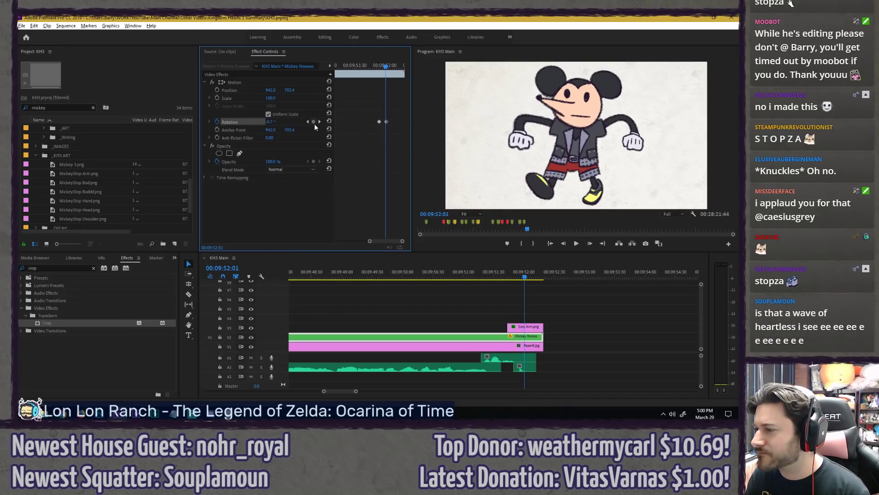
Step: Add three Rotation keyframes on the Mickey Nooooo clip so Mickey tilts back and forth
{"action": "left_click_drag", "start_coordinate": [386, 141], "coordinate": [383, 141]}
{"action": "left_click_drag", "start_coordinate": [268, 123], "coordinate": [281, 121]}
{"action": "mouse_move", "coordinate": [368, 66]}
{"action": "left_mouse_down"}
{"action": "mouse_move", "coordinate": [402, 65]}
{"action": "mouse_move", "coordinate": [354, 69]}
{"action": "left_mouse_up"}
Step: Preview Mickey's tilting from earlier in the scene, then stop and zoom the timeline out
{"action": "key", "text": "space"}
{"action": "key", "text": "space"}
{"action": "key", "text": "space"}
{"action": "scroll", "coordinate": [546, 304], "scroll_direction": "down", "scroll_amount": 3}
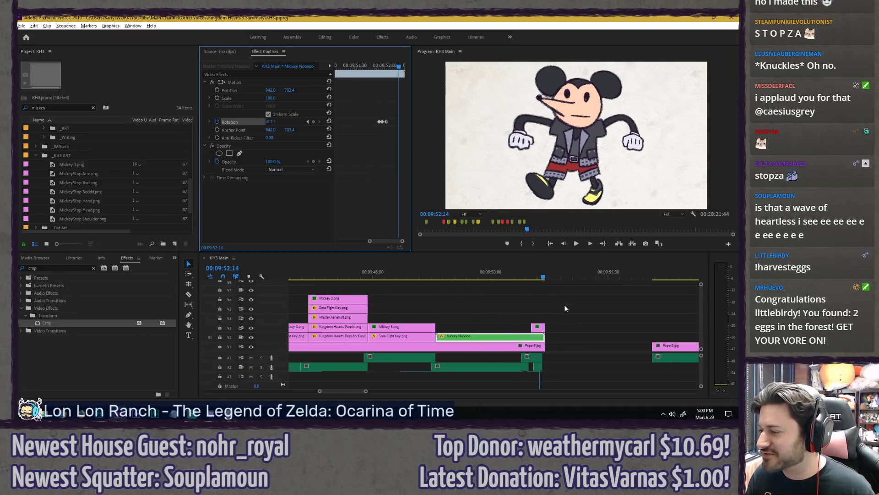
{"action": "left_click", "coordinate": [479, 296]}
{"action": "left_click", "coordinate": [424, 271]}
{"action": "key", "text": "space"}
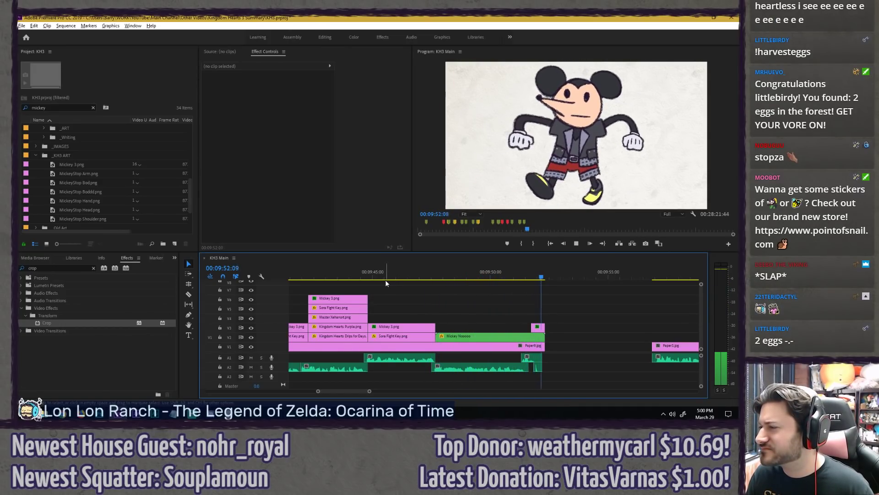
{"action": "key", "text": "space"}
{"action": "scroll", "coordinate": [449, 297], "scroll_direction": "down", "scroll_amount": 3}
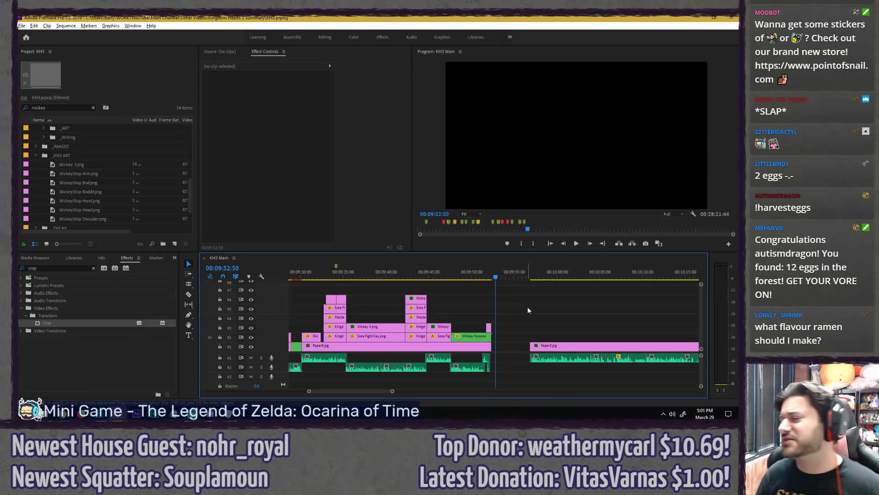
Step: Select the Mickey Nooooo clip and play its section of the timeline
{"action": "scroll", "coordinate": [467, 316], "scroll_direction": "up", "scroll_amount": 3}
{"action": "scroll", "coordinate": [406, 293], "scroll_direction": "up", "scroll_amount": 2}
{"action": "left_click", "coordinate": [416, 277]}
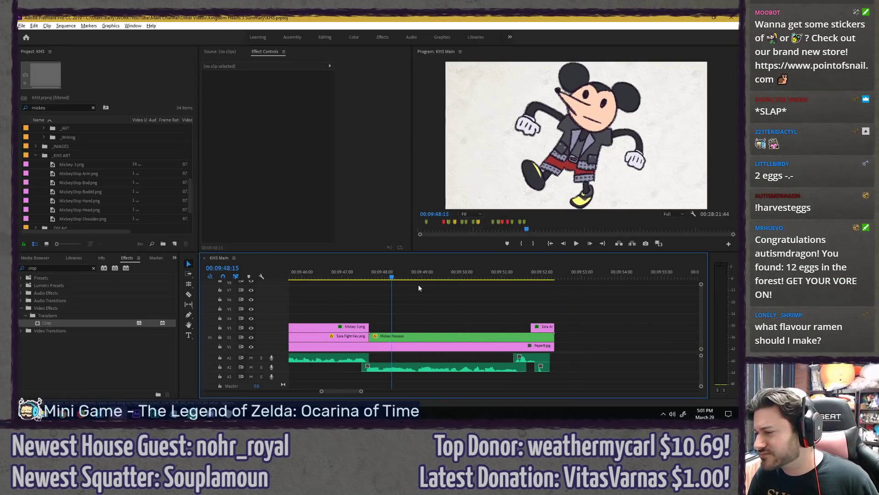
{"action": "left_click", "coordinate": [417, 336]}
{"action": "key", "text": "space"}
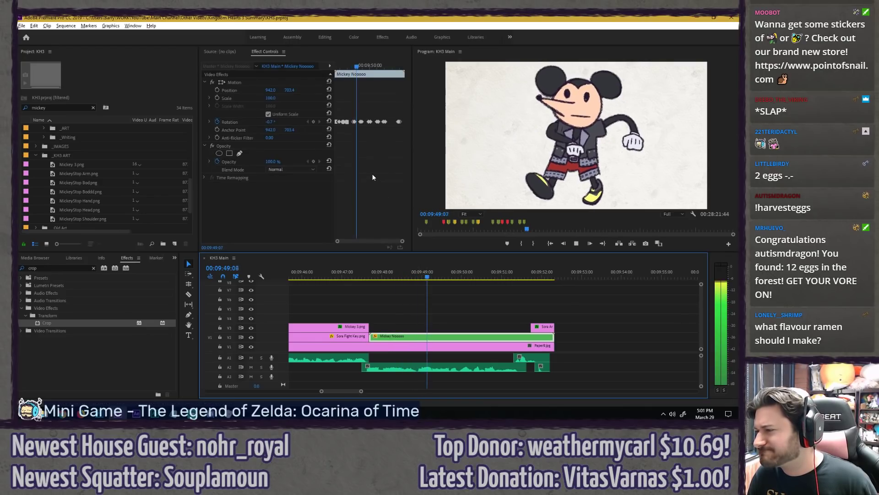
{"action": "key", "text": "space"}
Step: Set Mickey's rotation to 5° at the next Rotation keyframe
{"action": "left_click", "coordinate": [362, 68]}
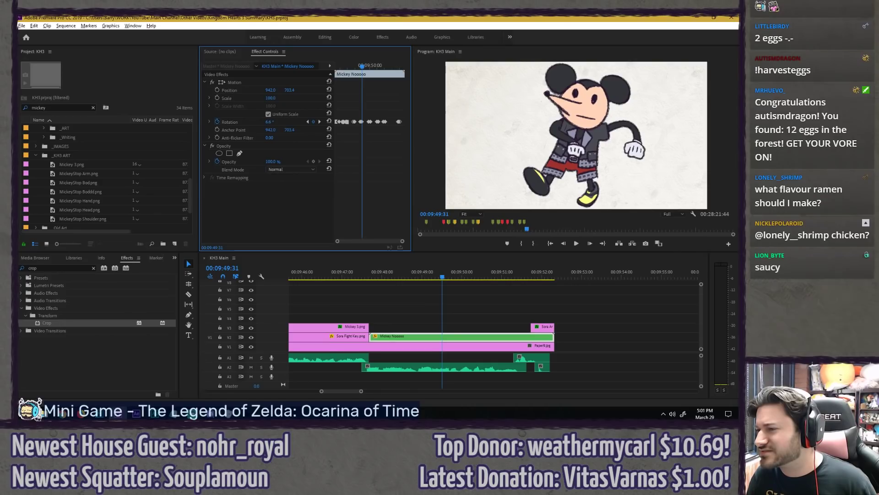
{"action": "left_click", "coordinate": [319, 121]}
{"action": "left_click", "coordinate": [278, 120]}
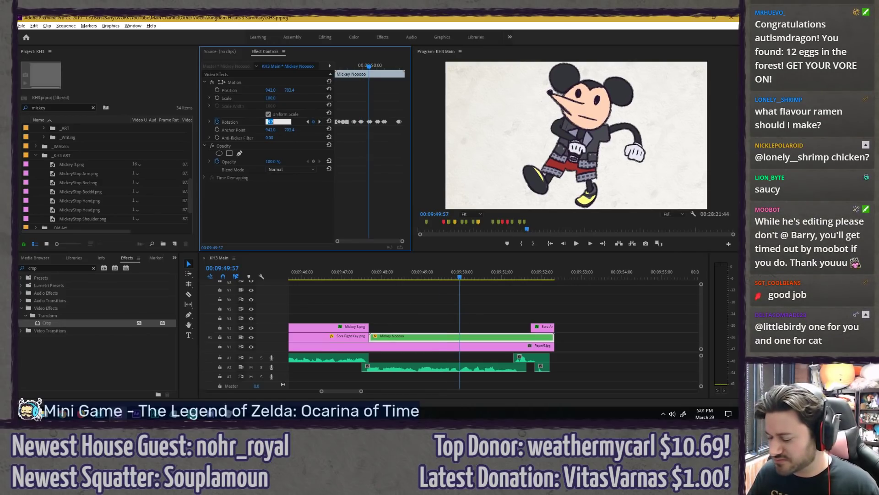
{"action": "type", "text": "5"}
{"action": "key", "text": "Return"}
Step: Review the change, then set the later Rotation keyframe to -1.0°
{"action": "left_click", "coordinate": [353, 67]}
{"action": "key", "text": "space"}
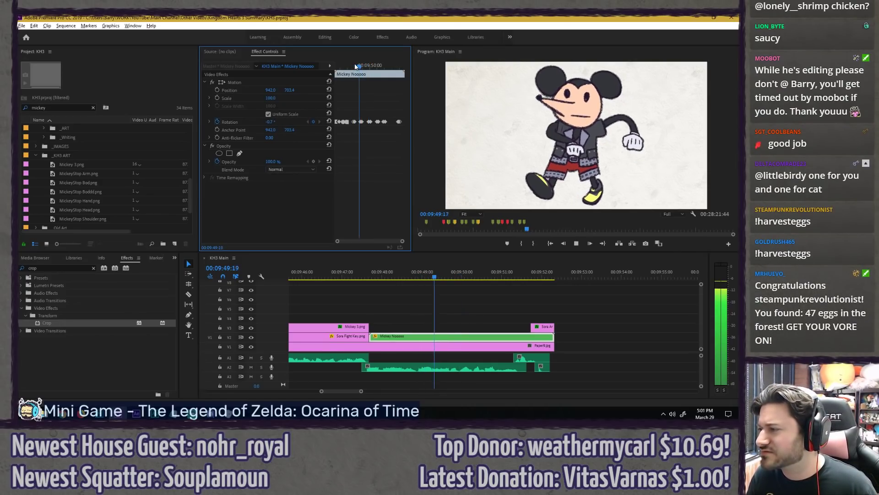
{"action": "left_click", "coordinate": [361, 67]}
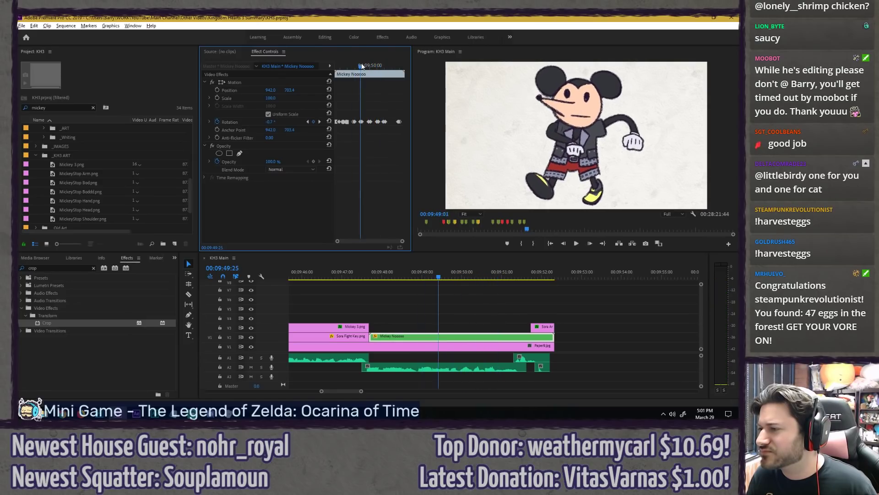
{"action": "left_click_drag", "start_coordinate": [361, 66], "coordinate": [373, 66]}
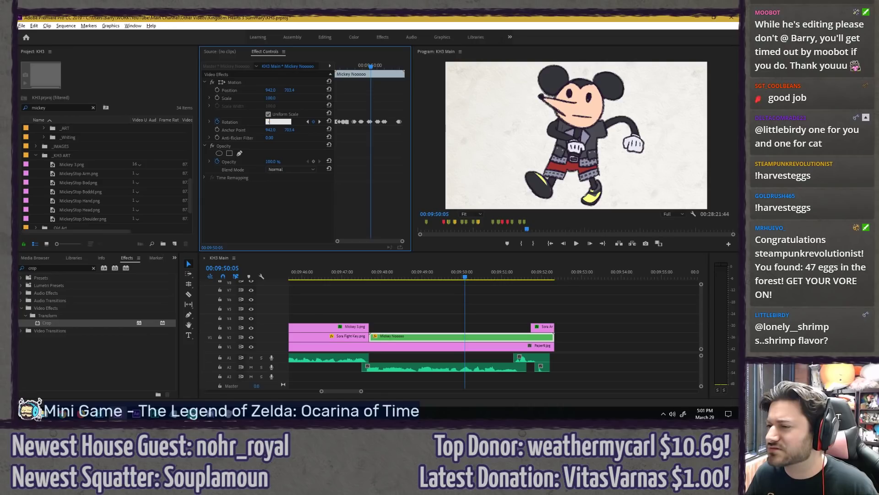
{"action": "left_click", "coordinate": [378, 67]}
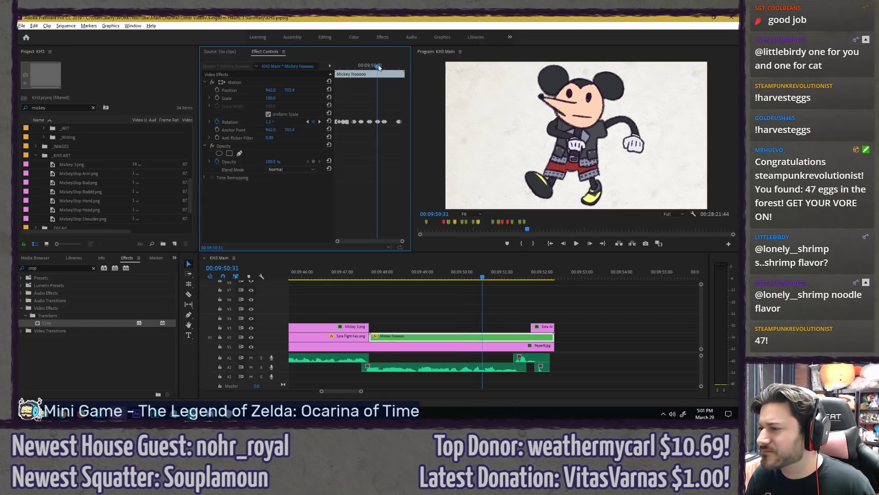
{"action": "type", "text": "-1"}
{"action": "key", "text": "Return"}
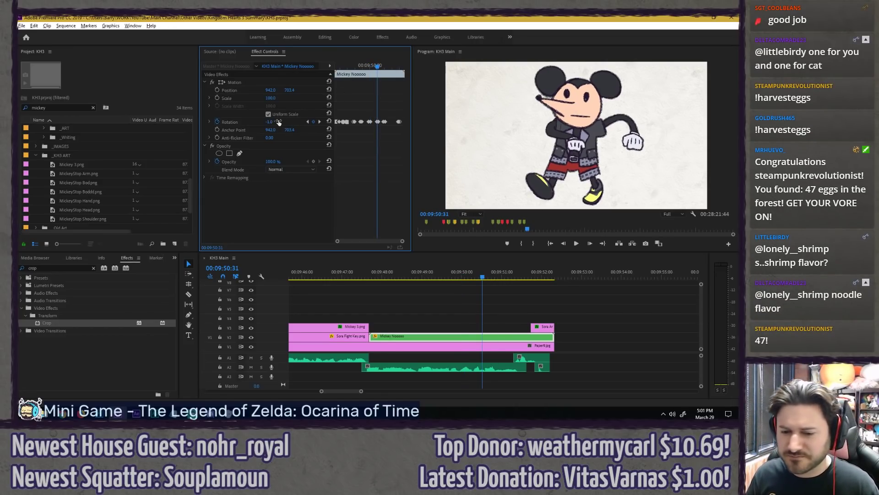
Step: Play back and step frame by frame through the adjusted wobble from 09:50:01
{"action": "key", "text": "space"}
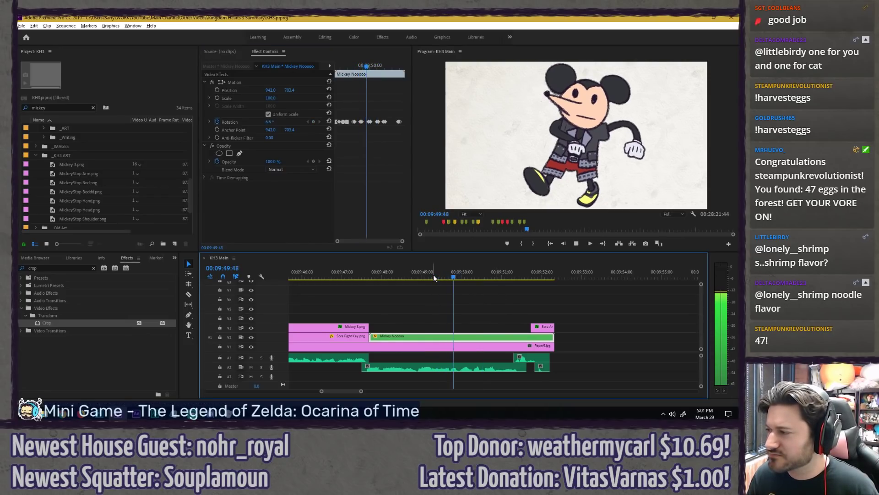
{"action": "left_click", "coordinate": [371, 67]}
{"action": "key", "text": "="}
{"action": "key", "text": "="}
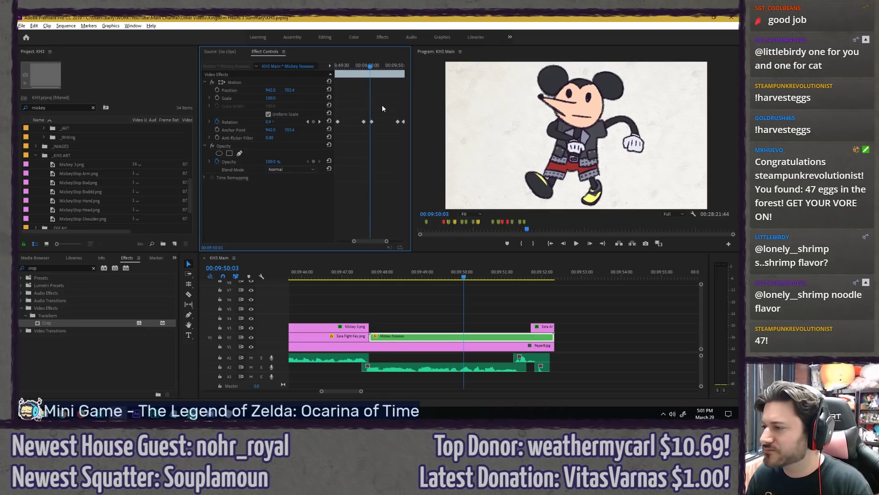
{"action": "key", "text": "Right"}
{"action": "key", "text": "ctrl+v"}
{"action": "key", "text": "space"}
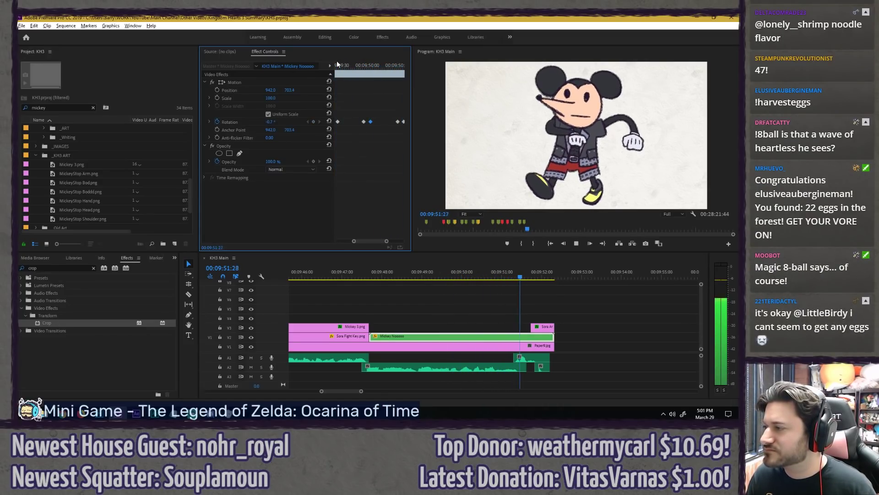
Step: Deselect the Mickey clip and preview the start of the Paper3 section
{"action": "left_click", "coordinate": [467, 291]}
{"action": "scroll", "coordinate": [363, 293], "scroll_direction": "down", "scroll_amount": 3}
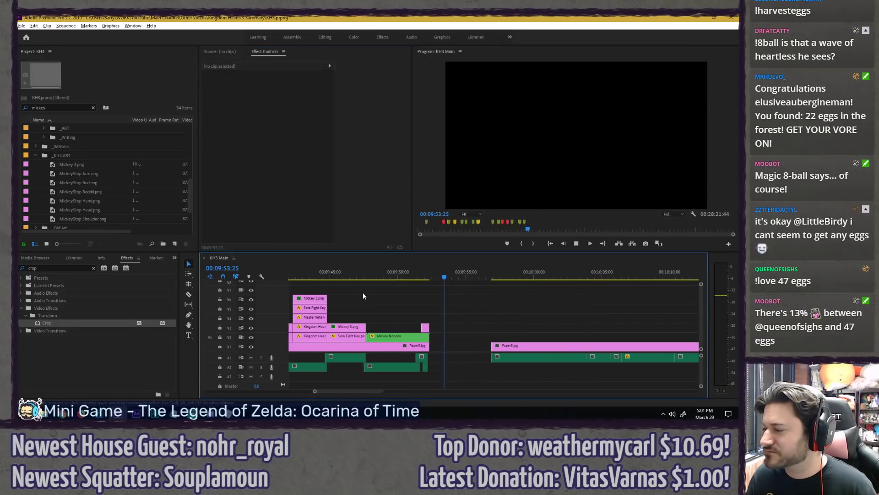
{"action": "left_click", "coordinate": [491, 276]}
{"action": "scroll", "coordinate": [424, 306], "scroll_direction": "down", "scroll_amount": 3}
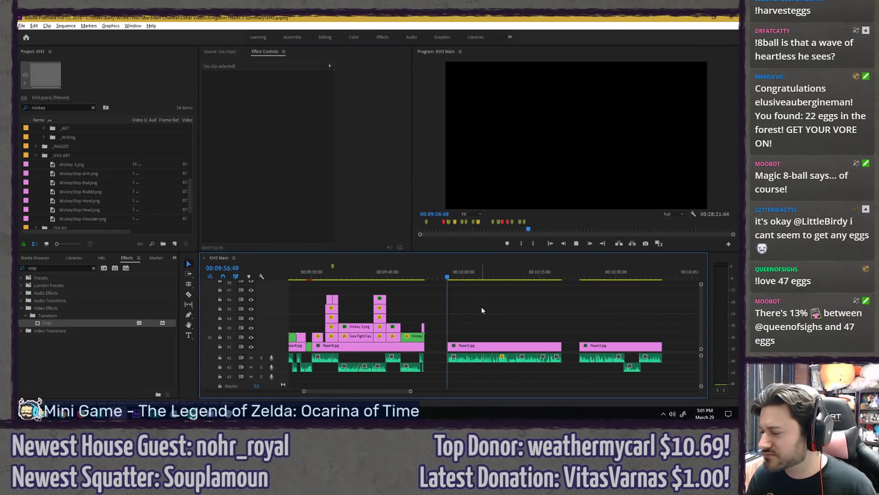
{"action": "key", "text": "space"}
{"action": "scroll", "coordinate": [458, 305], "scroll_direction": "down", "scroll_amount": 2}
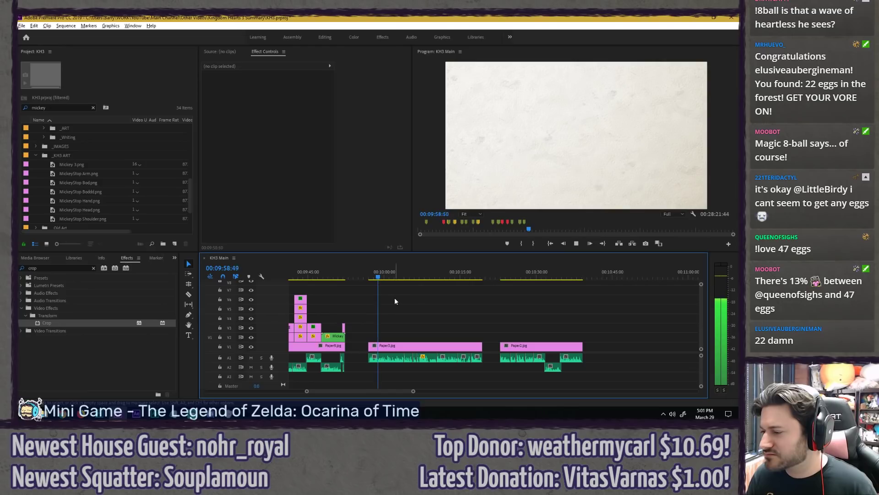
{"action": "key", "text": "space"}
{"action": "scroll", "coordinate": [371, 292], "scroll_direction": "up", "scroll_amount": 2}
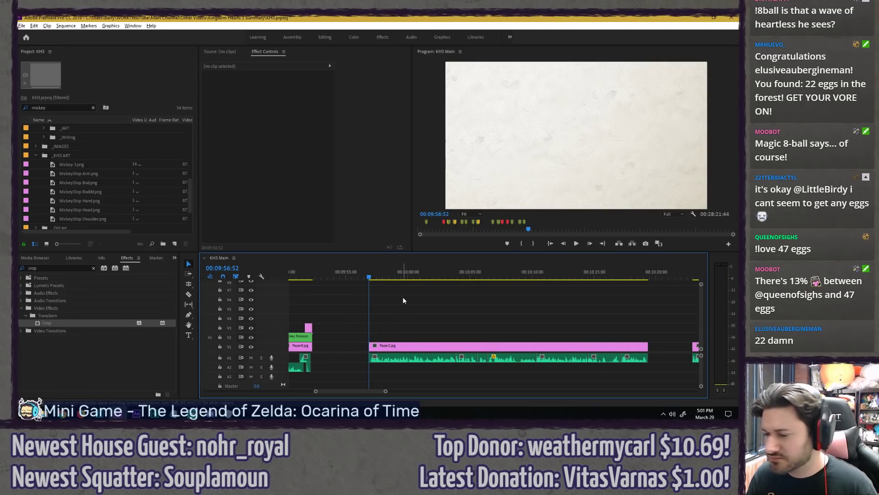
Step: Save the project and play through the Paper3 section
{"action": "key", "text": "ctrl+s"}
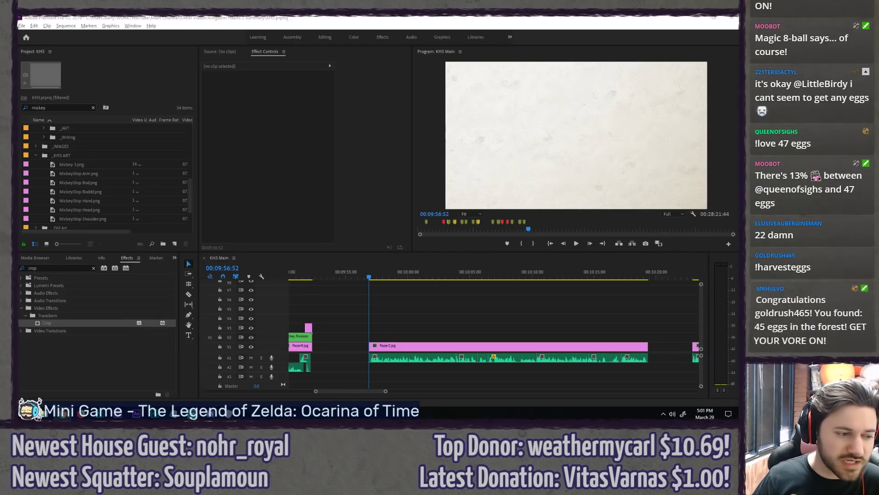
{"action": "key", "text": "space"}
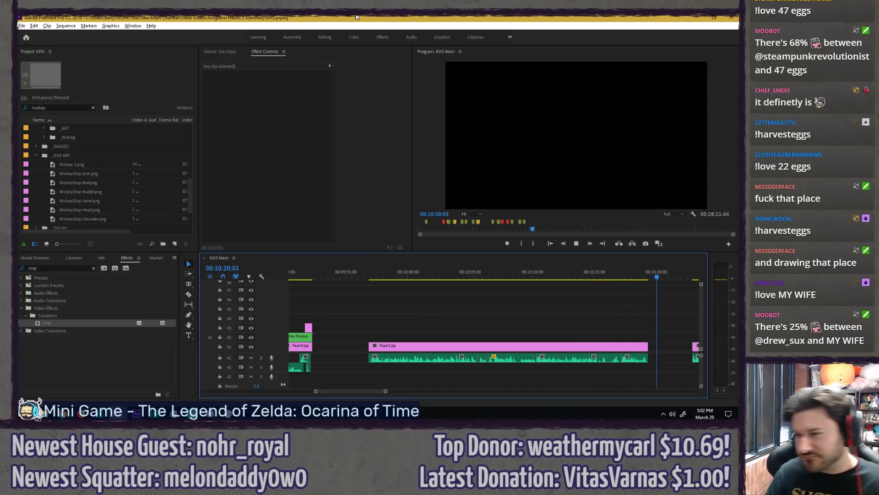
{"action": "key", "text": "space"}
{"action": "left_click", "coordinate": [370, 278]}
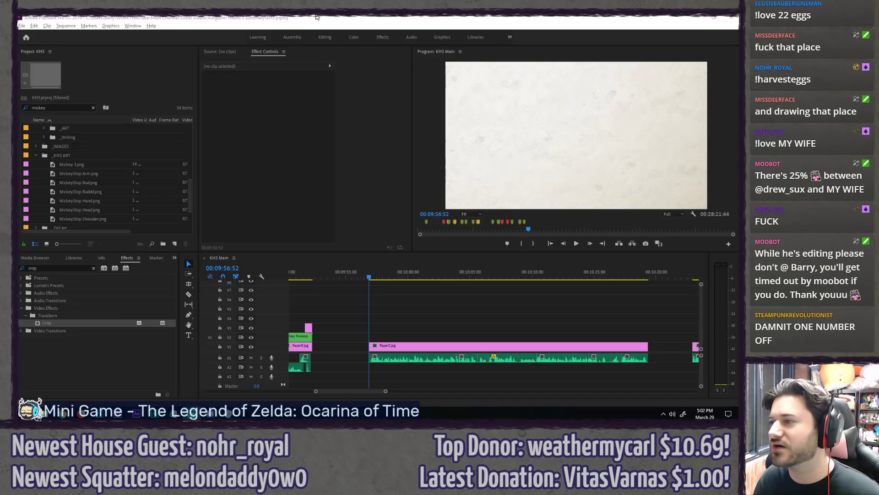
Step: Preview the Sora and Mickey scene from its start
{"action": "left_click", "coordinate": [412, 296]}
{"action": "scroll", "coordinate": [349, 301], "scroll_direction": "down", "scroll_amount": 2}
{"action": "scroll", "coordinate": [351, 305], "scroll_direction": "up", "scroll_amount": 2}
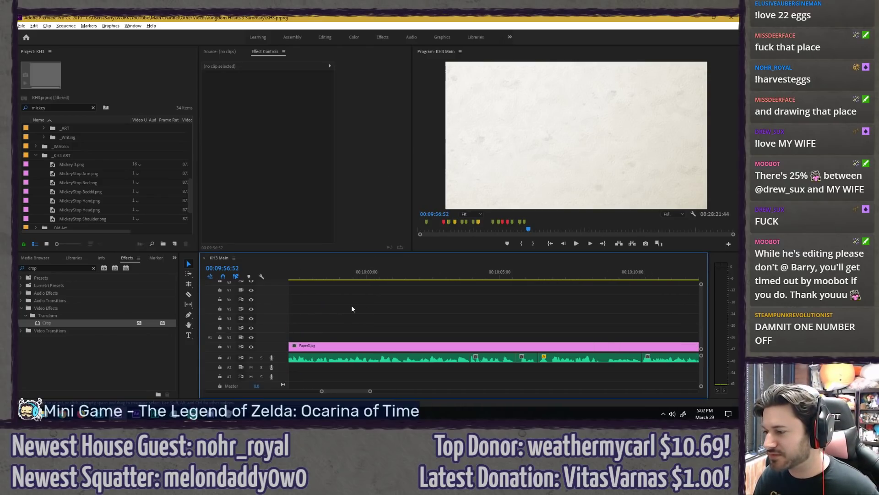
{"action": "scroll", "coordinate": [361, 306], "scroll_direction": "up", "scroll_amount": 2}
{"action": "scroll", "coordinate": [480, 316], "scroll_direction": "down", "scroll_amount": 4}
{"action": "scroll", "coordinate": [502, 317], "scroll_direction": "down", "scroll_amount": 1}
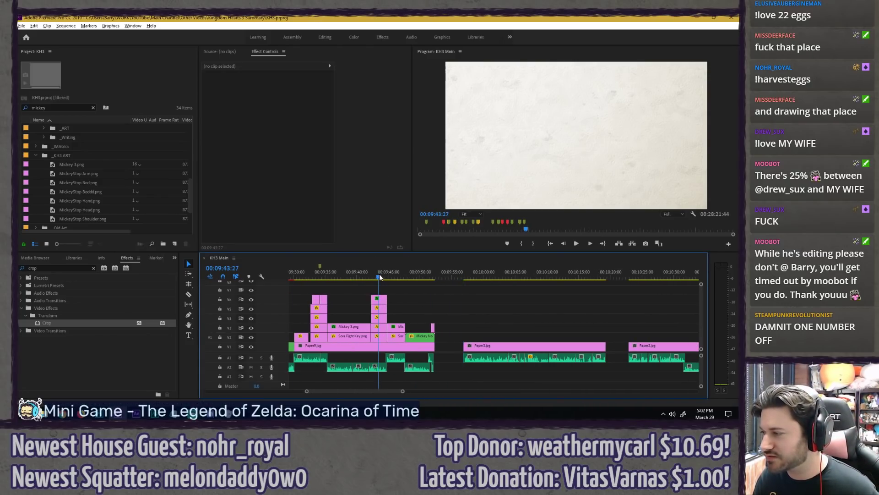
{"action": "left_click", "coordinate": [378, 277]}
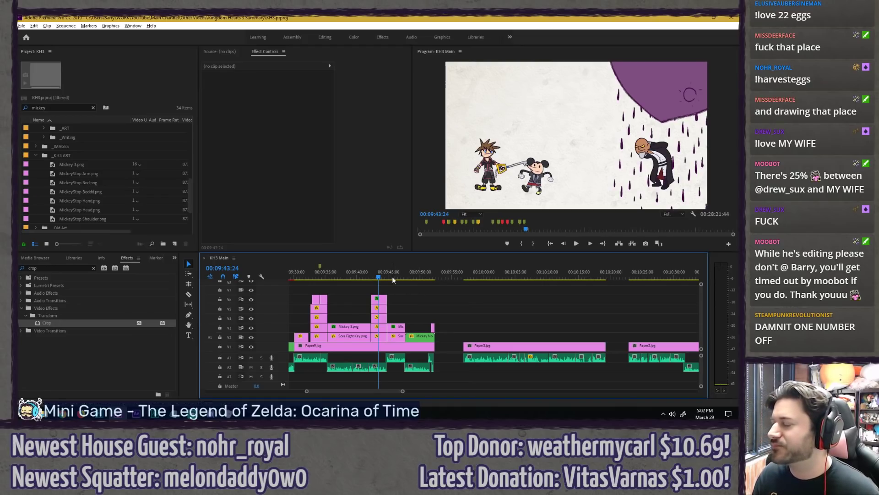
{"action": "key", "text": "space"}
{"action": "key", "text": "space"}
Step: Marquee-select the five stacked image clips on V2–V7
{"action": "scroll", "coordinate": [380, 292], "scroll_direction": "up", "scroll_amount": 2}
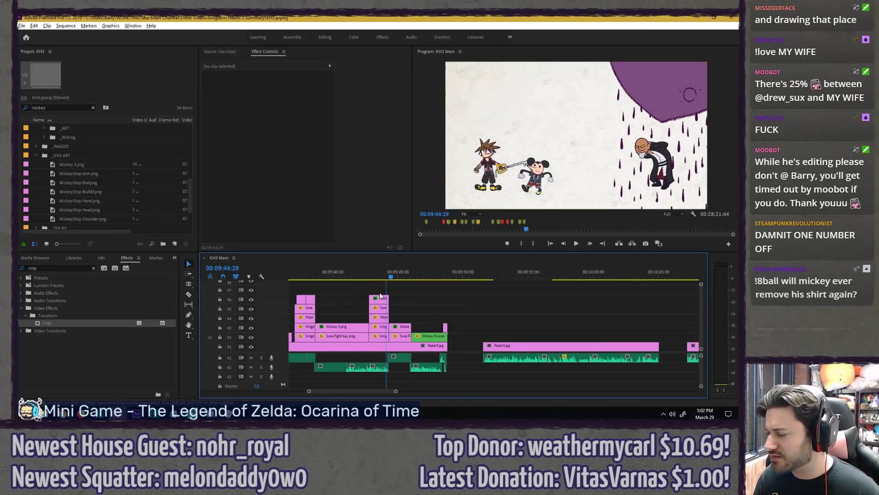
{"action": "scroll", "coordinate": [380, 296], "scroll_direction": "up", "scroll_amount": 1}
{"action": "left_click_drag", "start_coordinate": [372, 286], "coordinate": [591, 338]}
{"action": "scroll", "coordinate": [595, 339], "scroll_direction": "up", "scroll_amount": 3}
Step: Move the five images to Paper3.jpg's start and delete Mickey 3.png's rotation keyframes
{"action": "left_click", "coordinate": [516, 276]}
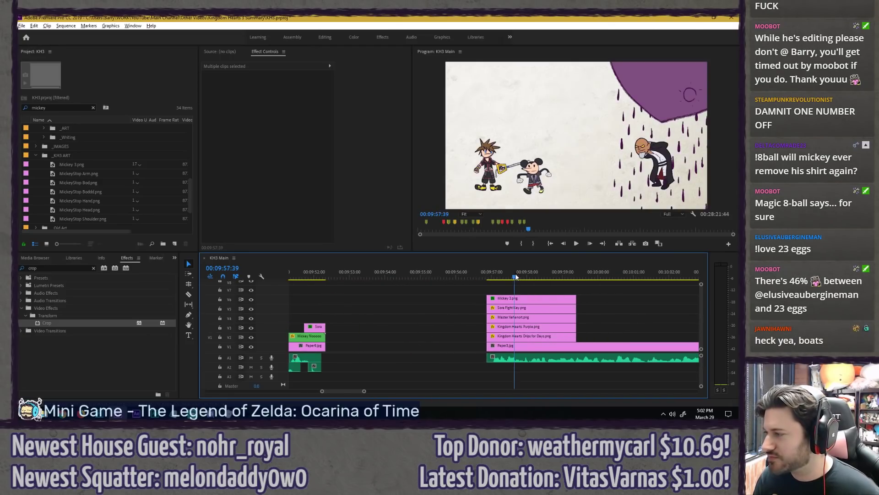
{"action": "scroll", "coordinate": [510, 293], "scroll_direction": "down", "scroll_amount": 3}
{"action": "left_click", "coordinate": [458, 299]}
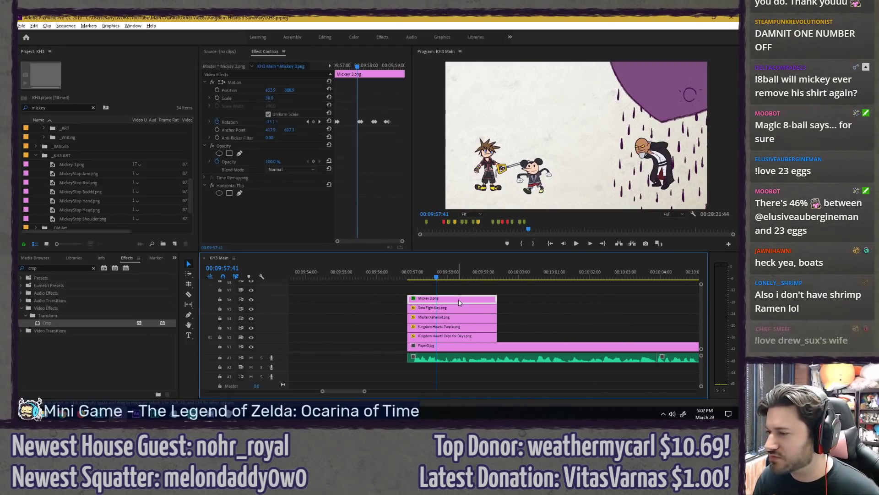
{"action": "left_click", "coordinate": [217, 122]}
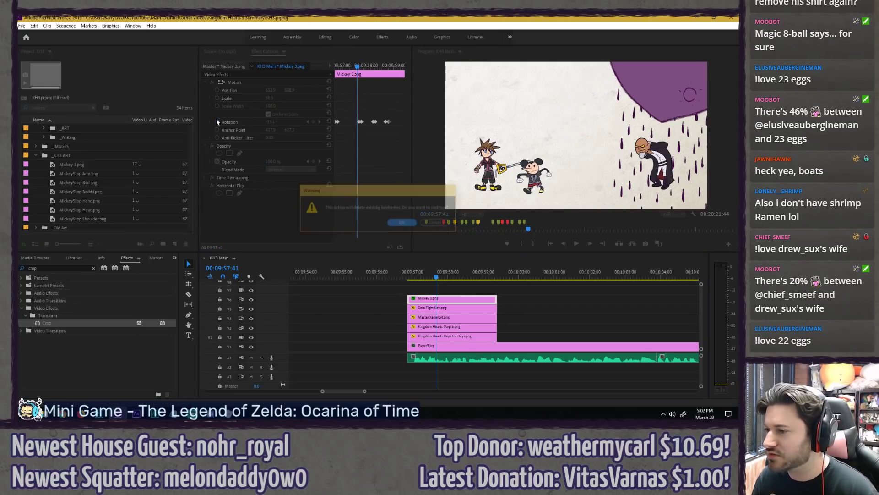
{"action": "key", "text": "Return"}
Step: Compare against the Mickey Nooooo clip's rotation animation, then reselect Mickey 3.png
{"action": "scroll", "coordinate": [520, 299], "scroll_direction": "down", "scroll_amount": 2}
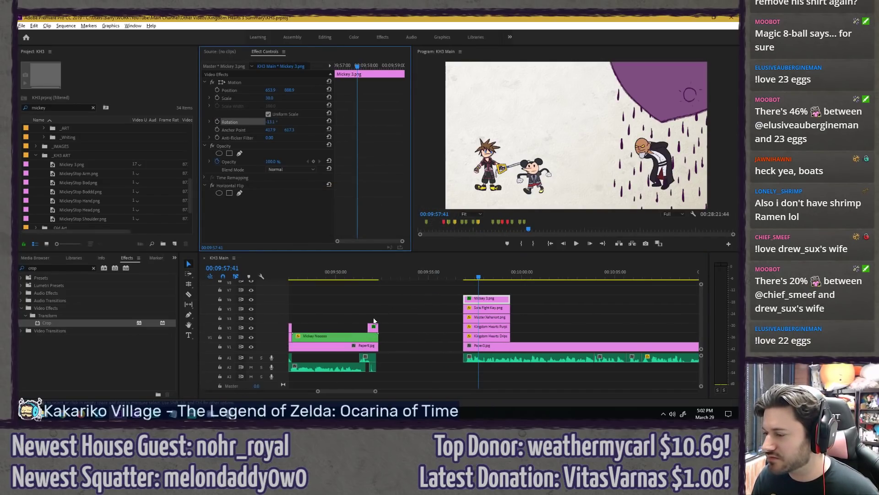
{"action": "left_click", "coordinate": [375, 273]}
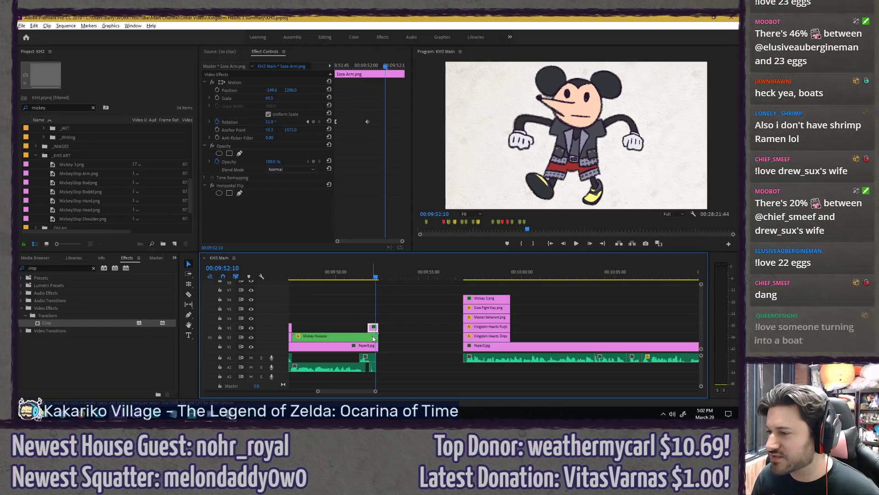
{"action": "left_click", "coordinate": [368, 337]}
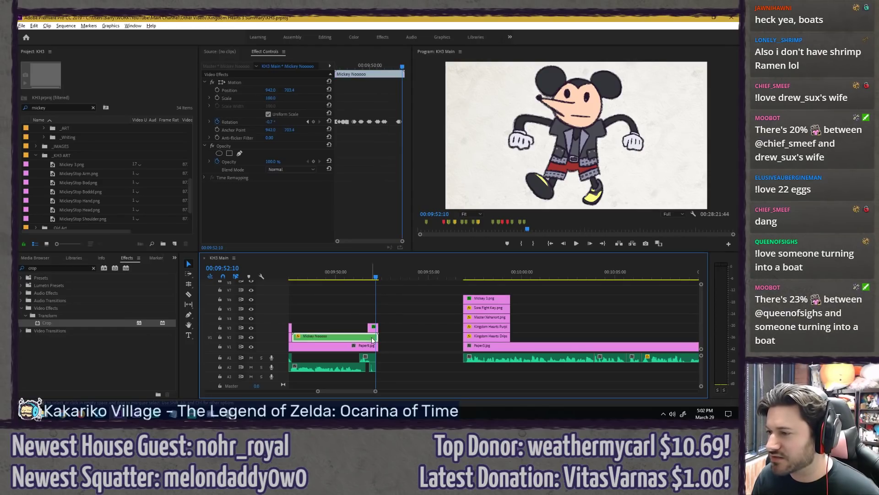
{"action": "left_click", "coordinate": [475, 277]}
{"action": "left_click", "coordinate": [475, 299]}
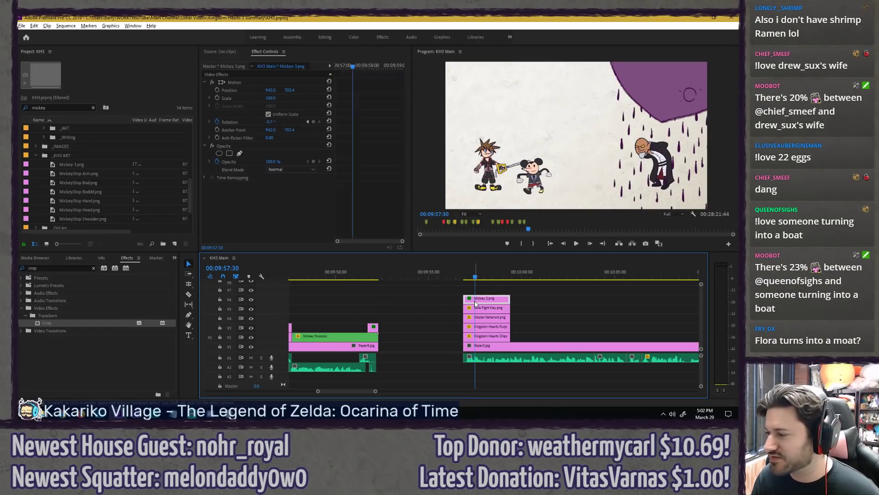
Step: Set Mickey 3.png's rotation from -13 to 0° and play back to check him upright
{"action": "left_click", "coordinate": [275, 122]}
{"action": "type", "text": "0"}
{"action": "key", "text": "Return"}
{"action": "left_click", "coordinate": [463, 272]}
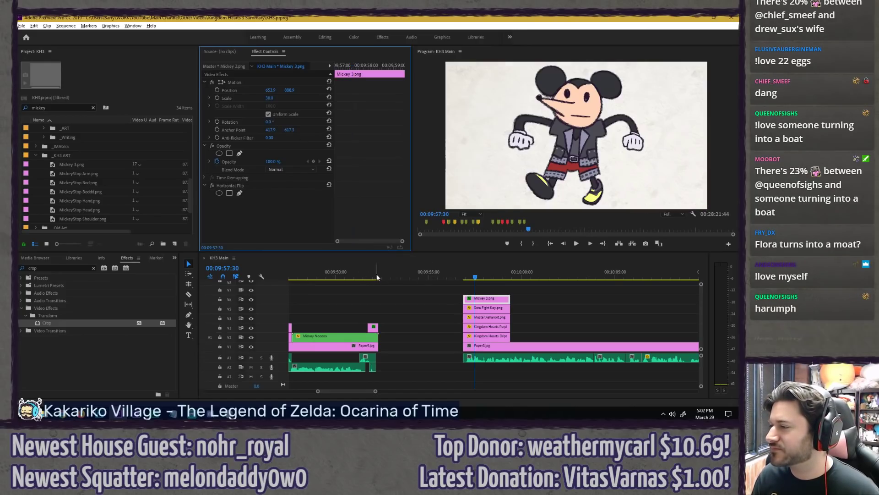
{"action": "key", "text": "space"}
{"action": "key", "text": "space"}
{"action": "left_click", "coordinate": [529, 293]}
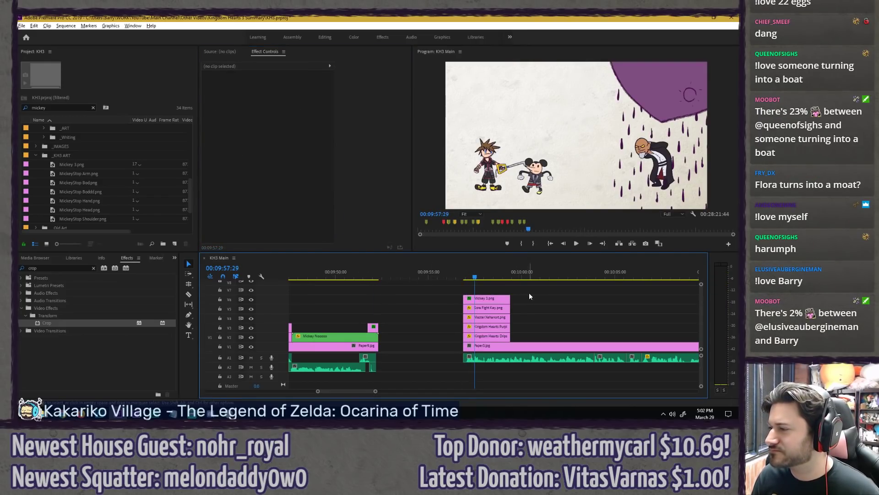
{"action": "scroll", "coordinate": [529, 293], "scroll_direction": "up", "scroll_amount": 3}
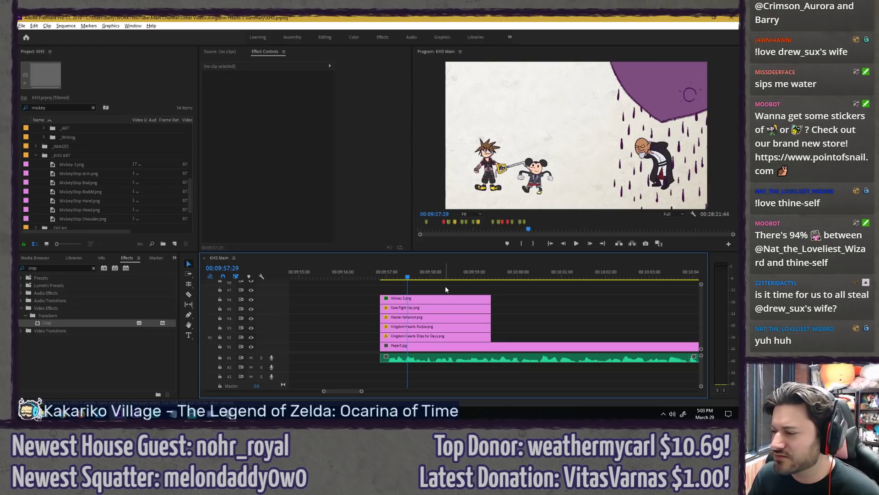
Step: Zoom in on the timeline clips, save the project, and switch to the Kingdom Hearts III stream
{"action": "scroll", "coordinate": [446, 286], "scroll_direction": "down", "scroll_amount": 4, "text": "alt"}
{"action": "scroll", "coordinate": [446, 287], "scroll_direction": "down", "scroll_amount": 2}
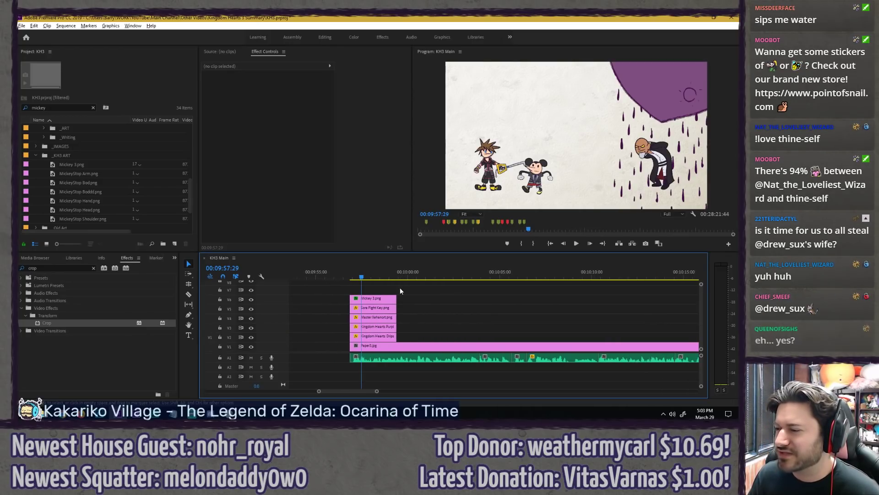
{"action": "key", "text": "equal"}
{"action": "key", "text": "equal"}
{"action": "key", "text": "ctrl+s"}
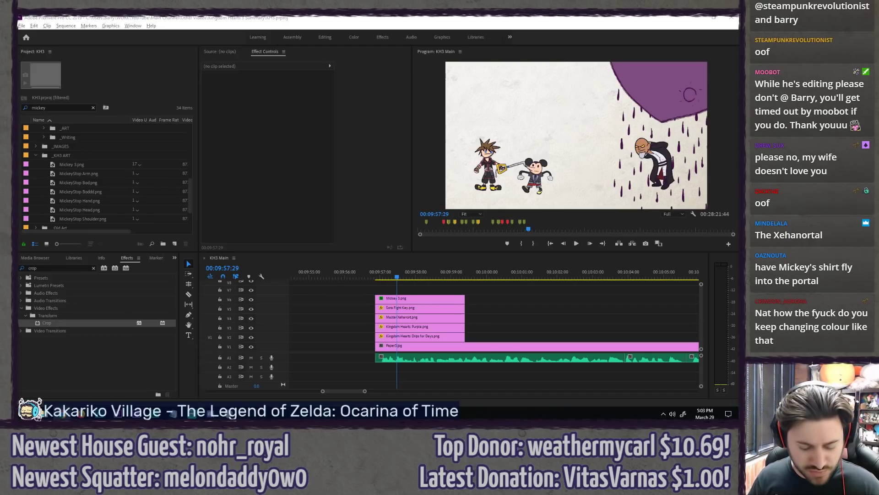
{"action": "key", "text": "alt+Tab"}
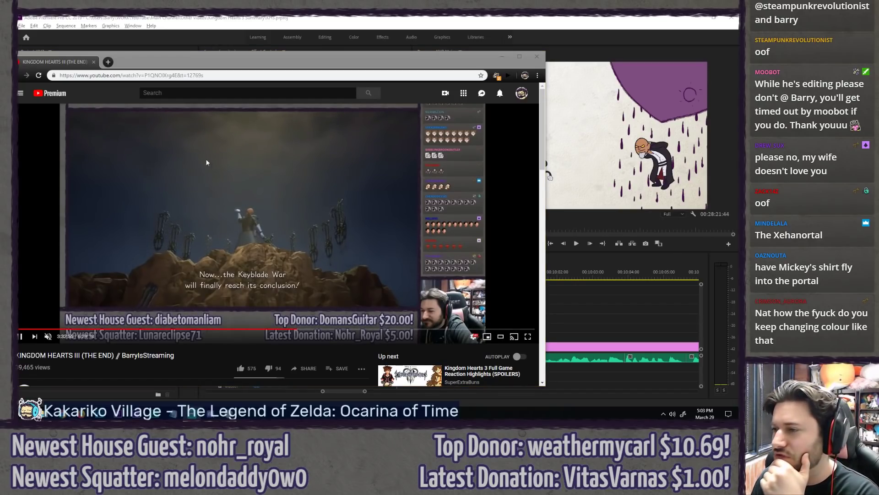
Step: Scrub the stream to about 3:38 and set playback speed to 1.5x
{"action": "left_click", "coordinate": [317, 321]}
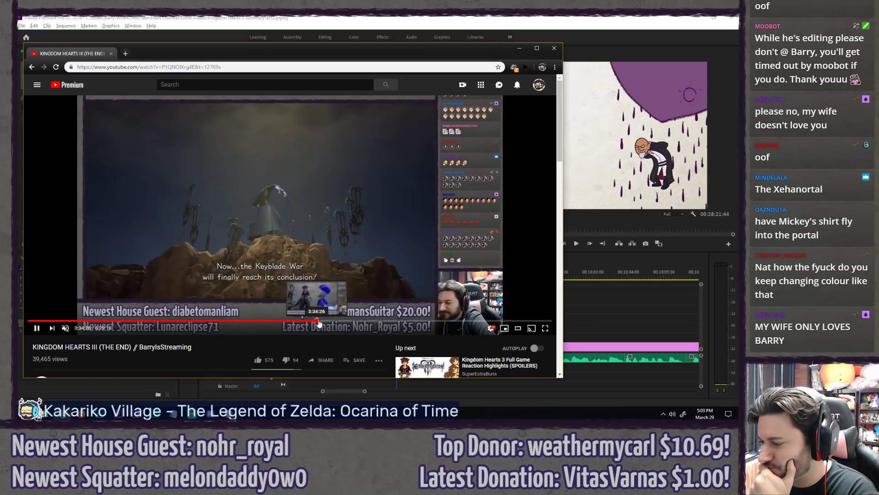
{"action": "left_click_drag", "start_coordinate": [319, 323], "coordinate": [323, 324]}
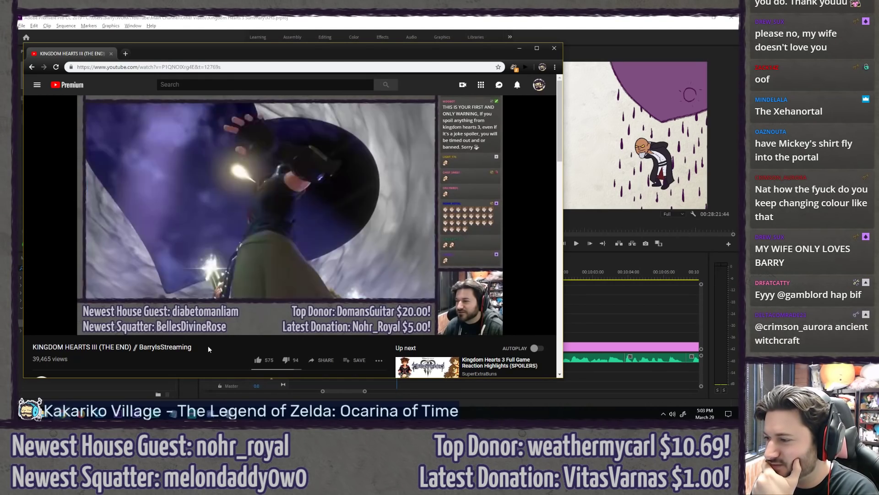
{"action": "key", "text": "shift+period"}
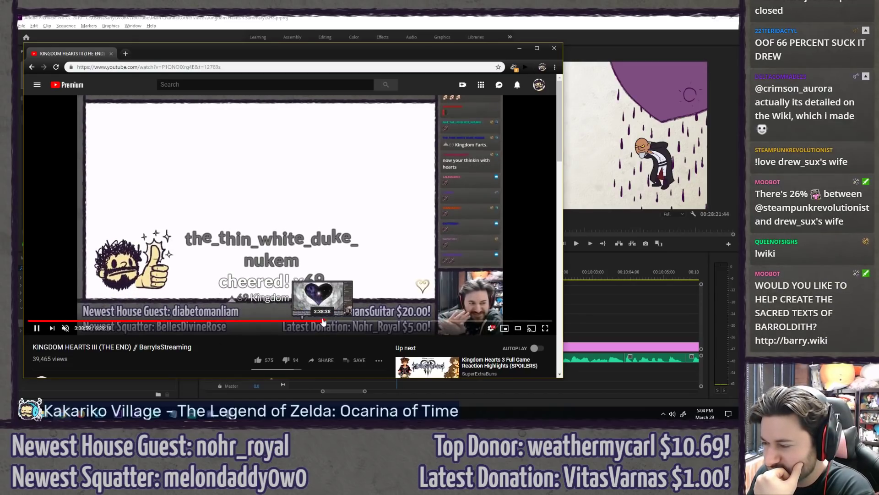
Step: Skip ahead past 4:05, pause on Goofy, Sora, Mickey and Donald together, and drag the browser off screen
{"action": "left_click", "coordinate": [331, 321]}
{"action": "left_click_drag", "start_coordinate": [331, 322], "coordinate": [373, 321]}
{"action": "key", "text": "l"}
{"action": "key", "text": "l"}
{"action": "key", "text": "l"}
{"action": "key", "text": "l"}
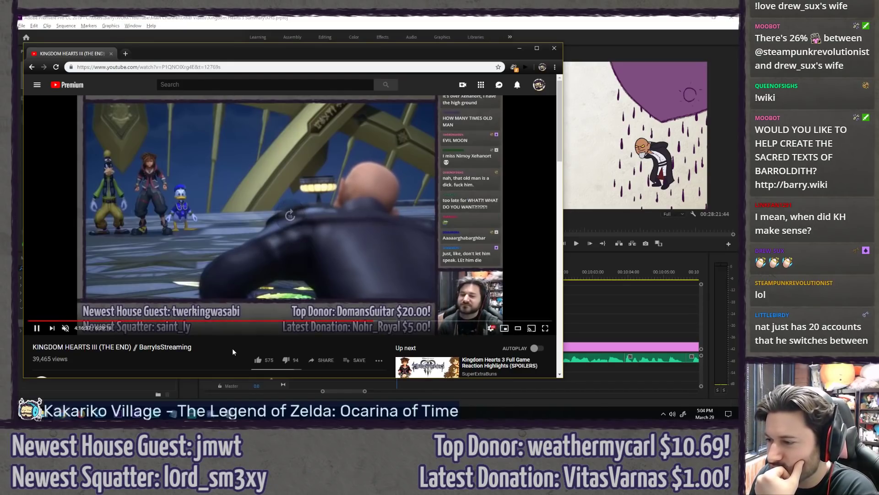
{"action": "key", "text": "l"}
{"action": "key", "text": "l"}
{"action": "key", "text": "l"}
{"action": "key", "text": "l"}
{"action": "key", "text": "l"}
{"action": "key", "text": "l"}
{"action": "key", "text": "l"}
{"action": "key", "text": "l"}
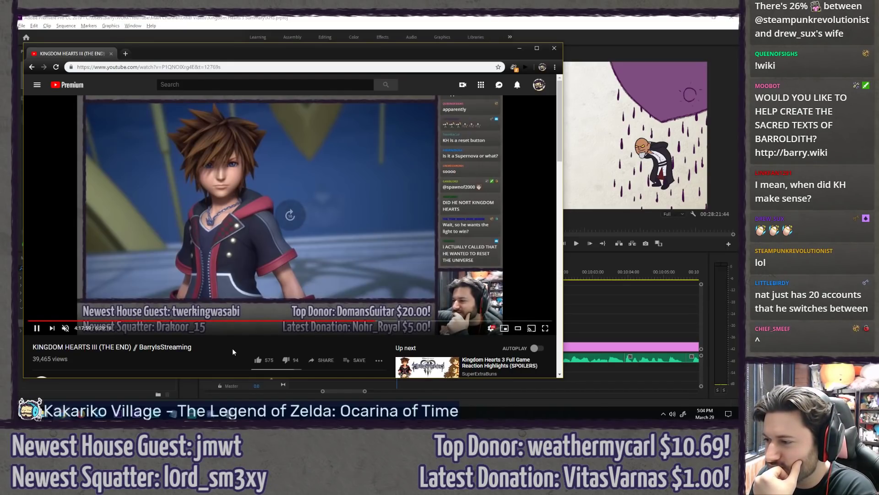
{"action": "key", "text": "l"}
{"action": "key", "text": "l"}
{"action": "key", "text": "l"}
{"action": "key", "text": "l"}
{"action": "key", "text": "l"}
{"action": "key", "text": "l"}
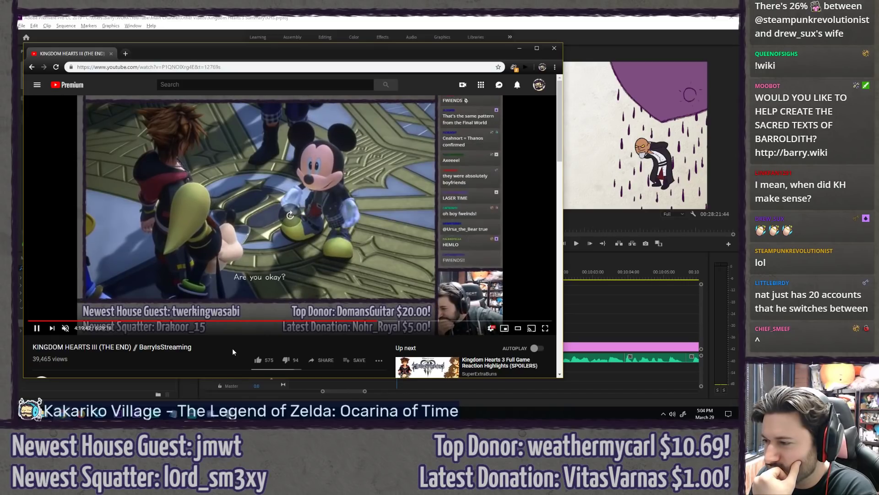
{"action": "key", "text": "j"}
{"action": "key", "text": "j"}
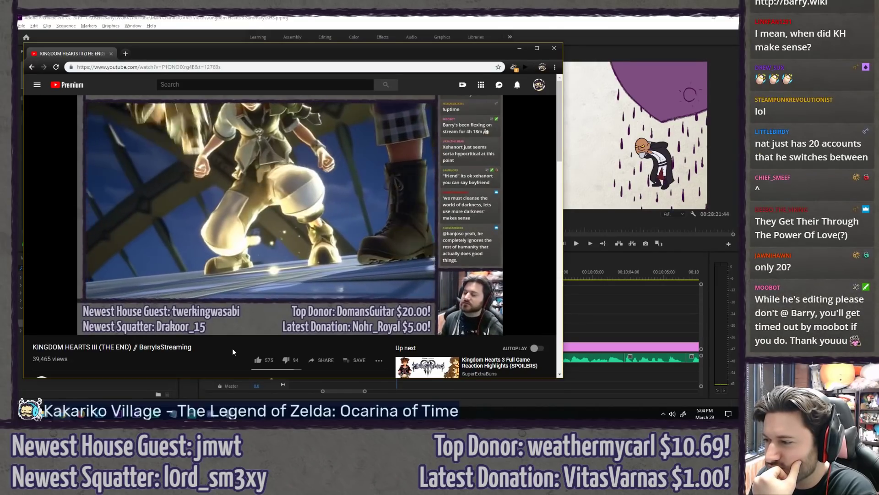
{"action": "key", "text": "j"}
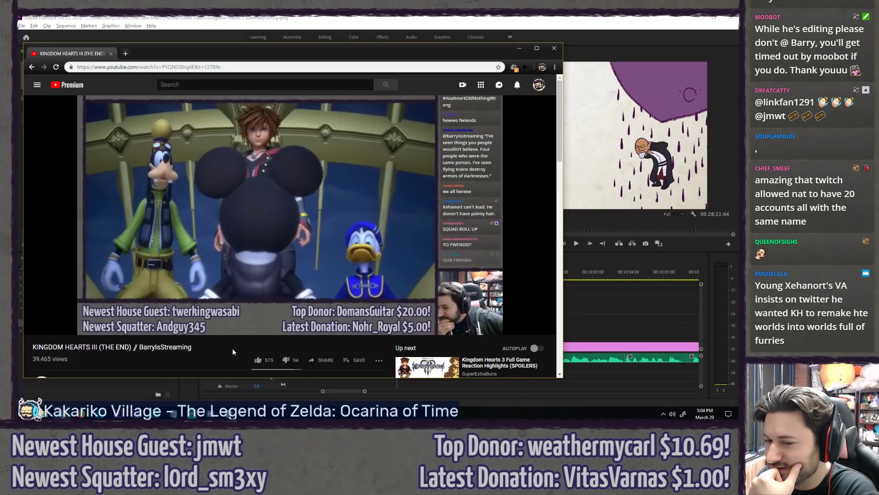
{"action": "key", "text": "space"}
{"action": "left_click_drag", "start_coordinate": [292, 54], "coordinate": [2, 57]}
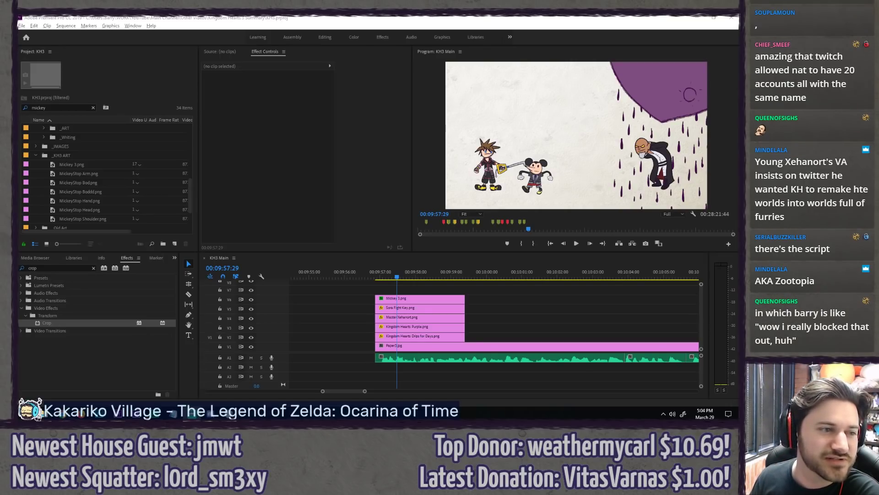
Step: Zoom the timeline out, briefly preview the shot, and save the project
{"action": "left_click", "coordinate": [421, 287]}
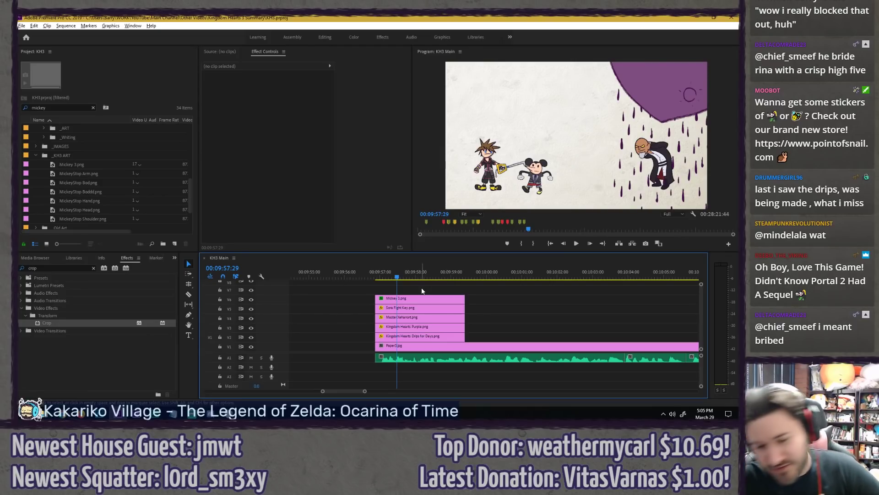
{"action": "key", "text": "minus"}
{"action": "left_click", "coordinate": [400, 275]}
{"action": "key", "text": "space"}
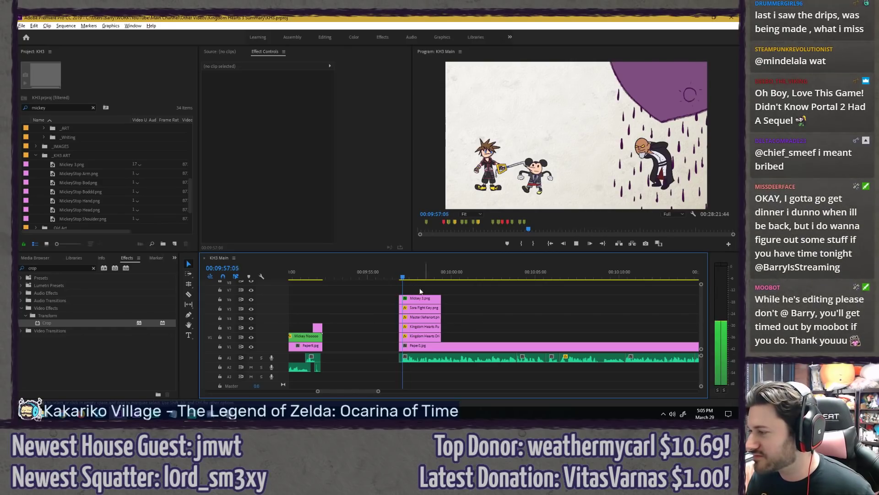
{"action": "key", "text": "space"}
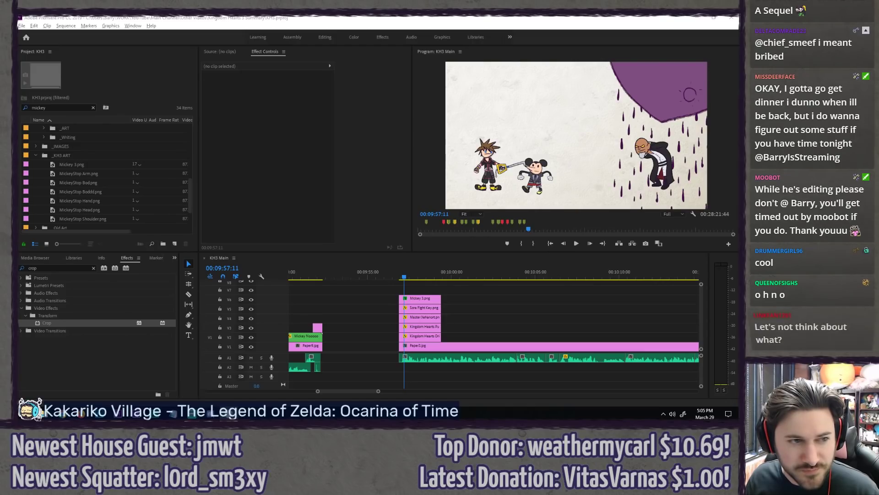
{"action": "left_click", "coordinate": [466, 298]}
{"action": "key", "text": "ctrl+s"}
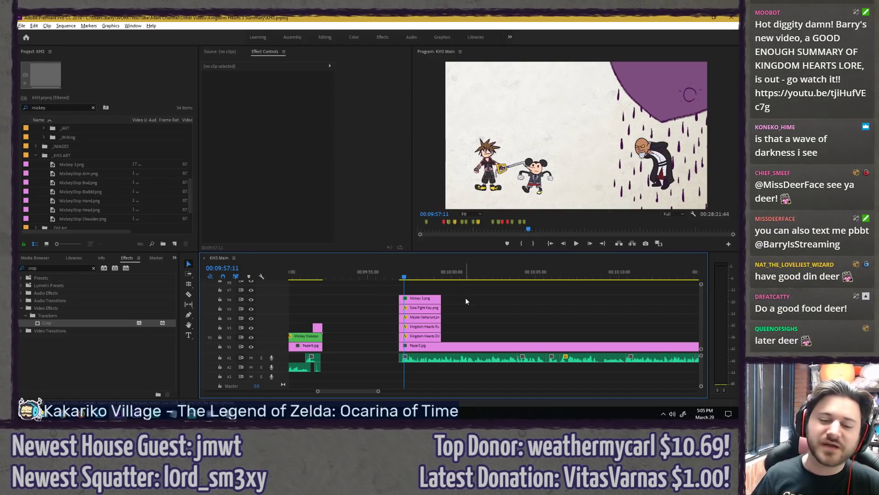
Step: Play the sequence from 09:56:46 into the stacked image clips
{"action": "scroll", "coordinate": [465, 299], "scroll_direction": "down", "scroll_amount": 6}
{"action": "scroll", "coordinate": [415, 311], "scroll_direction": "up", "scroll_amount": 5}
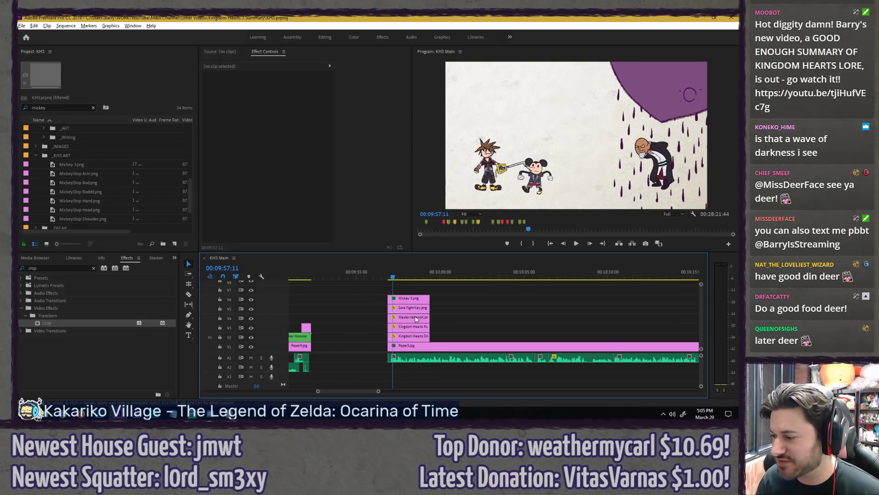
{"action": "scroll", "coordinate": [417, 289], "scroll_direction": "down", "scroll_amount": 3}
{"action": "scroll", "coordinate": [441, 291], "scroll_direction": "down", "scroll_amount": 3}
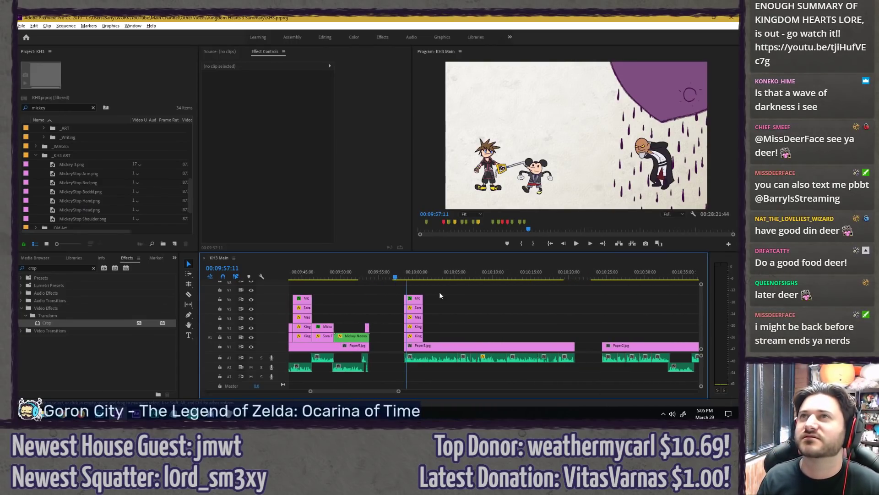
{"action": "scroll", "coordinate": [440, 296], "scroll_direction": "up", "scroll_amount": 2}
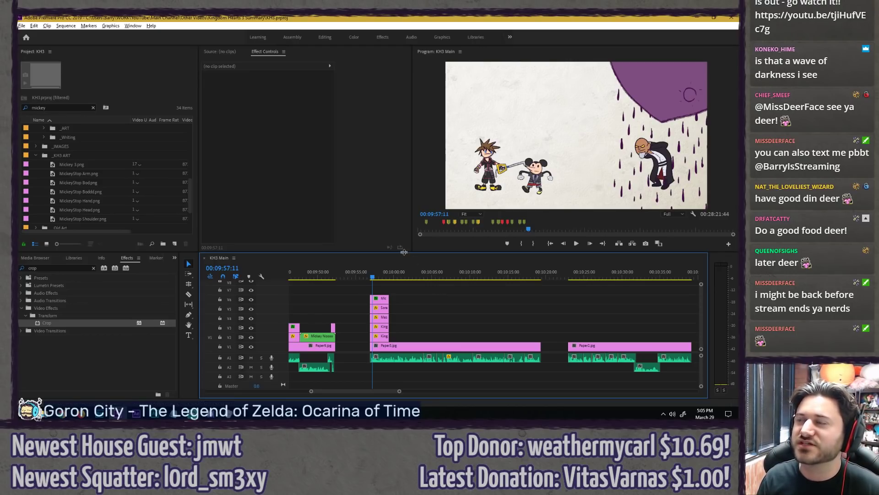
{"action": "scroll", "coordinate": [386, 298], "scroll_direction": "up", "scroll_amount": 5}
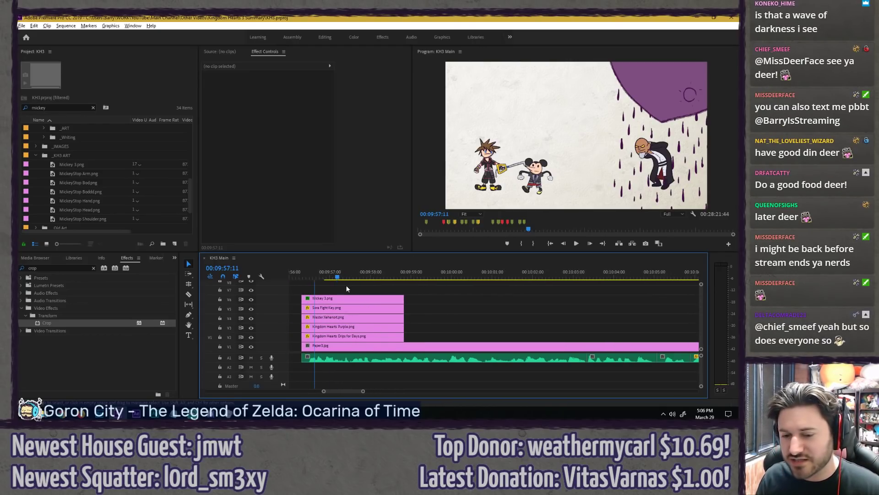
{"action": "scroll", "coordinate": [346, 286], "scroll_direction": "up", "scroll_amount": 4}
{"action": "scroll", "coordinate": [347, 288], "scroll_direction": "down", "scroll_amount": 3}
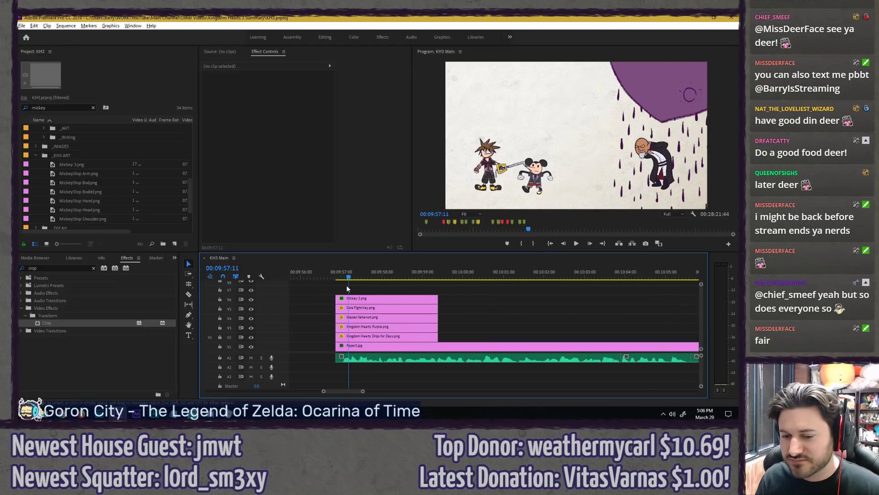
{"action": "left_click", "coordinate": [346, 278]}
{"action": "key", "text": "space"}
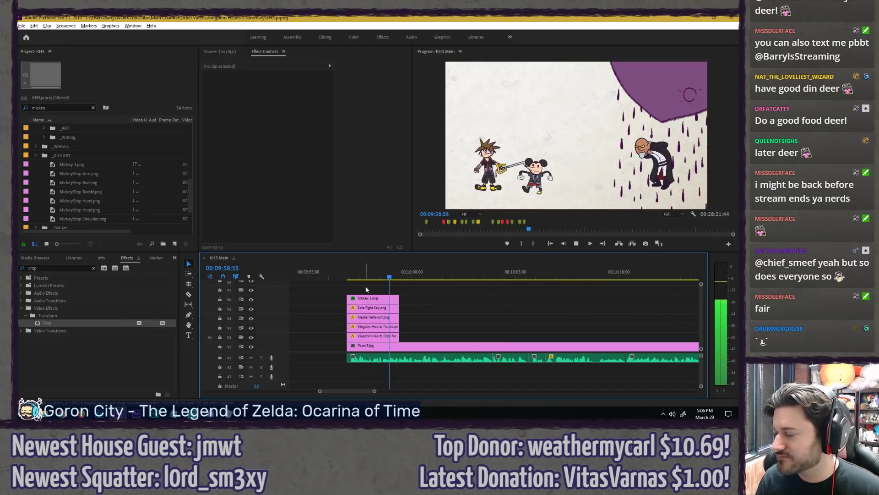
{"action": "key", "text": "space"}
Step: Extend the five stacked clips past the playhead and check the edit zoomed in
{"action": "left_click_drag", "start_coordinate": [402, 289], "coordinate": [422, 325]}
{"action": "key", "text": "space"}
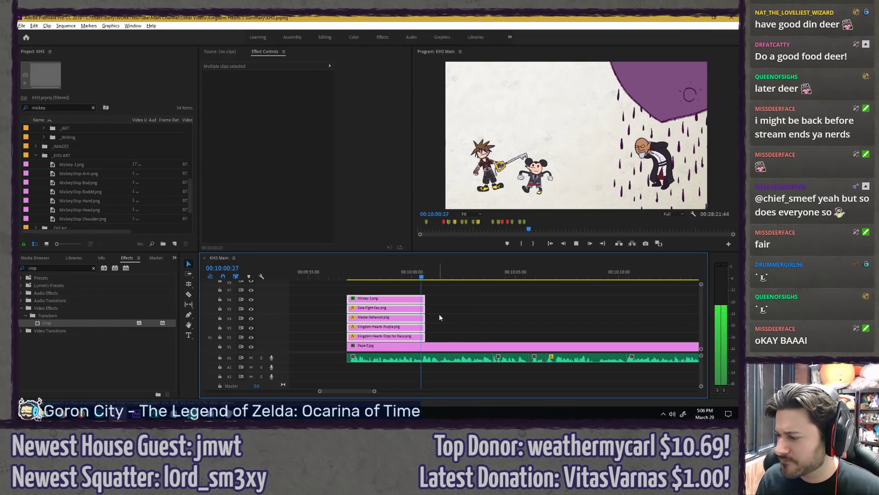
{"action": "key", "text": "space"}
{"action": "left_click", "coordinate": [350, 271]}
{"action": "scroll", "coordinate": [354, 287], "scroll_direction": "up", "scroll_amount": 3}
{"action": "key", "text": "="}
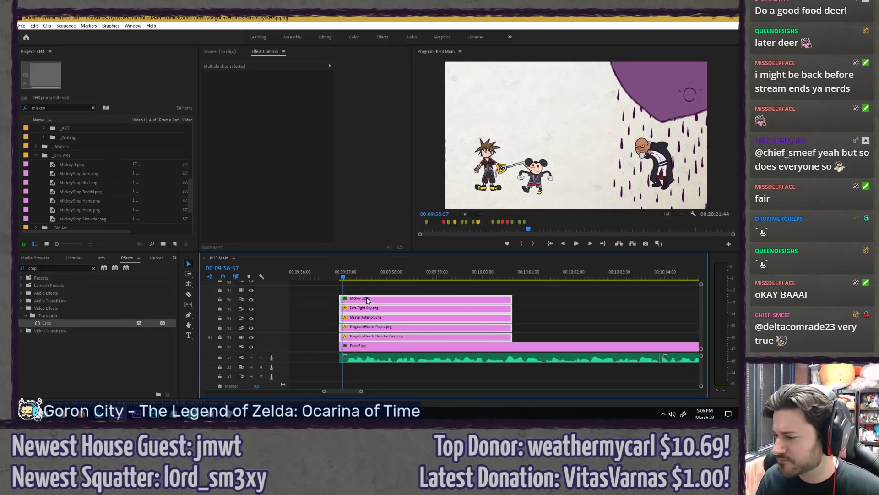
{"action": "left_click", "coordinate": [367, 299]}
Step: Keyframe Mickey's rotation so he tilts slightly to -6.4 degrees
{"action": "left_click", "coordinate": [343, 67]}
{"action": "key", "text": "shift+Left"}
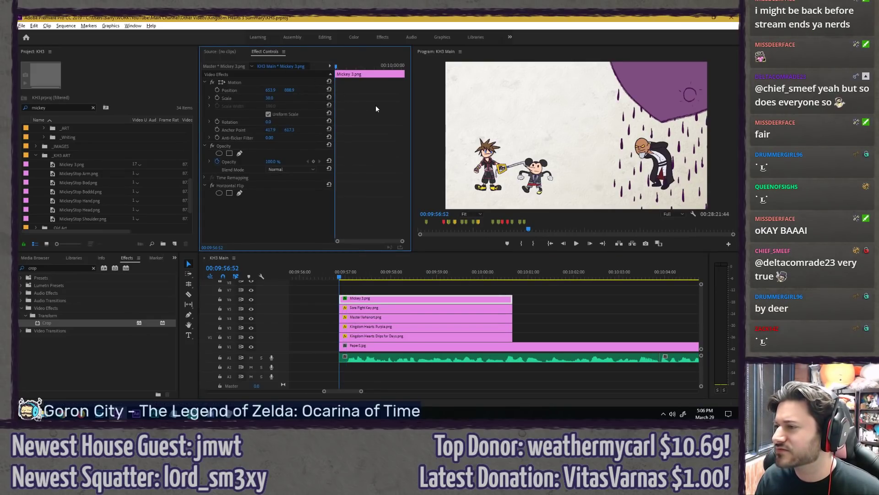
{"action": "key", "text": "space"}
{"action": "key", "text": "space"}
{"action": "key", "text": "space"}
{"action": "key", "text": "space"}
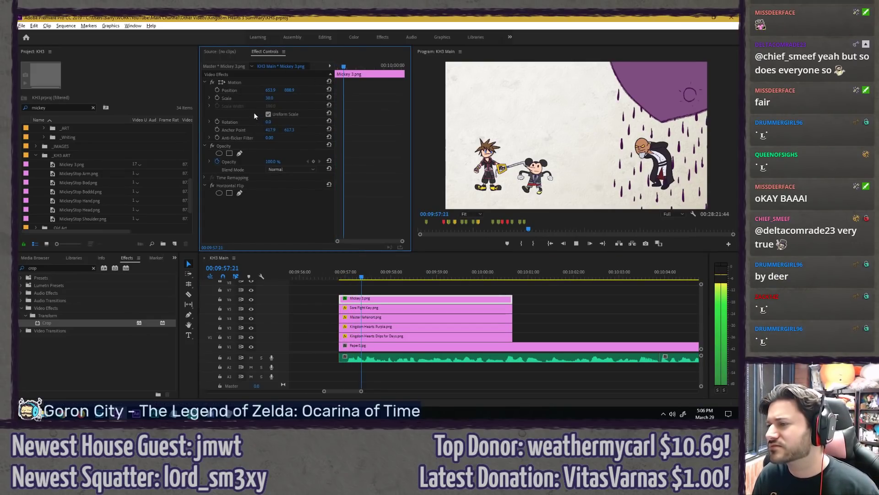
{"action": "key", "text": "Left"}
{"action": "key", "text": "Left"}
{"action": "key", "text": "Left"}
{"action": "key", "text": "Left"}
{"action": "key", "text": "Left"}
{"action": "key", "text": "Left"}
{"action": "key", "text": "Left"}
{"action": "key", "text": "Left"}
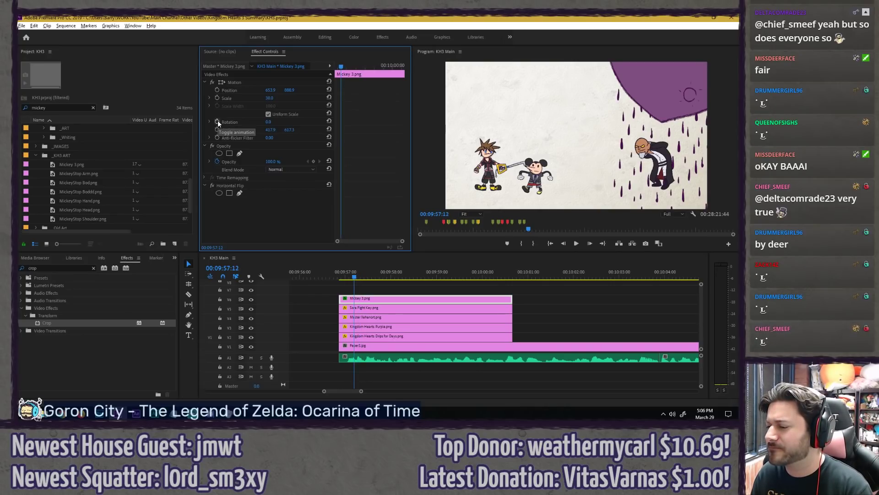
{"action": "left_click", "coordinate": [217, 121]}
{"action": "key", "text": "shift+Right"}
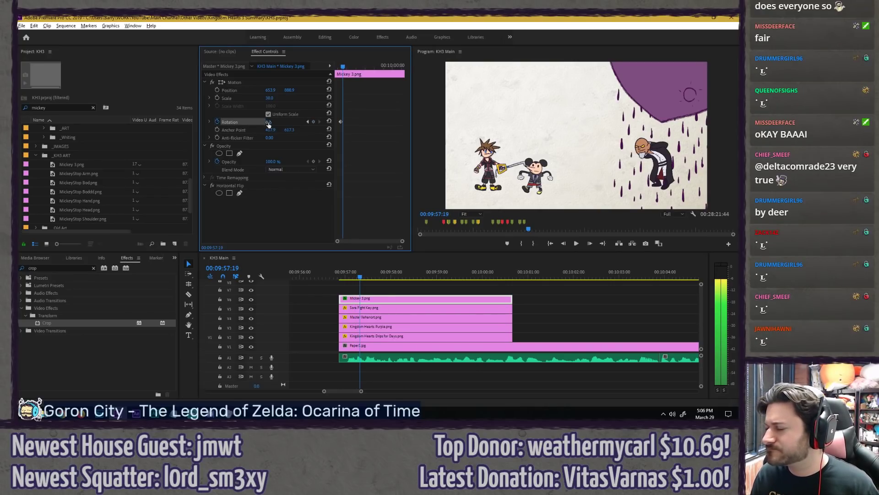
{"action": "left_click_drag", "start_coordinate": [269, 124], "coordinate": [263, 124]}
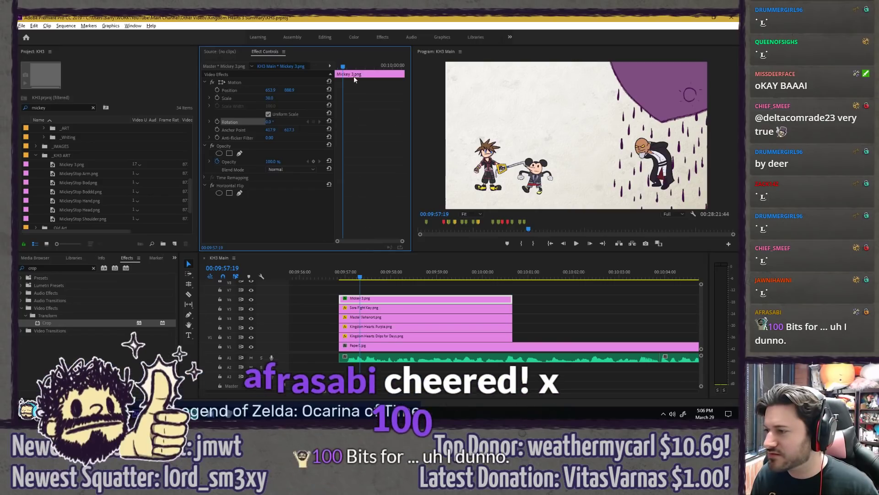
{"action": "left_click", "coordinate": [341, 68]}
{"action": "left_click_drag", "start_coordinate": [341, 69], "coordinate": [339, 69]}
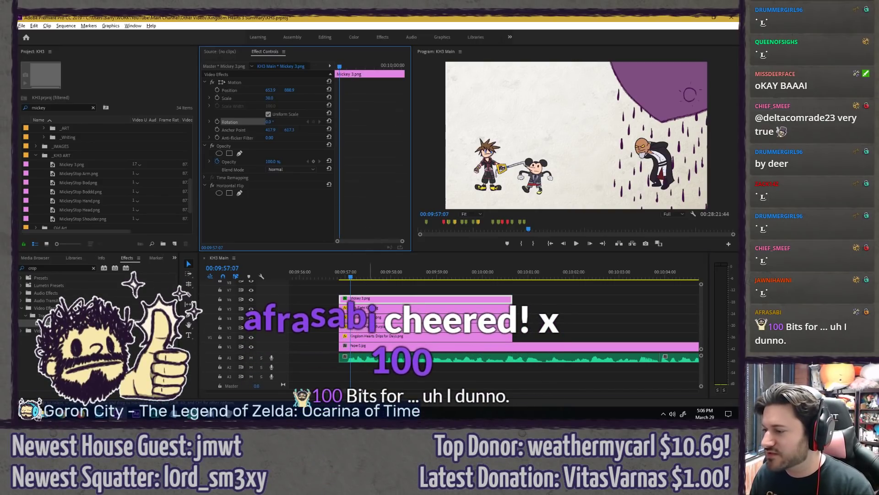
Step: Reset Sora's rotation keyframes and add a Hold keyframe tilting him back about -13 degrees
{"action": "left_click", "coordinate": [357, 308]}
{"action": "left_click", "coordinate": [217, 121]}
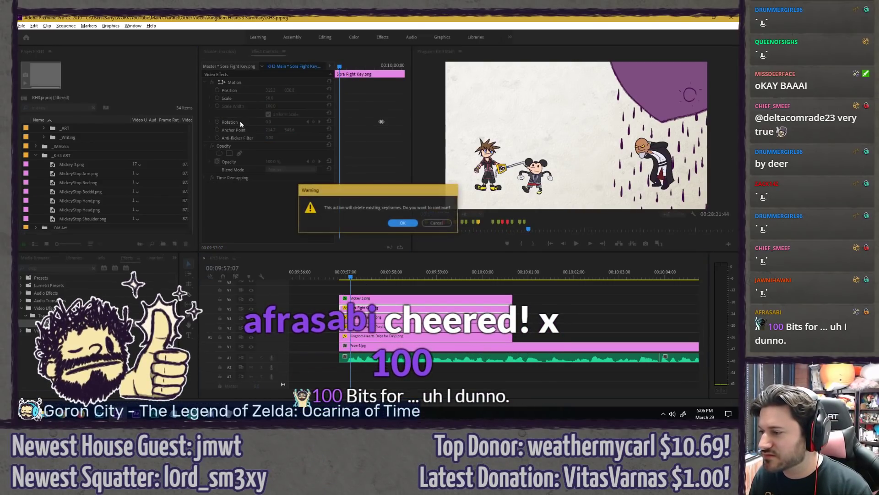
{"action": "key", "text": "Return"}
{"action": "left_click", "coordinate": [218, 122]}
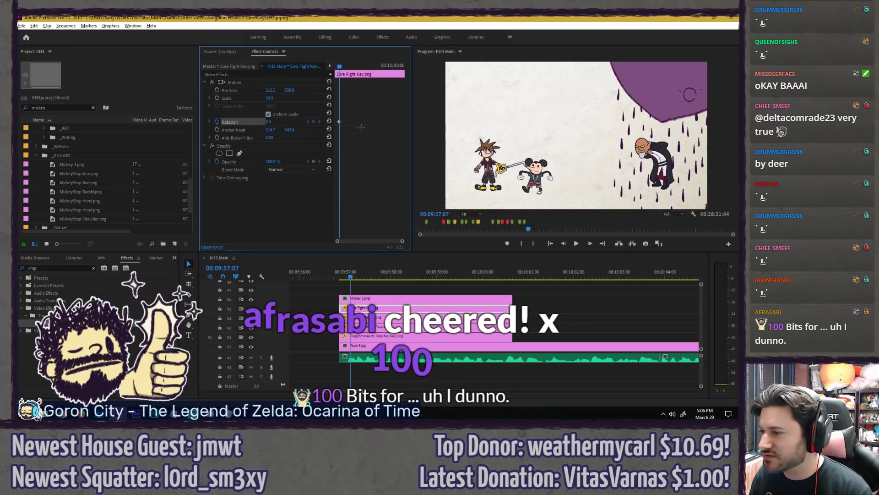
{"action": "key", "text": "Right"}
{"action": "key", "text": "Right"}
{"action": "key", "text": "Right"}
{"action": "key", "text": "Right"}
{"action": "key", "text": "Right"}
{"action": "key", "text": "Right"}
{"action": "key", "text": "Right"}
{"action": "key", "text": "Right"}
{"action": "key", "text": "Right"}
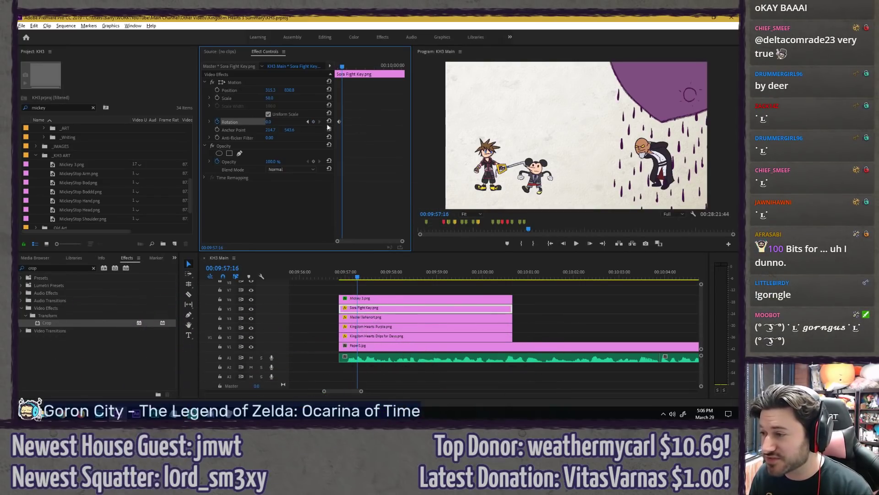
{"action": "left_click_drag", "start_coordinate": [270, 122], "coordinate": [259, 121]}
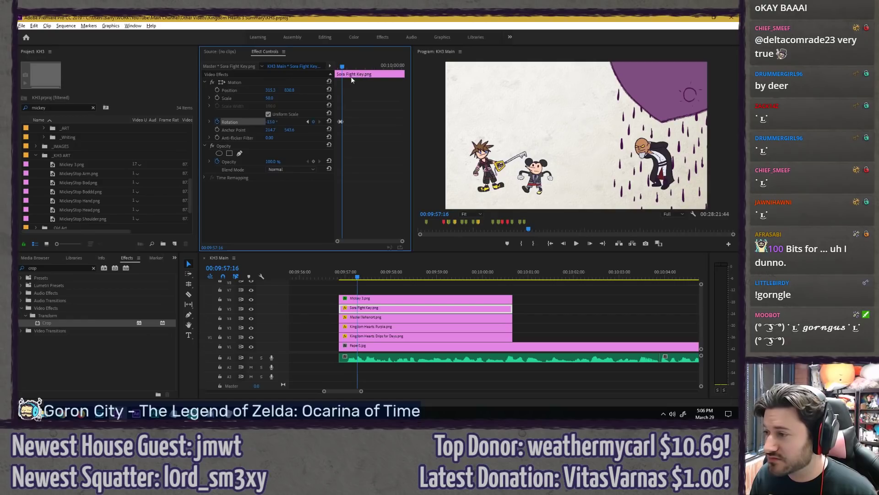
{"action": "right_click", "coordinate": [343, 122]}
{"action": "left_click", "coordinate": [389, 217]}
{"action": "left_click", "coordinate": [338, 67]}
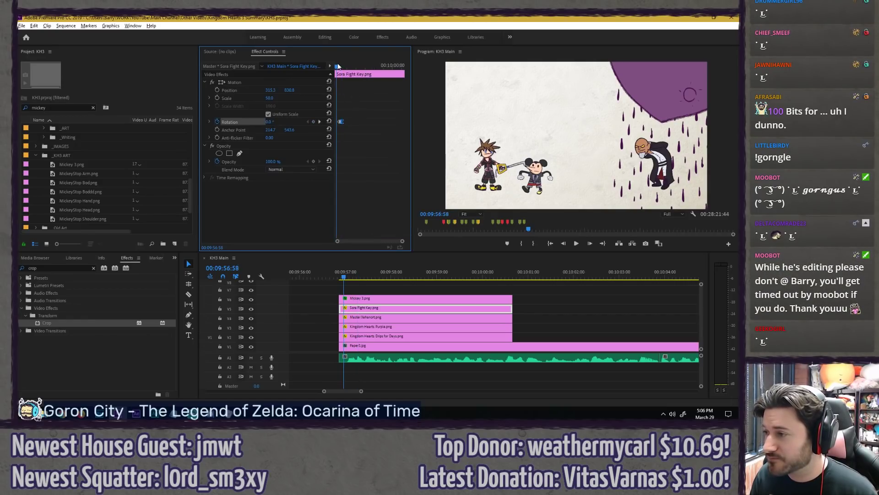
{"action": "key", "text": "space"}
{"action": "key", "text": "space"}
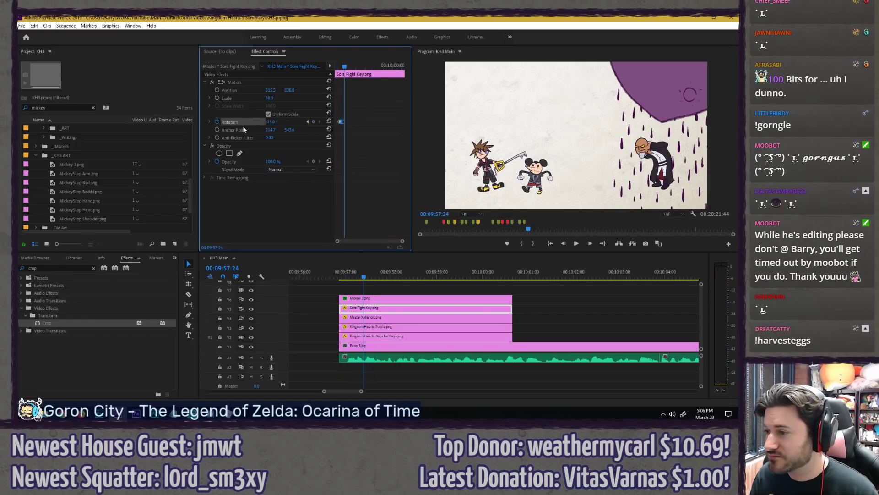
{"action": "key", "text": "Right"}
{"action": "key", "text": "Right"}
{"action": "left_click", "coordinate": [307, 121]}
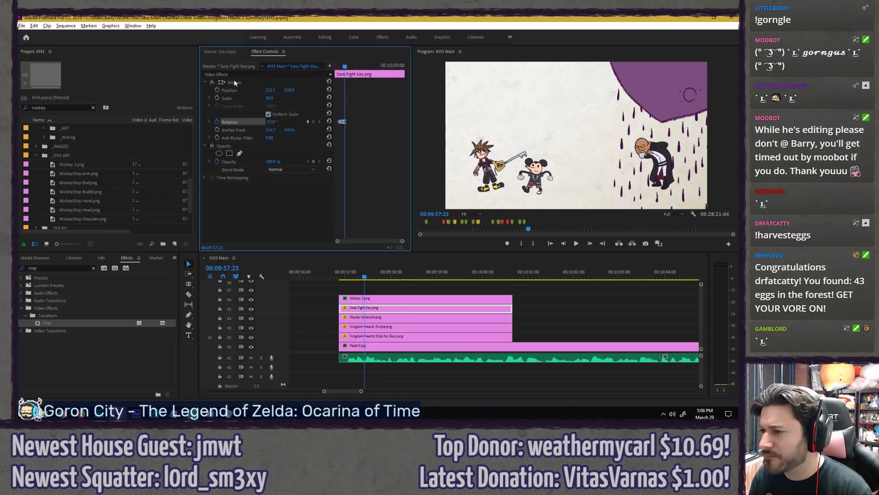
Step: Add a Position keyframe for Sora and set it to Hold interpolation
{"action": "left_click", "coordinate": [217, 89]}
{"action": "key", "text": "="}
{"action": "key", "text": "="}
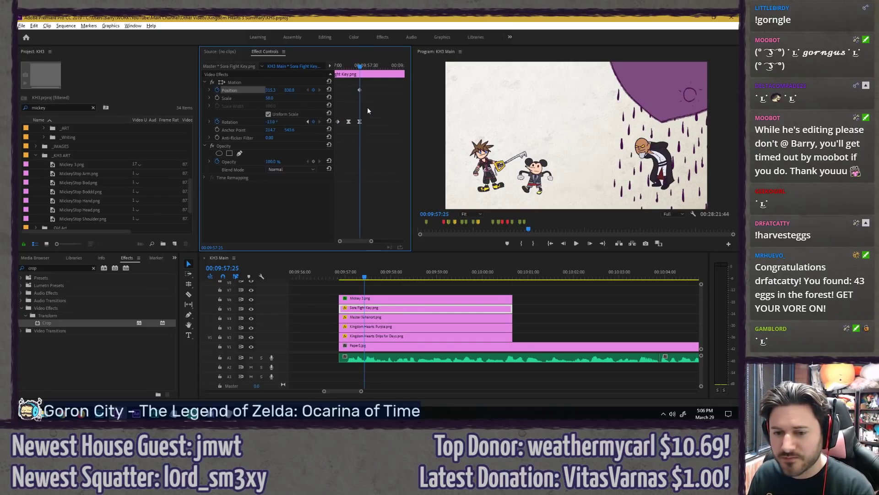
{"action": "right_click", "coordinate": [361, 123]}
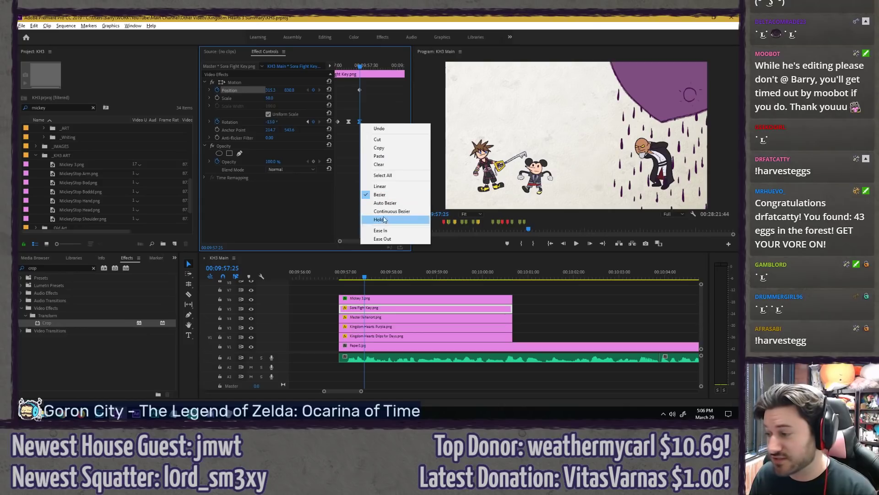
{"action": "key", "text": "Escape"}
{"action": "right_click", "coordinate": [360, 91]}
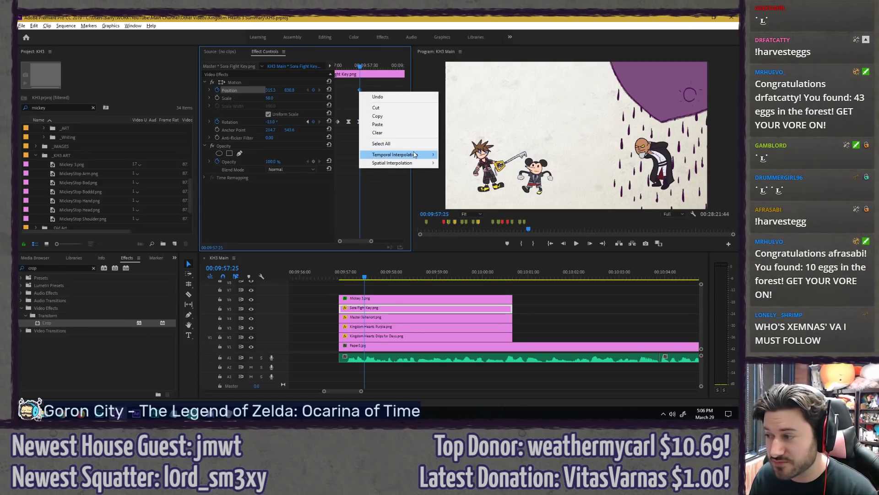
{"action": "mouse_move", "coordinate": [403, 154]}
{"action": "left_click", "coordinate": [460, 214]}
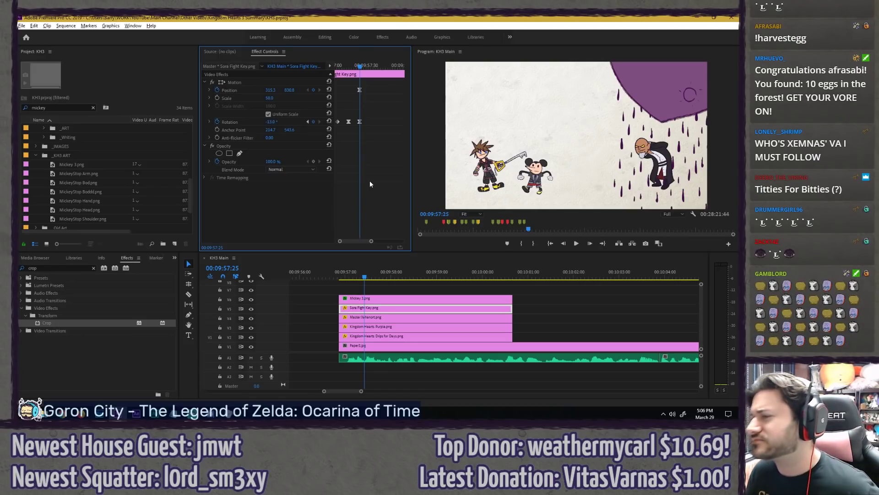
Step: Spin Sora much further counter-clockwise at 09:57:41
{"action": "key", "text": "space"}
{"action": "key", "text": "space"}
{"action": "key", "text": "space"}
{"action": "key", "text": "space"}
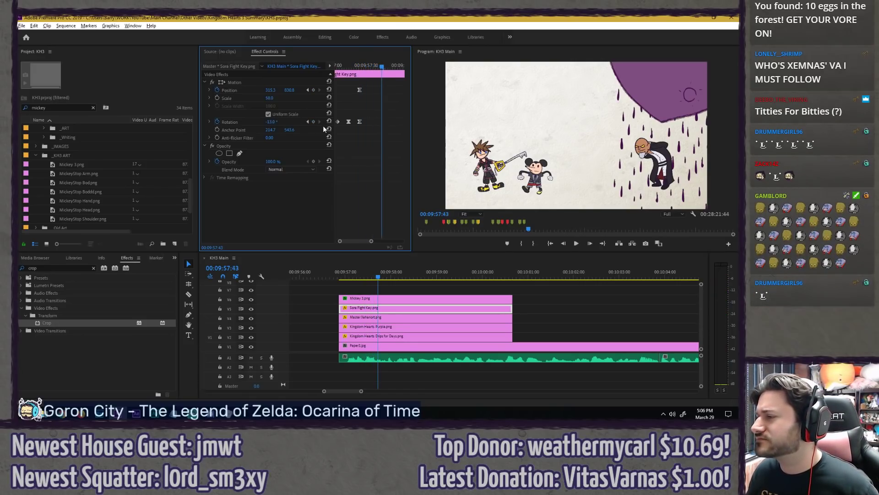
{"action": "key", "text": "Left"}
{"action": "key", "text": "Left"}
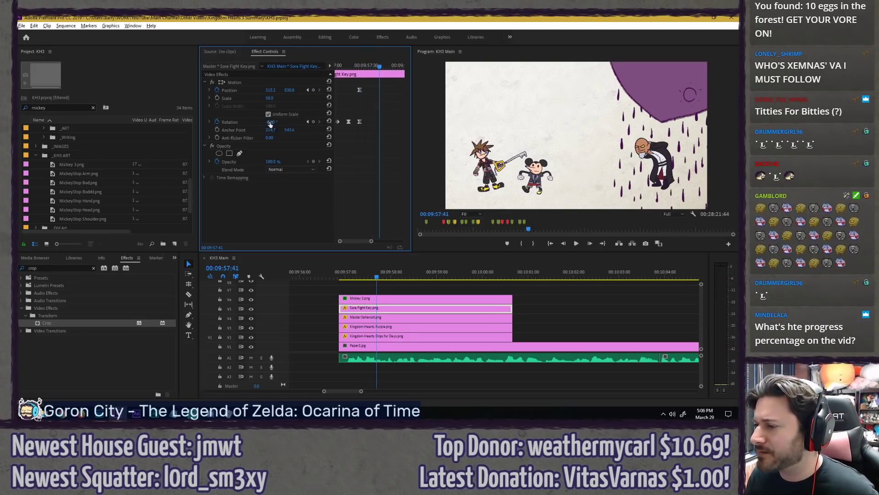
{"action": "mouse_move", "coordinate": [271, 122]}
{"action": "left_mouse_down"}
{"action": "mouse_move", "coordinate": [243, 123]}
{"action": "mouse_move", "coordinate": [260, 122]}
{"action": "left_mouse_up"}
{"action": "left_click", "coordinate": [234, 82]}
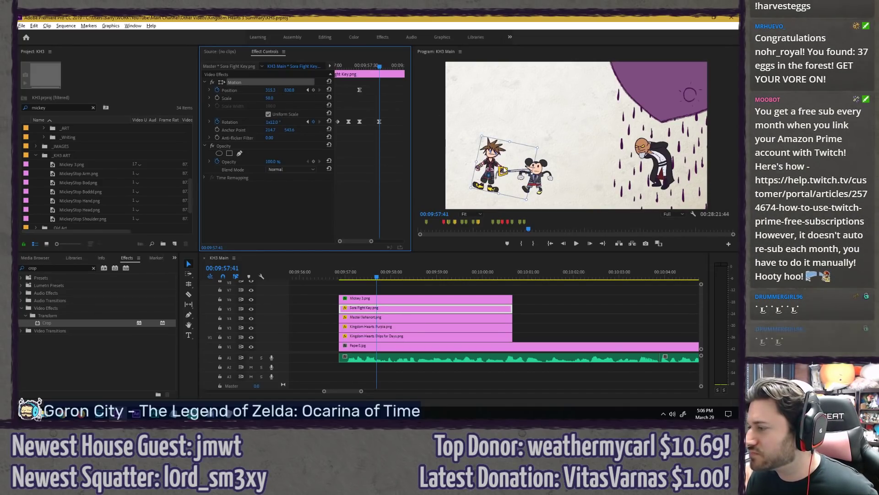
Step: Move Sora rightward beside the rain and make the new keyframes linear
{"action": "left_click_drag", "start_coordinate": [505, 170], "coordinate": [706, 163]}
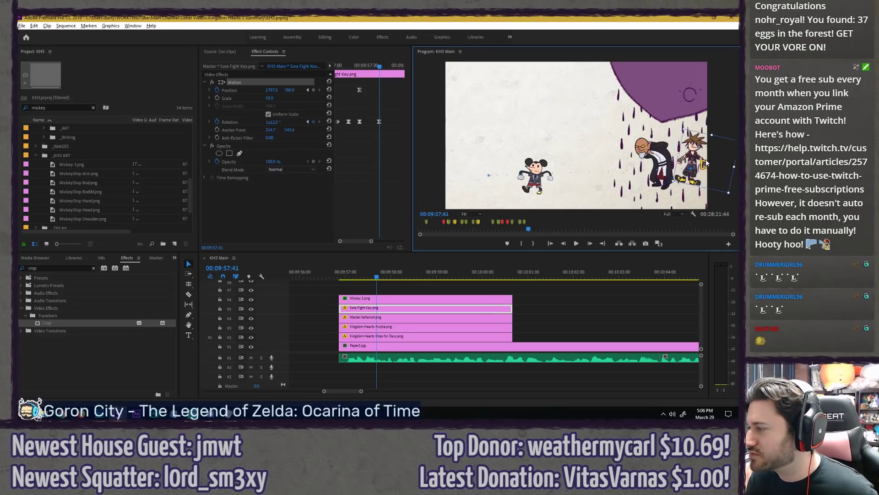
{"action": "left_click", "coordinate": [380, 121]}
{"action": "right_click", "coordinate": [379, 122]}
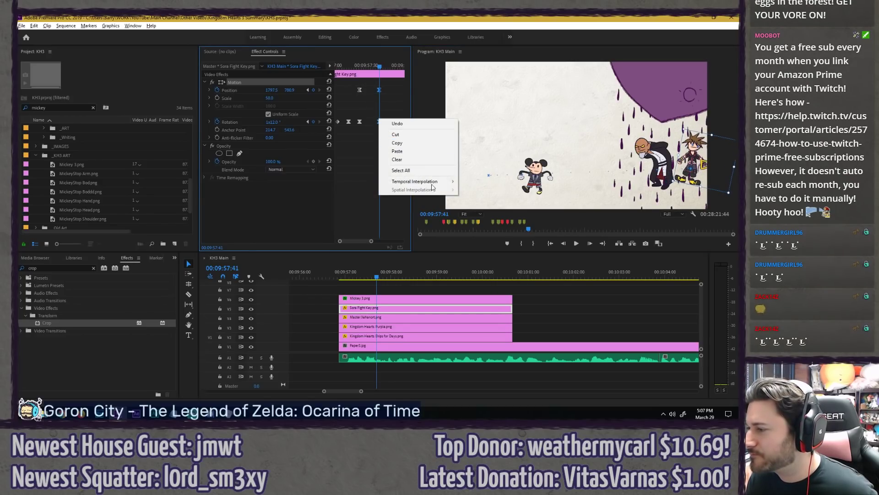
{"action": "mouse_move", "coordinate": [438, 183]}
{"action": "left_click", "coordinate": [474, 181]}
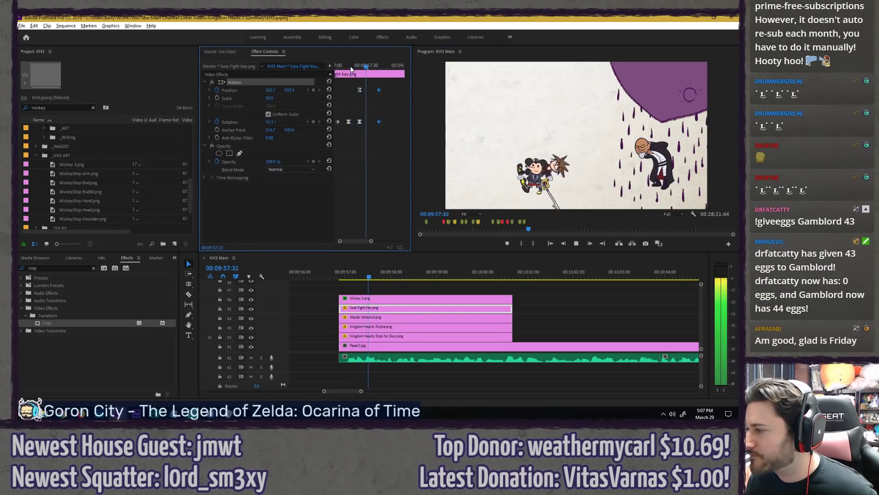
{"action": "key", "text": "space"}
{"action": "mouse_move", "coordinate": [351, 67]}
{"action": "left_mouse_down"}
{"action": "mouse_move", "coordinate": [371, 60]}
{"action": "mouse_move", "coordinate": [359, 65]}
{"action": "left_mouse_up"}
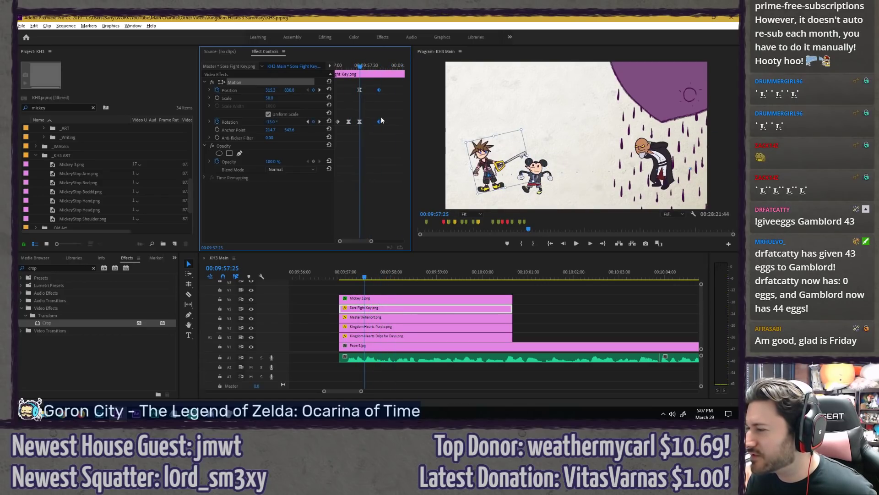
{"action": "key", "text": "Left"}
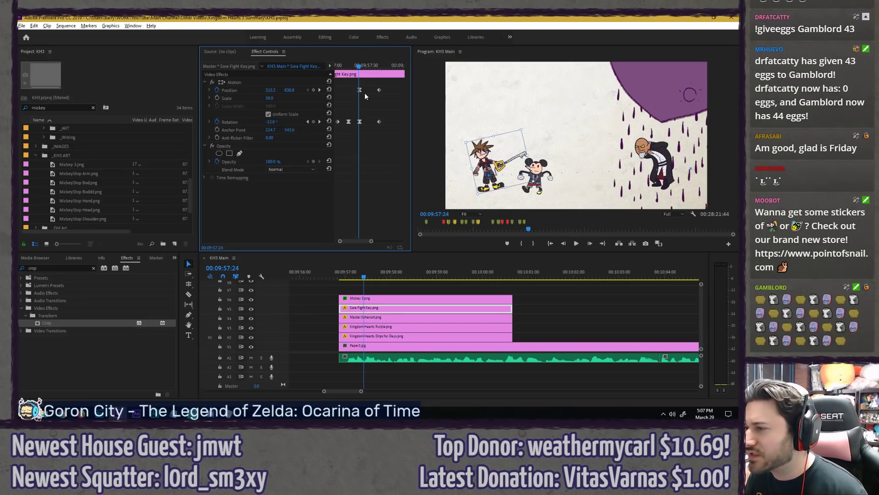
Step: Add Position and Anchor Point keyframes at 09:57:20, with the Position keyframe set to linear
{"action": "key", "text": "equal"}
{"action": "key", "text": "equal"}
{"action": "mouse_move", "coordinate": [356, 69]}
{"action": "left_mouse_down"}
{"action": "mouse_move", "coordinate": [314, 67]}
{"action": "mouse_move", "coordinate": [367, 74]}
{"action": "left_mouse_up"}
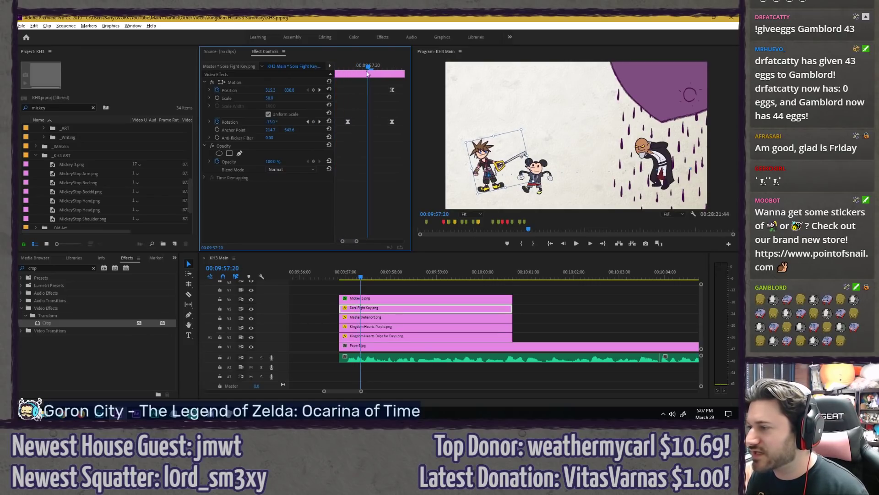
{"action": "left_click", "coordinate": [314, 90]}
{"action": "left_click", "coordinate": [218, 131]}
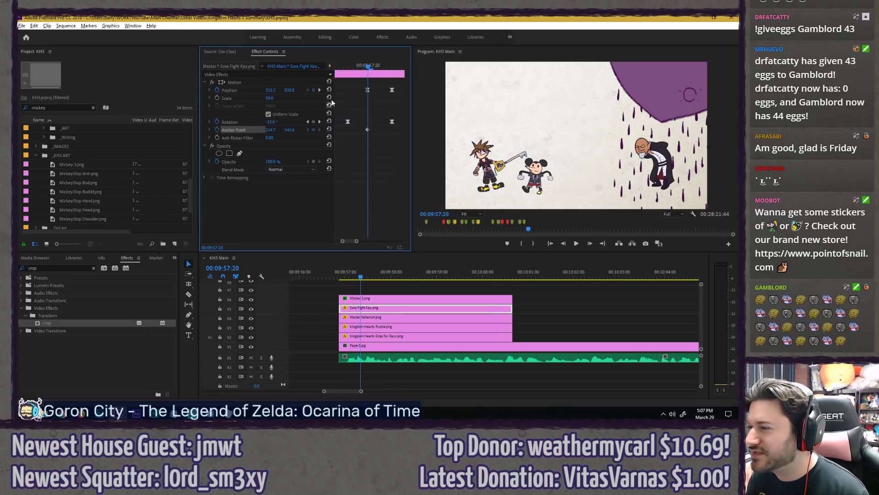
{"action": "right_click", "coordinate": [368, 130]}
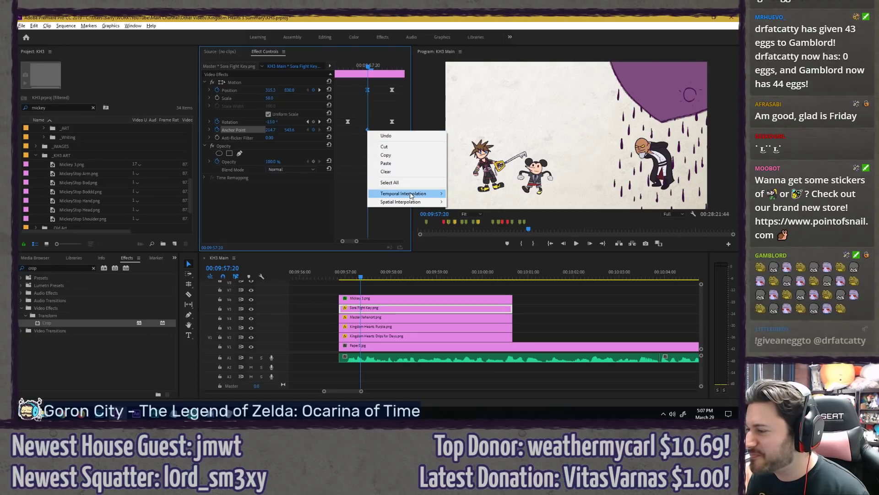
{"action": "left_click", "coordinate": [382, 181]}
{"action": "key", "text": "Right"}
Step: Check Sora's bounding box in an enlarged preview and set another keyframe to linear
{"action": "left_click", "coordinate": [274, 82]}
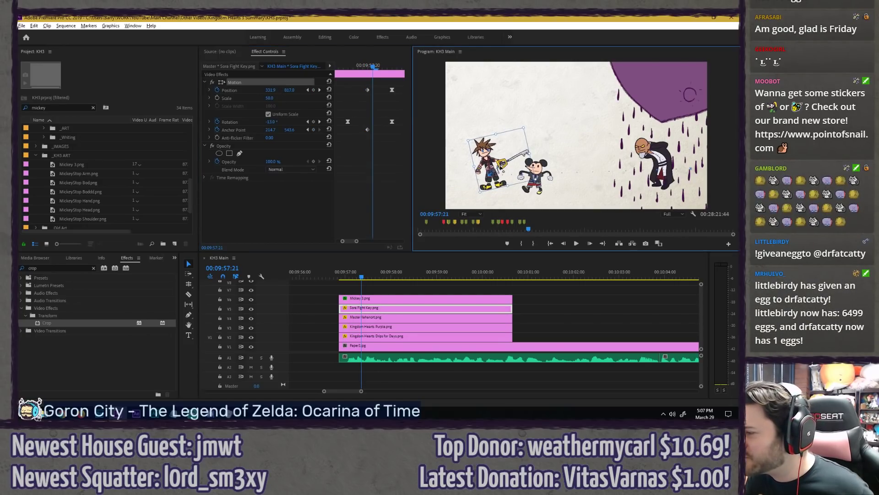
{"action": "key", "text": "grave"}
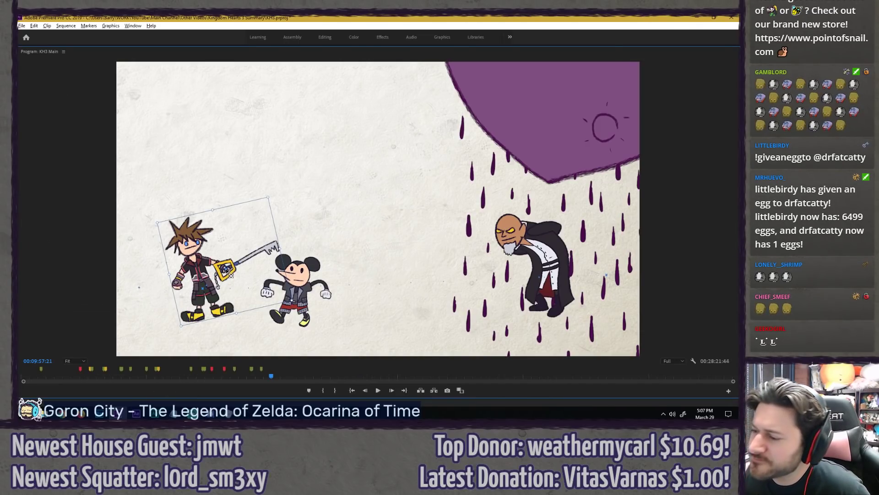
{"action": "key", "text": "grave"}
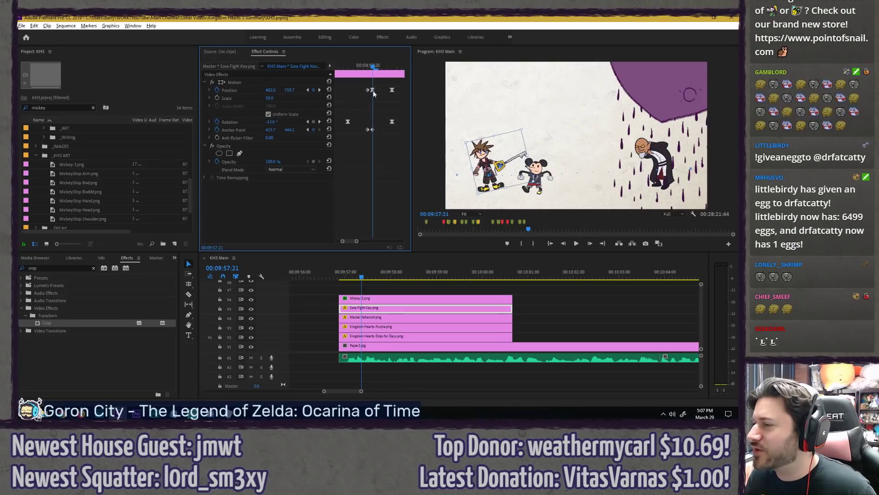
{"action": "right_click", "coordinate": [373, 93]}
{"action": "mouse_move", "coordinate": [430, 154]}
{"action": "left_click", "coordinate": [462, 154]}
Step: Replace the extra keyframes with new Position and Rotation keys, then spin Sora clockwise at 09:57:41
{"action": "left_click_drag", "start_coordinate": [372, 69], "coordinate": [395, 67]}
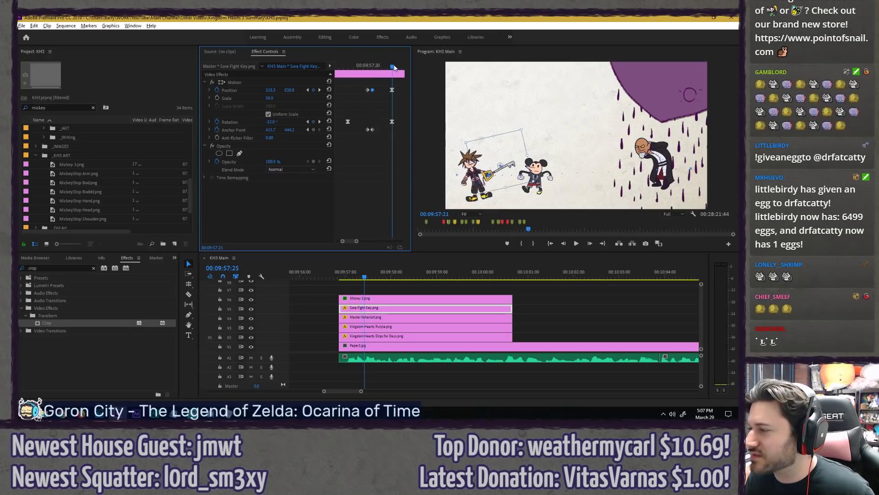
{"action": "key", "text": "minus"}
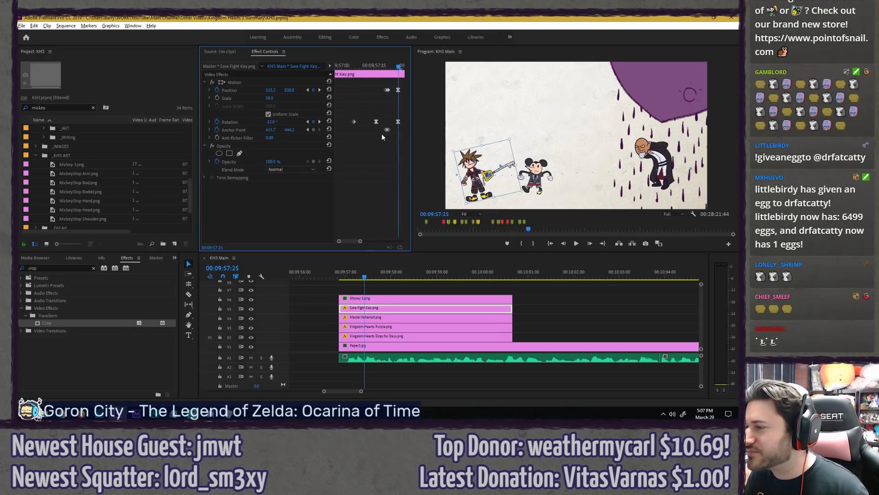
{"action": "left_click_drag", "start_coordinate": [355, 239], "coordinate": [353, 240]}
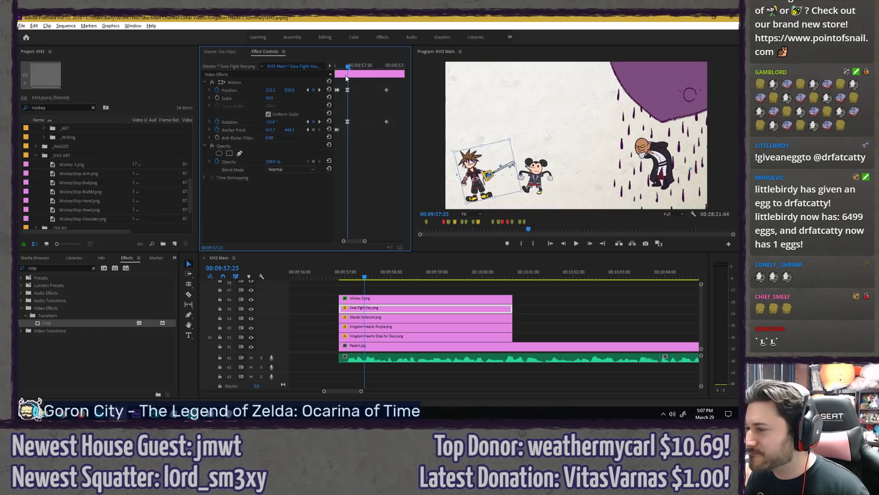
{"action": "key", "text": "Delete"}
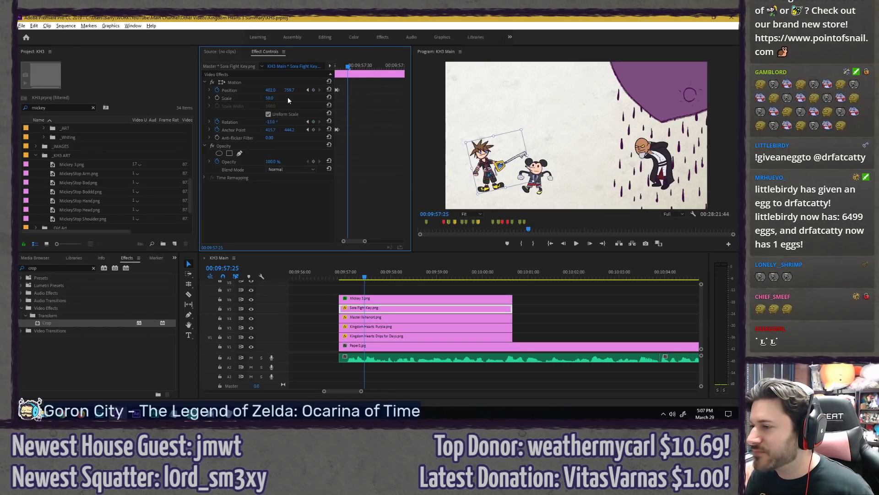
{"action": "left_click", "coordinate": [314, 90]}
{"action": "left_click", "coordinate": [313, 122]}
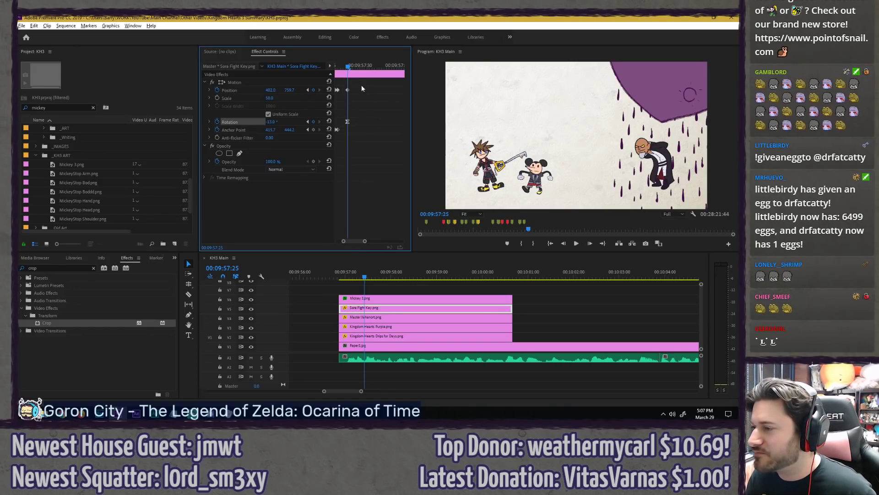
{"action": "left_click_drag", "start_coordinate": [359, 65], "coordinate": [392, 56]}
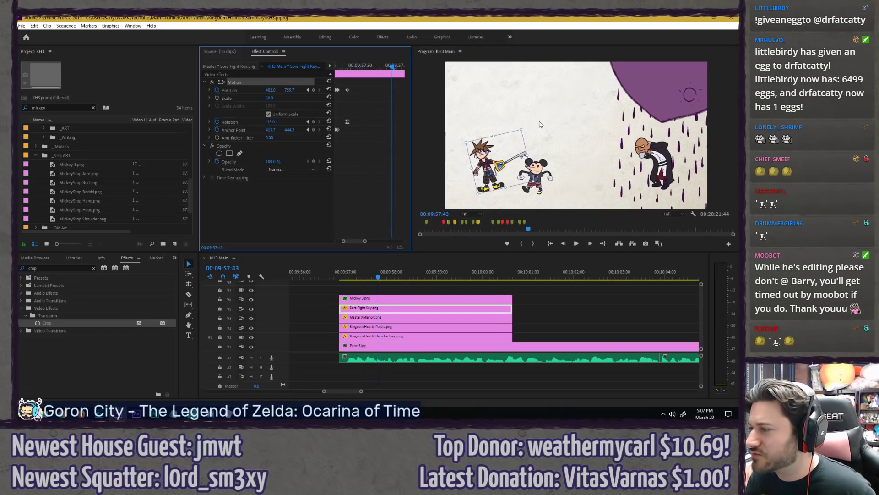
{"action": "left_click_drag", "start_coordinate": [539, 124], "coordinate": [489, 155]}
{"action": "left_click_drag", "start_coordinate": [517, 118], "coordinate": [694, 176]}
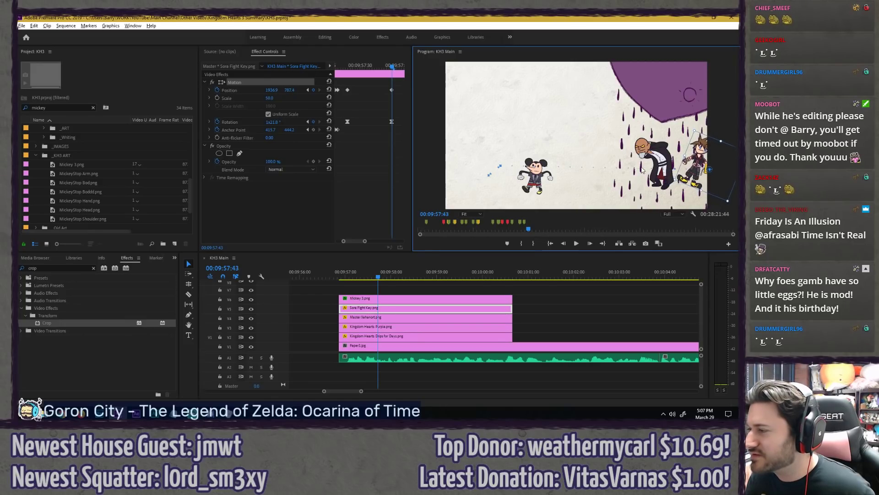
Step: Ease out the Rotation keyframe, make another keyframe linear, and play the move back
{"action": "left_click", "coordinate": [358, 119]}
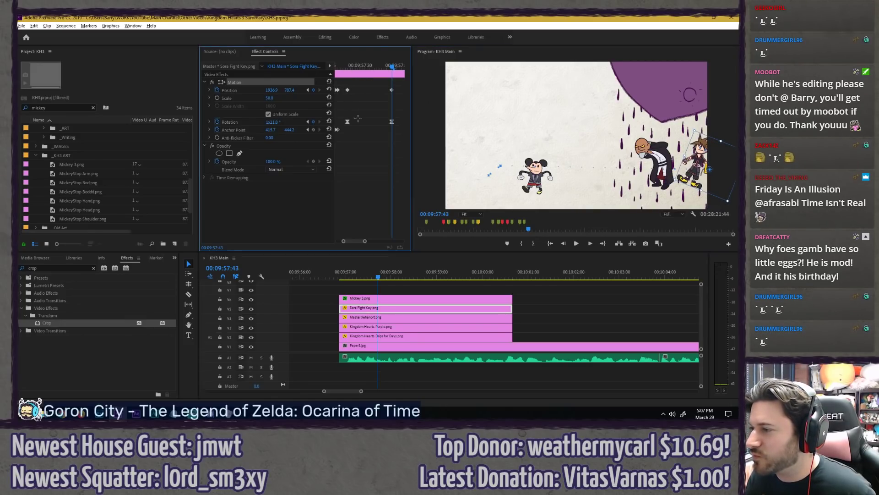
{"action": "right_click", "coordinate": [349, 123]}
{"action": "mouse_move", "coordinate": [400, 181]}
{"action": "left_click", "coordinate": [461, 235]}
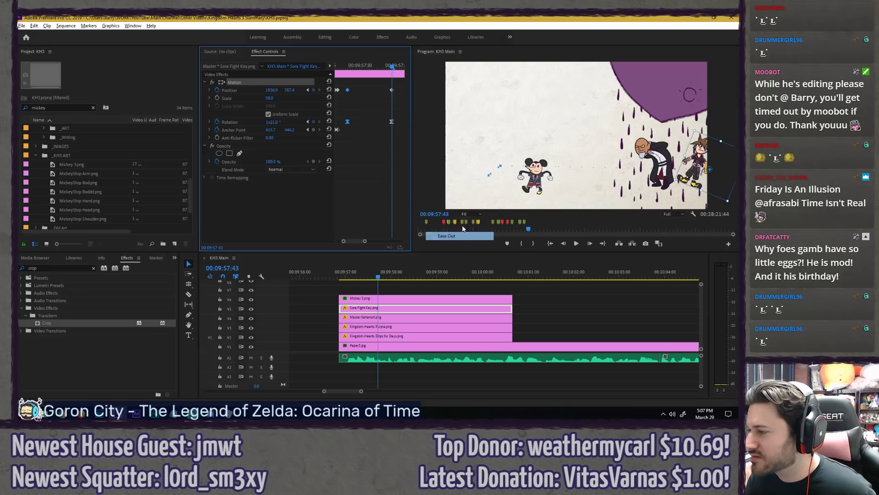
{"action": "right_click", "coordinate": [392, 122]}
{"action": "left_click", "coordinate": [416, 186]}
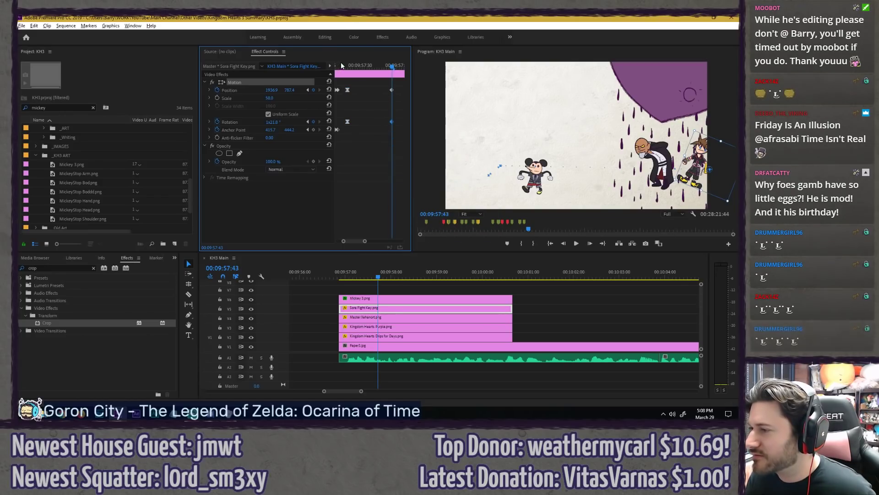
{"action": "left_click_drag", "start_coordinate": [340, 65], "coordinate": [333, 65]}
{"action": "key", "text": "space"}
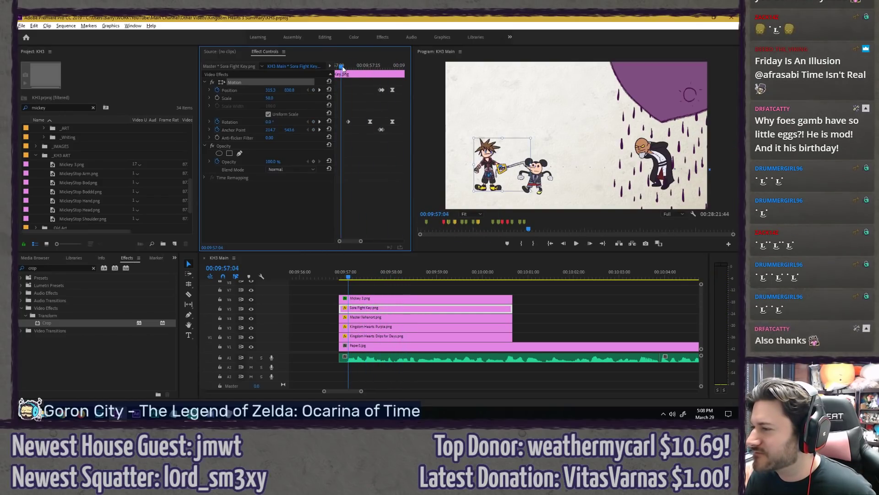
Step: Replay the animation and step through frames 09:57:33 to 09:57:42
{"action": "key", "text": "space"}
{"action": "left_click", "coordinate": [337, 274]}
{"action": "key", "text": "space"}
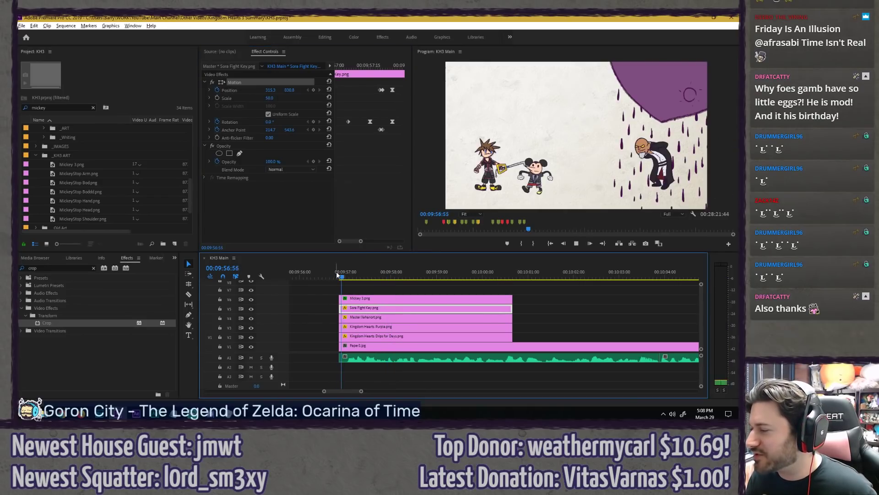
{"action": "left_click", "coordinate": [335, 274]}
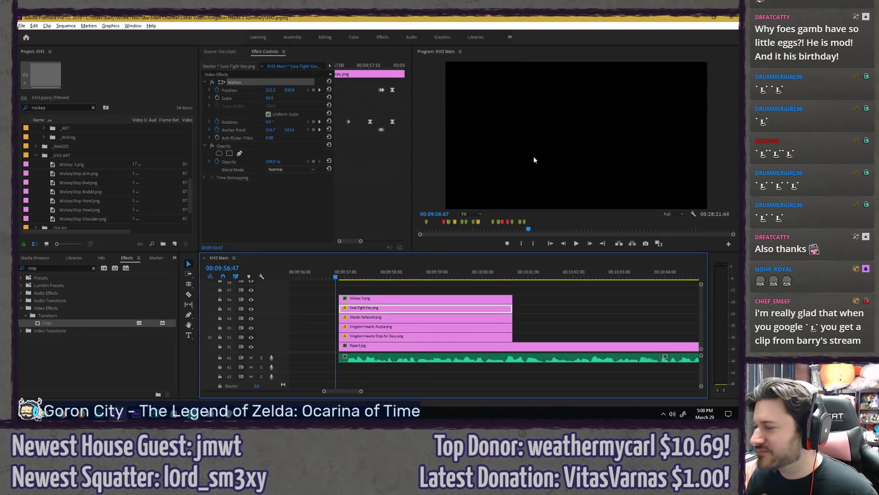
{"action": "left_click_drag", "start_coordinate": [368, 278], "coordinate": [372, 278]}
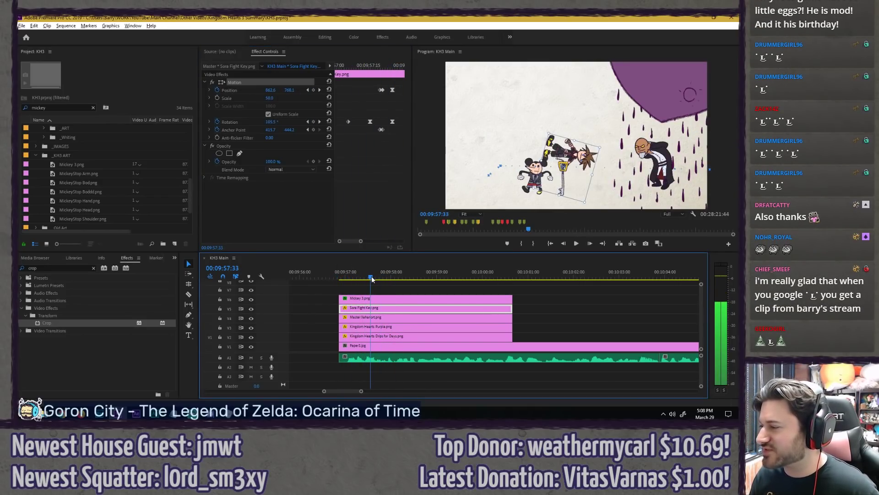
{"action": "key", "text": "Right"}
{"action": "key", "text": "Right"}
{"action": "key", "text": "Right"}
{"action": "key", "text": "Right"}
{"action": "key", "text": "Right"}
{"action": "key", "text": "Right"}
{"action": "key", "text": "Right"}
{"action": "key", "text": "Right"}
{"action": "key", "text": "Right"}
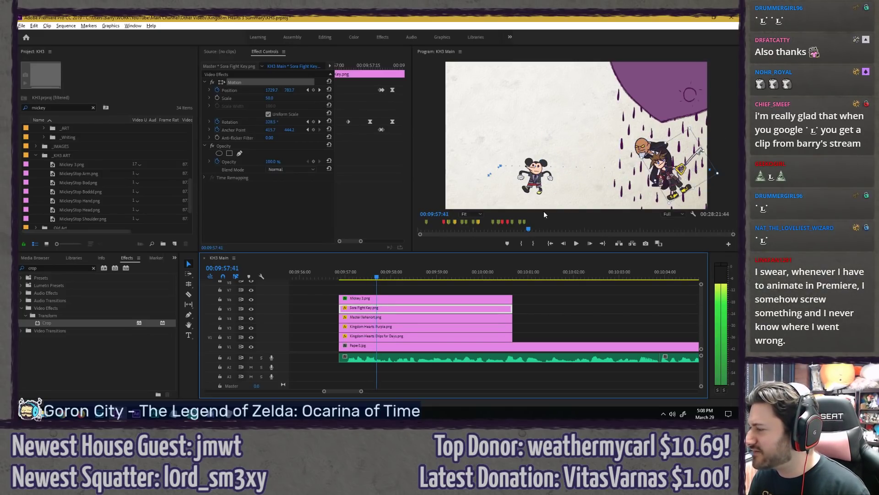
{"action": "key", "text": "Right"}
{"action": "key", "text": "Left"}
{"action": "key", "text": "Left"}
{"action": "key", "text": "Left"}
{"action": "key", "text": "Left"}
{"action": "key", "text": "Left"}
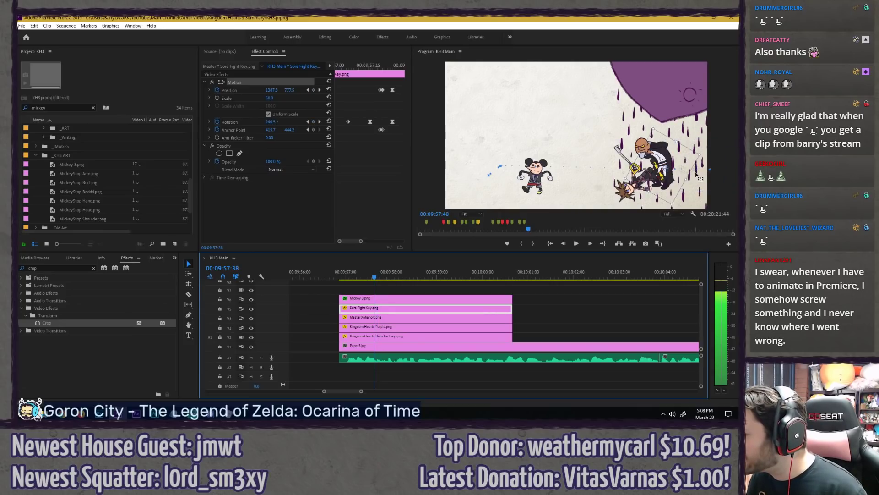
{"action": "left_click_drag", "start_coordinate": [353, 240], "coordinate": [357, 240]}
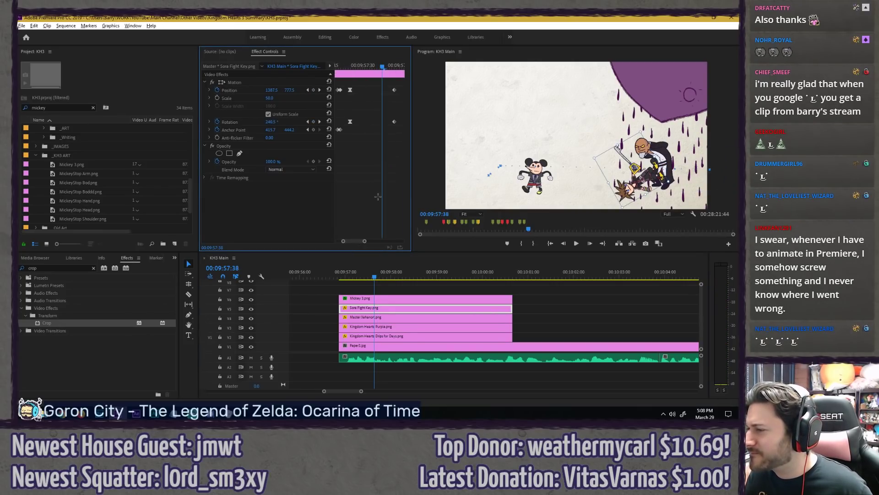
Step: Undo the recent Position, Rotation and anchor point changes, then replay from 09:57:26
{"action": "key", "text": "ctrl+z"}
{"action": "key", "text": "ctrl+z"}
{"action": "key", "text": "ctrl+z"}
{"action": "key", "text": "ctrl+z"}
{"action": "key", "text": "ctrl+z"}
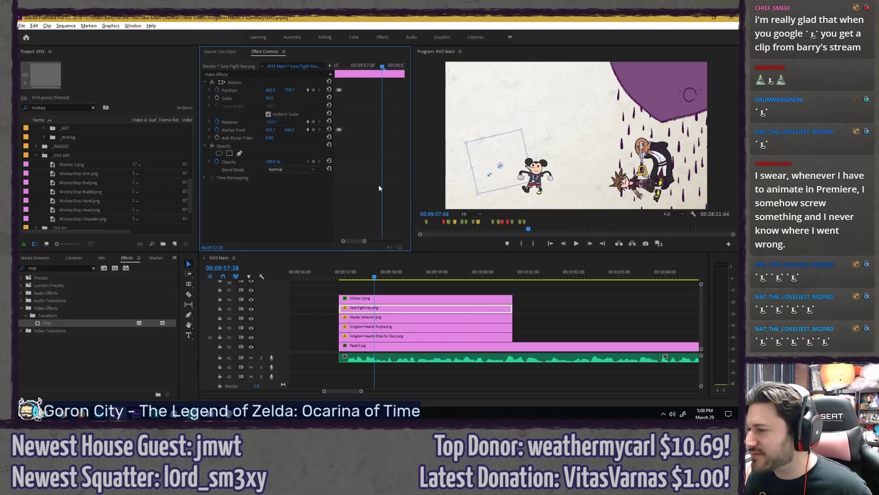
{"action": "key", "text": "ctrl+z"}
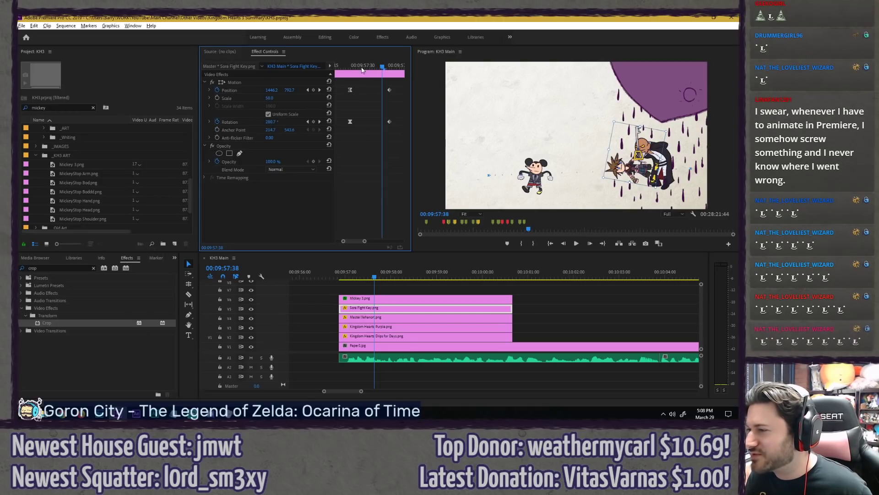
{"action": "left_click", "coordinate": [343, 66]}
{"action": "key", "text": "space"}
{"action": "left_click_drag", "start_coordinate": [348, 65], "coordinate": [372, 54]}
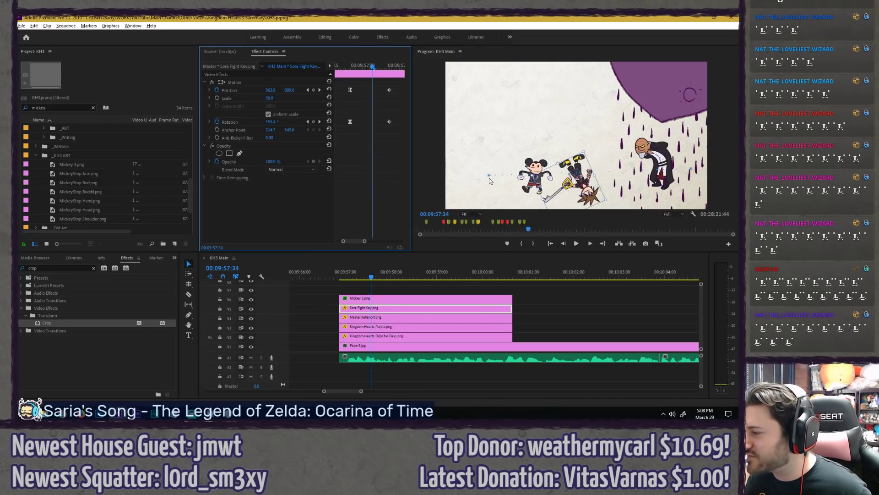
Step: Bend Sora's motion path to arc upward, nudge him lower near 09:57:36, and preview
{"action": "left_click_drag", "start_coordinate": [490, 176], "coordinate": [519, 169]}
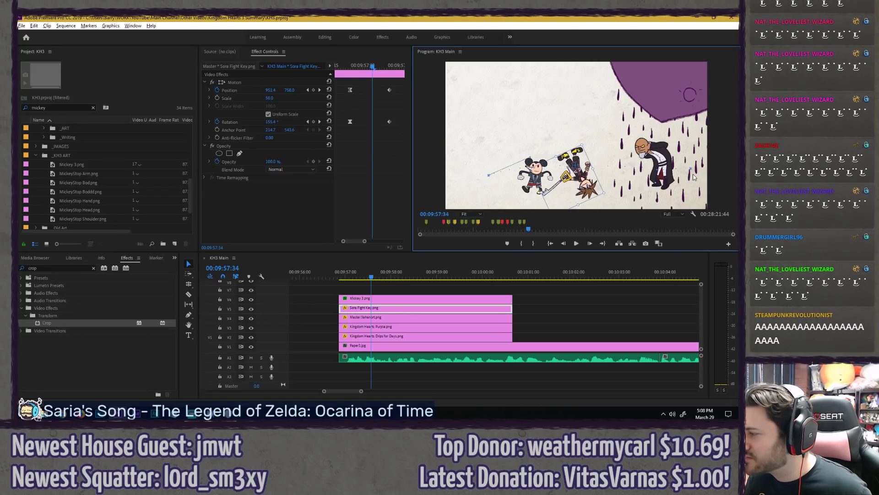
{"action": "left_click_drag", "start_coordinate": [691, 171], "coordinate": [646, 157]}
{"action": "mouse_move", "coordinate": [386, 69]}
{"action": "left_mouse_down"}
{"action": "mouse_move", "coordinate": [358, 66]}
{"action": "mouse_move", "coordinate": [383, 64]}
{"action": "left_mouse_up"}
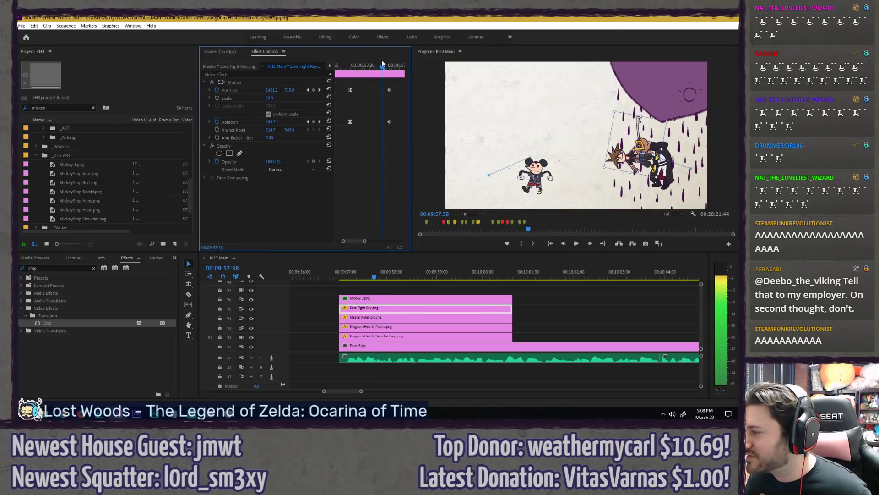
{"action": "left_click_drag", "start_coordinate": [639, 146], "coordinate": [637, 151]}
{"action": "left_click_drag", "start_coordinate": [382, 66], "coordinate": [362, 69]}
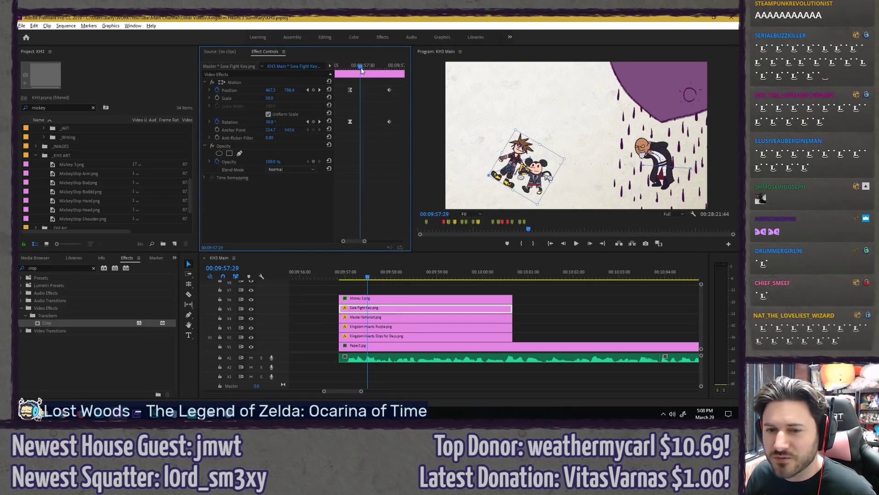
{"action": "left_click_drag", "start_coordinate": [362, 69], "coordinate": [354, 72]}
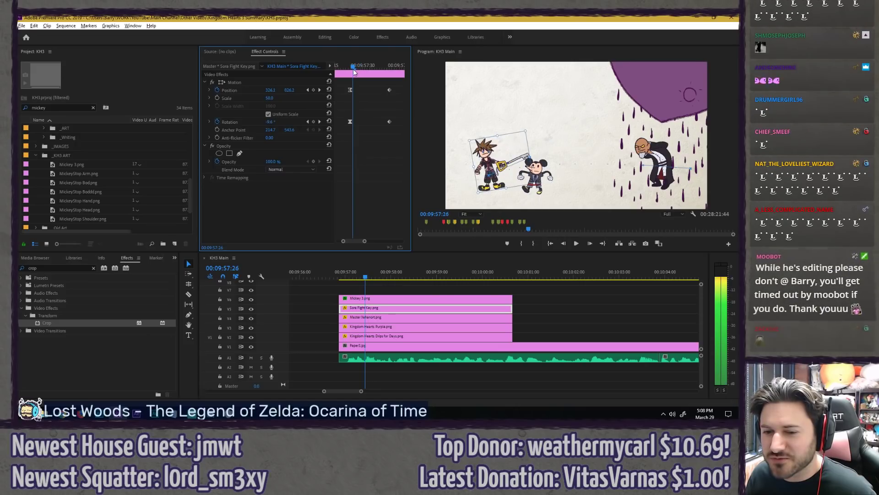
{"action": "key", "text": "space"}
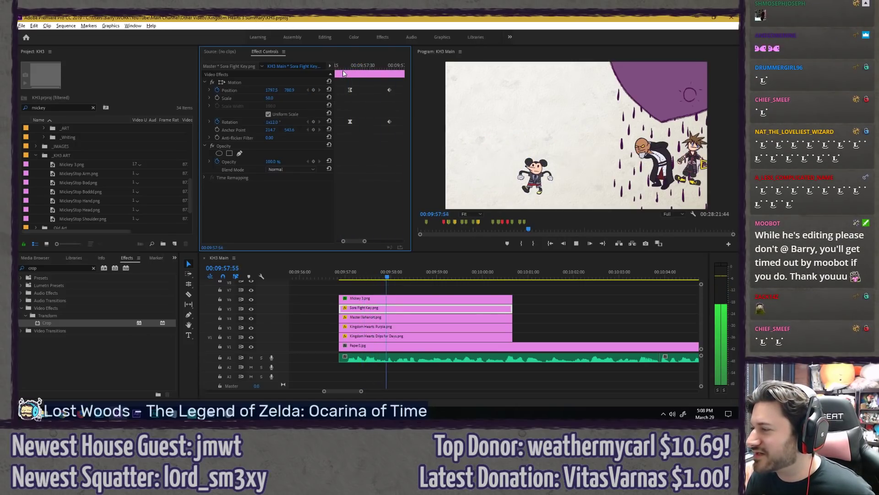
{"action": "left_click_drag", "start_coordinate": [358, 70], "coordinate": [335, 72]}
Step: Replay Sora's move from before it starts to check the timing
{"action": "left_click", "coordinate": [341, 283]}
{"action": "key", "text": "space"}
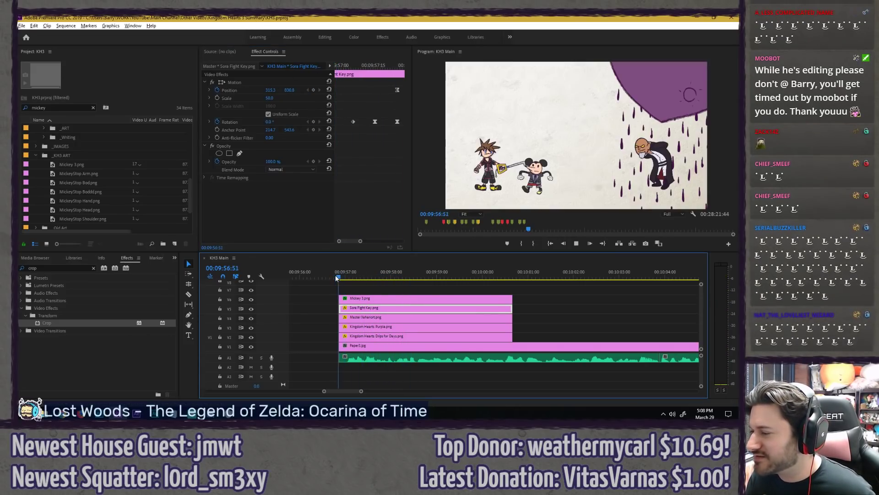
{"action": "left_click", "coordinate": [351, 274]}
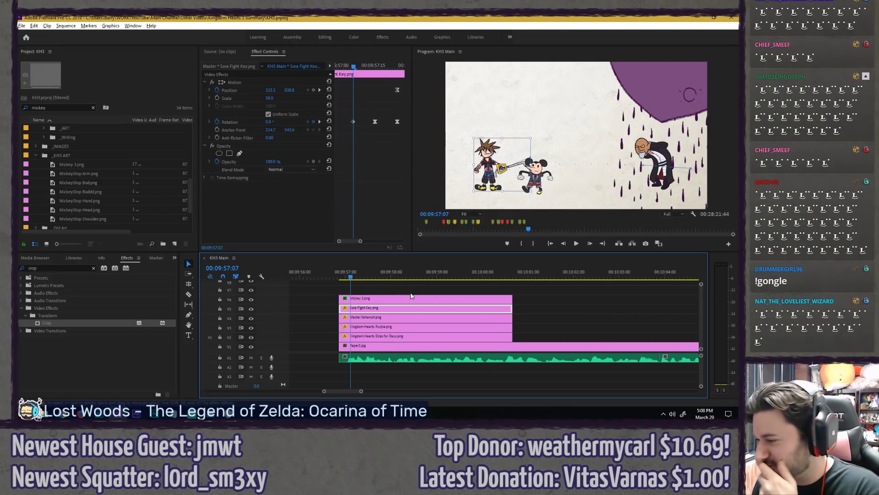
{"action": "left_click", "coordinate": [330, 273]}
{"action": "key", "text": "space"}
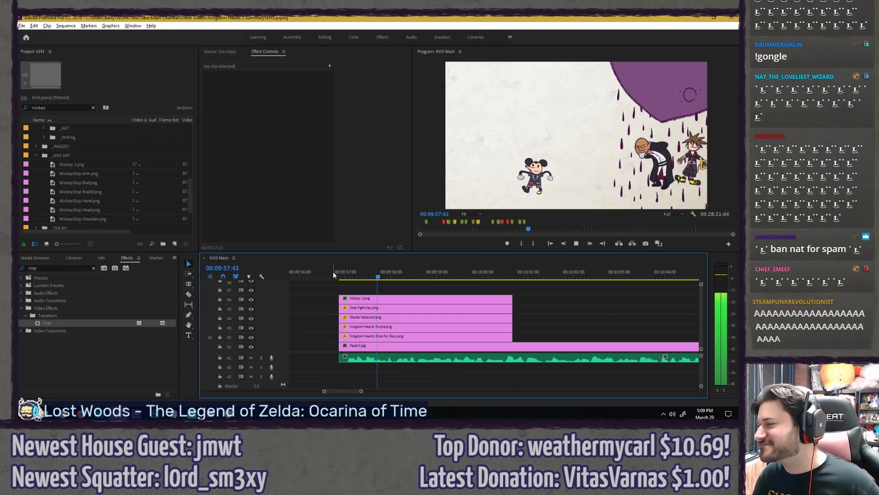
{"action": "left_click_drag", "start_coordinate": [333, 275], "coordinate": [352, 275]}
Step: Set Sora Fight Key.png's Rotation to -16.1 at both 09:57:16 and 09:57:25, then play back
{"action": "left_click", "coordinate": [365, 301]}
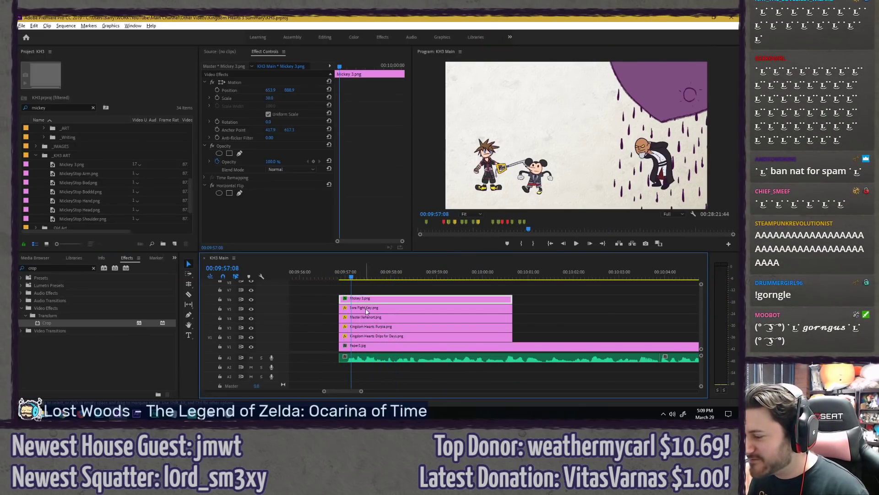
{"action": "left_click", "coordinate": [366, 311]}
{"action": "key", "text": "Right"}
{"action": "key", "text": "Right"}
{"action": "key", "text": "Right"}
{"action": "key", "text": "Right"}
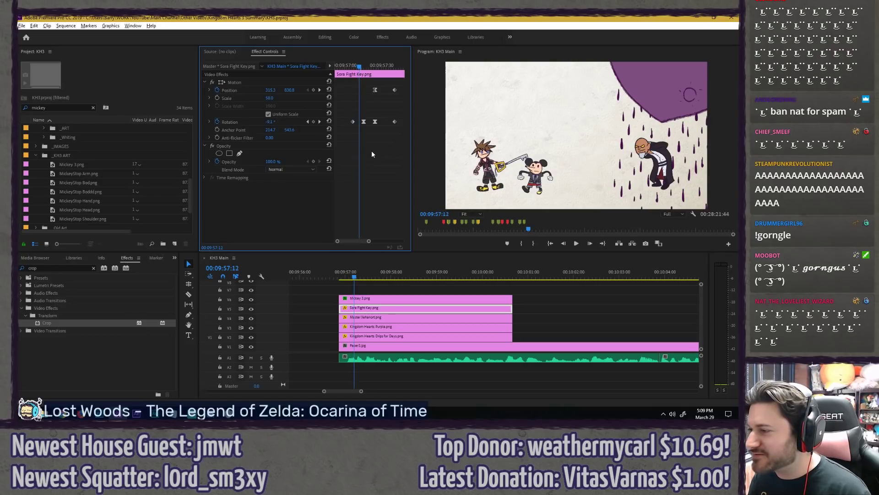
{"action": "key", "text": "Right"}
{"action": "key", "text": "Right"}
{"action": "key", "text": "Right"}
{"action": "key", "text": "Right"}
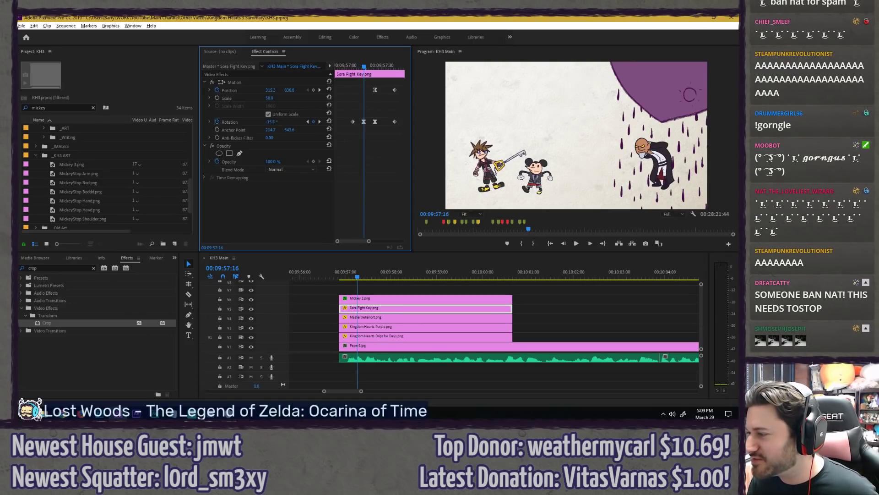
{"action": "left_click_drag", "start_coordinate": [271, 122], "coordinate": [268, 122]}
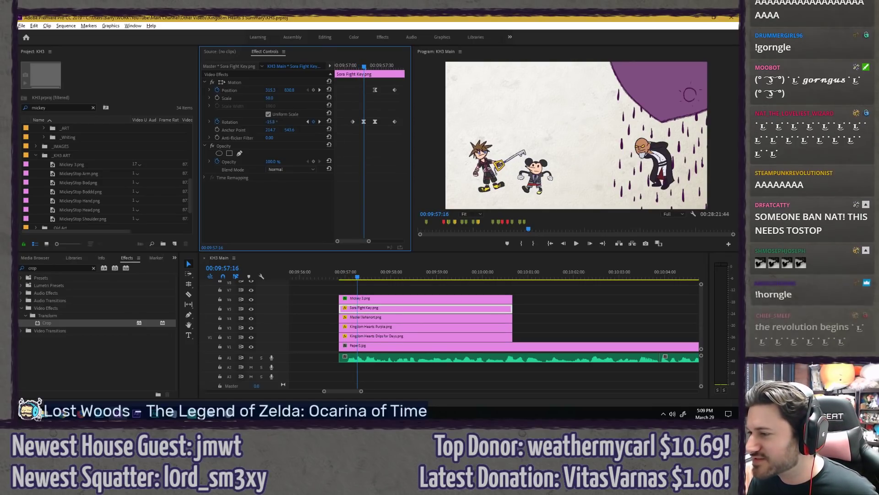
{"action": "left_click", "coordinate": [375, 67]}
{"action": "type", "text": "-16.1"}
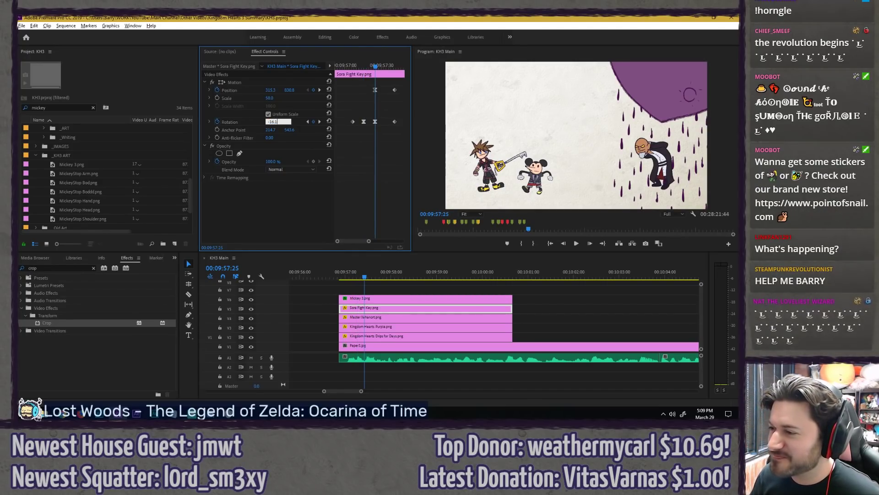
{"action": "key", "text": "space"}
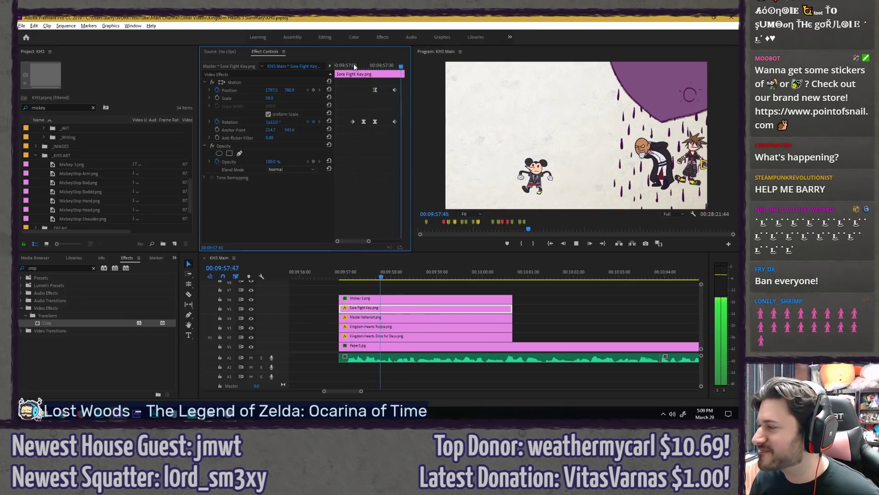
{"action": "left_click_drag", "start_coordinate": [374, 66], "coordinate": [395, 65]}
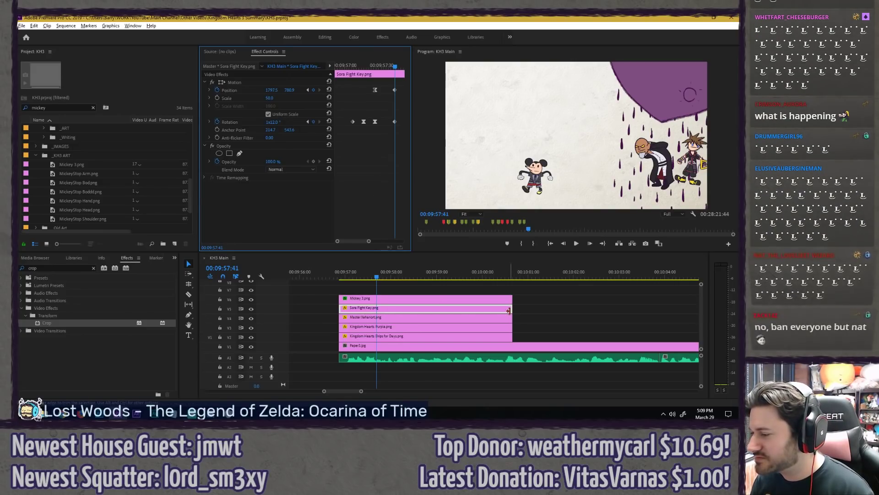
Step: Trim the end of Sora Fight Key.png on V5 leftward and scrub its motion to 09:57:16
{"action": "left_click_drag", "start_coordinate": [512, 311], "coordinate": [376, 308]}
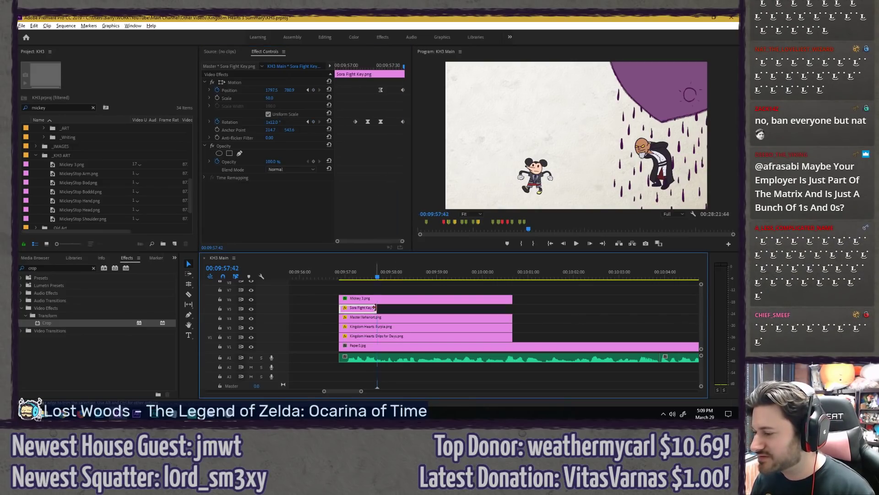
{"action": "scroll", "coordinate": [358, 308], "scroll_direction": "up", "scroll_amount": 2}
{"action": "left_click", "coordinate": [359, 308]}
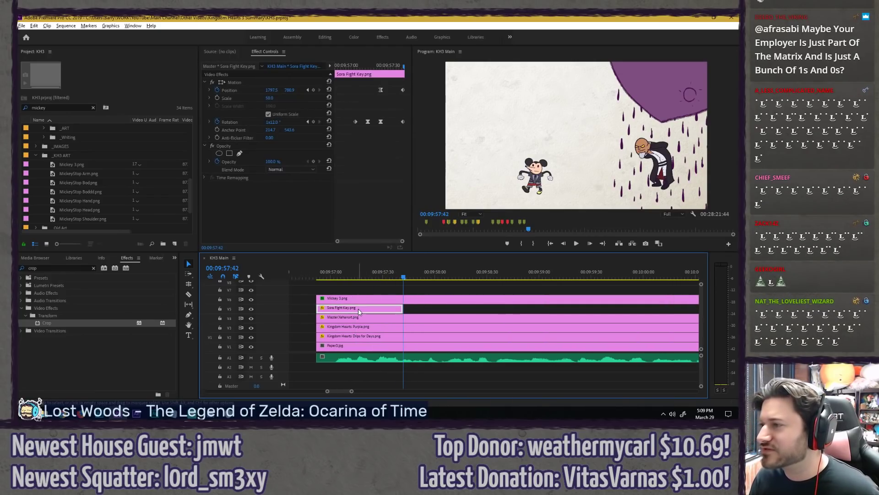
{"action": "left_click", "coordinate": [349, 64]}
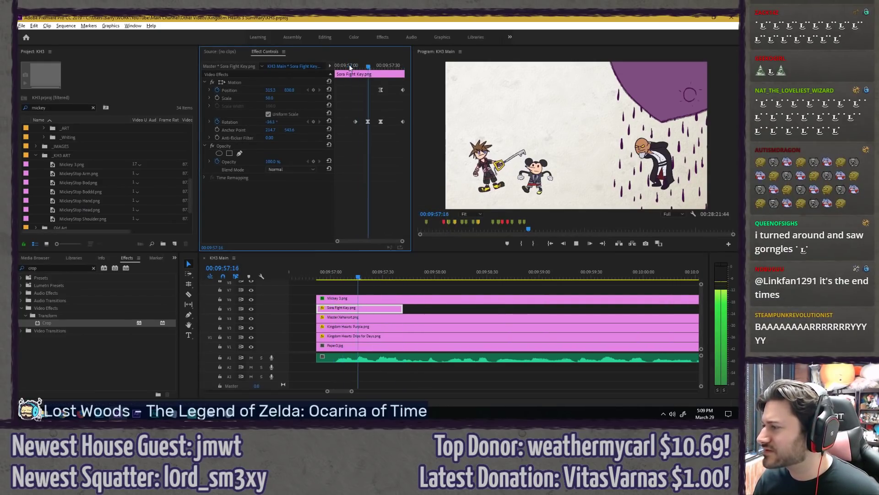
{"action": "left_click_drag", "start_coordinate": [349, 64], "coordinate": [399, 67]}
Step: Draw a mask outline over the rain beside Xehanort, invert it, and feather it to 20
{"action": "key", "text": "Left"}
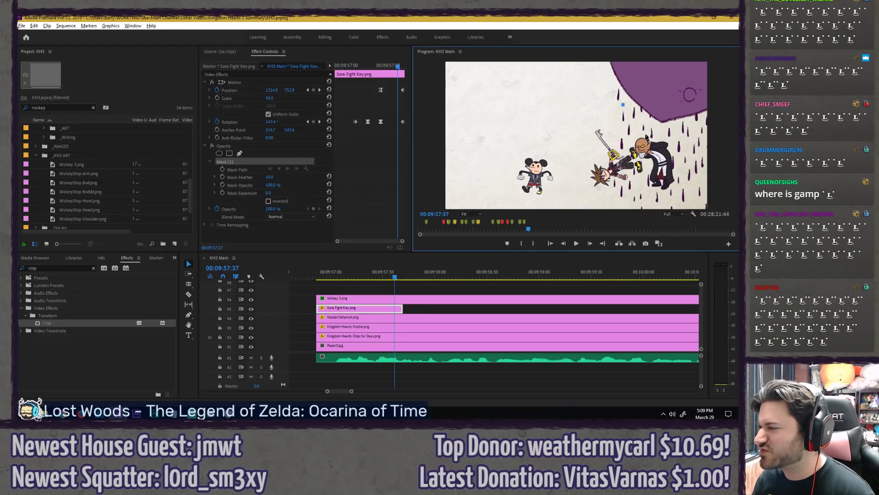
{"action": "left_click", "coordinate": [638, 141]}
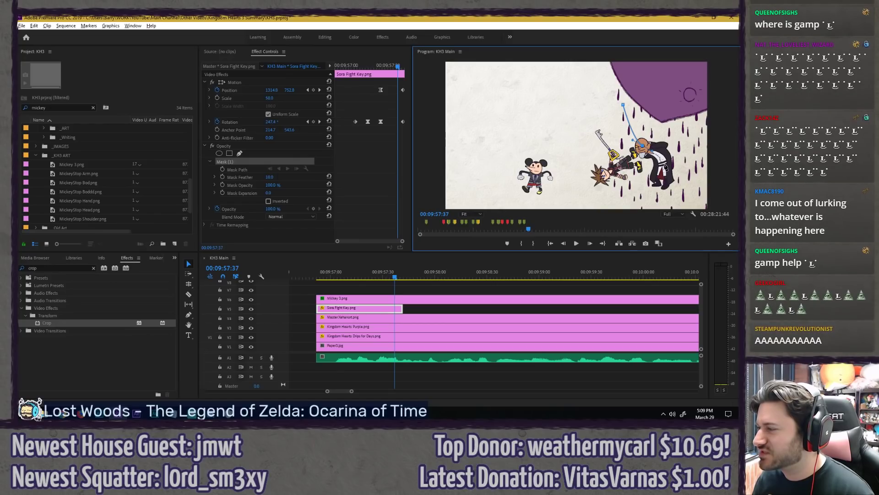
{"action": "left_click", "coordinate": [663, 161]}
{"action": "left_click", "coordinate": [663, 187]}
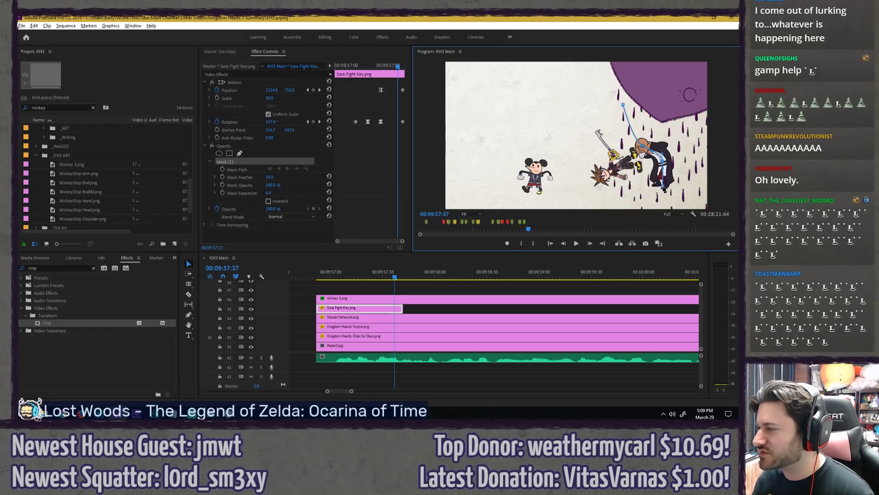
{"action": "left_click", "coordinate": [668, 207]}
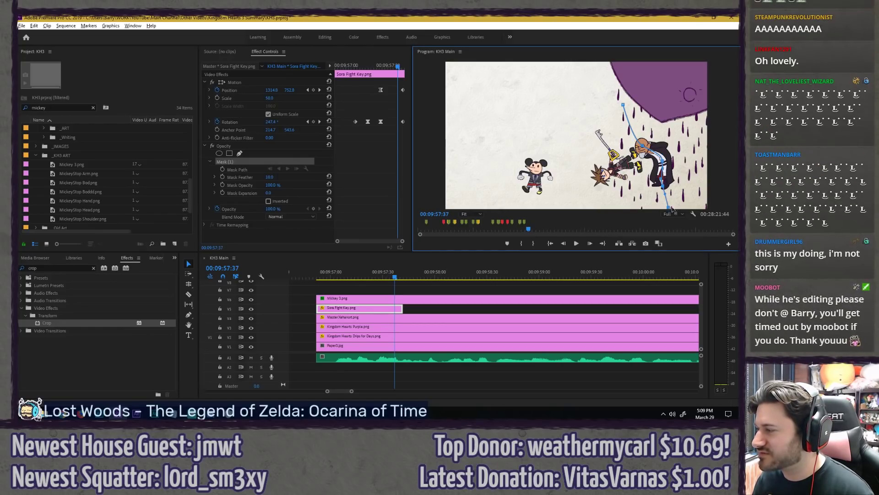
{"action": "left_click", "coordinate": [714, 207]}
{"action": "left_click", "coordinate": [709, 98]}
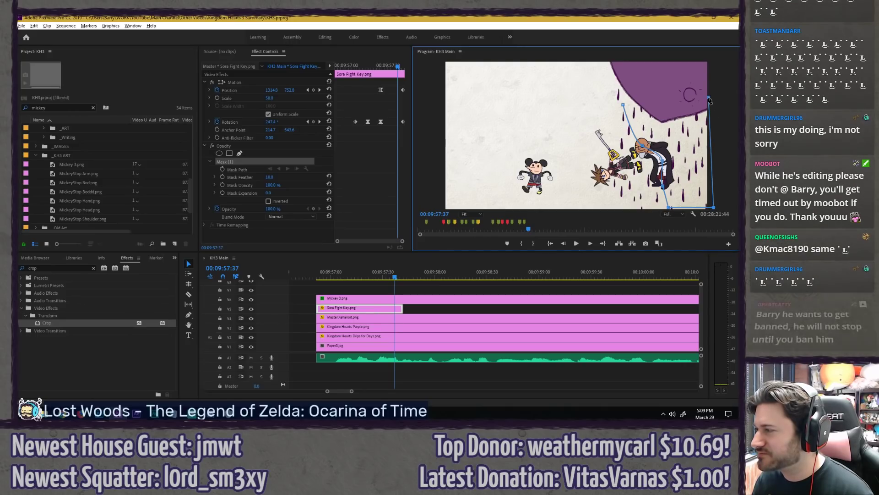
{"action": "left_click", "coordinate": [623, 104]}
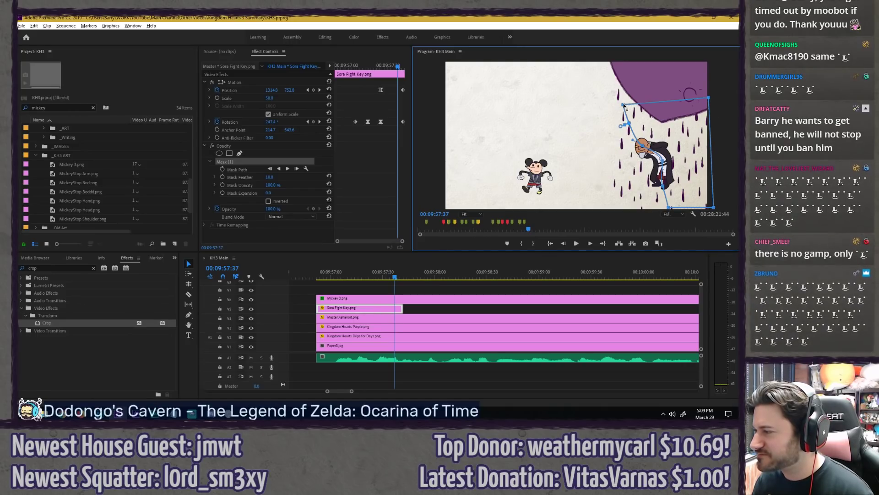
{"action": "left_click", "coordinate": [269, 201]}
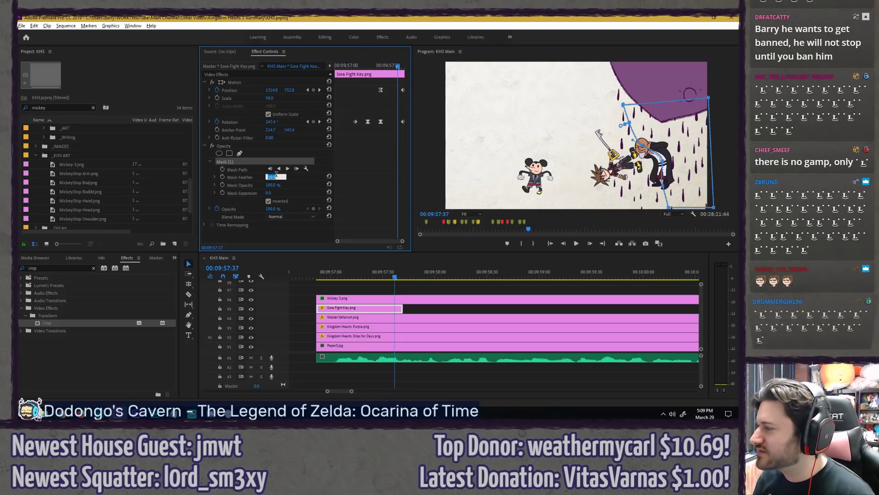
{"action": "left_click_drag", "start_coordinate": [270, 177], "coordinate": [276, 178]}
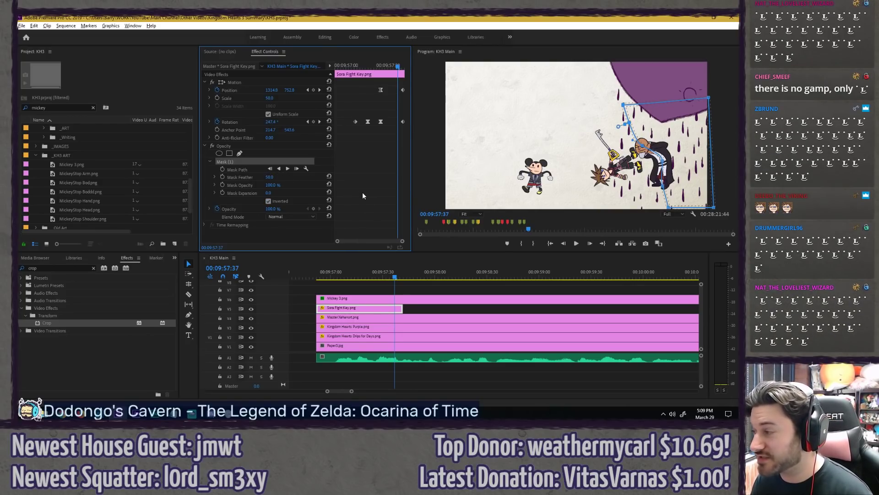
Step: Check the mask over nearby frames, then rotate its outline around Sora at 57:38
{"action": "key", "text": "Right"}
{"action": "key", "text": "Right"}
{"action": "key", "text": "Right"}
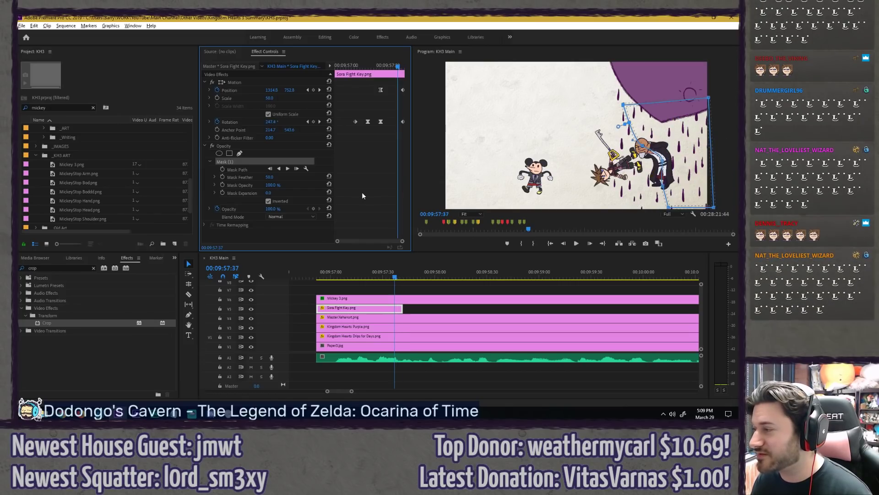
{"action": "key", "text": "Left"}
{"action": "key", "text": "Left"}
{"action": "key", "text": "Left"}
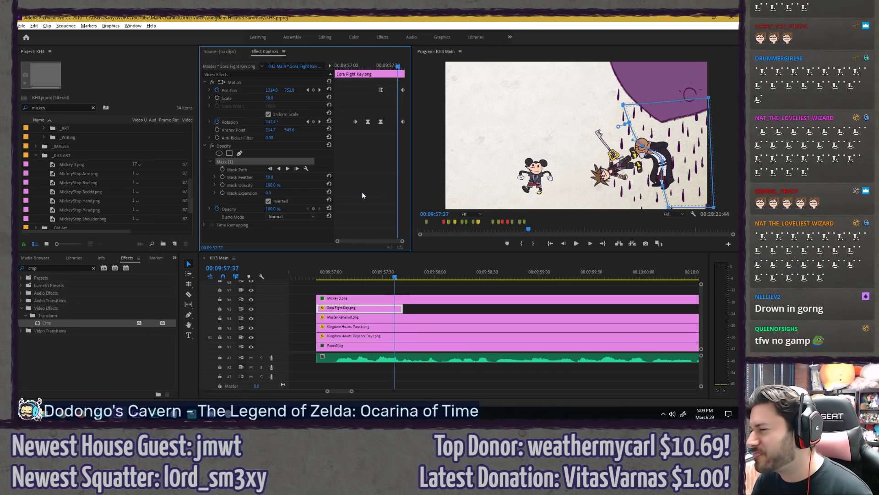
{"action": "key", "text": "Left"}
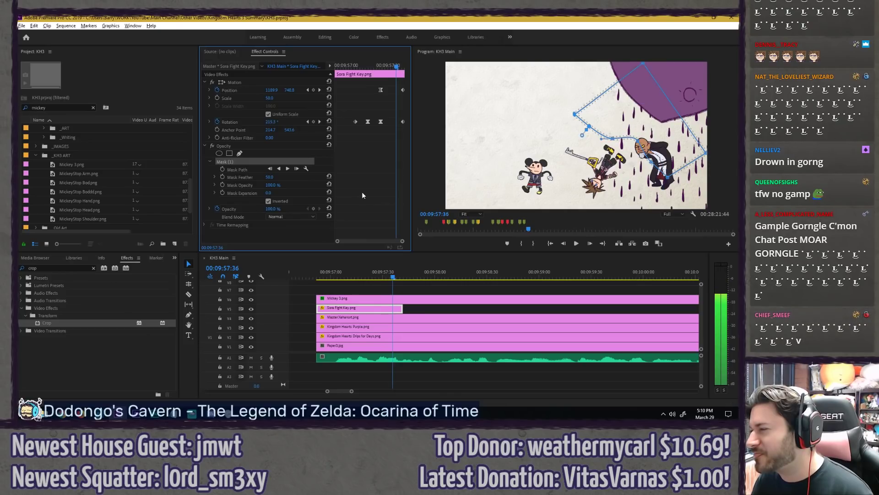
{"action": "key", "text": "Right"}
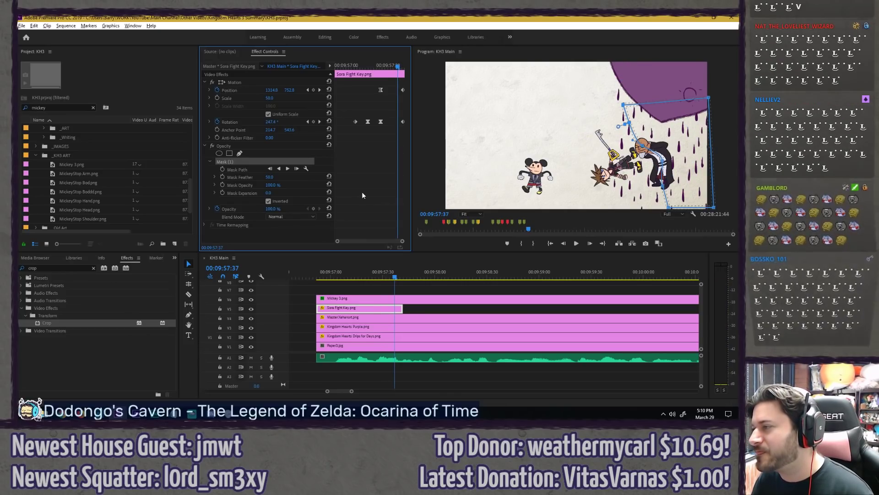
{"action": "key", "text": "Right"}
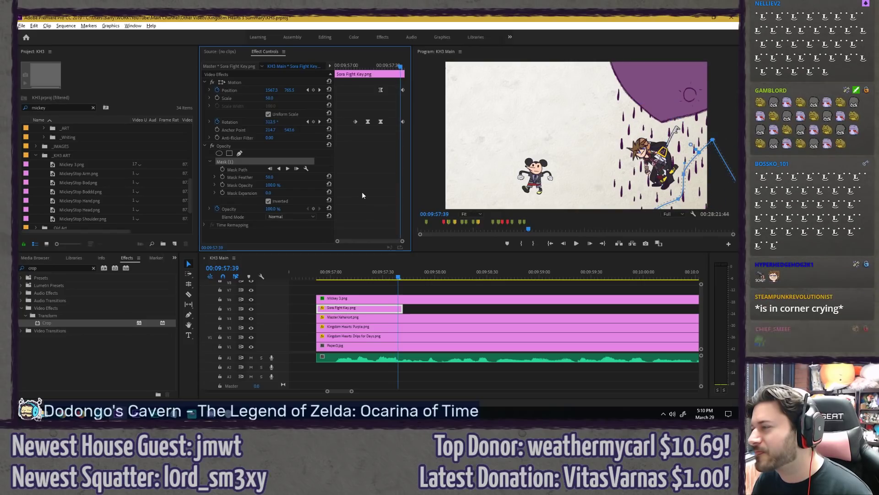
{"action": "key", "text": "Right"}
{"action": "key", "text": "Right"}
{"action": "key", "text": "Left"}
{"action": "key", "text": "Left"}
{"action": "key", "text": "Left"}
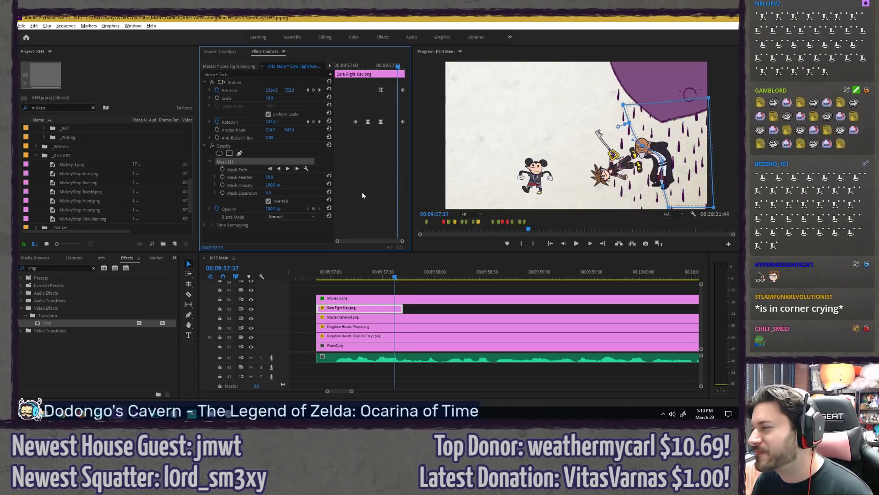
{"action": "key", "text": "Right"}
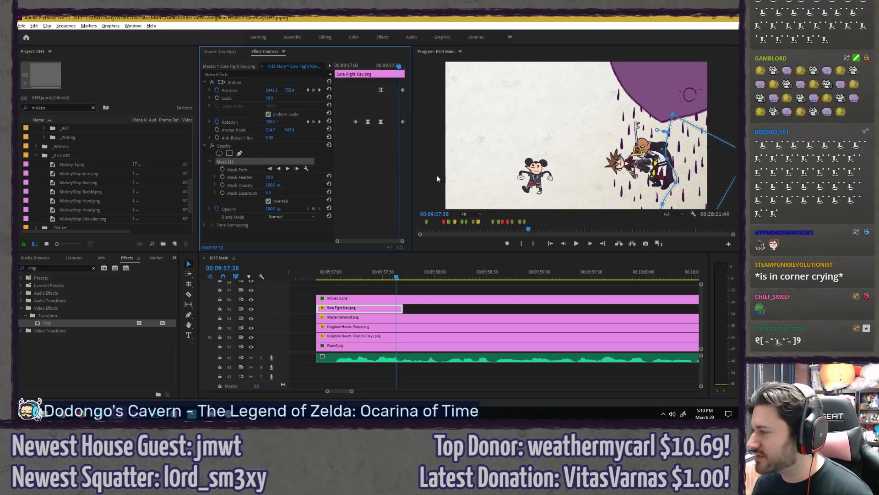
{"action": "left_click", "coordinate": [661, 88]}
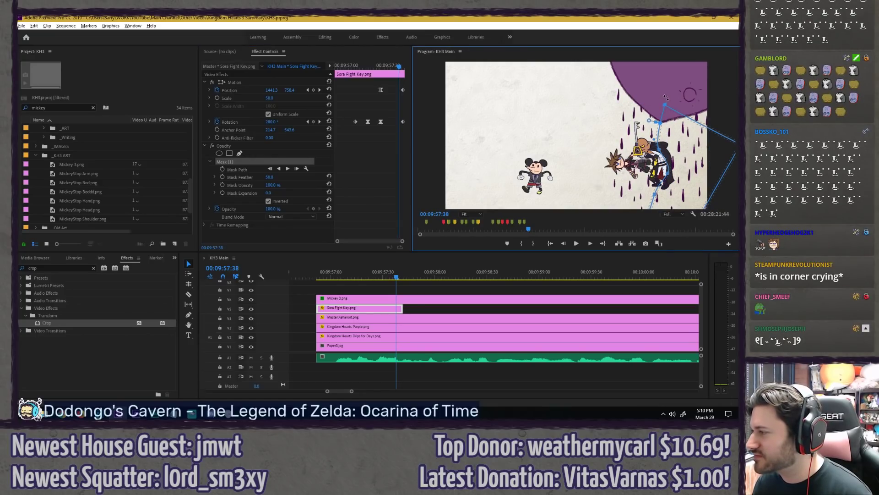
{"action": "left_click_drag", "start_coordinate": [662, 88], "coordinate": [628, 93]}
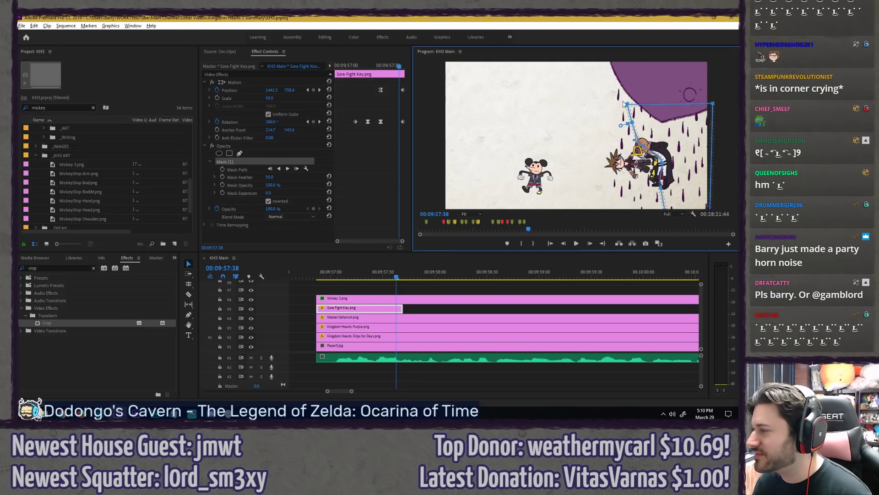
Step: At frame 57:37, rotate the mask clockwise and move it right and down over Sora
{"action": "left_click", "coordinate": [239, 170]}
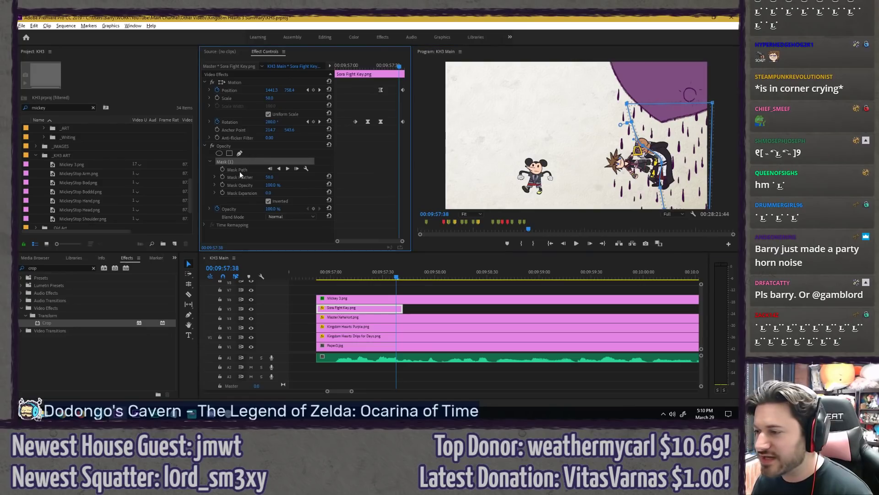
{"action": "key", "text": "Left"}
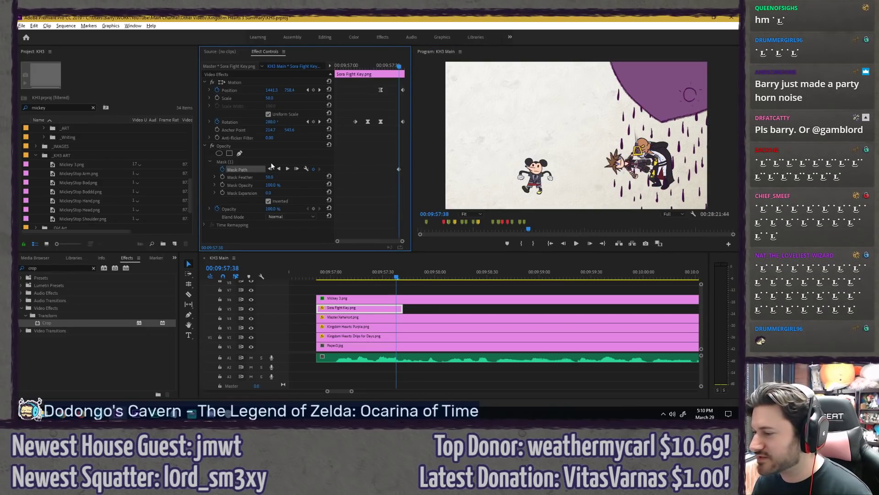
{"action": "left_click", "coordinate": [270, 161]}
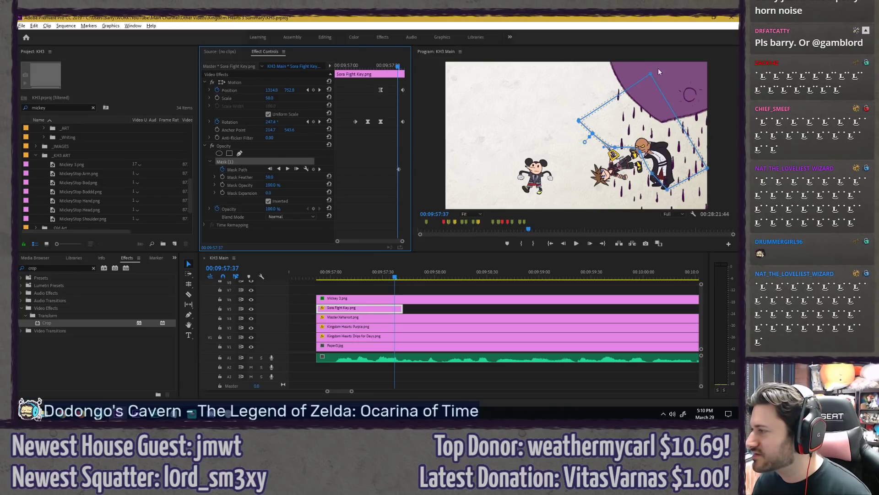
{"action": "left_click_drag", "start_coordinate": [651, 67], "coordinate": [670, 74]}
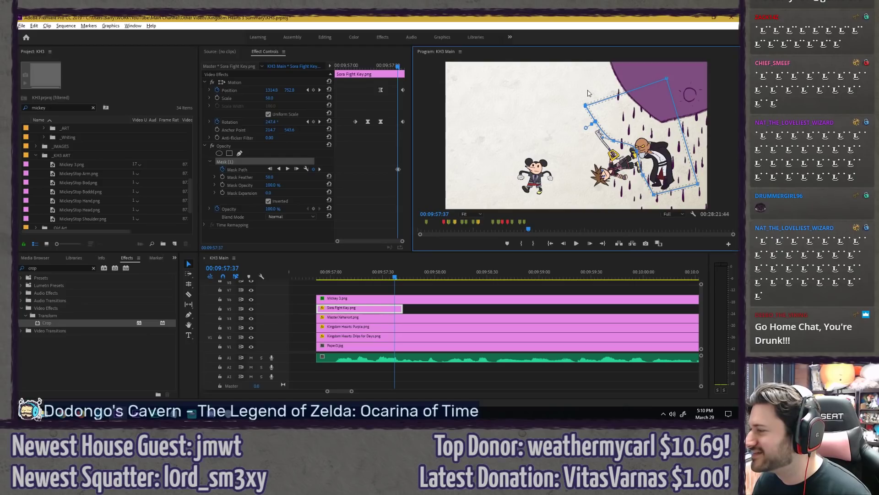
{"action": "left_click_drag", "start_coordinate": [664, 74], "coordinate": [679, 72]}
{"action": "left_click_drag", "start_coordinate": [670, 117], "coordinate": [690, 122]}
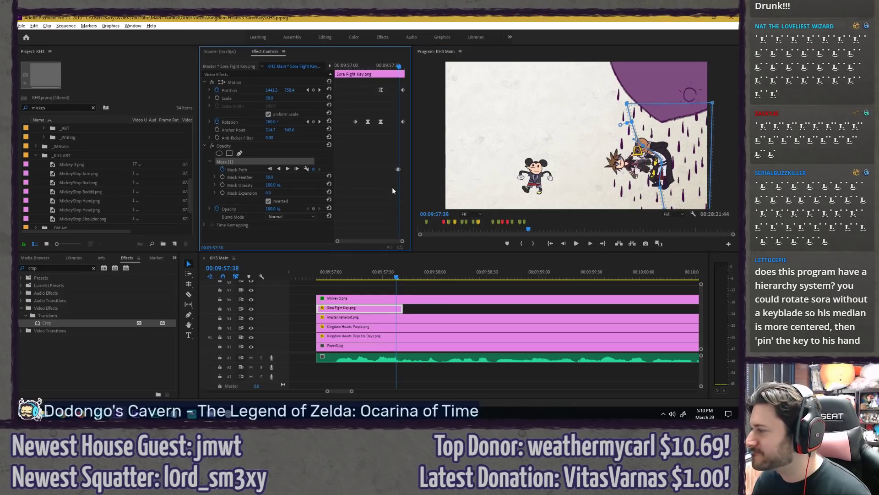
Step: At frame 57:39, rotate the mask and shift it left around Sora, checking against 57:38
{"action": "key", "text": "Right"}
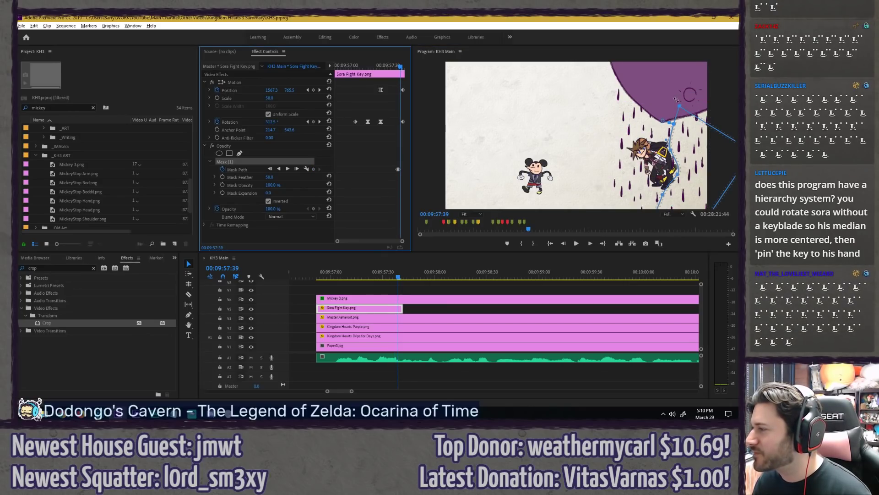
{"action": "left_click_drag", "start_coordinate": [677, 101], "coordinate": [664, 116]}
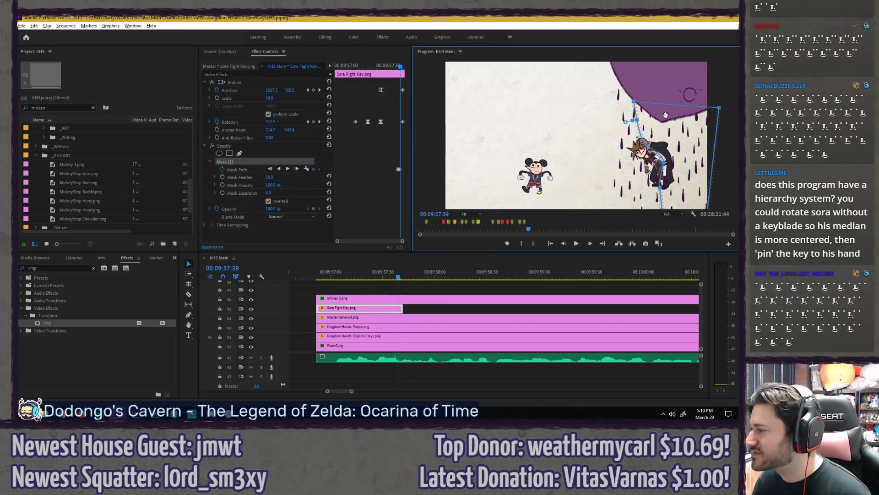
{"action": "left_click_drag", "start_coordinate": [624, 92], "coordinate": [619, 97]}
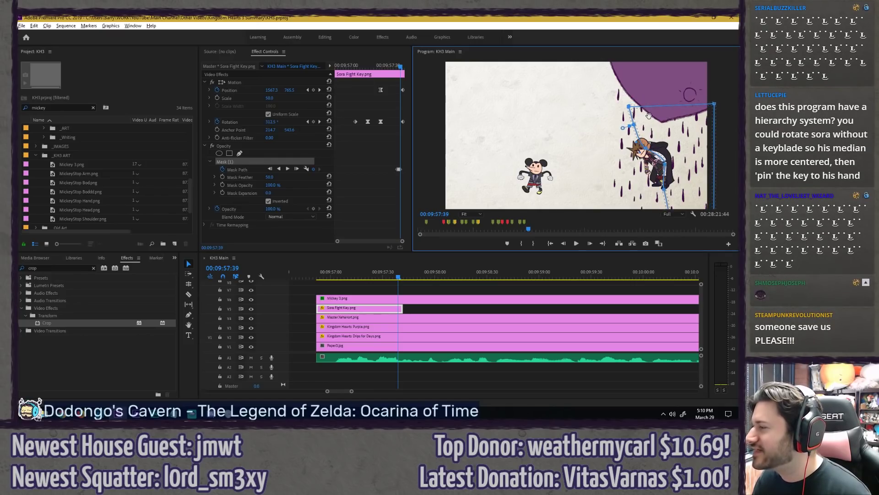
{"action": "left_click", "coordinate": [363, 204]}
{"action": "key", "text": "Left"}
{"action": "key", "text": "Right"}
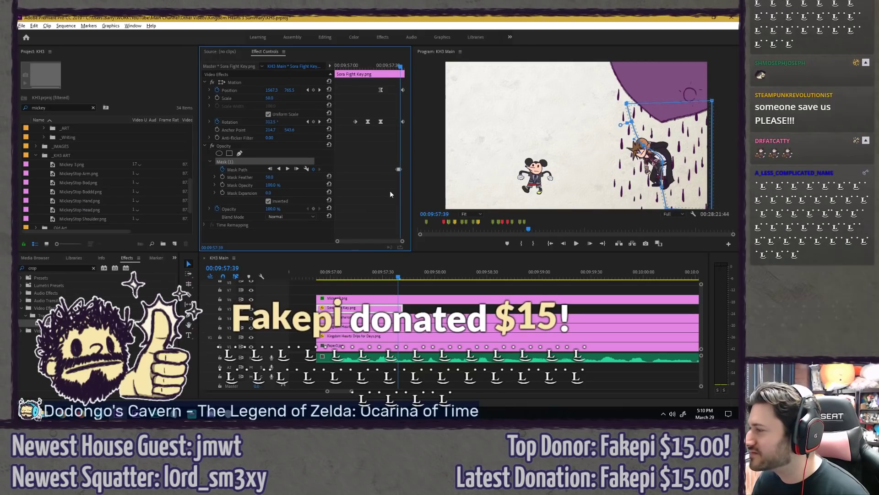
Step: Rotate the mask counter-clockwise and shift it left at frames 57:40 and 57:41
{"action": "key", "text": "Right"}
{"action": "left_click_drag", "start_coordinate": [671, 88], "coordinate": [636, 108]}
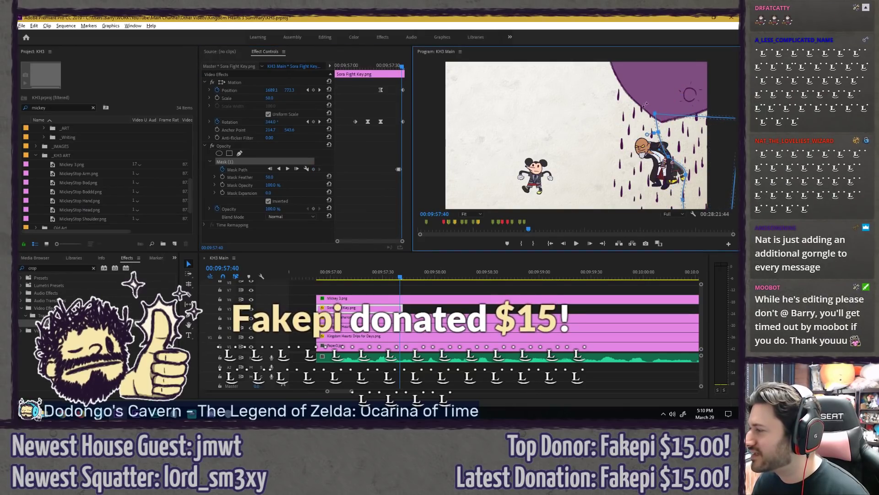
{"action": "left_click_drag", "start_coordinate": [677, 129], "coordinate": [660, 122]}
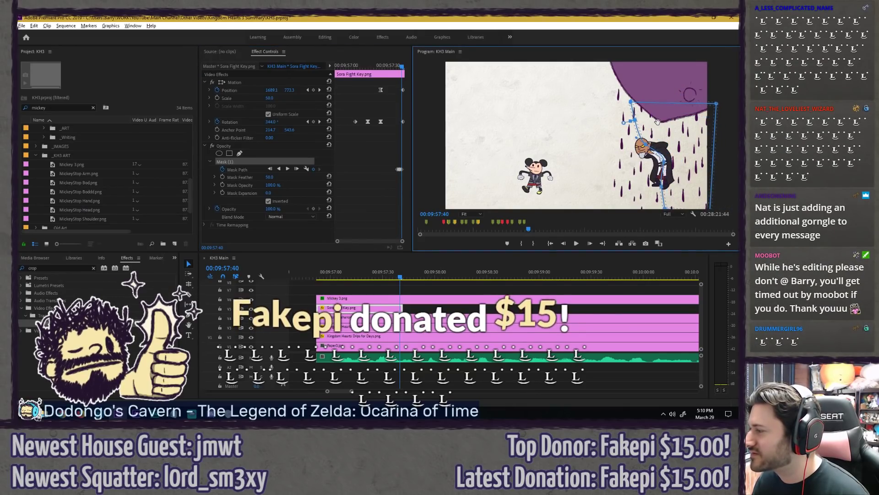
{"action": "left_click", "coordinate": [375, 198]}
{"action": "key", "text": "Right"}
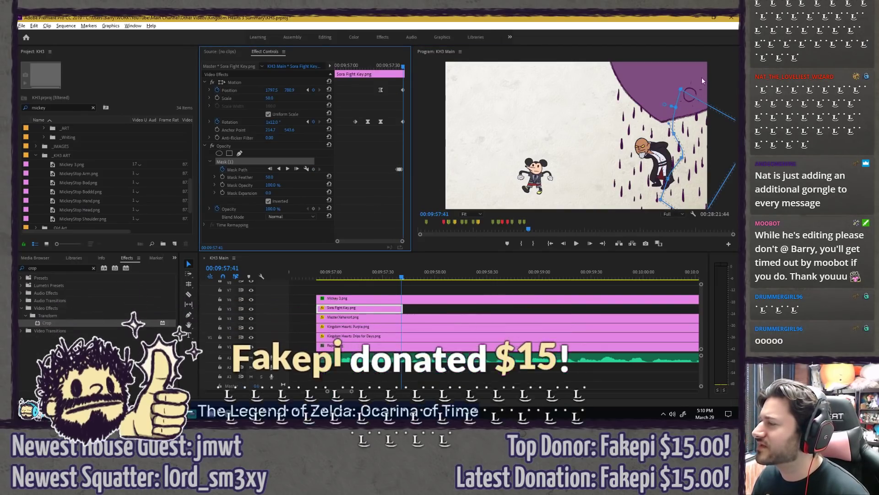
{"action": "left_click_drag", "start_coordinate": [678, 85], "coordinate": [665, 90]}
{"action": "left_click_drag", "start_coordinate": [696, 127], "coordinate": [685, 125]}
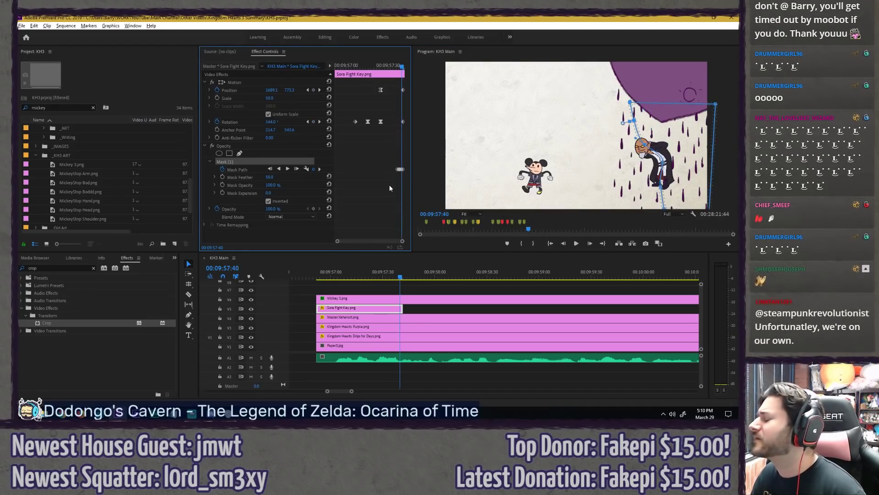
Step: Play back the masked animation from about 57:29, then return to frame 57:37
{"action": "left_click", "coordinate": [387, 67]}
{"action": "key", "text": "space"}
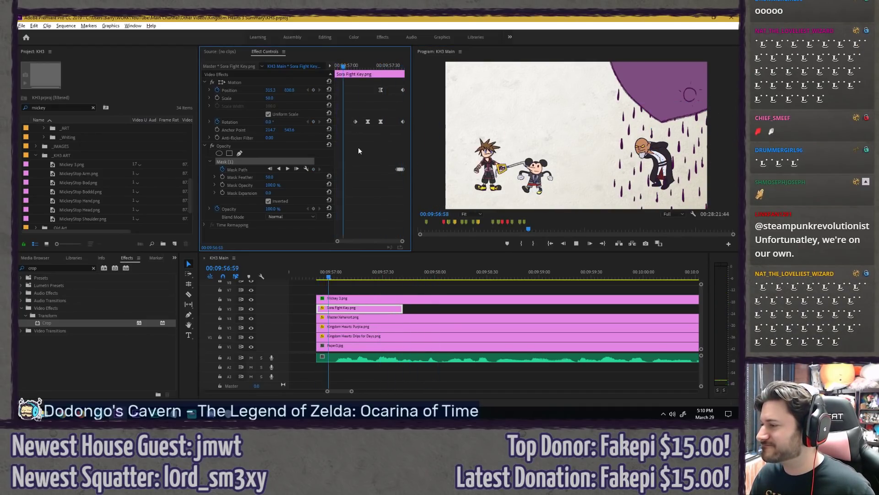
{"action": "key", "text": "space"}
{"action": "left_click", "coordinate": [394, 67]}
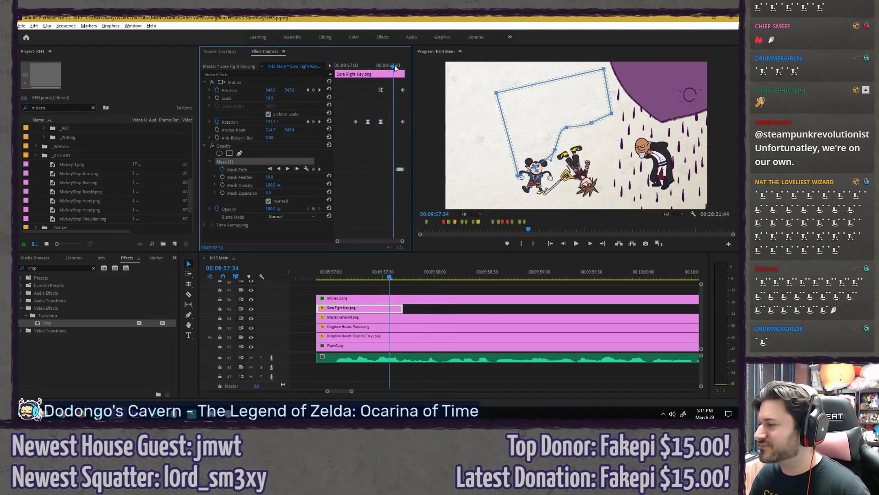
{"action": "left_click", "coordinate": [401, 287]}
{"action": "key", "text": "Right"}
{"action": "key", "text": "Right"}
{"action": "key", "text": "Right"}
Step: In the enlarged preview at 57:38, drag mask points and curve handles to uncover Sora's keyblade
{"action": "key", "text": "grave"}
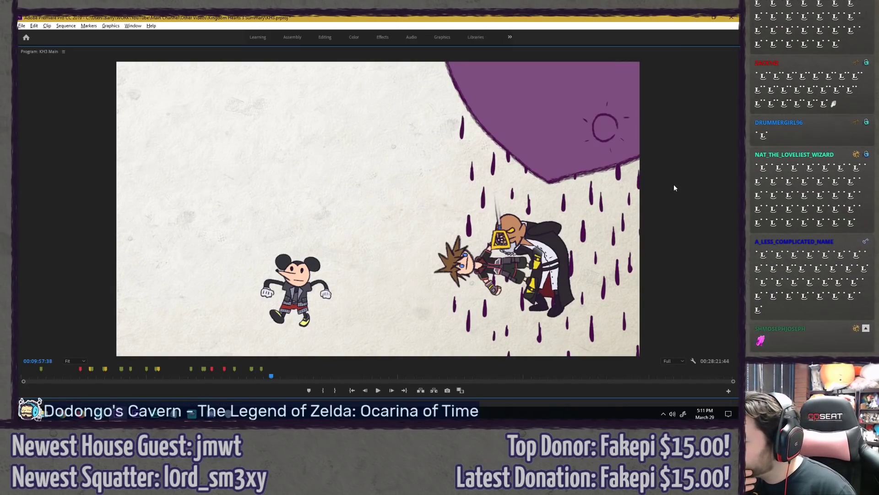
{"action": "key", "text": "Right"}
{"action": "key", "text": "Right"}
{"action": "key", "text": "Left"}
{"action": "key", "text": "Left"}
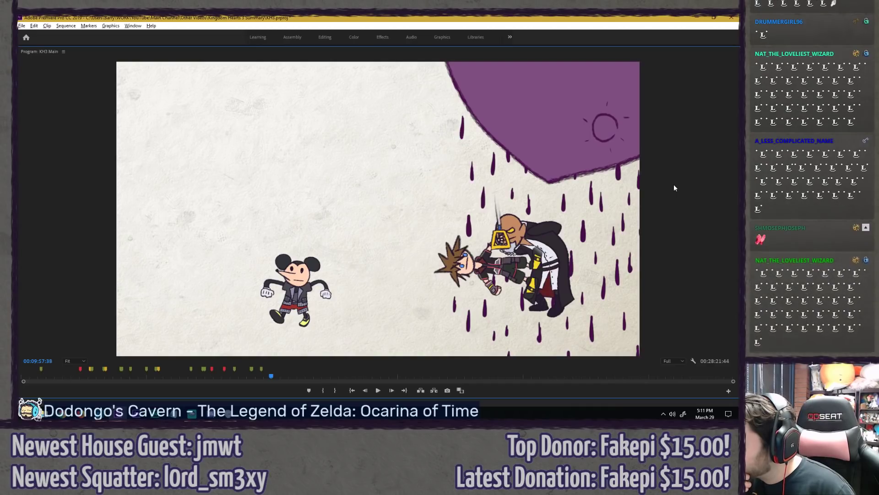
{"action": "key", "text": "grave"}
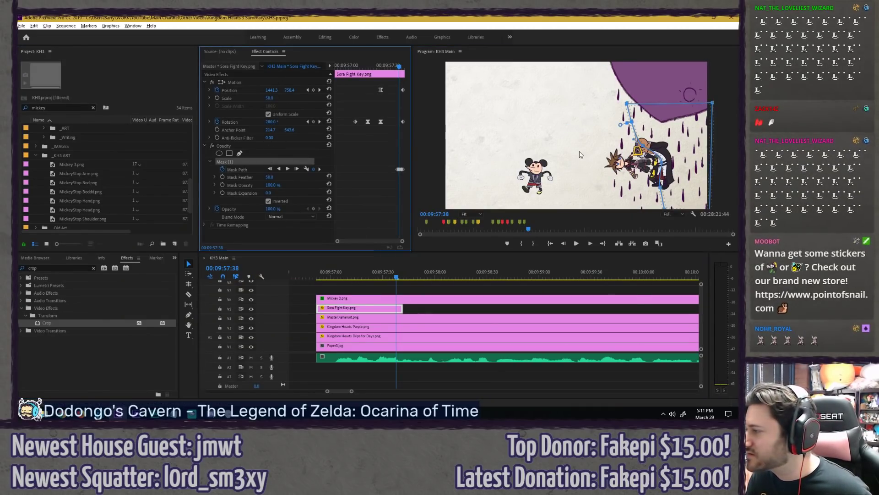
{"action": "key", "text": "grave"}
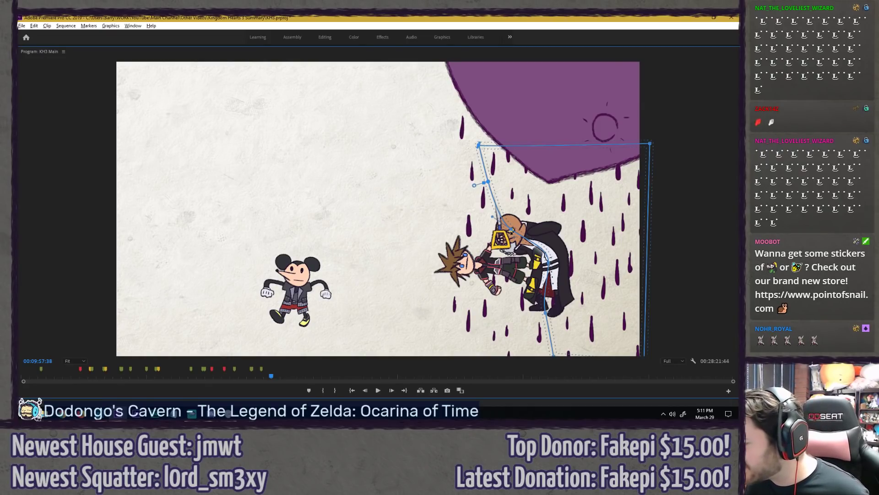
{"action": "left_click_drag", "start_coordinate": [512, 231], "coordinate": [527, 217]}
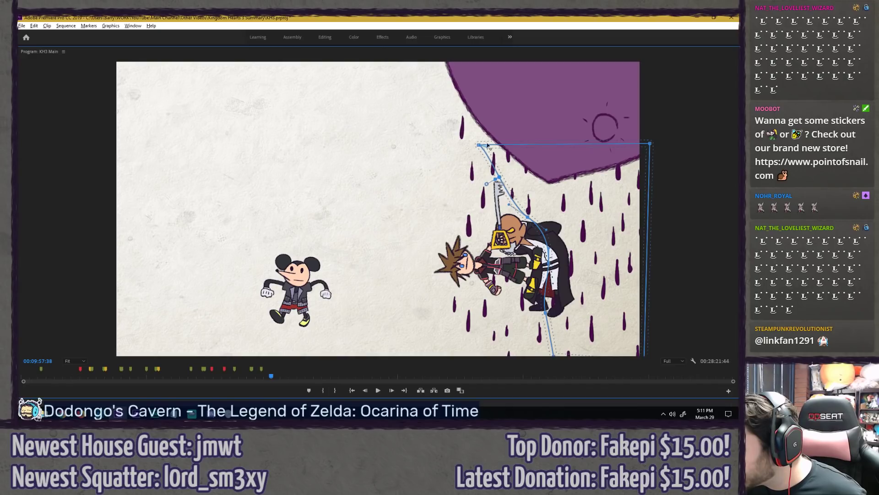
{"action": "left_click_drag", "start_coordinate": [475, 138], "coordinate": [515, 161]}
{"action": "left_click_drag", "start_coordinate": [509, 205], "coordinate": [515, 207]}
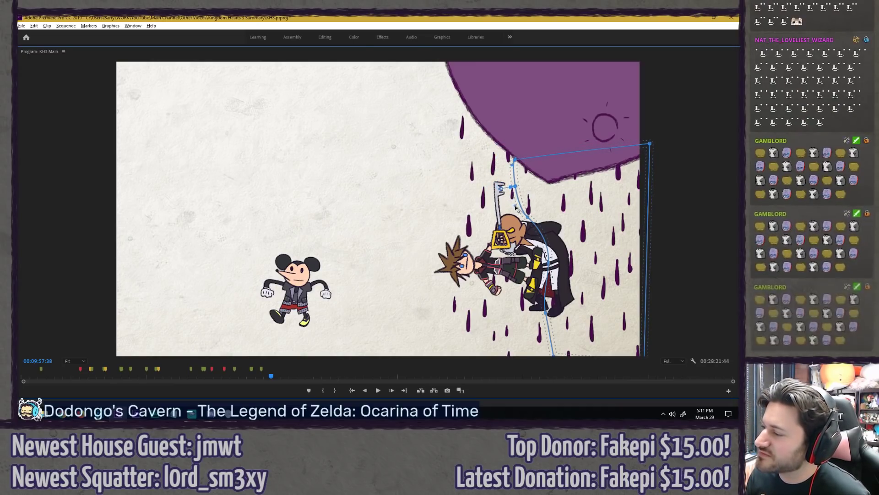
{"action": "key", "text": "grave"}
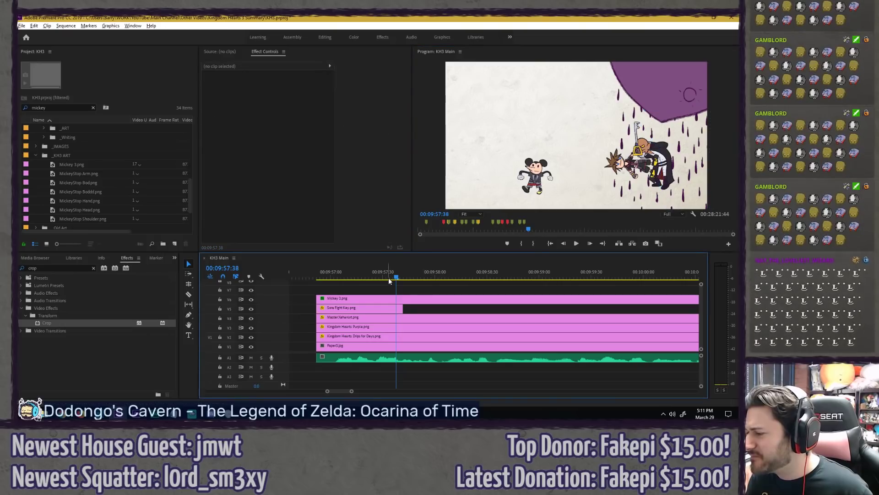
{"action": "mouse_move", "coordinate": [388, 277]}
{"action": "left_mouse_down"}
{"action": "mouse_move", "coordinate": [381, 277]}
{"action": "mouse_move", "coordinate": [399, 276]}
{"action": "mouse_move", "coordinate": [363, 278]}
{"action": "mouse_move", "coordinate": [398, 278]}
{"action": "left_mouse_up"}
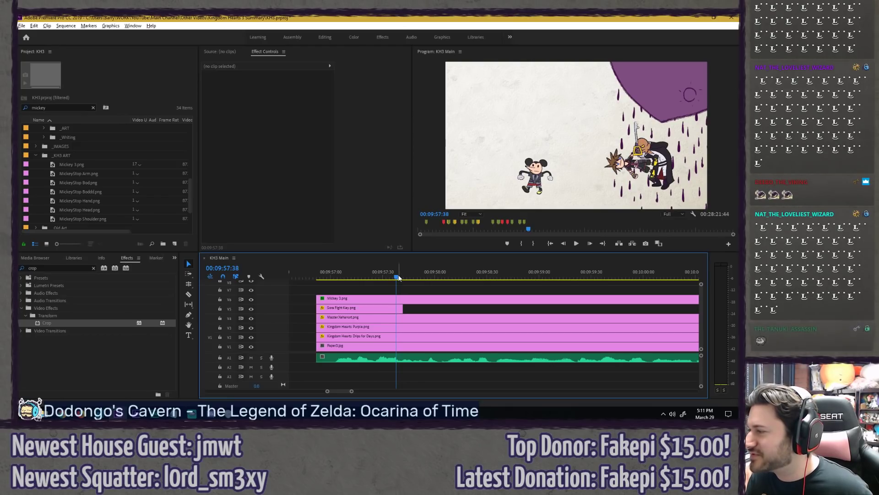
{"action": "left_click_drag", "start_coordinate": [399, 275], "coordinate": [396, 279]}
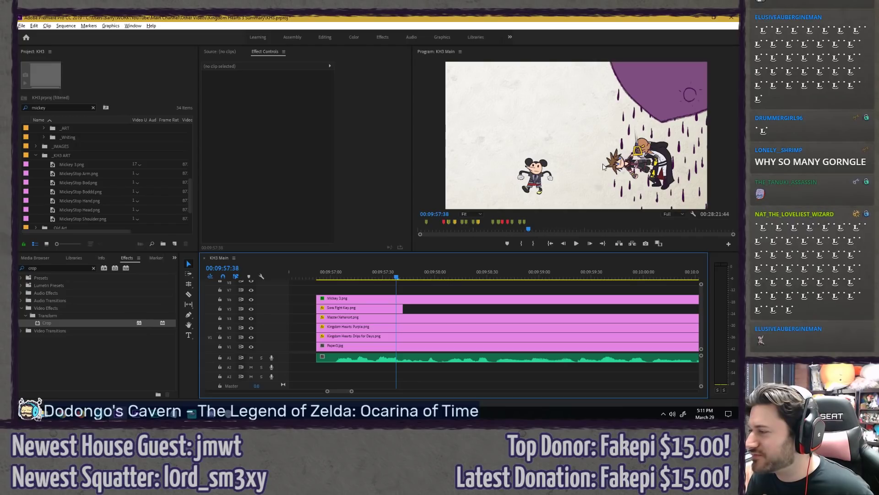
{"action": "key", "text": "grave"}
{"action": "key", "text": "Right"}
{"action": "key", "text": "Right"}
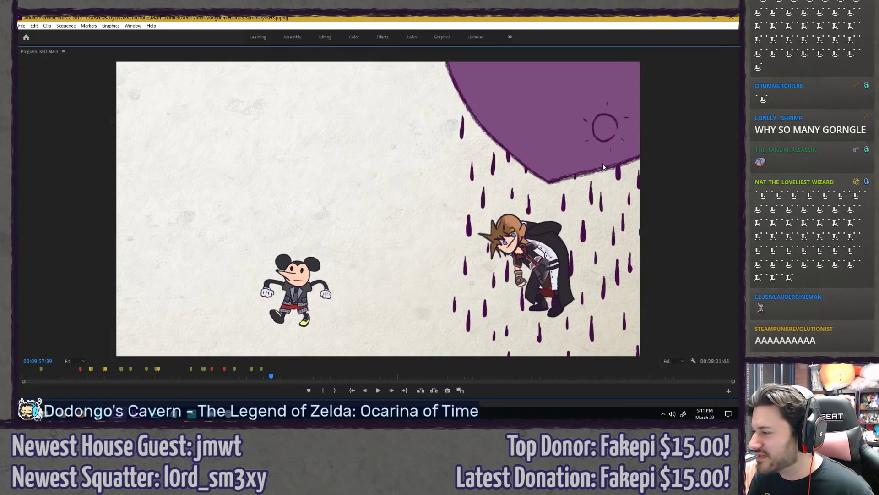
{"action": "key", "text": "grave"}
{"action": "left_click", "coordinate": [328, 277]}
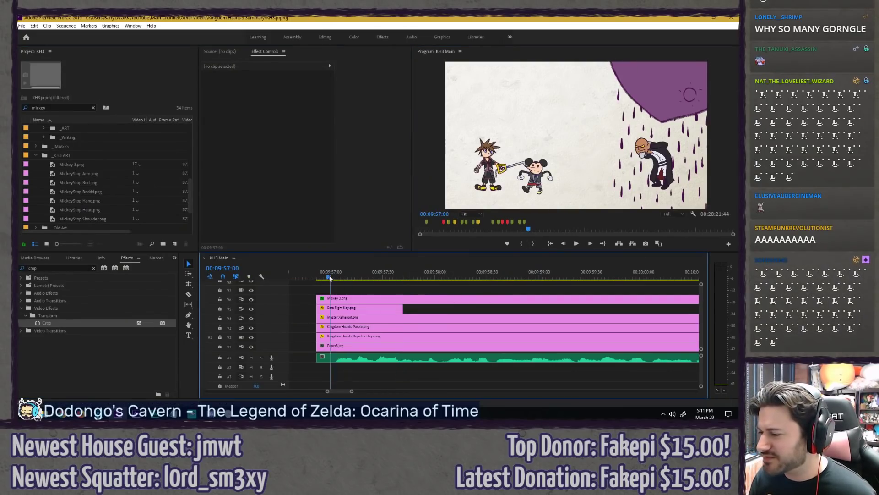
{"action": "key", "text": "space"}
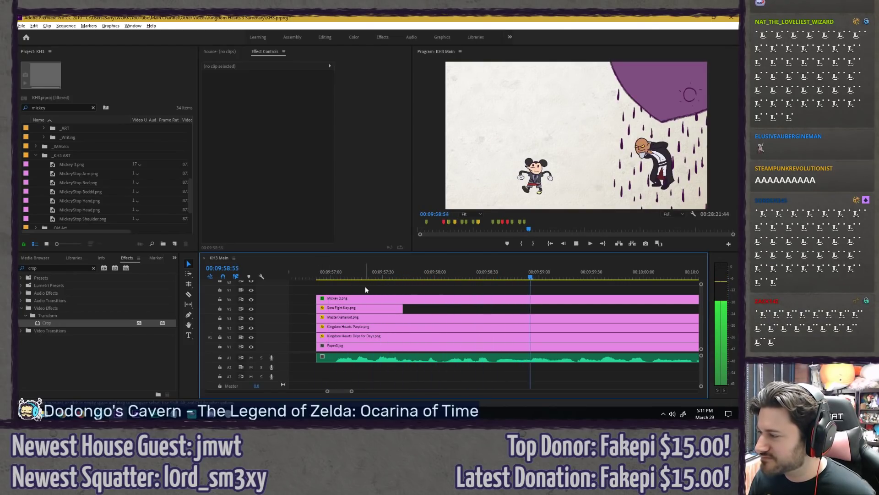
{"action": "key", "text": "space"}
{"action": "key", "text": "minus"}
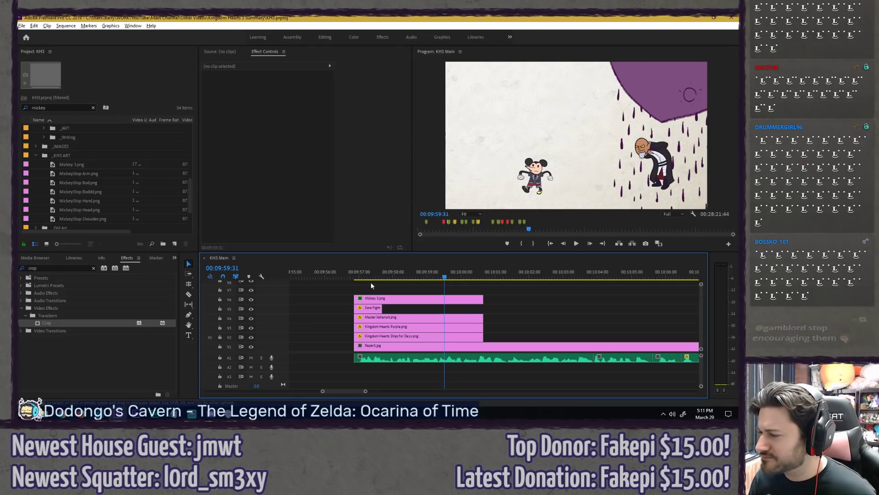
{"action": "left_click", "coordinate": [353, 275]}
{"action": "key", "text": "space"}
{"action": "key", "text": "space"}
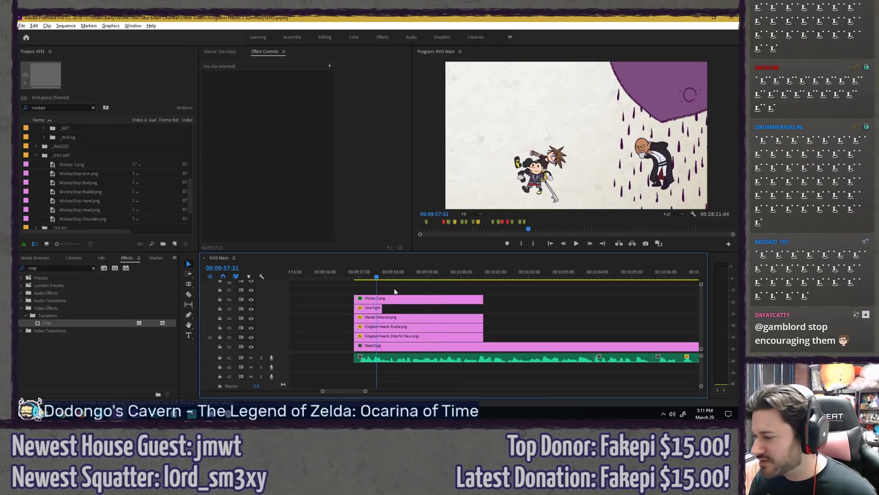
Step: Cut Mickey 3.png at 00:09:57:34 and delete Horizontal Flip from the later piece
{"action": "key", "text": "equal"}
{"action": "left_click", "coordinate": [370, 299]}
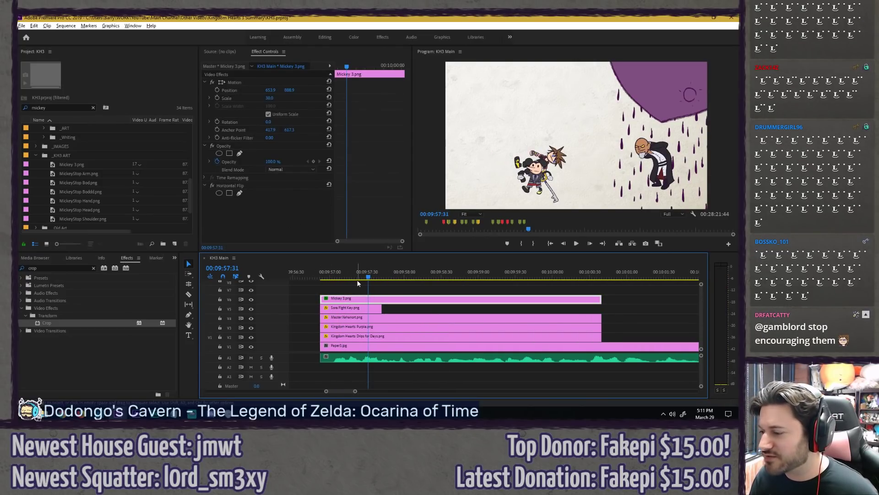
{"action": "left_click_drag", "start_coordinate": [368, 278], "coordinate": [372, 275]}
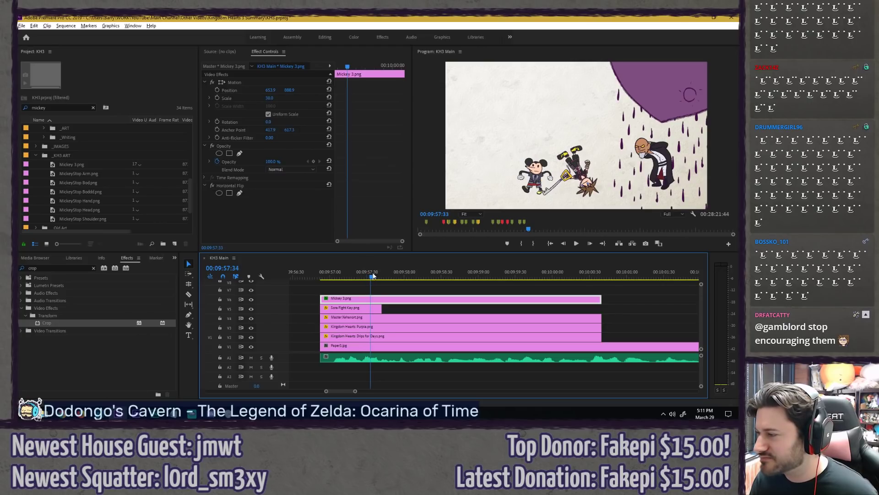
{"action": "left_click", "coordinate": [373, 298]}
{"action": "key", "text": "v"}
{"action": "left_click", "coordinate": [254, 184]}
{"action": "key", "text": "Delete"}
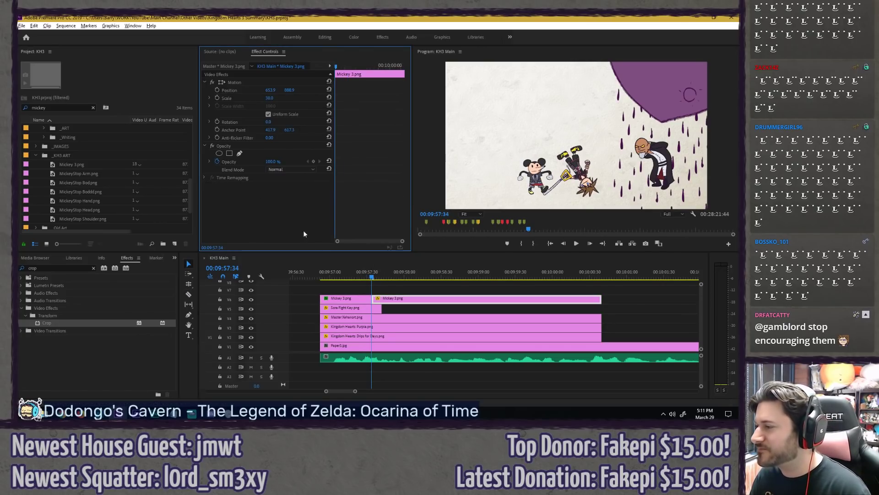
Step: Play the scene from the cut, save the project, and scrub through the Mickey and Sora scene
{"action": "key", "text": "space"}
{"action": "left_click", "coordinate": [360, 267]}
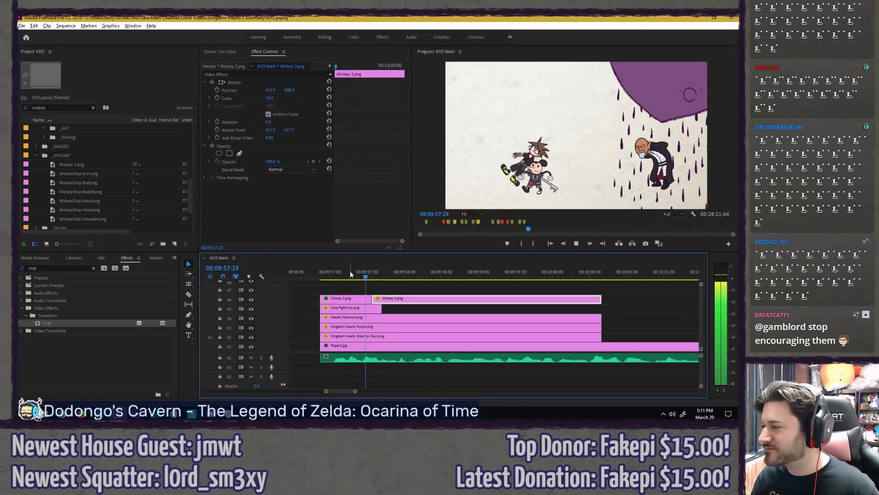
{"action": "left_click", "coordinate": [368, 276]}
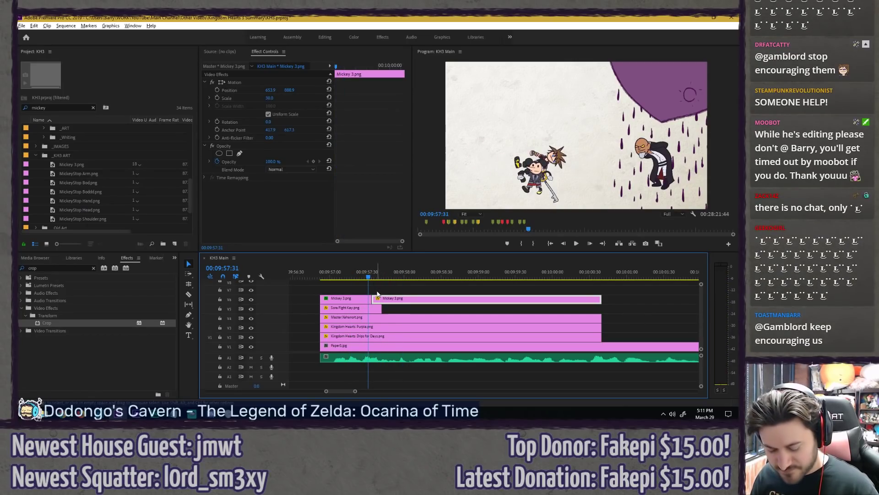
{"action": "left_click", "coordinate": [367, 291]}
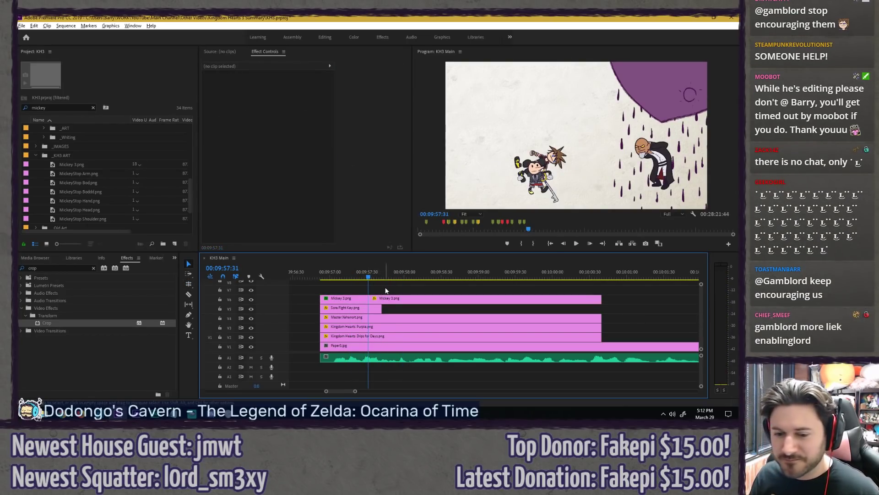
{"action": "key", "text": "ctrl+s"}
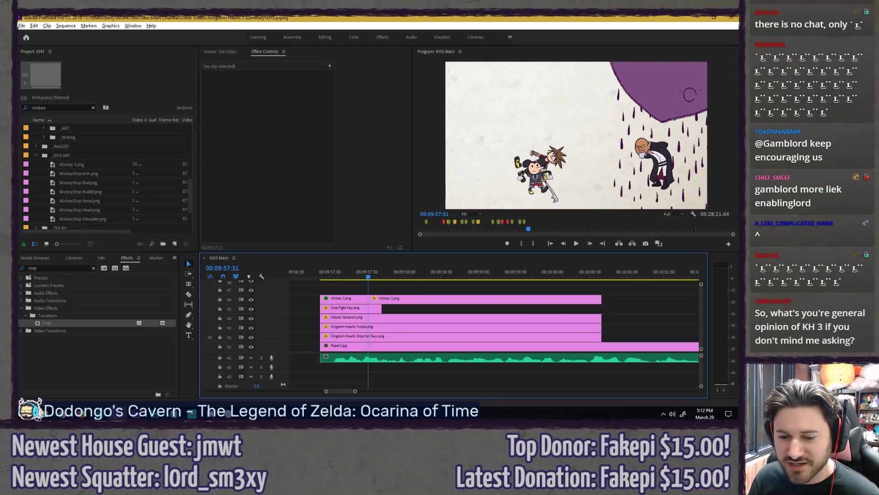
{"action": "key", "text": "ctrl+s"}
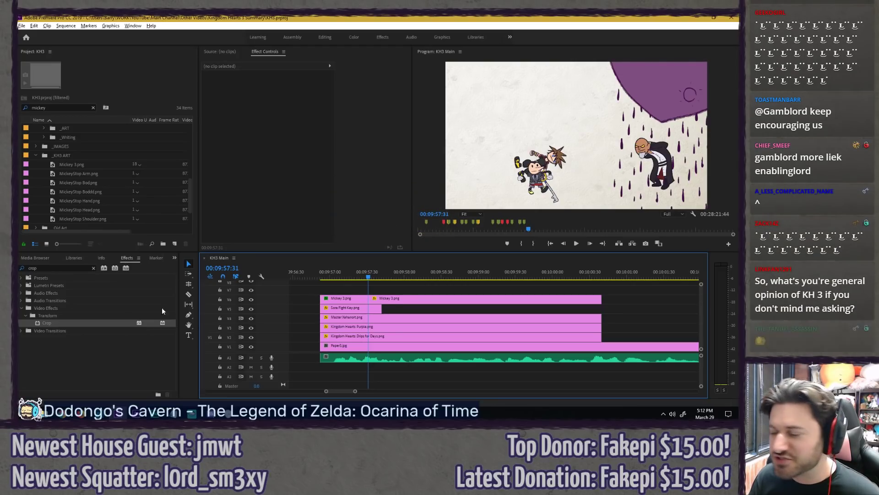
{"action": "left_click", "coordinate": [316, 277]}
{"action": "left_click_drag", "start_coordinate": [316, 278], "coordinate": [369, 278]}
Step: Set the Mickey 3.png piece on V6 to Position X 651.0
{"action": "key", "text": "equal"}
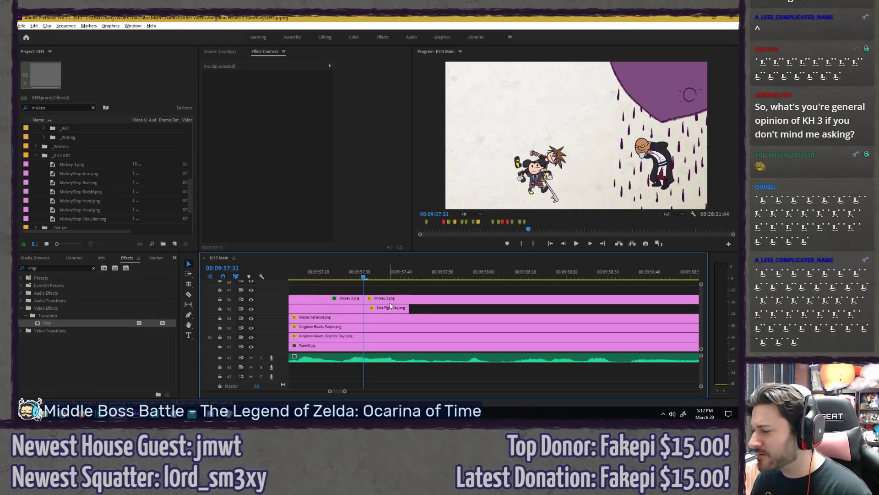
{"action": "left_click", "coordinate": [391, 301]}
{"action": "left_click", "coordinate": [270, 90]}
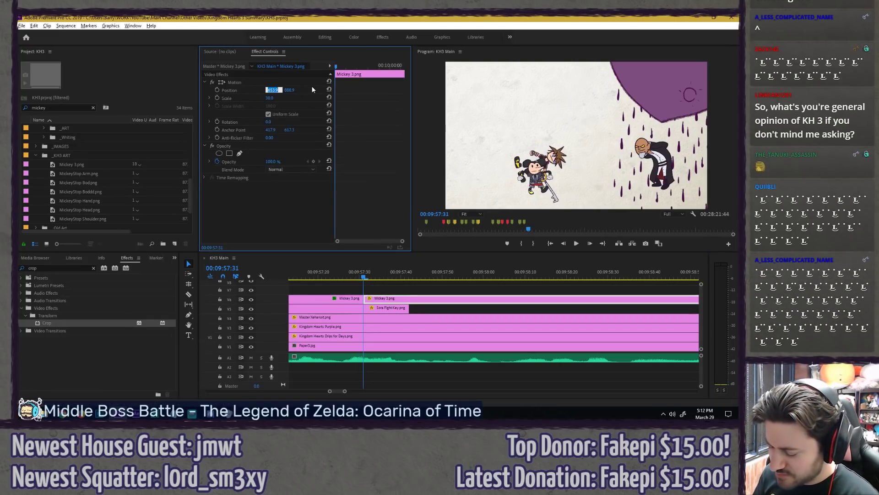
{"action": "type", "text": "651"}
{"action": "key", "text": "Return"}
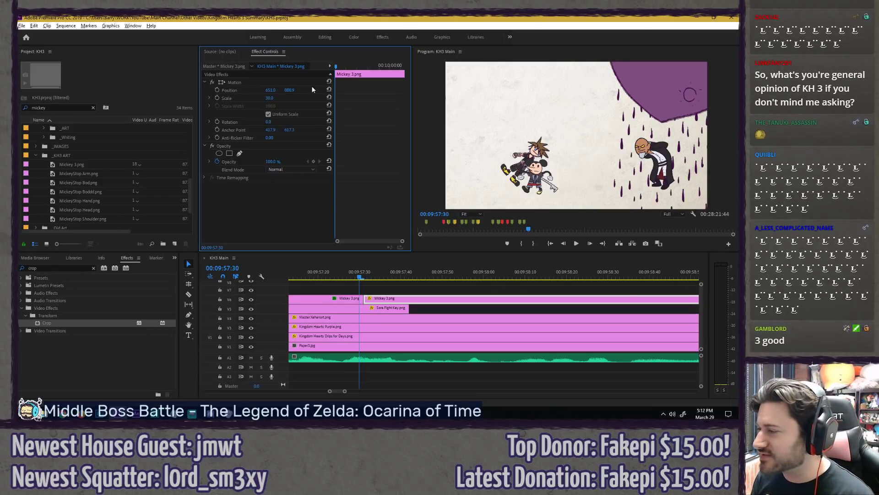
{"action": "left_click", "coordinate": [397, 287]}
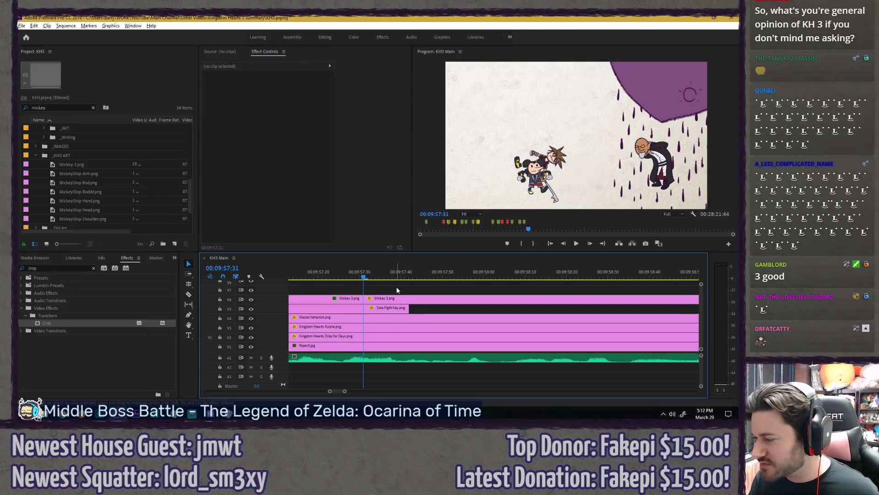
Step: Play the scene from 00:09:56:54 to 00:10:01:02 to check the change
{"action": "scroll", "coordinate": [415, 290], "scroll_direction": "down", "scroll_amount": 2}
{"action": "scroll", "coordinate": [431, 292], "scroll_direction": "down", "scroll_amount": 2}
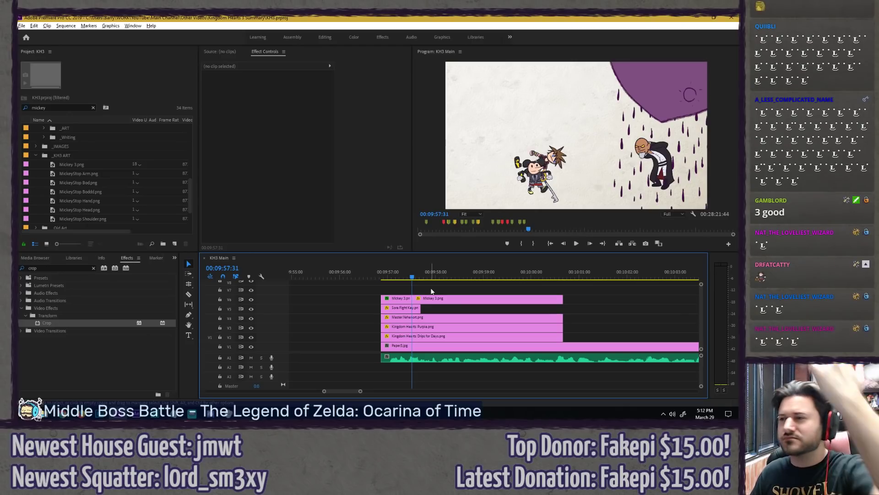
{"action": "left_click", "coordinate": [383, 279]}
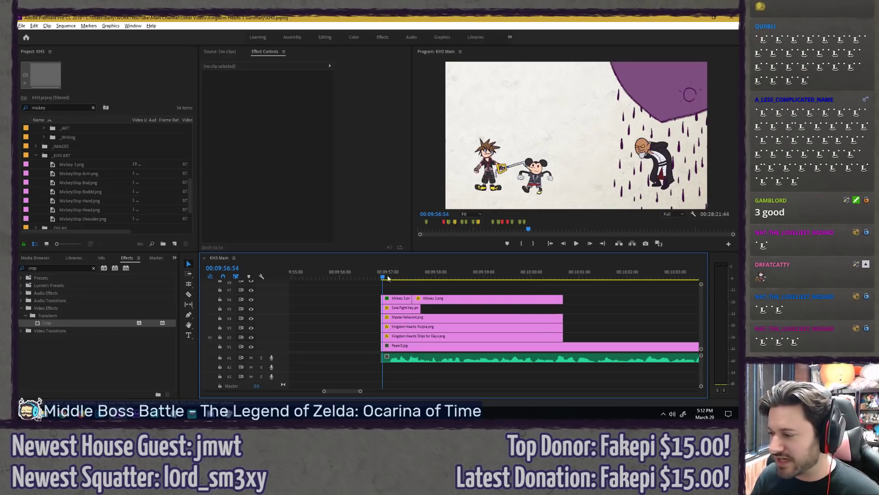
{"action": "key", "text": "space"}
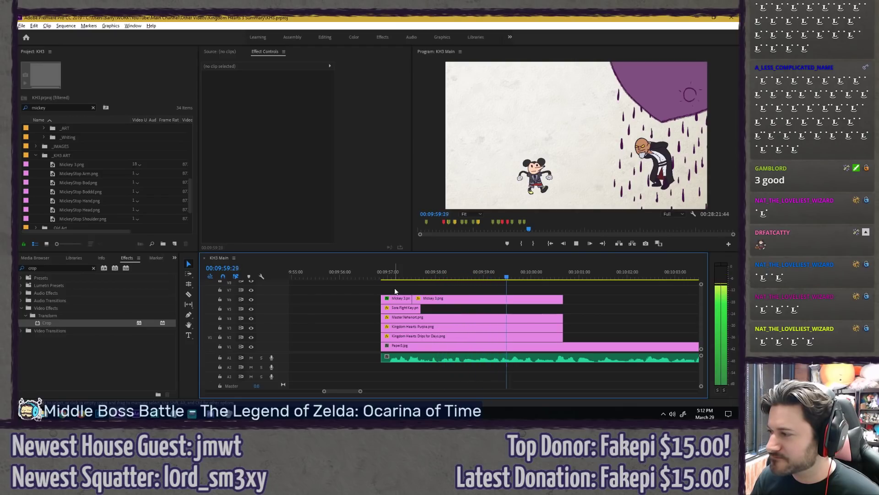
{"action": "key", "text": "space"}
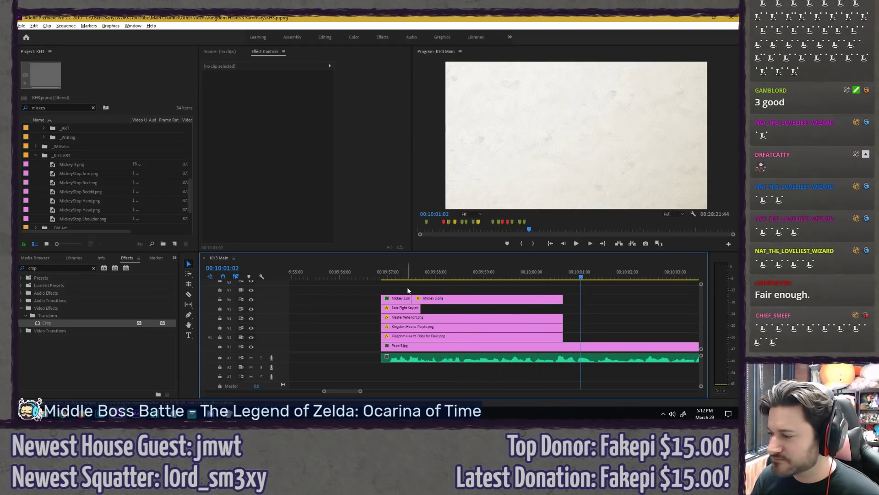
Step: Search the bin for 'don' and select Donald 1.png, then search 'hand' and clear the filter
{"action": "left_click", "coordinate": [92, 107]}
{"action": "type", "text": "don"}
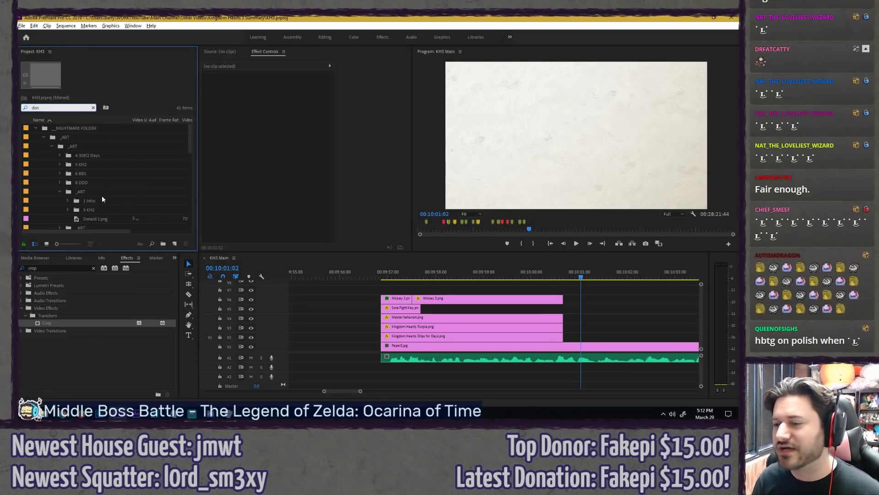
{"action": "left_click", "coordinate": [92, 181]}
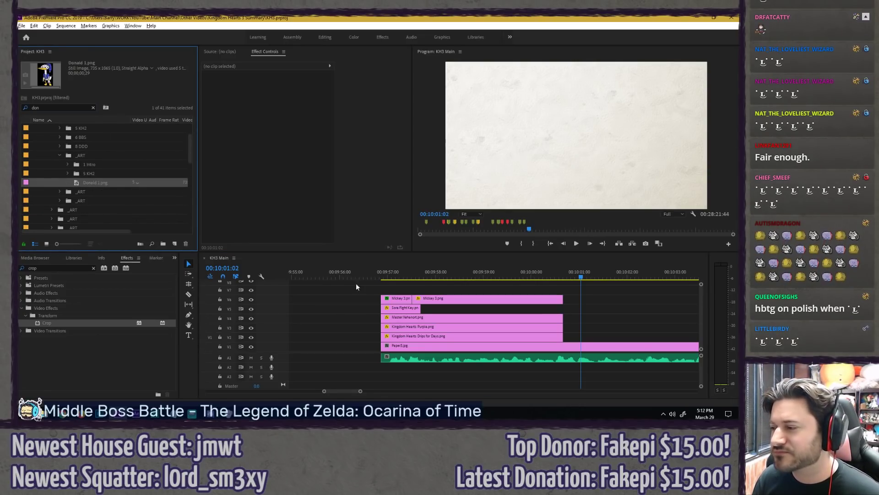
{"action": "left_click", "coordinate": [424, 289]}
{"action": "left_click", "coordinate": [93, 107]}
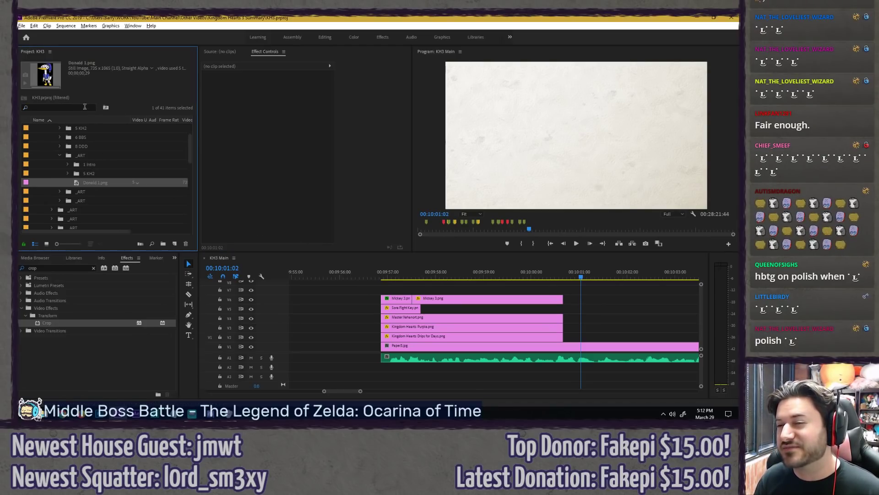
{"action": "type", "text": "hand"}
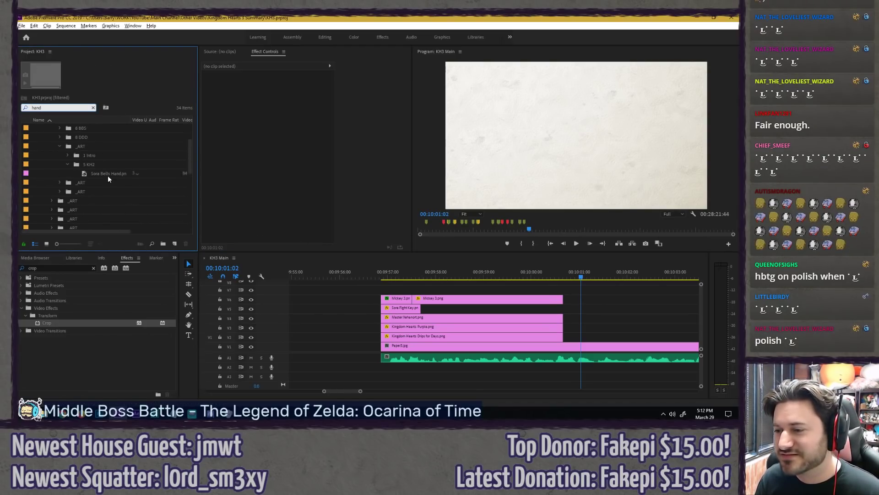
{"action": "scroll", "coordinate": [108, 177], "scroll_direction": "down", "scroll_amount": 3}
{"action": "scroll", "coordinate": [117, 201], "scroll_direction": "up", "scroll_amount": 4}
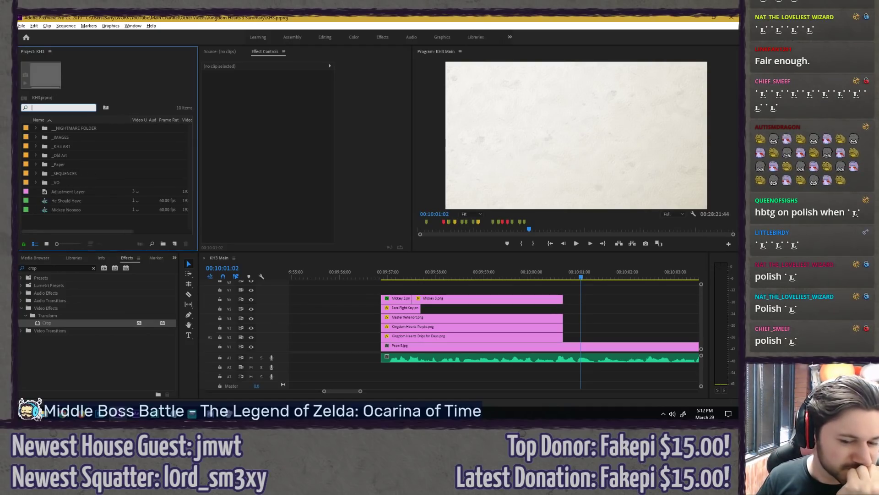
{"action": "left_click", "coordinate": [93, 108]}
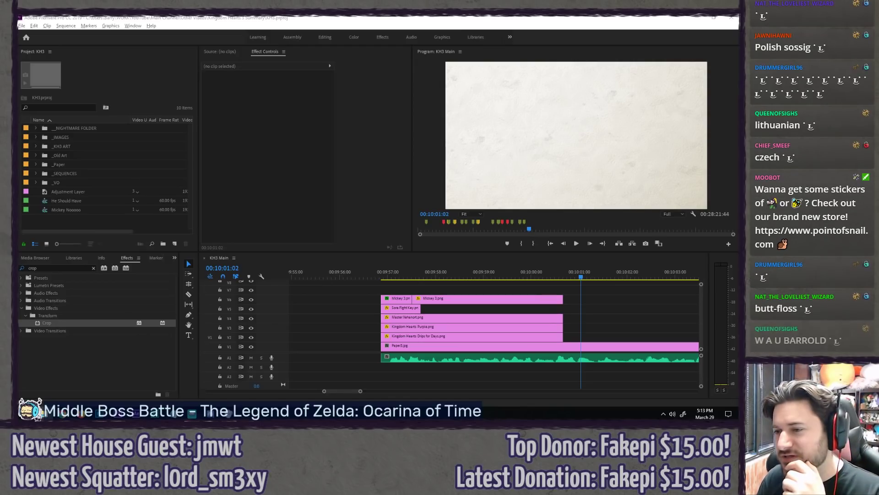
Step: Search 'hand', compare the hand images, and place handclosedgoofy.png on V6 at the playhead
{"action": "left_click_drag", "start_coordinate": [58, 157], "coordinate": [56, 155]}
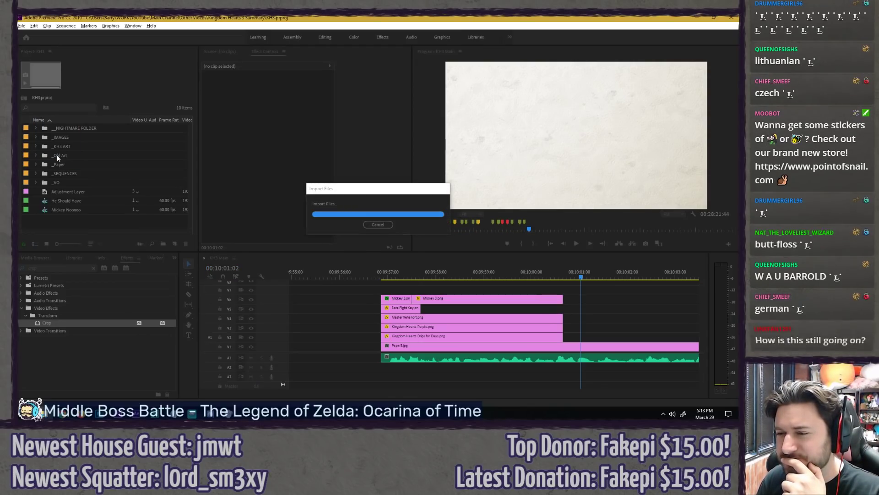
{"action": "left_click", "coordinate": [47, 106]}
{"action": "type", "text": "hand"}
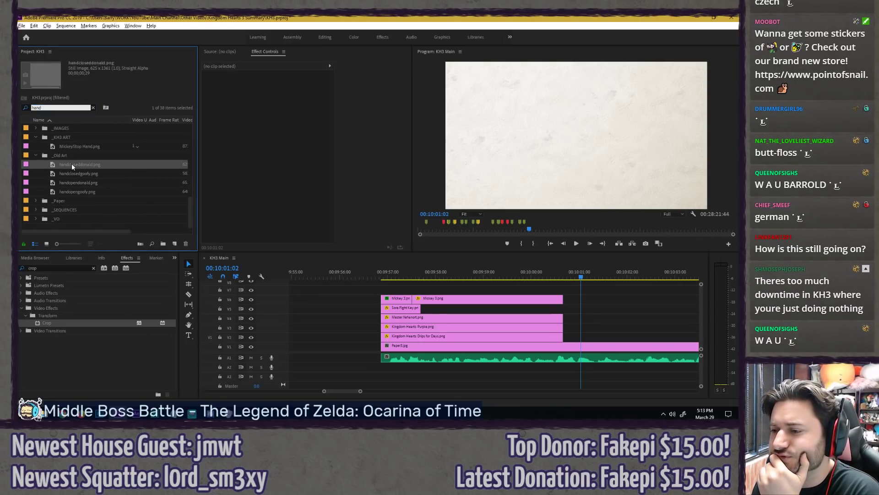
{"action": "left_click", "coordinate": [71, 163]}
{"action": "left_click", "coordinate": [73, 174]}
{"action": "left_click", "coordinate": [76, 182]}
{"action": "left_click", "coordinate": [78, 187]}
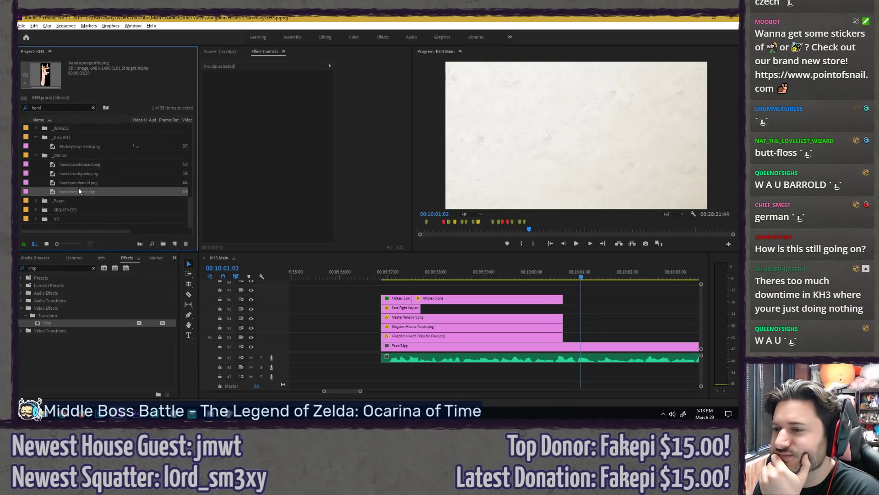
{"action": "left_click", "coordinate": [76, 174]}
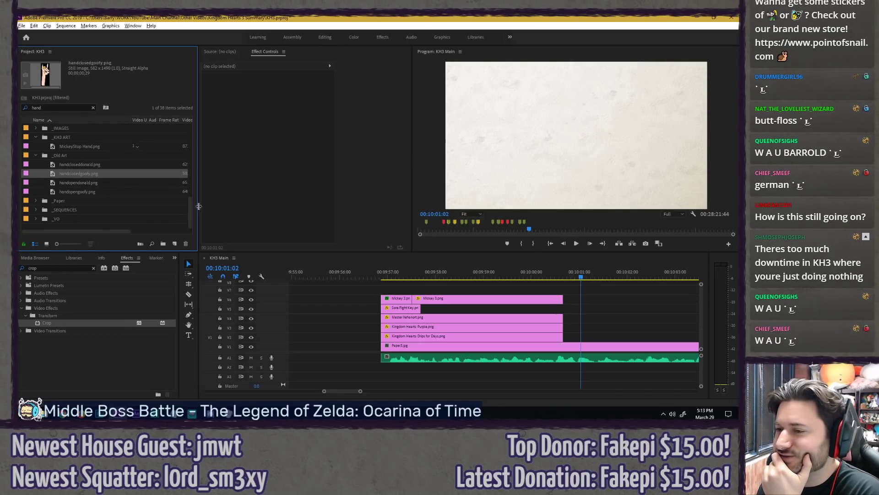
{"action": "left_click_drag", "start_coordinate": [78, 174], "coordinate": [581, 298]}
Step: Scale handclosedgoofy.png down to 56 and move it lower in the frame
{"action": "left_click", "coordinate": [600, 298]}
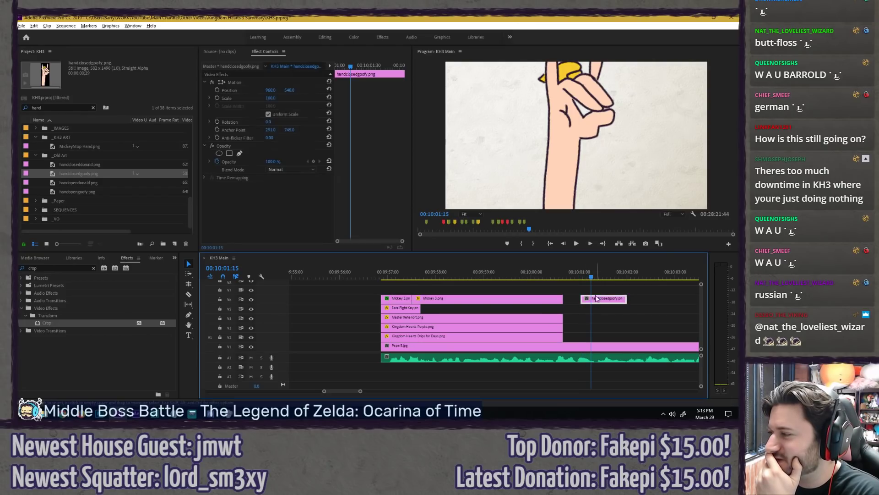
{"action": "left_click", "coordinate": [269, 100]}
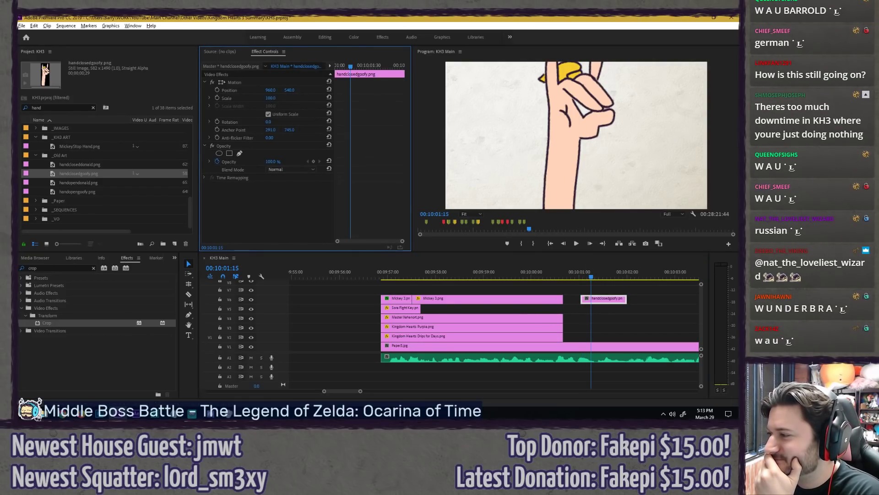
{"action": "left_click_drag", "start_coordinate": [271, 98], "coordinate": [250, 98]}
{"action": "left_click", "coordinate": [288, 81]}
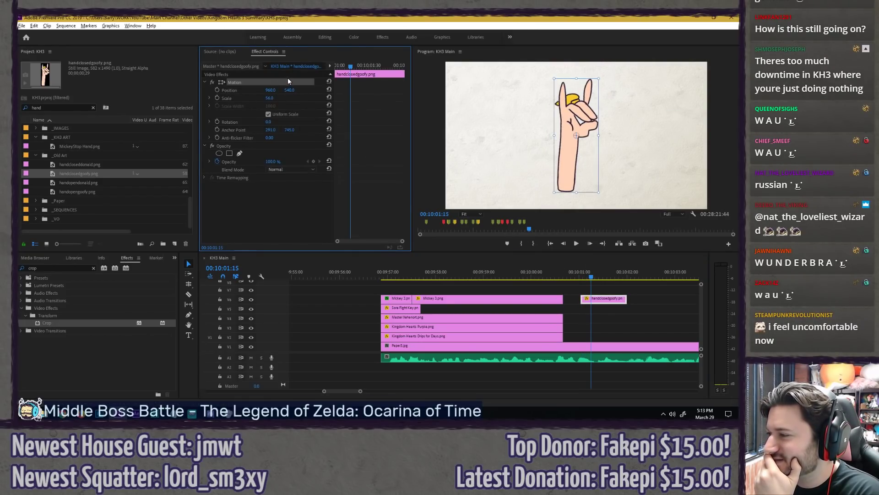
{"action": "left_click_drag", "start_coordinate": [574, 166], "coordinate": [571, 198]}
{"action": "left_click", "coordinate": [633, 288]}
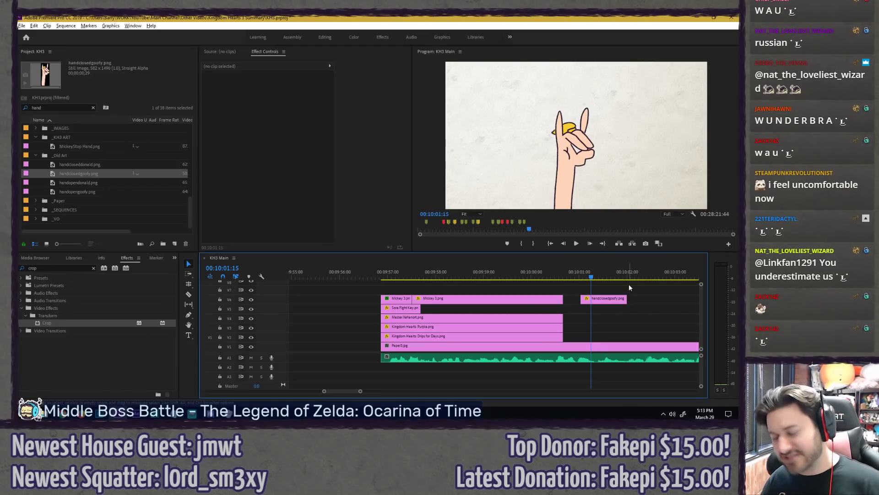
Step: Save the project with Ctrl+S and bring the Premiere window back into focus
{"action": "key", "text": "ctrl+s"}
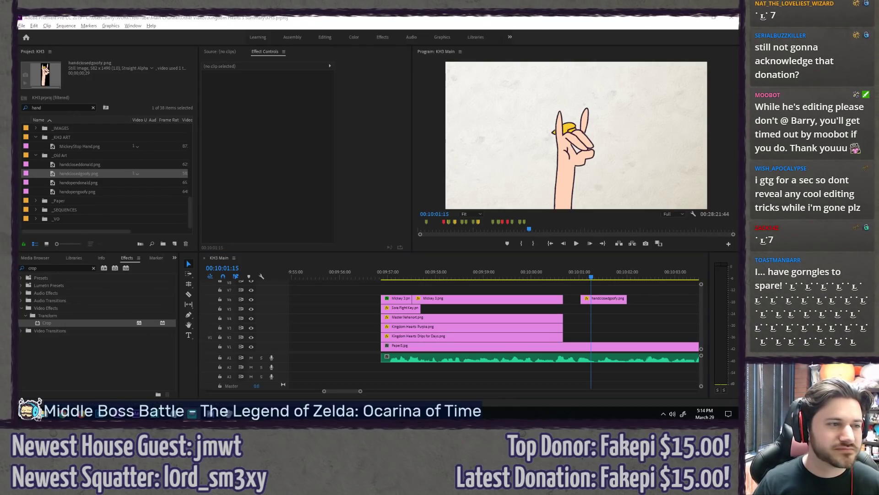
{"action": "left_click", "coordinate": [303, 17]}
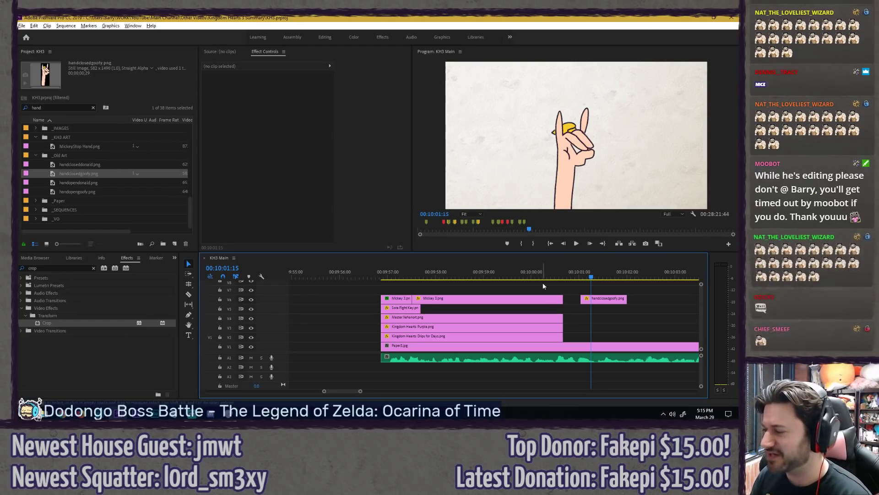
Step: Delete the handclosedgoofy.png clip, search 'go', and place Goofy.png on track V4 at the playhead
{"action": "left_click", "coordinate": [604, 298]}
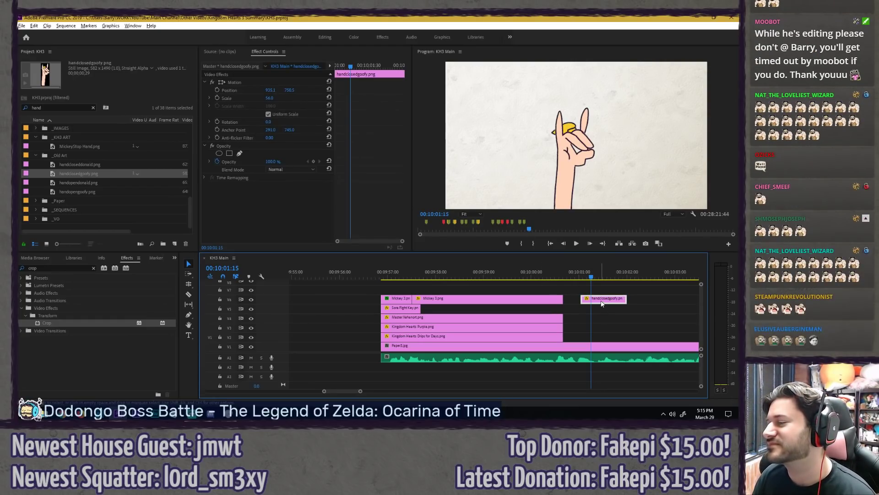
{"action": "key", "text": "Delete"}
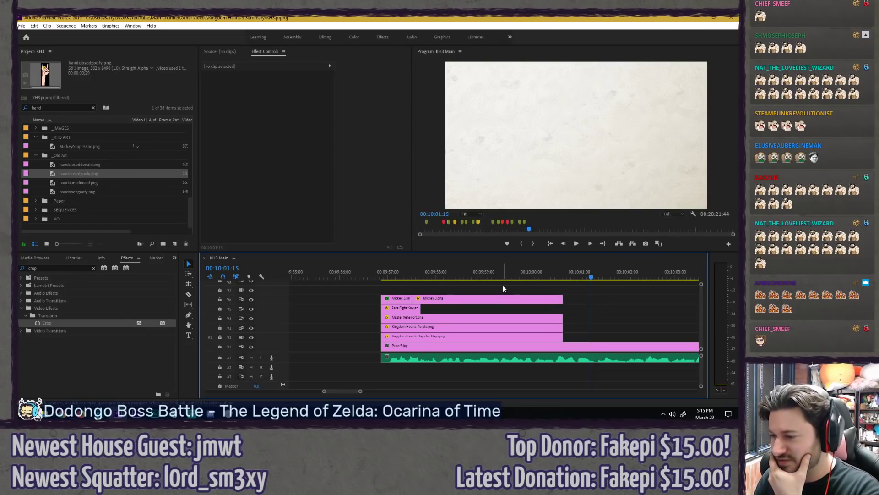
{"action": "scroll", "coordinate": [69, 163], "scroll_direction": "up", "scroll_amount": 5}
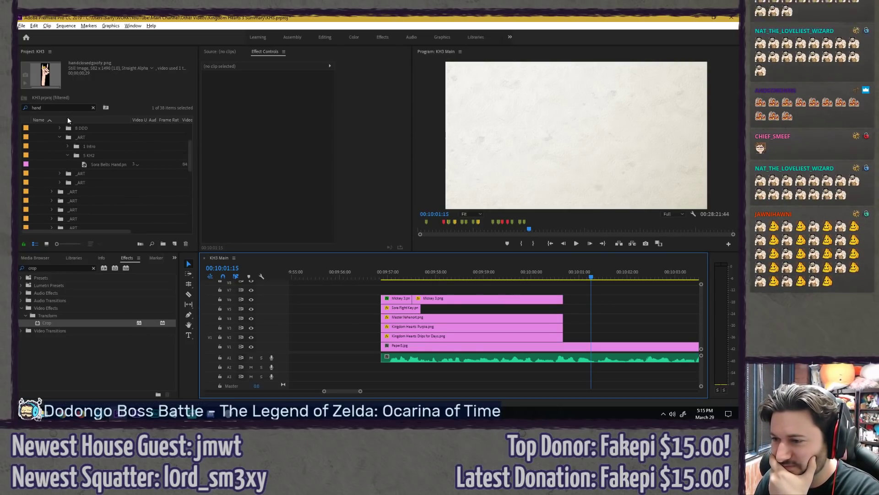
{"action": "left_click", "coordinate": [93, 108]}
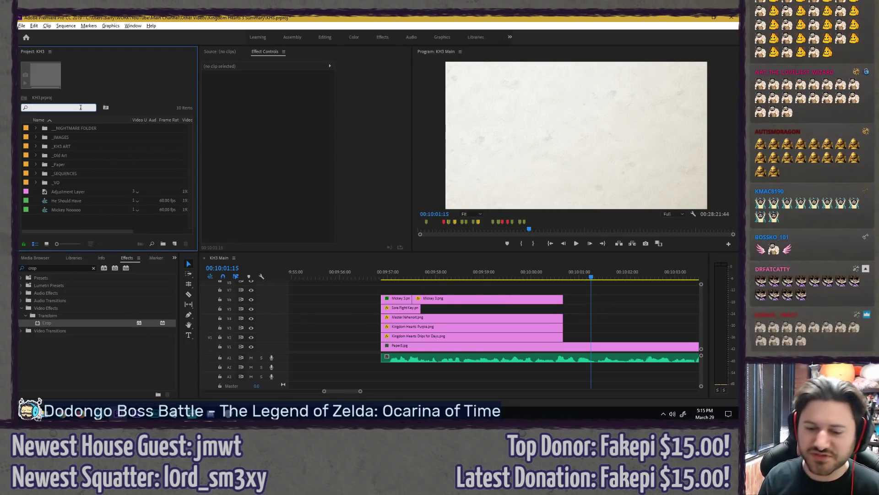
{"action": "type", "text": "goof"}
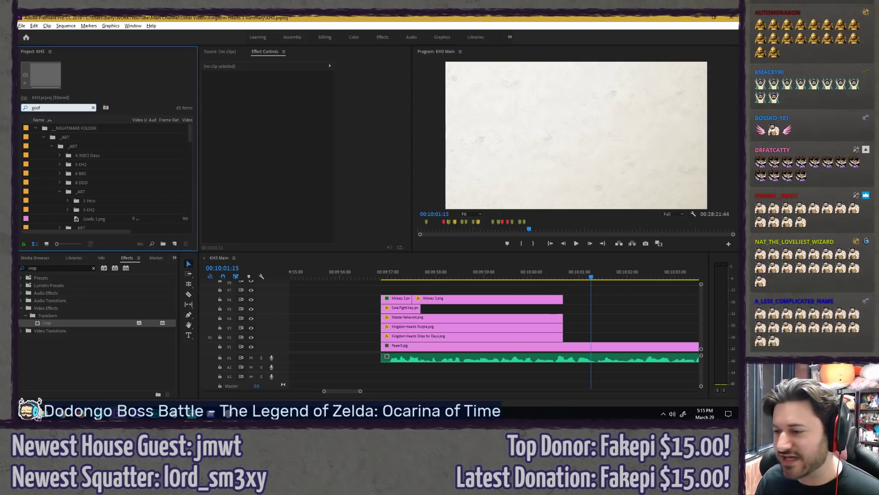
{"action": "scroll", "coordinate": [111, 196], "scroll_direction": "down", "scroll_amount": 2}
{"action": "left_click", "coordinate": [94, 183]}
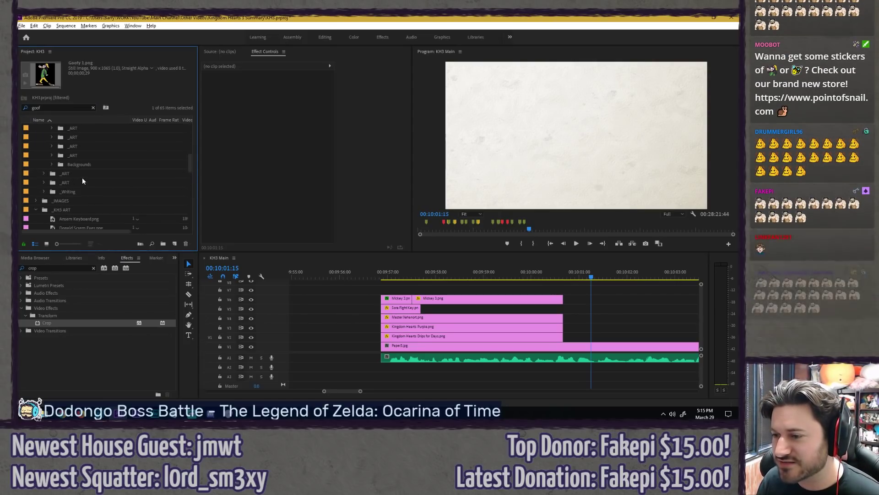
{"action": "scroll", "coordinate": [81, 172], "scroll_direction": "down", "scroll_amount": 5}
{"action": "scroll", "coordinate": [78, 183], "scroll_direction": "down", "scroll_amount": 5}
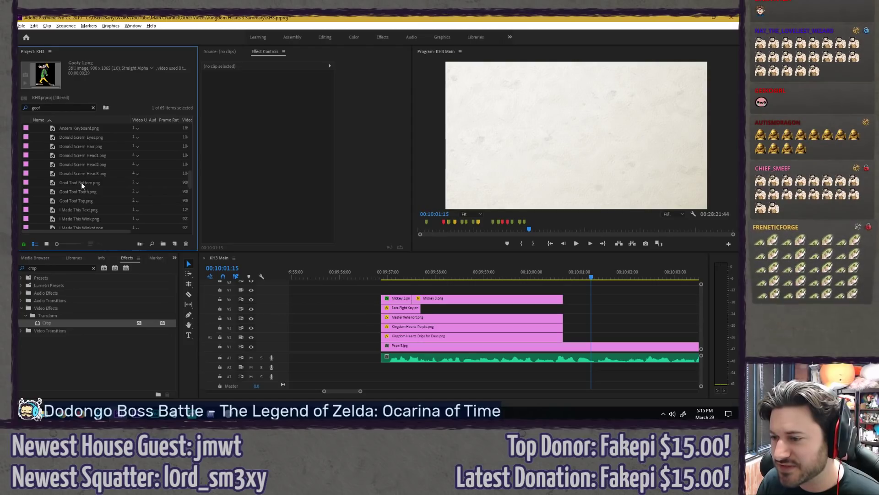
{"action": "scroll", "coordinate": [77, 203], "scroll_direction": "down", "scroll_amount": 2}
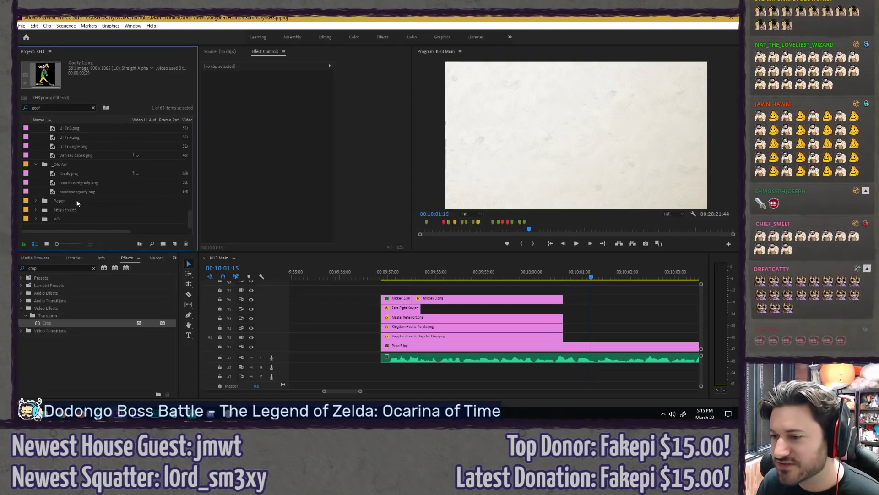
{"action": "left_click", "coordinate": [67, 174]}
{"action": "left_click_drag", "start_coordinate": [66, 174], "coordinate": [581, 317]}
Step: Add Goofy 1.png after Goofy.png to compare, then delete it and clear the search
{"action": "scroll", "coordinate": [82, 169], "scroll_direction": "up", "scroll_amount": 5}
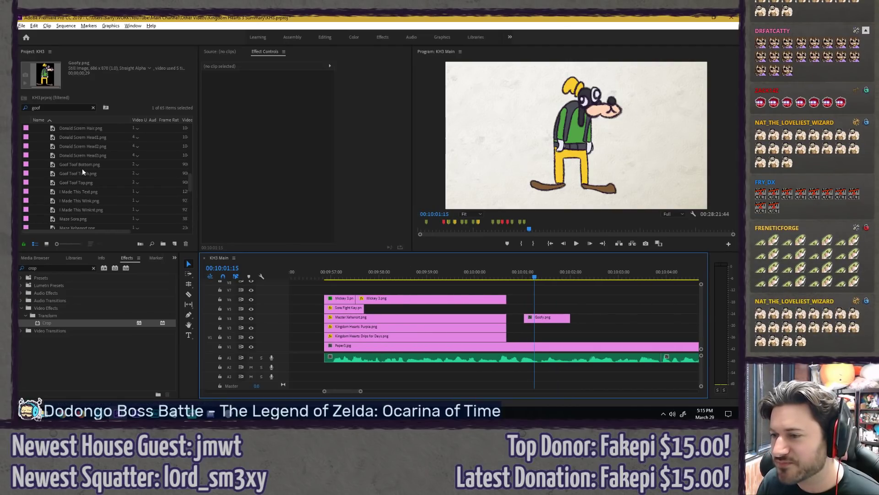
{"action": "scroll", "coordinate": [82, 169], "scroll_direction": "up", "scroll_amount": 3}
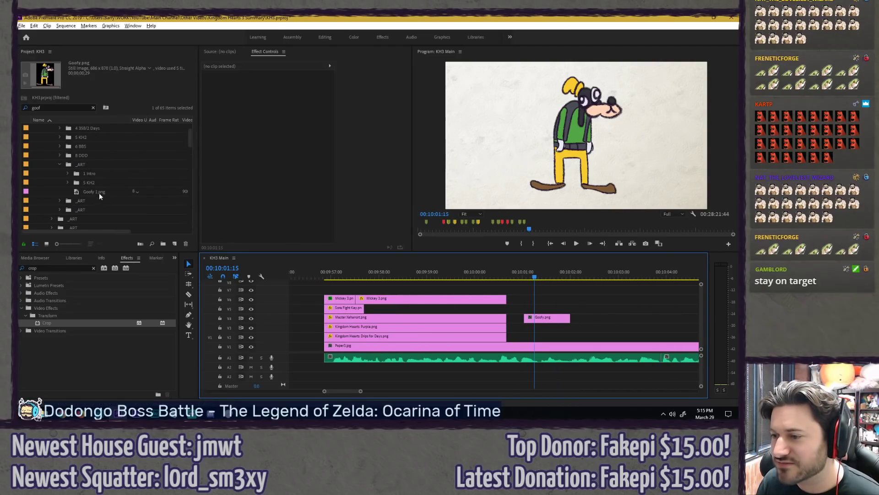
{"action": "left_click_drag", "start_coordinate": [99, 193], "coordinate": [568, 317]}
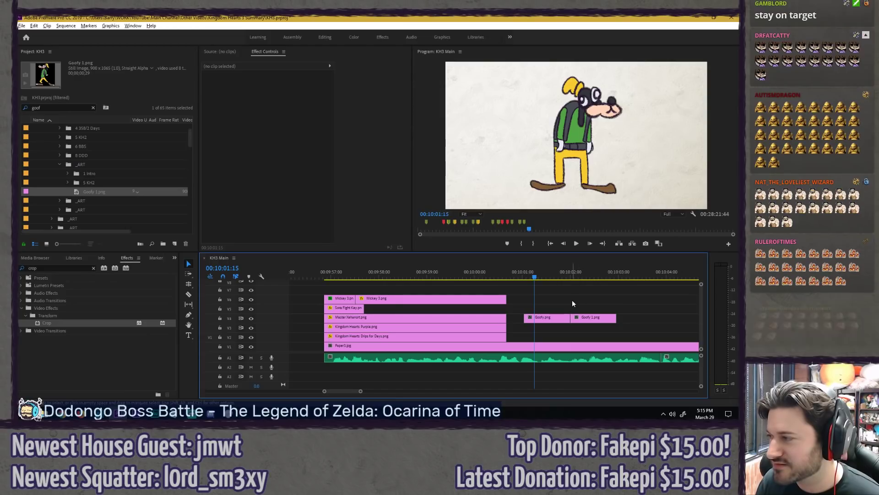
{"action": "left_click", "coordinate": [580, 275]}
{"action": "left_click_drag", "start_coordinate": [580, 274], "coordinate": [549, 278]}
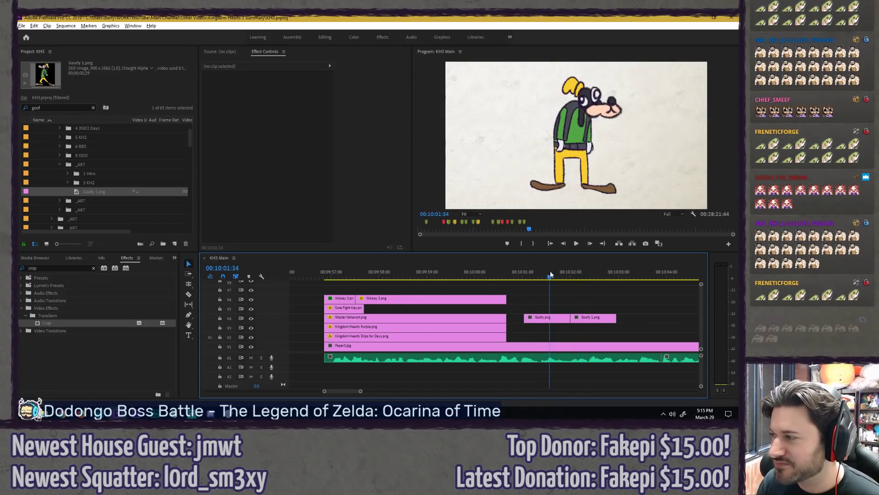
{"action": "left_click", "coordinate": [592, 318]}
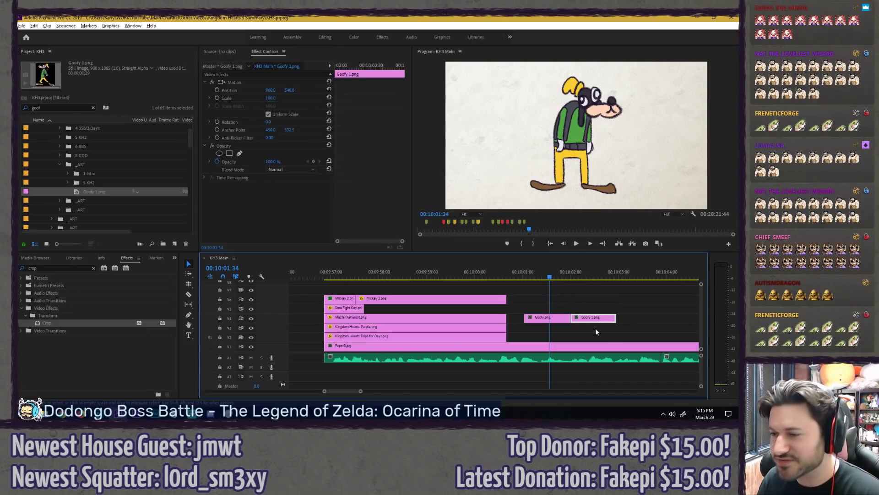
{"action": "key", "text": "Delete"}
{"action": "left_click", "coordinate": [91, 108]}
Step: Search 'donal' and place Donald 1.png and Donald.png on V4 after Goofy.png
{"action": "type", "text": "donal"}
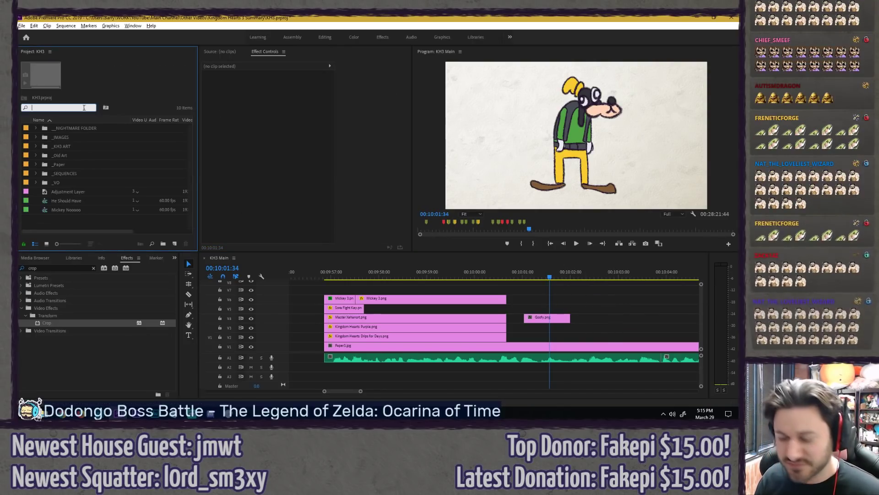
{"action": "scroll", "coordinate": [122, 180], "scroll_direction": "down", "scroll_amount": 2}
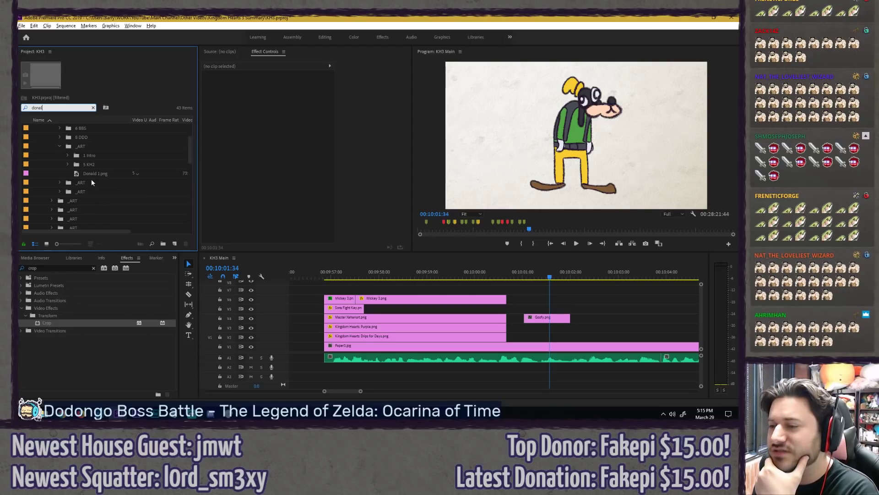
{"action": "left_click", "coordinate": [87, 173]}
{"action": "left_click_drag", "start_coordinate": [87, 173], "coordinate": [578, 318]}
{"action": "scroll", "coordinate": [90, 184], "scroll_direction": "down", "scroll_amount": 5}
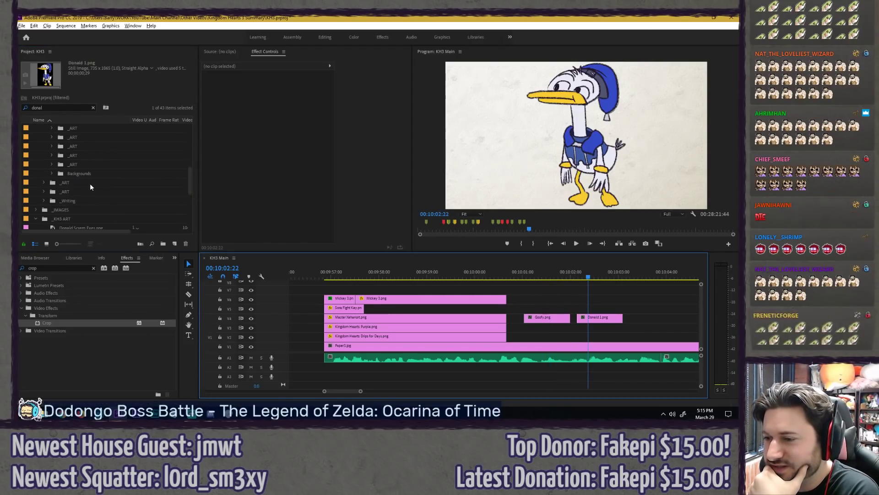
{"action": "scroll", "coordinate": [89, 183], "scroll_direction": "down", "scroll_amount": 5}
{"action": "left_click_drag", "start_coordinate": [63, 175], "coordinate": [640, 322]}
{"action": "left_click", "coordinate": [647, 275]}
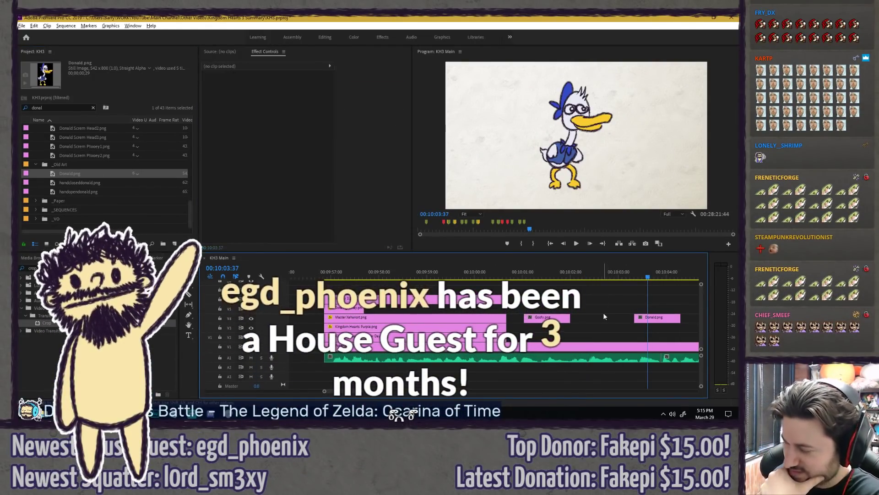
Step: Delete Donald 1.png and slide Donald.png left against Goofy.png
{"action": "key", "text": "Delete"}
{"action": "left_click_drag", "start_coordinate": [611, 316], "coordinate": [590, 317]}
{"action": "mouse_move", "coordinate": [549, 271]}
{"action": "left_mouse_down"}
{"action": "mouse_move", "coordinate": [575, 270]}
{"action": "mouse_move", "coordinate": [561, 270]}
{"action": "left_mouse_up"}
{"action": "left_click", "coordinate": [603, 298]}
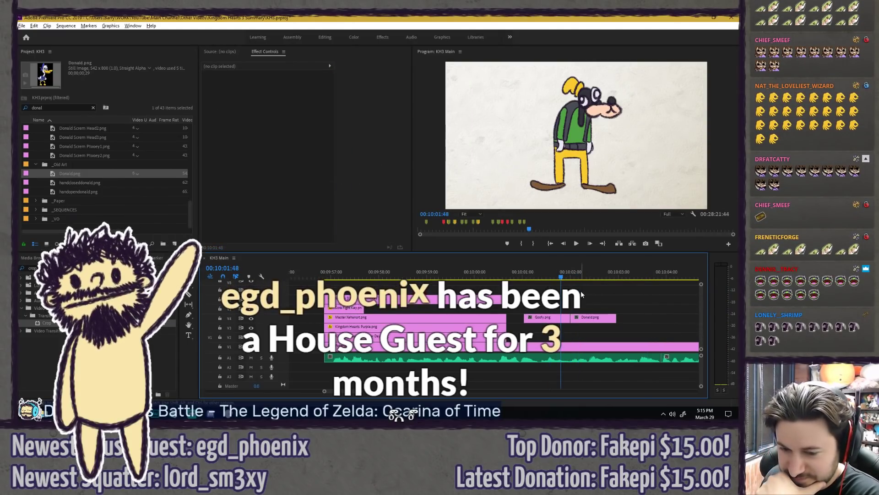
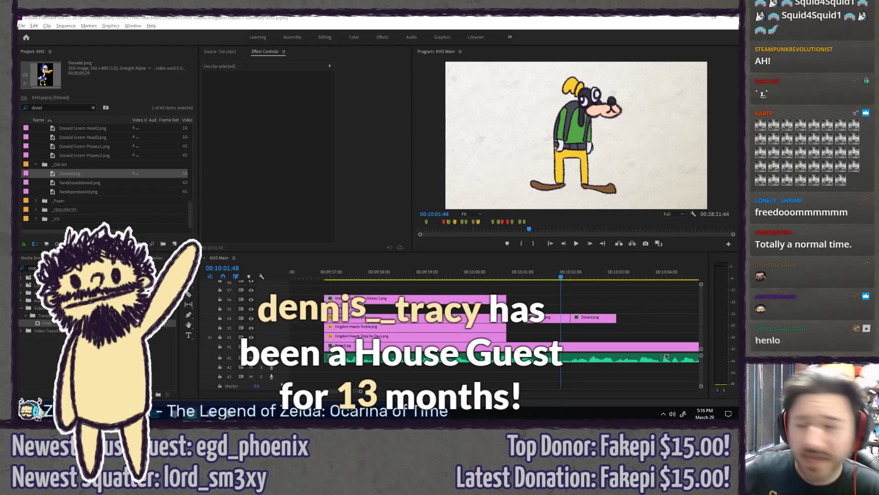
Step: Move Goofy.png and Donald.png left onto V5, directly after the Sora Fight Key.png clip
{"action": "left_click", "coordinate": [344, 16]}
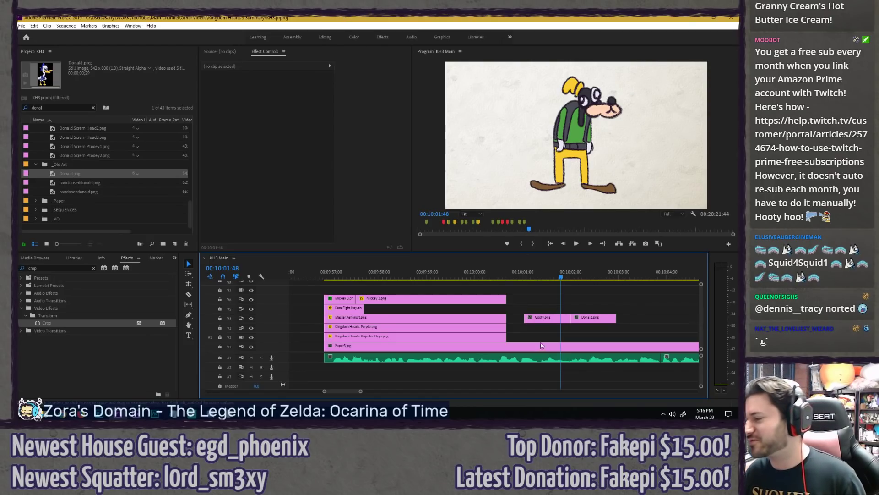
{"action": "scroll", "coordinate": [585, 305], "scroll_direction": "down", "scroll_amount": 3}
{"action": "left_click_drag", "start_coordinate": [603, 295], "coordinate": [503, 309]}
{"action": "scroll", "coordinate": [497, 308], "scroll_direction": "up", "scroll_amount": 3}
Step: Preview the scene, then return the playhead to the scene start
{"action": "left_click", "coordinate": [382, 277]}
{"action": "key", "text": "space"}
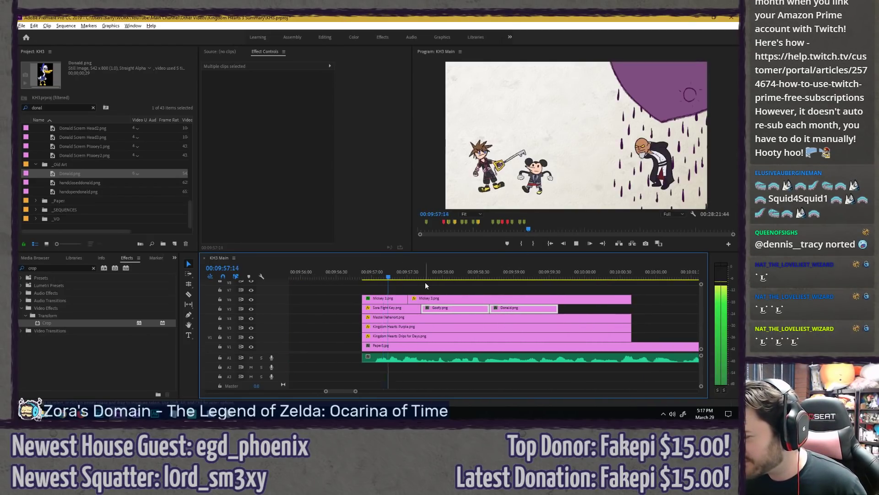
{"action": "key", "text": "space"}
{"action": "left_click", "coordinate": [433, 288]}
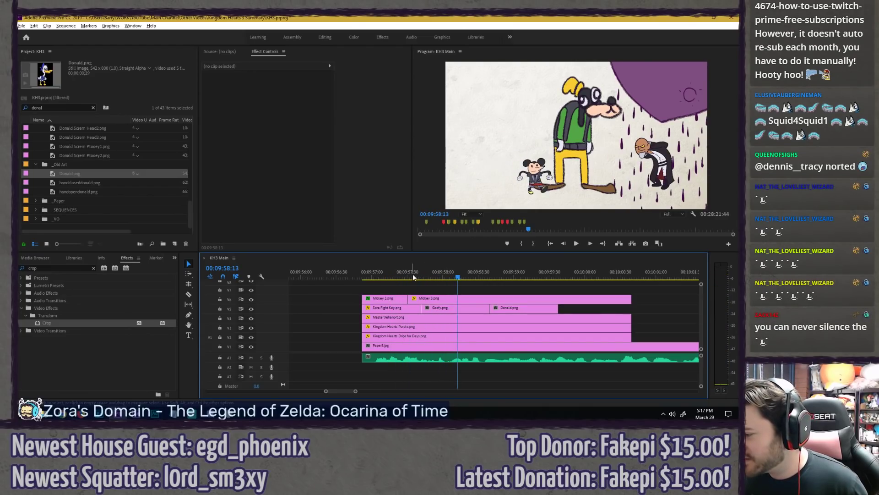
{"action": "left_click_drag", "start_coordinate": [414, 278], "coordinate": [382, 276]}
Step: Stack Goofy at the scene start, scale him to 45 and place him lower left behind Sora
{"action": "left_click_drag", "start_coordinate": [442, 310], "coordinate": [402, 293]}
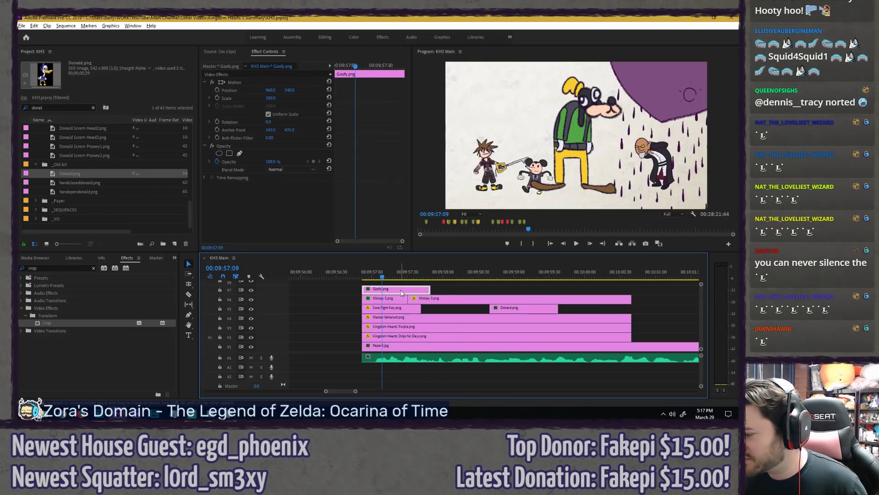
{"action": "left_click", "coordinate": [276, 95]}
{"action": "type", "text": "50"}
{"action": "key", "text": "Return"}
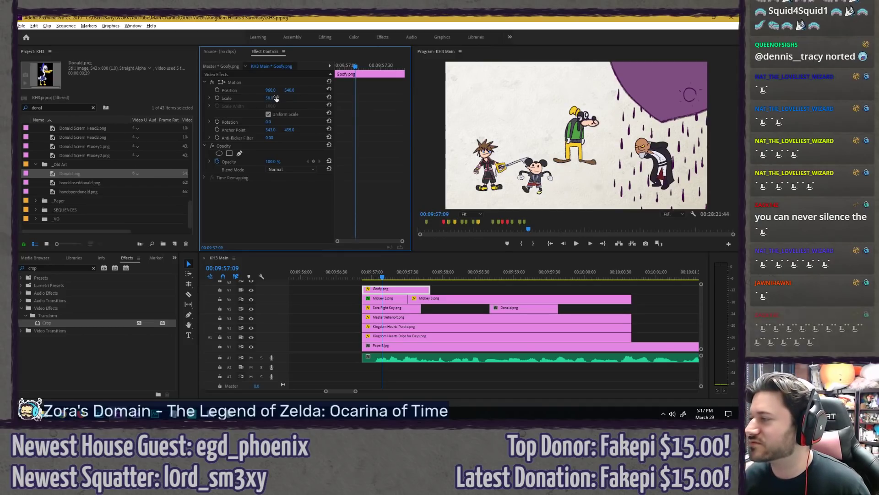
{"action": "left_click_drag", "start_coordinate": [562, 154], "coordinate": [451, 181]}
{"action": "left_click", "coordinate": [276, 96]}
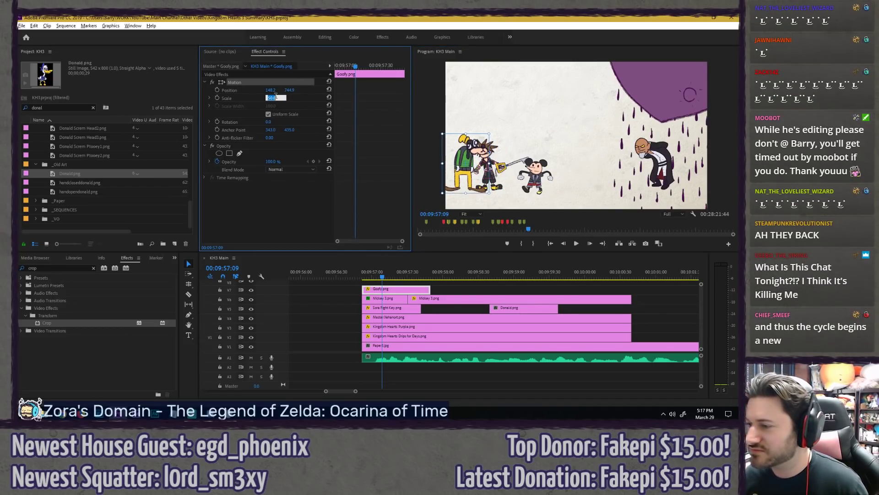
{"action": "left_click", "coordinate": [382, 306]}
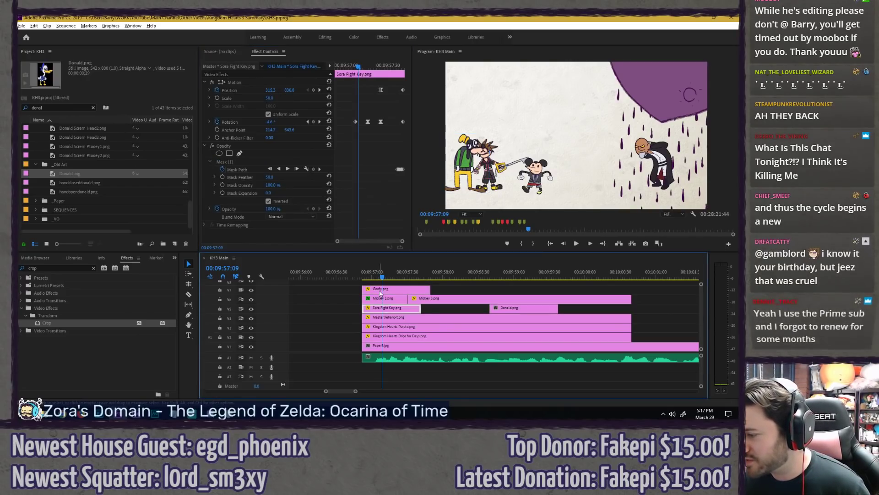
{"action": "left_click", "coordinate": [380, 289]}
{"action": "left_click", "coordinate": [275, 96]}
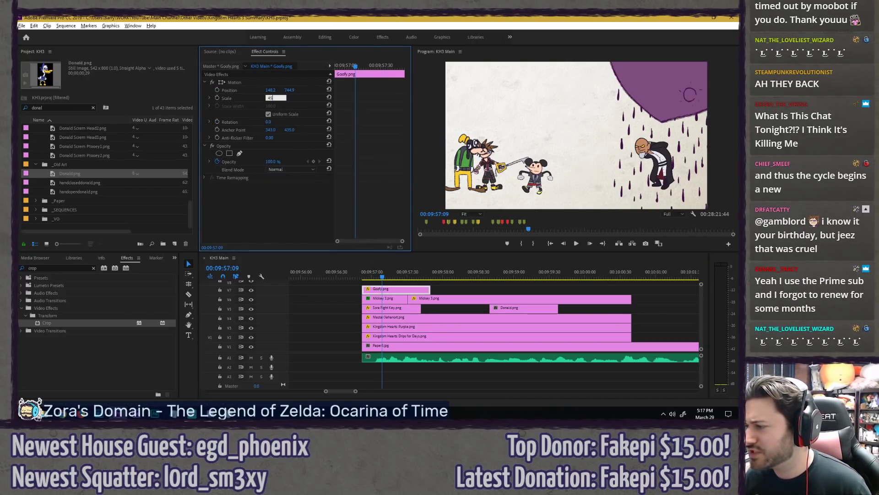
{"action": "key", "text": "Return"}
{"action": "left_click_drag", "start_coordinate": [470, 181], "coordinate": [473, 185]}
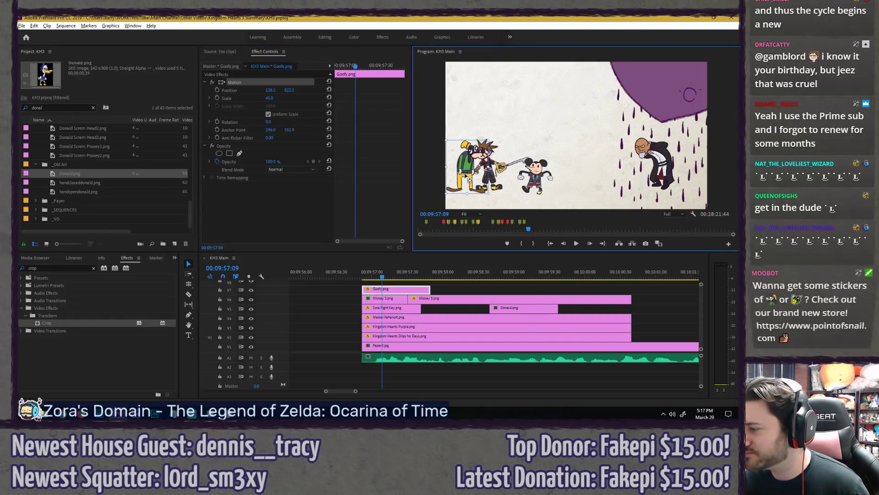
{"action": "key", "text": "ctrl+z"}
{"action": "left_click_drag", "start_coordinate": [473, 184], "coordinate": [474, 183]}
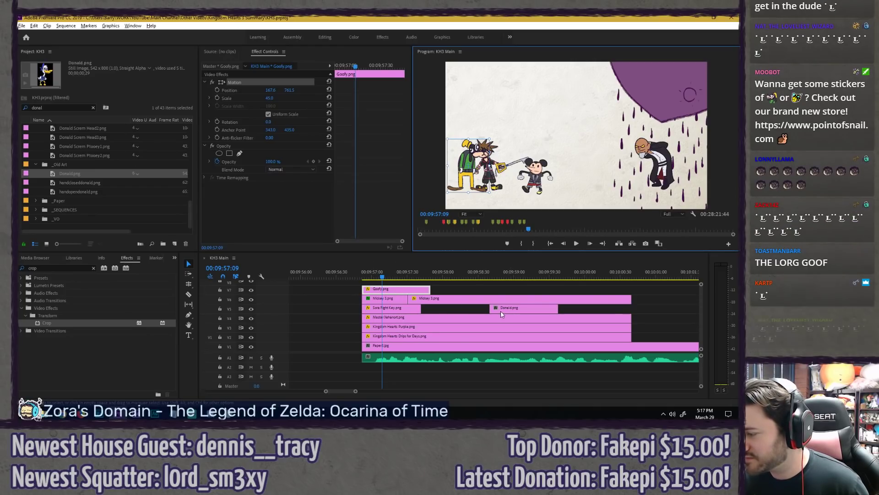
Step: Stack Donald on the top track at the scene start, scale him to 30, and tuck him beside Goofy
{"action": "left_click_drag", "start_coordinate": [504, 310], "coordinate": [383, 290]}
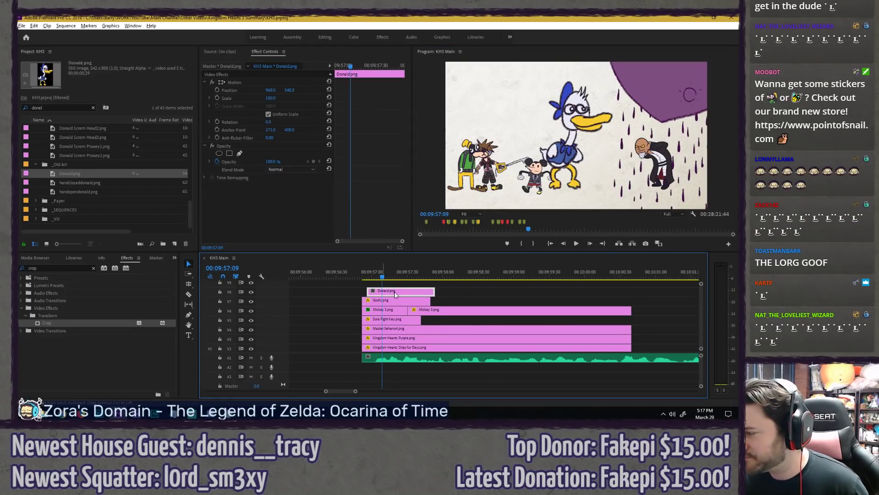
{"action": "left_click", "coordinate": [275, 97]}
{"action": "type", "text": "50"}
{"action": "key", "text": "Return"}
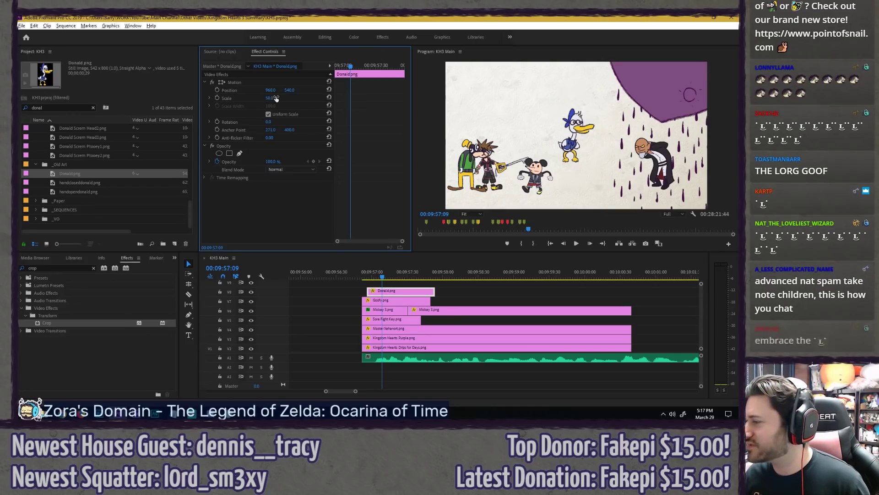
{"action": "left_click", "coordinate": [273, 98]}
{"action": "type", "text": "40"}
{"action": "key", "text": "Return"}
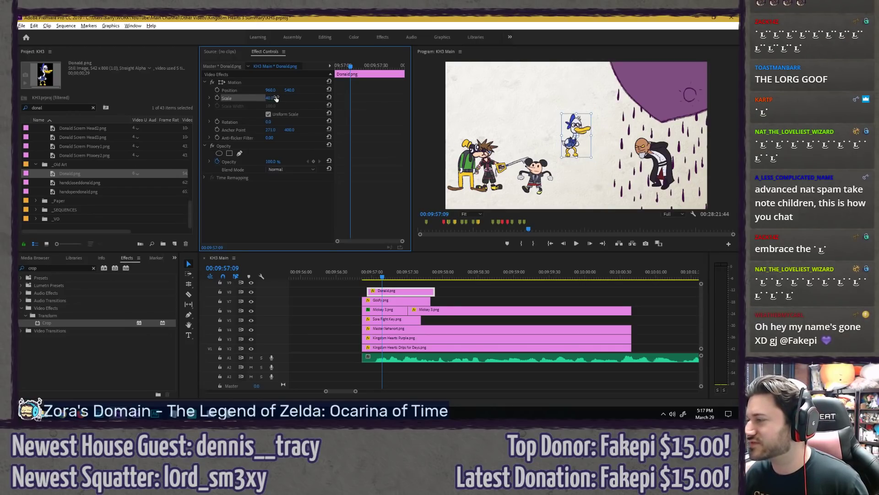
{"action": "left_click_drag", "start_coordinate": [574, 151], "coordinate": [473, 187]}
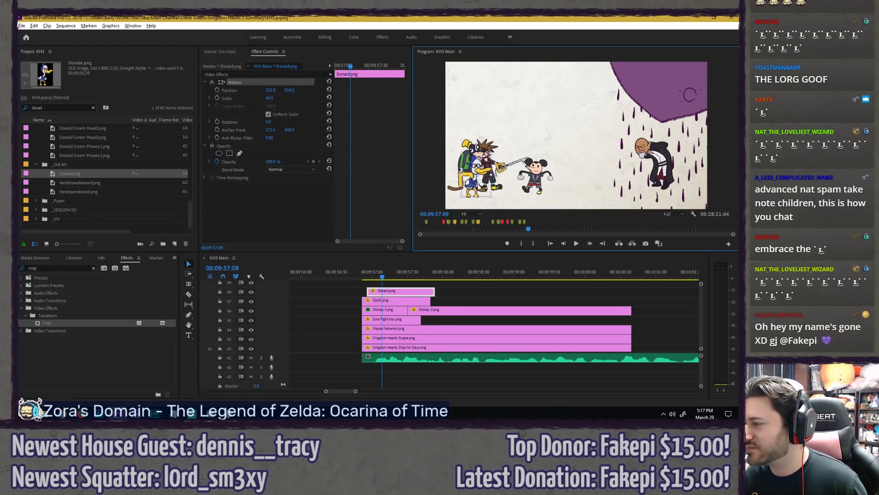
{"action": "left_click", "coordinate": [275, 97]}
{"action": "key", "text": "Return"}
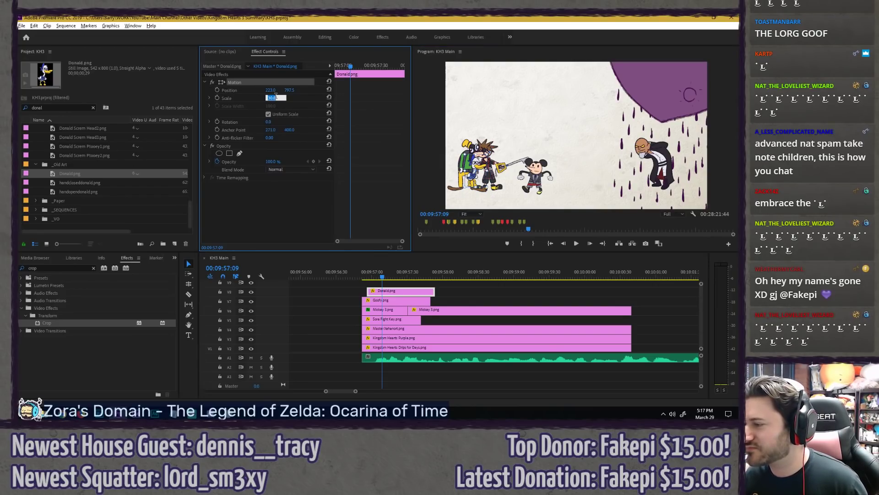
{"action": "left_click_drag", "start_coordinate": [484, 179], "coordinate": [487, 182]}
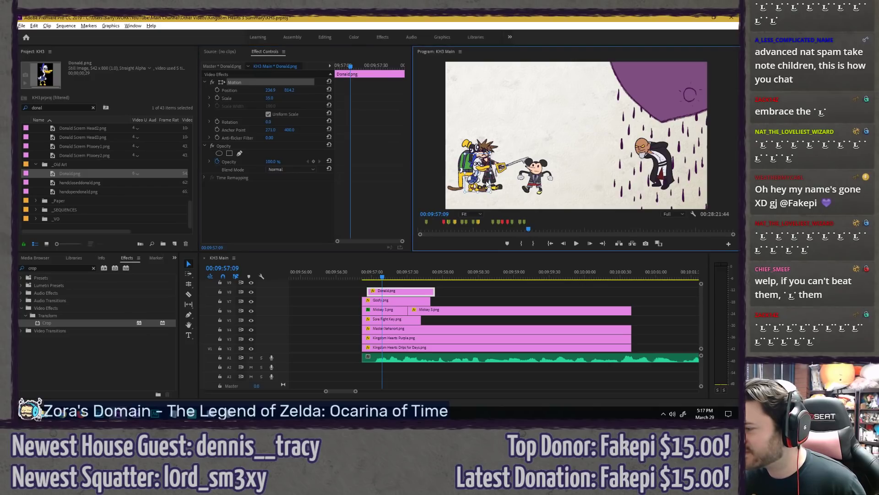
{"action": "left_click", "coordinate": [659, 301]}
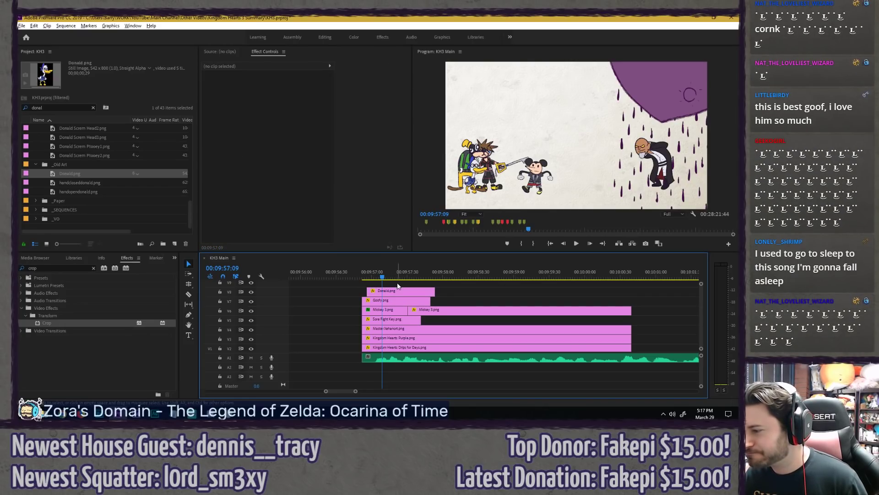
Step: Disable the Goofy clip, move Donald down after Sora's clip, and preview
{"action": "left_click", "coordinate": [397, 299]}
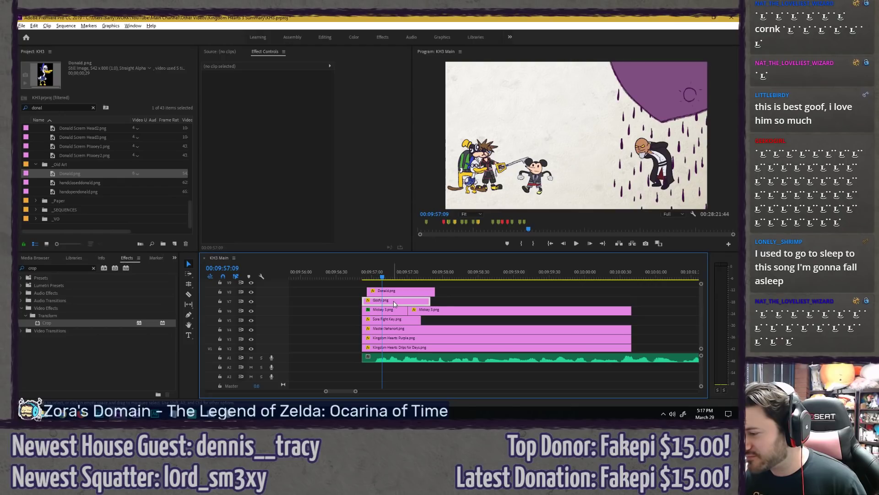
{"action": "key", "text": "shift+e"}
{"action": "left_click_drag", "start_coordinate": [401, 293], "coordinate": [456, 322]}
{"action": "left_click", "coordinate": [393, 273]}
{"action": "key", "text": "space"}
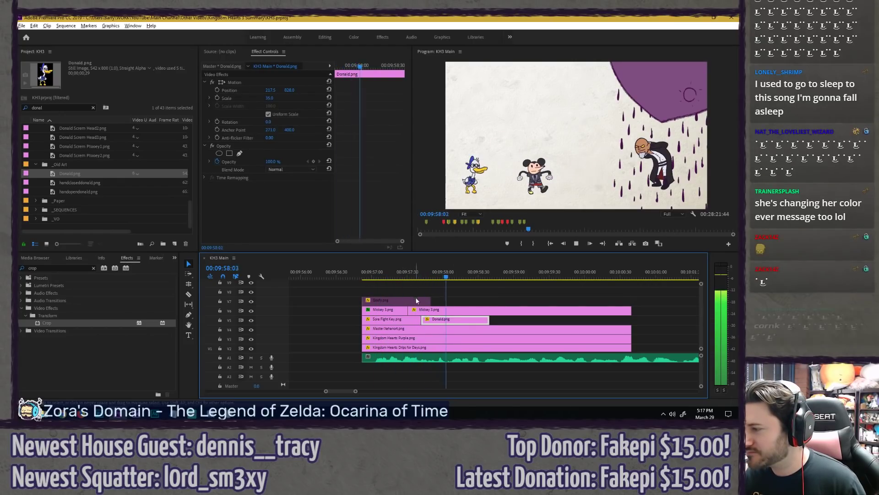
{"action": "key", "text": "space"}
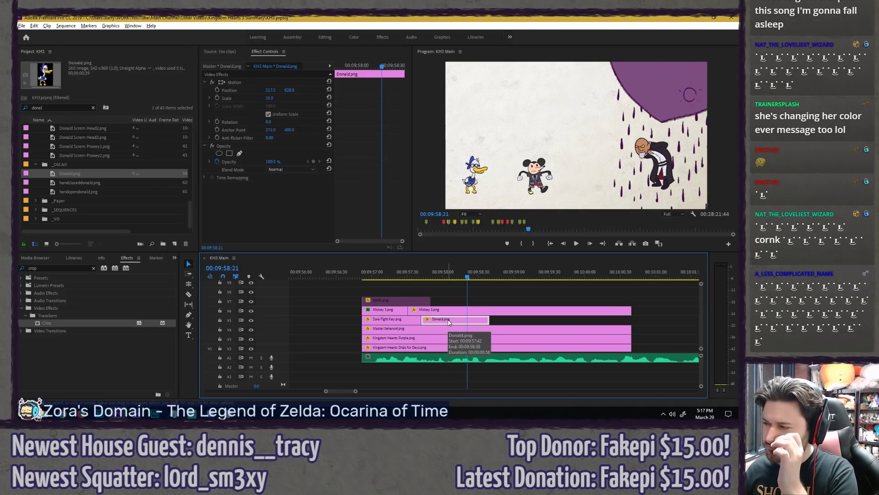
Step: Position Donald just off the frame's left edge at -105.3, 708.9
{"action": "left_click", "coordinate": [253, 82]}
{"action": "left_click_drag", "start_coordinate": [475, 175], "coordinate": [490, 195]}
{"action": "key", "text": "ctrl+z"}
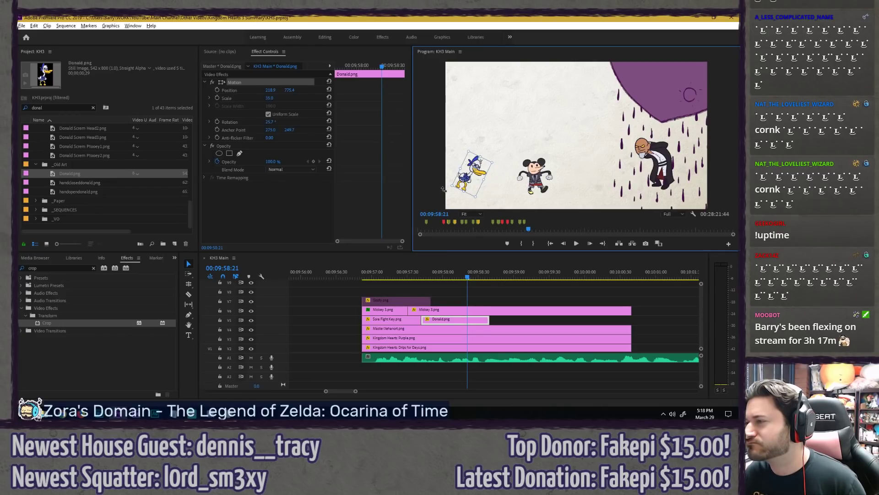
{"action": "left_click", "coordinate": [412, 277]}
{"action": "left_click_drag", "start_coordinate": [411, 277], "coordinate": [441, 277]}
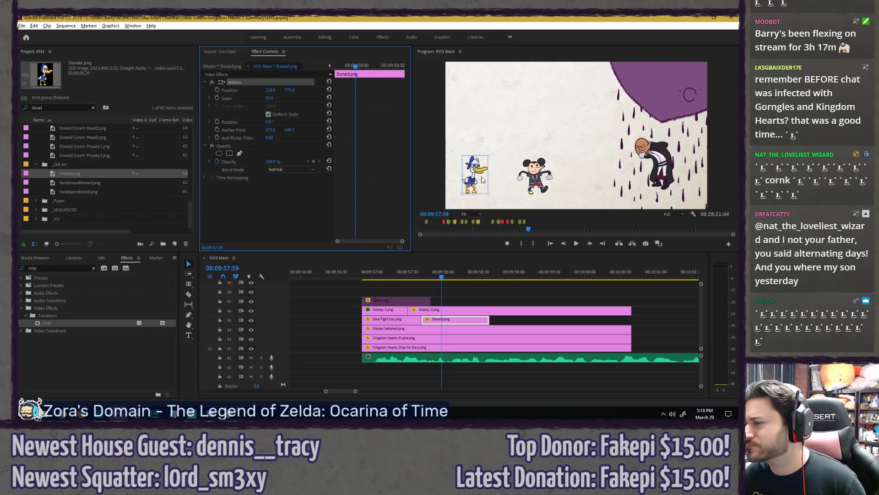
{"action": "left_click_drag", "start_coordinate": [482, 190], "coordinate": [430, 177]}
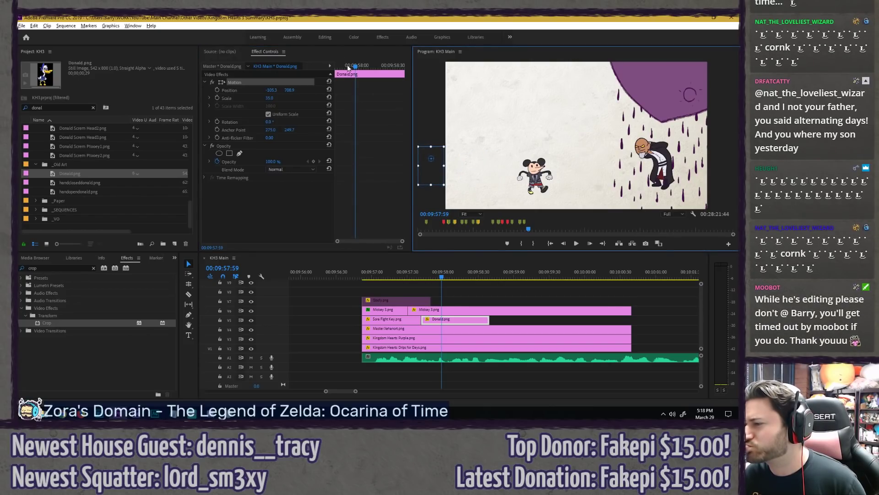
Step: Set starting Position and Rotation keyframes at the beginning of Donald's clip
{"action": "left_click_drag", "start_coordinate": [347, 65], "coordinate": [250, 89]}
{"action": "left_click", "coordinate": [217, 90]}
{"action": "left_click", "coordinate": [217, 121]}
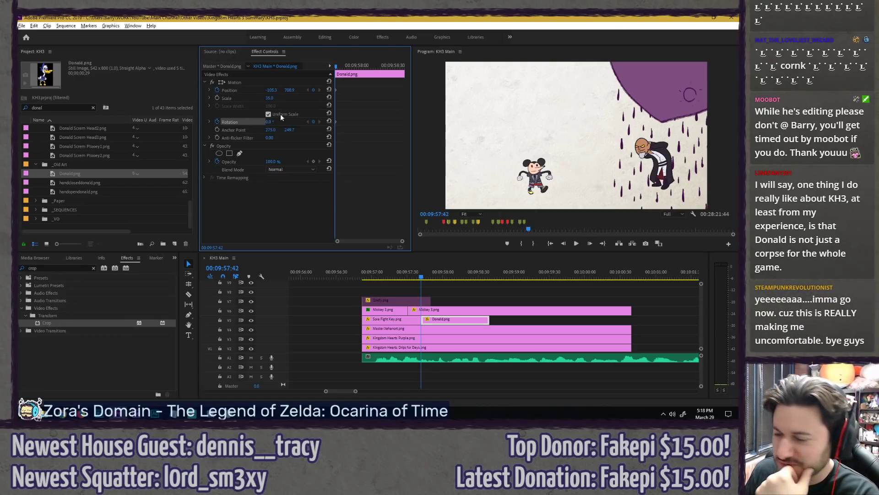
Step: Slide Donald rightward across the frame and lengthen his clip
{"action": "left_click_drag", "start_coordinate": [337, 66], "coordinate": [408, 68]}
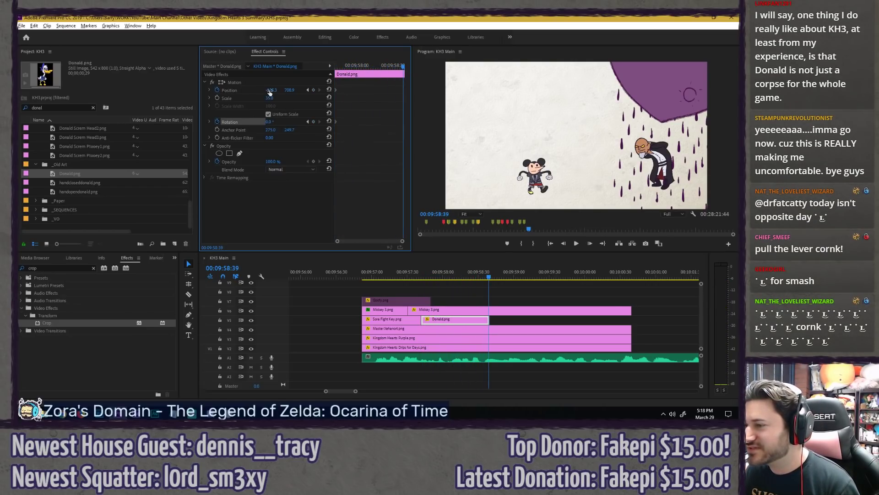
{"action": "left_click_drag", "start_coordinate": [272, 89], "coordinate": [323, 111]}
{"action": "key", "text": "space"}
{"action": "key", "text": "space"}
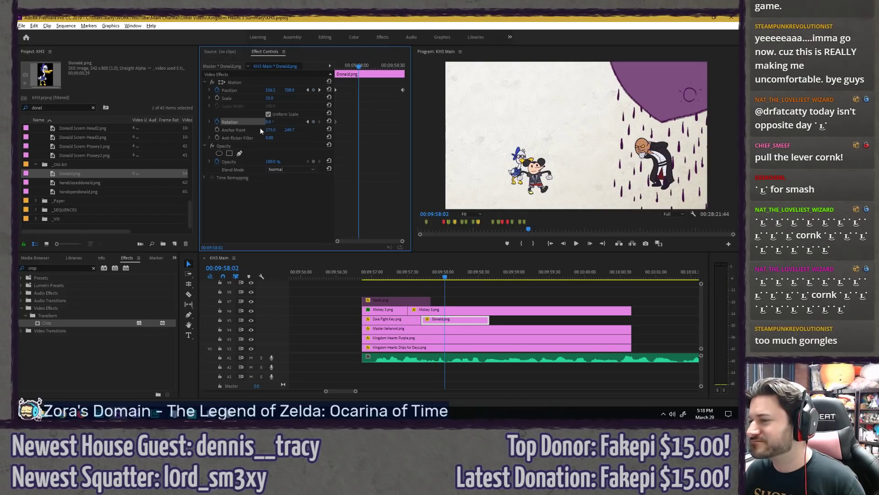
{"action": "left_click_drag", "start_coordinate": [518, 320], "coordinate": [529, 320]}
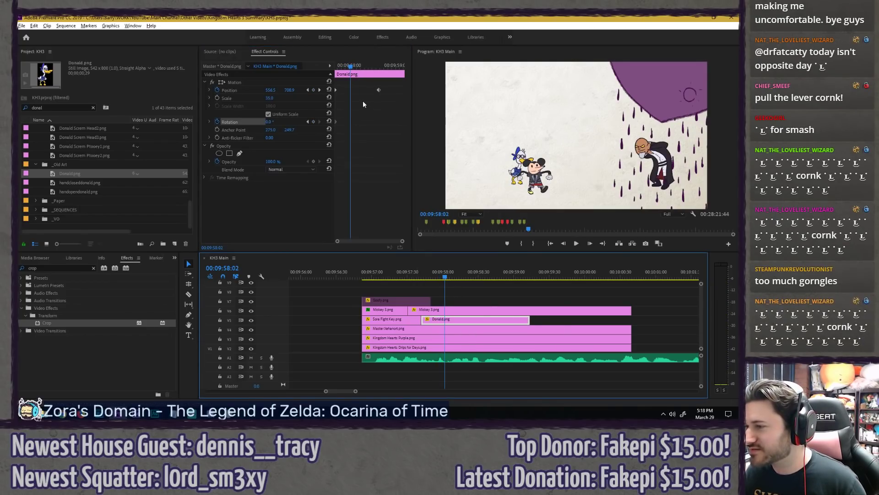
{"action": "key", "text": "space"}
Step: Move the end Position keyframe to the clip end so Donald reaches Xehanort at 1324.0, 708.9
{"action": "left_click_drag", "start_coordinate": [374, 66], "coordinate": [446, 70]}
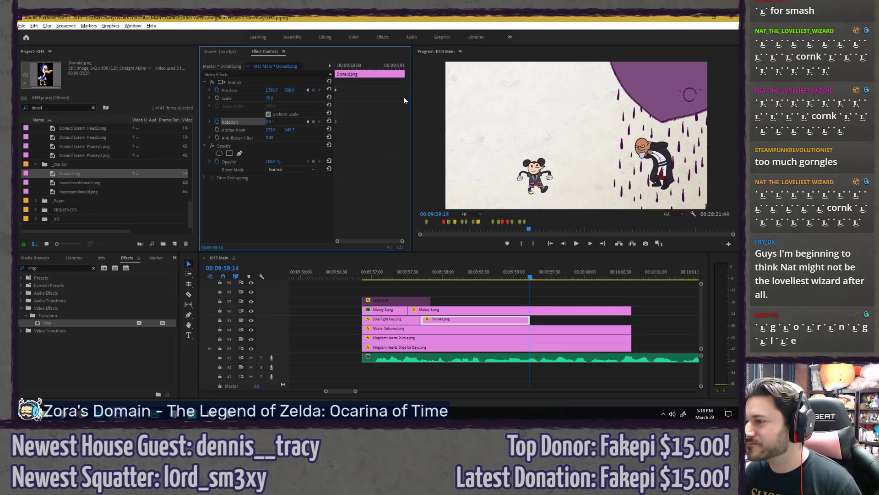
{"action": "left_click_drag", "start_coordinate": [406, 91], "coordinate": [271, 61]}
{"action": "key", "text": "space"}
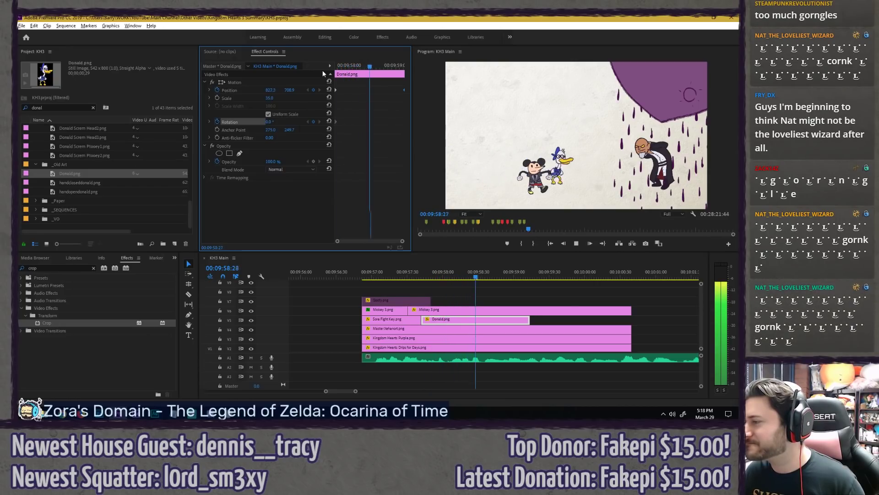
{"action": "left_click_drag", "start_coordinate": [351, 66], "coordinate": [342, 67]}
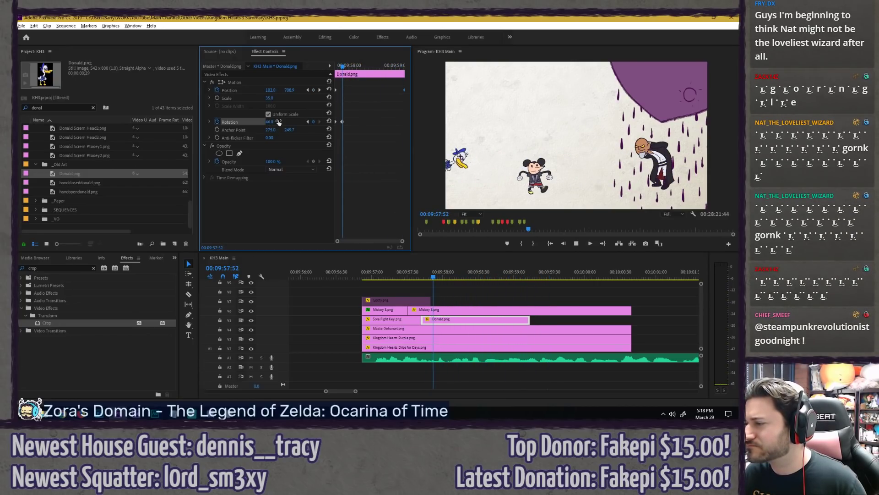
{"action": "key", "text": "space"}
{"action": "key", "text": "space"}
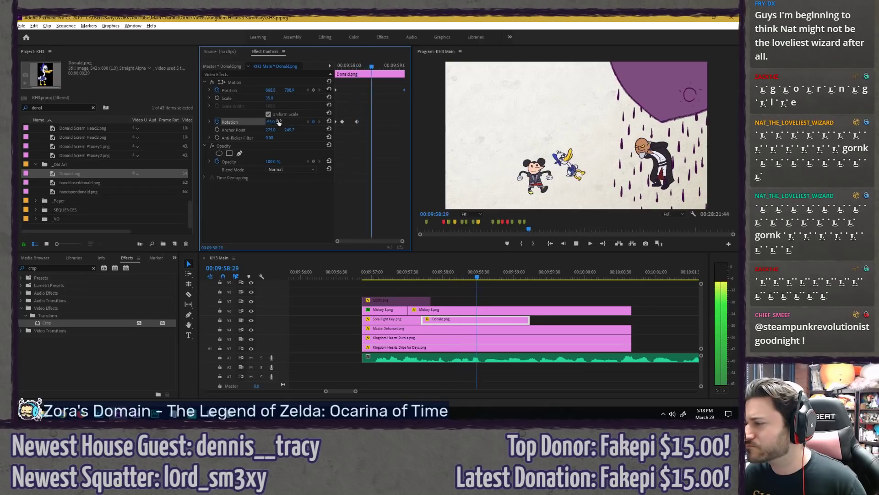
{"action": "key", "text": "space"}
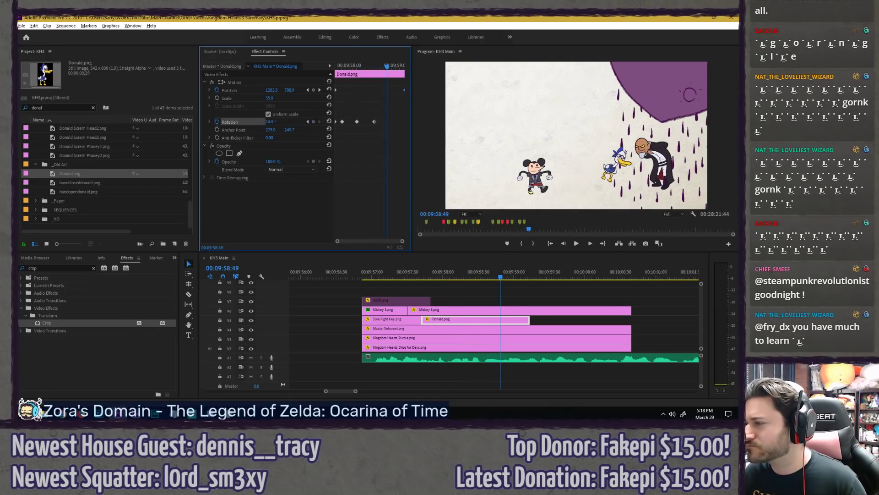
Step: Set Donald's final rotation to 24° and play back the spin
{"action": "key", "text": "space"}
{"action": "key", "text": "space"}
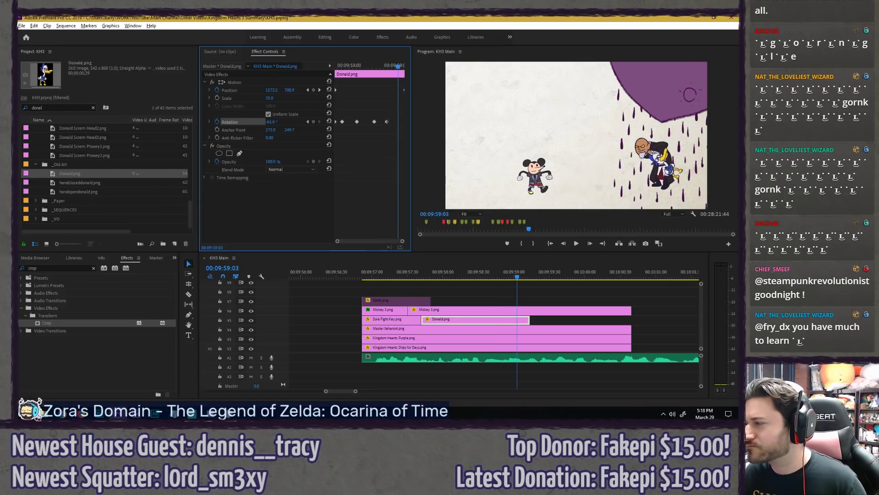
{"action": "left_click_drag", "start_coordinate": [279, 122], "coordinate": [318, 122]}
{"action": "key", "text": "space"}
{"action": "key", "text": "space"}
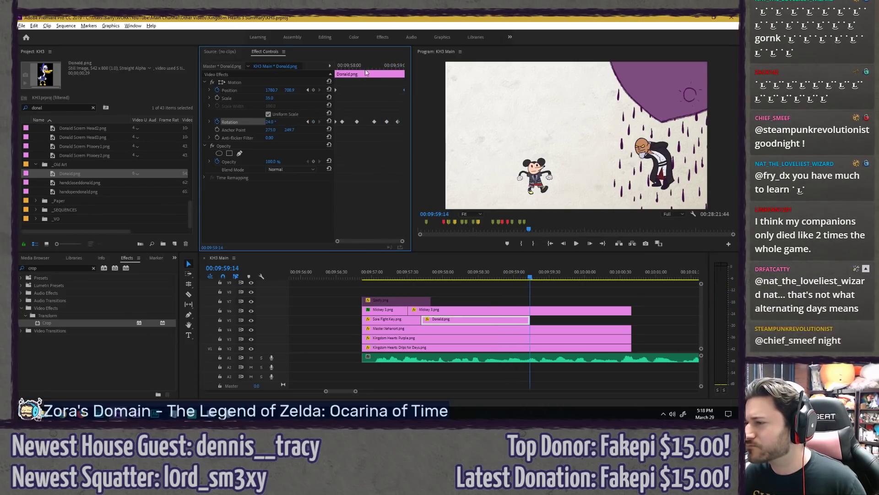
{"action": "left_click_drag", "start_coordinate": [365, 66], "coordinate": [293, 64]}
{"action": "key", "text": "space"}
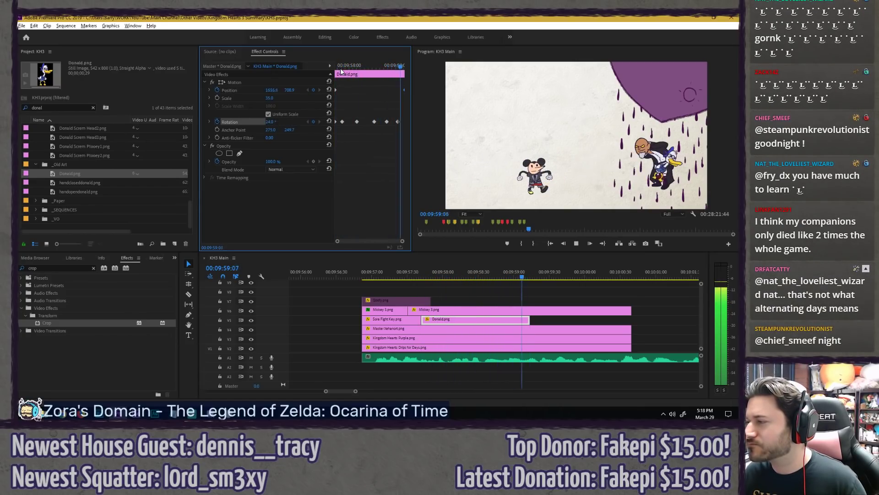
{"action": "key", "text": "space"}
{"action": "left_click_drag", "start_coordinate": [272, 66], "coordinate": [268, 66]}
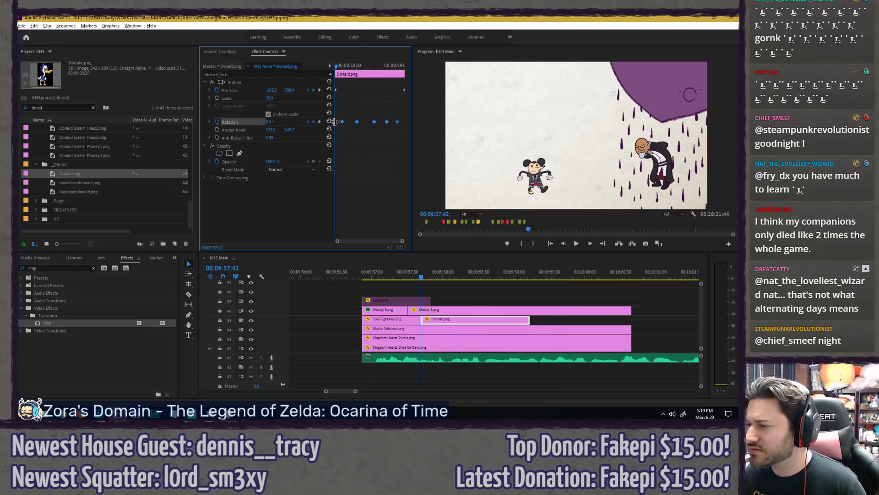
Step: Make the Rotation keyframes Auto Bezier and retime one slightly later
{"action": "right_click", "coordinate": [341, 123]}
{"action": "left_click", "coordinate": [360, 202]}
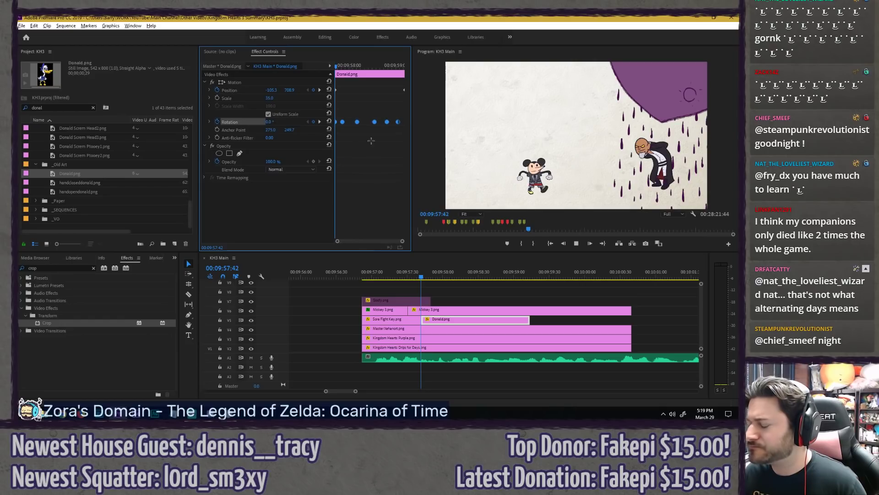
{"action": "key", "text": "space"}
{"action": "key", "text": "space"}
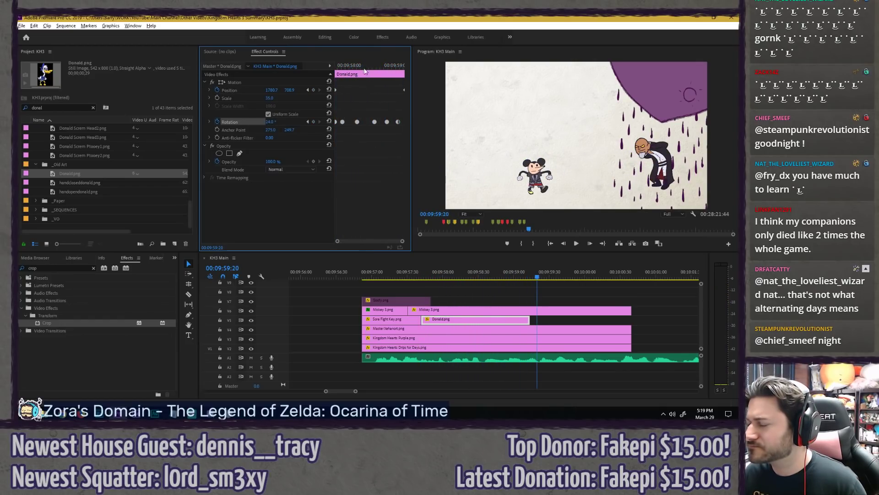
{"action": "left_click", "coordinate": [340, 66]}
{"action": "key", "text": "space"}
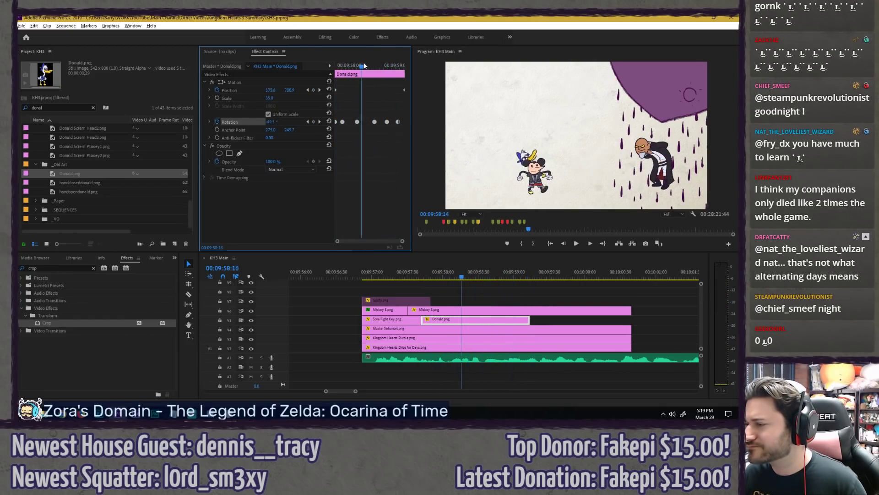
{"action": "key", "text": "space"}
{"action": "key", "text": "Right"}
{"action": "key", "text": "Right"}
{"action": "key", "text": "Right"}
{"action": "key", "text": "Right"}
{"action": "key", "text": "Right"}
{"action": "key", "text": "Right"}
{"action": "key", "text": "Right"}
{"action": "key", "text": "Right"}
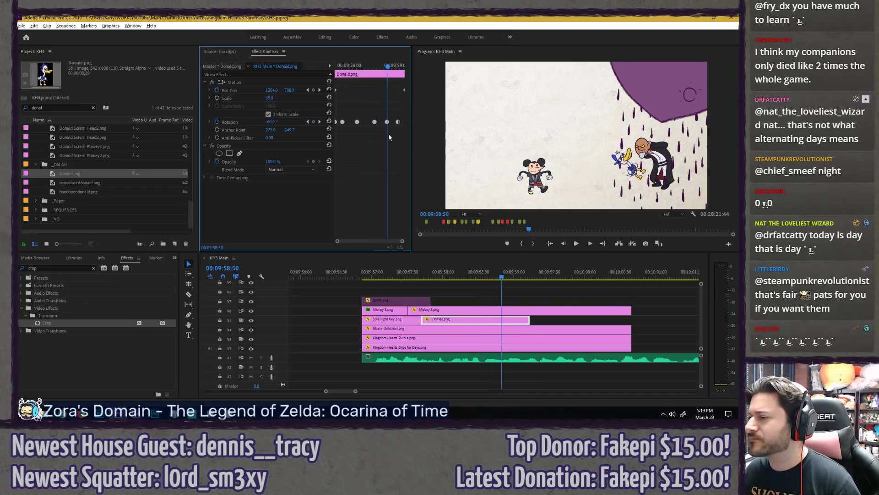
{"action": "left_click_drag", "start_coordinate": [387, 121], "coordinate": [391, 122]}
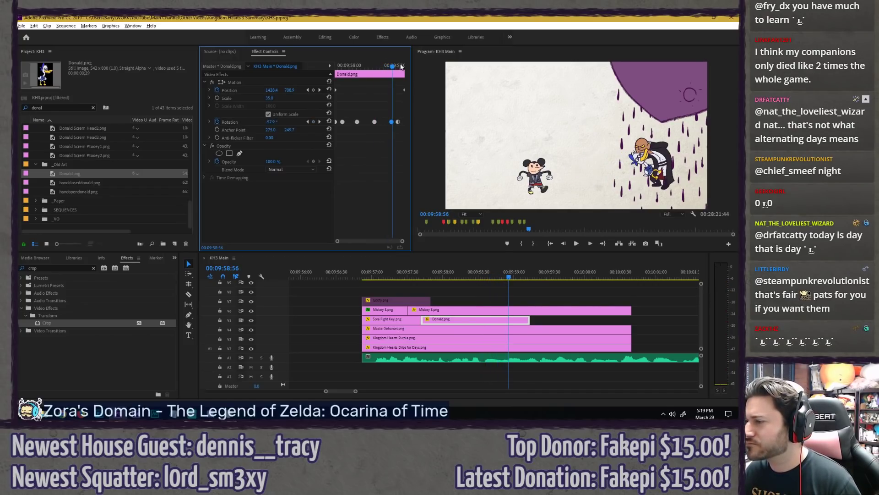
{"action": "left_click_drag", "start_coordinate": [401, 66], "coordinate": [411, 90]}
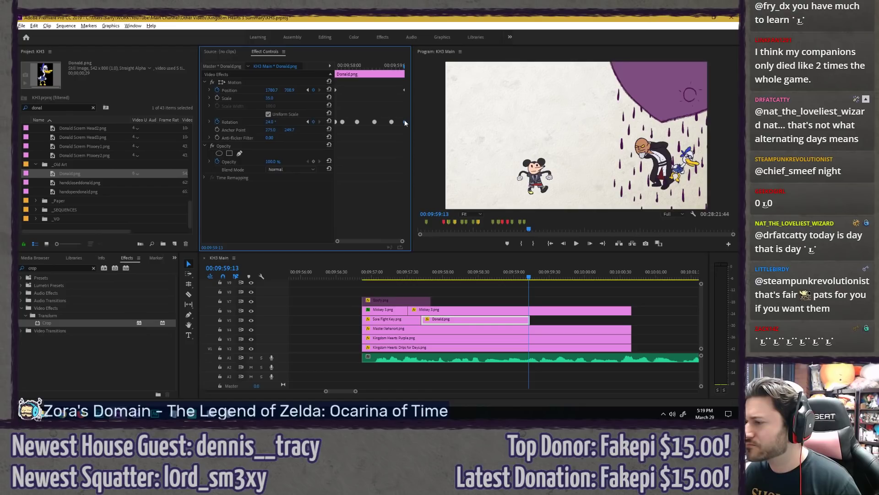
{"action": "left_click_drag", "start_coordinate": [370, 65], "coordinate": [280, 73]}
{"action": "key", "text": "space"}
{"action": "key", "text": "space"}
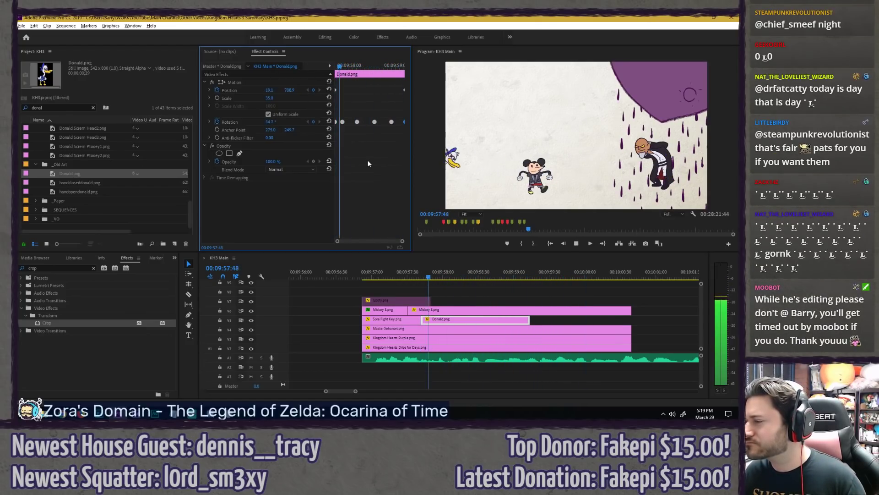
{"action": "key", "text": "space"}
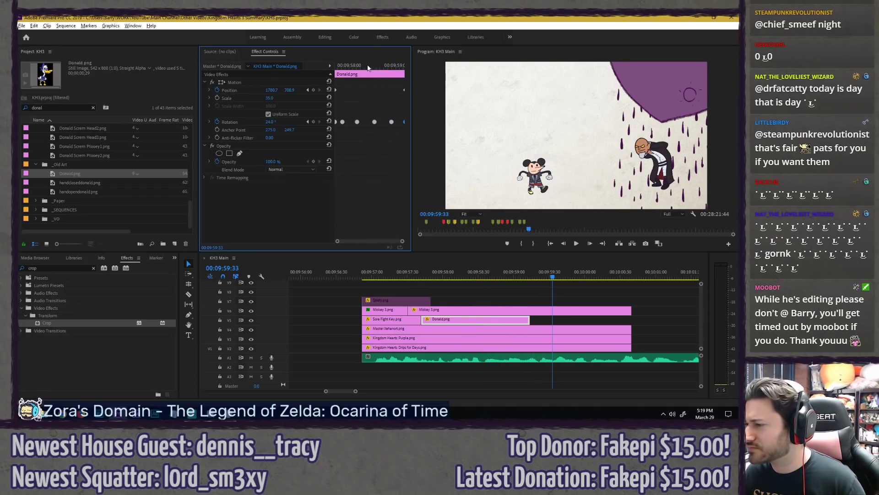
{"action": "left_click", "coordinate": [388, 66]}
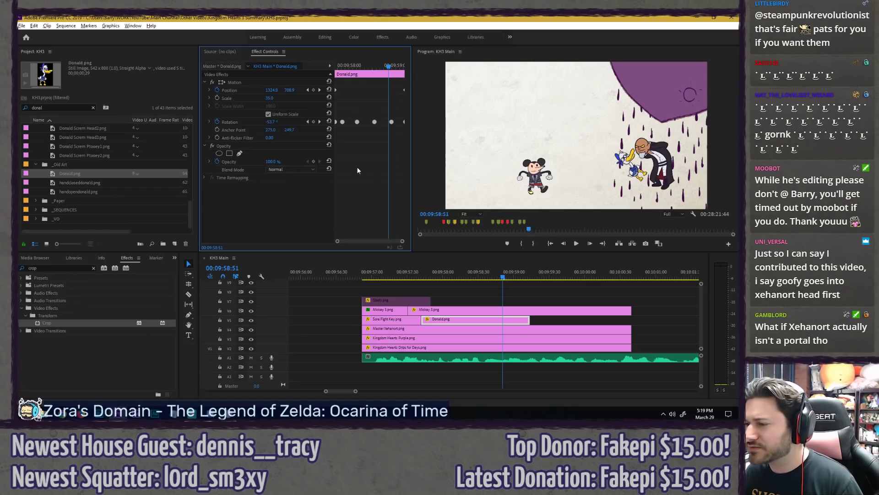
Step: Start drawing a pen mask around Xehanort's portal in the Program monitor
{"action": "left_click", "coordinate": [239, 154]}
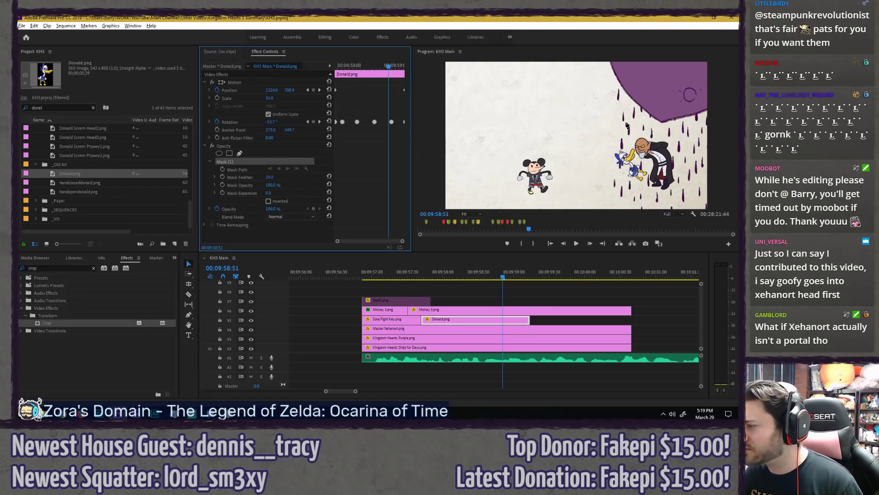
{"action": "left_click", "coordinate": [622, 115]}
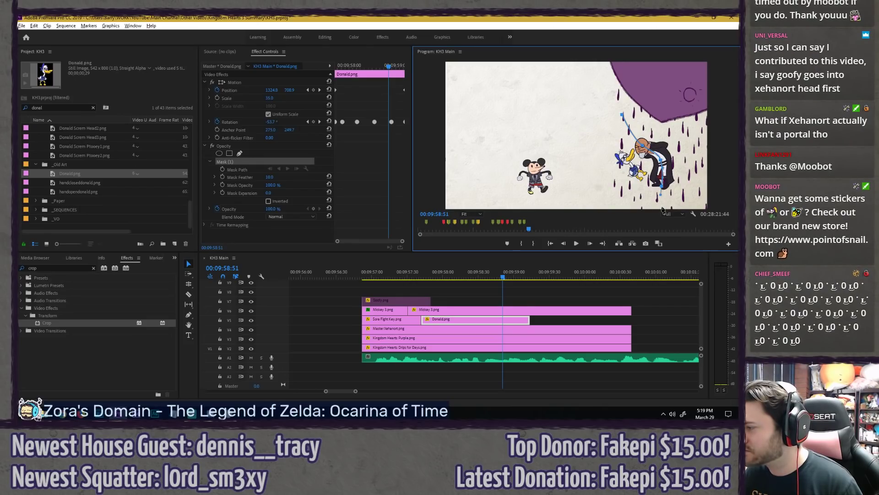
{"action": "left_click", "coordinate": [716, 204]}
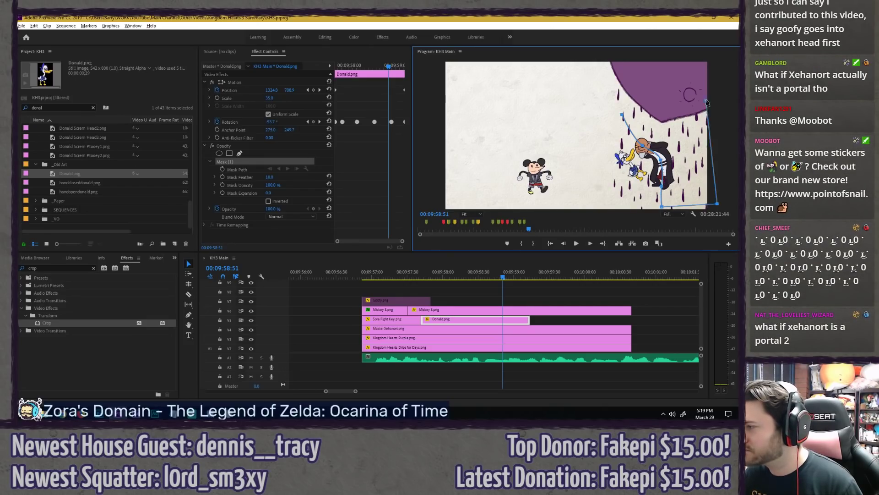
Step: Close the mask, invert it, and enable Mask Path keyframing
{"action": "left_click", "coordinate": [622, 115]}
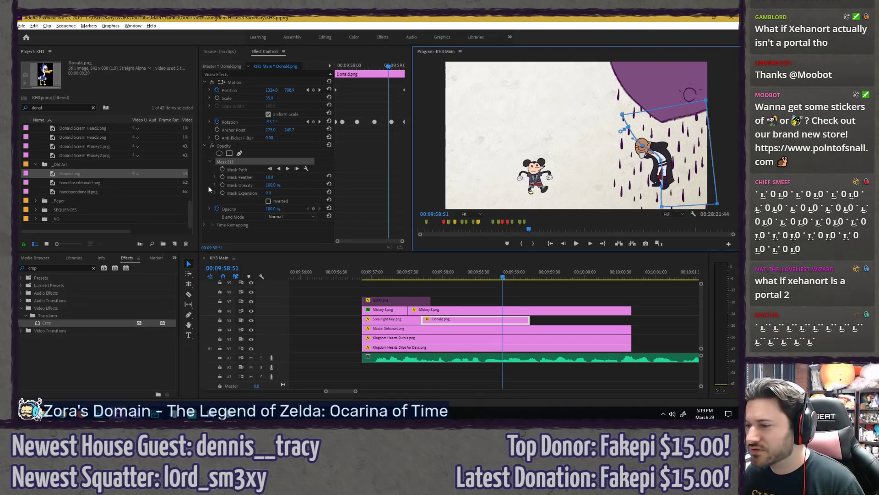
{"action": "left_click", "coordinate": [269, 201]}
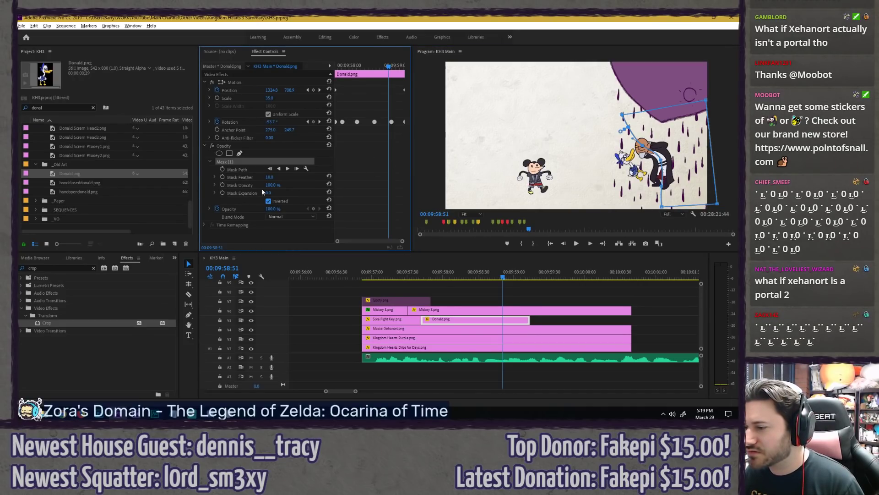
{"action": "left_click", "coordinate": [223, 169]}
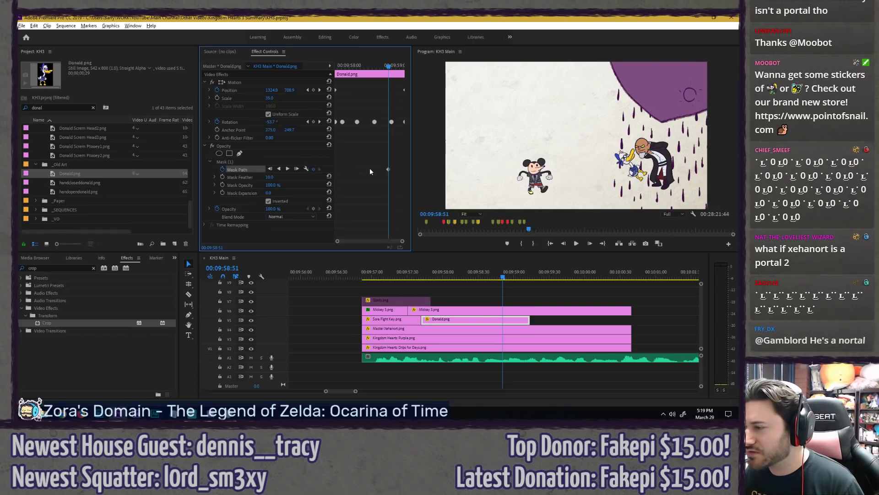
{"action": "key", "text": "Left"}
{"action": "key", "text": "Right"}
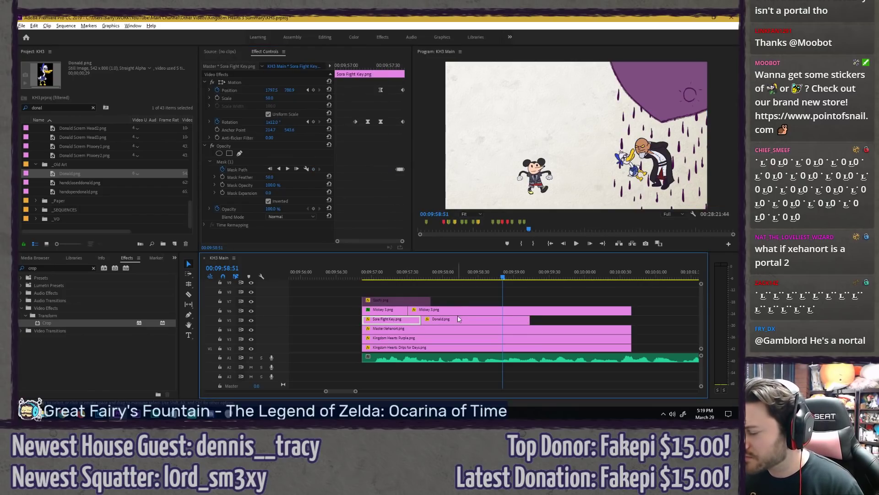
{"action": "left_click", "coordinate": [274, 177]}
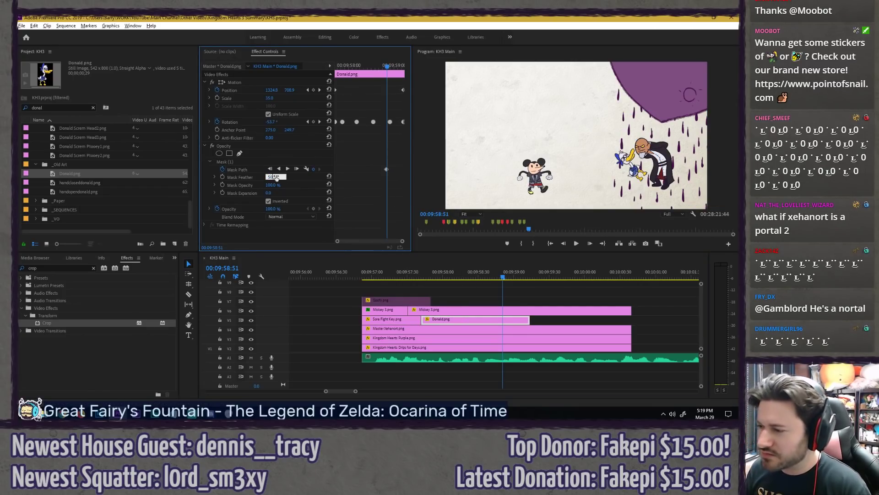
{"action": "scroll", "coordinate": [383, 155], "scroll_direction": "up", "scroll_amount": 2}
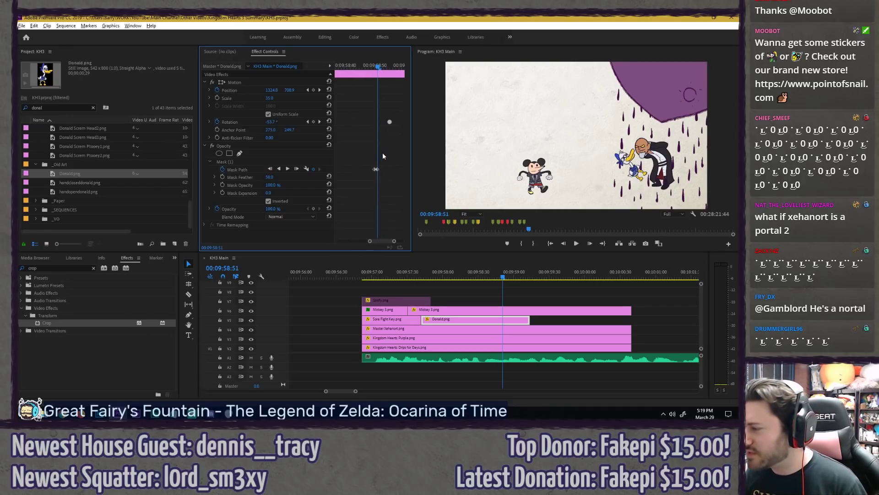
{"action": "left_click", "coordinate": [269, 160]}
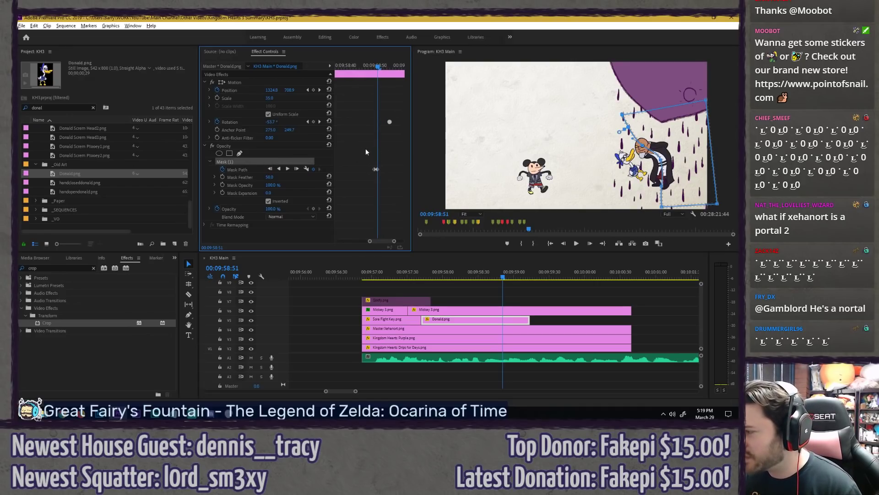
Step: Step through frames, moving and rotating the mask to follow Donald into the portal
{"action": "key", "text": "Right"}
{"action": "key", "text": "Right"}
{"action": "key", "text": "Right"}
{"action": "key", "text": "Right"}
{"action": "key", "text": "Right"}
{"action": "key", "text": "Right"}
{"action": "key", "text": "Right"}
{"action": "key", "text": "Right"}
{"action": "key", "text": "Right"}
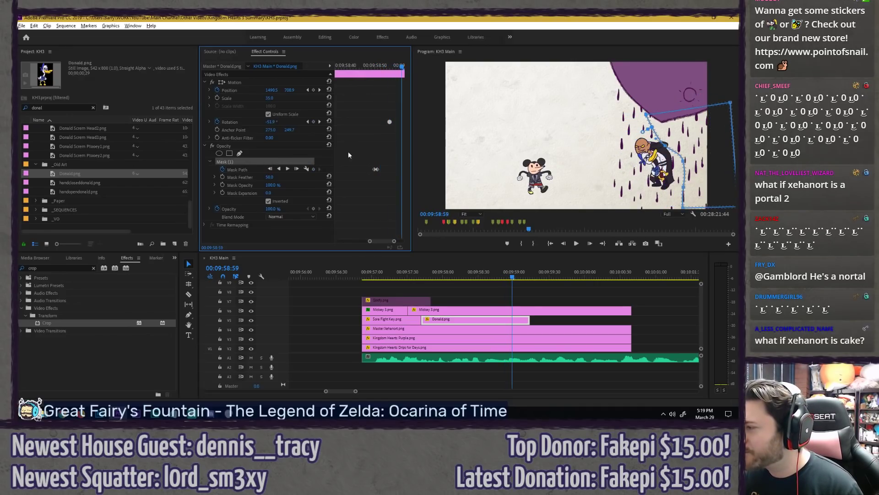
{"action": "left_click_drag", "start_coordinate": [708, 177], "coordinate": [683, 174]}
{"action": "left_click_drag", "start_coordinate": [624, 106], "coordinate": [614, 111]}
{"action": "left_click", "coordinate": [390, 187]}
{"action": "key", "text": "Left"}
{"action": "key", "text": "Left"}
{"action": "key", "text": "Left"}
{"action": "key", "text": "Left"}
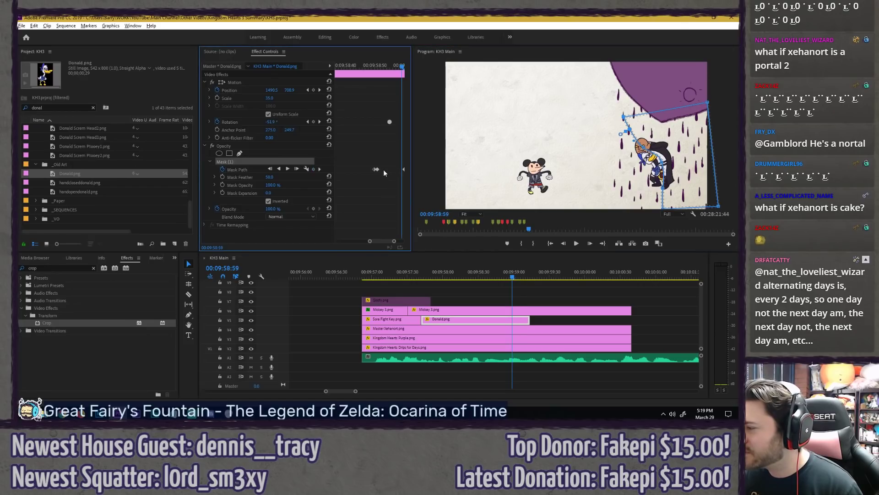
{"action": "key", "text": "Left"}
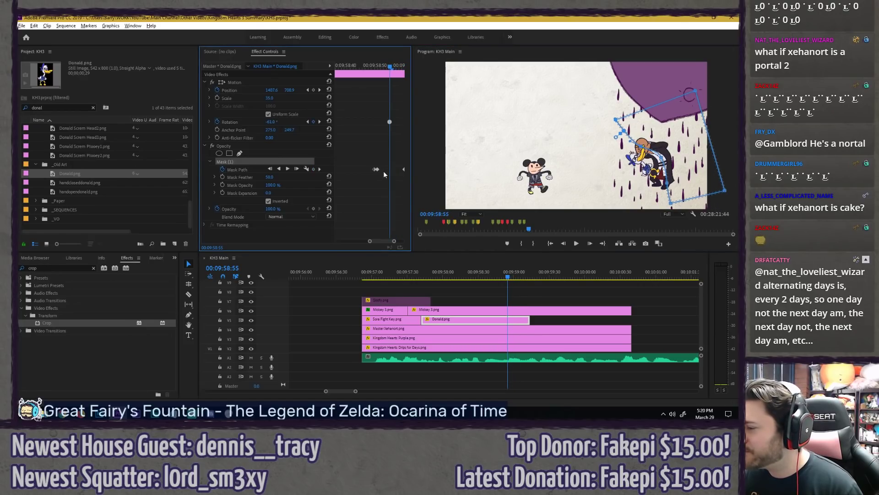
{"action": "left_click_drag", "start_coordinate": [607, 116], "coordinate": [618, 103]}
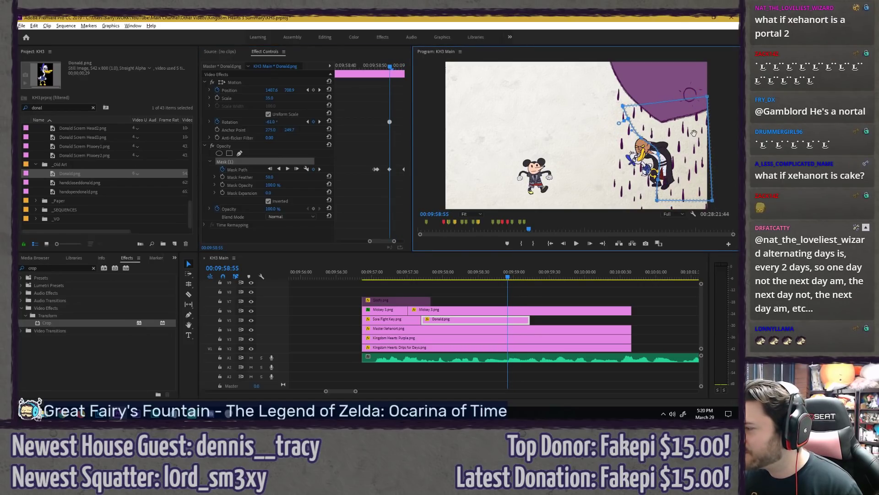
{"action": "left_click_drag", "start_coordinate": [685, 136], "coordinate": [687, 144]}
Step: Re-fit the mask to Donald's angle a few frames earlier, rotating it and shifting it down
{"action": "left_click", "coordinate": [389, 199]}
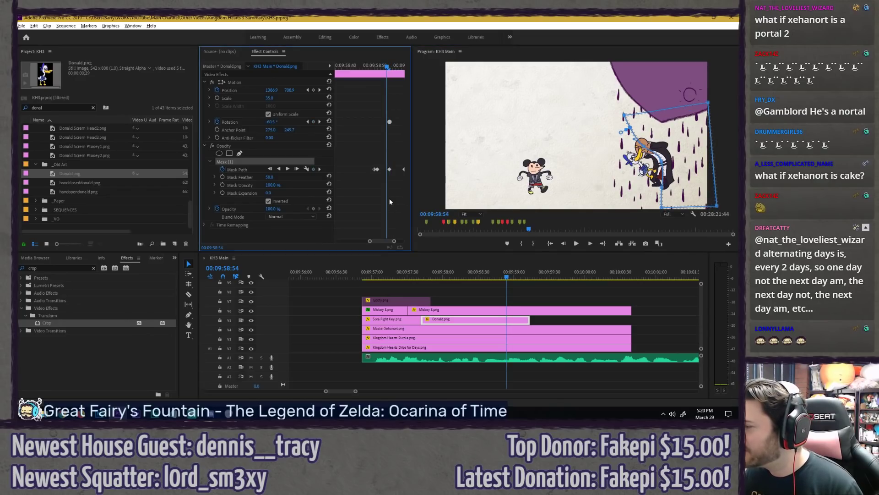
{"action": "key", "text": "Left"}
{"action": "key", "text": "Left"}
{"action": "key", "text": "Left"}
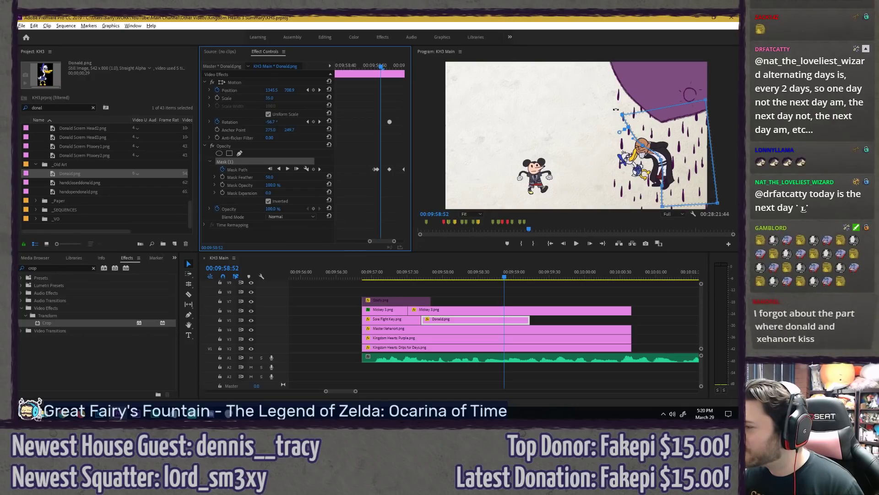
{"action": "left_click_drag", "start_coordinate": [615, 112], "coordinate": [618, 108]}
{"action": "left_click_drag", "start_coordinate": [680, 129], "coordinate": [681, 134]}
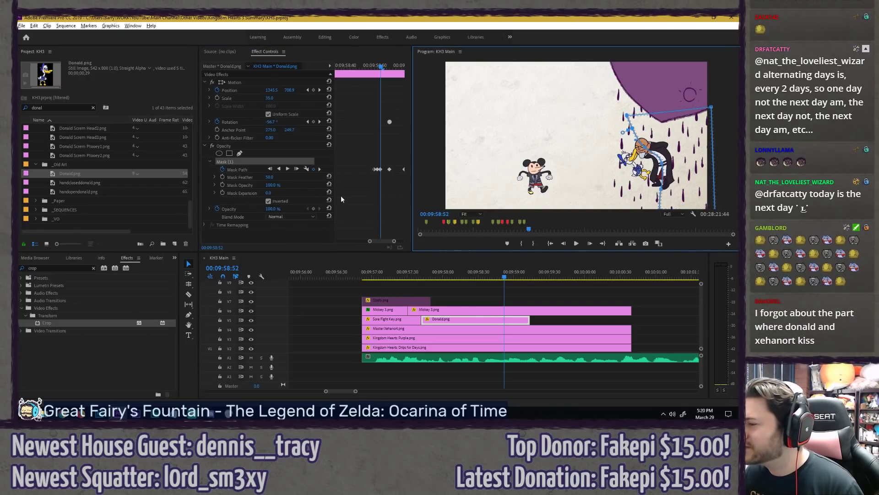
{"action": "left_click", "coordinate": [387, 185]}
{"action": "key", "text": "Right"}
{"action": "key", "text": "Right"}
{"action": "key", "text": "Right"}
{"action": "key", "text": "Right"}
{"action": "key", "text": "Right"}
{"action": "key", "text": "Right"}
{"action": "key", "text": "Right"}
{"action": "key", "text": "Right"}
{"action": "key", "text": "Right"}
{"action": "key", "text": "Right"}
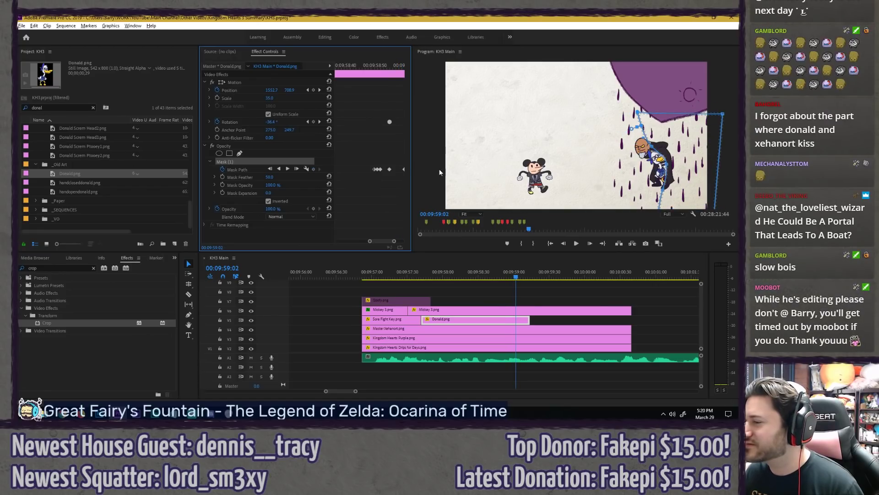
{"action": "key", "text": "Right"}
{"action": "key", "text": "Right"}
{"action": "left_click_drag", "start_coordinate": [381, 240], "coordinate": [388, 241]}
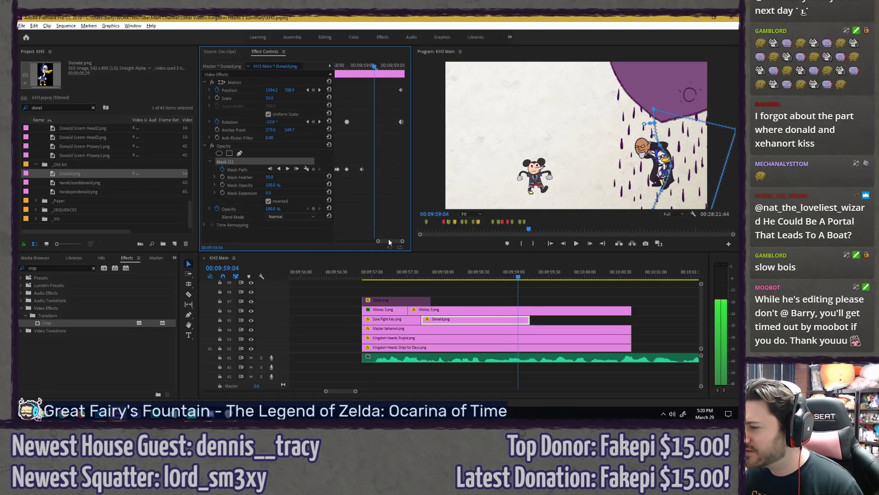
Step: Near the clip end, rotate and reposition the mask to fit over Donald
{"action": "left_click", "coordinate": [387, 205]}
{"action": "key", "text": "Right"}
{"action": "key", "text": "Right"}
{"action": "key", "text": "Right"}
{"action": "key", "text": "Right"}
{"action": "key", "text": "Right"}
{"action": "key", "text": "Right"}
{"action": "key", "text": "Right"}
{"action": "key", "text": "Right"}
{"action": "key", "text": "Right"}
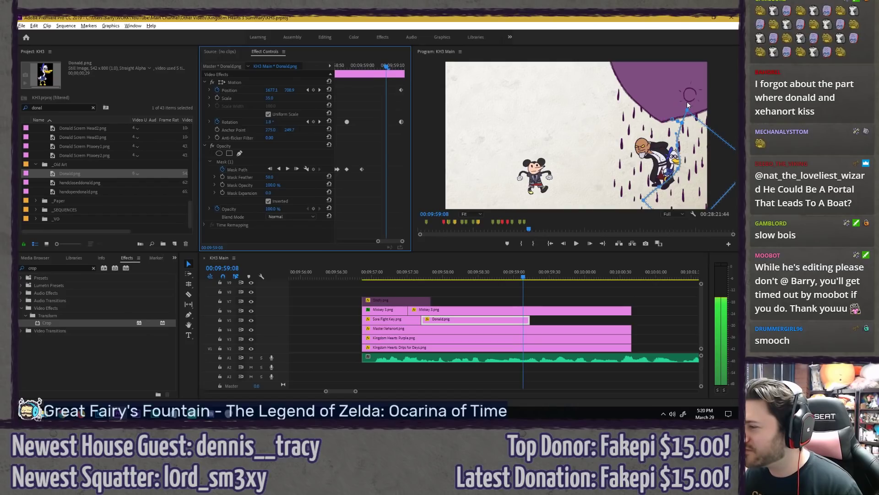
{"action": "key", "text": "Right"}
{"action": "key", "text": "Left"}
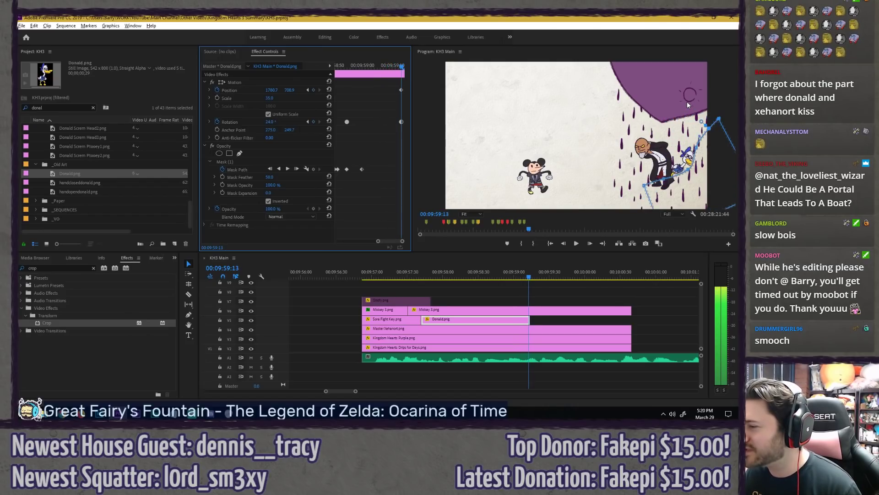
{"action": "left_click_drag", "start_coordinate": [721, 111], "coordinate": [638, 123]}
{"action": "left_click_drag", "start_coordinate": [696, 161], "coordinate": [676, 135]}
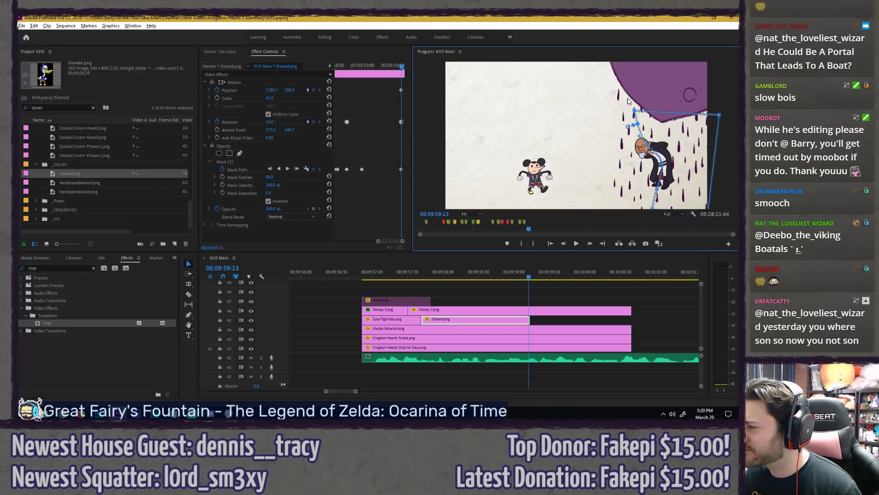
{"action": "left_click_drag", "start_coordinate": [631, 105], "coordinate": [656, 128]}
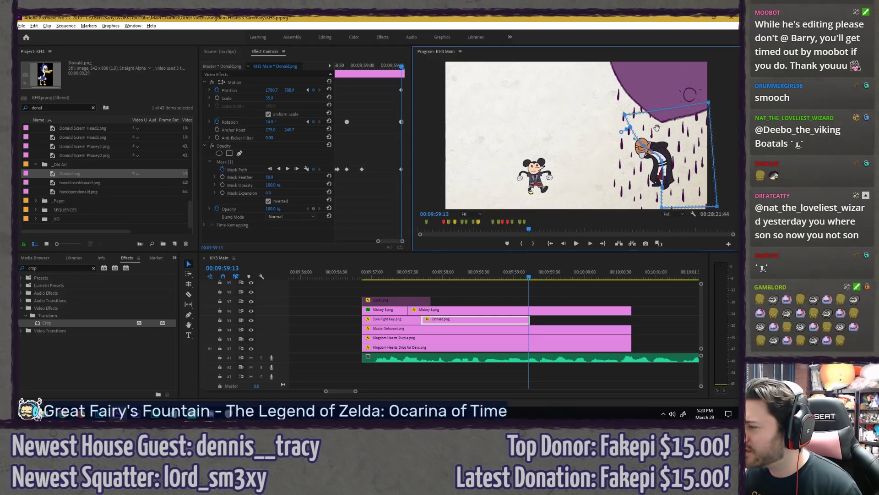
Step: Review the in-between frames to check the mask tracks Donald
{"action": "left_click", "coordinate": [372, 186]}
{"action": "key", "text": "Left"}
{"action": "key", "text": "Left"}
{"action": "key", "text": "Left"}
{"action": "key", "text": "Left"}
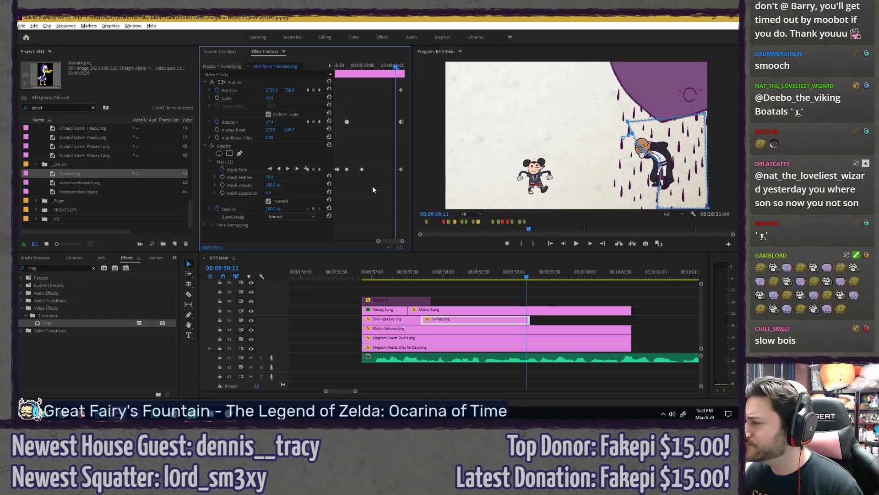
{"action": "key", "text": "Left"}
{"action": "key", "text": "Left"}
{"action": "key", "text": "Left"}
{"action": "key", "text": "Left"}
{"action": "key", "text": "Left"}
{"action": "key", "text": "Left"}
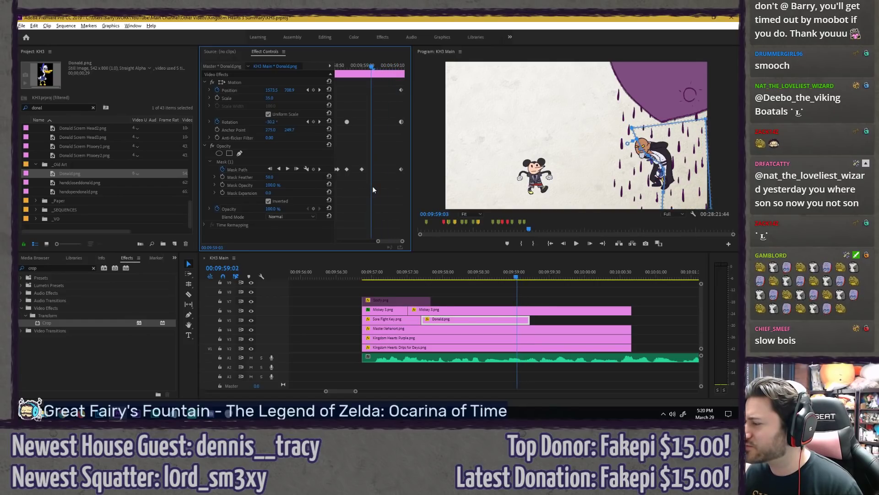
{"action": "key", "text": "Right"}
{"action": "key", "text": "Right"}
{"action": "key", "text": "Right"}
{"action": "key", "text": "Right"}
{"action": "left_click", "coordinate": [678, 175]}
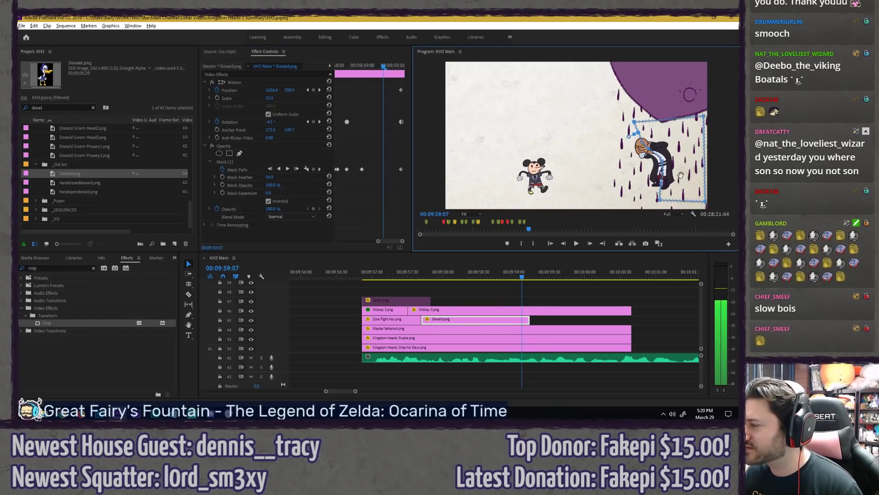
{"action": "left_click", "coordinate": [367, 186]}
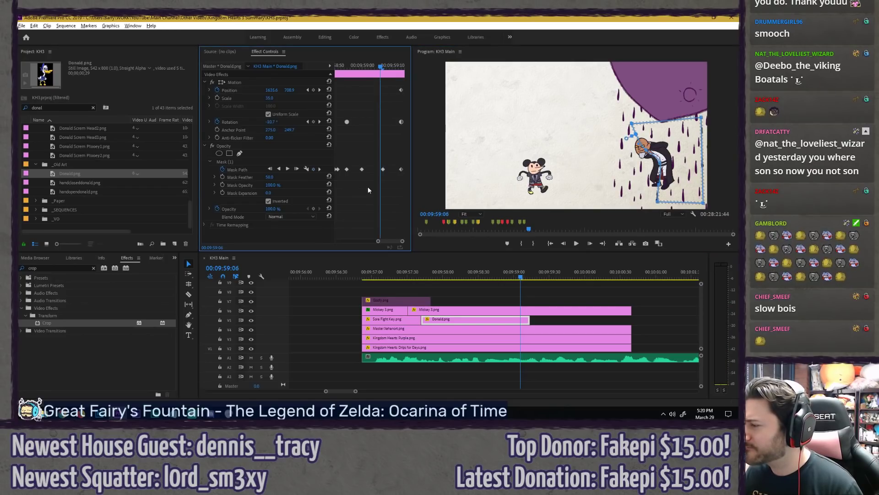
{"action": "key", "text": "Right"}
{"action": "key", "text": "Right"}
{"action": "key", "text": "Right"}
{"action": "key", "text": "Right"}
{"action": "key", "text": "Left"}
{"action": "key", "text": "Left"}
{"action": "key", "text": "Left"}
{"action": "key", "text": "Left"}
{"action": "key", "text": "Left"}
{"action": "key", "text": "Left"}
{"action": "key", "text": "Left"}
{"action": "key", "text": "Left"}
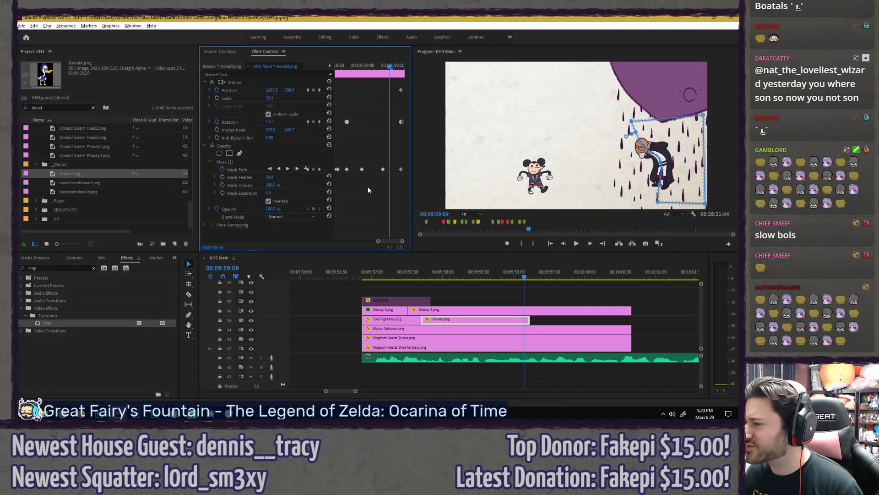
{"action": "key", "text": "Left"}
{"action": "key", "text": "Left"}
{"action": "key", "text": "Left"}
{"action": "key", "text": "Left"}
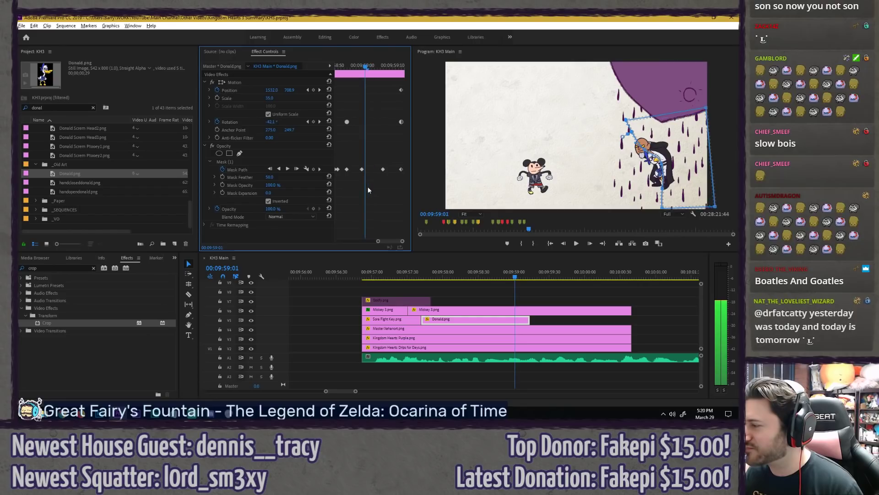
{"action": "left_click", "coordinate": [408, 275]}
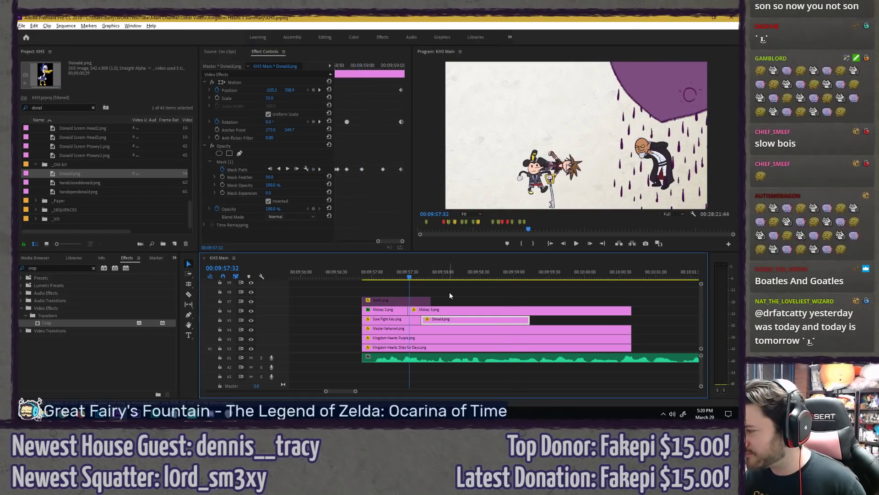
{"action": "left_click", "coordinate": [454, 288]}
{"action": "key", "text": "space"}
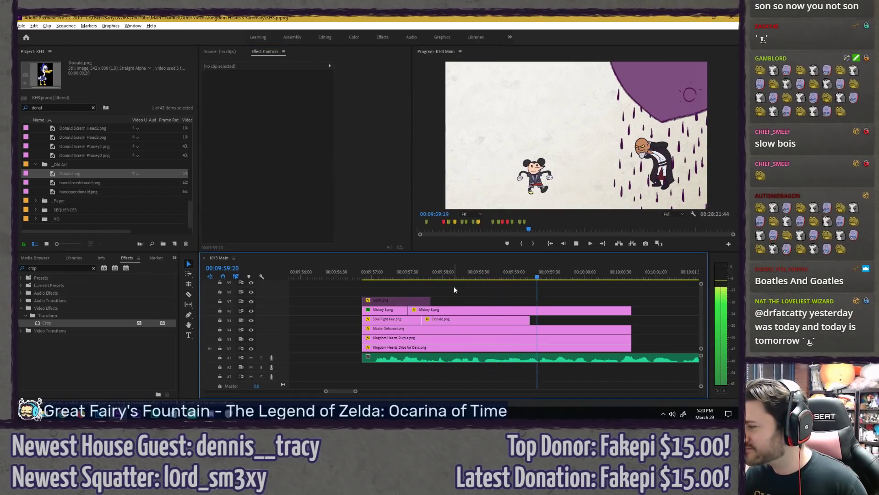
{"action": "key", "text": "space"}
{"action": "left_click_drag", "start_coordinate": [458, 276], "coordinate": [480, 259]}
{"action": "key", "text": "grave"}
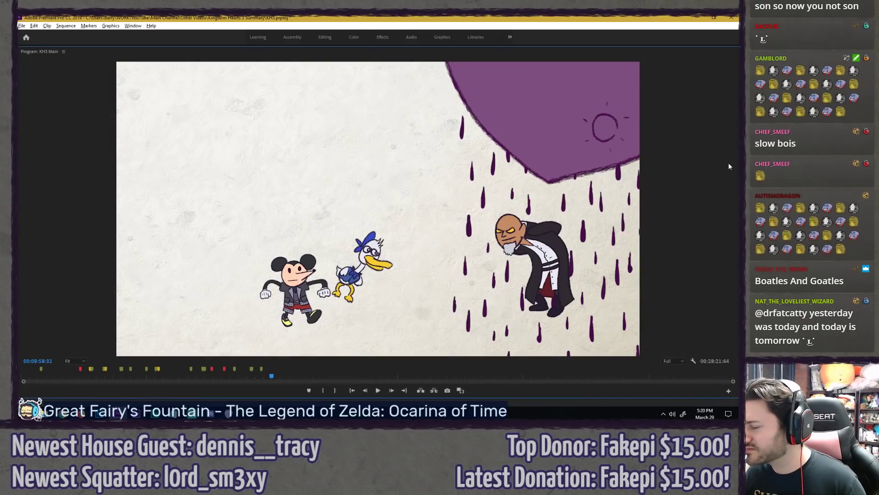
{"action": "key", "text": "l"}
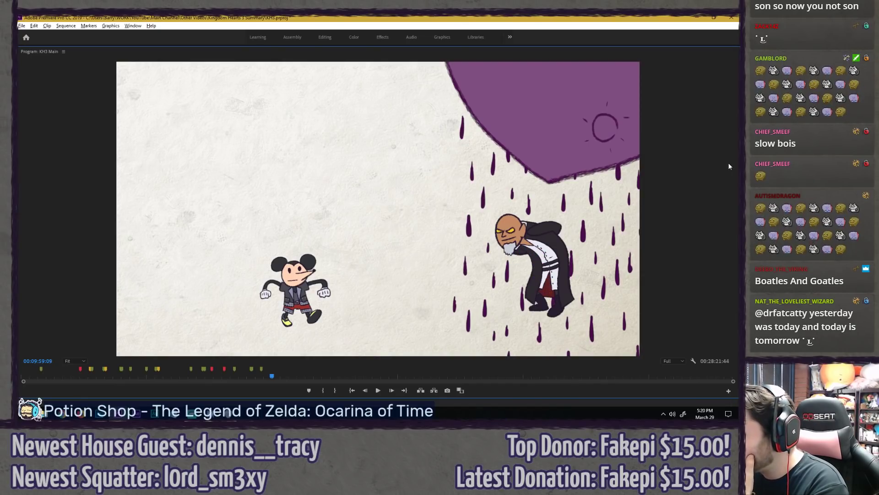
{"action": "key", "text": "space"}
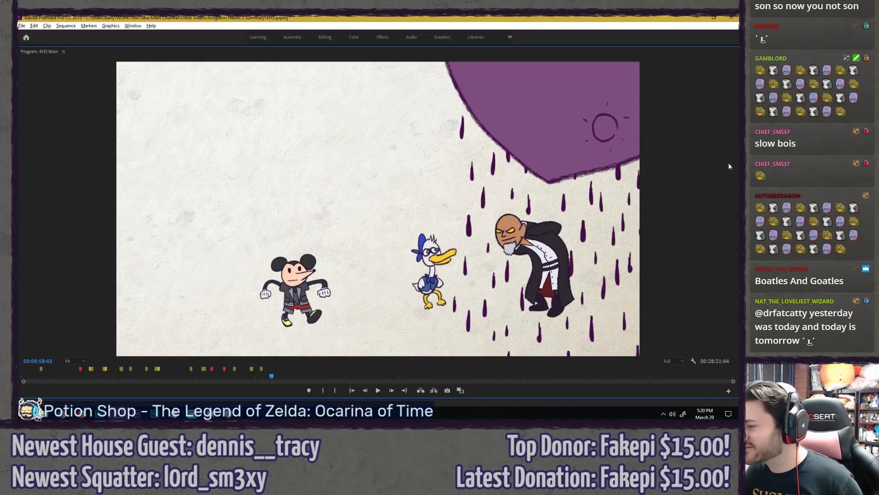
{"action": "key", "text": "grave"}
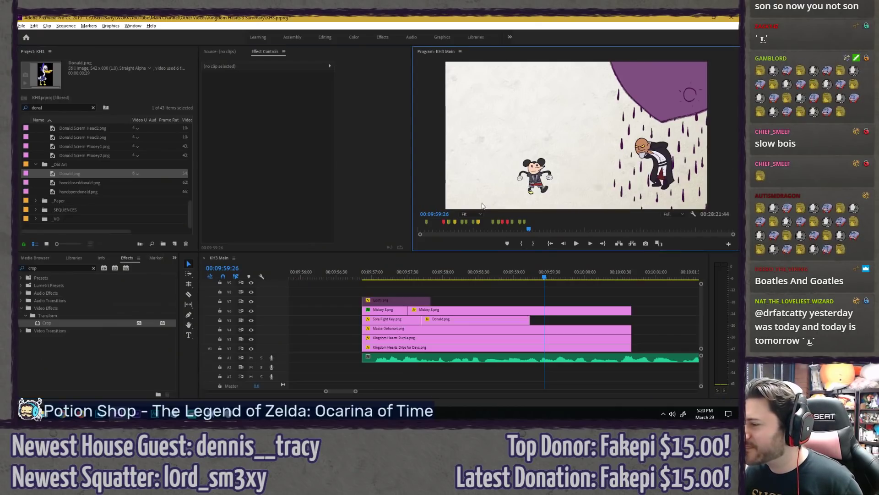
{"action": "left_click_drag", "start_coordinate": [462, 277], "coordinate": [403, 277]}
{"action": "key", "text": "space"}
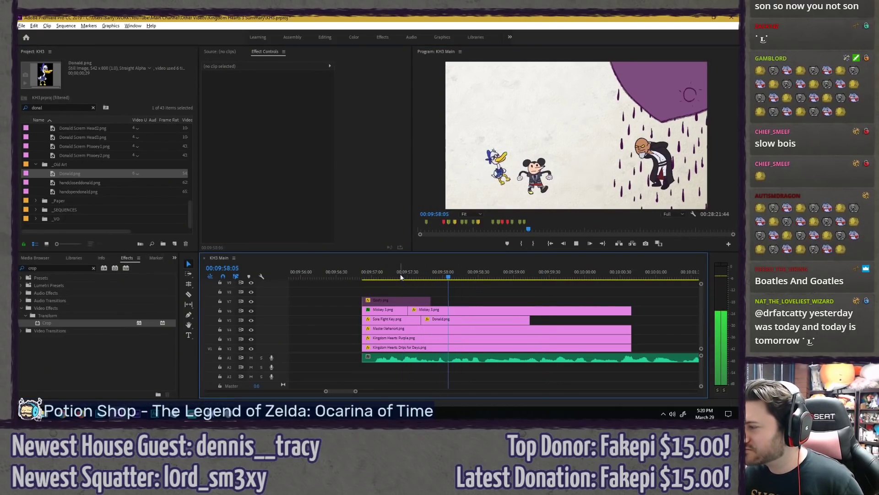
{"action": "left_click", "coordinate": [360, 271]}
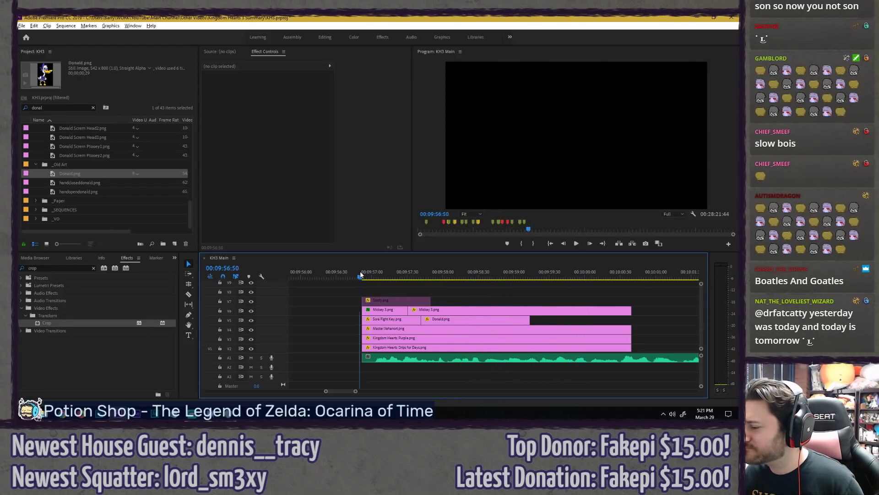
Step: Move the Donald clip up to track V8 and extend the end of the Sora Fight Key clip
{"action": "key", "text": "space"}
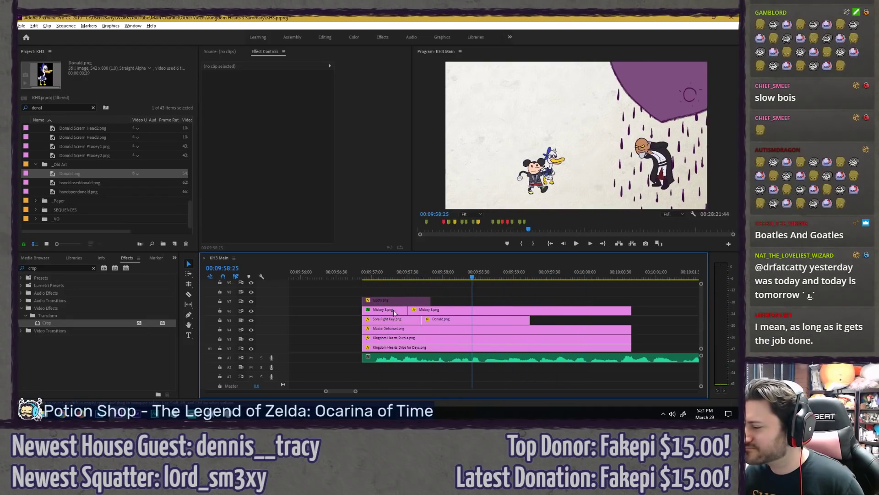
{"action": "left_click", "coordinate": [401, 320]}
{"action": "left_click_drag", "start_coordinate": [444, 321], "coordinate": [444, 292]}
{"action": "left_click_drag", "start_coordinate": [424, 320], "coordinate": [429, 320]}
Step: Review Sora's last position and rotation keyframes as he exits into the portal
{"action": "left_click", "coordinate": [396, 67]}
{"action": "left_click_drag", "start_coordinate": [397, 69], "coordinate": [399, 67]}
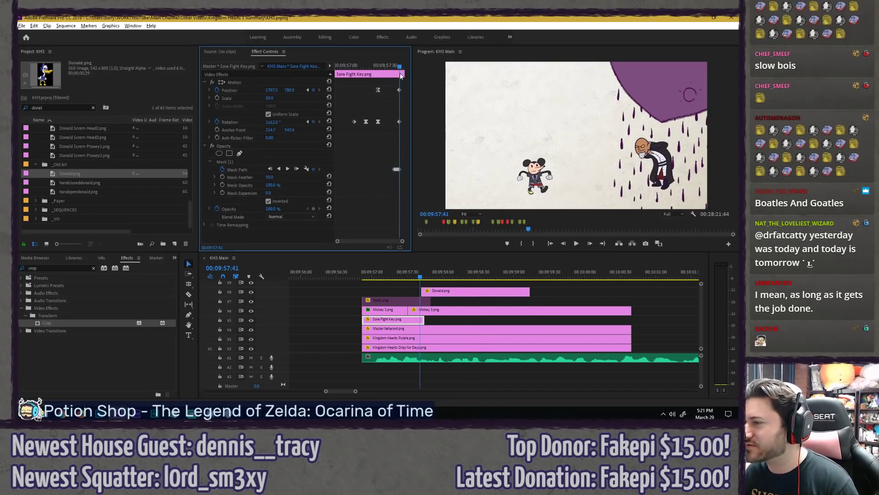
{"action": "key", "text": "Right"}
{"action": "key", "text": "Right"}
{"action": "key", "text": "Right"}
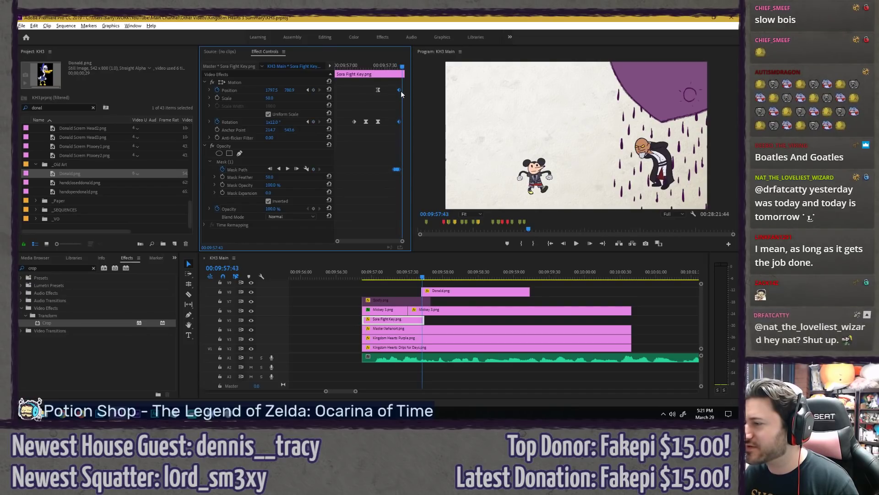
{"action": "scroll", "coordinate": [399, 90], "scroll_direction": "up", "scroll_amount": 2}
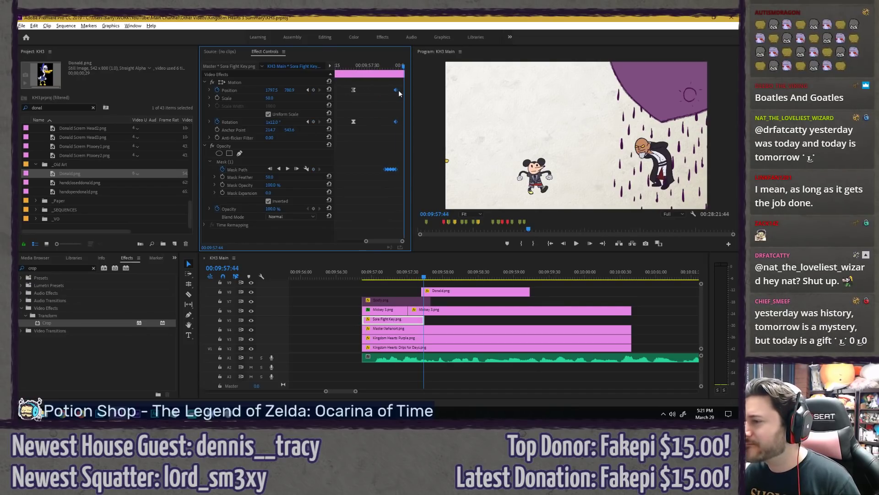
{"action": "left_click", "coordinate": [354, 67]}
{"action": "key", "text": "space"}
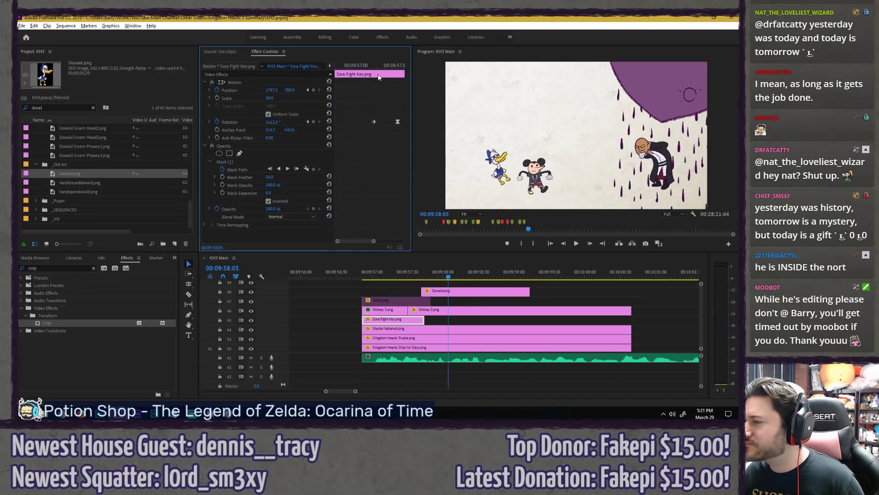
{"action": "left_click_drag", "start_coordinate": [384, 67], "coordinate": [405, 67]}
{"action": "left_click_drag", "start_coordinate": [362, 242], "coordinate": [373, 241]}
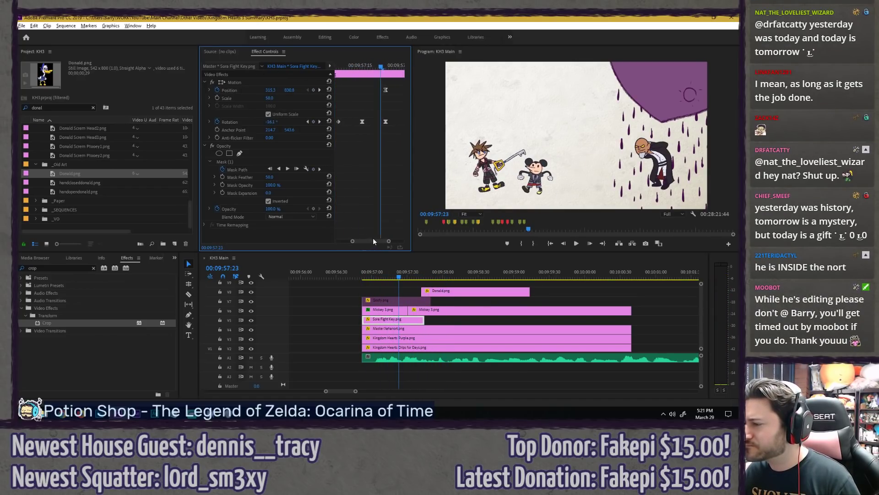
{"action": "key", "text": "space"}
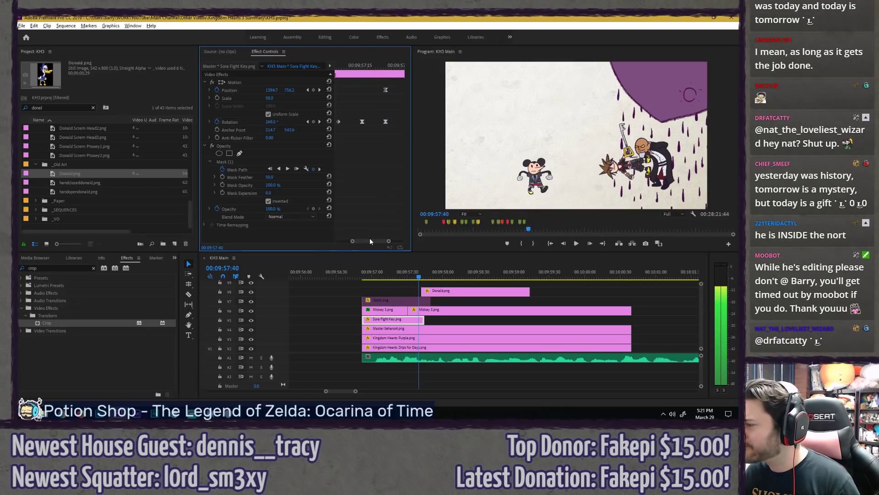
Step: Show Sora's mask outline and rotate it to his angle at frames 57:44 and 57:43
{"action": "key", "text": "Right"}
{"action": "key", "text": "Left"}
{"action": "key", "text": "Left"}
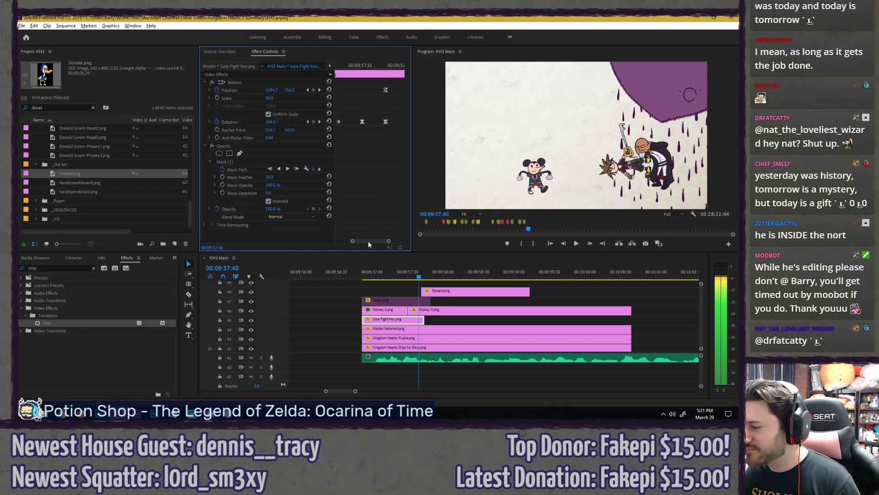
{"action": "left_click_drag", "start_coordinate": [367, 241], "coordinate": [392, 237]}
{"action": "left_click", "coordinate": [260, 163]}
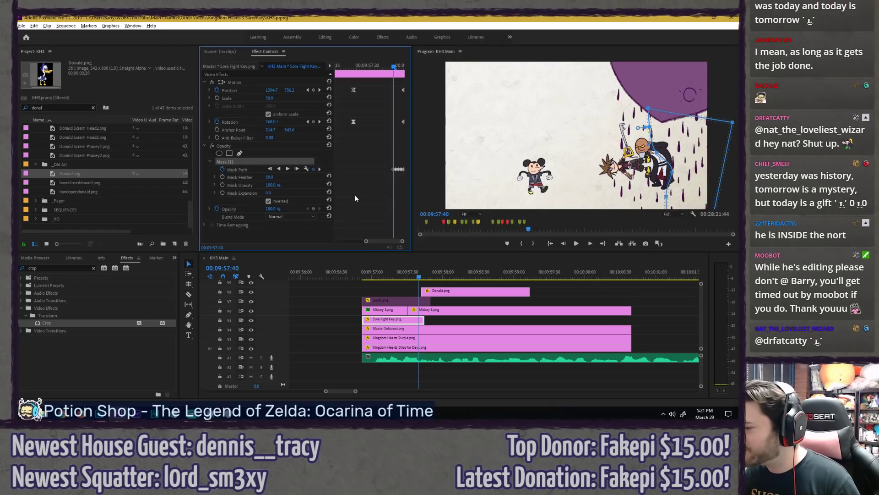
{"action": "key", "text": "Right"}
{"action": "key", "text": "Right"}
{"action": "key", "text": "Right"}
{"action": "key", "text": "Right"}
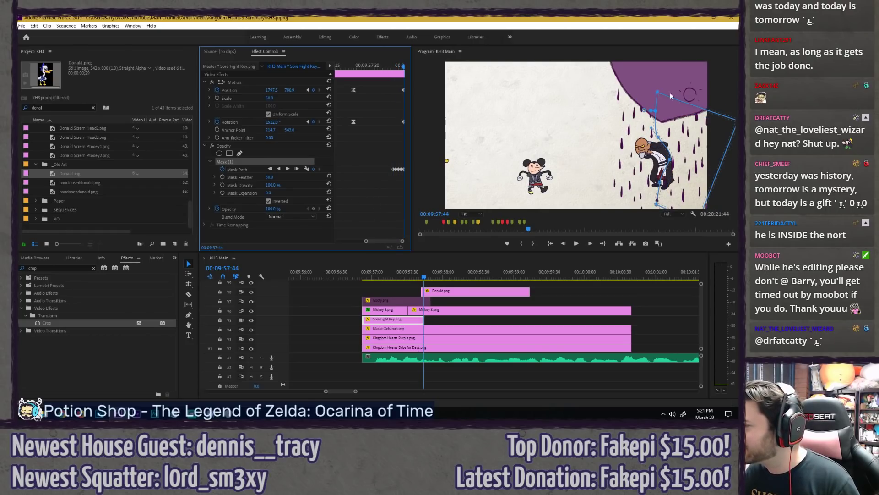
{"action": "left_click_drag", "start_coordinate": [651, 87], "coordinate": [662, 117]}
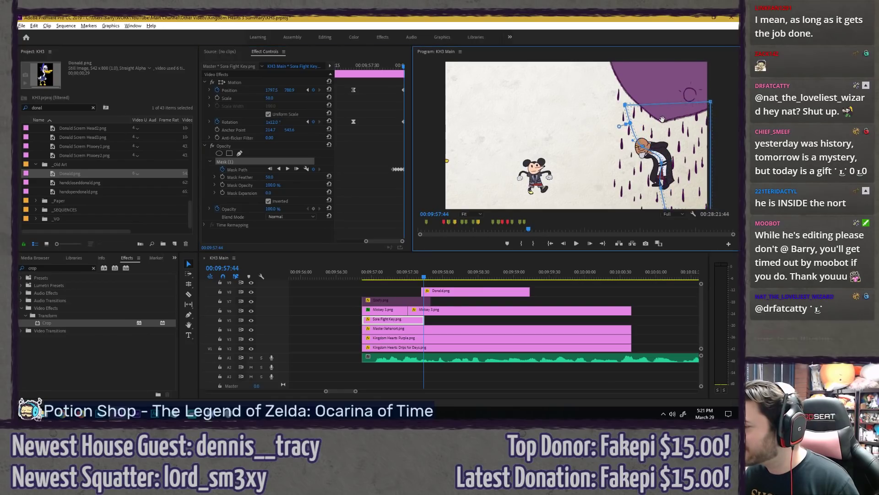
{"action": "left_click", "coordinate": [380, 193]}
{"action": "key", "text": "Left"}
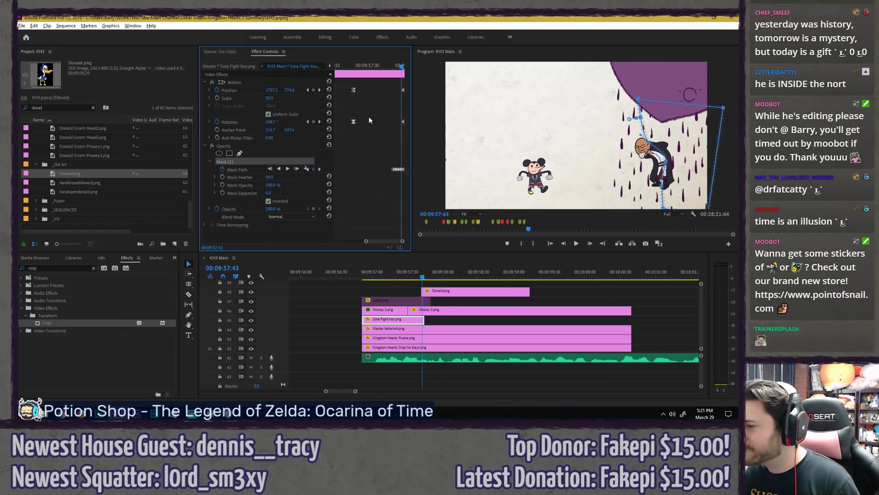
{"action": "left_click_drag", "start_coordinate": [634, 93], "coordinate": [609, 123]}
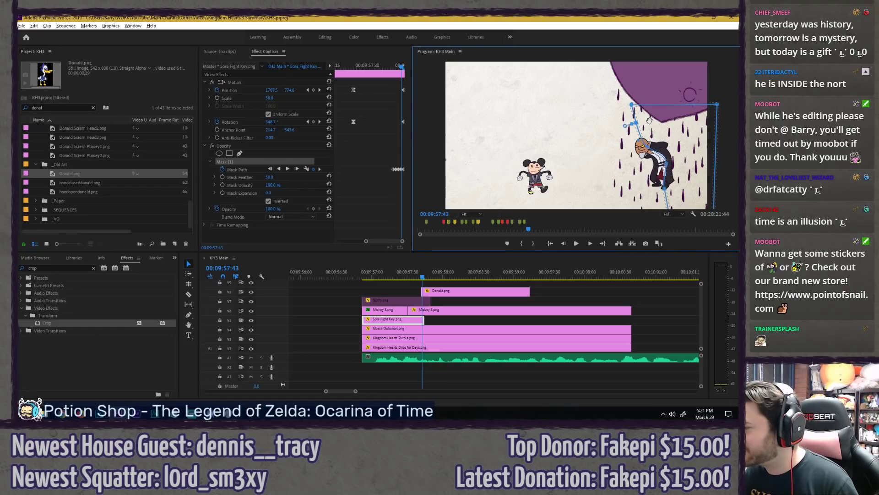
{"action": "left_click", "coordinate": [377, 191]}
Step: Key the mask at 57:42 and 57:41, leveling its top and shifting it toward the portal
{"action": "key", "text": "Left"}
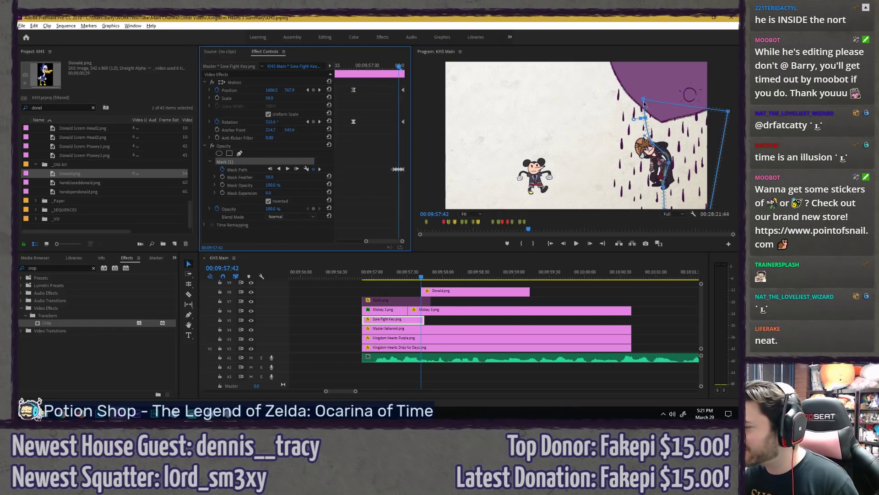
{"action": "left_click_drag", "start_coordinate": [639, 93], "coordinate": [632, 100]}
{"action": "left_click_drag", "start_coordinate": [680, 131], "coordinate": [671, 130]}
{"action": "key", "text": "Left"}
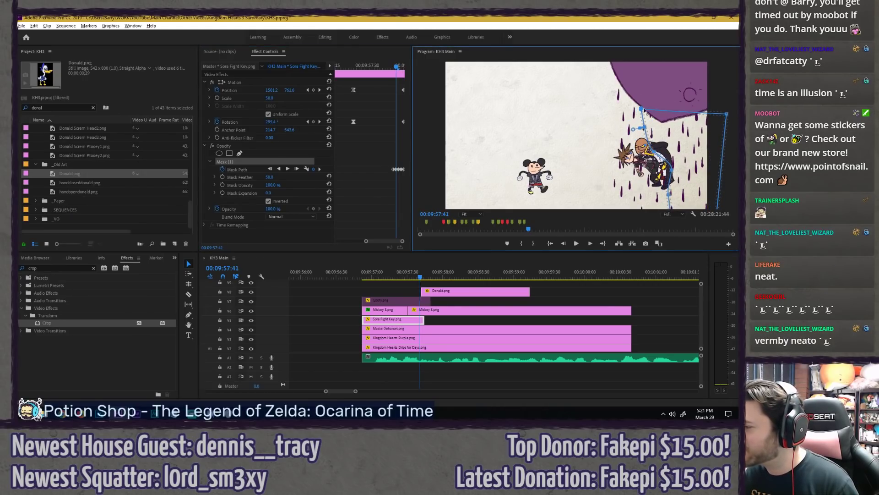
{"action": "left_click_drag", "start_coordinate": [673, 123], "coordinate": [665, 119]}
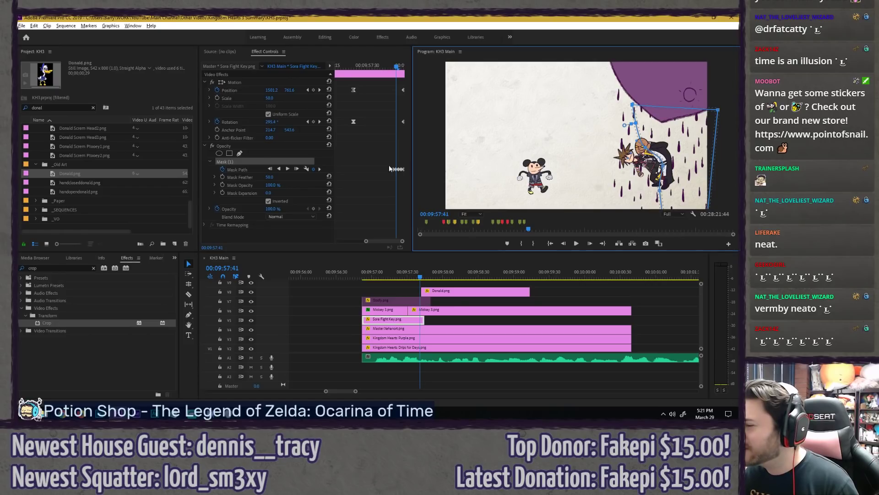
{"action": "left_click", "coordinate": [381, 188]}
Step: Reshape and shift the mask around Sora at 57:40, then move it up-right at 57:39
{"action": "key", "text": "Left"}
{"action": "left_click_drag", "start_coordinate": [645, 101], "coordinate": [637, 107]}
{"action": "left_click_drag", "start_coordinate": [663, 137], "coordinate": [659, 131]}
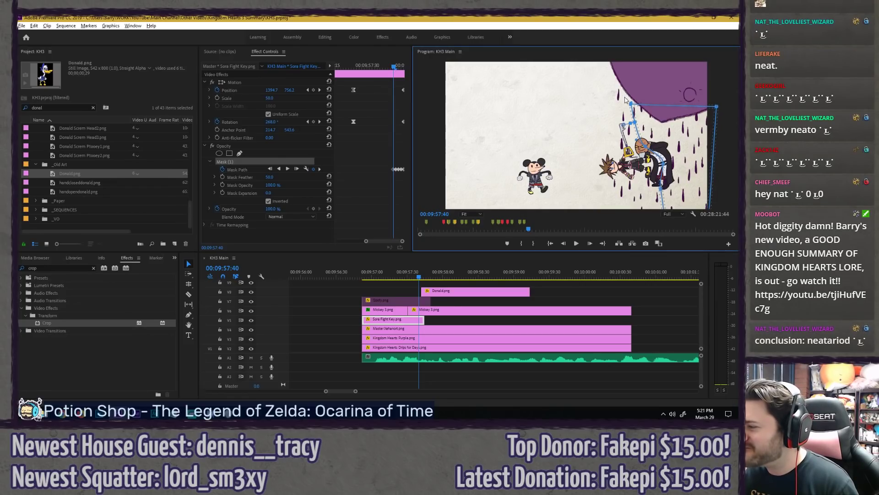
{"action": "left_click", "coordinate": [372, 195]}
{"action": "key", "text": "Left"}
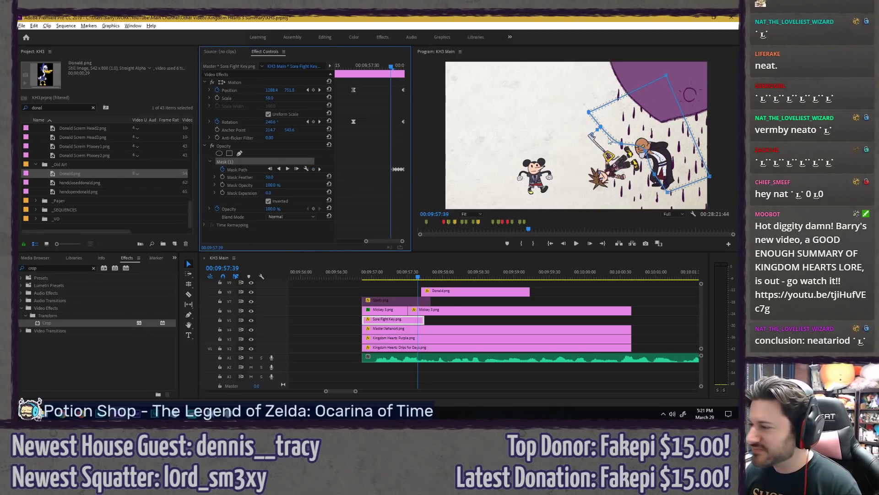
{"action": "left_click_drag", "start_coordinate": [643, 124], "coordinate": [668, 104]}
{"action": "left_click", "coordinate": [361, 202]}
Step: Replay Sora's animation to review the keyframed mask, then scrub forward to 09:58:24
{"action": "key", "text": "space"}
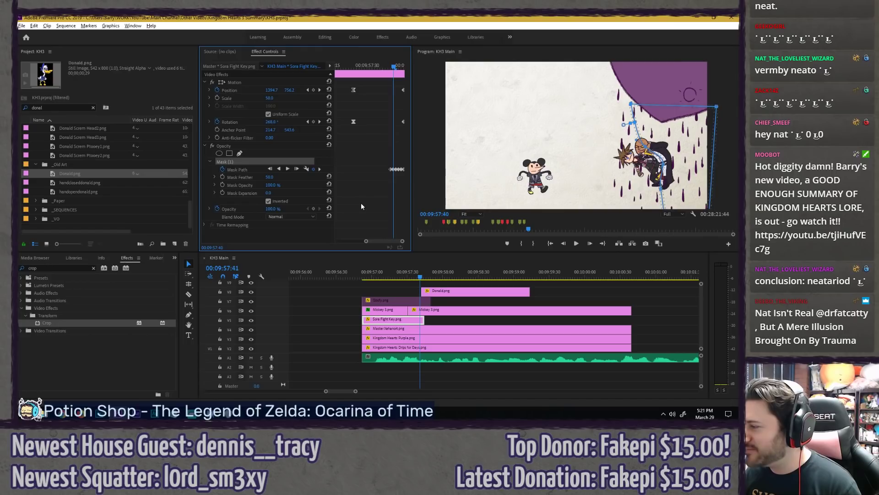
{"action": "left_click", "coordinate": [363, 273]}
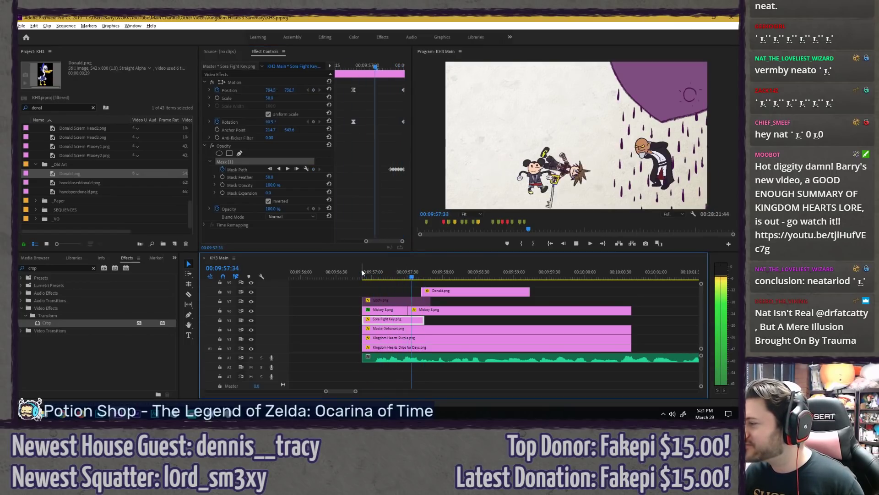
{"action": "left_click", "coordinate": [352, 272]}
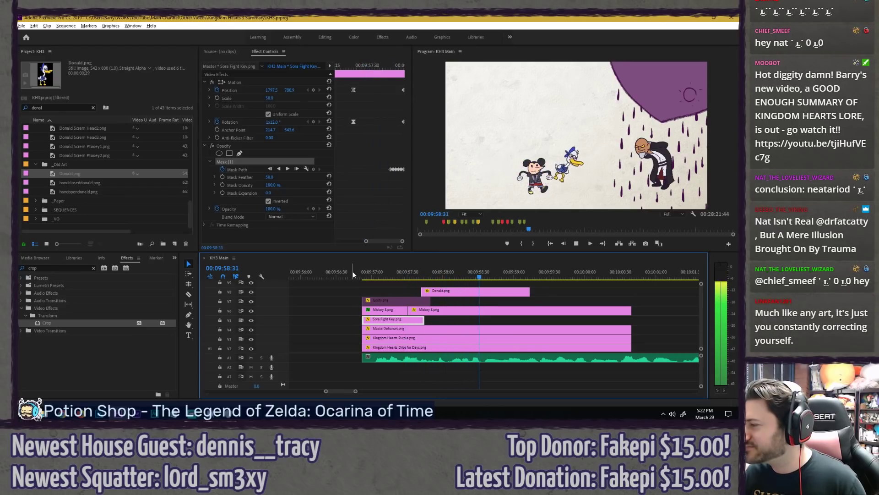
{"action": "left_click", "coordinate": [437, 282]}
{"action": "left_click_drag", "start_coordinate": [409, 276], "coordinate": [519, 275]}
Step: Move Goofy.png above Donald.png, shift Donald down a track, and preview their entrance
{"action": "left_click", "coordinate": [402, 301]}
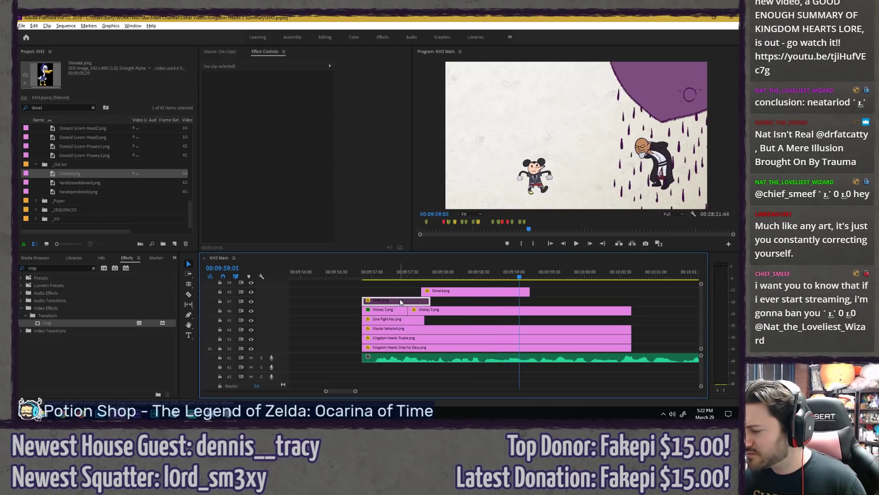
{"action": "left_click_drag", "start_coordinate": [407, 304], "coordinate": [378, 293]}
{"action": "left_click_drag", "start_coordinate": [451, 293], "coordinate": [451, 302]}
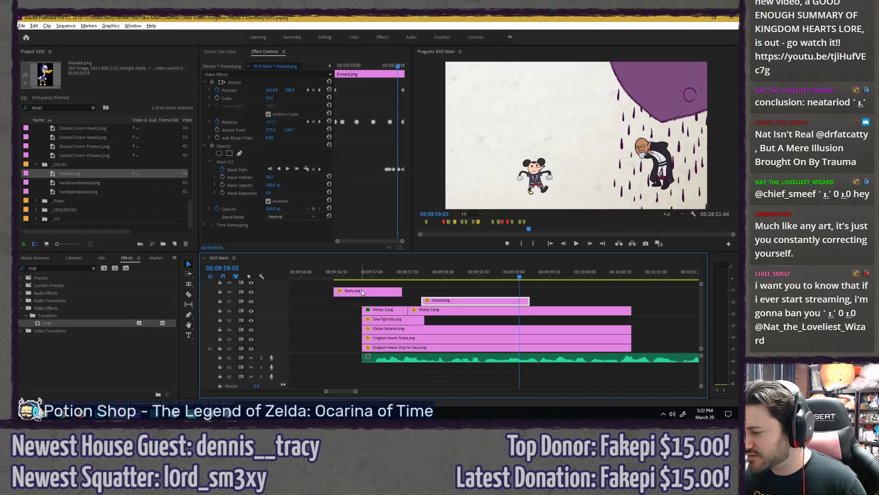
{"action": "left_click_drag", "start_coordinate": [367, 292], "coordinate": [561, 290]}
{"action": "key", "text": "space"}
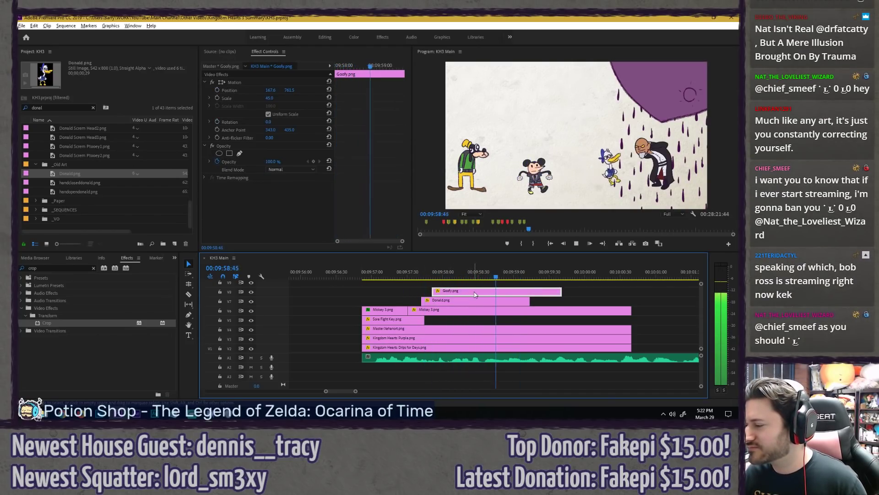
{"action": "key", "text": "space"}
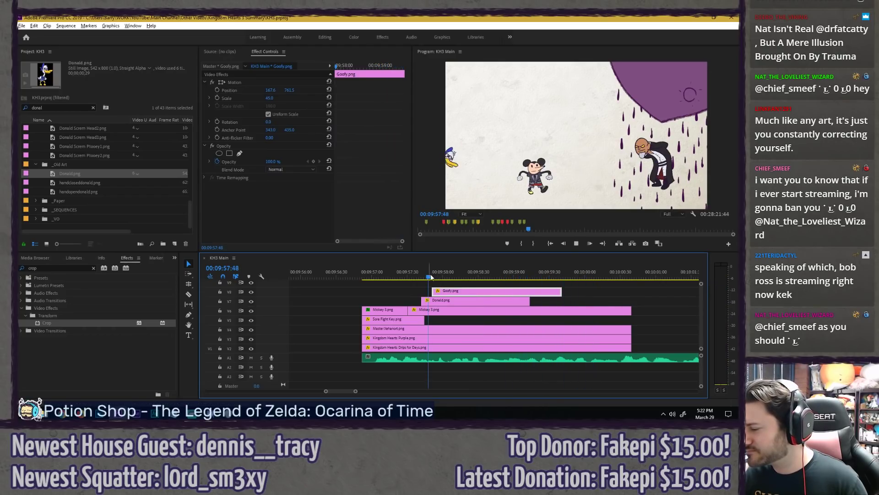
{"action": "key", "text": "space"}
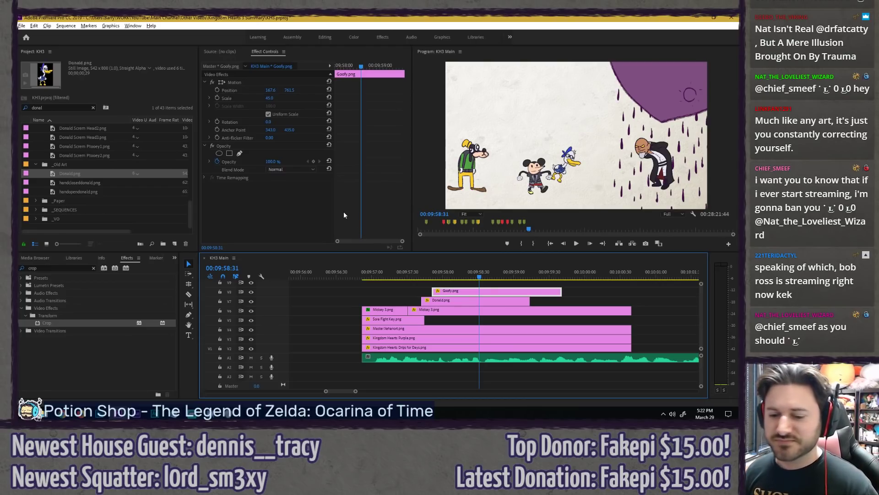
Step: Reposition Goofy's anchor point in the Program monitor and play back his entrance
{"action": "left_click", "coordinate": [287, 83]}
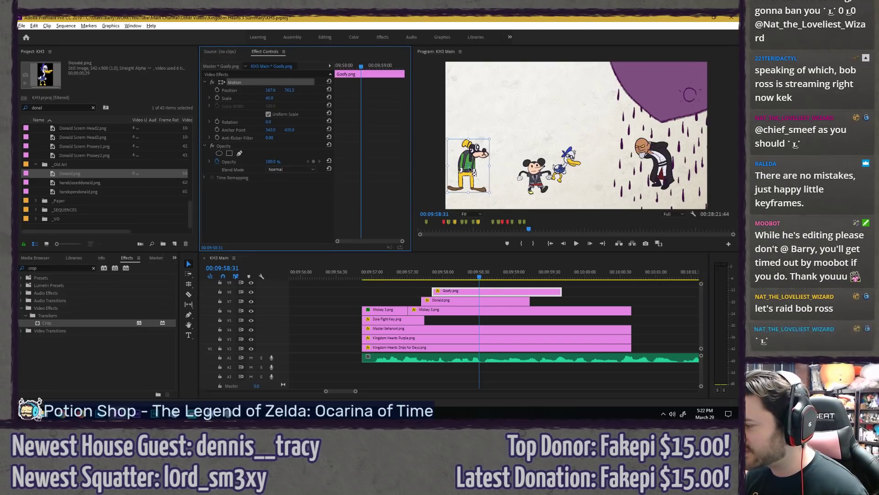
{"action": "left_click_drag", "start_coordinate": [473, 172], "coordinate": [469, 178]}
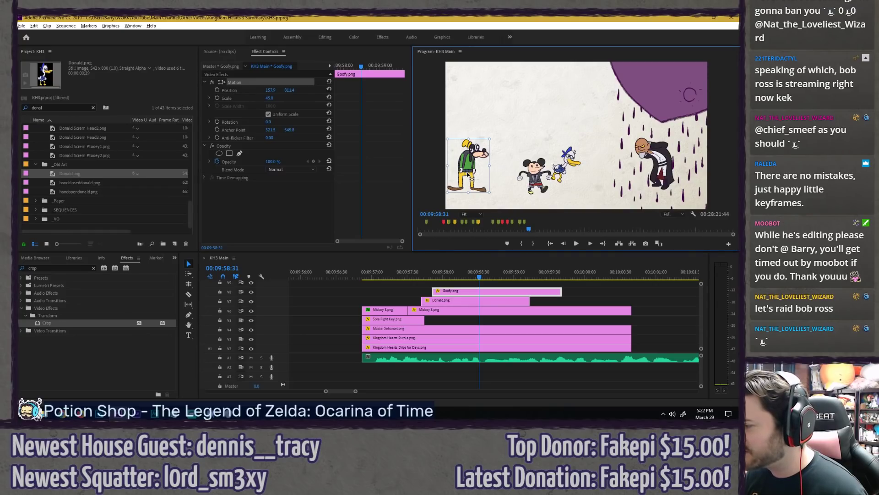
{"action": "left_click", "coordinate": [366, 176]}
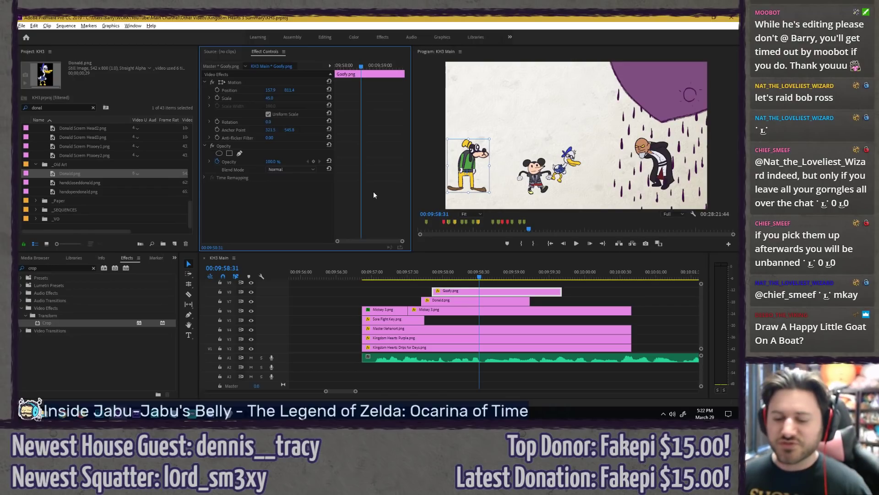
{"action": "key", "text": "space"}
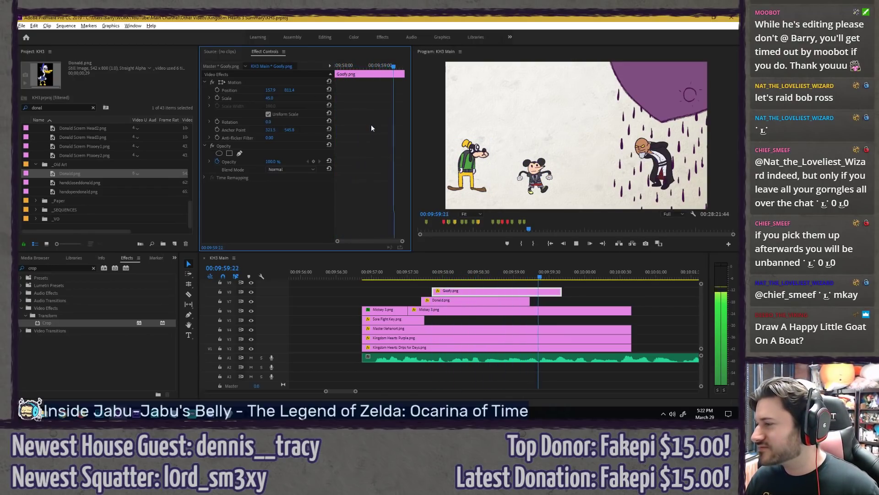
{"action": "key", "text": "space"}
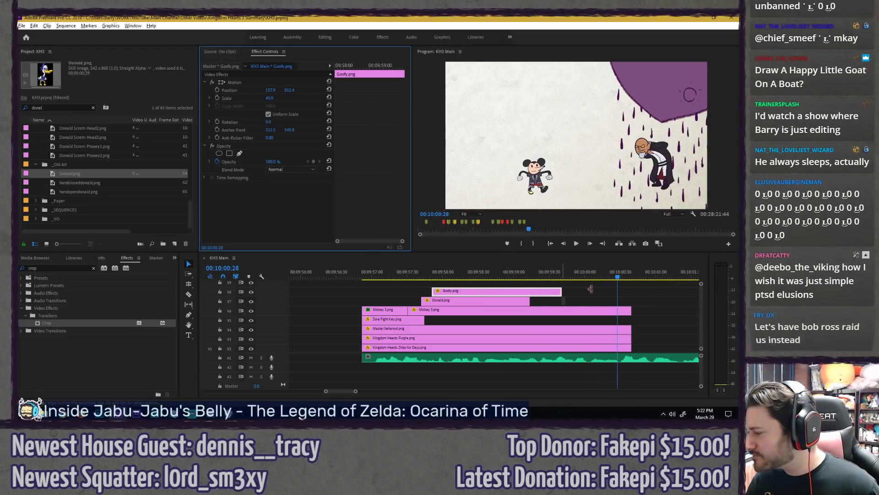
Step: Extend the end of Goofy.png so it ends with the other clips around 00:10:00:18
{"action": "left_click_drag", "start_coordinate": [560, 291], "coordinate": [618, 338]}
{"action": "left_click", "coordinate": [584, 275]}
{"action": "key", "text": "space"}
{"action": "left_click", "coordinate": [607, 274]}
{"action": "scroll", "coordinate": [614, 319], "scroll_direction": "down", "scroll_amount": 1}
Step: Move the Goofy clip down to V5 right after Sora and play the scene
{"action": "left_click", "coordinate": [652, 319]}
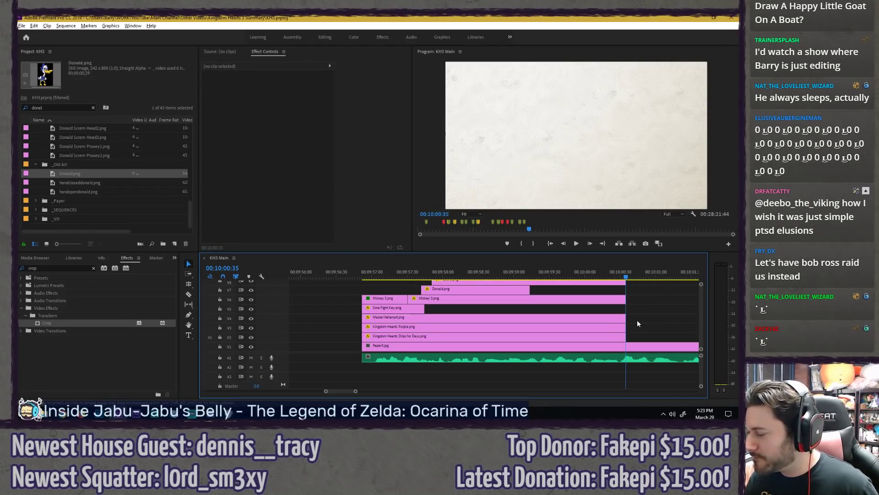
{"action": "scroll", "coordinate": [650, 314], "scroll_direction": "up", "scroll_amount": 1}
{"action": "left_click", "coordinate": [402, 273]}
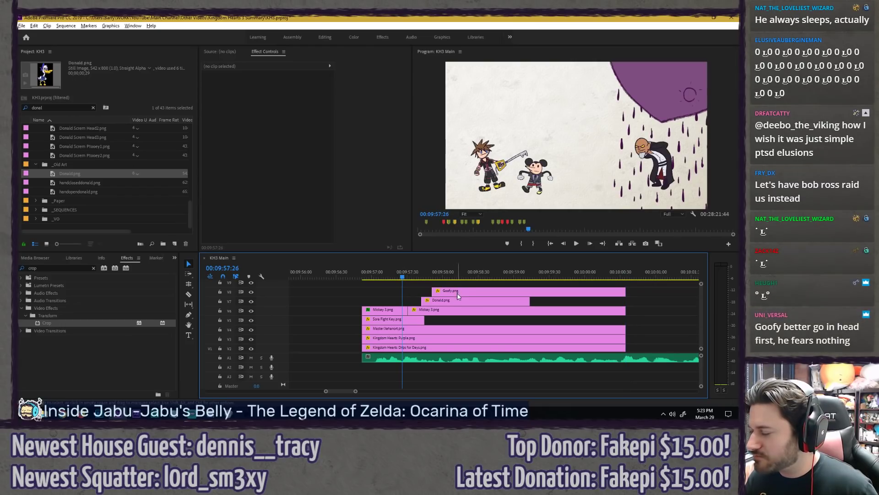
{"action": "left_click_drag", "start_coordinate": [457, 291], "coordinate": [453, 320]}
{"action": "key", "text": "space"}
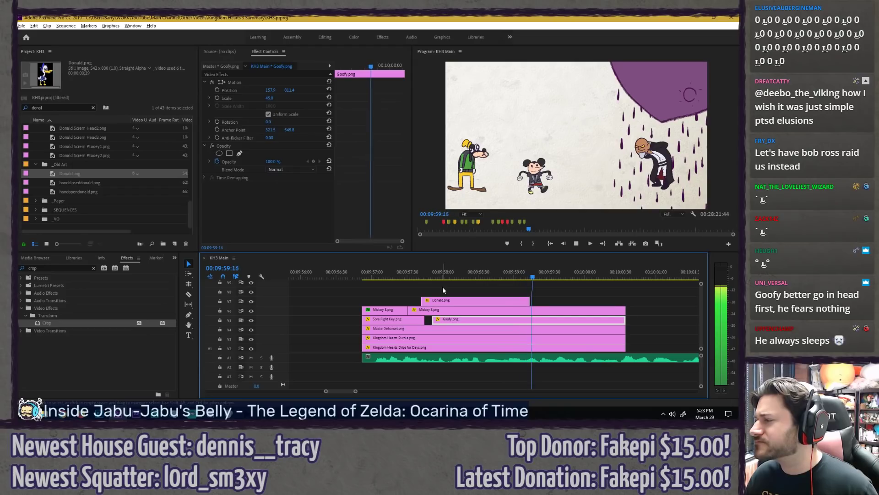
Step: Keyframe Goofy's Position so he slides in from the left to a spot past Mickey
{"action": "key", "text": "Left"}
{"action": "key", "text": "Left"}
{"action": "key", "text": "Left"}
{"action": "key", "text": "Left"}
{"action": "key", "text": "Left"}
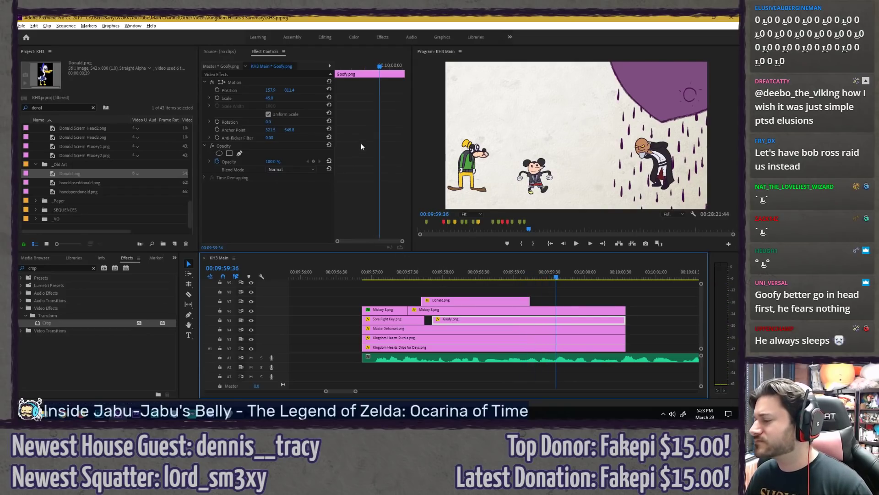
{"action": "left_click_drag", "start_coordinate": [270, 90], "coordinate": [365, 89]}
{"action": "left_click_drag", "start_coordinate": [302, 90], "coordinate": [418, 90]}
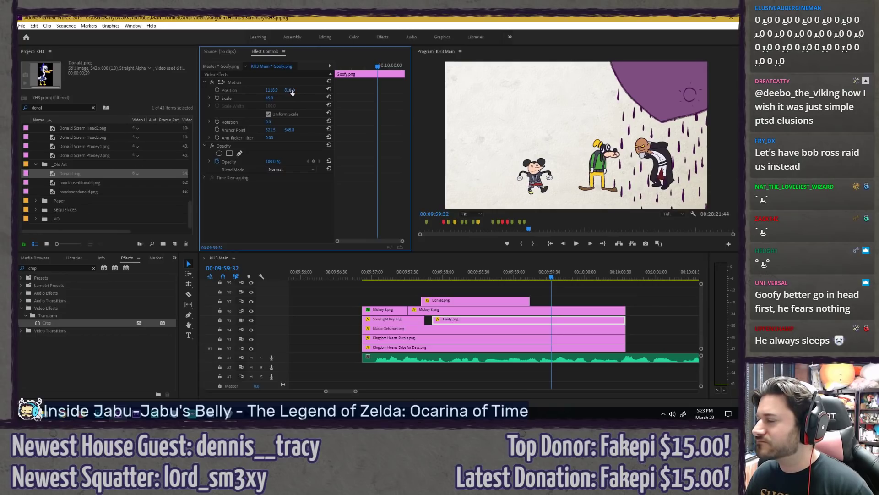
{"action": "mouse_move", "coordinate": [292, 90]}
{"action": "left_mouse_down"}
{"action": "mouse_move", "coordinate": [301, 91]}
{"action": "mouse_move", "coordinate": [280, 90]}
{"action": "left_mouse_up"}
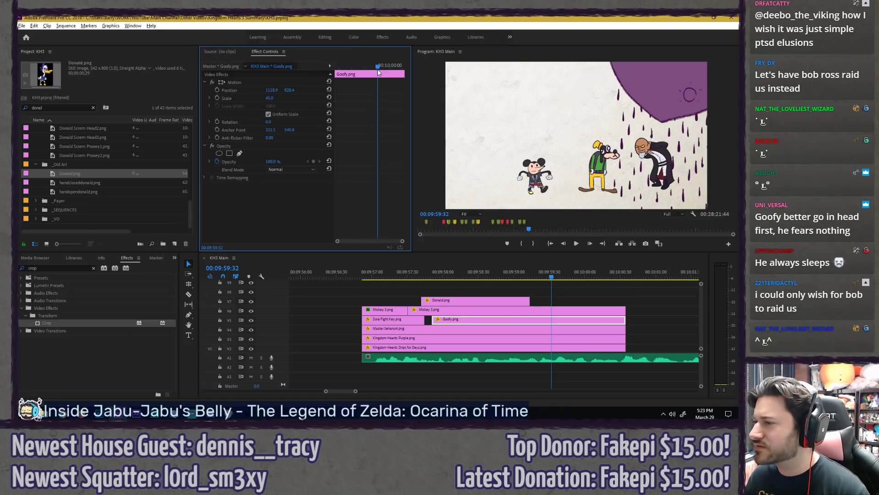
{"action": "left_click", "coordinate": [217, 90]}
{"action": "left_click_drag", "start_coordinate": [377, 66], "coordinate": [175, 90]}
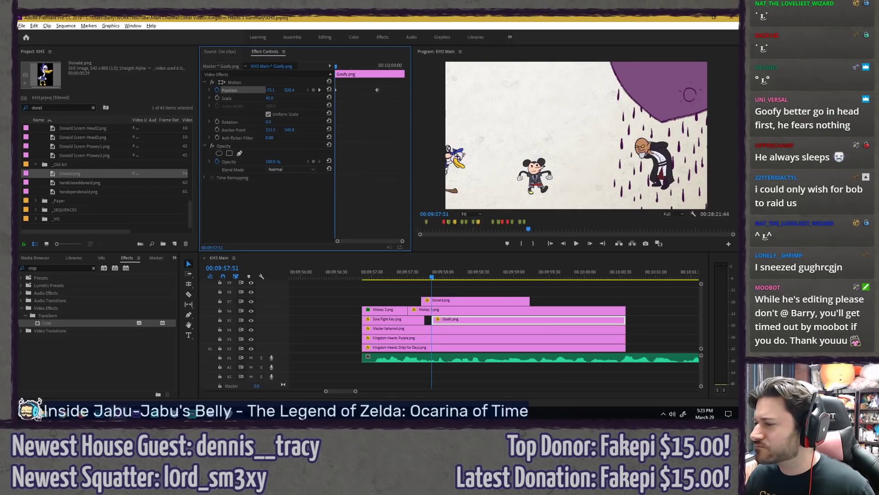
{"action": "key", "text": "space"}
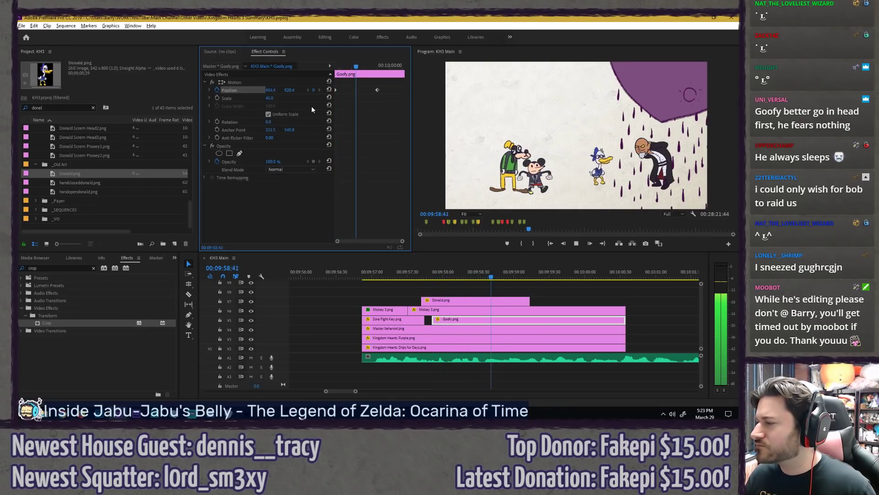
{"action": "key", "text": "space"}
Step: Ease Goofy into his final Position keyframe and replay the walk-in
{"action": "right_click", "coordinate": [377, 89]}
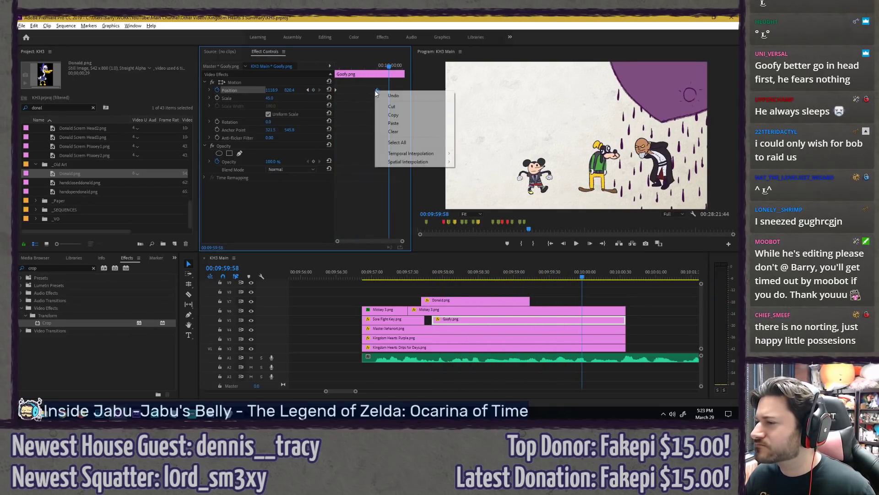
{"action": "mouse_move", "coordinate": [411, 153]}
{"action": "left_click", "coordinate": [479, 197]}
{"action": "left_click_drag", "start_coordinate": [380, 67], "coordinate": [254, 62]}
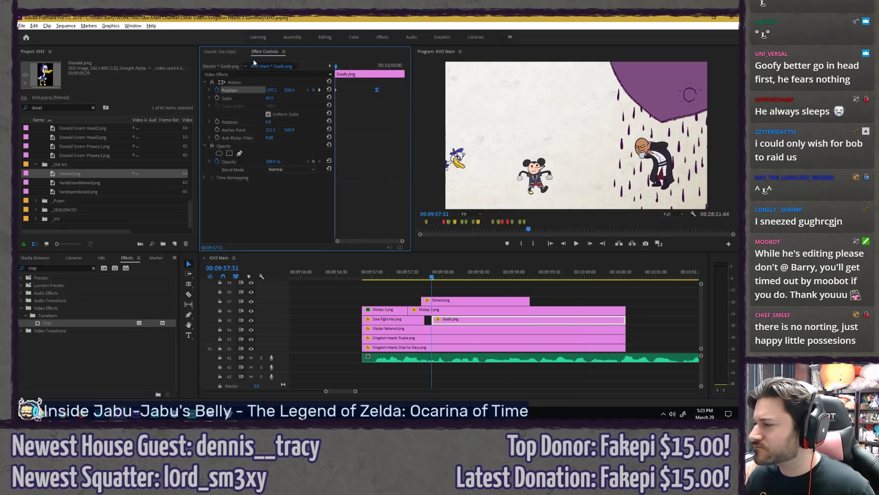
{"action": "key", "text": "space"}
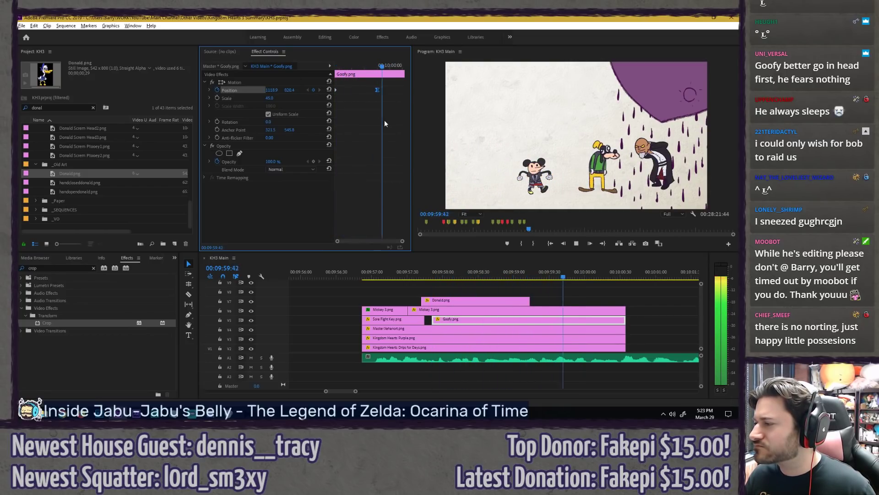
{"action": "key", "text": "space"}
{"action": "left_click_drag", "start_coordinate": [372, 67], "coordinate": [296, 65]}
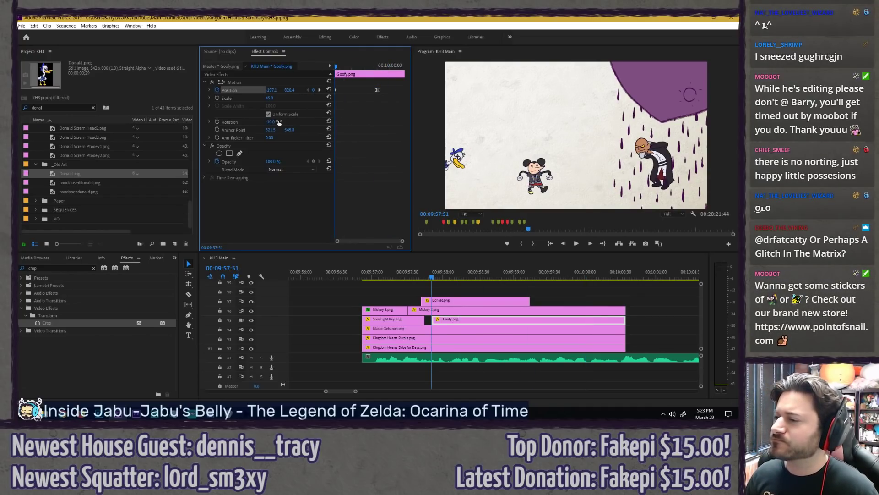
Step: Start Goofy's Rotation wobble with keyframes at 10° and then -10° a few frames later
{"action": "left_click", "coordinate": [228, 122]}
{"action": "key", "text": "Right"}
{"action": "key", "text": "Right"}
{"action": "key", "text": "Right"}
{"action": "key", "text": "Right"}
{"action": "key", "text": "Right"}
{"action": "key", "text": "Right"}
{"action": "key", "text": "Right"}
{"action": "key", "text": "Right"}
{"action": "key", "text": "Right"}
{"action": "key", "text": "Right"}
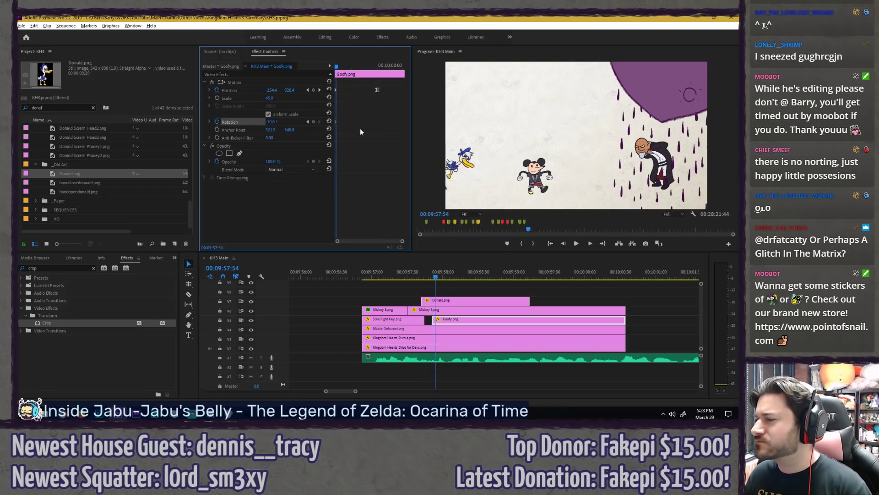
{"action": "key", "text": "Right"}
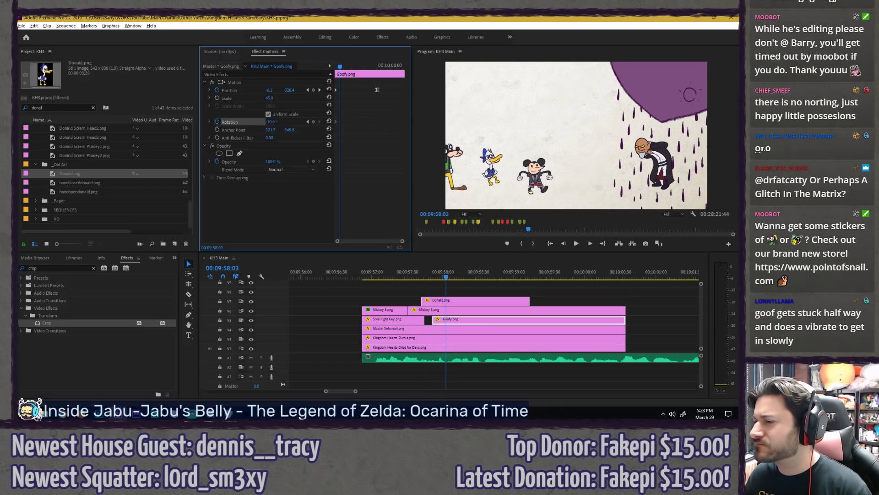
{"action": "left_click", "coordinate": [277, 122]}
{"action": "type", "text": "10"}
{"action": "key", "text": "Return"}
{"action": "key", "text": "Right"}
{"action": "key", "text": "Right"}
{"action": "key", "text": "Right"}
{"action": "key", "text": "Right"}
{"action": "key", "text": "Right"}
{"action": "key", "text": "Right"}
{"action": "key", "text": "Right"}
{"action": "key", "text": "Right"}
{"action": "key", "text": "Right"}
{"action": "key", "text": "Right"}
{"action": "key", "text": "Right"}
{"action": "key", "text": "Right"}
{"action": "key", "text": "Right"}
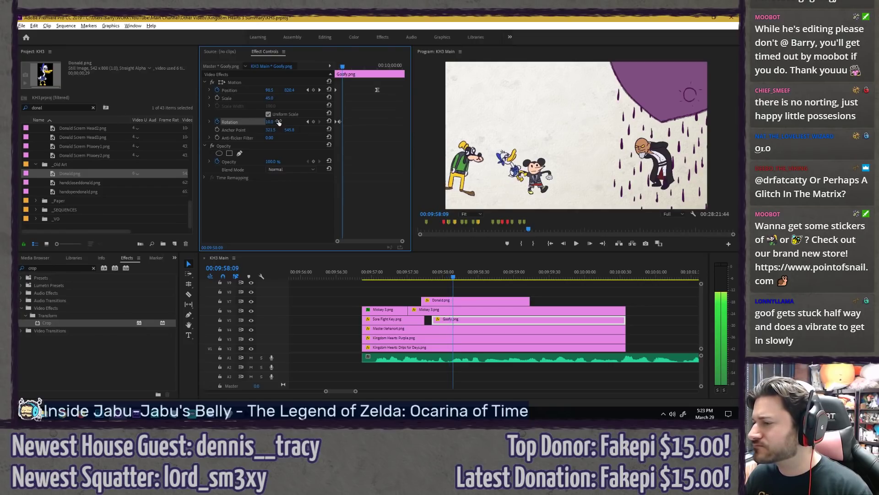
{"action": "type", "text": "-10"}
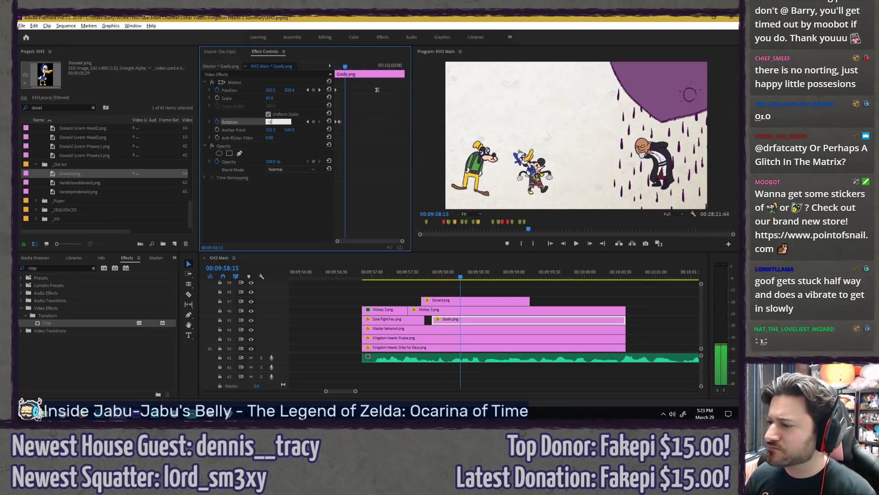
{"action": "key", "text": "Return"}
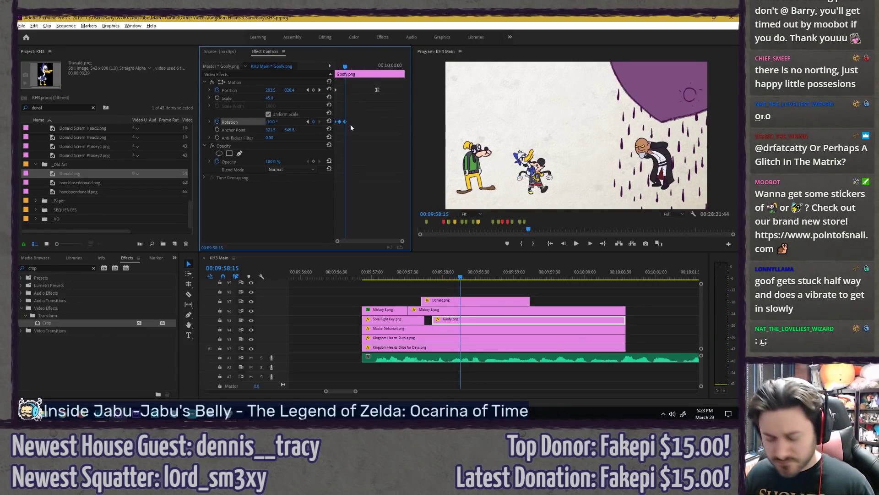
Step: Copy and paste the wobble keyframes to repeat Goofy's tilt along his walk
{"action": "left_click", "coordinate": [356, 67]}
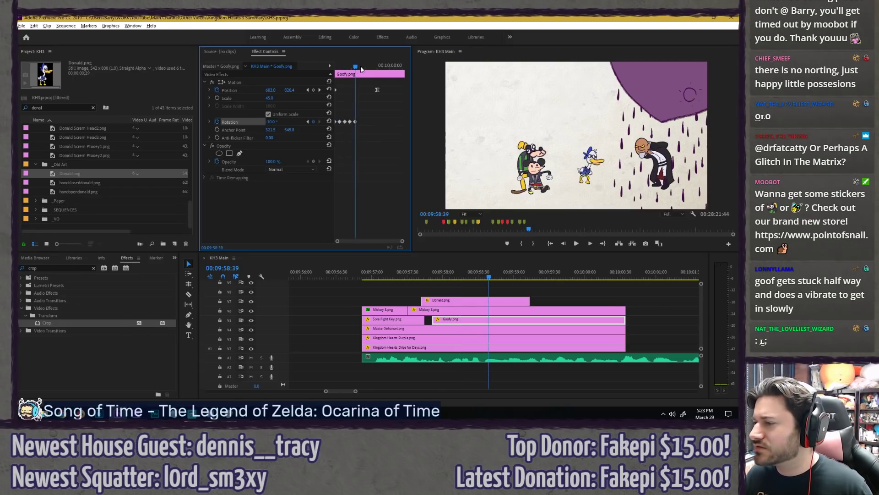
{"action": "key", "text": "ctrl+v"}
{"action": "left_click_drag", "start_coordinate": [360, 67], "coordinate": [377, 66]}
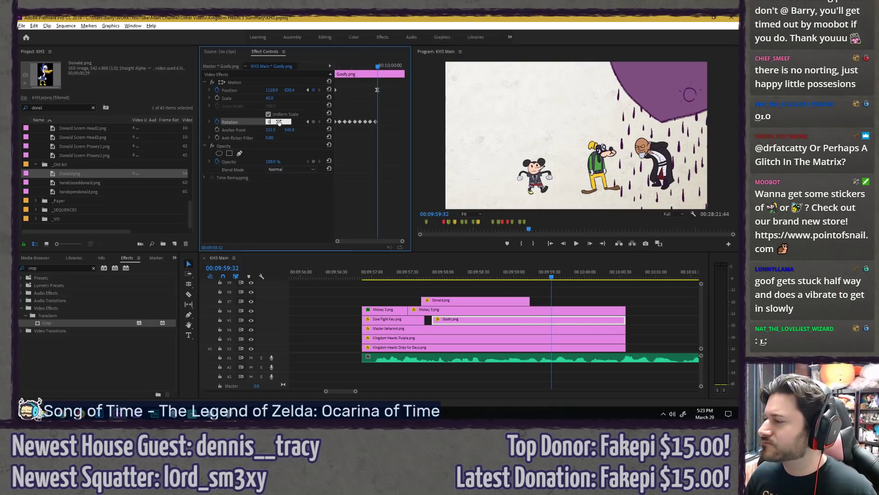
{"action": "key", "text": "Return"}
{"action": "left_click_drag", "start_coordinate": [350, 65], "coordinate": [263, 61]}
{"action": "key", "text": "space"}
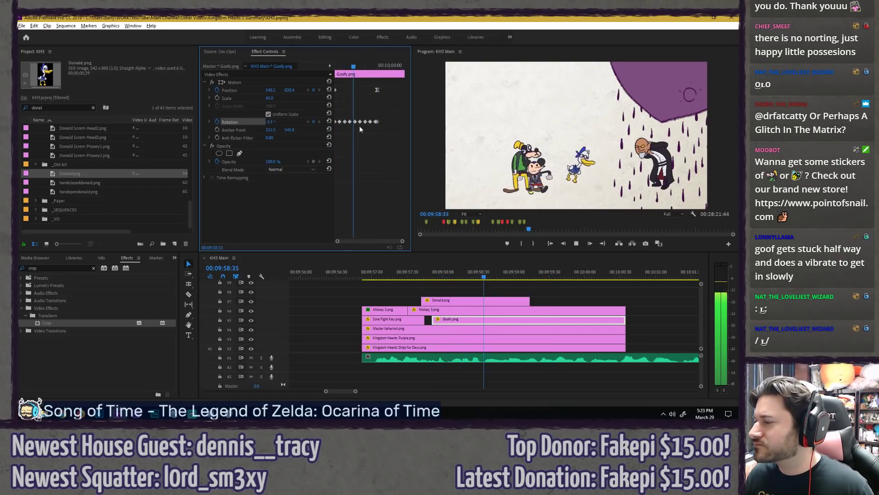
{"action": "left_click", "coordinate": [372, 67]}
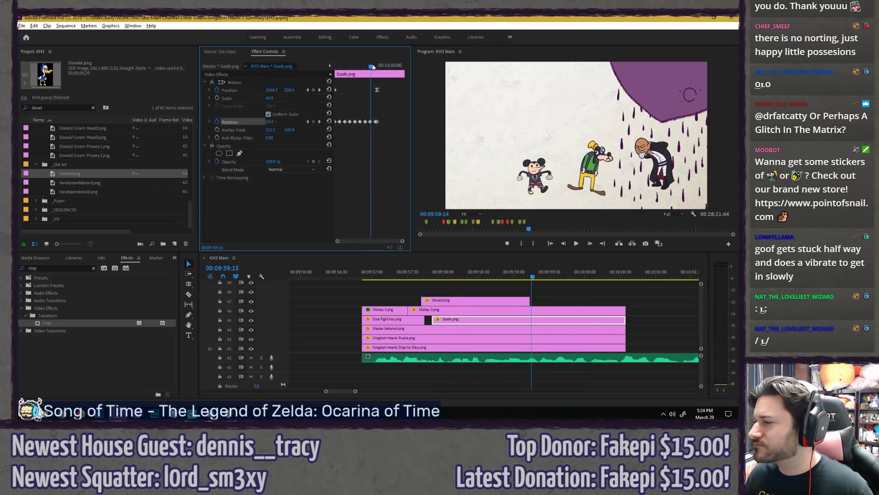
{"action": "left_click_drag", "start_coordinate": [373, 66], "coordinate": [377, 66]}
Step: Shift the final Rotation keyframe to 09:59:34 and give it easing
{"action": "key", "text": "equal"}
{"action": "key", "text": "Right"}
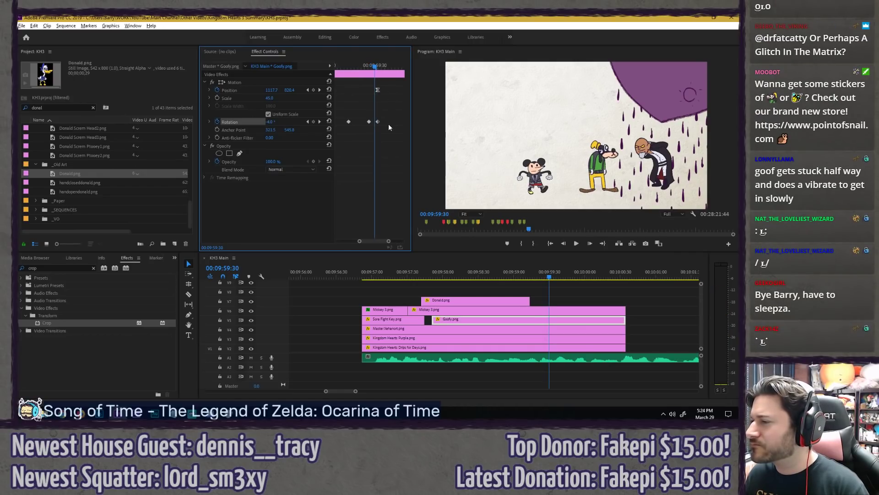
{"action": "key", "text": "Right"}
{"action": "key", "text": "Right"}
{"action": "key", "text": "Right"}
{"action": "key", "text": "Right"}
{"action": "left_click_drag", "start_coordinate": [378, 122], "coordinate": [381, 121]}
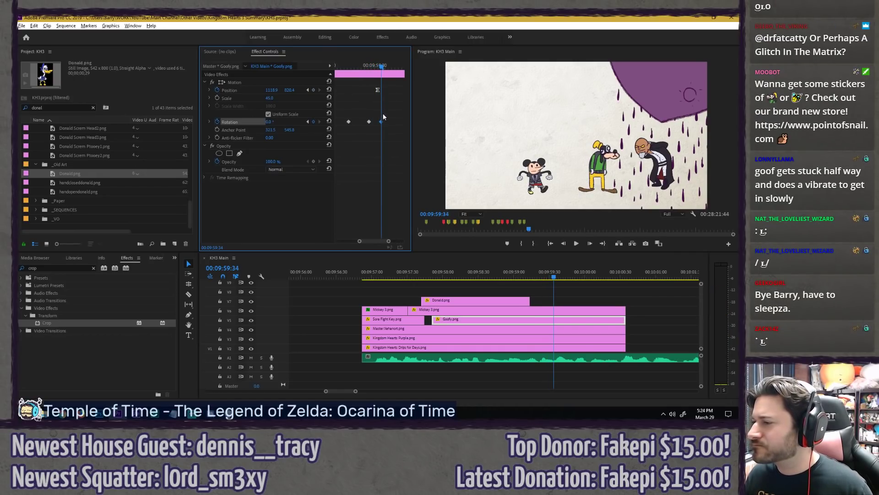
{"action": "right_click", "coordinate": [381, 121]}
{"action": "left_click", "coordinate": [401, 227]}
{"action": "key", "text": "space"}
Step: Move a Rotation keyframe onto 09:59:25 and soften its tilt from -8° to -5°
{"action": "left_click_drag", "start_coordinate": [360, 68], "coordinate": [382, 65]}
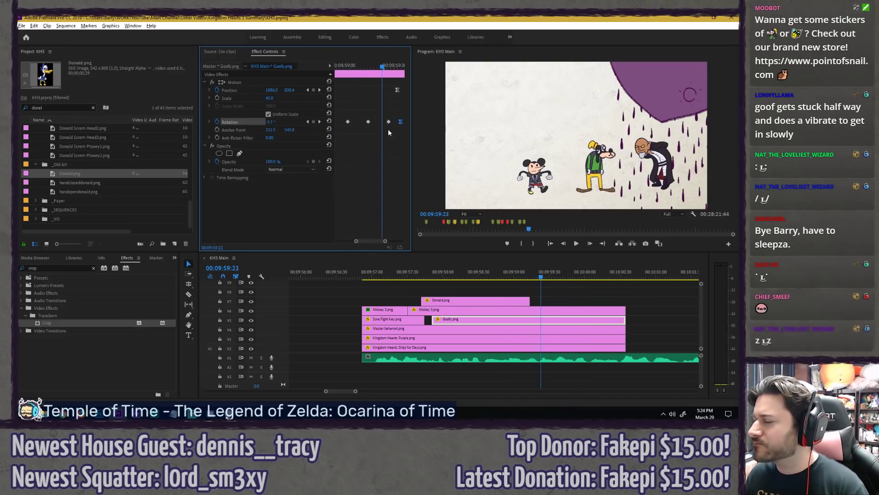
{"action": "key", "text": "Right"}
{"action": "key", "text": "Right"}
{"action": "left_click_drag", "start_coordinate": [389, 122], "coordinate": [385, 122]}
{"action": "key", "text": "Return"}
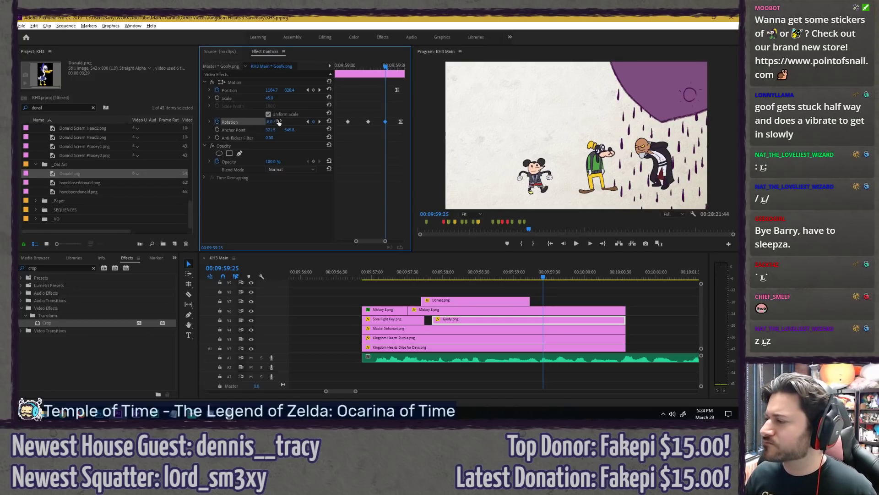
{"action": "left_click", "coordinate": [271, 121]}
{"action": "type", "text": "-"}
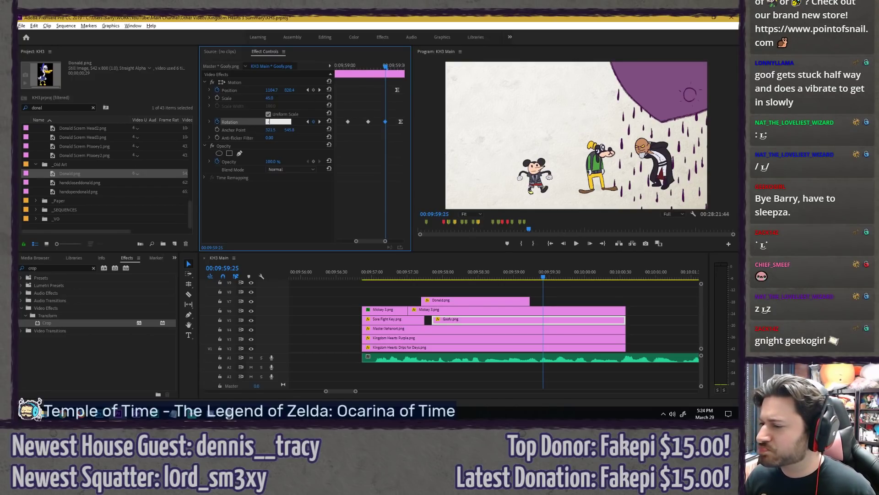
{"action": "type", "text": "5"}
{"action": "key", "text": "Return"}
Step: Add a Rotation keyframe near the walk's end and lean Goofy to -15° at 10:00:00
{"action": "key", "text": "space"}
{"action": "key", "text": "space"}
{"action": "key", "text": "shift+Left"}
{"action": "key", "text": "shift+Left"}
{"action": "key", "text": "shift+Left"}
{"action": "key", "text": "shift+Left"}
{"action": "key", "text": "shift+Left"}
{"action": "key", "text": "shift+Left"}
{"action": "key", "text": "shift+Left"}
{"action": "key", "text": "shift+Left"}
{"action": "key", "text": "shift+Left"}
{"action": "key", "text": "shift+Left"}
{"action": "key", "text": "shift+Left"}
{"action": "key", "text": "shift+Left"}
{"action": "key", "text": "shift+Left"}
{"action": "key", "text": "shift+Left"}
{"action": "key", "text": "space"}
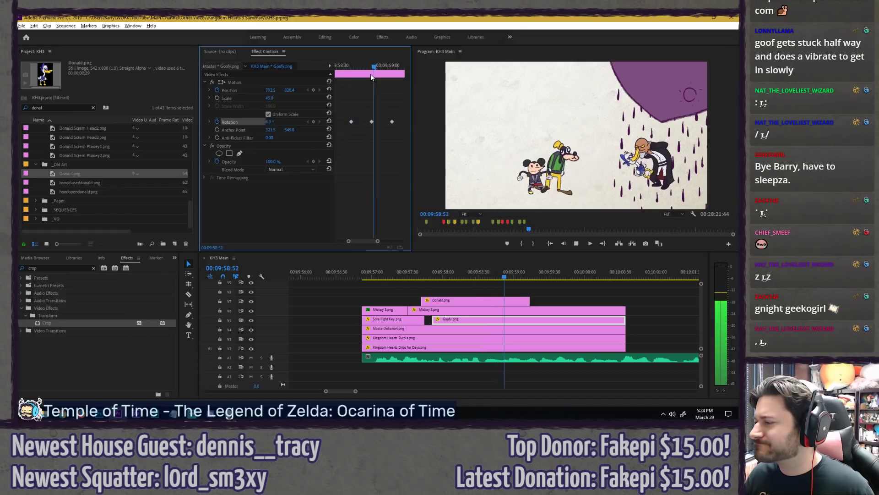
{"action": "left_click", "coordinate": [359, 272]}
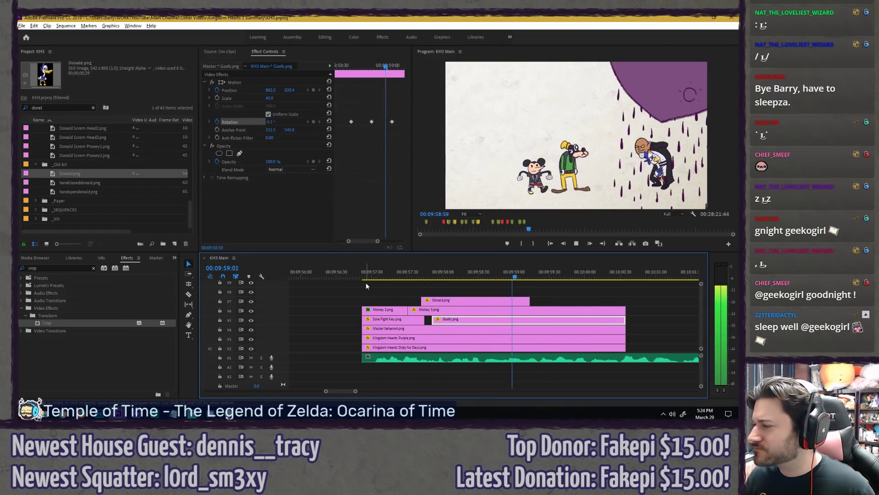
{"action": "left_click", "coordinate": [364, 240]}
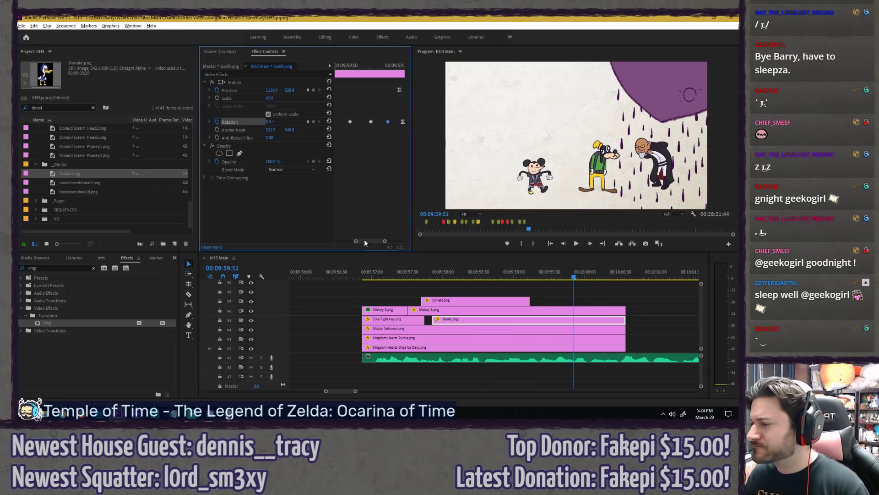
{"action": "left_click", "coordinate": [313, 122]}
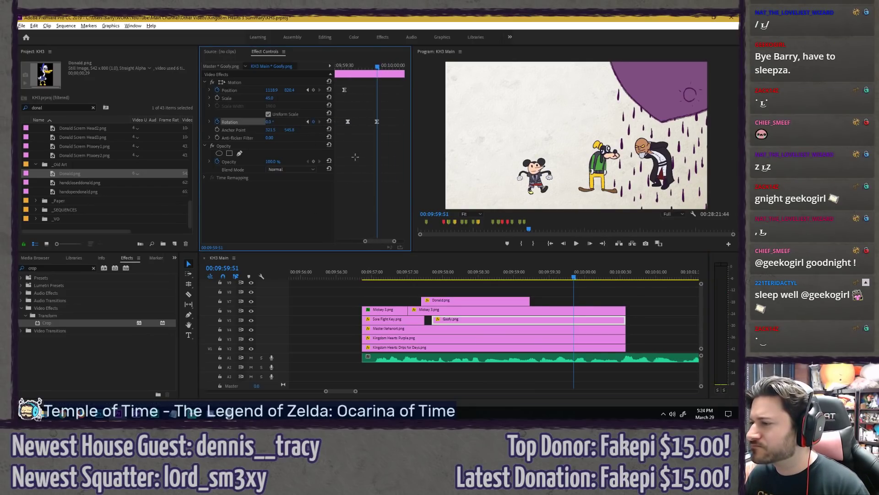
{"action": "left_click", "coordinate": [367, 169]}
{"action": "key", "text": "Right"}
{"action": "key", "text": "Right"}
{"action": "key", "text": "Right"}
{"action": "key", "text": "Right"}
{"action": "key", "text": "Right"}
{"action": "key", "text": "Right"}
{"action": "key", "text": "Right"}
{"action": "key", "text": "Right"}
{"action": "key", "text": "Right"}
{"action": "key", "text": "Right"}
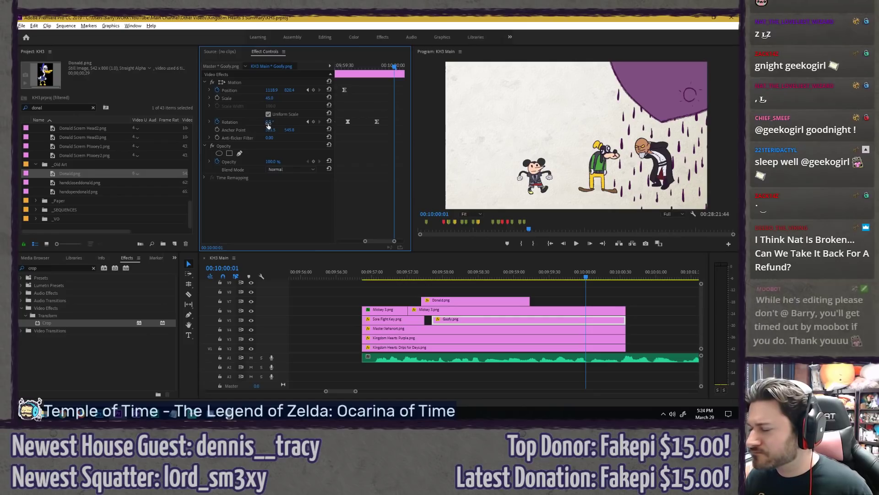
{"action": "left_click_drag", "start_coordinate": [269, 121], "coordinate": [262, 121]}
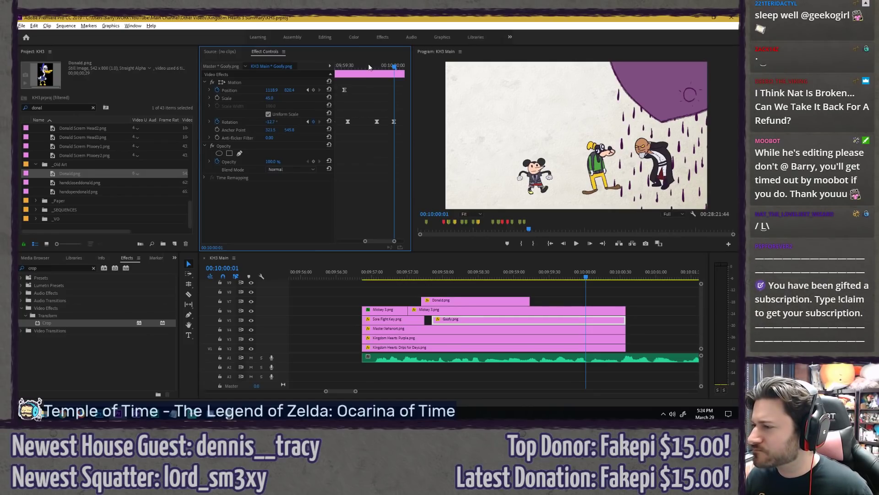
Step: Make Goofy arrive earlier, around 09:59:20, and replay his walk
{"action": "left_click_drag", "start_coordinate": [394, 65], "coordinate": [321, 66]}
{"action": "scroll", "coordinate": [379, 170], "scroll_direction": "down", "scroll_amount": 3}
{"action": "key", "text": "space"}
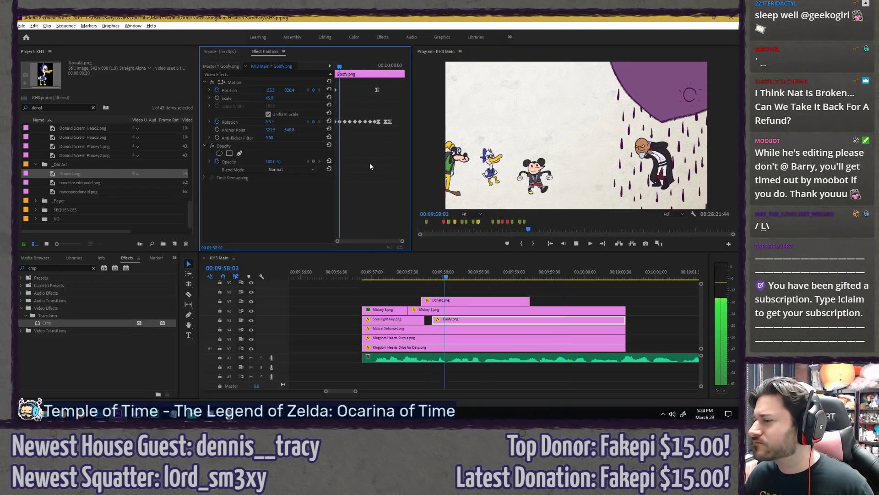
{"action": "key", "text": "space"}
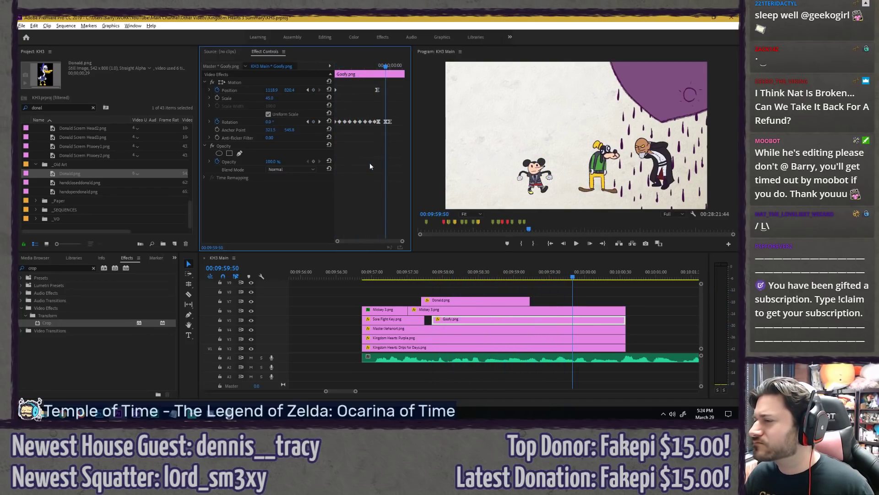
{"action": "left_click_drag", "start_coordinate": [376, 66], "coordinate": [290, 64]}
{"action": "key", "text": "space"}
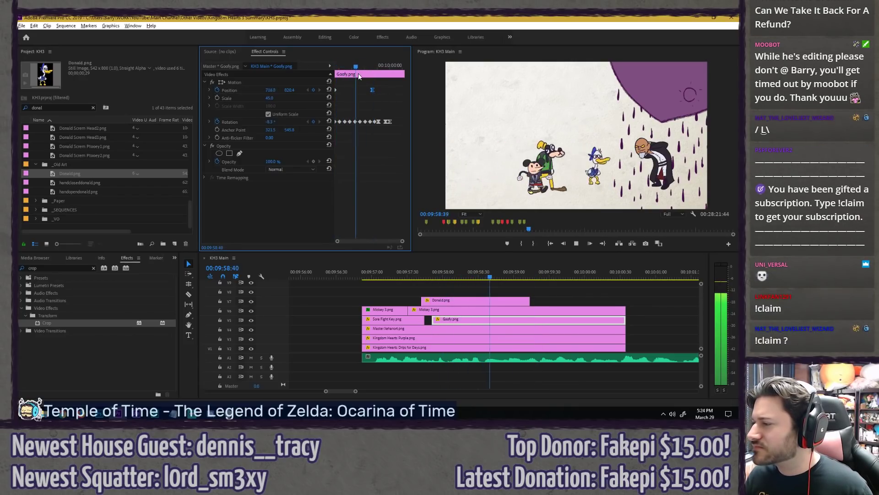
{"action": "left_click", "coordinate": [359, 66]}
Step: Delete an unwanted Rotation keyframe and move the last one to 09:59:21
{"action": "left_click_drag", "start_coordinate": [359, 67], "coordinate": [371, 67]}
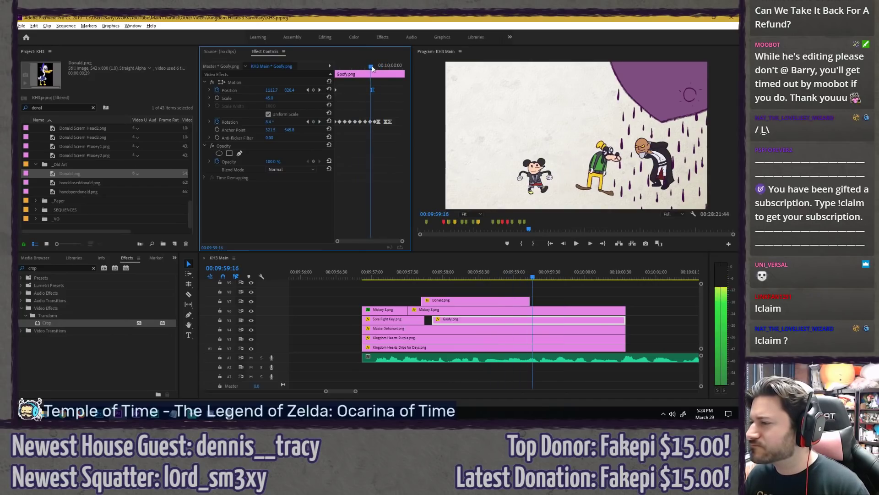
{"action": "key", "text": "="}
{"action": "key", "text": "="}
{"action": "left_click", "coordinate": [385, 122]}
{"action": "key", "text": "Delete"}
{"action": "key", "text": "Right"}
{"action": "key", "text": "Right"}
{"action": "key", "text": "Right"}
{"action": "key", "text": "Right"}
{"action": "key", "text": "Right"}
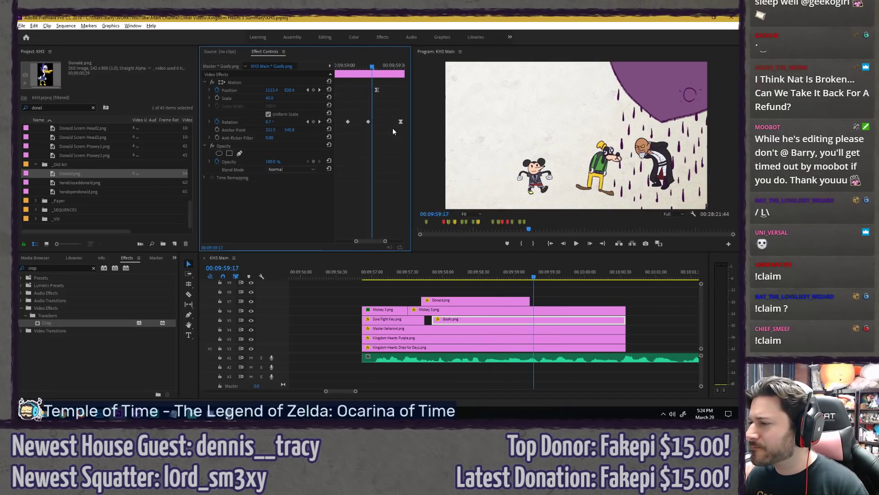
{"action": "left_click_drag", "start_coordinate": [401, 122], "coordinate": [379, 122]}
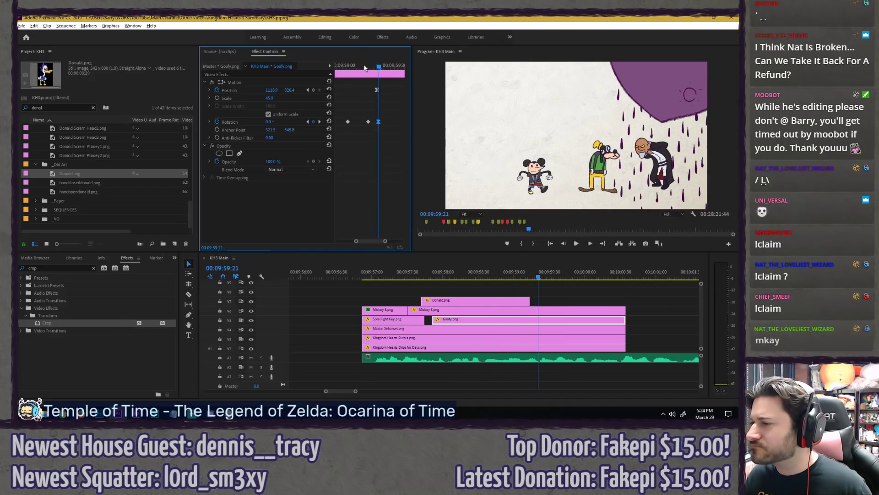
{"action": "key", "text": "shift+k"}
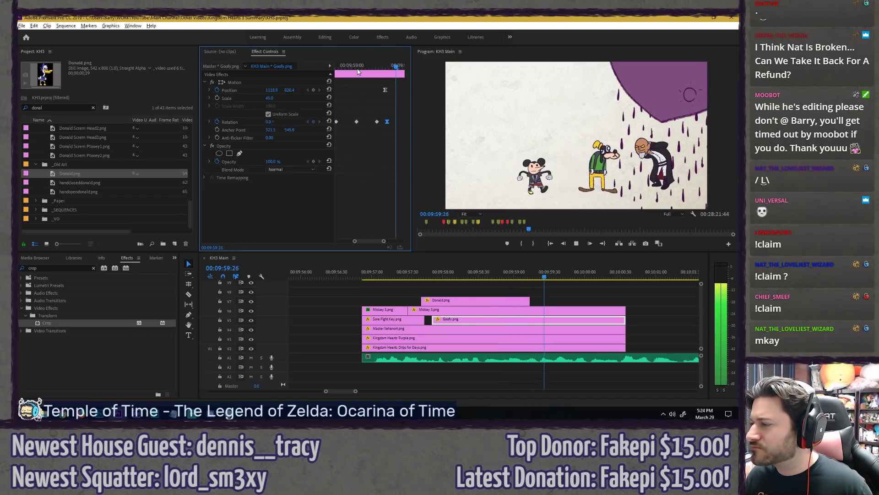
{"action": "left_click", "coordinate": [378, 68]}
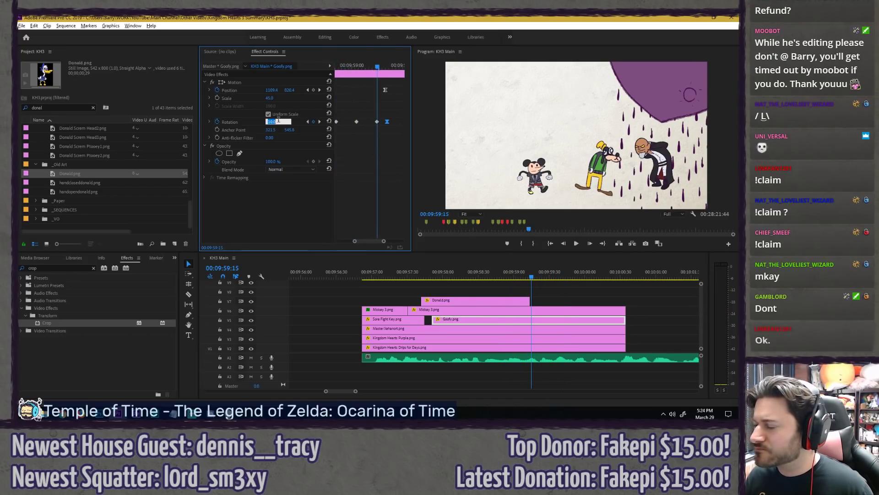
Step: Replay Goofy's revised animation and select the left Rotation keyframe near 09:59:33
{"action": "key", "text": "shift+k"}
{"action": "key", "text": "space"}
{"action": "left_click_drag", "start_coordinate": [312, 63], "coordinate": [337, 67]}
{"action": "left_click", "coordinate": [378, 67]}
{"action": "key", "text": "space"}
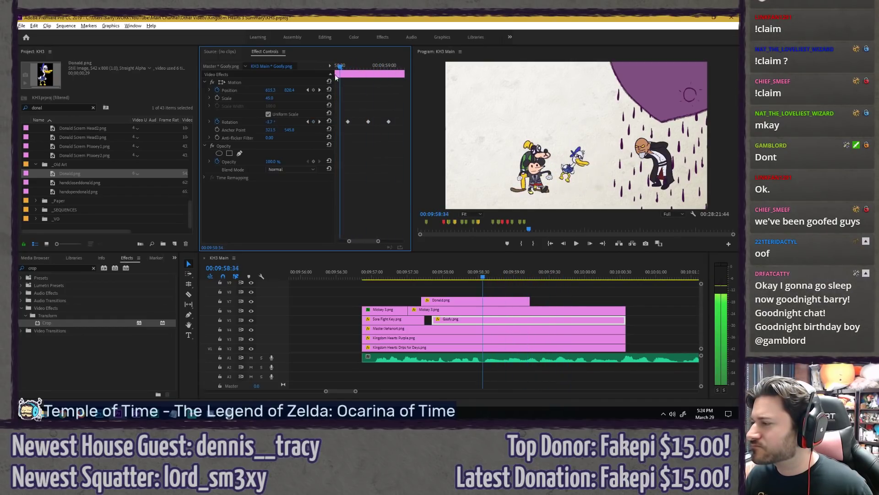
{"action": "key", "text": "space"}
{"action": "left_click_drag", "start_coordinate": [370, 241], "coordinate": [379, 242]}
{"action": "key", "text": "Right"}
{"action": "key", "text": "Right"}
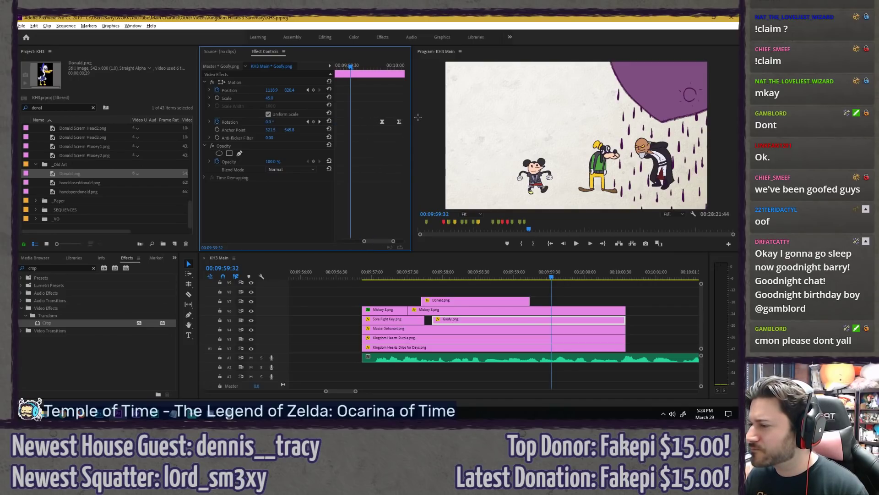
{"action": "key", "text": "Right"}
{"action": "left_click", "coordinate": [350, 122]}
Step: Give the Rotation keyframes Ease Out and adjusted easing, then save the project
{"action": "right_click", "coordinate": [350, 121]}
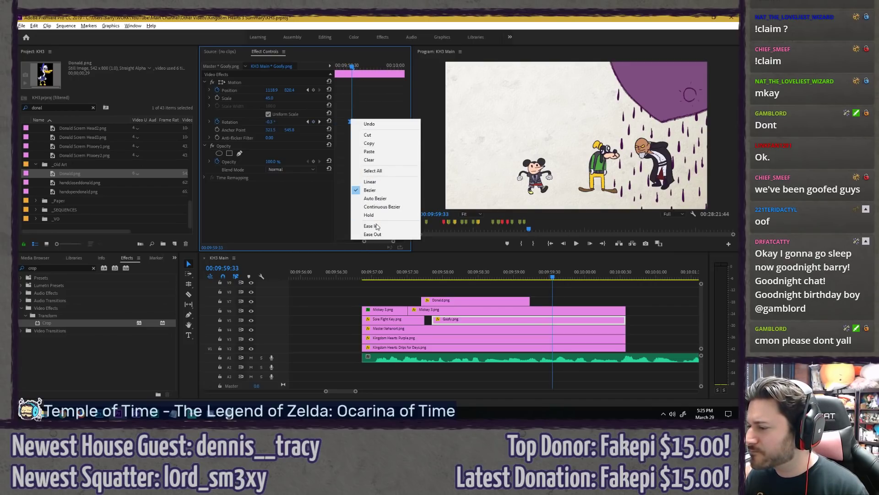
{"action": "left_click", "coordinate": [378, 234]}
{"action": "right_click", "coordinate": [367, 121]}
{"action": "left_click", "coordinate": [379, 173]}
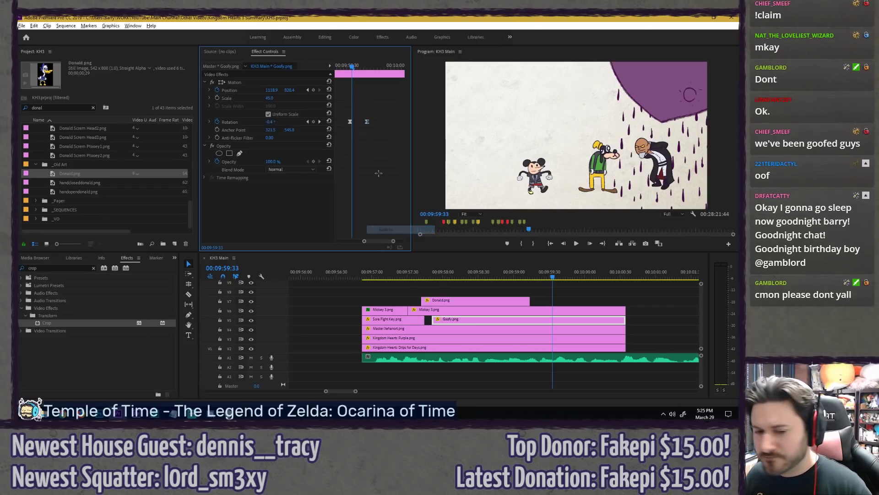
{"action": "key", "text": "ctrl+s"}
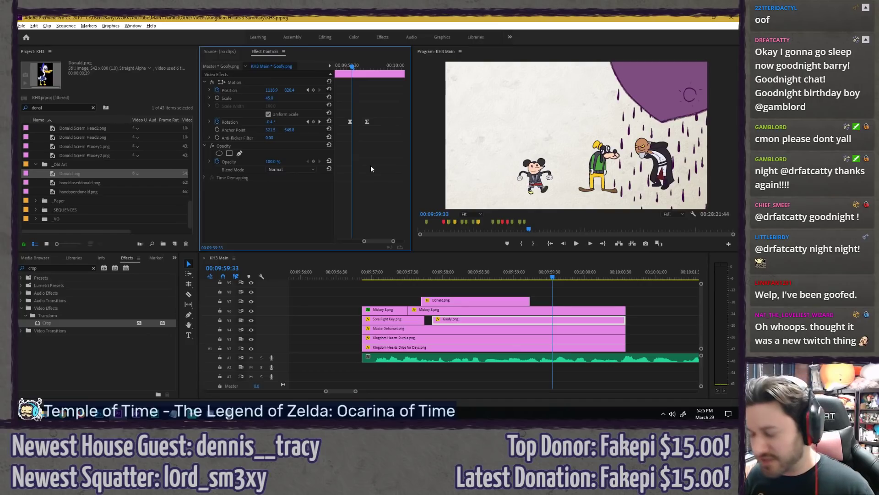
Step: At 10:00:13, tip Goofy over to a 59.2° Rotation keyframe
{"action": "key", "text": "minus"}
{"action": "key", "text": "minus"}
{"action": "left_click_drag", "start_coordinate": [372, 66], "coordinate": [357, 66]}
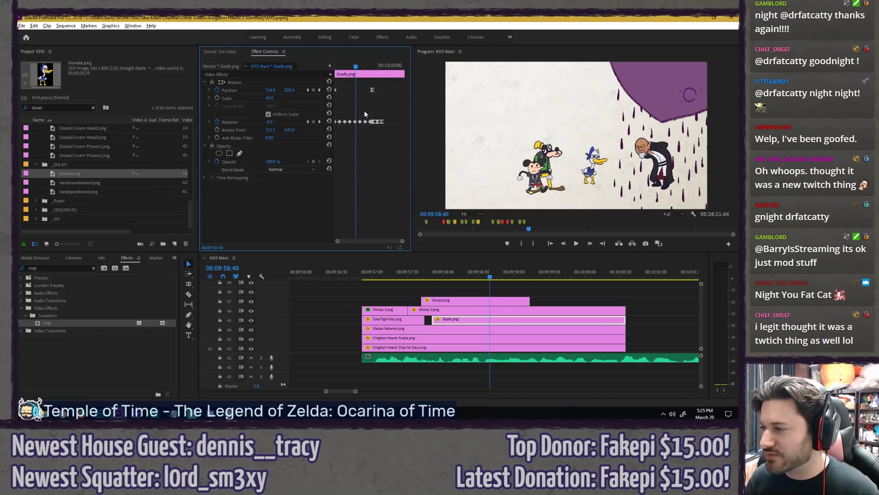
{"action": "key", "text": "space"}
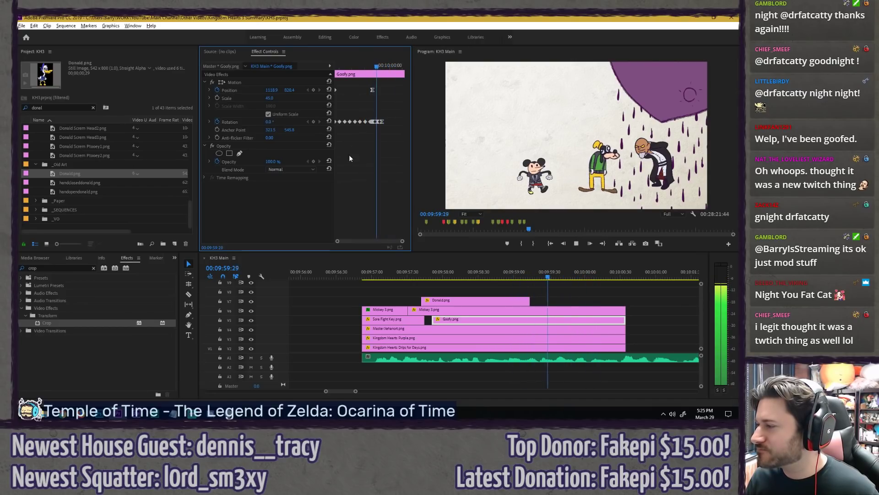
{"action": "key", "text": "space"}
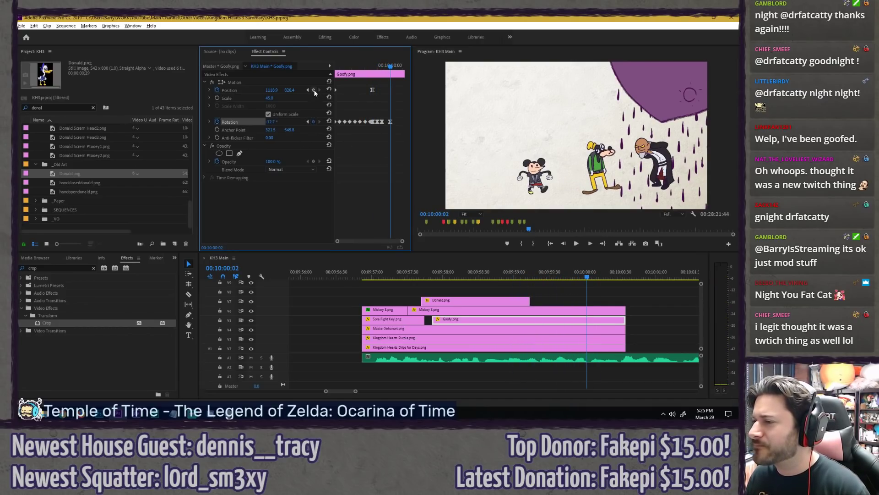
{"action": "key", "text": "Right"}
{"action": "key", "text": "Right"}
{"action": "key", "text": "Right"}
{"action": "key", "text": "Right"}
{"action": "key", "text": "Right"}
{"action": "key", "text": "Right"}
{"action": "key", "text": "Right"}
{"action": "key", "text": "Right"}
{"action": "key", "text": "Right"}
{"action": "key", "text": "Right"}
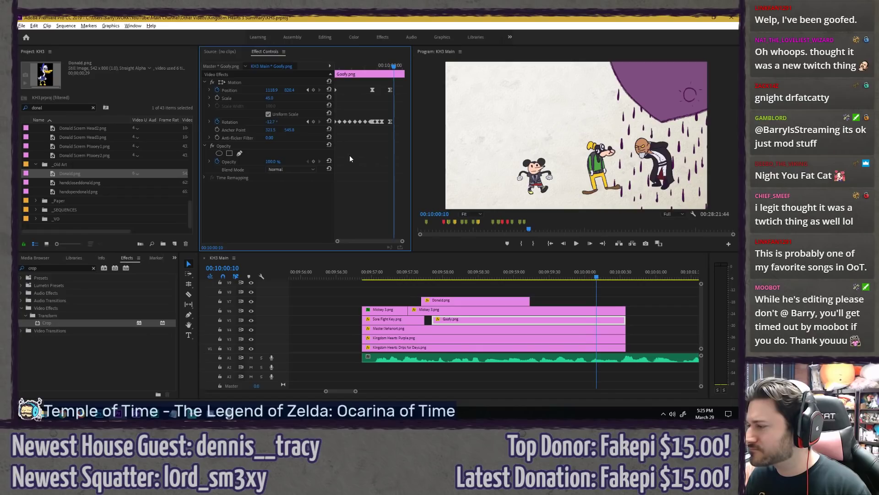
{"action": "key", "text": "Right"}
{"action": "left_click_drag", "start_coordinate": [272, 122], "coordinate": [305, 122]}
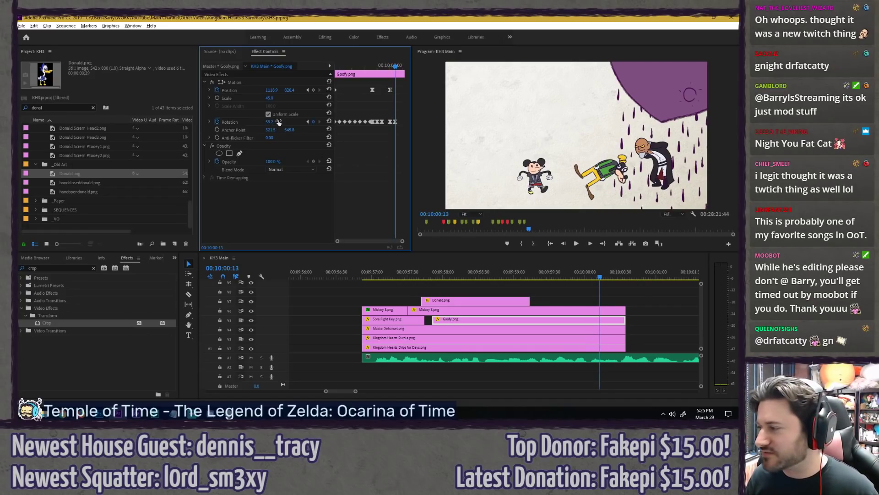
Step: Rotate Goofy to 72.7° onto Xehanort and make the end keyframes Linear
{"action": "left_click", "coordinate": [280, 83]}
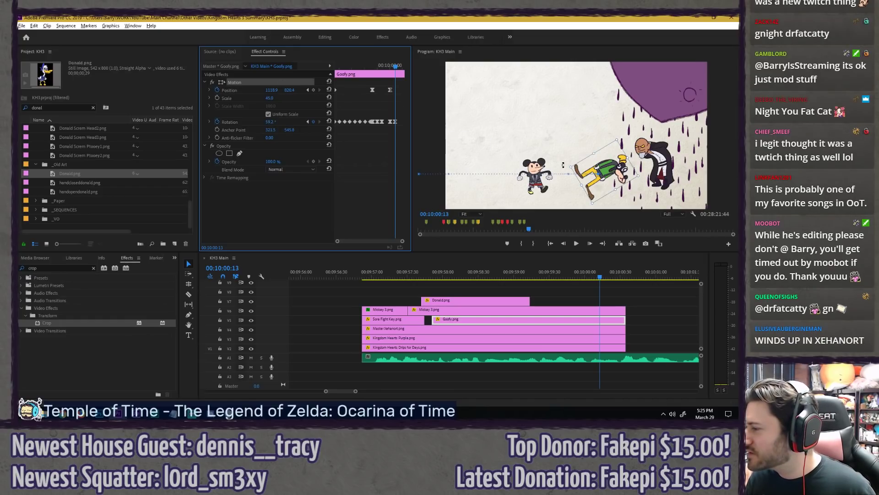
{"action": "left_click_drag", "start_coordinate": [564, 165], "coordinate": [645, 155]}
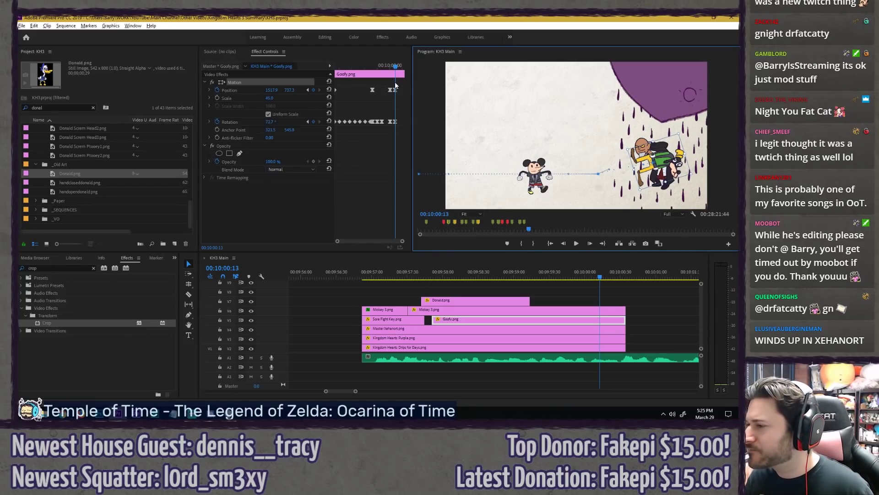
{"action": "left_click", "coordinate": [402, 129]}
{"action": "right_click", "coordinate": [396, 121]}
{"action": "mouse_move", "coordinate": [453, 183]}
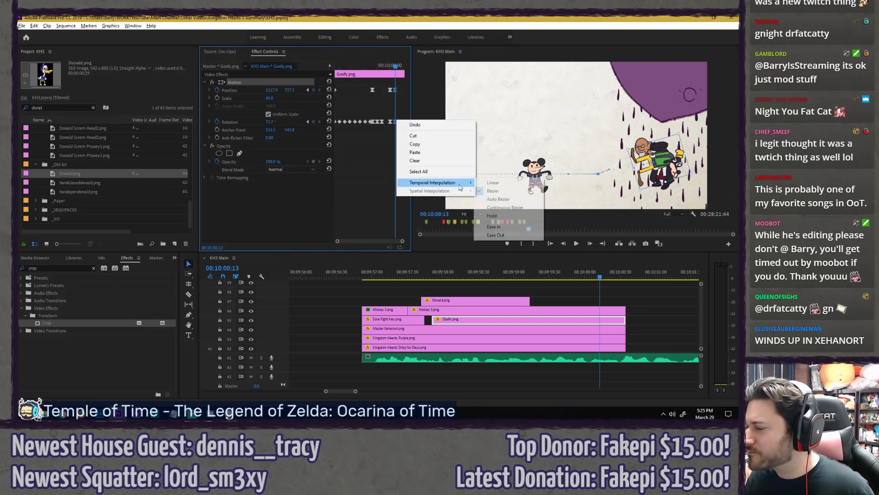
{"action": "left_click", "coordinate": [488, 183]}
{"action": "left_click_drag", "start_coordinate": [395, 67], "coordinate": [384, 68]}
{"action": "key", "text": "space"}
{"action": "left_click", "coordinate": [384, 68]}
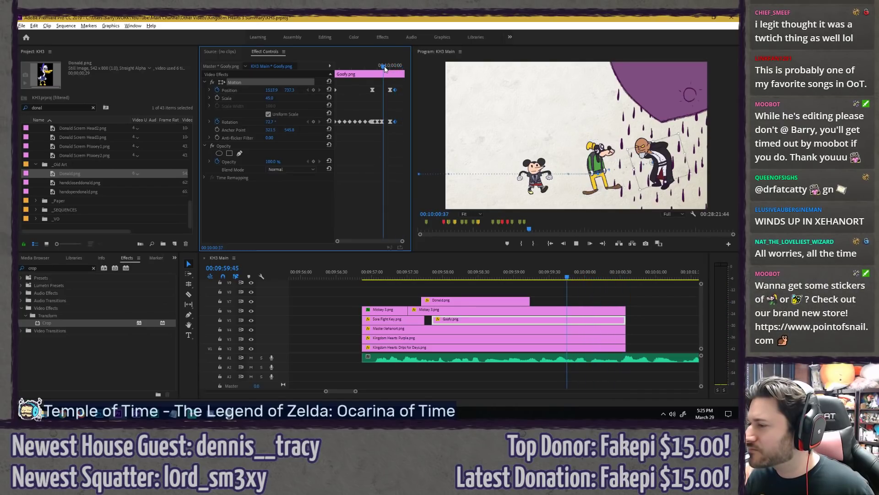
Step: Set the Rotation keyframe near 09:59:42 to Hold interpolation
{"action": "left_click", "coordinate": [386, 146]}
{"action": "scroll", "coordinate": [390, 139], "scroll_direction": "up", "scroll_amount": 3}
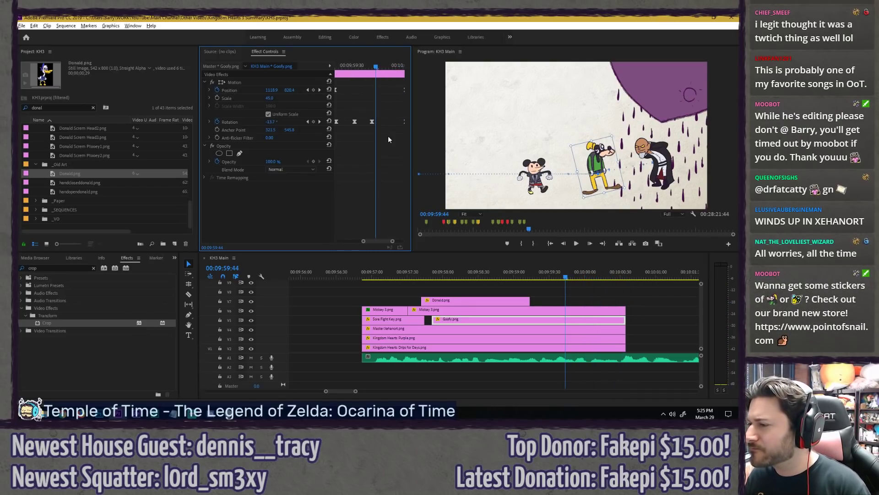
{"action": "key", "text": "Left"}
{"action": "key", "text": "Left"}
{"action": "key", "text": "Left"}
{"action": "key", "text": "Right"}
{"action": "key", "text": "Right"}
{"action": "left_click", "coordinate": [275, 121]}
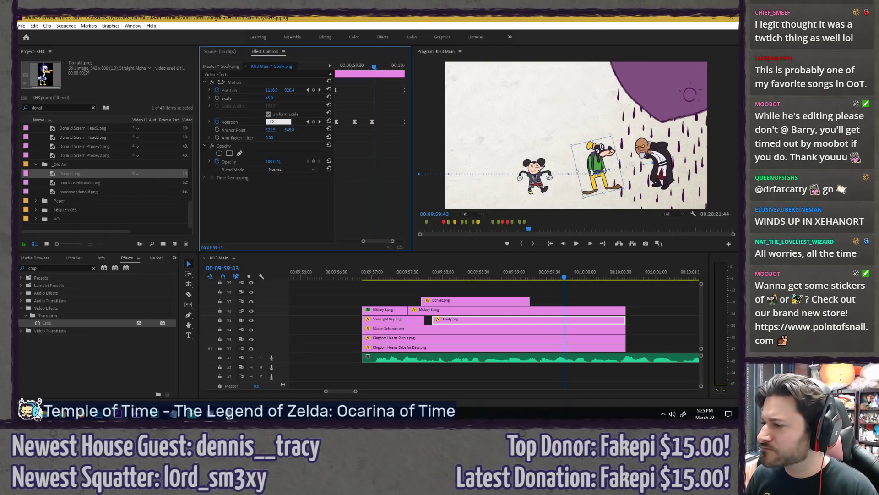
{"action": "right_click", "coordinate": [373, 122]}
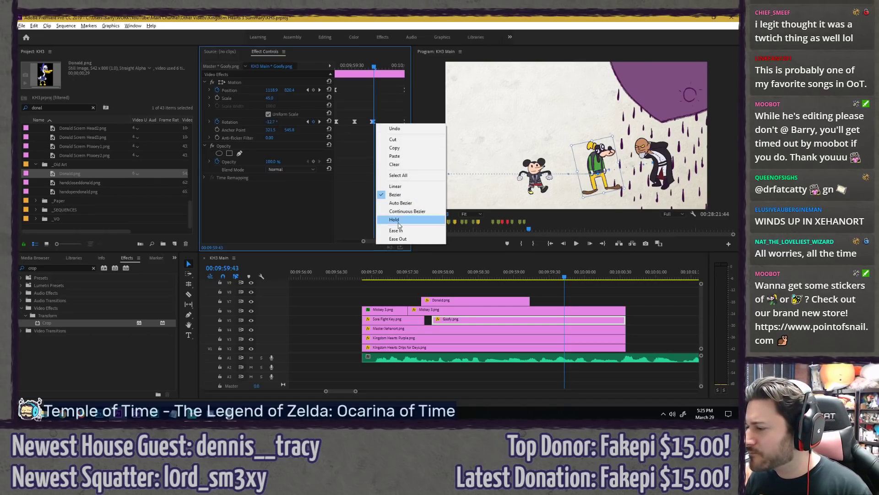
{"action": "left_click", "coordinate": [403, 191]}
{"action": "key", "text": "space"}
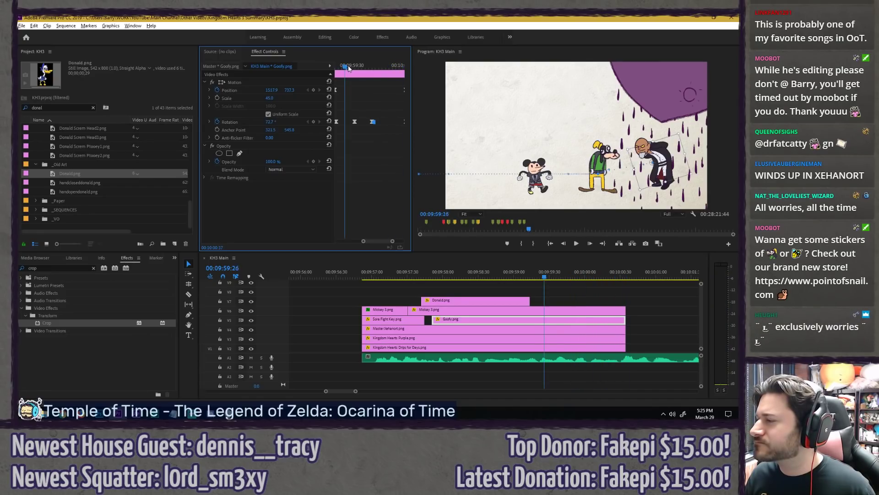
{"action": "key", "text": "space"}
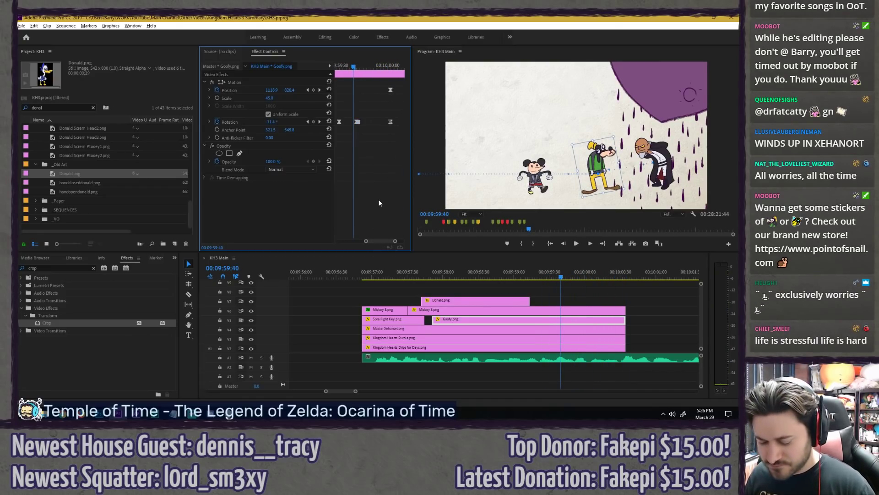
Step: Shift the selected keyframes to 09:59:46 and tilt Goofy to -29.1° at 09:59:43
{"action": "key", "text": "minus"}
{"action": "left_click", "coordinate": [365, 66]}
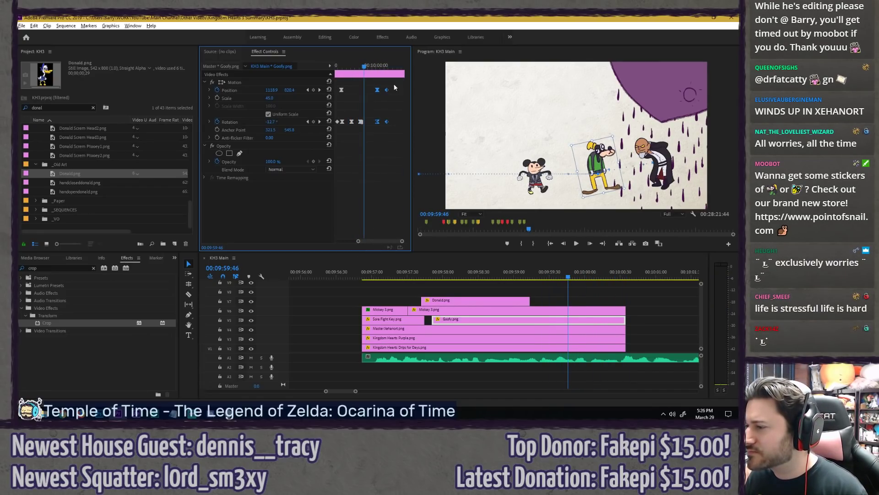
{"action": "key", "text": "Right"}
{"action": "key", "text": "Right"}
{"action": "key", "text": "Right"}
{"action": "key", "text": "Right"}
{"action": "mouse_move", "coordinate": [360, 69]}
{"action": "left_mouse_down"}
{"action": "mouse_move", "coordinate": [344, 66]}
{"action": "mouse_move", "coordinate": [395, 66]}
{"action": "mouse_move", "coordinate": [367, 67]}
{"action": "mouse_move", "coordinate": [369, 90]}
{"action": "mouse_move", "coordinate": [361, 66]}
{"action": "left_mouse_up"}
{"action": "left_click", "coordinate": [340, 66]}
{"action": "key", "text": "space"}
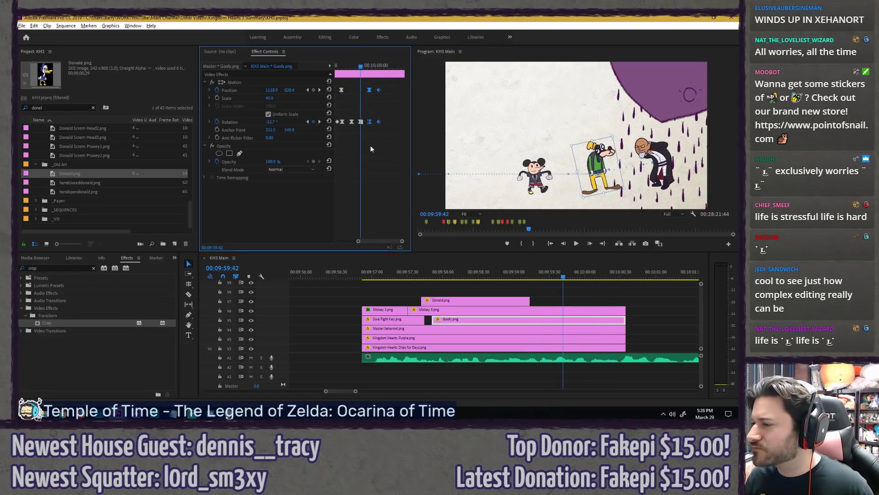
{"action": "left_click_drag", "start_coordinate": [271, 122], "coordinate": [263, 122]}
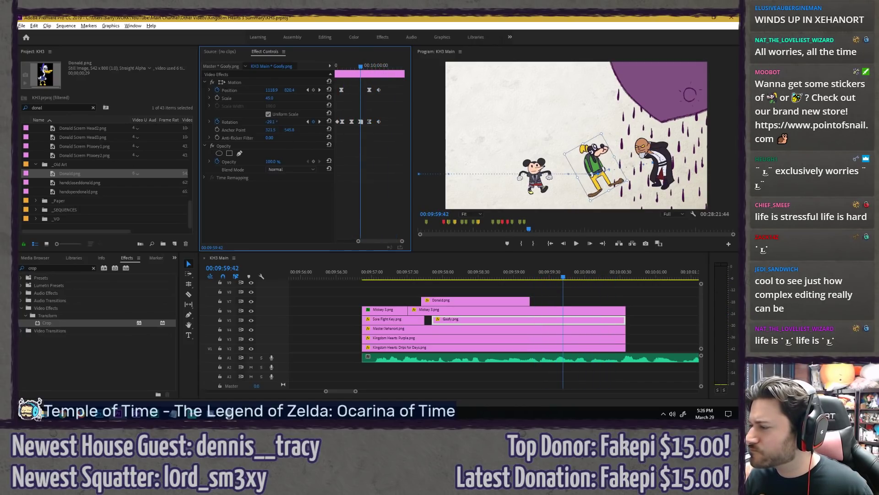
{"action": "key", "text": "Right"}
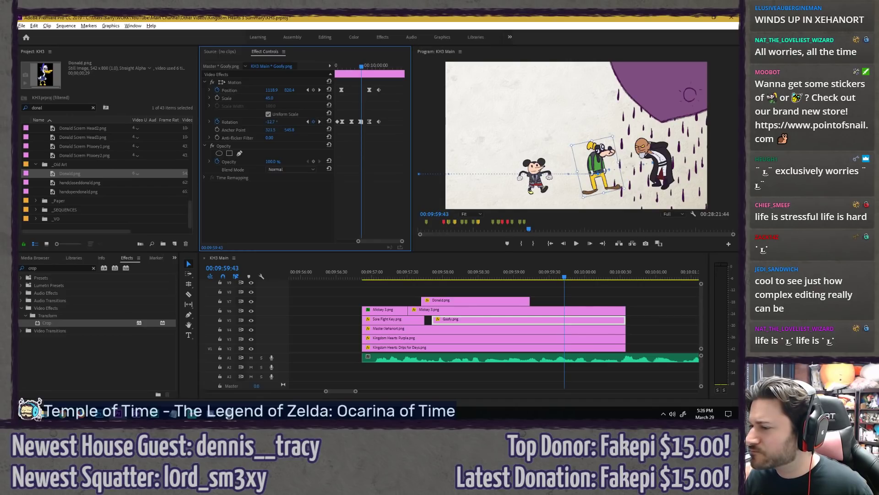
{"action": "key", "text": "Return"}
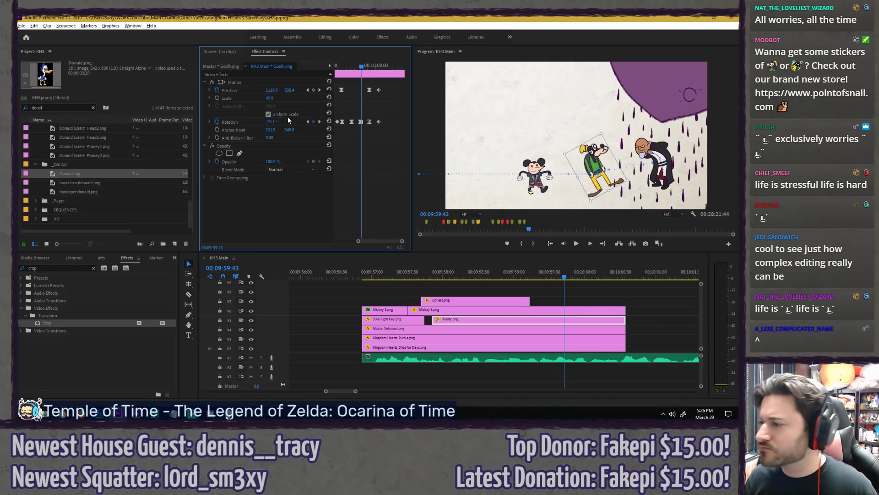
Step: Set Goofy's next Rotation keyframe to -29.7° and replay the tumble to check it
{"action": "left_click", "coordinate": [319, 122]}
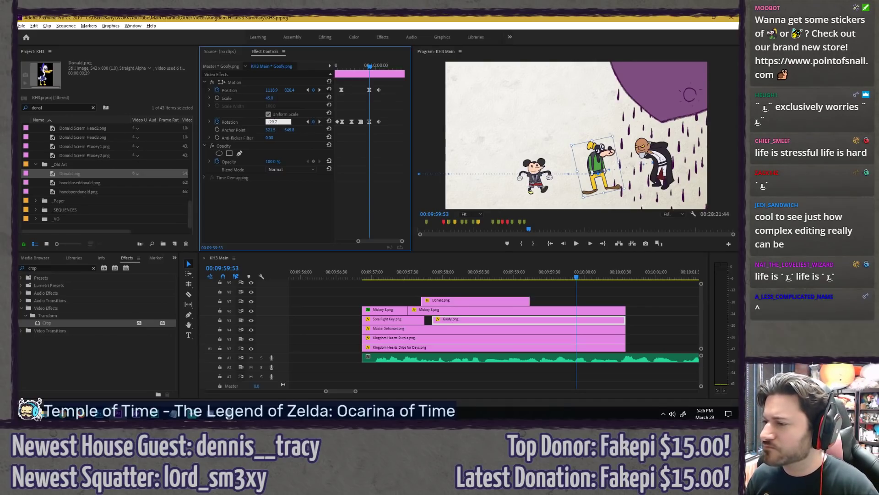
{"action": "key", "text": "Return"}
{"action": "left_click", "coordinate": [347, 68]}
{"action": "key", "text": "space"}
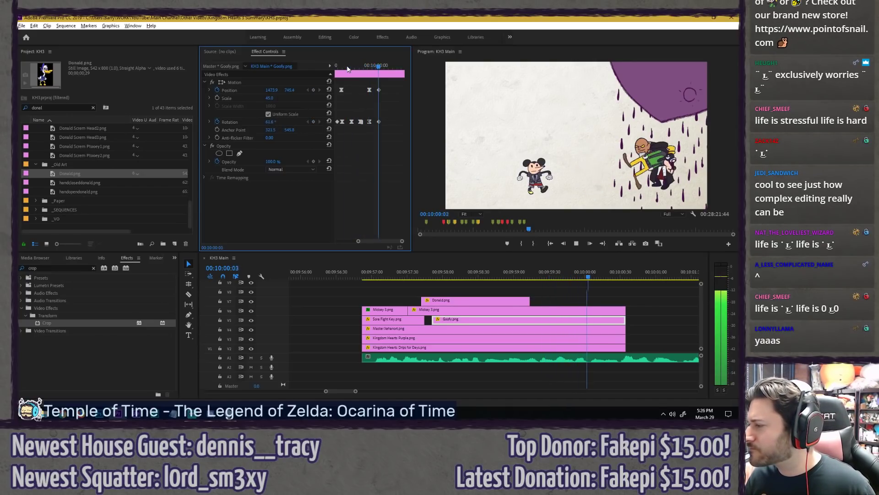
{"action": "left_click", "coordinate": [347, 67]}
{"action": "key", "text": "space"}
{"action": "key", "text": "space"}
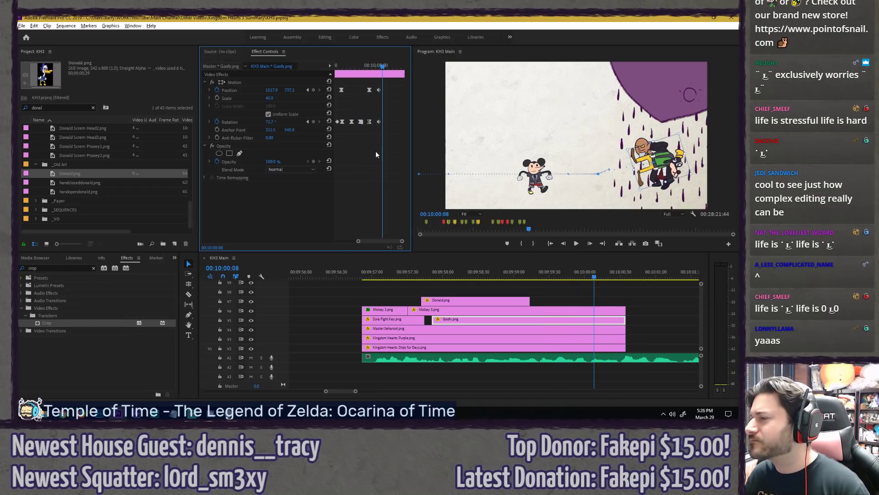
{"action": "key", "text": "Right"}
{"action": "left_click_drag", "start_coordinate": [272, 122], "coordinate": [263, 122]}
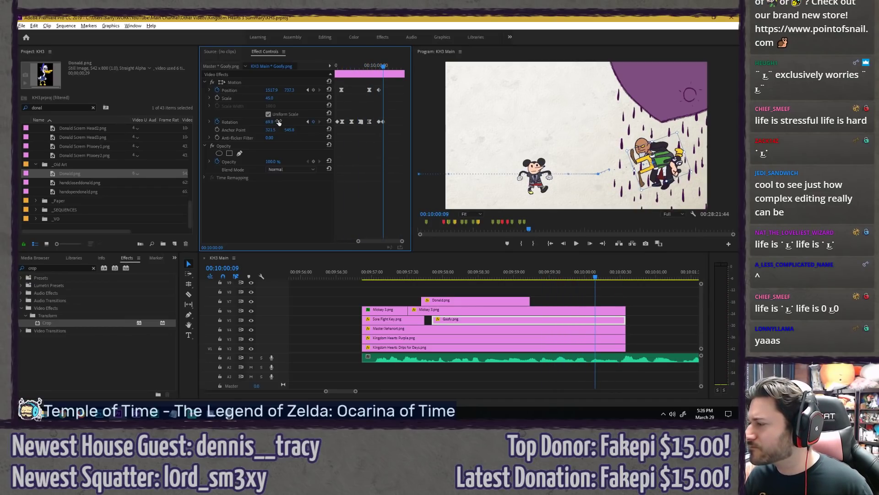
{"action": "key", "text": "ctrl+z"}
{"action": "key", "text": "Left"}
{"action": "key", "text": "Left"}
{"action": "key", "text": "Left"}
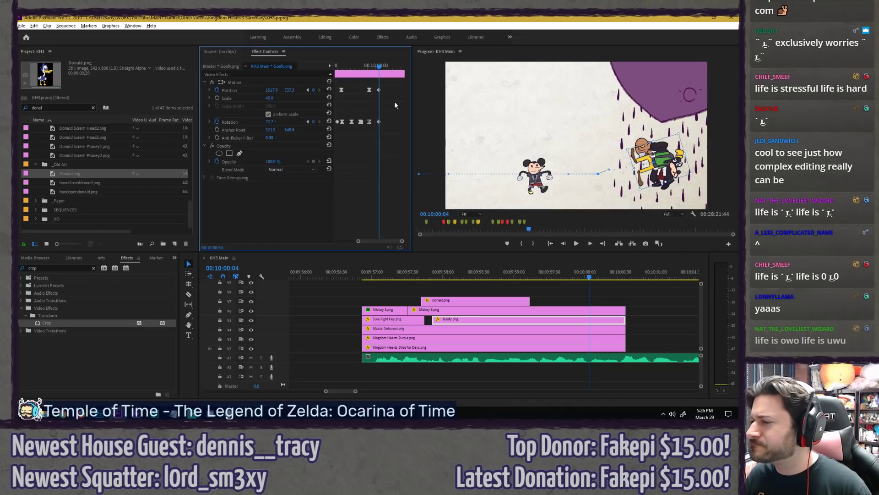
{"action": "key", "text": "Left"}
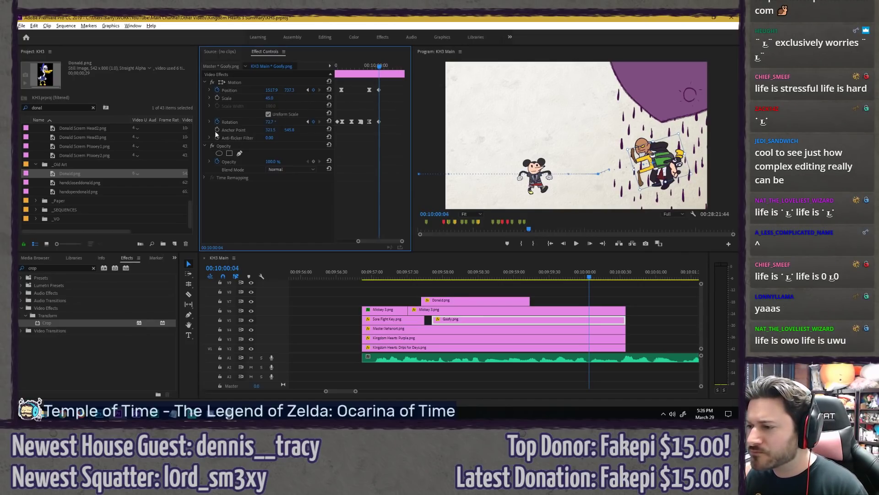
Step: Keyframe Goofy's Anchor Point and drag his pivot within the picture in the Program monitor
{"action": "left_click", "coordinate": [218, 130]}
{"action": "key", "text": "Right"}
{"action": "left_click", "coordinate": [276, 82]}
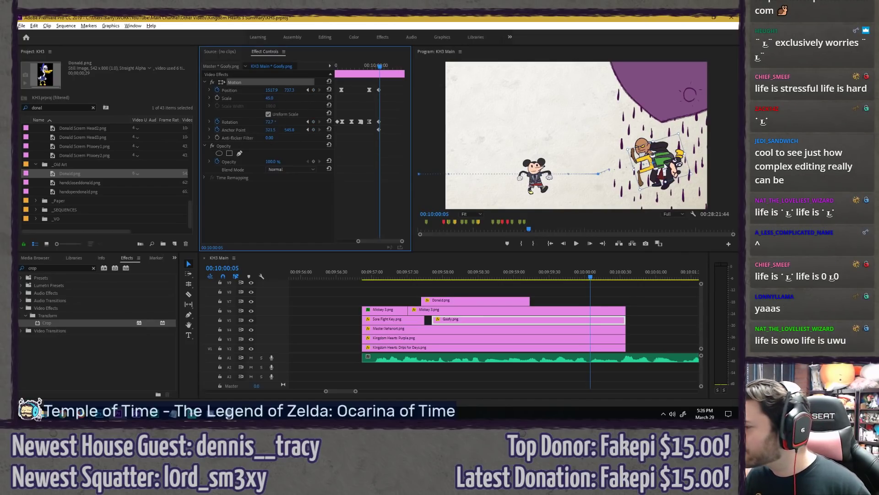
{"action": "left_click_drag", "start_coordinate": [653, 165], "coordinate": [665, 163]}
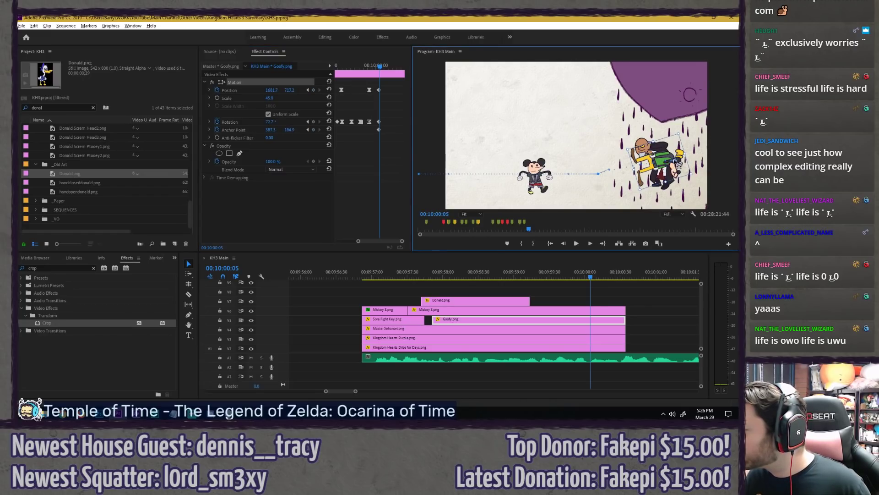
{"action": "left_click", "coordinate": [375, 167]}
{"action": "key", "text": "Left"}
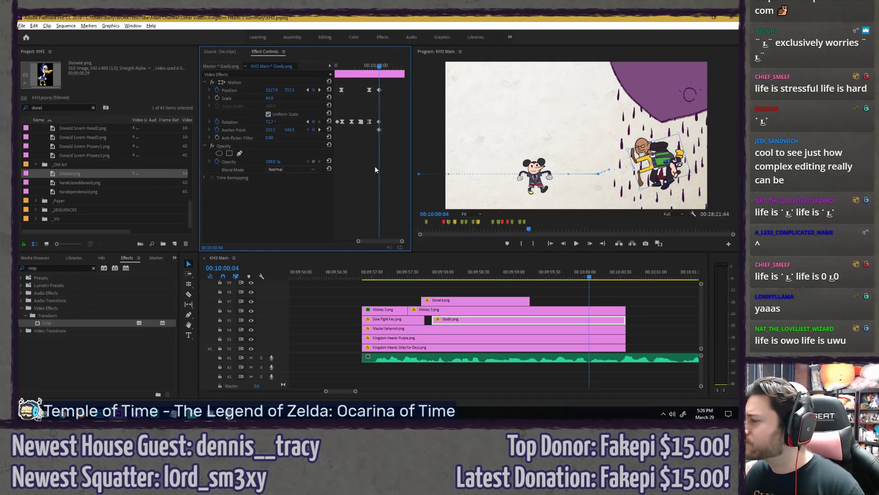
{"action": "key", "text": "Right"}
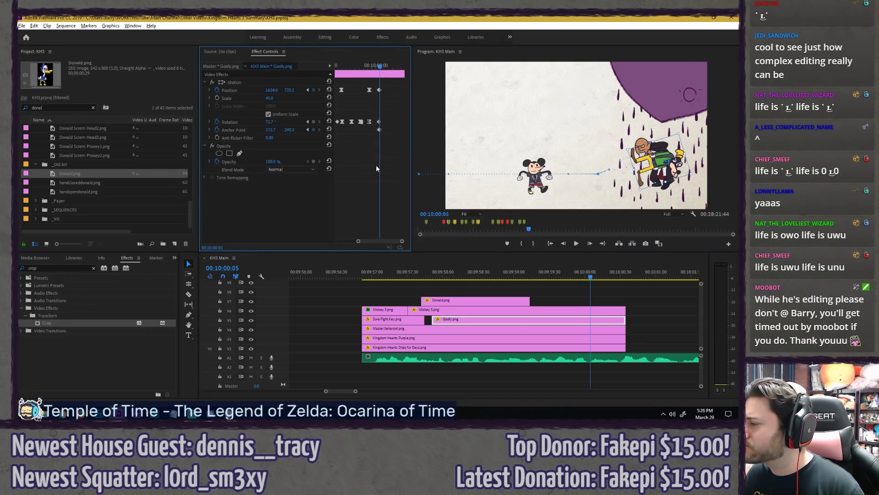
{"action": "key", "text": "Right"}
{"action": "key", "text": "Right"}
{"action": "key", "text": "Right"}
{"action": "key", "text": "Right"}
{"action": "key", "text": "Right"}
{"action": "key", "text": "Right"}
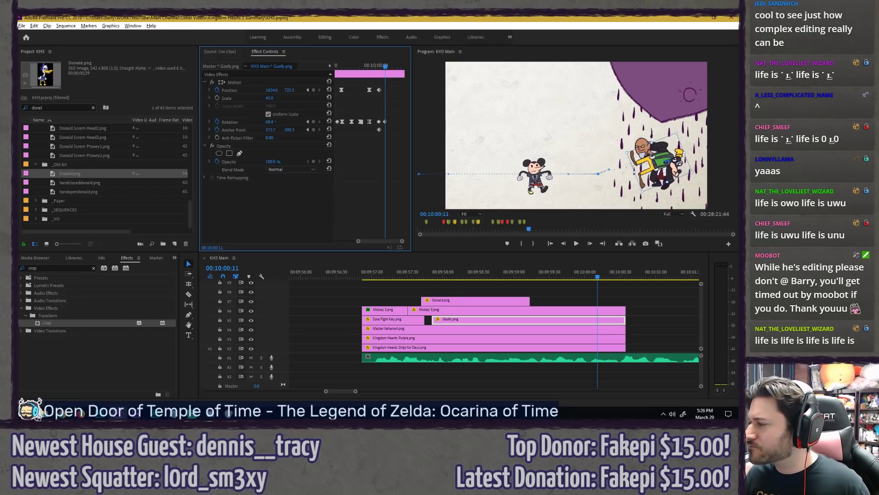
Step: Scrub and step frame by frame through Goofy's rotation around 00:10:00:13–00:10:00:15
{"action": "left_click_drag", "start_coordinate": [369, 66], "coordinate": [379, 59]}
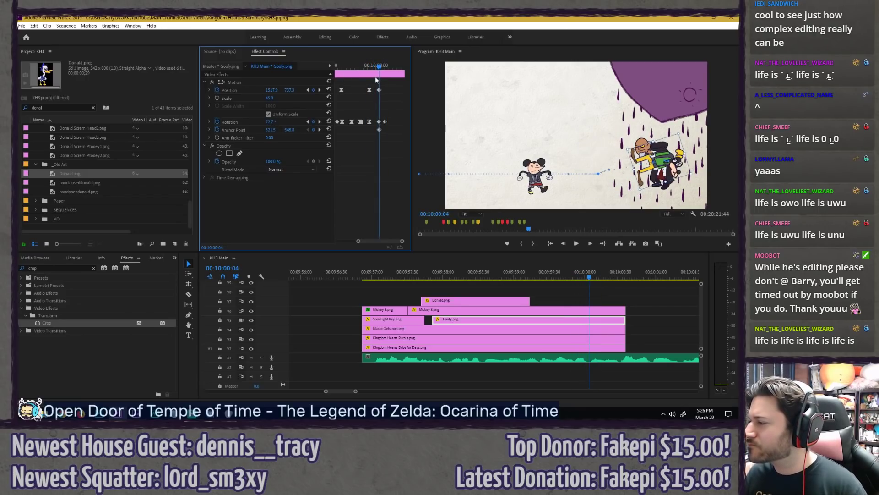
{"action": "key", "text": "Right"}
{"action": "key", "text": "Right"}
{"action": "key", "text": "Right"}
{"action": "key", "text": "Right"}
{"action": "key", "text": "space"}
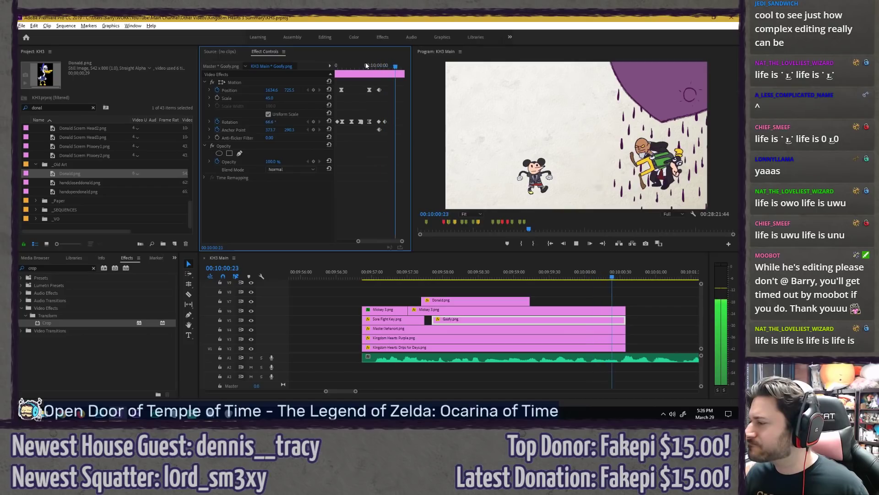
{"action": "key", "text": "space"}
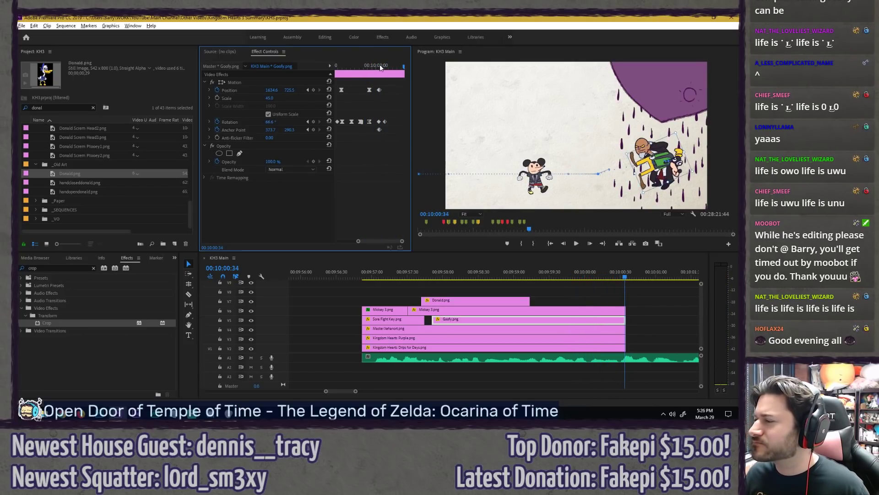
{"action": "left_click", "coordinate": [365, 67]}
{"action": "key", "text": "space"}
{"action": "left_click", "coordinate": [376, 65]}
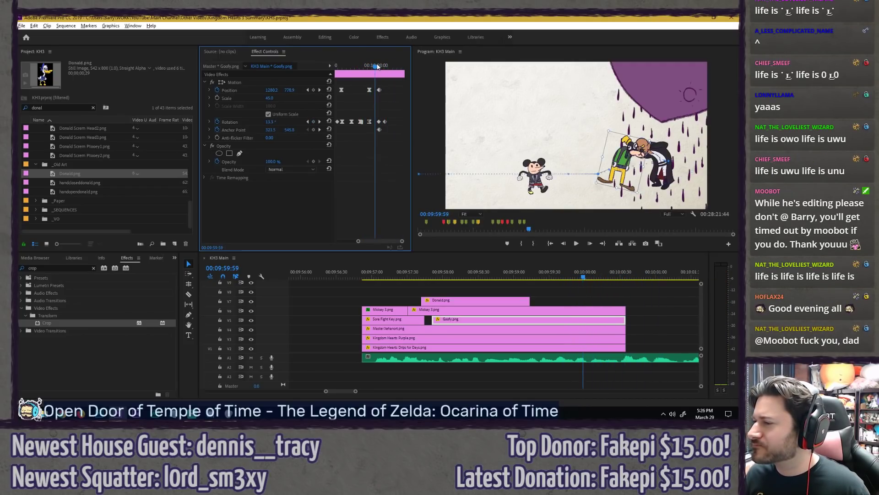
{"action": "left_click_drag", "start_coordinate": [377, 67], "coordinate": [383, 67]}
{"action": "key", "text": "Right"}
{"action": "key", "text": "Right"}
{"action": "key", "text": "Right"}
{"action": "key", "text": "Right"}
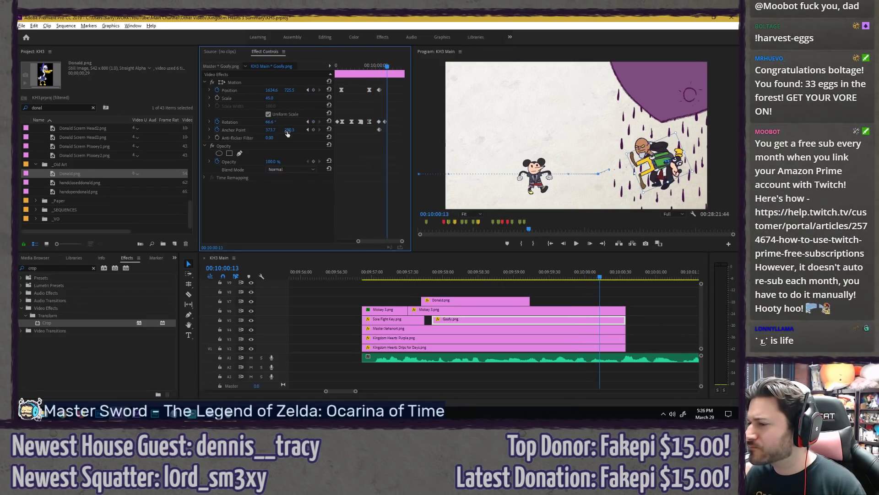
{"action": "key", "text": "Right"}
{"action": "key", "text": "Right"}
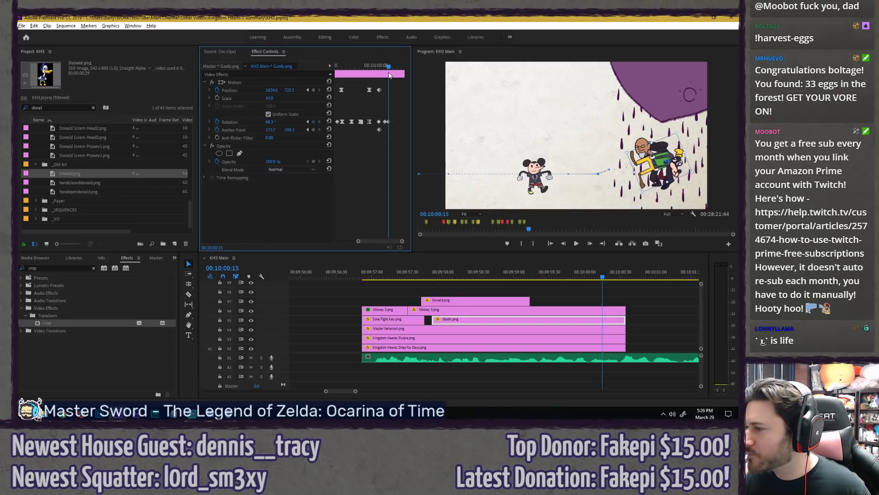
Step: Play the sequence at full size, then replay it from about 00:09:57
{"action": "key", "text": "space"}
{"action": "left_click_drag", "start_coordinate": [389, 67], "coordinate": [244, 71]}
{"action": "key", "text": "grave"}
{"action": "key", "text": "space"}
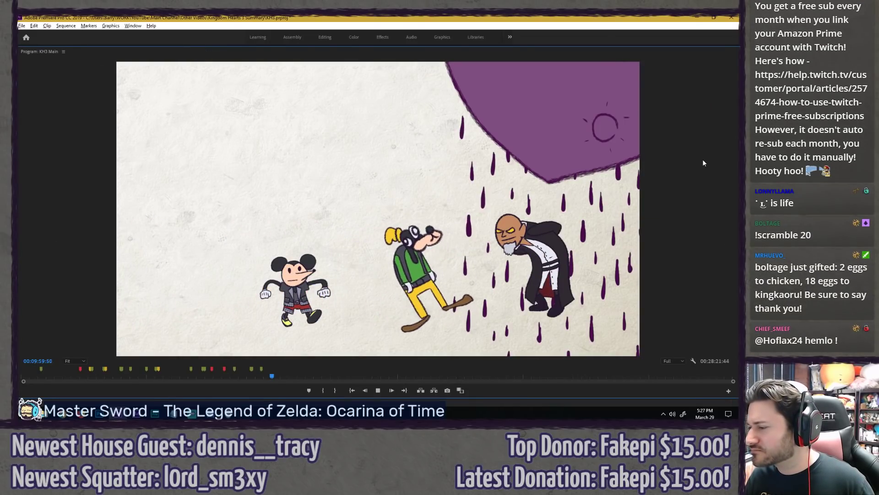
{"action": "key", "text": "space"}
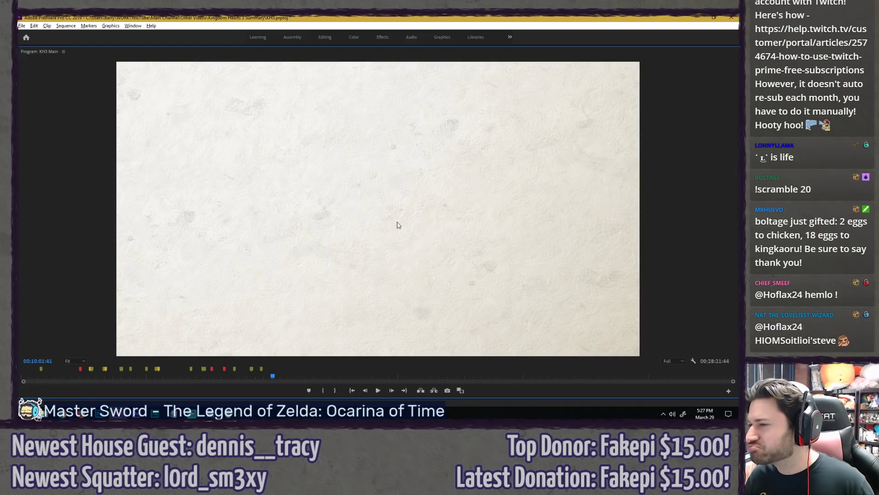
{"action": "key", "text": "grave"}
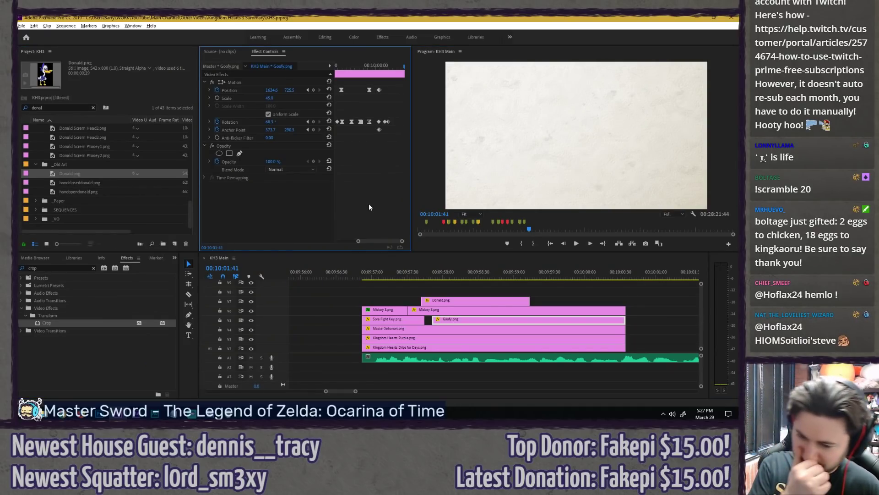
{"action": "left_click", "coordinate": [427, 272]}
{"action": "key", "text": "space"}
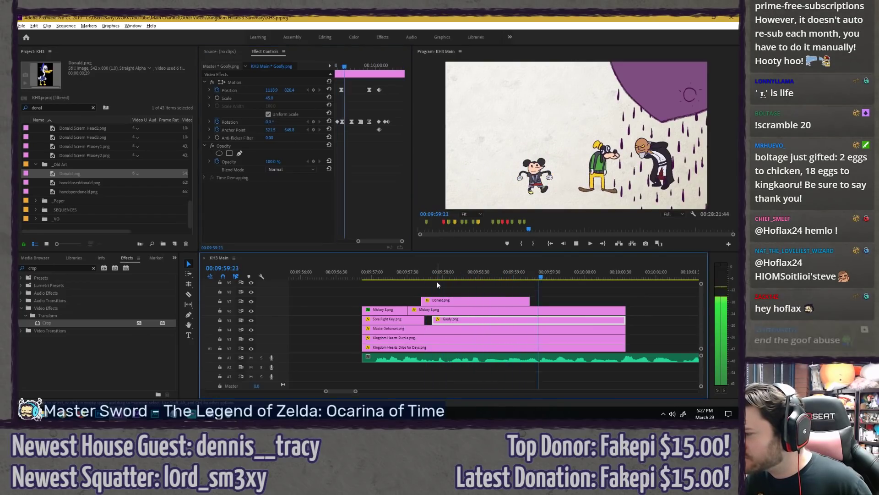
Step: Nest the Goofy clip into its own sequence named 'Goof Portal'
{"action": "key", "text": "space"}
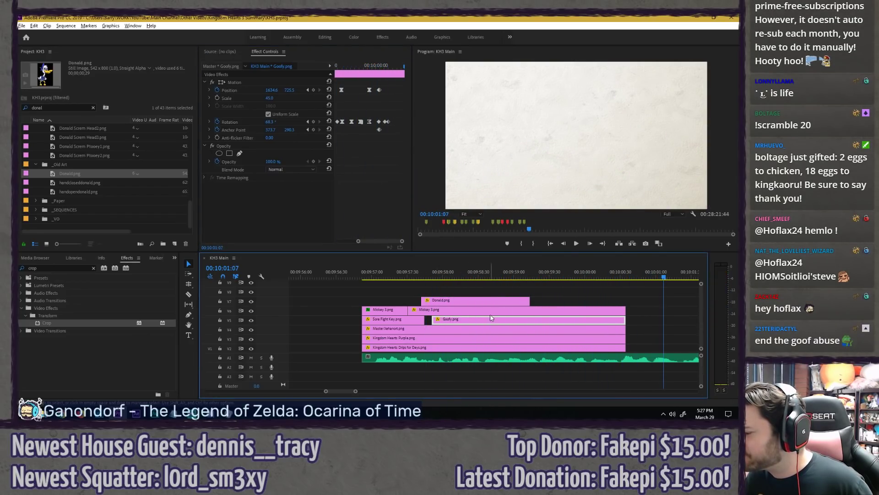
{"action": "right_click", "coordinate": [491, 317]}
{"action": "left_click", "coordinate": [508, 231]}
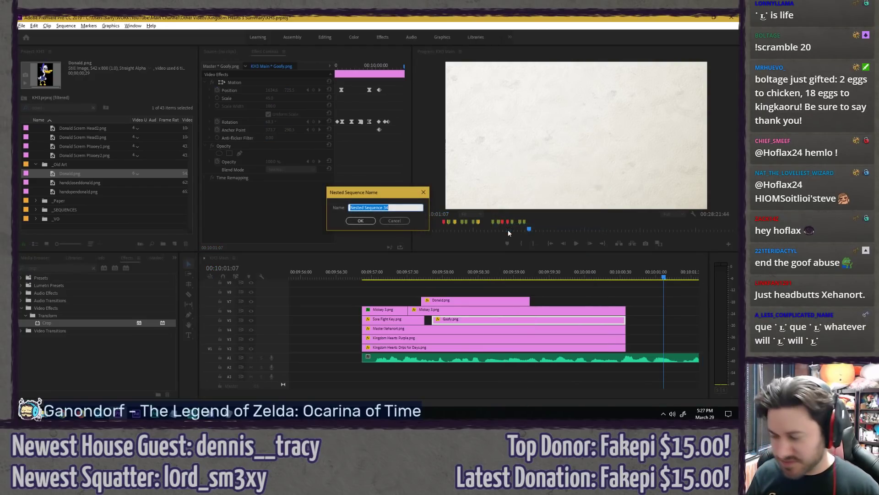
{"action": "type", "text": "Goo"}
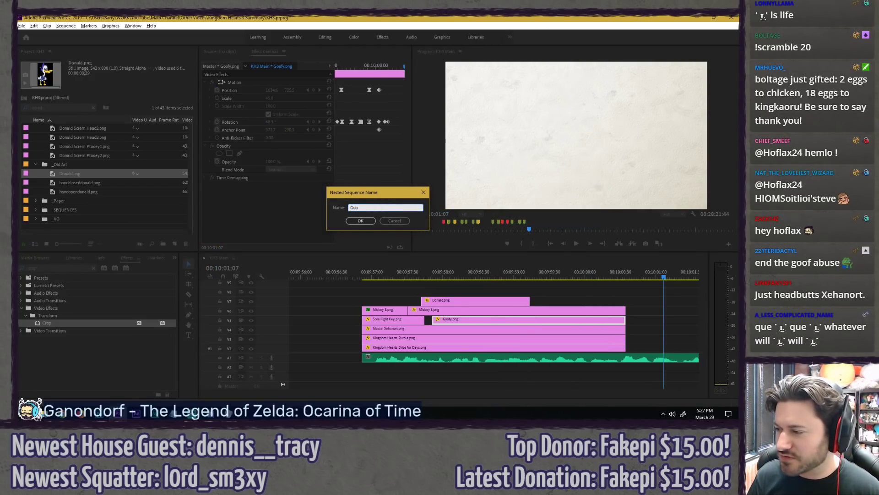
{"action": "type", "text": "tal"}
{"action": "key", "text": "Return"}
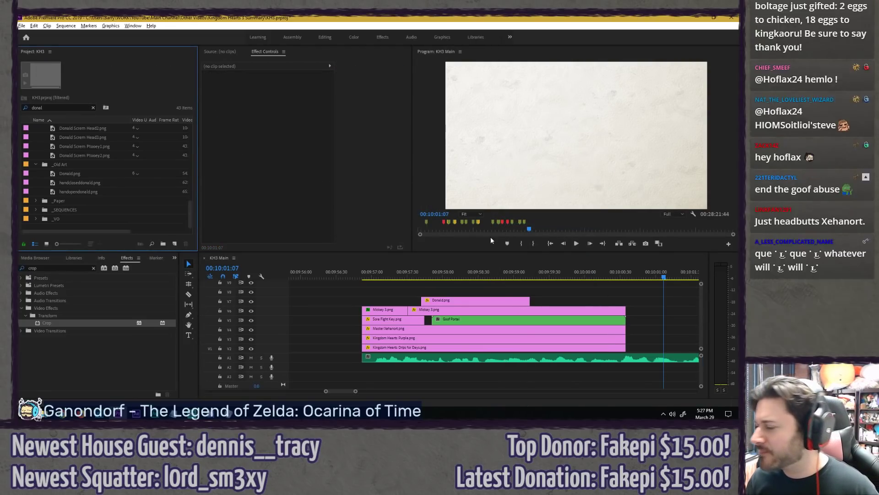
Step: Draw a freeform mask from the portal to the frame's top-right on Goof Portal and invert it
{"action": "left_click_drag", "start_coordinate": [525, 271], "coordinate": [570, 270]}
{"action": "left_click", "coordinate": [239, 153]}
{"action": "left_click", "coordinate": [455, 185]}
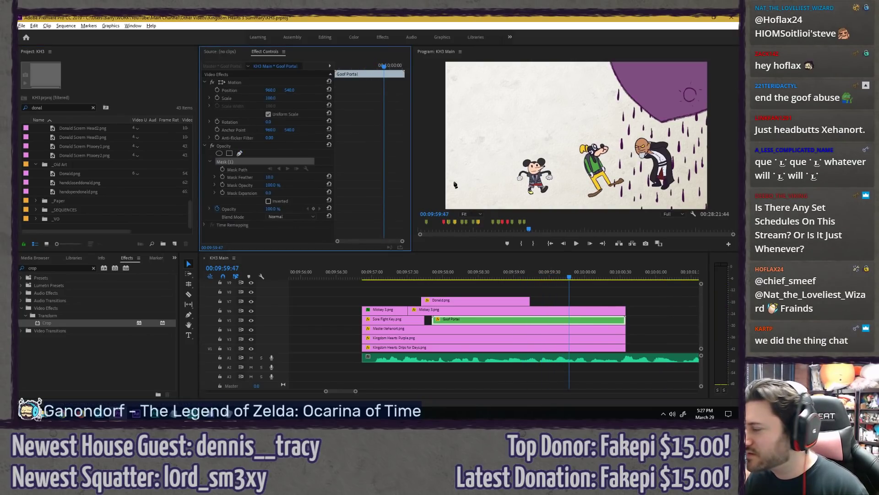
{"action": "left_click", "coordinate": [622, 111]}
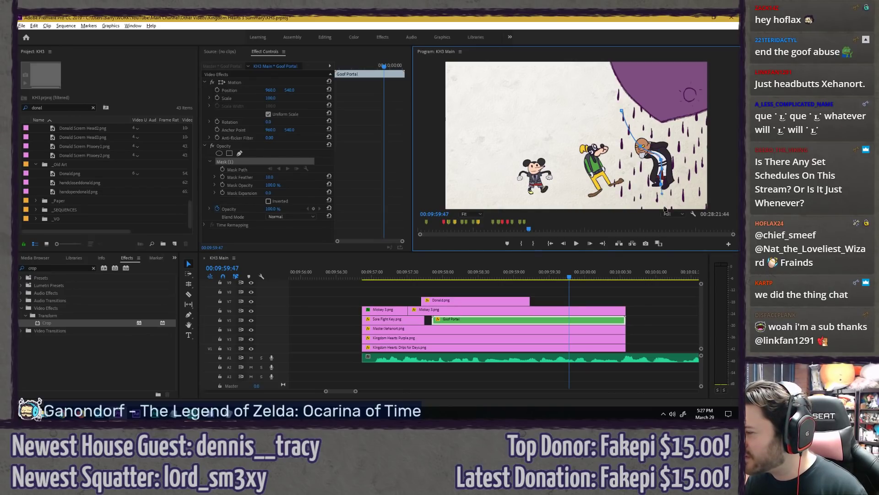
{"action": "left_click", "coordinate": [707, 95]}
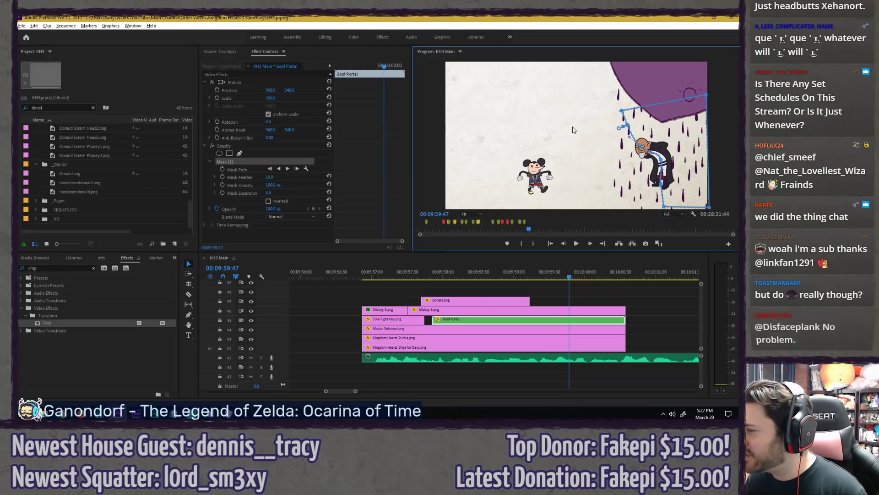
{"action": "left_click", "coordinate": [622, 111]}
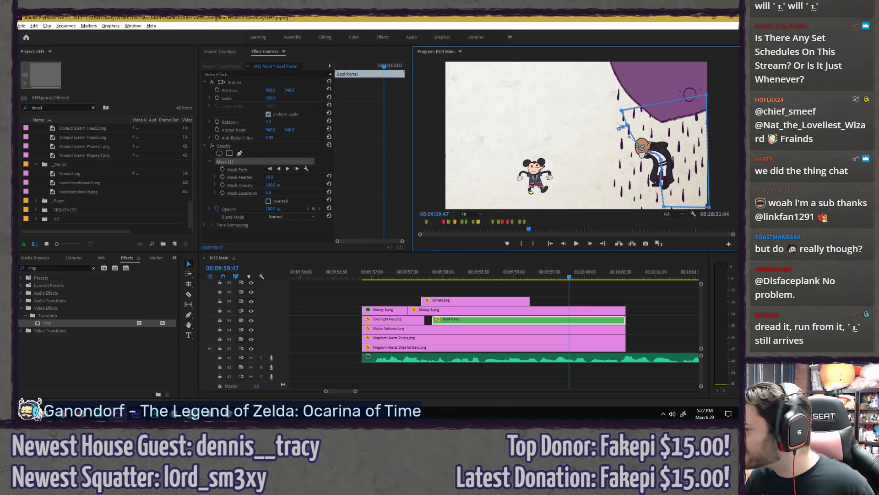
{"action": "left_click", "coordinate": [274, 177]}
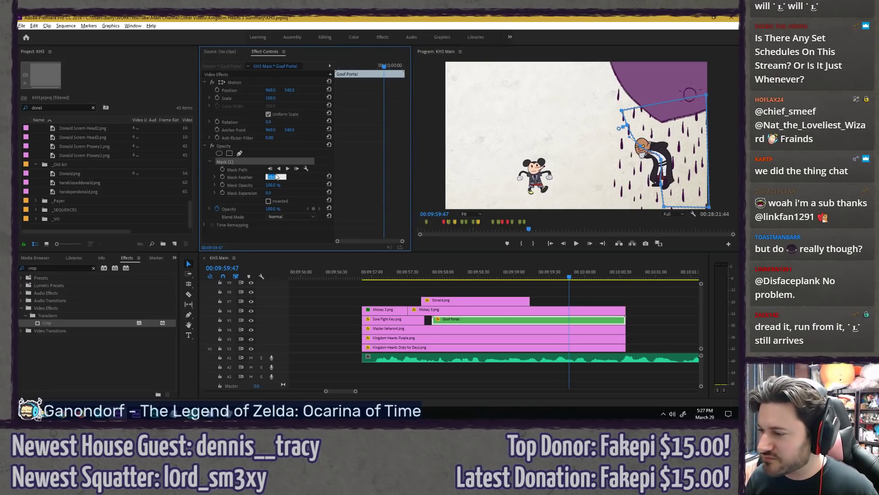
{"action": "left_click", "coordinate": [269, 201]}
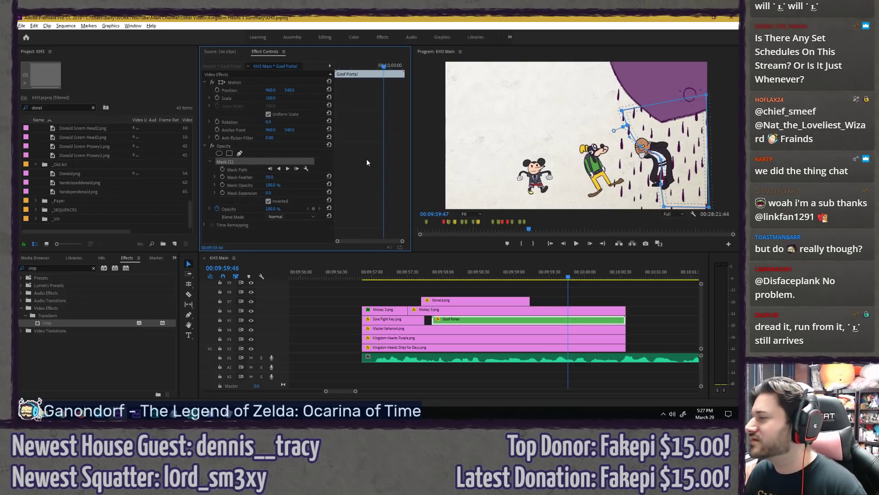
Step: Preview the masked Goofy animation, including in the maximized Program monitor
{"action": "left_click_drag", "start_coordinate": [384, 67], "coordinate": [361, 69]}
{"action": "key", "text": "space"}
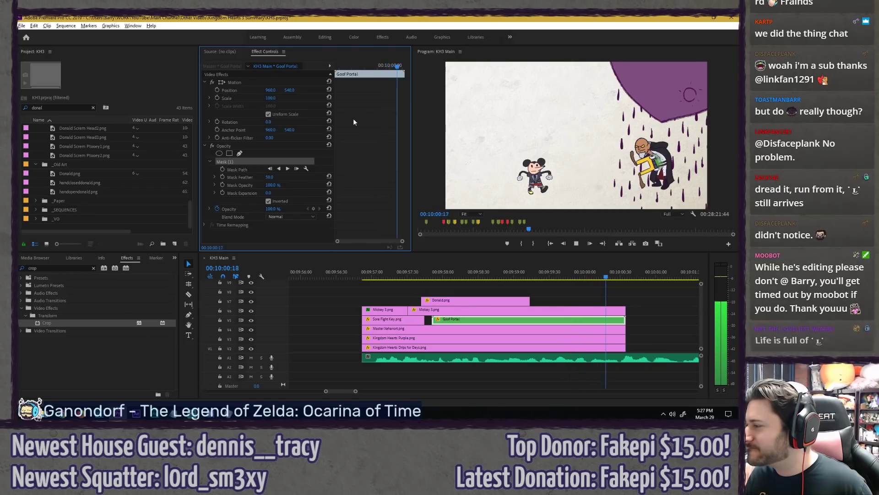
{"action": "key", "text": "space"}
{"action": "left_click", "coordinate": [336, 67]}
{"action": "key", "text": "grave"}
{"action": "key", "text": "space"}
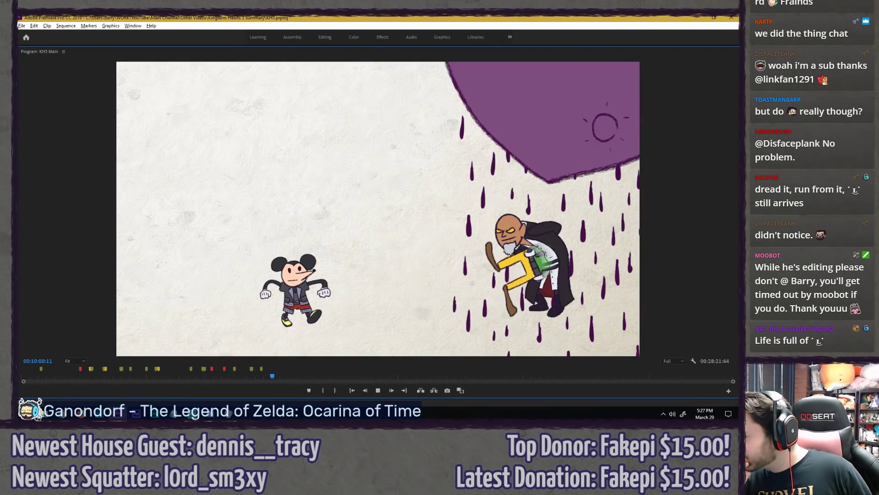
{"action": "key", "text": "grave"}
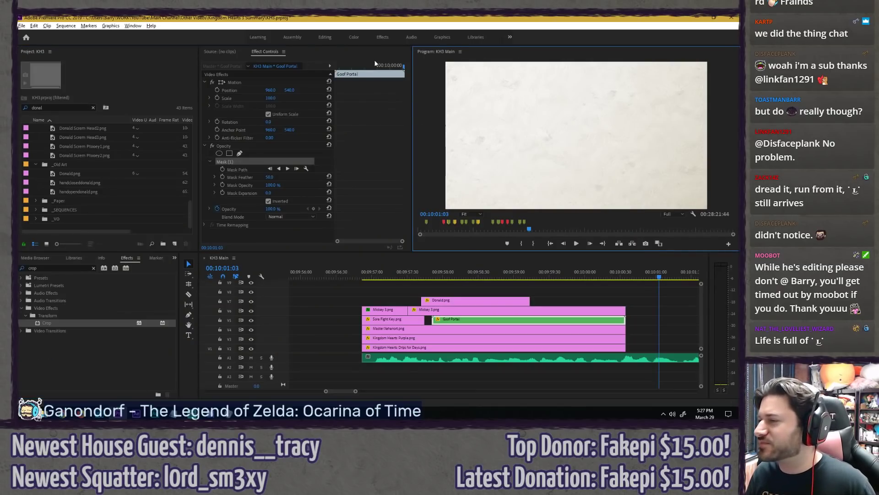
Step: Commit a mask feather of 20 and replay the portal animation full screen
{"action": "left_click_drag", "start_coordinate": [392, 66], "coordinate": [399, 66]}
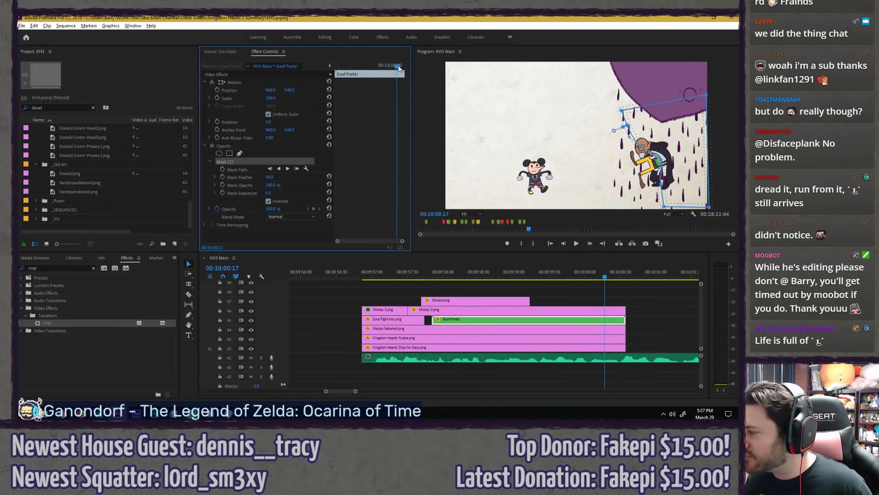
{"action": "key", "text": "Return"}
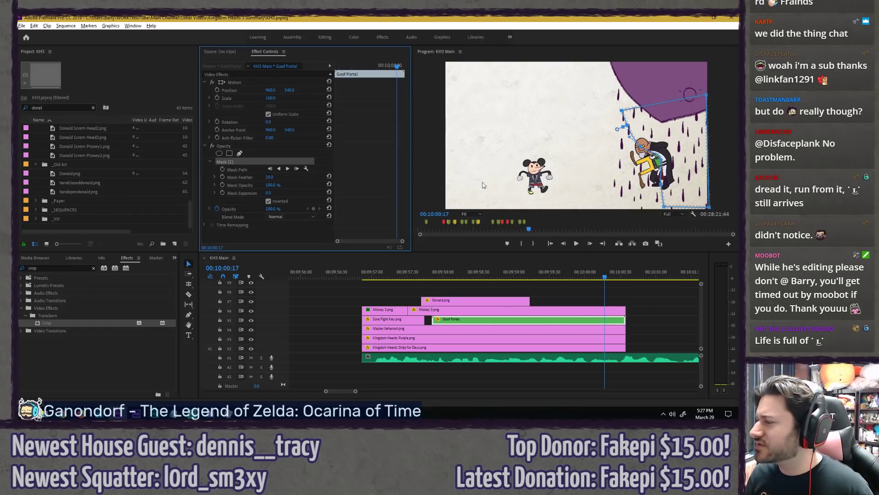
{"action": "key", "text": "grave"}
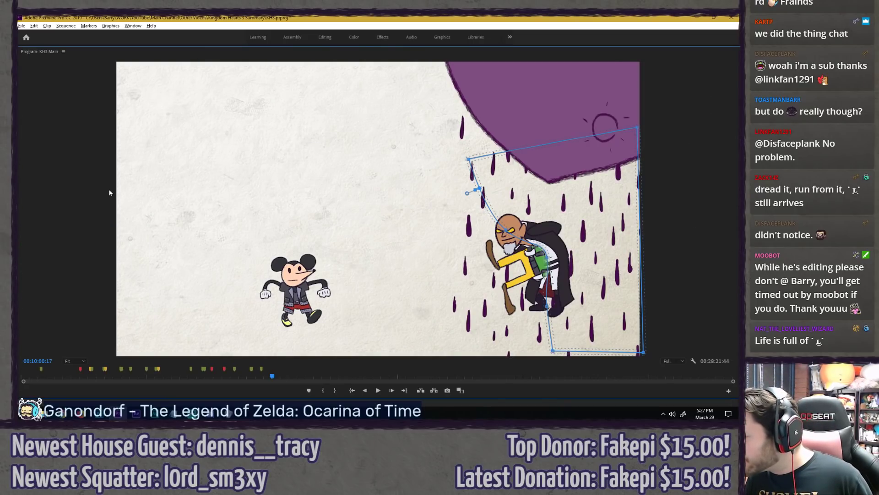
{"action": "key", "text": "grave"}
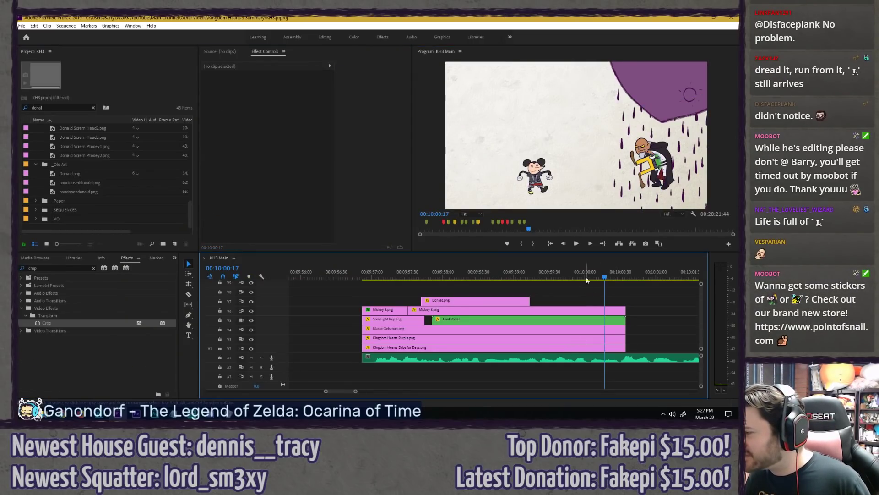
{"action": "key", "text": "grave"}
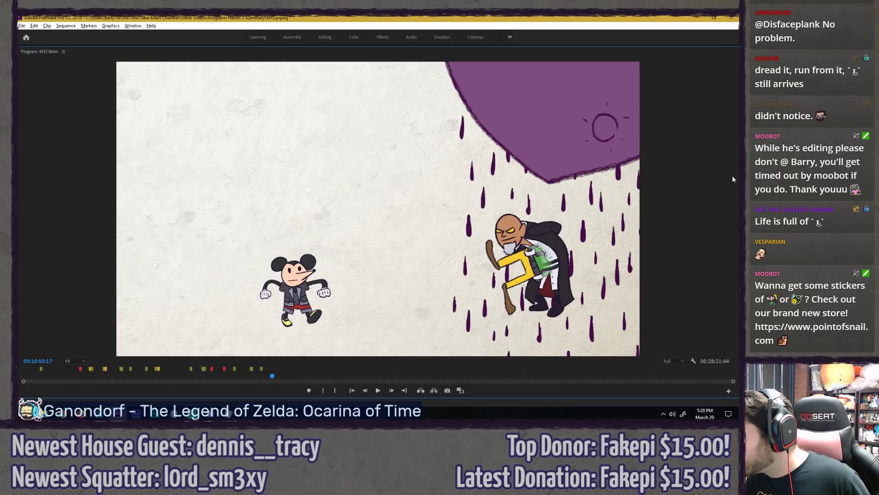
{"action": "key", "text": "grave"}
{"action": "left_click_drag", "start_coordinate": [390, 272], "coordinate": [336, 273]}
{"action": "key", "text": "grave"}
{"action": "key", "text": "space"}
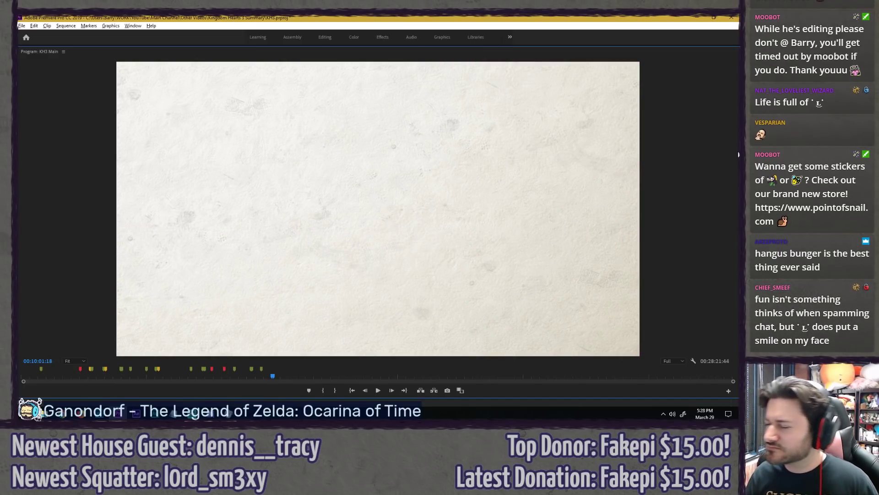
{"action": "key", "text": "grave"}
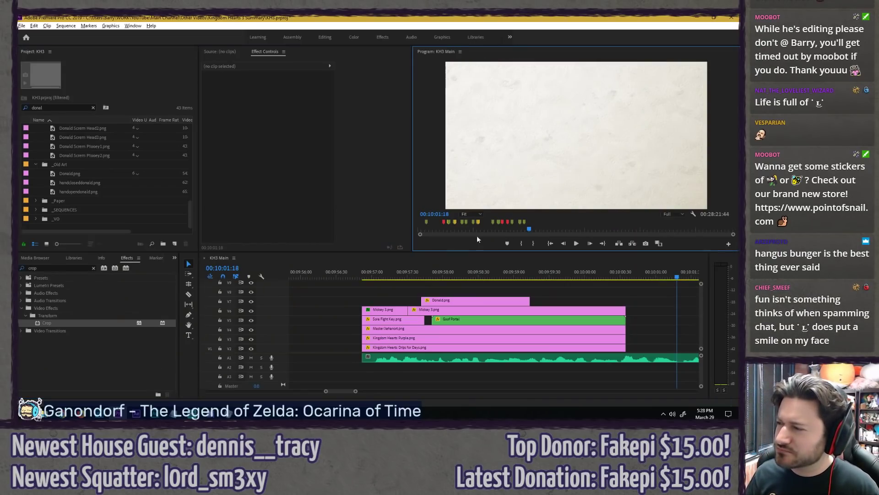
Step: Shift the Donald.png and Goof Portal clips earlier and play back the reworked scene
{"action": "left_click", "coordinate": [440, 301]}
{"action": "left_click", "coordinate": [449, 320], "text": "shift"}
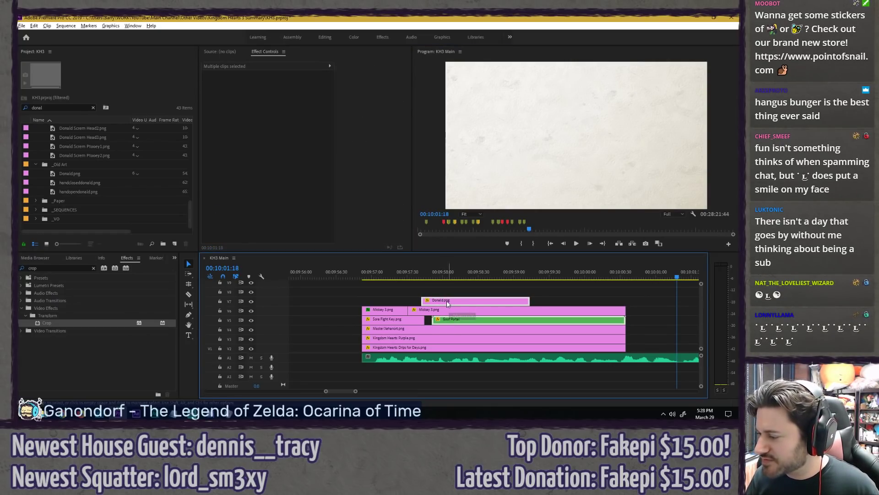
{"action": "left_click_drag", "start_coordinate": [448, 304], "coordinate": [441, 302]}
{"action": "left_click", "coordinate": [419, 290]}
{"action": "left_click", "coordinate": [360, 274]}
{"action": "key", "text": "space"}
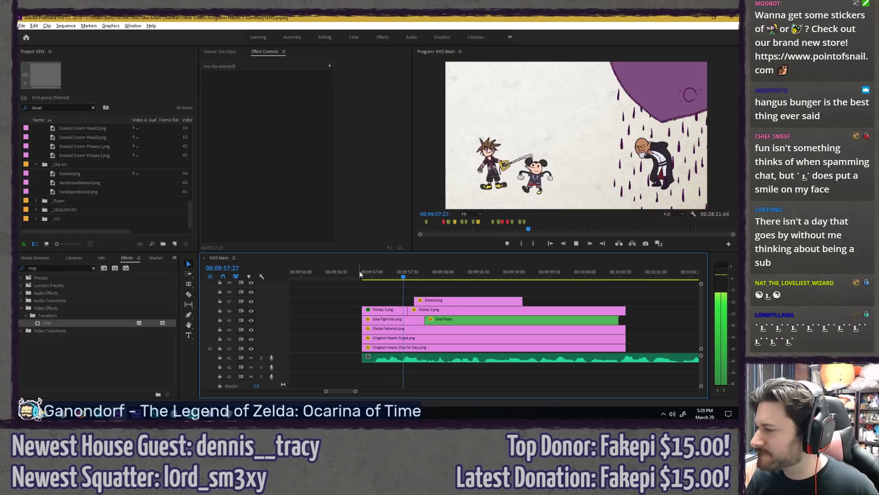
{"action": "key", "text": "space"}
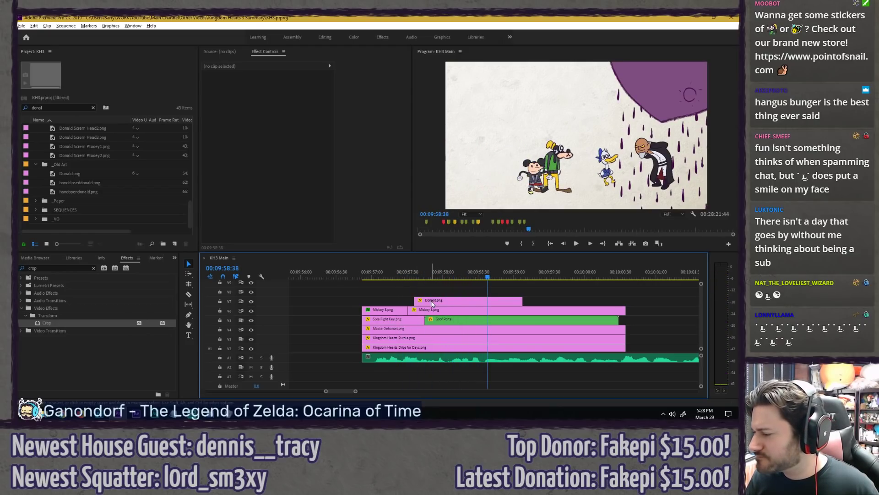
Step: Trim Mickey 3 so it starts with Donald.png
{"action": "left_click", "coordinate": [434, 302]}
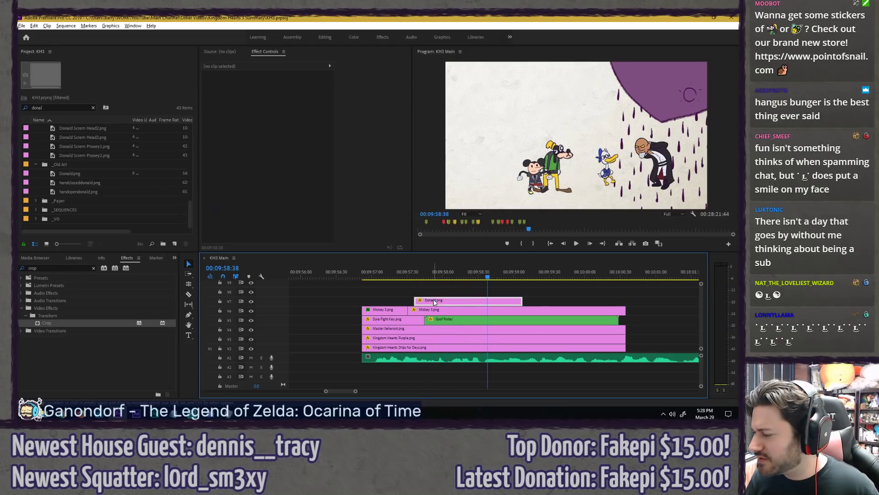
{"action": "left_click_drag", "start_coordinate": [431, 289], "coordinate": [408, 301]}
{"action": "left_click", "coordinate": [392, 293]}
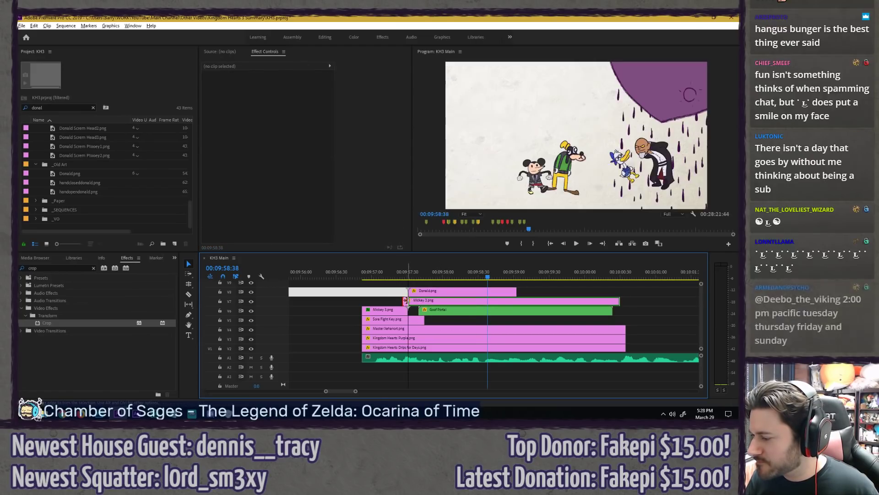
{"action": "key", "text": "space"}
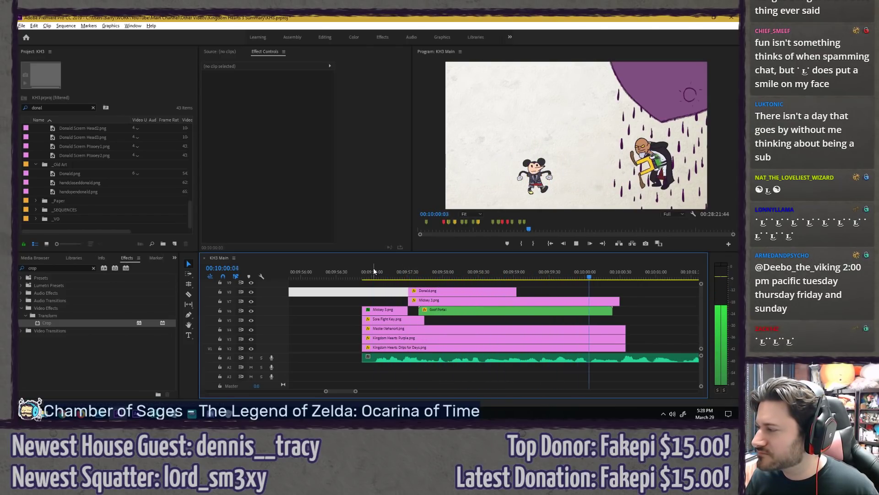
Step: Lengthen Goofy.png inside Goof Portal, extend Goof Portal and Mickey 3, and save the project
{"action": "double_click", "coordinate": [526, 309]}
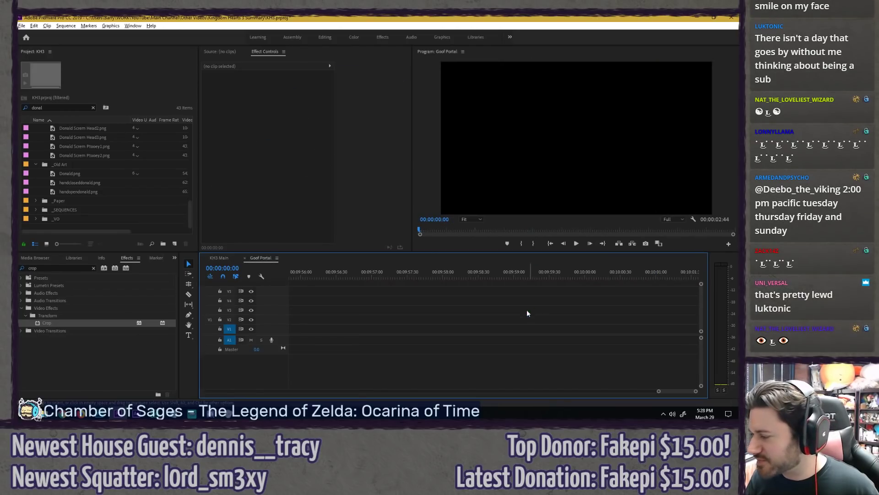
{"action": "key", "text": "minus"}
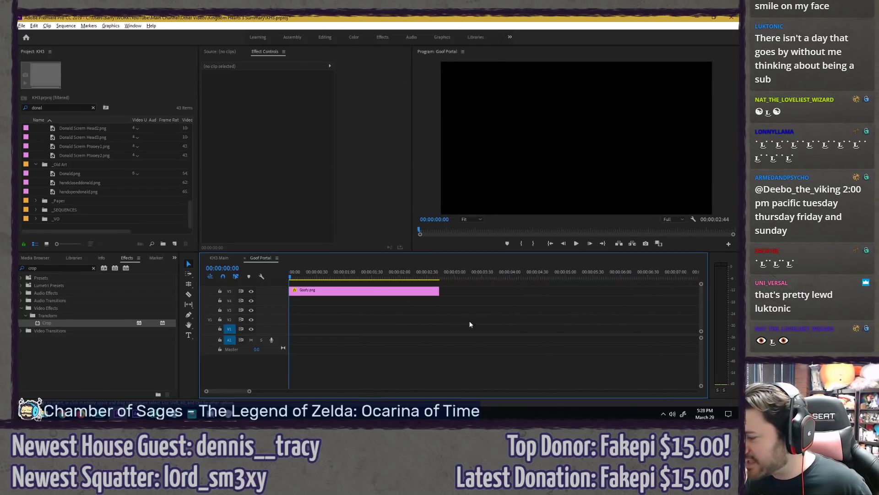
{"action": "left_click_drag", "start_coordinate": [442, 292], "coordinate": [626, 301]}
{"action": "left_click", "coordinate": [246, 258]}
{"action": "left_click", "coordinate": [627, 292]}
{"action": "key", "text": "minus"}
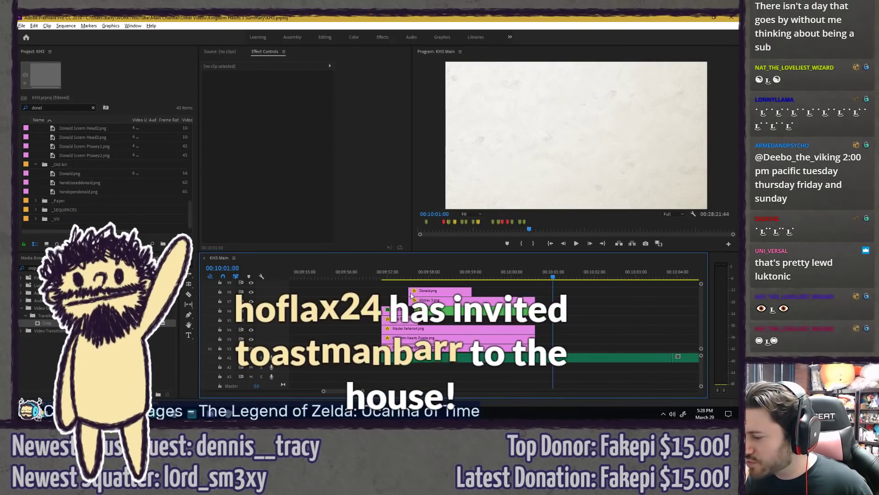
{"action": "left_click", "coordinate": [370, 275]}
{"action": "key", "text": "ctrl+s"}
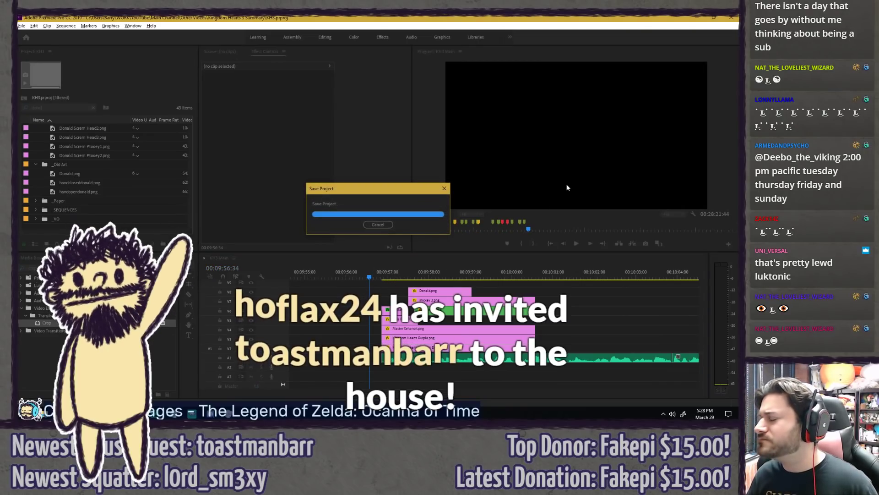
Step: Replay the scene at full size, then play further along the timeline
{"action": "key", "text": "grave"}
{"action": "key", "text": "space"}
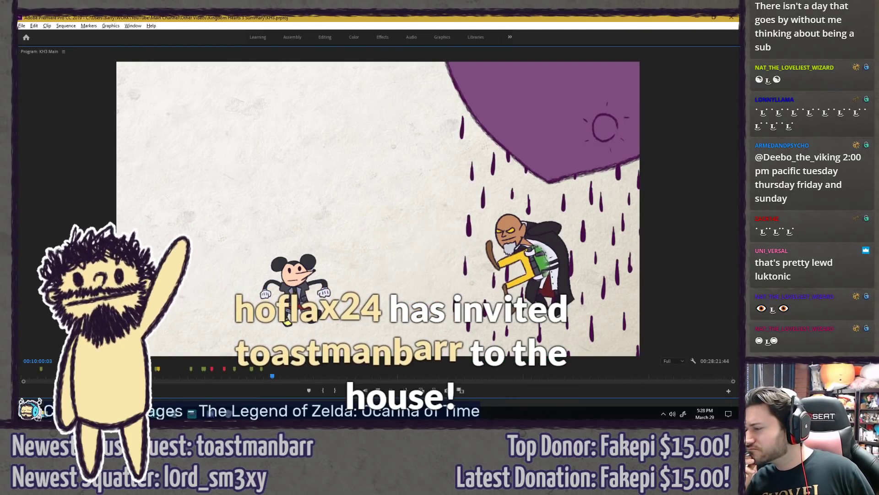
{"action": "key", "text": "space"}
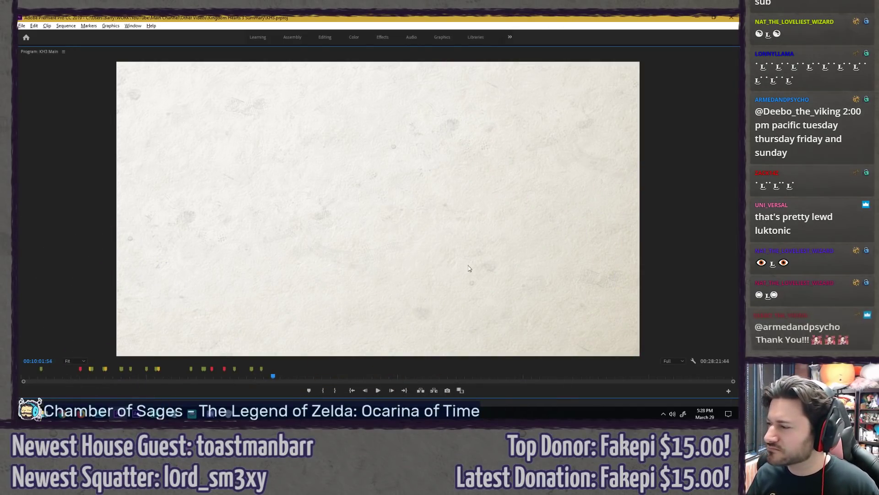
{"action": "key", "text": "grave"}
{"action": "key", "text": "minus"}
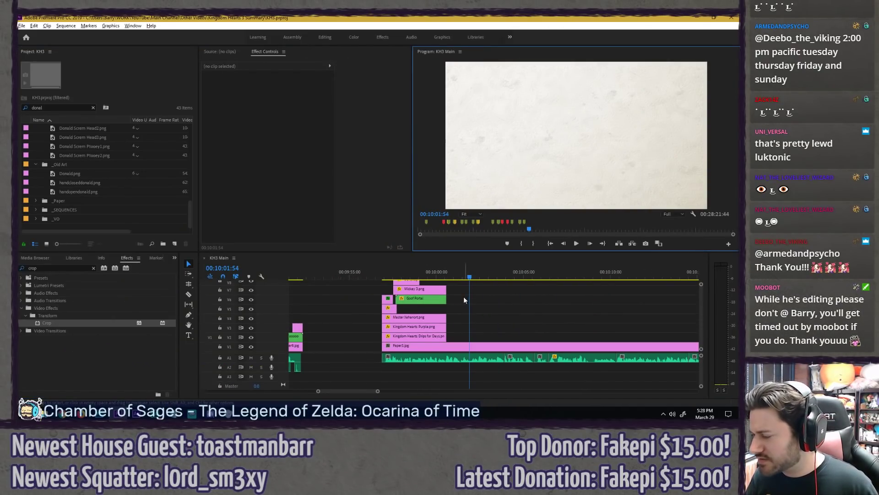
{"action": "key", "text": "space"}
{"action": "left_click", "coordinate": [510, 297]}
{"action": "scroll", "coordinate": [509, 297], "scroll_direction": "down", "scroll_amount": 3}
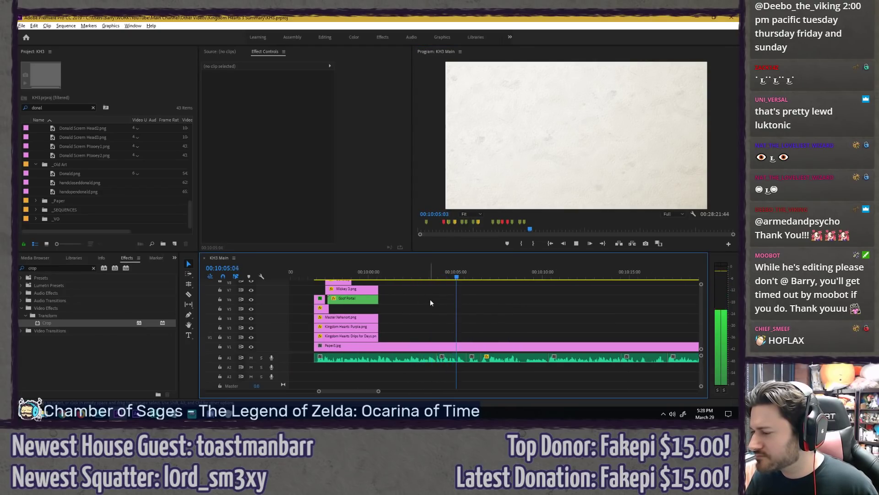
{"action": "key", "text": "space"}
Step: Alt-drag a copy of Master Xehanort onto V2 at around 10:04
{"action": "key", "text": "equal"}
{"action": "key", "text": "equal"}
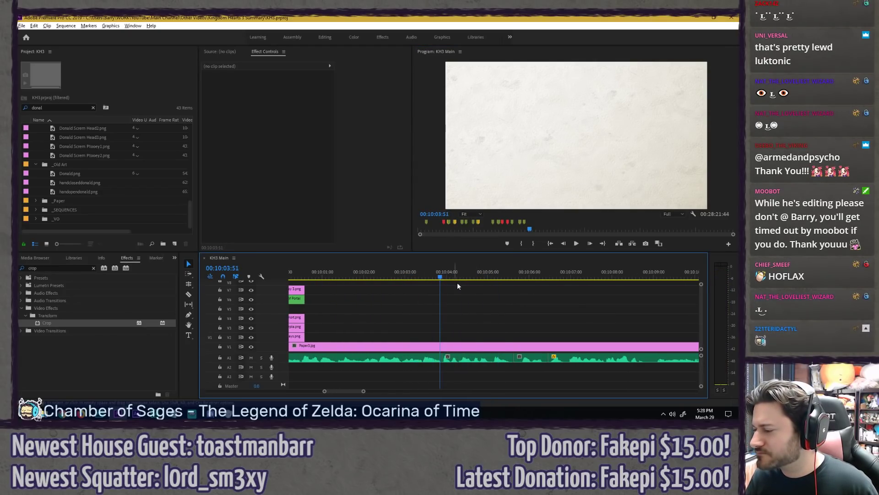
{"action": "key", "text": "space"}
{"action": "key", "text": "space"}
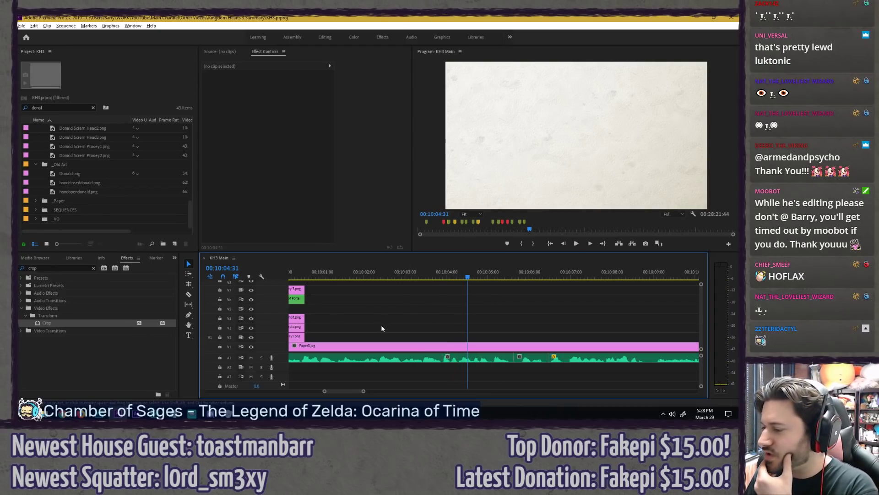
{"action": "scroll", "coordinate": [403, 329], "scroll_direction": "left", "scroll_amount": 3}
{"action": "scroll", "coordinate": [460, 316], "scroll_direction": "down", "scroll_amount": 3}
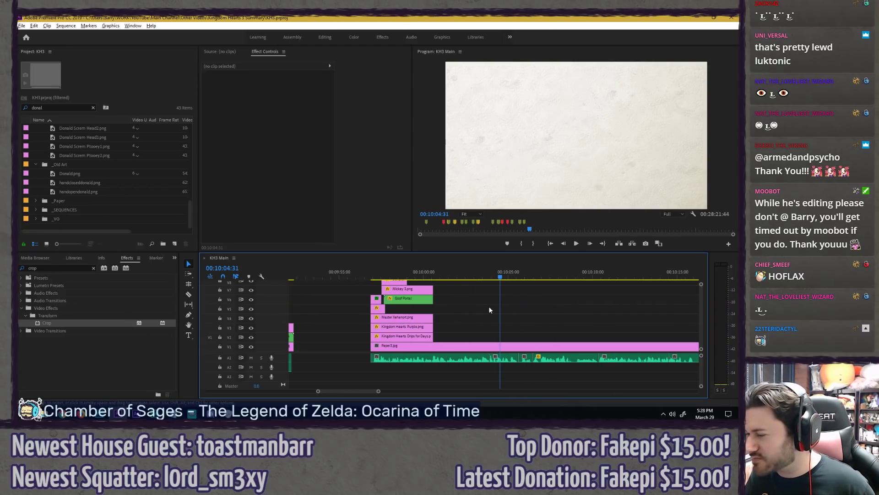
{"action": "left_click_drag", "start_coordinate": [404, 319], "coordinate": [523, 338]}
{"action": "scroll", "coordinate": [518, 297], "scroll_direction": "up", "scroll_amount": 3}
{"action": "left_click", "coordinate": [490, 336]}
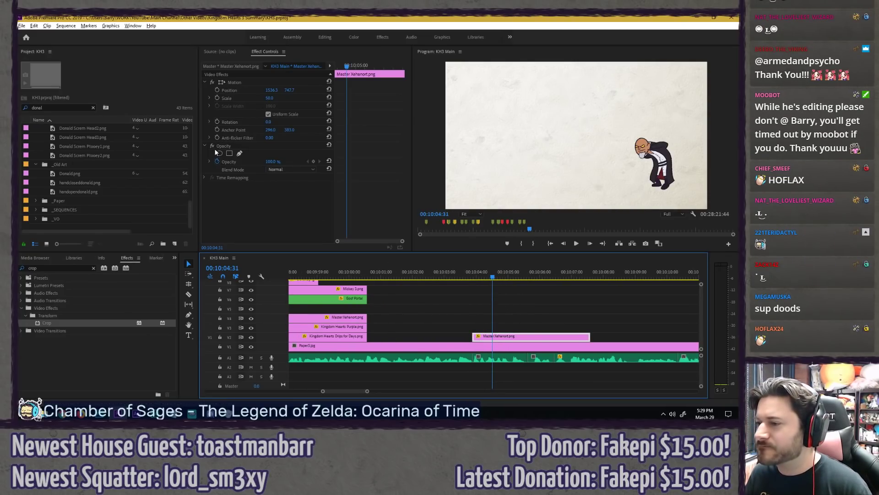
{"action": "scroll", "coordinate": [531, 308], "scroll_direction": "down", "scroll_amount": 2}
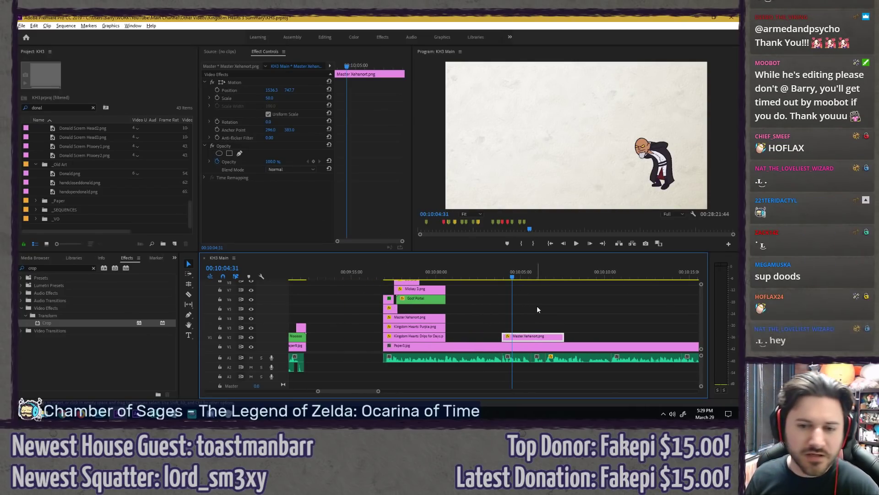
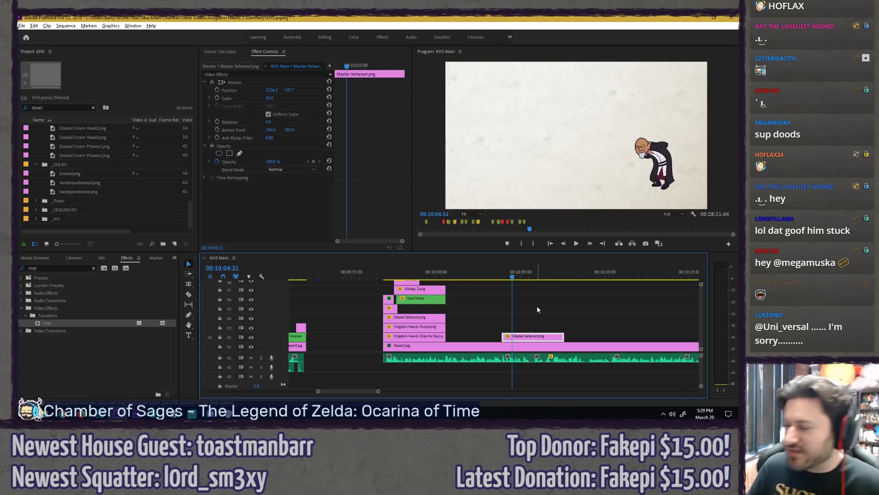
Step: Deselect Master Xehanort and Alt-drag a copy of Sora Fight Key onto V3 at the playhead
{"action": "scroll", "coordinate": [531, 304], "scroll_direction": "down", "scroll_amount": 3}
{"action": "scroll", "coordinate": [449, 307], "scroll_direction": "up", "scroll_amount": 2}
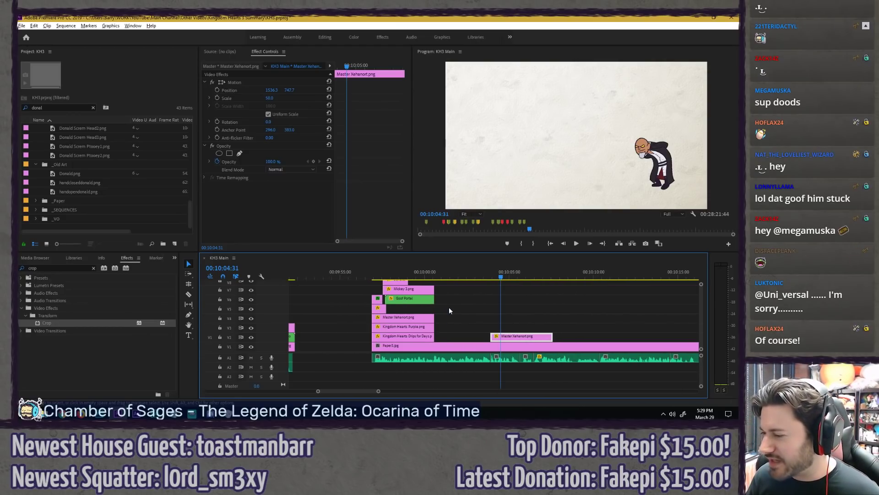
{"action": "left_click", "coordinate": [479, 299]}
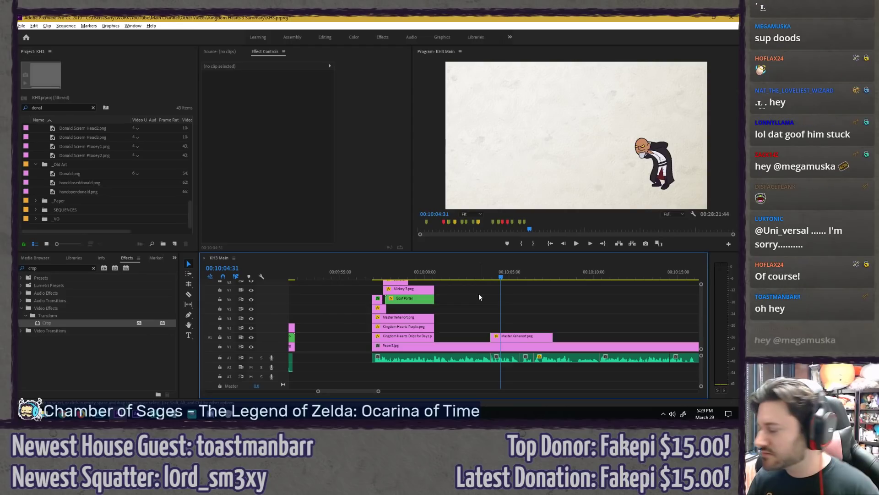
{"action": "scroll", "coordinate": [490, 302], "scroll_direction": "up", "scroll_amount": 2}
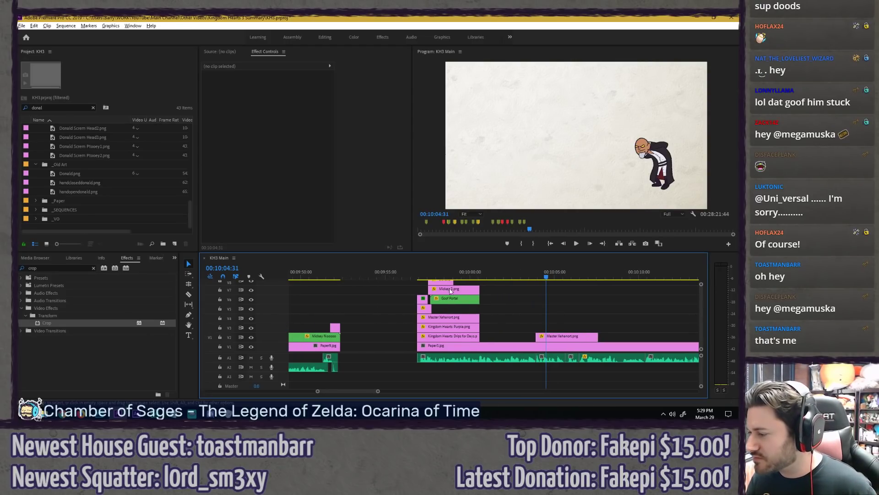
{"action": "scroll", "coordinate": [384, 309], "scroll_direction": "down", "scroll_amount": 2}
{"action": "left_click_drag", "start_coordinate": [379, 309], "coordinate": [496, 327]}
Step: Alt-drag a copy of Donald onto V5, then open the Goof Portal nest and return to KH3 Main
{"action": "scroll", "coordinate": [422, 304], "scroll_direction": "up", "scroll_amount": 2}
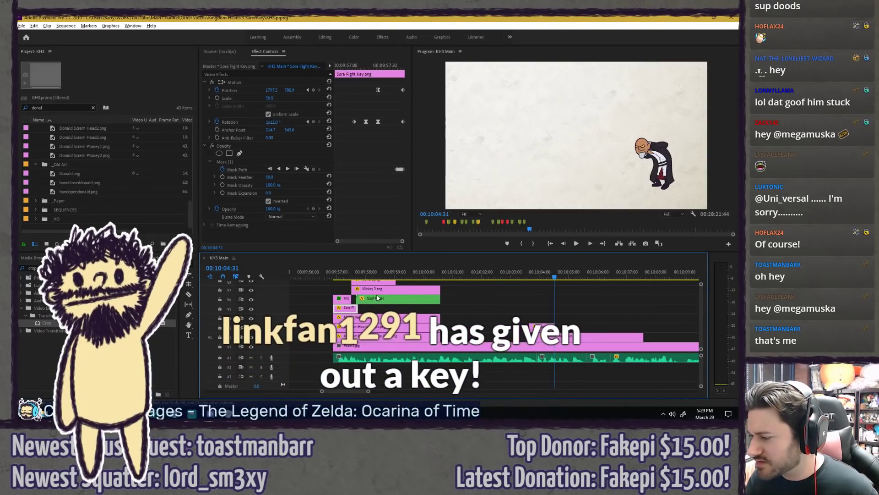
{"action": "scroll", "coordinate": [366, 292], "scroll_direction": "down", "scroll_amount": 3}
{"action": "scroll", "coordinate": [371, 287], "scroll_direction": "up", "scroll_amount": 1}
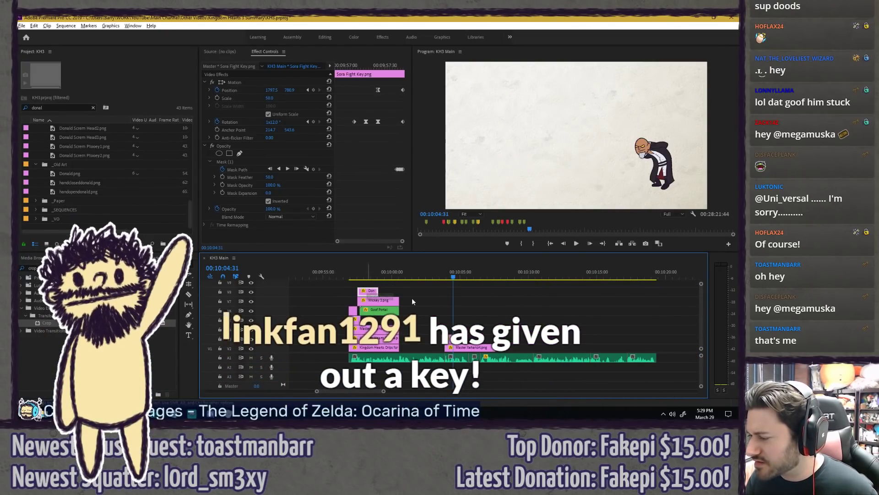
{"action": "left_click_drag", "start_coordinate": [369, 290], "coordinate": [459, 319]}
{"action": "double_click", "coordinate": [381, 309]}
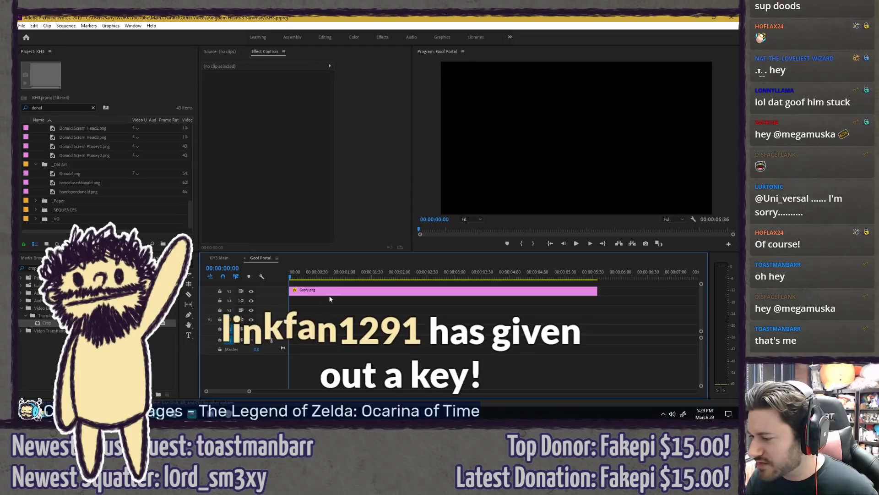
{"action": "left_click", "coordinate": [245, 257]}
Step: Paste the Goofy.png clip into KH3 Main near 10:05:56 and move it to V4
{"action": "left_click", "coordinate": [473, 276]}
{"action": "key", "text": "ctrl+v"}
{"action": "key", "text": "="}
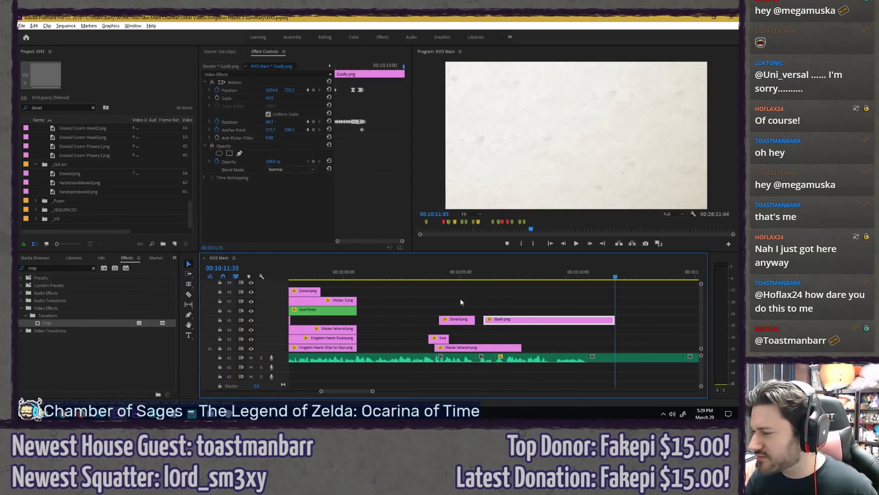
{"action": "left_click_drag", "start_coordinate": [472, 332], "coordinate": [462, 329]}
Step: Delete Donald's mask and remove his rotation and position keyframes
{"action": "left_click", "coordinate": [464, 276]}
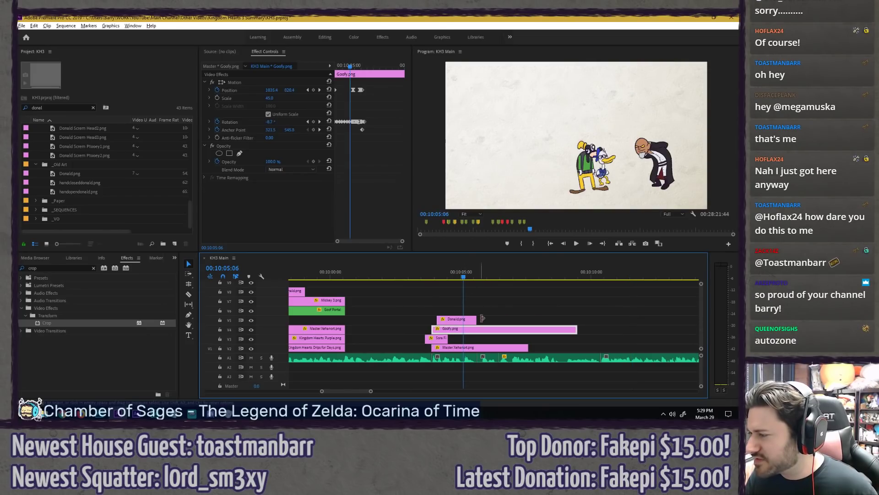
{"action": "left_click", "coordinate": [454, 320]}
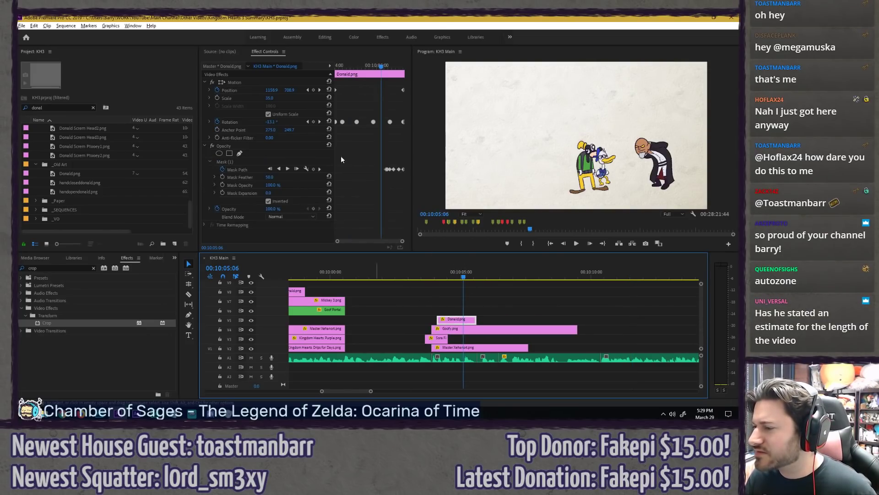
{"action": "left_click", "coordinate": [244, 161]}
{"action": "key", "text": "Delete"}
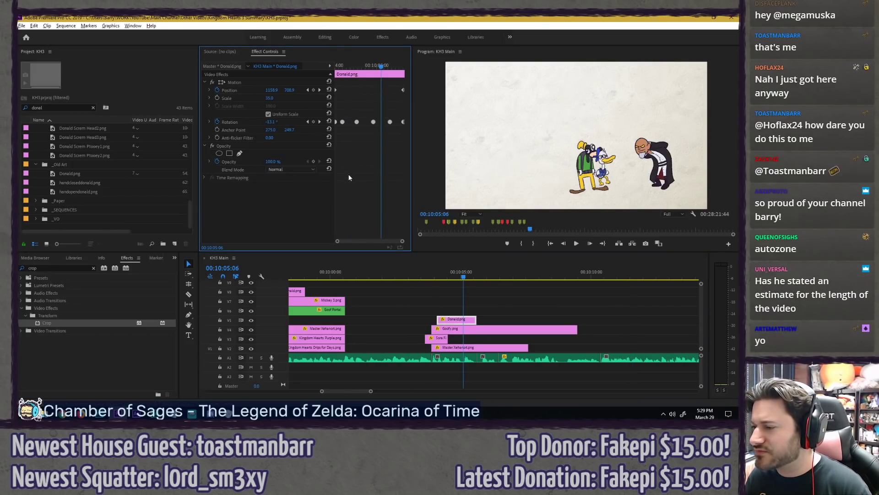
{"action": "left_click", "coordinate": [216, 122]}
{"action": "key", "text": "Return"}
{"action": "left_click", "coordinate": [217, 90]}
{"action": "key", "text": "Return"}
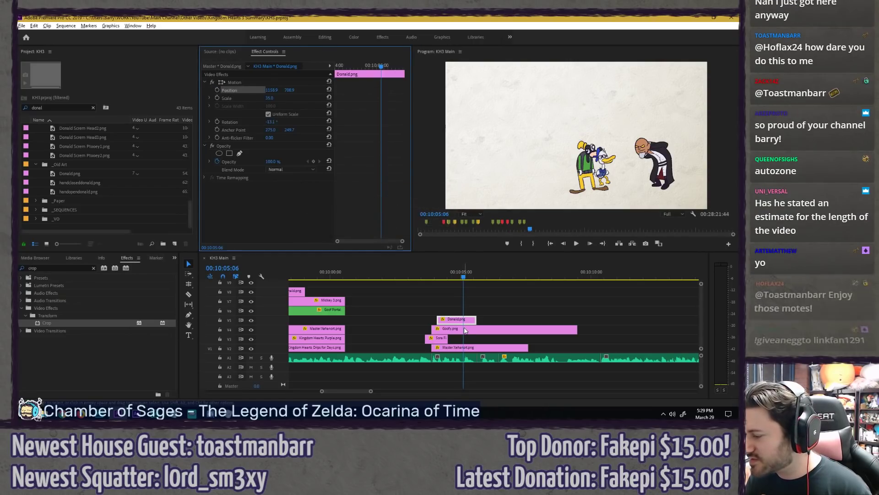
Step: Remove Goofy's rotation and anchor point keyframes
{"action": "left_click", "coordinate": [465, 330]}
{"action": "left_click", "coordinate": [217, 122]}
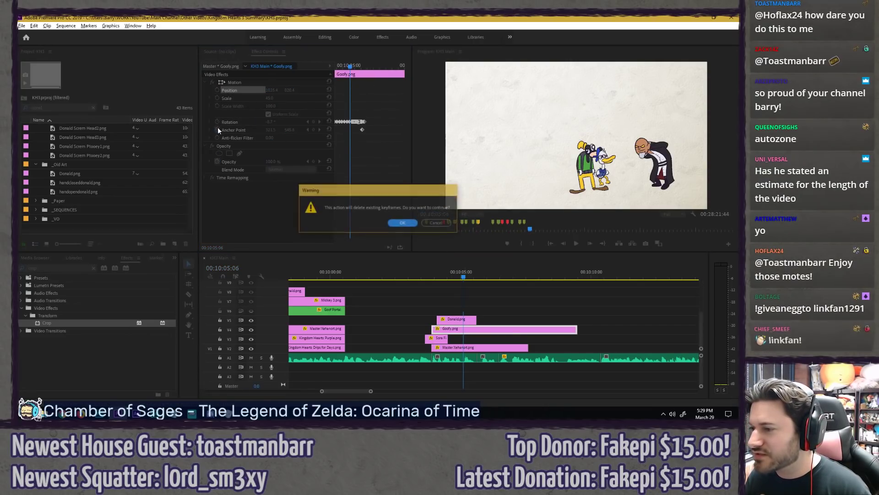
{"action": "key", "text": "Return"}
{"action": "left_click", "coordinate": [217, 130]}
{"action": "key", "text": "Return"}
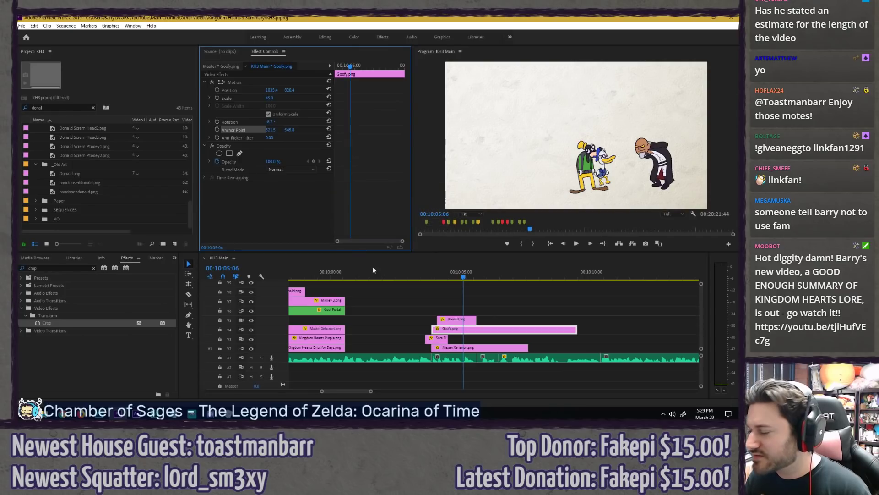
Step: Clear Sora's position and rotation keyframes and lengthen the Sora Fight Key and Donald clips
{"action": "left_click", "coordinate": [441, 339]}
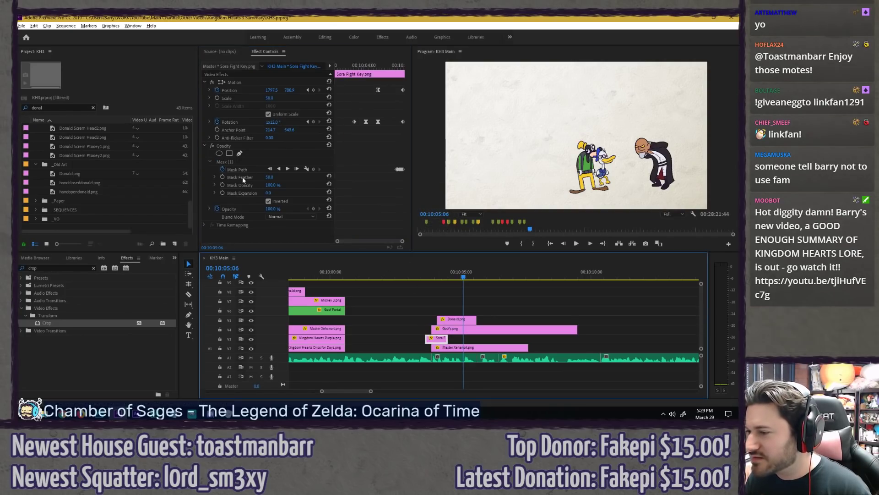
{"action": "left_click", "coordinate": [217, 90]}
{"action": "key", "text": "Return"}
{"action": "left_click", "coordinate": [217, 121]}
{"action": "key", "text": "Return"}
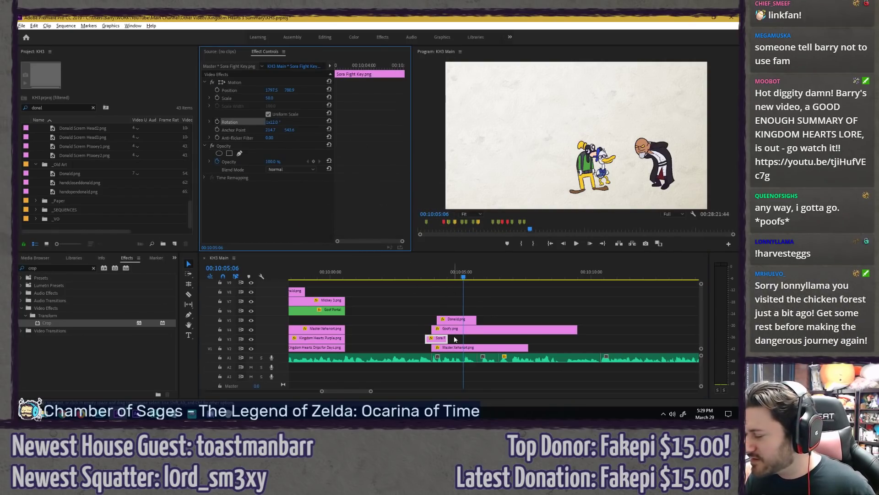
{"action": "left_click_drag", "start_coordinate": [447, 339], "coordinate": [528, 339]}
{"action": "left_click_drag", "start_coordinate": [475, 319], "coordinate": [519, 319]}
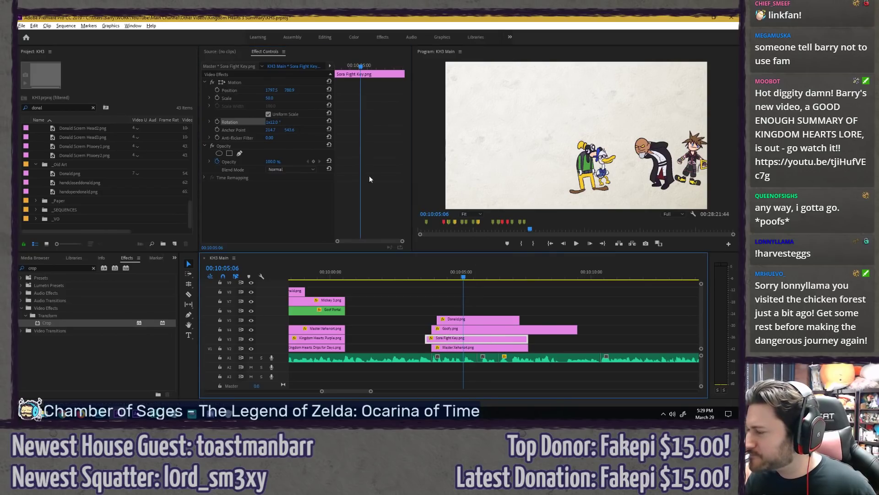
Step: Set Sora's rotation to 0 and drag him left of Goofy in the Program monitor
{"action": "left_click", "coordinate": [271, 90]}
{"action": "type", "text": "0"}
{"action": "key", "text": "Return"}
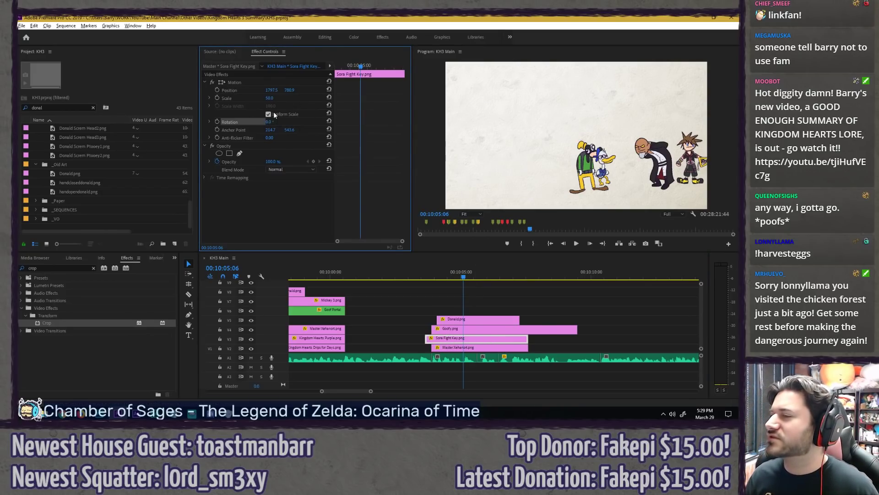
{"action": "left_click", "coordinate": [268, 82]}
{"action": "left_click_drag", "start_coordinate": [719, 178], "coordinate": [556, 186]}
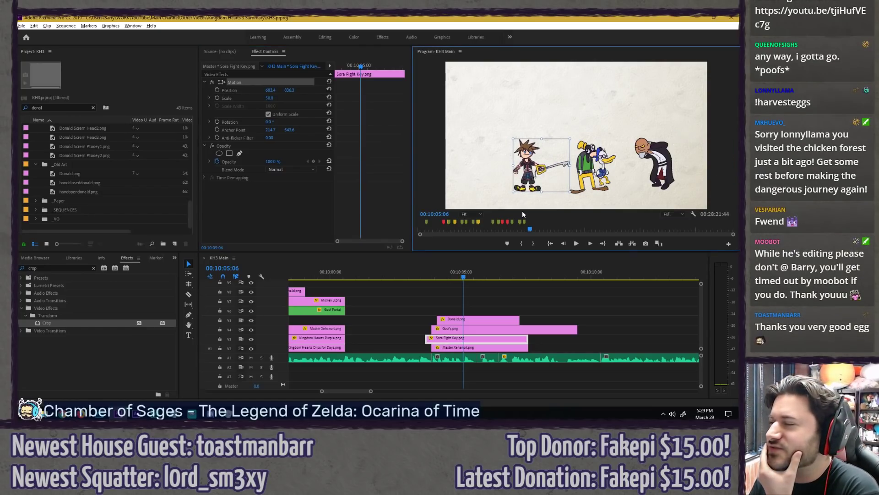
Step: Straighten Goofy to 0° rotation and slide him toward the left edge of the frame
{"action": "left_click", "coordinate": [496, 301]}
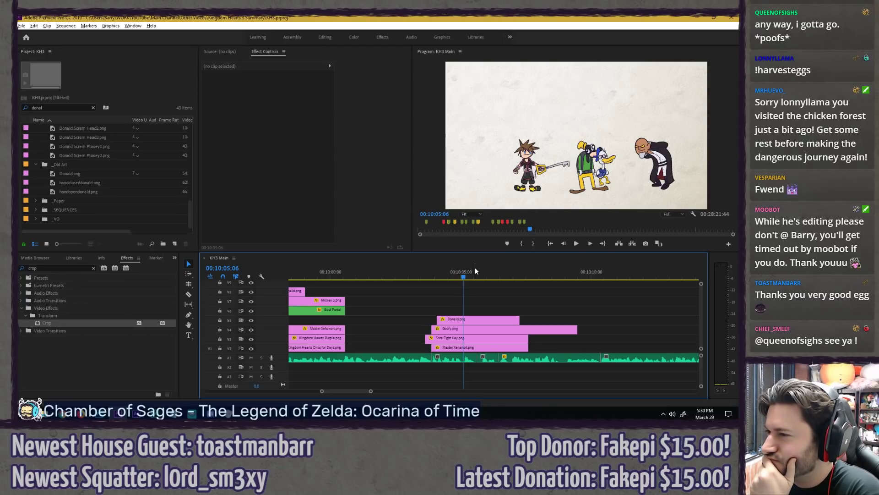
{"action": "left_click", "coordinate": [472, 328]}
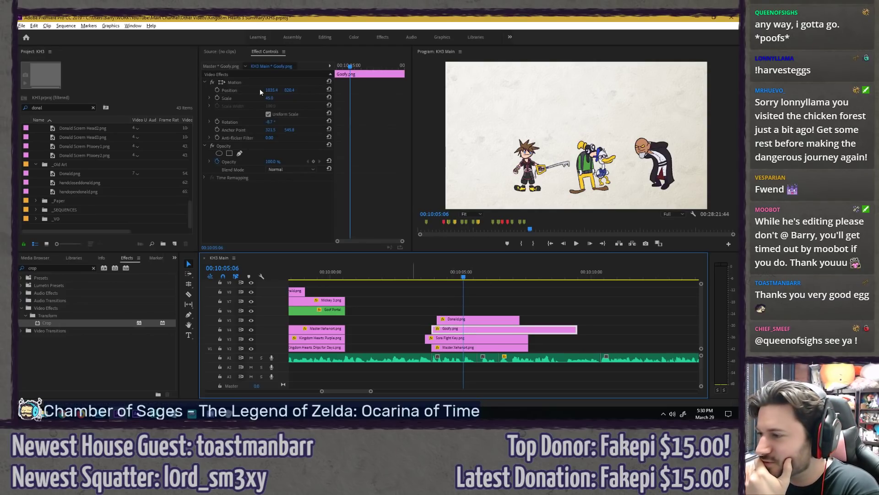
{"action": "left_click", "coordinate": [270, 123]}
{"action": "type", "text": "0"}
{"action": "key", "text": "Return"}
{"action": "left_click_drag", "start_coordinate": [265, 90], "coordinate": [210, 90]}
Step: Straighten Donald to 0° rotation and move him next to Goofy
{"action": "left_click", "coordinate": [472, 319]}
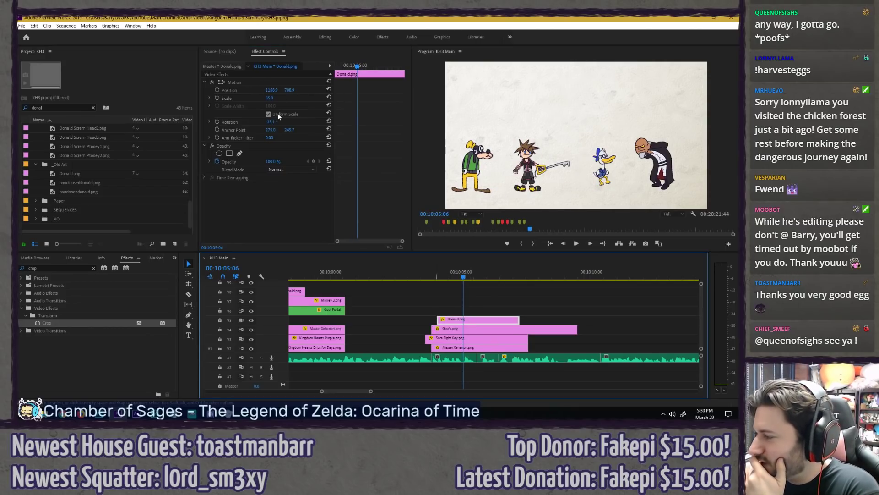
{"action": "left_click", "coordinate": [273, 121]}
{"action": "type", "text": "0"}
{"action": "key", "text": "Return"}
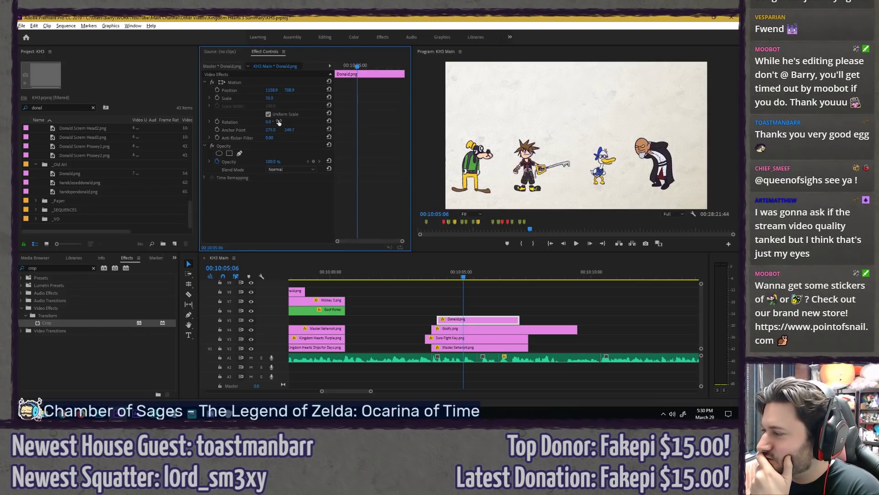
{"action": "left_click", "coordinate": [279, 82]}
{"action": "left_click_drag", "start_coordinate": [606, 177], "coordinate": [504, 192]}
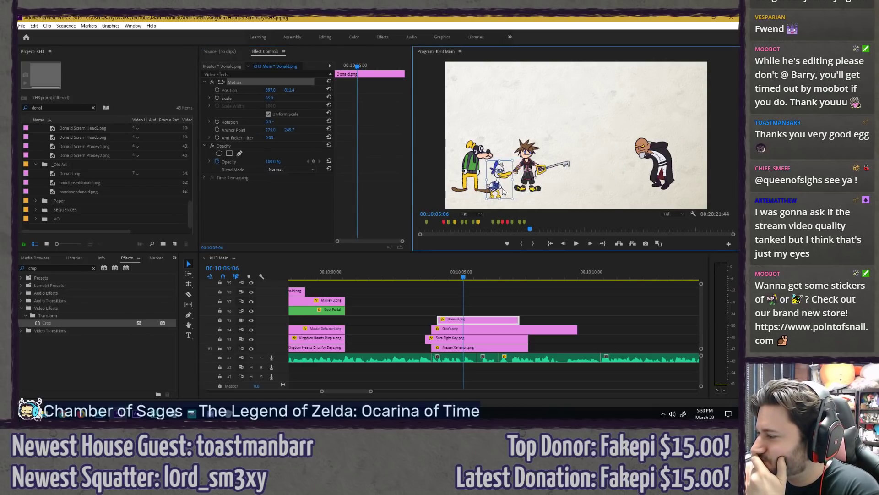
{"action": "left_click", "coordinate": [526, 290]}
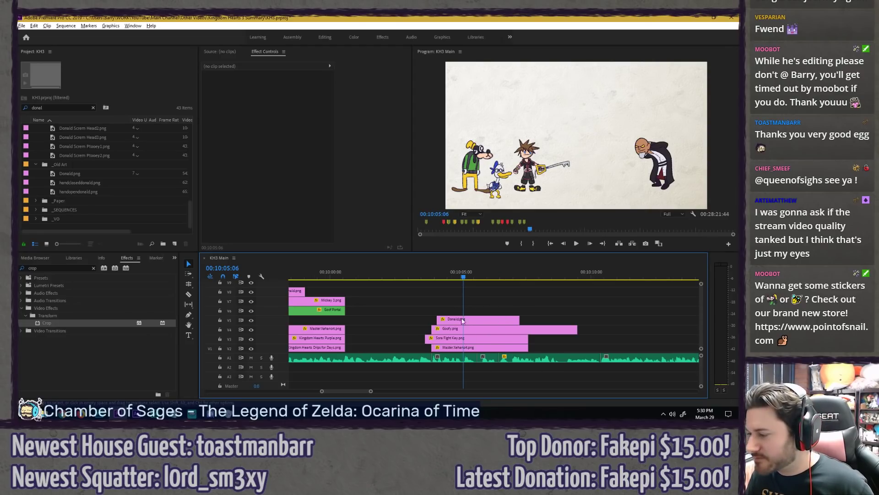
Step: Set Master Xehanort's scale to 75, then shrink it further to 60
{"action": "left_click", "coordinate": [471, 347]}
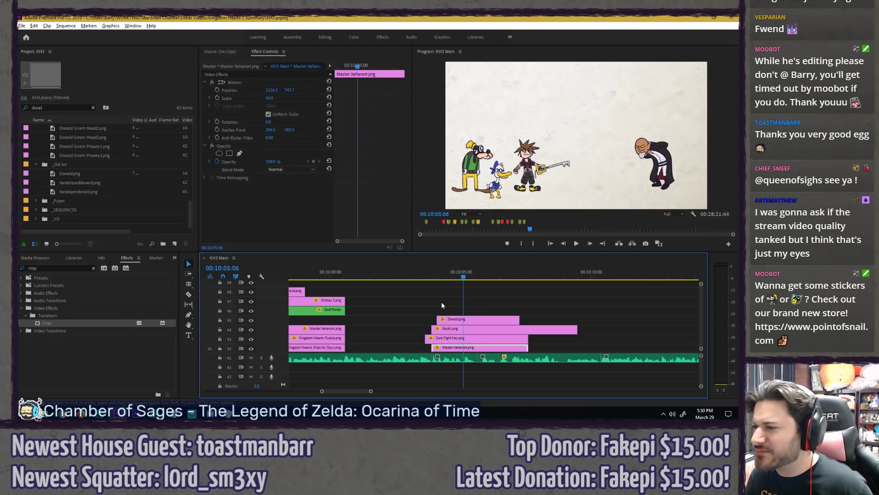
{"action": "left_click", "coordinate": [274, 98]}
{"action": "type", "text": "75"}
{"action": "key", "text": "Return"}
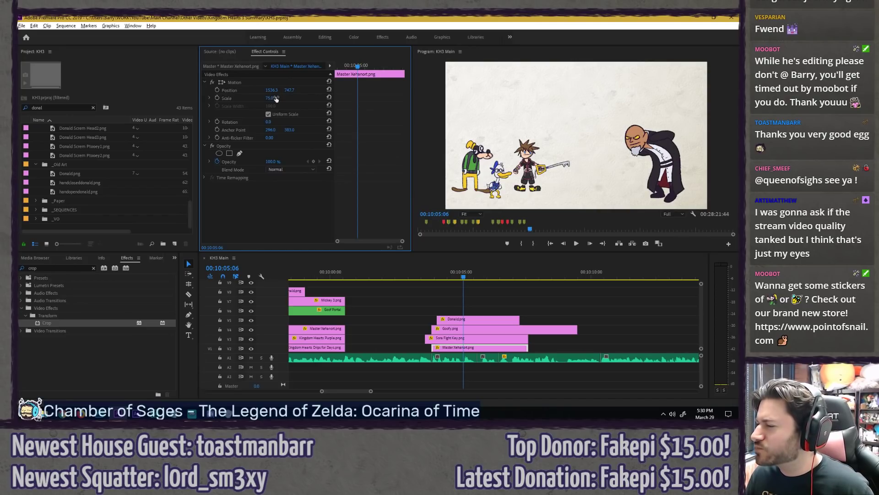
{"action": "left_click", "coordinate": [274, 98]}
{"action": "type", "text": "60"}
{"action": "key", "text": "Return"}
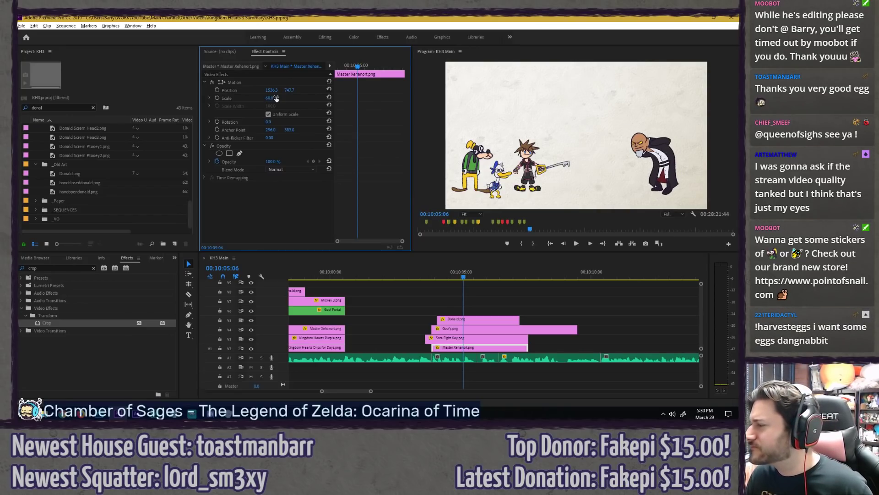
Step: Scale Sora Fight Key to 60 and scrub its Position X further right
{"action": "left_click", "coordinate": [454, 342]}
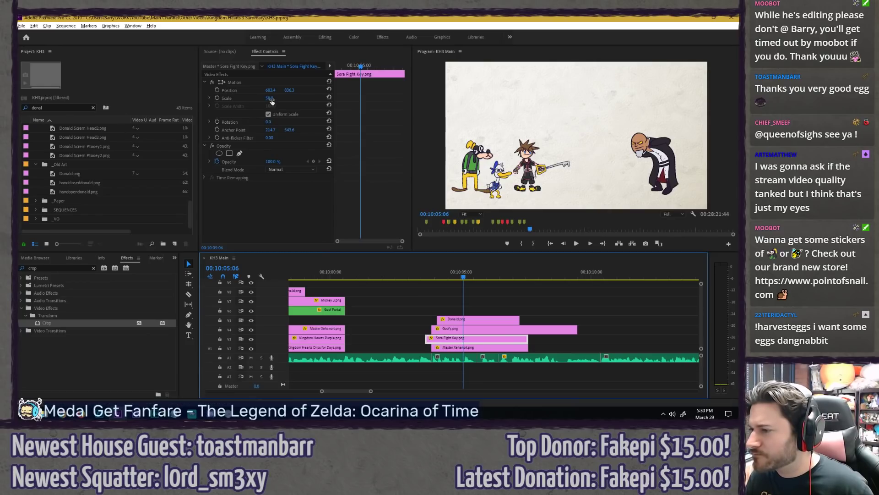
{"action": "left_click", "coordinate": [270, 98]}
{"action": "type", "text": "60"}
{"action": "key", "text": "Return"}
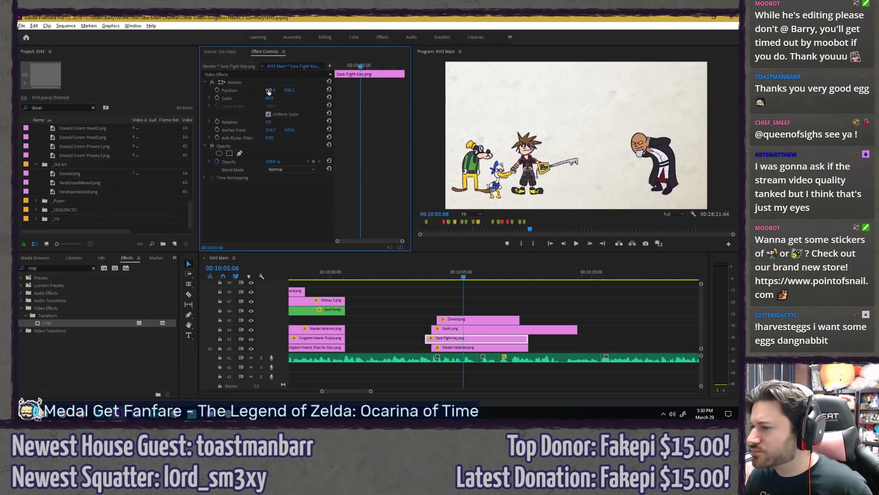
{"action": "left_click_drag", "start_coordinate": [269, 90], "coordinate": [292, 90]}
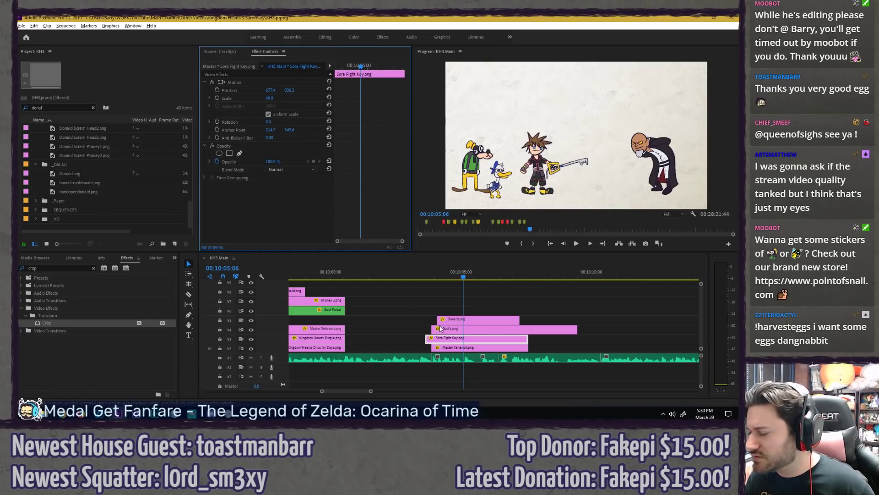
Step: Set Donald.png's scale to 40
{"action": "left_click", "coordinate": [463, 321]}
{"action": "left_click", "coordinate": [270, 98]}
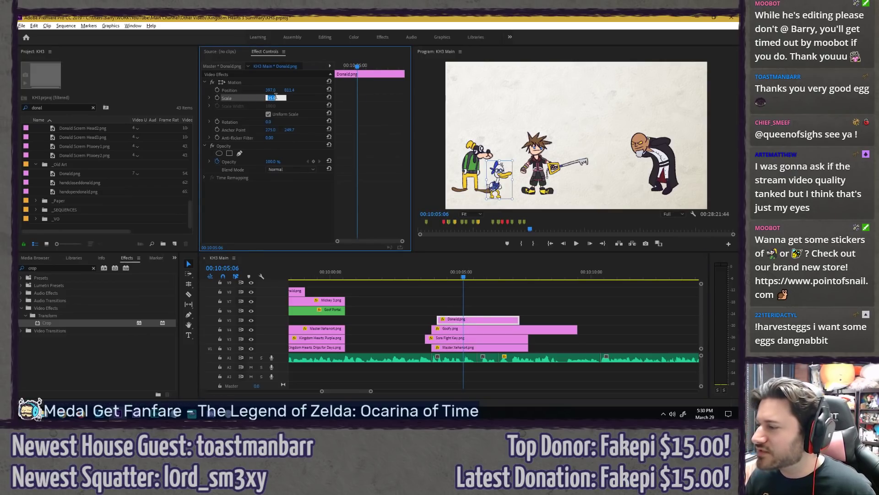
{"action": "type", "text": "40"}
{"action": "key", "text": "Return"}
Step: Nudge Goofy right and slightly up in the frame, then deselect all clips
{"action": "left_click", "coordinate": [479, 329]}
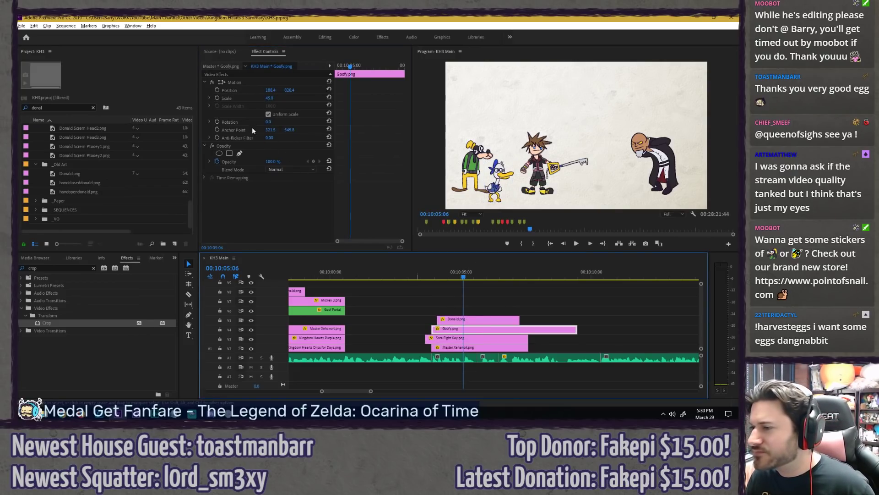
{"action": "left_click", "coordinate": [268, 98]}
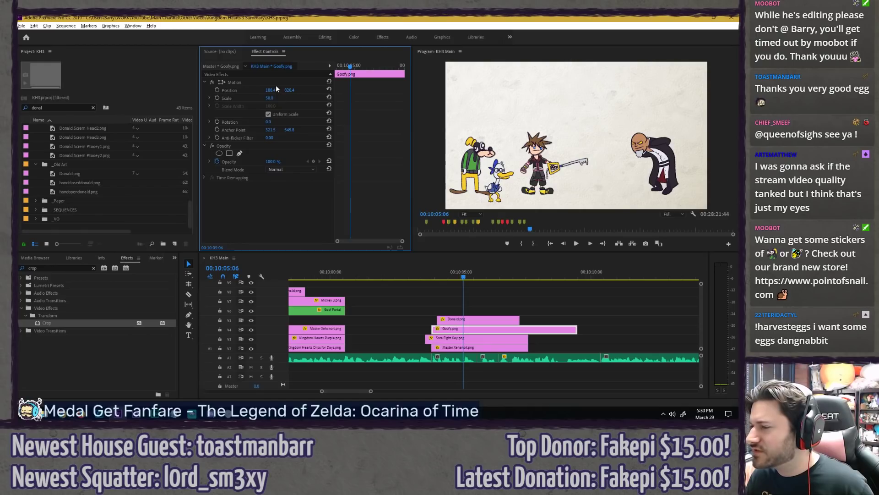
{"action": "left_click", "coordinate": [279, 84]}
{"action": "left_click_drag", "start_coordinate": [493, 198], "coordinate": [498, 196]}
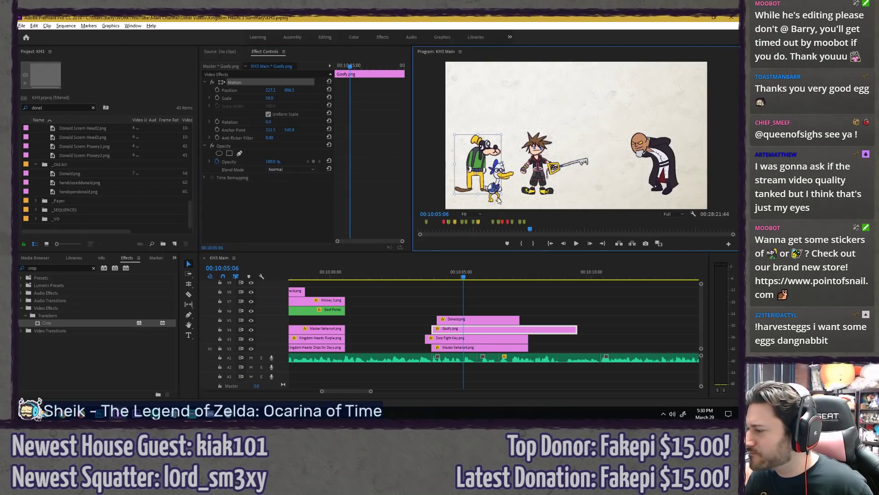
{"action": "left_click", "coordinate": [499, 199]}
{"action": "left_click", "coordinate": [581, 295]}
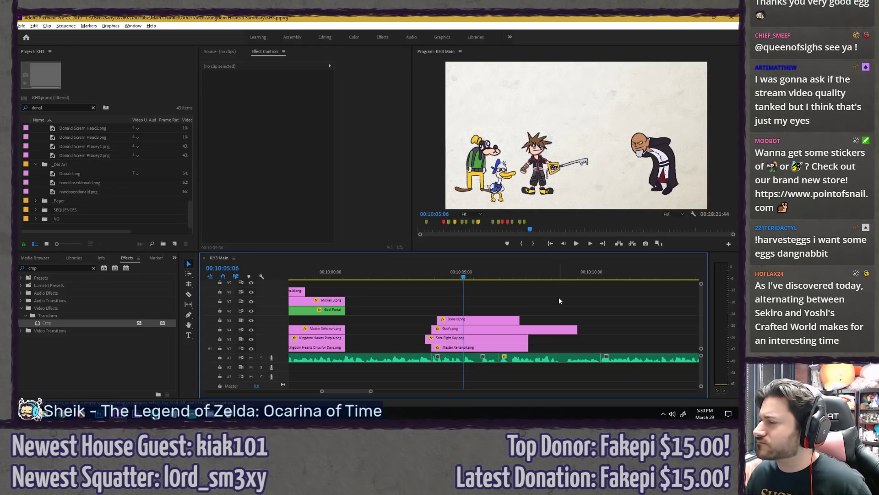
Step: Set Master Xehanort's horizontal position to 1589.3 and nudge its vertical position slightly
{"action": "left_click", "coordinate": [513, 347]}
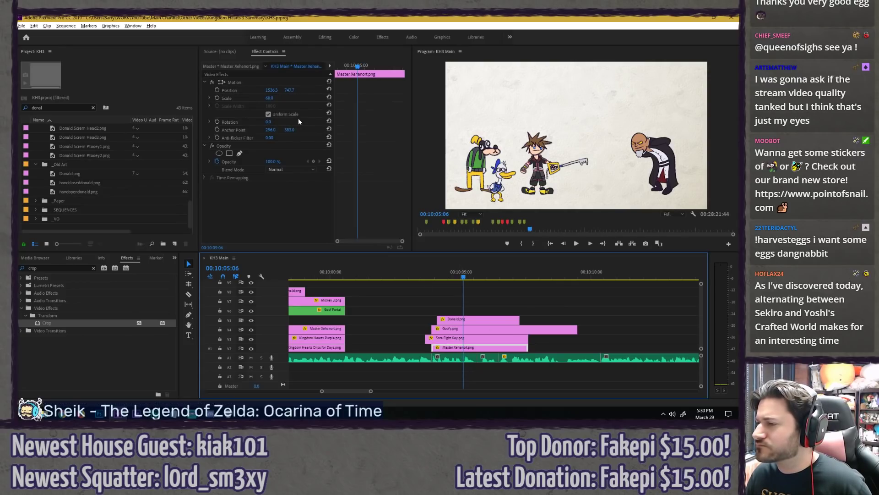
{"action": "left_click", "coordinate": [274, 89]}
{"action": "type", "text": "1589.3"}
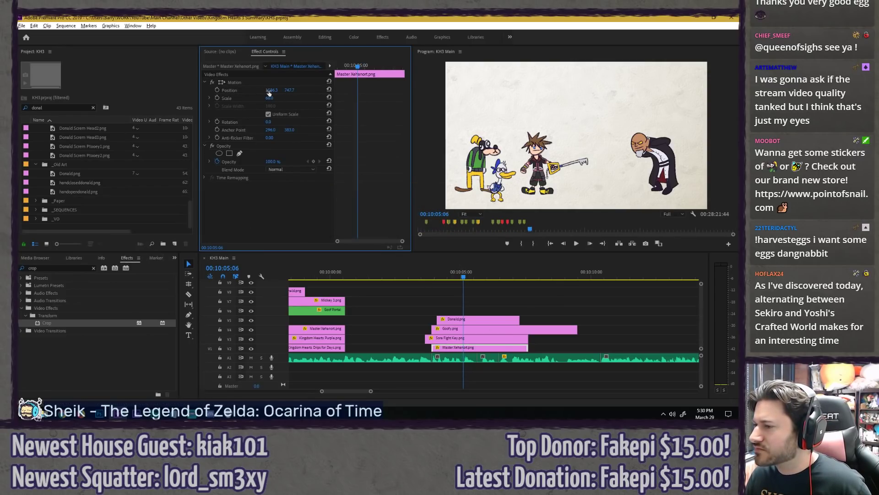
{"action": "key", "text": "Return"}
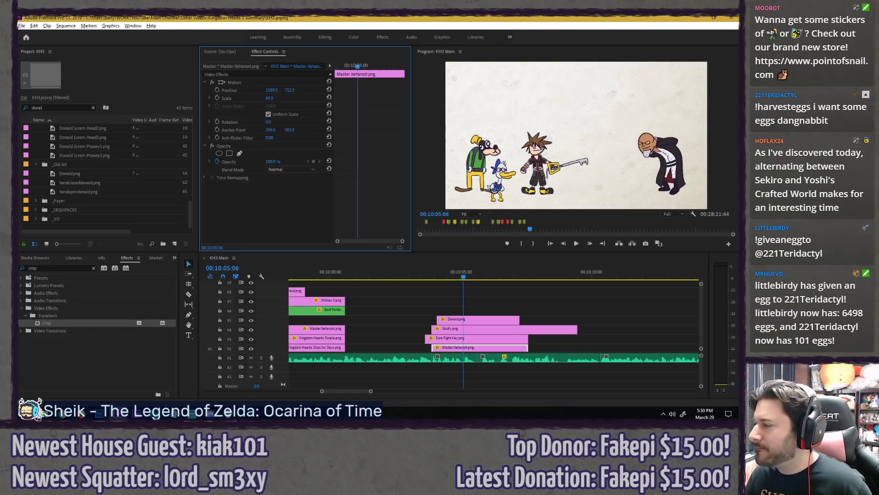
{"action": "left_click_drag", "start_coordinate": [289, 89], "coordinate": [293, 90]}
{"action": "left_click", "coordinate": [548, 317]}
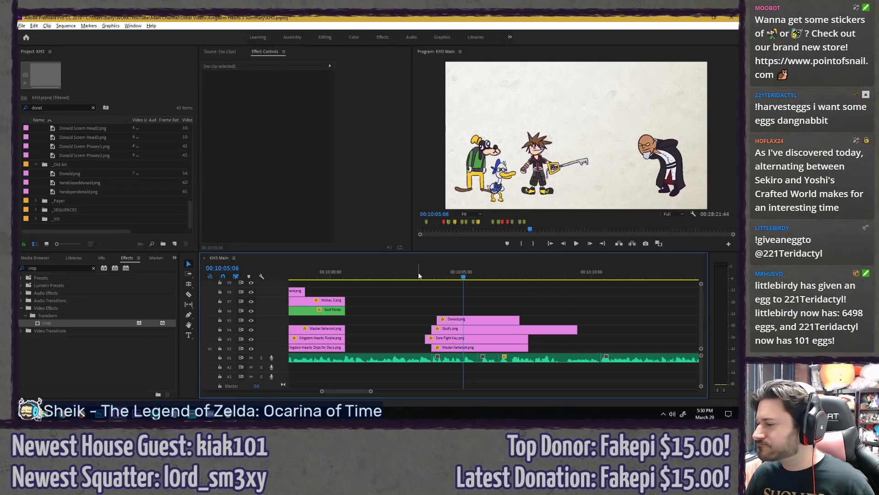
Step: Play back the scene and trim 15 frames off the start of Sora Fight Key
{"action": "left_click", "coordinate": [408, 275]}
{"action": "key", "text": "space"}
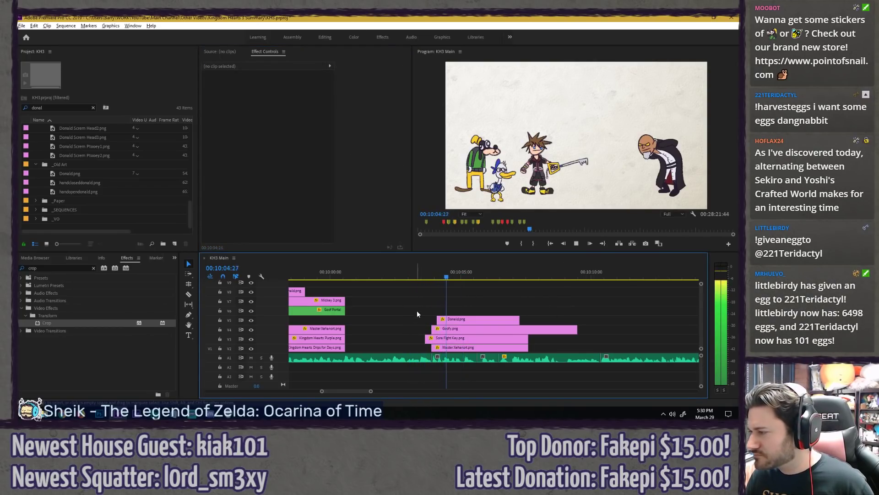
{"action": "left_click_drag", "start_coordinate": [426, 338], "coordinate": [432, 320]}
{"action": "key", "text": "shift+k"}
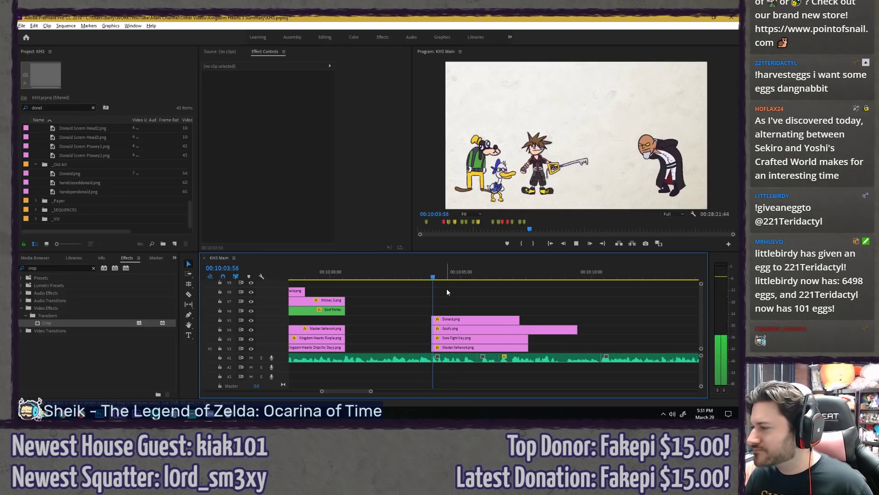
Step: Keyframe Goofy starting off the left edge of the frame with 10° rotation
{"action": "left_click", "coordinate": [454, 330]}
{"action": "left_click", "coordinate": [217, 90]}
{"action": "left_click", "coordinate": [217, 122]}
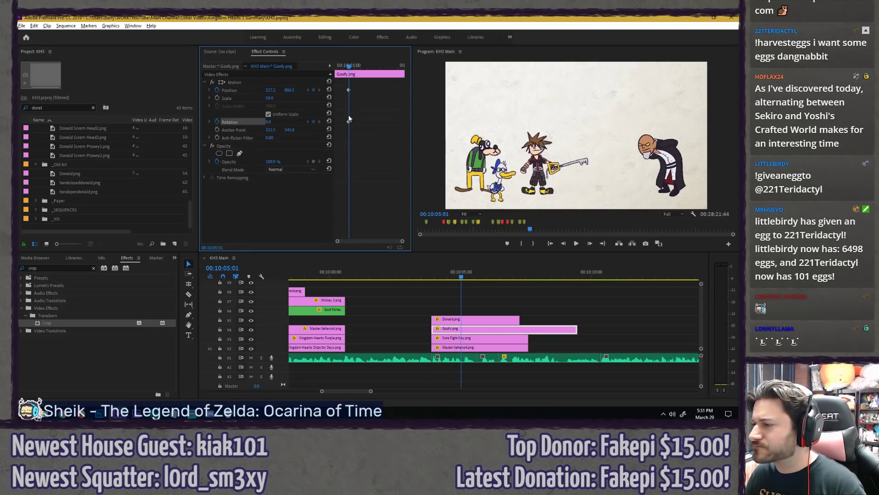
{"action": "left_click_drag", "start_coordinate": [349, 67], "coordinate": [335, 66]}
{"action": "left_click_drag", "start_coordinate": [270, 90], "coordinate": [97, 90]}
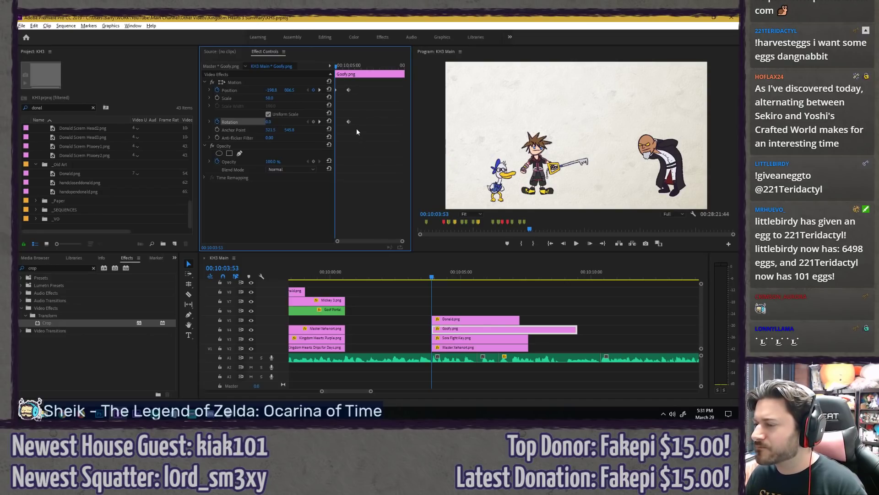
{"action": "left_click", "coordinate": [269, 122]}
{"action": "type", "text": "10"}
{"action": "key", "text": "Return"}
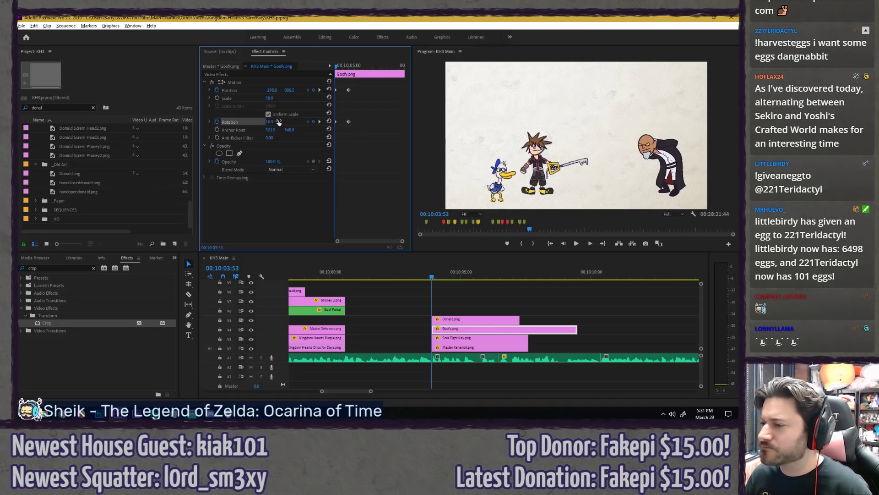
Step: Add alternating Goofy rotation keyframes of -10° and 10° a few frames apart, then preview
{"action": "key", "text": "Right"}
{"action": "key", "text": "Right"}
{"action": "key", "text": "Right"}
{"action": "key", "text": "Right"}
{"action": "key", "text": "Right"}
{"action": "key", "text": "Right"}
{"action": "key", "text": "Right"}
{"action": "key", "text": "Right"}
{"action": "key", "text": "Right"}
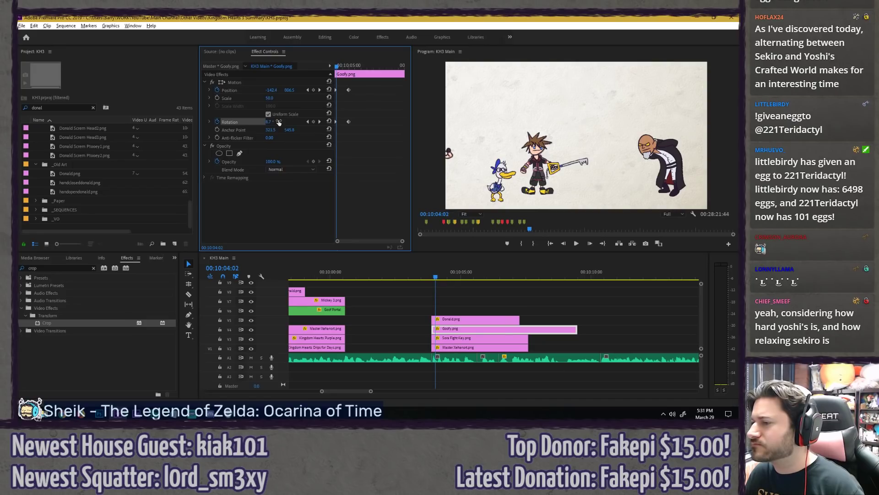
{"action": "key", "text": "Right"}
{"action": "key", "text": "Right"}
{"action": "key", "text": "Right"}
{"action": "left_click", "coordinate": [278, 122]}
{"action": "type", "text": "-10"}
{"action": "key", "text": "Return"}
{"action": "key", "text": "Right"}
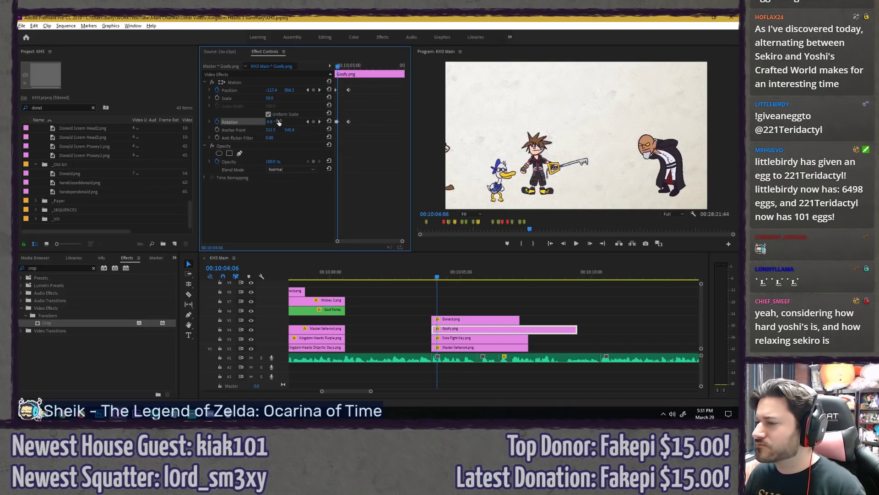
{"action": "key", "text": "Right"}
{"action": "key", "text": "Right"}
{"action": "key", "text": "Right"}
{"action": "key", "text": "Right"}
{"action": "key", "text": "Right"}
{"action": "key", "text": "Right"}
{"action": "key", "text": "Right"}
{"action": "key", "text": "Right"}
{"action": "key", "text": "Right"}
{"action": "key", "text": "Right"}
{"action": "key", "text": "Right"}
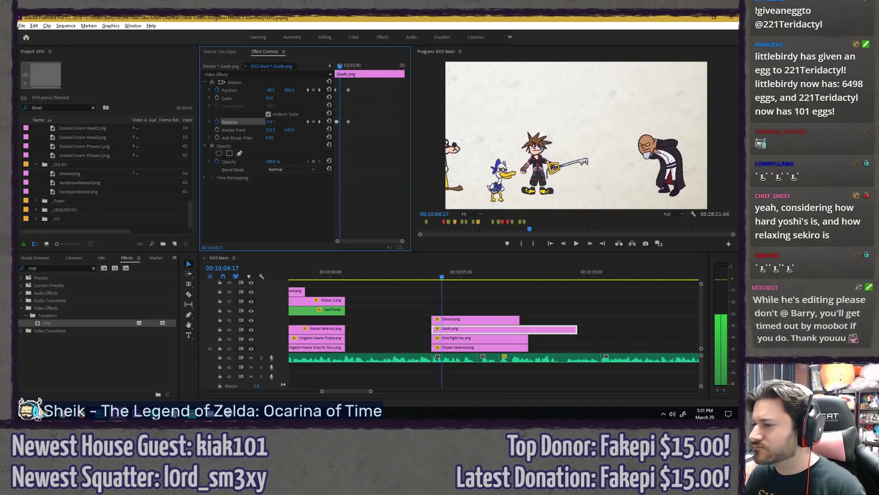
{"action": "left_click", "coordinate": [270, 122]}
{"action": "type", "text": "10"}
{"action": "key", "text": "Return"}
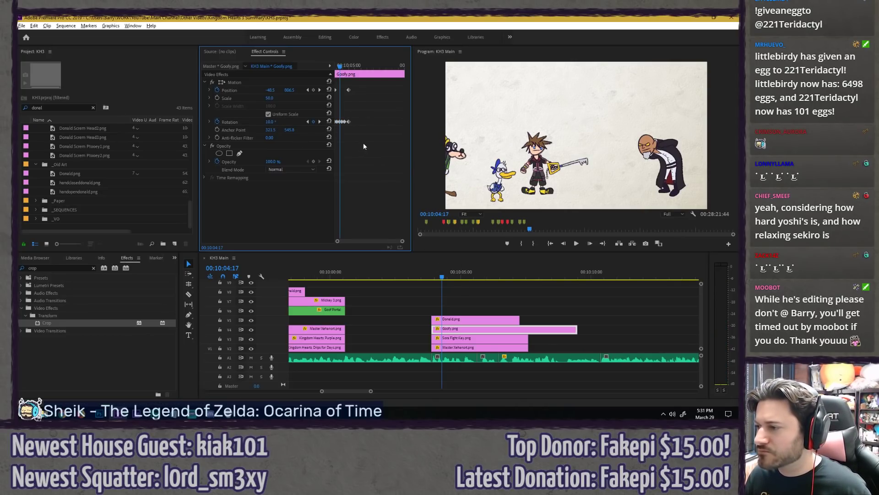
{"action": "key", "text": "Right"}
{"action": "key", "text": "Right"}
{"action": "key", "text": "Right"}
{"action": "key", "text": "Right"}
{"action": "key", "text": "Right"}
{"action": "key", "text": "Right"}
{"action": "key", "text": "Right"}
{"action": "key", "text": "Right"}
{"action": "key", "text": "Right"}
{"action": "key", "text": "Right"}
{"action": "key", "text": "Right"}
{"action": "key", "text": "Right"}
{"action": "key", "text": "Right"}
{"action": "key", "text": "Right"}
{"action": "key", "text": "Right"}
{"action": "key", "text": "Right"}
{"action": "key", "text": "Right"}
{"action": "key", "text": "Right"}
{"action": "key", "text": "Right"}
{"action": "key", "text": "Right"}
{"action": "mouse_move", "coordinate": [346, 67]}
{"action": "left_mouse_down"}
{"action": "mouse_move", "coordinate": [335, 68]}
{"action": "mouse_move", "coordinate": [362, 67]}
{"action": "left_mouse_up"}
Step: Set Goofy's rotation to 6° at 10:04:53 and change the Position keyframe's interpolation
{"action": "key", "text": "equal"}
{"action": "key", "text": "equal"}
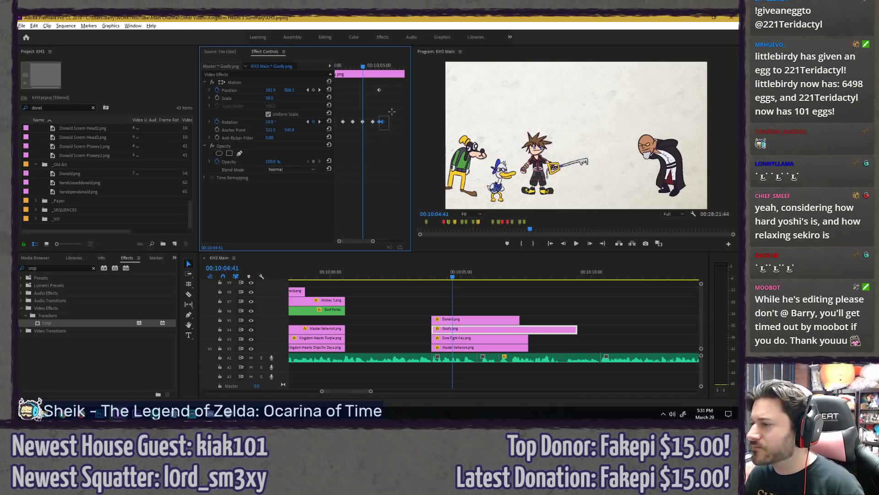
{"action": "left_click", "coordinate": [373, 67]}
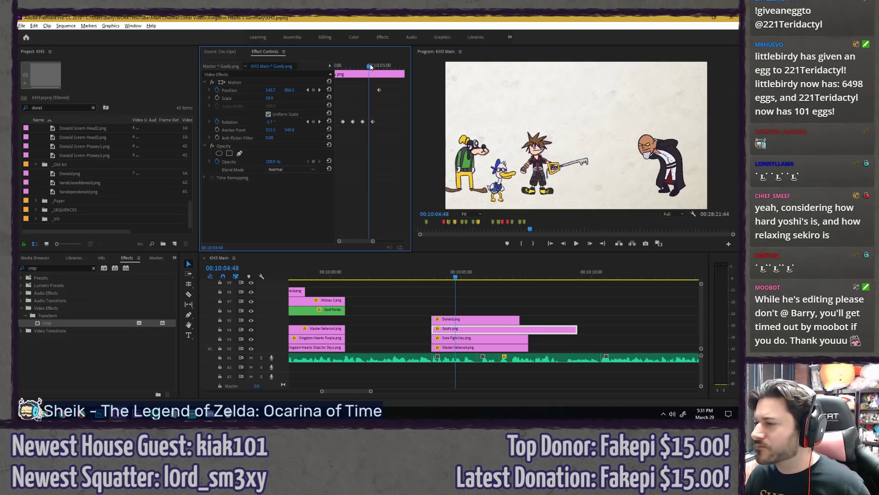
{"action": "left_click", "coordinate": [278, 120]}
{"action": "type", "text": "6"}
{"action": "key", "text": "Return"}
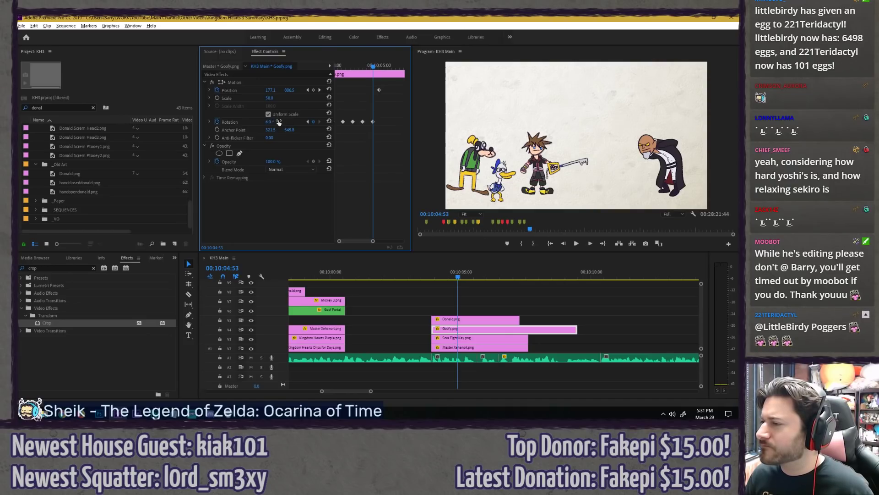
{"action": "key", "text": "Right"}
{"action": "key", "text": "Right"}
{"action": "key", "text": "Right"}
{"action": "key", "text": "Right"}
{"action": "key", "text": "Right"}
{"action": "key", "text": "Right"}
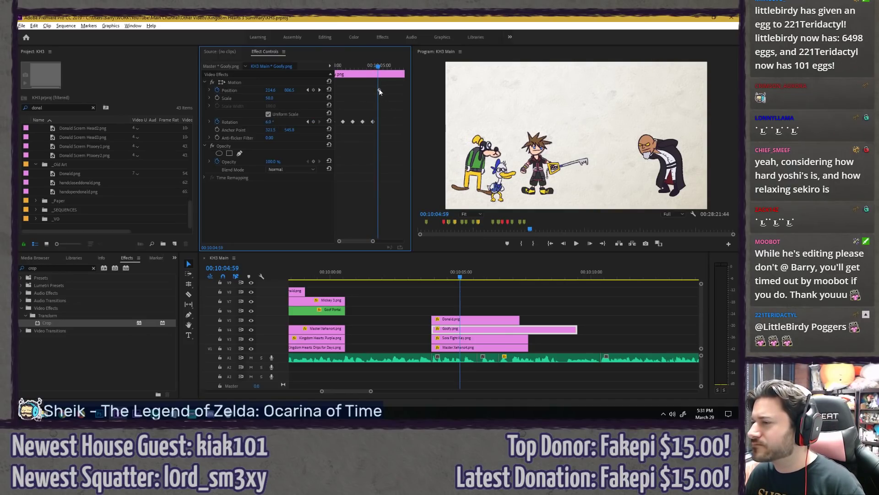
{"action": "right_click", "coordinate": [379, 90]}
{"action": "mouse_move", "coordinate": [431, 153]}
{"action": "left_click", "coordinate": [474, 168]}
Step: Add a final 0° rotation keyframe for Goofy with ease in
{"action": "key", "text": "Right"}
{"action": "key", "text": "Right"}
{"action": "key", "text": "Right"}
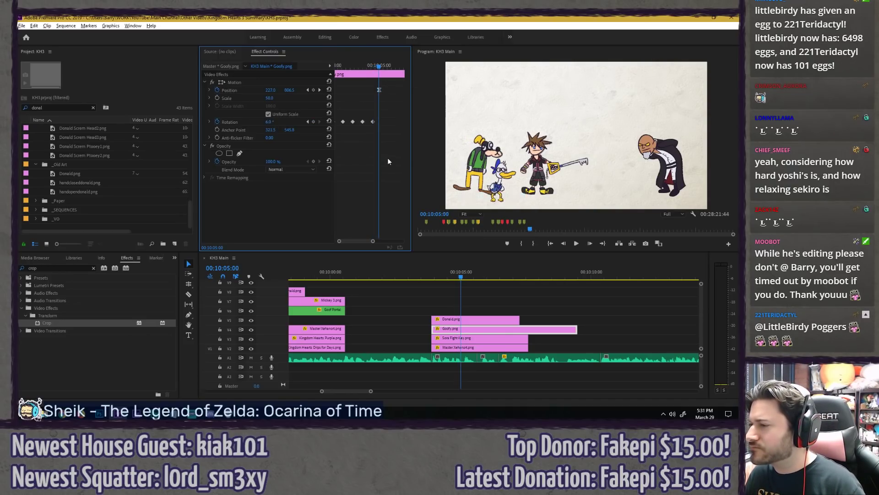
{"action": "key", "text": "Right"}
{"action": "left_click", "coordinate": [270, 122]}
{"action": "type", "text": "0"}
{"action": "key", "text": "Return"}
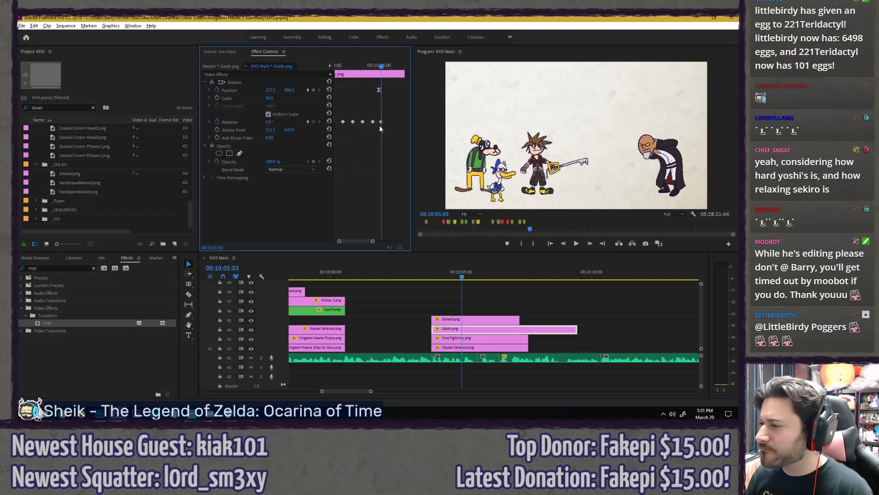
{"action": "right_click", "coordinate": [380, 125]}
{"action": "left_click", "coordinate": [399, 232]}
Step: Play back Goofy's entrance twice to review the waddle
{"action": "left_click", "coordinate": [427, 278]}
{"action": "key", "text": "space"}
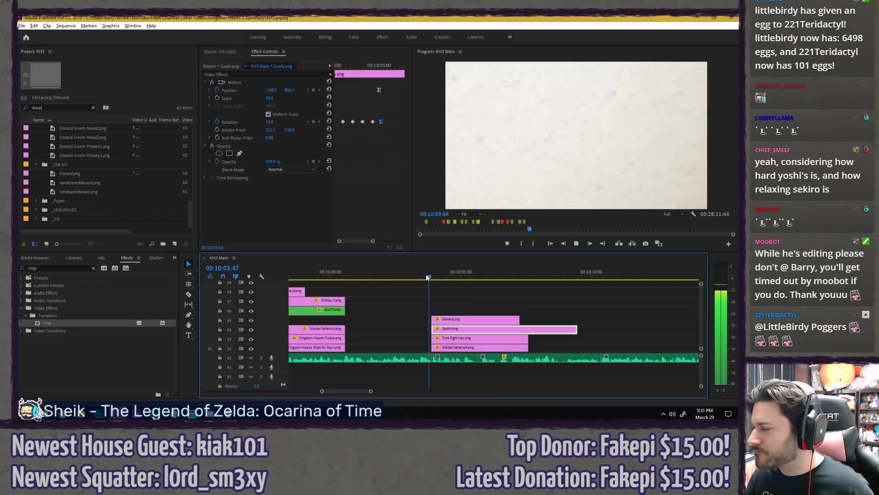
{"action": "left_click", "coordinate": [427, 277]}
{"action": "key", "text": "space"}
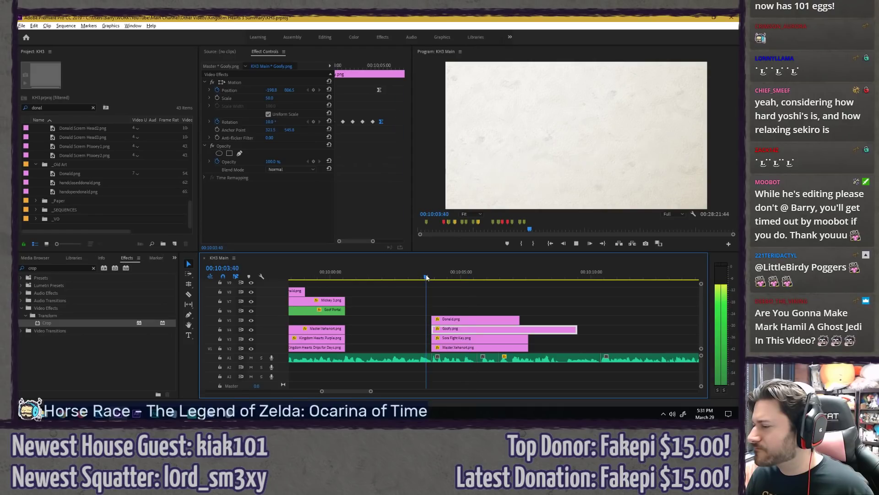
Step: Set Goofy's rotation to -6° at 10:04:44, replay to check the tilt, and deselect
{"action": "left_click_drag", "start_coordinate": [353, 65], "coordinate": [373, 66]}
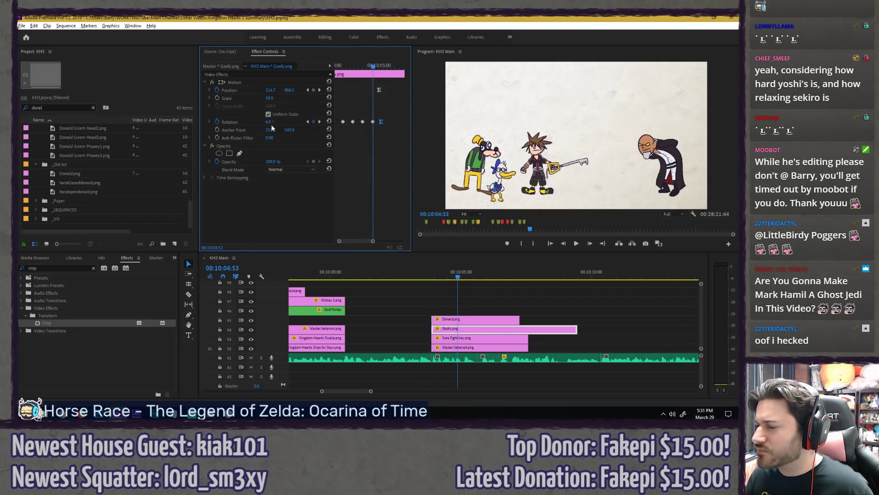
{"action": "left_click", "coordinate": [271, 121]}
{"action": "type", "text": "-6"}
{"action": "key", "text": "Return"}
{"action": "left_click", "coordinate": [355, 65]}
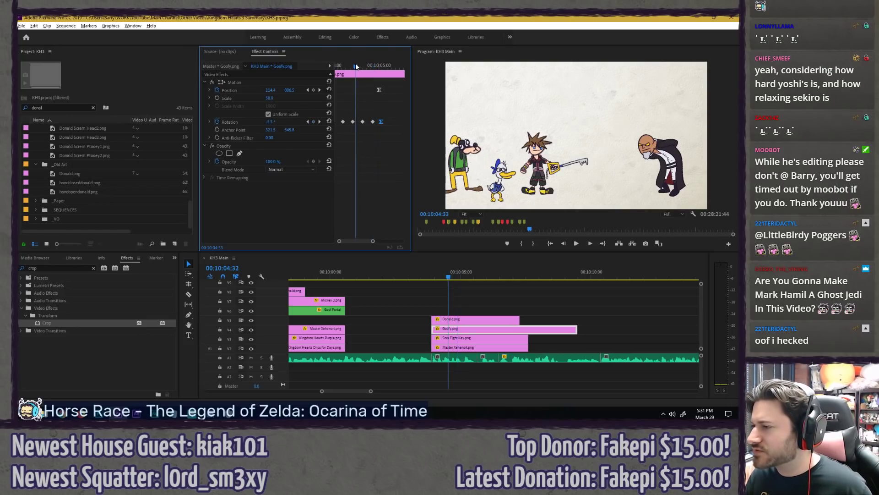
{"action": "key", "text": "space"}
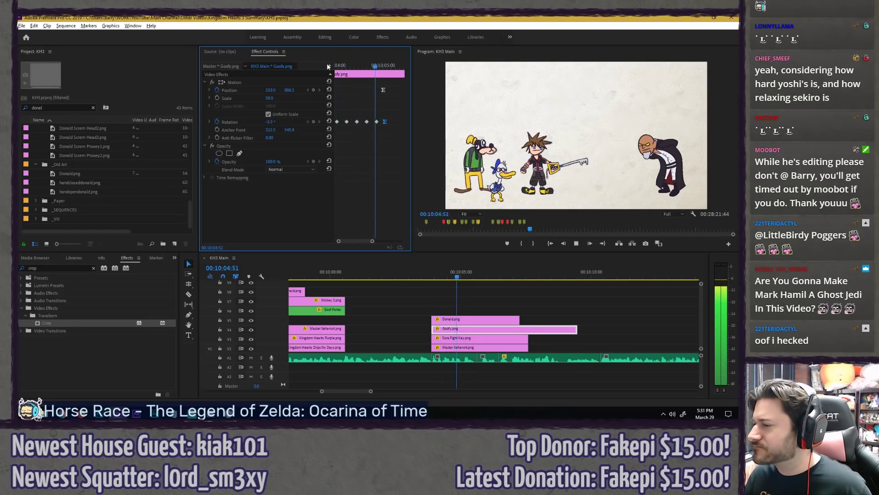
{"action": "key", "text": "space"}
{"action": "left_click", "coordinate": [416, 275]}
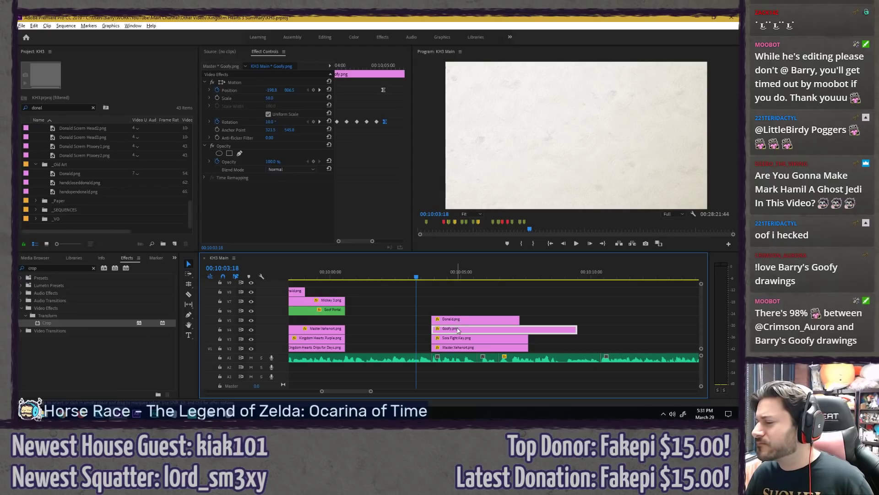
{"action": "left_click", "coordinate": [470, 304]}
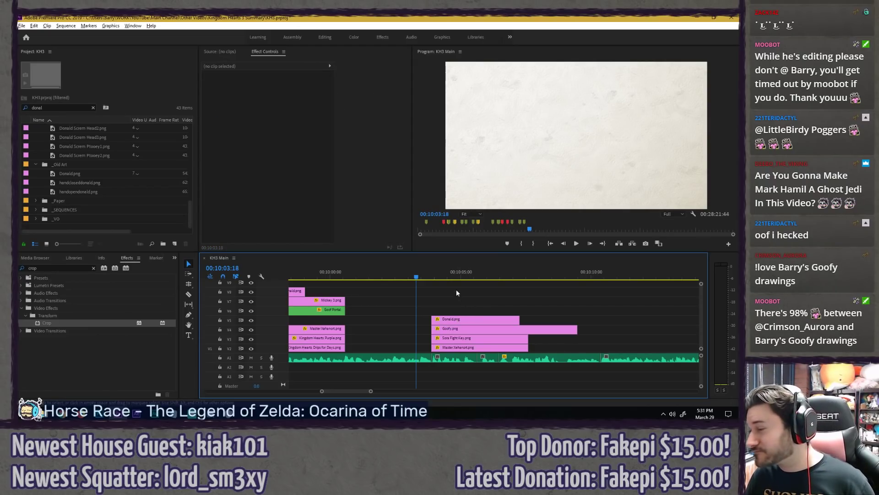
Step: Trim Goofy.png to end with the Donald, Sora and Xehanort clips, then save the project
{"action": "key", "text": "minus"}
{"action": "key", "text": "minus"}
{"action": "left_click_drag", "start_coordinate": [510, 328], "coordinate": [488, 326]}
{"action": "key", "text": "space"}
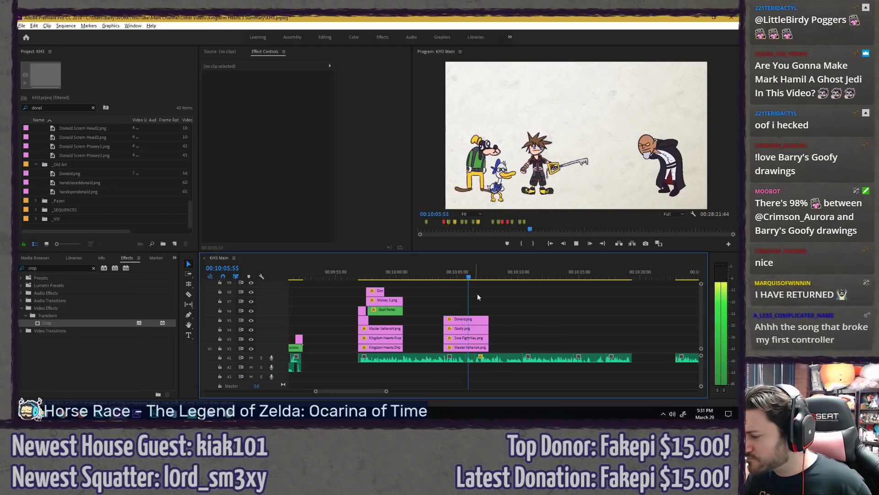
{"action": "left_click_drag", "start_coordinate": [473, 299], "coordinate": [491, 342]}
{"action": "key", "text": "space"}
{"action": "left_click", "coordinate": [474, 295]}
{"action": "scroll", "coordinate": [478, 297], "scroll_direction": "up", "scroll_amount": 3}
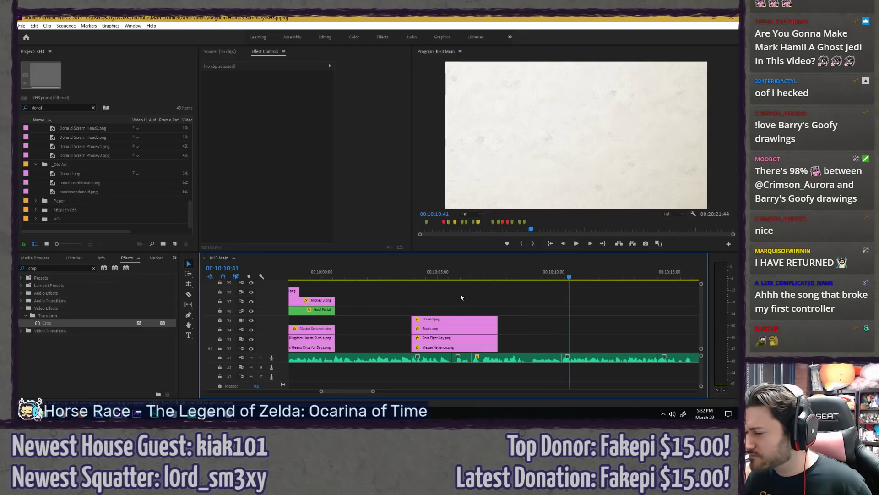
{"action": "key", "text": "minus"}
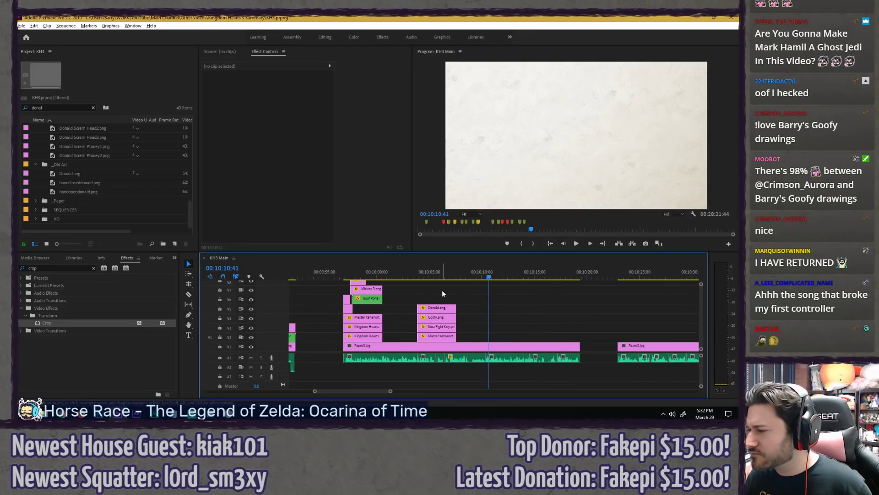
{"action": "key", "text": "ctrl+s"}
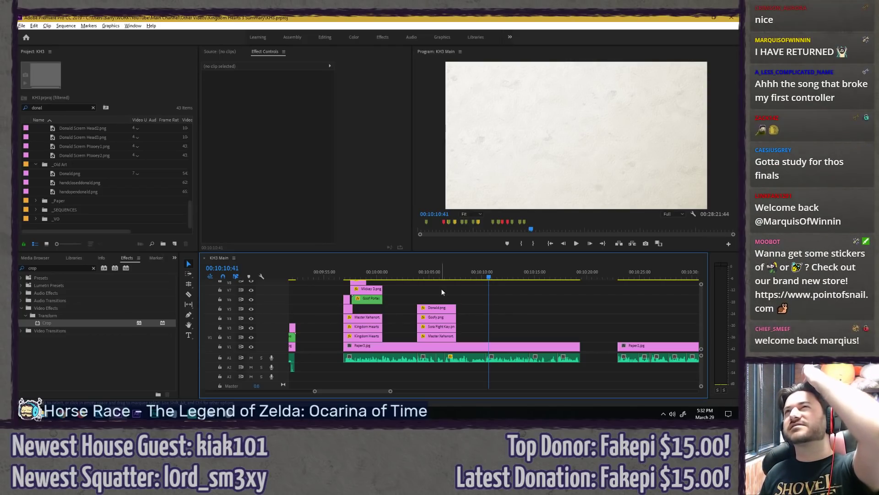
Step: Move the playhead through the Paper2.jpg and Paper3.jpg scenes to the character scene
{"action": "scroll", "coordinate": [457, 303], "scroll_direction": "down", "scroll_amount": 3}
{"action": "scroll", "coordinate": [456, 303], "scroll_direction": "down", "scroll_amount": 2}
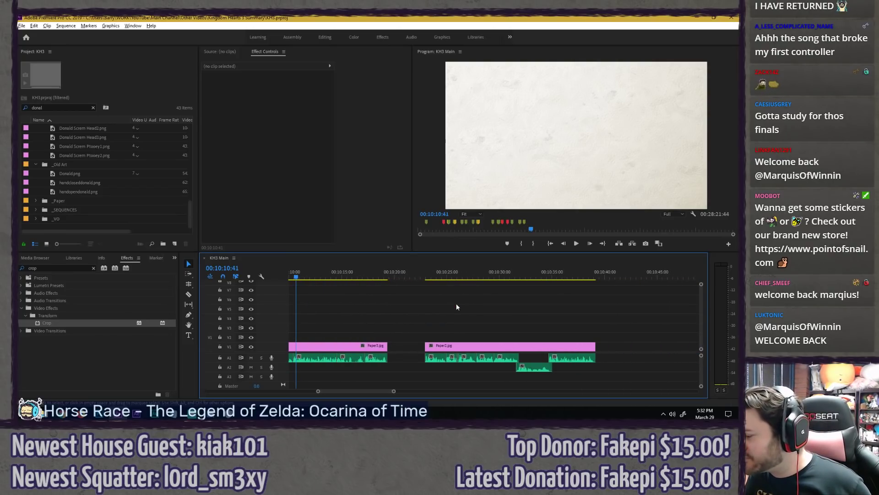
{"action": "key", "text": "Down"}
{"action": "key", "text": "Down"}
{"action": "left_click", "coordinate": [354, 277]}
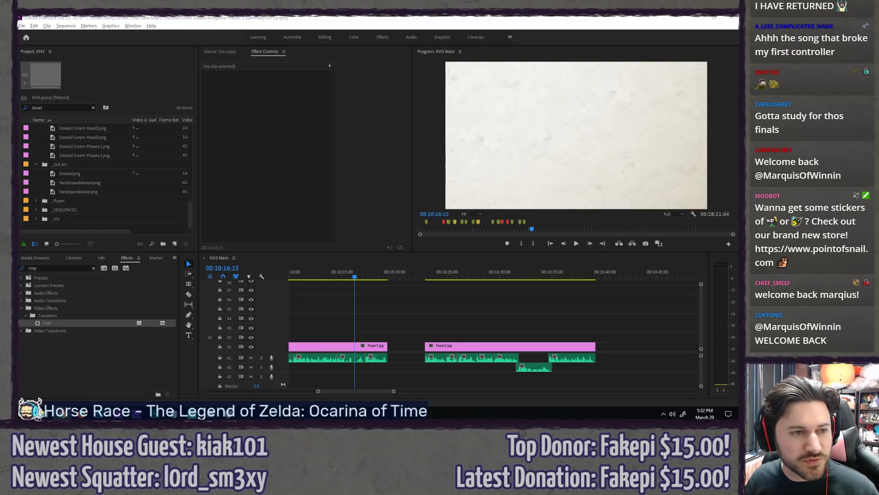
{"action": "left_click", "coordinate": [404, 313]}
{"action": "scroll", "coordinate": [424, 306], "scroll_direction": "down", "scroll_amount": 3}
{"action": "scroll", "coordinate": [436, 295], "scroll_direction": "up", "scroll_amount": 1}
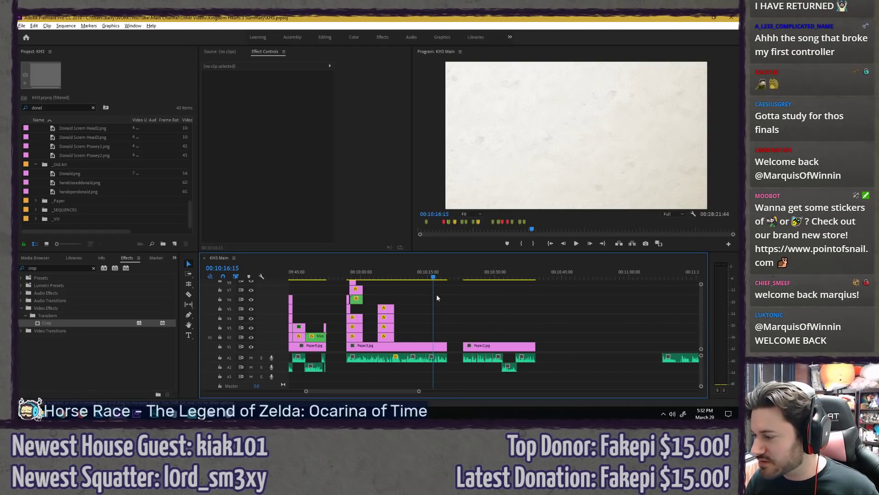
{"action": "left_click", "coordinate": [390, 275]}
Step: Play the character scene from its start through the end of Paper2.jpg
{"action": "key", "text": "space"}
{"action": "left_click_drag", "start_coordinate": [377, 276], "coordinate": [376, 276]}
{"action": "key", "text": "space"}
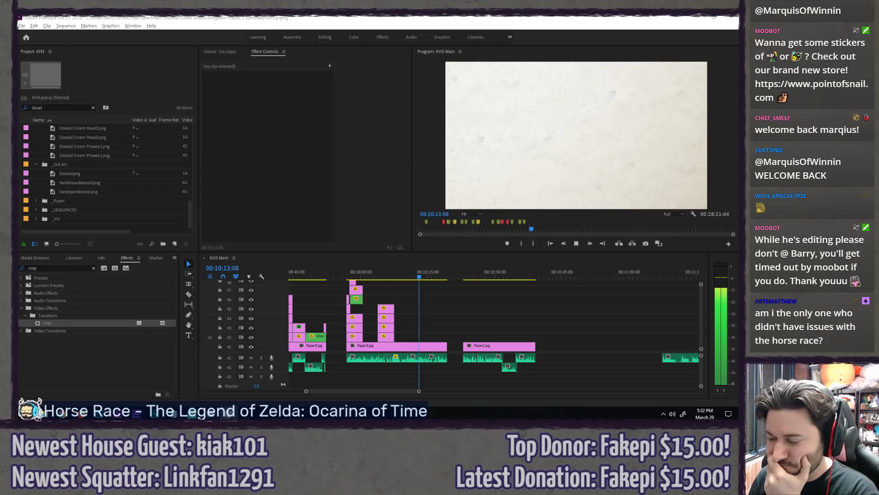
{"action": "left_click", "coordinate": [474, 307]}
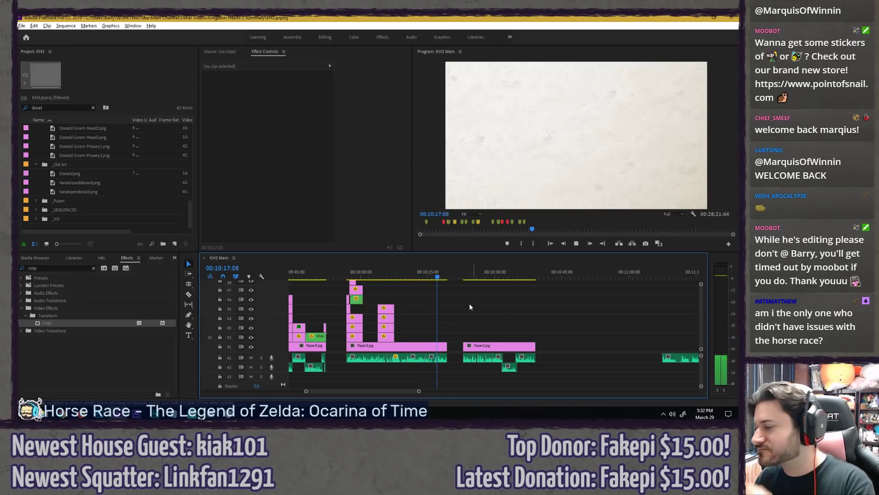
{"action": "left_click", "coordinate": [463, 276]}
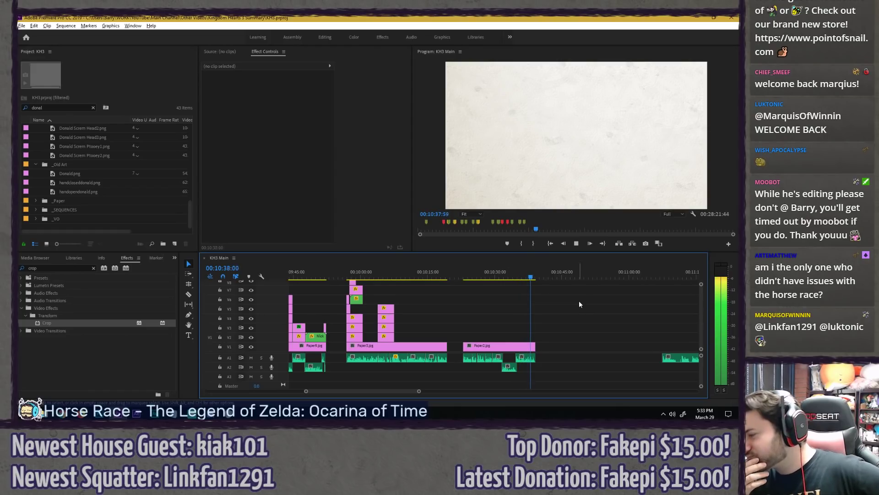
{"action": "key", "text": "space"}
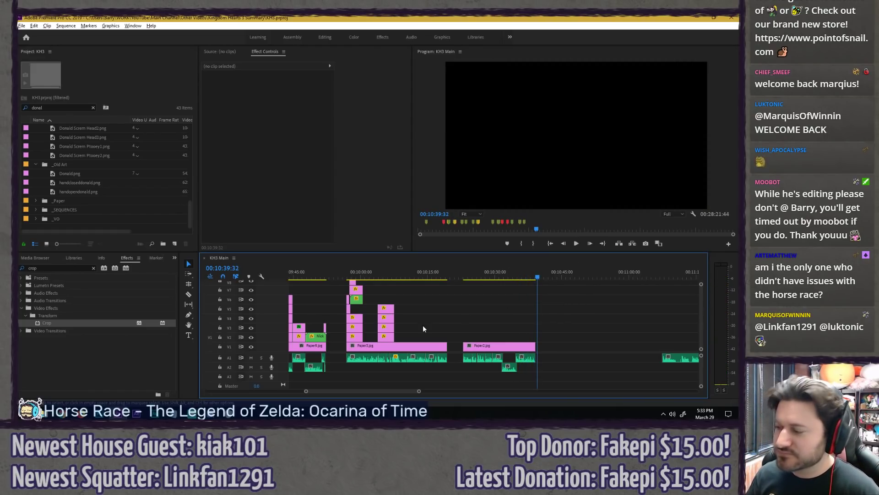
{"action": "key", "text": "alt+Tab"}
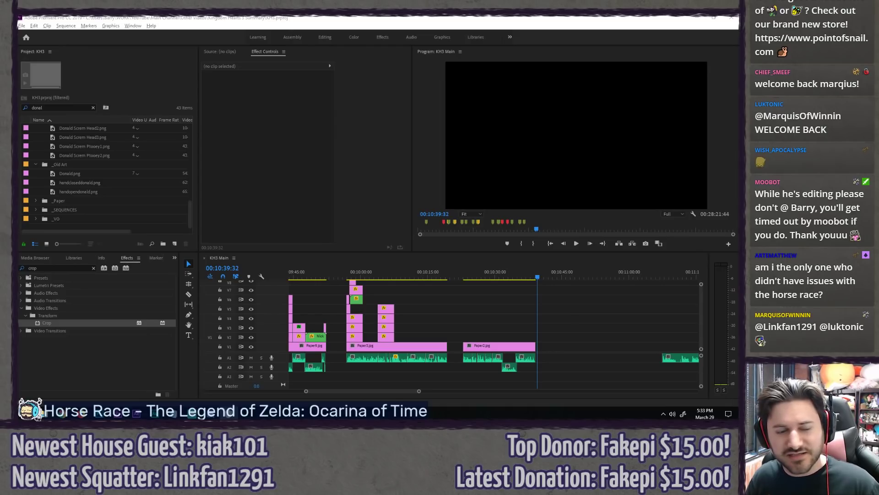
{"action": "left_click", "coordinate": [417, 291]}
{"action": "scroll", "coordinate": [380, 294], "scroll_direction": "up", "scroll_amount": 3}
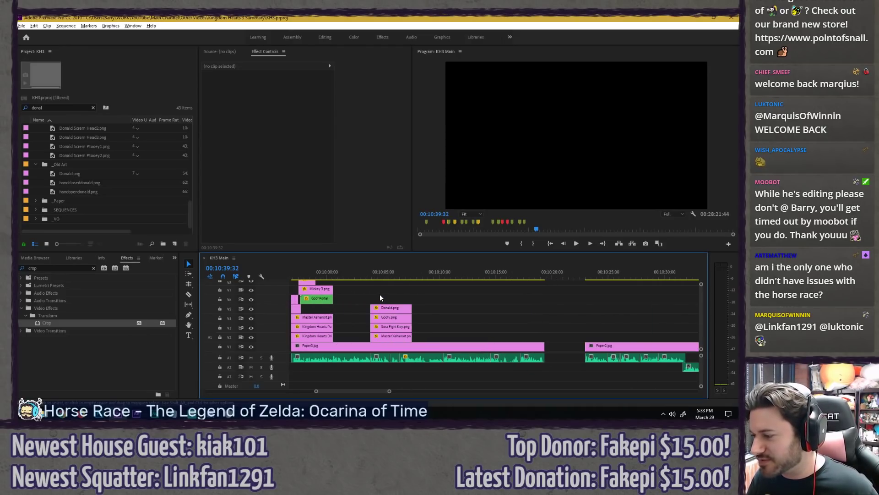
Step: Check the scene at 10:08:05 and 10:03:09, then view the whole sequence
{"action": "left_click", "coordinate": [418, 273]}
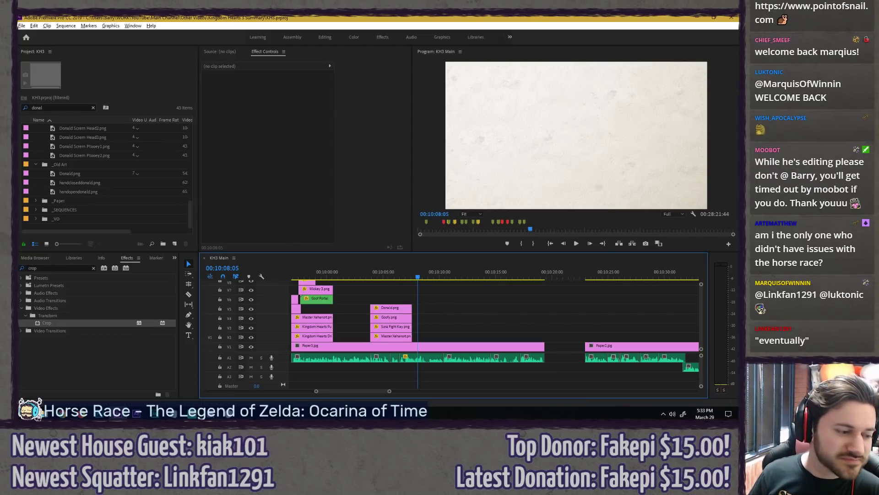
{"action": "key", "text": "alt+Tab"}
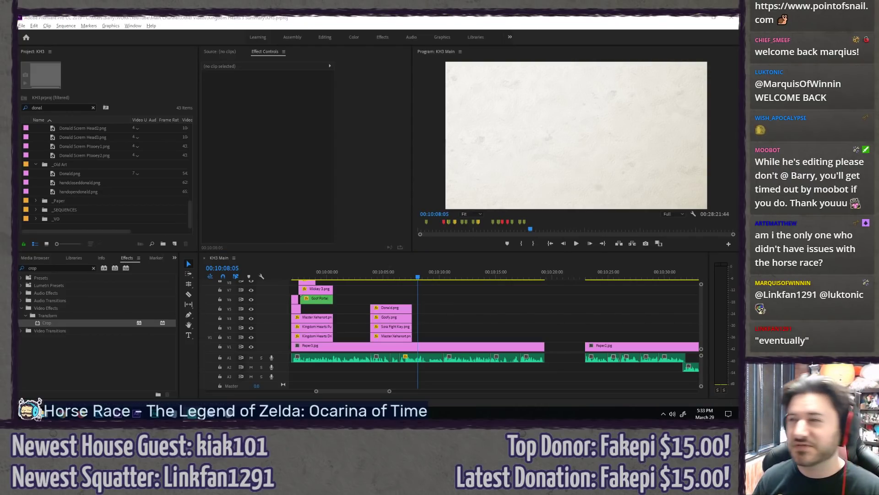
{"action": "left_click", "coordinate": [324, 17]}
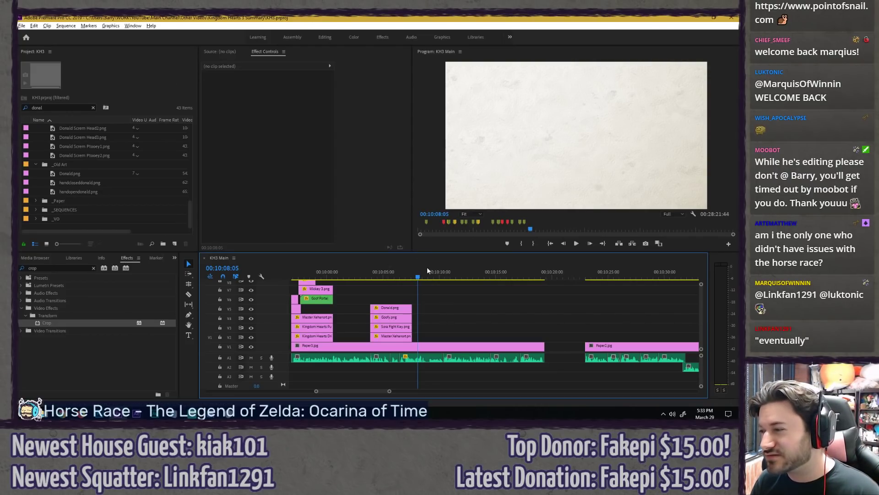
{"action": "left_click", "coordinate": [362, 275]}
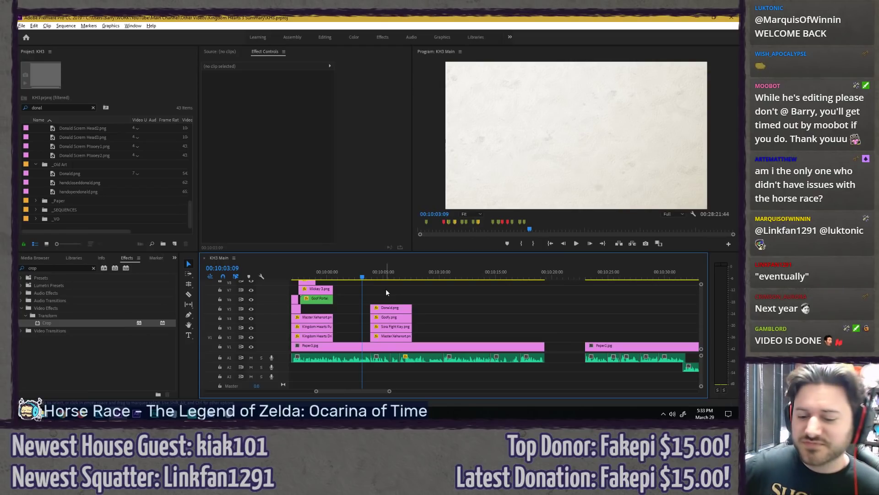
{"action": "key", "text": "backslash"}
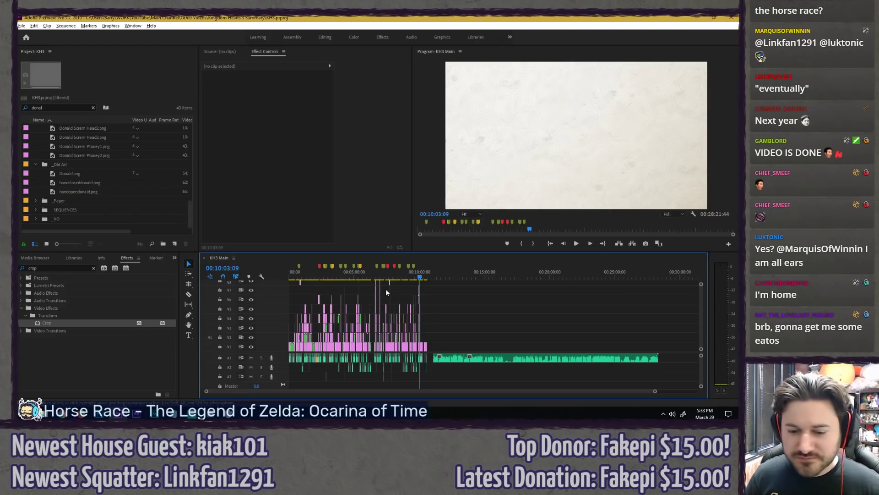
{"action": "scroll", "coordinate": [353, 334], "scroll_direction": "down", "scroll_amount": 1}
{"action": "scroll", "coordinate": [381, 326], "scroll_direction": "up", "scroll_amount": 6}
{"action": "scroll", "coordinate": [384, 323], "scroll_direction": "up", "scroll_amount": 2}
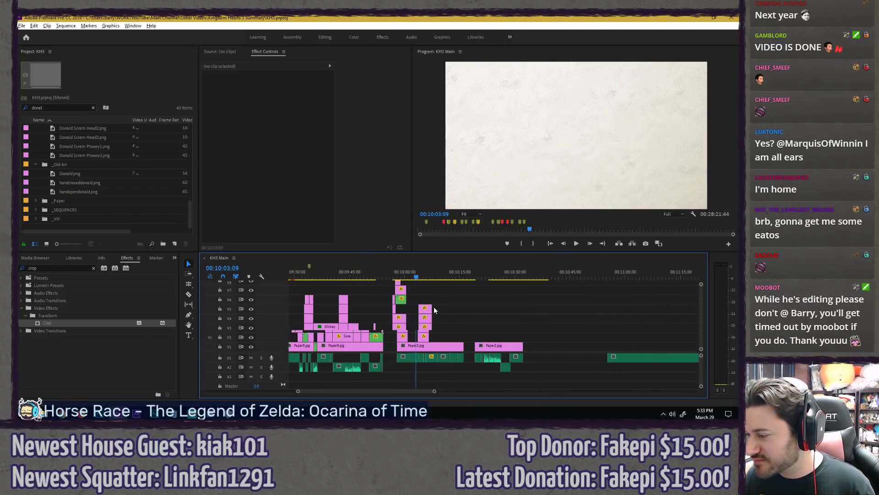
Step: Play from about 10:01:41 and select the Donald, Goofy, Sora Fight Key and Master Xehanort clips
{"action": "key", "text": "equal"}
{"action": "key", "text": "equal"}
{"action": "key", "text": "equal"}
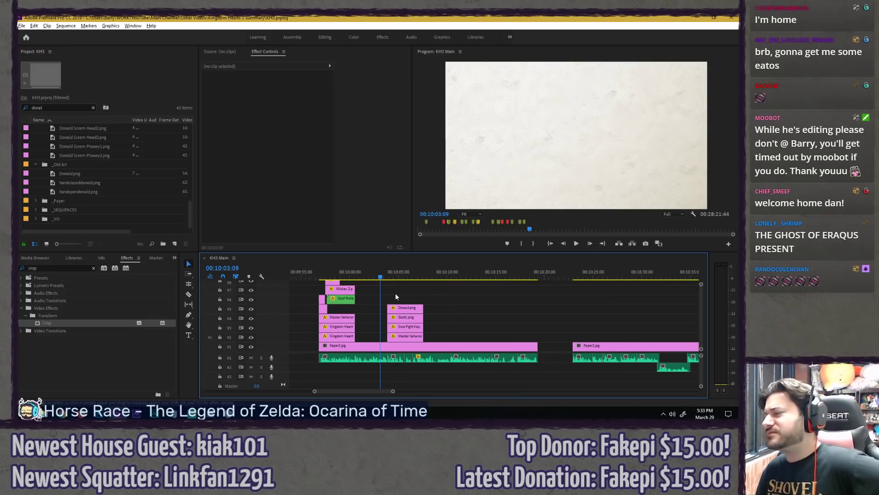
{"action": "left_click", "coordinate": [356, 277]}
{"action": "key", "text": "space"}
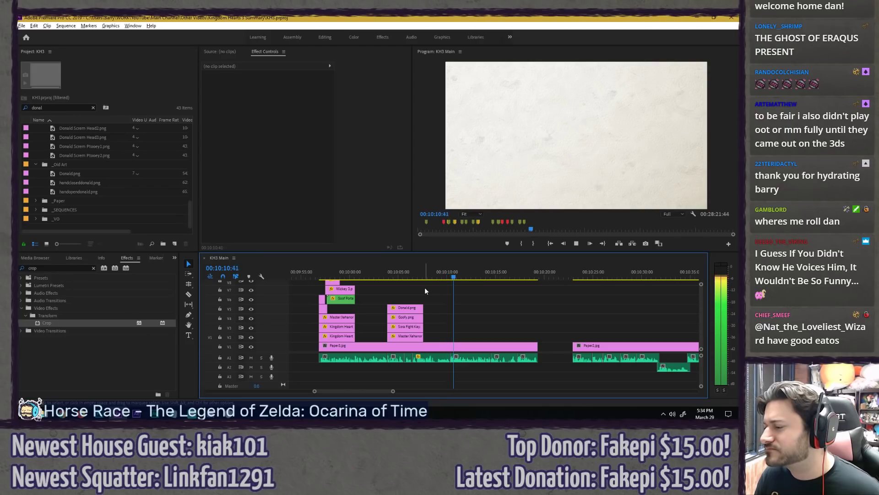
{"action": "left_click_drag", "start_coordinate": [415, 290], "coordinate": [450, 328]}
Step: Deselect the four extended clips, set the playhead to 10:04:14 and save the project
{"action": "scroll", "coordinate": [427, 316], "scroll_direction": "up", "scroll_amount": 2}
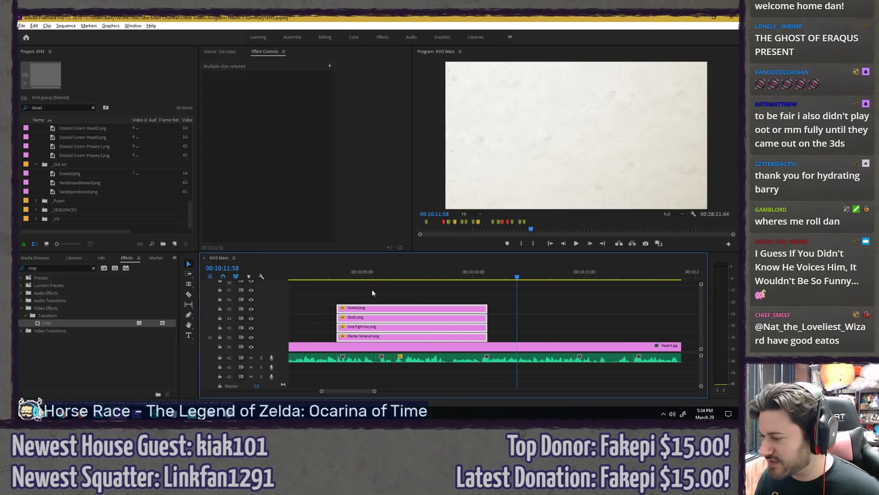
{"action": "left_click", "coordinate": [388, 290]}
{"action": "left_click", "coordinate": [343, 273]}
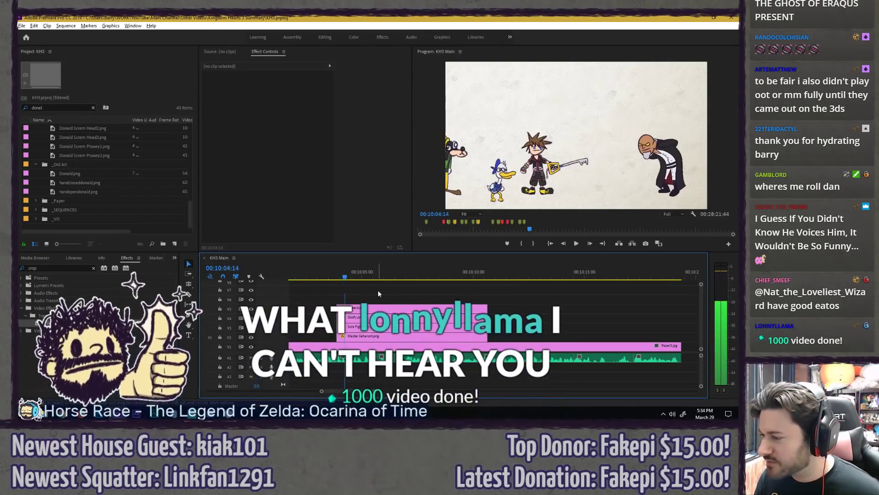
{"action": "key", "text": "ctrl+s"}
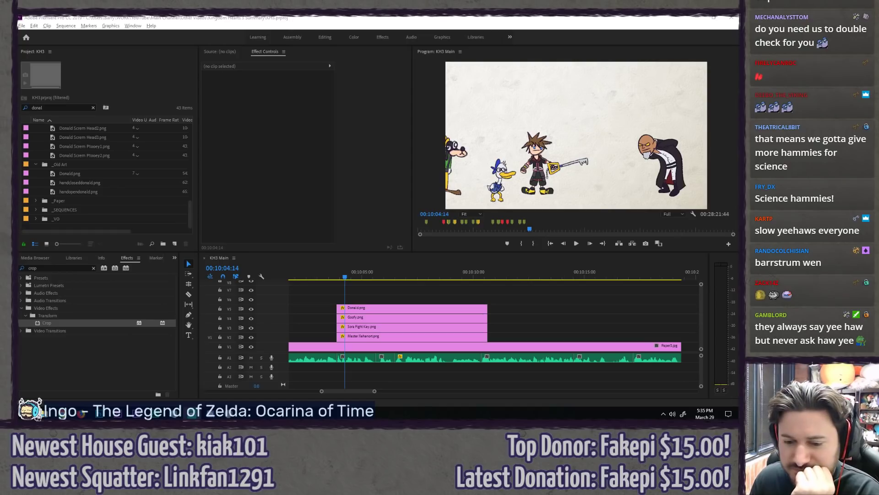
Step: Play the stacked character scene from 10:04:14 to review it
{"action": "left_click", "coordinate": [283, 17]}
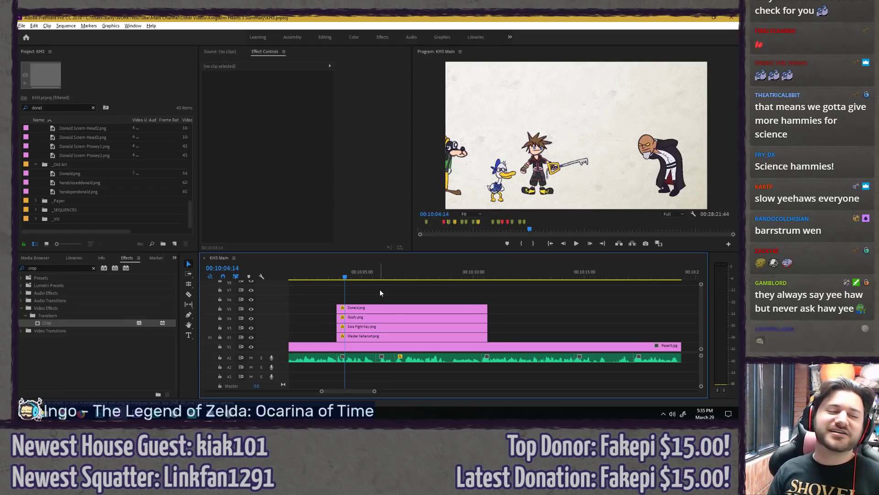
{"action": "scroll", "coordinate": [380, 292], "scroll_direction": "down", "scroll_amount": 2}
{"action": "key", "text": "space"}
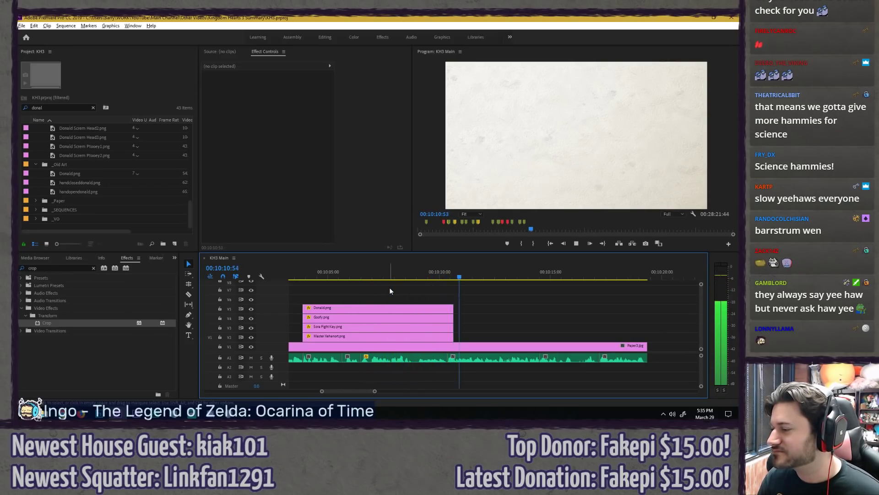
{"action": "key", "text": "space"}
Step: Razor the paper clip on V1 where the character clips begin and end
{"action": "key", "text": "c"}
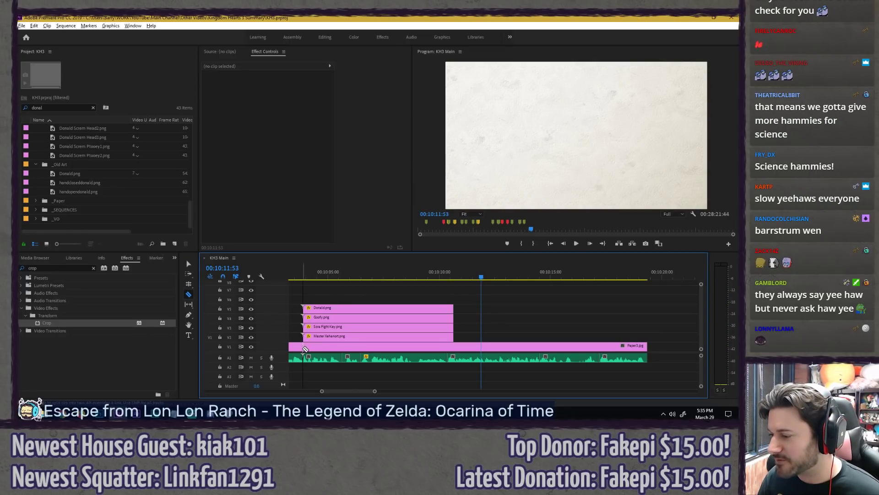
{"action": "left_click", "coordinate": [303, 346]}
{"action": "left_click", "coordinate": [453, 346]}
{"action": "key", "text": "v"}
Step: Nest the stacked character clips into a sequence named 'Epic Transition' and play into it
{"action": "left_click_drag", "start_coordinate": [338, 295], "coordinate": [345, 345]}
{"action": "right_click", "coordinate": [346, 345]}
{"action": "left_click", "coordinate": [358, 240]}
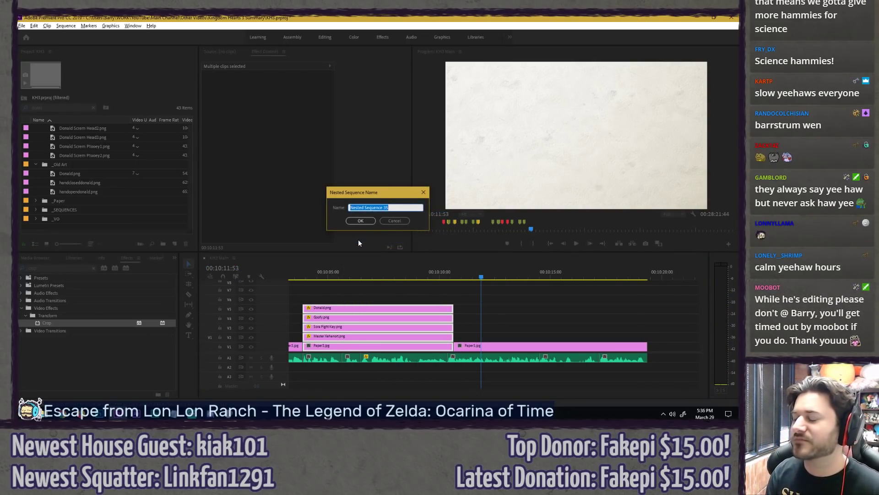
{"action": "type", "text": "Epic Transition"}
{"action": "key", "text": "Return"}
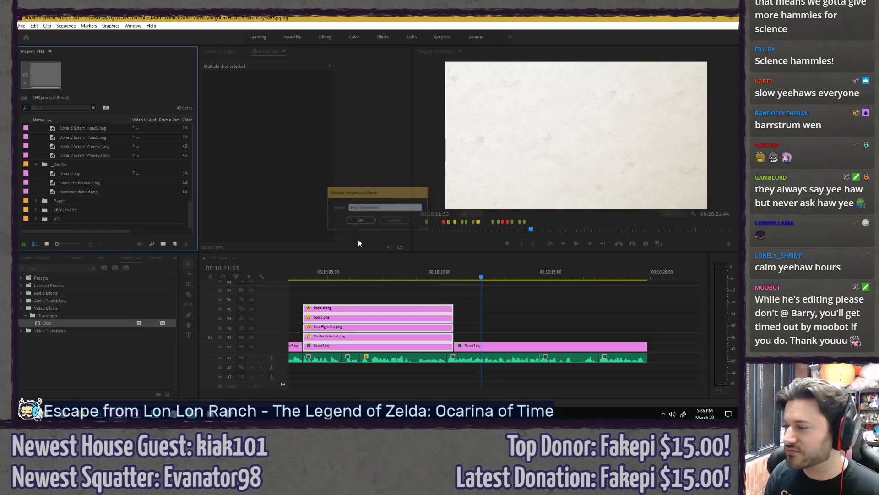
{"action": "scroll", "coordinate": [316, 308], "scroll_direction": "up", "scroll_amount": 2}
{"action": "scroll", "coordinate": [331, 310], "scroll_direction": "up", "scroll_amount": 3}
{"action": "left_click", "coordinate": [330, 273]}
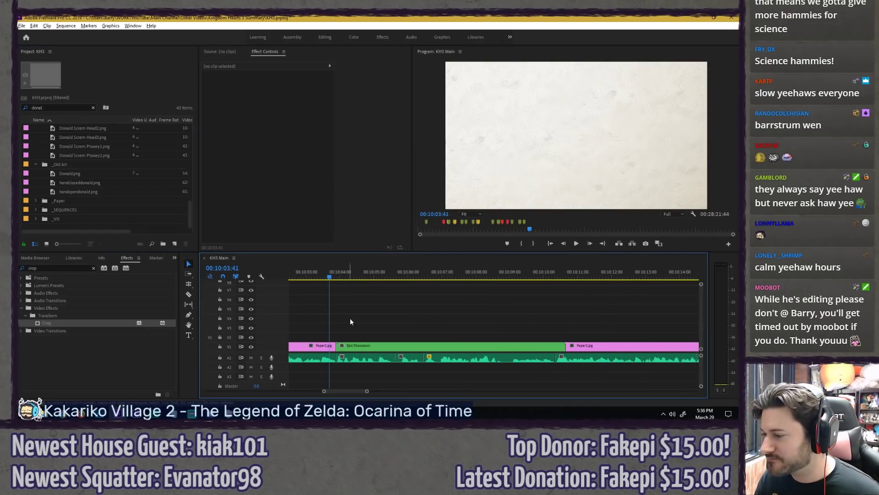
{"action": "key", "text": "space"}
{"action": "key", "text": "space"}
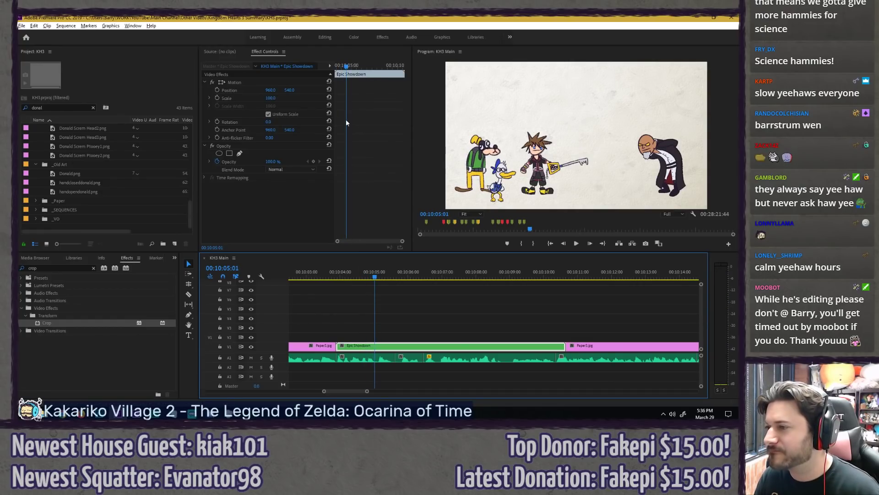
Step: At 10:05:14 keyframe the Epic Showdown clip to Scale 120 and Position Y about 425
{"action": "left_click", "coordinate": [381, 116]}
{"action": "key", "text": "Right"}
{"action": "key", "text": "Right"}
{"action": "key", "text": "Right"}
{"action": "key", "text": "Right"}
{"action": "key", "text": "Right"}
{"action": "key", "text": "Right"}
{"action": "key", "text": "Right"}
{"action": "key", "text": "Left"}
{"action": "key", "text": "Left"}
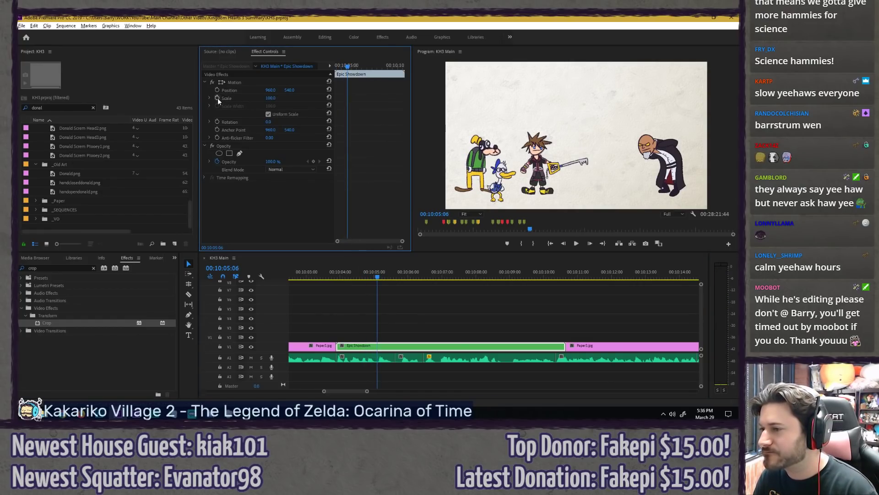
{"action": "key", "text": "Right"}
{"action": "key", "text": "Right"}
{"action": "key", "text": "Right"}
{"action": "key", "text": "Right"}
{"action": "key", "text": "Right"}
{"action": "key", "text": "Right"}
{"action": "key", "text": "Right"}
{"action": "key", "text": "Right"}
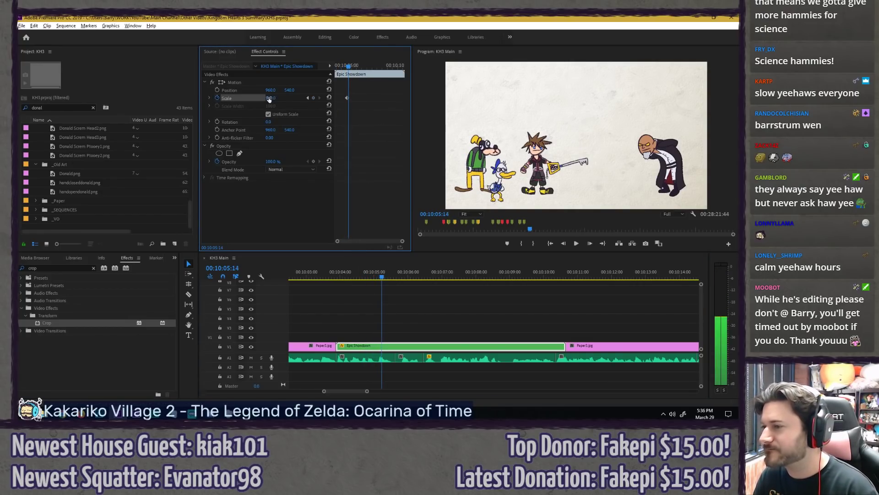
{"action": "left_click", "coordinate": [275, 98]}
{"action": "type", "text": "120"}
{"action": "key", "text": "Return"}
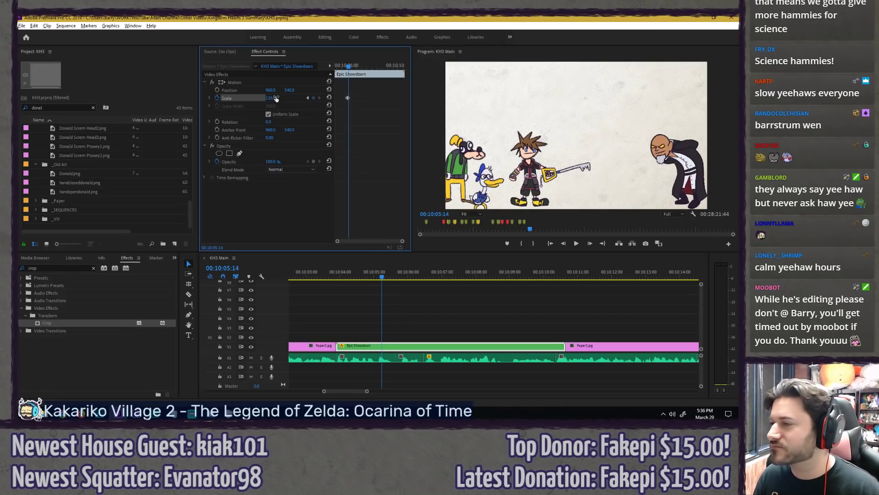
{"action": "left_click", "coordinate": [217, 90]}
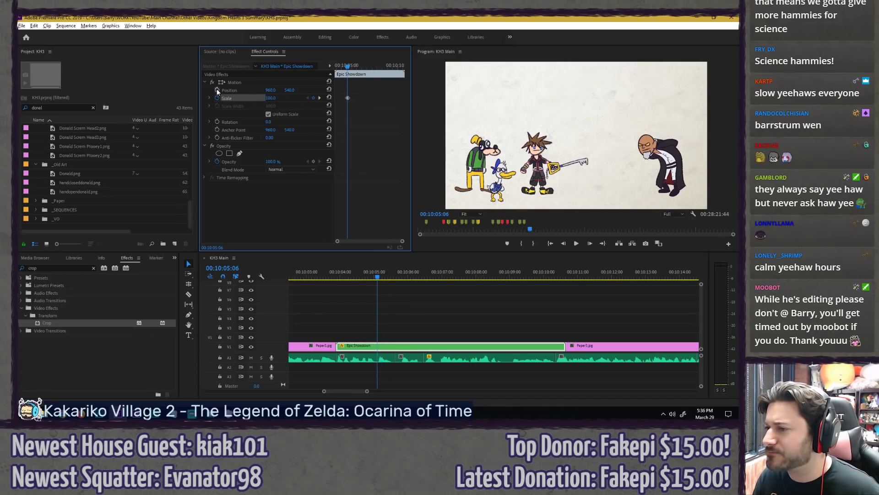
{"action": "mouse_move", "coordinate": [286, 90]}
{"action": "left_mouse_down"}
{"action": "mouse_move", "coordinate": [235, 91]}
{"action": "mouse_move", "coordinate": [292, 90]}
{"action": "left_mouse_up"}
Step: Scrub back to the first keyframe and play back the zoom animation
{"action": "left_click_drag", "start_coordinate": [339, 69], "coordinate": [348, 67]}
{"action": "key", "text": "equal"}
{"action": "key", "text": "equal"}
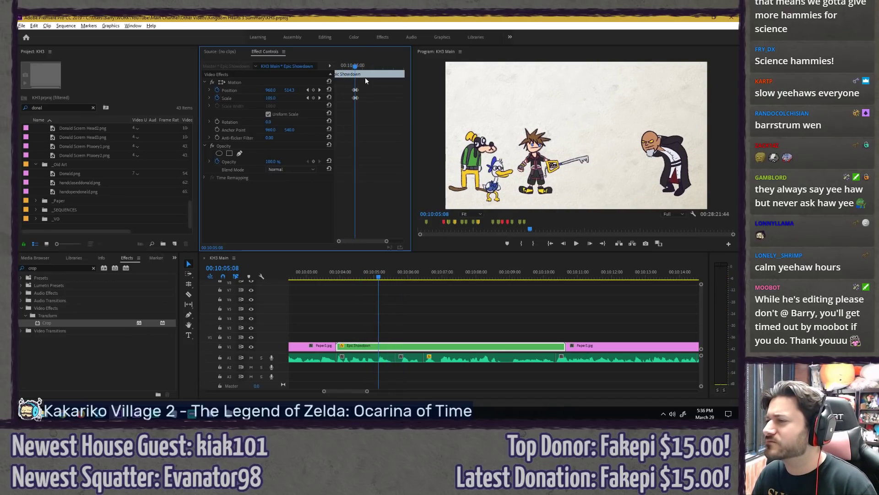
{"action": "left_click", "coordinate": [364, 69]}
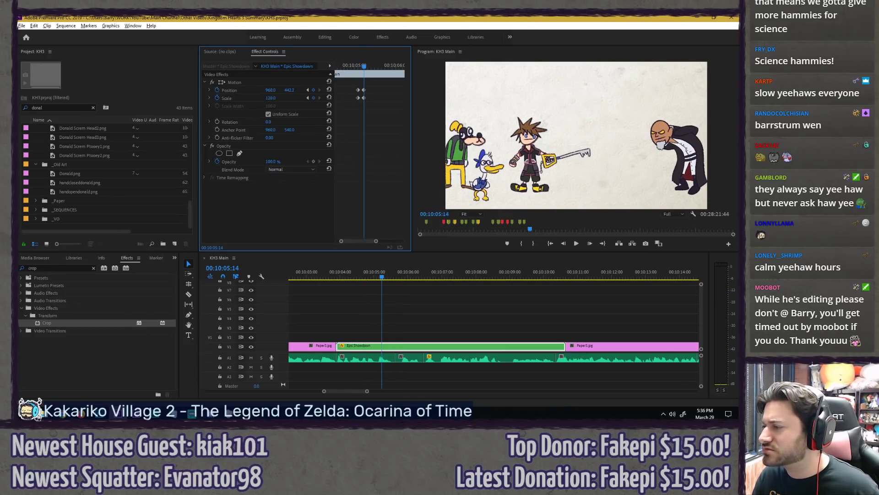
{"action": "key", "text": "space"}
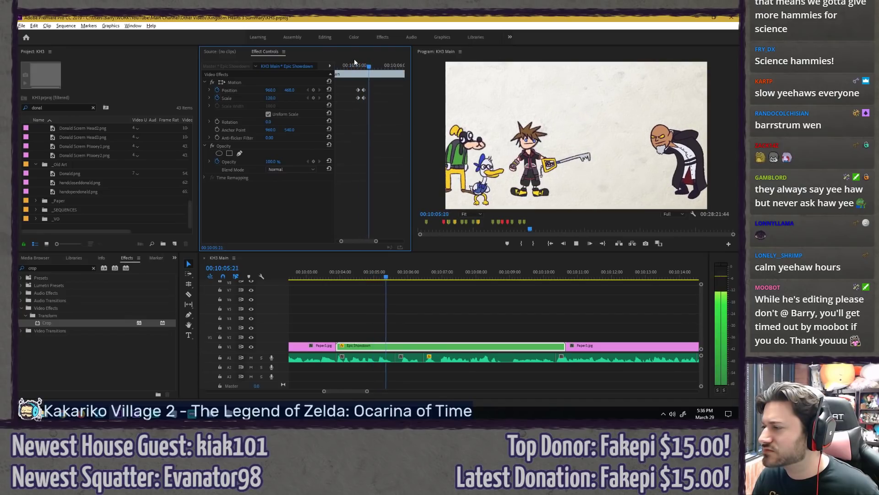
{"action": "left_click", "coordinate": [359, 65]}
Step: Apply Ease In temporal interpolation to the selected keyframes and preview it
{"action": "right_click", "coordinate": [364, 97]}
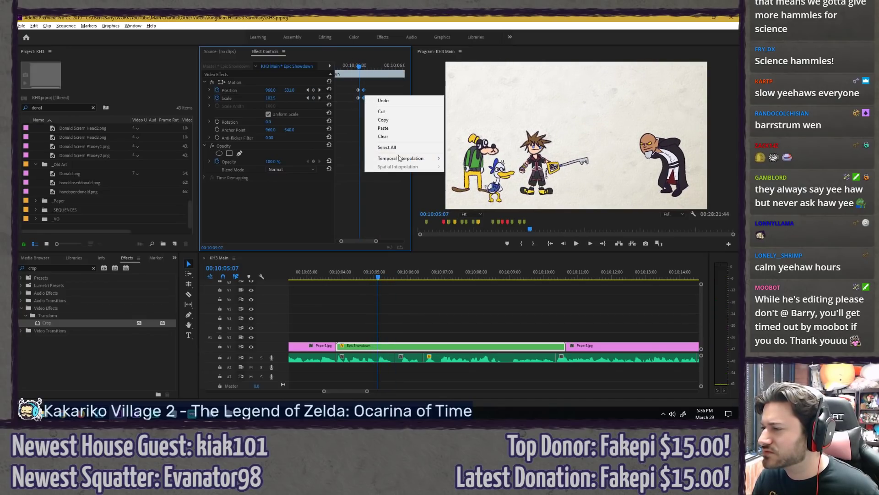
{"action": "mouse_move", "coordinate": [403, 159]}
{"action": "left_click", "coordinate": [464, 202]}
{"action": "left_click", "coordinate": [351, 66]}
{"action": "key", "text": "space"}
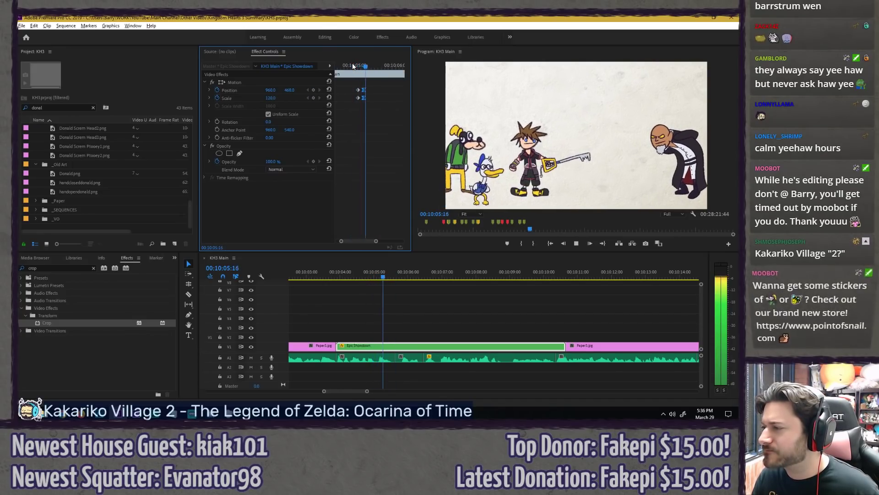
{"action": "left_click", "coordinate": [364, 66]}
Step: Lower the Scale at the 05:14 keyframe to 110 and preview the animation
{"action": "left_click", "coordinate": [272, 98]}
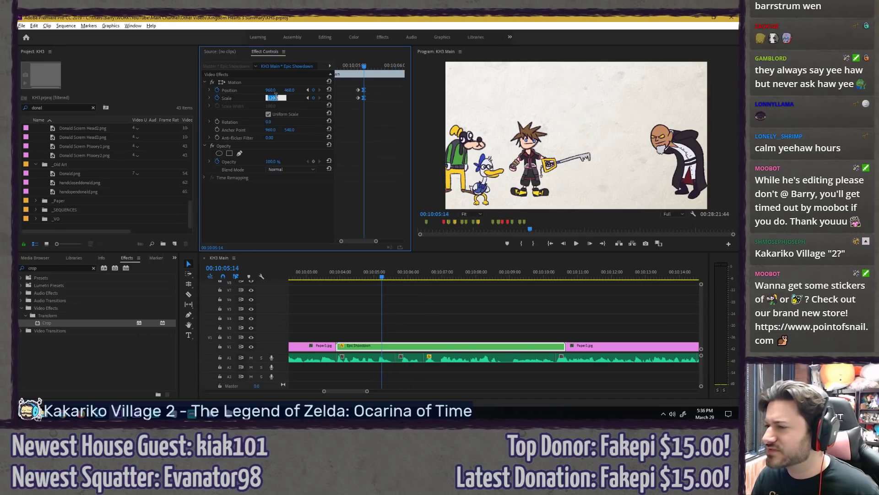
{"action": "type", "text": "110"}
{"action": "key", "text": "Return"}
{"action": "key", "text": "space"}
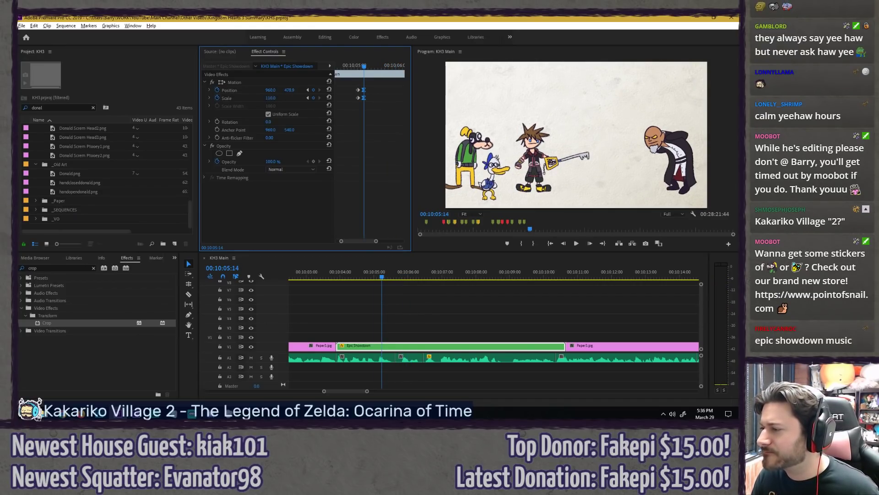
{"action": "left_click", "coordinate": [362, 66]}
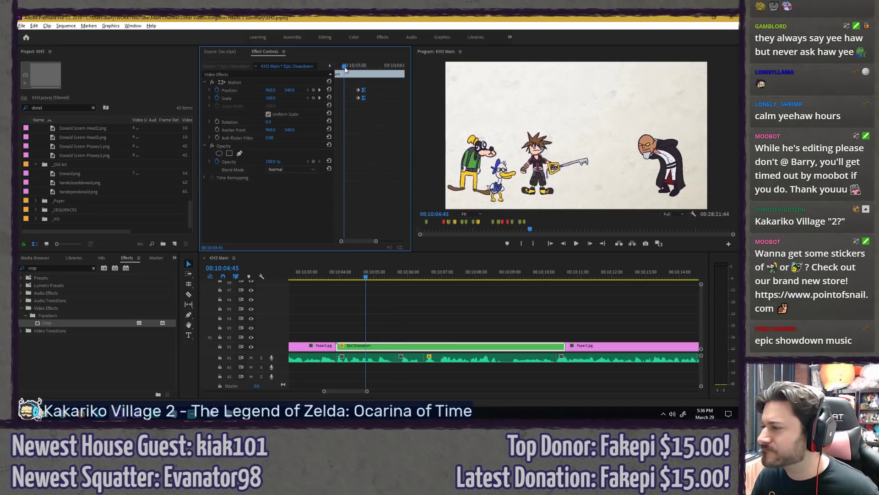
Step: Select the Position and Scale keyframes and replay the animation from 04:57
{"action": "key", "text": "Right"}
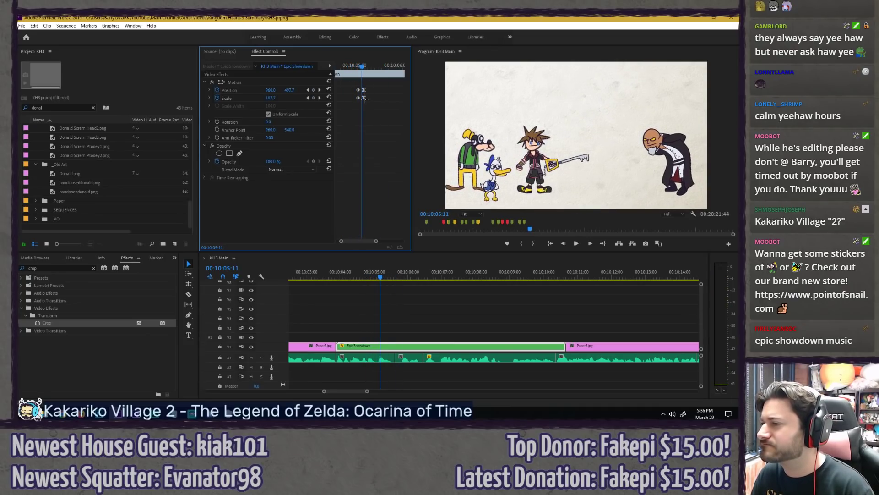
{"action": "left_click_drag", "start_coordinate": [371, 82], "coordinate": [359, 100]}
{"action": "key", "text": "space"}
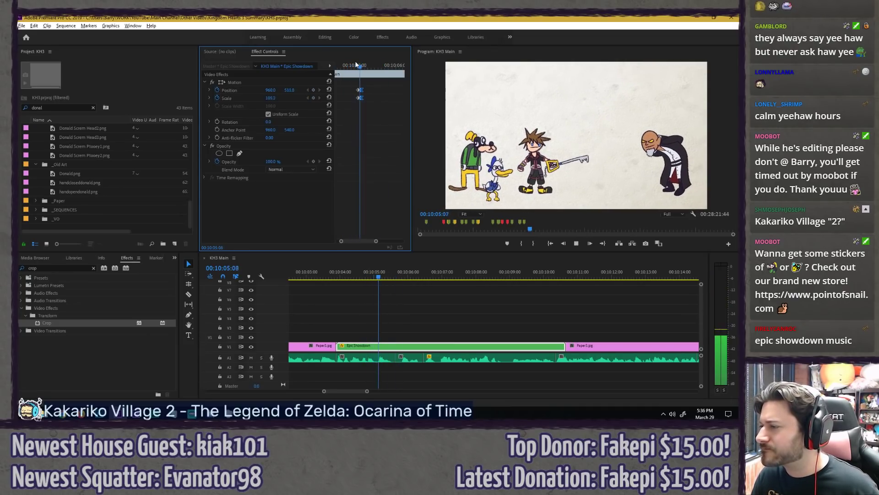
{"action": "left_click", "coordinate": [345, 65]}
{"action": "key", "text": "space"}
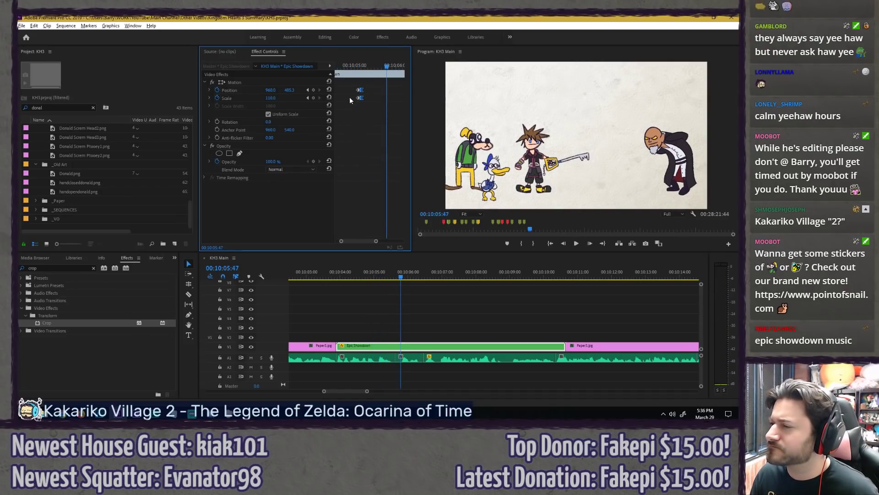
{"action": "key", "text": "Right"}
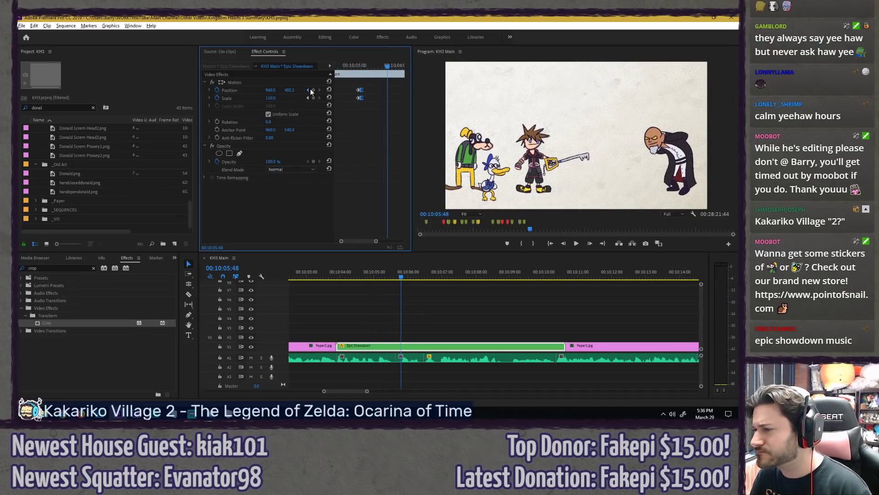
{"action": "left_click", "coordinate": [309, 90]}
{"action": "left_click", "coordinate": [371, 66]}
{"action": "key", "text": "space"}
{"action": "key", "text": "space"}
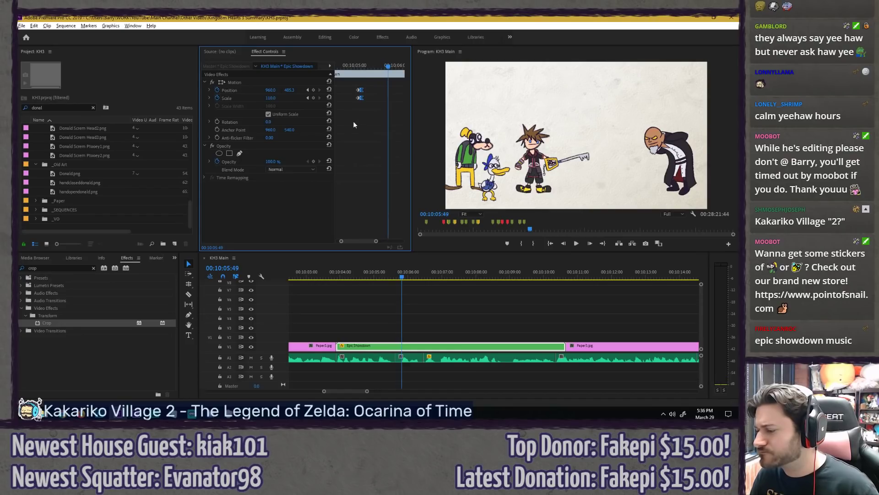
Step: Add a second zoom: keyframes at 05:50, then Scale 125 and Position Y about 426 at 05:53
{"action": "key", "text": "Right"}
{"action": "left_click", "coordinate": [313, 89]}
{"action": "left_click", "coordinate": [313, 98]}
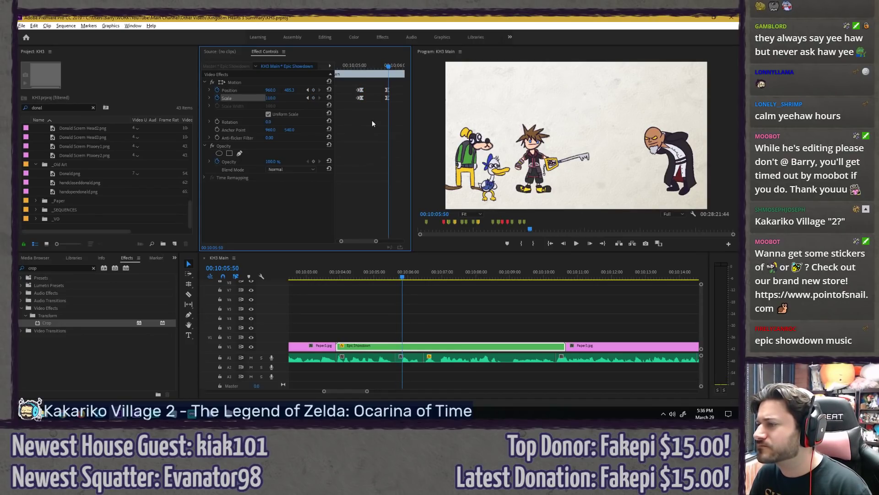
{"action": "key", "text": "Right"}
{"action": "key", "text": "Right"}
{"action": "key", "text": "Right"}
{"action": "left_click", "coordinate": [274, 97]}
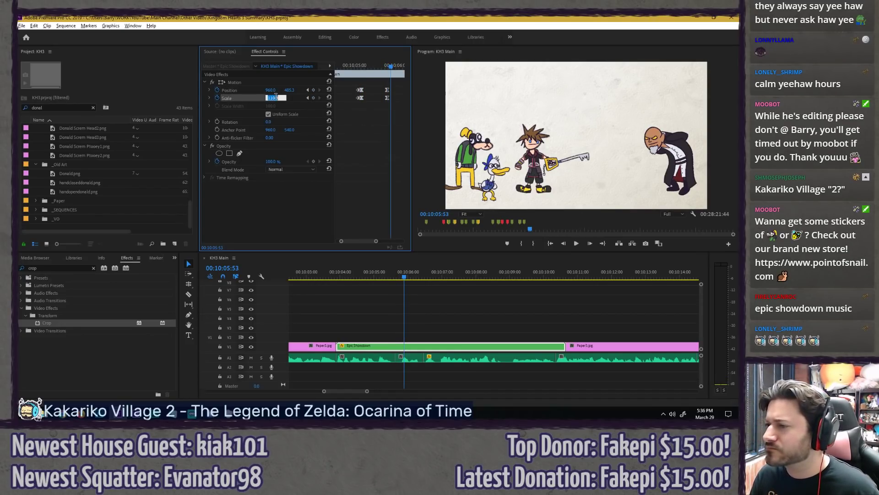
{"action": "type", "text": "125"}
{"action": "key", "text": "Return"}
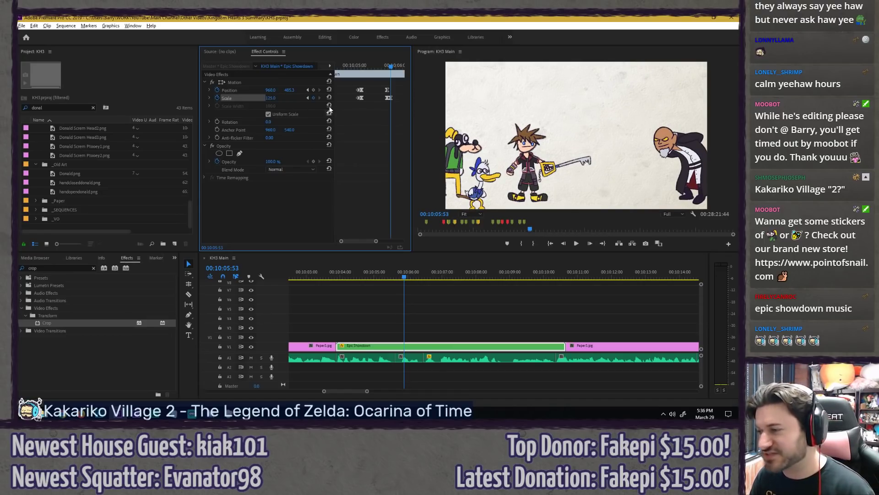
{"action": "left_click_drag", "start_coordinate": [290, 94], "coordinate": [247, 90]}
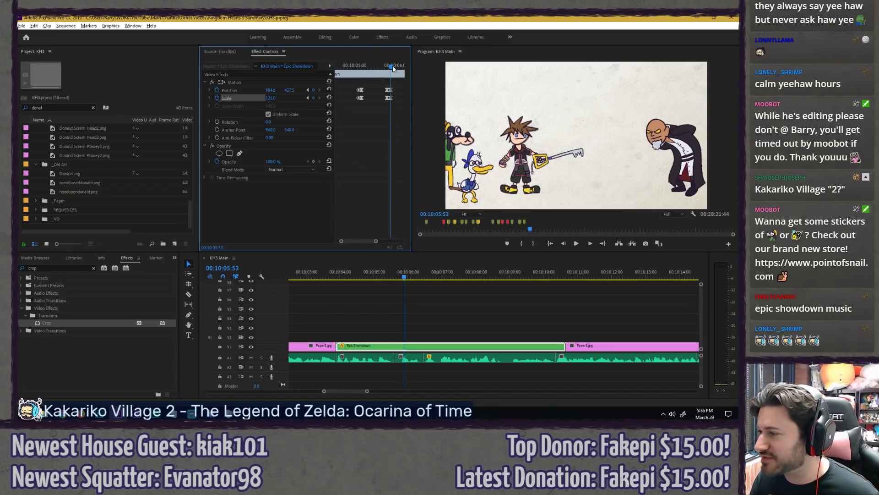
{"action": "key", "text": "j"}
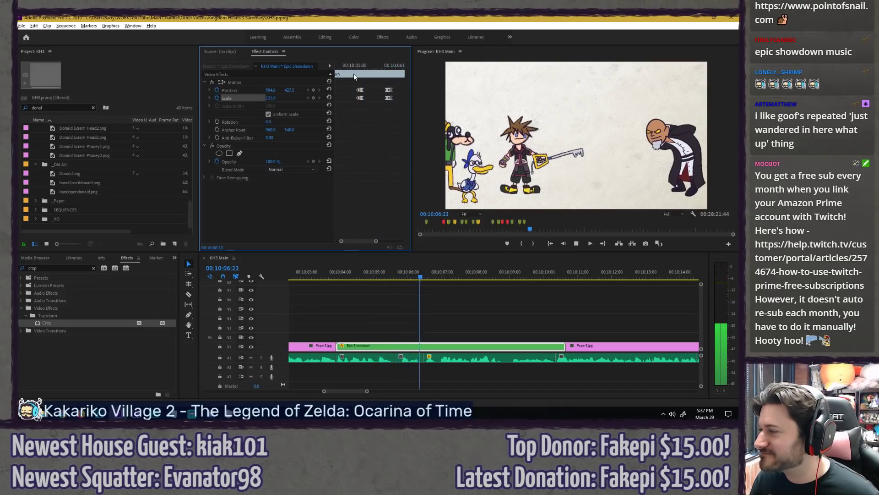
{"action": "key", "text": "k"}
Step: Give the second pair of zoom keyframes Ease Out and Ease In, then preview
{"action": "left_click", "coordinate": [384, 67]}
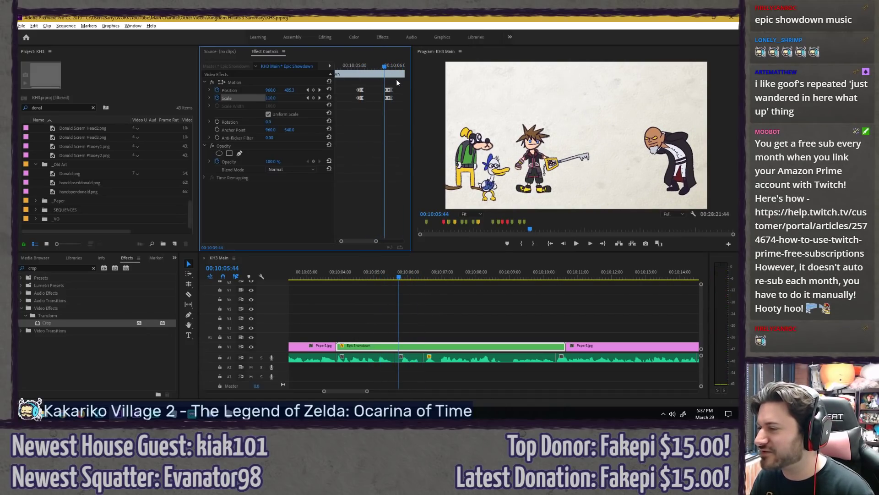
{"action": "left_click_drag", "start_coordinate": [394, 79], "coordinate": [389, 105]}
{"action": "right_click", "coordinate": [388, 101]}
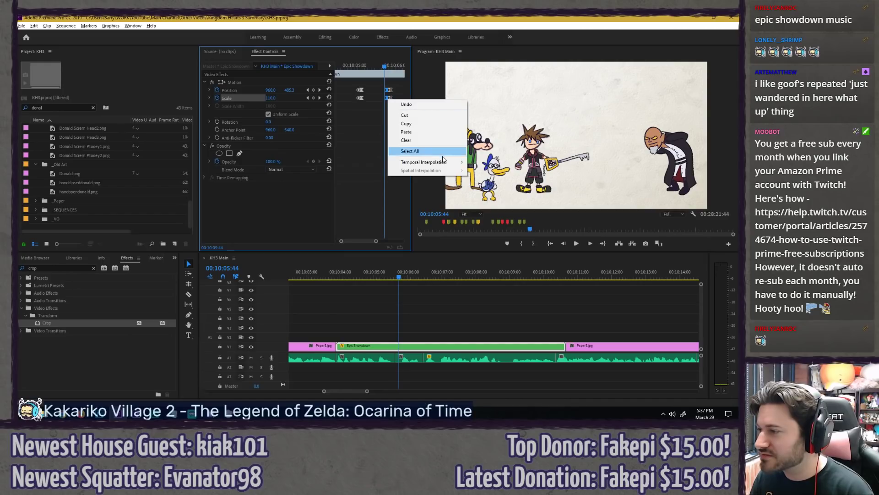
{"action": "mouse_move", "coordinate": [426, 162]}
{"action": "left_click", "coordinate": [487, 215]}
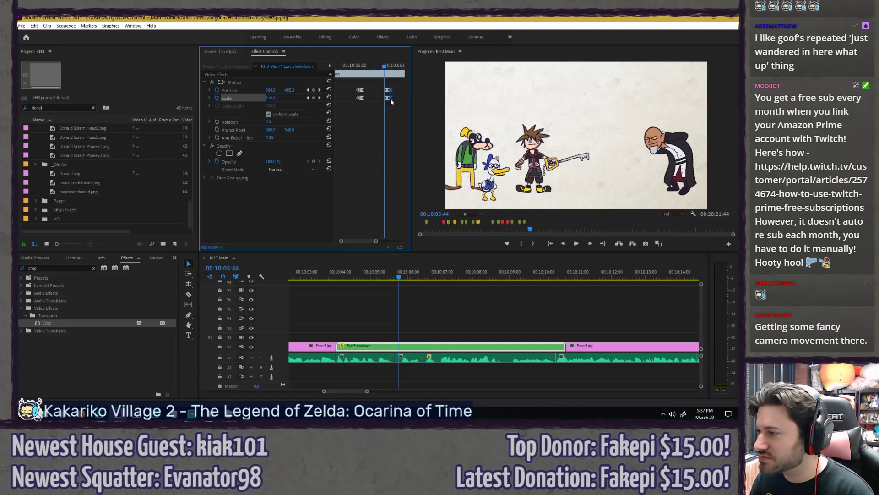
{"action": "right_click", "coordinate": [390, 98]}
{"action": "mouse_move", "coordinate": [426, 162]}
{"action": "left_click", "coordinate": [487, 207]}
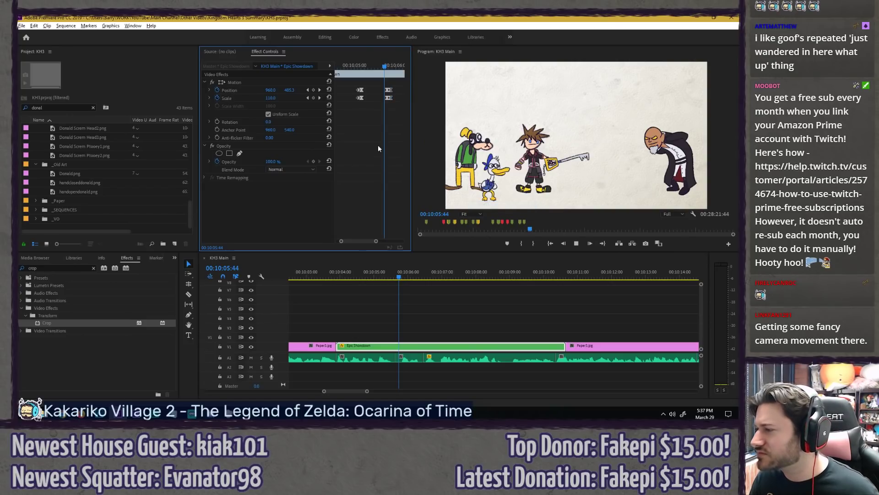
{"action": "left_click", "coordinate": [345, 63]}
{"action": "key", "text": "space"}
Step: Apply Ease Out to the first pair of zoom keyframes and play to check
{"action": "left_click_drag", "start_coordinate": [350, 63], "coordinate": [359, 65]}
{"action": "left_click_drag", "start_coordinate": [358, 112], "coordinate": [358, 98]}
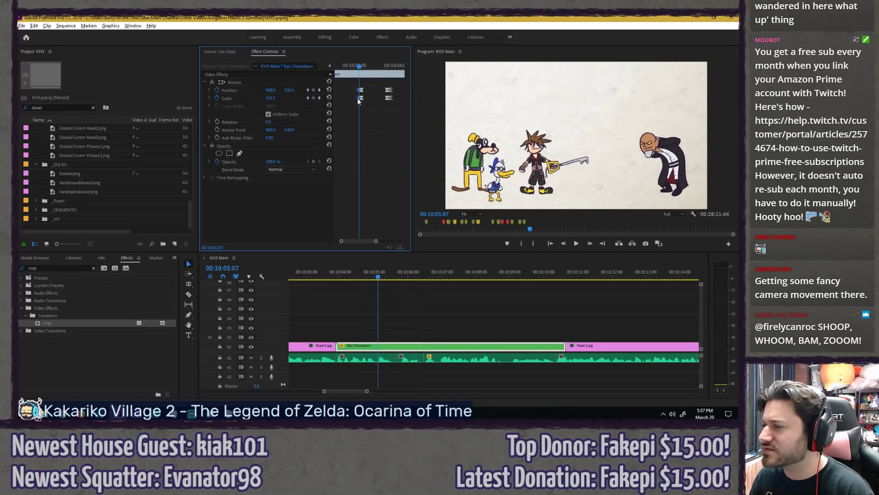
{"action": "right_click", "coordinate": [358, 98]}
{"action": "mouse_move", "coordinate": [403, 161]}
{"action": "left_click", "coordinate": [468, 214]}
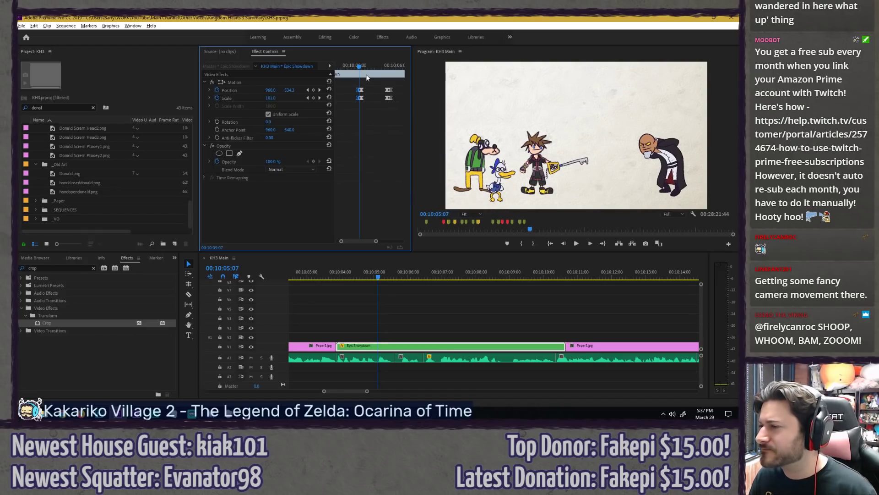
{"action": "key", "text": "space"}
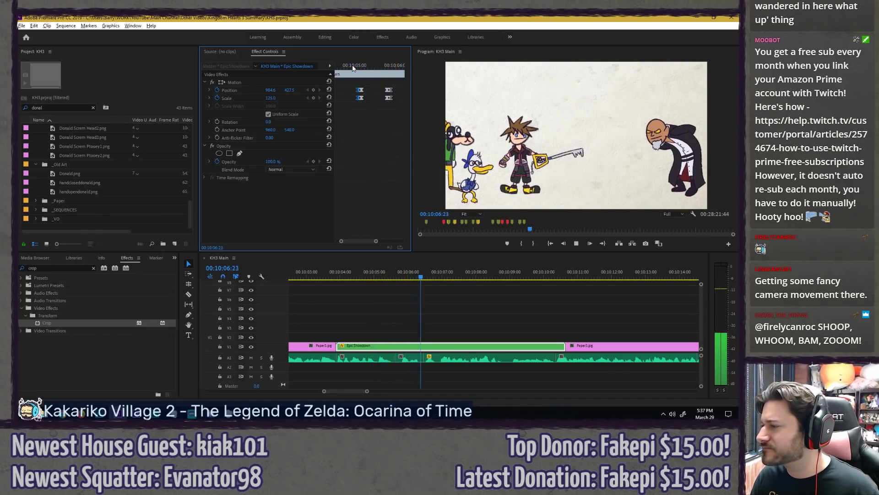
{"action": "key", "text": "space"}
Step: Replay the eased zoom from its start at 10:05:03
{"action": "left_click_drag", "start_coordinate": [380, 64], "coordinate": [390, 79]}
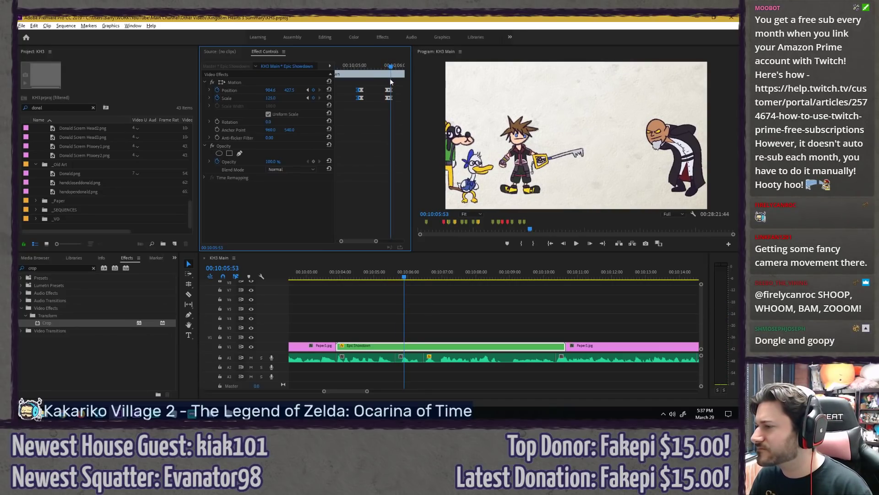
{"action": "key", "text": "Right"}
{"action": "left_click", "coordinate": [357, 68]}
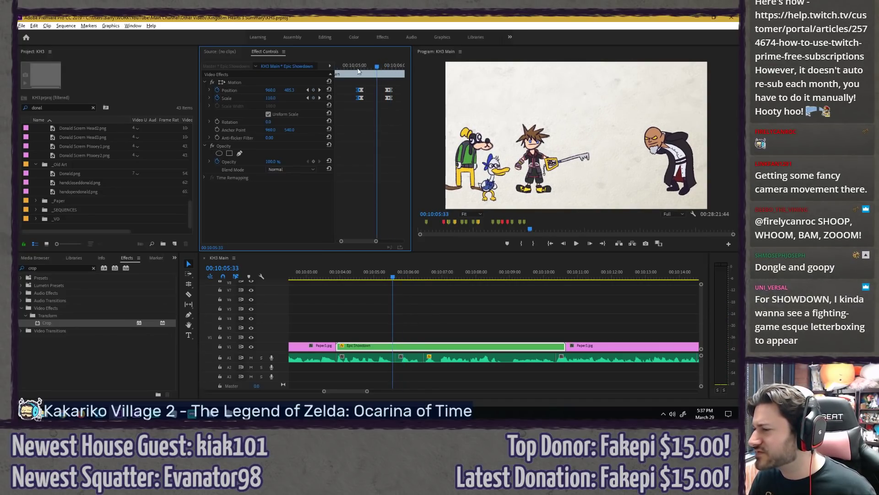
{"action": "key", "text": "space"}
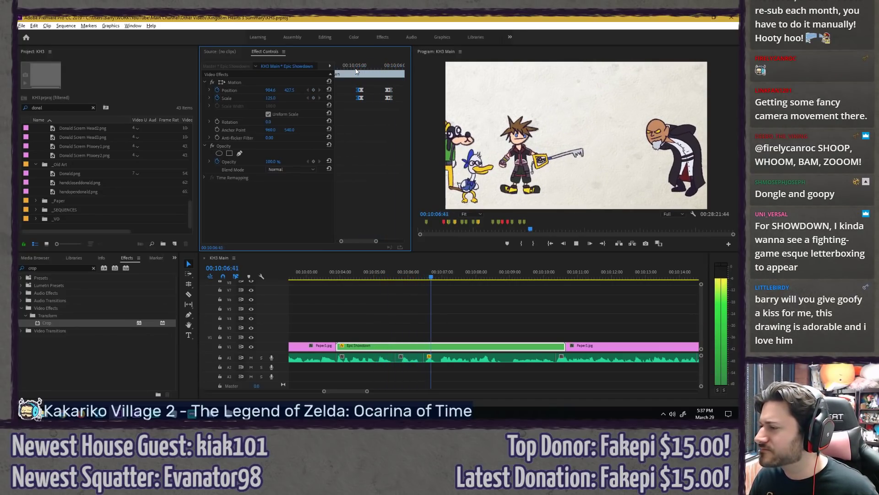
{"action": "key", "text": "space"}
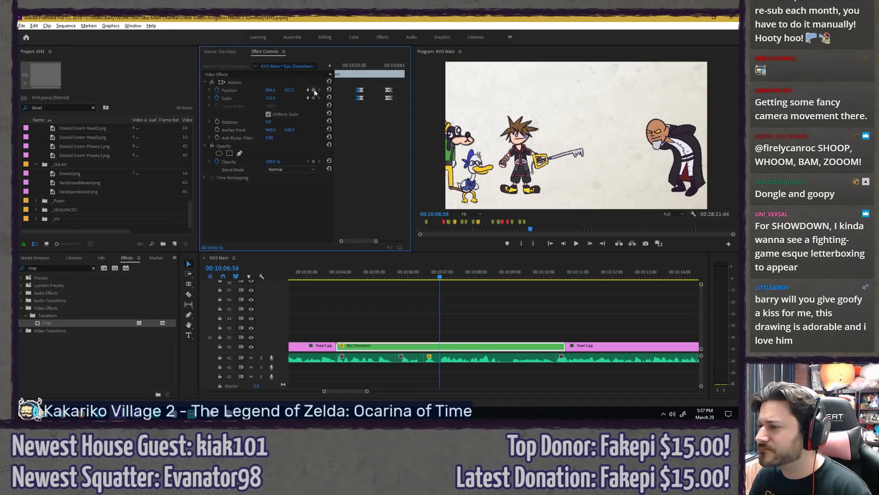
{"action": "left_click_drag", "start_coordinate": [365, 240], "coordinate": [373, 240]}
Step: Zoom to Scale 200 on Sora, then Scale 250 panned to frame the bald villain
{"action": "left_click", "coordinate": [383, 169]}
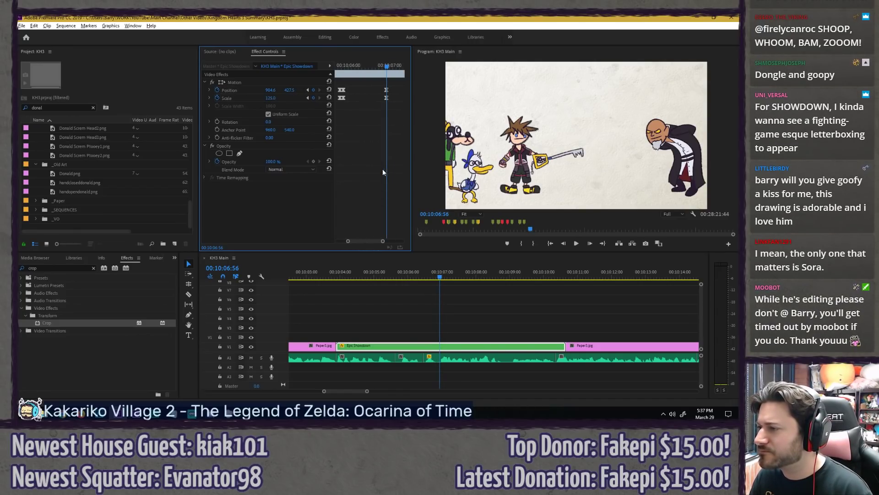
{"action": "key", "text": "Right"}
{"action": "key", "text": "Right"}
{"action": "key", "text": "Right"}
{"action": "key", "text": "Right"}
{"action": "key", "text": "Right"}
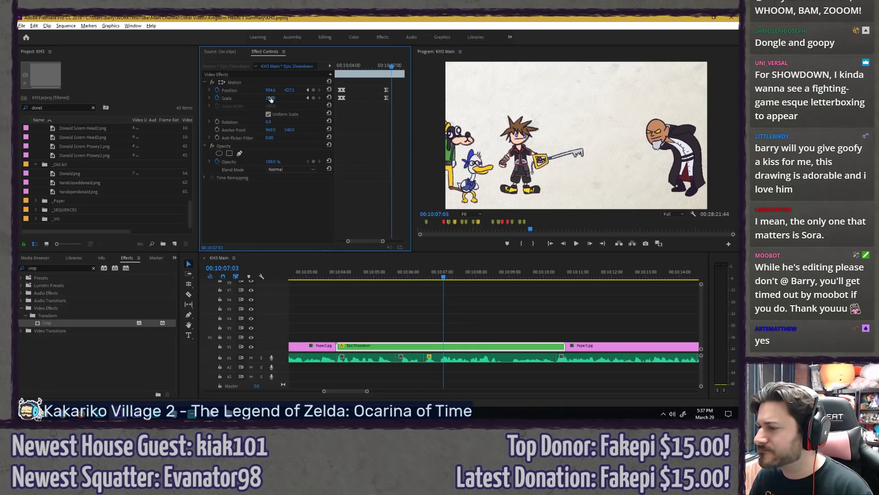
{"action": "type", "text": "200"}
{"action": "key", "text": "Return"}
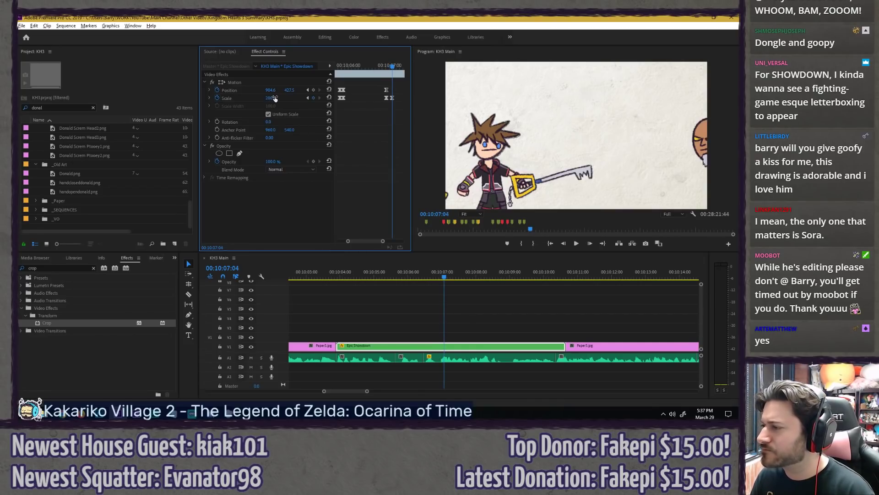
{"action": "left_click_drag", "start_coordinate": [270, 90], "coordinate": [265, 90]}
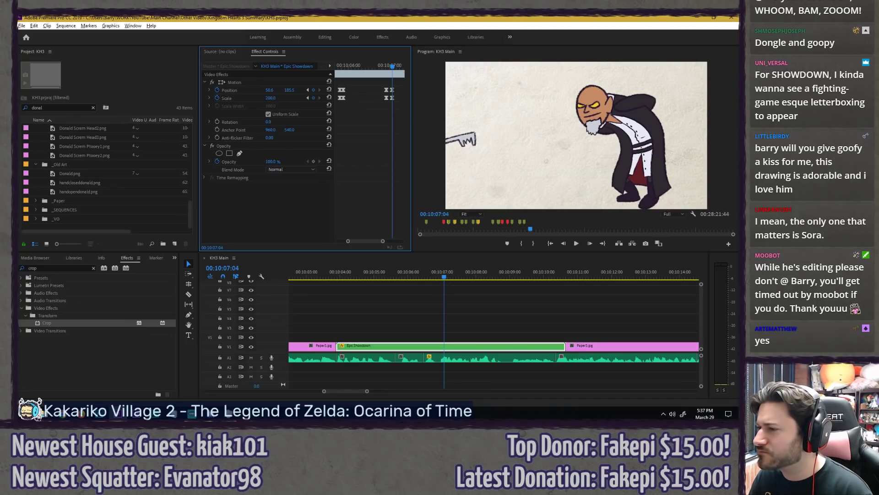
{"action": "type", "text": "250"}
{"action": "key", "text": "Return"}
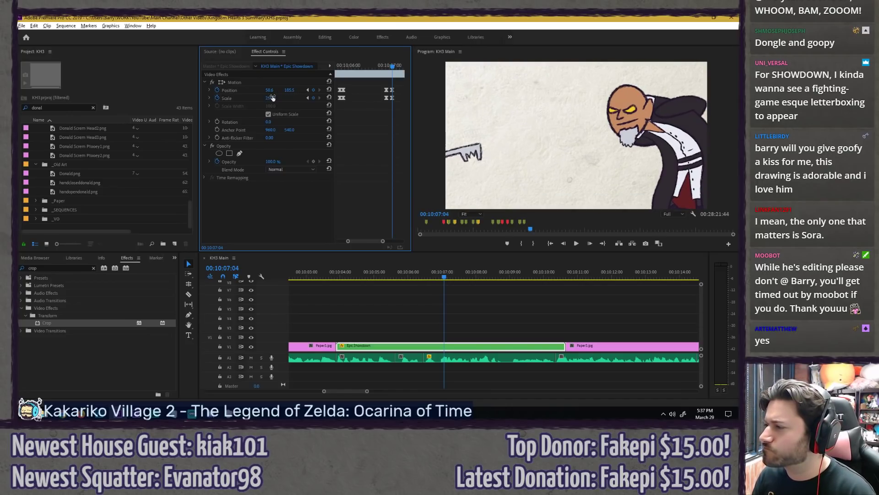
{"action": "left_click_drag", "start_coordinate": [272, 90], "coordinate": [220, 91]}
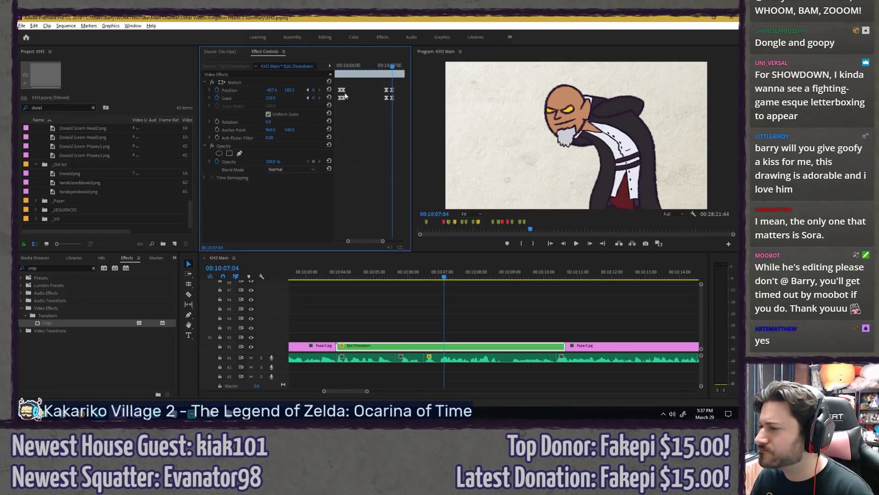
{"action": "left_click_drag", "start_coordinate": [392, 66], "coordinate": [331, 73]}
Step: Make the Position and Scale keyframes linear and replay the zoom sequence
{"action": "key", "text": "space"}
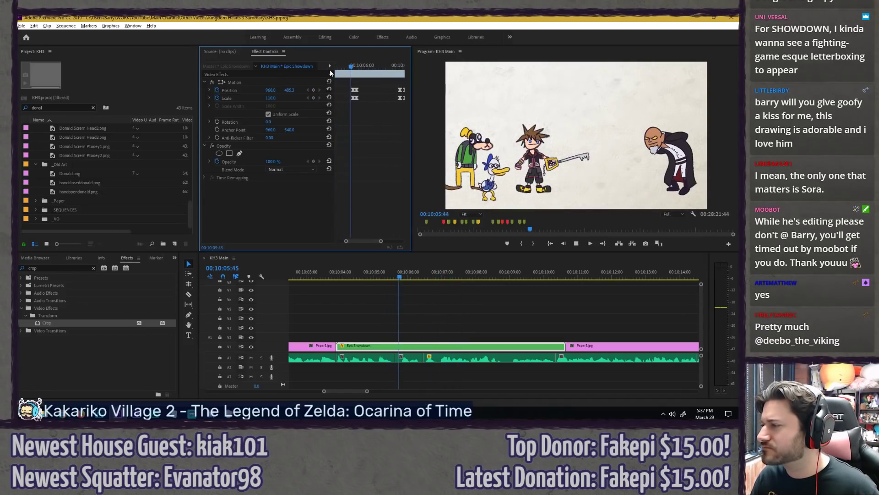
{"action": "key", "text": "space"}
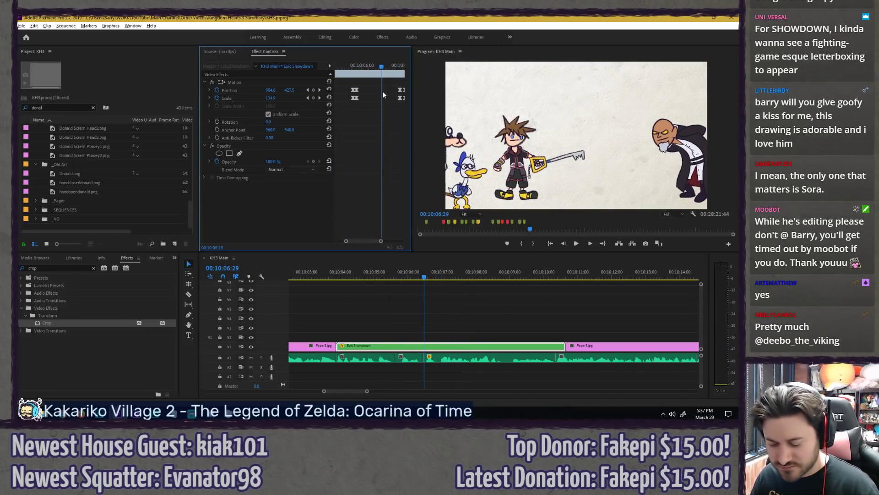
{"action": "right_click", "coordinate": [364, 89]}
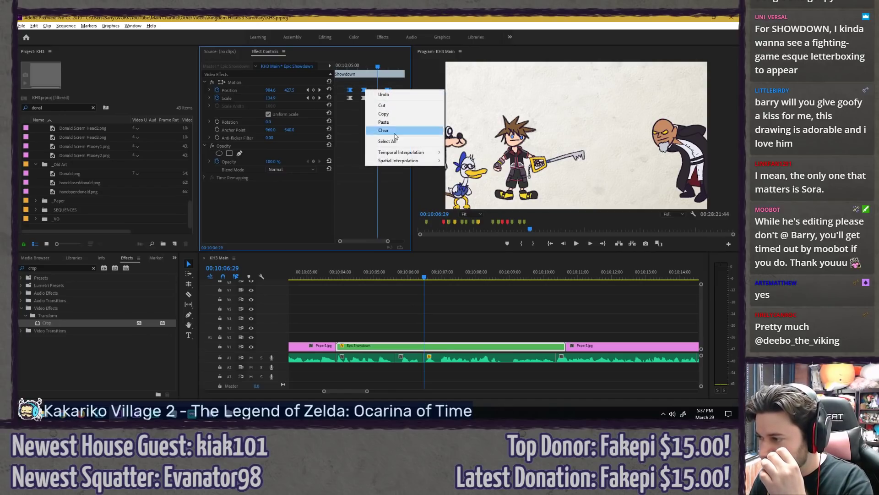
{"action": "mouse_move", "coordinate": [406, 160]}
{"action": "left_click", "coordinate": [459, 160]}
{"action": "left_click", "coordinate": [371, 149]}
{"action": "left_click_drag", "start_coordinate": [368, 65], "coordinate": [360, 63]}
{"action": "key", "text": "space"}
{"action": "key", "text": "space"}
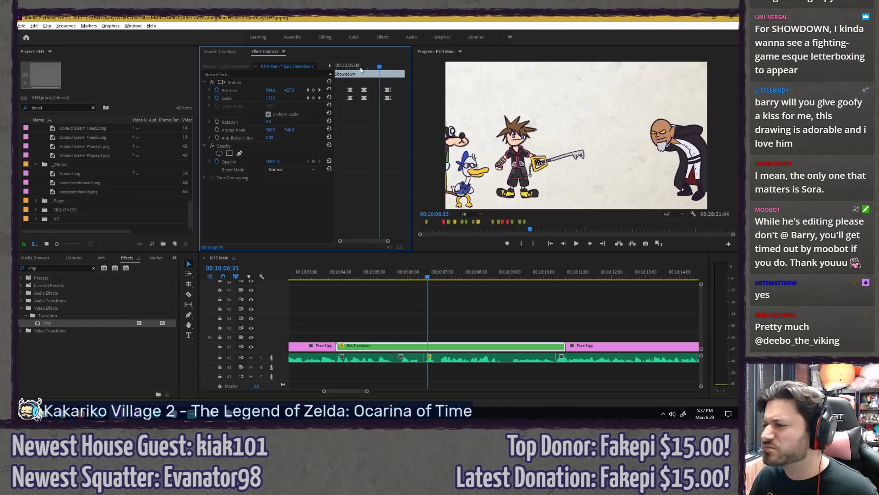
{"action": "left_click", "coordinate": [374, 68]}
{"action": "right_click", "coordinate": [388, 99]}
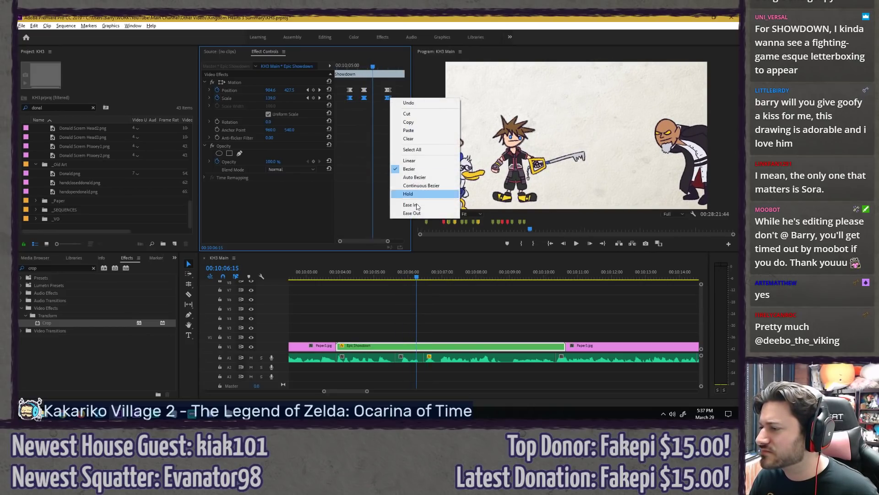
{"action": "left_click", "coordinate": [403, 162]}
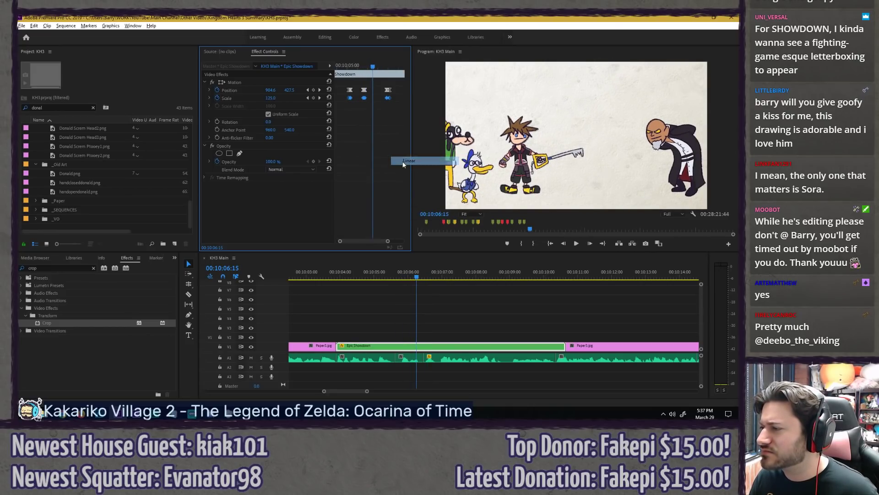
{"action": "left_click_drag", "start_coordinate": [369, 71], "coordinate": [366, 66]}
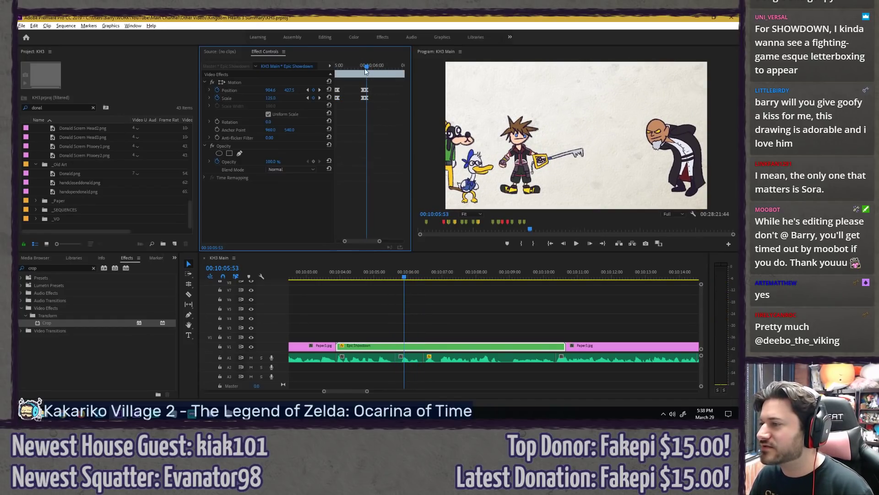
Step: Add a hold Scale keyframe of 125 at 10:05:54 and play it back
{"action": "left_click", "coordinate": [344, 68]}
{"action": "left_click_drag", "start_coordinate": [345, 69], "coordinate": [382, 94]}
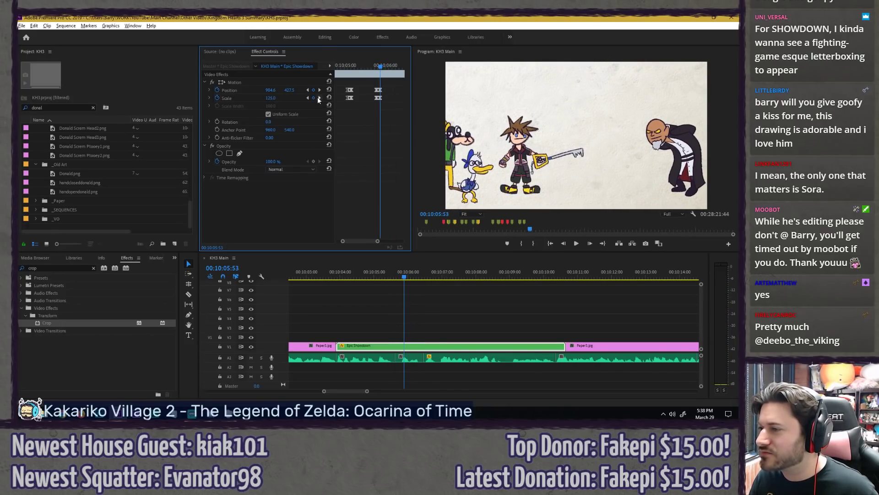
{"action": "left_click_drag", "start_coordinate": [358, 241], "coordinate": [361, 241]}
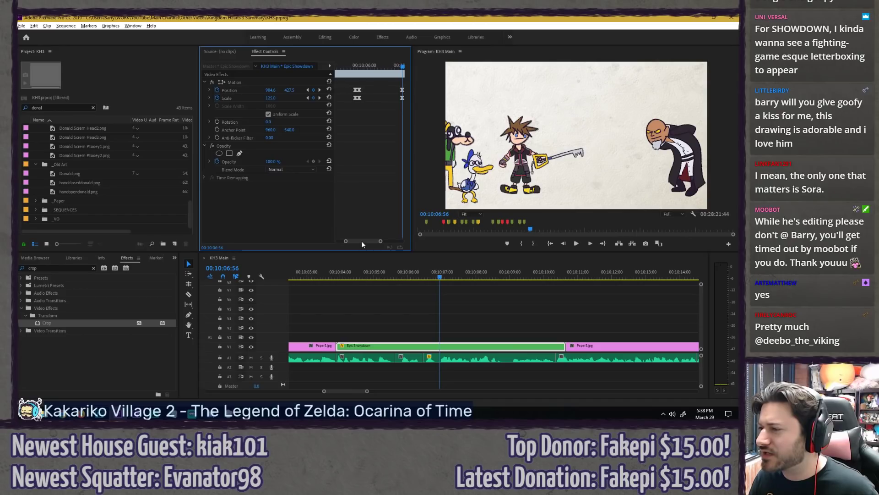
{"action": "left_click", "coordinate": [360, 65]}
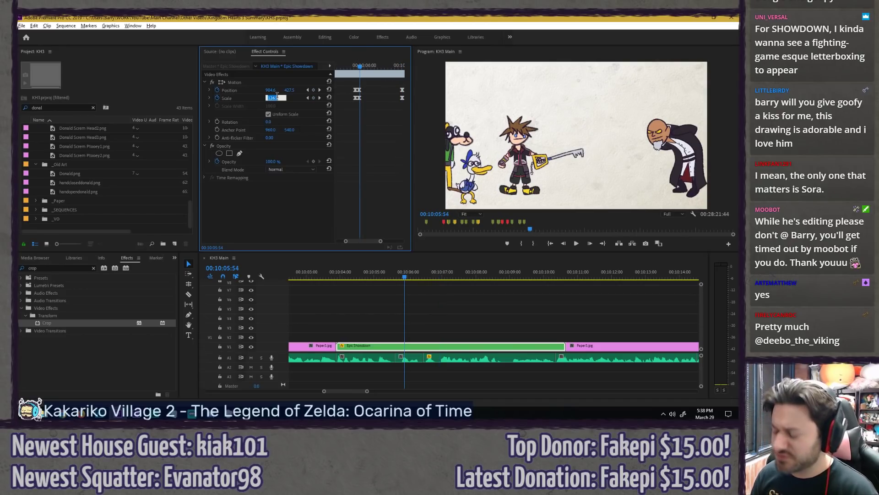
{"action": "key", "text": "Return"}
{"action": "key", "text": "="}
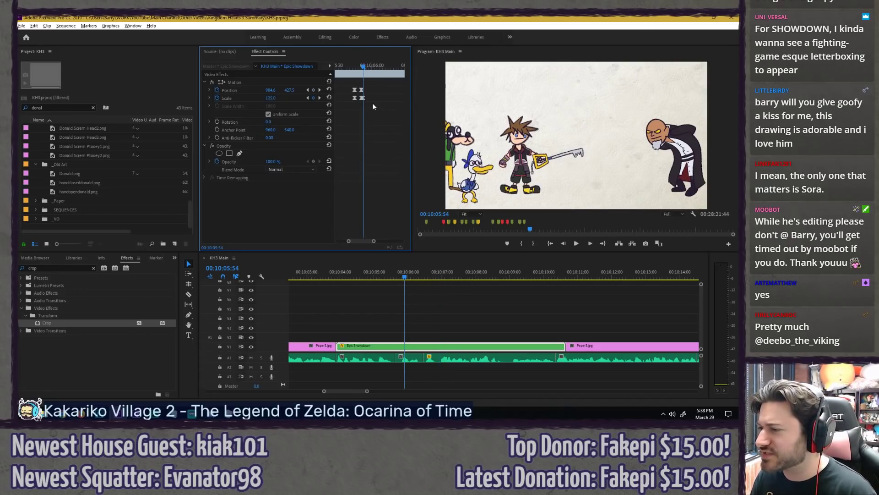
{"action": "right_click", "coordinate": [367, 98]}
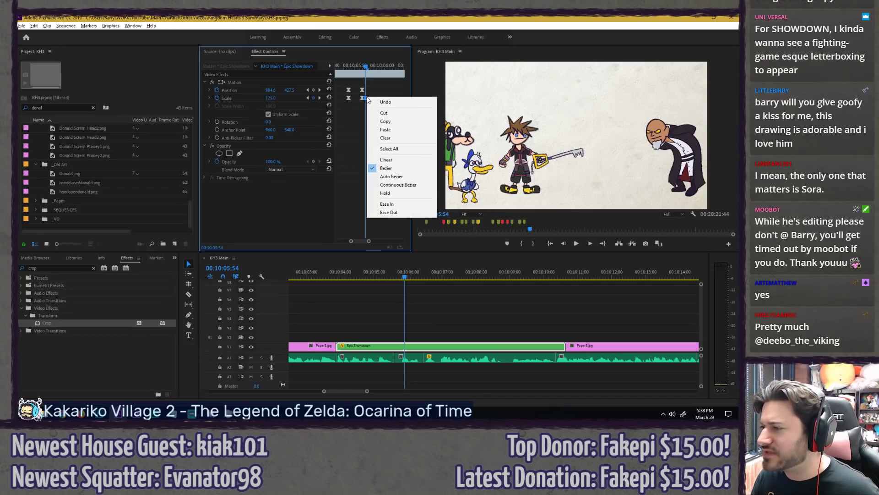
{"action": "left_click", "coordinate": [385, 194]}
{"action": "key", "text": "space"}
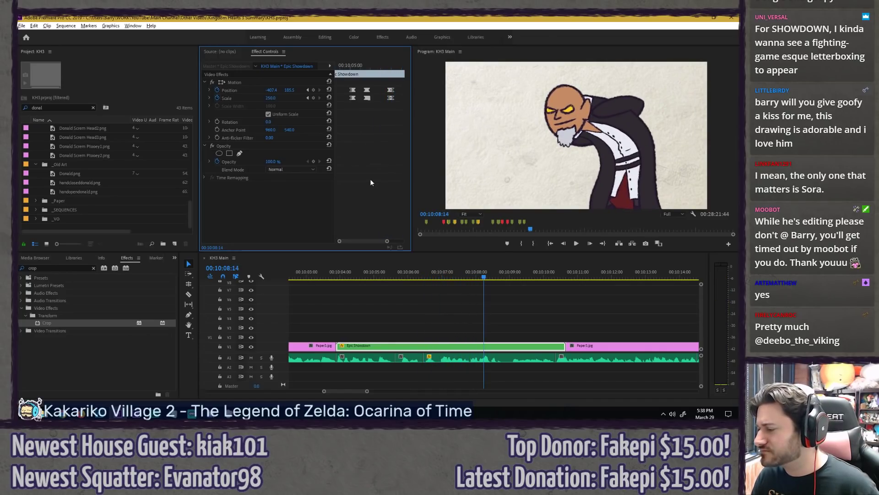
Step: Keyframe Position at 10:08:09 and pan from the villain to the heroes
{"action": "key", "text": "Left"}
{"action": "left_click", "coordinate": [313, 89]}
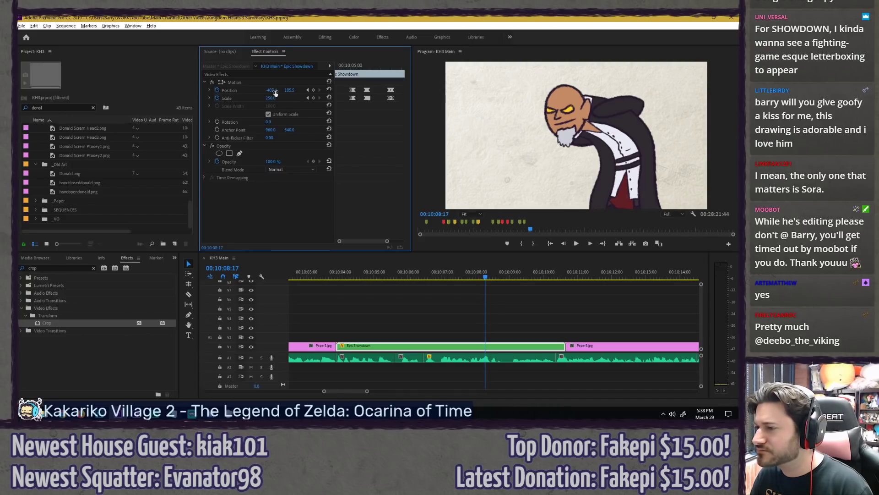
{"action": "left_click_drag", "start_coordinate": [274, 91], "coordinate": [380, 92]}
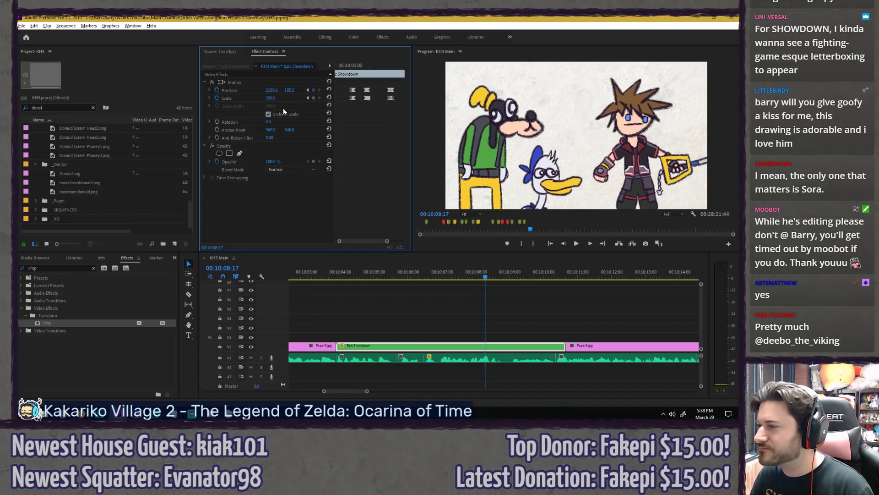
{"action": "left_click", "coordinate": [378, 67]}
{"action": "key", "text": "space"}
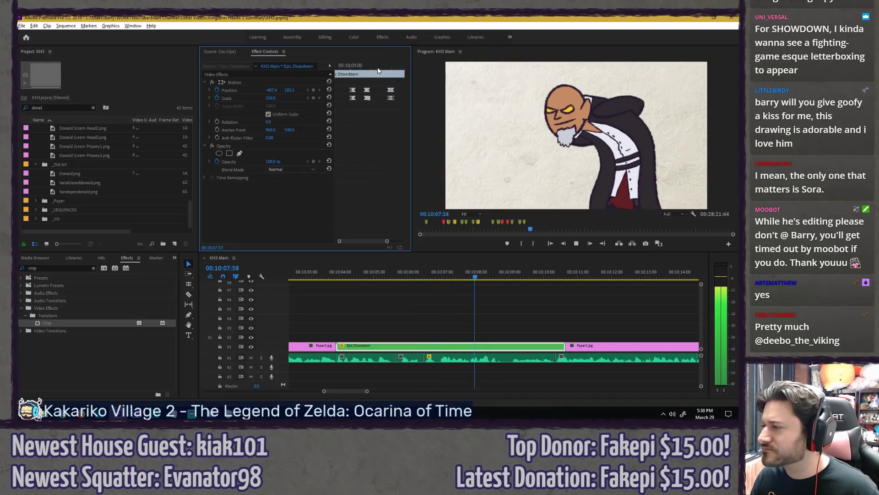
{"action": "left_click_drag", "start_coordinate": [370, 239], "coordinate": [380, 239]}
{"action": "left_click", "coordinate": [369, 70]}
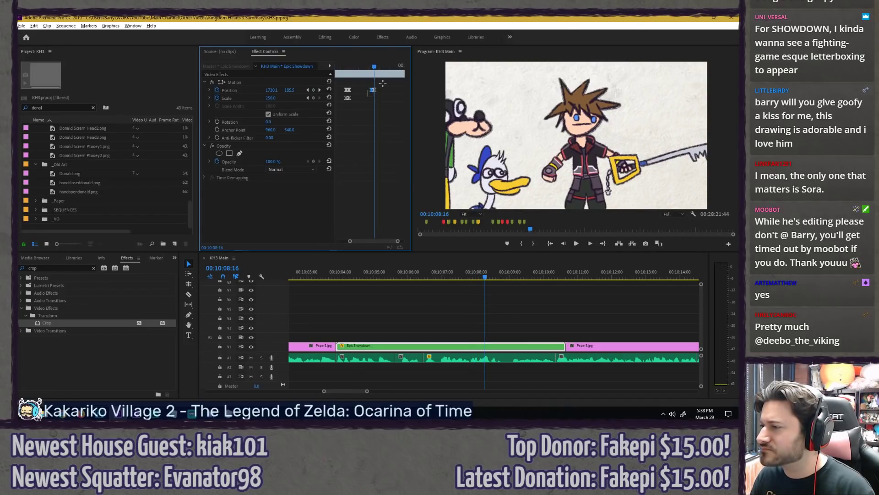
Step: Replay the pan and reset Position to full frame where the pull-back ends
{"action": "left_click", "coordinate": [373, 89]}
{"action": "left_click", "coordinate": [374, 68]}
{"action": "left_click", "coordinate": [365, 67]}
{"action": "key", "text": "space"}
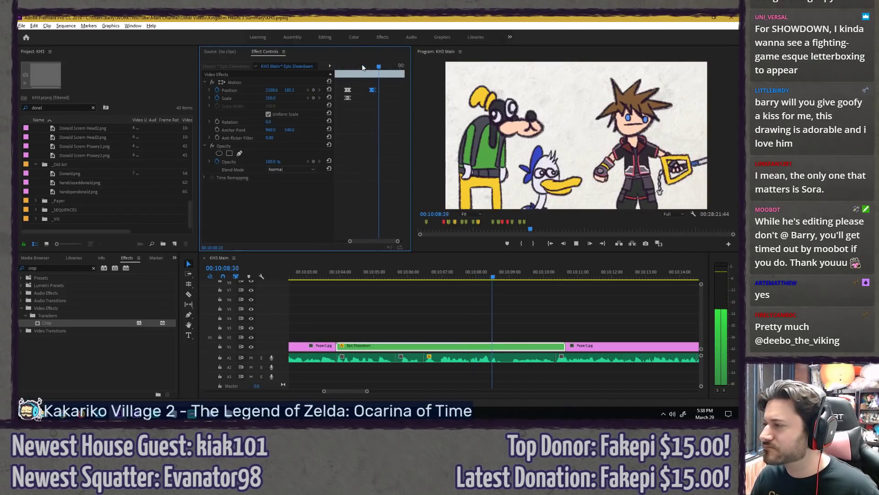
{"action": "left_click_drag", "start_coordinate": [363, 68], "coordinate": [319, 77]}
{"action": "key", "text": "space"}
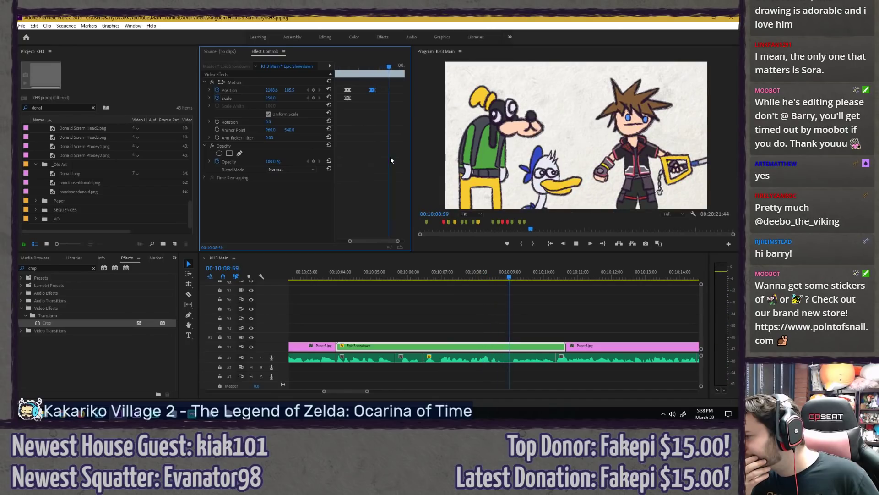
{"action": "key", "text": "space"}
{"action": "key", "text": "Left"}
{"action": "key", "text": "Left"}
{"action": "key", "text": "Left"}
{"action": "key", "text": "Left"}
{"action": "key", "text": "Left"}
{"action": "key", "text": "Left"}
{"action": "key", "text": "Left"}
{"action": "key", "text": "Left"}
{"action": "key", "text": "Left"}
{"action": "key", "text": "Left"}
{"action": "key", "text": "Left"}
{"action": "key", "text": "Left"}
{"action": "key", "text": "Left"}
{"action": "key", "text": "Left"}
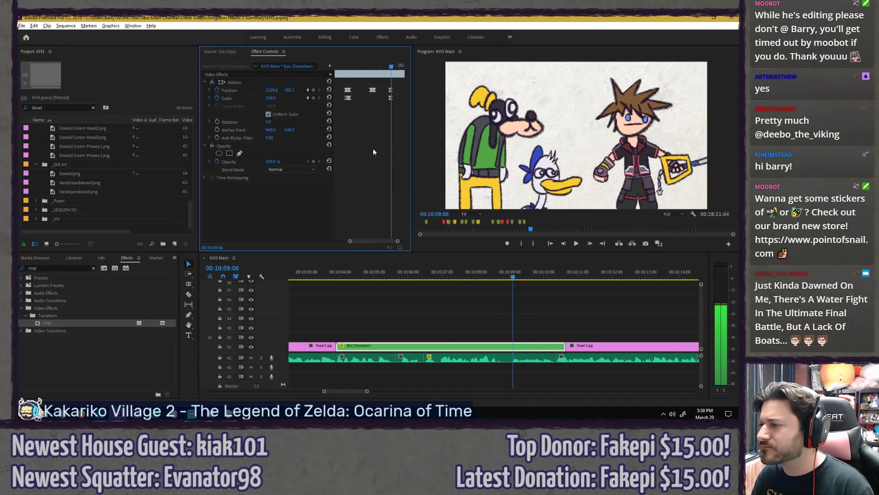
{"action": "key", "text": "shift+Right"}
{"action": "key", "text": "shift+Right"}
{"action": "key", "text": "shift+Right"}
{"action": "key", "text": "shift+Right"}
{"action": "key", "text": "shift+Right"}
{"action": "key", "text": "shift+Right"}
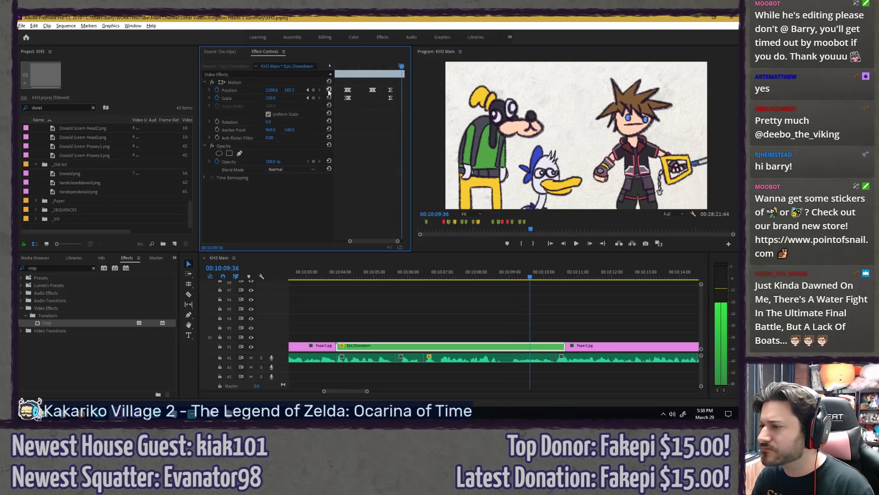
{"action": "left_click", "coordinate": [329, 91]}
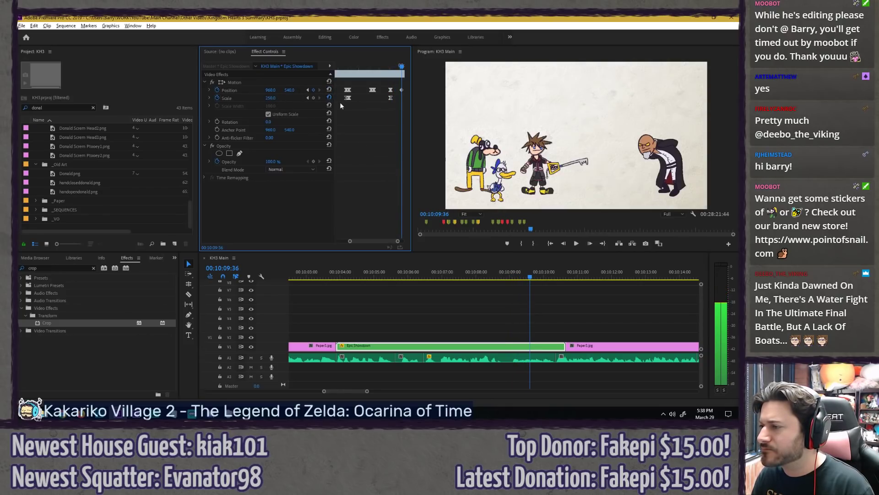
Step: Ease into the final Position keyframe, ease out the Scale keyframe, and replay
{"action": "right_click", "coordinate": [409, 108]}
{"action": "mouse_move", "coordinate": [447, 159]}
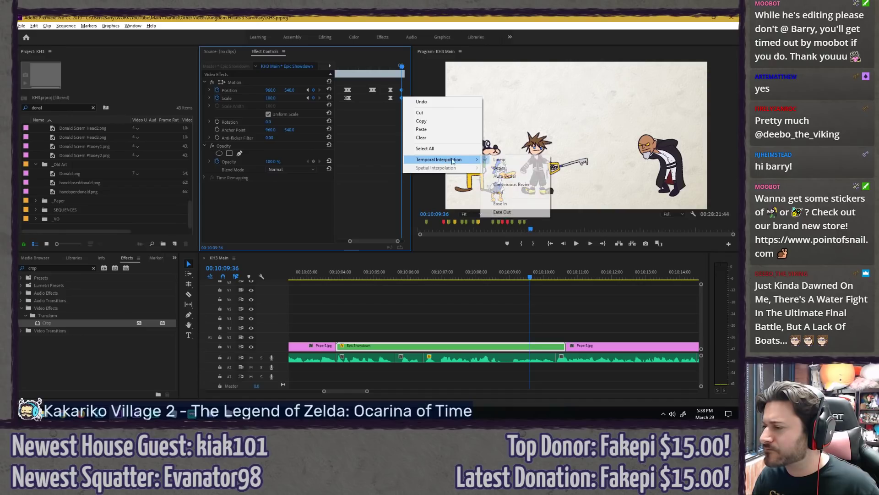
{"action": "left_click", "coordinate": [500, 203]}
{"action": "right_click", "coordinate": [390, 98]}
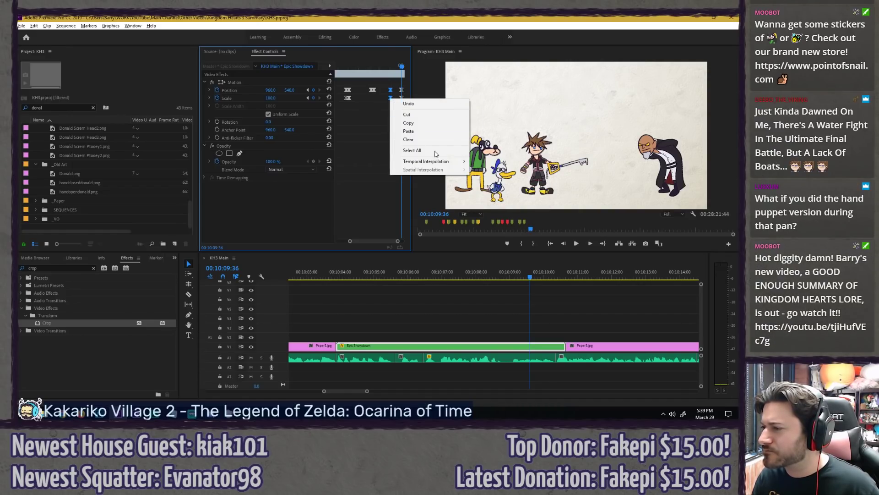
{"action": "mouse_move", "coordinate": [442, 162]}
{"action": "left_click", "coordinate": [493, 213]}
{"action": "left_click_drag", "start_coordinate": [390, 68], "coordinate": [307, 68]}
{"action": "key", "text": "space"}
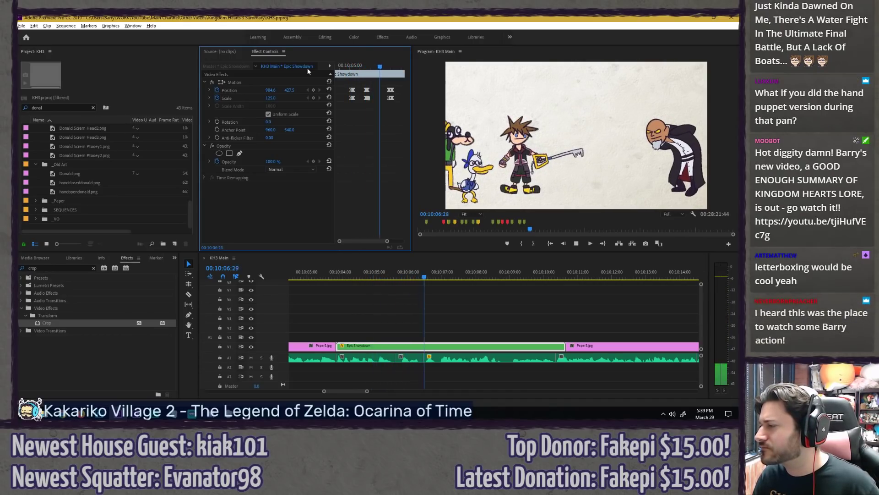
{"action": "key", "text": "space"}
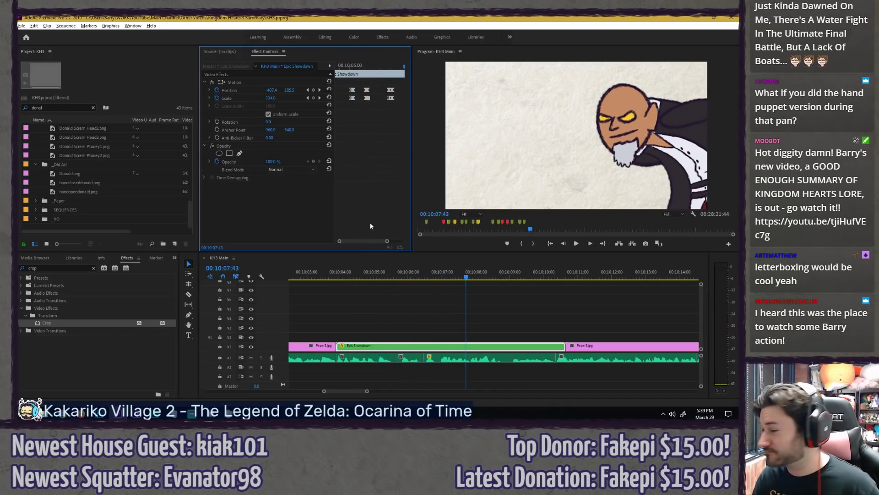
Step: Add a hold Scale 250 keyframe on the villain and preview the scene full size
{"action": "left_click_drag", "start_coordinate": [364, 238], "coordinate": [374, 238]}
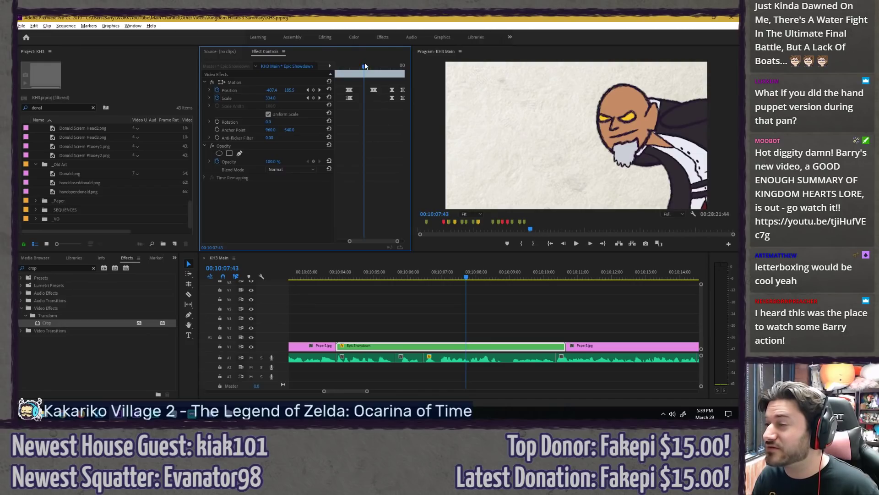
{"action": "left_click_drag", "start_coordinate": [364, 64], "coordinate": [353, 67]}
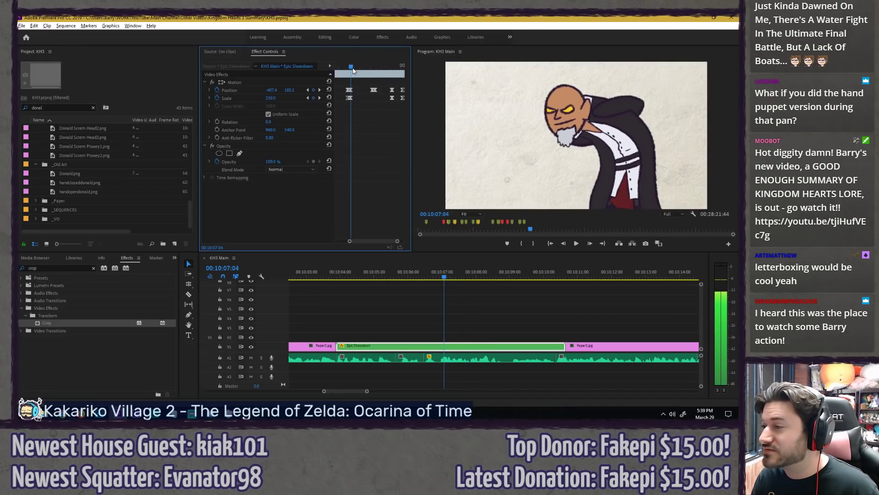
{"action": "key", "text": "Right"}
{"action": "type", "text": "250"}
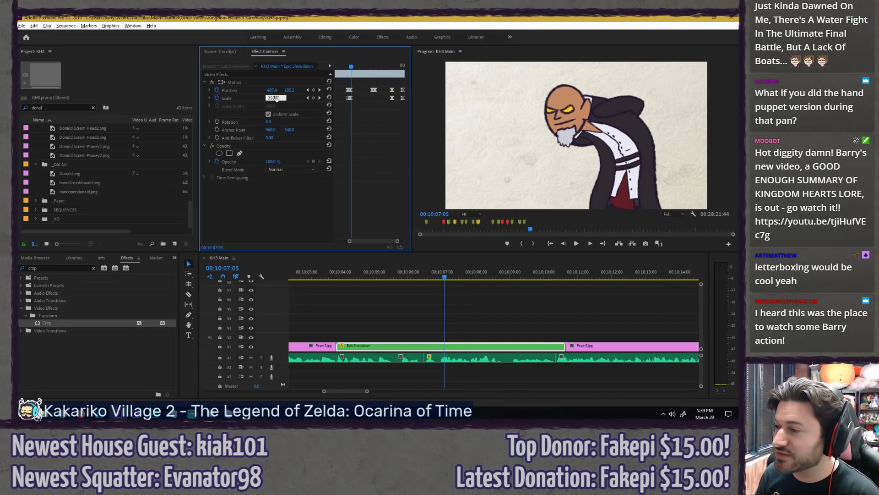
{"action": "key", "text": "="}
{"action": "key", "text": "="}
{"action": "key", "text": "="}
{"action": "right_click", "coordinate": [366, 98]}
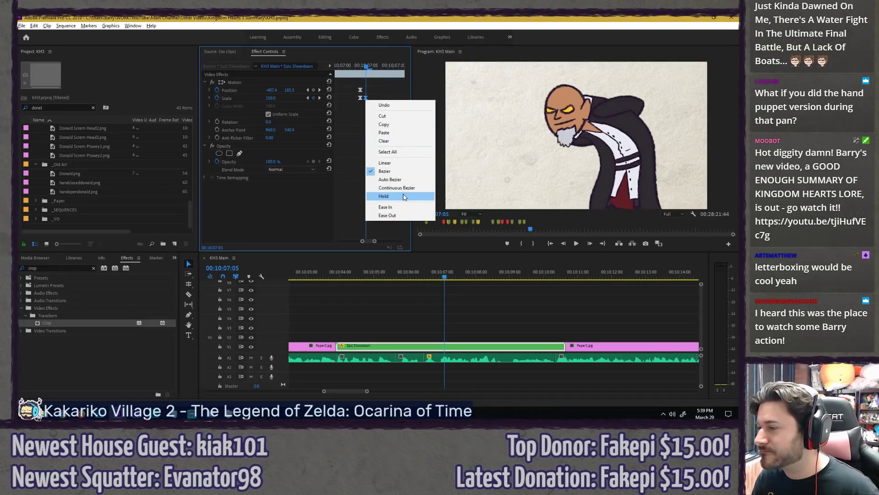
{"action": "left_click", "coordinate": [402, 196]}
{"action": "key", "text": "minus"}
{"action": "key", "text": "minus"}
{"action": "key", "text": "minus"}
{"action": "key", "text": "Up"}
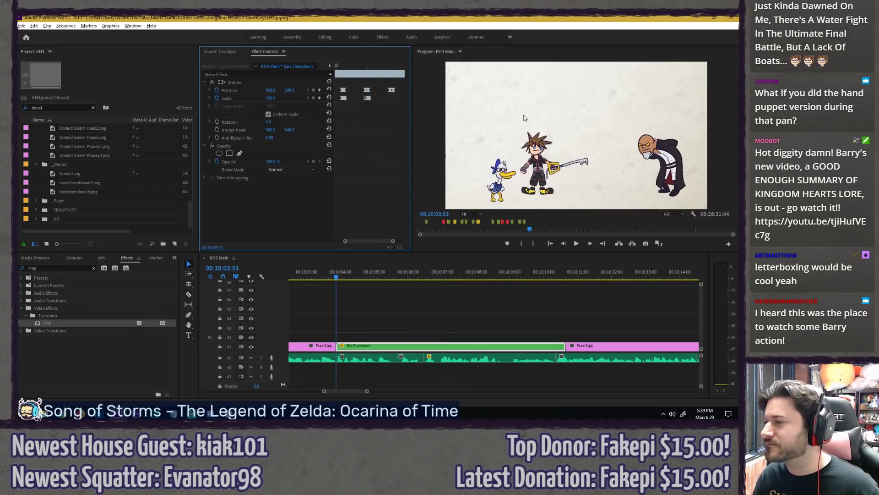
{"action": "key", "text": "grave"}
{"action": "key", "text": "space"}
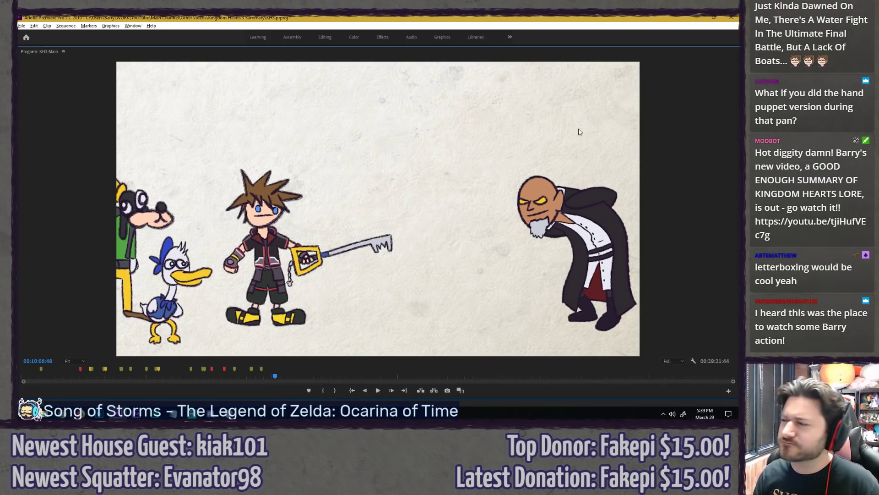
Step: Play back the push-in from around 10:05 to check its timing
{"action": "key", "text": "grave"}
{"action": "key", "text": "space"}
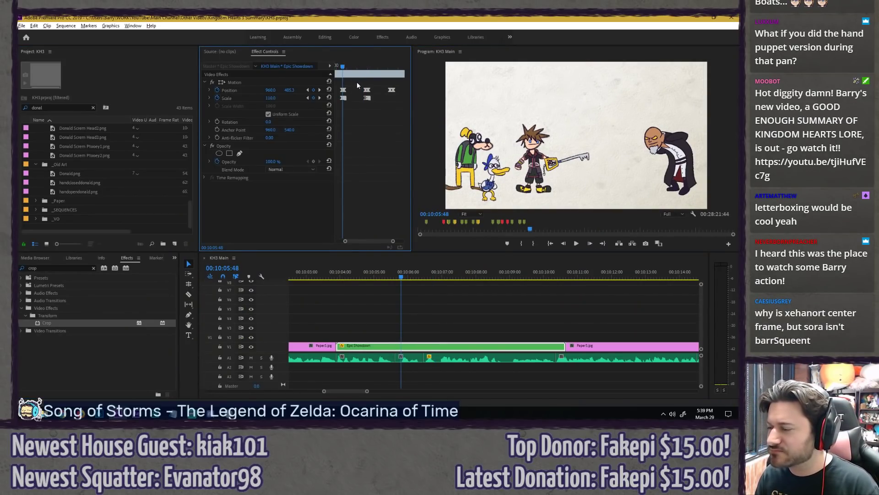
{"action": "key", "text": "equal"}
{"action": "key", "text": "equal"}
{"action": "key", "text": "equal"}
{"action": "left_click_drag", "start_coordinate": [361, 66], "coordinate": [358, 97]}
{"action": "left_click", "coordinate": [362, 274]}
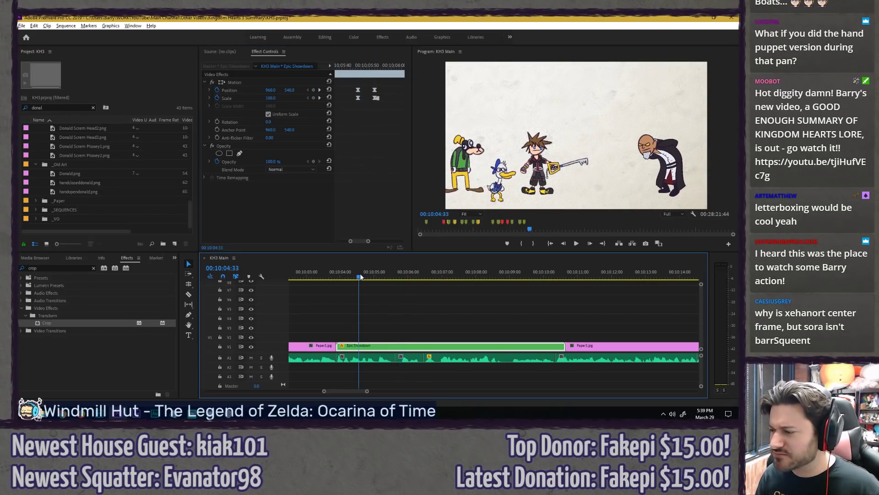
{"action": "key", "text": "space"}
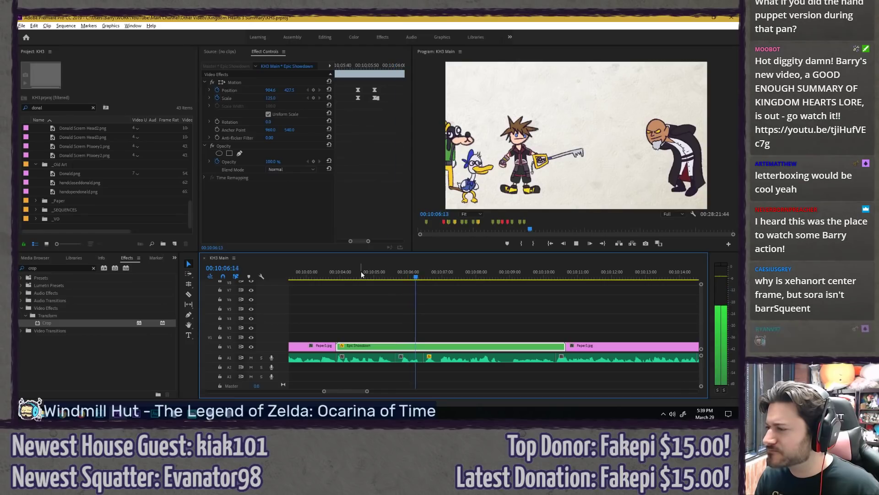
{"action": "left_click", "coordinate": [365, 67]}
{"action": "key", "text": "Right"}
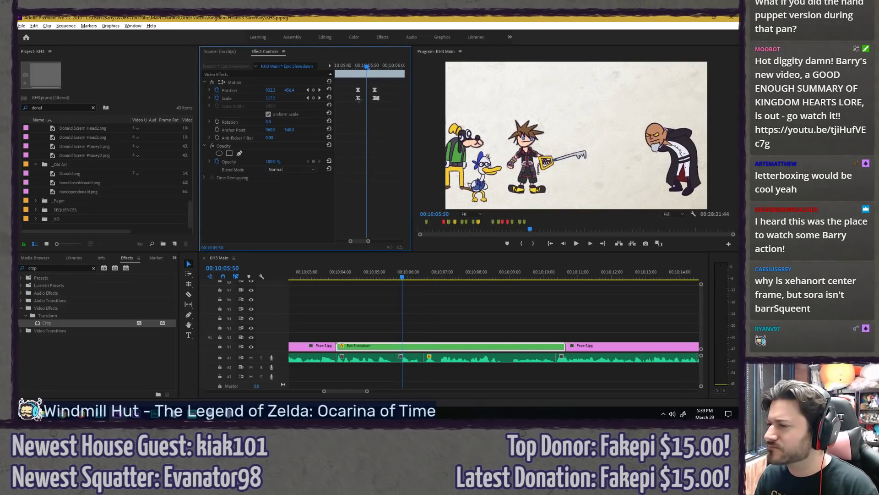
{"action": "key", "text": "Right"}
{"action": "key", "text": "Right"}
{"action": "key", "text": "Right"}
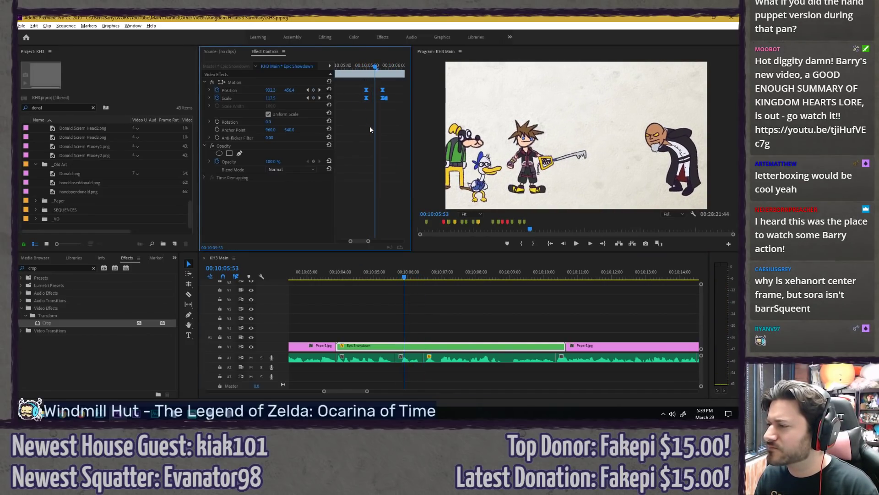
{"action": "left_click", "coordinate": [360, 270]}
{"action": "key", "text": "space"}
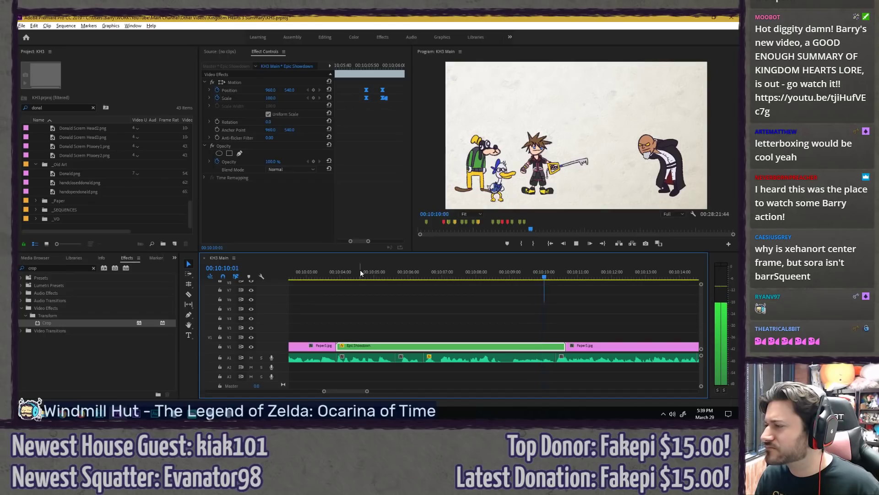
{"action": "key", "text": "space"}
Step: Move the final Position and Scale keyframes earlier, recheck the pan, and save
{"action": "left_click_drag", "start_coordinate": [357, 241], "coordinate": [367, 238]}
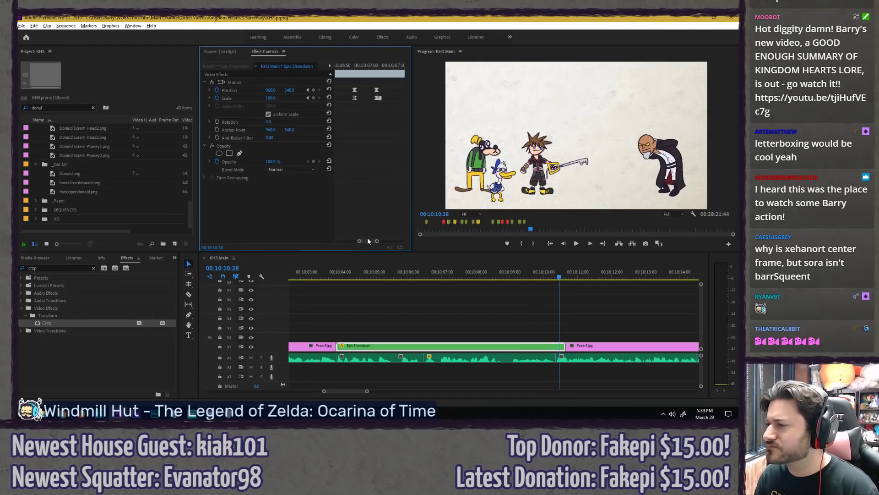
{"action": "key", "text": "minus"}
{"action": "key", "text": "minus"}
{"action": "key", "text": "minus"}
{"action": "mouse_move", "coordinate": [374, 66]}
{"action": "left_mouse_down"}
{"action": "mouse_move", "coordinate": [397, 66]}
{"action": "mouse_move", "coordinate": [369, 71]}
{"action": "left_mouse_up"}
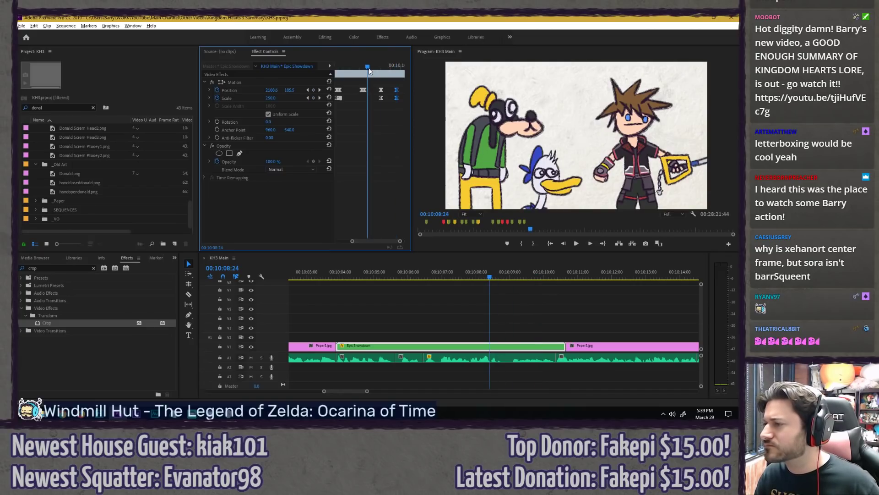
{"action": "key", "text": "space"}
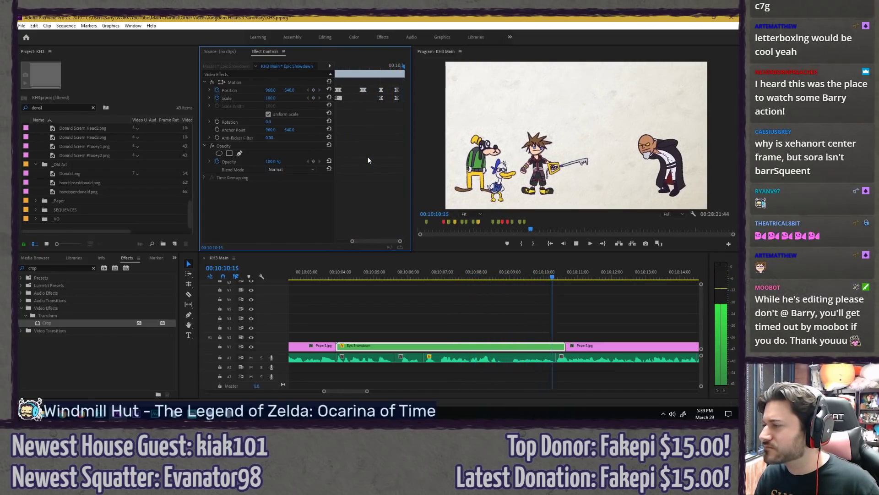
{"action": "left_click_drag", "start_coordinate": [389, 67], "coordinate": [394, 67]}
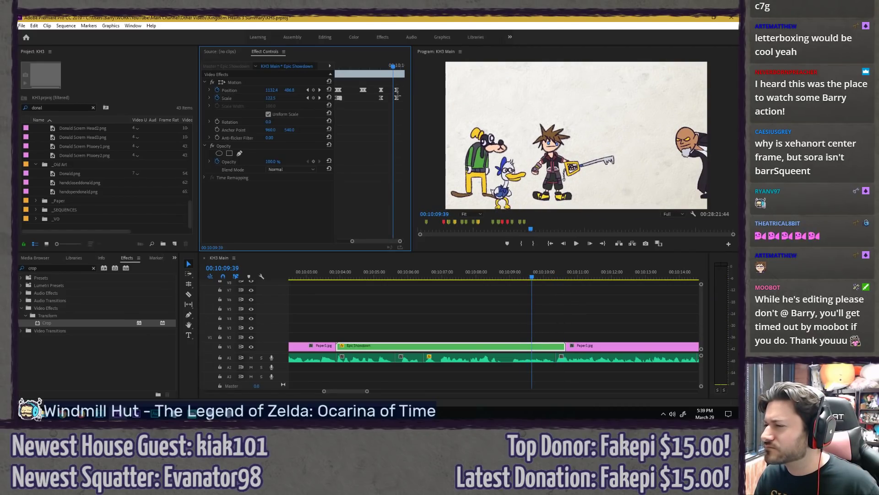
{"action": "left_click_drag", "start_coordinate": [395, 97], "coordinate": [391, 97]}
{"action": "left_click", "coordinate": [367, 64]}
{"action": "key", "text": "space"}
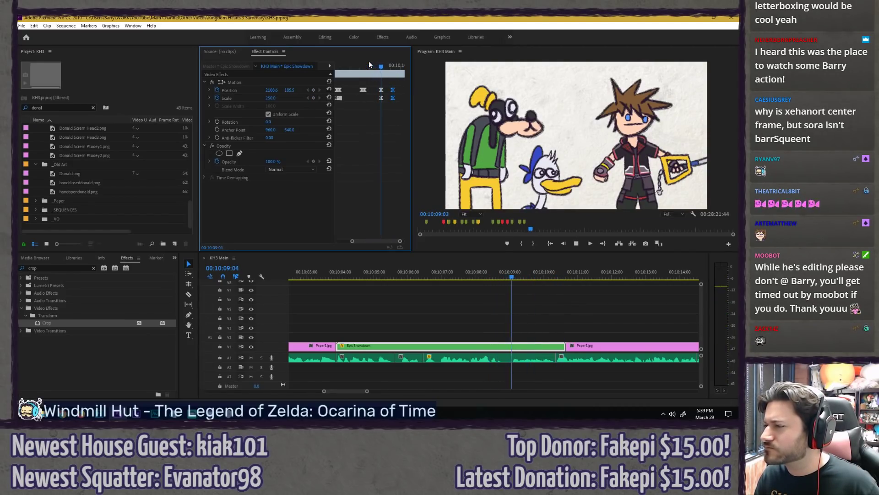
{"action": "key", "text": "ctrl+s"}
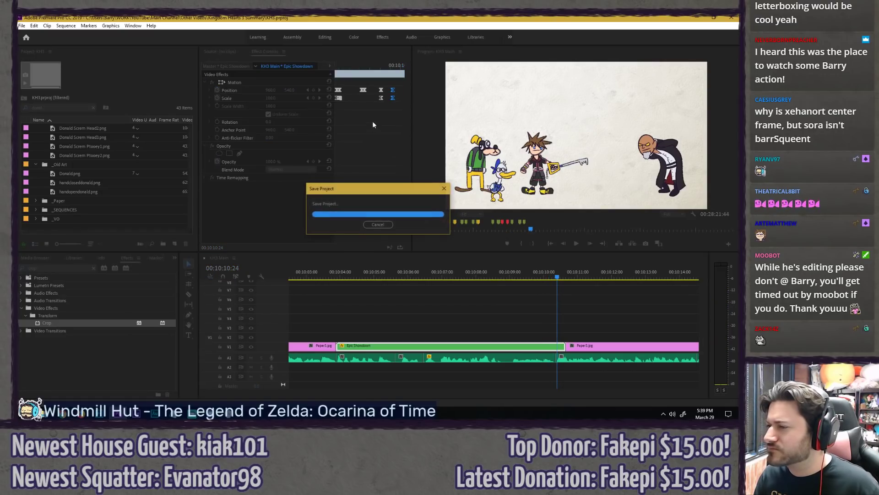
Step: Apply Fast Blur to the Epic Showdown clip with Blur Dimensions set to Horizontal
{"action": "left_click", "coordinate": [361, 65]}
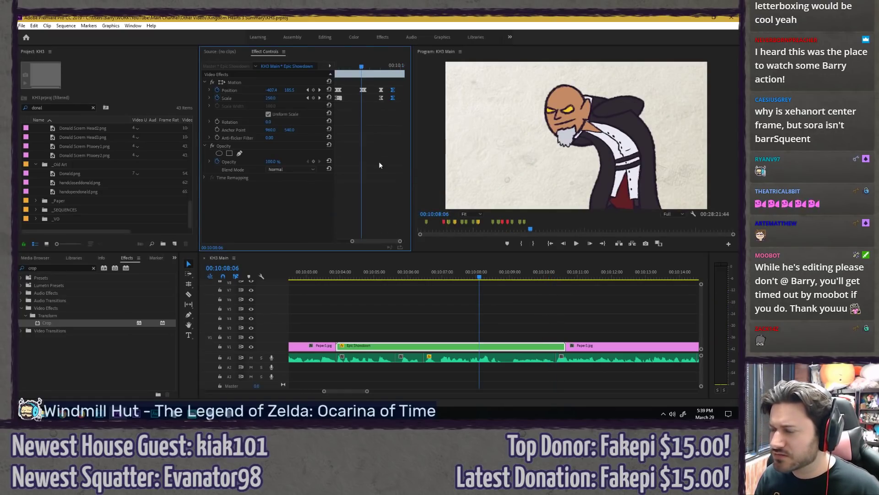
{"action": "left_click", "coordinate": [93, 268]}
{"action": "left_click", "coordinate": [82, 269]}
{"action": "type", "text": "fast"}
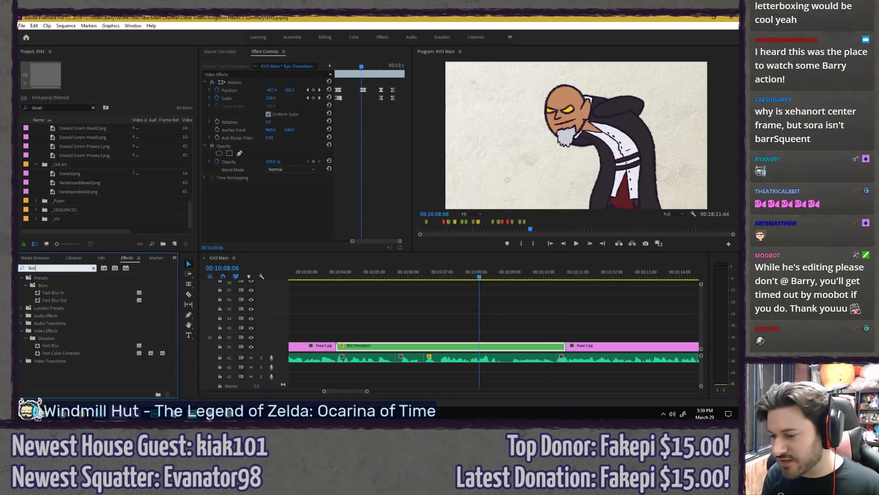
{"action": "left_click", "coordinate": [51, 347]}
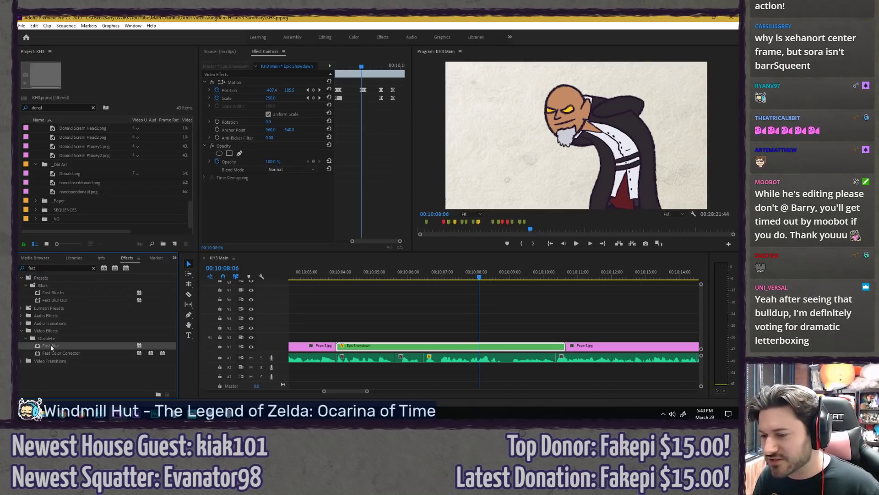
{"action": "left_click_drag", "start_coordinate": [213, 218], "coordinate": [283, 210]}
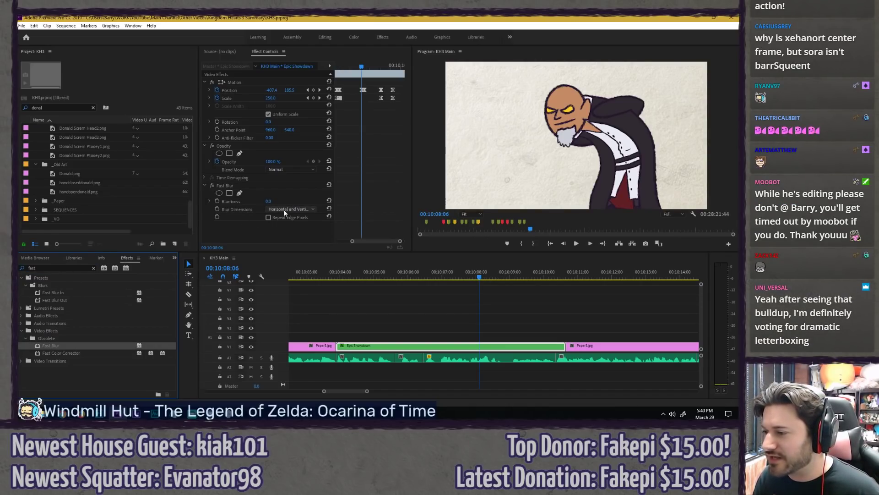
{"action": "left_click", "coordinate": [284, 209]}
{"action": "left_click", "coordinate": [283, 226]}
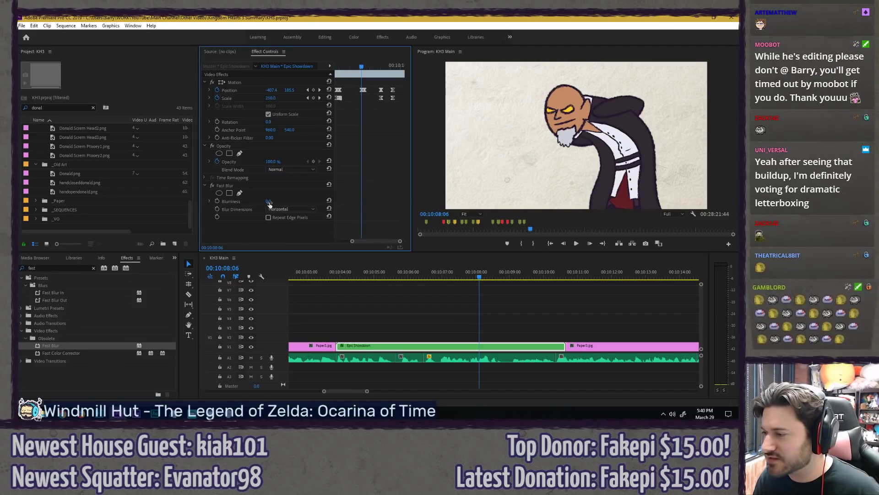
{"action": "left_click_drag", "start_coordinate": [269, 202], "coordinate": [311, 202]}
{"action": "key", "text": "ctrl+z"}
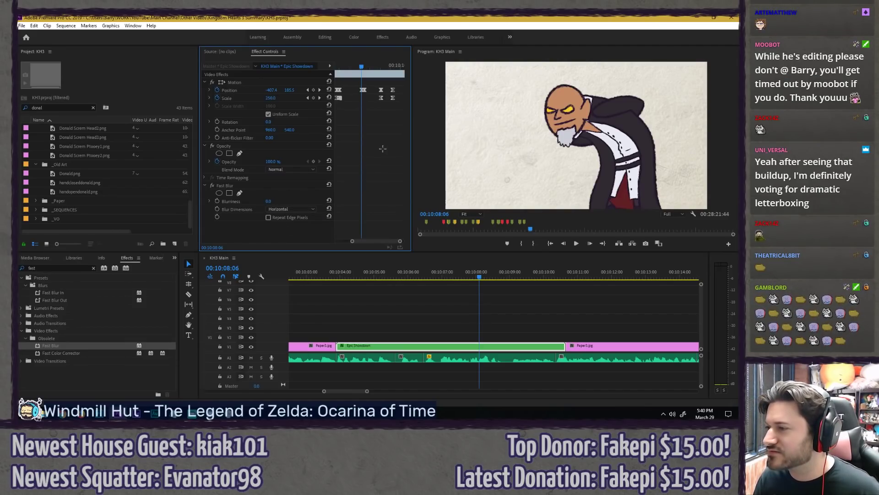
Step: Keyframe Blurriness at 0 at 10:08:08 and 10:08:16, rising to about 17.6 mid-pan
{"action": "left_click", "coordinate": [366, 65]}
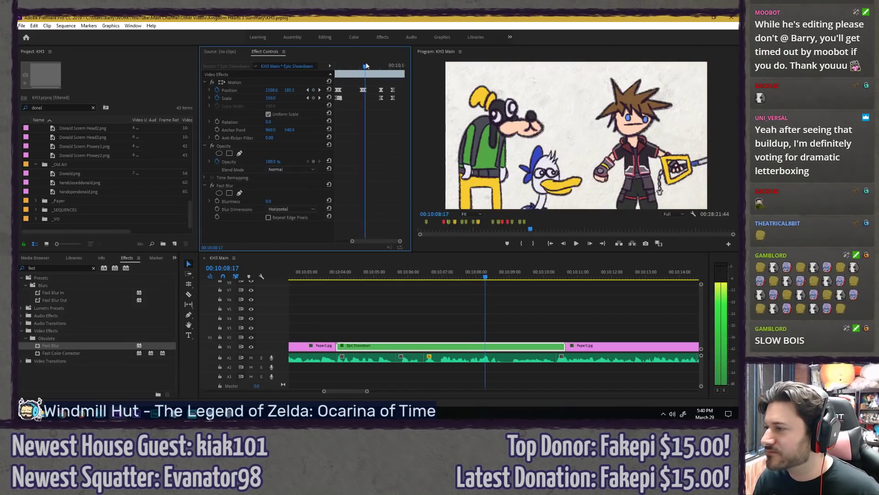
{"action": "left_click_drag", "start_coordinate": [366, 66], "coordinate": [362, 65]}
{"action": "left_click", "coordinate": [217, 201]}
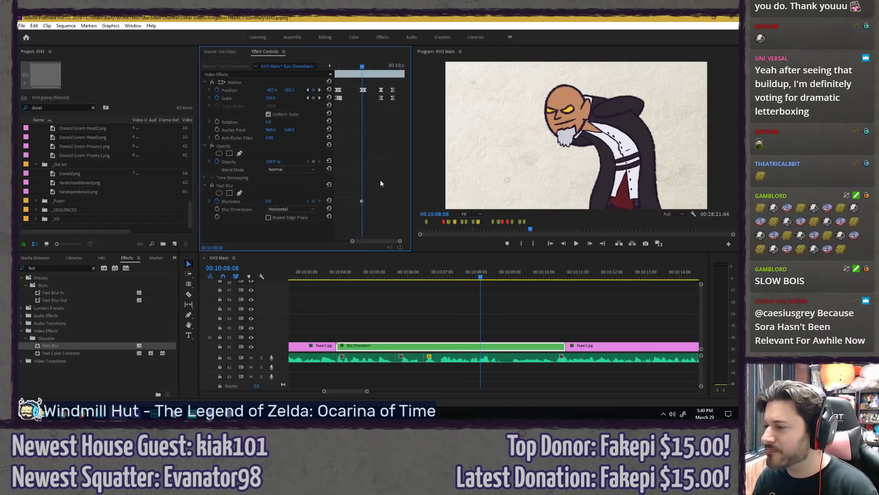
{"action": "key", "text": "Right"}
{"action": "key", "text": "Right"}
{"action": "key", "text": "Right"}
{"action": "key", "text": "Right"}
{"action": "key", "text": "Right"}
{"action": "key", "text": "Right"}
{"action": "key", "text": "Right"}
{"action": "key", "text": "Right"}
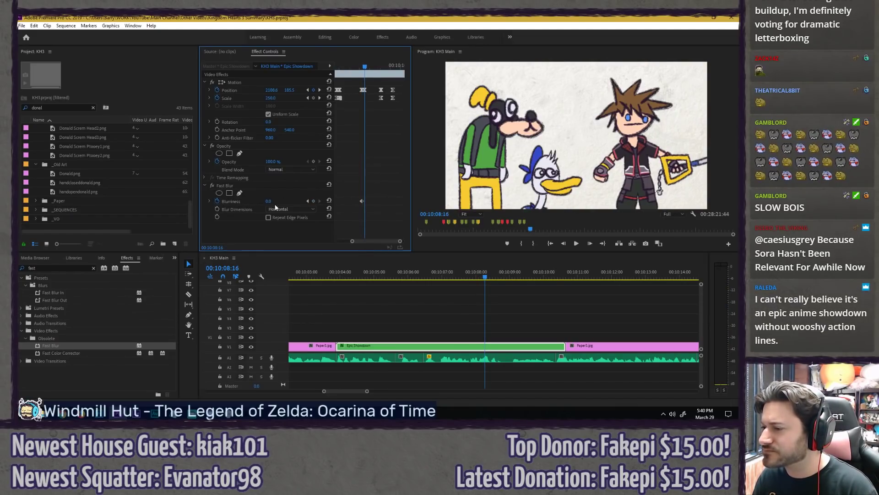
{"action": "left_click", "coordinate": [312, 201]}
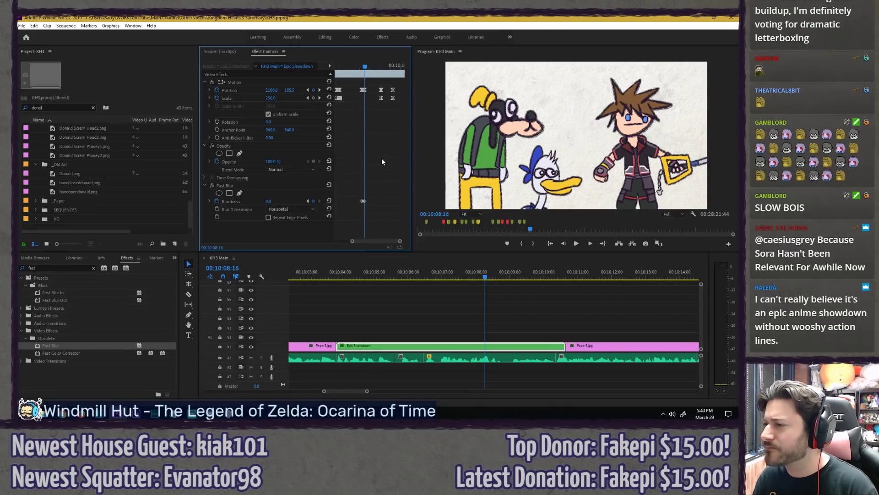
{"action": "key", "text": "equal"}
{"action": "key", "text": "equal"}
{"action": "key", "text": "Left"}
{"action": "key", "text": "Left"}
{"action": "key", "text": "Left"}
{"action": "key", "text": "Left"}
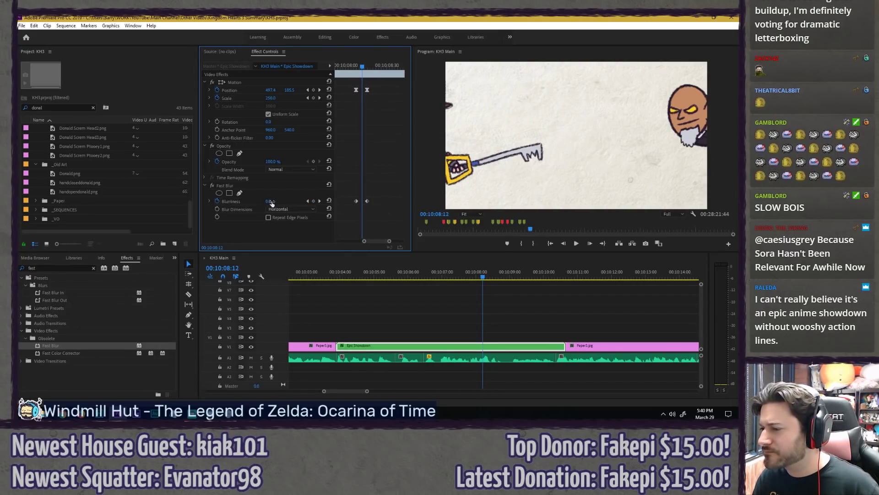
{"action": "left_click_drag", "start_coordinate": [270, 201], "coordinate": [406, 201]}
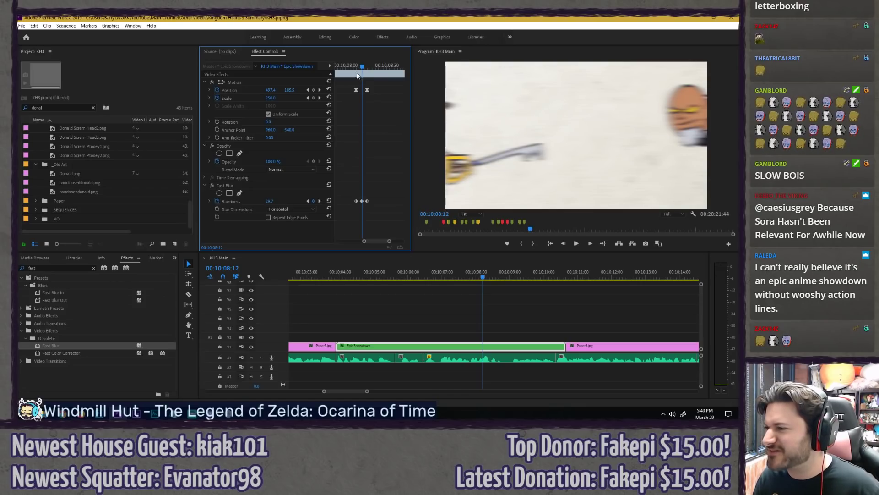
{"action": "left_click_drag", "start_coordinate": [355, 68], "coordinate": [368, 95]}
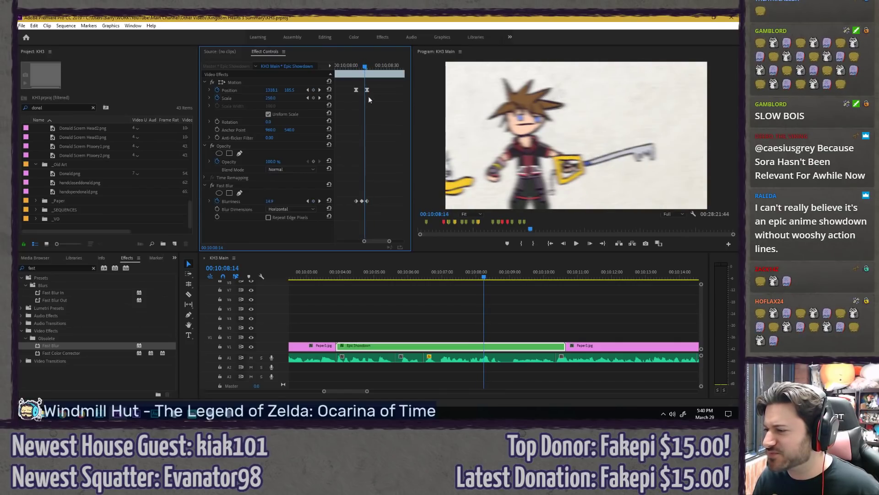
Step: Ease the mid-pan Blurriness keyframe and review the blurred pan at full size
{"action": "right_click", "coordinate": [361, 202]}
{"action": "left_click", "coordinate": [386, 283]}
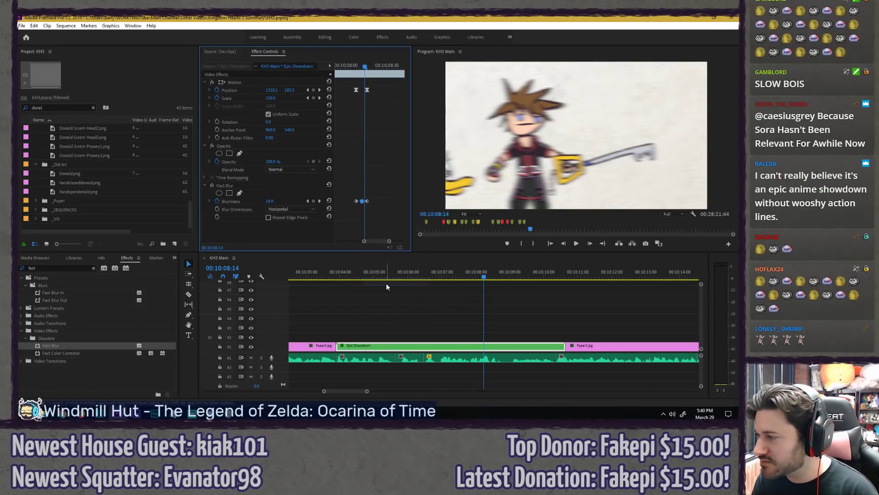
{"action": "key", "text": "space"}
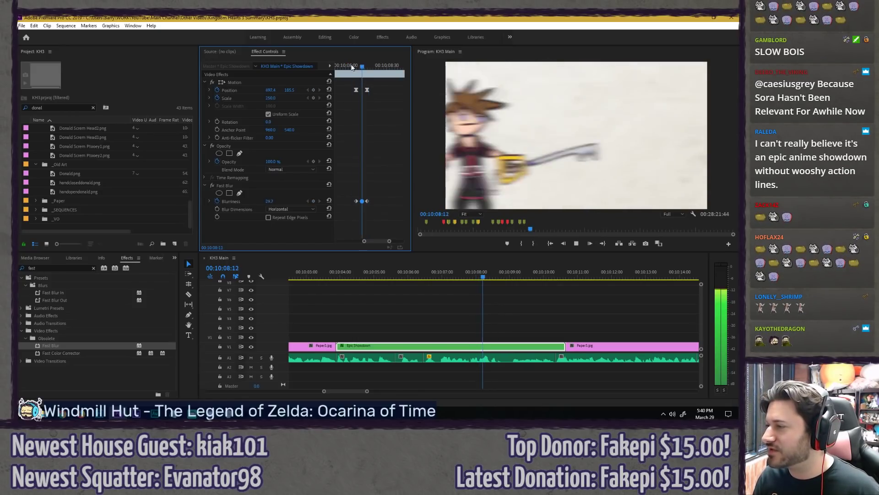
{"action": "mouse_move", "coordinate": [352, 66]}
{"action": "left_mouse_down"}
{"action": "mouse_move", "coordinate": [372, 62]}
{"action": "mouse_move", "coordinate": [348, 64]}
{"action": "left_mouse_up"}
{"action": "key", "text": "grave"}
{"action": "key", "text": "space"}
{"action": "key", "text": "space"}
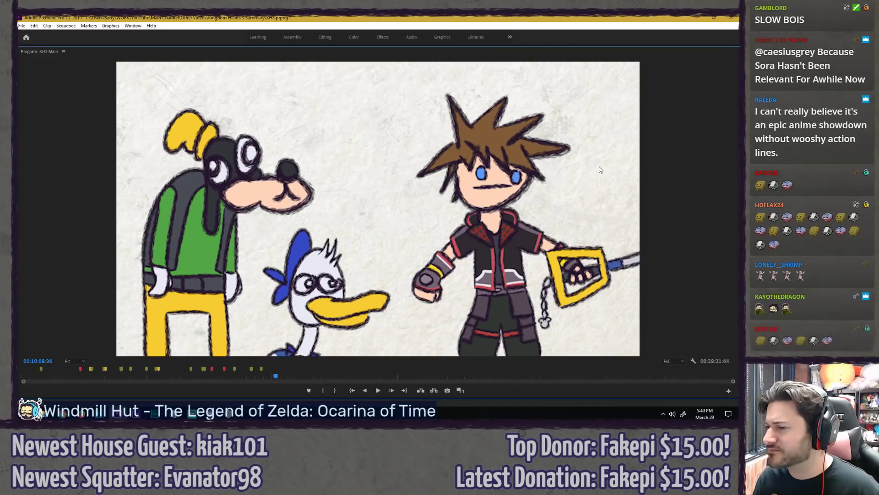
{"action": "key", "text": "grave"}
{"action": "left_click", "coordinate": [339, 166]}
{"action": "key", "text": "space"}
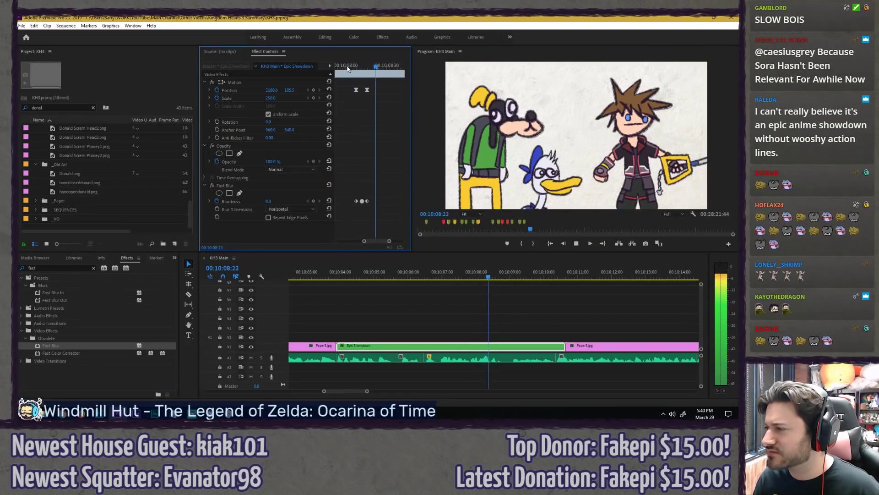
{"action": "left_click", "coordinate": [346, 68]}
{"action": "key", "text": "minus"}
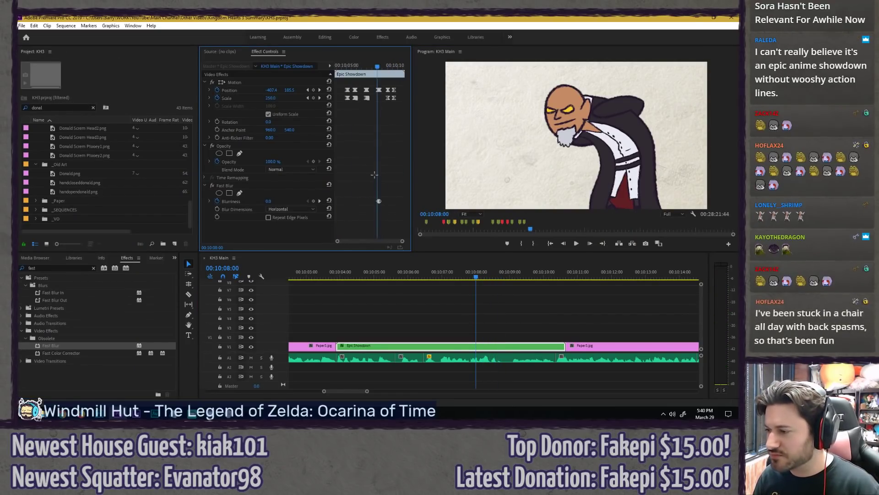
Step: Save the project, then play the whole Epic Showdown scene from its start
{"action": "key", "text": "ctrl+s"}
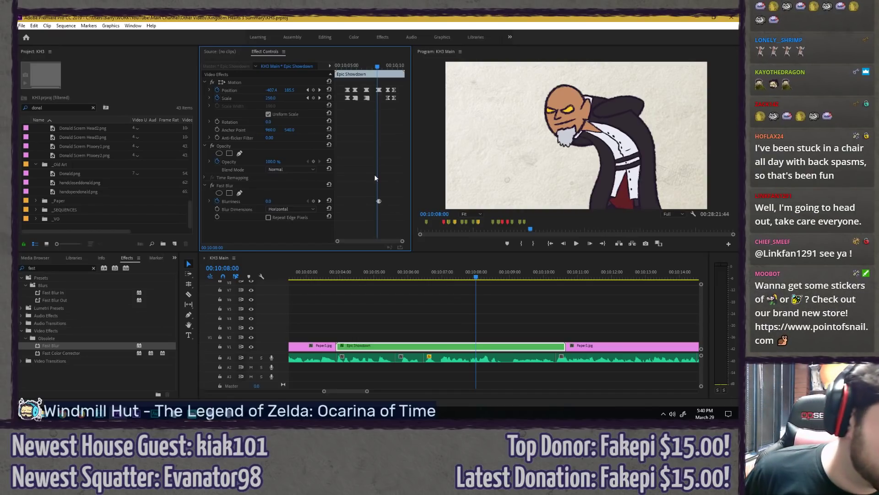
{"action": "left_click", "coordinate": [392, 290]}
{"action": "scroll", "coordinate": [417, 303], "scroll_direction": "down", "scroll_amount": 5}
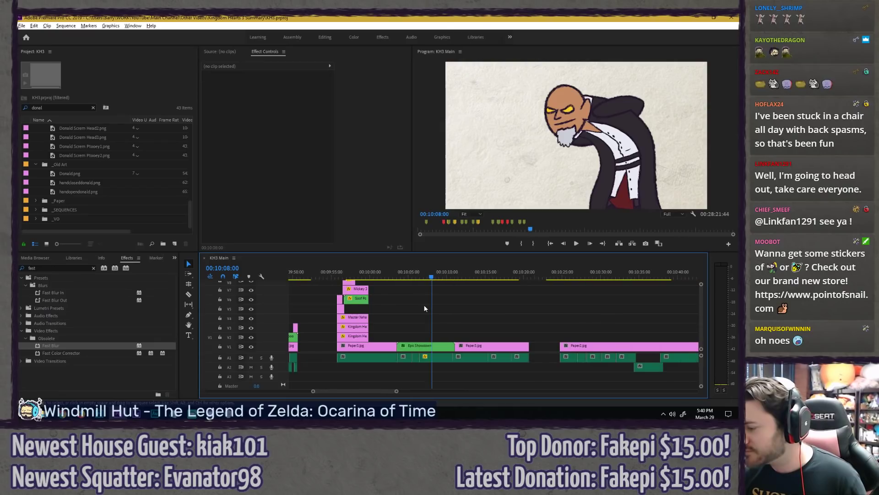
{"action": "left_click", "coordinate": [399, 276]}
{"action": "key", "text": "space"}
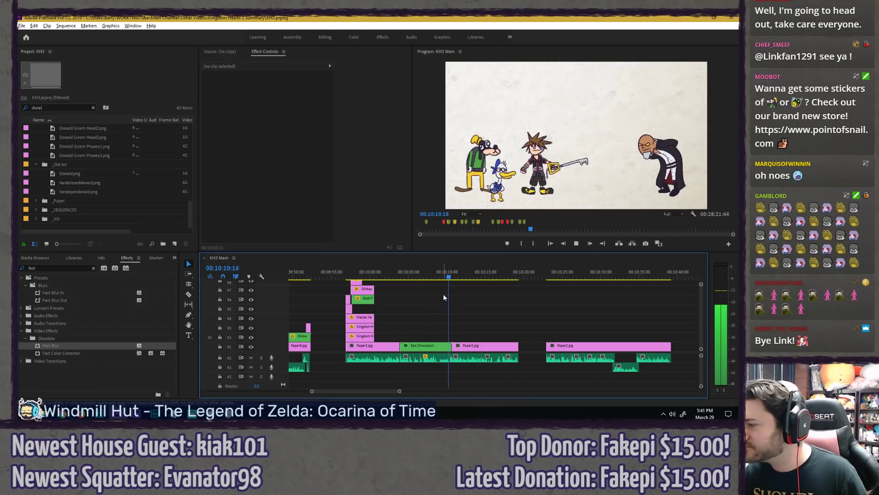
{"action": "key", "text": "space"}
Step: Move the Epic Showdown clip's final Position and Scale keyframes later to 10:10:25 and replay to check
{"action": "scroll", "coordinate": [440, 306], "scroll_direction": "up", "scroll_amount": 3}
{"action": "left_click", "coordinate": [433, 347]}
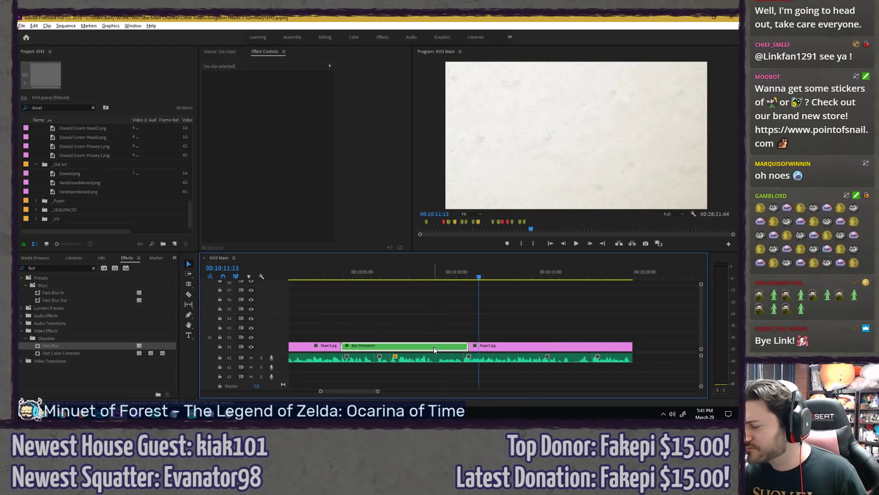
{"action": "left_click", "coordinate": [403, 64]}
{"action": "left_click_drag", "start_coordinate": [403, 63], "coordinate": [402, 66]}
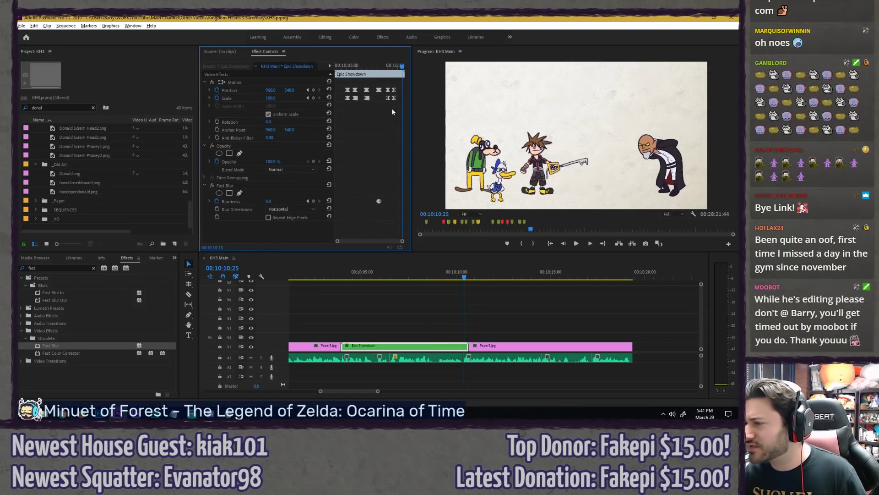
{"action": "left_click_drag", "start_coordinate": [392, 108], "coordinate": [402, 90]}
{"action": "left_click", "coordinate": [399, 275]}
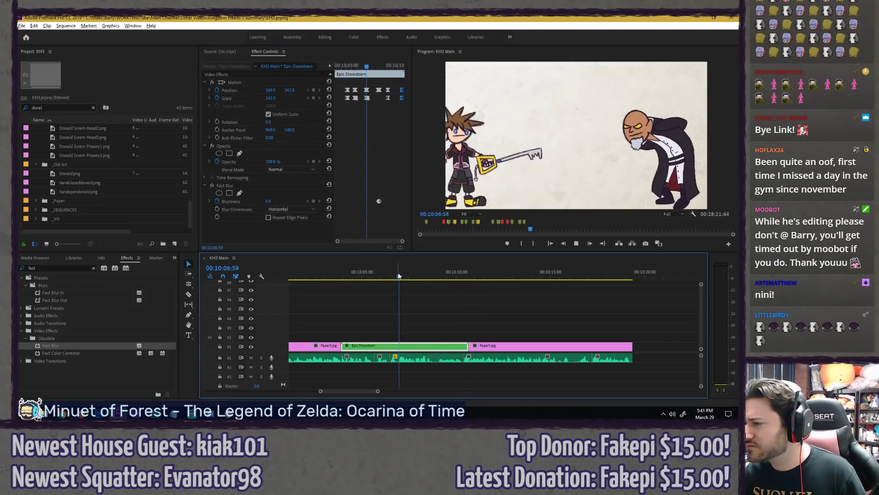
{"action": "key", "text": "space"}
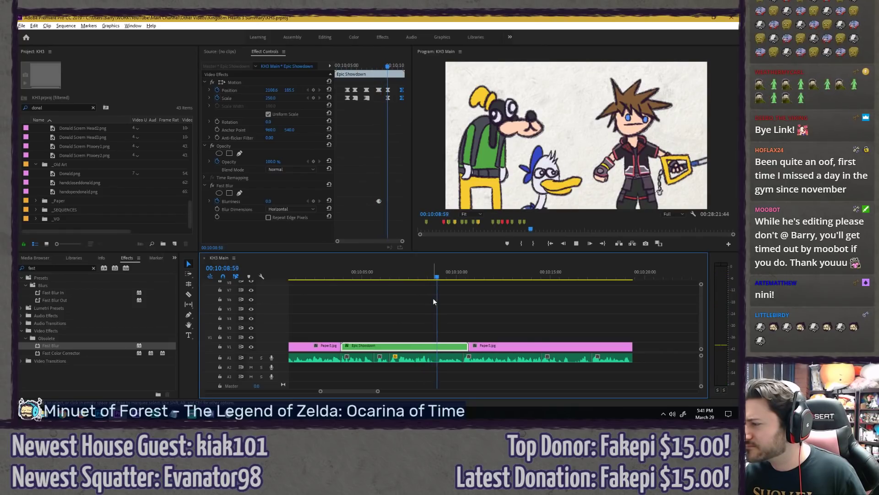
{"action": "key", "text": "space"}
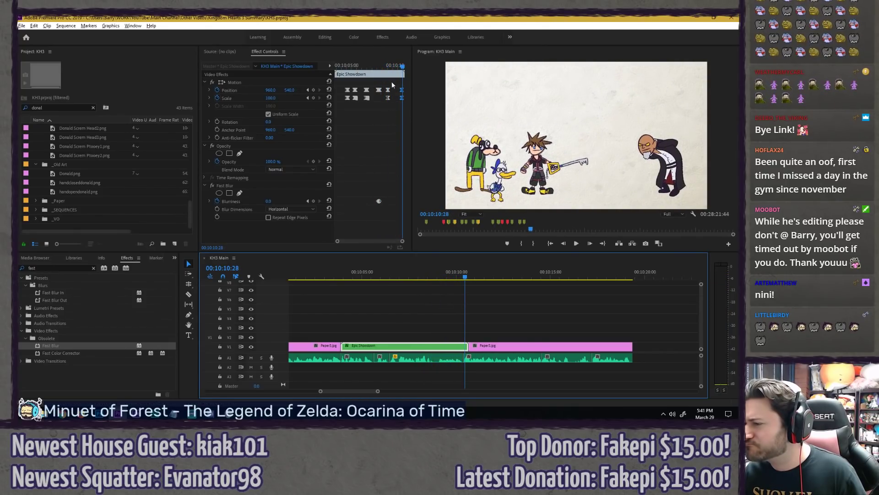
Step: Move the final keyframes back to 10:10:00 and replay the blurred Epic Showdown scene
{"action": "left_click_drag", "start_coordinate": [402, 67], "coordinate": [398, 90]}
{"action": "left_click", "coordinate": [373, 66]}
{"action": "key", "text": "space"}
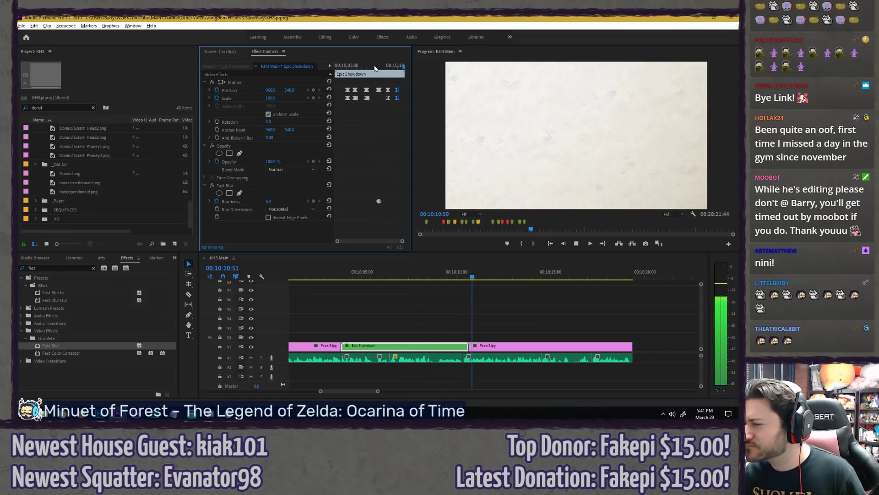
{"action": "left_click", "coordinate": [389, 66]}
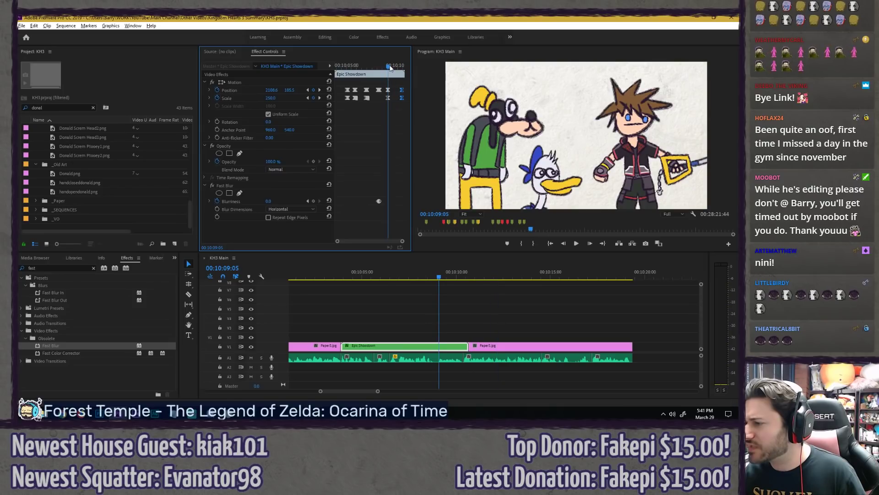
{"action": "key", "text": "space"}
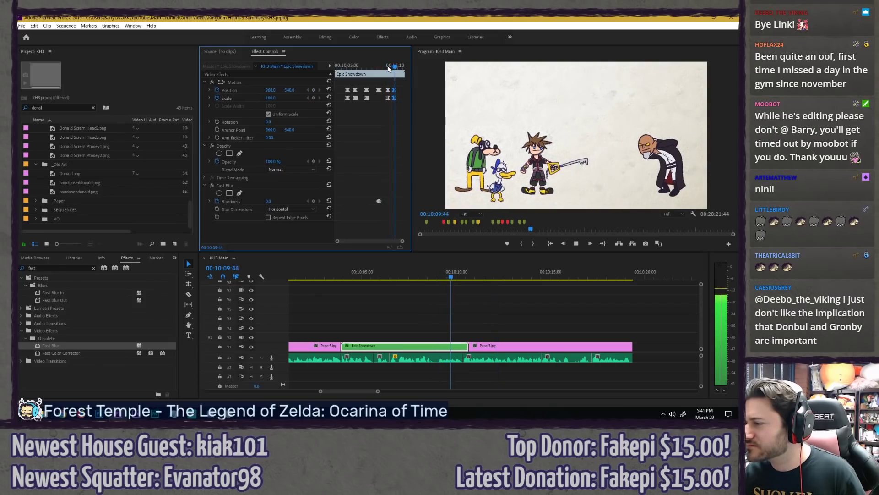
Step: Deselect the clip, zoom the timeline in and out at the clip boundary, and save KH3
{"action": "left_click", "coordinate": [491, 305]}
{"action": "scroll", "coordinate": [468, 316], "scroll_direction": "up", "scroll_amount": 3}
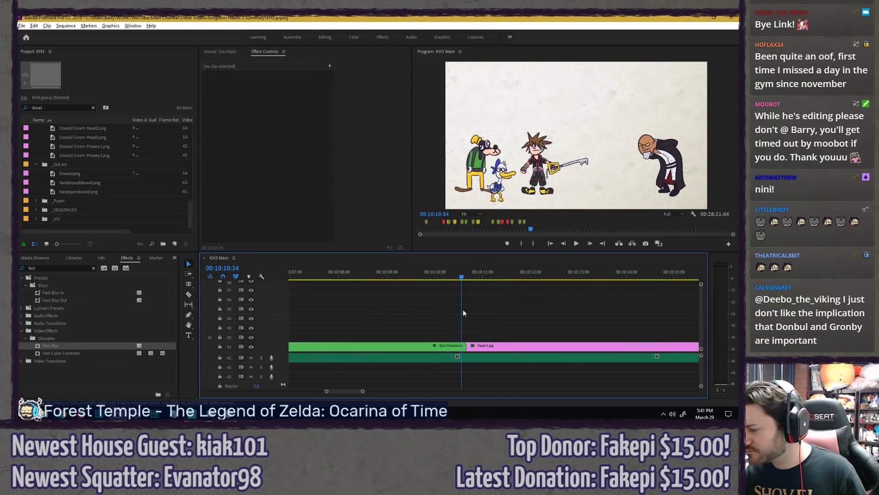
{"action": "key", "text": "Left"}
{"action": "key", "text": "Left"}
{"action": "key", "text": "Left"}
{"action": "key", "text": "Left"}
{"action": "key", "text": "Left"}
{"action": "key", "text": "Left"}
{"action": "key", "text": "Left"}
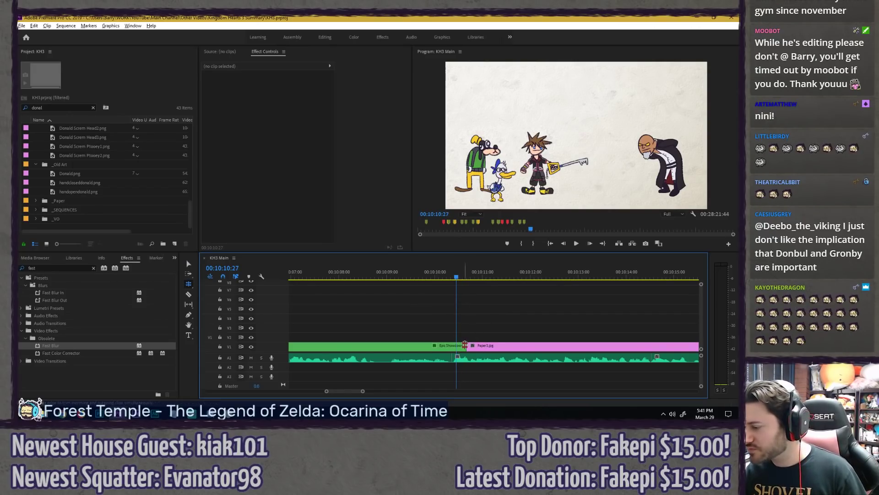
{"action": "key", "text": "minus"}
{"action": "key", "text": "ctrl+s"}
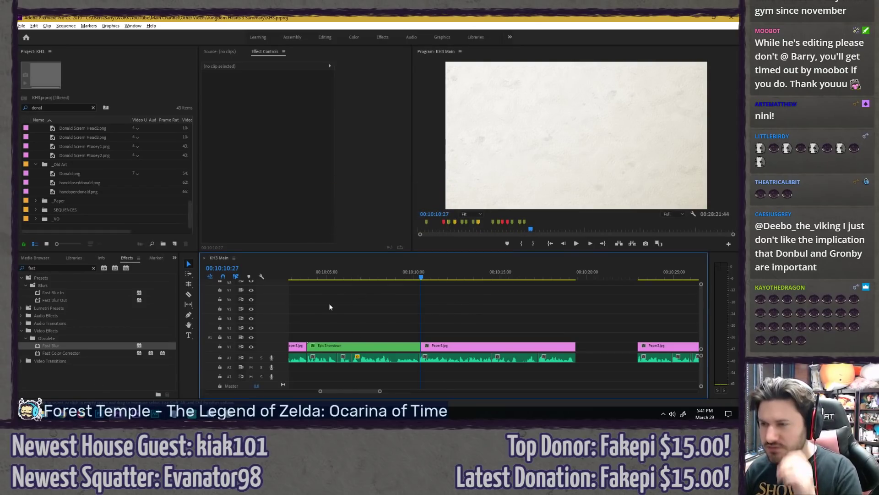
Step: Open the recent project KH Summary_v2 from the File menu
{"action": "left_click", "coordinate": [21, 25]}
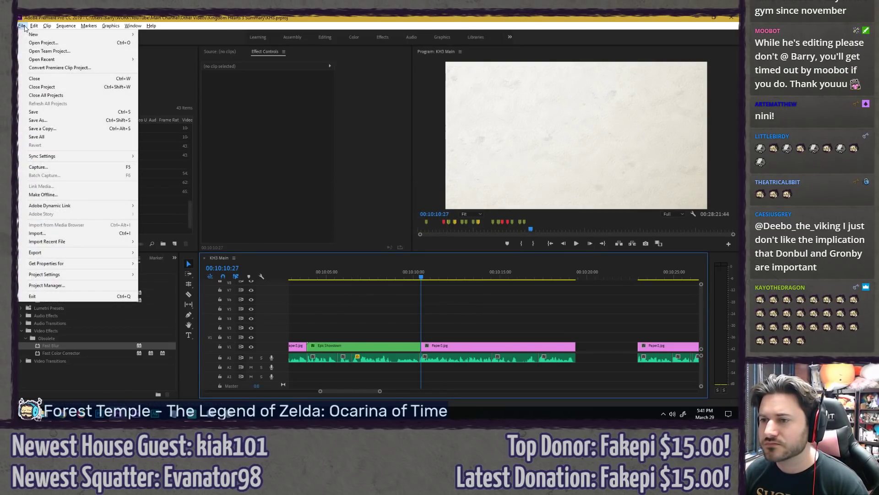
{"action": "mouse_move", "coordinate": [83, 59]}
{"action": "left_click", "coordinate": [179, 68]}
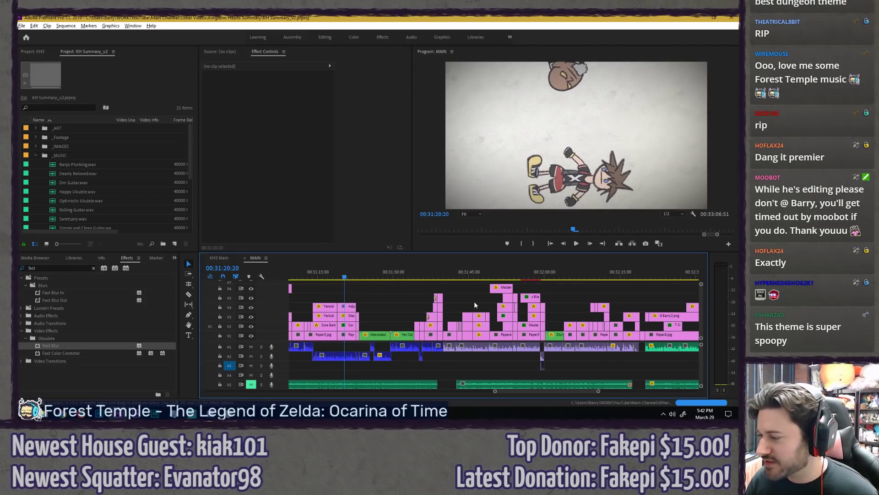
Step: Navigate the MAIN timeline back from about 6:43 to the Sora shot near 6:18
{"action": "scroll", "coordinate": [548, 294], "scroll_direction": "down", "scroll_amount": 5}
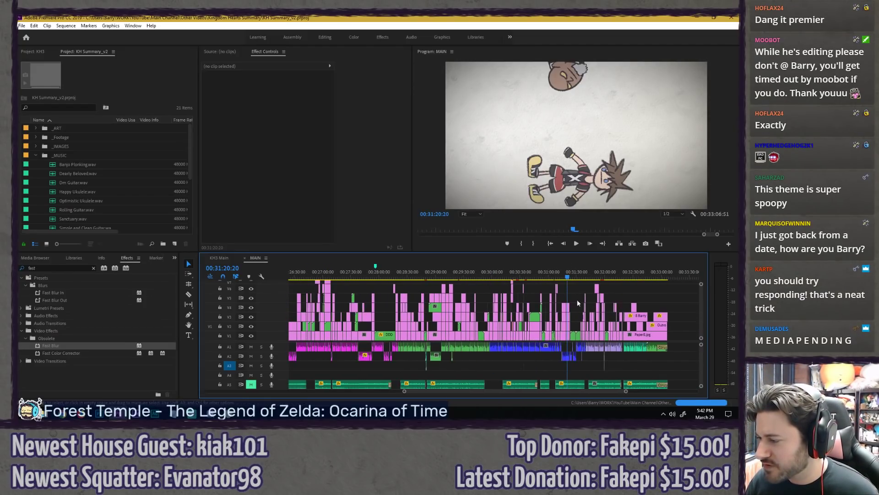
{"action": "scroll", "coordinate": [603, 315], "scroll_direction": "down", "scroll_amount": 4}
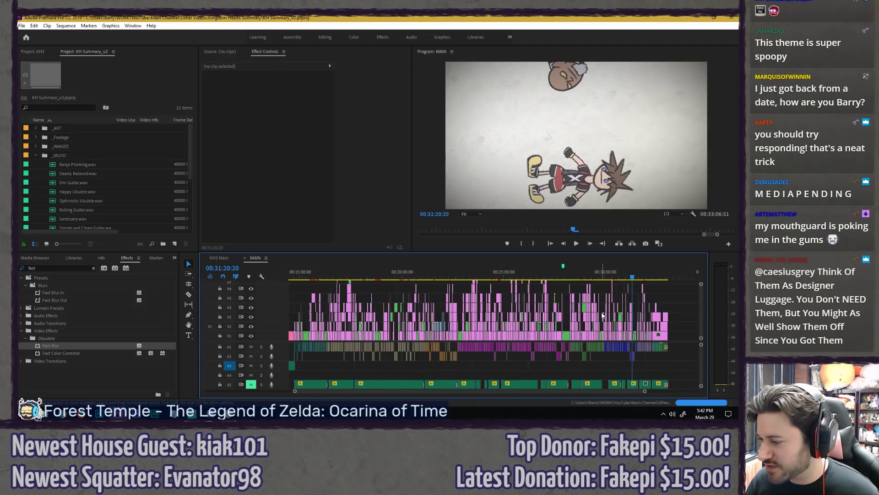
{"action": "scroll", "coordinate": [603, 315], "scroll_direction": "down", "scroll_amount": 2}
{"action": "scroll", "coordinate": [353, 298], "scroll_direction": "up", "scroll_amount": 8}
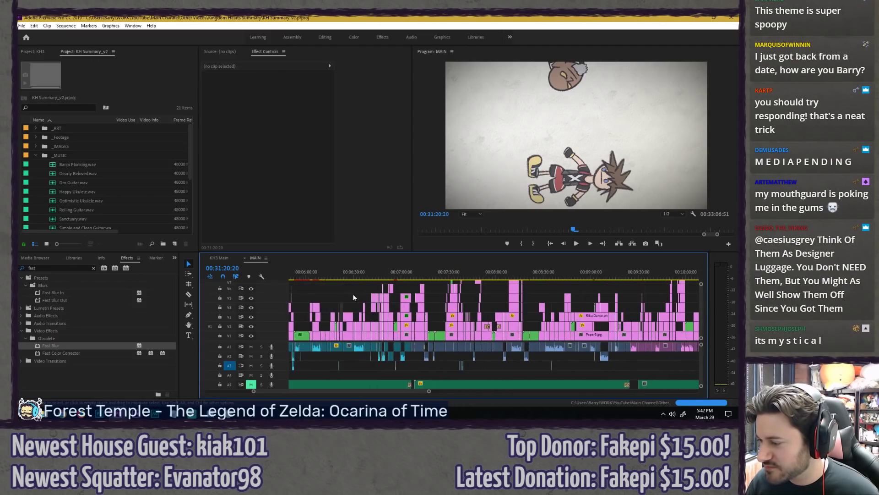
{"action": "left_click", "coordinate": [374, 274]}
{"action": "scroll", "coordinate": [326, 277], "scroll_direction": "up", "scroll_amount": 3}
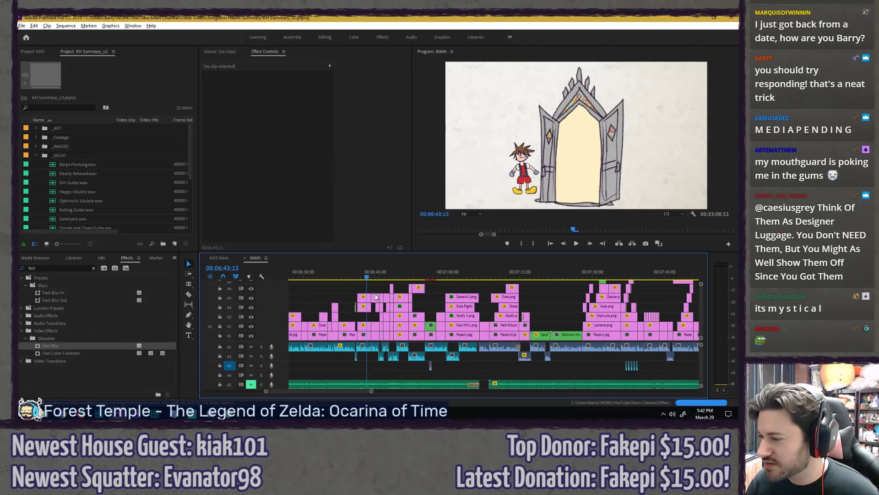
{"action": "left_click", "coordinate": [326, 277]}
{"action": "scroll", "coordinate": [345, 297], "scroll_direction": "up", "scroll_amount": 3}
{"action": "left_click", "coordinate": [372, 276]}
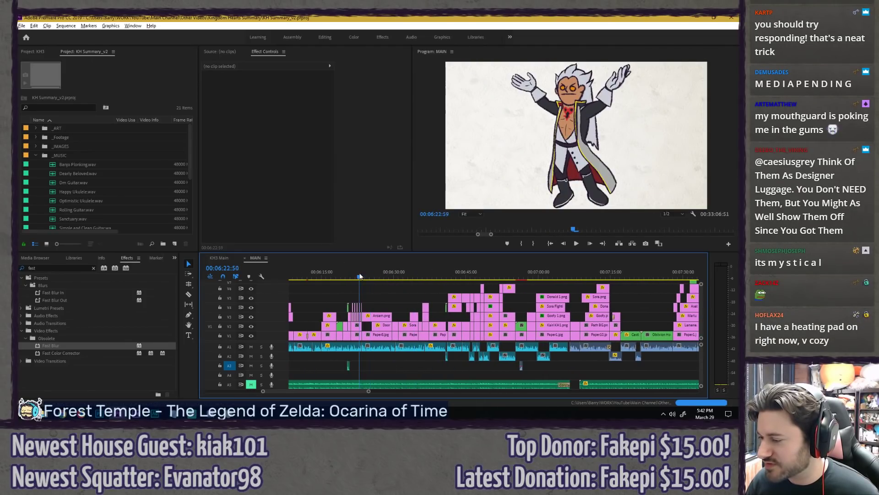
{"action": "left_click_drag", "start_coordinate": [360, 276], "coordinate": [335, 279]}
{"action": "key", "text": "space"}
Step: Preview 6:18 to 6:22, then scrub through the Sora face, cloud, boat and controller images
{"action": "key", "text": "space"}
{"action": "scroll", "coordinate": [340, 297], "scroll_direction": "up", "scroll_amount": 3}
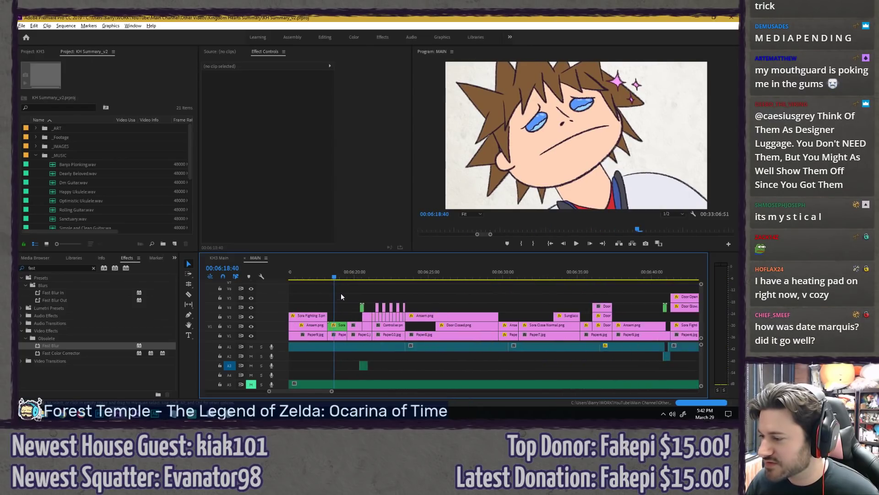
{"action": "scroll", "coordinate": [340, 293], "scroll_direction": "up", "scroll_amount": 3}
{"action": "key", "text": "space"}
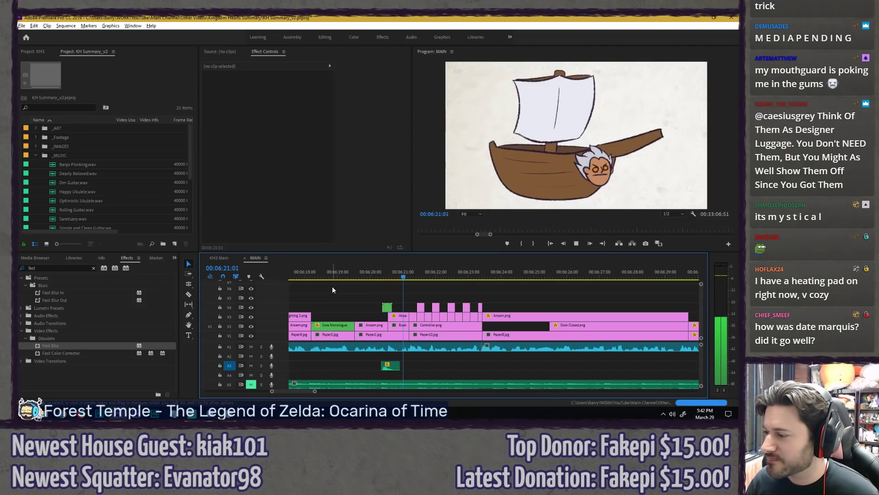
{"action": "key", "text": "space"}
{"action": "scroll", "coordinate": [335, 286], "scroll_direction": "up", "scroll_amount": 2}
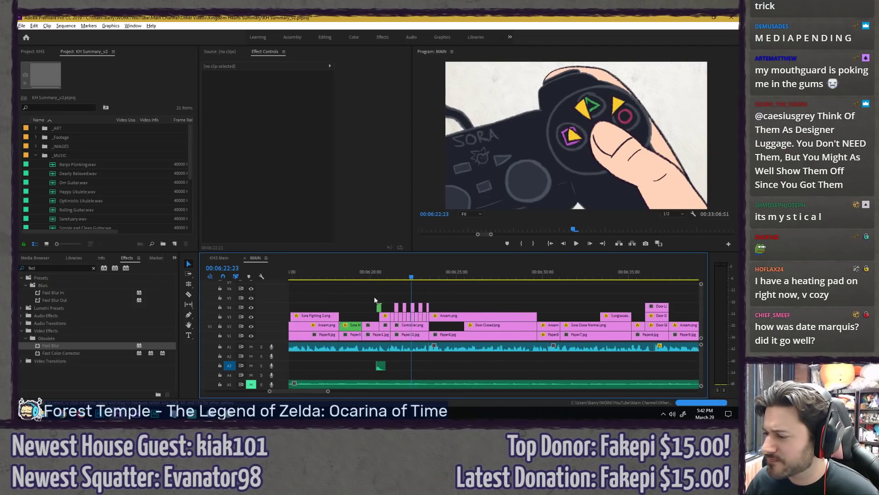
{"action": "left_click_drag", "start_coordinate": [332, 277], "coordinate": [350, 277]}
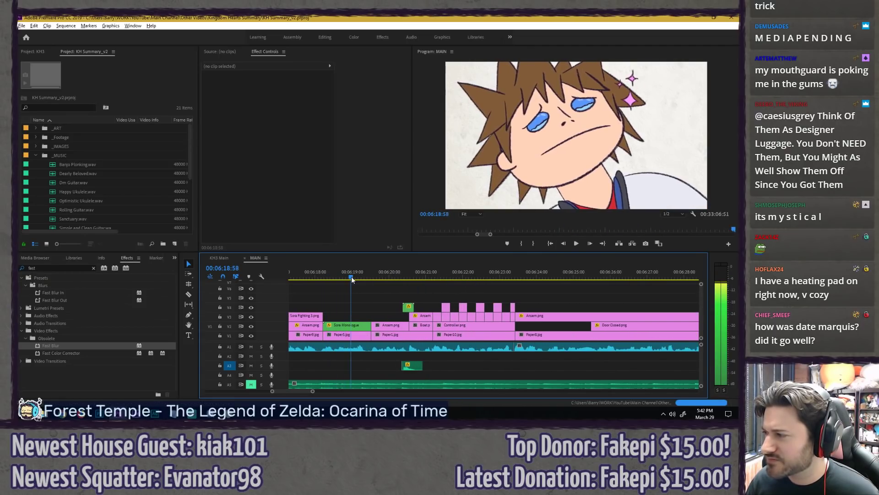
{"action": "left_click", "coordinate": [354, 300]}
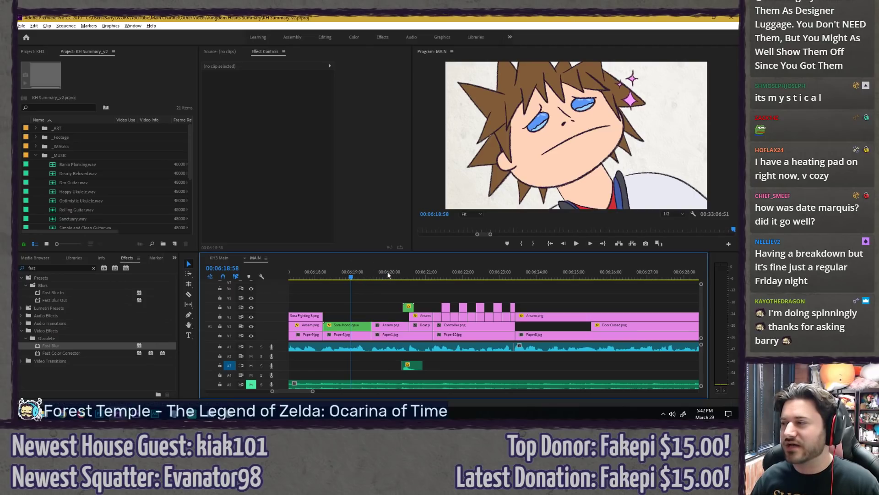
{"action": "left_click_drag", "start_coordinate": [388, 274], "coordinate": [339, 272]}
Step: Inspect the Sora Monologue clip, then marquee-select all clips in that section
{"action": "left_click", "coordinate": [348, 326]}
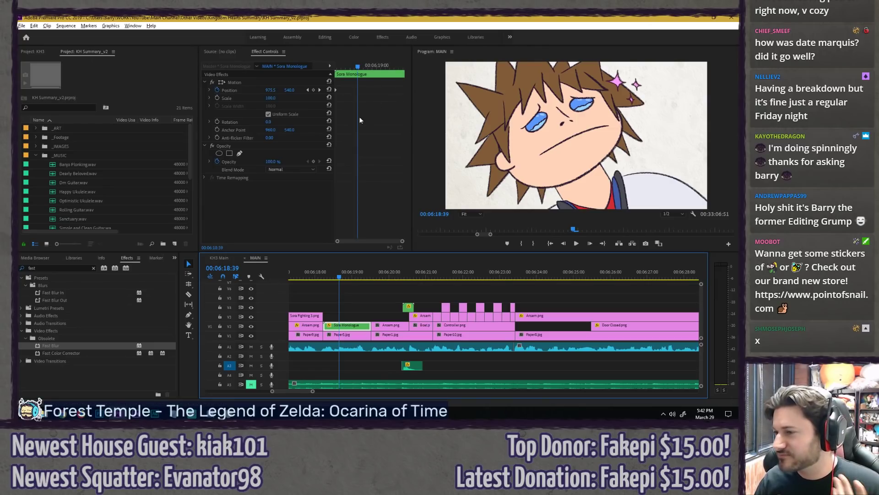
{"action": "left_click", "coordinate": [368, 299]}
{"action": "left_click", "coordinate": [342, 295]}
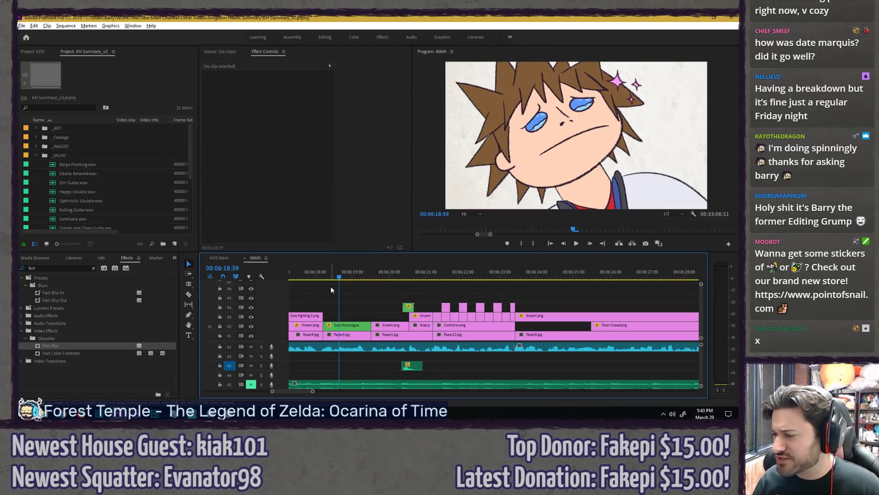
{"action": "left_click_drag", "start_coordinate": [331, 287], "coordinate": [425, 332]}
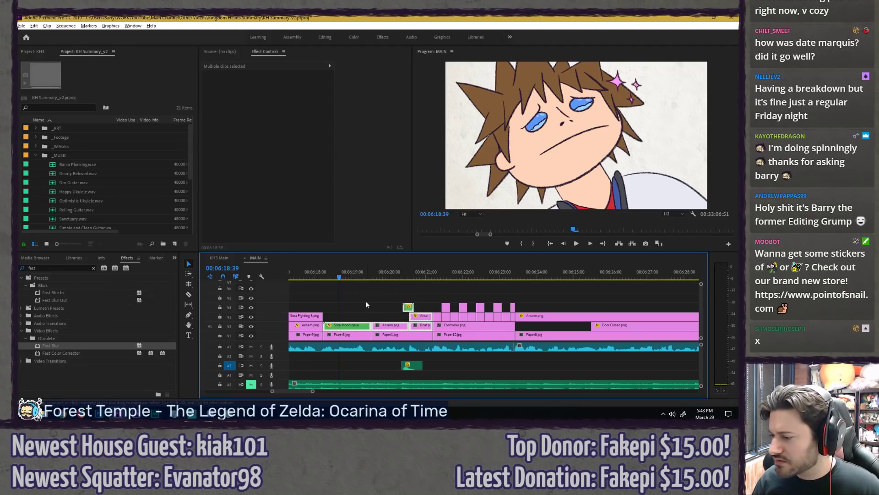
Step: Marquee-select the stacked Sora Monologue clips on V1–V4 and scrub to the Ansem image
{"action": "left_click_drag", "start_coordinate": [329, 287], "coordinate": [431, 340]}
{"action": "left_click", "coordinate": [438, 275]}
{"action": "left_click_drag", "start_coordinate": [443, 275], "coordinate": [399, 282]}
Step: In KH3 Main, play the clips pasted after Epic Showdown, zoom in, and collapse the _MUSIC bin
{"action": "left_click", "coordinate": [220, 258]}
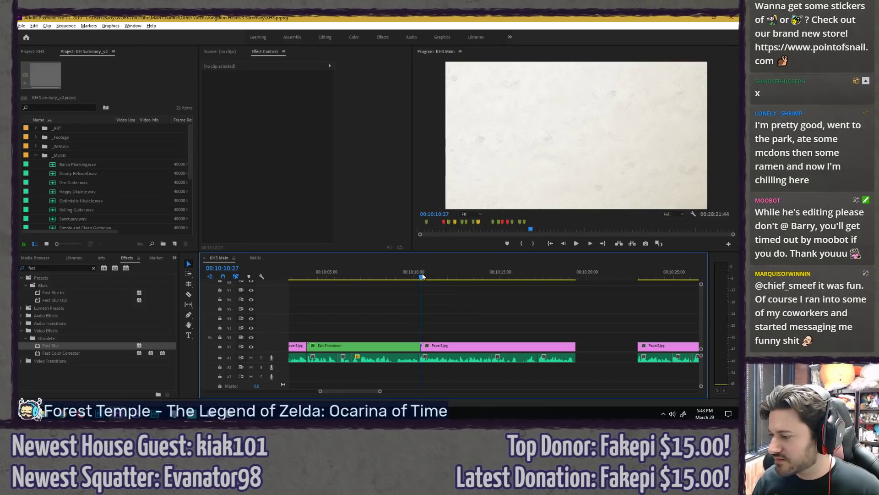
{"action": "key", "text": "space"}
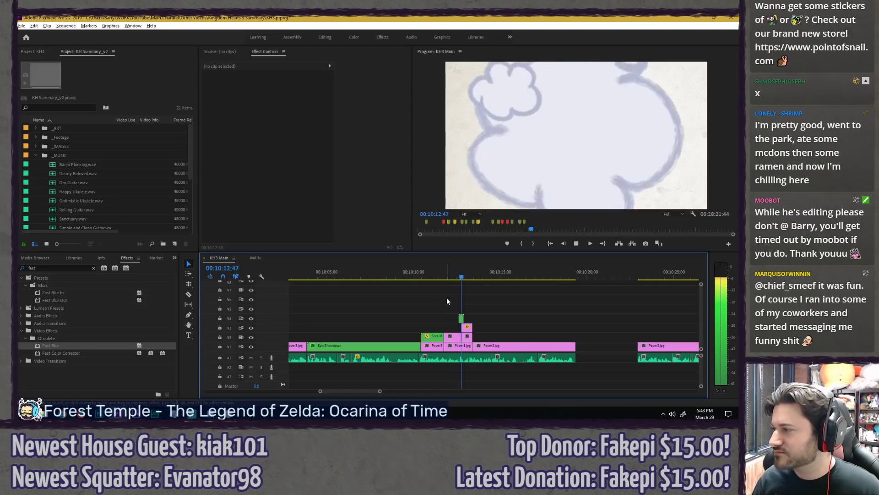
{"action": "key", "text": "space"}
{"action": "key", "text": "="}
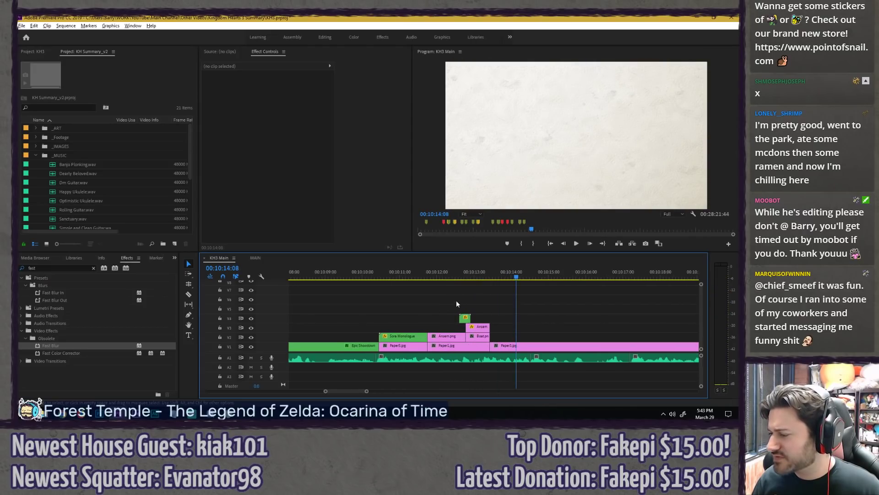
{"action": "key", "text": "="}
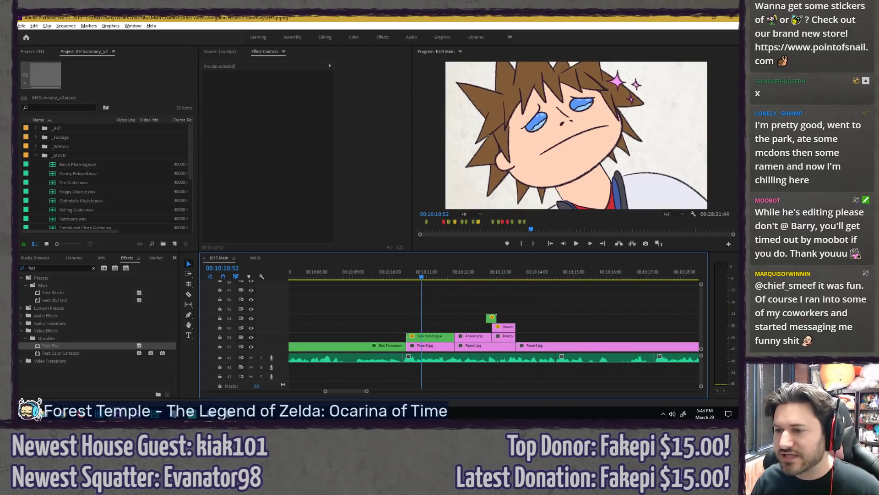
{"action": "left_click", "coordinate": [37, 155]}
{"action": "scroll", "coordinate": [44, 168], "scroll_direction": "down", "scroll_amount": 1}
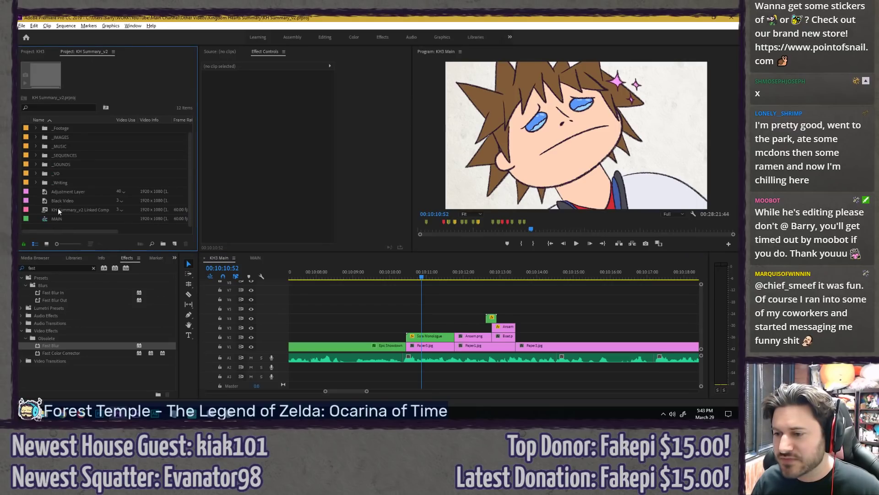
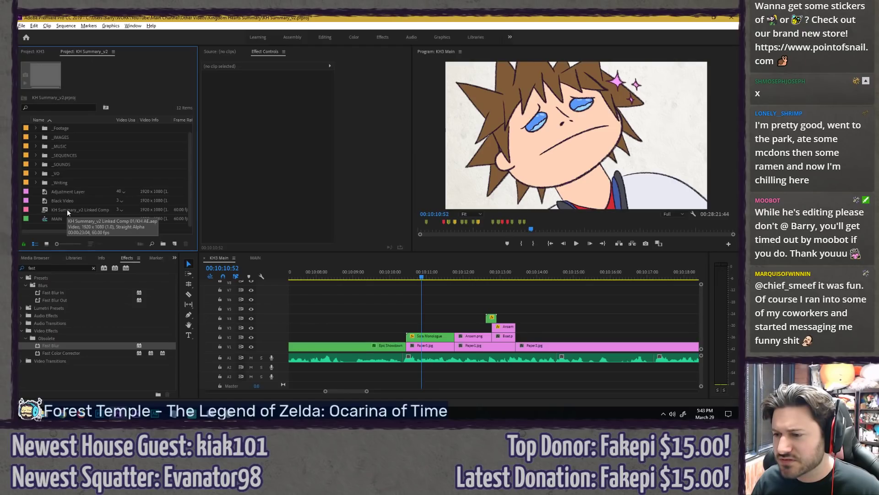
Step: In the KH3 project, move a folder into NIGHTMARE FOLDER
{"action": "left_click", "coordinate": [67, 209]}
{"action": "scroll", "coordinate": [71, 128], "scroll_direction": "up", "scroll_amount": 1}
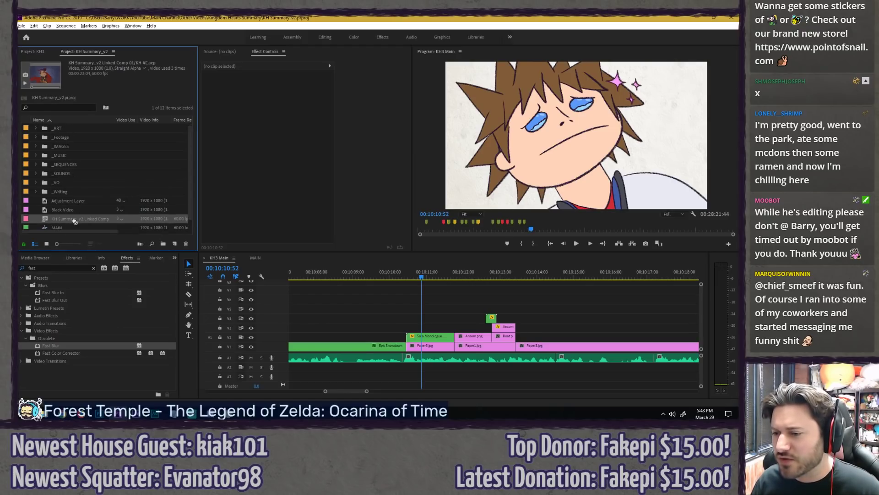
{"action": "left_click", "coordinate": [42, 52]}
{"action": "scroll", "coordinate": [52, 205], "scroll_direction": "up", "scroll_amount": 4}
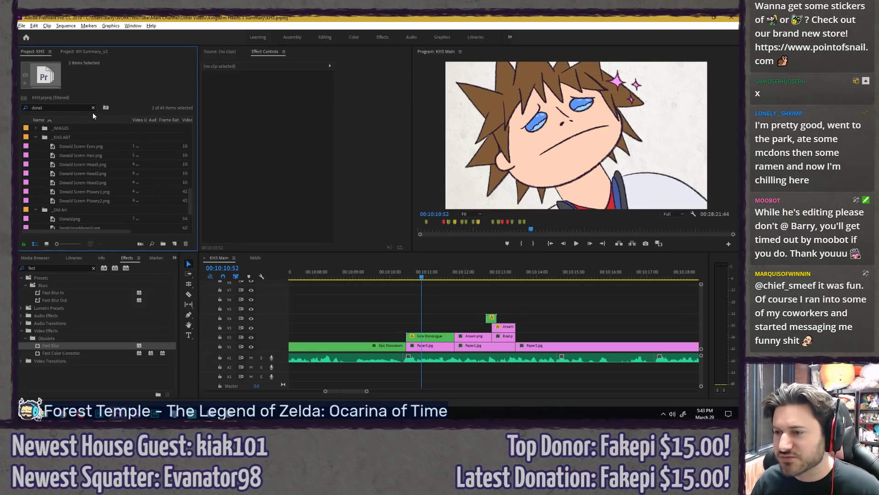
{"action": "scroll", "coordinate": [53, 189], "scroll_direction": "up", "scroll_amount": 3}
{"action": "scroll", "coordinate": [54, 189], "scroll_direction": "down", "scroll_amount": 3}
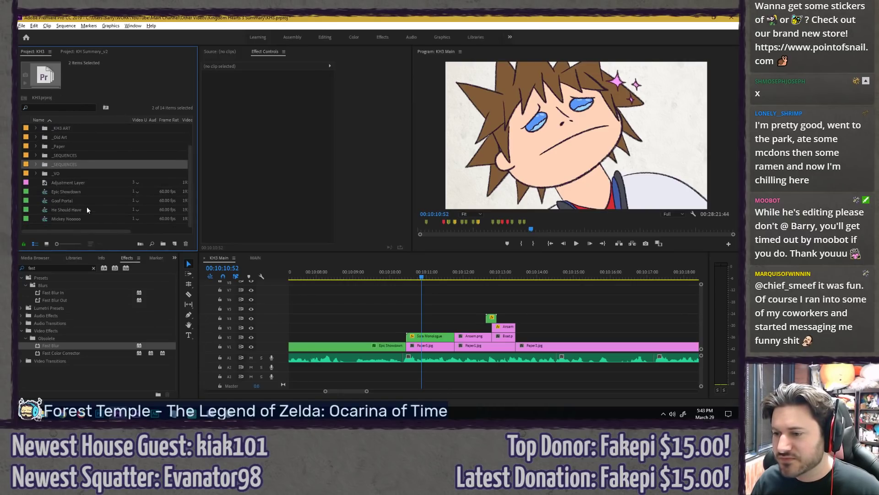
{"action": "scroll", "coordinate": [71, 191], "scroll_direction": "up", "scroll_amount": 3}
{"action": "left_click", "coordinate": [79, 138]}
{"action": "left_click_drag", "start_coordinate": [59, 136], "coordinate": [63, 127]}
Step: Delete the four loose sequences, Epic Showdown through the last one, from the KH3 project
{"action": "scroll", "coordinate": [68, 208], "scroll_direction": "down", "scroll_amount": 2}
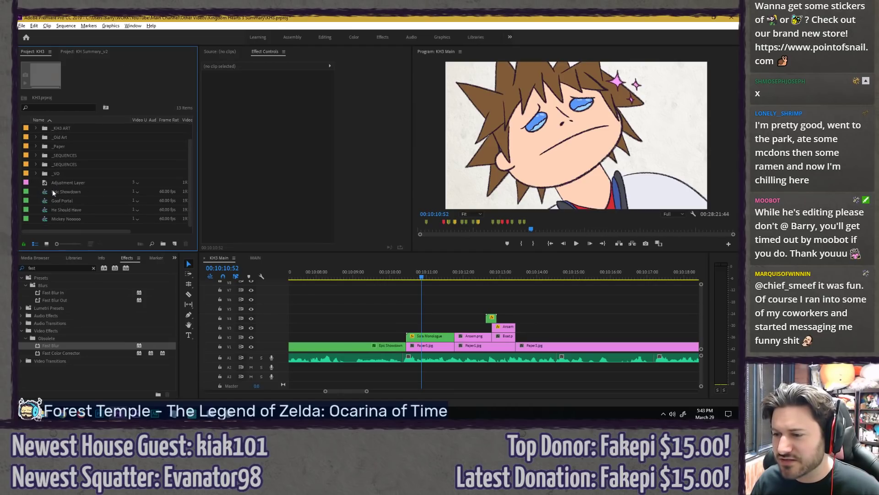
{"action": "left_click", "coordinate": [53, 191]}
{"action": "left_click", "coordinate": [62, 217], "text": "shift"}
{"action": "left_click_drag", "start_coordinate": [64, 192], "coordinate": [63, 167]}
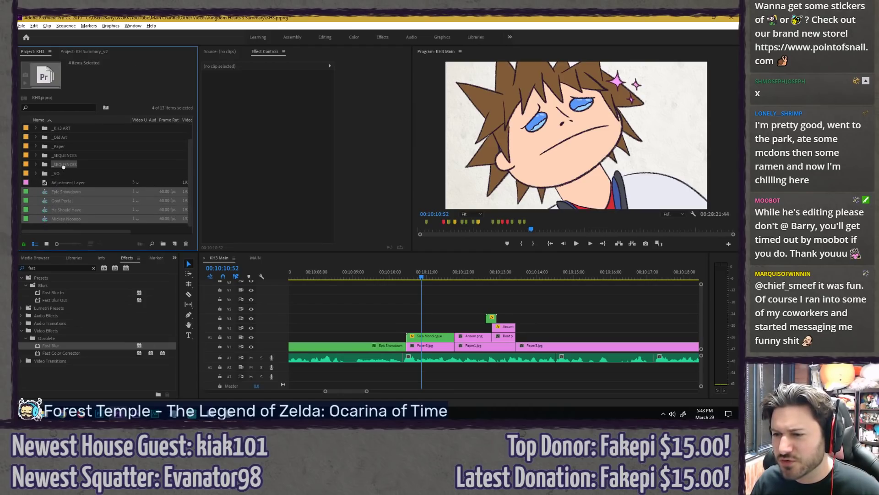
{"action": "left_click", "coordinate": [36, 163]}
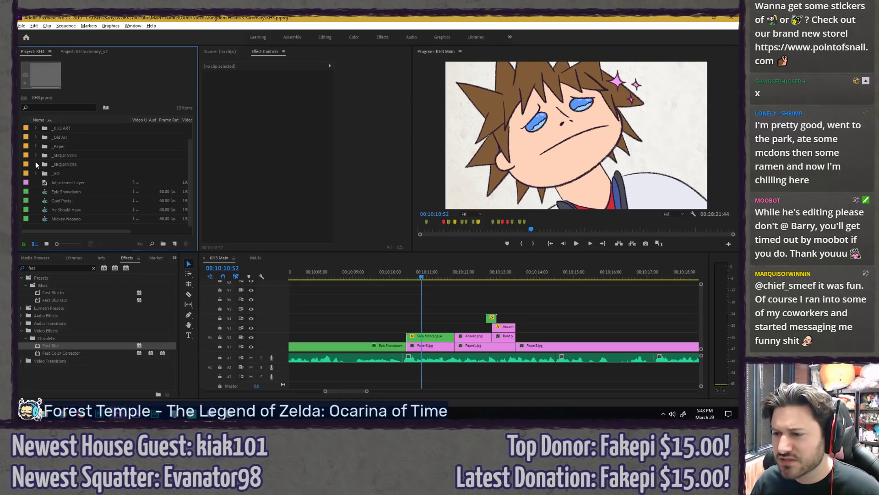
{"action": "left_click", "coordinate": [36, 164]}
{"action": "left_click", "coordinate": [36, 156]}
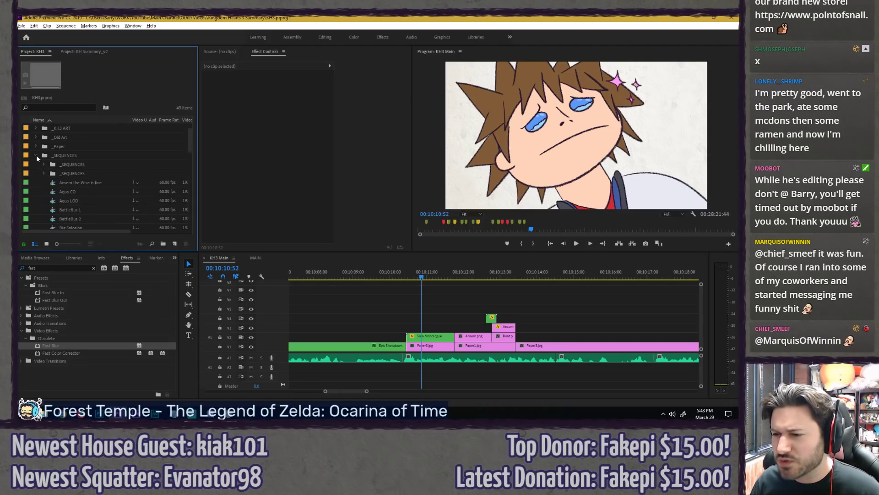
{"action": "left_click", "coordinate": [37, 155]}
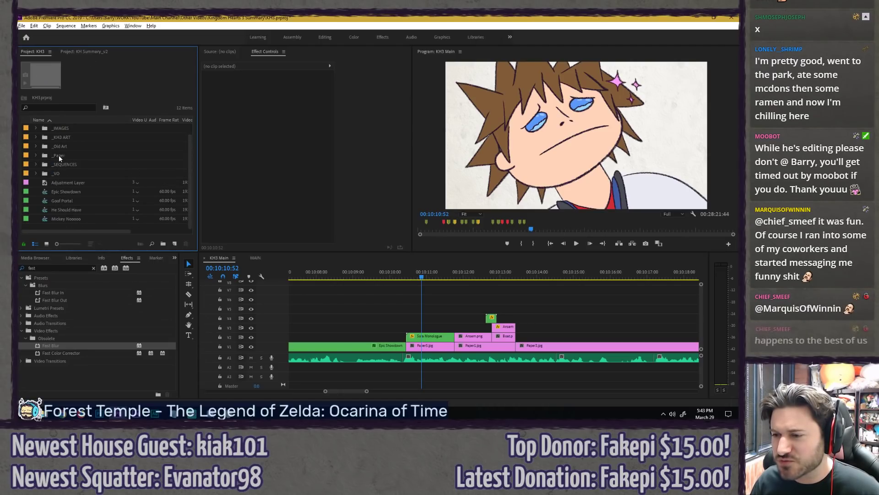
{"action": "left_click", "coordinate": [55, 193]}
{"action": "left_click", "coordinate": [64, 219], "text": "shift"}
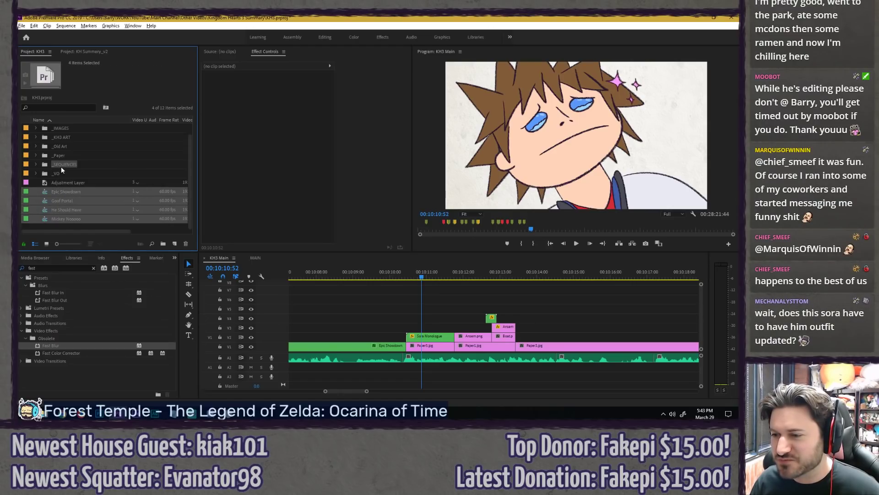
{"action": "key", "text": "Delete"}
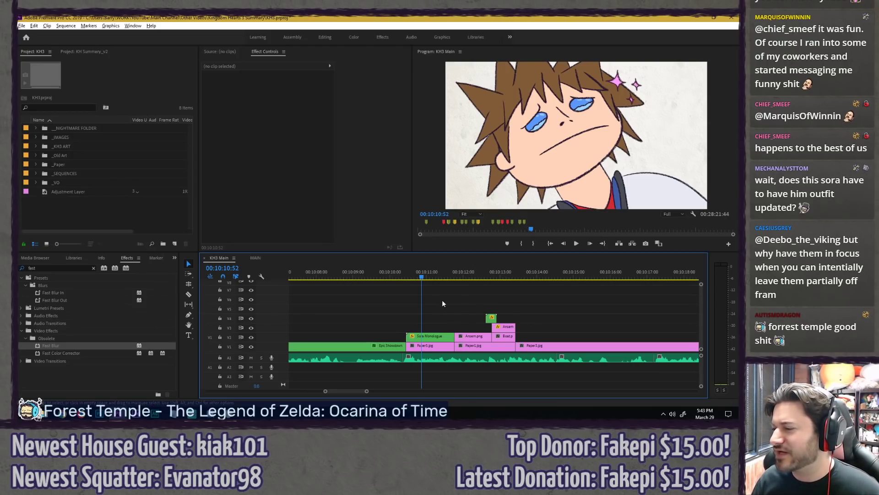
Step: Park the playhead on the Sora close-up in the sequence
{"action": "left_click_drag", "start_coordinate": [424, 277], "coordinate": [442, 277]}
{"action": "left_click_drag", "start_coordinate": [460, 274], "coordinate": [427, 274]}
{"action": "left_click", "coordinate": [402, 273]}
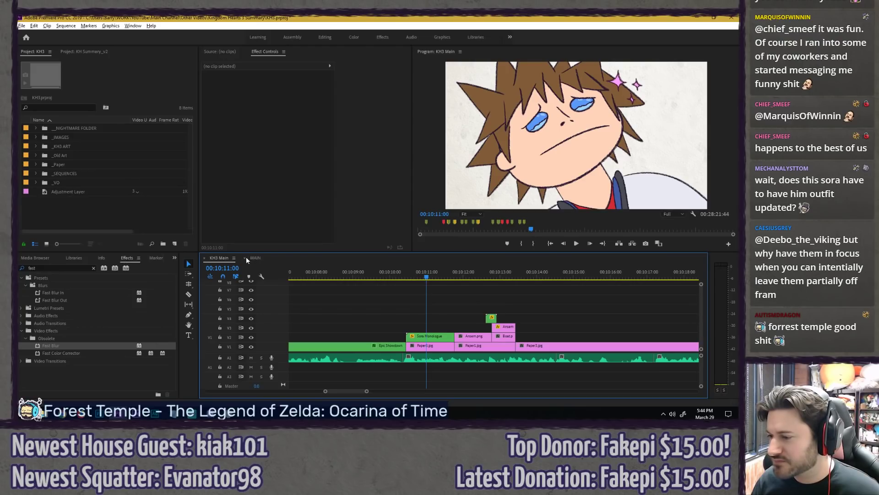
Step: Close the KH Summary_v2 project without saving, then play from the playhead
{"action": "left_click", "coordinate": [80, 52]}
{"action": "right_click", "coordinate": [83, 52]}
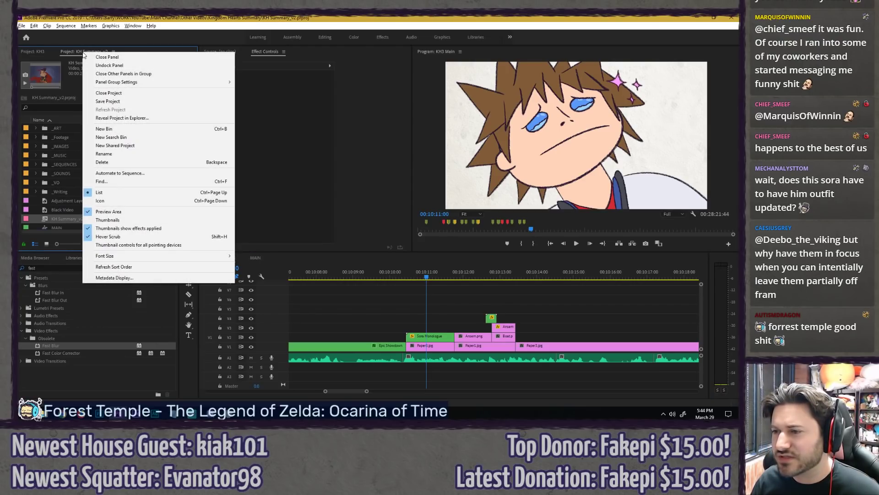
{"action": "left_click", "coordinate": [105, 93]}
{"action": "left_click", "coordinate": [388, 220]}
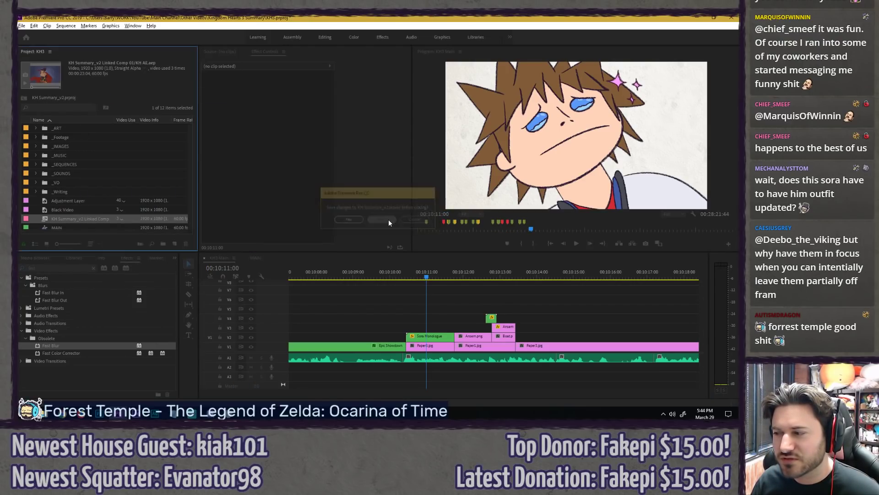
{"action": "key", "text": "space"}
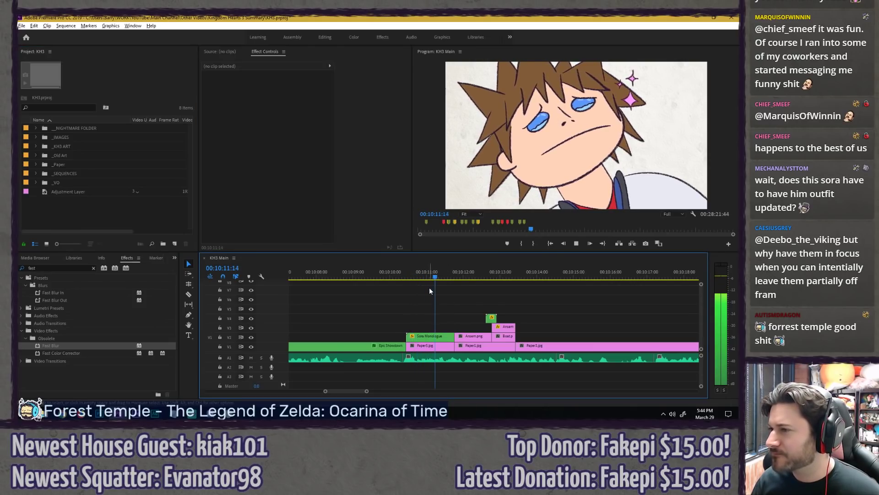
Step: Try scaling the Sora Monologue clip to 110, then 150, and repositioning it, then undo
{"action": "left_click", "coordinate": [433, 338]}
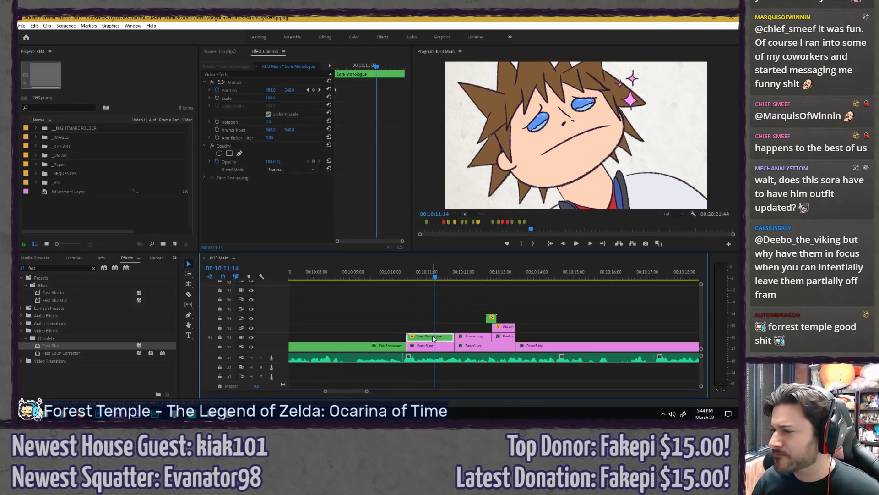
{"action": "left_click", "coordinate": [274, 97]}
{"action": "type", "text": "110"}
{"action": "key", "text": "Return"}
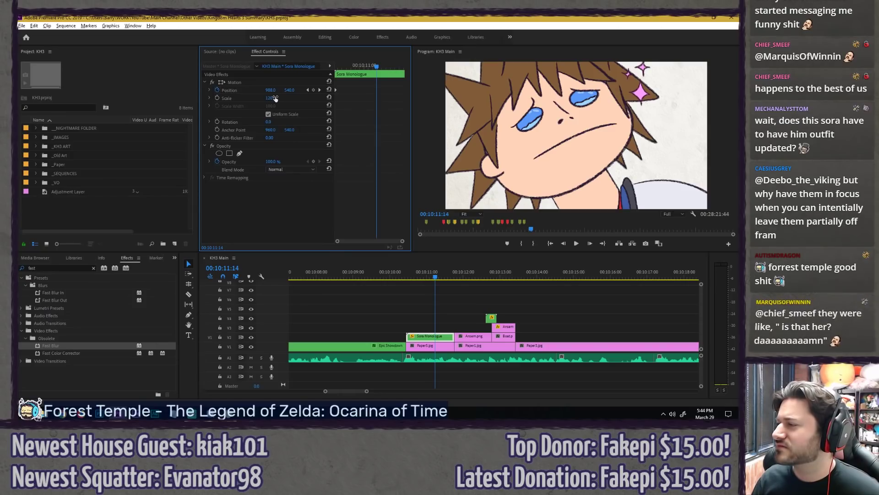
{"action": "key", "text": "ctrl+z"}
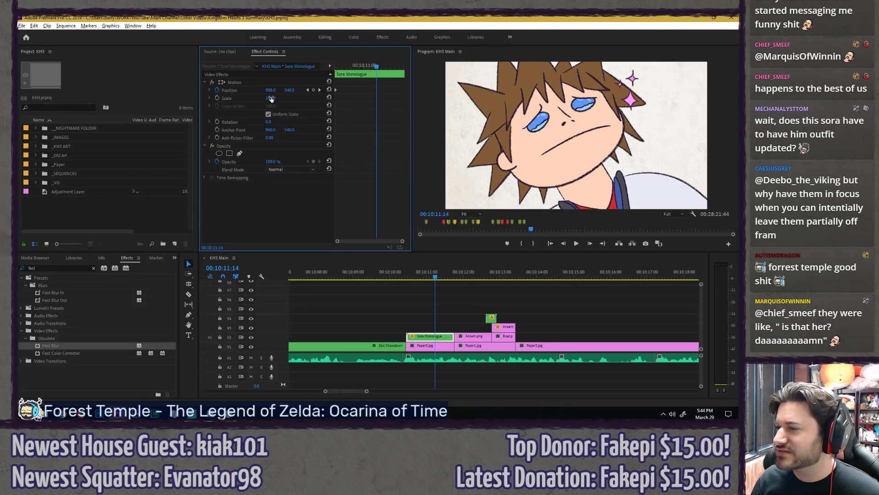
{"action": "type", "text": "150"}
{"action": "key", "text": "Return"}
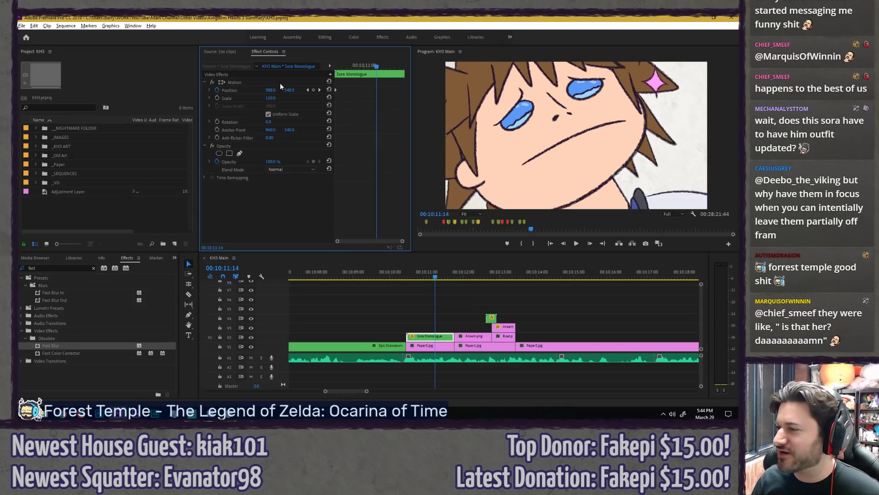
{"action": "left_click", "coordinate": [279, 83]}
{"action": "left_click_drag", "start_coordinate": [527, 163], "coordinate": [569, 184]}
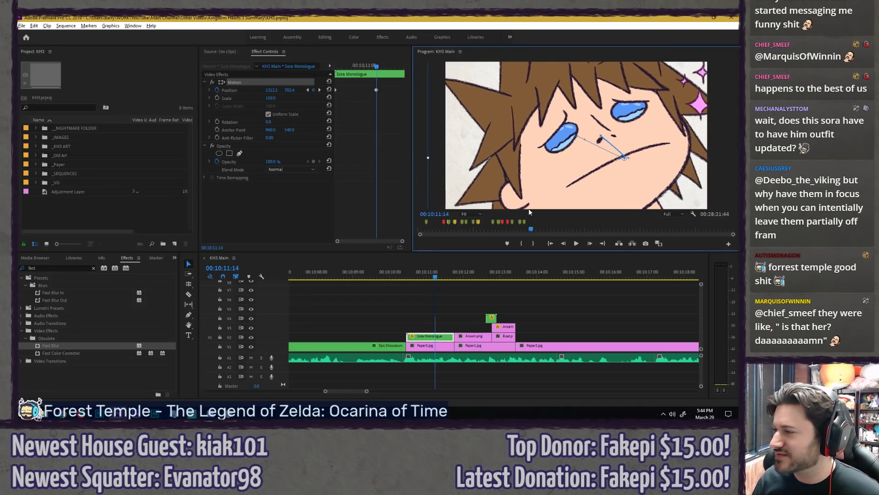
{"action": "key", "text": "ctrl+z"}
{"action": "key", "text": "ctrl+z"}
{"action": "key", "text": "ctrl+z"}
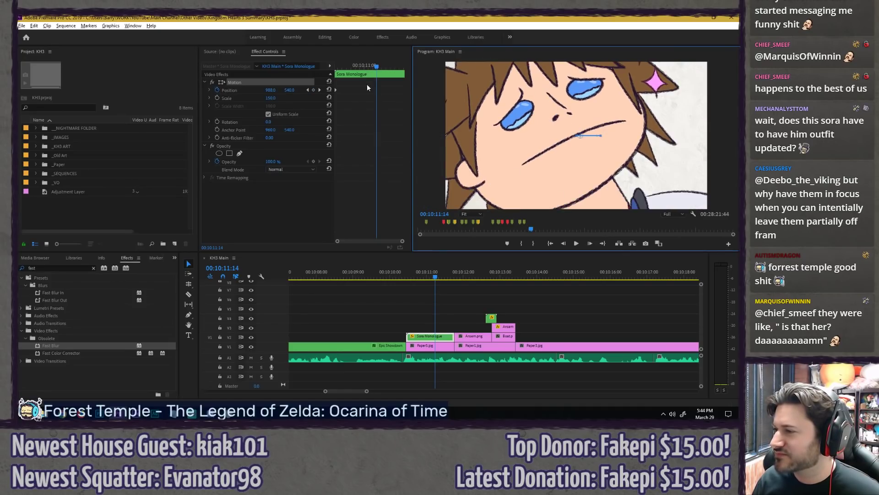
{"action": "left_click", "coordinate": [366, 176]}
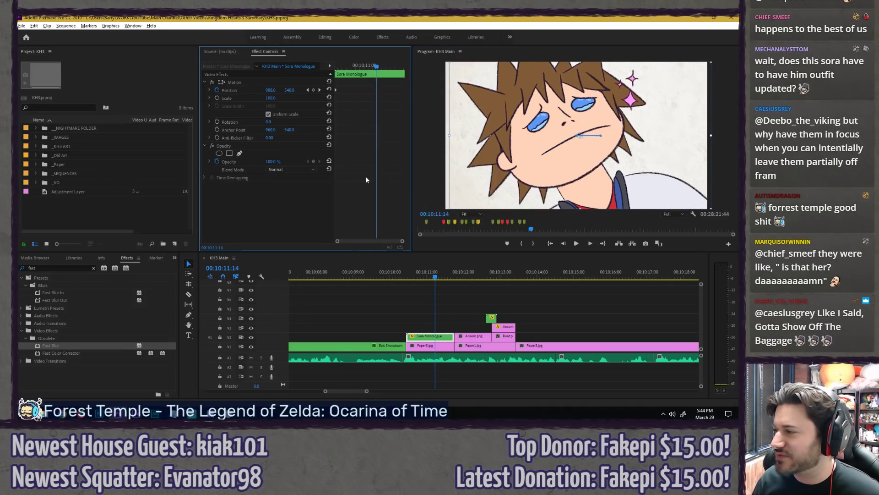
{"action": "left_click", "coordinate": [419, 295]}
Step: Play back from Epic Showdown, zoom the timeline in, and replay from the Sora shot
{"action": "left_click", "coordinate": [403, 270]}
{"action": "key", "text": "space"}
{"action": "key", "text": "space"}
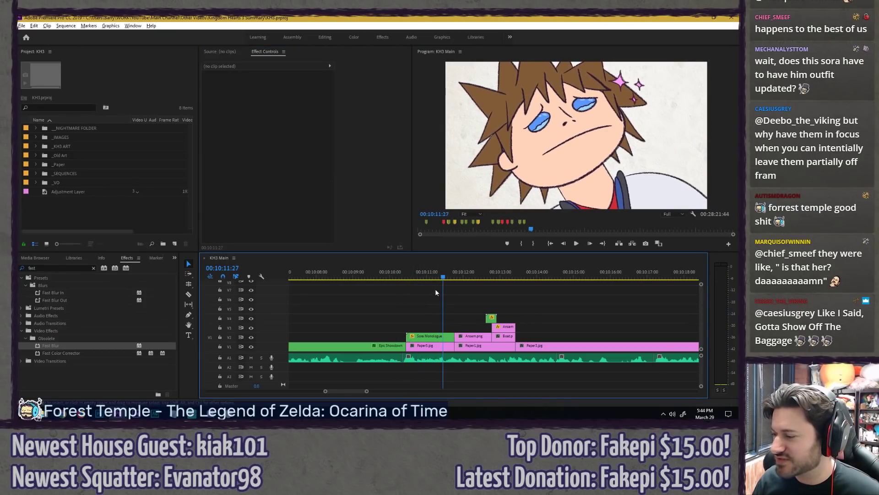
{"action": "key", "text": "space"}
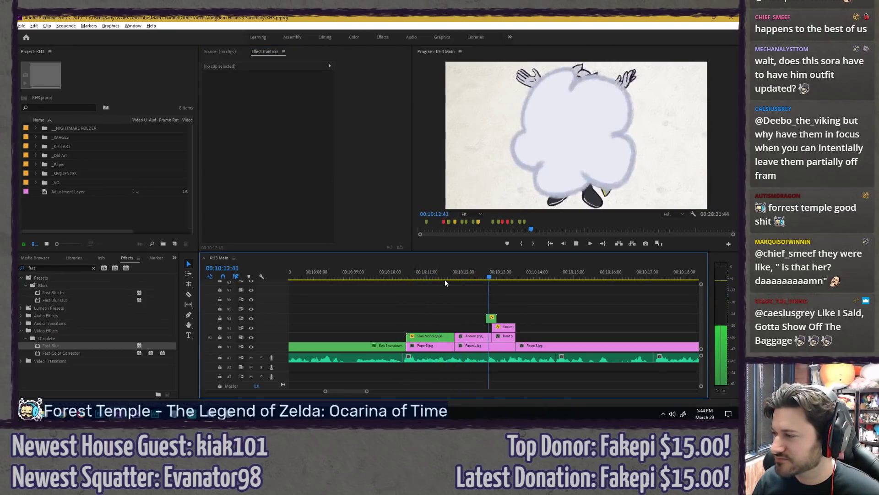
{"action": "key", "text": "space"}
{"action": "key", "text": "equal"}
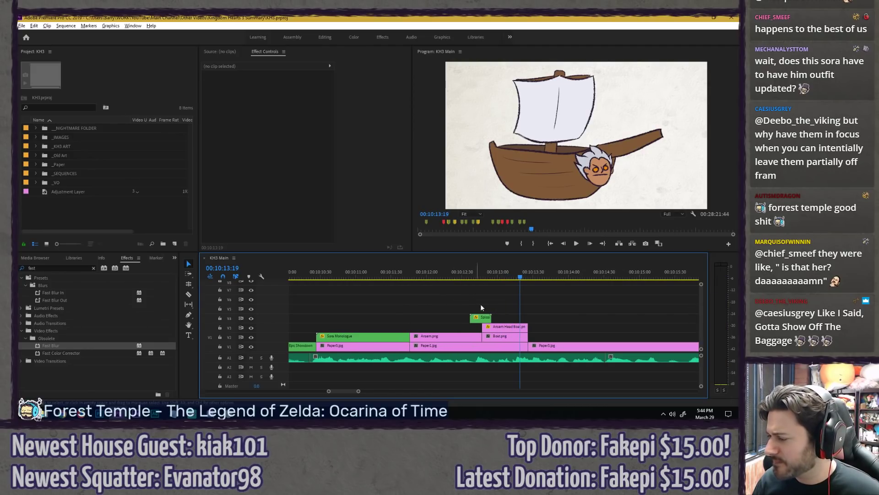
{"action": "left_click_drag", "start_coordinate": [405, 276], "coordinate": [372, 274]}
{"action": "key", "text": "space"}
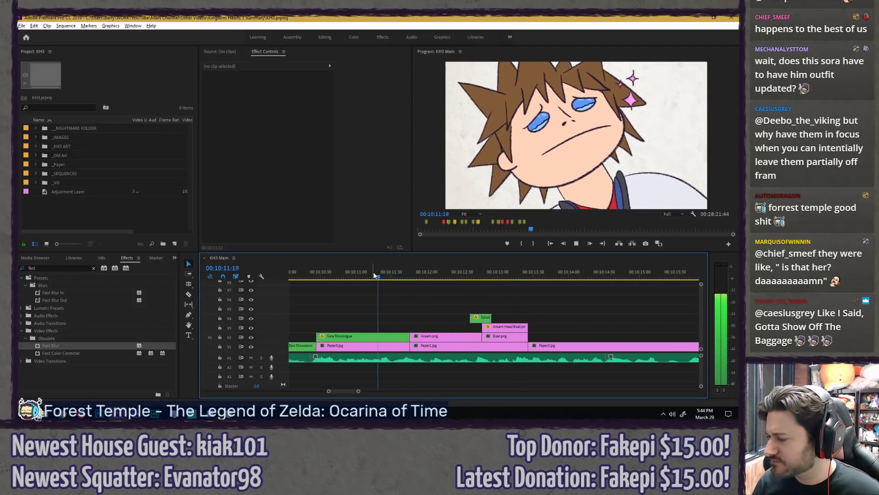
{"action": "key", "text": "space"}
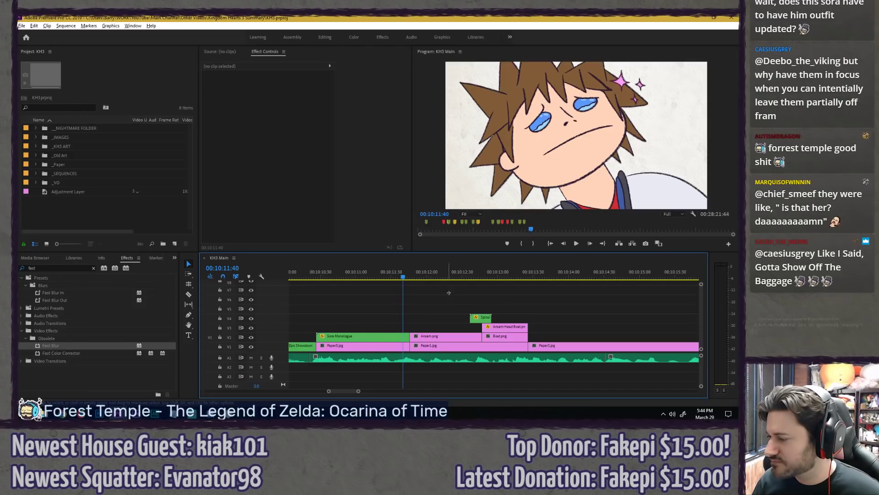
Step: Nudge the stacked V2–V4 clips slightly earlier and preview the new timing
{"action": "left_click_drag", "start_coordinate": [448, 292], "coordinate": [519, 337]}
{"action": "left_click_drag", "start_coordinate": [458, 274], "coordinate": [477, 273]}
{"action": "key", "text": "Right"}
{"action": "key", "text": "Right"}
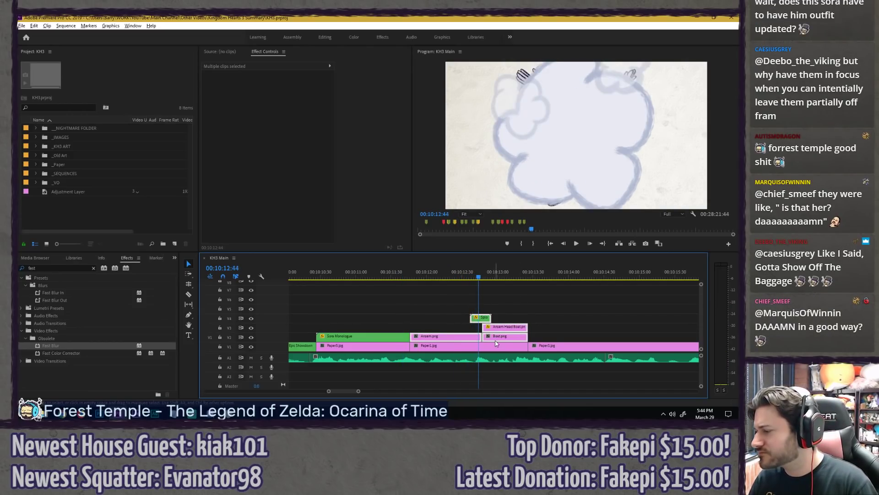
{"action": "left_click_drag", "start_coordinate": [500, 340], "coordinate": [496, 339]}
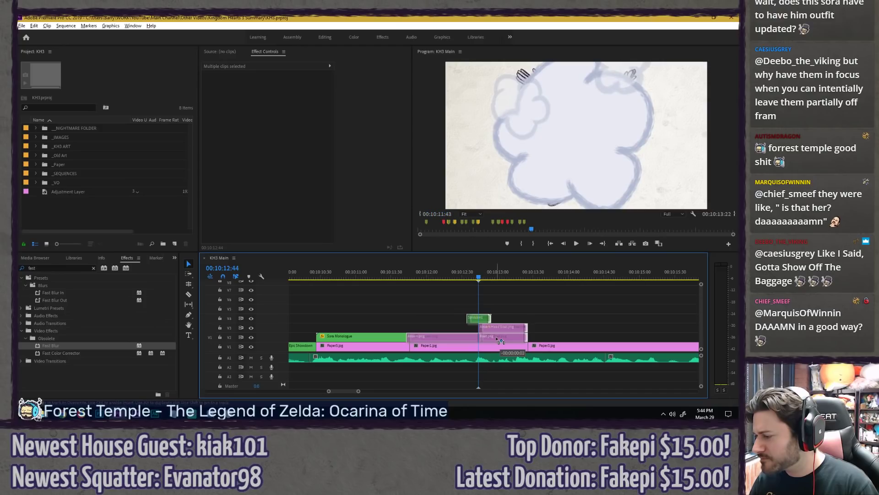
{"action": "left_click", "coordinate": [457, 274]}
{"action": "key", "text": "space"}
{"action": "left_click", "coordinate": [452, 276]}
{"action": "key", "text": "space"}
{"action": "key", "text": "space"}
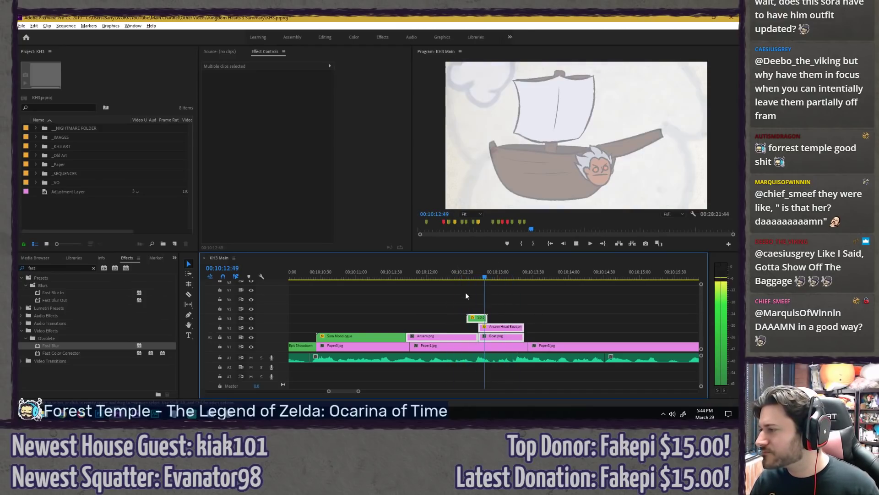
{"action": "left_click_drag", "start_coordinate": [507, 344], "coordinate": [506, 343]}
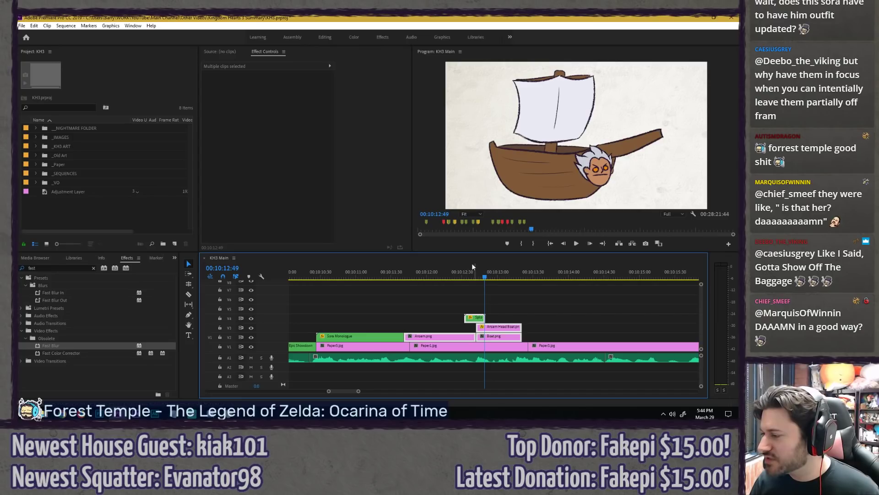
{"action": "left_click", "coordinate": [450, 276]}
{"action": "key", "text": "space"}
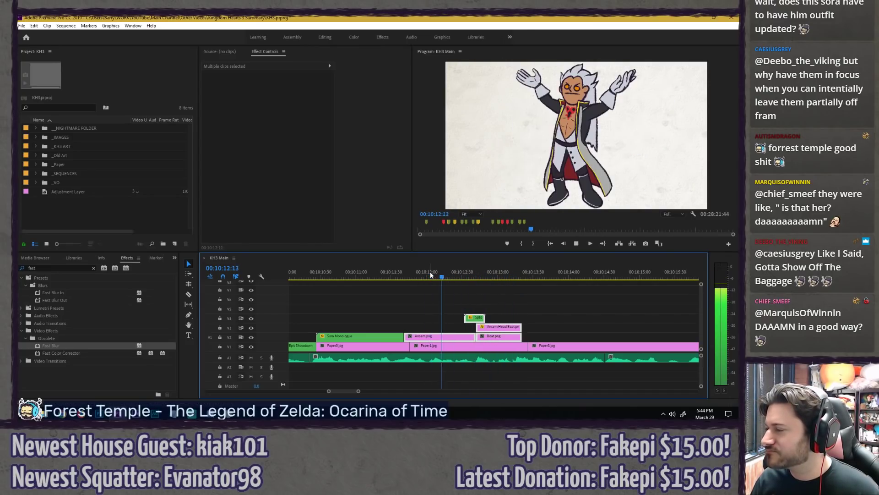
Step: Roll the Paper5/Paper1 edit to line up with Ansem.png's start, then review it
{"action": "left_click", "coordinate": [488, 297]}
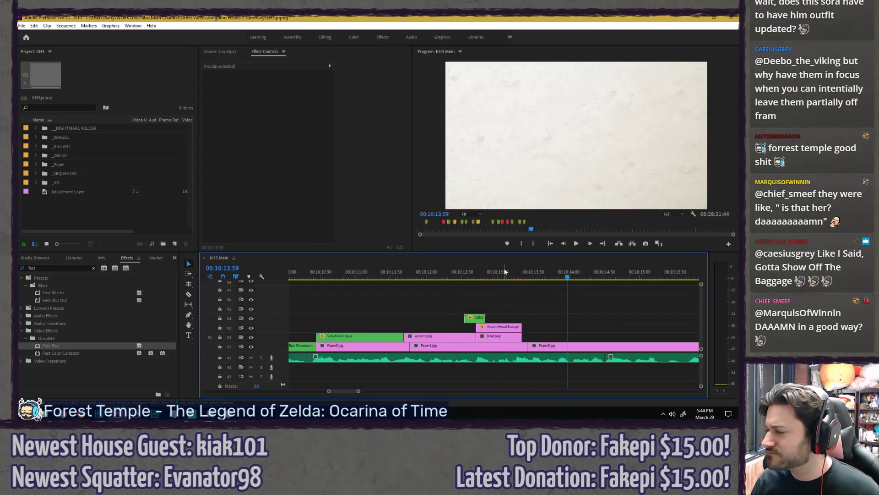
{"action": "left_click_drag", "start_coordinate": [508, 271], "coordinate": [430, 276]}
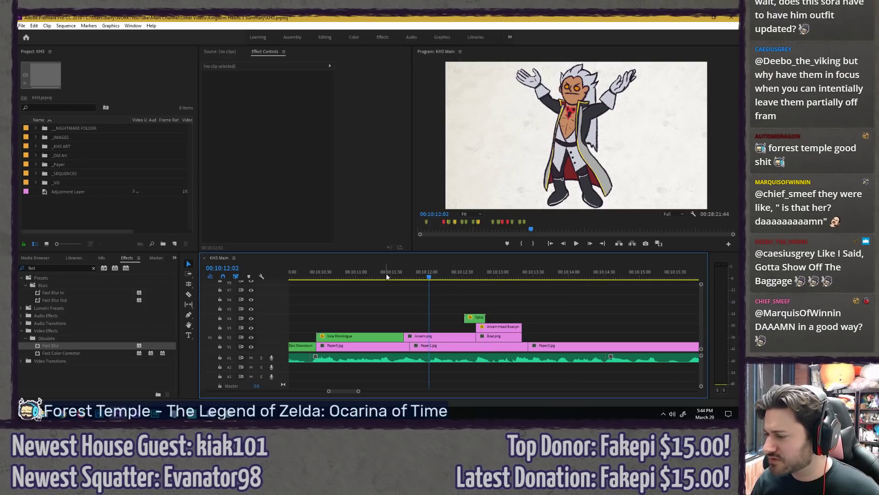
{"action": "key", "text": "space"}
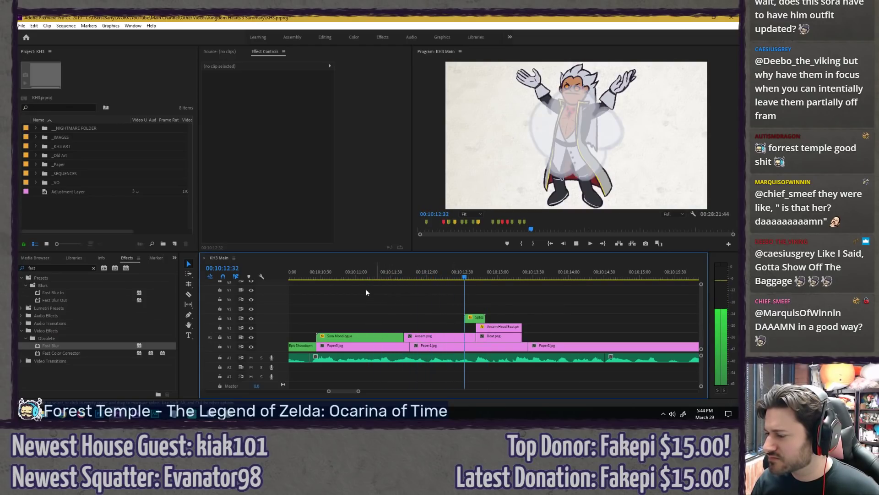
{"action": "left_click", "coordinate": [320, 272]}
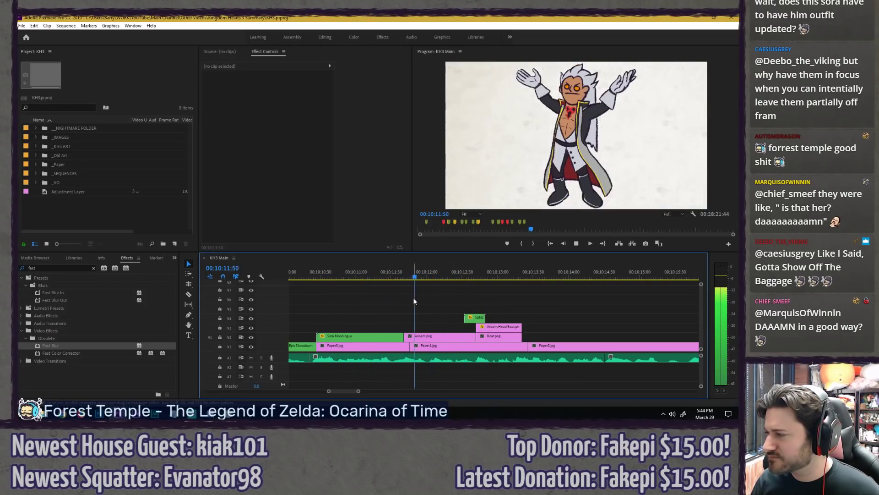
{"action": "key", "text": "space"}
{"action": "key", "text": "n"}
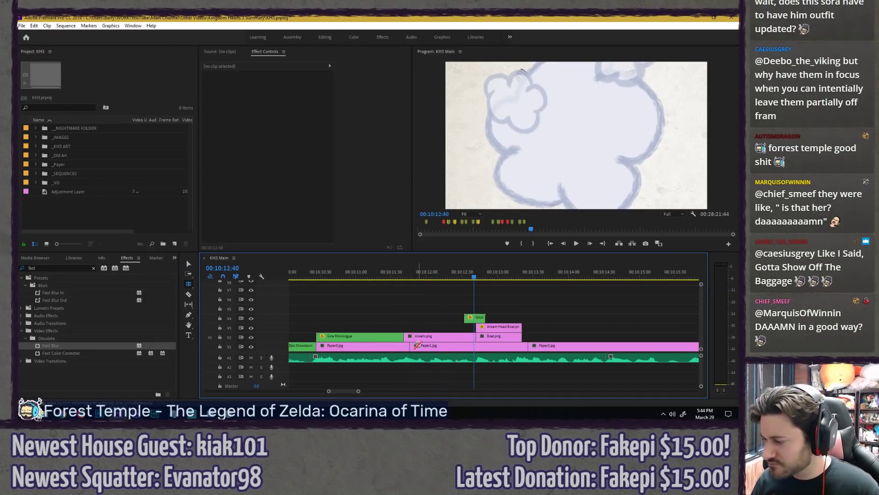
{"action": "left_click_drag", "start_coordinate": [410, 346], "coordinate": [404, 346]}
{"action": "key", "text": "v"}
{"action": "left_click", "coordinate": [453, 273]}
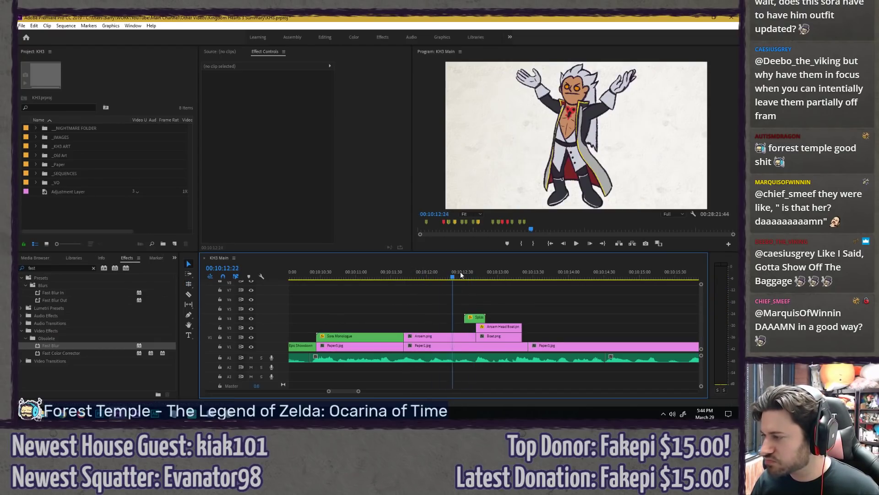
{"action": "key", "text": "space"}
{"action": "left_click", "coordinate": [426, 275]}
Step: Search 'xehano' and overwrite Ansem.png on V2 with Master Xehanort.png
{"action": "left_click", "coordinate": [75, 107]}
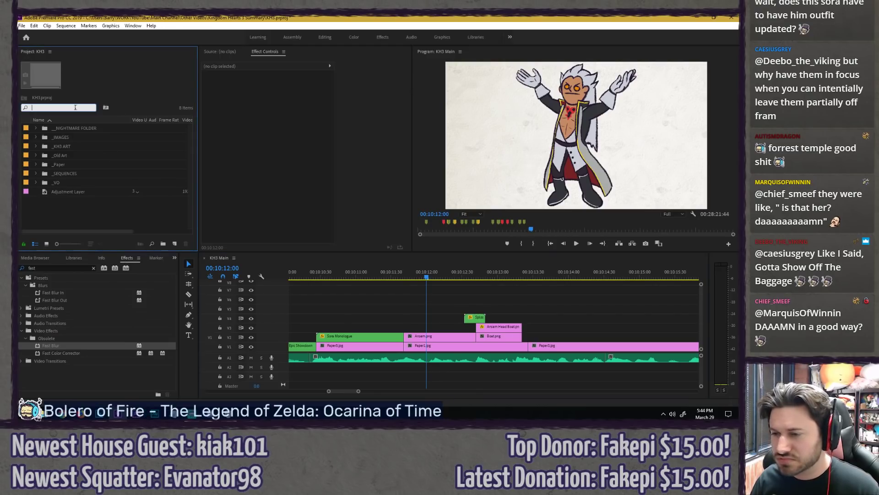
{"action": "type", "text": "xehanort"}
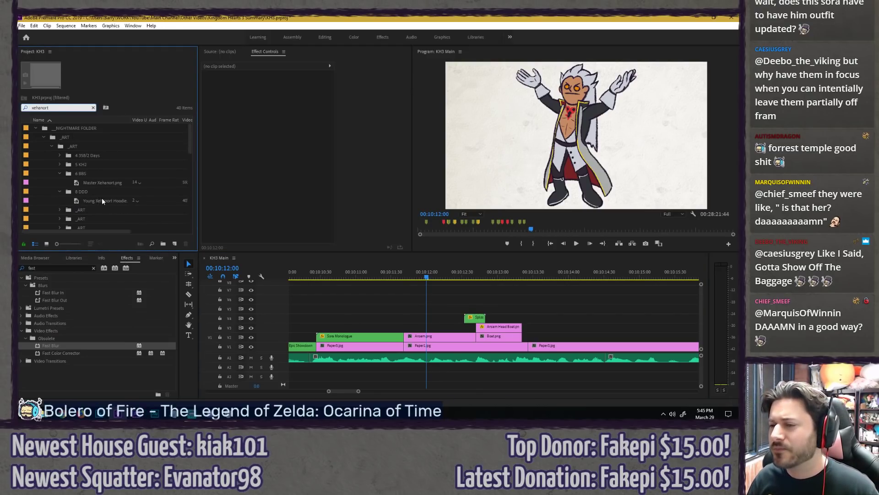
{"action": "left_click_drag", "start_coordinate": [105, 180], "coordinate": [407, 340]}
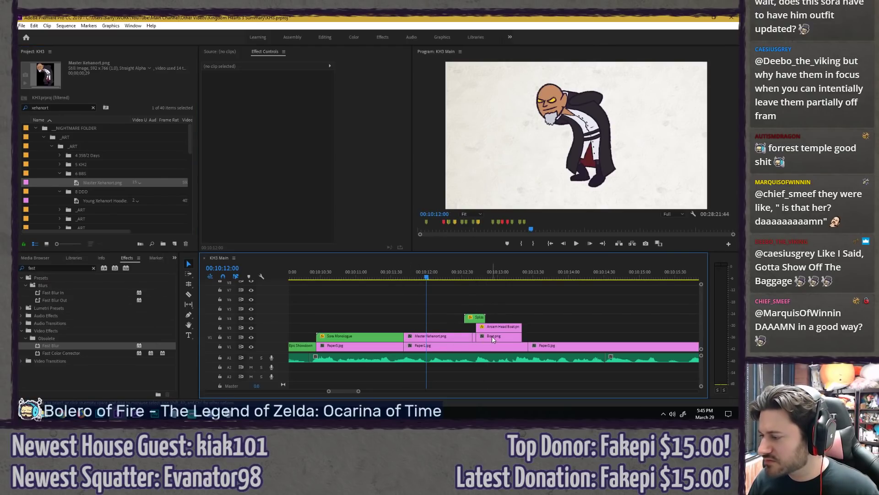
Step: Delete the Boat.png and Ansem Head Boat clips, extending Master Xehanort.png to fill the gap
{"action": "left_click", "coordinate": [428, 335]}
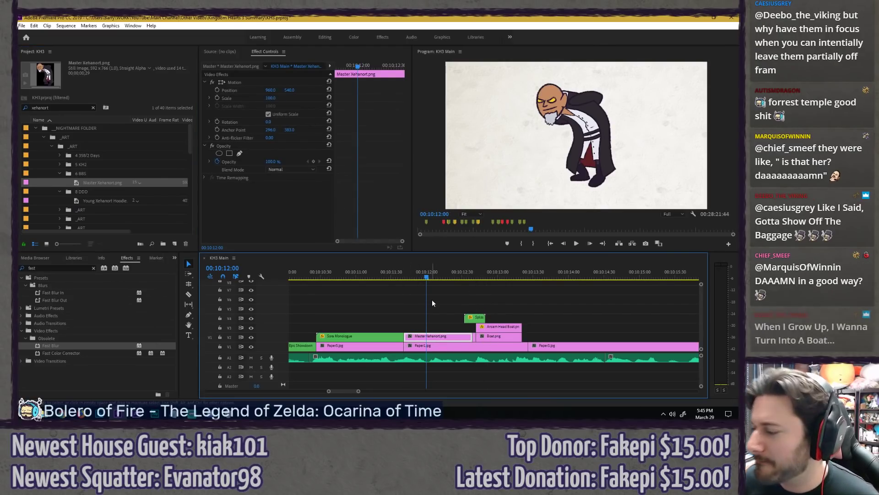
{"action": "left_click", "coordinate": [491, 338]}
{"action": "key", "text": "Delete"}
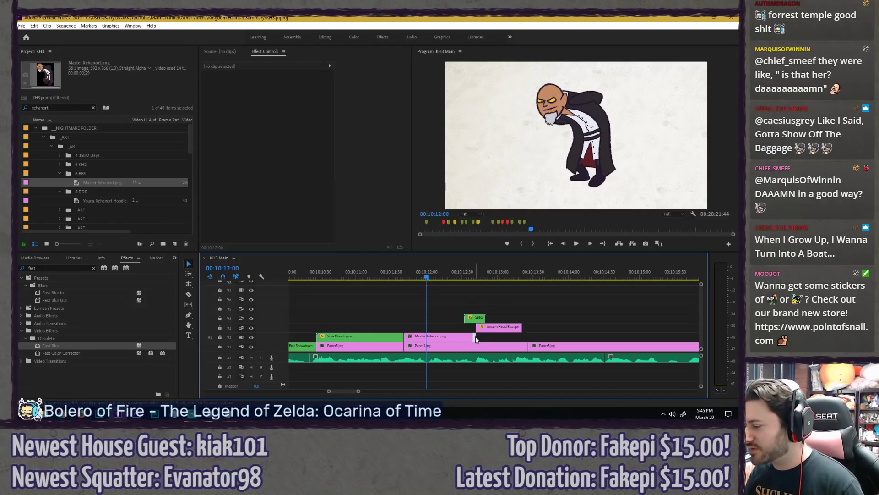
{"action": "left_click_drag", "start_coordinate": [471, 337], "coordinate": [521, 337]}
{"action": "left_click", "coordinate": [499, 326]}
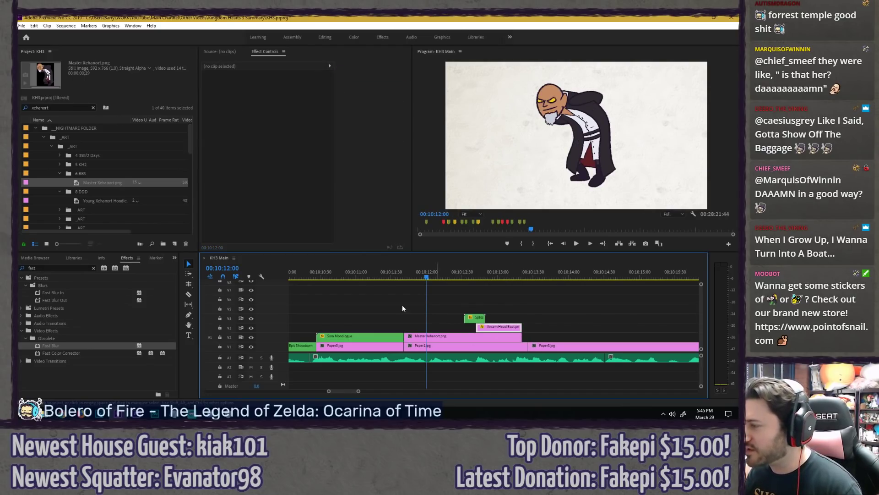
{"action": "key", "text": "Delete"}
Step: Razor Master Xehanort.png and replace its right piece with Goat.png
{"action": "left_click", "coordinate": [93, 109]}
{"action": "type", "text": "goat"}
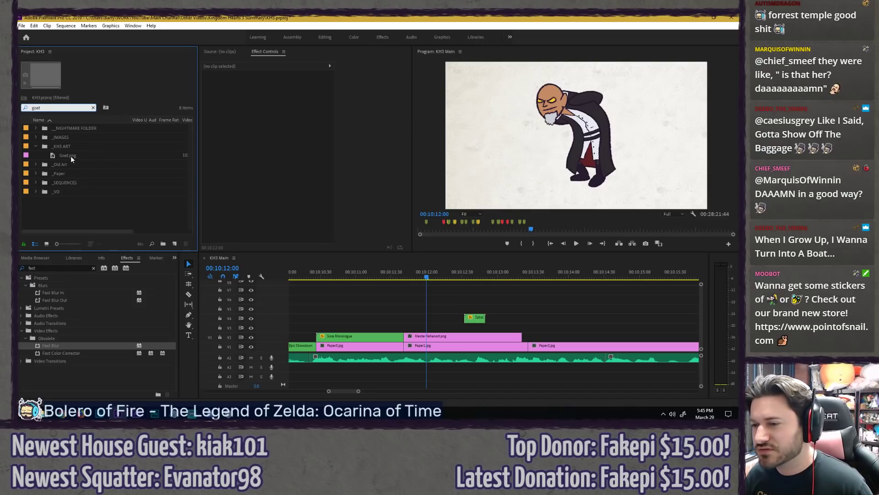
{"action": "left_click", "coordinate": [68, 156]}
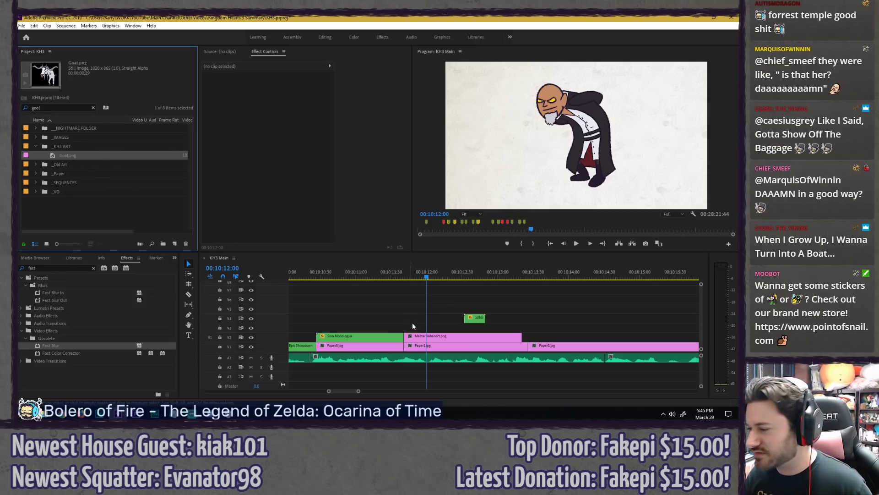
{"action": "key", "text": "c"}
{"action": "left_click", "coordinate": [465, 337]}
{"action": "key", "text": "v"}
{"action": "left_click", "coordinate": [486, 337]}
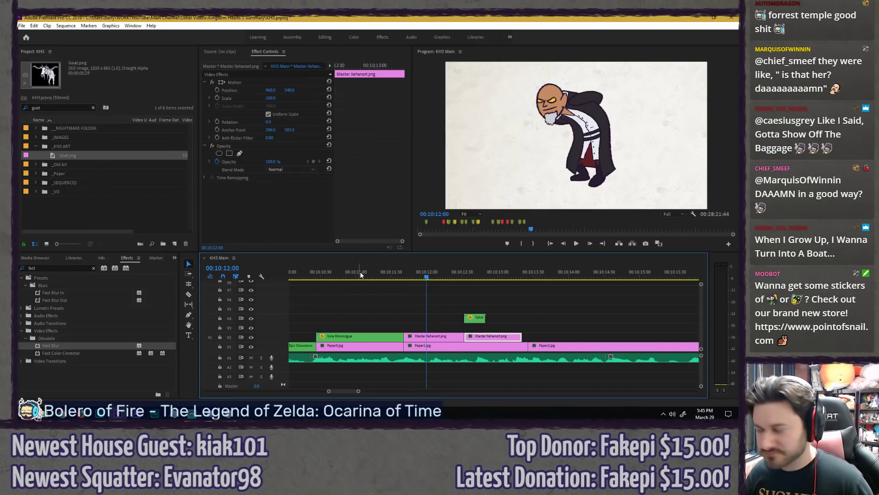
{"action": "key", "text": "alt+r"}
{"action": "left_click", "coordinate": [456, 300]}
{"action": "key", "text": "space"}
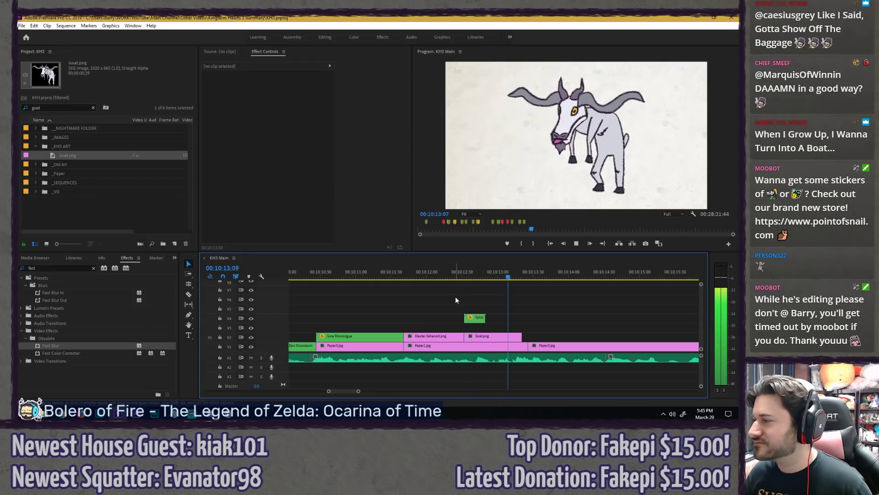
{"action": "key", "text": "space"}
Step: Ripple-trim ten frames off Goat.png's start and review the cut
{"action": "left_click_drag", "start_coordinate": [462, 273], "coordinate": [474, 275]}
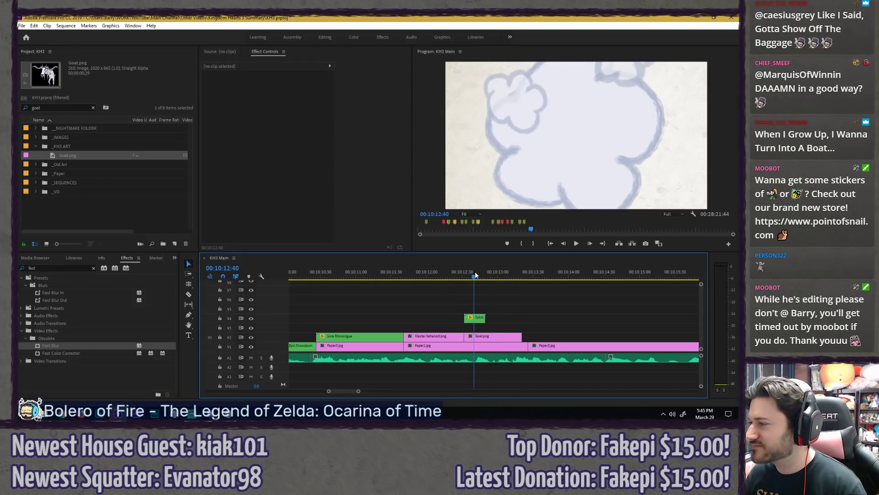
{"action": "key", "text": "Right"}
{"action": "key", "text": "Right"}
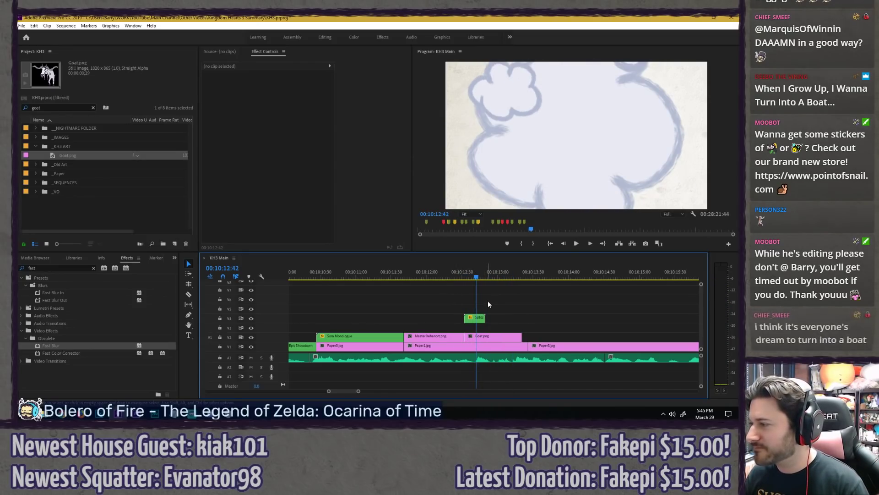
{"action": "key", "text": "b"}
{"action": "left_click_drag", "start_coordinate": [466, 336], "coordinate": [477, 335]}
{"action": "key", "text": "v"}
{"action": "left_click", "coordinate": [452, 277]}
{"action": "key", "text": "space"}
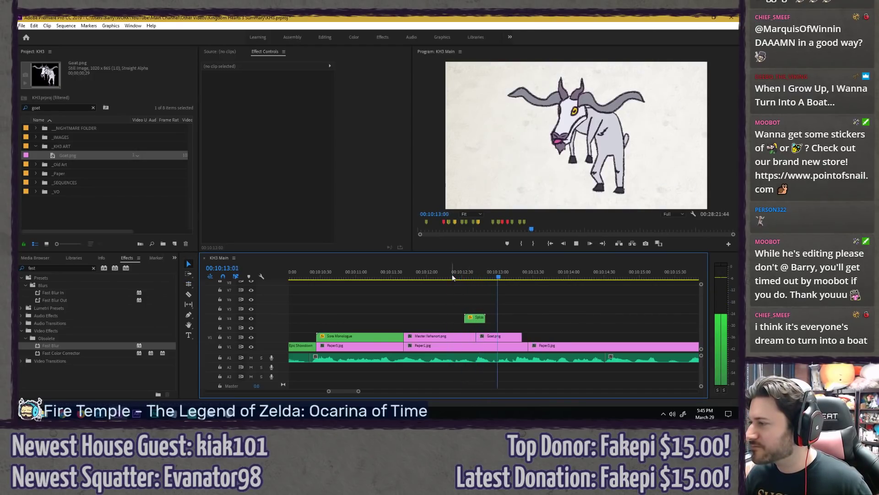
{"action": "left_click", "coordinate": [457, 277]}
{"action": "key", "text": "space"}
{"action": "key", "text": "space"}
Step: Move Goat.png up to V3 and nudge it one frame earlier
{"action": "key", "text": "="}
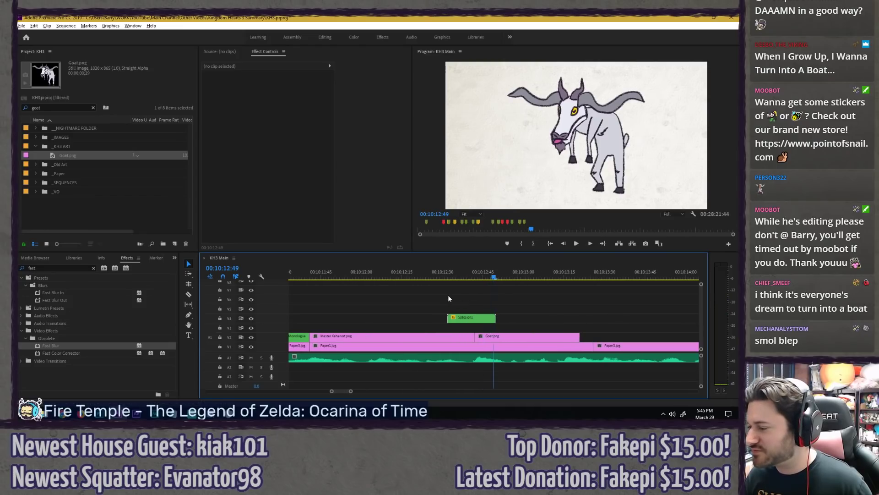
{"action": "left_click_drag", "start_coordinate": [494, 337], "coordinate": [494, 331]}
{"action": "key", "text": "alt+Left"}
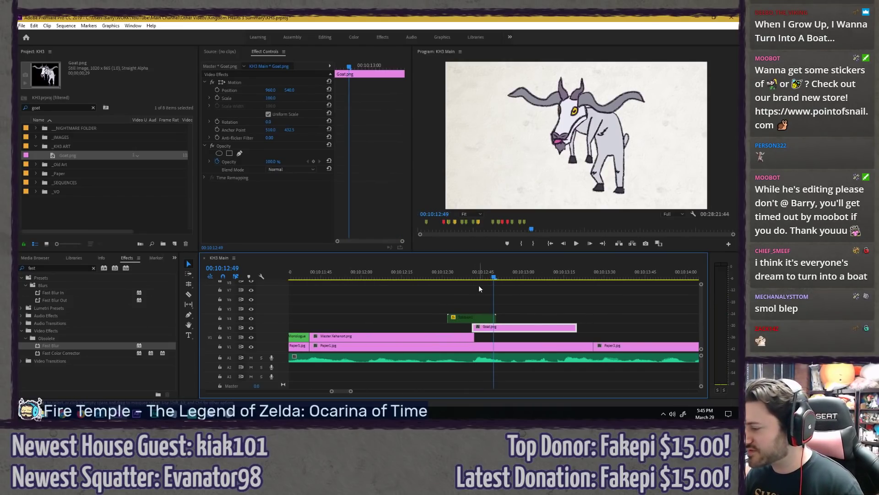
Step: Reposition the goat in the Program monitor, left then slightly back right
{"action": "key", "text": "Up"}
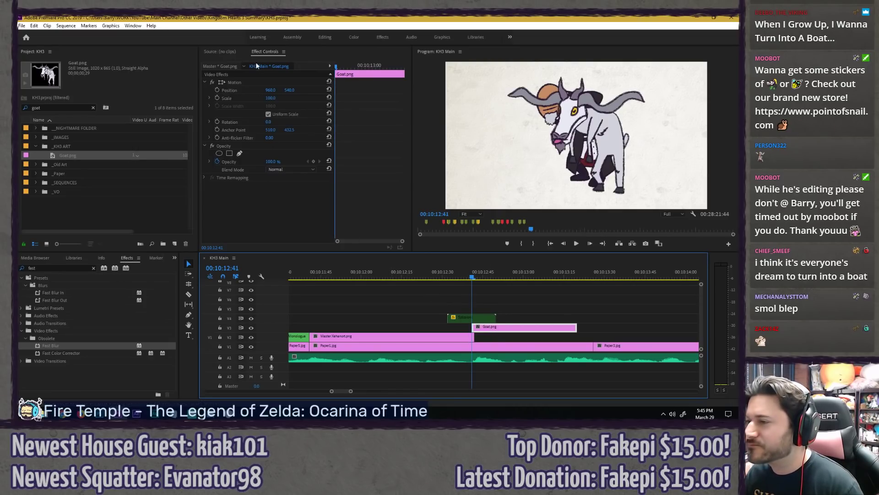
{"action": "left_click", "coordinate": [293, 83]}
{"action": "left_click", "coordinate": [526, 169]}
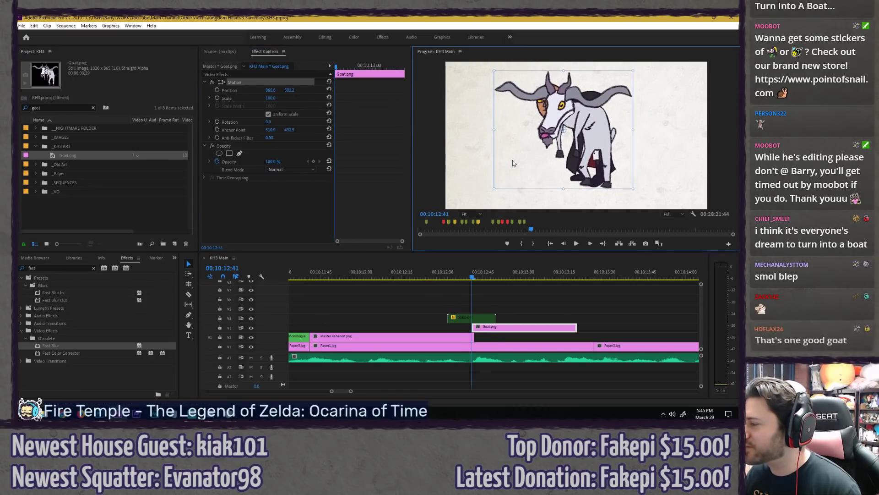
{"action": "left_click_drag", "start_coordinate": [548, 174], "coordinate": [538, 171]}
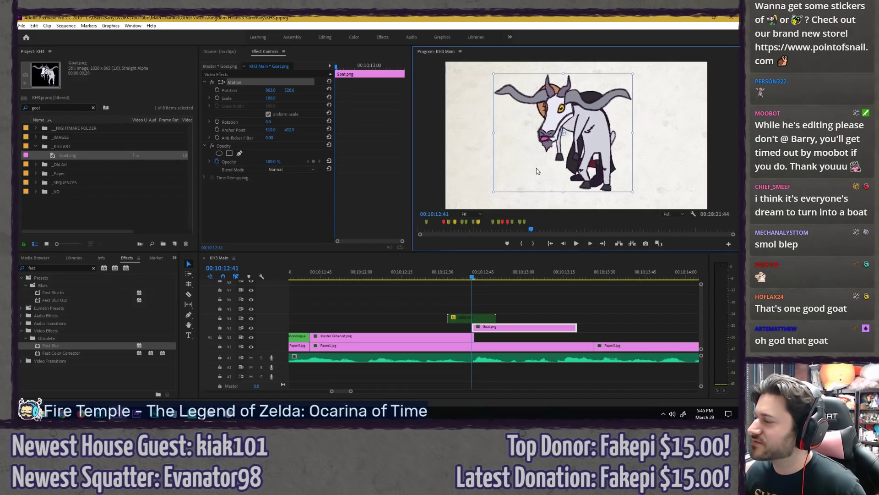
{"action": "left_click", "coordinate": [514, 309]}
{"action": "left_click", "coordinate": [525, 327]}
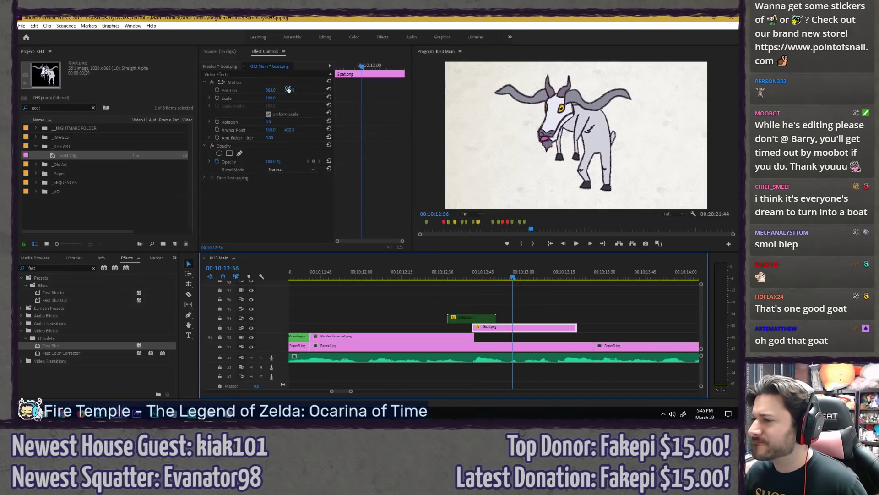
{"action": "left_click_drag", "start_coordinate": [541, 168], "coordinate": [544, 170]}
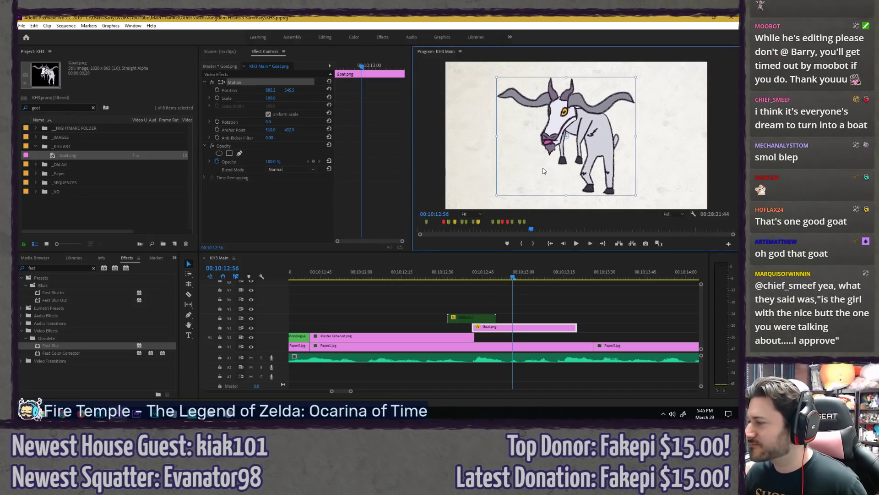
{"action": "left_click", "coordinate": [556, 310]}
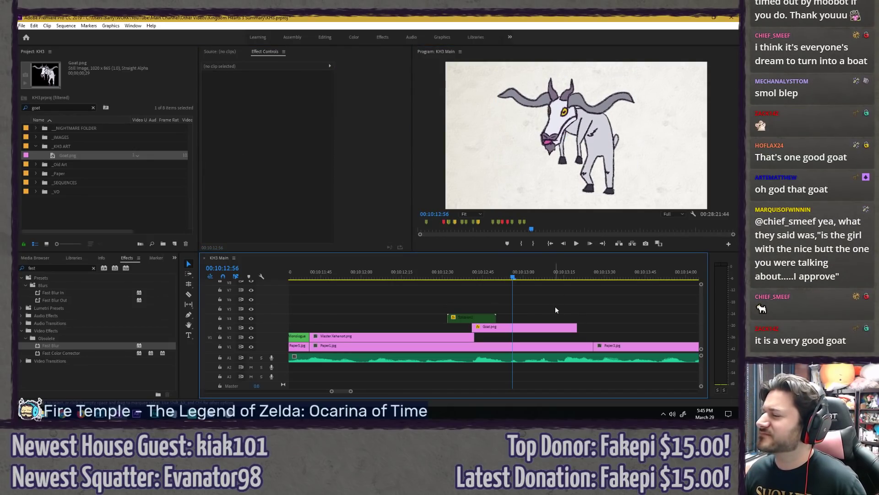
Step: Shift Master Xehanort down-right behind the goat
{"action": "left_click", "coordinate": [474, 275]}
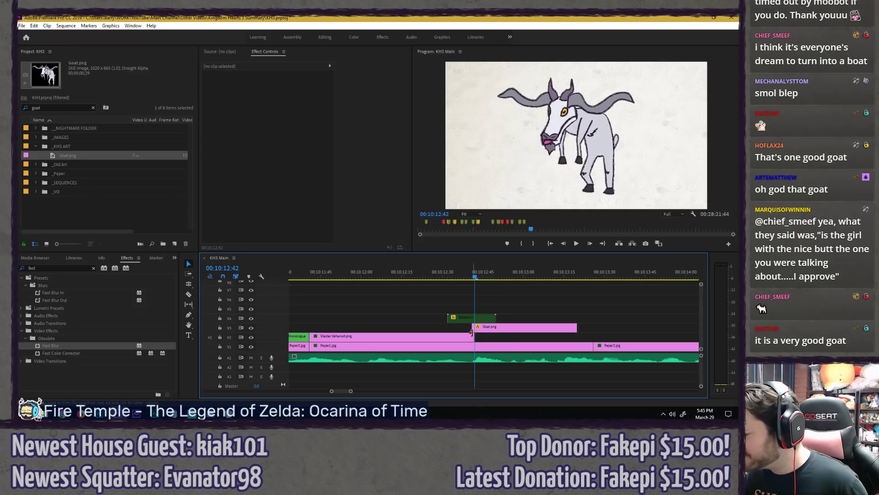
{"action": "left_click", "coordinate": [489, 333]}
{"action": "key", "text": "Left"}
{"action": "left_click", "coordinate": [453, 338]}
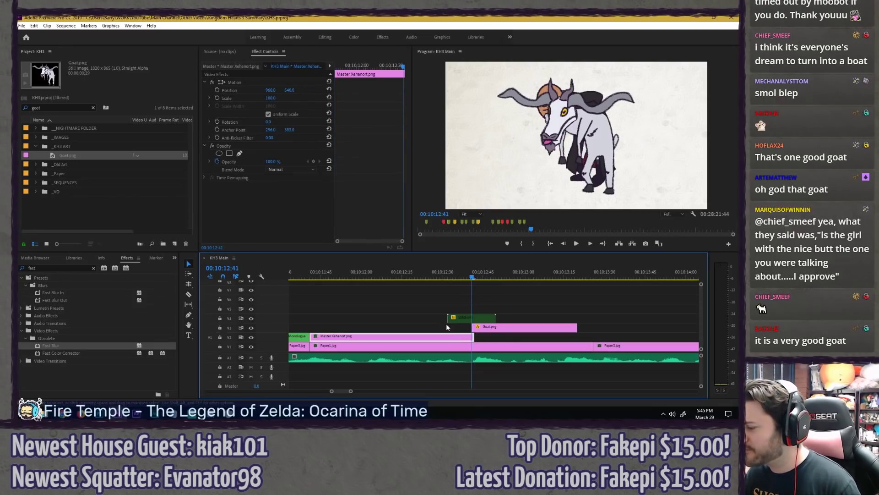
{"action": "left_click", "coordinate": [266, 83]}
{"action": "left_click_drag", "start_coordinate": [566, 178], "coordinate": [576, 187]}
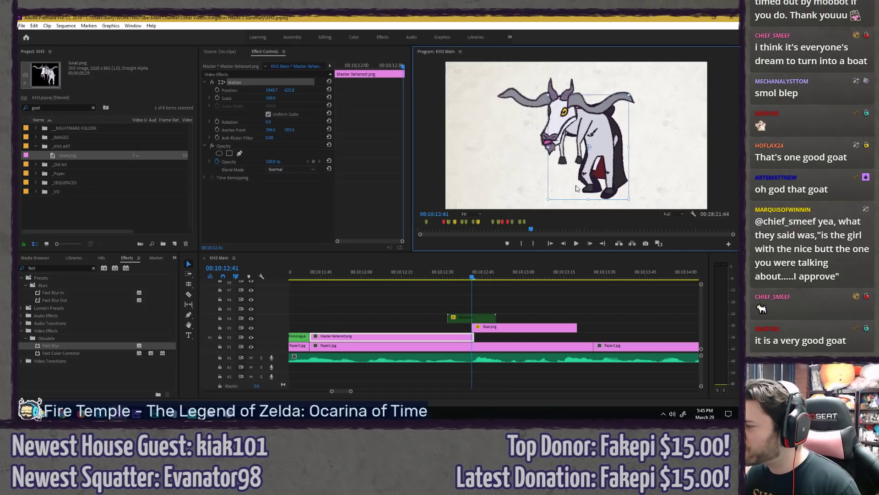
Step: Enable the Splosion1 clip and review the Xehanort-to-goat transition
{"action": "left_click", "coordinate": [504, 300]}
{"action": "left_click", "coordinate": [486, 318]}
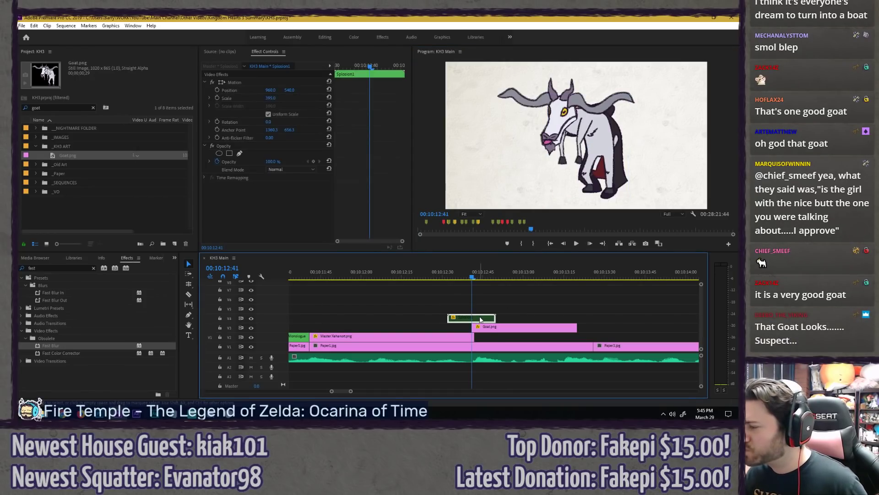
{"action": "key", "text": "shift+e"}
{"action": "key", "text": "space"}
{"action": "left_click", "coordinate": [442, 278]}
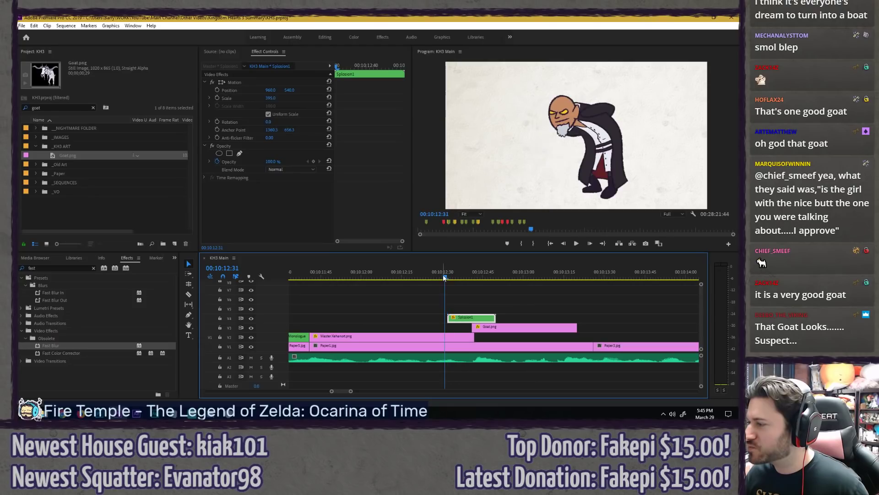
{"action": "left_click_drag", "start_coordinate": [442, 278], "coordinate": [509, 273]}
{"action": "left_click", "coordinate": [509, 274]}
{"action": "left_click", "coordinate": [403, 278]}
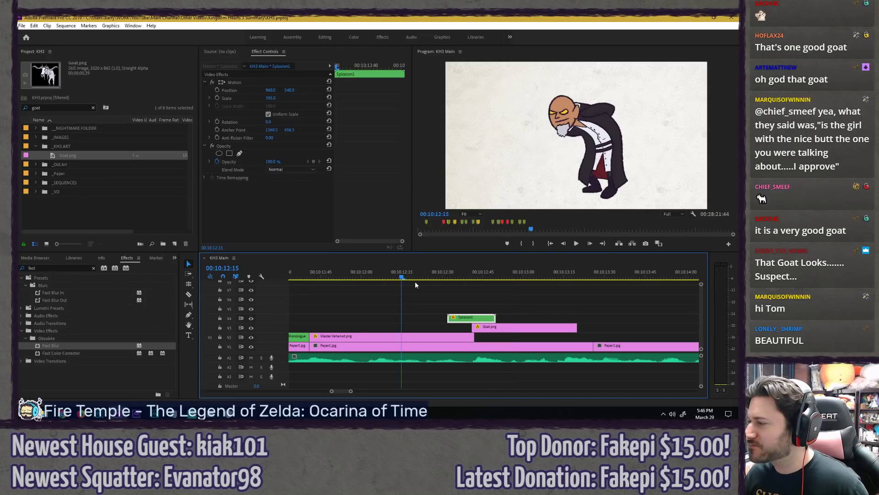
Step: Move Goat.png down to V2 and Splosion1 down to V3, then play back
{"action": "left_click", "coordinate": [499, 328]}
{"action": "key", "text": "alt+Down"}
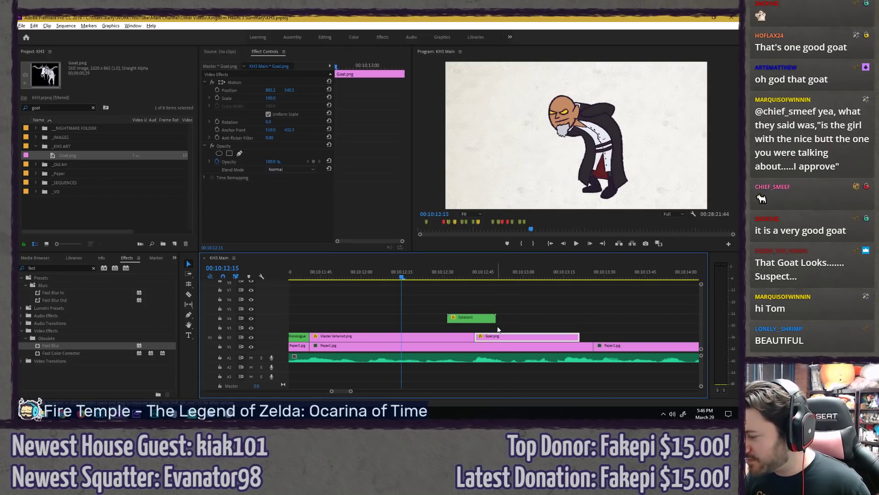
{"action": "left_click", "coordinate": [476, 316]}
{"action": "key", "text": "alt+Down"}
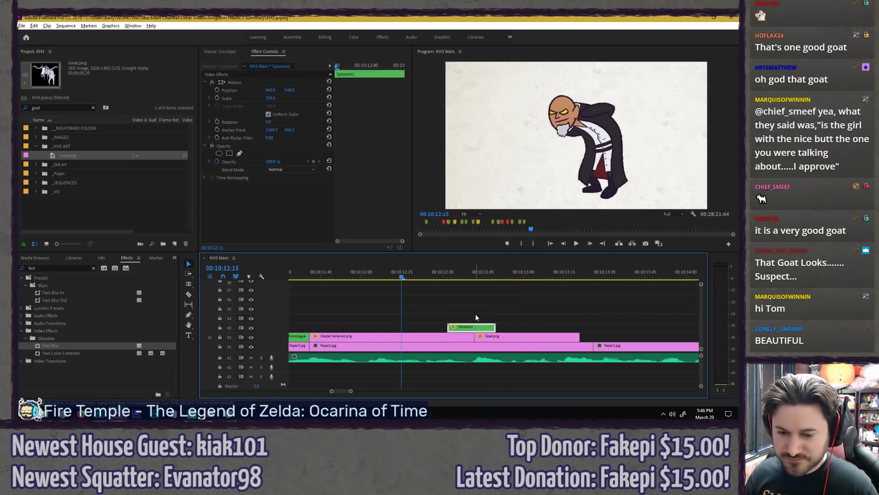
{"action": "scroll", "coordinate": [580, 323], "scroll_direction": "down", "scroll_amount": 1}
{"action": "scroll", "coordinate": [579, 318], "scroll_direction": "down", "scroll_amount": 1}
{"action": "key", "text": "space"}
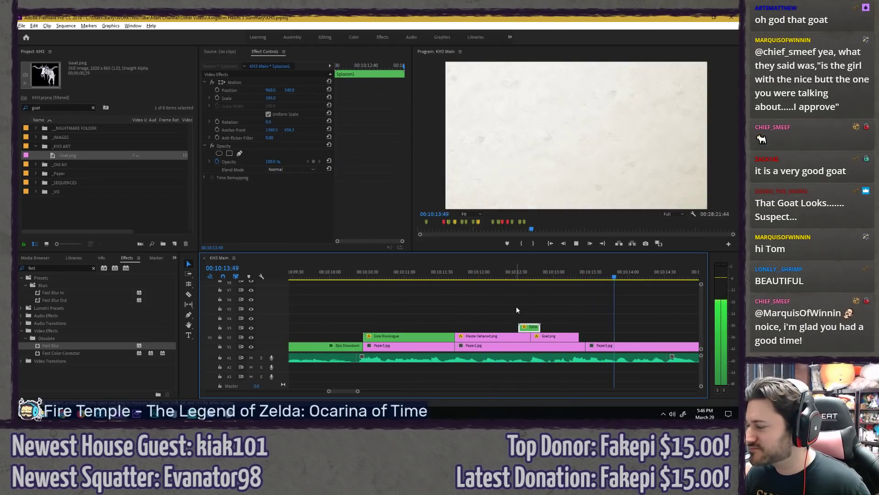
Step: Trim Goat.png's out point to the Paper1 cut
{"action": "left_click", "coordinate": [580, 319]}
{"action": "key", "text": "space"}
{"action": "left_click_drag", "start_coordinate": [581, 335], "coordinate": [586, 334]}
Step: Review the trimmed goat section from 00:10:13:18, scrub back to 11:53, and save the project
{"action": "left_click", "coordinate": [554, 275]}
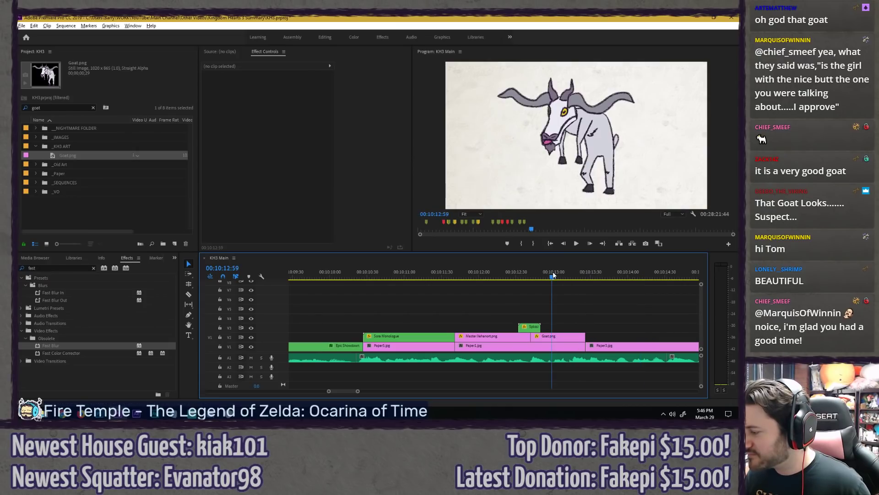
{"action": "key", "text": "space"}
{"action": "scroll", "coordinate": [481, 302], "scroll_direction": "down", "scroll_amount": 1}
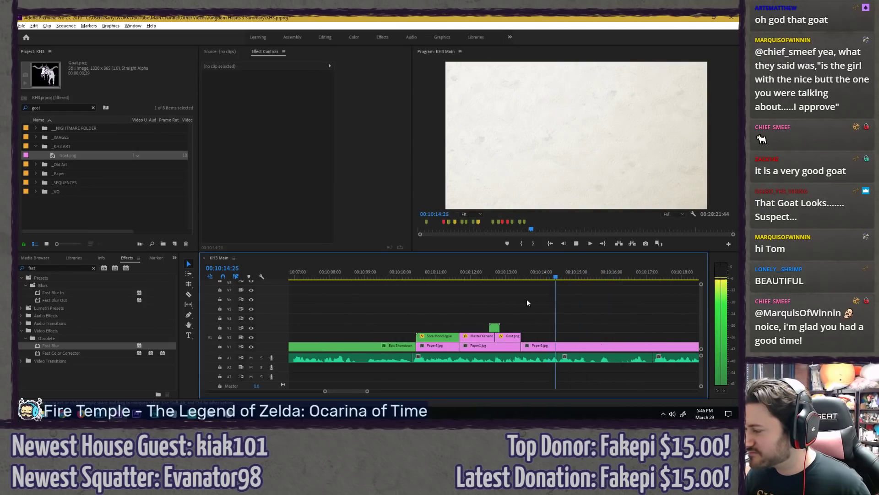
{"action": "left_click", "coordinate": [517, 272]}
{"action": "key", "text": "space"}
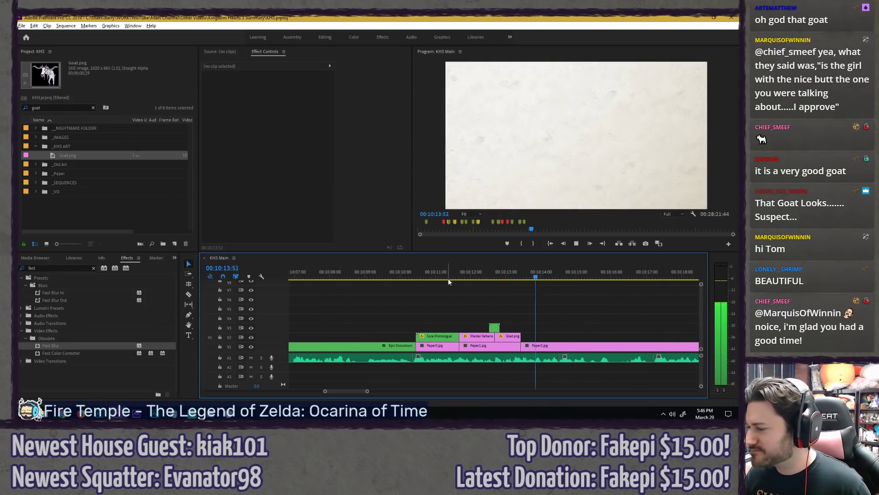
{"action": "scroll", "coordinate": [480, 290], "scroll_direction": "down", "scroll_amount": 1}
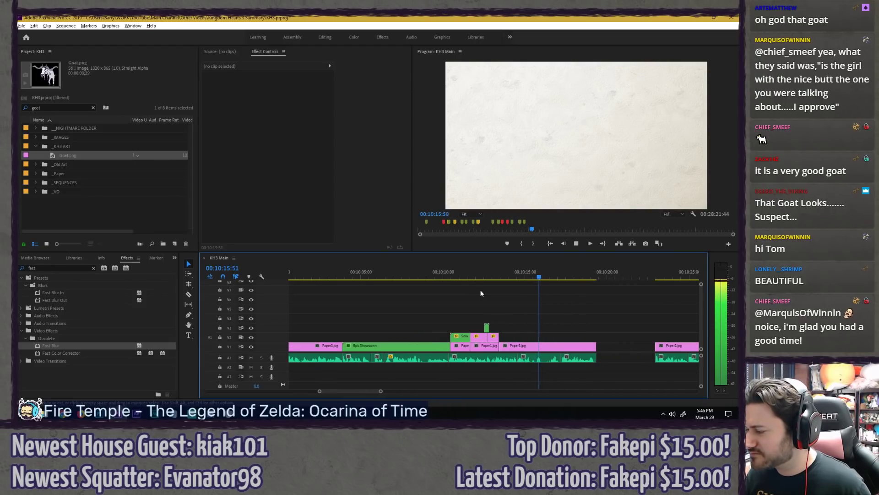
{"action": "key", "text": "space"}
{"action": "scroll", "coordinate": [482, 303], "scroll_direction": "up", "scroll_amount": 3}
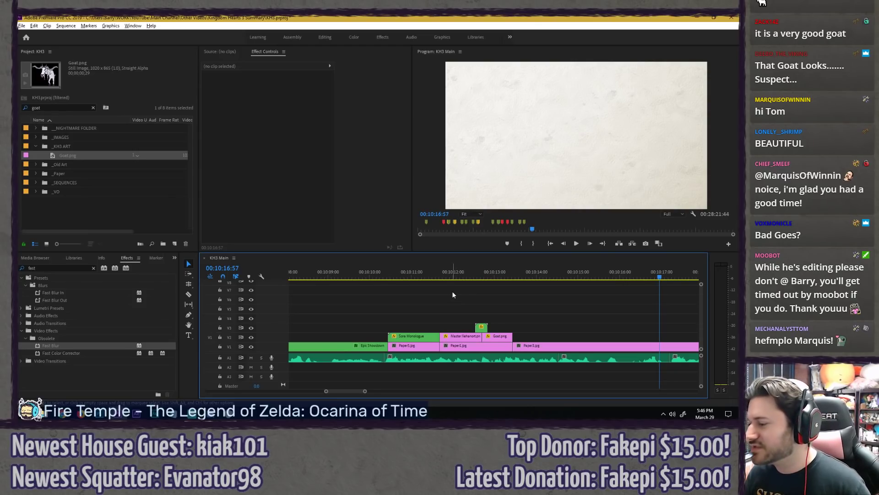
{"action": "mouse_move", "coordinate": [413, 272]}
{"action": "left_mouse_down"}
{"action": "mouse_move", "coordinate": [469, 271]}
{"action": "mouse_move", "coordinate": [414, 270]}
{"action": "left_mouse_up"}
{"action": "key", "text": "ctrl+s"}
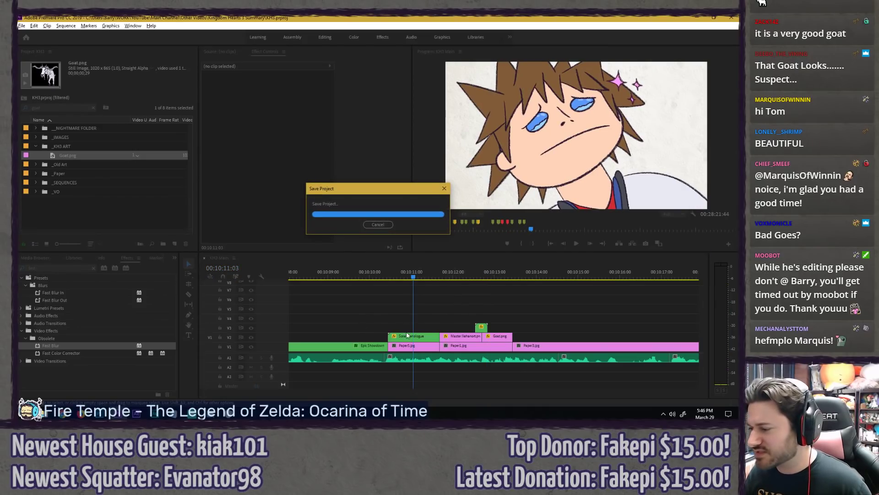
Step: Open the nested Sora Monologue sequence and zoom in around 00:00:00:12
{"action": "double_click", "coordinate": [405, 337]}
{"action": "key", "text": "="}
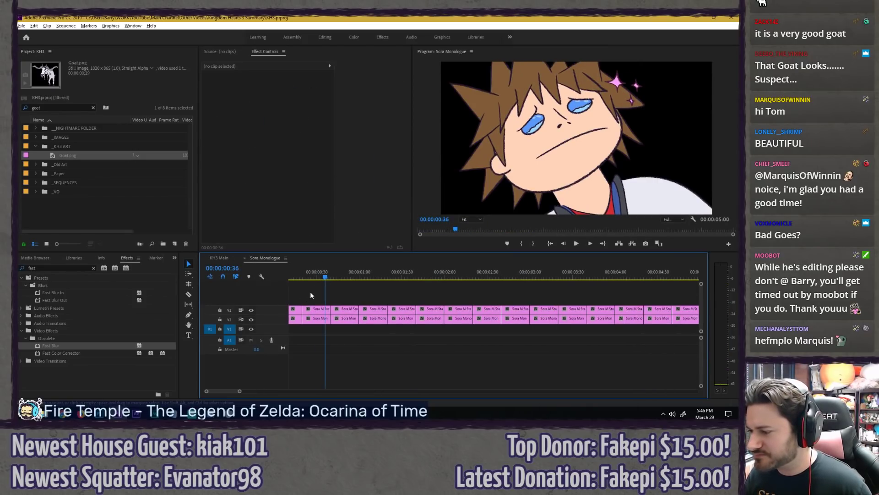
{"action": "left_click", "coordinate": [306, 270]}
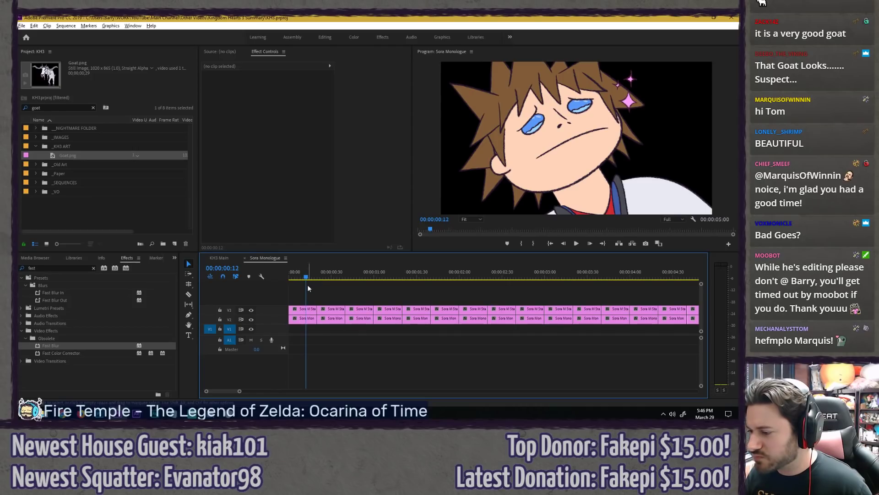
{"action": "key", "text": "="}
{"action": "key", "text": "="}
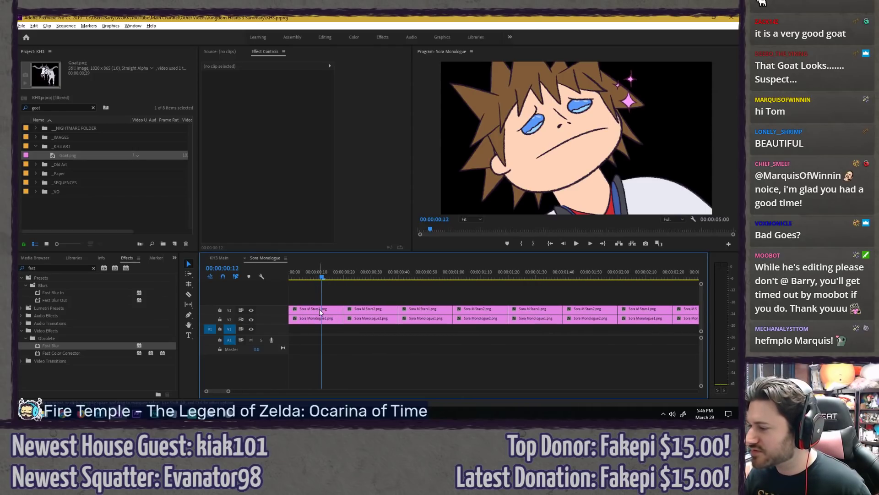
Step: Reveal the Sora Monologue1.png clip's file in Explorer and switch to Photoshop
{"action": "left_click", "coordinate": [320, 312]}
{"action": "left_click", "coordinate": [319, 320]}
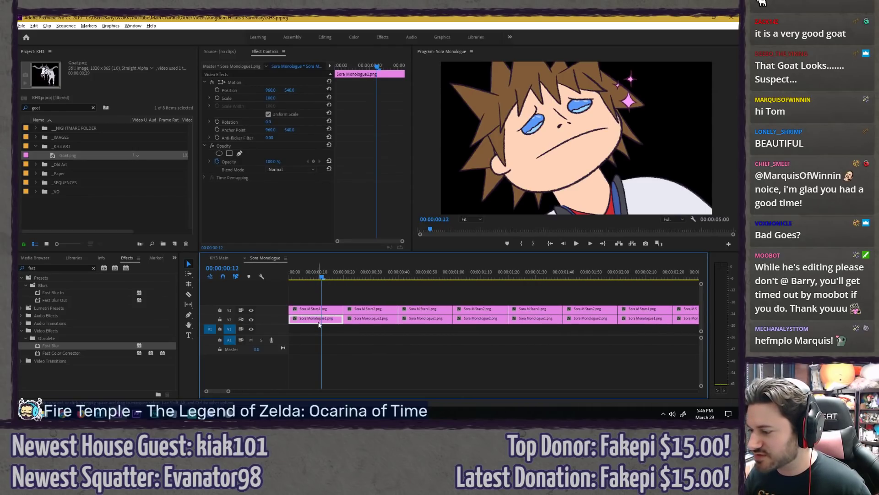
{"action": "right_click", "coordinate": [319, 324]}
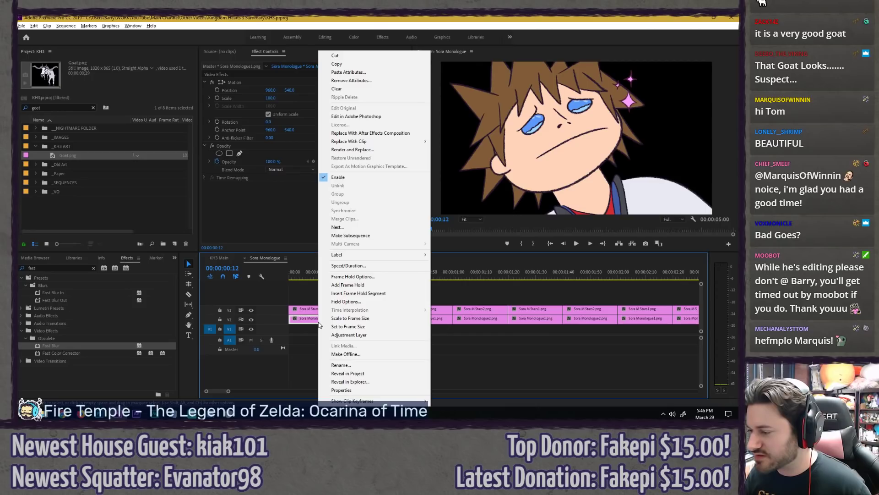
{"action": "left_click", "coordinate": [379, 382]}
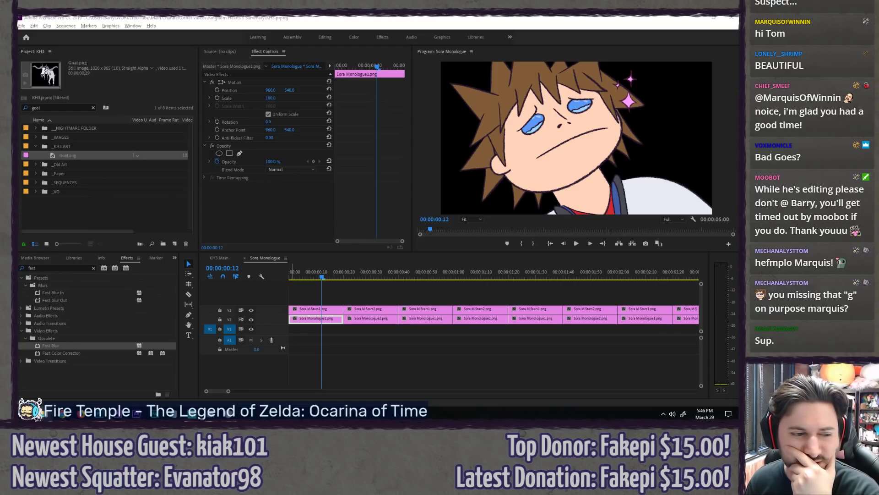
{"action": "key", "text": "alt+Tab"}
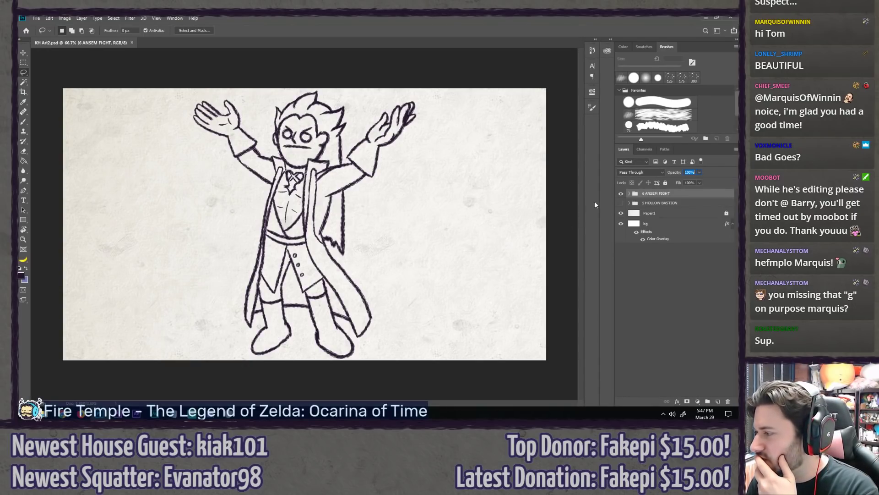
Step: Hide 6 ANSEM FIGHT and Sudoku, and show 5 HOLLOW BASTION and the Sora monologue artwork
{"action": "left_click", "coordinate": [629, 193]}
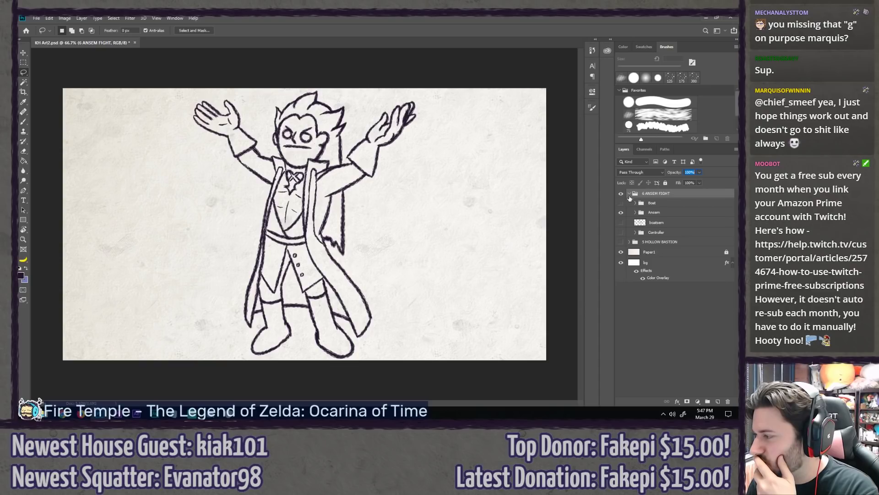
{"action": "left_click", "coordinate": [630, 193]}
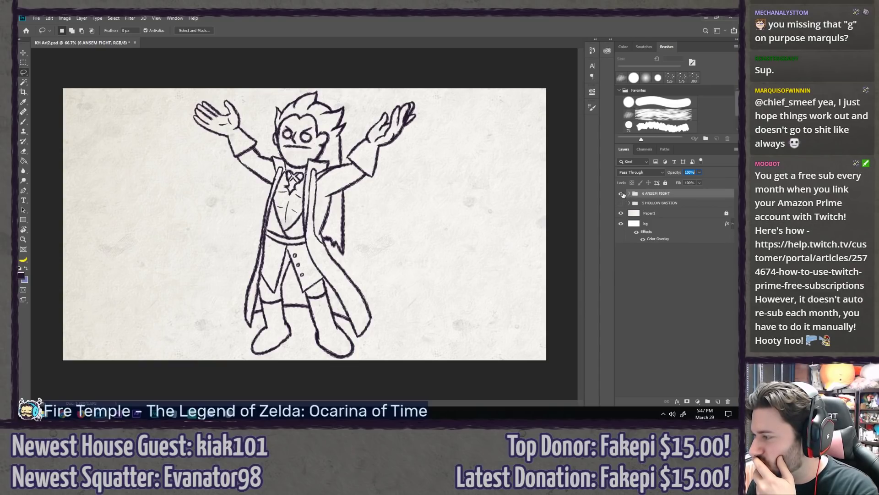
{"action": "left_click", "coordinate": [621, 193]}
{"action": "left_click", "coordinate": [621, 203]}
{"action": "left_click", "coordinate": [630, 204]}
{"action": "left_click", "coordinate": [629, 203]}
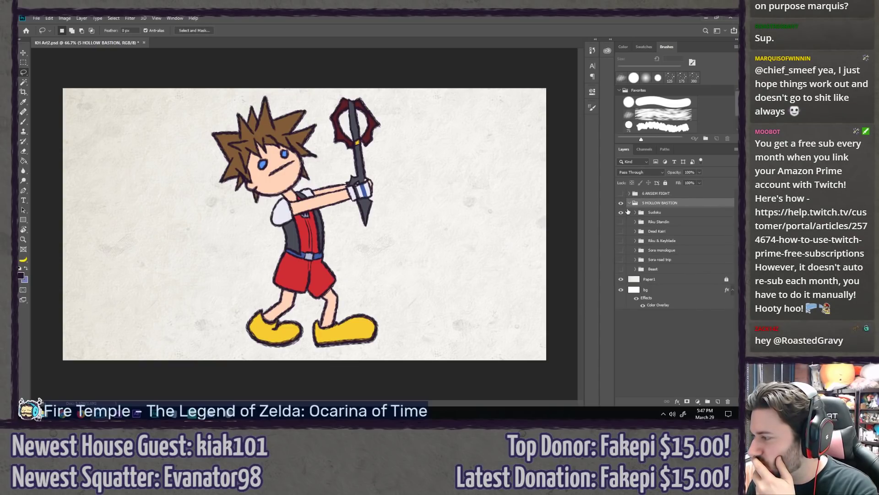
{"action": "left_click", "coordinate": [621, 212]}
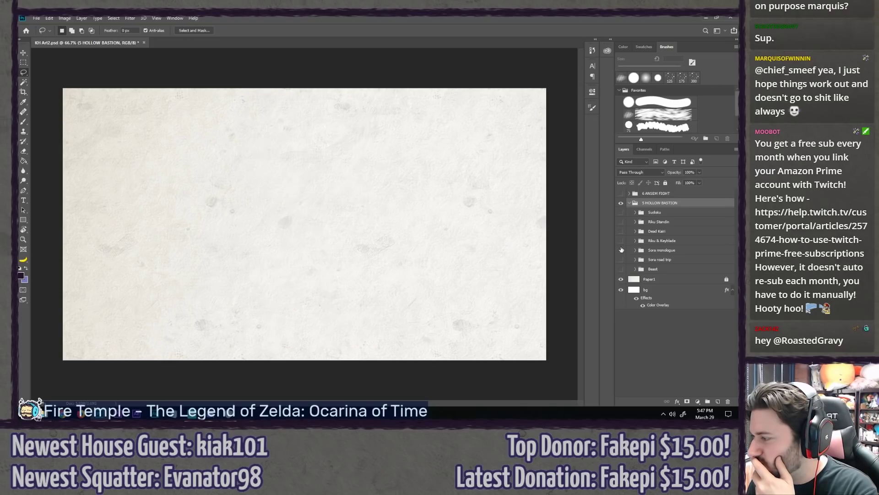
{"action": "left_click", "coordinate": [621, 250]}
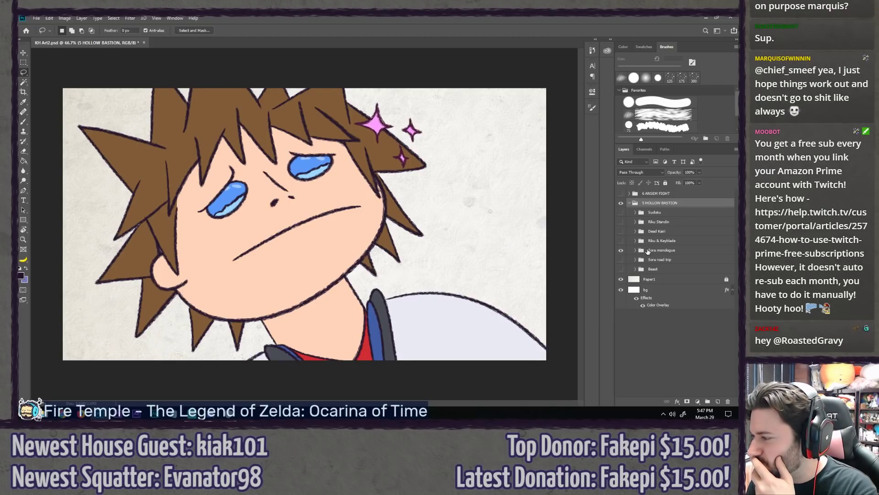
{"action": "left_click", "coordinate": [636, 250]}
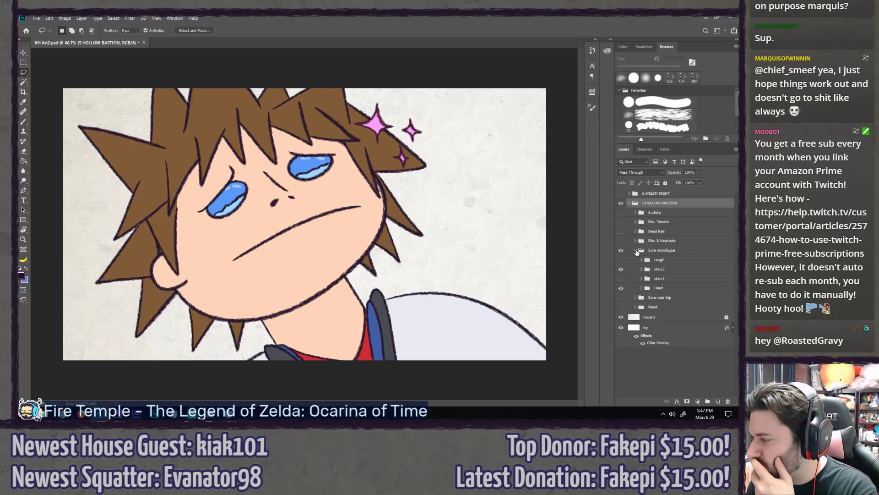
{"action": "left_click", "coordinate": [636, 250]}
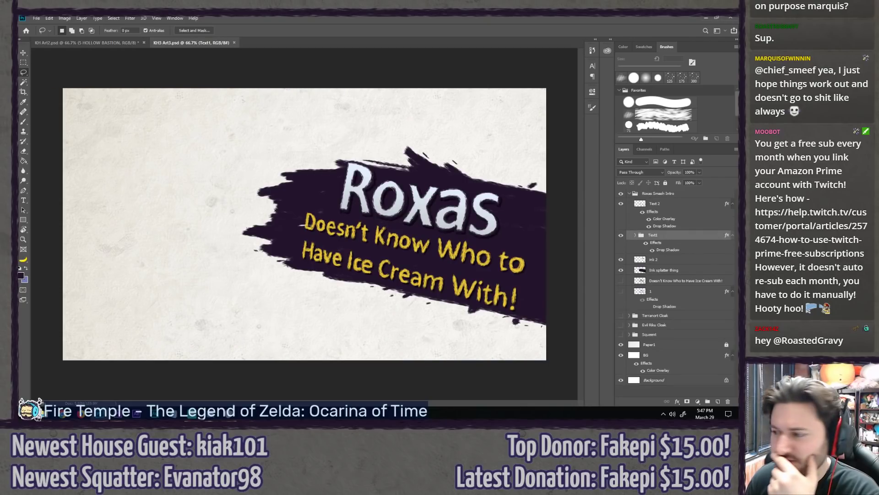
{"action": "left_click", "coordinate": [632, 194]}
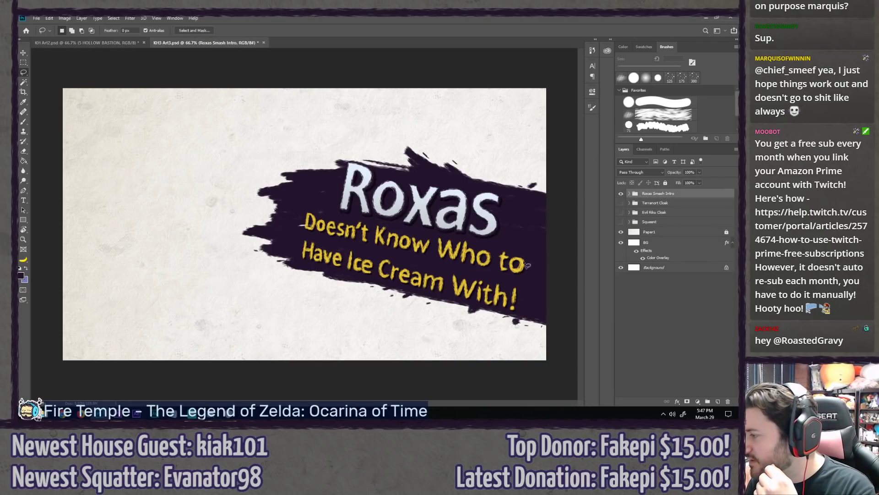
Step: Duplicate KH Art2's Sora monologue group into KH3 Art3.psd, then close KH Art2
{"action": "left_click", "coordinate": [87, 42]}
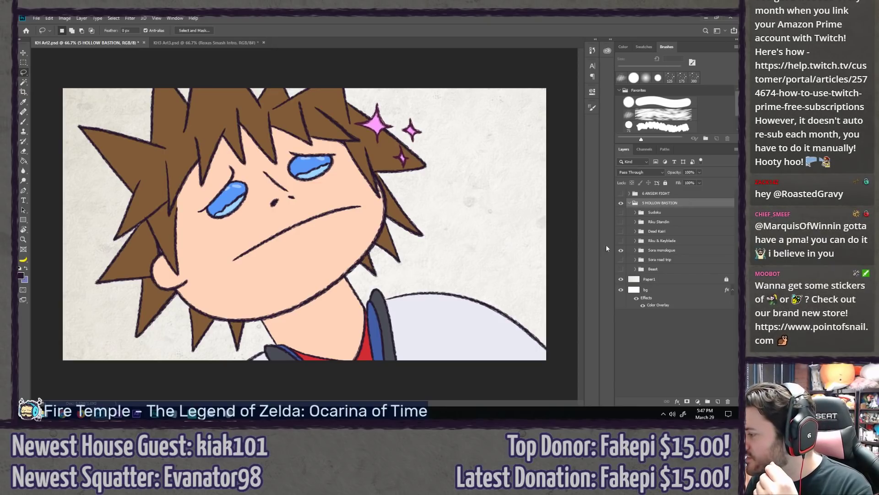
{"action": "right_click", "coordinate": [688, 256]}
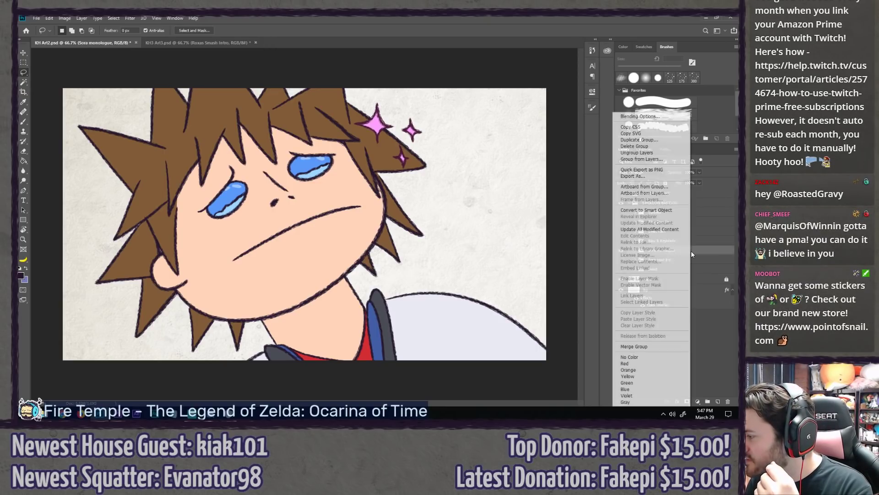
{"action": "left_click", "coordinate": [650, 142]}
{"action": "left_click", "coordinate": [622, 242]}
{"action": "left_click", "coordinate": [595, 253]}
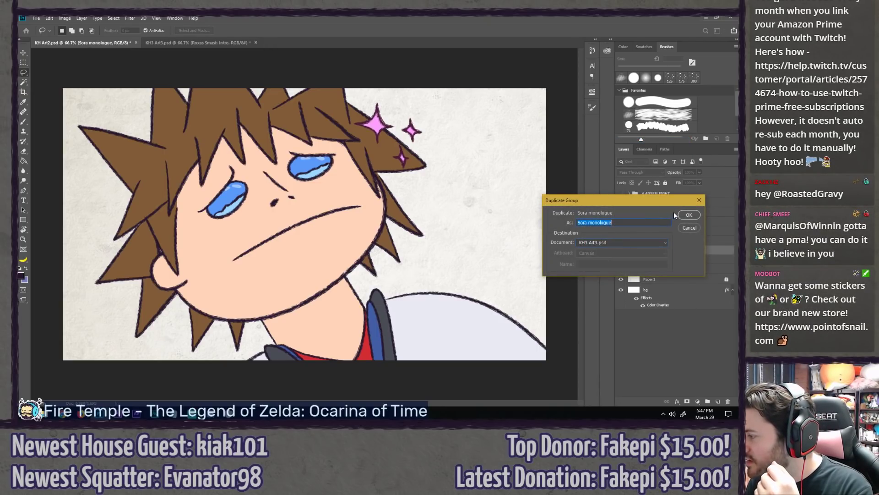
{"action": "left_click", "coordinate": [686, 215]}
{"action": "key", "text": "ctrl+w"}
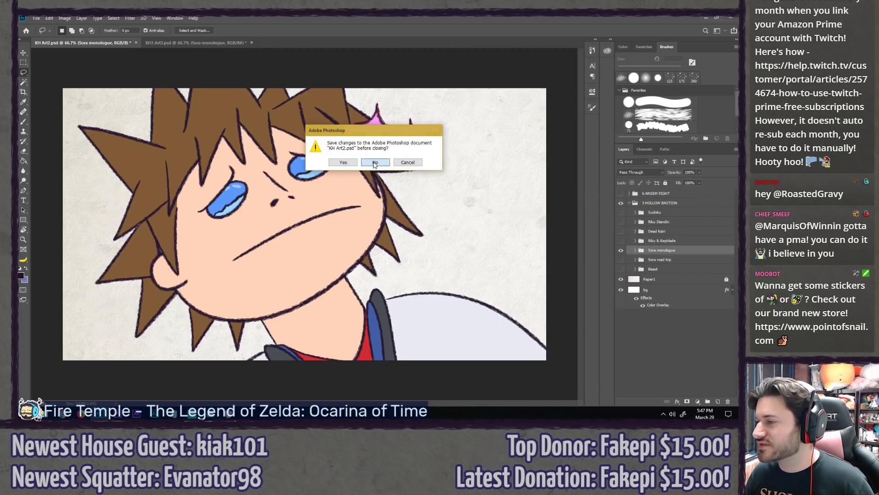
Step: Close KH Art2 without saving, hide the Roxas Smash Intro banner and stars2 sparkles, and expand Head
{"action": "left_click", "coordinate": [376, 166]}
{"action": "left_click", "coordinate": [621, 202]}
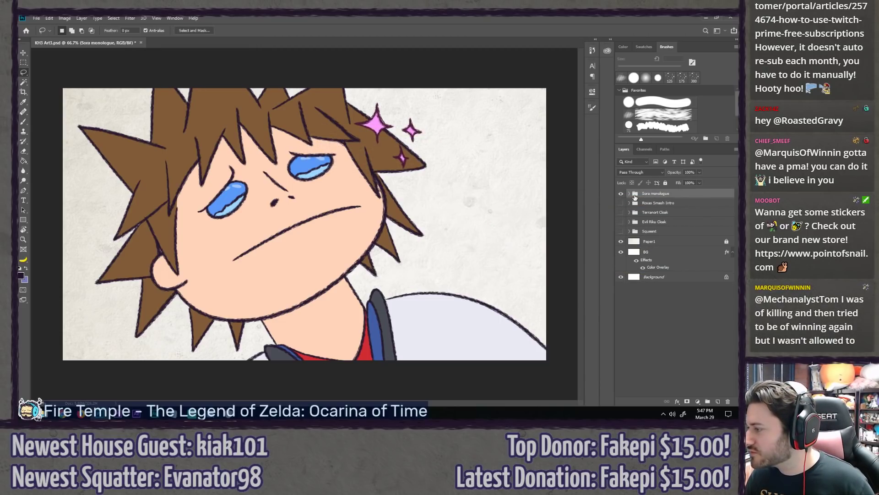
{"action": "left_click", "coordinate": [629, 196]}
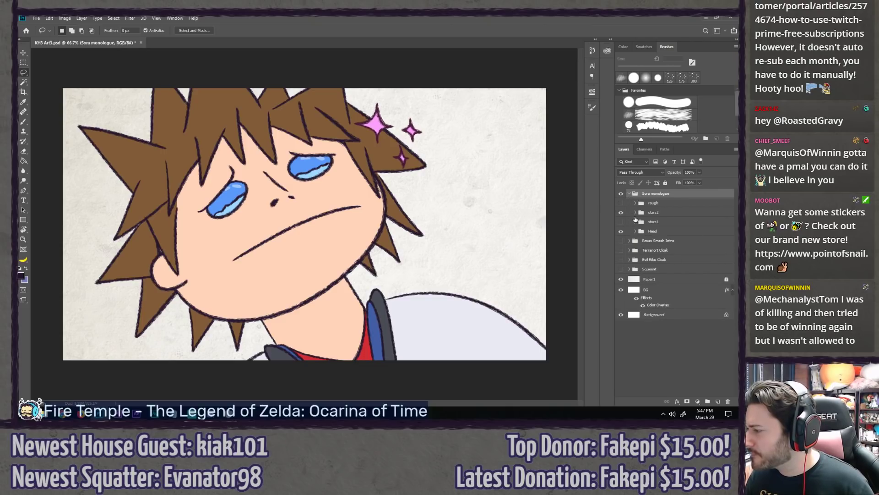
{"action": "left_click", "coordinate": [622, 212]}
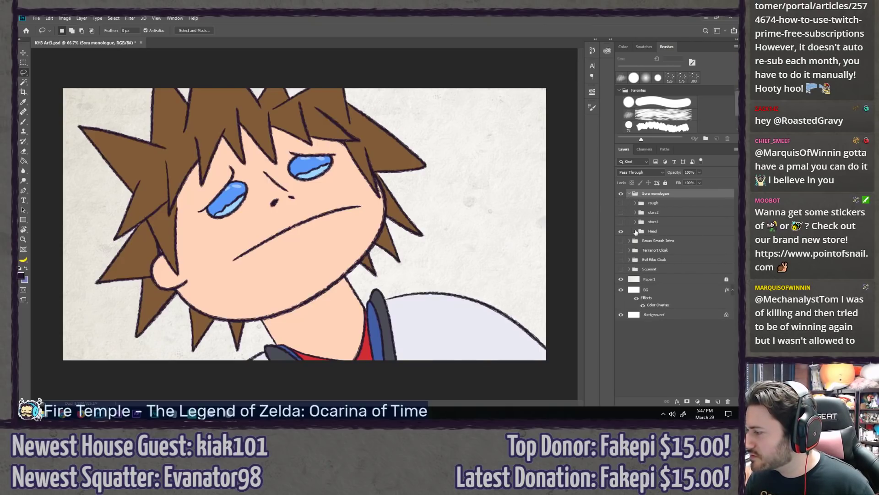
{"action": "left_click", "coordinate": [635, 231]}
Step: Compare Sora's eyes with the tears1 and tears2 overlays toggled on and off
{"action": "left_click", "coordinate": [622, 252]}
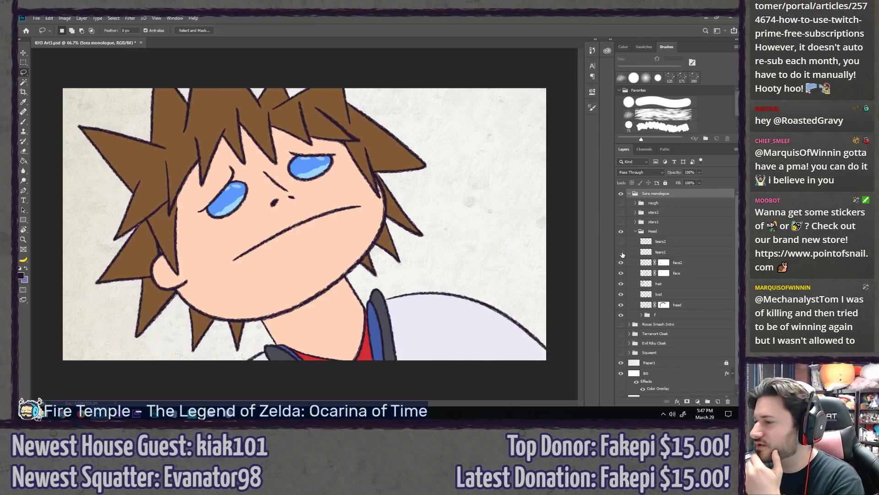
{"action": "left_click", "coordinate": [622, 252]}
{"action": "left_click", "coordinate": [621, 241]}
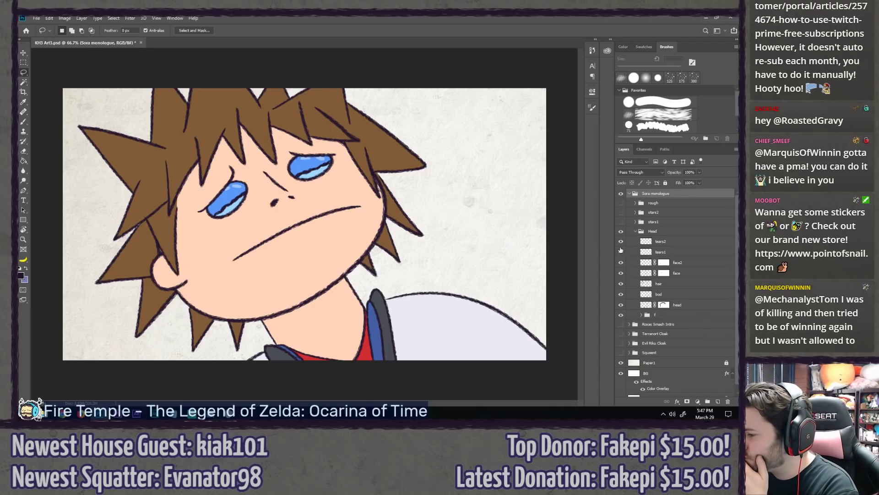
{"action": "left_click", "coordinate": [621, 252]}
{"action": "left_click", "coordinate": [621, 241]}
{"action": "left_click", "coordinate": [621, 252]}
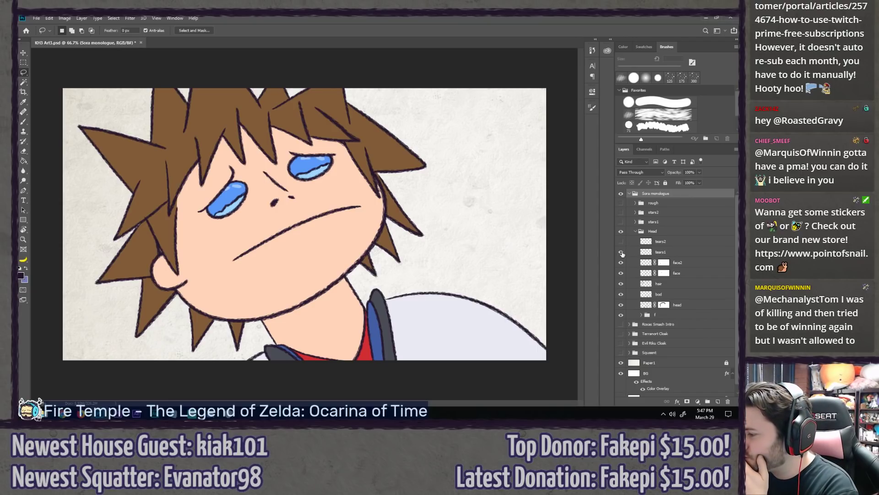
{"action": "left_click", "coordinate": [621, 252]}
{"action": "left_click", "coordinate": [621, 252]}
{"action": "left_click", "coordinate": [622, 253]}
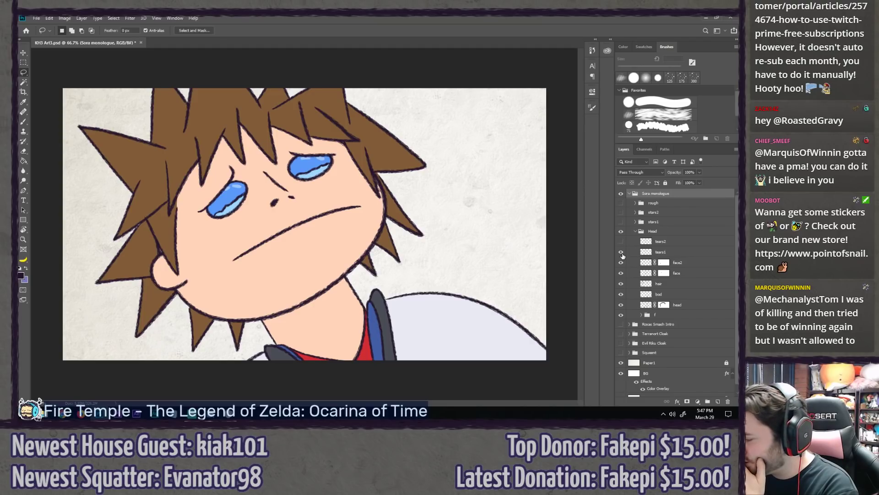
Step: Check what the face2 and bod layers cover, leaving both visible, and select bod
{"action": "left_click", "coordinate": [622, 263]}
{"action": "left_click", "coordinate": [621, 264]}
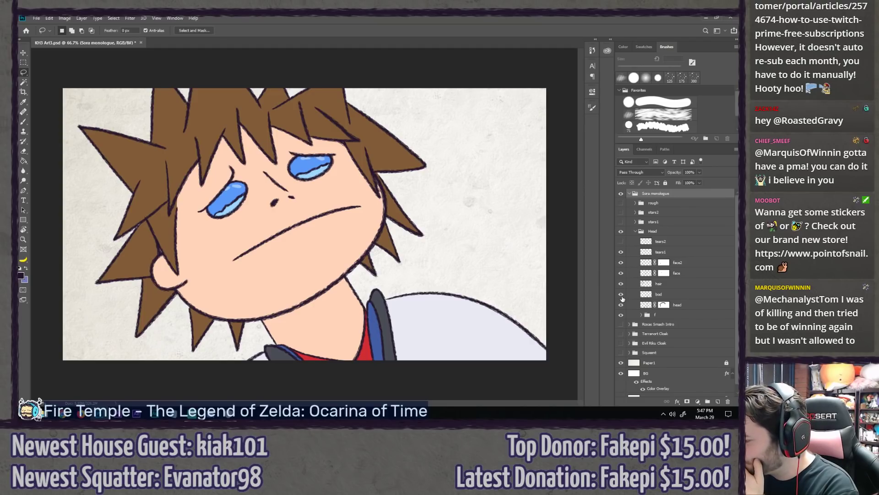
{"action": "left_click", "coordinate": [622, 294]}
{"action": "left_click", "coordinate": [621, 295]}
{"action": "left_click", "coordinate": [621, 294]}
{"action": "left_click", "coordinate": [622, 295]}
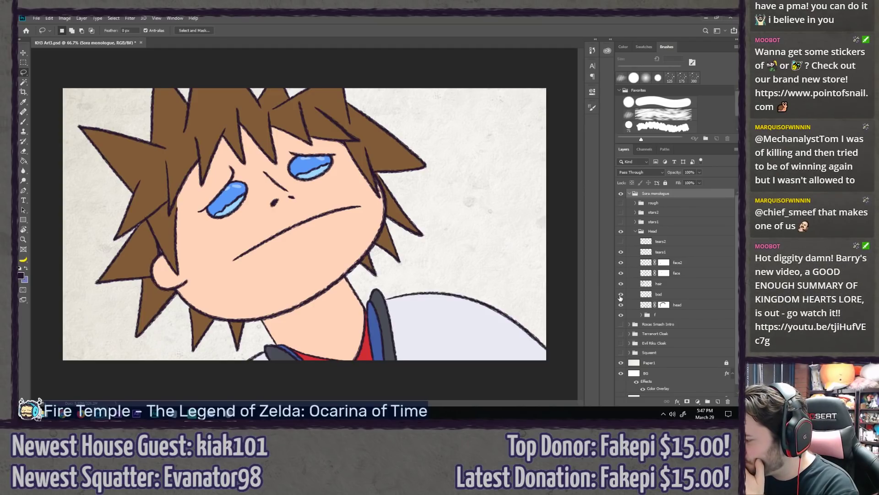
{"action": "left_click", "coordinate": [676, 294]}
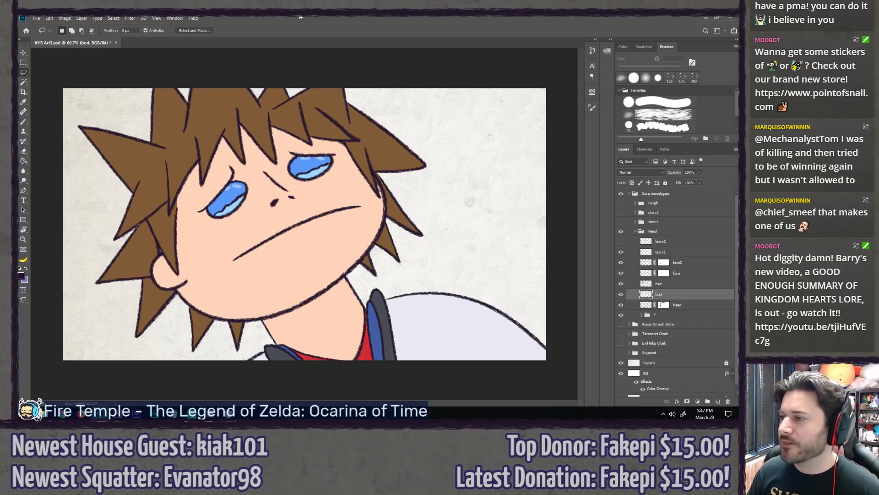
Step: Rename the body layer to 'bod kh1' and save the document
{"action": "double_click", "coordinate": [659, 295]}
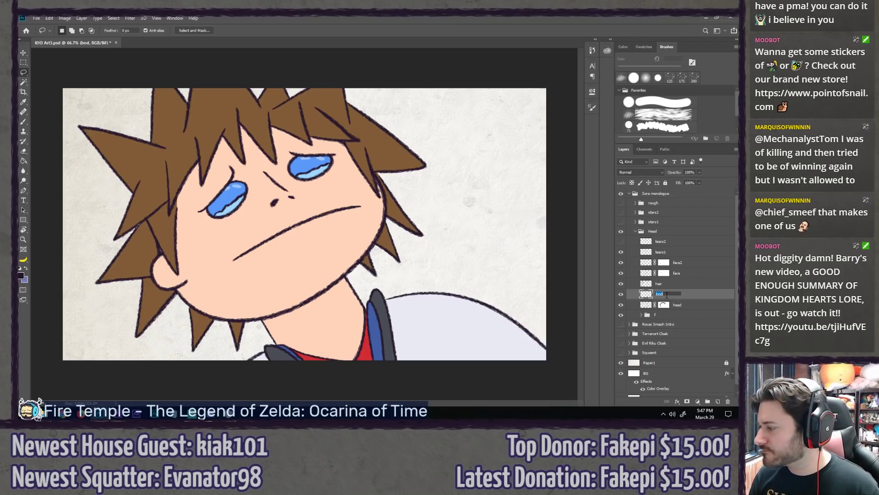
{"action": "type", "text": "kh1"}
{"action": "key", "text": "Return"}
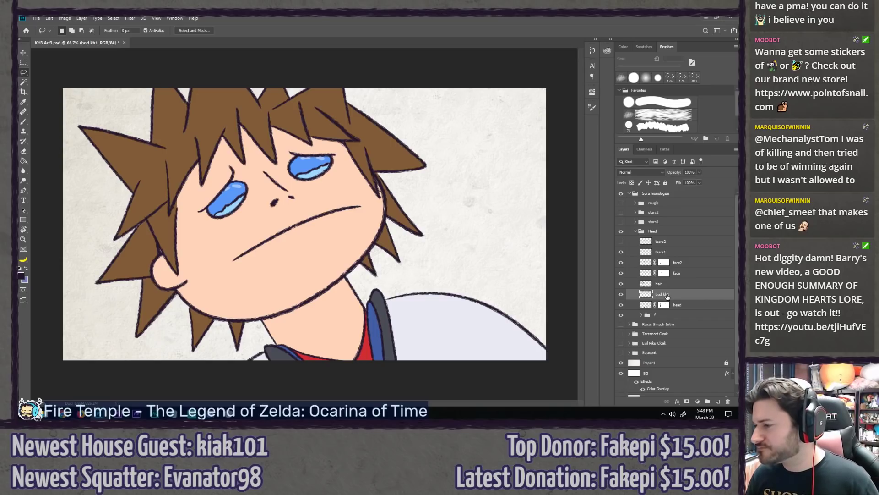
{"action": "key", "text": "ctrl+s"}
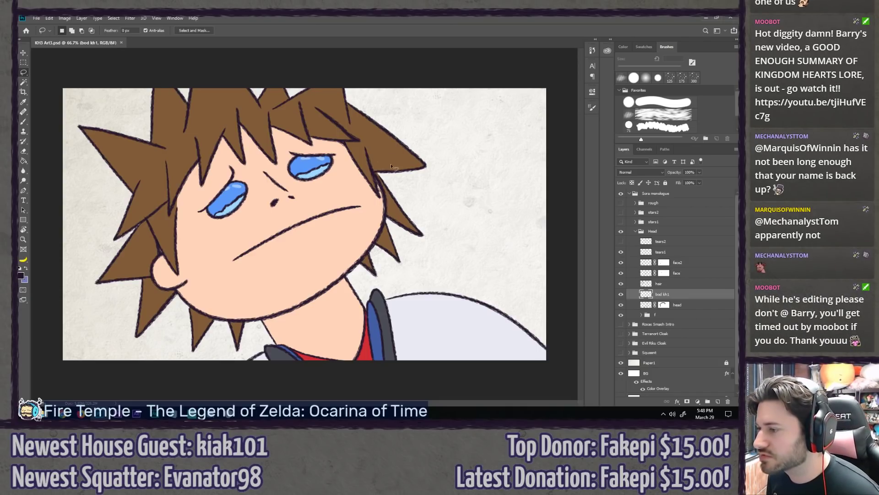
Step: Set the brush colour to the dark Outline swatch from the Kingdom Hearts library
{"action": "left_click", "coordinate": [608, 40]}
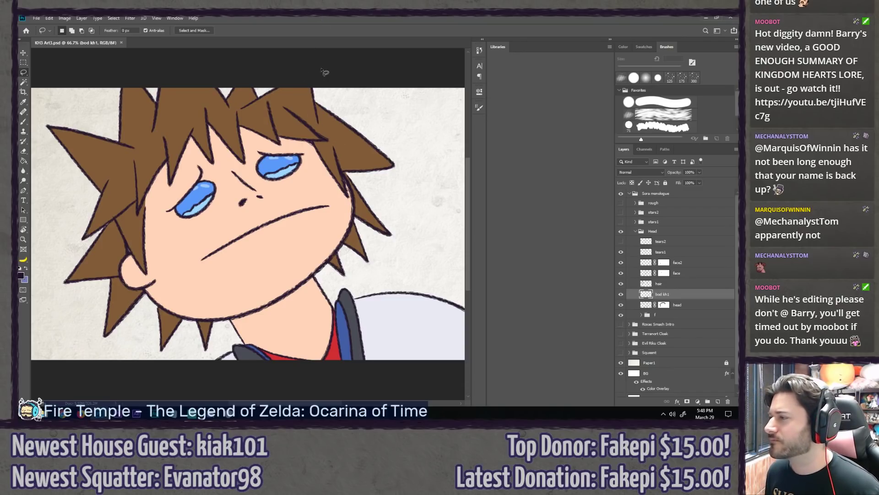
{"action": "key", "text": "b"}
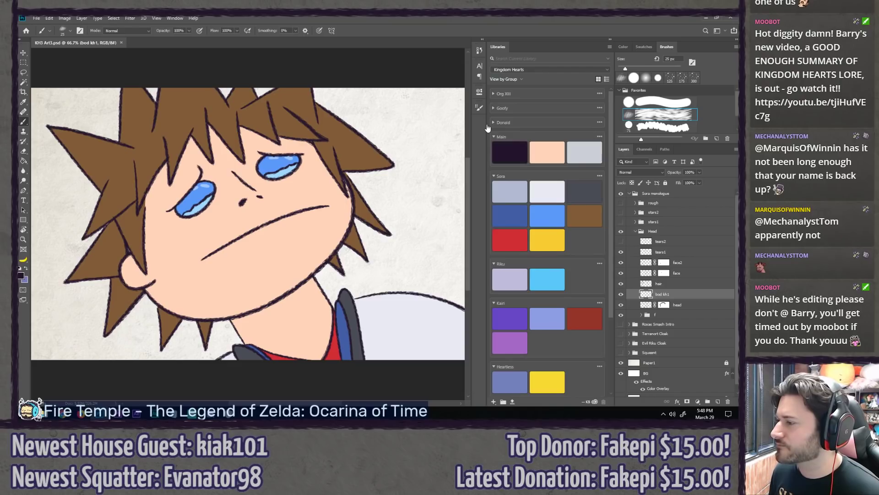
{"action": "left_click", "coordinate": [510, 152]}
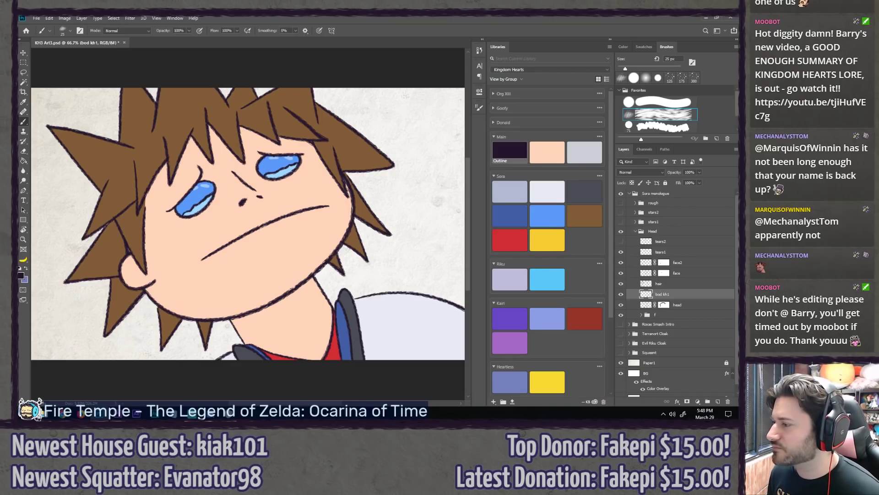
{"action": "left_click", "coordinate": [609, 40]}
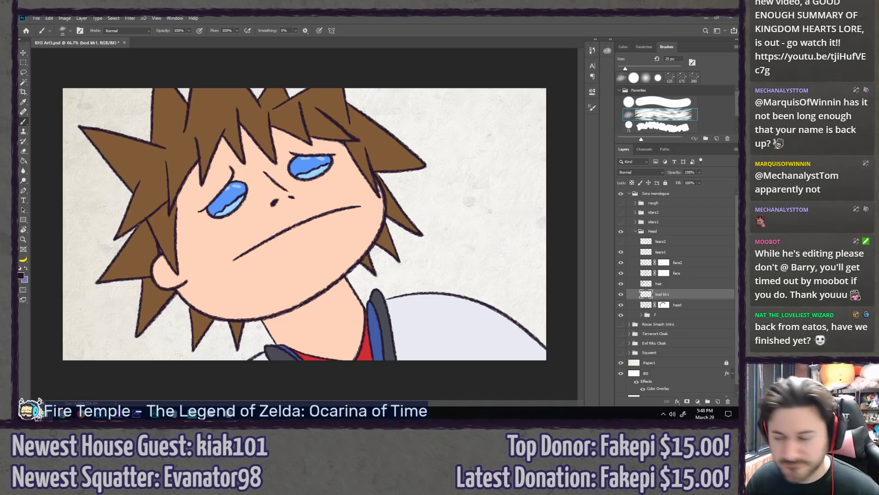
Step: Place the Sora Fight Neutral reference above the Sora monologue group and move it right
{"action": "left_click_drag", "start_coordinate": [19, 216], "coordinate": [357, 216]}
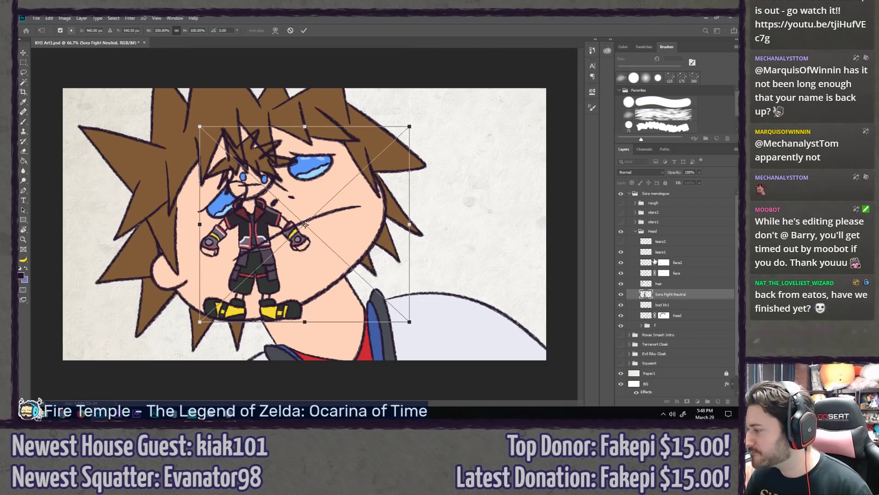
{"action": "key", "text": "Return"}
{"action": "left_click_drag", "start_coordinate": [702, 294], "coordinate": [696, 198]}
{"action": "key", "text": "v"}
{"action": "mouse_move", "coordinate": [287, 253]}
{"action": "left_mouse_down"}
{"action": "mouse_move", "coordinate": [527, 218]}
{"action": "mouse_move", "coordinate": [478, 209]}
{"action": "left_mouse_up"}
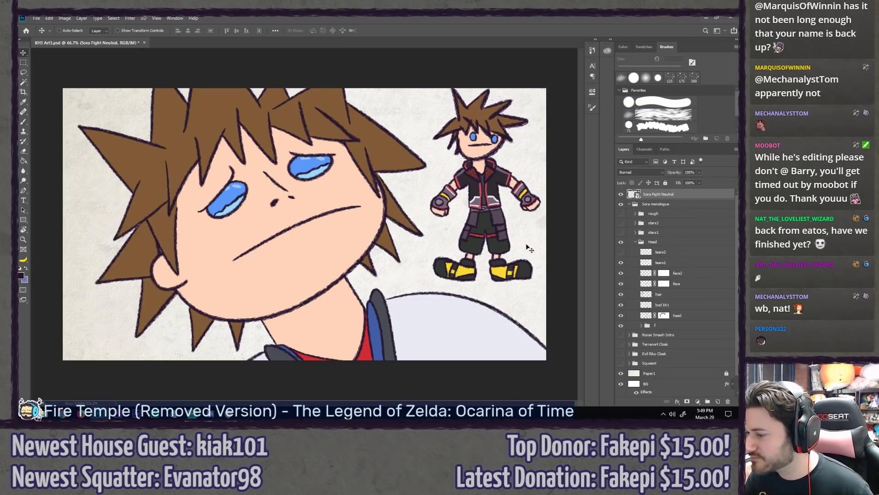
Step: Fade bod kh1 to 40% opacity, then duplicate it with the copy at 100%
{"action": "key", "text": "l"}
{"action": "left_click", "coordinate": [677, 304]}
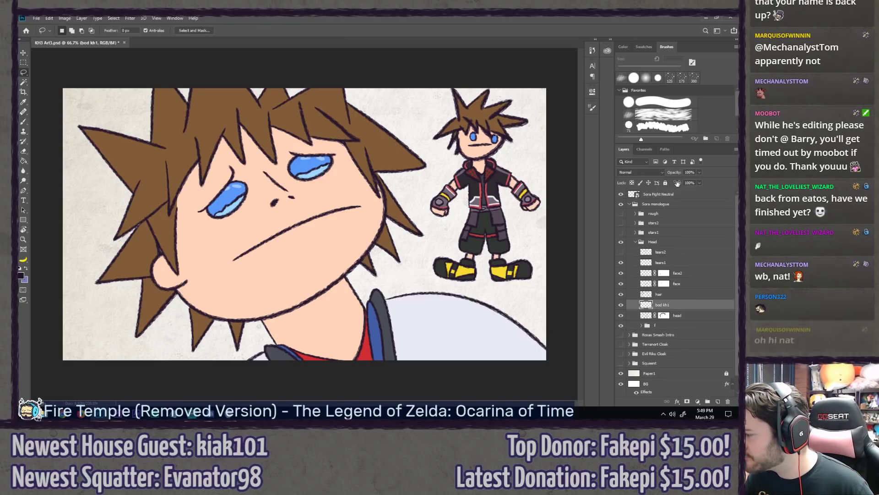
{"action": "left_click_drag", "start_coordinate": [676, 175], "coordinate": [648, 180]}
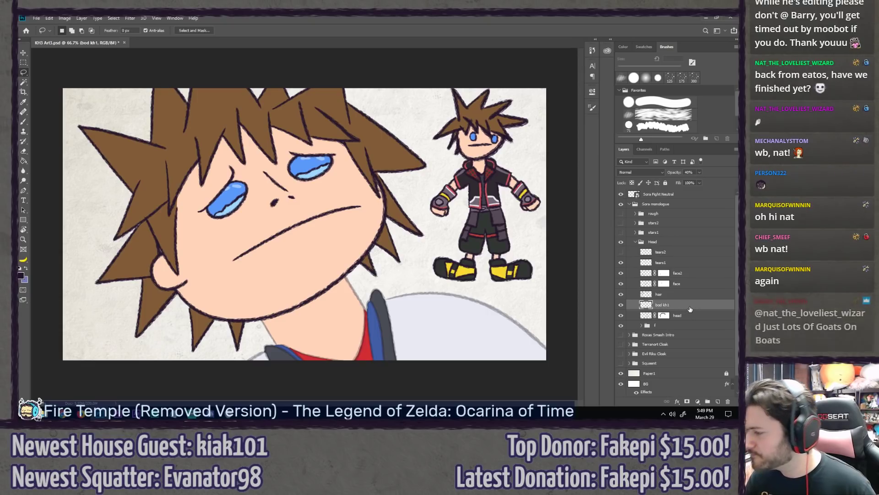
{"action": "key", "text": "ctrl+shift+n"}
{"action": "type", "text": "bod kh3"}
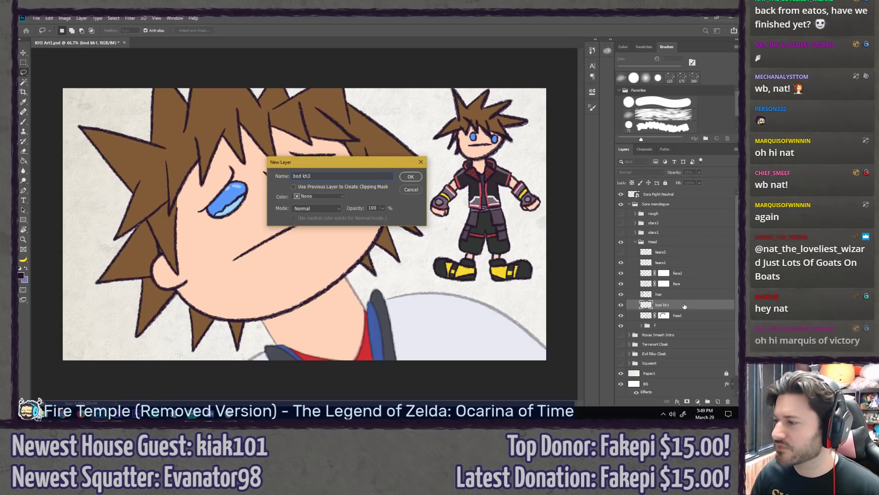
{"action": "left_click", "coordinate": [409, 189]}
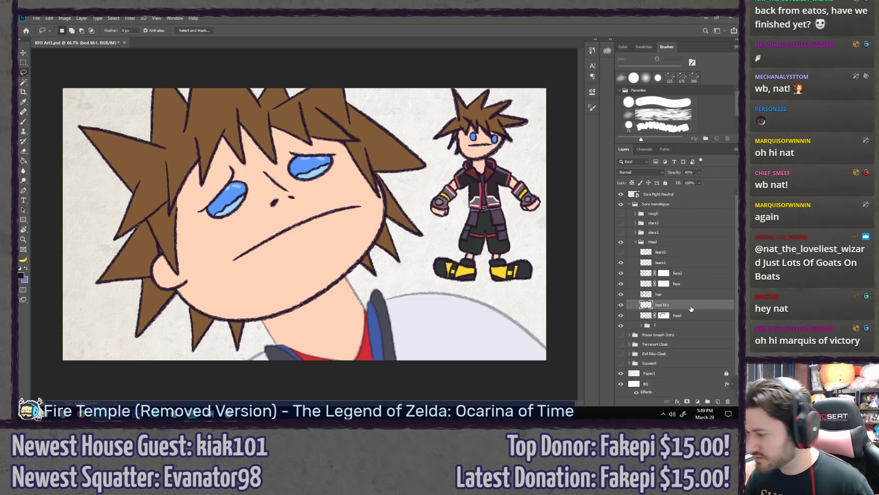
{"action": "key", "text": "ctrl+j"}
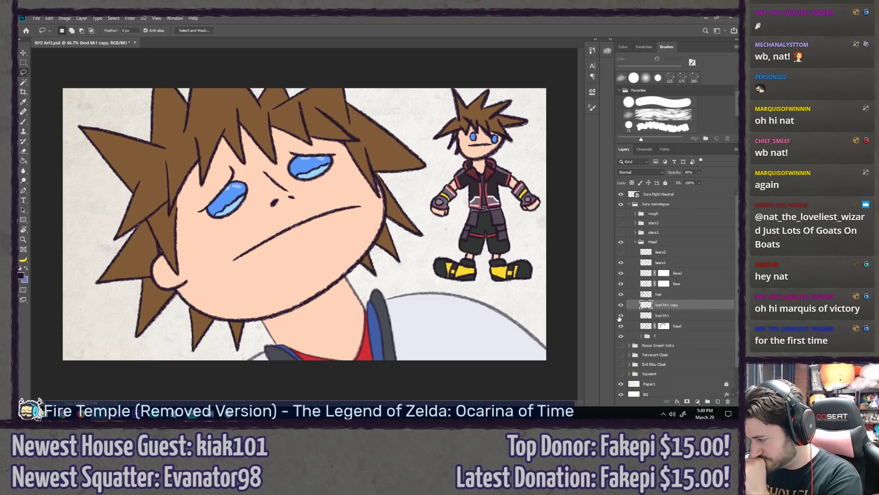
{"action": "key", "text": "0"}
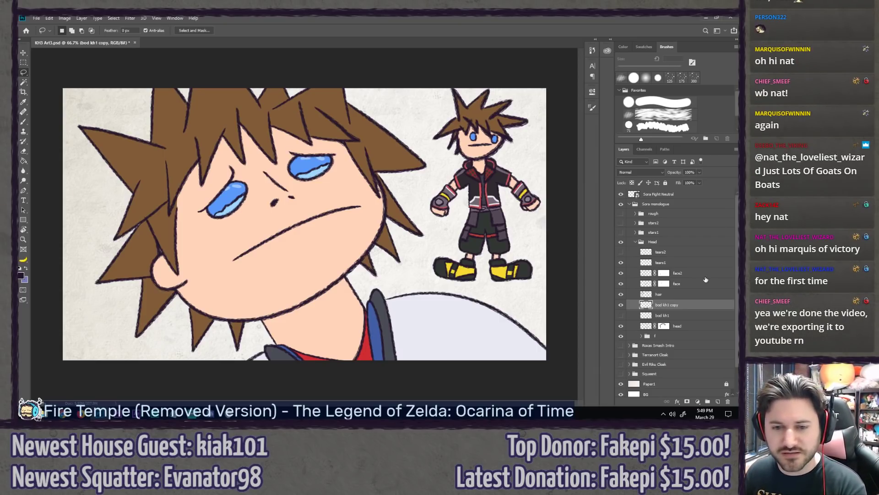
Step: Delete the white, black and blue shirt colour layers inside the f group
{"action": "scroll", "coordinate": [664, 339], "scroll_direction": "down", "scroll_amount": 1}
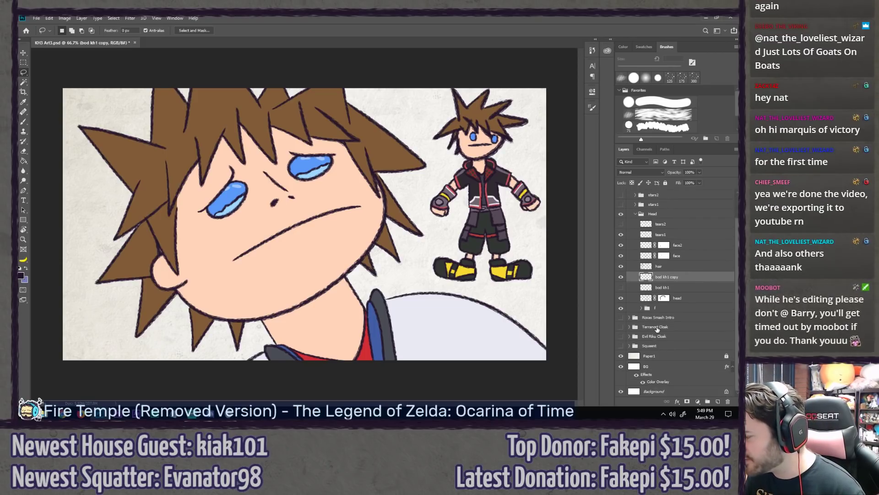
{"action": "left_click", "coordinate": [643, 308]}
{"action": "scroll", "coordinate": [645, 300], "scroll_direction": "down", "scroll_amount": 2}
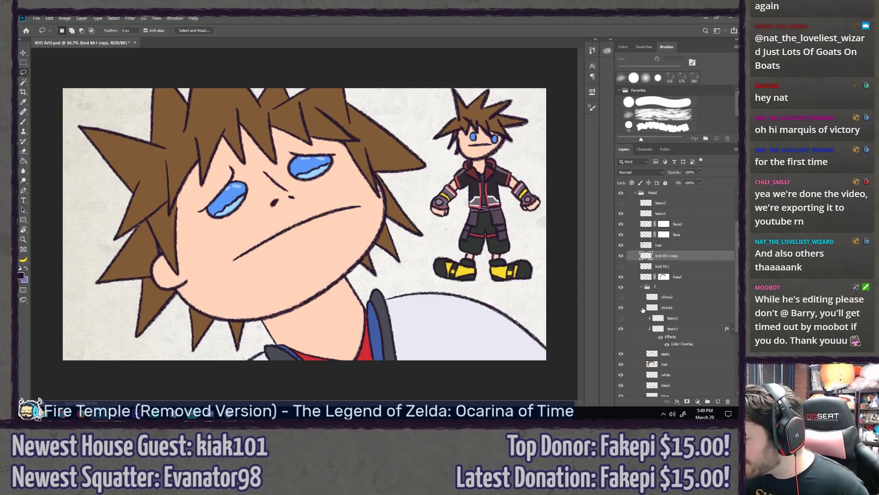
{"action": "scroll", "coordinate": [646, 293], "scroll_direction": "down", "scroll_amount": 1}
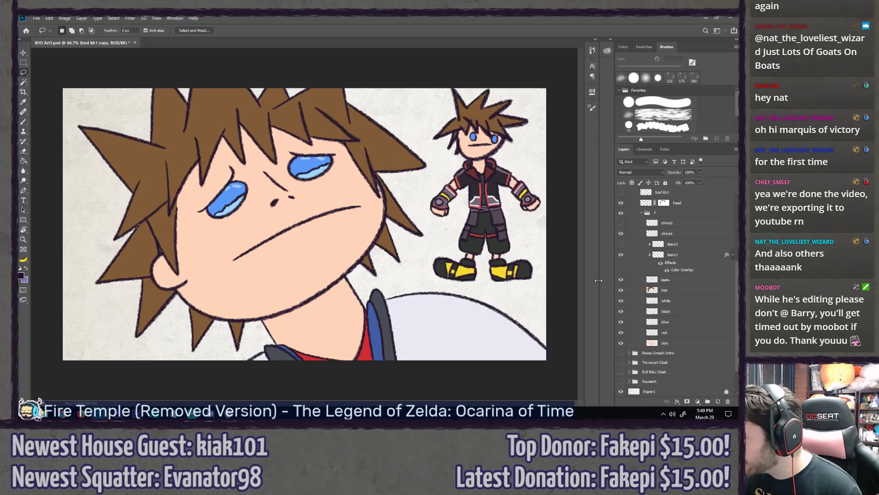
{"action": "scroll", "coordinate": [669, 310], "scroll_direction": "down", "scroll_amount": 1}
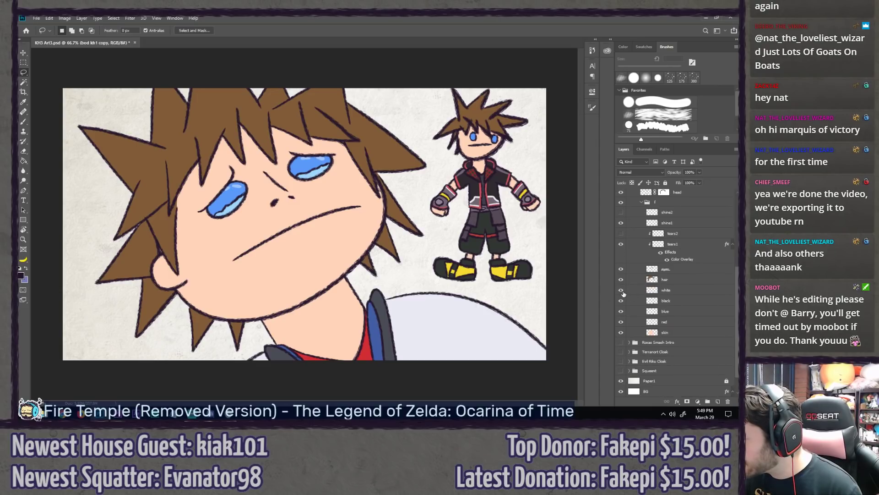
{"action": "left_click", "coordinate": [679, 292]}
{"action": "key", "text": "Delete"}
{"action": "key", "text": "Delete"}
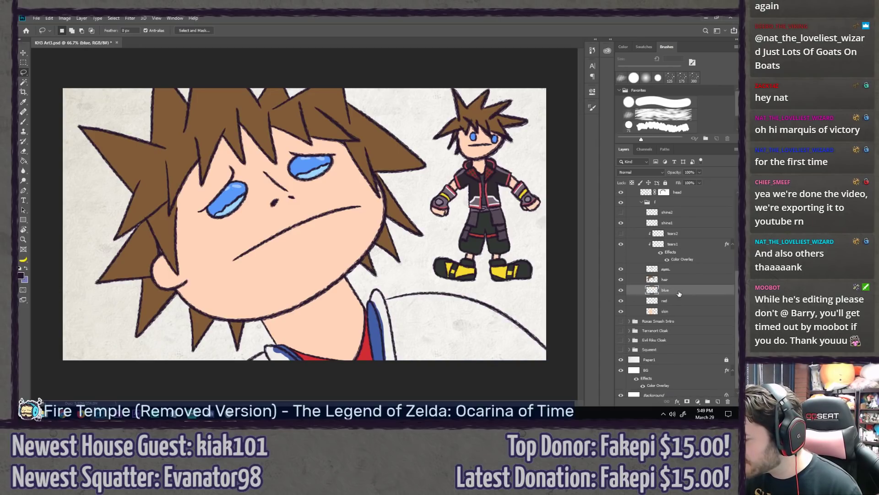
{"action": "key", "text": "Delete"}
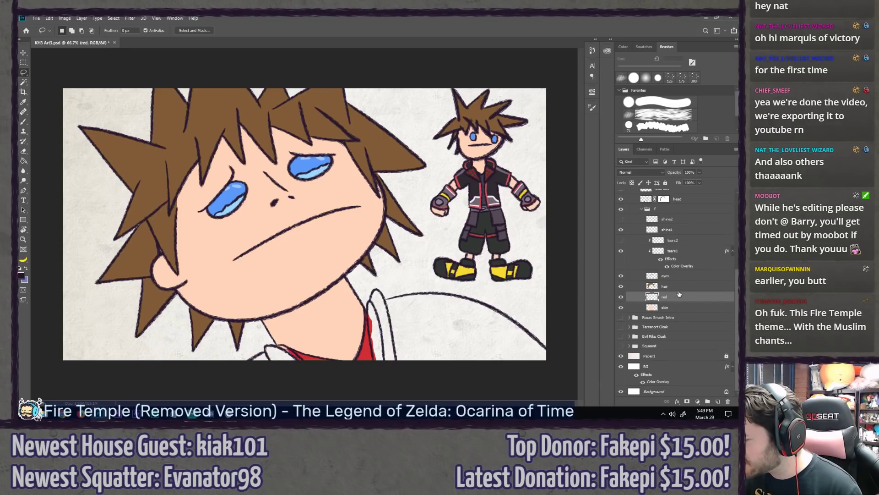
{"action": "key", "text": "Delete"}
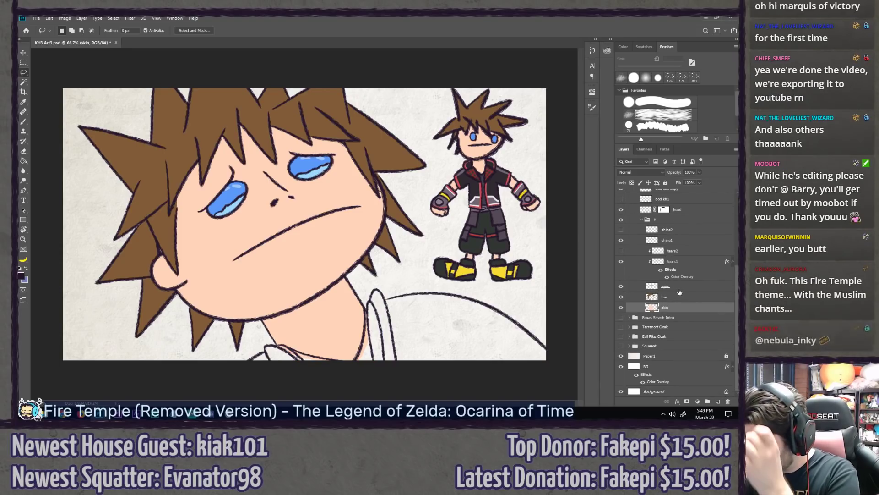
Step: Delete the rough sketch and stars2 groups, then select the stars1 group
{"action": "scroll", "coordinate": [687, 294], "scroll_direction": "up", "scroll_amount": 4}
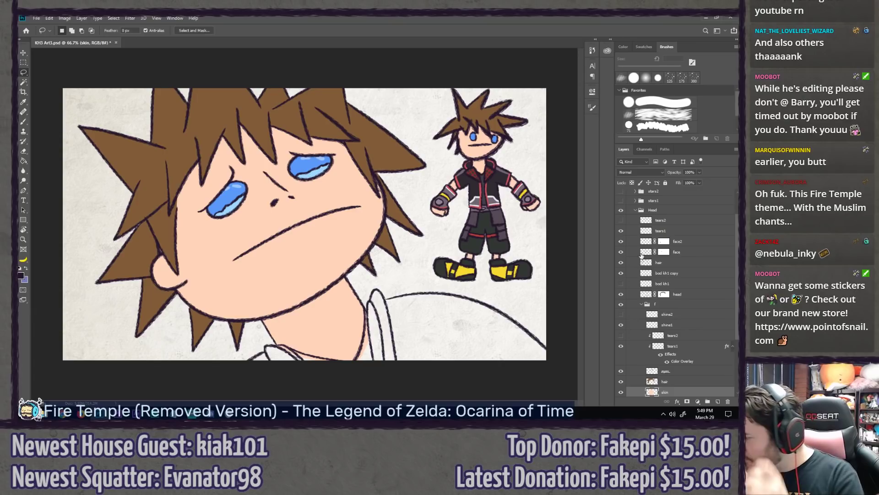
{"action": "scroll", "coordinate": [661, 253], "scroll_direction": "up", "scroll_amount": 2}
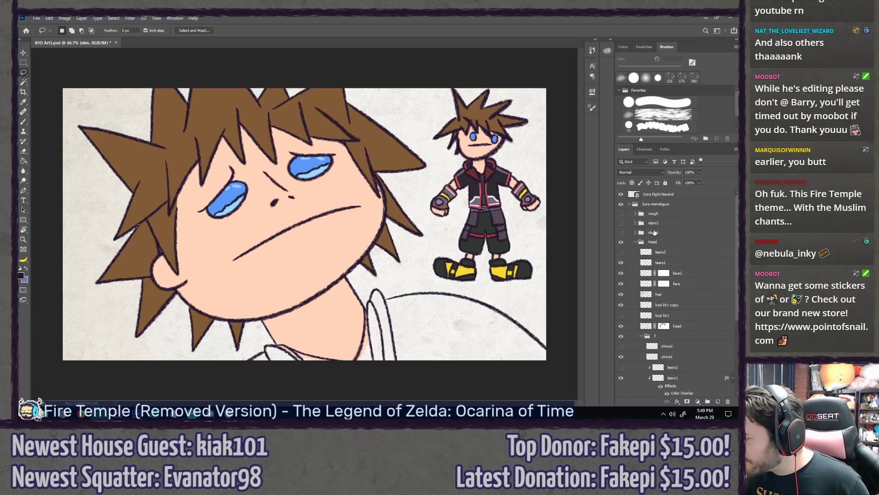
{"action": "left_click", "coordinate": [661, 213]}
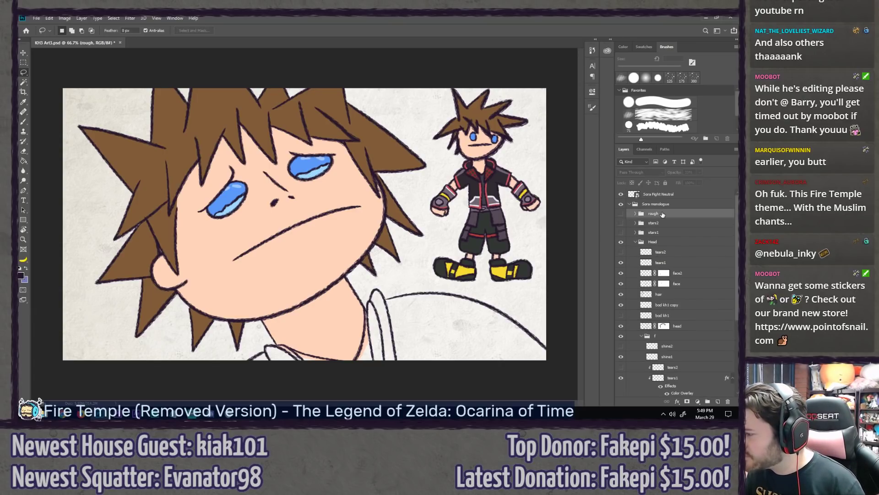
{"action": "key", "text": "Delete"}
{"action": "left_click", "coordinate": [662, 215]}
{"action": "key", "text": "Delete"}
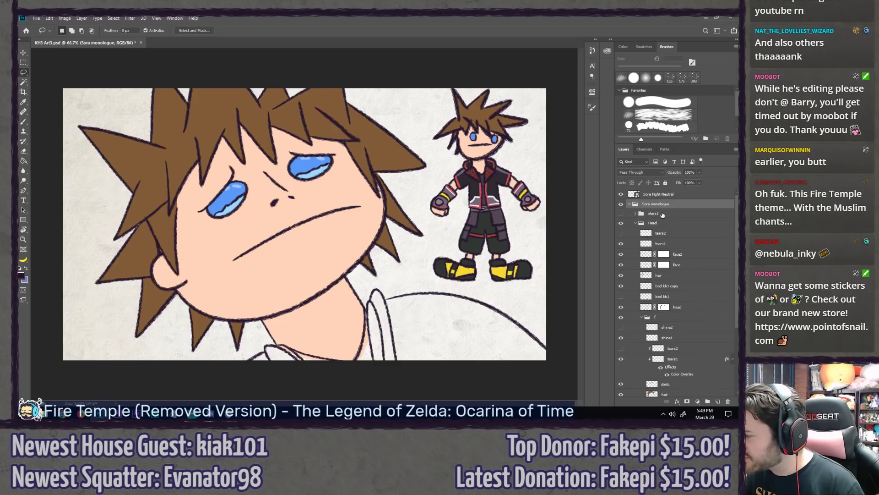
{"action": "double_click", "coordinate": [674, 217]}
Step: Close the Layer Style dialog, delete the stars1 group, and select the bod kh1 copy layer
{"action": "left_click", "coordinate": [380, 168]}
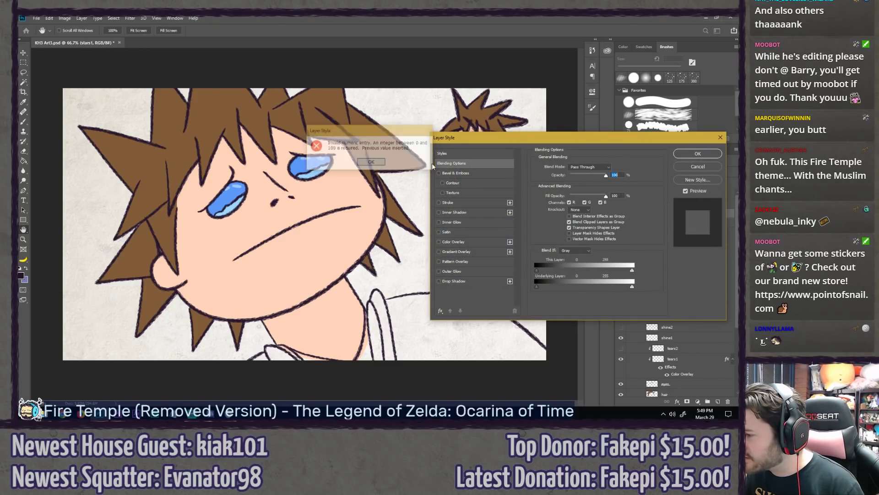
{"action": "left_click", "coordinate": [697, 167]}
{"action": "key", "text": "Delete"}
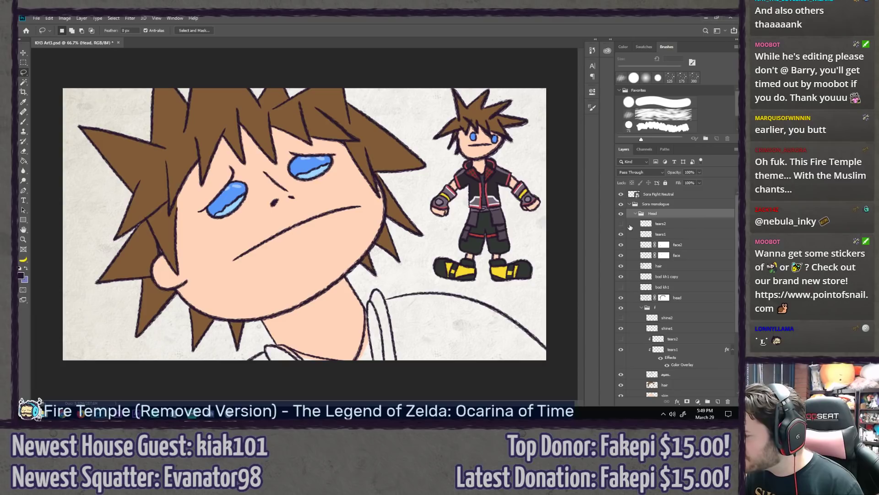
{"action": "scroll", "coordinate": [631, 226], "scroll_direction": "down", "scroll_amount": 2}
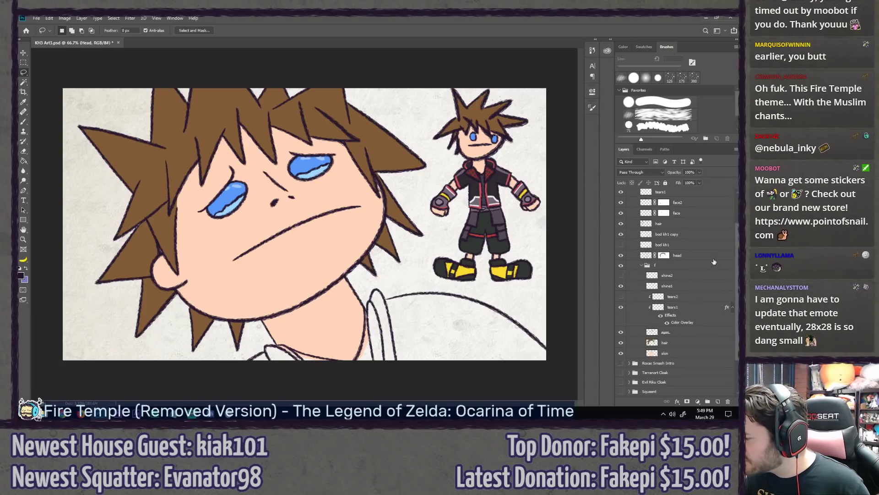
{"action": "left_click", "coordinate": [635, 244]}
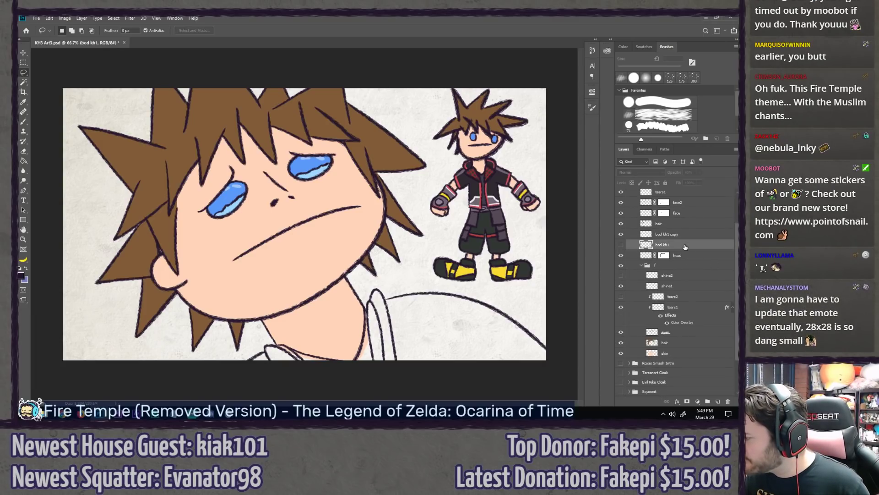
{"action": "left_click", "coordinate": [621, 245]}
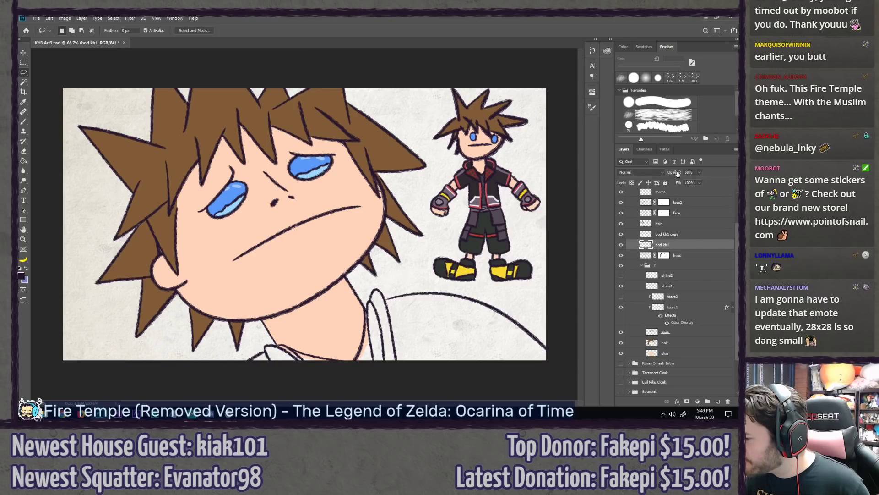
{"action": "left_click", "coordinate": [621, 245]}
{"action": "left_click", "coordinate": [664, 234]}
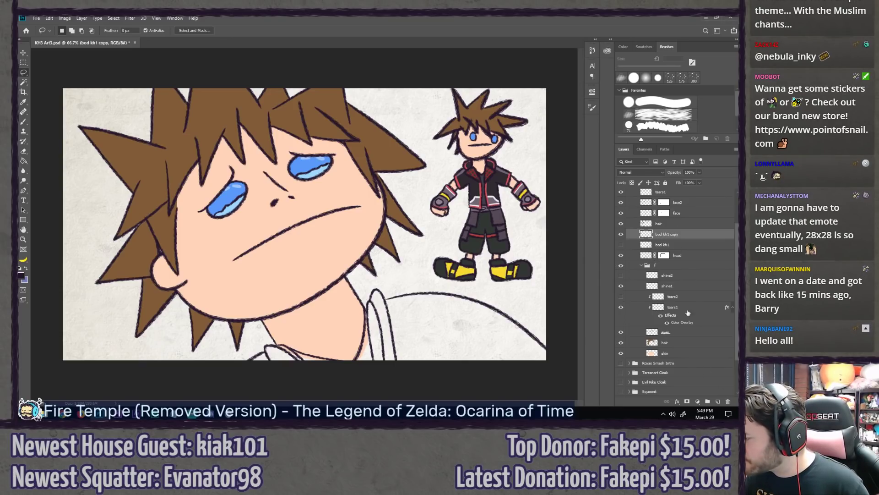
Step: Add a mask to bod kh1 copy and paint out the long curved line below the chin
{"action": "left_click", "coordinate": [689, 403]}
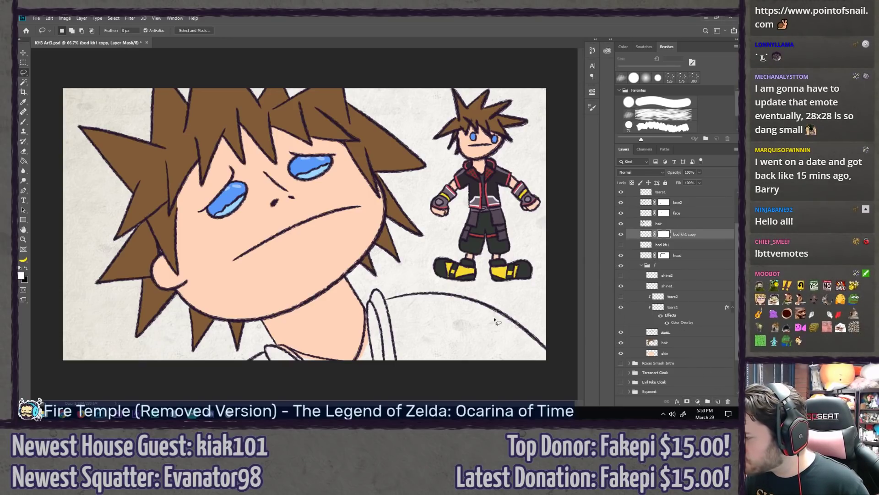
{"action": "left_click", "coordinate": [653, 101]}
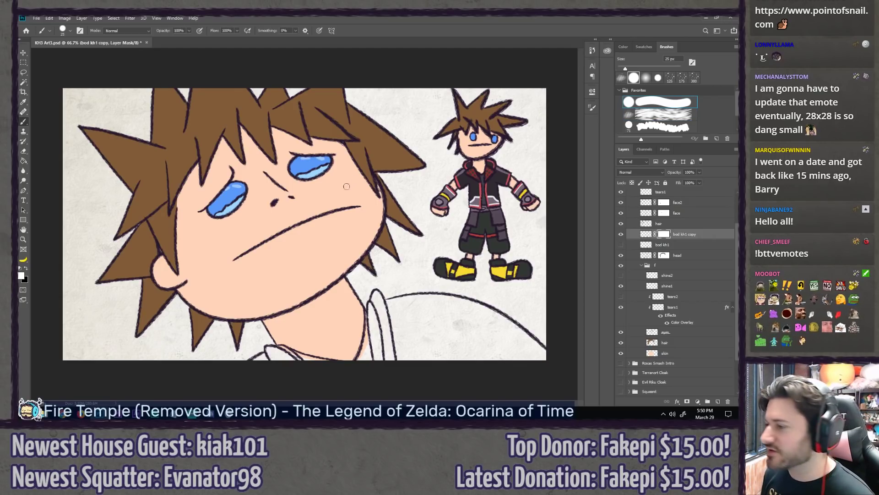
{"action": "key", "text": "bracketright"}
{"action": "key", "text": "bracketright"}
{"action": "key", "text": "bracketright"}
{"action": "key", "text": "bracketright"}
{"action": "key", "text": "bracketright"}
{"action": "key", "text": "bracketright"}
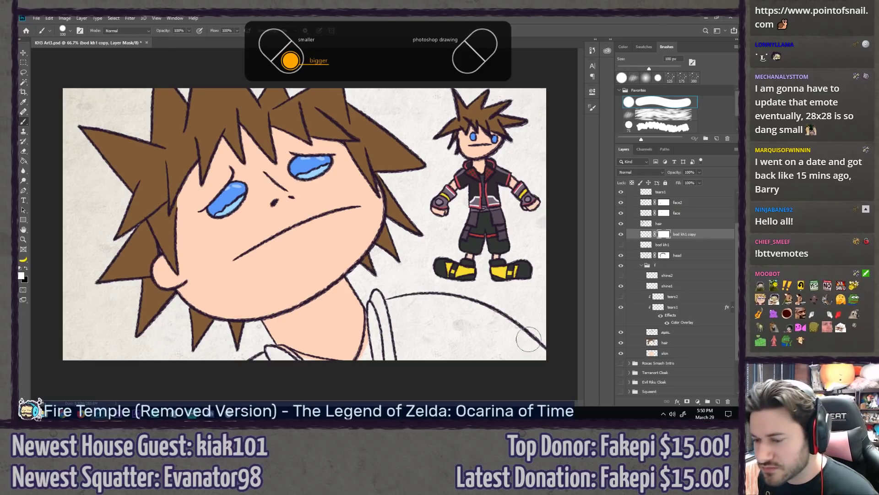
{"action": "mouse_move", "coordinate": [544, 350]}
{"action": "left_mouse_down"}
{"action": "mouse_move", "coordinate": [474, 300]}
{"action": "mouse_move", "coordinate": [385, 296]}
{"action": "mouse_move", "coordinate": [386, 364]}
{"action": "mouse_move", "coordinate": [367, 352]}
{"action": "mouse_move", "coordinate": [360, 329]}
{"action": "mouse_move", "coordinate": [344, 370]}
{"action": "mouse_move", "coordinate": [292, 339]}
{"action": "mouse_move", "coordinate": [289, 356]}
{"action": "mouse_move", "coordinate": [239, 369]}
{"action": "mouse_move", "coordinate": [329, 324]}
{"action": "mouse_move", "coordinate": [284, 277]}
{"action": "left_mouse_up"}
{"action": "key", "text": "ctrl+z"}
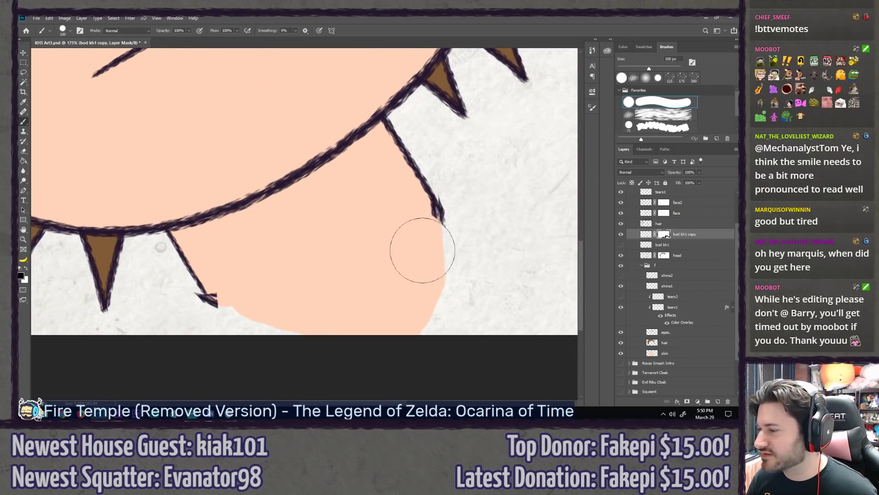
Step: With a 25 px textured brush, mask off the stray ends of the neck outlines
{"action": "key", "text": "bracketleft"}
{"action": "key", "text": "bracketleft"}
{"action": "key", "text": "bracketleft"}
{"action": "key", "text": "bracketleft"}
{"action": "key", "text": "bracketleft"}
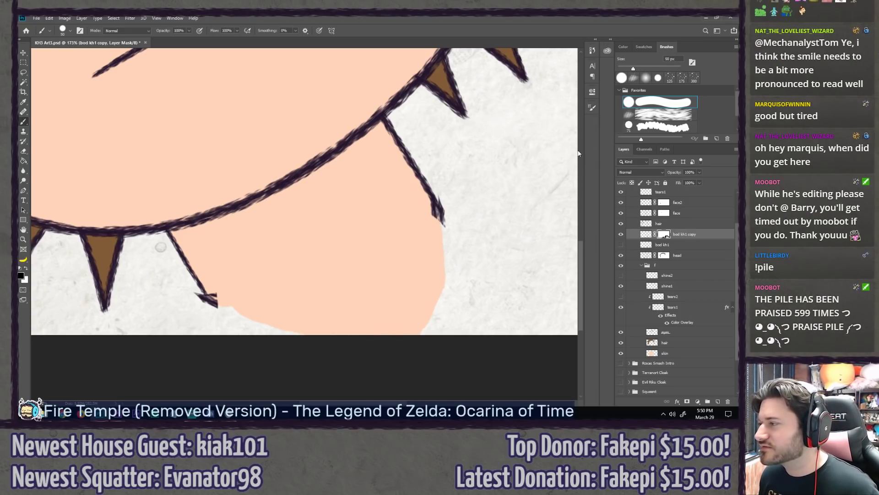
{"action": "left_click", "coordinate": [634, 118]}
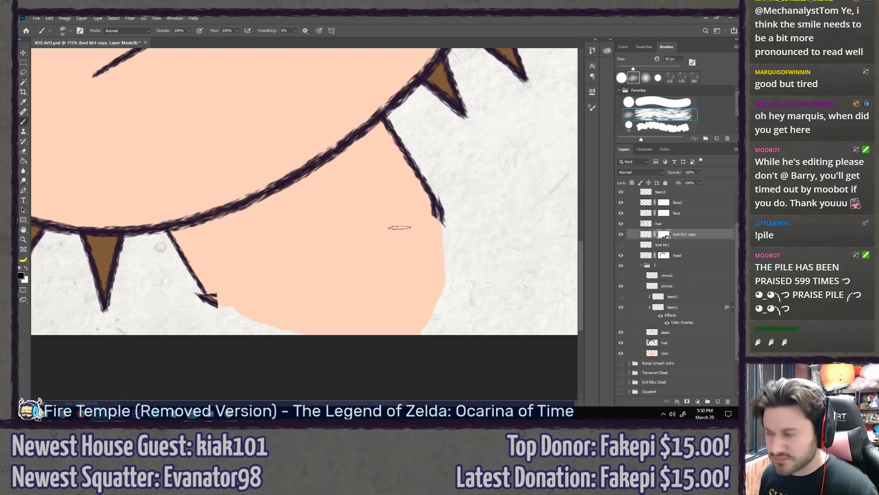
{"action": "key", "text": "bracketleft"}
{"action": "key", "text": "bracketleft"}
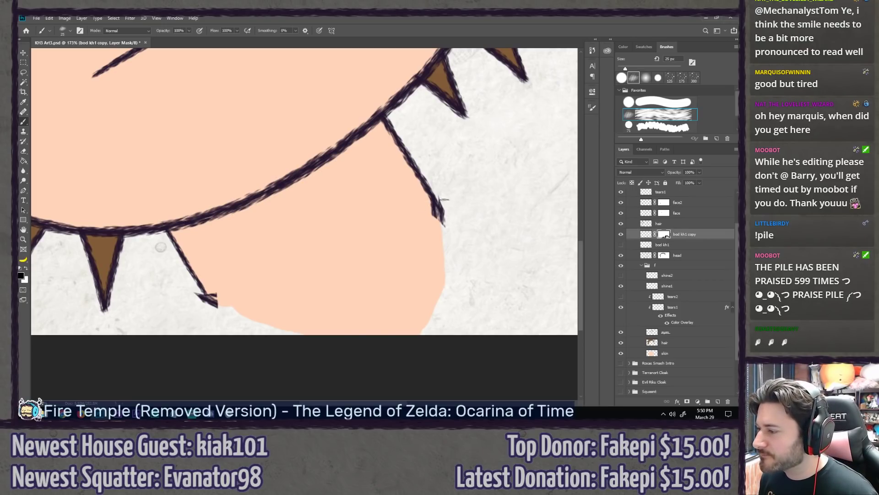
{"action": "mouse_move", "coordinate": [438, 227]}
{"action": "left_mouse_down"}
{"action": "mouse_move", "coordinate": [432, 210]}
{"action": "mouse_move", "coordinate": [437, 221]}
{"action": "left_mouse_up"}
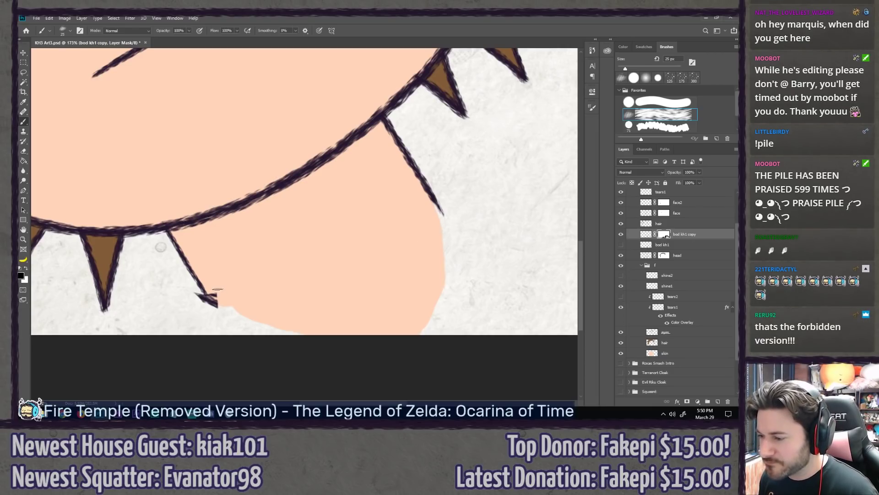
{"action": "left_click_drag", "start_coordinate": [206, 294], "coordinate": [205, 308]}
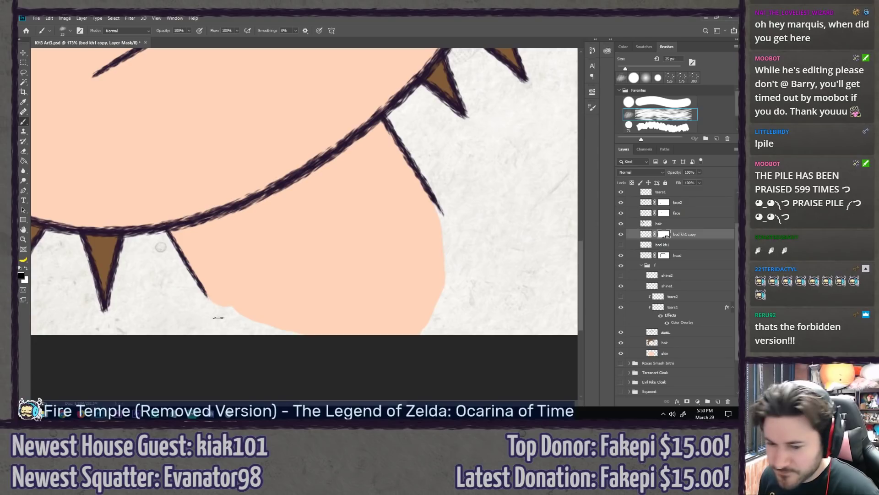
Step: Switch to the Lasso, show the bod kh1 body sketch, and fit the artwork on screen
{"action": "scroll", "coordinate": [338, 295], "scroll_direction": "down", "scroll_amount": 3}
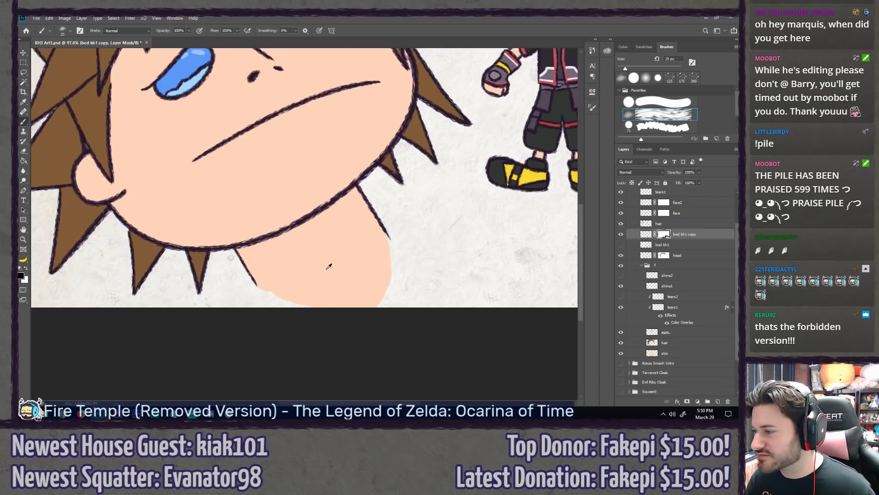
{"action": "scroll", "coordinate": [337, 283], "scroll_direction": "up", "scroll_amount": 3}
{"action": "scroll", "coordinate": [336, 270], "scroll_direction": "down", "scroll_amount": 3}
{"action": "key", "text": "l"}
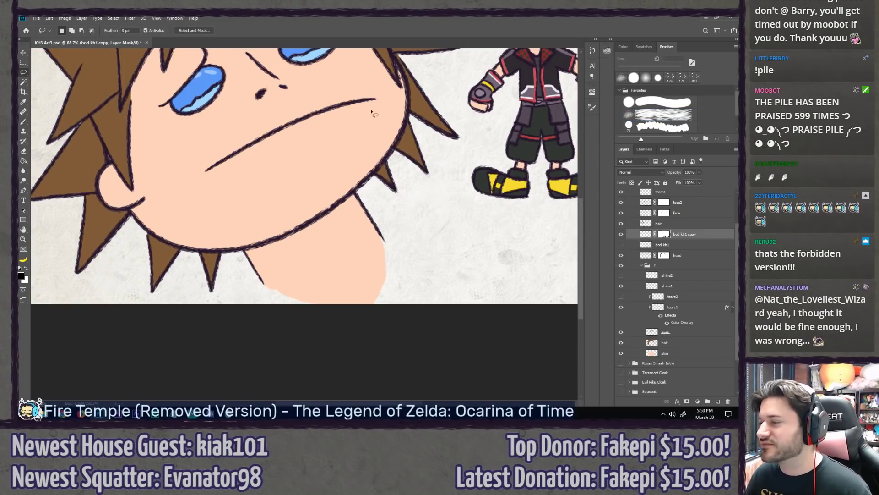
{"action": "scroll", "coordinate": [651, 274], "scroll_direction": "down", "scroll_amount": 3}
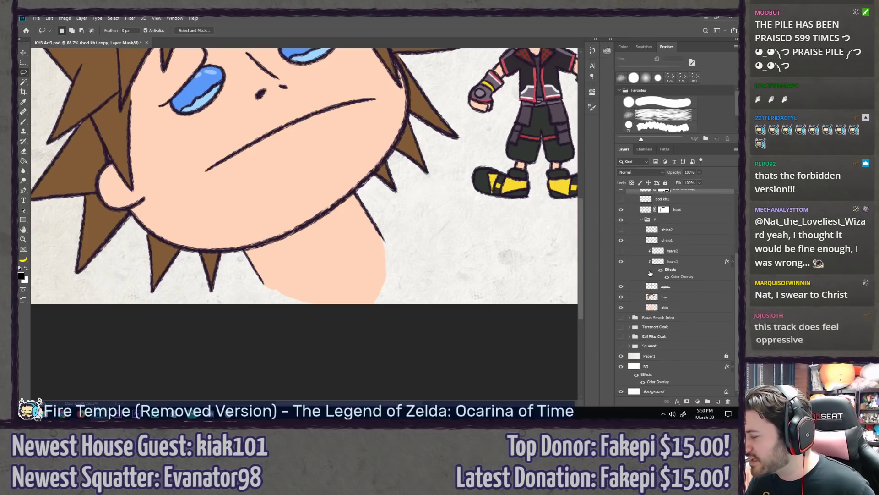
{"action": "scroll", "coordinate": [650, 251], "scroll_direction": "up", "scroll_amount": 3}
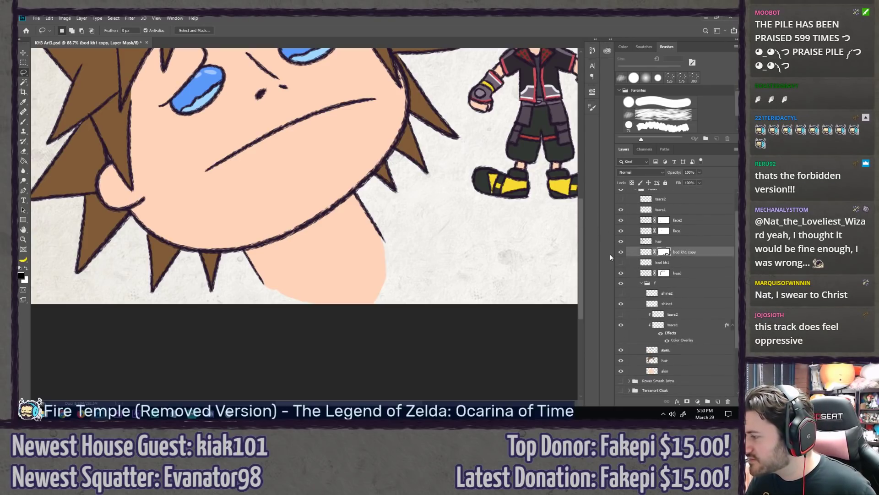
{"action": "left_click", "coordinate": [621, 262]}
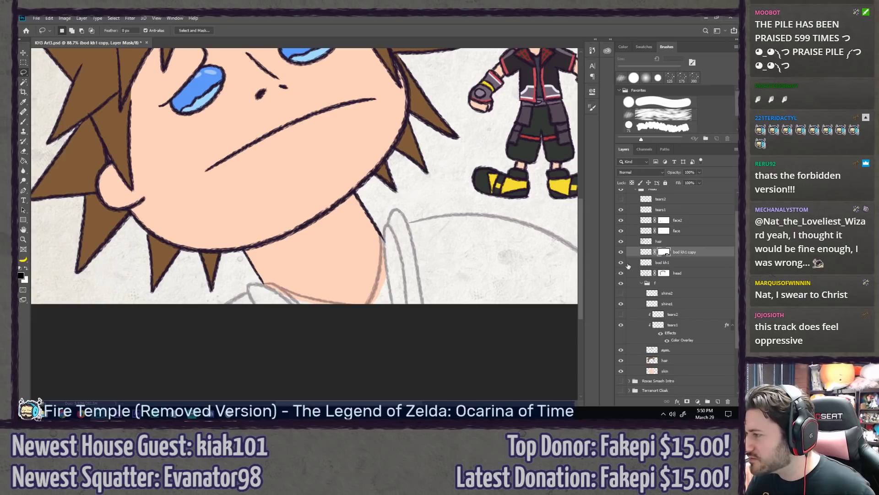
{"action": "key", "text": "ctrl+0"}
Step: Create a new layer named 'bod kh3' over the neck area and save the document
{"action": "key", "text": "ctrl+2"}
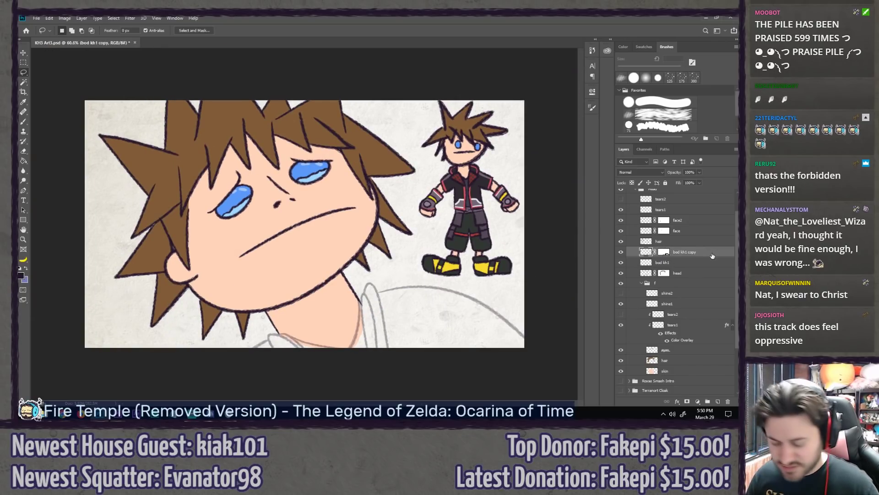
{"action": "key", "text": "ctrl+shift+n"}
{"action": "type", "text": "bod kh3"}
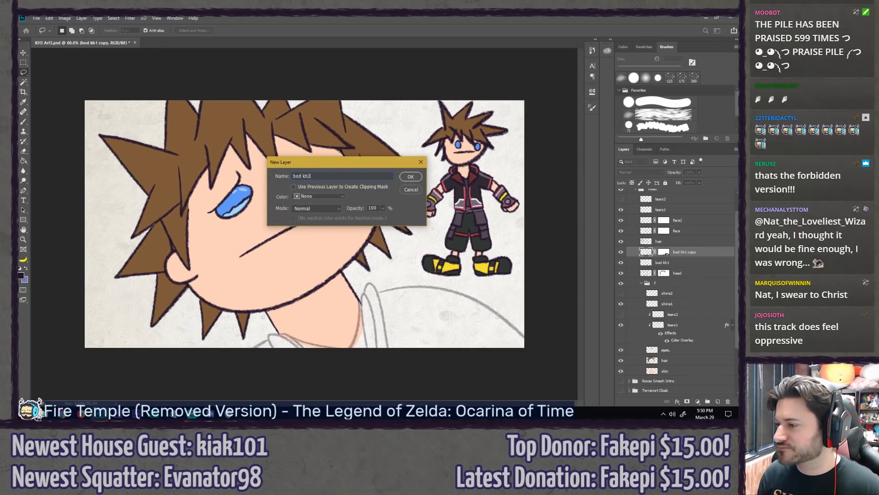
{"action": "key", "text": "Return"}
{"action": "key", "text": "b"}
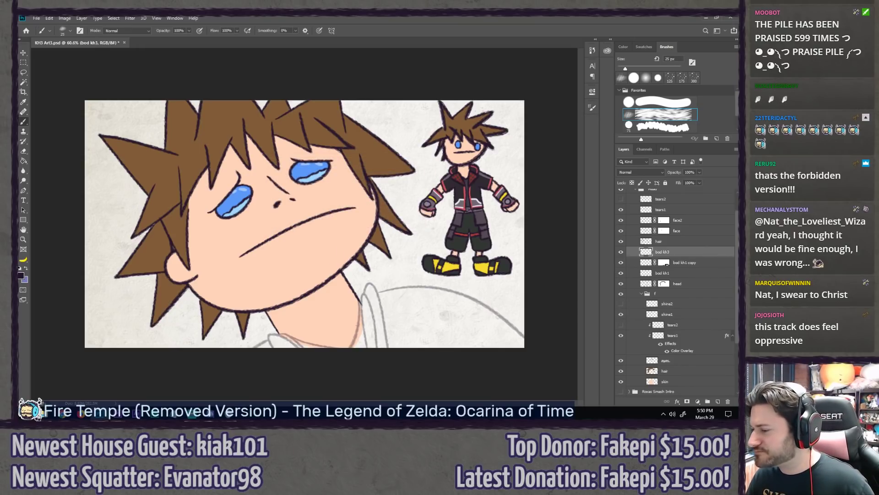
{"action": "scroll", "coordinate": [340, 328], "scroll_direction": "up", "scroll_amount": 4}
{"action": "left_click_drag", "start_coordinate": [330, 329], "coordinate": [257, 288]}
{"action": "scroll", "coordinate": [259, 315], "scroll_direction": "up", "scroll_amount": 1}
{"action": "key", "text": "ctrl+s"}
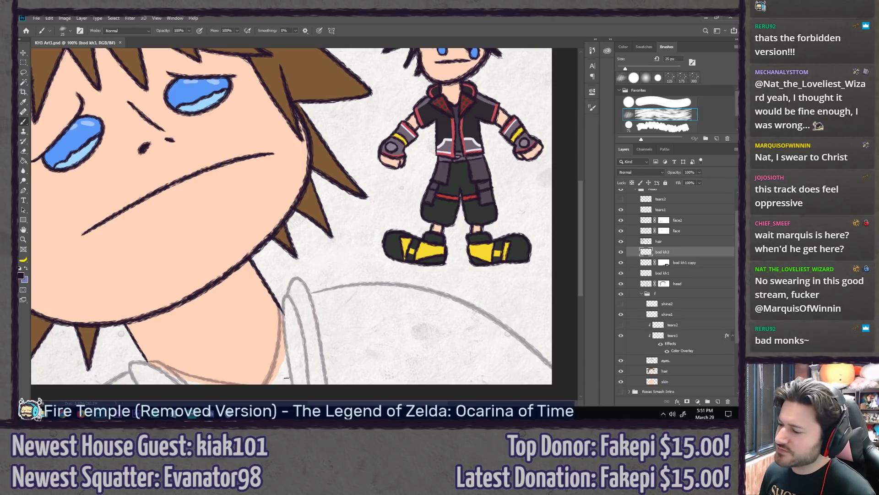
Step: Draw a steep dark collar stroke down from the collar line, redoing it until it fits
{"action": "mouse_move", "coordinate": [283, 393]}
{"action": "left_mouse_down"}
{"action": "mouse_move", "coordinate": [278, 308]}
{"action": "mouse_move", "coordinate": [345, 328]}
{"action": "mouse_move", "coordinate": [352, 403]}
{"action": "left_mouse_up"}
{"action": "key", "text": "ctrl+z"}
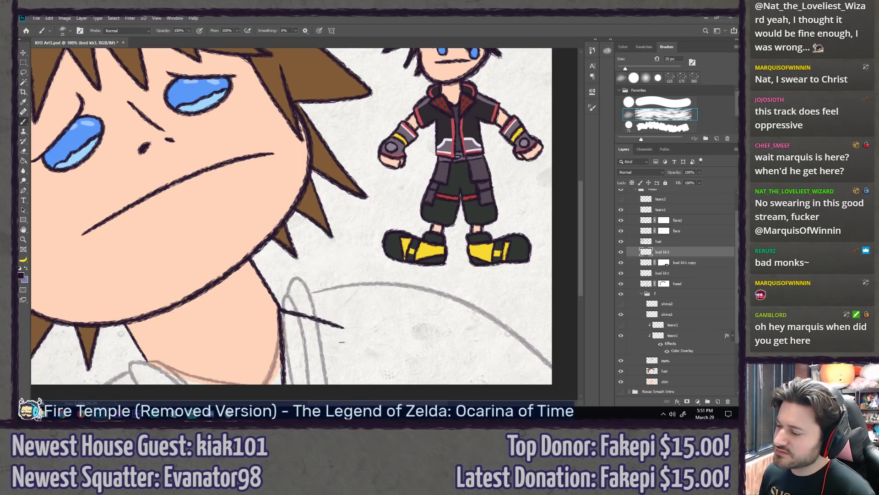
{"action": "left_click_drag", "start_coordinate": [345, 328], "coordinate": [340, 388]}
{"action": "key", "text": "ctrl+z"}
{"action": "left_click_drag", "start_coordinate": [345, 328], "coordinate": [332, 383]}
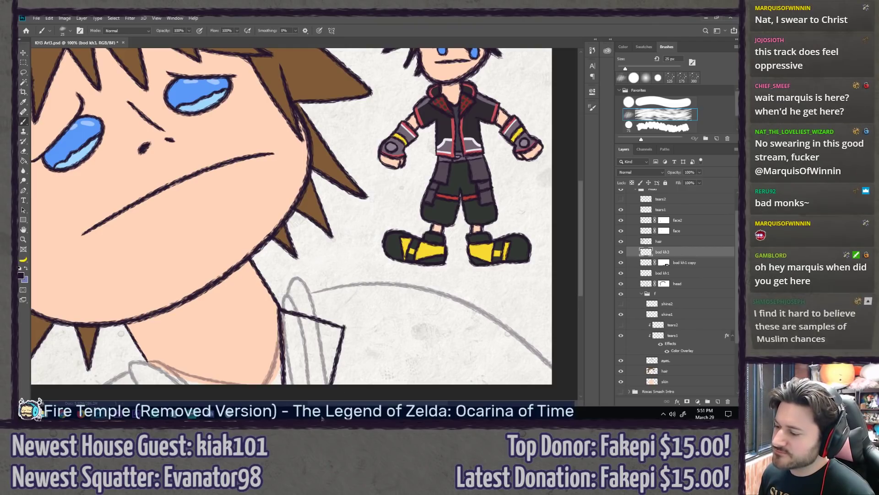
{"action": "key", "text": "ctrl+z"}
{"action": "left_click_drag", "start_coordinate": [343, 328], "coordinate": [309, 385]}
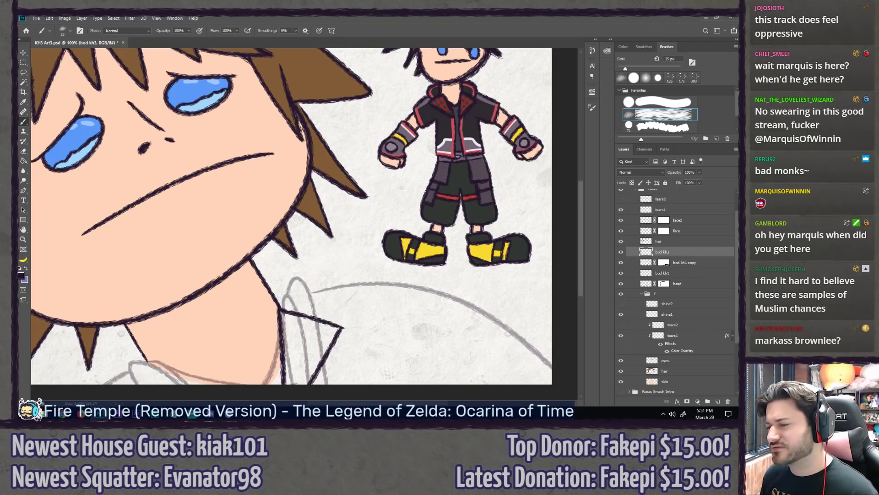
{"action": "key", "text": "ctrl+z"}
{"action": "left_click_drag", "start_coordinate": [345, 327], "coordinate": [337, 385]}
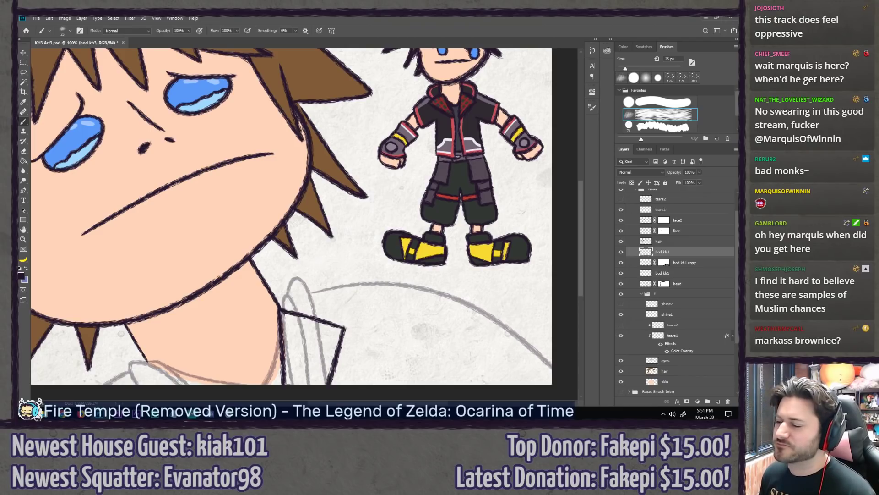
Step: Draw the left-side collar line and add an empty Layer 2 above bod kh3
{"action": "left_click_drag", "start_coordinate": [206, 374], "coordinate": [212, 354]}
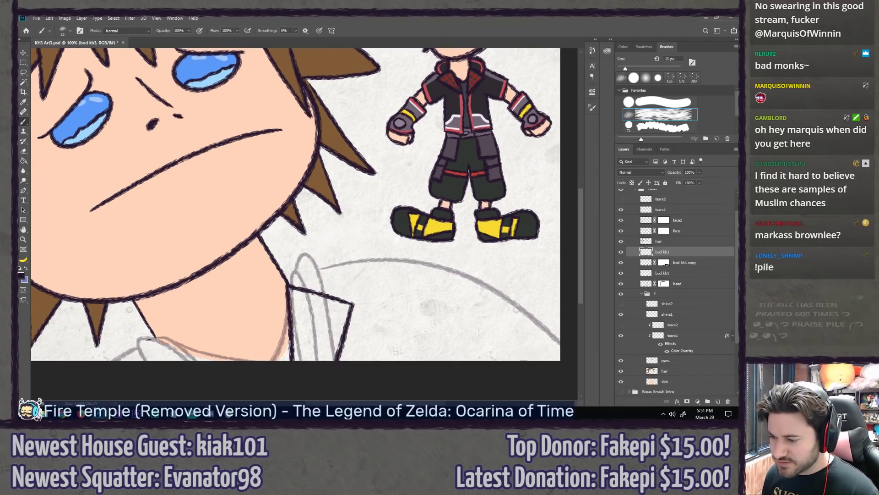
{"action": "mouse_move", "coordinate": [155, 336]}
{"action": "left_mouse_down"}
{"action": "mouse_move", "coordinate": [143, 360]}
{"action": "mouse_move", "coordinate": [235, 360]}
{"action": "left_mouse_up"}
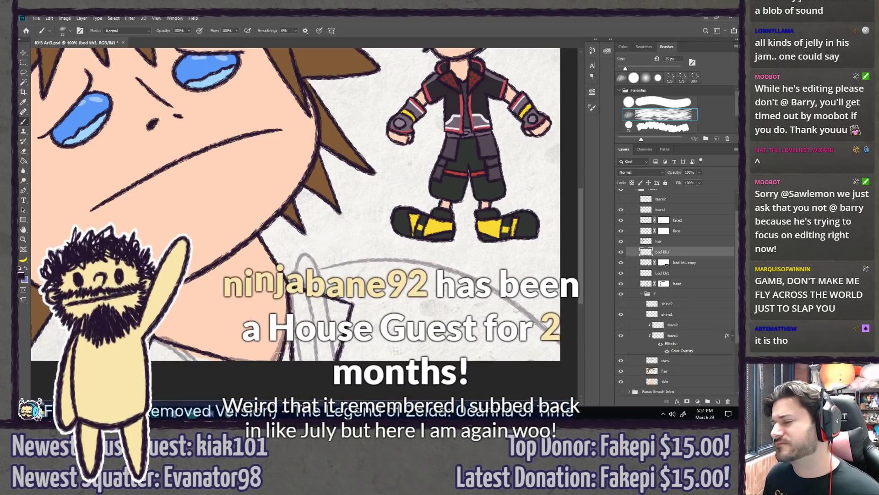
{"action": "left_click_drag", "start_coordinate": [316, 240], "coordinate": [312, 261]}
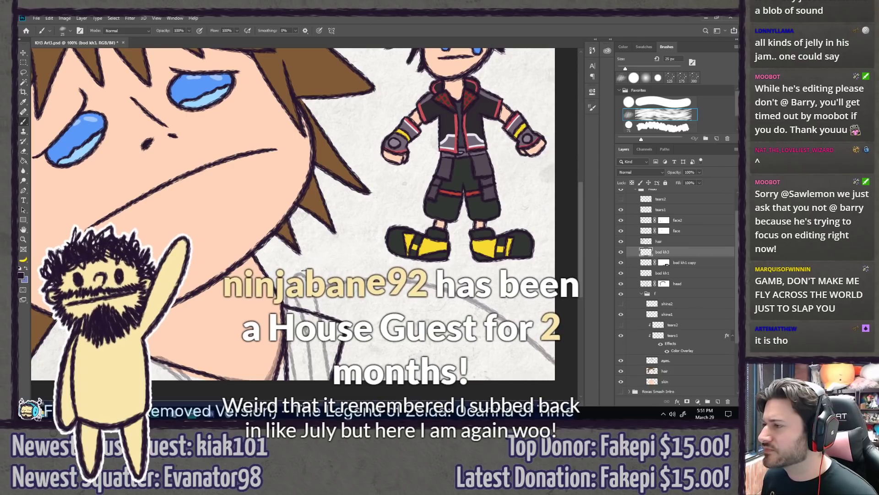
{"action": "left_click_drag", "start_coordinate": [212, 317], "coordinate": [252, 307]}
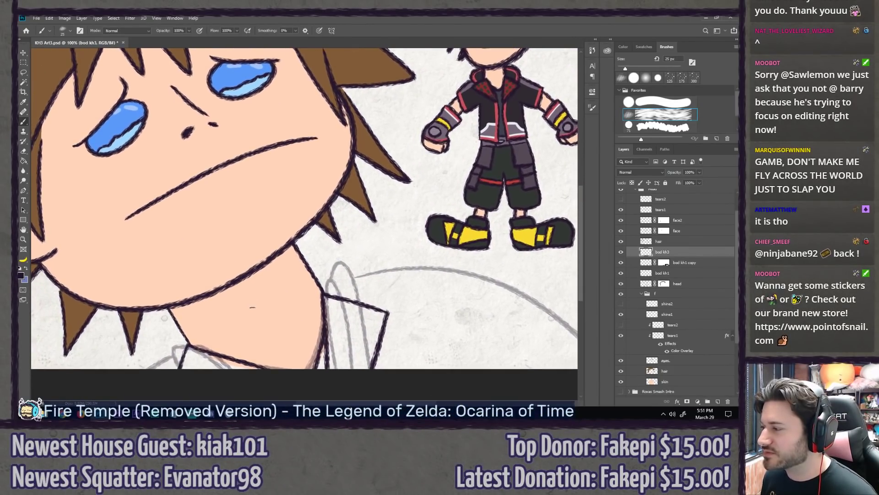
{"action": "key", "text": "ctrl+shift+n"}
{"action": "key", "text": "Return"}
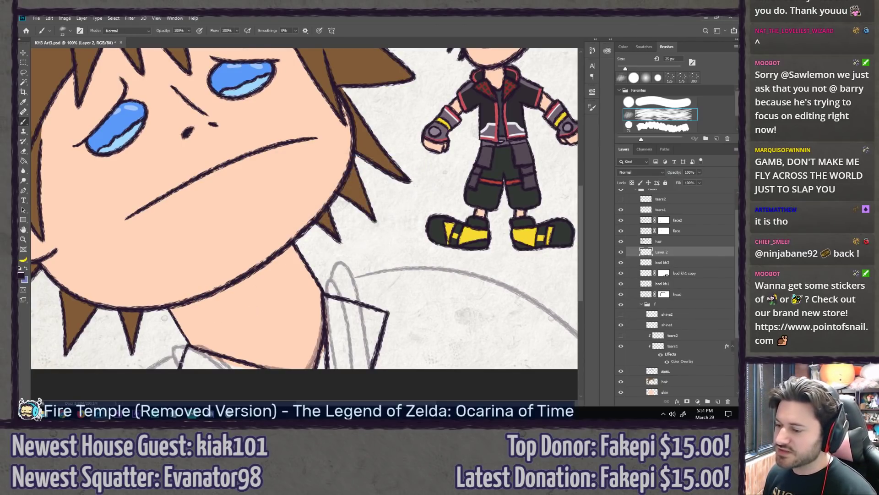
Step: Ink a dark arc across the neck on Layer 2 and nudge it into place
{"action": "mouse_move", "coordinate": [144, 366]}
{"action": "left_mouse_down"}
{"action": "mouse_move", "coordinate": [334, 211]}
{"action": "mouse_move", "coordinate": [376, 316]}
{"action": "left_mouse_up"}
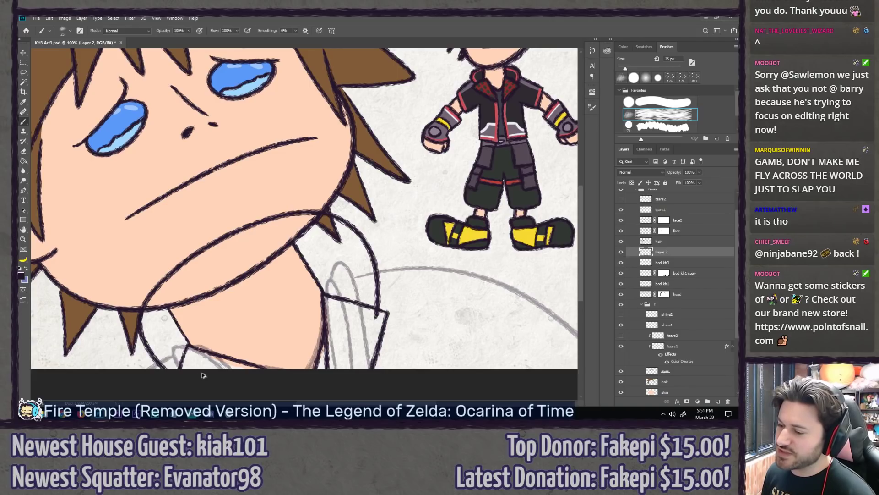
{"action": "key", "text": "ctrl+z"}
{"action": "mouse_move", "coordinate": [162, 369]}
{"action": "left_mouse_down"}
{"action": "mouse_move", "coordinate": [190, 270]}
{"action": "mouse_move", "coordinate": [380, 318]}
{"action": "left_mouse_up"}
{"action": "key", "text": "ctrl+z"}
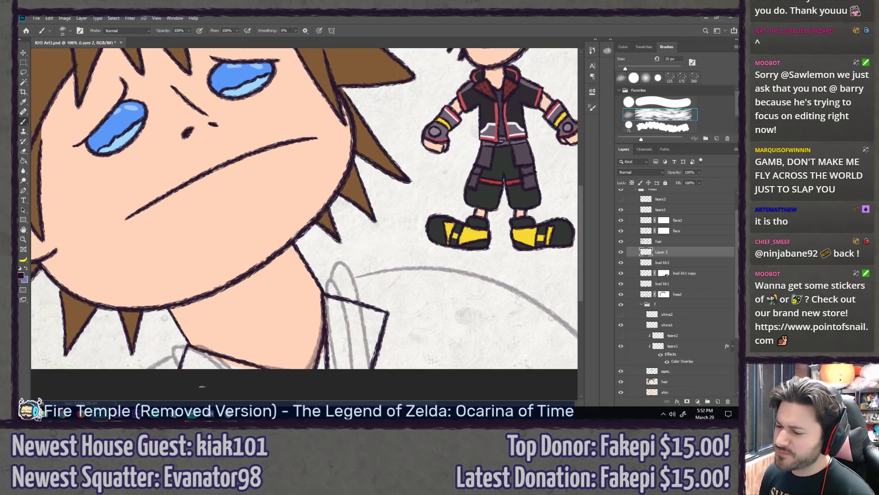
{"action": "key", "text": "ctrl+shift+z"}
{"action": "key", "text": "ctrl+z"}
{"action": "key", "text": "ctrl+shift+z"}
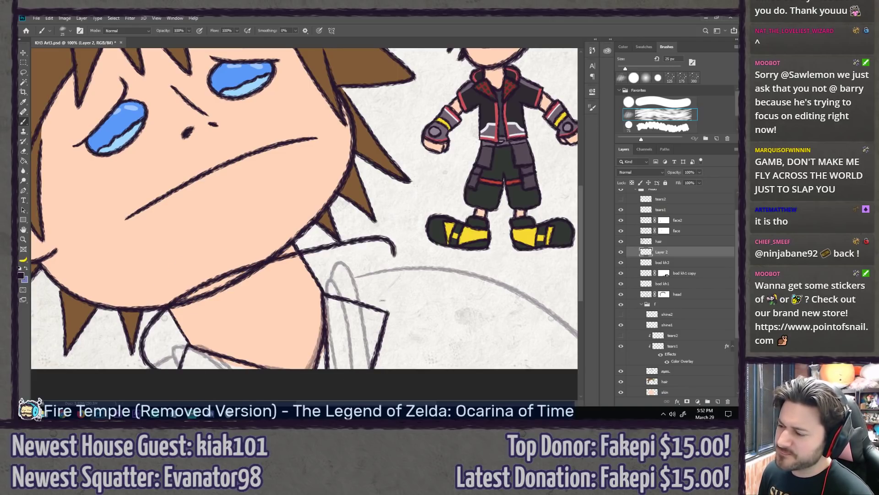
{"action": "key", "text": "ctrl+shift+z"}
{"action": "key", "text": "ctrl+z"}
{"action": "mouse_move", "coordinate": [157, 369]}
{"action": "left_mouse_down"}
{"action": "mouse_move", "coordinate": [169, 308]}
{"action": "mouse_move", "coordinate": [391, 285]}
{"action": "left_mouse_up"}
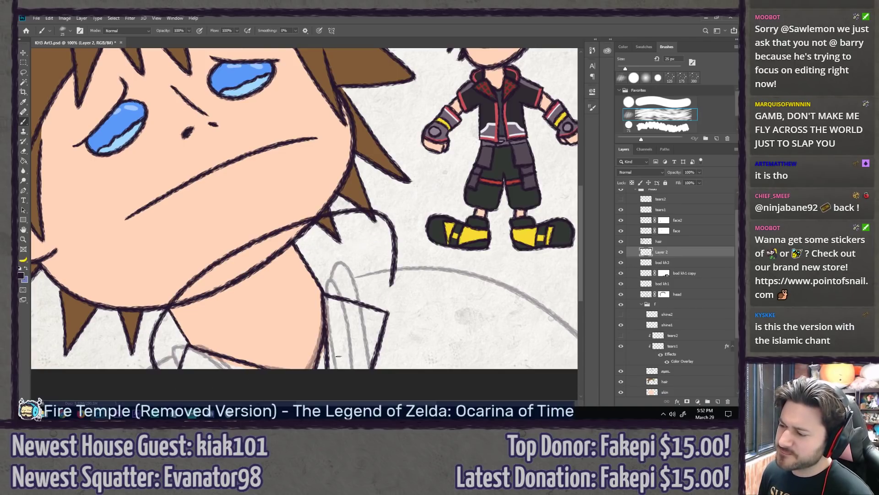
{"action": "key", "text": "ctrl"}
{"action": "mouse_move", "coordinate": [315, 260]}
{"action": "left_mouse_down"}
{"action": "mouse_move", "coordinate": [338, 257]}
{"action": "mouse_move", "coordinate": [313, 279]}
{"action": "left_mouse_up"}
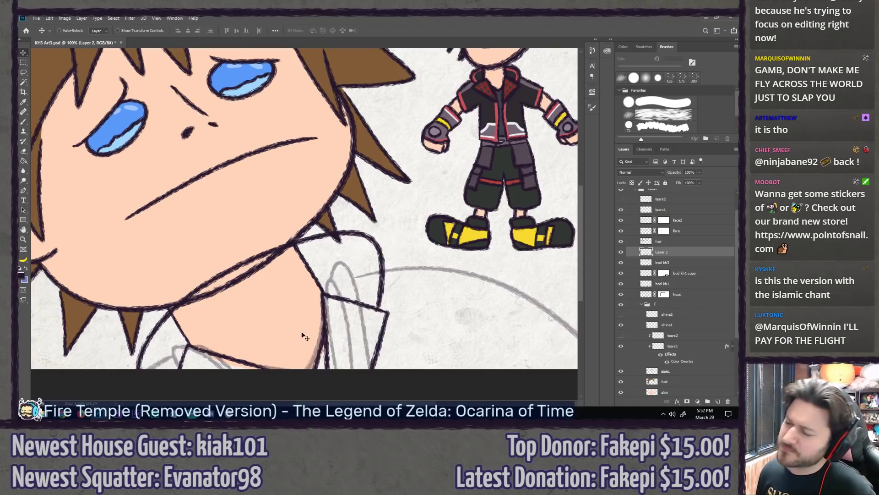
{"action": "scroll", "coordinate": [299, 316], "scroll_direction": "down", "scroll_amount": 6}
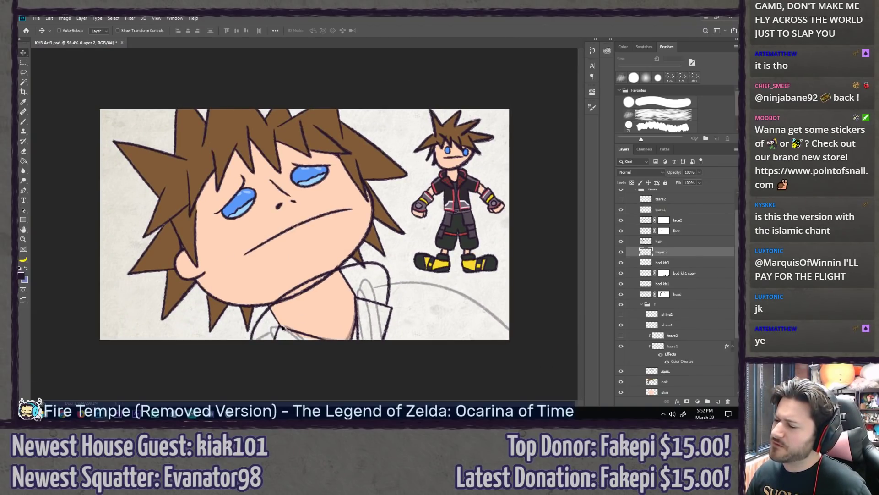
{"action": "scroll", "coordinate": [283, 328], "scroll_direction": "up", "scroll_amount": 3}
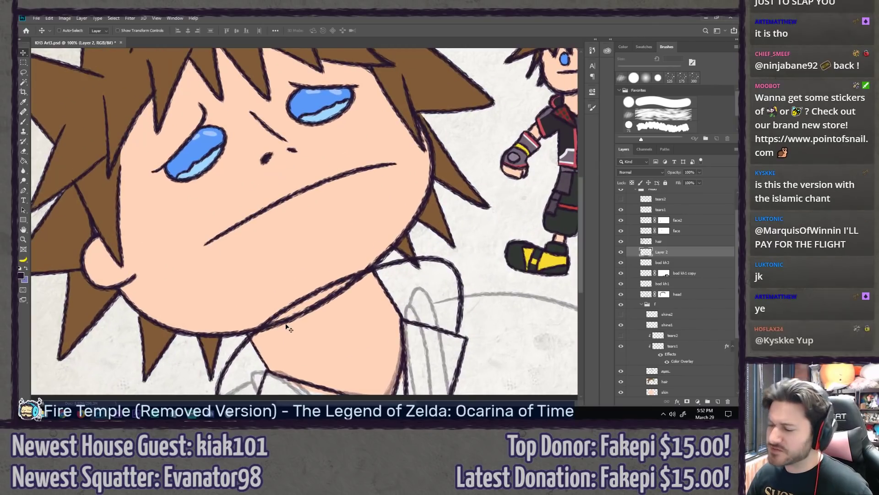
Step: Erase the stray part of the inner chin line, then return to the brush
{"action": "key", "text": "e"}
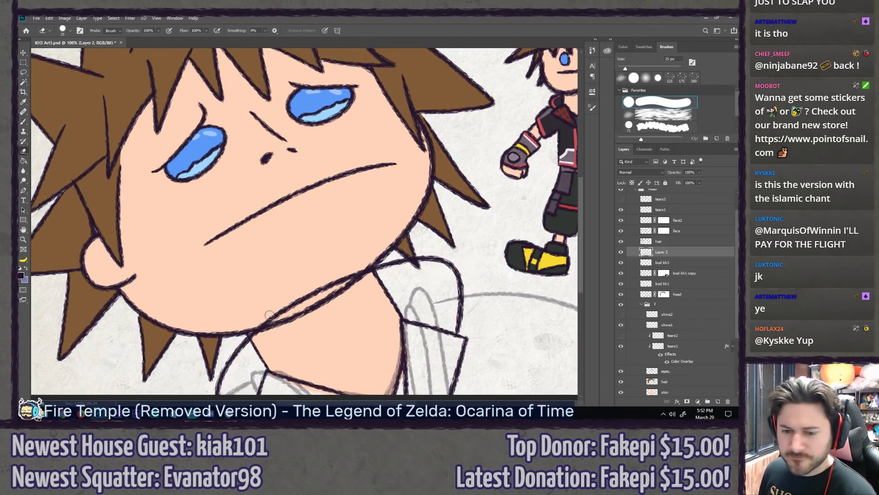
{"action": "key", "text": "bracketright"}
{"action": "key", "text": "bracketright"}
{"action": "key", "text": "bracketright"}
{"action": "key", "text": "bracketright"}
{"action": "key", "text": "bracketright"}
{"action": "key", "text": "bracketright"}
{"action": "mouse_move", "coordinate": [273, 309]}
{"action": "left_mouse_down"}
{"action": "mouse_move", "coordinate": [270, 328]}
{"action": "mouse_move", "coordinate": [311, 293]}
{"action": "mouse_move", "coordinate": [364, 271]}
{"action": "left_mouse_up"}
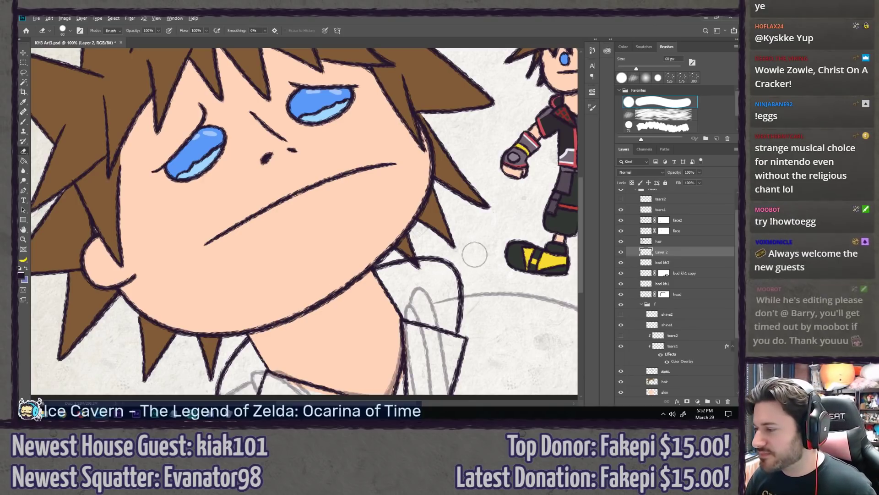
{"action": "scroll", "coordinate": [400, 228], "scroll_direction": "up", "scroll_amount": 3}
{"action": "key", "text": "bracketleft"}
{"action": "key", "text": "bracketleft"}
{"action": "key", "text": "bracketleft"}
{"action": "key", "text": "bracketleft"}
{"action": "key", "text": "bracketleft"}
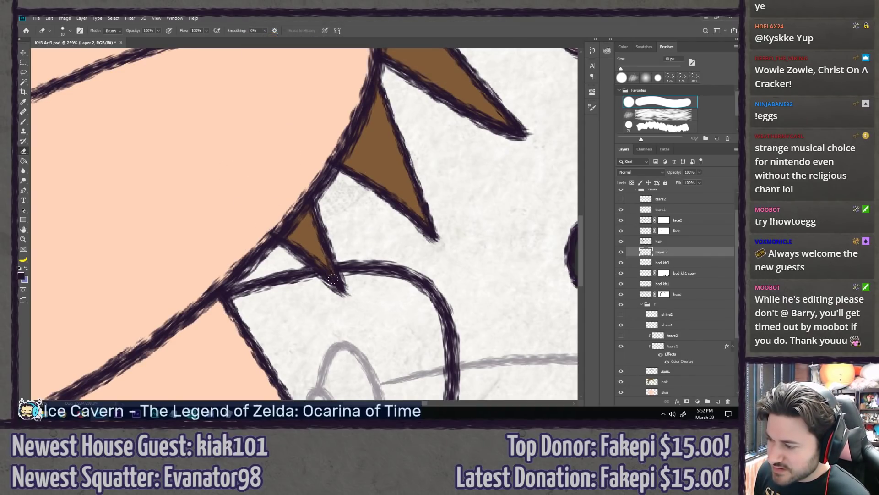
{"action": "key", "text": "bracketright"}
{"action": "key", "text": "bracketright"}
{"action": "key", "text": "bracketright"}
{"action": "key", "text": "bracketright"}
{"action": "key", "text": "bracketright"}
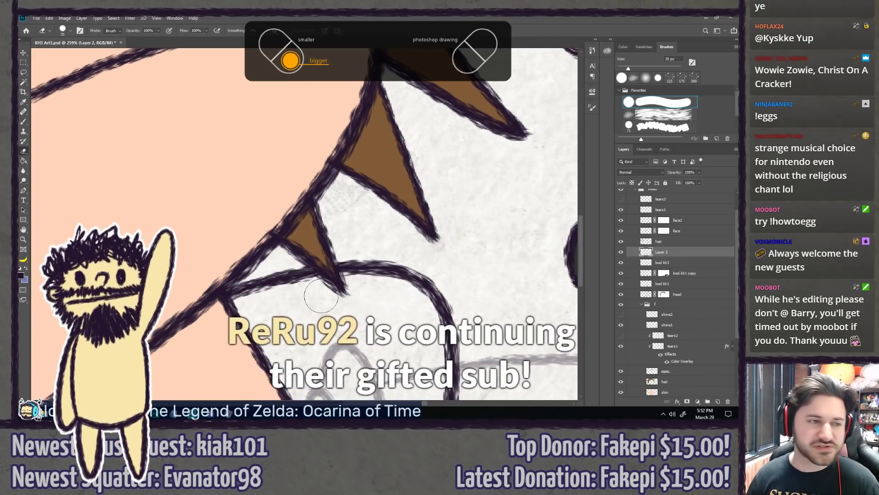
{"action": "scroll", "coordinate": [341, 250], "scroll_direction": "down", "scroll_amount": 10}
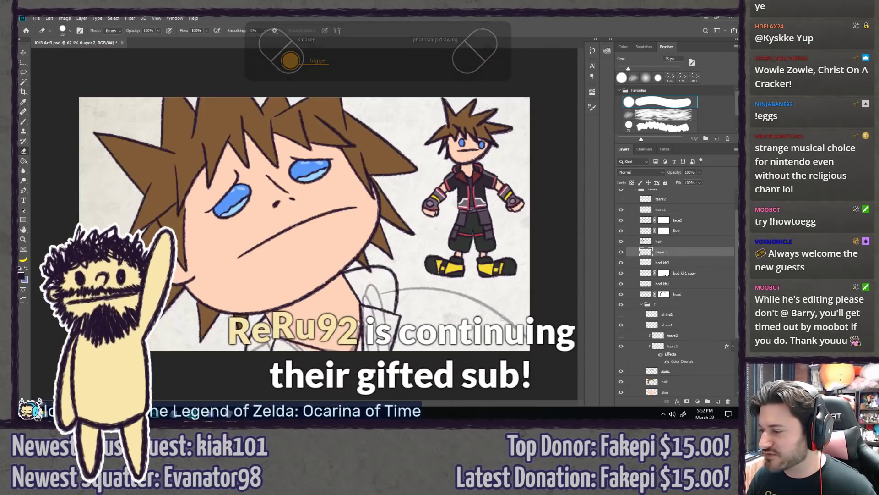
{"action": "scroll", "coordinate": [341, 250], "scroll_direction": "up", "scroll_amount": 5}
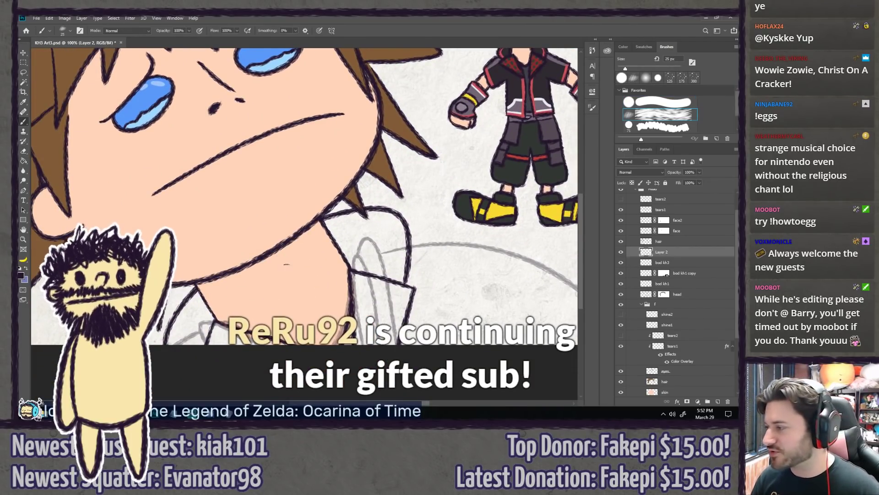
{"action": "key", "text": "b"}
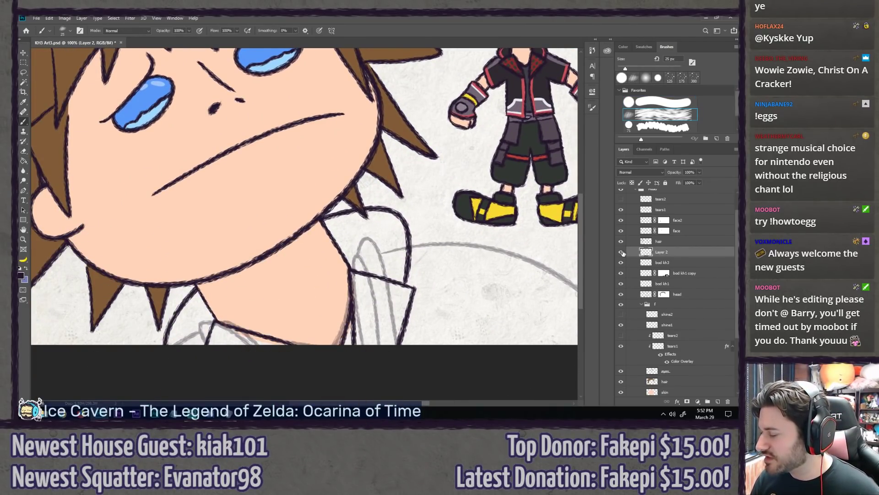
Step: Merge Layer 2 into bod kh3 and add a new empty layer above it
{"action": "left_click", "coordinate": [686, 263], "text": "shift"}
{"action": "right_click", "coordinate": [686, 264]}
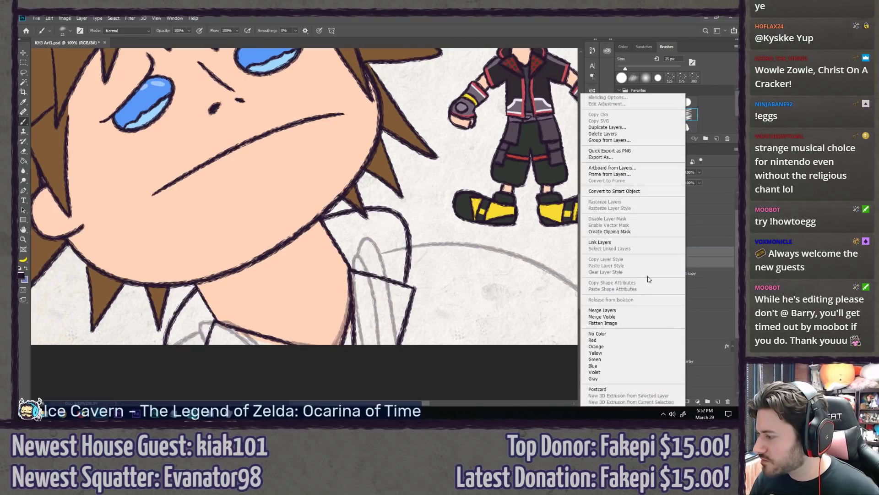
{"action": "left_click", "coordinate": [609, 310]}
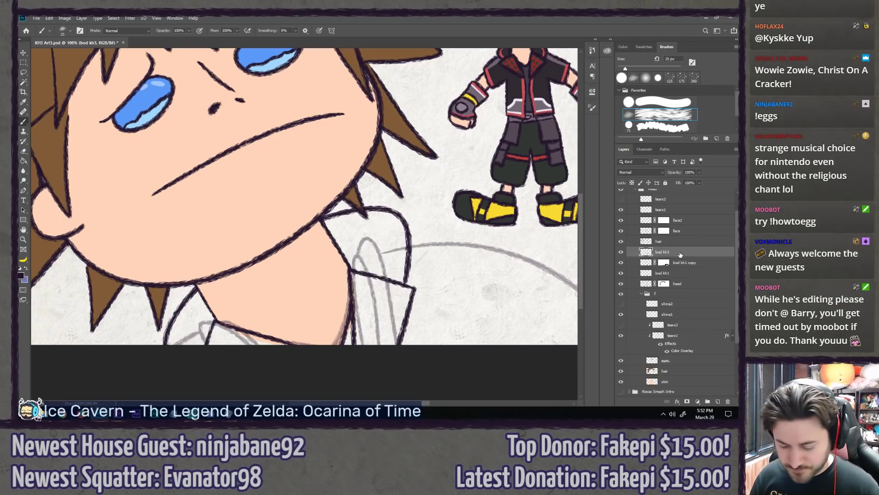
{"action": "key", "text": "ctrl+shift+n"}
{"action": "key", "text": "Return"}
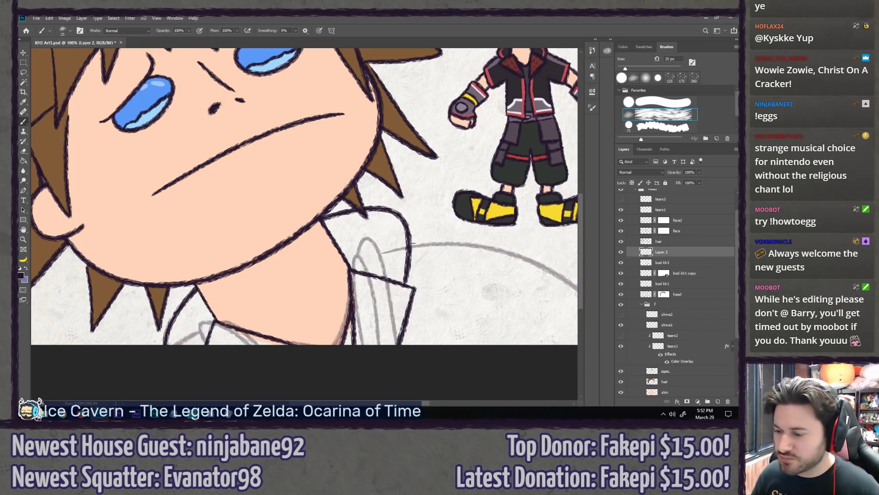
{"action": "left_click_drag", "start_coordinate": [424, 284], "coordinate": [248, 275]}
{"action": "left_click_drag", "start_coordinate": [234, 238], "coordinate": [436, 345]}
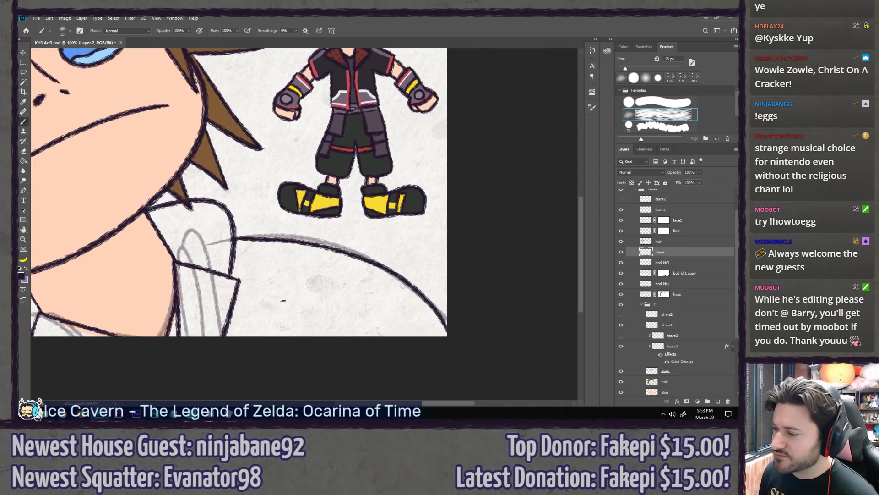
{"action": "key", "text": "ctrl+z"}
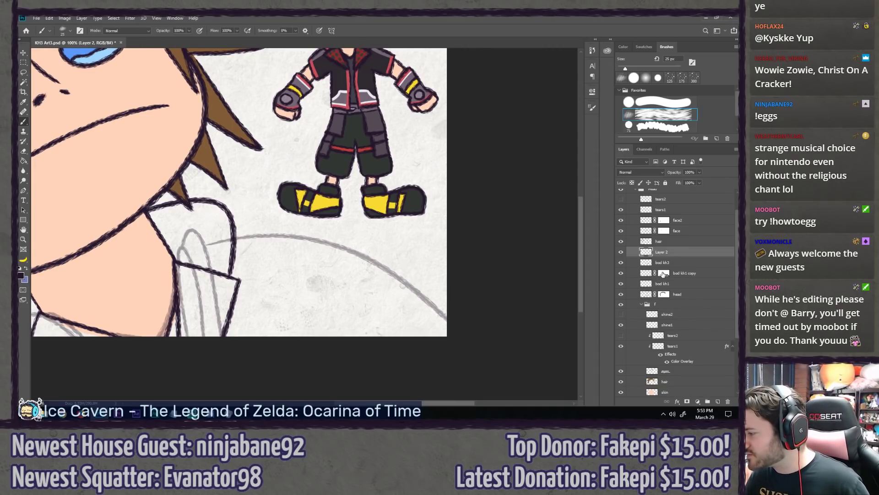
Step: Paint the bod kh1 copy mask with a 60 px hard round brush along the shoulder curve
{"action": "left_click", "coordinate": [663, 274]}
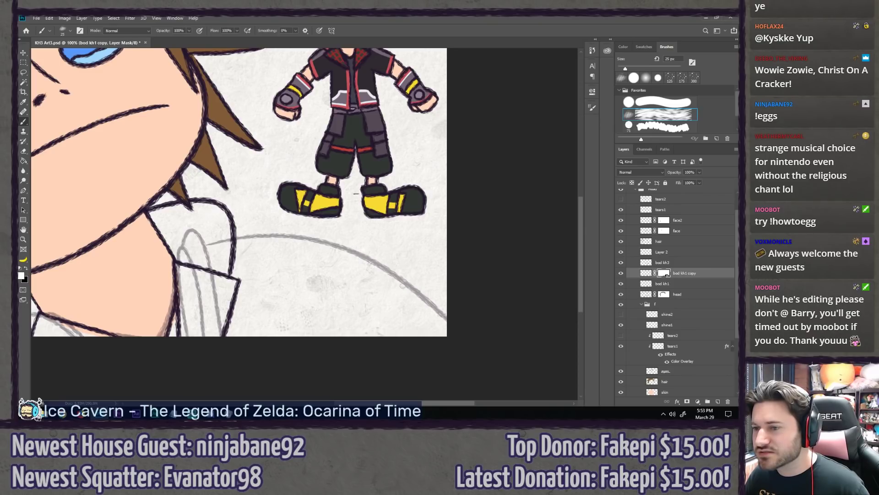
{"action": "left_click", "coordinate": [651, 101]}
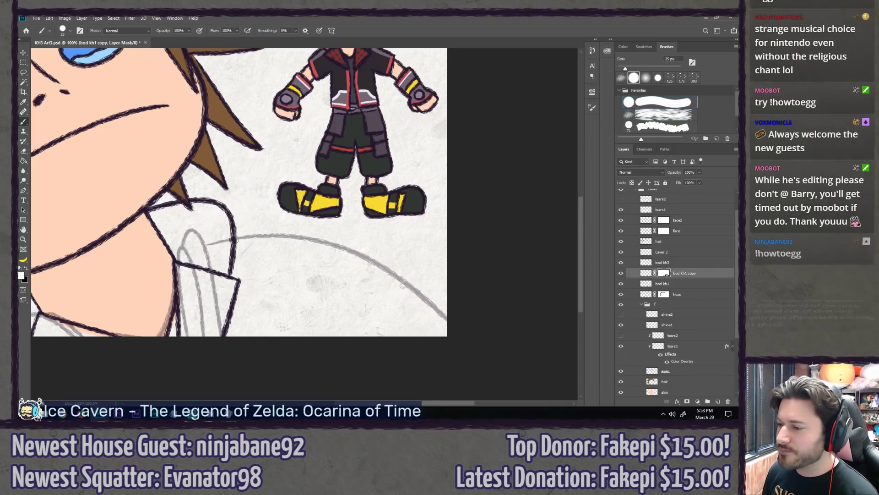
{"action": "key", "text": "bracketright"}
{"action": "key", "text": "bracketright"}
{"action": "key", "text": "bracketright"}
{"action": "key", "text": "bracketright"}
{"action": "key", "text": "bracketright"}
{"action": "key", "text": "bracketright"}
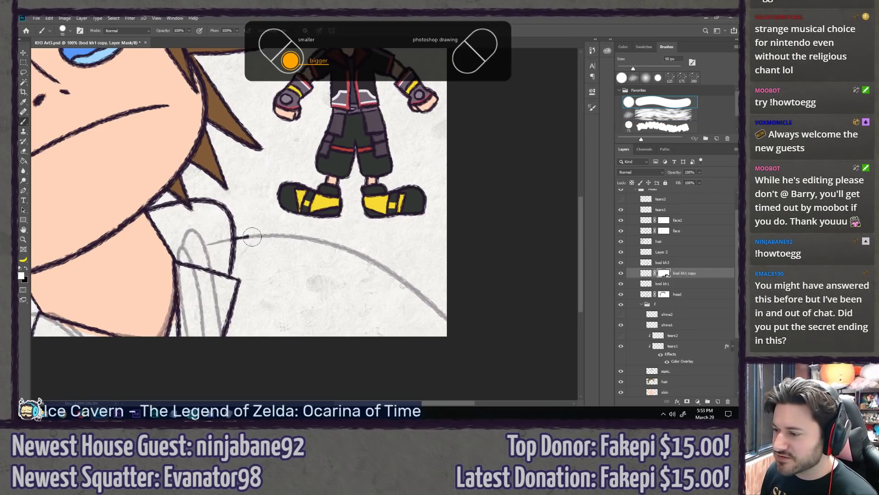
{"action": "mouse_move", "coordinate": [236, 238]}
{"action": "left_mouse_down"}
{"action": "mouse_move", "coordinate": [311, 238]}
{"action": "mouse_move", "coordinate": [362, 254]}
{"action": "mouse_move", "coordinate": [446, 316]}
{"action": "left_mouse_up"}
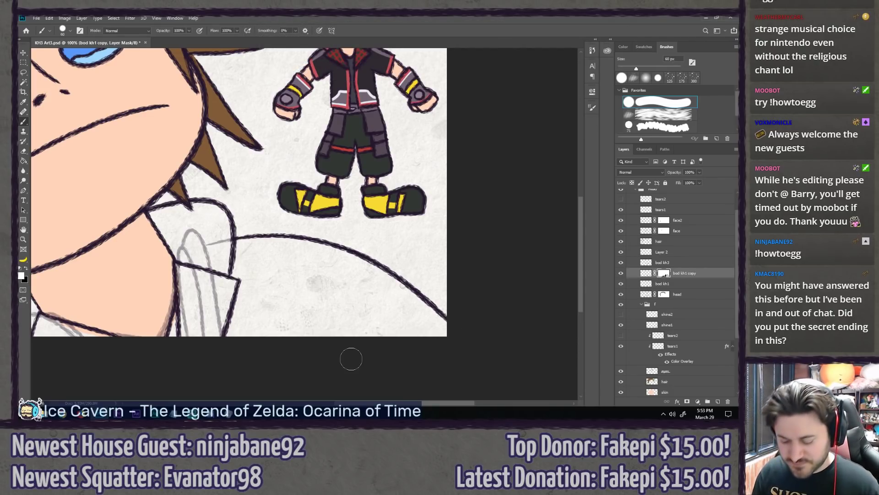
Step: Set bod kh1 to 100% opacity, hide it, and fit the image on screen
{"action": "key", "text": "l"}
{"action": "left_click", "coordinate": [646, 273]}
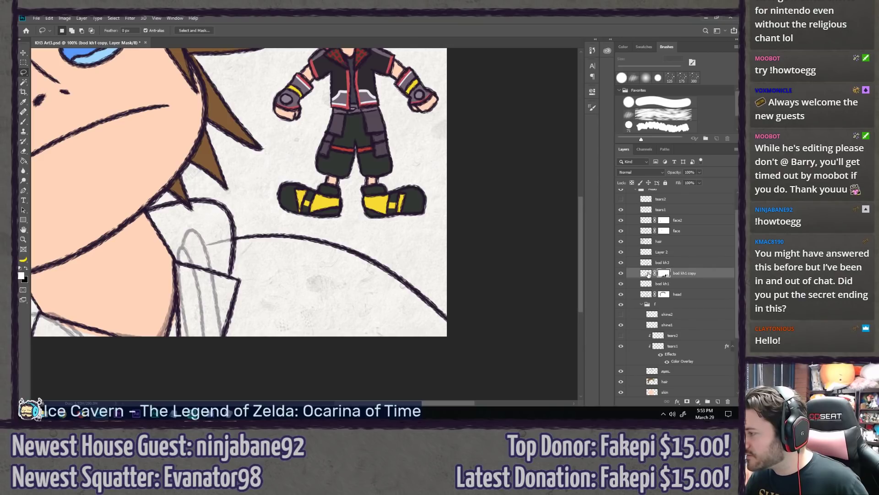
{"action": "left_click", "coordinate": [675, 285]}
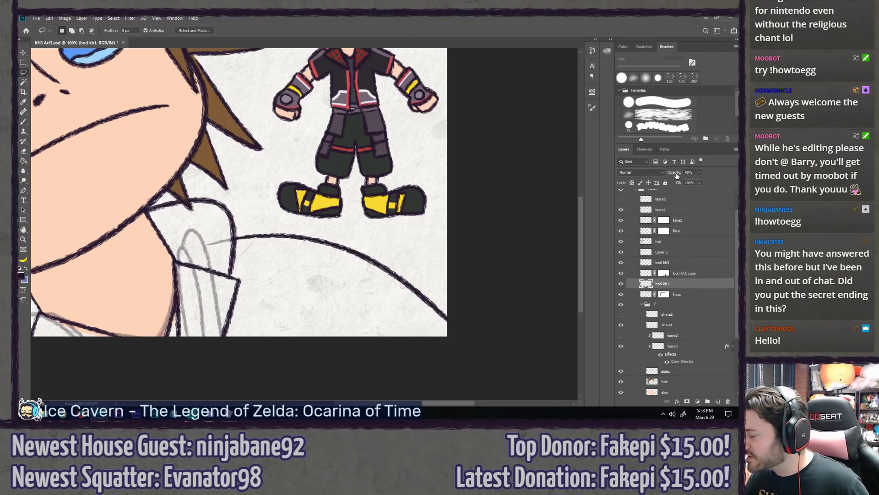
{"action": "left_click_drag", "start_coordinate": [677, 176], "coordinate": [737, 175]}
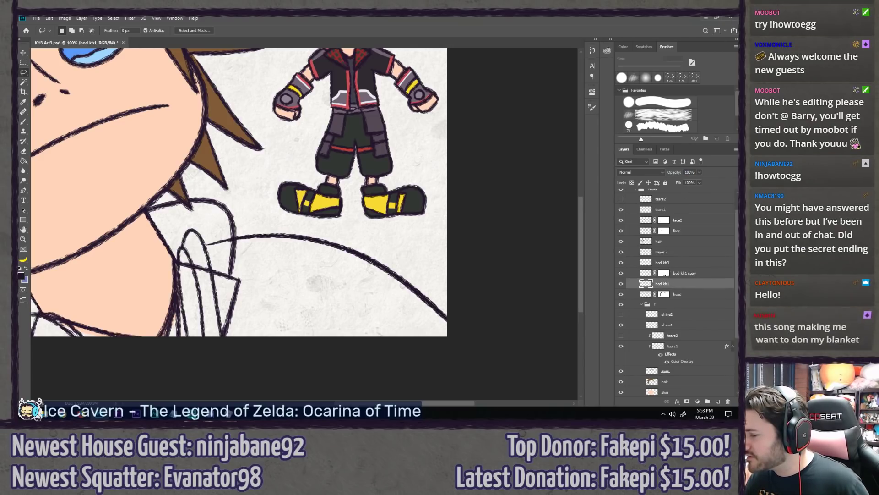
{"action": "left_click", "coordinate": [621, 284]}
{"action": "key", "text": "ctrl+0"}
Step: Save the document after reviewing the artwork
{"action": "scroll", "coordinate": [384, 326], "scroll_direction": "down", "scroll_amount": 2}
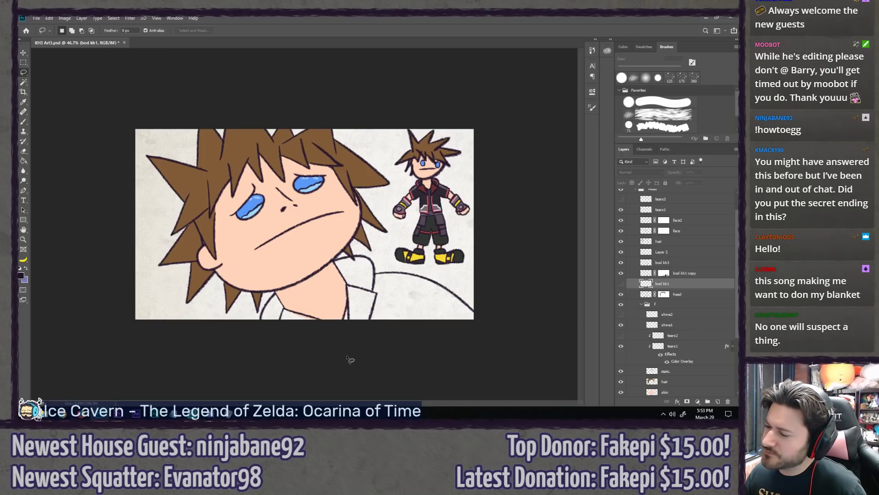
{"action": "scroll", "coordinate": [347, 359], "scroll_direction": "up", "scroll_amount": 5}
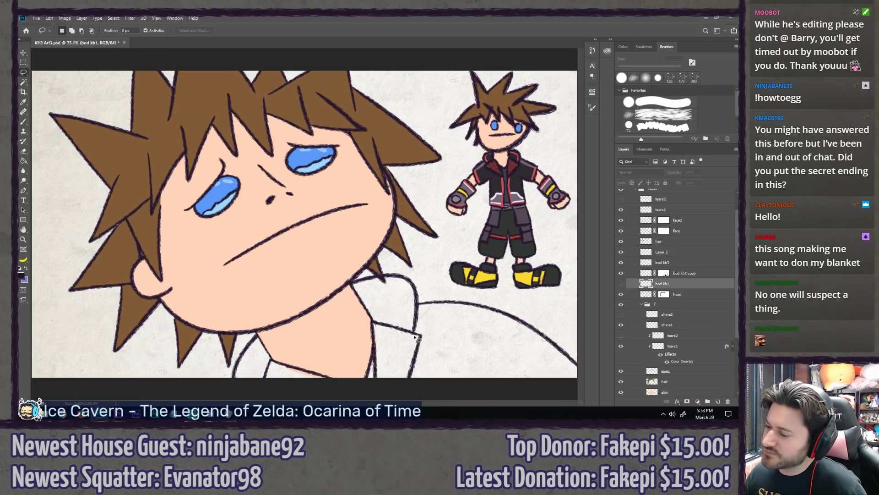
{"action": "scroll", "coordinate": [358, 357], "scroll_direction": "down", "scroll_amount": 2}
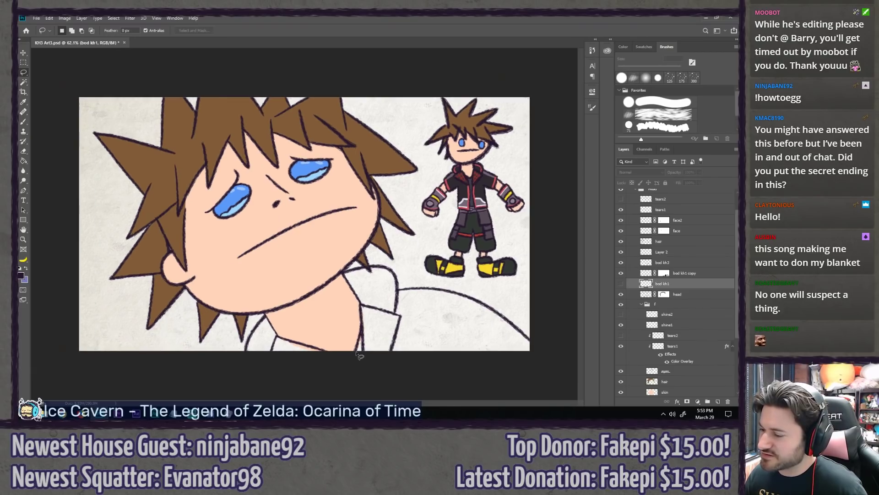
{"action": "scroll", "coordinate": [359, 355], "scroll_direction": "up", "scroll_amount": 3}
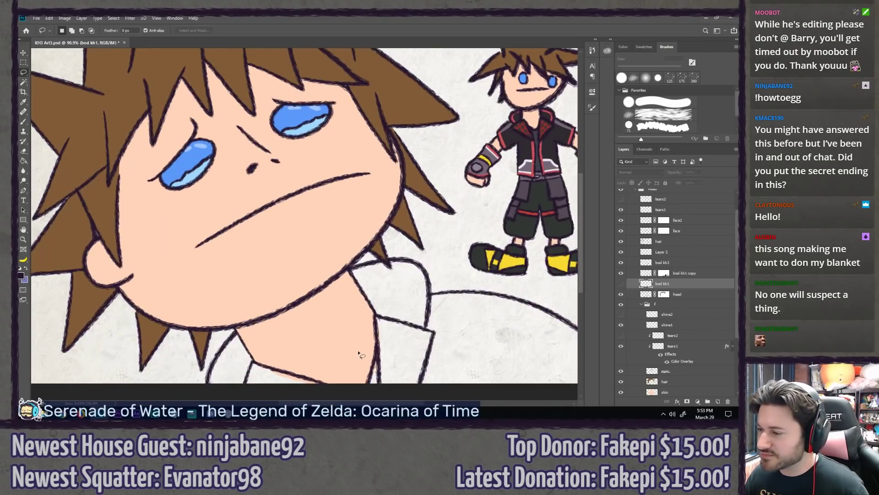
{"action": "key", "text": "ctrl+s"}
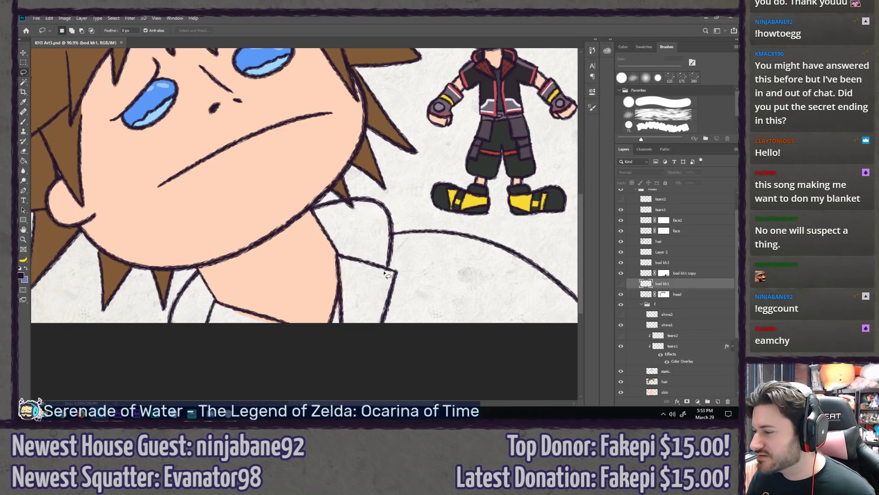
{"action": "scroll", "coordinate": [358, 280], "scroll_direction": "down", "scroll_amount": 4}
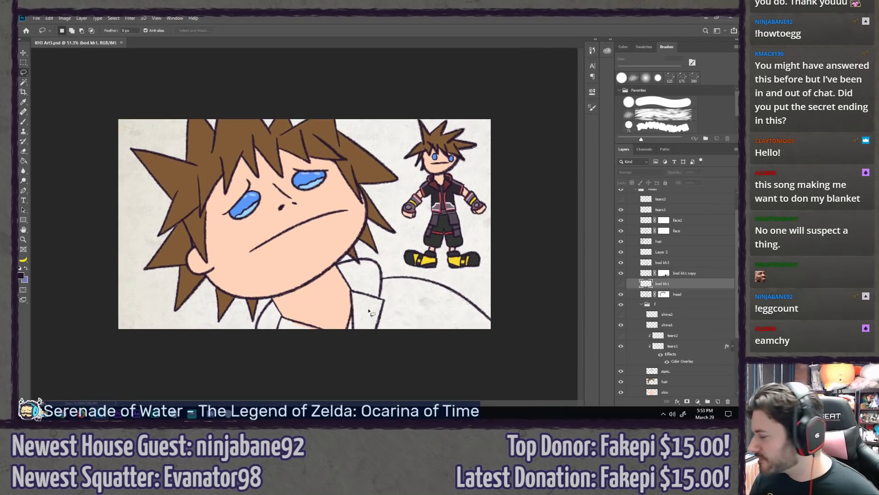
{"action": "scroll", "coordinate": [368, 312], "scroll_direction": "up", "scroll_amount": 3}
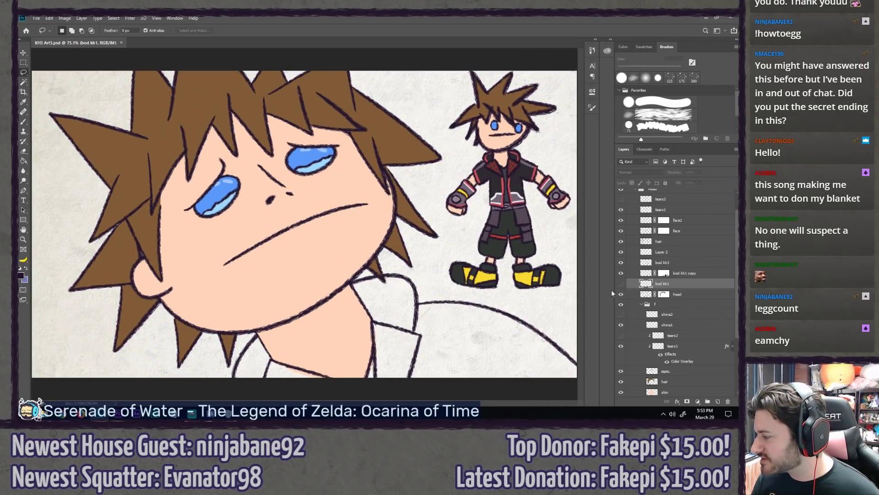
{"action": "scroll", "coordinate": [660, 339], "scroll_direction": "down", "scroll_amount": 2}
Step: Rename Group 1 to 'shirt' and sample the dark jacket colour from the small character
{"action": "left_click", "coordinate": [671, 349]}
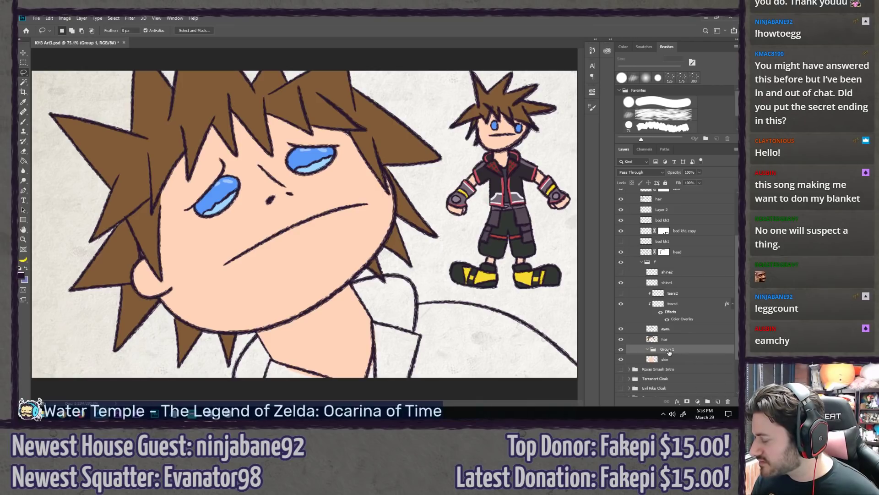
{"action": "double_click", "coordinate": [667, 350]}
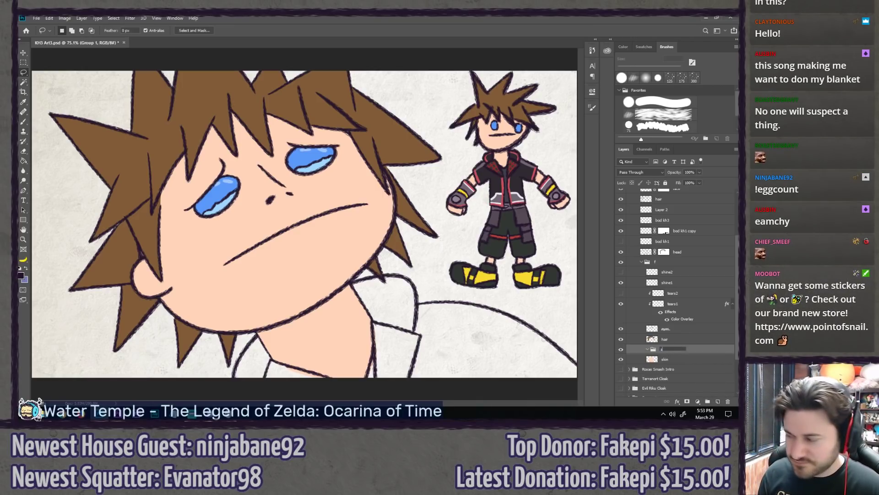
{"action": "key", "text": "b"}
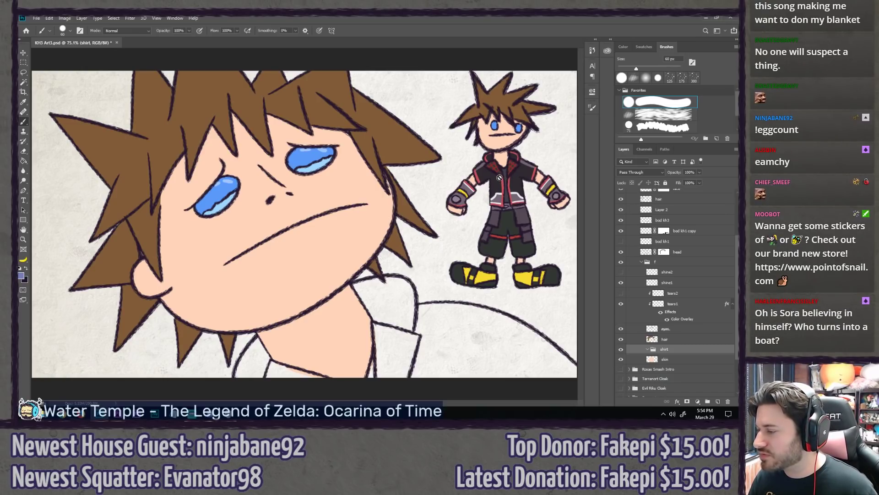
{"action": "left_click", "coordinate": [497, 181], "text": "alt"}
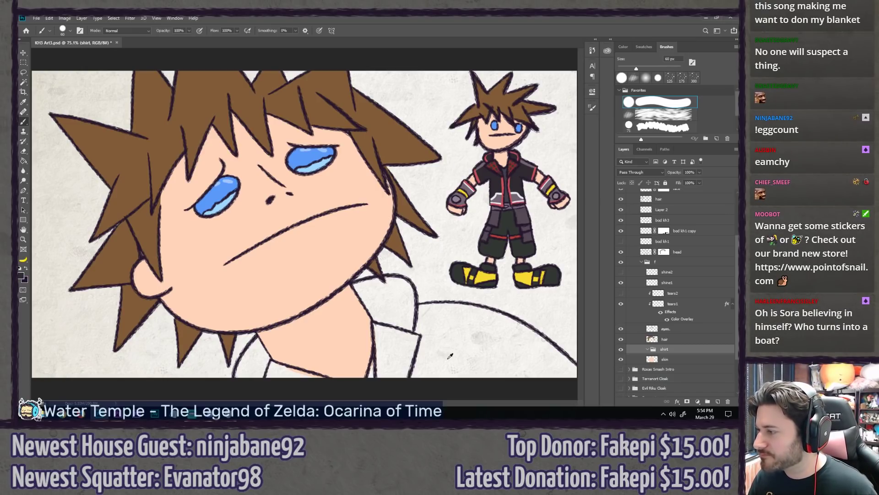
{"action": "scroll", "coordinate": [450, 355], "scroll_direction": "up", "scroll_amount": 7}
{"action": "left_click_drag", "start_coordinate": [436, 339], "coordinate": [320, 238]}
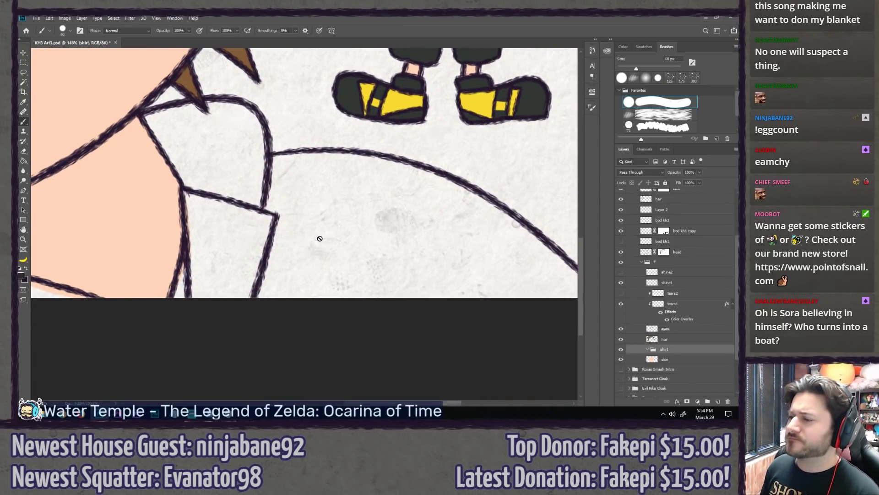
Step: Add layer '1' in the shirt group and paint broad dark jacket fill with a 150 px brush
{"action": "key", "text": "ctrl+shift+n"}
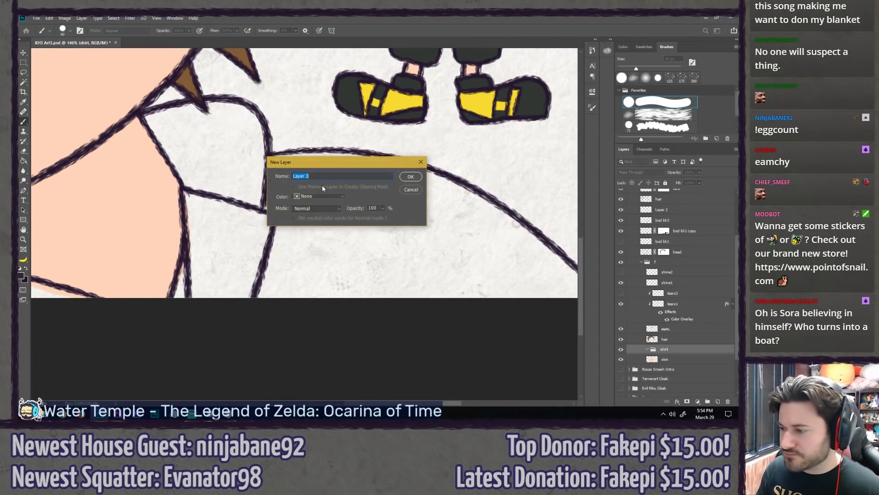
{"action": "type", "text": "1"}
{"action": "key", "text": "Return"}
{"action": "key", "text": "bracketright"}
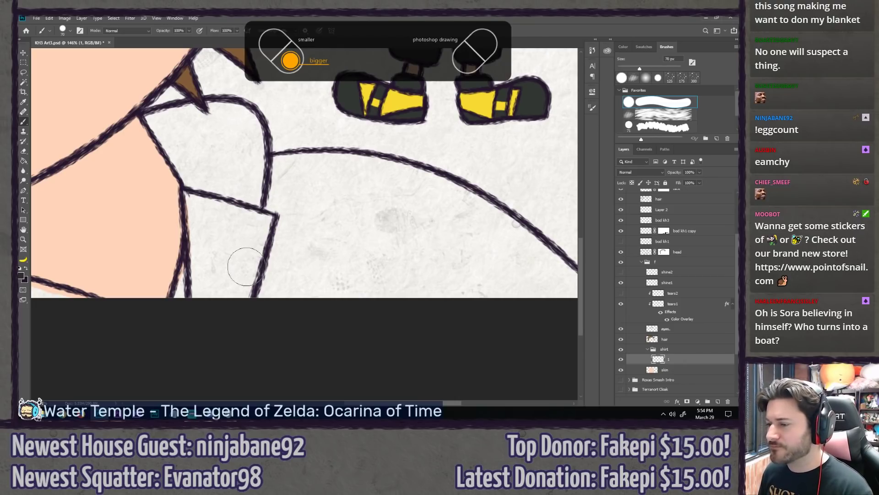
{"action": "key", "text": "bracketright"}
{"action": "key", "text": "bracketright"}
{"action": "mouse_move", "coordinate": [257, 282]}
{"action": "left_mouse_down"}
{"action": "mouse_move", "coordinate": [265, 288]}
{"action": "mouse_move", "coordinate": [273, 206]}
{"action": "mouse_move", "coordinate": [310, 201]}
{"action": "mouse_move", "coordinate": [476, 298]}
{"action": "left_mouse_up"}
{"action": "left_click_drag", "start_coordinate": [392, 276], "coordinate": [160, 266]}
{"action": "mouse_move", "coordinate": [249, 302]}
{"action": "left_mouse_down"}
{"action": "mouse_move", "coordinate": [335, 300]}
{"action": "mouse_move", "coordinate": [295, 260]}
{"action": "mouse_move", "coordinate": [109, 197]}
{"action": "mouse_move", "coordinate": [196, 206]}
{"action": "mouse_move", "coordinate": [255, 246]}
{"action": "mouse_move", "coordinate": [270, 243]}
{"action": "left_mouse_up"}
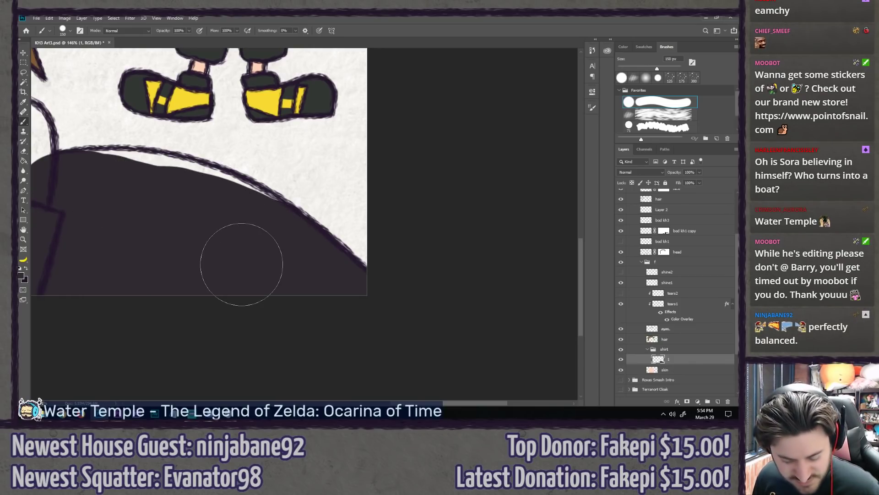
Step: Fill the white slivers under the shirt outline with a 100 px brush
{"action": "left_click_drag", "start_coordinate": [165, 175], "coordinate": [320, 206]}
{"action": "key", "text": "bracketleft"}
{"action": "key", "text": "bracketleft"}
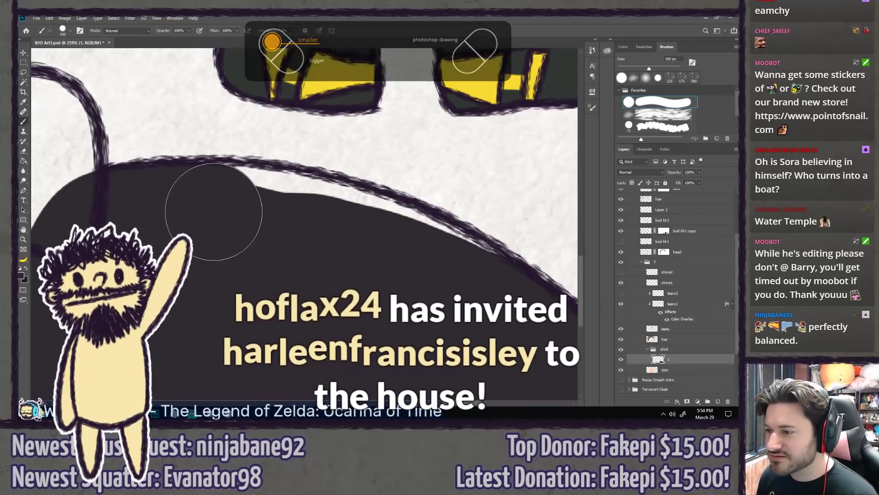
{"action": "mouse_move", "coordinate": [221, 210]}
{"action": "left_mouse_down"}
{"action": "mouse_move", "coordinate": [255, 200]}
{"action": "mouse_move", "coordinate": [297, 219]}
{"action": "left_mouse_up"}
{"action": "mouse_move", "coordinate": [320, 249]}
{"action": "left_mouse_down"}
{"action": "mouse_move", "coordinate": [202, 225]}
{"action": "mouse_move", "coordinate": [215, 208]}
{"action": "mouse_move", "coordinate": [177, 227]}
{"action": "left_mouse_up"}
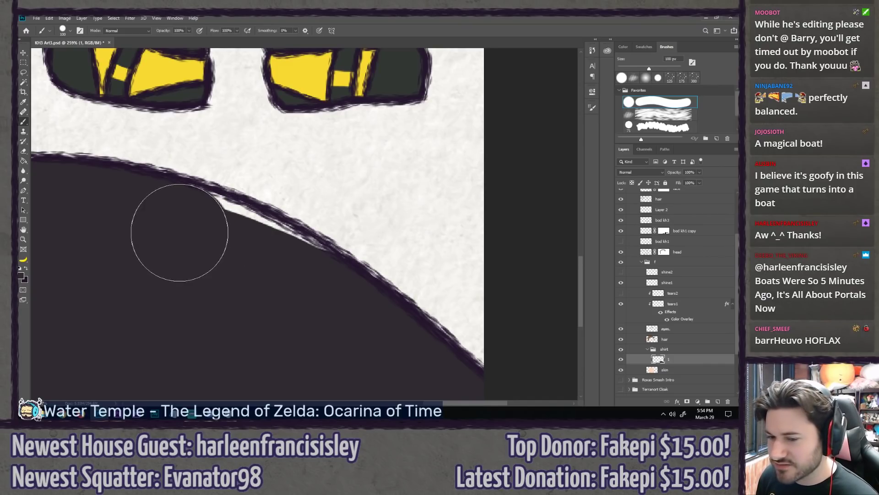
{"action": "left_click_drag", "start_coordinate": [194, 234], "coordinate": [157, 232]}
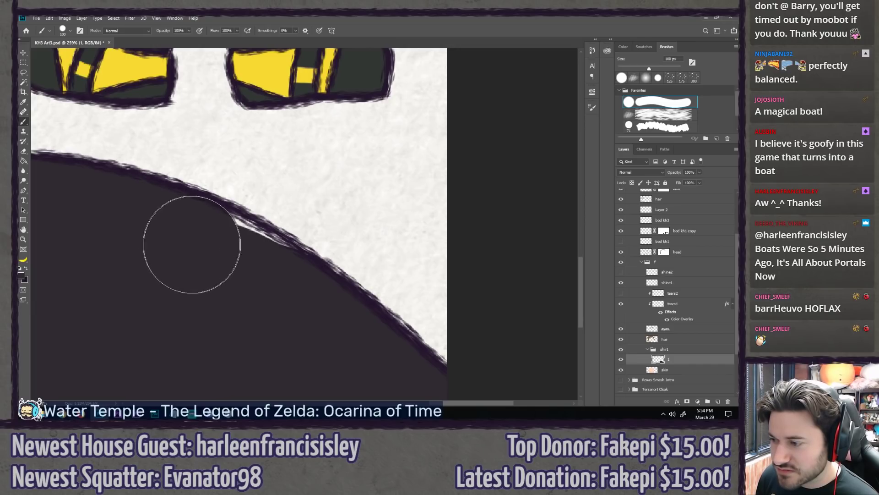
{"action": "left_click_drag", "start_coordinate": [192, 244], "coordinate": [255, 276]}
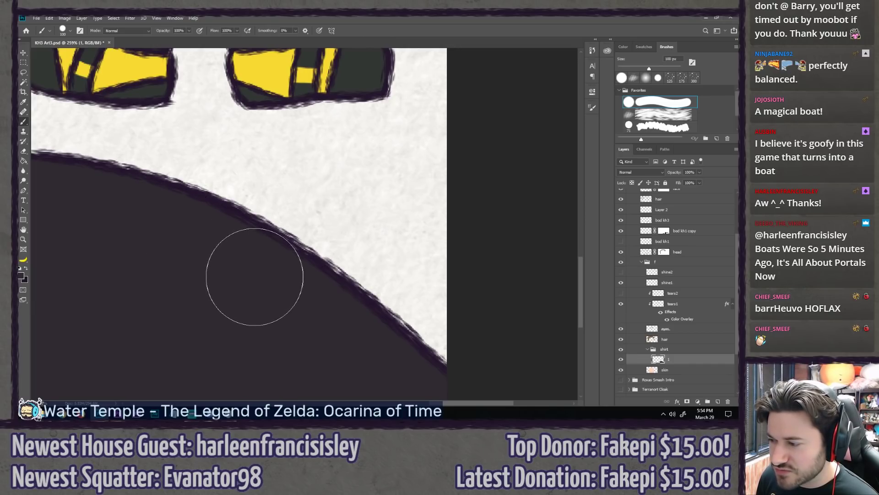
Step: Check the shirt's edges across the figure and sample the shirt's dark colour
{"action": "left_click_drag", "start_coordinate": [163, 296], "coordinate": [403, 226]}
{"action": "left_click_drag", "start_coordinate": [62, 223], "coordinate": [263, 293]}
{"action": "left_click_drag", "start_coordinate": [156, 284], "coordinate": [499, 162]}
{"action": "left_click_drag", "start_coordinate": [130, 231], "coordinate": [191, 293]}
{"action": "left_click_drag", "start_coordinate": [226, 341], "coordinate": [194, 331]}
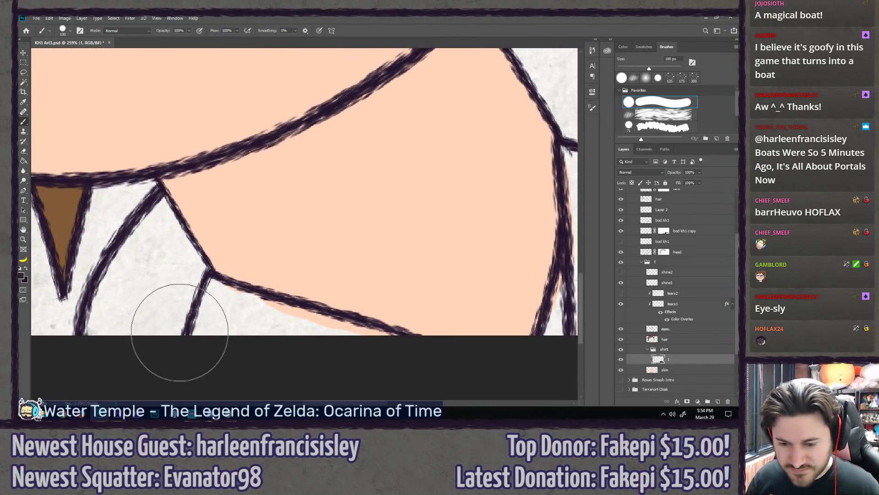
{"action": "scroll", "coordinate": [180, 332], "scroll_direction": "down", "scroll_amount": 6}
{"action": "left_click_drag", "start_coordinate": [254, 268], "coordinate": [236, 263]}
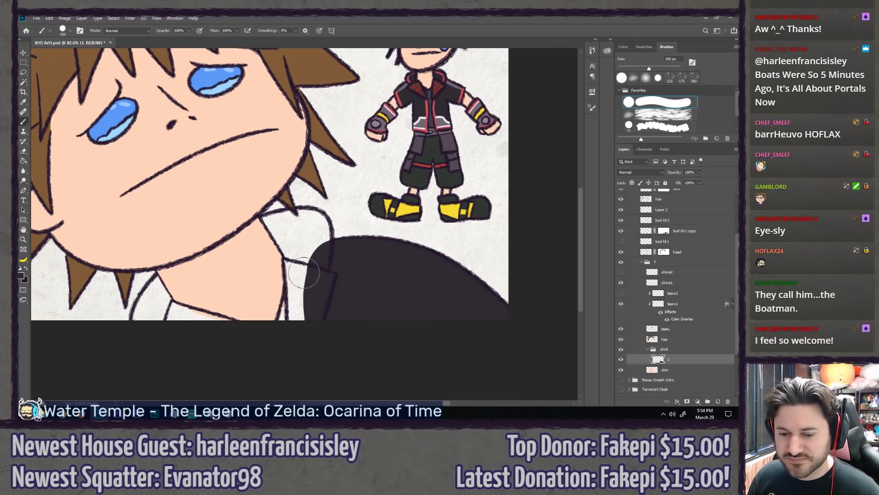
{"action": "scroll", "coordinate": [304, 272], "scroll_direction": "up", "scroll_amount": 3}
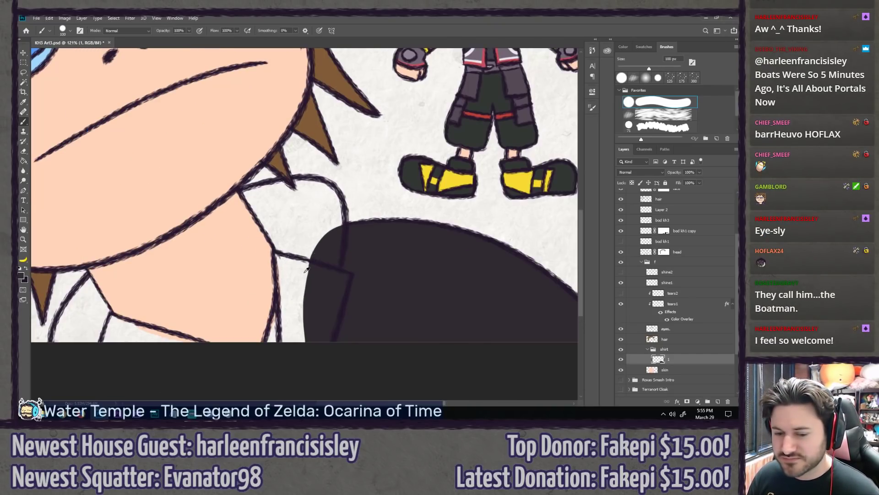
{"action": "scroll", "coordinate": [305, 272], "scroll_direction": "down", "scroll_amount": 3}
{"action": "left_click_drag", "start_coordinate": [303, 186], "coordinate": [281, 234]}
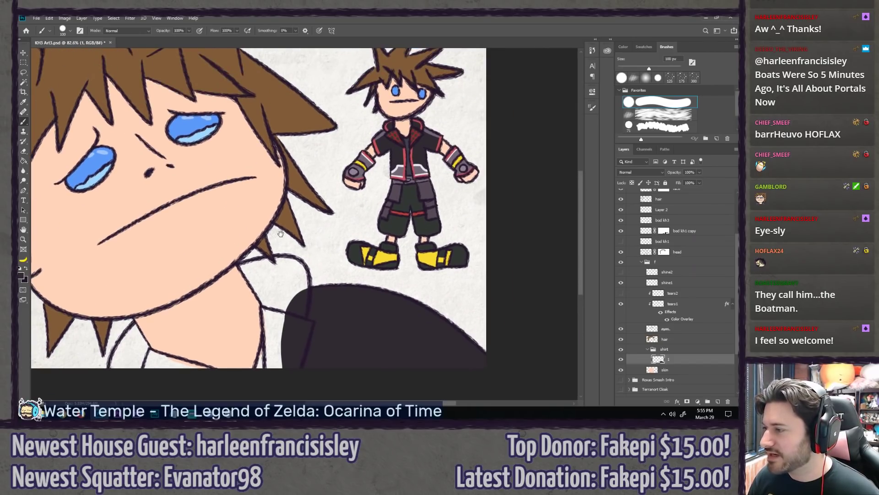
{"action": "left_click_drag", "start_coordinate": [267, 271], "coordinate": [303, 225]}
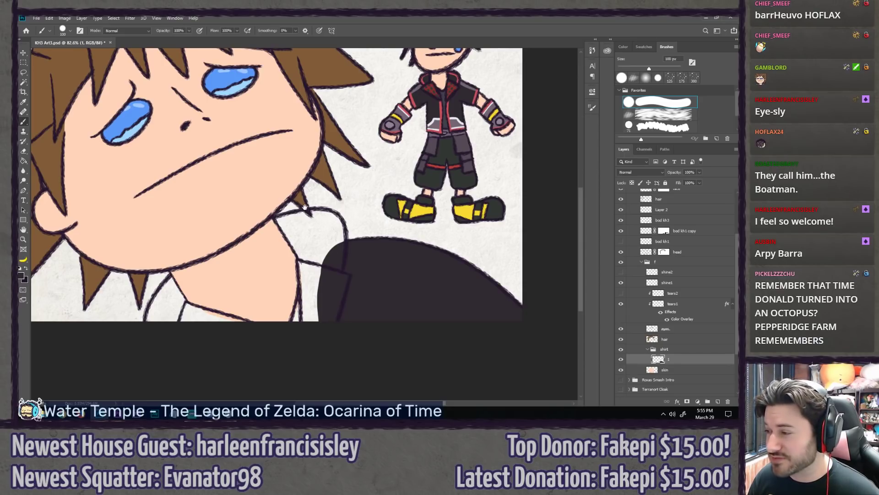
{"action": "left_click_drag", "start_coordinate": [304, 207], "coordinate": [277, 219]}
{"action": "mouse_move", "coordinate": [260, 257]}
{"action": "left_mouse_down"}
{"action": "mouse_move", "coordinate": [260, 246]}
{"action": "mouse_move", "coordinate": [259, 258]}
{"action": "left_mouse_up"}
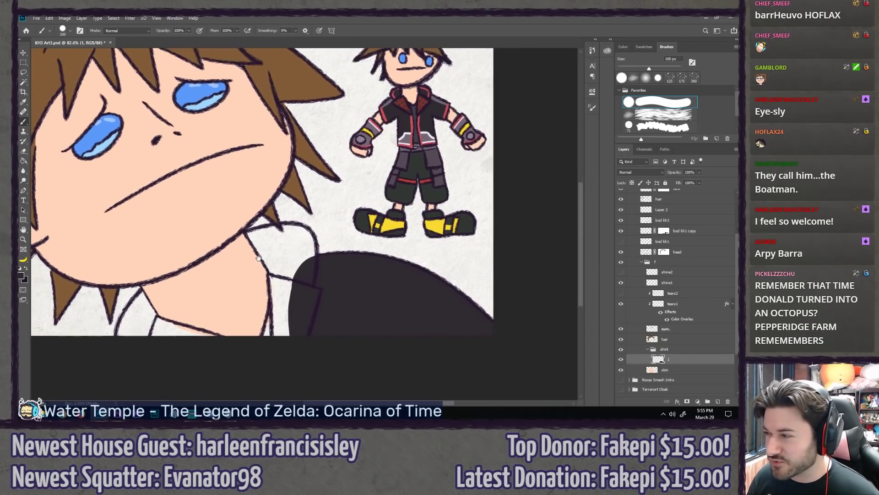
{"action": "scroll", "coordinate": [255, 346], "scroll_direction": "up", "scroll_amount": 4}
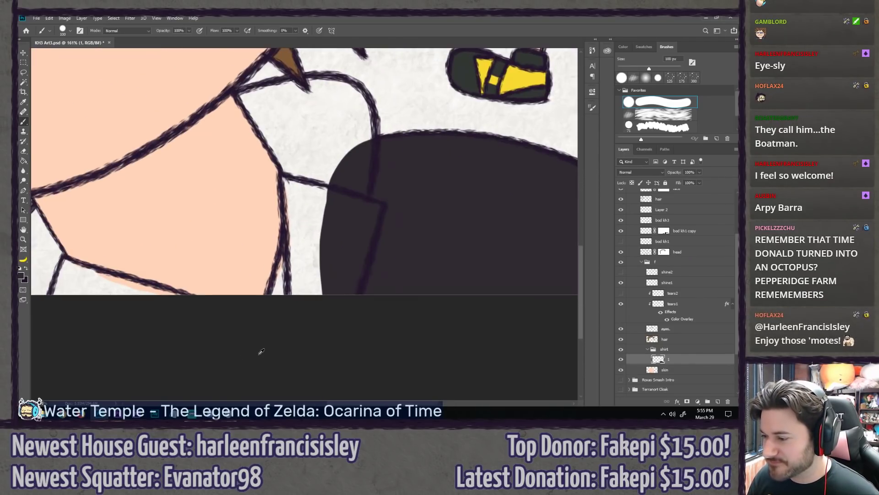
{"action": "scroll", "coordinate": [259, 344], "scroll_direction": "down", "scroll_amount": 4}
{"action": "scroll", "coordinate": [371, 193], "scroll_direction": "up", "scroll_amount": 4}
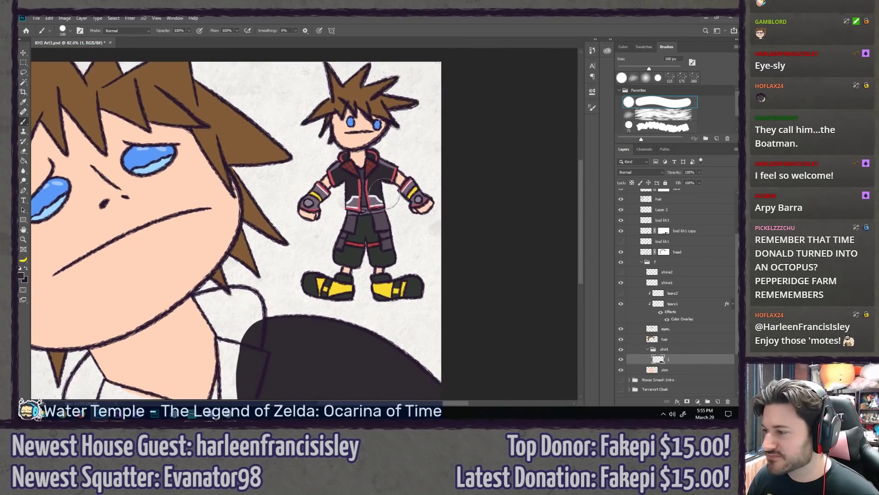
{"action": "left_click", "coordinate": [335, 211], "text": "alt"}
Step: Paint dark grey into the collar gaps beside the neck with a smaller brush
{"action": "left_click_drag", "start_coordinate": [252, 361], "coordinate": [341, 182]}
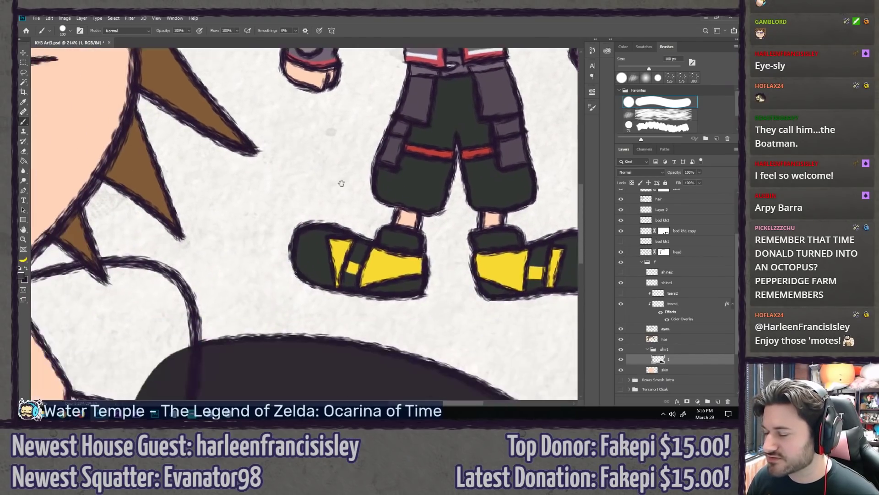
{"action": "left_click_drag", "start_coordinate": [189, 305], "coordinate": [279, 174]}
{"action": "left_click_drag", "start_coordinate": [168, 294], "coordinate": [308, 137]}
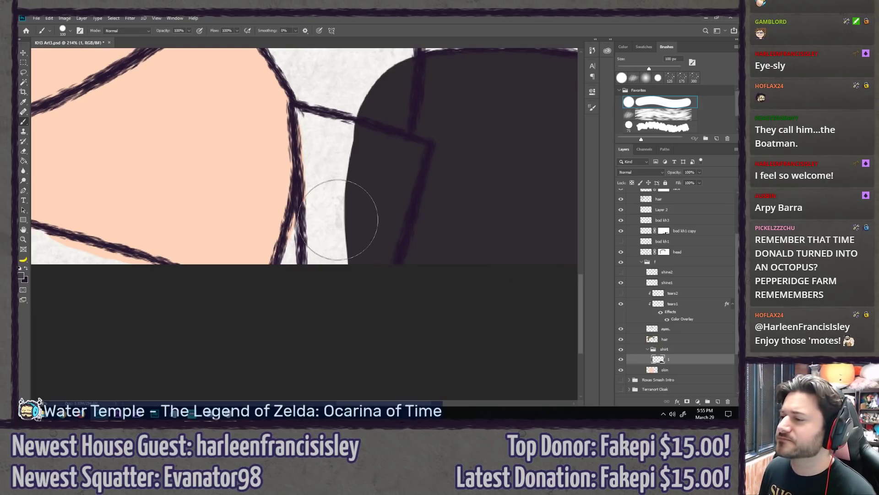
{"action": "key", "text": "bracketleft"}
{"action": "key", "text": "bracketleft"}
{"action": "key", "text": "bracketleft"}
{"action": "key", "text": "bracketleft"}
{"action": "left_click_drag", "start_coordinate": [323, 172], "coordinate": [300, 266]}
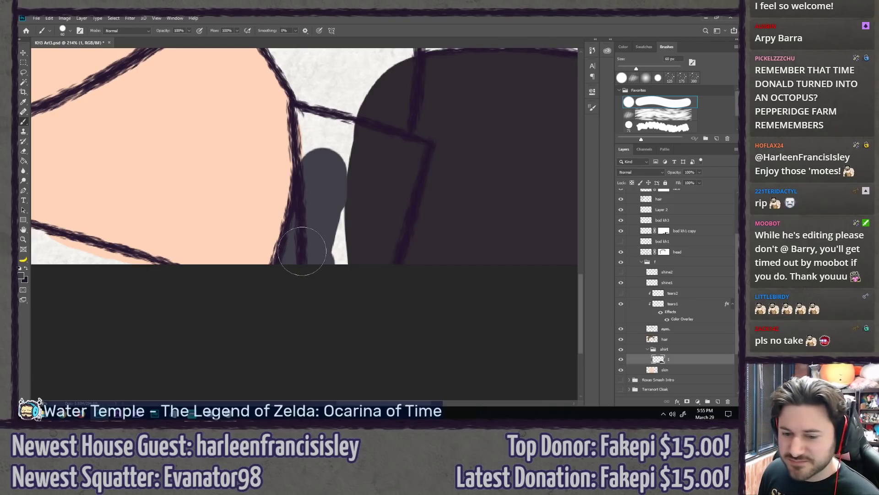
{"action": "mouse_move", "coordinate": [315, 248]}
{"action": "left_mouse_down"}
{"action": "mouse_move", "coordinate": [294, 281]}
{"action": "mouse_move", "coordinate": [412, 239]}
{"action": "mouse_move", "coordinate": [358, 266]}
{"action": "mouse_move", "coordinate": [385, 262]}
{"action": "mouse_move", "coordinate": [501, 202]}
{"action": "mouse_move", "coordinate": [472, 123]}
{"action": "mouse_move", "coordinate": [380, 202]}
{"action": "left_mouse_up"}
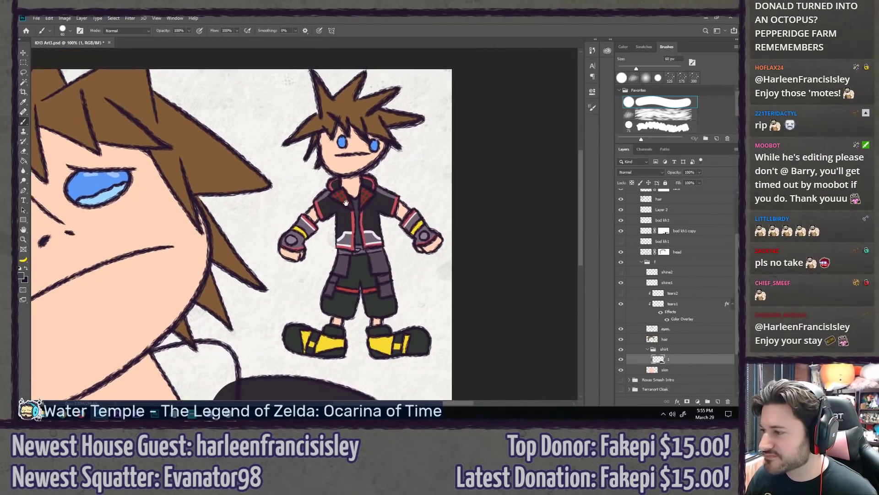
{"action": "scroll", "coordinate": [381, 201], "scroll_direction": "up", "scroll_amount": 4}
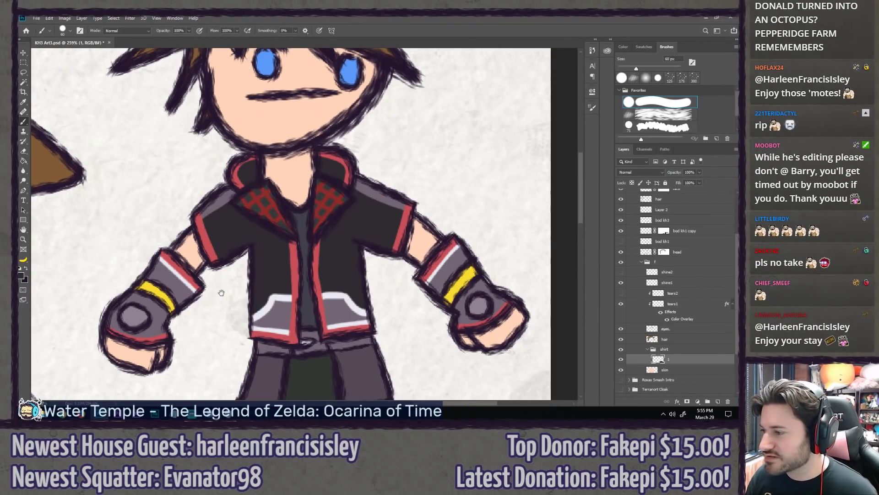
{"action": "mouse_move", "coordinate": [221, 292]}
{"action": "left_mouse_down"}
{"action": "mouse_move", "coordinate": [281, 257]}
{"action": "mouse_move", "coordinate": [149, 155]}
{"action": "mouse_move", "coordinate": [72, 151]}
{"action": "left_mouse_up"}
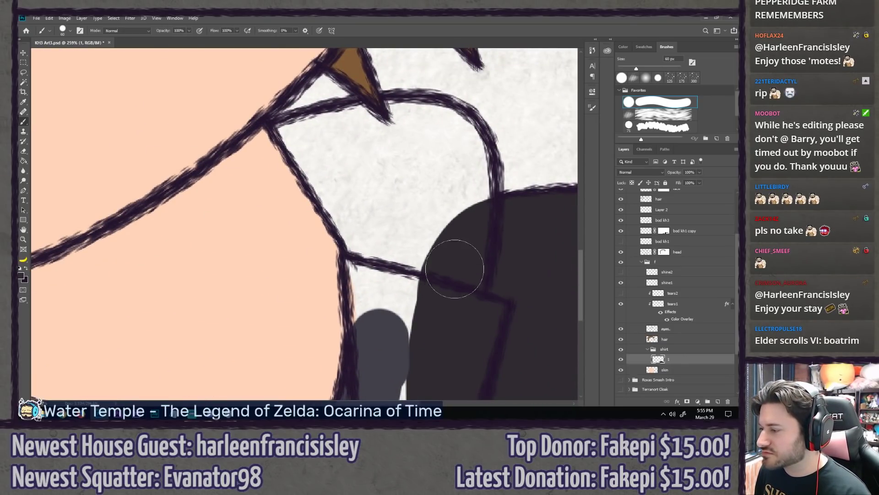
{"action": "mouse_move", "coordinate": [455, 269]}
{"action": "left_mouse_down"}
{"action": "mouse_move", "coordinate": [440, 252]}
{"action": "mouse_move", "coordinate": [463, 210]}
{"action": "mouse_move", "coordinate": [448, 134]}
{"action": "mouse_move", "coordinate": [386, 124]}
{"action": "mouse_move", "coordinate": [281, 145]}
{"action": "mouse_move", "coordinate": [362, 247]}
{"action": "mouse_move", "coordinate": [396, 222]}
{"action": "mouse_move", "coordinate": [368, 211]}
{"action": "mouse_move", "coordinate": [383, 186]}
{"action": "mouse_move", "coordinate": [422, 197]}
{"action": "left_mouse_up"}
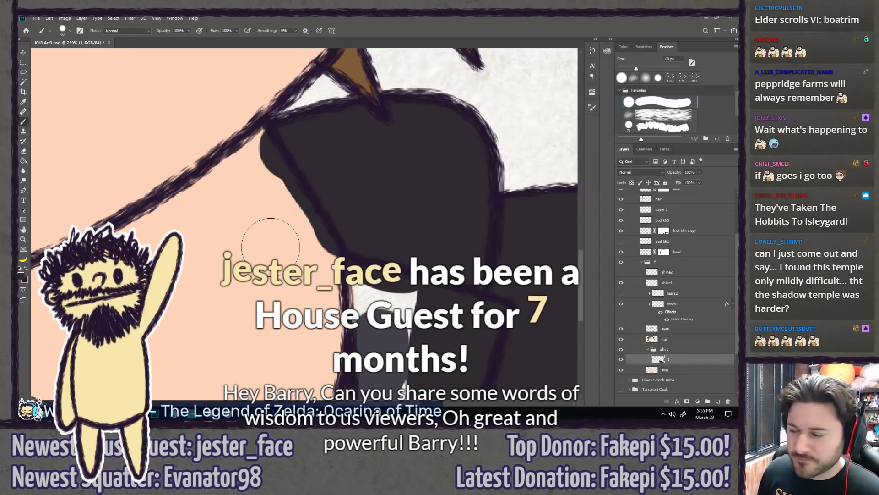
Step: Erase the dark fill spilling past the collar outline
{"action": "key", "text": "e"}
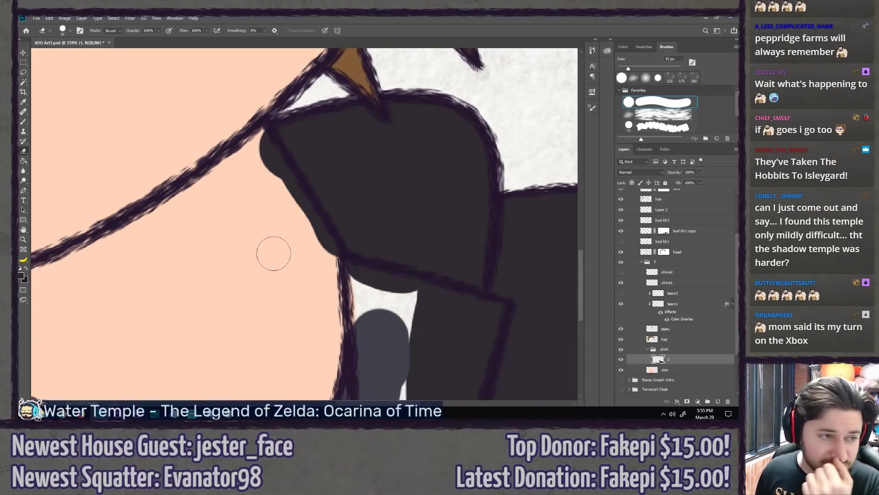
{"action": "key", "text": "bracketright"}
{"action": "key", "text": "bracketright"}
{"action": "key", "text": "bracketright"}
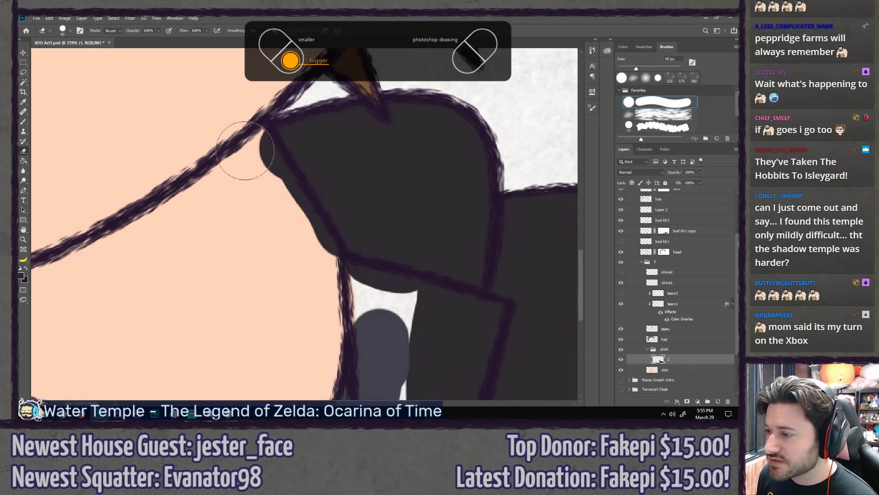
{"action": "mouse_move", "coordinate": [240, 158]}
{"action": "left_mouse_down"}
{"action": "mouse_move", "coordinate": [277, 198]}
{"action": "mouse_move", "coordinate": [281, 220]}
{"action": "mouse_move", "coordinate": [310, 259]}
{"action": "left_mouse_up"}
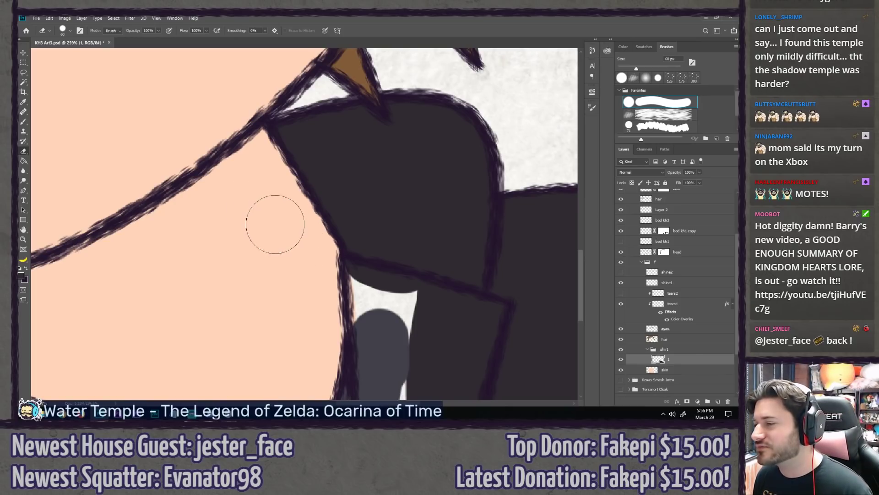
{"action": "left_click_drag", "start_coordinate": [256, 231], "coordinate": [277, 229]}
{"action": "mouse_move", "coordinate": [211, 285]}
{"action": "left_mouse_down"}
{"action": "mouse_move", "coordinate": [324, 284]}
{"action": "mouse_move", "coordinate": [426, 202]}
{"action": "left_mouse_up"}
{"action": "mouse_move", "coordinate": [194, 294]}
{"action": "left_mouse_down"}
{"action": "mouse_move", "coordinate": [318, 235]}
{"action": "mouse_move", "coordinate": [291, 155]}
{"action": "left_mouse_up"}
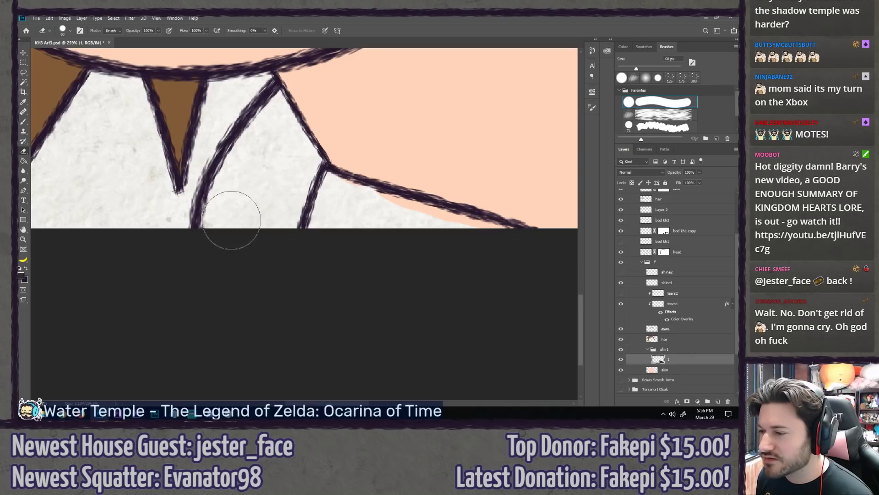
Step: Fill the lower collar gap up to the outline and erase the small bulge past it
{"action": "key", "text": "b"}
{"action": "mouse_move", "coordinate": [234, 204]}
{"action": "left_mouse_down"}
{"action": "mouse_move", "coordinate": [230, 221]}
{"action": "mouse_move", "coordinate": [246, 174]}
{"action": "left_mouse_up"}
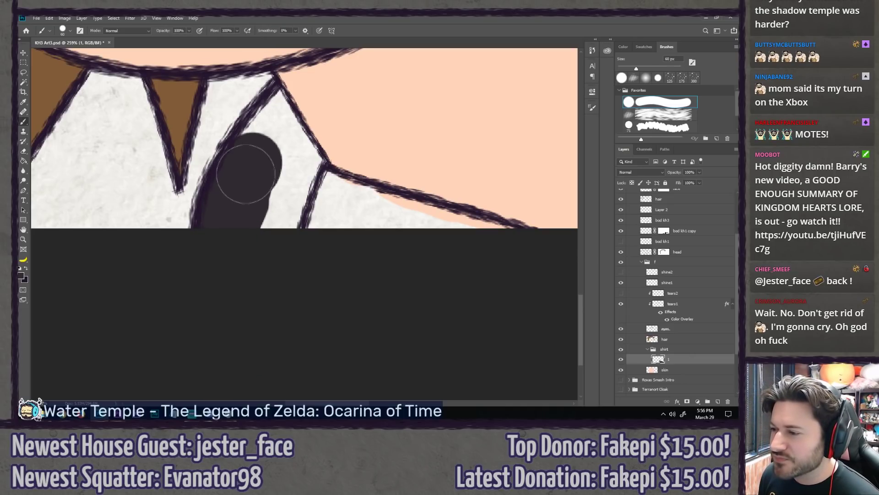
{"action": "mouse_move", "coordinate": [269, 133]}
{"action": "left_mouse_down"}
{"action": "mouse_move", "coordinate": [295, 107]}
{"action": "mouse_move", "coordinate": [307, 136]}
{"action": "mouse_move", "coordinate": [268, 221]}
{"action": "mouse_move", "coordinate": [292, 221]}
{"action": "left_mouse_up"}
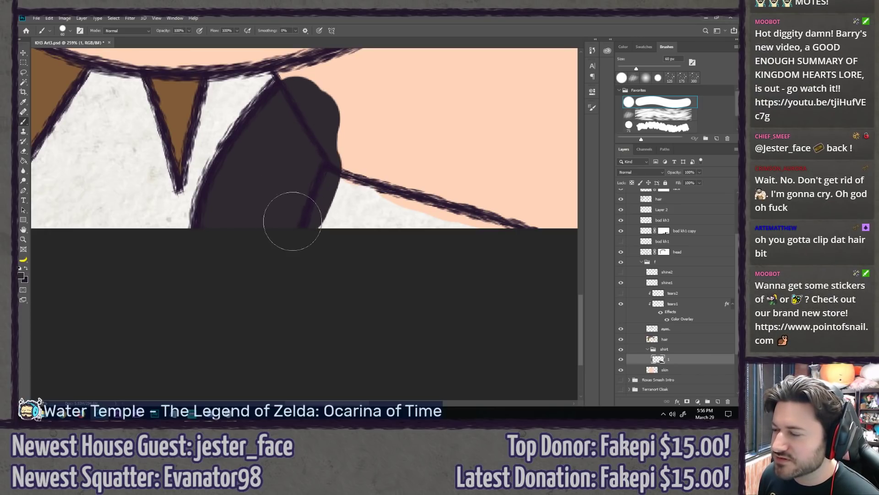
{"action": "left_click_drag", "start_coordinate": [289, 156], "coordinate": [247, 240]}
{"action": "key", "text": "e"}
{"action": "mouse_move", "coordinate": [284, 174]}
{"action": "left_mouse_down"}
{"action": "mouse_move", "coordinate": [294, 161]}
{"action": "mouse_move", "coordinate": [272, 156]}
{"action": "mouse_move", "coordinate": [281, 178]}
{"action": "left_mouse_up"}
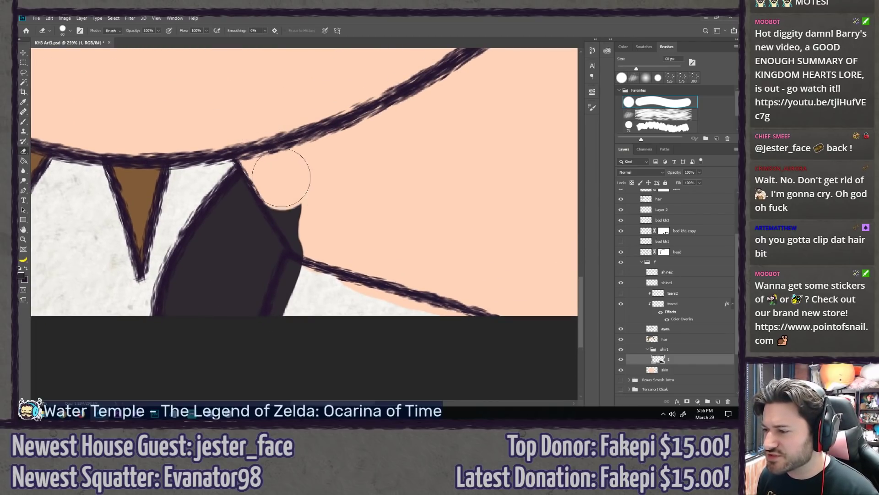
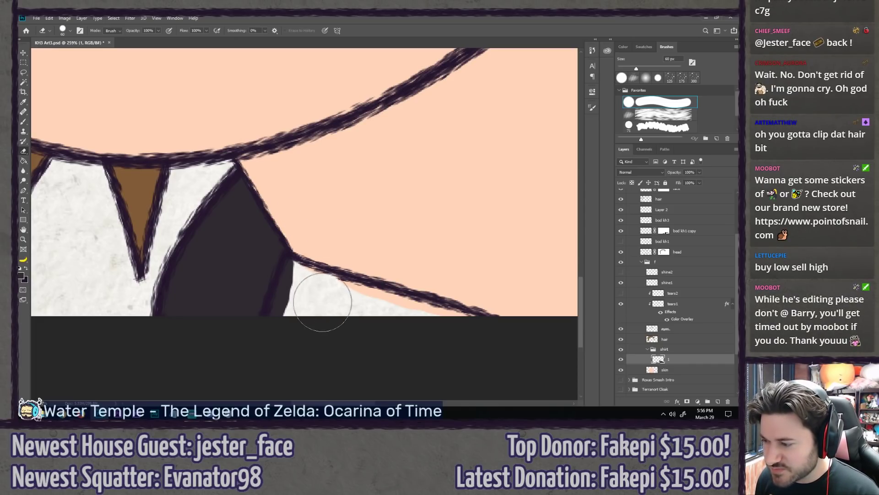
Step: Paint dark grey over the white highlight on the large character's shirt
{"action": "key", "text": "b"}
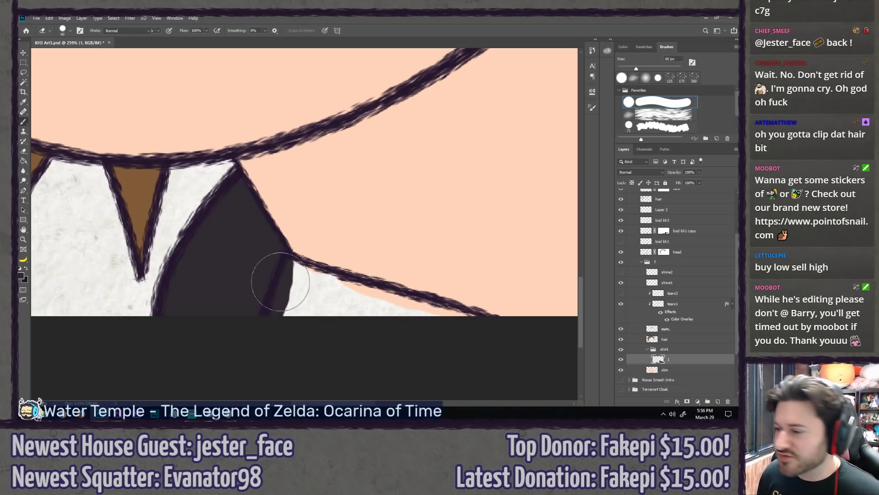
{"action": "scroll", "coordinate": [271, 278], "scroll_direction": "down", "scroll_amount": 3}
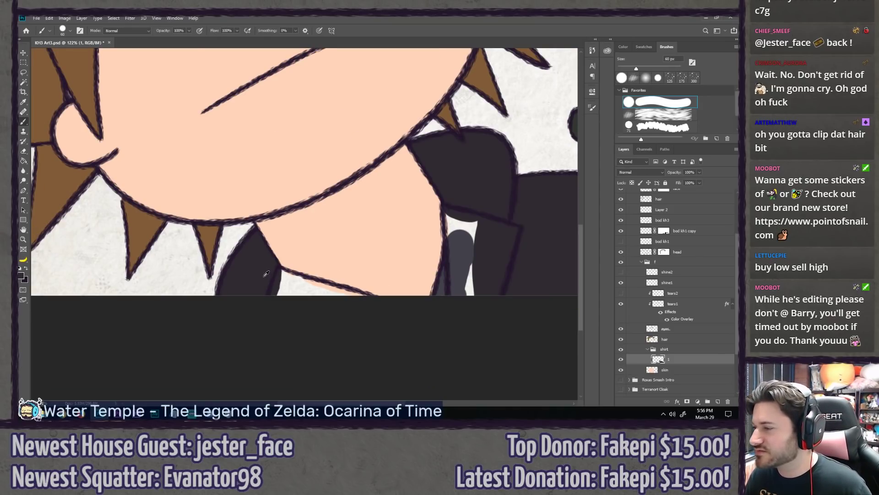
{"action": "scroll", "coordinate": [266, 274], "scroll_direction": "down", "scroll_amount": 4}
{"action": "scroll", "coordinate": [500, 144], "scroll_direction": "up", "scroll_amount": 5}
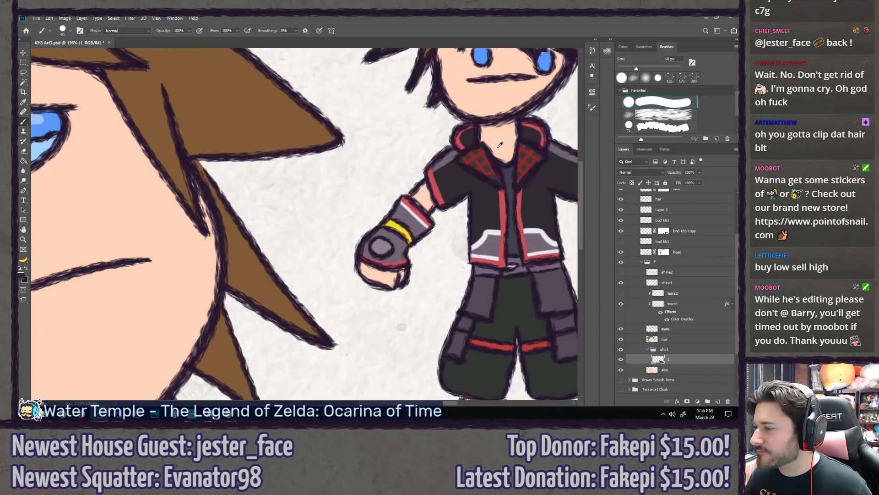
{"action": "scroll", "coordinate": [500, 144], "scroll_direction": "up", "scroll_amount": 3}
{"action": "left_click_drag", "start_coordinate": [299, 292], "coordinate": [435, 82]}
{"action": "left_click_drag", "start_coordinate": [165, 336], "coordinate": [437, 50]}
{"action": "left_click_drag", "start_coordinate": [225, 316], "coordinate": [179, 91]}
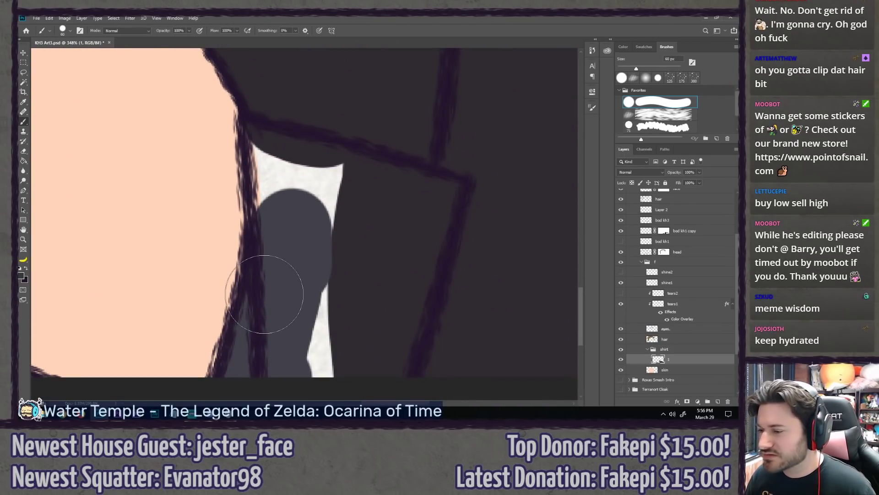
{"action": "left_click_drag", "start_coordinate": [311, 346], "coordinate": [302, 363]}
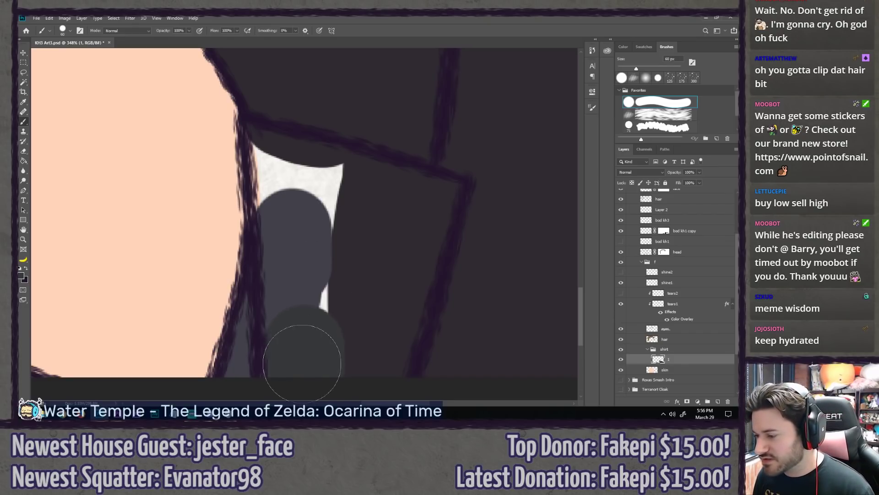
{"action": "mouse_move", "coordinate": [302, 331]}
{"action": "left_mouse_down"}
{"action": "mouse_move", "coordinate": [289, 200]}
{"action": "mouse_move", "coordinate": [302, 180]}
{"action": "mouse_move", "coordinate": [315, 179]}
{"action": "mouse_move", "coordinate": [321, 206]}
{"action": "mouse_move", "coordinate": [338, 366]}
{"action": "mouse_move", "coordinate": [375, 353]}
{"action": "mouse_move", "coordinate": [386, 315]}
{"action": "mouse_move", "coordinate": [372, 207]}
{"action": "mouse_move", "coordinate": [348, 191]}
{"action": "mouse_move", "coordinate": [383, 196]}
{"action": "mouse_move", "coordinate": [401, 264]}
{"action": "left_mouse_up"}
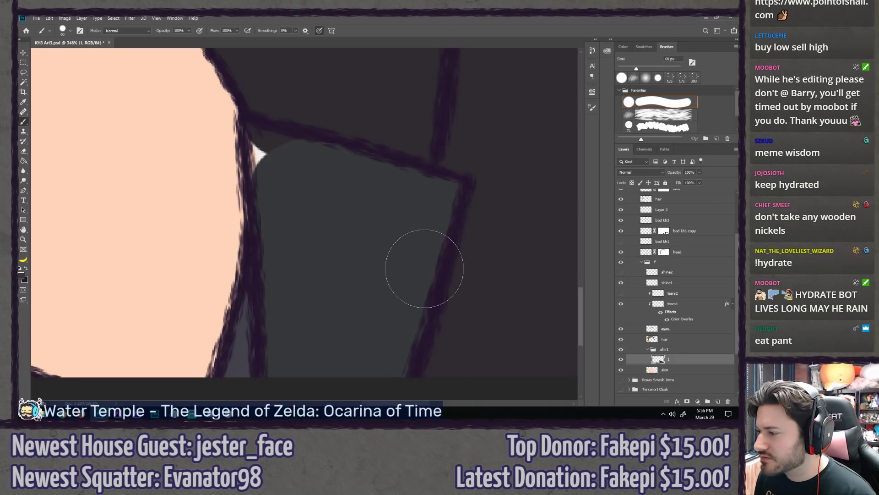
Step: Fill the small white gaps at the collar line junction, then view the whole drawing
{"action": "left_click_drag", "start_coordinate": [289, 192], "coordinate": [342, 247]}
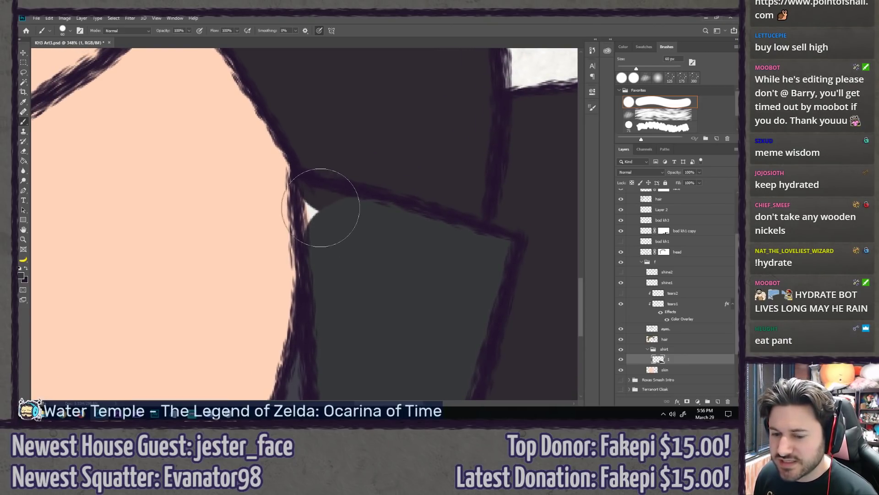
{"action": "left_click", "coordinate": [311, 208]}
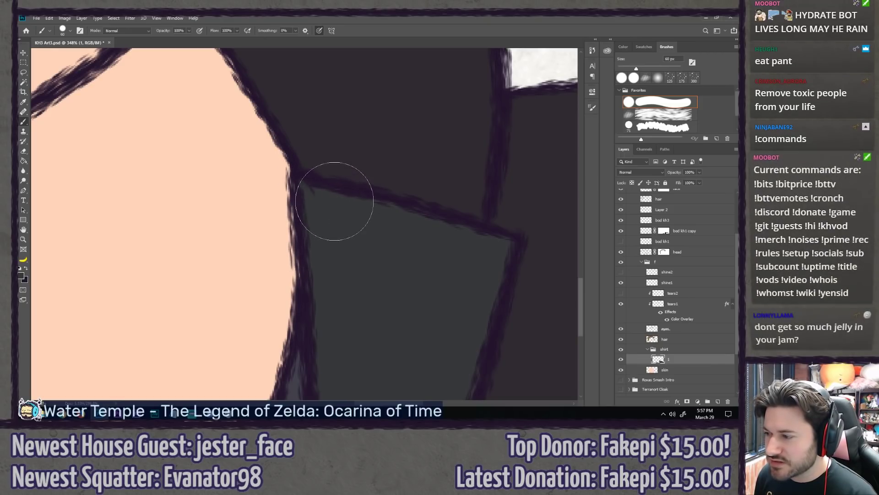
{"action": "left_click_drag", "start_coordinate": [329, 307], "coordinate": [574, 113]}
{"action": "mouse_move", "coordinate": [220, 320]}
{"action": "left_mouse_down"}
{"action": "mouse_move", "coordinate": [316, 318]}
{"action": "mouse_move", "coordinate": [344, 367]}
{"action": "left_mouse_up"}
{"action": "mouse_move", "coordinate": [201, 265]}
{"action": "left_mouse_down"}
{"action": "mouse_move", "coordinate": [208, 253]}
{"action": "mouse_move", "coordinate": [194, 270]}
{"action": "mouse_move", "coordinate": [198, 225]}
{"action": "mouse_move", "coordinate": [218, 202]}
{"action": "mouse_move", "coordinate": [232, 204]}
{"action": "mouse_move", "coordinate": [232, 220]}
{"action": "mouse_move", "coordinate": [250, 230]}
{"action": "mouse_move", "coordinate": [230, 228]}
{"action": "mouse_move", "coordinate": [236, 262]}
{"action": "mouse_move", "coordinate": [251, 251]}
{"action": "mouse_move", "coordinate": [327, 272]}
{"action": "left_mouse_up"}
{"action": "left_click_drag", "start_coordinate": [266, 300], "coordinate": [222, 316]}
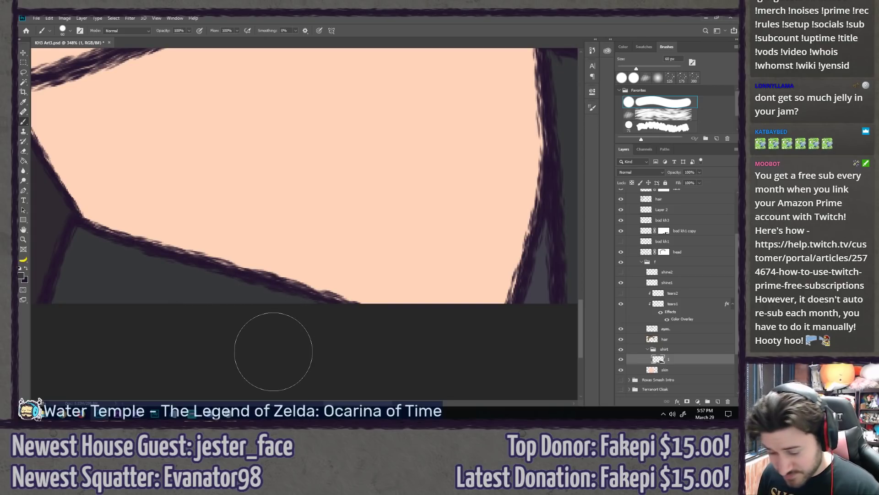
{"action": "key", "text": "ctrl+0"}
Step: Create a new layer named '2' and clip it to the shirt layer below
{"action": "key", "text": "l"}
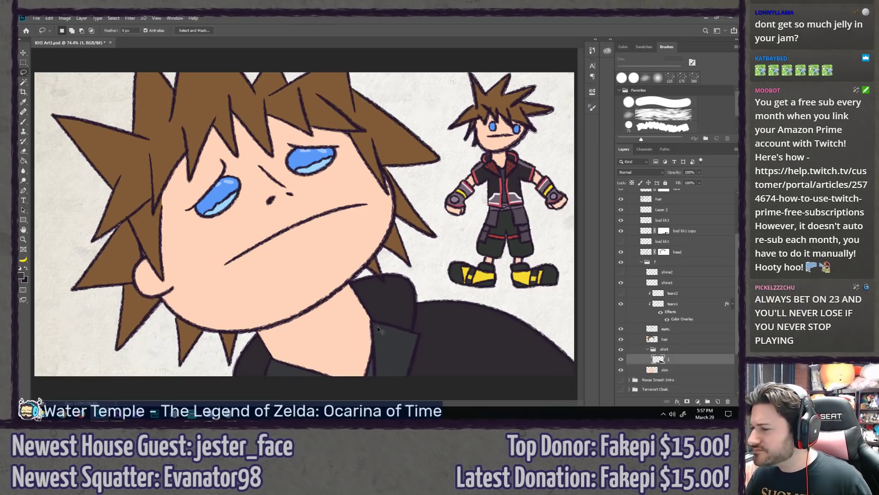
{"action": "key", "text": "ctrl+shift+n"}
{"action": "type", "text": "2"}
{"action": "key", "text": "Return"}
{"action": "right_click", "coordinate": [686, 360]}
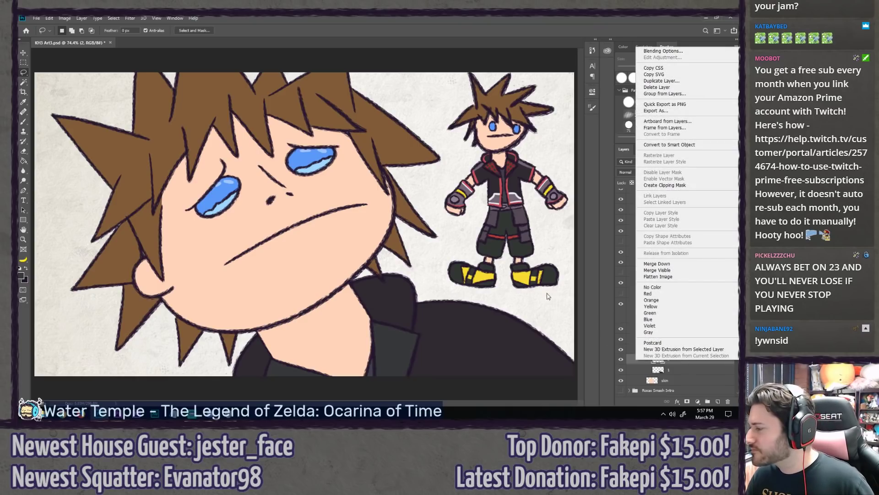
{"action": "left_click", "coordinate": [653, 185]}
Step: Try a 90 px light grey highlight along the shirt's top edge, undoing each attempt
{"action": "key", "text": "b"}
{"action": "scroll", "coordinate": [541, 166], "scroll_direction": "up", "scroll_amount": 10}
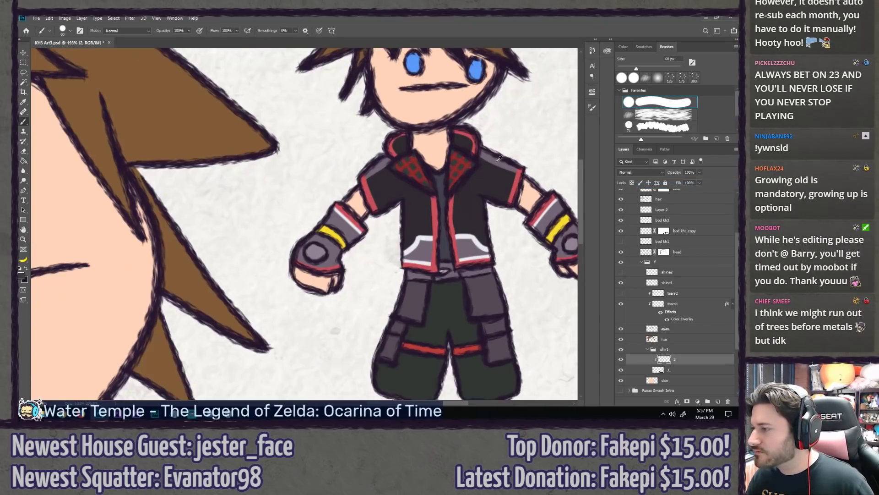
{"action": "left_click", "coordinate": [498, 161], "text": "alt"}
{"action": "left_click_drag", "start_coordinate": [268, 318], "coordinate": [375, 201]}
{"action": "left_click_drag", "start_coordinate": [257, 348], "coordinate": [328, 298]}
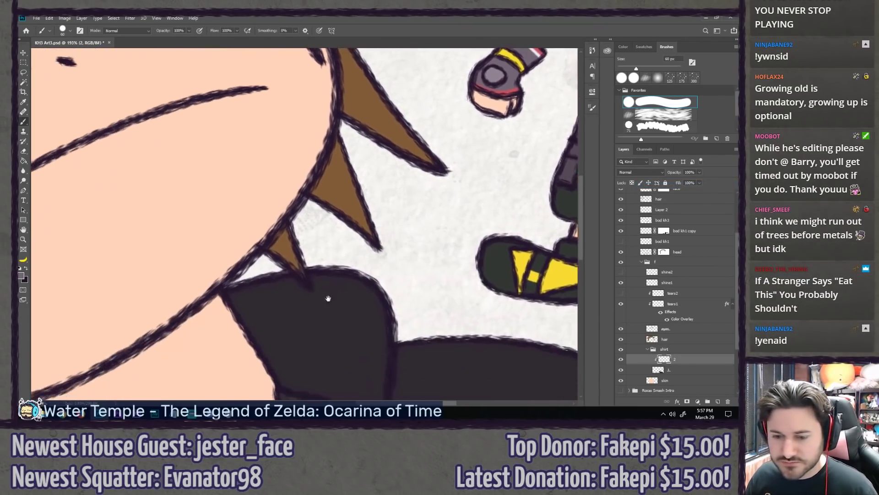
{"action": "left_click_drag", "start_coordinate": [337, 336], "coordinate": [124, 214]}
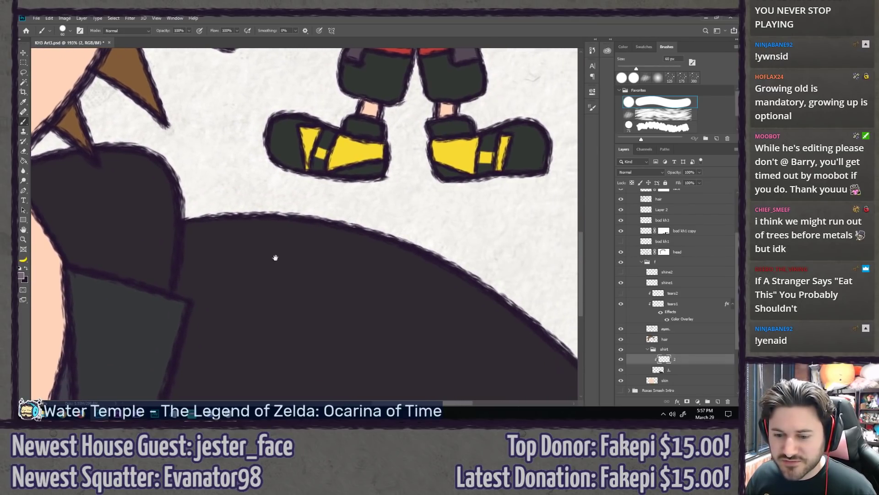
{"action": "left_click_drag", "start_coordinate": [275, 258], "coordinate": [213, 215]}
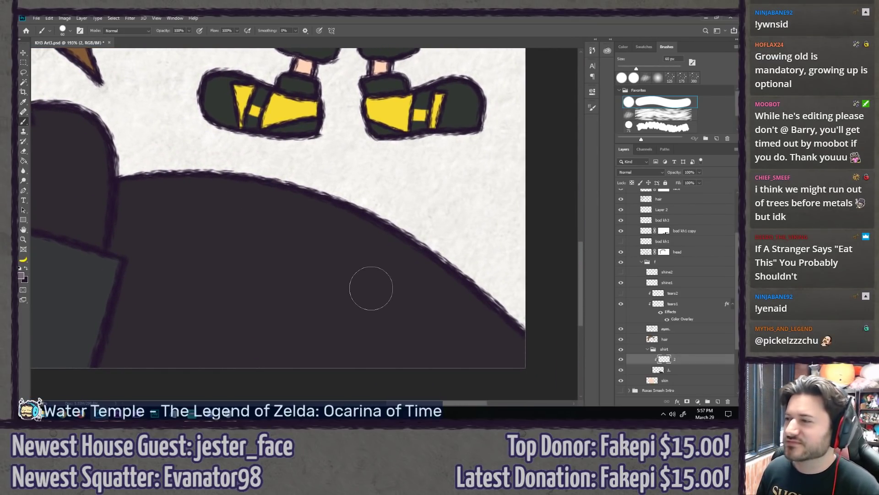
{"action": "key", "text": "bracketright"}
{"action": "key", "text": "bracketright"}
{"action": "key", "text": "bracketright"}
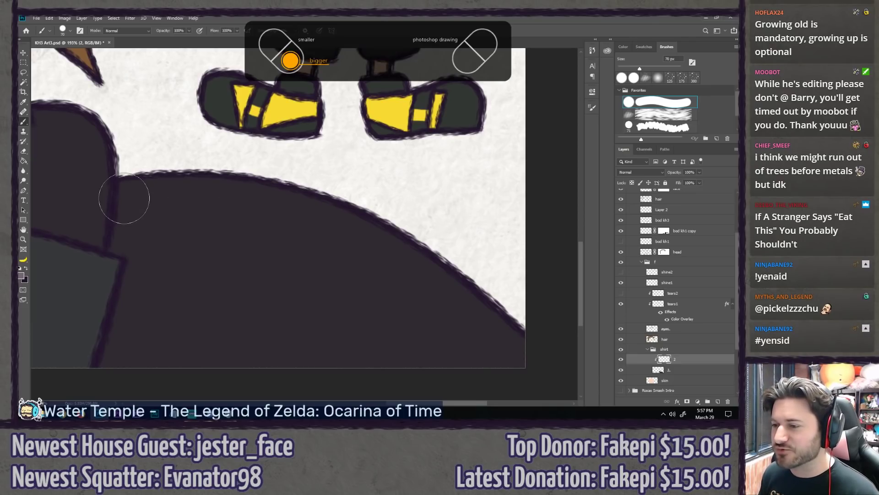
{"action": "mouse_move", "coordinate": [106, 187]}
{"action": "left_mouse_down"}
{"action": "mouse_move", "coordinate": [94, 190]}
{"action": "mouse_move", "coordinate": [447, 269]}
{"action": "left_mouse_up"}
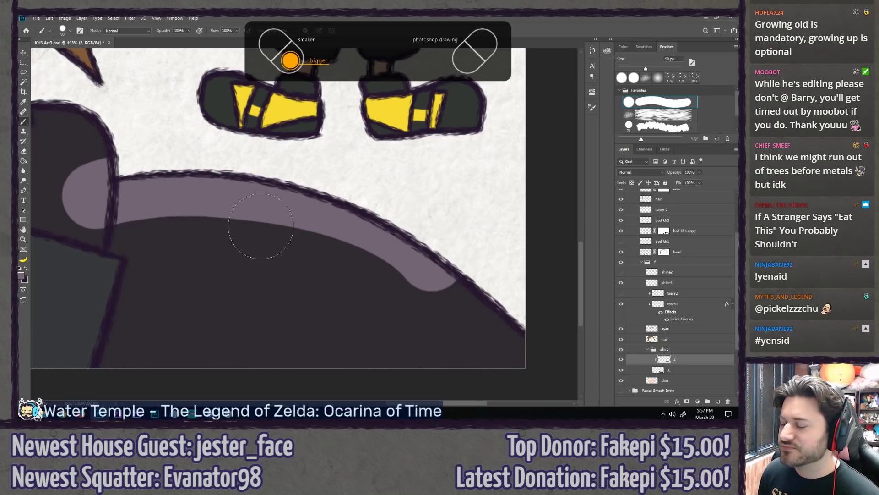
{"action": "key", "text": "ctrl+z"}
{"action": "left_click_drag", "start_coordinate": [81, 190], "coordinate": [451, 232]}
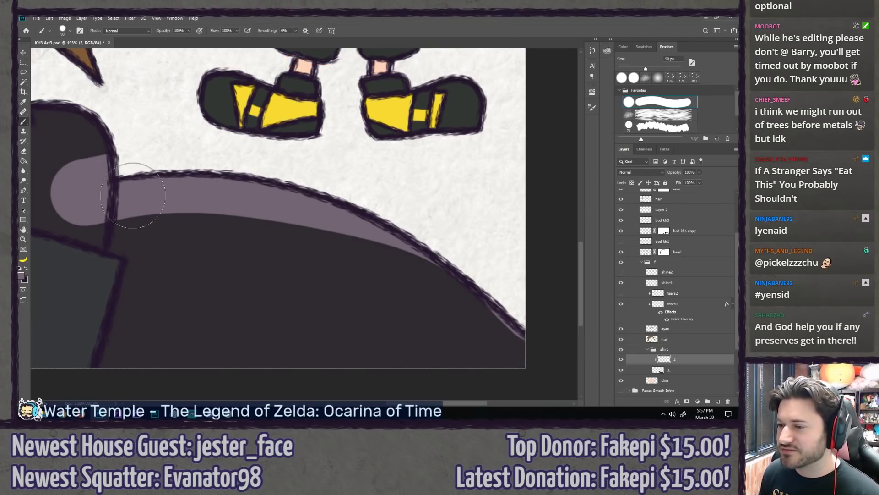
{"action": "key", "text": "ctrl+z"}
{"action": "mouse_move", "coordinate": [82, 188]}
{"action": "left_mouse_down"}
{"action": "mouse_move", "coordinate": [180, 174]}
{"action": "mouse_move", "coordinate": [481, 295]}
{"action": "left_mouse_up"}
{"action": "key", "text": "ctrl+z"}
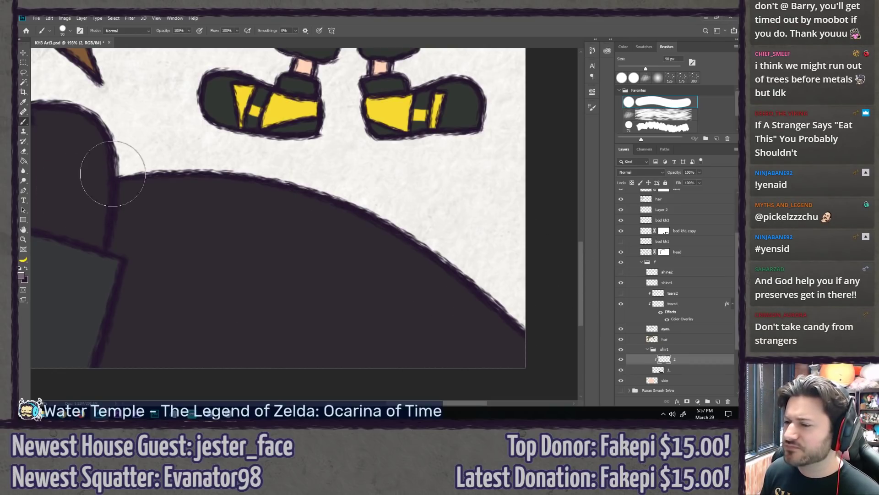
{"action": "left_click_drag", "start_coordinate": [75, 187], "coordinate": [522, 366]}
{"action": "key", "text": "ctrl+z"}
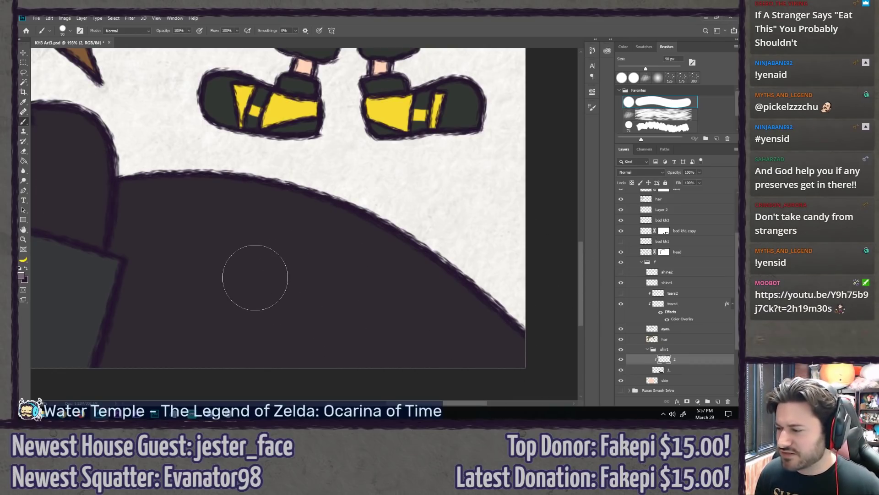
{"action": "key", "text": "ctrl+0"}
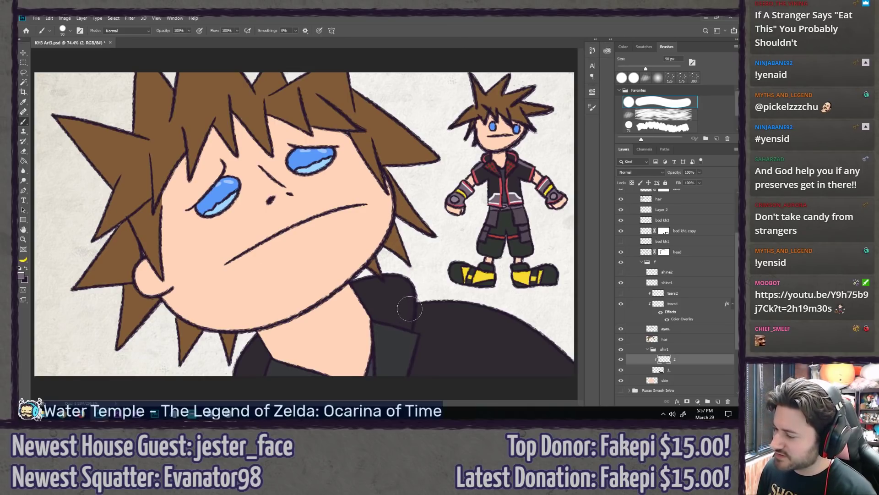
Step: Paint a grey shoulder highlight from the collar to the canvas edge
{"action": "left_click_drag", "start_coordinate": [410, 309], "coordinate": [567, 327]}
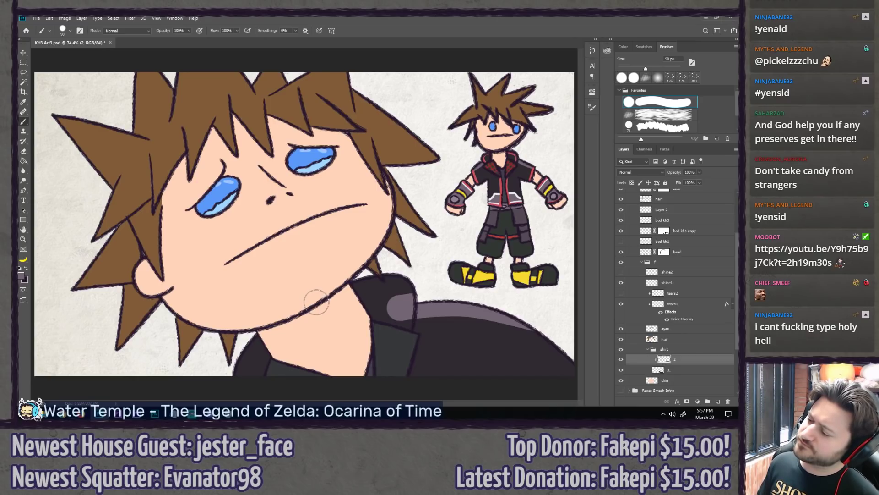
{"action": "key", "text": "ctrl+z"}
{"action": "left_click_drag", "start_coordinate": [401, 312], "coordinate": [575, 350]}
{"action": "key", "text": "ctrl+z"}
{"action": "mouse_move", "coordinate": [397, 312]}
{"action": "left_mouse_down"}
{"action": "mouse_move", "coordinate": [418, 306]}
{"action": "mouse_move", "coordinate": [572, 369]}
{"action": "left_mouse_up"}
{"action": "key", "text": "ctrl+z"}
{"action": "left_click_drag", "start_coordinate": [394, 314], "coordinate": [667, 415]}
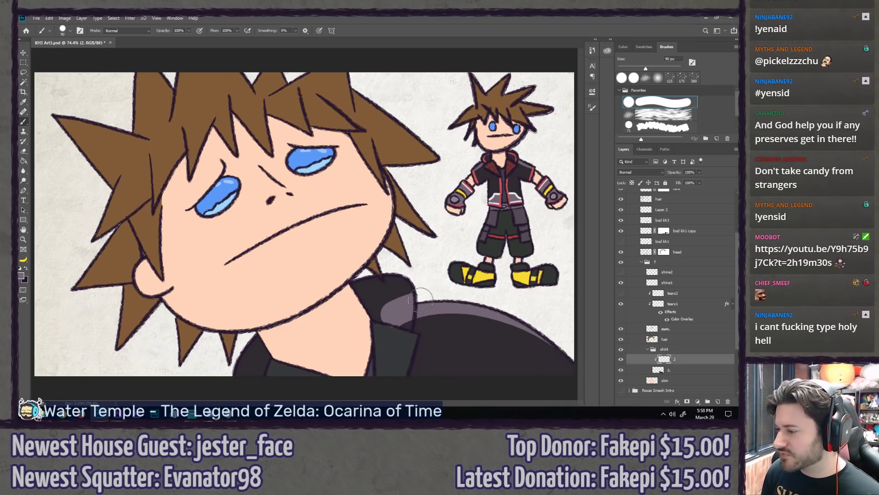
{"action": "key", "text": "ctrl+z"}
{"action": "mouse_move", "coordinate": [387, 306]}
{"action": "left_mouse_down"}
{"action": "mouse_move", "coordinate": [428, 310]}
{"action": "mouse_move", "coordinate": [573, 366]}
{"action": "left_mouse_up"}
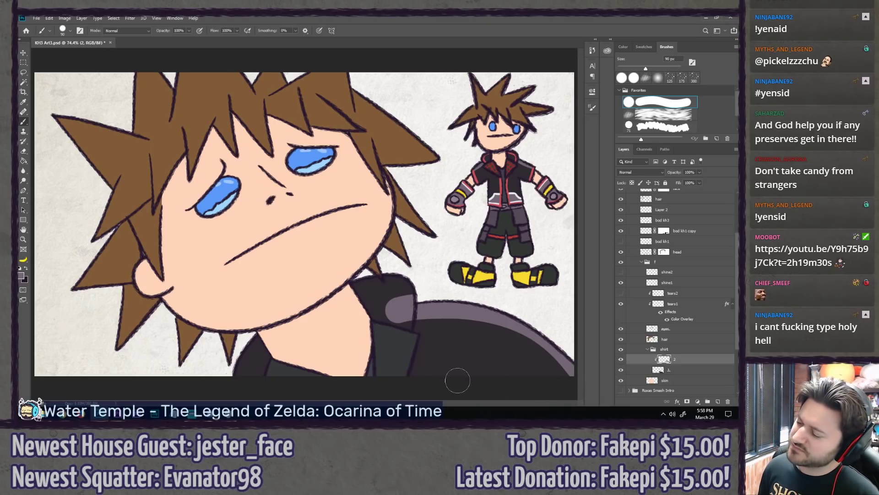
{"action": "key", "text": "ctrl+z"}
{"action": "left_click_drag", "start_coordinate": [387, 306], "coordinate": [428, 309]}
{"action": "mouse_move", "coordinate": [428, 309]}
{"action": "left_mouse_down"}
{"action": "mouse_move", "coordinate": [478, 316]}
{"action": "mouse_move", "coordinate": [573, 367]}
{"action": "left_mouse_up"}
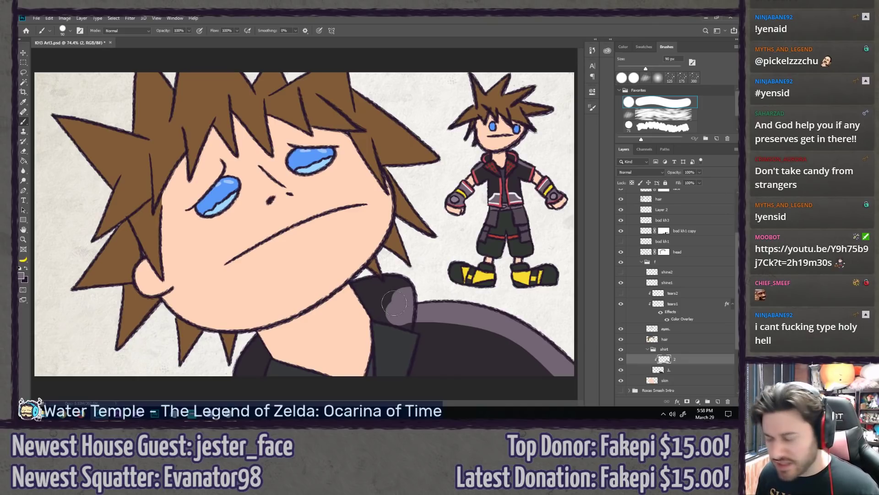
Step: Erase the left edge and top of the collar's grey patch
{"action": "key", "text": "e"}
{"action": "left_click_drag", "start_coordinate": [391, 293], "coordinate": [394, 324]}
{"action": "key", "text": "z"}
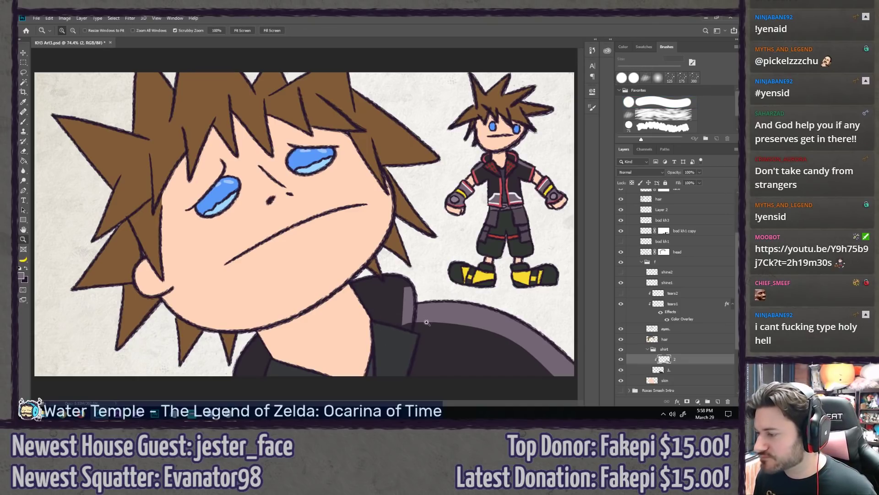
{"action": "left_click", "coordinate": [425, 323]}
{"action": "left_click", "coordinate": [424, 334]}
{"action": "left_click", "coordinate": [416, 348]}
{"action": "key", "text": "e"}
{"action": "mouse_move", "coordinate": [337, 157]}
{"action": "left_mouse_down"}
{"action": "mouse_move", "coordinate": [354, 190]}
{"action": "mouse_move", "coordinate": [349, 278]}
{"action": "left_mouse_up"}
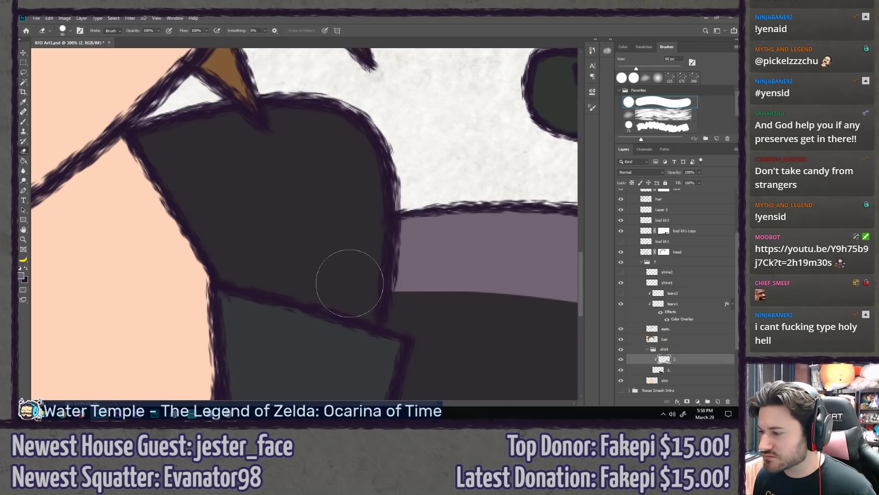
{"action": "scroll", "coordinate": [335, 284], "scroll_direction": "down", "scroll_amount": 8}
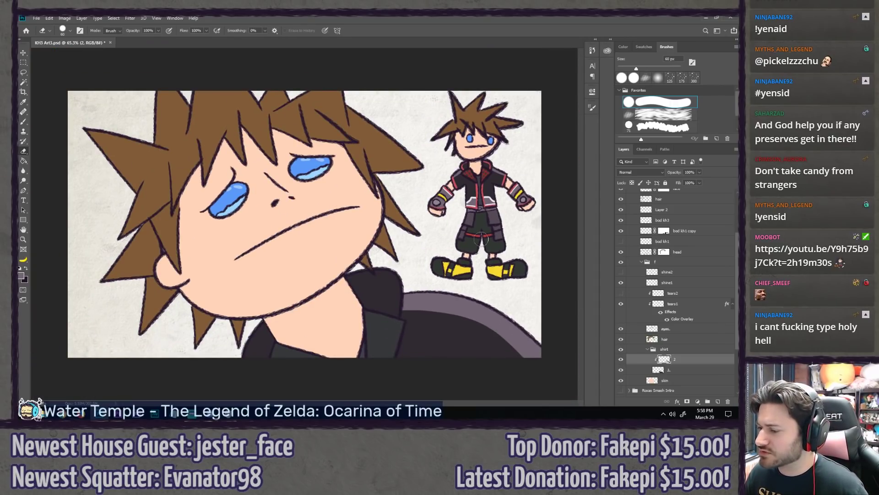
{"action": "scroll", "coordinate": [462, 176], "scroll_direction": "up", "scroll_amount": 10}
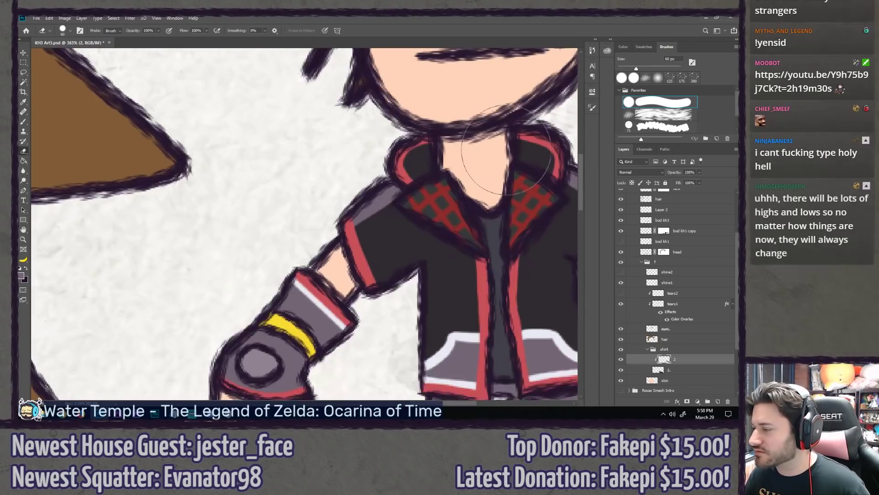
Step: Sample the collar red as the brush colour and frame the large character's collar
{"action": "key", "text": "b"}
{"action": "left_click", "coordinate": [371, 177], "text": "alt"}
{"action": "scroll", "coordinate": [371, 177], "scroll_direction": "down", "scroll_amount": 10}
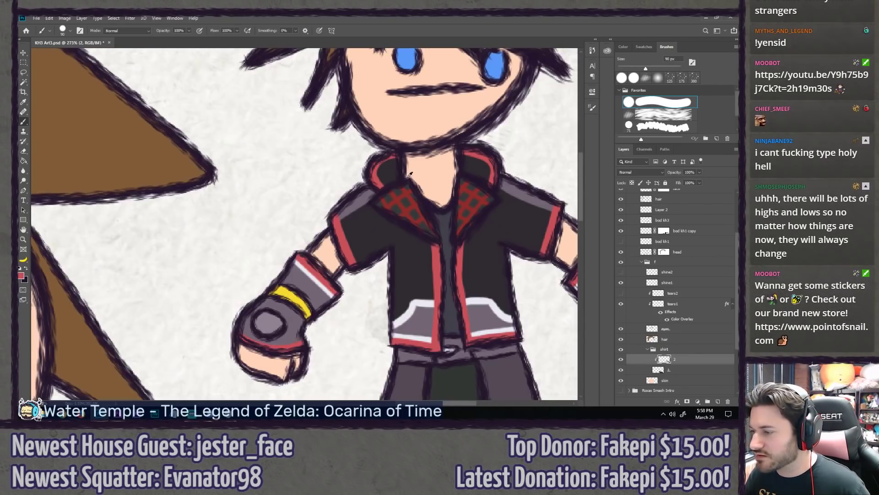
{"action": "scroll", "coordinate": [283, 383], "scroll_direction": "up", "scroll_amount": 3}
{"action": "scroll", "coordinate": [270, 375], "scroll_direction": "down", "scroll_amount": 2}
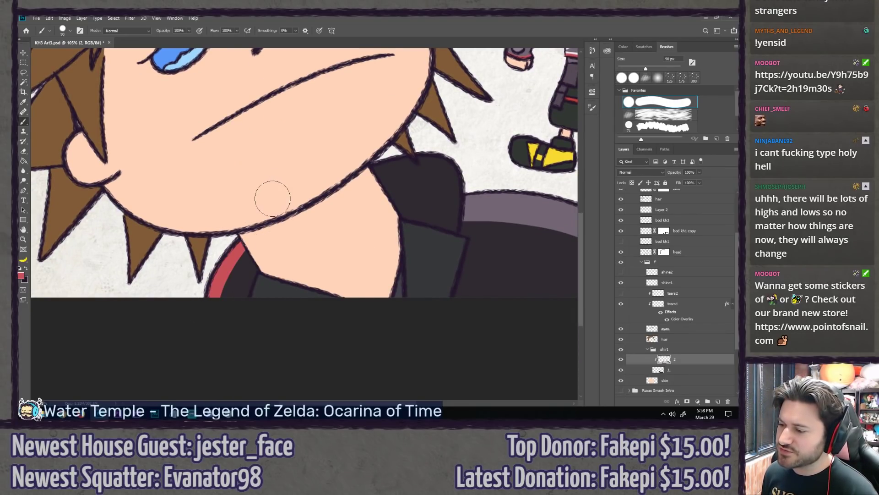
{"action": "mouse_move", "coordinate": [330, 197]}
{"action": "left_mouse_down"}
{"action": "mouse_move", "coordinate": [240, 249]}
{"action": "mouse_move", "coordinate": [358, 320]}
{"action": "left_mouse_up"}
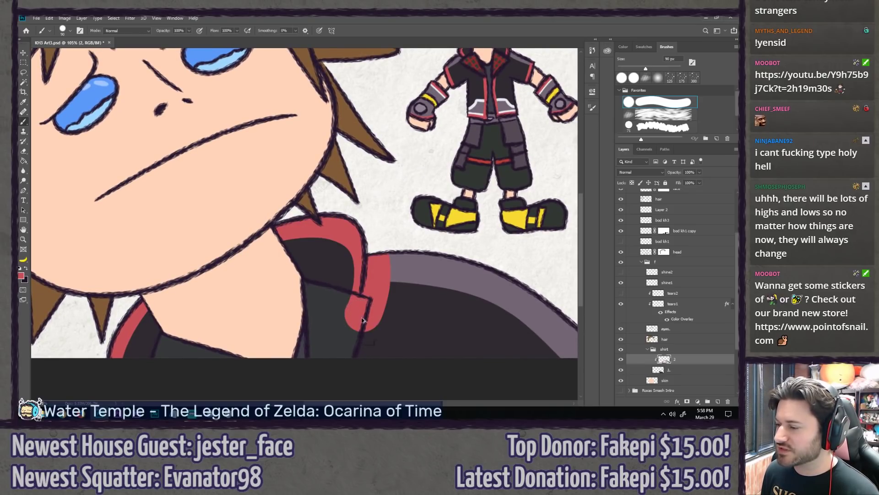
Step: Add a new Layer 3 above layer 2 and clip it to the layer below
{"action": "key", "text": "ctrl+z"}
{"action": "key", "text": "ctrl+shift+alt+n"}
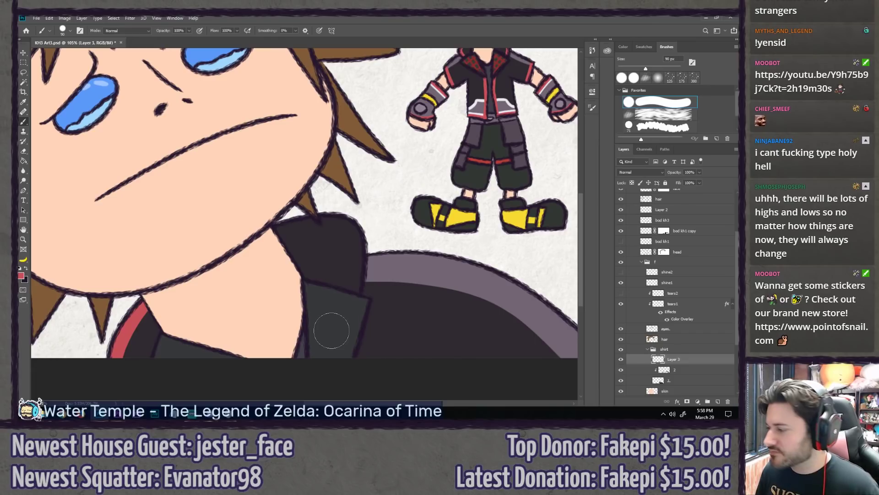
{"action": "right_click", "coordinate": [715, 359]}
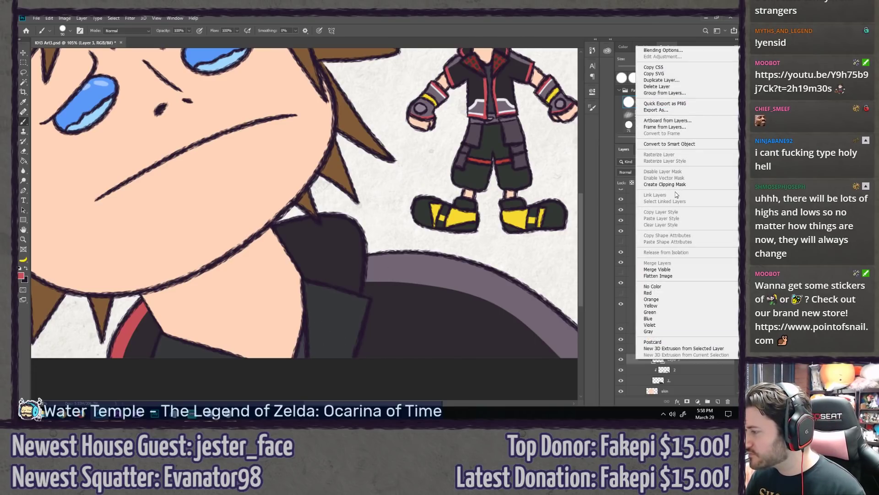
{"action": "left_click", "coordinate": [671, 184]}
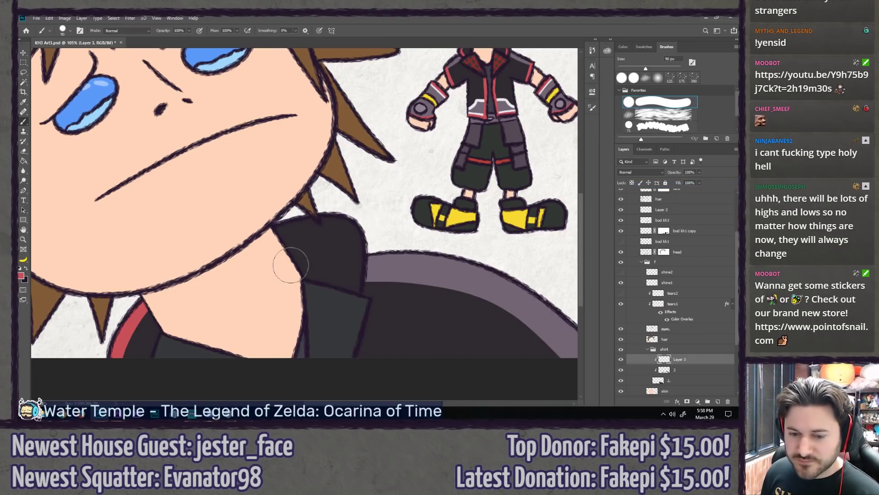
Step: Try red bands on the jacket collar, then re-clip Layer 3 to the layer below
{"action": "left_click_drag", "start_coordinate": [291, 259], "coordinate": [262, 271]}
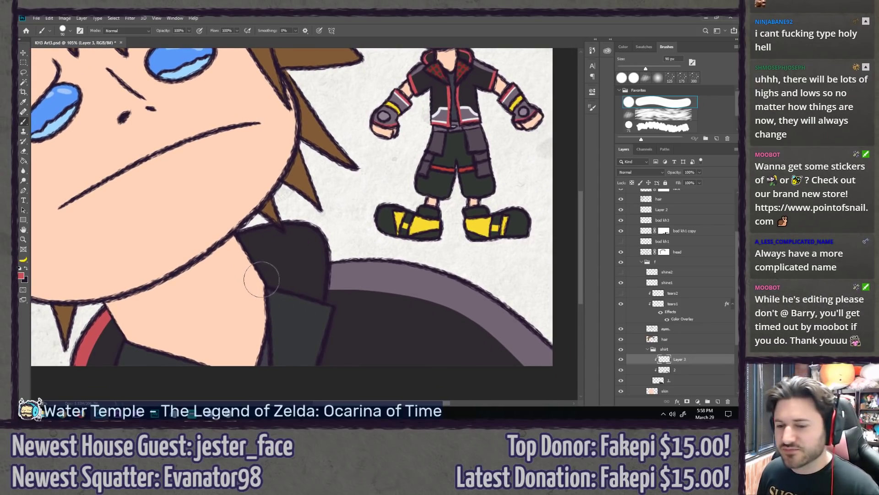
{"action": "left_click_drag", "start_coordinate": [236, 328], "coordinate": [261, 316]}
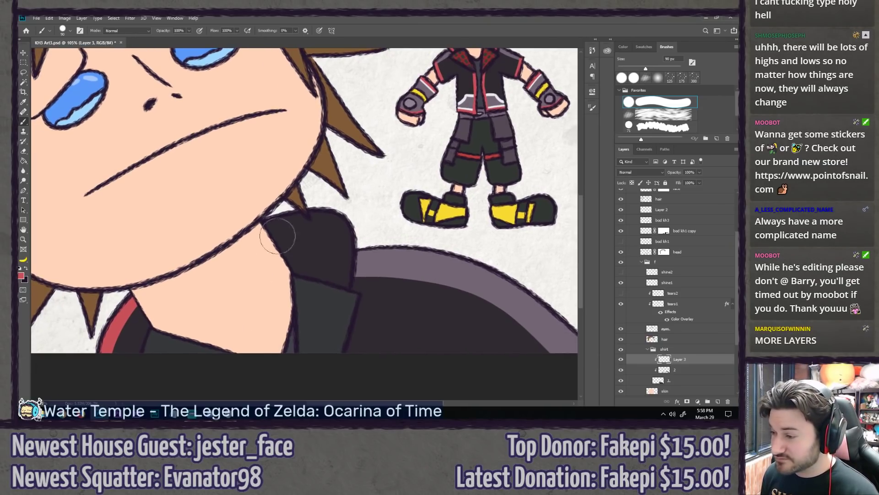
{"action": "left_click_drag", "start_coordinate": [271, 224], "coordinate": [322, 314]}
{"action": "key", "text": "ctrl+z"}
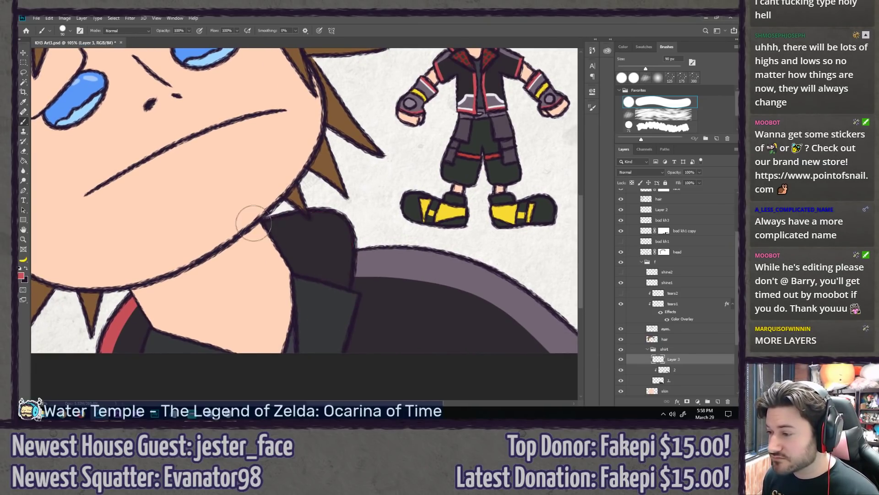
{"action": "mouse_move", "coordinate": [236, 227]}
{"action": "left_mouse_down"}
{"action": "mouse_move", "coordinate": [373, 280]}
{"action": "mouse_move", "coordinate": [327, 295]}
{"action": "left_mouse_up"}
{"action": "key", "text": "ctrl+z"}
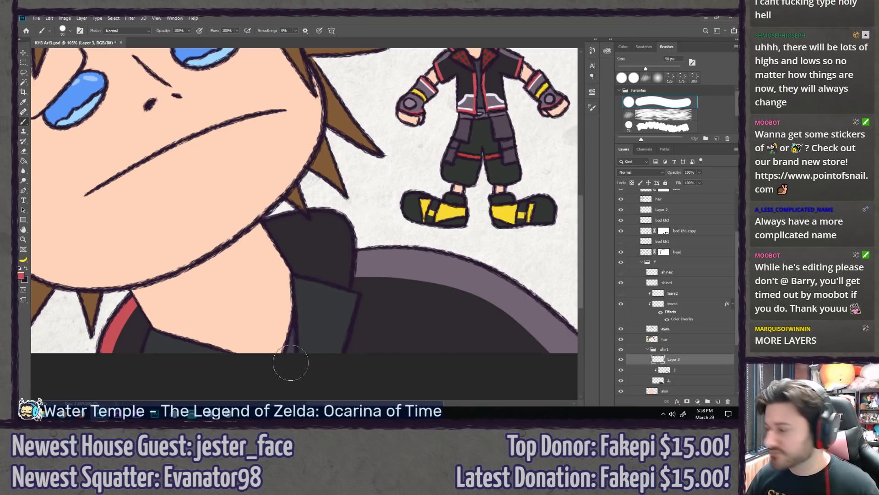
{"action": "right_click", "coordinate": [689, 359]}
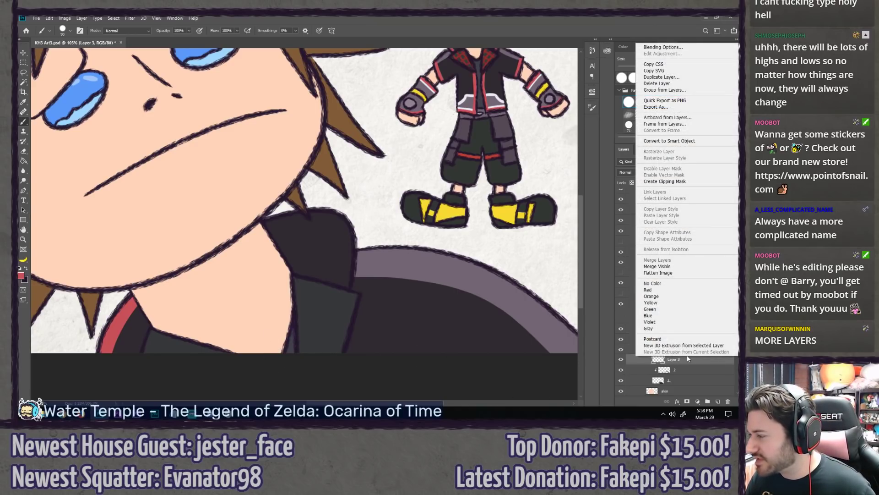
{"action": "left_click", "coordinate": [672, 181]}
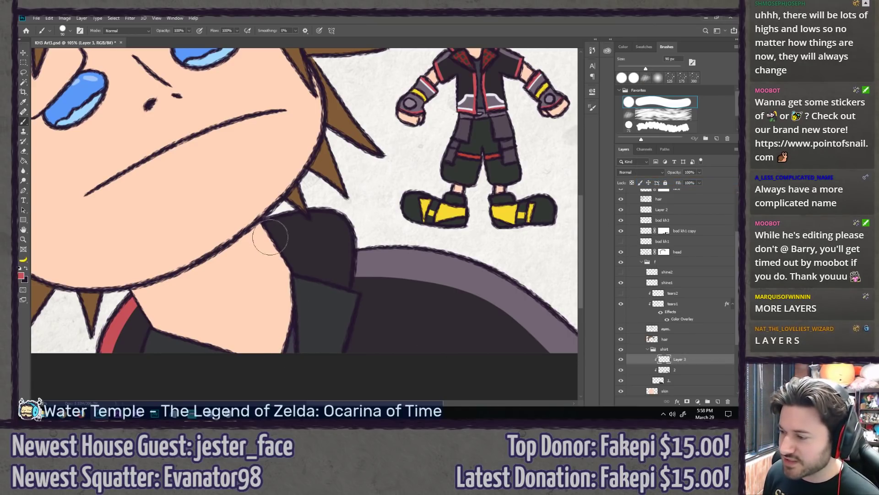
Step: Test red strokes along the collar's right edge, toggling undo and redo to compare
{"action": "left_click_drag", "start_coordinate": [242, 227], "coordinate": [318, 349]}
{"action": "key", "text": "ctrl+z"}
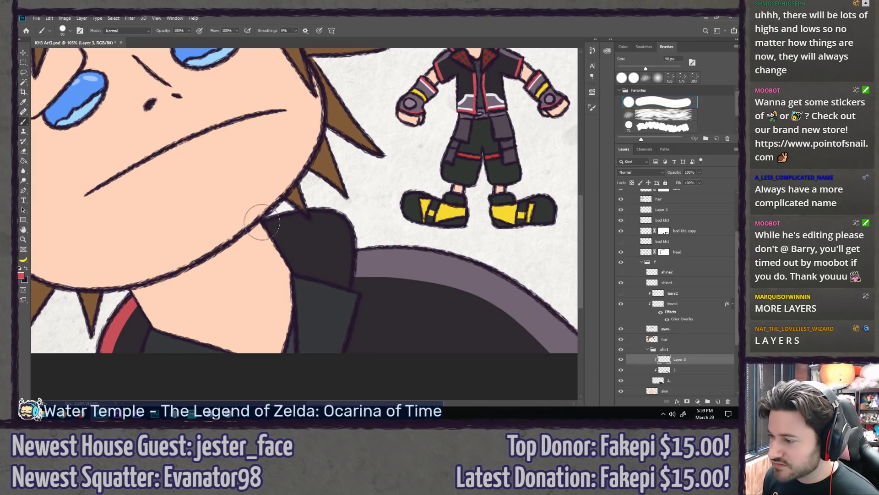
{"action": "left_click_drag", "start_coordinate": [265, 218], "coordinate": [337, 300]}
{"action": "key", "text": "ctrl+z"}
{"action": "mouse_move", "coordinate": [267, 216]}
{"action": "left_mouse_down"}
{"action": "mouse_move", "coordinate": [323, 208]}
{"action": "mouse_move", "coordinate": [336, 319]}
{"action": "left_mouse_up"}
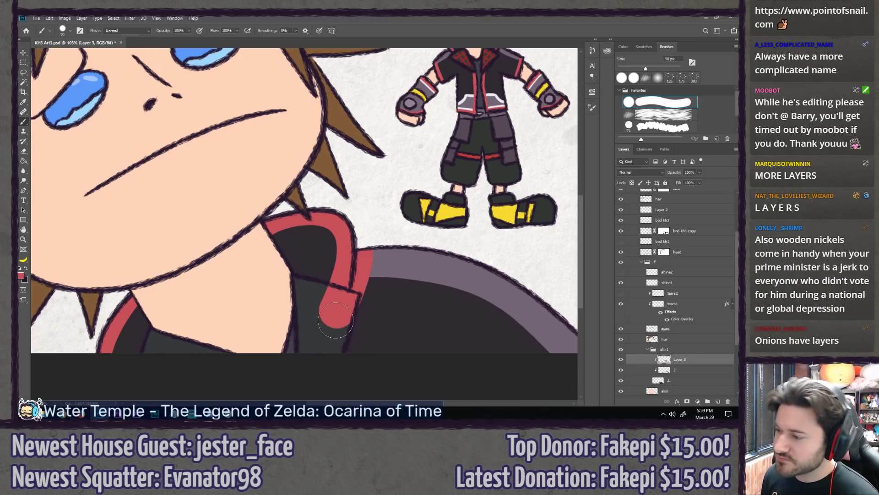
{"action": "key", "text": "ctrl+z"}
{"action": "key", "text": "ctrl+shift+z"}
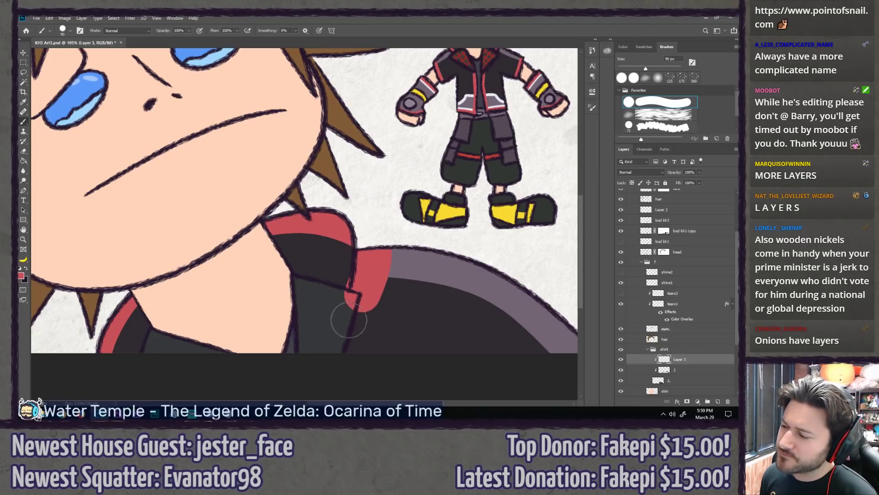
{"action": "key", "text": "ctrl+z"}
{"action": "key", "text": "ctrl+shift+z"}
{"action": "key", "text": "ctrl+z"}
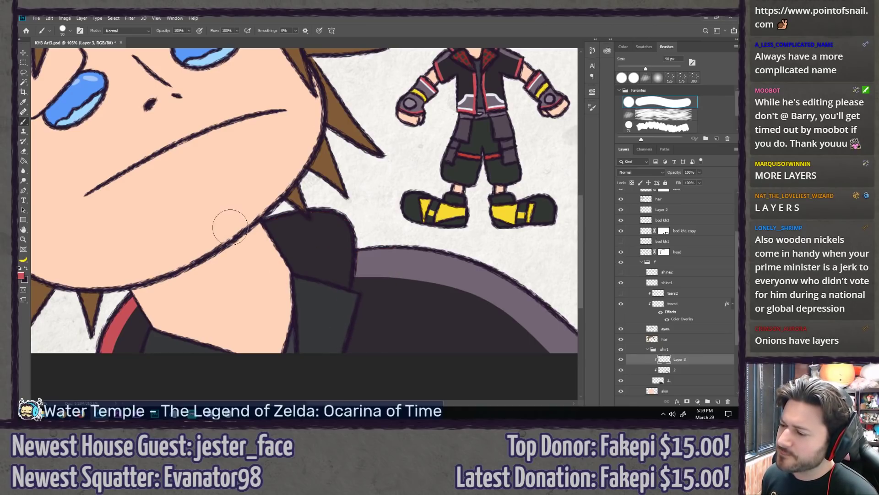
{"action": "key", "text": "ctrl+shift+z"}
{"action": "key", "text": "ctrl+z"}
Step: Retry red collar trims ending at different points along the top and right side
{"action": "left_click_drag", "start_coordinate": [251, 228], "coordinate": [327, 313]}
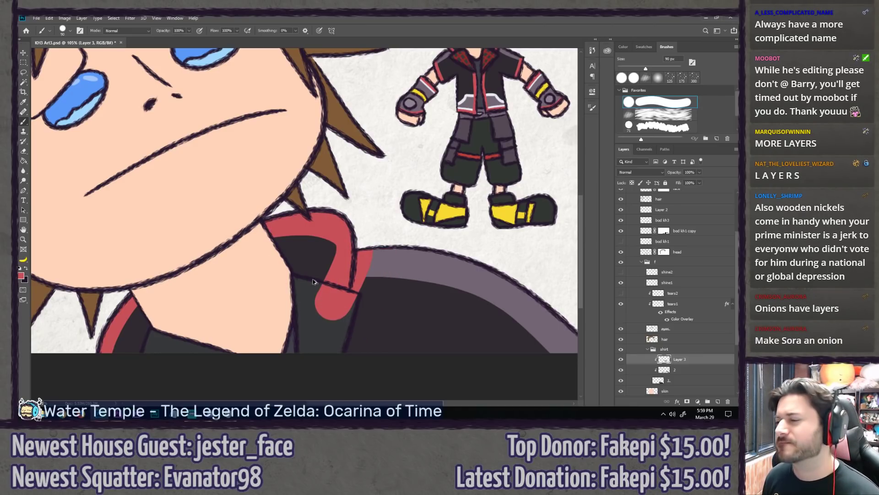
{"action": "key", "text": "ctrl+z"}
{"action": "left_click_drag", "start_coordinate": [239, 234], "coordinate": [329, 323]}
{"action": "key", "text": "ctrl+z"}
{"action": "mouse_move", "coordinate": [227, 233]}
{"action": "left_mouse_down"}
{"action": "mouse_move", "coordinate": [342, 292]}
{"action": "mouse_move", "coordinate": [317, 308]}
{"action": "left_mouse_up"}
{"action": "key", "text": "ctrl+z"}
{"action": "mouse_move", "coordinate": [239, 224]}
{"action": "left_mouse_down"}
{"action": "mouse_move", "coordinate": [320, 210]}
{"action": "mouse_move", "coordinate": [355, 303]}
{"action": "left_mouse_up"}
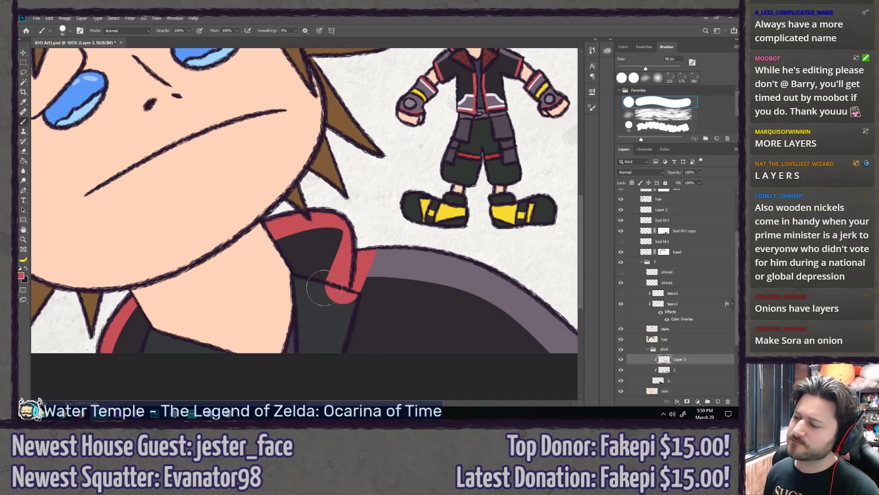
{"action": "key", "text": "ctrl+z"}
{"action": "left_click_drag", "start_coordinate": [238, 229], "coordinate": [378, 305]}
{"action": "key", "text": "ctrl+z"}
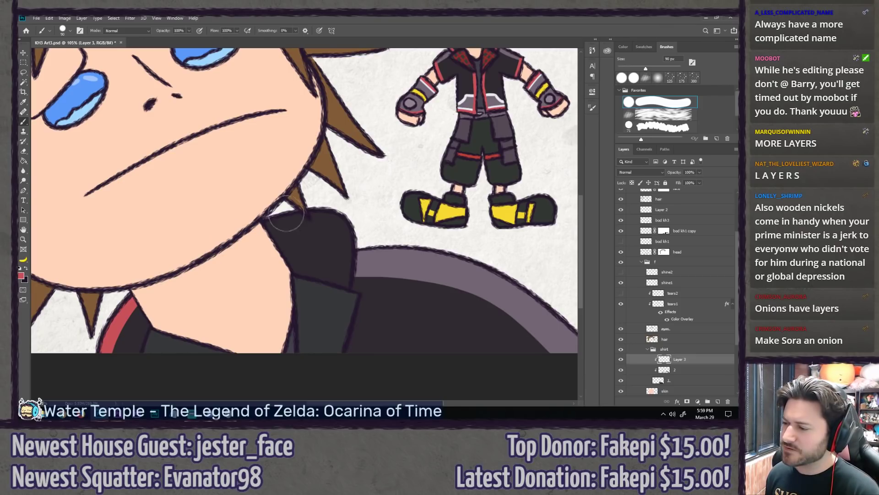
{"action": "key", "text": "ctrl+shift+z"}
{"action": "key", "text": "ctrl+z"}
Step: Shrink the brush to 80 px and retry the red trim along the collar
{"action": "key", "text": "bracketleft"}
{"action": "left_click_drag", "start_coordinate": [248, 226], "coordinate": [362, 292]}
{"action": "key", "text": "ctrl+z"}
{"action": "left_click_drag", "start_coordinate": [248, 226], "coordinate": [341, 300]}
{"action": "key", "text": "ctrl+z"}
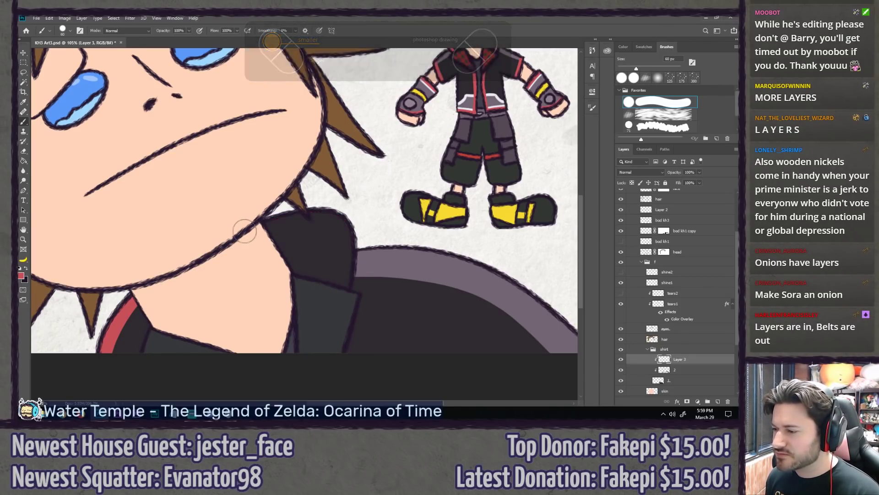
{"action": "left_click_drag", "start_coordinate": [247, 227], "coordinate": [364, 310]}
{"action": "key", "text": "ctrl+z"}
{"action": "left_click_drag", "start_coordinate": [252, 227], "coordinate": [333, 304]}
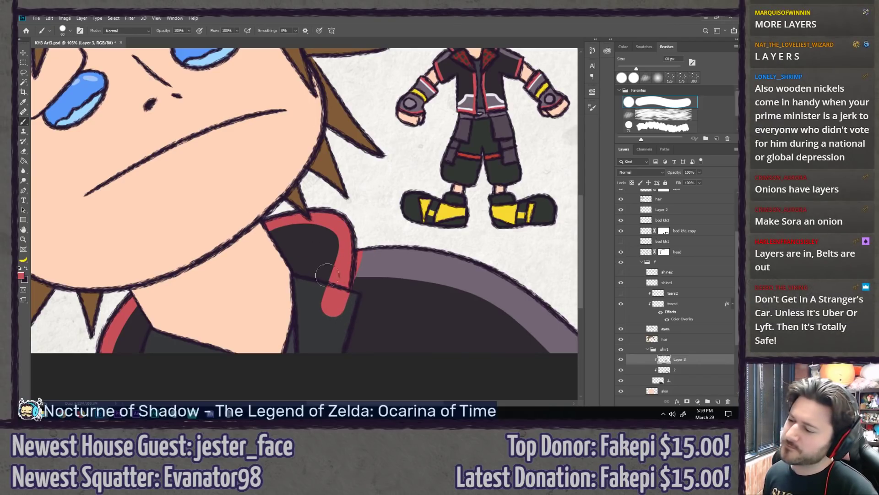
{"action": "key", "text": "ctrl+z"}
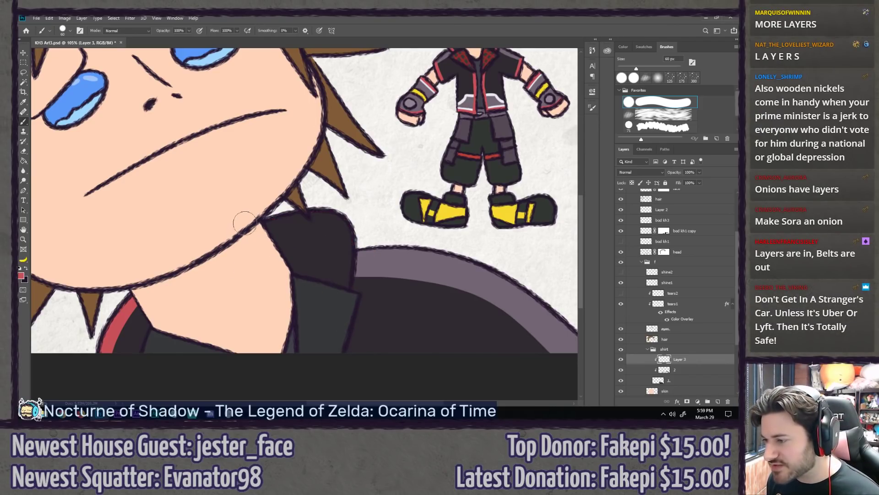
{"action": "key", "text": "ctrl+shift+z"}
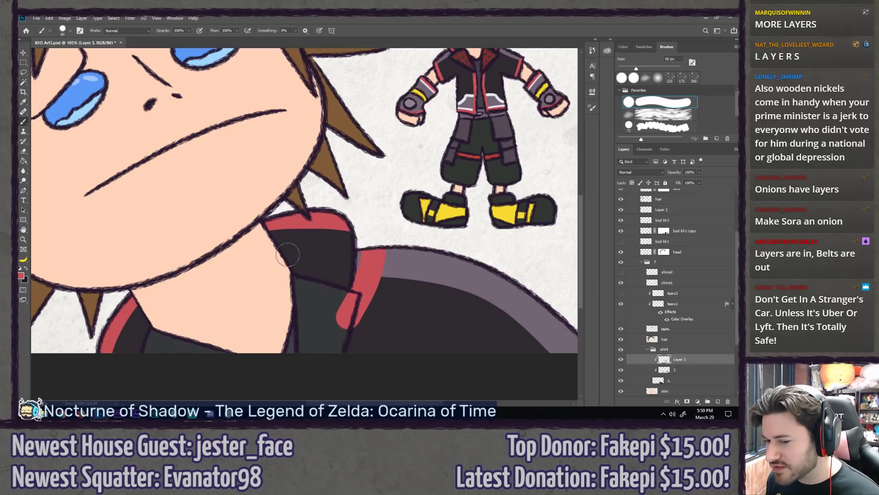
{"action": "key", "text": "ctrl+z"}
Step: Repeatedly redraw a thick red trim along the collar top and right side
{"action": "left_click_drag", "start_coordinate": [265, 222], "coordinate": [333, 313]}
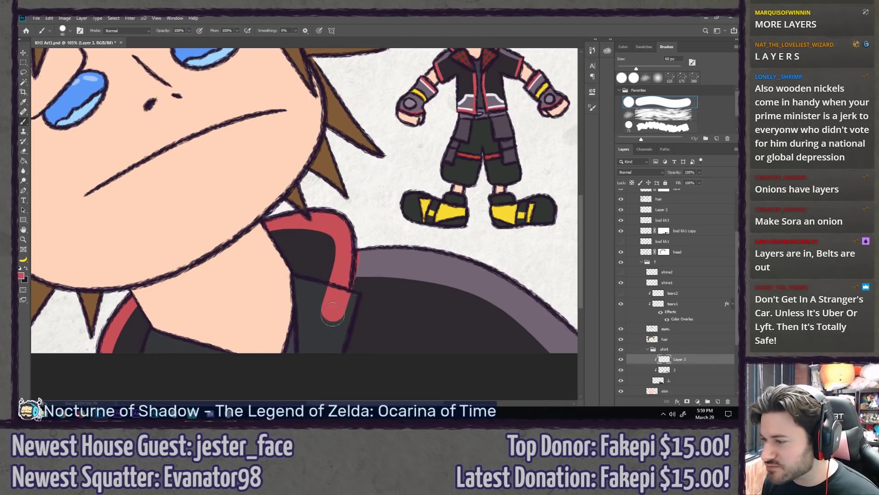
{"action": "key", "text": "ctrl+z"}
{"action": "left_click_drag", "start_coordinate": [266, 223], "coordinate": [349, 305]}
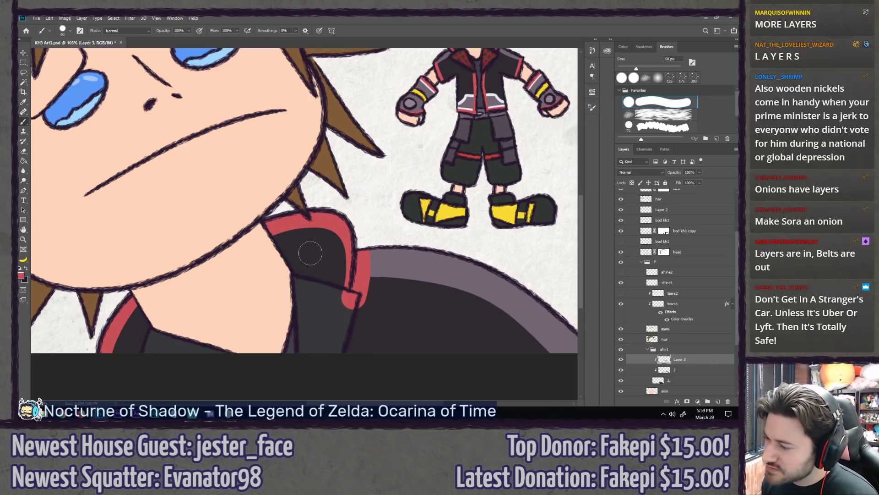
{"action": "key", "text": "ctrl+z"}
{"action": "left_click_drag", "start_coordinate": [266, 223], "coordinate": [351, 303]}
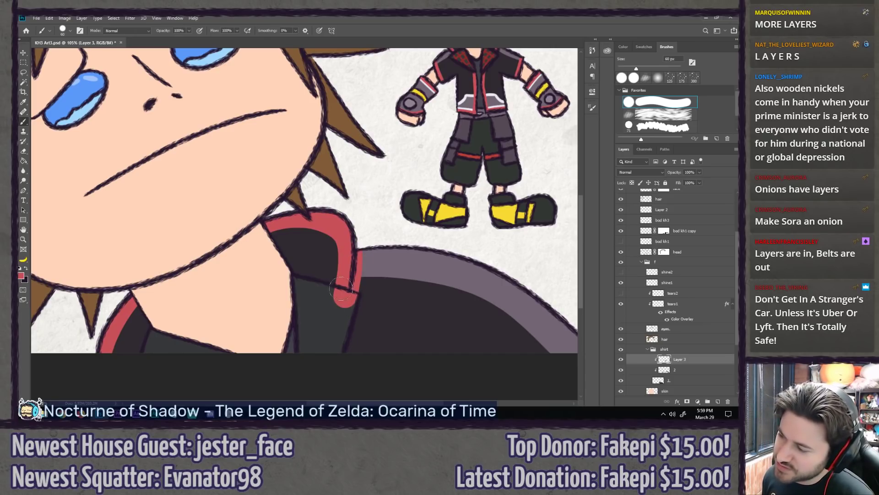
{"action": "key", "text": "ctrl+z"}
{"action": "left_click_drag", "start_coordinate": [265, 222], "coordinate": [351, 305]}
{"action": "key", "text": "ctrl+z"}
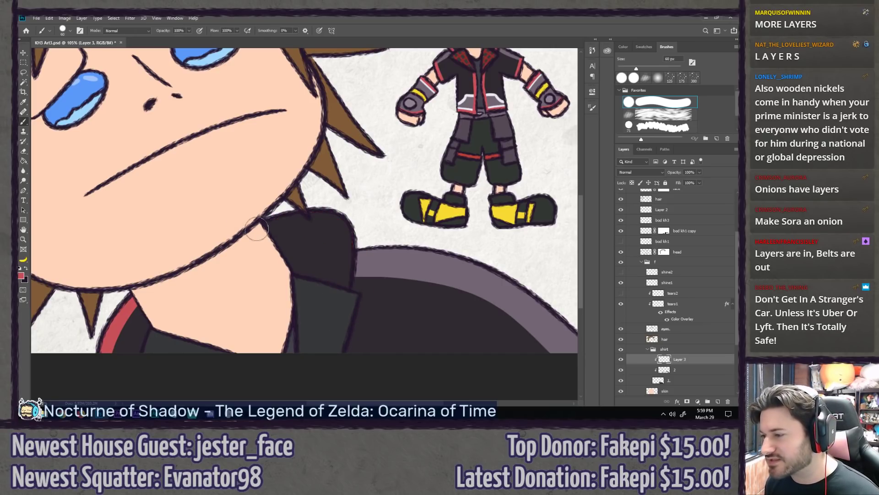
{"action": "mouse_move", "coordinate": [265, 222]}
{"action": "left_mouse_down"}
{"action": "mouse_move", "coordinate": [352, 269]}
{"action": "mouse_move", "coordinate": [333, 274]}
{"action": "left_mouse_up"}
{"action": "key", "text": "ctrl+z"}
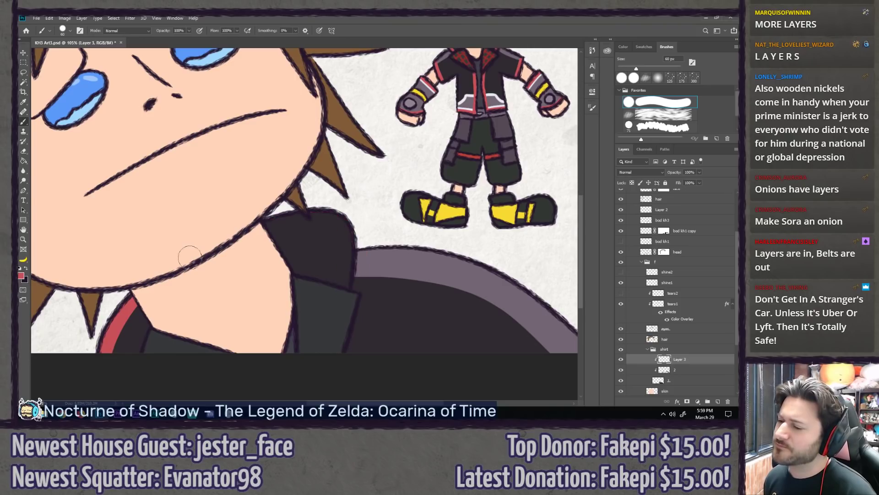
Step: Settle on a thin red trim along the collar's top and right side
{"action": "left_click_drag", "start_coordinate": [265, 222], "coordinate": [357, 303]}
{"action": "key", "text": "ctrl+alt+z"}
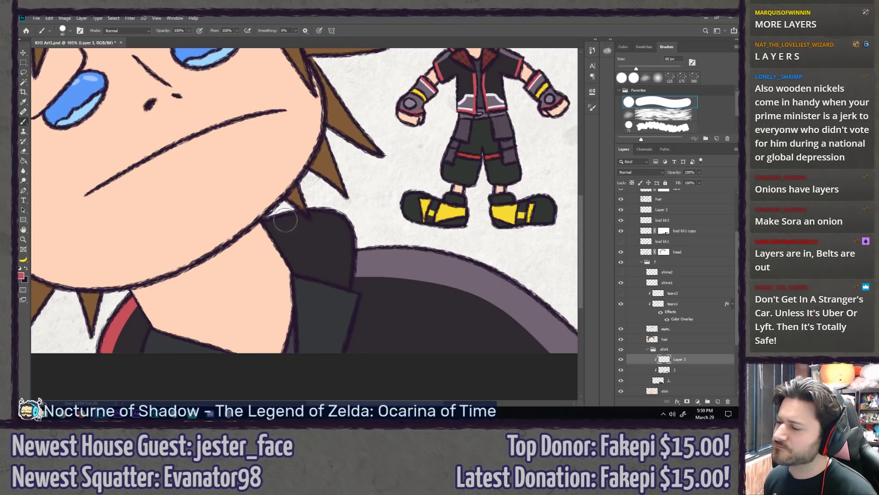
{"action": "left_click_drag", "start_coordinate": [265, 219], "coordinate": [372, 313]}
{"action": "key", "text": "ctrl+alt+z"}
{"action": "left_click_drag", "start_coordinate": [262, 216], "coordinate": [355, 292]}
{"action": "key", "text": "ctrl+z"}
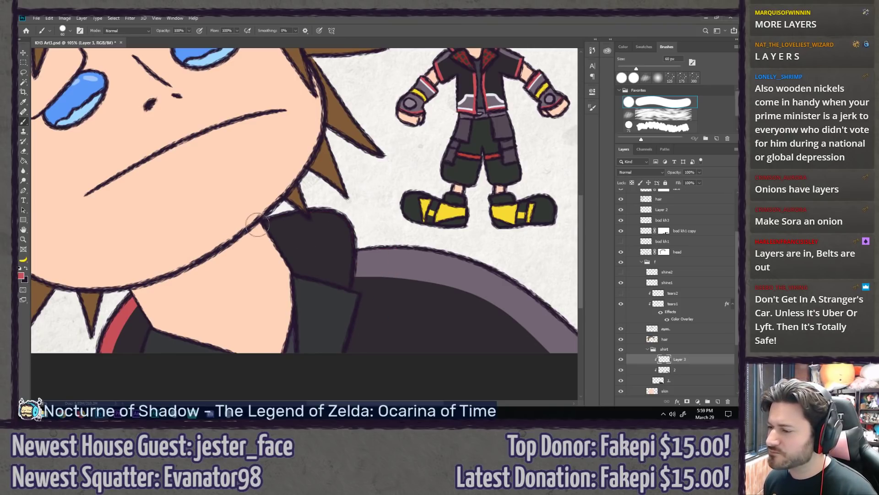
{"action": "mouse_move", "coordinate": [268, 223]}
{"action": "left_mouse_down"}
{"action": "mouse_move", "coordinate": [336, 232]}
{"action": "mouse_move", "coordinate": [334, 300]}
{"action": "left_mouse_up"}
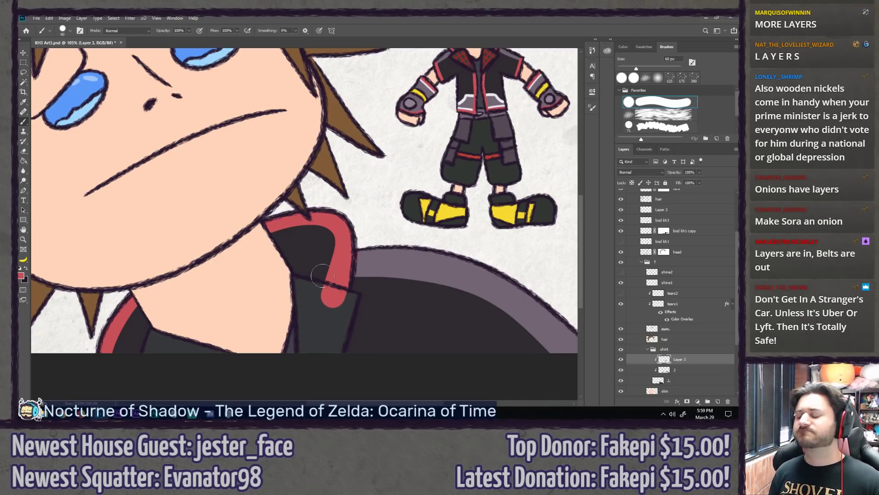
Step: Erase the trim's inner edge and cut its lower end to an angled tip
{"action": "key", "text": "e"}
{"action": "left_click_drag", "start_coordinate": [321, 243], "coordinate": [307, 328]}
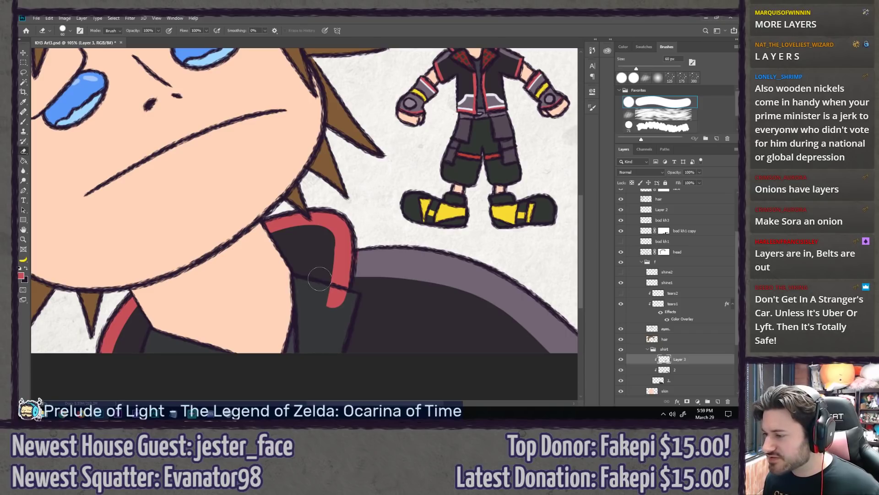
{"action": "left_click_drag", "start_coordinate": [320, 278], "coordinate": [352, 267]}
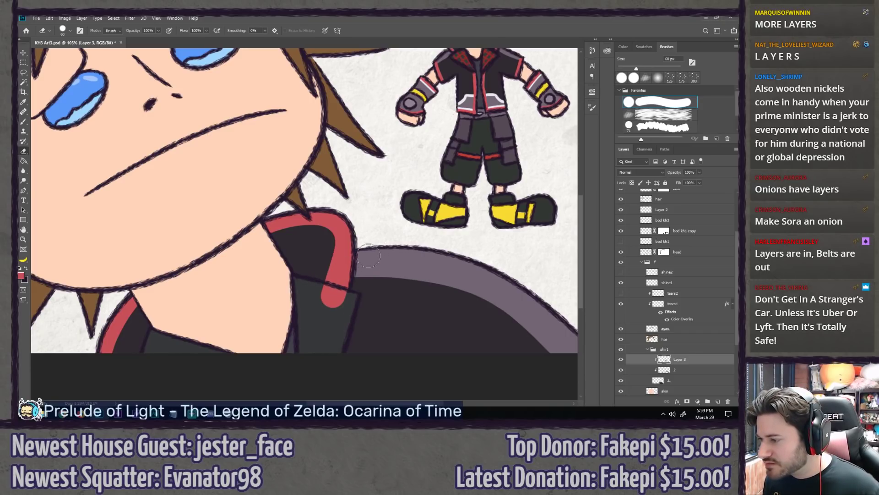
{"action": "left_click_drag", "start_coordinate": [331, 313], "coordinate": [325, 299]}
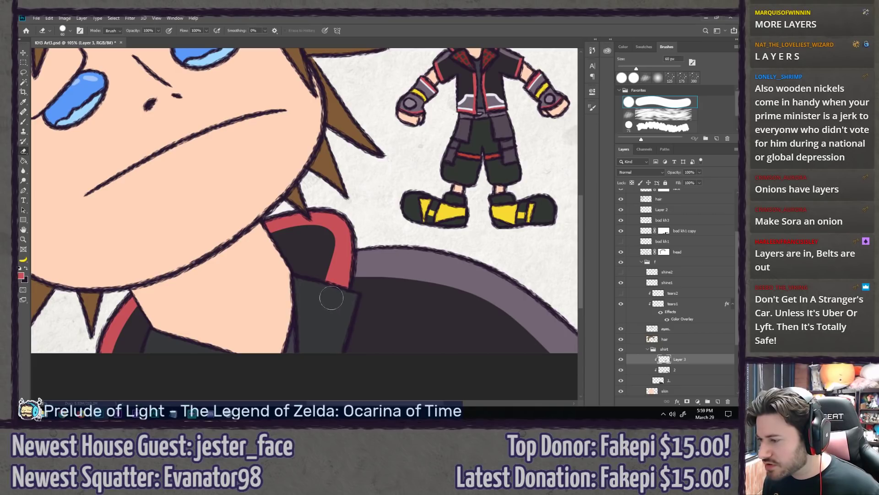
Step: Erase the inner edge of the red collar stripe's lower part, then fit the drawing on screen
{"action": "scroll", "coordinate": [354, 272], "scroll_direction": "up", "scroll_amount": 5}
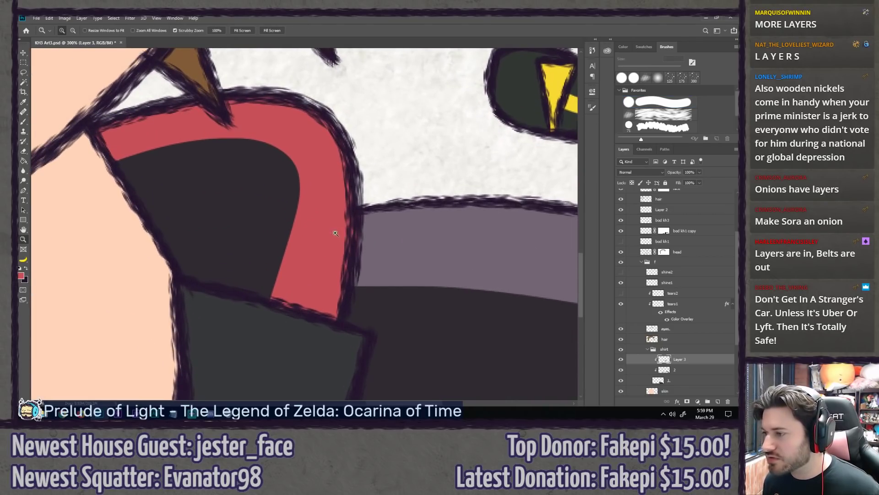
{"action": "key", "text": "b"}
{"action": "key", "text": "e"}
{"action": "left_click_drag", "start_coordinate": [267, 208], "coordinate": [247, 305]}
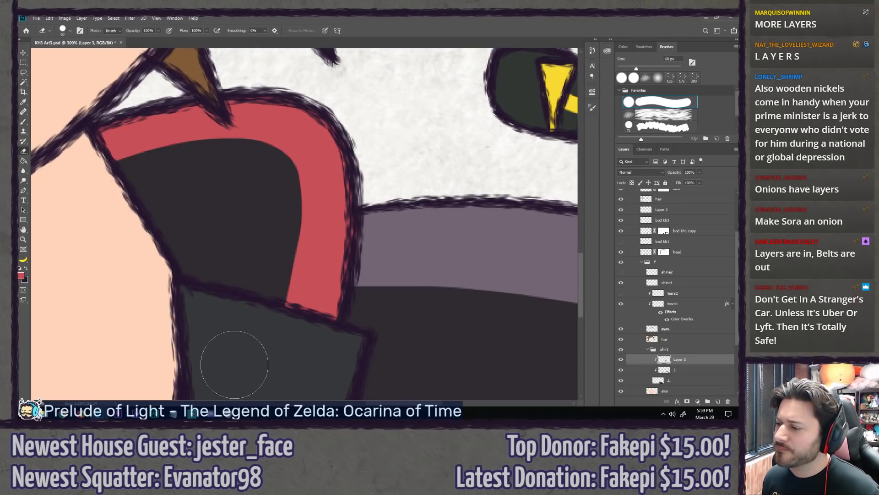
{"action": "key", "text": "ctrl+minus"}
{"action": "key", "text": "ctrl+minus"}
{"action": "key", "text": "ctrl+plus"}
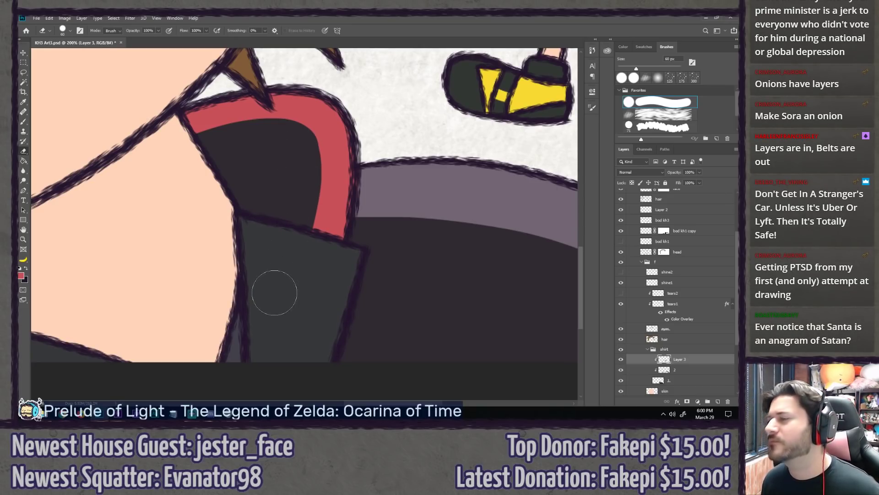
{"action": "key", "text": "ctrl+minus"}
{"action": "left_click_drag", "start_coordinate": [232, 295], "coordinate": [258, 300]}
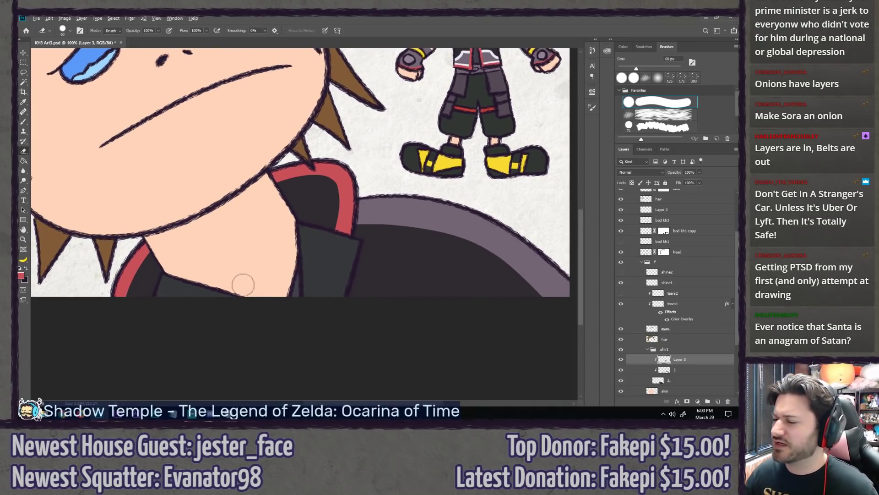
{"action": "key", "text": "ctrl+0"}
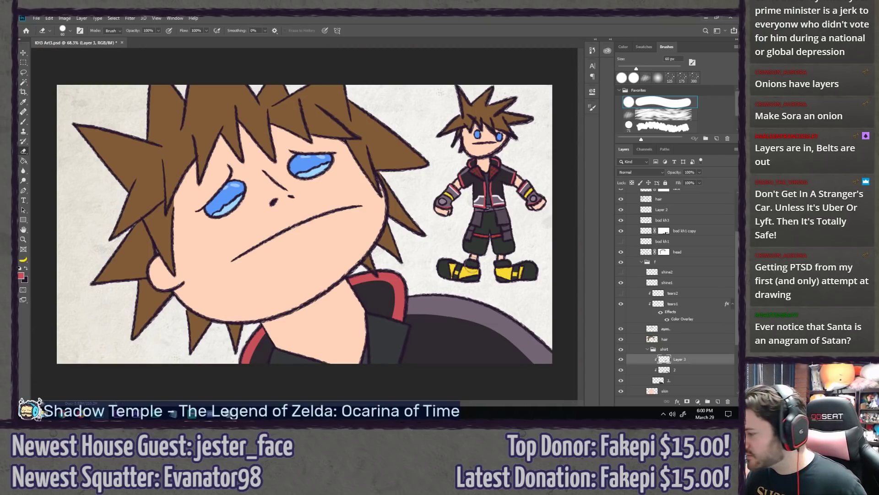
Step: Delete layer 2 and add a new Layer 4 clipped to the shirt's Layer 3
{"action": "key", "text": "b"}
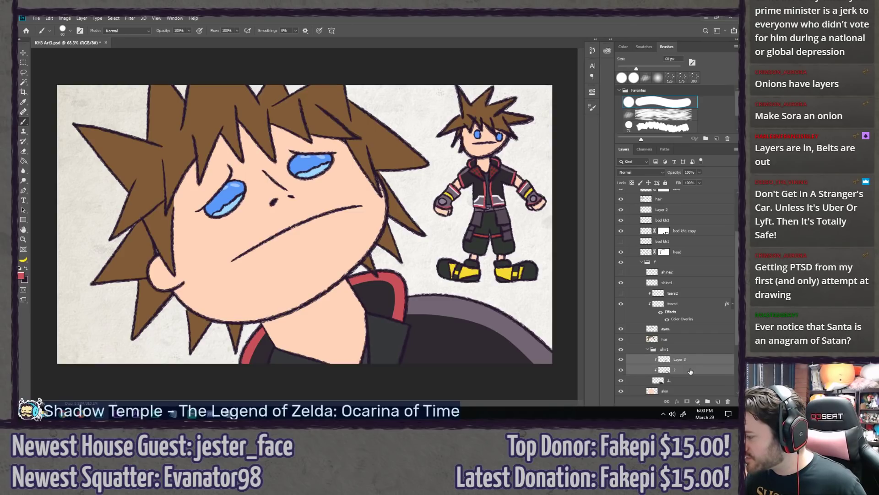
{"action": "right_click", "coordinate": [691, 371]}
{"action": "left_click", "coordinate": [660, 274]}
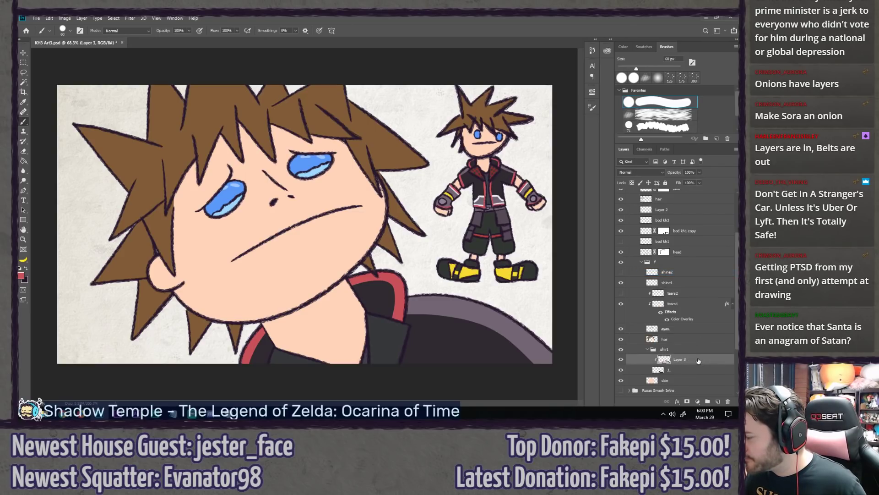
{"action": "key", "text": "ctrl+shift+n"}
{"action": "key", "text": "Return"}
{"action": "right_click", "coordinate": [698, 358]}
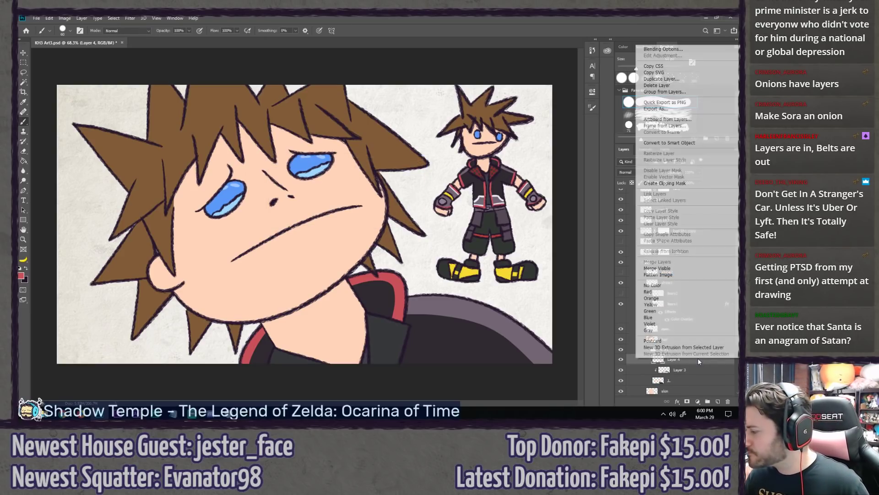
{"action": "left_click", "coordinate": [664, 182]}
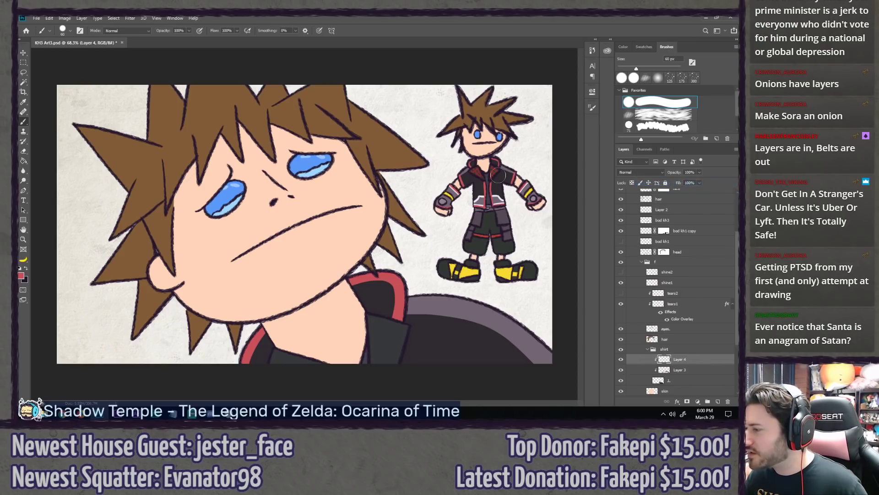
Step: Paint three parallel red plaid lines down the collar and three crossing lines
{"action": "scroll", "coordinate": [503, 187], "scroll_direction": "up", "scroll_amount": 10}
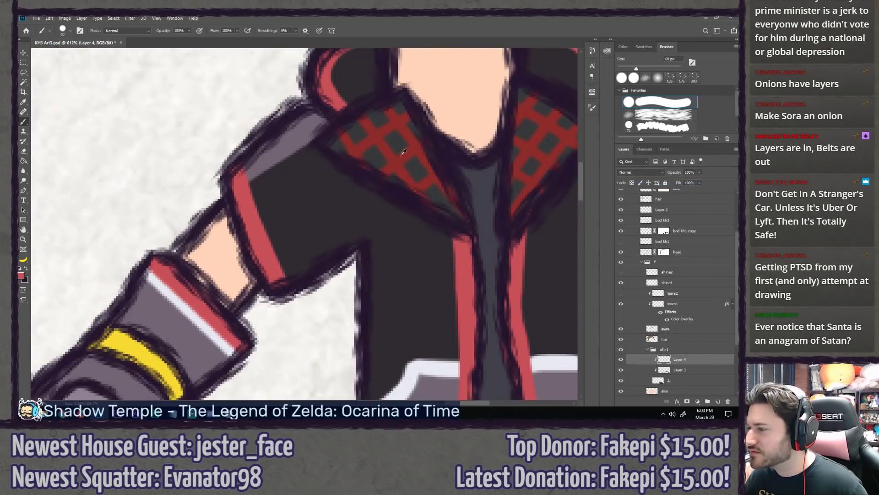
{"action": "scroll", "coordinate": [398, 161], "scroll_direction": "down", "scroll_amount": 10}
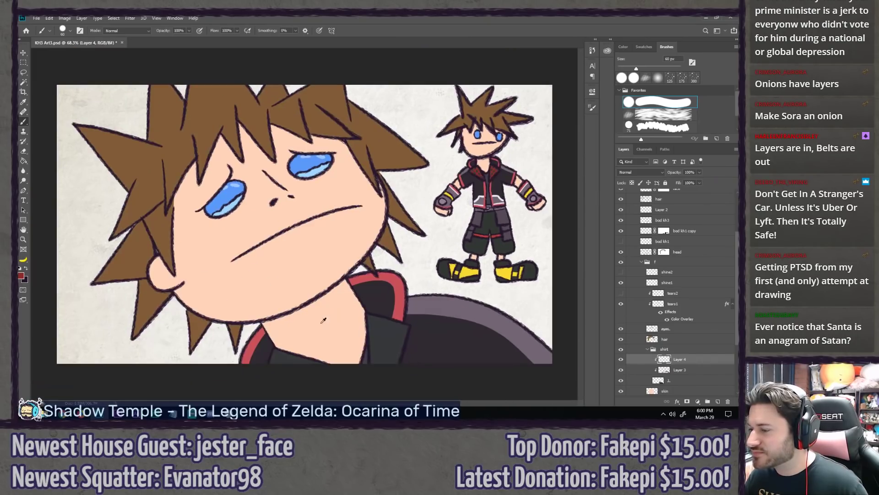
{"action": "scroll", "coordinate": [427, 333], "scroll_direction": "up", "scroll_amount": 3}
{"action": "left_click_drag", "start_coordinate": [427, 333], "coordinate": [364, 233]}
{"action": "scroll", "coordinate": [366, 241], "scroll_direction": "up", "scroll_amount": 2}
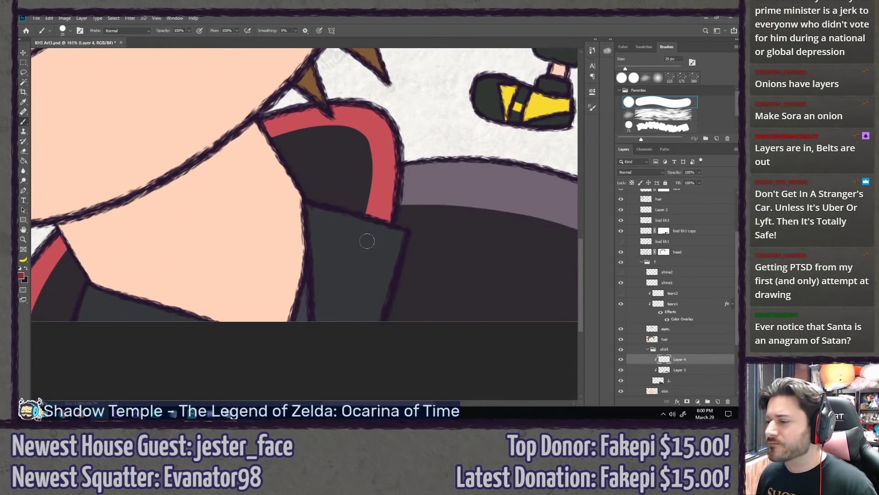
{"action": "left_click_drag", "start_coordinate": [337, 182], "coordinate": [299, 290]}
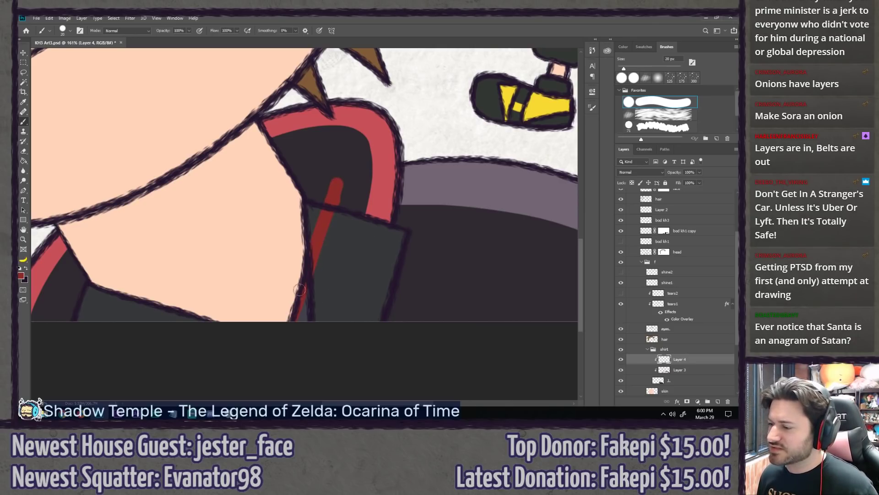
{"action": "key", "text": "ctrl+z"}
{"action": "left_click_drag", "start_coordinate": [333, 184], "coordinate": [321, 321]}
{"action": "left_click_drag", "start_coordinate": [367, 192], "coordinate": [320, 326]}
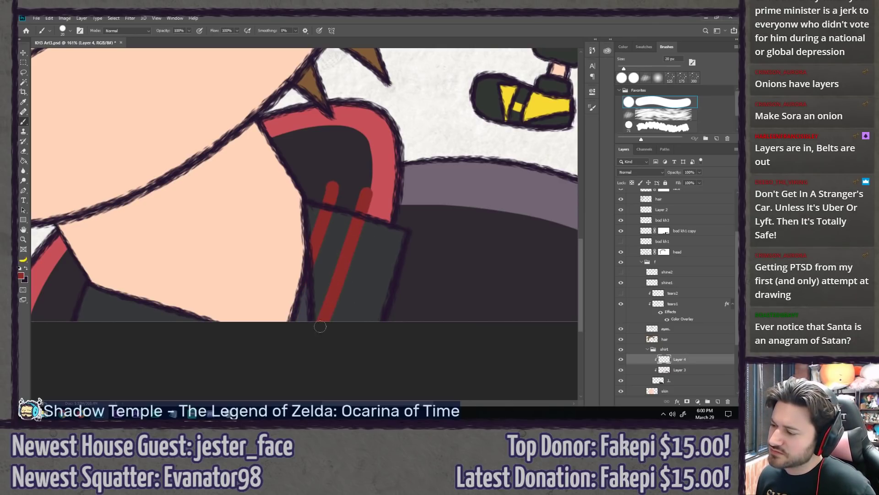
{"action": "left_click_drag", "start_coordinate": [390, 202], "coordinate": [349, 326]}
{"action": "left_click_drag", "start_coordinate": [306, 218], "coordinate": [454, 285]}
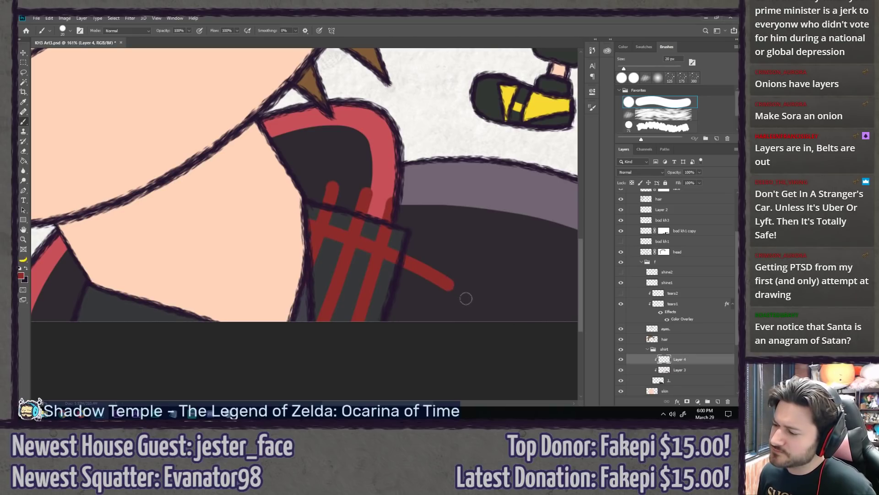
{"action": "left_click_drag", "start_coordinate": [300, 252], "coordinate": [442, 312]}
{"action": "left_click_drag", "start_coordinate": [297, 290], "coordinate": [389, 325]}
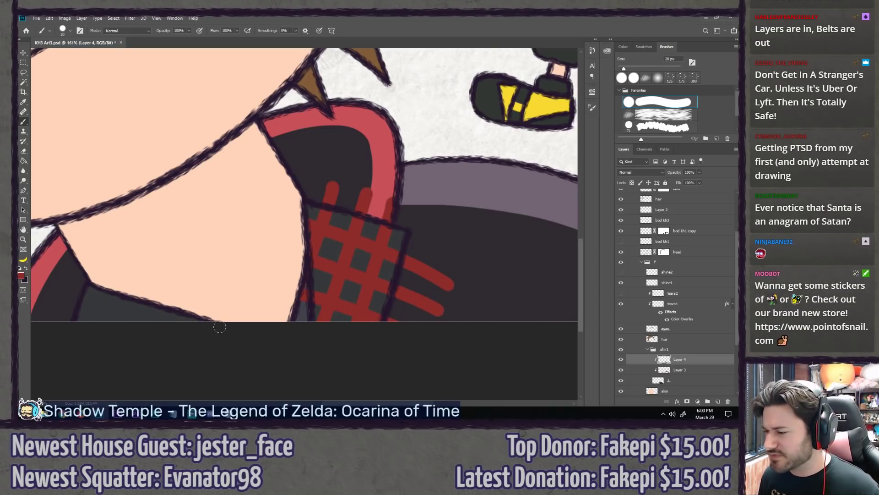
Step: Undo the crossing strokes and try red stripes down the shirt, undoing them again
{"action": "scroll", "coordinate": [184, 273], "scroll_direction": "down", "scroll_amount": 5}
{"action": "scroll", "coordinate": [314, 332], "scroll_direction": "up", "scroll_amount": 7}
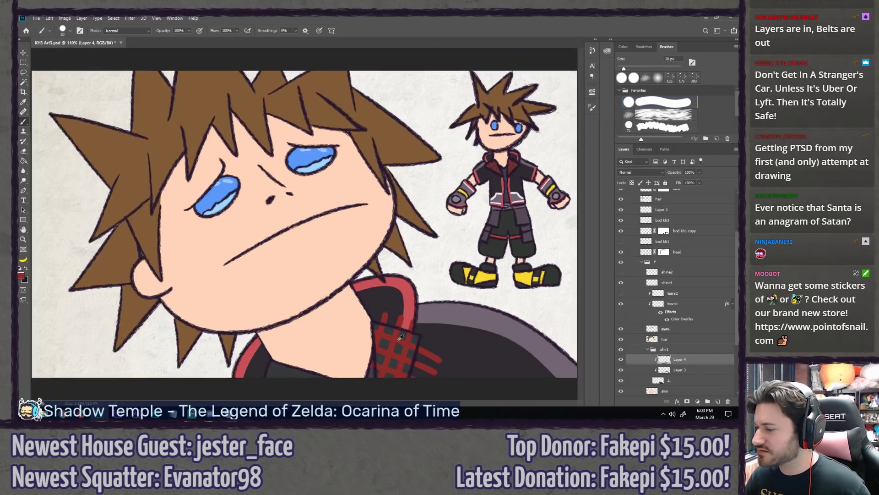
{"action": "left_click_drag", "start_coordinate": [380, 346], "coordinate": [340, 259]}
{"action": "key", "text": "ctrl+z"}
{"action": "key", "text": "ctrl+z"}
{"action": "key", "text": "ctrl+z"}
{"action": "key", "text": "ctrl+z"}
{"action": "key", "text": "ctrl+z"}
{"action": "key", "text": "ctrl+z"}
{"action": "key", "text": "ctrl+z"}
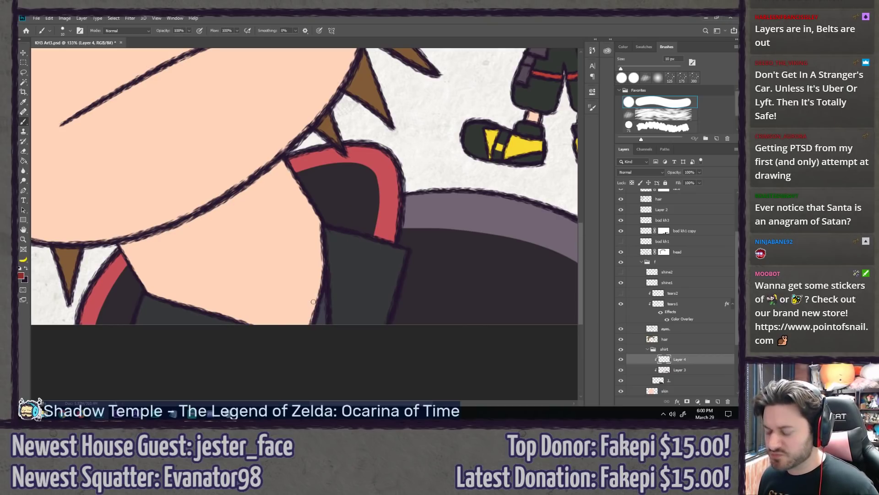
{"action": "left_click_drag", "start_coordinate": [340, 216], "coordinate": [332, 273]}
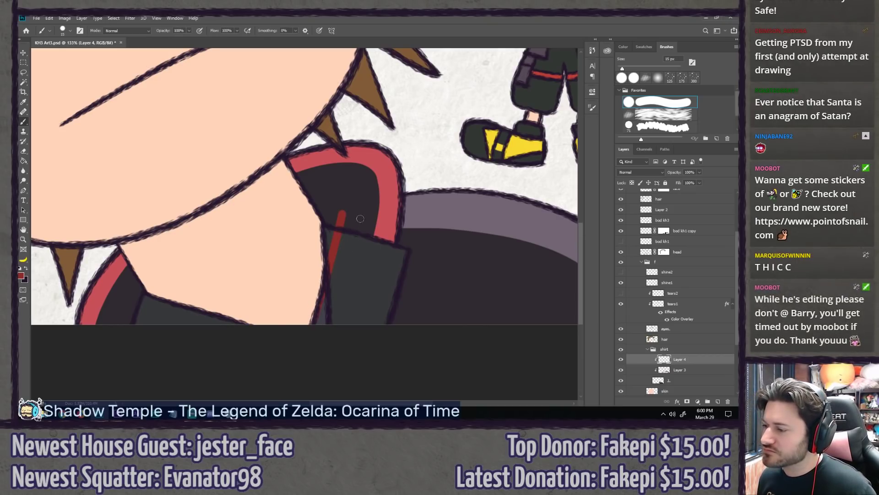
{"action": "left_click_drag", "start_coordinate": [361, 216], "coordinate": [337, 323]}
{"action": "key", "text": "ctrl+z"}
{"action": "left_click_drag", "start_coordinate": [366, 213], "coordinate": [331, 336]}
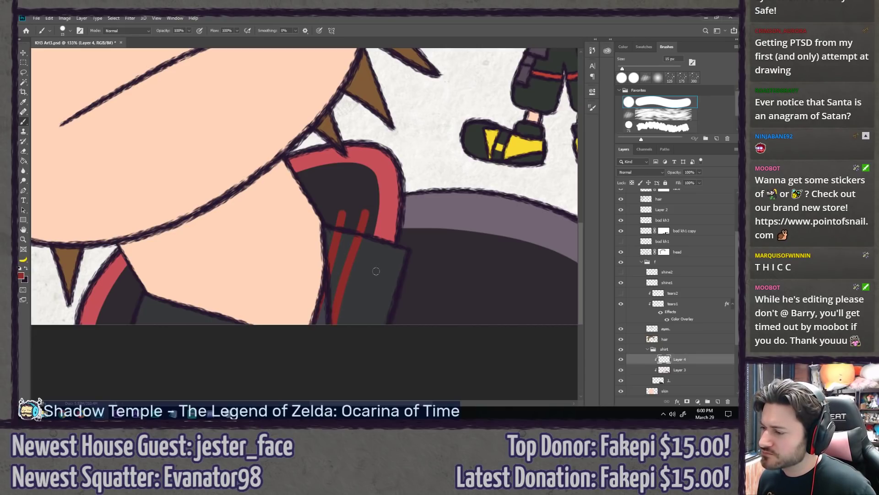
{"action": "key", "text": "ctrl+z"}
{"action": "key", "text": "ctrl+z"}
{"action": "left_click_drag", "start_coordinate": [349, 202], "coordinate": [328, 266]}
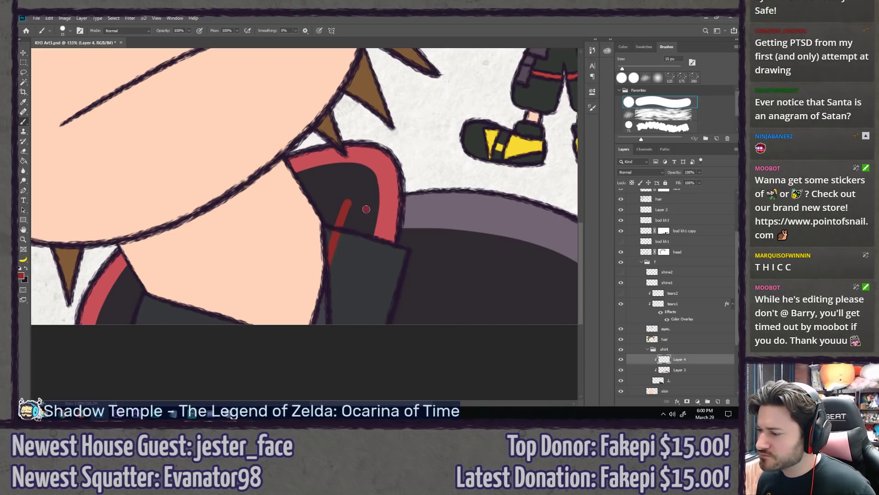
{"action": "mouse_move", "coordinate": [366, 209]}
{"action": "left_mouse_down"}
{"action": "mouse_move", "coordinate": [331, 321]}
{"action": "mouse_move", "coordinate": [352, 319]}
{"action": "left_mouse_up"}
{"action": "key", "text": "ctrl+z"}
{"action": "key", "text": "ctrl+z"}
{"action": "key", "text": "ctrl+z"}
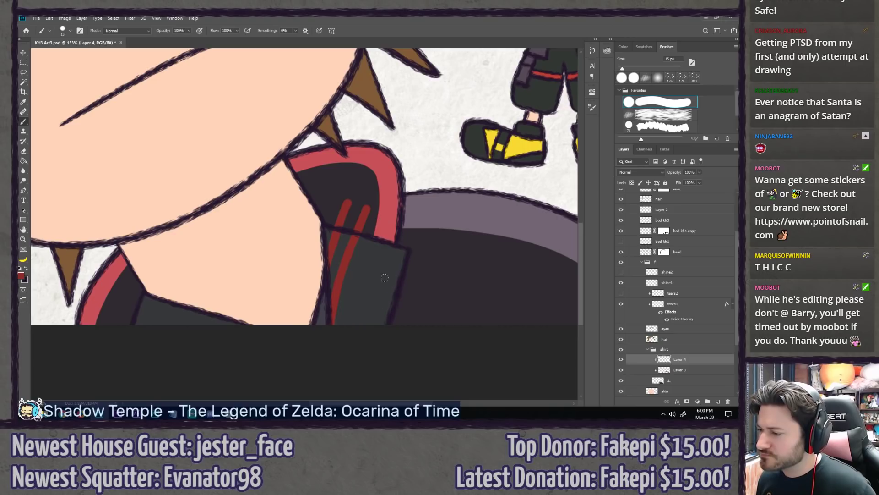
Step: Rotate the view and paint four diagonal red stripes across the dark shirt panel
{"action": "key", "text": "r"}
{"action": "left_click_drag", "start_coordinate": [400, 173], "coordinate": [394, 215]}
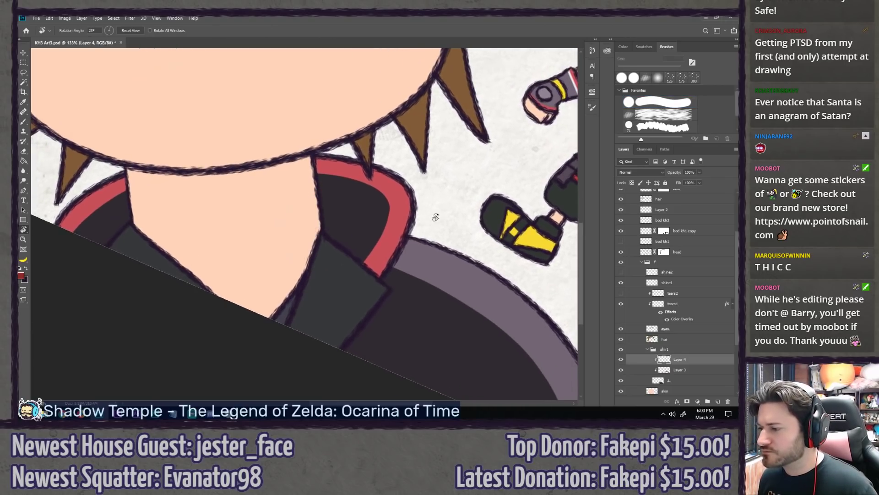
{"action": "key", "text": "b"}
{"action": "left_click_drag", "start_coordinate": [321, 250], "coordinate": [373, 214]}
{"action": "key", "text": "ctrl+z"}
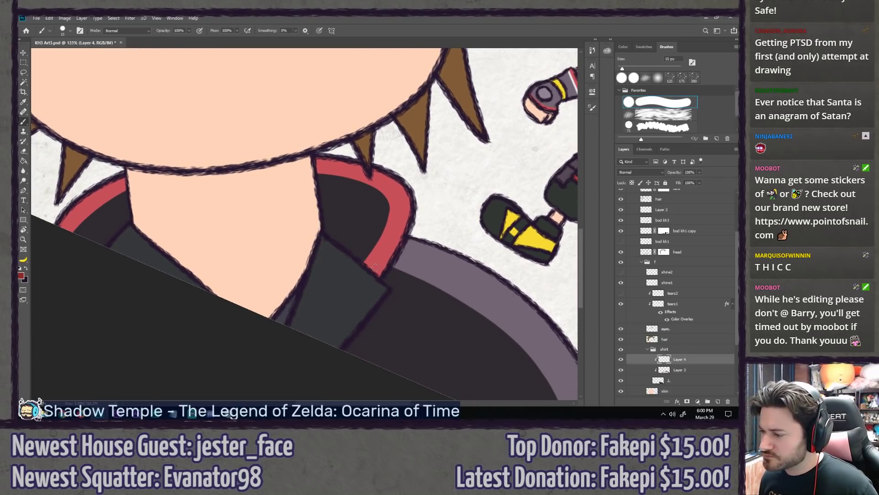
{"action": "left_click_drag", "start_coordinate": [392, 265], "coordinate": [329, 343]}
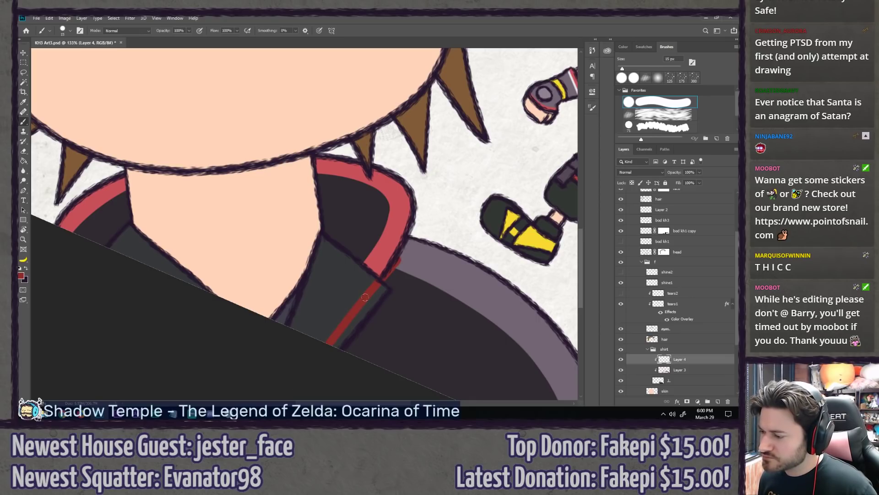
{"action": "left_click_drag", "start_coordinate": [376, 248], "coordinate": [311, 336]}
{"action": "left_click_drag", "start_coordinate": [362, 231], "coordinate": [321, 287]}
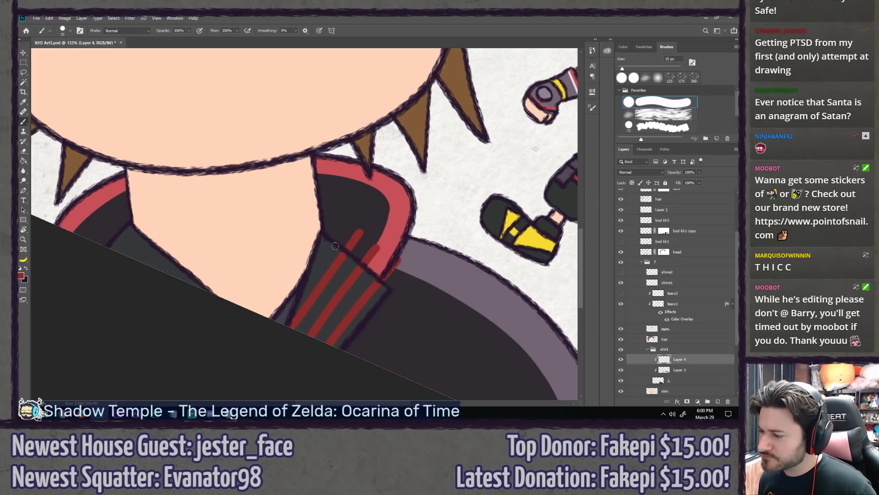
{"action": "left_click_drag", "start_coordinate": [341, 227], "coordinate": [269, 314]}
Step: Tilt the view about 95 degrees and paint red stripes crossing the collar stripes
{"action": "key", "text": "r"}
{"action": "mouse_move", "coordinate": [392, 239]}
{"action": "left_mouse_down"}
{"action": "mouse_move", "coordinate": [387, 191]}
{"action": "mouse_move", "coordinate": [334, 151]}
{"action": "mouse_move", "coordinate": [313, 147]}
{"action": "left_mouse_up"}
{"action": "left_click_drag", "start_coordinate": [389, 128], "coordinate": [332, 202]}
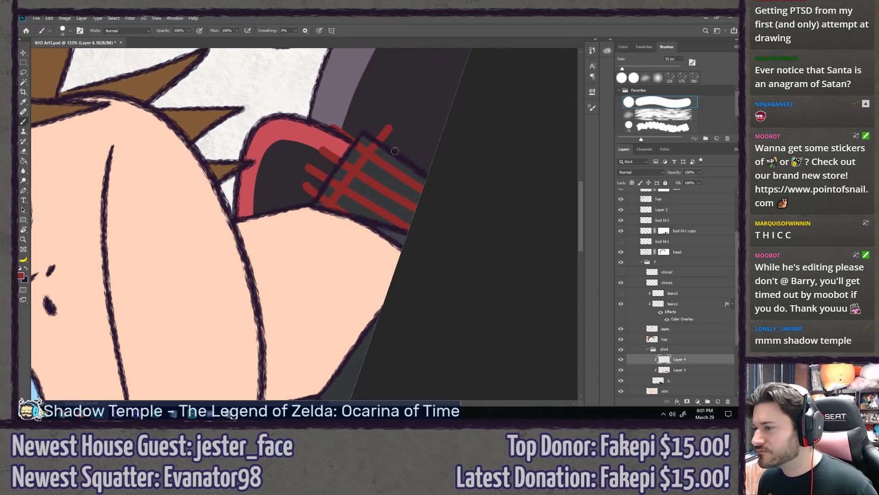
{"action": "left_click_drag", "start_coordinate": [411, 136], "coordinate": [358, 212]}
{"action": "key", "text": "ctrl+z"}
{"action": "left_click_drag", "start_coordinate": [415, 140], "coordinate": [360, 215]}
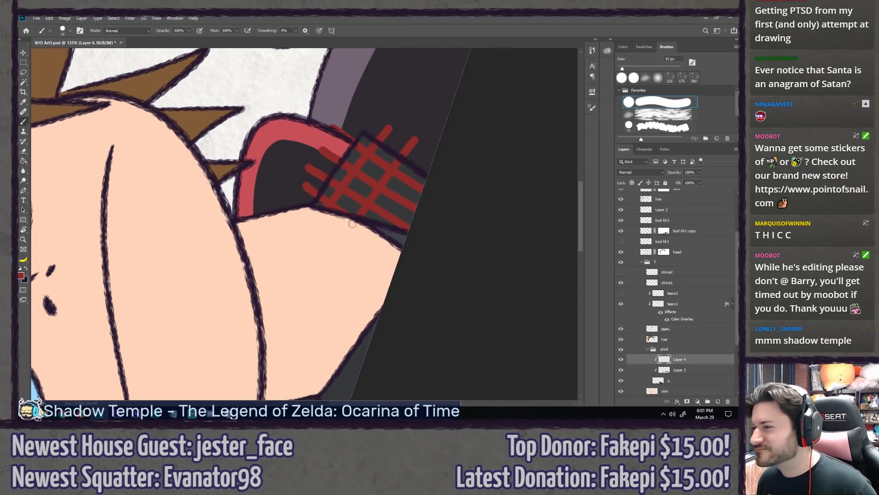
{"action": "key", "text": "ctrl+z"}
{"action": "left_click_drag", "start_coordinate": [413, 138], "coordinate": [357, 216]}
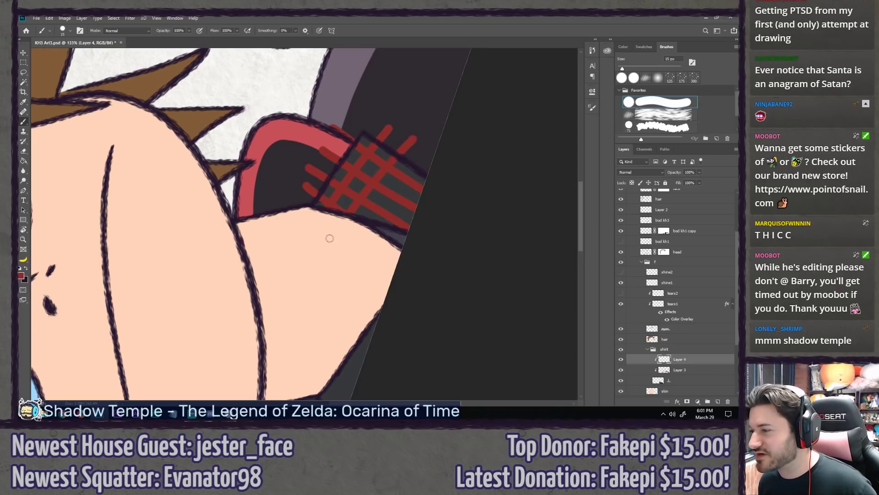
{"action": "key", "text": "ctrl+z"}
{"action": "left_click_drag", "start_coordinate": [406, 142], "coordinate": [352, 216]}
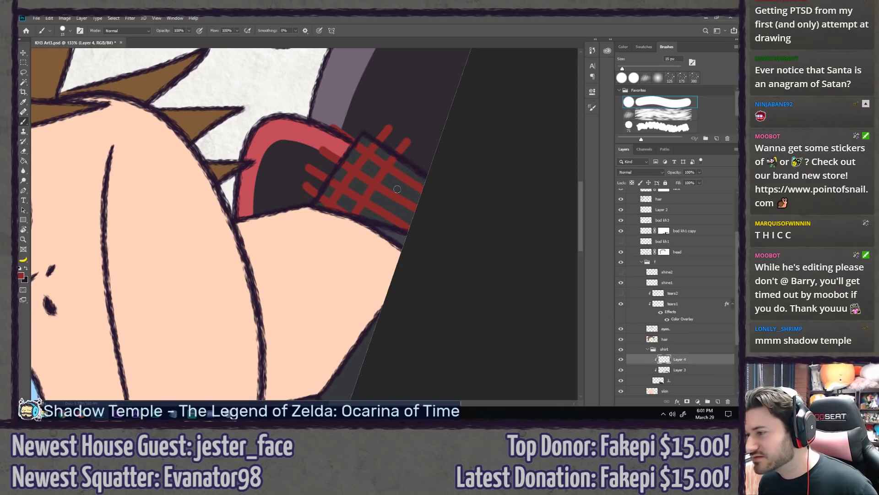
{"action": "key", "text": "ctrl+z"}
{"action": "left_click_drag", "start_coordinate": [415, 139], "coordinate": [341, 222]}
{"action": "left_click_drag", "start_coordinate": [433, 148], "coordinate": [342, 265]}
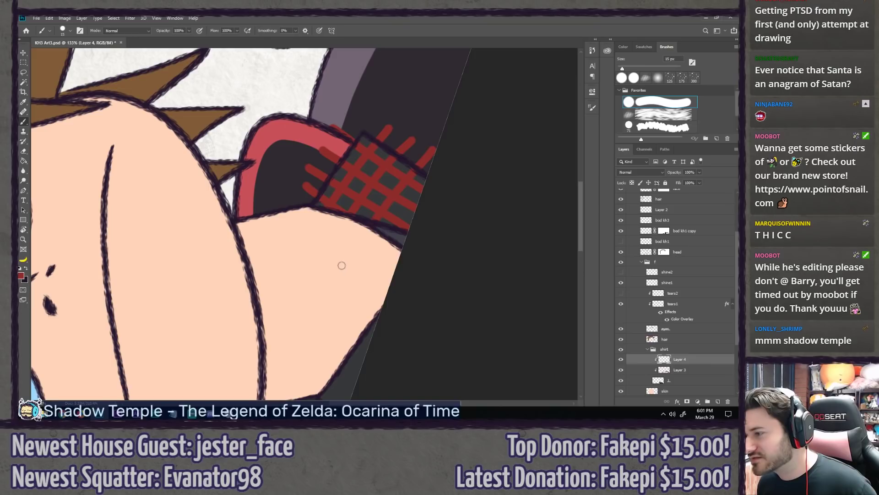
Step: Rotate the view upright and erase red overspill outside the outline with a 100 px eraser
{"action": "key", "text": "r"}
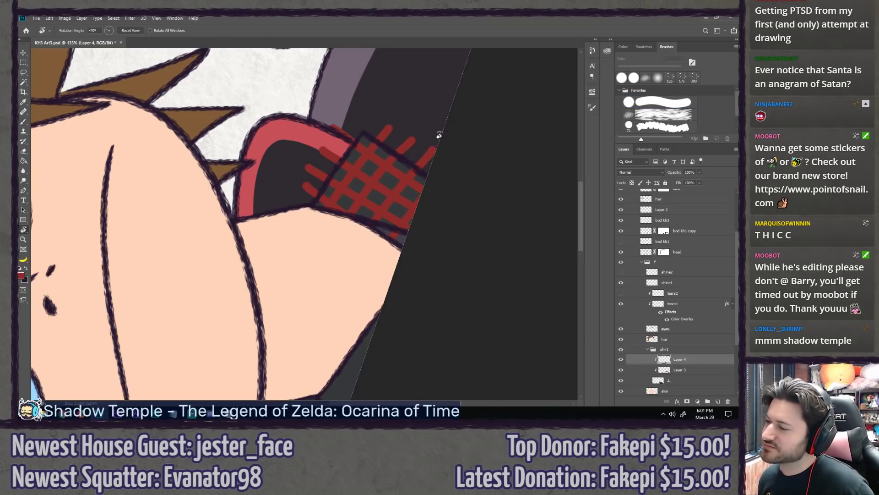
{"action": "left_click_drag", "start_coordinate": [435, 134], "coordinate": [431, 317]}
{"action": "key", "text": "e"}
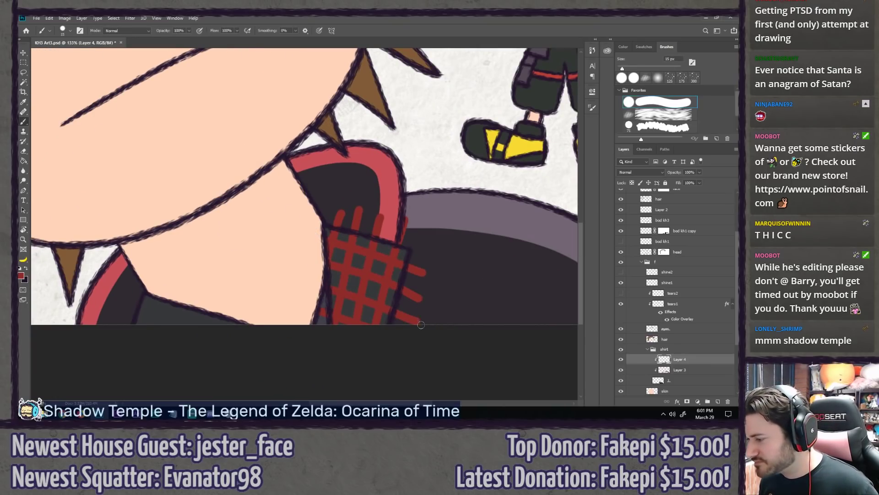
{"action": "key", "text": "bracketright"}
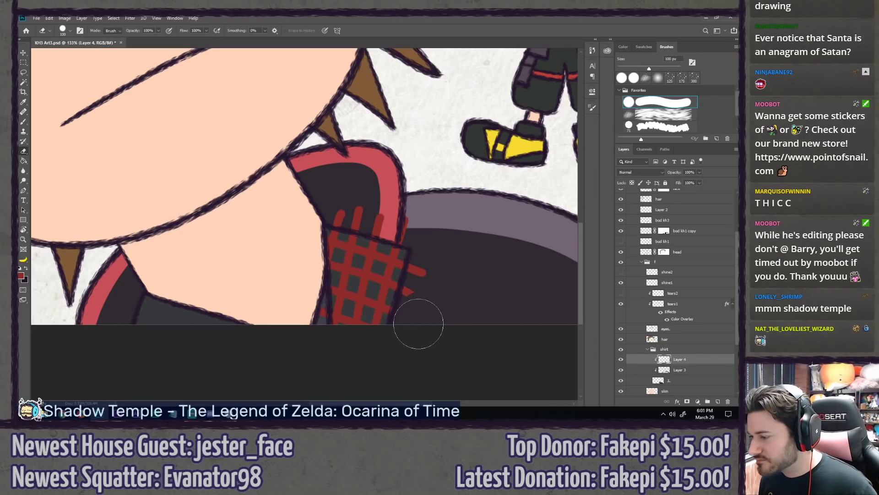
{"action": "mouse_move", "coordinate": [426, 295]}
{"action": "left_mouse_down"}
{"action": "mouse_move", "coordinate": [432, 269]}
{"action": "mouse_move", "coordinate": [404, 216]}
{"action": "left_mouse_up"}
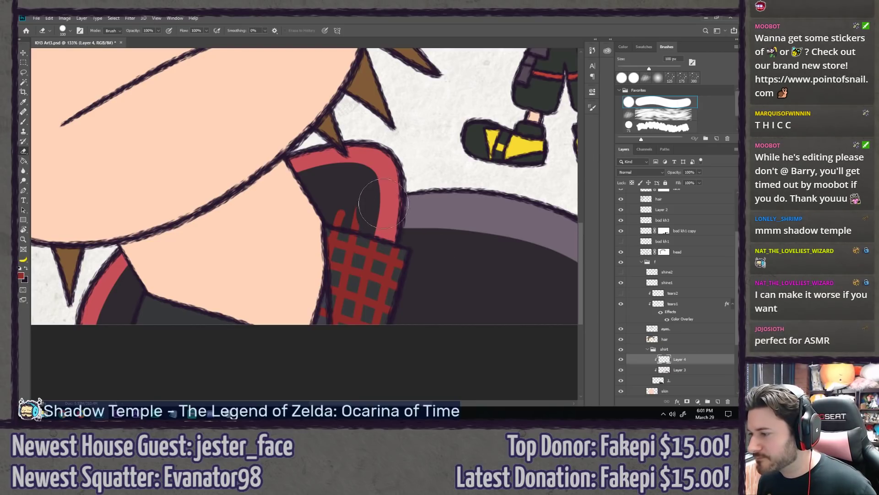
{"action": "scroll", "coordinate": [353, 224], "scroll_direction": "up", "scroll_amount": 3}
{"action": "mouse_move", "coordinate": [383, 179]}
{"action": "left_mouse_down"}
{"action": "mouse_move", "coordinate": [363, 163]}
{"action": "mouse_move", "coordinate": [314, 157]}
{"action": "mouse_move", "coordinate": [339, 168]}
{"action": "left_mouse_up"}
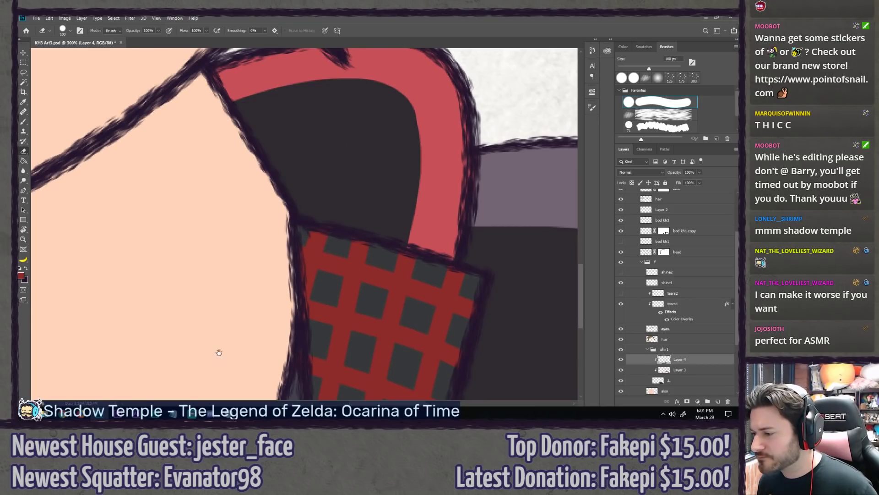
{"action": "left_click_drag", "start_coordinate": [216, 353], "coordinate": [222, 186]}
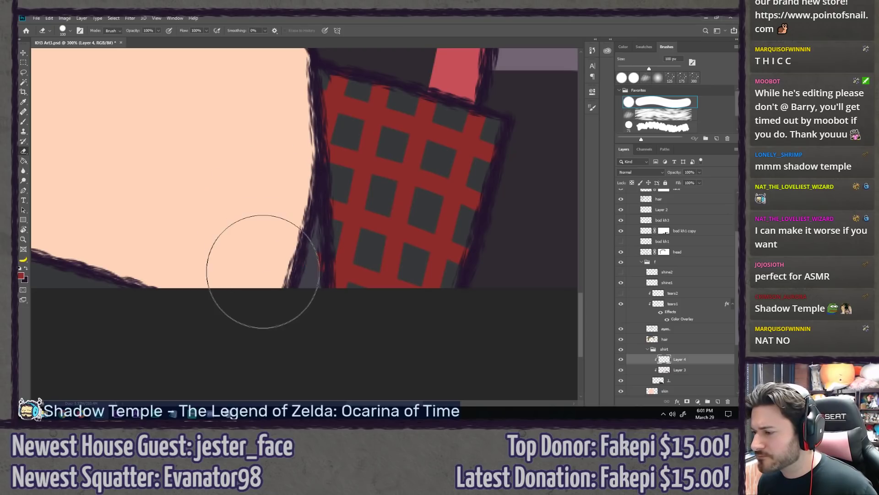
{"action": "key", "text": "b"}
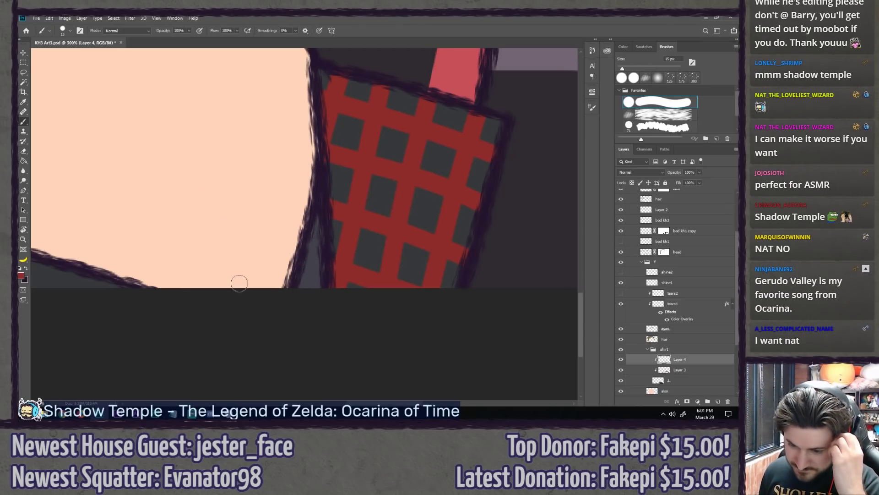
{"action": "scroll", "coordinate": [228, 252], "scroll_direction": "down", "scroll_amount": 4}
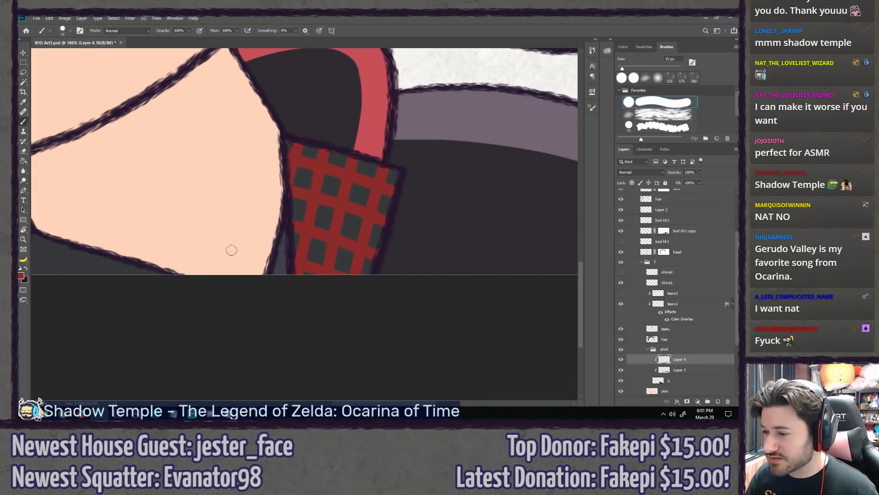
{"action": "left_click_drag", "start_coordinate": [169, 255], "coordinate": [350, 264]}
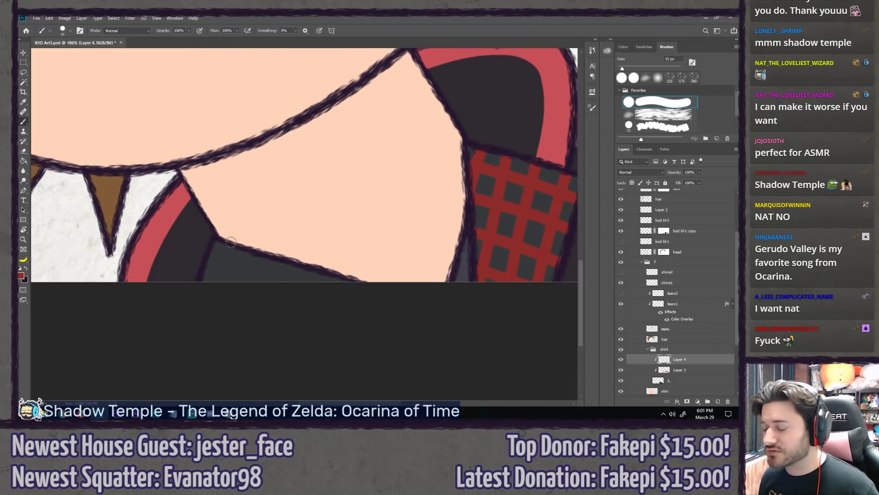
Step: Tilt the view and paint two parallel red stripes down the left dark strip
{"action": "key", "text": "r"}
{"action": "left_click_drag", "start_coordinate": [301, 147], "coordinate": [319, 194]}
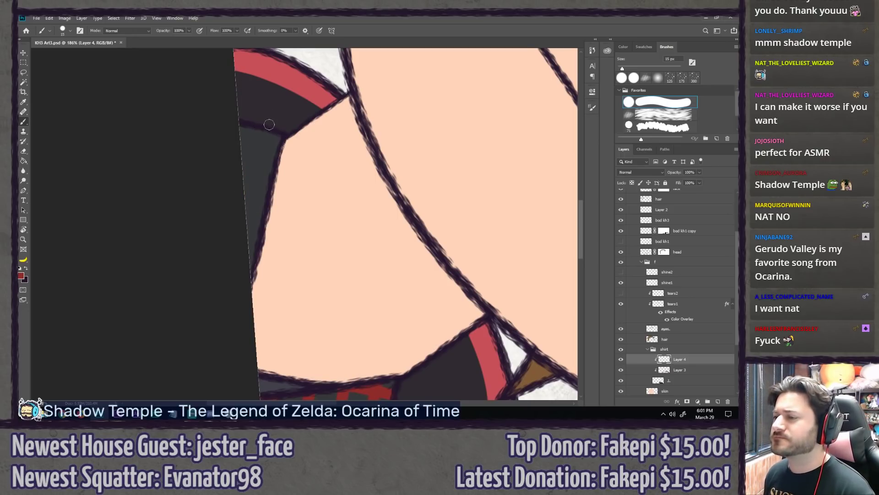
{"action": "left_click_drag", "start_coordinate": [268, 113], "coordinate": [249, 242]}
{"action": "key", "text": "ctrl+z"}
{"action": "left_click_drag", "start_coordinate": [275, 110], "coordinate": [218, 313]}
{"action": "key", "text": "ctrl+z"}
{"action": "left_click_drag", "start_coordinate": [272, 106], "coordinate": [218, 324]}
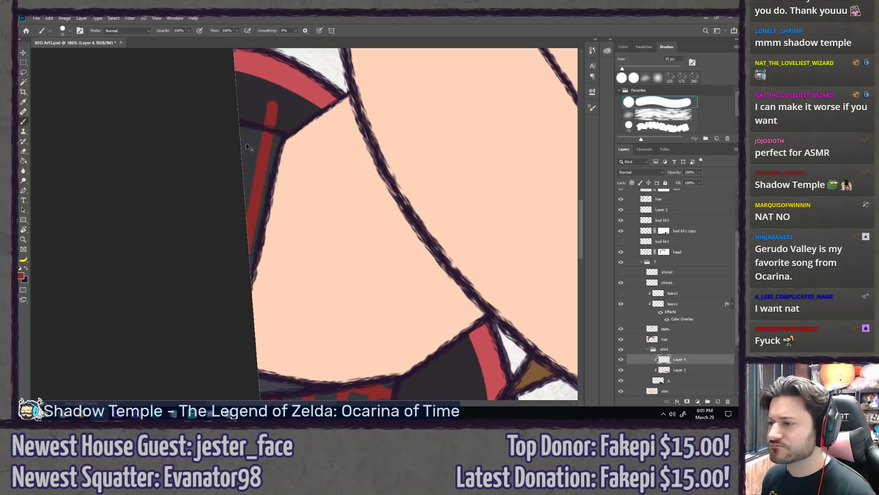
{"action": "key", "text": "ctrl+z"}
{"action": "left_click_drag", "start_coordinate": [275, 105], "coordinate": [222, 330]}
{"action": "left_click_drag", "start_coordinate": [253, 97], "coordinate": [247, 229]}
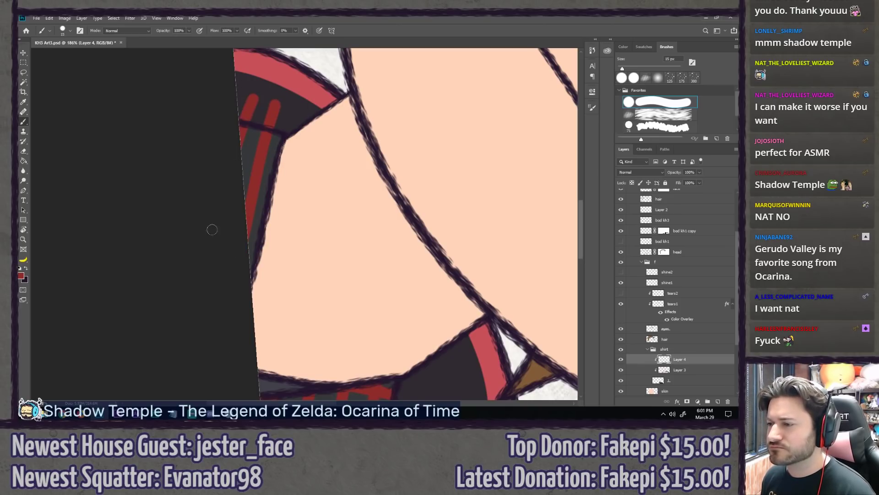
{"action": "key", "text": "ctrl+z"}
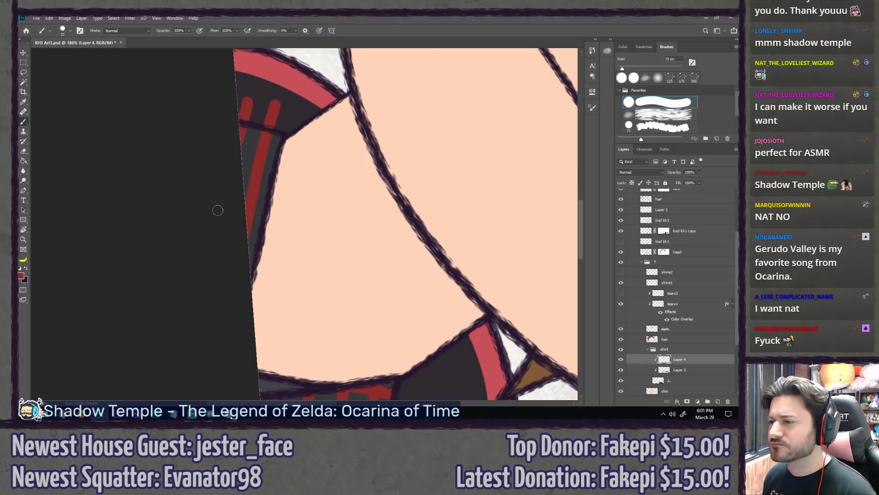
{"action": "left_click_drag", "start_coordinate": [250, 98], "coordinate": [242, 156]}
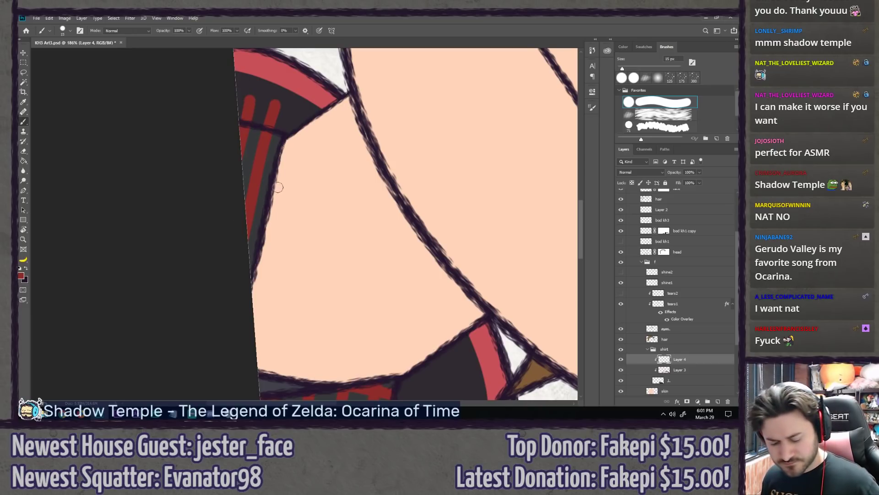
Step: Rotate the view and paint short red cross-stripes to form the plaid
{"action": "key", "text": "r"}
{"action": "mouse_move", "coordinate": [279, 187]}
{"action": "left_mouse_down"}
{"action": "mouse_move", "coordinate": [330, 158]}
{"action": "mouse_move", "coordinate": [235, 122]}
{"action": "mouse_move", "coordinate": [187, 181]}
{"action": "mouse_move", "coordinate": [224, 240]}
{"action": "mouse_move", "coordinate": [211, 316]}
{"action": "left_mouse_up"}
{"action": "key", "text": "b"}
{"action": "left_click_drag", "start_coordinate": [273, 248], "coordinate": [245, 339]}
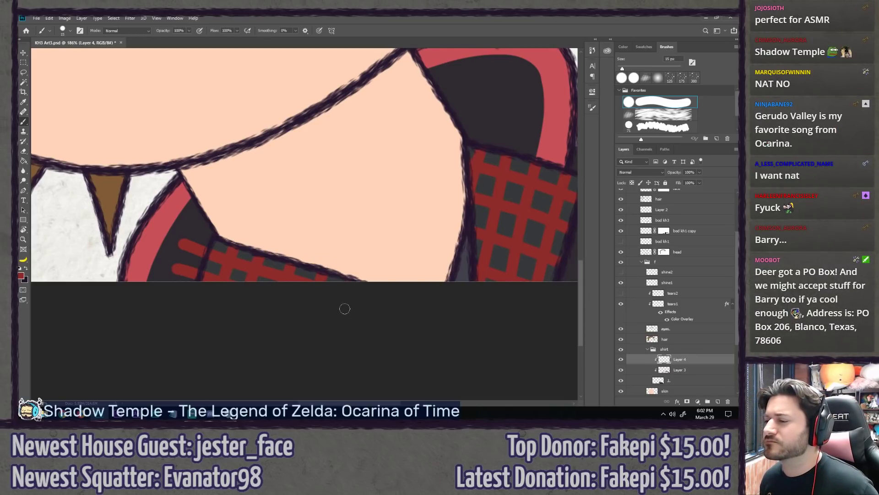
Step: Zoom into the lower-left collar and erase stray red plaid outside the shirt outline
{"action": "key", "text": "z"}
{"action": "left_click", "coordinate": [163, 280]}
{"action": "key", "text": "e"}
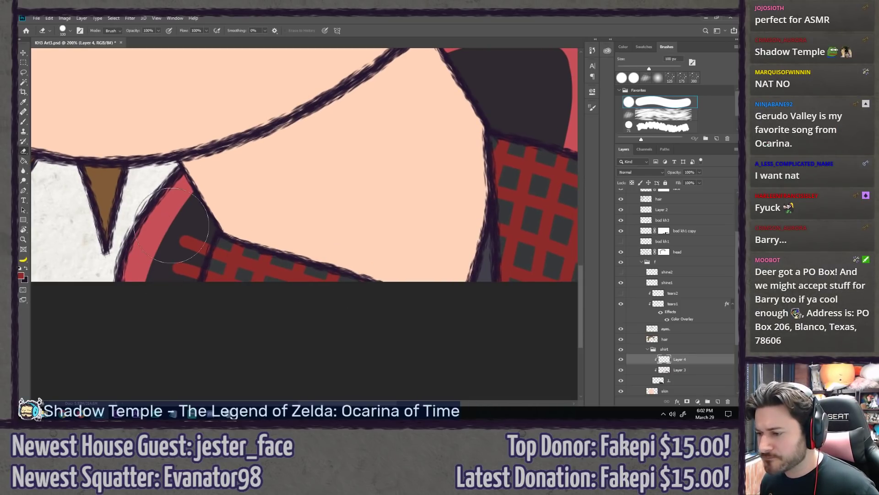
{"action": "mouse_move", "coordinate": [166, 241]}
{"action": "left_mouse_down"}
{"action": "mouse_move", "coordinate": [169, 263]}
{"action": "mouse_move", "coordinate": [173, 241]}
{"action": "left_mouse_up"}
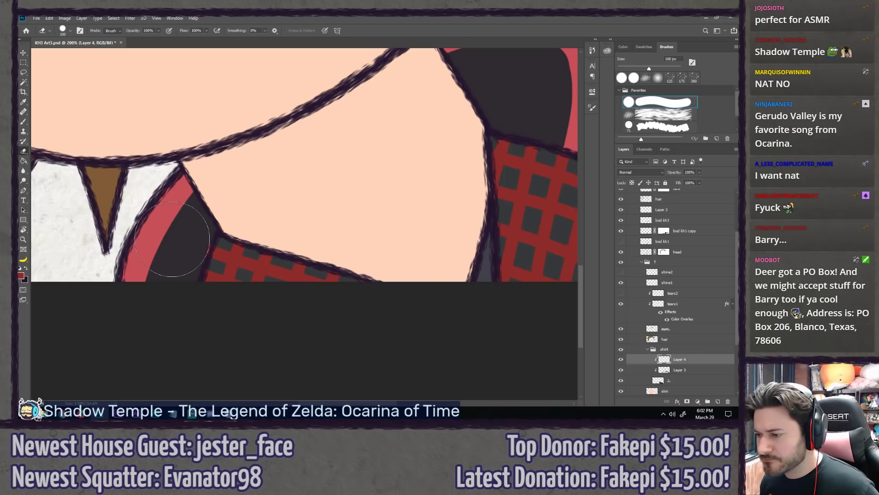
{"action": "key", "text": "b"}
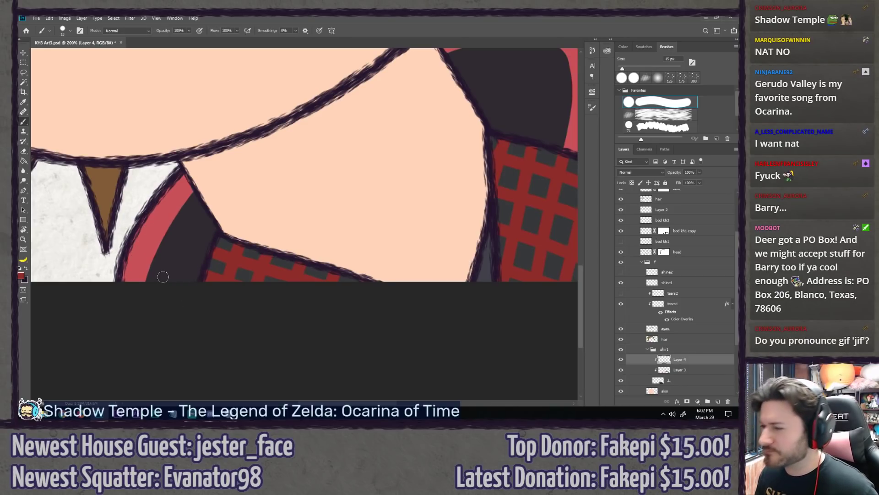
{"action": "scroll", "coordinate": [169, 279], "scroll_direction": "down", "scroll_amount": 5}
{"action": "scroll", "coordinate": [190, 283], "scroll_direction": "down", "scroll_amount": 2}
Step: Zoom out to show the large Sora face beside the small full-body figure
{"action": "scroll", "coordinate": [304, 329], "scroll_direction": "up", "scroll_amount": 2}
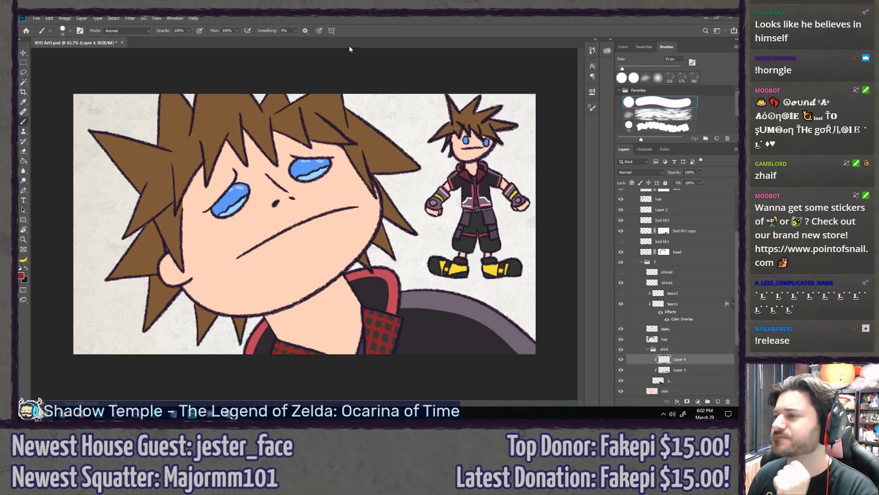
{"action": "scroll", "coordinate": [679, 233], "scroll_direction": "up", "scroll_amount": 3}
{"action": "scroll", "coordinate": [678, 232], "scroll_direction": "up", "scroll_amount": 1}
Step: Delete the Sora Fight Neutral layer and hide the paper background layer
{"action": "left_click", "coordinate": [675, 194]}
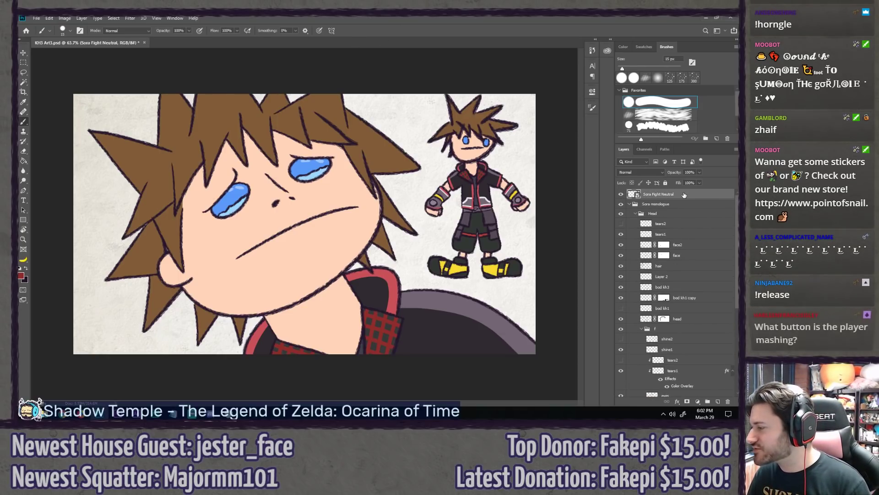
{"action": "key", "text": "Delete"}
{"action": "scroll", "coordinate": [636, 216], "scroll_direction": "down", "scroll_amount": 6}
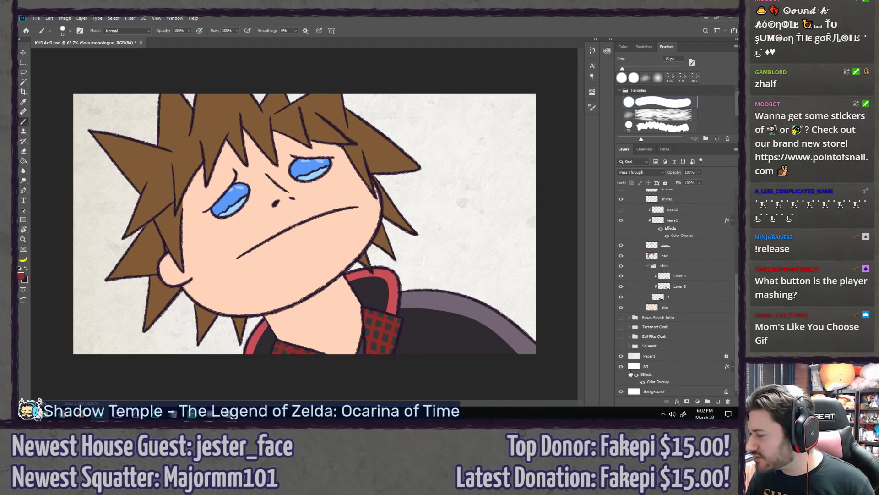
{"action": "left_click", "coordinate": [621, 392]}
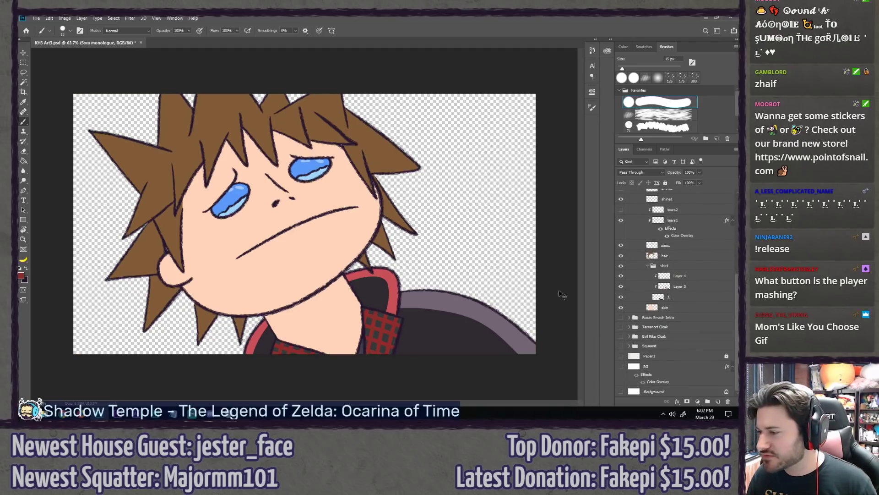
Step: Save a copy as the PNG 'Sora Believe1', accepting the PNG options
{"action": "key", "text": "ctrl+shift+s"}
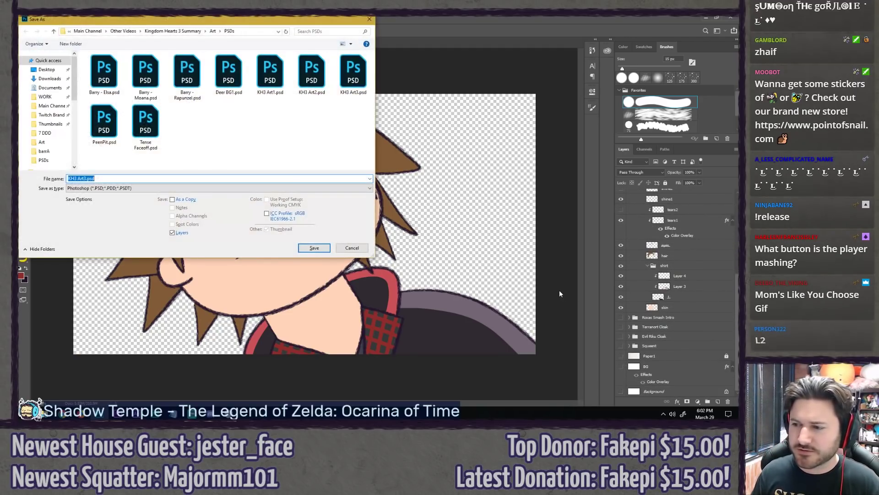
{"action": "key", "text": "alt+Tab"}
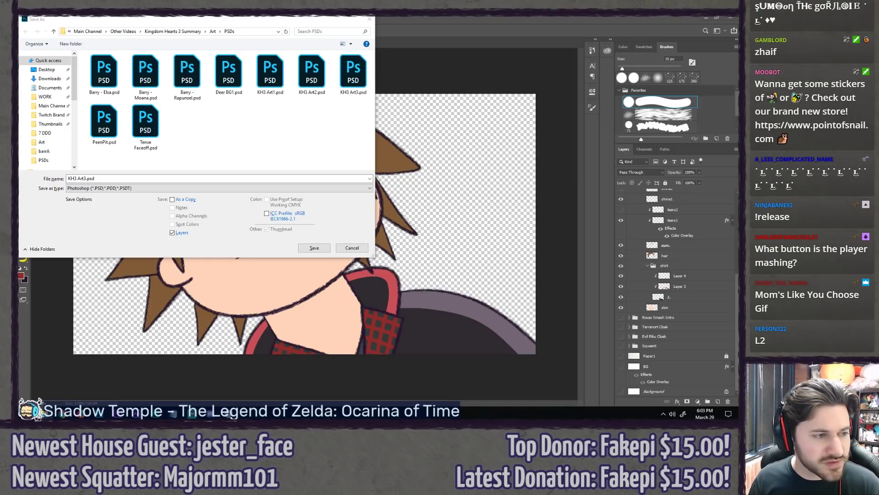
{"action": "left_click", "coordinate": [218, 24]}
{"action": "type", "text": "Sora Believe"}
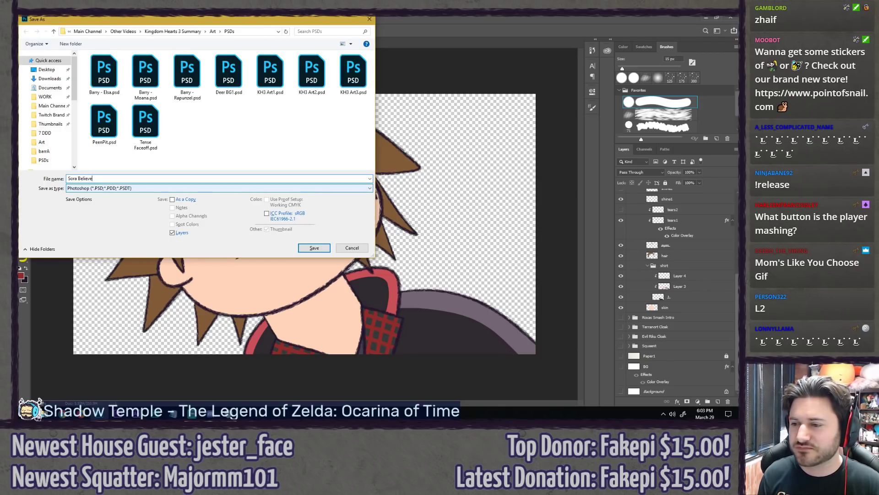
{"action": "key", "text": "Tab"}
{"action": "key", "text": "s"}
{"action": "left_click", "coordinate": [180, 187]}
{"action": "key", "text": "Up"}
{"action": "key", "text": "Up"}
{"action": "key", "text": "Return"}
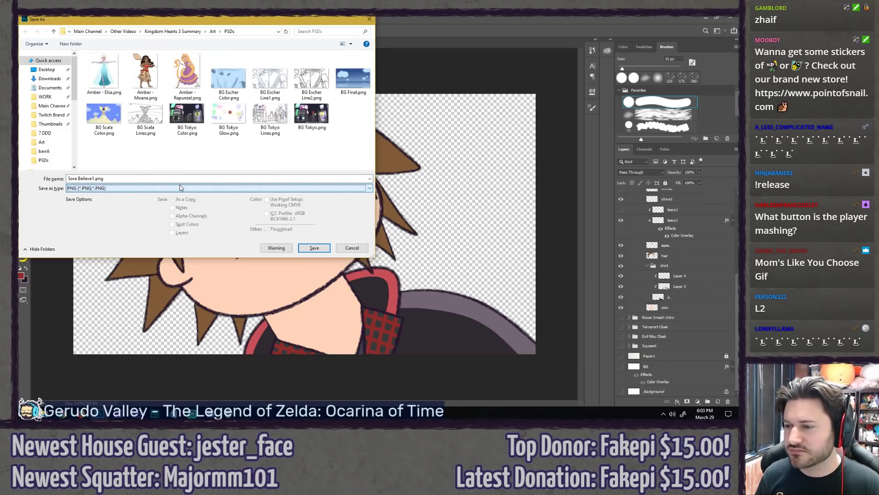
{"action": "key", "text": "Return"}
{"action": "key", "text": "Return"}
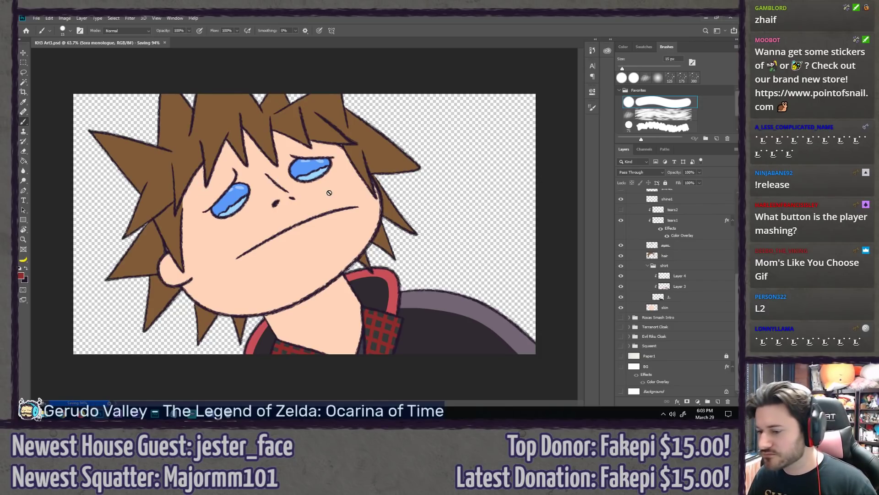
Step: Hide the tears1 layers and show tears2 and the shine2 eye highlight instead
{"action": "key", "text": "l"}
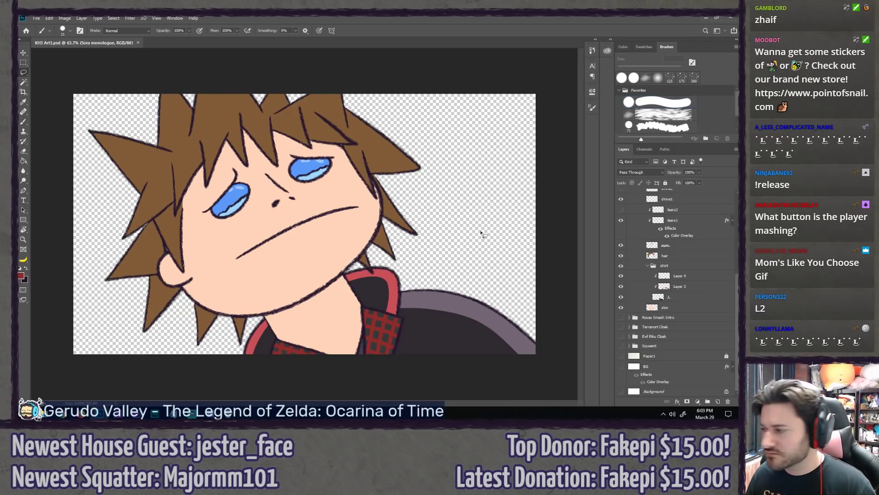
{"action": "scroll", "coordinate": [685, 287], "scroll_direction": "up", "scroll_amount": 3}
{"action": "scroll", "coordinate": [685, 287], "scroll_direction": "up", "scroll_amount": 4}
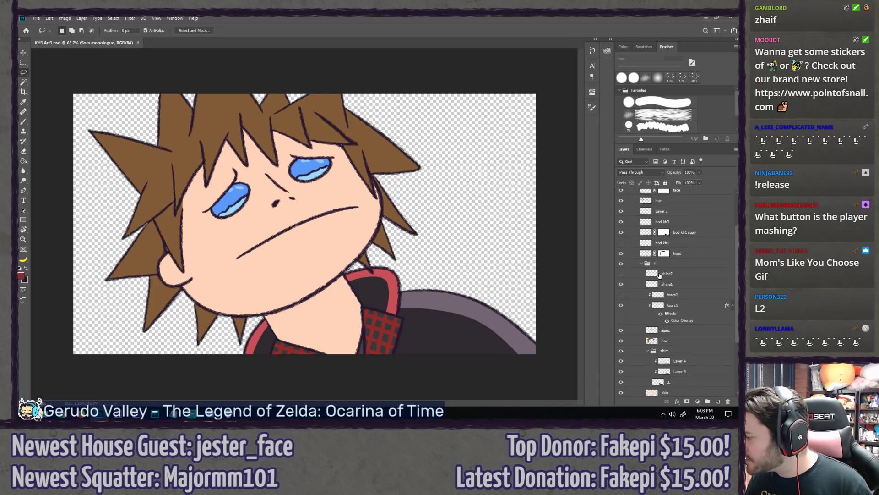
{"action": "left_click", "coordinate": [621, 224]}
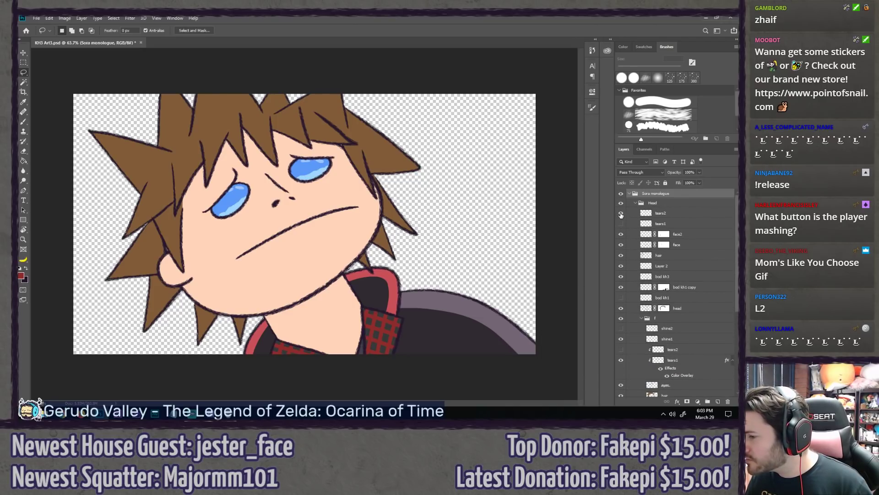
{"action": "left_click", "coordinate": [621, 213]}
{"action": "scroll", "coordinate": [625, 275], "scroll_direction": "down", "scroll_amount": 3}
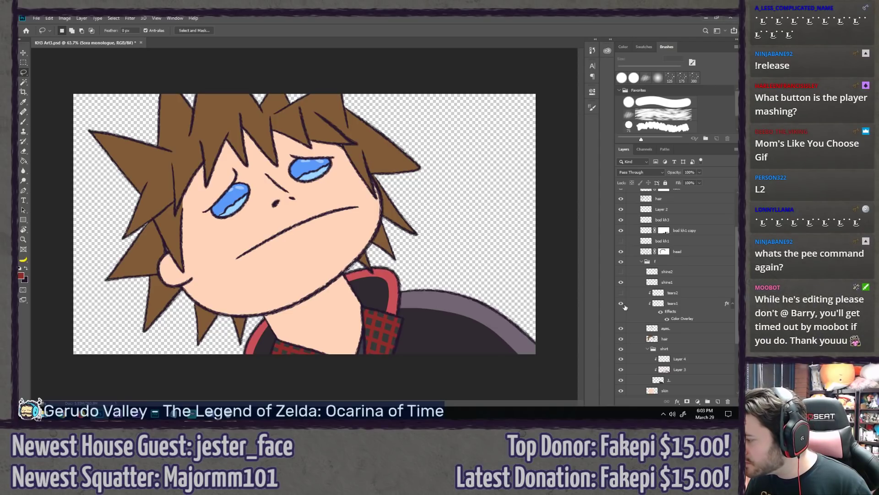
{"action": "left_click", "coordinate": [621, 304]}
{"action": "left_click", "coordinate": [621, 293]}
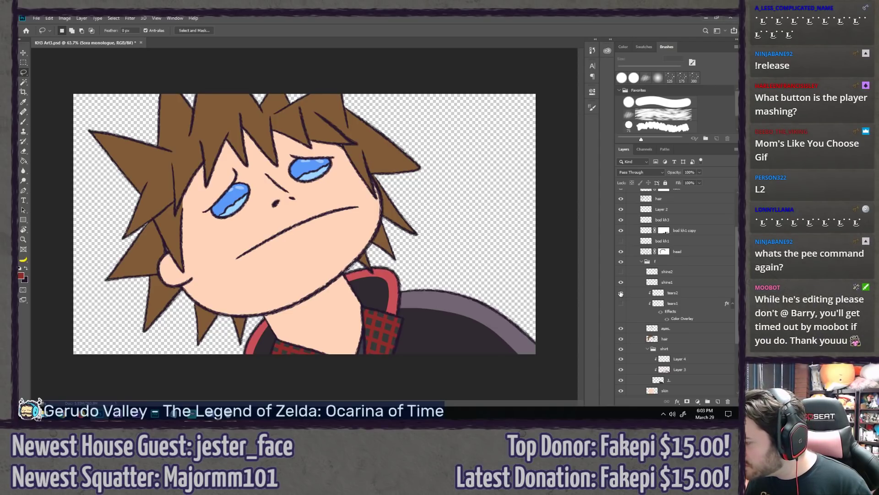
{"action": "scroll", "coordinate": [664, 316], "scroll_direction": "up", "scroll_amount": 5}
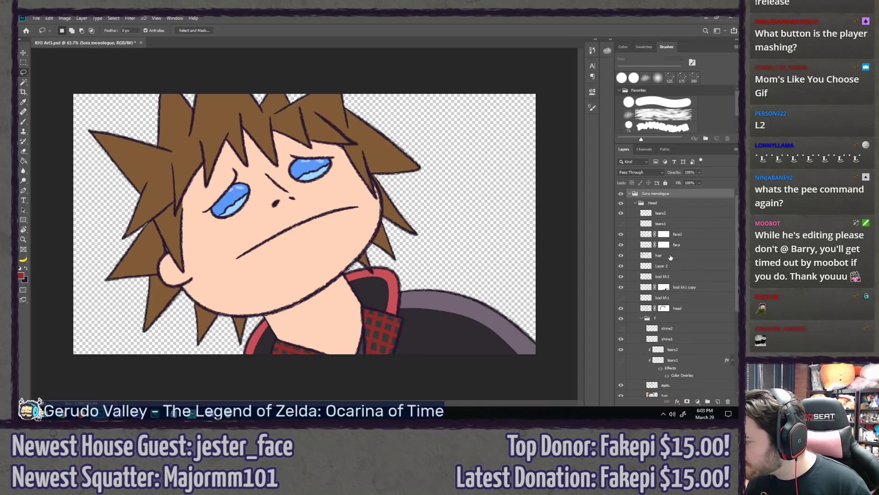
{"action": "scroll", "coordinate": [662, 279], "scroll_direction": "down", "scroll_amount": 2}
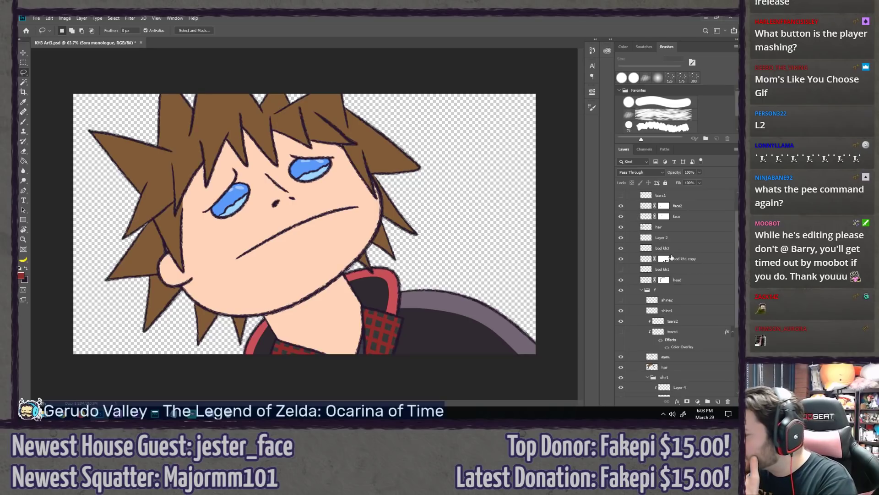
{"action": "left_click", "coordinate": [621, 310]}
Step: Hide shine1, save the image as PNG 'Sora Believe2', and view it in Photos
{"action": "left_click", "coordinate": [621, 300]}
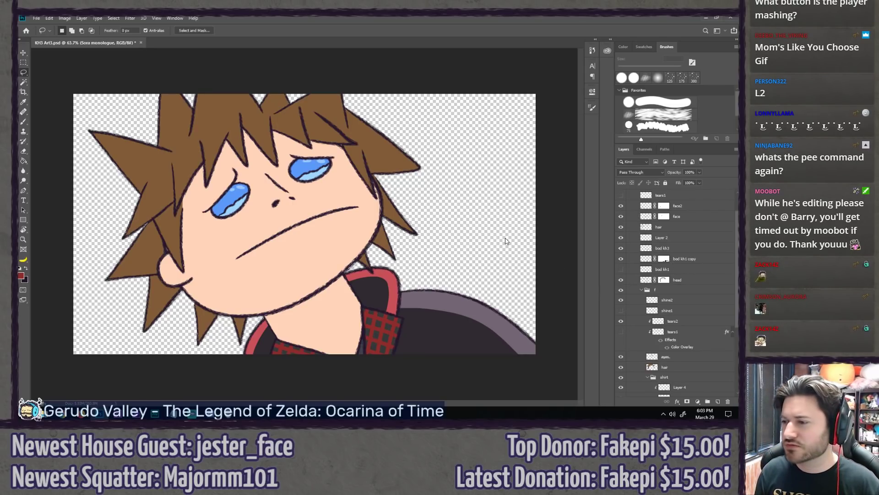
{"action": "key", "text": "ctrl+shift+s"}
{"action": "type", "text": "Sora Believe2"}
{"action": "key", "text": "Tab"}
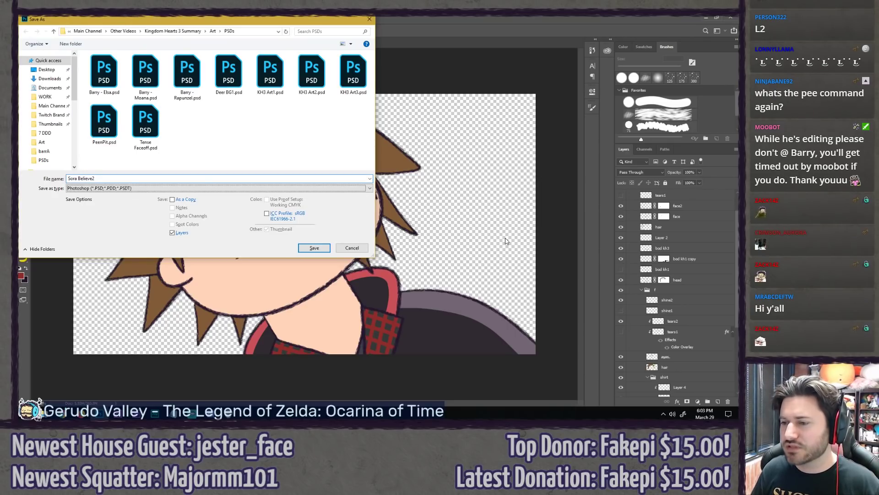
{"action": "key", "text": "Down"}
{"action": "key", "text": "s"}
{"action": "key", "text": "Up"}
{"action": "key", "text": "Up"}
{"action": "key", "text": "Return"}
{"action": "key", "text": "Return"}
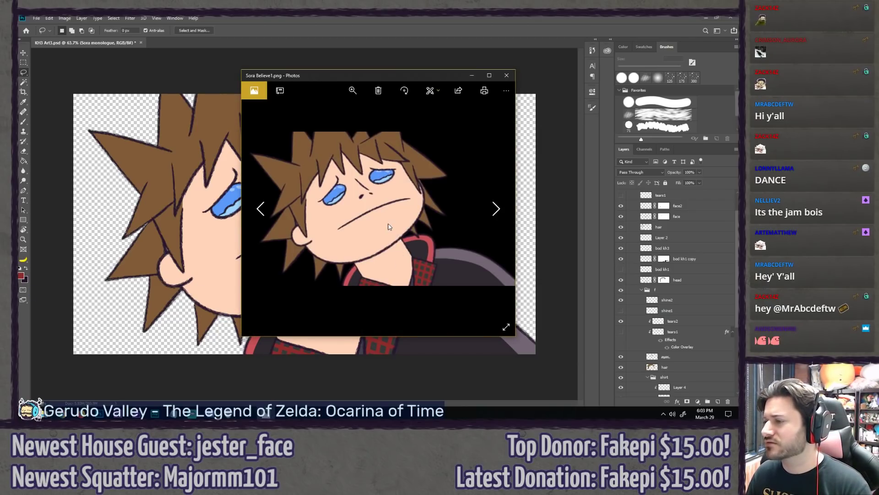
{"action": "key", "text": "Right"}
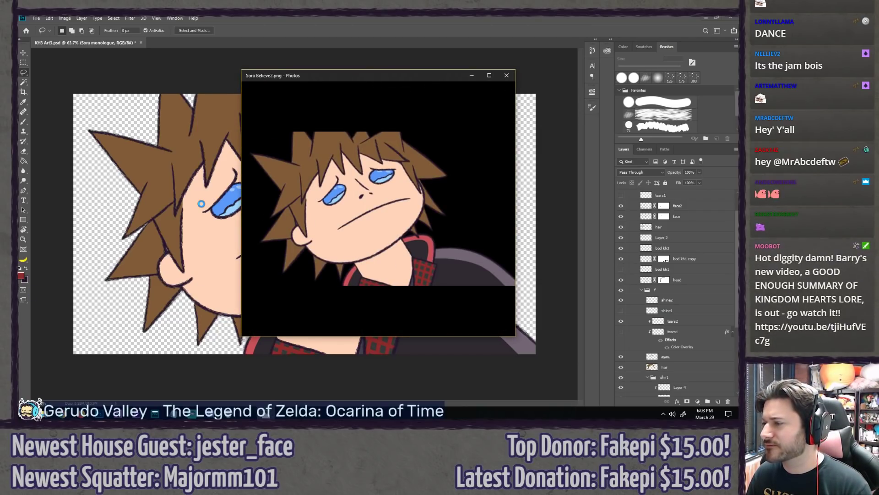
Step: Close the image viewer and switch the eyes back from tears2/shine2 to tears1 and shine1
{"action": "left_click", "coordinate": [507, 75]}
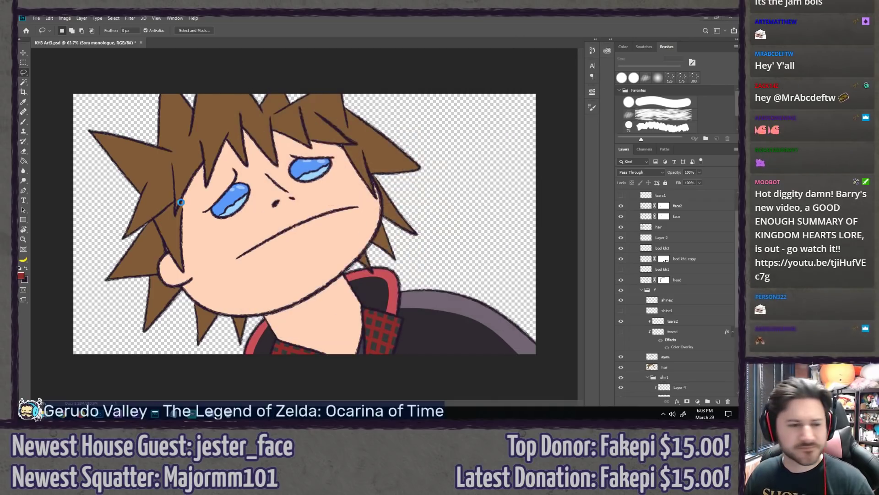
{"action": "scroll", "coordinate": [641, 260], "scroll_direction": "up", "scroll_amount": 3}
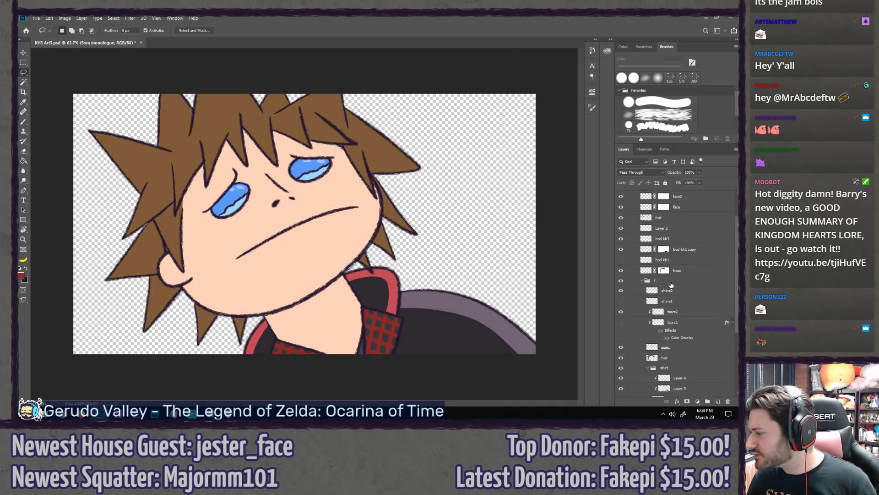
{"action": "left_click", "coordinate": [620, 213]}
{"action": "left_click", "coordinate": [620, 223]}
{"action": "scroll", "coordinate": [621, 238], "scroll_direction": "down", "scroll_amount": 3}
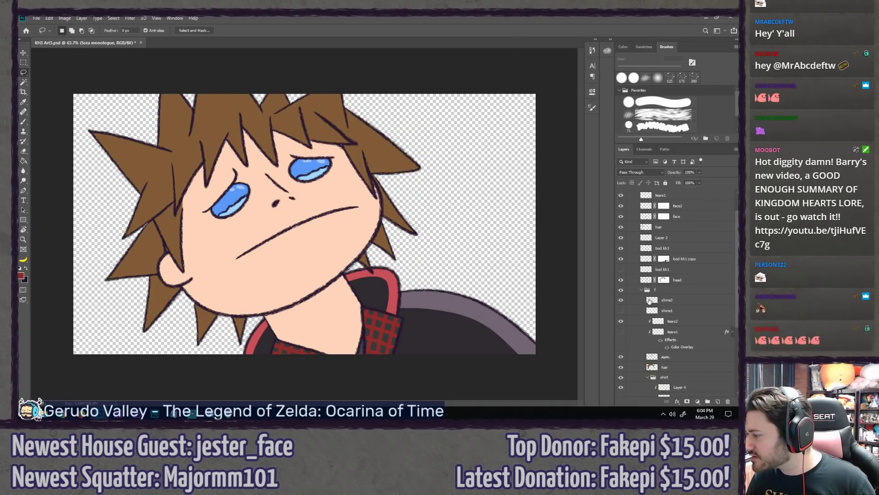
{"action": "left_click", "coordinate": [621, 300]}
{"action": "left_click", "coordinate": [621, 310]}
{"action": "left_click", "coordinate": [621, 320]}
{"action": "left_click", "coordinate": [621, 331]}
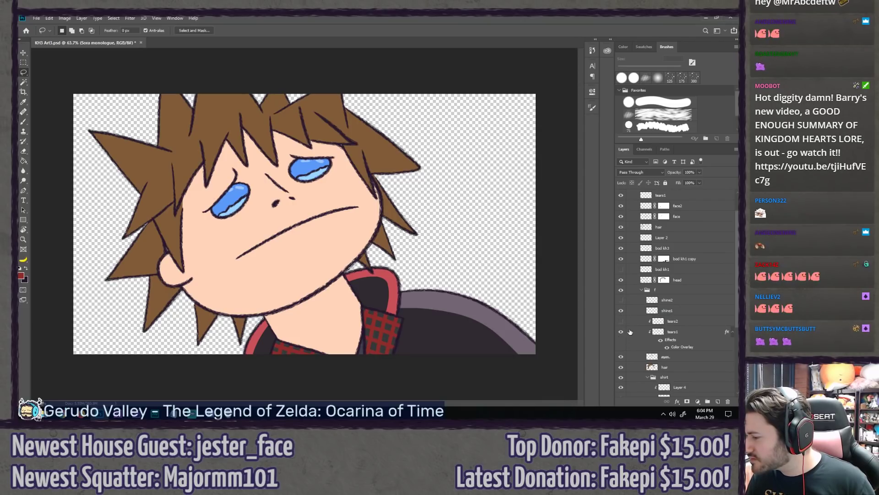
{"action": "scroll", "coordinate": [637, 270], "scroll_direction": "up", "scroll_amount": 3}
{"action": "scroll", "coordinate": [645, 279], "scroll_direction": "down", "scroll_amount": 5}
Step: Rename the Head group to 'Sora monologue', move it to top level and delete the empty group
{"action": "left_click", "coordinate": [641, 271]}
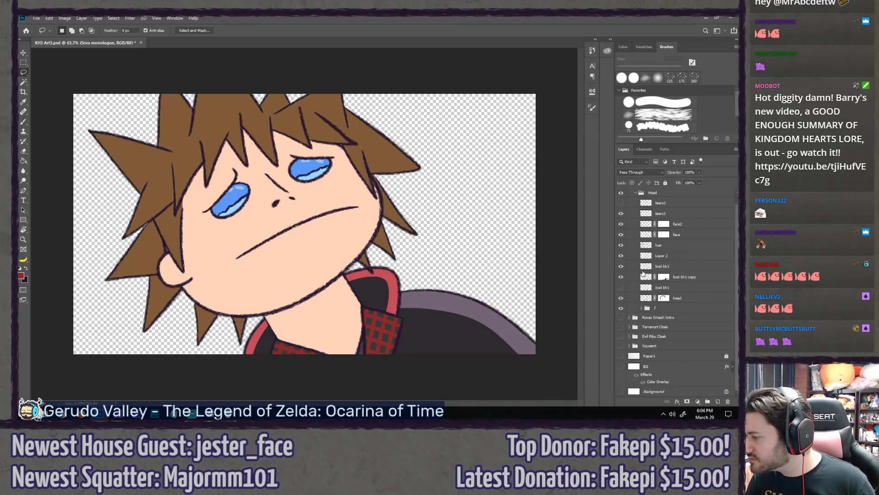
{"action": "left_click", "coordinate": [636, 203]}
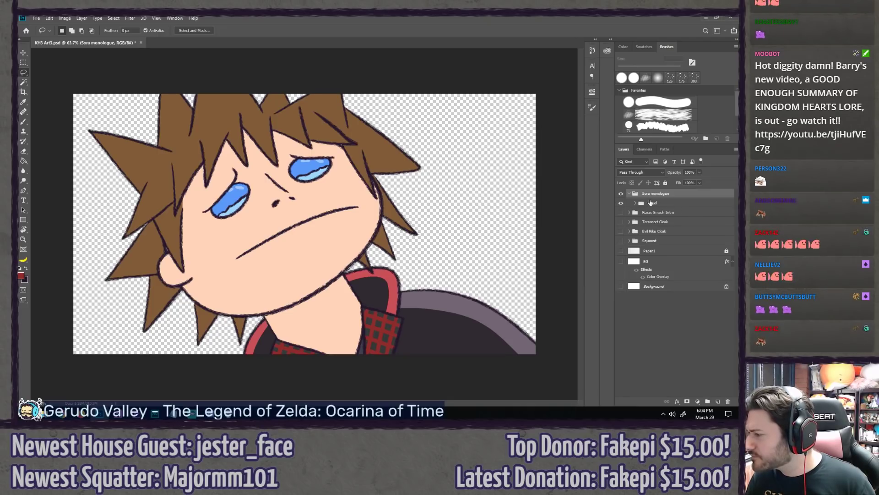
{"action": "double_click", "coordinate": [654, 204]}
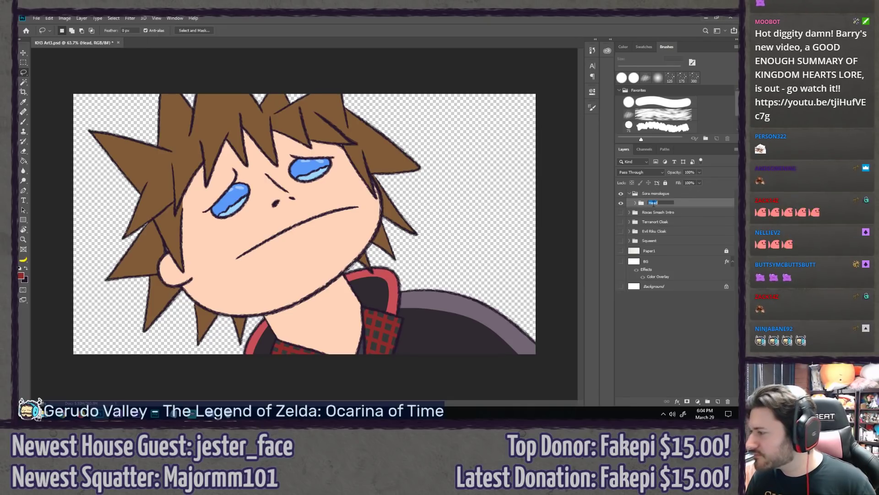
{"action": "type", "text": "Sora monol"}
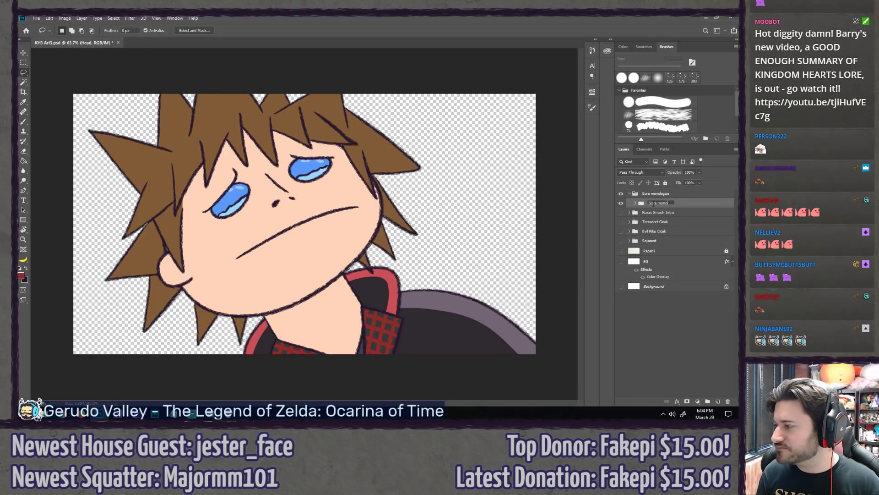
{"action": "type", "text": "ogue"}
{"action": "key", "text": "Return"}
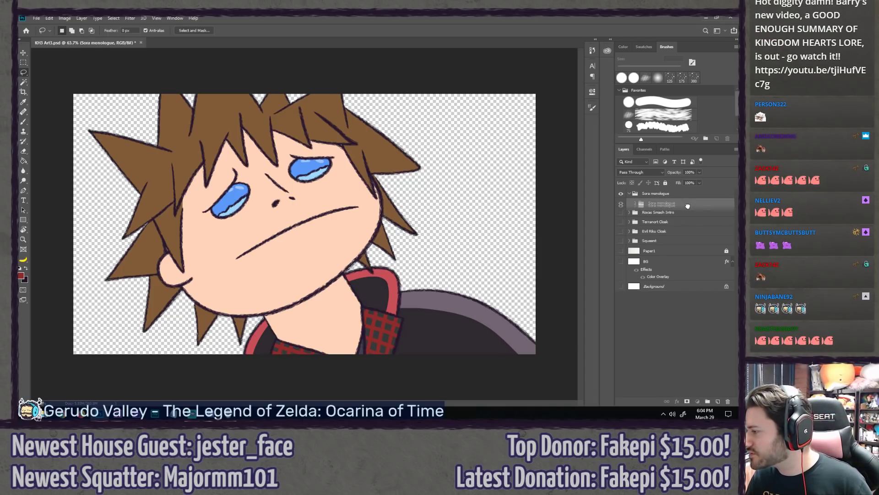
{"action": "left_click_drag", "start_coordinate": [687, 204], "coordinate": [689, 208]}
{"action": "left_click", "coordinate": [674, 195]}
{"action": "key", "text": "Delete"}
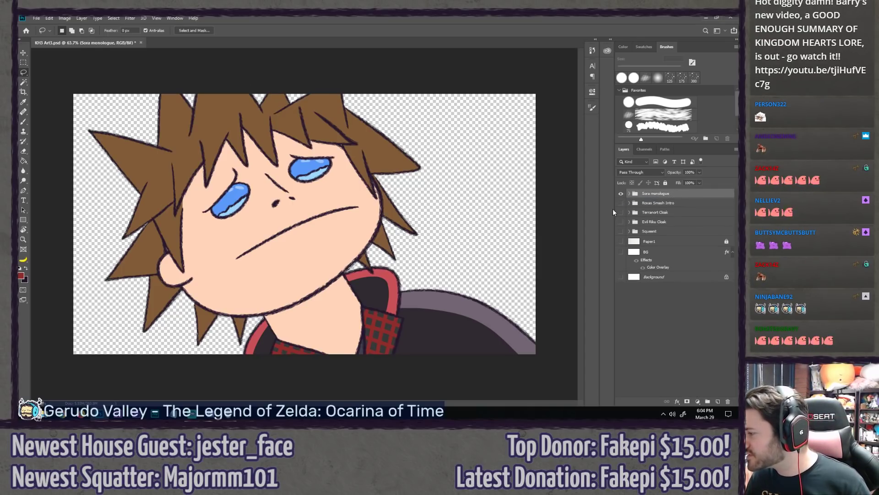
Step: Turn on Paper1, BG and Background, then save and close the document
{"action": "left_click_drag", "start_coordinate": [621, 241], "coordinate": [621, 276]}
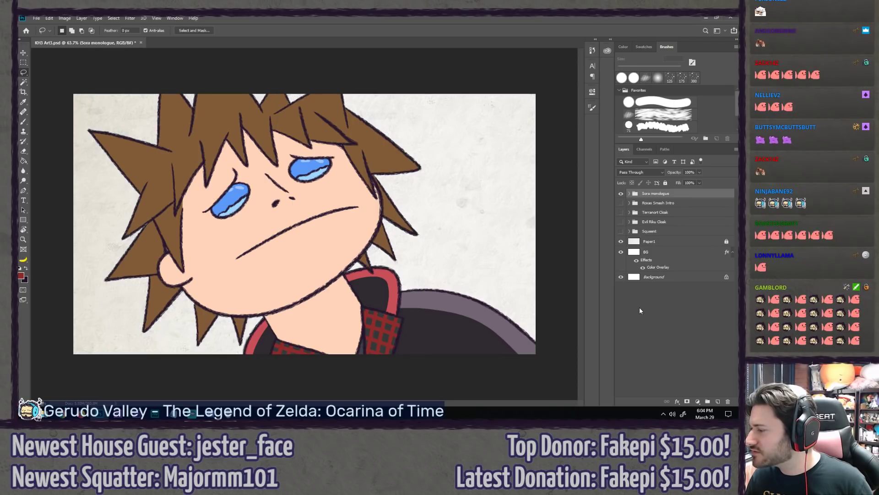
{"action": "key", "text": "ctrl+s"}
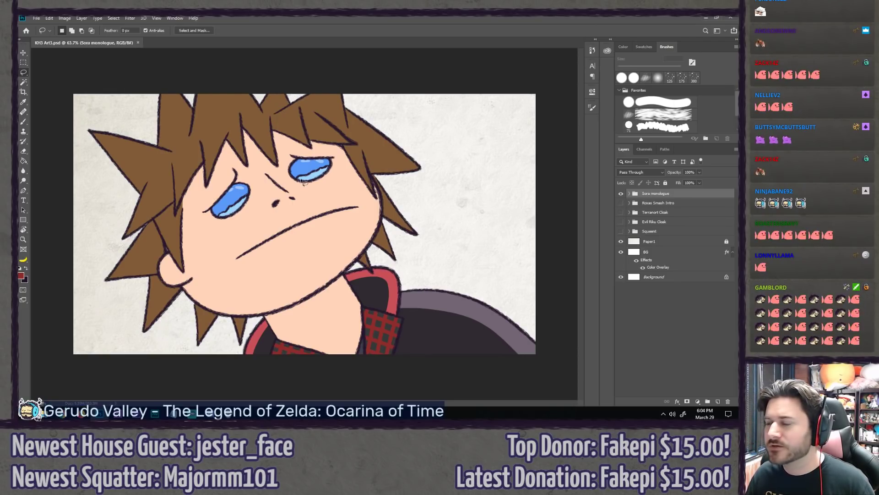
{"action": "left_click", "coordinate": [732, 20]}
Step: Quit Photoshop, clear the goat search filter and select the _KH3 ART bin
{"action": "left_click", "coordinate": [732, 18]}
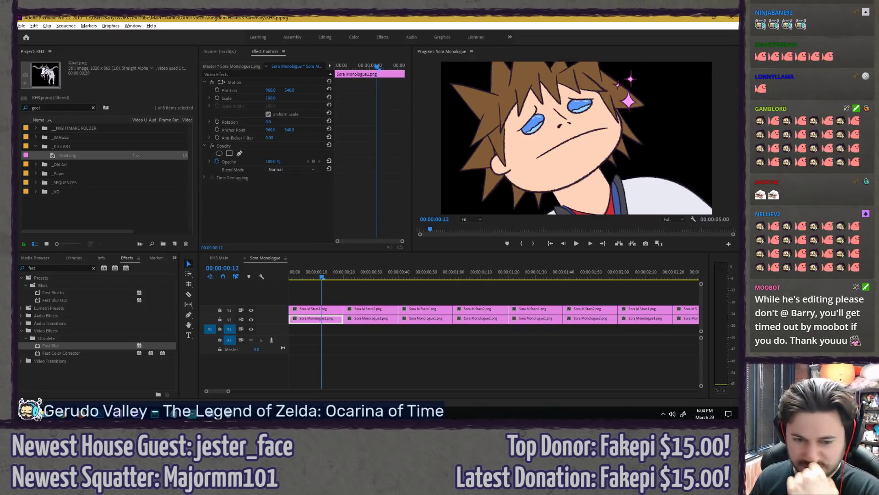
{"action": "left_click", "coordinate": [348, 295]}
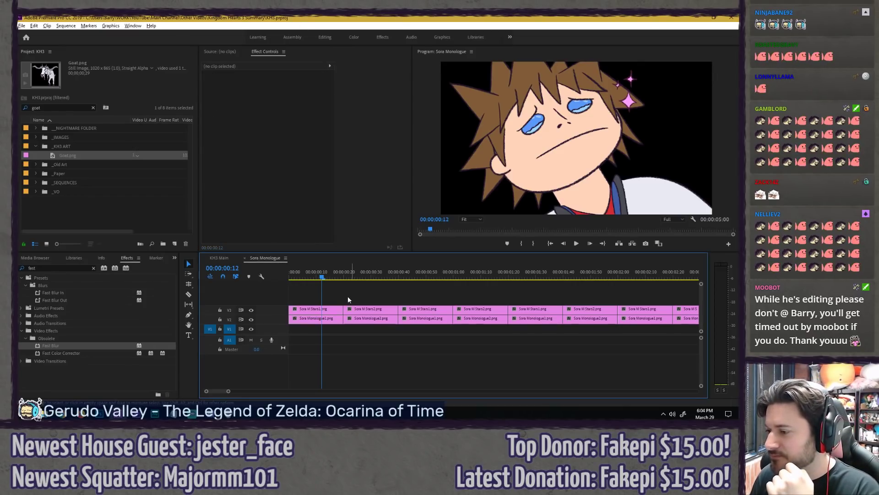
{"action": "left_click", "coordinate": [95, 108]}
{"action": "left_click", "coordinate": [58, 149]}
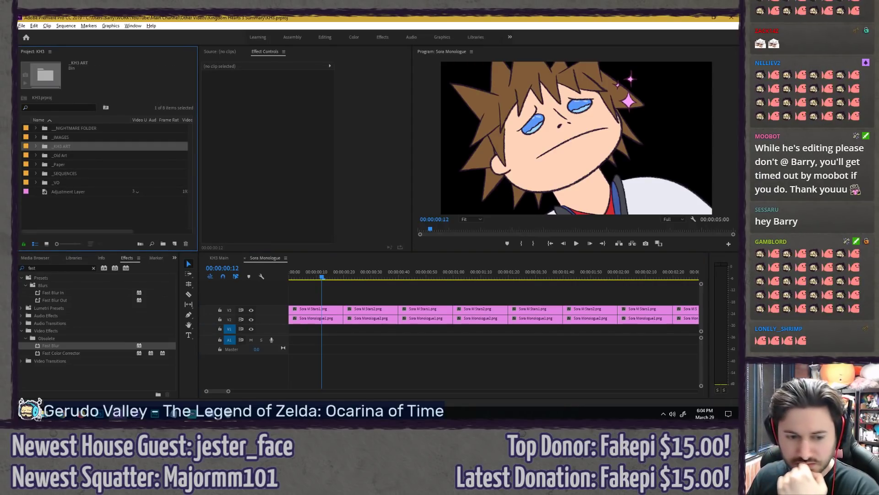
Step: Import Sora Believe1.png and Sora Believe2.png into _KH3 ART and search the project for 'belie'
{"action": "key", "text": "alt+Tab"}
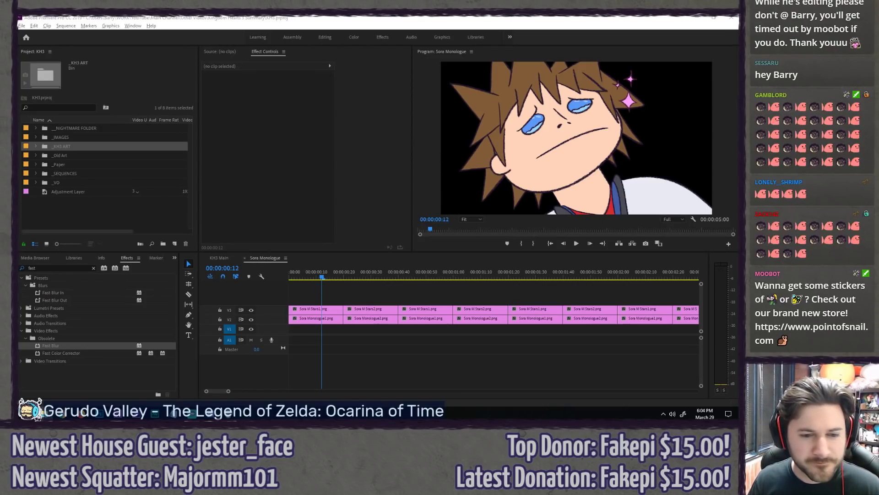
{"action": "left_click_drag", "start_coordinate": [70, 149], "coordinate": [70, 149]}
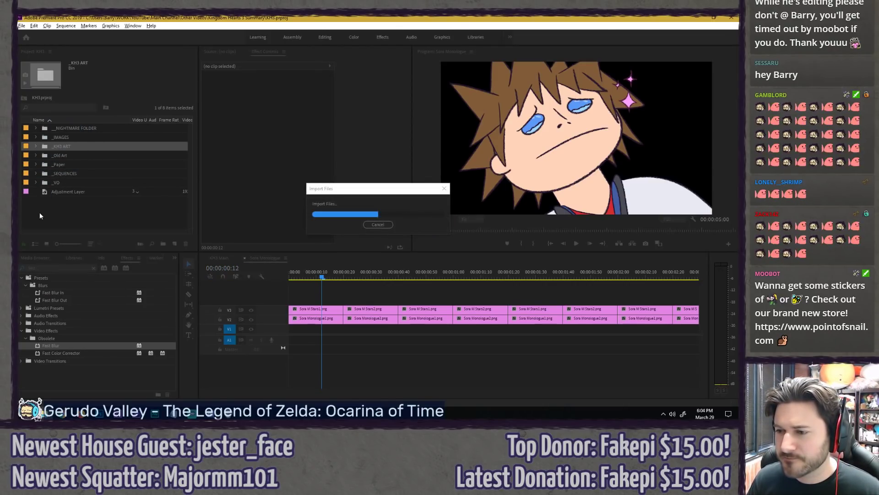
{"action": "left_click", "coordinate": [68, 106]}
{"action": "type", "text": "belie"}
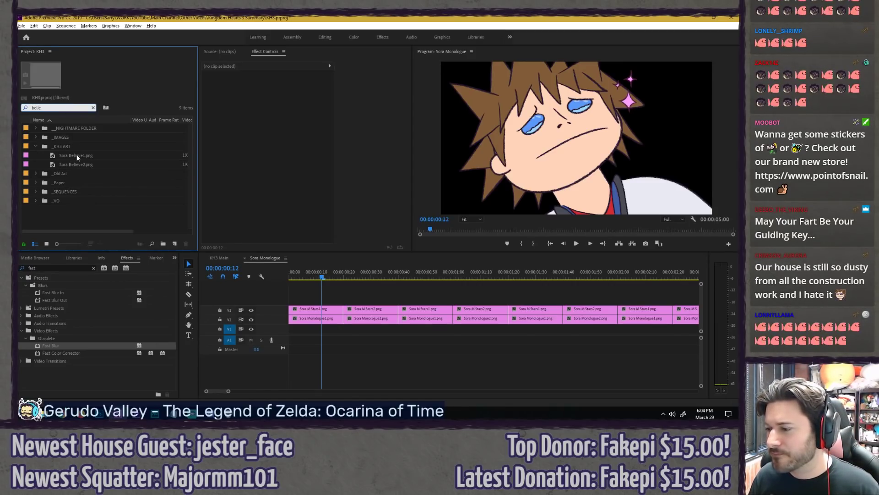
Step: Replace the first two V2 Sora Monologue clips with Sora Believe1.png and Sora Believe2.png
{"action": "left_click", "coordinate": [73, 155]}
{"action": "left_click", "coordinate": [329, 318]}
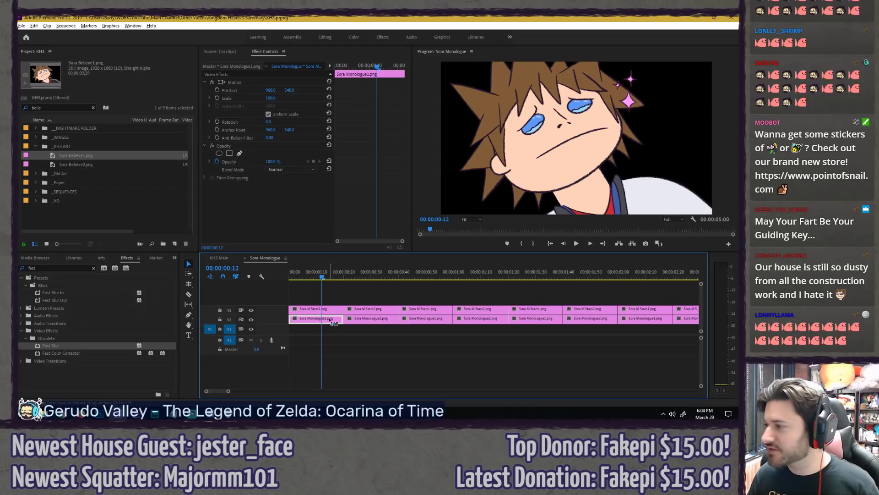
{"action": "key", "text": "alt+r"}
{"action": "key", "text": "grave"}
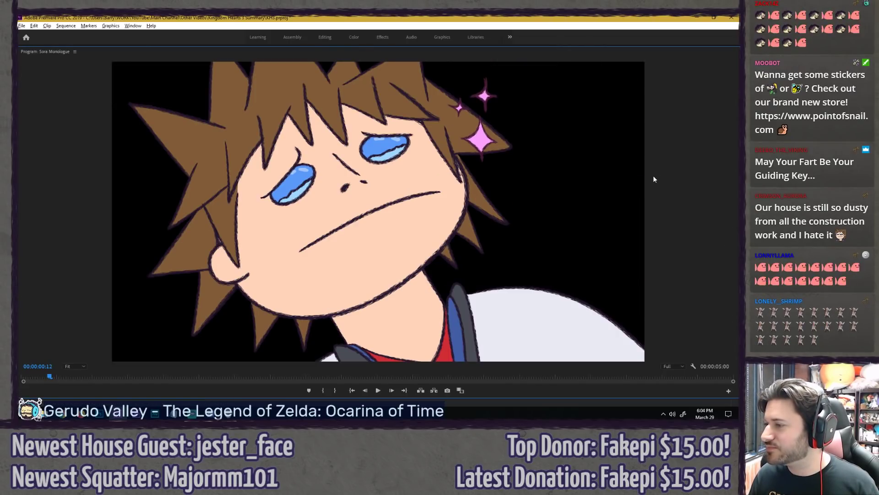
{"action": "key", "text": "grave"}
{"action": "left_click", "coordinate": [366, 273]}
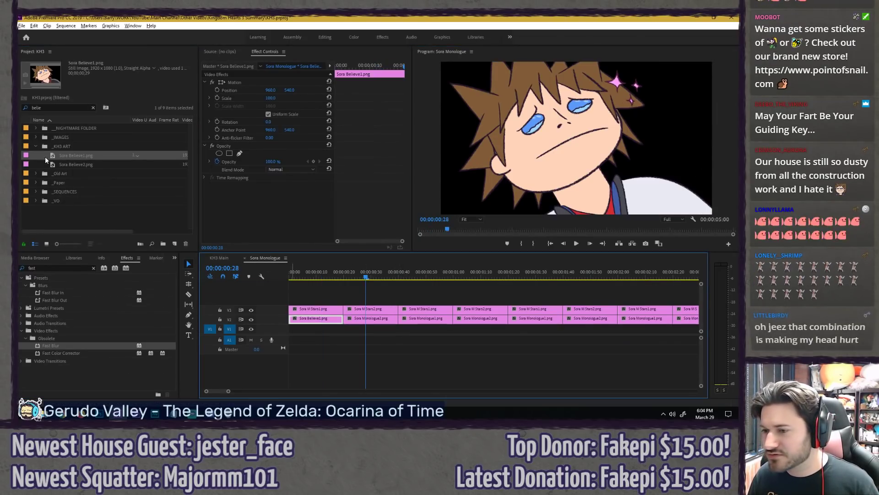
{"action": "left_click", "coordinate": [70, 164]}
{"action": "left_click", "coordinate": [356, 318]}
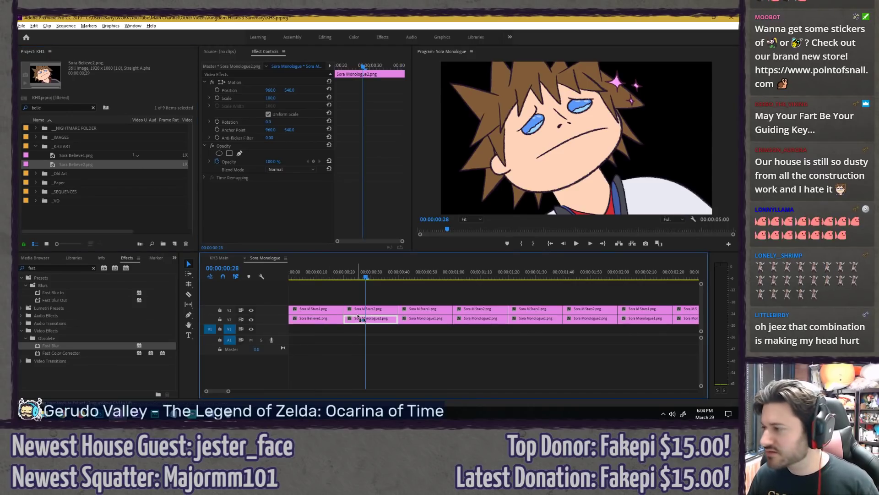
{"action": "key", "text": "grave"}
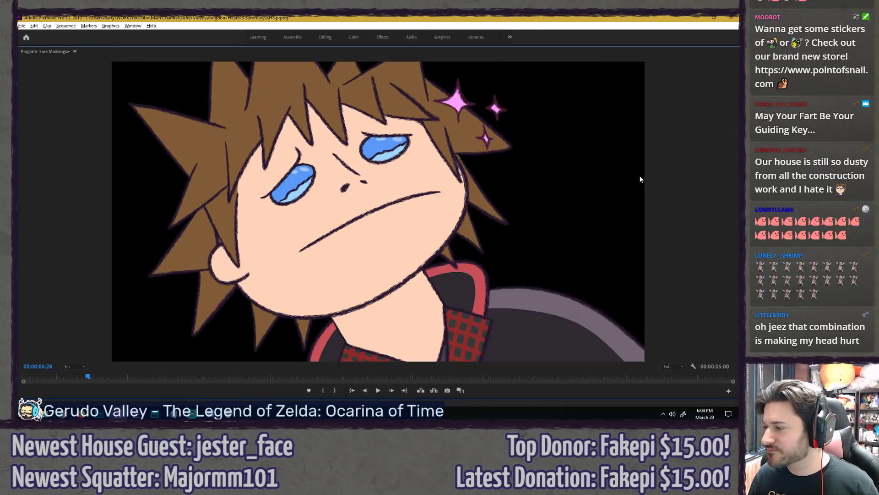
{"action": "key", "text": "grave"}
{"action": "left_click", "coordinate": [393, 291]}
Step: Paste repeated copies of the Sora Believe clip pair onto V2, keeping them off V1
{"action": "key", "text": "backslash"}
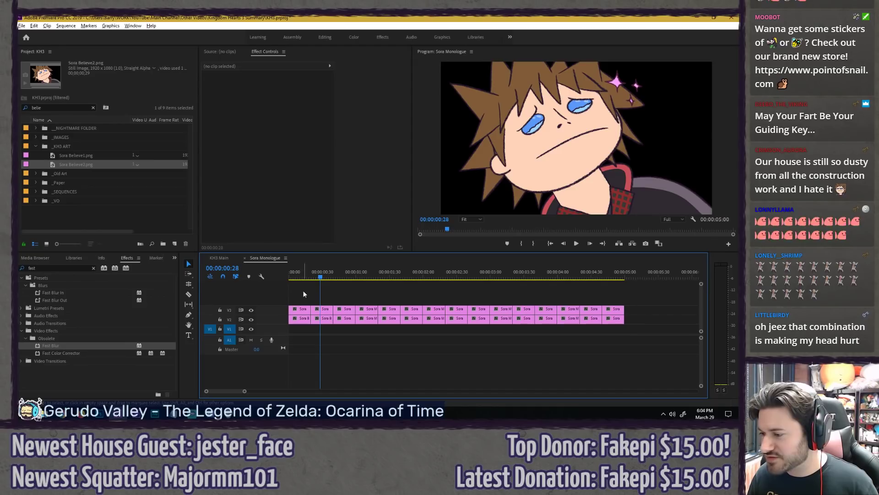
{"action": "left_click", "coordinate": [337, 275]}
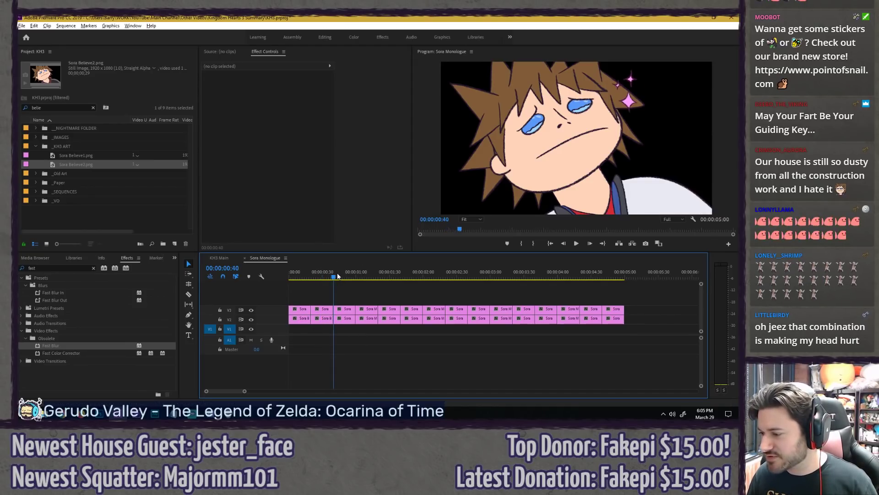
{"action": "key", "text": "ctrl+v"}
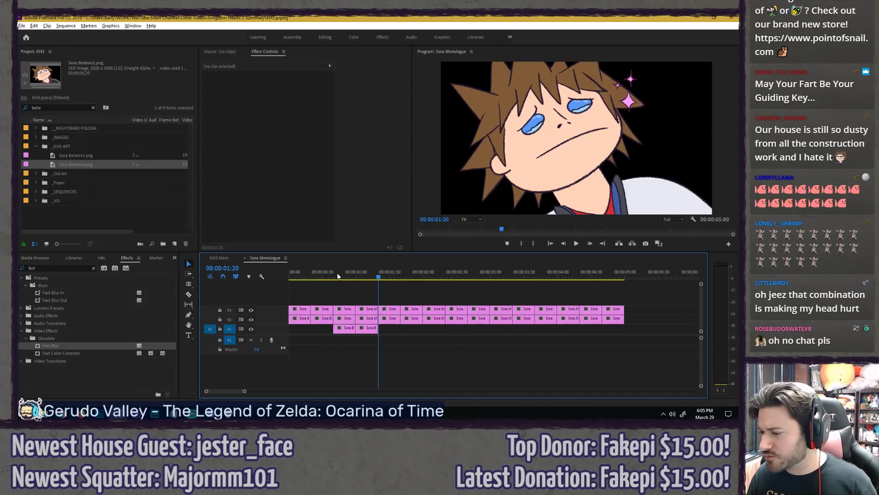
{"action": "key", "text": "ctrl+z"}
{"action": "left_click", "coordinate": [229, 329]}
{"action": "key", "text": "ctrl+v"}
{"action": "key", "text": "ctrl+v"}
{"action": "key", "text": "ctrl+v"}
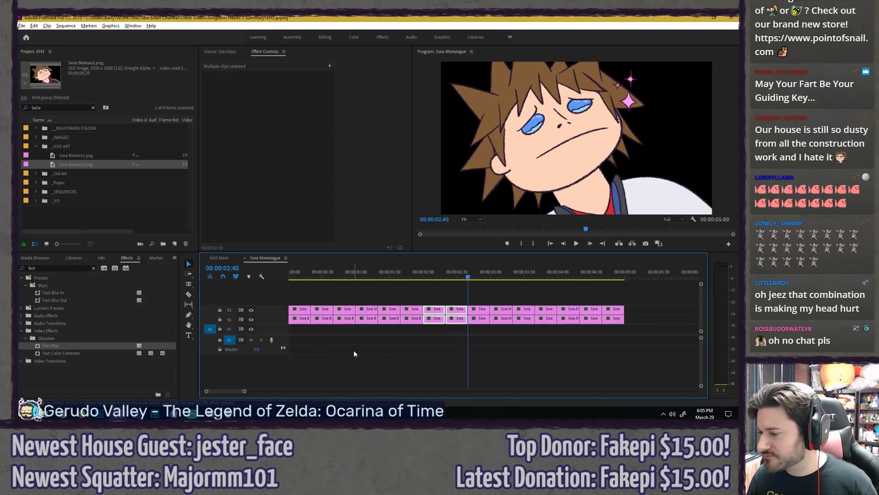
{"action": "key", "text": "ctrl+v"}
{"action": "key", "text": "ctrl+v"}
{"action": "key", "text": "ctrl+v"}
{"action": "key", "text": "ctrl+v"}
Step: Play back the Sora Monologue sequence from the start, then close it
{"action": "left_click", "coordinate": [290, 275]}
{"action": "key", "text": "space"}
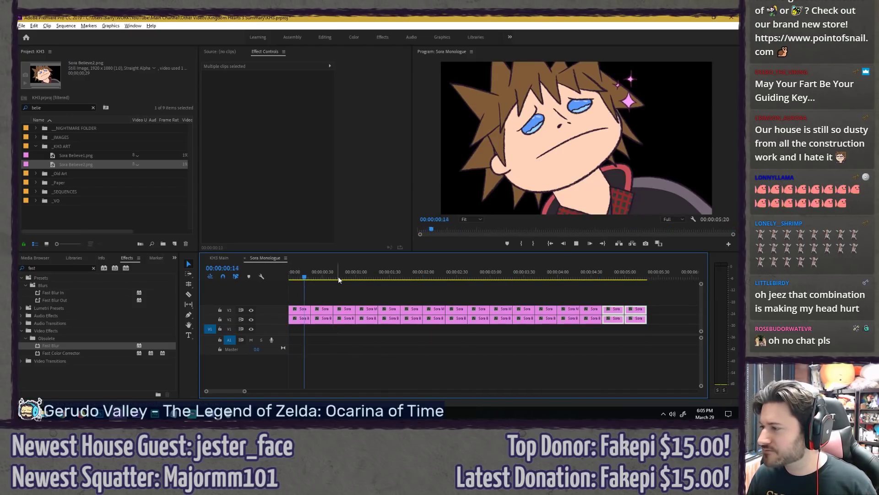
{"action": "left_click", "coordinate": [299, 274]}
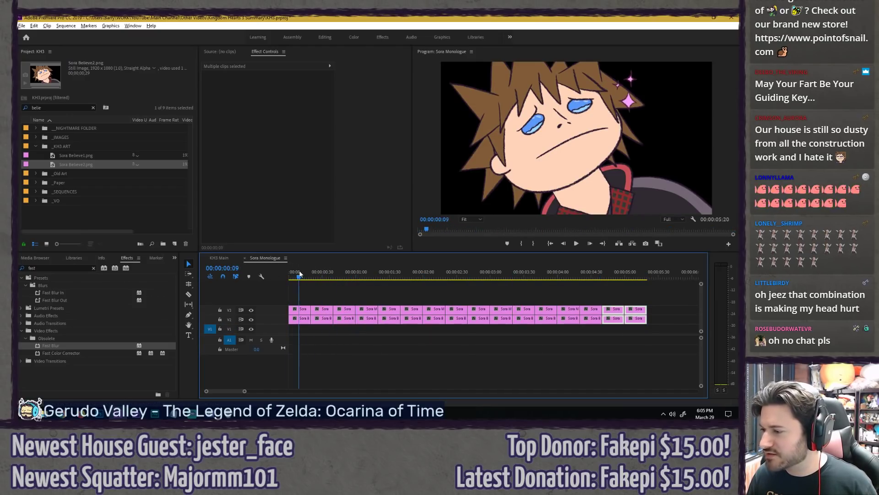
{"action": "key", "text": "space"}
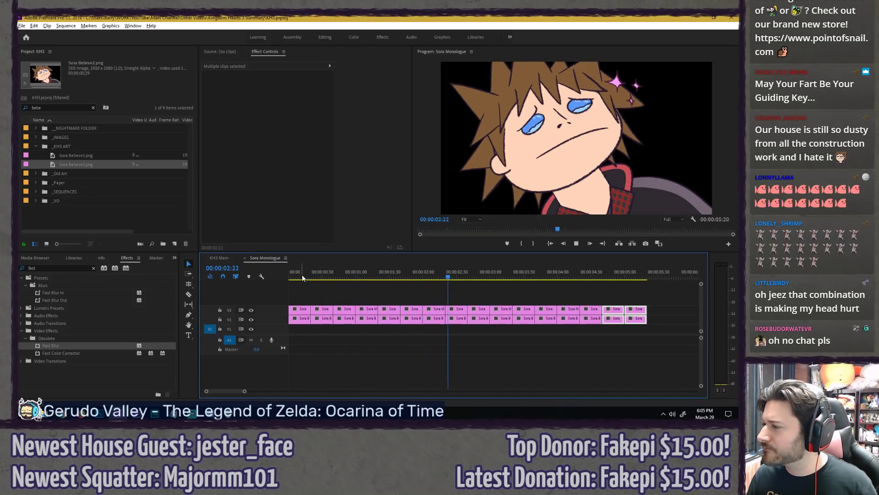
{"action": "left_click", "coordinate": [352, 285]}
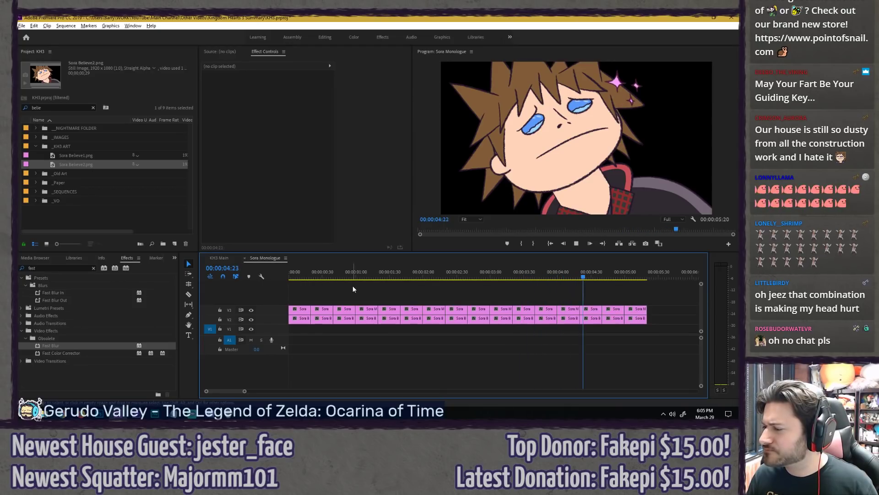
{"action": "left_click", "coordinate": [245, 257]}
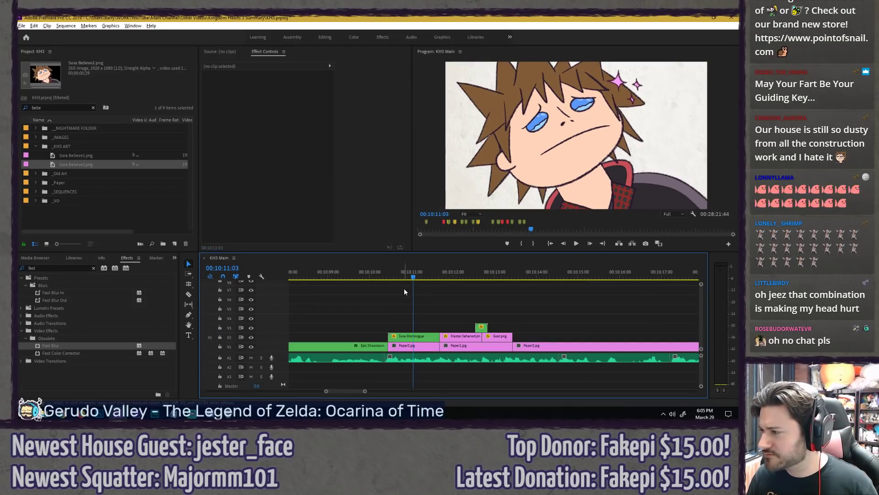
Step: Play back KH3 Main around the Sora Monologue and goat shots
{"action": "left_click", "coordinate": [380, 274]}
{"action": "key", "text": "space"}
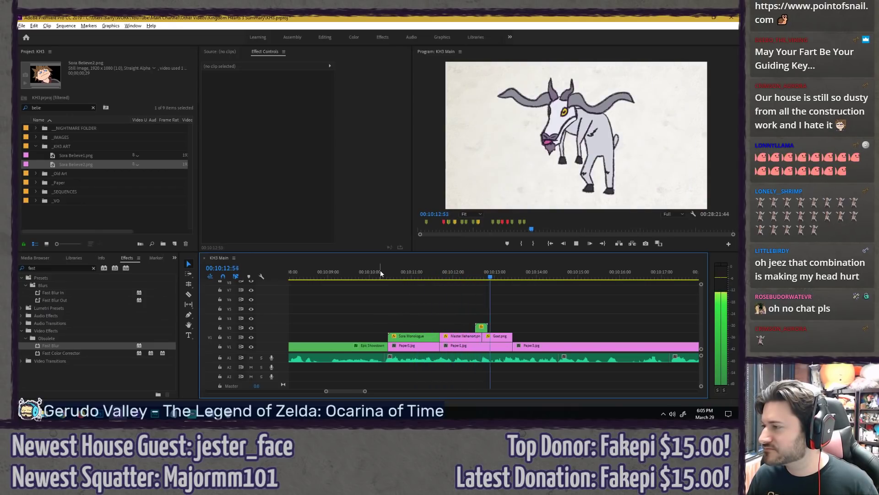
{"action": "key", "text": "minus"}
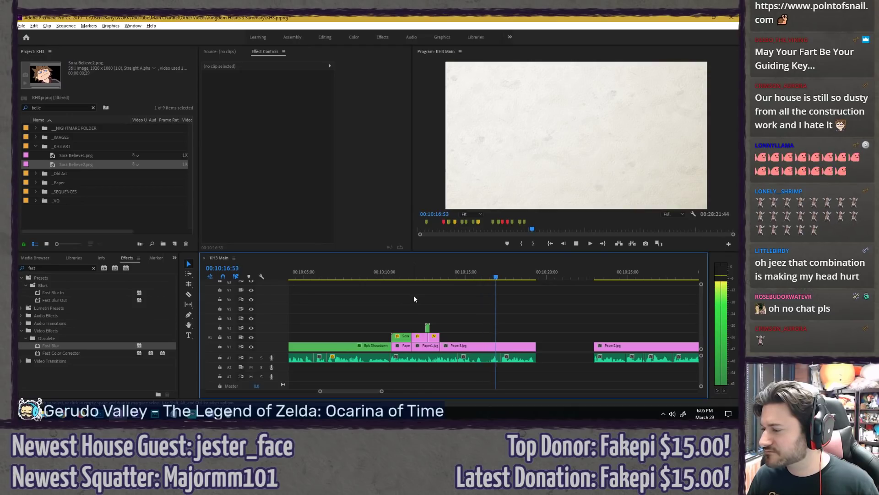
{"action": "key", "text": "space"}
{"action": "key", "text": "equal"}
{"action": "left_click", "coordinate": [444, 277]}
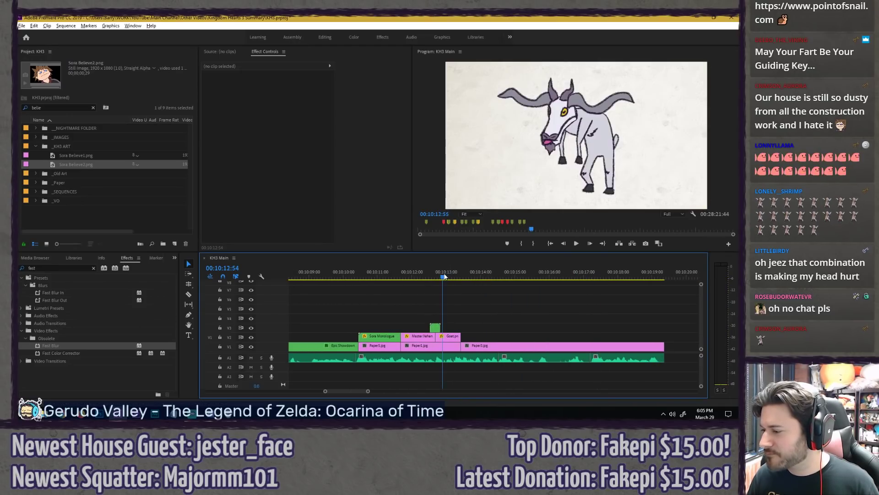
{"action": "key", "text": "space"}
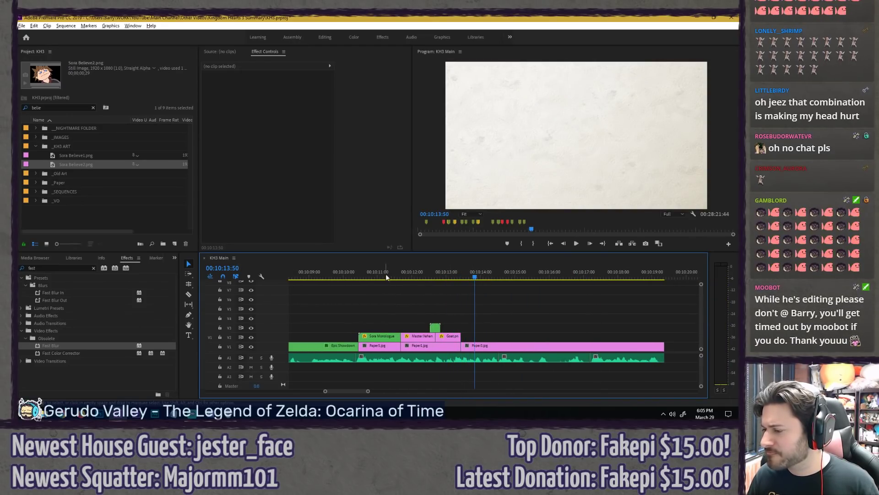
{"action": "left_click", "coordinate": [384, 277]}
{"action": "key", "text": "minus"}
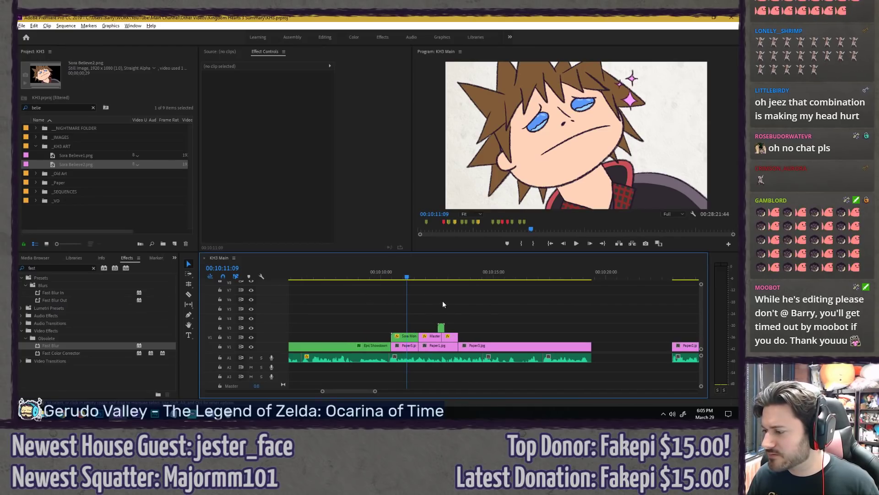
{"action": "left_click", "coordinate": [466, 274]}
{"action": "left_click", "coordinate": [256, 196]}
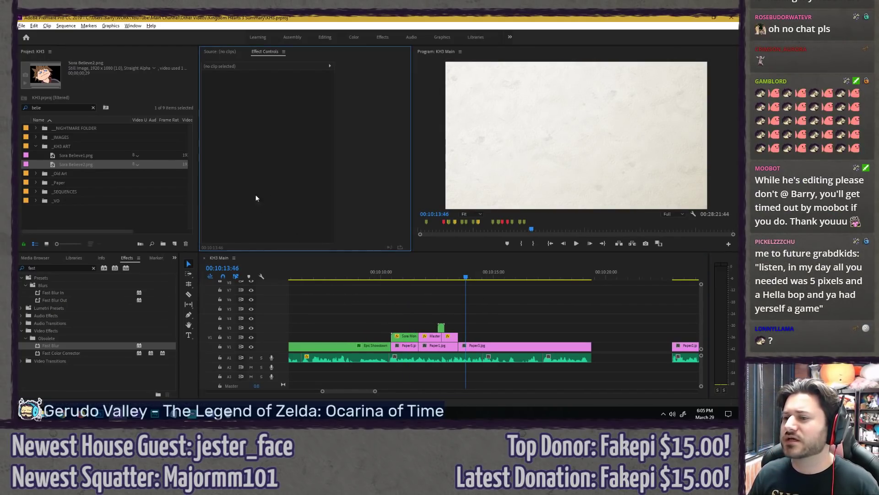
Step: Filter the project list with 'ui' and select UI Arrow.png
{"action": "left_click", "coordinate": [93, 108]}
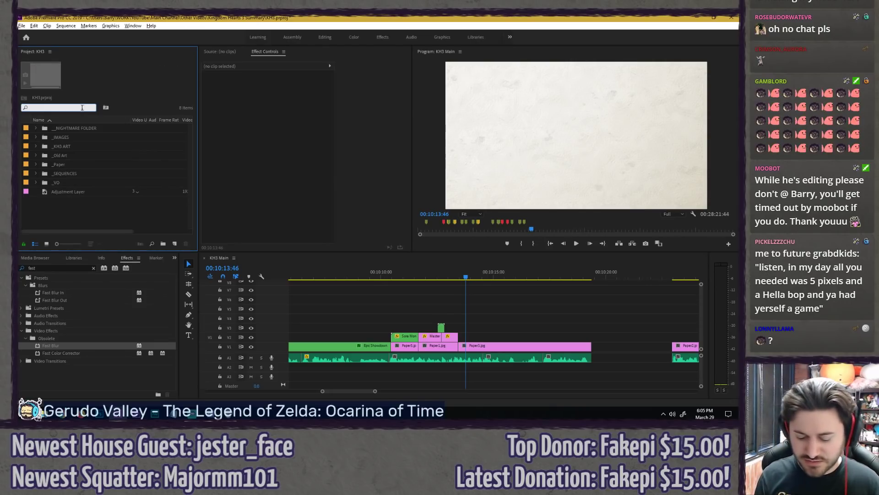
{"action": "type", "text": "ui"}
{"action": "left_click", "coordinate": [75, 156]}
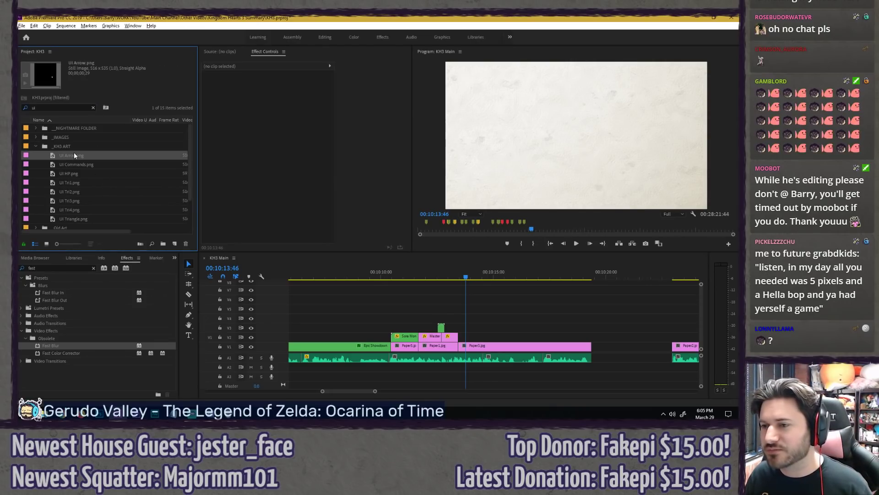
Step: Place UI HP.png on the timeline and move the HP bar to the lower right
{"action": "left_click", "coordinate": [66, 219]}
{"action": "left_click", "coordinate": [67, 212]}
{"action": "left_click", "coordinate": [68, 202]}
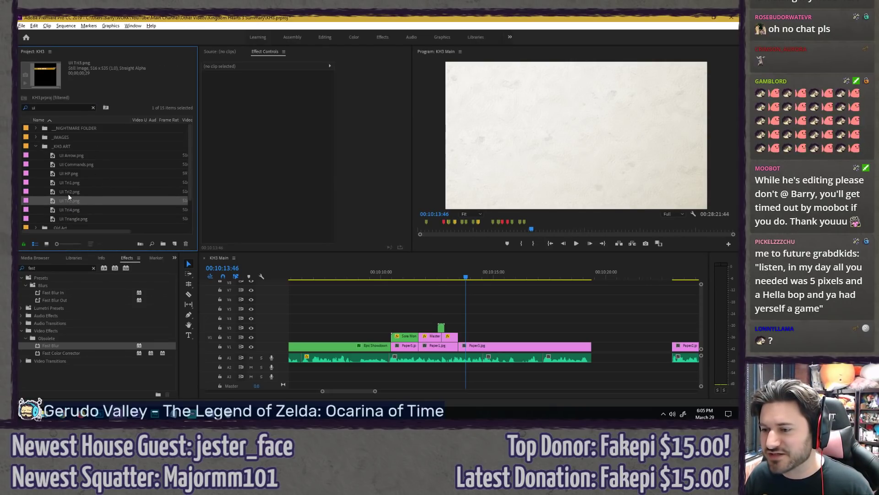
{"action": "left_click", "coordinate": [68, 192]}
{"action": "left_click", "coordinate": [67, 183]}
{"action": "left_click", "coordinate": [68, 174]}
{"action": "left_click", "coordinate": [70, 164]}
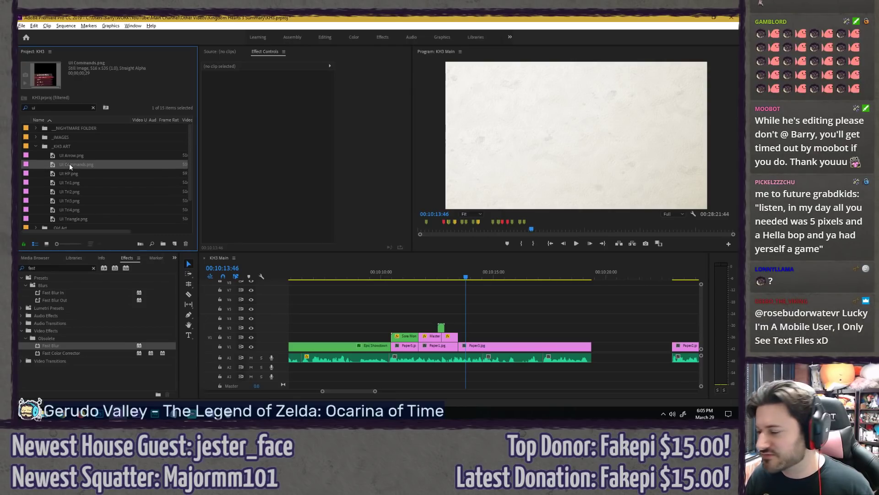
{"action": "mouse_move", "coordinate": [69, 174]}
{"action": "left_mouse_down"}
{"action": "mouse_move", "coordinate": [479, 323]}
{"action": "mouse_move", "coordinate": [464, 339]}
{"action": "mouse_move", "coordinate": [457, 327]}
{"action": "left_mouse_up"}
{"action": "scroll", "coordinate": [468, 337], "scroll_direction": "up", "scroll_amount": 5}
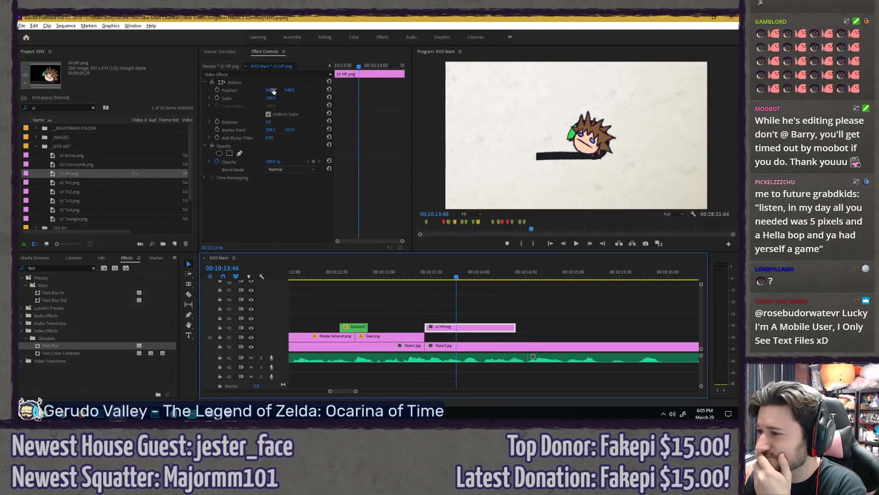
{"action": "left_click", "coordinate": [234, 82]}
{"action": "left_click_drag", "start_coordinate": [568, 154], "coordinate": [647, 191]}
{"action": "left_click", "coordinate": [525, 313]}
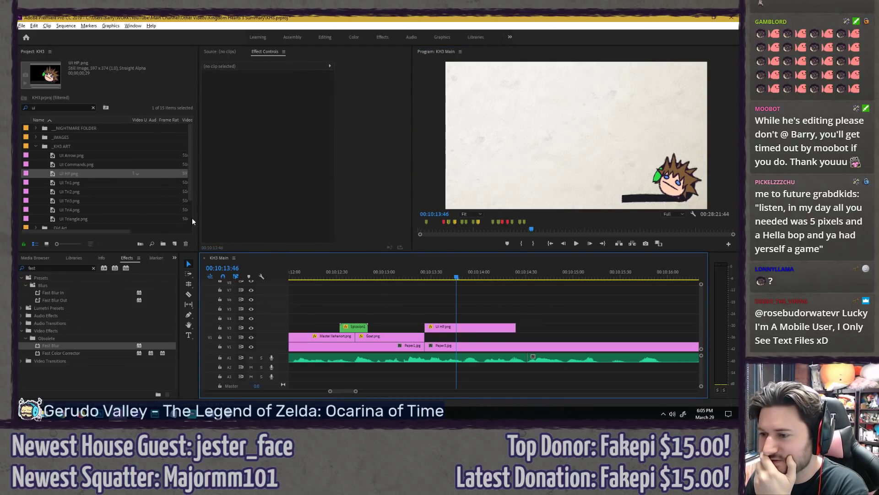
Step: Stack UI Tri4, Tri3, Tri2, Tri1 and UI Commands.png on successive tracks above it
{"action": "left_click", "coordinate": [63, 165]}
{"action": "left_click", "coordinate": [64, 182]}
{"action": "left_click", "coordinate": [65, 190]}
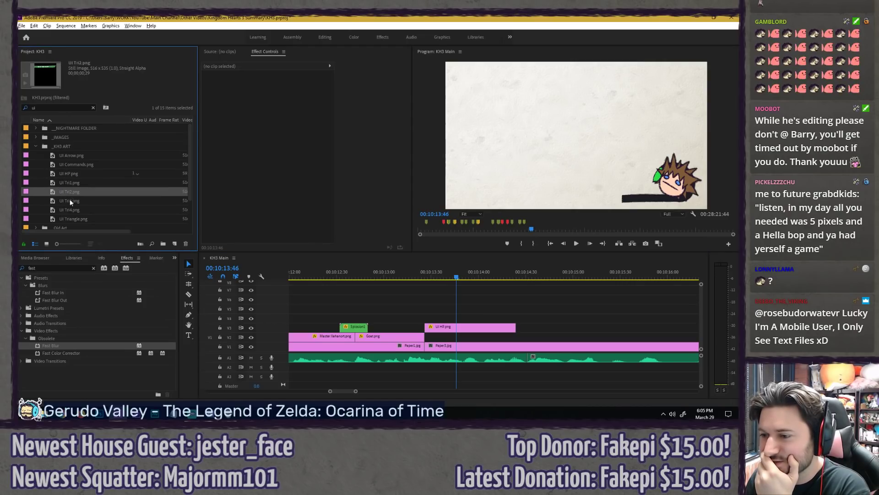
{"action": "left_click", "coordinate": [70, 201]}
{"action": "left_click", "coordinate": [67, 209]}
{"action": "left_click", "coordinate": [68, 218]}
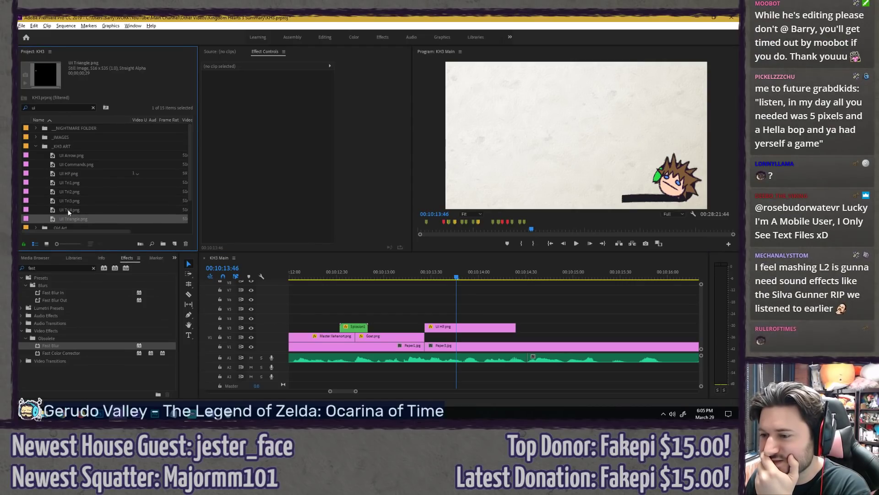
{"action": "left_click_drag", "start_coordinate": [68, 208], "coordinate": [453, 319]}
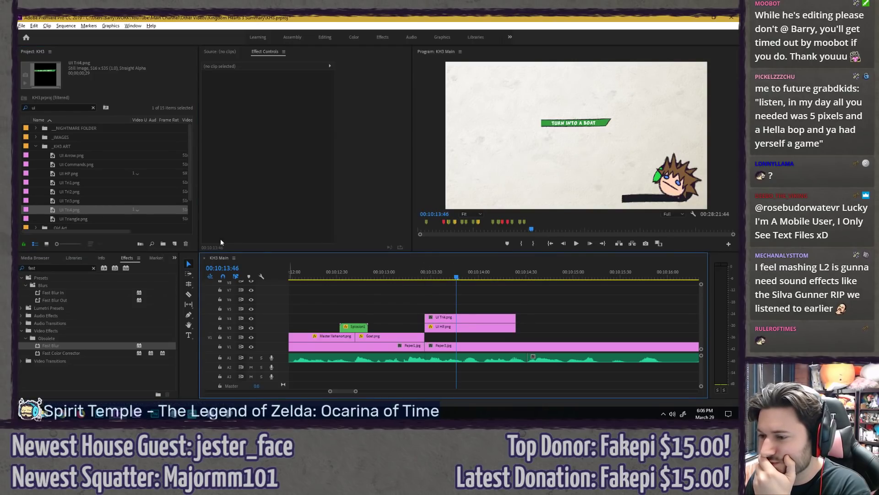
{"action": "left_click_drag", "start_coordinate": [71, 202], "coordinate": [451, 307]}
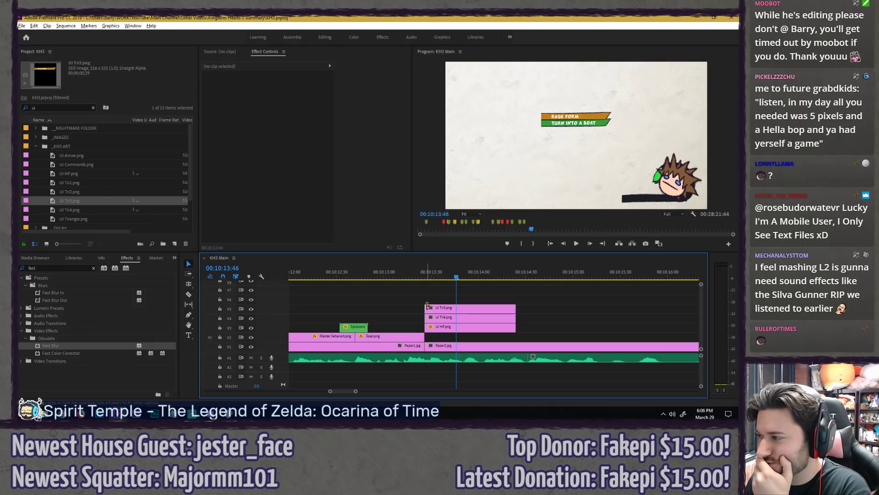
{"action": "left_click_drag", "start_coordinate": [73, 193], "coordinate": [447, 299]}
{"action": "left_click_drag", "start_coordinate": [65, 181], "coordinate": [453, 299]}
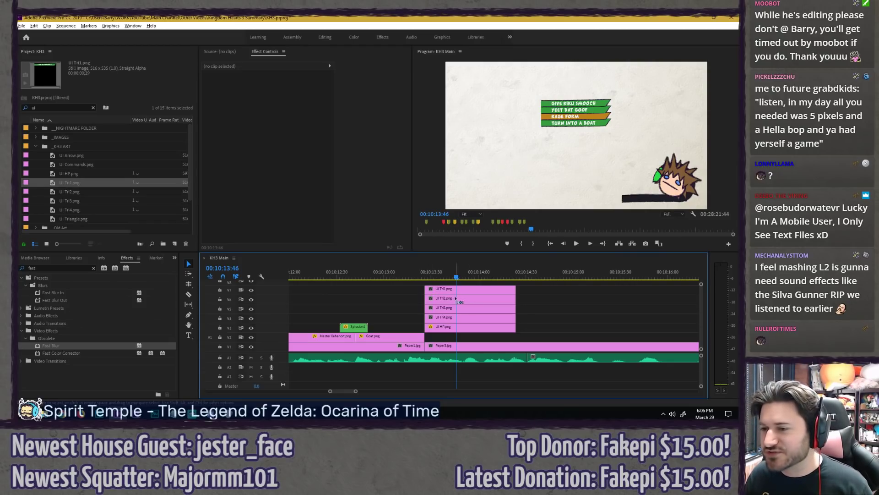
{"action": "scroll", "coordinate": [460, 298], "scroll_direction": "up", "scroll_amount": 1}
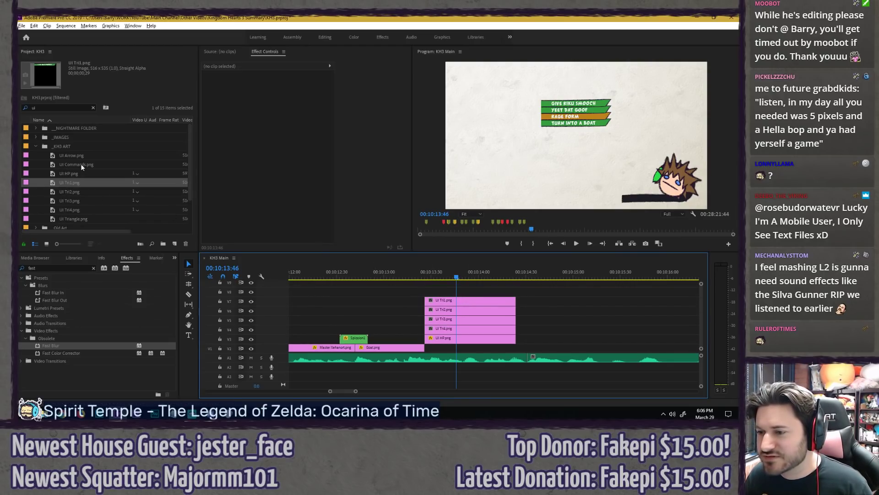
{"action": "left_click_drag", "start_coordinate": [80, 163], "coordinate": [432, 291]}
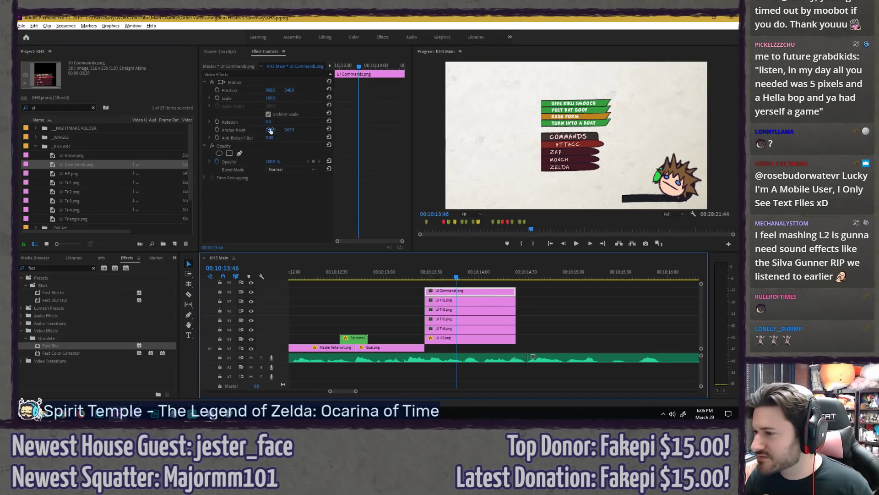
Step: Drag the COMMANDS menu to the lower left and set its horizontal position to 255
{"action": "left_click", "coordinate": [271, 81]}
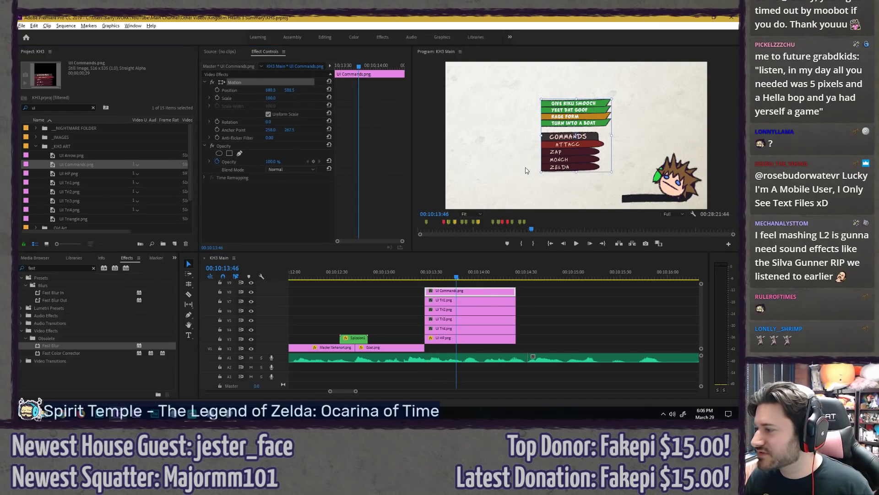
{"action": "left_click_drag", "start_coordinate": [567, 165], "coordinate": [468, 196]}
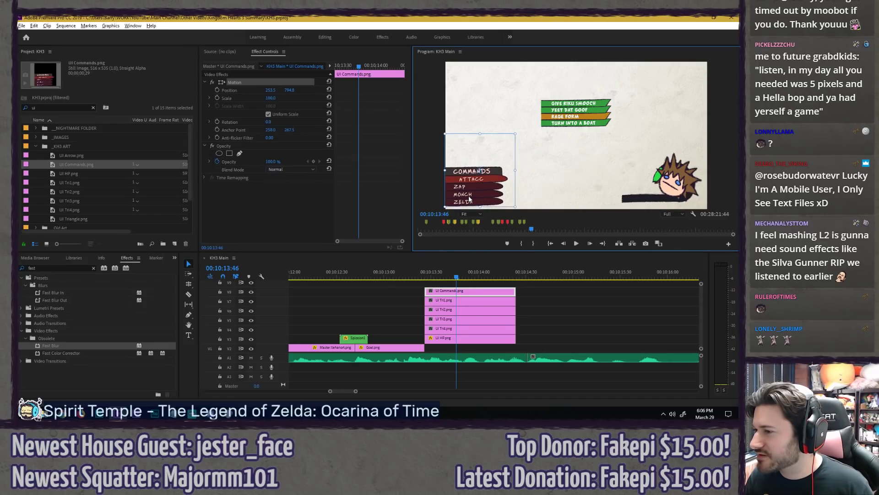
{"action": "left_click", "coordinate": [397, 183]}
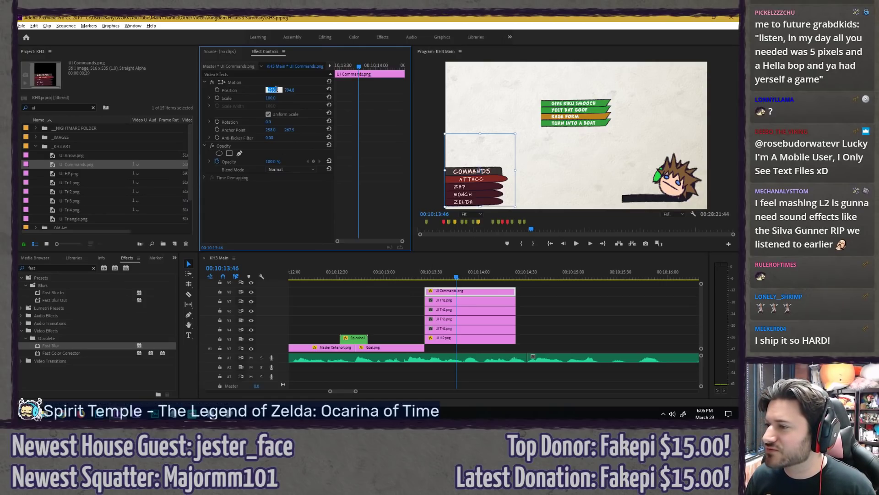
{"action": "type", "text": "255"}
{"action": "key", "text": "Return"}
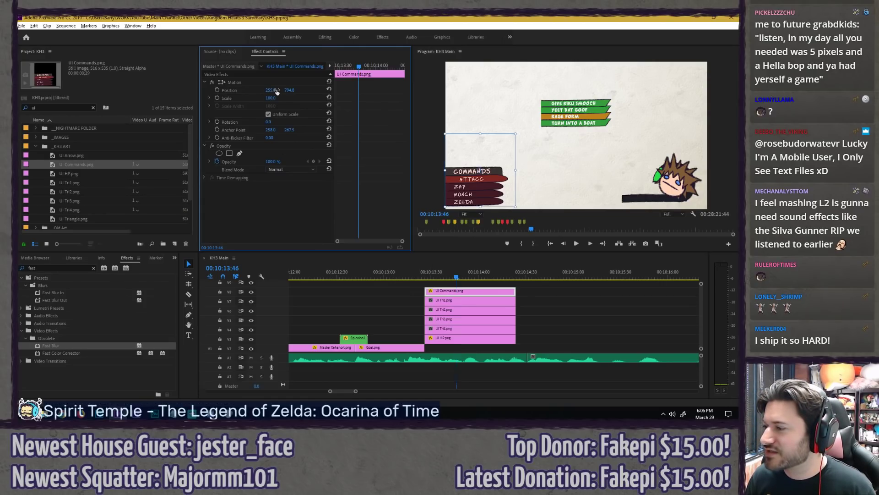
{"action": "key", "text": "grave"}
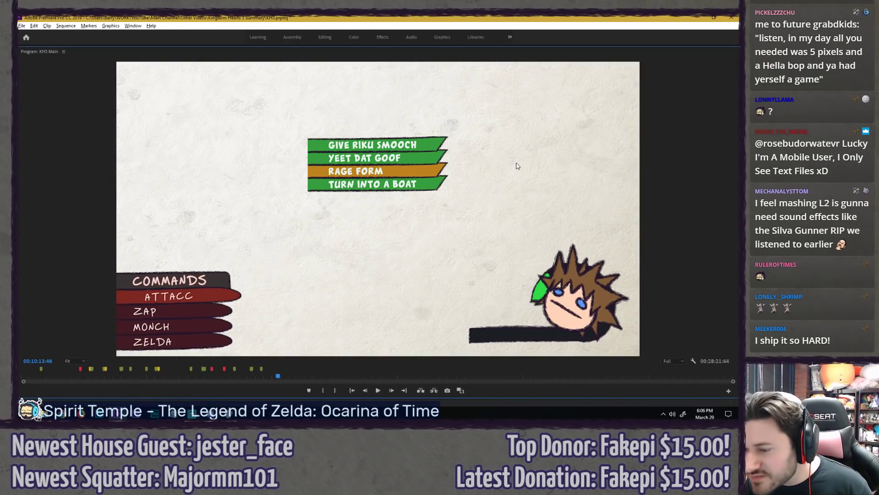
{"action": "key", "text": "grave"}
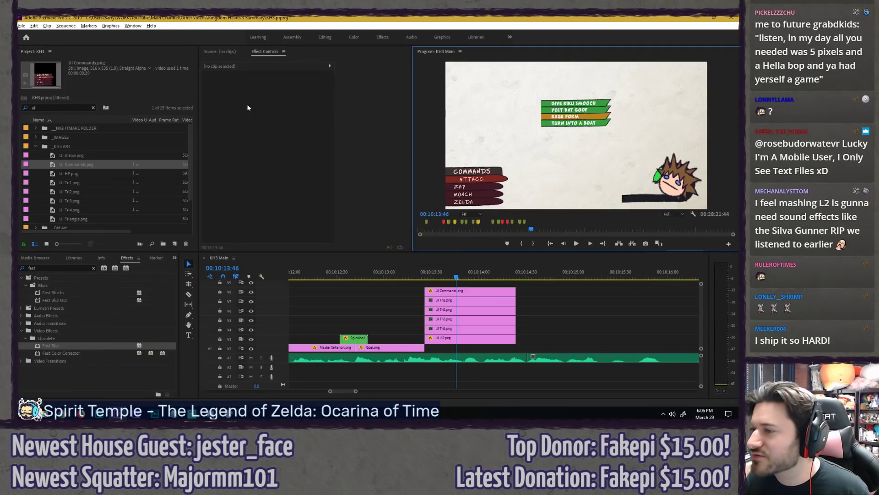
Step: Fine-tune the COMMANDS menu Position, settling on 257, 795
{"action": "left_click", "coordinate": [451, 294]}
{"action": "left_click", "coordinate": [273, 90]}
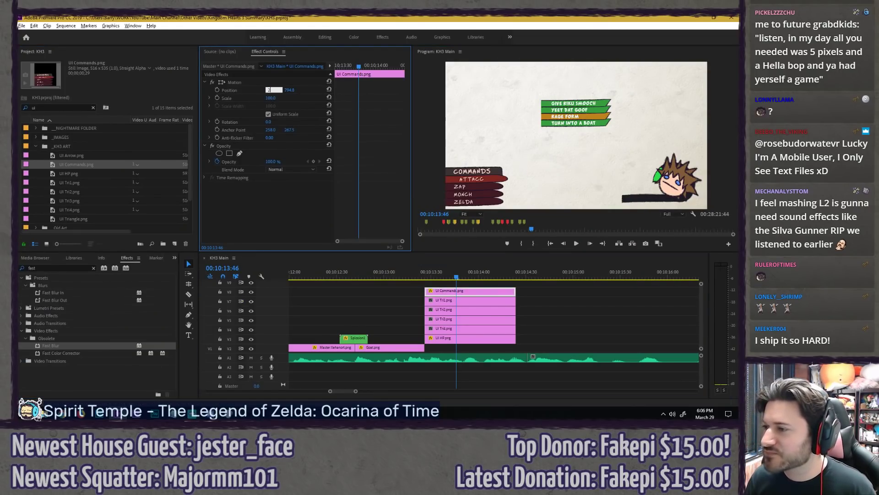
{"action": "key", "text": "grave"}
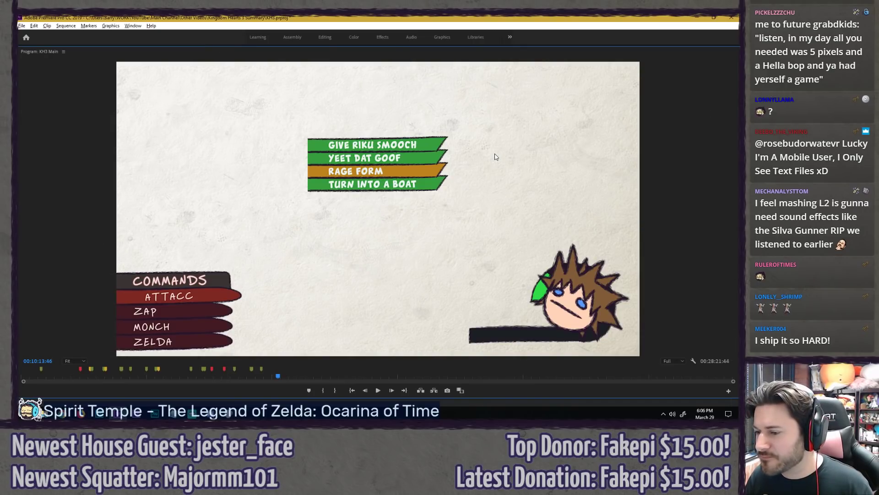
{"action": "key", "text": "grave"}
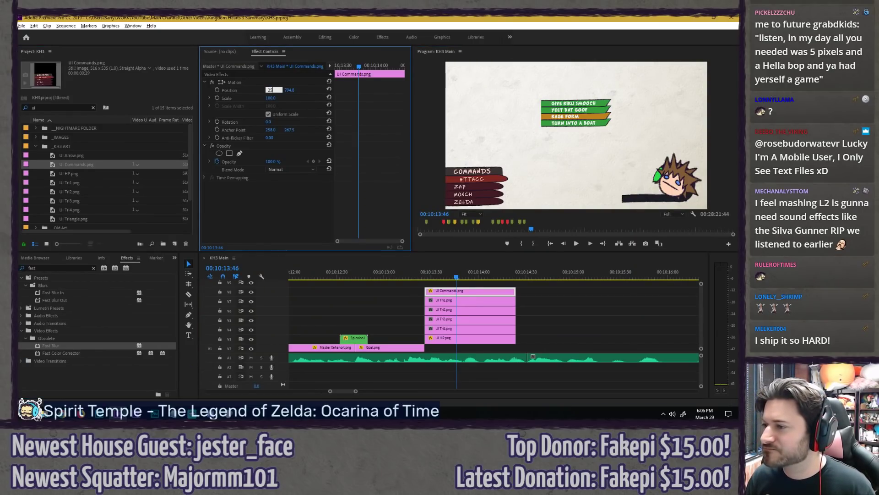
{"action": "key", "text": "Return"}
{"action": "left_click", "coordinate": [274, 90]}
{"action": "type", "text": "260"}
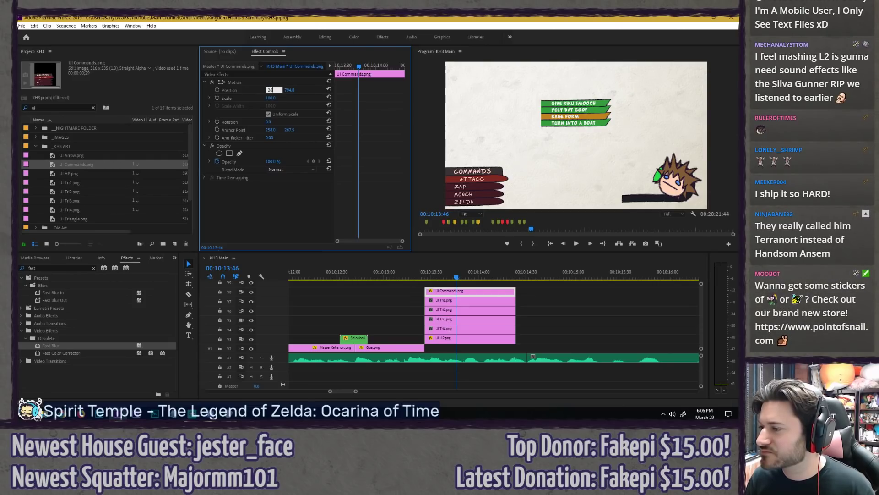
{"action": "key", "text": "Return"}
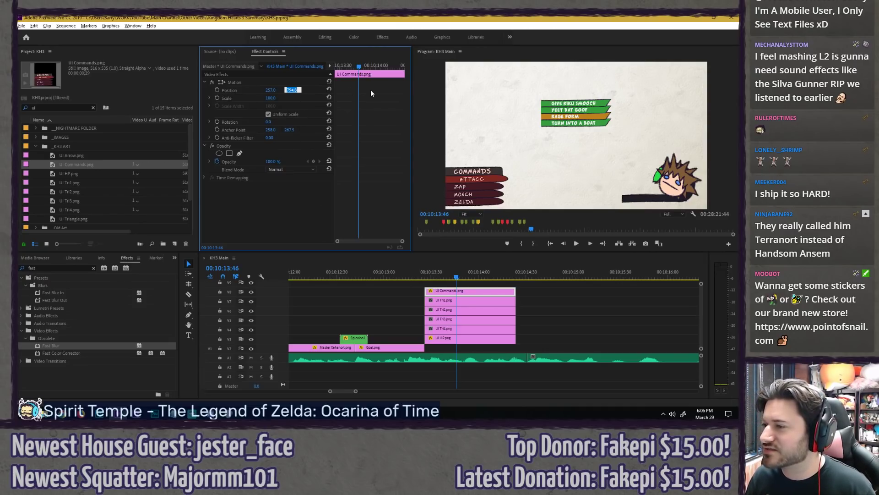
{"action": "type", "text": "795"}
{"action": "key", "text": "Return"}
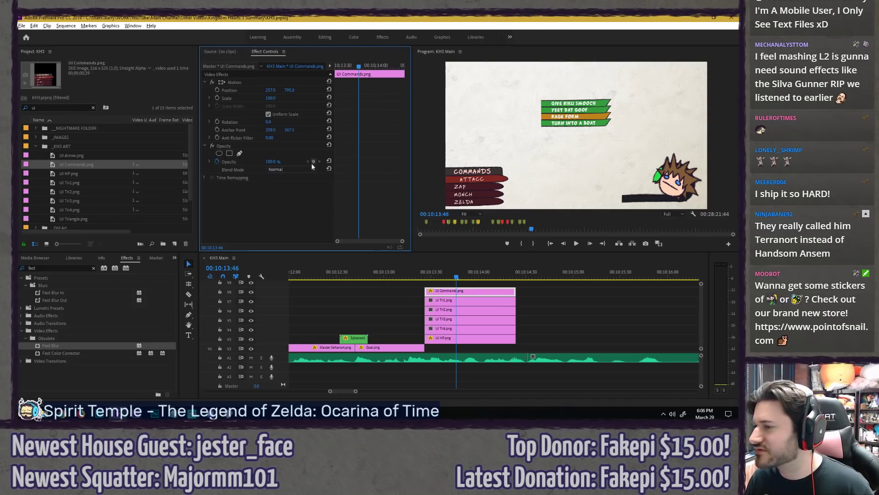
Step: Copy the menu's Motion settings and paste them onto UI Tri1, Tri2, Tri3 and Tri4
{"action": "left_click", "coordinate": [274, 83]}
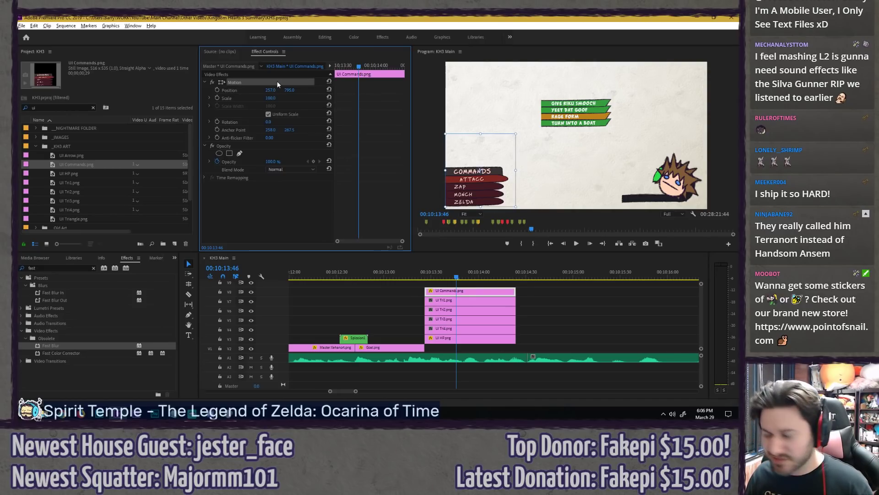
{"action": "left_click", "coordinate": [452, 300]}
{"action": "left_click", "coordinate": [301, 227]}
{"action": "key", "text": "ctrl+v"}
{"action": "left_click", "coordinate": [462, 309]}
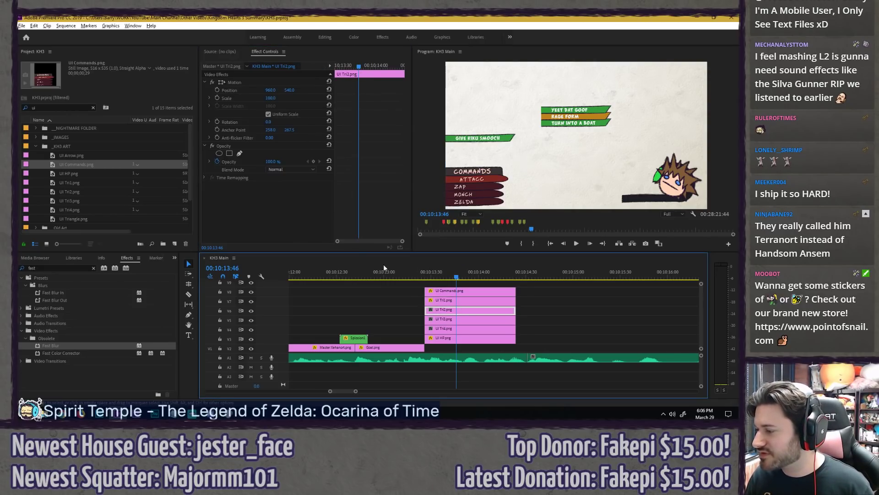
{"action": "left_click", "coordinate": [380, 249]}
{"action": "key", "text": "ctrl+v"}
{"action": "left_click", "coordinate": [467, 319]}
{"action": "left_click", "coordinate": [372, 243]}
{"action": "key", "text": "ctrl+v"}
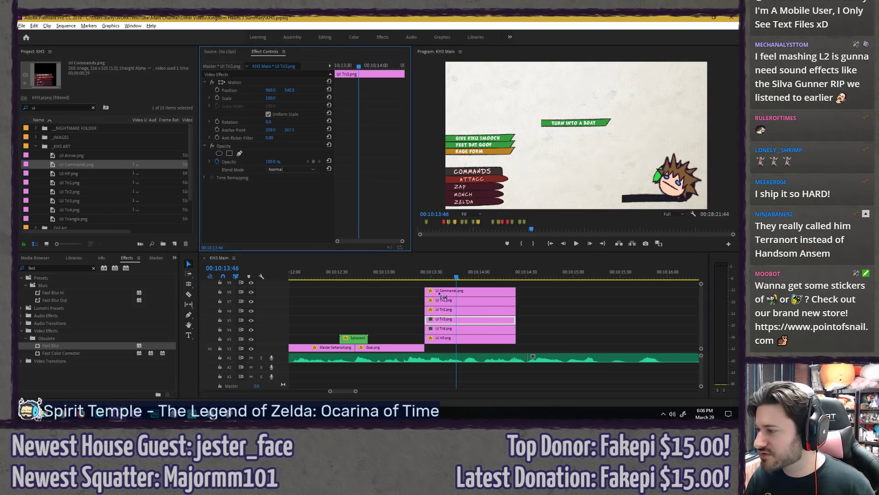
{"action": "left_click", "coordinate": [455, 327]}
{"action": "key", "text": "ctrl+v"}
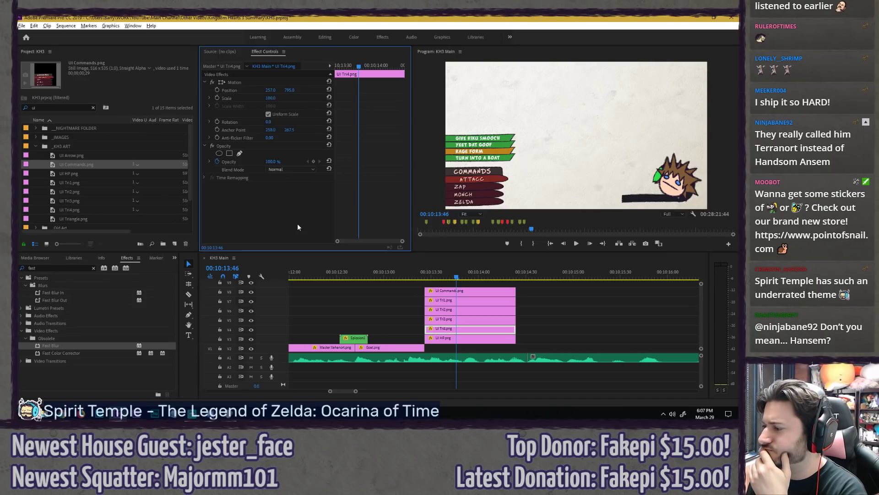
{"action": "left_click", "coordinate": [71, 156]}
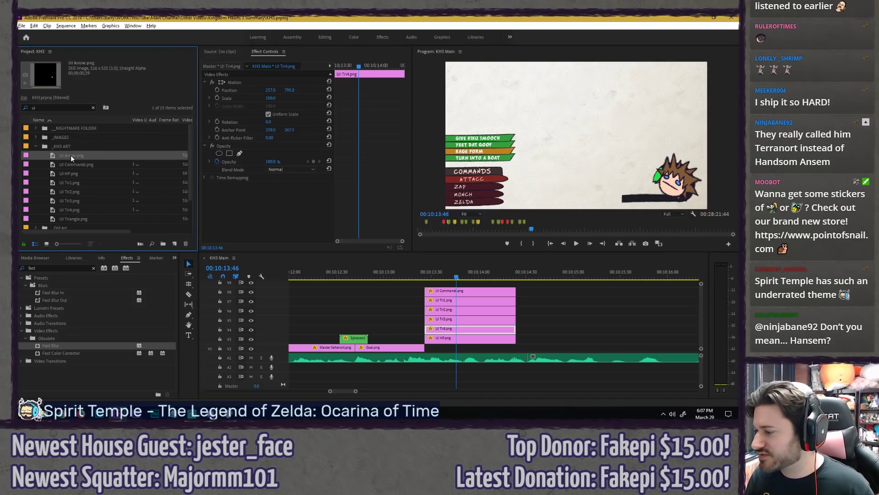
{"action": "left_click_drag", "start_coordinate": [65, 155], "coordinate": [426, 282]}
{"action": "left_click", "coordinate": [315, 217]}
{"action": "key", "text": "ctrl+v"}
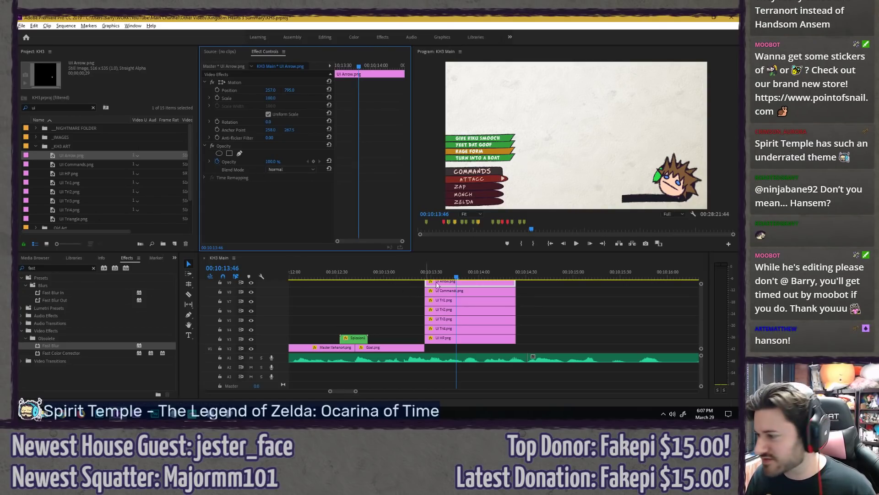
{"action": "left_click", "coordinate": [567, 311]}
{"action": "scroll", "coordinate": [546, 319], "scroll_direction": "up", "scroll_amount": 1}
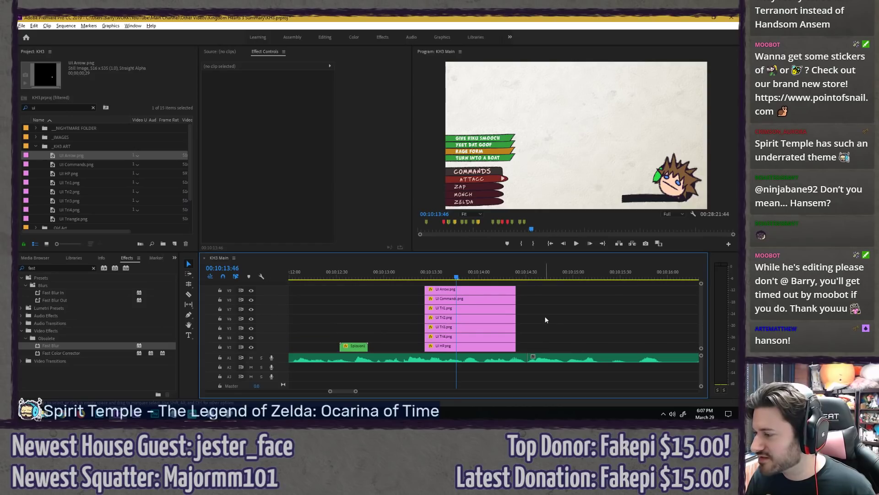
{"action": "left_click", "coordinate": [466, 289]}
{"action": "left_click", "coordinate": [466, 299], "text": "shift"}
{"action": "scroll", "coordinate": [469, 301], "scroll_direction": "down", "scroll_amount": 2}
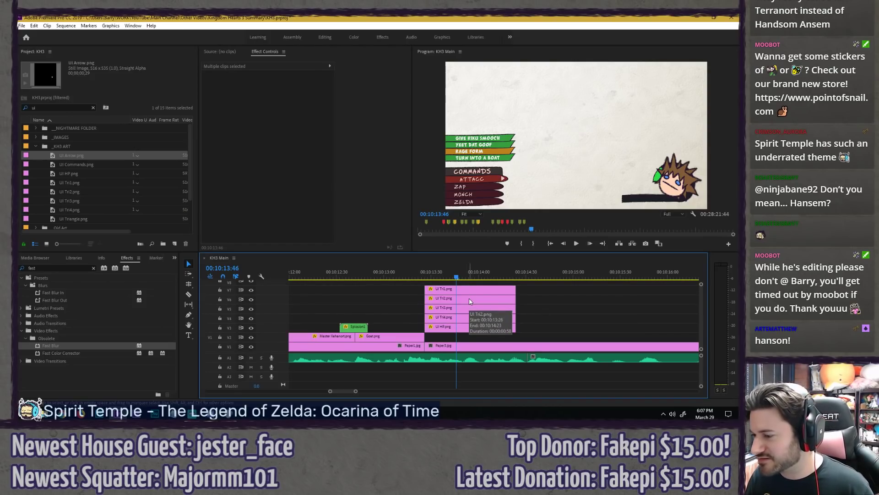
{"action": "scroll", "coordinate": [481, 305], "scroll_direction": "up", "scroll_amount": 1}
{"action": "scroll", "coordinate": [486, 305], "scroll_direction": "down", "scroll_amount": 2}
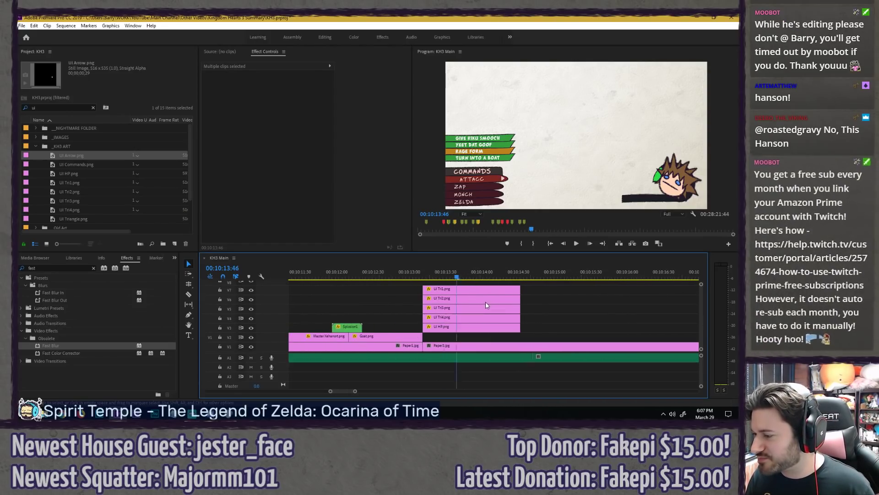
{"action": "left_click", "coordinate": [542, 303]}
{"action": "scroll", "coordinate": [541, 303], "scroll_direction": "up", "scroll_amount": 2}
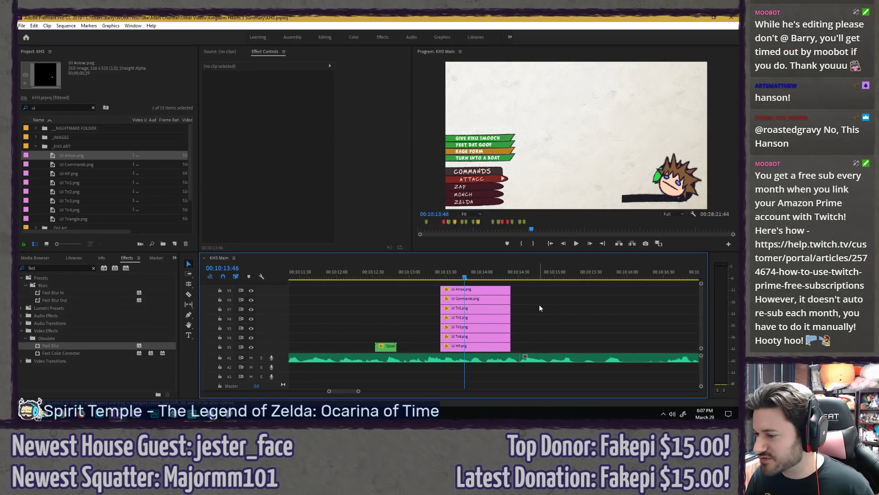
{"action": "scroll", "coordinate": [526, 306], "scroll_direction": "down", "scroll_amount": 3}
Step: Play back the sequence leading into the stacked UI clips to review the cut
{"action": "scroll", "coordinate": [527, 303], "scroll_direction": "down", "scroll_amount": 9}
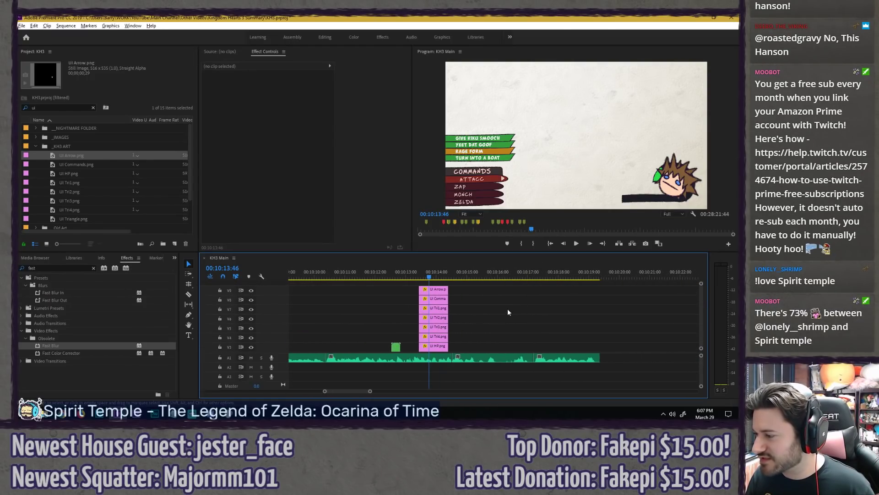
{"action": "left_click", "coordinate": [374, 271]}
{"action": "key", "text": "space"}
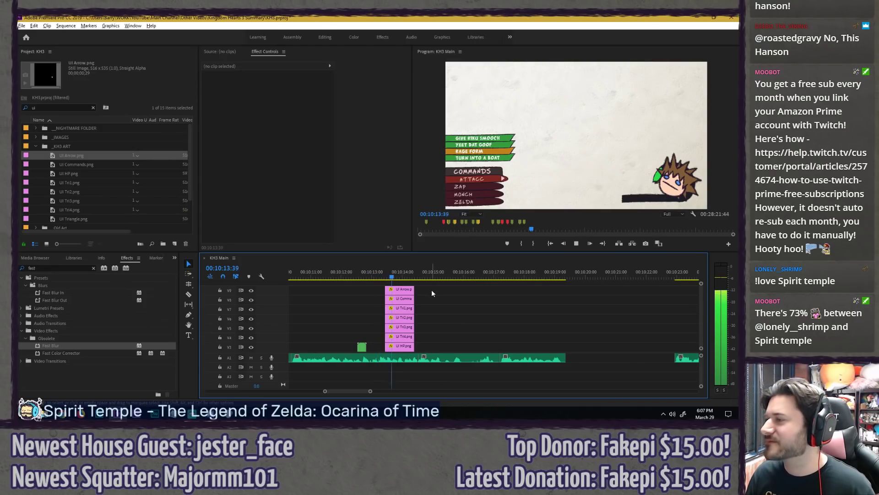
{"action": "scroll", "coordinate": [436, 294], "scroll_direction": "down", "scroll_amount": 4}
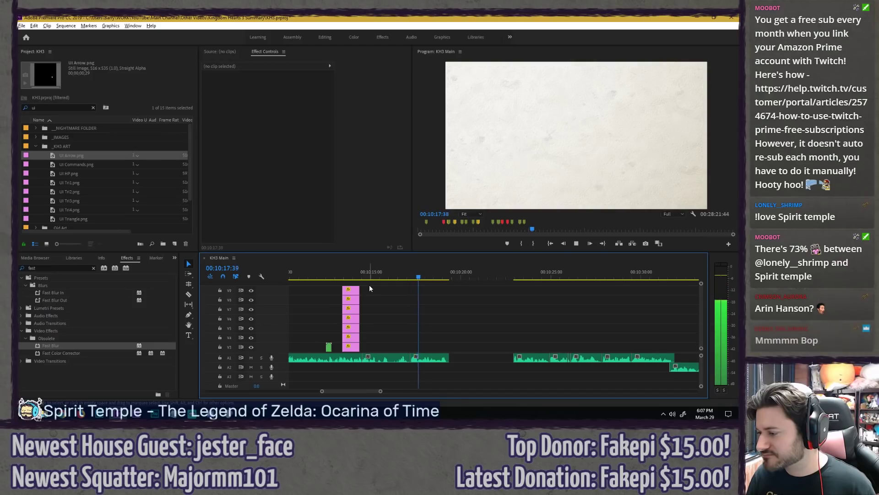
{"action": "key", "text": "space"}
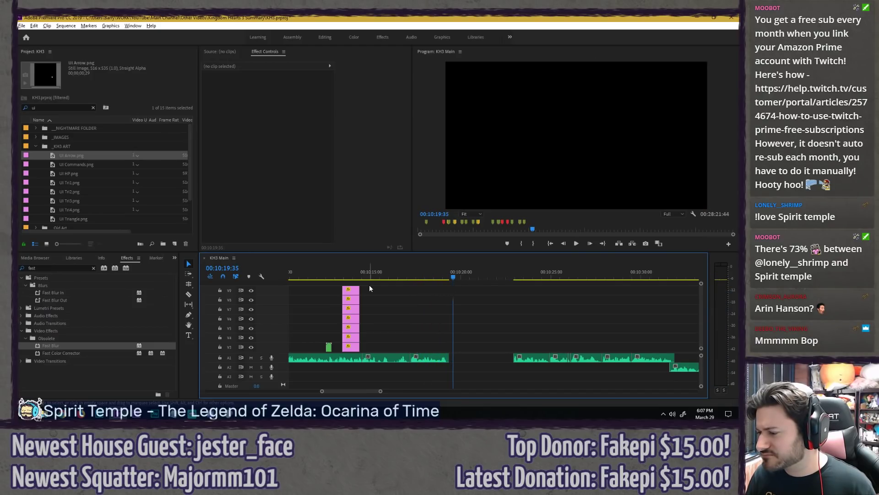
{"action": "left_click_drag", "start_coordinate": [369, 285], "coordinate": [456, 326]}
{"action": "scroll", "coordinate": [358, 328], "scroll_direction": "down", "scroll_amount": 2}
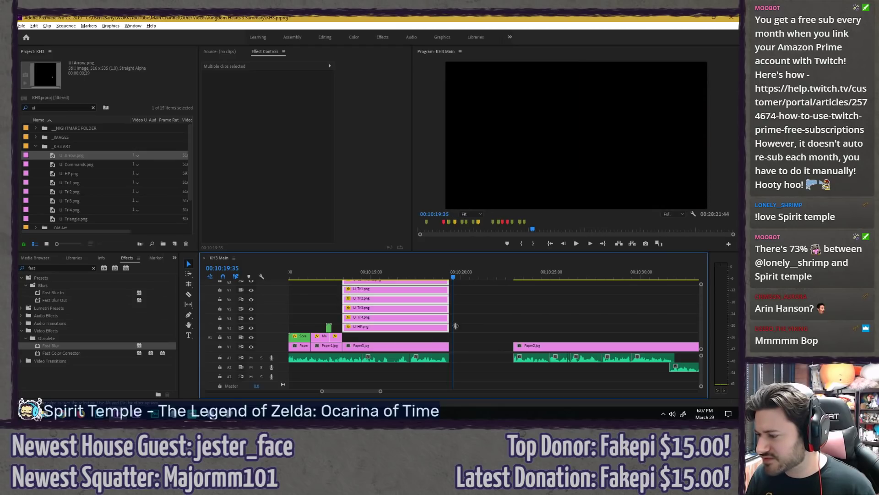
{"action": "left_click", "coordinate": [456, 325]}
{"action": "left_click", "coordinate": [422, 276]}
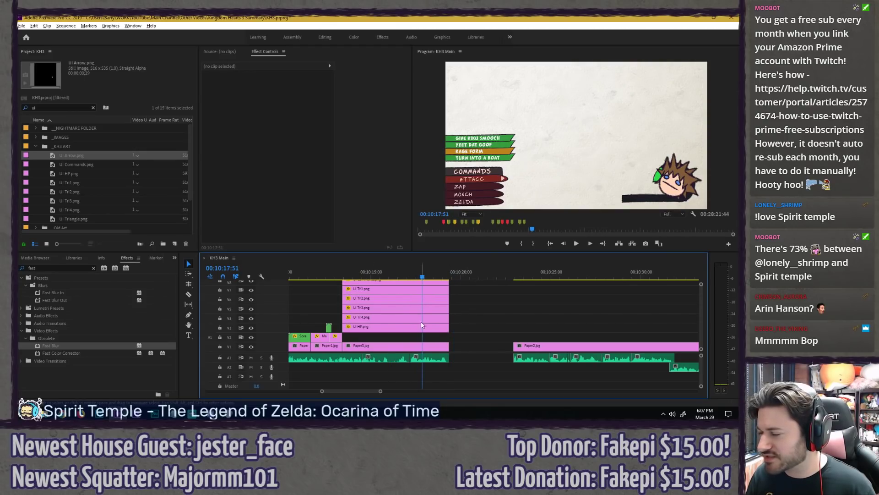
Step: Slide the UI clip stack to start at 10:13:13 and trim Goat.png's end to it
{"action": "left_click_drag", "start_coordinate": [462, 338], "coordinate": [357, 281]}
{"action": "scroll", "coordinate": [362, 284], "scroll_direction": "up", "scroll_amount": 2}
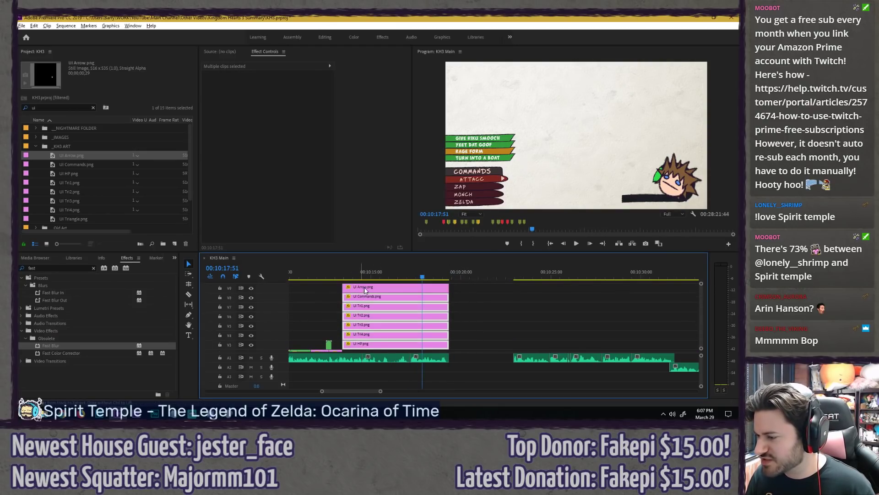
{"action": "scroll", "coordinate": [367, 290], "scroll_direction": "down", "scroll_amount": 2}
{"action": "left_click", "coordinate": [340, 278]}
{"action": "key", "text": "space"}
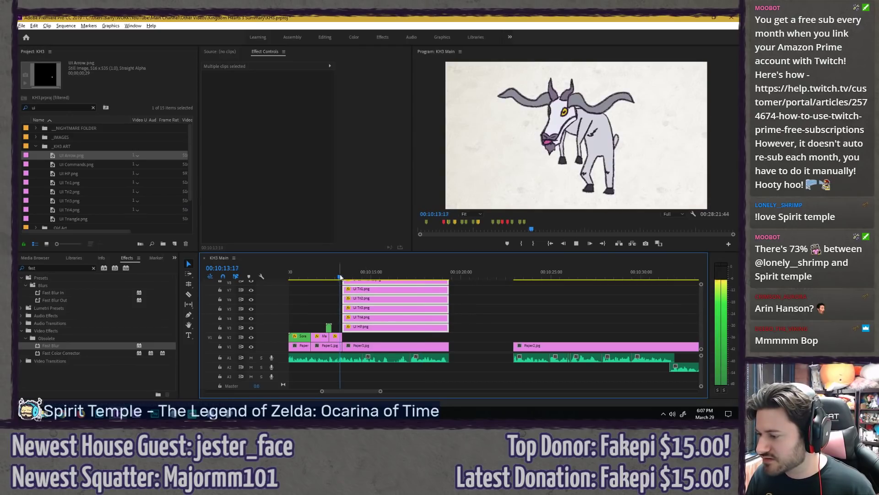
{"action": "left_click", "coordinate": [334, 277]}
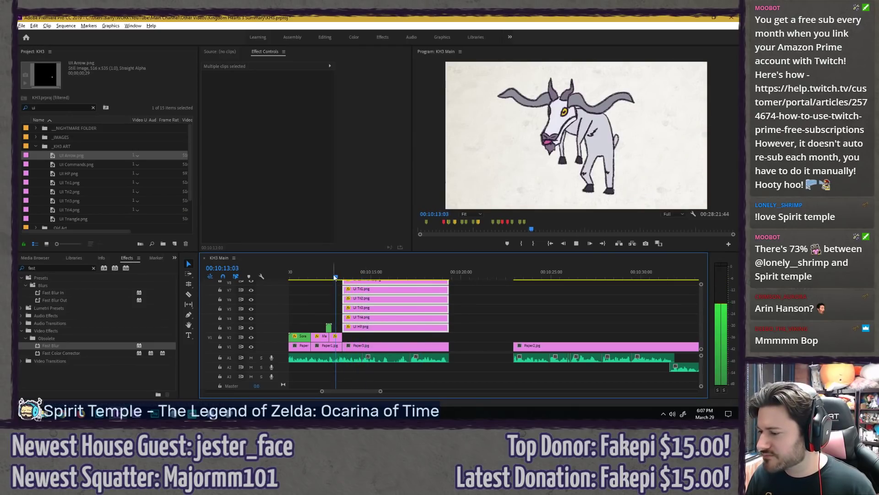
{"action": "left_click", "coordinate": [339, 277]}
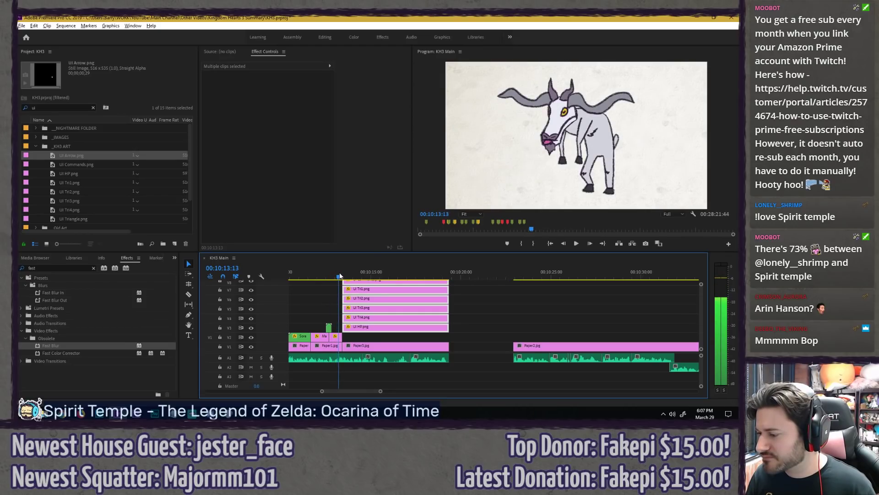
{"action": "left_click_drag", "start_coordinate": [367, 329], "coordinate": [363, 329]}
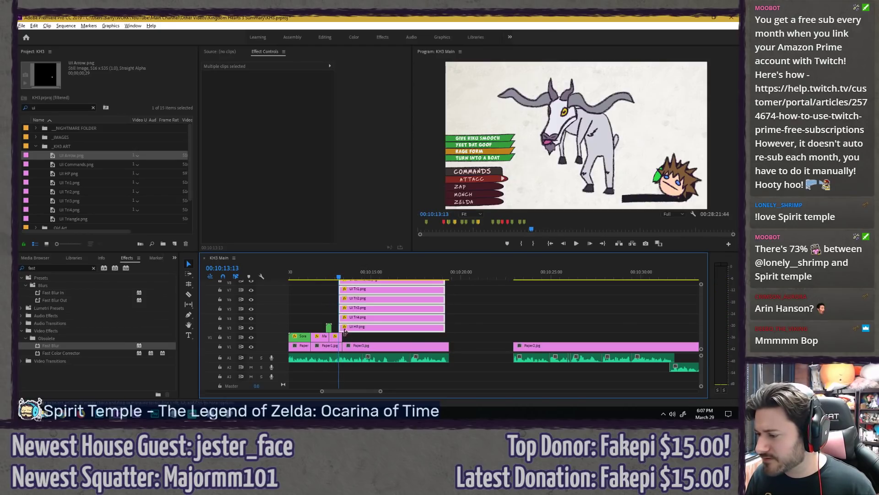
{"action": "key", "text": "="}
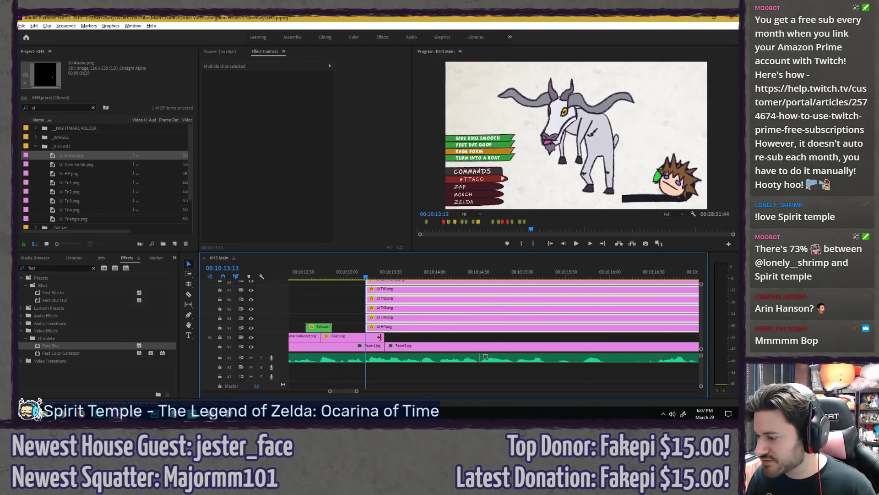
{"action": "left_click_drag", "start_coordinate": [384, 337], "coordinate": [366, 346]}
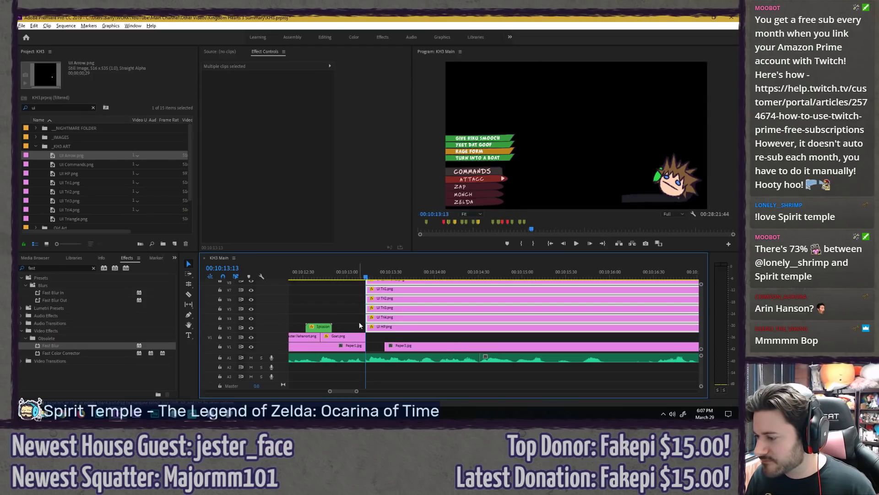
Step: Extend Paper3.jpg's start to close the gap beneath the UI clips
{"action": "left_click", "coordinate": [292, 275]}
{"action": "key", "text": "space"}
{"action": "key", "text": "space"}
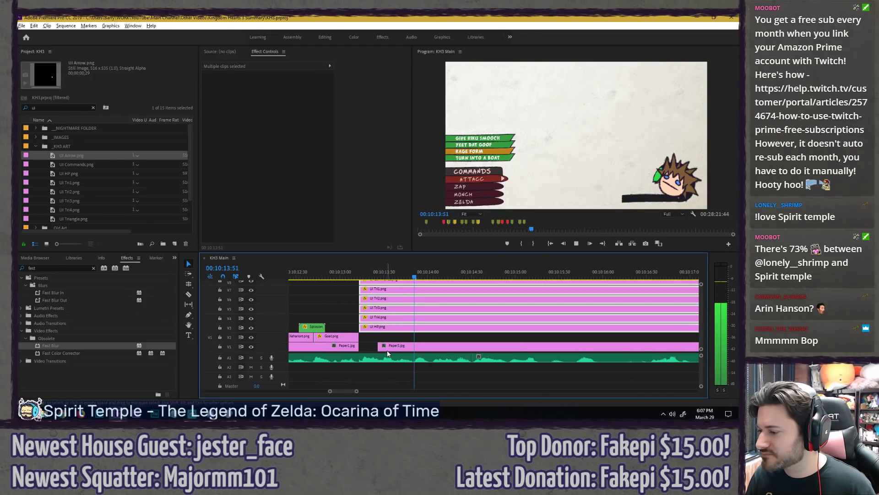
{"action": "left_click_drag", "start_coordinate": [379, 346], "coordinate": [359, 346]}
{"action": "key", "text": "shift+k"}
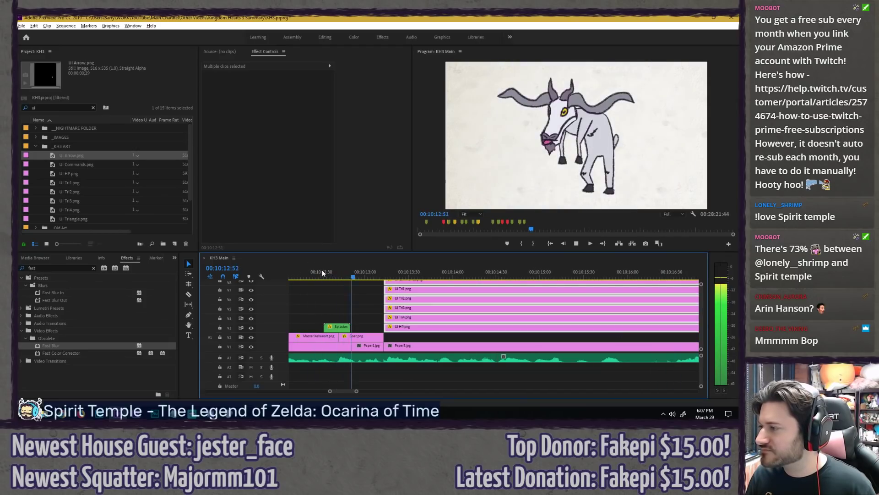
{"action": "key", "text": "shift+k"}
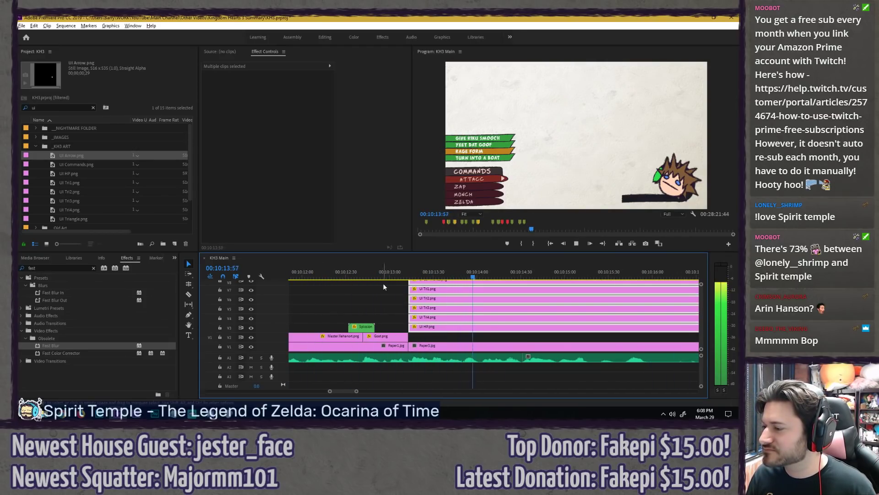
Step: Realign the UI clips to start at 10:13:16 and trim Paper3, Goat and Paper1 to match
{"action": "left_click_drag", "start_coordinate": [402, 270], "coordinate": [413, 271]}
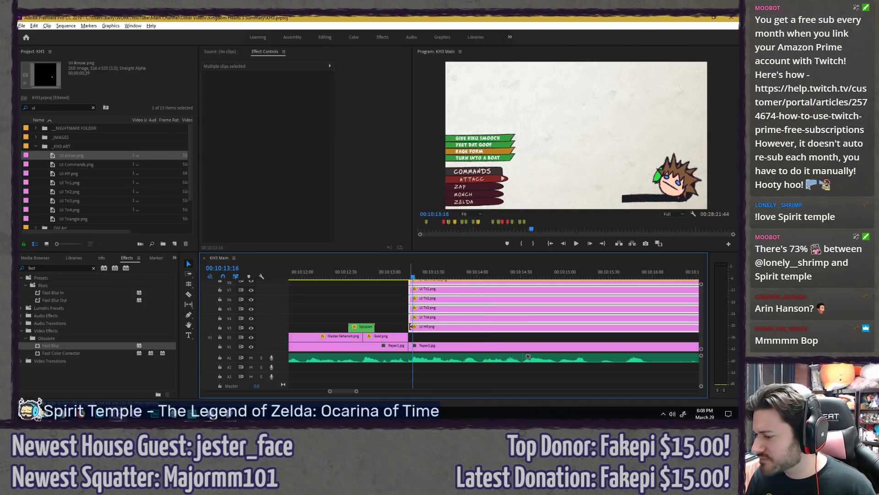
{"action": "left_click_drag", "start_coordinate": [424, 325], "coordinate": [413, 347]}
{"action": "left_click_drag", "start_coordinate": [396, 325], "coordinate": [413, 346]}
{"action": "left_click", "coordinate": [311, 272]}
{"action": "key", "text": "space"}
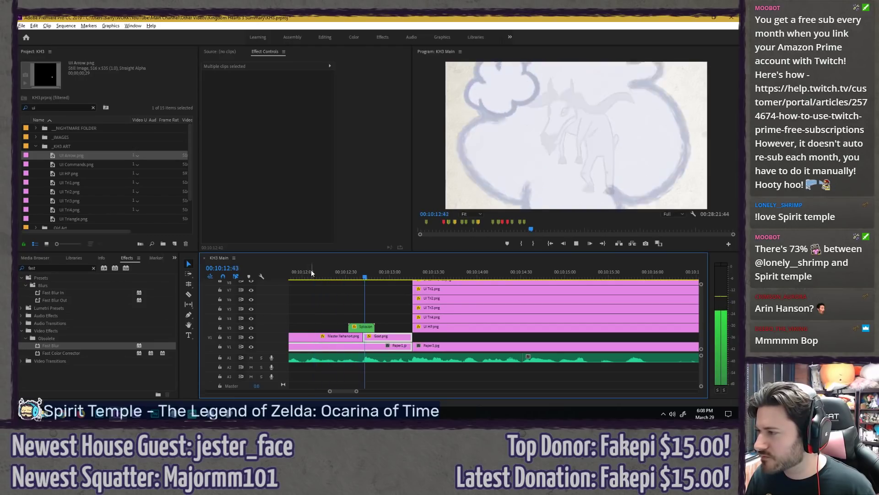
{"action": "scroll", "coordinate": [376, 304], "scroll_direction": "down", "scroll_amount": 4}
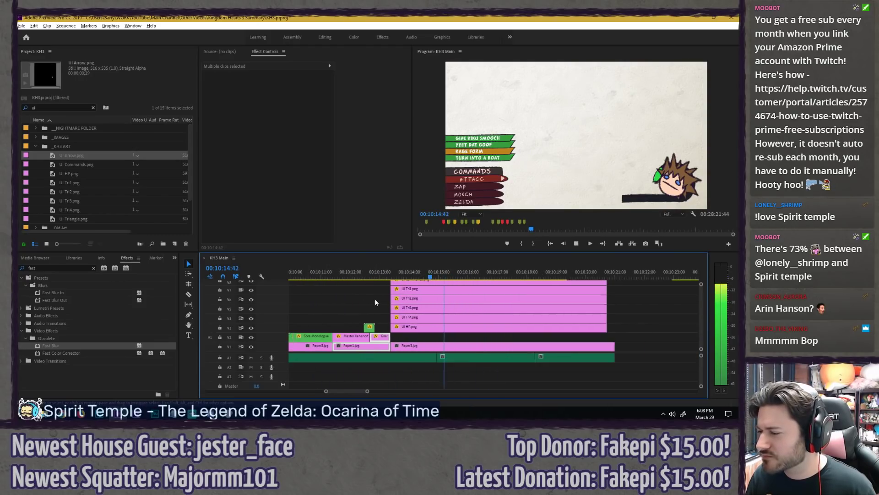
{"action": "key", "text": "space"}
{"action": "scroll", "coordinate": [519, 326], "scroll_direction": "up", "scroll_amount": 2}
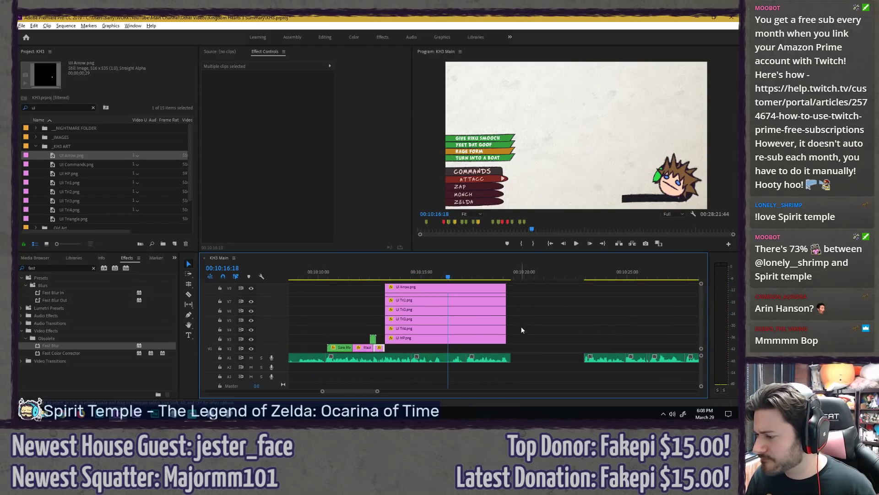
Step: Extend the UI clip ends slightly so they finish together with Paper3.jpg
{"action": "left_click_drag", "start_coordinate": [527, 291], "coordinate": [387, 281]}
{"action": "scroll", "coordinate": [516, 317], "scroll_direction": "down", "scroll_amount": 1}
{"action": "left_click", "coordinate": [490, 336]}
{"action": "scroll", "coordinate": [415, 294], "scroll_direction": "up", "scroll_amount": 2}
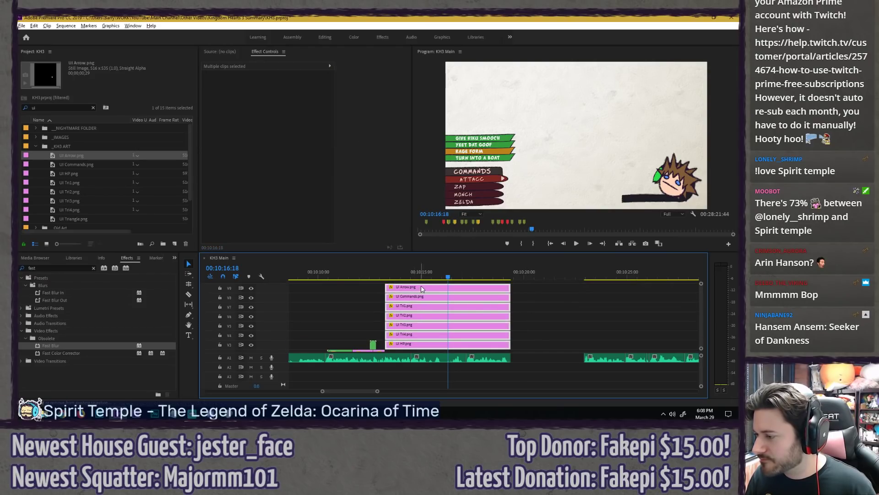
Step: Nest the selected UI clips into a sequence named 'Mashing L2'
{"action": "right_click", "coordinate": [422, 289]}
{"action": "left_click", "coordinate": [436, 238]}
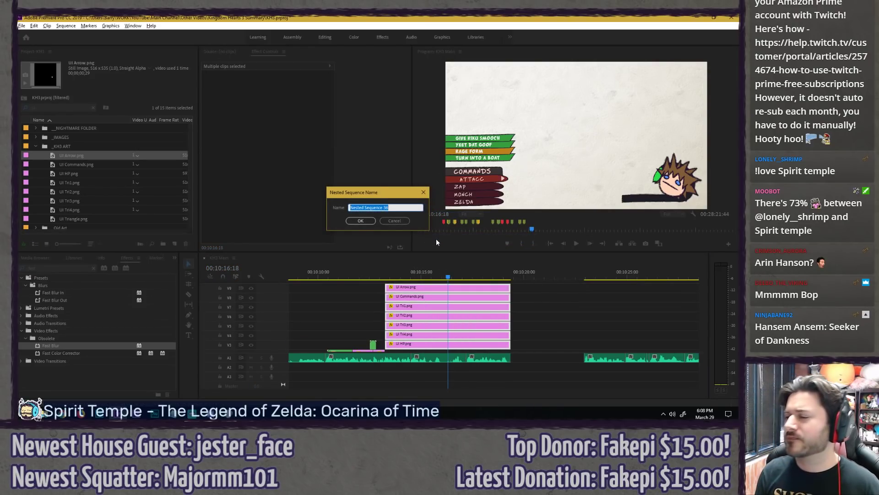
{"action": "type", "text": "Mashi"}
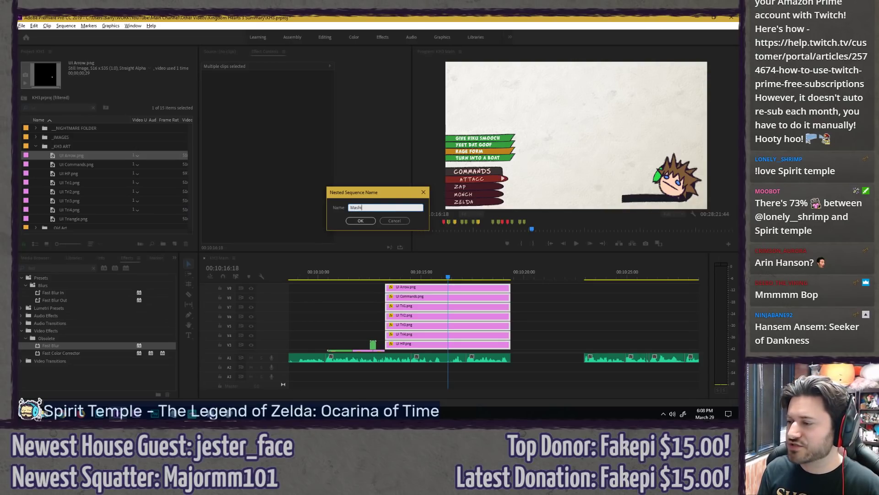
{"action": "type", "text": "ng L2"}
{"action": "key", "text": "Return"}
{"action": "scroll", "coordinate": [411, 327], "scroll_direction": "down", "scroll_amount": 2}
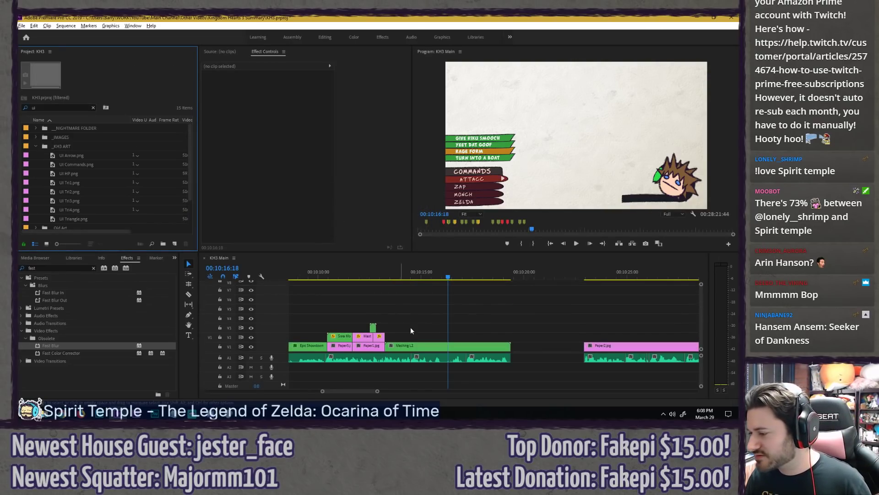
{"action": "scroll", "coordinate": [403, 316], "scroll_direction": "up", "scroll_amount": 3}
Step: Select the A1 audio clips, undo the last edit, and open Mashing L2 for editing
{"action": "left_click_drag", "start_coordinate": [381, 275], "coordinate": [415, 298]}
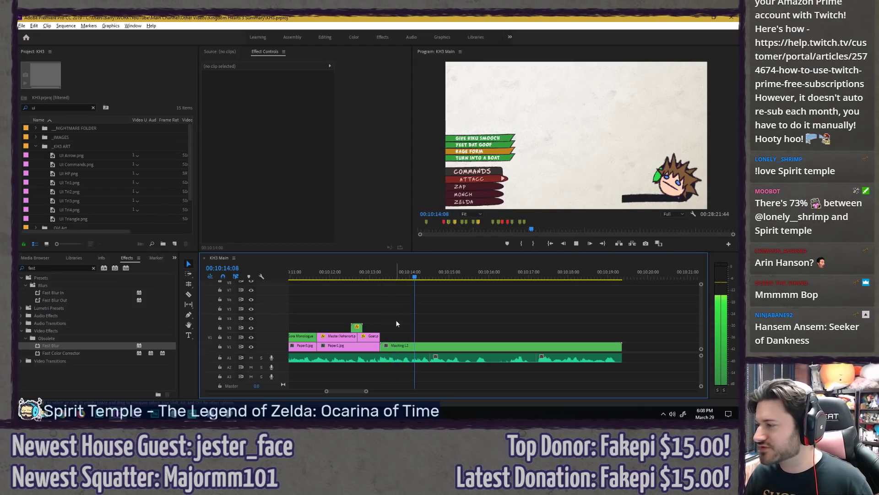
{"action": "left_click", "coordinate": [406, 344]}
{"action": "left_click_drag", "start_coordinate": [380, 276], "coordinate": [398, 276]}
{"action": "left_click_drag", "start_coordinate": [391, 377], "coordinate": [570, 361]}
{"action": "key", "text": "ctrl+z"}
{"action": "double_click", "coordinate": [449, 346]}
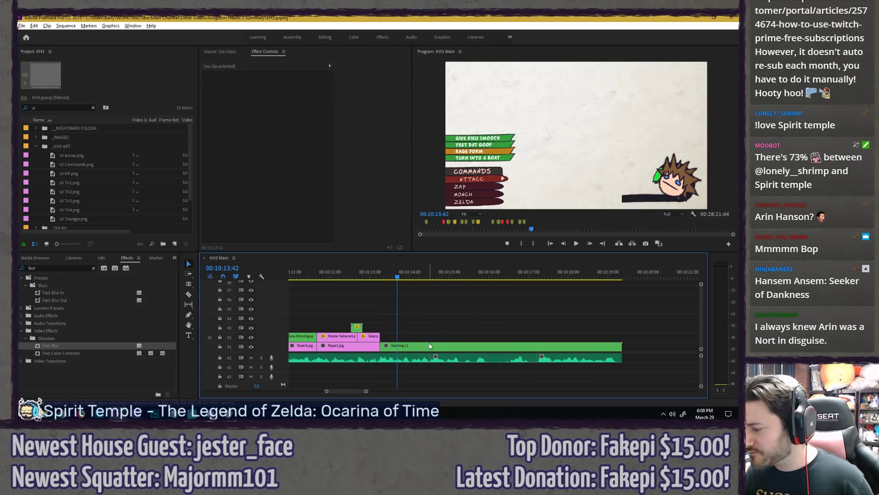
Step: Paste the audio onto A1 at the start of Mashing L2 and preview it
{"action": "key", "text": "Home"}
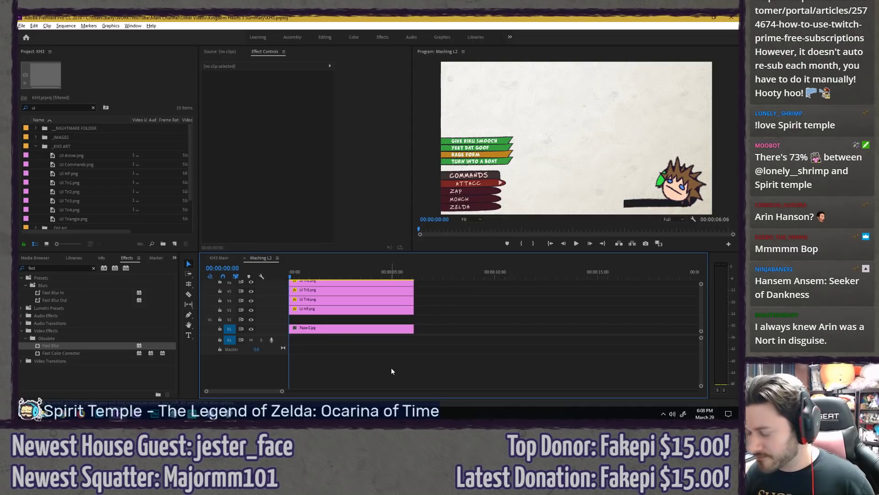
{"action": "key", "text": "backslash"}
{"action": "key", "text": "ctrl+v"}
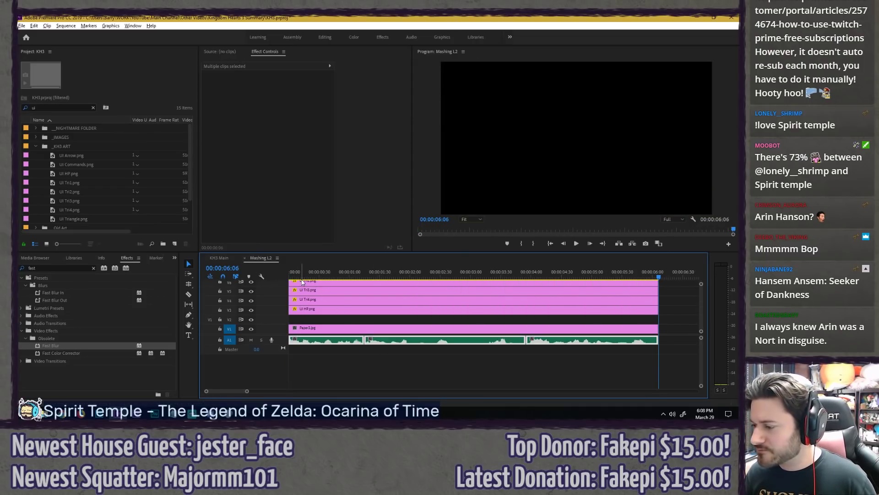
{"action": "key", "text": "Home"}
{"action": "key", "text": "space"}
{"action": "key", "text": "space"}
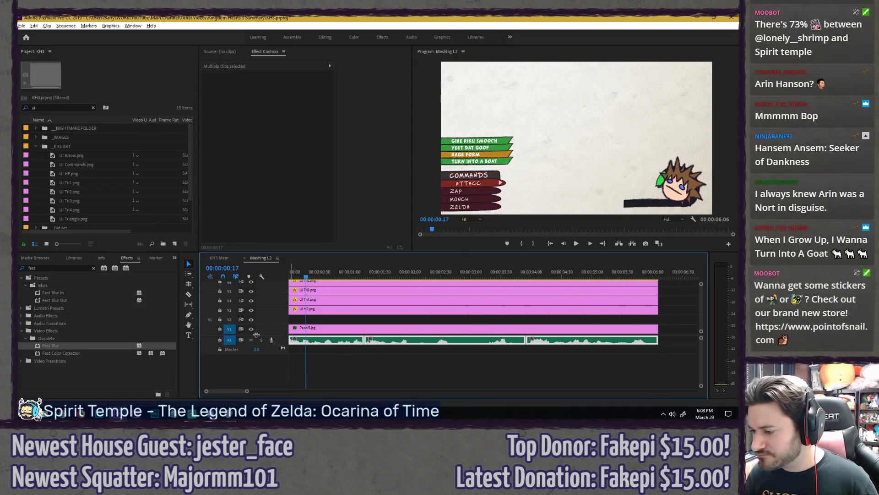
{"action": "scroll", "coordinate": [252, 367], "scroll_direction": "up", "scroll_amount": 2}
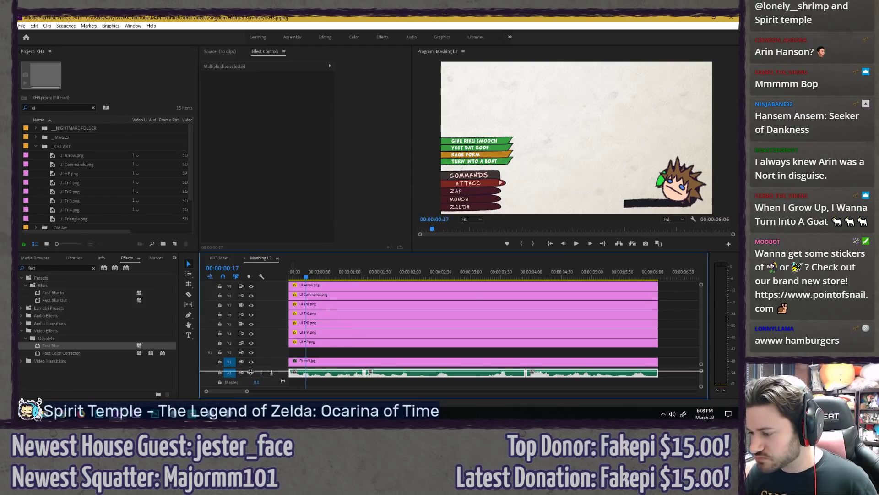
{"action": "scroll", "coordinate": [251, 367], "scroll_direction": "up", "scroll_amount": 1}
Step: Place Sora Fight Neutral.png on V2, shift it right, and extend it across the sequence
{"action": "left_click", "coordinate": [91, 111]}
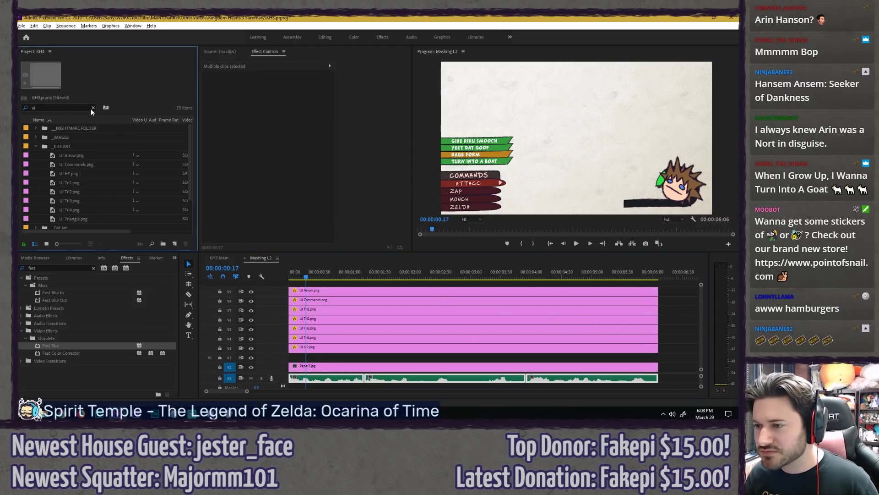
{"action": "left_click", "coordinate": [90, 106]}
{"action": "type", "text": "sora"}
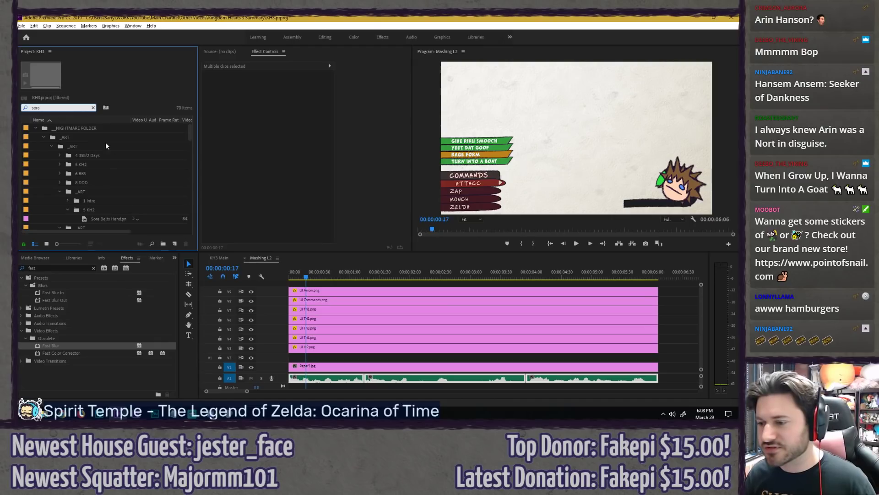
{"action": "scroll", "coordinate": [191, 133], "scroll_direction": "down", "scroll_amount": 10}
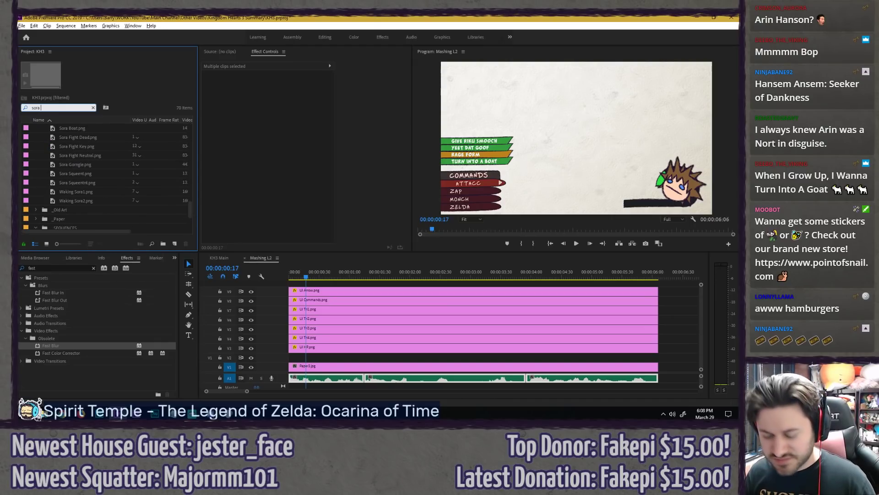
{"action": "key", "text": "BackSpace"}
{"action": "key", "text": "BackSpace"}
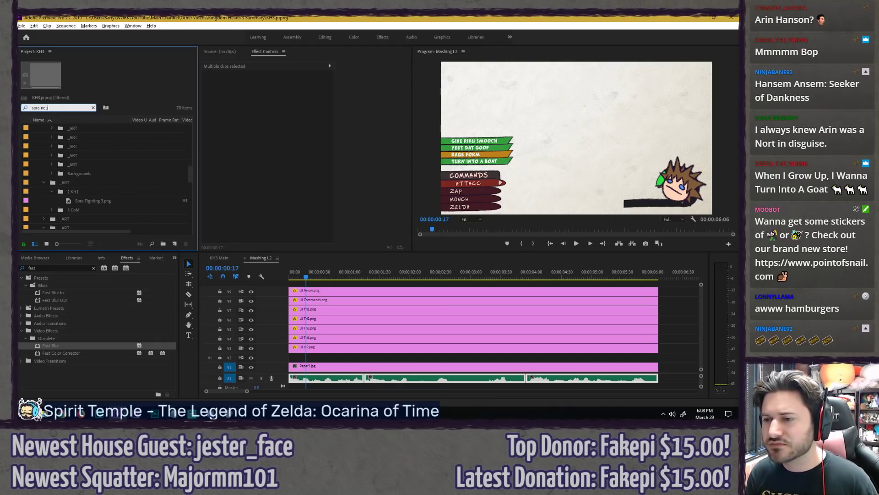
{"action": "left_click_drag", "start_coordinate": [85, 155], "coordinate": [316, 358]}
{"action": "left_click", "coordinate": [271, 83]}
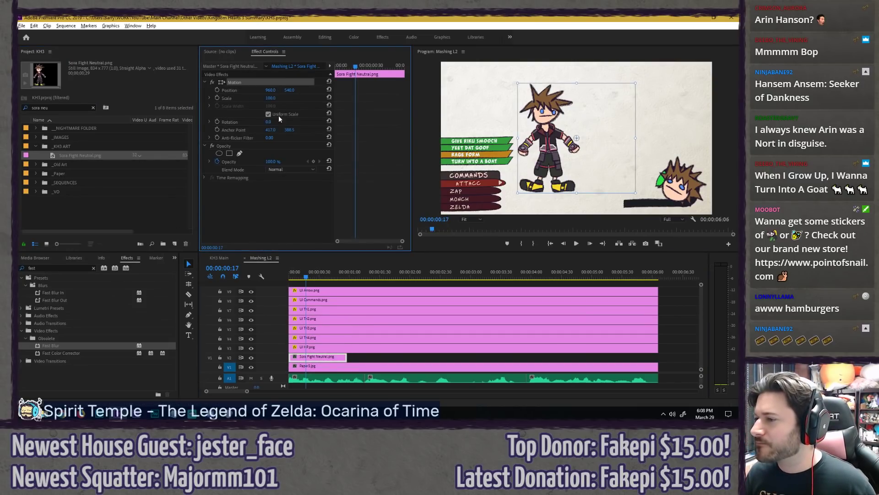
{"action": "left_click_drag", "start_coordinate": [270, 130], "coordinate": [200, 129]}
{"action": "left_click", "coordinate": [680, 315]}
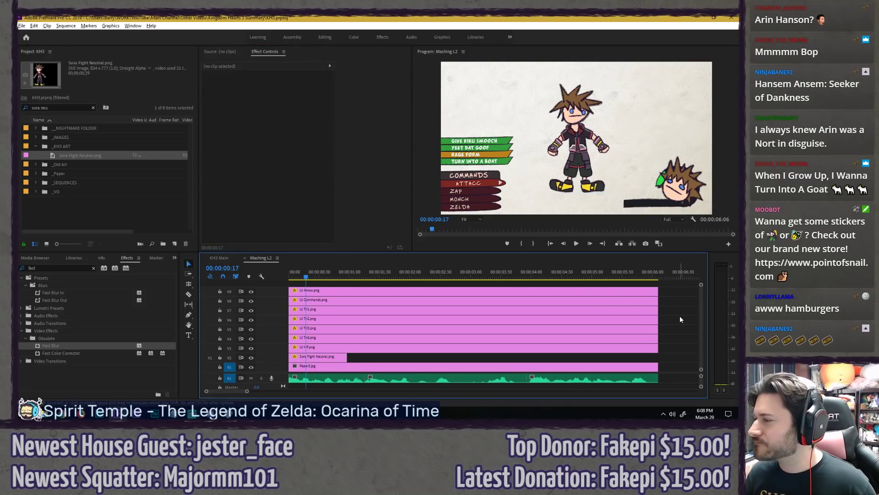
{"action": "left_click_drag", "start_coordinate": [346, 357], "coordinate": [658, 357]}
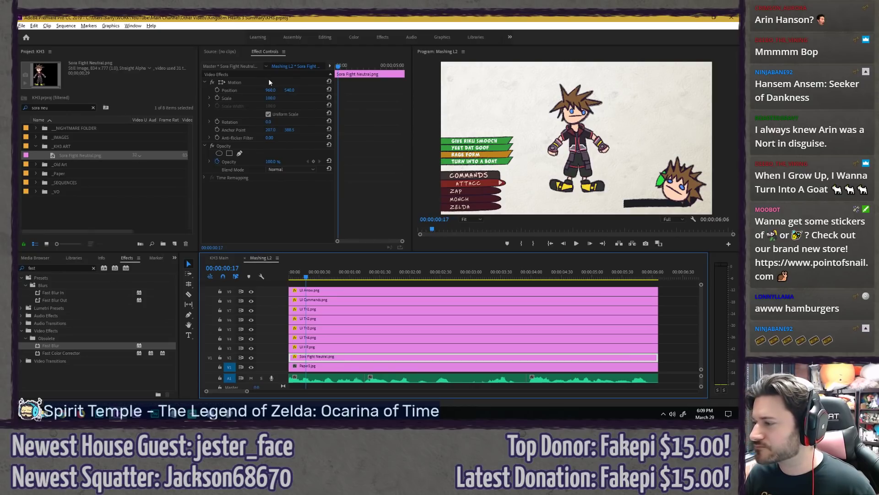
Step: Swap in Sora Fight Key.png, nudge it left and up, and raise UI Arrow/Commands a track
{"action": "left_click", "coordinate": [93, 109]}
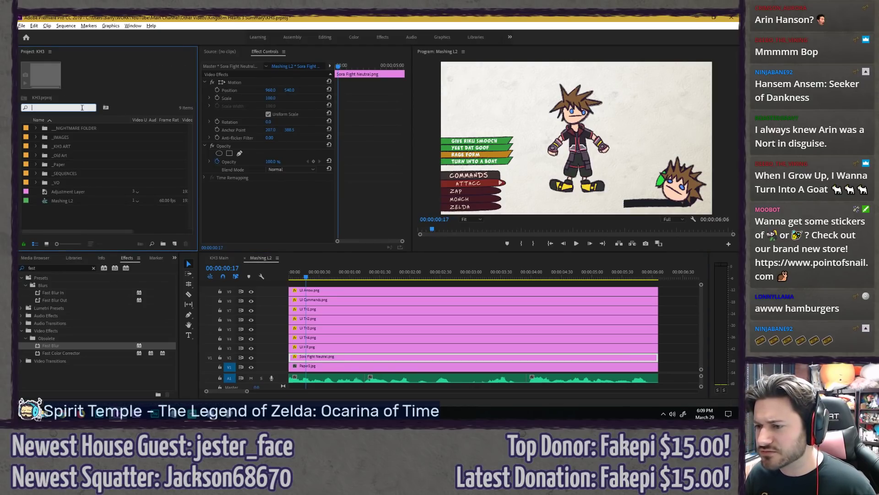
{"action": "type", "text": "key"}
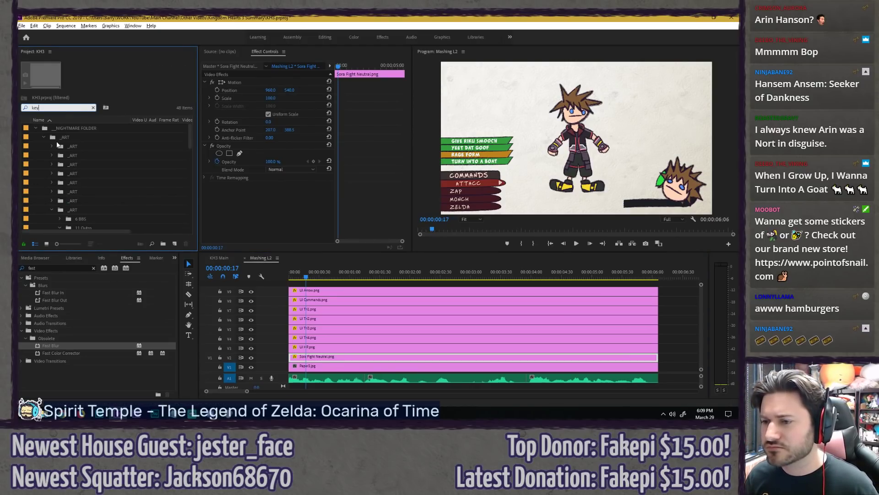
{"action": "type", "text": " sora"}
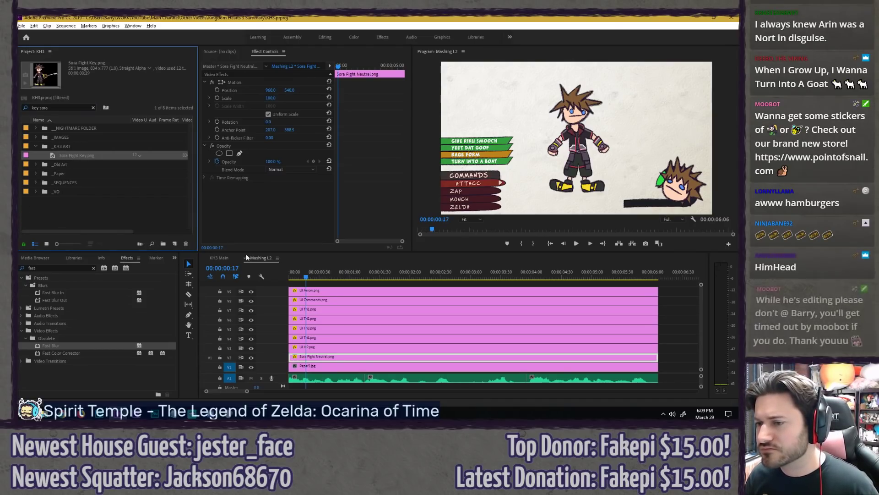
{"action": "left_click_drag", "start_coordinate": [68, 154], "coordinate": [343, 360]}
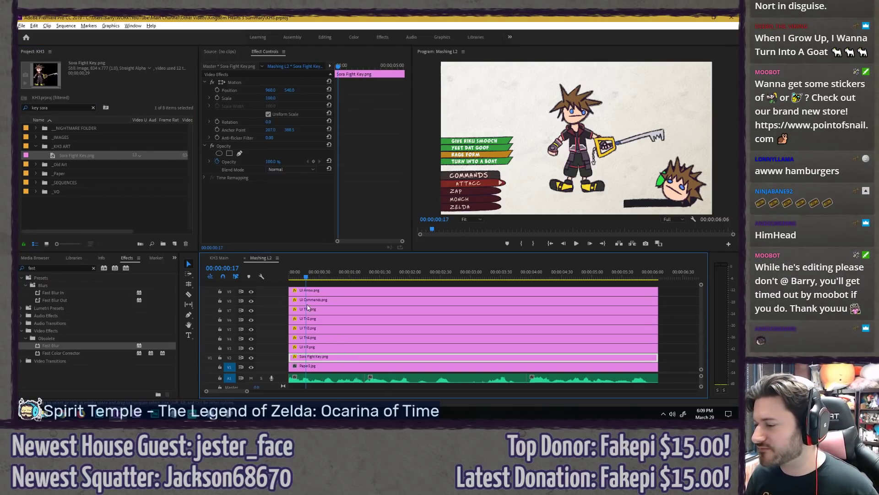
{"action": "left_click_drag", "start_coordinate": [275, 90], "coordinate": [239, 90]}
{"action": "left_click", "coordinate": [284, 84]}
{"action": "mouse_move", "coordinate": [564, 169]}
{"action": "left_mouse_down"}
{"action": "mouse_move", "coordinate": [573, 152]}
{"action": "mouse_move", "coordinate": [558, 167]}
{"action": "mouse_move", "coordinate": [565, 163]}
{"action": "left_mouse_up"}
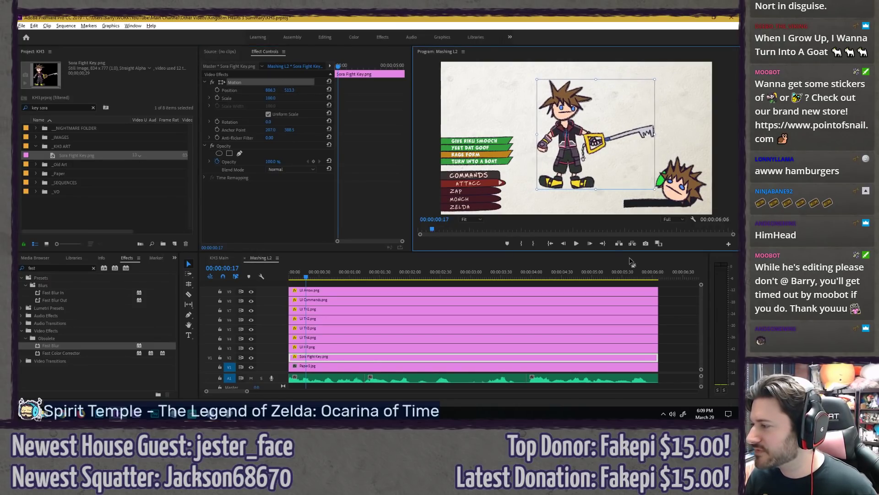
{"action": "left_click", "coordinate": [679, 319]}
{"action": "key", "text": "space"}
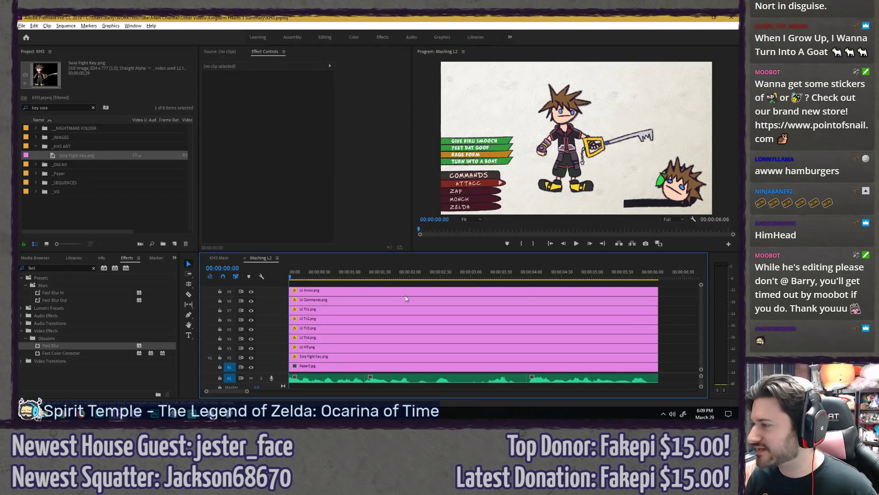
{"action": "key", "text": "space"}
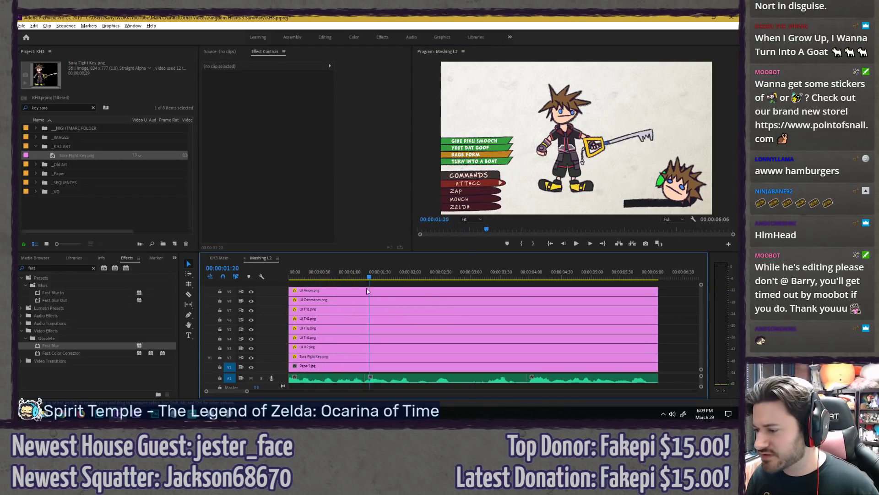
{"action": "mouse_move", "coordinate": [313, 285]}
{"action": "left_mouse_down"}
{"action": "mouse_move", "coordinate": [315, 298]}
{"action": "mouse_move", "coordinate": [319, 291]}
{"action": "left_mouse_up"}
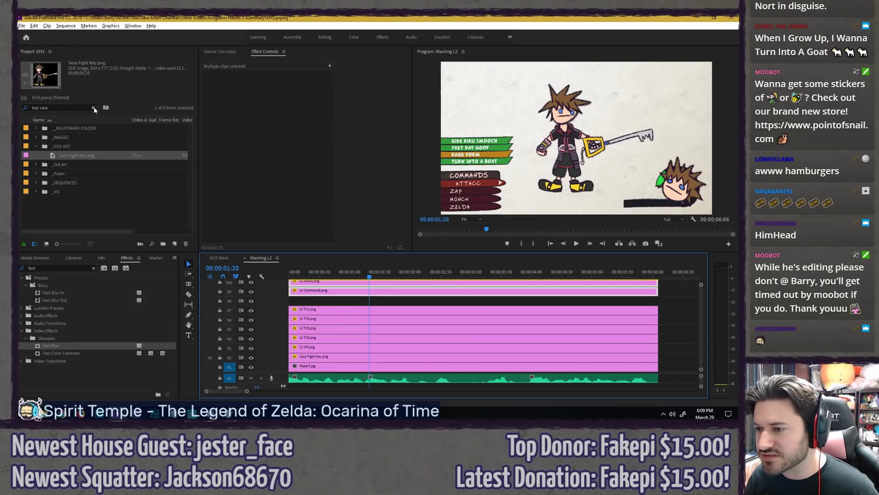
{"action": "left_click", "coordinate": [94, 109]}
Step: Add UI Triangle.png on track V8, running to about 6:00 across nearly the whole sequence
{"action": "type", "text": "ui"}
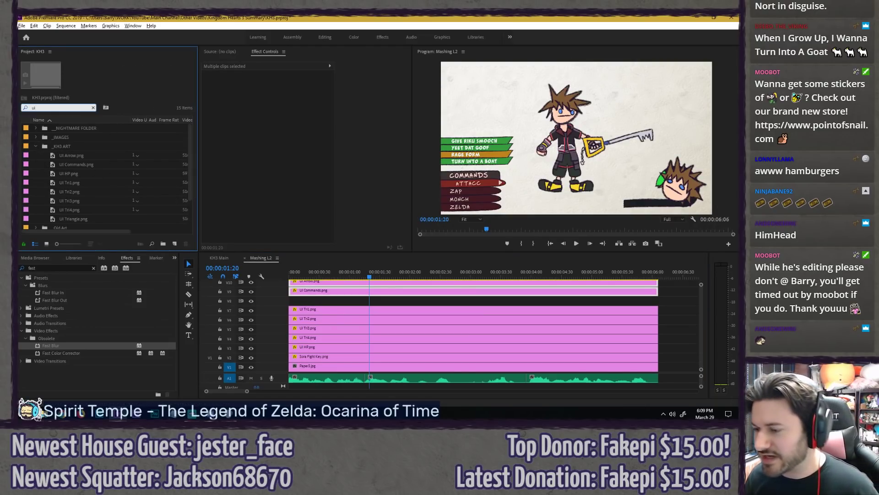
{"action": "left_click_drag", "start_coordinate": [76, 220], "coordinate": [658, 297]}
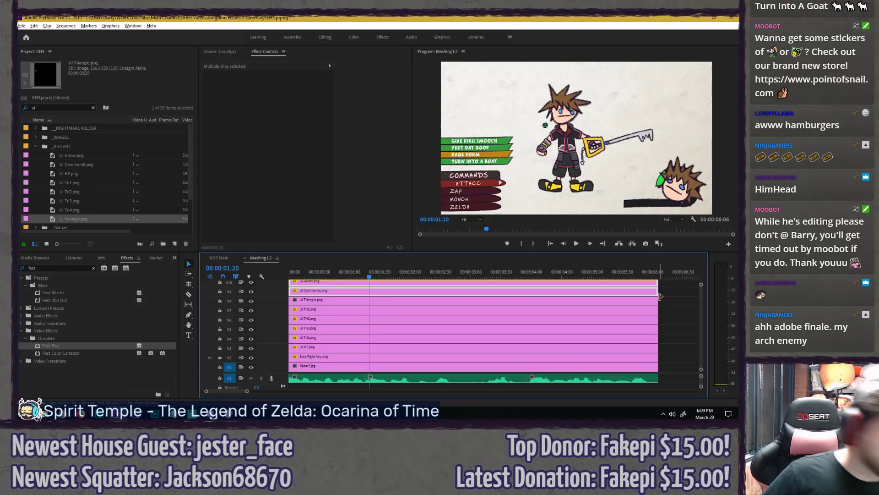
{"action": "left_click", "coordinate": [322, 310]}
{"action": "left_click", "coordinate": [265, 83]}
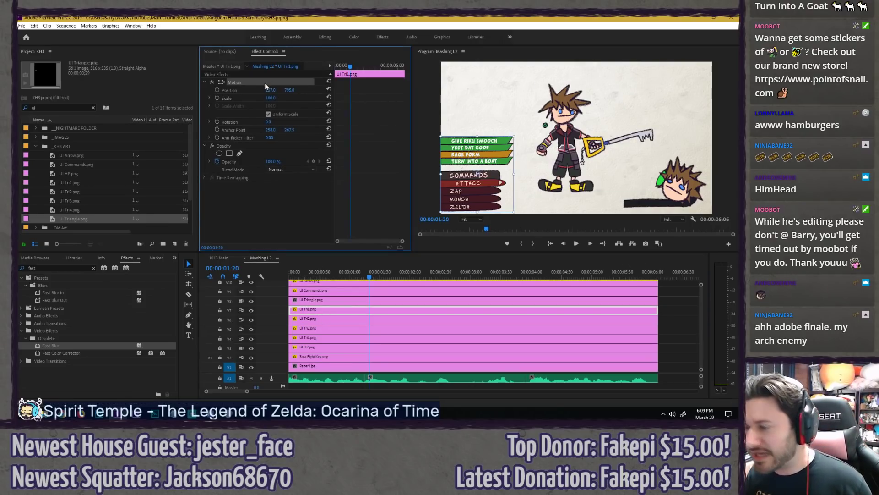
{"action": "left_click", "coordinate": [324, 298]}
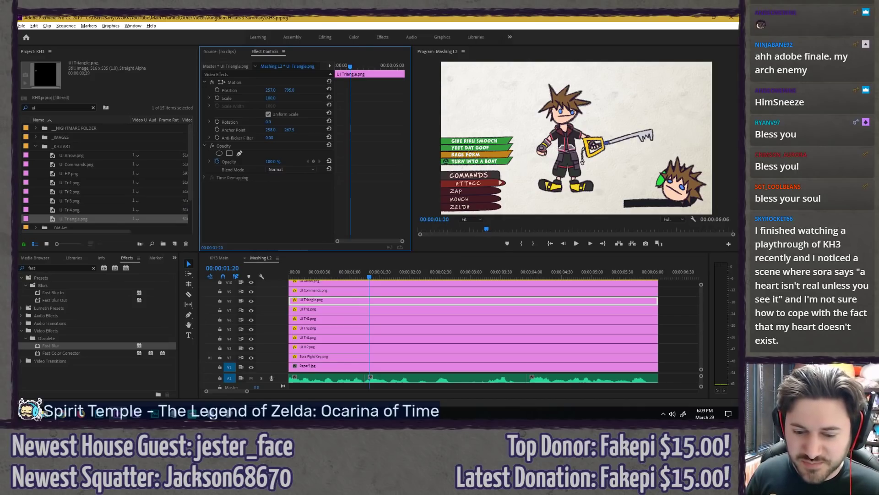
{"action": "left_click", "coordinate": [673, 346]}
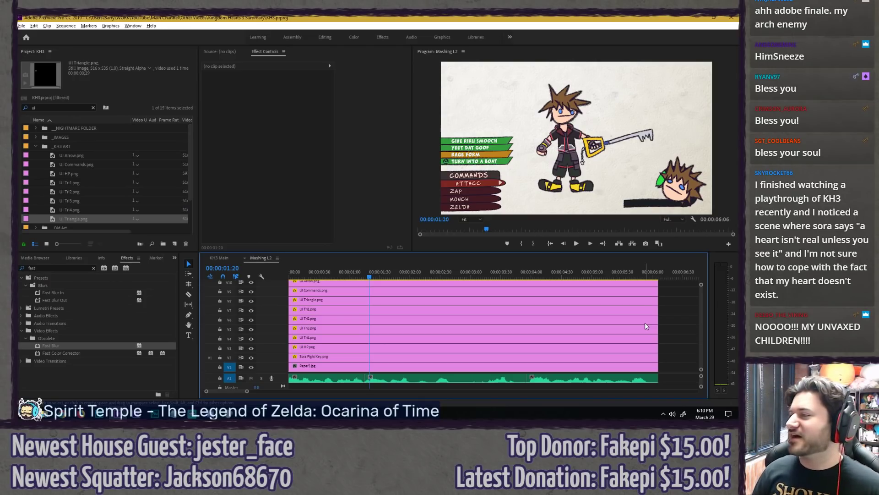
{"action": "key", "text": "Home"}
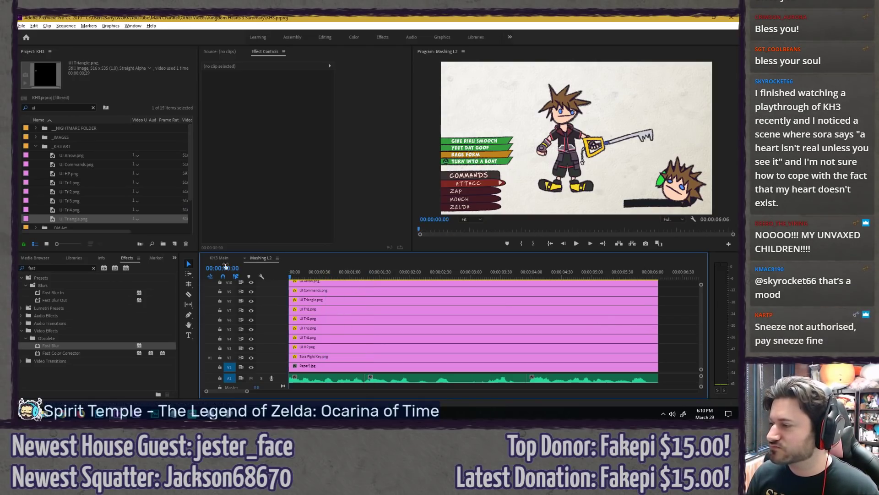
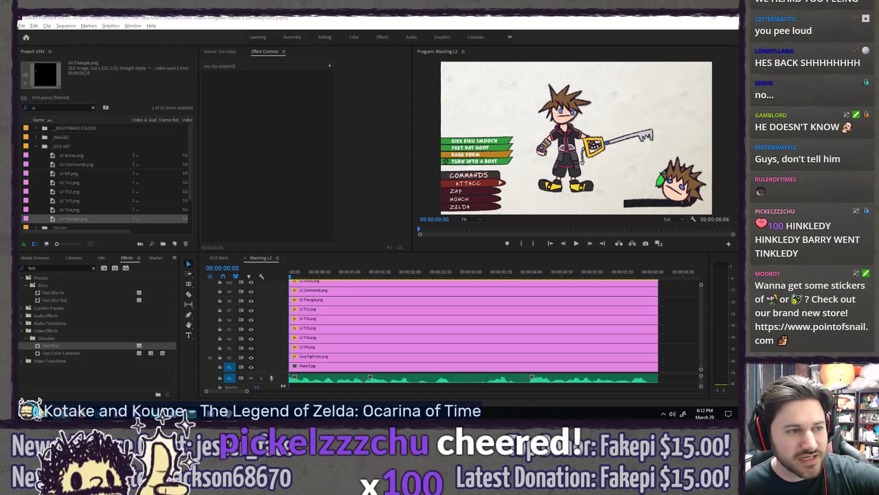
Step: Switch to the browser showing the KINGDOM HEARTS III (THE END) stream video
{"action": "key", "text": "alt+Tab"}
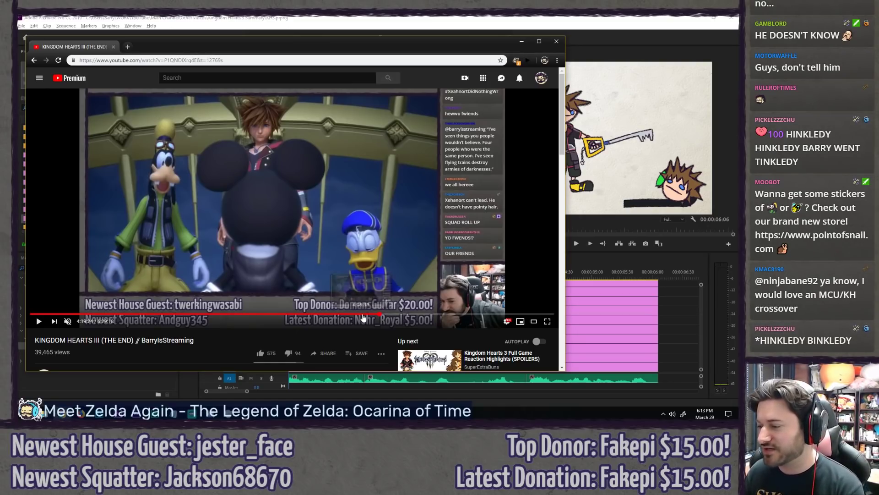
Step: Scrub the THE END stream back to about 15:59, then return to the channel's Videos page
{"action": "left_click_drag", "start_coordinate": [381, 317], "coordinate": [301, 317]}
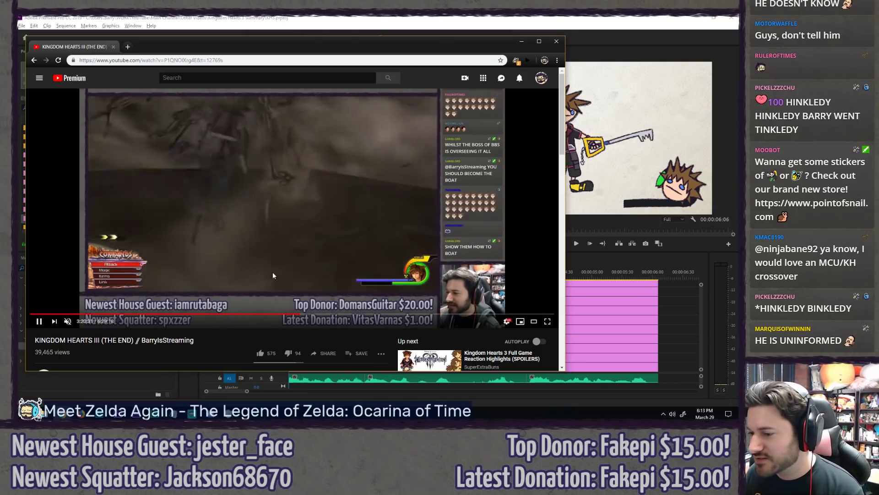
{"action": "left_click", "coordinate": [299, 312]}
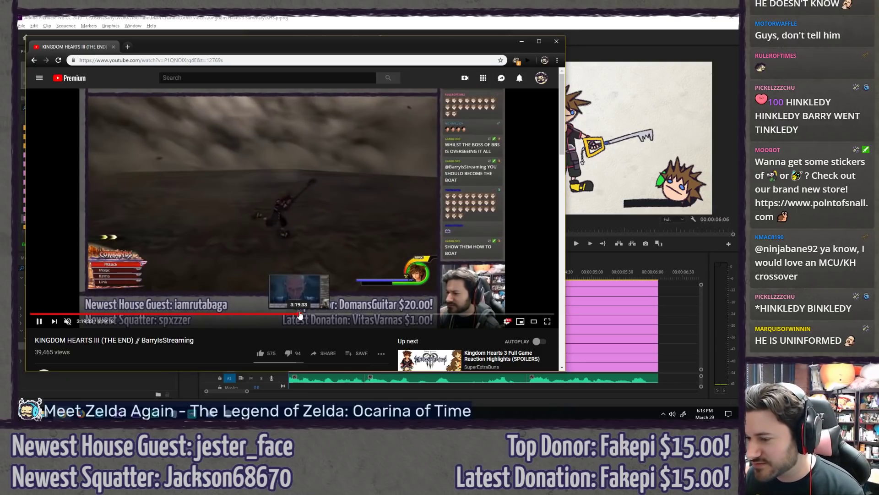
{"action": "left_click_drag", "start_coordinate": [299, 312], "coordinate": [278, 313]}
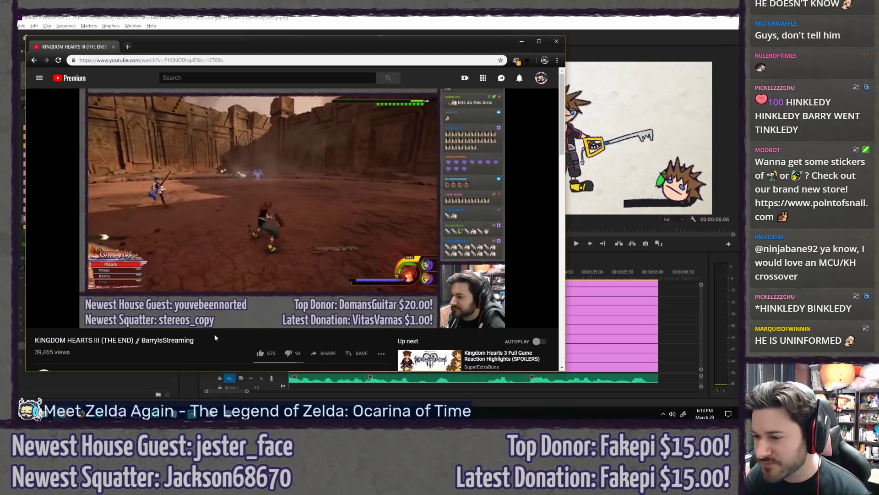
{"action": "key", "text": "l"}
{"action": "key", "text": "l"}
{"action": "key", "text": "l"}
{"action": "key", "text": "l"}
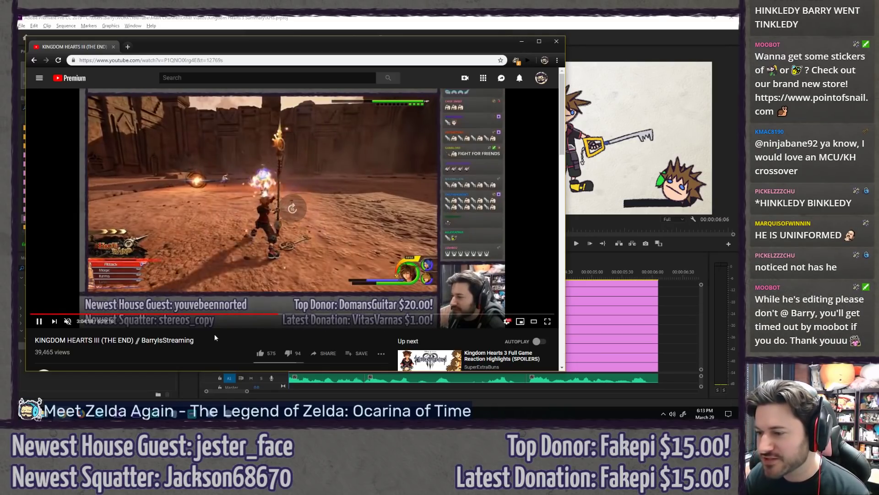
{"action": "left_click_drag", "start_coordinate": [132, 314], "coordinate": [52, 315]}
{"action": "key", "text": "alt+Left"}
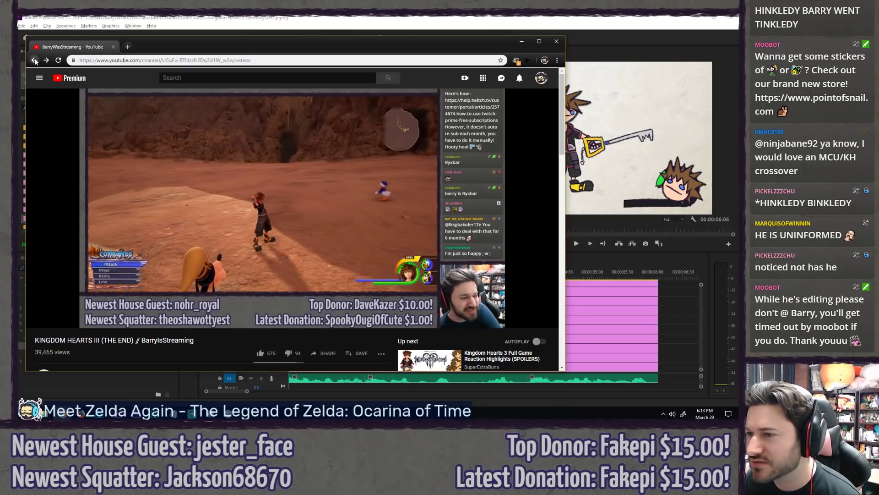
Step: Open the KINGDOM HEARTS III (Part 5.2) stream from the channel's Videos grid
{"action": "scroll", "coordinate": [240, 202], "scroll_direction": "down", "scroll_amount": 3}
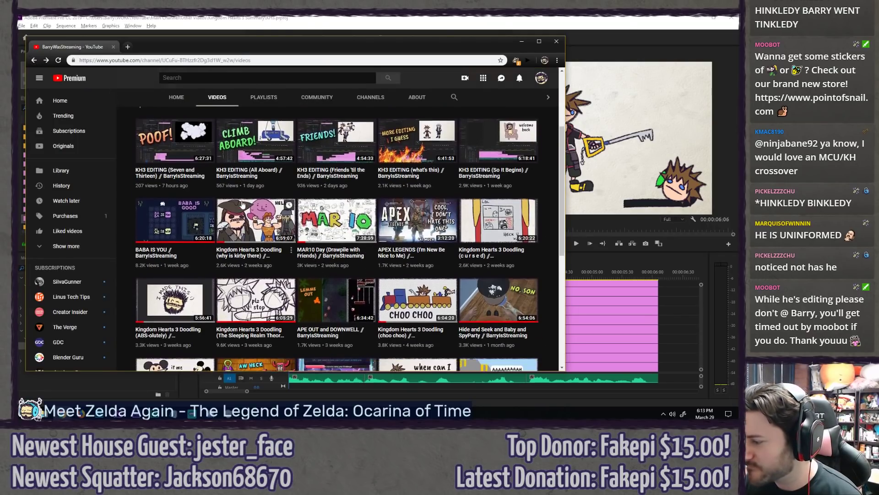
{"action": "scroll", "coordinate": [240, 201], "scroll_direction": "down", "scroll_amount": 1}
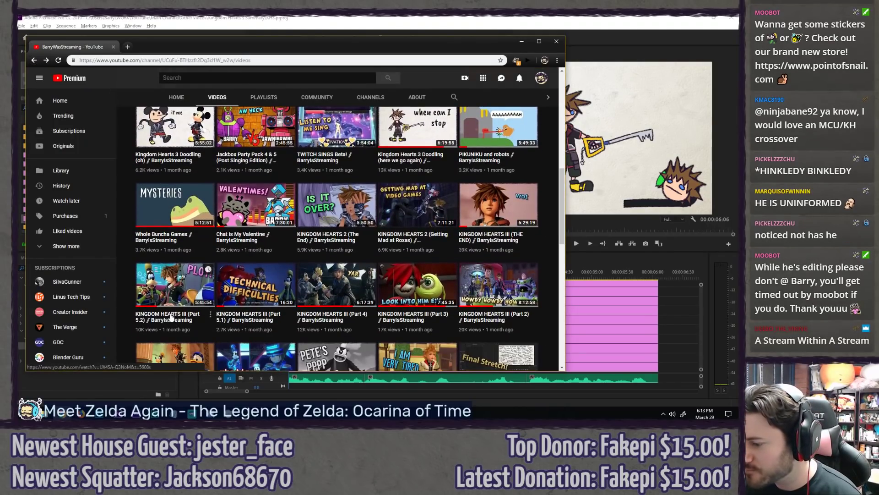
{"action": "left_click", "coordinate": [171, 316]}
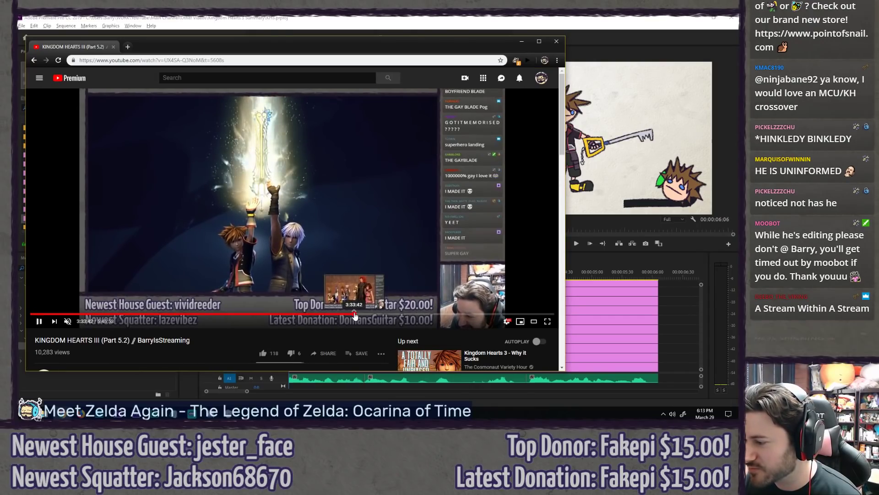
Step: Jump the Part 5.2 replay ahead to about 3:38:56
{"action": "left_click", "coordinate": [360, 314]}
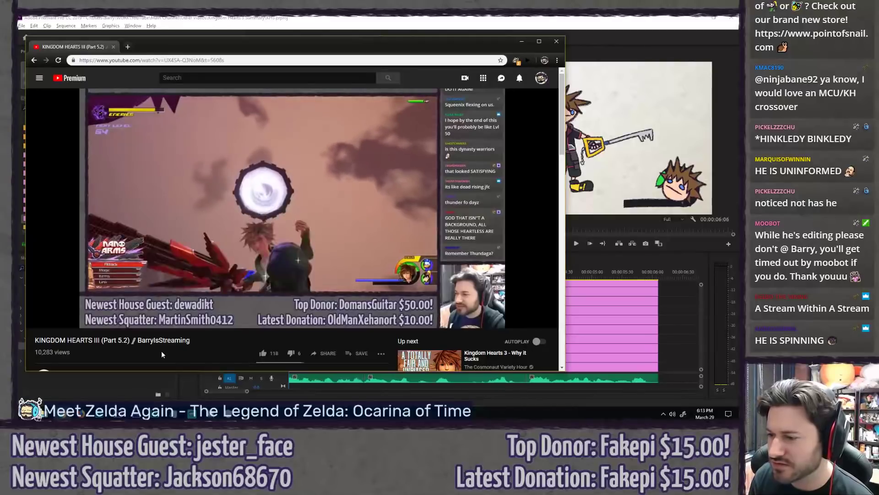
{"action": "key", "text": "l"}
{"action": "key", "text": "l"}
{"action": "key", "text": "l"}
{"action": "key", "text": "l"}
{"action": "key", "text": "l"}
{"action": "key", "text": "l"}
{"action": "key", "text": "l"}
{"action": "key", "text": "l"}
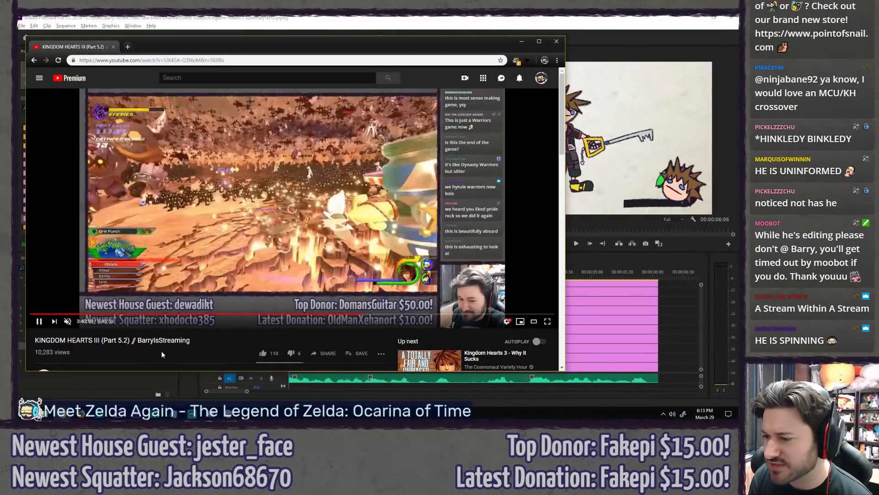
{"action": "key", "text": "Right"}
{"action": "key", "text": "Right"}
{"action": "key", "text": "Right"}
{"action": "key", "text": "Right"}
{"action": "key", "text": "Right"}
{"action": "key", "text": "Right"}
{"action": "key", "text": "Right"}
{"action": "key", "text": "Right"}
{"action": "key", "text": "Right"}
{"action": "key", "text": "Right"}
{"action": "key", "text": "Right"}
{"action": "key", "text": "Right"}
{"action": "key", "text": "Right"}
{"action": "key", "text": "Right"}
{"action": "key", "text": "Right"}
{"action": "key", "text": "Right"}
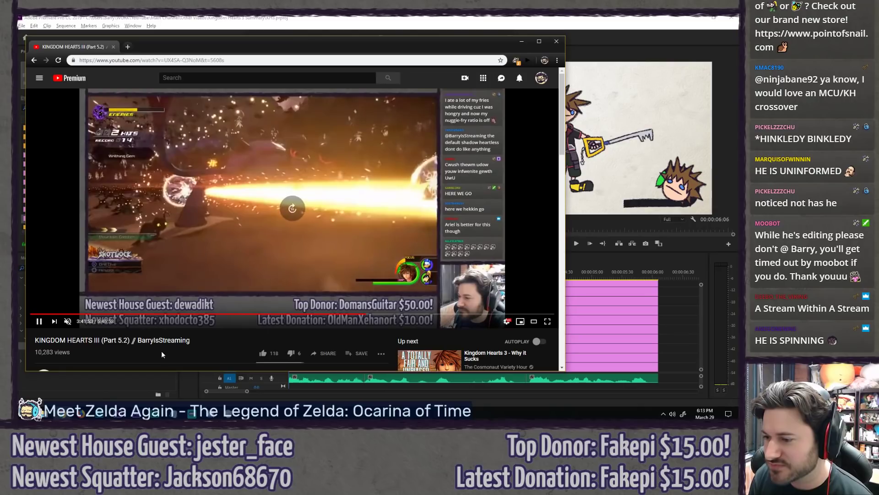
{"action": "key", "text": "Right"}
{"action": "key", "text": "Right"}
{"action": "key", "text": "Right"}
{"action": "key", "text": "Right"}
{"action": "key", "text": "Right"}
{"action": "key", "text": "Right"}
{"action": "key", "text": "Right"}
{"action": "key", "text": "Right"}
{"action": "key", "text": "Right"}
{"action": "key", "text": "Right"}
{"action": "key", "text": "Right"}
{"action": "key", "text": "Right"}
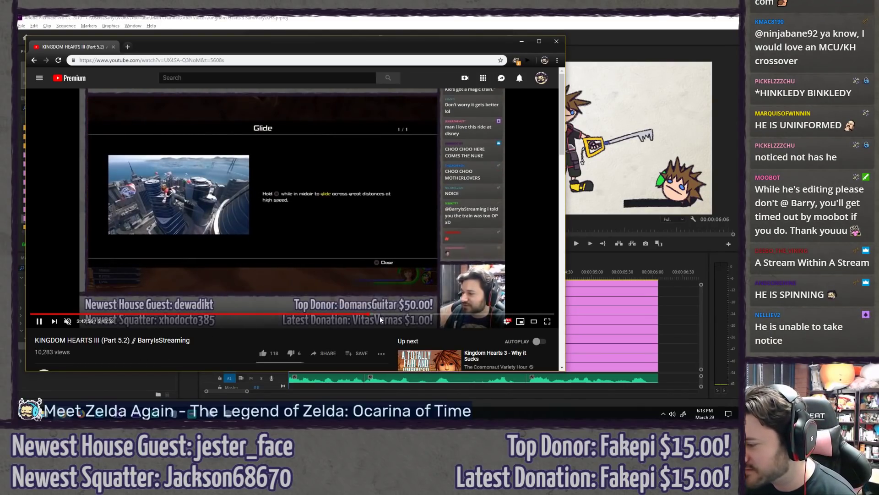
{"action": "left_click_drag", "start_coordinate": [369, 315], "coordinate": [359, 313]}
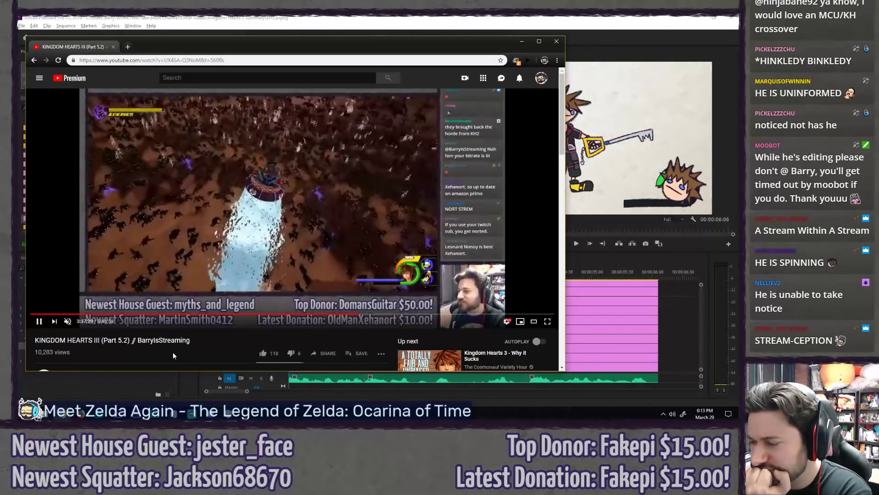
Step: Play at double speed, pause around 3:41:48, then rewind the replay to about 2:56:25
{"action": "key", "text": "shift+period"}
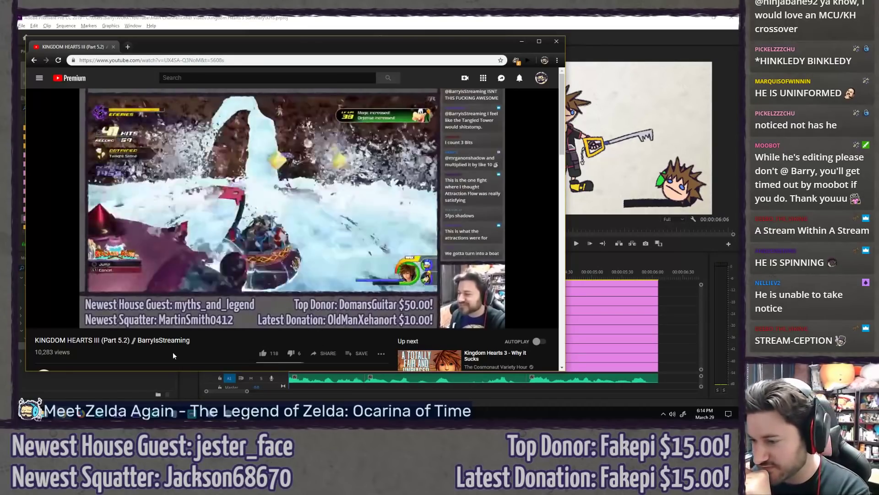
{"action": "key", "text": "l"}
{"action": "key", "text": "l"}
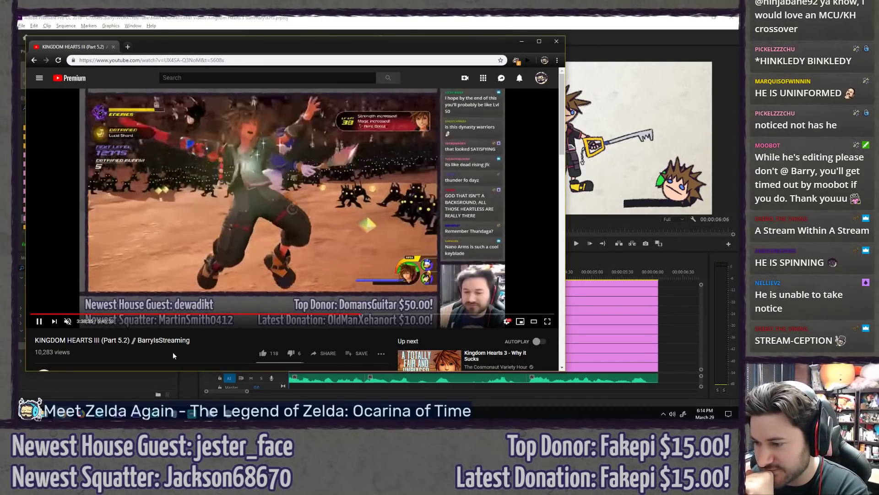
{"action": "key", "text": "l"}
{"action": "key", "text": "l"}
{"action": "key", "text": "l"}
{"action": "key", "text": "l"}
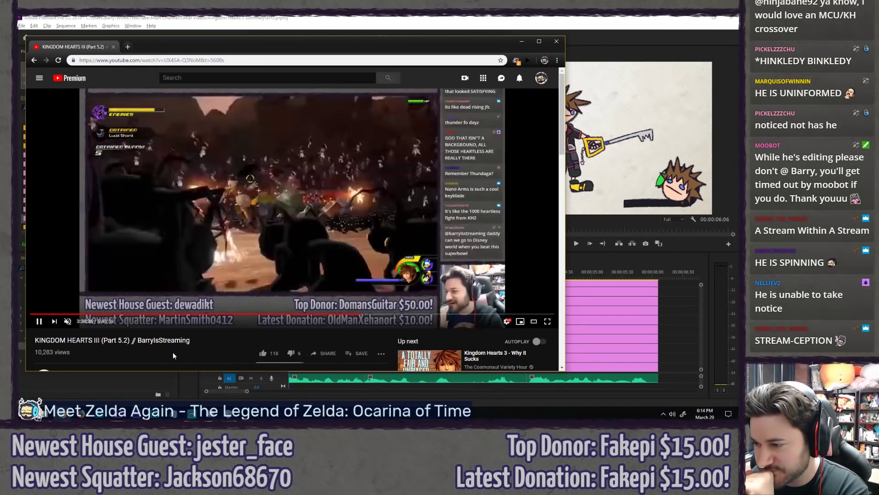
{"action": "key", "text": "Right"}
{"action": "key", "text": "Right"}
{"action": "key", "text": "Right"}
{"action": "key", "text": "Right"}
{"action": "key", "text": "Right"}
{"action": "key", "text": "Right"}
{"action": "key", "text": "Right"}
{"action": "key", "text": "Right"}
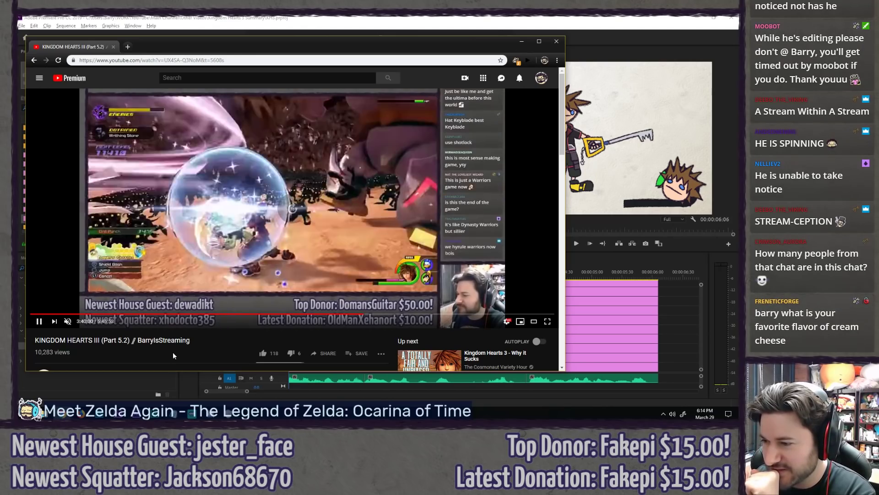
{"action": "key", "text": "Right"}
{"action": "key", "text": "Right"}
{"action": "key", "text": "Right"}
{"action": "key", "text": "Right"}
{"action": "key", "text": "Right"}
{"action": "key", "text": "Right"}
{"action": "key", "text": "Right"}
{"action": "key", "text": "Right"}
{"action": "key", "text": "Right"}
{"action": "key", "text": "Right"}
{"action": "key", "text": "Right"}
{"action": "key", "text": "Right"}
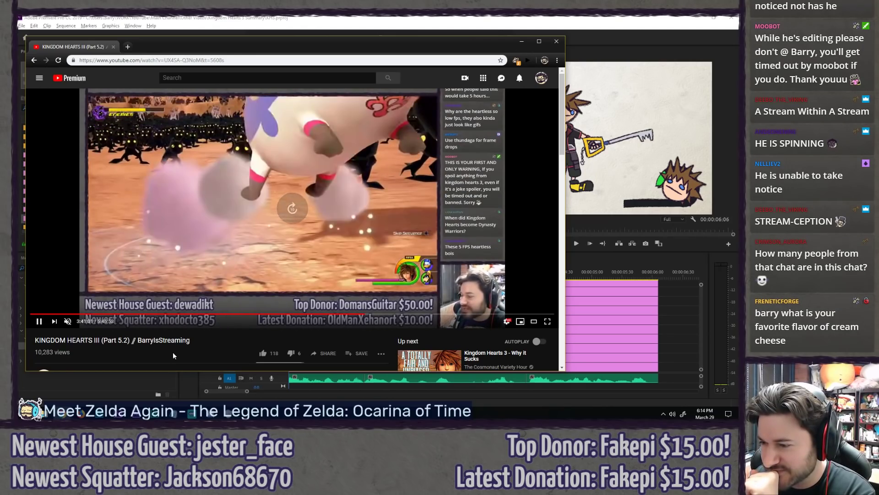
{"action": "key", "text": "Right"}
{"action": "key", "text": "Right"}
{"action": "key", "text": "Right"}
{"action": "key", "text": "Right"}
{"action": "key", "text": "Right"}
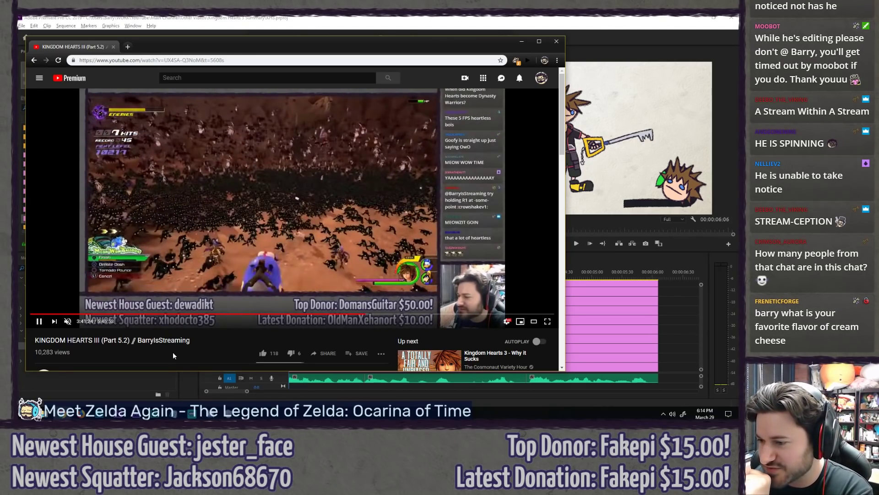
{"action": "key", "text": "Right"}
{"action": "key", "text": "Right"}
{"action": "key", "text": "Right"}
{"action": "key", "text": "Right"}
{"action": "key", "text": "Right"}
{"action": "key", "text": "Right"}
{"action": "key", "text": "Right"}
{"action": "key", "text": "Right"}
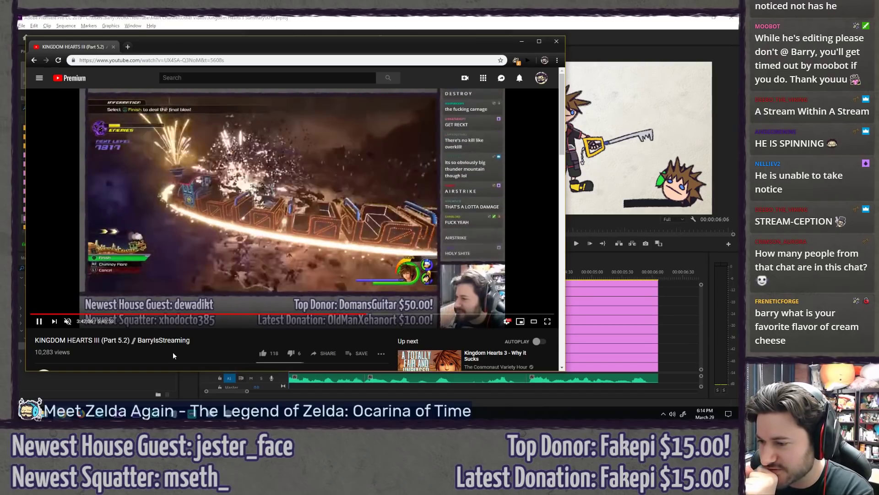
{"action": "key", "text": "Left"}
{"action": "key", "text": "Left"}
{"action": "key", "text": "Left"}
{"action": "key", "text": "Left"}
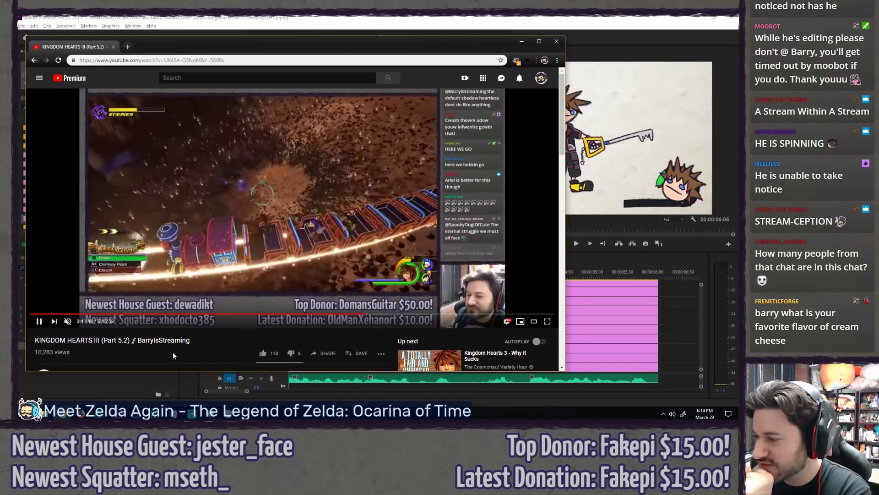
{"action": "left_click", "coordinate": [301, 246]}
{"action": "left_click_drag", "start_coordinate": [357, 314], "coordinate": [290, 306]}
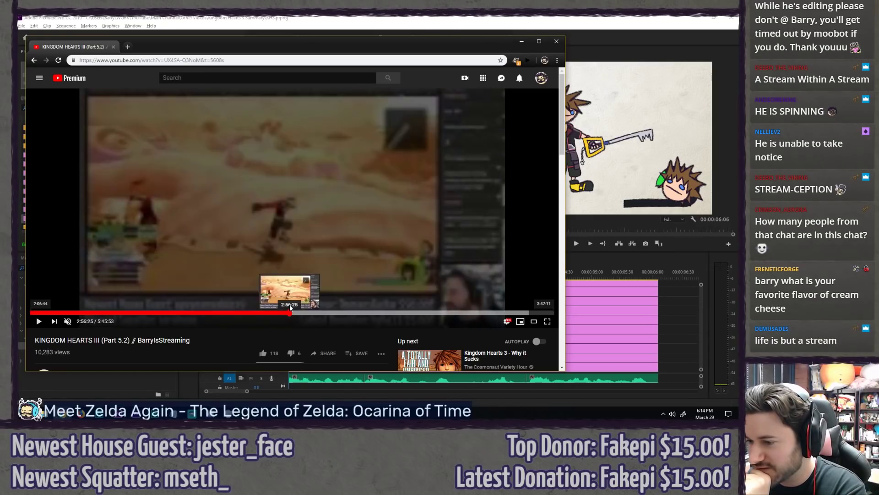
Step: Skip back and forth around 2:56 in the Part 5.2 replay, then pause it
{"action": "key", "text": "k"}
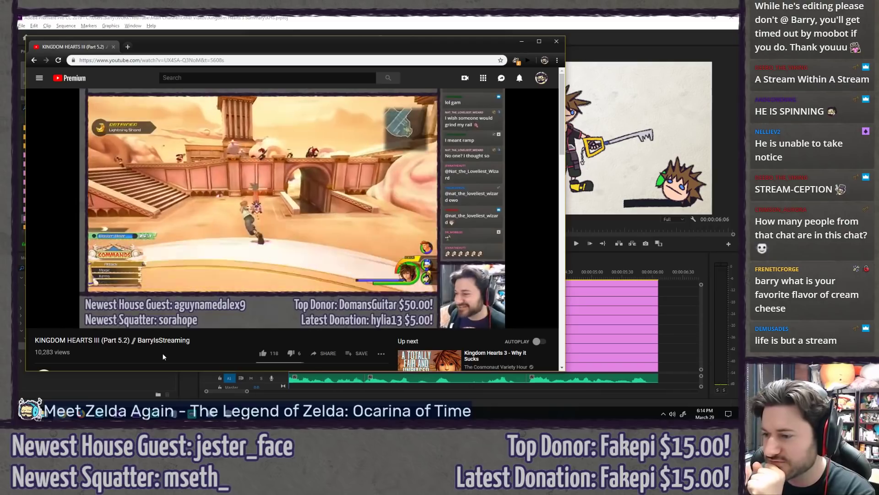
{"action": "key", "text": "j"}
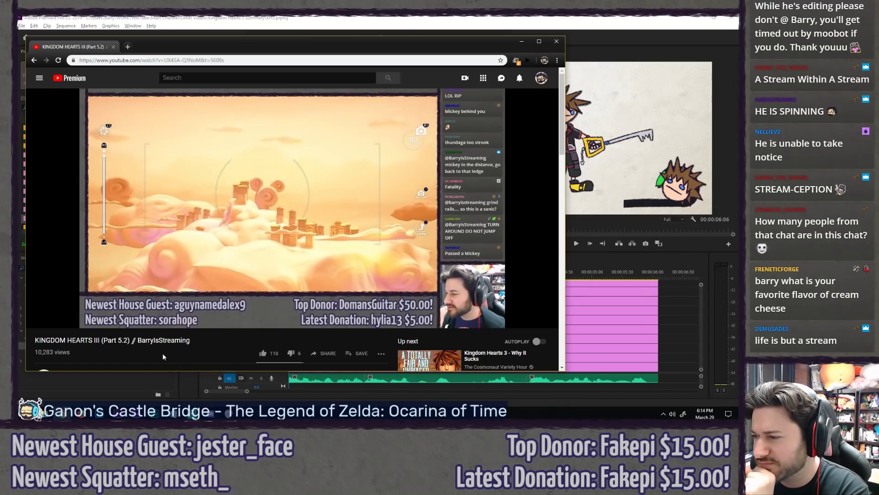
{"action": "key", "text": "l"}
{"action": "key", "text": "l"}
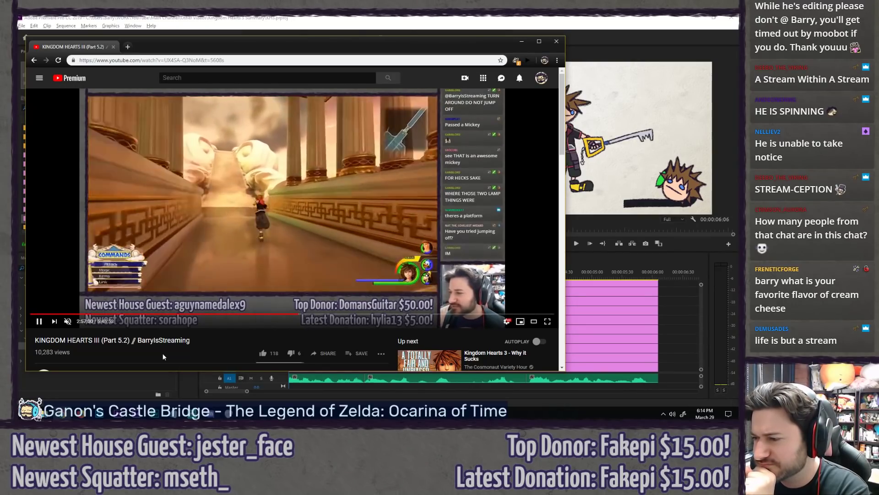
{"action": "key", "text": "j"}
{"action": "key", "text": "j"}
{"action": "key", "text": "j"}
{"action": "key", "text": "j"}
{"action": "key", "text": "j"}
{"action": "key", "text": "j"}
{"action": "key", "text": "j"}
{"action": "key", "text": "j"}
{"action": "key", "text": "j"}
{"action": "key", "text": "j"}
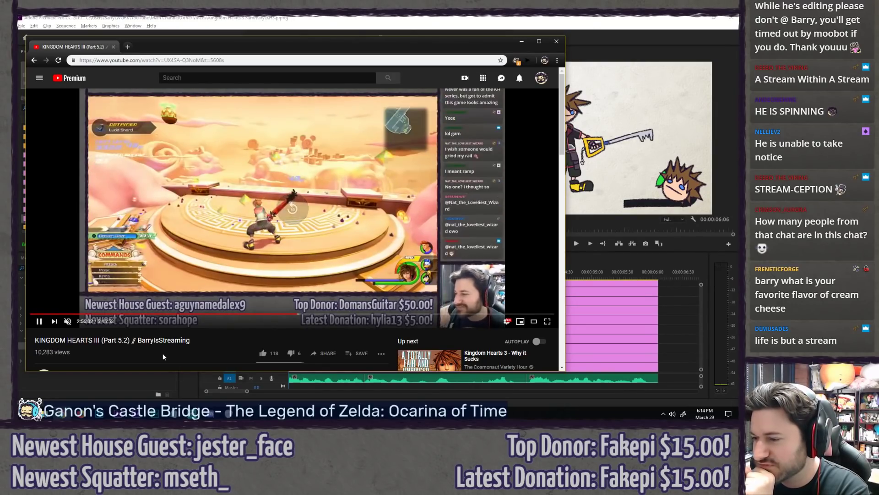
{"action": "key", "text": "Left"}
{"action": "key", "text": "Left"}
{"action": "key", "text": "Left"}
{"action": "key", "text": "Left"}
{"action": "key", "text": "Left"}
{"action": "key", "text": "Left"}
{"action": "key", "text": "Left"}
{"action": "key", "text": "Left"}
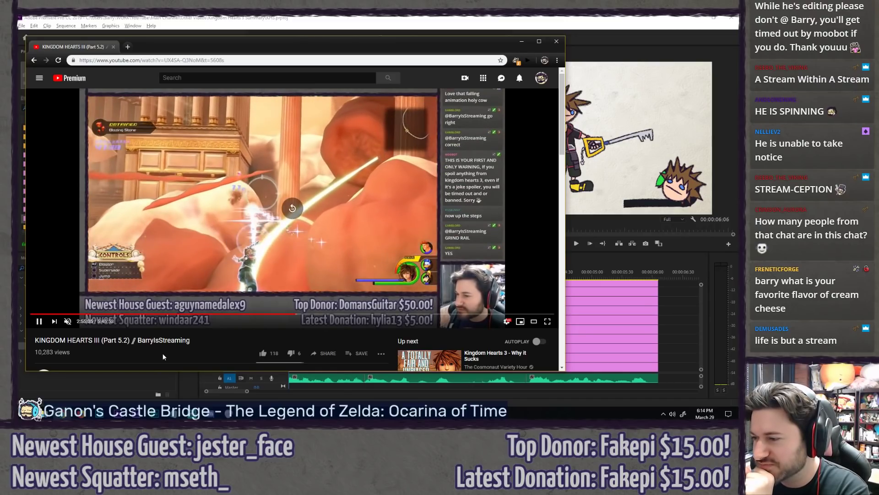
{"action": "key", "text": "Left"}
{"action": "key", "text": "Left"}
{"action": "key", "text": "Left"}
{"action": "key", "text": "Left"}
{"action": "key", "text": "Left"}
{"action": "key", "text": "Left"}
{"action": "key", "text": "Left"}
{"action": "key", "text": "Left"}
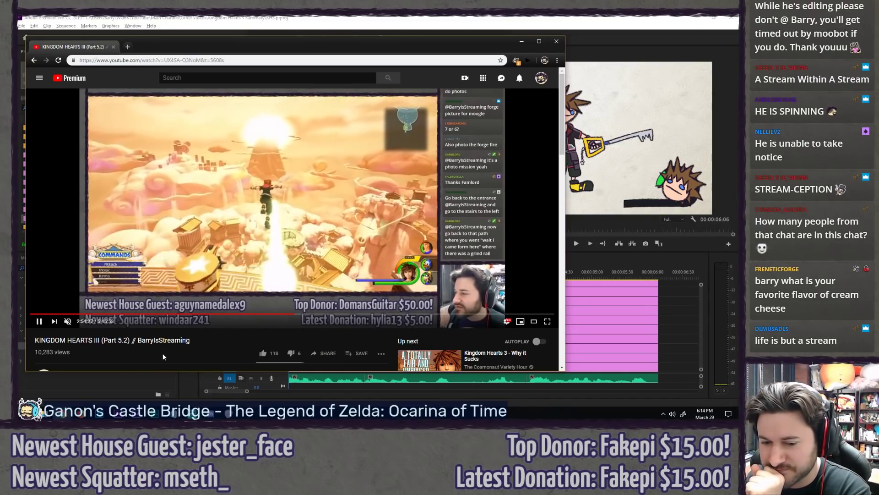
{"action": "key", "text": "space"}
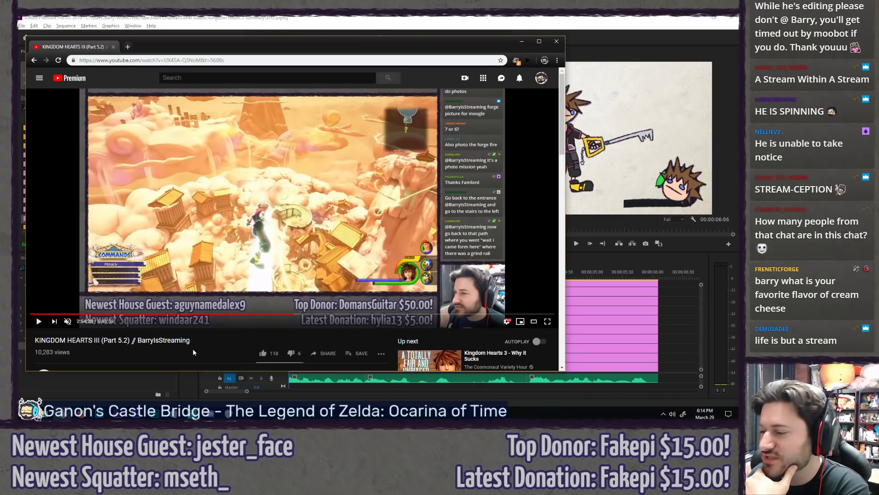
Step: Rewind the replay further to roughly 1:57, where an Aqua battle plays
{"action": "left_click_drag", "start_coordinate": [294, 315], "coordinate": [271, 314]}
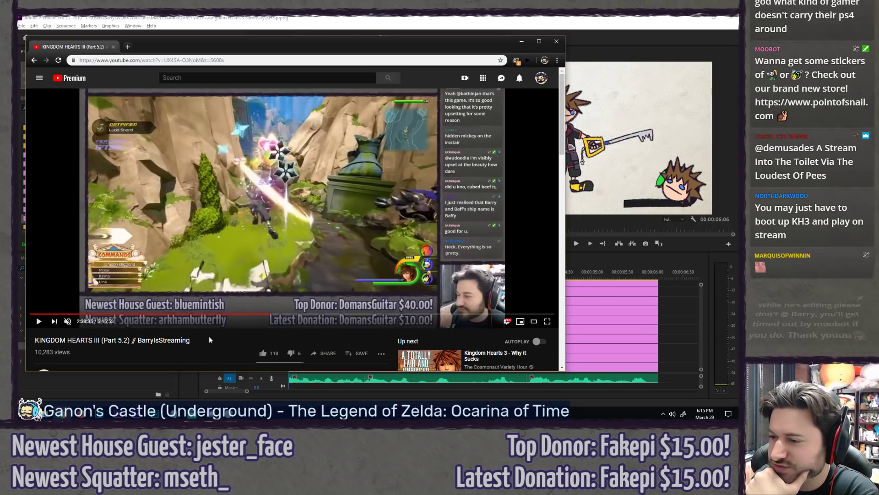
{"action": "key", "text": "Right"}
{"action": "key", "text": "Right"}
{"action": "key", "text": "Right"}
{"action": "key", "text": "Right"}
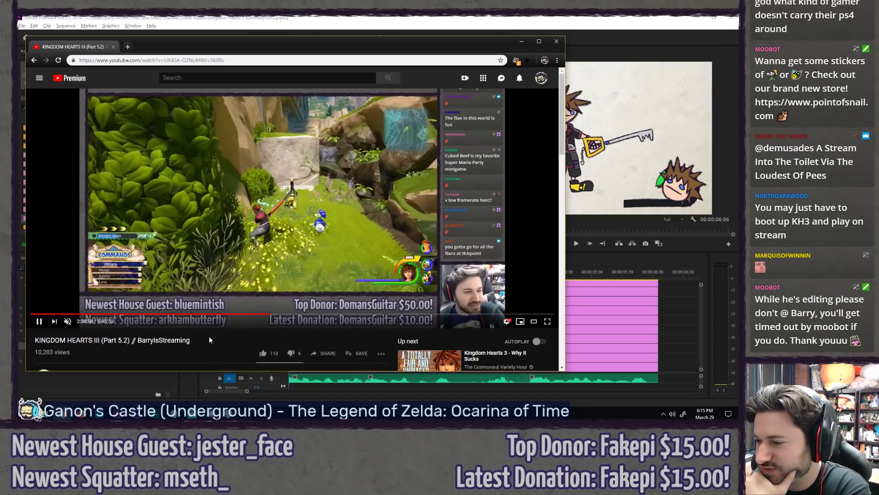
{"action": "key", "text": "l"}
{"action": "key", "text": "l"}
{"action": "key", "text": "l"}
{"action": "key", "text": "l"}
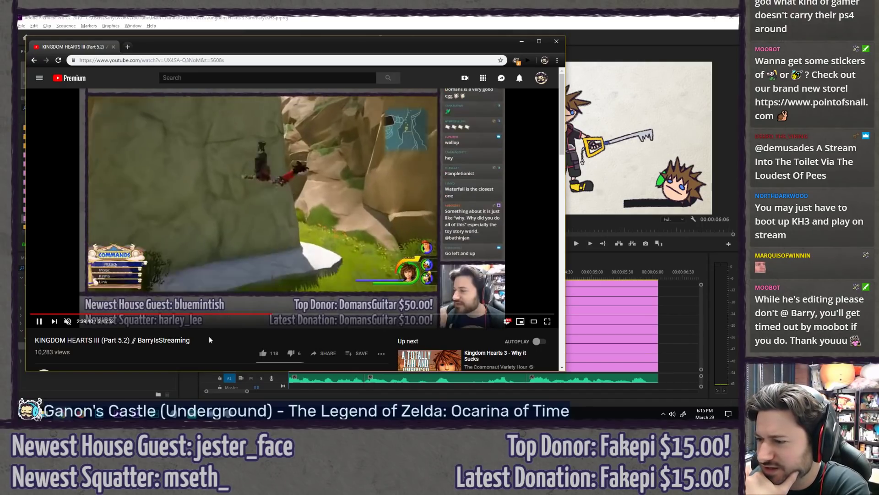
{"action": "key", "text": "l"}
{"action": "key", "text": "l"}
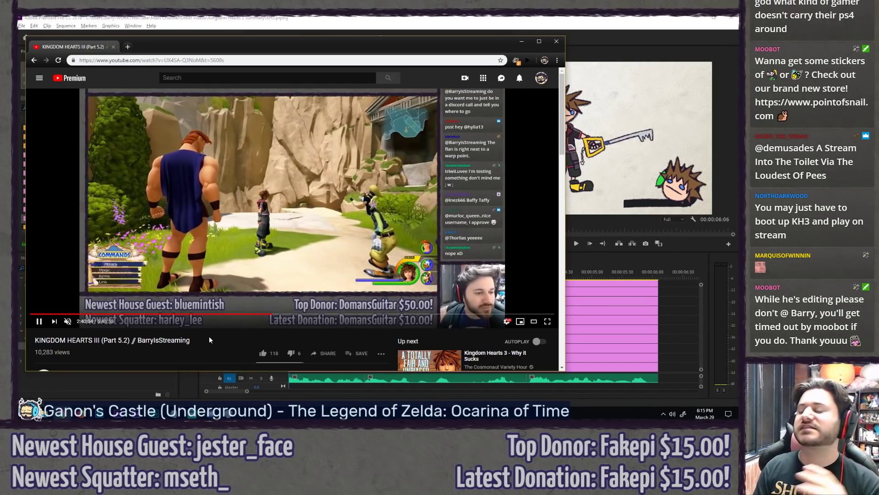
{"action": "key", "text": "k"}
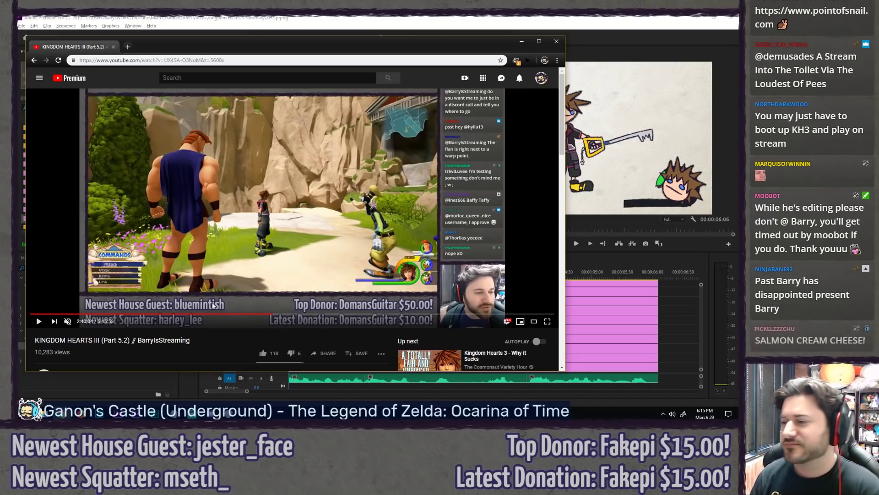
{"action": "left_click_drag", "start_coordinate": [266, 314], "coordinate": [113, 307]}
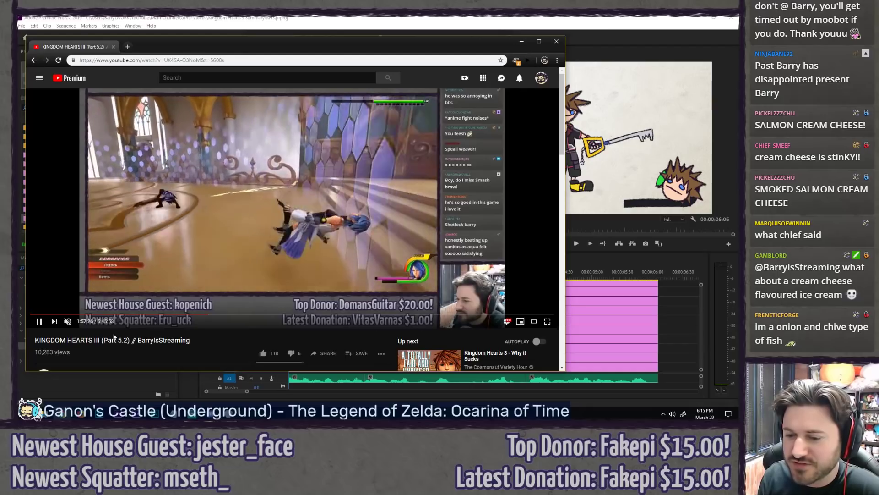
Step: Jump the Part 5.2 replay back through about 1:49 and 1:48 toward earlier scenes
{"action": "key", "text": "j"}
{"action": "key", "text": "j"}
{"action": "key", "text": "j"}
{"action": "key", "text": "j"}
{"action": "key", "text": "j"}
{"action": "key", "text": "j"}
{"action": "key", "text": "j"}
{"action": "key", "text": "j"}
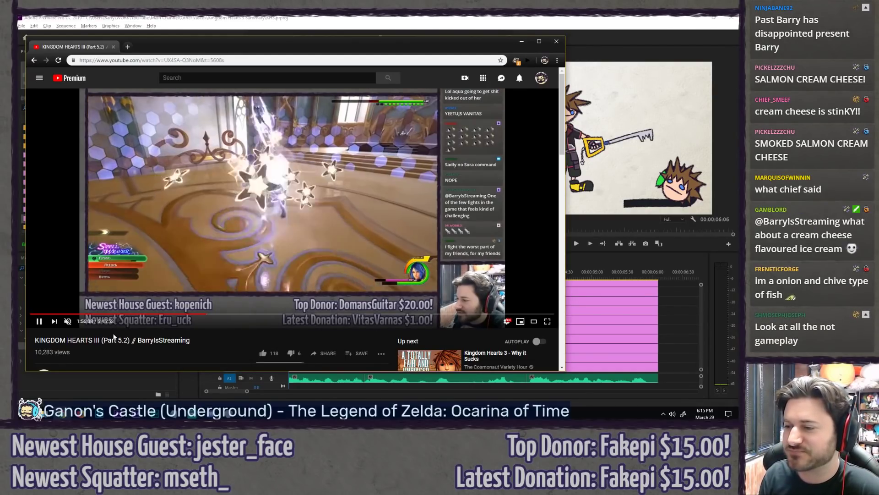
{"action": "key", "text": "j"}
{"action": "key", "text": "j"}
{"action": "key", "text": "j"}
{"action": "key", "text": "j"}
{"action": "key", "text": "j"}
{"action": "key", "text": "j"}
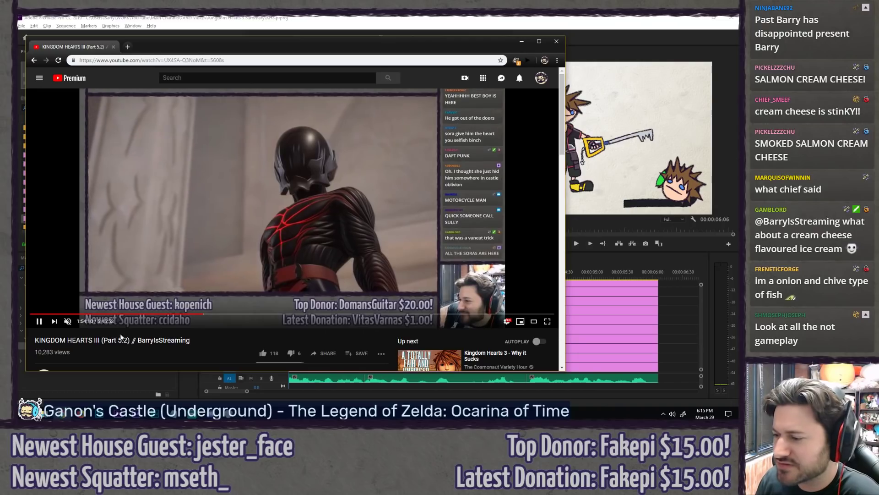
{"action": "left_click_drag", "start_coordinate": [202, 315], "coordinate": [197, 317]}
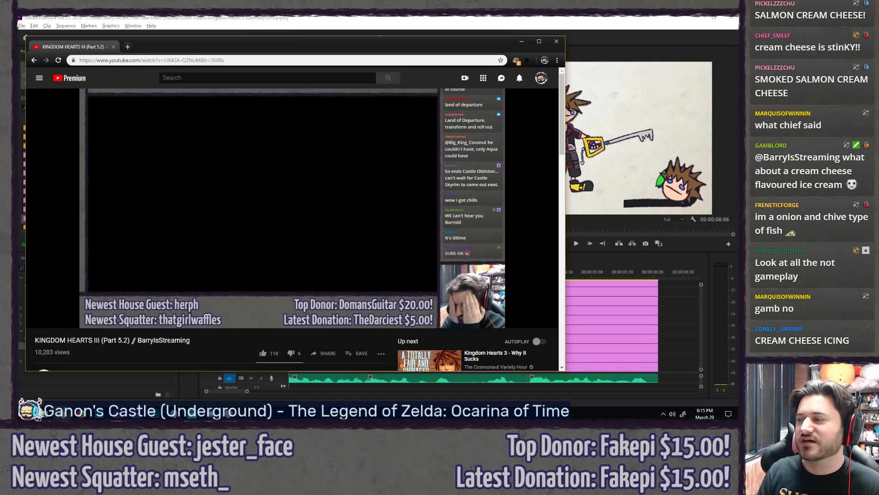
{"action": "key", "text": "k"}
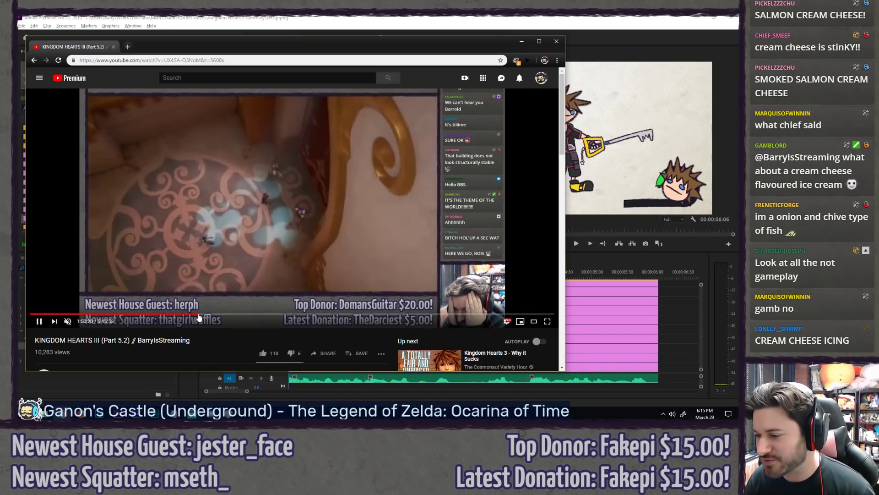
{"action": "left_click_drag", "start_coordinate": [198, 315], "coordinate": [177, 324]}
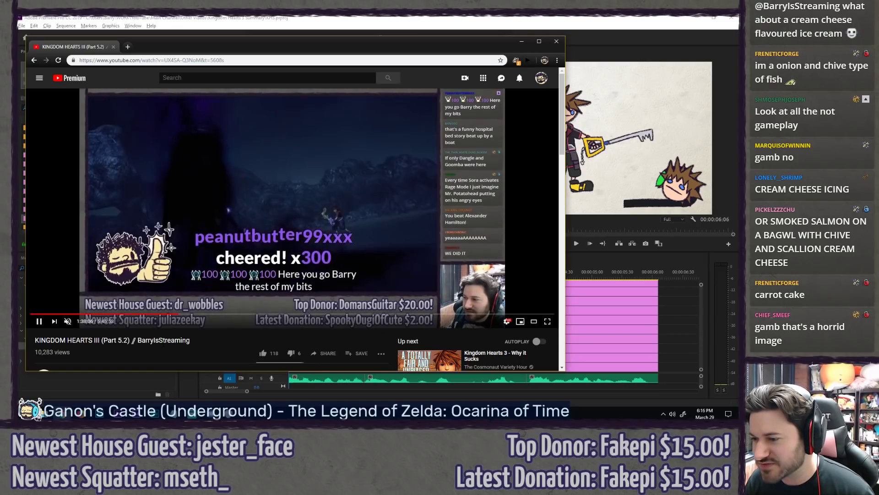
{"action": "key", "text": "l"}
{"action": "key", "text": "l"}
{"action": "key", "text": "l"}
{"action": "key", "text": "l"}
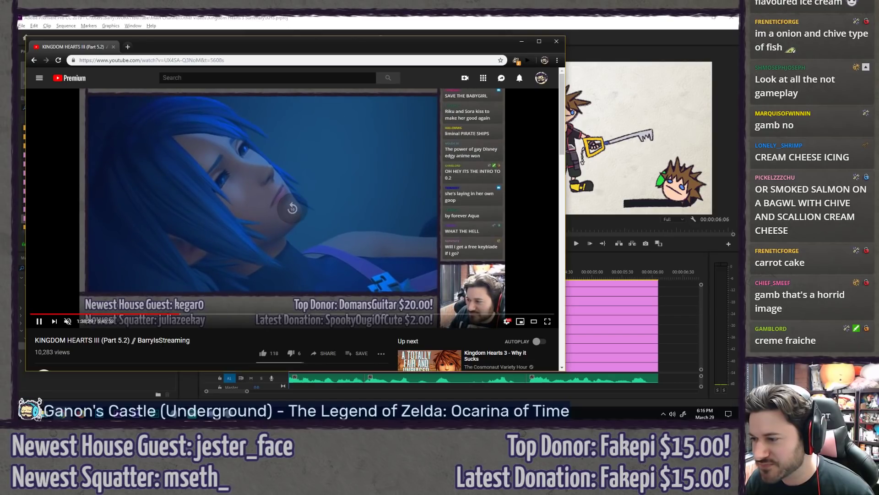
{"action": "key", "text": "j"}
{"action": "key", "text": "j"}
{"action": "key", "text": "j"}
{"action": "key", "text": "j"}
{"action": "key", "text": "j"}
{"action": "key", "text": "j"}
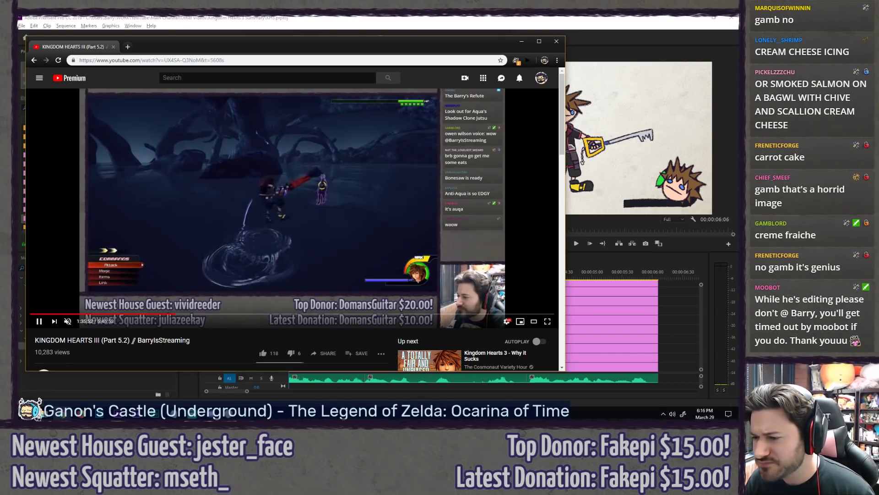
{"action": "key", "text": "j"}
{"action": "key", "text": "j"}
{"action": "key", "text": "j"}
{"action": "key", "text": "j"}
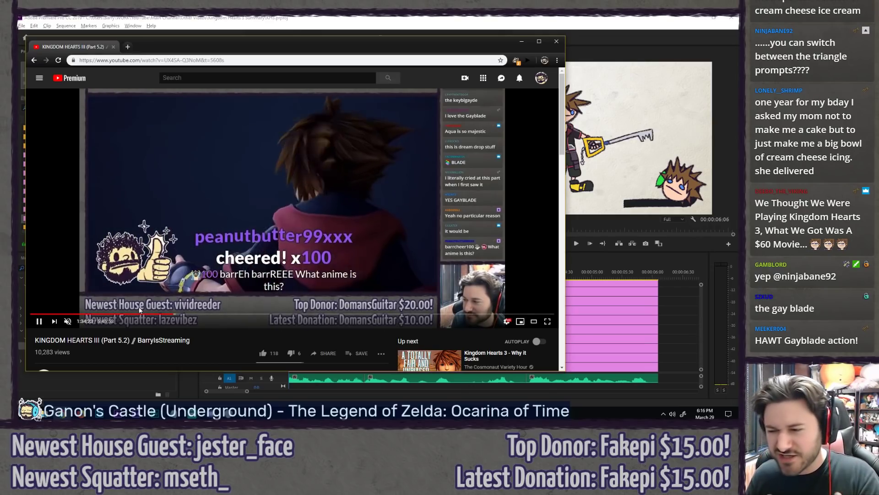
Step: Rewind the Part 5.2 replay from 1:33 down to about 28:10, then return to the Videos page
{"action": "left_click", "coordinate": [172, 315]}
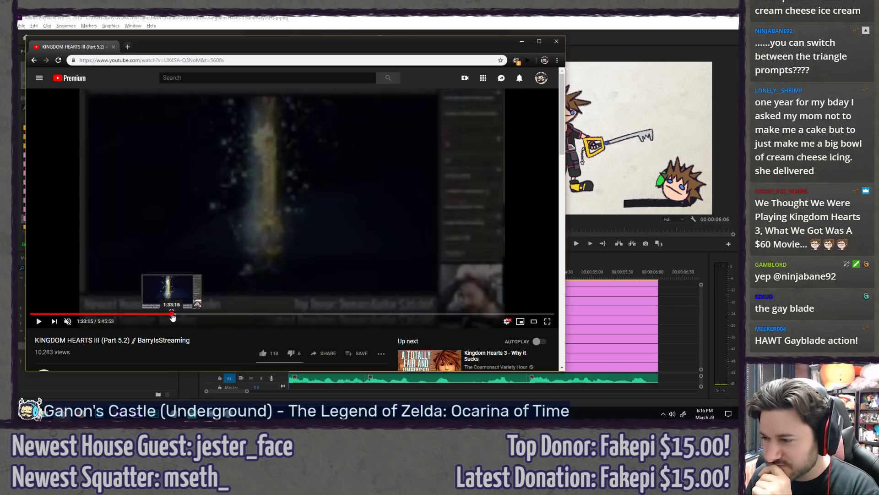
{"action": "left_click", "coordinate": [170, 315]}
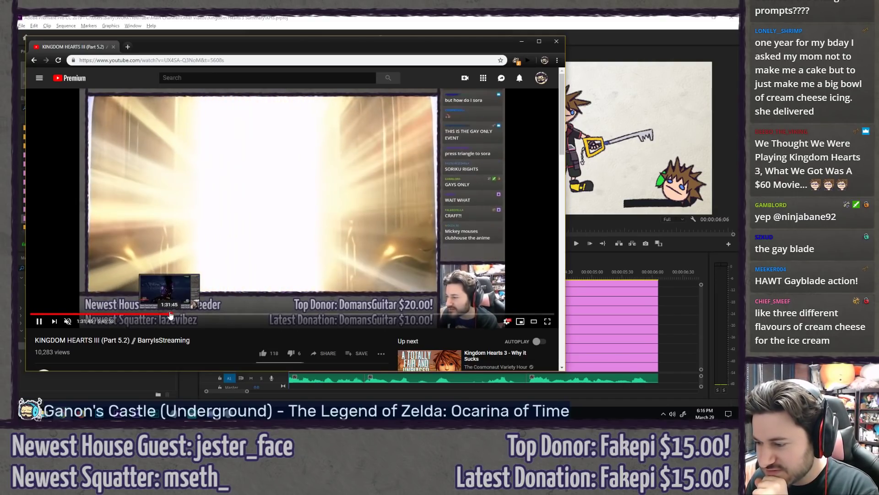
{"action": "left_click_drag", "start_coordinate": [169, 313], "coordinate": [79, 309]}
{"action": "left_click_drag", "start_coordinate": [70, 307], "coordinate": [42, 309]}
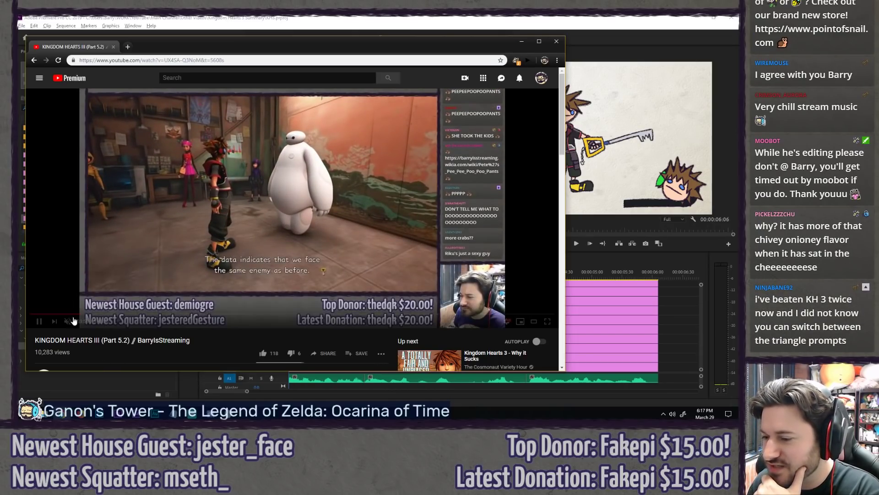
{"action": "left_click_drag", "start_coordinate": [73, 314], "coordinate": [50, 315]}
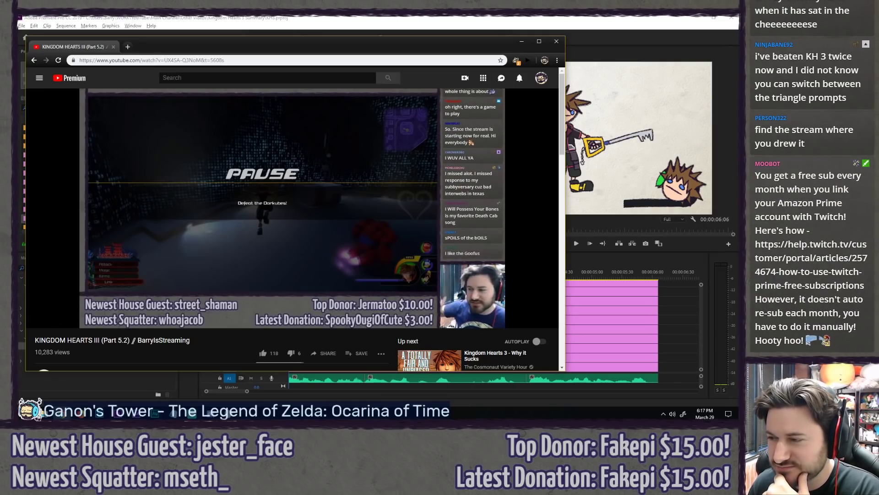
{"action": "mouse_move", "coordinate": [161, 266]}
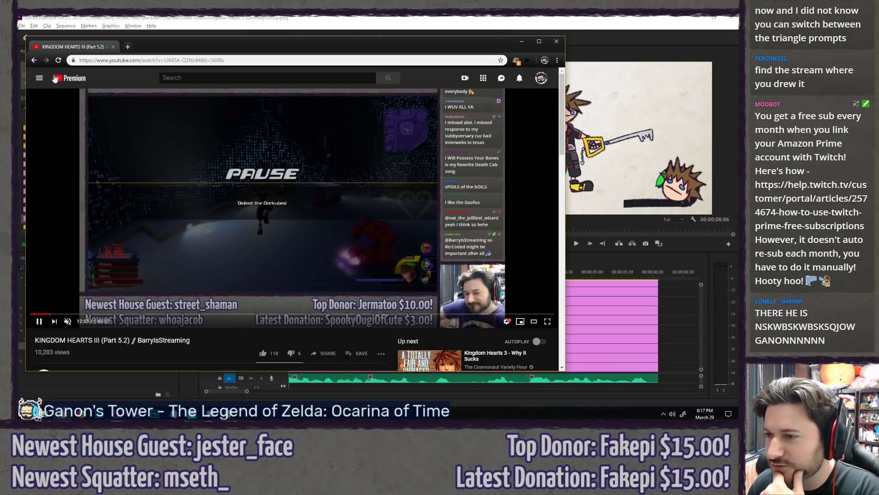
{"action": "left_click", "coordinate": [36, 60]}
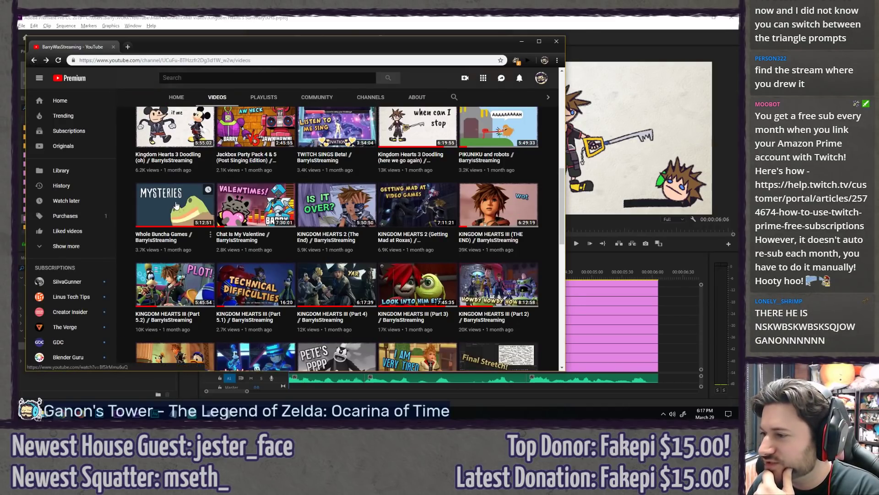
Step: Open the KINGDOM HEARTS III (Part 1) replay and jump it to about 2:28
{"action": "scroll", "coordinate": [178, 204], "scroll_direction": "down", "scroll_amount": 2}
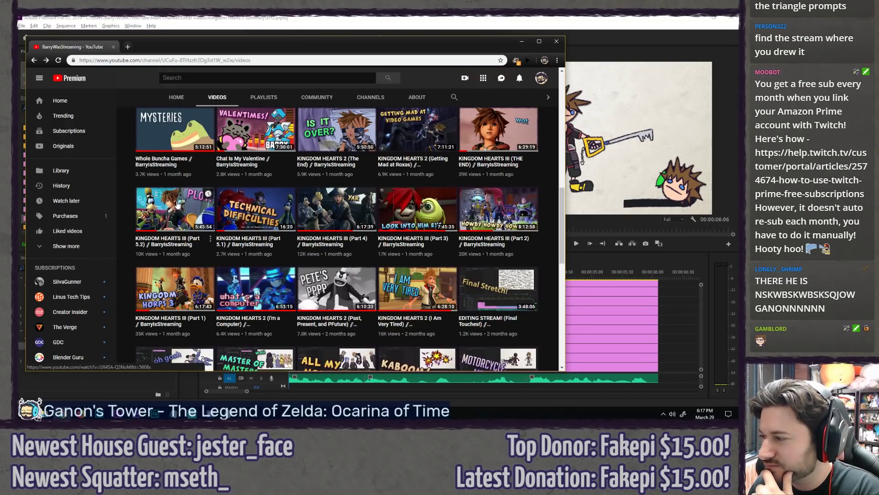
{"action": "left_click", "coordinate": [158, 321]}
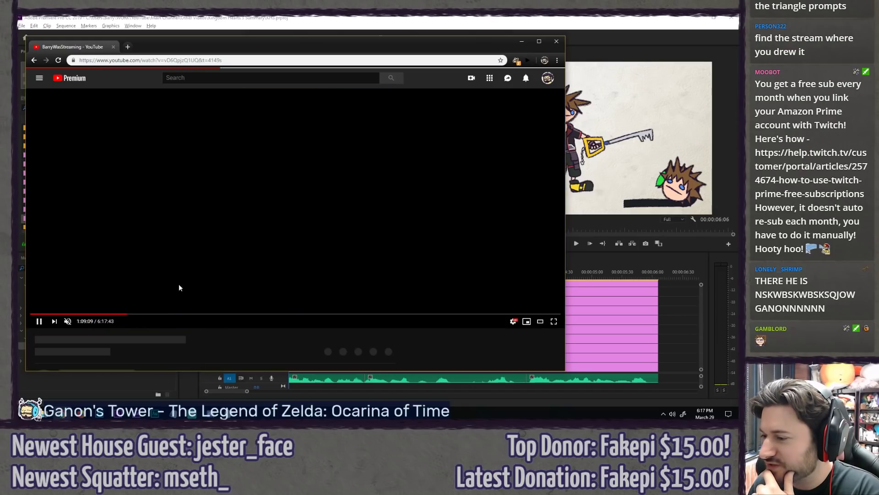
{"action": "left_click_drag", "start_coordinate": [217, 316], "coordinate": [238, 315]}
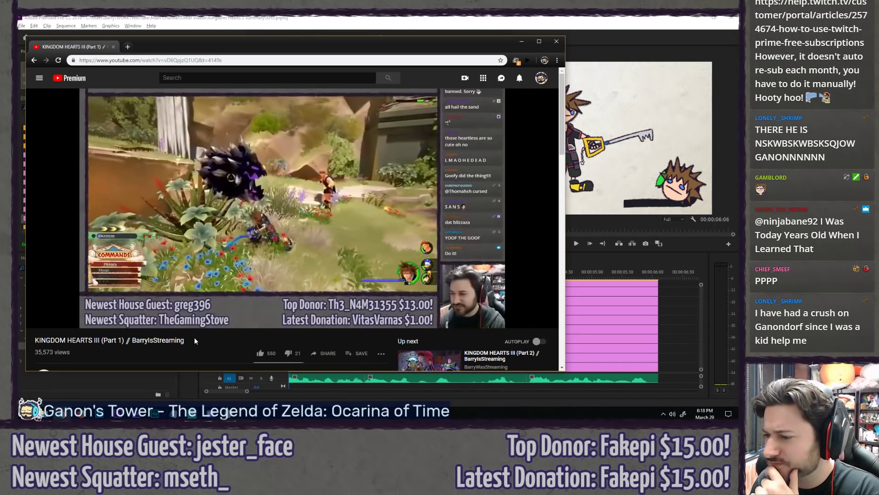
Step: Skip around 2:27 in the Part 1 replay, rewinding and pausing to review the footage
{"action": "key", "text": "j"}
{"action": "key", "text": "j"}
{"action": "key", "text": "j"}
{"action": "key", "text": "j"}
{"action": "key", "text": "j"}
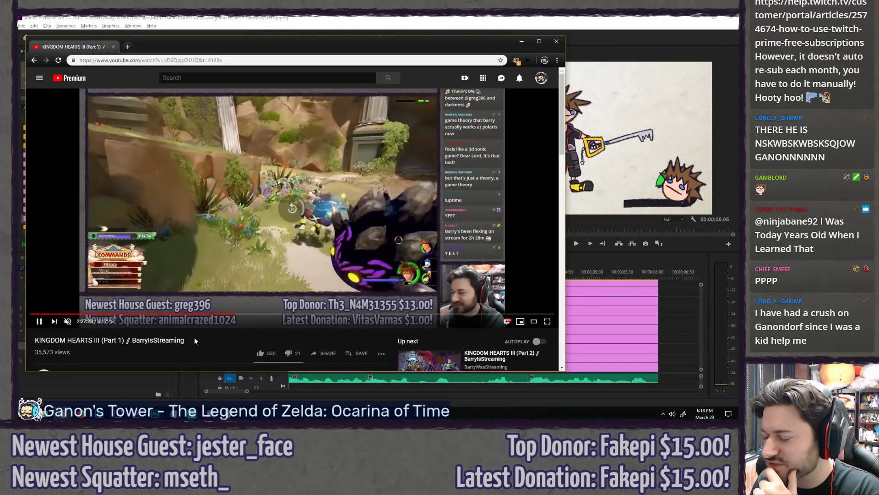
{"action": "key", "text": "l"}
{"action": "key", "text": "l"}
{"action": "key", "text": "l"}
{"action": "key", "text": "l"}
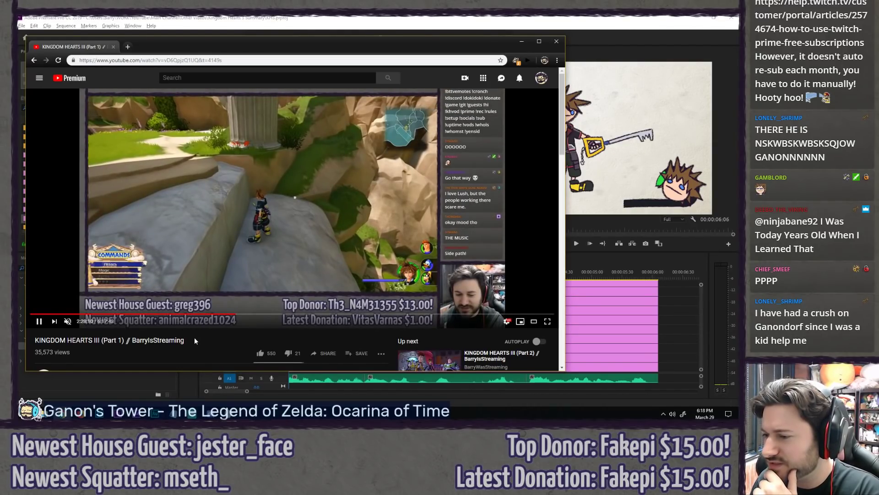
{"action": "key", "text": "l"}
{"action": "key", "text": "l"}
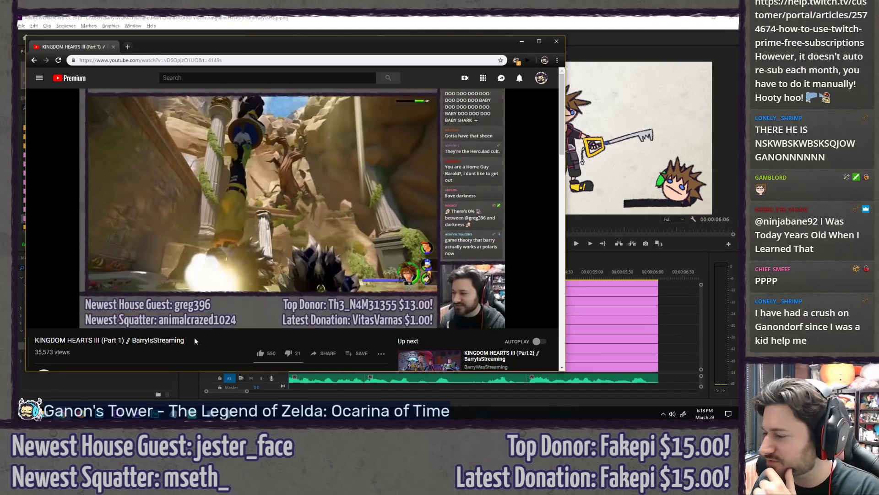
{"action": "left_click_drag", "start_coordinate": [237, 316], "coordinate": [234, 315]}
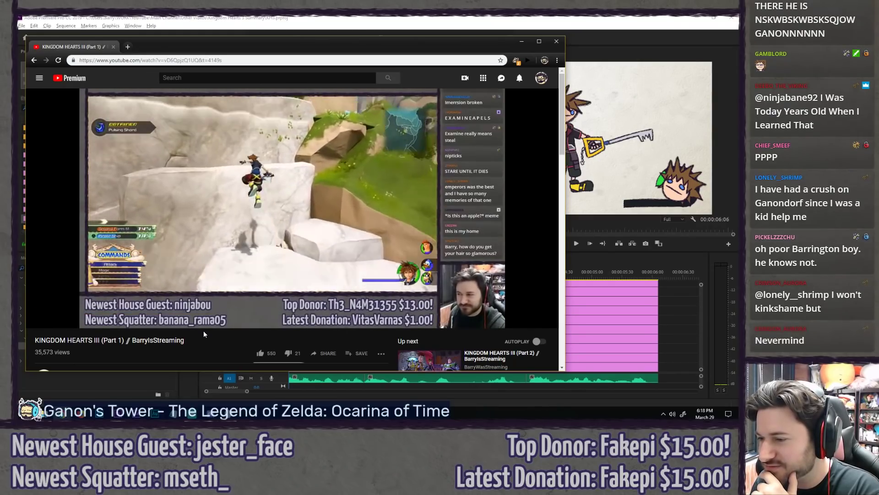
{"action": "key", "text": "space"}
{"action": "key", "text": "space"}
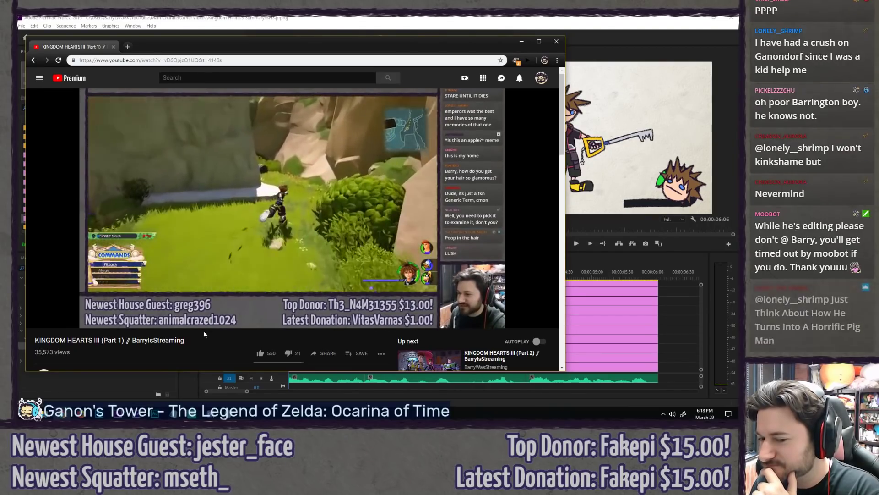
{"action": "key", "text": "space"}
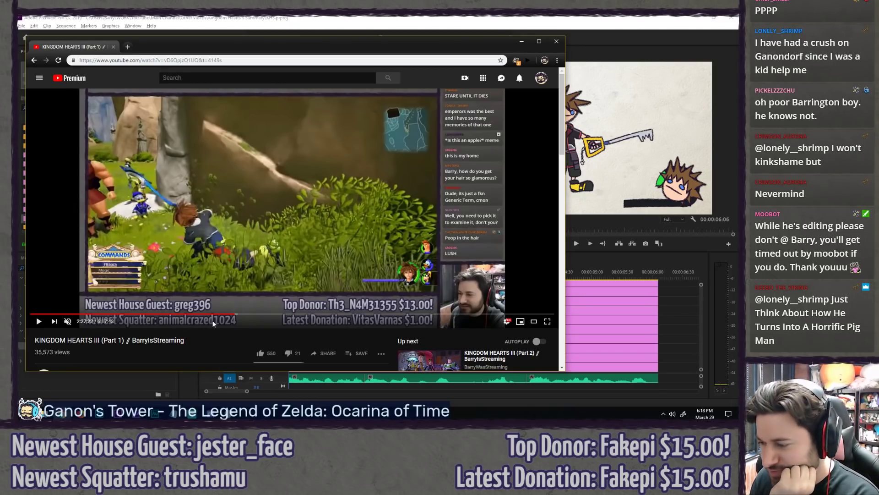
{"action": "left_click_drag", "start_coordinate": [235, 316], "coordinate": [231, 316]}
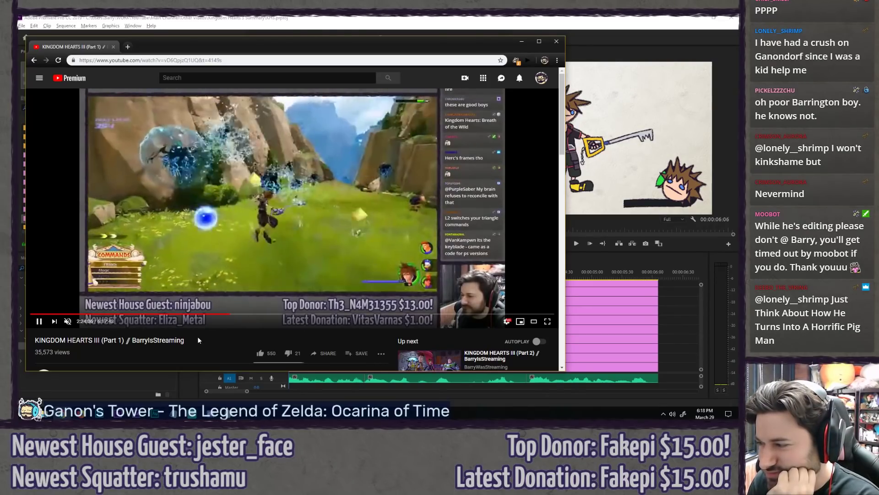
{"action": "key", "text": "space"}
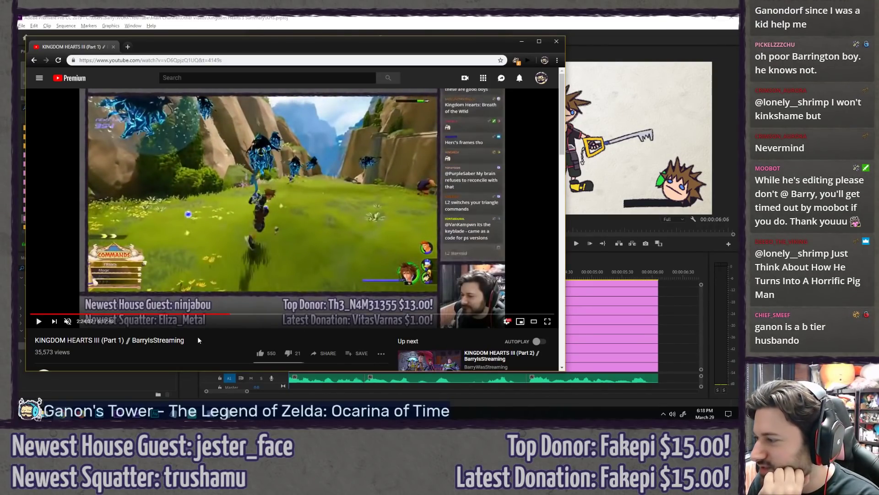
{"action": "key", "text": "space"}
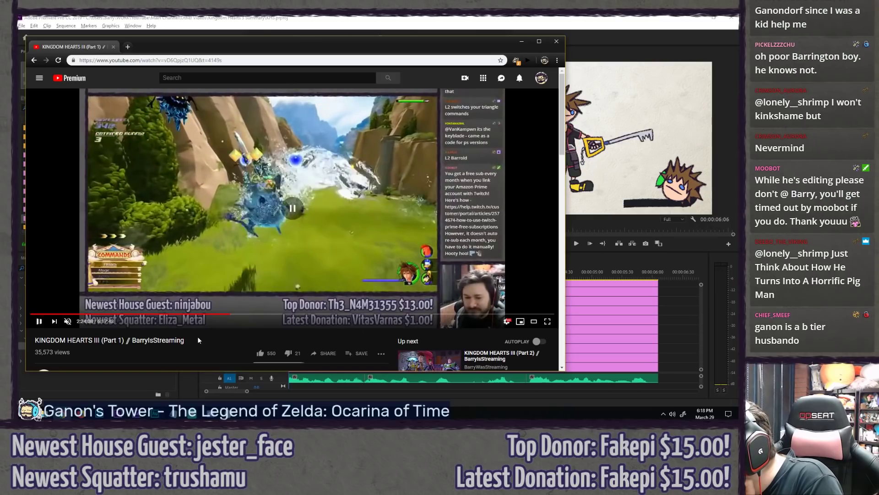
{"action": "key", "text": "space"}
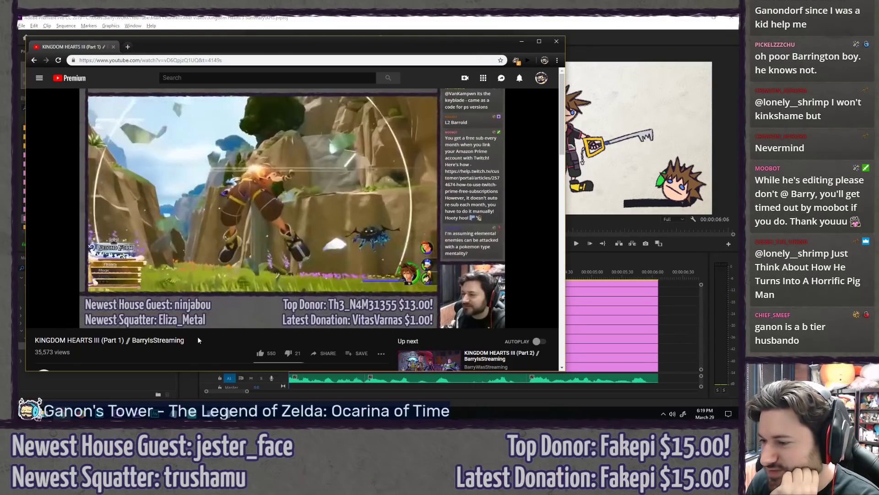
Step: Skip ahead past the Hercules scene to the spiked sand creature battle
{"action": "key", "text": "Right"}
{"action": "key", "text": "Right"}
{"action": "key", "text": "Right"}
{"action": "key", "text": "Right"}
{"action": "key", "text": "Right"}
{"action": "key", "text": "Right"}
{"action": "key", "text": "Right"}
{"action": "key", "text": "Right"}
{"action": "key", "text": "Right"}
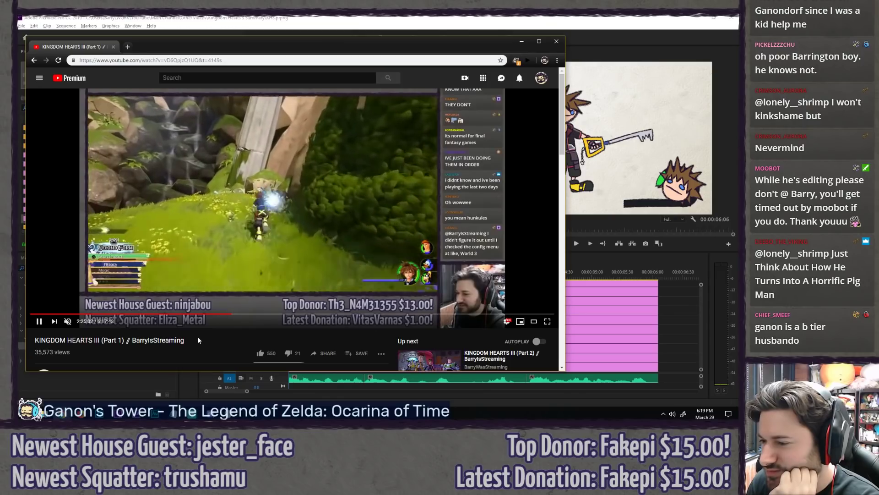
{"action": "key", "text": "Right"}
{"action": "key", "text": "Right"}
{"action": "key", "text": "Right"}
{"action": "key", "text": "Right"}
{"action": "key", "text": "Right"}
{"action": "key", "text": "Right"}
{"action": "key", "text": "Right"}
{"action": "key", "text": "Right"}
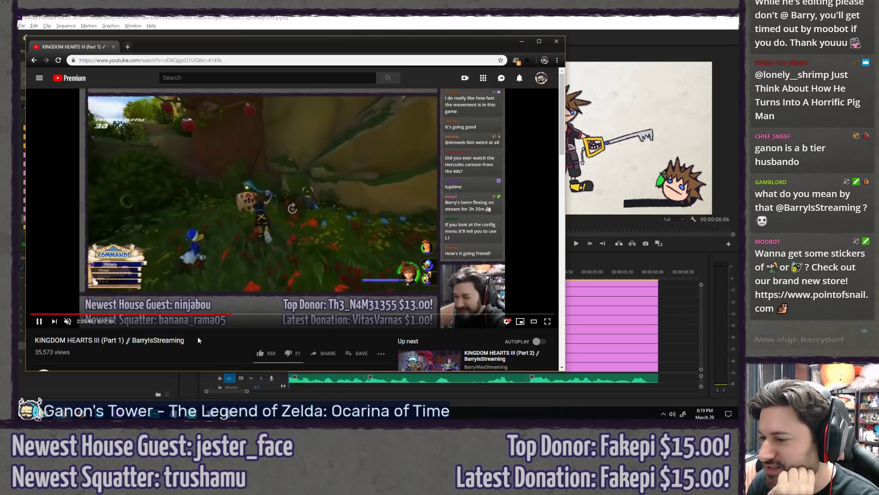
{"action": "key", "text": "Right"}
{"action": "key", "text": "Right"}
{"action": "key", "text": "Right"}
{"action": "key", "text": "Right"}
{"action": "key", "text": "Right"}
{"action": "key", "text": "Right"}
{"action": "key", "text": "Right"}
{"action": "key", "text": "Right"}
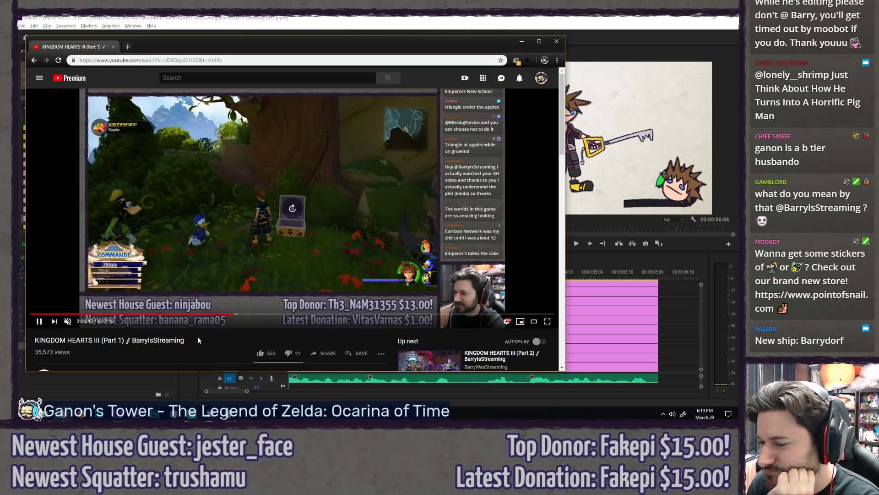
{"action": "key", "text": "space"}
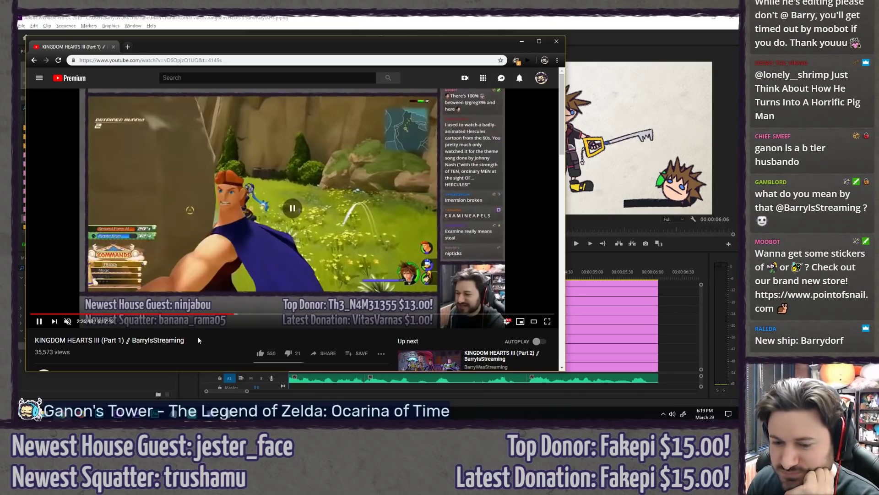
{"action": "key", "text": "space"}
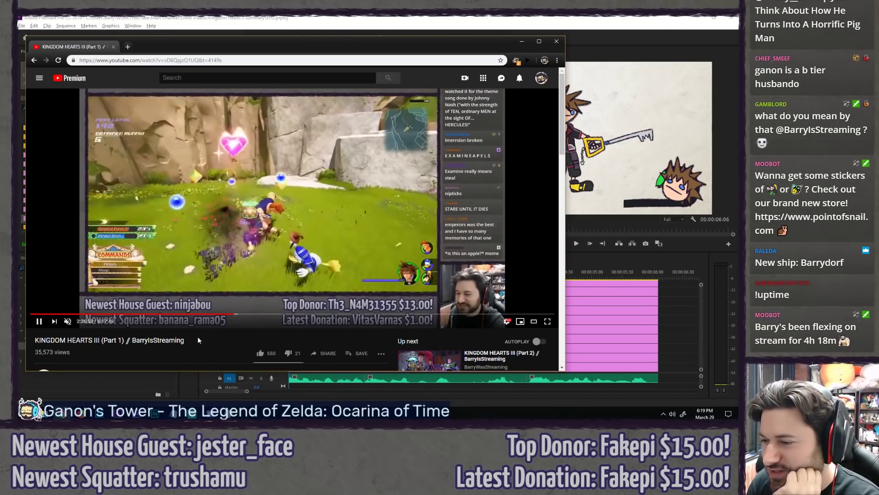
{"action": "key", "text": "l"}
{"action": "key", "text": "l"}
{"action": "key", "text": "l"}
{"action": "key", "text": "l"}
{"action": "key", "text": "l"}
{"action": "key", "text": "l"}
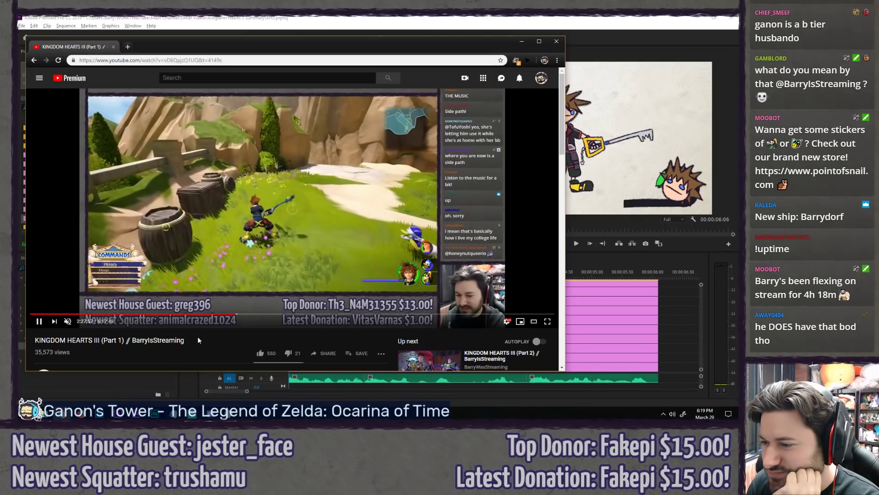
{"action": "key", "text": "Right"}
{"action": "key", "text": "Right"}
{"action": "key", "text": "Right"}
{"action": "key", "text": "Right"}
{"action": "key", "text": "Right"}
{"action": "key", "text": "Right"}
{"action": "key", "text": "Right"}
{"action": "key", "text": "Right"}
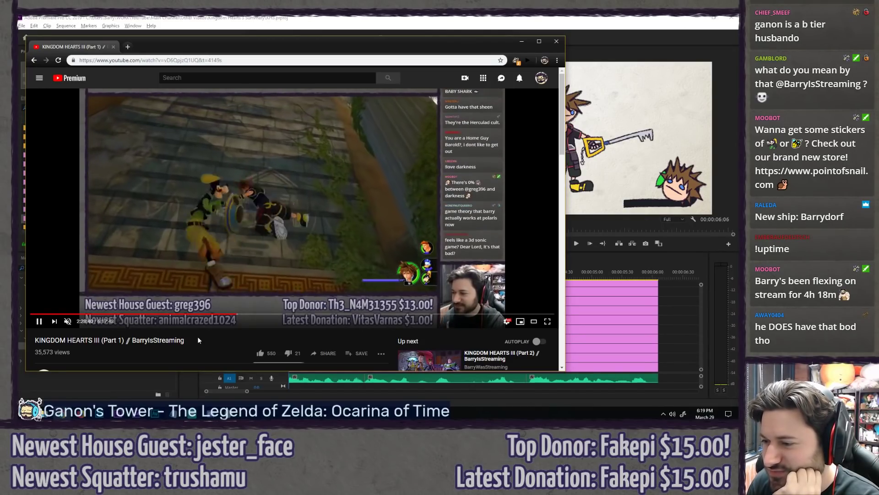
{"action": "key", "text": "Right"}
{"action": "key", "text": "Right"}
{"action": "key", "text": "Right"}
{"action": "key", "text": "Right"}
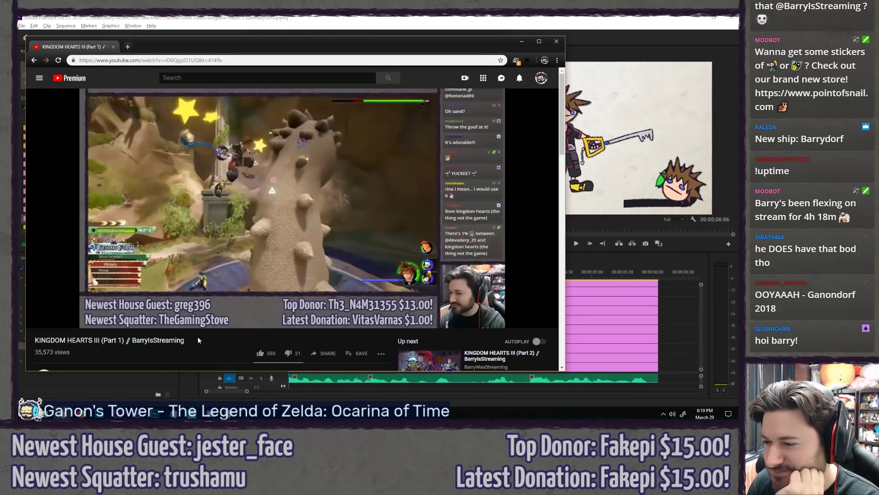
Step: Skip the Part 1 replay forward and pause on the cave battle
{"action": "key", "text": "l"}
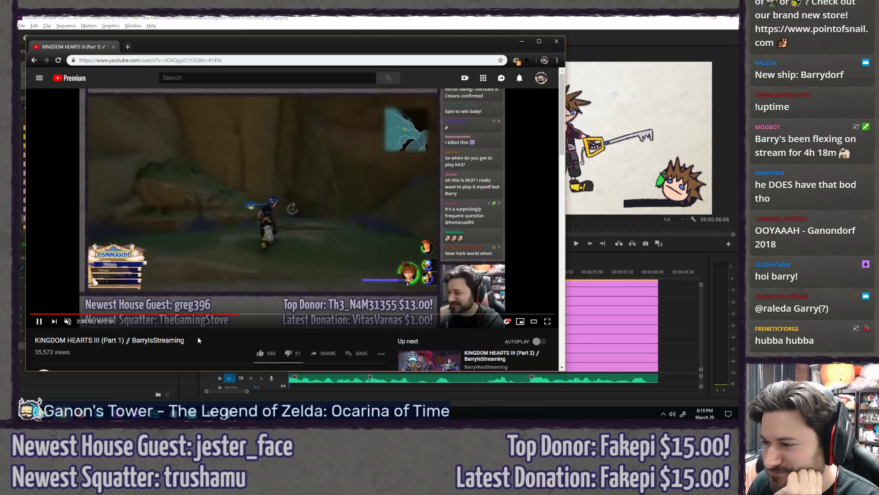
{"action": "key", "text": "l"}
{"action": "key", "text": "l"}
{"action": "key", "text": "l"}
{"action": "key", "text": "l"}
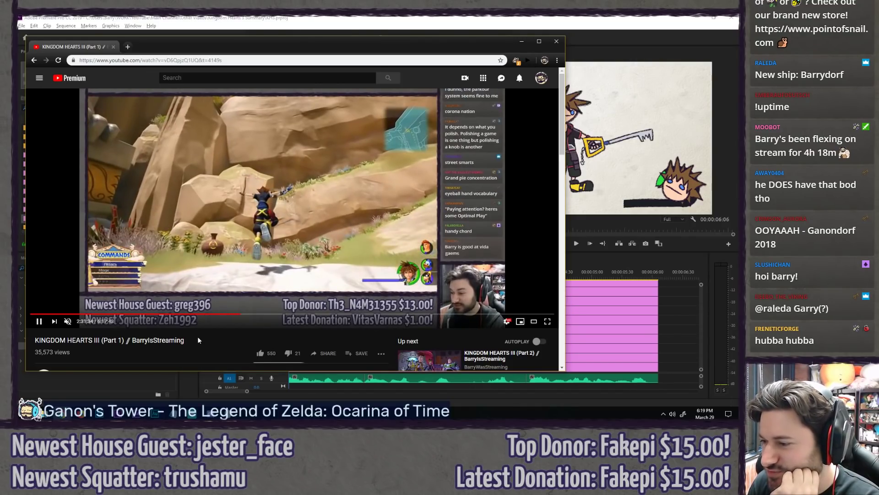
{"action": "key", "text": "l"}
{"action": "key", "text": "l"}
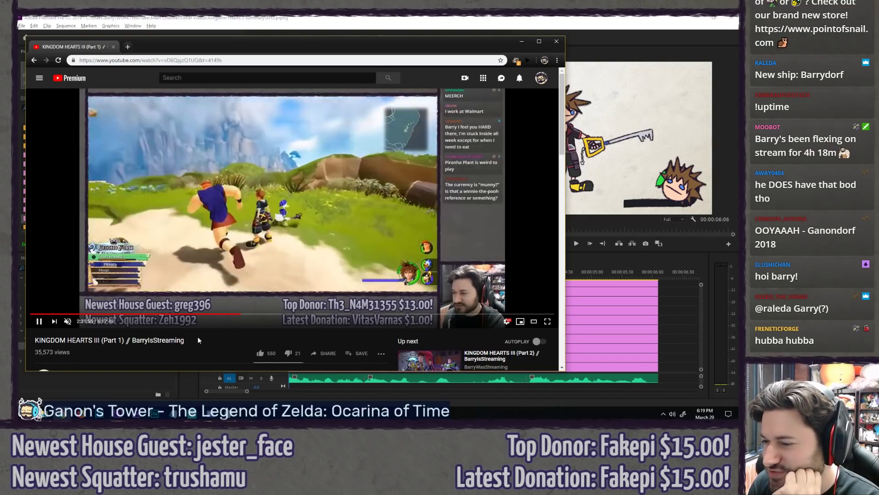
{"action": "key", "text": "l"}
{"action": "key", "text": "l"}
{"action": "key", "text": "l"}
{"action": "key", "text": "l"}
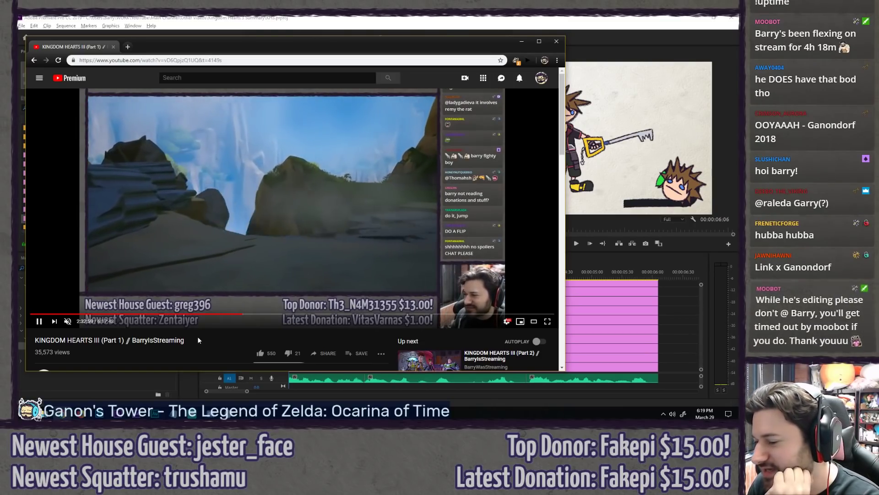
{"action": "key", "text": "l"}
{"action": "key", "text": "l"}
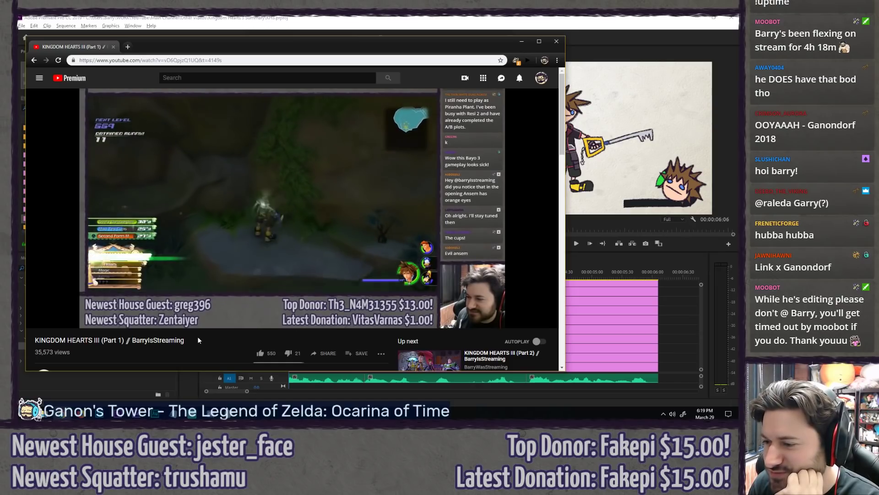
{"action": "key", "text": "space"}
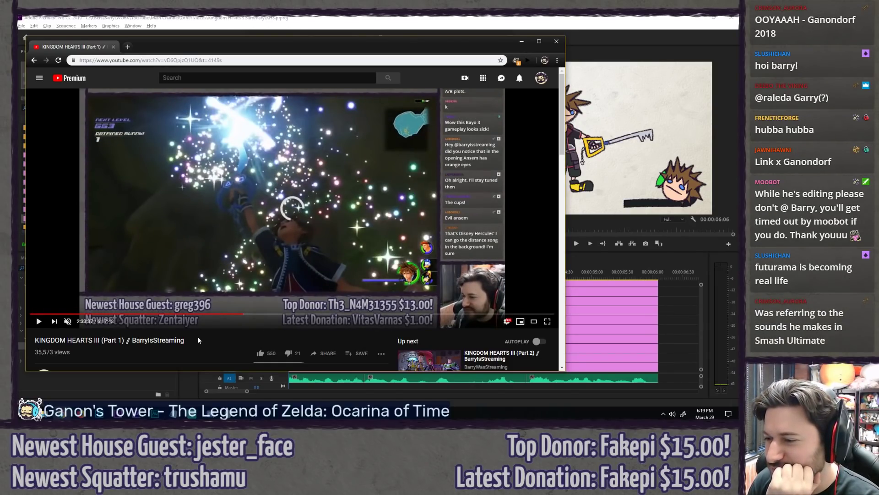
Step: Frame-step near 2:33:36 to study the Commands menu, then move the browser aside
{"action": "key", "text": "comma"}
{"action": "key", "text": "comma"}
{"action": "key", "text": "comma"}
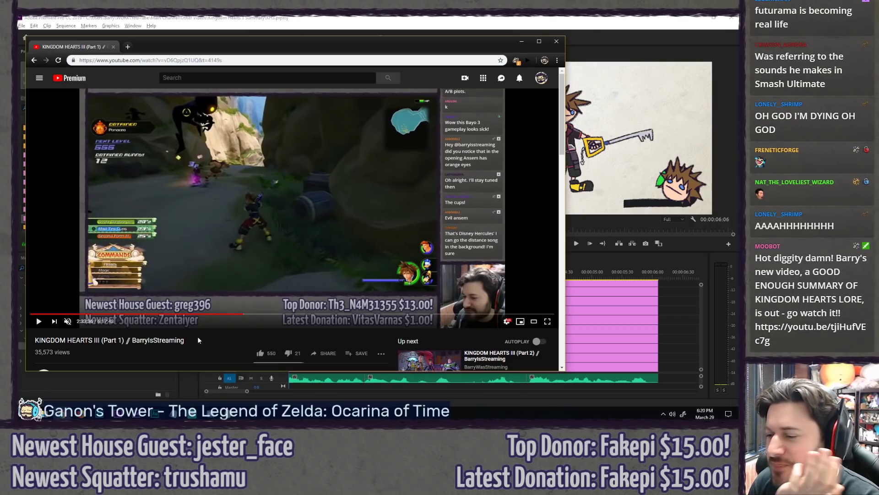
{"action": "key", "text": "comma"}
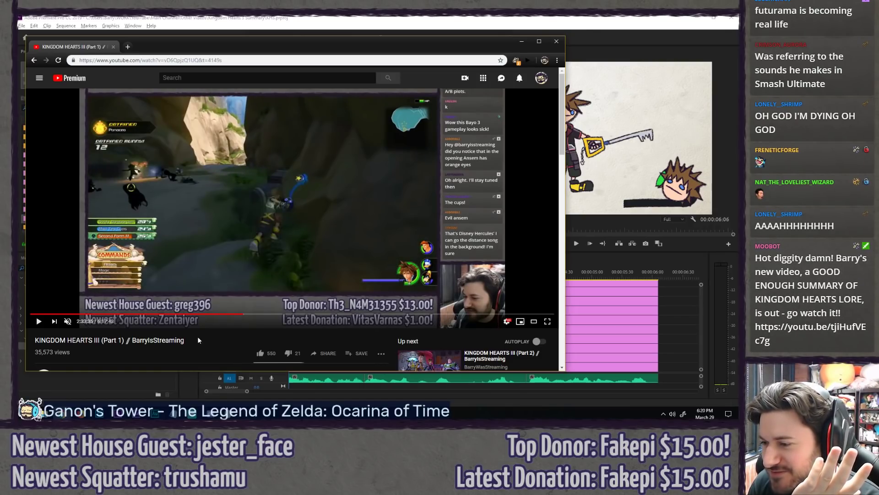
{"action": "key", "text": "period"}
{"action": "key", "text": "period"}
{"action": "key", "text": "period"}
{"action": "key", "text": "period"}
{"action": "key", "text": "period"}
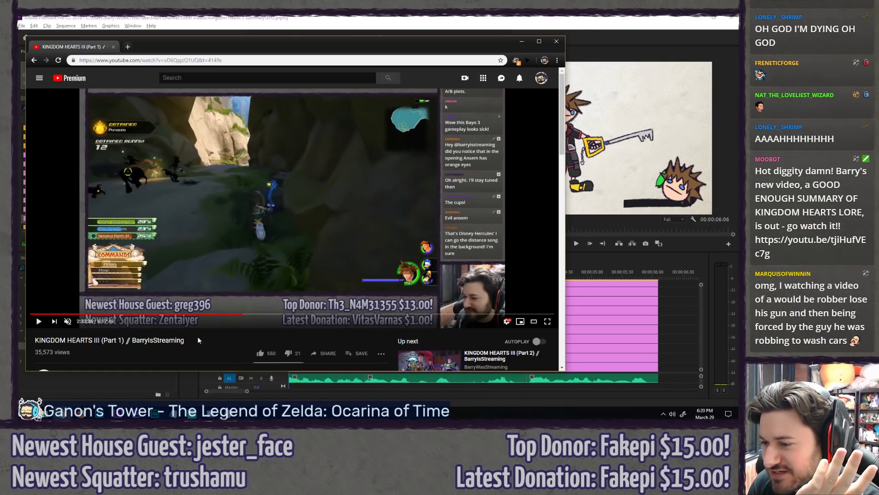
{"action": "key", "text": "period"}
{"action": "key", "text": "period"}
{"action": "key", "text": "period"}
{"action": "key", "text": "period"}
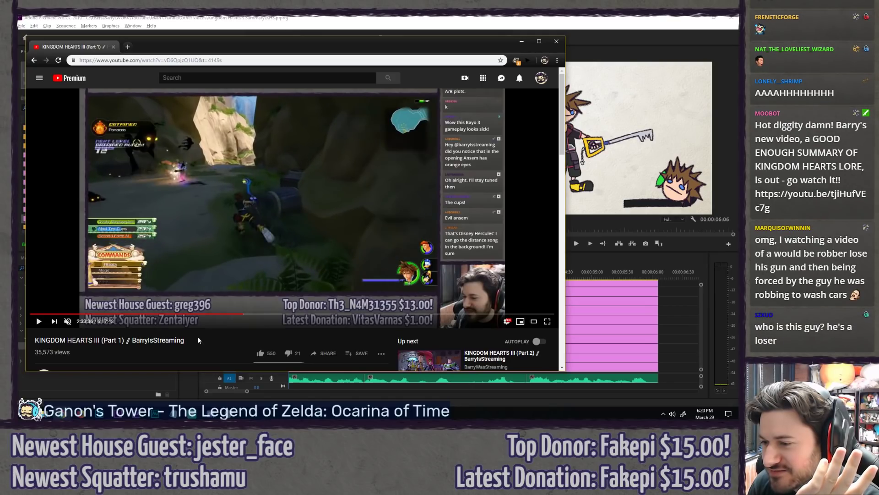
{"action": "key", "text": "period"}
{"action": "key", "text": "period"}
{"action": "key", "text": "period"}
{"action": "key", "text": "period"}
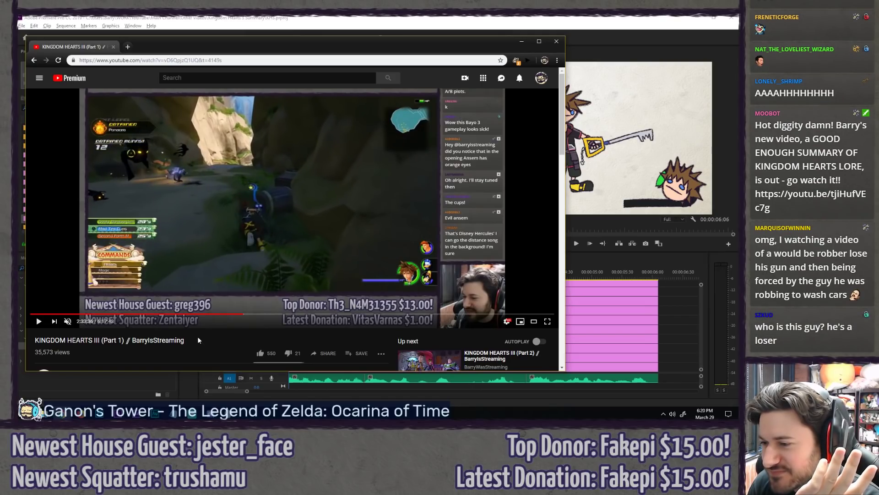
{"action": "key", "text": "period"}
{"action": "key", "text": "period"}
{"action": "key", "text": "period"}
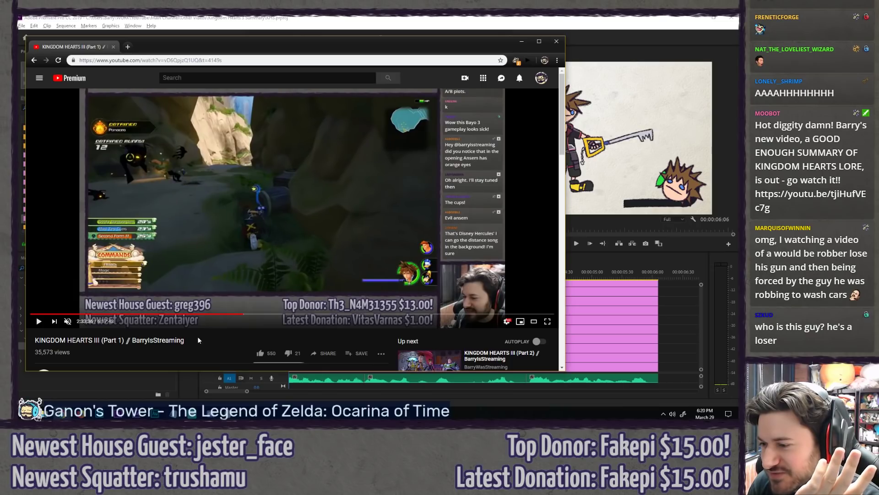
{"action": "key", "text": "period"}
{"action": "key", "text": "period"}
{"action": "key", "text": "period"}
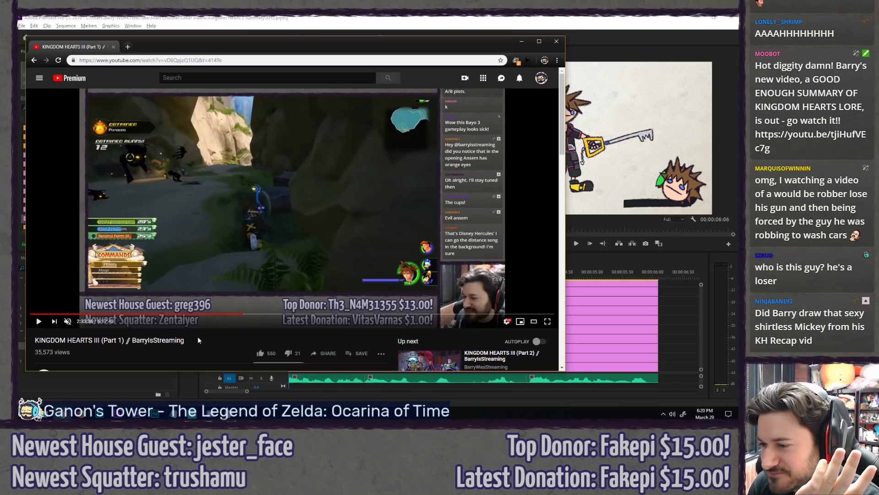
{"action": "key", "text": "period"}
{"action": "key", "text": "period"}
{"action": "key", "text": "period"}
{"action": "key", "text": "period"}
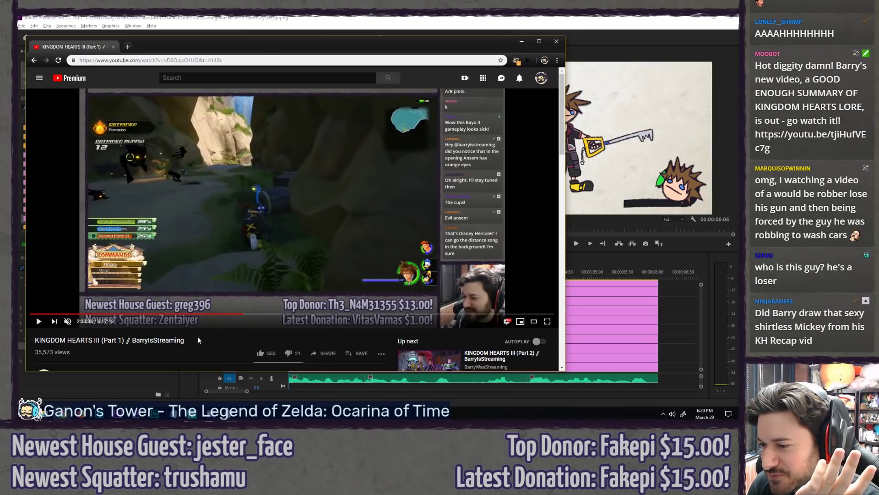
{"action": "key", "text": "period"}
{"action": "key", "text": "period"}
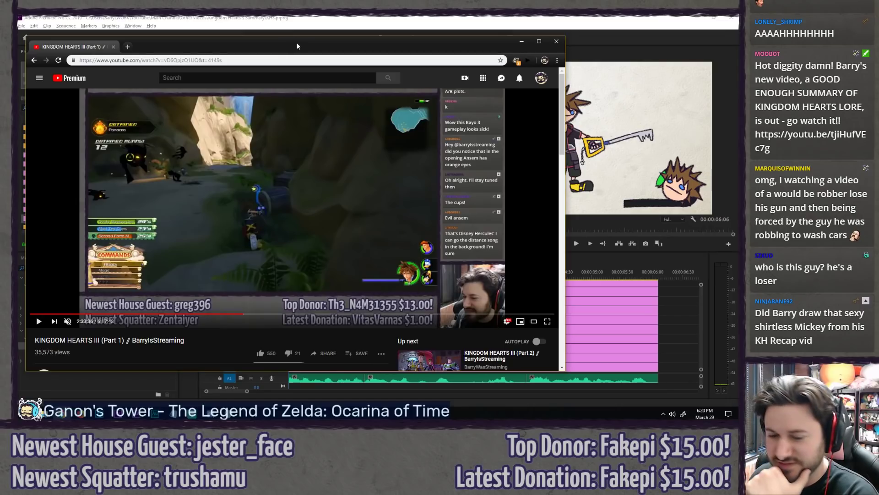
{"action": "left_click_drag", "start_coordinate": [297, 46], "coordinate": [0, 53]}
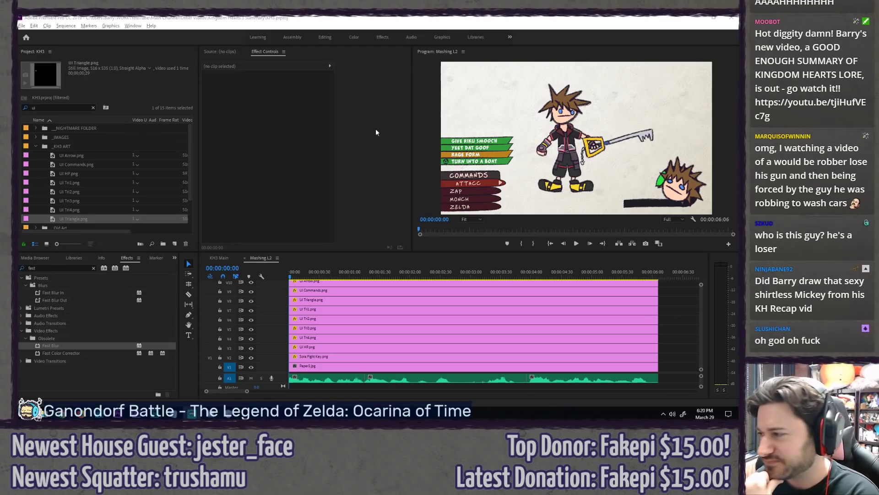
Step: Search Premiere's Effects panel for 'hls' to list Color Balance (HLS) and Noise HLS
{"action": "left_click", "coordinate": [434, 17]}
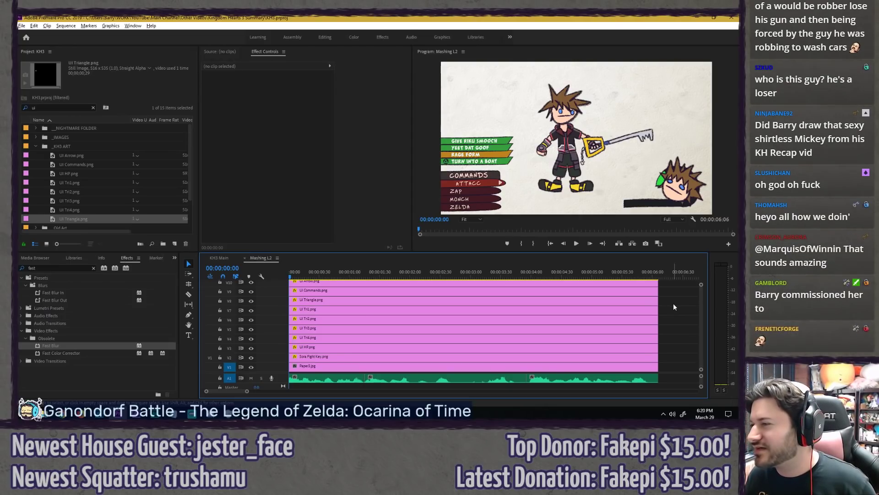
{"action": "left_click", "coordinate": [94, 268]}
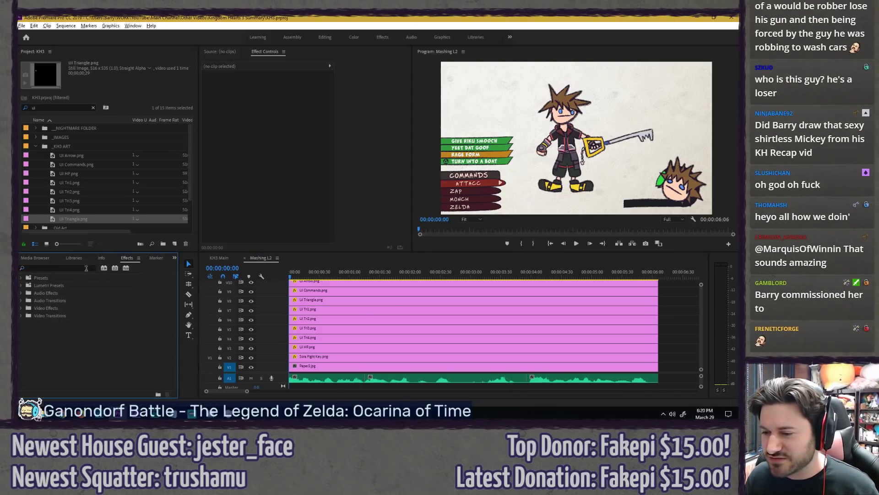
{"action": "type", "text": "hls"}
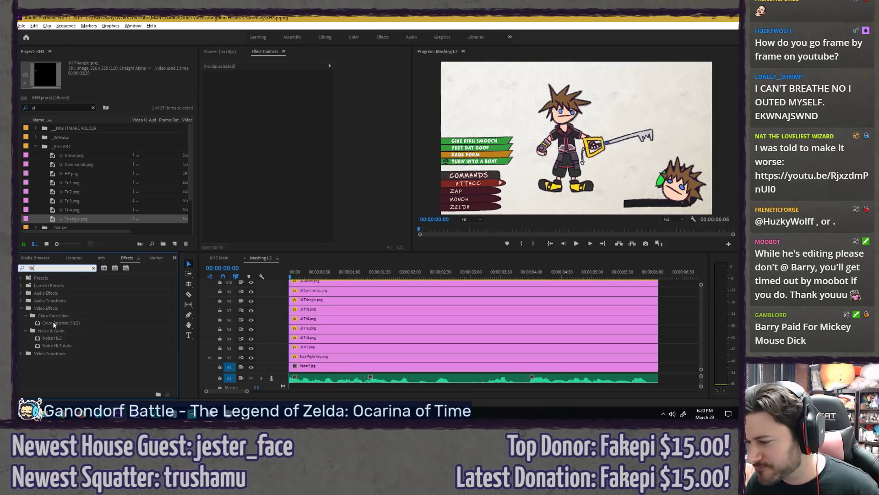
Step: Apply Color Balance (HLS) to the UI Tri2 clip and drop its Lightness to about -40
{"action": "left_click_drag", "start_coordinate": [54, 322], "coordinate": [328, 322]}
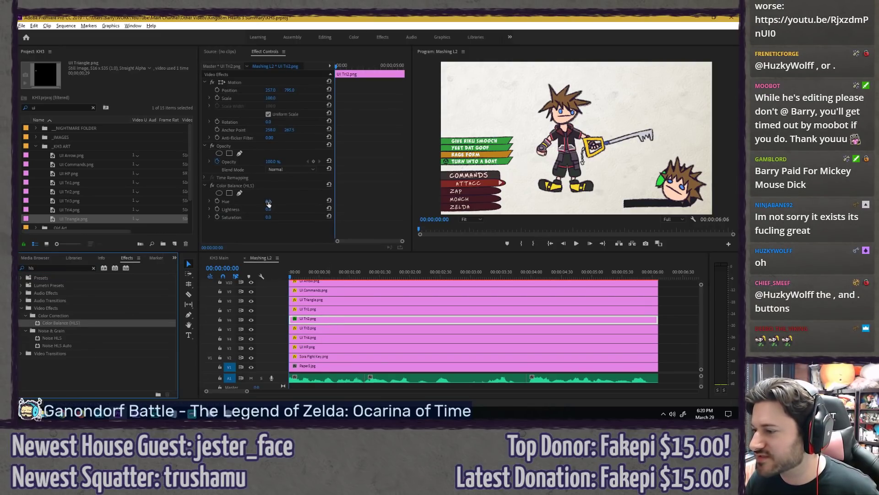
{"action": "left_click", "coordinate": [256, 212]}
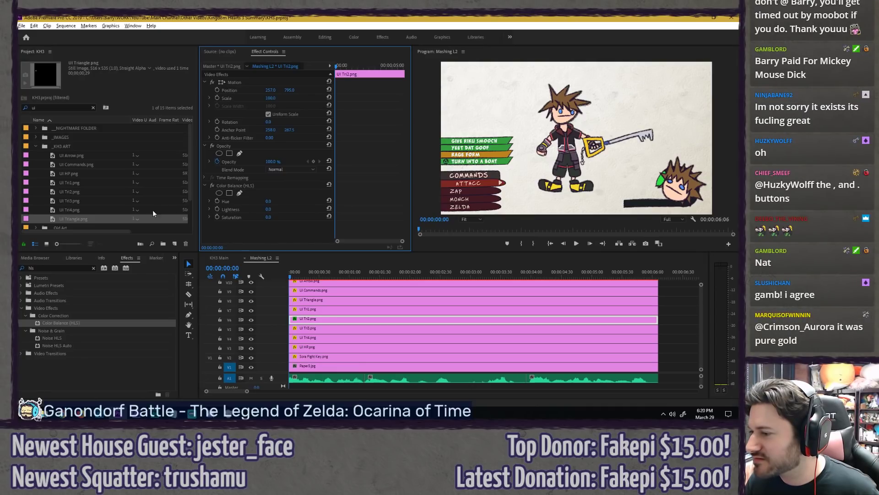
{"action": "left_click_drag", "start_coordinate": [268, 209], "coordinate": [250, 209]}
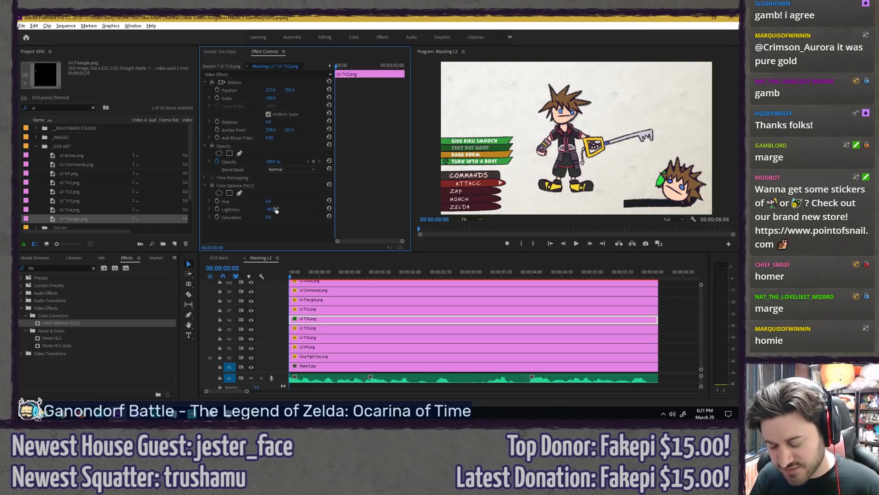
Step: Reselect the UI Tri2 clip to recheck its Color Balance settings, then switch to the YouTube window
{"action": "left_click", "coordinate": [672, 320]}
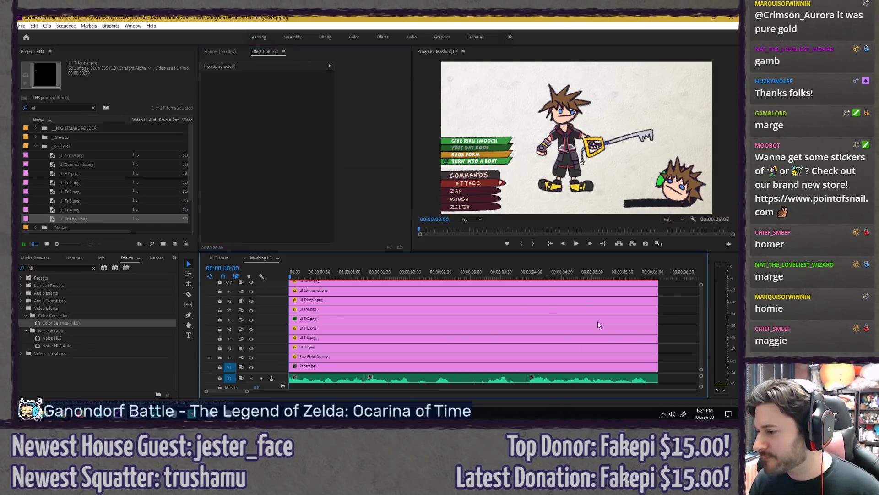
{"action": "left_click", "coordinate": [307, 317]}
{"action": "left_click", "coordinate": [661, 321]}
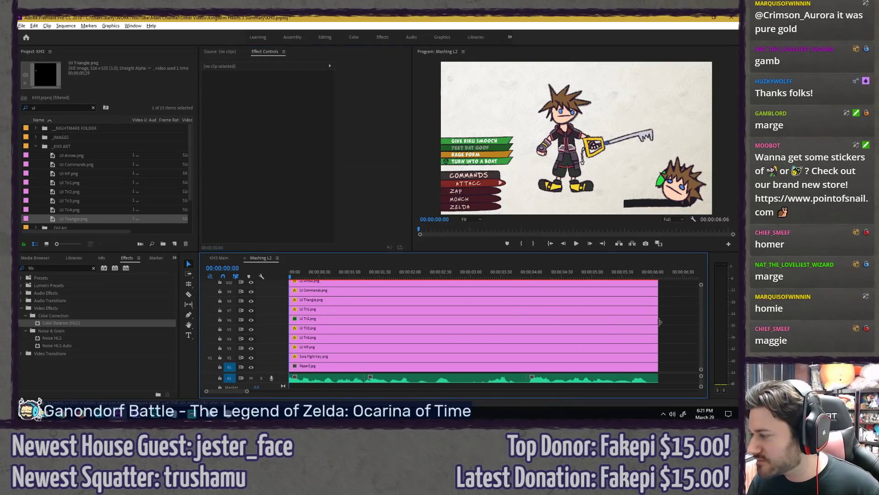
{"action": "left_click", "coordinate": [539, 320]}
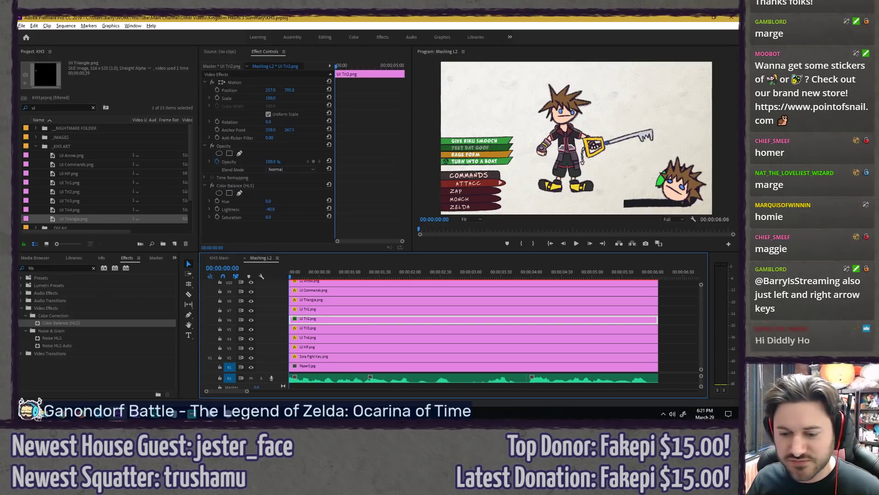
{"action": "key", "text": "alt+Tab"}
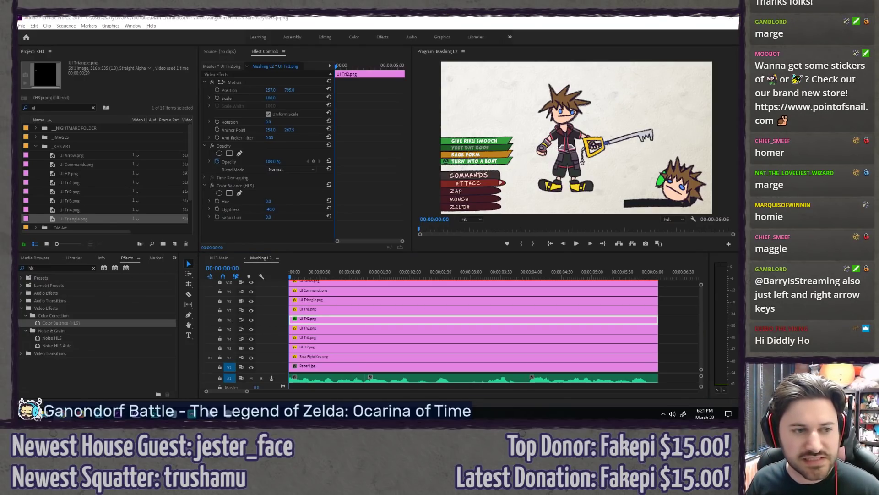
{"action": "key", "text": "alt+Tab"}
Step: Skip the KINGDOM HEARTS III video back and forth with the arrow keys, then pause it
{"action": "key", "text": "Right"}
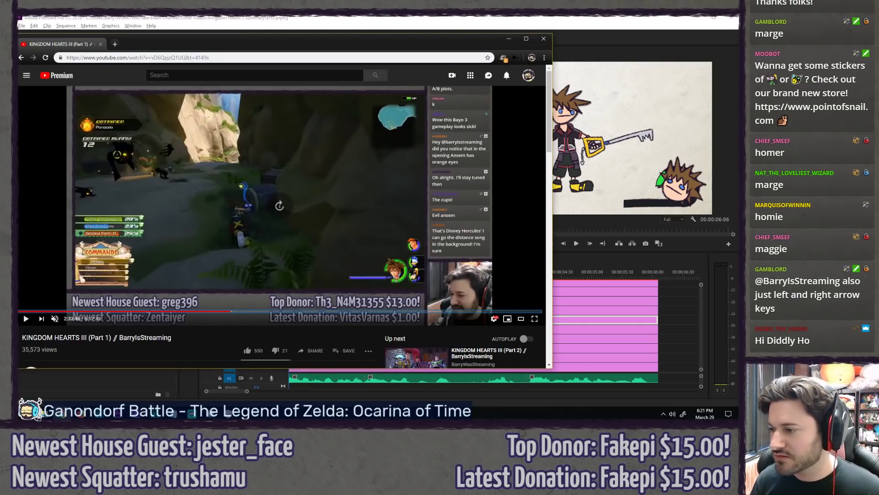
{"action": "key", "text": "Right"}
{"action": "key", "text": "Left"}
{"action": "key", "text": "Left"}
{"action": "key", "text": "Left"}
{"action": "key", "text": "Left"}
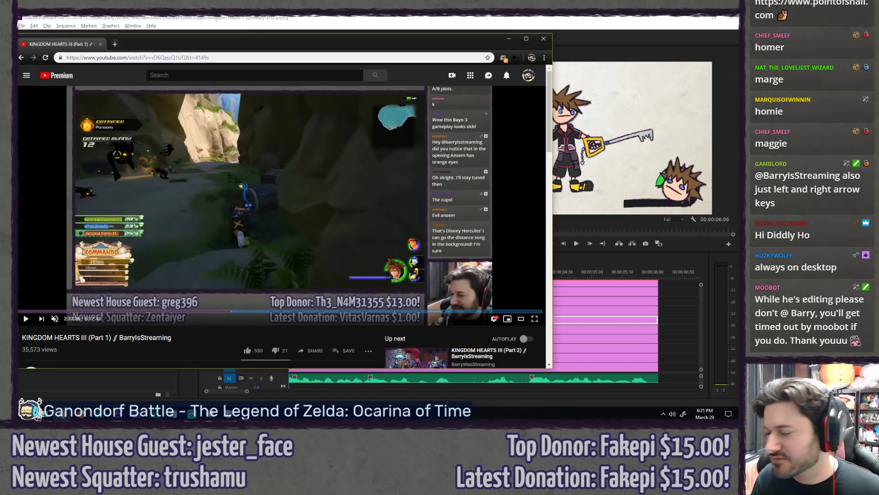
{"action": "key", "text": "space"}
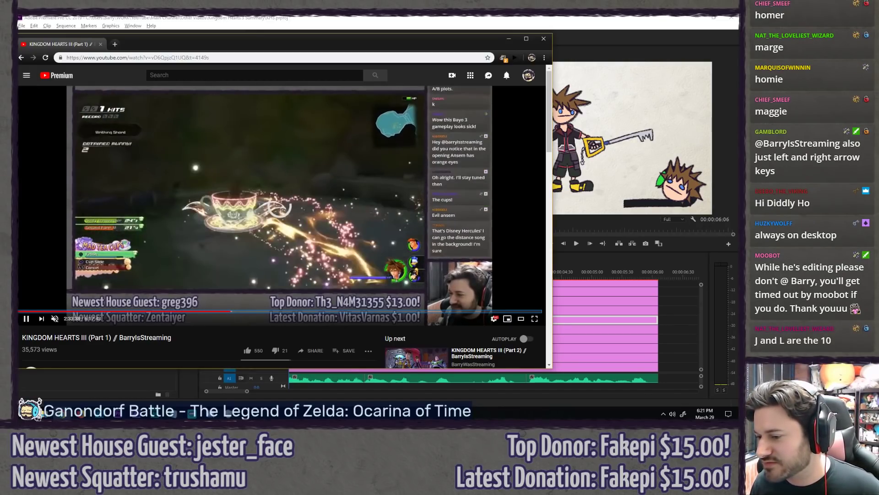
{"action": "key", "text": "Left"}
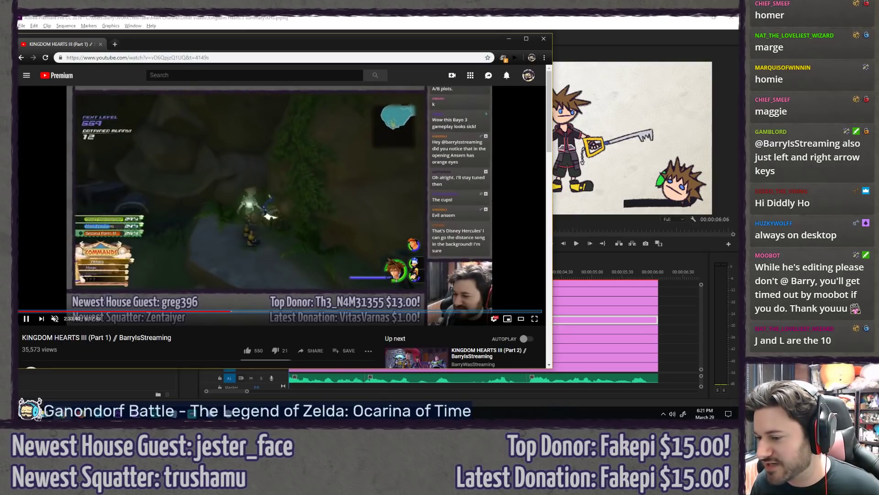
{"action": "key", "text": "Right"}
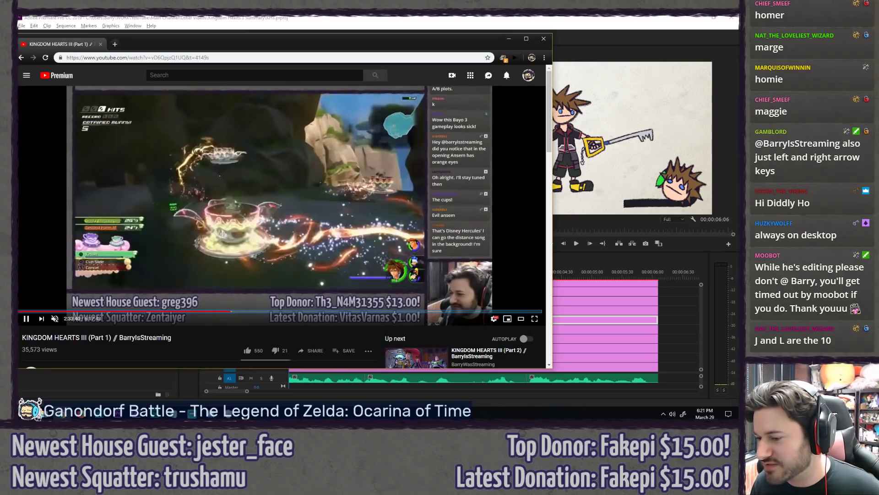
{"action": "key", "text": "Right"}
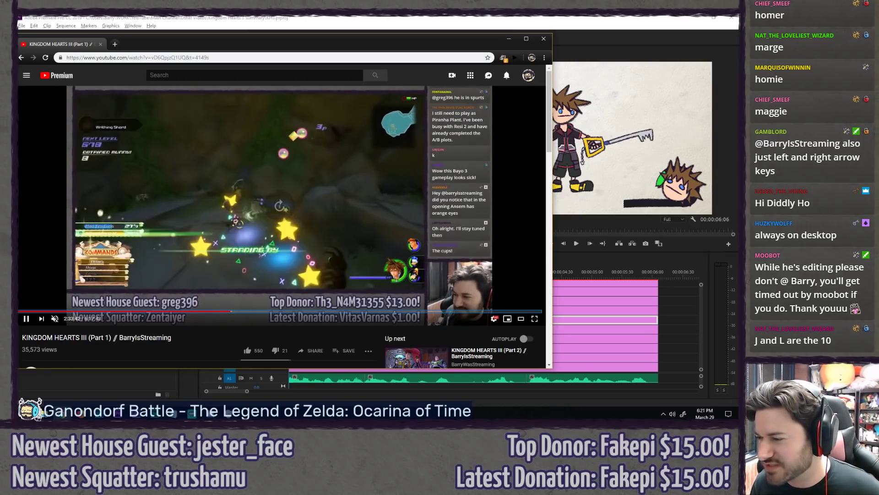
{"action": "key", "text": "j"}
{"action": "key", "text": "j"}
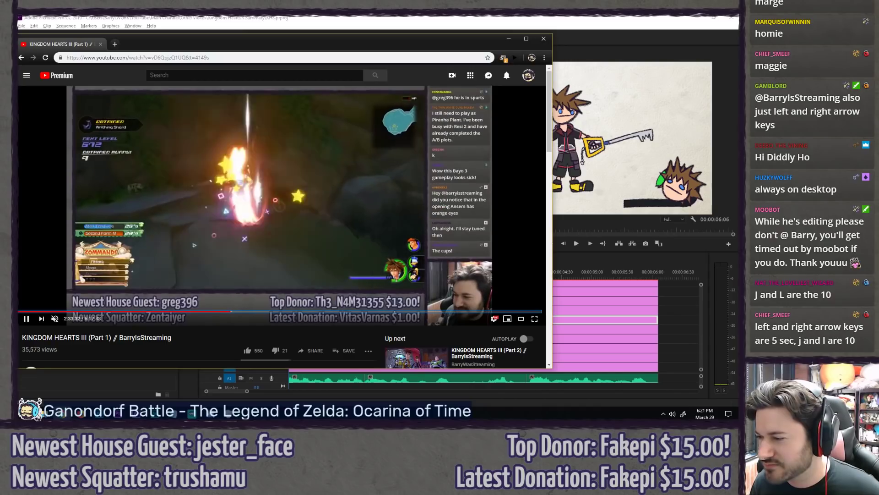
{"action": "key", "text": "k"}
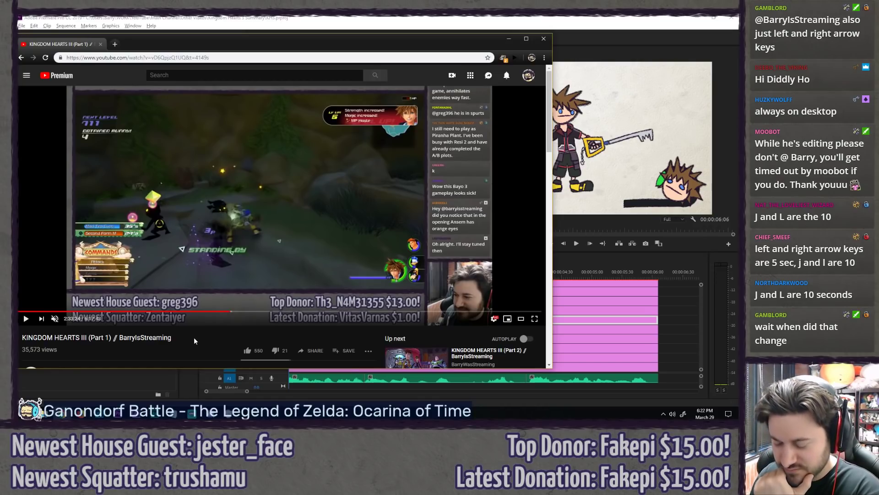
Step: Rewind and skip with J/L and K until the video rests near 2:33:10 with Sora climbing
{"action": "key", "text": "j"}
{"action": "key", "text": "j"}
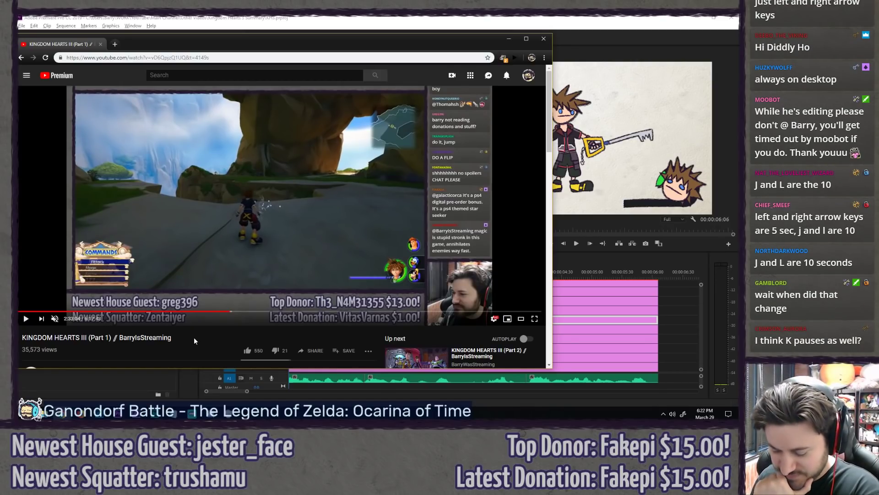
{"action": "key", "text": "j"}
{"action": "key", "text": "j"}
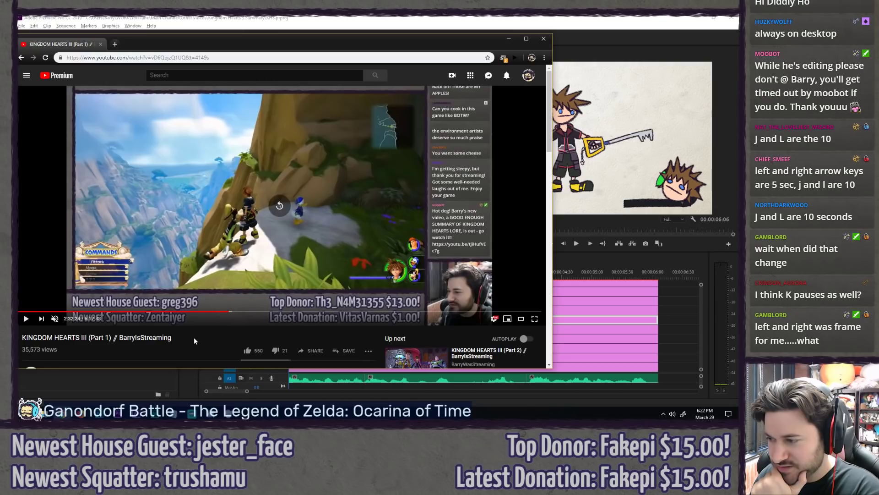
{"action": "key", "text": "j"}
{"action": "key", "text": "j"}
{"action": "key", "text": "l"}
{"action": "key", "text": "l"}
{"action": "key", "text": "l"}
{"action": "key", "text": "l"}
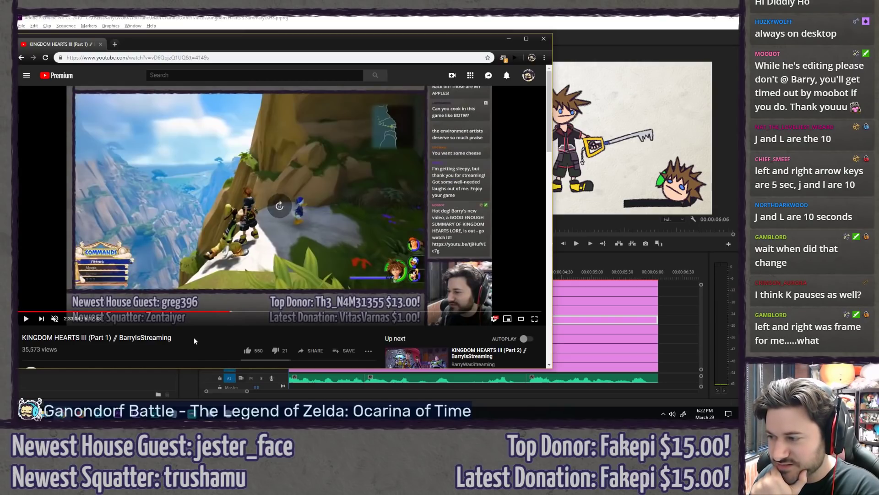
{"action": "key", "text": "j"}
{"action": "key", "text": "j"}
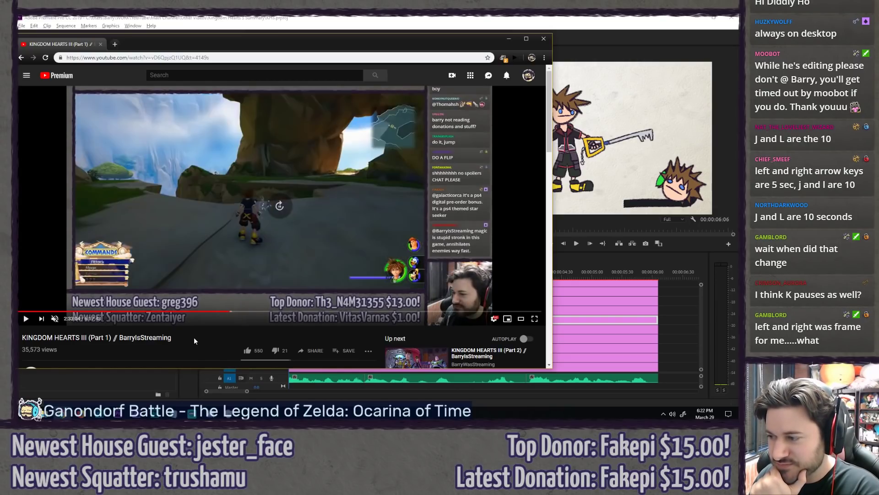
{"action": "key", "text": "l"}
{"action": "key", "text": "l"}
{"action": "key", "text": "k"}
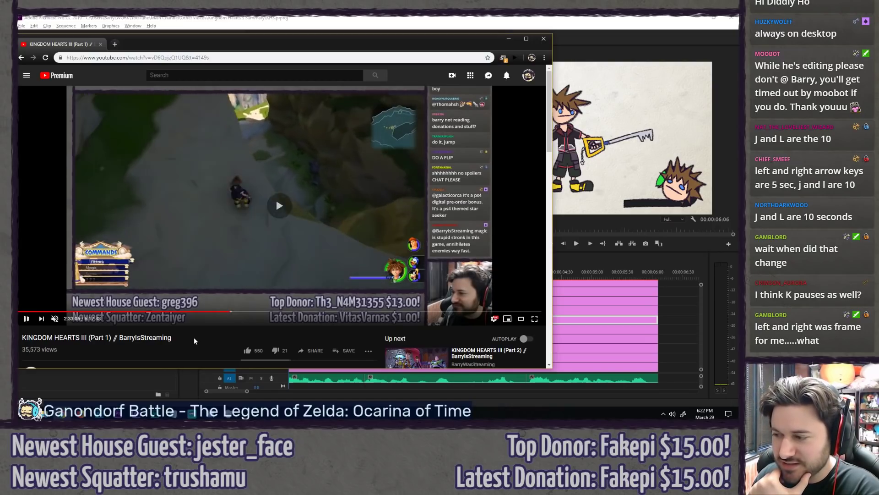
{"action": "key", "text": "k"}
{"action": "key", "text": "k"}
{"action": "key", "text": "k"}
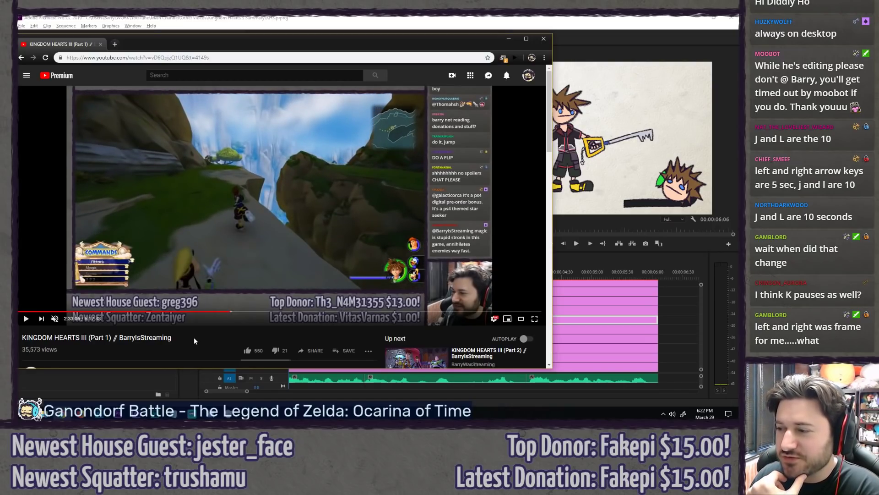
{"action": "key", "text": "k"}
{"action": "key", "text": "k"}
{"action": "key", "text": "k"}
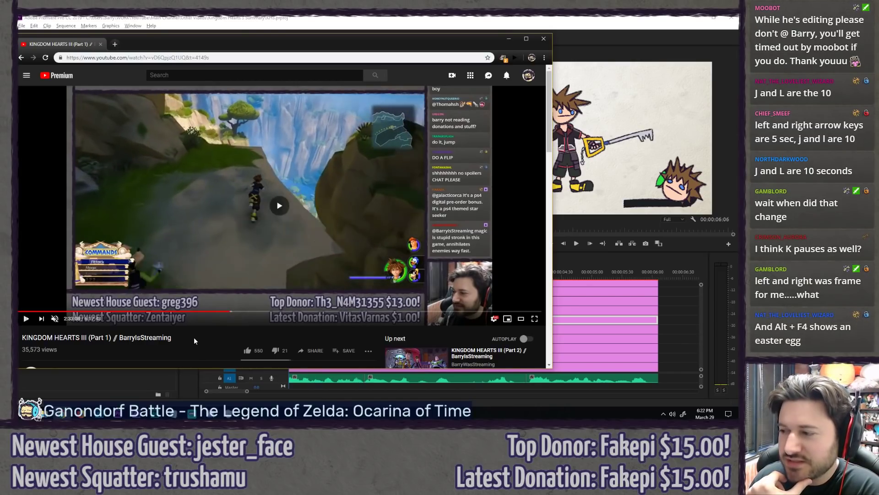
{"action": "key", "text": "k"}
{"action": "key", "text": "k"}
{"action": "key", "text": "k"}
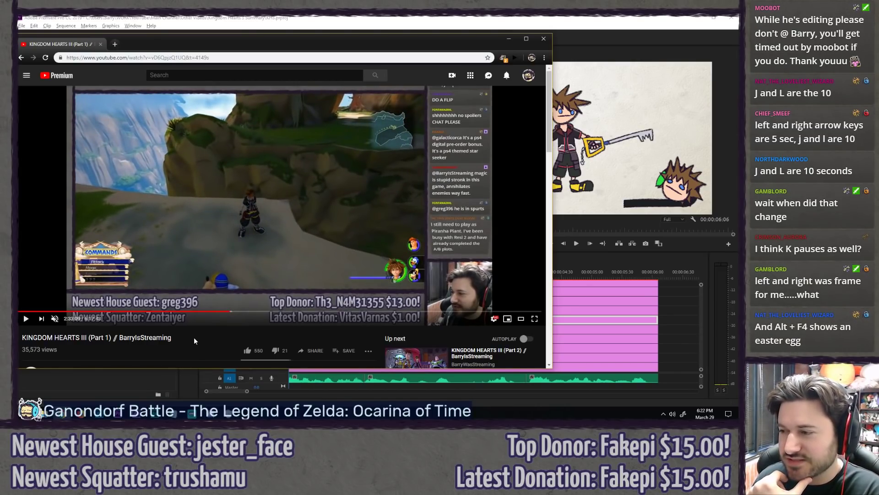
{"action": "key", "text": "k"}
{"action": "key", "text": "k"}
{"action": "key", "text": "k"}
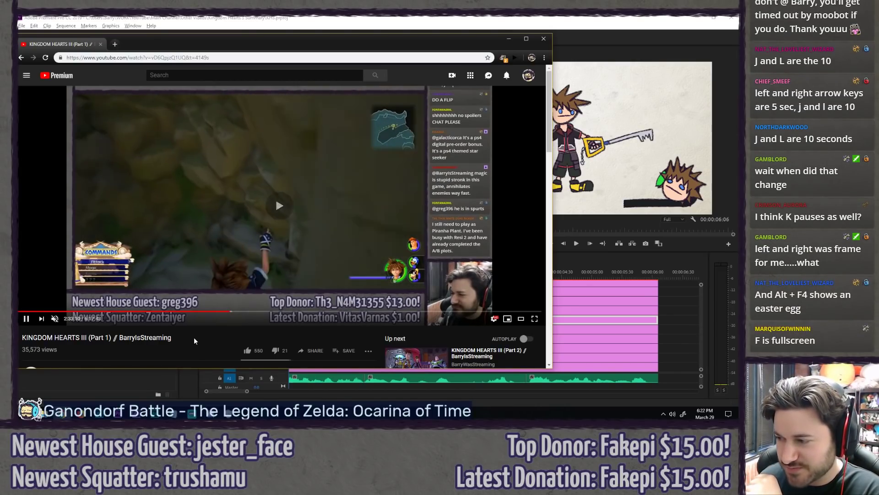
{"action": "key", "text": "k"}
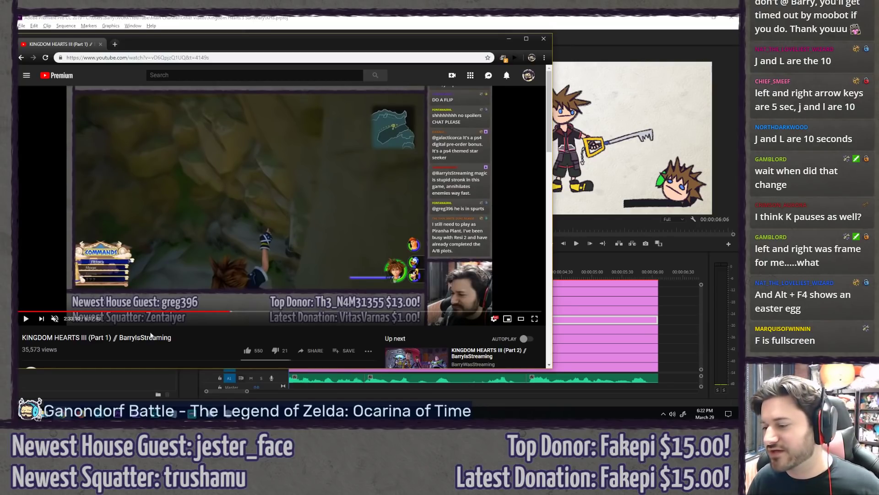
Step: Scroll down toward the comments and back up to the player, briefly playing the video
{"action": "scroll", "coordinate": [205, 334], "scroll_direction": "down", "scroll_amount": 1}
{"action": "key", "text": "k"}
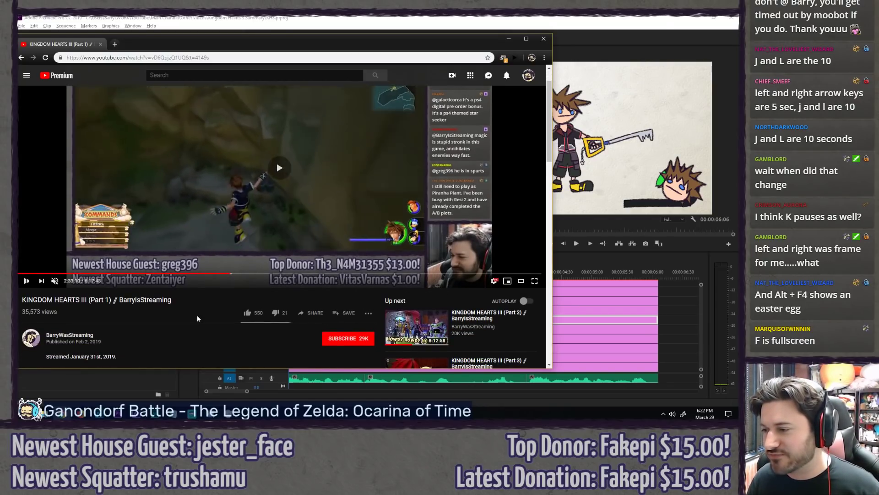
{"action": "key", "text": "k"}
{"action": "scroll", "coordinate": [205, 251], "scroll_direction": "down", "scroll_amount": 5}
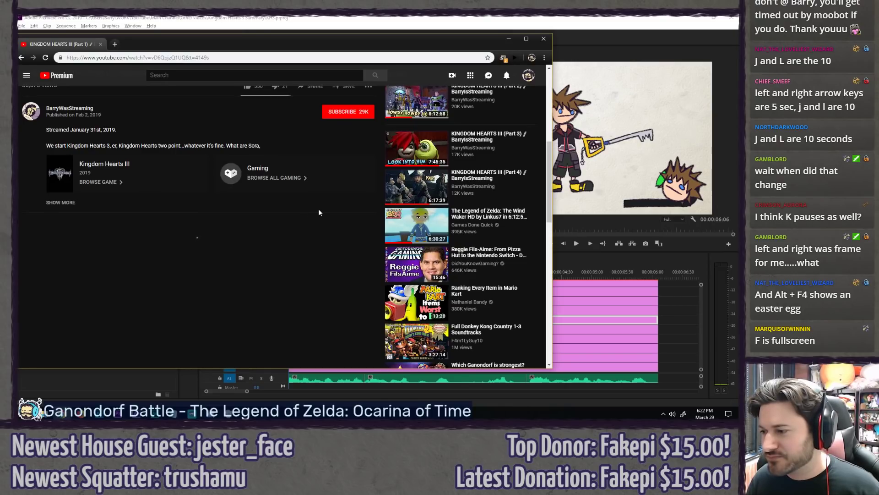
{"action": "scroll", "coordinate": [257, 215], "scroll_direction": "down", "scroll_amount": 3}
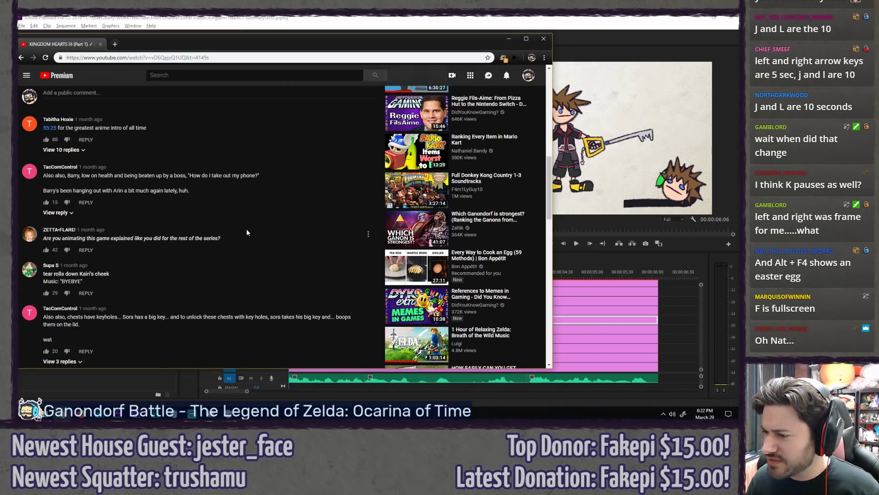
{"action": "scroll", "coordinate": [174, 246], "scroll_direction": "up", "scroll_amount": 9}
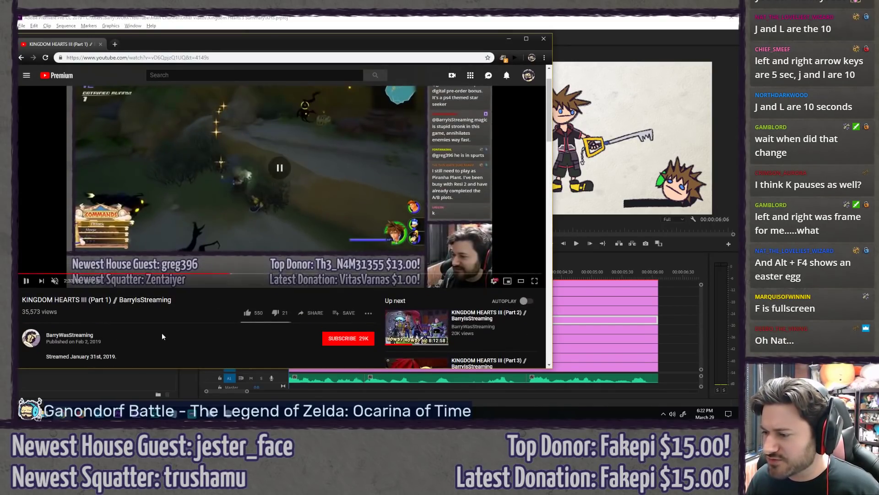
Step: Play and pause the video in short bursts, then mute its sound
{"action": "key", "text": "k"}
{"action": "key", "text": "k"}
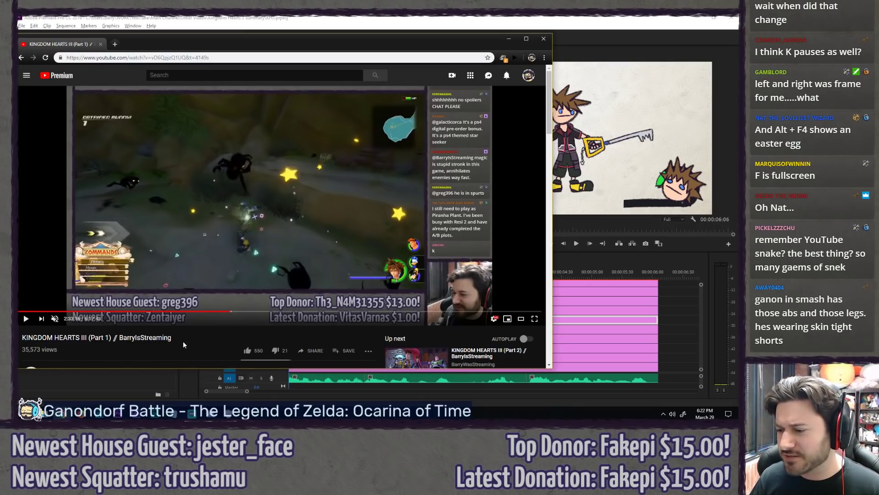
{"action": "key", "text": "k"}
{"action": "key", "text": "k"}
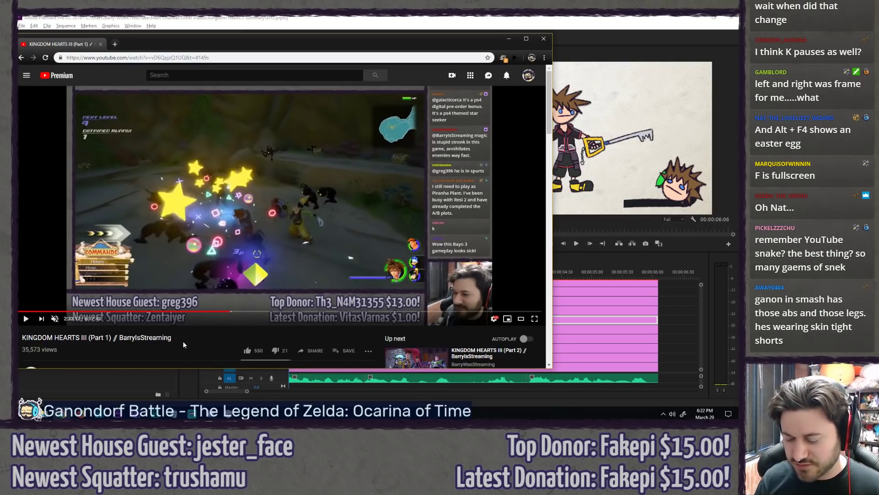
{"action": "key", "text": "k"}
{"action": "key", "text": "k"}
{"action": "key", "text": "k"}
{"action": "key", "text": "k"}
{"action": "key", "text": "k"}
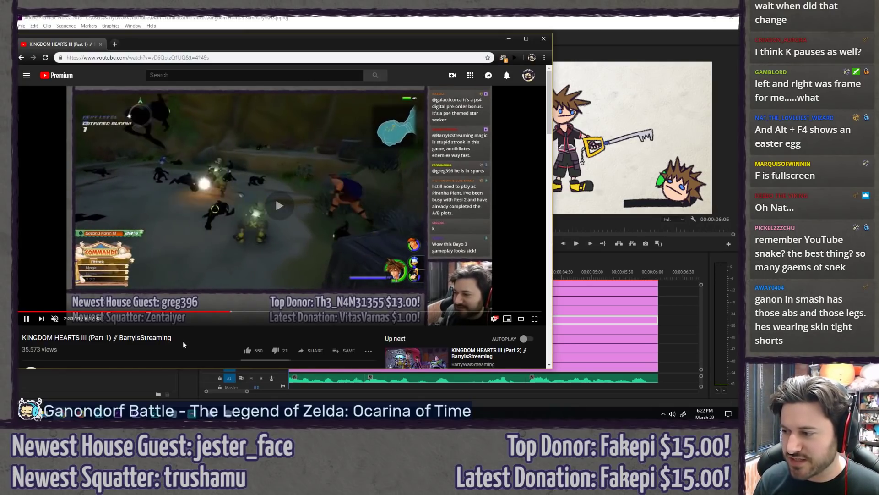
{"action": "key", "text": "k"}
{"action": "key", "text": "k"}
{"action": "key", "text": "k"}
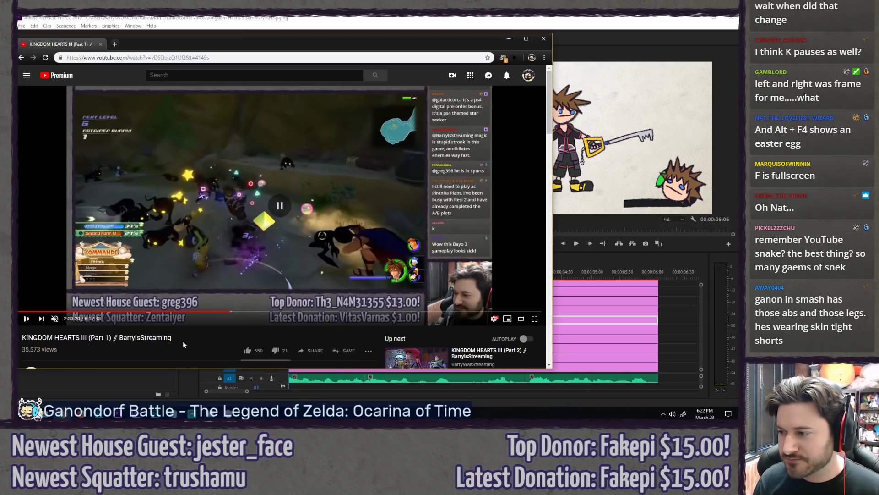
{"action": "key", "text": "k"}
{"action": "key", "text": "k"}
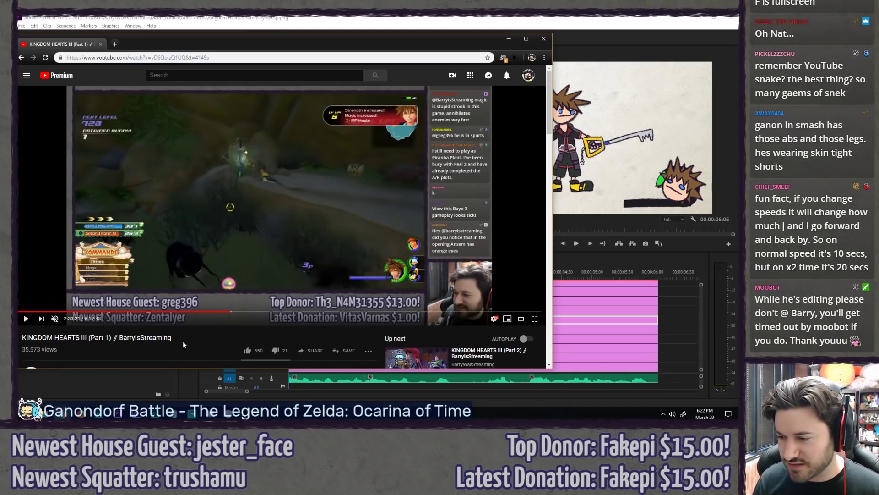
{"action": "key", "text": "m"}
{"action": "key", "text": "m"}
{"action": "key", "text": "m"}
{"action": "key", "text": "m"}
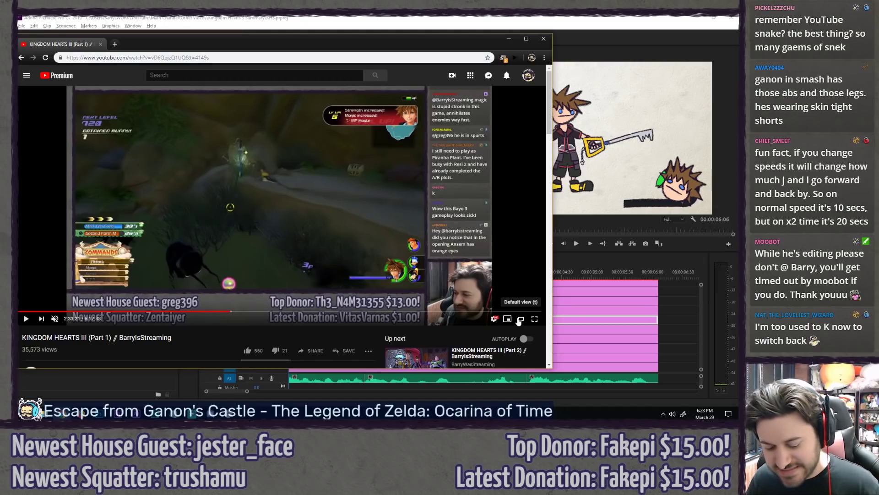
Step: Open and close the playback settings, then play, pause and nudge the video by clicking it
{"action": "left_click", "coordinate": [494, 319]}
{"action": "left_click", "coordinate": [493, 319]}
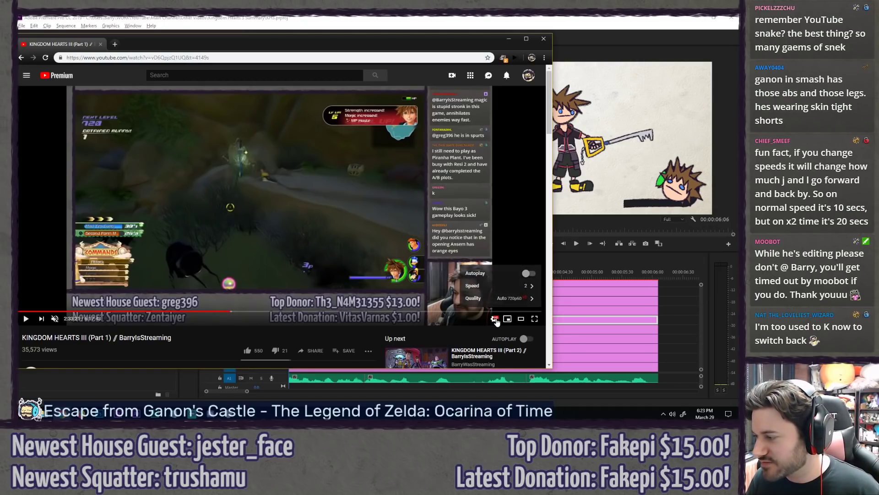
{"action": "left_click", "coordinate": [209, 239]}
{"action": "left_click", "coordinate": [209, 239]}
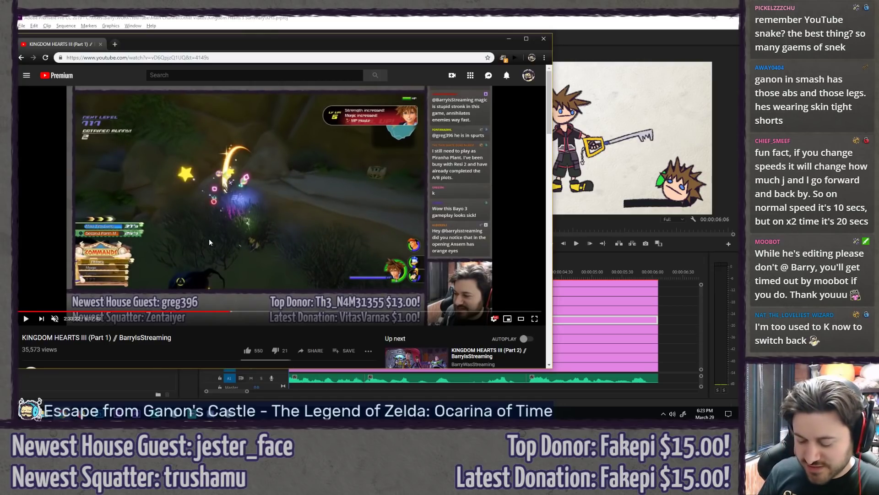
{"action": "left_click", "coordinate": [209, 239]}
Step: Step the paused video frame by frame with comma and period
{"action": "key", "text": "comma"}
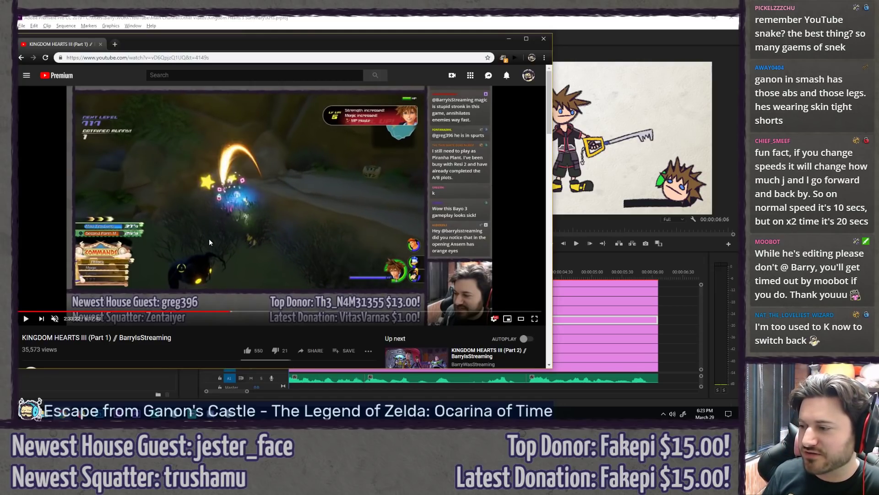
{"action": "key", "text": "period"}
{"action": "key", "text": "comma"}
{"action": "key", "text": "comma"}
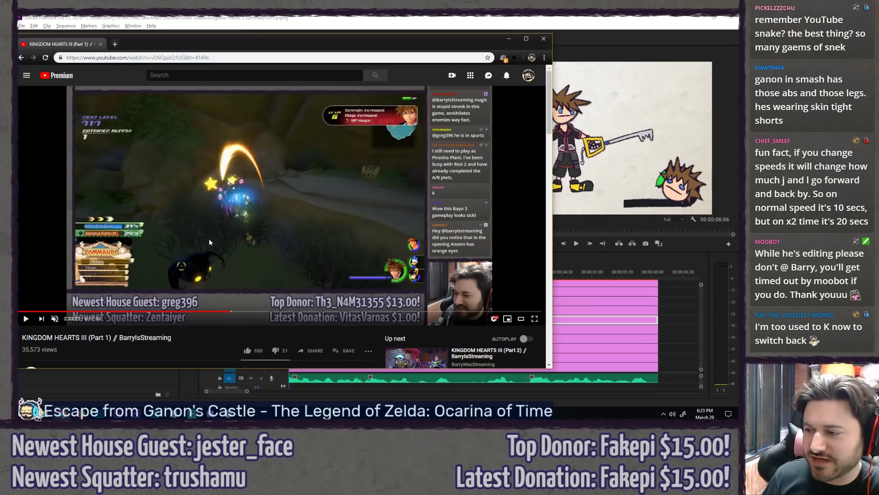
{"action": "key", "text": "period"}
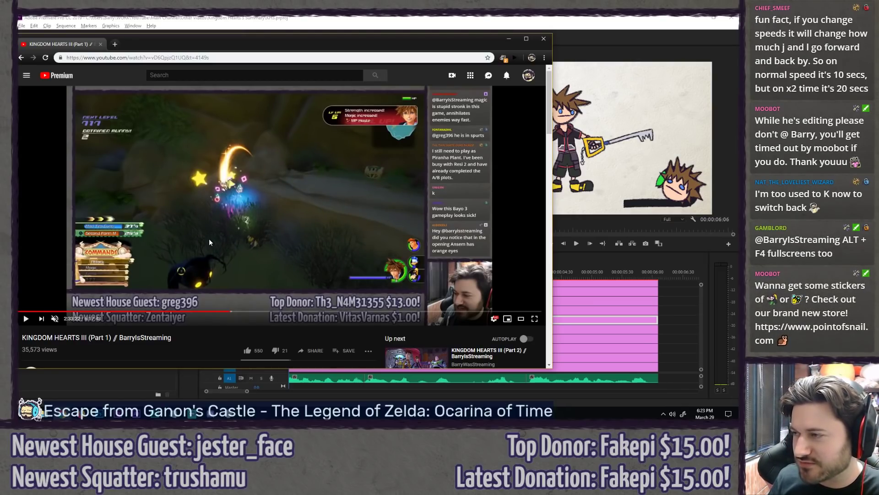
{"action": "key", "text": "period"}
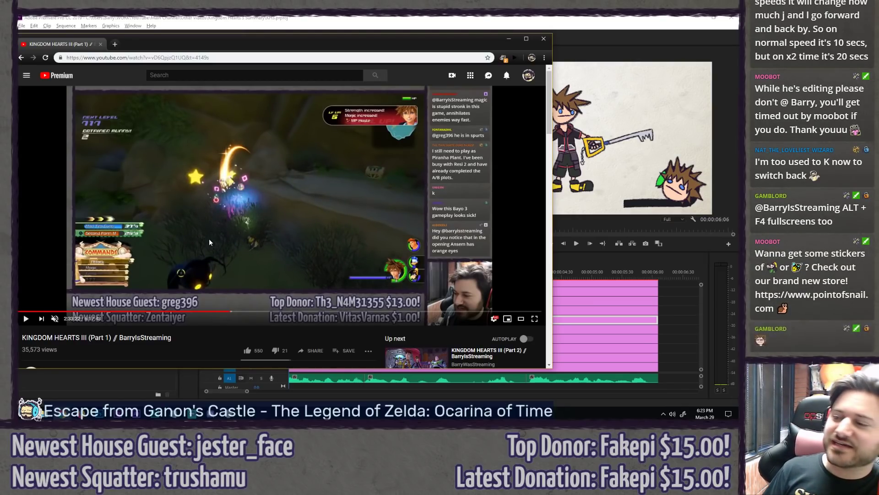
{"action": "key", "text": "period"}
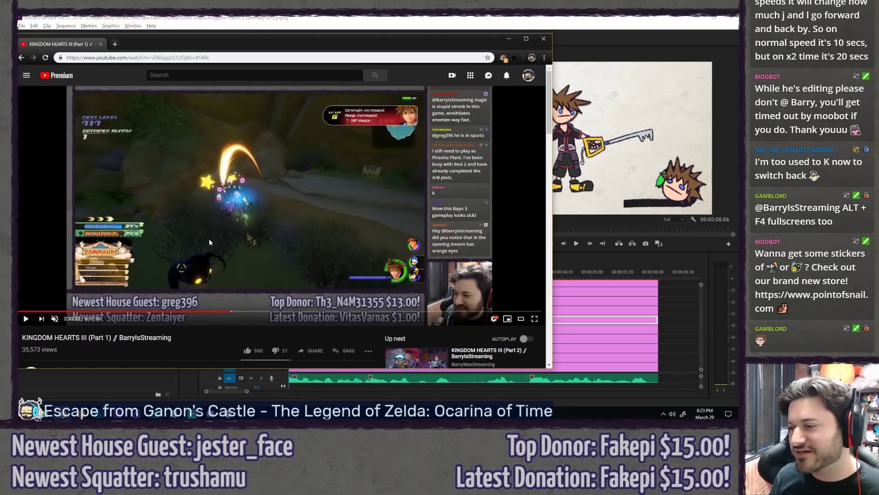
{"action": "key", "text": "period"}
{"action": "key", "text": "period"}
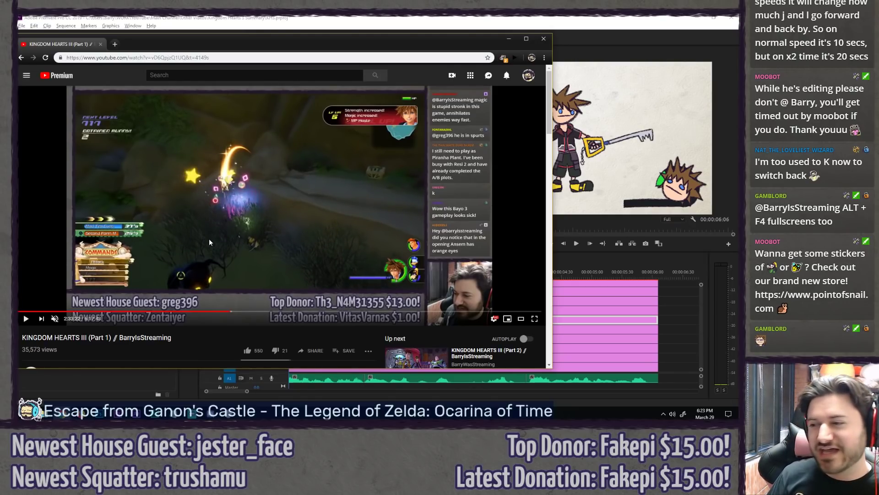
Step: Lower the playback speed to 0.25x, raise it to 0.75x, then return it to 1x
{"action": "key", "text": "shift+comma"}
{"action": "key", "text": "shift+comma"}
{"action": "key", "text": "shift+comma"}
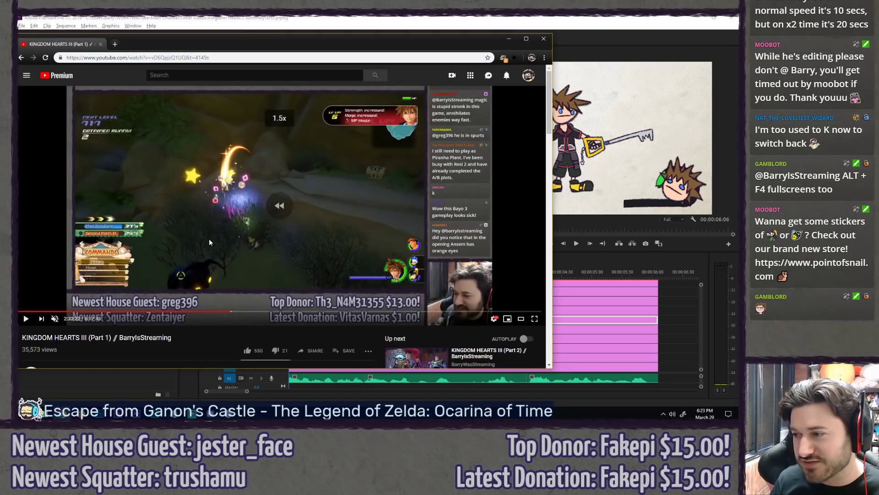
{"action": "key", "text": "shift+comma"}
{"action": "key", "text": "shift+comma"}
{"action": "key", "text": "shift+comma"}
{"action": "key", "text": "shift+comma"}
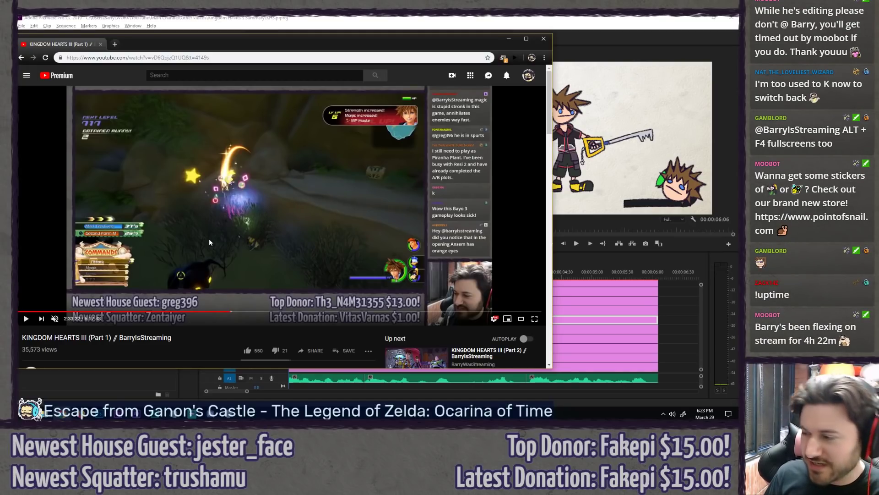
{"action": "key", "text": "shift+period"}
{"action": "key", "text": "shift+period"}
{"action": "key", "text": "shift+period"}
{"action": "key", "text": "shift+period"}
{"action": "key", "text": "shift+period"}
{"action": "key", "text": "shift+period"}
{"action": "key", "text": "shift+period"}
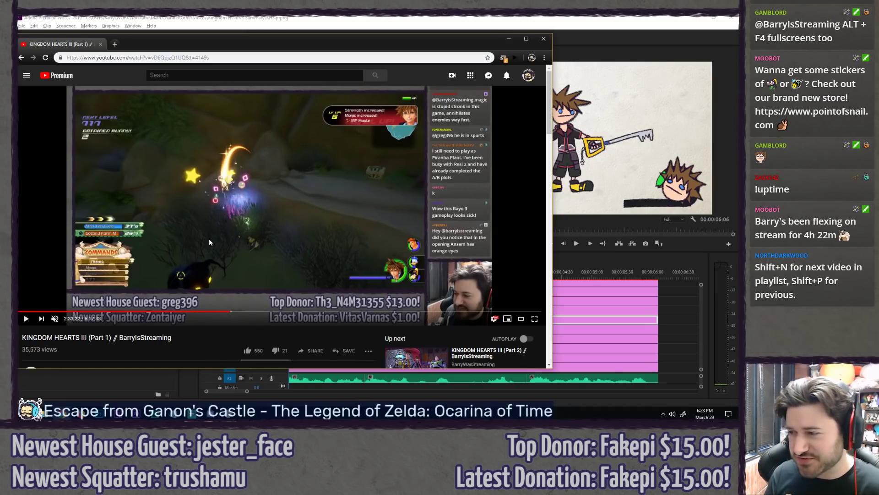
{"action": "key", "text": "k"}
{"action": "key", "text": "shift+comma"}
{"action": "key", "text": "shift+comma"}
{"action": "key", "text": "shift+comma"}
{"action": "key", "text": "shift+comma"}
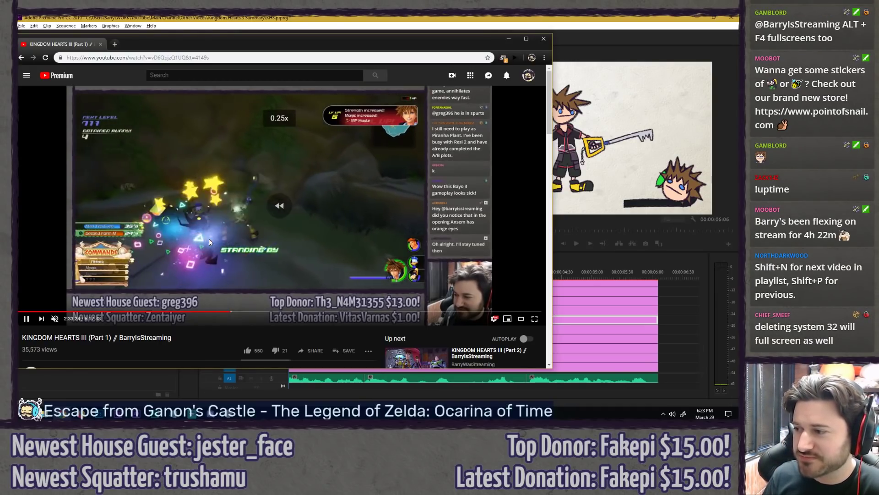
Step: Rewind 10 seconds, pause the video at 2:33:26, and return to Premiere Pro
{"action": "key", "text": "k"}
{"action": "key", "text": "j"}
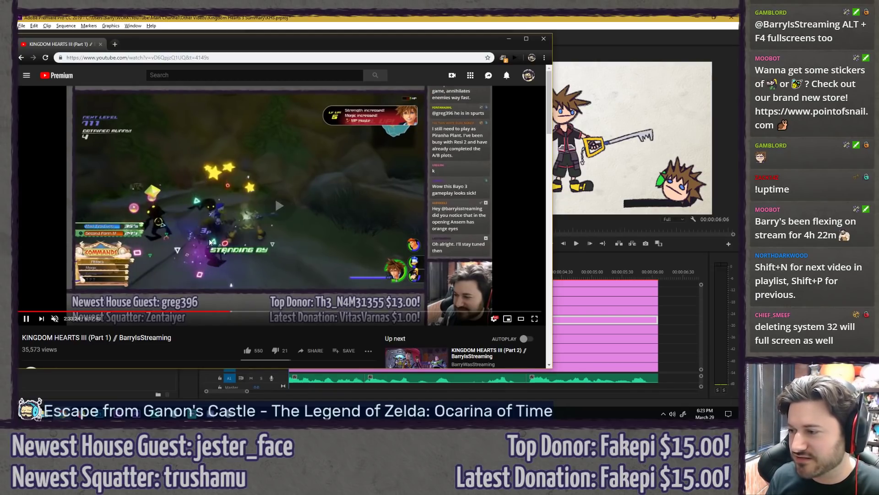
{"action": "key", "text": "k"}
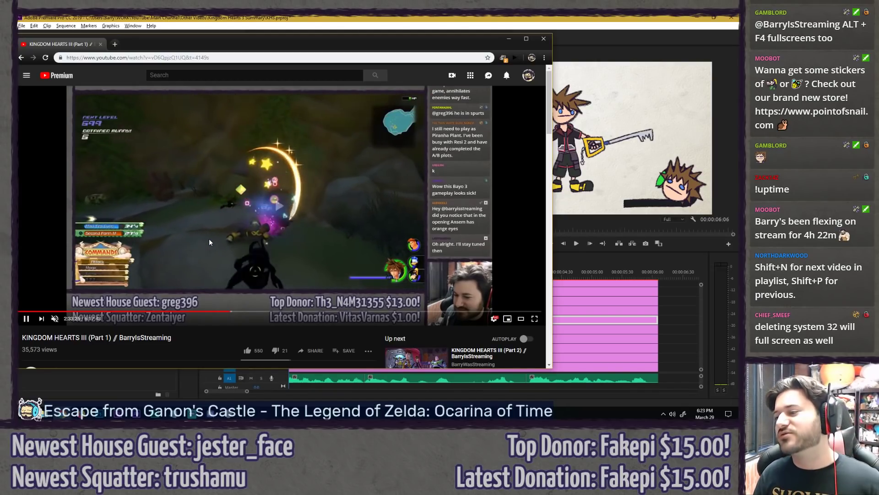
{"action": "key", "text": "k"}
{"action": "key", "text": "alt+Tab"}
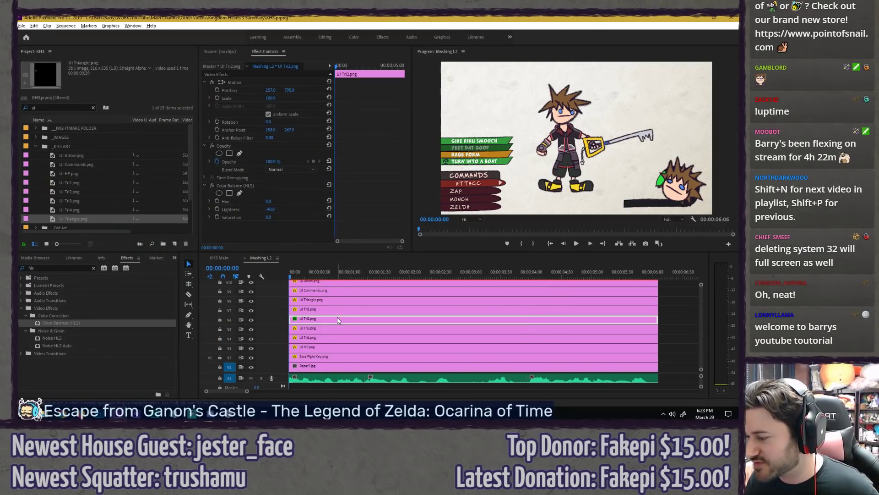
Step: Copy UI Tri2's Color Balance (HLS) effect and paste it onto the UI Tri1 clip
{"action": "left_click", "coordinate": [694, 336]}
{"action": "left_click", "coordinate": [599, 321]}
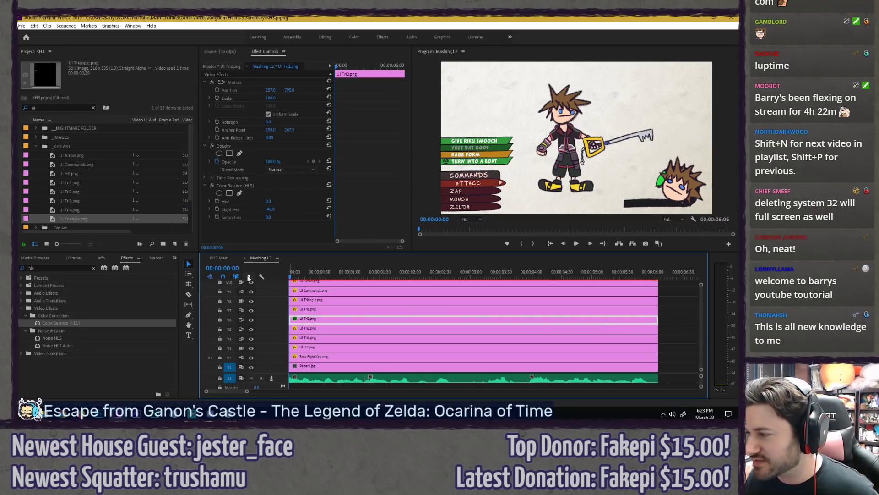
{"action": "left_click", "coordinate": [265, 186]}
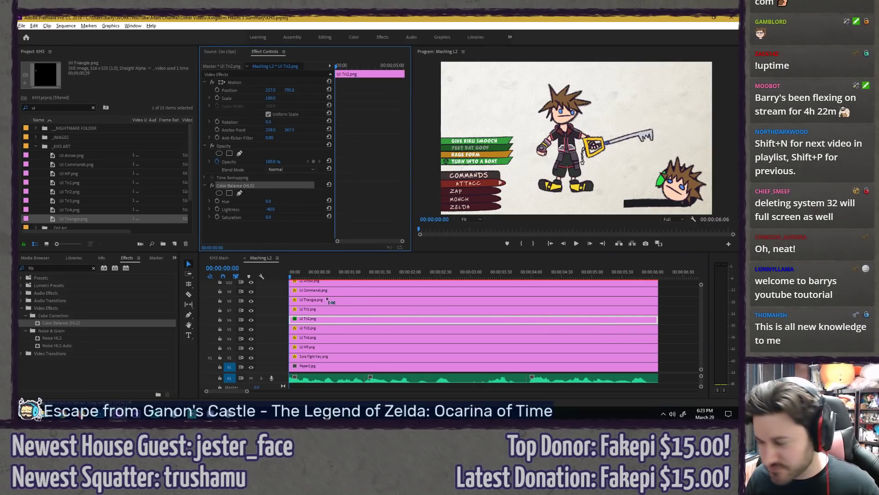
{"action": "left_click", "coordinate": [311, 310]}
{"action": "left_click", "coordinate": [263, 212]}
{"action": "key", "text": "ctrl+v"}
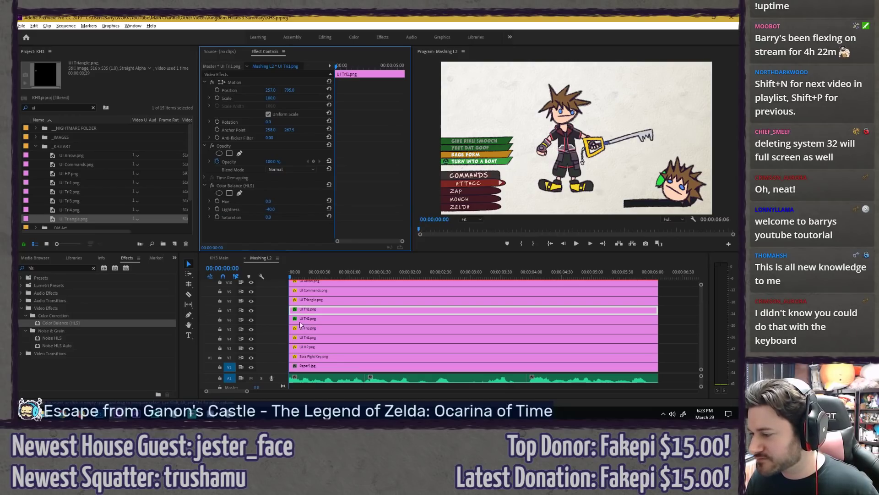
Step: Paste the same Color Balance (HLS) effect onto UI Tri3, then select the UI Arrow.png clip
{"action": "left_click", "coordinate": [319, 329]}
{"action": "left_click", "coordinate": [277, 229]}
{"action": "key", "text": "ctrl+v"}
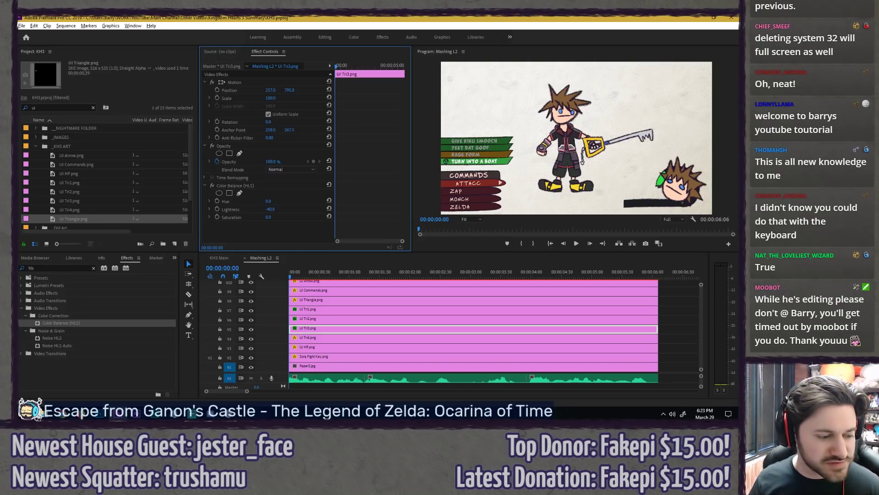
{"action": "key", "text": "alt+Tab"}
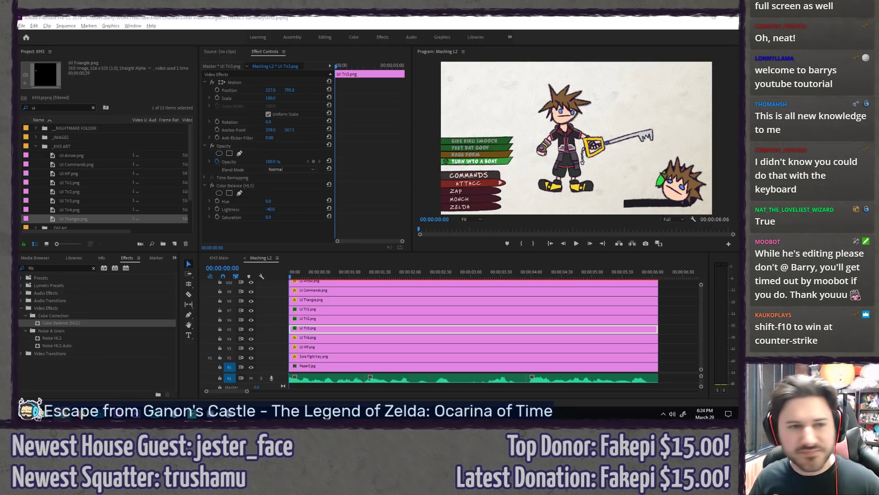
{"action": "left_click", "coordinate": [324, 282]}
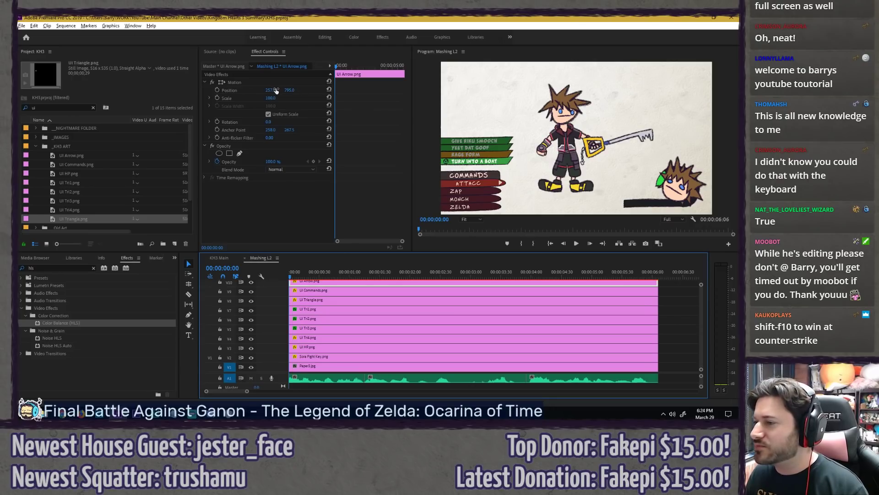
Step: Keyframe the arrow's Position, moving X from about 234 to 256.8
{"action": "left_click_drag", "start_coordinate": [274, 91], "coordinate": [266, 90]}
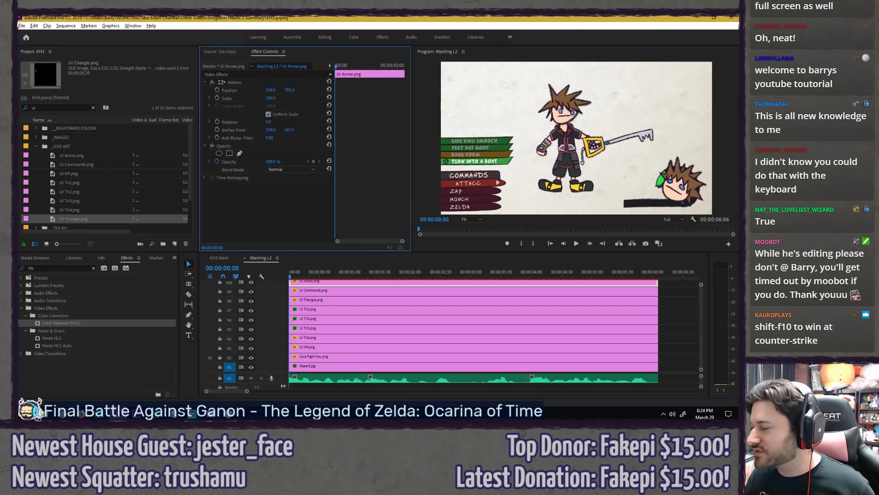
{"action": "left_click", "coordinate": [218, 90]}
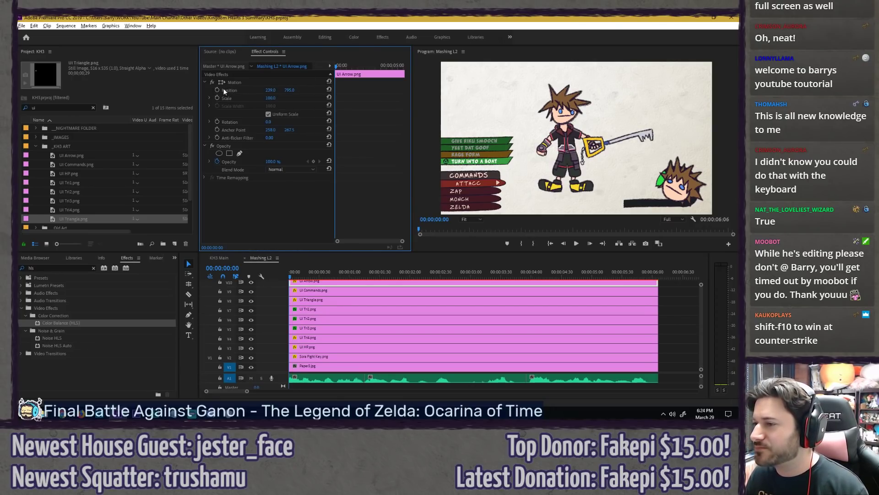
{"action": "key", "text": "space"}
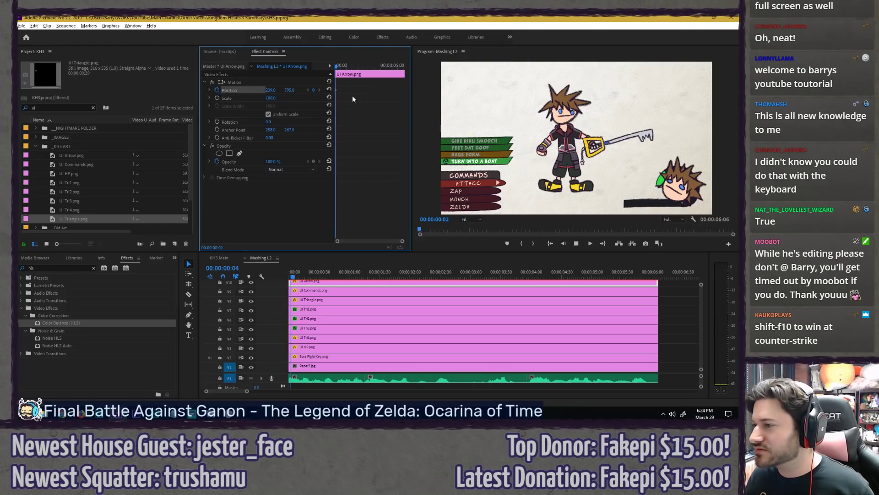
{"action": "left_click_drag", "start_coordinate": [270, 91], "coordinate": [276, 90]}
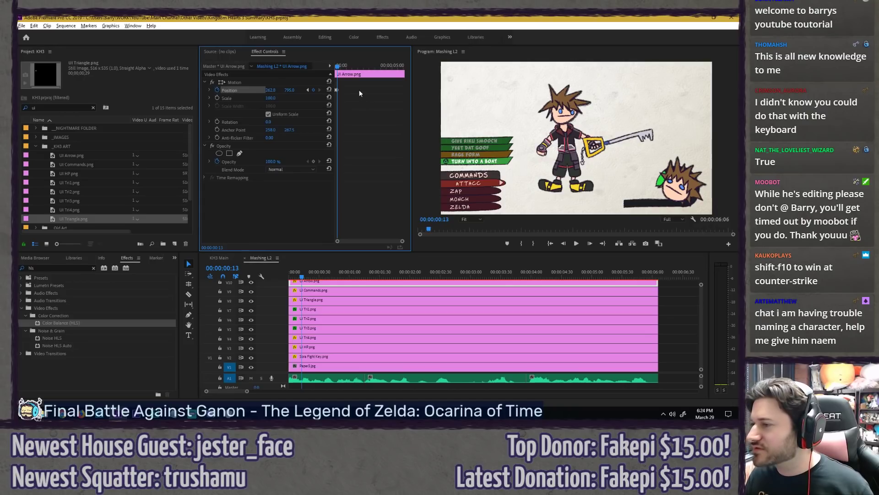
Step: Return to the clip start, step past the keyframe, and preview the arrow animation
{"action": "scroll", "coordinate": [345, 80], "scroll_direction": "up", "scroll_amount": 3}
{"action": "left_click_drag", "start_coordinate": [345, 66], "coordinate": [313, 70]}
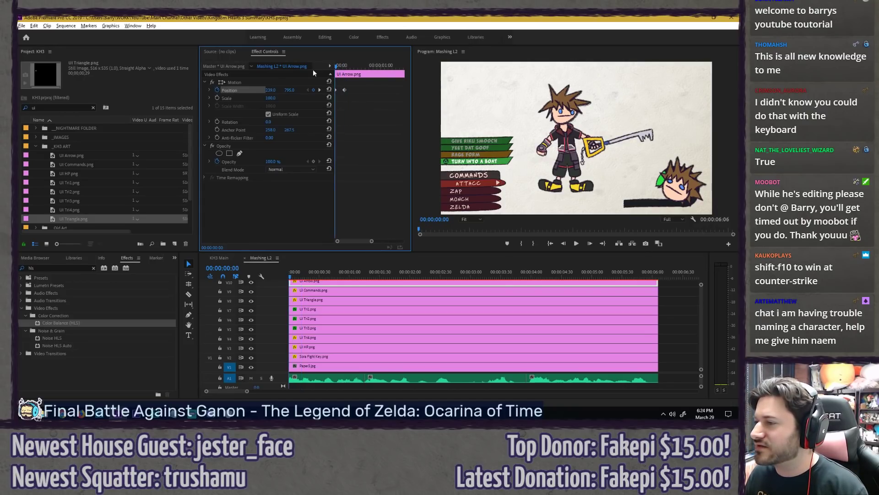
{"action": "key", "text": "Right"}
{"action": "key", "text": "Right"}
{"action": "key", "text": "Right"}
{"action": "key", "text": "Right"}
{"action": "key", "text": "Right"}
{"action": "key", "text": "Right"}
{"action": "key", "text": "Right"}
{"action": "key", "text": "Right"}
{"action": "key", "text": "Right"}
{"action": "key", "text": "Right"}
{"action": "key", "text": "Right"}
{"action": "key", "text": "Right"}
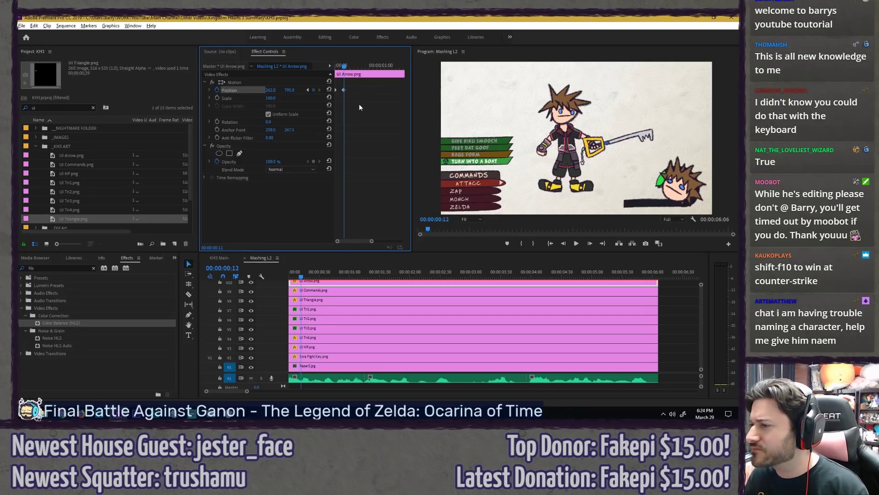
{"action": "key", "text": "Right"}
{"action": "key", "text": "Right"}
{"action": "key", "text": "Right"}
{"action": "key", "text": "Right"}
{"action": "key", "text": "Right"}
{"action": "key", "text": "Right"}
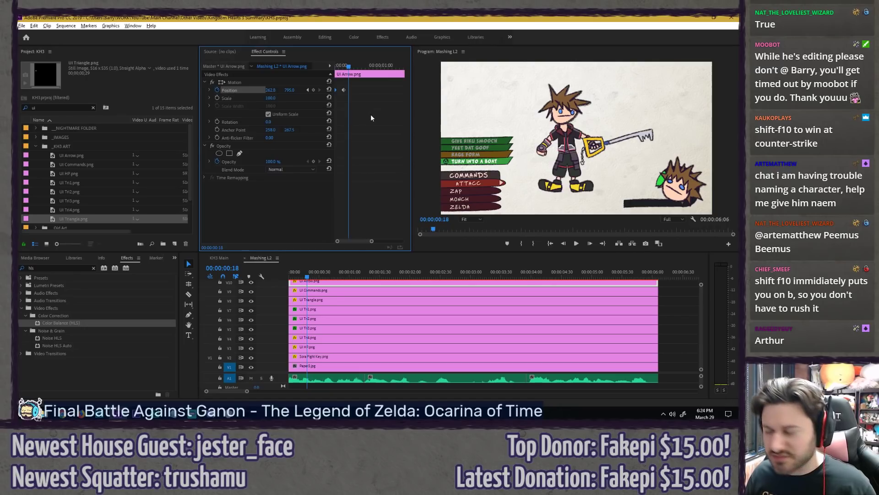
{"action": "key", "text": "space"}
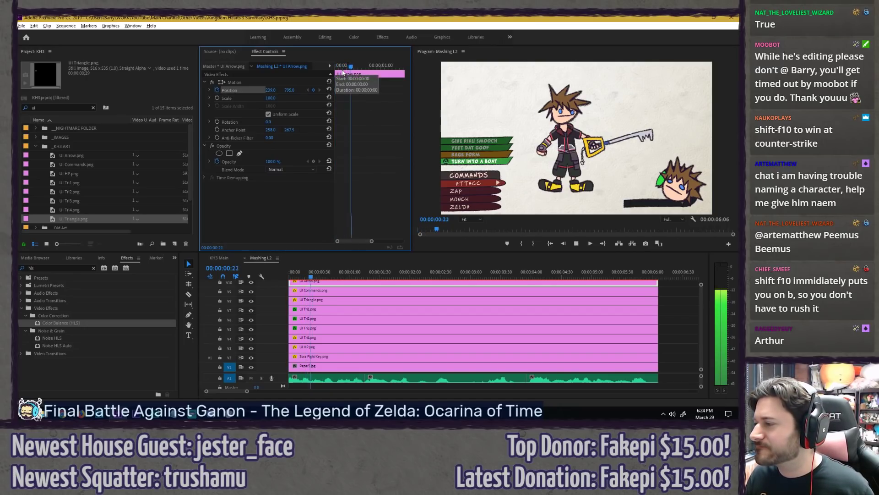
{"action": "key", "text": "space"}
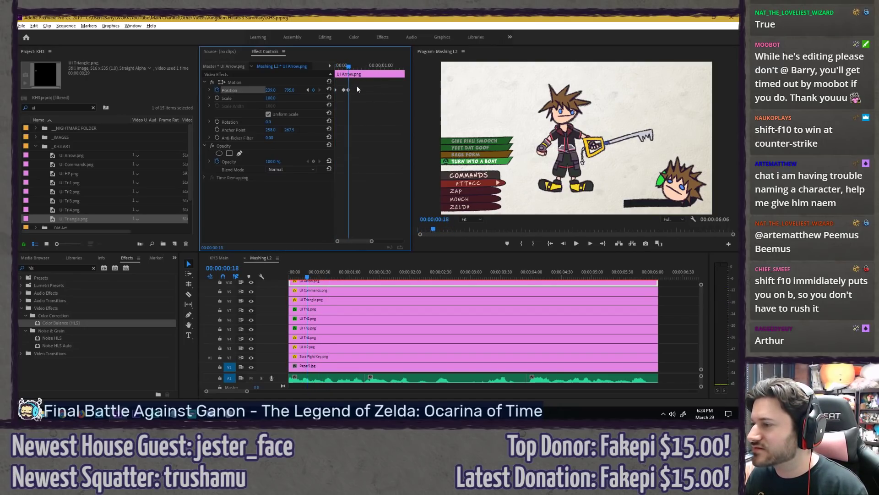
{"action": "key", "text": "space"}
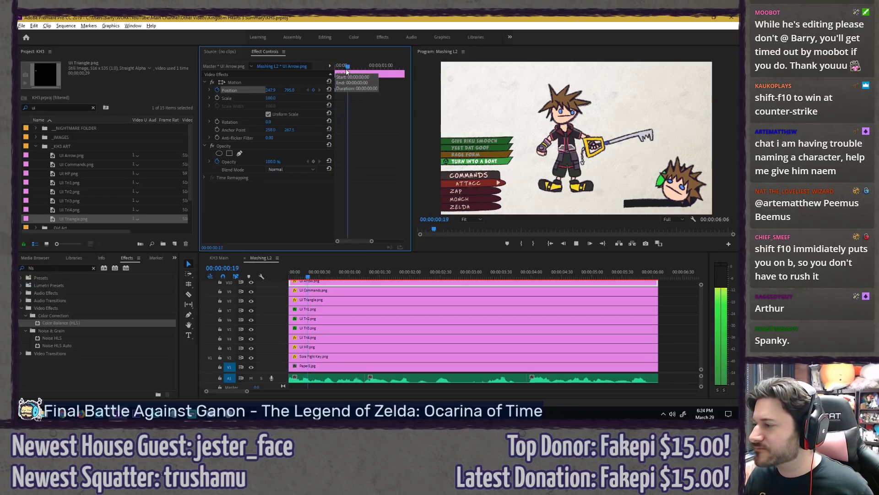
{"action": "key", "text": "space"}
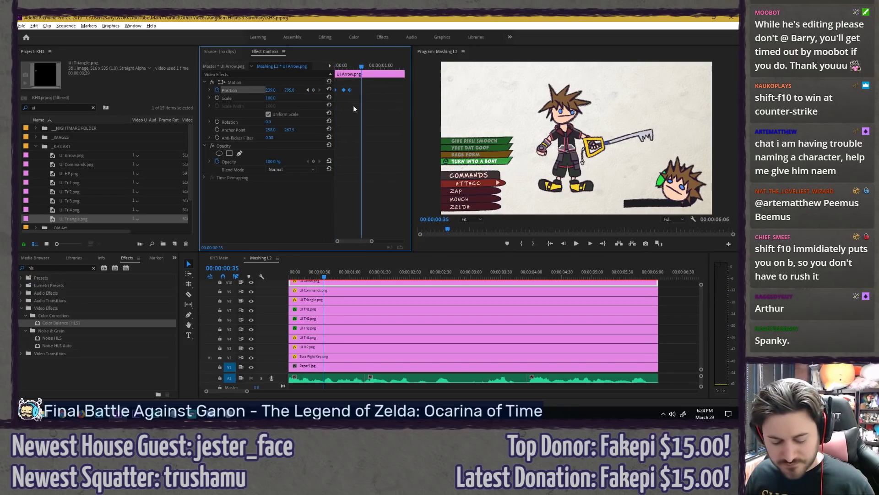
Step: Scrub through the clip, preview again, and park on the keyframe at frame 20
{"action": "left_click", "coordinate": [351, 67]}
{"action": "left_click", "coordinate": [365, 64]}
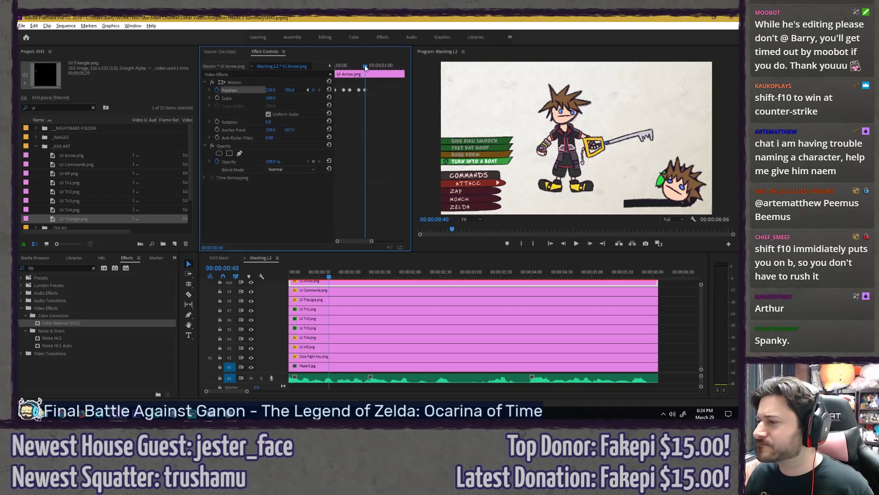
{"action": "left_click", "coordinate": [334, 66]}
{"action": "key", "text": "space"}
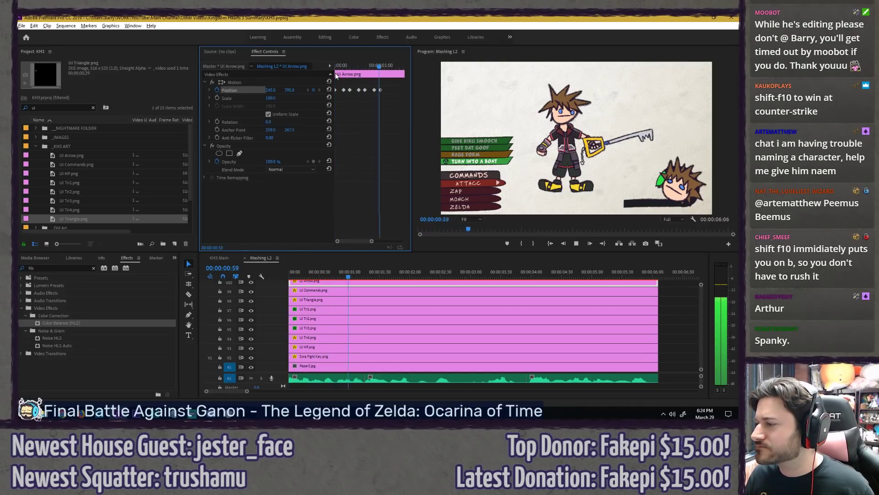
{"action": "key", "text": "space"}
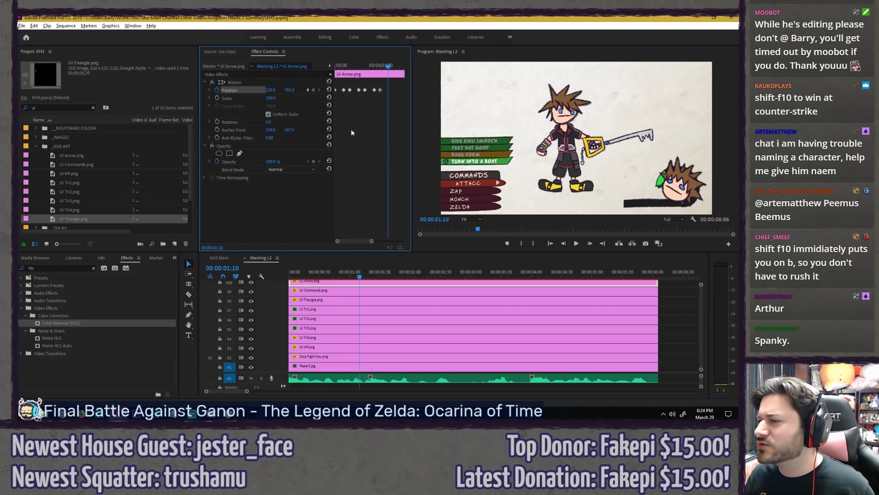
{"action": "left_click", "coordinate": [350, 67]}
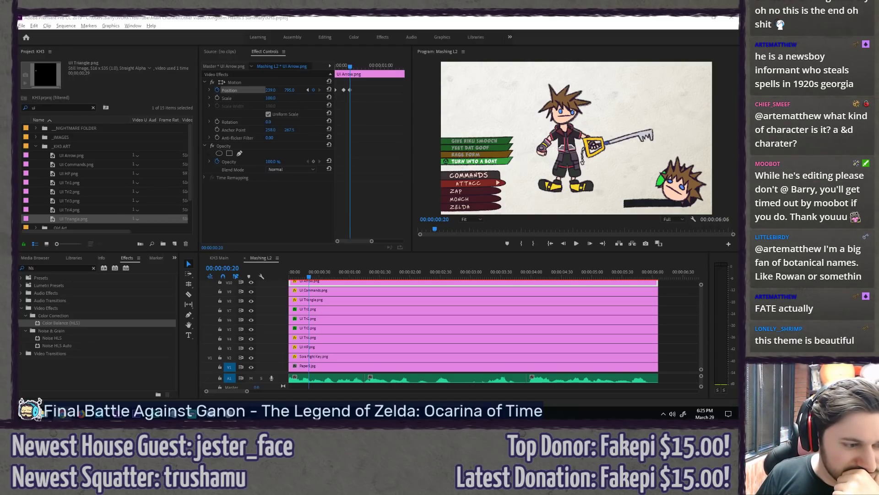
Step: Set the Position keyframe at frame 6 to Ease In
{"action": "left_click", "coordinate": [333, 68]}
{"action": "left_click_drag", "start_coordinate": [333, 69], "coordinate": [340, 71]}
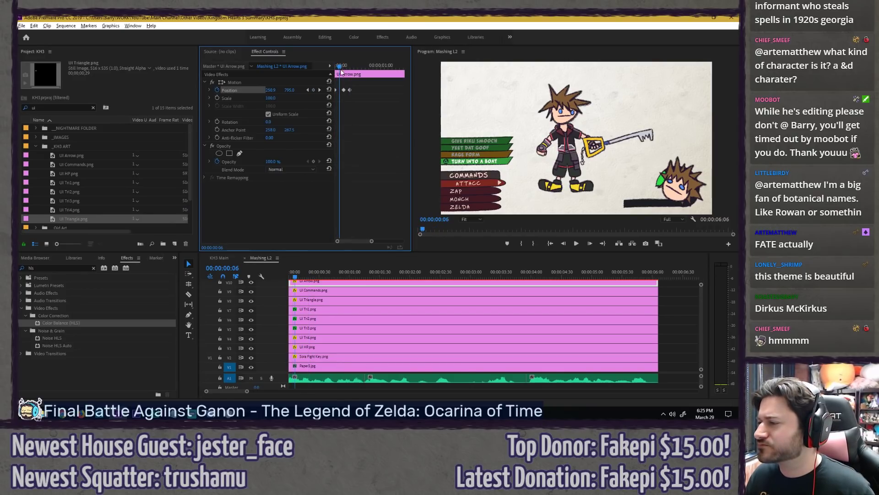
{"action": "right_click", "coordinate": [344, 90]}
{"action": "mouse_move", "coordinate": [386, 154]}
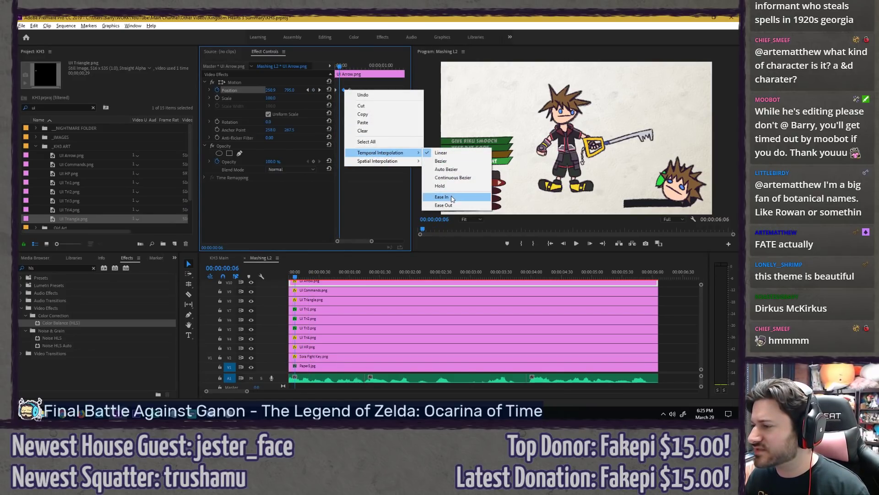
{"action": "left_click", "coordinate": [451, 198]}
Step: Apply Ease In to the frame-10 Position keyframe and preview the eased motion
{"action": "mouse_move", "coordinate": [334, 68]}
{"action": "left_mouse_down"}
{"action": "mouse_move", "coordinate": [361, 69]}
{"action": "mouse_move", "coordinate": [348, 70]}
{"action": "left_mouse_up"}
{"action": "right_click", "coordinate": [344, 90]}
{"action": "mouse_move", "coordinate": [389, 154]}
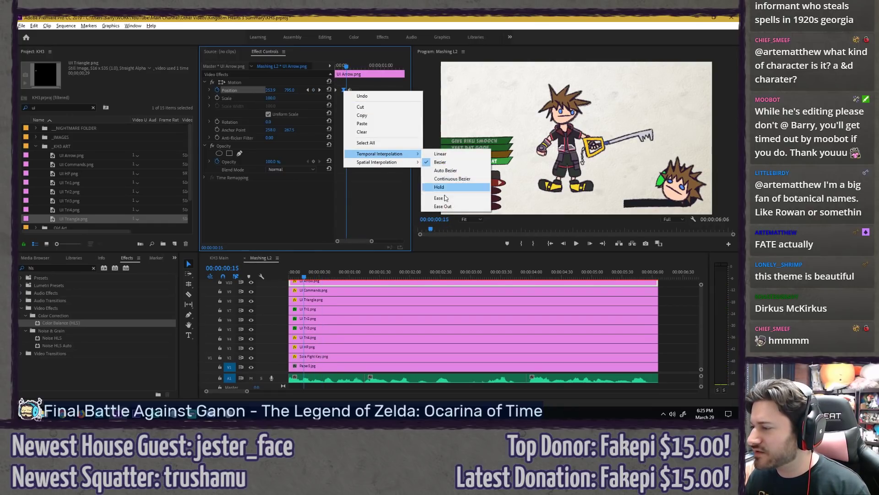
{"action": "left_click", "coordinate": [443, 197]}
{"action": "mouse_move", "coordinate": [347, 68]}
{"action": "left_mouse_down"}
{"action": "mouse_move", "coordinate": [335, 69]}
{"action": "mouse_move", "coordinate": [352, 69]}
{"action": "left_mouse_up"}
{"action": "key", "text": "space"}
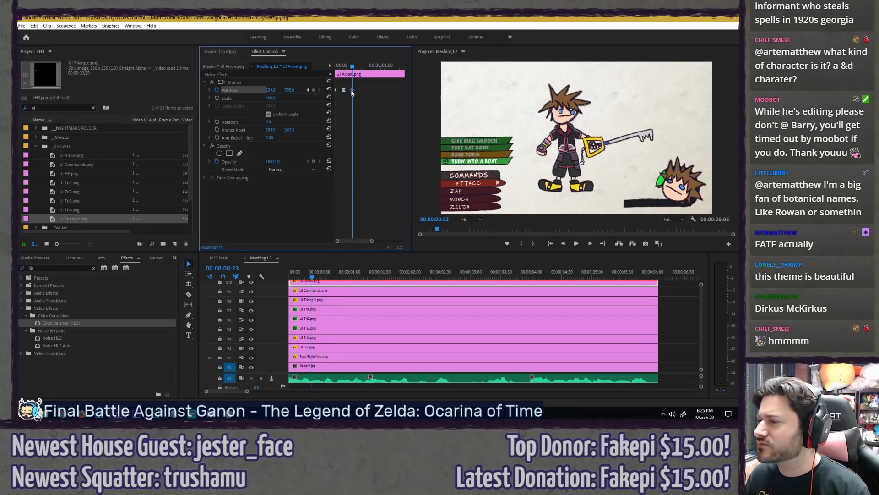
Step: Move two keyframes earlier, give one Auto Bezier interpolation, and scrub to check
{"action": "left_click", "coordinate": [342, 66]}
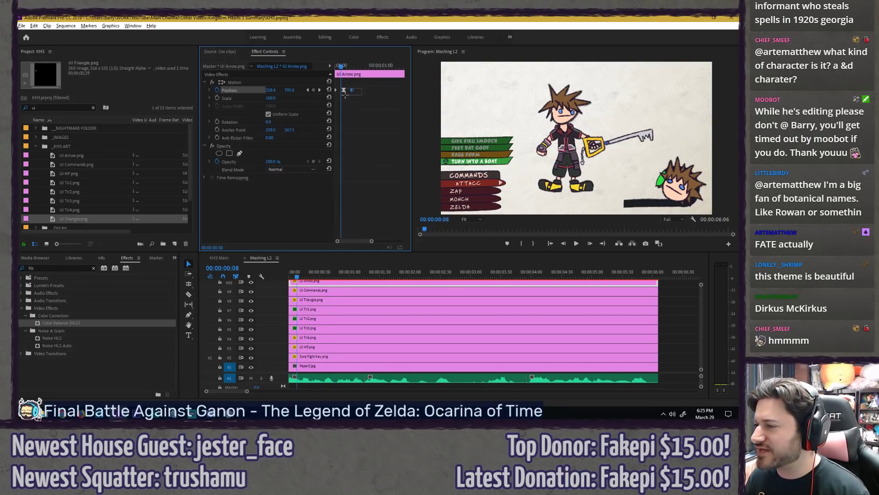
{"action": "mouse_move", "coordinate": [342, 96]}
{"action": "left_mouse_down"}
{"action": "mouse_move", "coordinate": [364, 86]}
{"action": "mouse_move", "coordinate": [340, 90]}
{"action": "left_mouse_up"}
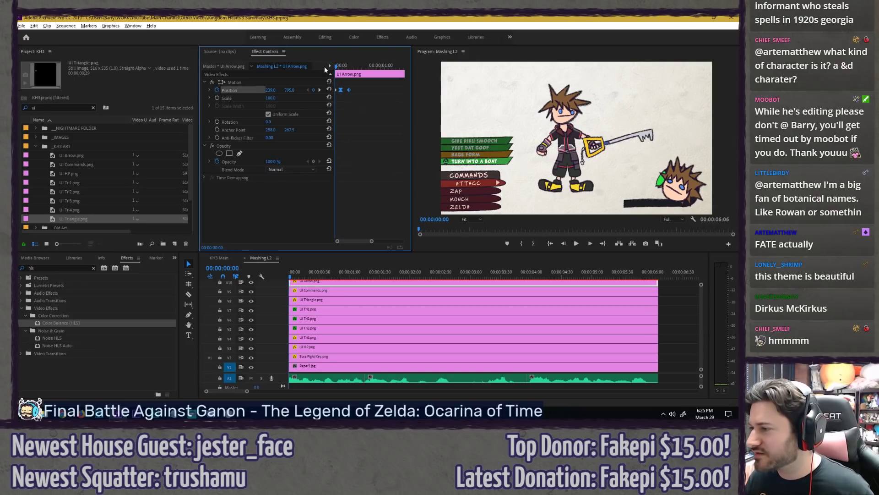
{"action": "right_click", "coordinate": [341, 89]}
{"action": "mouse_move", "coordinate": [371, 156]}
{"action": "left_click", "coordinate": [451, 169]}
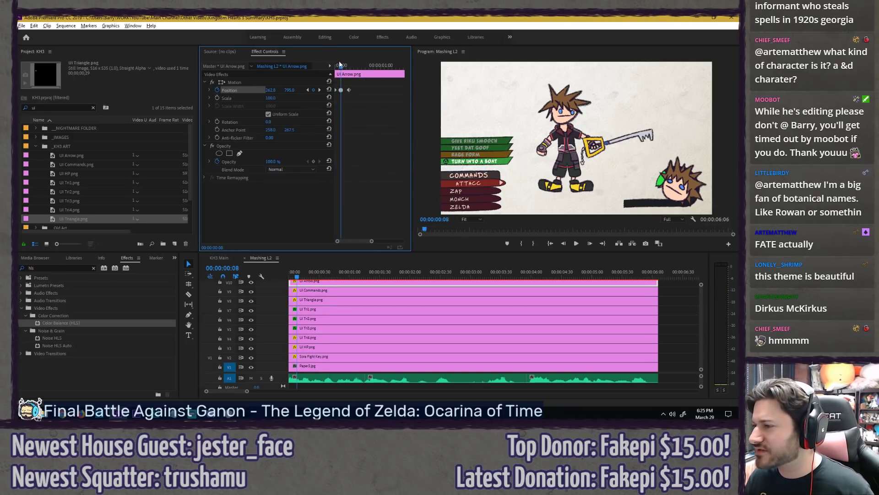
{"action": "left_click_drag", "start_coordinate": [340, 64], "coordinate": [352, 93]}
{"action": "left_click_drag", "start_coordinate": [353, 62], "coordinate": [367, 95]}
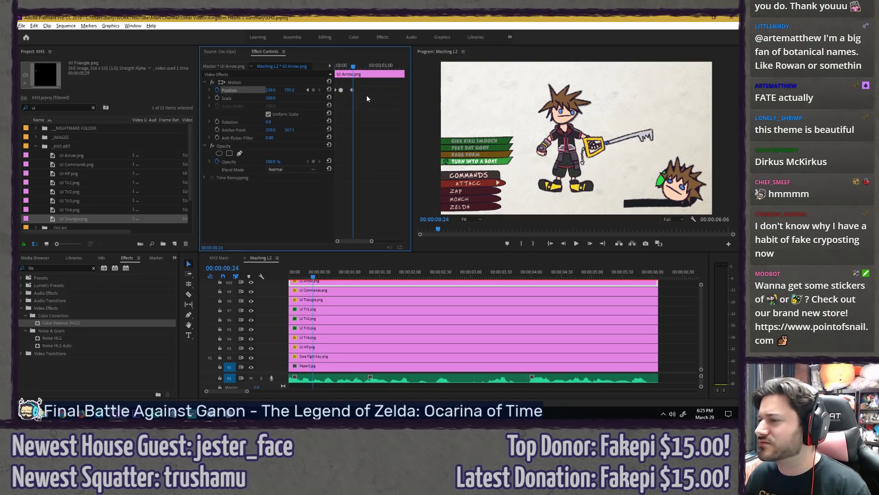
Step: Paste copies of the three Position keyframes, preview the repeat, then undo it
{"action": "key", "text": "Right"}
{"action": "key", "text": "Right"}
{"action": "key", "text": "Right"}
{"action": "key", "text": "Right"}
{"action": "key", "text": "Right"}
{"action": "key", "text": "ctrl+v"}
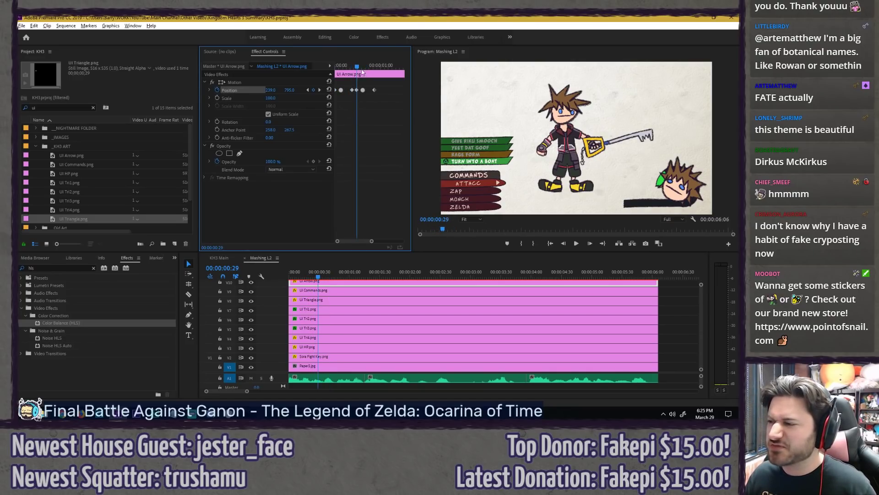
{"action": "key", "text": "space"}
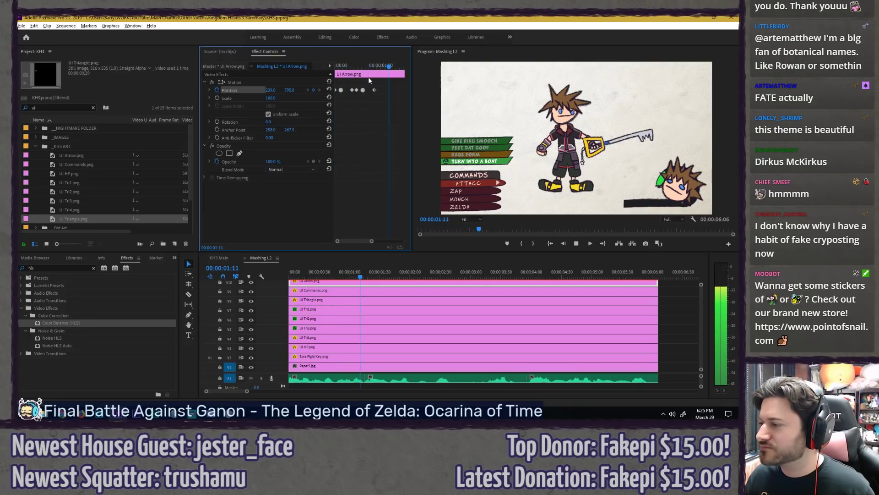
{"action": "key", "text": "space"}
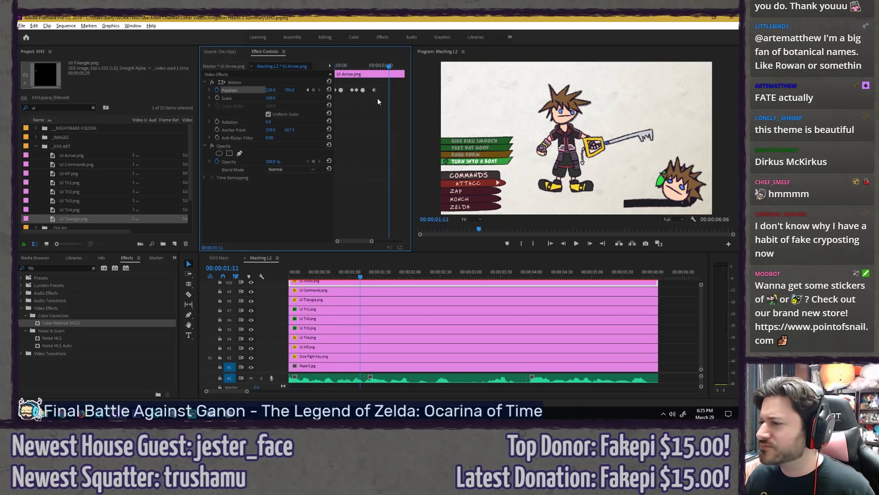
{"action": "key", "text": "ctrl+z"}
Step: Shift two keyframes two frames later, paste the three keyframes at frame 30, and preview
{"action": "left_click", "coordinate": [342, 65]}
{"action": "left_click_drag", "start_coordinate": [341, 91], "coordinate": [323, 79]}
{"action": "key", "text": "Right"}
{"action": "key", "text": "Right"}
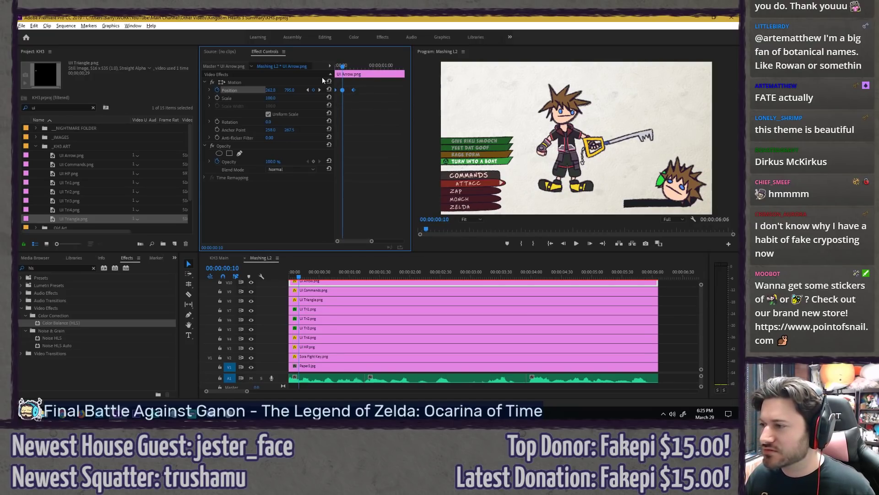
{"action": "left_click", "coordinate": [355, 67]}
{"action": "key", "text": "Right"}
{"action": "key", "text": "Right"}
{"action": "key", "text": "Right"}
{"action": "key", "text": "Right"}
{"action": "key", "text": "Right"}
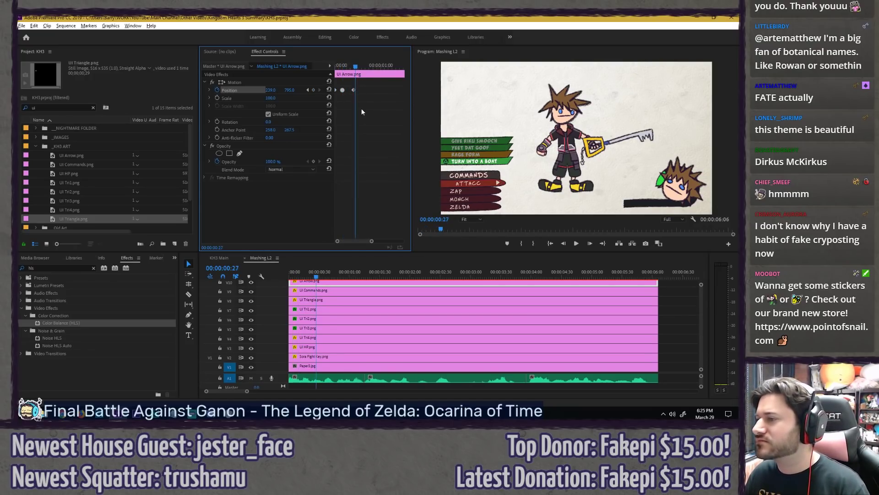
{"action": "key", "text": "ctrl+v"}
{"action": "left_click_drag", "start_coordinate": [351, 67], "coordinate": [325, 61]}
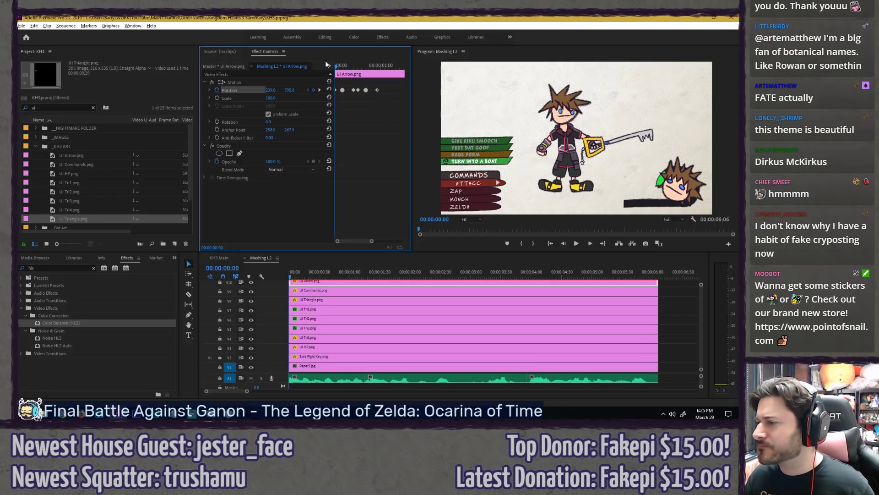
{"action": "key", "text": "space"}
{"action": "key", "text": "space"}
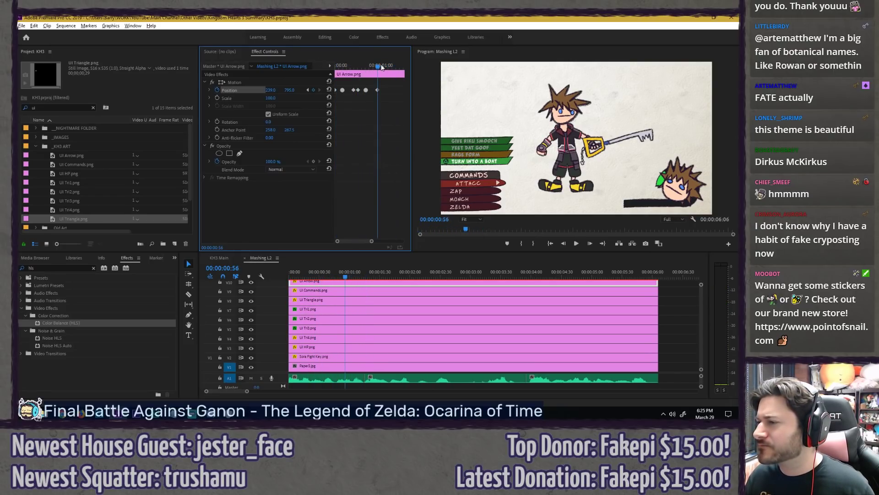
Step: Paste another keyframe copy, preview, undo the extras, and land on the keyframe near frame 10
{"action": "key", "text": "Right"}
{"action": "key", "text": "Right"}
{"action": "key", "text": "Right"}
{"action": "key", "text": "Right"}
{"action": "key", "text": "Right"}
{"action": "key", "text": "Right"}
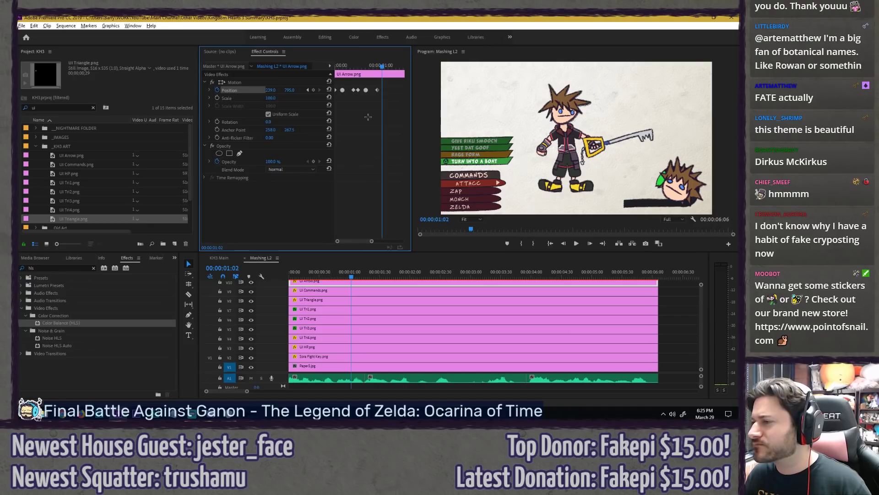
{"action": "key", "text": "ctrl+v"}
{"action": "left_click_drag", "start_coordinate": [362, 67], "coordinate": [332, 67]}
{"action": "key", "text": "space"}
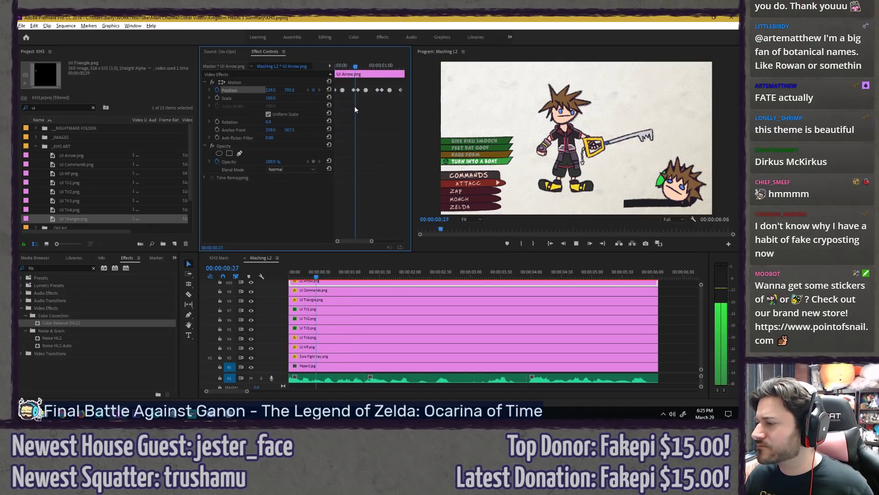
{"action": "key", "text": "Home"}
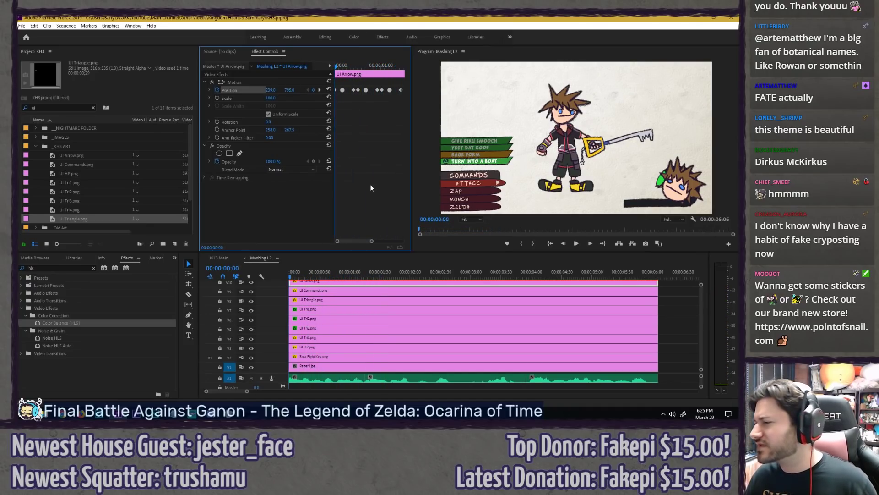
{"action": "key", "text": "space"}
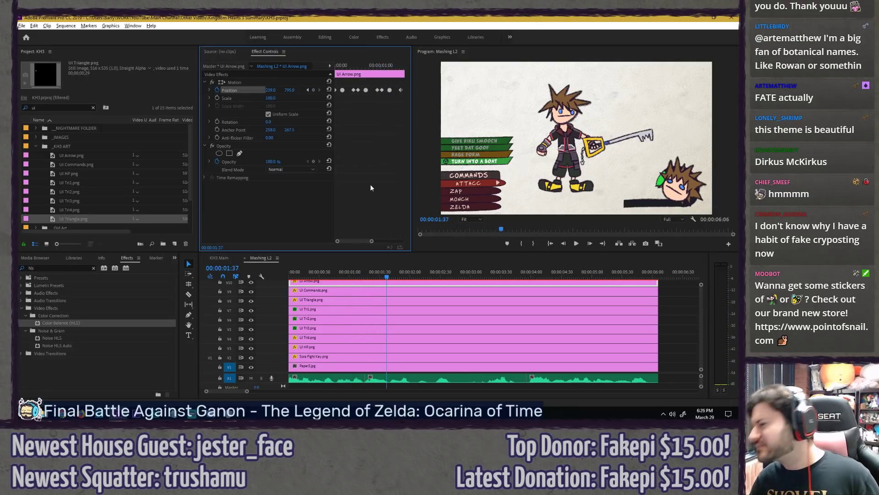
{"action": "key", "text": "ctrl+z"}
{"action": "key", "text": "ctrl+z"}
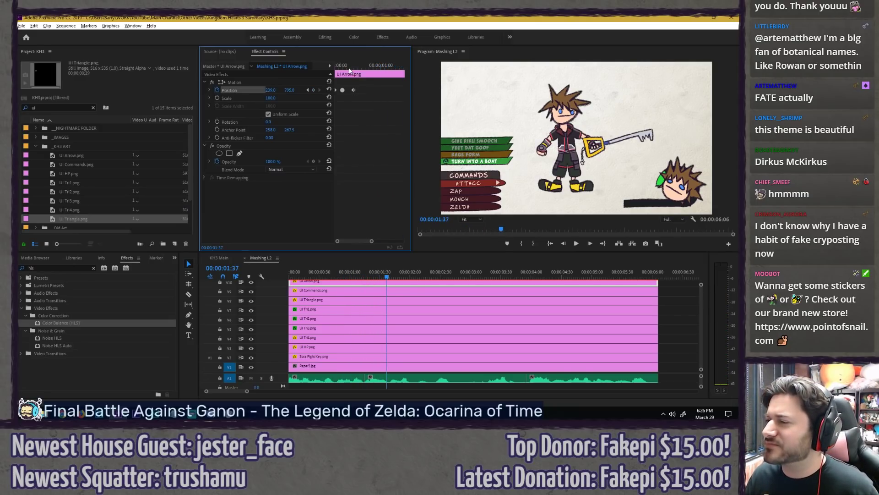
{"action": "left_click", "coordinate": [343, 66]}
{"action": "key", "text": "Right"}
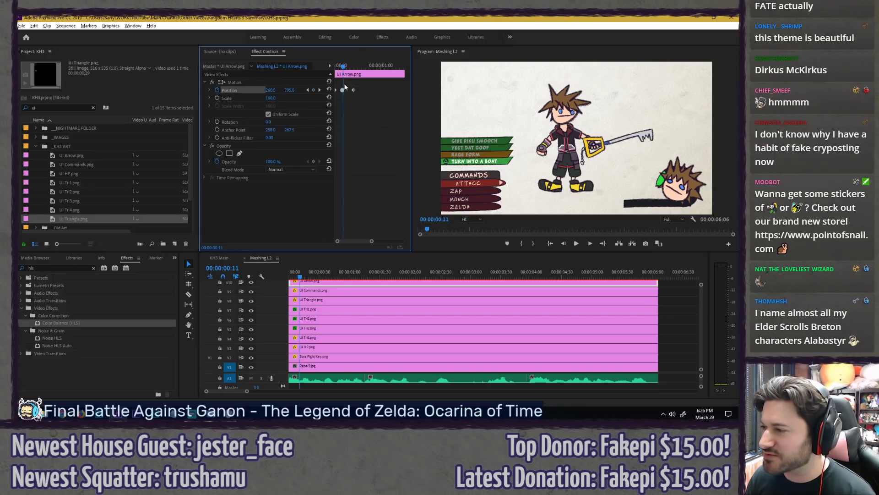
Step: Move the arrow's middle Position keyframe to frame 16 and play to check the timing
{"action": "left_click_drag", "start_coordinate": [342, 66], "coordinate": [304, 64]}
{"action": "key", "text": "Right"}
{"action": "key", "text": "Right"}
{"action": "key", "text": "Right"}
{"action": "key", "text": "Right"}
{"action": "key", "text": "Right"}
{"action": "key", "text": "Right"}
{"action": "key", "text": "Right"}
{"action": "key", "text": "Right"}
{"action": "key", "text": "Right"}
{"action": "key", "text": "Right"}
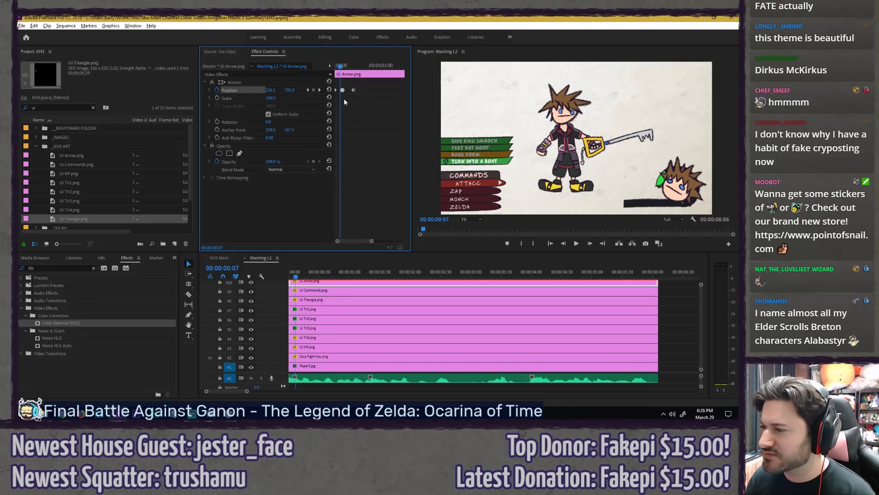
{"action": "key", "text": "Right"}
{"action": "key", "text": "Right"}
{"action": "key", "text": "Right"}
{"action": "key", "text": "Right"}
{"action": "key", "text": "Right"}
{"action": "key", "text": "Right"}
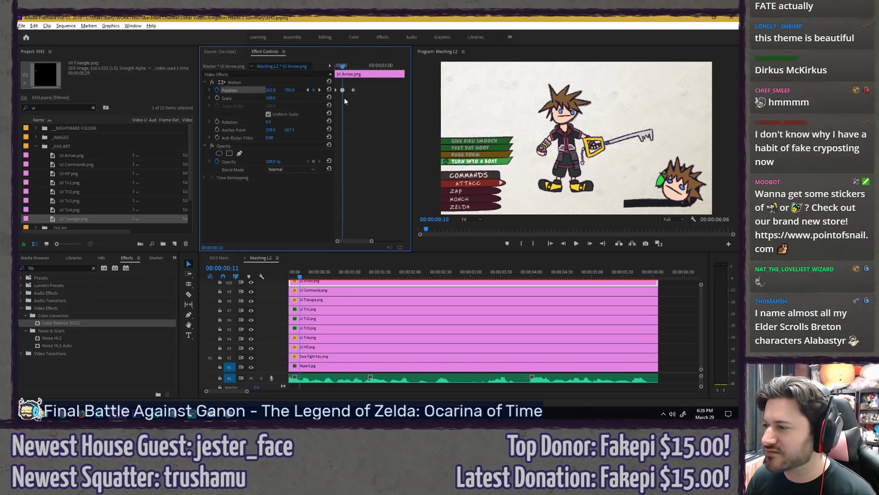
{"action": "mouse_move", "coordinate": [342, 90]}
{"action": "left_mouse_down"}
{"action": "mouse_move", "coordinate": [349, 68]}
{"action": "mouse_move", "coordinate": [365, 79]}
{"action": "mouse_move", "coordinate": [336, 70]}
{"action": "mouse_move", "coordinate": [367, 67]}
{"action": "mouse_move", "coordinate": [349, 71]}
{"action": "mouse_move", "coordinate": [348, 90]}
{"action": "left_mouse_up"}
{"action": "key", "text": "space"}
{"action": "key", "text": "space"}
Step: Paste copies of the Position keyframe set a few frames later and at 00:00:01:22
{"action": "left_click", "coordinate": [346, 90]}
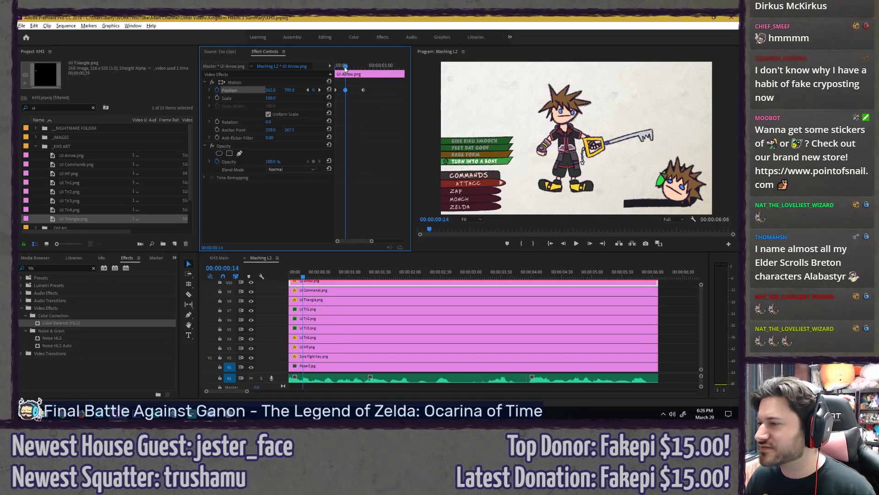
{"action": "key", "text": "space"}
{"action": "key", "text": "space"}
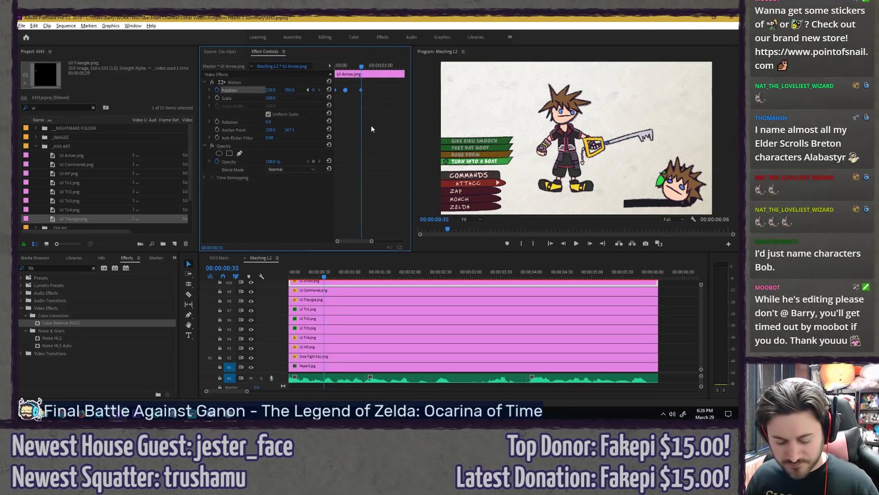
{"action": "key", "text": "Right"}
{"action": "key", "text": "Right"}
{"action": "key", "text": "Right"}
{"action": "key", "text": "Right"}
{"action": "key", "text": "Right"}
{"action": "key", "text": "Right"}
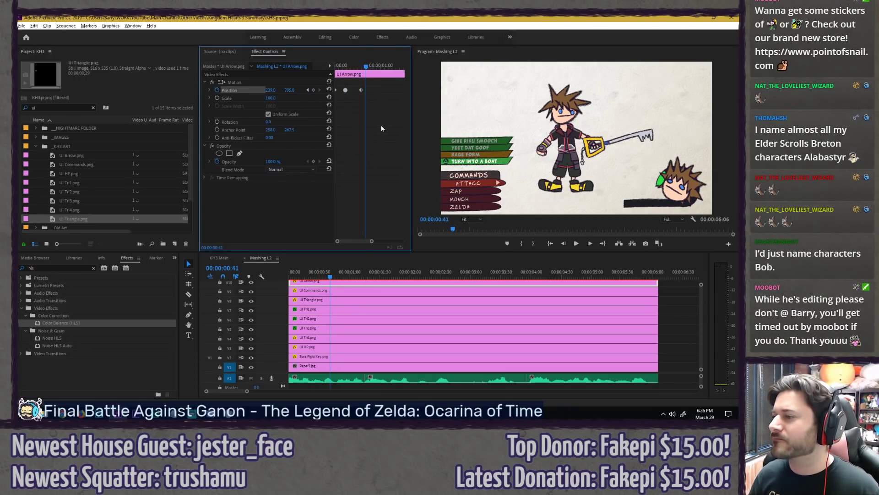
{"action": "key", "text": "ctrl+v"}
{"action": "key", "text": "space"}
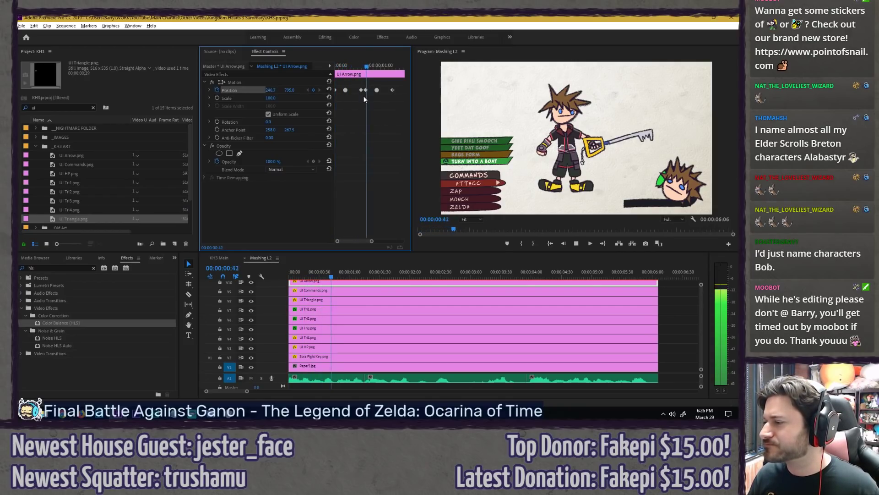
{"action": "key", "text": "space"}
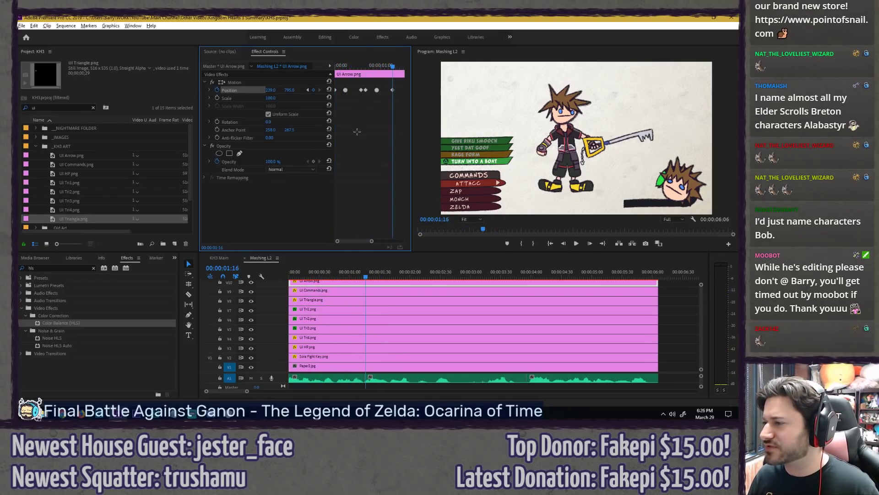
{"action": "key", "text": "Left"}
{"action": "key", "text": "Left"}
{"action": "key", "text": "Left"}
{"action": "key", "text": "Left"}
{"action": "key", "text": "Left"}
{"action": "key", "text": "Left"}
{"action": "key", "text": "Left"}
{"action": "key", "text": "Left"}
{"action": "key", "text": "Left"}
{"action": "key", "text": "ctrl+v"}
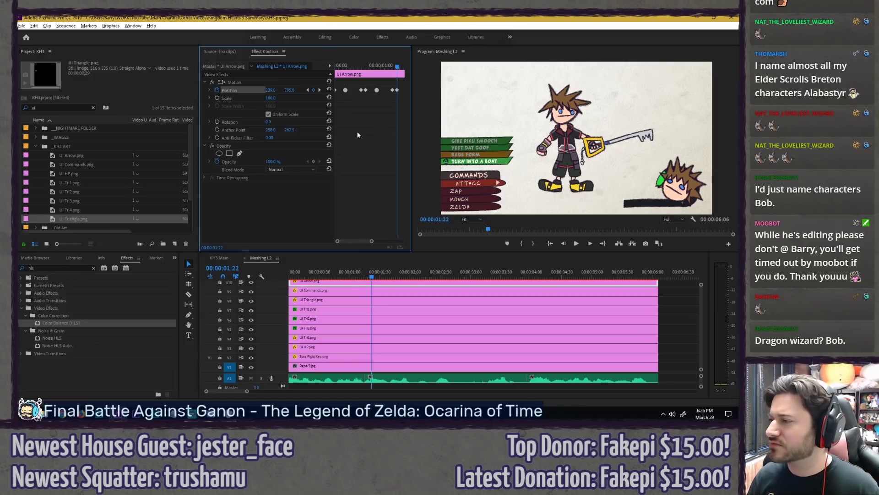
Step: Zoom out, replay the arrow animation, and paste another keyframe set after the last keyframe
{"action": "left_click", "coordinate": [357, 147]}
{"action": "key", "text": "minus"}
{"action": "key", "text": "minus"}
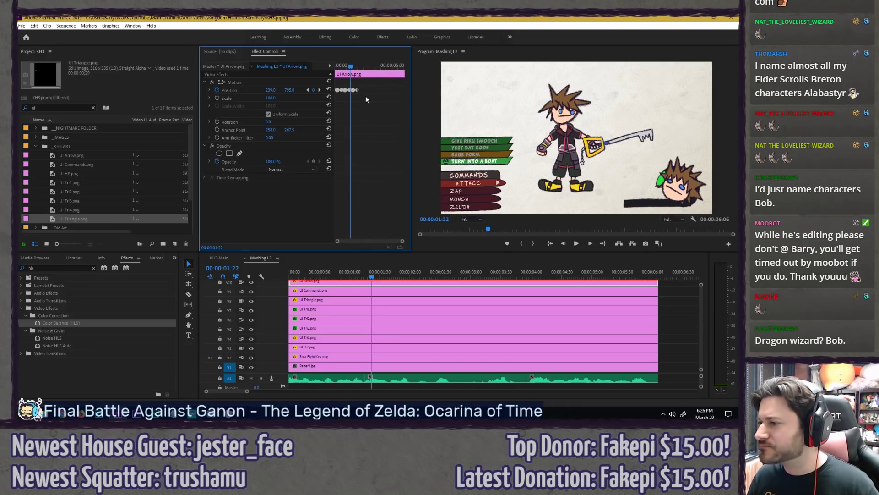
{"action": "left_click", "coordinate": [358, 67]}
{"action": "key", "text": "Right"}
{"action": "key", "text": "Right"}
{"action": "key", "text": "Right"}
{"action": "key", "text": "Right"}
{"action": "key", "text": "Right"}
{"action": "key", "text": "Right"}
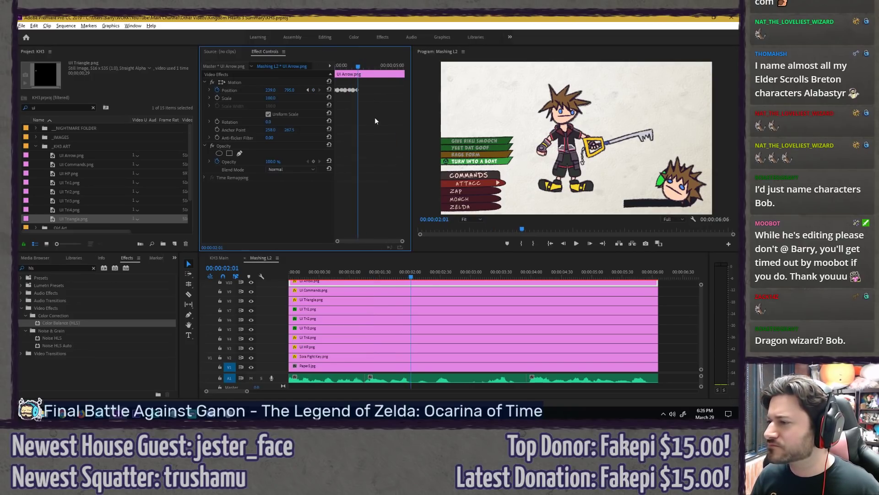
{"action": "key", "text": "Home"}
{"action": "key", "text": "space"}
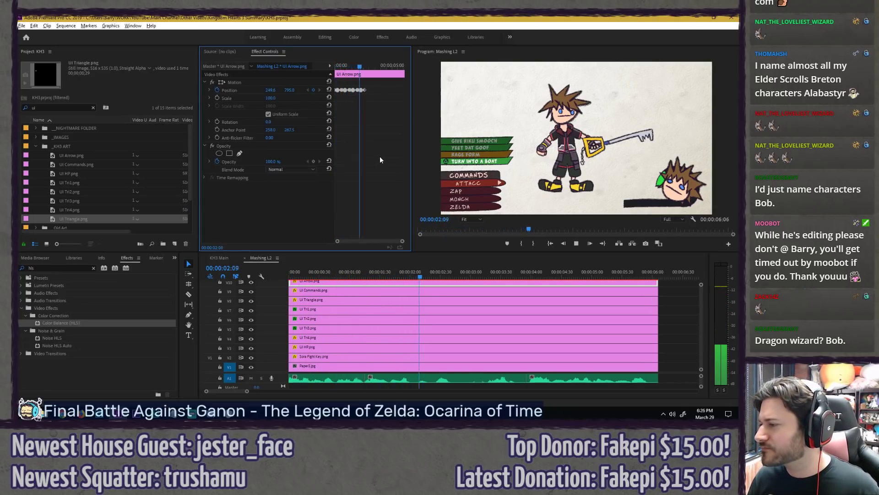
{"action": "key", "text": "space"}
{"action": "left_click", "coordinate": [365, 66]}
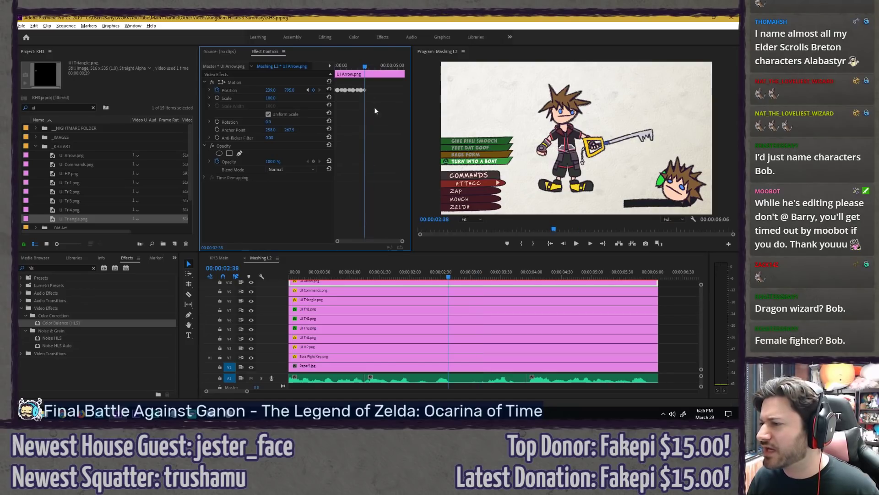
{"action": "key", "text": "Right"}
{"action": "key", "text": "Right"}
{"action": "key", "text": "Right"}
{"action": "key", "text": "Right"}
{"action": "key", "text": "Right"}
{"action": "key", "text": "Right"}
{"action": "key", "text": "ctrl+v"}
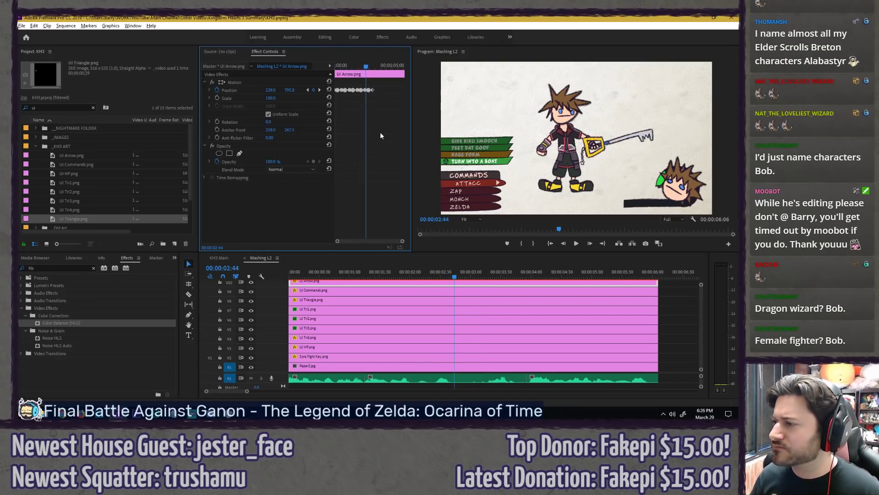
Step: Paste further keyframe sets around 00:00:04:00, extending the bounce to about 00:00:05:28
{"action": "left_click", "coordinate": [374, 67]}
{"action": "key", "text": "Right"}
{"action": "key", "text": "Right"}
{"action": "key", "text": "Right"}
{"action": "key", "text": "Right"}
{"action": "key", "text": "Right"}
{"action": "key", "text": "Right"}
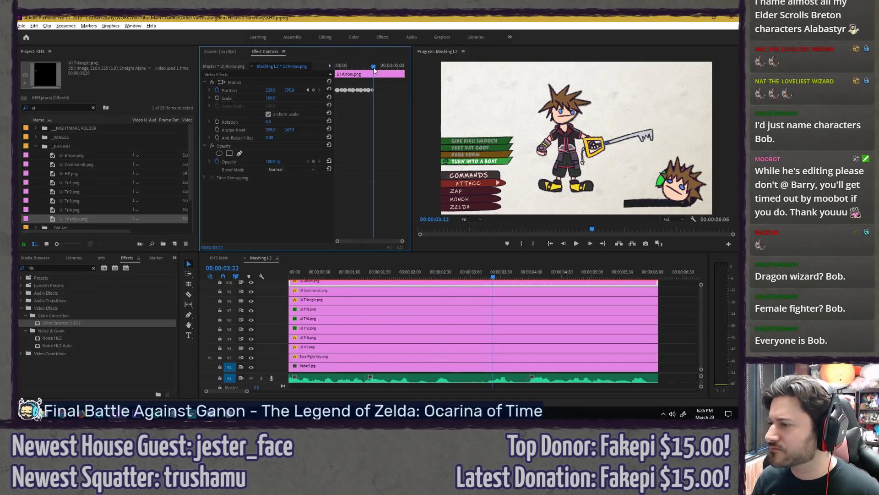
{"action": "left_click", "coordinate": [382, 67]}
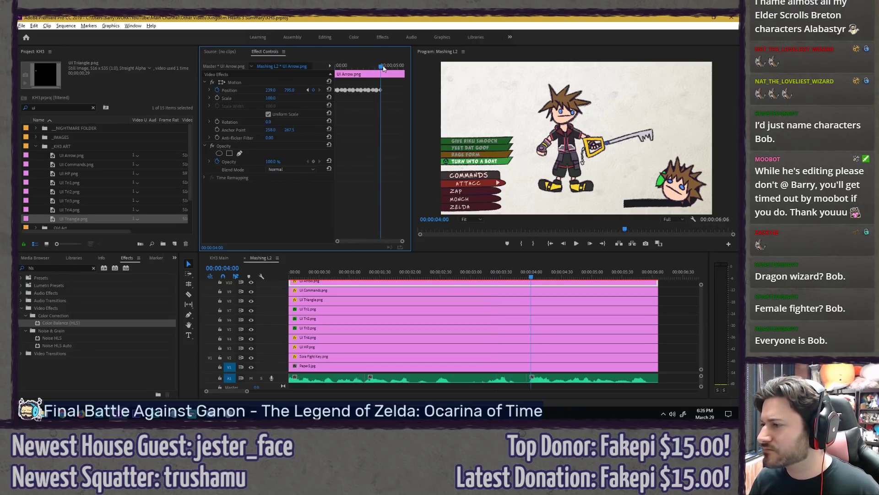
{"action": "key", "text": "Right"}
{"action": "key", "text": "Right"}
{"action": "key", "text": "Right"}
{"action": "key", "text": "Right"}
{"action": "key", "text": "Right"}
{"action": "key", "text": "Right"}
{"action": "key", "text": "ctrl+v"}
{"action": "left_click", "coordinate": [388, 66]}
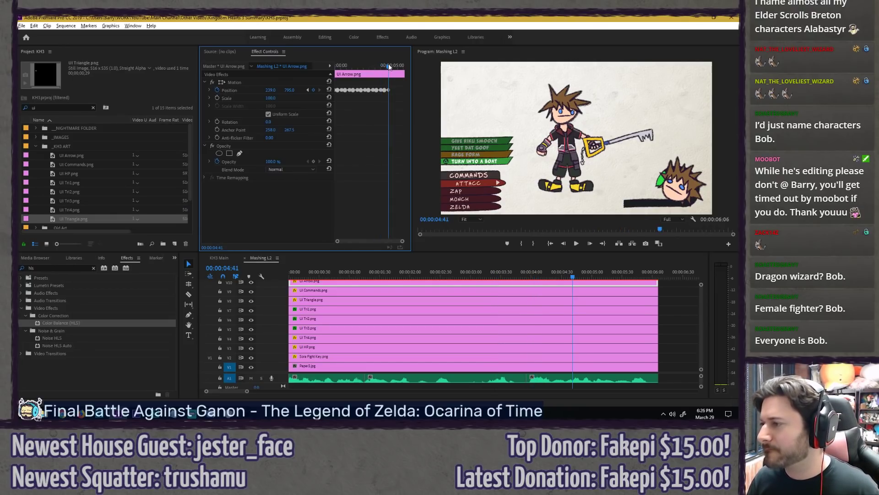
{"action": "key", "text": "Right"}
{"action": "key", "text": "Right"}
{"action": "key", "text": "Right"}
{"action": "key", "text": "Right"}
{"action": "key", "text": "Right"}
{"action": "key", "text": "Right"}
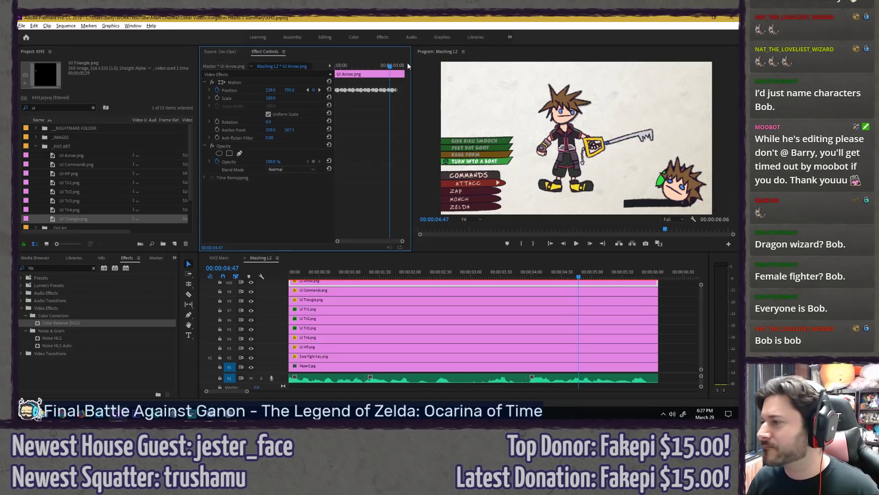
{"action": "left_click_drag", "start_coordinate": [396, 65], "coordinate": [398, 65]}
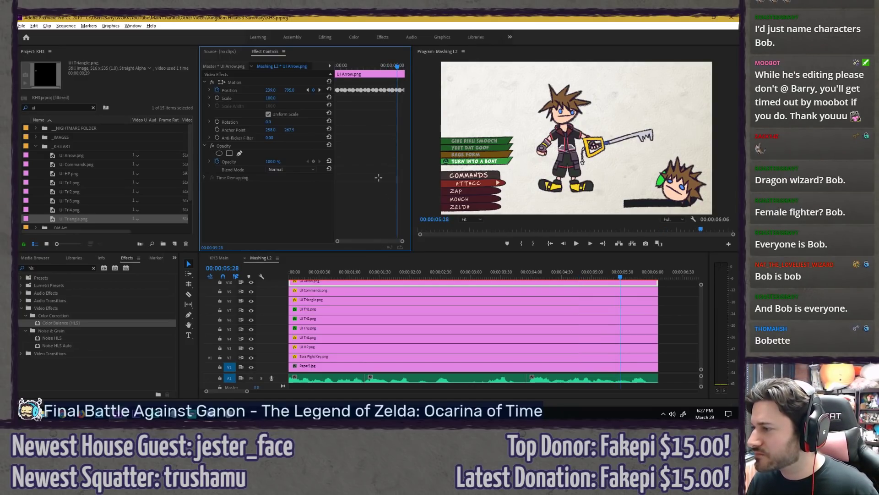
{"action": "key", "text": "="}
{"action": "left_click_drag", "start_coordinate": [394, 69], "coordinate": [402, 68]}
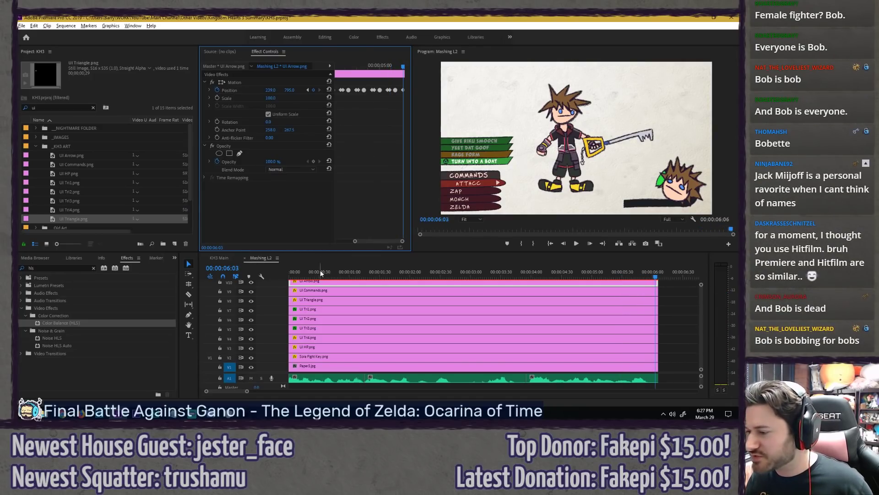
Step: Play the sequence through, save the project, and return to the start
{"action": "key", "text": "space"}
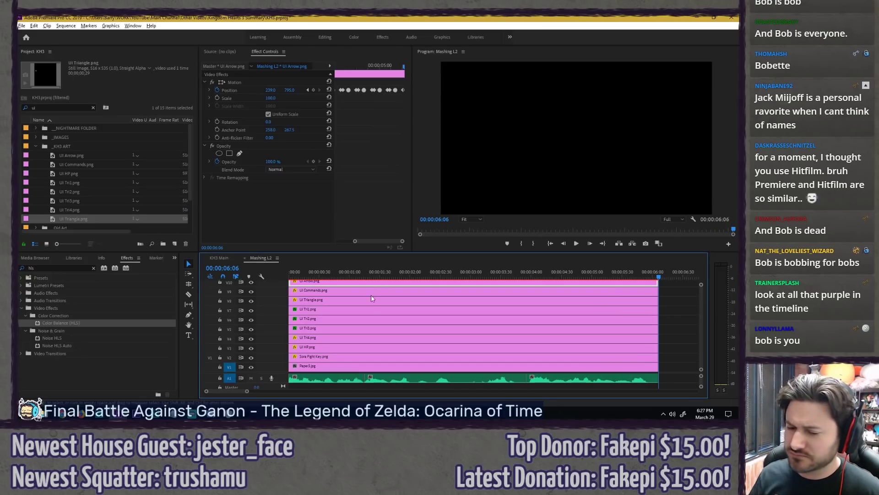
{"action": "key", "text": "ctrl+s"}
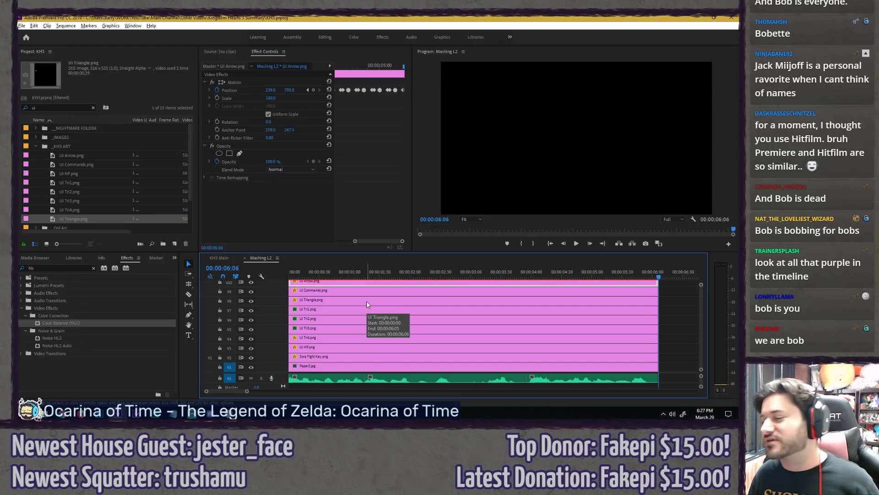
{"action": "left_click", "coordinate": [397, 273]}
{"action": "key", "text": "Home"}
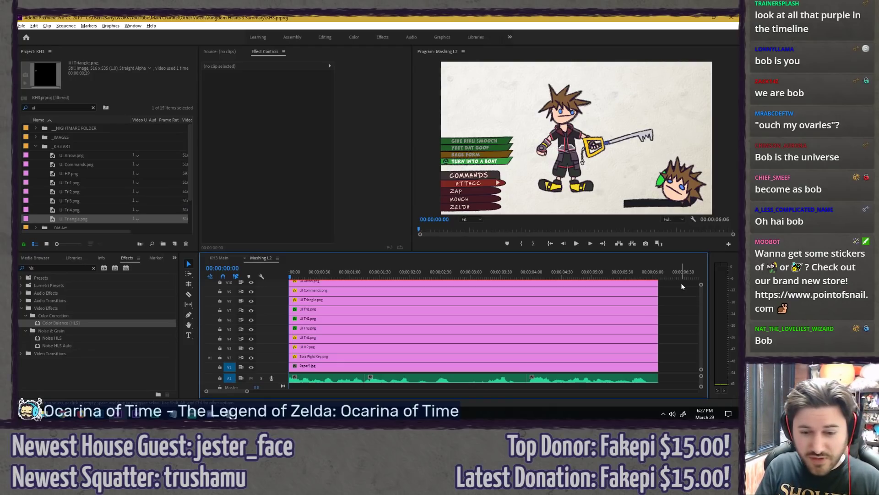
Step: Expand the video track area to reveal every track up to V10, then replay from the start
{"action": "key", "text": "space"}
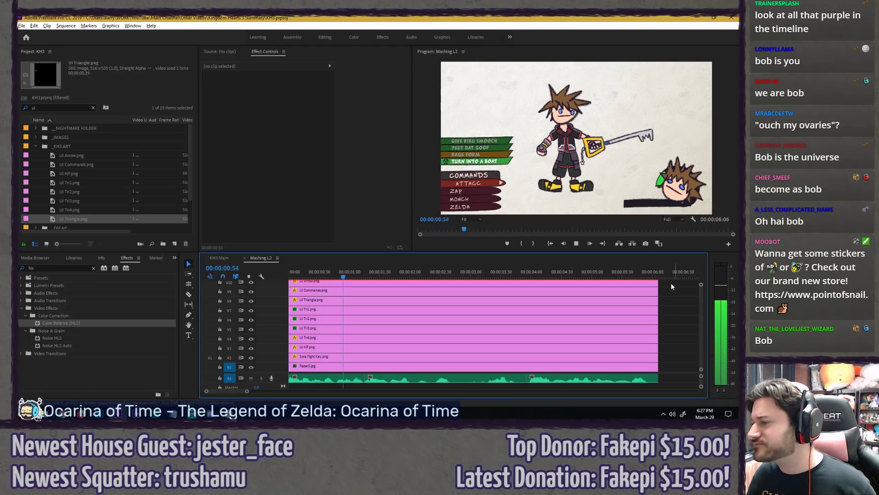
{"action": "key", "text": "space"}
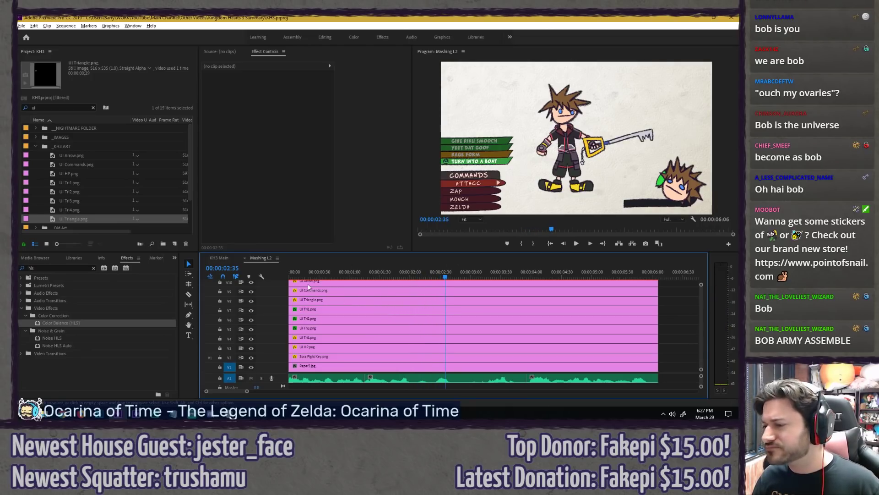
{"action": "key", "text": "Home"}
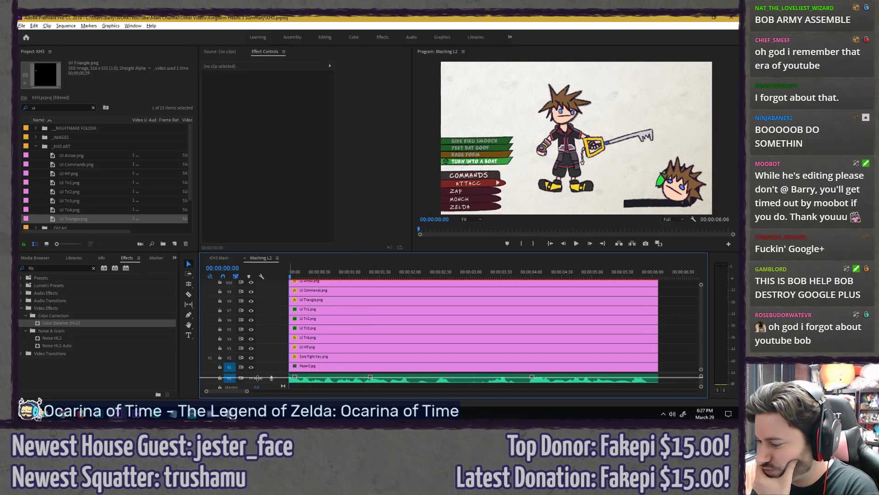
{"action": "left_click_drag", "start_coordinate": [257, 378], "coordinate": [258, 380]}
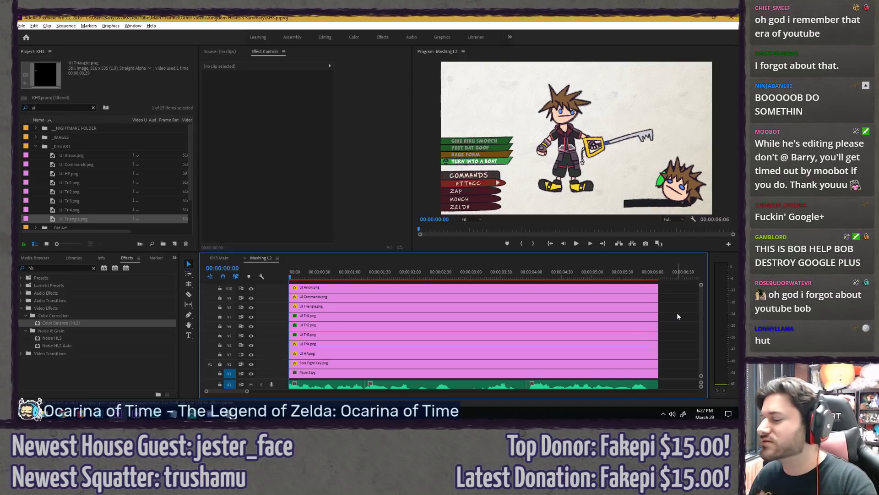
{"action": "key", "text": "space"}
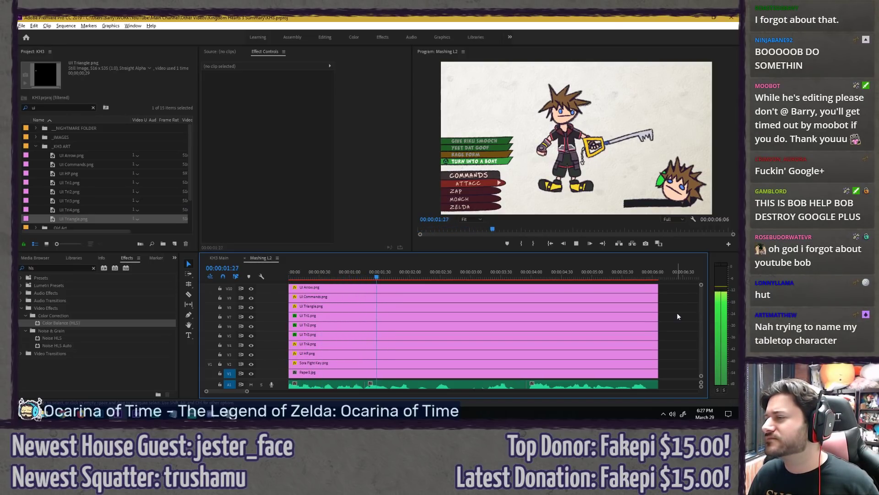
{"action": "key", "text": "space"}
{"action": "key", "text": "Home"}
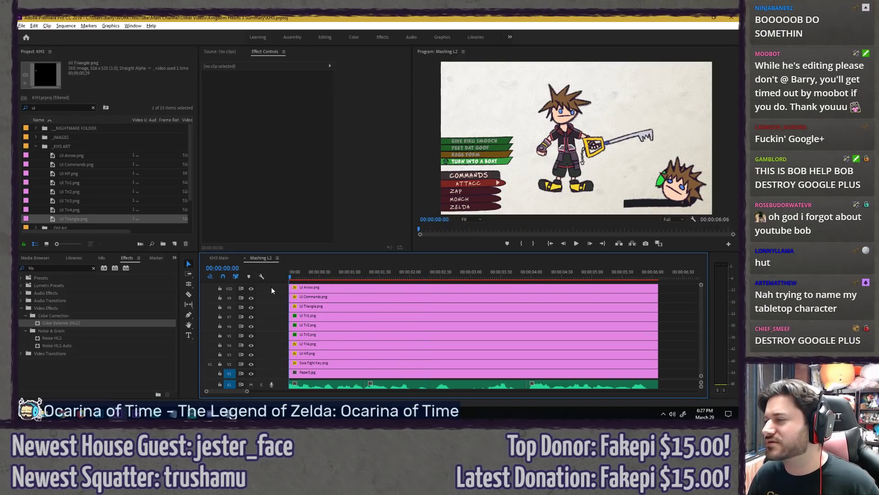
Step: Apply the Color Balance (HLS) effect to the UI Tri4 clip
{"action": "left_click", "coordinate": [323, 308]}
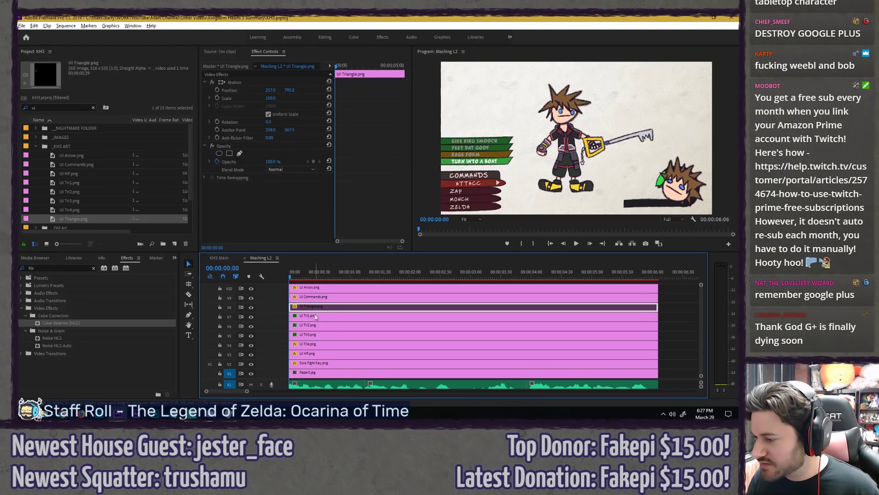
{"action": "left_click", "coordinate": [315, 317]}
{"action": "left_click", "coordinate": [313, 325]}
{"action": "left_click", "coordinate": [311, 335]}
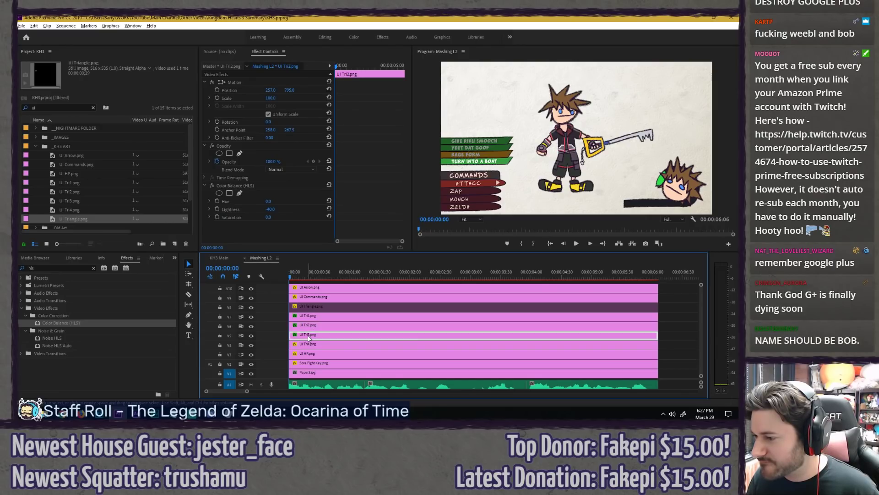
{"action": "left_click", "coordinate": [308, 344]}
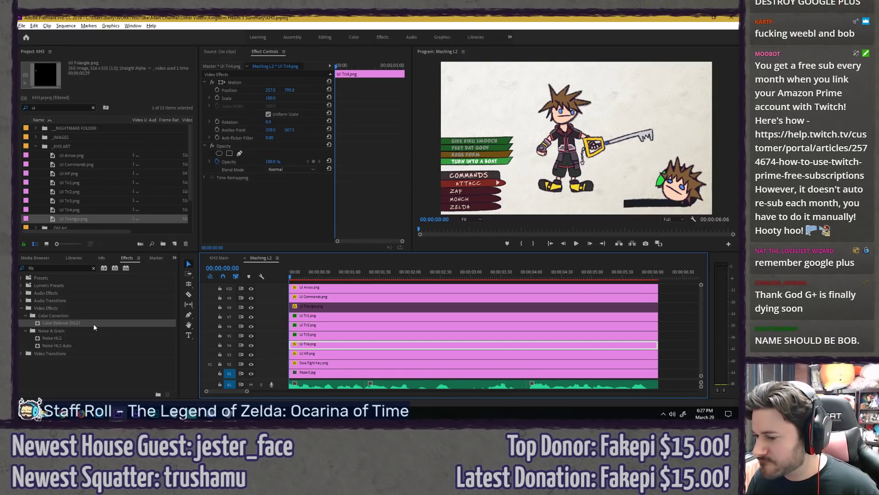
{"action": "left_click_drag", "start_coordinate": [93, 323], "coordinate": [280, 223]}
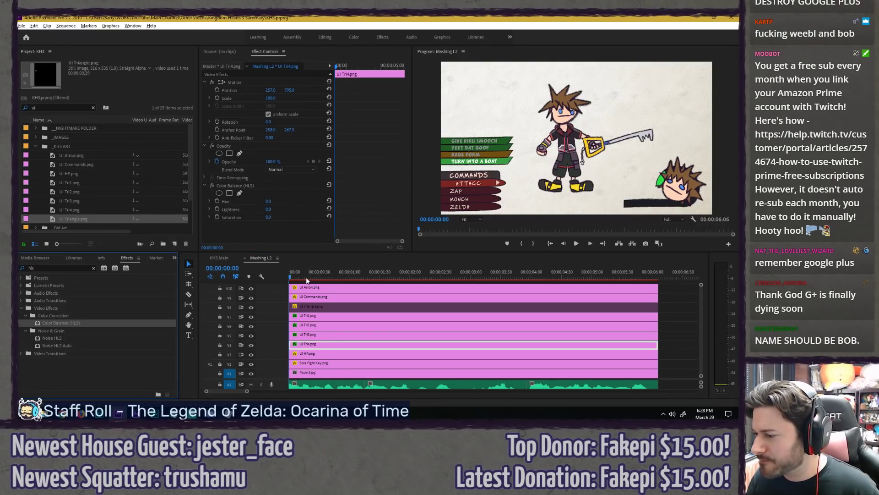
{"action": "left_click", "coordinate": [681, 326]}
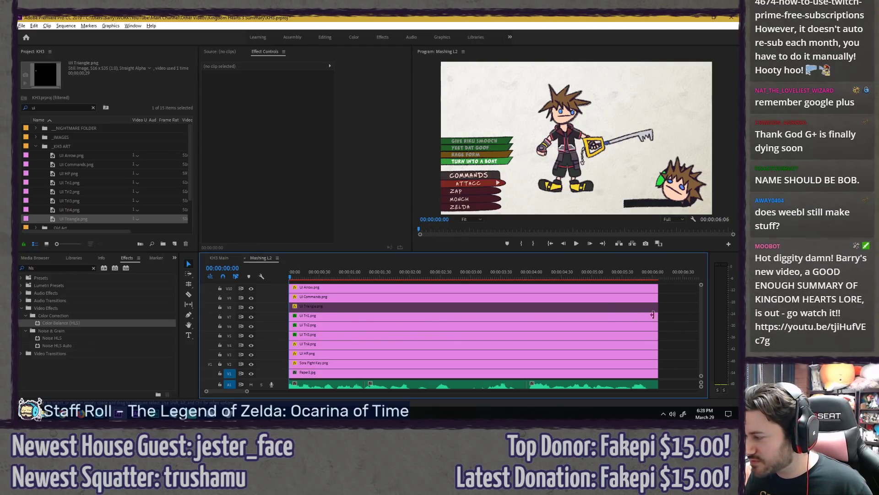
Step: Trim the four UI Tri clips under one second, moving Tri1–Tri3 down a track and Tri4 onto V7
{"action": "left_click_drag", "start_coordinate": [668, 315], "coordinate": [488, 345]}
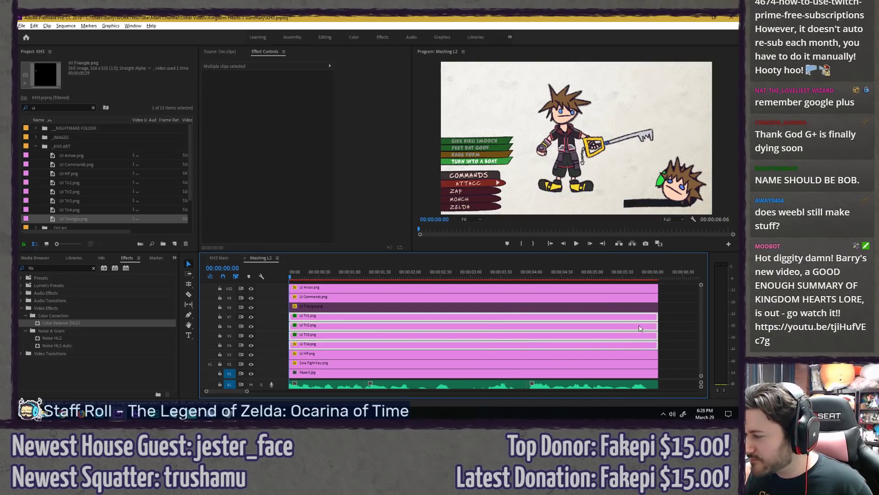
{"action": "left_click_drag", "start_coordinate": [655, 327], "coordinate": [374, 319]}
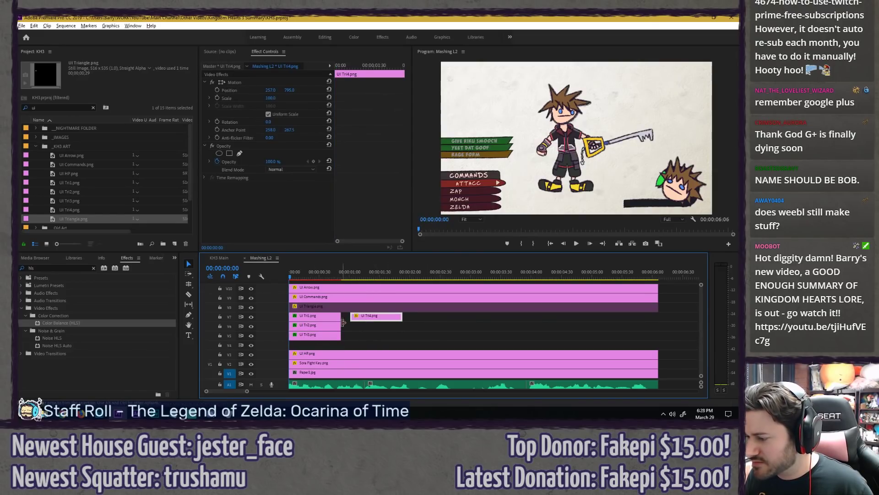
{"action": "left_click_drag", "start_coordinate": [313, 321], "coordinate": [312, 345]}
{"action": "left_click_drag", "start_coordinate": [370, 317], "coordinate": [318, 319]}
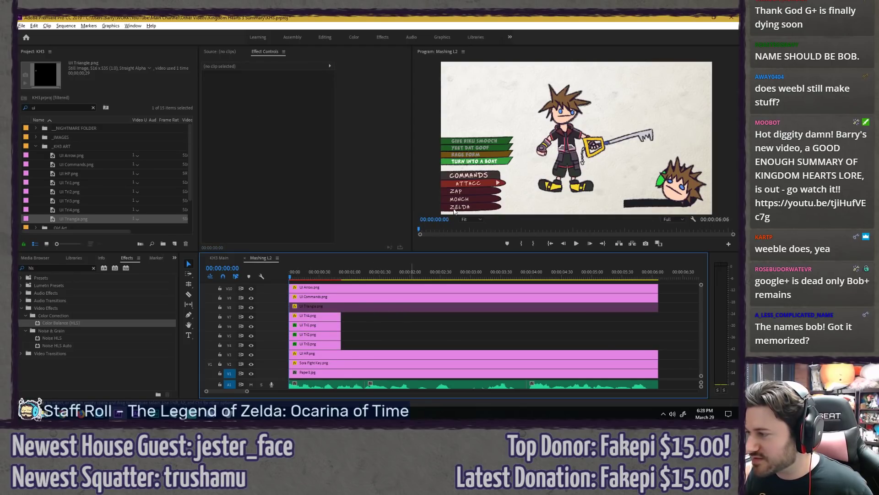
{"action": "key", "text": "grave"}
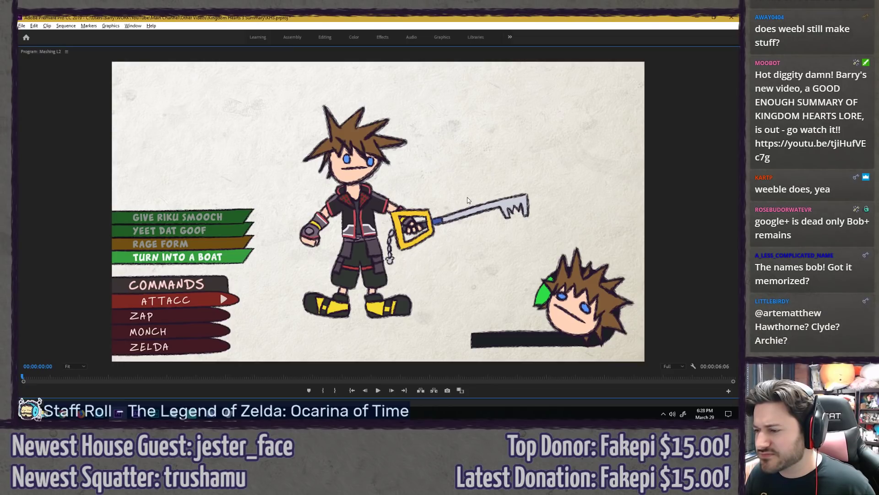
{"action": "key", "text": "grave"}
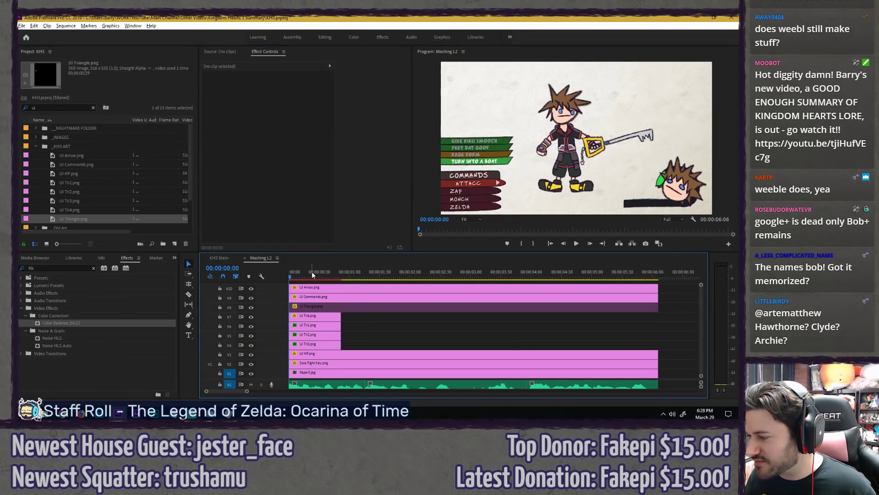
{"action": "mouse_move", "coordinate": [298, 272]}
{"action": "left_mouse_down"}
{"action": "mouse_move", "coordinate": [313, 271]}
{"action": "mouse_move", "coordinate": [284, 275]}
{"action": "mouse_move", "coordinate": [310, 273]}
{"action": "left_mouse_up"}
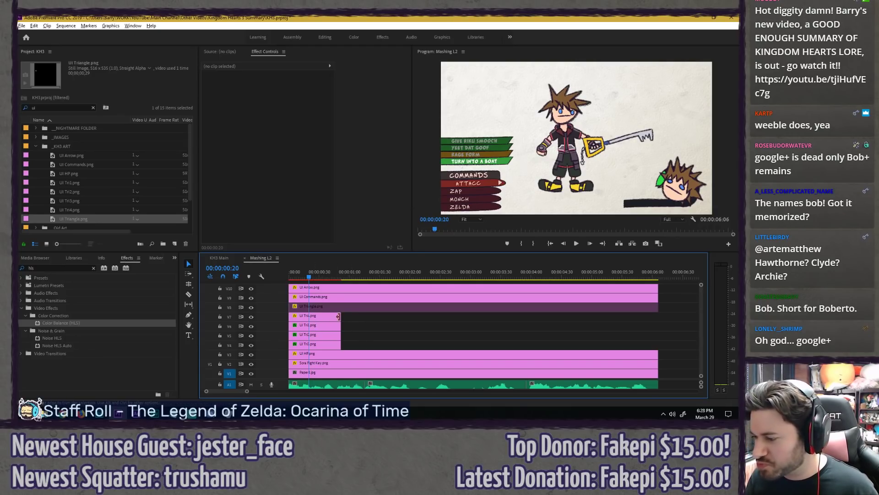
Step: Lay copies of the four UI Tri clips after the first set, starting at frame 20
{"action": "mouse_move", "coordinate": [344, 323]}
{"action": "left_mouse_down"}
{"action": "mouse_move", "coordinate": [310, 324]}
{"action": "mouse_move", "coordinate": [356, 325]}
{"action": "mouse_move", "coordinate": [309, 322]}
{"action": "mouse_move", "coordinate": [311, 335]}
{"action": "mouse_move", "coordinate": [358, 327]}
{"action": "mouse_move", "coordinate": [317, 344]}
{"action": "mouse_move", "coordinate": [370, 337]}
{"action": "mouse_move", "coordinate": [390, 318]}
{"action": "mouse_move", "coordinate": [394, 328]}
{"action": "mouse_move", "coordinate": [360, 328]}
{"action": "mouse_move", "coordinate": [361, 335]}
{"action": "mouse_move", "coordinate": [404, 342]}
{"action": "mouse_move", "coordinate": [405, 317]}
{"action": "left_mouse_up"}
{"action": "key", "text": "="}
{"action": "key", "text": "ctrl+z"}
{"action": "key", "text": "ctrl+z"}
{"action": "left_click_drag", "start_coordinate": [442, 315], "coordinate": [396, 342]}
{"action": "left_click_drag", "start_coordinate": [401, 343], "coordinate": [356, 334]}
{"action": "left_click", "coordinate": [395, 325]}
Step: Preview the opening, then shift the second triangle set six frames earlier and shorten it
{"action": "key", "text": "Left"}
{"action": "key", "text": "Right"}
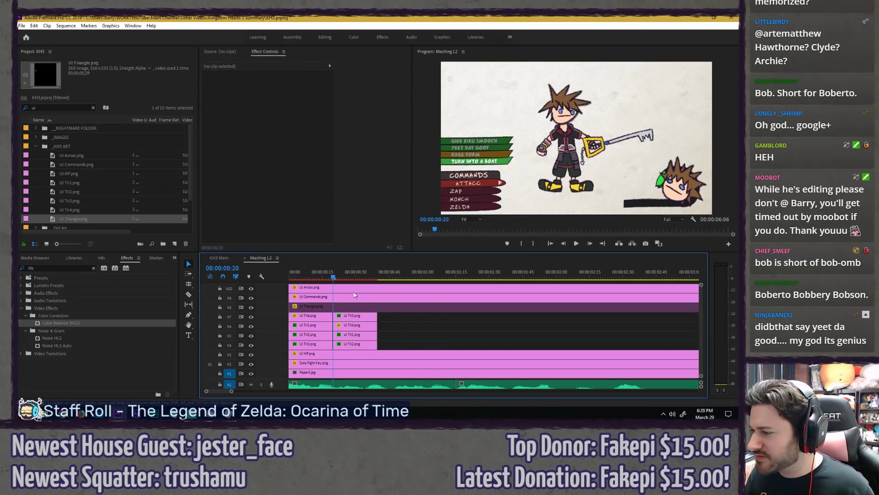
{"action": "key", "text": "Right"}
{"action": "key", "text": "Right"}
{"action": "key", "text": "Right"}
{"action": "key", "text": "Right"}
{"action": "key", "text": "Right"}
{"action": "key", "text": "Right"}
{"action": "key", "text": "Right"}
{"action": "key", "text": "Right"}
{"action": "key", "text": "Right"}
{"action": "key", "text": "Right"}
{"action": "key", "text": "Right"}
{"action": "key", "text": "Right"}
{"action": "key", "text": "Right"}
{"action": "key", "text": "Right"}
{"action": "key", "text": "Right"}
{"action": "key", "text": "Right"}
{"action": "key", "text": "Right"}
{"action": "key", "text": "Right"}
{"action": "key", "text": "Right"}
{"action": "key", "text": "Right"}
{"action": "left_click_drag", "start_coordinate": [333, 274], "coordinate": [244, 271]}
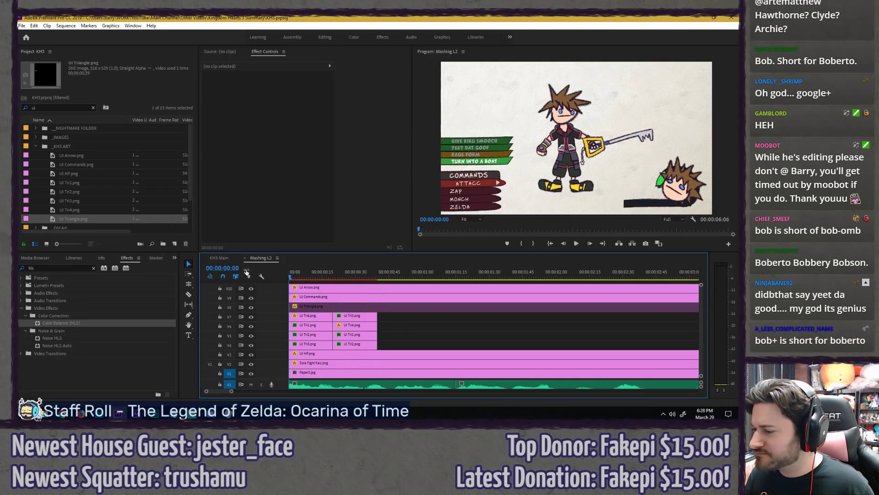
{"action": "key", "text": "space"}
{"action": "left_click_drag", "start_coordinate": [319, 275], "coordinate": [245, 270]}
{"action": "key", "text": "space"}
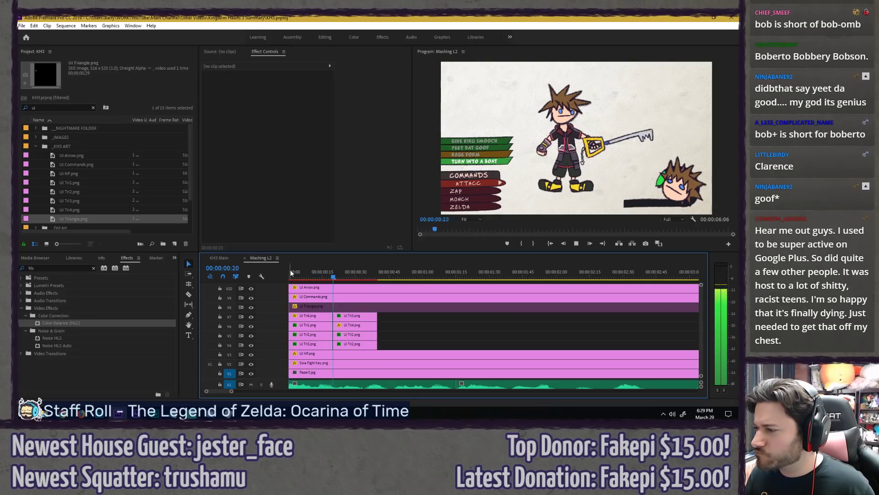
{"action": "left_click", "coordinate": [320, 273]}
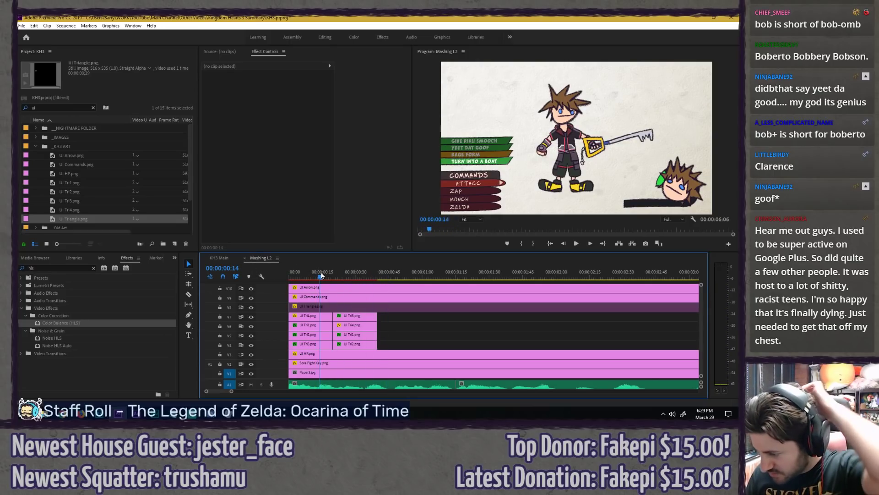
{"action": "left_click_drag", "start_coordinate": [397, 315], "coordinate": [349, 345]}
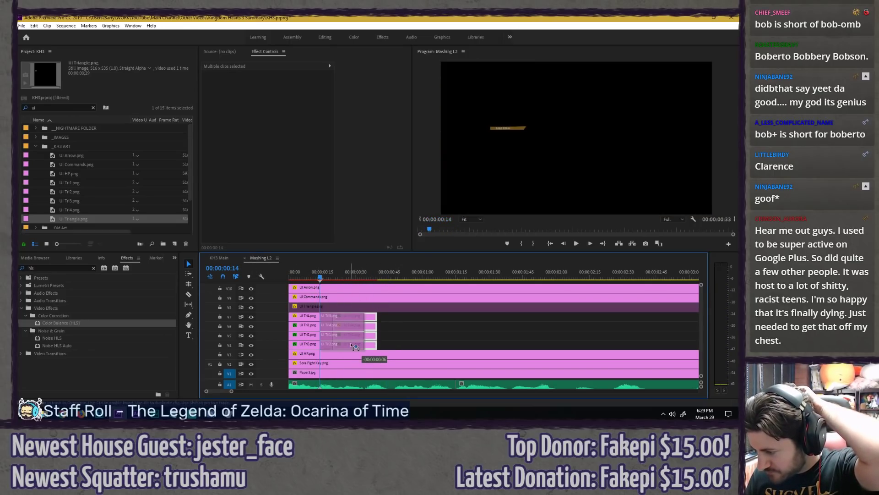
{"action": "left_click", "coordinate": [387, 333]}
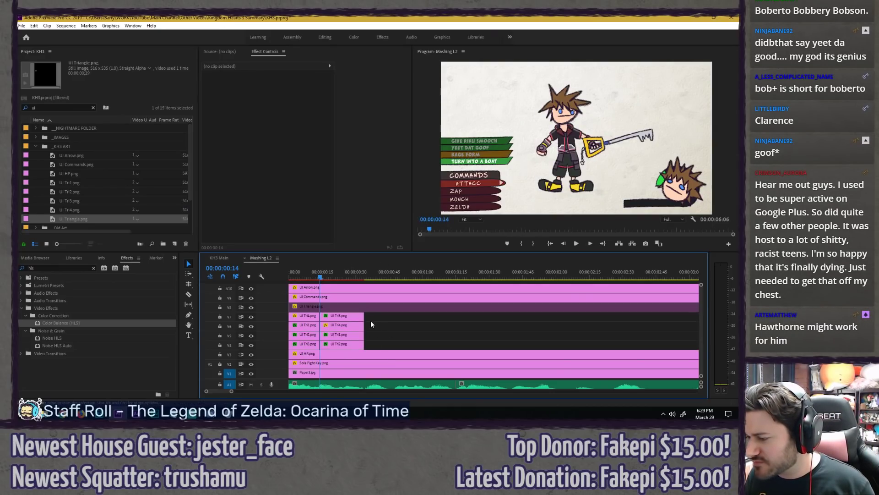
{"action": "left_click_drag", "start_coordinate": [372, 317], "coordinate": [349, 336]}
Step: Replay the sequence opening and save the project
{"action": "left_click", "coordinate": [295, 273]}
{"action": "key", "text": "space"}
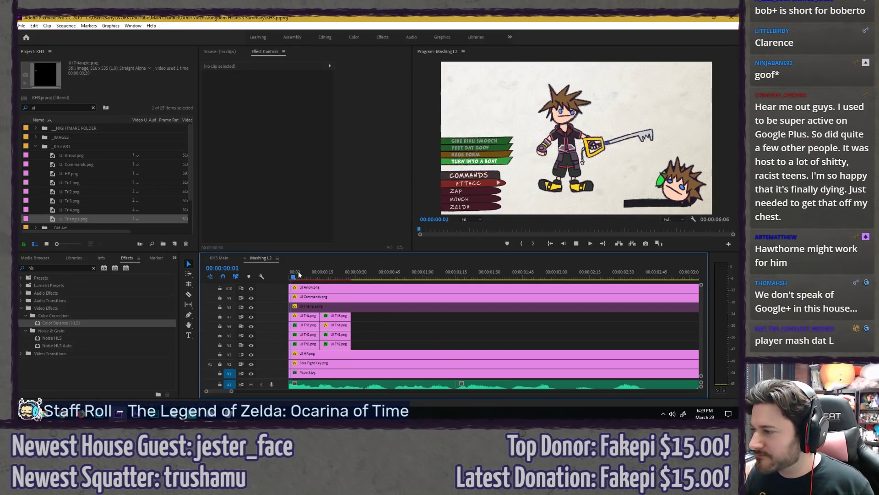
{"action": "left_click", "coordinate": [323, 274]}
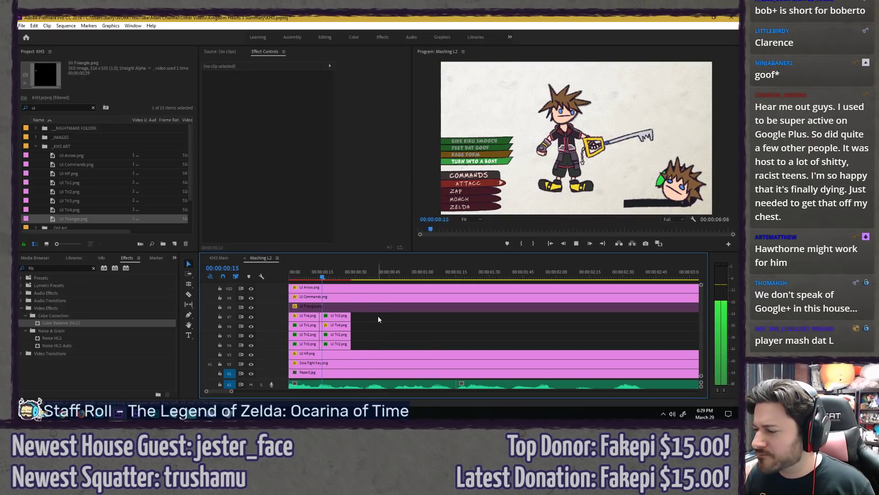
{"action": "key", "text": "space"}
{"action": "left_click_drag", "start_coordinate": [321, 275], "coordinate": [235, 264]}
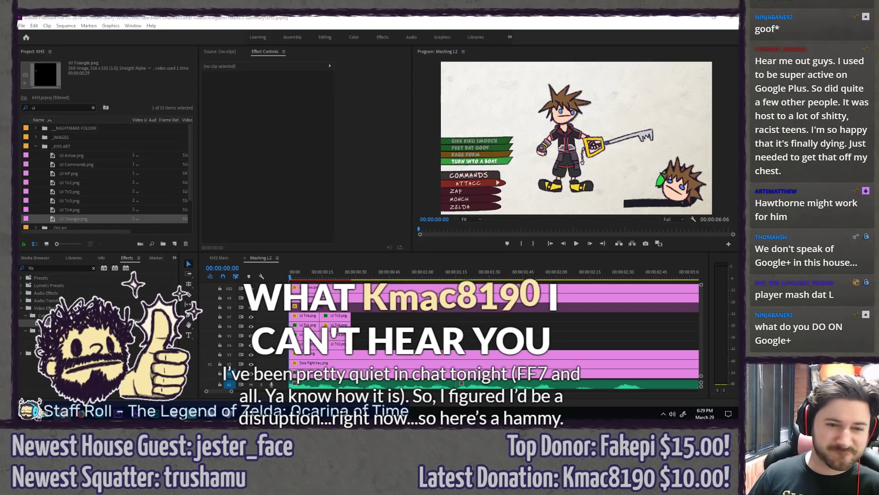
{"action": "left_click", "coordinate": [412, 339]}
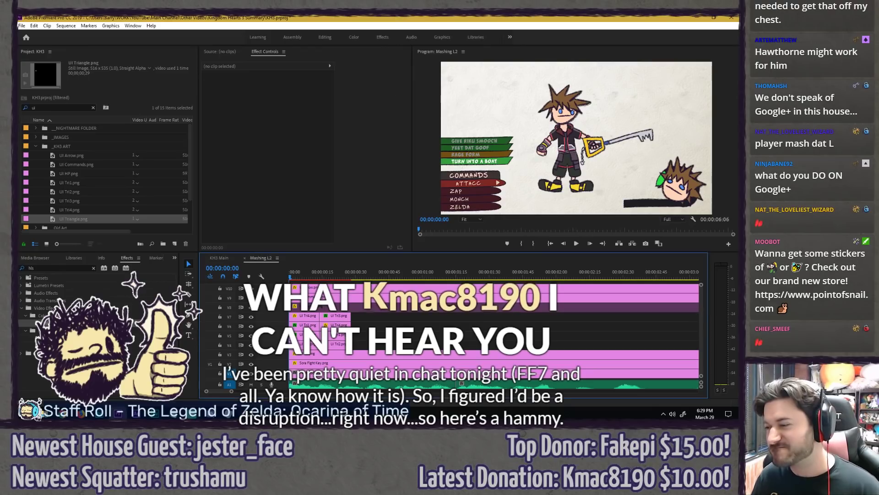
{"action": "key", "text": "ctrl+s"}
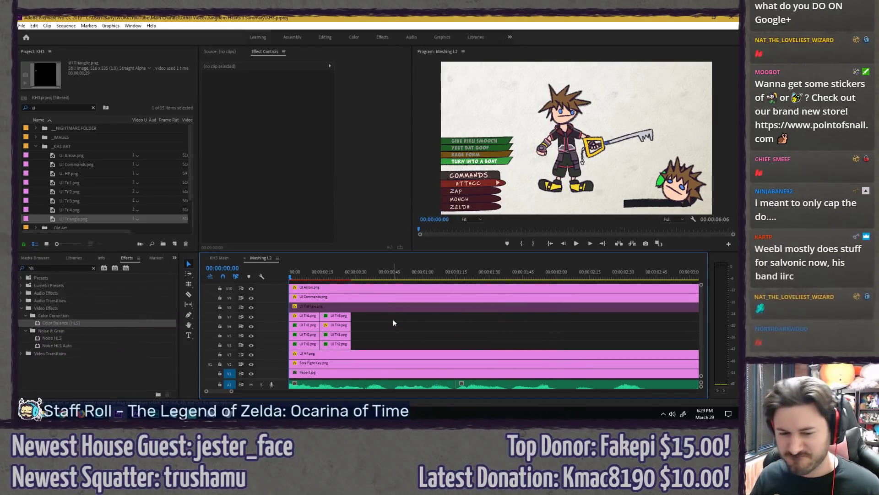
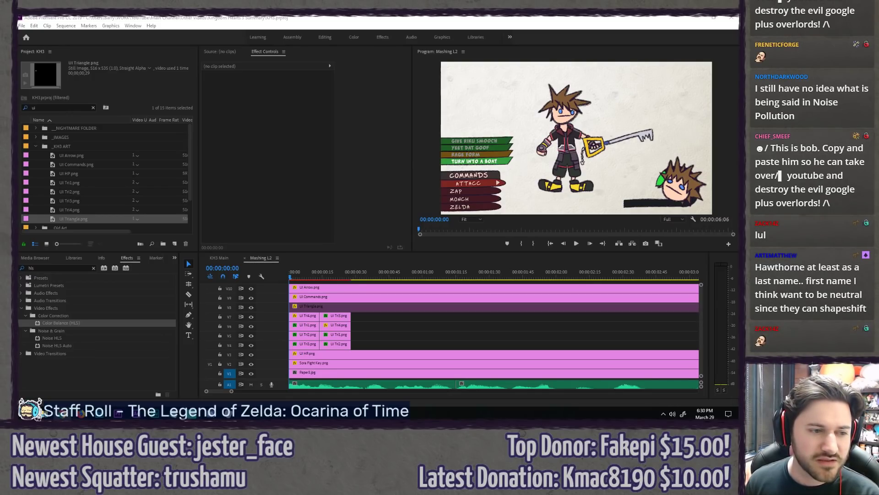
Step: Preview the sequence from the start
{"action": "left_click", "coordinate": [402, 330]}
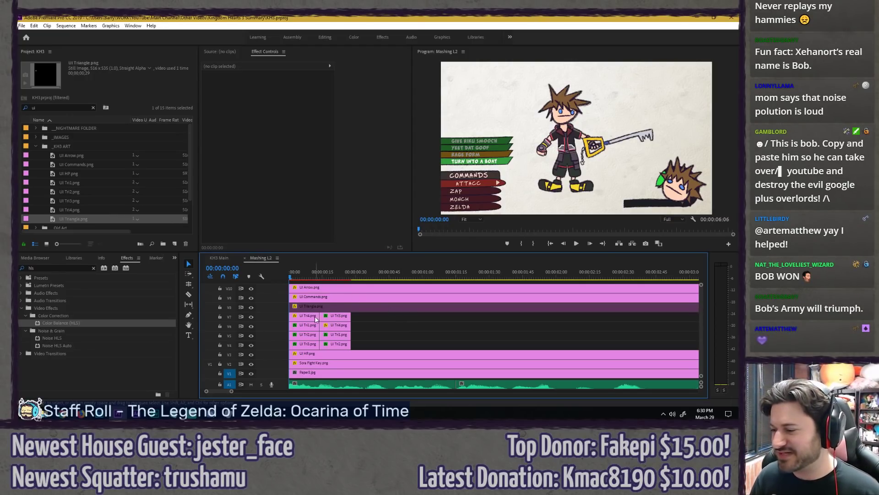
{"action": "key", "text": "space"}
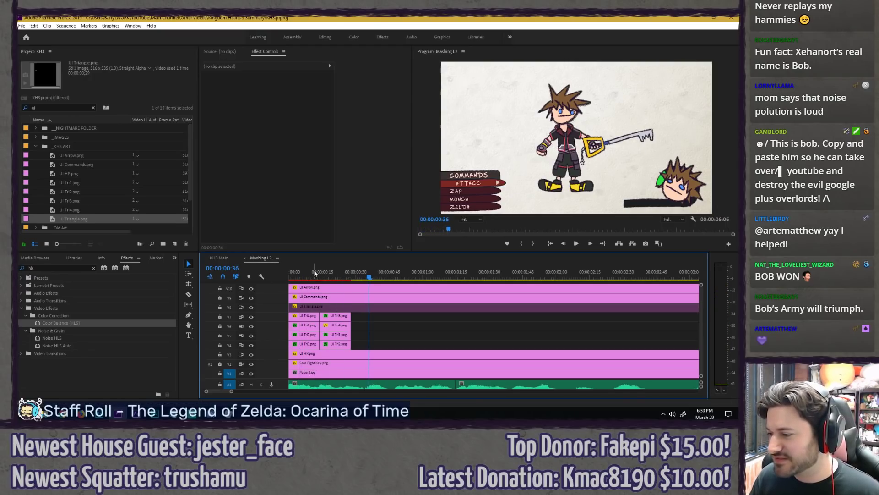
{"action": "key", "text": "Home"}
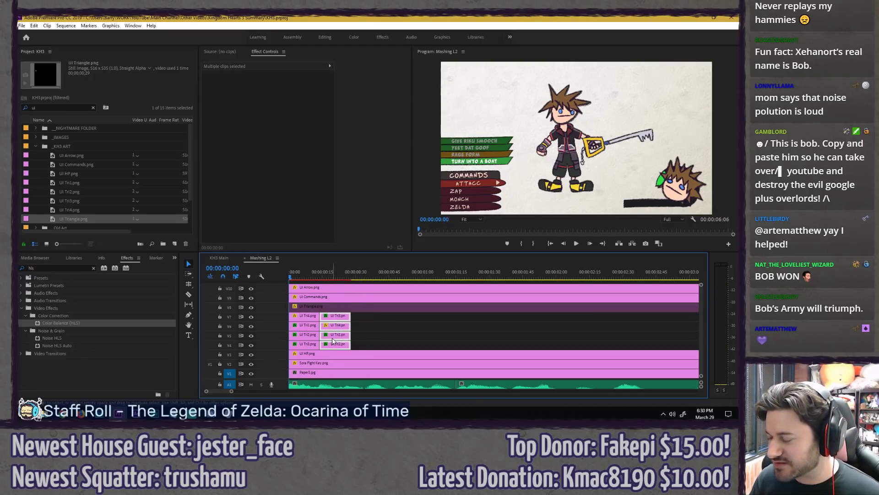
Step: Nudge the right-hand triangle clips on V4–V7 earlier and trim their ends to frame 20
{"action": "key", "text": "alt+shift+Left"}
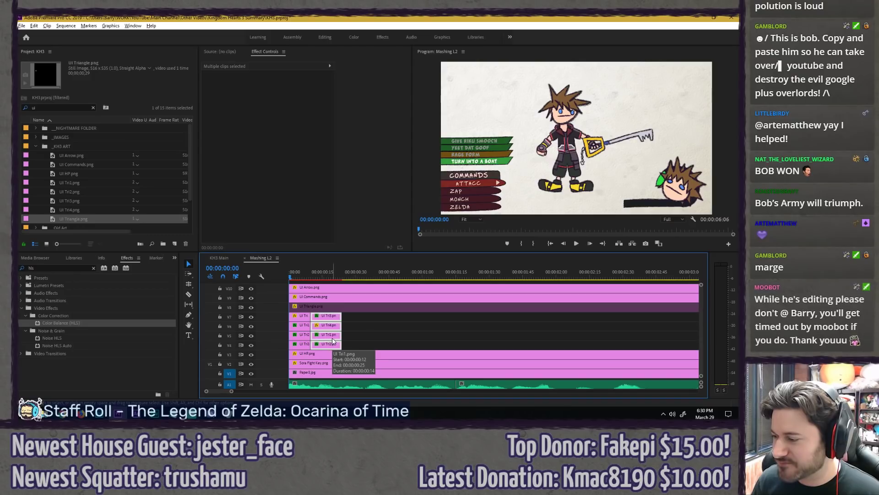
{"action": "mouse_move", "coordinate": [358, 315]}
{"action": "left_mouse_down"}
{"action": "mouse_move", "coordinate": [332, 345]}
{"action": "mouse_move", "coordinate": [333, 335]}
{"action": "mouse_move", "coordinate": [294, 335]}
{"action": "mouse_move", "coordinate": [294, 344]}
{"action": "left_mouse_up"}
{"action": "left_click", "coordinate": [342, 277]}
{"action": "left_click", "coordinate": [333, 275]}
{"action": "left_click", "coordinate": [314, 274]}
{"action": "key", "text": "space"}
{"action": "key", "text": "space"}
Step: Zoom into the timeline slightly and select the triangle clips on V5–V7
{"action": "left_click", "coordinate": [338, 320]}
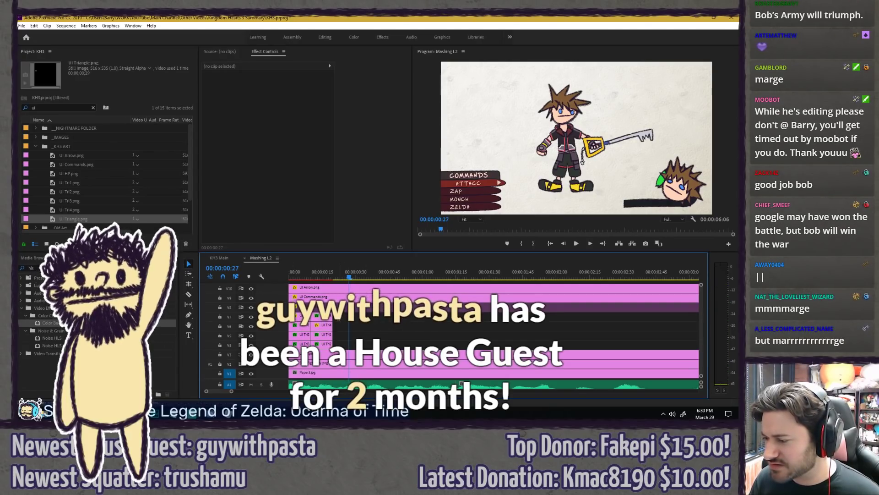
{"action": "key", "text": "="}
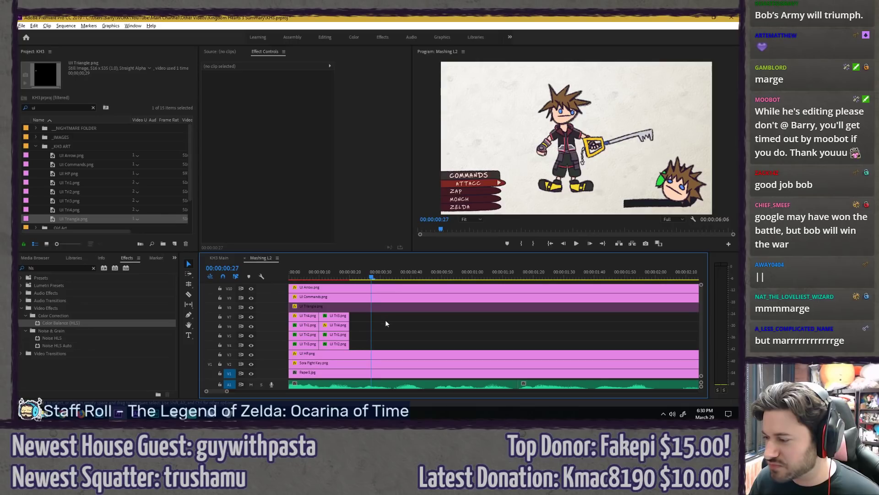
{"action": "left_click_drag", "start_coordinate": [392, 316], "coordinate": [337, 333]}
Step: Apply Color Balance (HLS) to the UI Tri4 clip
{"action": "left_click", "coordinate": [339, 327]}
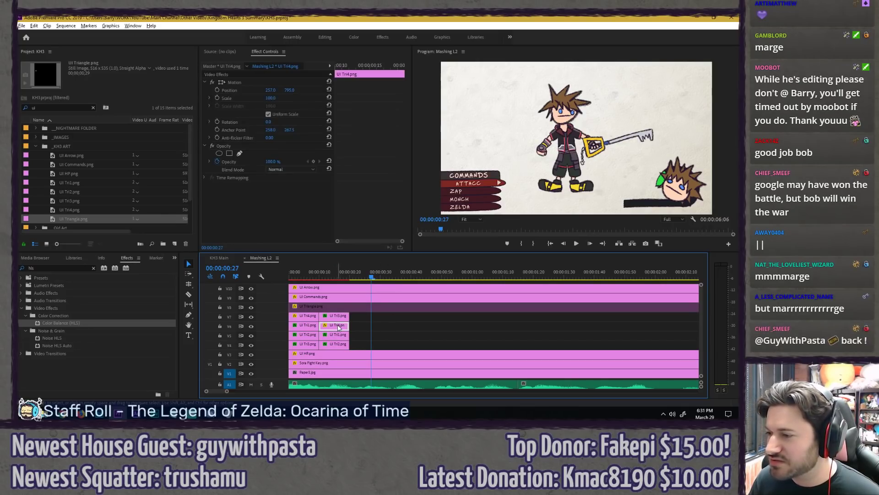
{"action": "left_click", "coordinate": [77, 325]}
{"action": "left_click", "coordinate": [302, 317]}
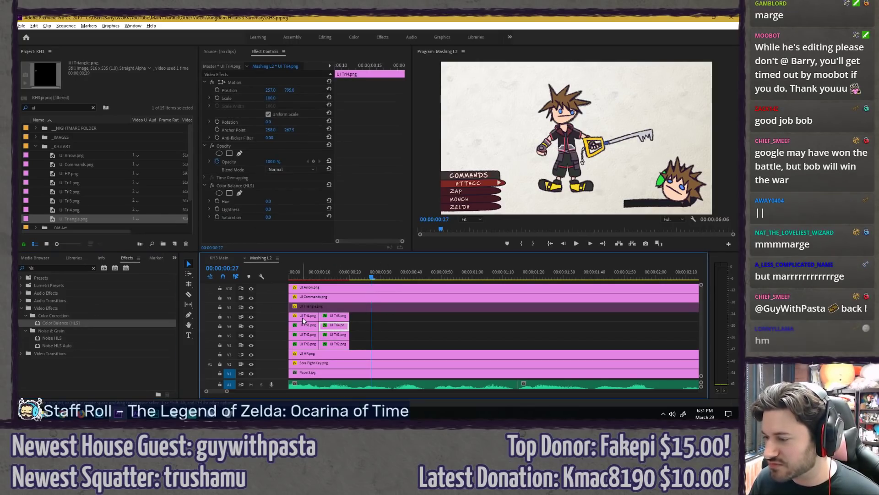
{"action": "left_click_drag", "start_coordinate": [58, 322], "coordinate": [241, 219]}
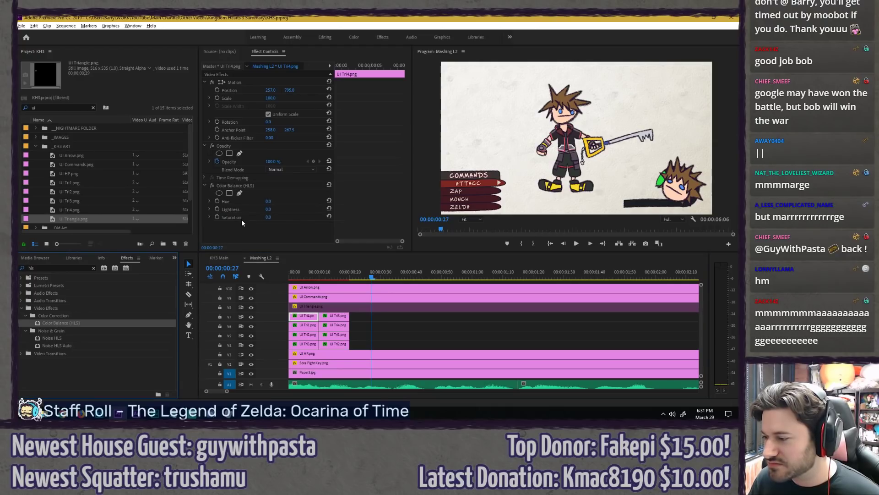
{"action": "left_click", "coordinate": [403, 323]}
{"action": "scroll", "coordinate": [312, 314], "scroll_direction": "up", "scroll_amount": 1}
{"action": "scroll", "coordinate": [409, 321], "scroll_direction": "up", "scroll_amount": 2}
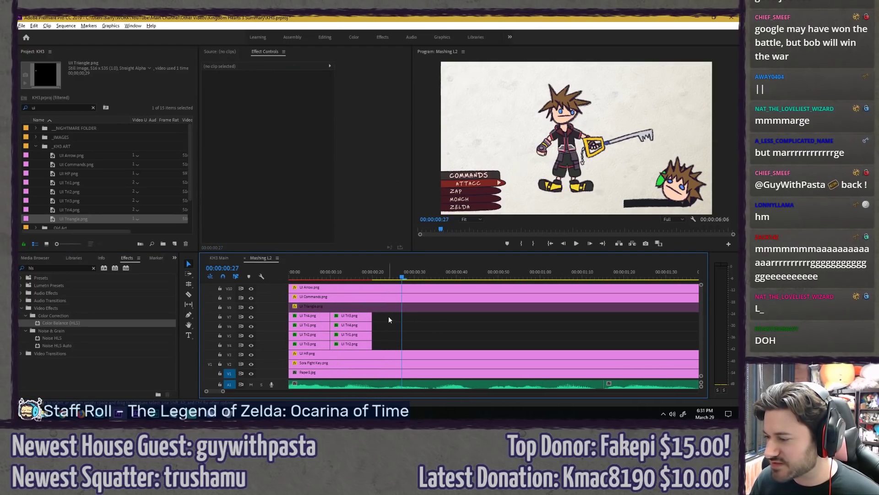
{"action": "mouse_move", "coordinate": [388, 316]}
{"action": "left_mouse_down"}
{"action": "mouse_move", "coordinate": [350, 343]}
{"action": "mouse_move", "coordinate": [350, 335]}
{"action": "mouse_move", "coordinate": [391, 327]}
{"action": "mouse_move", "coordinate": [399, 347]}
{"action": "mouse_move", "coordinate": [359, 345]}
{"action": "mouse_move", "coordinate": [397, 317]}
{"action": "left_mouse_up"}
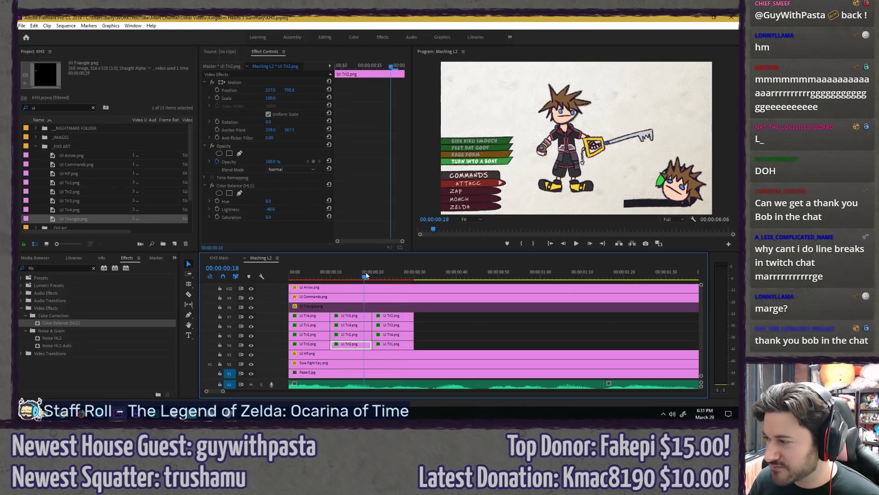
Step: Scrub the sequence and shift the right-hand triangle clips on V5–V7
{"action": "left_click", "coordinate": [291, 275]}
{"action": "left_click_drag", "start_coordinate": [292, 275], "coordinate": [391, 274]}
{"action": "mouse_move", "coordinate": [426, 315]}
{"action": "left_mouse_down"}
{"action": "mouse_move", "coordinate": [392, 338]}
{"action": "mouse_move", "coordinate": [445, 329]}
{"action": "mouse_move", "coordinate": [438, 346]}
{"action": "mouse_move", "coordinate": [440, 316]}
{"action": "left_mouse_up"}
{"action": "left_click", "coordinate": [494, 327]}
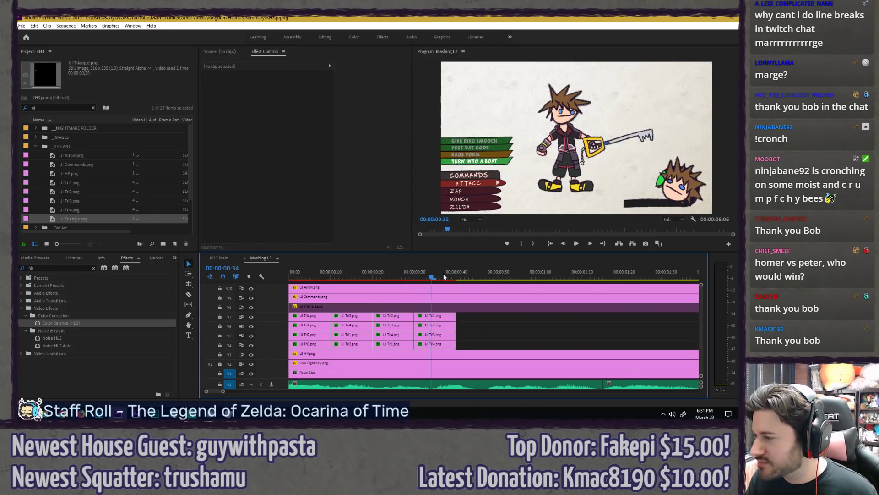
{"action": "left_click_drag", "start_coordinate": [450, 277], "coordinate": [292, 277]}
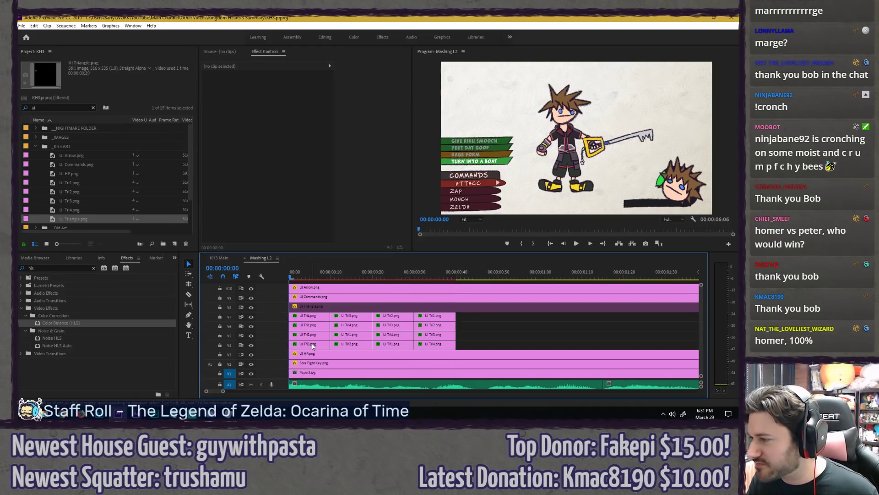
Step: Check the triangle clips' lightness settings and remove Color Balance (HLS) from UI Tri3
{"action": "left_click", "coordinate": [308, 319]}
{"action": "left_click", "coordinate": [370, 199]}
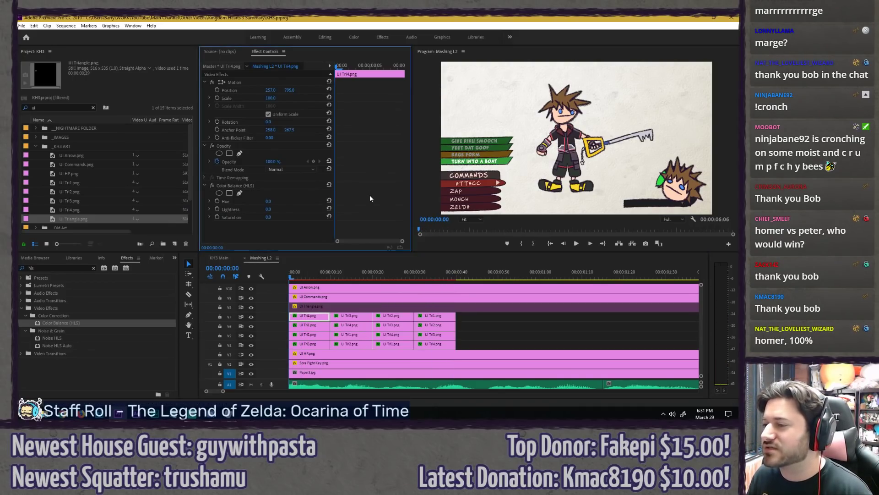
{"action": "left_click", "coordinate": [309, 325]}
{"action": "left_click", "coordinate": [309, 335]}
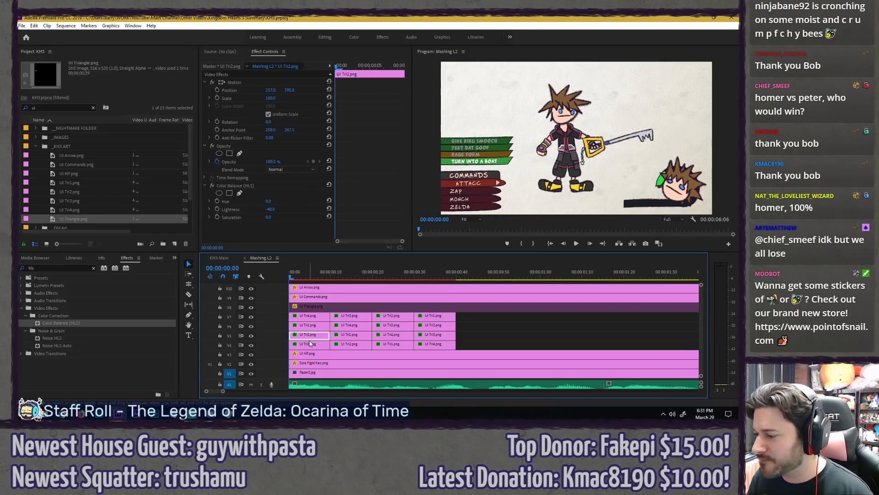
{"action": "left_click", "coordinate": [310, 343]}
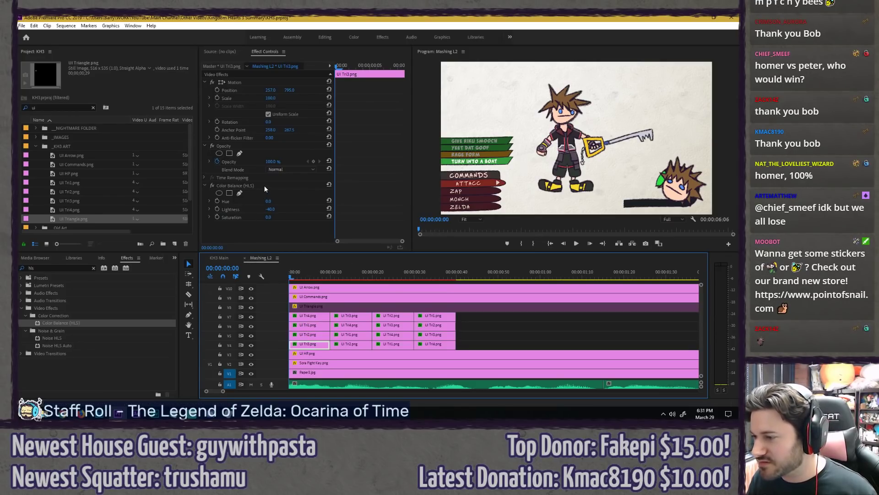
{"action": "left_click", "coordinate": [266, 186]}
{"action": "left_click", "coordinate": [342, 318]}
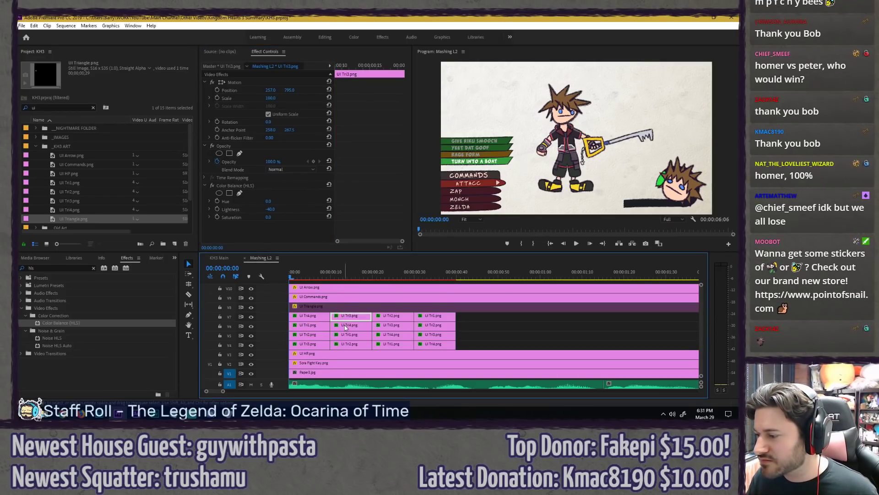
{"action": "left_click", "coordinate": [347, 316]}
{"action": "left_click", "coordinate": [276, 210]}
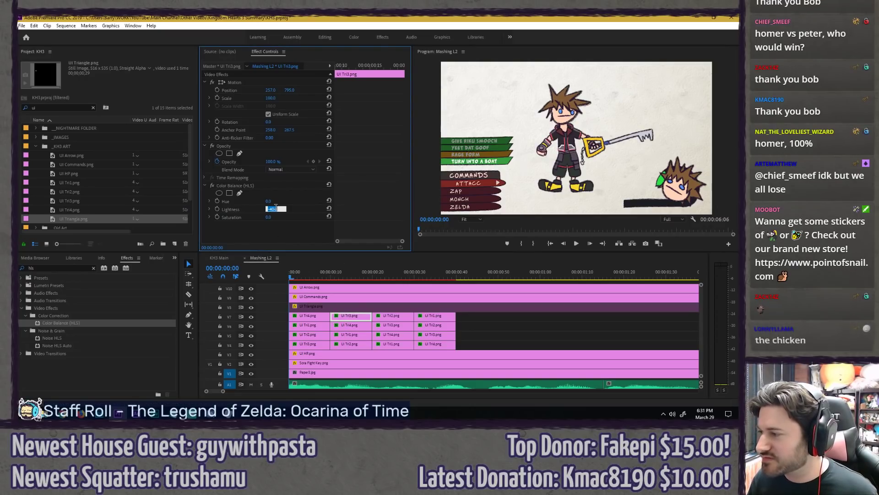
{"action": "left_click", "coordinate": [264, 184]}
{"action": "key", "text": "Delete"}
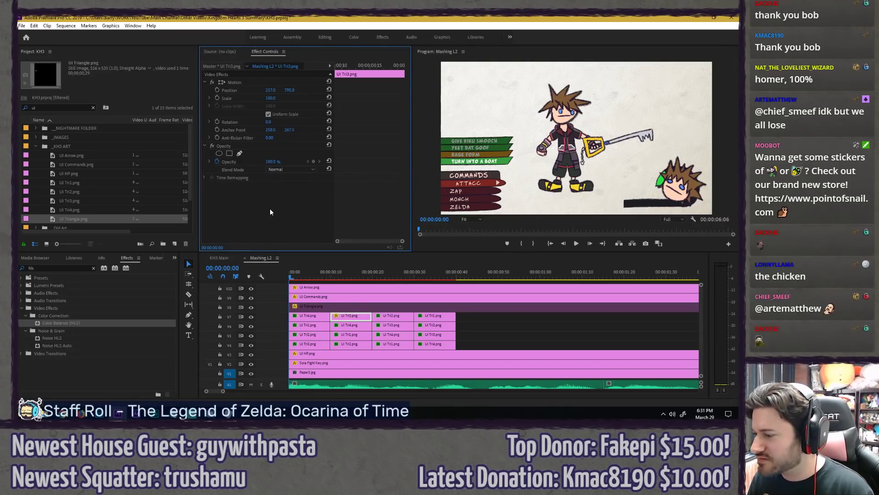
Step: Darken the UI Tri3 bar on V6 by setting its Lightness to -40
{"action": "left_click", "coordinate": [344, 271]}
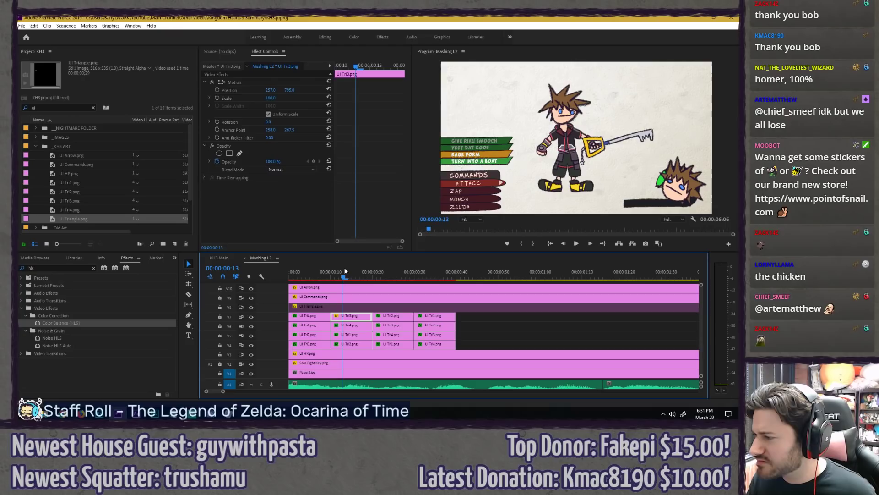
{"action": "left_click", "coordinate": [347, 329]}
{"action": "left_click_drag", "start_coordinate": [271, 212], "coordinate": [276, 210]}
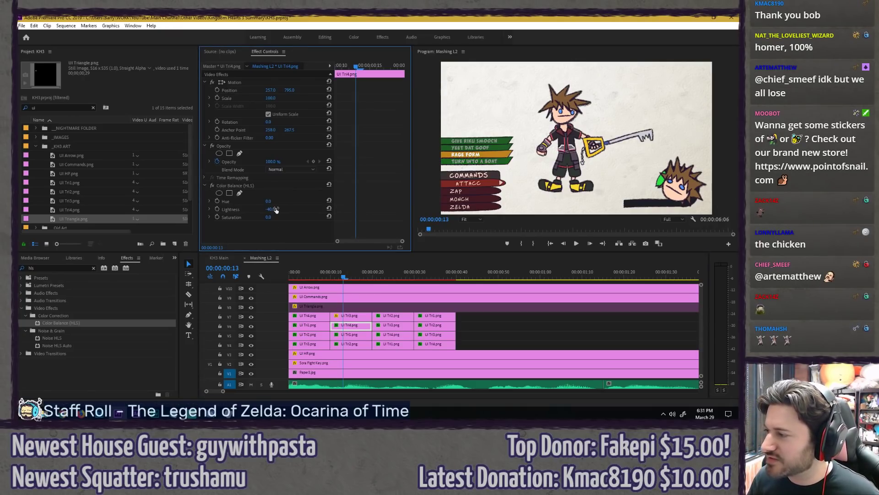
{"action": "left_click", "coordinate": [388, 273]}
{"action": "left_click", "coordinate": [393, 315]}
{"action": "left_click", "coordinate": [265, 186]}
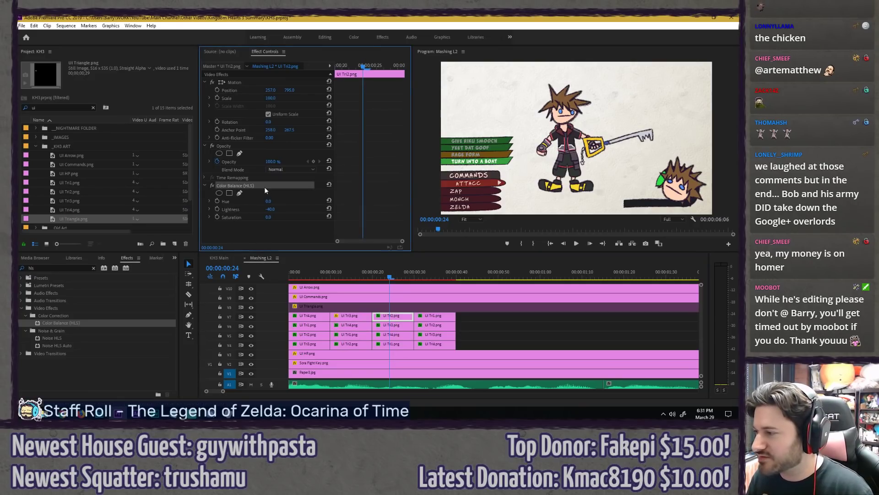
{"action": "left_click", "coordinate": [312, 316]}
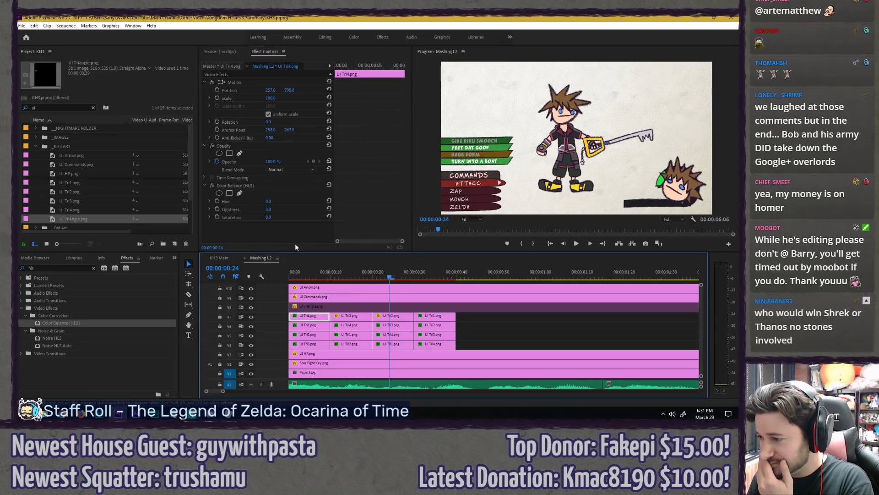
{"action": "left_click", "coordinate": [277, 186]}
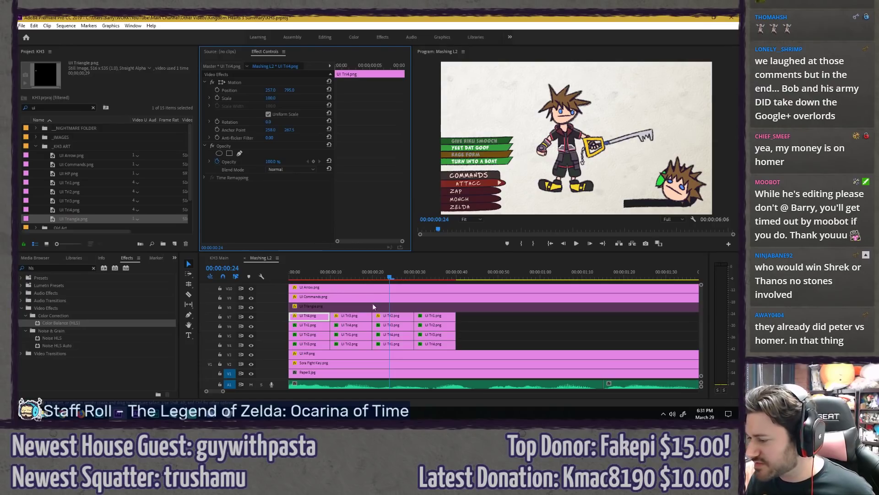
{"action": "left_click", "coordinate": [389, 326]}
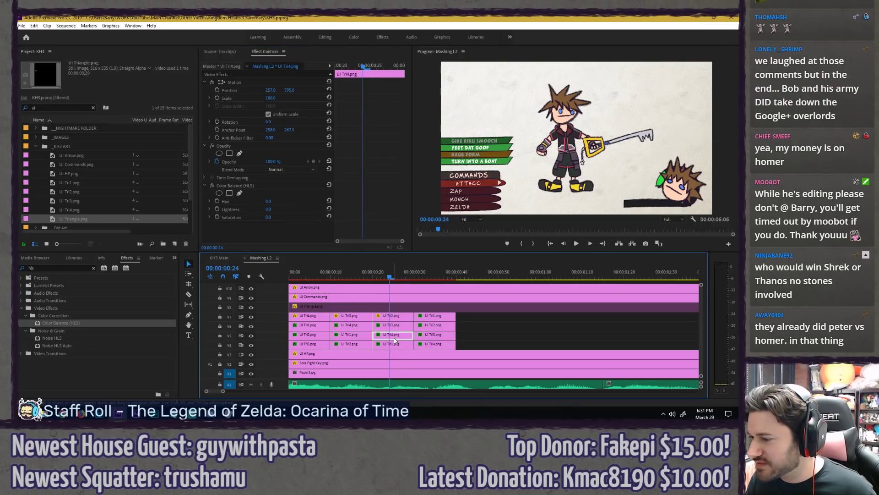
{"action": "left_click", "coordinate": [268, 210]}
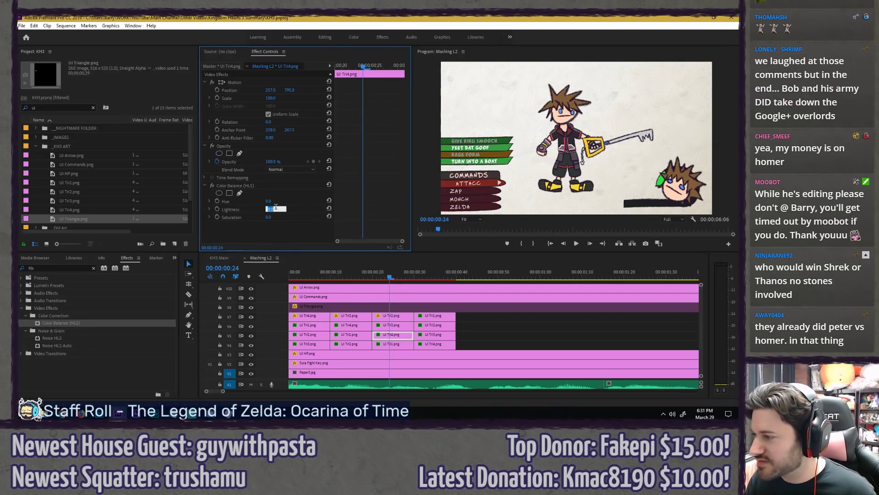
{"action": "type", "text": "-40"}
{"action": "key", "text": "Return"}
Step: Remove the extra Color Balance (HLS) effect and adjust the UI Tri4 clip's lightness
{"action": "left_click_drag", "start_coordinate": [412, 276], "coordinate": [289, 272]}
{"action": "key", "text": "space"}
{"action": "key", "text": "space"}
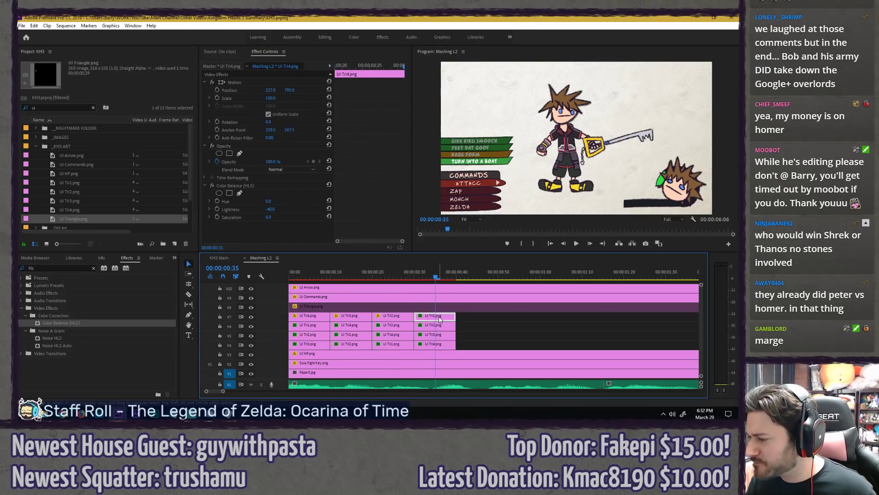
{"action": "left_click", "coordinate": [269, 188]}
{"action": "key", "text": "Delete"}
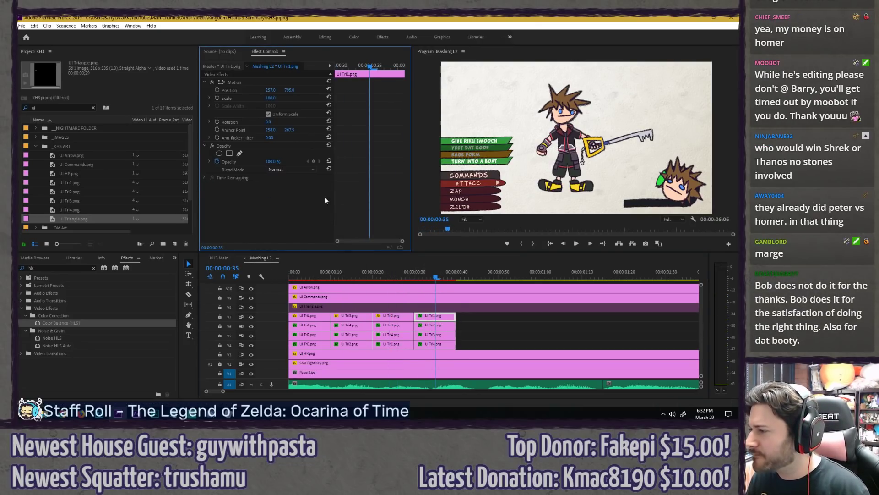
{"action": "left_click", "coordinate": [431, 335]}
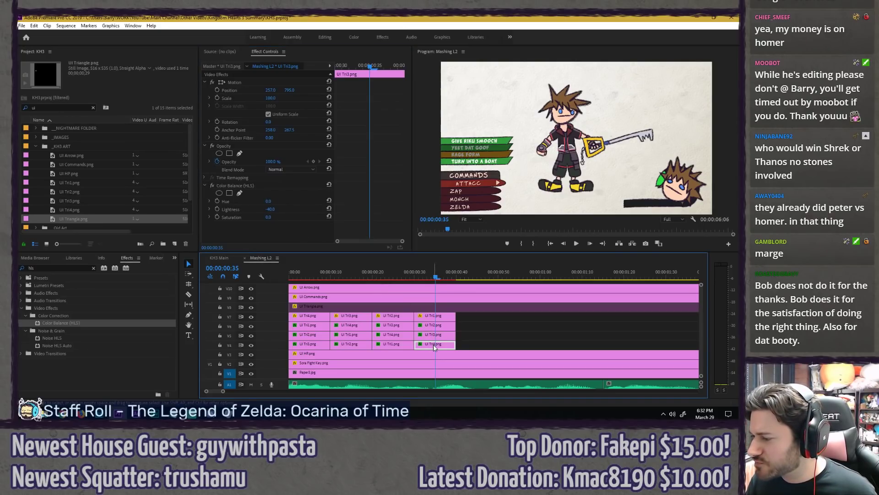
{"action": "left_click", "coordinate": [434, 345]}
{"action": "left_click", "coordinate": [270, 208]}
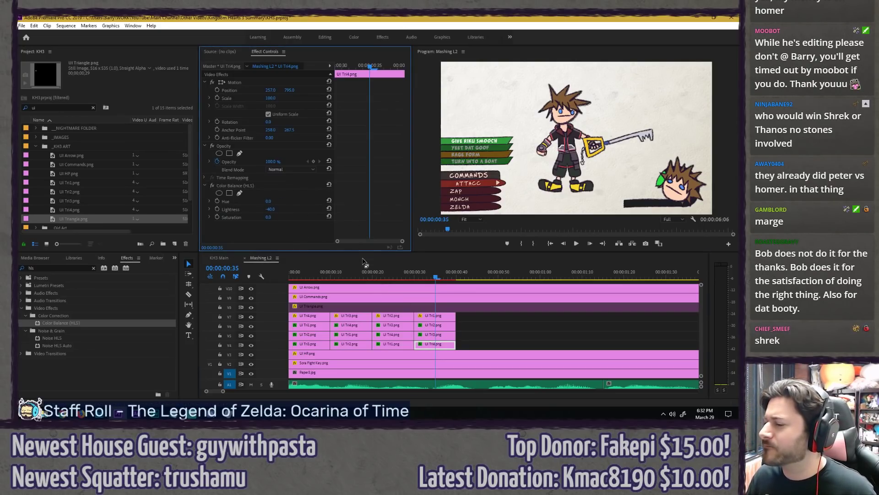
Step: Play back the menu animation and select all option-bar clips on V4–V7
{"action": "left_click_drag", "start_coordinate": [347, 272], "coordinate": [259, 267]}
{"action": "key", "text": "space"}
{"action": "key", "text": "space"}
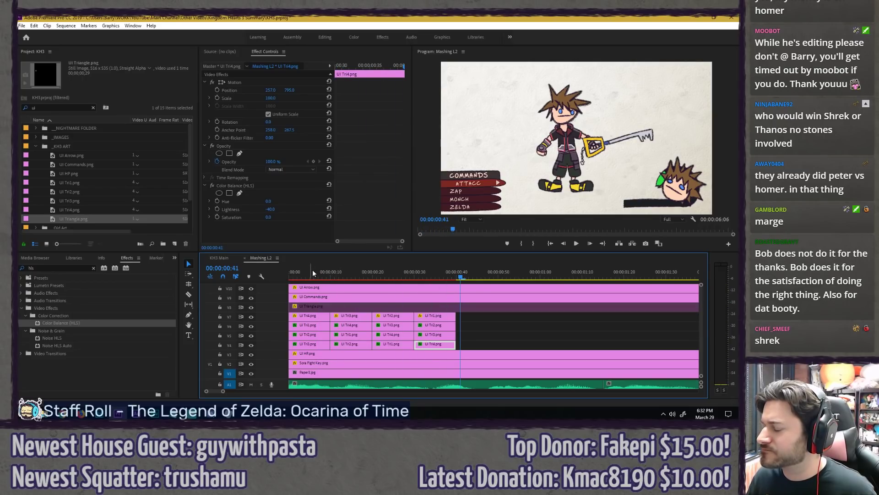
{"action": "left_click_drag", "start_coordinate": [313, 272], "coordinate": [293, 271]}
{"action": "left_click_drag", "start_coordinate": [460, 313], "coordinate": [521, 347]}
Step: Duplicate the V4–V7 option-bar clip block further along the timeline
{"action": "key", "text": "grave"}
{"action": "key", "text": "space"}
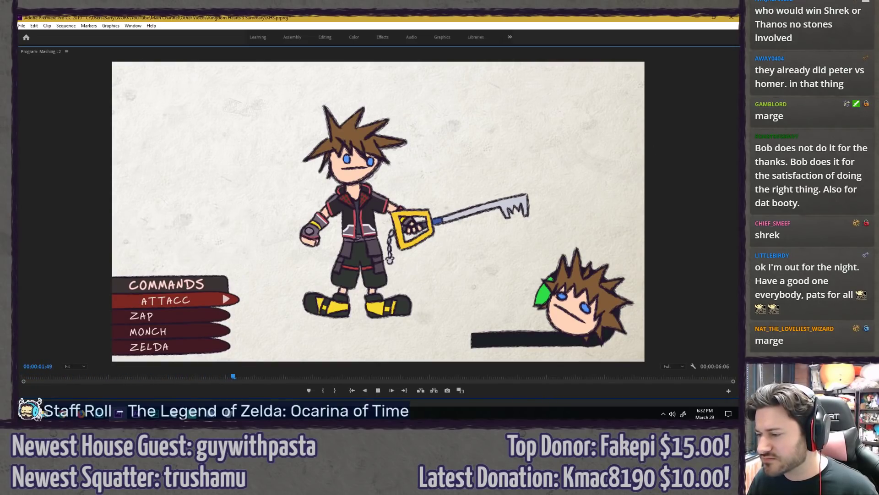
{"action": "key", "text": "space"}
{"action": "key", "text": "grave"}
{"action": "scroll", "coordinate": [384, 329], "scroll_direction": "down", "scroll_amount": 3}
{"action": "left_click", "coordinate": [439, 316]}
{"action": "left_click_drag", "start_coordinate": [439, 316], "coordinate": [438, 345]}
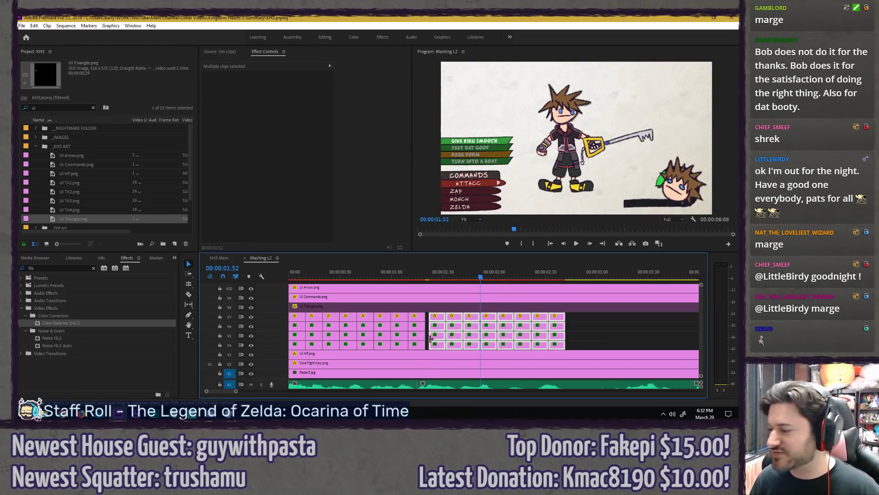
Step: Play back the extended animation and park the playhead at 00:00:01:27
{"action": "scroll", "coordinate": [426, 347], "scroll_direction": "up", "scroll_amount": 2, "text": "alt"}
{"action": "scroll", "coordinate": [425, 346], "scroll_direction": "down", "scroll_amount": 4, "text": "alt"}
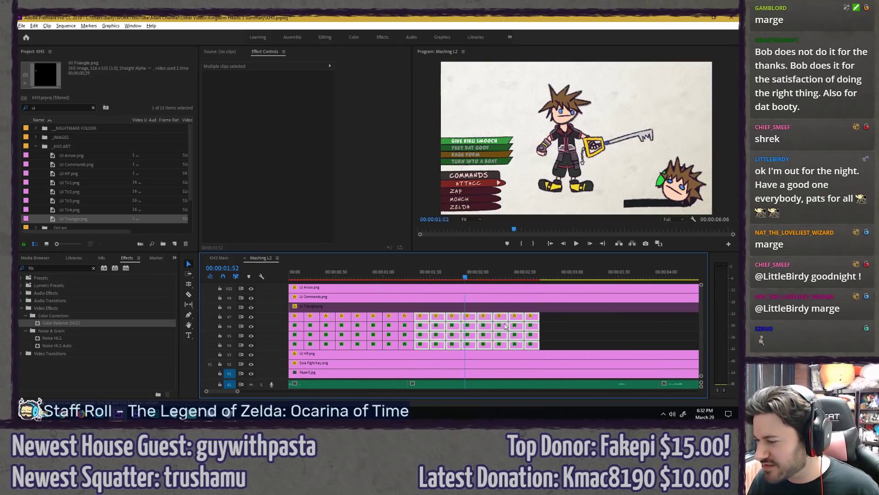
{"action": "left_click", "coordinate": [487, 321]}
{"action": "left_click_drag", "start_coordinate": [373, 272], "coordinate": [289, 272]}
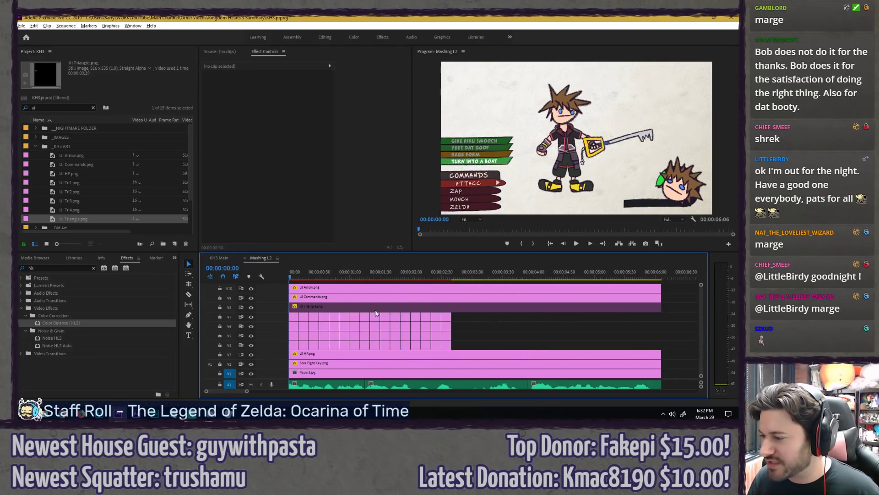
{"action": "key", "text": "space"}
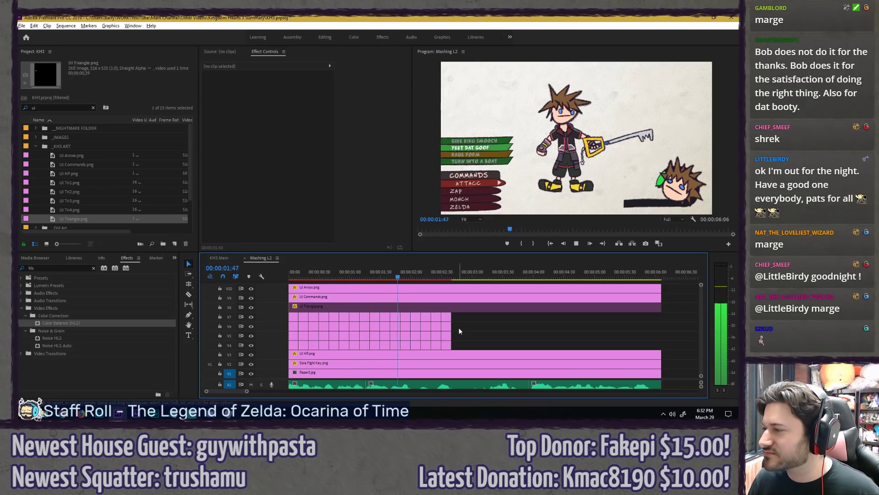
{"action": "left_click", "coordinate": [394, 271]}
{"action": "left_click", "coordinate": [389, 272]}
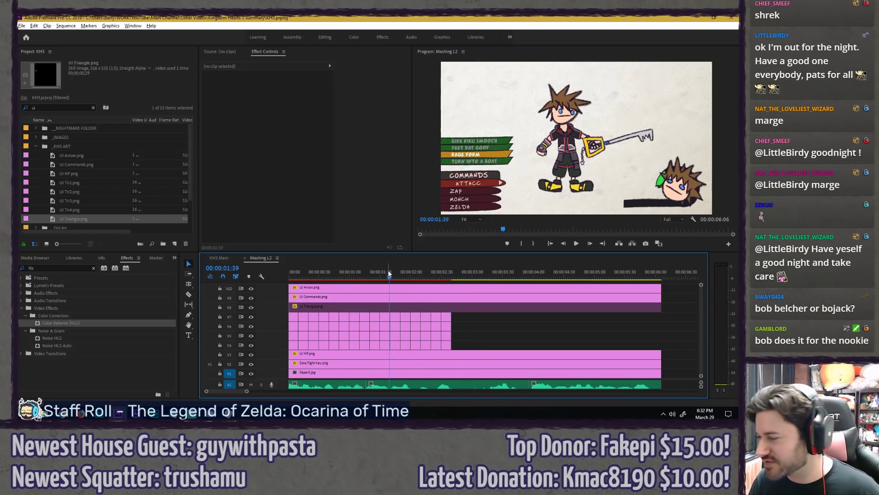
{"action": "left_click_drag", "start_coordinate": [375, 271], "coordinate": [221, 252]}
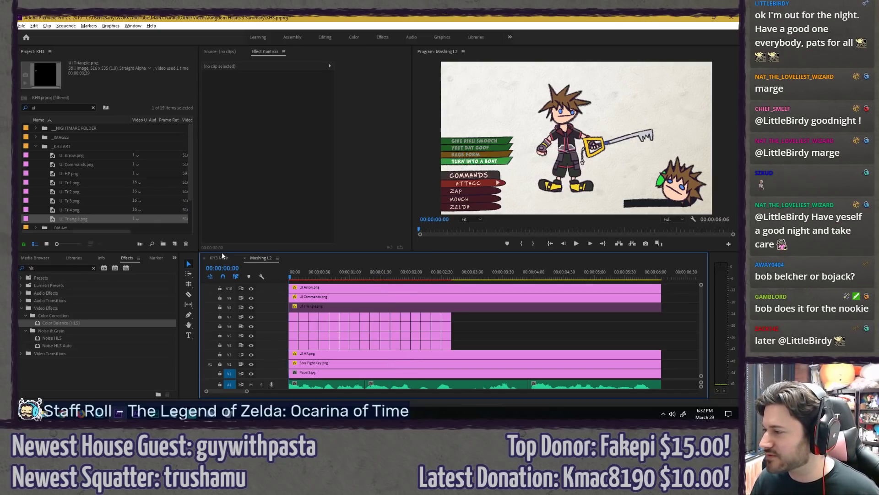
{"action": "key", "text": "space"}
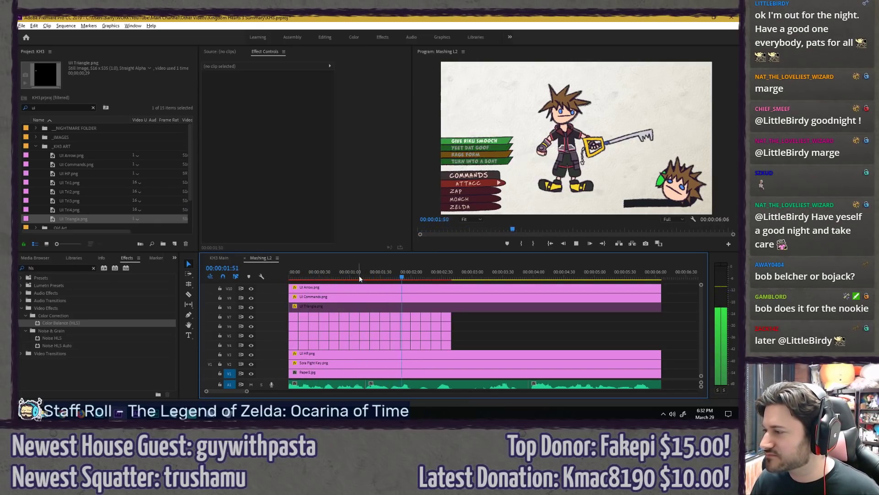
{"action": "key", "text": "space"}
{"action": "left_click", "coordinate": [366, 275]}
{"action": "key", "text": "space"}
{"action": "key", "text": "space"}
{"action": "left_click_drag", "start_coordinate": [366, 275], "coordinate": [379, 276]}
Step: Shift the 28 right-hand option-bar clips left to close the gap
{"action": "left_click_drag", "start_coordinate": [473, 321], "coordinate": [401, 347]}
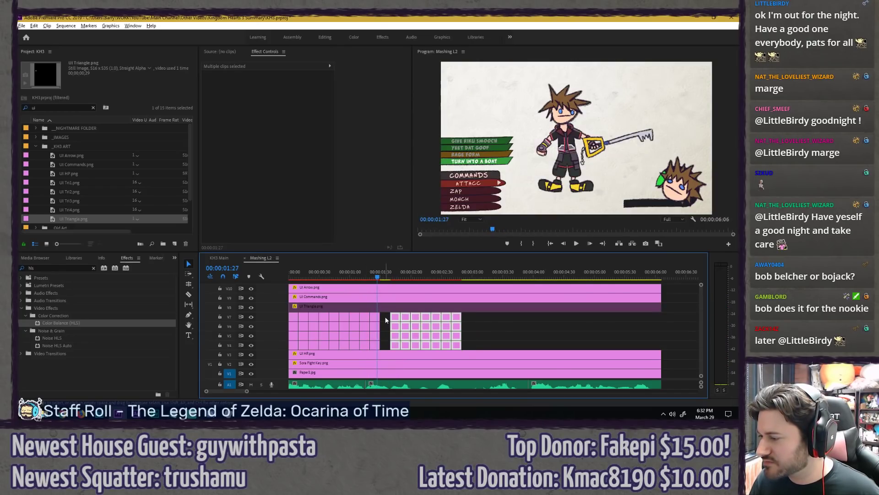
{"action": "scroll", "coordinate": [382, 317], "scroll_direction": "up", "scroll_amount": 3}
{"action": "left_click_drag", "start_coordinate": [386, 316], "coordinate": [392, 345]}
{"action": "key", "text": "space"}
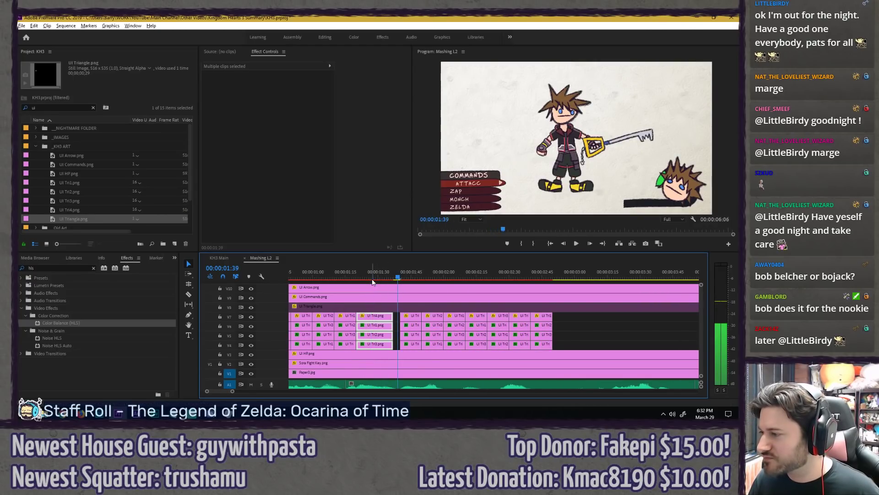
{"action": "left_click_drag", "start_coordinate": [567, 315], "coordinate": [408, 348]}
{"action": "left_click_drag", "start_coordinate": [409, 348], "coordinate": [404, 348]}
{"action": "left_click", "coordinate": [373, 272]}
{"action": "key", "text": "space"}
{"action": "left_click", "coordinate": [334, 275]}
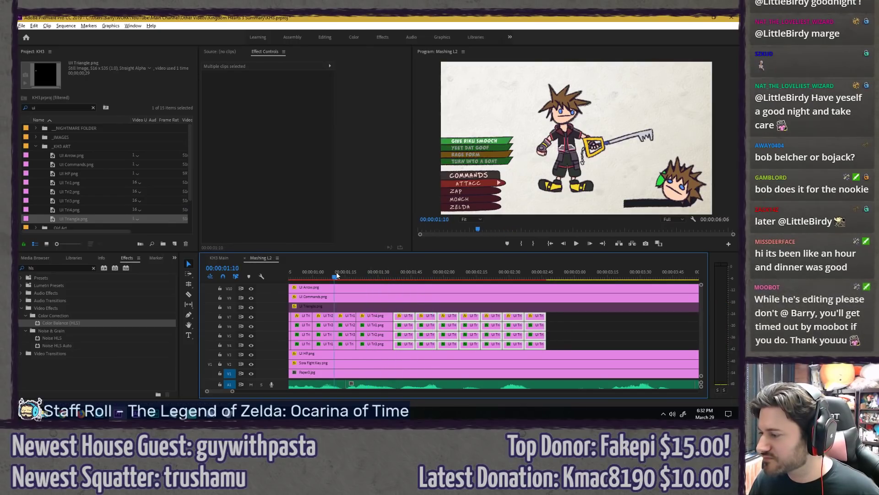
{"action": "left_click_drag", "start_coordinate": [337, 274], "coordinate": [408, 277]}
Step: Delete the three rightmost option-bar clip columns
{"action": "left_click_drag", "start_coordinate": [562, 317], "coordinate": [431, 346]}
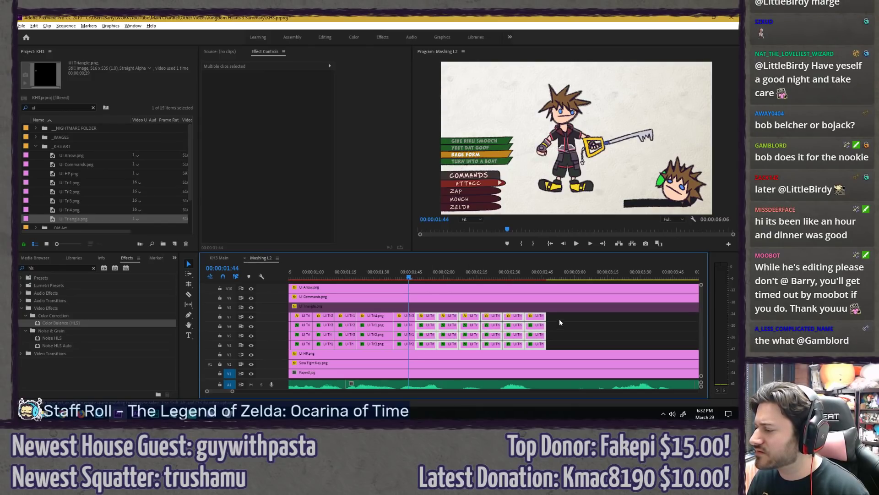
{"action": "left_click_drag", "start_coordinate": [559, 320], "coordinate": [470, 342]}
{"action": "left_click", "coordinate": [438, 273]}
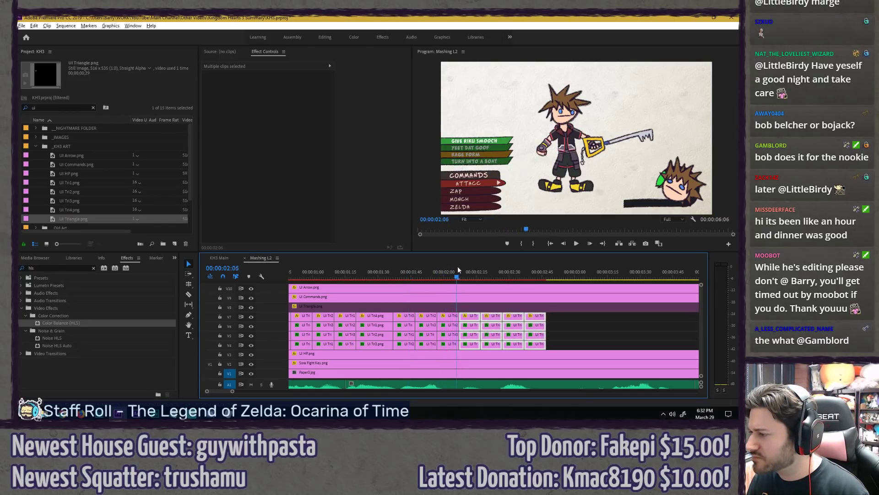
{"action": "left_click_drag", "start_coordinate": [457, 270], "coordinate": [466, 265]}
{"action": "left_click_drag", "start_coordinate": [566, 317], "coordinate": [475, 345]}
{"action": "key", "text": "Delete"}
Step: Extend the four clips before the gap to 01:56 and preview the timing
{"action": "left_click_drag", "start_coordinate": [384, 271], "coordinate": [434, 274]}
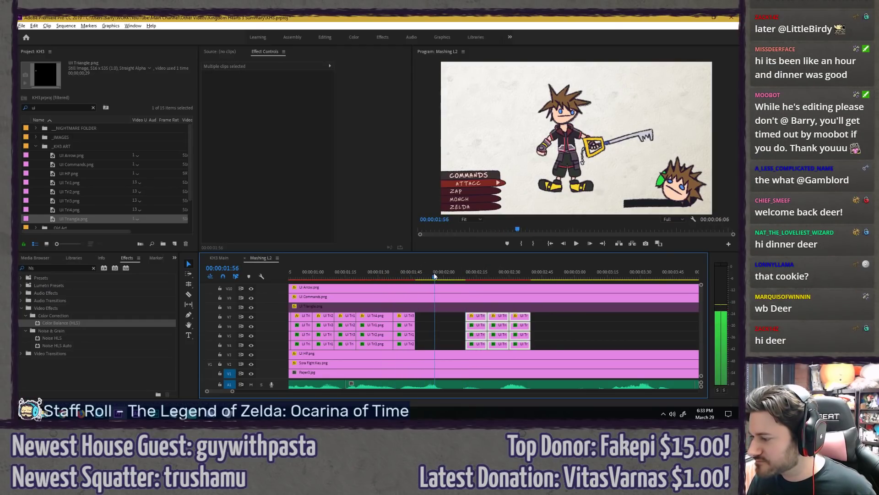
{"action": "left_click_drag", "start_coordinate": [427, 316], "coordinate": [435, 338]}
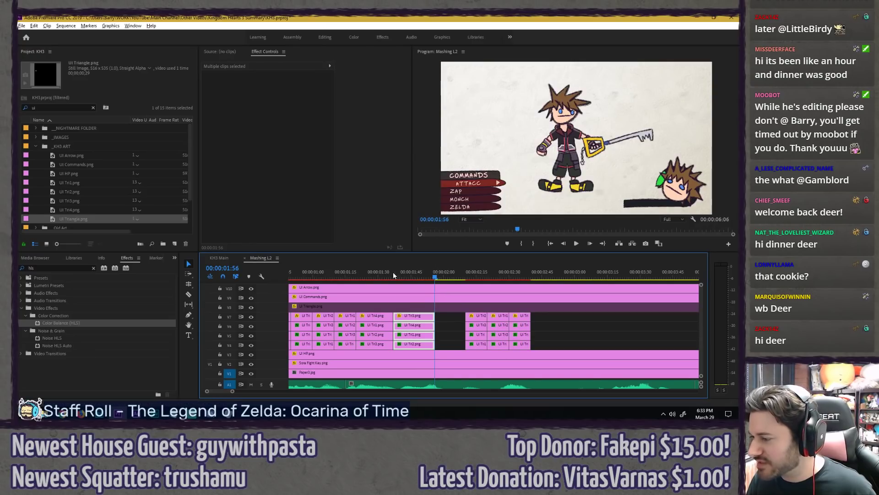
{"action": "left_click_drag", "start_coordinate": [393, 274], "coordinate": [419, 274]}
{"action": "left_click_drag", "start_coordinate": [456, 317], "coordinate": [436, 336]}
{"action": "key", "text": "space"}
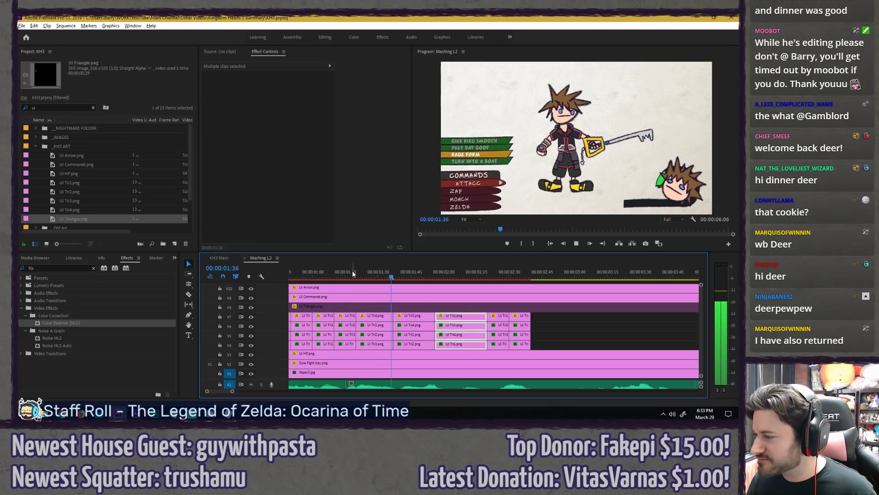
{"action": "key", "text": "space"}
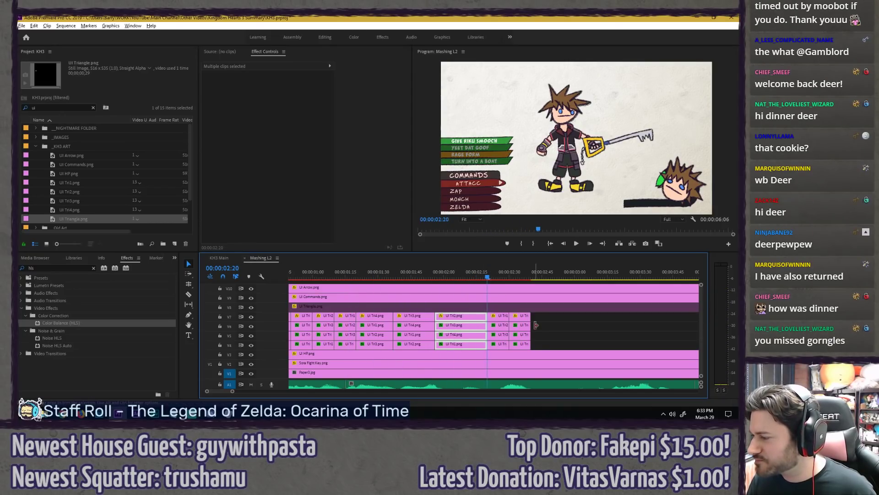
{"action": "key", "text": "space"}
Step: Extend the last option-bar column to the playhead and play through to 03:00
{"action": "key", "text": "space"}
{"action": "key", "text": "backslash"}
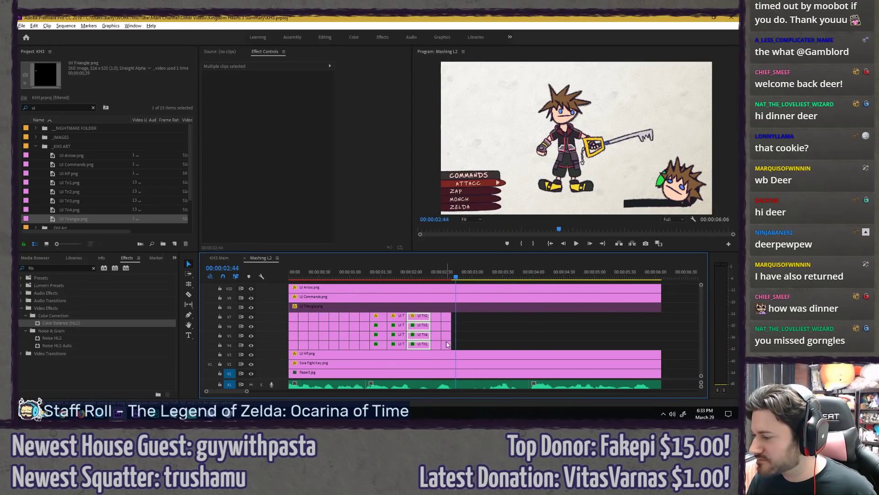
{"action": "mouse_move", "coordinate": [448, 344]}
{"action": "left_mouse_down"}
{"action": "mouse_move", "coordinate": [471, 316]}
{"action": "mouse_move", "coordinate": [456, 337]}
{"action": "left_mouse_up"}
{"action": "key", "text": "equal"}
{"action": "left_click", "coordinate": [501, 322]}
{"action": "left_click_drag", "start_coordinate": [348, 274], "coordinate": [290, 274]}
{"action": "key", "text": "space"}
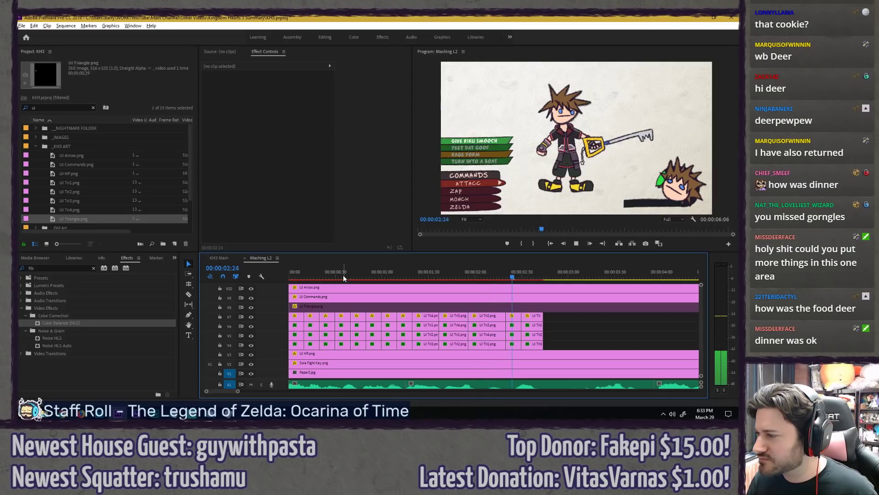
{"action": "key", "text": "space"}
Step: Extend the last clips to about 00:00:02:53 and preview the ending
{"action": "left_click_drag", "start_coordinate": [559, 313], "coordinate": [439, 349]}
{"action": "left_click", "coordinate": [390, 271]}
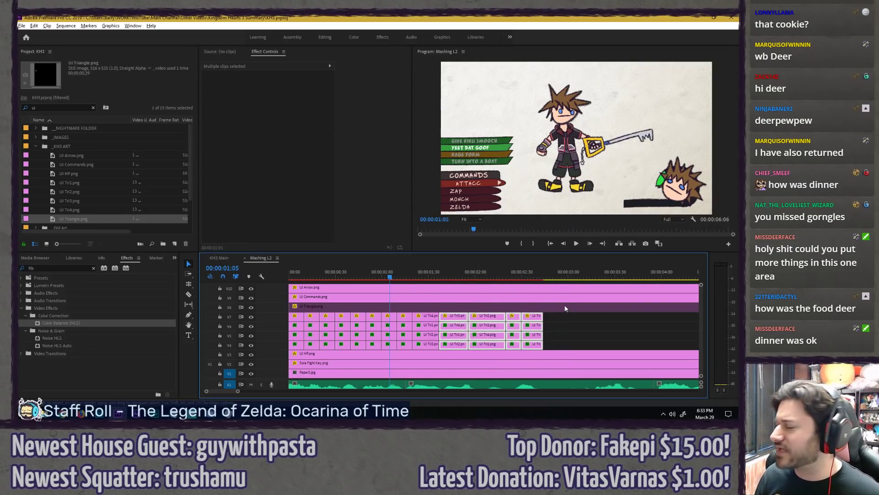
{"action": "left_click", "coordinate": [550, 318]}
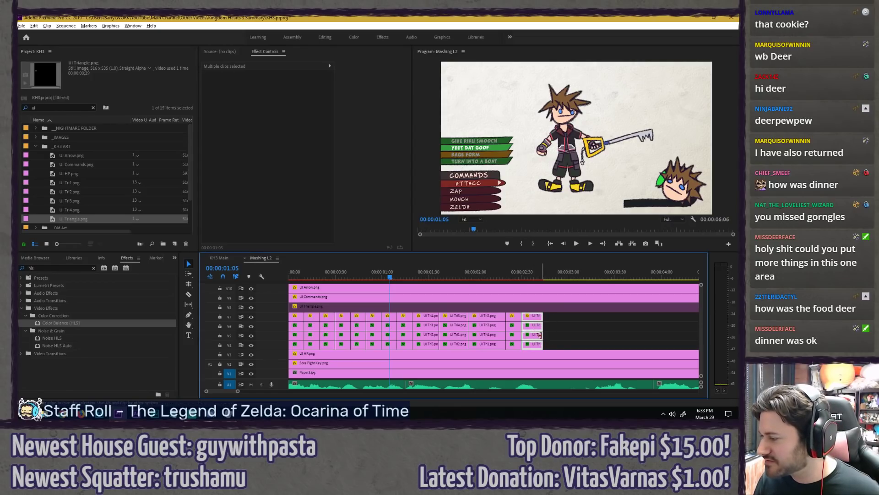
{"action": "left_click_drag", "start_coordinate": [540, 335], "coordinate": [557, 335]}
{"action": "left_click", "coordinate": [488, 273]}
{"action": "key", "text": "space"}
{"action": "key", "text": "space"}
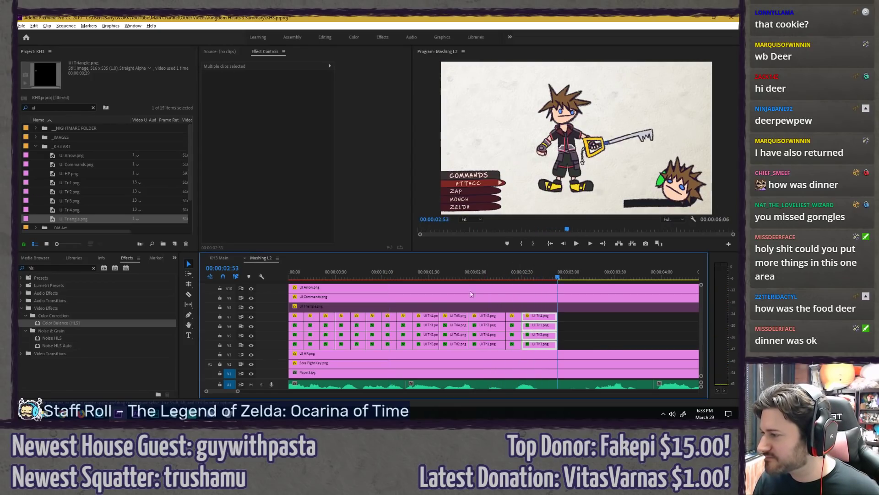
{"action": "key", "text": "minus"}
{"action": "left_click", "coordinate": [456, 319]}
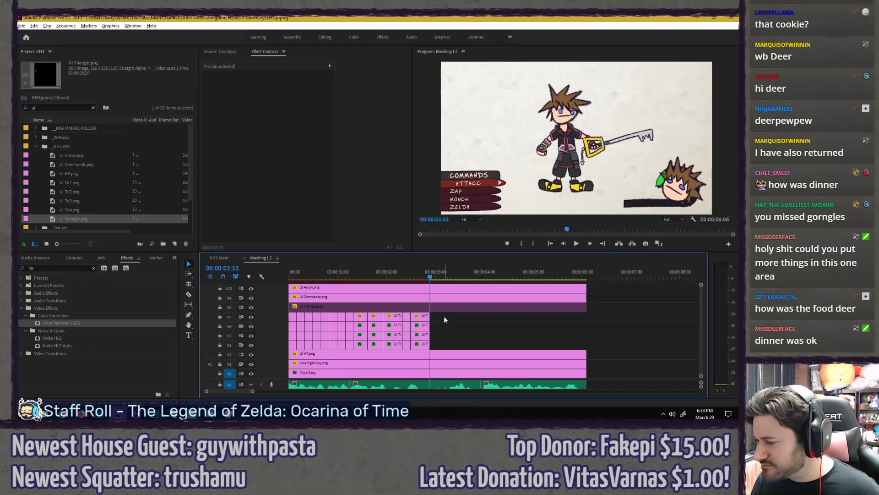
Step: Select the UI Tri clip block on V4–V7, move it later, and preview it around 03:21
{"action": "left_click_drag", "start_coordinate": [444, 316], "coordinate": [354, 350]}
{"action": "key", "text": "equal"}
{"action": "left_click", "coordinate": [366, 275]}
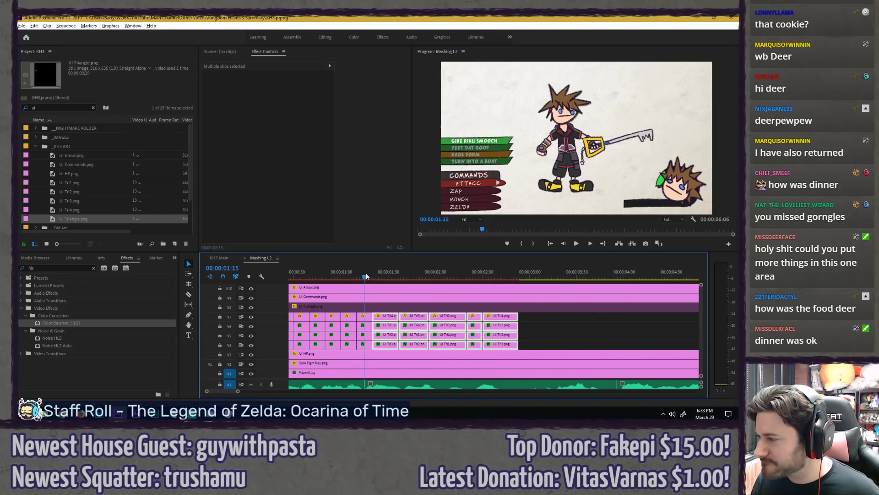
{"action": "left_click_drag", "start_coordinate": [366, 277], "coordinate": [376, 276]}
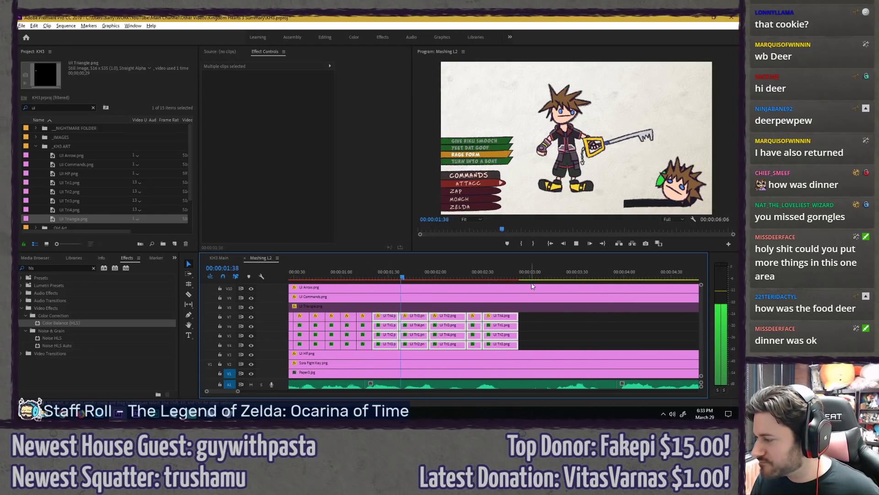
{"action": "left_click", "coordinate": [563, 273]}
{"action": "left_click_drag", "start_coordinate": [565, 272], "coordinate": [567, 273]}
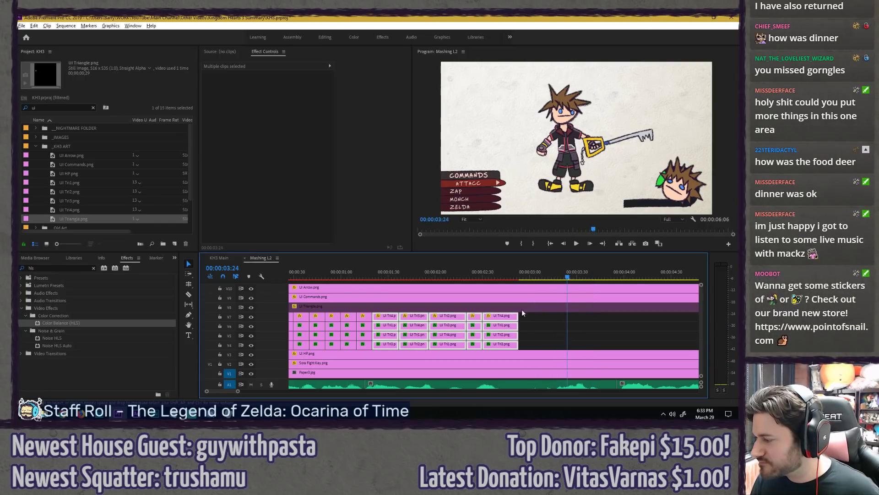
{"action": "left_click_drag", "start_coordinate": [529, 317], "coordinate": [548, 320]}
{"action": "left_click", "coordinate": [517, 272]}
{"action": "key", "text": "space"}
{"action": "key", "text": "space"}
{"action": "left_click", "coordinate": [522, 274]}
{"action": "key", "text": "space"}
{"action": "key", "text": "space"}
{"action": "key", "text": "space"}
{"action": "left_click_drag", "start_coordinate": [530, 277], "coordinate": [418, 275]}
Step: Lengthen the last UI Tri clips and replay the menu animation from about 02:00
{"action": "left_click", "coordinate": [584, 320]}
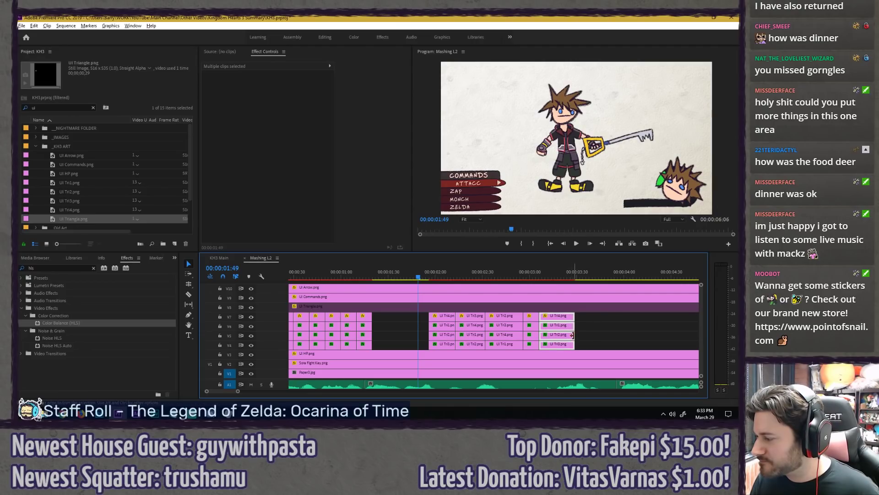
{"action": "left_click_drag", "start_coordinate": [572, 335], "coordinate": [609, 334]}
{"action": "left_click", "coordinate": [628, 320]}
{"action": "left_click", "coordinate": [538, 273]}
{"action": "key", "text": "space"}
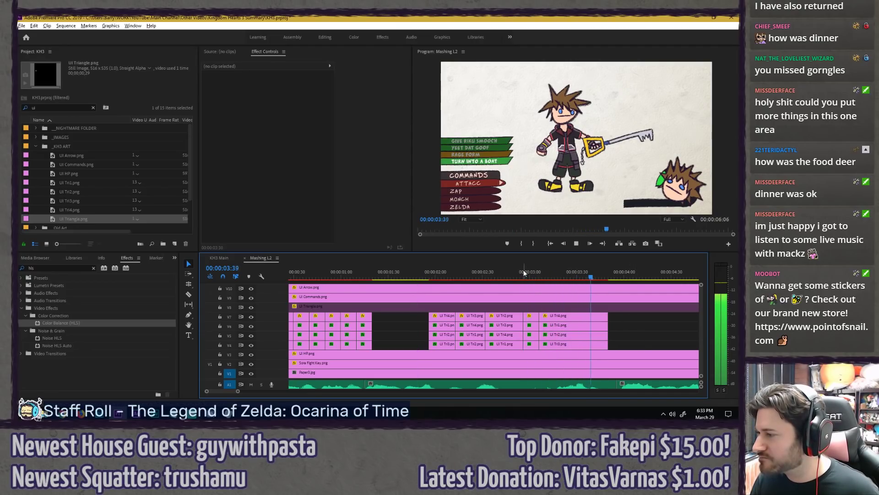
{"action": "left_click_drag", "start_coordinate": [524, 273], "coordinate": [429, 277]}
{"action": "key", "text": "space"}
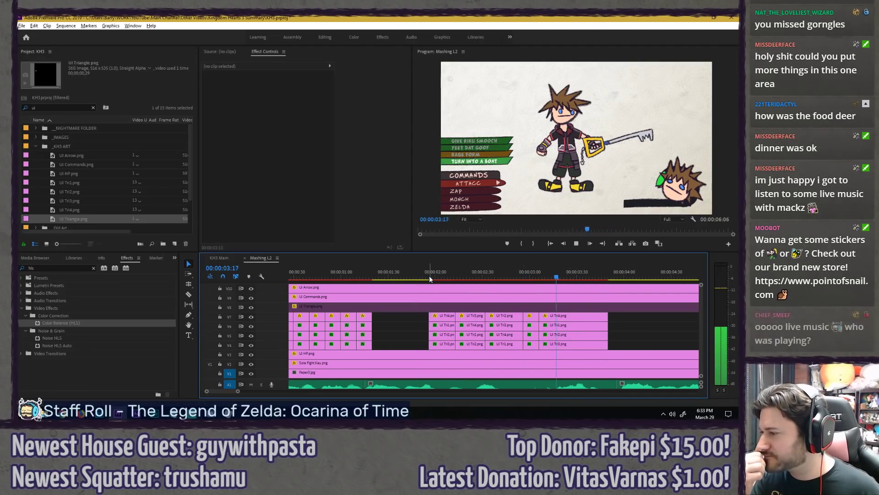
{"action": "key", "text": "space"}
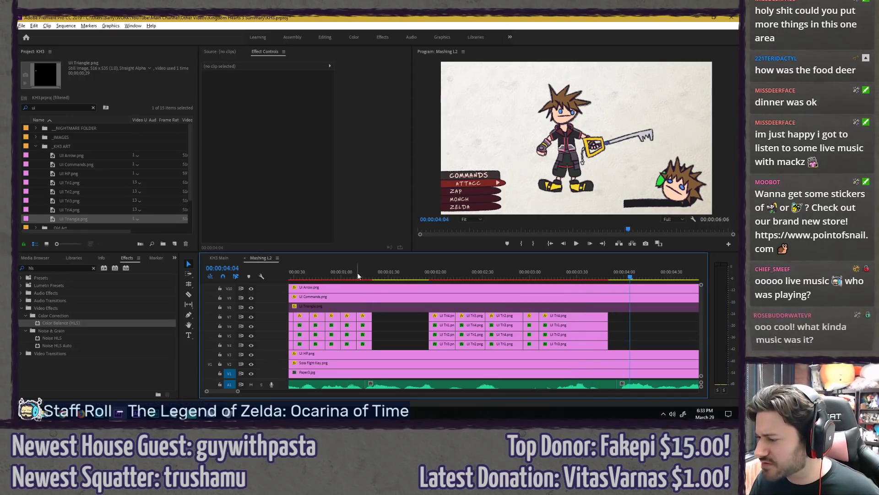
{"action": "left_click_drag", "start_coordinate": [344, 274], "coordinate": [366, 290]}
Step: Shift the stacked UI Tri clips on V4–V7 about 40 frames later and check the flash timing
{"action": "scroll", "coordinate": [427, 322], "scroll_direction": "up", "scroll_amount": 2}
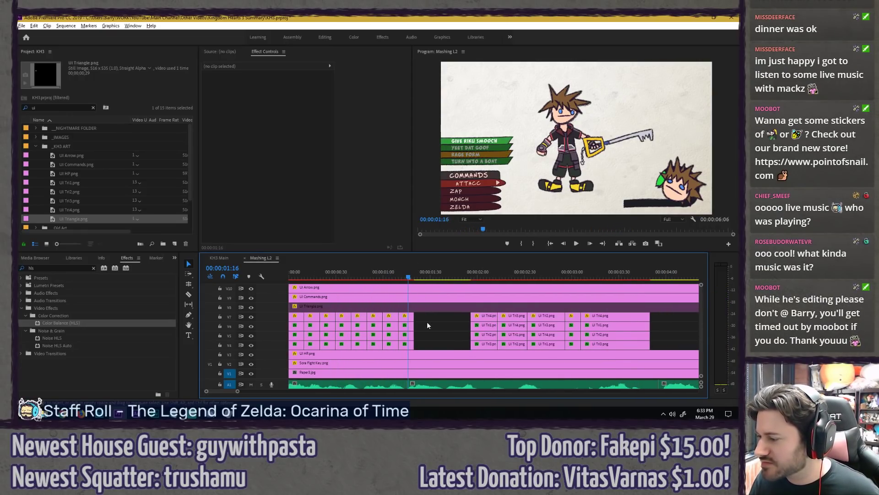
{"action": "left_click_drag", "start_coordinate": [415, 317], "coordinate": [362, 347]}
{"action": "left_click_drag", "start_coordinate": [360, 346], "coordinate": [425, 347]}
{"action": "key", "text": "space"}
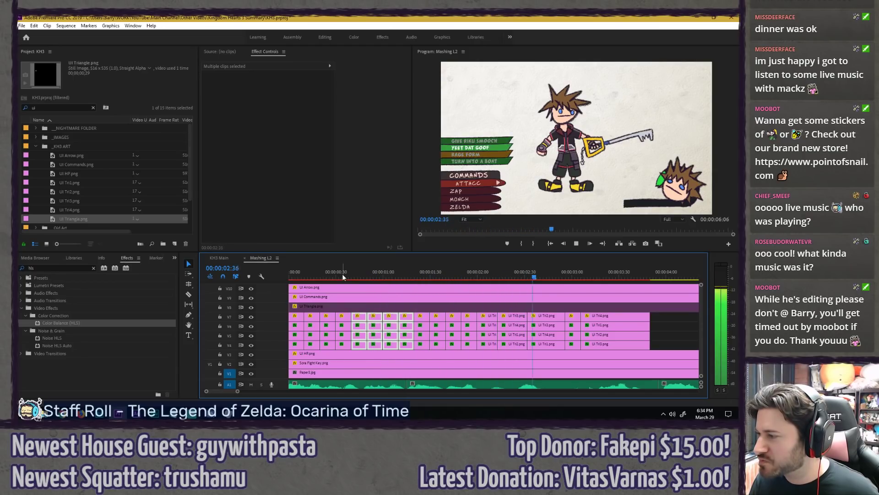
{"action": "key", "text": "space"}
{"action": "scroll", "coordinate": [435, 295], "scroll_direction": "down", "scroll_amount": 3}
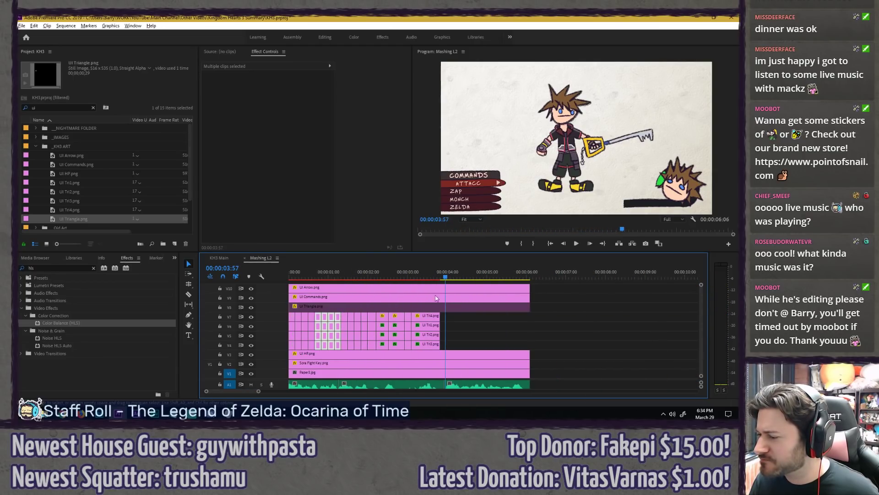
{"action": "scroll", "coordinate": [321, 303], "scroll_direction": "up", "scroll_amount": 4}
Step: Delete the selected UI Tri clips to leave a gap, then replay the green menu section
{"action": "key", "text": "Delete"}
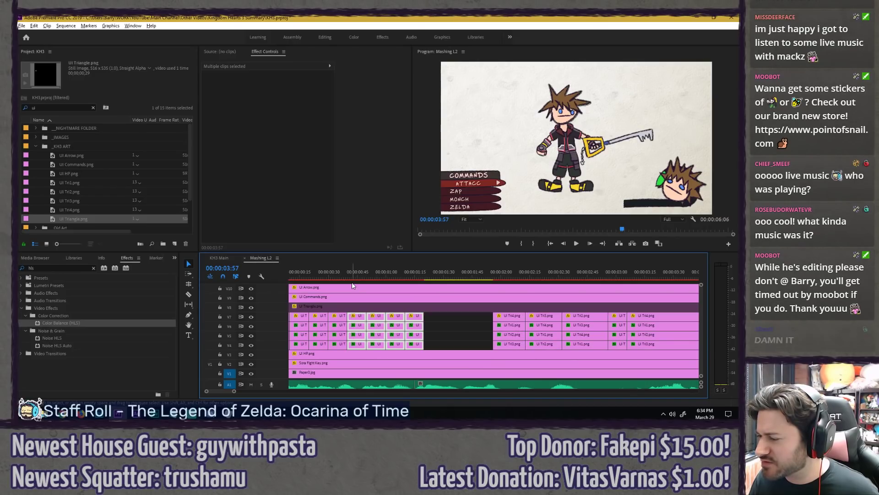
{"action": "left_click", "coordinate": [372, 282]}
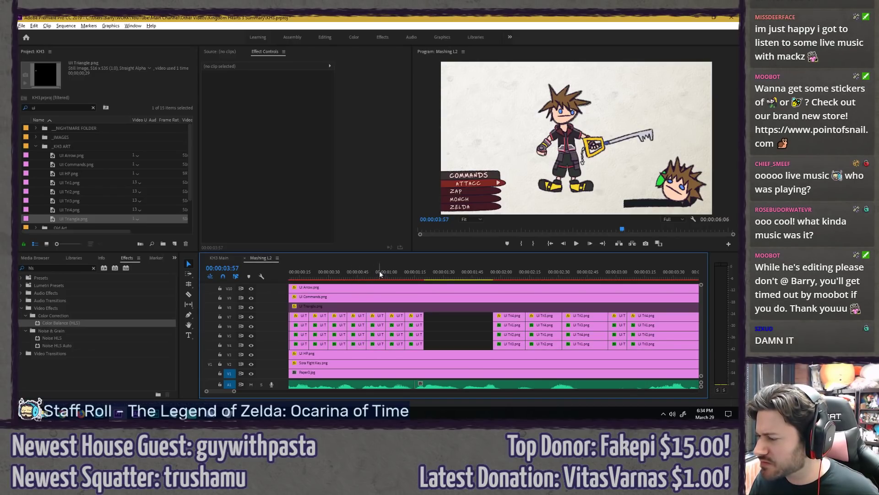
{"action": "left_click_drag", "start_coordinate": [379, 271], "coordinate": [340, 274]}
{"action": "key", "text": "space"}
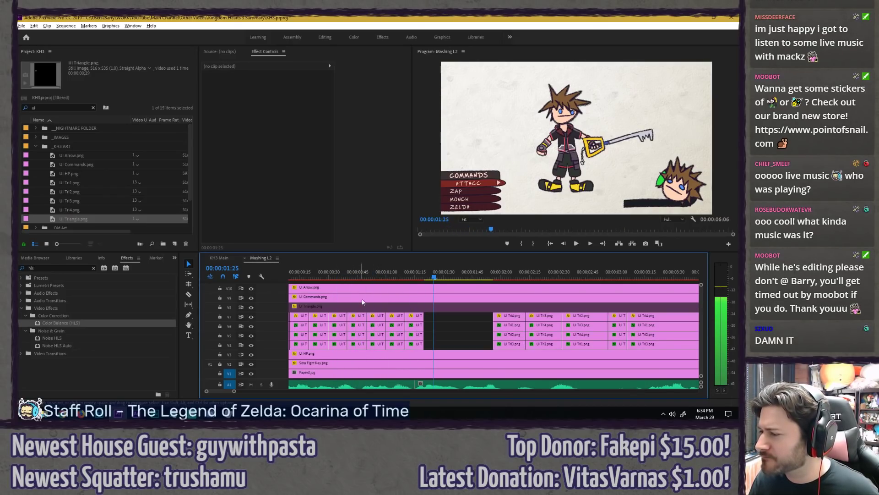
{"action": "key", "text": "space"}
{"action": "left_click", "coordinate": [343, 279]}
{"action": "key", "text": "space"}
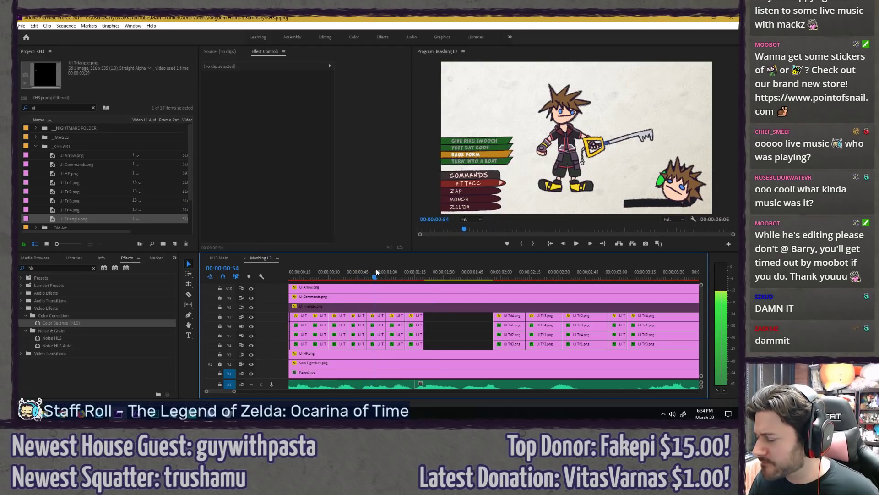
{"action": "key", "text": "space"}
Step: Copy the two UI Tri clip columns into the empty gap and lengthen them by three frames
{"action": "left_click", "coordinate": [358, 317]}
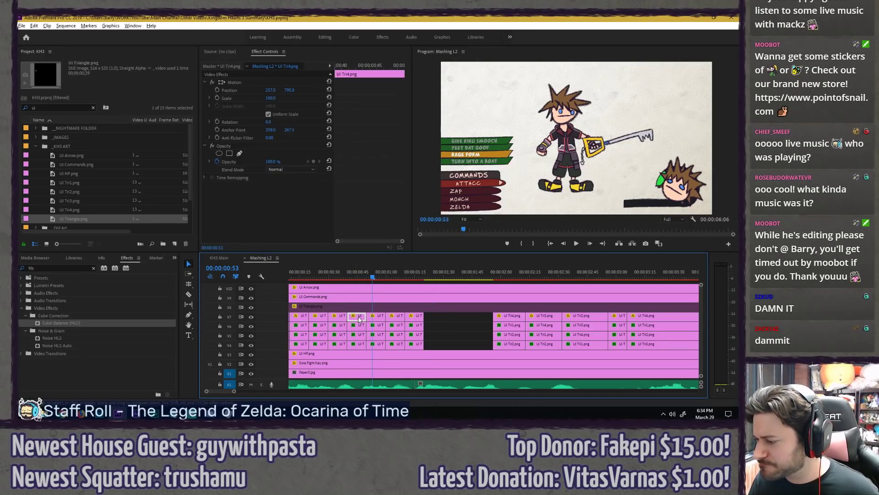
{"action": "left_click", "coordinate": [375, 319], "text": "shift"}
{"action": "left_click", "coordinate": [359, 326], "text": "shift"}
{"action": "left_click", "coordinate": [375, 326], "text": "shift"}
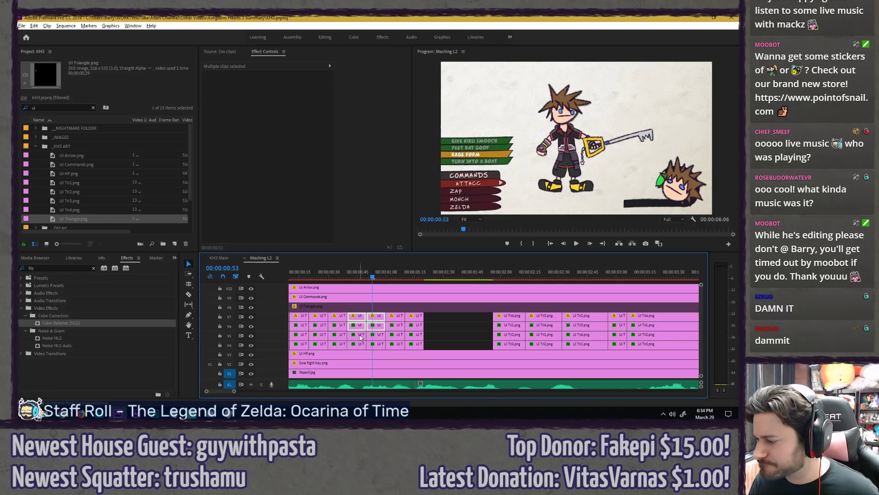
{"action": "left_click", "coordinate": [360, 335], "text": "shift"}
{"action": "left_click", "coordinate": [375, 336], "text": "shift"}
{"action": "left_click", "coordinate": [359, 345], "text": "shift"}
{"action": "left_click", "coordinate": [374, 343], "text": "shift"}
{"action": "left_click_drag", "start_coordinate": [373, 343], "coordinate": [461, 344]}
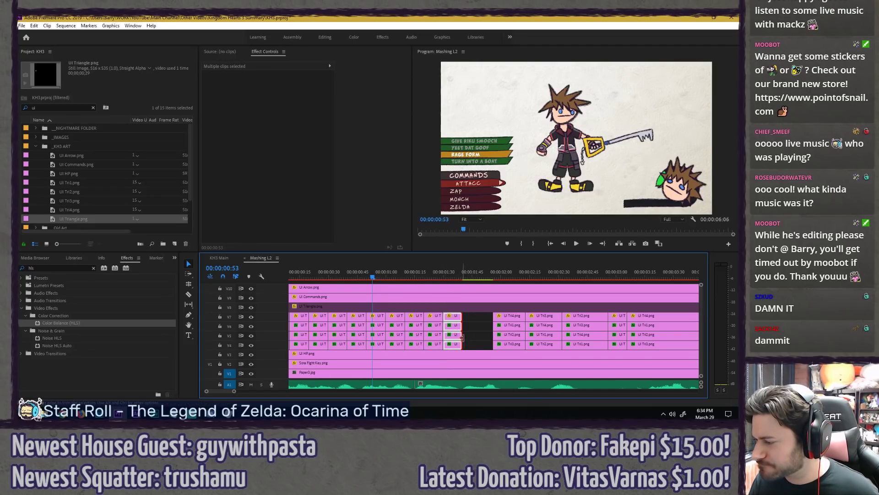
{"action": "left_click_drag", "start_coordinate": [459, 337], "coordinate": [464, 334]}
{"action": "key", "text": "space"}
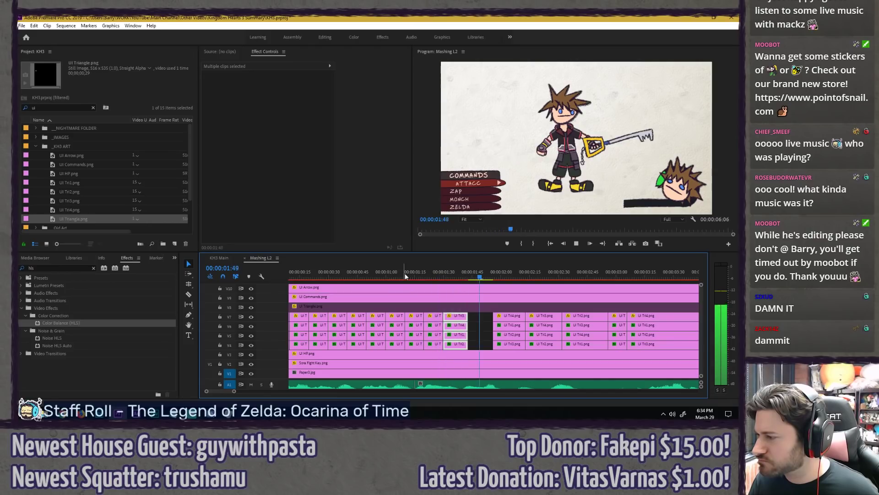
Step: Duplicate the clip column at 00:00:01:03 into the gap near 00:00:01:45
{"action": "mouse_move", "coordinate": [404, 276]}
{"action": "left_mouse_down"}
{"action": "mouse_move", "coordinate": [449, 275]}
{"action": "mouse_move", "coordinate": [395, 284]}
{"action": "left_mouse_up"}
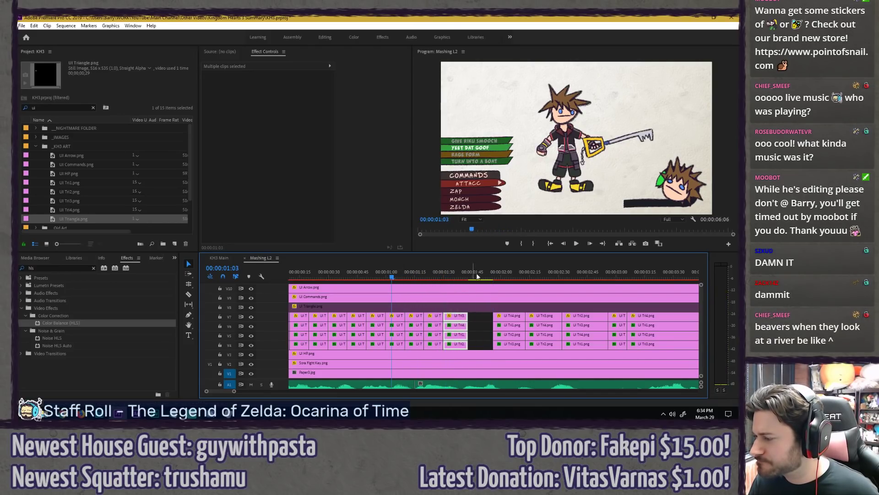
{"action": "left_click", "coordinate": [504, 274]}
{"action": "left_click", "coordinate": [392, 274]}
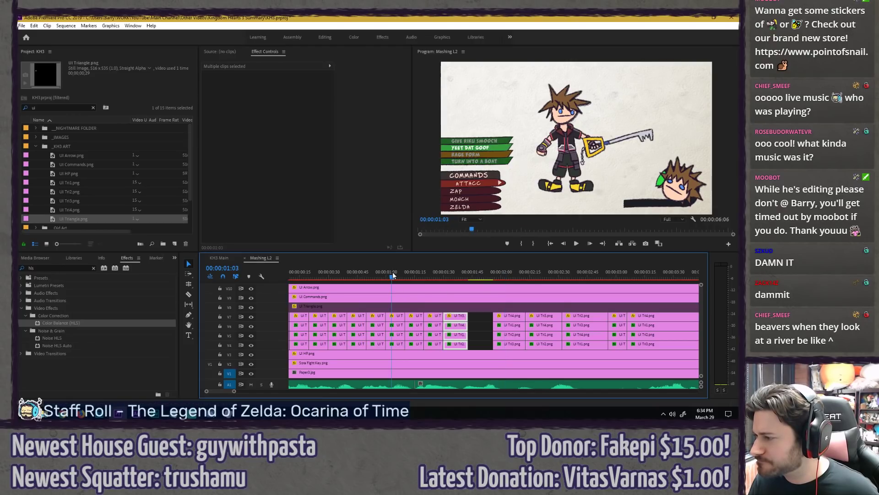
{"action": "left_click", "coordinate": [395, 317]}
{"action": "left_click_drag", "start_coordinate": [449, 334], "coordinate": [477, 334]}
Step: Copy the four-clip column near 00:00:01:15 to around 00:00:01:53 and review the filled gap
{"action": "left_click", "coordinate": [416, 316]}
{"action": "left_click", "coordinate": [419, 325], "text": "shift"}
{"action": "left_click", "coordinate": [417, 334], "text": "shift"}
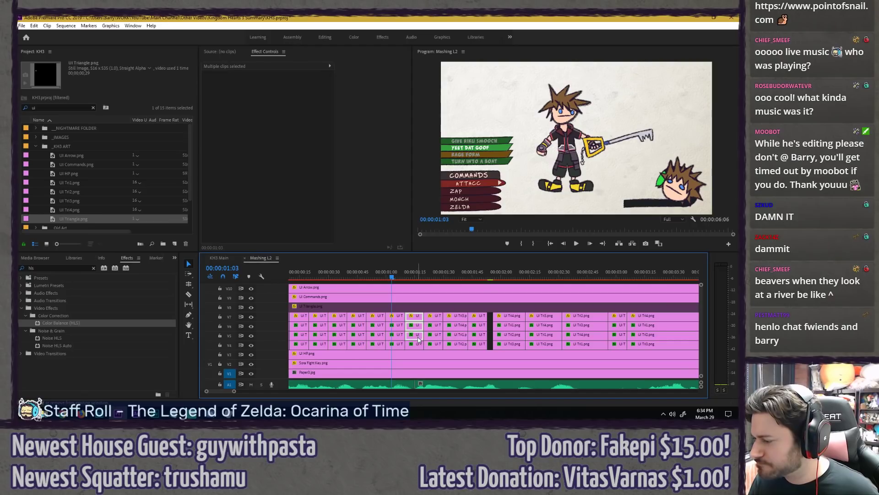
{"action": "left_click", "coordinate": [417, 344], "text": "shift"}
{"action": "left_click_drag", "start_coordinate": [417, 336], "coordinate": [503, 338]}
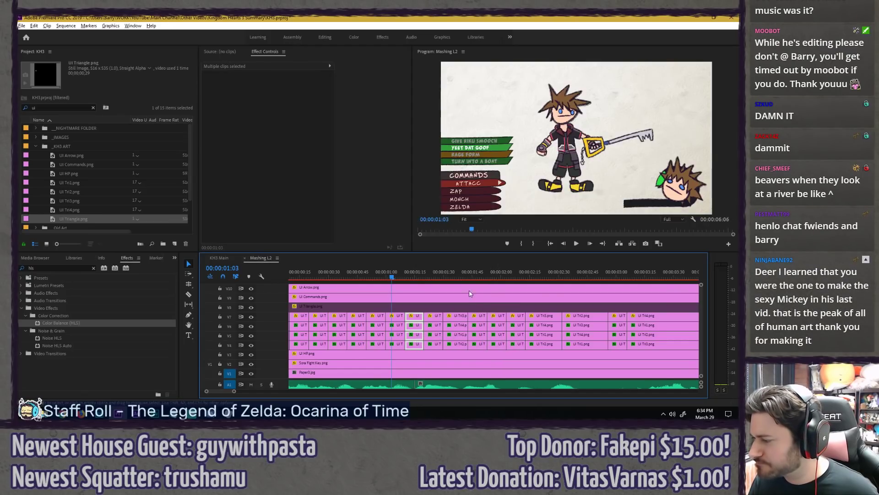
{"action": "key", "text": "space"}
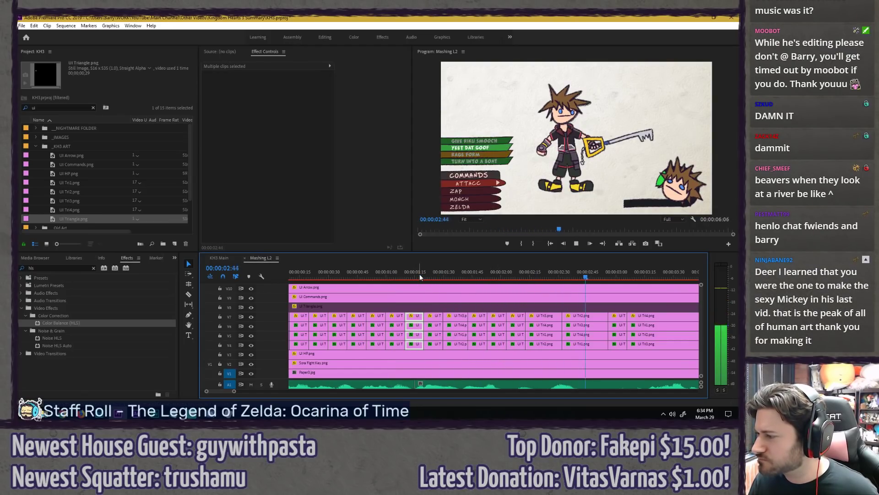
{"action": "key", "text": "space"}
Step: Replay the whole menu animation from the sequence start to review the timing
{"action": "scroll", "coordinate": [490, 302], "scroll_direction": "down", "scroll_amount": 2}
{"action": "scroll", "coordinate": [513, 312], "scroll_direction": "left", "scroll_amount": 4}
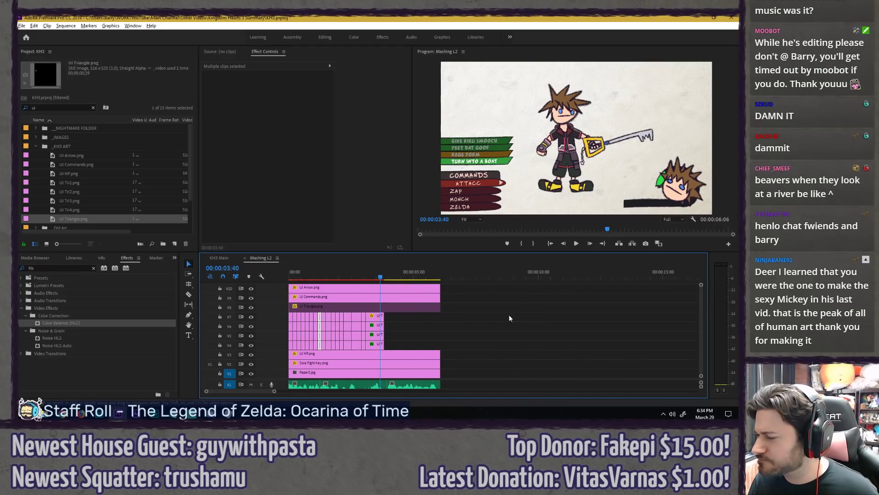
{"action": "key", "text": "Home"}
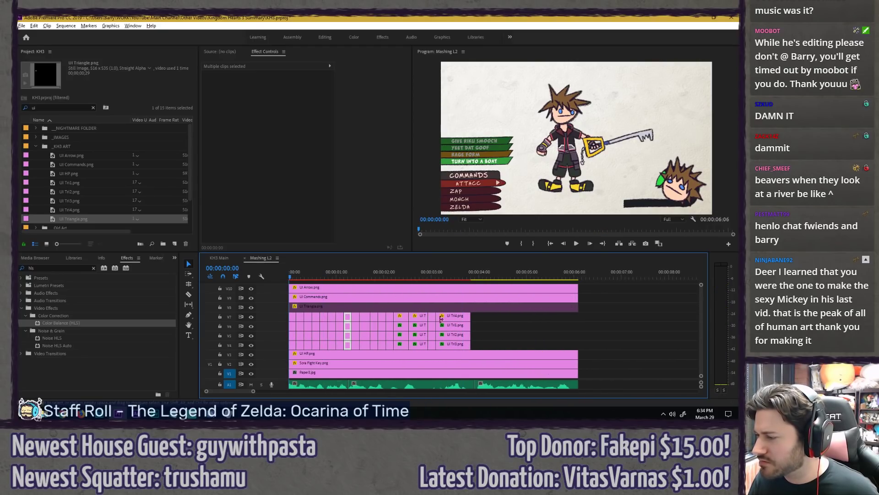
{"action": "key", "text": "space"}
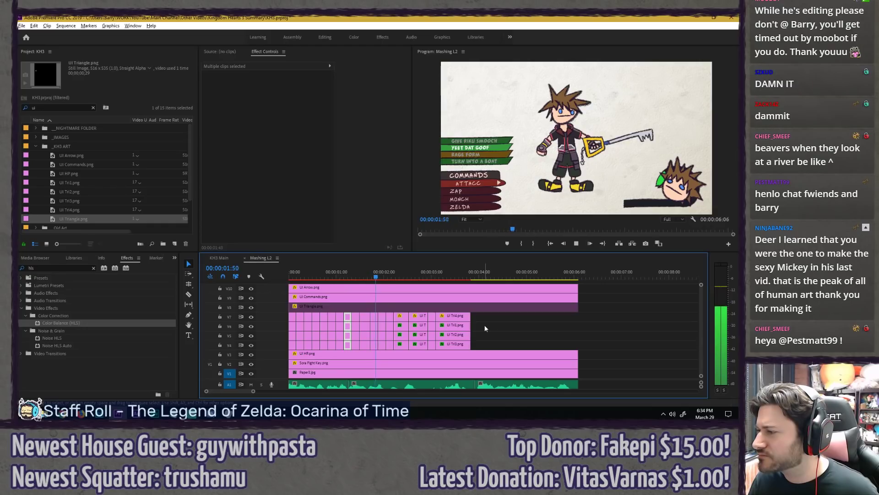
{"action": "key", "text": "space"}
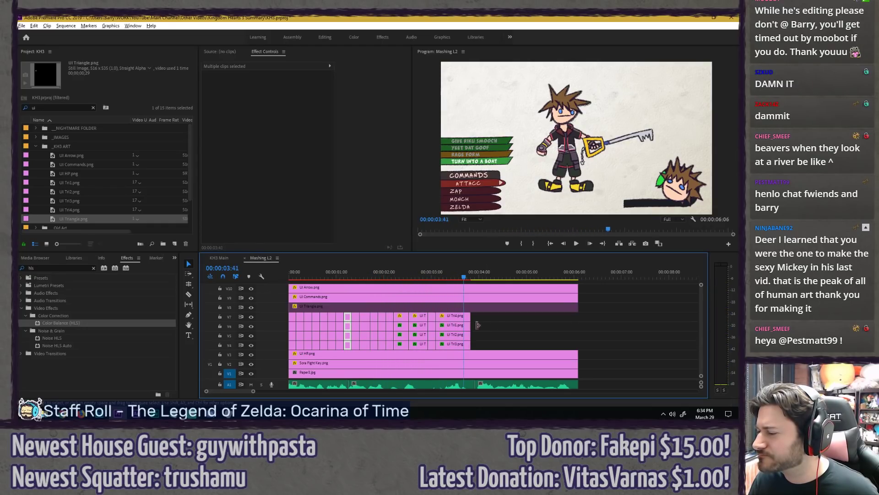
{"action": "scroll", "coordinate": [322, 296], "scroll_direction": "up", "scroll_amount": 3}
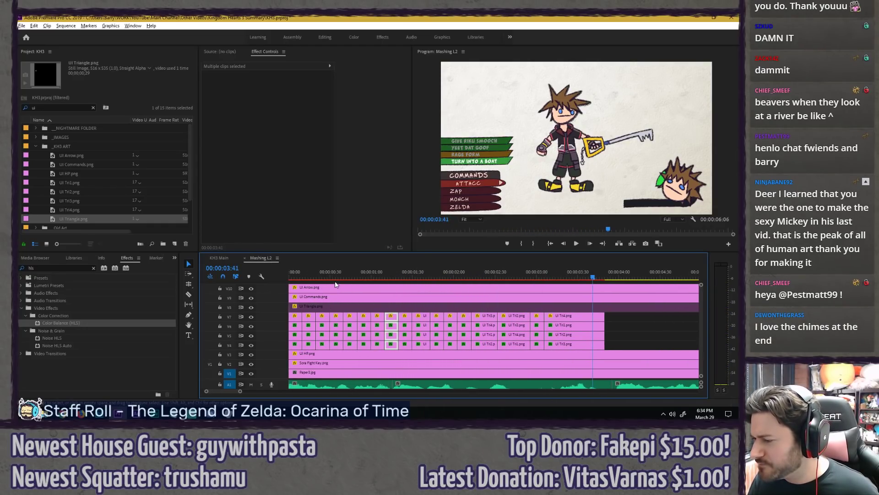
{"action": "key", "text": "Home"}
{"action": "key", "text": "space"}
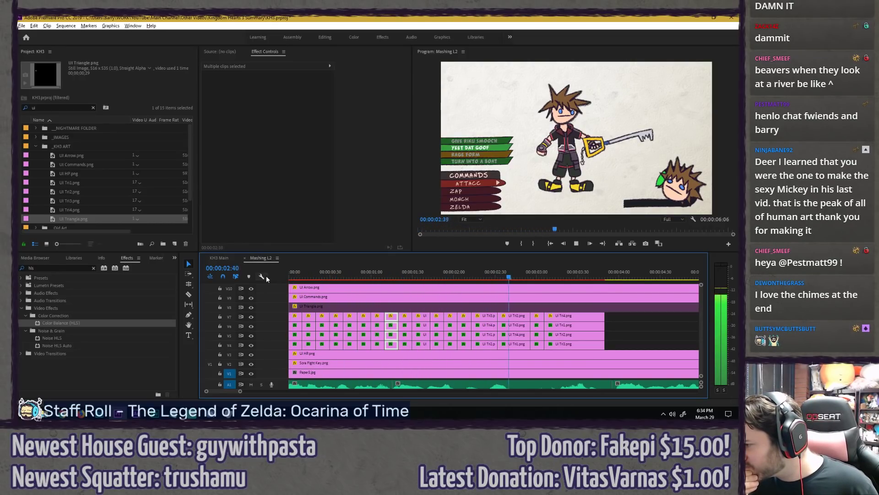
{"action": "key", "text": "space"}
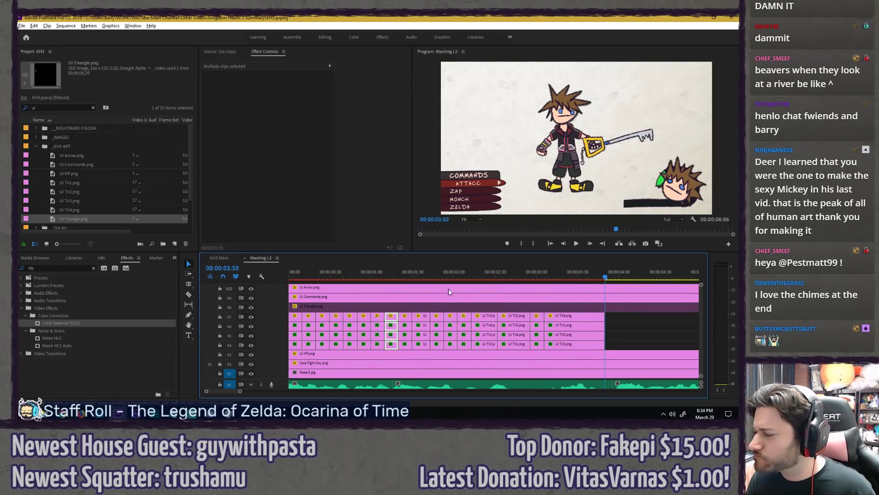
Step: Nudge the last three UI Tri clip columns three frames earlier and replay from 00:00:01:05
{"action": "left_click_drag", "start_coordinate": [623, 318], "coordinate": [524, 341]}
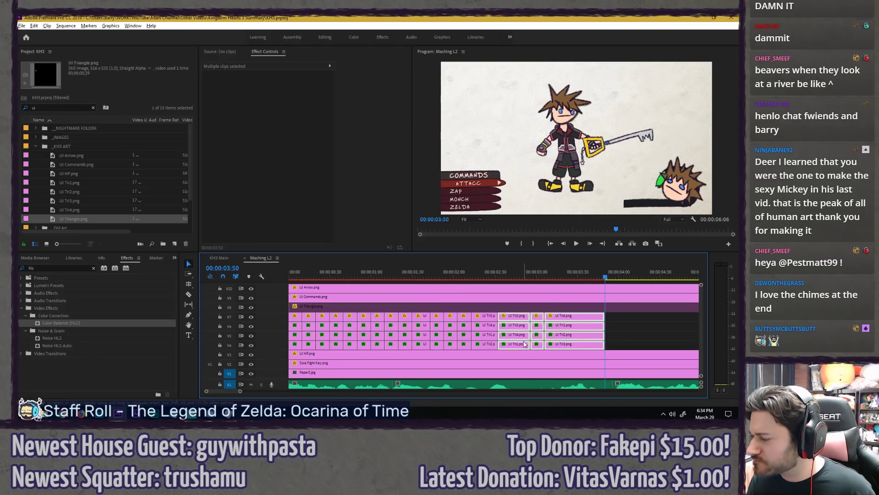
{"action": "key", "text": "alt+Left"}
{"action": "key", "text": "alt+Left"}
{"action": "key", "text": "alt+Left"}
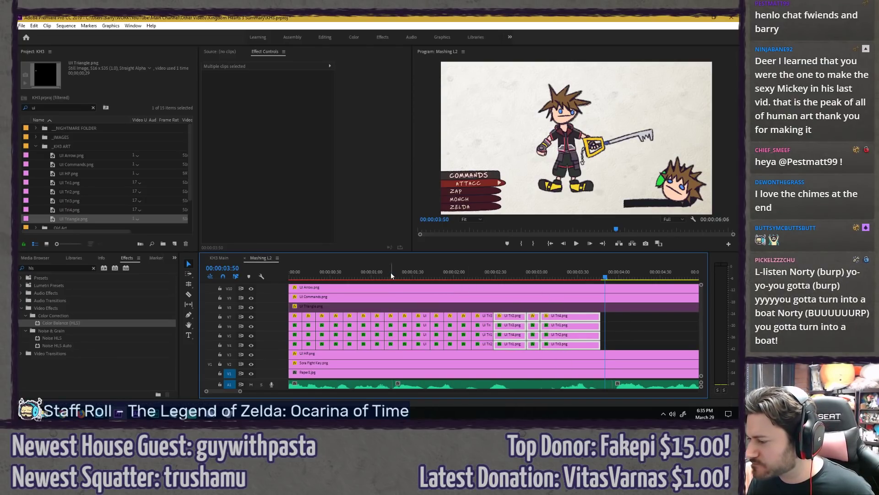
{"action": "left_click", "coordinate": [371, 272]}
{"action": "key", "text": "space"}
{"action": "key", "text": "space"}
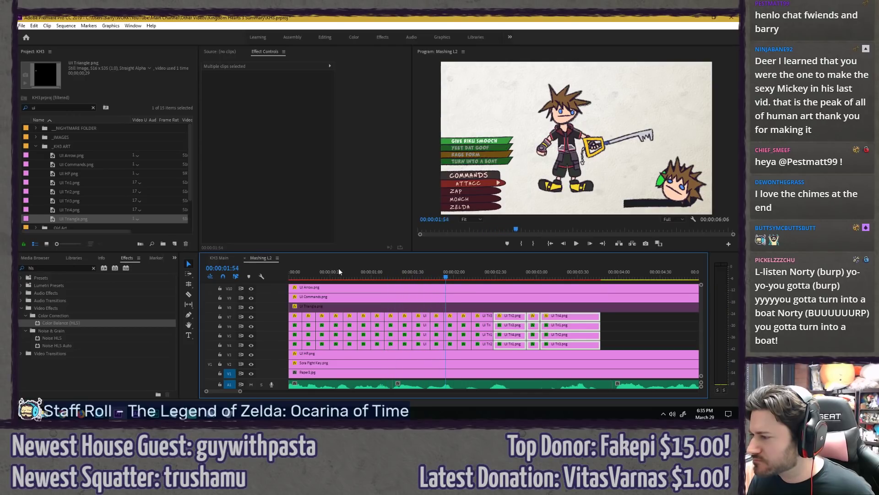
{"action": "left_click", "coordinate": [392, 273]}
{"action": "key", "text": "space"}
{"action": "key", "text": "space"}
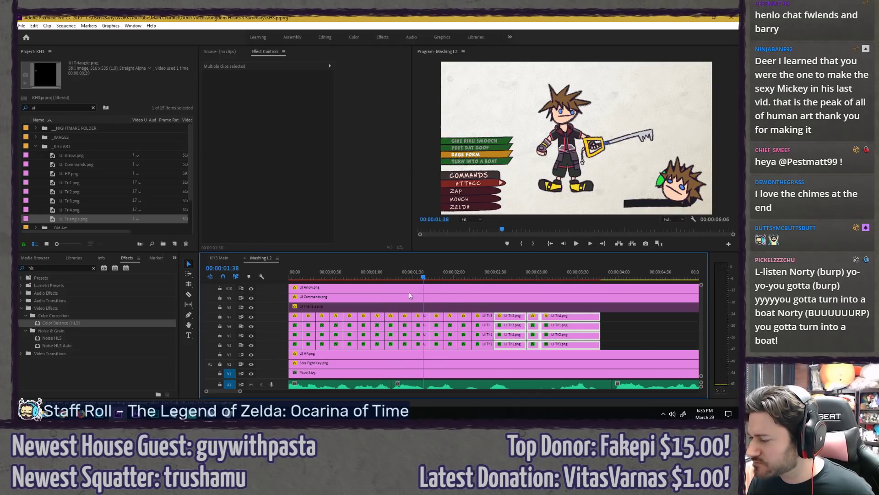
Step: Shift the four option-bar clips on V4–V7 slightly earlier and preview from 00:00:01:02
{"action": "scroll", "coordinate": [410, 298], "scroll_direction": "up", "scroll_amount": 2}
{"action": "left_click", "coordinate": [409, 319]}
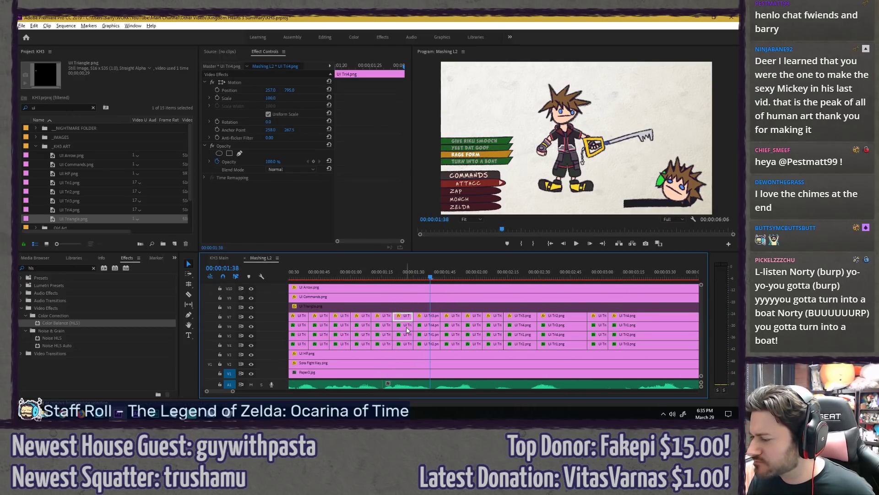
{"action": "scroll", "coordinate": [358, 320], "scroll_direction": "down", "scroll_amount": 2}
{"action": "left_click_drag", "start_coordinate": [528, 317], "coordinate": [381, 345]}
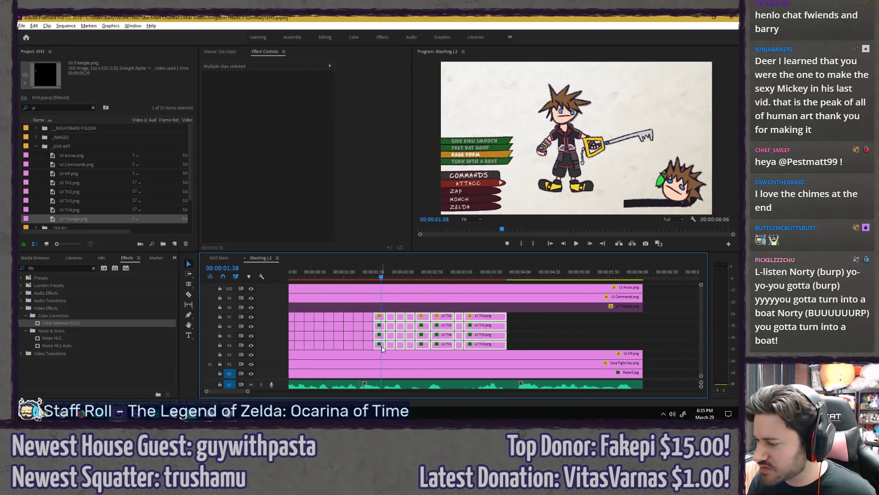
{"action": "key", "text": "space"}
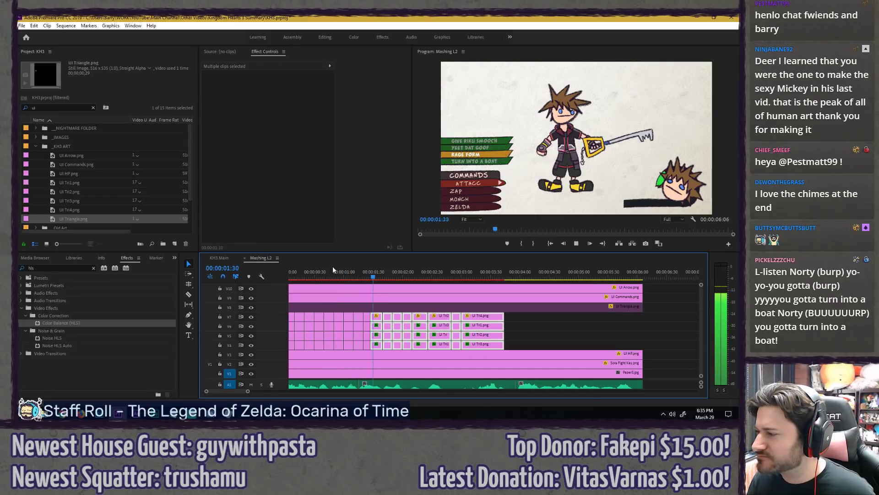
{"action": "left_click", "coordinate": [401, 274]}
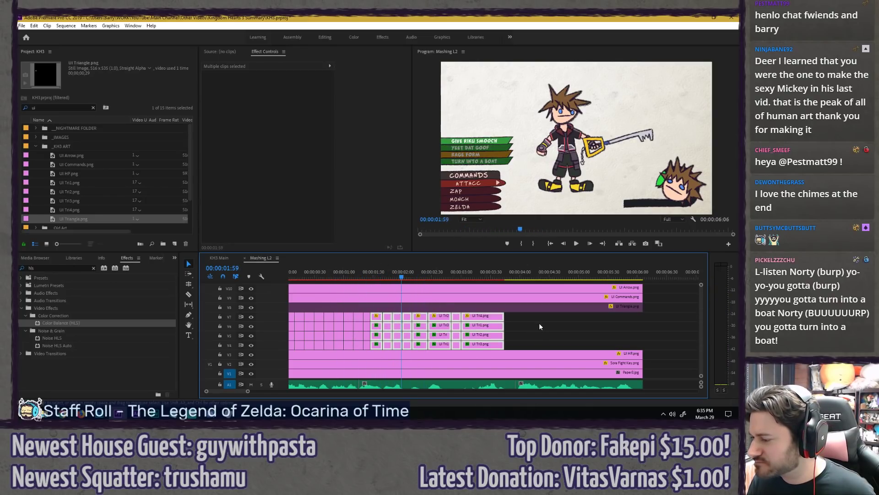
{"action": "left_click_drag", "start_coordinate": [542, 321], "coordinate": [416, 346]}
{"action": "left_click", "coordinate": [347, 273]}
{"action": "key", "text": "space"}
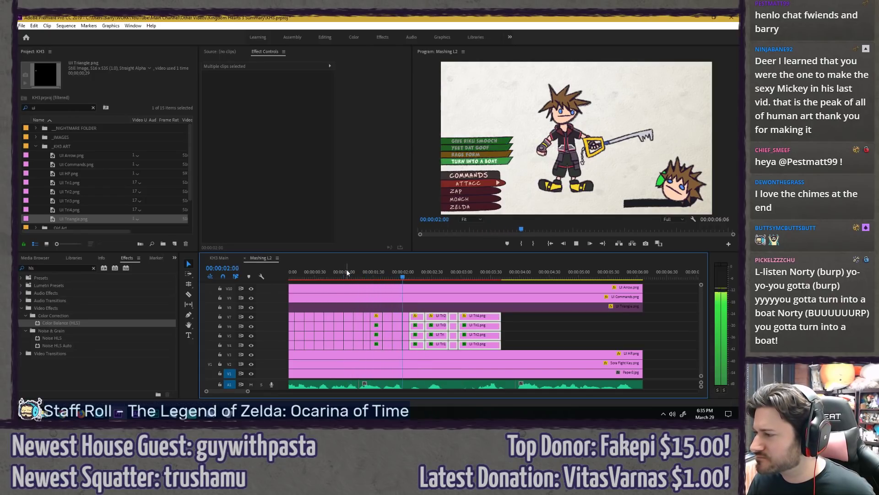
{"action": "left_click", "coordinate": [536, 311]}
{"action": "key", "text": "minus"}
{"action": "key", "text": "equal"}
{"action": "key", "text": "equal"}
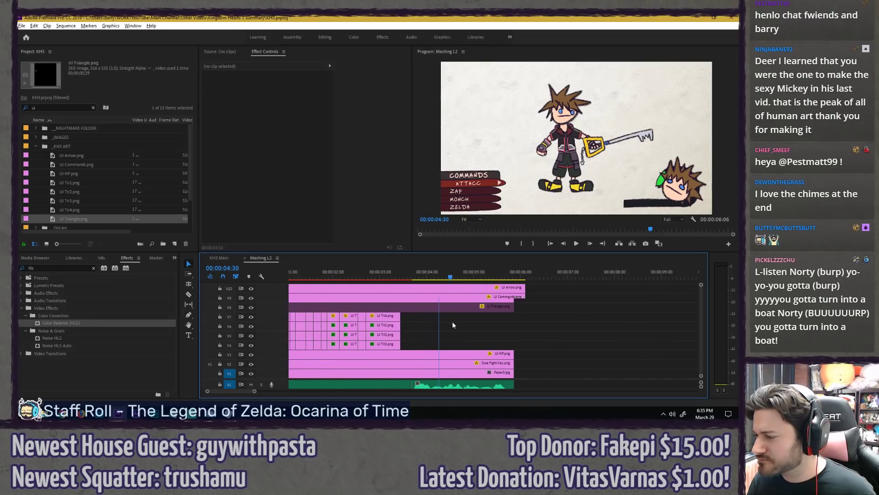
Step: Render the Mashing L2 preview, play it maximized, then bring up the Kingdom Hearts III video
{"action": "key", "text": "Home"}
{"action": "key", "text": "Return"}
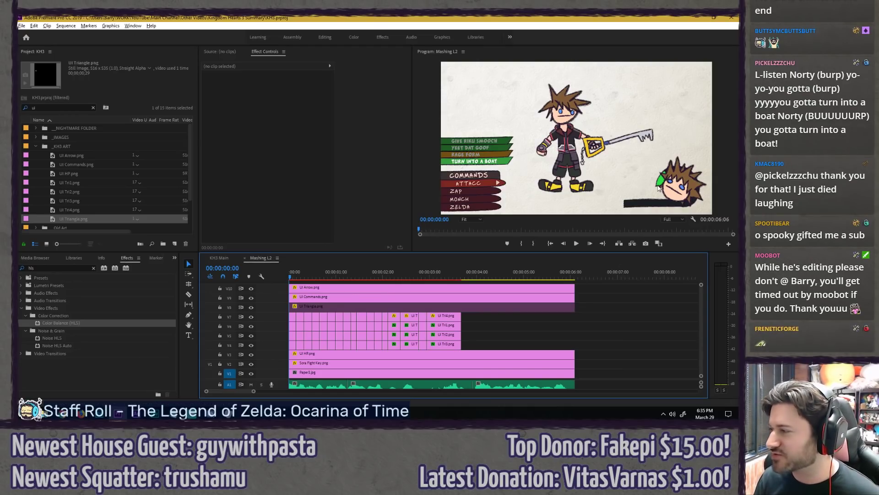
{"action": "key", "text": "grave"}
{"action": "key", "text": "space"}
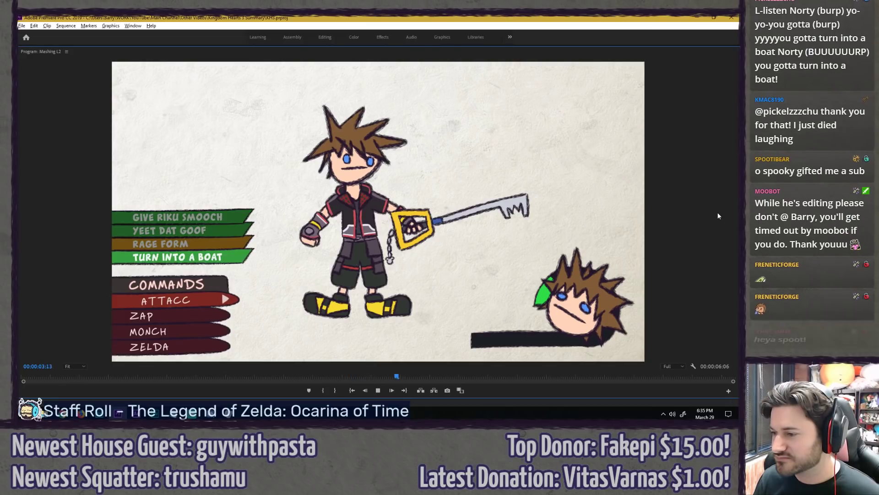
{"action": "key", "text": "space"}
{"action": "key", "text": "grave"}
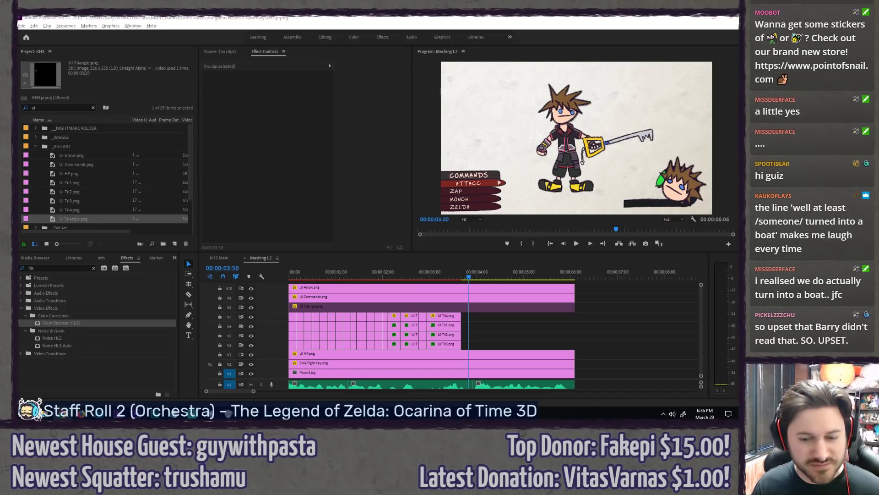
{"action": "key", "text": "alt+Tab"}
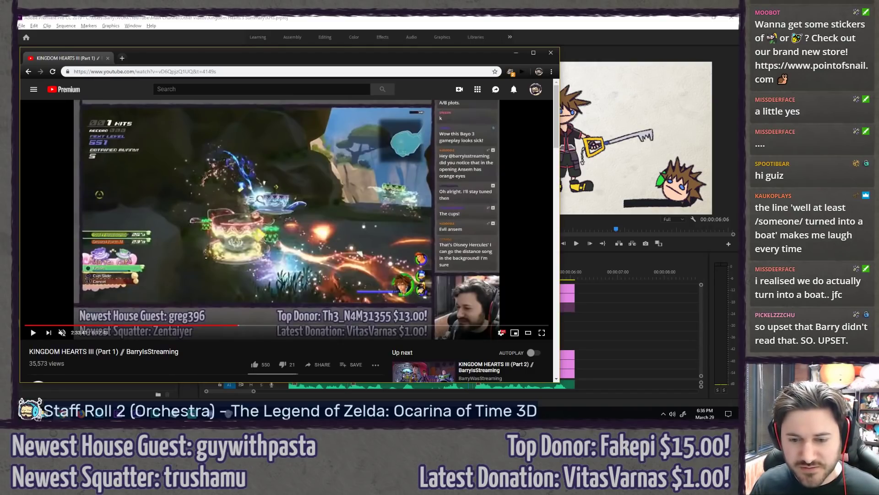
Step: Rewatch the teacup battle footage at 0.75x speed, then move the browser aside
{"action": "key", "text": "alt+Tab"}
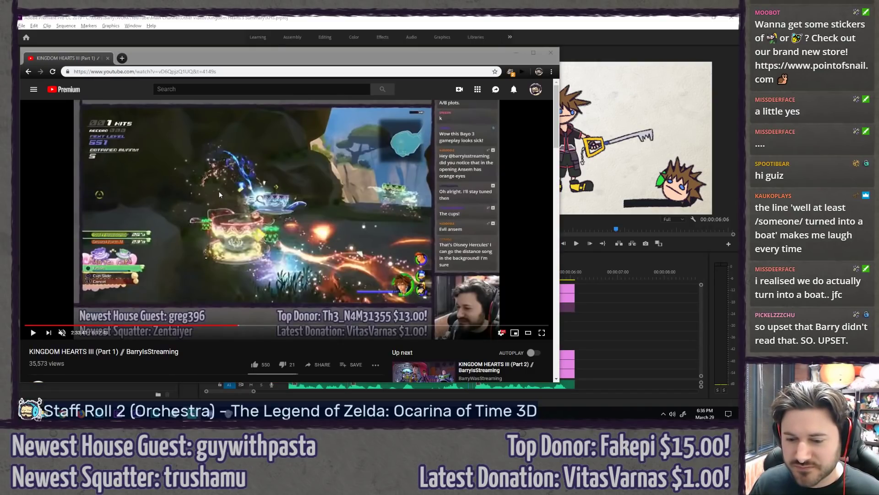
{"action": "left_click_drag", "start_coordinate": [188, 62], "coordinate": [208, 54]}
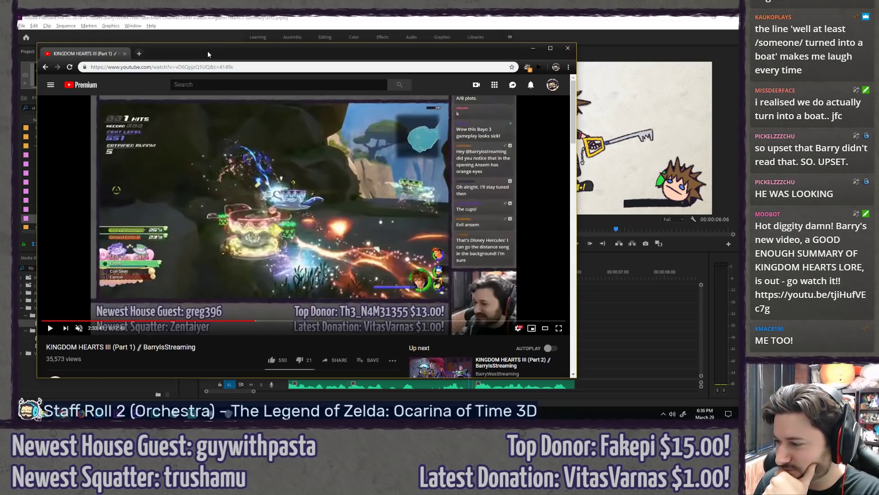
{"action": "key", "text": "shift+period"}
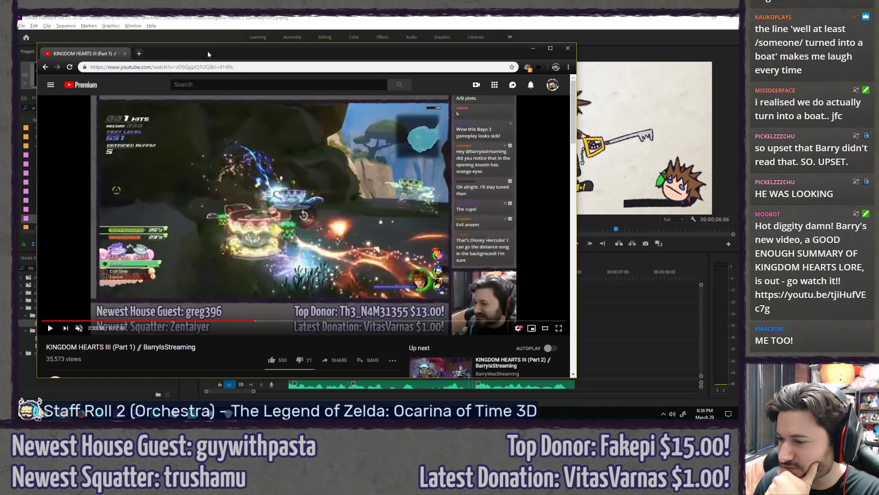
{"action": "key", "text": "Left"}
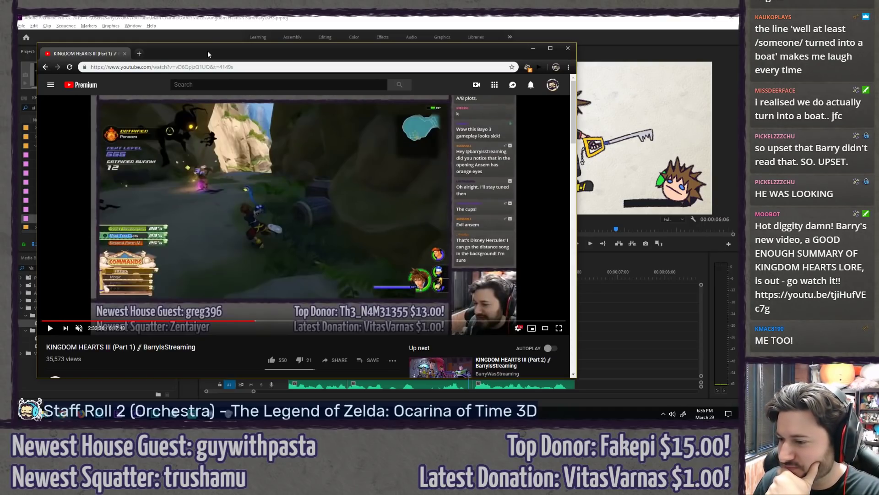
{"action": "key", "text": "shift+period"}
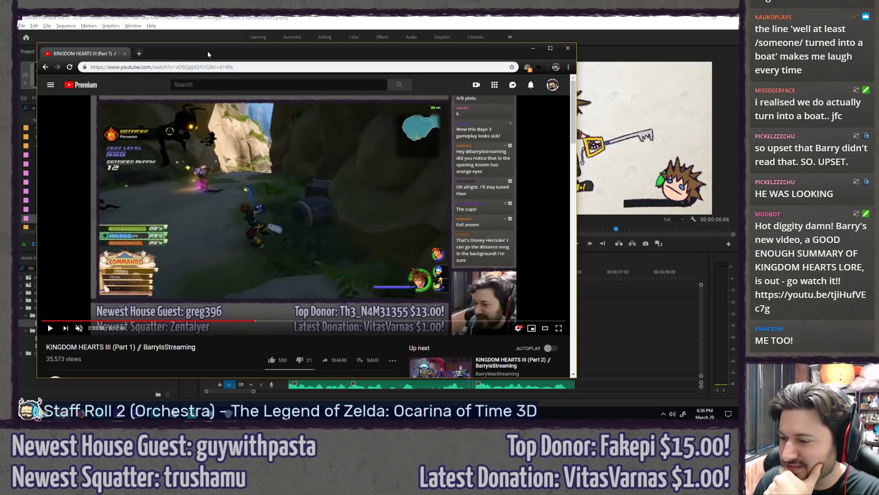
{"action": "key", "text": "space"}
{"action": "key", "text": "space"}
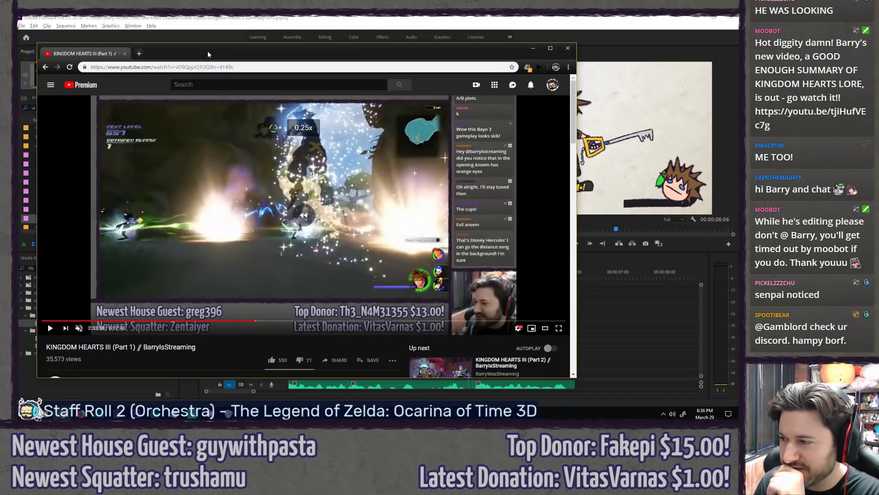
{"action": "key", "text": "j"}
{"action": "key", "text": "k"}
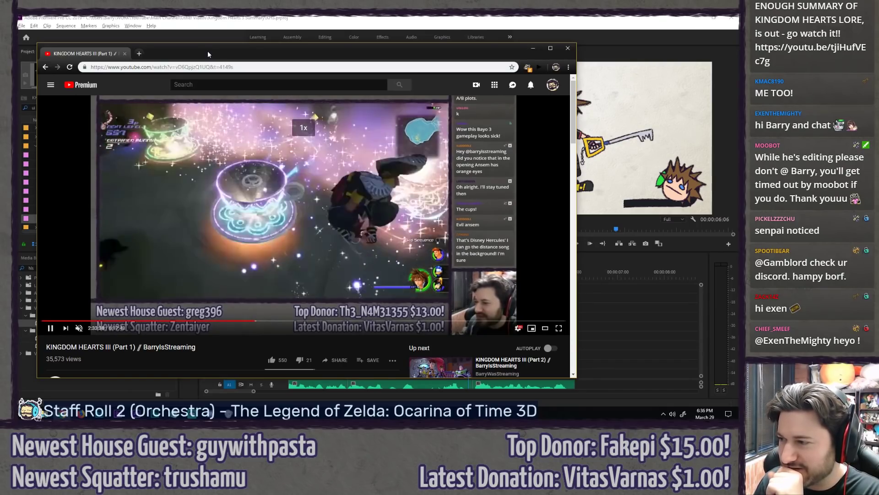
{"action": "key", "text": "k"}
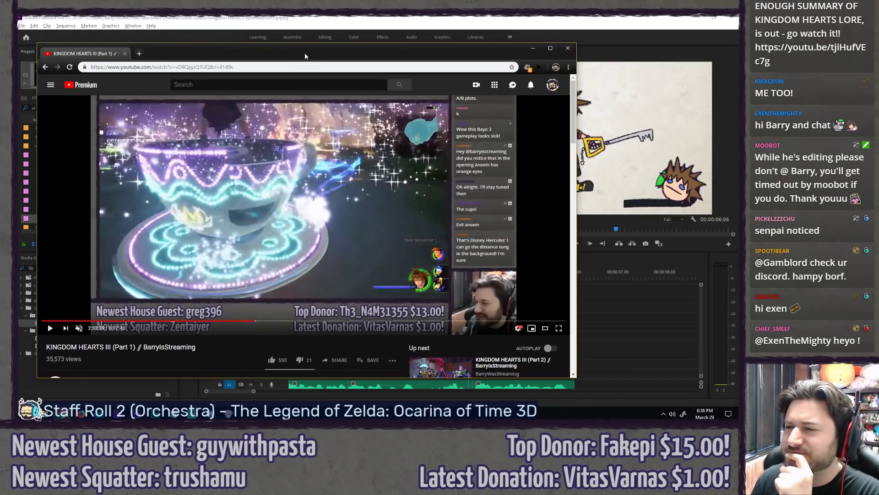
{"action": "left_click_drag", "start_coordinate": [305, 53], "coordinate": [18, 64]}
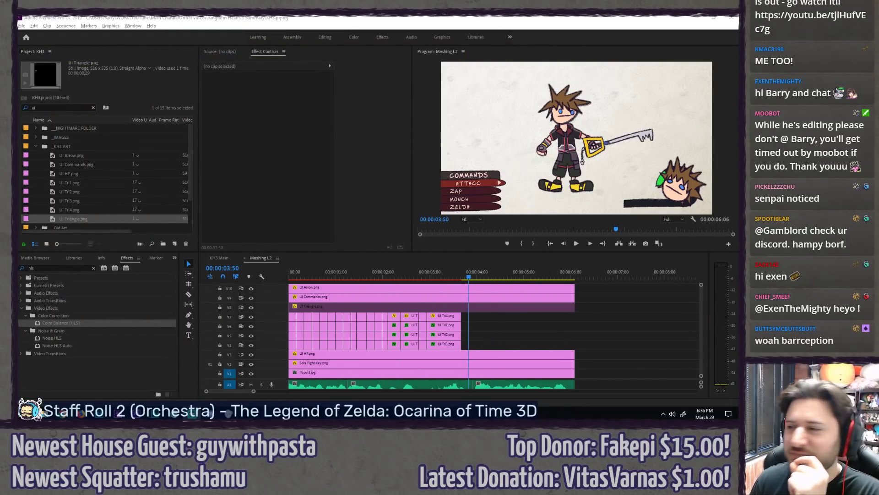
Step: Replay the sequence from the start to 00:00:04:22 and select the UI Triangle.png clip on V8
{"action": "left_click_drag", "start_coordinate": [419, 273], "coordinate": [441, 272]}
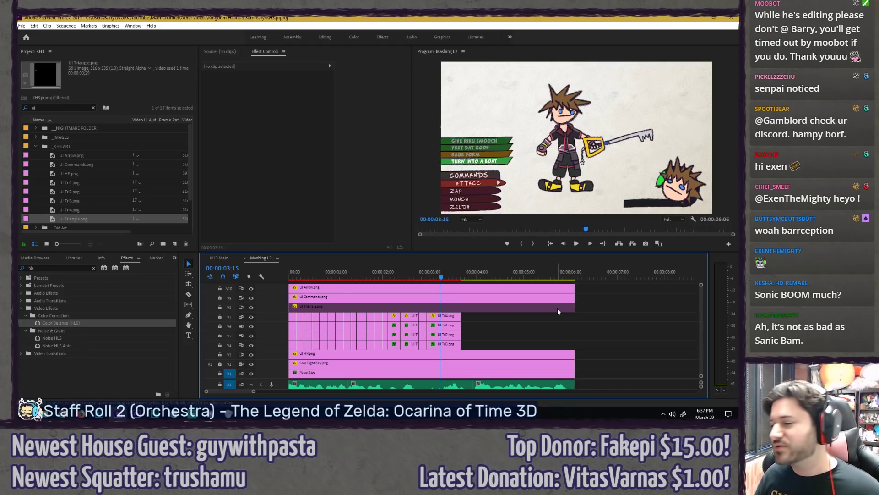
{"action": "left_click", "coordinate": [290, 274]}
{"action": "key", "text": "space"}
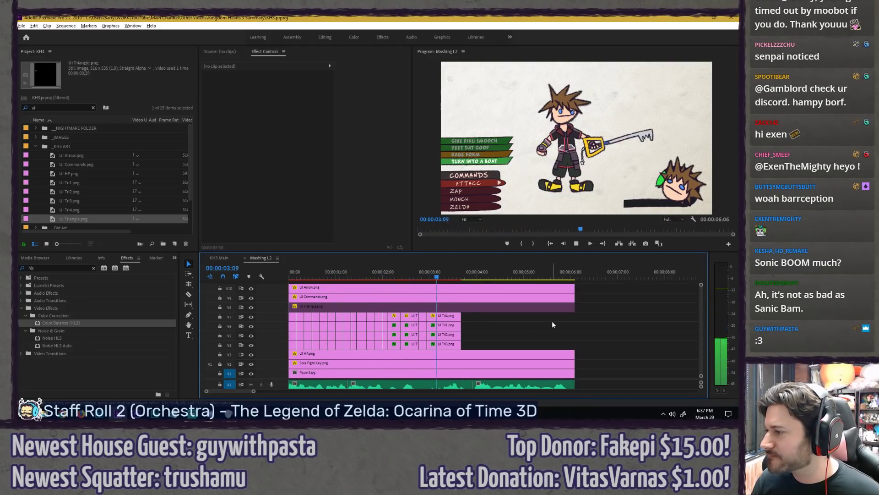
{"action": "key", "text": "space"}
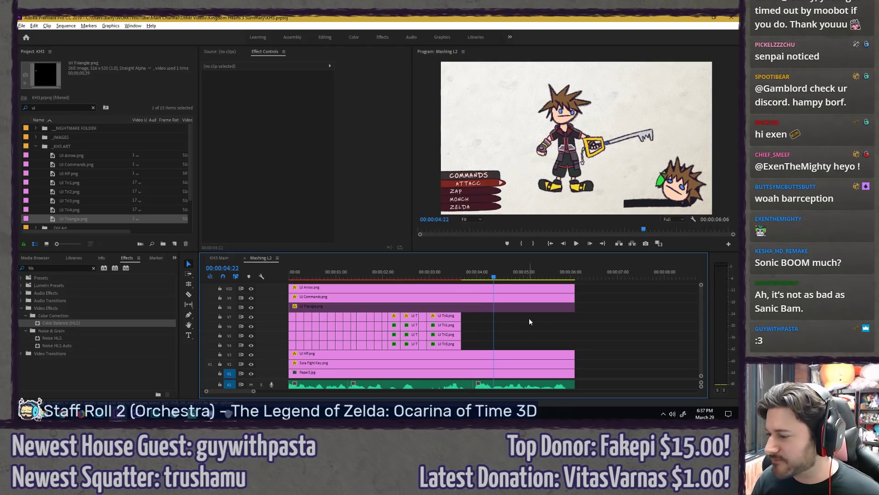
{"action": "left_click", "coordinate": [378, 305]}
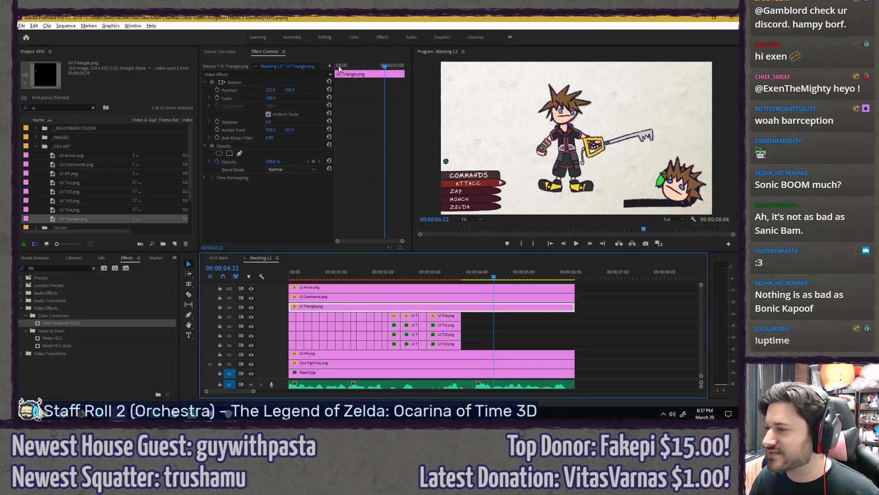
Step: Start a Position keyframe at the triangle clip's start and set it to Hold interpolation
{"action": "left_click", "coordinate": [288, 70]}
{"action": "key", "text": "Home"}
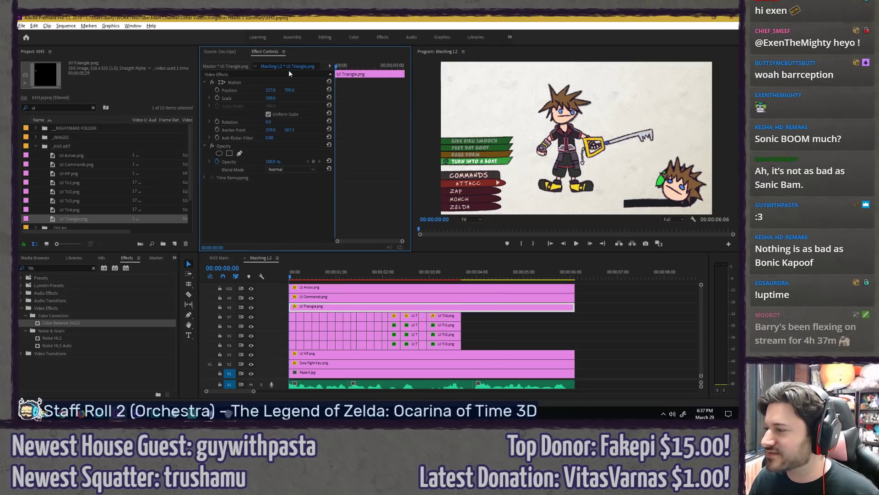
{"action": "left_click", "coordinate": [217, 90]}
{"action": "right_click", "coordinate": [337, 90]}
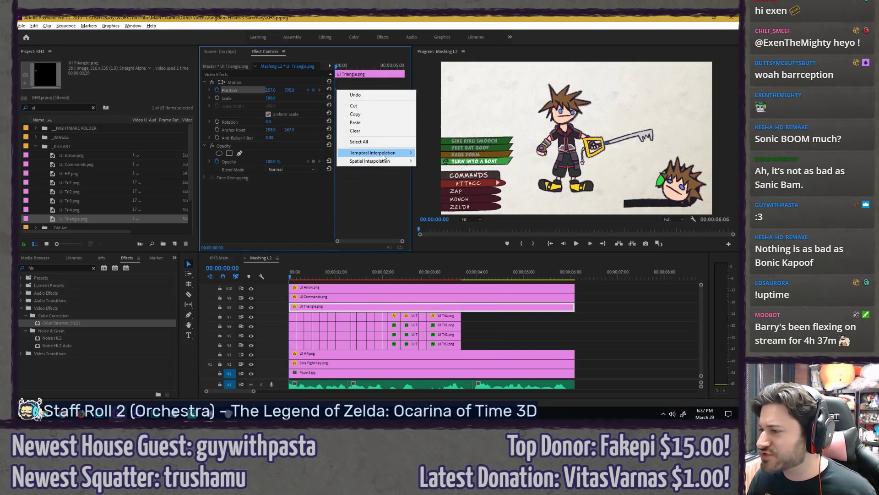
{"action": "mouse_move", "coordinate": [384, 153]}
{"action": "left_click", "coordinate": [432, 186]}
{"action": "scroll", "coordinate": [360, 112], "scroll_direction": "up", "scroll_amount": 3}
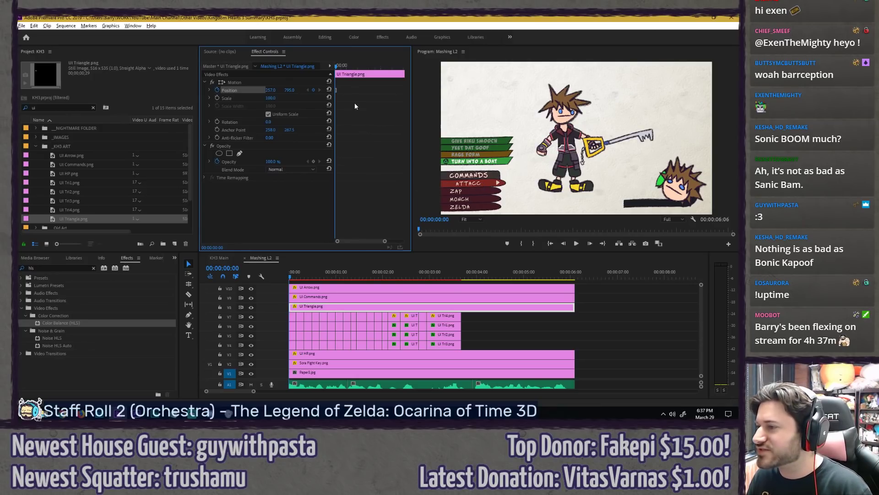
{"action": "left_click_drag", "start_coordinate": [339, 69], "coordinate": [344, 69]}
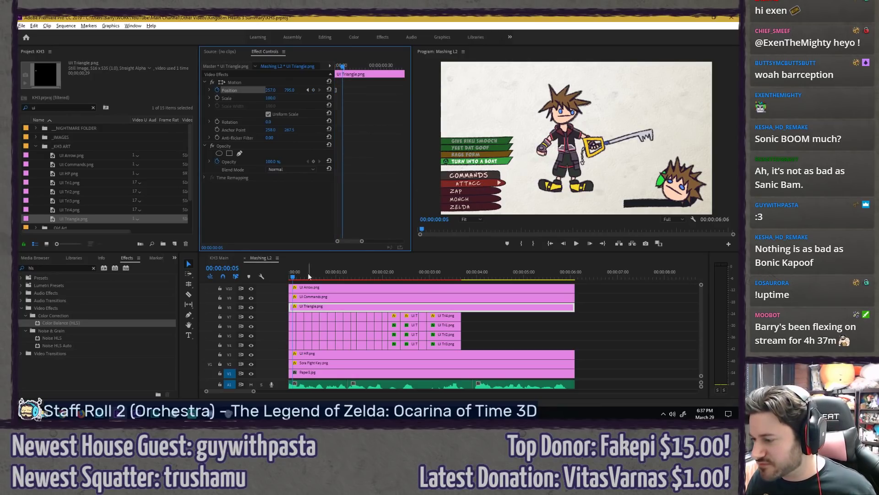
Step: At frame 10, raise the triangle to the RAGE FORM bar with Y position 746
{"action": "left_click", "coordinate": [295, 275]}
{"action": "left_click_drag", "start_coordinate": [295, 276], "coordinate": [298, 275]}
{"action": "key", "text": "="}
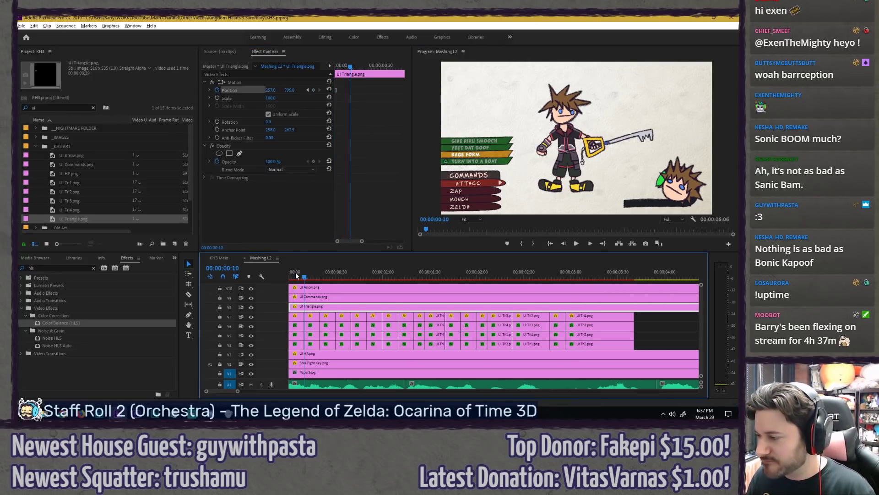
{"action": "left_click", "coordinate": [296, 95]}
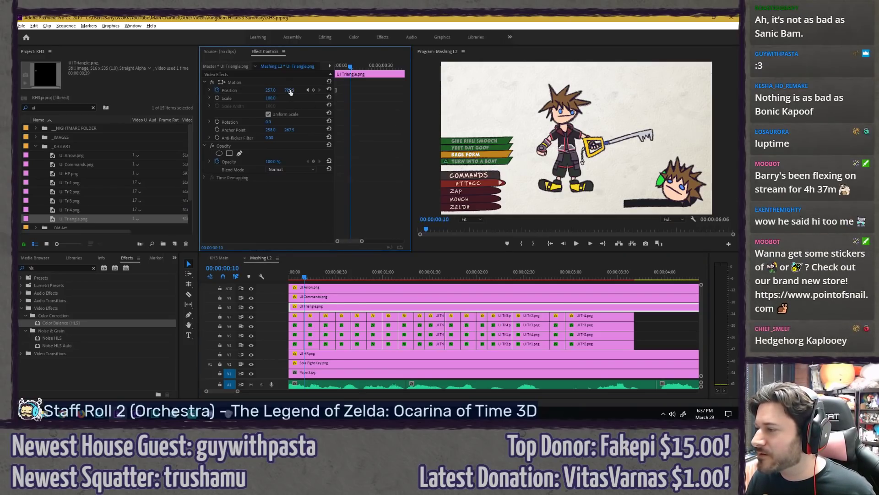
{"action": "left_click_drag", "start_coordinate": [289, 90], "coordinate": [272, 91]}
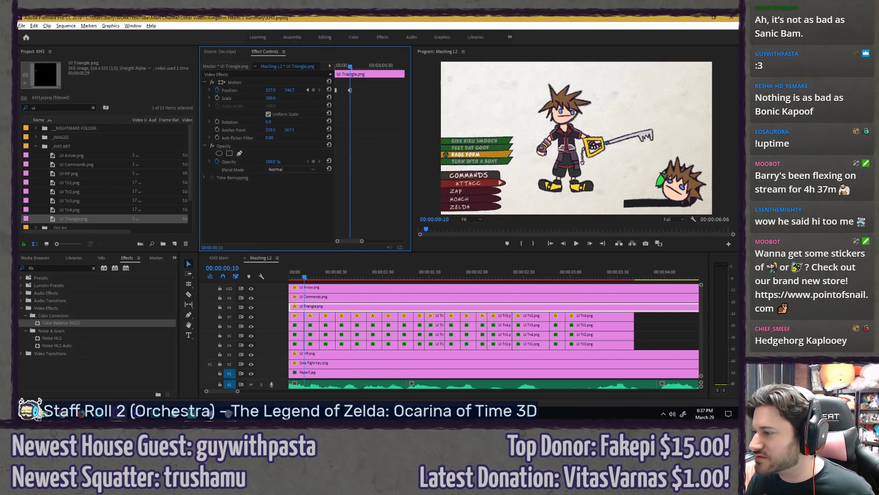
{"action": "left_click", "coordinate": [289, 91]}
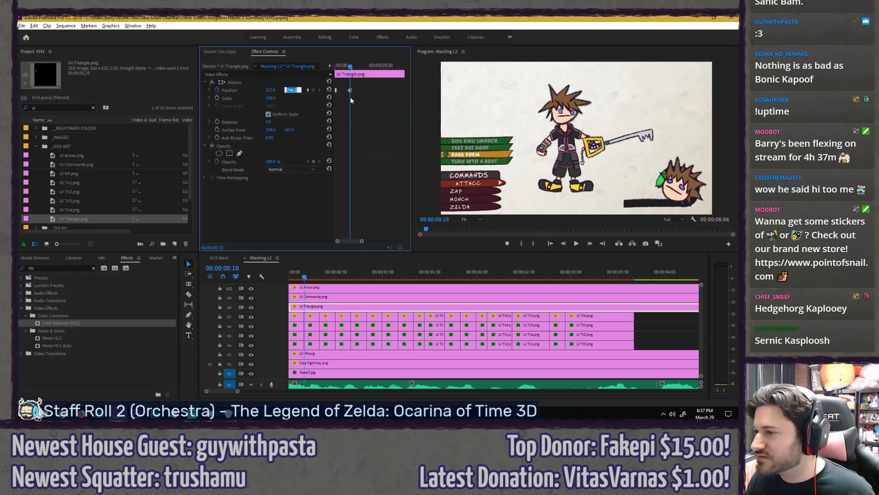
{"action": "type", "text": "746"}
{"action": "key", "text": "Return"}
Step: Check the enlarged preview and correct the triangle's Y position to 747
{"action": "key", "text": "grave"}
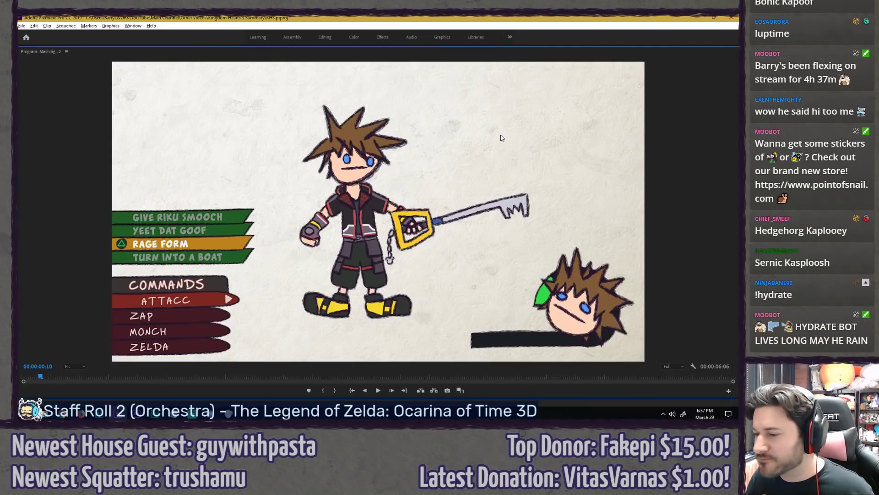
{"action": "key", "text": "grave"}
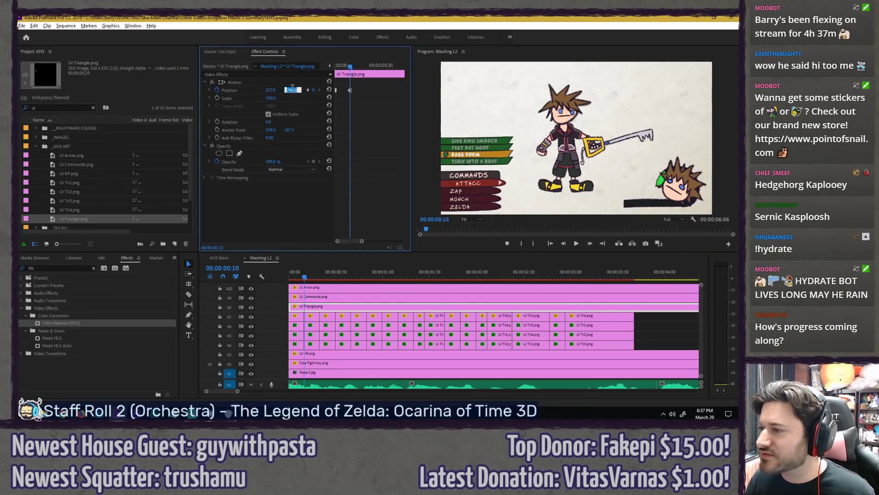
{"action": "left_click", "coordinate": [291, 90]}
{"action": "type", "text": "747"}
{"action": "key", "text": "Return"}
{"action": "key", "text": "grave"}
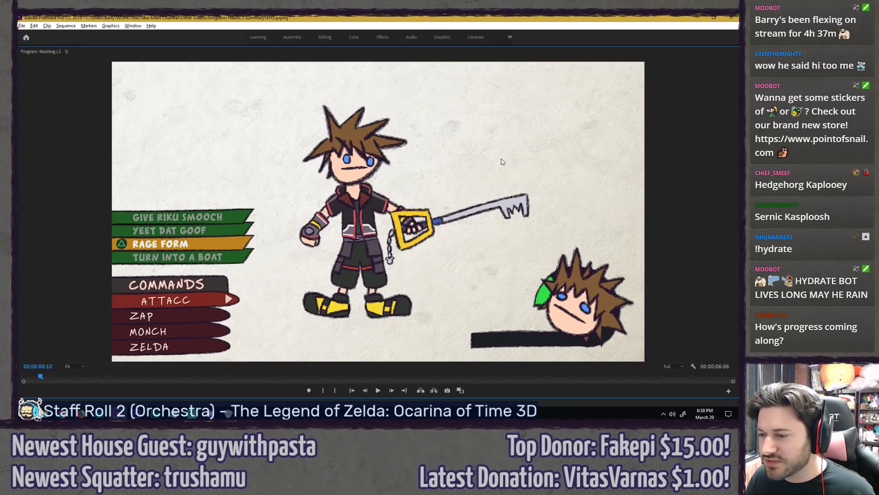
{"action": "key", "text": "grave"}
Step: At 00:00:00:20, raise the triangle to YEET DAT GOOF and check the preview
{"action": "left_click_drag", "start_coordinate": [308, 274], "coordinate": [320, 275]}
{"action": "left_click", "coordinate": [378, 159]}
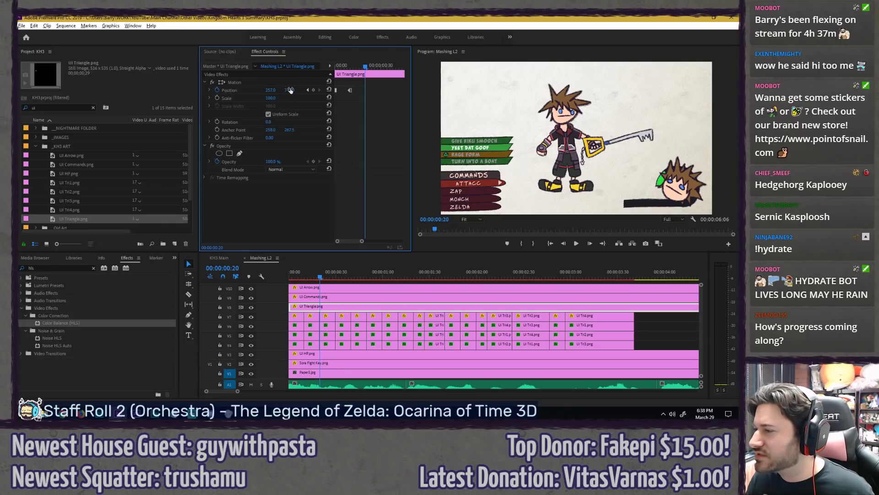
{"action": "left_click_drag", "start_coordinate": [291, 91], "coordinate": [267, 90]}
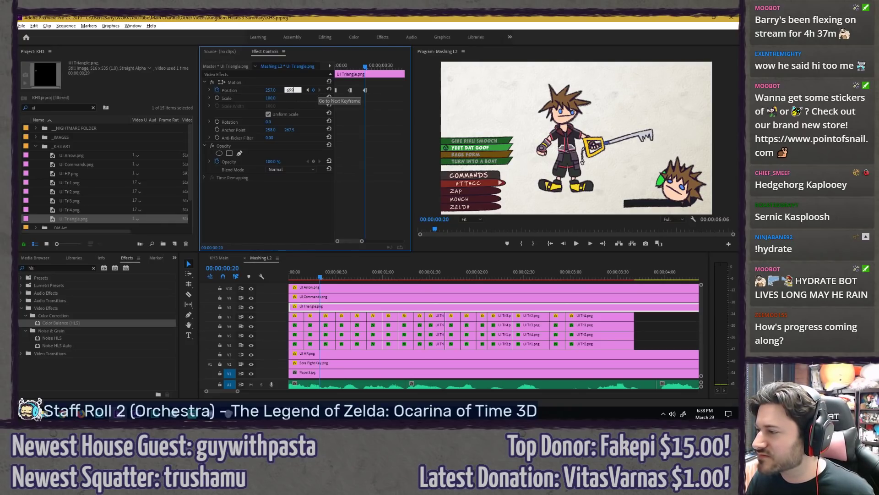
{"action": "key", "text": "grave"}
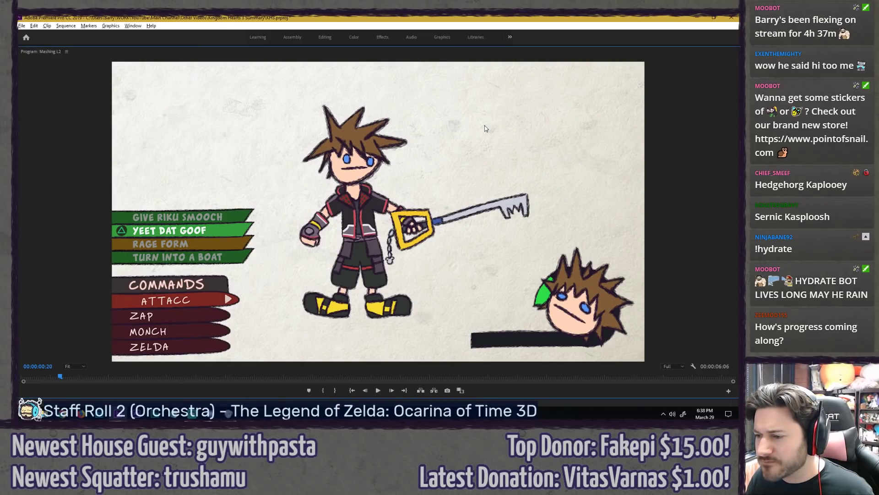
{"action": "key", "text": "grave"}
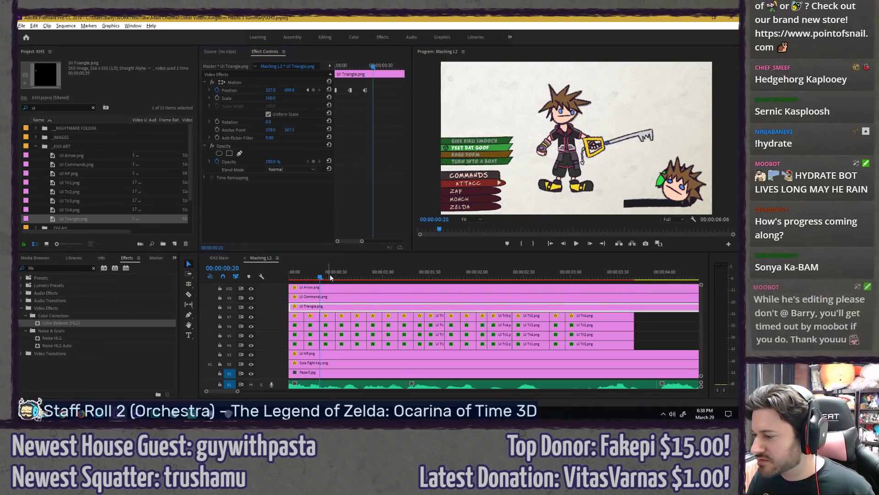
Step: At 00:00:00:30, key Y position 652 for GIVE RIKU SMOOCH, preview, and save
{"action": "left_click", "coordinate": [336, 275]}
{"action": "left_click", "coordinate": [314, 90]}
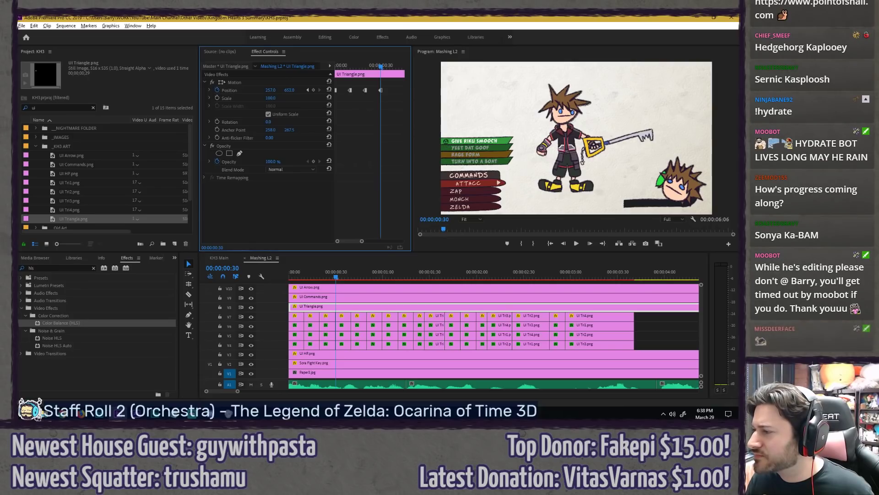
{"action": "left_click", "coordinate": [290, 89]}
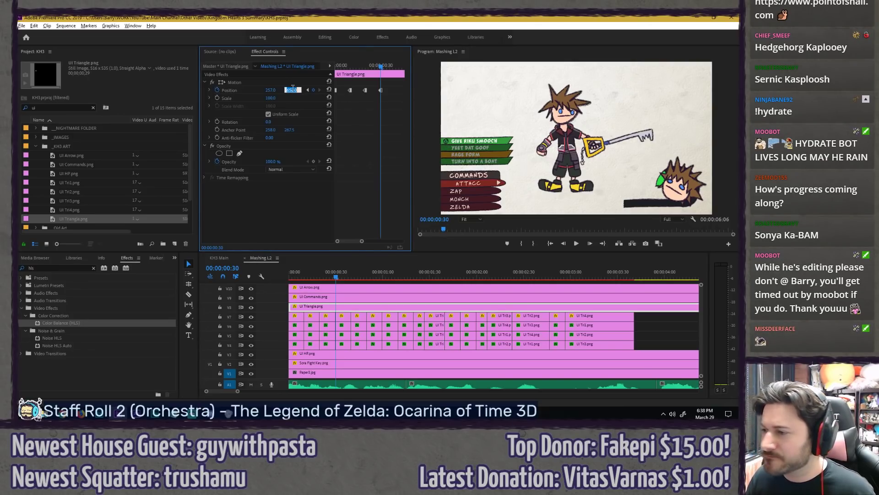
{"action": "type", "text": "652"}
{"action": "key", "text": "Return"}
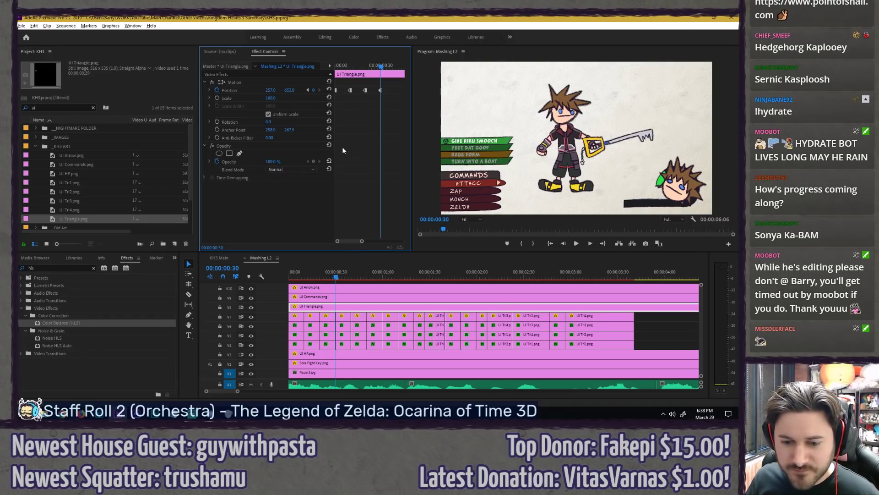
{"action": "key", "text": "`"}
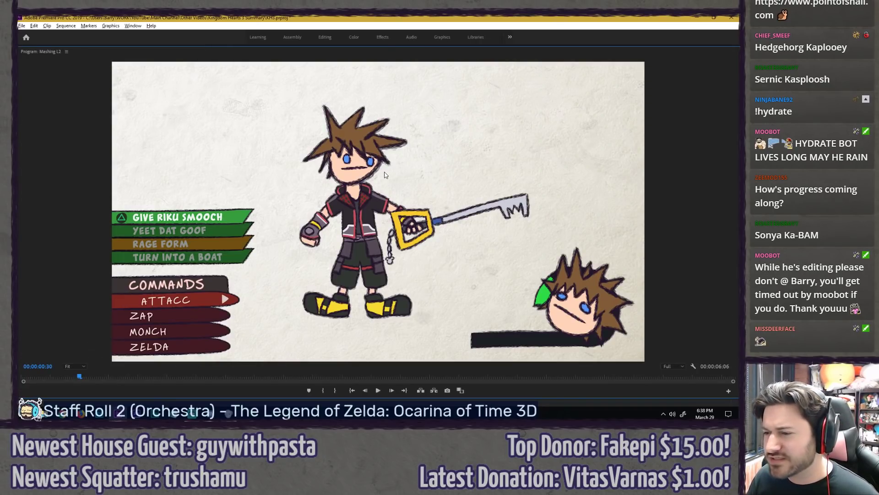
{"action": "key", "text": "`"}
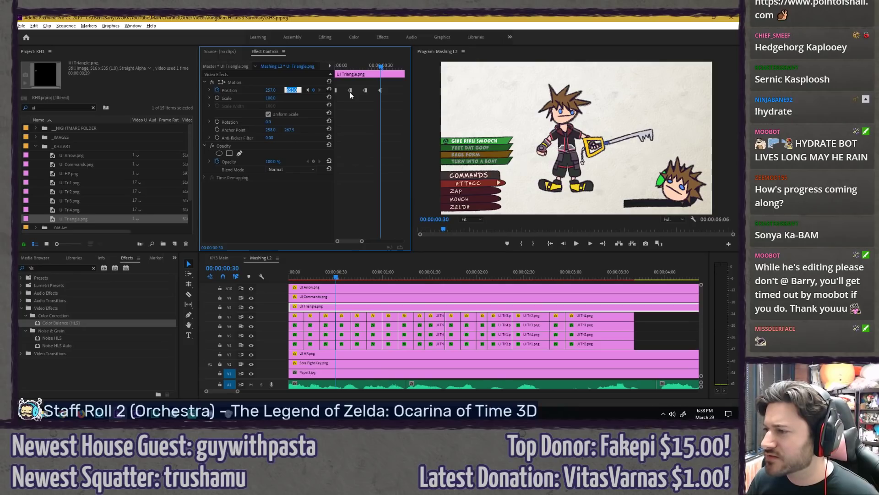
{"action": "key", "text": "`"}
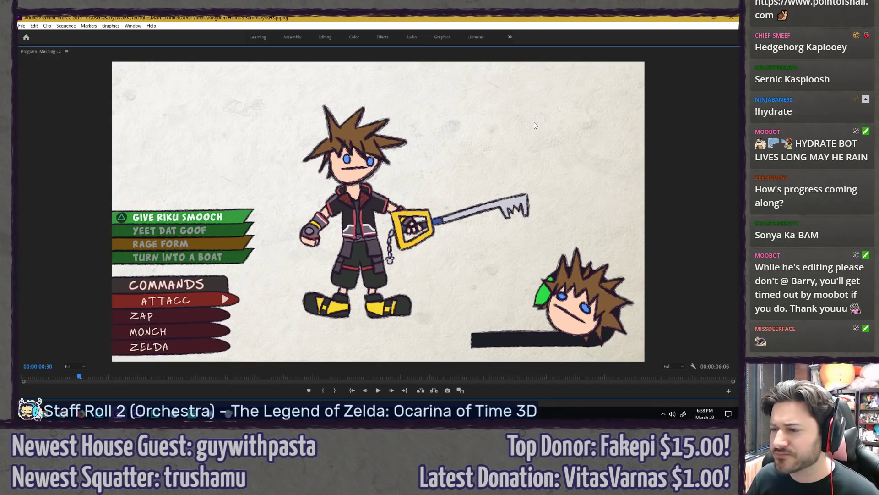
{"action": "key", "text": "`"}
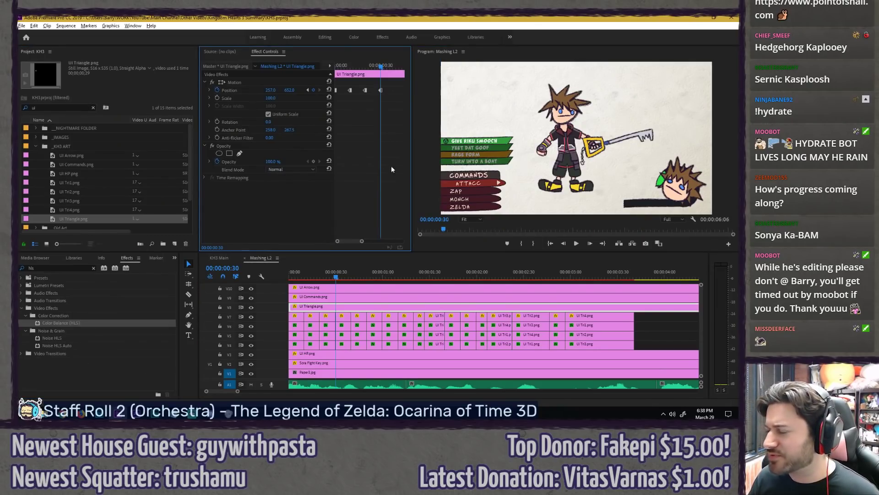
{"action": "key", "text": "ctrl+s"}
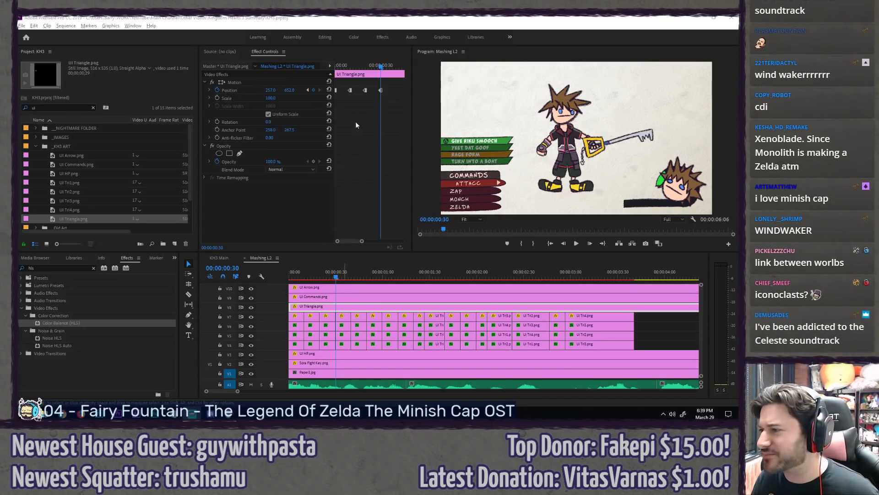
Step: Copy the four triangle Position keyframes and paste them at 00:00:00:40
{"action": "left_click", "coordinate": [379, 76]}
{"action": "left_click_drag", "start_coordinate": [386, 84], "coordinate": [335, 101]}
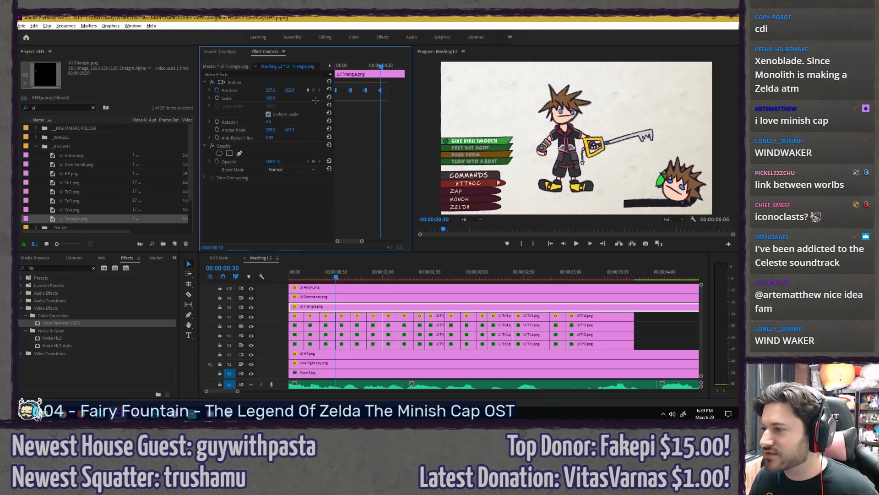
{"action": "key", "text": "ctrl+c"}
{"action": "left_click", "coordinate": [351, 271]}
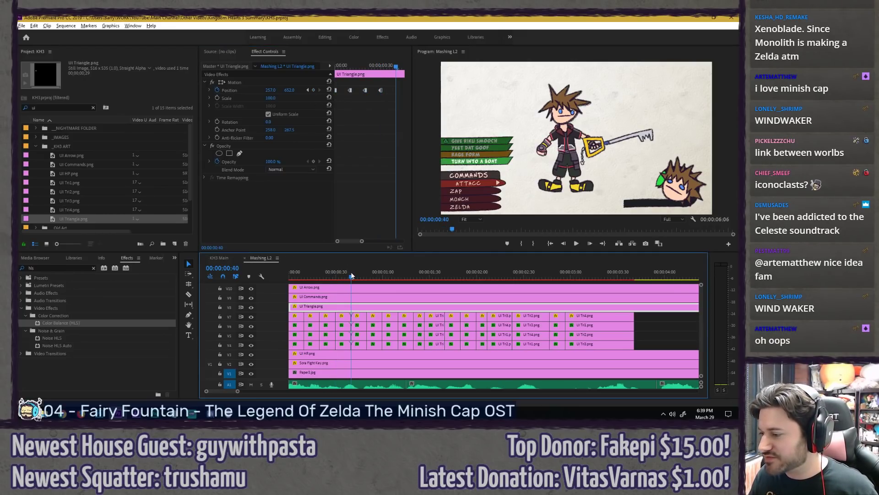
{"action": "left_click", "coordinate": [365, 174]}
{"action": "key", "text": "ctrl+v"}
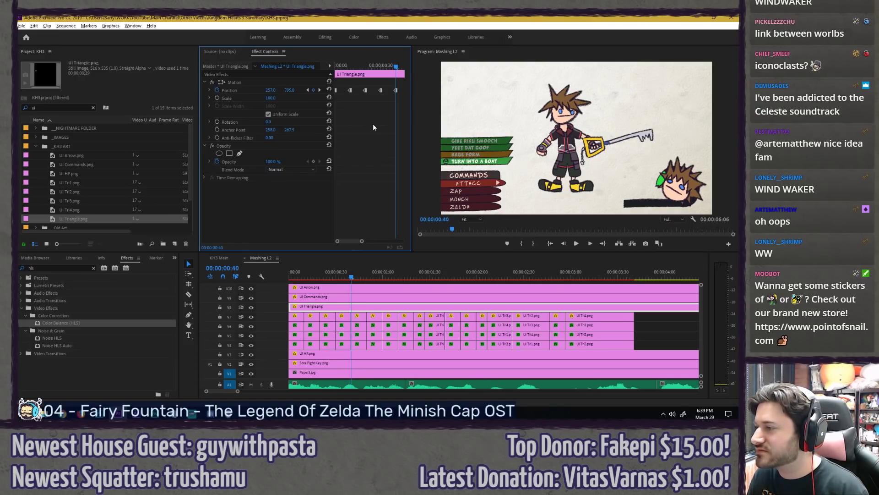
Step: Paste the triangle Position keyframes again at 00:00:01:20
{"action": "left_click_drag", "start_coordinate": [361, 274], "coordinate": [409, 276]}
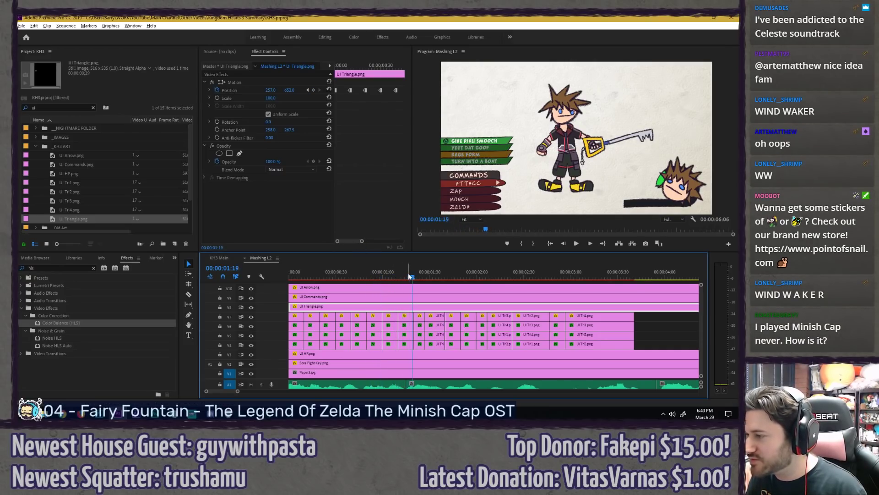
{"action": "key", "text": "Right"}
{"action": "key", "text": "Right"}
{"action": "key", "text": "Left"}
{"action": "left_click_drag", "start_coordinate": [350, 241], "coordinate": [356, 240]}
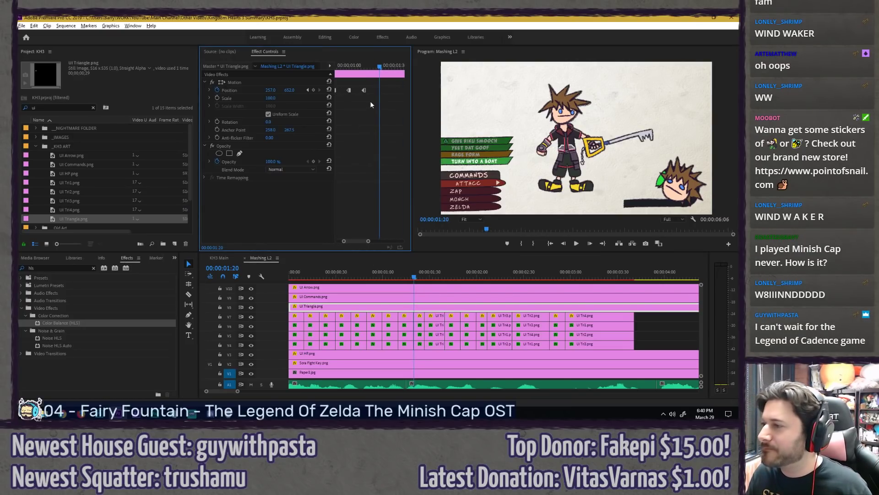
{"action": "key", "text": "ctrl+v"}
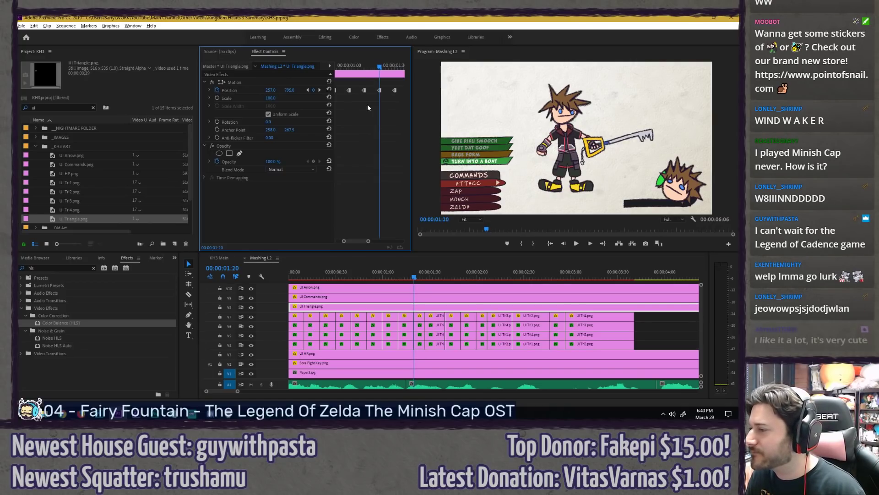
Step: Step through the RAGE FORM and GIVE RIKU SMOOCH positions, then paste the keyframes at 00:00:02:00
{"action": "key", "text": "Right"}
{"action": "key", "text": "Right"}
{"action": "key", "text": "Right"}
{"action": "key", "text": "Right"}
{"action": "key", "text": "Right"}
{"action": "key", "text": "Right"}
{"action": "key", "text": "Right"}
{"action": "key", "text": "Right"}
{"action": "key", "text": "Right"}
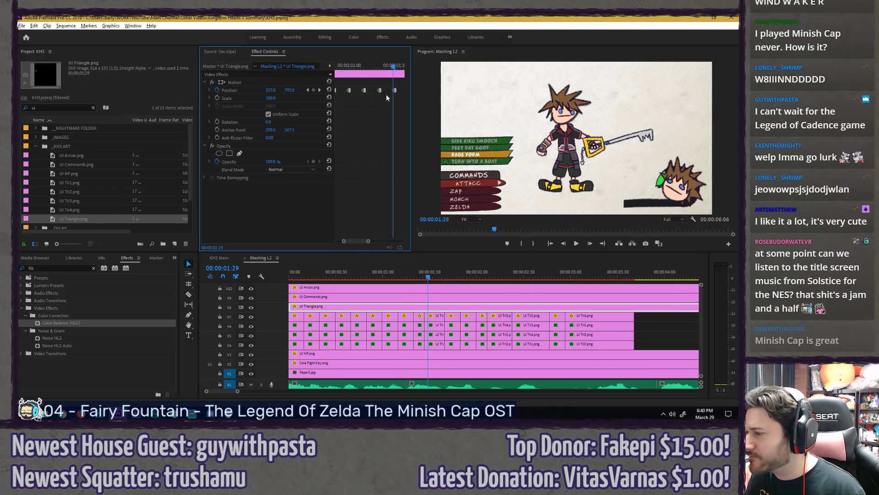
{"action": "key", "text": "Left"}
{"action": "key", "text": "Left"}
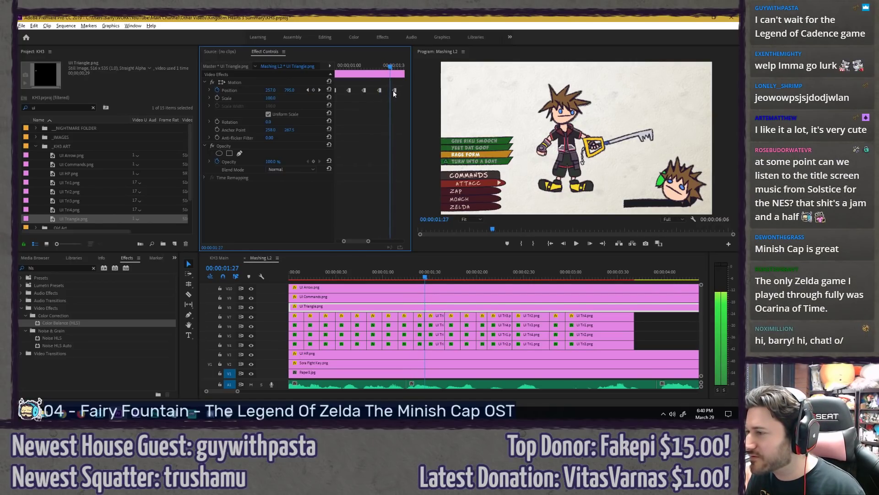
{"action": "key", "text": "Right"}
{"action": "key", "text": "Right"}
{"action": "key", "text": "Right"}
{"action": "key", "text": "Right"}
{"action": "key", "text": "Right"}
{"action": "key", "text": "Right"}
{"action": "key", "text": "Right"}
{"action": "key", "text": "Right"}
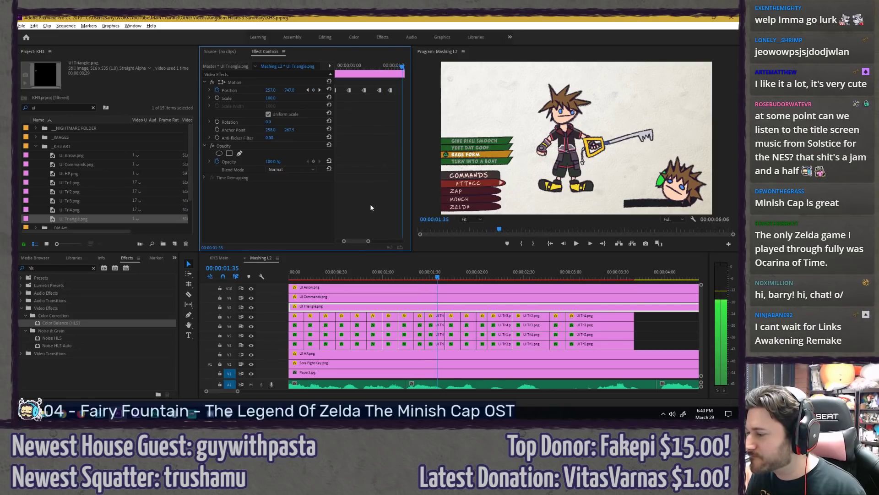
{"action": "key", "text": "Right"}
{"action": "key", "text": "Right"}
{"action": "key", "text": "Right"}
{"action": "key", "text": "Right"}
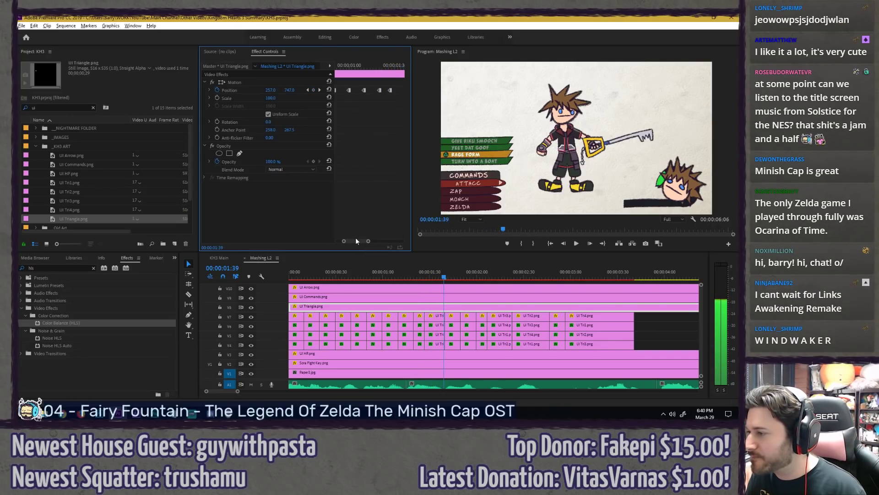
{"action": "key", "text": "Right"}
{"action": "key", "text": "Left"}
{"action": "key", "text": "Right"}
{"action": "left_click_drag", "start_coordinate": [362, 241], "coordinate": [367, 231]}
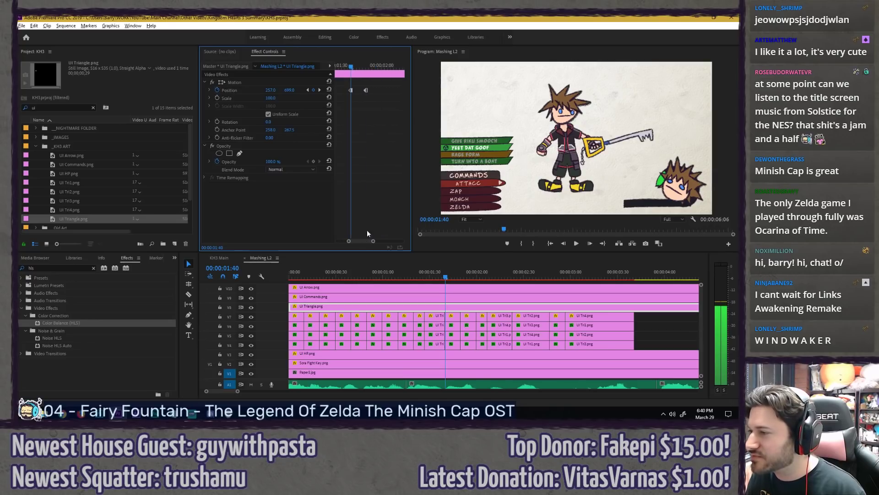
{"action": "key", "text": "Right"}
{"action": "key", "text": "Right"}
{"action": "key", "text": "Right"}
{"action": "key", "text": "Right"}
{"action": "key", "text": "Right"}
{"action": "key", "text": "Right"}
{"action": "key", "text": "Right"}
{"action": "key", "text": "Right"}
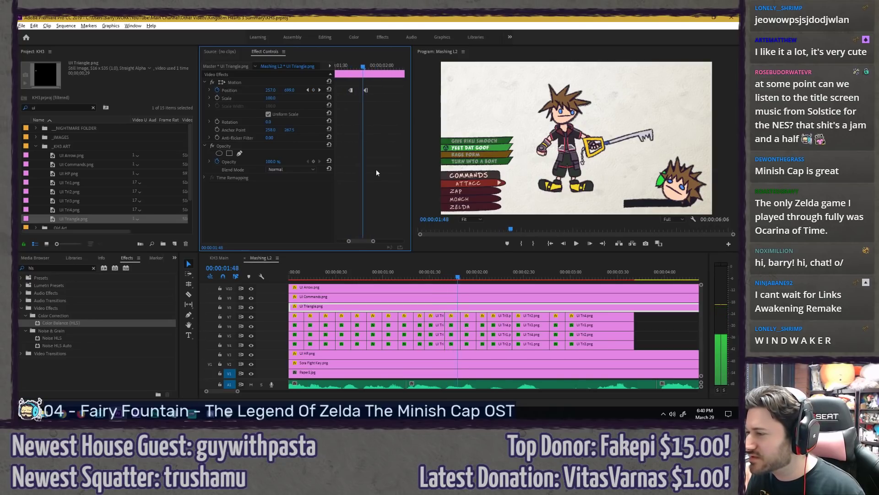
{"action": "key", "text": "Right"}
{"action": "key", "text": "Right"}
{"action": "key", "text": "Right"}
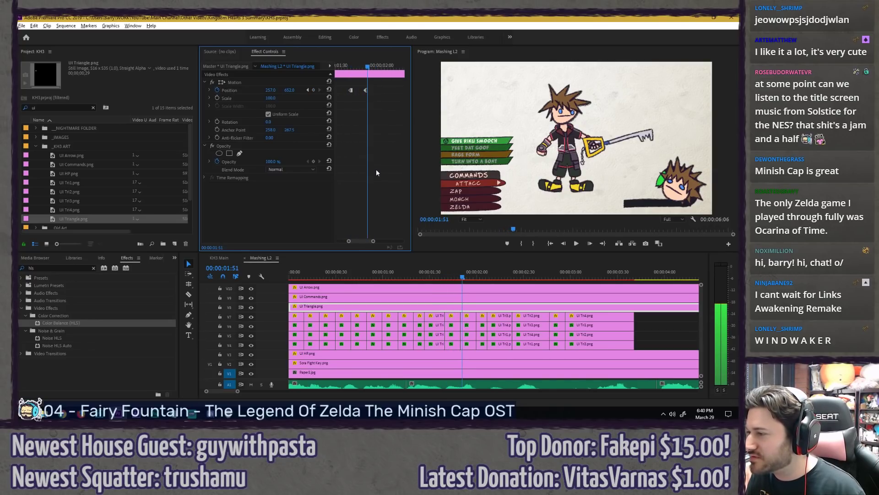
{"action": "key", "text": "Right"}
{"action": "key", "text": "Right"}
{"action": "key", "text": "Right"}
{"action": "key", "text": "Right"}
{"action": "key", "text": "Right"}
{"action": "key", "text": "Right"}
{"action": "key", "text": "Right"}
{"action": "key", "text": "Right"}
{"action": "key", "text": "Right"}
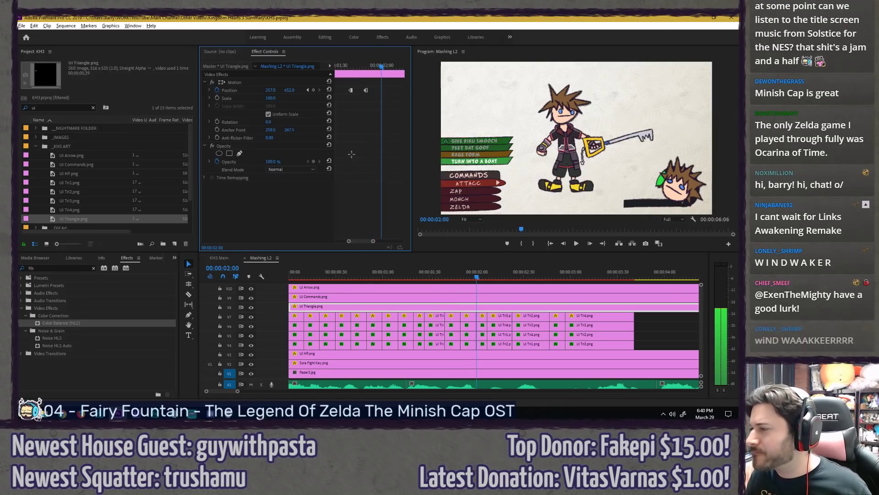
{"action": "key", "text": "ctrl+v"}
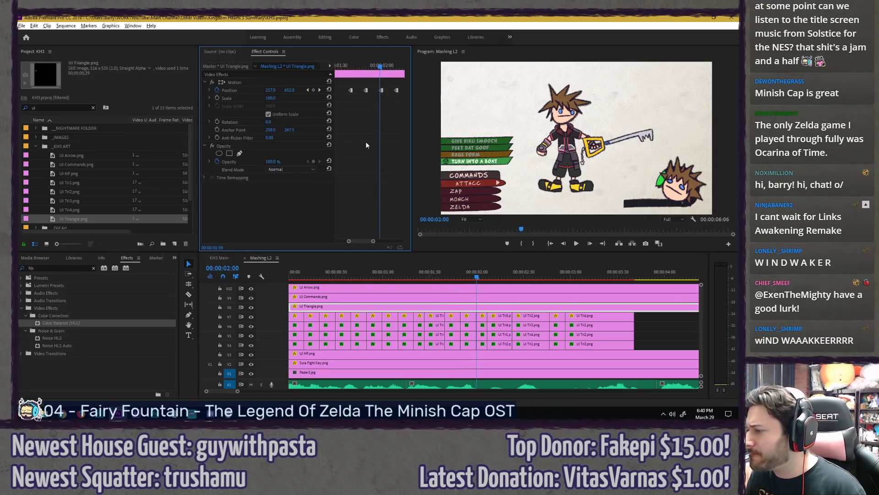
Step: Preview the pasted motion and shift a Position keyframe onto the YEET DAT GOOF frame
{"action": "key", "text": "Right"}
{"action": "key", "text": "Right"}
{"action": "key", "text": "Right"}
{"action": "key", "text": "Right"}
{"action": "key", "text": "Right"}
{"action": "key", "text": "Right"}
{"action": "key", "text": "Right"}
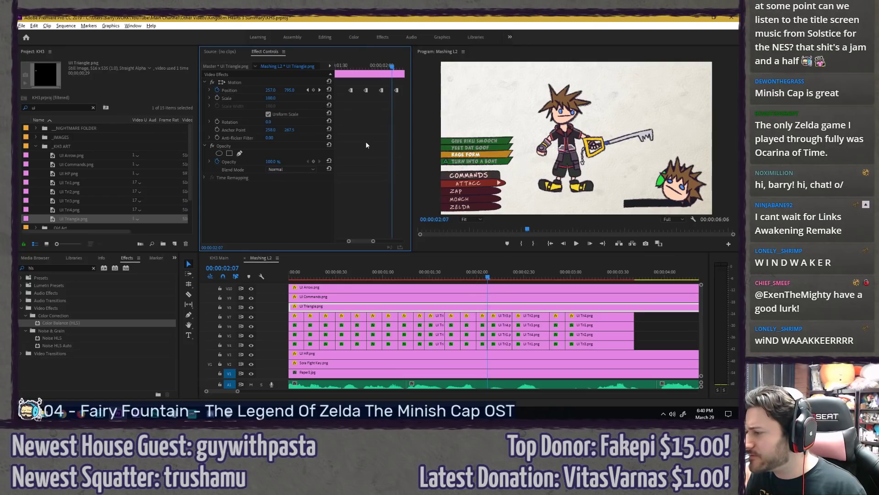
{"action": "left_click_drag", "start_coordinate": [396, 90], "coordinate": [392, 91]}
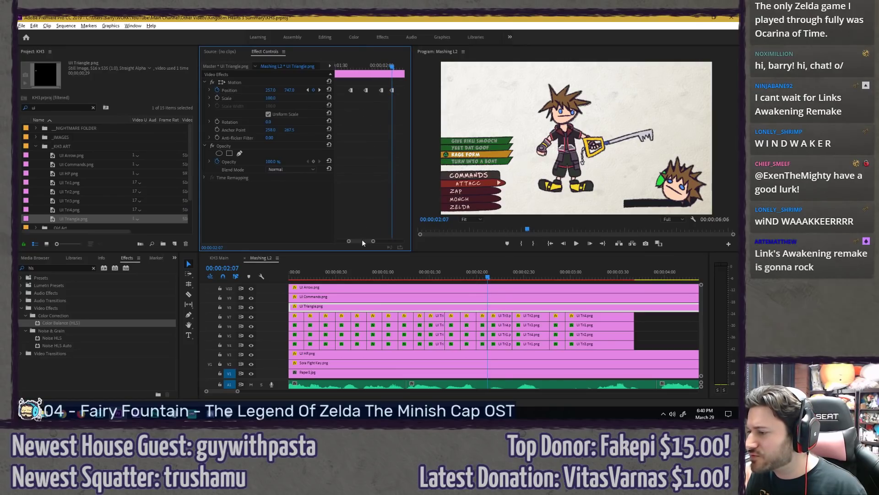
{"action": "left_click_drag", "start_coordinate": [361, 240], "coordinate": [365, 240]}
{"action": "key", "text": "Right"}
{"action": "key", "text": "Right"}
{"action": "key", "text": "Right"}
{"action": "key", "text": "Right"}
{"action": "key", "text": "Right"}
{"action": "key", "text": "Right"}
{"action": "key", "text": "Right"}
{"action": "key", "text": "Right"}
{"action": "key", "text": "Right"}
{"action": "key", "text": "Right"}
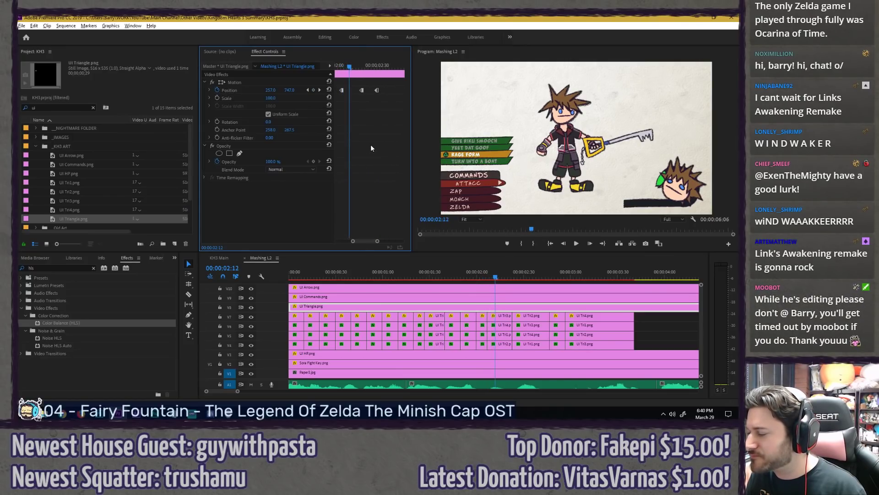
{"action": "key", "text": "Right"}
{"action": "key", "text": "Right"}
{"action": "key", "text": "Right"}
{"action": "key", "text": "Right"}
{"action": "key", "text": "Right"}
{"action": "key", "text": "Right"}
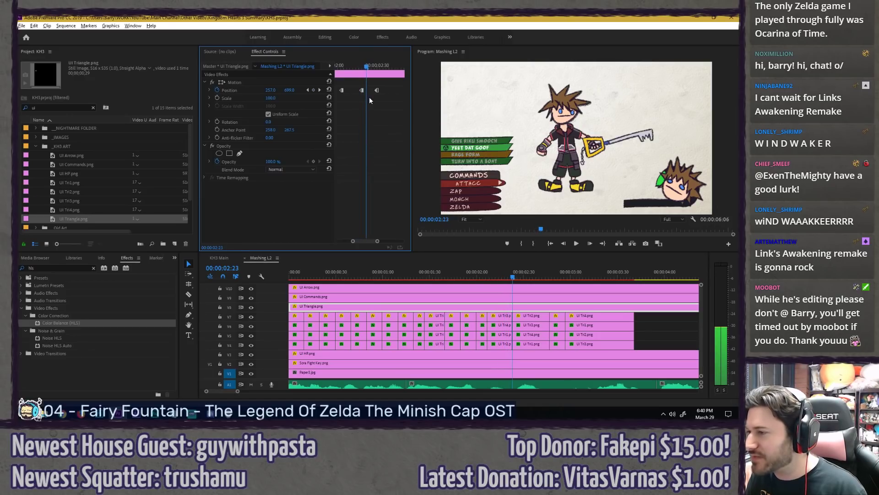
{"action": "left_click_drag", "start_coordinate": [363, 90], "coordinate": [366, 90]}
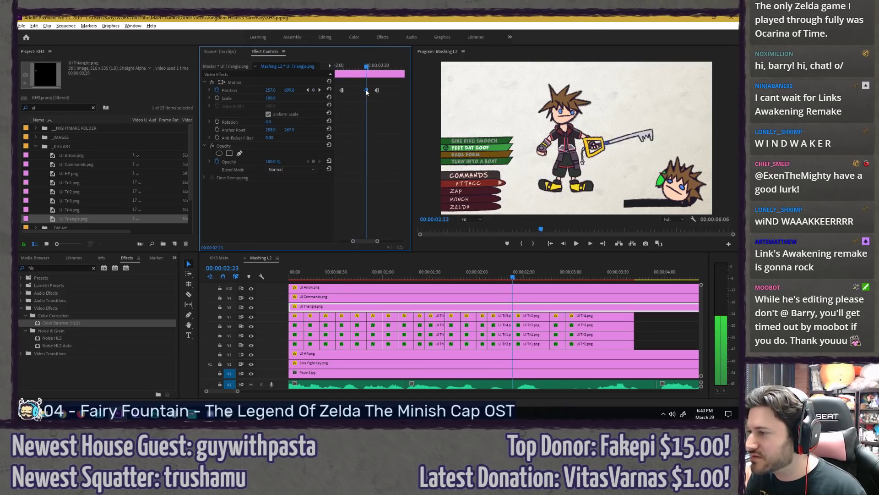
{"action": "key", "text": "Left"}
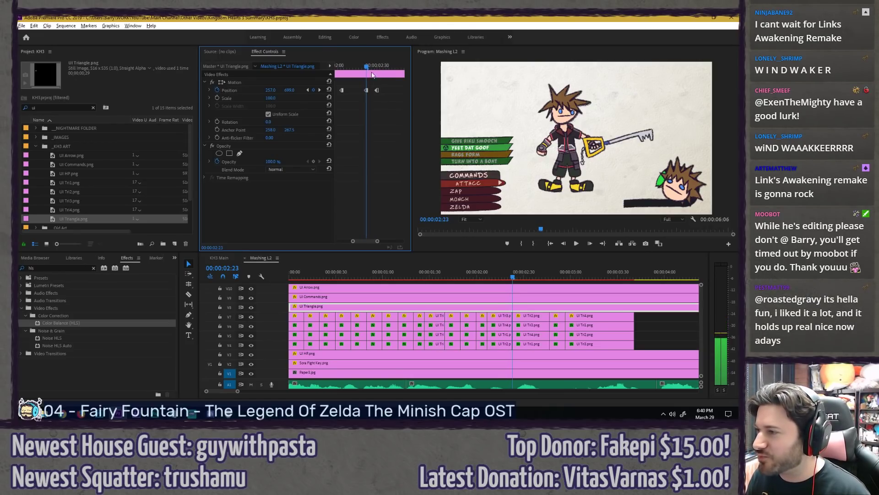
Step: Move to about 00:00:02:57 and paste the triangle Position keyframes once more
{"action": "left_click_drag", "start_coordinate": [366, 66], "coordinate": [403, 91]}
{"action": "key", "text": "Right"}
{"action": "key", "text": "Right"}
{"action": "key", "text": "Right"}
{"action": "key", "text": "Right"}
{"action": "key", "text": "Right"}
{"action": "left_click_drag", "start_coordinate": [363, 241], "coordinate": [367, 242]}
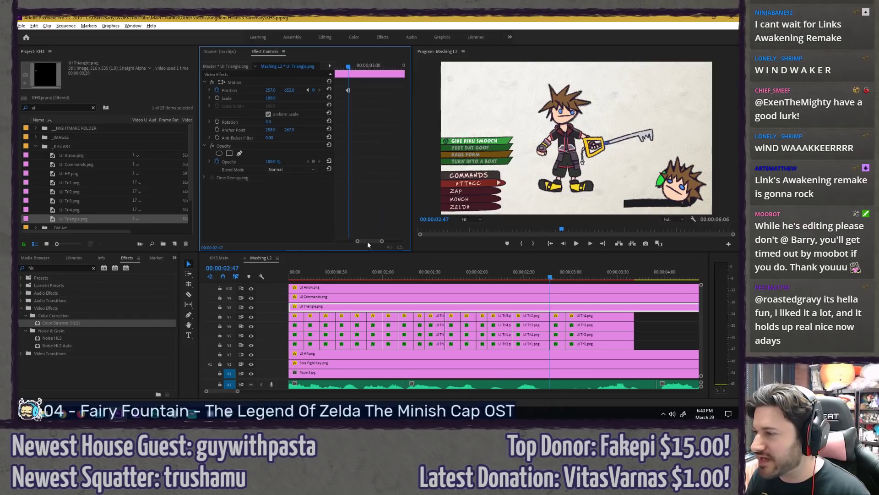
{"action": "key", "text": "Right"}
{"action": "key", "text": "Right"}
{"action": "key", "text": "Right"}
{"action": "key", "text": "Right"}
{"action": "key", "text": "Right"}
{"action": "key", "text": "Right"}
{"action": "key", "text": "Right"}
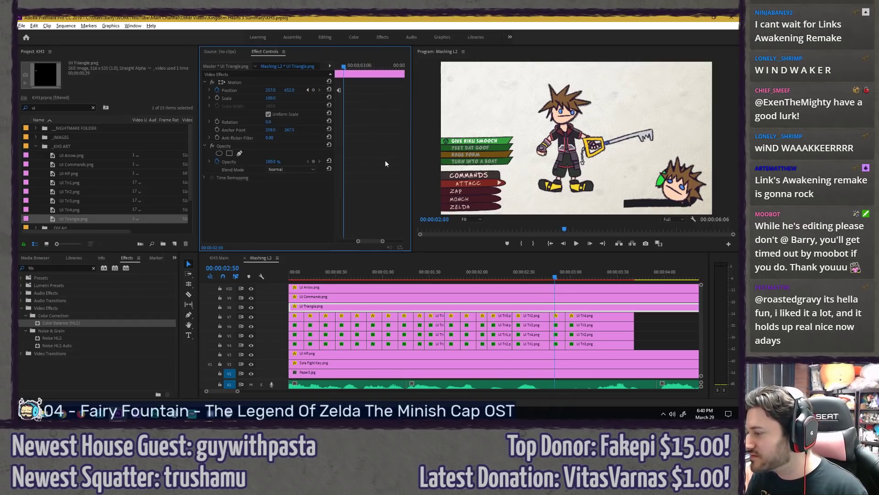
{"action": "key", "text": "Right"}
{"action": "key", "text": "Right"}
{"action": "key", "text": "Right"}
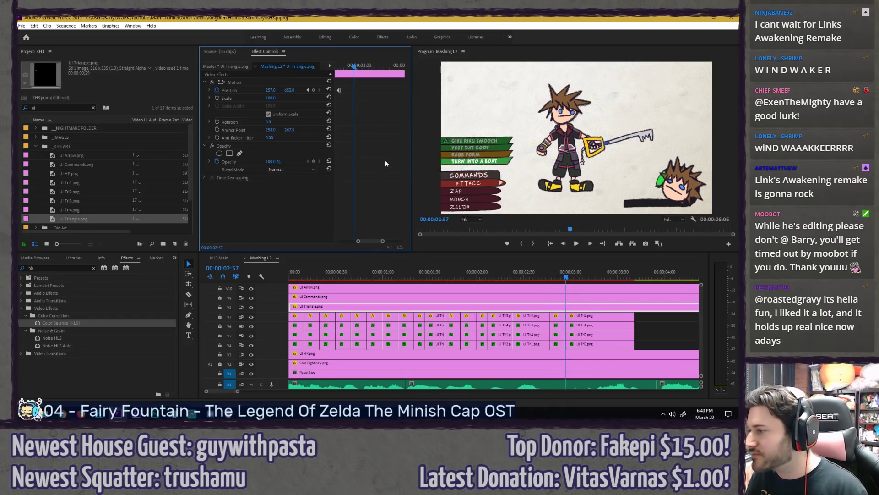
{"action": "key", "text": "ctrl+v"}
Step: Delete the three trailing Position keyframes past 00:00:03:08 and save the project
{"action": "key", "text": "Left"}
{"action": "key", "text": "Right"}
{"action": "key", "text": "Right"}
{"action": "key", "text": "Right"}
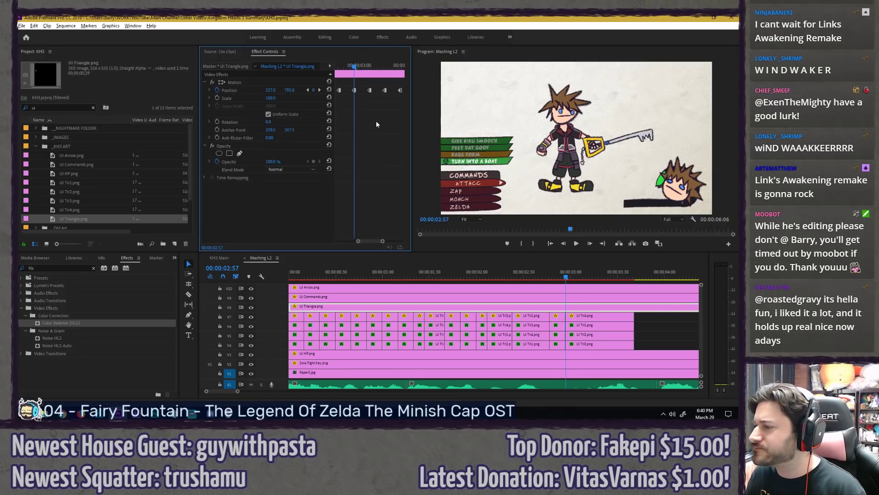
{"action": "key", "text": "Right"}
{"action": "key", "text": "Right"}
{"action": "key", "text": "Right"}
{"action": "key", "text": "Right"}
{"action": "key", "text": "Right"}
{"action": "key", "text": "Right"}
{"action": "key", "text": "Right"}
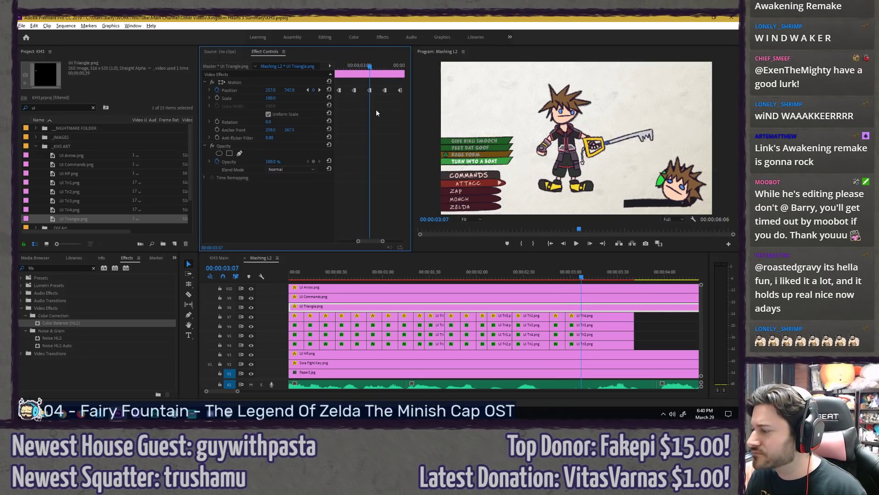
{"action": "key", "text": "Right"}
{"action": "key", "text": "Right"}
{"action": "left_click_drag", "start_coordinate": [361, 80], "coordinate": [404, 105]}
{"action": "key", "text": "Delete"}
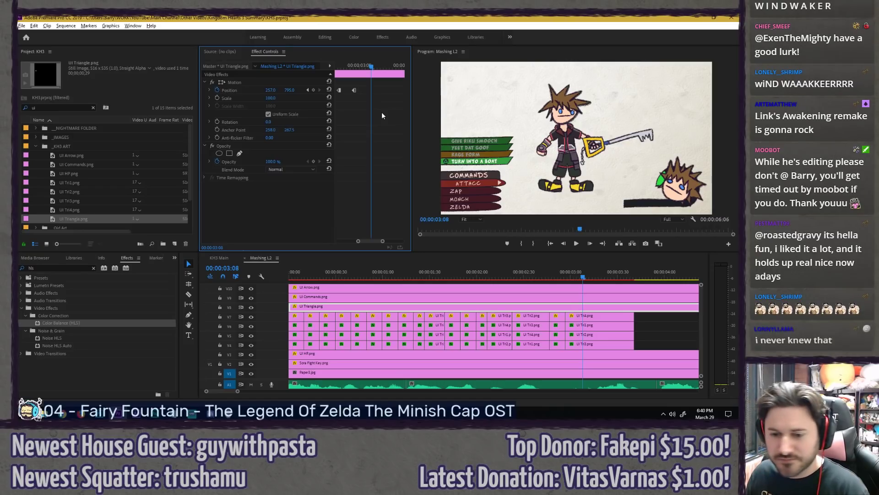
{"action": "key", "text": "ctrl+s"}
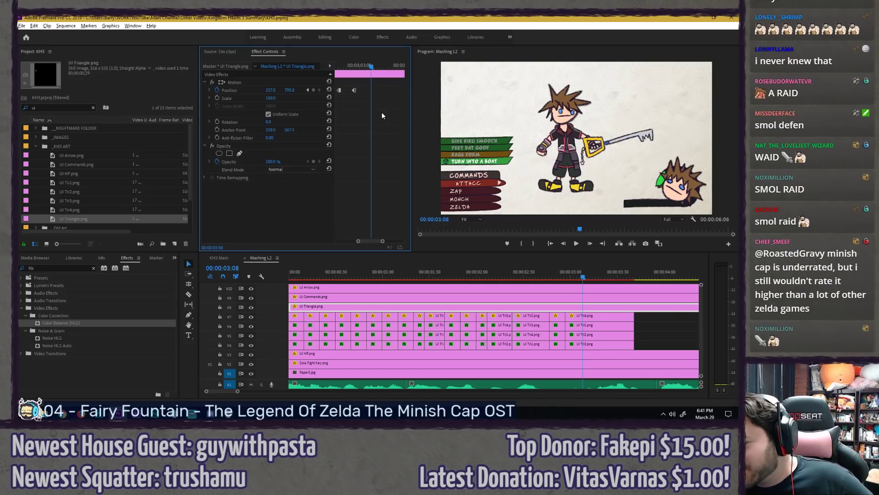
Step: Deselect the triangle clip, zoom the timeline out to the whole sequence, save, and play from the start
{"action": "left_click", "coordinate": [469, 284]}
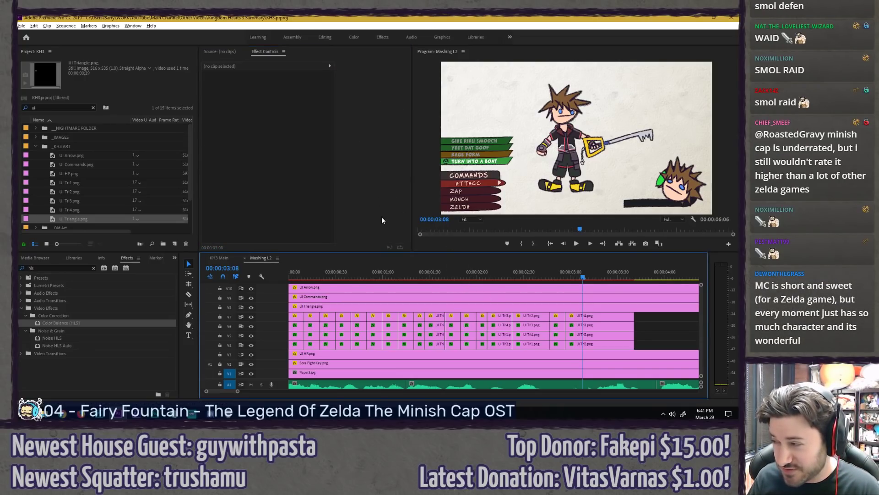
{"action": "key", "text": "minus"}
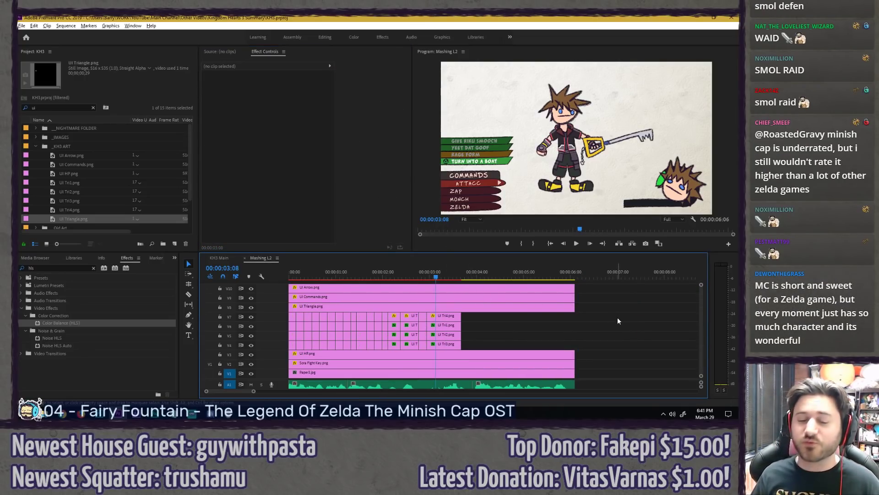
{"action": "key", "text": "ctrl+s"}
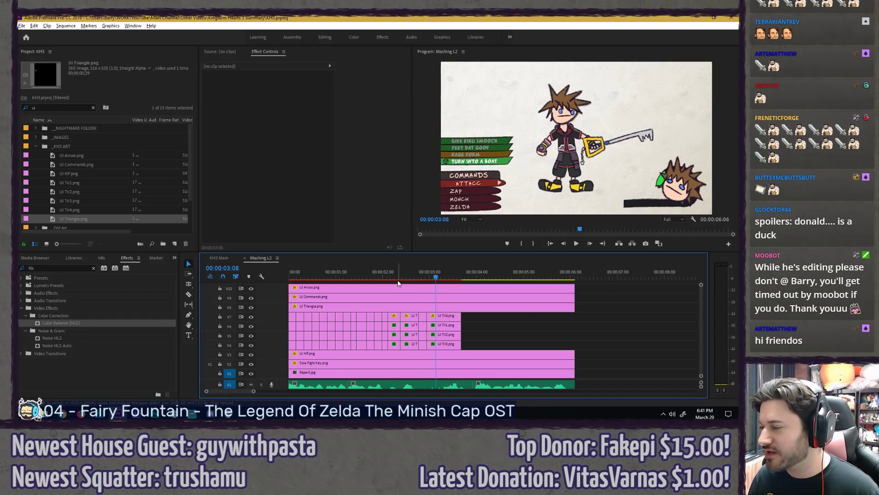
{"action": "key", "text": "Home"}
{"action": "key", "text": "space"}
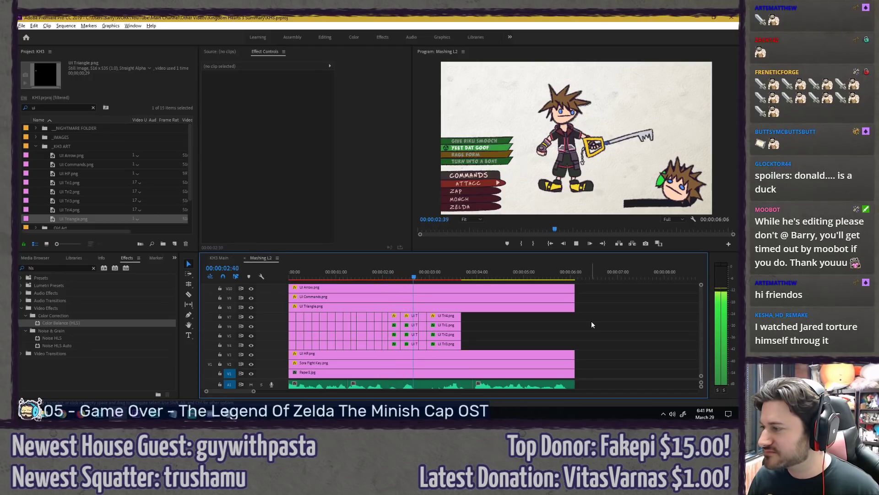
Step: Play the animation in the maximized preview, frame-stepping across the RAGE FORM / TURN INTO A BOAT highlight switch
{"action": "key", "text": "Home"}
{"action": "key", "text": "grave"}
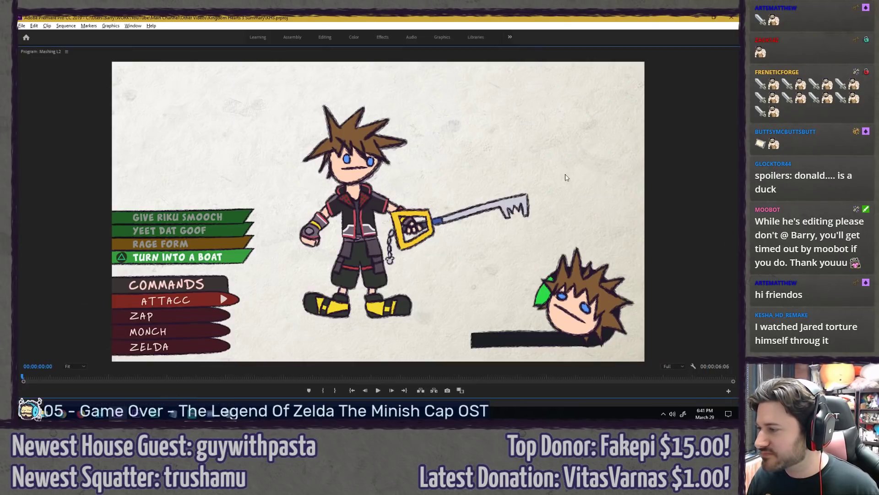
{"action": "key", "text": "space"}
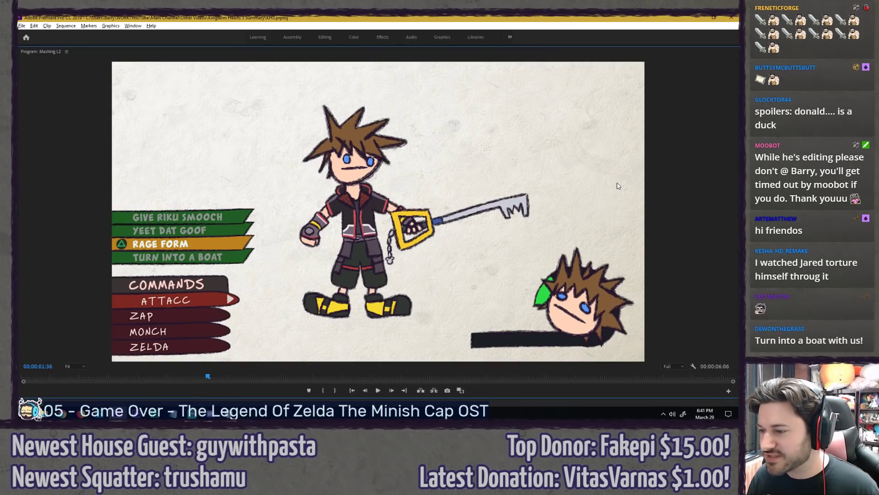
{"action": "key", "text": "Left"}
{"action": "key", "text": "Left"}
{"action": "key", "text": "Left"}
{"action": "key", "text": "Left"}
{"action": "key", "text": "Left"}
{"action": "key", "text": "Left"}
{"action": "key", "text": "Left"}
{"action": "key", "text": "Left"}
{"action": "key", "text": "Left"}
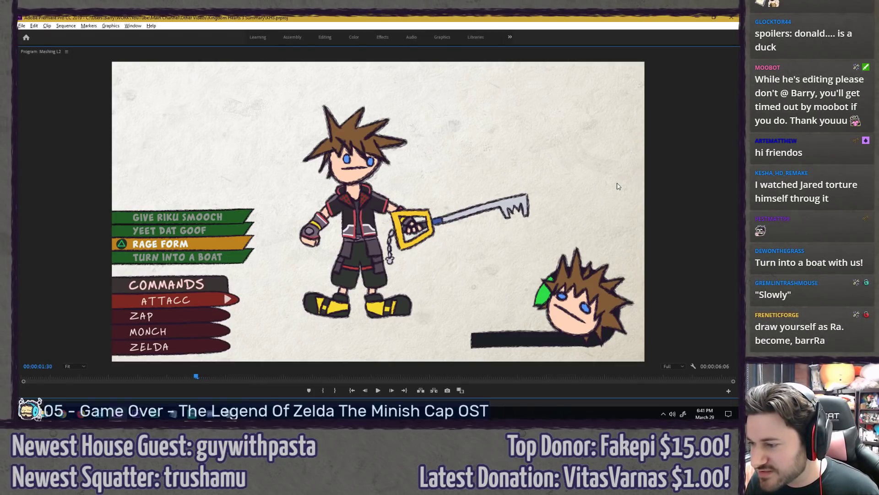
{"action": "key", "text": "Left"}
{"action": "key", "text": "Right"}
{"action": "key", "text": "Left"}
{"action": "key", "text": "Right"}
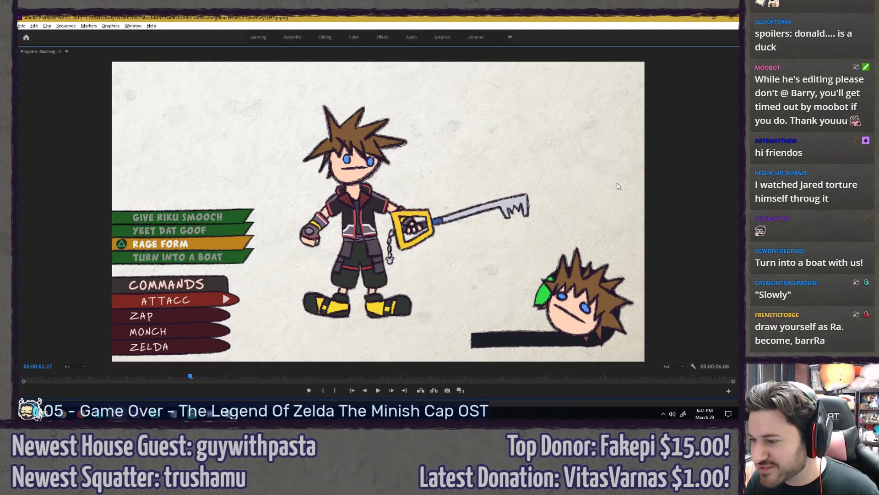
{"action": "key", "text": "Left"}
{"action": "key", "text": "Right"}
{"action": "key", "text": "Left"}
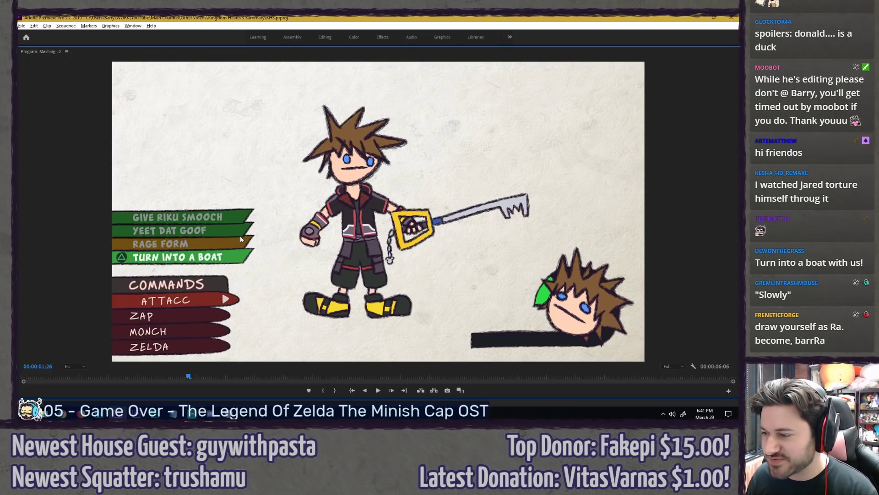
{"action": "key", "text": "Left"}
{"action": "key", "text": "Right"}
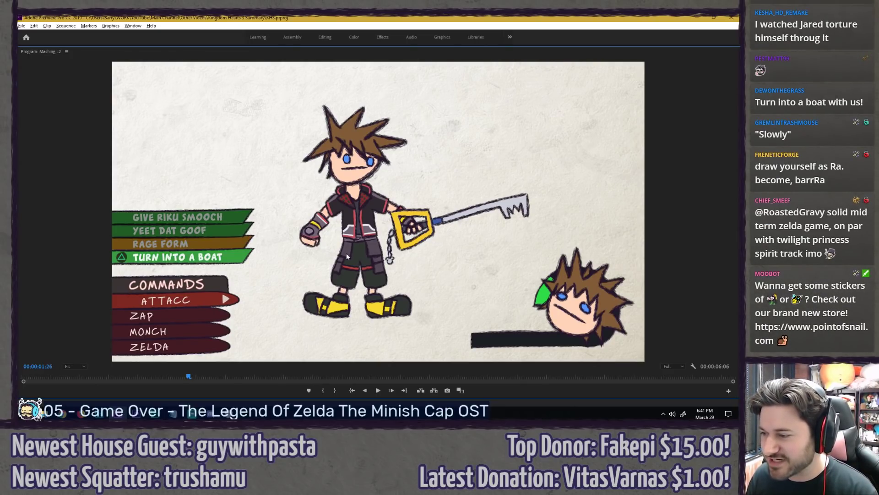
Step: Resume playback, stop at 00:00:03:35, and restore the normal editing layout
{"action": "key", "text": "space"}
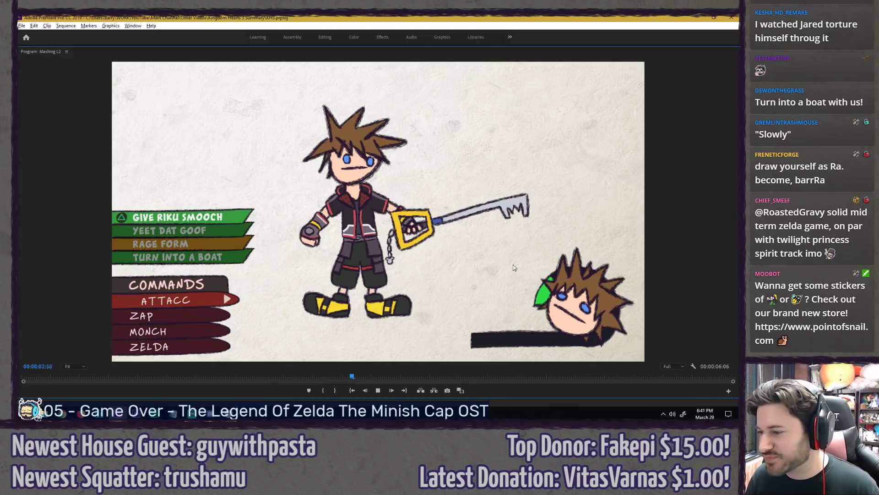
{"action": "key", "text": "space"}
{"action": "key", "text": "grave"}
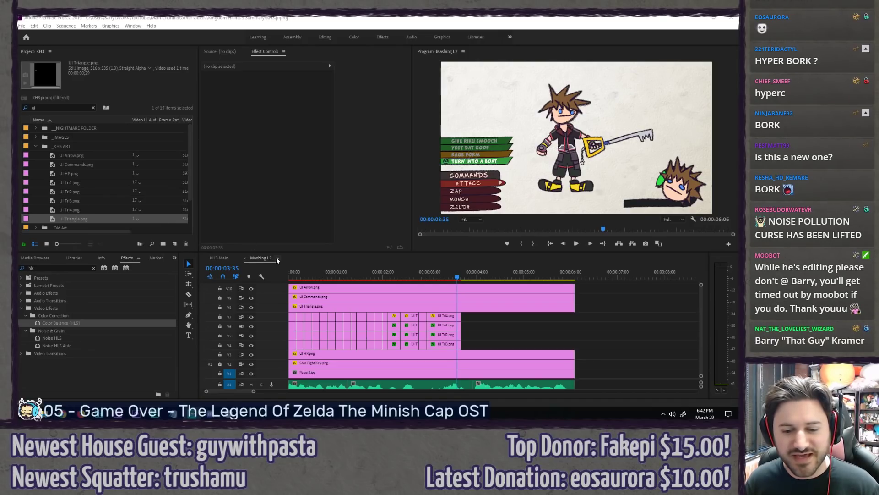
{"action": "left_click", "coordinate": [662, 316]}
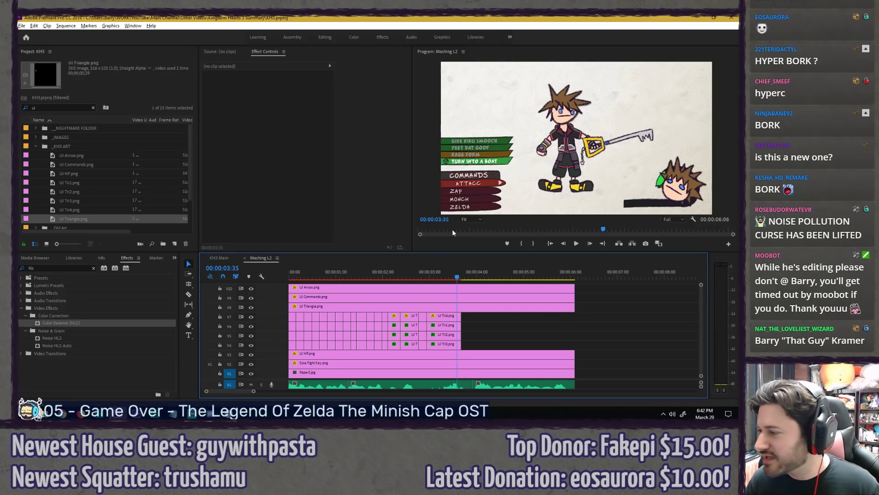
{"action": "left_click", "coordinate": [471, 219]}
{"action": "left_click", "coordinate": [471, 280]}
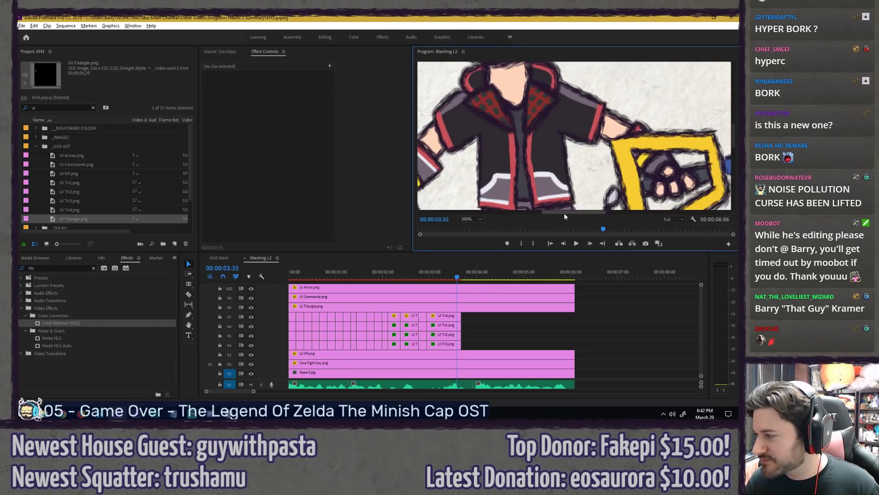
{"action": "left_click_drag", "start_coordinate": [564, 213], "coordinate": [449, 214]}
{"action": "left_click_drag", "start_coordinate": [732, 139], "coordinate": [734, 155]}
{"action": "left_click_drag", "start_coordinate": [479, 212], "coordinate": [507, 212]}
{"action": "scroll", "coordinate": [507, 211], "scroll_direction": "left", "scroll_amount": 2}
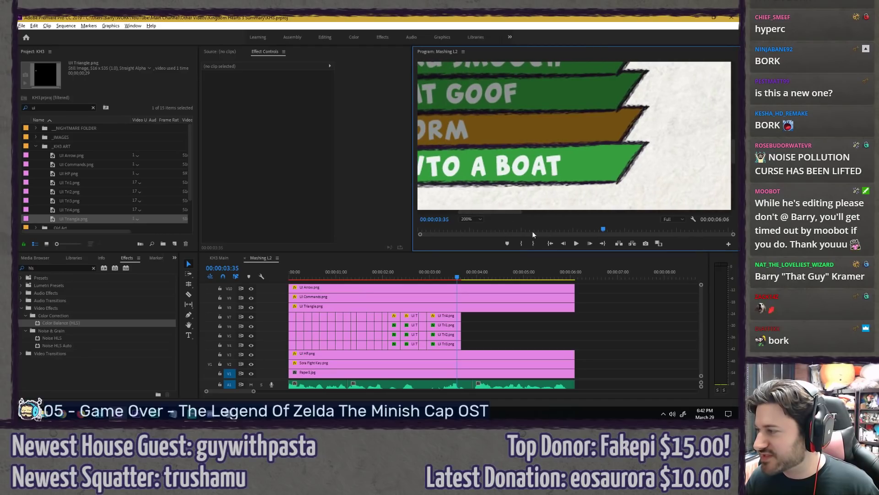
{"action": "left_click_drag", "start_coordinate": [733, 145], "coordinate": [731, 138]}
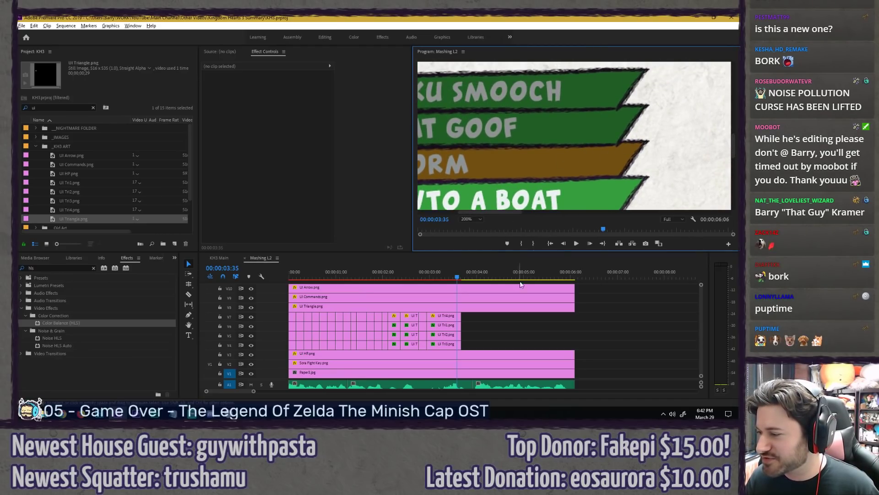
{"action": "left_click_drag", "start_coordinate": [436, 274], "coordinate": [387, 277]}
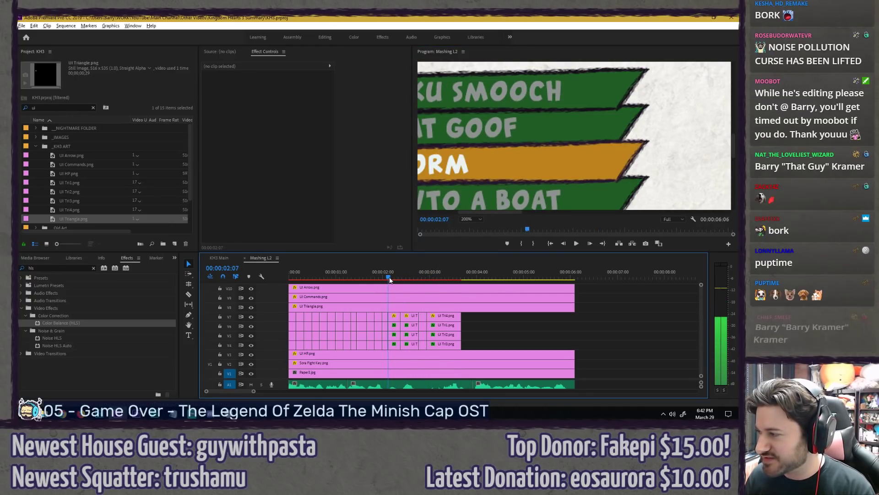
{"action": "key", "text": "Right"}
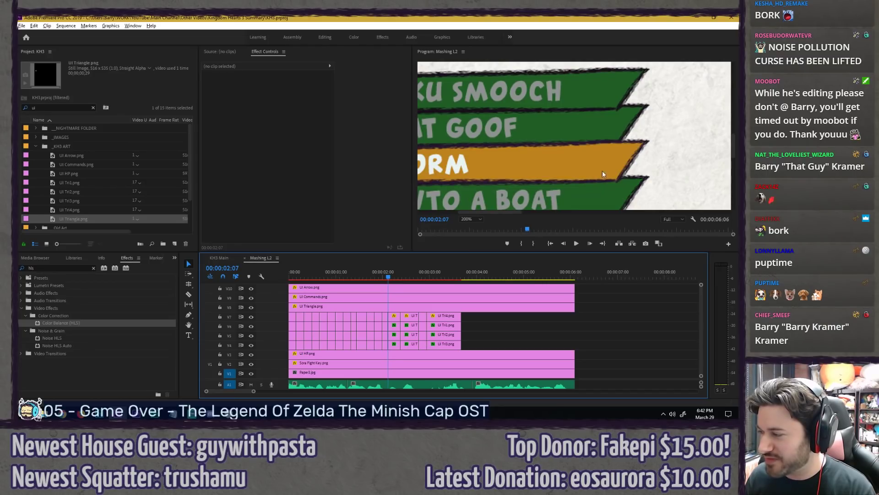
{"action": "key", "text": "Right"}
{"action": "key", "text": "Right"}
{"action": "key", "text": "Right"}
{"action": "key", "text": "Right"}
{"action": "key", "text": "Right"}
{"action": "key", "text": "Right"}
{"action": "key", "text": "Right"}
{"action": "key", "text": "Right"}
{"action": "key", "text": "Right"}
{"action": "key", "text": "Right"}
{"action": "key", "text": "Right"}
{"action": "key", "text": "Right"}
{"action": "key", "text": "Right"}
{"action": "key", "text": "Right"}
{"action": "key", "text": "Right"}
{"action": "key", "text": "Right"}
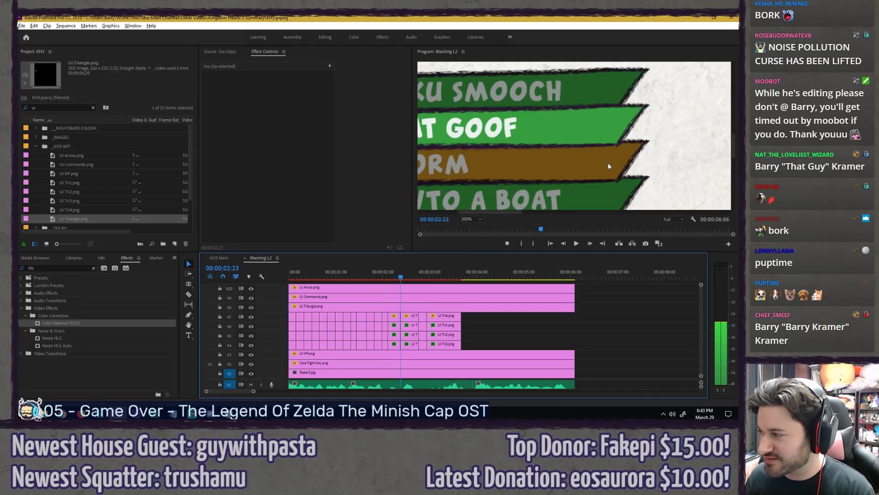
{"action": "left_click_drag", "start_coordinate": [401, 277], "coordinate": [423, 276]}
Step: Set the Program monitor magnification to Fit
{"action": "left_click", "coordinate": [465, 219]}
{"action": "left_click", "coordinate": [468, 223]}
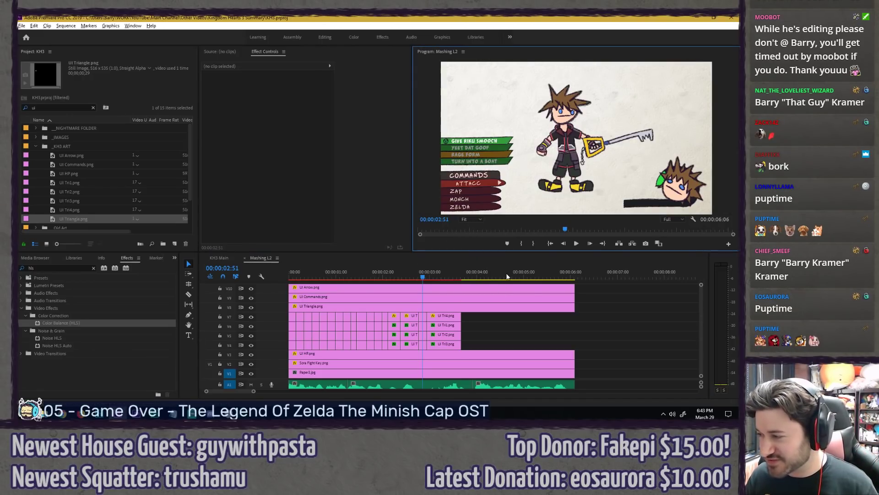
{"action": "left_click", "coordinate": [403, 275]}
Step: Play the sequence, trim the UI Triangle clip to end near 00:00:03:40, and save
{"action": "key", "text": "Home"}
{"action": "key", "text": "space"}
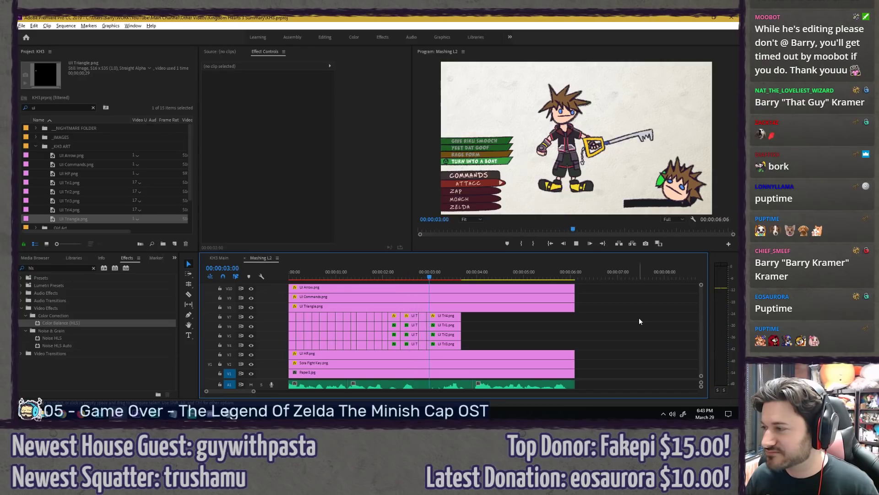
{"action": "key", "text": "space"}
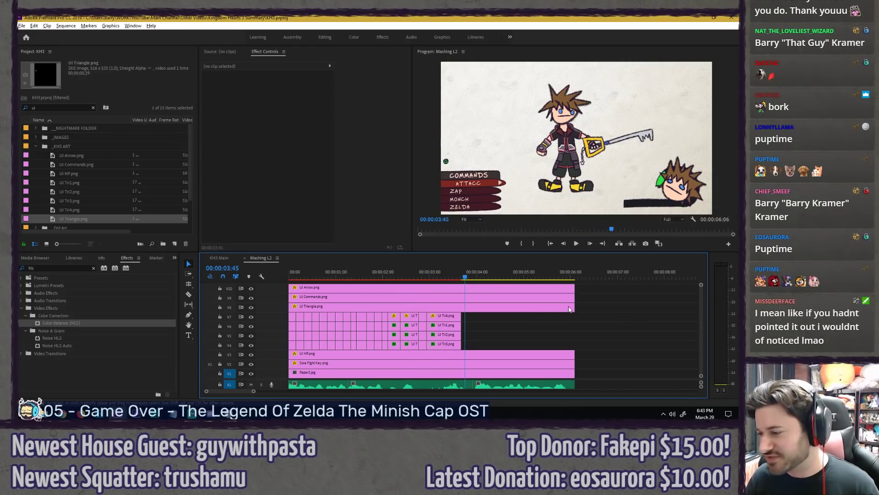
{"action": "left_click_drag", "start_coordinate": [574, 306], "coordinate": [463, 306]}
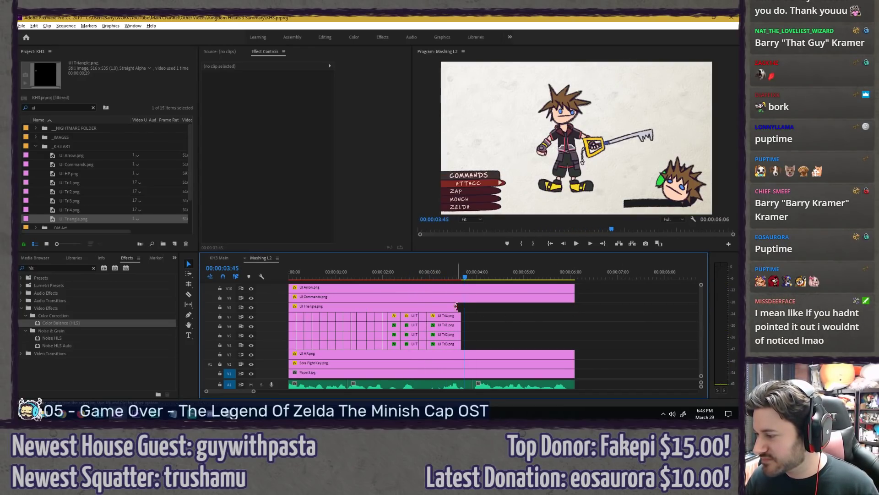
{"action": "key", "text": "ctrl+s"}
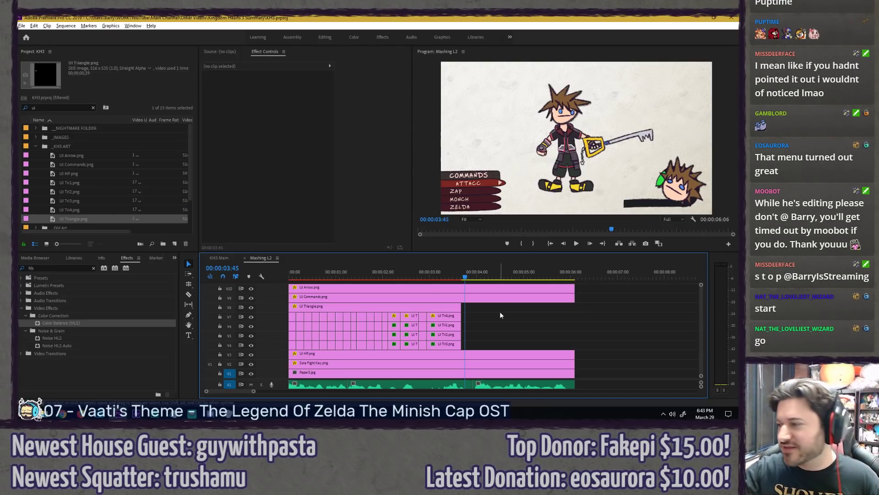
Step: Replay the menu animation from the start and review it in the maximized preview
{"action": "key", "text": "Home"}
{"action": "key", "text": "space"}
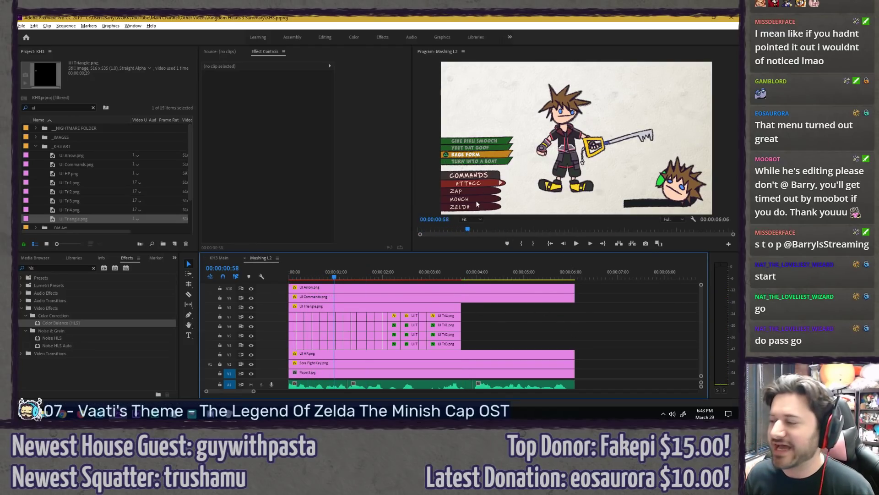
{"action": "key", "text": "space"}
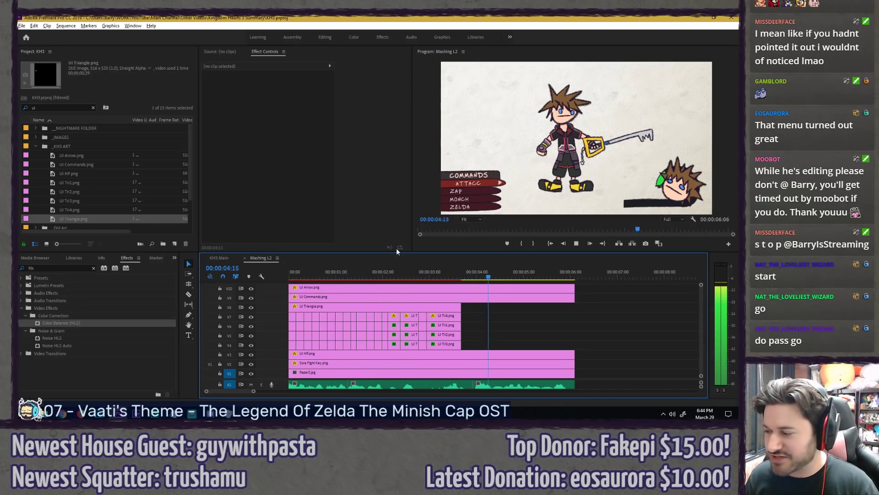
{"action": "left_click_drag", "start_coordinate": [364, 278], "coordinate": [288, 278]}
{"action": "key", "text": "space"}
{"action": "key", "text": "space"}
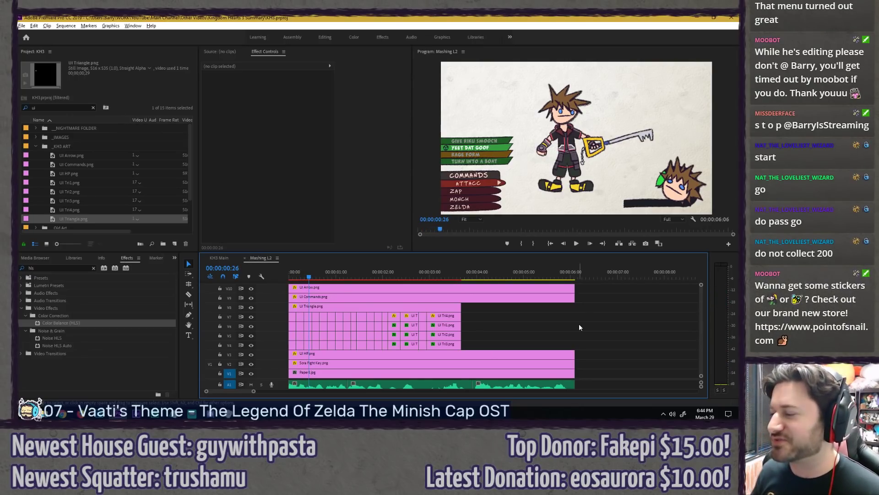
{"action": "key", "text": "grave"}
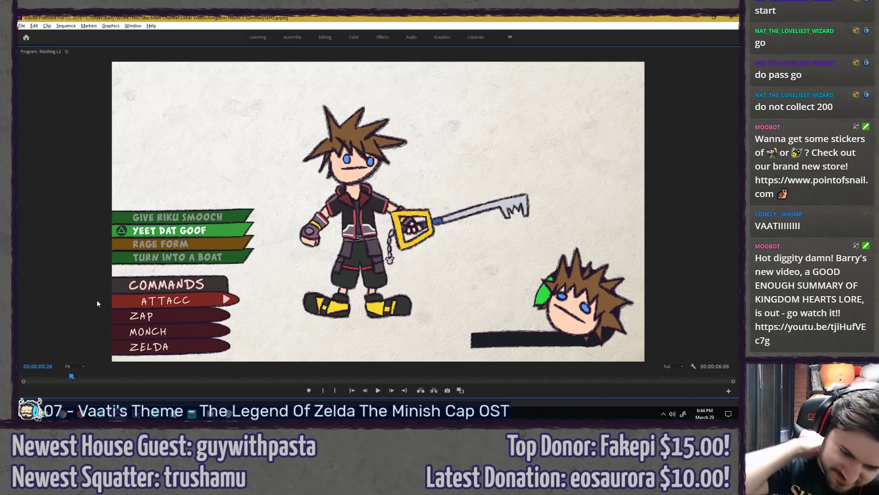
{"action": "key", "text": "grave"}
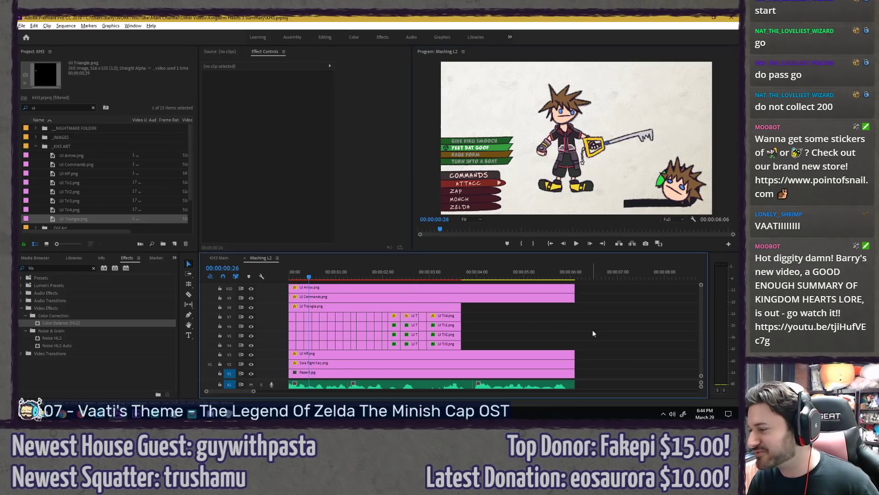
Step: Play just past three seconds and move the playhead back to about 00:00:03:10
{"action": "key", "text": "space"}
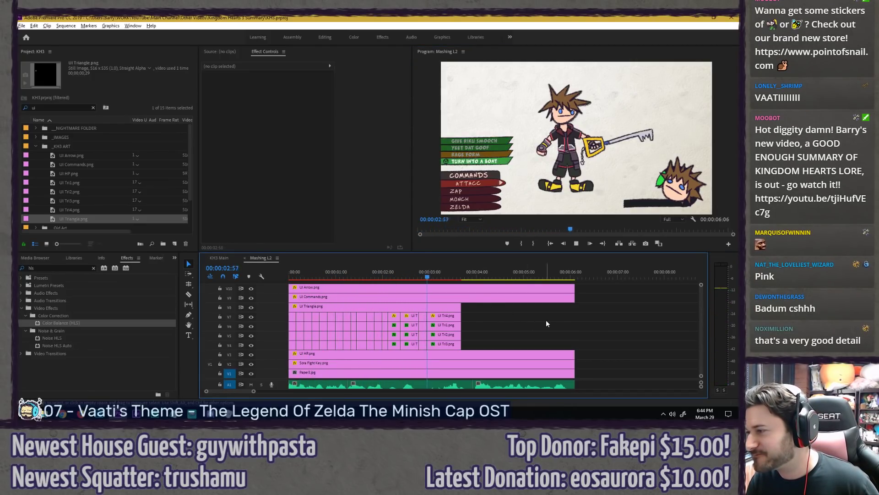
{"action": "key", "text": "space"}
{"action": "scroll", "coordinate": [428, 289], "scroll_direction": "up", "scroll_amount": 3}
{"action": "left_click_drag", "start_coordinate": [434, 277], "coordinate": [456, 277]}
Step: Split the UI Triangle clip at the playhead near 00:00:03:11
{"action": "left_click", "coordinate": [464, 311]}
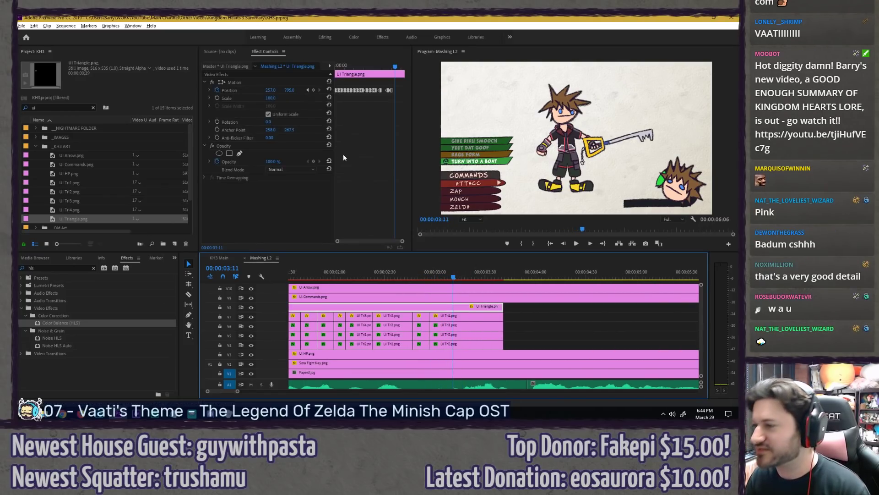
{"action": "left_click", "coordinate": [272, 82]}
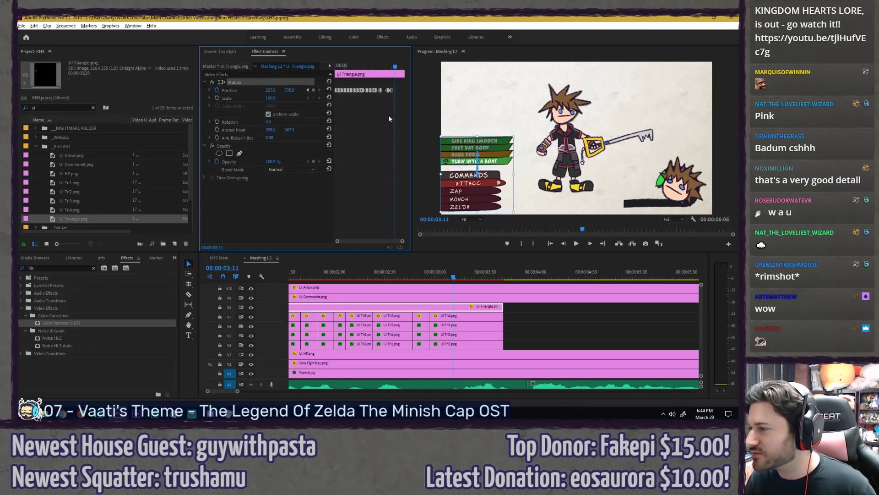
{"action": "key", "text": "c"}
{"action": "left_click", "coordinate": [455, 307]}
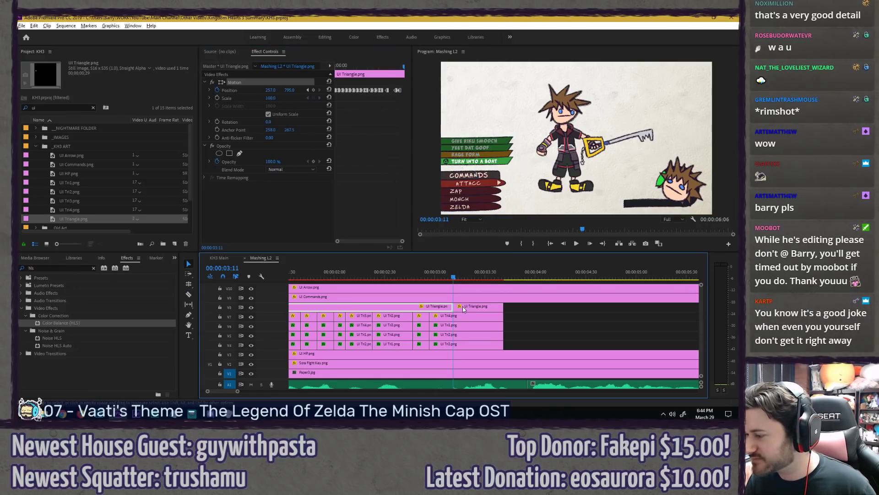
{"action": "key", "text": "v"}
{"action": "left_click", "coordinate": [460, 306]}
{"action": "left_click", "coordinate": [235, 82]}
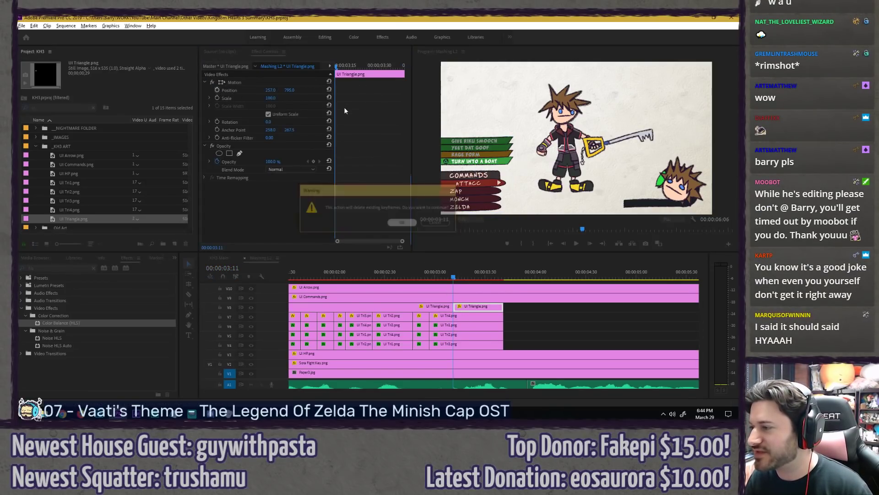
{"action": "key", "text": "grave"}
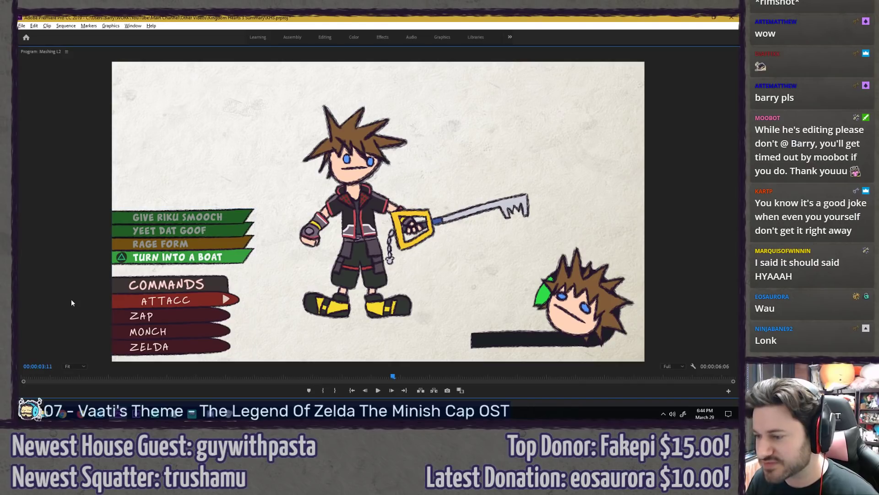
{"action": "key", "text": "grave"}
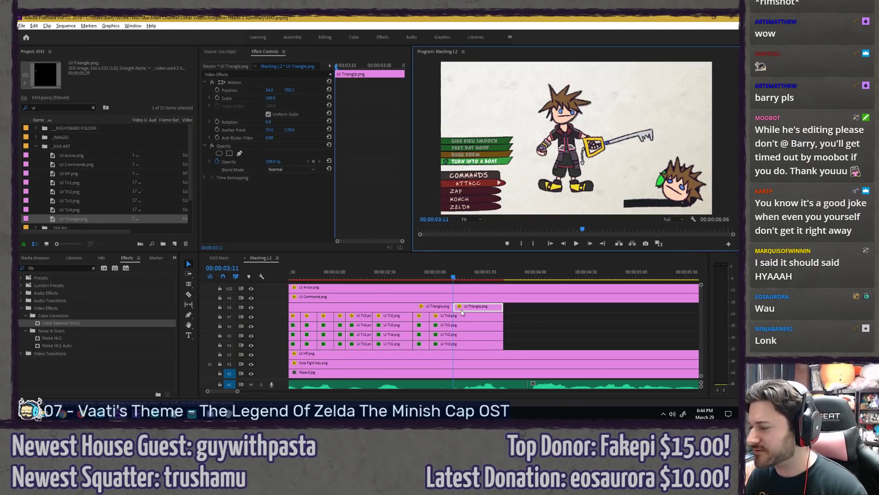
Step: Keyframe the second UI Triangle piece's Scale, setting 90 at 00:00:03:24
{"action": "left_click", "coordinate": [462, 310]}
{"action": "left_click", "coordinate": [216, 98]}
{"action": "key", "text": "Right"}
{"action": "key", "text": "Right"}
{"action": "key", "text": "Right"}
{"action": "key", "text": "Right"}
{"action": "key", "text": "Right"}
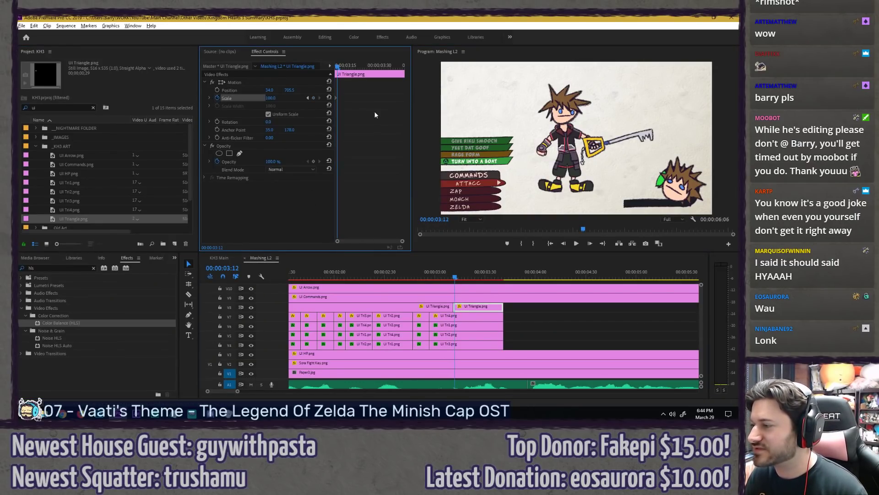
{"action": "key", "text": "Right"}
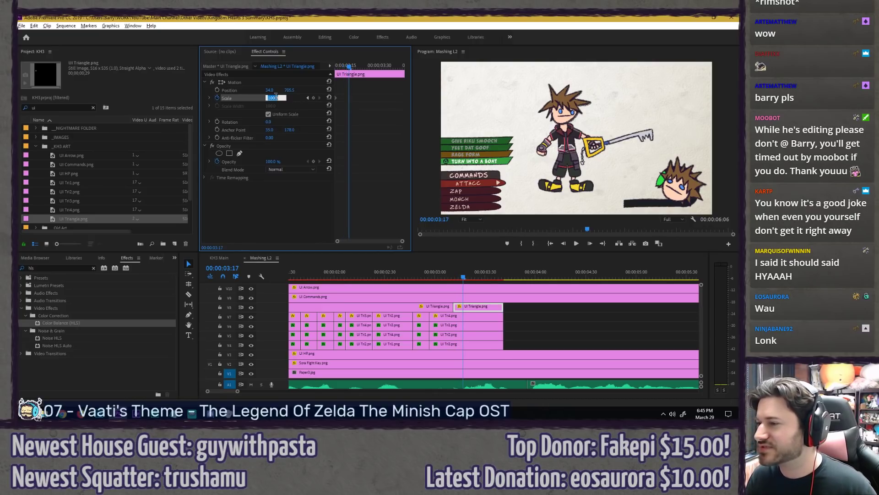
{"action": "key", "text": "Right"}
{"action": "key", "text": "Right"}
{"action": "key", "text": "Right"}
{"action": "key", "text": "Right"}
{"action": "key", "text": "Right"}
{"action": "key", "text": "Right"}
{"action": "key", "text": "Right"}
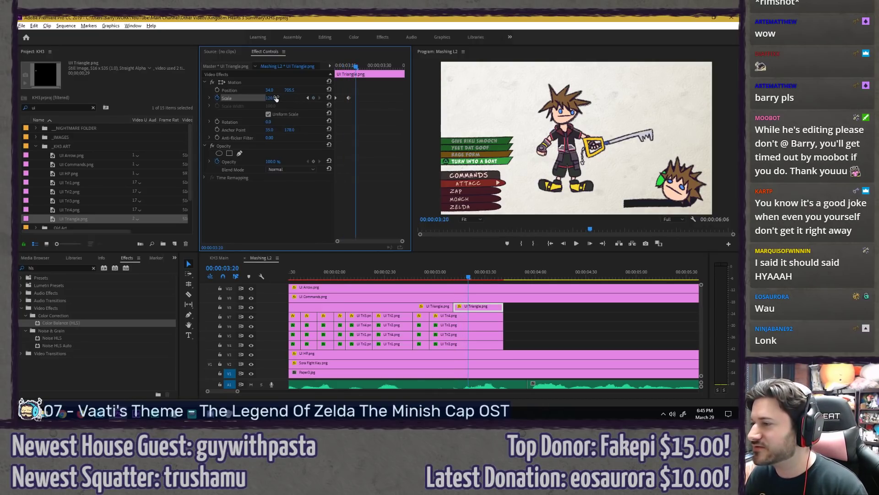
{"action": "left_click", "coordinate": [275, 97]}
{"action": "type", "text": "90"}
{"action": "key", "text": "Return"}
{"action": "key", "text": "Right"}
{"action": "key", "text": "Right"}
{"action": "key", "text": "Right"}
{"action": "key", "text": "Right"}
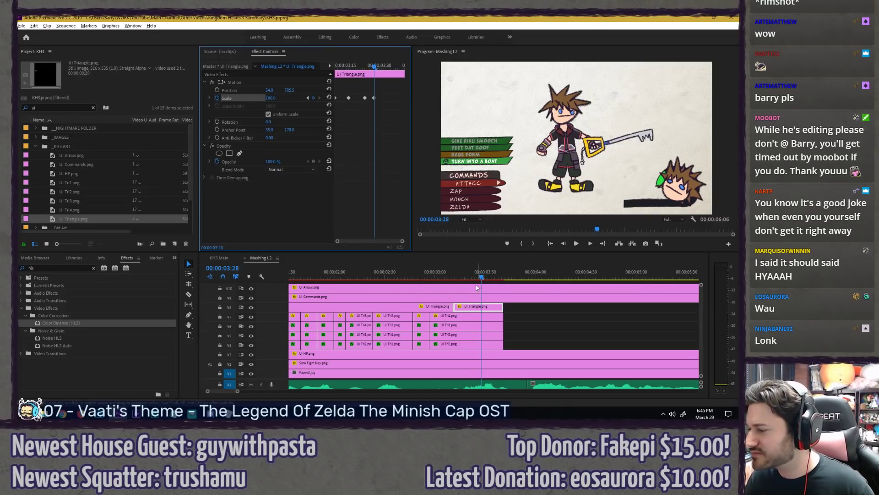
Step: Play back from 00:00:03:10 to check the triangle's pulse
{"action": "left_click", "coordinate": [452, 275]}
{"action": "key", "text": "space"}
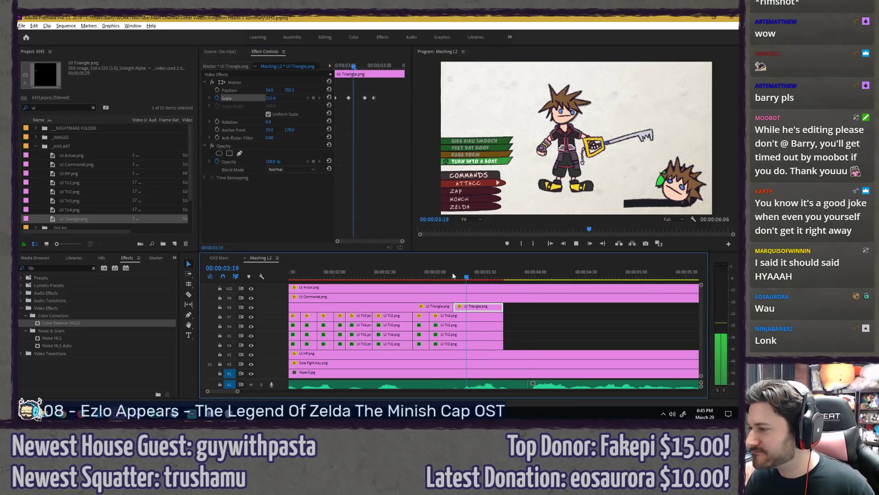
{"action": "key", "text": "space"}
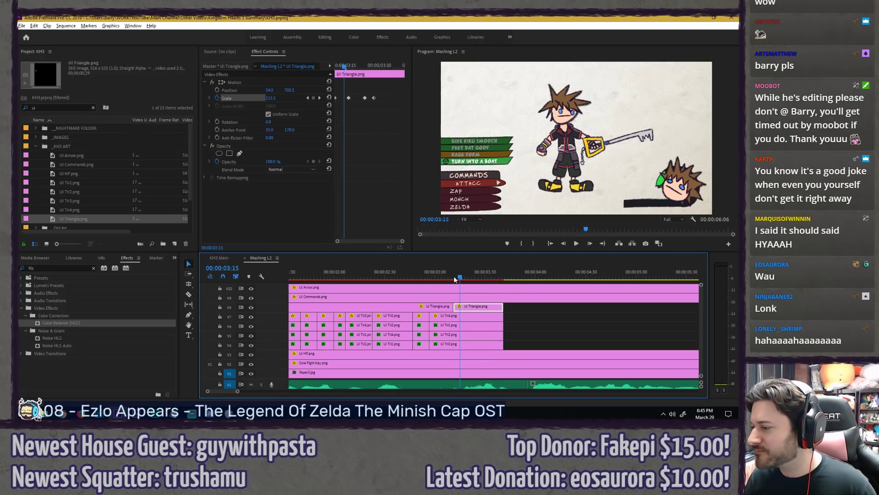
{"action": "left_click", "coordinate": [461, 276]}
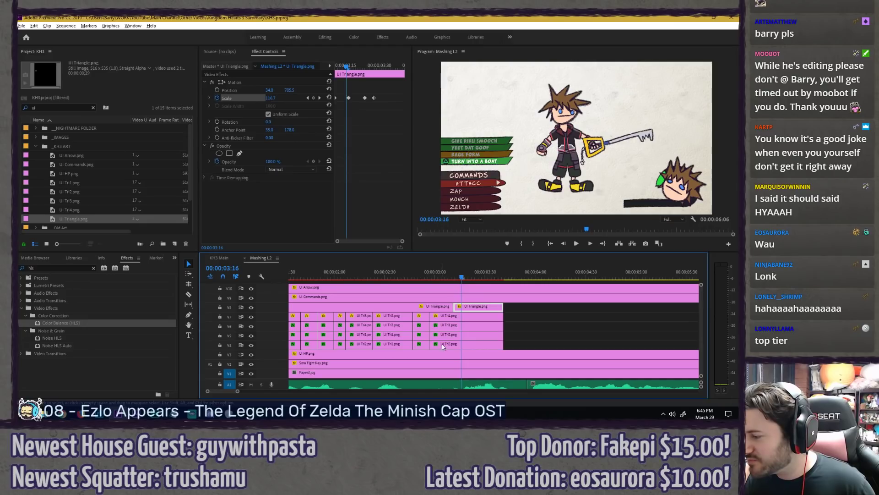
{"action": "left_click", "coordinate": [460, 328]}
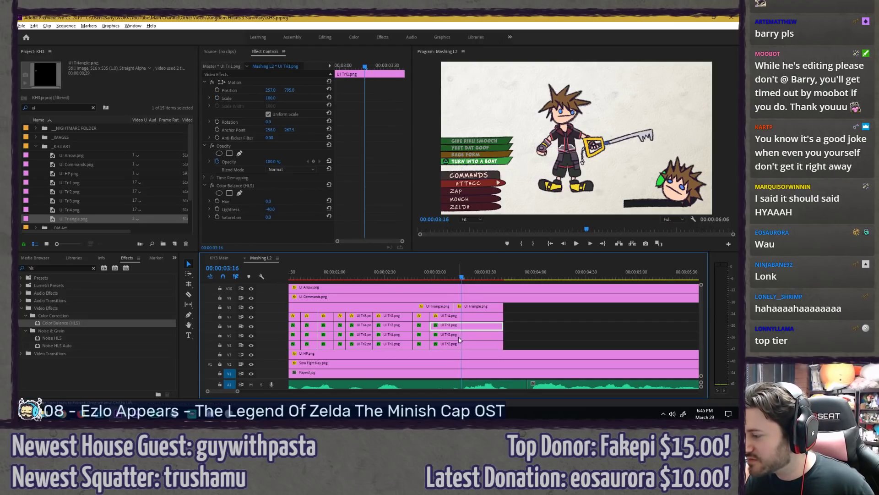
Step: Keyframe UI Tri3 Position X to -186 at 03:26 with temporal interpolation, sliding RAGE FORM off-screen left
{"action": "left_click", "coordinate": [458, 345]}
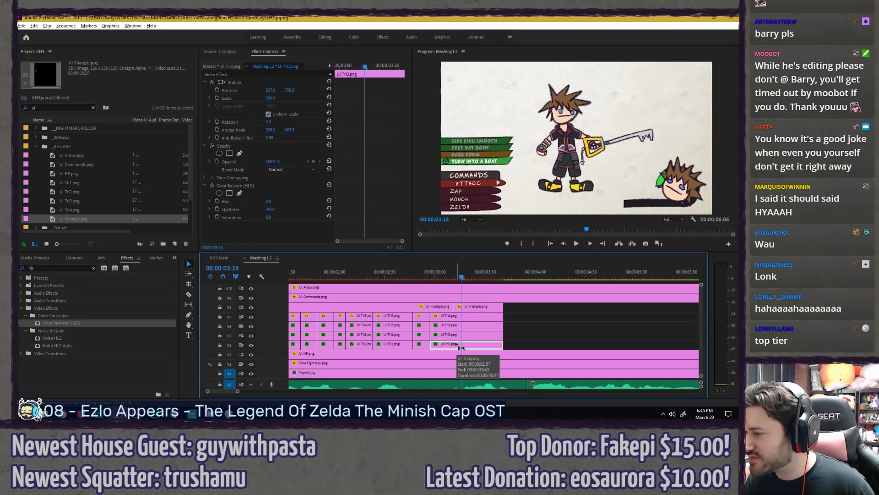
{"action": "left_click_drag", "start_coordinate": [424, 272], "coordinate": [455, 281]}
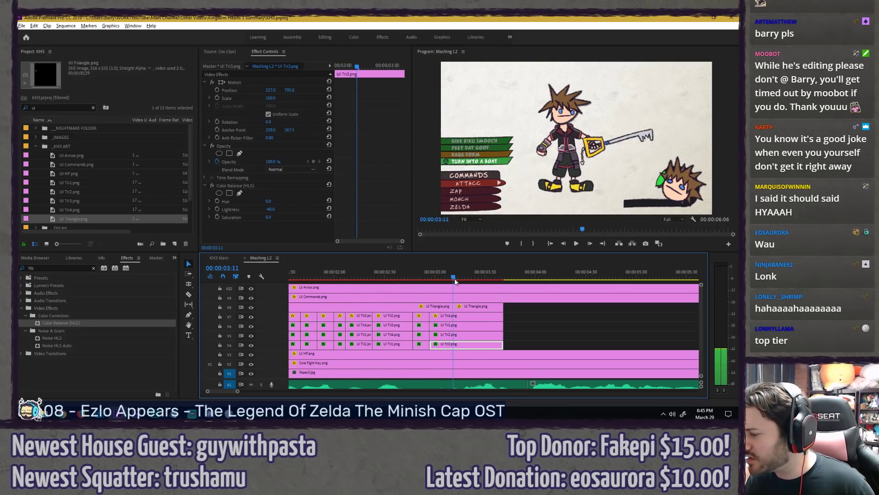
{"action": "left_click", "coordinate": [217, 90]}
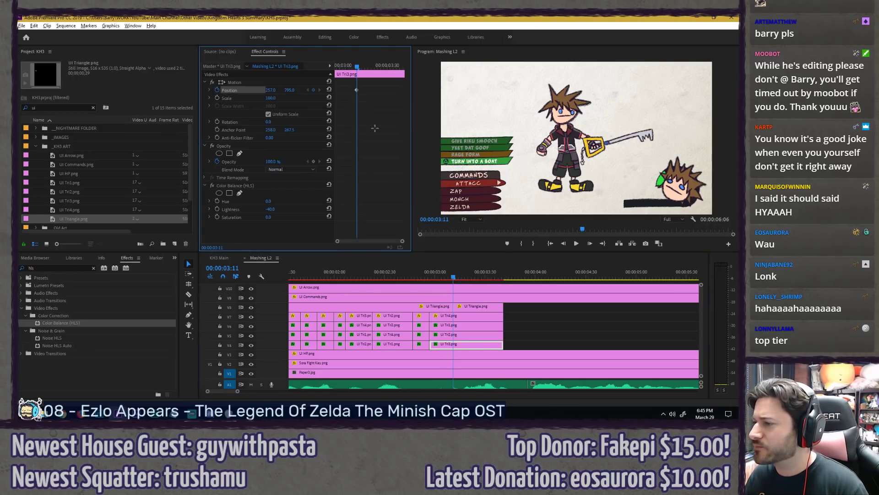
{"action": "key", "text": "Right"}
{"action": "key", "text": "Right"}
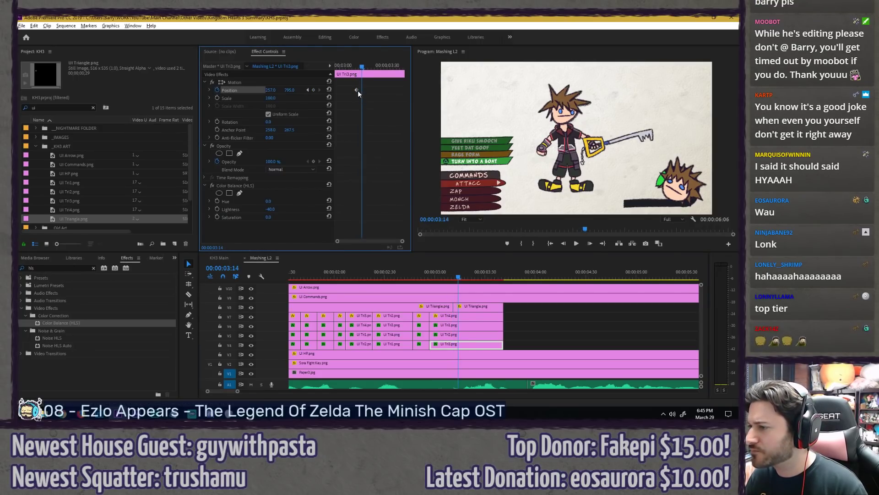
{"action": "key", "text": "Right"}
{"action": "key", "text": "Right"}
{"action": "key", "text": "Right"}
{"action": "key", "text": "Right"}
{"action": "key", "text": "Right"}
{"action": "key", "text": "Right"}
{"action": "key", "text": "Right"}
{"action": "key", "text": "Right"}
{"action": "key", "text": "Right"}
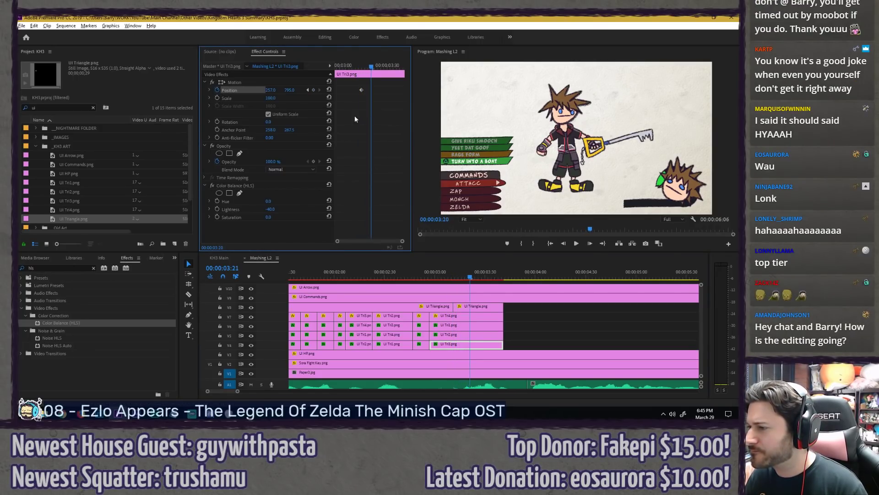
{"action": "key", "text": "Right"}
{"action": "key", "text": "Right"}
{"action": "key", "text": "Right"}
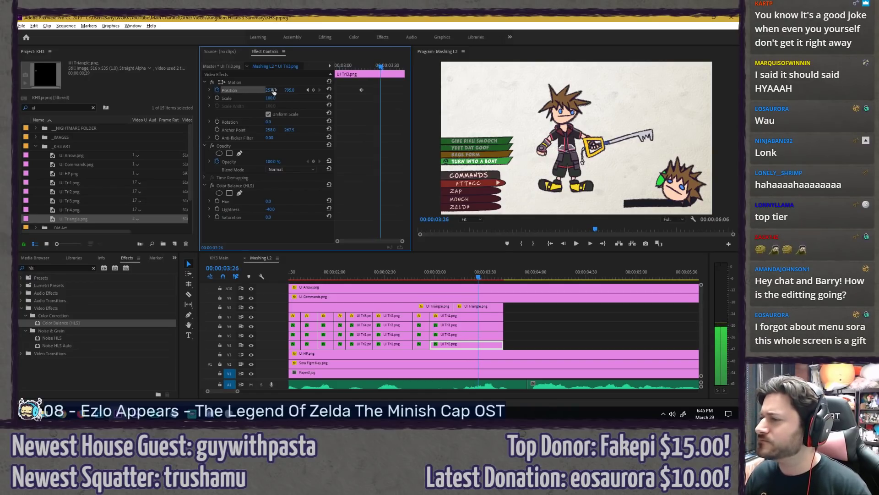
{"action": "left_click_drag", "start_coordinate": [271, 89], "coordinate": [206, 90]}
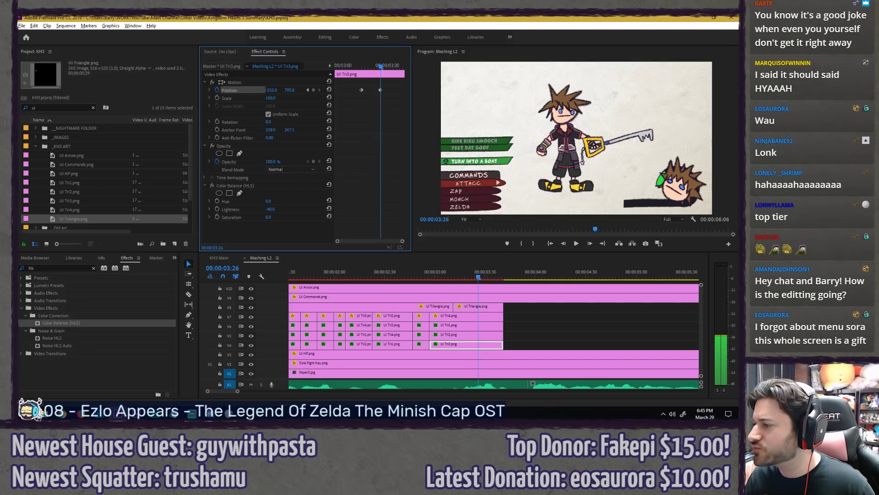
{"action": "right_click", "coordinate": [361, 90]}
{"action": "mouse_move", "coordinate": [393, 147]}
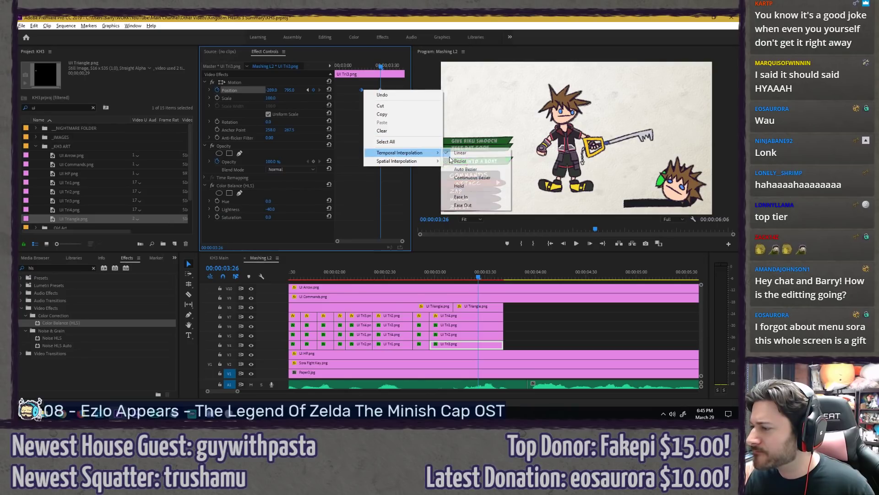
{"action": "left_click", "coordinate": [476, 197]}
Step: Preview the RAGE FORM slide-out from 03:09 and select both Position keyframes
{"action": "key", "text": "space"}
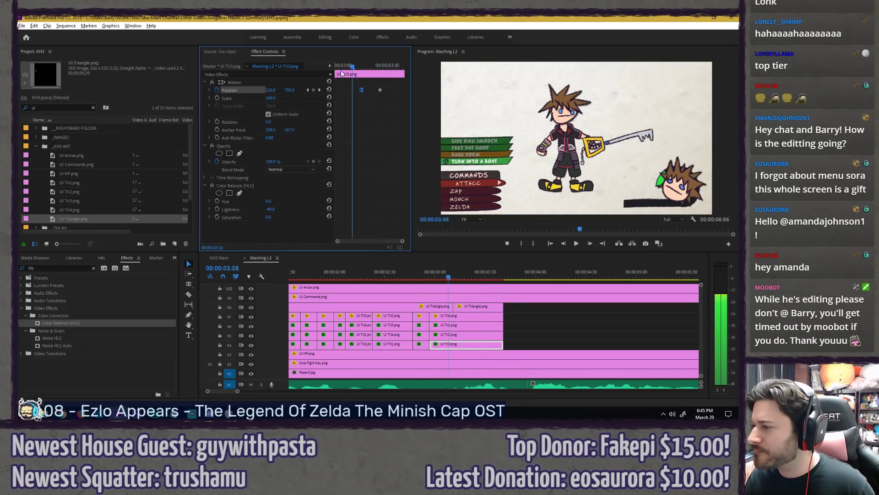
{"action": "key", "text": "space"}
{"action": "left_click_drag", "start_coordinate": [361, 67], "coordinate": [362, 68]}
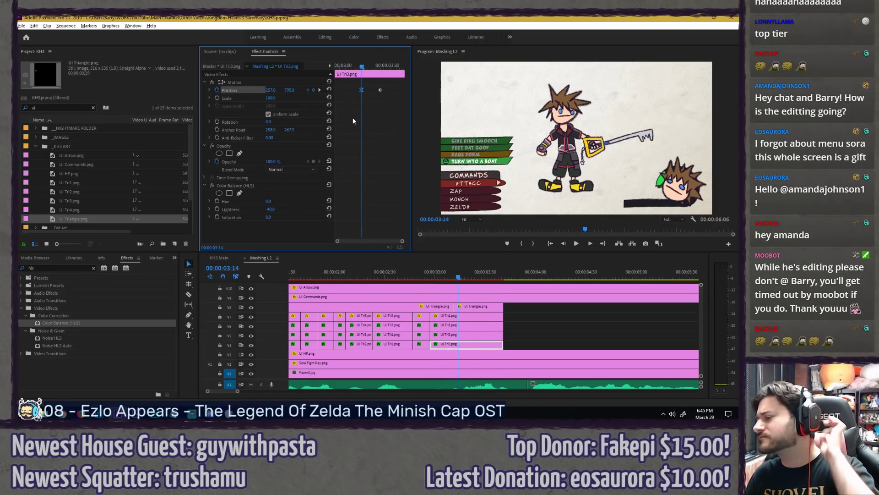
{"action": "left_click", "coordinate": [354, 65]}
{"action": "key", "text": "space"}
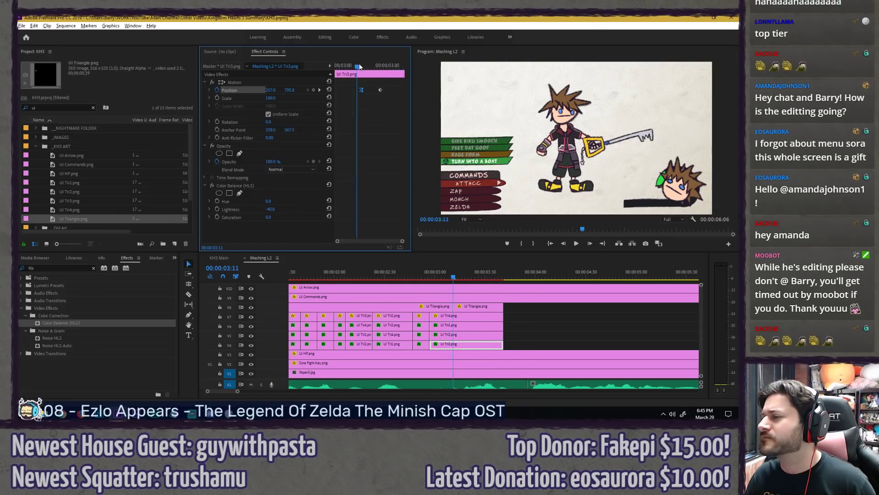
{"action": "key", "text": "space"}
{"action": "left_click_drag", "start_coordinate": [356, 102], "coordinate": [403, 87]}
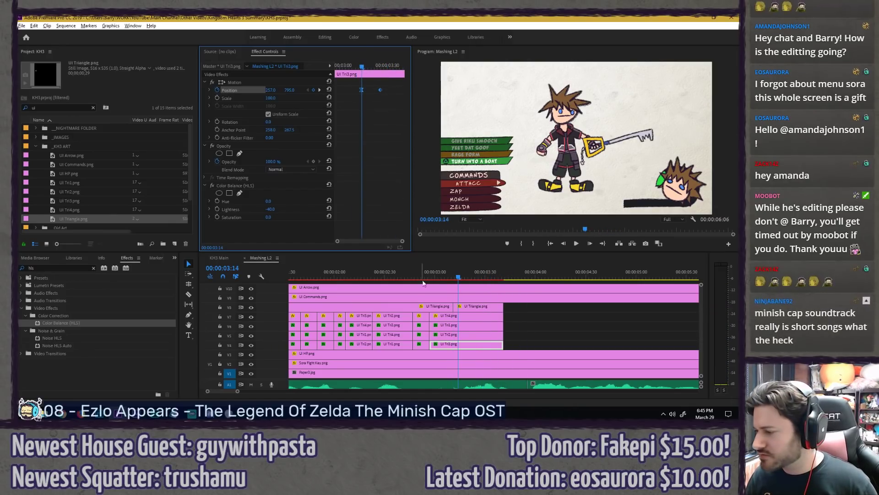
Step: Shift the UI Tri2 bar's Position keyframes later, toward 03:18
{"action": "left_click", "coordinate": [460, 338]}
{"action": "left_click", "coordinate": [403, 156]}
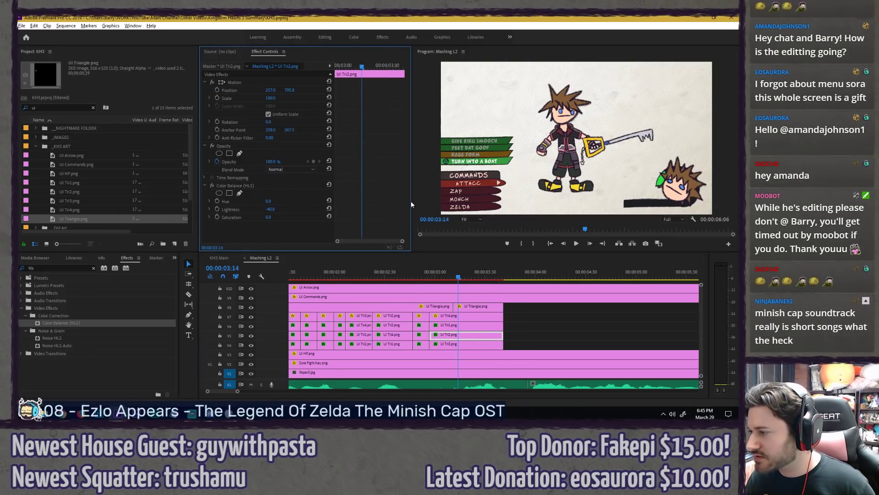
{"action": "left_click", "coordinate": [471, 324]}
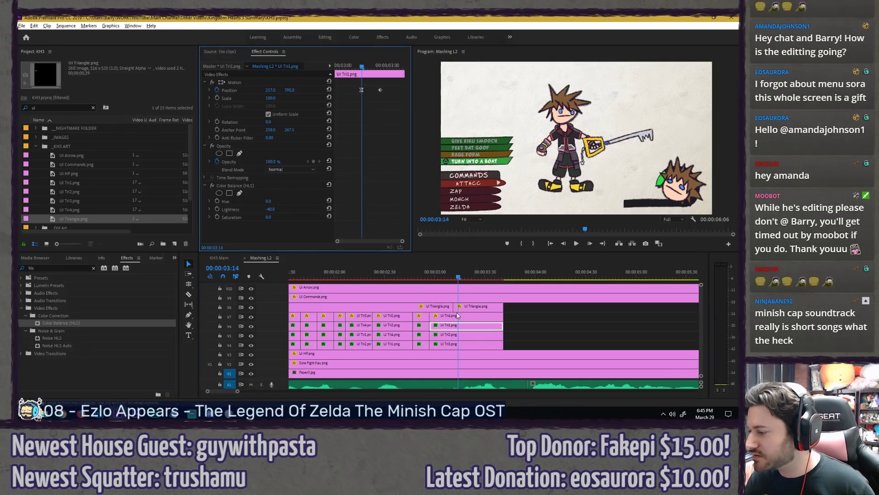
{"action": "left_click", "coordinate": [460, 337]}
{"action": "left_click", "coordinate": [405, 80]}
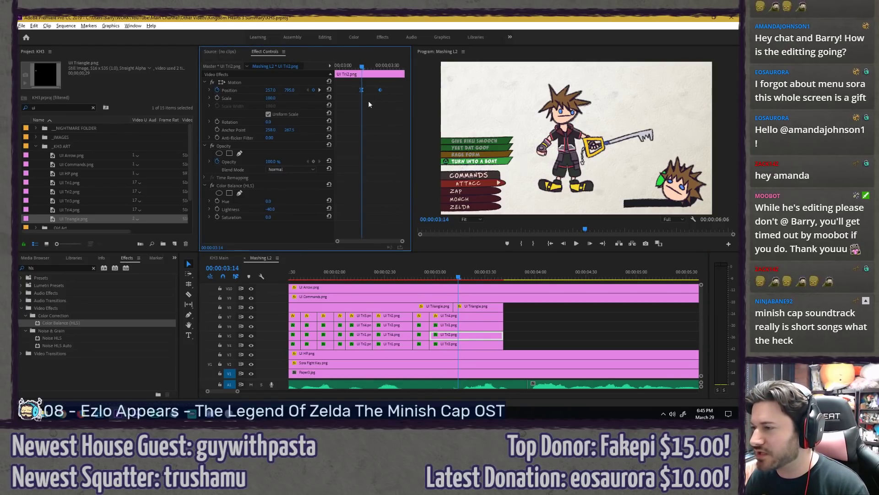
{"action": "key", "text": "Right"}
{"action": "key", "text": "Right"}
{"action": "key", "text": "Right"}
{"action": "key", "text": "Right"}
{"action": "left_click_drag", "start_coordinate": [362, 93], "coordinate": [367, 93]}
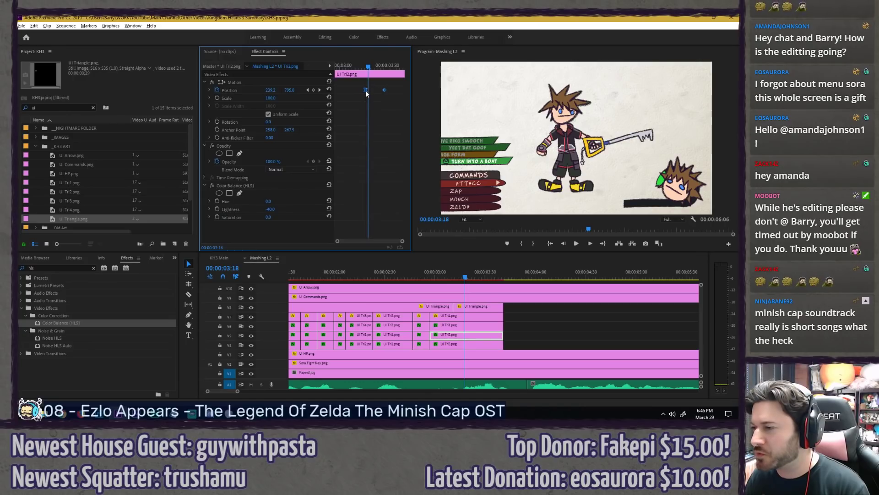
Step: Shift UI Tri1's Position keyframes later and play the staggered slide-out from near 03:00
{"action": "left_click", "coordinate": [464, 326]}
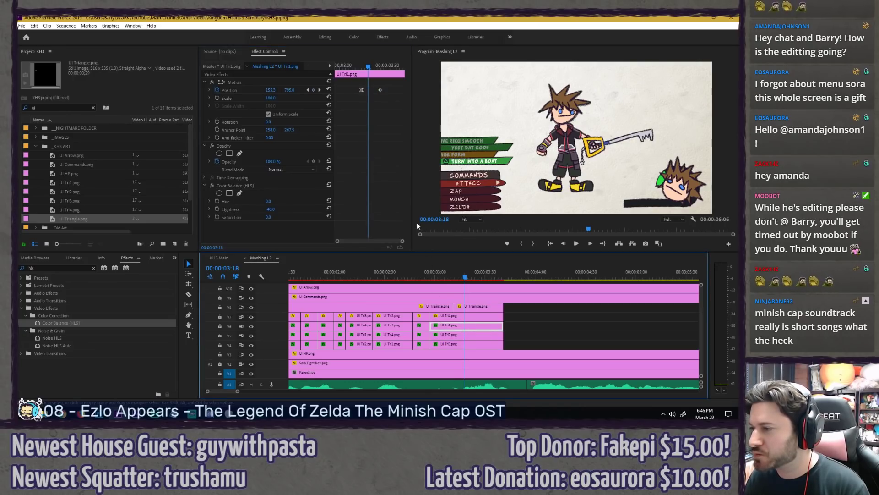
{"action": "left_click_drag", "start_coordinate": [355, 99], "coordinate": [378, 90]}
{"action": "key", "text": "Right"}
{"action": "key", "text": "Right"}
{"action": "key", "text": "Right"}
{"action": "key", "text": "Right"}
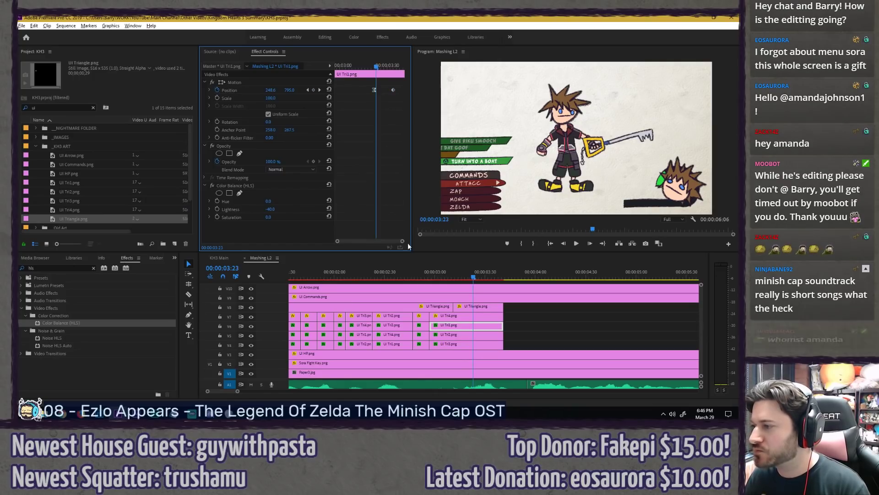
{"action": "left_click", "coordinate": [435, 274]}
{"action": "key", "text": "space"}
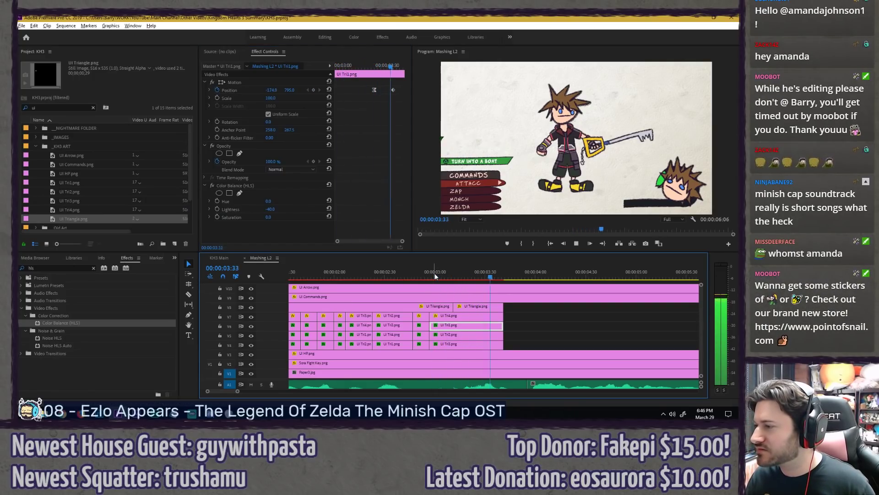
{"action": "key", "text": "space"}
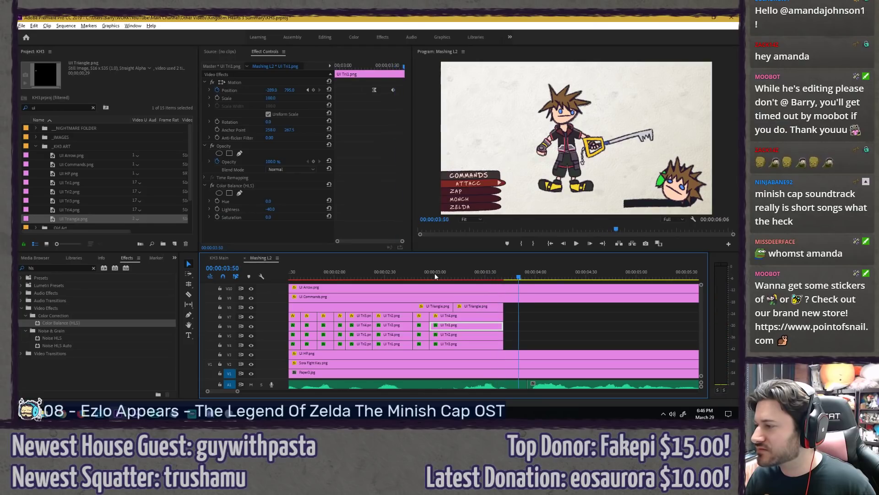
{"action": "scroll", "coordinate": [430, 296], "scroll_direction": "down", "scroll_amount": 2}
{"action": "scroll", "coordinate": [434, 303], "scroll_direction": "up", "scroll_amount": 2}
Step: At 03:11, drag the UI Tri4 anchor point onto the triangle icon in the Program monitor
{"action": "left_click", "coordinate": [447, 314]}
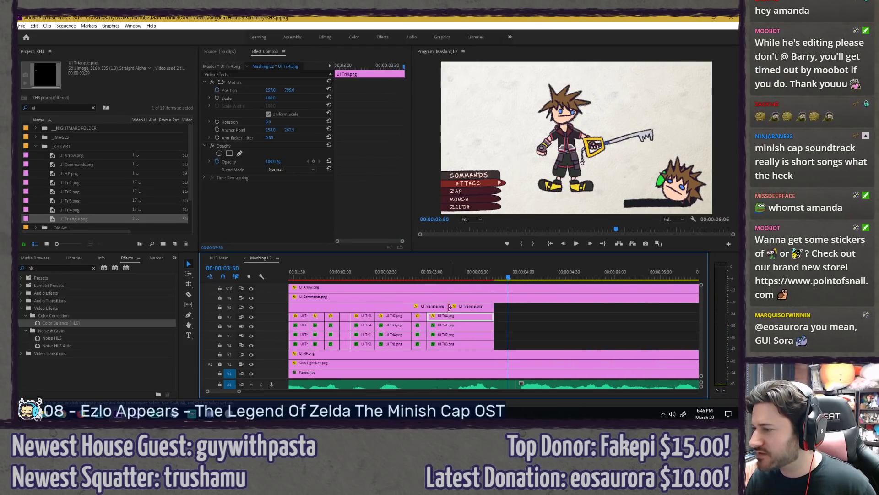
{"action": "left_click", "coordinate": [449, 273]}
{"action": "mouse_move", "coordinate": [449, 274]}
{"action": "left_mouse_down"}
{"action": "mouse_move", "coordinate": [458, 272]}
{"action": "mouse_move", "coordinate": [450, 274]}
{"action": "left_mouse_up"}
{"action": "key", "text": "Left"}
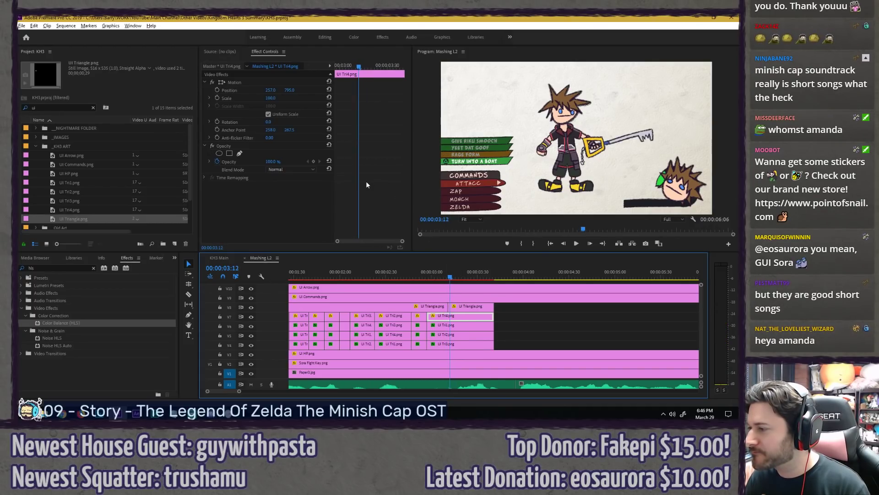
{"action": "left_click", "coordinate": [272, 83]}
{"action": "left_click_drag", "start_coordinate": [478, 174], "coordinate": [450, 168]}
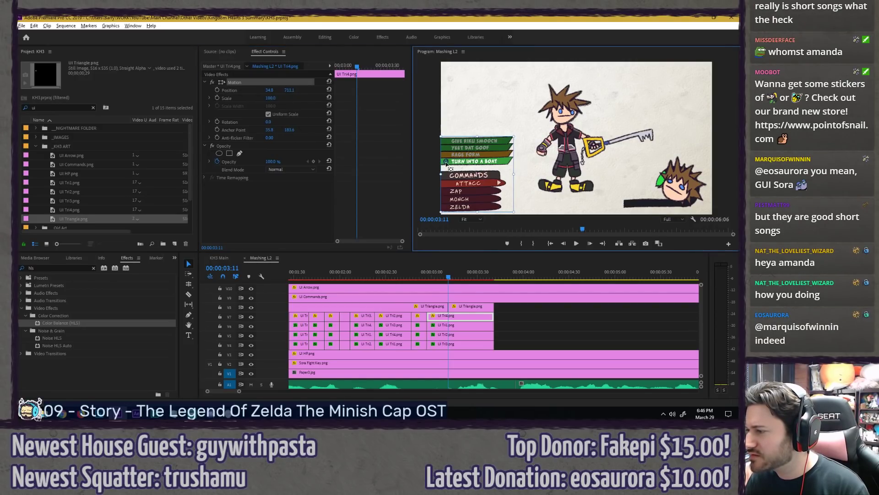
Step: Inspect the anchor placement at 100% magnification, then set the preview back to Fit
{"action": "key", "text": "grave"}
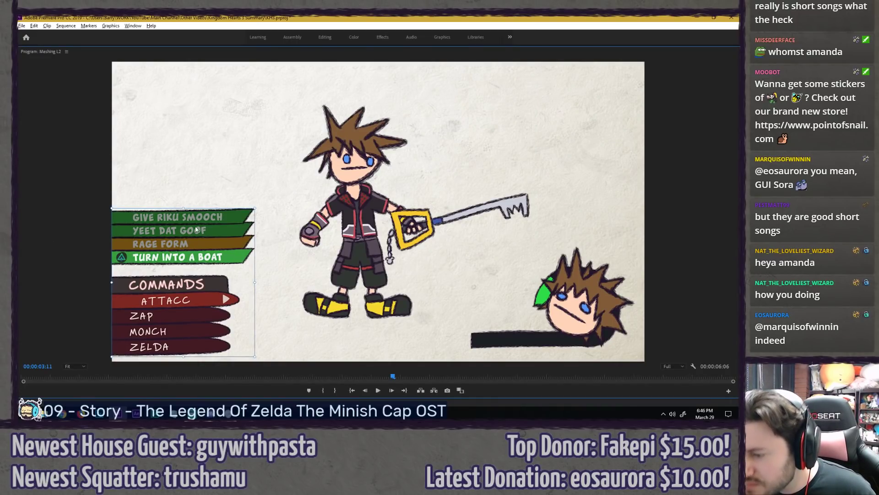
{"action": "key", "text": "grave"}
{"action": "left_click", "coordinate": [471, 220]}
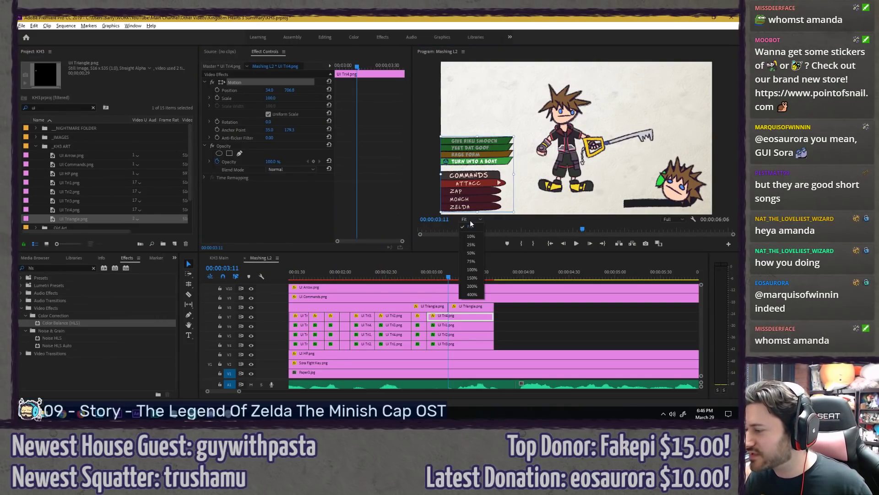
{"action": "left_click", "coordinate": [471, 269]}
{"action": "scroll", "coordinate": [732, 137], "scroll_direction": "left", "scroll_amount": 5}
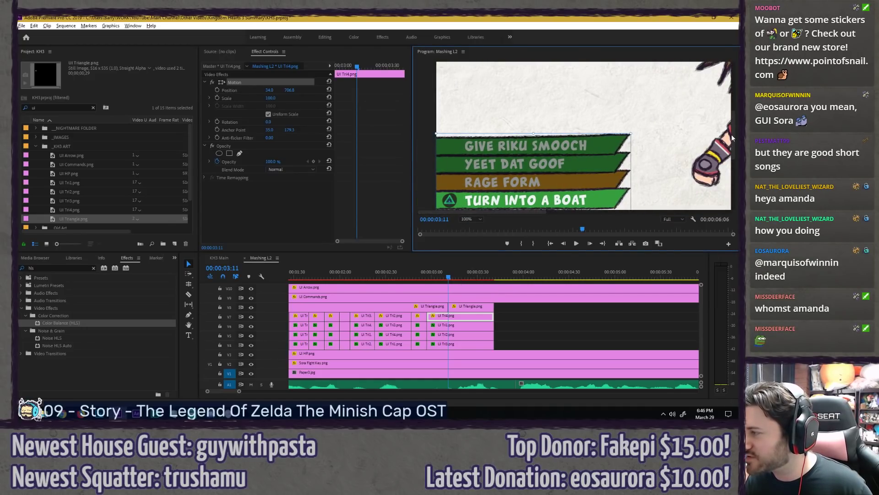
{"action": "scroll", "coordinate": [734, 137], "scroll_direction": "down", "scroll_amount": 3}
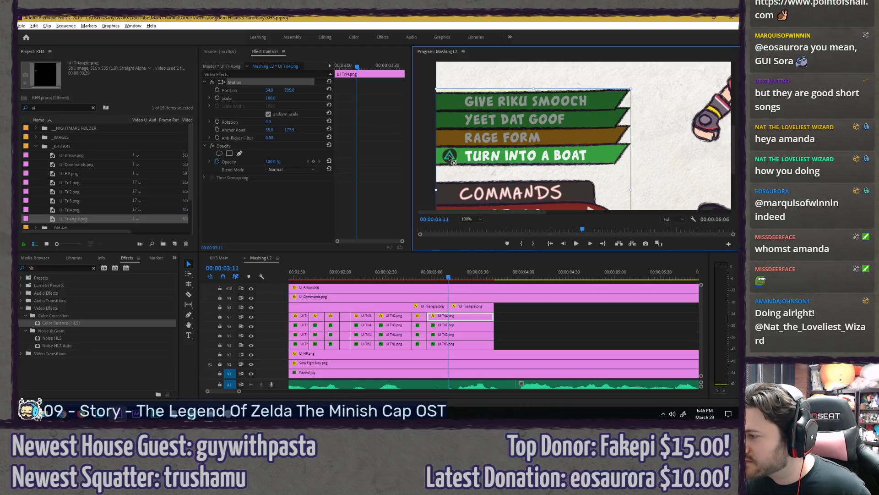
{"action": "key", "text": "grave"}
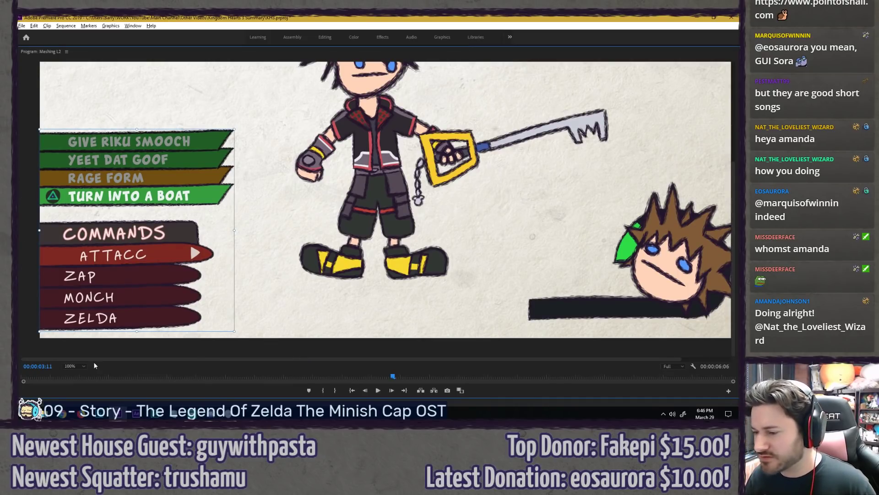
{"action": "left_click", "coordinate": [71, 367]}
{"action": "left_click", "coordinate": [72, 292]}
{"action": "key", "text": "grave"}
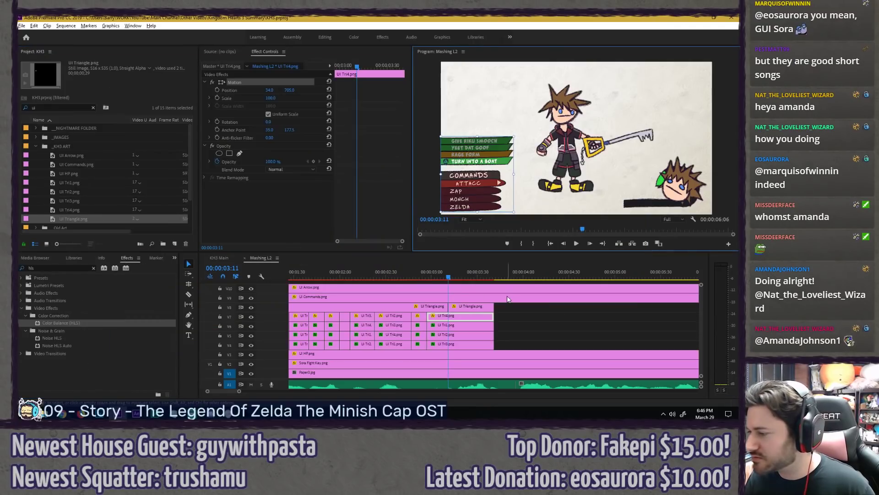
Step: Review the existing scale animations on the UI Triangle and UI Tri4 clips
{"action": "left_click", "coordinate": [464, 307]}
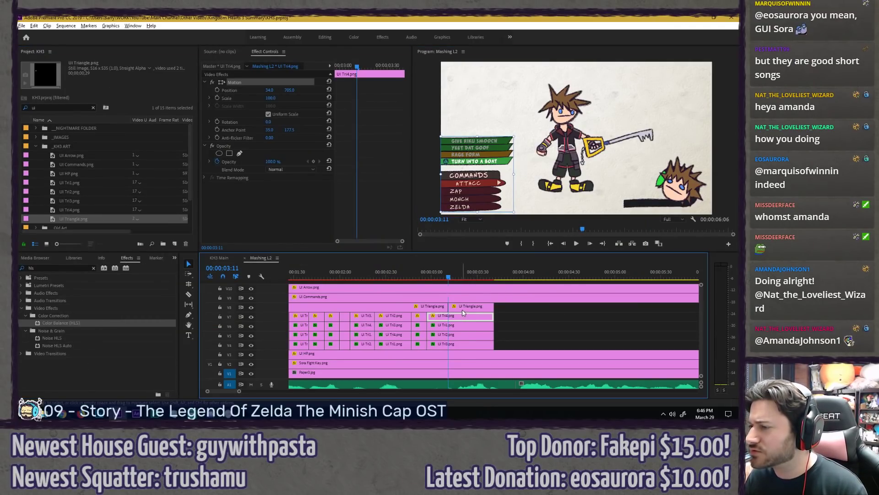
{"action": "left_click_drag", "start_coordinate": [390, 82], "coordinate": [314, 108]}
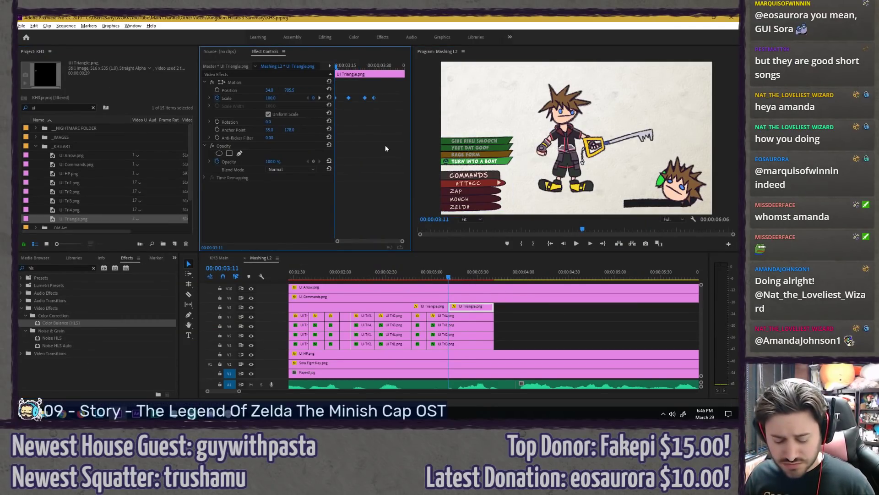
{"action": "left_click", "coordinate": [464, 316]}
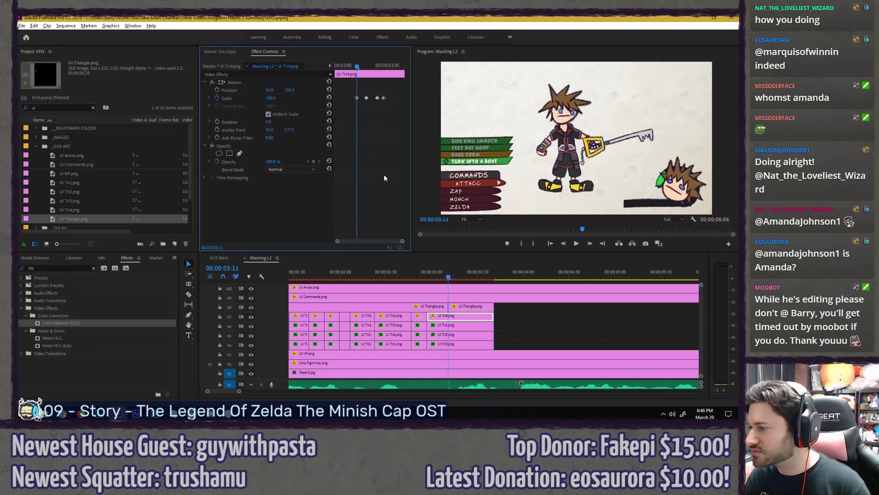
{"action": "key", "text": "Right"}
{"action": "key", "text": "Right"}
{"action": "key", "text": "Right"}
{"action": "key", "text": "Right"}
{"action": "key", "text": "Right"}
{"action": "key", "text": "Right"}
{"action": "key", "text": "Right"}
{"action": "key", "text": "Right"}
{"action": "key", "text": "Right"}
{"action": "key", "text": "Right"}
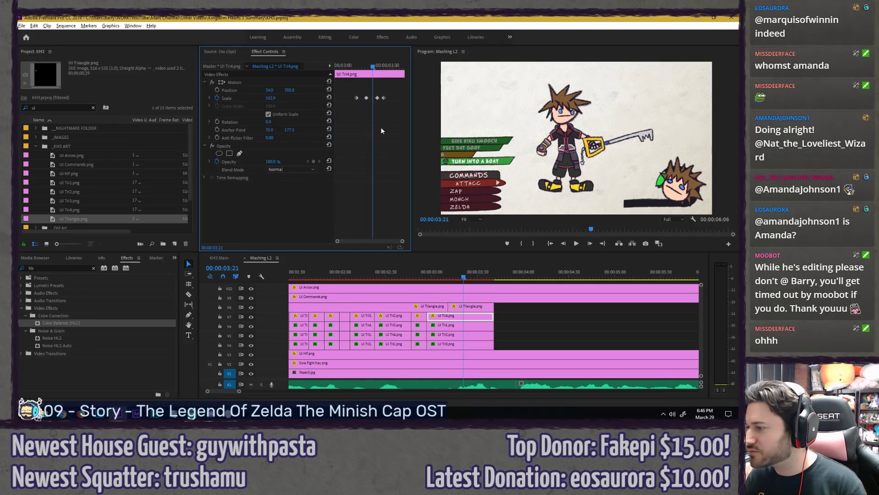
{"action": "key", "text": "space"}
{"action": "key", "text": "grave"}
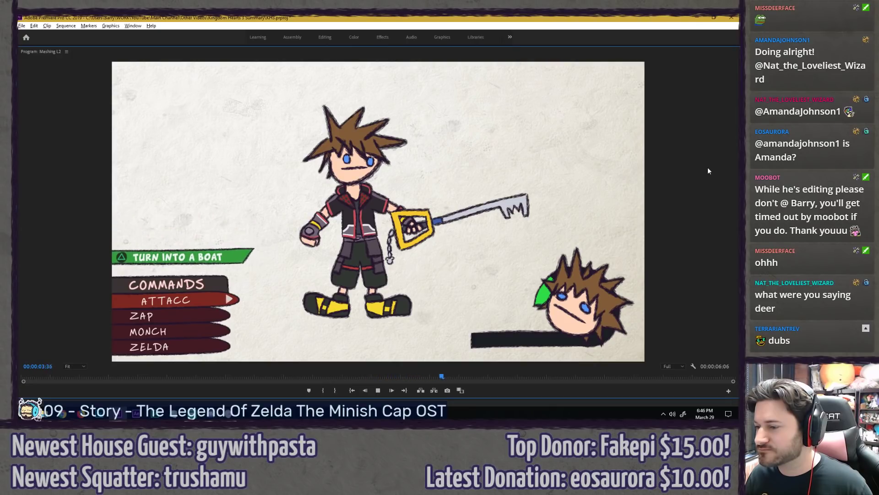
{"action": "key", "text": "grave"}
Step: Lengthen the UI Tri4 and UI Triangle clips by about 01:37 and preview from 03:00
{"action": "left_click_drag", "start_coordinate": [494, 316], "coordinate": [648, 316]}
{"action": "left_click_drag", "start_coordinate": [492, 306], "coordinate": [647, 306]}
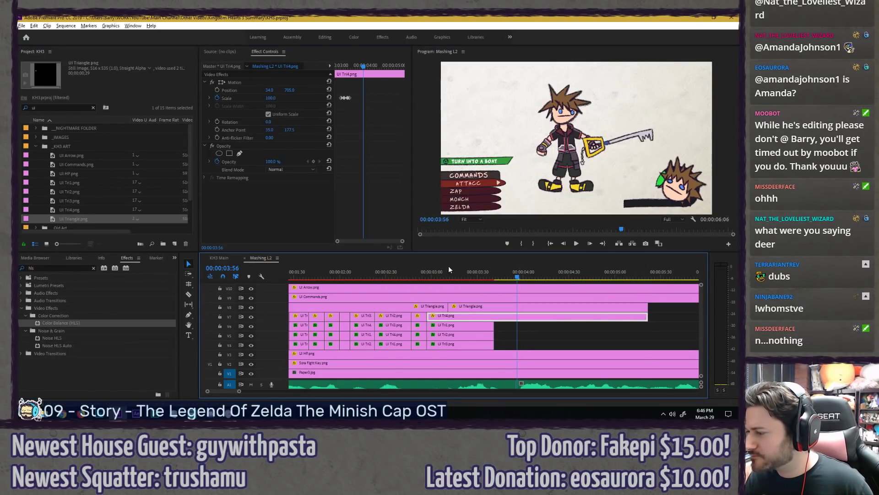
{"action": "left_click", "coordinate": [395, 272]}
{"action": "key", "text": "space"}
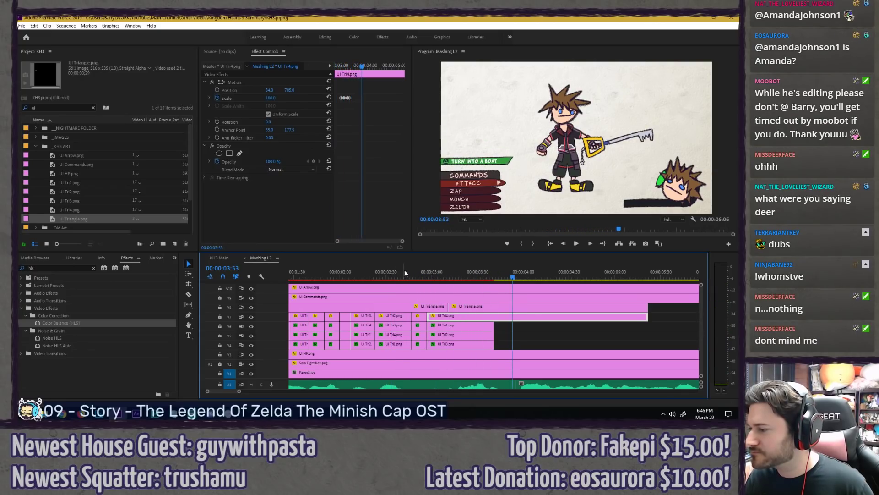
{"action": "left_click_drag", "start_coordinate": [405, 271], "coordinate": [457, 274]}
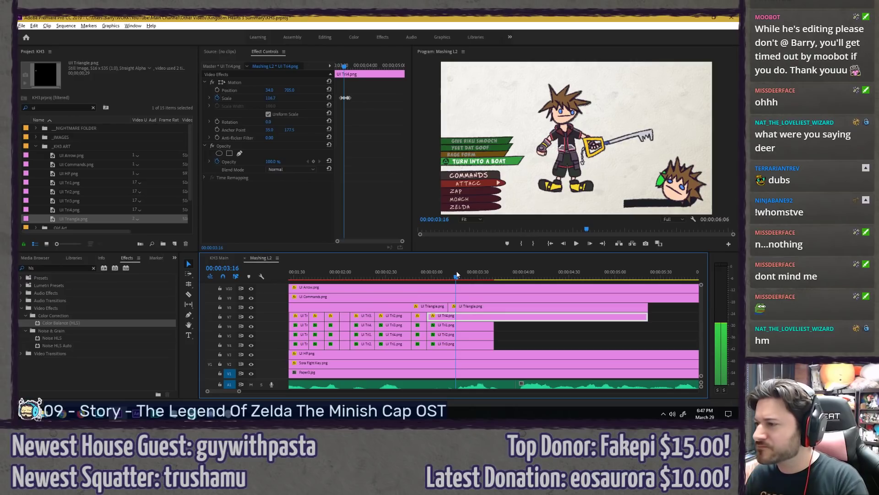
Step: Edit UI Tri4's Scale keyframes at 03:17 and 03:24 (90.0) and step-check the bounce
{"action": "left_click", "coordinate": [381, 145]}
{"action": "key", "text": "="}
{"action": "key", "text": "="}
{"action": "key", "text": "Right"}
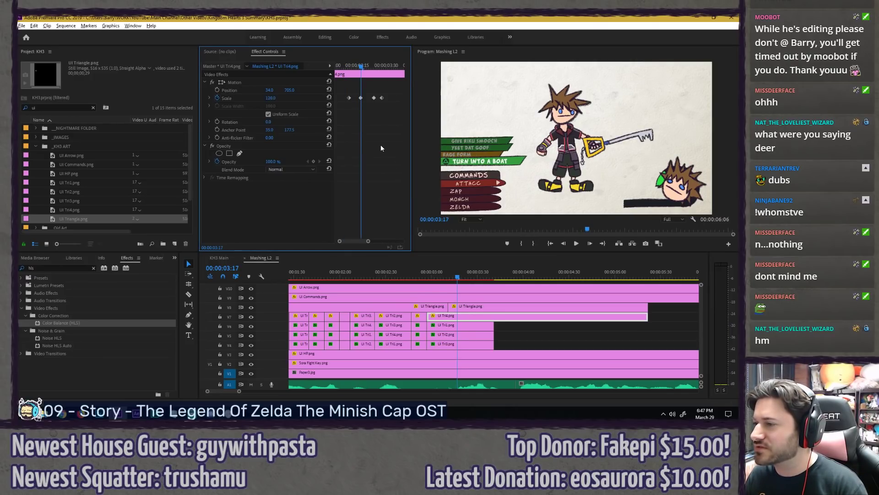
{"action": "type", "text": "11"}
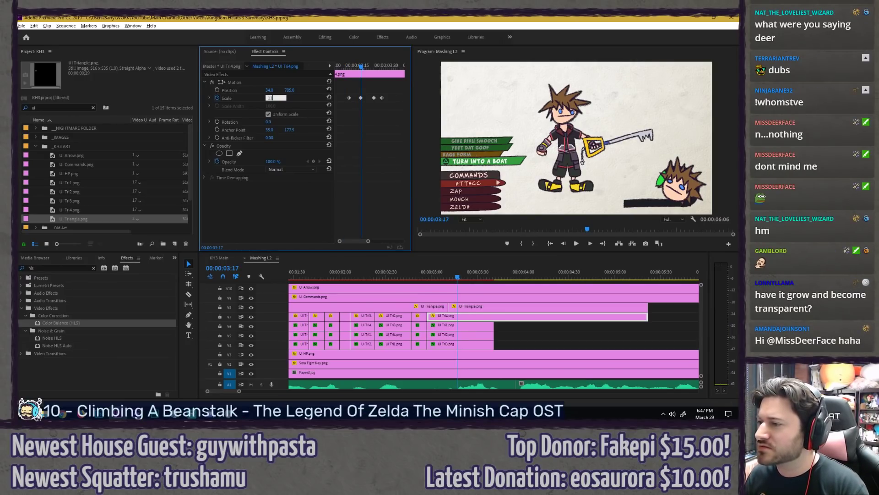
{"action": "key", "text": "Right"}
{"action": "key", "text": "Right"}
{"action": "key", "text": "Right"}
{"action": "key", "text": "Right"}
{"action": "key", "text": "Right"}
{"action": "key", "text": "Right"}
{"action": "key", "text": "Right"}
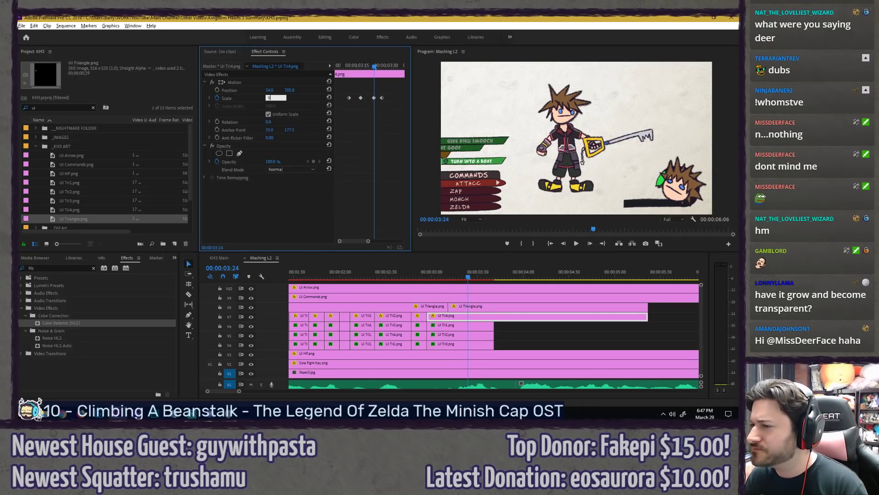
{"action": "key", "text": "Left"}
{"action": "key", "text": "Right"}
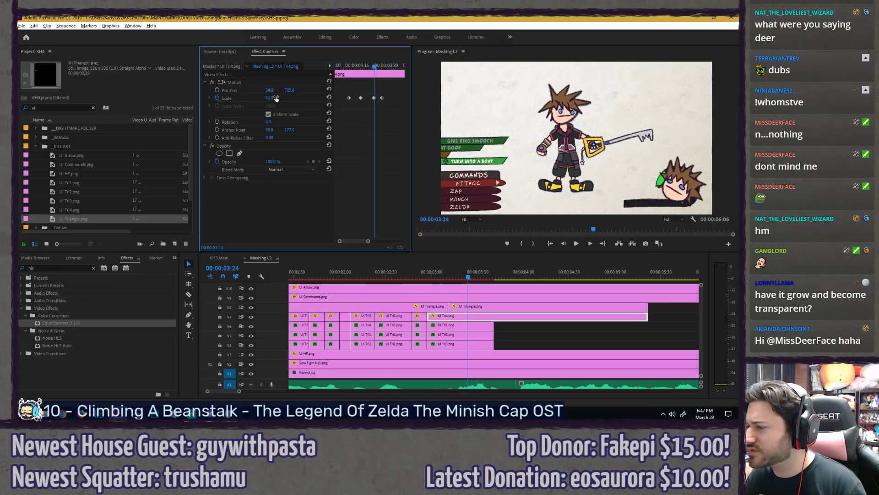
{"action": "key", "text": "Right"}
{"action": "key", "text": "Left"}
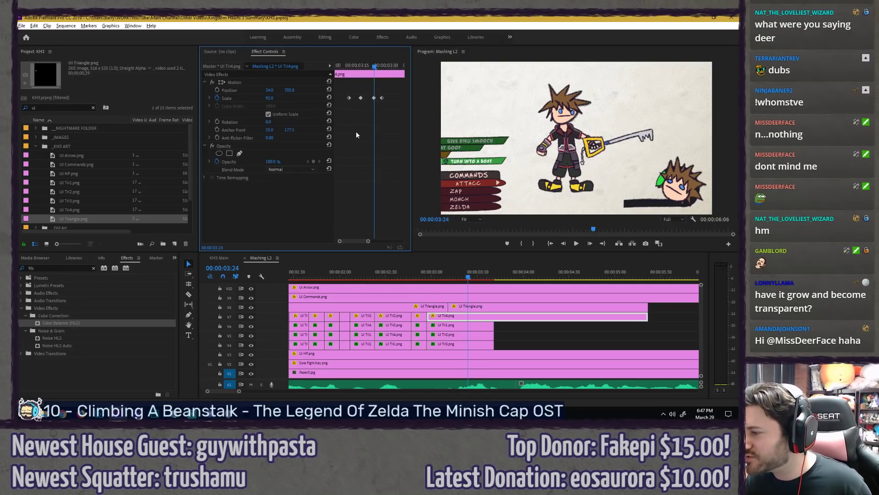
{"action": "key", "text": "grave"}
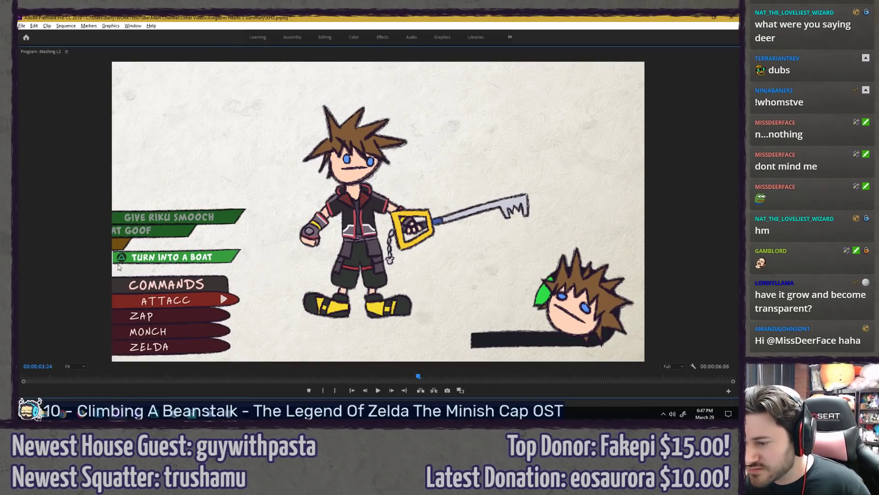
{"action": "key", "text": "grave"}
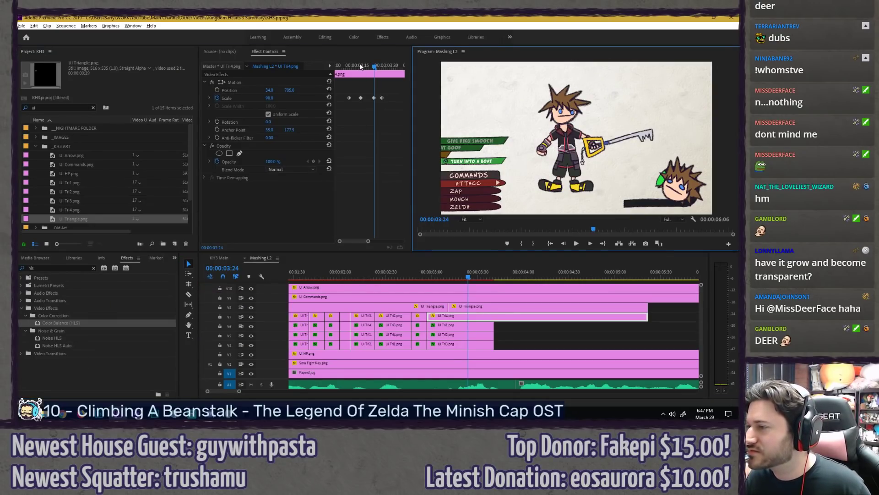
Step: Inspect the option bars' transform box in the enlarged preview at 03:11
{"action": "left_click", "coordinate": [268, 82]}
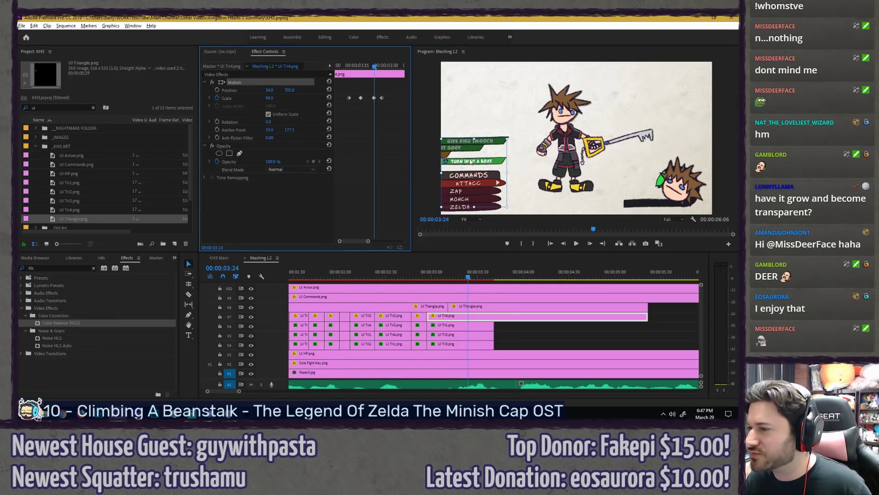
{"action": "key", "text": "grave"}
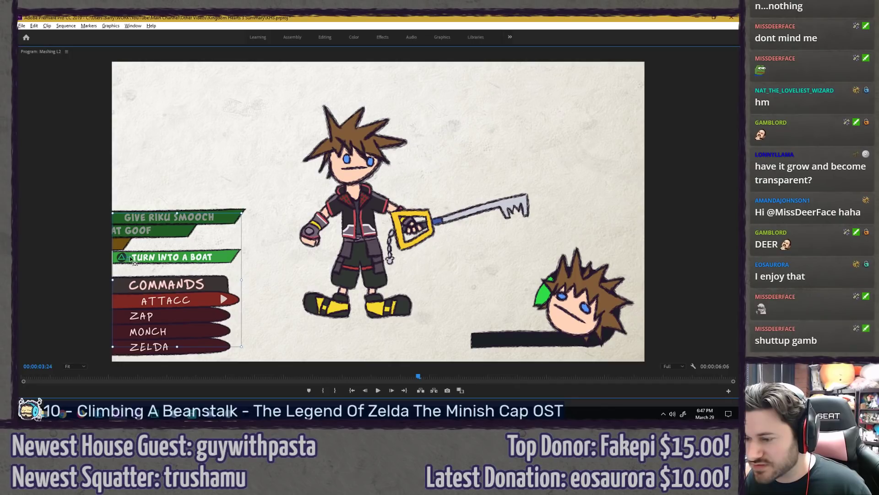
{"action": "key", "text": "grave"}
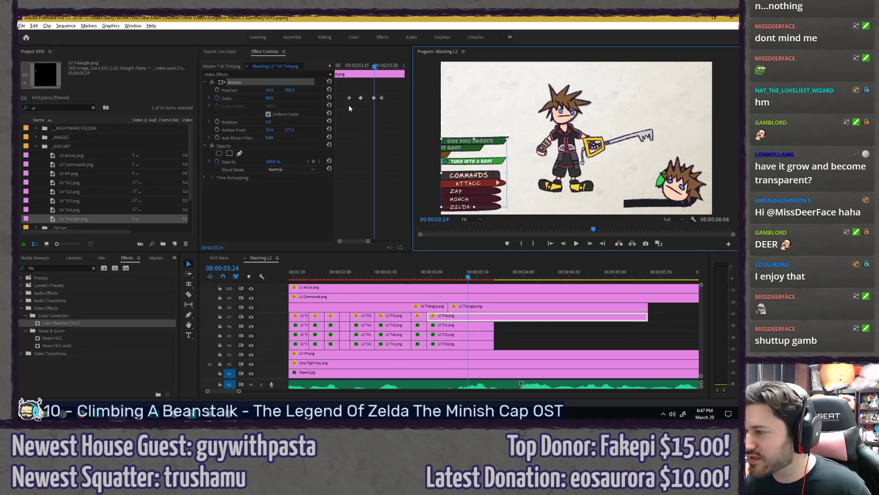
{"action": "left_click", "coordinate": [349, 66]}
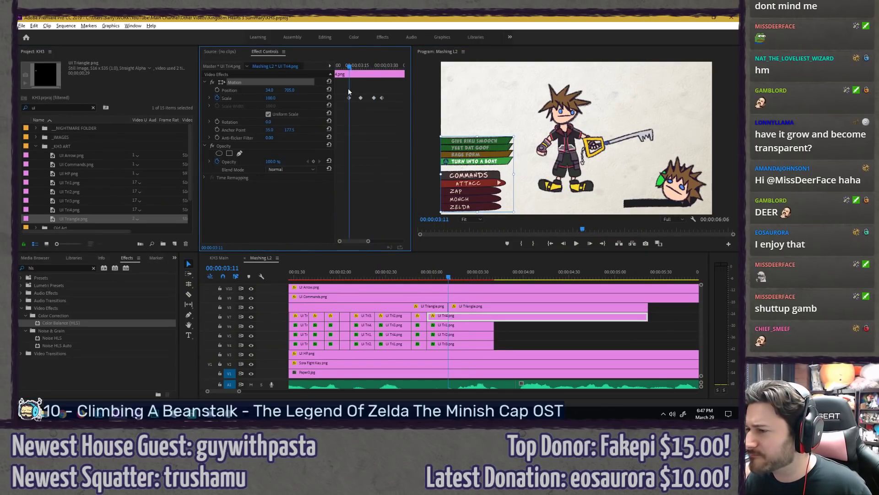
{"action": "key", "text": "grave"}
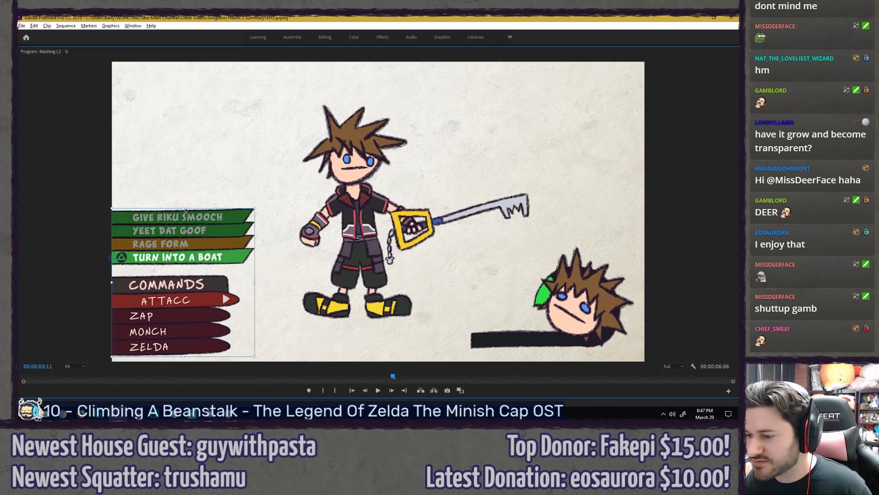
{"action": "key", "text": "grave"}
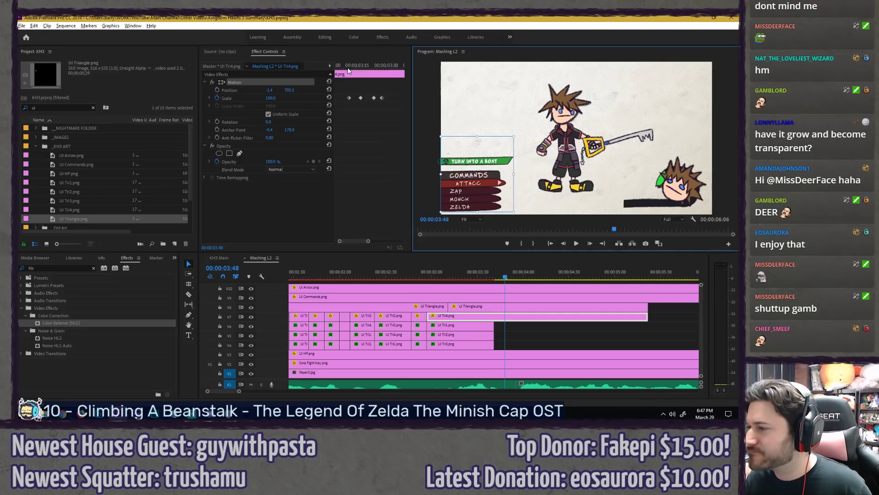
Step: Play the bars shrinking to 90 around 03:24 in the enlarged preview, scrubbing back to 03:07
{"action": "left_click_drag", "start_coordinate": [351, 67], "coordinate": [376, 68]}
{"action": "key", "text": "space"}
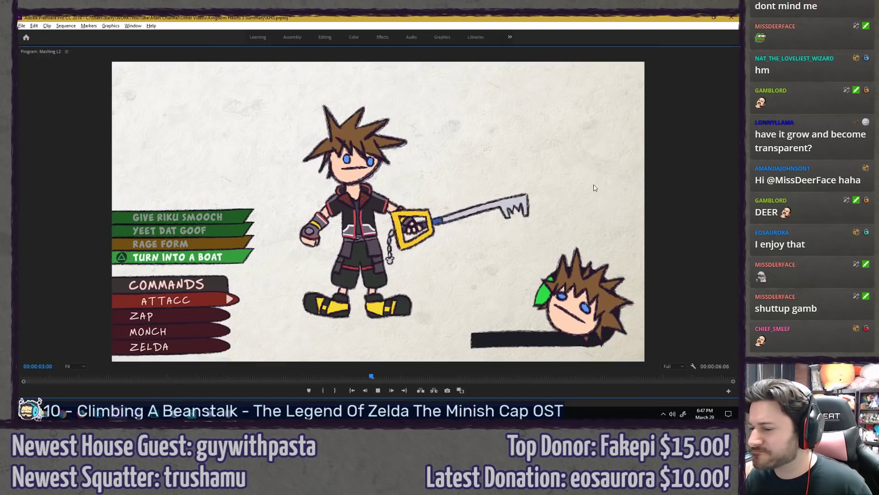
{"action": "key", "text": "grave"}
{"action": "key", "text": "grave"}
{"action": "left_click_drag", "start_coordinate": [354, 67], "coordinate": [371, 68]}
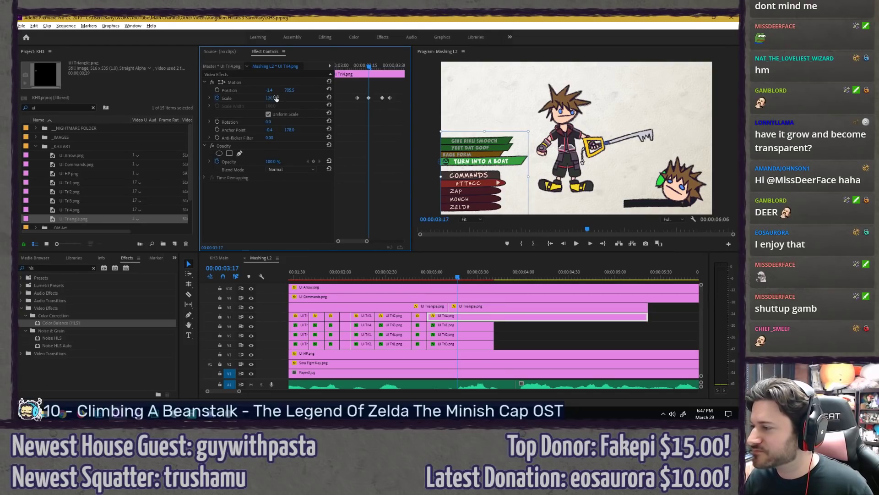
{"action": "left_click", "coordinate": [383, 67]}
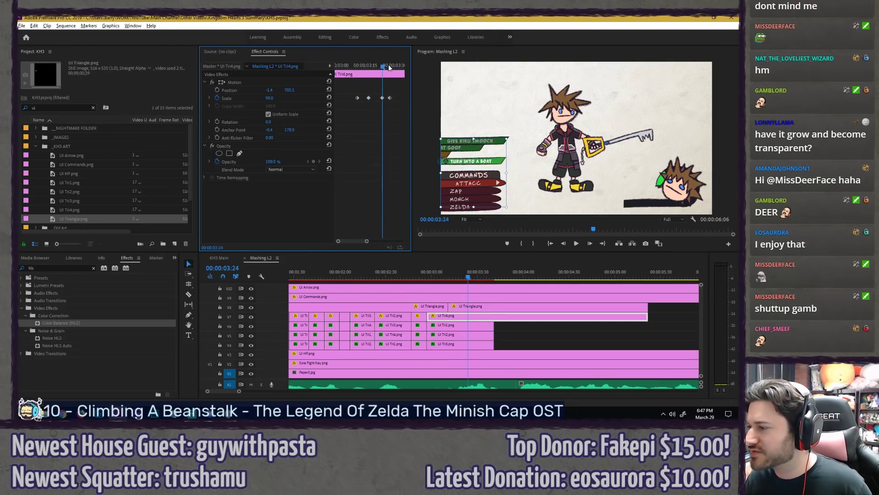
{"action": "key", "text": "space"}
{"action": "key", "text": "grave"}
{"action": "key", "text": "grave"}
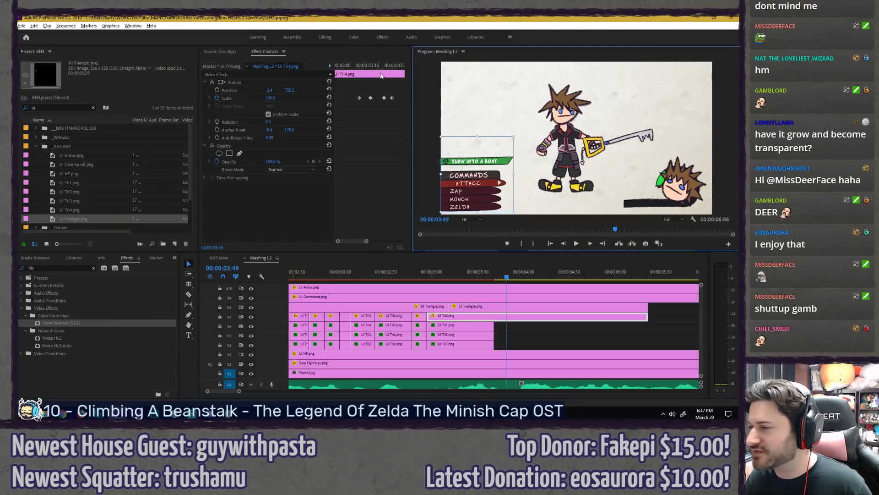
{"action": "left_click_drag", "start_coordinate": [366, 67], "coordinate": [334, 68]}
{"action": "left_click", "coordinate": [455, 309]}
Step: Check the UI Triangle cursor frame by frame around the option bars' entry in the enlarged preview
{"action": "left_click", "coordinate": [248, 82]}
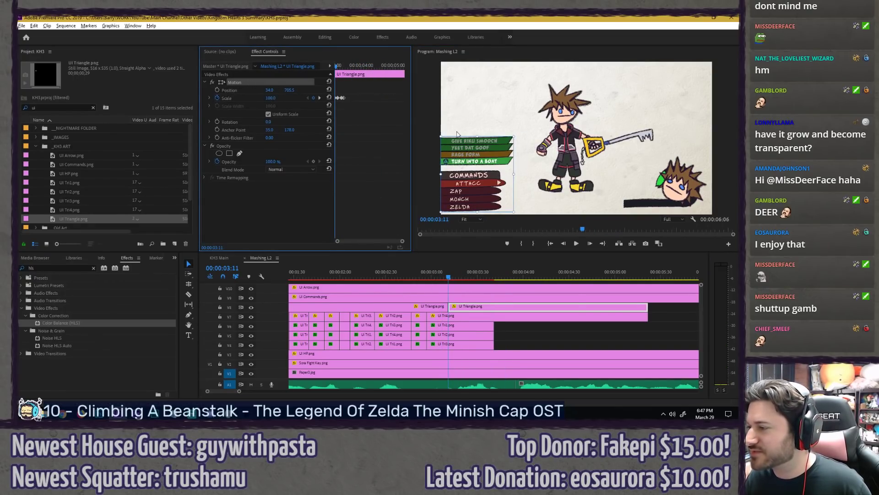
{"action": "key", "text": "grave"}
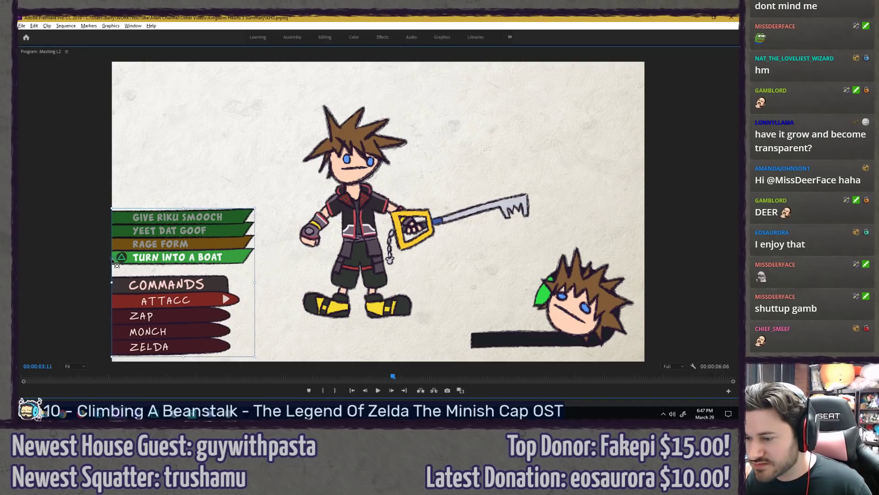
{"action": "key", "text": "grave"}
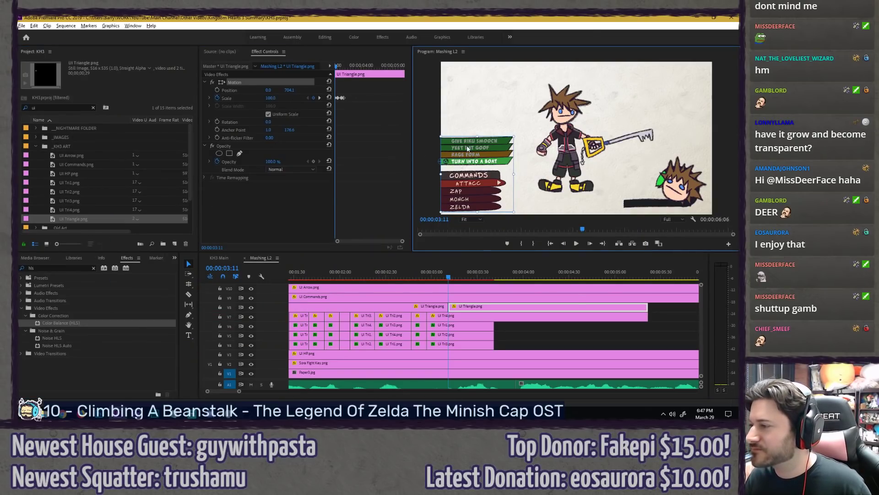
{"action": "key", "text": "grave"}
{"action": "key", "text": "space"}
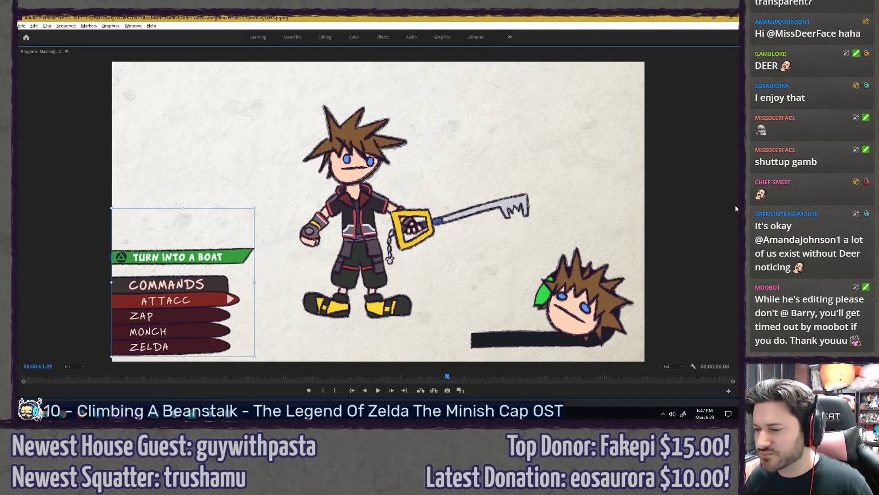
{"action": "left_click", "coordinate": [716, 247]}
{"action": "key", "text": "Left"}
{"action": "key", "text": "Left"}
{"action": "key", "text": "Left"}
{"action": "key", "text": "Left"}
{"action": "key", "text": "Left"}
{"action": "key", "text": "Left"}
{"action": "key", "text": "Left"}
{"action": "key", "text": "Left"}
{"action": "key", "text": "Left"}
{"action": "key", "text": "Left"}
{"action": "key", "text": "Left"}
{"action": "key", "text": "Left"}
{"action": "key", "text": "Left"}
{"action": "key", "text": "Left"}
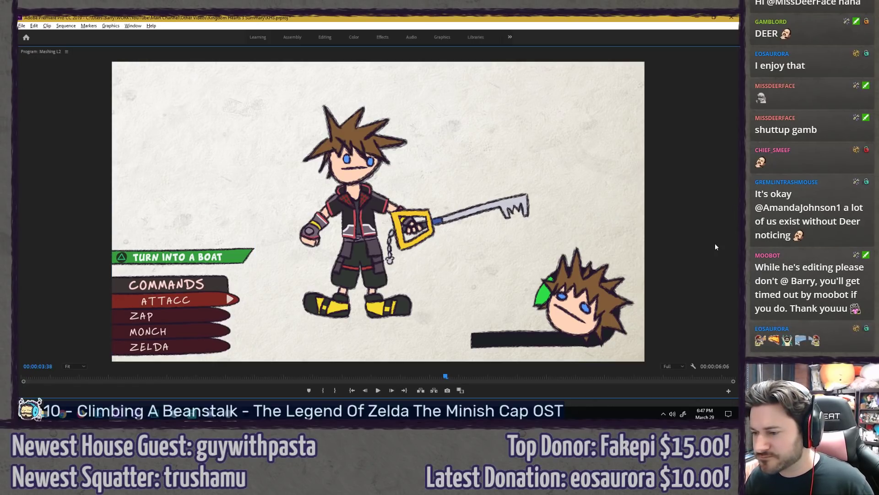
{"action": "key", "text": "Left"}
{"action": "key", "text": "Left"}
{"action": "key", "text": "Left"}
{"action": "key", "text": "Left"}
{"action": "key", "text": "Left"}
{"action": "key", "text": "Left"}
{"action": "key", "text": "Left"}
{"action": "key", "text": "Left"}
{"action": "key", "text": "Left"}
{"action": "key", "text": "Left"}
{"action": "key", "text": "Left"}
{"action": "key", "text": "Left"}
{"action": "key", "text": "Right"}
{"action": "key", "text": "Right"}
{"action": "key", "text": "Right"}
{"action": "key", "text": "Right"}
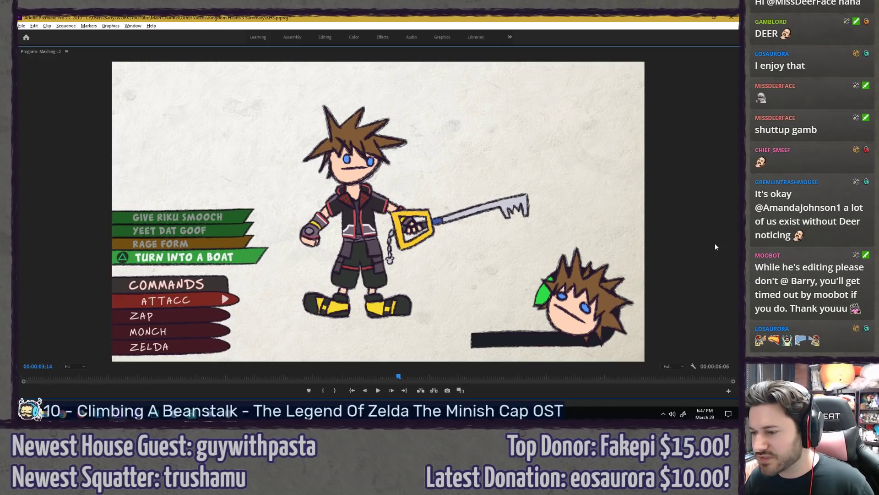
{"action": "key", "text": "Right"}
{"action": "key", "text": "grave"}
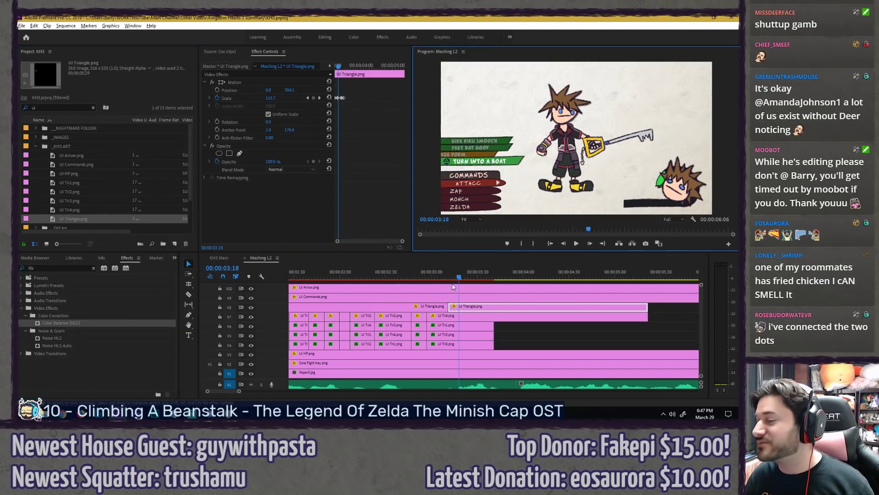
Step: Replay the menu from 03:02, park at 00:00:03:24, and load UI Tri4.png into Effect Controls
{"action": "left_click", "coordinate": [435, 277]}
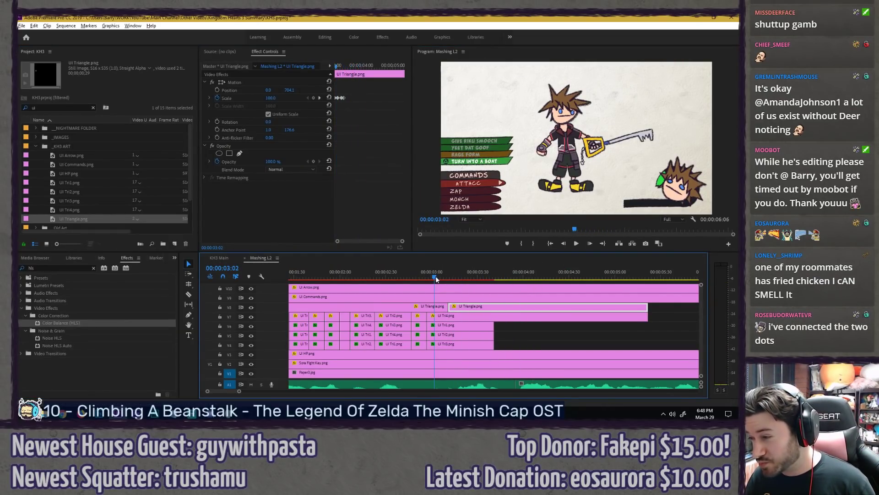
{"action": "key", "text": "space"}
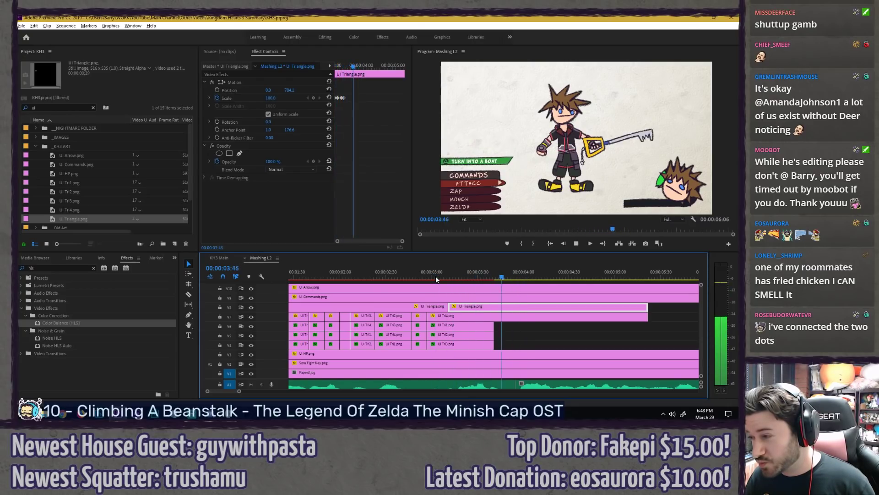
{"action": "left_click", "coordinate": [374, 274]}
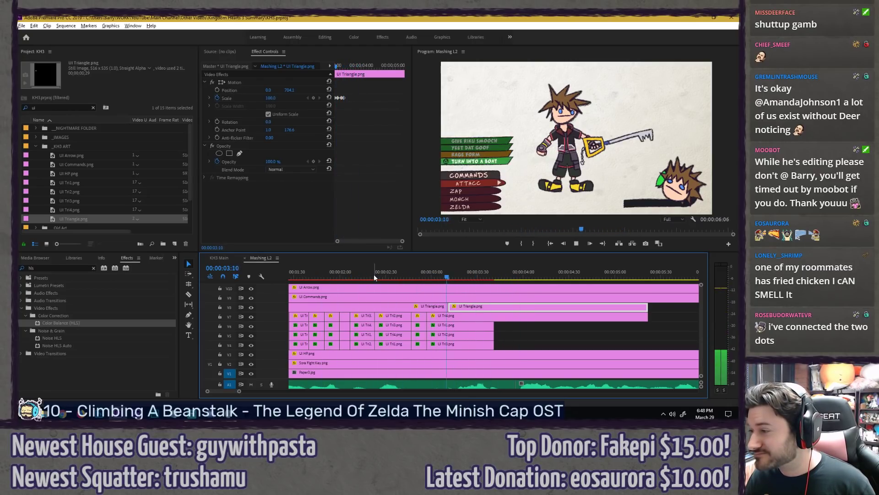
{"action": "key", "text": "space"}
{"action": "left_click", "coordinate": [470, 274]}
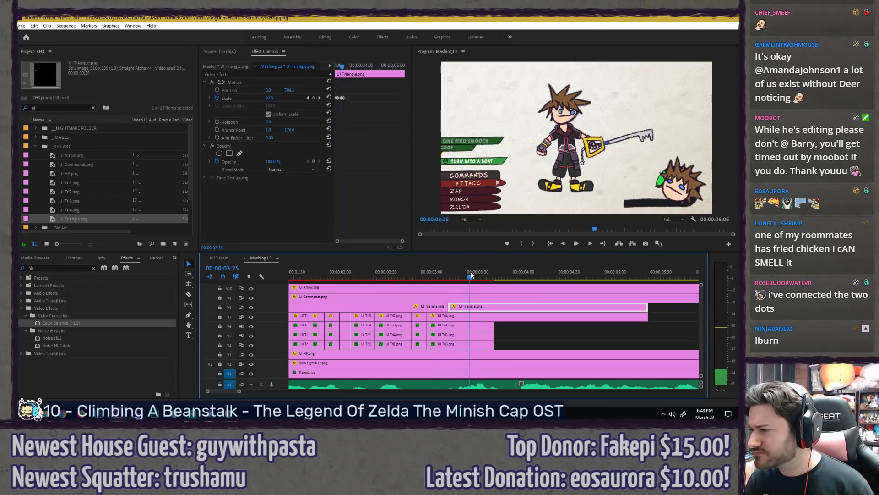
{"action": "left_click_drag", "start_coordinate": [470, 272], "coordinate": [468, 274]}
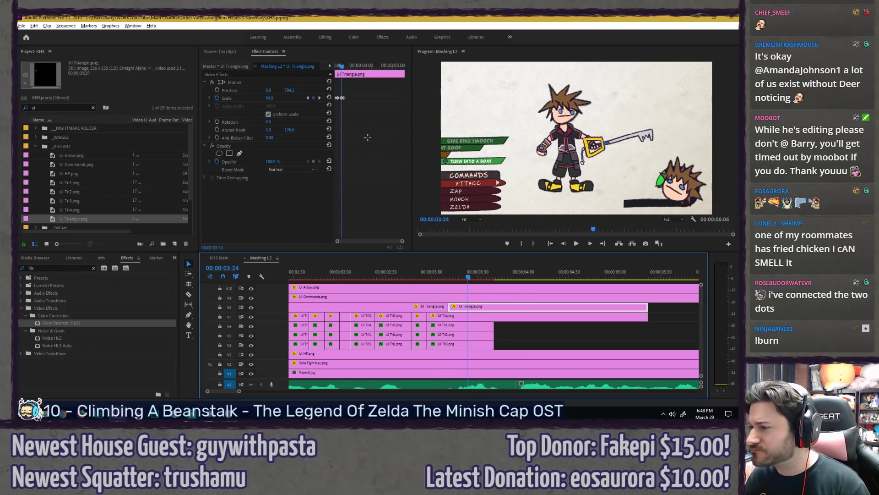
{"action": "left_click", "coordinate": [467, 316]}
{"action": "left_click", "coordinate": [288, 91]}
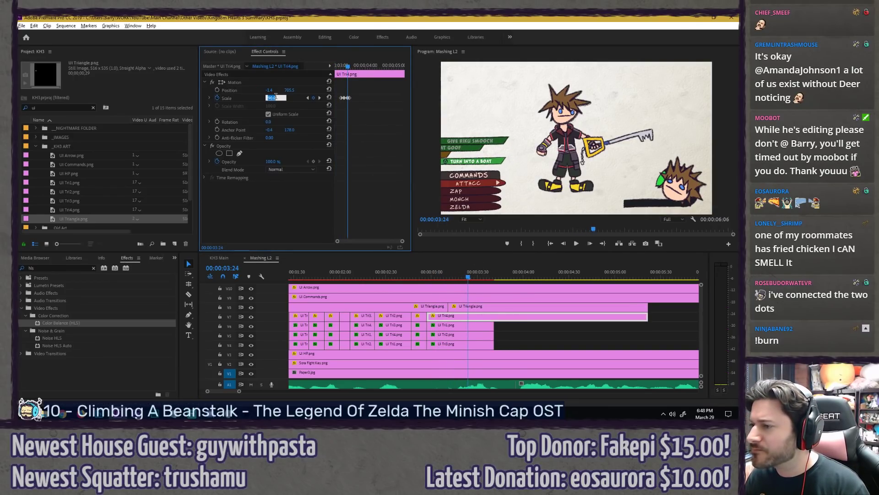
Step: Set the triangle's Scale keyframe value to 97.5 and preview the animation
{"action": "type", "text": "97.5"}
{"action": "key", "text": "Return"}
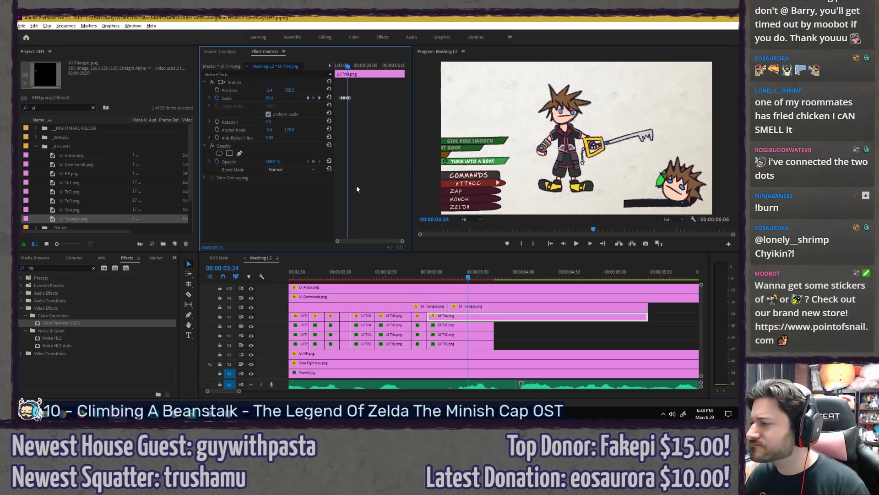
{"action": "key", "text": "Left"}
{"action": "key", "text": "Right"}
{"action": "key", "text": "Right"}
{"action": "key", "text": "Right"}
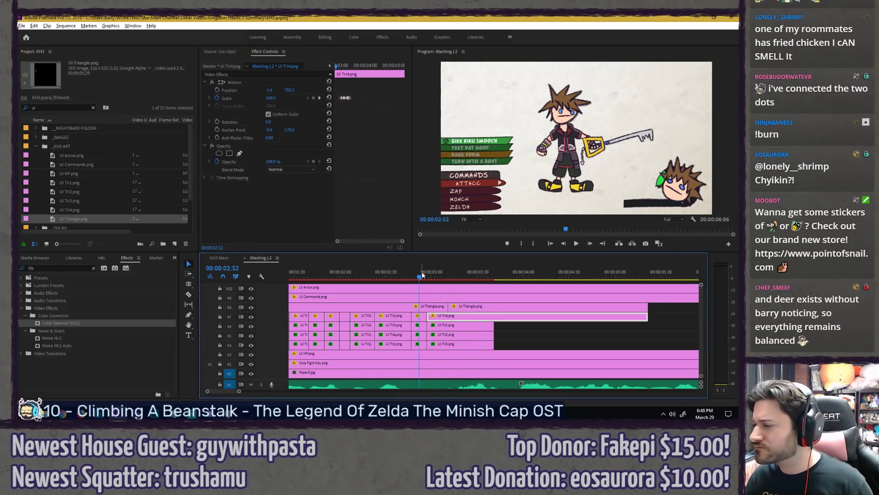
{"action": "key", "text": "space"}
{"action": "left_click", "coordinate": [422, 272]}
{"action": "key", "text": "space"}
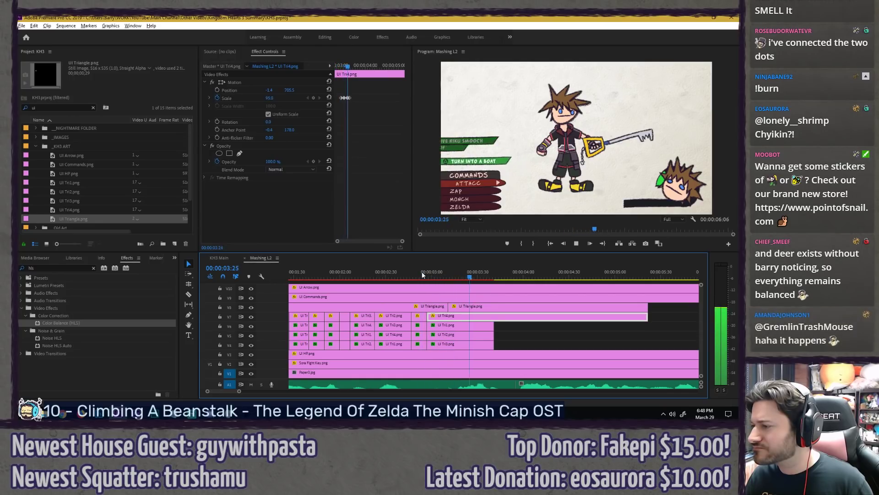
Step: Preview the menu animation from 02:33 in the enlarged program view
{"action": "left_click", "coordinate": [391, 272]}
{"action": "key", "text": "grave"}
{"action": "key", "text": "space"}
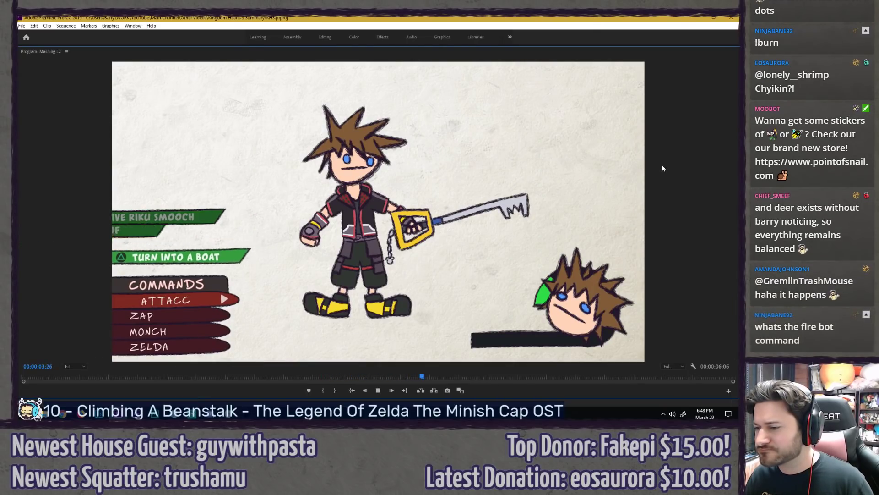
{"action": "key", "text": "space"}
{"action": "key", "text": "grave"}
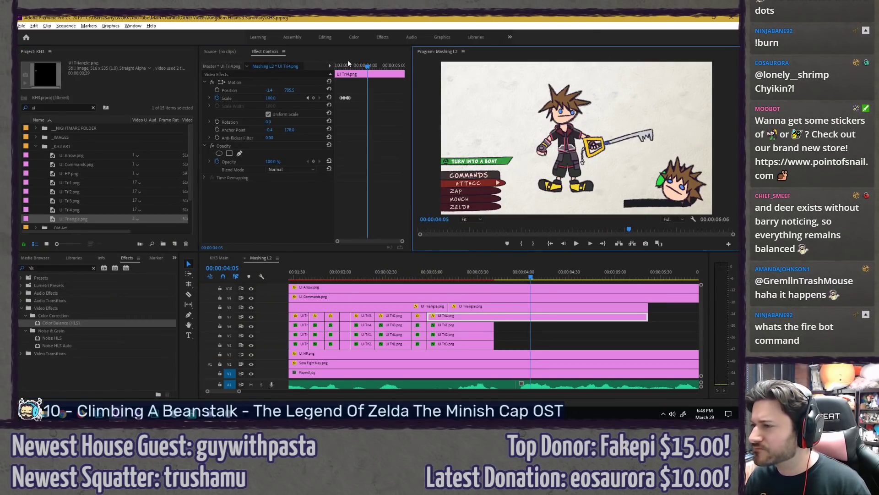
Step: Step frame by frame around 03:07 to inspect the triangle's Scale peak
{"action": "left_click_drag", "start_coordinate": [347, 62], "coordinate": [341, 66]}
{"action": "key", "text": "equal"}
{"action": "key", "text": "equal"}
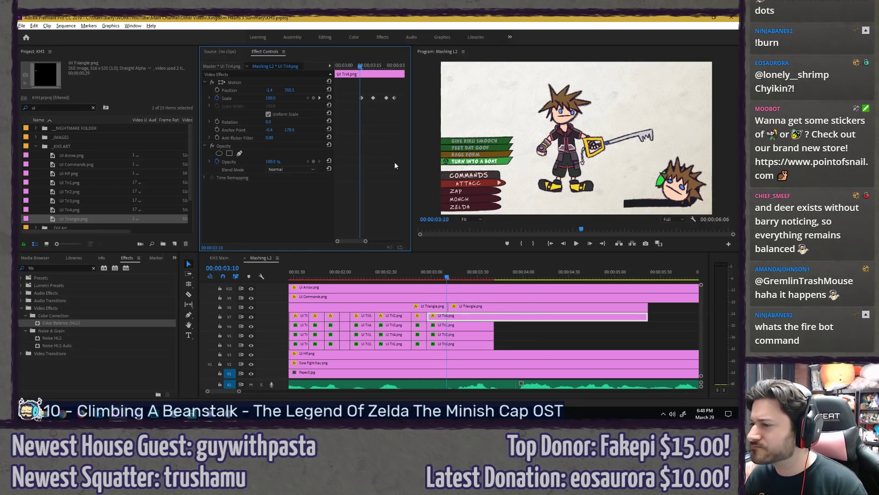
{"action": "key", "text": "Right"}
{"action": "key", "text": "Right"}
{"action": "key", "text": "Right"}
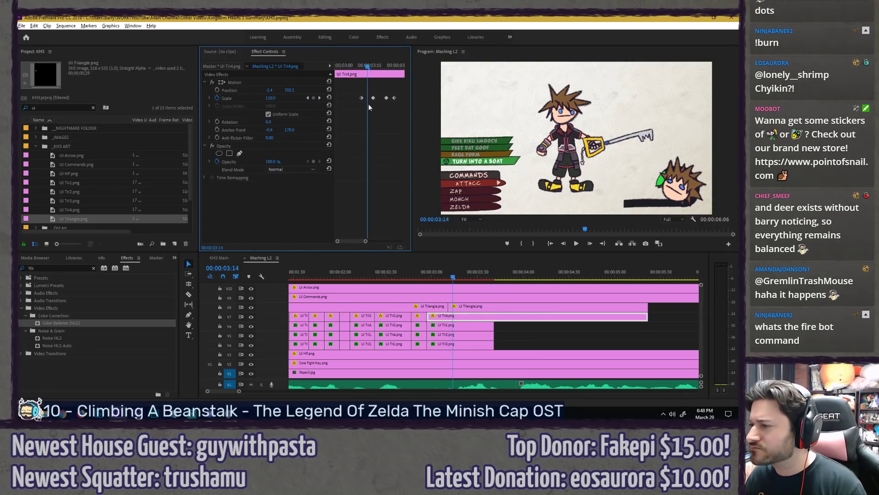
{"action": "key", "text": "Left"}
{"action": "key", "text": "Right"}
{"action": "key", "text": "Right"}
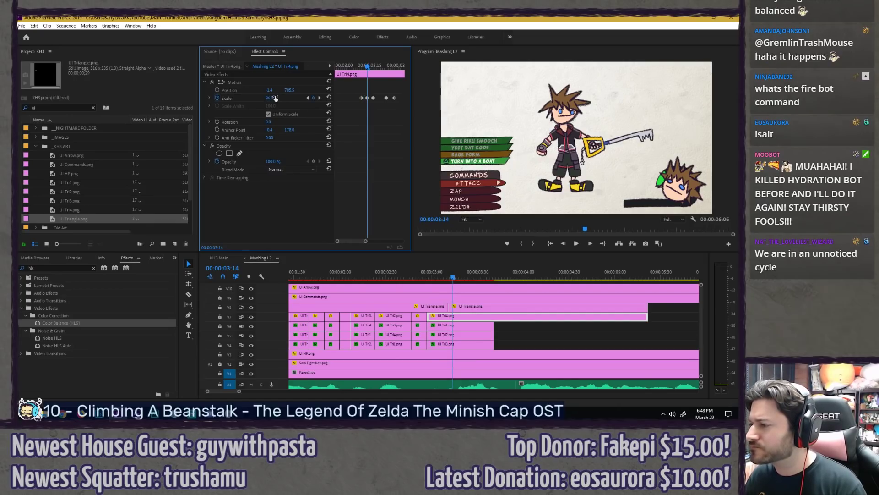
{"action": "key", "text": "Right"}
{"action": "key", "text": "Right"}
{"action": "key", "text": "Right"}
{"action": "key", "text": "Right"}
Step: Shift a Scale keyframe one frame later and preview the triangle pulse
{"action": "left_click_drag", "start_coordinate": [373, 98], "coordinate": [374, 98]}
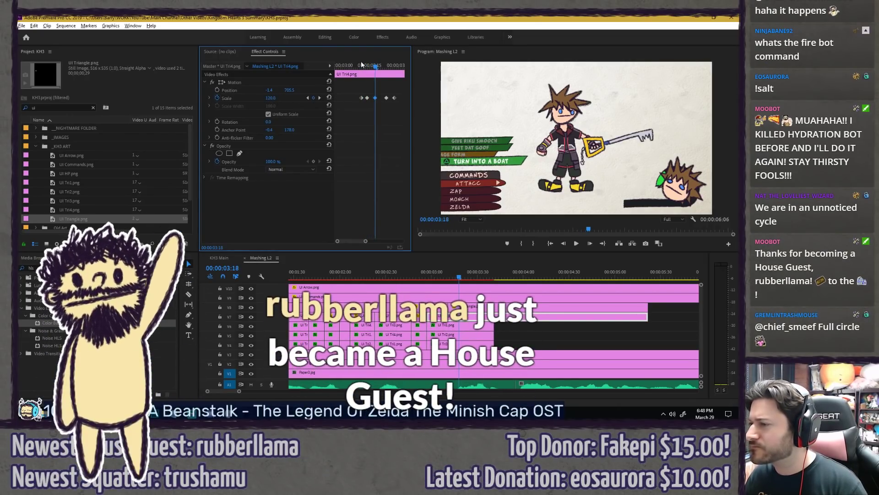
{"action": "key", "text": "space"}
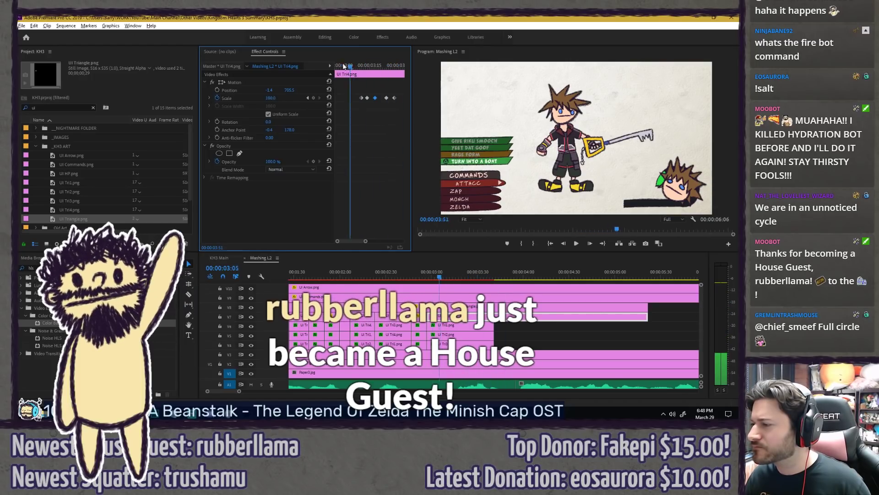
{"action": "key", "text": "grave"}
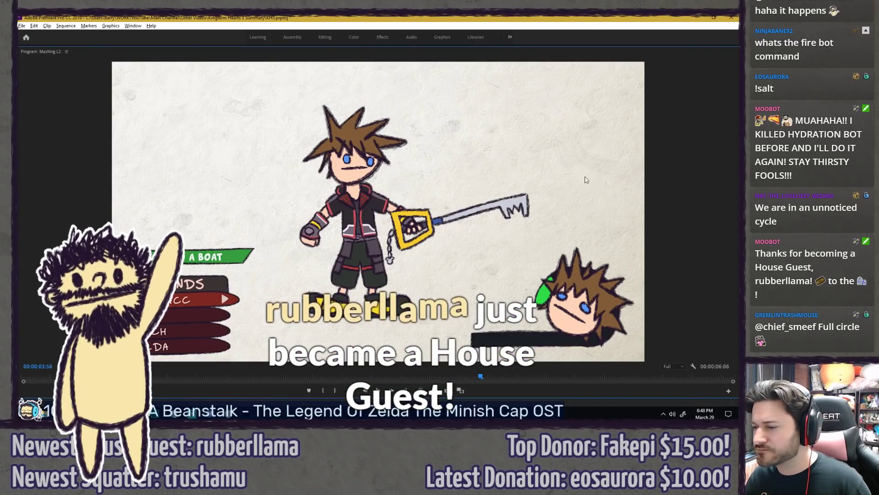
{"action": "key", "text": "grave"}
{"action": "left_click", "coordinate": [391, 273]}
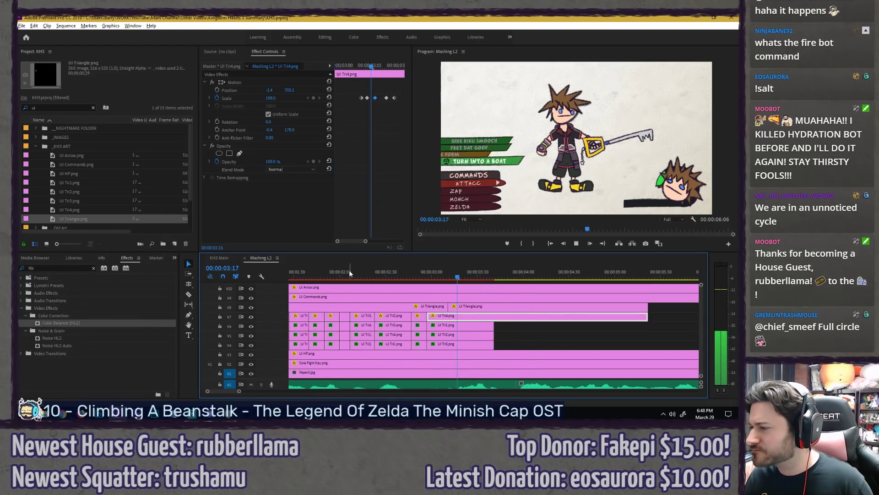
{"action": "key", "text": "space"}
{"action": "left_click_drag", "start_coordinate": [361, 67], "coordinate": [364, 68]}
Step: Change one triangle Scale keyframe's interpolation and preview it from 02:48
{"action": "right_click", "coordinate": [367, 98]}
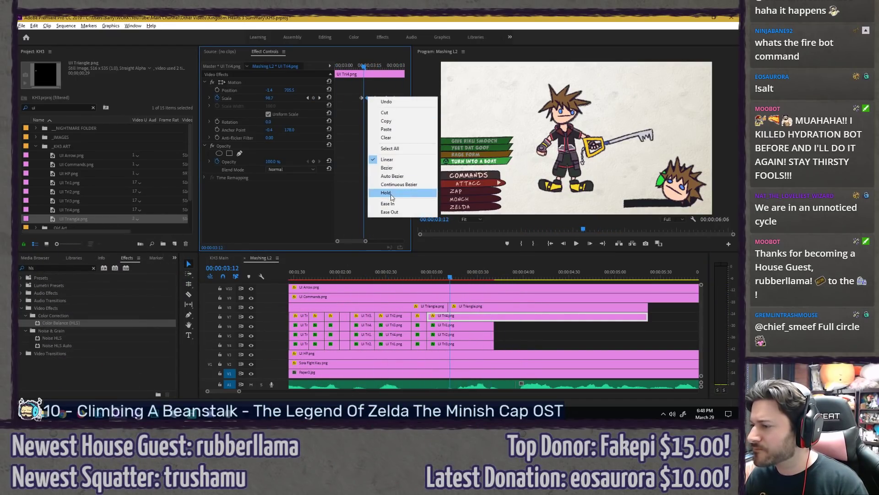
{"action": "left_click", "coordinate": [388, 204]}
{"action": "left_click", "coordinate": [414, 276]}
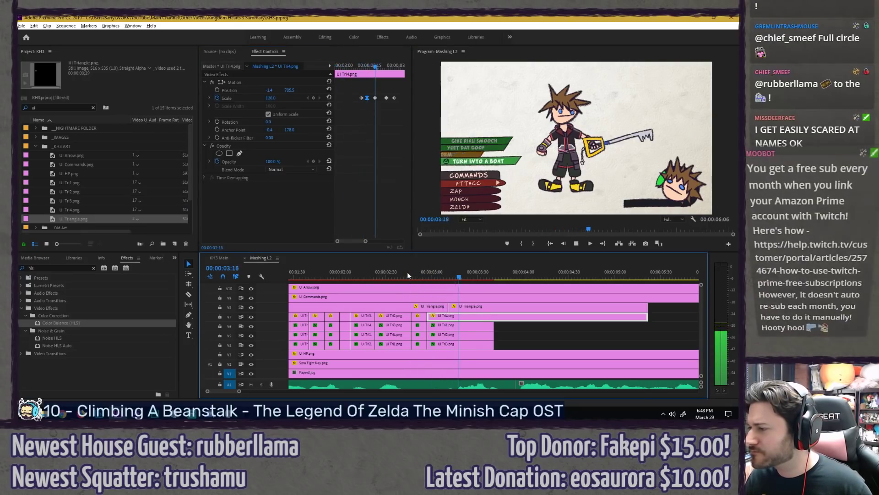
{"action": "key", "text": "space"}
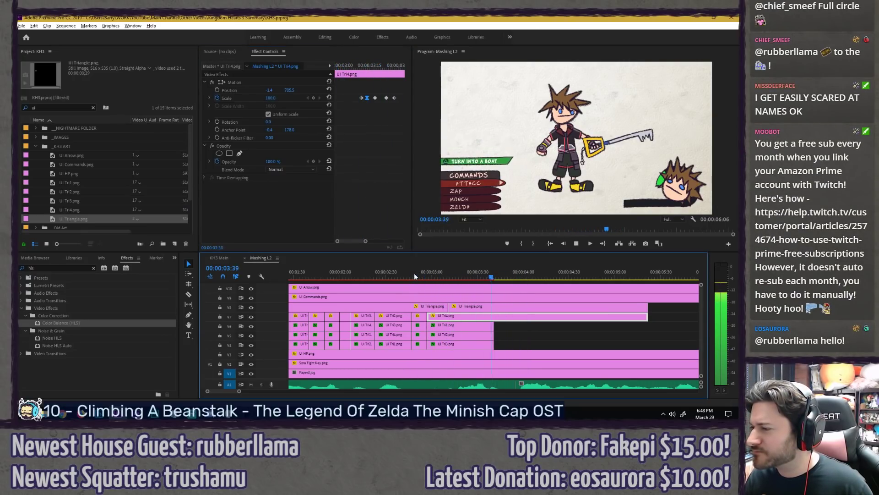
{"action": "key", "text": "space"}
Step: Replay the menu sequence from 01:57, then deselect the clip and save the project
{"action": "left_click", "coordinate": [336, 276]}
{"action": "key", "text": "space"}
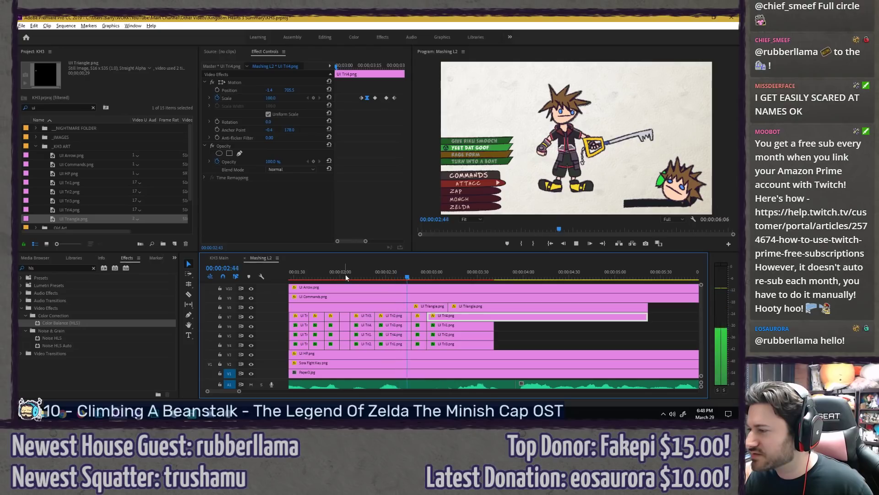
{"action": "left_click_drag", "start_coordinate": [413, 278], "coordinate": [450, 279]}
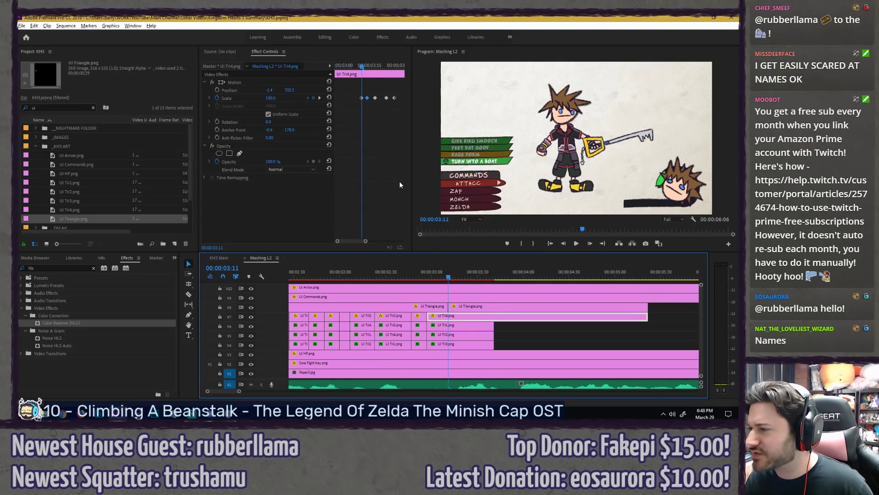
{"action": "left_click", "coordinate": [422, 275]}
{"action": "key", "text": "space"}
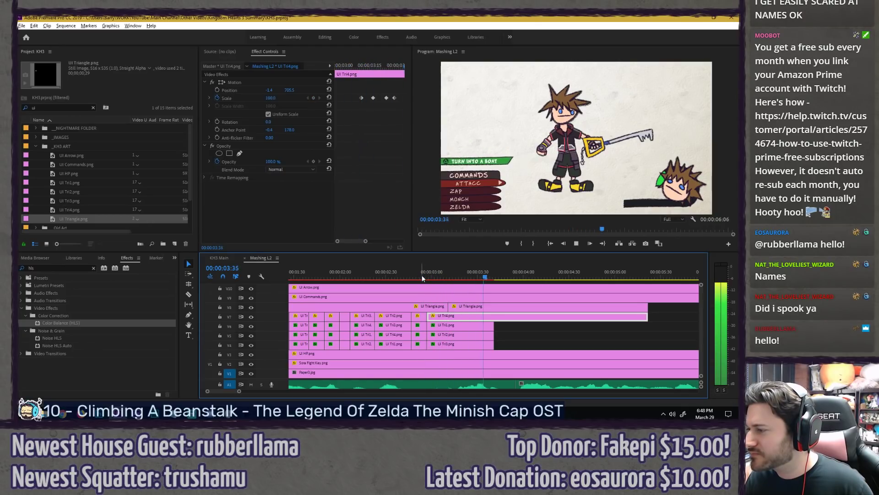
{"action": "key", "text": "space"}
{"action": "left_click", "coordinate": [430, 282]}
{"action": "key", "text": "ctrl+s"}
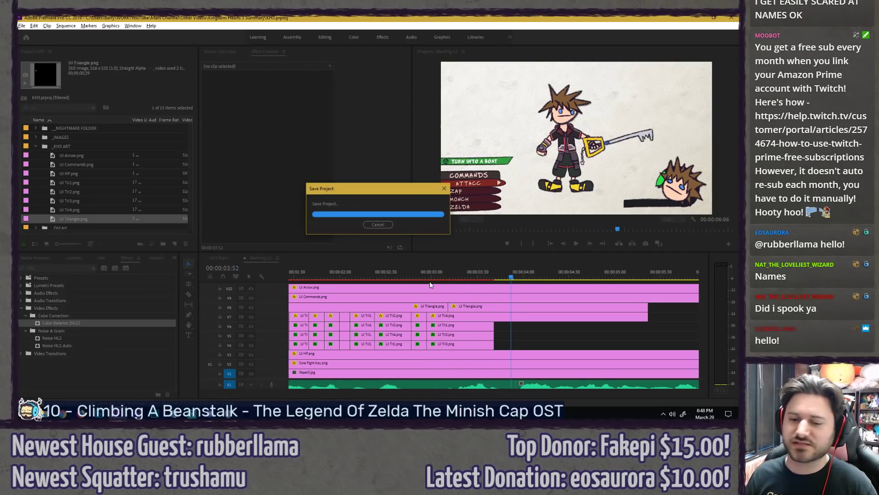
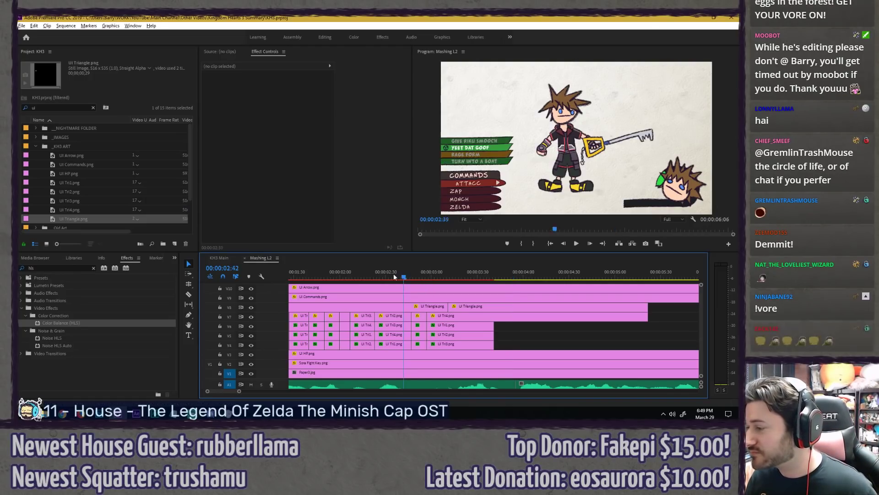
Step: Keyframe UI Commands.png Position so the command bars slide left to X -237 at 03:32
{"action": "left_click", "coordinate": [377, 269]}
{"action": "key", "text": "space"}
{"action": "key", "text": "space"}
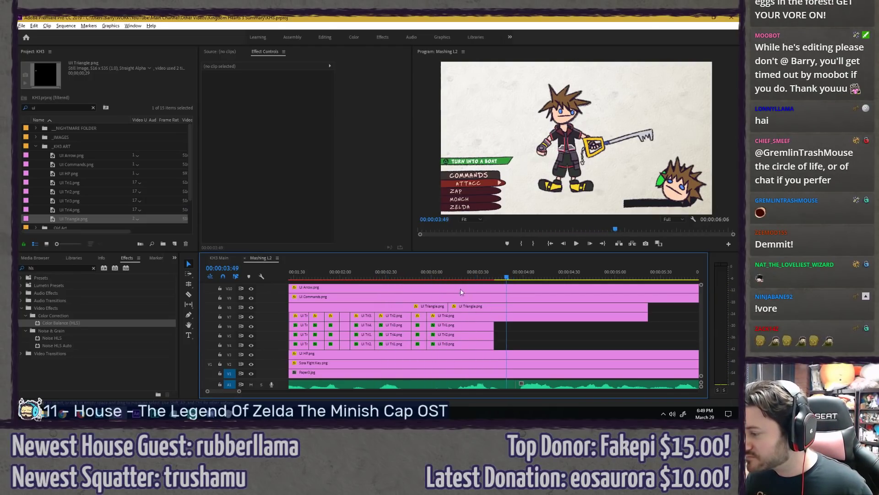
{"action": "left_click", "coordinate": [423, 299]}
{"action": "mouse_move", "coordinate": [374, 68]}
{"action": "left_mouse_down"}
{"action": "mouse_move", "coordinate": [356, 67]}
{"action": "mouse_move", "coordinate": [372, 69]}
{"action": "left_mouse_up"}
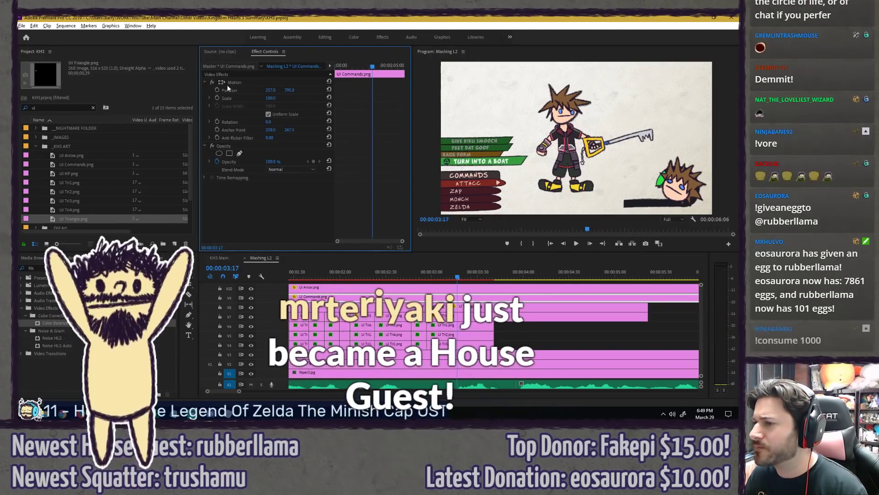
{"action": "left_click", "coordinate": [217, 89]}
{"action": "key", "text": "Right"}
{"action": "key", "text": "Right"}
{"action": "key", "text": "Right"}
{"action": "key", "text": "Right"}
{"action": "key", "text": "Right"}
{"action": "key", "text": "Right"}
{"action": "key", "text": "Right"}
{"action": "key", "text": "Right"}
{"action": "key", "text": "Right"}
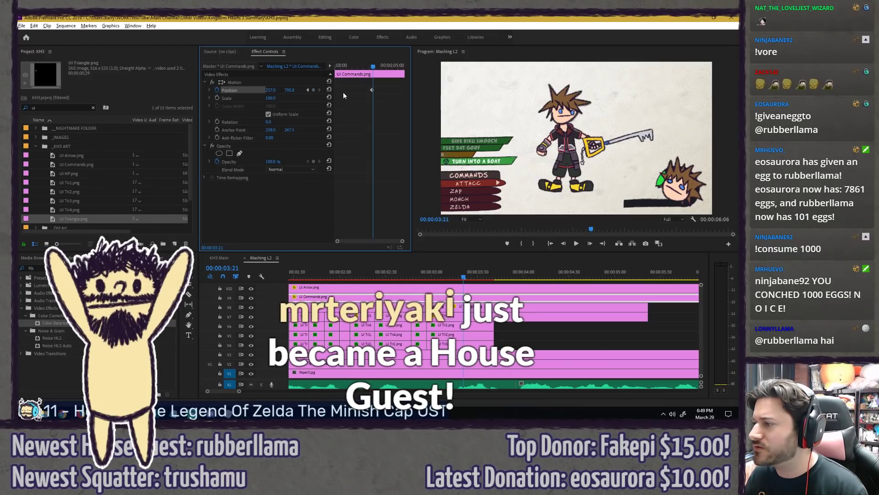
{"action": "key", "text": "Right"}
{"action": "key", "text": "Right"}
{"action": "key", "text": "Right"}
{"action": "key", "text": "Right"}
{"action": "key", "text": "Right"}
{"action": "key", "text": "Right"}
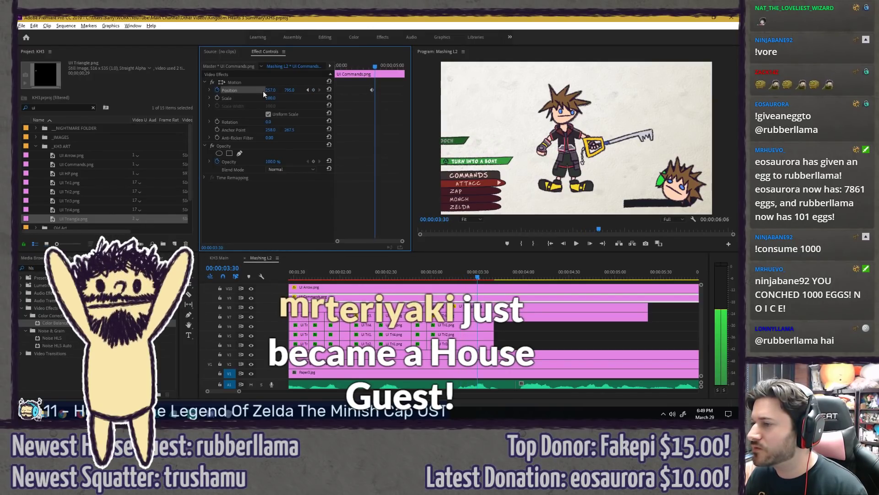
{"action": "left_click_drag", "start_coordinate": [272, 90], "coordinate": [42, 90]}
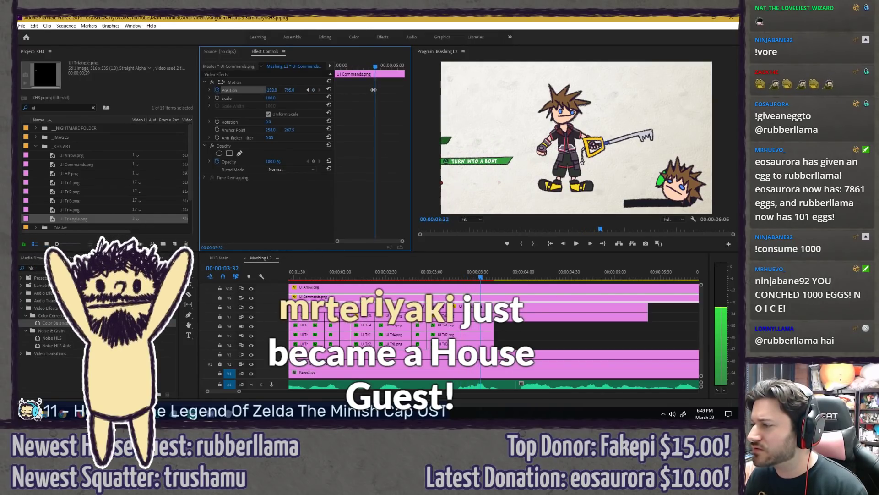
Step: Apply Ease In to the end Position keyframe and save the project
{"action": "right_click", "coordinate": [373, 90]}
{"action": "mouse_move", "coordinate": [412, 154]}
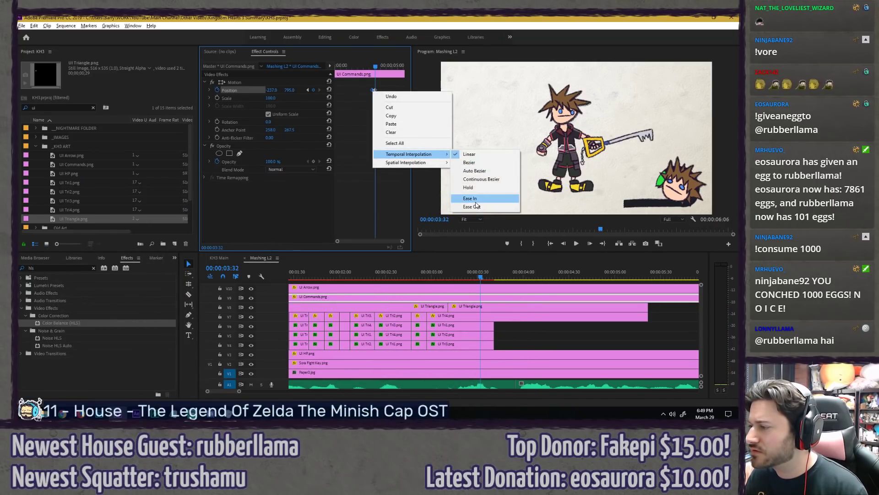
{"action": "left_click", "coordinate": [485, 206]}
{"action": "key", "text": "ctrl+s"}
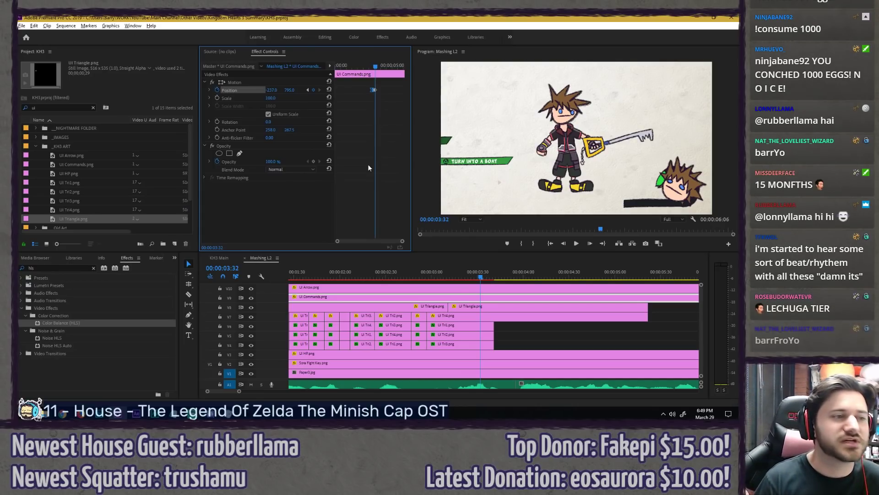
Step: Preview the commands slide-out around 03:02–03:17
{"action": "key", "text": "space"}
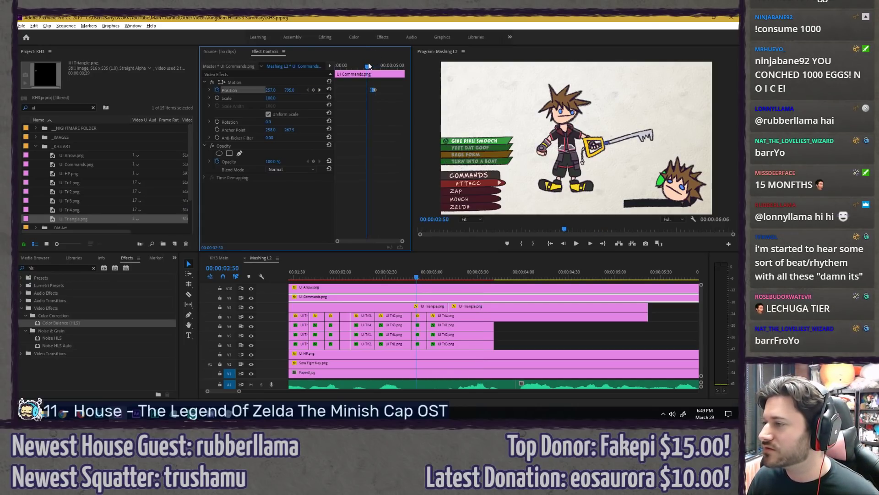
{"action": "left_click", "coordinate": [368, 65]}
{"action": "key", "text": "space"}
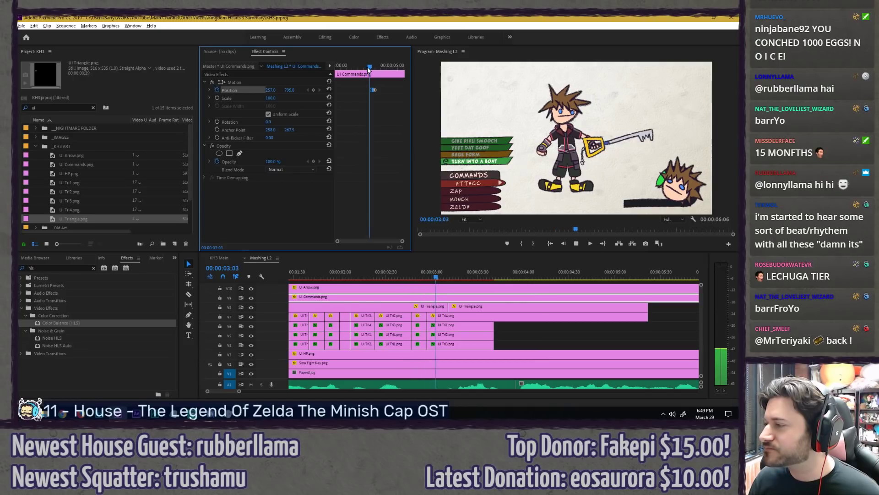
{"action": "left_click", "coordinate": [370, 67]}
{"action": "left_click_drag", "start_coordinate": [371, 70], "coordinate": [373, 69]}
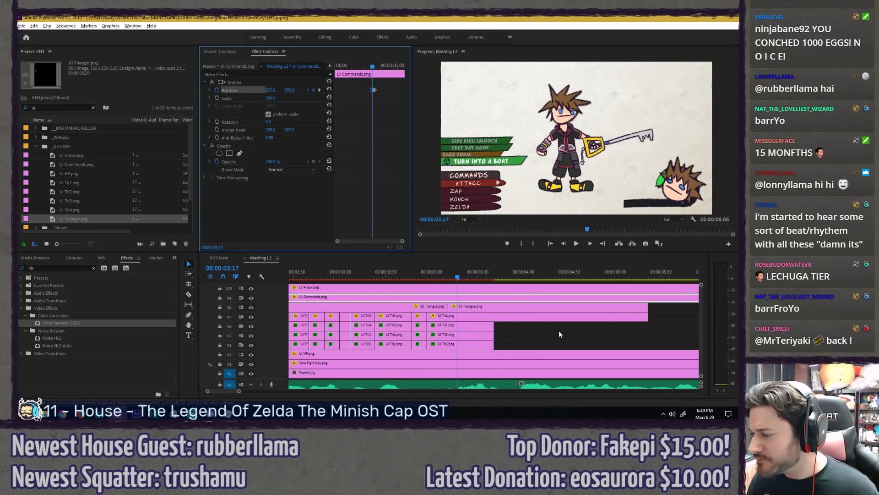
{"action": "left_click", "coordinate": [366, 288]}
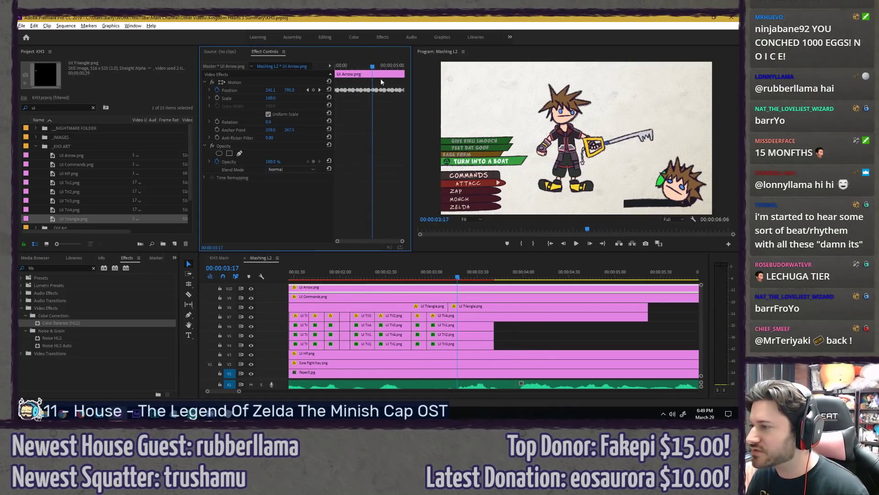
Step: Remove the UI Arrow's later Position keyframes and add a new one at 03:17
{"action": "left_click_drag", "start_coordinate": [379, 79], "coordinate": [407, 102]}
{"action": "key", "text": "Delete"}
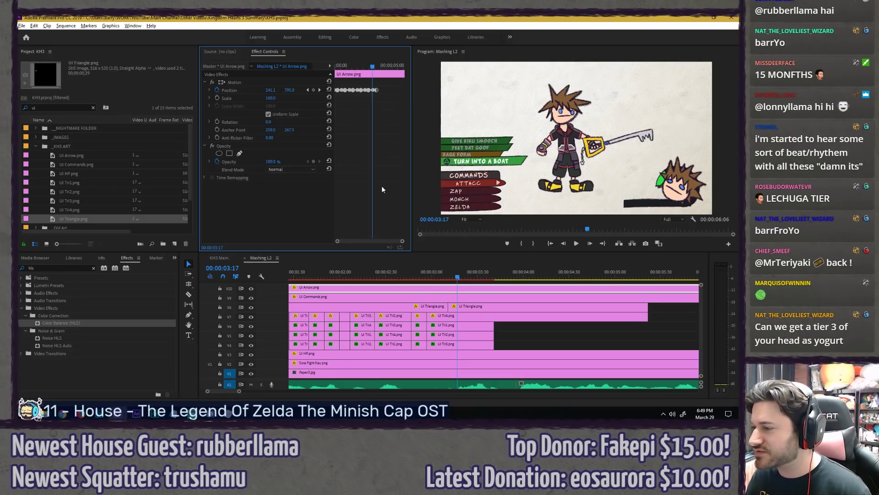
{"action": "left_click", "coordinate": [320, 90]}
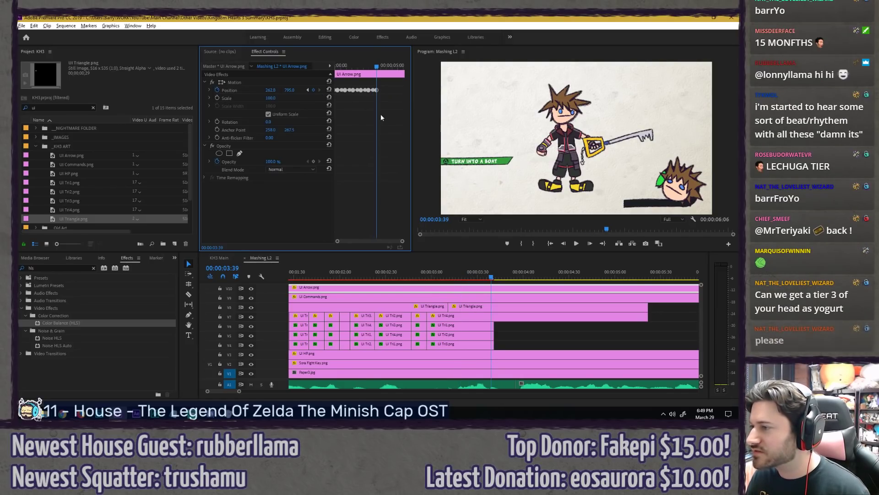
{"action": "left_click_drag", "start_coordinate": [375, 68], "coordinate": [369, 65]}
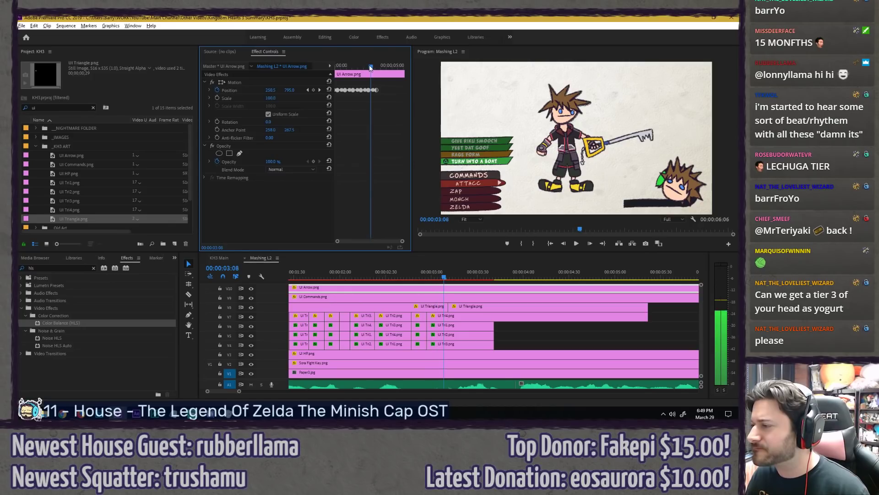
{"action": "key", "text": "Right"}
{"action": "key", "text": "Right"}
{"action": "key", "text": "Right"}
{"action": "key", "text": "Right"}
{"action": "key", "text": "Right"}
{"action": "key", "text": "Right"}
{"action": "key", "text": "Right"}
{"action": "key", "text": "Right"}
{"action": "key", "text": "Right"}
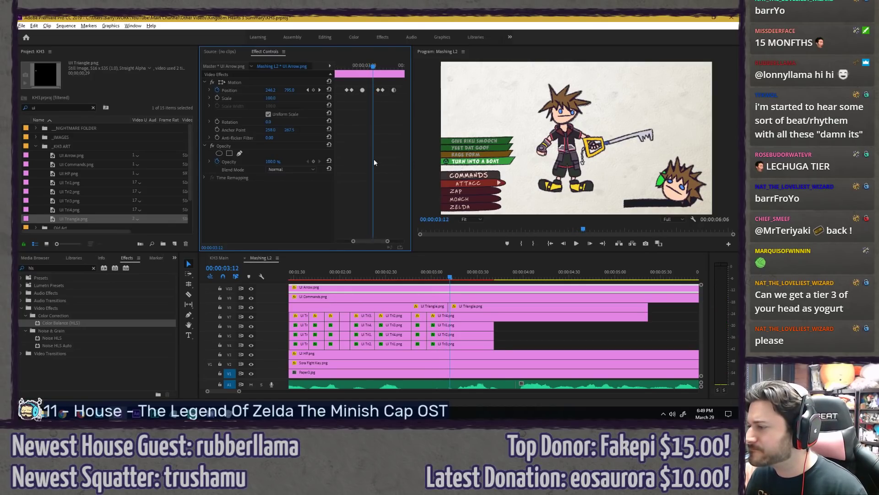
{"action": "key", "text": "Right"}
{"action": "key", "text": "Right"}
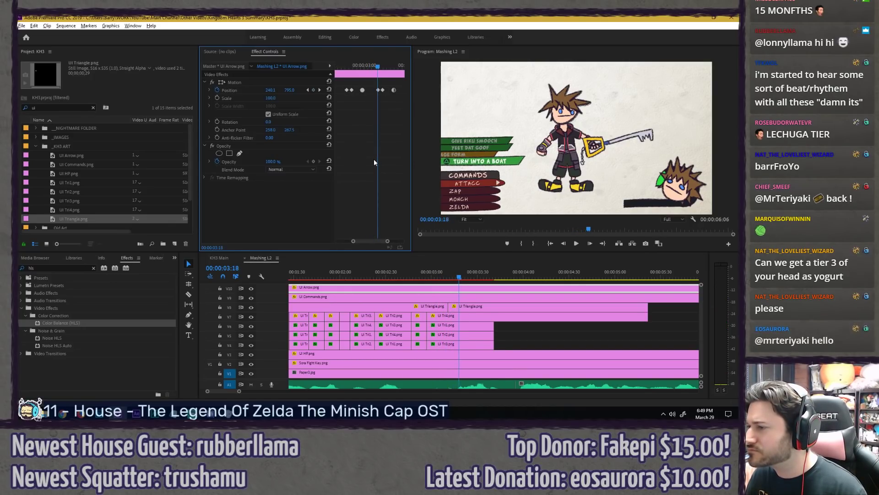
{"action": "key", "text": "Left"}
{"action": "key", "text": "Left"}
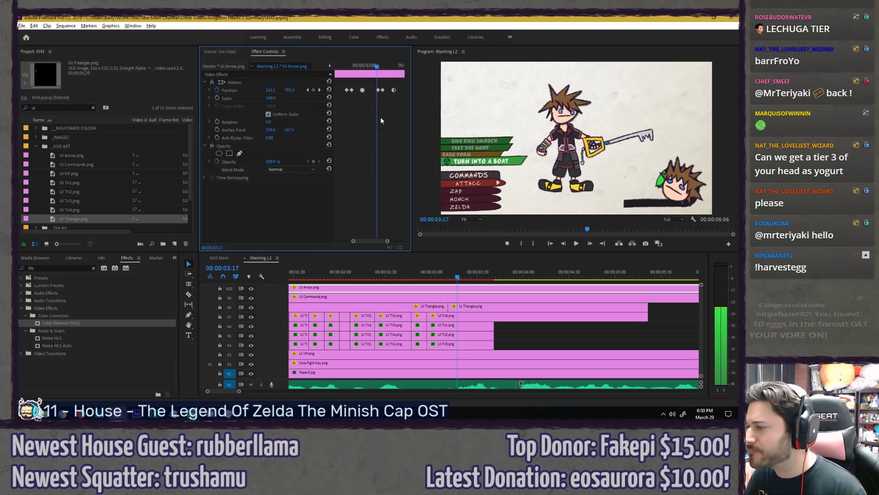
{"action": "left_click", "coordinate": [314, 90]}
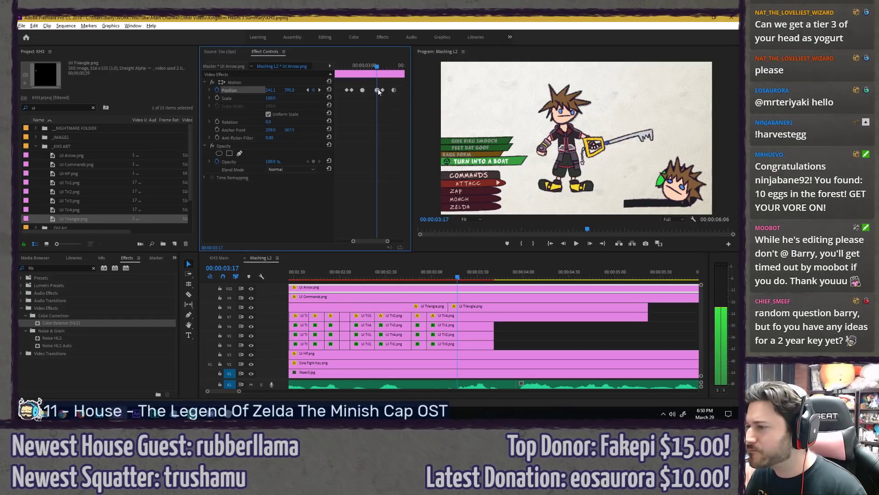
{"action": "scroll", "coordinate": [380, 95], "scroll_direction": "up", "scroll_amount": 1}
Step: Change the arrow keyframe's temporal interpolation and delete the extra arrow keyframes
{"action": "right_click", "coordinate": [372, 90]}
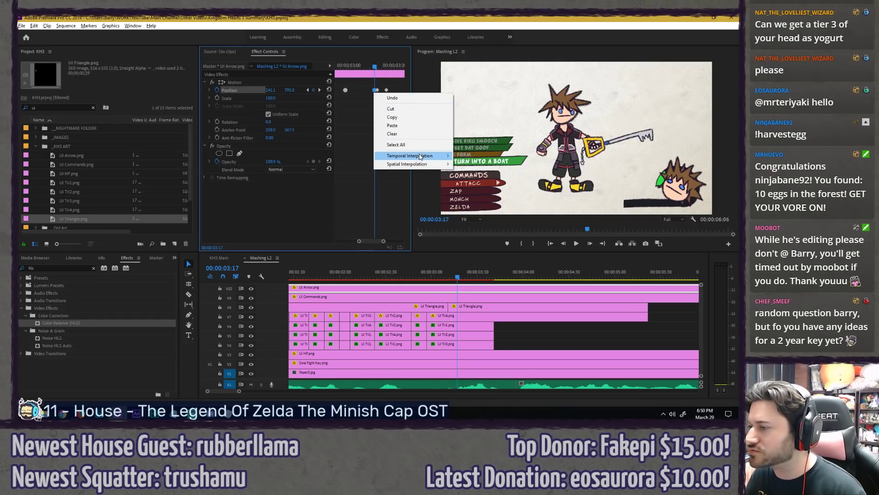
{"action": "mouse_move", "coordinate": [412, 154]}
{"action": "left_click", "coordinate": [476, 155]}
{"action": "left_click_drag", "start_coordinate": [377, 90], "coordinate": [386, 90]}
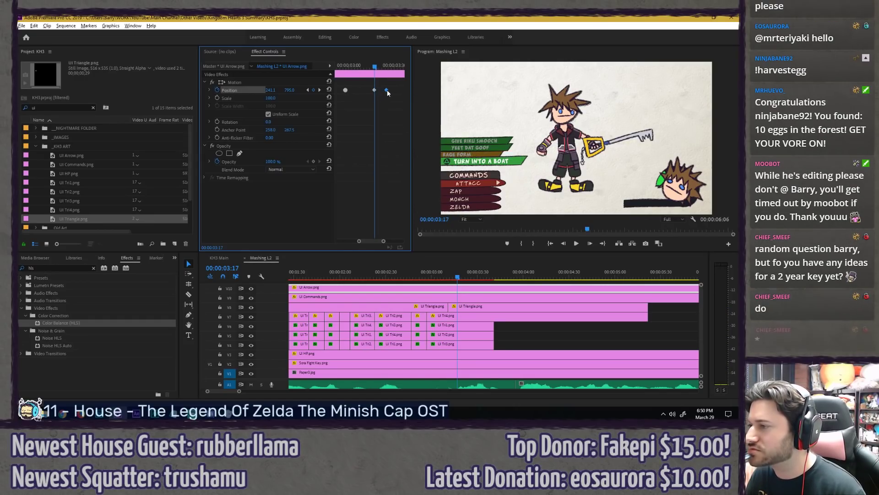
{"action": "key", "text": "Delete"}
{"action": "left_click_drag", "start_coordinate": [376, 240], "coordinate": [379, 240]}
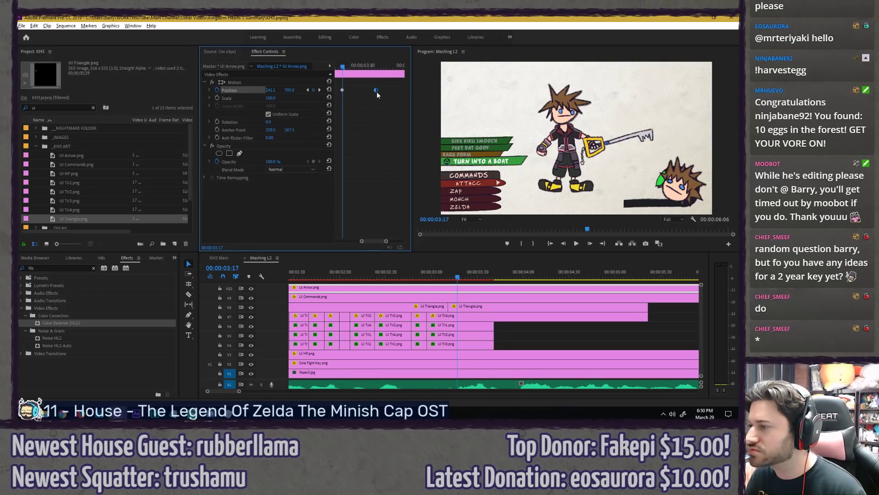
{"action": "key", "text": "Delete"}
Step: Ease out the arrow's slide-out keyframe so it exits left at X -244.7
{"action": "key", "text": "Right"}
{"action": "key", "text": "Right"}
{"action": "key", "text": "Right"}
{"action": "key", "text": "Right"}
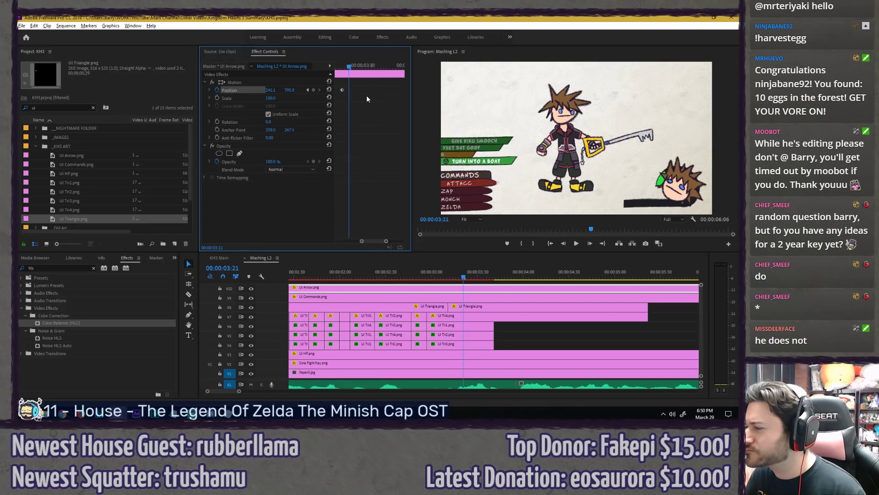
{"action": "key", "text": "Right"}
{"action": "key", "text": "Right"}
{"action": "key", "text": "Right"}
{"action": "key", "text": "Right"}
{"action": "key", "text": "Right"}
{"action": "key", "text": "Right"}
{"action": "key", "text": "Right"}
{"action": "key", "text": "Right"}
{"action": "key", "text": "Right"}
{"action": "key", "text": "Right"}
{"action": "key", "text": "Right"}
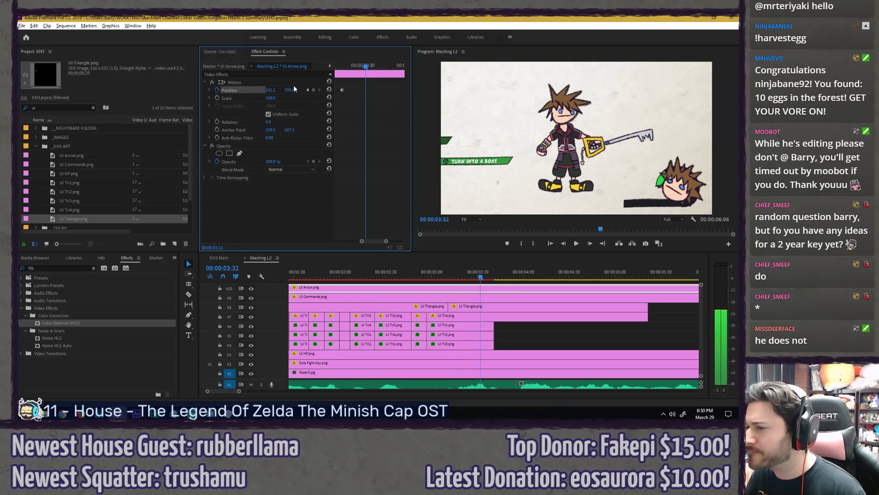
{"action": "key", "text": "Left"}
{"action": "key", "text": "Left"}
{"action": "key", "text": "Left"}
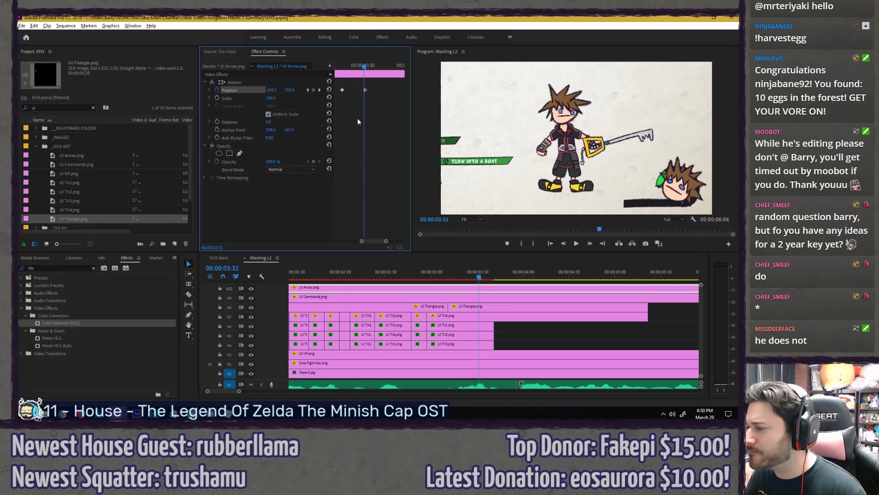
{"action": "right_click", "coordinate": [342, 89]}
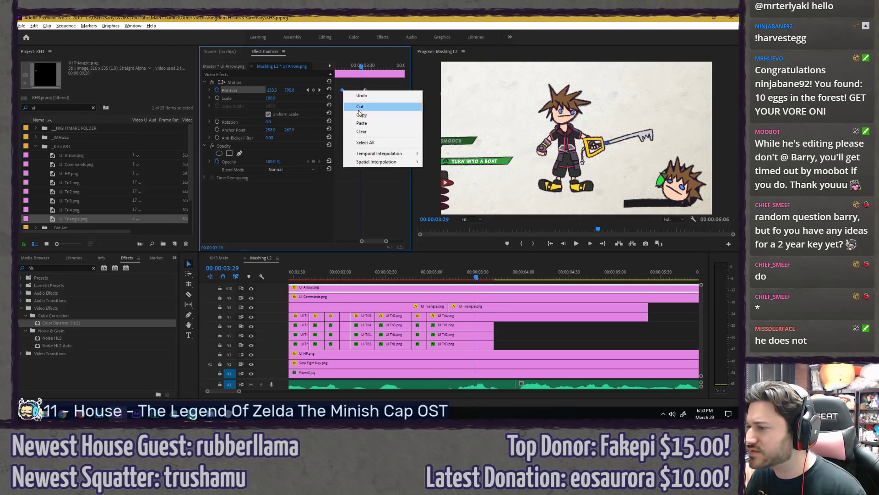
{"action": "mouse_move", "coordinate": [394, 154]}
{"action": "left_click", "coordinate": [442, 207]}
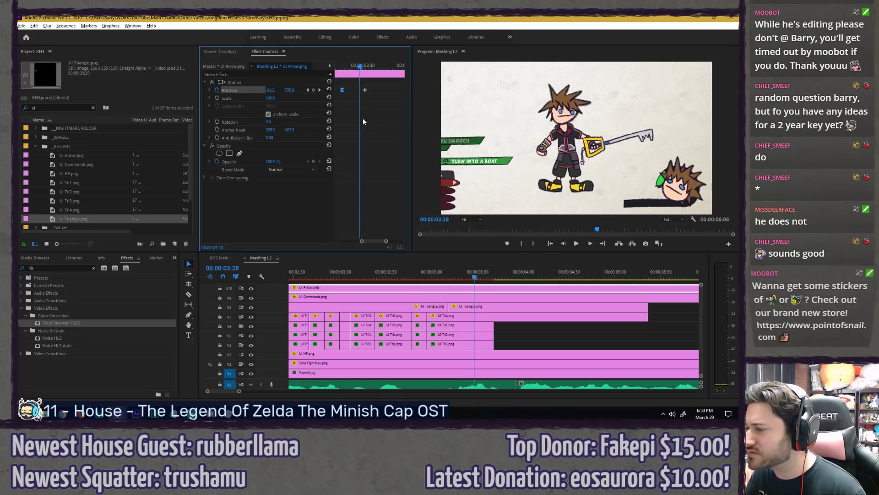
{"action": "key", "text": "shift+Left"}
{"action": "key", "text": "shift+Left"}
{"action": "key", "text": "shift+Left"}
{"action": "key", "text": "Right"}
{"action": "key", "text": "Right"}
{"action": "key", "text": "Right"}
{"action": "key", "text": "Right"}
{"action": "key", "text": "Right"}
{"action": "key", "text": "Right"}
{"action": "key", "text": "Right"}
{"action": "key", "text": "Right"}
{"action": "key", "text": "Right"}
{"action": "key", "text": "Right"}
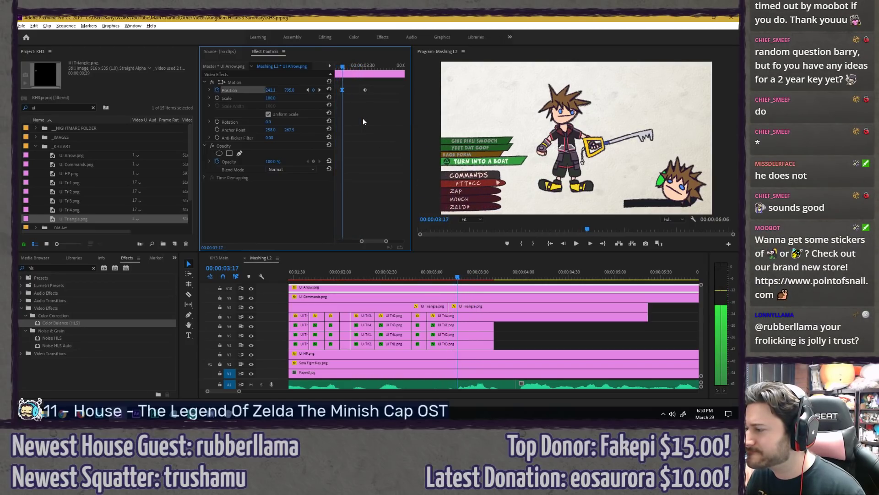
{"action": "key", "text": "Right"}
{"action": "key", "text": "Right"}
{"action": "key", "text": "Right"}
{"action": "key", "text": "Right"}
{"action": "key", "text": "Right"}
{"action": "key", "text": "Right"}
{"action": "key", "text": "Right"}
{"action": "key", "text": "Right"}
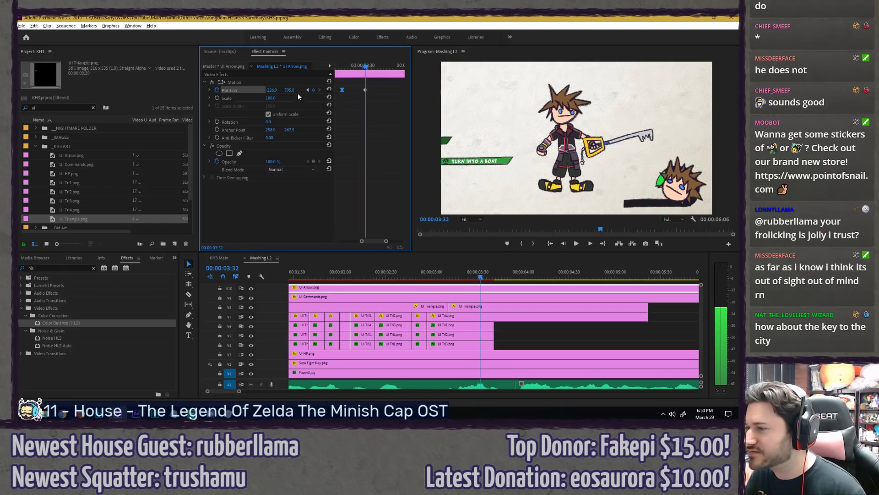
{"action": "left_click", "coordinate": [277, 82]}
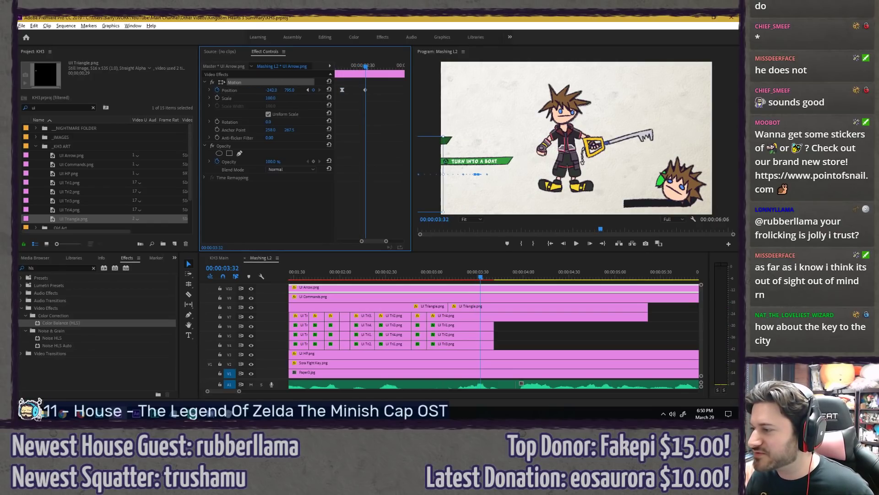
{"action": "mouse_move", "coordinate": [336, 68]}
{"action": "left_mouse_down"}
{"action": "mouse_move", "coordinate": [373, 73]}
{"action": "mouse_move", "coordinate": [334, 74]}
{"action": "left_mouse_up"}
Step: Preview the slide-out in the maximized Program monitor, then cut the UI Arrow clip at 3:33
{"action": "key", "text": "grave"}
{"action": "key", "text": "space"}
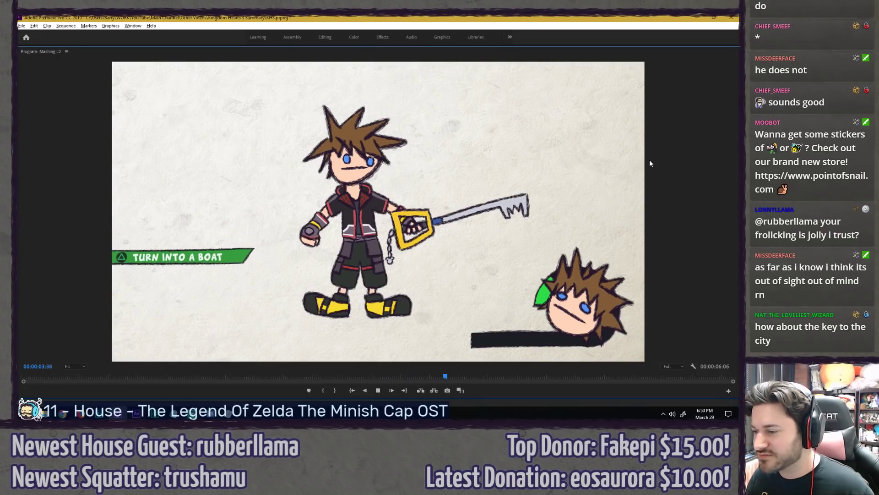
{"action": "key", "text": "space"}
{"action": "key", "text": "grave"}
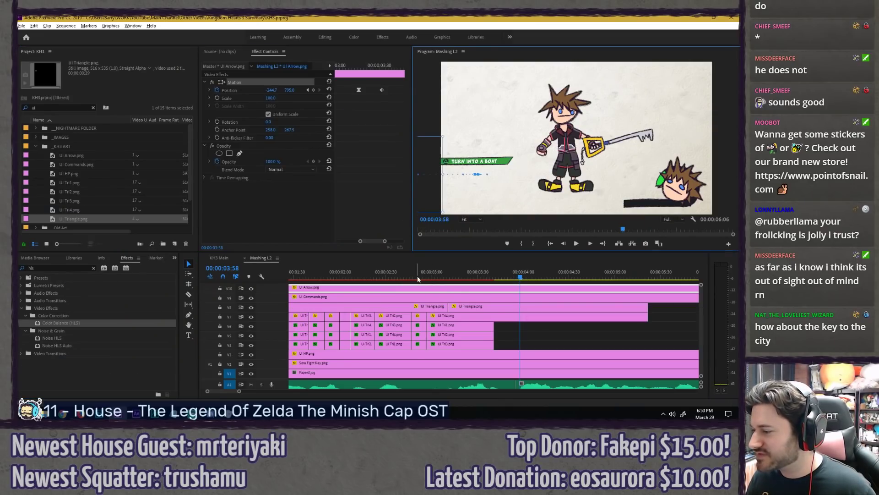
{"action": "left_click", "coordinate": [384, 70]}
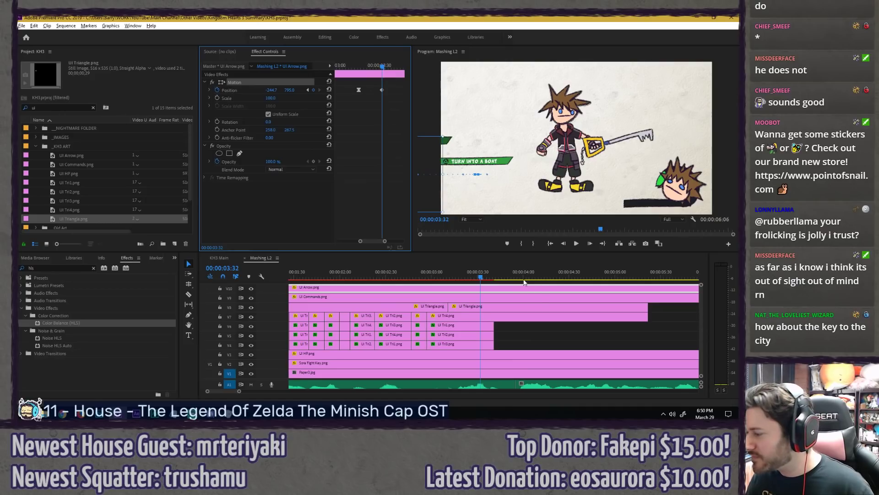
{"action": "key", "text": "ctrl+k"}
Step: Split the UI Commands clip at 3:33 and delete its trailing piece
{"action": "left_click", "coordinate": [488, 288]}
{"action": "left_click", "coordinate": [486, 298]}
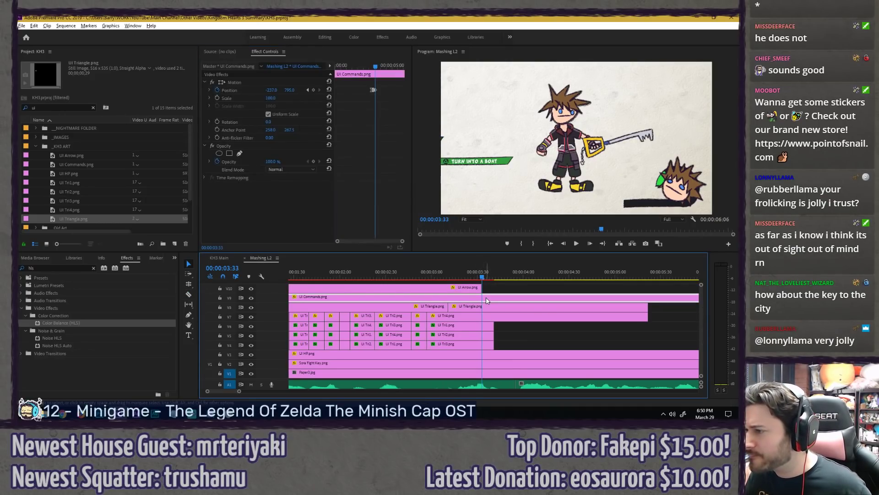
{"action": "key", "text": "ctrl+k"}
{"action": "key", "text": "Delete"}
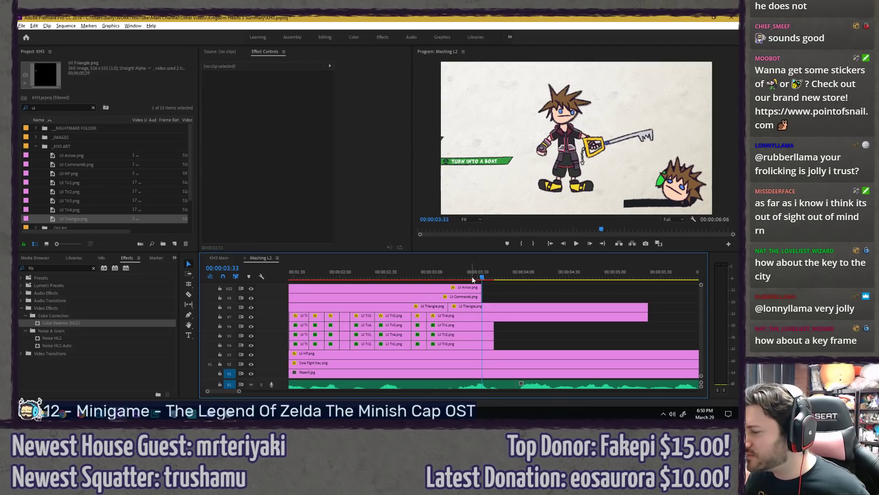
{"action": "left_click_drag", "start_coordinate": [472, 276], "coordinate": [451, 275]}
Step: Trim the UI Tri1, Tri2 and Tri3 clip ends to the playhead near 3:33
{"action": "left_click", "coordinate": [462, 326]}
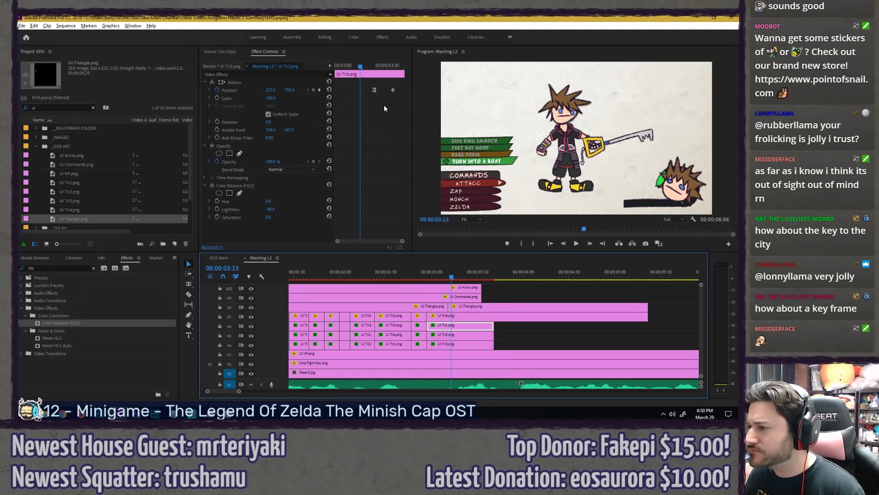
{"action": "left_click", "coordinate": [393, 67]}
{"action": "key", "text": "Right"}
{"action": "left_click_drag", "start_coordinate": [493, 325], "coordinate": [479, 334]}
{"action": "left_click", "coordinate": [484, 335]}
{"action": "key", "text": "Left"}
{"action": "key", "text": "Left"}
{"action": "key", "text": "Left"}
{"action": "key", "text": "Left"}
{"action": "left_click", "coordinate": [485, 345]}
{"action": "key", "text": "Left"}
{"action": "key", "text": "Left"}
{"action": "key", "text": "Left"}
{"action": "key", "text": "Left"}
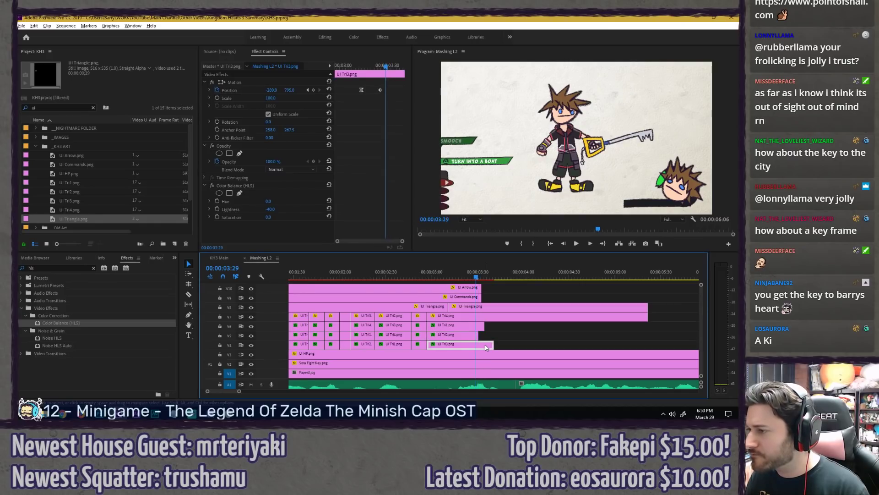
{"action": "left_click_drag", "start_coordinate": [497, 344], "coordinate": [473, 344]}
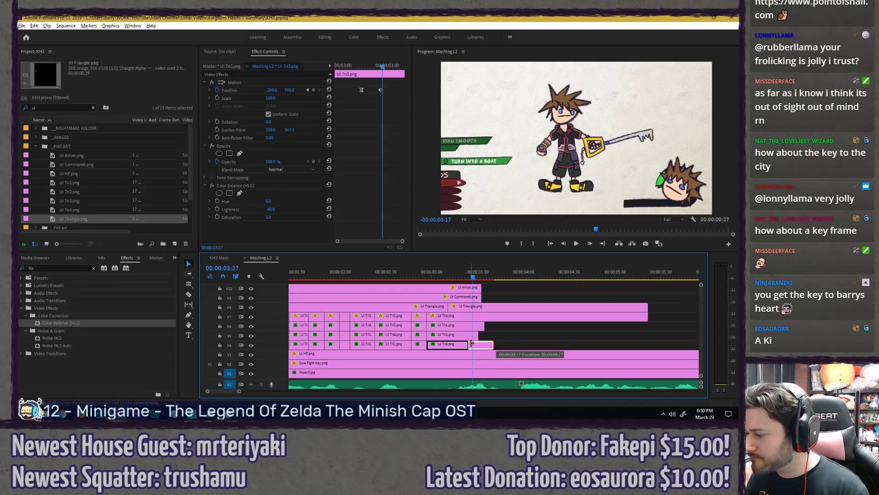
Step: Play back the menu slide-out, then the whole sequence from the start
{"action": "left_click", "coordinate": [418, 273]}
{"action": "key", "text": "space"}
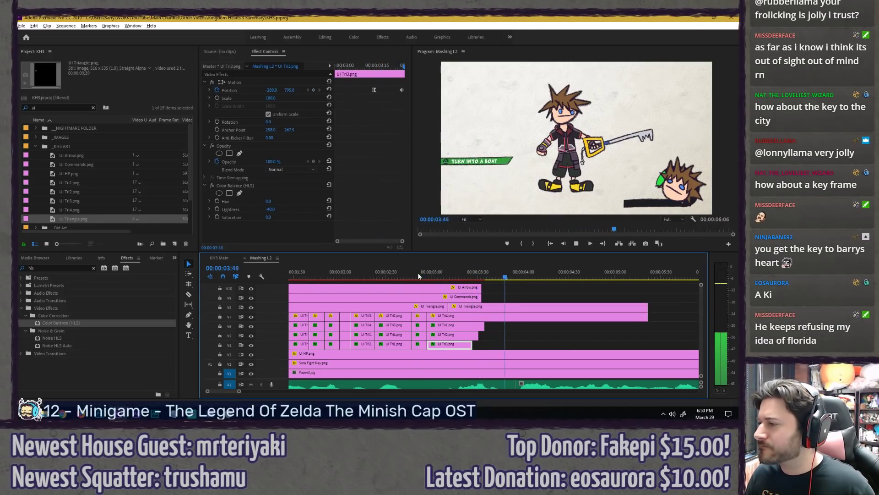
{"action": "key", "text": "space"}
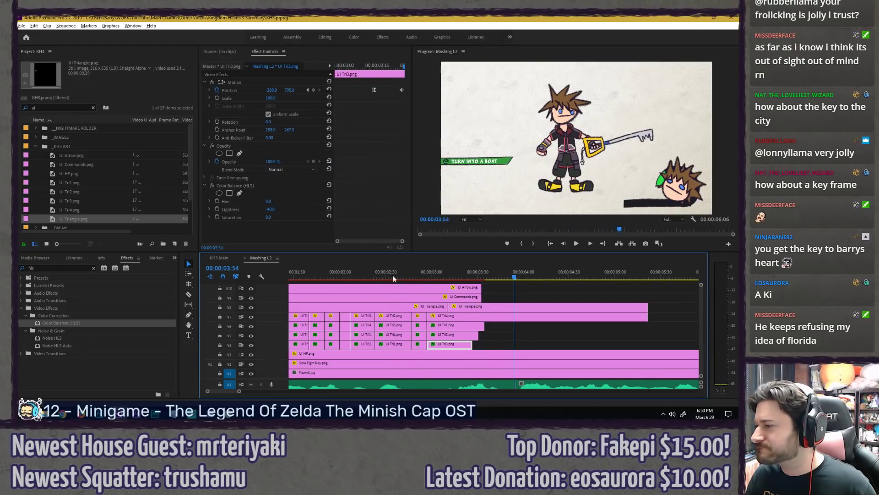
{"action": "key", "text": "minus"}
{"action": "key", "text": "minus"}
{"action": "left_click", "coordinate": [430, 286]}
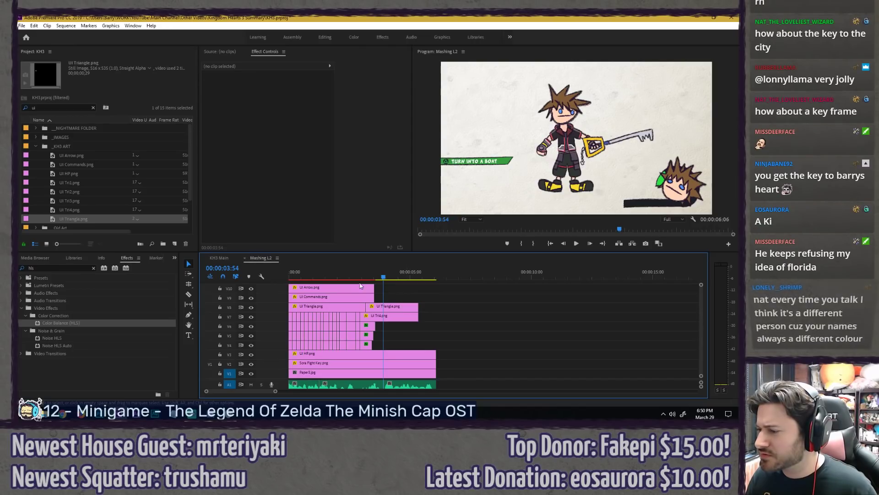
{"action": "key", "text": "Home"}
{"action": "key", "text": "space"}
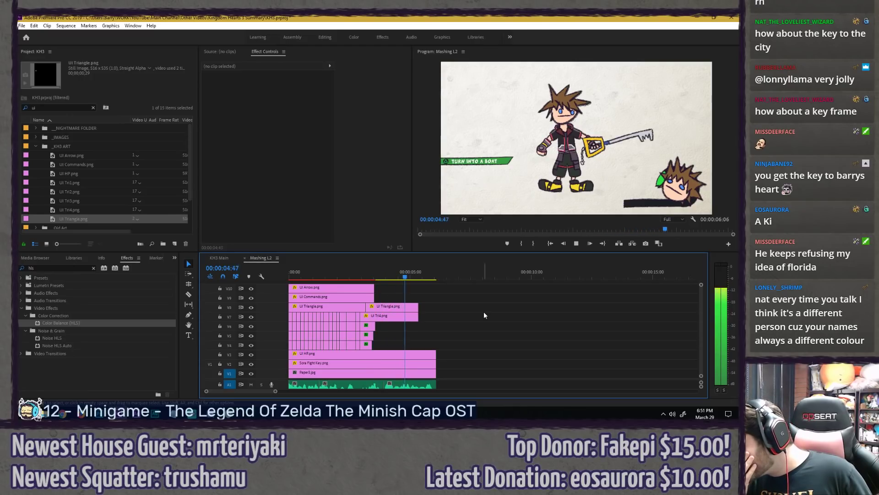
{"action": "key", "text": "space"}
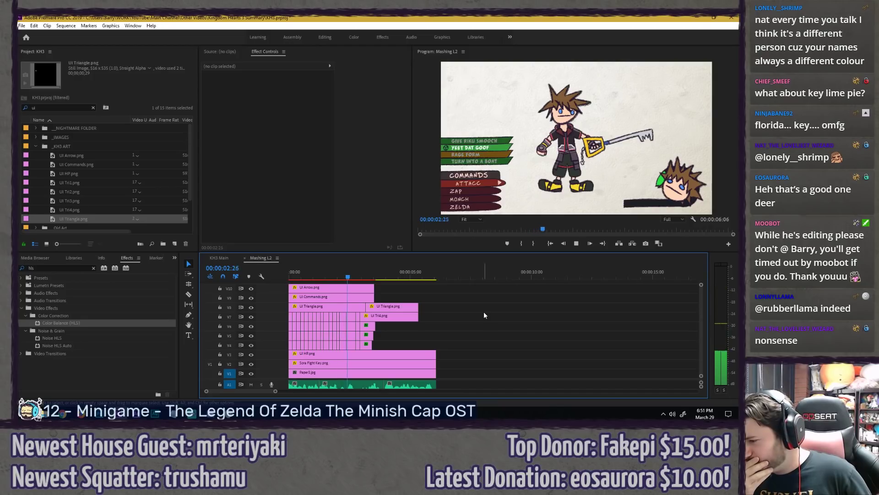
{"action": "key", "text": "space"}
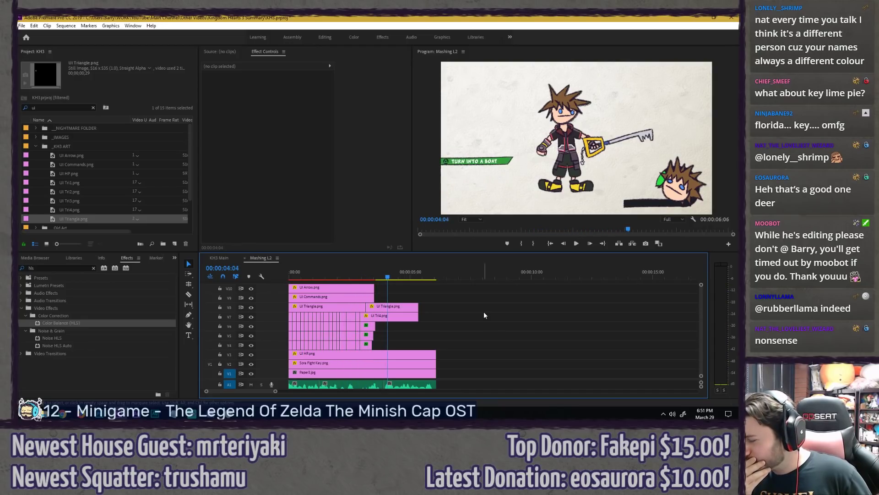
Step: Replay and scrub the slide-out section from 3:09 to 3:17
{"action": "scroll", "coordinate": [343, 328], "scroll_direction": "up", "scroll_amount": 3}
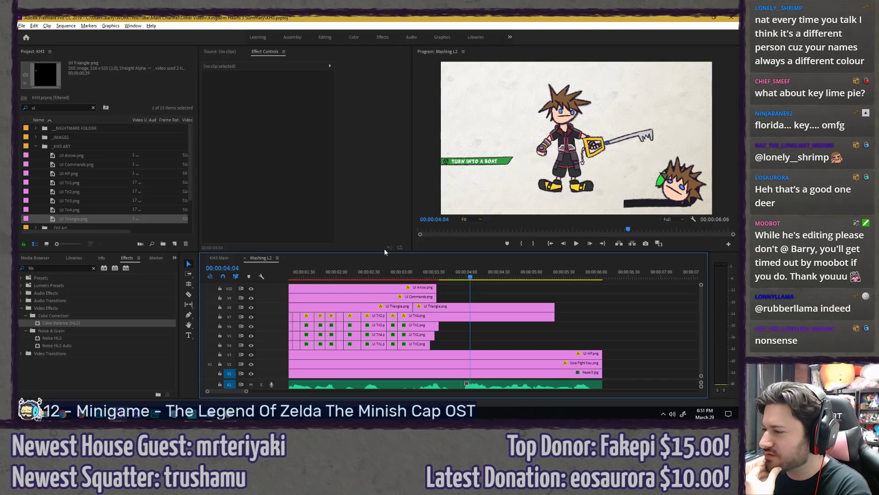
{"action": "left_click", "coordinate": [416, 276]}
{"action": "key", "text": "space"}
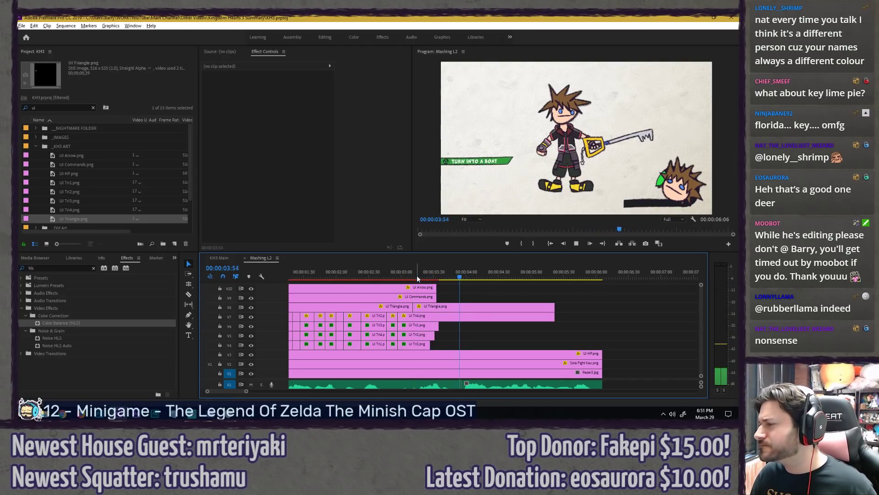
{"action": "left_click", "coordinate": [411, 276]}
{"action": "left_click_drag", "start_coordinate": [412, 278], "coordinate": [419, 274]}
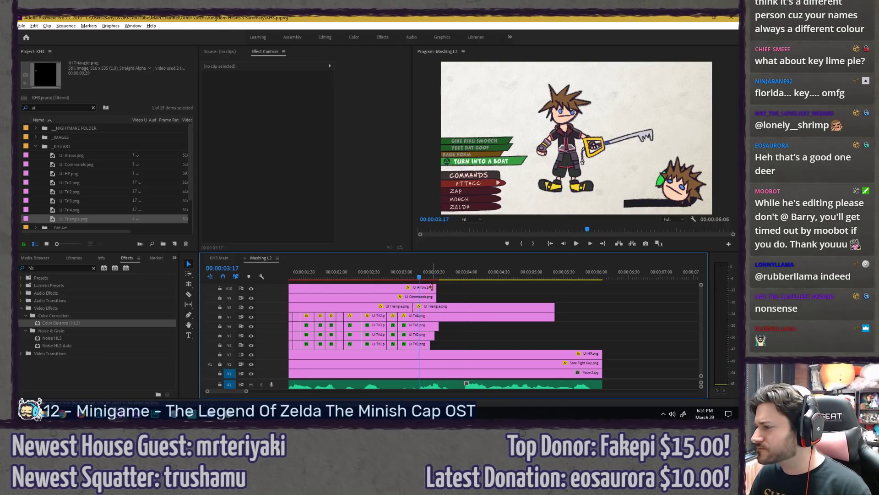
Step: Keyframe UI HP Position X from 1588.9 to 2211.9 so it slides off right by 3:32
{"action": "left_click", "coordinate": [448, 353]}
{"action": "left_click", "coordinate": [243, 90]}
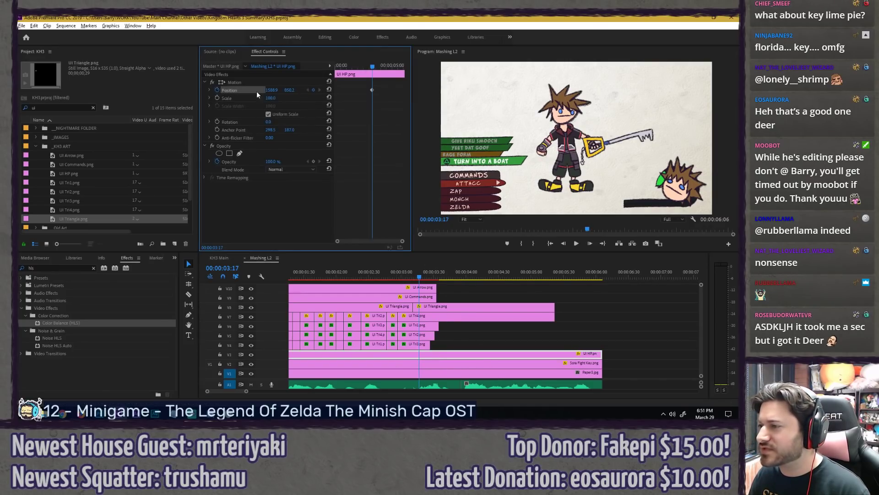
{"action": "key", "text": "Right"}
{"action": "key", "text": "Right"}
{"action": "key", "text": "Right"}
{"action": "key", "text": "Right"}
{"action": "key", "text": "Right"}
{"action": "key", "text": "Right"}
{"action": "key", "text": "Right"}
{"action": "key", "text": "Right"}
{"action": "key", "text": "Right"}
{"action": "key", "text": "Right"}
{"action": "key", "text": "Right"}
{"action": "key", "text": "Right"}
{"action": "key", "text": "Right"}
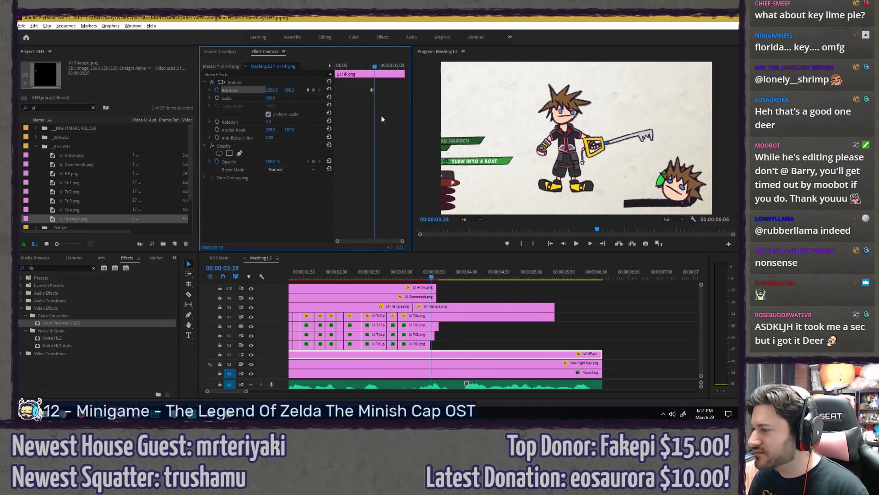
{"action": "key", "text": "Right"}
{"action": "key", "text": "Right"}
{"action": "left_click", "coordinate": [272, 82]}
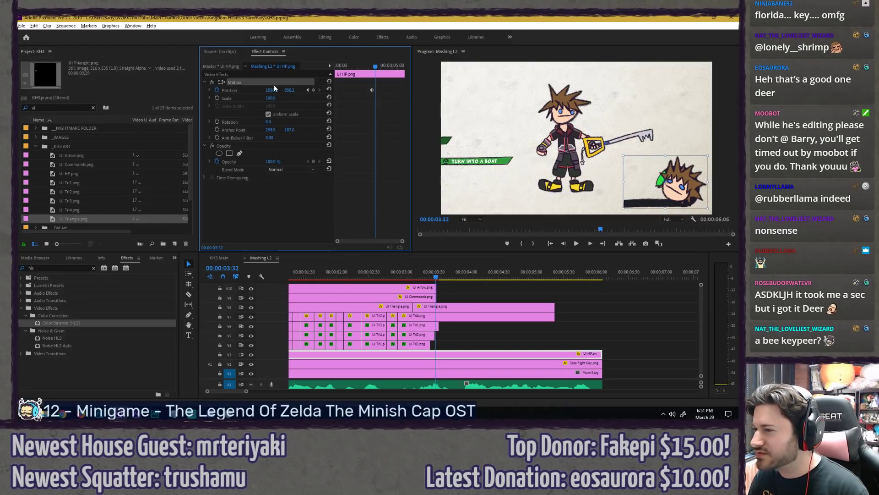
{"action": "left_click_drag", "start_coordinate": [271, 90], "coordinate": [357, 90]}
Step: Change that keyframe's temporal interpolation and trim the UI HP clip end to 3:32
{"action": "right_click", "coordinate": [373, 89]}
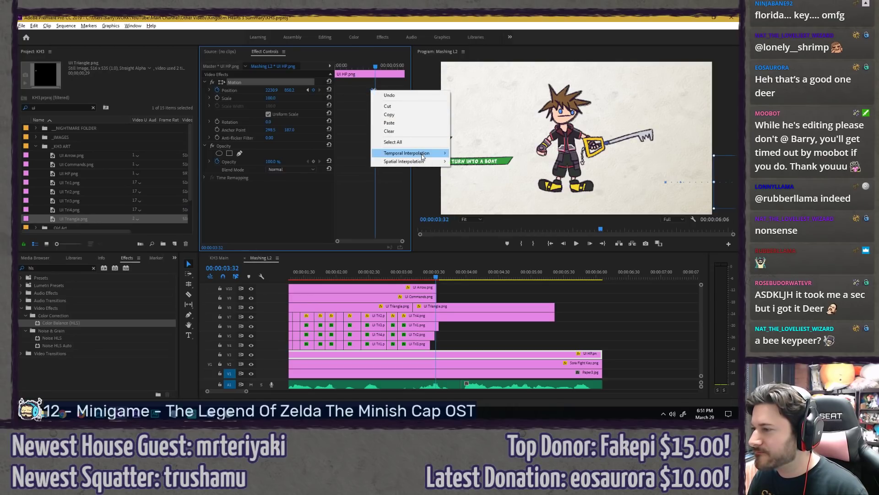
{"action": "mouse_move", "coordinate": [423, 158]}
{"action": "left_click", "coordinate": [476, 206]}
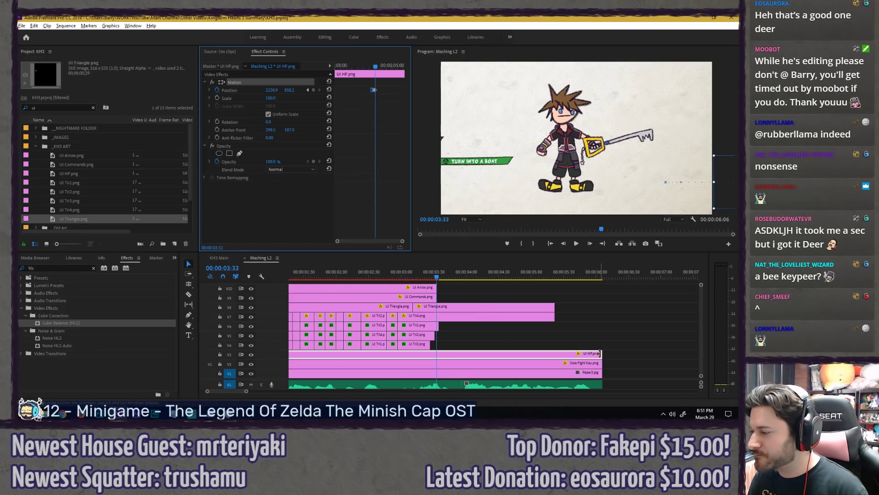
{"action": "left_click_drag", "start_coordinate": [601, 354], "coordinate": [434, 344]}
Step: Preview the menu exit from 2:48 and fit the whole sequence in the timeline
{"action": "left_click", "coordinate": [405, 273]}
{"action": "key", "text": "space"}
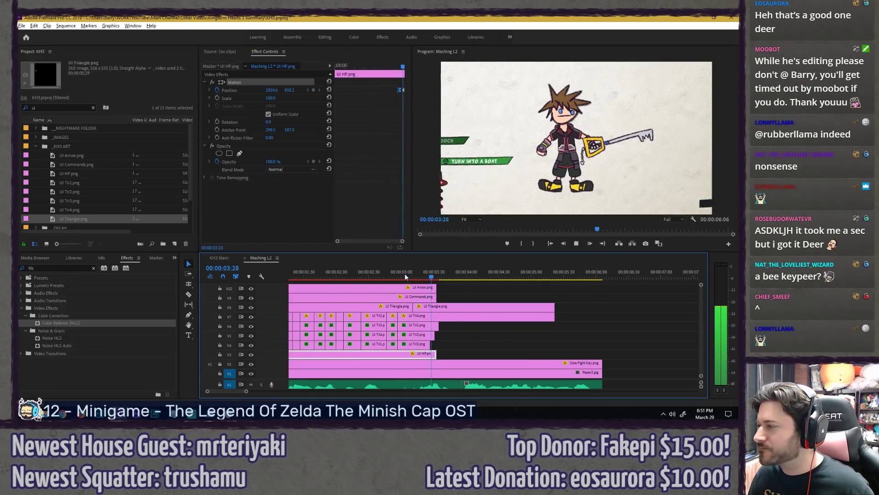
{"action": "left_click_drag", "start_coordinate": [405, 273], "coordinate": [382, 273]}
{"action": "key", "text": "space"}
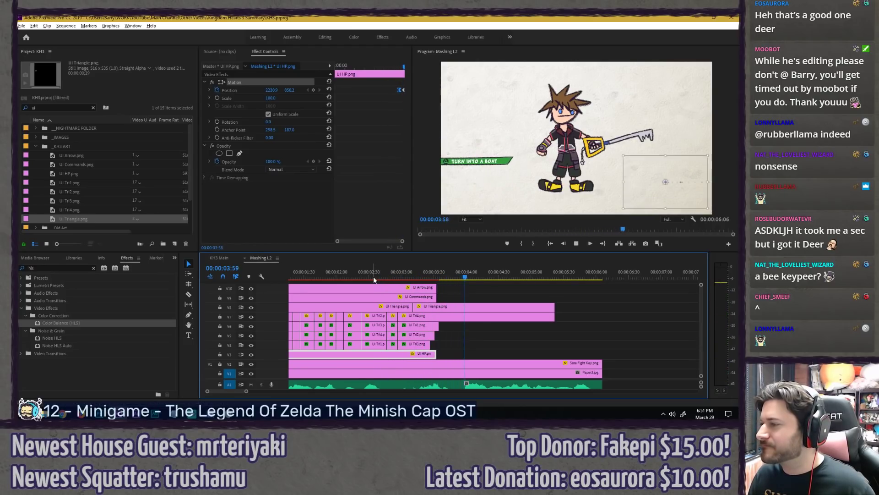
{"action": "left_click", "coordinate": [506, 296]}
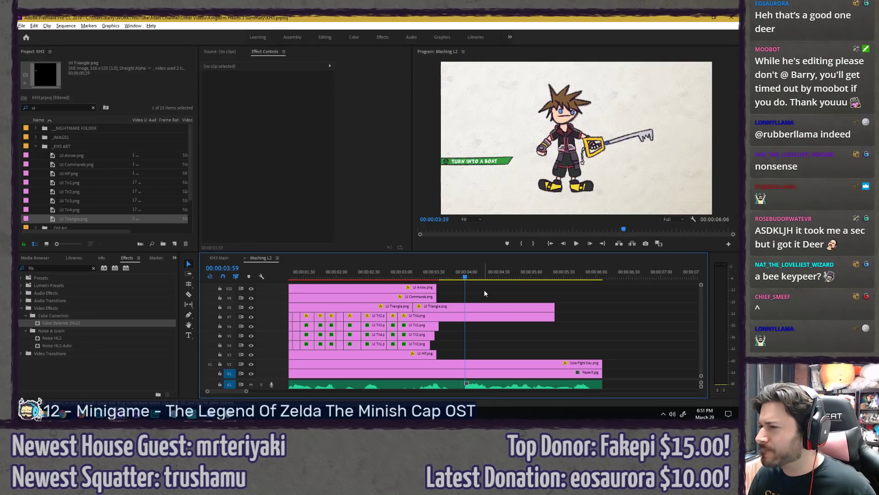
{"action": "key", "text": "minus"}
{"action": "key", "text": "ctrl+s"}
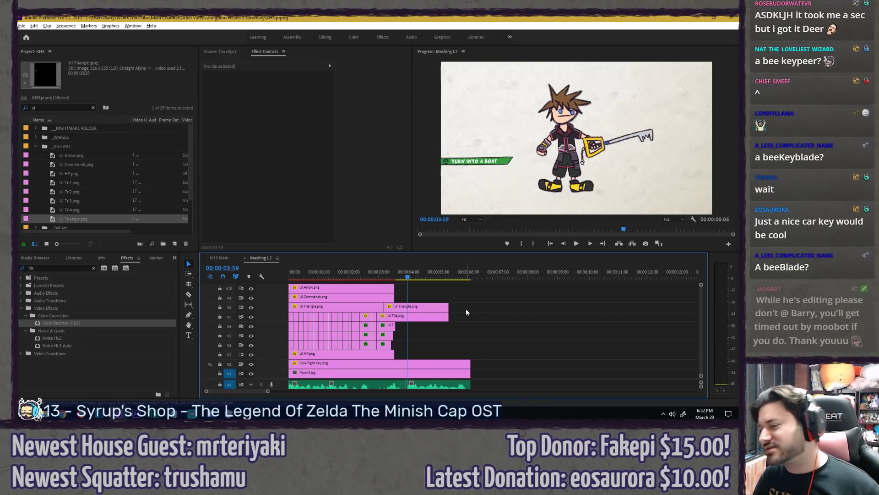
{"action": "scroll", "coordinate": [402, 288], "scroll_direction": "up", "scroll_amount": 3}
{"action": "scroll", "coordinate": [403, 288], "scroll_direction": "up", "scroll_amount": 1}
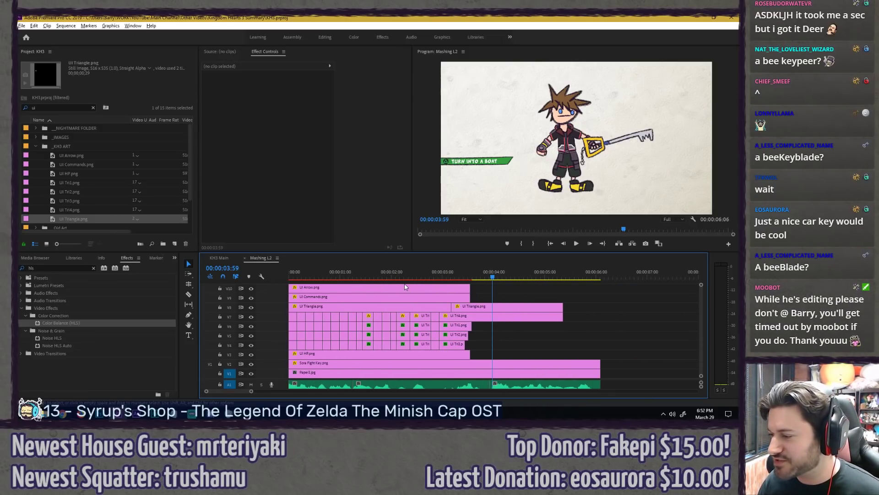
{"action": "scroll", "coordinate": [406, 288], "scroll_direction": "down", "scroll_amount": 3}
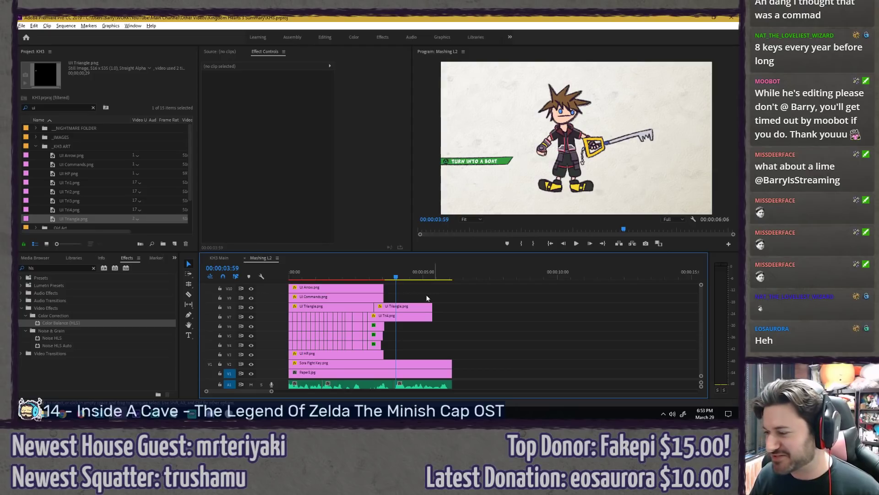
Step: Zoom the timeline around 4 seconds, play the sequence, then return to its start
{"action": "key", "text": "="}
{"action": "scroll", "coordinate": [400, 291], "scroll_direction": "left", "scroll_amount": 3}
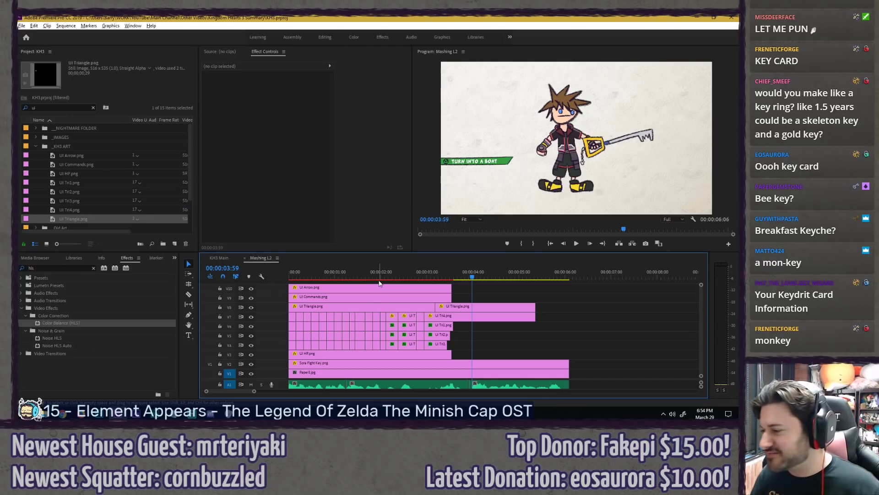
{"action": "key", "text": "space"}
{"action": "key", "text": "space"}
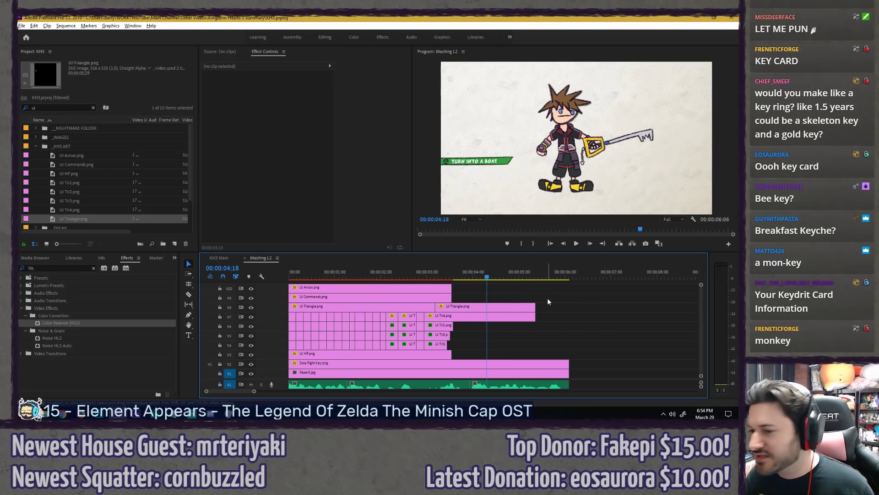
{"action": "key", "text": "Home"}
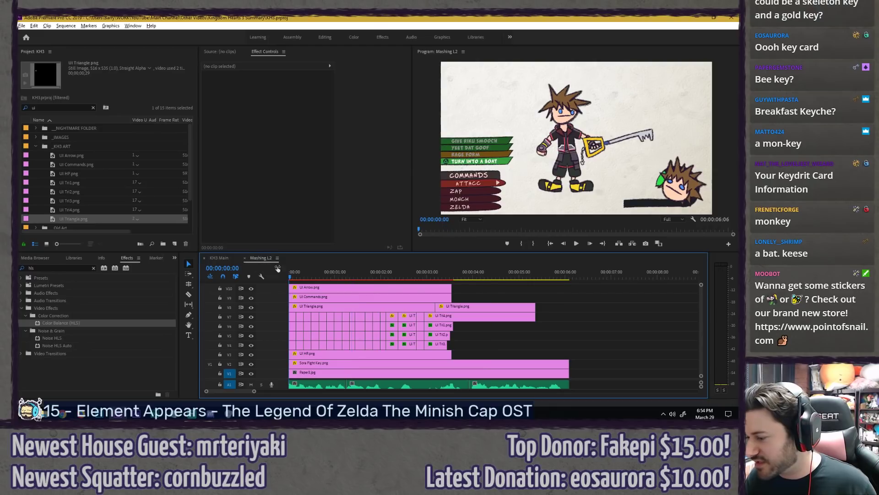
Step: Reposition the Sora Fight Key image in the Program monitor and move its anchor point
{"action": "left_click", "coordinate": [346, 363]}
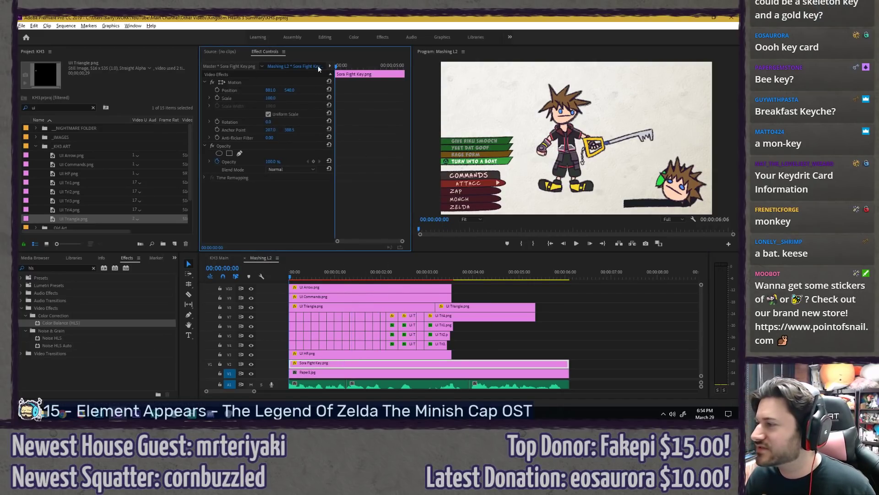
{"action": "left_click", "coordinate": [276, 83]}
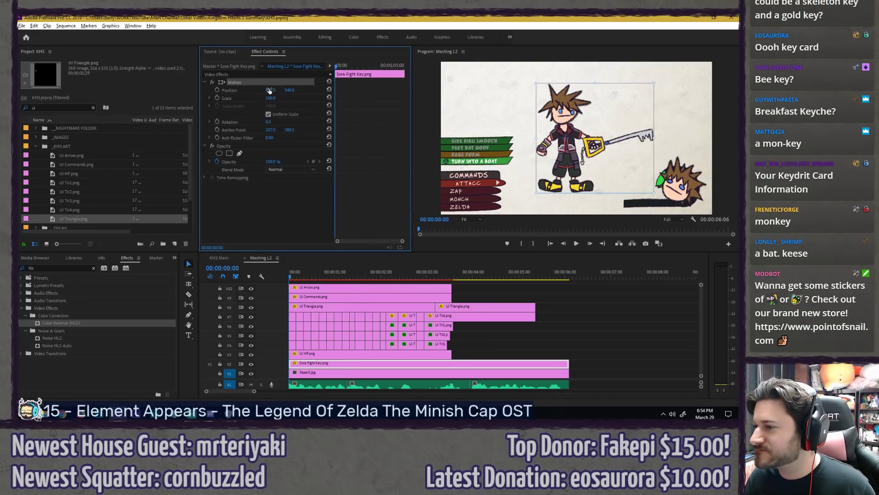
{"action": "left_click_drag", "start_coordinate": [270, 90], "coordinate": [225, 90]}
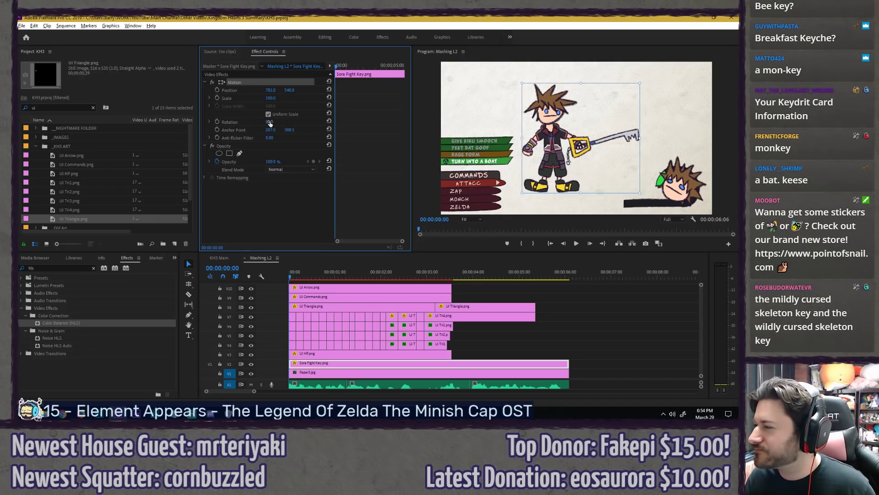
{"action": "left_click_drag", "start_coordinate": [270, 123], "coordinate": [263, 123]}
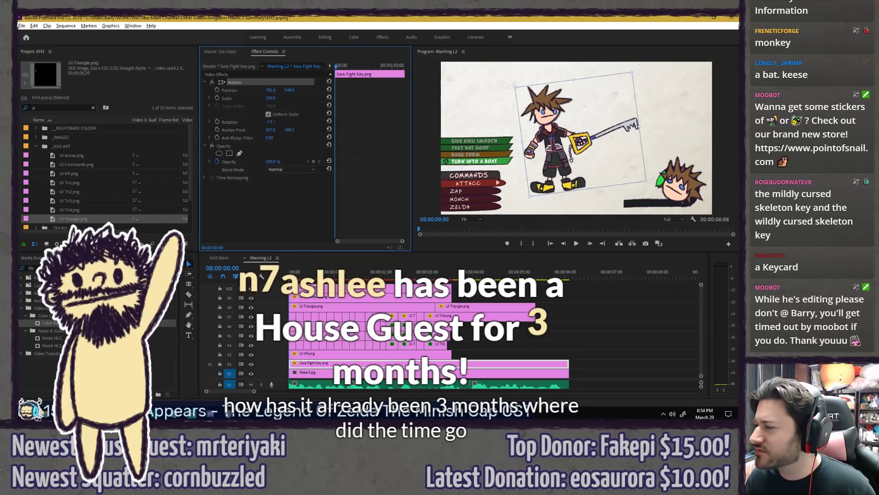
{"action": "key", "text": "ctrl+z"}
{"action": "left_click_drag", "start_coordinate": [551, 138], "coordinate": [567, 176]}
{"action": "left_click", "coordinate": [302, 200]}
{"action": "left_click", "coordinate": [266, 83]}
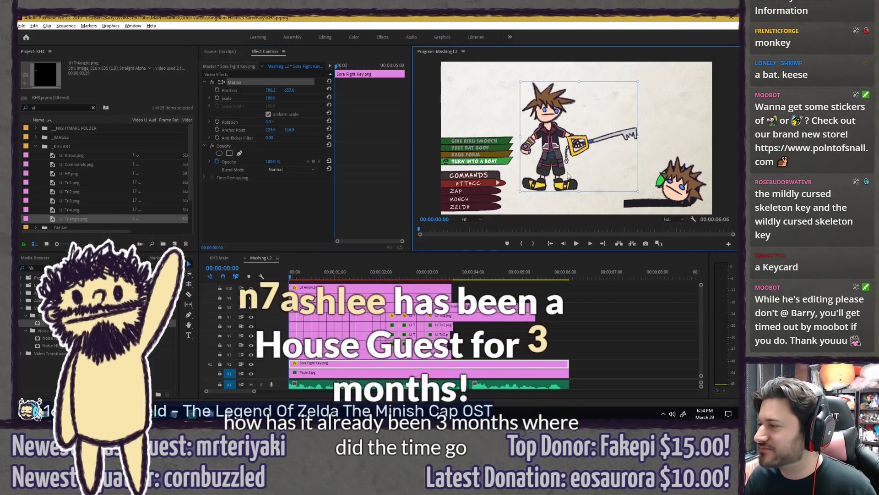
{"action": "key", "text": "ctrl+z"}
Step: Enable Sora's Position keyframing, set Y to 670, save, and preview
{"action": "left_click", "coordinate": [288, 100]}
{"action": "left_click", "coordinate": [217, 90]}
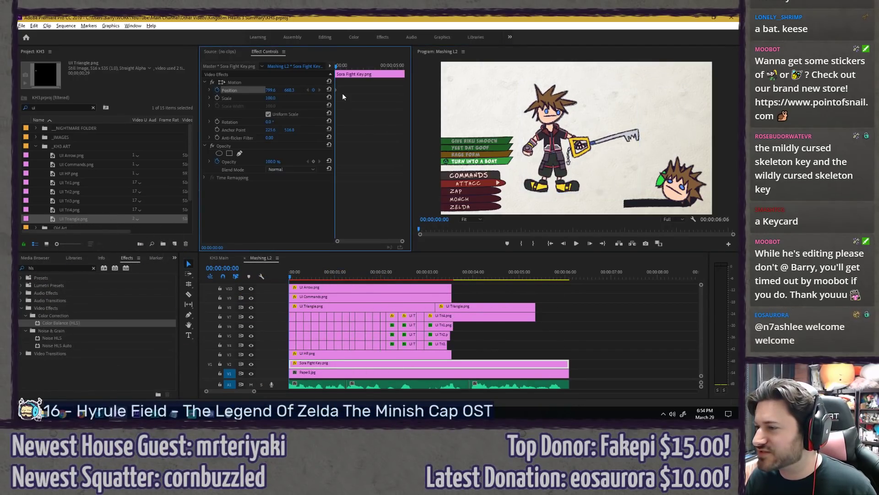
{"action": "left_click", "coordinate": [291, 90]}
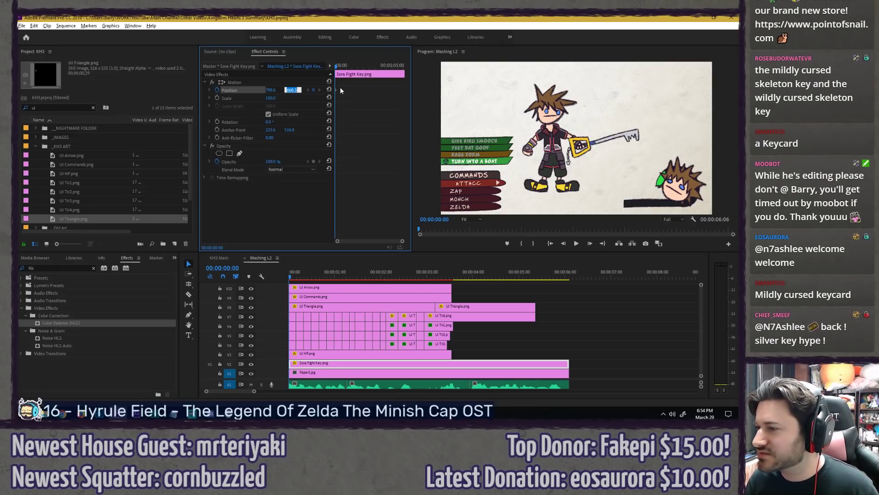
{"action": "type", "text": "670"}
{"action": "key", "text": "Return"}
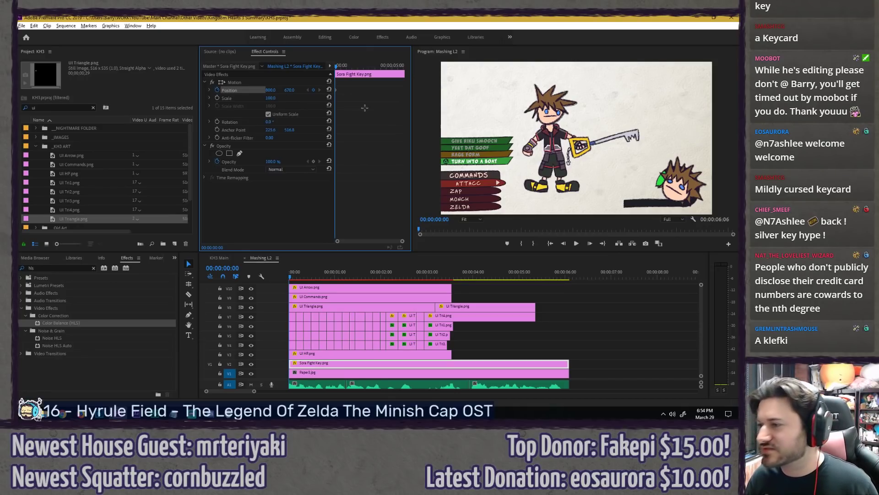
{"action": "key", "text": "ctrl+s"}
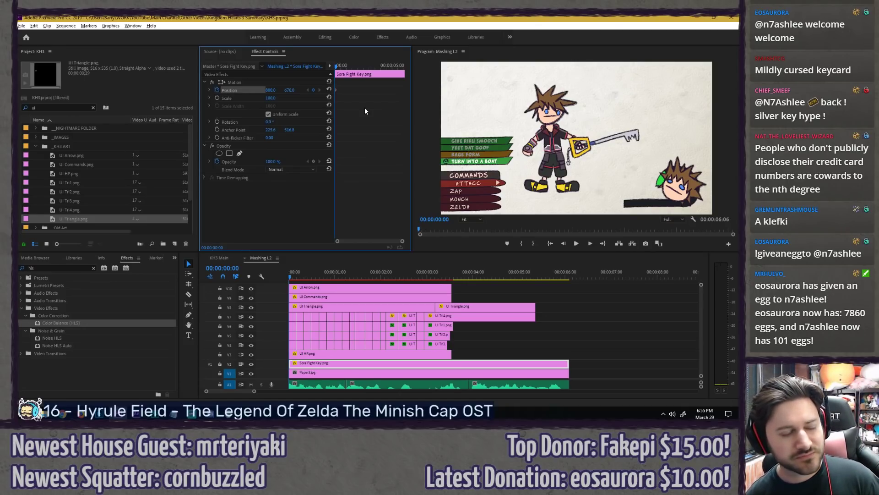
{"action": "key", "text": "space"}
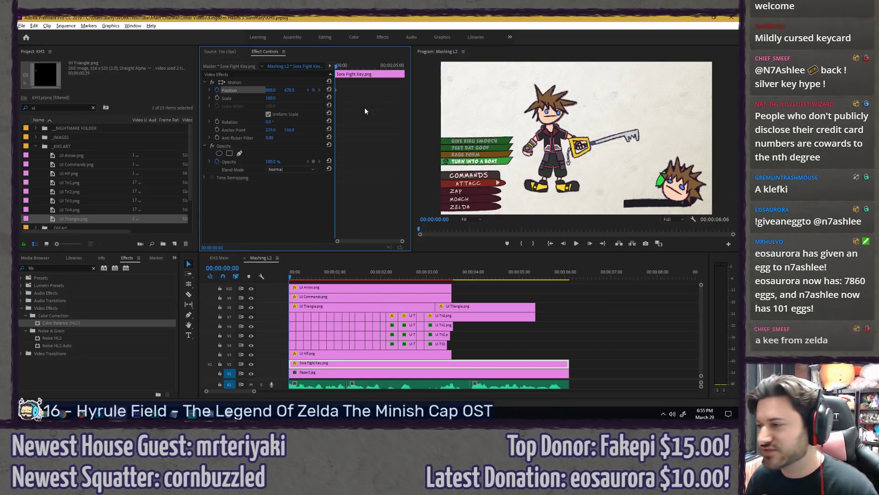
Step: Add a Position keyframe at frame 37 moving Sora right to about 1100, 665
{"action": "key", "text": "space"}
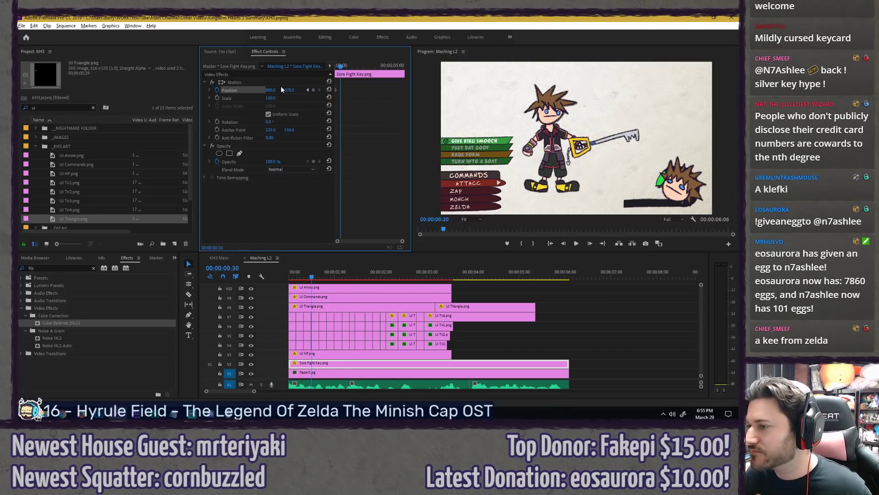
{"action": "key", "text": "space"}
{"action": "key", "text": "space"}
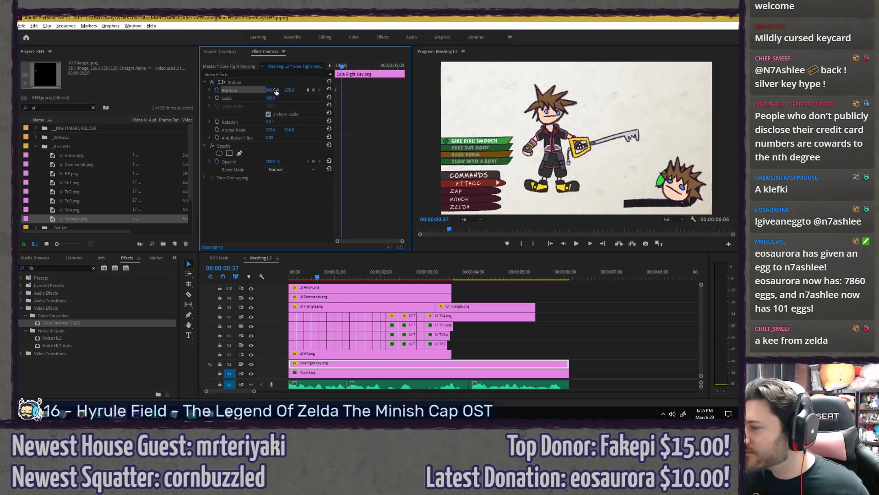
{"action": "left_click_drag", "start_coordinate": [274, 90], "coordinate": [329, 91]}
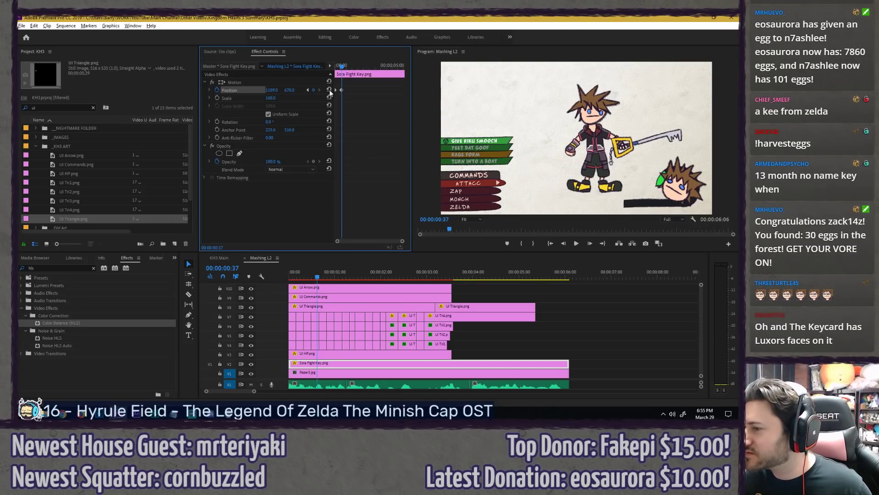
{"action": "key", "text": "space"}
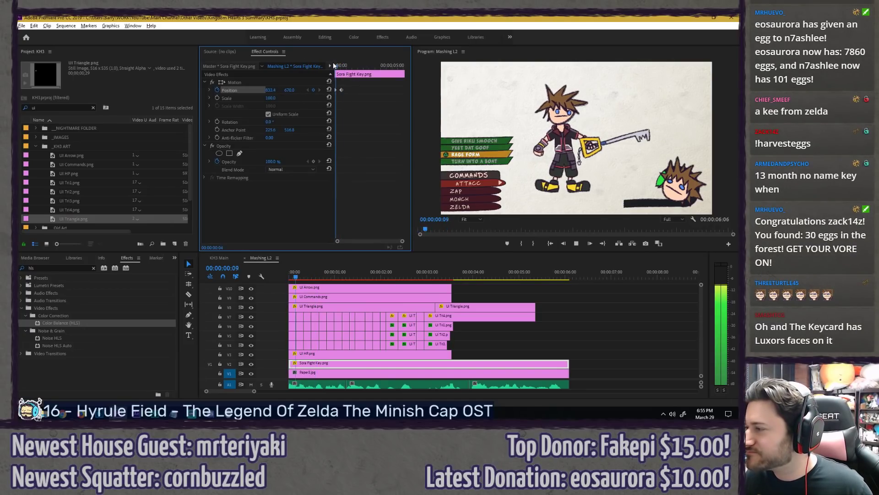
{"action": "key", "text": "space"}
Step: Add a Position keyframe at frame 16 raising Sora, and preview the hop
{"action": "left_click_drag", "start_coordinate": [345, 66], "coordinate": [338, 66]}
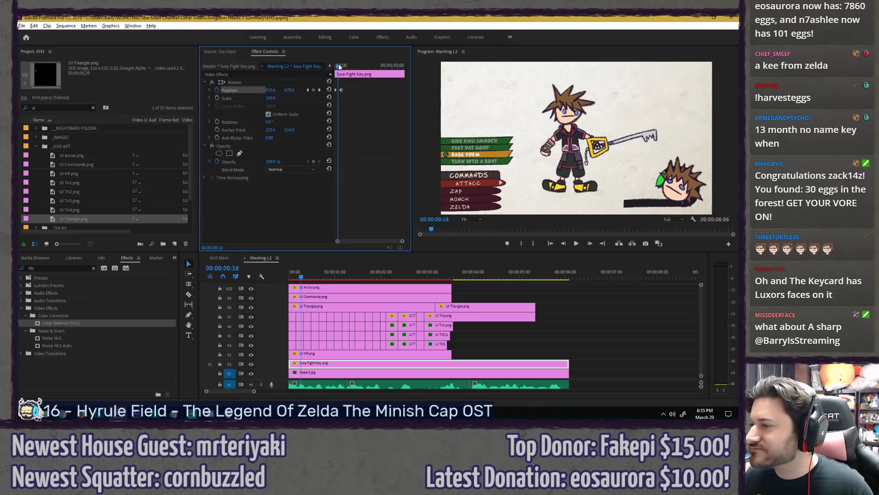
{"action": "left_click", "coordinate": [292, 82]}
{"action": "left_click_drag", "start_coordinate": [292, 90], "coordinate": [249, 90]}
{"action": "key", "text": "space"}
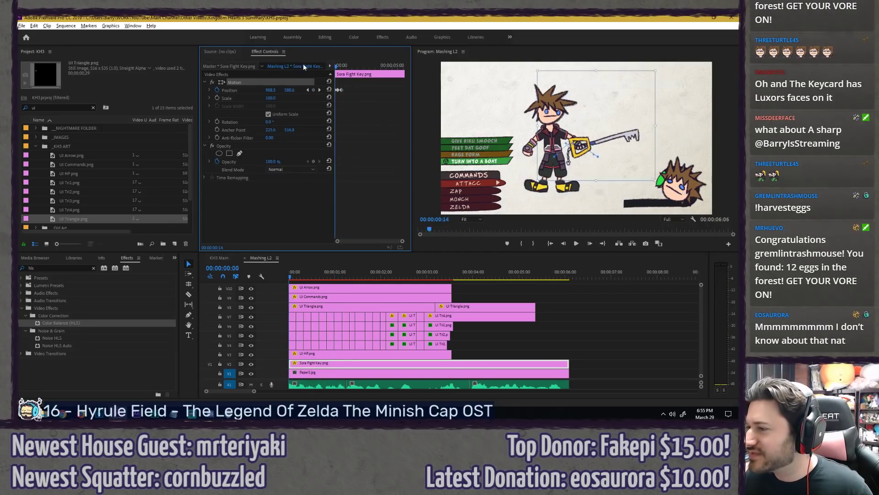
{"action": "key", "text": "space"}
Step: Set the frame 22 Position keyframe's temporal interpolation to Bezier
{"action": "left_click_drag", "start_coordinate": [346, 66], "coordinate": [340, 79]}
{"action": "right_click", "coordinate": [340, 91]}
{"action": "mouse_move", "coordinate": [378, 156]}
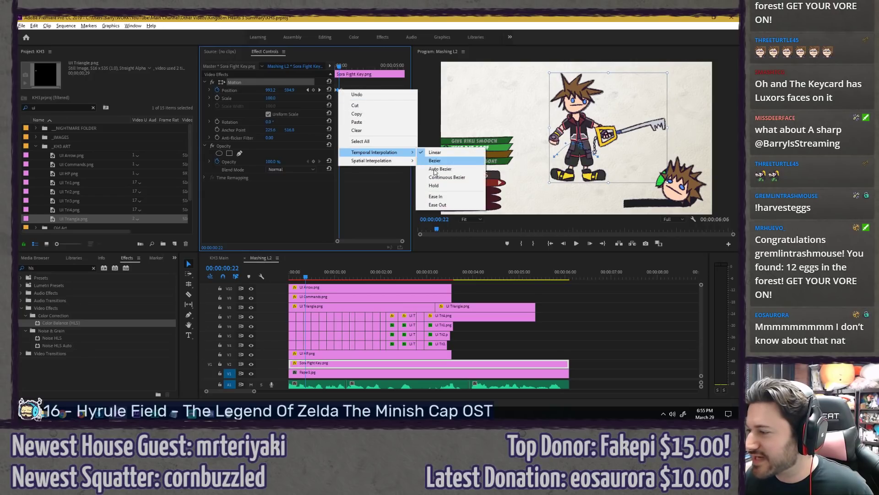
{"action": "left_click", "coordinate": [436, 161]}
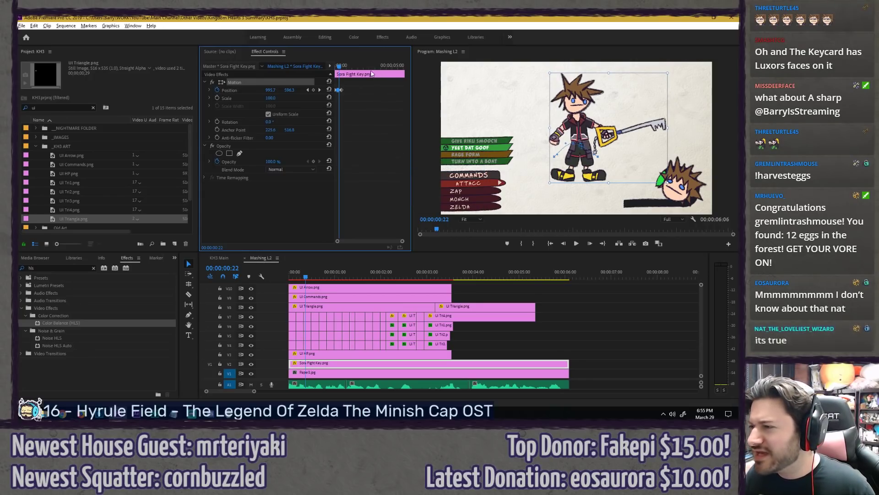
{"action": "key", "text": "Home"}
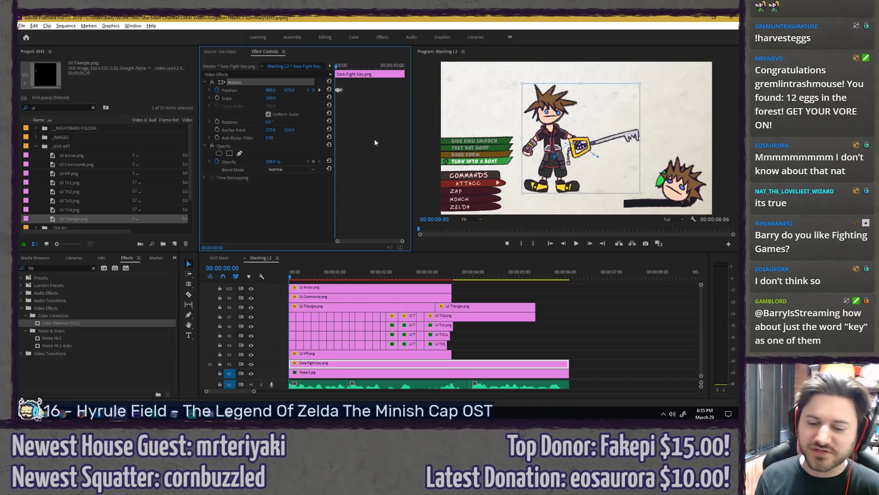
Step: Nudge Sora's end position slightly left at frame 37, previewing the motion
{"action": "key", "text": "space"}
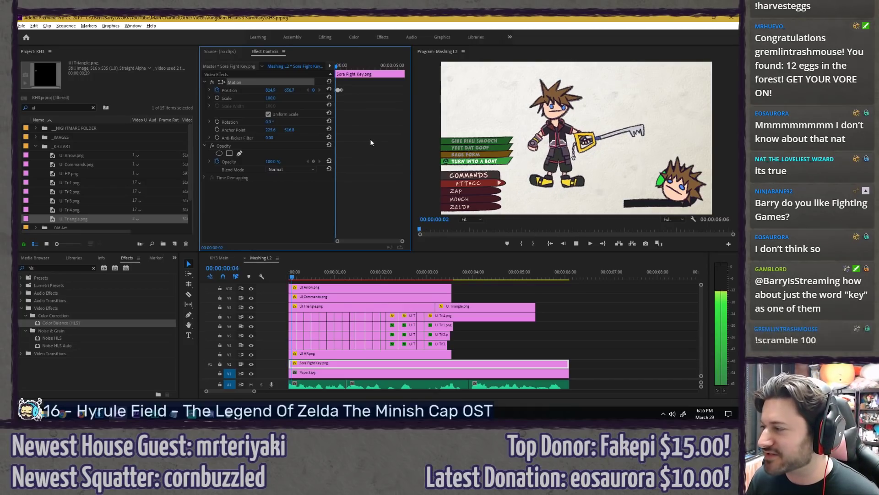
{"action": "left_click", "coordinate": [345, 68]}
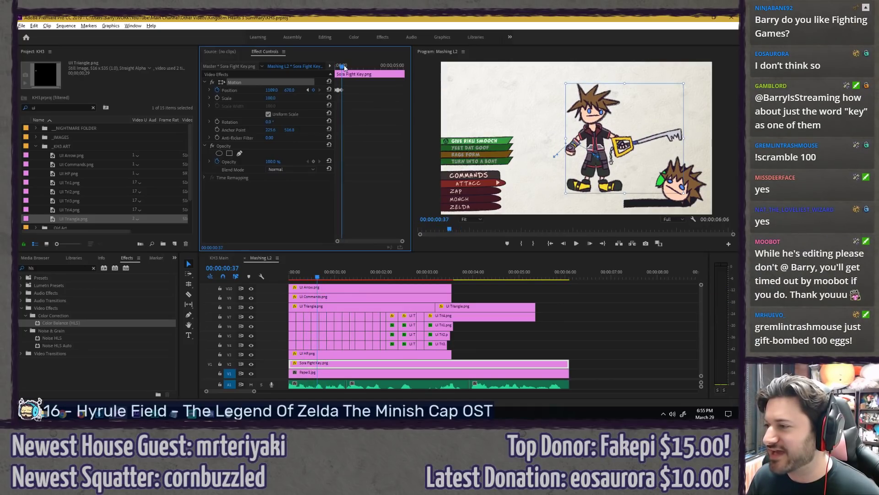
{"action": "left_click_drag", "start_coordinate": [281, 91], "coordinate": [259, 90]}
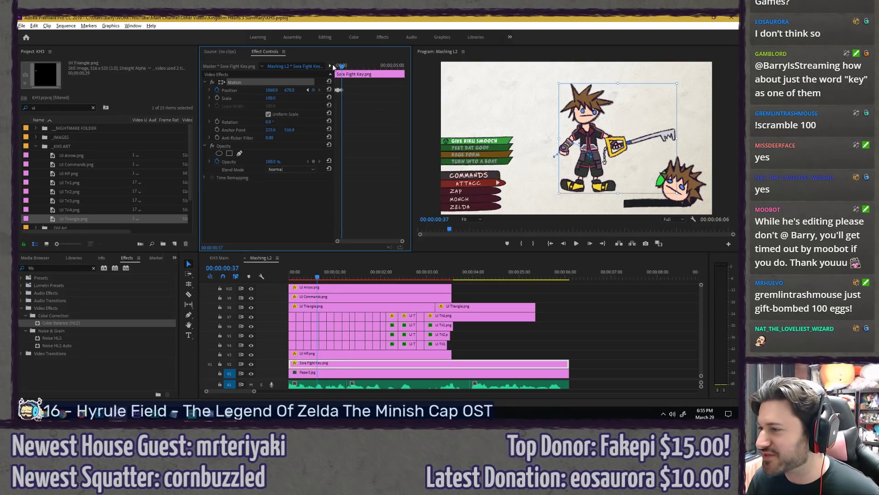
{"action": "left_click_drag", "start_coordinate": [341, 67], "coordinate": [240, 63]}
{"action": "key", "text": "space"}
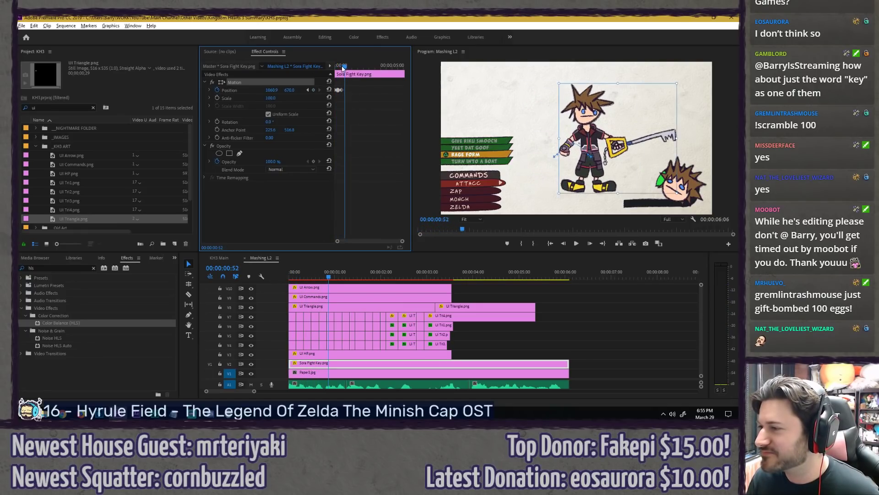
{"action": "left_click", "coordinate": [344, 65]}
{"action": "key", "text": "ctrl+z"}
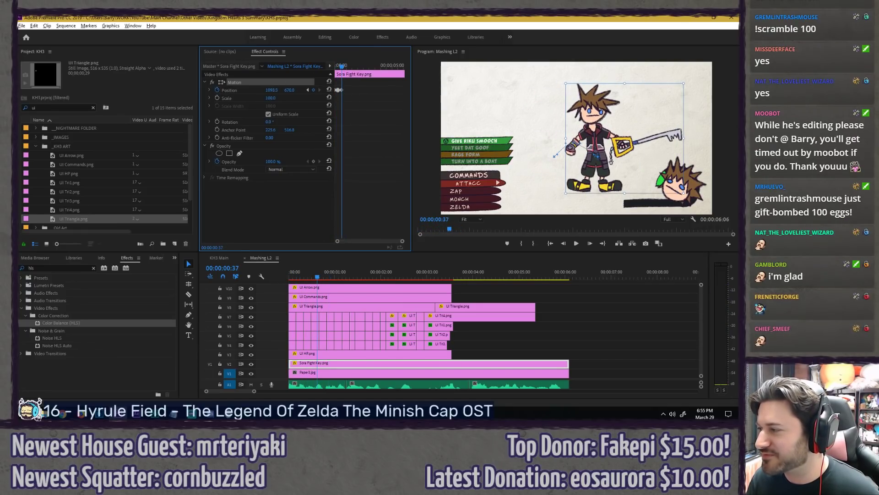
{"action": "left_click_drag", "start_coordinate": [277, 90], "coordinate": [261, 90]}
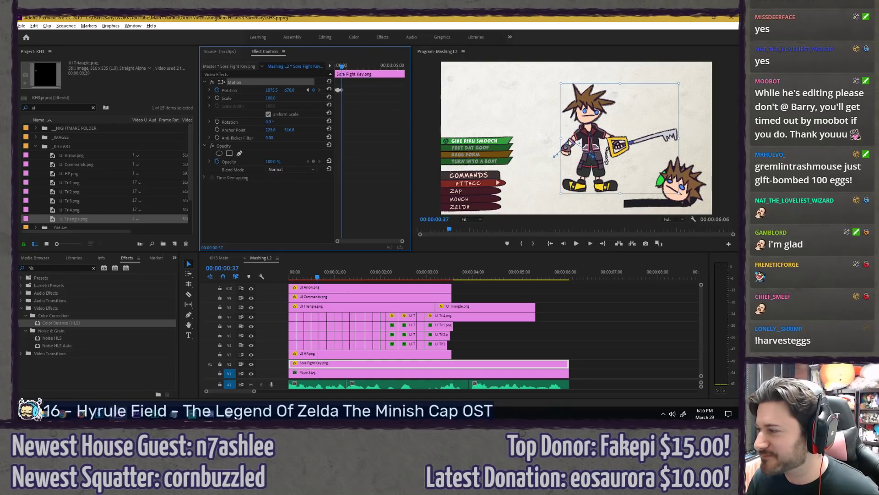
{"action": "key", "text": "space"}
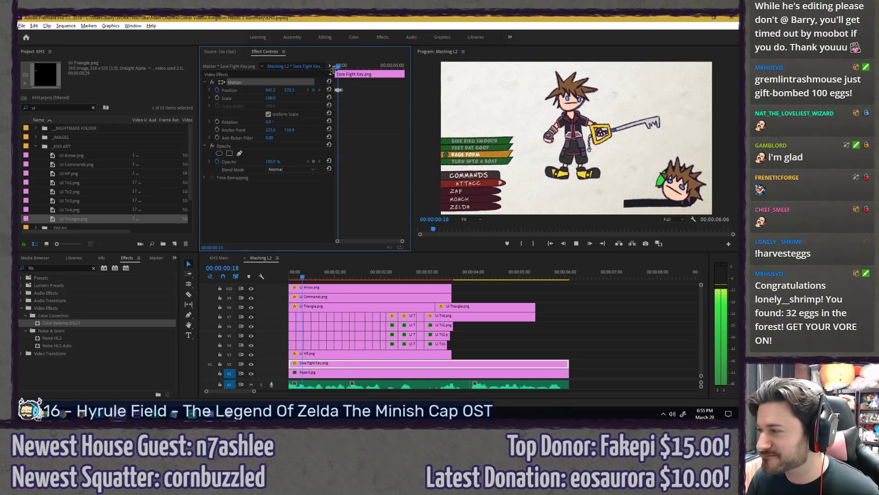
{"action": "key", "text": "space"}
Step: Add a Position keyframe at 00:00:01:04 and paste Sora's 800 position keyframe at 00:00:01:37
{"action": "left_click", "coordinate": [314, 89]}
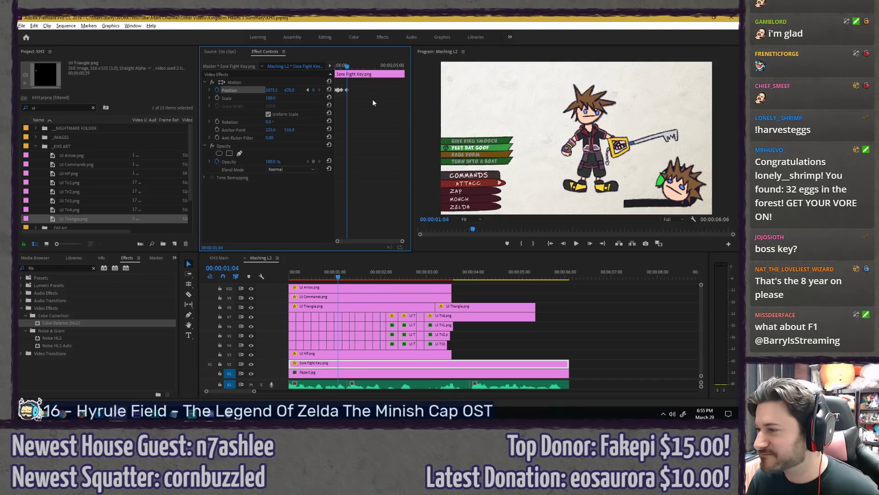
{"action": "left_click_drag", "start_coordinate": [345, 66], "coordinate": [301, 64]}
{"action": "key", "text": "Right"}
{"action": "key", "text": "Right"}
{"action": "key", "text": "="}
{"action": "key", "text": "="}
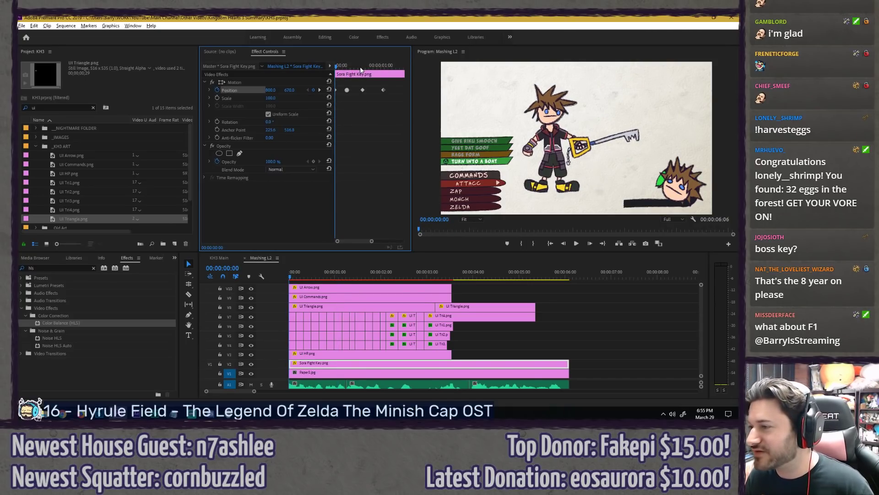
{"action": "left_click_drag", "start_coordinate": [361, 67], "coordinate": [395, 76]}
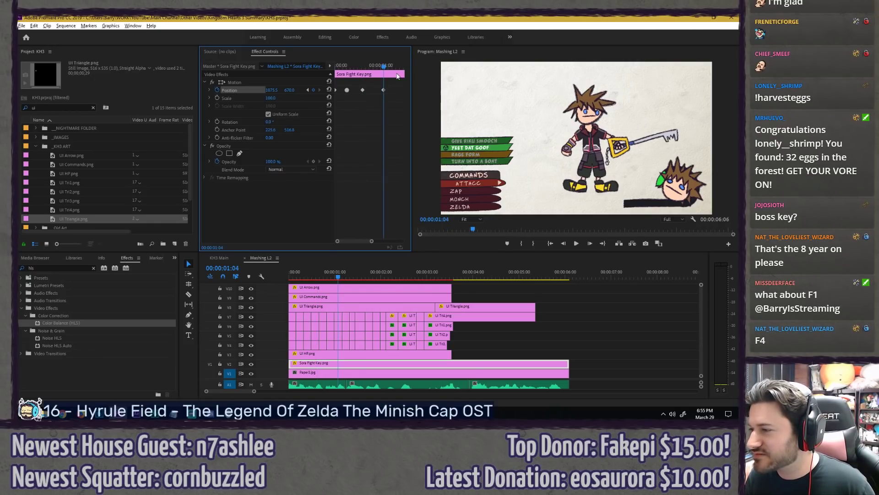
{"action": "key", "text": "Left"}
{"action": "key", "text": "Left"}
{"action": "key", "text": "Left"}
{"action": "key", "text": "Left"}
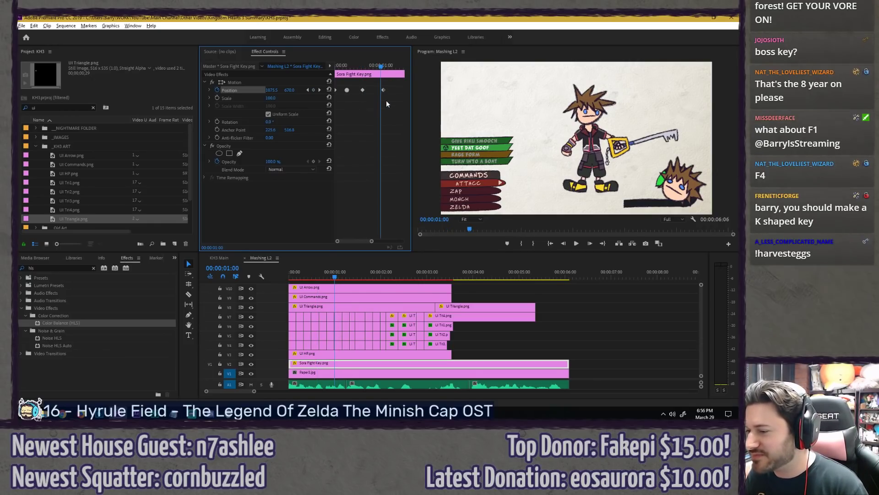
{"action": "left_click_drag", "start_coordinate": [336, 277], "coordinate": [363, 277]}
{"action": "left_click", "coordinate": [377, 138]}
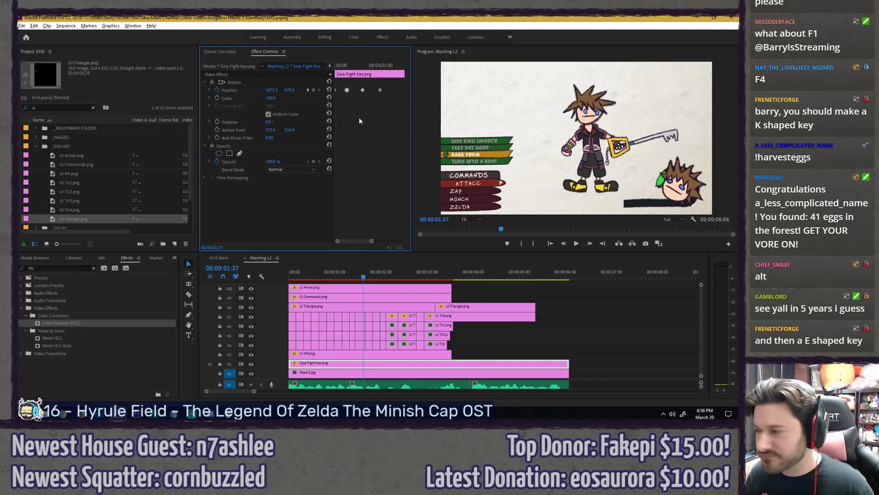
{"action": "key", "text": "ctrl+v"}
{"action": "mouse_move", "coordinate": [349, 66]}
{"action": "left_mouse_down"}
{"action": "mouse_move", "coordinate": [323, 66]}
{"action": "mouse_move", "coordinate": [393, 68]}
{"action": "mouse_move", "coordinate": [353, 67]}
{"action": "left_mouse_up"}
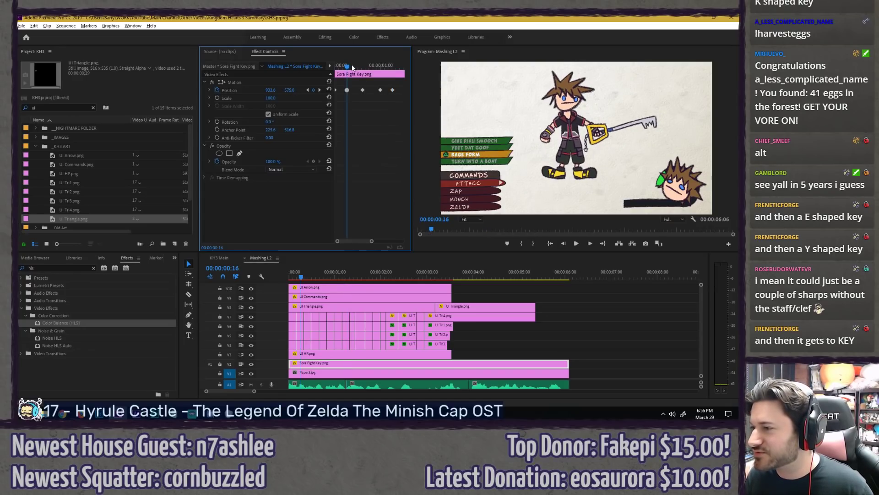
Step: Set Sora's vertical position to 575 at 00:00:01:16 with an Auto Bezier keyframe
{"action": "left_click", "coordinate": [393, 68]}
{"action": "left_click", "coordinate": [290, 90]}
{"action": "type", "text": "575"}
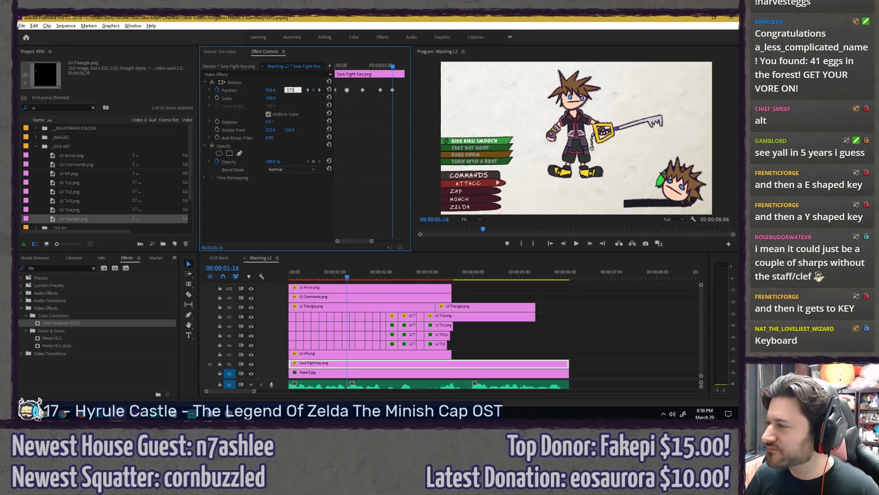
{"action": "key", "text": "Return"}
{"action": "right_click", "coordinate": [392, 90]}
{"action": "mouse_move", "coordinate": [428, 154]}
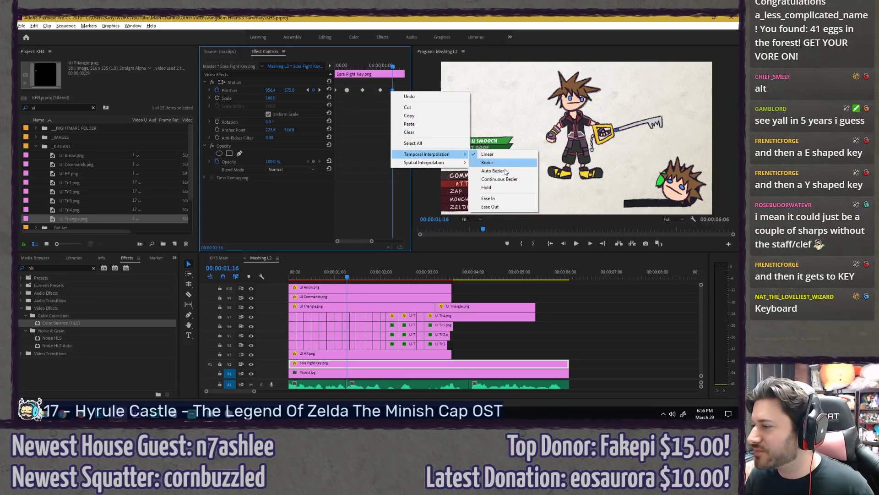
{"action": "left_click", "coordinate": [494, 171]}
{"action": "left_click_drag", "start_coordinate": [381, 67], "coordinate": [283, 60]}
{"action": "key", "text": "space"}
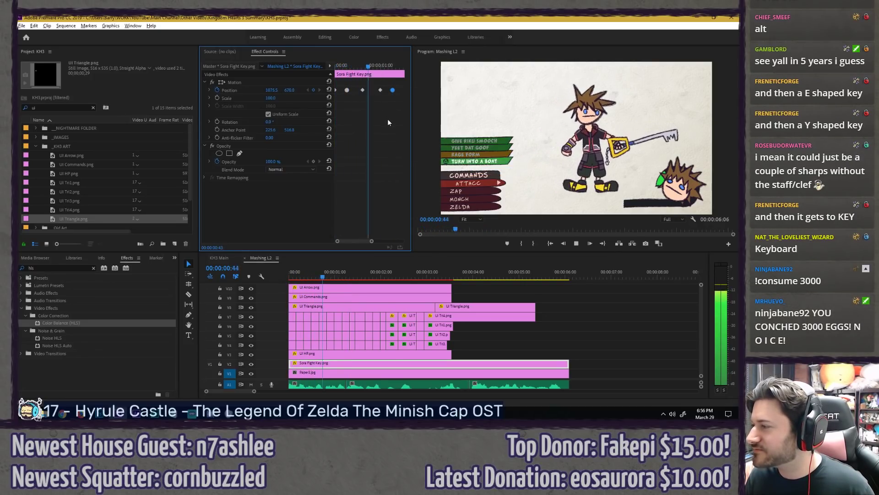
{"action": "key", "text": "space"}
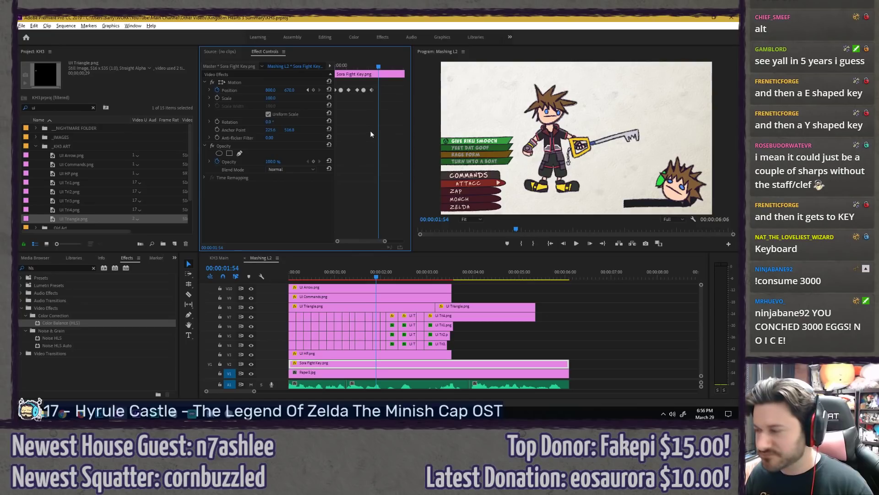
Step: Shift the last three Position keyframes two frames earlier to 00:00:00:53, then save the project
{"action": "left_click", "coordinate": [357, 67]}
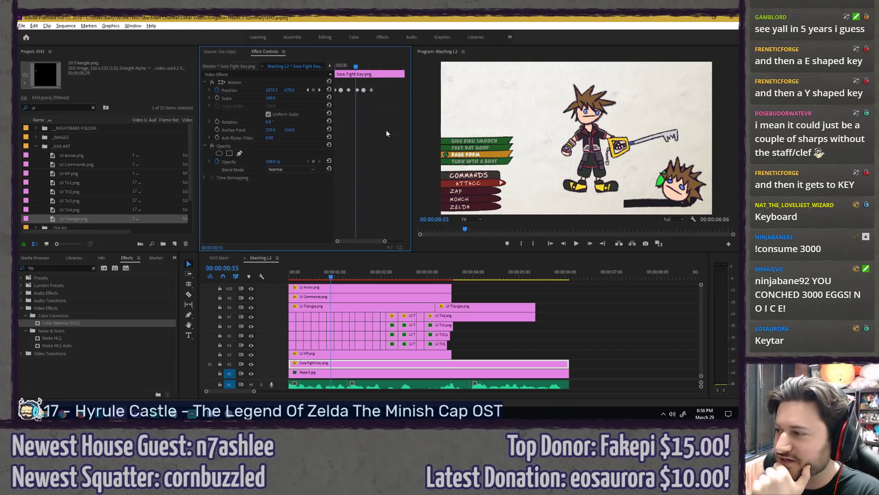
{"action": "key", "text": "Left"}
{"action": "key", "text": "Left"}
{"action": "mouse_move", "coordinate": [353, 83]}
{"action": "left_mouse_down"}
{"action": "mouse_move", "coordinate": [384, 98]}
{"action": "mouse_move", "coordinate": [355, 90]}
{"action": "left_mouse_up"}
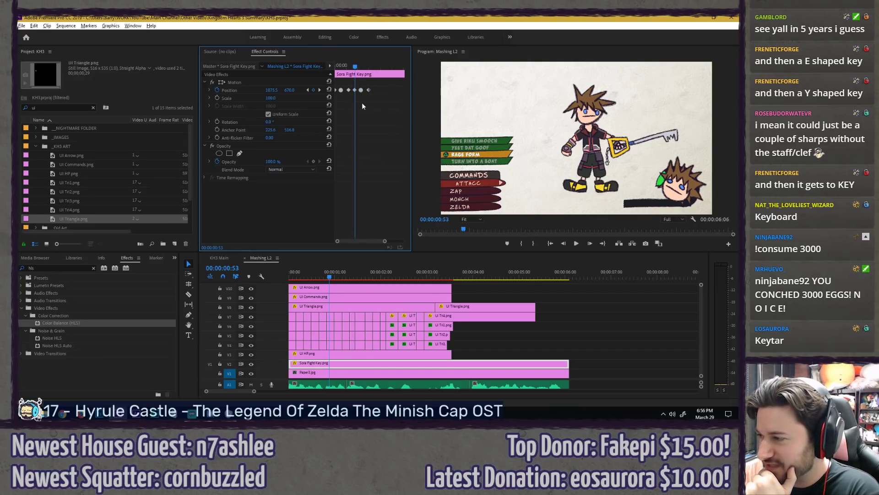
{"action": "left_click", "coordinate": [343, 66]}
{"action": "key", "text": "space"}
{"action": "key", "text": "space"}
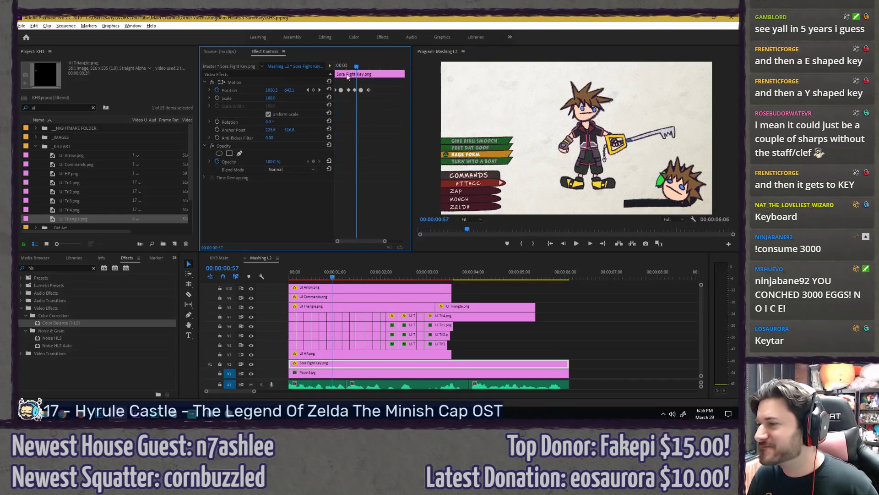
{"action": "left_click", "coordinate": [355, 66]}
{"action": "key", "text": "Home"}
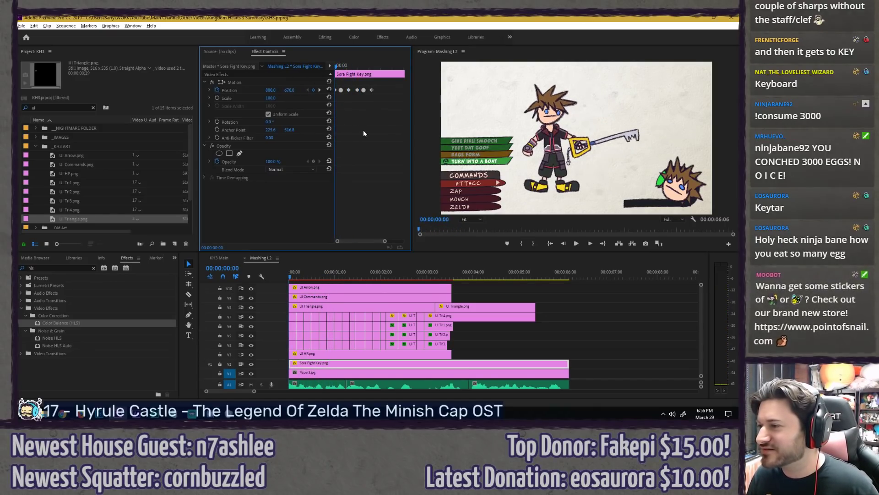
{"action": "key", "text": "ctrl+s"}
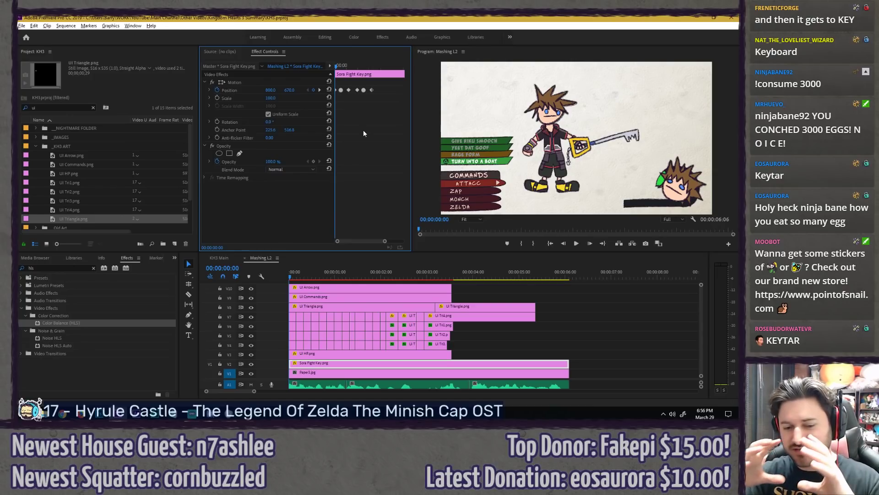
Step: Replay the animation and step through frames 37 to 44 to review Sora's lunge
{"action": "key", "text": "space"}
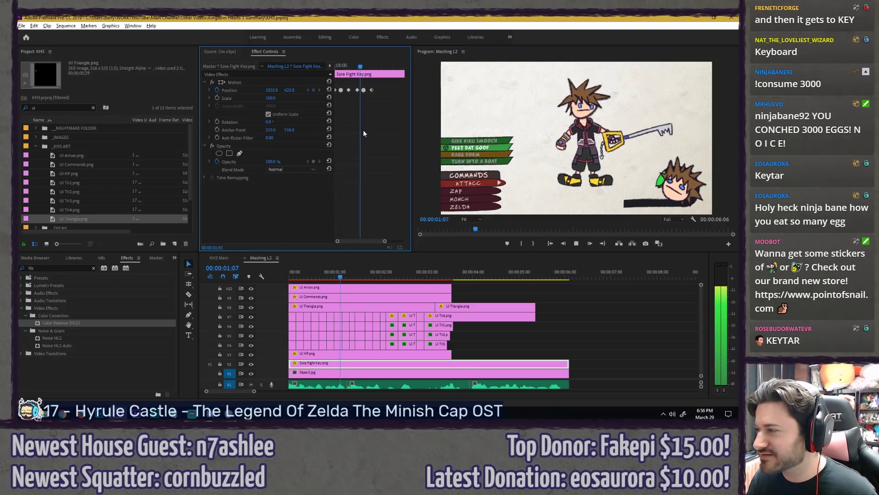
{"action": "key", "text": "space"}
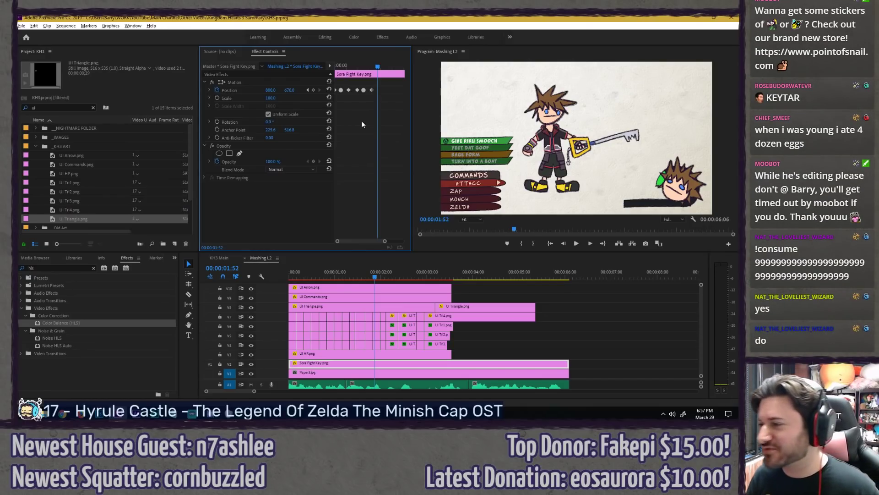
{"action": "left_click", "coordinate": [349, 66]}
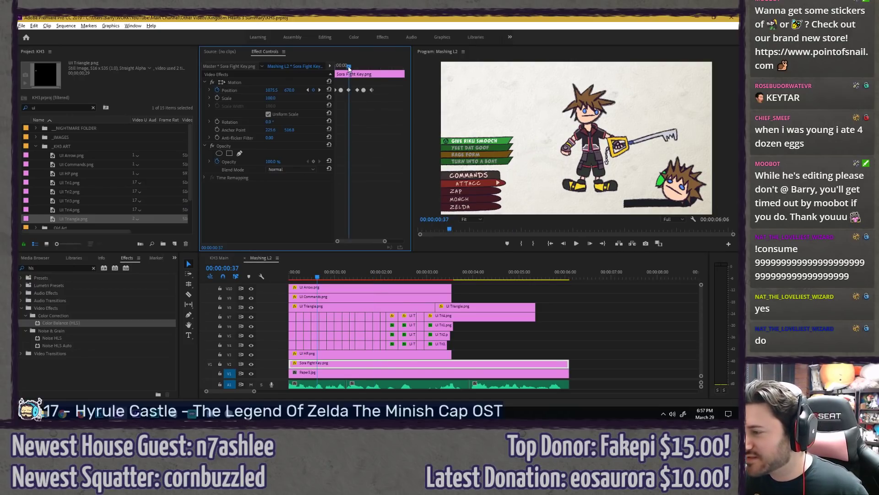
{"action": "key", "text": "Right"}
{"action": "key", "text": "Right"}
{"action": "key", "text": "Right"}
{"action": "key", "text": "Right"}
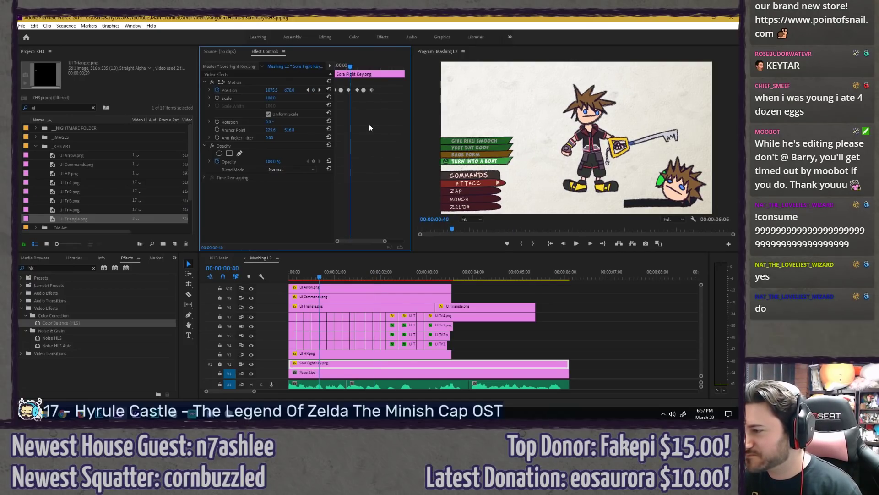
{"action": "key", "text": "Right"}
{"action": "key", "text": "Right"}
{"action": "key", "text": "Right"}
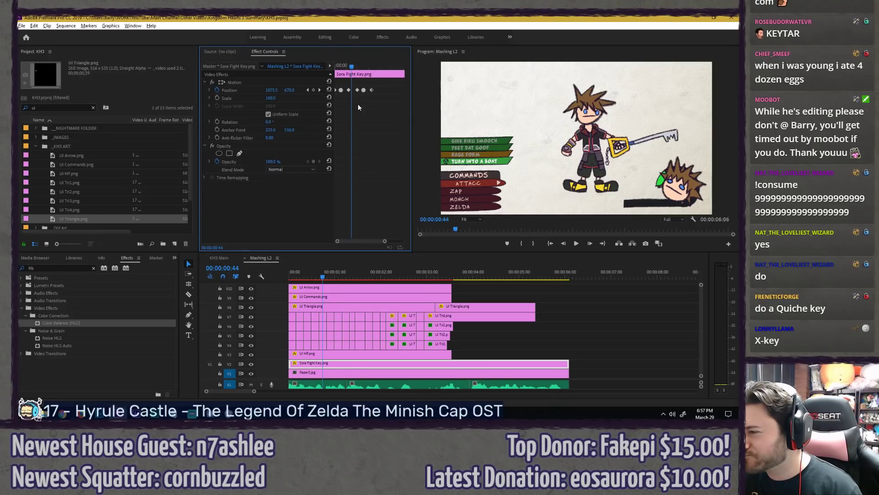
{"action": "key", "text": "Left"}
{"action": "key", "text": "Left"}
{"action": "key", "text": "Left"}
{"action": "key", "text": "Left"}
{"action": "key", "text": "Left"}
{"action": "key", "text": "Left"}
{"action": "key", "text": "Left"}
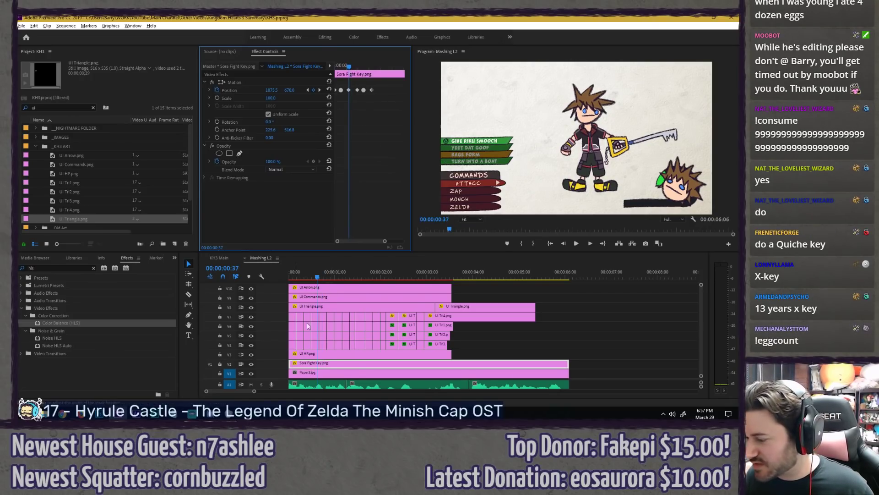
Step: Add UI Triangle.png to the sequence, starting at 00:00:01:37
{"action": "left_click_drag", "start_coordinate": [70, 217], "coordinate": [319, 285]}
{"action": "left_click", "coordinate": [319, 285]}
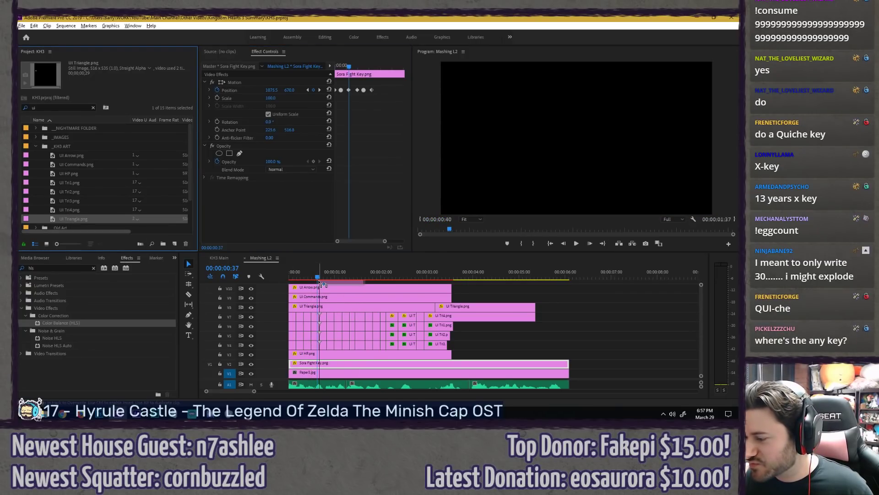
{"action": "left_click", "coordinate": [358, 66]}
{"action": "left_click", "coordinate": [359, 280]}
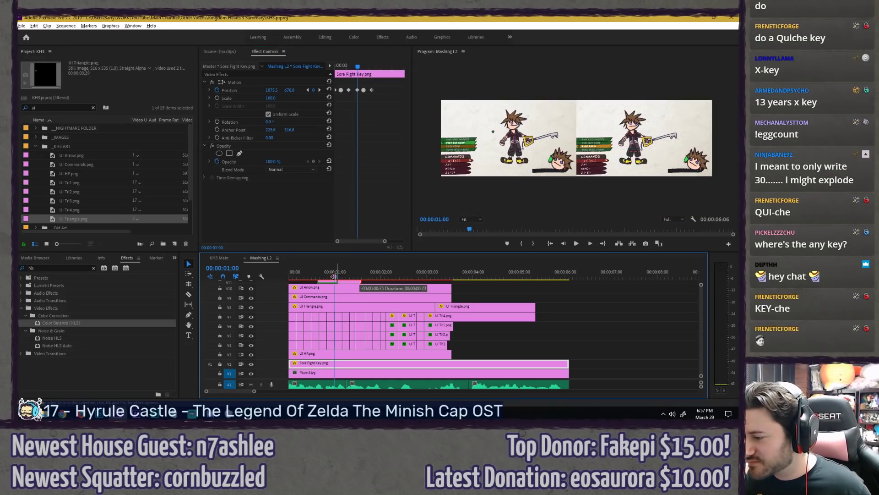
{"action": "left_click", "coordinate": [372, 68]}
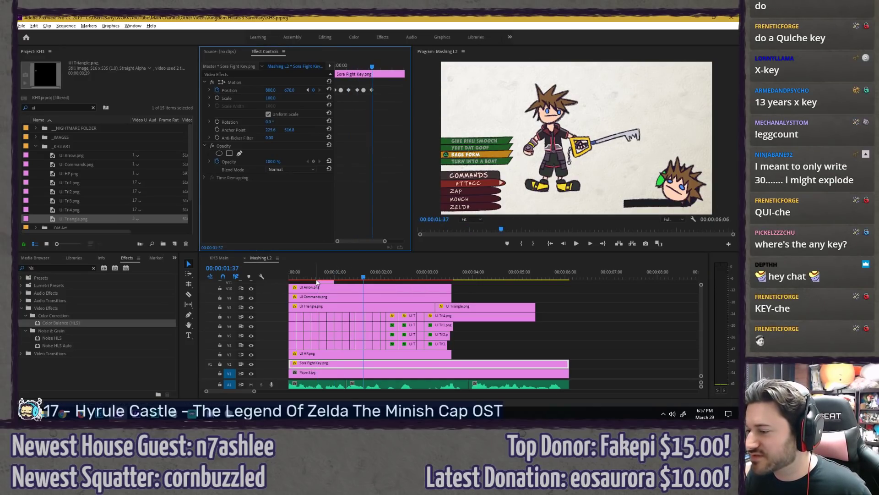
{"action": "left_click_drag", "start_coordinate": [324, 282], "coordinate": [371, 283]}
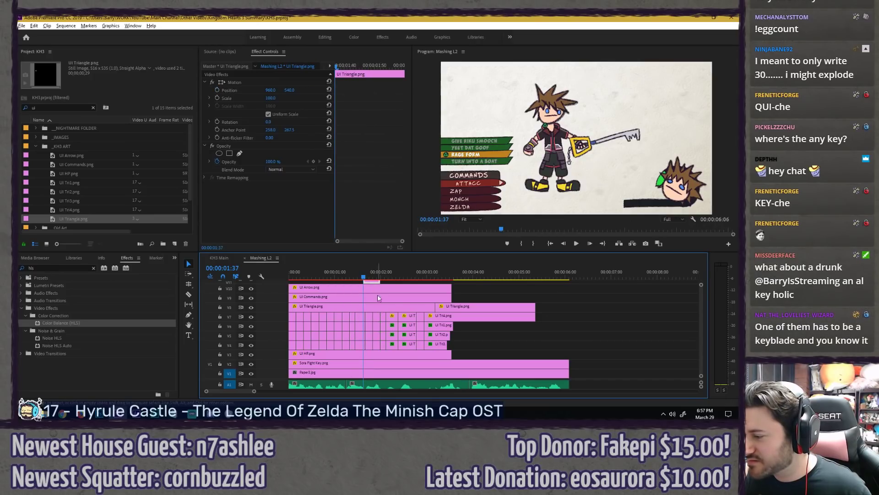
Step: Move the UI Triangle clip to start at 00:00:03:37 and preview the result
{"action": "left_click", "coordinate": [350, 363]}
{"action": "left_click", "coordinate": [347, 185]}
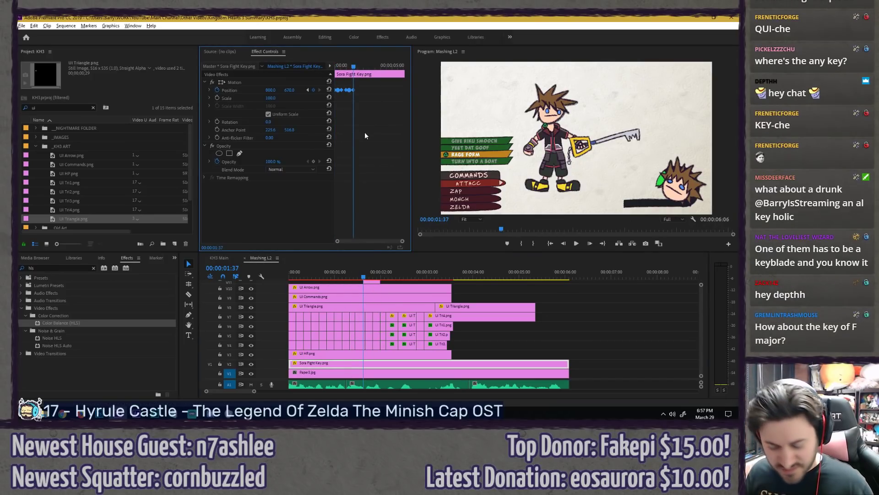
{"action": "left_click", "coordinate": [376, 173]}
{"action": "left_click", "coordinate": [380, 274]}
{"action": "left_click", "coordinate": [381, 116]}
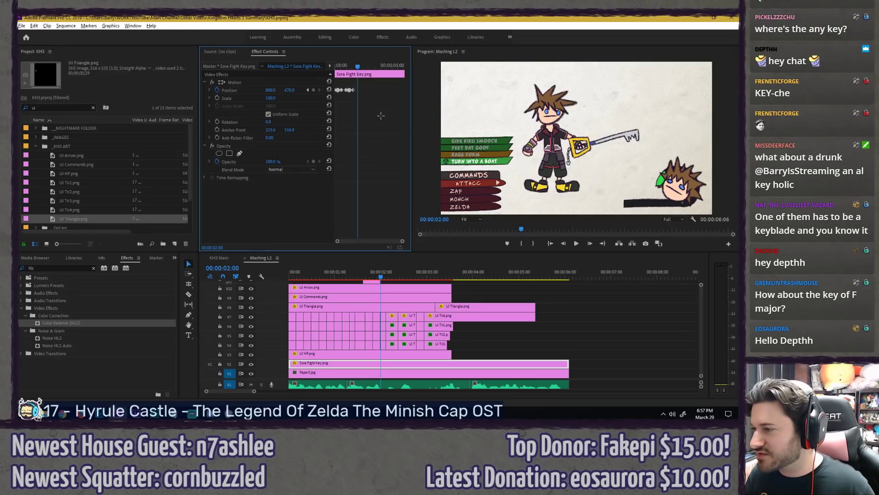
{"action": "left_click", "coordinate": [376, 67]}
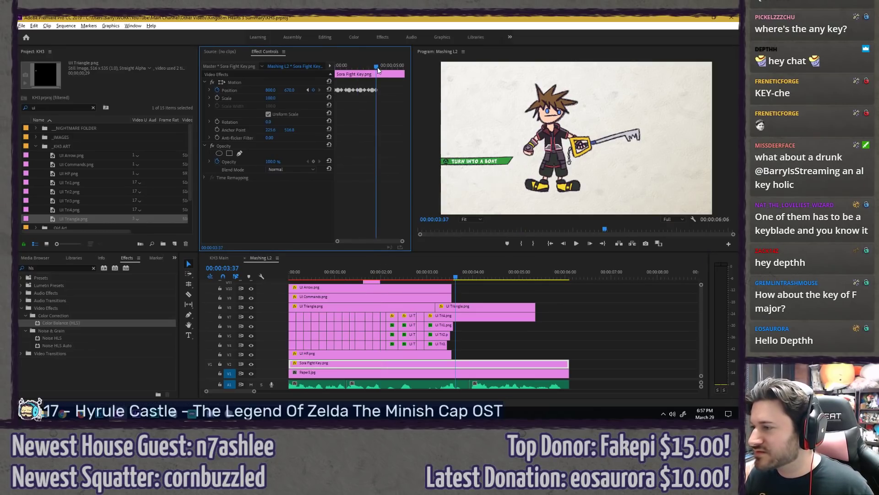
{"action": "left_click_drag", "start_coordinate": [373, 281], "coordinate": [261, 264]}
{"action": "key", "text": "space"}
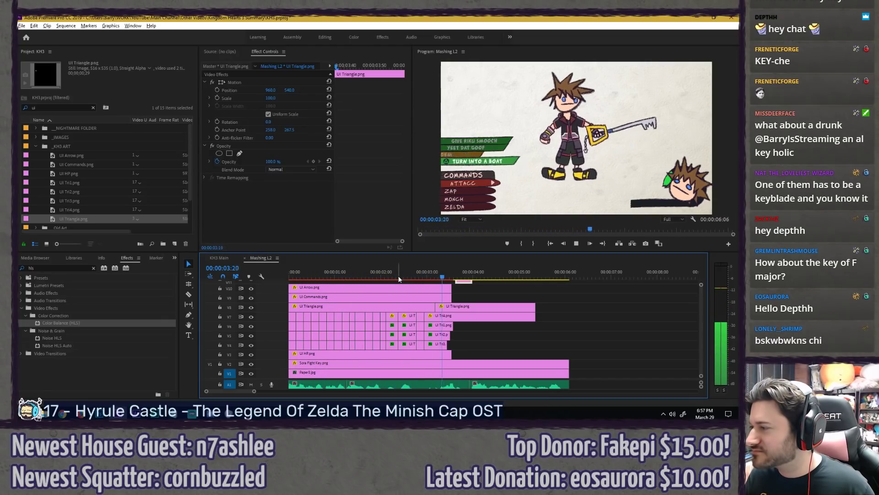
{"action": "key", "text": "space"}
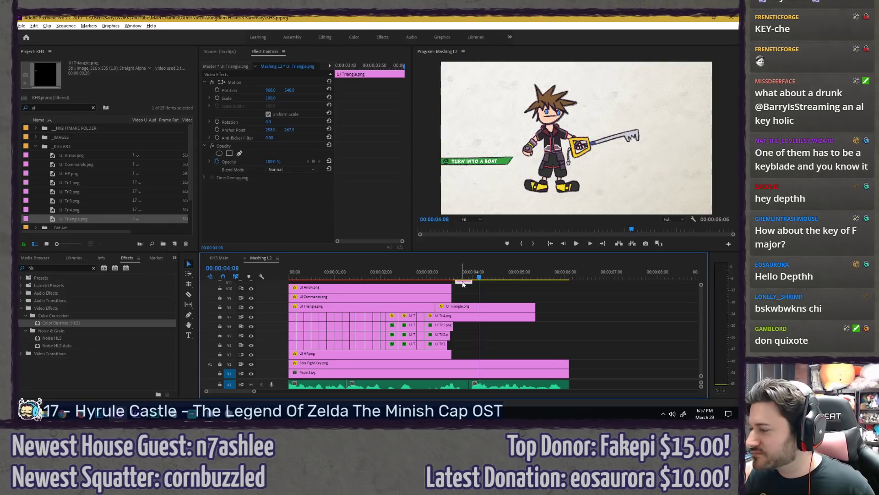
{"action": "left_click", "coordinate": [433, 276]}
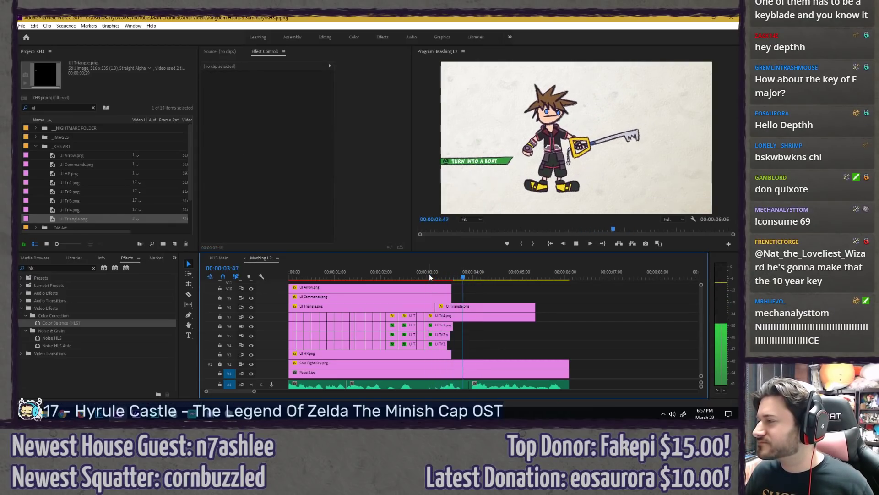
{"action": "left_click_drag", "start_coordinate": [434, 277], "coordinate": [452, 277]}
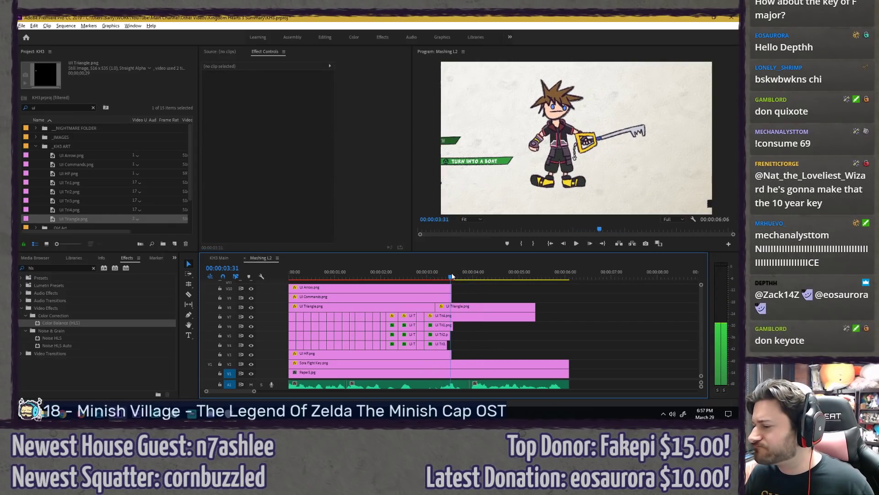
Step: Delete Sora Fight Key's Position keyframes after 00:00:00:59 and zoom into the keyframes
{"action": "left_click", "coordinate": [331, 363]}
{"action": "left_click", "coordinate": [367, 140]}
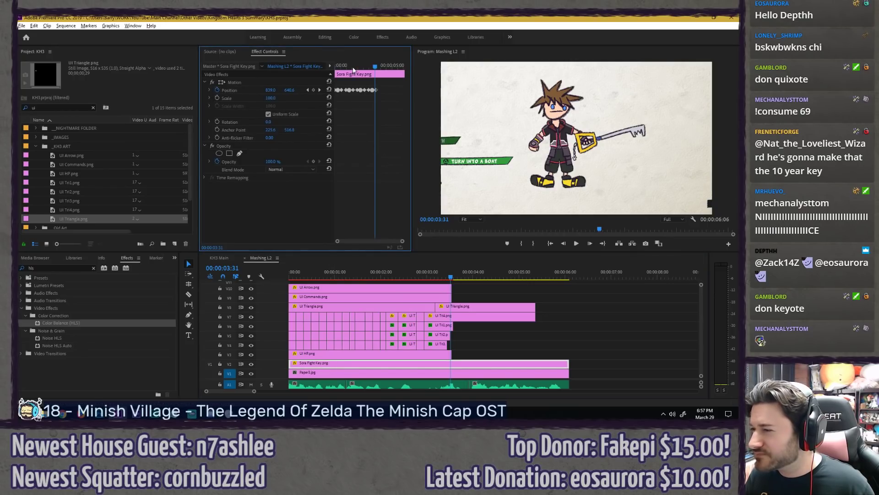
{"action": "left_click_drag", "start_coordinate": [353, 67], "coordinate": [345, 67]}
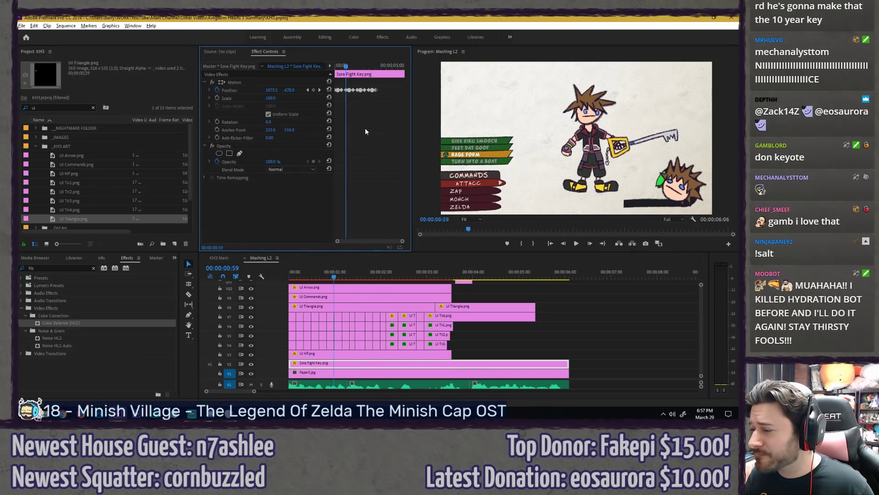
{"action": "key", "text": "Delete"}
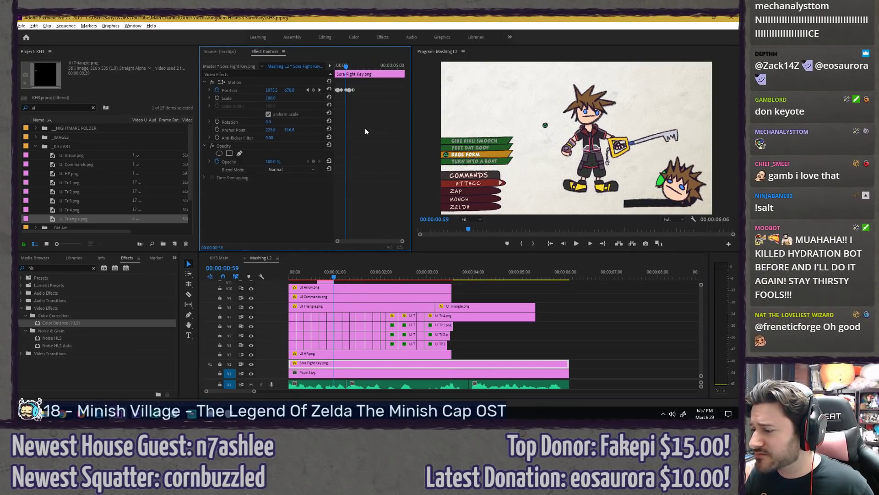
{"action": "key", "text": "equal"}
{"action": "key", "text": "equal"}
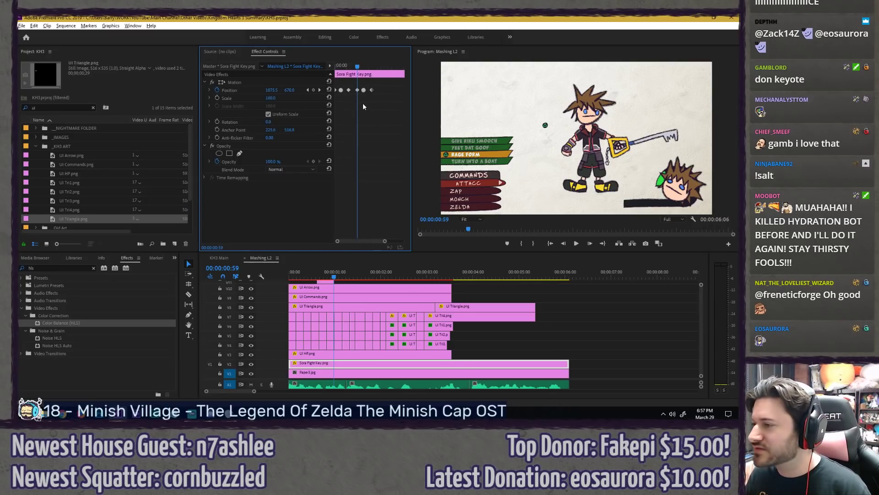
Step: Move Sora's last three Position keyframes earlier so they start at frame 51
{"action": "left_click_drag", "start_coordinate": [410, 88], "coordinate": [354, 102]}
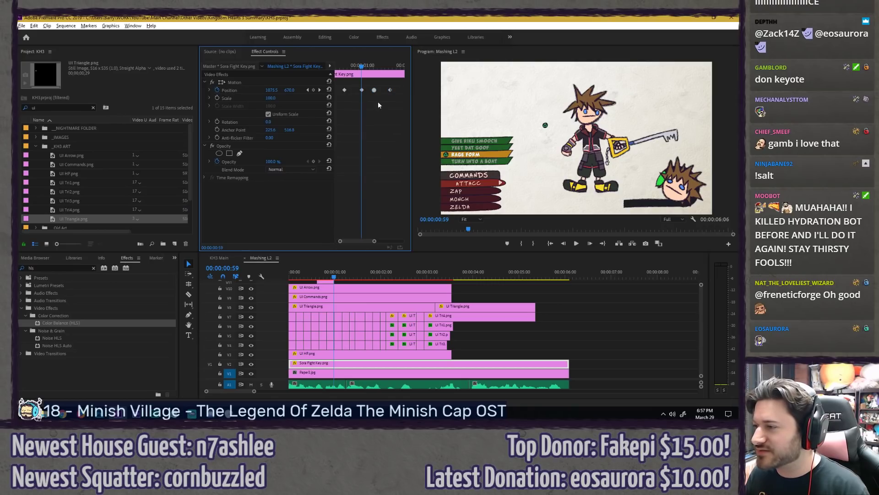
{"action": "key", "text": "Left"}
{"action": "key", "text": "Left"}
{"action": "key", "text": "Left"}
{"action": "key", "text": "Left"}
{"action": "key", "text": "Left"}
{"action": "key", "text": "Left"}
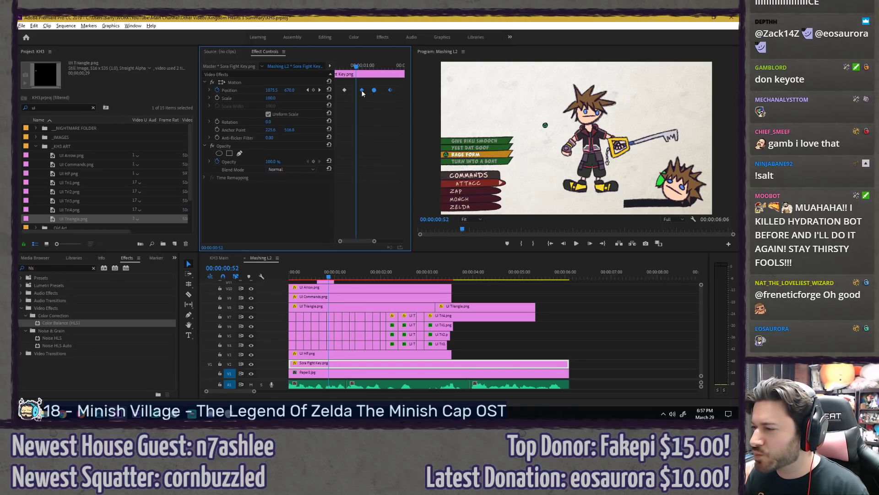
{"action": "key", "text": "Left"}
{"action": "left_click_drag", "start_coordinate": [362, 91], "coordinate": [355, 92]}
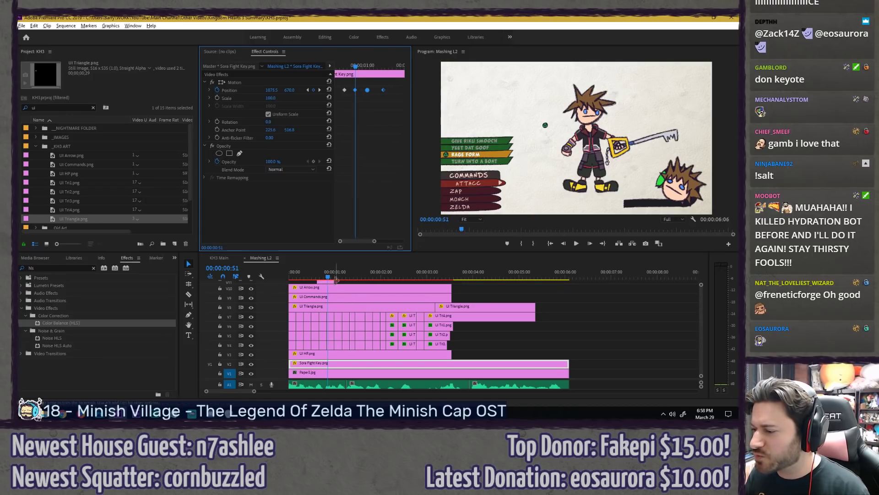
Step: Trim the small UI Triangle clip on the top track to end at frame 51 and replay
{"action": "left_click_drag", "start_coordinate": [334, 281], "coordinate": [326, 281]}
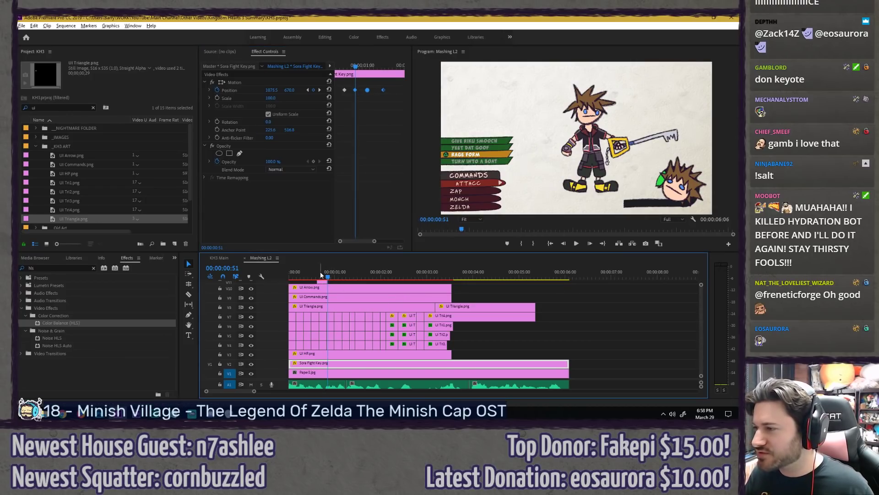
{"action": "left_click", "coordinate": [323, 283]}
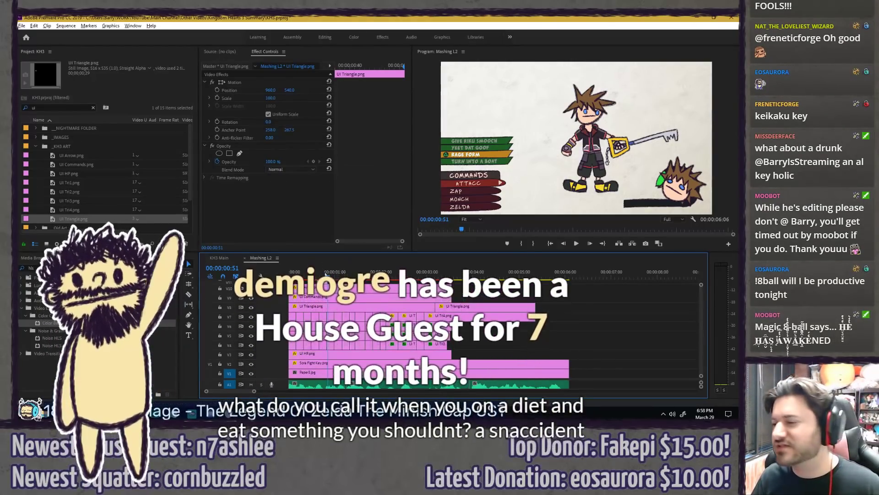
{"action": "key", "text": "Home"}
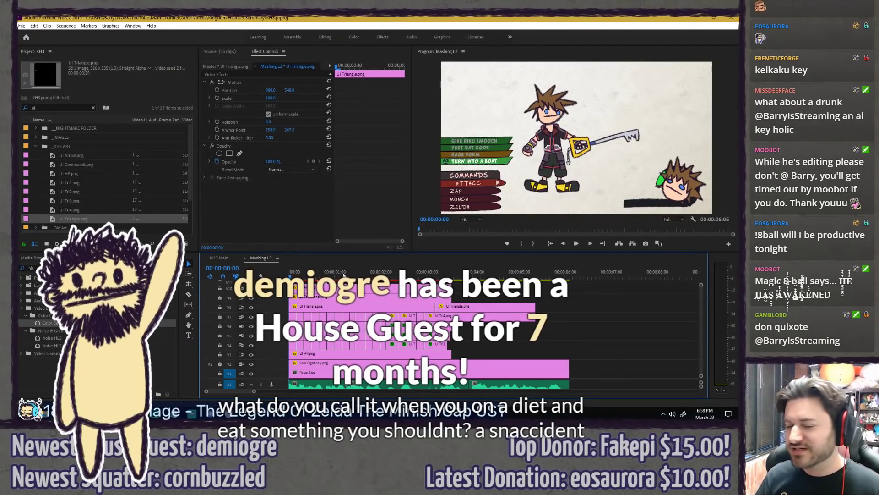
{"action": "key", "text": "space"}
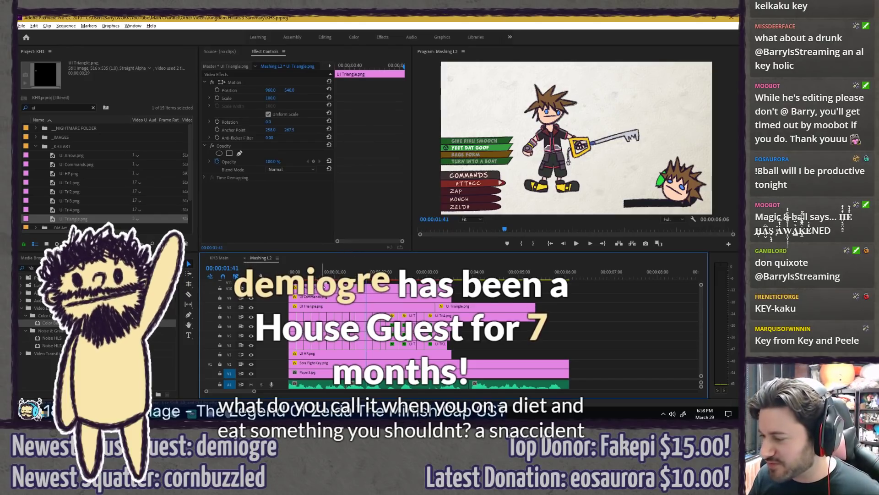
Step: Move the small top-track clip 49 frames later and reselect Sora Fight Key
{"action": "scroll", "coordinate": [321, 299], "scroll_direction": "up", "scroll_amount": 1}
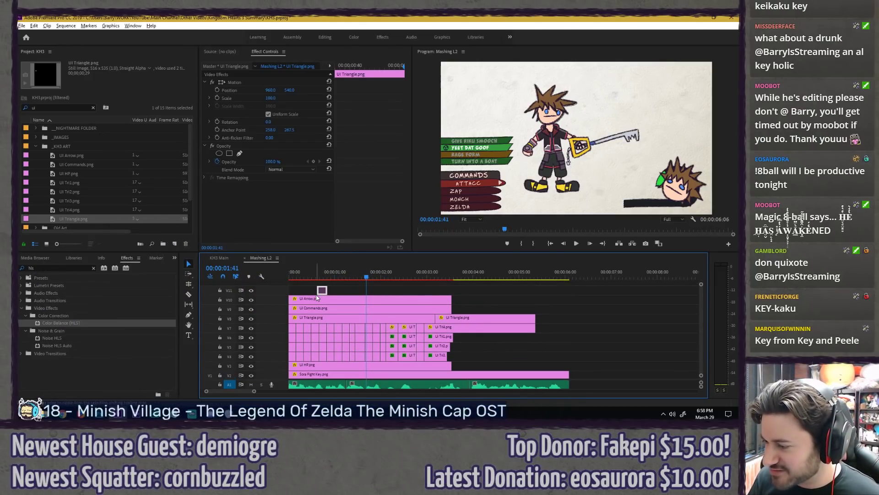
{"action": "left_click", "coordinate": [329, 374]}
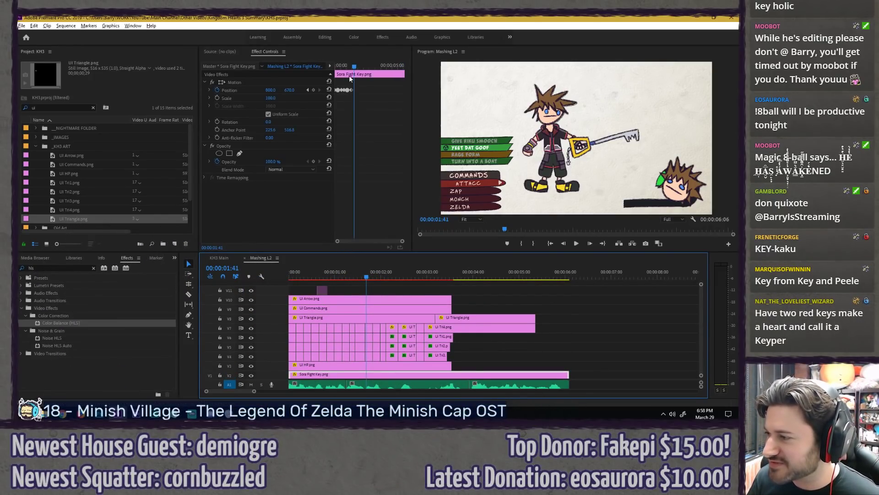
{"action": "left_click_drag", "start_coordinate": [326, 291], "coordinate": [363, 296]}
{"action": "left_click", "coordinate": [336, 375]}
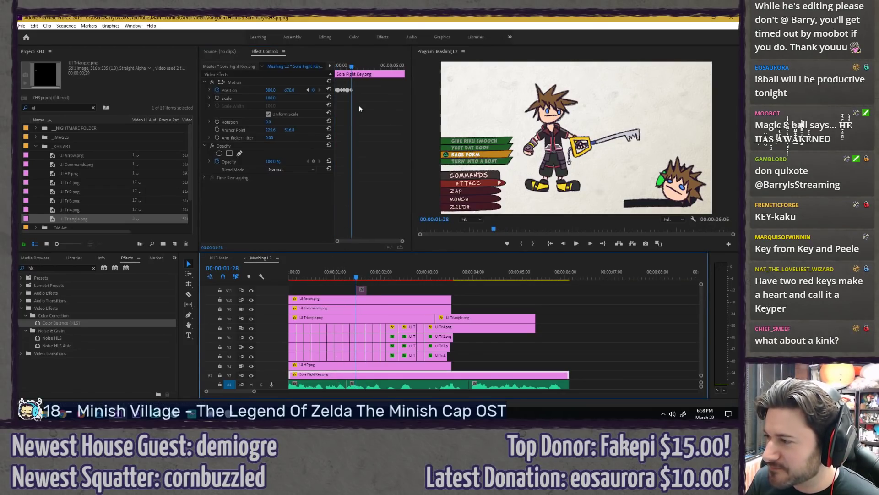
Step: Paste a copy of all Sora's Position keyframes at 00:00:01:42 and preview the repeated movement
{"action": "left_click", "coordinate": [366, 277]}
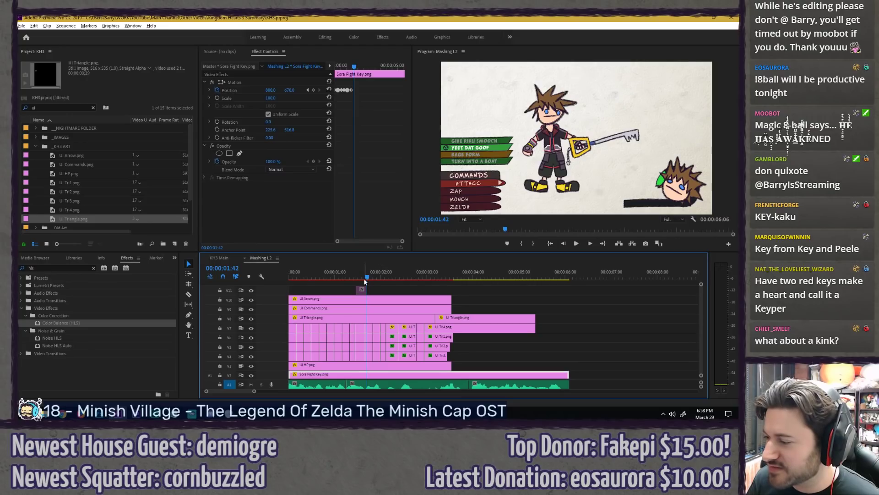
{"action": "left_click_drag", "start_coordinate": [366, 82], "coordinate": [287, 65]}
{"action": "scroll", "coordinate": [349, 124], "scroll_direction": "up", "scroll_amount": 2}
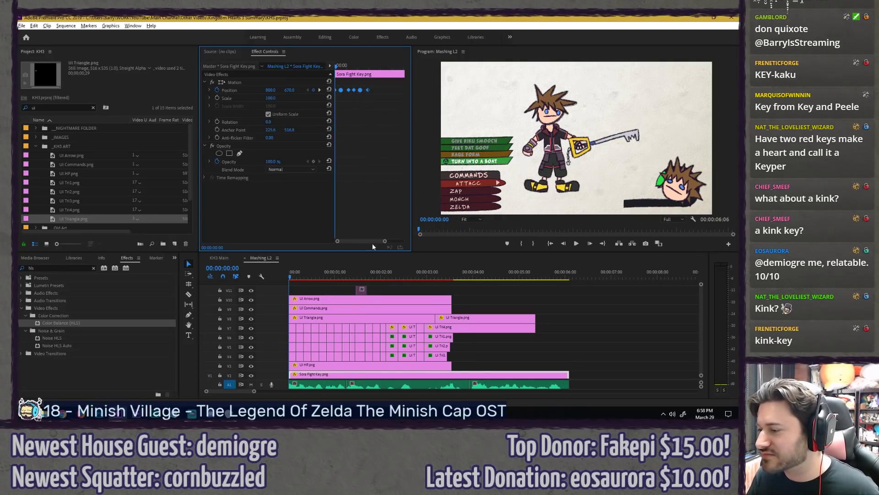
{"action": "left_click", "coordinate": [366, 275]}
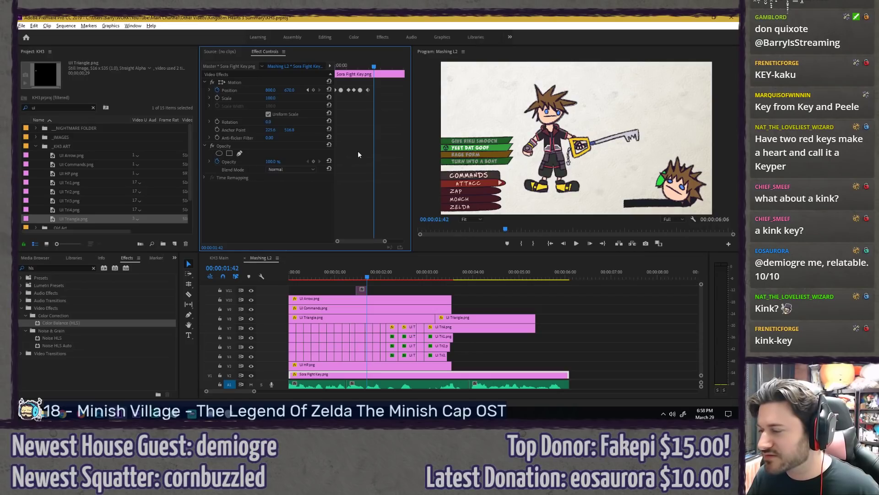
{"action": "key", "text": "ctrl+v"}
{"action": "key", "text": "space"}
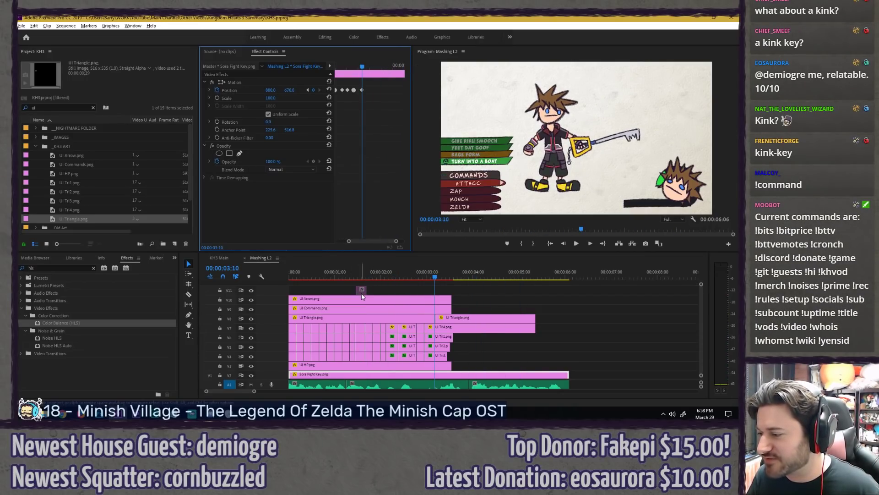
{"action": "left_click_drag", "start_coordinate": [428, 271], "coordinate": [372, 272]}
{"action": "key", "text": "space"}
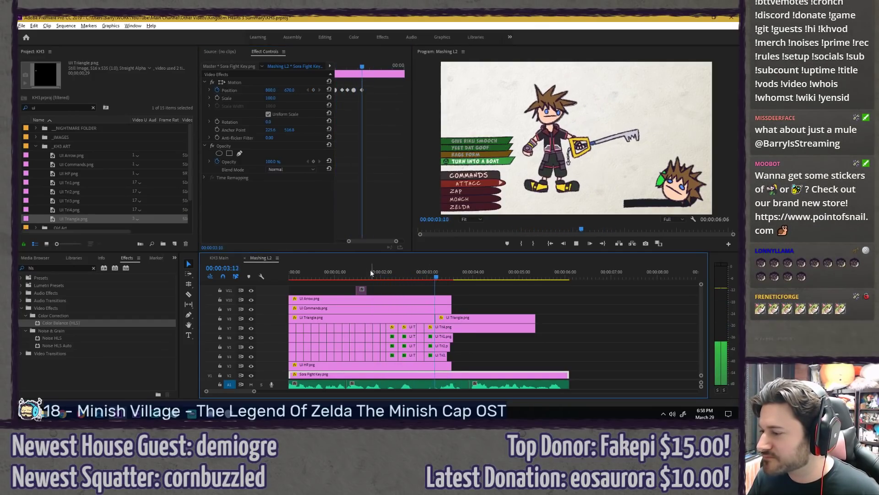
Step: Delete the small top-track clip and zoom out to the whole sequence
{"action": "left_click", "coordinate": [362, 290]}
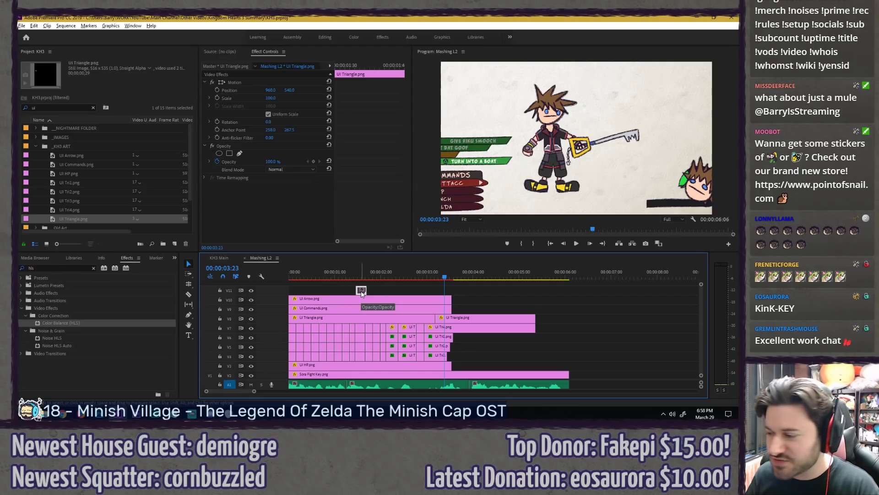
{"action": "key", "text": "Delete"}
{"action": "key", "text": "minus"}
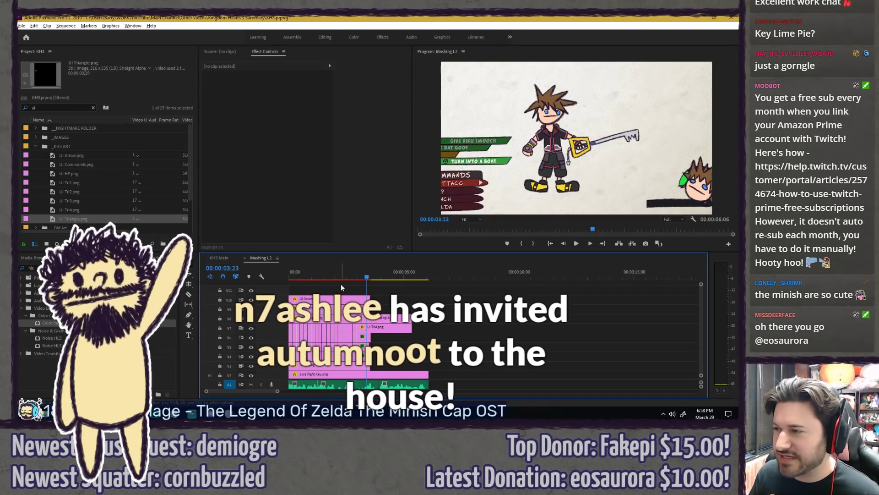
{"action": "key", "text": "Home"}
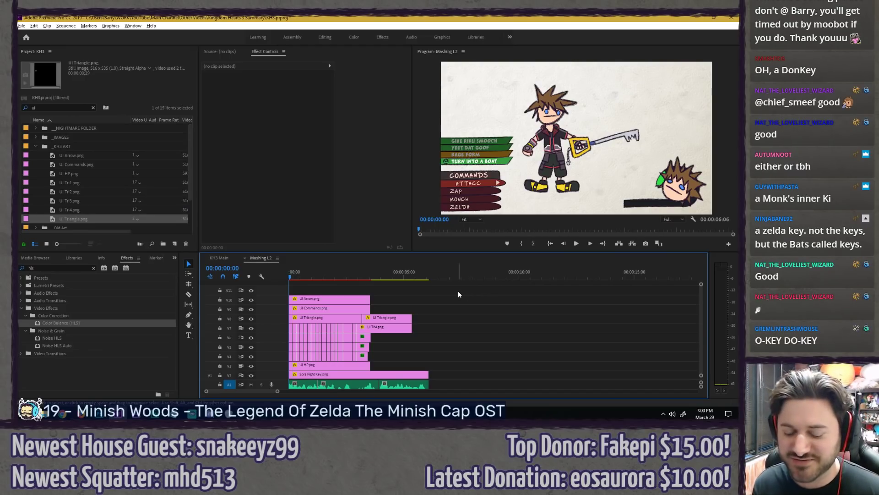
{"action": "key", "text": "space"}
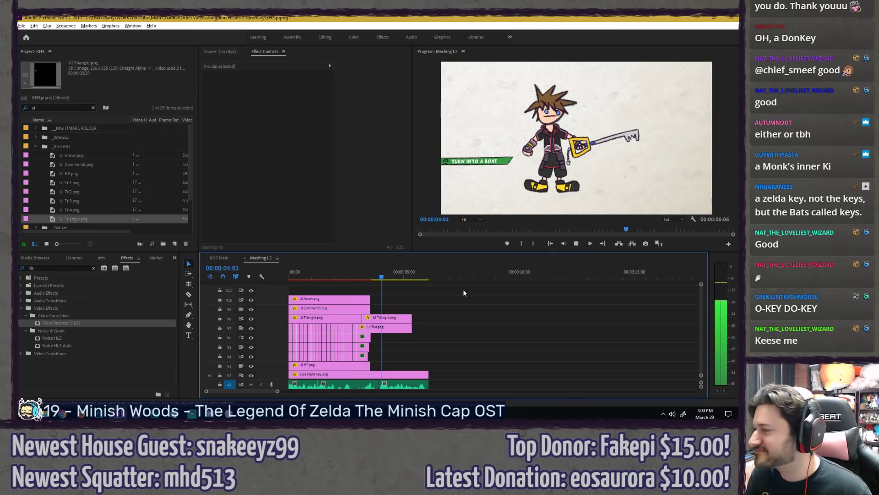
{"action": "key", "text": "space"}
{"action": "key", "text": "space"}
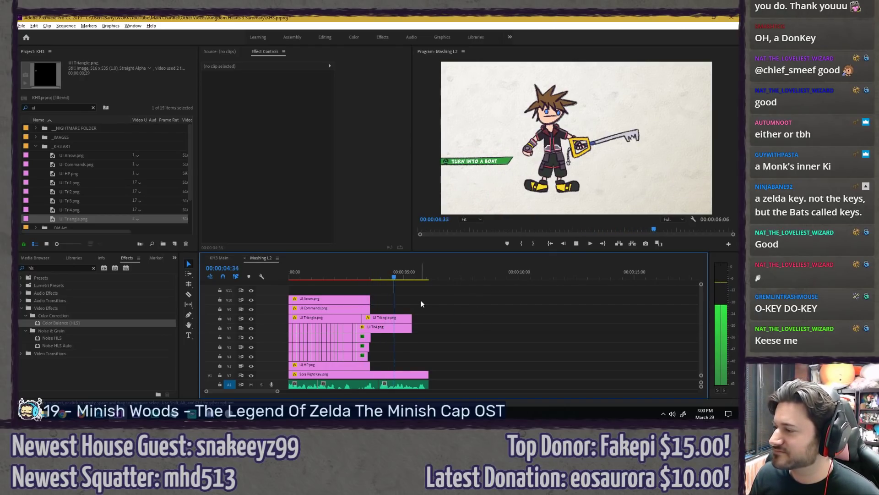
{"action": "left_click", "coordinate": [366, 277]}
{"action": "key", "text": "space"}
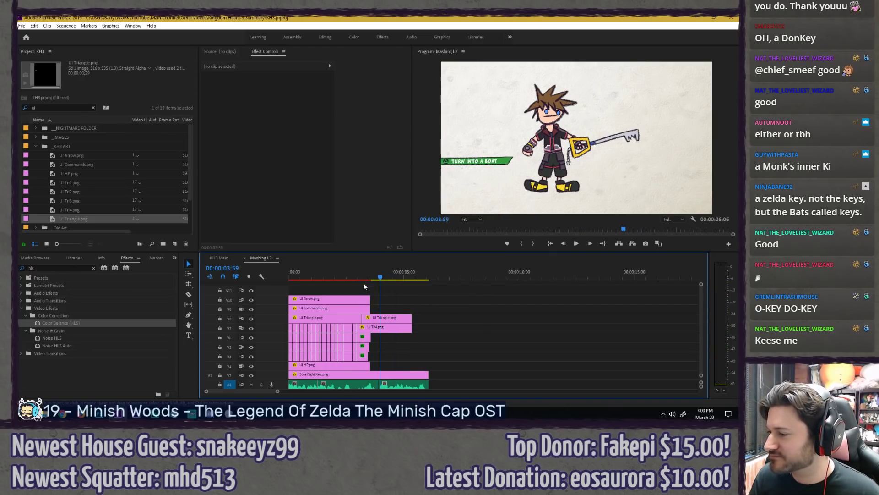
{"action": "scroll", "coordinate": [358, 289], "scroll_direction": "up", "scroll_amount": 2}
{"action": "key", "text": "minus"}
{"action": "key", "text": "minus"}
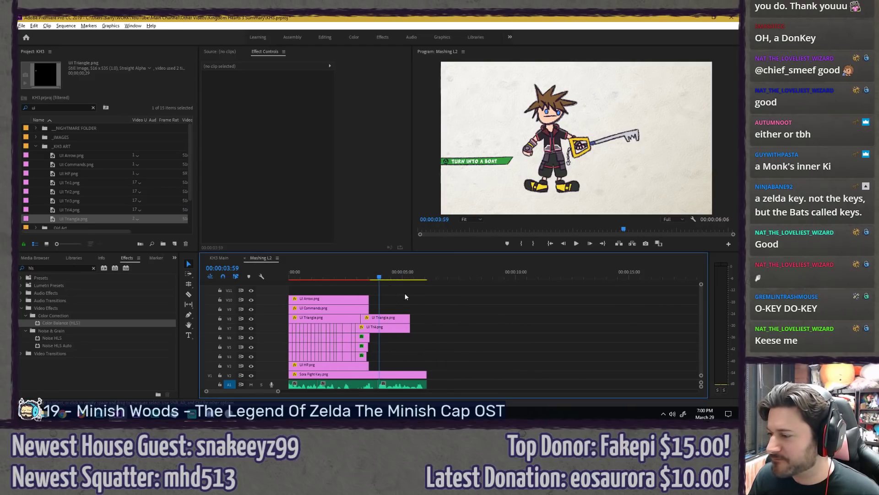
Step: Search the project for 'boat' and place Sora Boat.png on track V3 of Mashing L2
{"action": "left_click", "coordinate": [93, 108]}
{"action": "type", "text": "boat"}
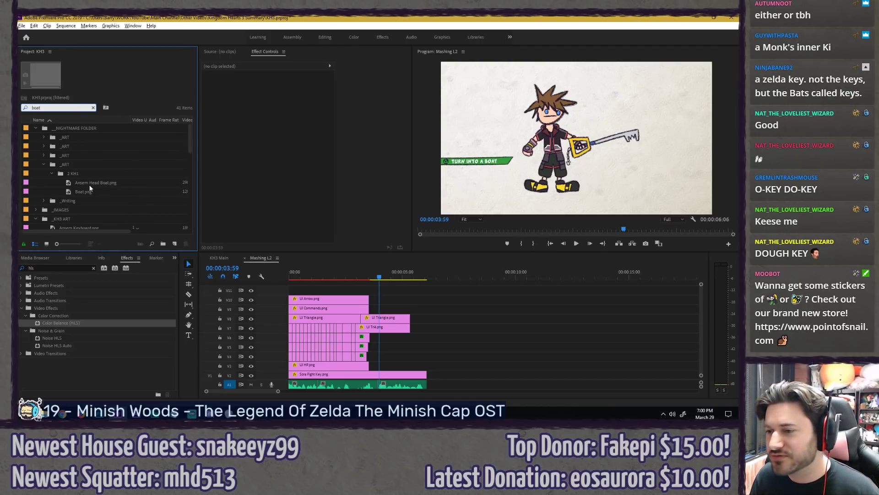
{"action": "scroll", "coordinate": [89, 188], "scroll_direction": "down", "scroll_amount": 10}
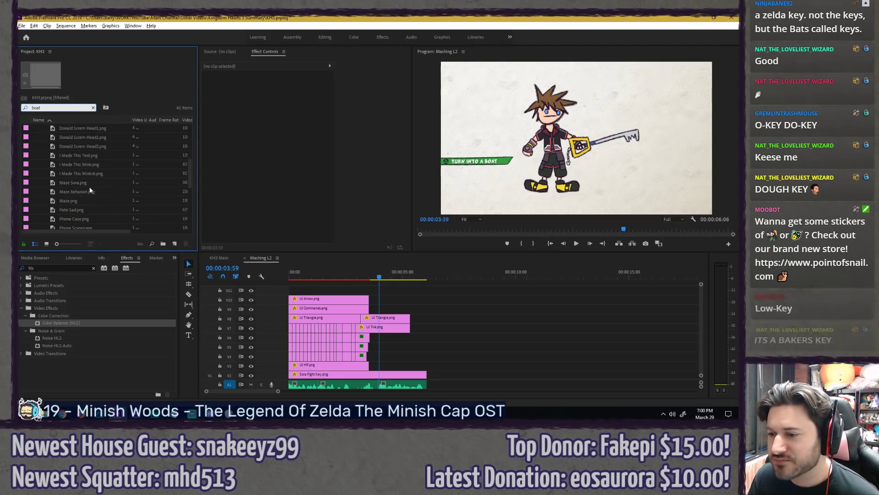
{"action": "scroll", "coordinate": [90, 186], "scroll_direction": "up", "scroll_amount": 3}
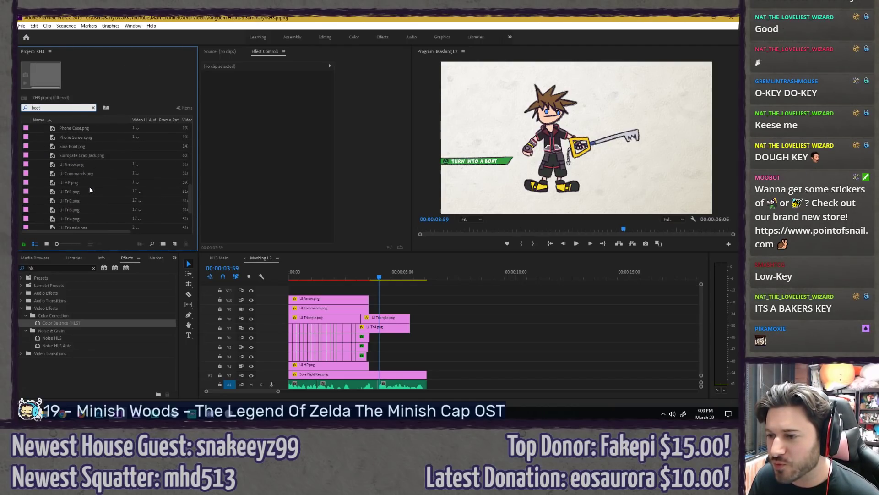
{"action": "left_click_drag", "start_coordinate": [82, 147], "coordinate": [385, 308]}
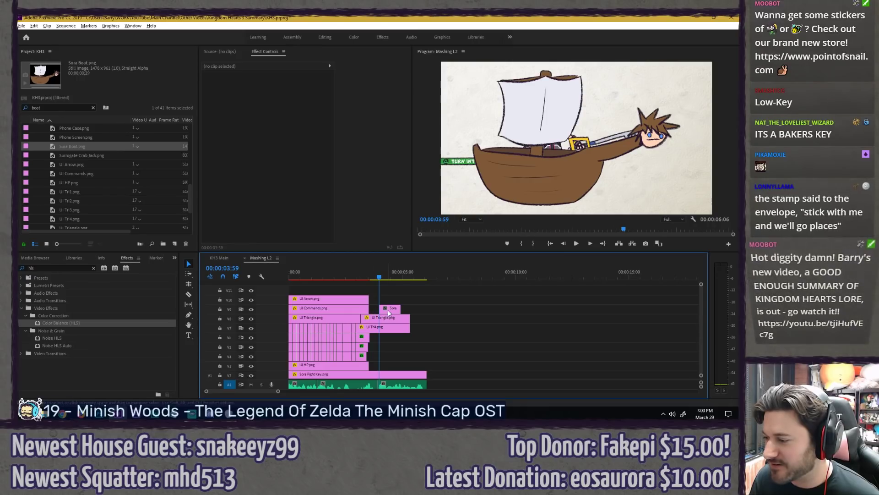
{"action": "left_click_drag", "start_coordinate": [388, 312], "coordinate": [390, 367]}
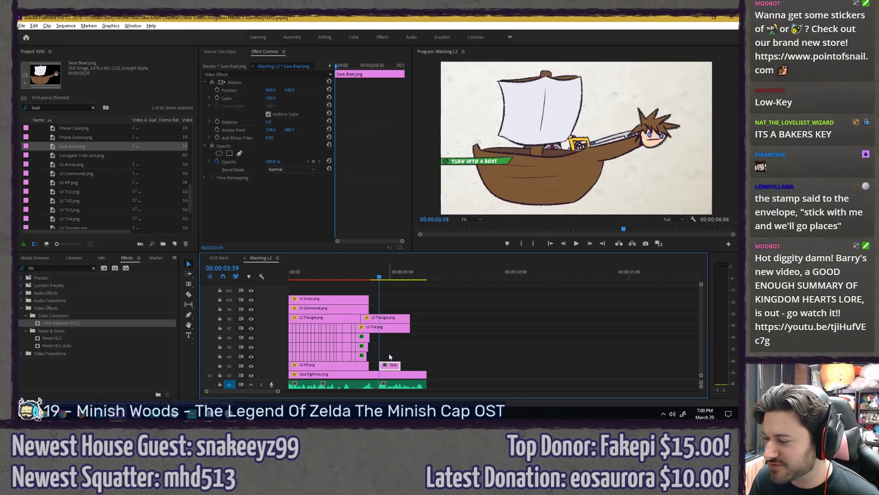
{"action": "scroll", "coordinate": [389, 351], "scroll_direction": "down", "scroll_amount": 1}
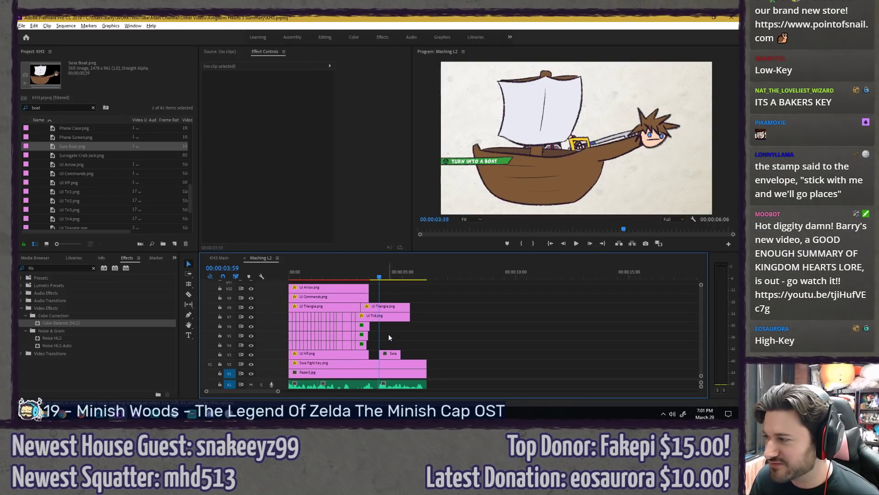
{"action": "scroll", "coordinate": [385, 340], "scroll_direction": "up", "scroll_amount": 2}
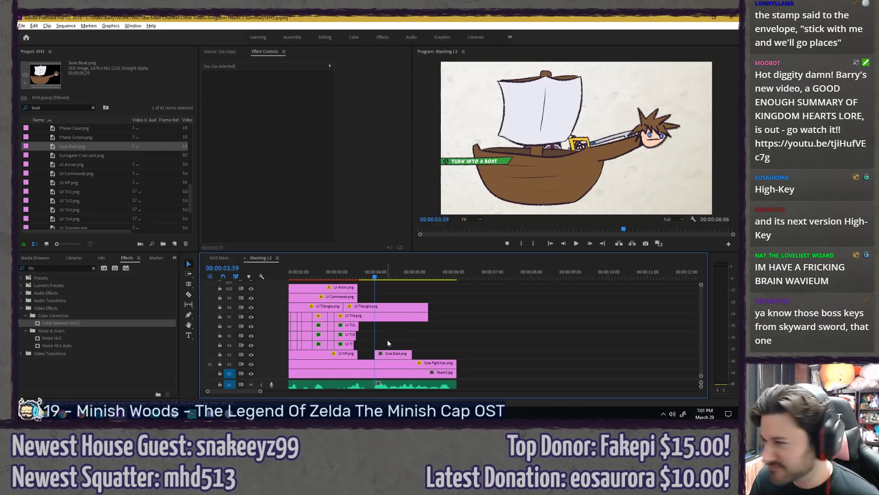
Step: Disable the Sora Boat clip with Shift+E, then search the project for 'splosion'
{"action": "left_click", "coordinate": [387, 353]}
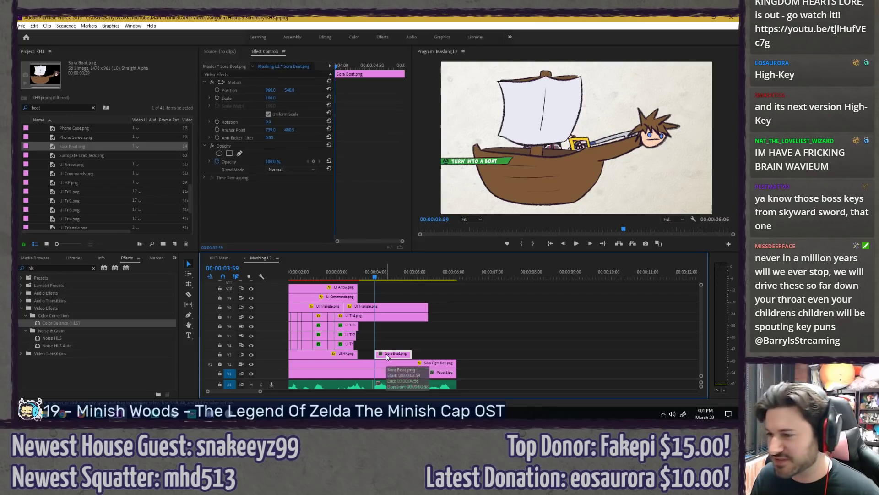
{"action": "key", "text": "shift+e"}
{"action": "left_click", "coordinate": [93, 108]}
{"action": "type", "text": "splosion"}
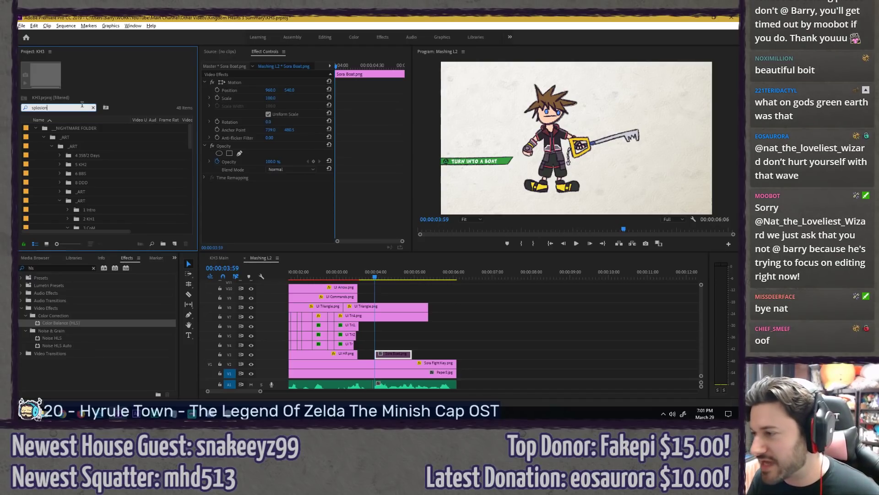
{"action": "left_click", "coordinate": [294, 217]}
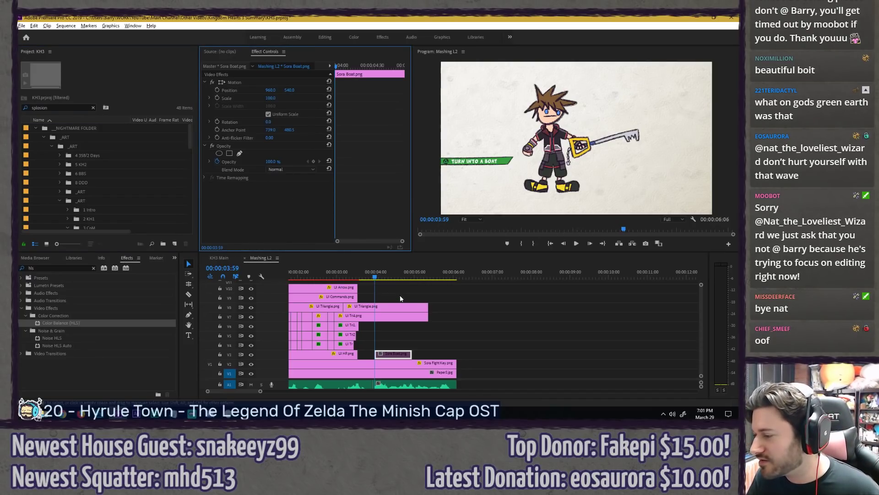
{"action": "left_click", "coordinate": [388, 356]}
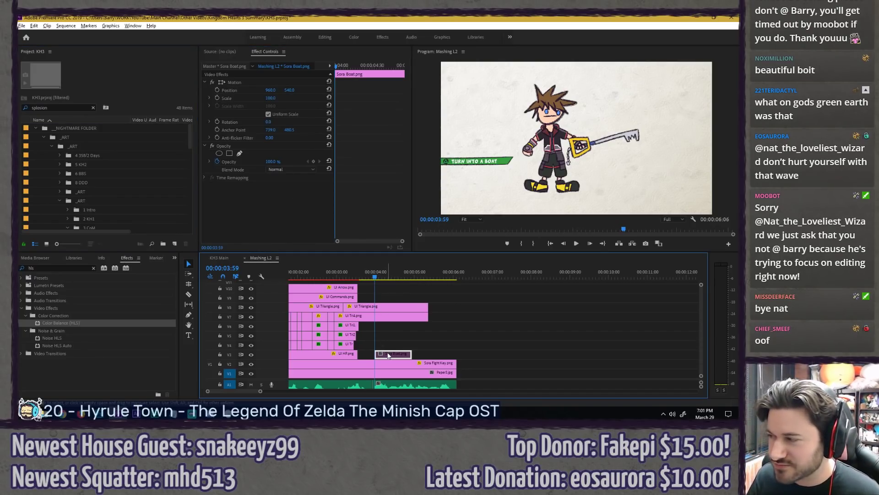
{"action": "scroll", "coordinate": [97, 193], "scroll_direction": "down", "scroll_amount": 5}
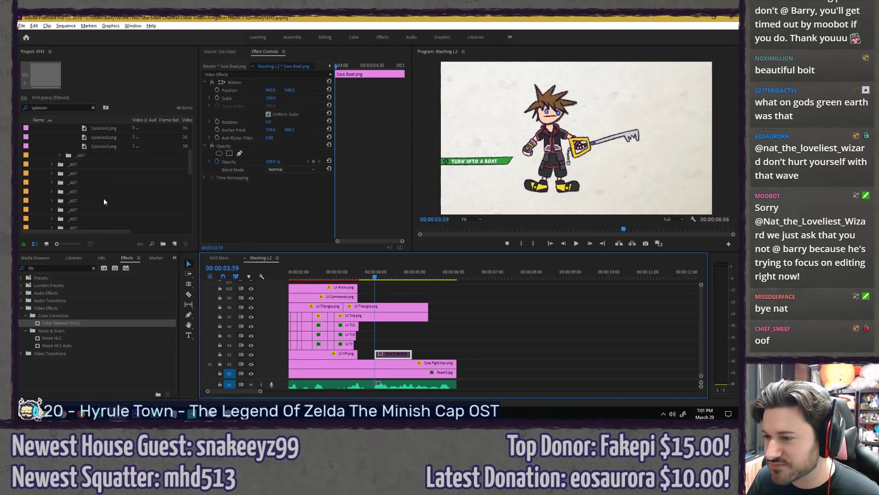
{"action": "scroll", "coordinate": [96, 193], "scroll_direction": "down", "scroll_amount": 5}
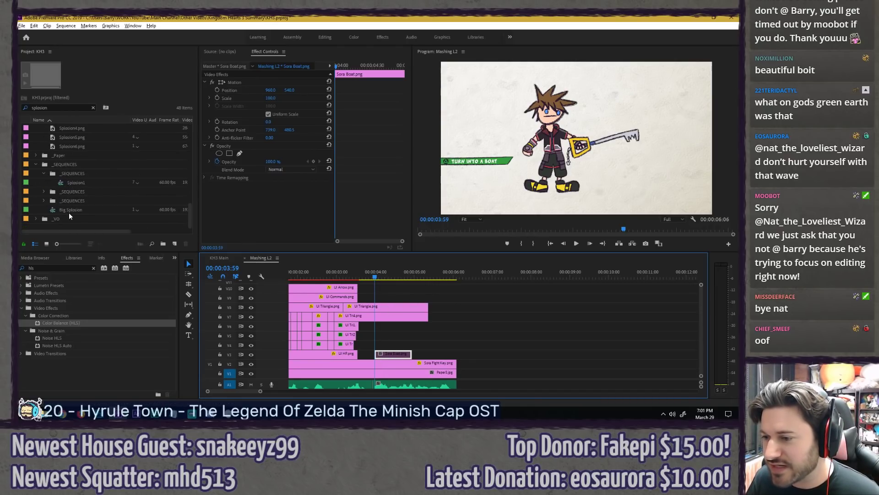
{"action": "left_click", "coordinate": [69, 210]}
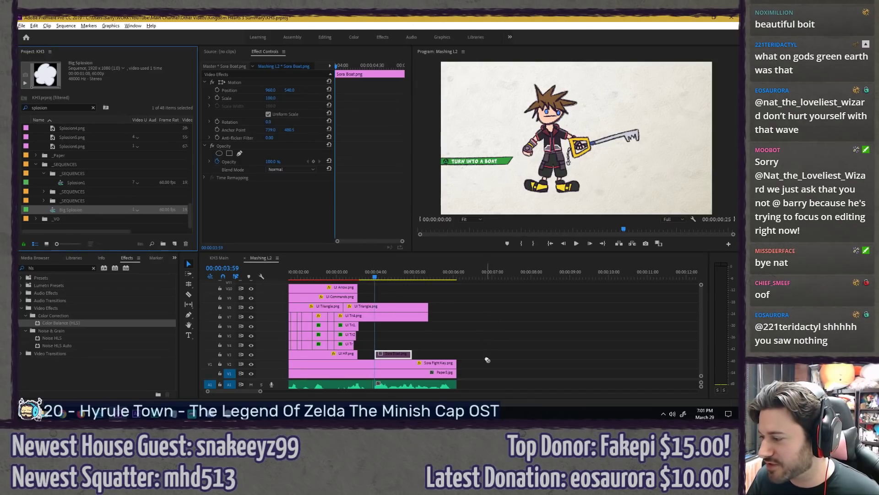
{"action": "left_click", "coordinate": [484, 323]}
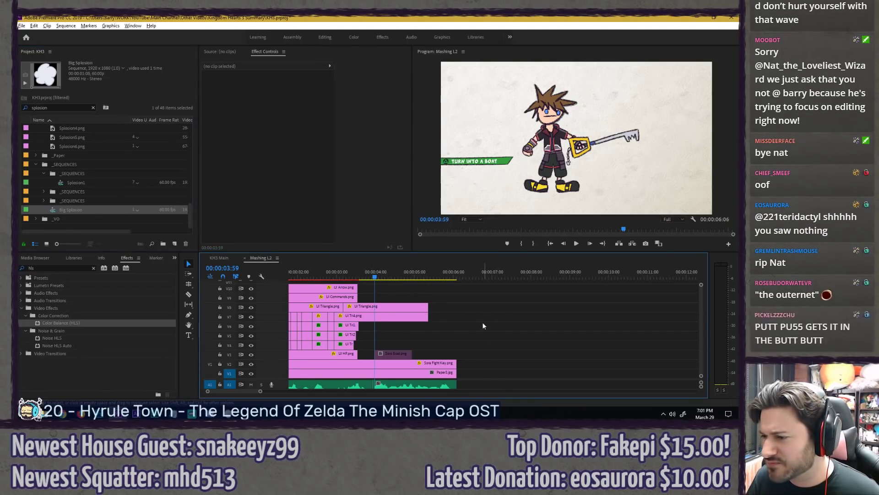
{"action": "key", "text": "minus"}
{"action": "mouse_move", "coordinate": [67, 210]}
{"action": "left_mouse_down"}
{"action": "mouse_move", "coordinate": [419, 346]}
{"action": "mouse_move", "coordinate": [355, 346]}
{"action": "mouse_move", "coordinate": [392, 291]}
{"action": "mouse_move", "coordinate": [289, 257]}
{"action": "mouse_move", "coordinate": [50, 209]}
{"action": "left_mouse_up"}
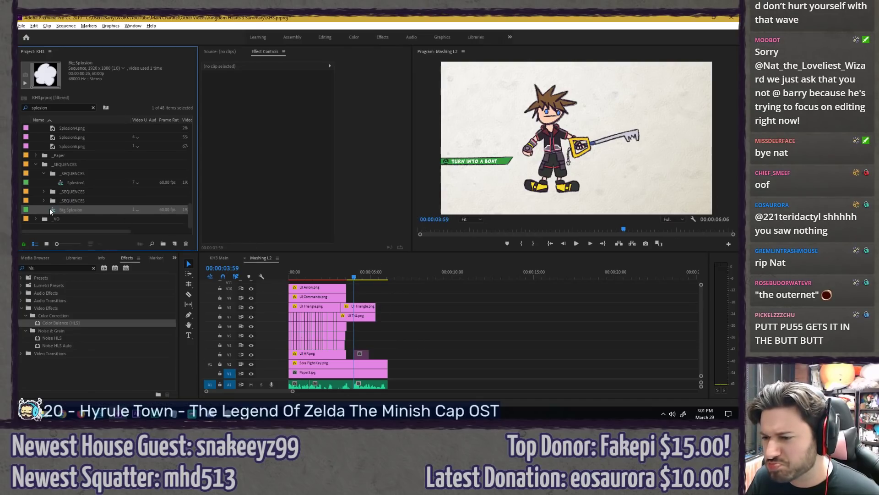
Step: Look over the Splosion1 and Splosion6 items in the Project panel, then switch the timeline to KH3 Main
{"action": "left_click", "coordinate": [60, 182]}
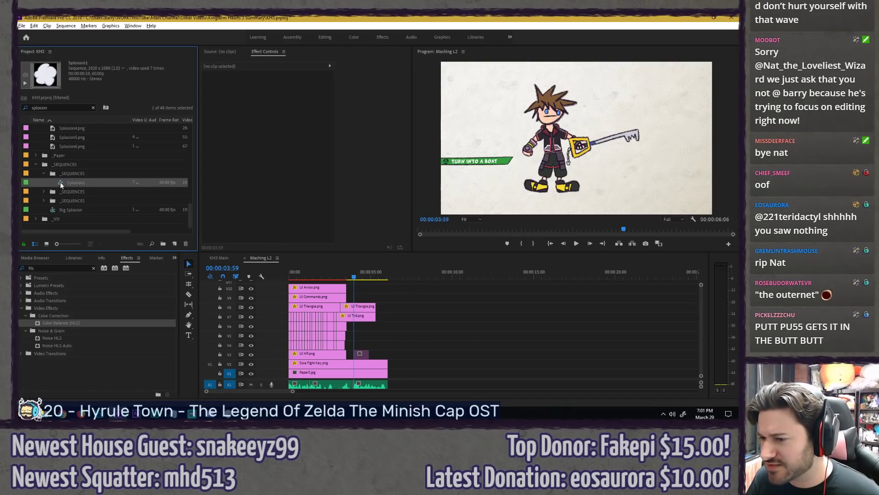
{"action": "left_click", "coordinate": [409, 334]}
{"action": "key", "text": "minus"}
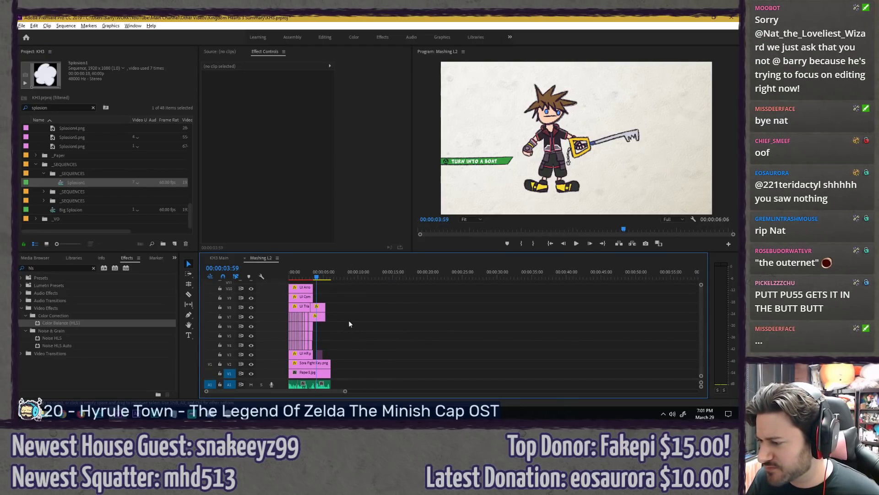
{"action": "scroll", "coordinate": [66, 165], "scroll_direction": "up", "scroll_amount": 1}
{"action": "left_click", "coordinate": [66, 163]}
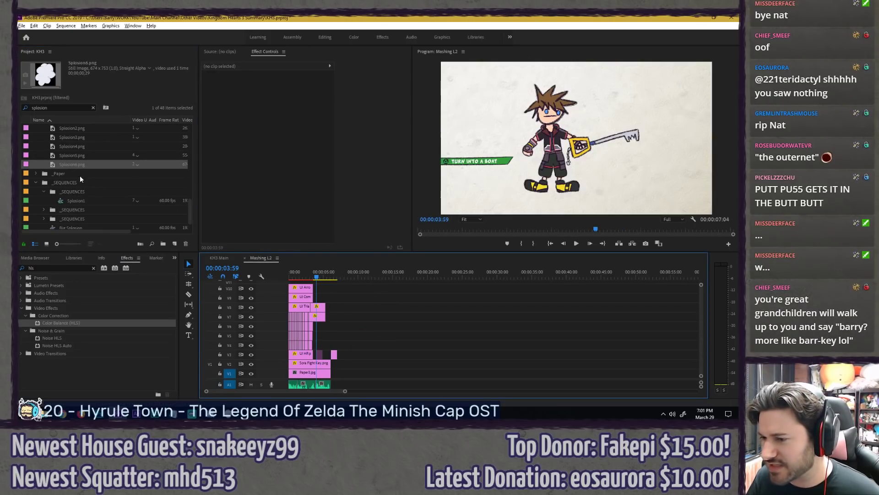
{"action": "left_click", "coordinate": [67, 200]}
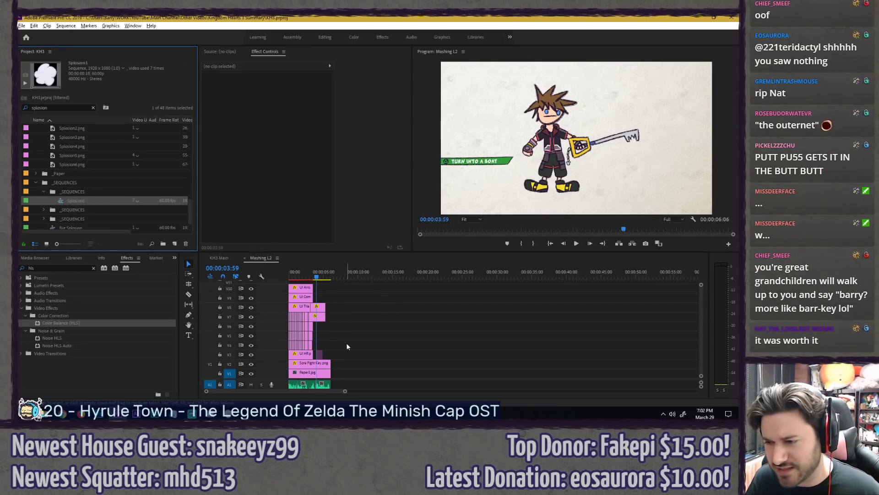
{"action": "left_click", "coordinate": [346, 342]}
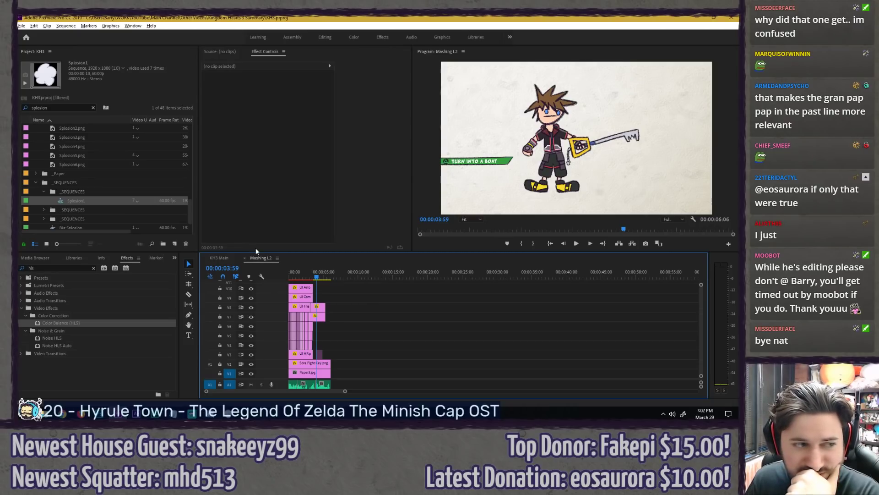
{"action": "scroll", "coordinate": [89, 158], "scroll_direction": "up", "scroll_amount": 3}
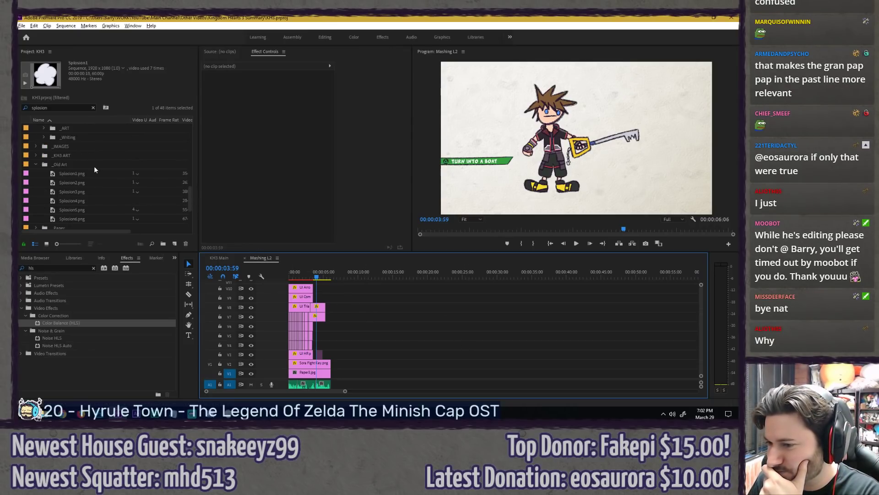
{"action": "left_click", "coordinate": [73, 174]}
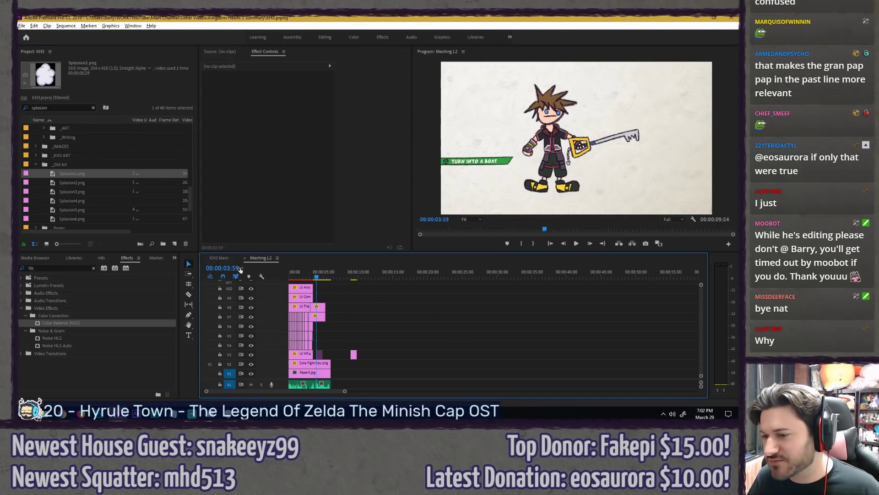
{"action": "left_click", "coordinate": [211, 259]}
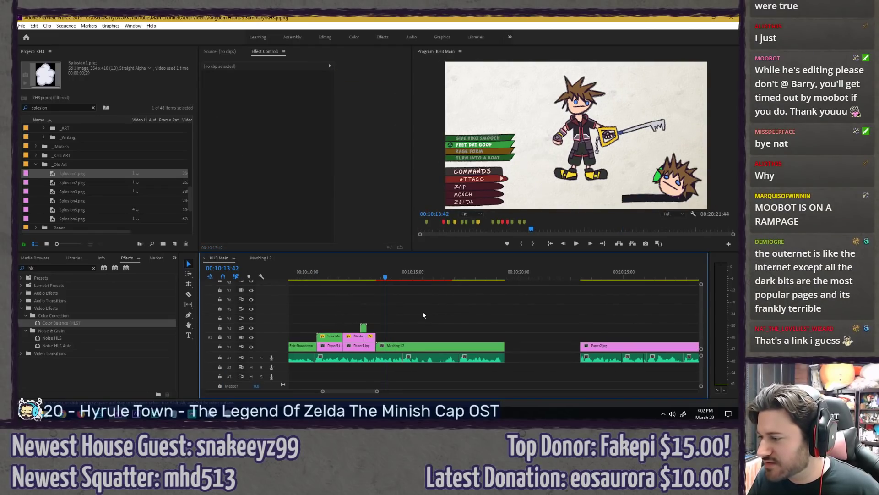
Step: Place the Splosion1 sequence into KH3 Main near 00:10:20
{"action": "left_click", "coordinate": [79, 219]}
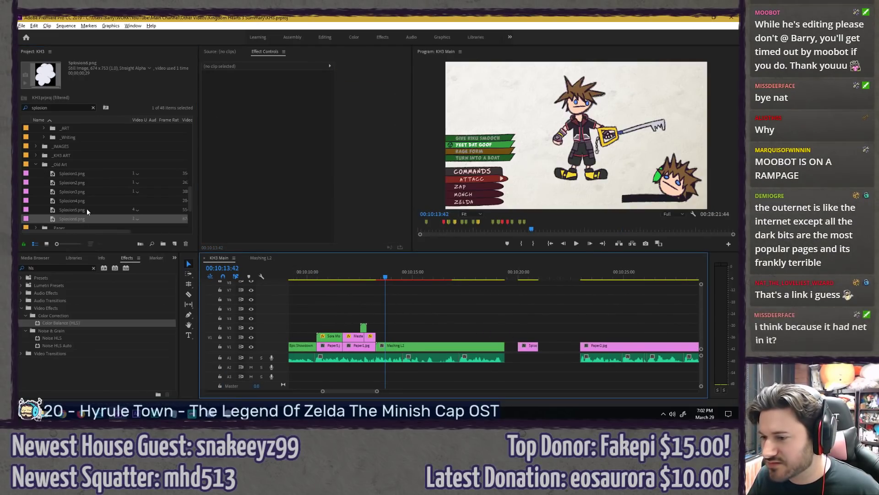
{"action": "scroll", "coordinate": [75, 204], "scroll_direction": "down", "scroll_amount": 3}
{"action": "left_click_drag", "start_coordinate": [67, 183], "coordinate": [523, 350]}
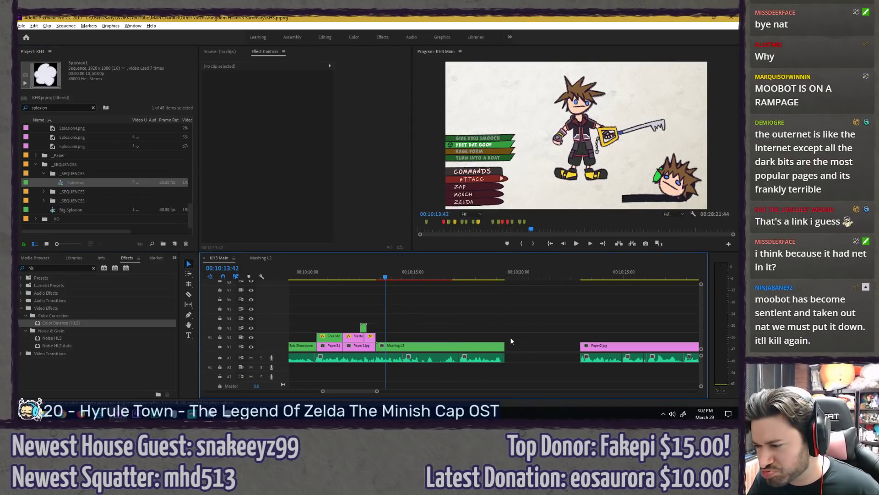
{"action": "right_click", "coordinate": [262, 257]}
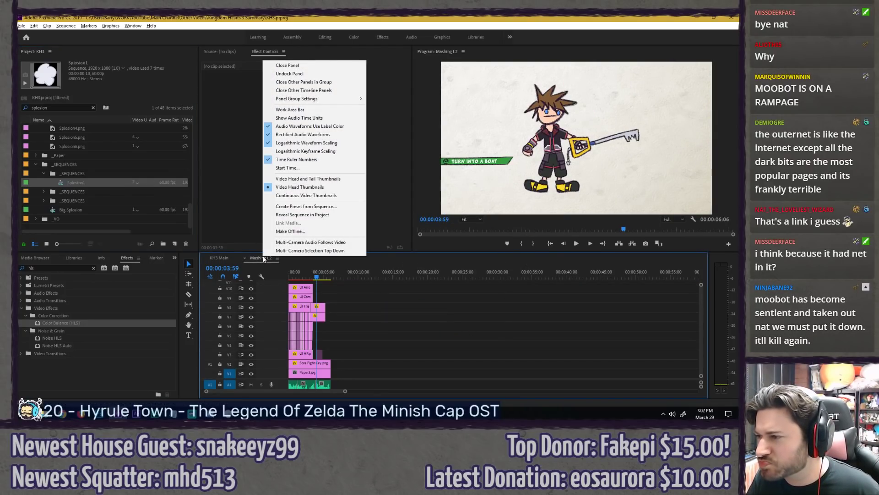
{"action": "left_click", "coordinate": [364, 295]}
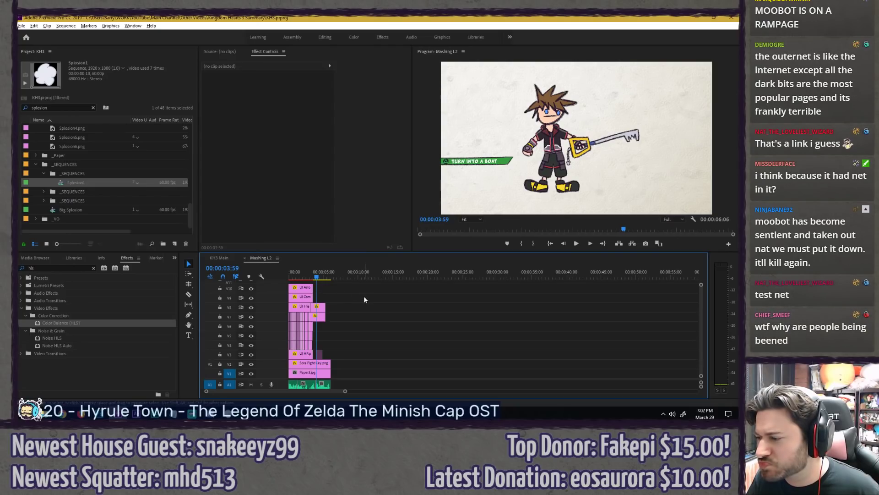
Step: Search the project for 'l2' to find Mashing L2, then clear the search filter
{"action": "left_click", "coordinate": [93, 108]}
{"action": "type", "text": "l2"}
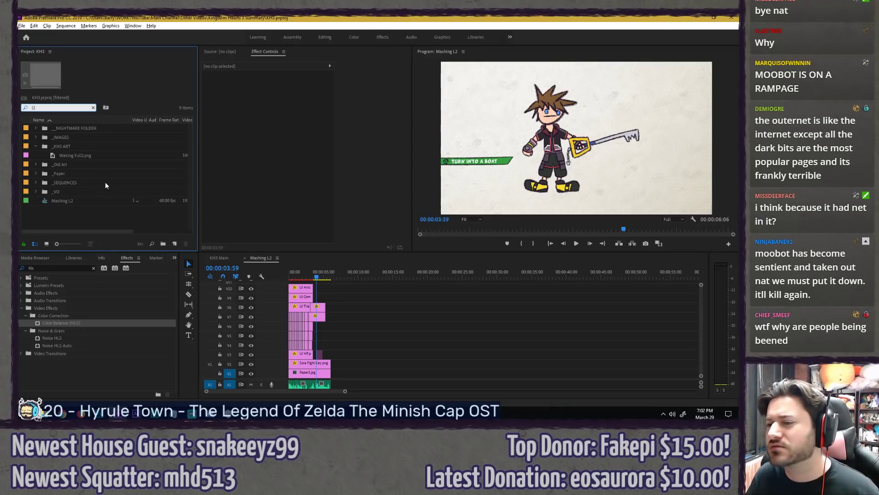
{"action": "left_click", "coordinate": [59, 200]}
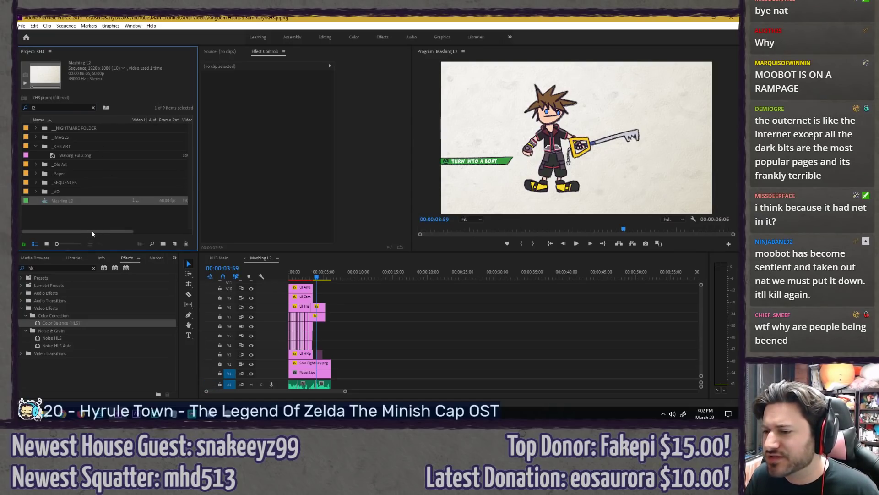
{"action": "left_click_drag", "start_coordinate": [92, 231], "coordinate": [57, 183]}
{"action": "left_click", "coordinate": [50, 207]}
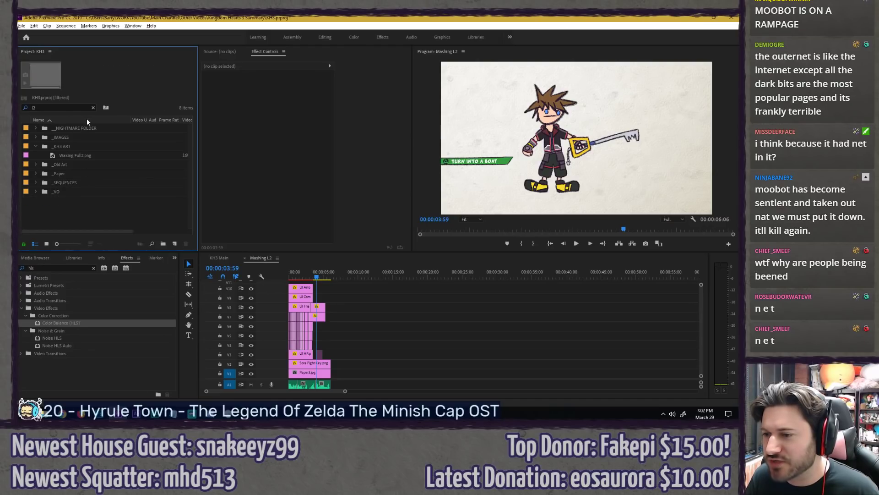
{"action": "left_click", "coordinate": [94, 107]}
{"action": "left_click", "coordinate": [380, 301]}
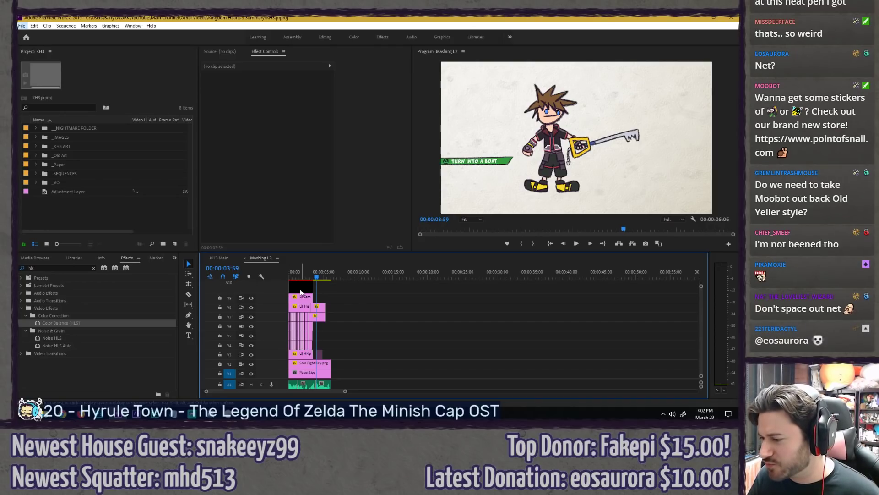
Step: Find the Big Splosion sequence in the _SEQUENCES folder and try dragging it into the timeline
{"action": "scroll", "coordinate": [336, 301], "scroll_direction": "up", "scroll_amount": 1}
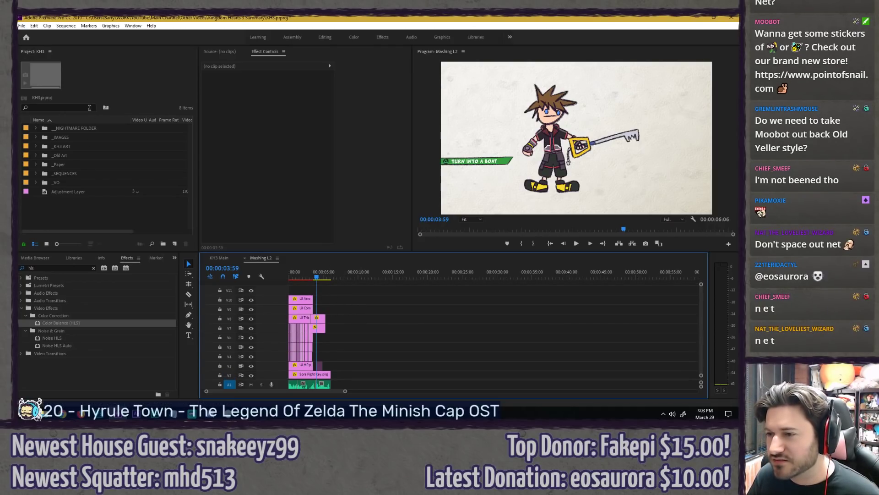
{"action": "left_click", "coordinate": [89, 108]}
{"action": "type", "text": "spl"}
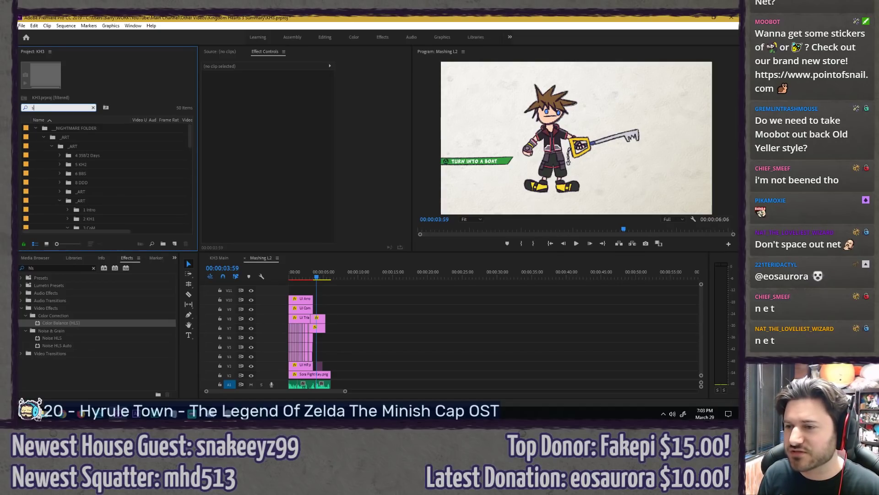
{"action": "key", "text": "BackSpace"}
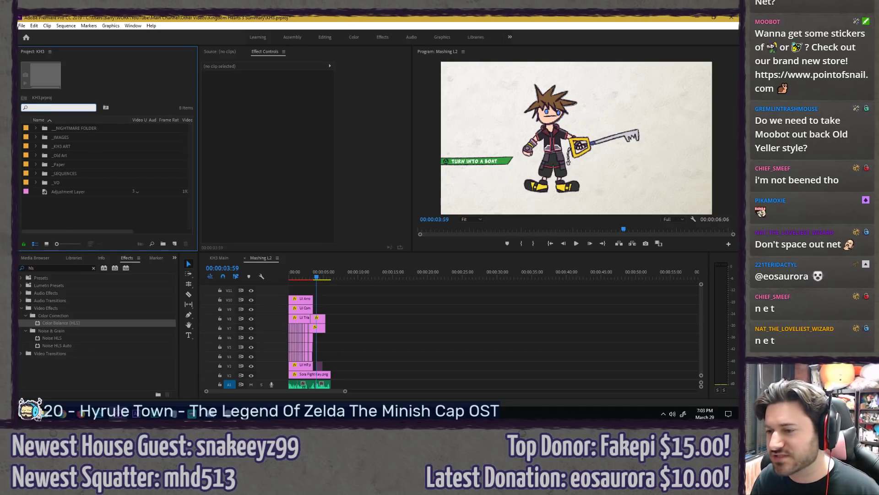
{"action": "left_click", "coordinate": [35, 172]}
{"action": "scroll", "coordinate": [35, 171], "scroll_direction": "down", "scroll_amount": 3}
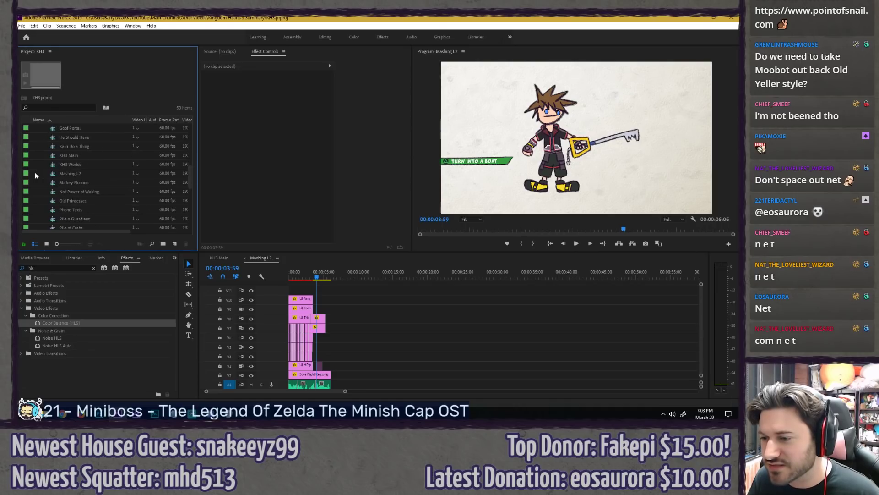
{"action": "scroll", "coordinate": [43, 172], "scroll_direction": "up", "scroll_amount": 3}
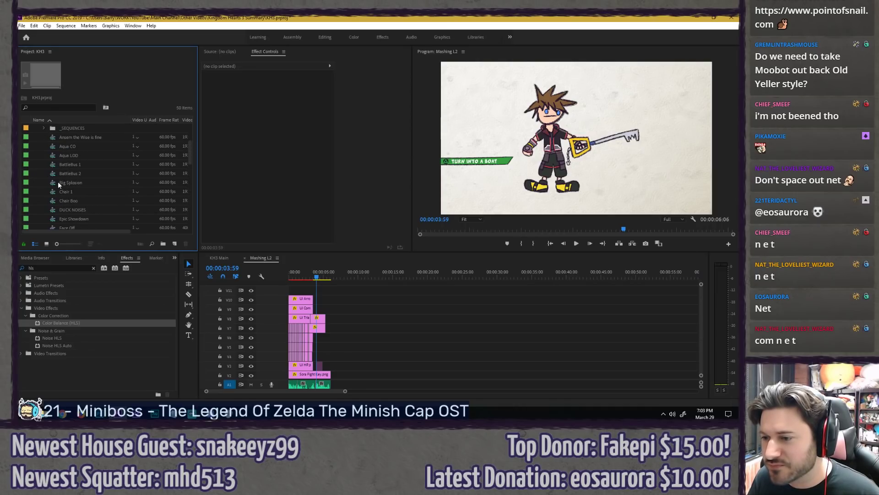
{"action": "left_click_drag", "start_coordinate": [58, 182], "coordinate": [337, 355]}
{"action": "scroll", "coordinate": [338, 353], "scroll_direction": "down", "scroll_amount": 1}
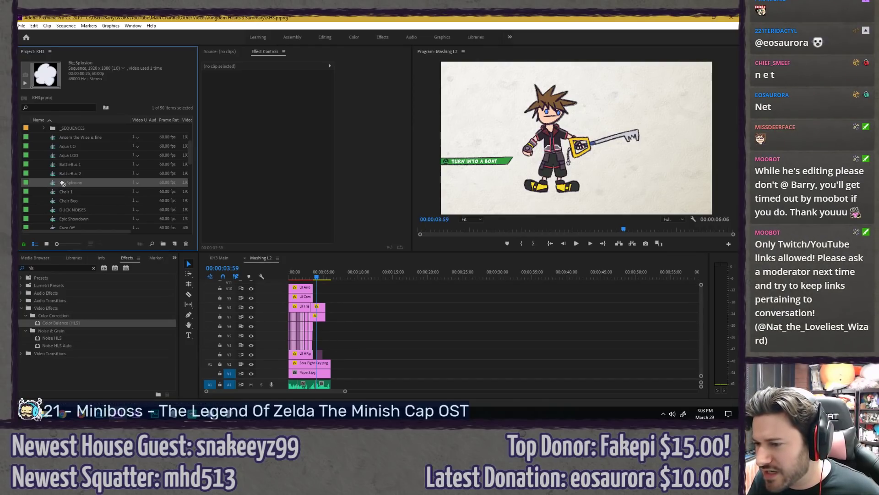
{"action": "mouse_move", "coordinate": [62, 182]}
{"action": "left_mouse_down"}
{"action": "mouse_move", "coordinate": [298, 286]}
{"action": "mouse_move", "coordinate": [354, 334]}
{"action": "mouse_move", "coordinate": [307, 280]}
{"action": "mouse_move", "coordinate": [301, 257]}
{"action": "mouse_move", "coordinate": [331, 286]}
{"action": "mouse_move", "coordinate": [351, 334]}
{"action": "mouse_move", "coordinate": [344, 341]}
{"action": "left_mouse_up"}
{"action": "key", "text": "equal"}
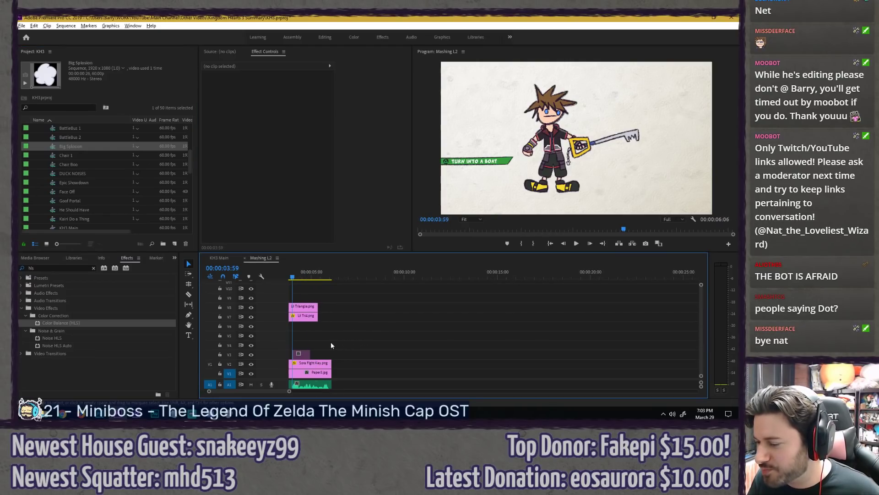
{"action": "scroll", "coordinate": [346, 334], "scroll_direction": "up", "scroll_amount": 3}
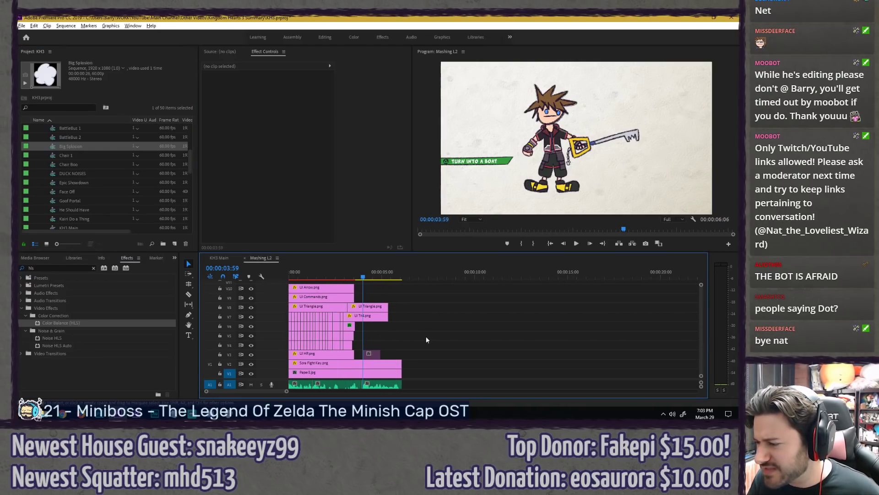
{"action": "left_click", "coordinate": [52, 146]}
{"action": "left_click_drag", "start_coordinate": [53, 146], "coordinate": [449, 330]}
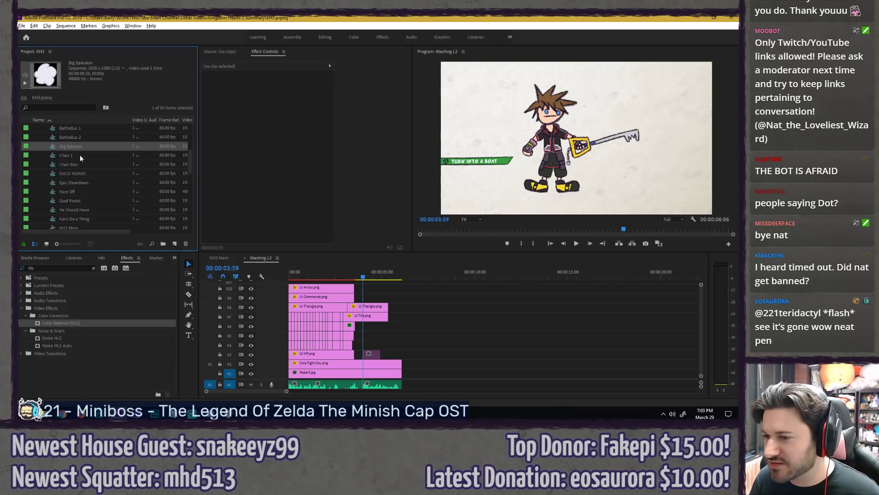
Step: Open the Big Splosion sequence, undoing a stray Chair 1 clip
{"action": "double_click", "coordinate": [52, 146]}
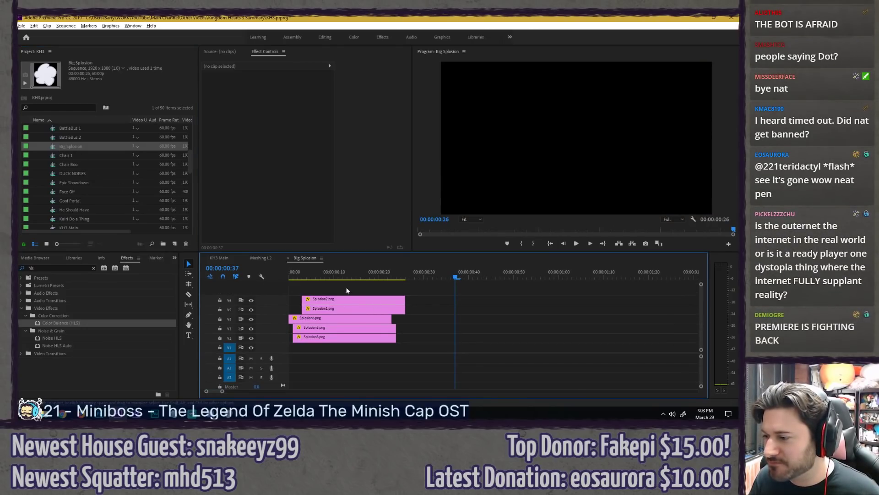
{"action": "mouse_move", "coordinate": [66, 155]}
{"action": "left_mouse_down"}
{"action": "mouse_move", "coordinate": [274, 320]}
{"action": "mouse_move", "coordinate": [435, 338]}
{"action": "left_mouse_up"}
{"action": "key", "text": "ctrl+z"}
Step: Select and copy all five explosion clips in the Big Splosion sequence
{"action": "left_click", "coordinate": [262, 257]}
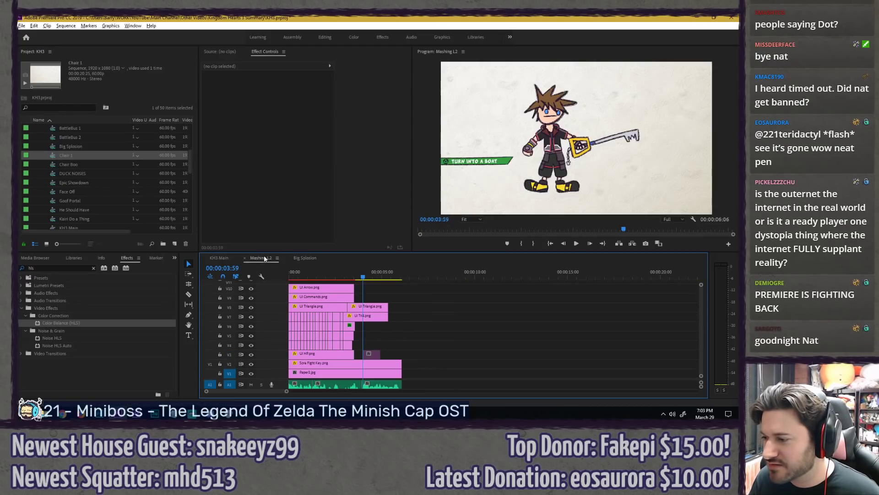
{"action": "left_click", "coordinate": [63, 165]}
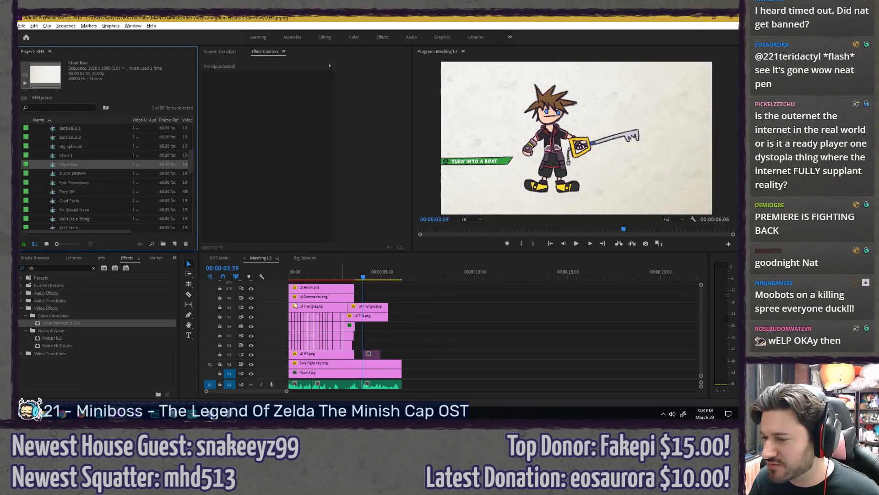
{"action": "left_click", "coordinate": [62, 174]}
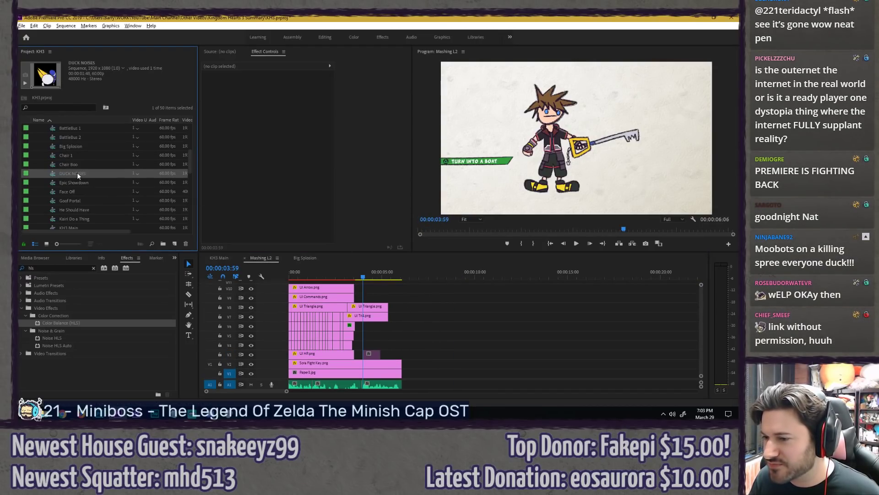
{"action": "left_click", "coordinate": [425, 329]}
{"action": "left_click", "coordinate": [305, 258]}
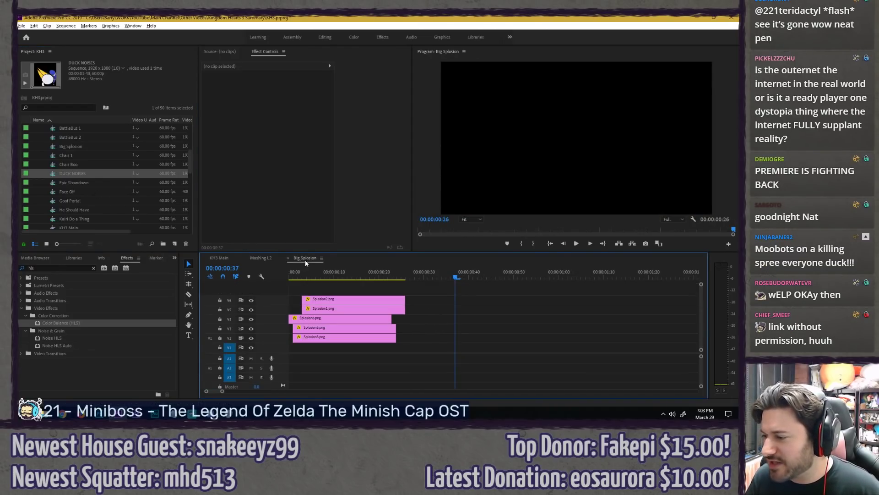
{"action": "left_click_drag", "start_coordinate": [310, 280], "coordinate": [362, 349]}
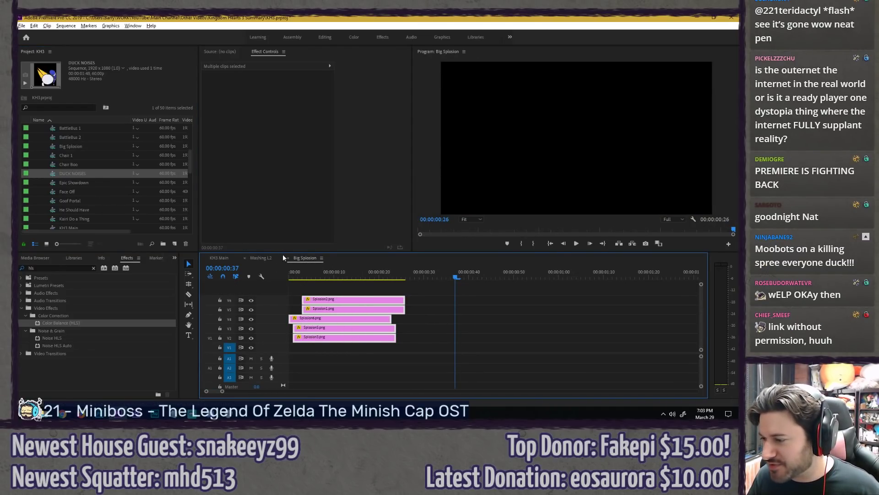
Step: Paste the five explosion clips into Mashing L2 and move them onto V7–V11
{"action": "left_click", "coordinate": [261, 257]}
{"action": "left_click", "coordinate": [414, 277]}
{"action": "key", "text": "ctrl+v"}
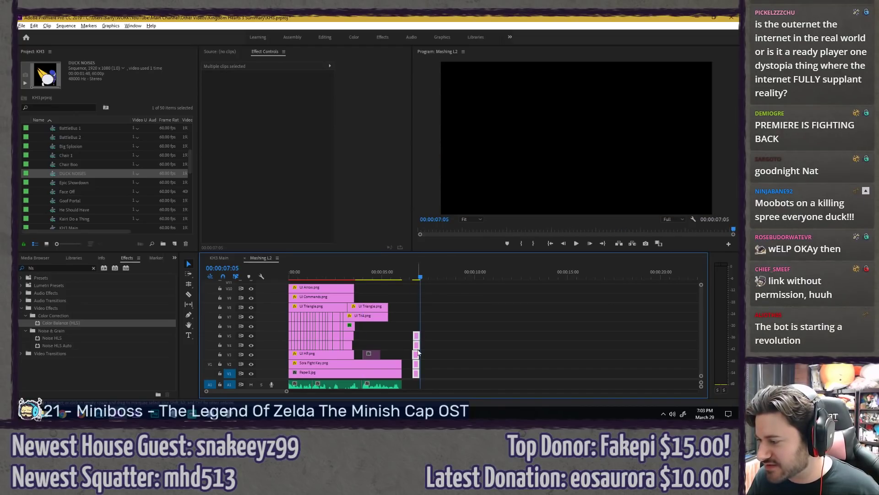
{"action": "left_click_drag", "start_coordinate": [418, 346], "coordinate": [373, 290]}
Step: Preview the smoke-cloud burst from about 4 seconds, stopping at 00:00:04:48
{"action": "left_click", "coordinate": [365, 272]}
{"action": "key", "text": "space"}
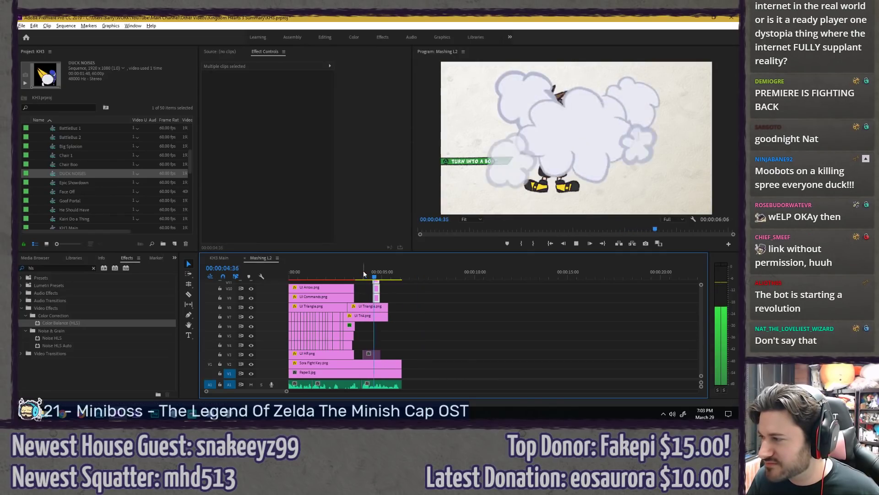
{"action": "left_click", "coordinate": [377, 274]}
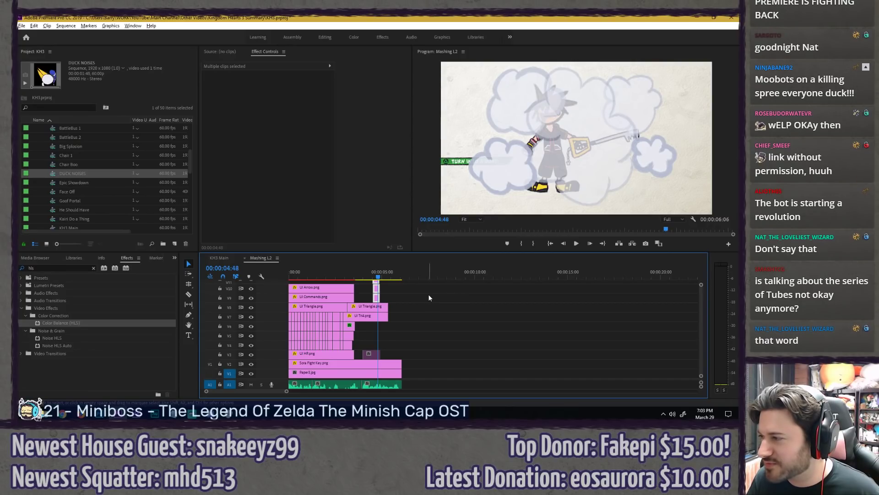
{"action": "key", "text": "ctrl+z"}
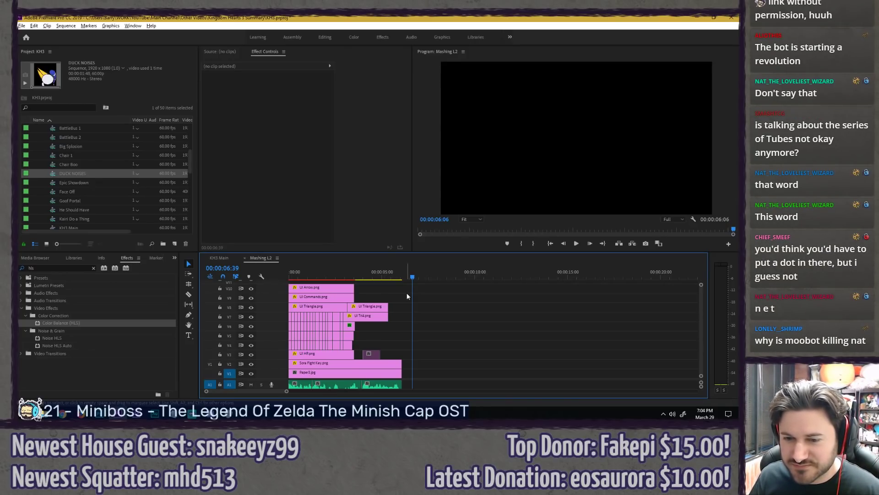
Step: In KH3 Main, place Big Splosion on V2 and shift it back to about 00:10:15
{"action": "left_click", "coordinate": [215, 257]}
{"action": "left_click_drag", "start_coordinate": [415, 275], "coordinate": [421, 276]}
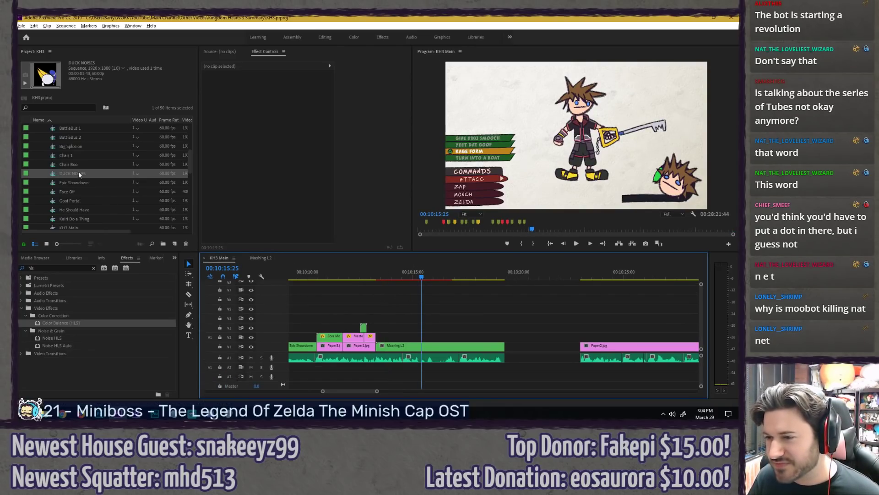
{"action": "left_click_drag", "start_coordinate": [65, 146], "coordinate": [519, 338]}
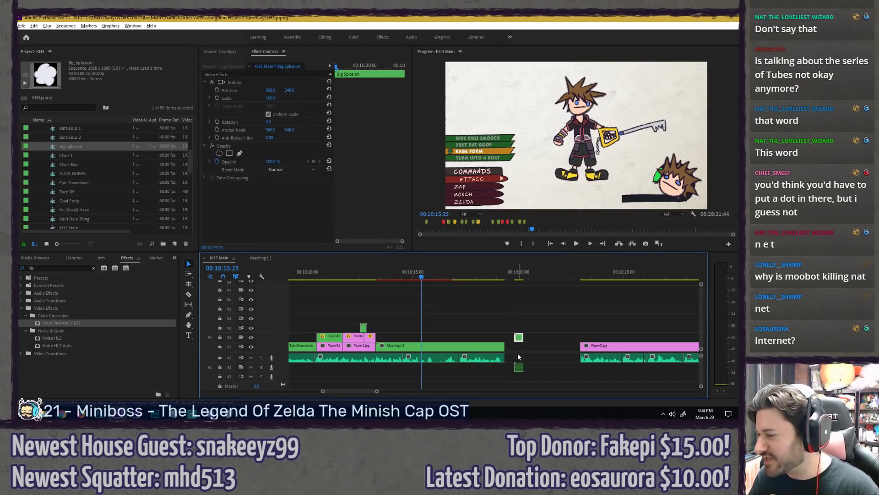
{"action": "left_click", "coordinate": [466, 300]}
{"action": "key", "text": "space"}
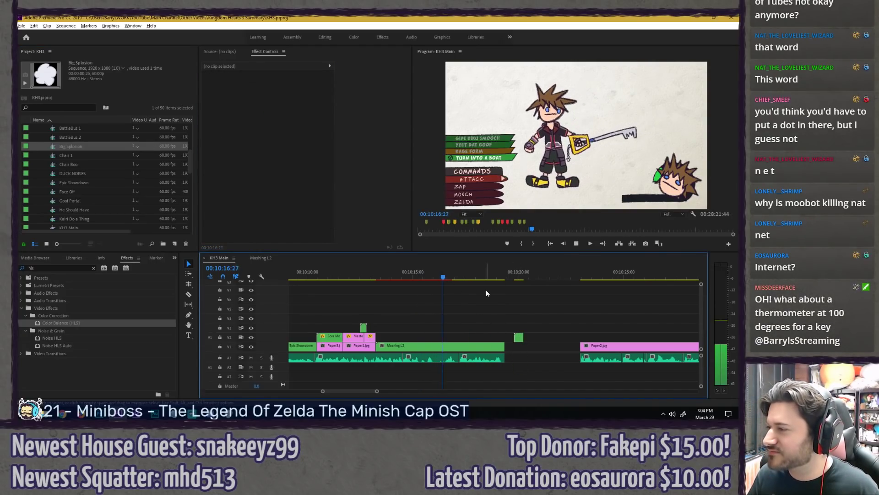
{"action": "left_click", "coordinate": [430, 272]}
{"action": "key", "text": "space"}
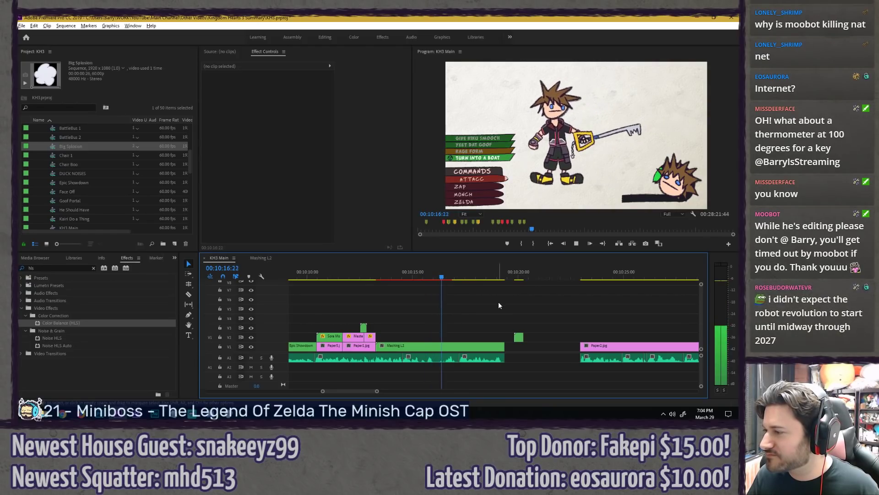
{"action": "left_click_drag", "start_coordinate": [519, 337], "coordinate": [458, 337]}
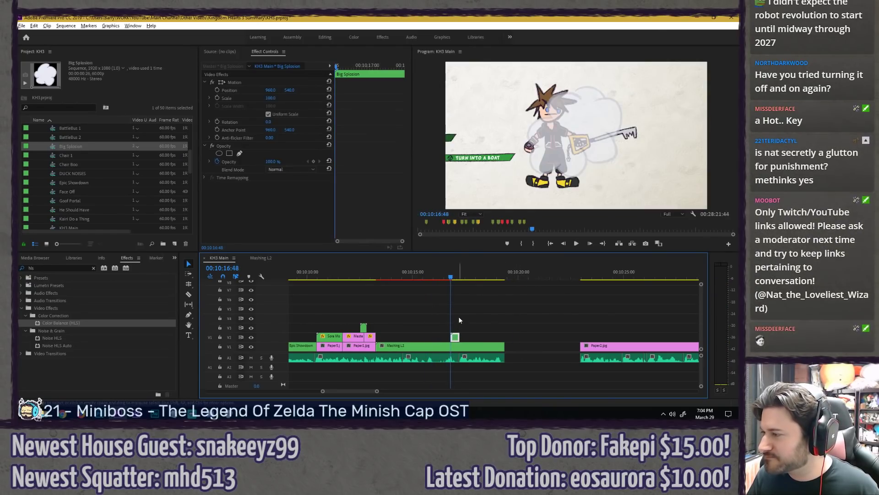
{"action": "key", "text": "space"}
Step: Set the explosion clip's Scale to 160 after trying 200, then preview it
{"action": "scroll", "coordinate": [458, 302], "scroll_direction": "up", "scroll_amount": 3}
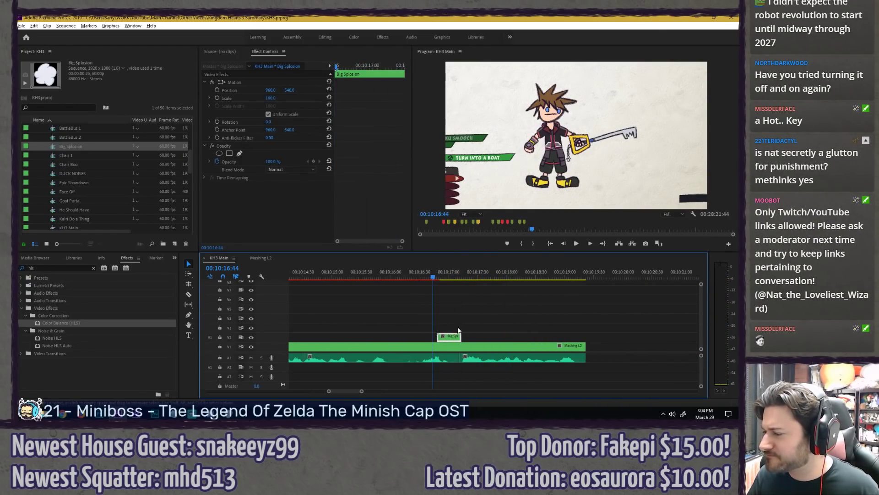
{"action": "left_click", "coordinate": [448, 274]}
{"action": "left_click", "coordinate": [271, 97]}
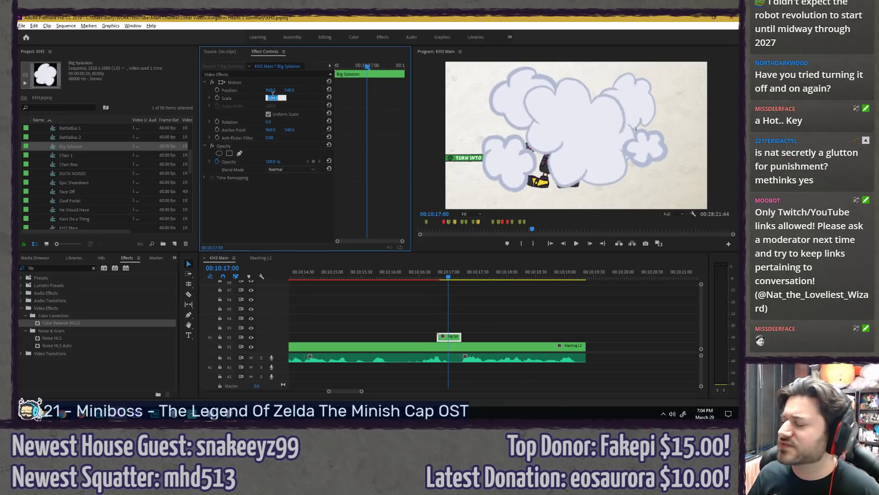
{"action": "type", "text": "200"}
{"action": "key", "text": "Return"}
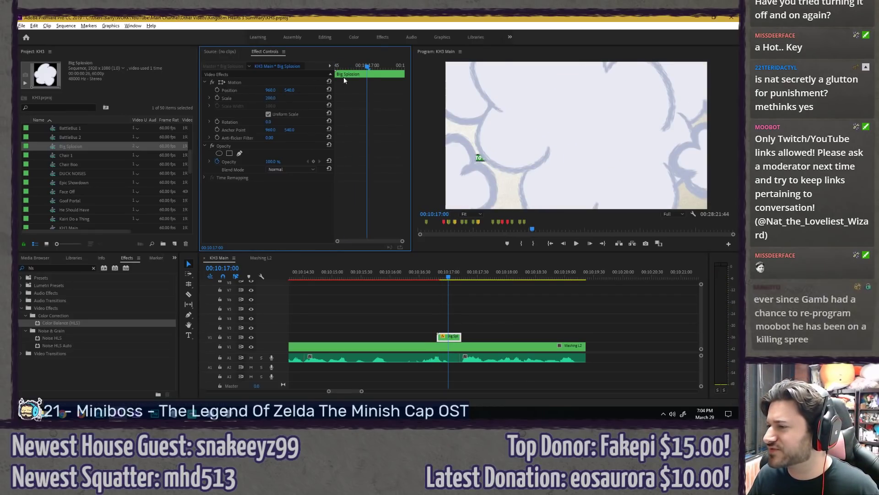
{"action": "left_click", "coordinate": [274, 97]}
{"action": "type", "text": "160"}
{"action": "key", "text": "Return"}
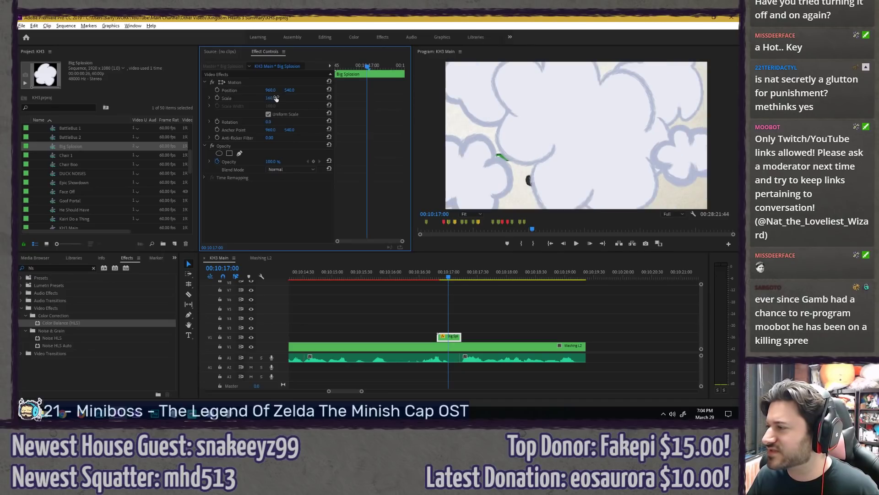
{"action": "mouse_move", "coordinate": [433, 276]}
{"action": "left_mouse_down"}
{"action": "mouse_move", "coordinate": [462, 270]}
{"action": "mouse_move", "coordinate": [441, 271]}
{"action": "left_mouse_up"}
Step: Jump to the earlier Big Splosion use at 00:07:41 and inspect its keyframed scale
{"action": "left_click", "coordinate": [138, 146]}
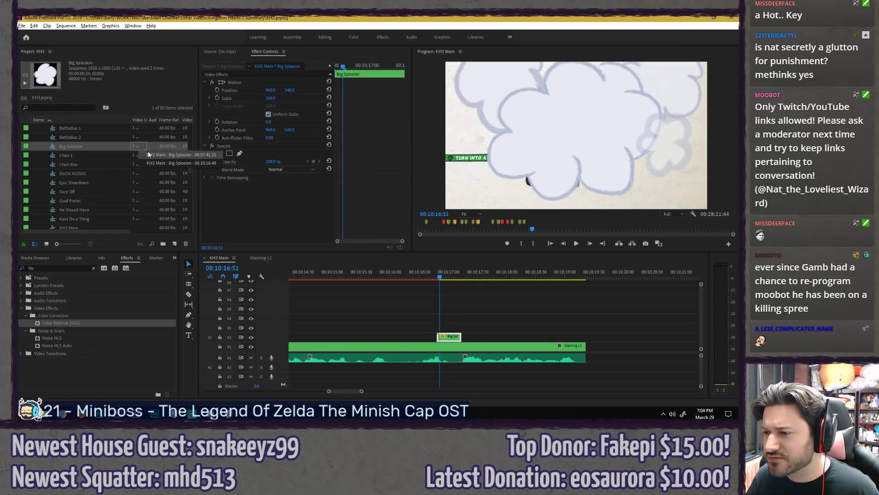
{"action": "left_click", "coordinate": [183, 155]}
{"action": "left_click", "coordinate": [380, 309]}
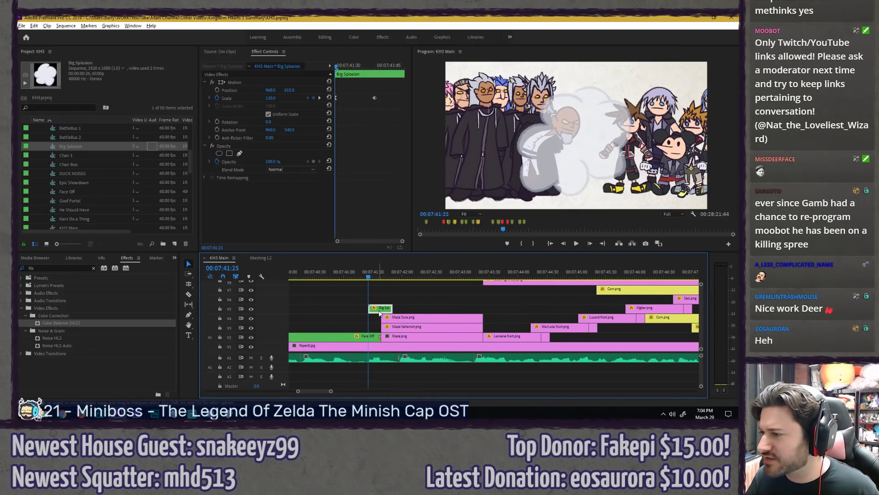
{"action": "left_click_drag", "start_coordinate": [370, 277], "coordinate": [383, 273]}
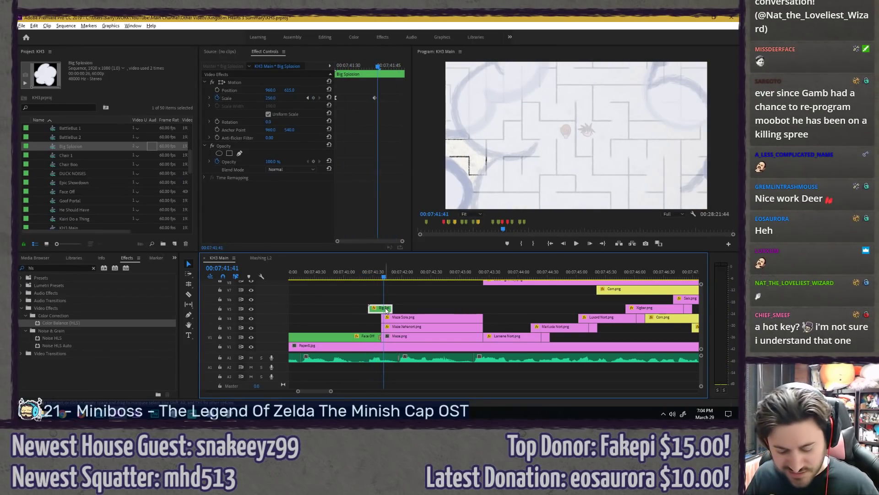
{"action": "scroll", "coordinate": [311, 295], "scroll_direction": "down", "scroll_amount": 4}
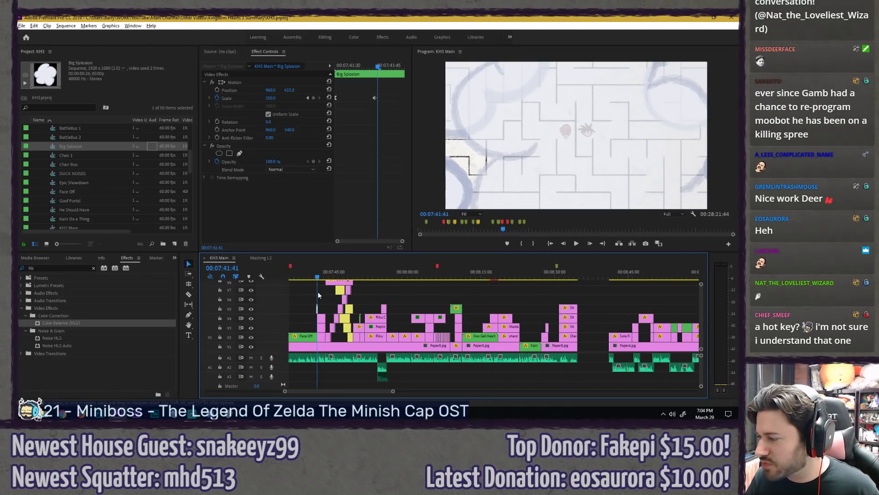
Step: Paste the animated explosion at 10:19, move it onto V3 at 10:17, and delete the static one
{"action": "scroll", "coordinate": [319, 295], "scroll_direction": "down", "scroll_amount": 1}
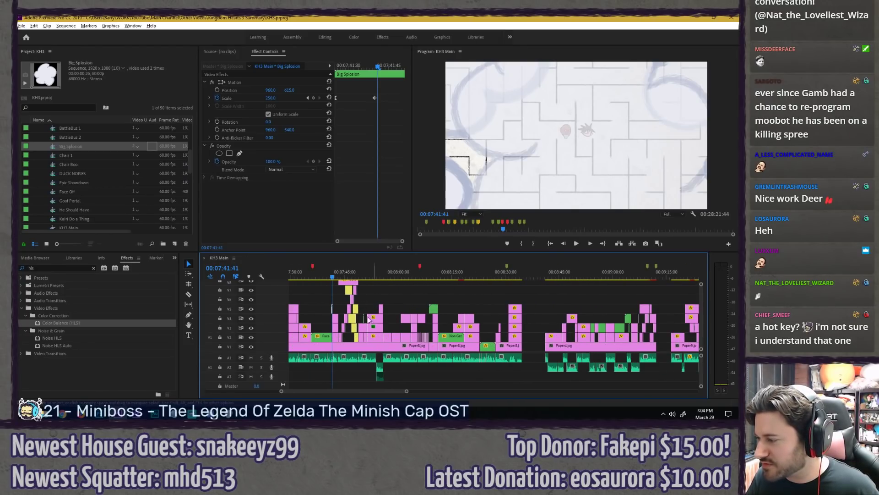
{"action": "scroll", "coordinate": [369, 319], "scroll_direction": "down", "scroll_amount": 3}
{"action": "scroll", "coordinate": [610, 323], "scroll_direction": "up", "scroll_amount": 10}
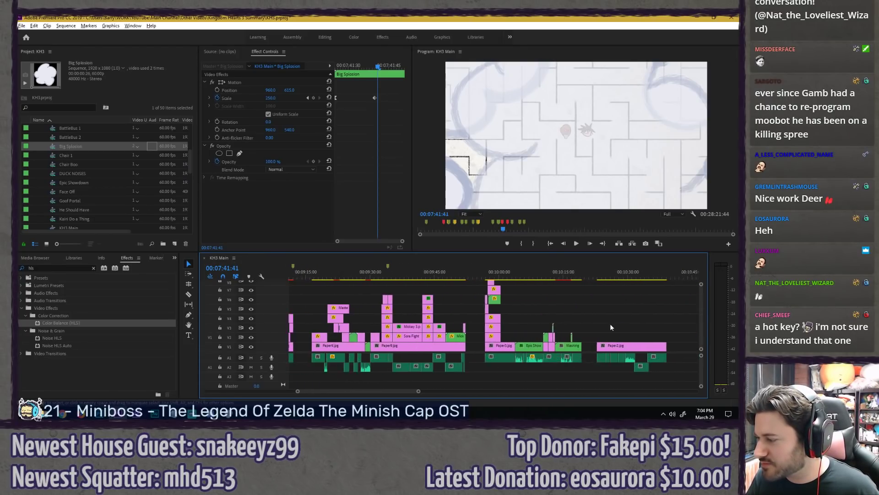
{"action": "left_click", "coordinate": [584, 274]}
{"action": "key", "text": "ctrl+v"}
{"action": "left_click", "coordinate": [480, 336]}
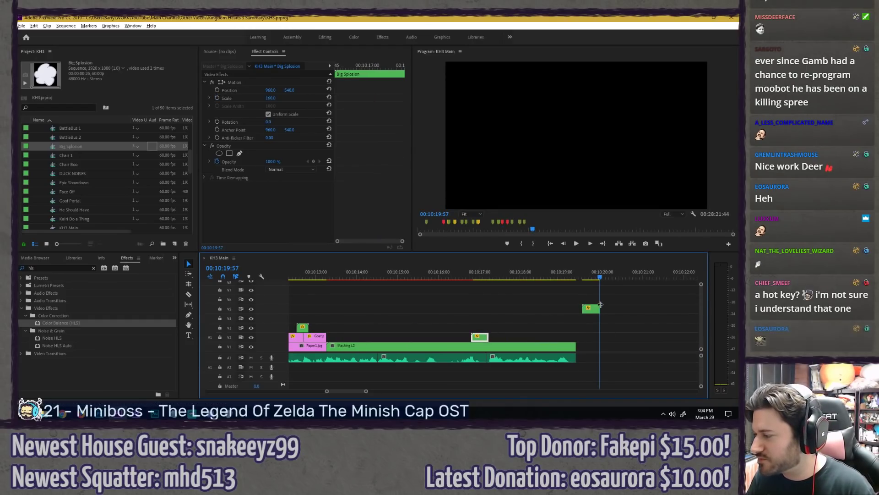
{"action": "left_click_drag", "start_coordinate": [593, 308], "coordinate": [484, 339]}
{"action": "left_click", "coordinate": [483, 335]}
{"action": "key", "text": "Delete"}
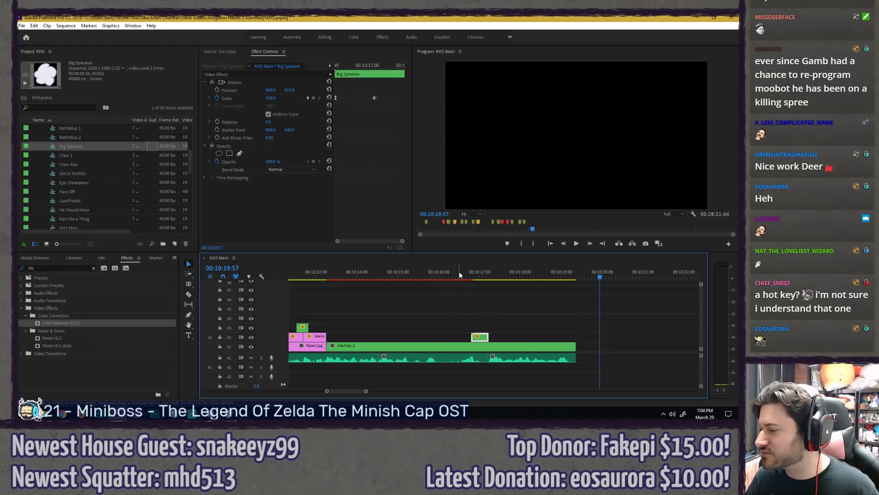
Step: Nudge the new explosion slightly earlier then later, replaying to fine-tune its timing
{"action": "left_click", "coordinate": [459, 272]}
{"action": "key", "text": "space"}
{"action": "key", "text": "space"}
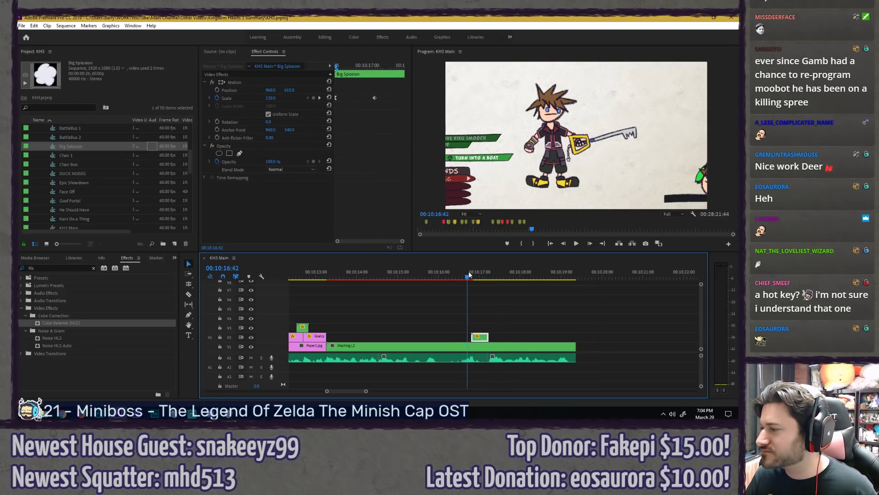
{"action": "left_click_drag", "start_coordinate": [479, 337], "coordinate": [473, 338]}
{"action": "left_click", "coordinate": [432, 272]}
{"action": "key", "text": "space"}
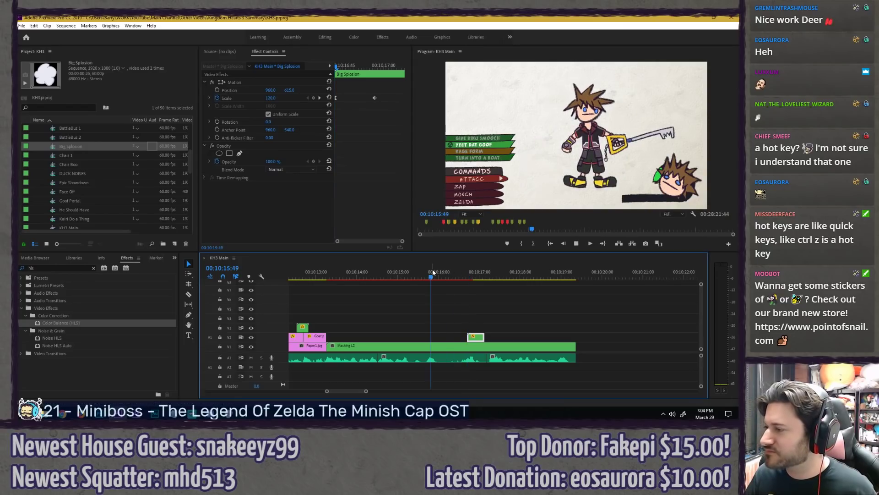
{"action": "key", "text": "space"}
{"action": "scroll", "coordinate": [479, 320], "scroll_direction": "up", "scroll_amount": 2}
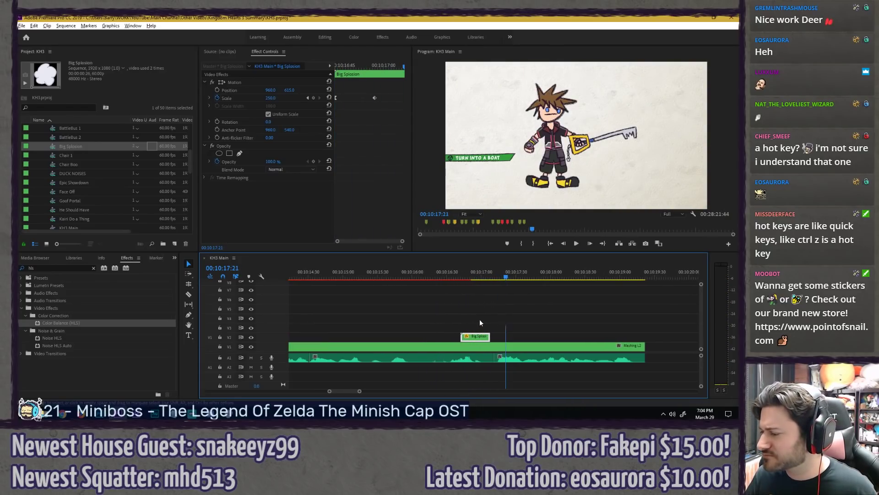
{"action": "left_click_drag", "start_coordinate": [475, 340], "coordinate": [486, 340]}
{"action": "left_click", "coordinate": [457, 273]}
{"action": "key", "text": "space"}
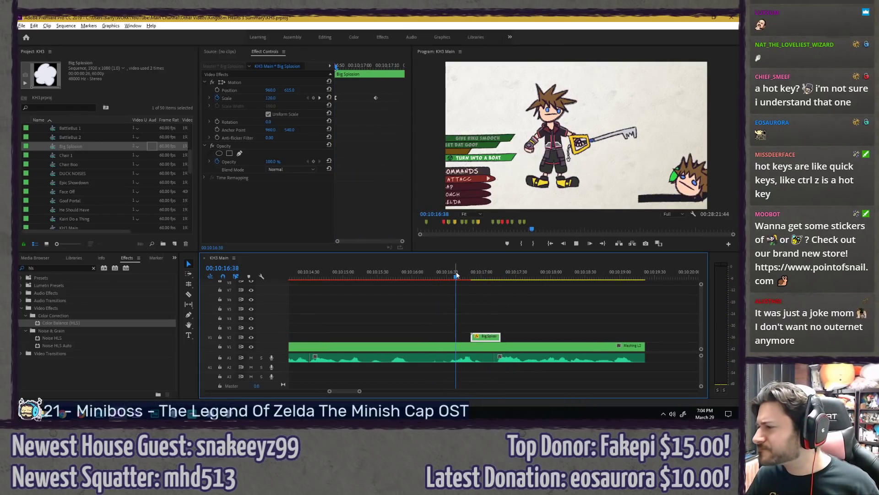
{"action": "left_click", "coordinate": [432, 272]}
{"action": "key", "text": "space"}
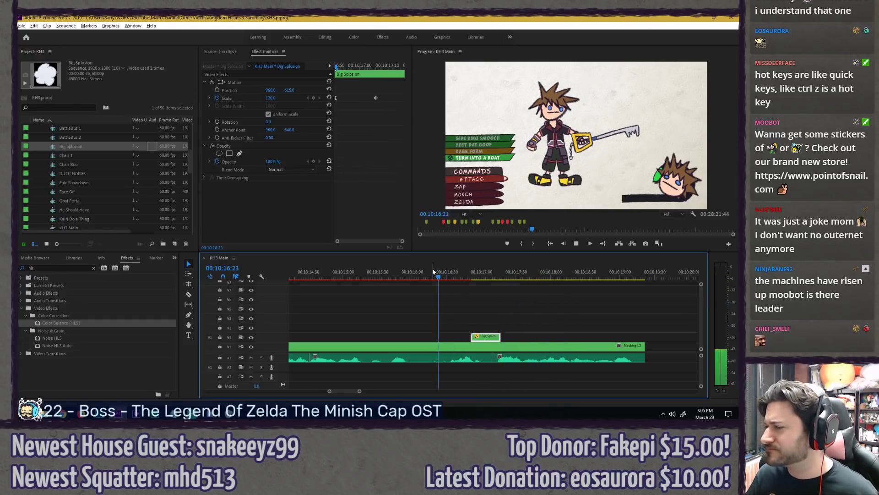
{"action": "key", "text": "space"}
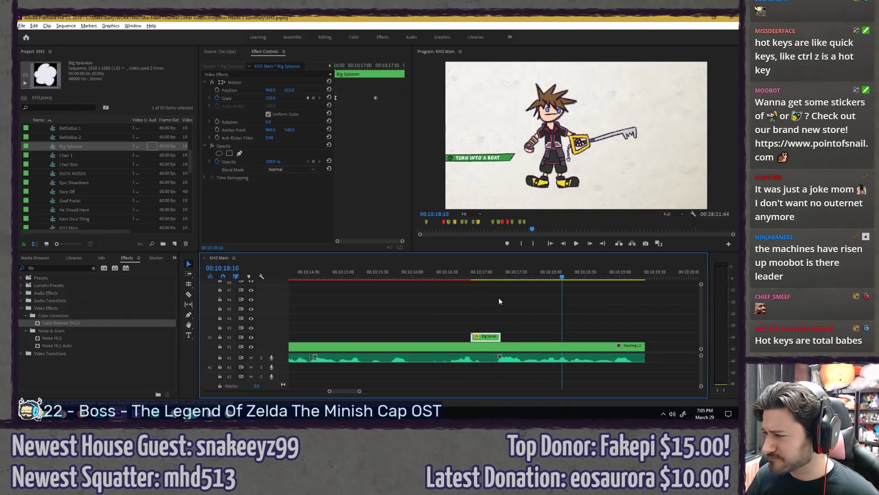
{"action": "scroll", "coordinate": [507, 304], "scroll_direction": "down", "scroll_amount": 3}
{"action": "left_click", "coordinate": [458, 299]}
Step: At 10:13:16, enable Position and Scale keyframing on the Mashing L2 clip
{"action": "left_click", "coordinate": [389, 274]}
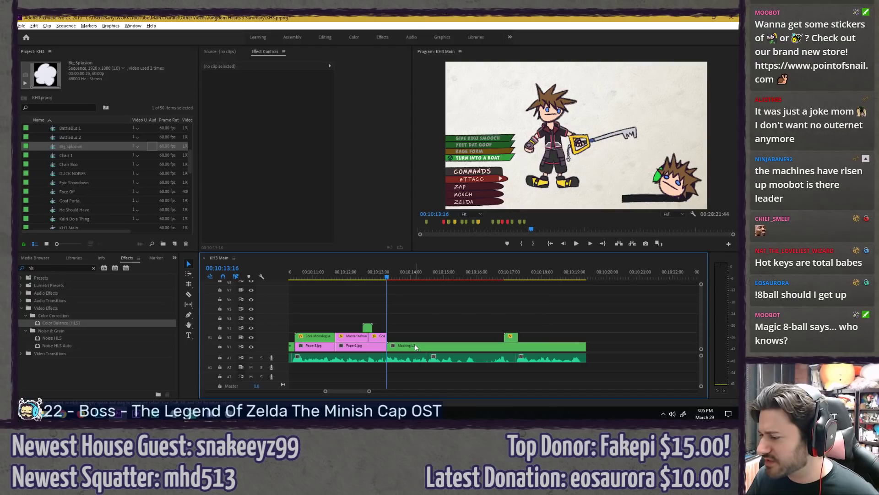
{"action": "left_click", "coordinate": [417, 346]}
{"action": "left_click", "coordinate": [217, 90]}
{"action": "left_click", "coordinate": [217, 97]}
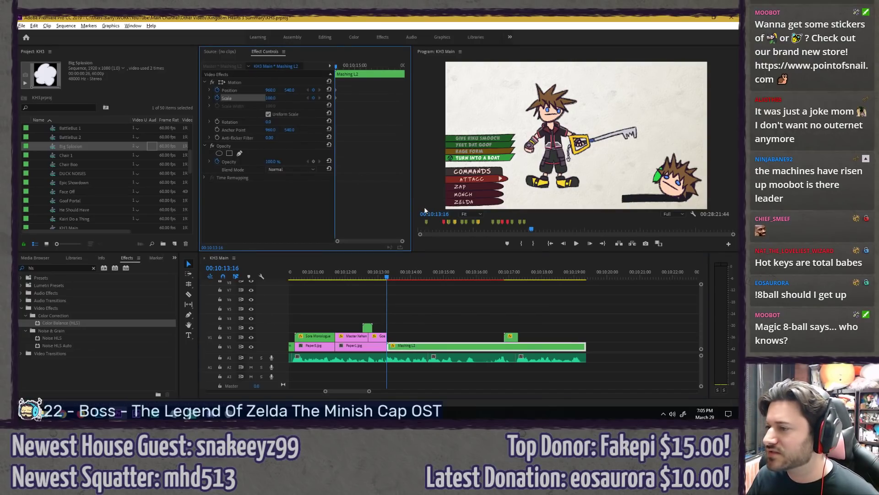
Step: Set a Scale keyframe of 200 at 10:16:48
{"action": "left_click", "coordinate": [499, 274]}
{"action": "left_click_drag", "start_coordinate": [500, 274], "coordinate": [502, 273]}
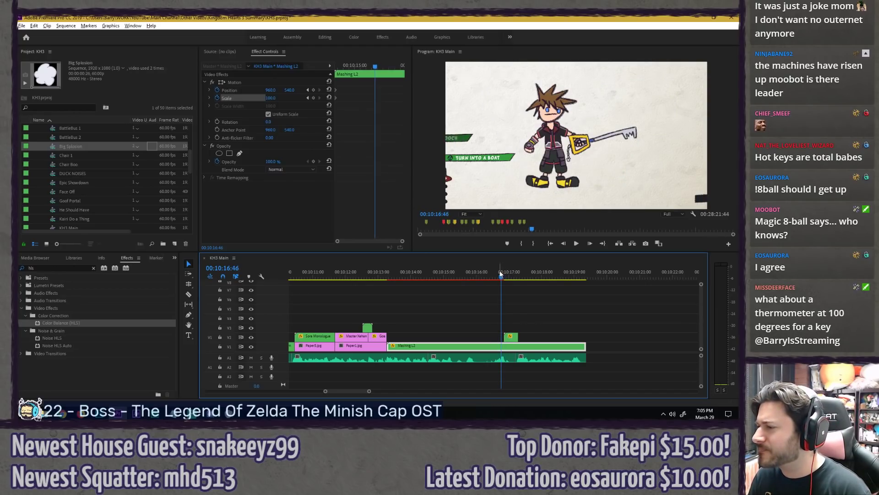
{"action": "key", "text": "Left"}
{"action": "key", "text": "Left"}
{"action": "key", "text": "Left"}
{"action": "key", "text": "Right"}
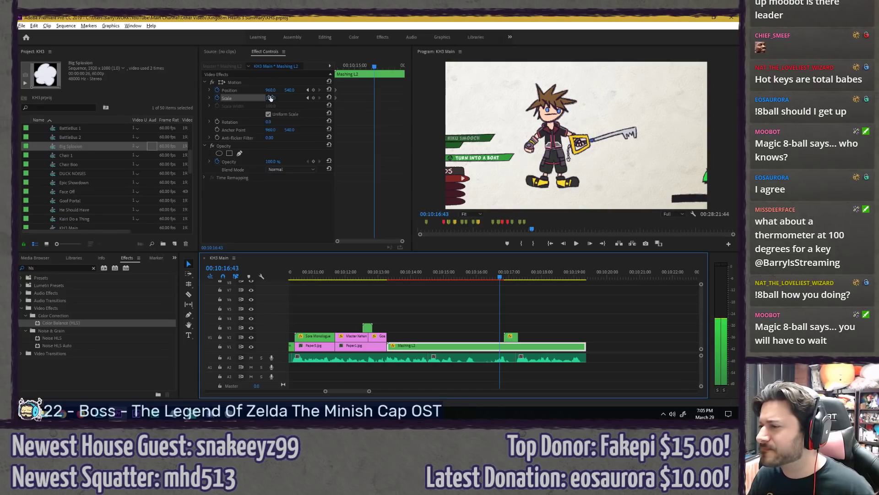
{"action": "key", "text": "shift+Right"}
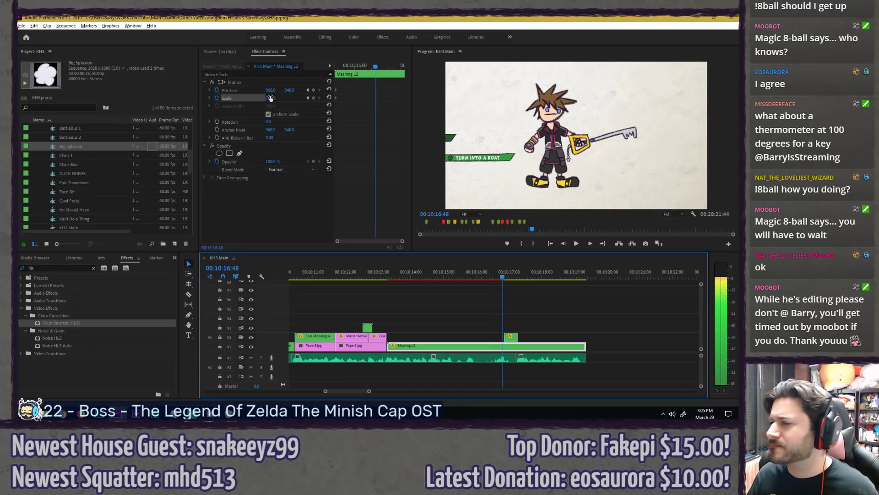
{"action": "left_click", "coordinate": [273, 98]}
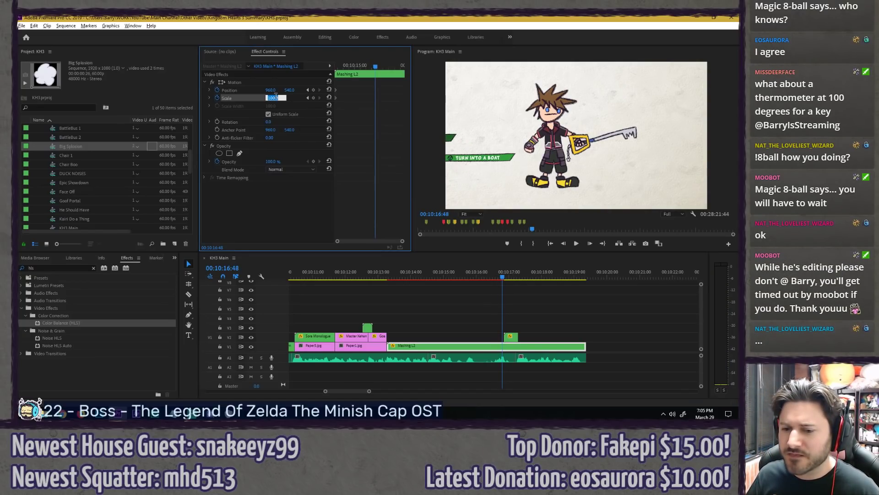
{"action": "key", "text": "Return"}
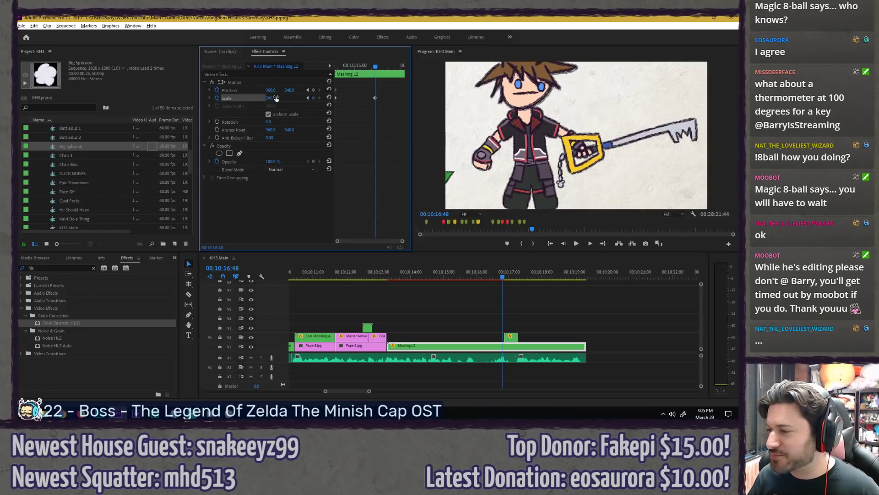
Step: Reposition the zoomed frame in the Program monitor to centre Sora, around 1913, 305
{"action": "left_click", "coordinate": [235, 82]}
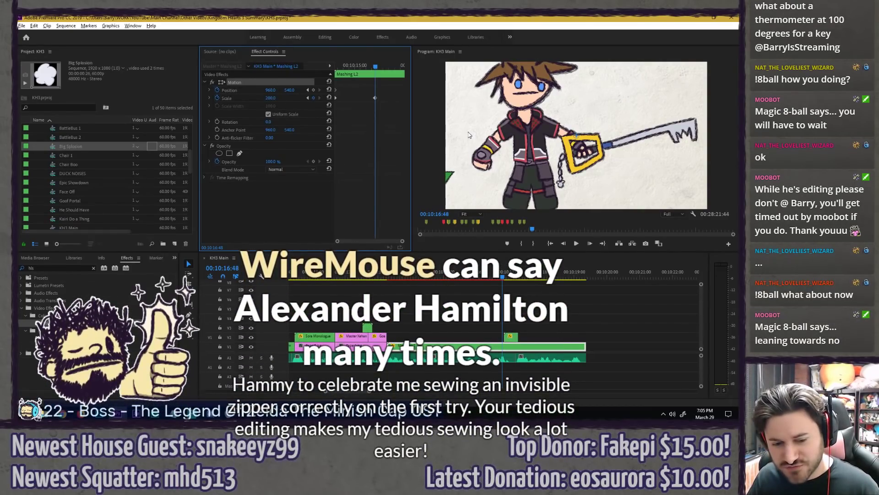
{"action": "left_click_drag", "start_coordinate": [472, 134], "coordinate": [622, 114]}
{"action": "left_click_drag", "start_coordinate": [507, 144], "coordinate": [489, 130]}
Step: Apply Ease Out to the first Position keyframe
{"action": "left_click", "coordinate": [336, 89]}
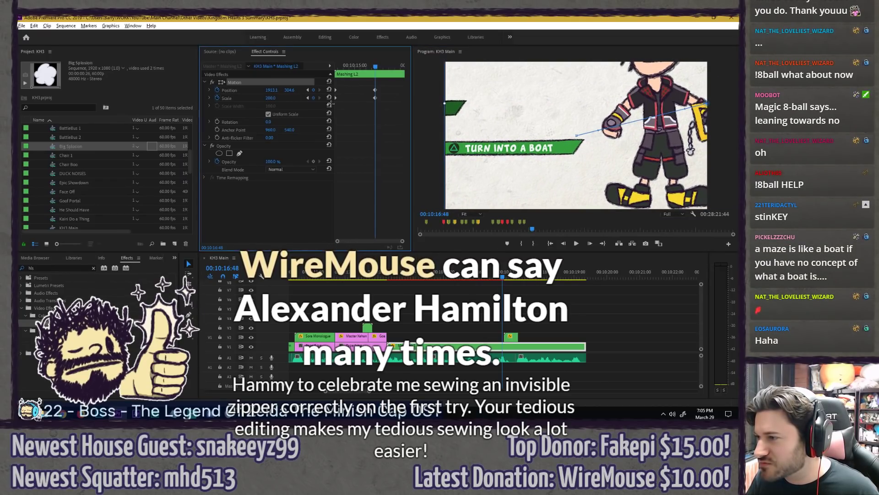
{"action": "right_click", "coordinate": [335, 96]}
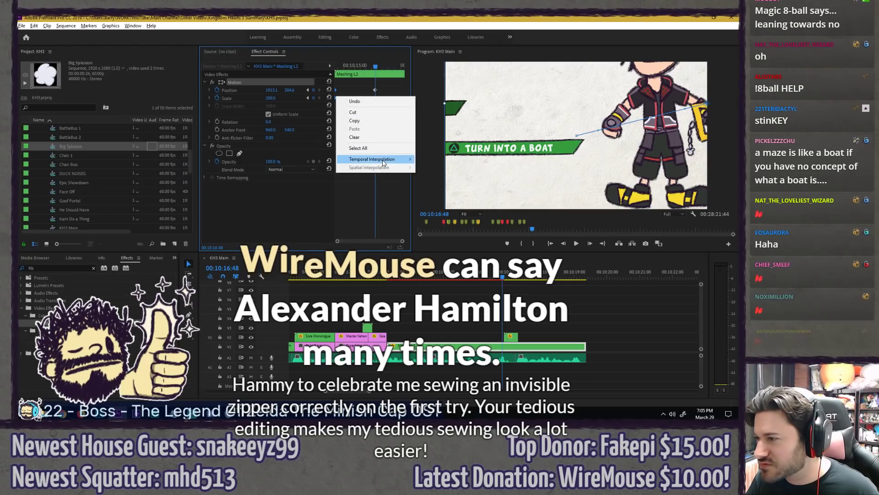
{"action": "mouse_move", "coordinate": [390, 159]}
{"action": "left_click", "coordinate": [428, 212]}
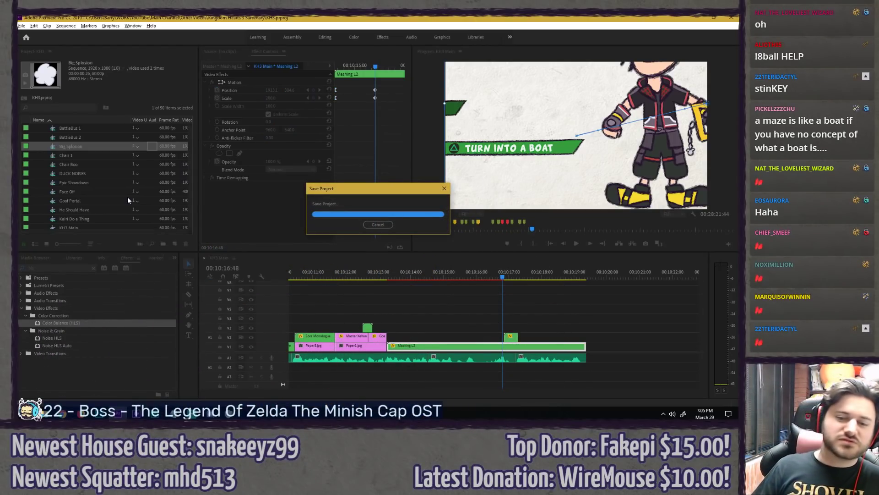
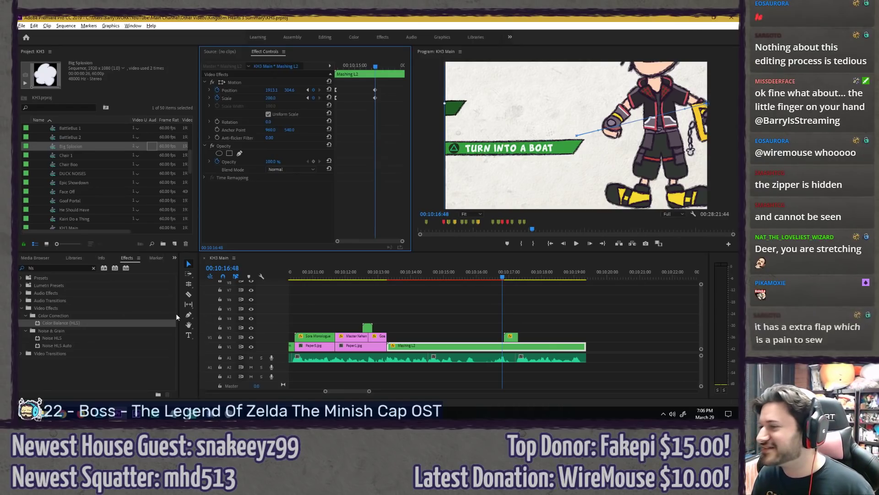
Step: Shift the Position and Scale keyframes so the zoom starts at 00:10:14:12
{"action": "left_click", "coordinate": [377, 271]}
{"action": "key", "text": "space"}
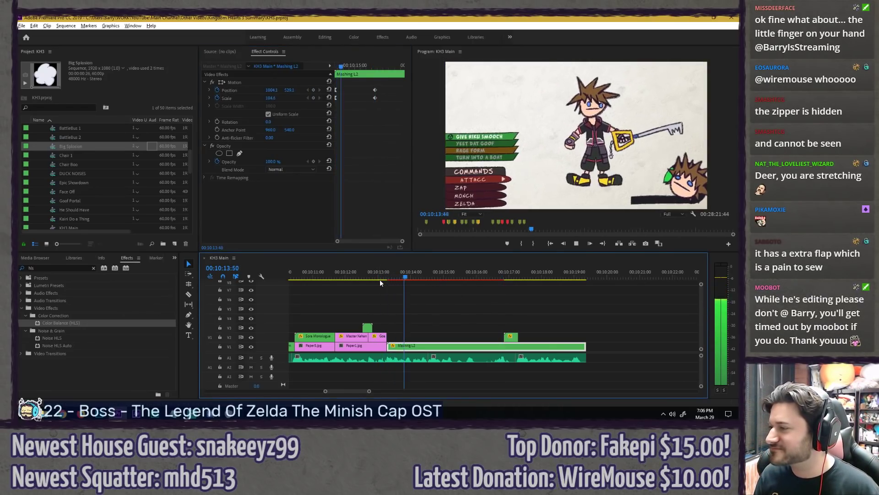
{"action": "left_click", "coordinate": [336, 104]}
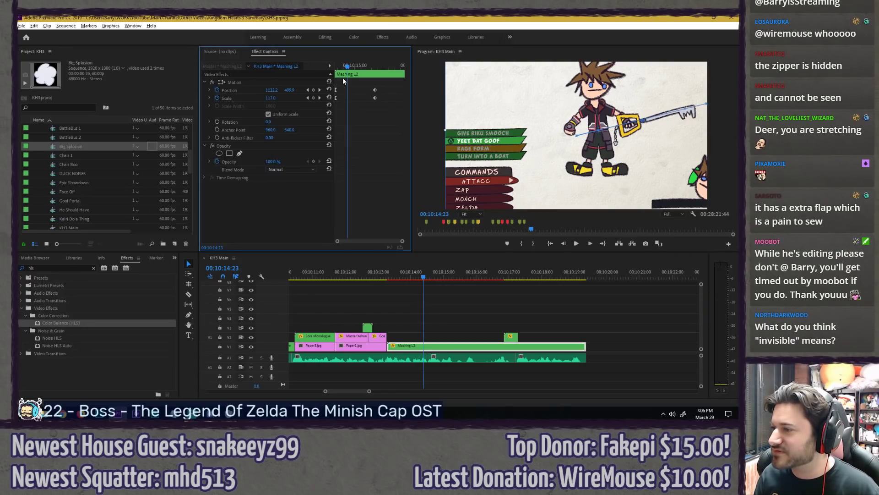
{"action": "key", "text": "Left"}
{"action": "key", "text": "Left"}
{"action": "key", "text": "Left"}
{"action": "key", "text": "Left"}
{"action": "key", "text": "Left"}
{"action": "key", "text": "Left"}
{"action": "key", "text": "Left"}
{"action": "key", "text": "Left"}
{"action": "key", "text": "Left"}
{"action": "key", "text": "Left"}
{"action": "key", "text": "Left"}
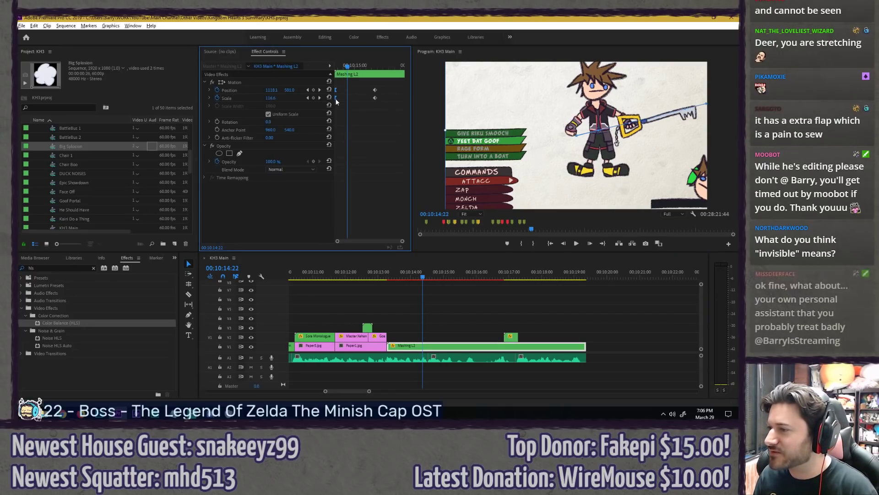
{"action": "left_click_drag", "start_coordinate": [335, 98], "coordinate": [345, 98]}
Step: Replay the zoom from 00:10:13:16 several times to review its new timing
{"action": "left_click", "coordinate": [381, 272]}
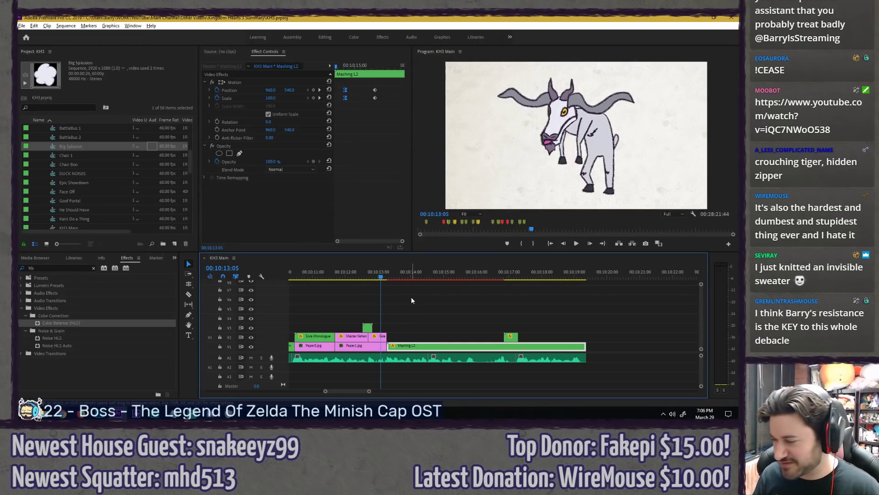
{"action": "key", "text": "space"}
{"action": "key", "text": "space"}
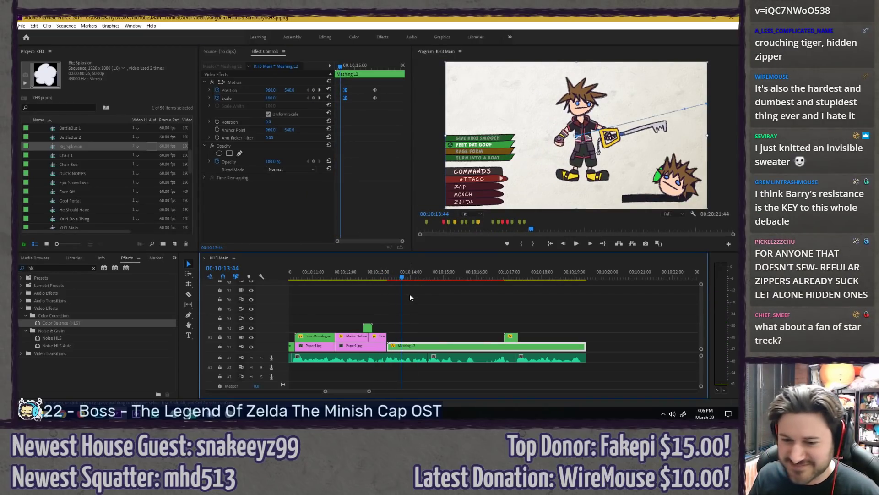
{"action": "left_click", "coordinate": [365, 153]}
{"action": "key", "text": "space"}
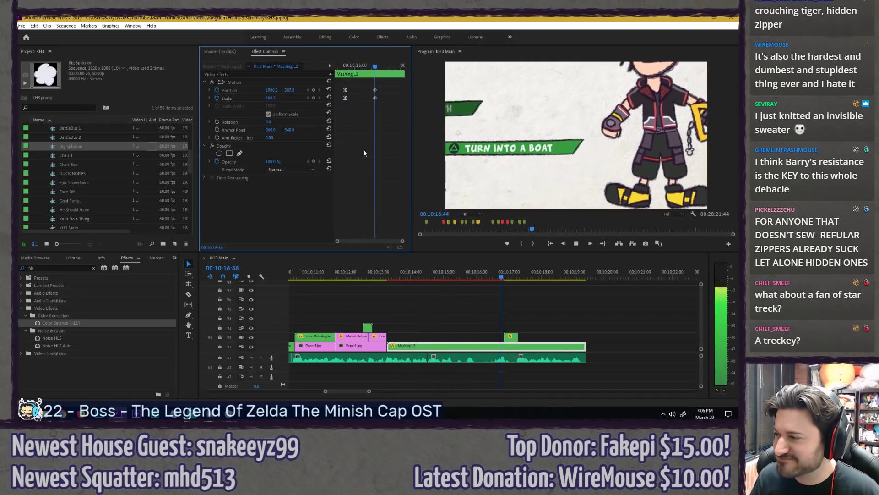
{"action": "left_click", "coordinate": [371, 66]}
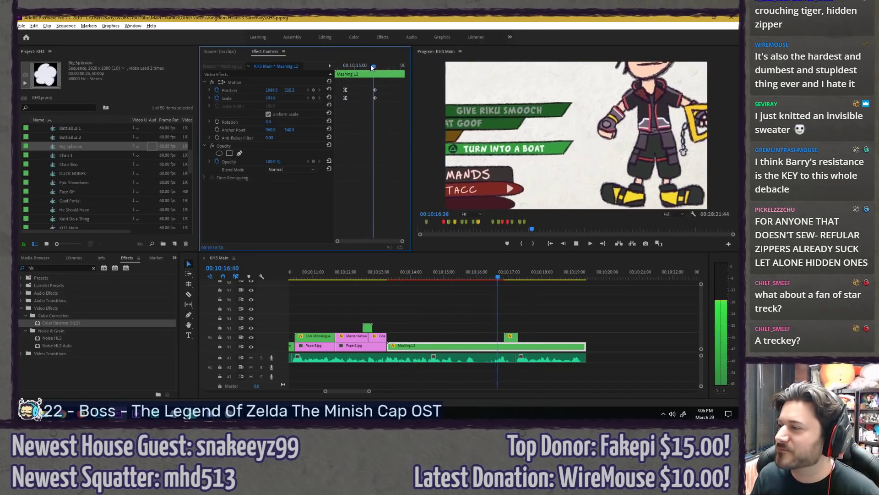
{"action": "left_click", "coordinate": [335, 65]}
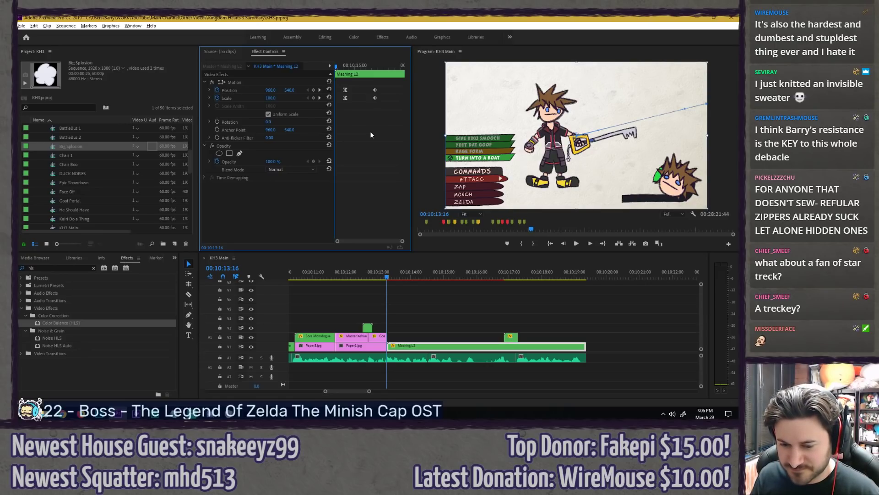
{"action": "key", "text": "space"}
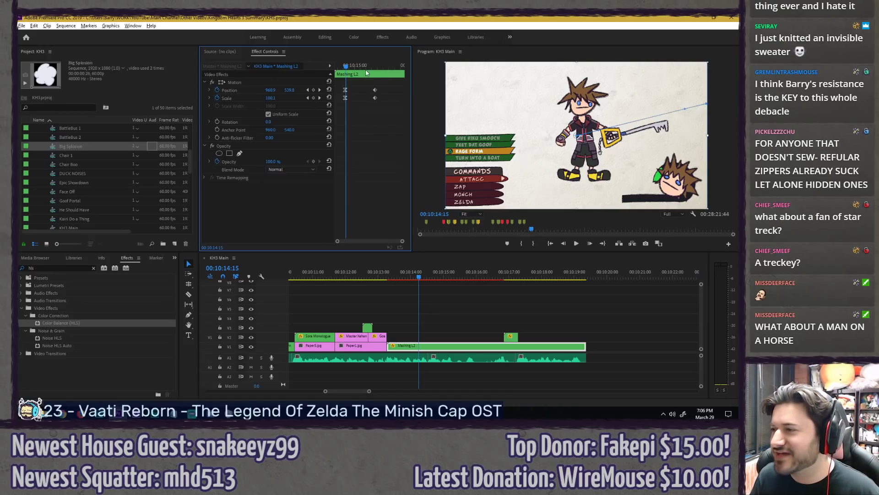
{"action": "left_click", "coordinate": [347, 67]}
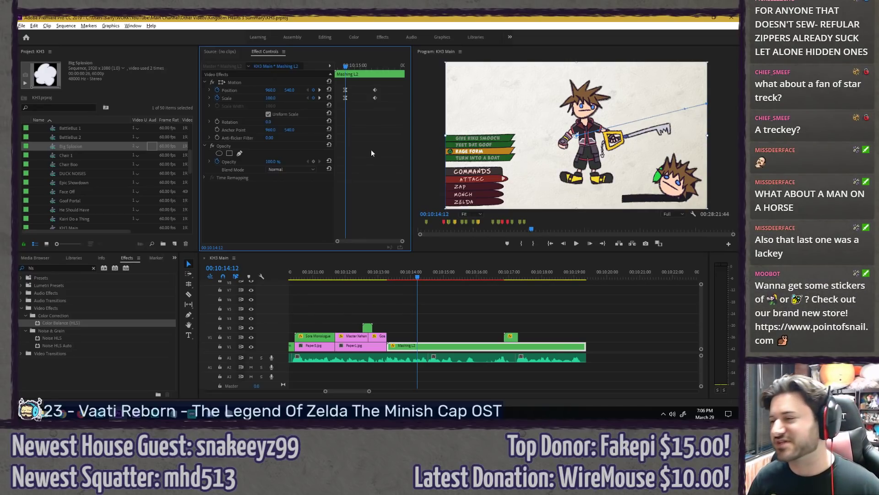
{"action": "key", "text": "space"}
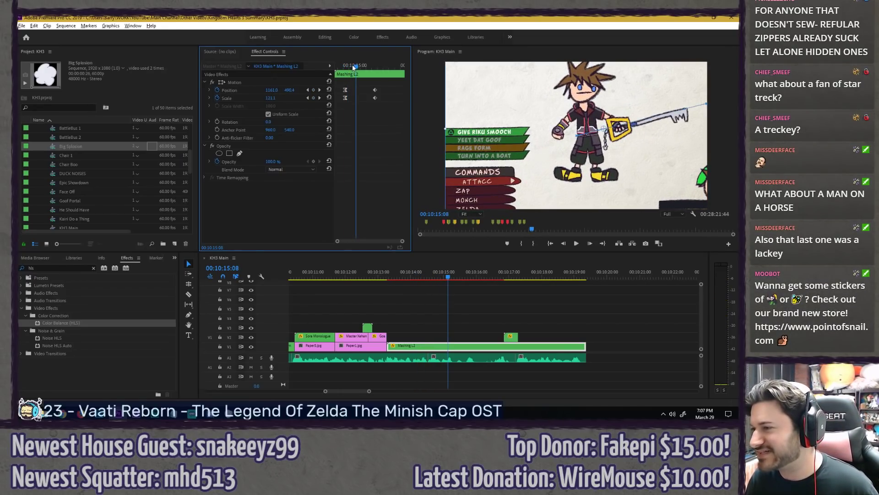
Step: Set the final Scale keyframe at 00:10:16:48 to 160 and reframe on Sora
{"action": "left_click_drag", "start_coordinate": [353, 64], "coordinate": [372, 67]}
{"action": "left_click", "coordinate": [274, 98]}
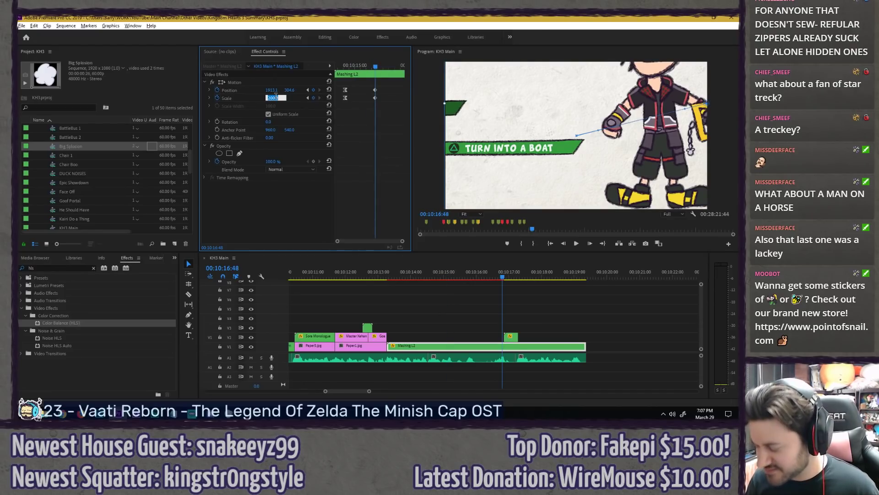
{"action": "key", "text": "Return"}
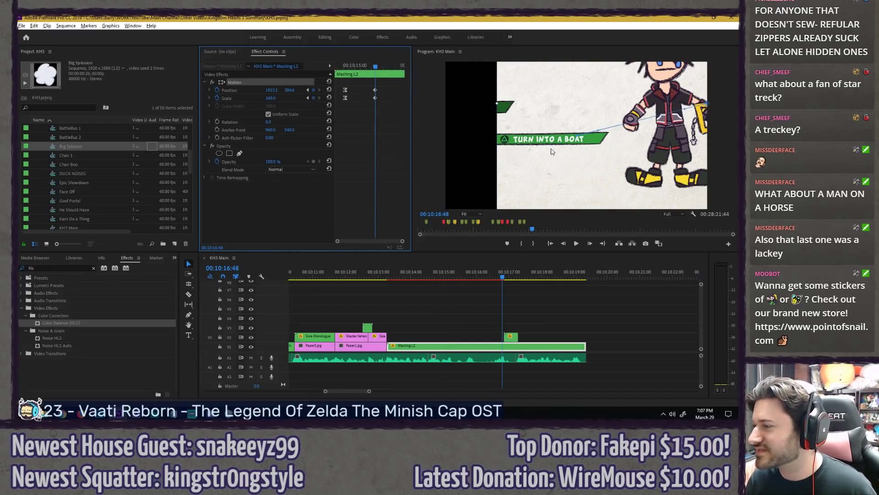
{"action": "left_click_drag", "start_coordinate": [552, 152], "coordinate": [500, 154]}
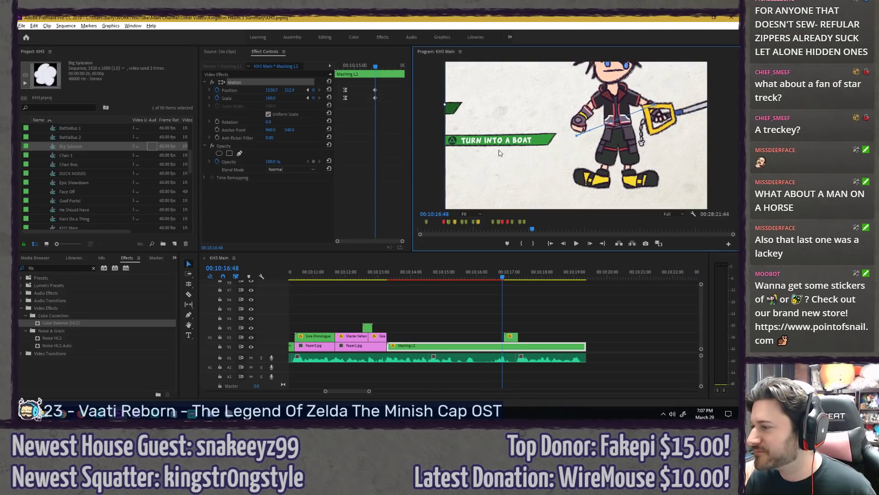
Step: Lower the zoomed framing to Position 1536.7, 427.9
{"action": "left_click", "coordinate": [341, 66]}
{"action": "key", "text": "space"}
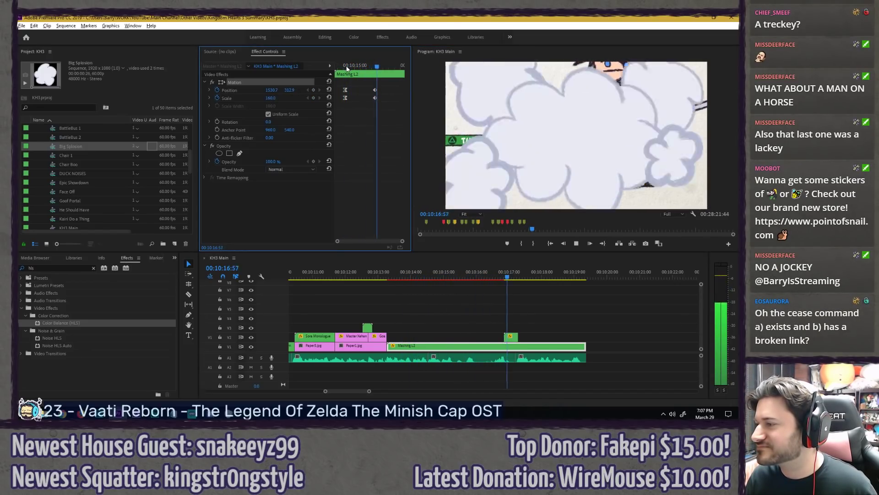
{"action": "left_click", "coordinate": [338, 67]}
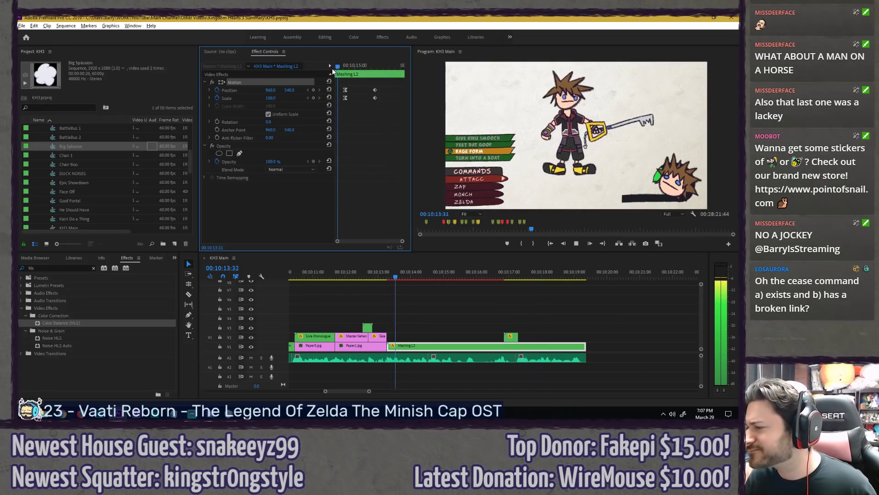
{"action": "key", "text": "space"}
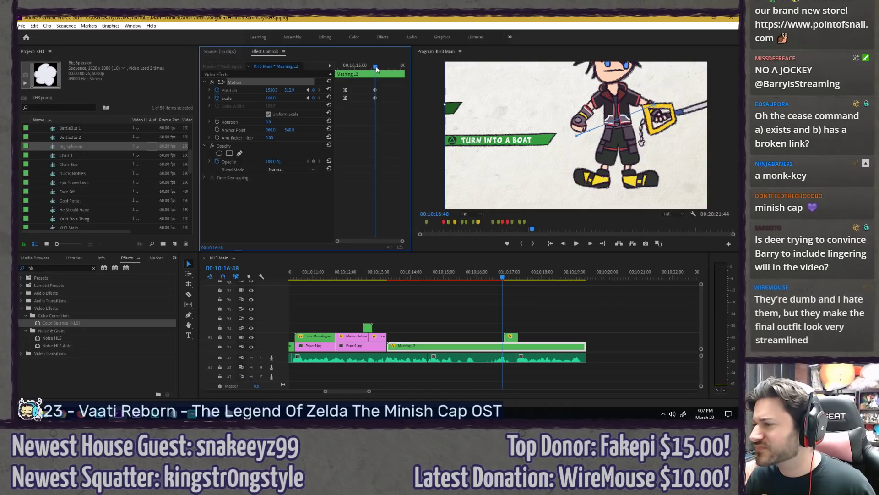
{"action": "left_click_drag", "start_coordinate": [289, 90], "coordinate": [359, 68]}
Step: Play through the new framing and step to the cloud frame around 00:10:17:05
{"action": "left_click", "coordinate": [339, 68]}
{"action": "key", "text": "space"}
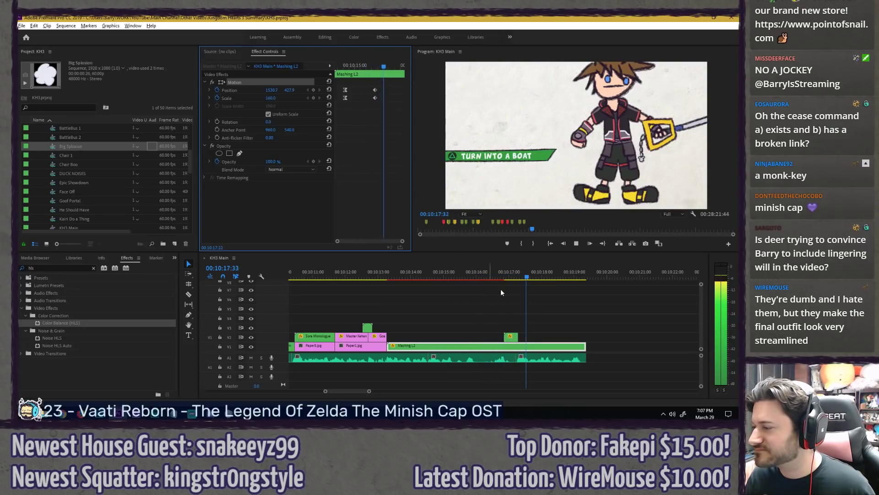
{"action": "key", "text": "space"}
{"action": "left_click", "coordinate": [510, 275]}
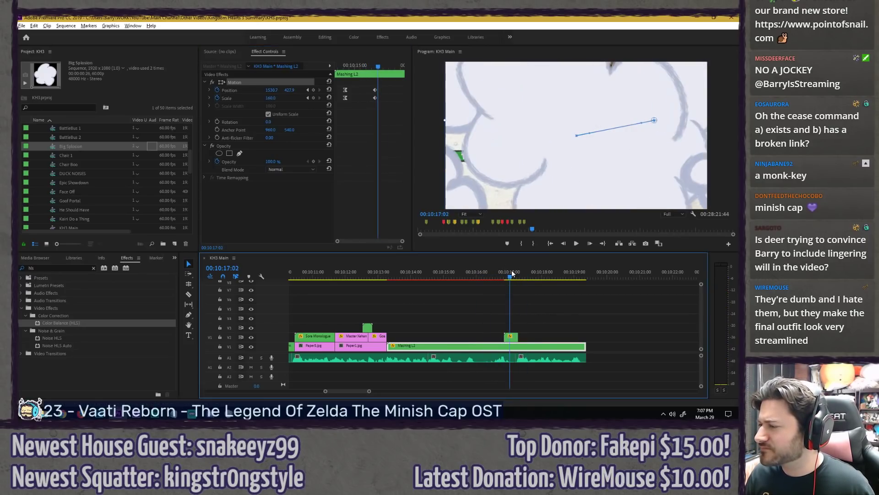
{"action": "key", "text": "Right"}
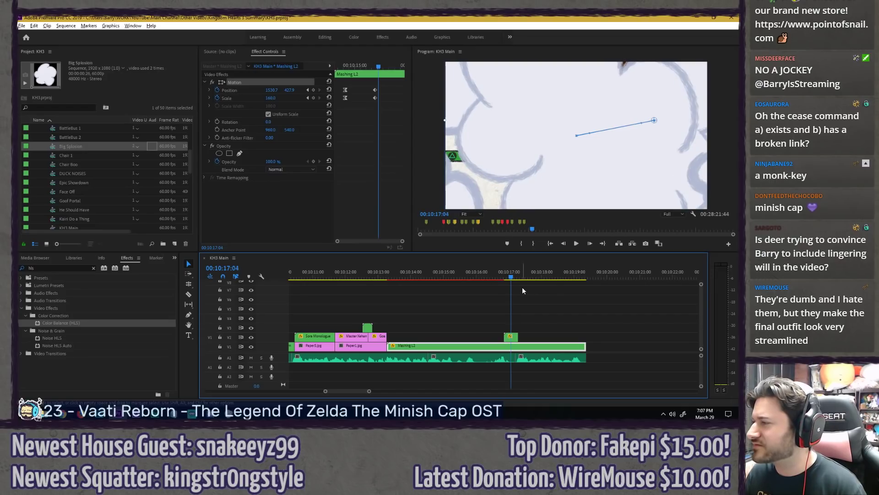
{"action": "key", "text": "Right"}
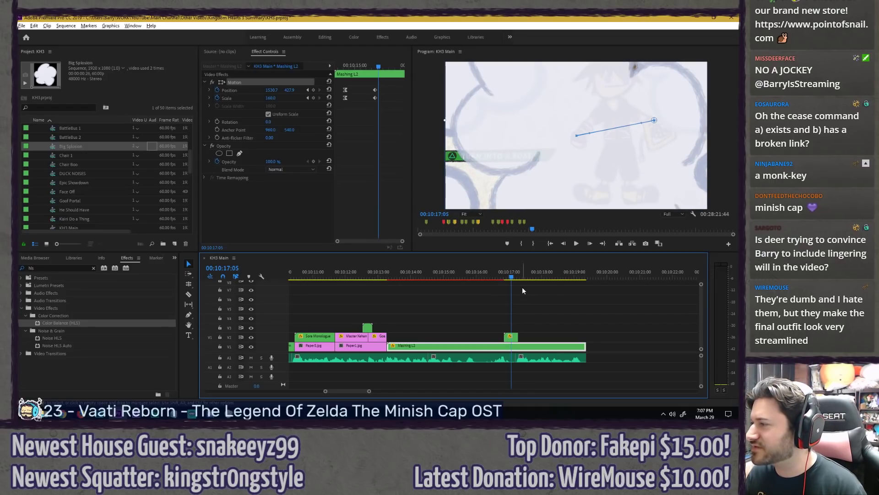
Step: Cut Mashing L2 at 00:10:17:05 and reset the second piece to unanimated Position 960, 540 and Scale 100
{"action": "left_click", "coordinate": [513, 347]}
{"action": "key", "text": "v"}
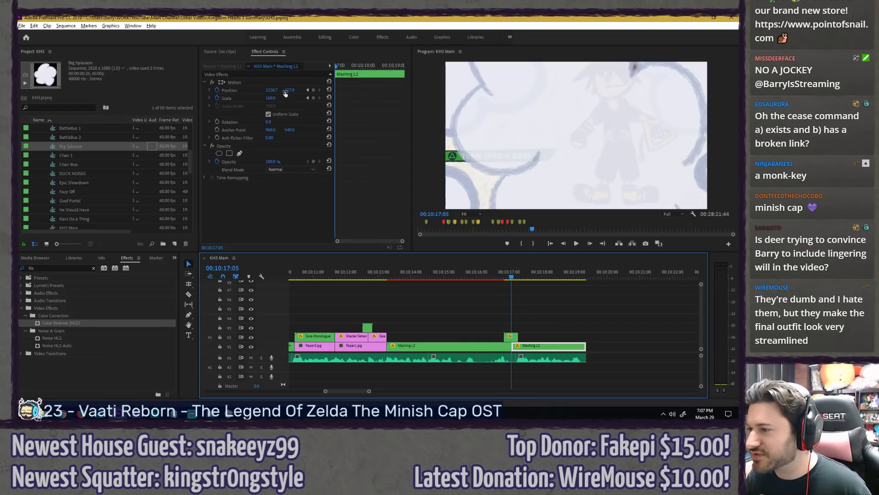
{"action": "left_click", "coordinate": [328, 90]}
{"action": "left_click", "coordinate": [329, 97]}
{"action": "left_click", "coordinate": [218, 90]}
{"action": "key", "text": "Return"}
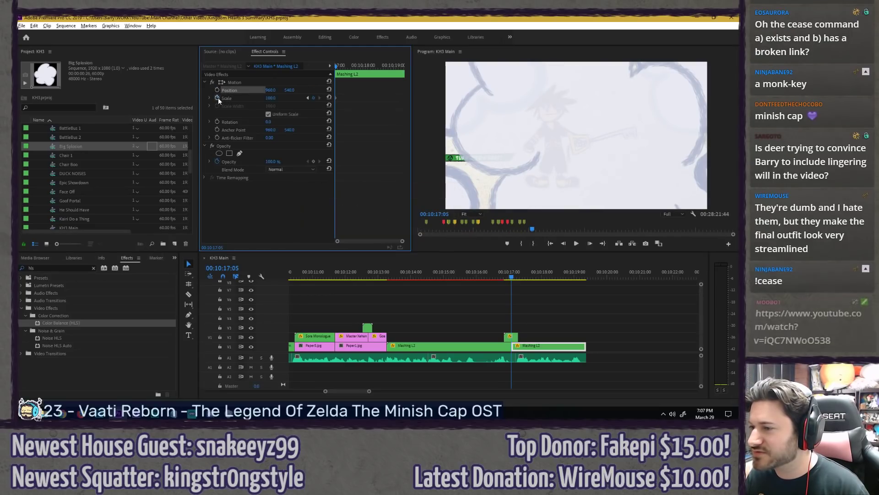
{"action": "left_click", "coordinate": [218, 98]}
{"action": "key", "text": "Return"}
{"action": "left_click", "coordinate": [524, 310]}
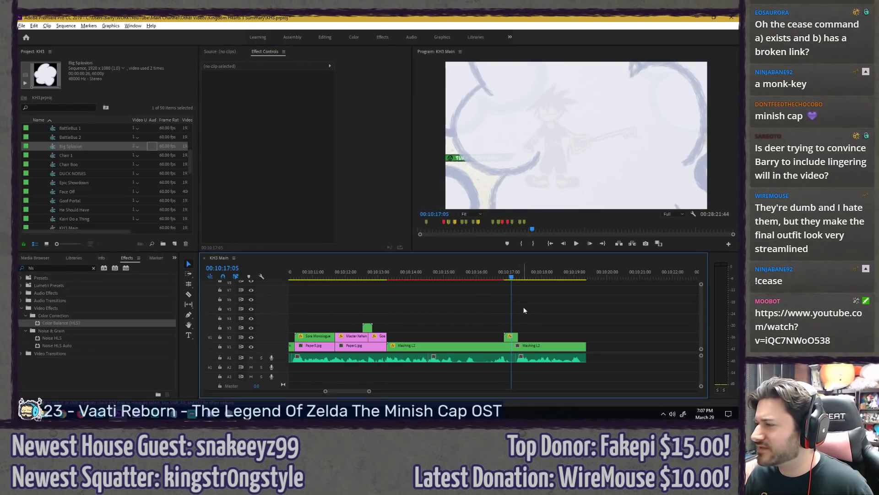
Step: Replay the cloud transition across the cut, parking the playhead just after 00:10:17:05
{"action": "left_click", "coordinate": [502, 275]}
{"action": "key", "text": "space"}
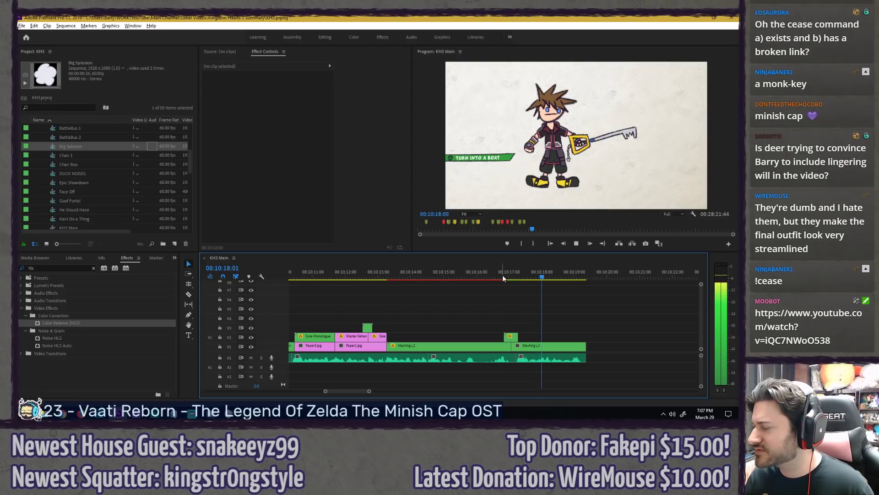
{"action": "left_click", "coordinate": [502, 275]}
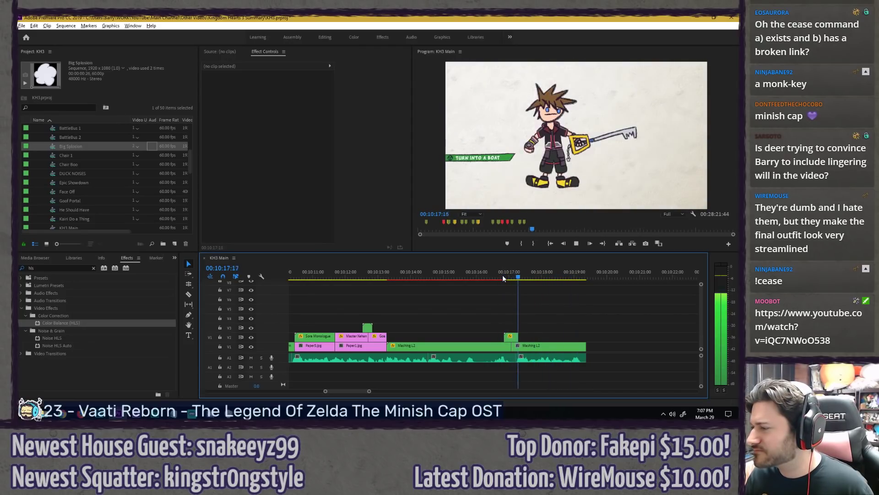
{"action": "left_click", "coordinate": [501, 277]}
{"action": "key", "text": "space"}
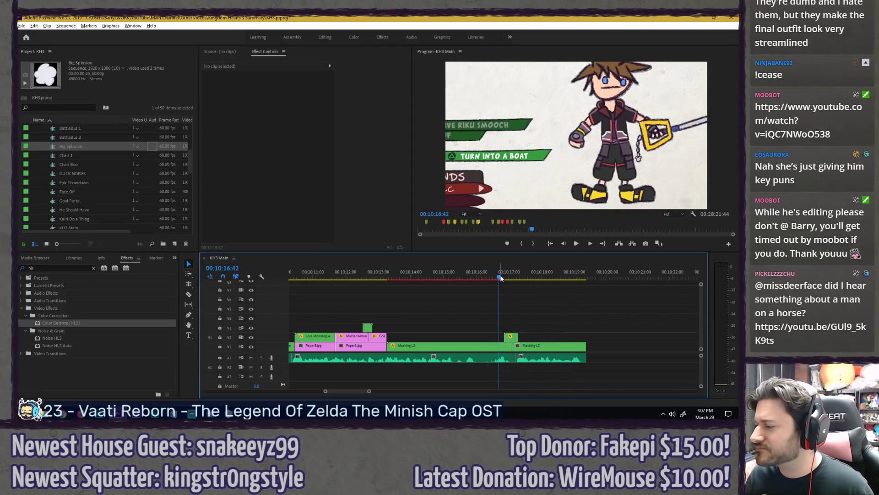
{"action": "key", "text": "space"}
{"action": "key", "text": "space"}
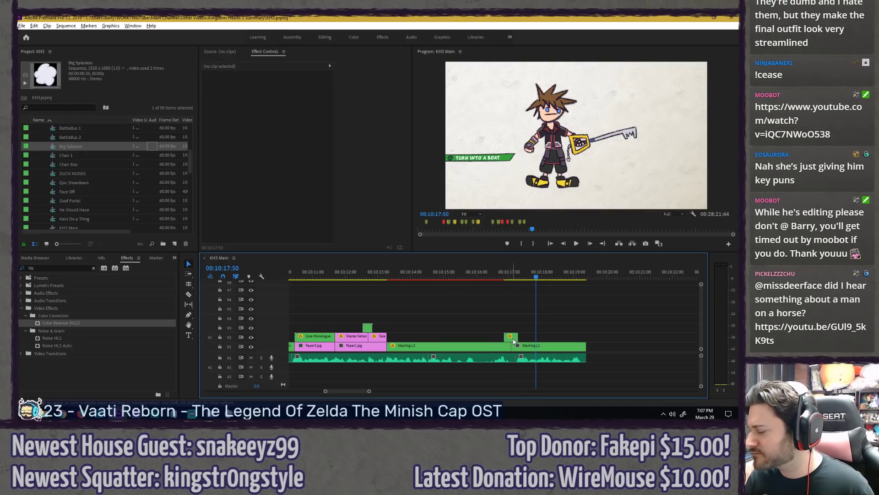
{"action": "left_click", "coordinate": [504, 276]}
{"action": "key", "text": "space"}
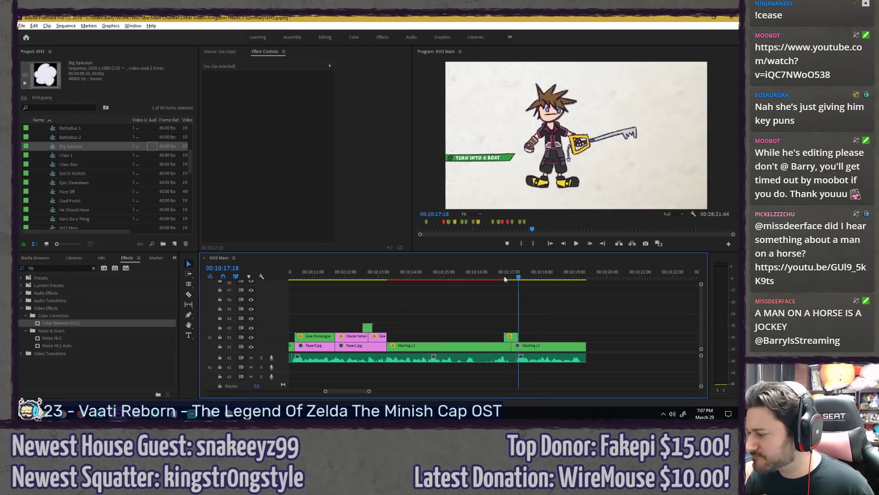
{"action": "left_click_drag", "start_coordinate": [504, 275], "coordinate": [514, 276]}
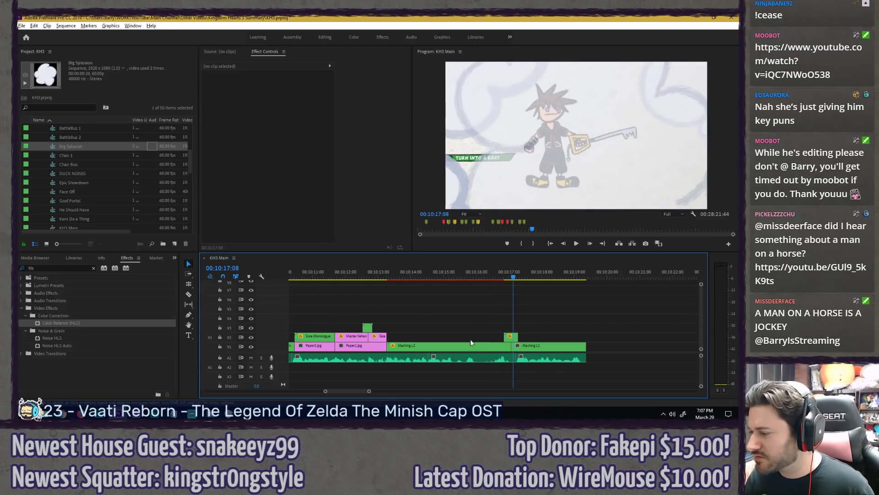
Step: In Mashing L2, extend Sora Boat.png from 00:00:03:46 to about 06:00 and trim Sora Fight Key.png there
{"action": "double_click", "coordinate": [538, 349]}
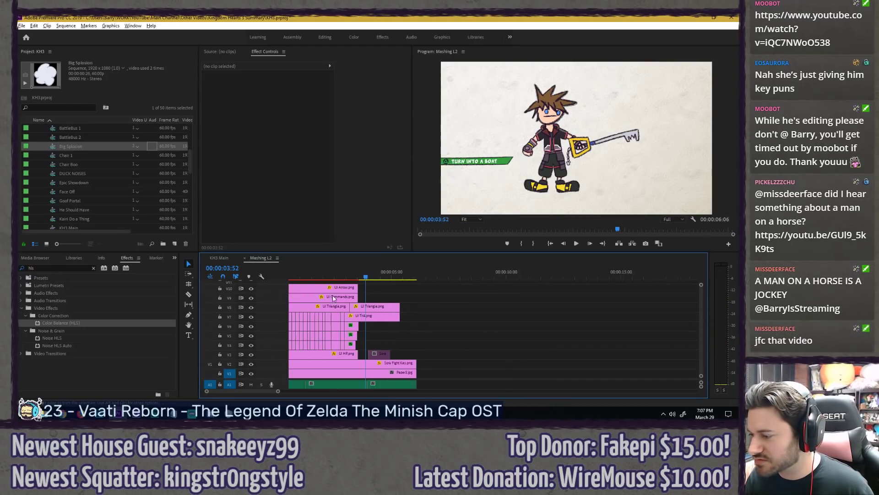
{"action": "scroll", "coordinate": [412, 293], "scroll_direction": "up", "scroll_amount": 2}
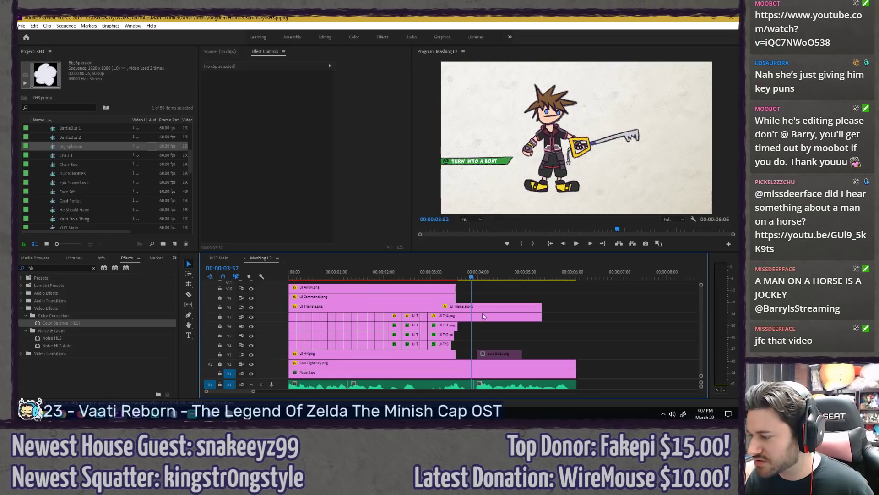
{"action": "left_click", "coordinate": [485, 355]}
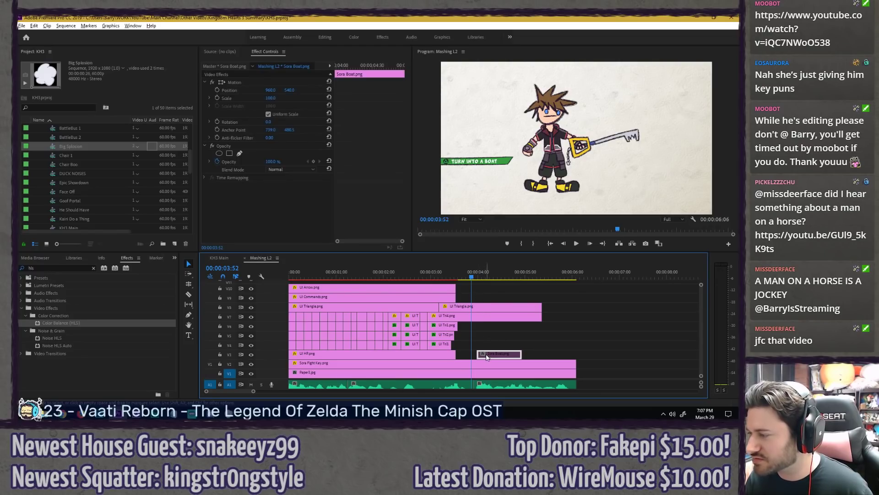
{"action": "left_click", "coordinate": [467, 274]}
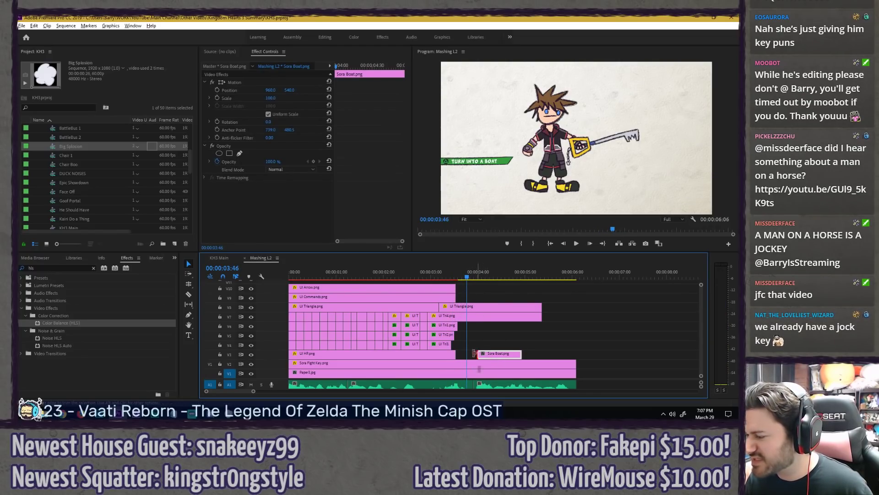
{"action": "left_click_drag", "start_coordinate": [474, 353], "coordinate": [467, 353]}
{"action": "left_click_drag", "start_coordinate": [522, 353], "coordinate": [467, 363]}
{"action": "left_click", "coordinate": [490, 341]}
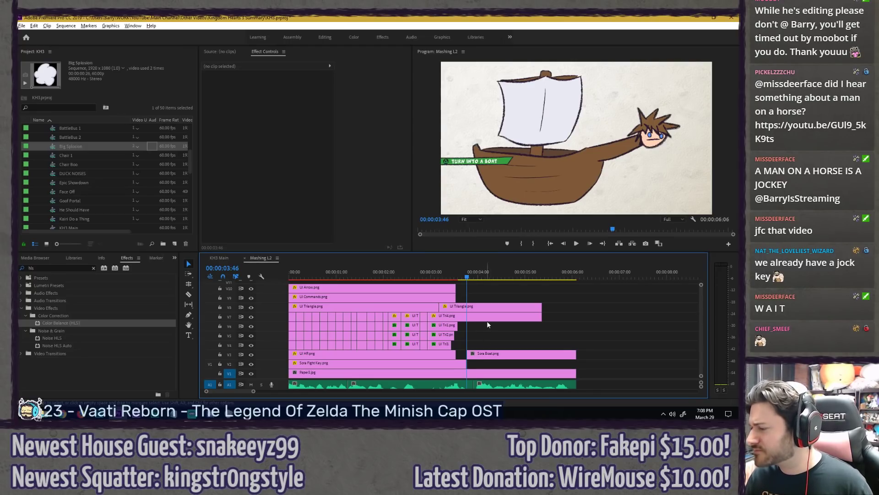
Step: Enable the Position stopwatch on UI Tri4.png
{"action": "key", "text": "space"}
{"action": "key", "text": "space"}
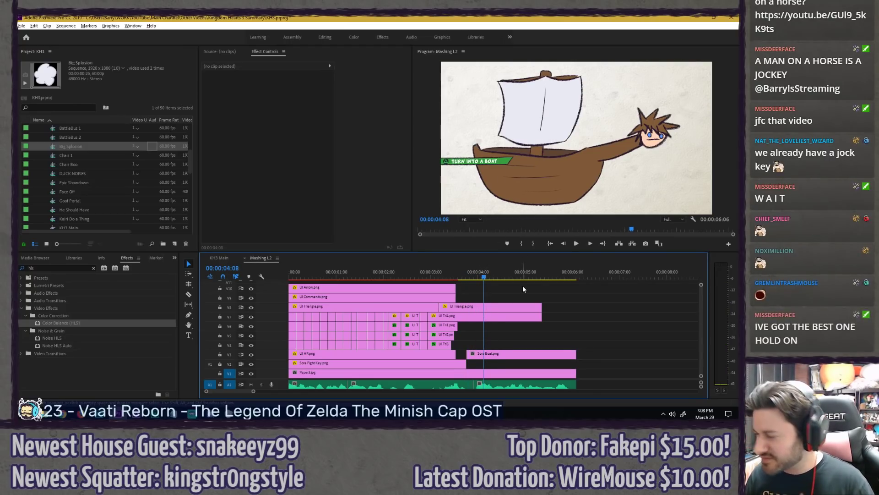
{"action": "left_click", "coordinate": [497, 316]}
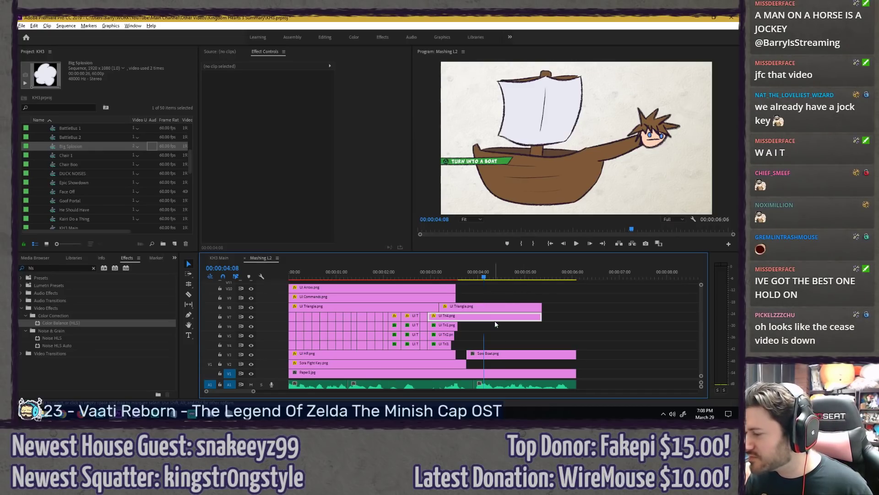
{"action": "key", "text": "space"}
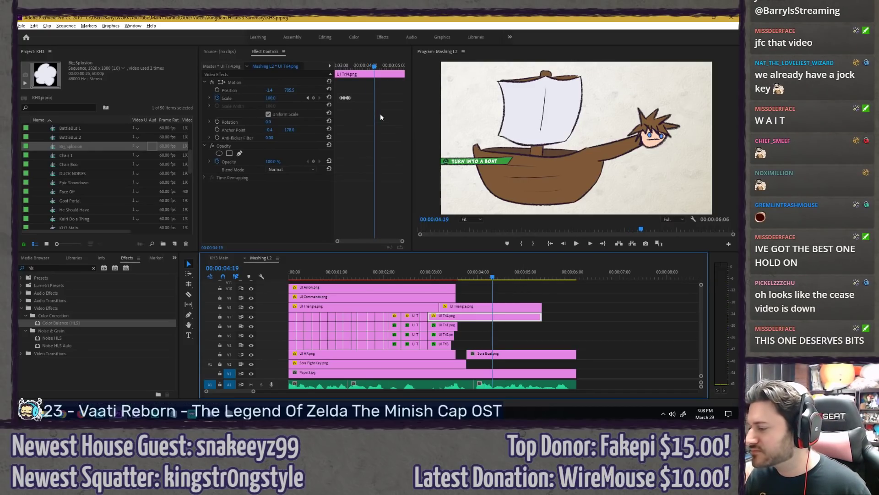
{"action": "left_click", "coordinate": [217, 90]}
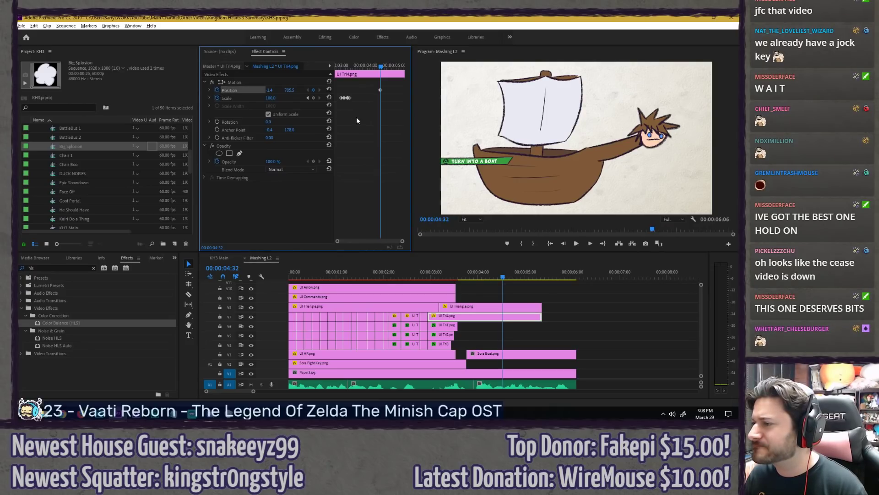
Step: Inspect UI Tri1.png's Position keyframes, comparing them against UI Tri4.png and UI Triangle.png
{"action": "left_click", "coordinate": [458, 324]}
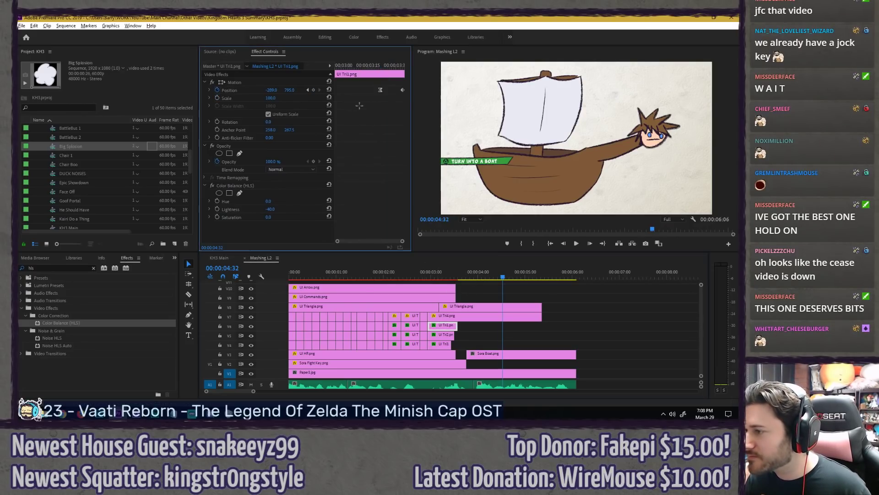
{"action": "left_click", "coordinate": [482, 316]}
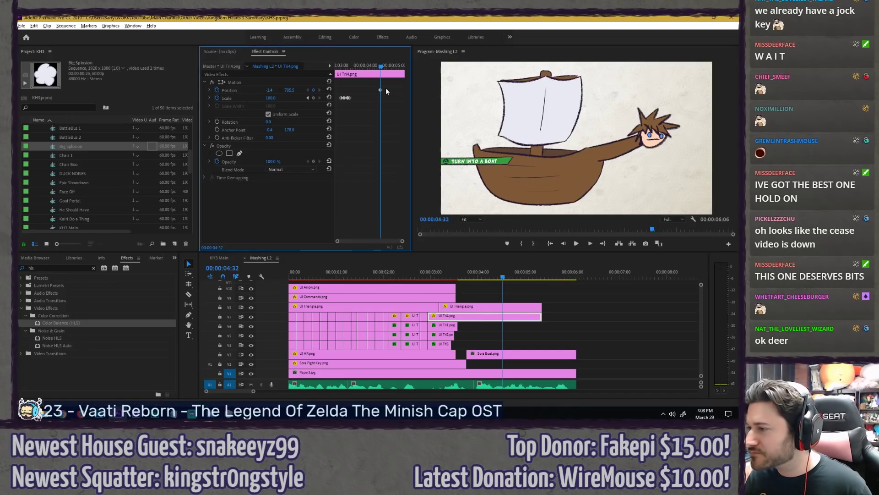
{"action": "left_click", "coordinate": [448, 325]}
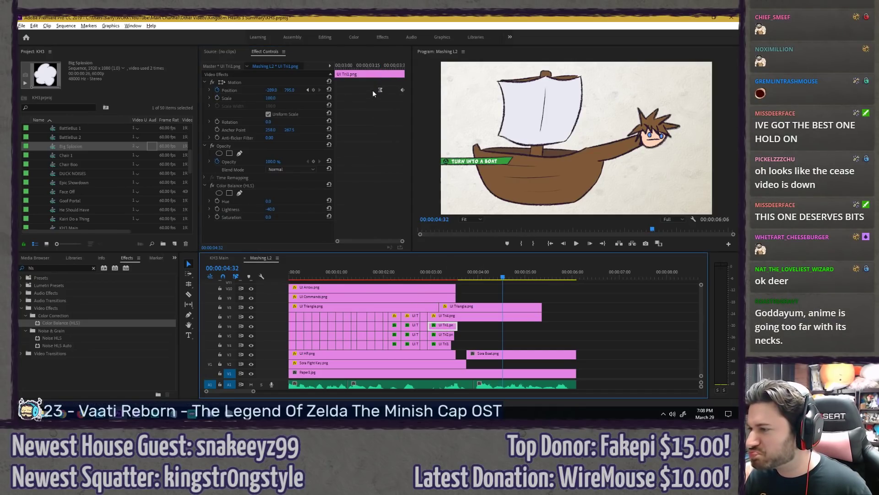
{"action": "left_click_drag", "start_coordinate": [373, 89], "coordinate": [415, 89]}
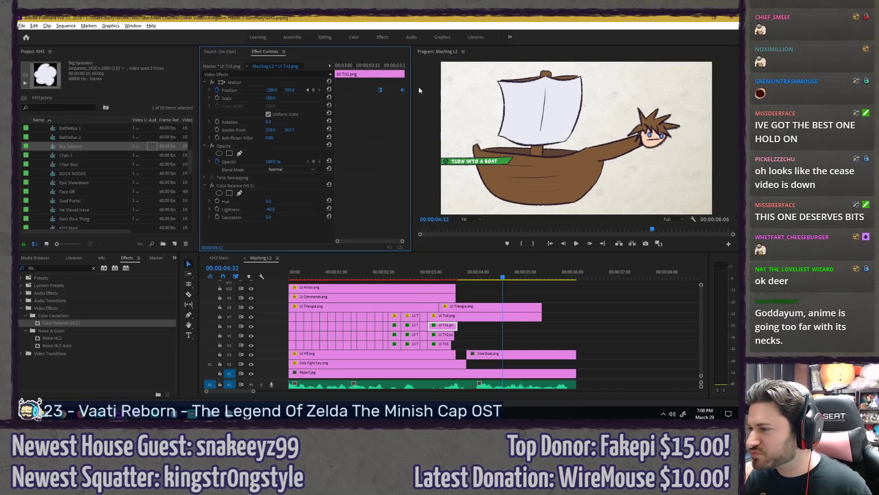
{"action": "left_click", "coordinate": [483, 317]}
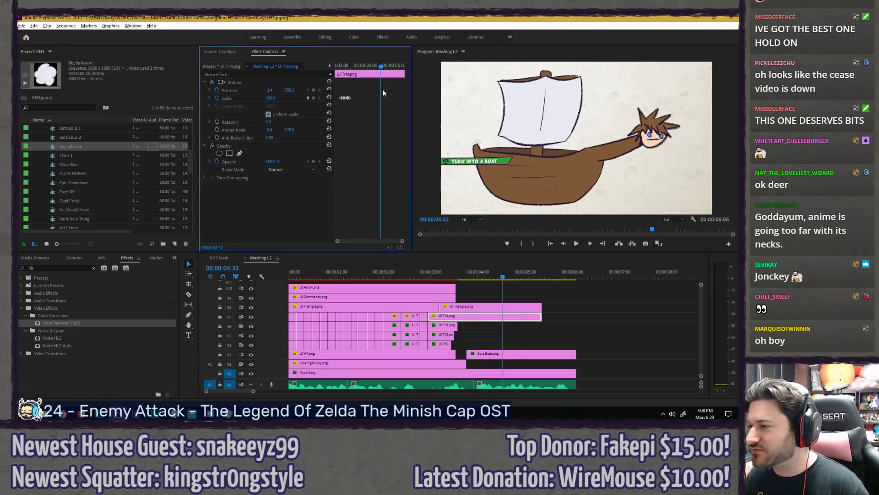
{"action": "left_click", "coordinate": [444, 326]}
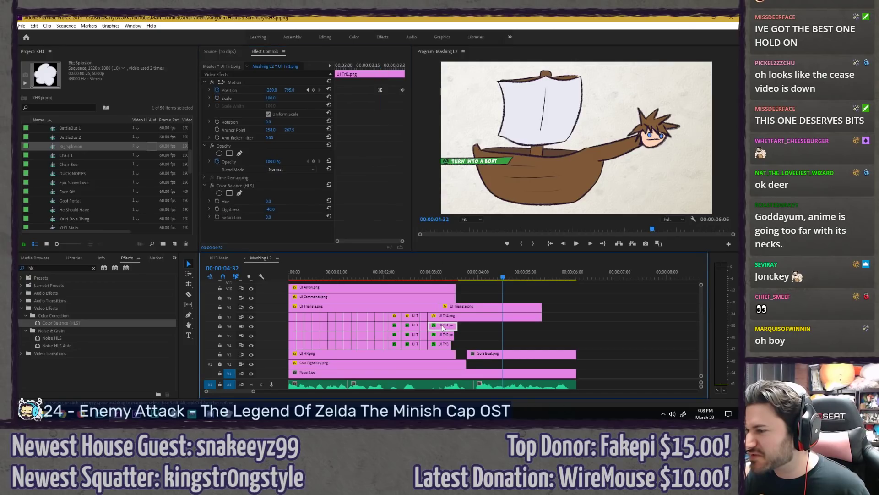
{"action": "left_click", "coordinate": [468, 319]}
{"action": "left_click", "coordinate": [469, 308]}
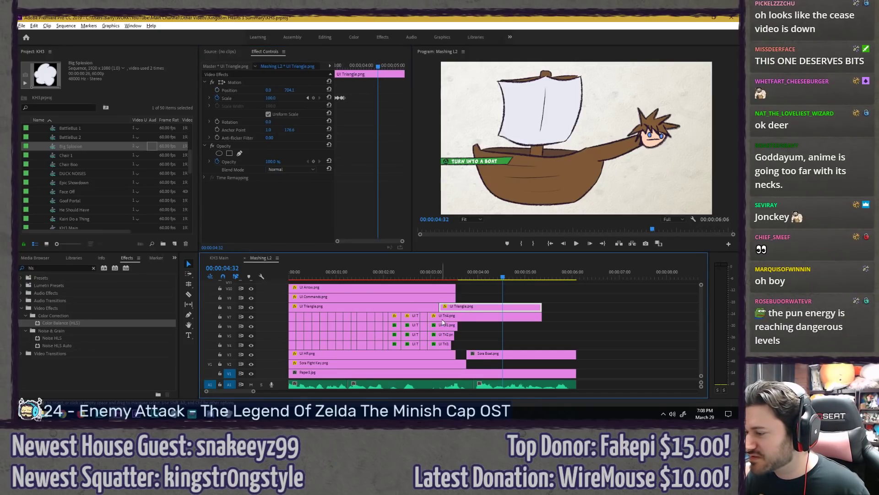
{"action": "left_click", "coordinate": [451, 318]}
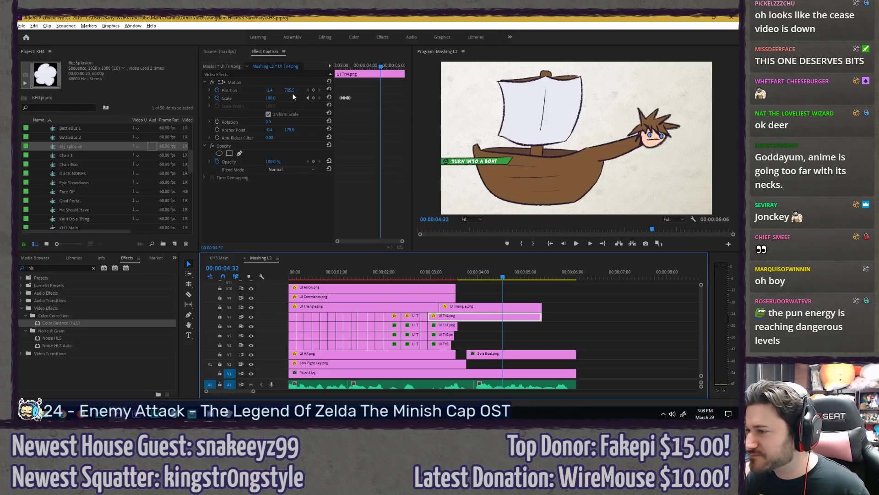
{"action": "left_click", "coordinate": [313, 91]}
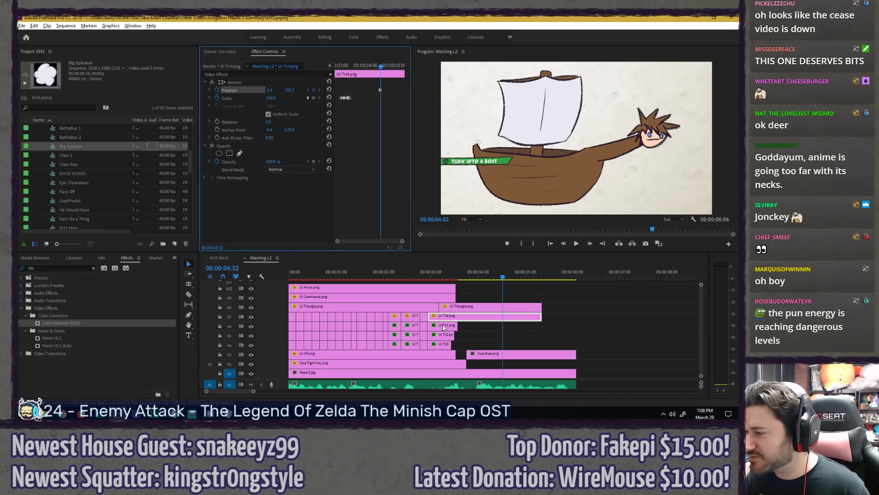
{"action": "left_click", "coordinate": [444, 326]}
{"action": "left_click", "coordinate": [382, 66]}
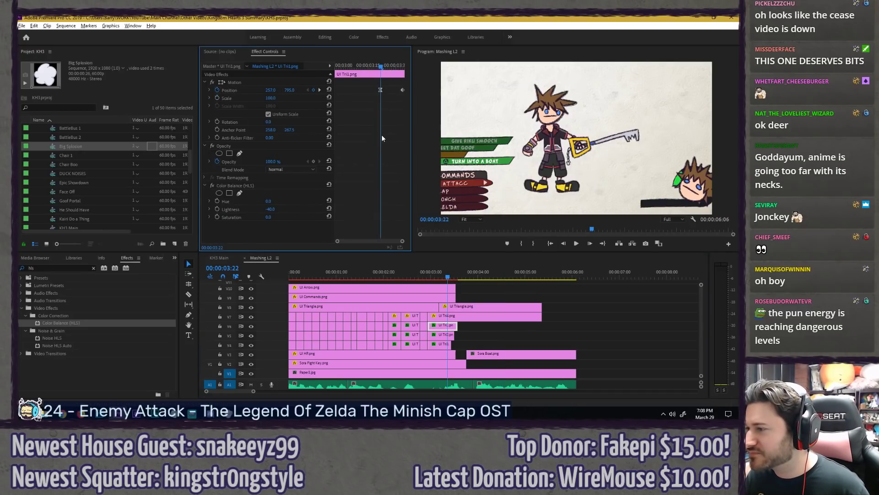
{"action": "key", "text": "Right"}
{"action": "key", "text": "Right"}
{"action": "key", "text": "Right"}
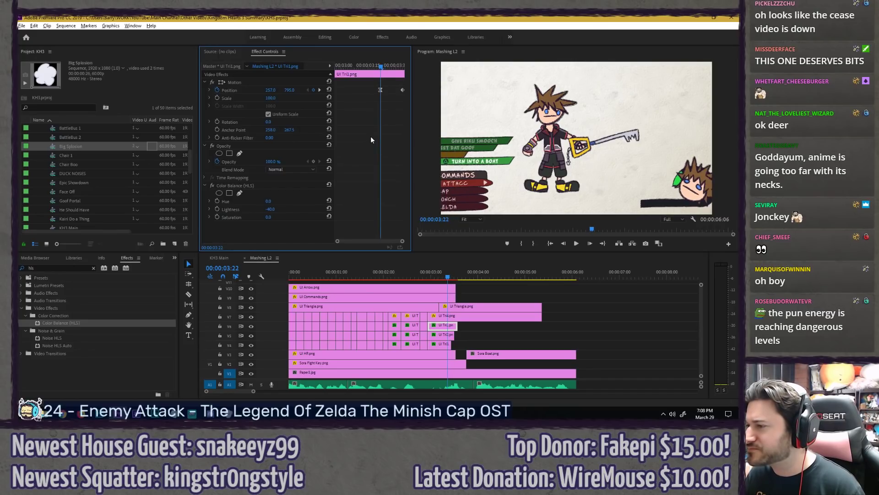
{"action": "key", "text": "Right"}
{"action": "key", "text": "Right"}
{"action": "key", "text": "Right"}
{"action": "key", "text": "Right"}
{"action": "key", "text": "Right"}
{"action": "key", "text": "Right"}
{"action": "key", "text": "Right"}
{"action": "key", "text": "Right"}
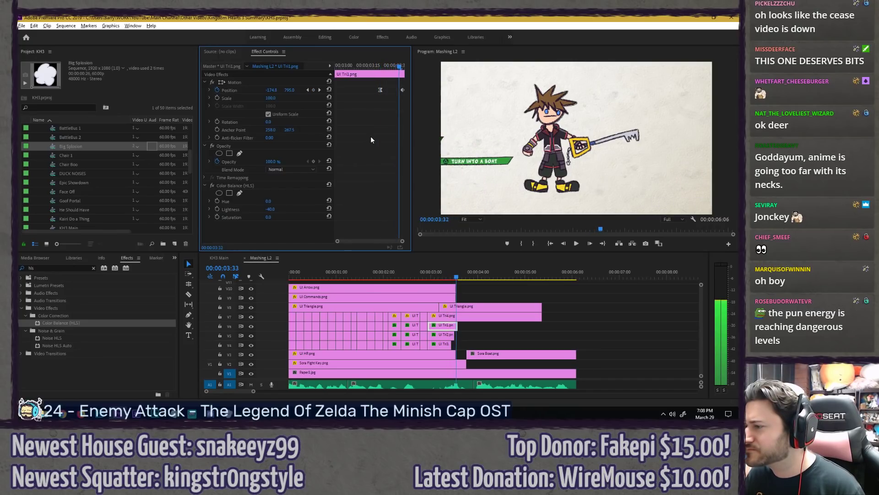
{"action": "left_click", "coordinate": [464, 314]}
{"action": "left_click", "coordinate": [381, 67]}
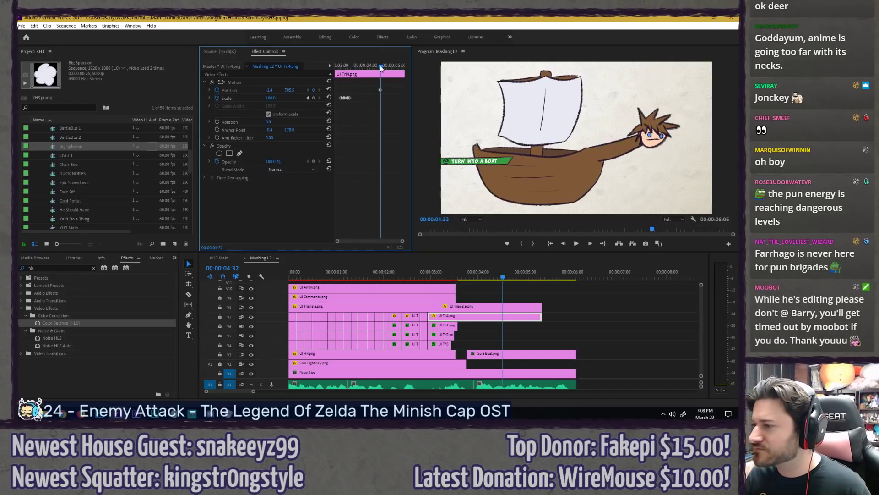
{"action": "key", "text": "Right"}
{"action": "key", "text": "Right"}
{"action": "key", "text": "Right"}
{"action": "key", "text": "Right"}
{"action": "key", "text": "Right"}
{"action": "key", "text": "Right"}
{"action": "key", "text": "Right"}
{"action": "key", "text": "Right"}
{"action": "key", "text": "Right"}
{"action": "key", "text": "Right"}
{"action": "key", "text": "Right"}
{"action": "key", "text": "Right"}
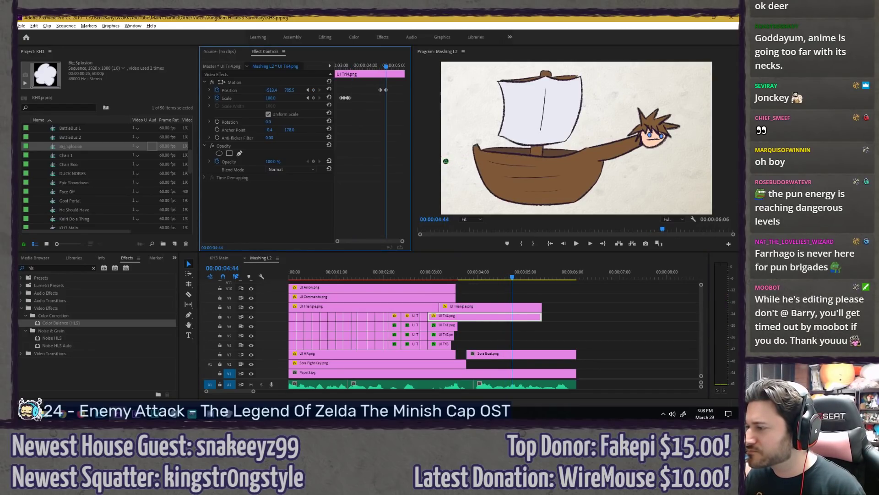
{"action": "right_click", "coordinate": [380, 91]}
{"action": "mouse_move", "coordinate": [456, 159]}
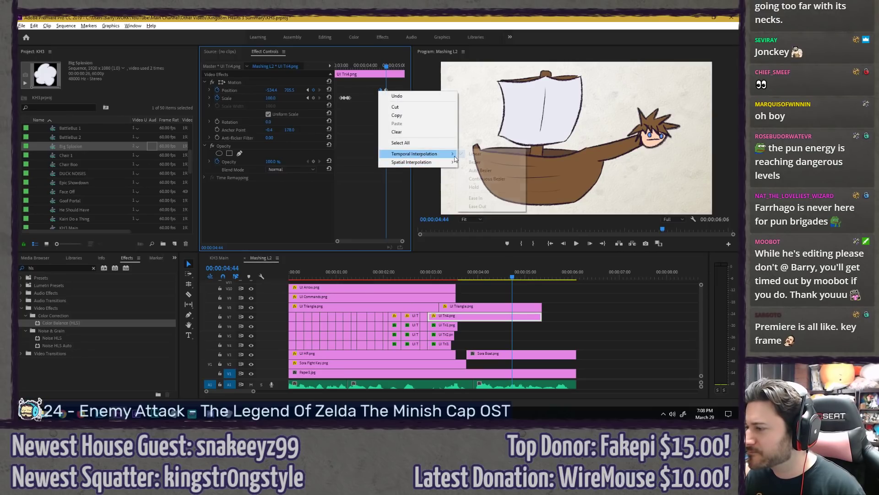
{"action": "left_click", "coordinate": [476, 198]}
{"action": "key", "text": "space"}
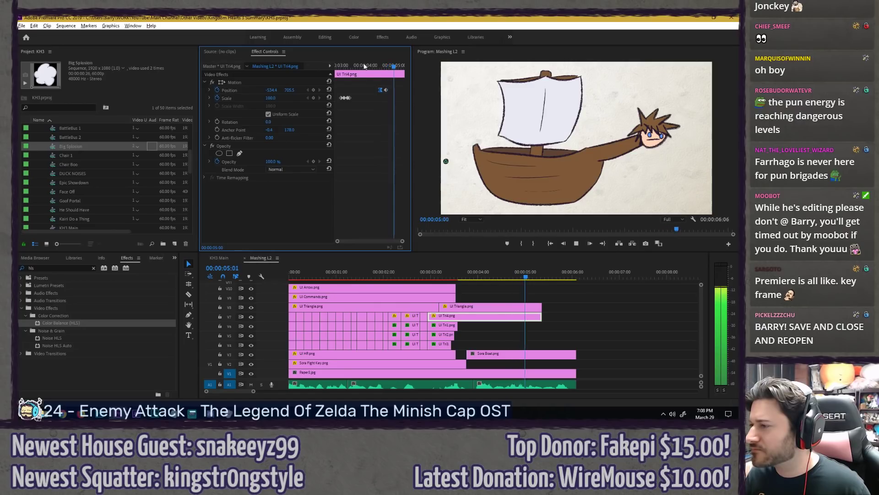
{"action": "left_click", "coordinate": [378, 66]}
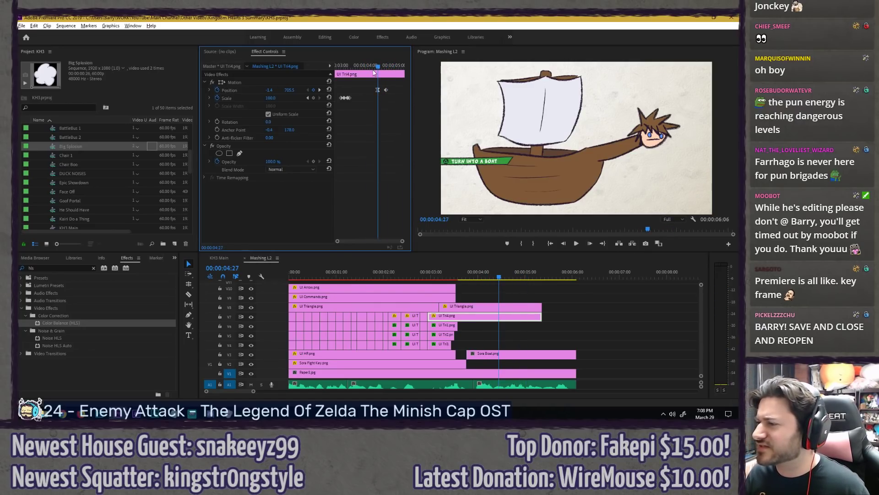
{"action": "left_click", "coordinate": [372, 72]}
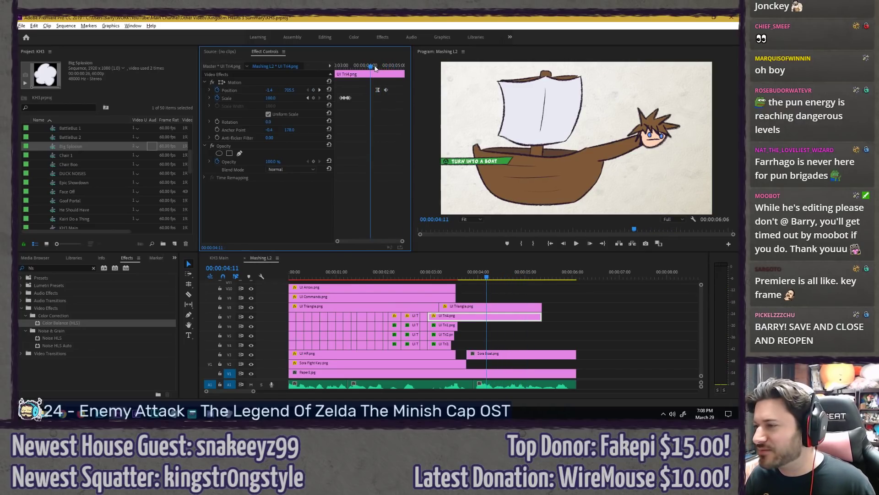
{"action": "key", "text": "space"}
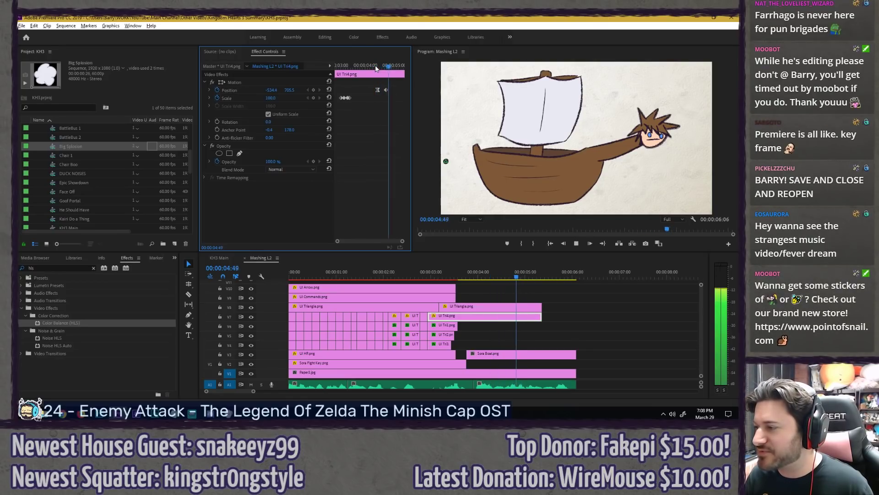
{"action": "left_click", "coordinate": [378, 66]}
{"action": "left_click", "coordinate": [430, 276]}
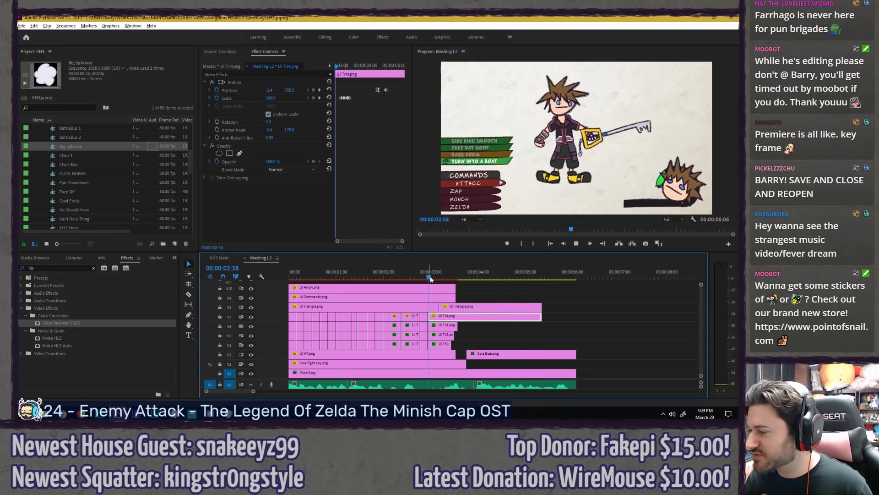
{"action": "key", "text": "space"}
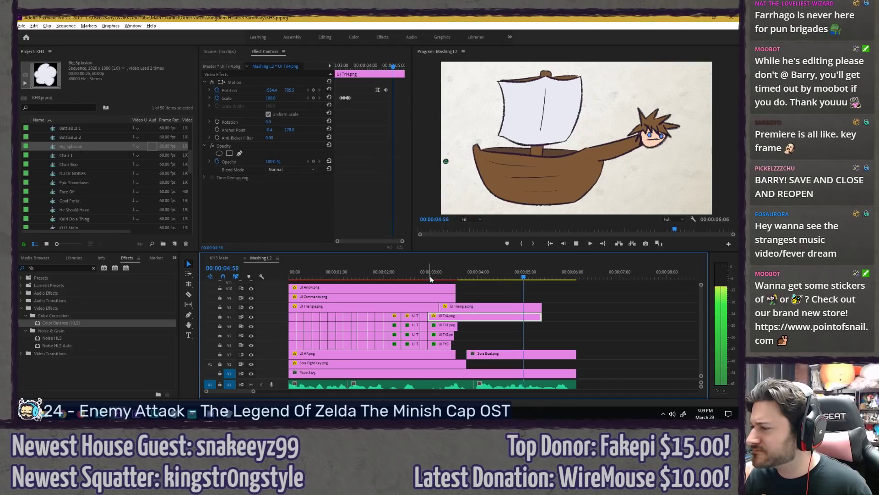
{"action": "left_click", "coordinate": [382, 67]}
{"action": "left_click", "coordinate": [383, 67]}
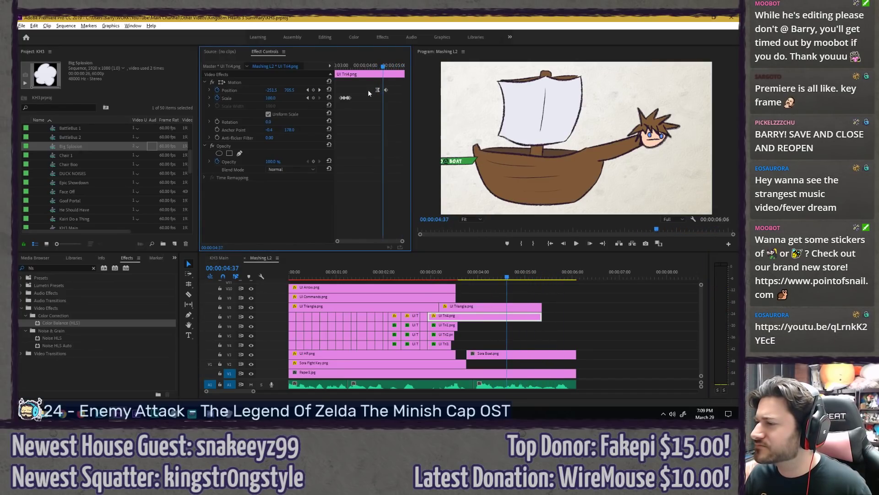
{"action": "key", "text": "space"}
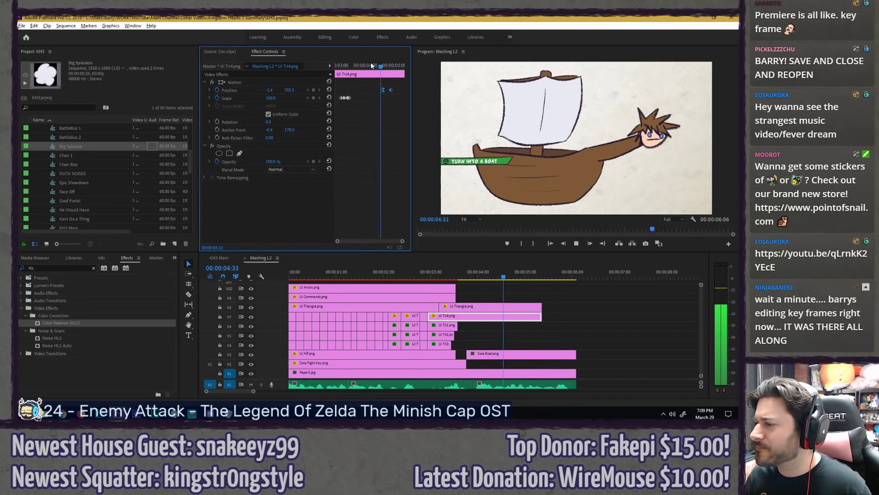
{"action": "key", "text": "space"}
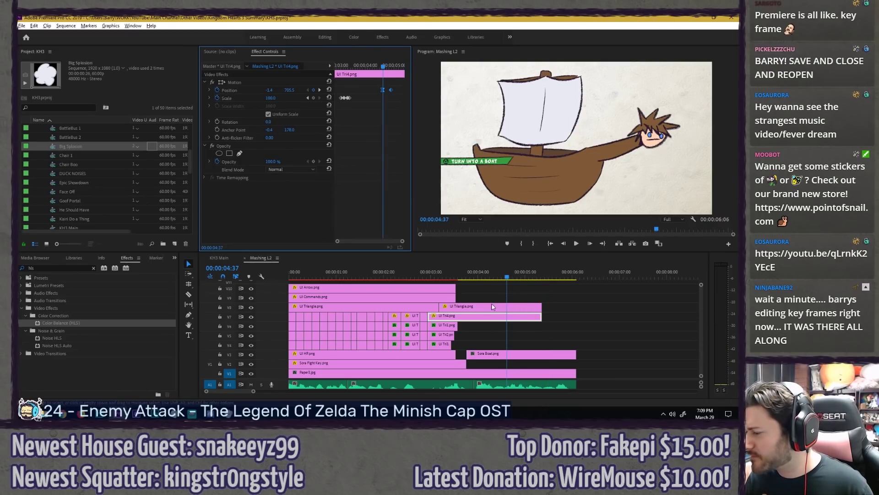
{"action": "left_click", "coordinate": [492, 306]}
Step: Keyframe UI Triangle.png's Position from 0.0 at 04:37 to -74.1 at 04:42 with Ease Out
{"action": "left_click", "coordinate": [217, 90]}
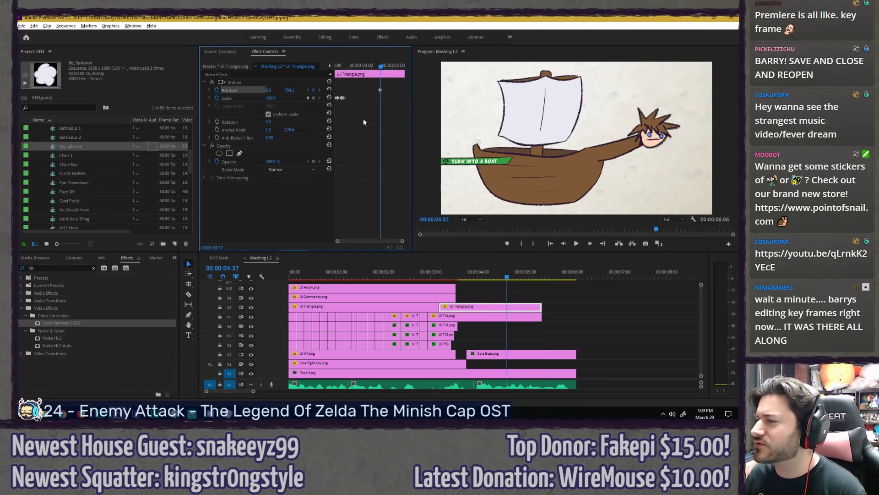
{"action": "key", "text": "Right"}
{"action": "key", "text": "Right"}
{"action": "key", "text": "Right"}
{"action": "key", "text": "Right"}
{"action": "key", "text": "Left"}
{"action": "key", "text": "Left"}
{"action": "key", "text": "Left"}
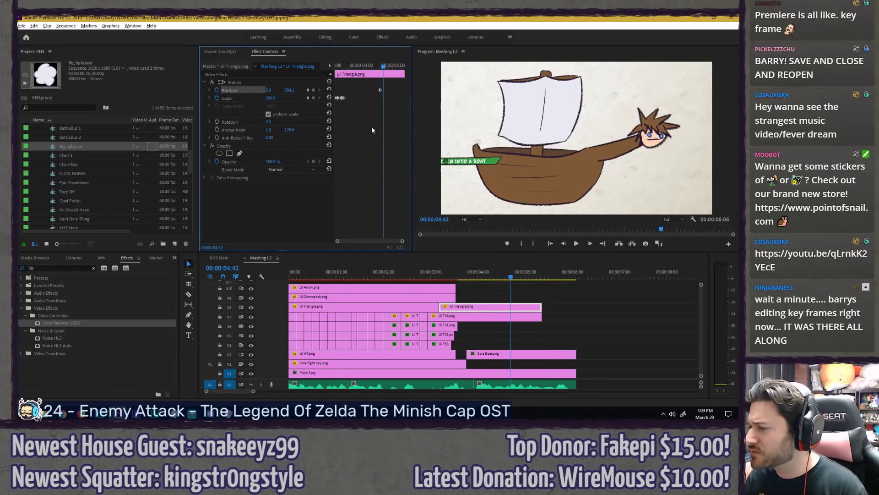
{"action": "key", "text": "Right"}
{"action": "key", "text": "Right"}
{"action": "key", "text": "Right"}
{"action": "key", "text": "Right"}
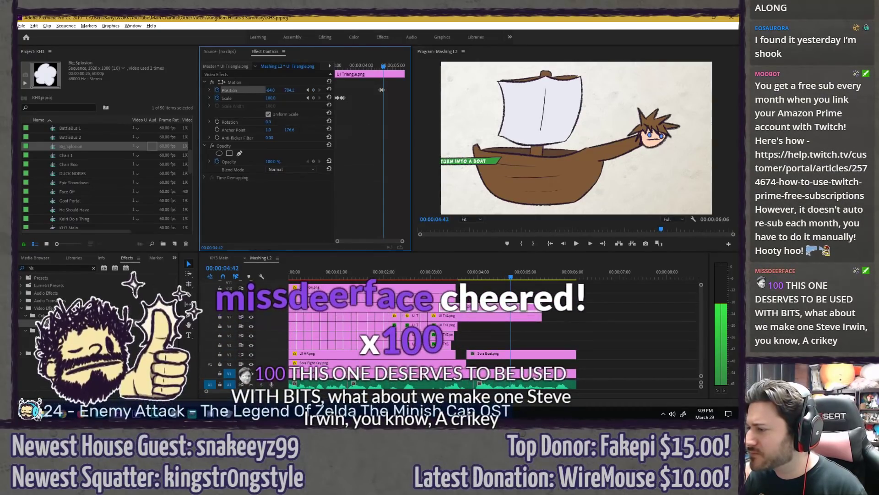
{"action": "right_click", "coordinate": [380, 90]}
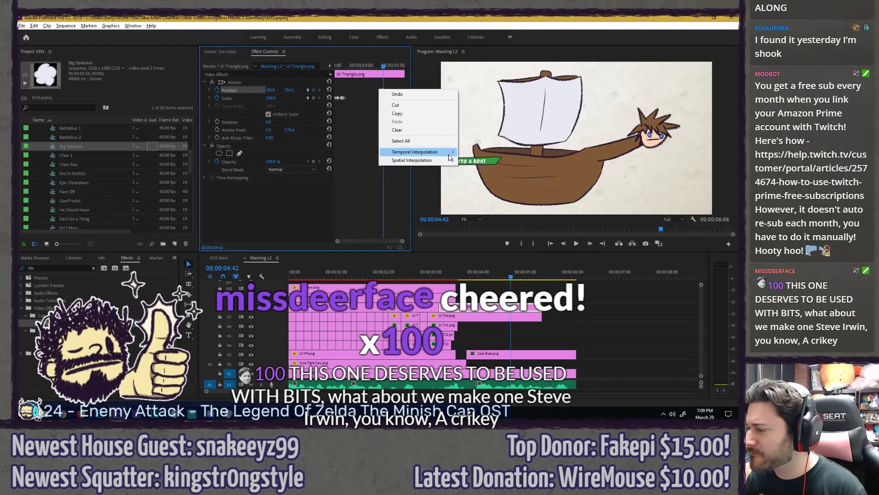
{"action": "mouse_move", "coordinate": [447, 152]}
{"action": "left_click", "coordinate": [481, 205]}
Step: Step frame by frame through the triangle's slide-out to check it
{"action": "key", "text": "Left"}
{"action": "key", "text": "Left"}
{"action": "key", "text": "Left"}
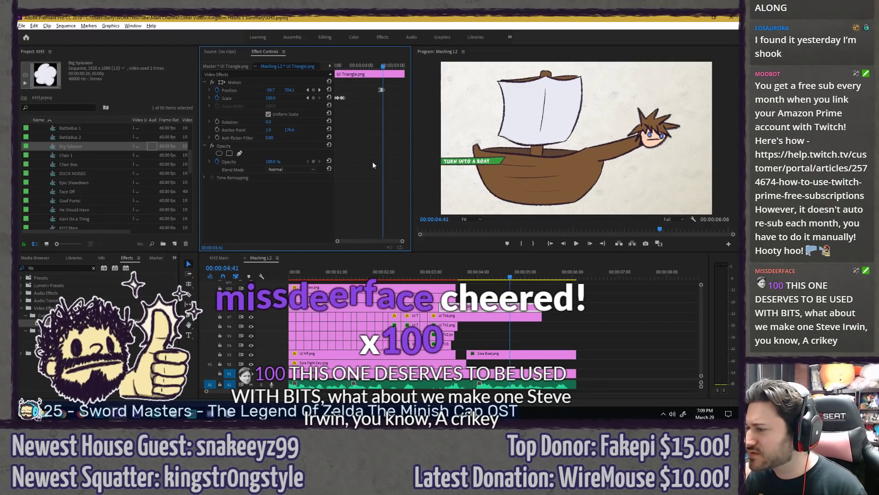
{"action": "key", "text": "Right"}
{"action": "key", "text": "Right"}
{"action": "key", "text": "Right"}
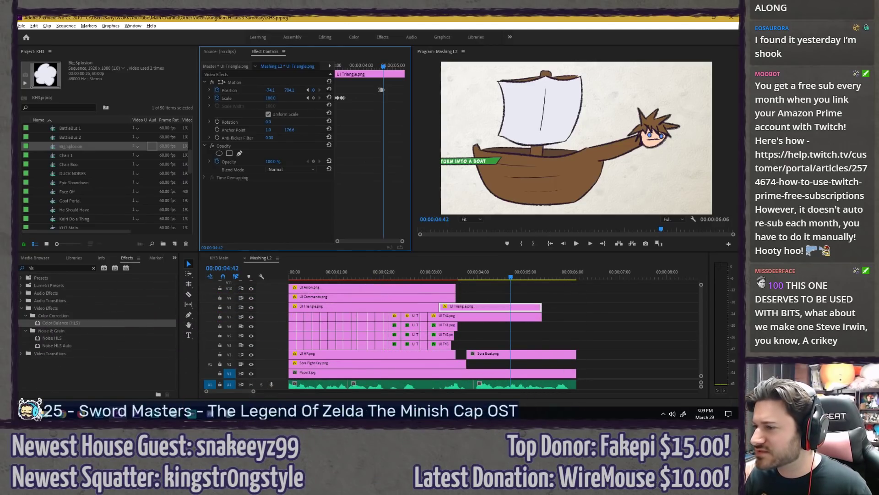
{"action": "key", "text": "Left"}
{"action": "key", "text": "Left"}
{"action": "key", "text": "Left"}
{"action": "key", "text": "Left"}
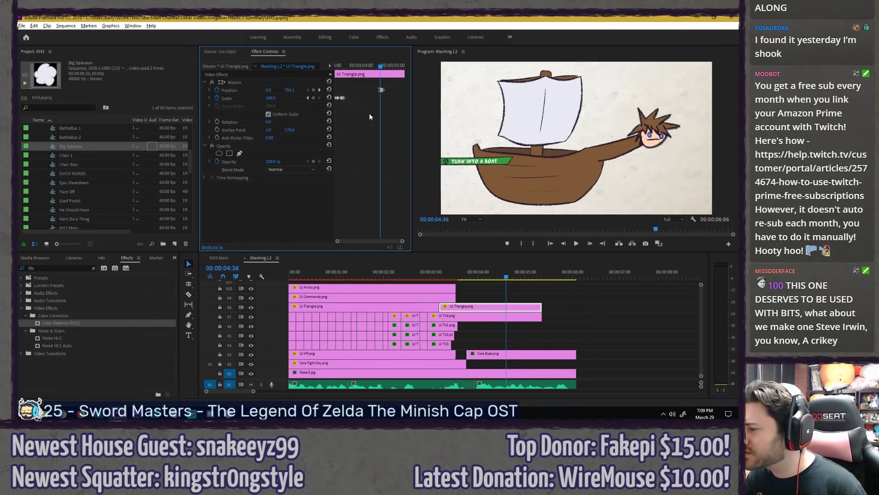
{"action": "key", "text": "Right"}
{"action": "key", "text": "Right"}
{"action": "key", "text": "Right"}
{"action": "key", "text": "Right"}
{"action": "key", "text": "Right"}
{"action": "key", "text": "Right"}
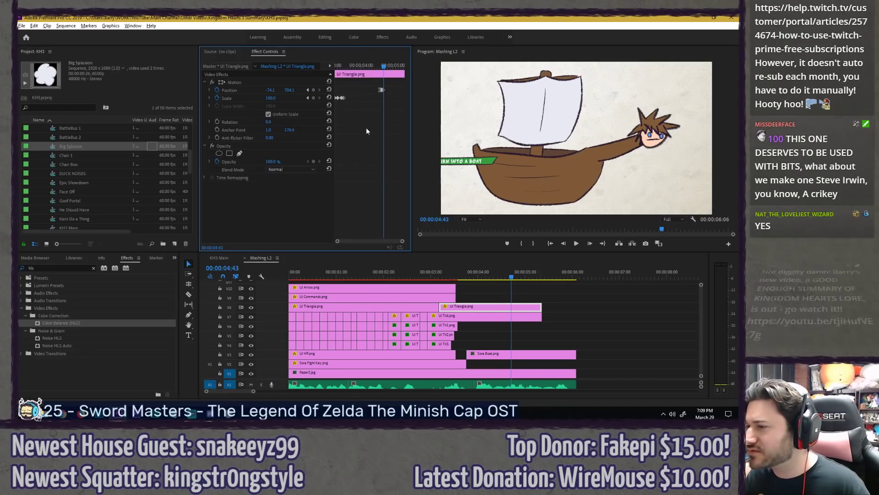
{"action": "key", "text": "Left"}
{"action": "key", "text": "Left"}
Step: Trim UI Triangle.png at its slide's end and UI Tri4.png at 04:55, then save the project
{"action": "key", "text": "Right"}
{"action": "key", "text": "Right"}
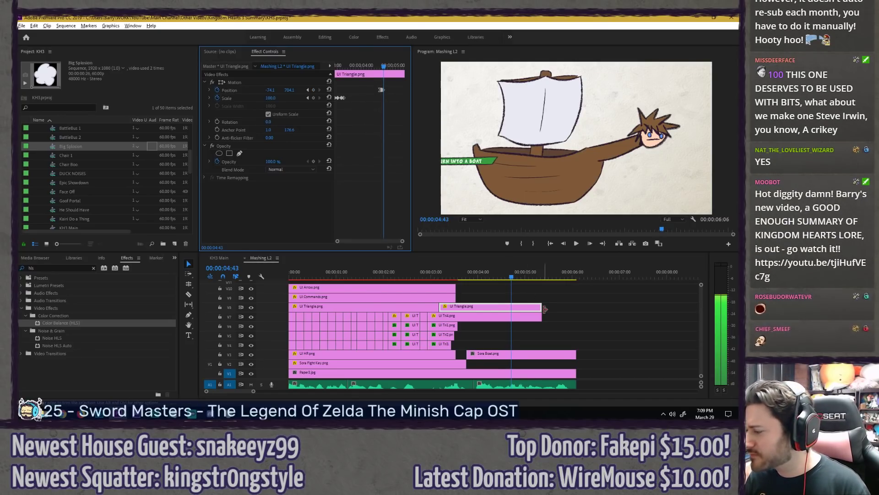
{"action": "left_click_drag", "start_coordinate": [541, 308], "coordinate": [511, 309]}
{"action": "left_click", "coordinate": [521, 317]}
{"action": "key", "text": "Right"}
{"action": "key", "text": "Right"}
{"action": "key", "text": "Right"}
{"action": "key", "text": "Right"}
{"action": "key", "text": "Right"}
{"action": "key", "text": "Right"}
{"action": "key", "text": "Right"}
{"action": "key", "text": "Right"}
{"action": "key", "text": "Right"}
{"action": "key", "text": "Right"}
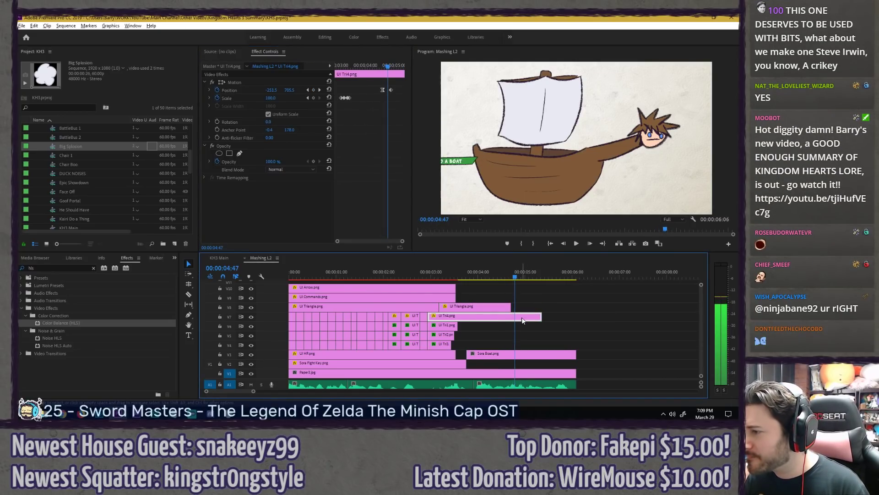
{"action": "key", "text": "Right"}
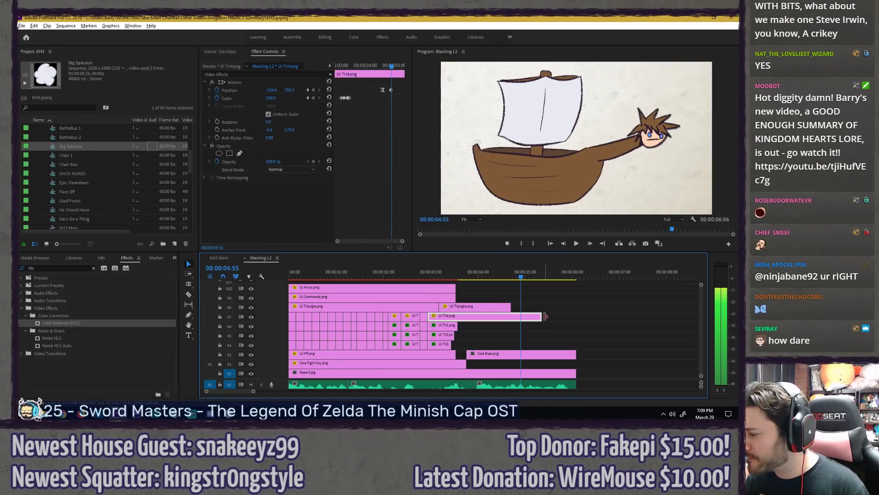
{"action": "left_click_drag", "start_coordinate": [540, 317], "coordinate": [521, 317]}
{"action": "left_click", "coordinate": [546, 291]}
{"action": "key", "text": "ctrl+s"}
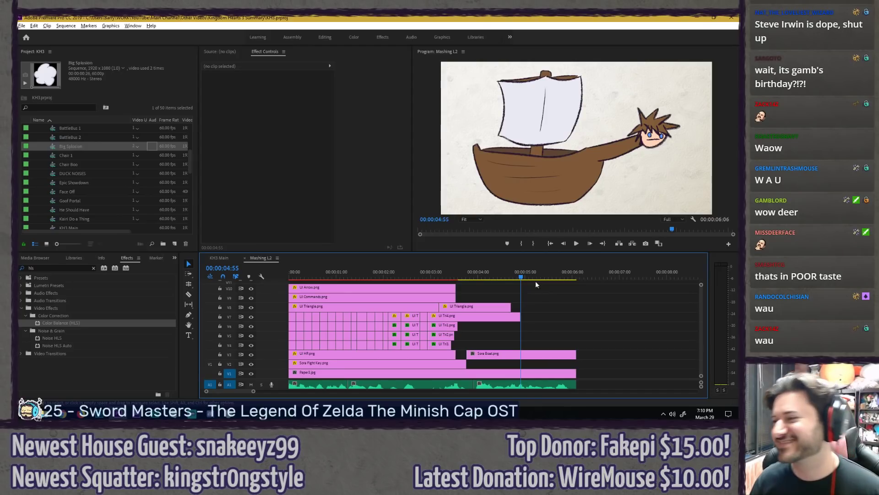
Step: Replay the banner animation, then step through the smoke transition in KH3 Main to 10:17:05
{"action": "left_click", "coordinate": [482, 277]}
{"action": "key", "text": "space"}
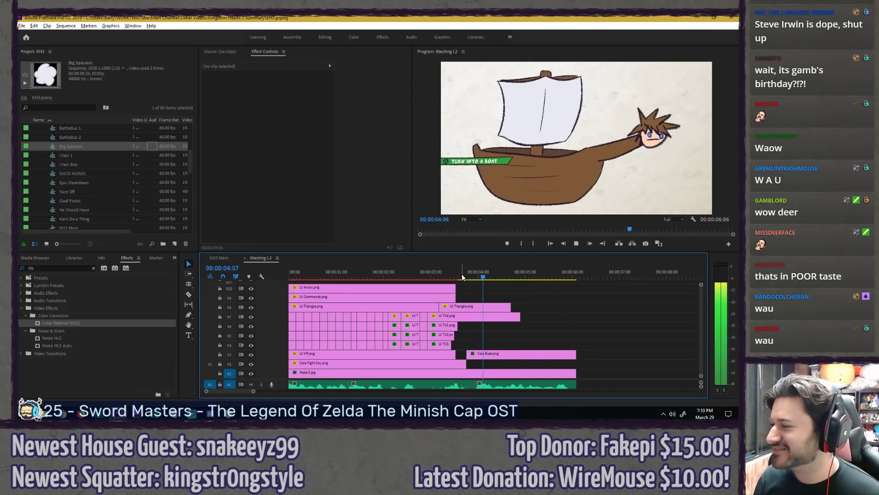
{"action": "left_click", "coordinate": [461, 277]}
{"action": "left_click", "coordinate": [219, 258]}
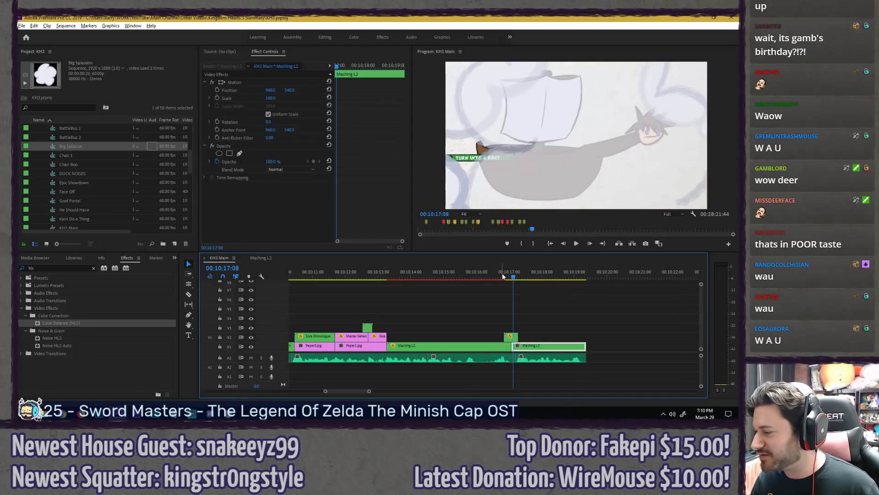
{"action": "key", "text": "Right"}
{"action": "key", "text": "Right"}
{"action": "key", "text": "Right"}
{"action": "key", "text": "Right"}
{"action": "key", "text": "Right"}
{"action": "key", "text": "Right"}
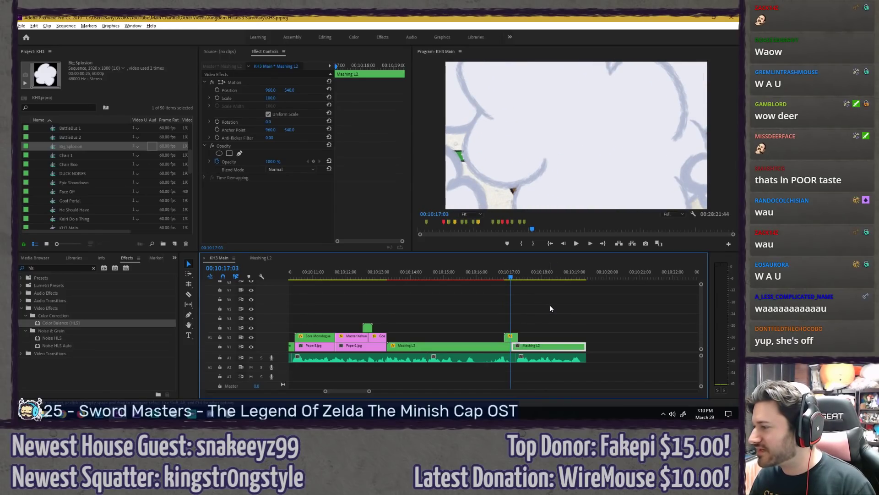
{"action": "key", "text": "Left"}
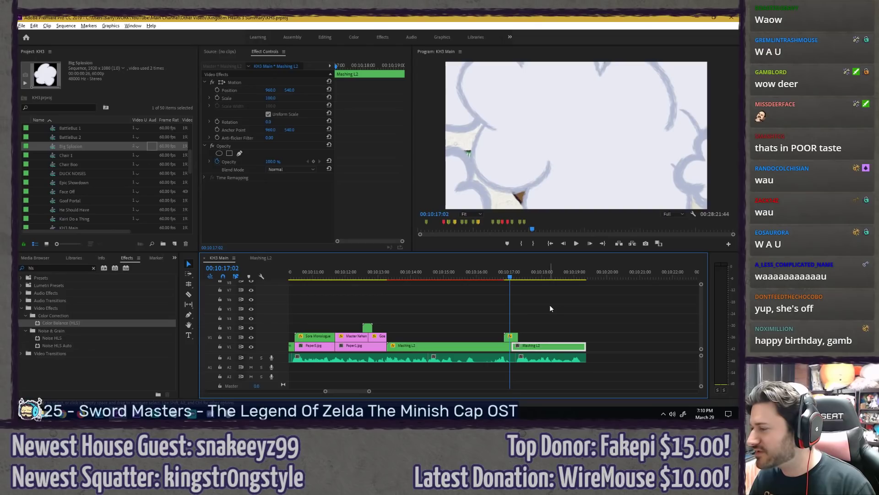
{"action": "key", "text": "Right"}
{"action": "key", "text": "Right"}
{"action": "key", "text": "Right"}
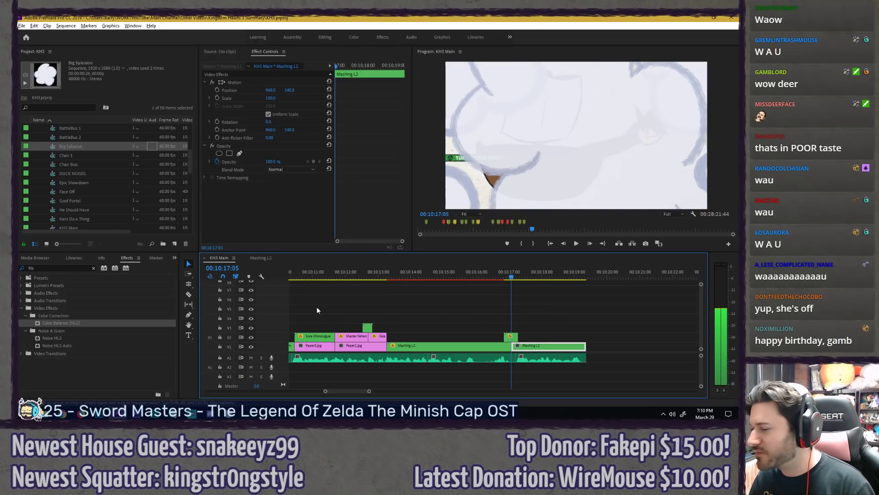
Step: Move Sora Boat.png from V3 to V2 and roll its cut point to 3:49
{"action": "left_click", "coordinate": [259, 258]}
{"action": "scroll", "coordinate": [464, 279], "scroll_direction": "up", "scroll_amount": 2}
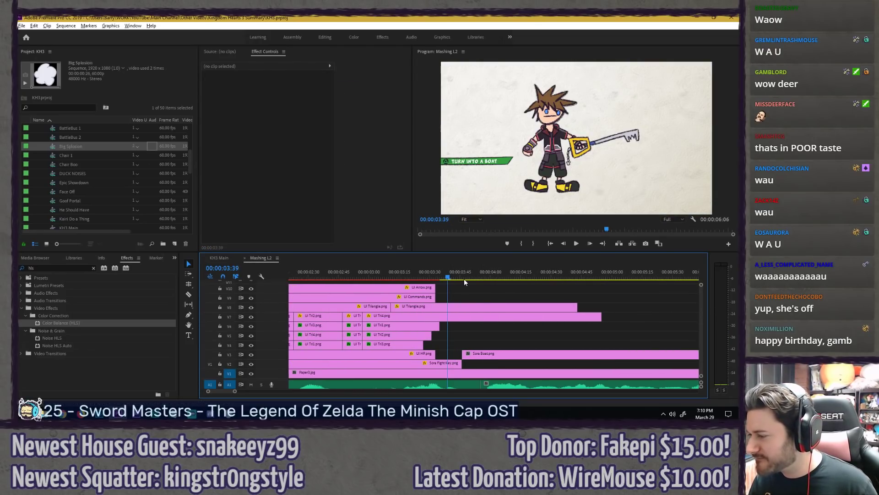
{"action": "left_click", "coordinate": [463, 358]}
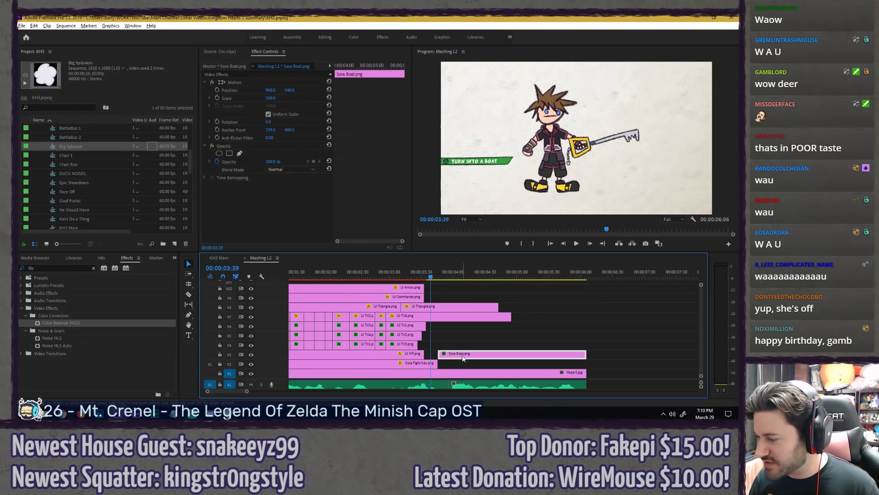
{"action": "left_click_drag", "start_coordinate": [462, 358], "coordinate": [463, 366]}
{"action": "scroll", "coordinate": [444, 339], "scroll_direction": "up", "scroll_amount": 3}
{"action": "left_click", "coordinate": [417, 278]}
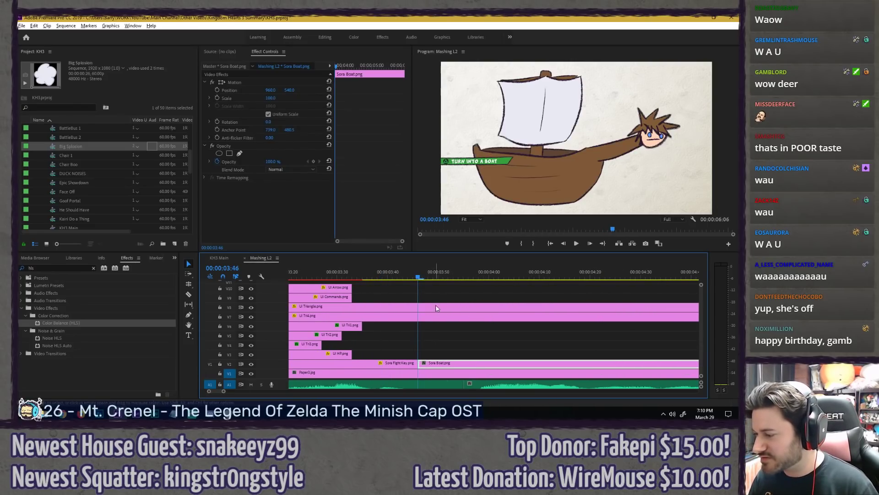
{"action": "left_click", "coordinate": [439, 290]}
{"action": "key", "text": "Right"}
{"action": "key", "text": "Right"}
{"action": "key", "text": "Right"}
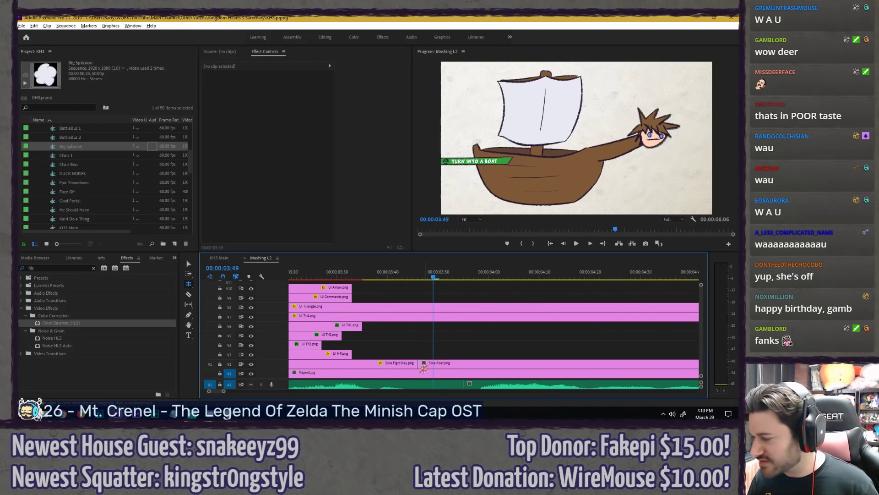
{"action": "left_click_drag", "start_coordinate": [428, 364], "coordinate": [434, 364]}
{"action": "key", "text": "v"}
{"action": "left_click", "coordinate": [214, 258]}
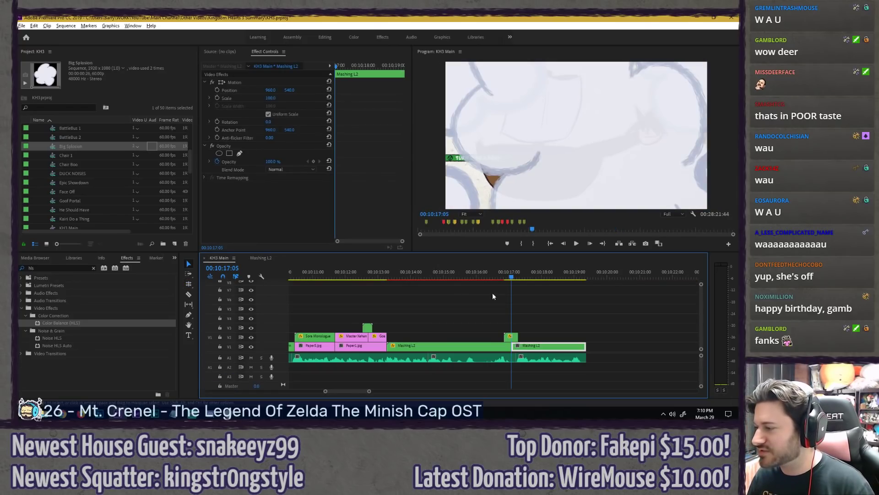
Step: Step frame by frame through the smoke transition in KH3 Main and replay it from about 10:13
{"action": "left_click", "coordinate": [520, 305]}
{"action": "key", "text": "Right"}
{"action": "key", "text": "Left"}
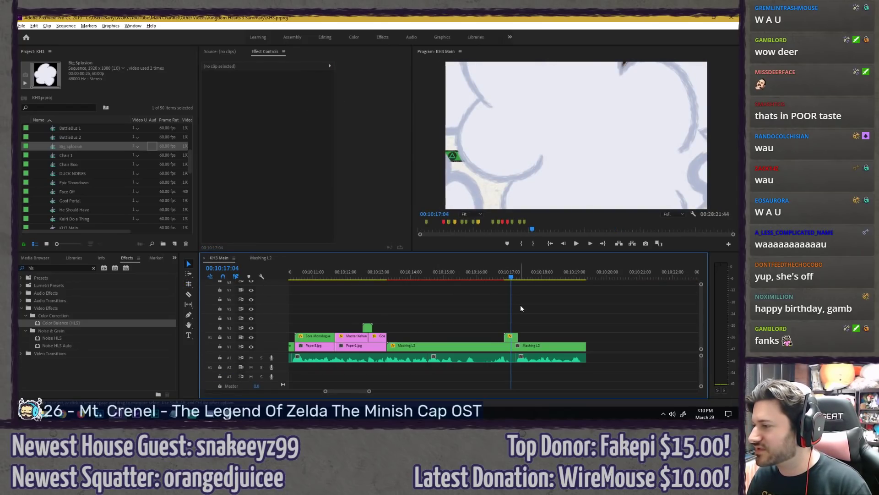
{"action": "key", "text": "Right"}
{"action": "key", "text": "Left"}
{"action": "key", "text": "Right"}
{"action": "key", "text": "Left"}
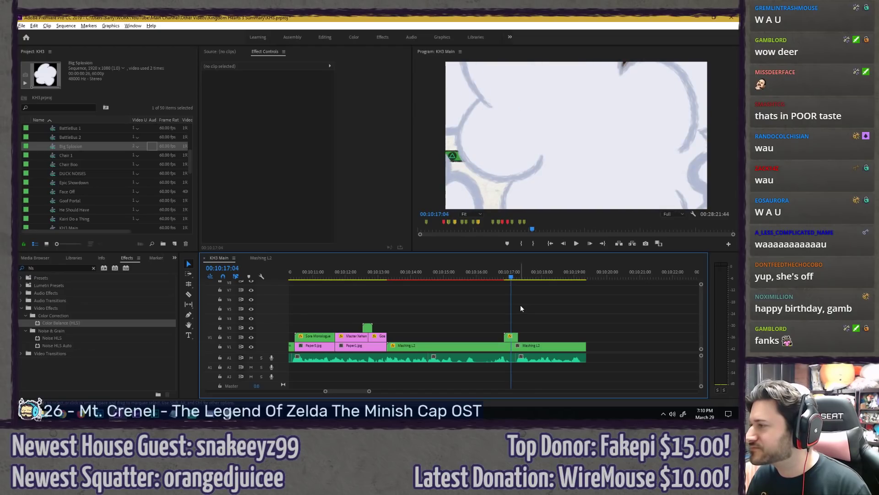
{"action": "key", "text": "Left"}
{"action": "key", "text": "Left"}
{"action": "key", "text": "Right"}
{"action": "key", "text": "space"}
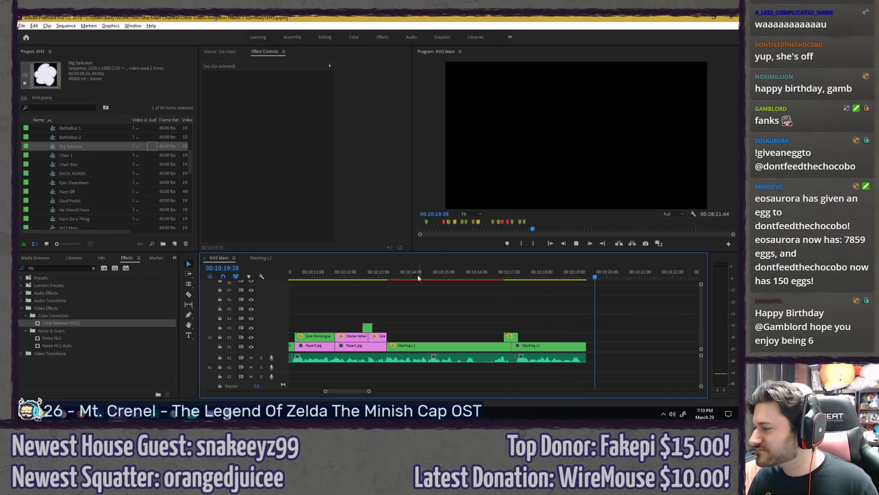
{"action": "left_click", "coordinate": [388, 275]}
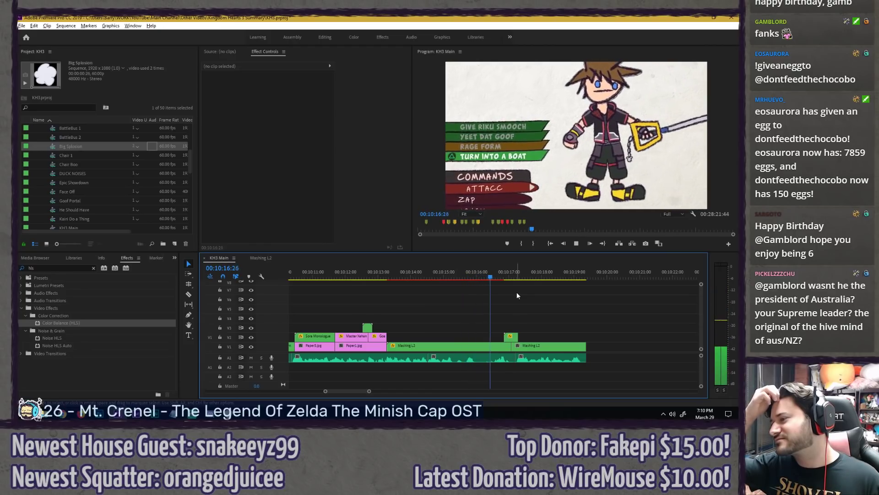
{"action": "key", "text": "space"}
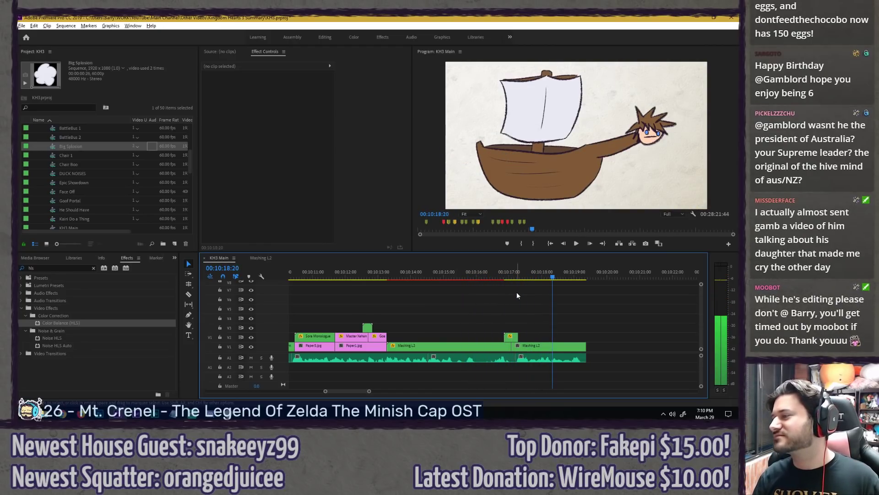
Step: Back in Mashing L2, load Sora Boat.png's motion settings and open the preview size options
{"action": "left_click", "coordinate": [259, 258]}
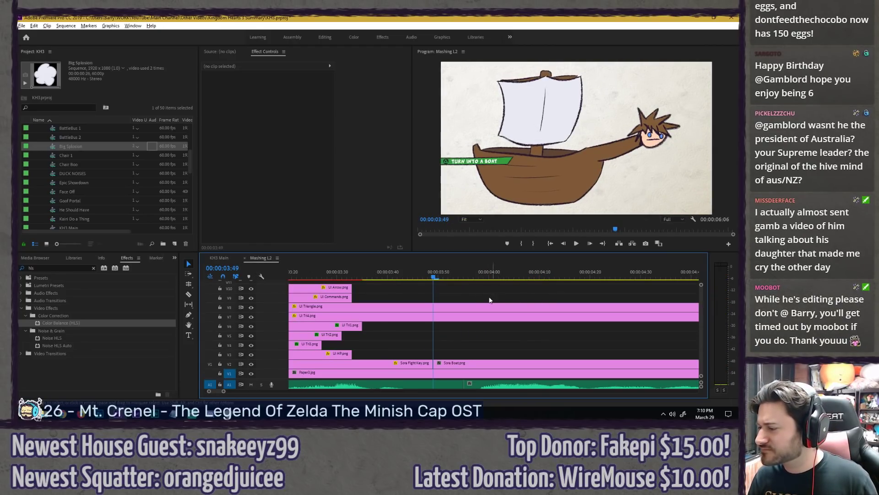
{"action": "scroll", "coordinate": [490, 300], "scroll_direction": "down", "scroll_amount": 4}
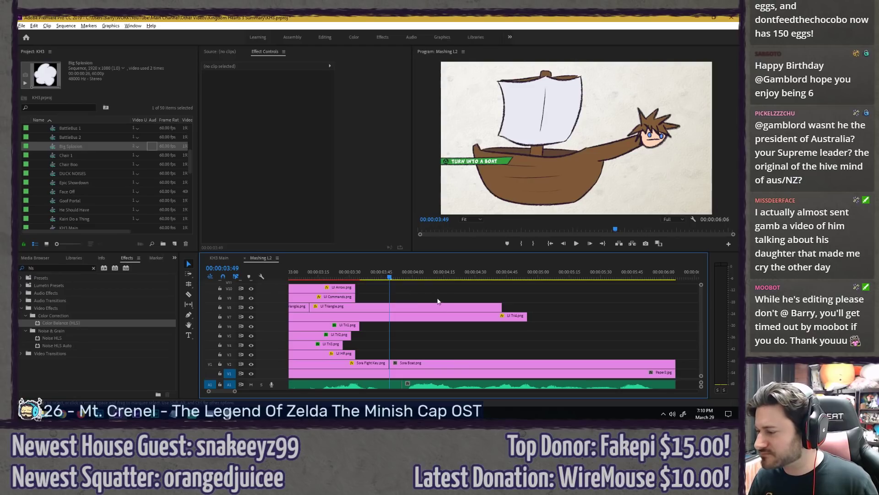
{"action": "left_click", "coordinate": [451, 366]}
{"action": "left_click", "coordinate": [363, 137]}
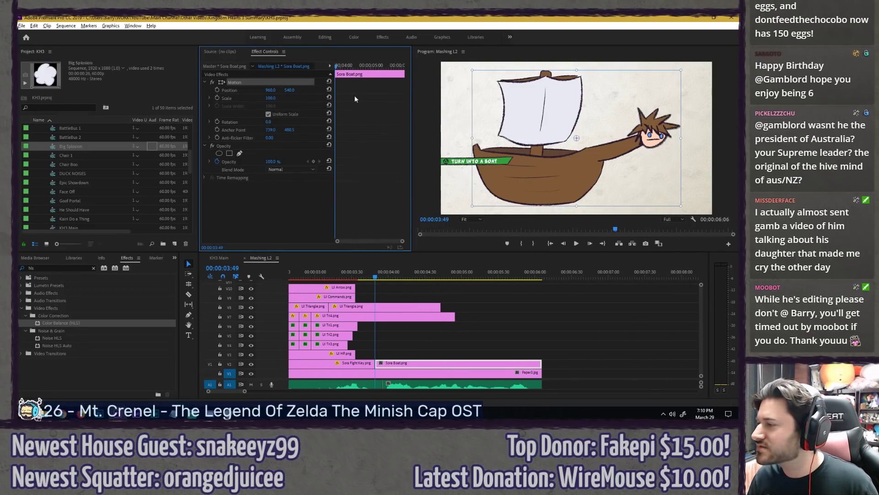
{"action": "left_click", "coordinate": [469, 221]}
Step: Keyframe Sora Boat.png's Rotation from 5:20 so it spins to -42° at the shot's end
{"action": "left_click", "coordinate": [471, 250]}
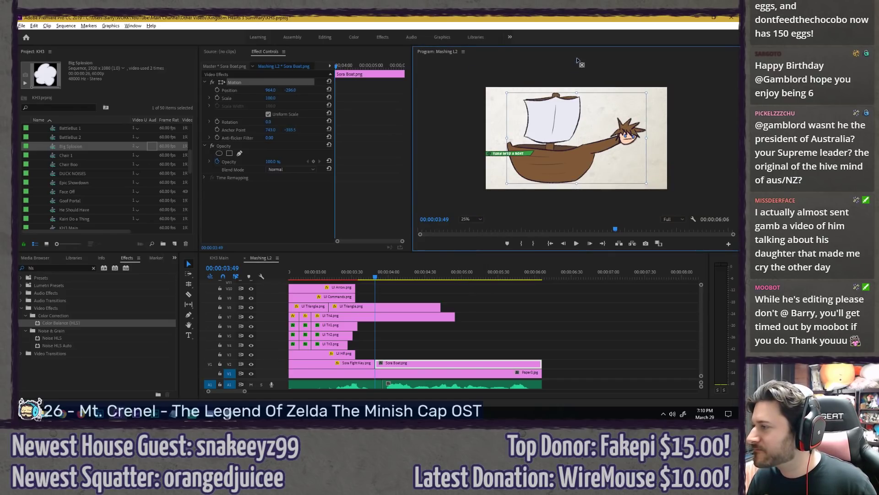
{"action": "left_click", "coordinate": [491, 316]}
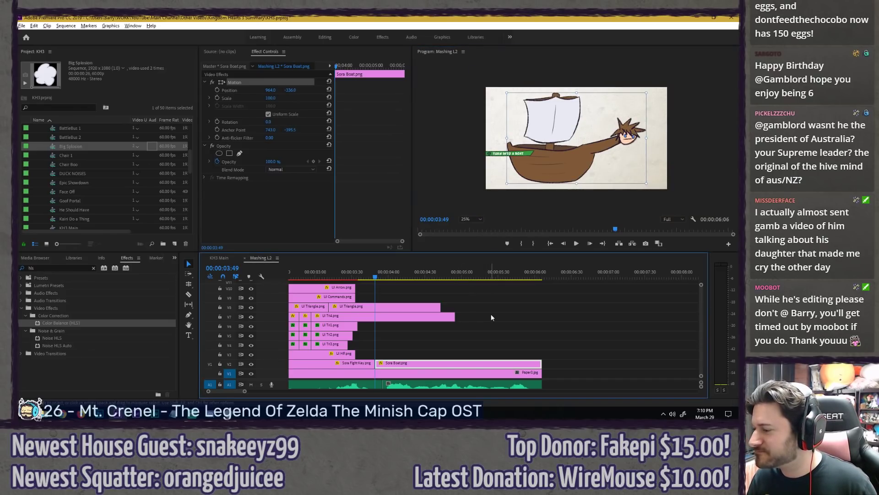
{"action": "left_click", "coordinate": [445, 270]}
{"action": "key", "text": "space"}
{"action": "key", "text": "space"}
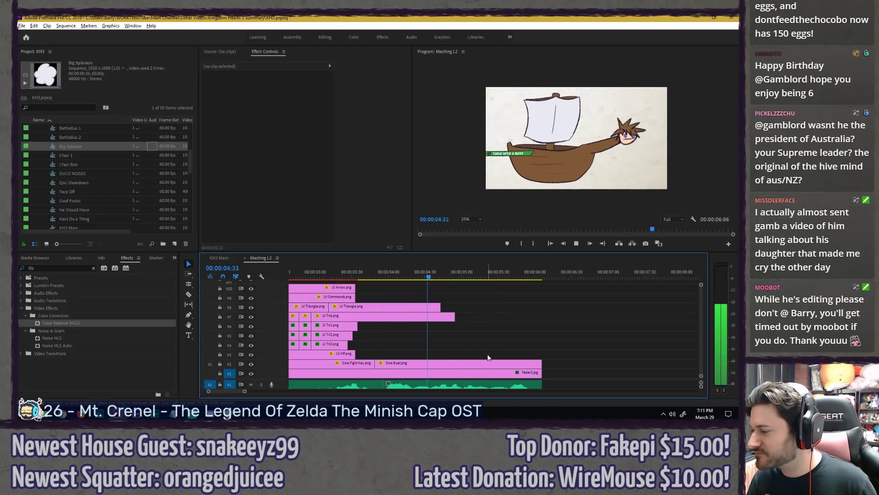
{"action": "left_click", "coordinate": [488, 364]}
{"action": "left_click", "coordinate": [216, 123]}
{"action": "key", "text": "space"}
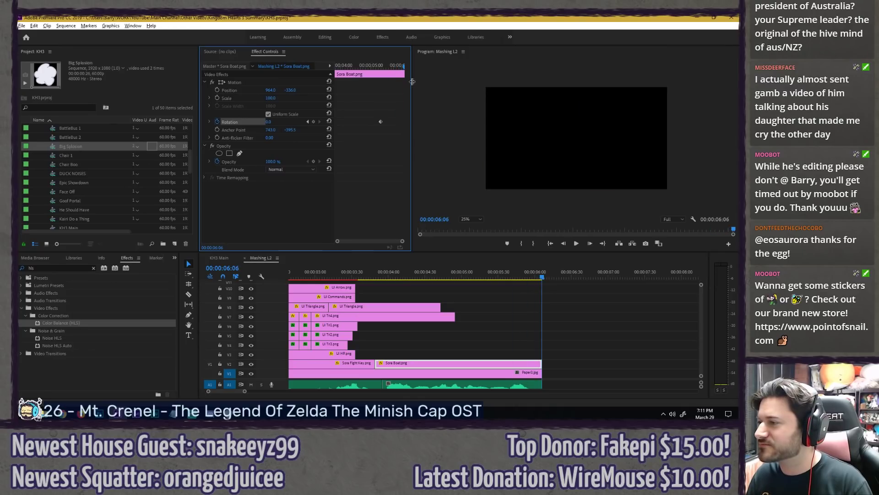
{"action": "key", "text": "Left"}
{"action": "left_click_drag", "start_coordinate": [270, 122], "coordinate": [2, 122]}
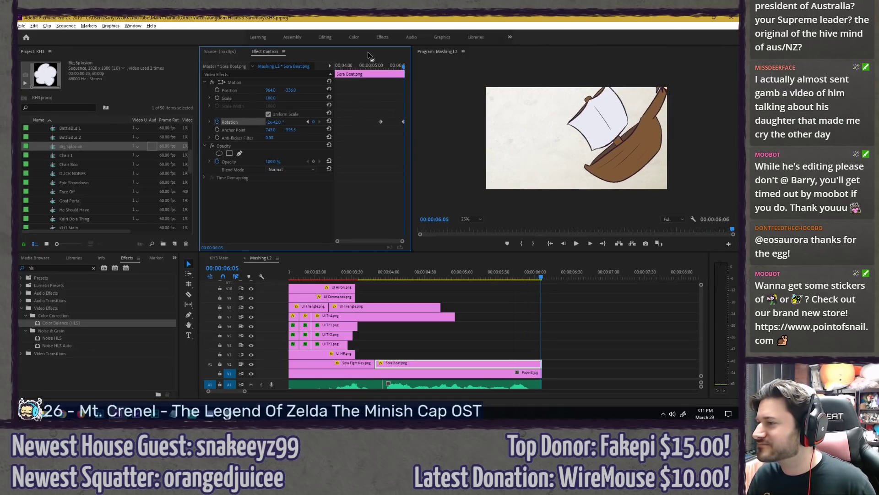
{"action": "left_click", "coordinate": [377, 66]}
{"action": "key", "text": "space"}
{"action": "key", "text": "space"}
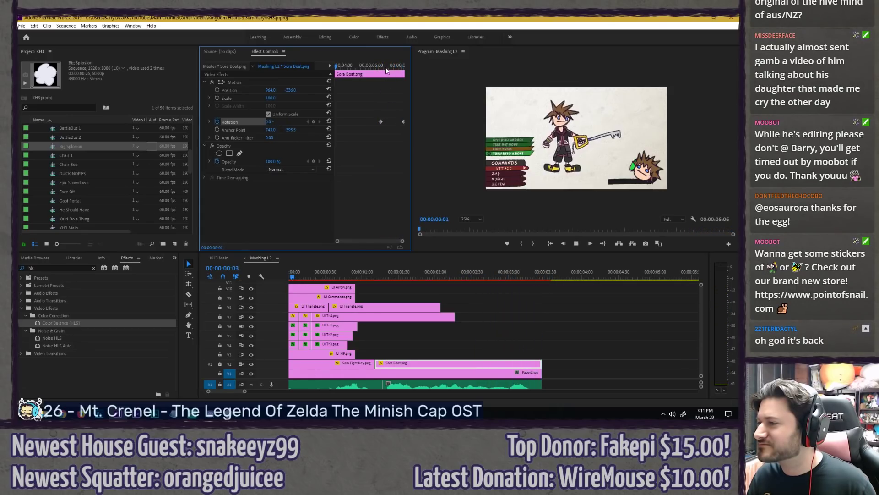
Step: Apply Ease Out to the starting Rotation keyframe and replay the spin
{"action": "left_click", "coordinate": [383, 67]}
{"action": "right_click", "coordinate": [381, 122]}
{"action": "left_click", "coordinate": [410, 238]}
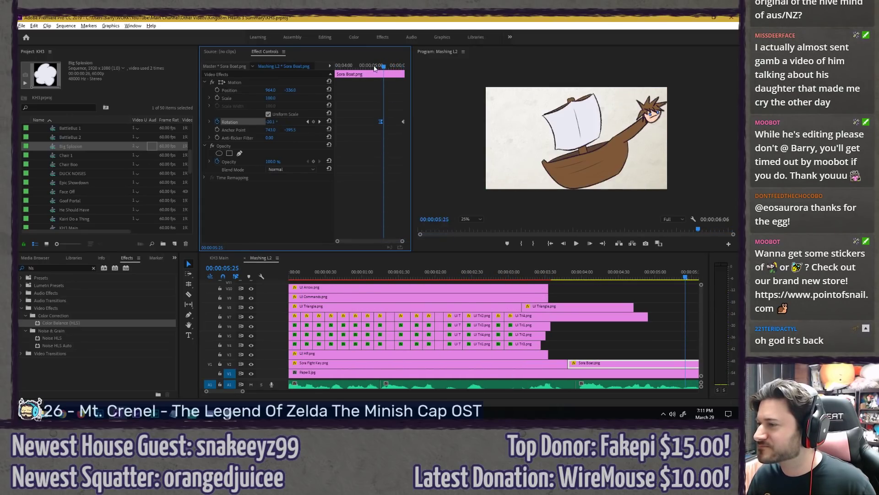
{"action": "key", "text": "space"}
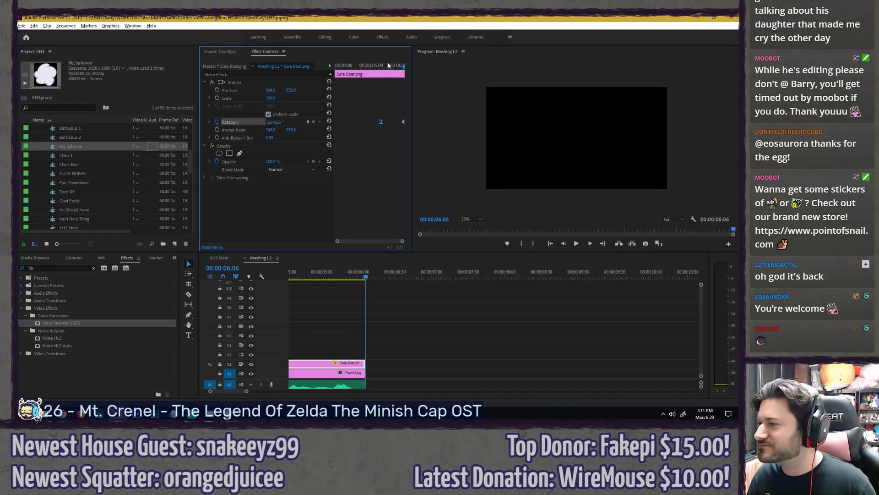
{"action": "left_click_drag", "start_coordinate": [388, 65], "coordinate": [380, 65]}
Step: Move the boat's anchor point at 10% preview, then fit the preview again
{"action": "left_click", "coordinate": [279, 82]}
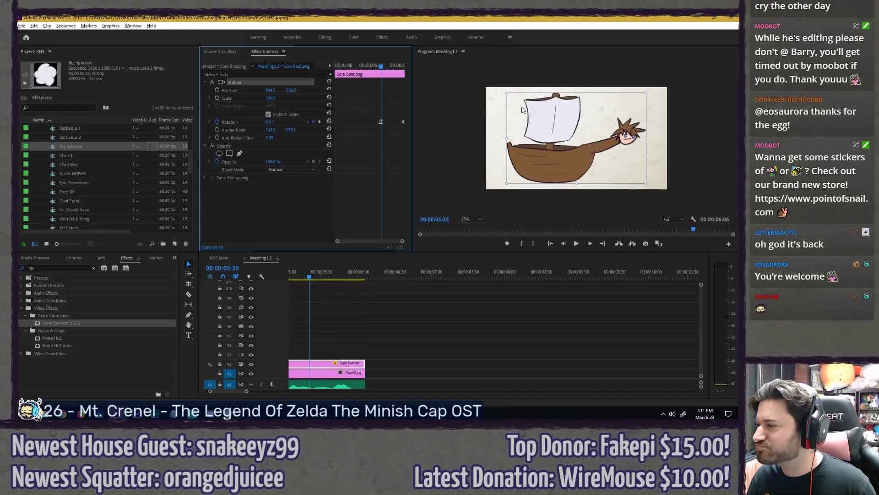
{"action": "left_click", "coordinate": [470, 219]}
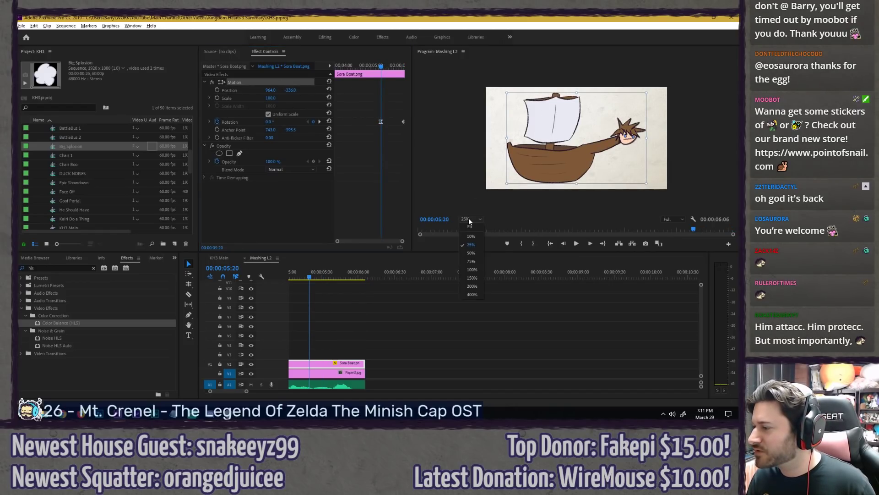
{"action": "left_click", "coordinate": [472, 236]}
{"action": "left_click_drag", "start_coordinate": [577, 105], "coordinate": [579, 111]}
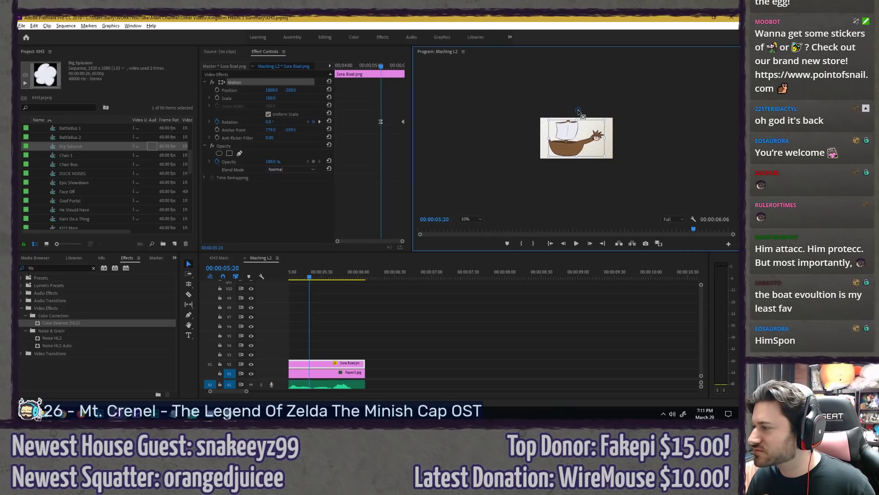
{"action": "key", "text": "space"}
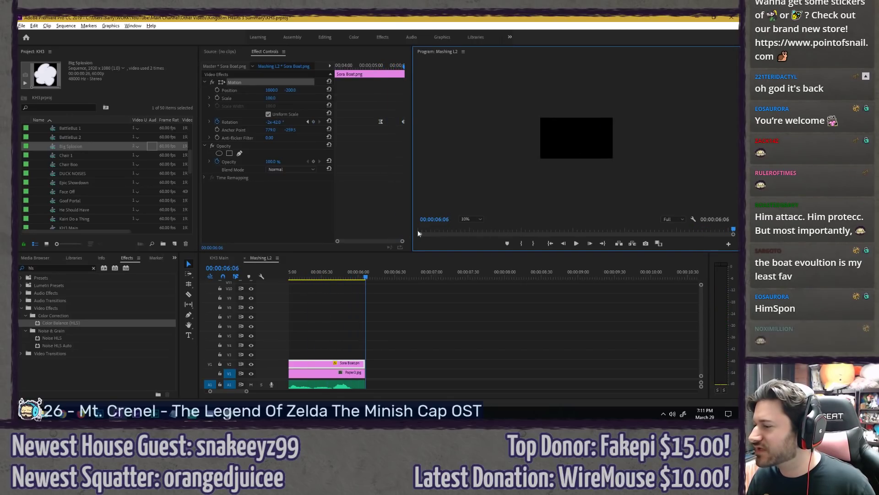
{"action": "left_click", "coordinate": [467, 219]}
{"action": "left_click", "coordinate": [471, 226]}
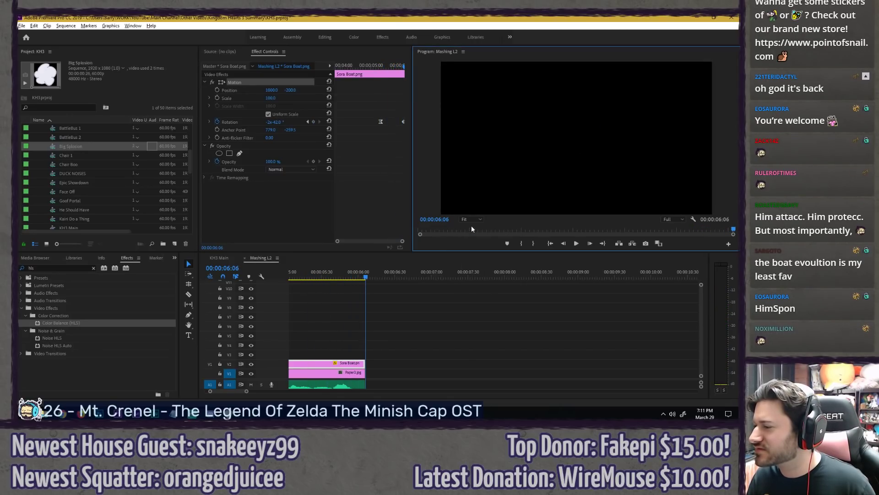
Step: Play the KH3 Main sequence through the boat shot
{"action": "left_click", "coordinate": [219, 258]}
{"action": "left_click_drag", "start_coordinate": [473, 277], "coordinate": [381, 270]}
{"action": "key", "text": "space"}
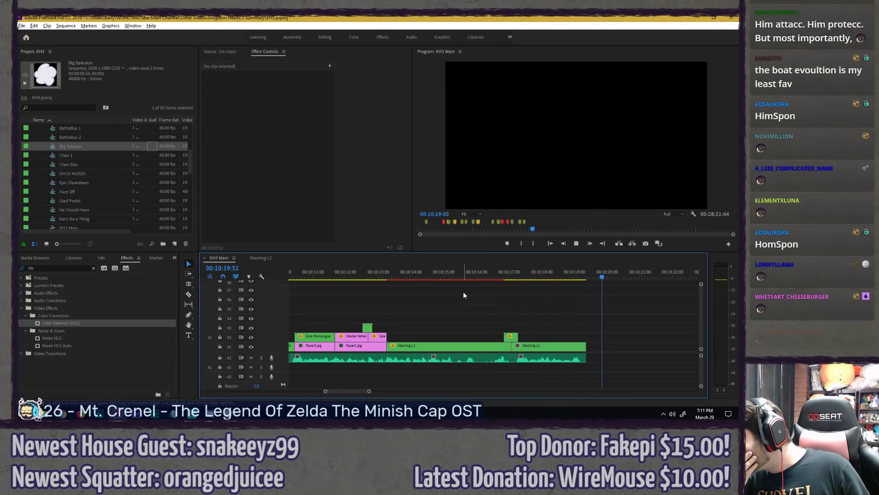
Step: Reopen the Mashing L2 sequence and play it from about 3:07
{"action": "key", "text": "space"}
{"action": "left_click", "coordinate": [261, 257]}
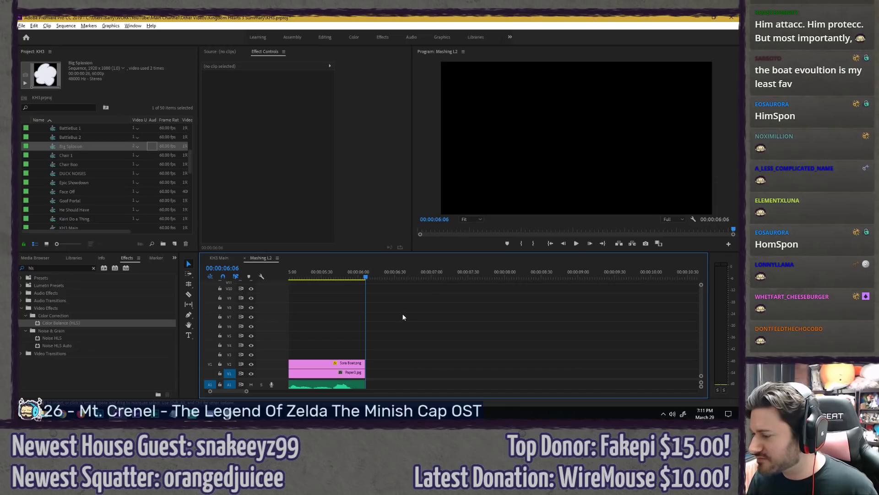
{"action": "scroll", "coordinate": [450, 323], "scroll_direction": "down", "scroll_amount": 5}
{"action": "scroll", "coordinate": [356, 311], "scroll_direction": "up", "scroll_amount": 4}
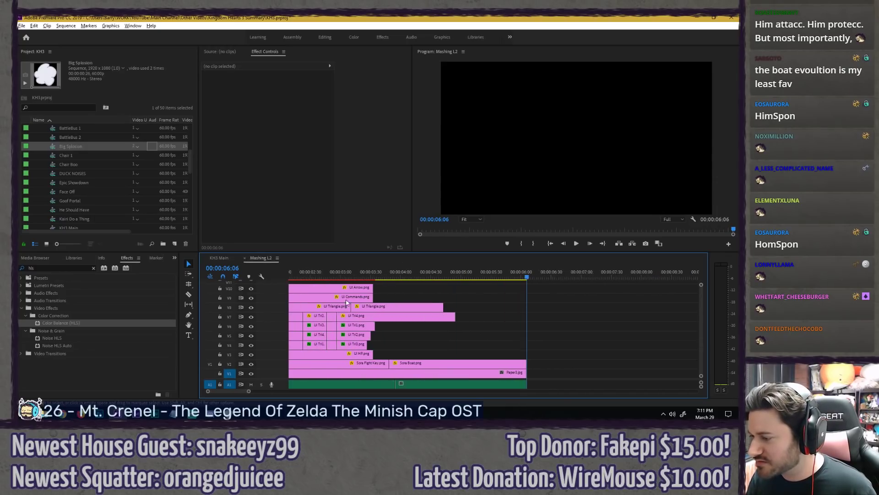
{"action": "left_click", "coordinate": [347, 275]}
{"action": "key", "text": "space"}
{"action": "key", "text": "space"}
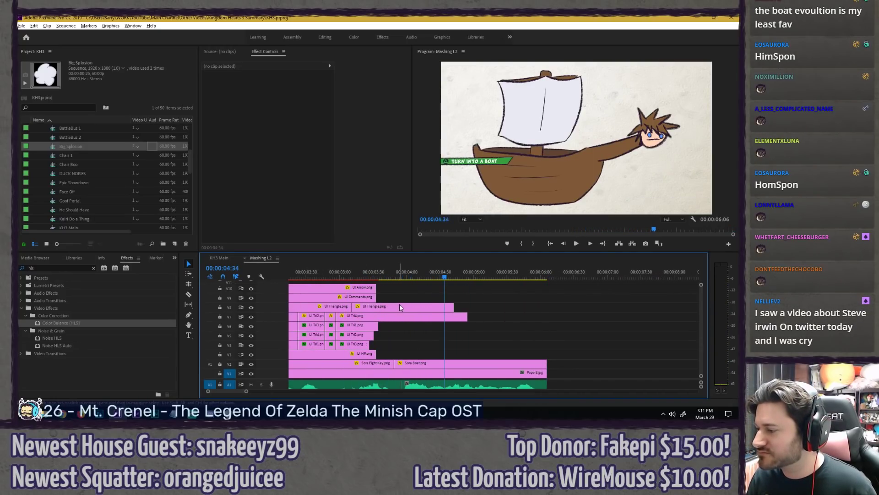
Step: Review the UI Triangle and UI Tri4 banner clips, replaying the banner moment from 3:45
{"action": "left_click", "coordinate": [403, 309]}
{"action": "left_click", "coordinate": [409, 316]}
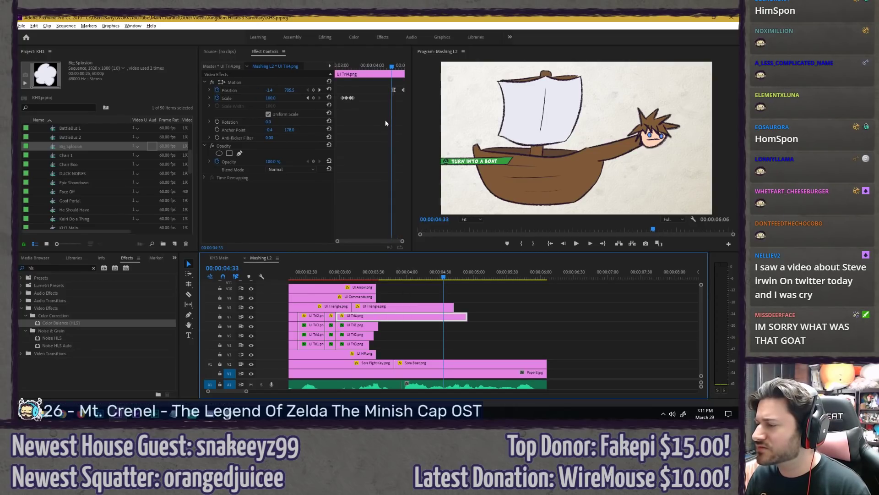
{"action": "key", "text": "Left"}
{"action": "key", "text": "Left"}
{"action": "key", "text": "Left"}
{"action": "key", "text": "Left"}
{"action": "key", "text": "Left"}
{"action": "key", "text": "Left"}
{"action": "left_click", "coordinate": [394, 91]}
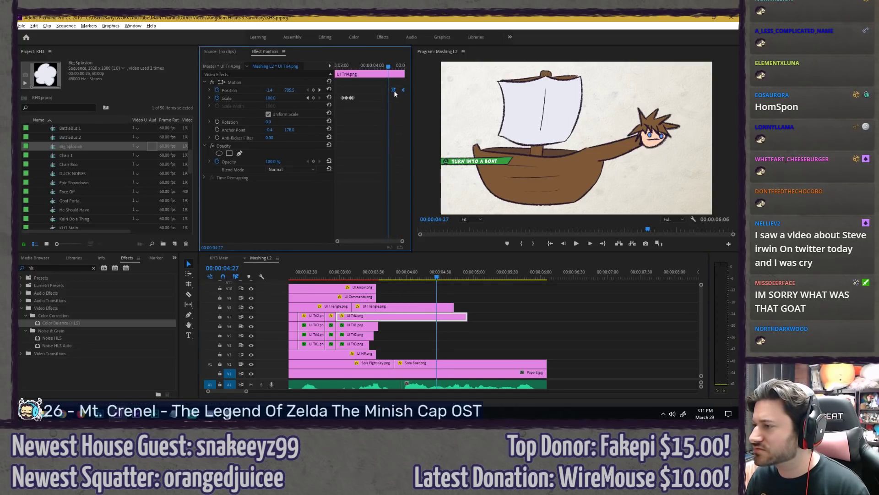
{"action": "left_click", "coordinate": [407, 306]}
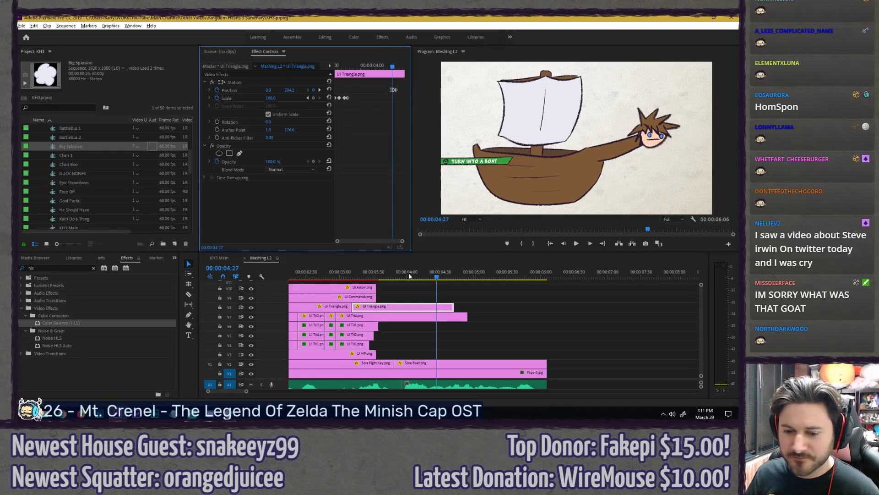
{"action": "key", "text": "minus"}
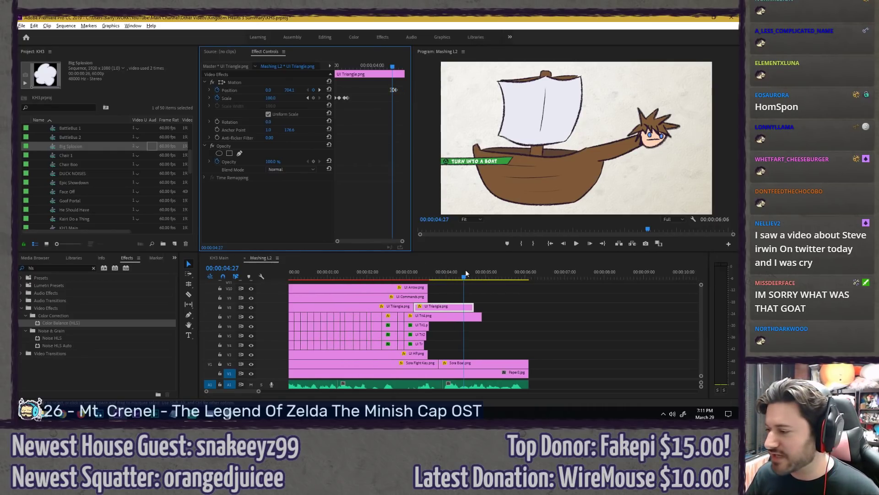
{"action": "key", "text": "space"}
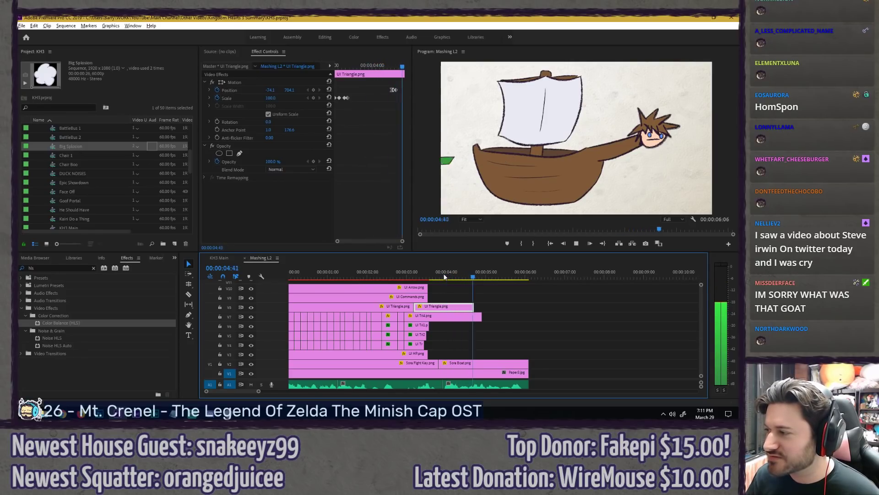
{"action": "left_click", "coordinate": [436, 277]}
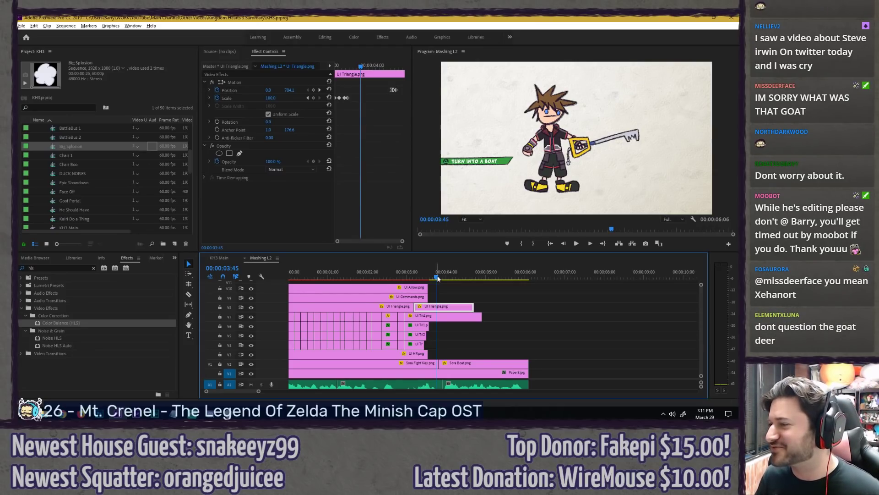
{"action": "key", "text": "space"}
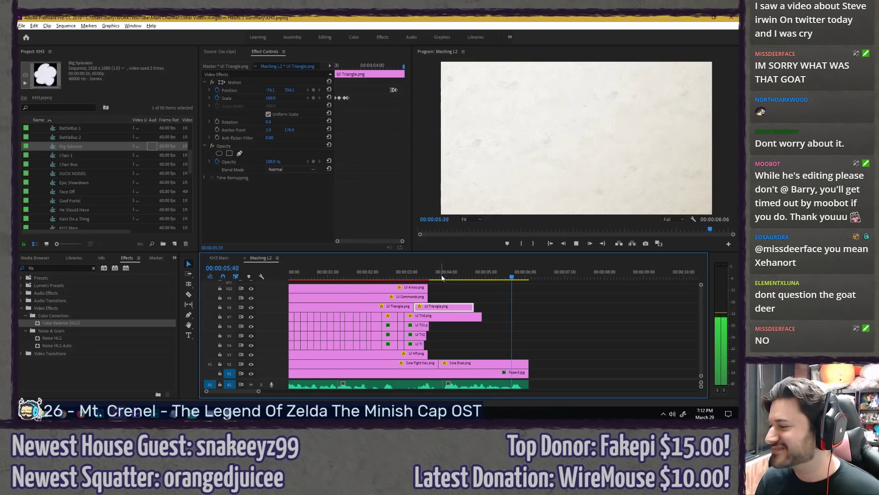
{"action": "left_click", "coordinate": [442, 277]}
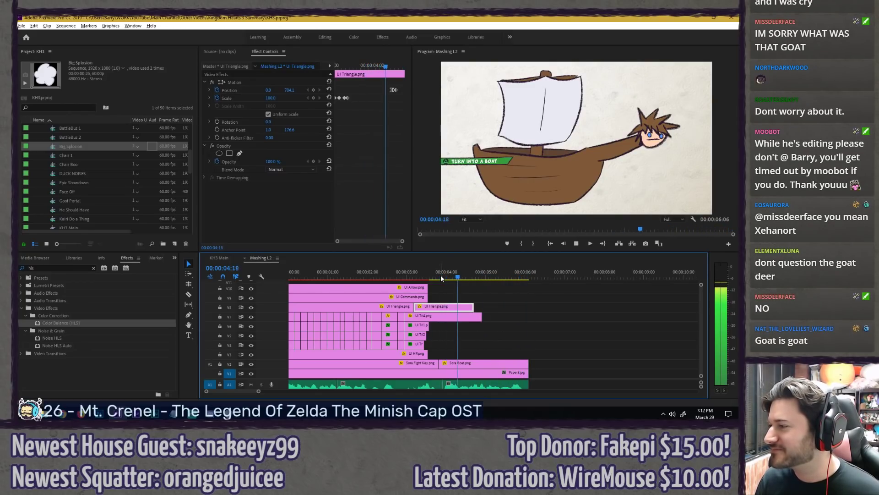
{"action": "key", "text": "space"}
Step: Trim UI Triangle.png to end at 4:33 and shorten UI Tri4.png, then return to KH3 Main
{"action": "left_click", "coordinate": [399, 68]}
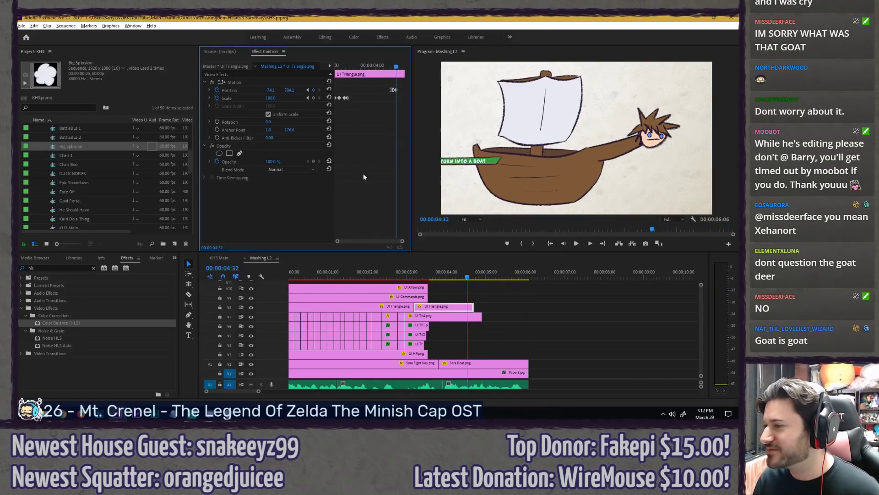
{"action": "left_click_drag", "start_coordinate": [473, 307], "coordinate": [476, 315]}
{"action": "left_click", "coordinate": [464, 316]}
{"action": "left_click", "coordinate": [397, 67]}
{"action": "key", "text": "Right"}
{"action": "key", "text": "Right"}
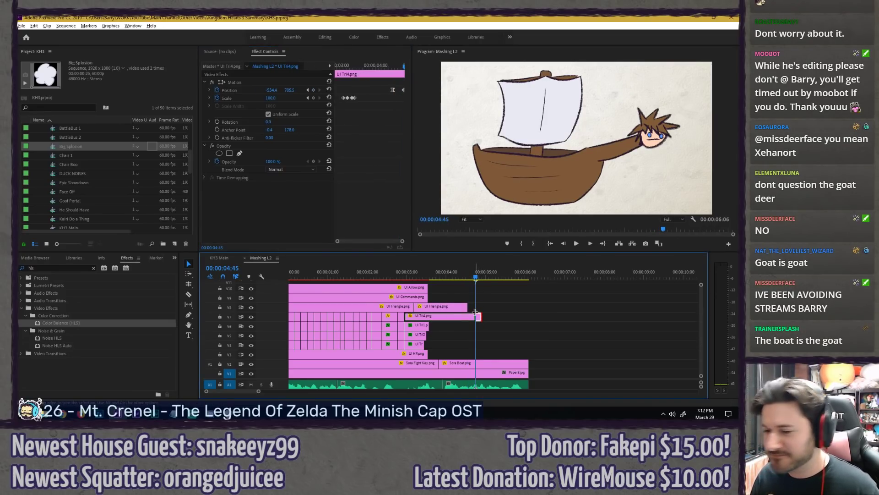
{"action": "left_click", "coordinate": [527, 302]}
{"action": "left_click", "coordinate": [219, 258]}
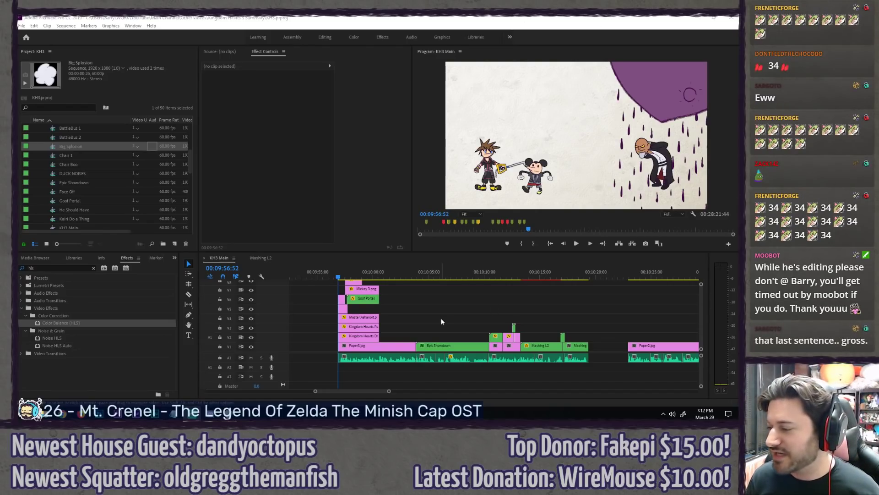
Step: Zoom the timeline out and play KH3 Main with the Program monitor maximized
{"action": "left_click", "coordinate": [591, 310]}
{"action": "key", "text": "minus"}
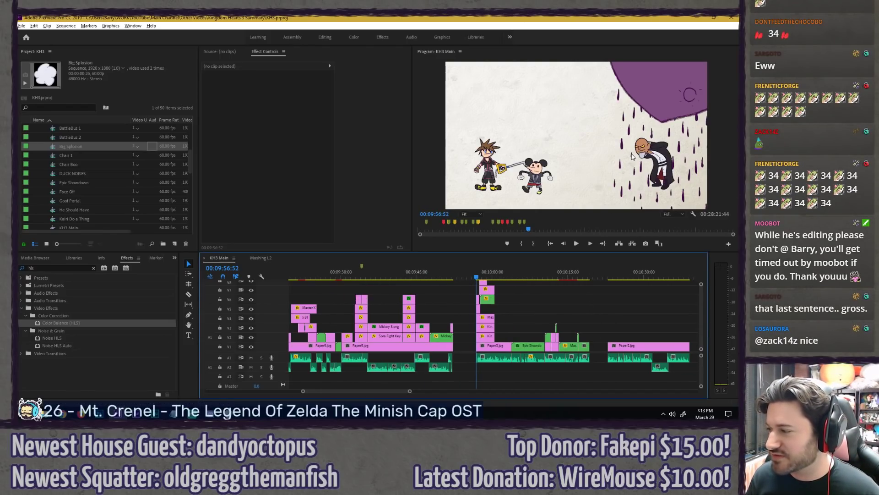
{"action": "key", "text": "grave"}
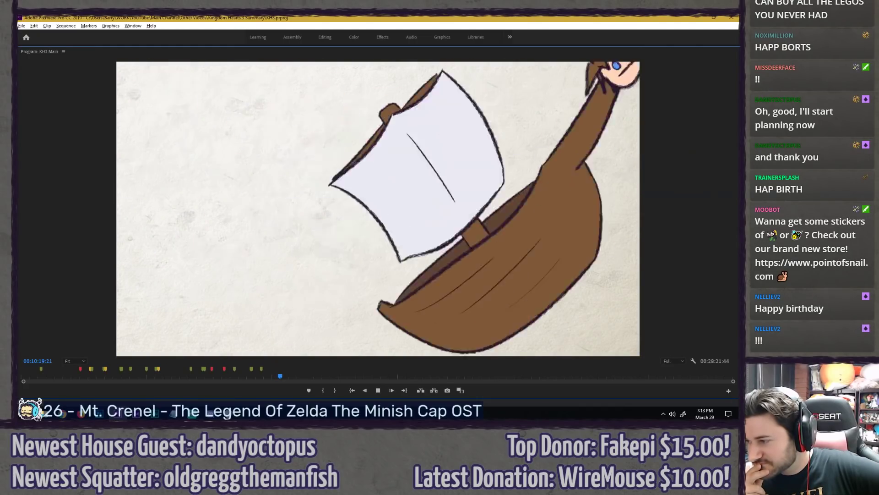
{"action": "key", "text": "space"}
{"action": "key", "text": "grave"}
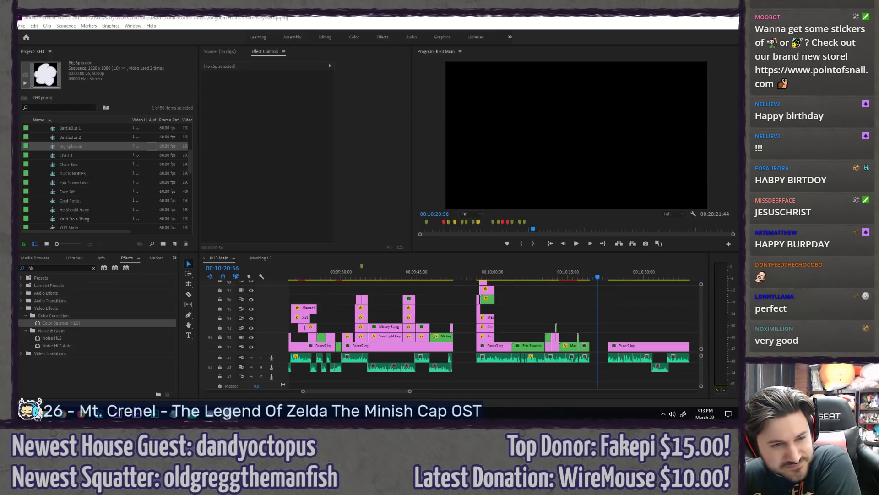
Step: Park the playhead on the goat drawing at 10:12:56 and study it maximized
{"action": "left_click", "coordinate": [595, 292]}
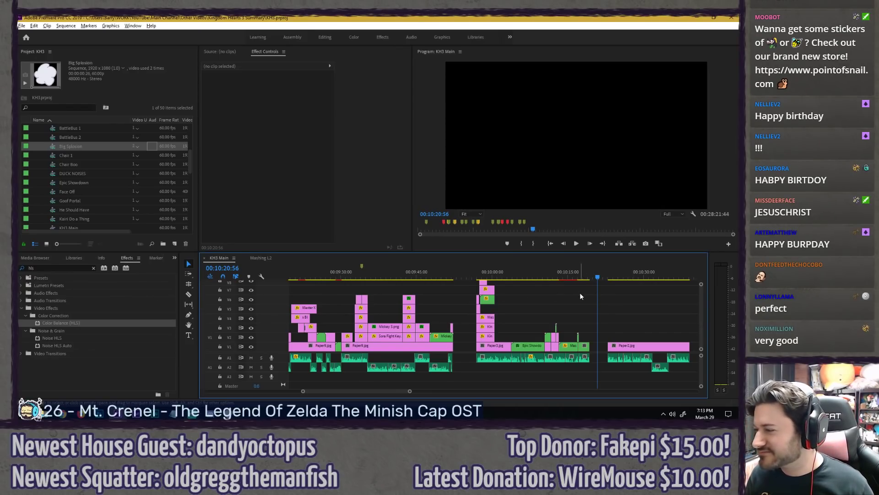
{"action": "scroll", "coordinate": [581, 293], "scroll_direction": "up", "scroll_amount": 4}
{"action": "left_click", "coordinate": [522, 277]}
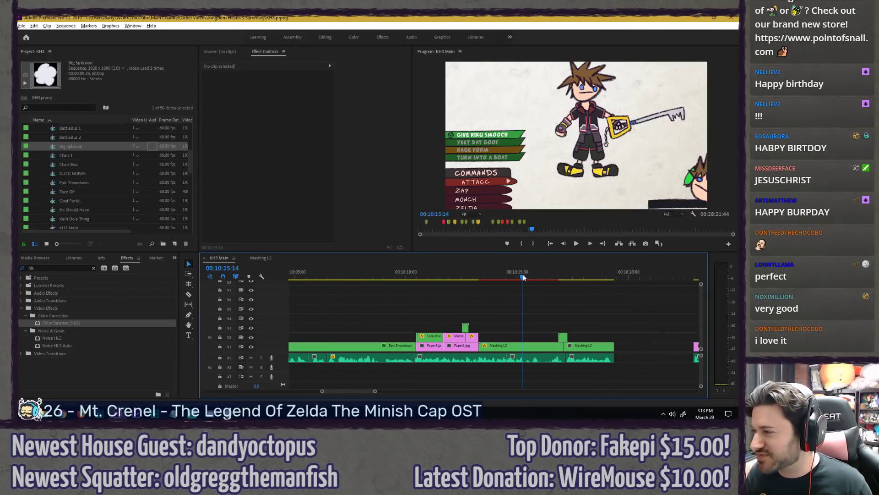
{"action": "left_click", "coordinate": [472, 277]}
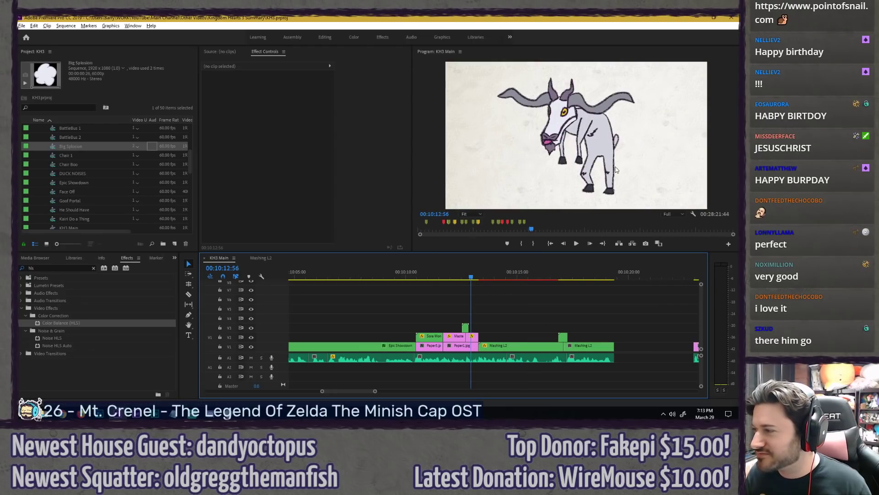
{"action": "key", "text": "grave"}
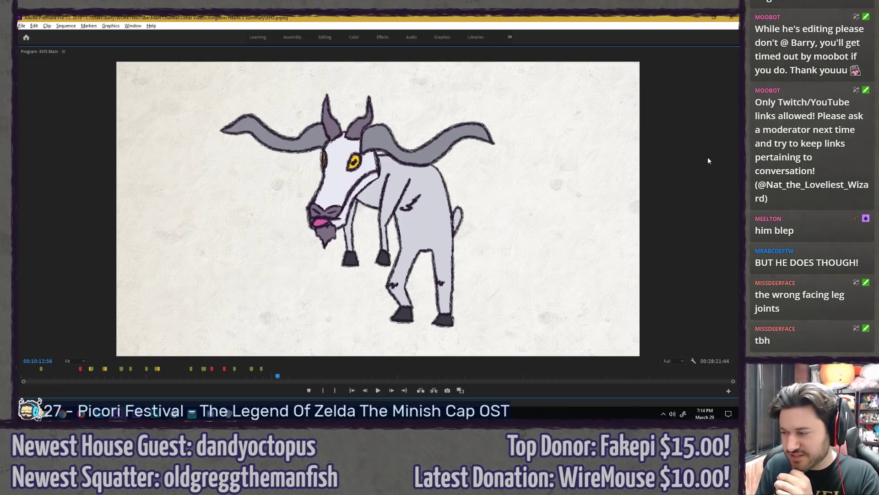
{"action": "key", "text": "grave"}
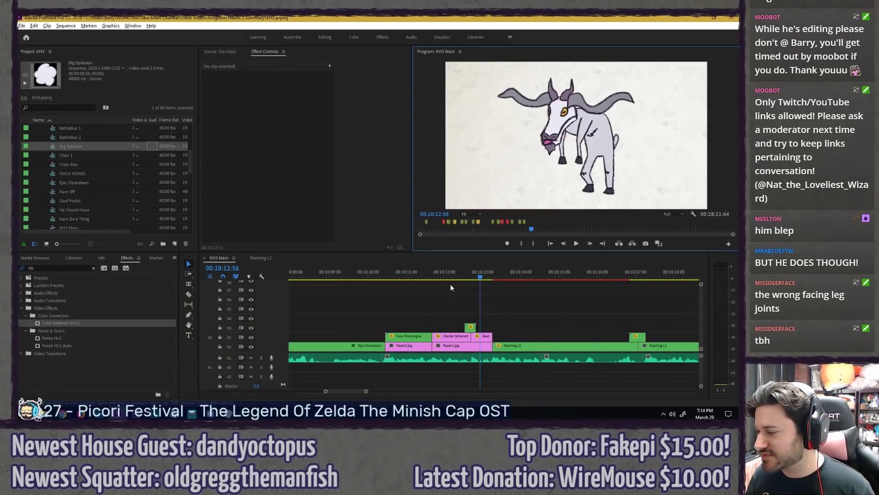
Step: Compare the goat frame at 10:13:01 with the preceding frame, then bring up the Adventure Time deer image results in Chrome
{"action": "left_click_drag", "start_coordinate": [449, 277], "coordinate": [488, 273]}
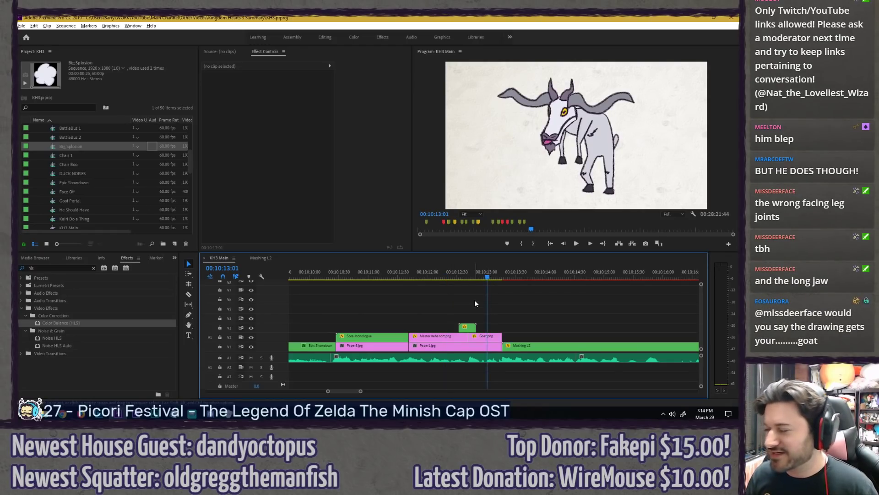
{"action": "left_click", "coordinate": [451, 275]}
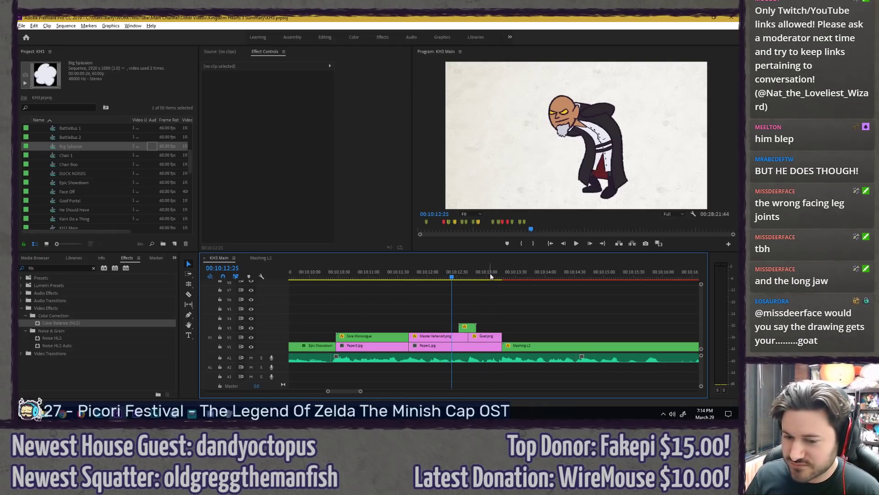
{"action": "left_click", "coordinate": [490, 276]}
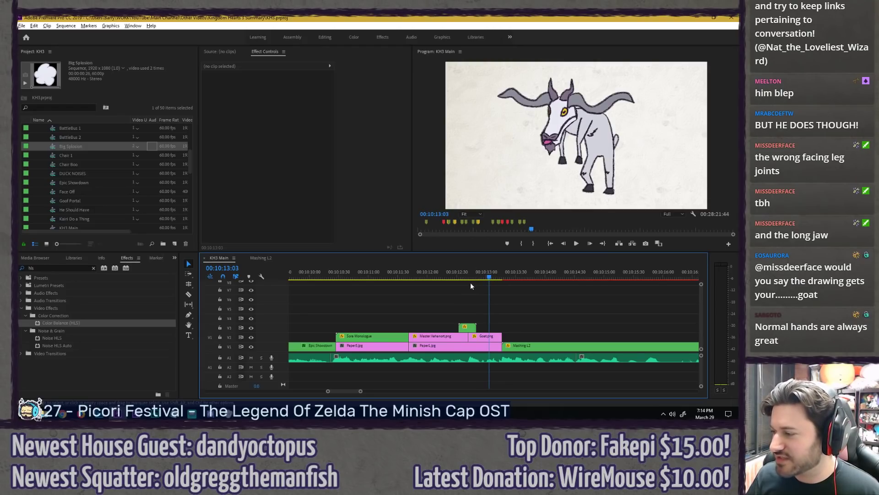
{"action": "left_click", "coordinate": [454, 274]}
{"action": "left_click", "coordinate": [487, 274]}
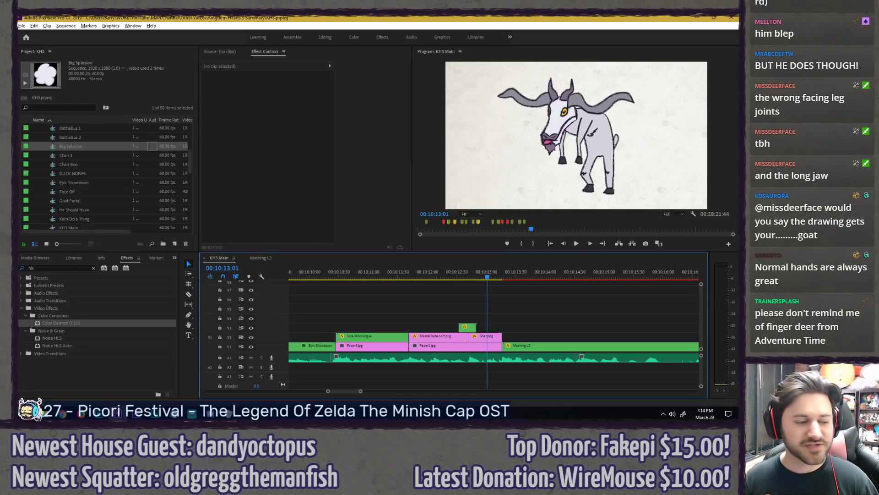
{"action": "key", "text": "alt+Tab"}
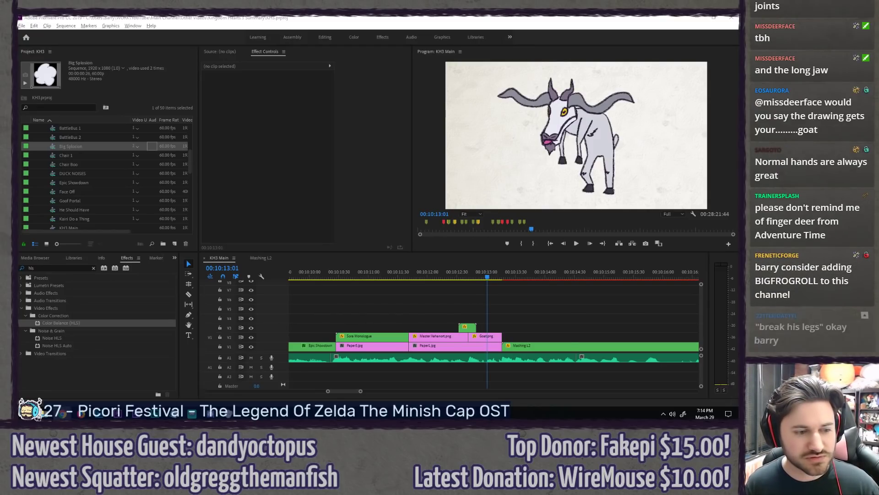
{"action": "key", "text": "alt+Tab"}
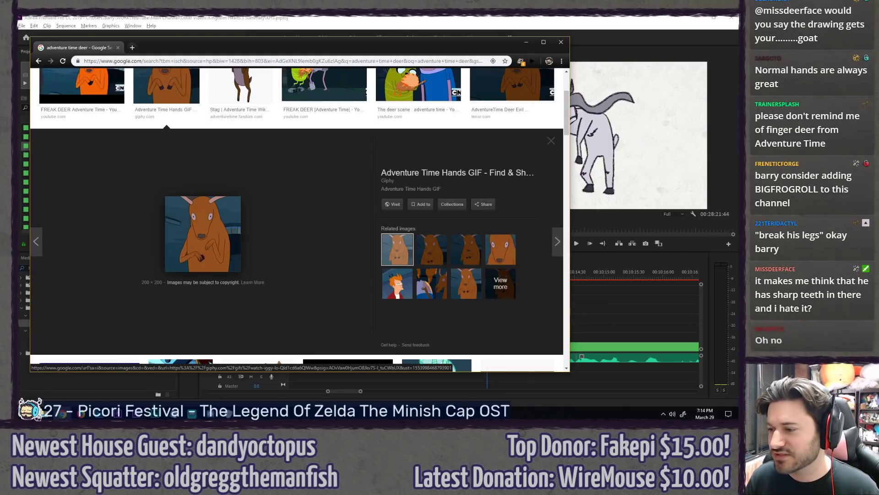
Step: View the Adventure Time Hands GIF on Giphy, then close the Chrome window
{"action": "right_click", "coordinate": [177, 223]}
{"action": "left_click", "coordinate": [206, 280]}
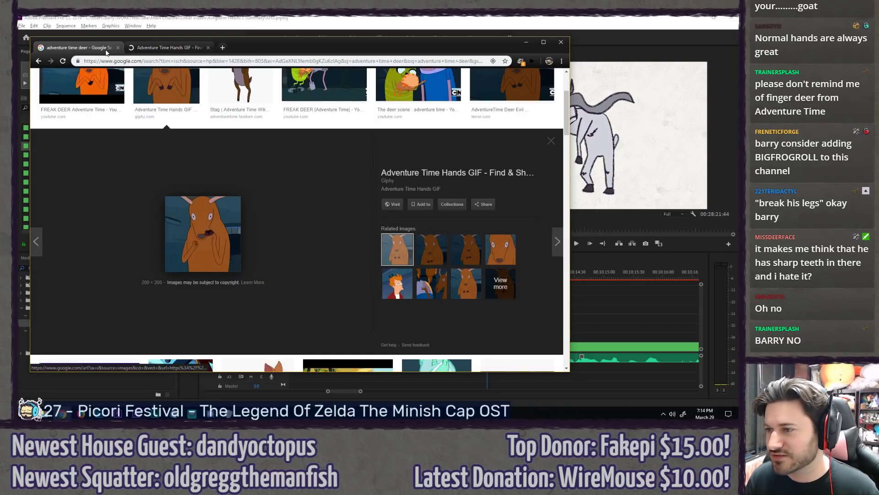
{"action": "key", "text": "ctrl+w"}
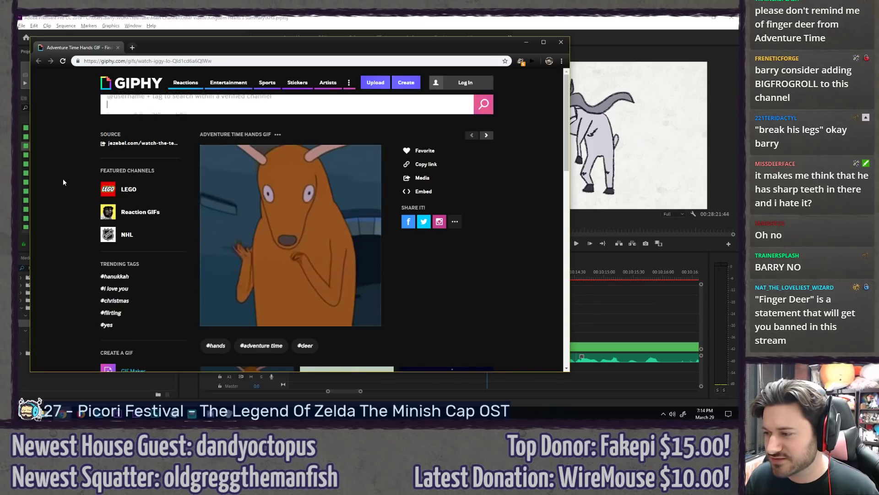
{"action": "mouse_move", "coordinate": [147, 44]}
{"action": "left_mouse_down"}
{"action": "mouse_move", "coordinate": [170, 37]}
{"action": "mouse_move", "coordinate": [157, 50]}
{"action": "left_mouse_up"}
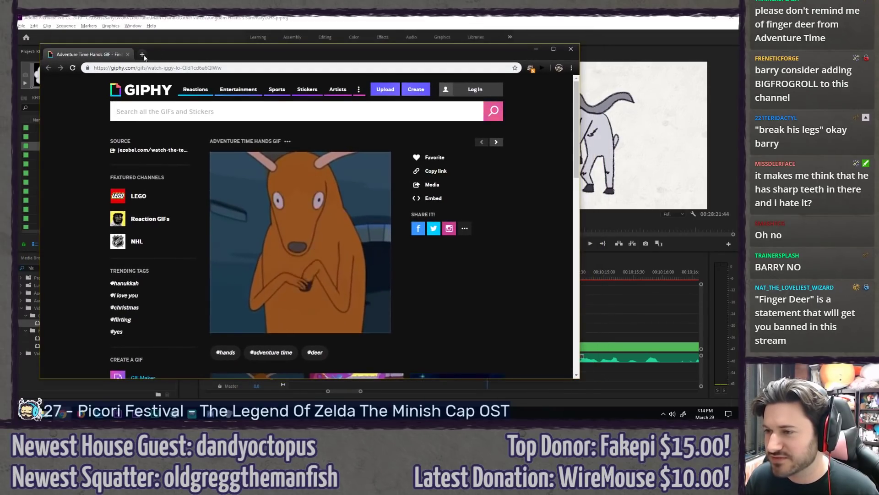
{"action": "left_click", "coordinate": [127, 55]}
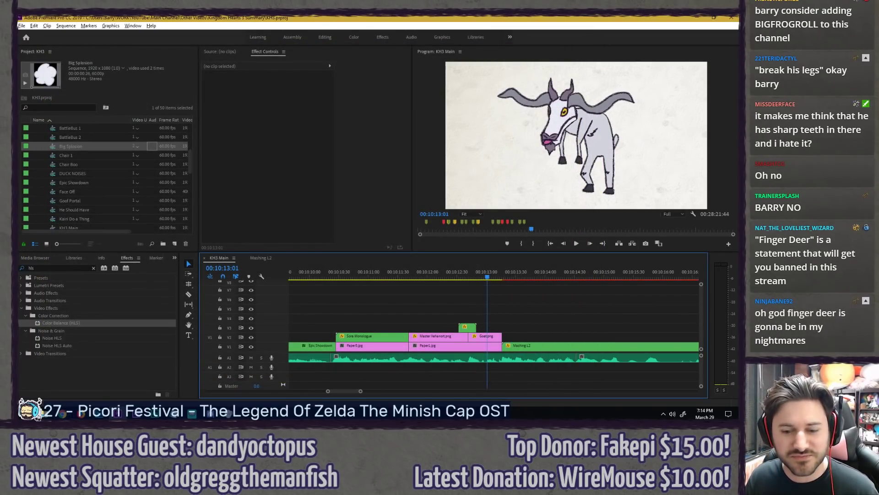
Step: Scroll the KH3 Main timeline and place the playhead at the TURN INTO A BOAT prompt
{"action": "scroll", "coordinate": [517, 312], "scroll_direction": "up", "scroll_amount": 2}
{"action": "scroll", "coordinate": [512, 310], "scroll_direction": "down", "scroll_amount": 4}
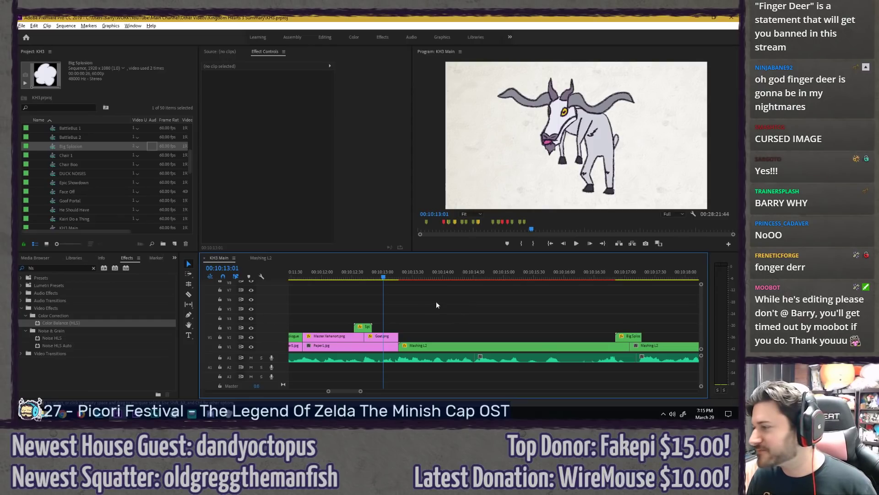
{"action": "scroll", "coordinate": [436, 302], "scroll_direction": "down", "scroll_amount": 3}
{"action": "left_click", "coordinate": [527, 274]}
Step: Open the Mashing L2 nested sequence and step back to 4:44
{"action": "scroll", "coordinate": [521, 302], "scroll_direction": "down", "scroll_amount": 4}
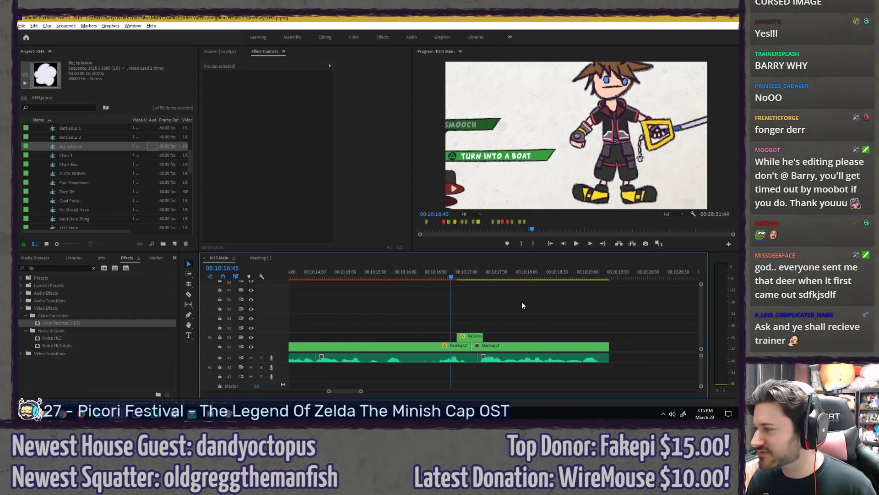
{"action": "key", "text": "space"}
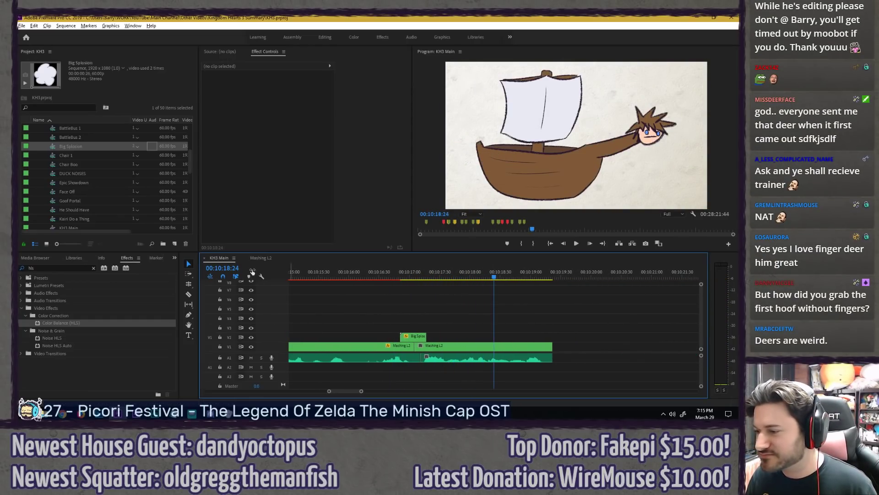
{"action": "double_click", "coordinate": [471, 346]}
{"action": "scroll", "coordinate": [471, 353], "scroll_direction": "up", "scroll_amount": 2}
{"action": "key", "text": "Left"}
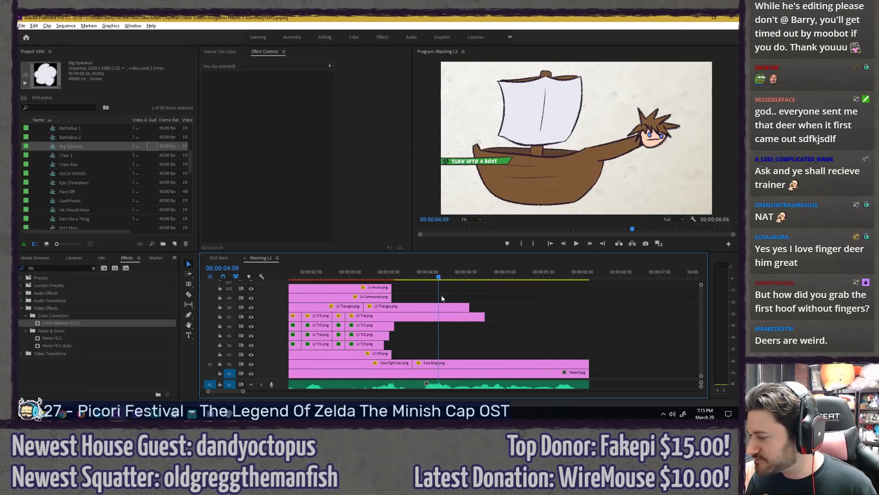
Step: Keyframe the Sora Boat's Rotation at 4:44, tilt it 18° at 5:02, and ease into that keyframe
{"action": "left_click", "coordinate": [480, 362]}
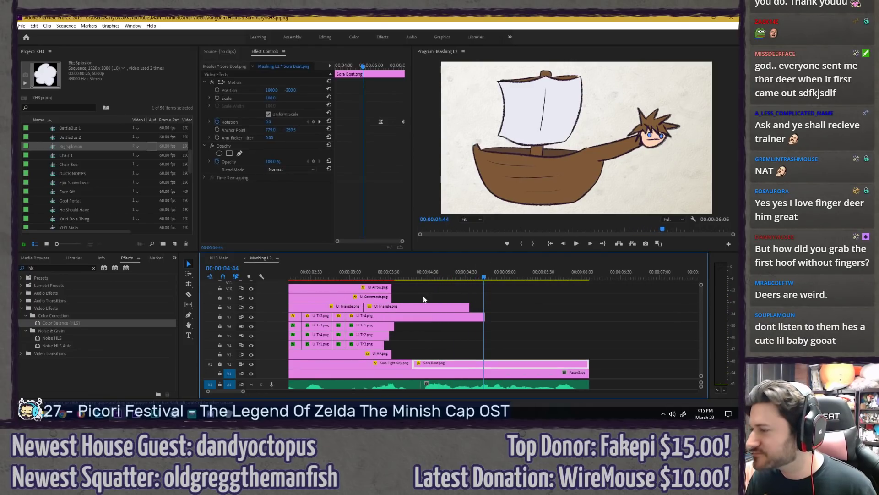
{"action": "left_click", "coordinate": [313, 121]}
{"action": "key", "text": "space"}
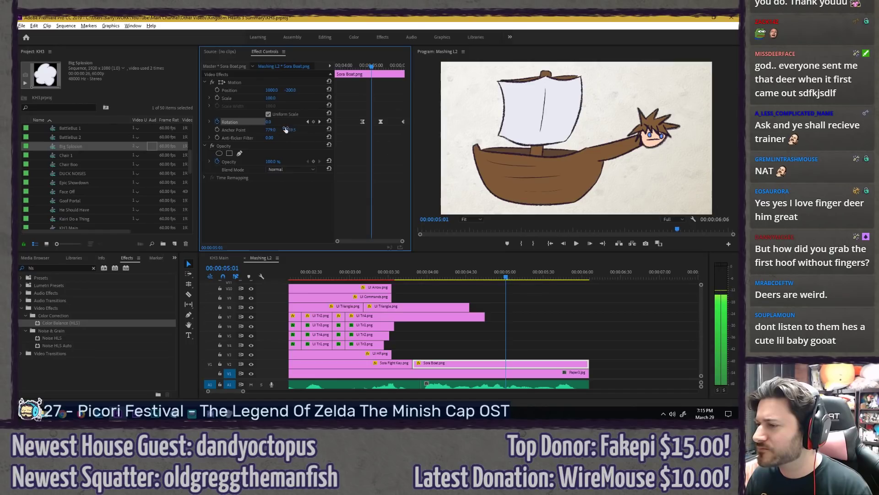
{"action": "key", "text": "space"}
{"action": "left_click_drag", "start_coordinate": [268, 122], "coordinate": [277, 121]}
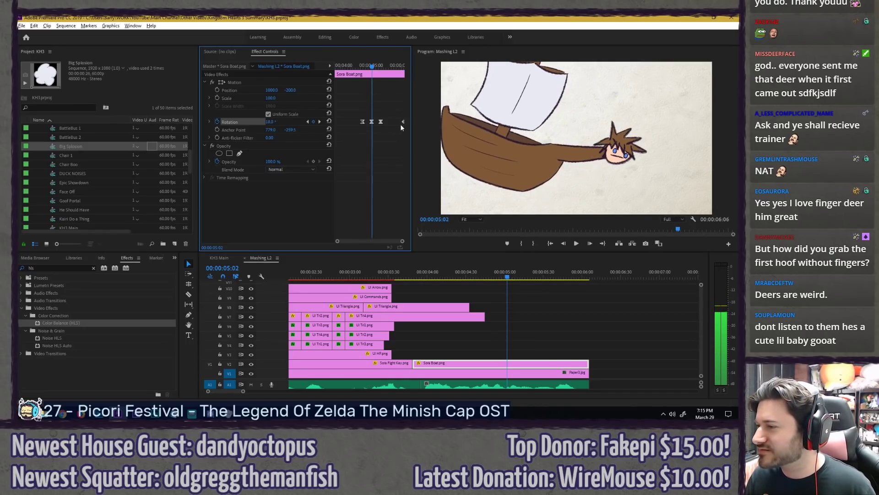
{"action": "right_click", "coordinate": [370, 121]}
{"action": "left_click", "coordinate": [392, 229]}
{"action": "right_click", "coordinate": [381, 123]}
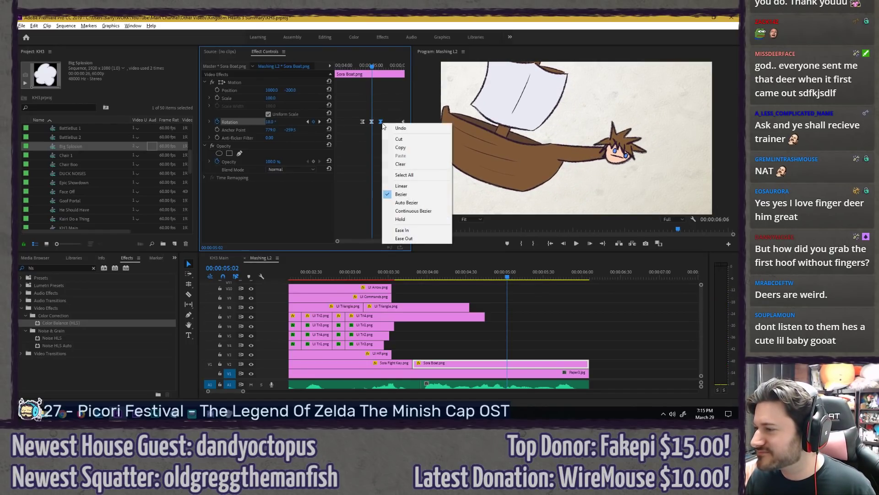
{"action": "left_click", "coordinate": [359, 147]}
Step: Set the boat's Rotation to 18 degrees at 5:20
{"action": "left_click", "coordinate": [380, 68]}
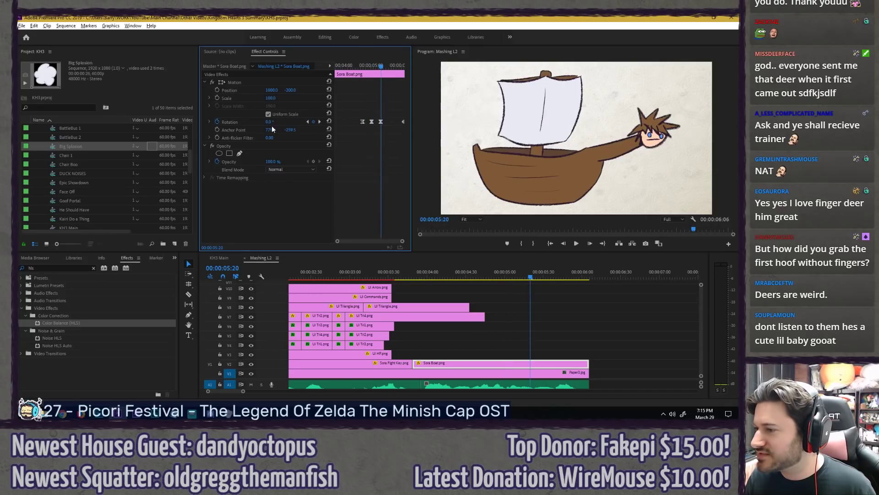
{"action": "left_click", "coordinate": [271, 122]}
{"action": "type", "text": "18"}
{"action": "key", "text": "Return"}
Step: Preview the boat's rotation animation and replay Mashing L2 from the start
{"action": "left_click", "coordinate": [359, 66]}
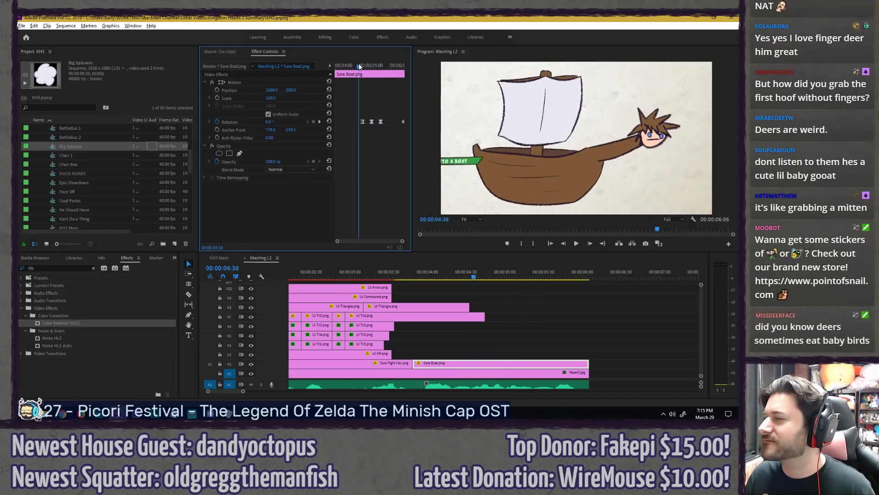
{"action": "key", "text": "space"}
{"action": "left_click_drag", "start_coordinate": [359, 67], "coordinate": [373, 67]}
{"action": "key", "text": "Right"}
{"action": "key", "text": "Right"}
{"action": "key", "text": "Right"}
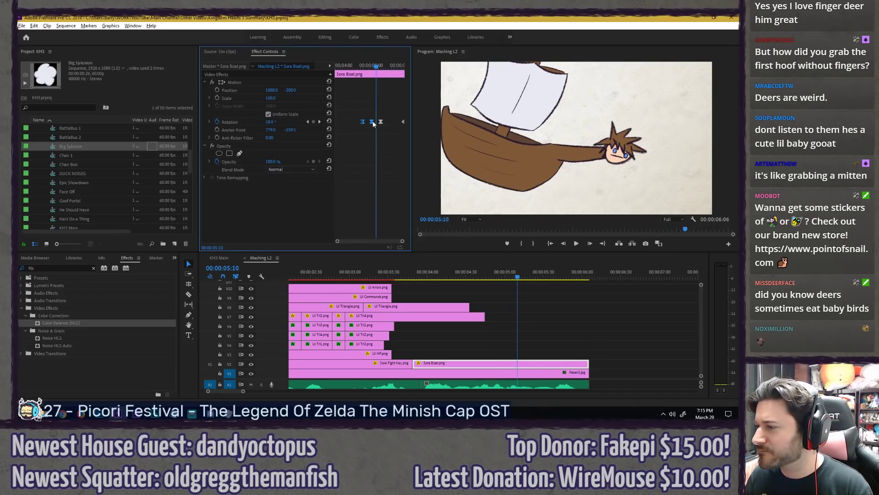
{"action": "left_click", "coordinate": [359, 67]}
{"action": "key", "text": "space"}
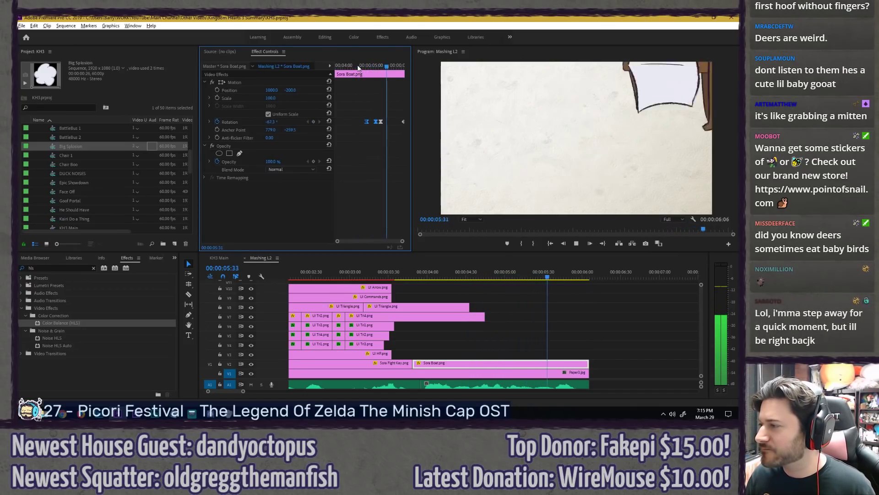
{"action": "left_click", "coordinate": [510, 293]}
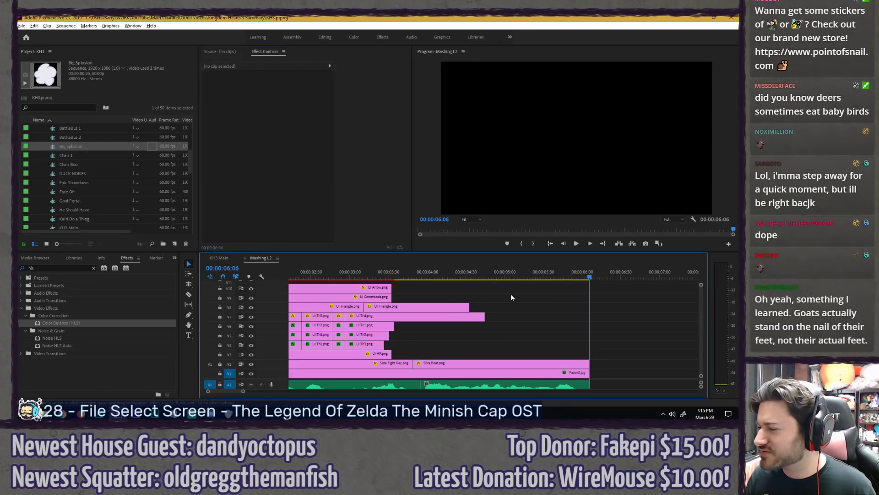
{"action": "key", "text": "space"}
{"action": "left_click", "coordinate": [545, 369]}
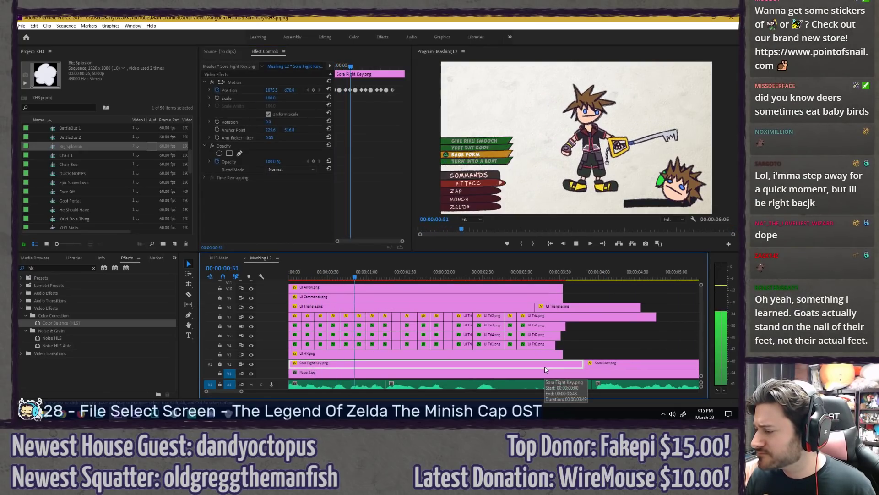
{"action": "left_click", "coordinate": [612, 347]}
{"action": "key", "text": "space"}
Step: Save the project and play the boat scene in KH3 Main, then return to Mashing L2
{"action": "left_click", "coordinate": [220, 258]}
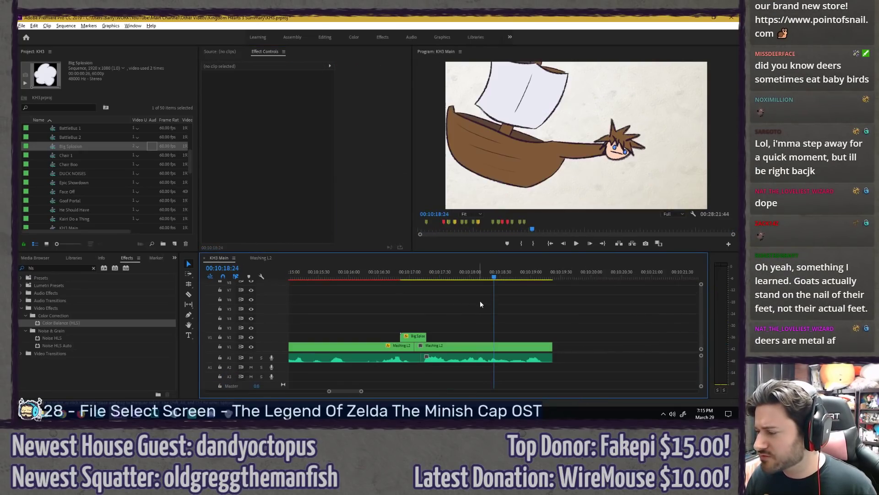
{"action": "left_click", "coordinate": [395, 274]}
{"action": "key", "text": "ctrl+s"}
{"action": "key", "text": "space"}
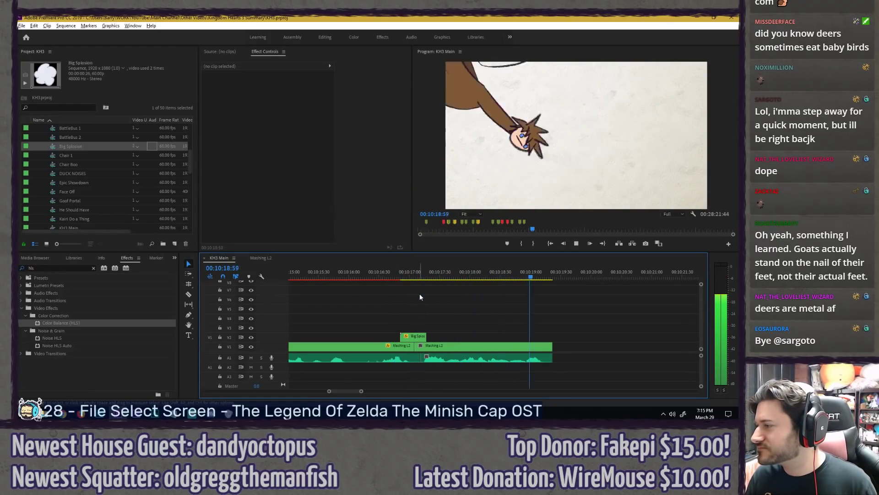
{"action": "left_click", "coordinate": [384, 273]}
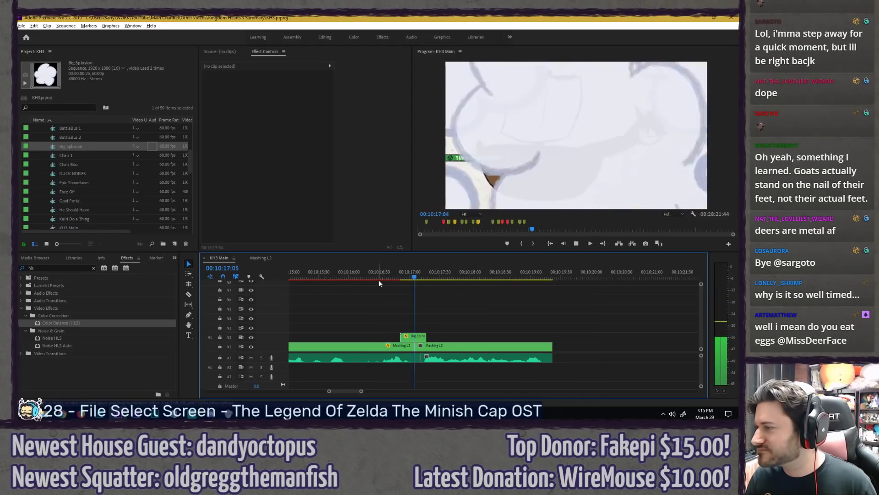
{"action": "key", "text": "space"}
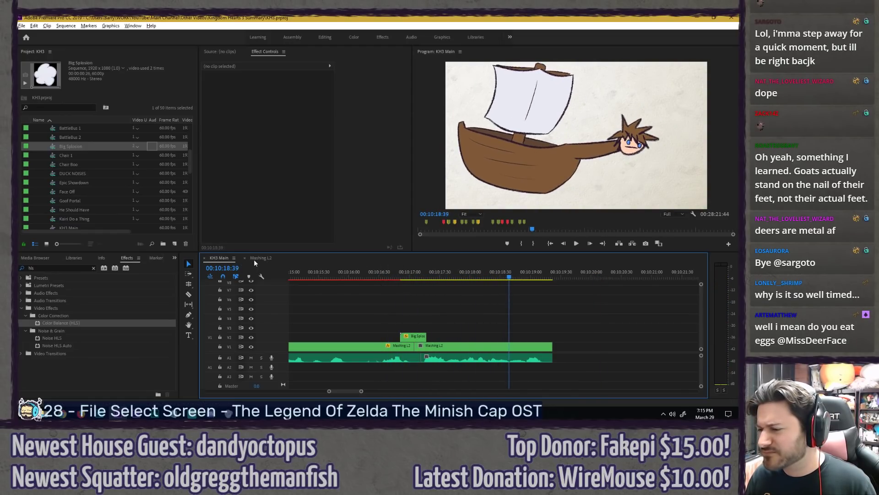
{"action": "left_click", "coordinate": [261, 258]}
Step: Drag the banner's Position keyframes earlier toward 4:12
{"action": "left_click", "coordinate": [575, 308]}
{"action": "left_click_drag", "start_coordinate": [550, 274], "coordinate": [561, 275]}
{"action": "key", "text": "space"}
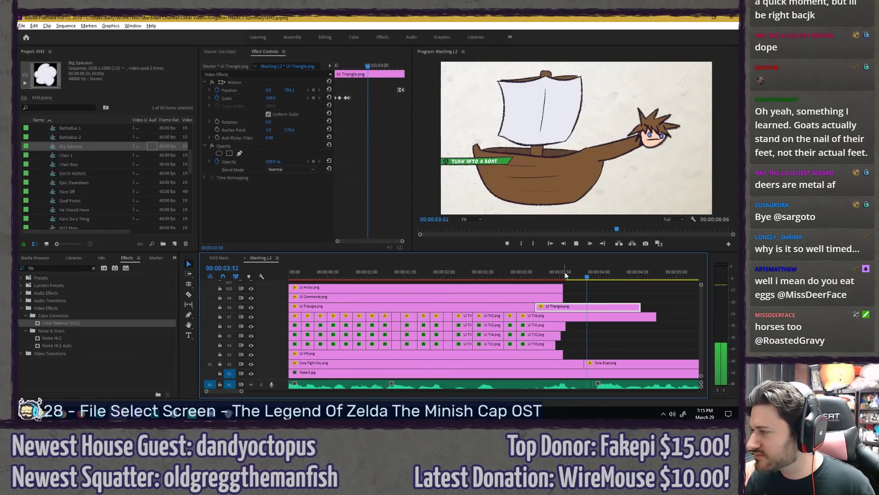
{"action": "key", "text": "space"}
{"action": "left_click_drag", "start_coordinate": [392, 92], "coordinate": [412, 86]}
{"action": "left_click", "coordinate": [582, 315]}
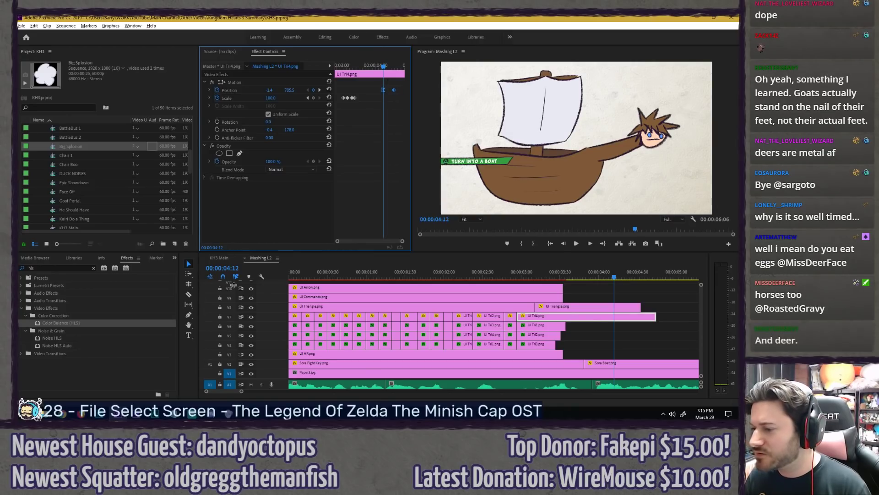
Step: Replay the boat scene in KH3 Main, then go back to Mashing L2
{"action": "left_click", "coordinate": [219, 258]}
{"action": "left_click", "coordinate": [471, 277]}
{"action": "key", "text": "space"}
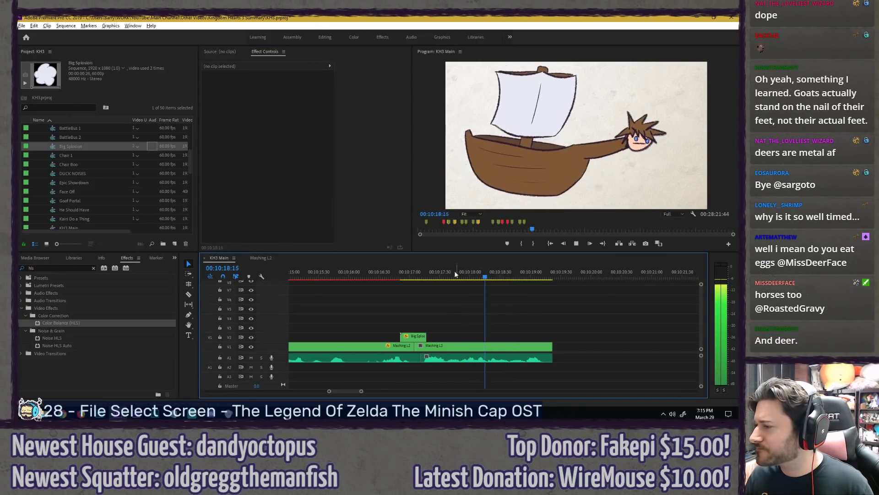
{"action": "left_click", "coordinate": [422, 271]}
{"action": "left_click", "coordinate": [376, 273]}
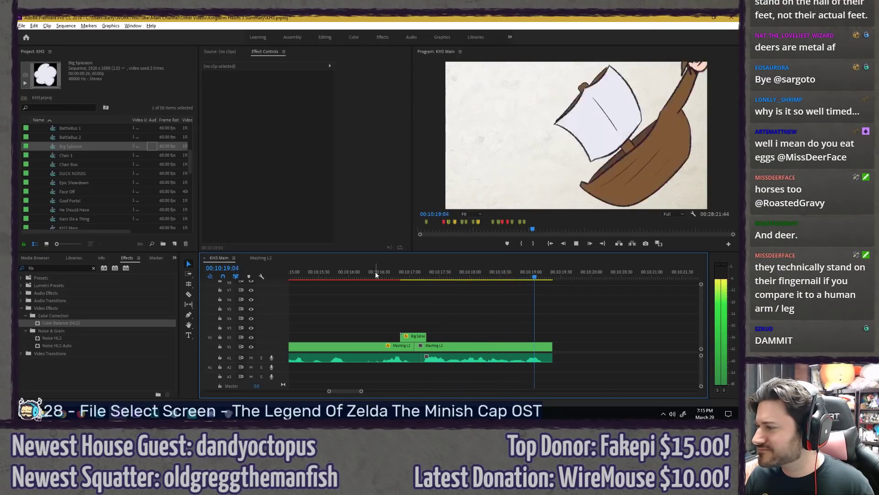
{"action": "left_click", "coordinate": [261, 258]}
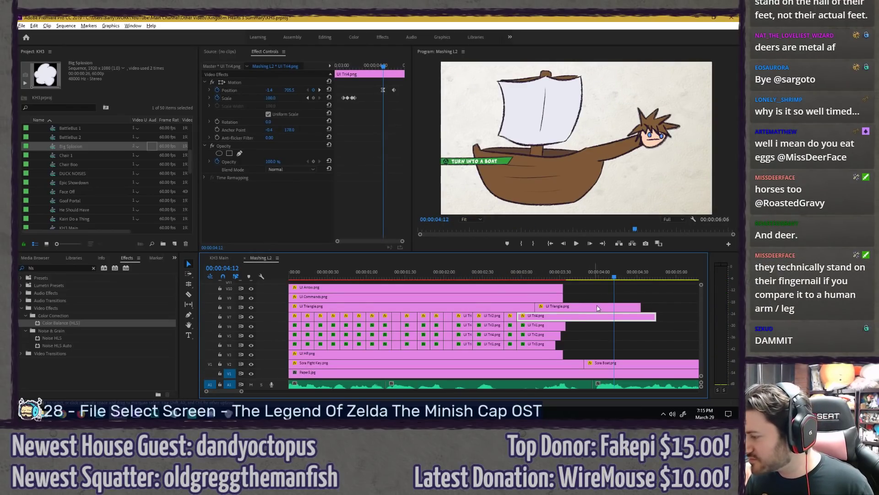
Step: Trim UI Tri4.png to end at 4:30 and UI Triangle.png at 4:18, then save
{"action": "left_click_drag", "start_coordinate": [393, 67], "coordinate": [395, 67]}
{"action": "left_click_drag", "start_coordinate": [654, 316], "coordinate": [637, 315]}
{"action": "left_click", "coordinate": [635, 306]}
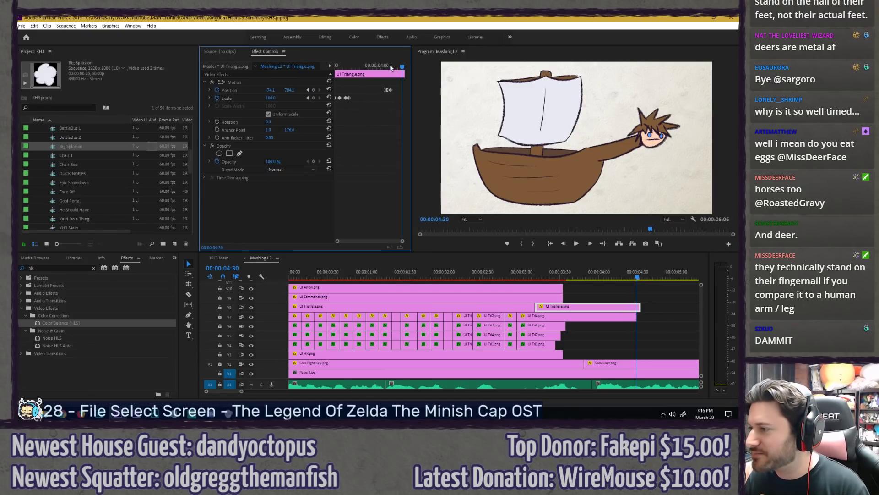
{"action": "left_click_drag", "start_coordinate": [391, 67], "coordinate": [392, 67]}
{"action": "left_click_drag", "start_coordinate": [640, 306], "coordinate": [621, 301]}
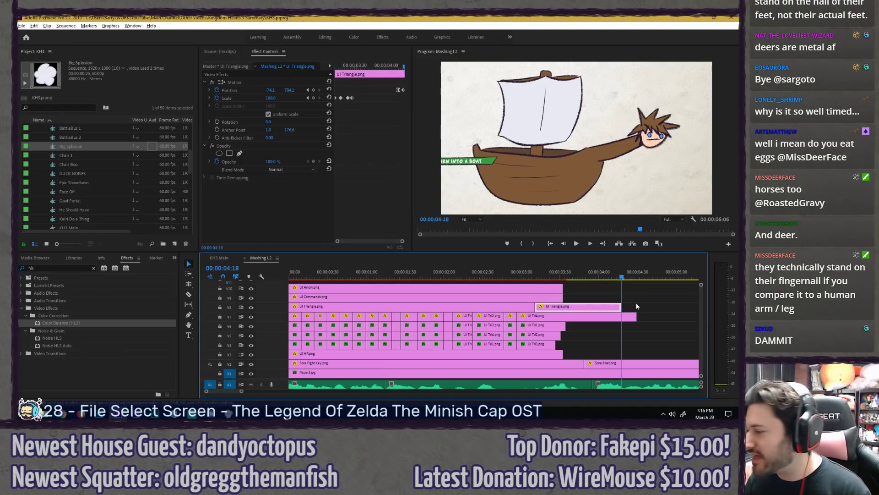
{"action": "scroll", "coordinate": [636, 303], "scroll_direction": "down", "scroll_amount": 4}
{"action": "scroll", "coordinate": [555, 304], "scroll_direction": "up", "scroll_amount": 1}
{"action": "left_click", "coordinate": [517, 315]}
{"action": "key", "text": "ctrl+s"}
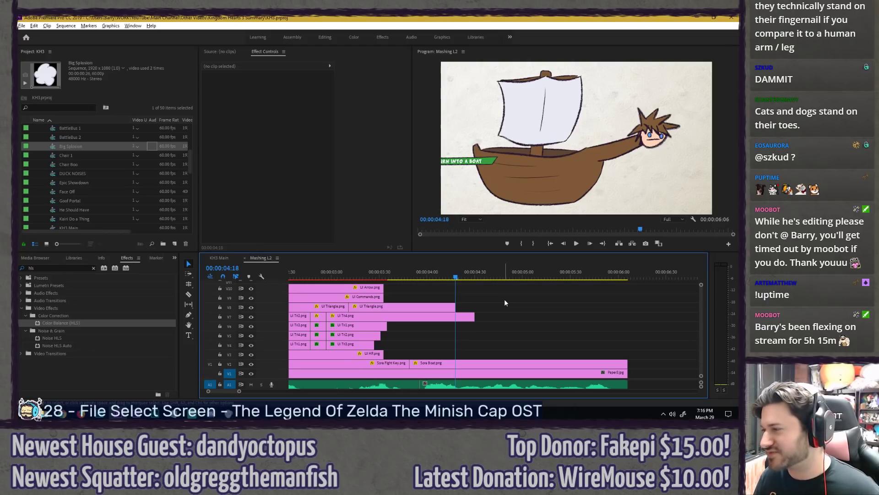
Step: Shift the Sora Boat.png Rotation keyframes earlier so the spin starts sooner
{"action": "left_click", "coordinate": [479, 364]}
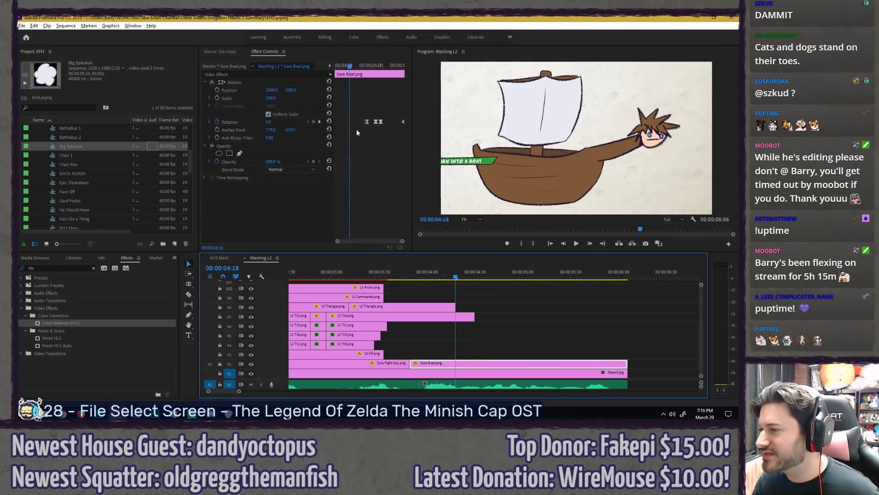
{"action": "left_click_drag", "start_coordinate": [352, 67], "coordinate": [362, 67]}
{"action": "left_click_drag", "start_coordinate": [366, 121], "coordinate": [360, 121]}
{"action": "left_click", "coordinate": [382, 160]}
{"action": "key", "text": "space"}
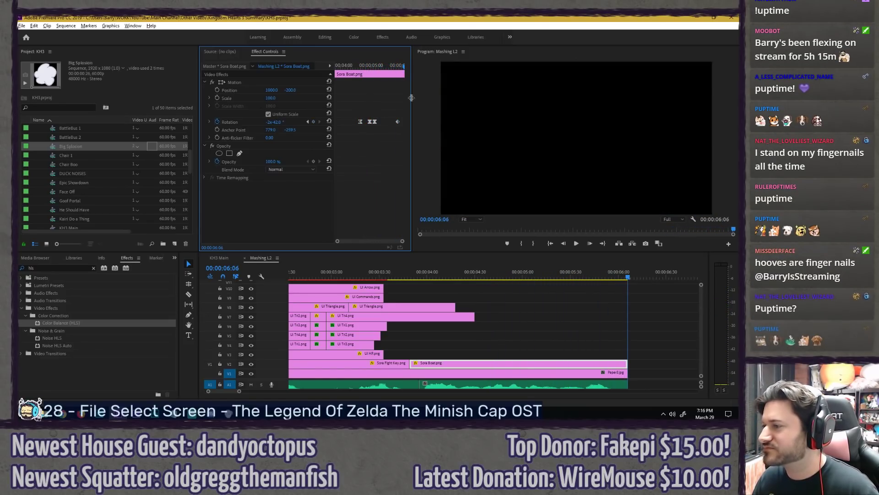
{"action": "key", "text": "Left"}
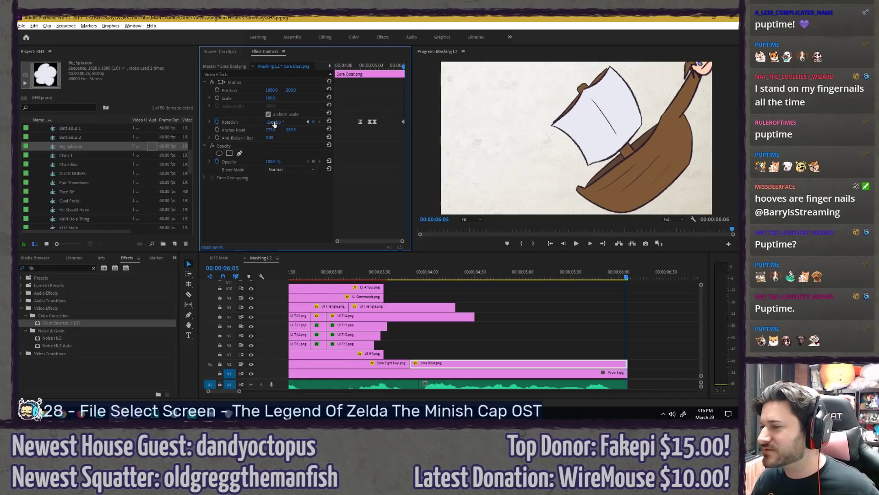
Step: Set the boat's end Rotation to -2x-74.0° and replay the spin
{"action": "left_click_drag", "start_coordinate": [274, 122], "coordinate": [247, 122]}
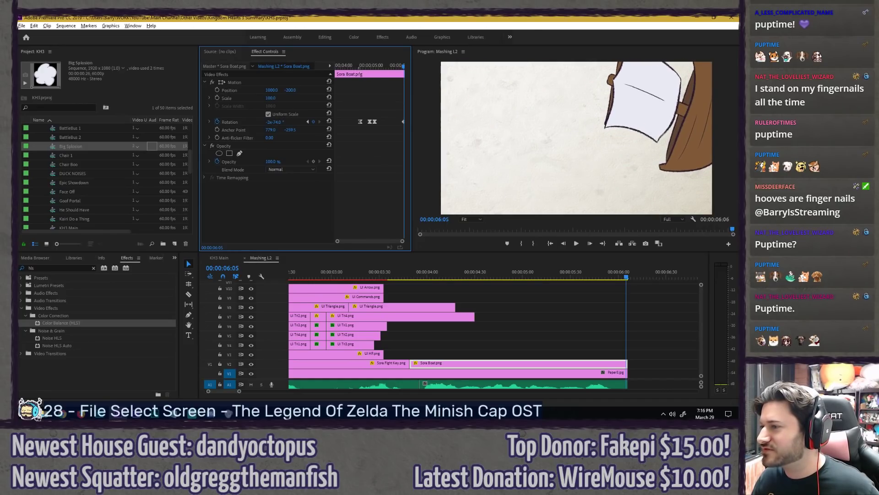
{"action": "left_click", "coordinate": [367, 66]}
{"action": "key", "text": "space"}
{"action": "left_click", "coordinate": [352, 67]}
{"action": "key", "text": "space"}
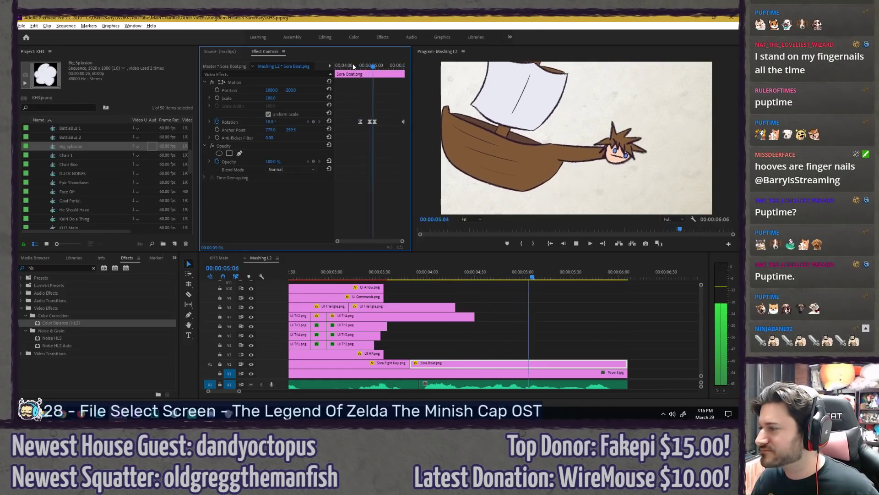
{"action": "key", "text": "space"}
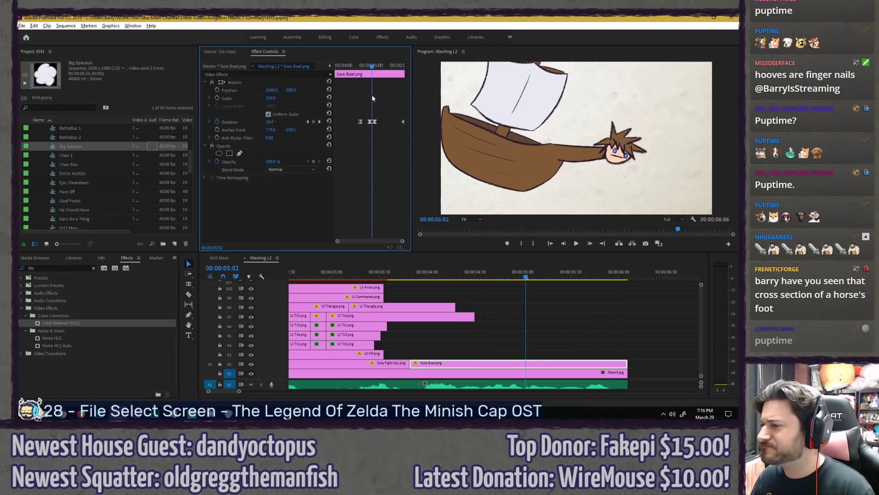
{"action": "key", "text": "Left"}
Step: Tilt the boat to 30° at the middle Rotation keyframe
{"action": "left_click", "coordinate": [370, 123]}
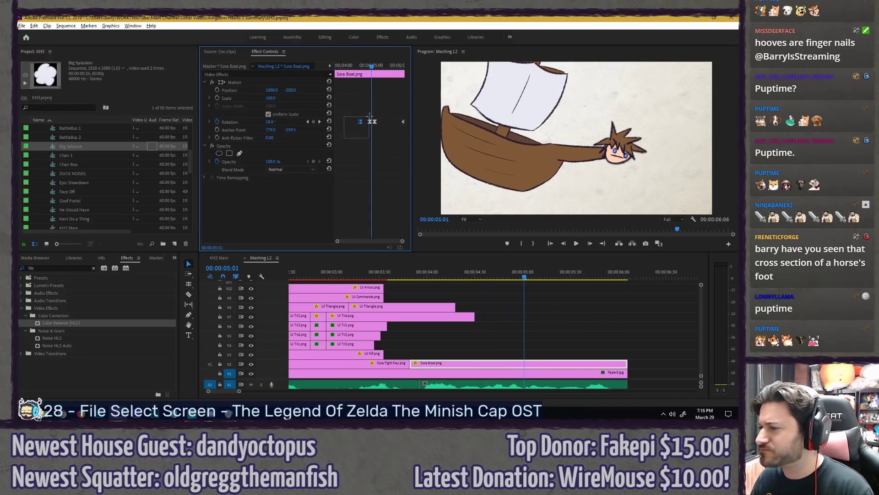
{"action": "key", "text": "space"}
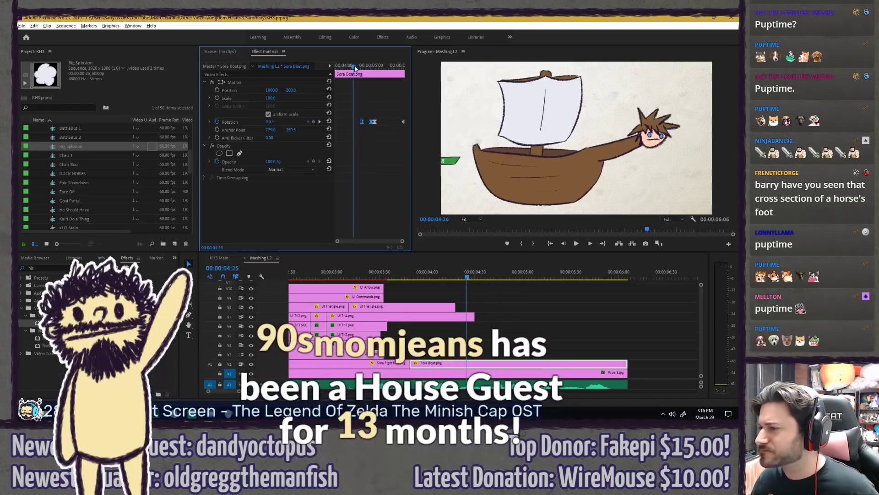
{"action": "key", "text": "space"}
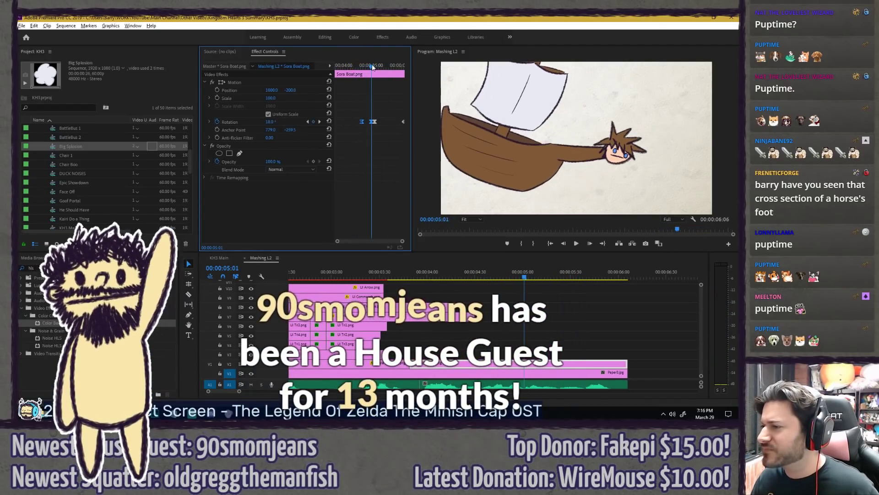
{"action": "left_click_drag", "start_coordinate": [271, 122], "coordinate": [328, 122]}
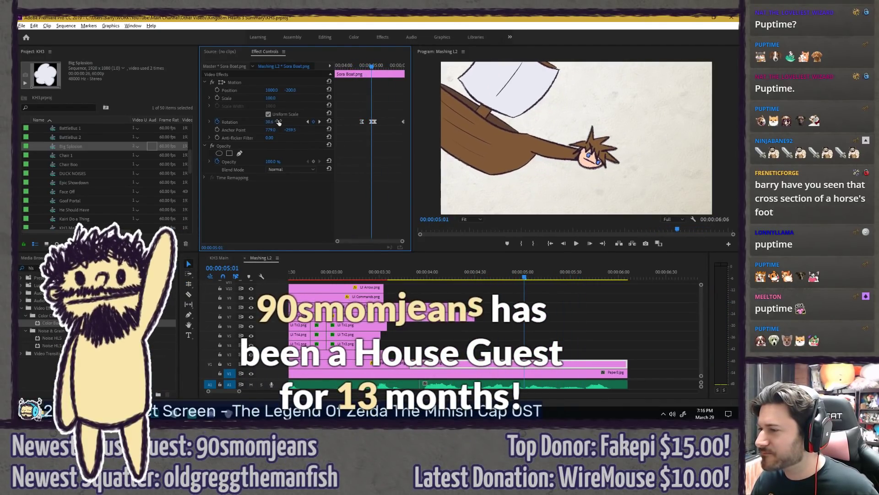
{"action": "left_click", "coordinate": [375, 68]}
{"action": "left_click", "coordinate": [272, 121]}
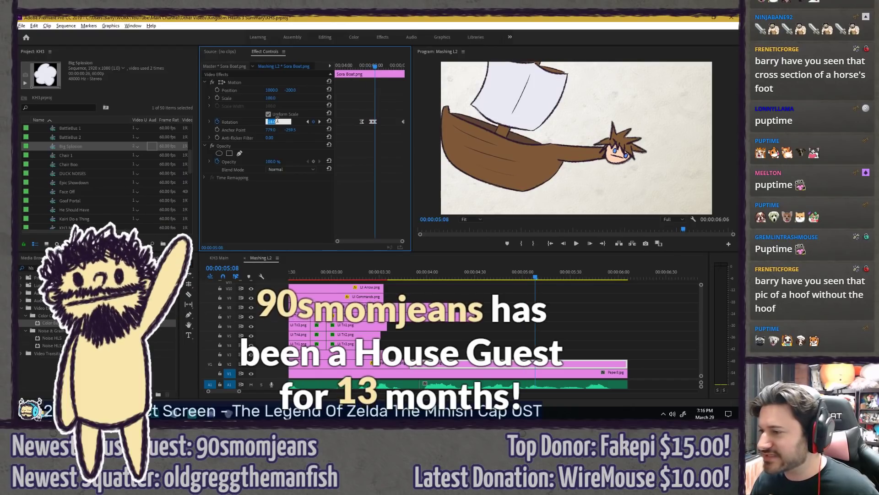
{"action": "type", "text": "30.6"}
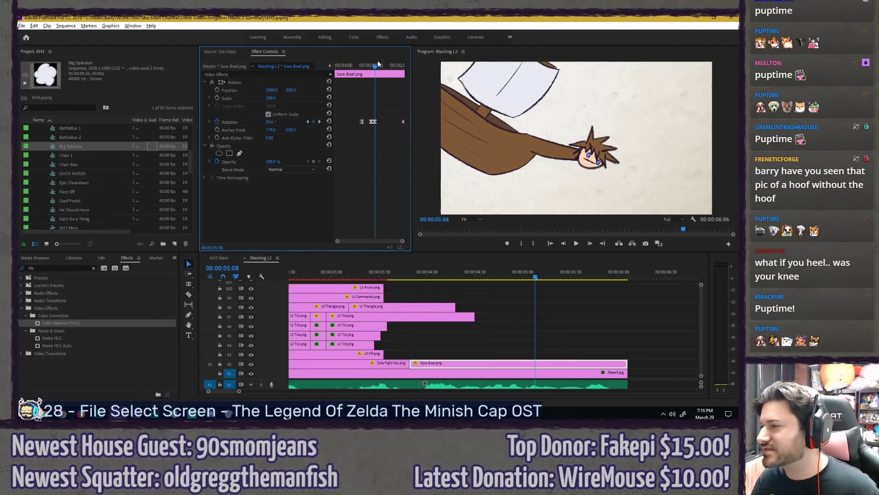
Step: Save the project and play the boat scene in the KH3 Main sequence
{"action": "left_click_drag", "start_coordinate": [377, 65], "coordinate": [354, 65]}
{"action": "key", "text": "ctrl+s"}
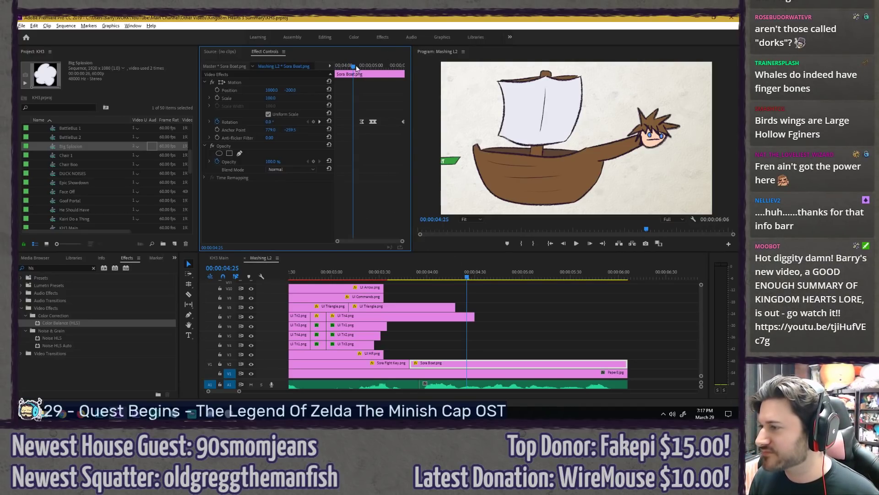
{"action": "key", "text": "space"}
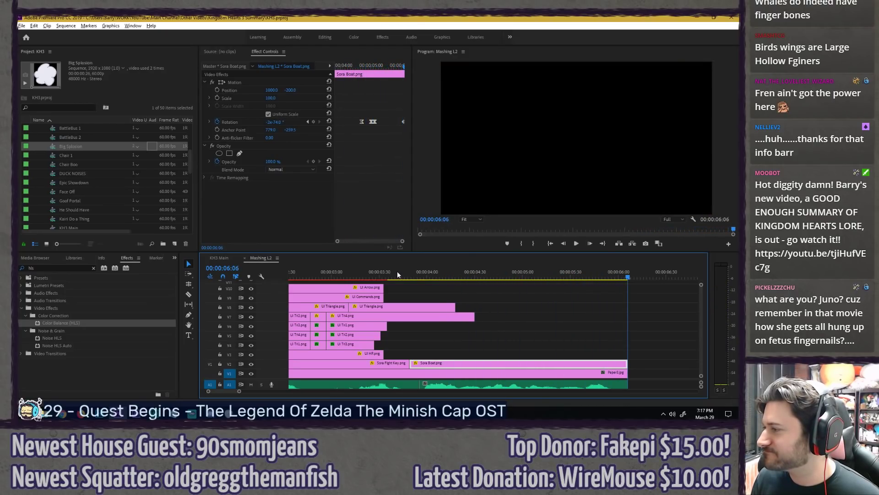
{"action": "left_click", "coordinate": [219, 257]}
{"action": "key", "text": "space"}
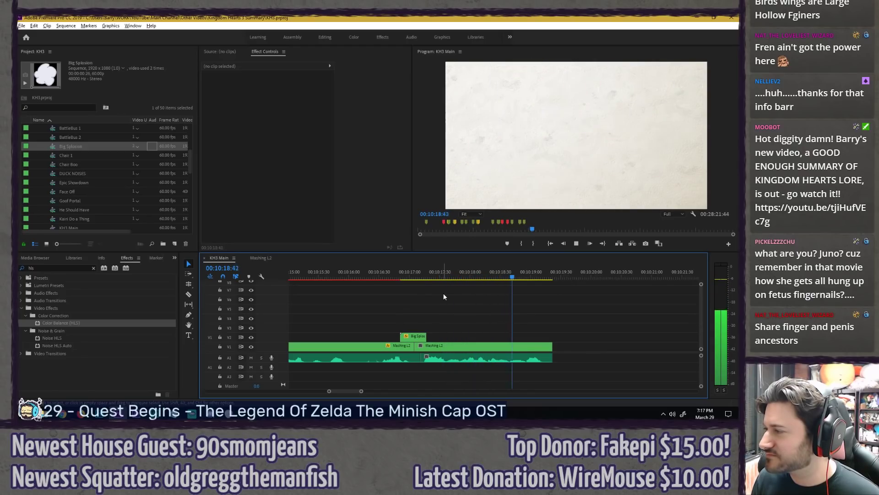
Step: Name the marker at 10:17:03 'poof sf'
{"action": "left_click", "coordinate": [408, 277]}
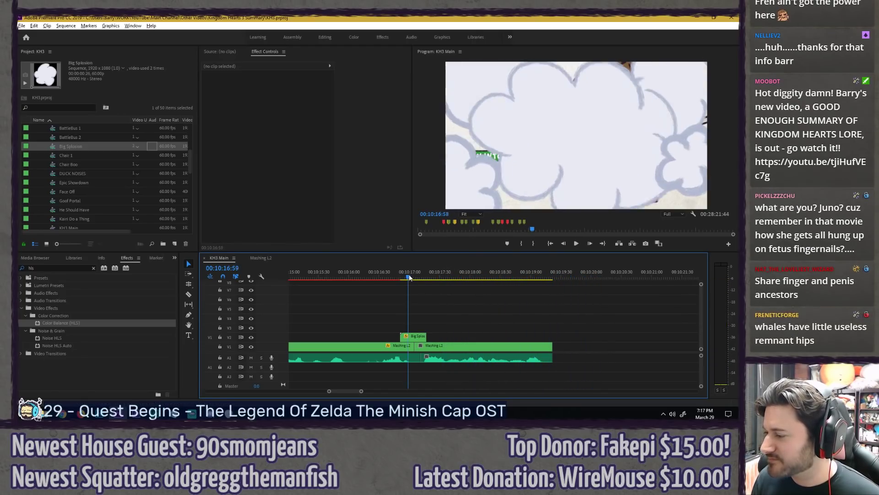
{"action": "left_click_drag", "start_coordinate": [410, 277], "coordinate": [412, 278]}
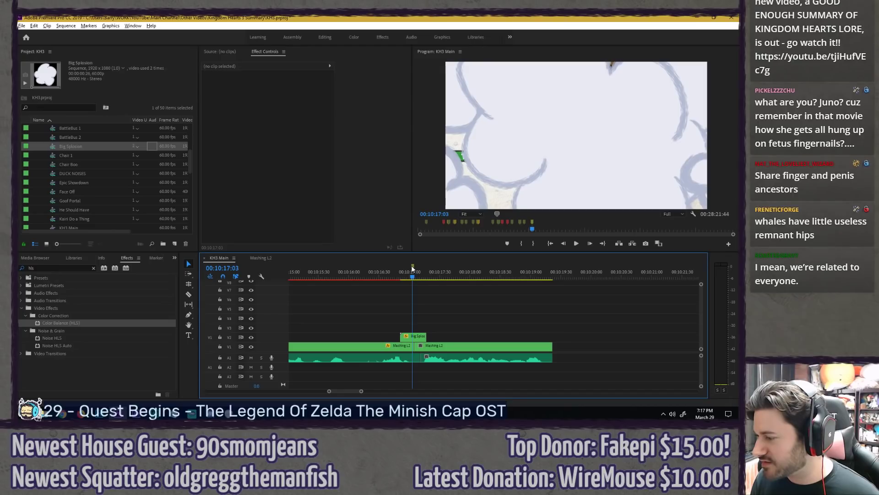
{"action": "double_click", "coordinate": [411, 267]}
{"action": "type", "text": "poof sf"}
{"action": "key", "text": "Return"}
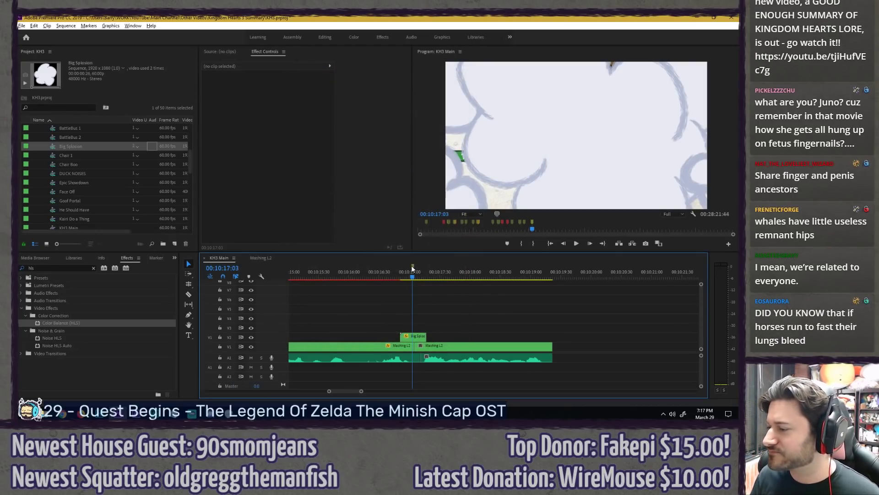
{"action": "key", "text": "minus"}
{"action": "left_click", "coordinate": [428, 277]}
Step: Review playback around the Paper2.jpg clip and park the playhead at 10:23:00
{"action": "key", "text": "space"}
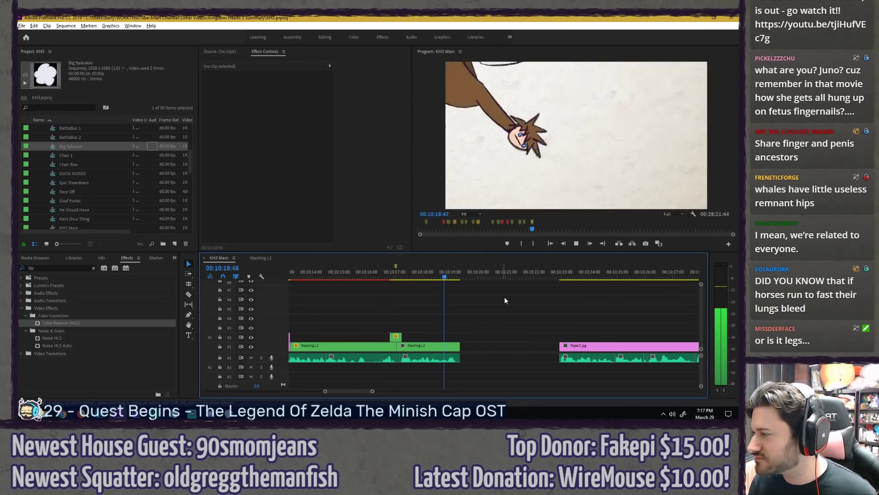
{"action": "key", "text": "space"}
{"action": "key", "text": "minus"}
{"action": "left_click", "coordinate": [497, 278]}
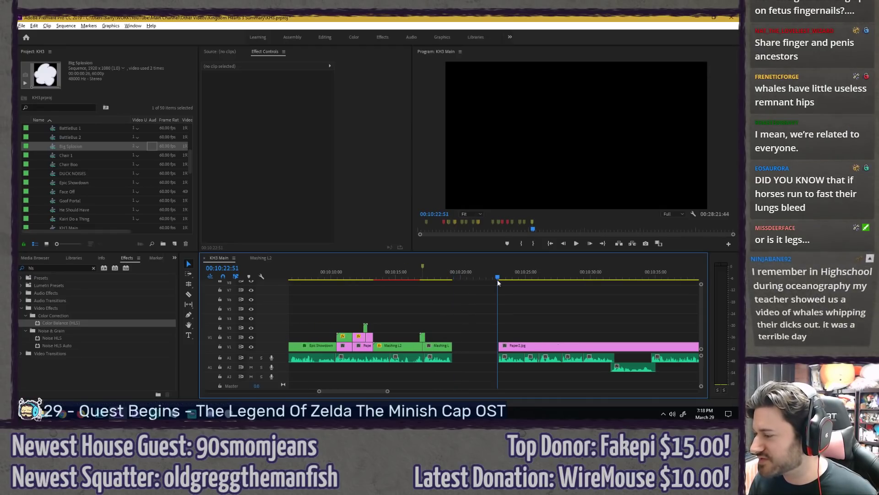
{"action": "key", "text": "space"}
{"action": "scroll", "coordinate": [441, 309], "scroll_direction": "down", "scroll_amount": 3}
{"action": "scroll", "coordinate": [434, 308], "scroll_direction": "down", "scroll_amount": 2}
{"action": "scroll", "coordinate": [397, 304], "scroll_direction": "up", "scroll_amount": 3}
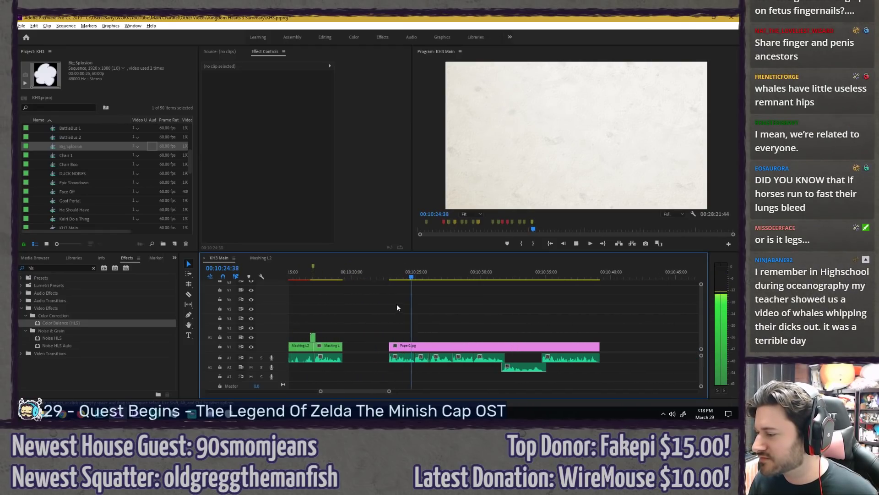
{"action": "key", "text": "equal"}
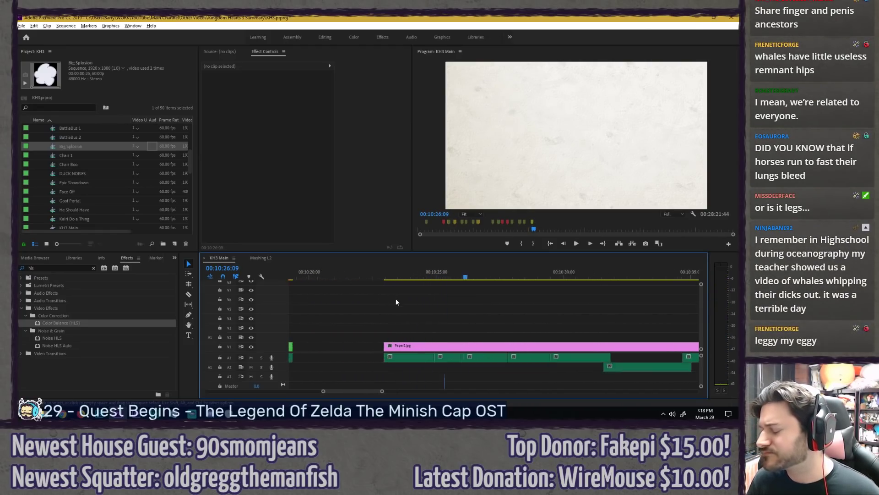
{"action": "left_click", "coordinate": [384, 276]}
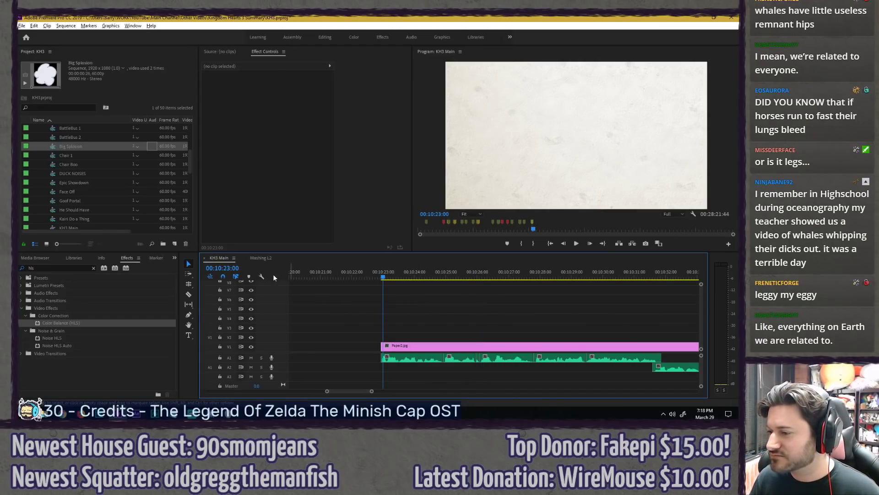
Step: Close the Mashing L2 sequence and play back from just before the paper clip
{"action": "left_click", "coordinate": [262, 257]}
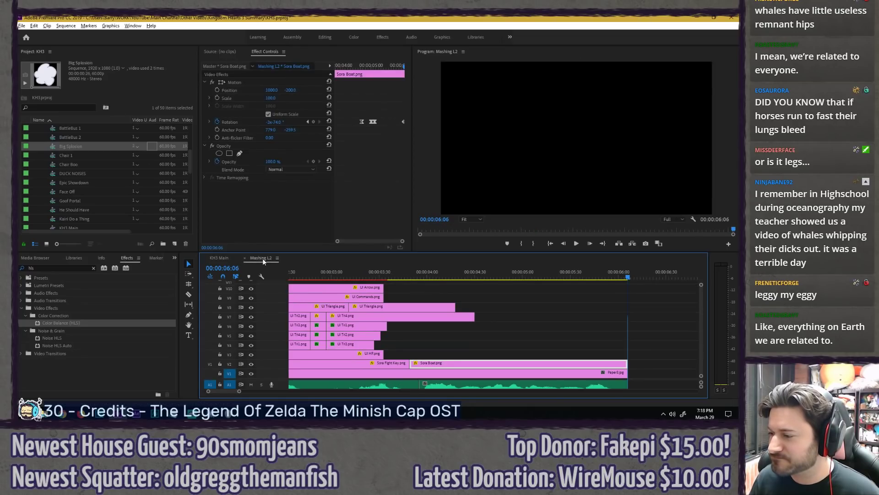
{"action": "left_click", "coordinate": [487, 359]}
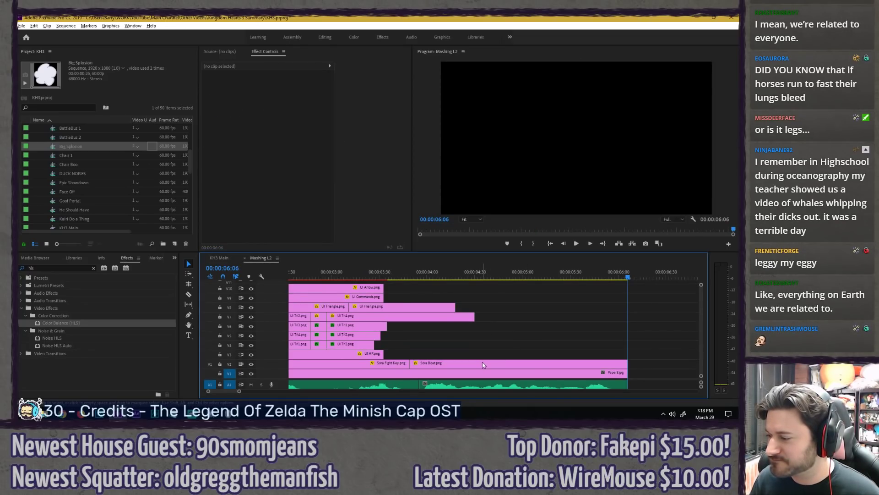
{"action": "left_click", "coordinate": [246, 258]}
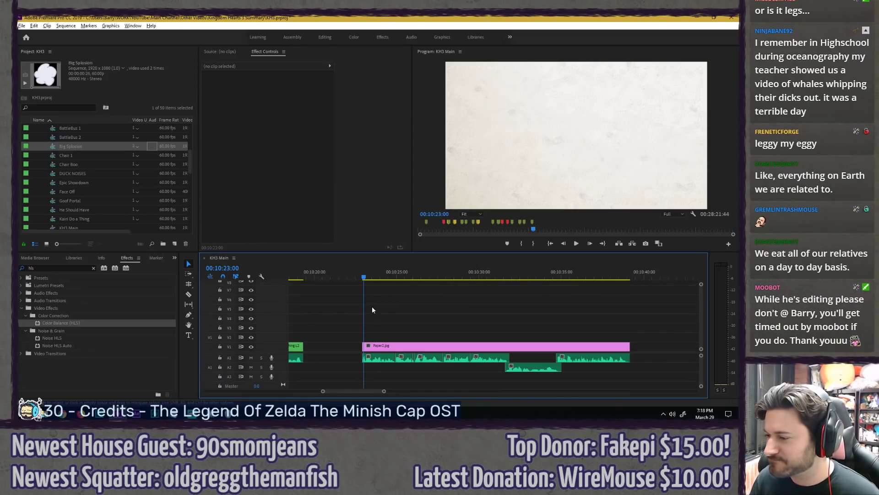
{"action": "scroll", "coordinate": [372, 309], "scroll_direction": "up", "scroll_amount": 4}
{"action": "left_click", "coordinate": [336, 275]}
{"action": "key", "text": "space"}
{"action": "key", "text": "space"}
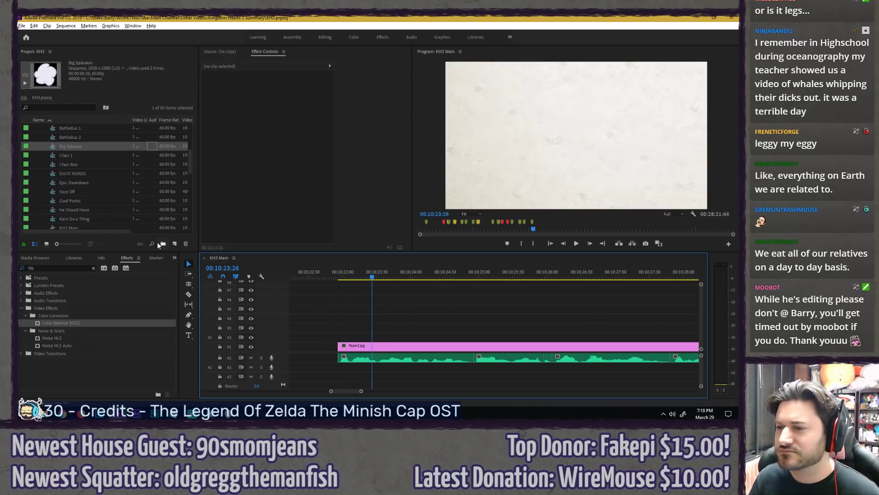
{"action": "left_click", "coordinate": [56, 107]}
{"action": "type", "text": "x"}
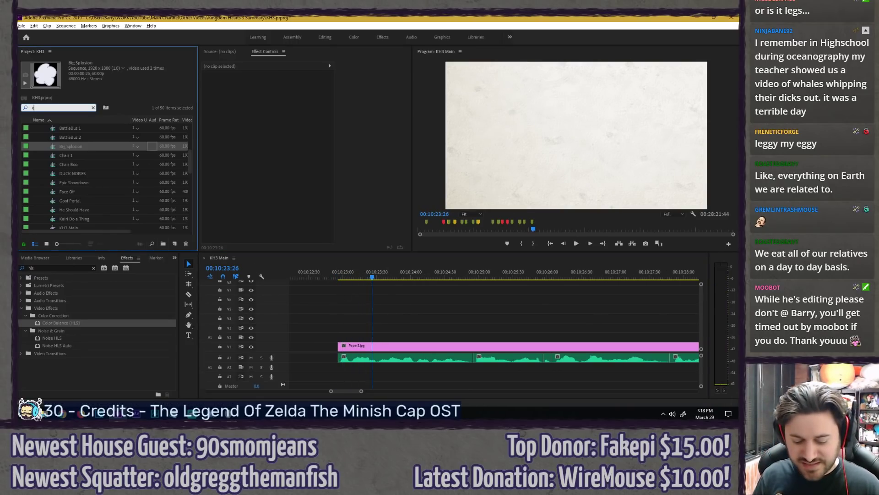
{"action": "type", "text": "ehanort"}
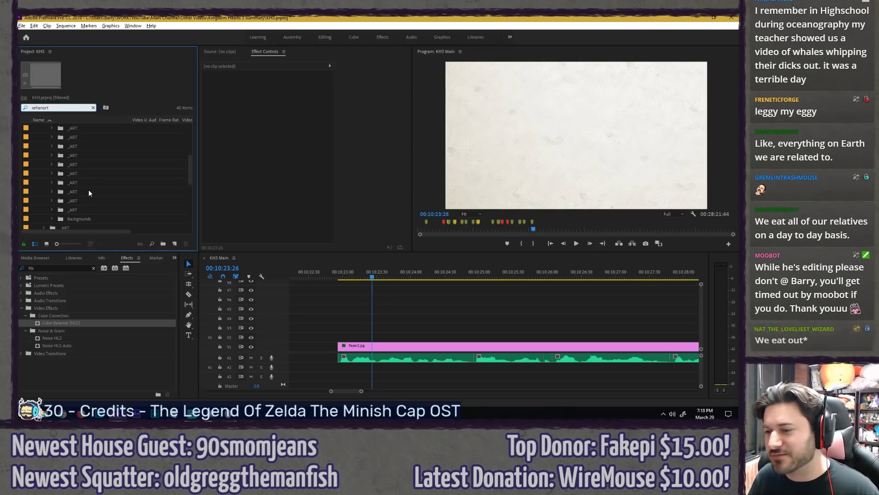
{"action": "scroll", "coordinate": [88, 189], "scroll_direction": "down", "scroll_amount": 4}
{"action": "scroll", "coordinate": [76, 174], "scroll_direction": "up", "scroll_amount": 2}
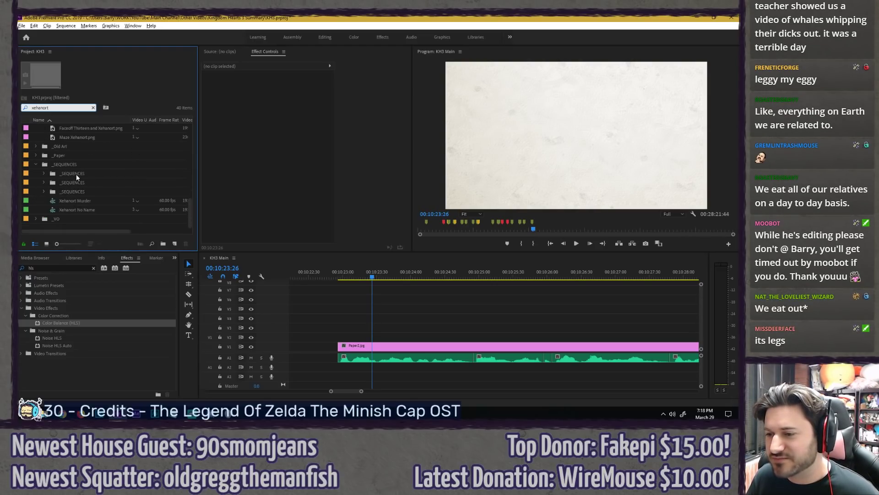
{"action": "scroll", "coordinate": [76, 201], "scroll_direction": "up", "scroll_amount": 4}
{"action": "scroll", "coordinate": [97, 184], "scroll_direction": "up", "scroll_amount": 2}
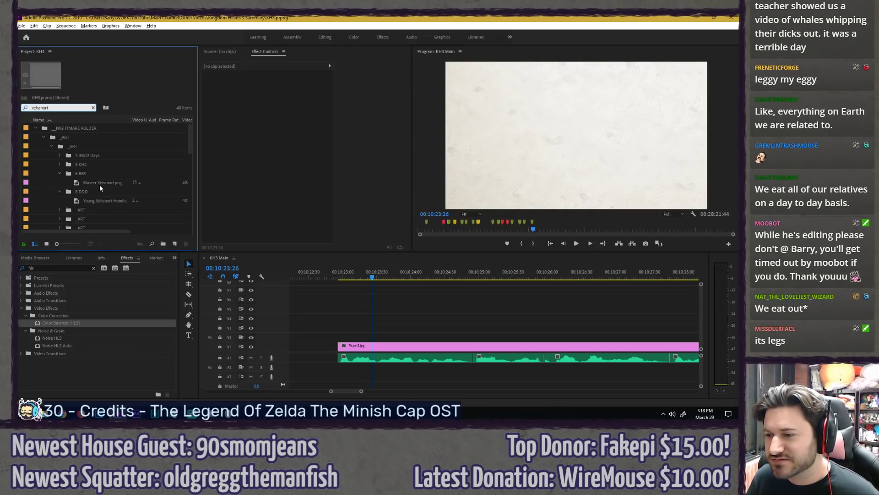
{"action": "left_click_drag", "start_coordinate": [100, 183], "coordinate": [342, 337]}
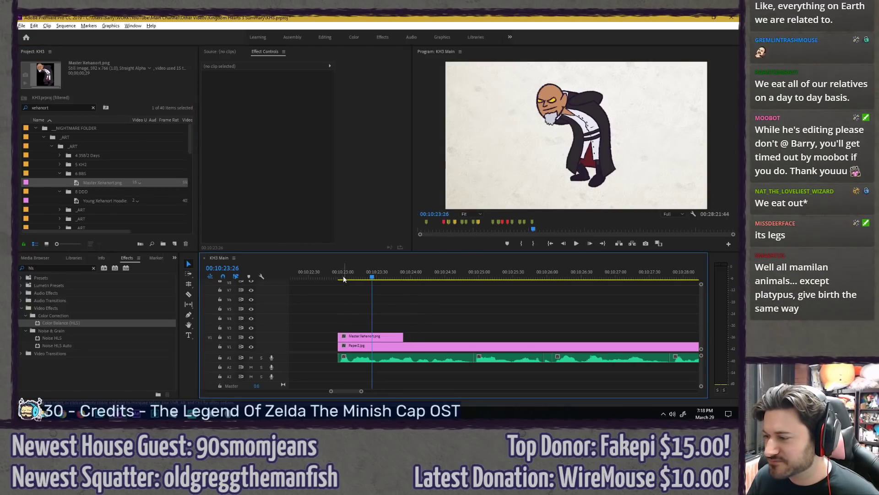
{"action": "left_click", "coordinate": [328, 274]}
{"action": "key", "text": "space"}
{"action": "key", "text": "space"}
{"action": "left_click", "coordinate": [375, 336]}
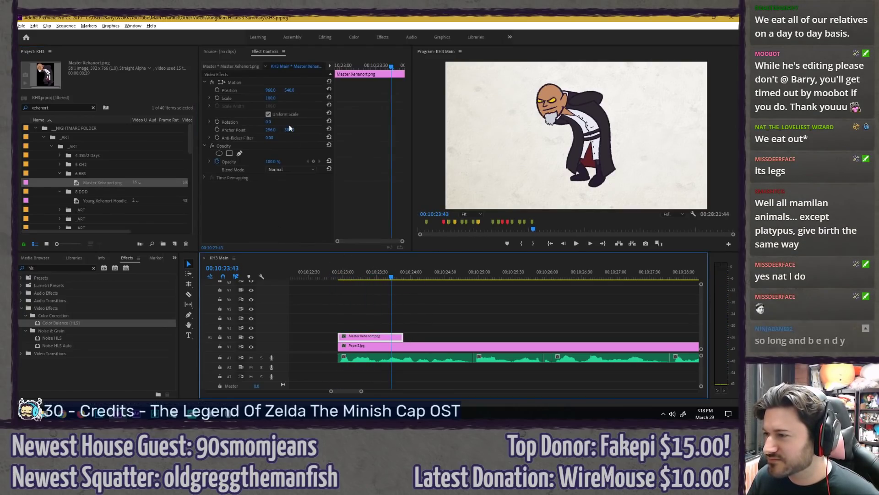
{"action": "left_click", "coordinate": [279, 81]}
{"action": "left_click_drag", "start_coordinate": [576, 138], "coordinate": [637, 149]}
{"action": "left_click", "coordinate": [465, 310]}
{"action": "key", "text": "ctrl+s"}
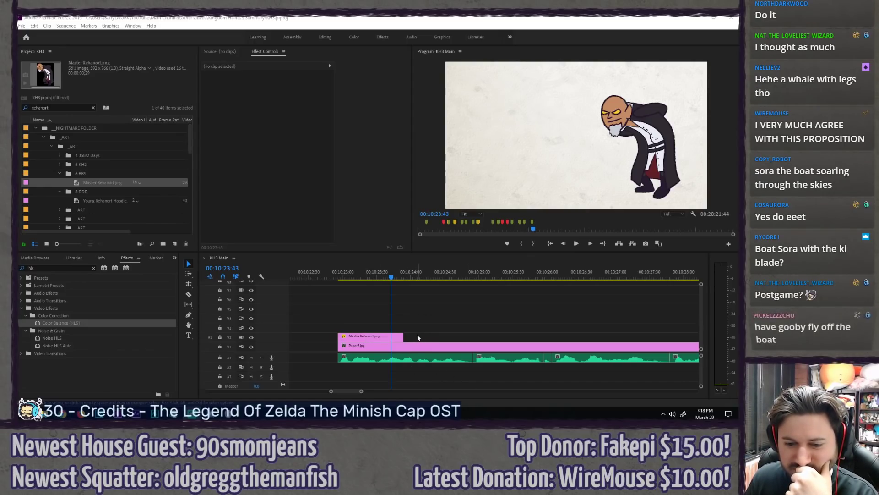
{"action": "left_click", "coordinate": [423, 303]}
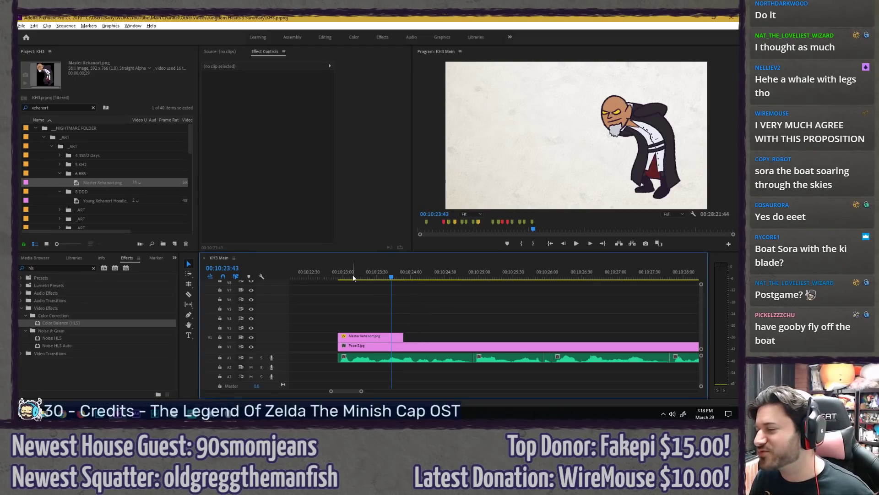
{"action": "left_click_drag", "start_coordinate": [350, 276], "coordinate": [333, 276]}
{"action": "key", "text": "space"}
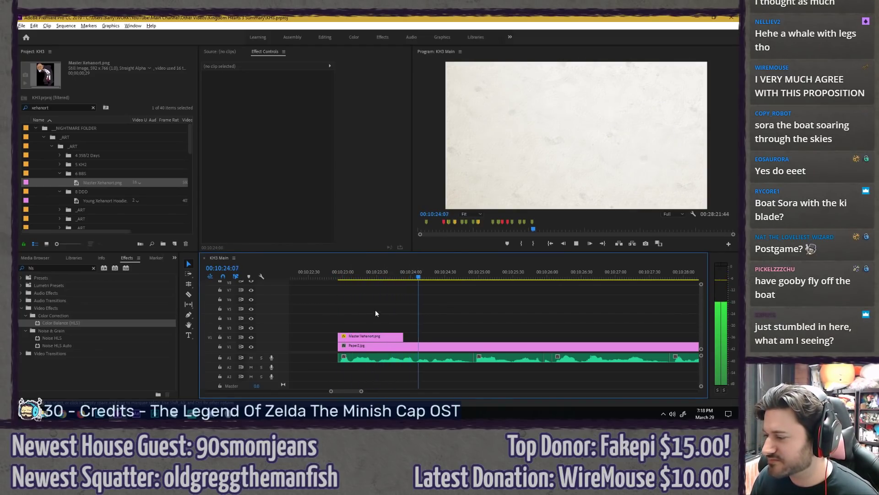
{"action": "scroll", "coordinate": [373, 307], "scroll_direction": "down", "scroll_amount": 2}
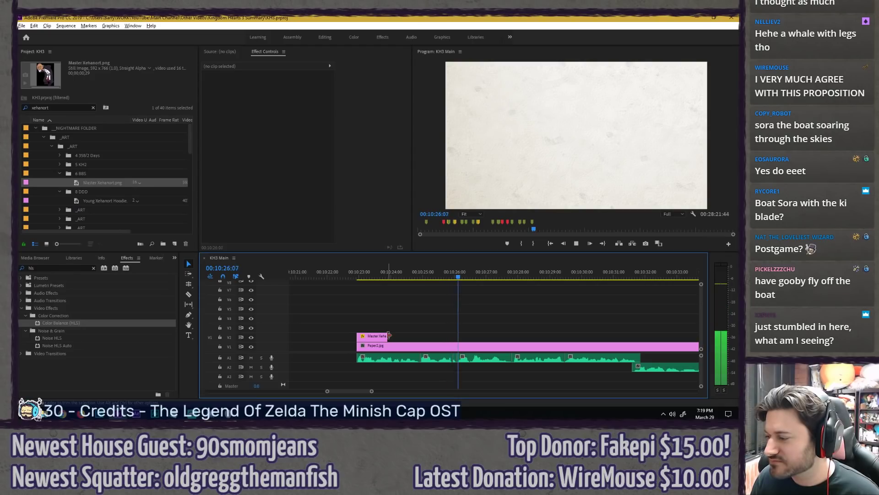
{"action": "left_click_drag", "start_coordinate": [389, 335], "coordinate": [645, 336]}
{"action": "scroll", "coordinate": [531, 309], "scroll_direction": "down", "scroll_amount": 2}
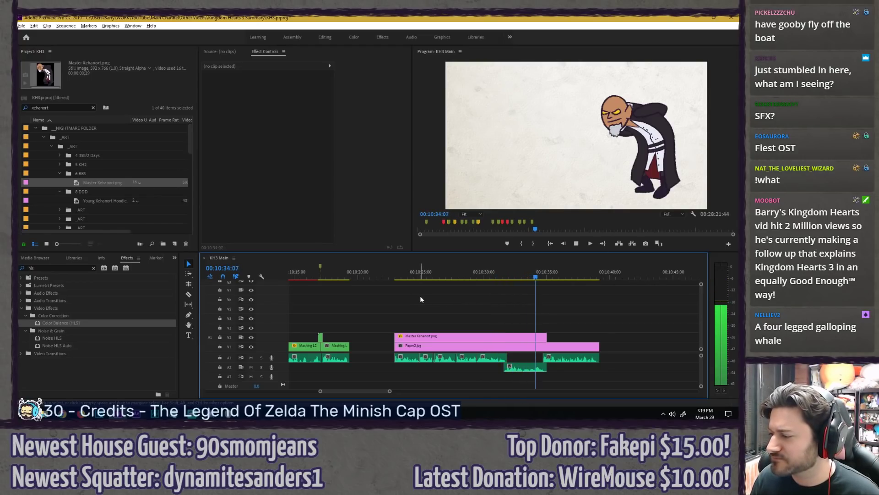
{"action": "key", "text": "space"}
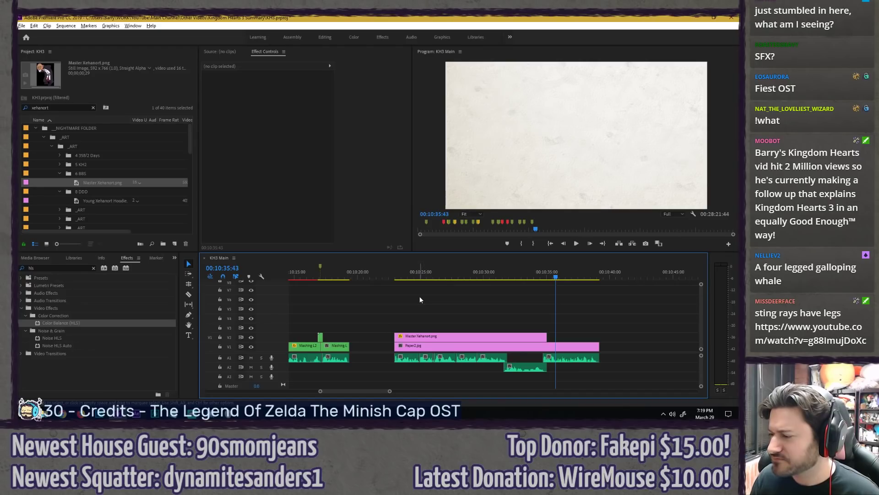
{"action": "scroll", "coordinate": [421, 297], "scroll_direction": "up", "scroll_amount": 2}
{"action": "left_click", "coordinate": [361, 271]}
{"action": "key", "text": "space"}
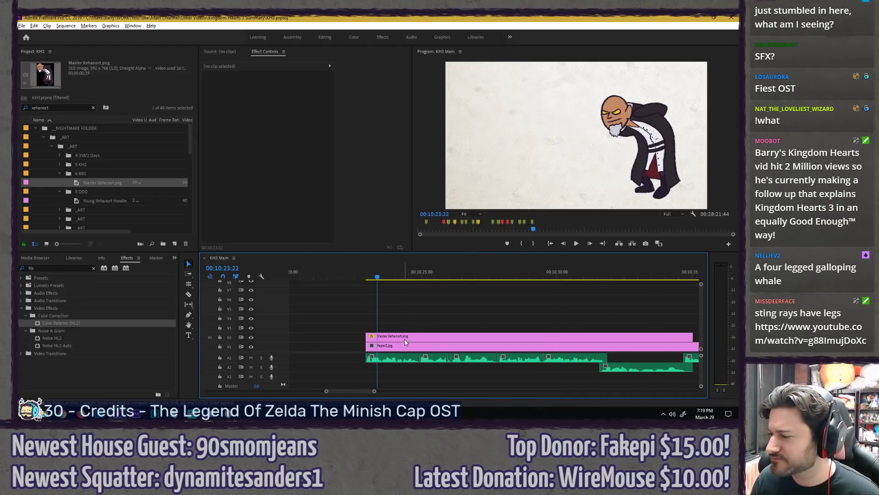
{"action": "left_click", "coordinate": [390, 337]}
{"action": "left_click_drag", "start_coordinate": [272, 91], "coordinate": [238, 91]}
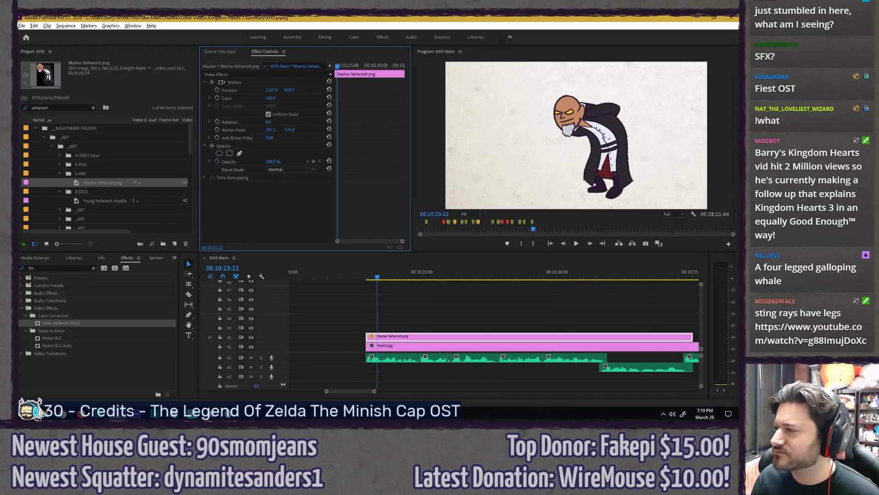
{"action": "left_click", "coordinate": [447, 312]}
{"action": "scroll", "coordinate": [476, 304], "scroll_direction": "down", "scroll_amount": 8}
{"action": "scroll", "coordinate": [480, 301], "scroll_direction": "up", "scroll_amount": 6}
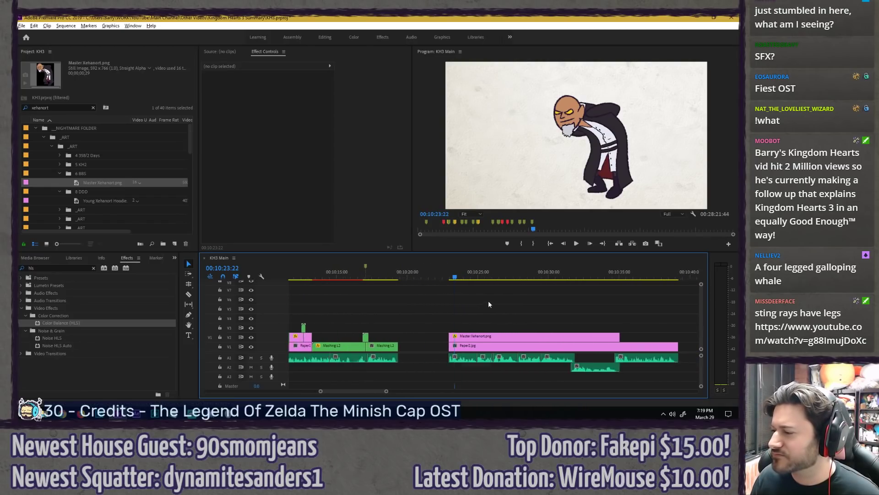
{"action": "key", "text": "equal"}
{"action": "key", "text": "equal"}
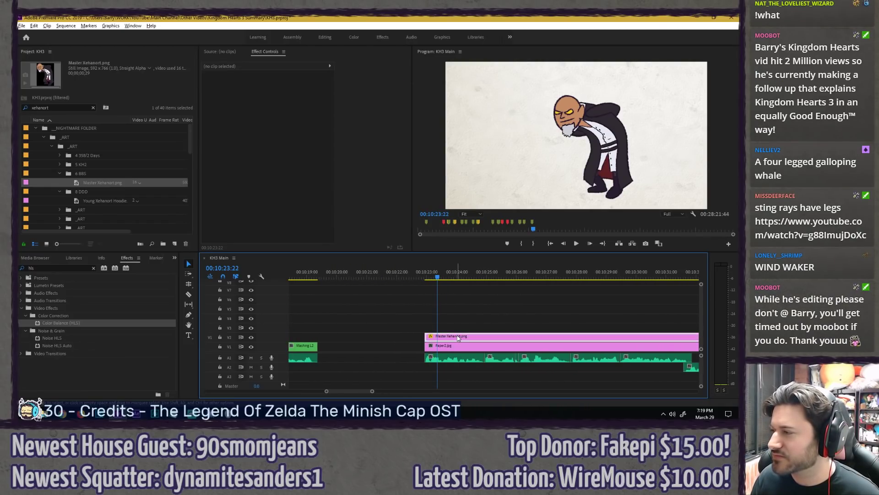
{"action": "key", "text": "minus"}
{"action": "key", "text": "minus"}
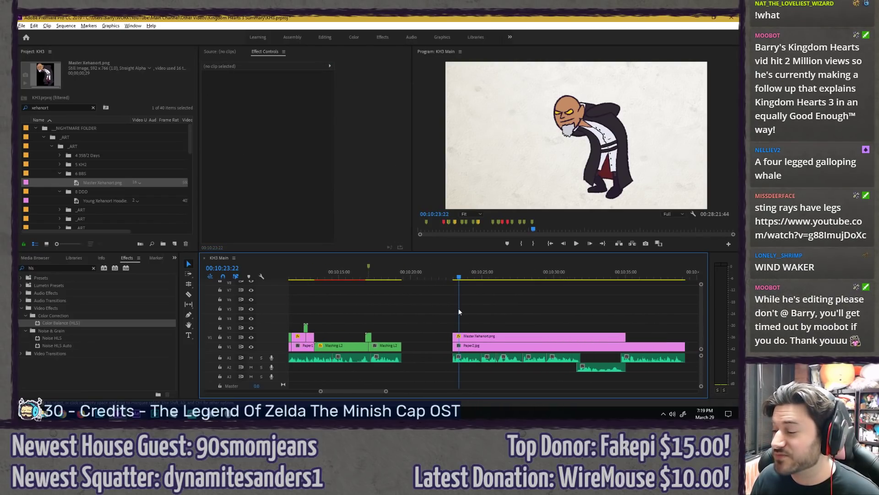
{"action": "left_click", "coordinate": [382, 272]}
{"action": "key", "text": "space"}
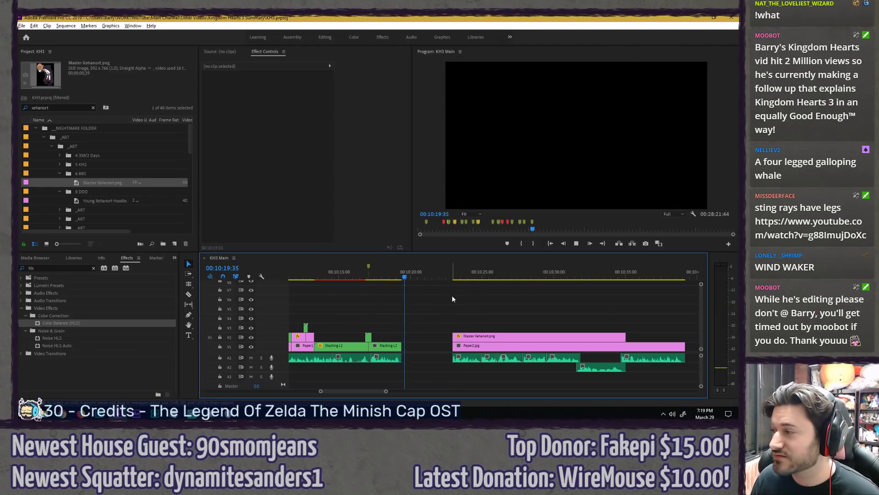
{"action": "key", "text": "space"}
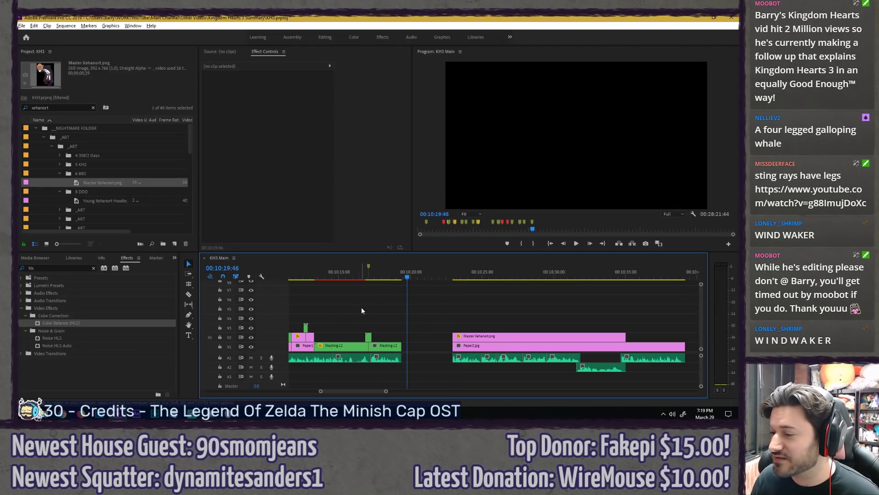
Step: Paste the Sora Boat.png clip into KH3 Main on V3, extended over Master Xehanort
{"action": "double_click", "coordinate": [388, 344]}
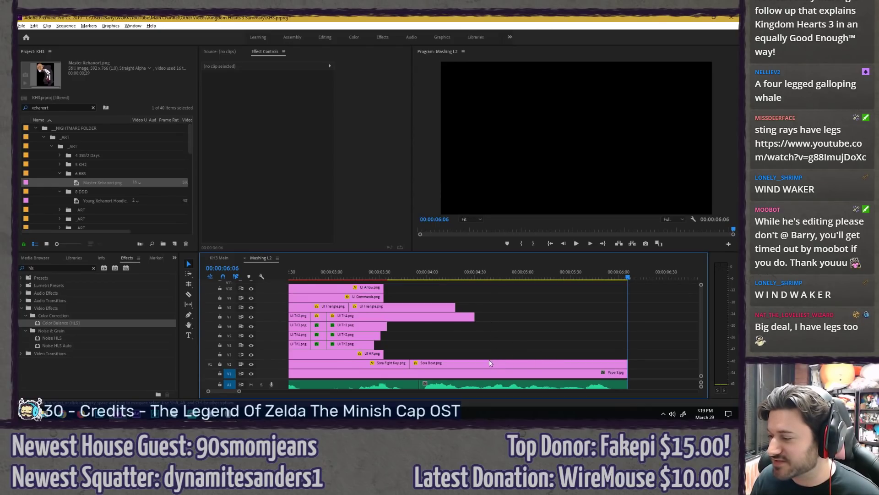
{"action": "left_click", "coordinate": [487, 363]}
{"action": "left_click", "coordinate": [488, 331]}
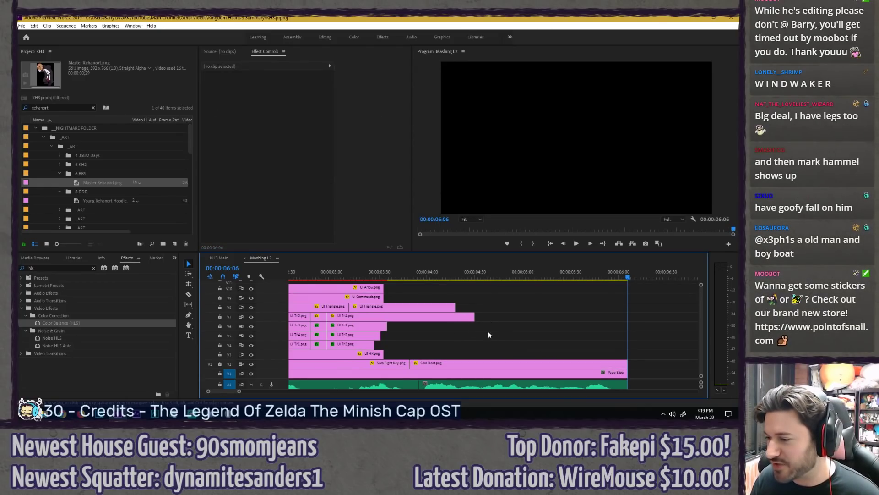
{"action": "left_click", "coordinate": [221, 259]}
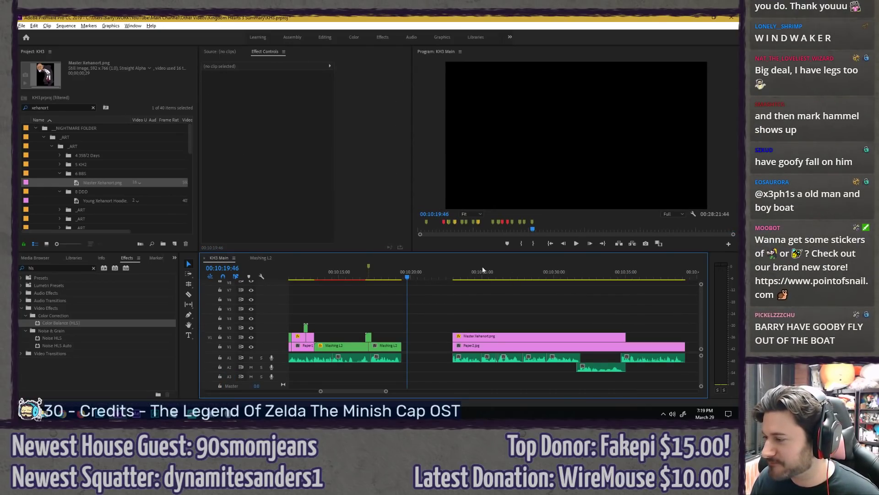
{"action": "left_click", "coordinate": [639, 277]}
{"action": "key", "text": "ctrl+v"}
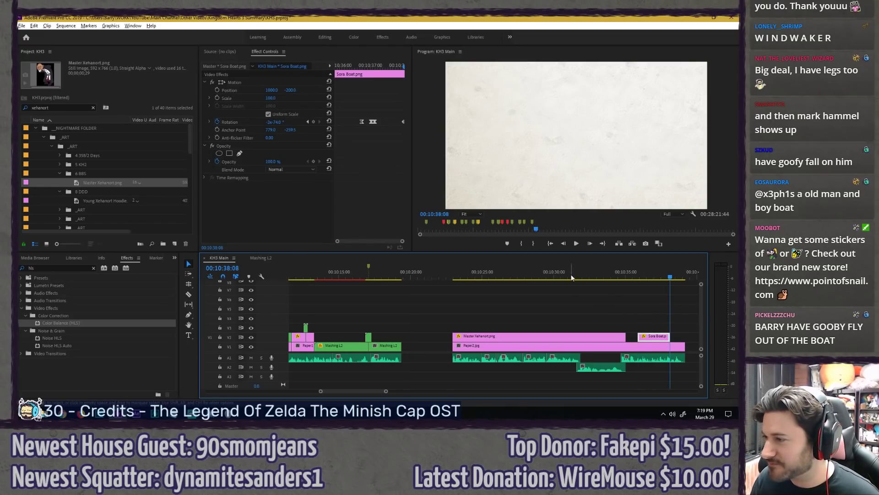
{"action": "scroll", "coordinate": [578, 317], "scroll_direction": "down", "scroll_amount": 2}
{"action": "left_click_drag", "start_coordinate": [589, 338], "coordinate": [616, 327]}
{"action": "scroll", "coordinate": [476, 307], "scroll_direction": "up", "scroll_amount": 4}
{"action": "left_click", "coordinate": [420, 275]}
Step: Set the V3 Sora Boat clip's Scale to 50 at 10:22:55
{"action": "key", "text": "space"}
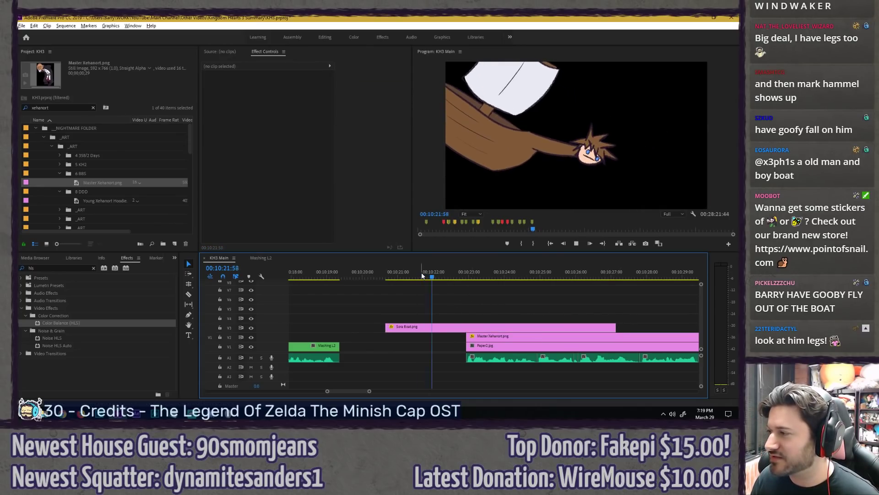
{"action": "left_click", "coordinate": [463, 275]}
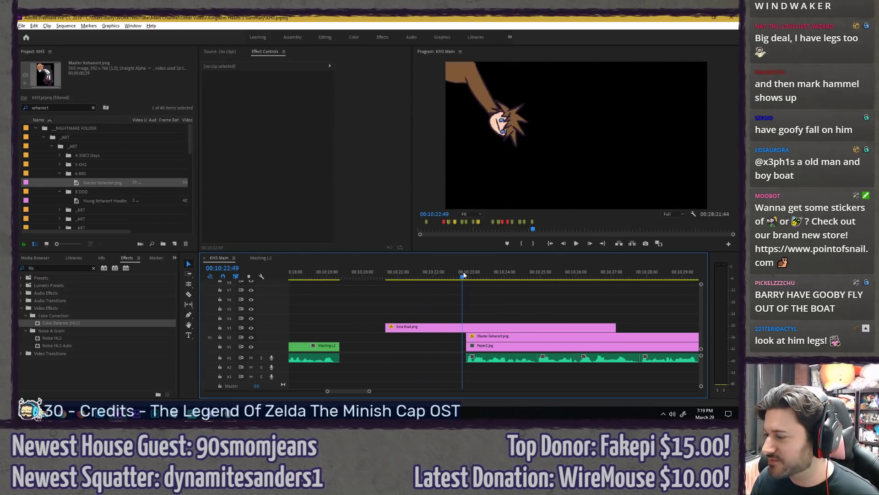
{"action": "left_click", "coordinate": [466, 275]}
{"action": "left_click", "coordinate": [476, 326]}
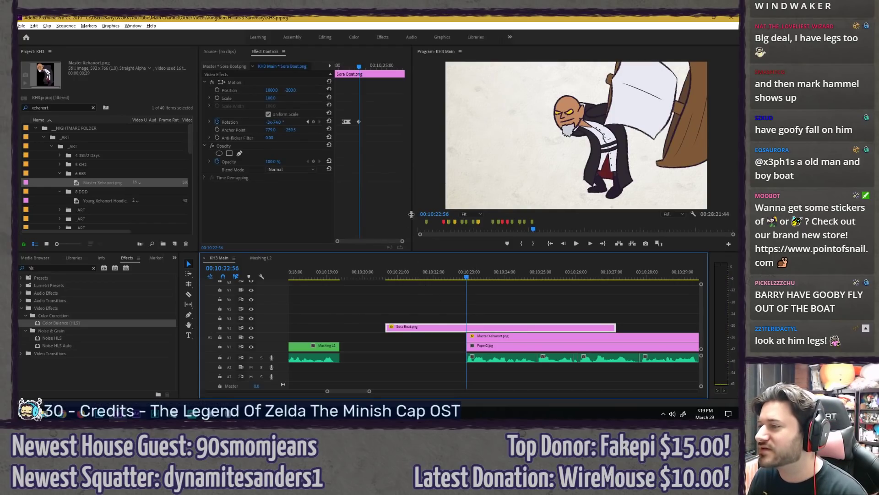
{"action": "left_click", "coordinate": [369, 143]}
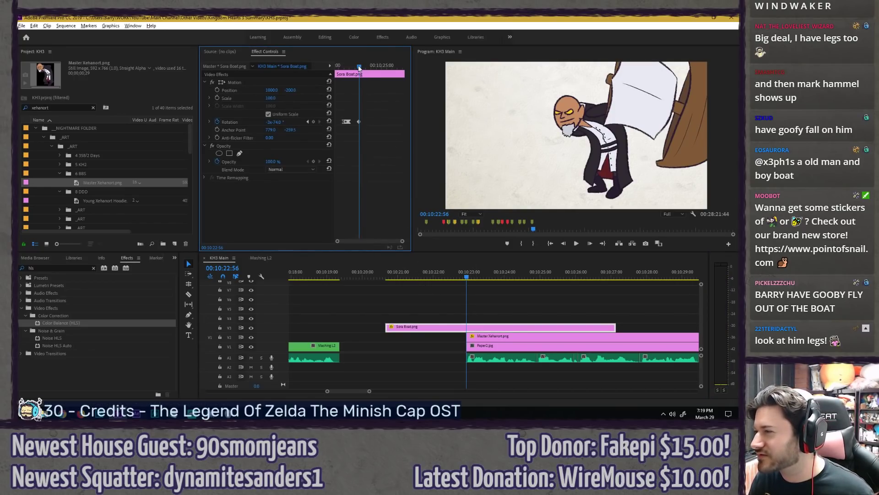
{"action": "left_click_drag", "start_coordinate": [359, 66], "coordinate": [358, 66]}
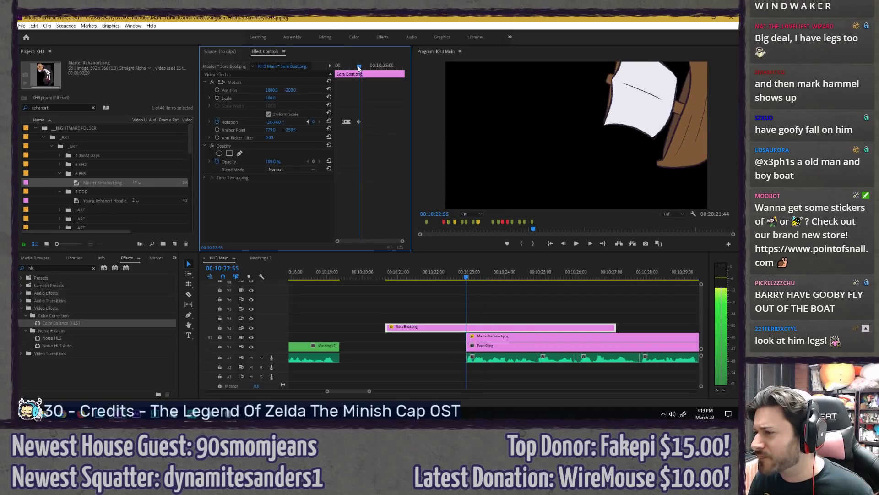
{"action": "left_click", "coordinate": [270, 80]}
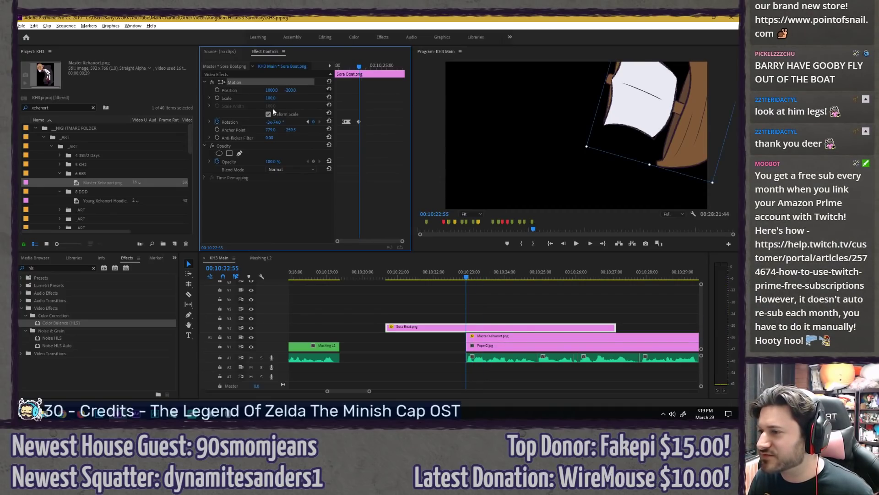
{"action": "left_click", "coordinate": [271, 99]}
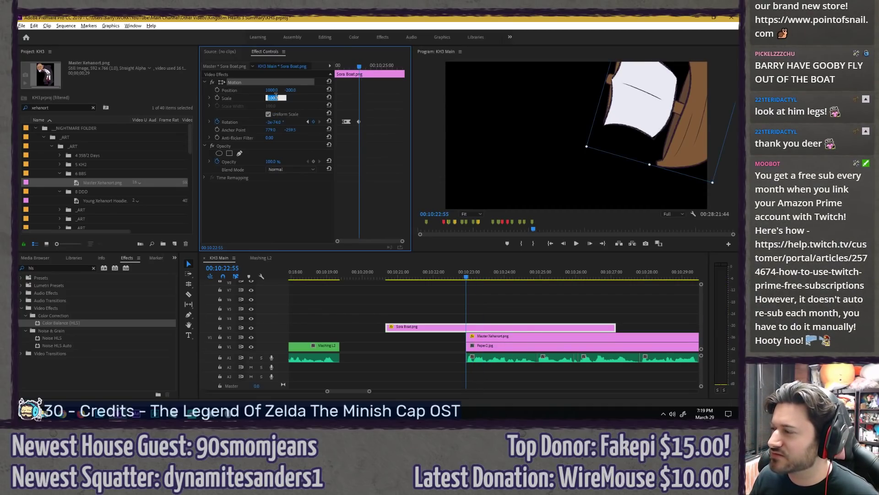
{"action": "type", "text": "50"}
{"action": "key", "text": "Return"}
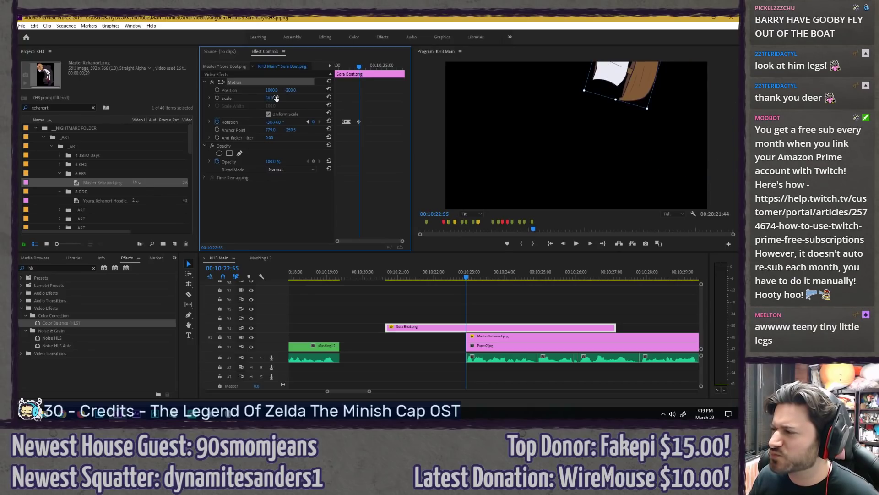
Step: Try moving the boat down into frame, then undo the position change
{"action": "left_click_drag", "start_coordinate": [289, 90], "coordinate": [297, 108]}
{"action": "key", "text": "space"}
{"action": "left_click_drag", "start_coordinate": [410, 274], "coordinate": [458, 273]}
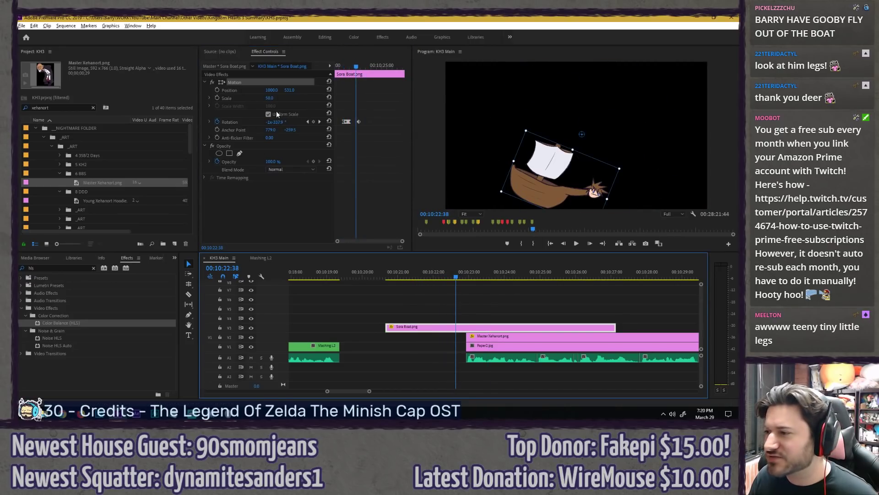
{"action": "left_click_drag", "start_coordinate": [357, 66], "coordinate": [357, 68]}
{"action": "key", "text": "ctrl+z"}
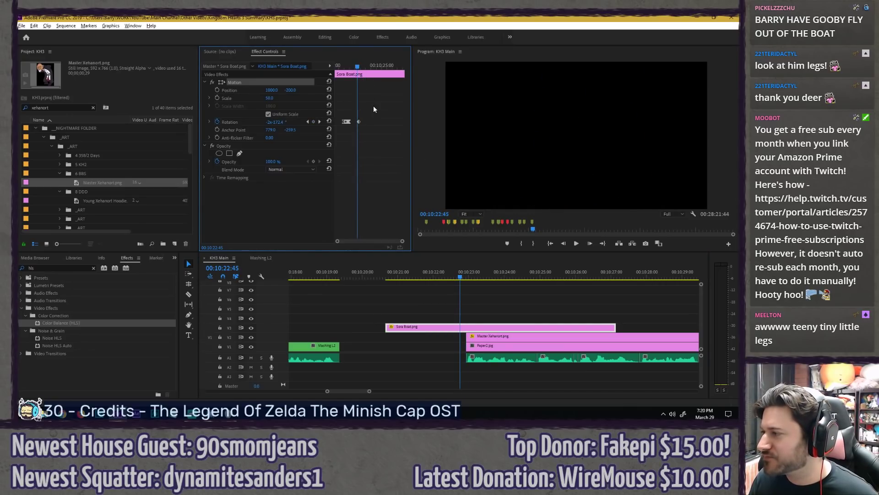
{"action": "left_click_drag", "start_coordinate": [426, 271], "coordinate": [418, 273]}
Step: Duplicate the Sora Boat clip onto V4 and set the copy's Scale to 70
{"action": "left_click_drag", "start_coordinate": [447, 327], "coordinate": [447, 318], "text": "alt"}
{"action": "left_click", "coordinate": [391, 132]}
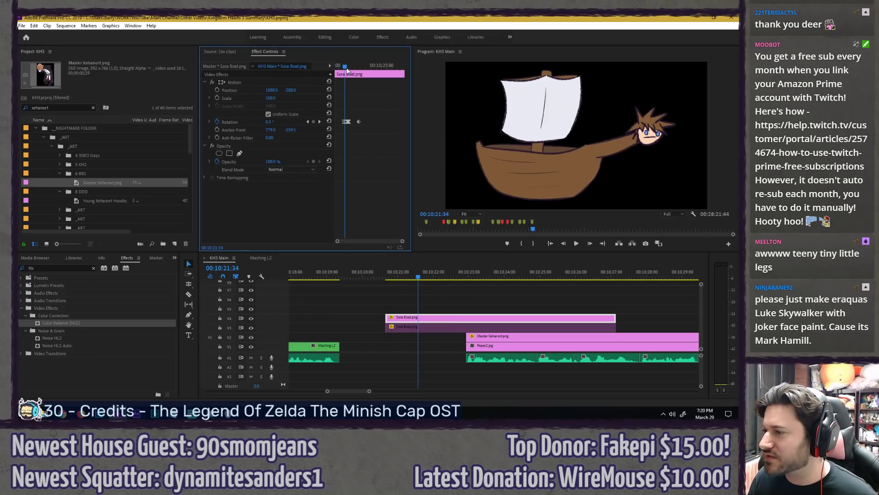
{"action": "left_click_drag", "start_coordinate": [347, 68], "coordinate": [353, 95]}
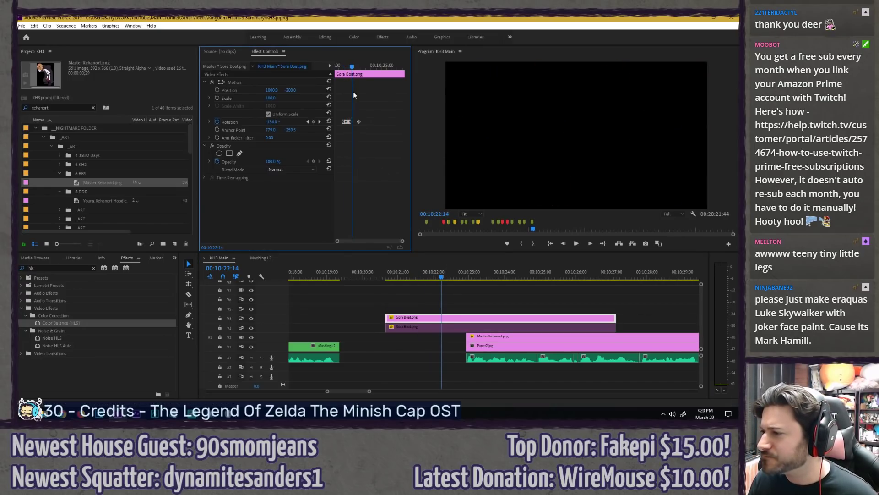
{"action": "left_click", "coordinate": [274, 98]}
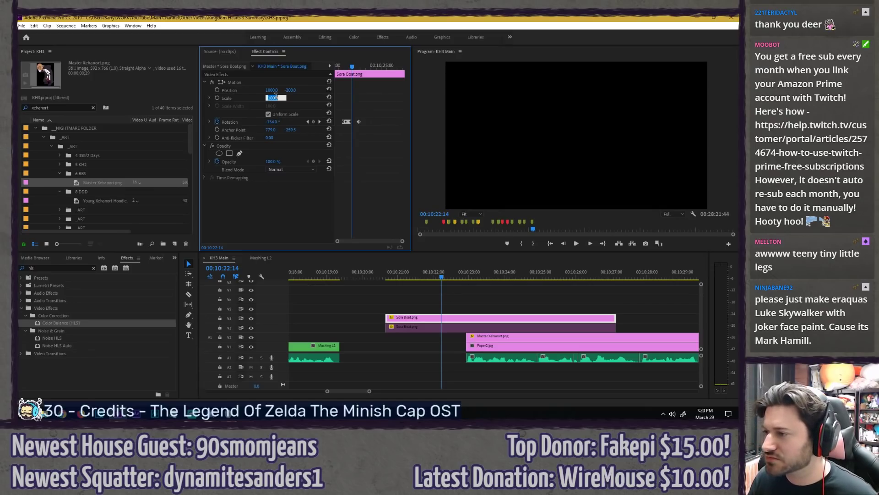
{"action": "type", "text": "70"}
{"action": "key", "text": "Return"}
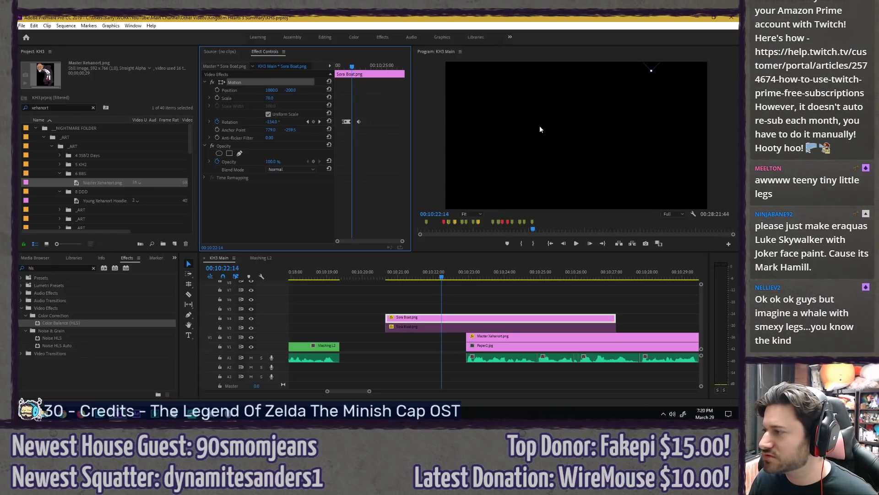
Step: Position the copied boat in the frame centre with its rotation pivot at the mast tip
{"action": "left_click_drag", "start_coordinate": [290, 89], "coordinate": [660, 90]}
{"action": "left_click_drag", "start_coordinate": [596, 117], "coordinate": [589, 105]}
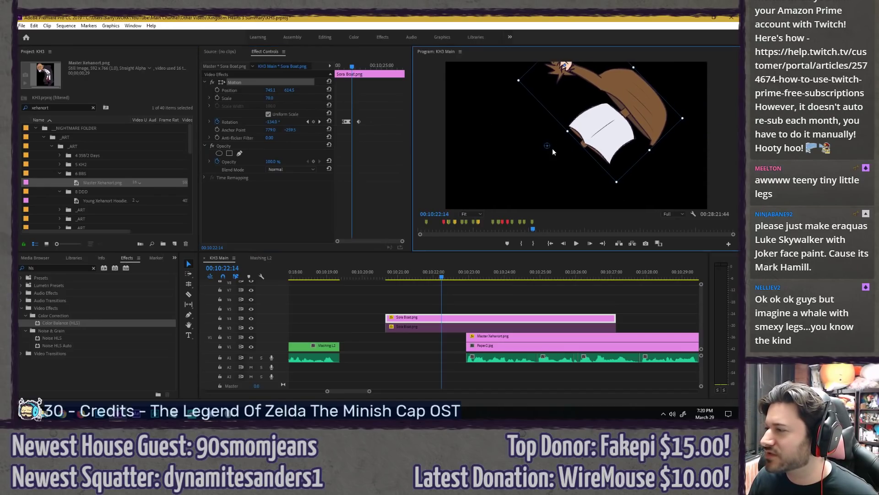
{"action": "left_click_drag", "start_coordinate": [347, 66], "coordinate": [342, 68]}
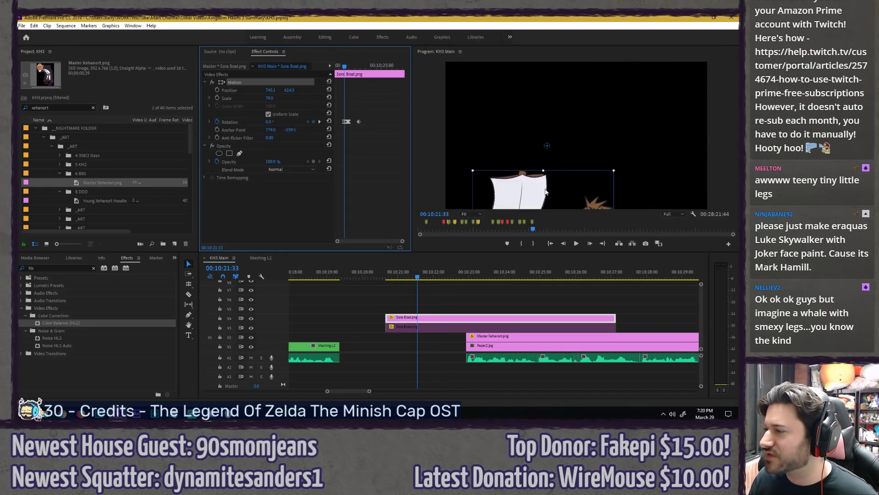
{"action": "left_click_drag", "start_coordinate": [545, 192], "coordinate": [544, 117]}
{"action": "left_click_drag", "start_coordinate": [546, 72], "coordinate": [521, 91]}
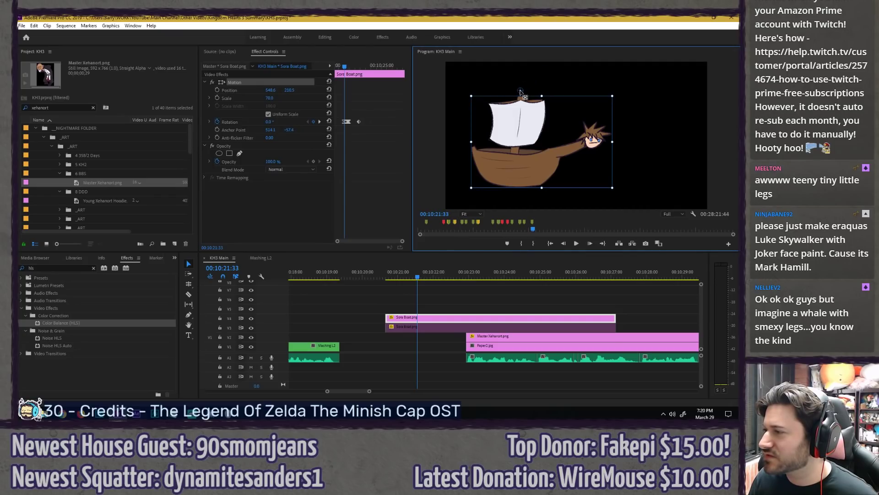
{"action": "key", "text": "space"}
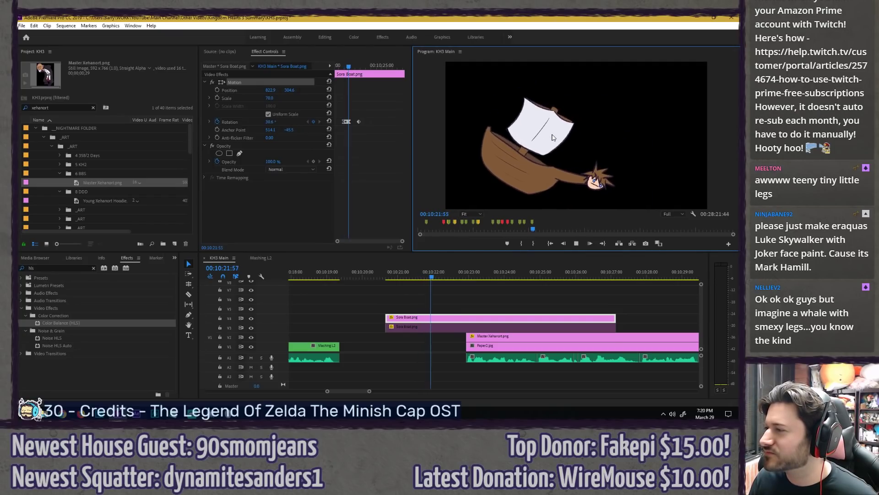
{"action": "left_click", "coordinate": [407, 278]}
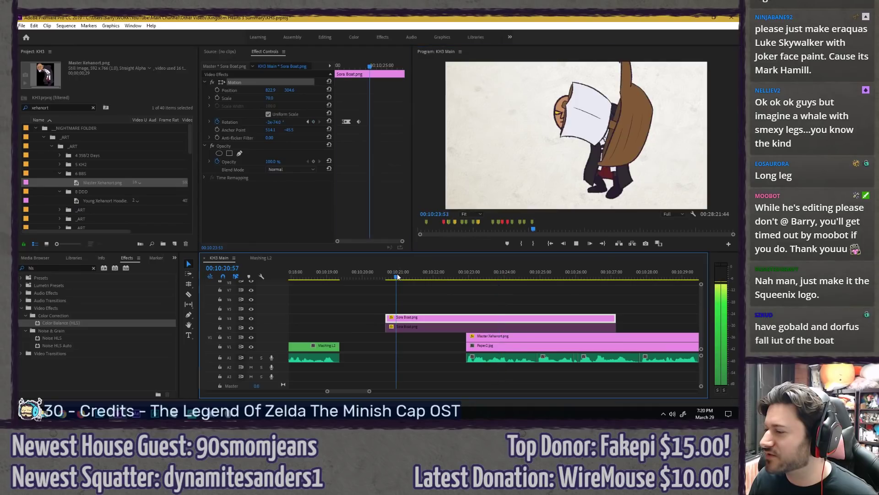
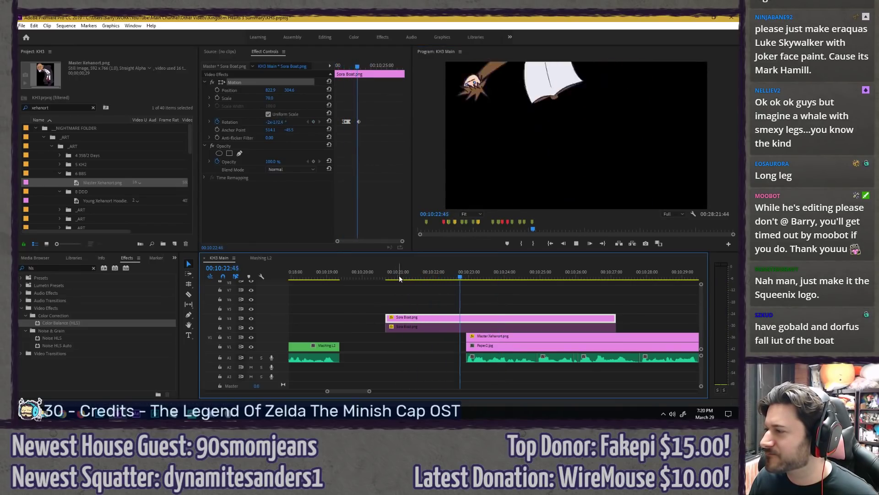
Step: Pause on the boat's frame and shift the boat leftward in the frame
{"action": "key", "text": "space"}
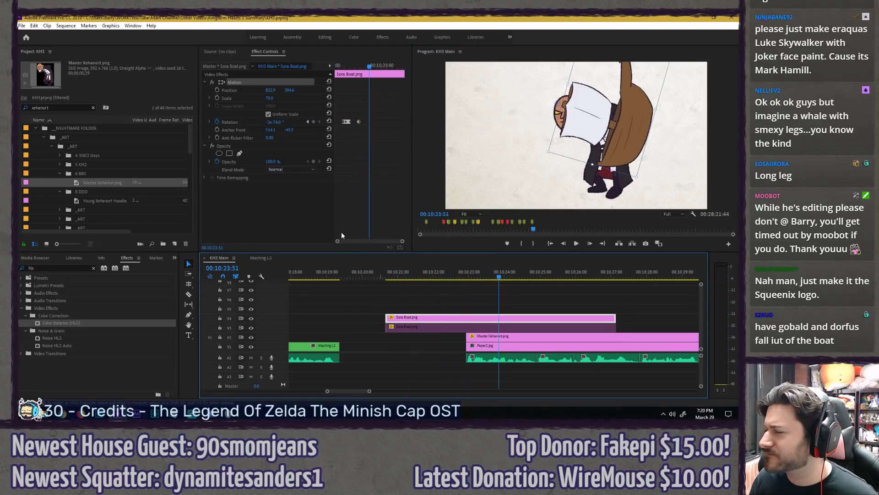
{"action": "left_click", "coordinate": [287, 82]}
{"action": "left_click_drag", "start_coordinate": [571, 140], "coordinate": [547, 136]}
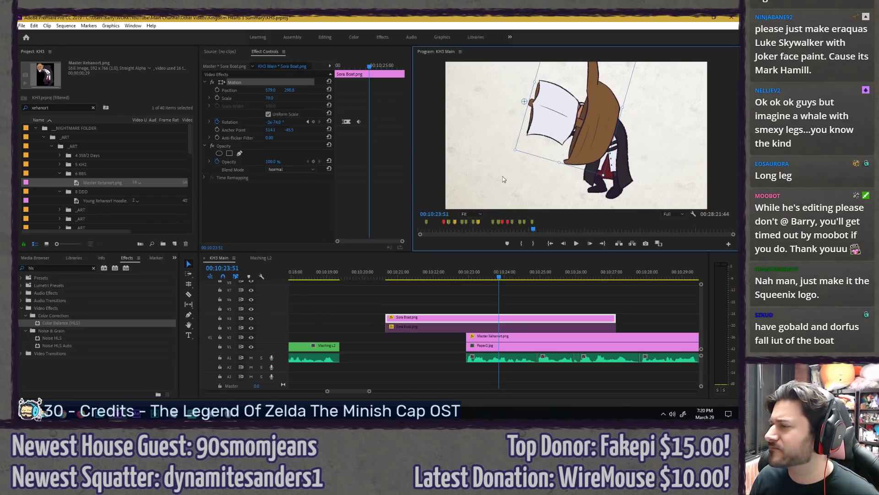
Step: Keyframe the boat's Rotation to spin nearly a full extra turn and fine-tune the final angle
{"action": "left_click", "coordinate": [359, 67]}
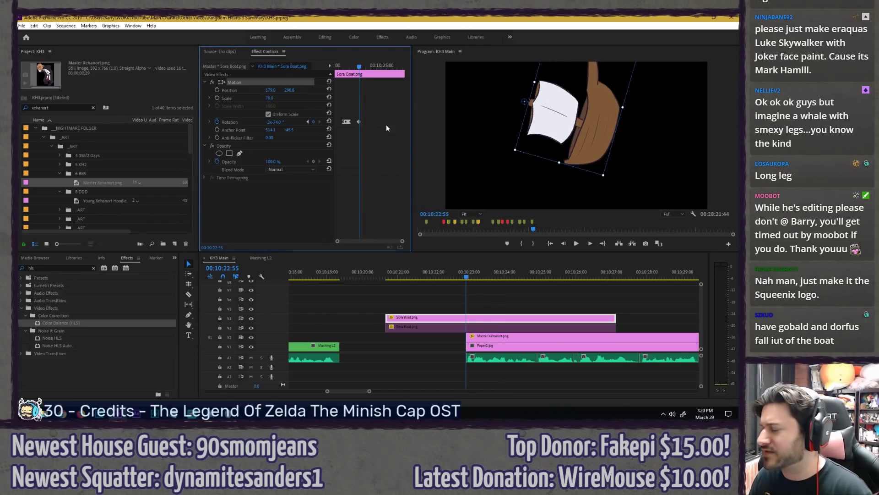
{"action": "key", "text": "Right"}
{"action": "key", "text": "Right"}
{"action": "key", "text": "Right"}
{"action": "key", "text": "Right"}
{"action": "key", "text": "Right"}
{"action": "key", "text": "Right"}
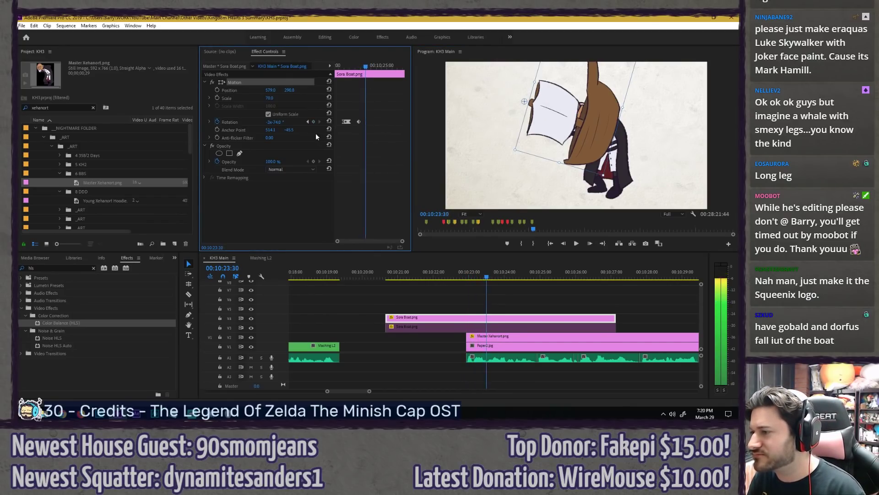
{"action": "left_click_drag", "start_coordinate": [275, 122], "coordinate": [112, 122]}
{"action": "left_click", "coordinate": [347, 68]}
{"action": "key", "text": "space"}
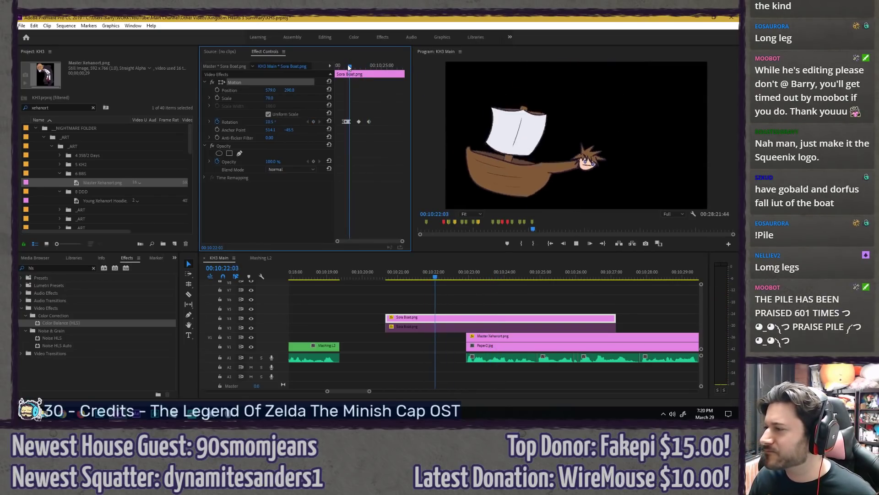
{"action": "left_click_drag", "start_coordinate": [347, 68], "coordinate": [369, 65]}
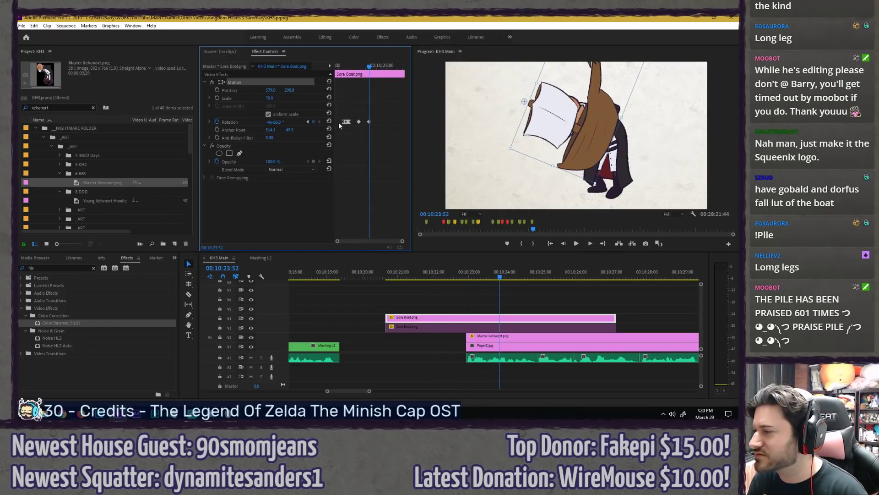
{"action": "mouse_move", "coordinate": [269, 121]}
{"action": "left_mouse_down"}
{"action": "mouse_move", "coordinate": [279, 121]}
{"action": "mouse_move", "coordinate": [268, 121]}
{"action": "left_mouse_up"}
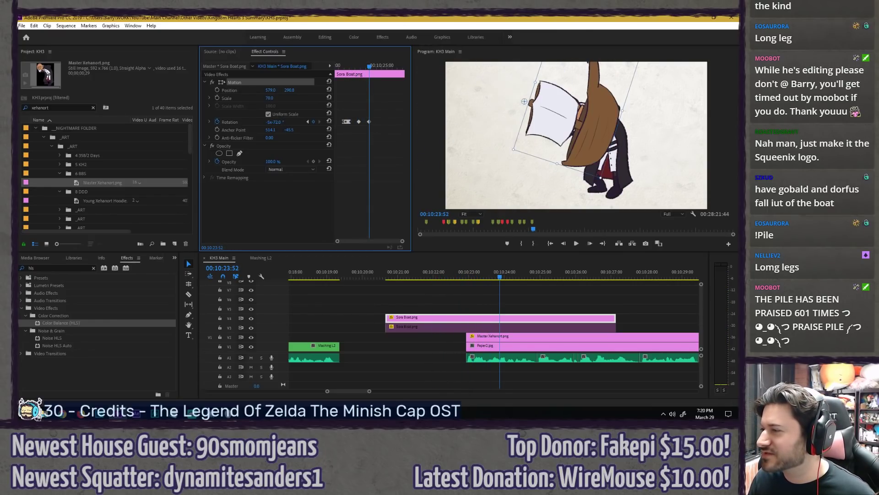
Step: Replay the boat's spin animation several times to check its timing
{"action": "left_click", "coordinate": [341, 66]}
{"action": "key", "text": "space"}
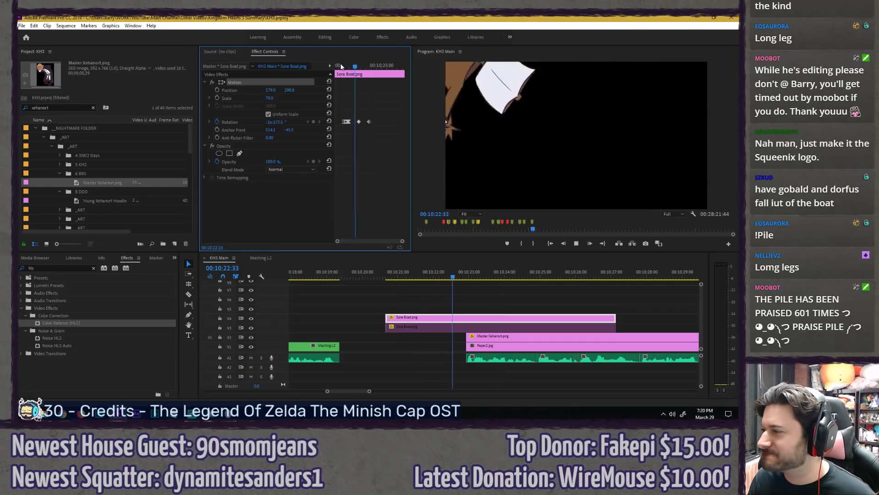
{"action": "key", "text": "space"}
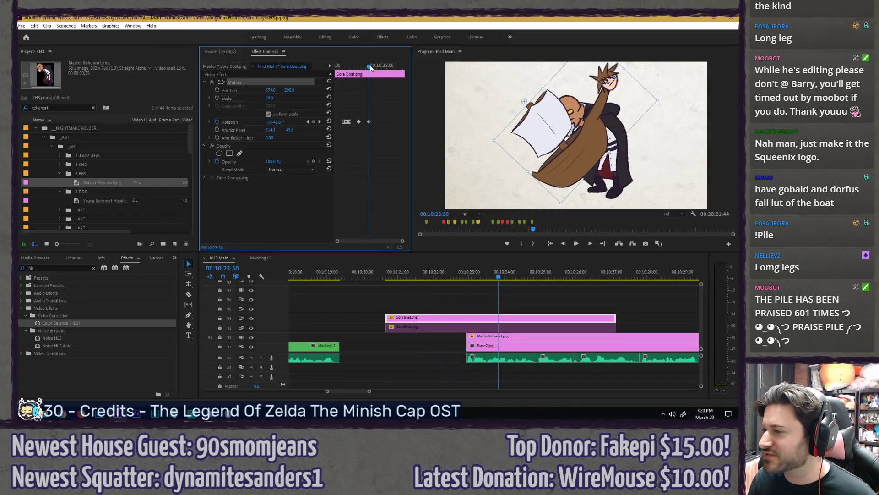
{"action": "left_click", "coordinate": [371, 67]}
{"action": "left_click", "coordinate": [354, 64]}
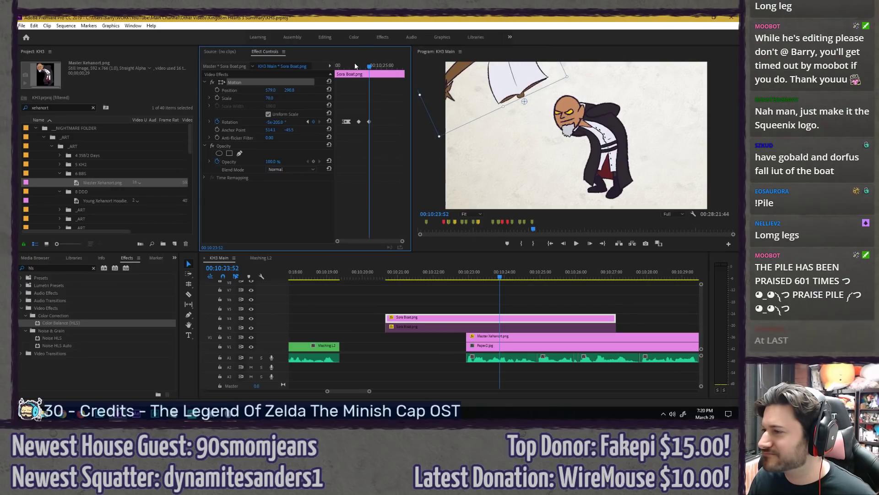
{"action": "key", "text": "space"}
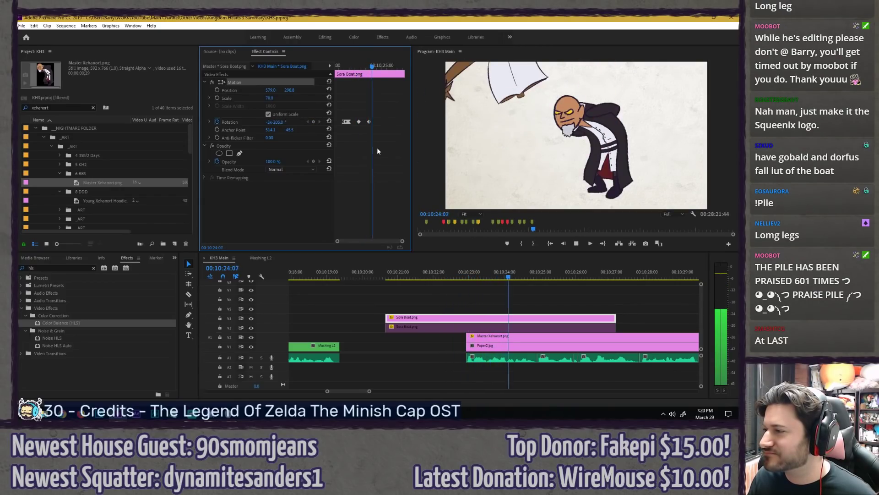
{"action": "key", "text": "space"}
{"action": "mouse_move", "coordinate": [359, 66]}
{"action": "left_mouse_down"}
{"action": "mouse_move", "coordinate": [364, 60]}
{"action": "mouse_move", "coordinate": [356, 62]}
{"action": "left_mouse_up"}
{"action": "key", "text": "space"}
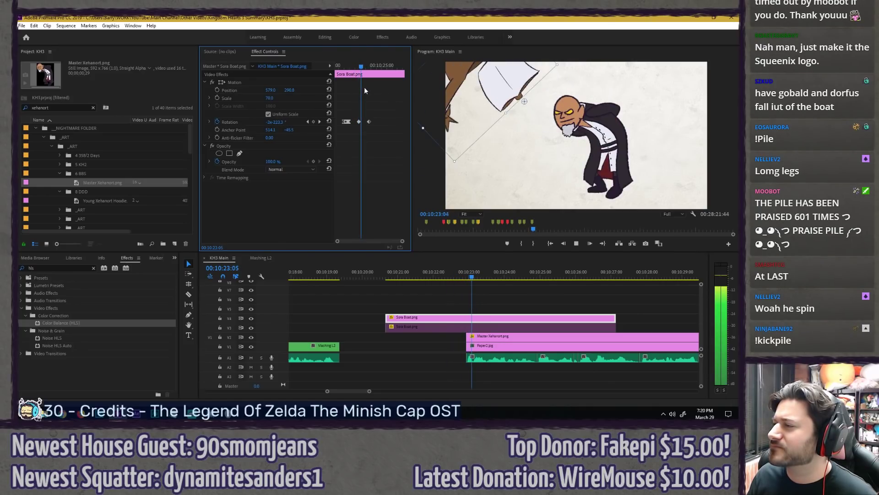
{"action": "left_click", "coordinate": [370, 69]}
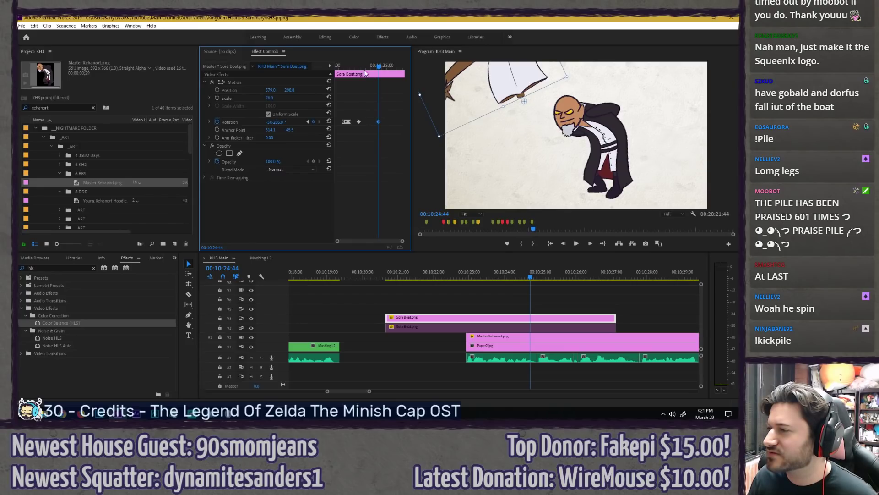
{"action": "left_click", "coordinate": [354, 67]}
{"action": "key", "text": "space"}
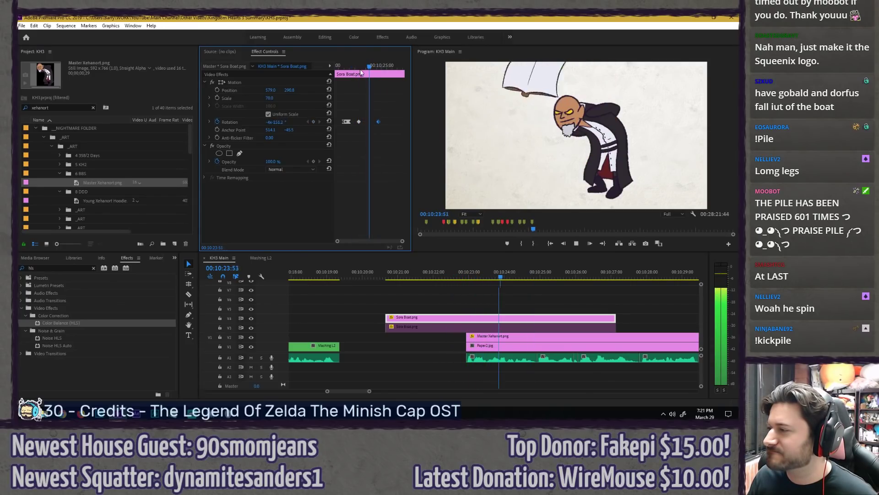
Step: Trim the Sora Boat clip to start at 00:10:22:55, level with Master Xehanort
{"action": "left_click", "coordinate": [324, 277]}
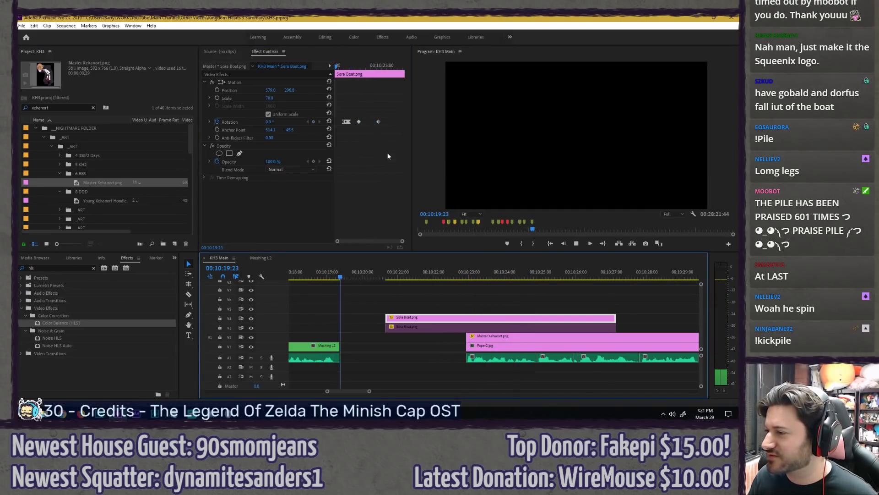
{"action": "left_click", "coordinate": [359, 65]}
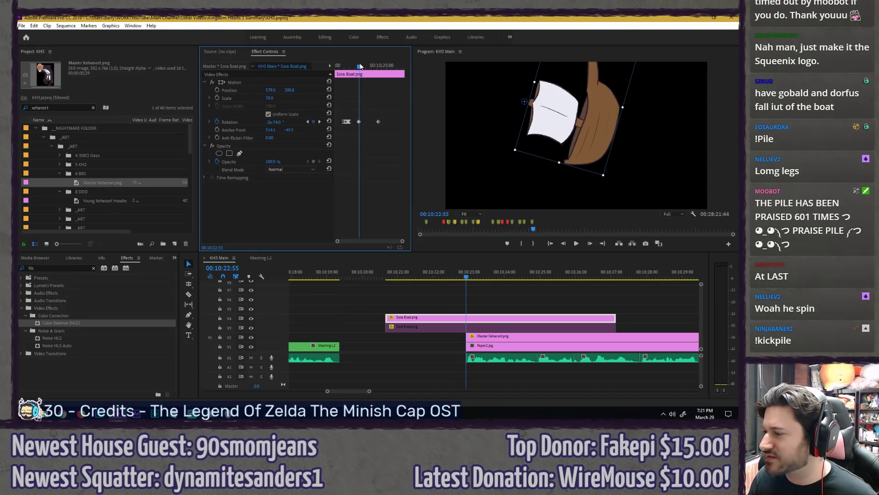
{"action": "left_click_drag", "start_coordinate": [389, 317], "coordinate": [466, 317]}
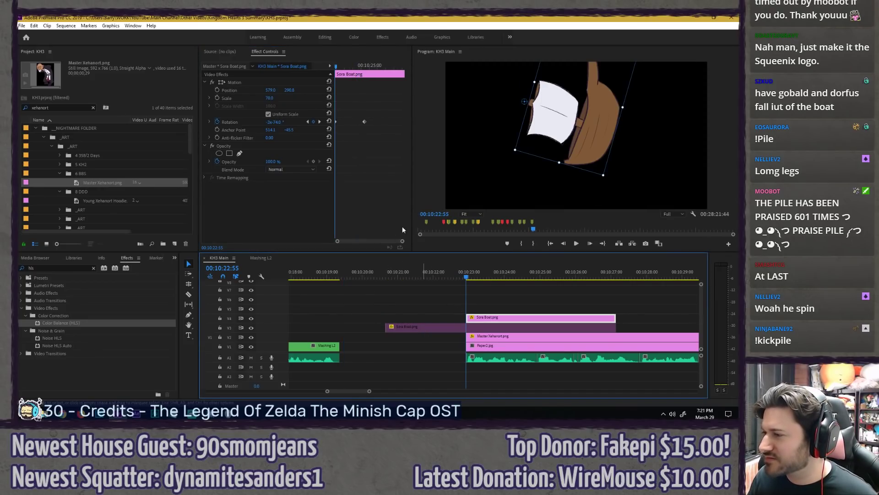
Step: Add more spin to the boat's end rotation; try extending the clip's start, then undo
{"action": "left_click", "coordinate": [364, 66]}
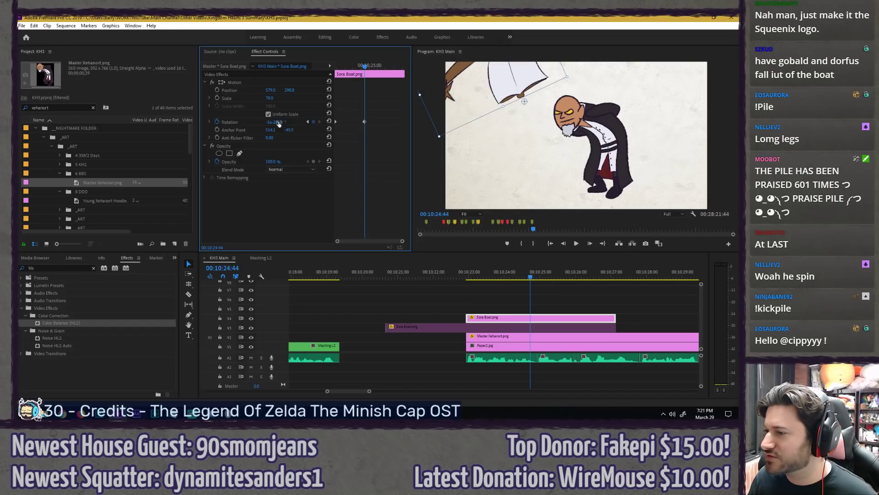
{"action": "left_click_drag", "start_coordinate": [279, 124], "coordinate": [229, 124]}
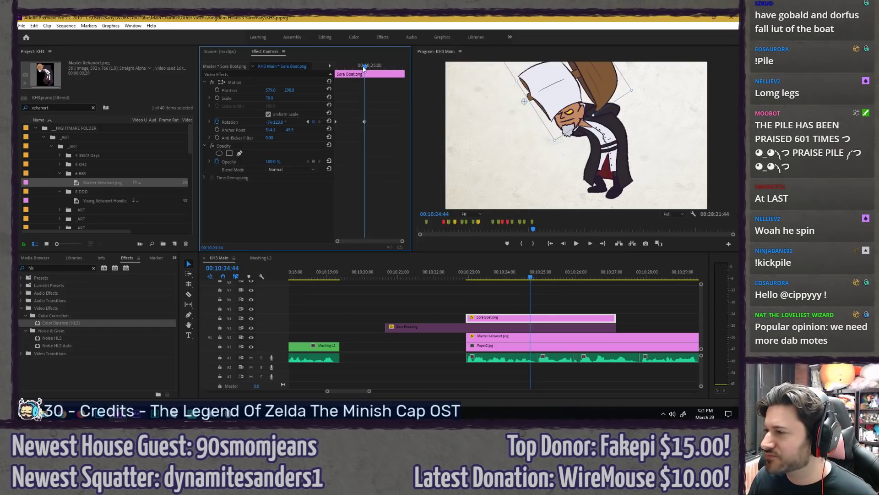
{"action": "left_click_drag", "start_coordinate": [364, 68], "coordinate": [349, 78]}
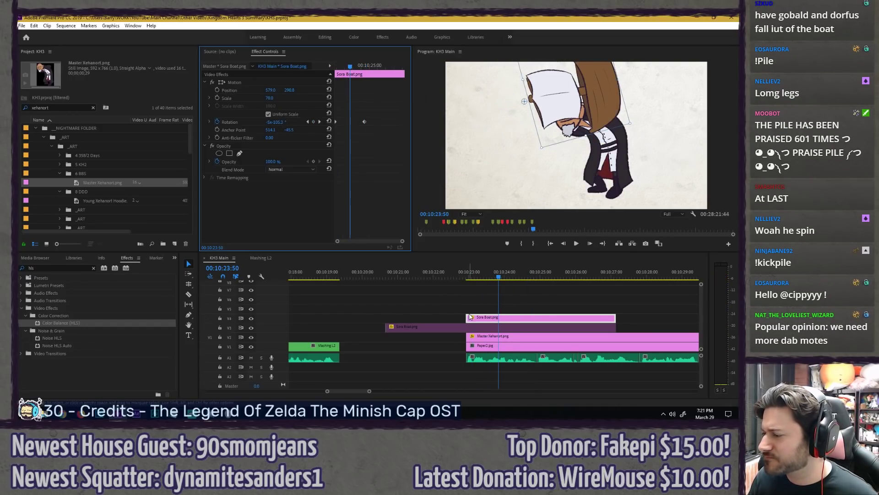
{"action": "left_click_drag", "start_coordinate": [468, 317], "coordinate": [403, 302]}
{"action": "key", "text": "ctrl+z"}
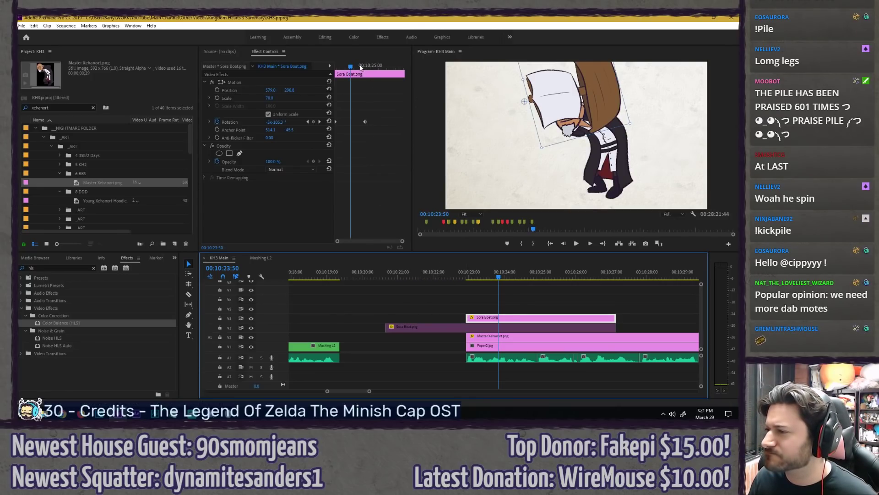
Step: Shorten the spin by moving the end Rotation keyframe earlier, adjust the final angle, and preview
{"action": "left_click_drag", "start_coordinate": [361, 68], "coordinate": [353, 68]}
{"action": "left_click_drag", "start_coordinate": [364, 121], "coordinate": [353, 120]}
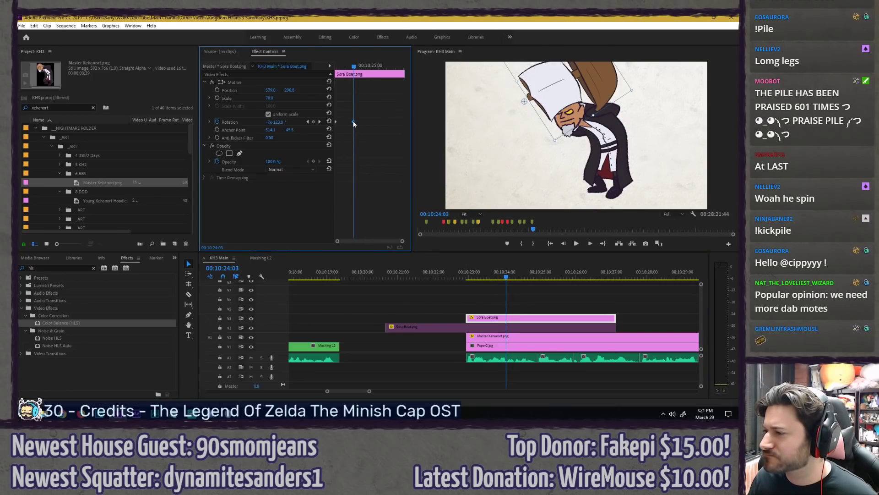
{"action": "left_click", "coordinate": [461, 273]}
{"action": "key", "text": "space"}
{"action": "key", "text": "space"}
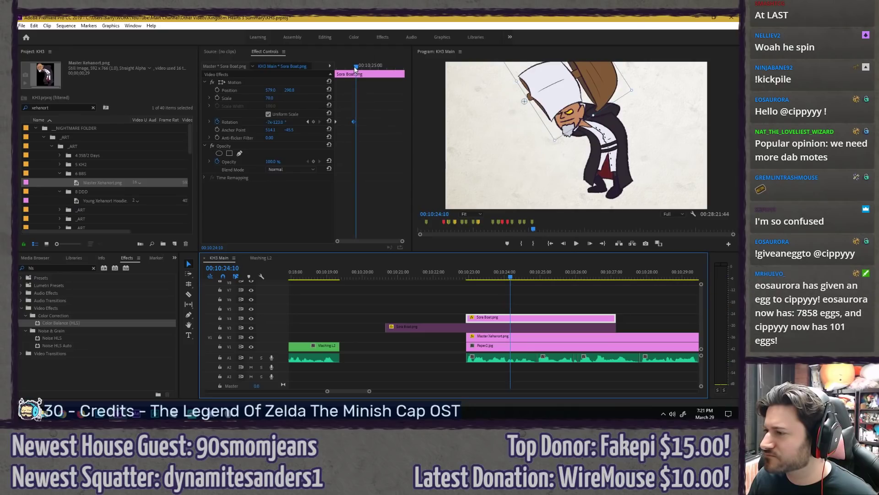
{"action": "left_click_drag", "start_coordinate": [356, 68], "coordinate": [354, 73]}
{"action": "left_click_drag", "start_coordinate": [277, 122], "coordinate": [229, 122]}
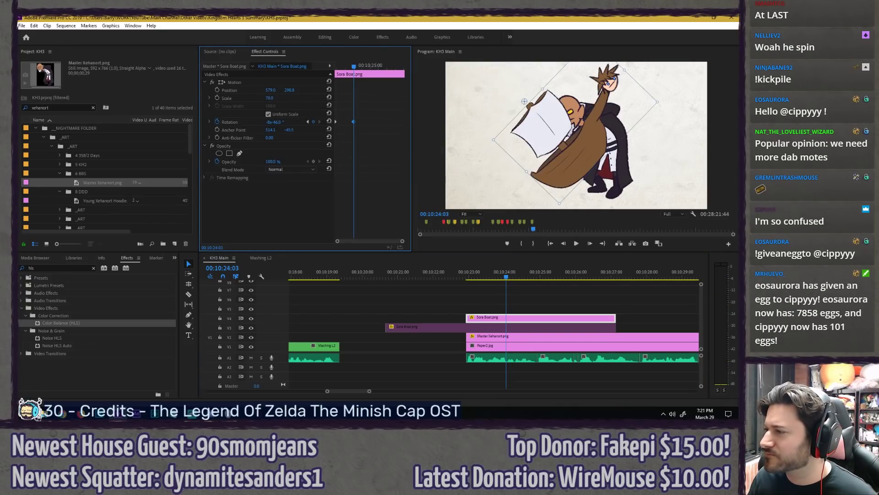
{"action": "left_click", "coordinate": [466, 274]}
{"action": "key", "text": "space"}
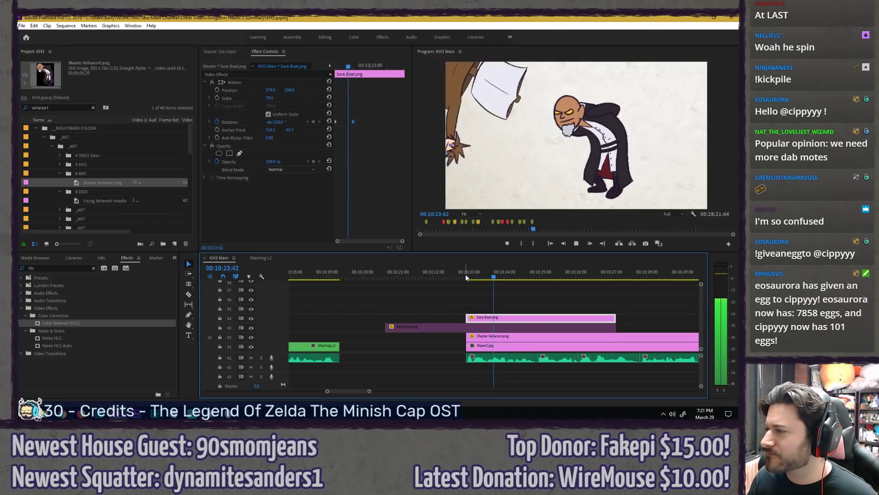
Step: Reduce the boat's final rotation angle and replay the spin
{"action": "left_click", "coordinate": [284, 130]}
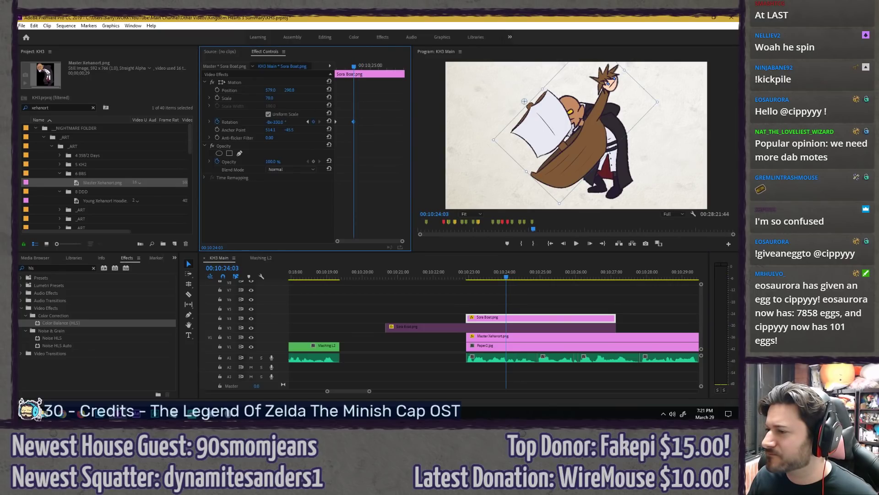
{"action": "left_click_drag", "start_coordinate": [277, 121], "coordinate": [422, 199]}
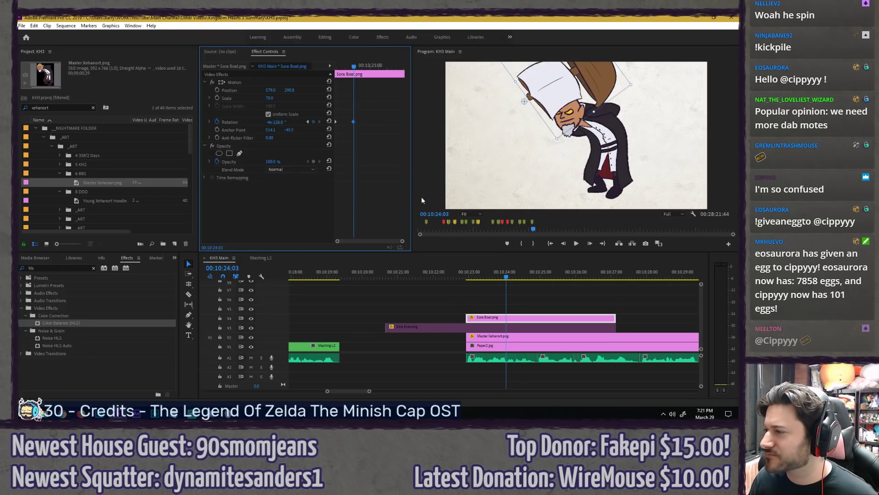
{"action": "left_click", "coordinate": [456, 273]}
{"action": "key", "text": "space"}
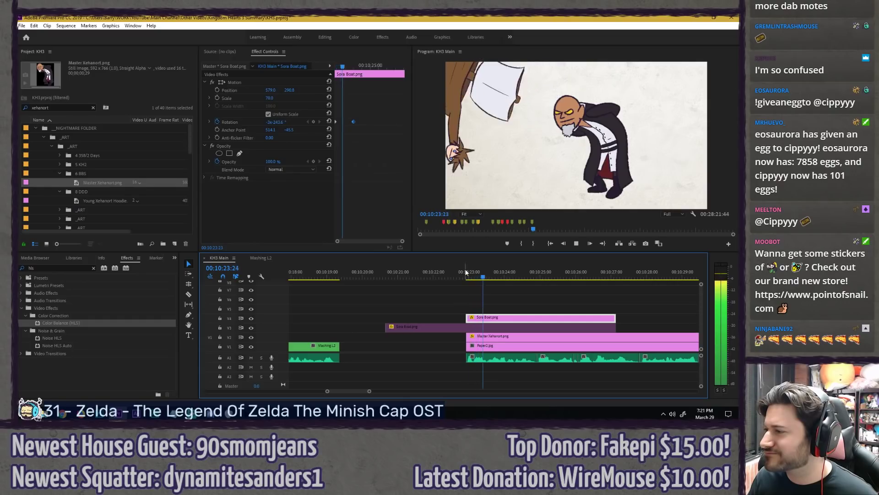
{"action": "key", "text": "space"}
{"action": "left_click", "coordinate": [353, 66]}
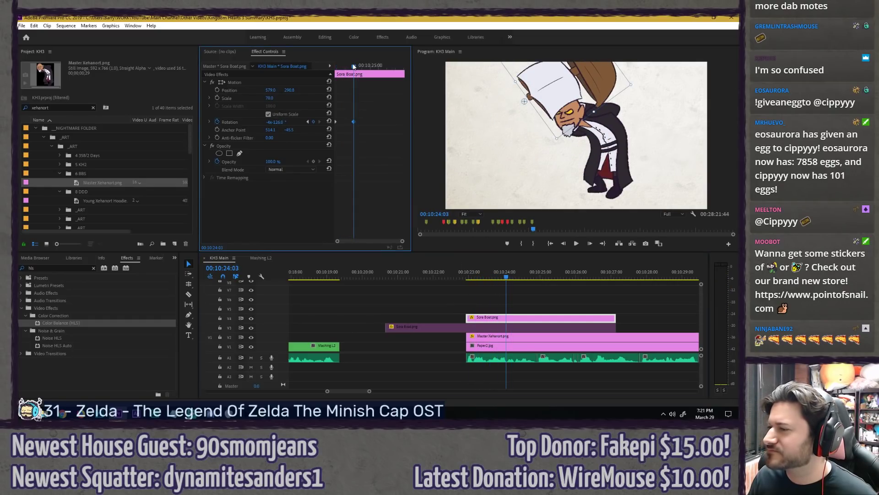
Step: Delete all of the boat's Rotation keyframes
{"action": "left_click", "coordinate": [468, 274]}
{"action": "left_click", "coordinate": [396, 190]}
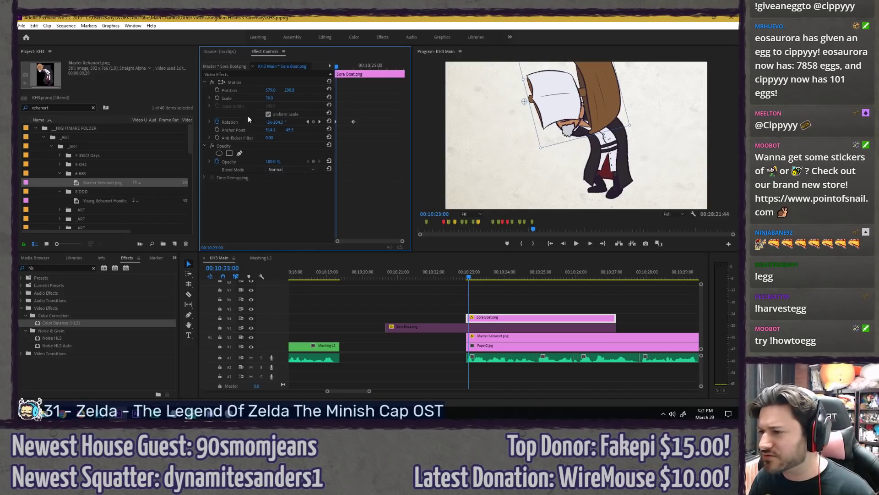
{"action": "left_click", "coordinate": [218, 123]}
{"action": "key", "text": "Return"}
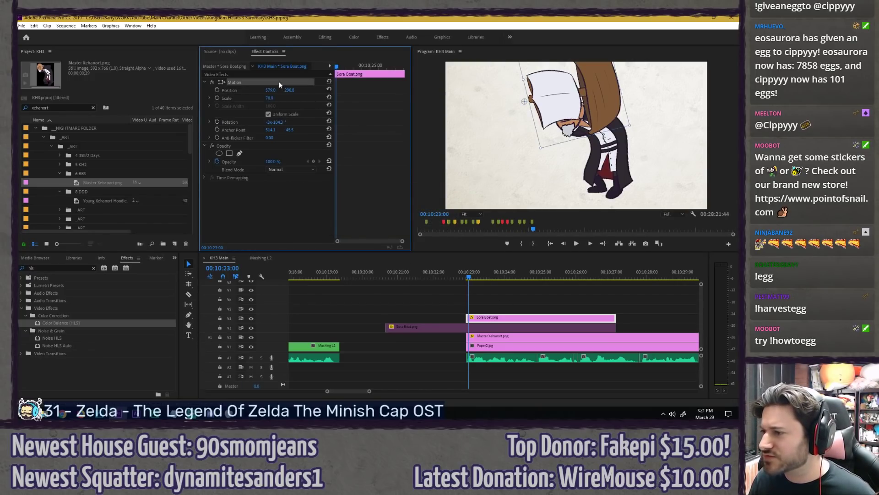
Step: Turn the boat upright, shrink it, and press its hull against Master Xehanort
{"action": "left_click_drag", "start_coordinate": [551, 142], "coordinate": [448, 124]}
{"action": "left_click_drag", "start_coordinate": [496, 180], "coordinate": [548, 143]}
{"action": "left_click_drag", "start_coordinate": [605, 180], "coordinate": [575, 149]}
{"action": "left_click_drag", "start_coordinate": [521, 133], "coordinate": [529, 168]}
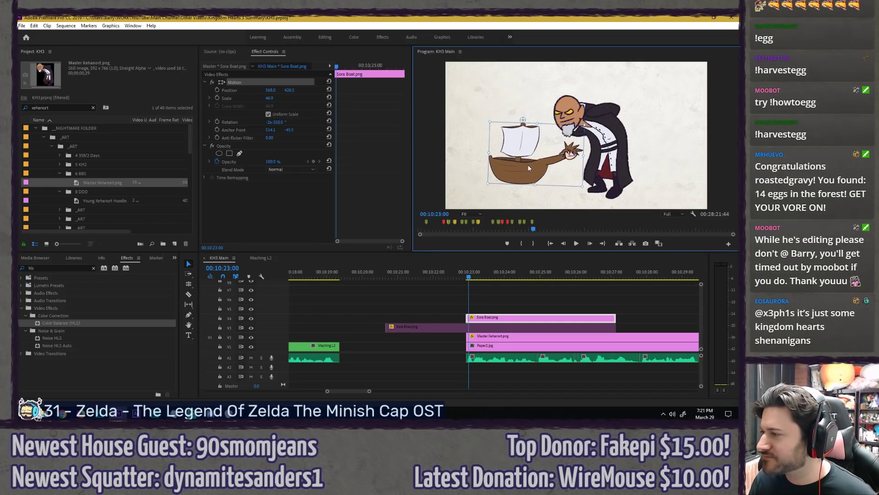
Step: Set Master Xehanort's Scale to 20 and move him left beside Sora's hand
{"action": "left_click", "coordinate": [498, 336]}
{"action": "left_click", "coordinate": [272, 90]}
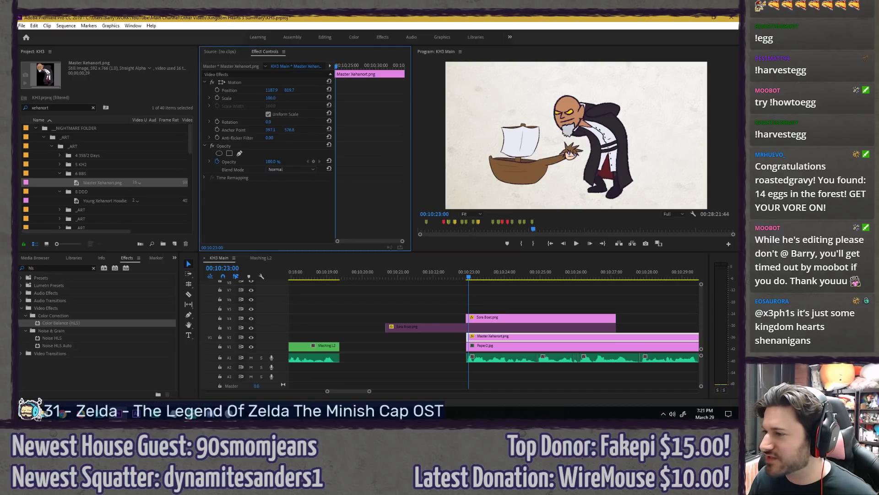
{"action": "type", "text": "20"}
{"action": "key", "text": "Return"}
{"action": "left_click", "coordinate": [272, 98]}
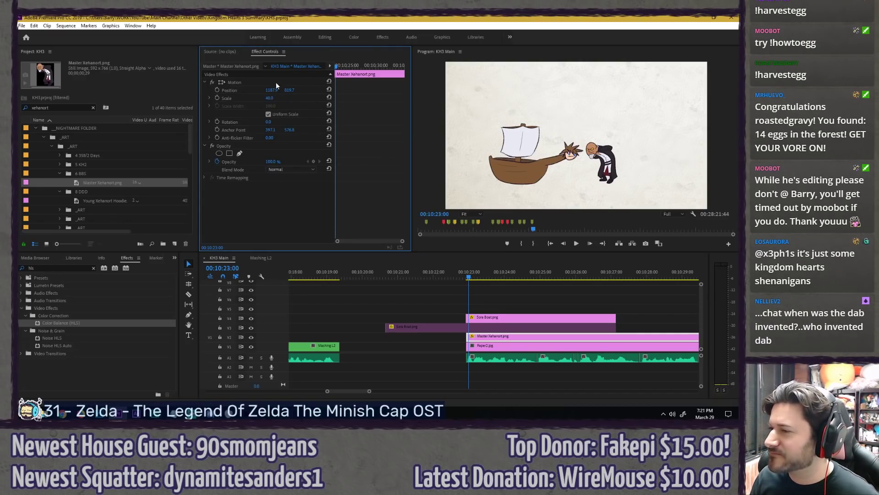
{"action": "left_click_drag", "start_coordinate": [604, 163], "coordinate": [582, 169]}
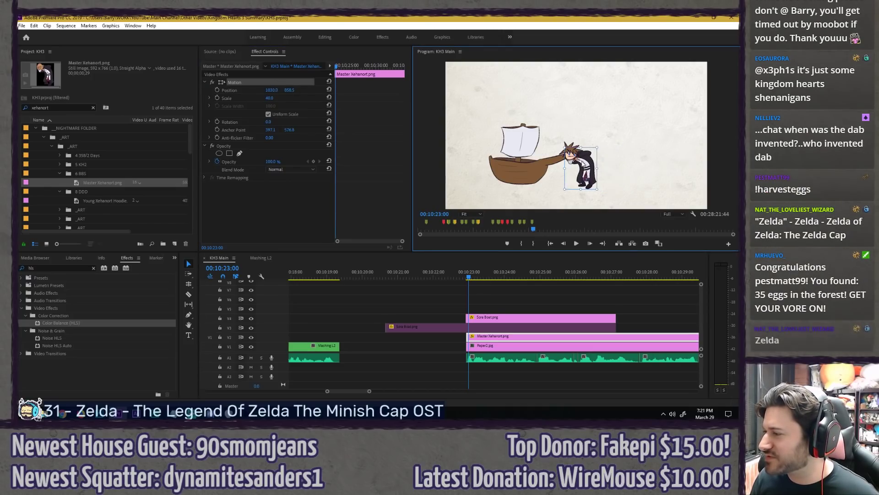
Step: Rotate the Sora Boat to a tilted pose, then select the earlier Mashing L2 clip
{"action": "left_click", "coordinate": [489, 316]}
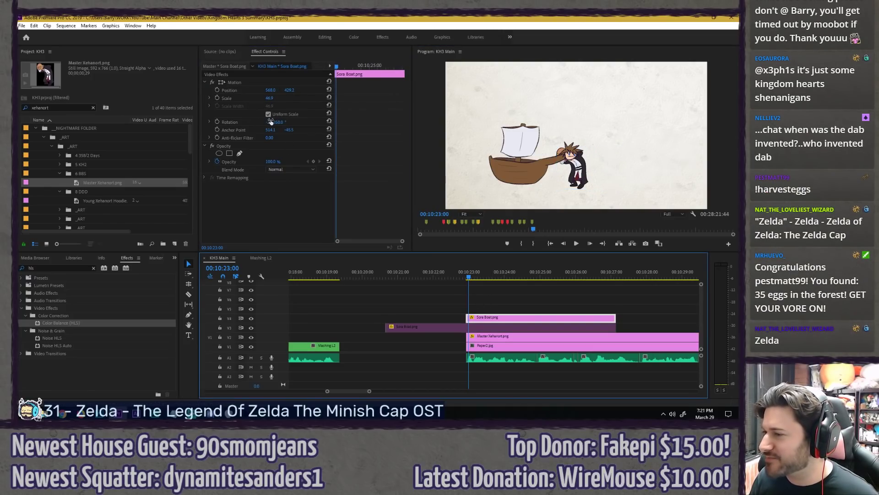
{"action": "left_click_drag", "start_coordinate": [270, 121], "coordinate": [77, 122]}
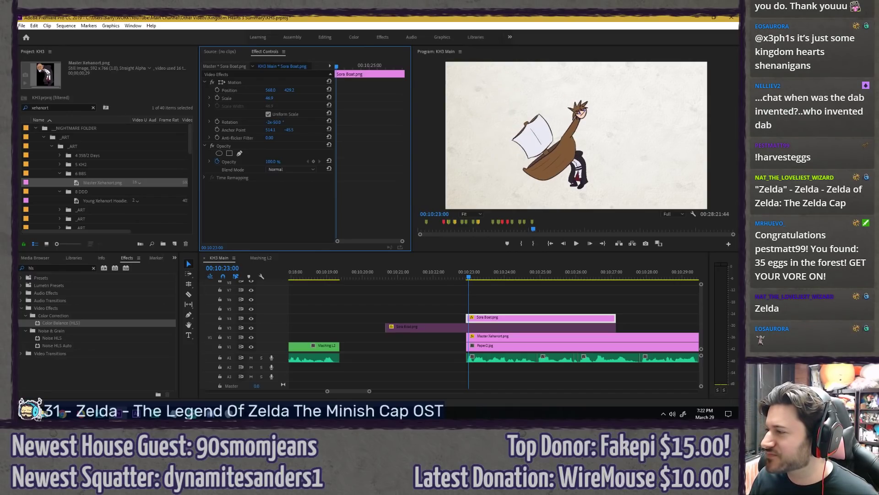
{"action": "left_click_drag", "start_coordinate": [319, 273], "coordinate": [342, 311]}
{"action": "left_click", "coordinate": [319, 347]}
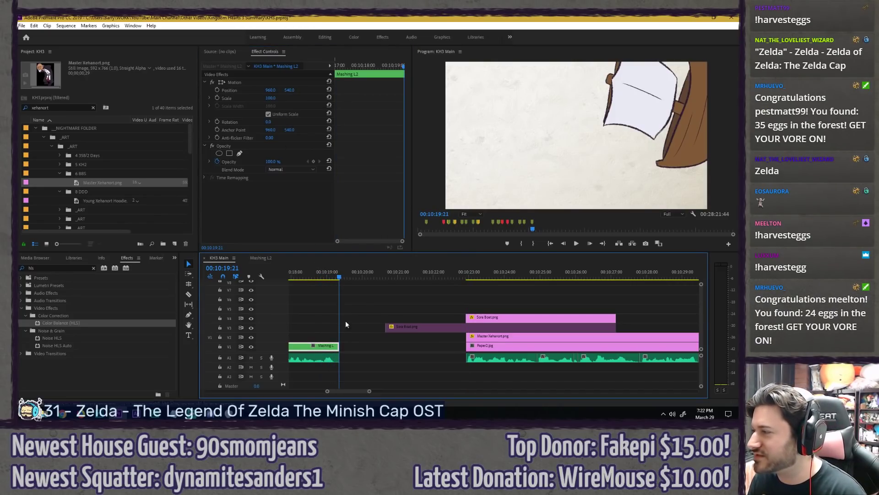
Step: Inspect the Sora Boat inside the Mashing L2 nested sequence, then return to KH3 Main
{"action": "left_click", "coordinate": [261, 257]}
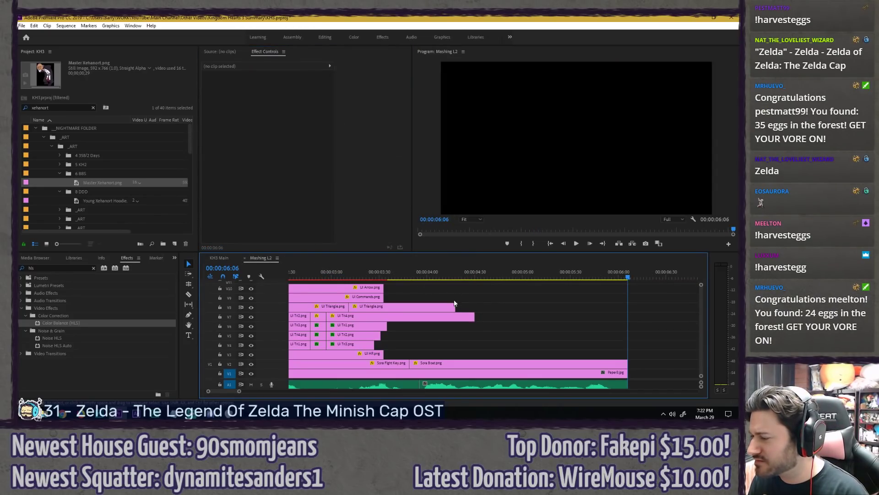
{"action": "left_click", "coordinate": [508, 369]}
{"action": "key", "text": "Left"}
{"action": "key", "text": "Right"}
{"action": "key", "text": "Left"}
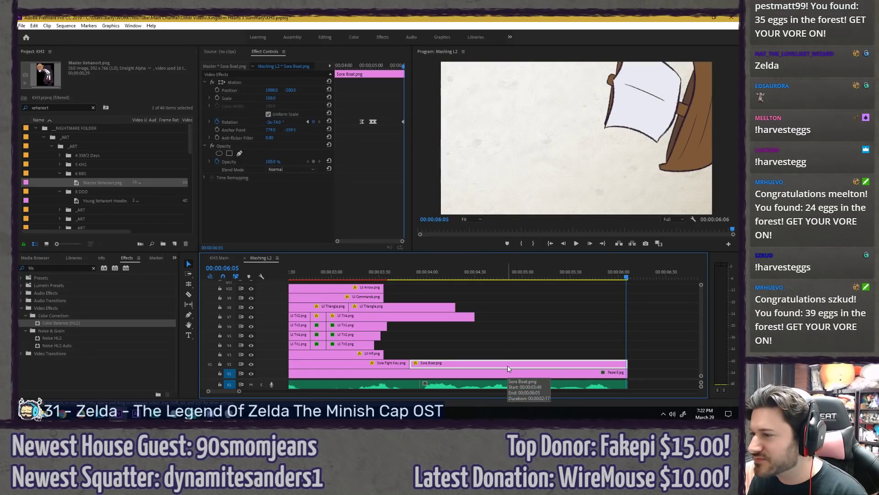
{"action": "left_click", "coordinate": [219, 257]}
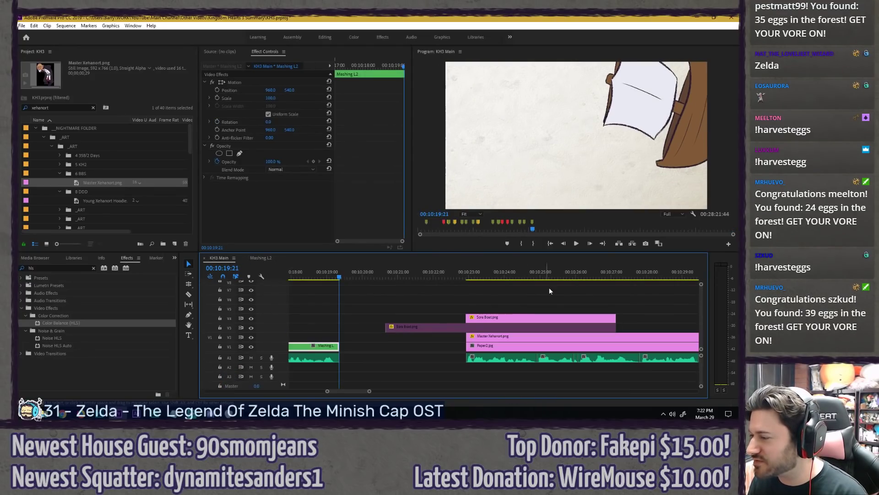
Step: Set the boat's starting Rotation to -74 degrees, then rotate it closer to upright
{"action": "left_click_drag", "start_coordinate": [348, 65], "coordinate": [252, 59]}
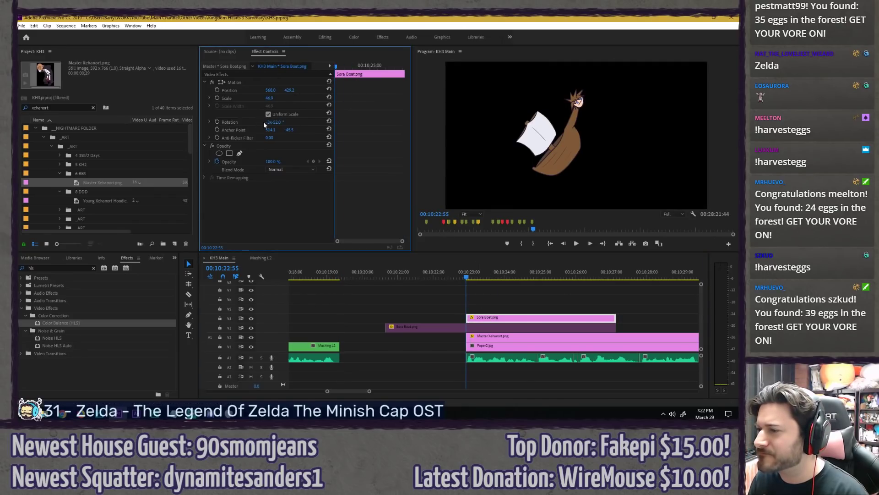
{"action": "type", "text": "-74"}
{"action": "key", "text": "Return"}
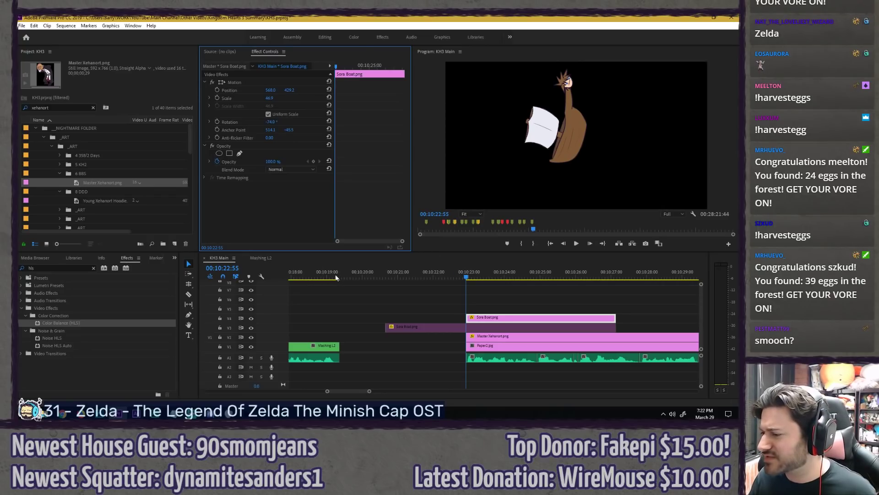
{"action": "left_click_drag", "start_coordinate": [335, 274], "coordinate": [466, 274]}
{"action": "left_click", "coordinate": [362, 145]}
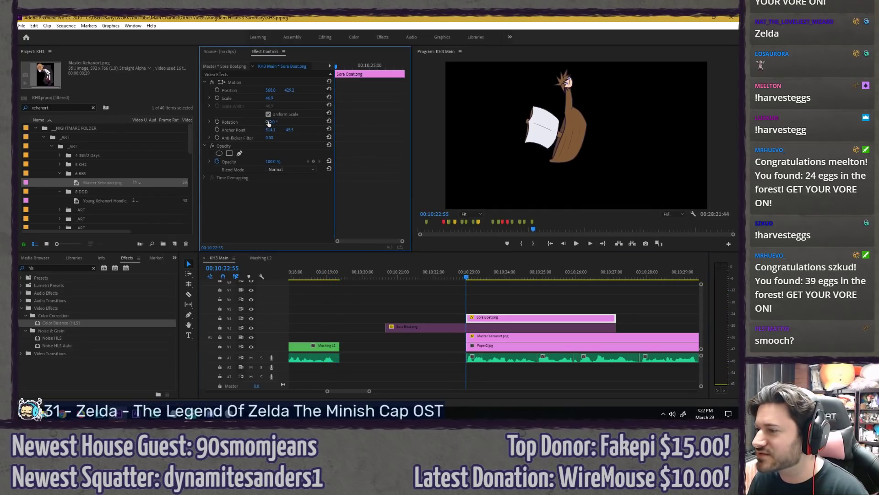
{"action": "left_click_drag", "start_coordinate": [270, 121], "coordinate": [241, 122]}
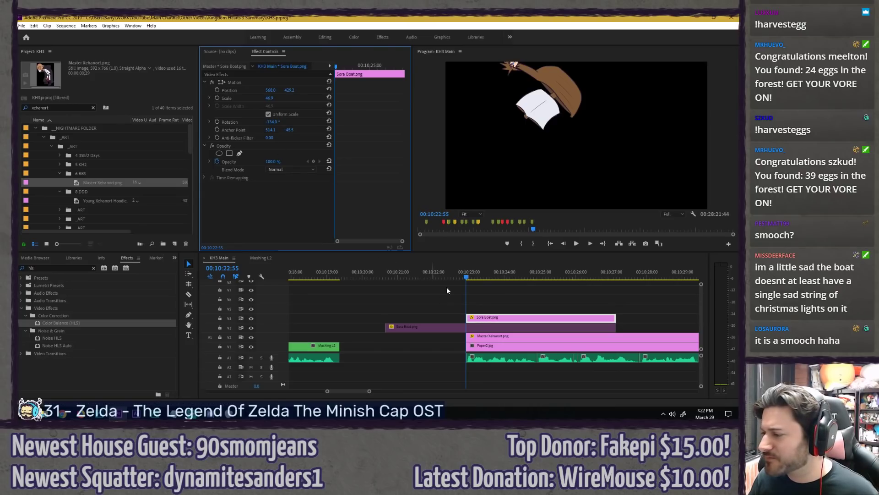
Step: Trim the boat clip's start by a frame, delete the darkened duplicate, and move the remaining clip to V3
{"action": "key", "text": "Right"}
{"action": "scroll", "coordinate": [481, 320], "scroll_direction": "up", "scroll_amount": 3}
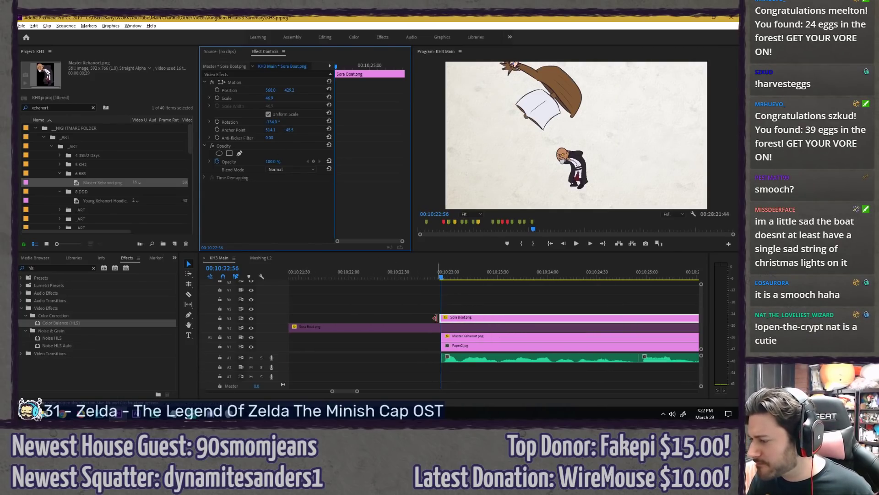
{"action": "left_click_drag", "start_coordinate": [434, 317], "coordinate": [437, 316]}
{"action": "left_click", "coordinate": [416, 331]}
{"action": "key", "text": "Delete"}
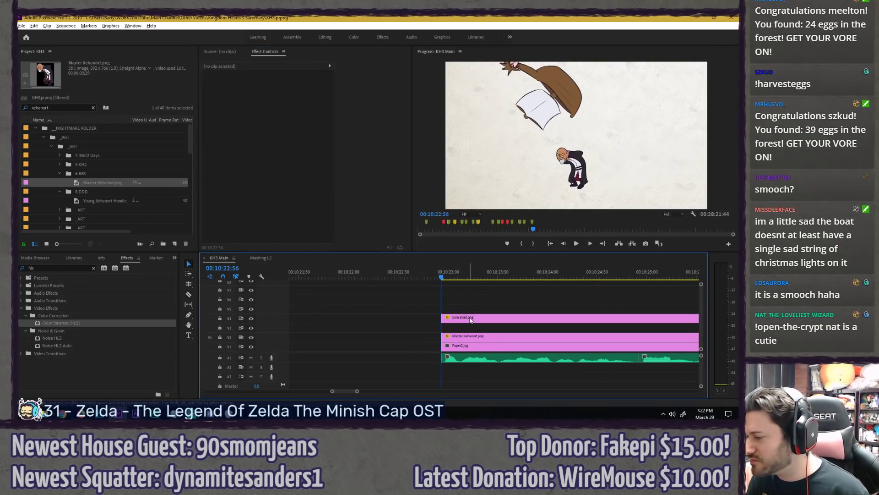
{"action": "left_click", "coordinate": [468, 319]}
{"action": "key", "text": "alt+Down"}
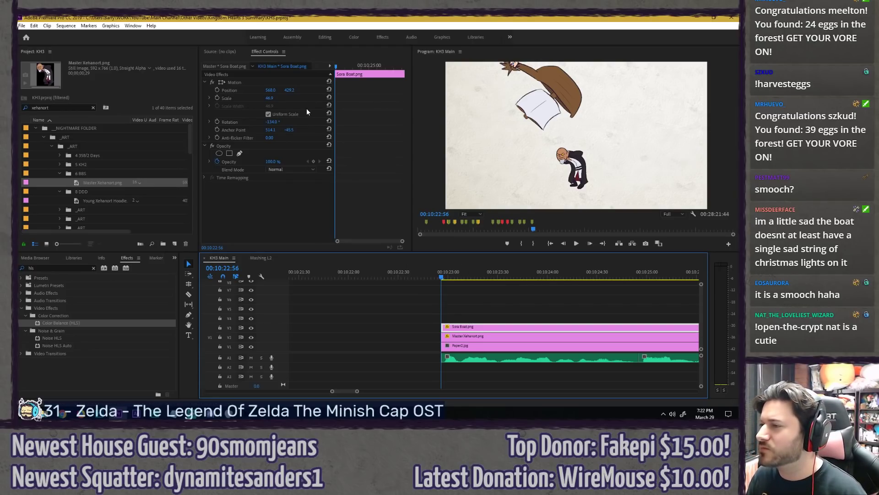
Step: Add Rotation keyframes at -194 degrees and further round, then preview the spin
{"action": "left_click", "coordinate": [224, 122]}
{"action": "key", "text": "space"}
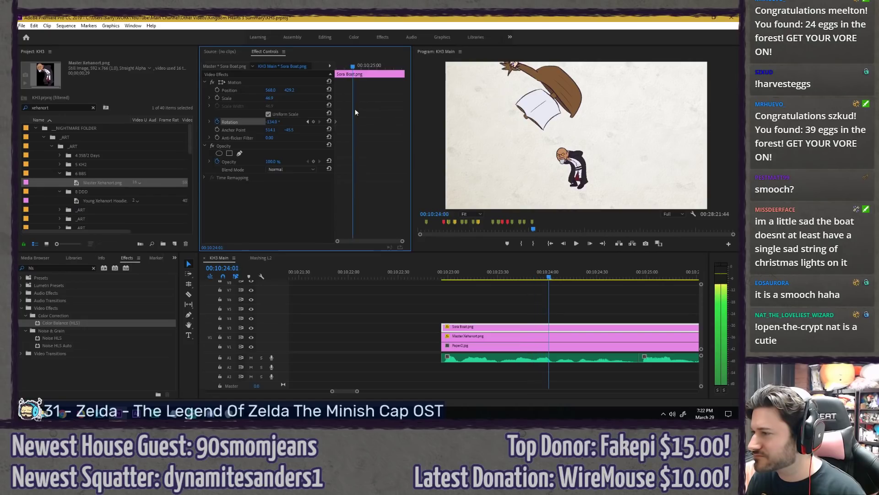
{"action": "left_click_drag", "start_coordinate": [273, 121], "coordinate": [244, 121]}
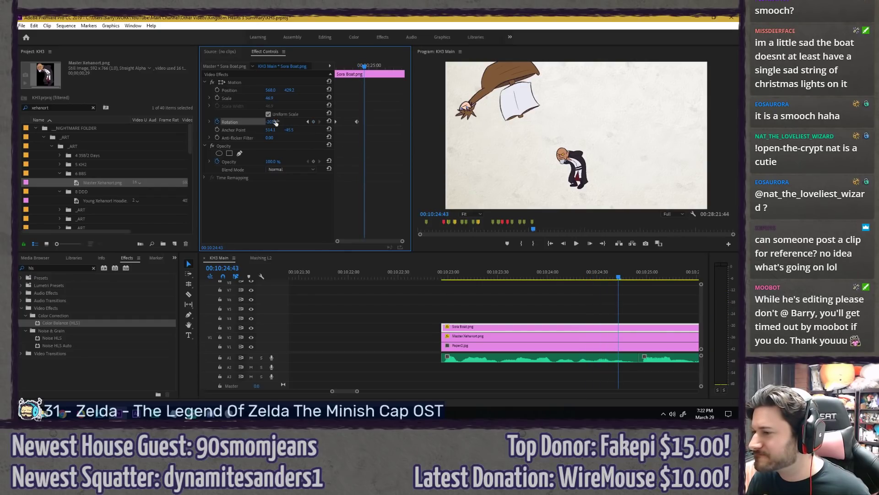
{"action": "left_click_drag", "start_coordinate": [275, 122], "coordinate": [229, 121]}
{"action": "left_click_drag", "start_coordinate": [356, 67], "coordinate": [335, 66]}
{"action": "key", "text": "space"}
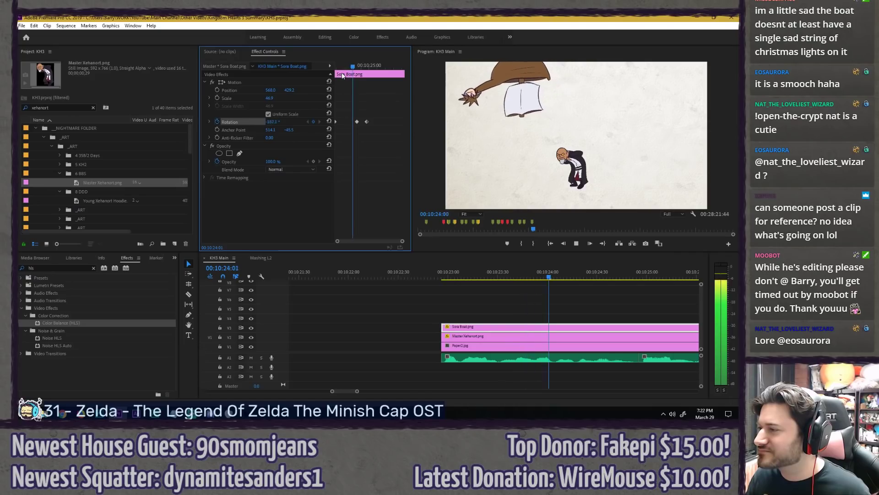
{"action": "key", "text": "space"}
{"action": "key", "text": "Up"}
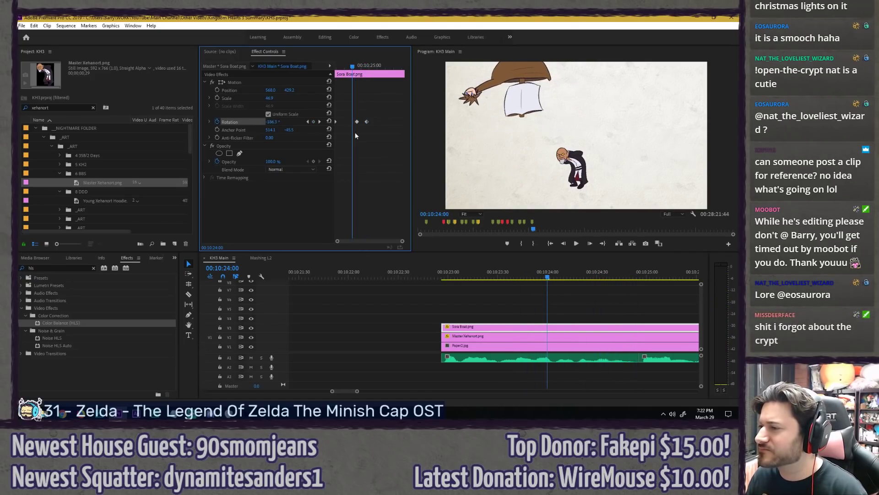
{"action": "key", "text": "Right"}
{"action": "key", "text": "Right"}
{"action": "key", "text": "Right"}
{"action": "key", "text": "Right"}
{"action": "key", "text": "Right"}
{"action": "key", "text": "Right"}
{"action": "key", "text": "Right"}
{"action": "key", "text": "Right"}
{"action": "key", "text": "Right"}
{"action": "key", "text": "Right"}
{"action": "key", "text": "Right"}
{"action": "key", "text": "Right"}
{"action": "key", "text": "Right"}
{"action": "key", "text": "Right"}
{"action": "key", "text": "Right"}
{"action": "key", "text": "Right"}
{"action": "key", "text": "Right"}
{"action": "key", "text": "Right"}
{"action": "key", "text": "Right"}
{"action": "key", "text": "Right"}
Step: Move the keyframes earlier, swing the boat upside down on the last one, and give it Auto Bezier easing
{"action": "left_click_drag", "start_coordinate": [357, 122], "coordinate": [360, 122]}
{"action": "left_click", "coordinate": [362, 122]}
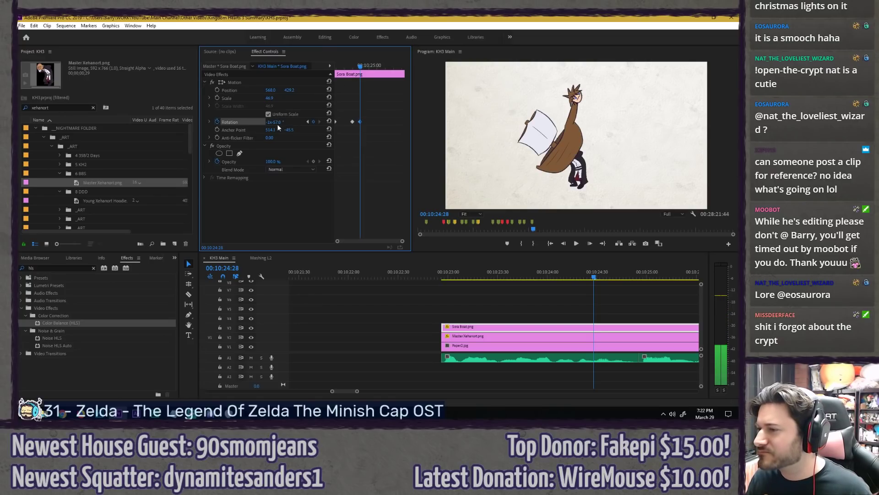
{"action": "left_click_drag", "start_coordinate": [277, 123], "coordinate": [242, 123]}
{"action": "key", "text": "space"}
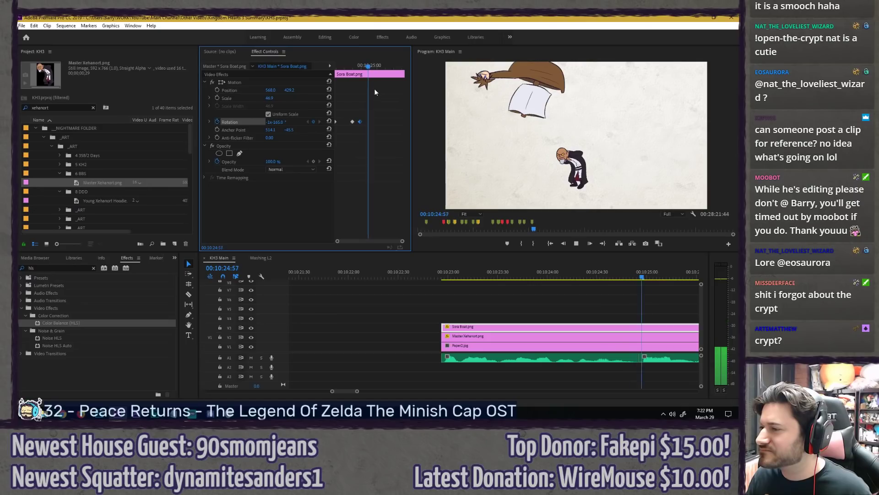
{"action": "key", "text": "space"}
{"action": "right_click", "coordinate": [352, 122]}
{"action": "left_click", "coordinate": [392, 202]}
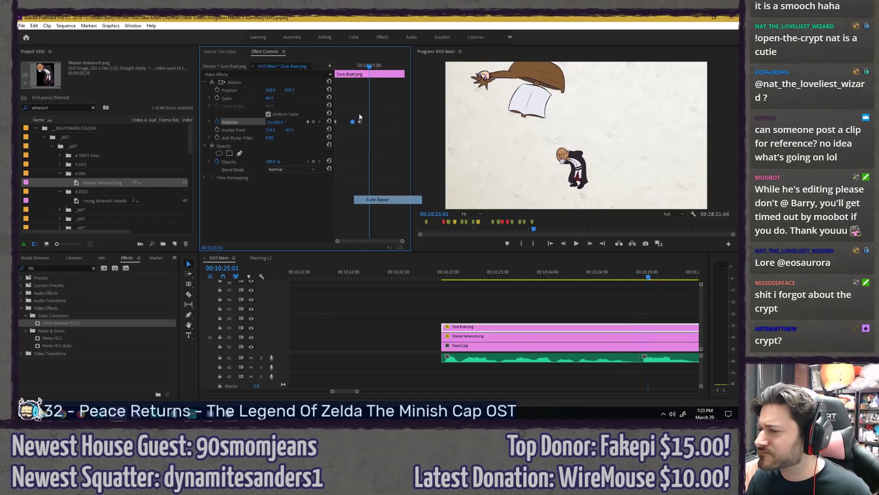
{"action": "left_click_drag", "start_coordinate": [366, 66], "coordinate": [282, 59]}
{"action": "key", "text": "space"}
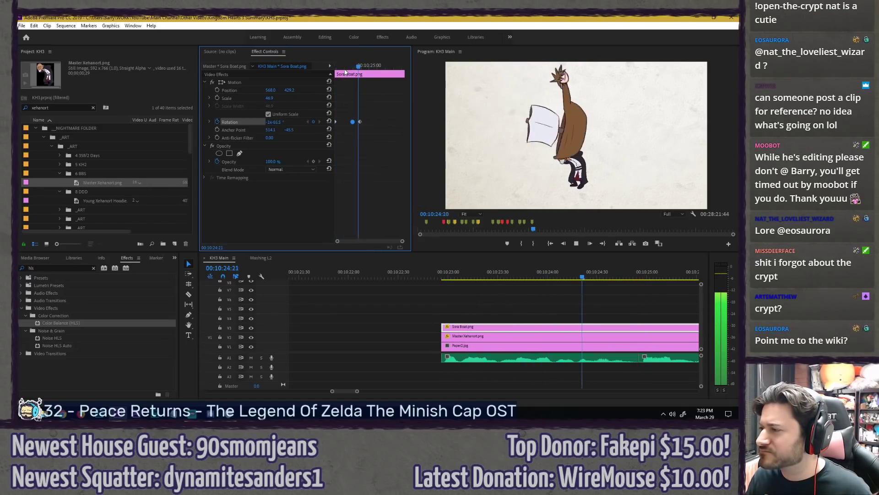
{"action": "key", "text": "space"}
Step: Put the last Rotation keyframe at 00:10:24:37, preview, then shift the two later keyframes later
{"action": "left_click_drag", "start_coordinate": [360, 68], "coordinate": [362, 67]}
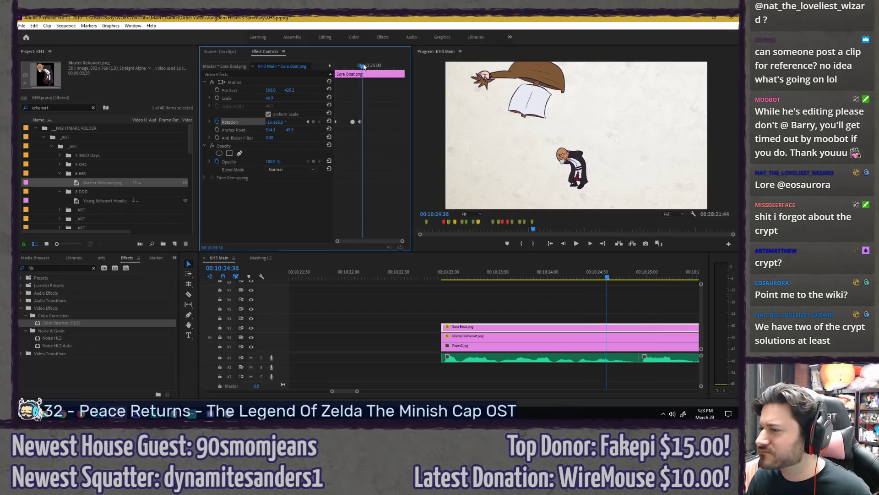
{"action": "left_click_drag", "start_coordinate": [360, 122], "coordinate": [362, 121]}
{"action": "left_click_drag", "start_coordinate": [361, 66], "coordinate": [320, 63]}
{"action": "key", "text": "space"}
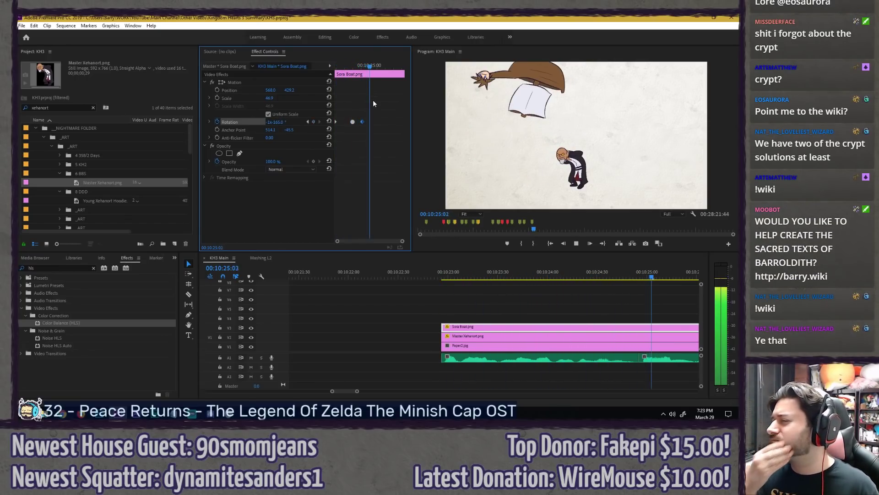
{"action": "key", "text": "space"}
{"action": "left_click", "coordinate": [357, 66]}
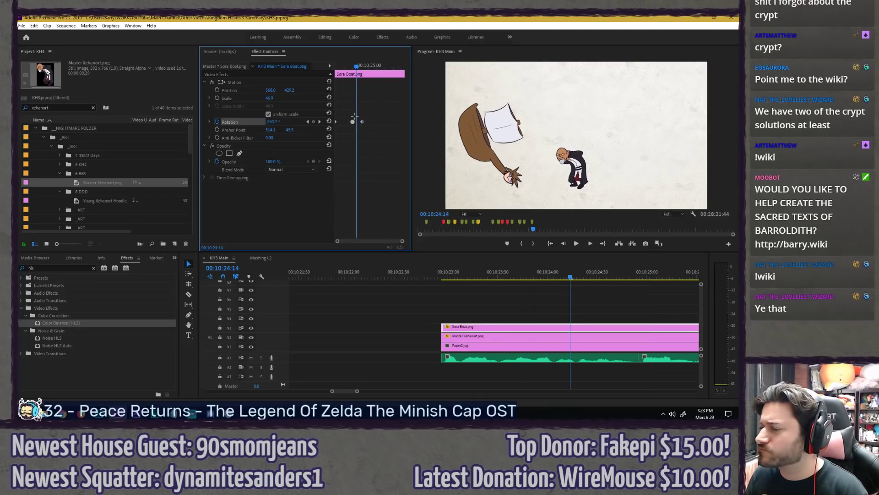
{"action": "mouse_move", "coordinate": [348, 115]}
{"action": "left_mouse_down"}
{"action": "mouse_move", "coordinate": [366, 127]}
{"action": "mouse_move", "coordinate": [357, 122]}
{"action": "left_mouse_up"}
{"action": "left_click", "coordinate": [344, 67]}
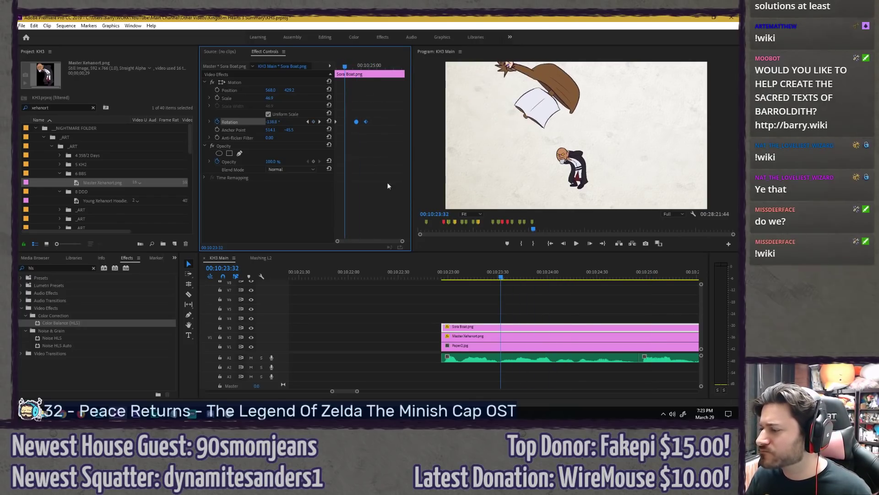
Step: Slide the boat clip six frames earlier, then extend its start back to 00:10:22:57
{"action": "left_click_drag", "start_coordinate": [469, 328], "coordinate": [442, 328]}
{"action": "left_click", "coordinate": [442, 275]}
{"action": "key", "text": "space"}
{"action": "key", "text": "space"}
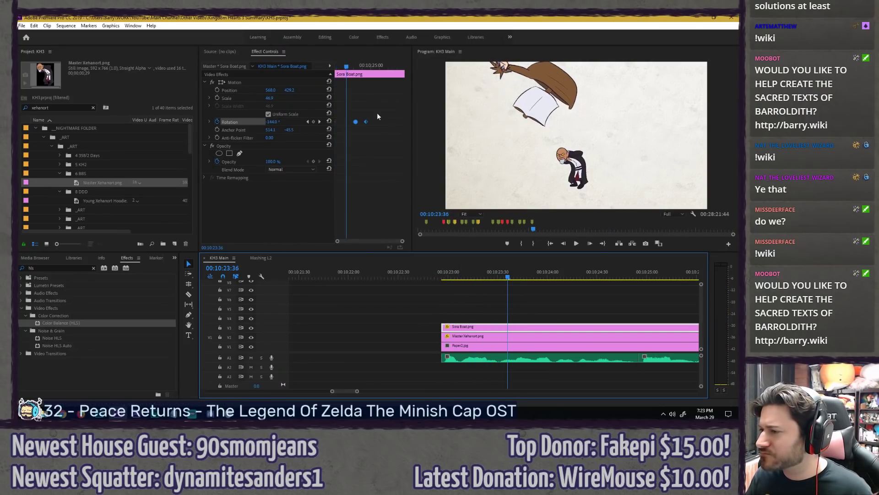
{"action": "left_click", "coordinate": [337, 66]}
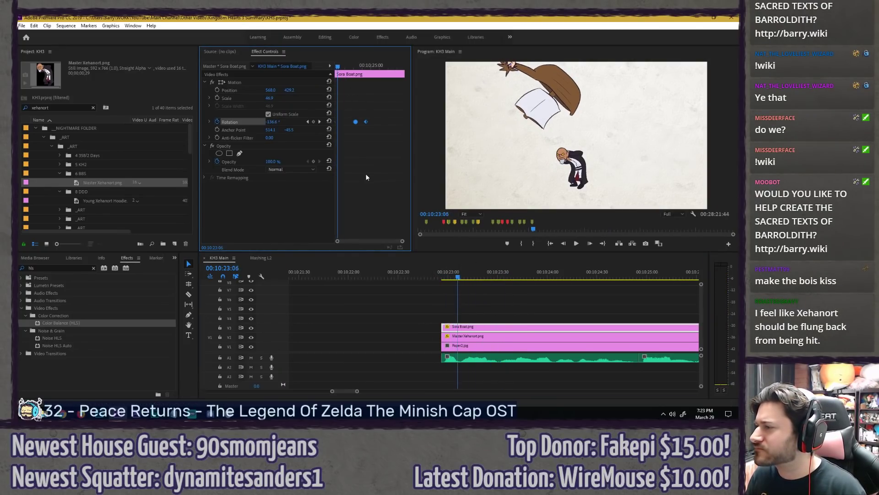
{"action": "left_click_drag", "start_coordinate": [443, 326], "coordinate": [468, 327]}
{"action": "left_click", "coordinate": [371, 171]}
Step: Move the ending Rotation keyframe to 00:10:25:02, set it to Ease In, and play back
{"action": "left_click", "coordinate": [433, 271]}
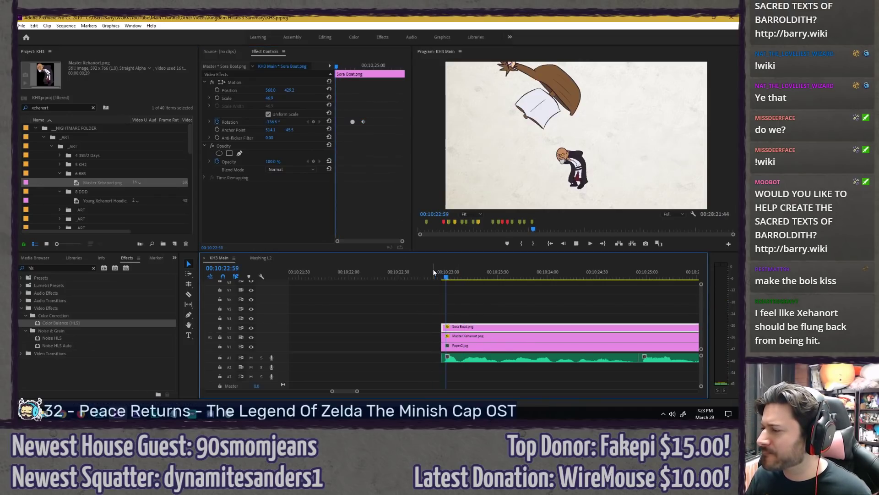
{"action": "key", "text": "space"}
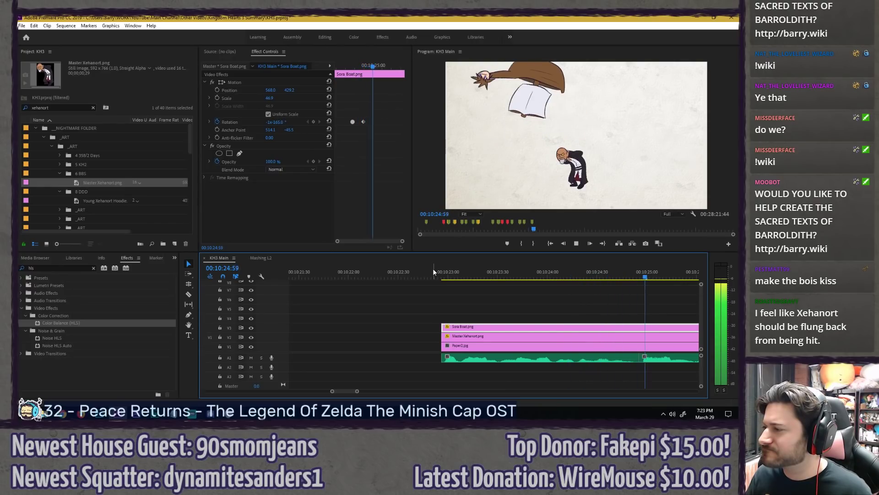
{"action": "left_click", "coordinate": [370, 65]}
{"action": "left_click_drag", "start_coordinate": [371, 64], "coordinate": [375, 65]}
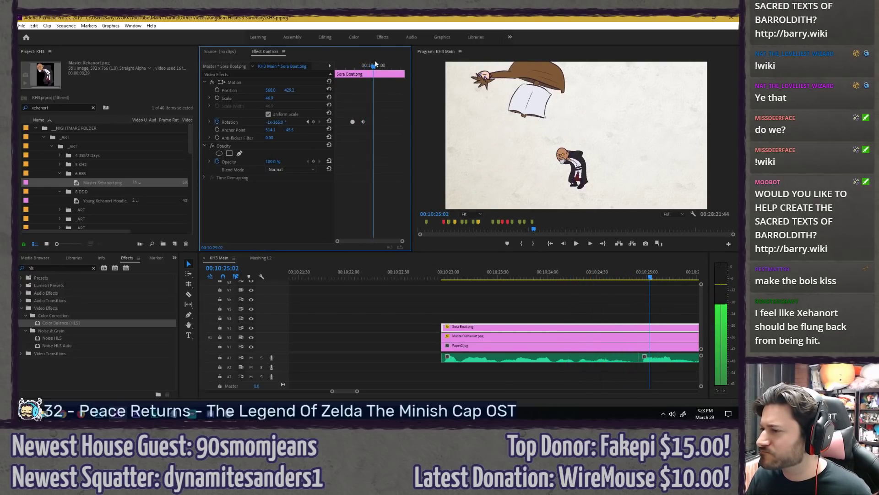
{"action": "left_click_drag", "start_coordinate": [364, 122], "coordinate": [328, 125]}
{"action": "right_click", "coordinate": [374, 121]}
{"action": "left_click", "coordinate": [399, 228]}
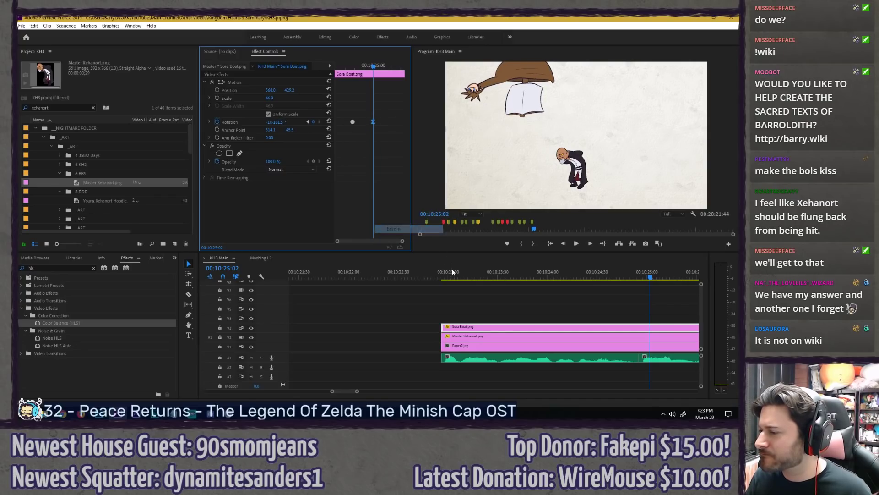
{"action": "left_click", "coordinate": [437, 274]}
{"action": "key", "text": "space"}
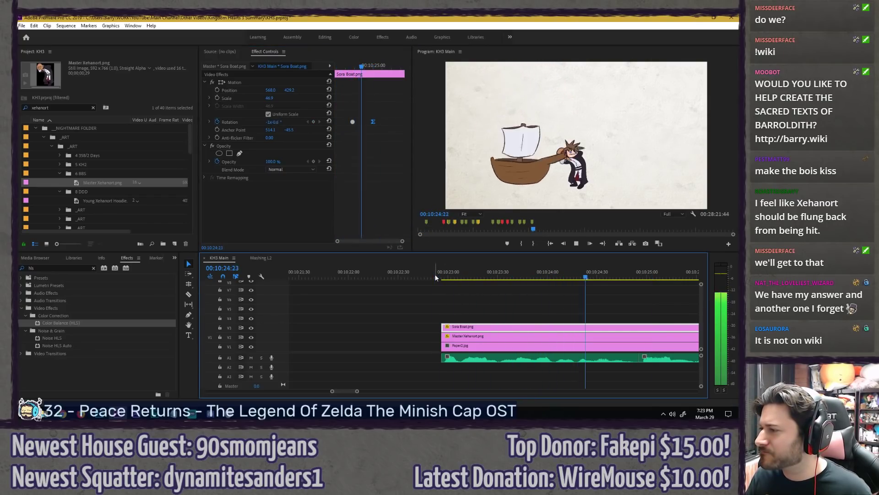
{"action": "key", "text": "space"}
{"action": "scroll", "coordinate": [584, 310], "scroll_direction": "down", "scroll_amount": 5}
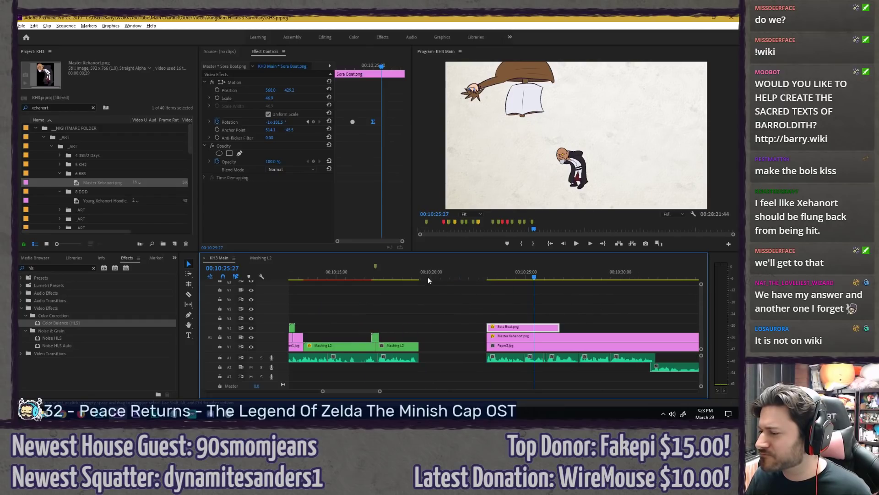
Step: Ripple-delete the gap before the boat clips, play it back, then undo the removal
{"action": "left_click", "coordinate": [447, 362]}
{"action": "key", "text": "Delete"}
{"action": "left_click", "coordinate": [398, 274]}
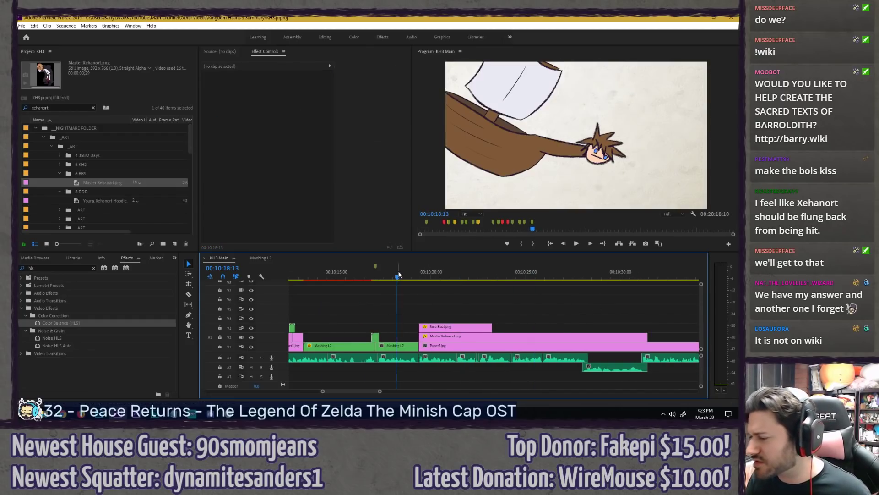
{"action": "key", "text": "space"}
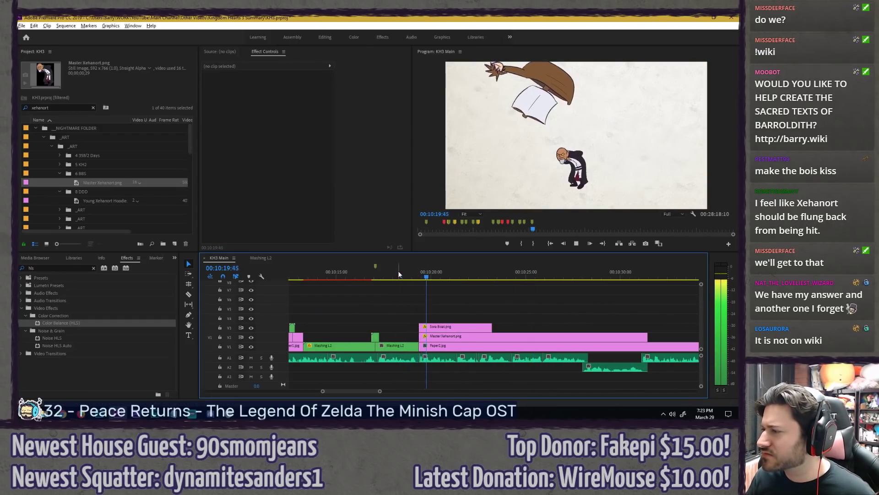
{"action": "key", "text": "ctrl+z"}
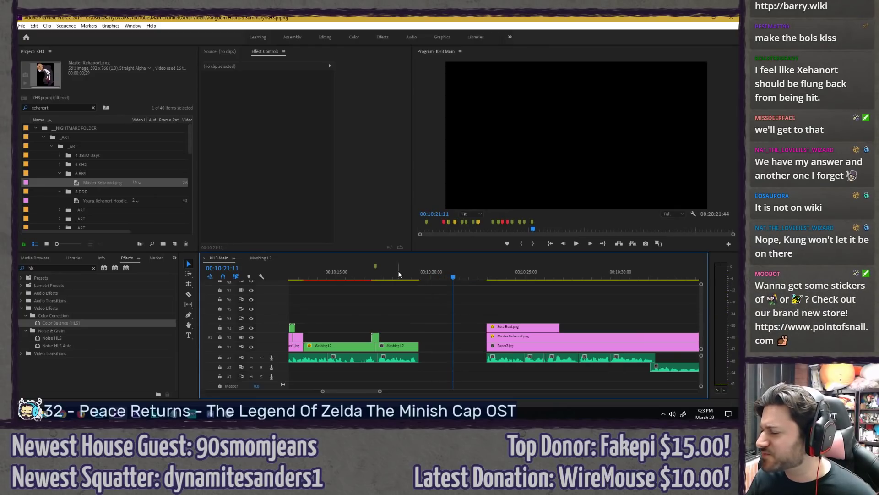
Step: Review the end of the Mashing L2 clip around 10:18:38 and open its nested sequence
{"action": "left_click_drag", "start_coordinate": [486, 274], "coordinate": [489, 276]}
{"action": "scroll", "coordinate": [518, 303], "scroll_direction": "up", "scroll_amount": 3}
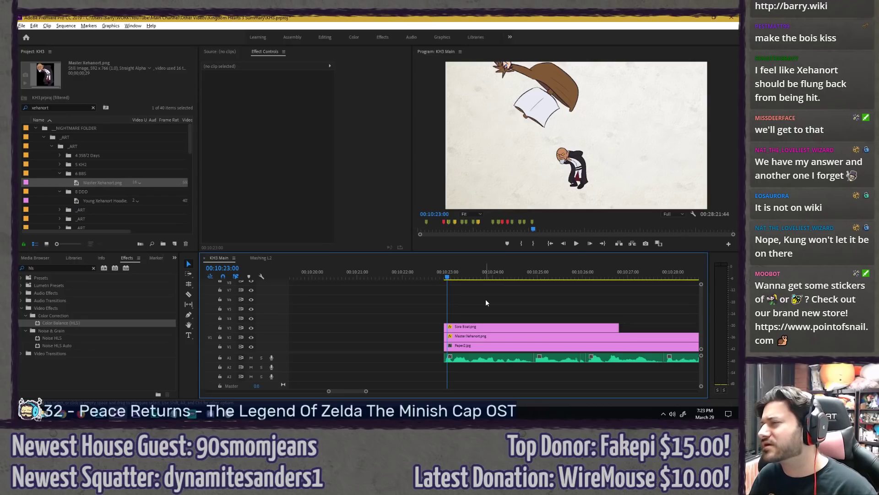
{"action": "key", "text": "minus"}
{"action": "key", "text": "minus"}
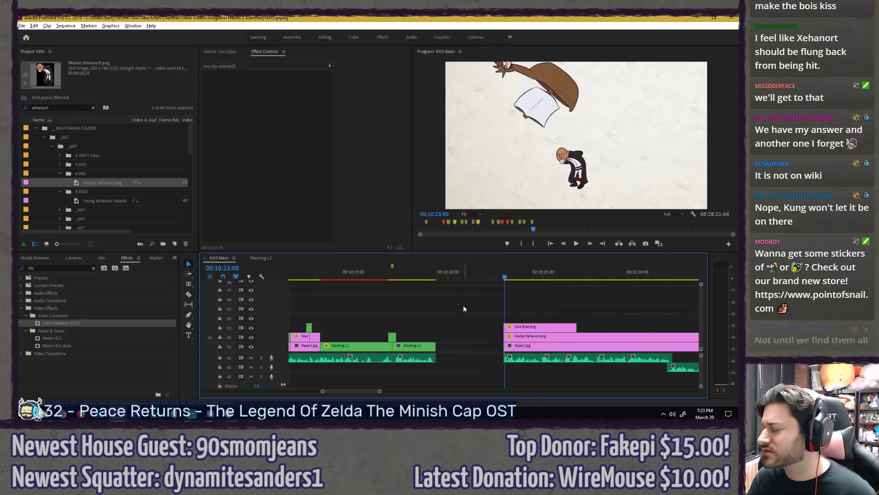
{"action": "left_click", "coordinate": [425, 277]}
{"action": "left_click_drag", "start_coordinate": [425, 277], "coordinate": [422, 278]}
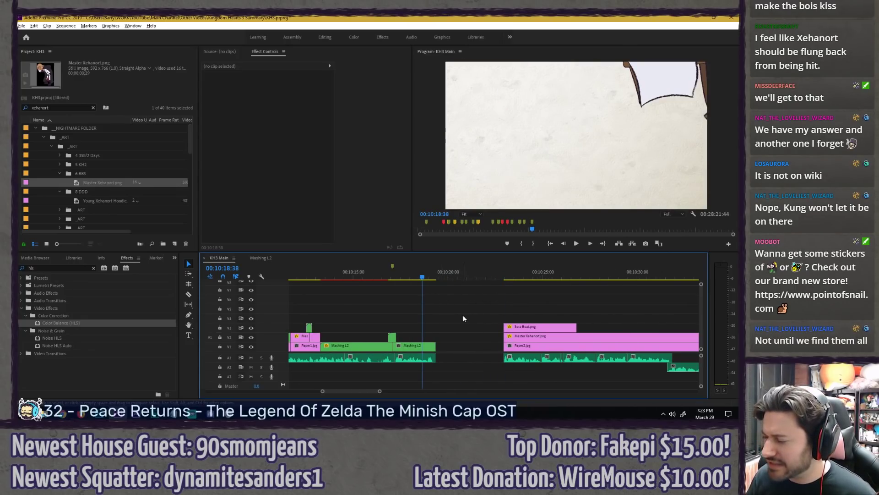
{"action": "key", "text": "space"}
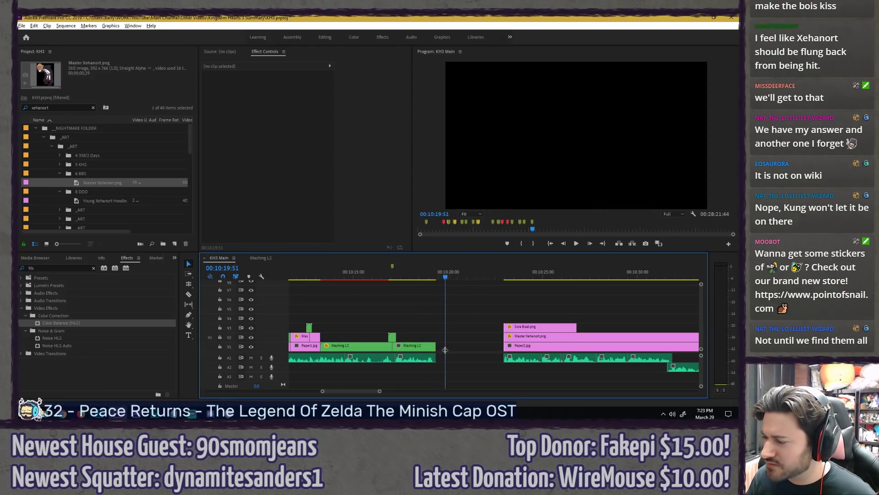
{"action": "left_click_drag", "start_coordinate": [436, 346], "coordinate": [481, 343]}
{"action": "double_click", "coordinate": [429, 346]}
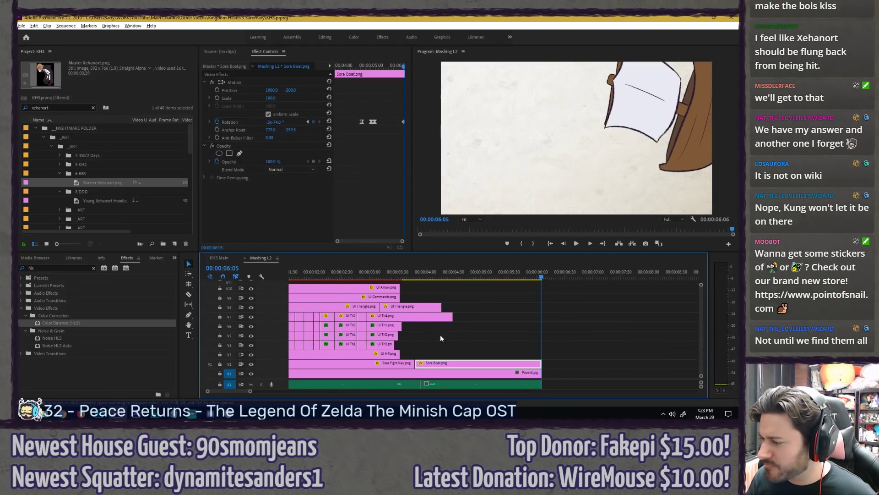
Step: Extend Sora Boat and Paper3 to about 00:00:07:43 and move the final rotation keyframe to 07:05 with more spin
{"action": "left_click_drag", "start_coordinate": [526, 348], "coordinate": [632, 370]}
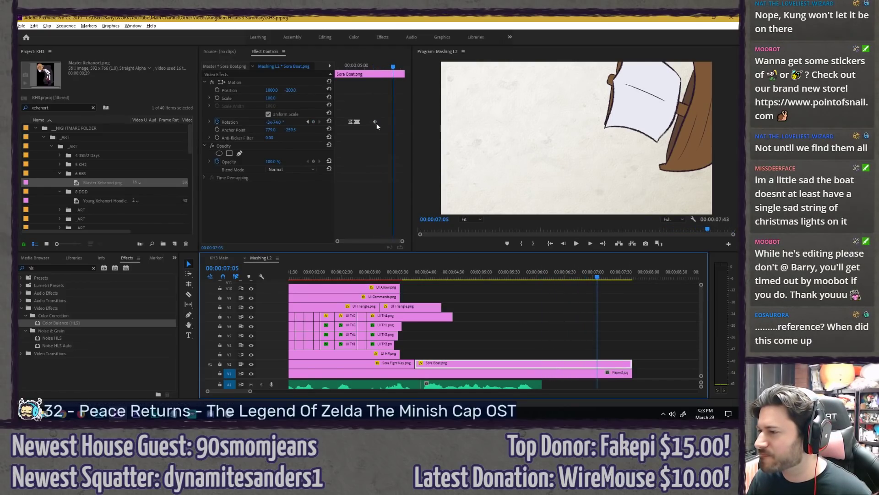
{"action": "left_click_drag", "start_coordinate": [376, 121], "coordinate": [393, 122]}
{"action": "left_click_drag", "start_coordinate": [275, 122], "coordinate": [279, 121]}
{"action": "left_click_drag", "start_coordinate": [374, 66], "coordinate": [351, 66]}
{"action": "key", "text": "space"}
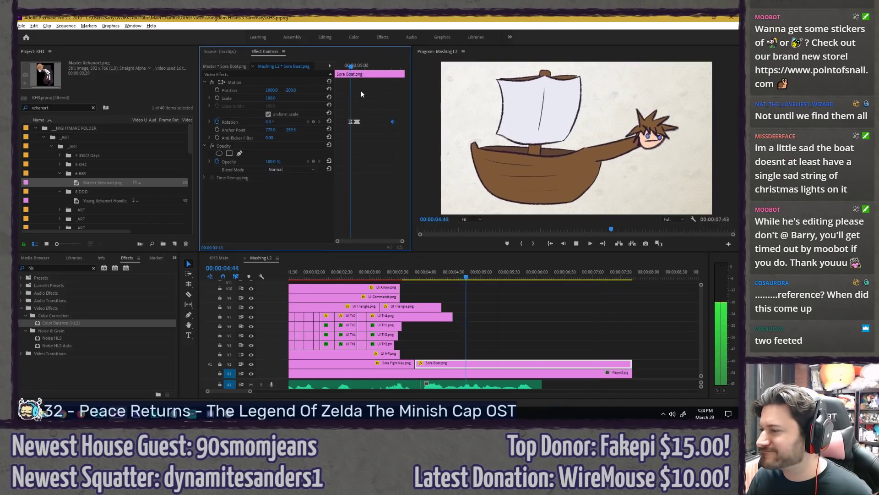
{"action": "left_click", "coordinate": [392, 64]}
Step: Reduce the boat's final rotation amount and preview the spin up to 00:00:05:08
{"action": "left_click_drag", "start_coordinate": [270, 122], "coordinate": [257, 122]}
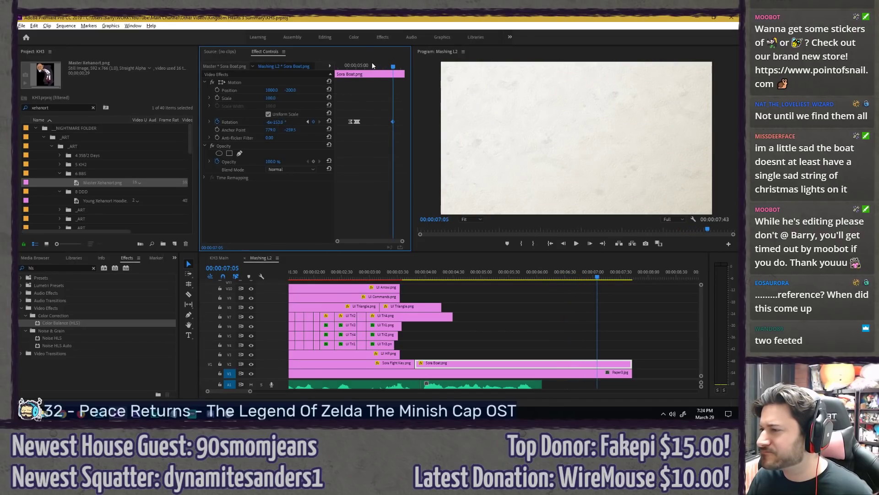
{"action": "left_click", "coordinate": [342, 65]}
{"action": "key", "text": "space"}
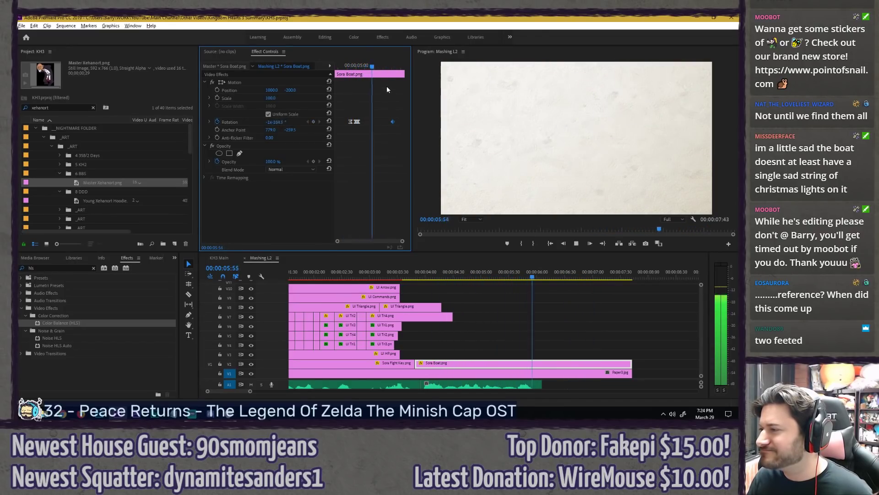
{"action": "left_click", "coordinate": [358, 66]}
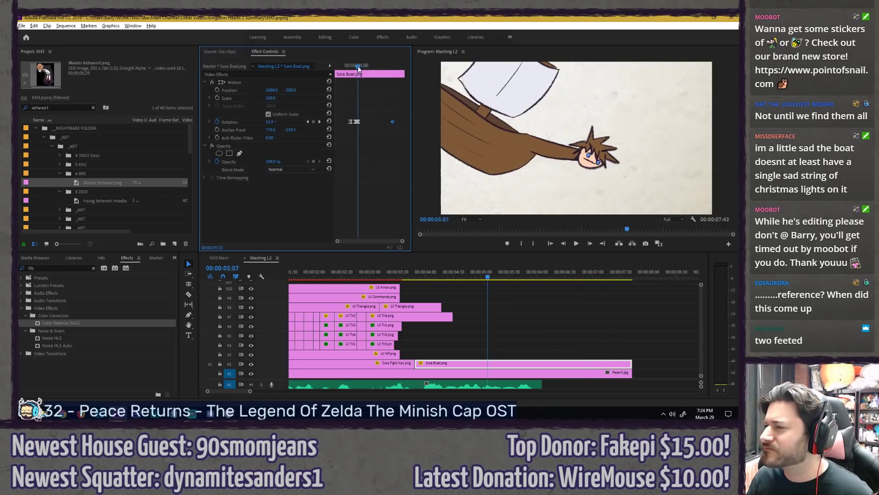
{"action": "left_click_drag", "start_coordinate": [358, 67], "coordinate": [360, 68]}
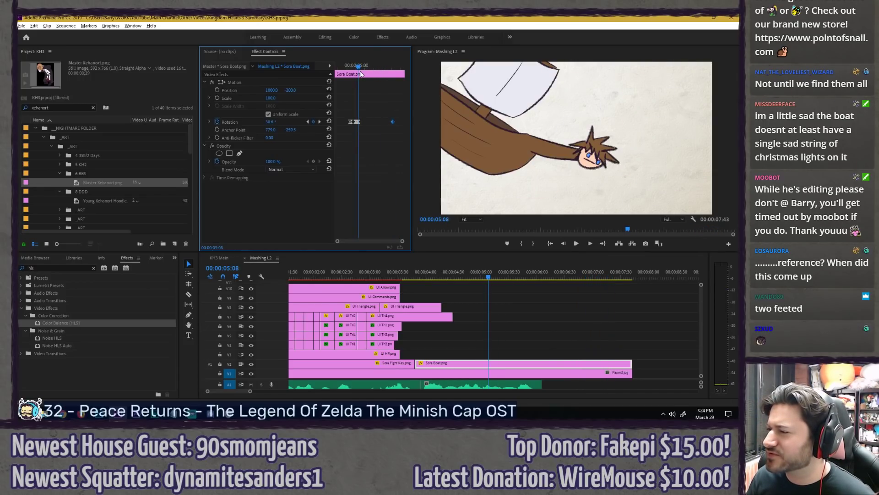
Step: Set the Program monitor magnification to 25% to see beyond the frame
{"action": "left_click", "coordinate": [464, 219]}
{"action": "left_click", "coordinate": [472, 259]}
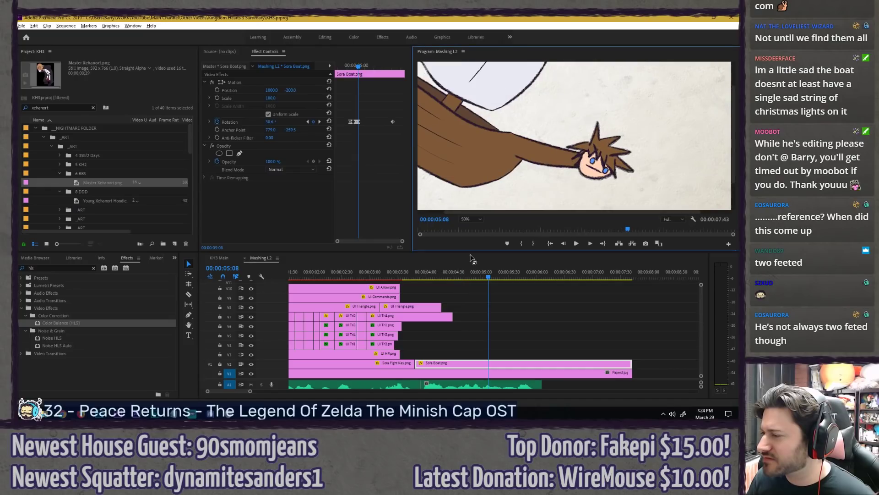
{"action": "left_click", "coordinate": [467, 219]}
{"action": "left_click", "coordinate": [476, 243]}
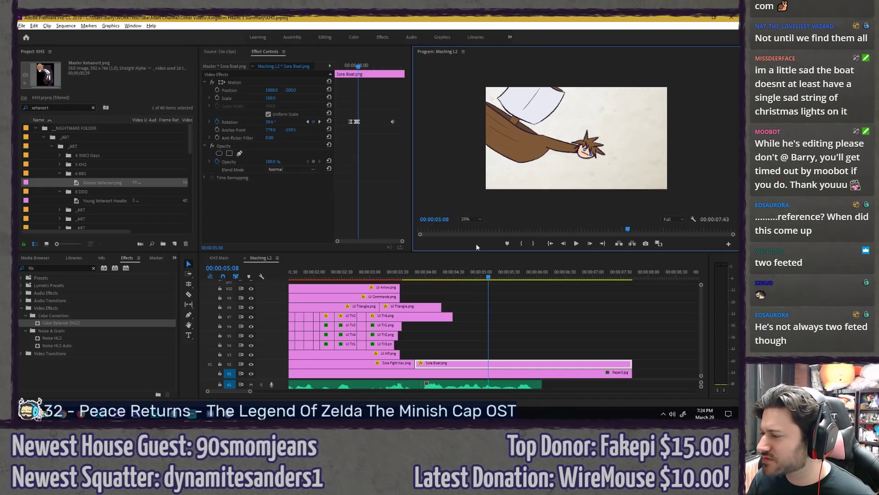
Step: At 00:00:04:43, move the boat's pivot point down-left, then nudge it up, previewing the spin
{"action": "left_click", "coordinate": [284, 81]}
{"action": "left_click", "coordinate": [351, 67]}
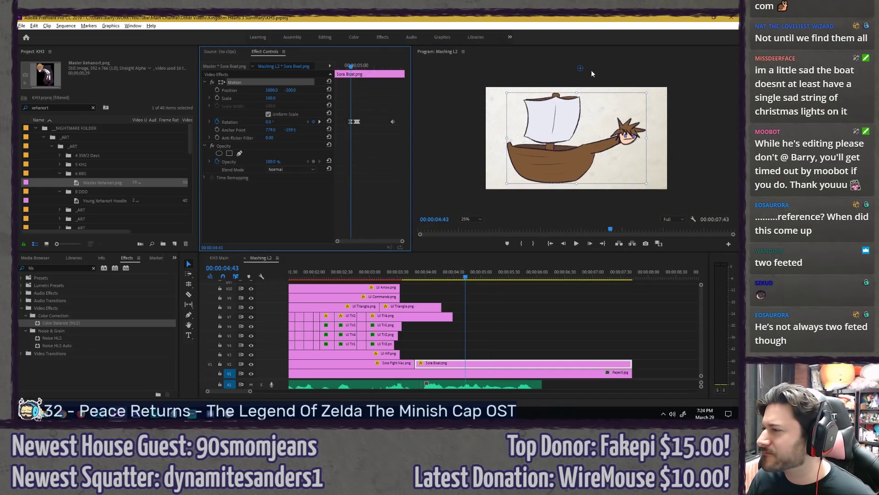
{"action": "left_click_drag", "start_coordinate": [580, 69], "coordinate": [567, 82]}
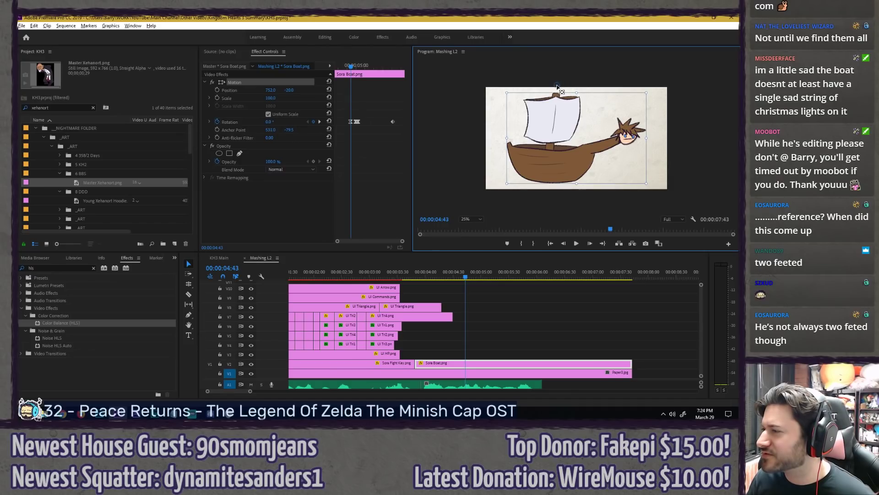
{"action": "left_click", "coordinate": [369, 172]}
{"action": "key", "text": "space"}
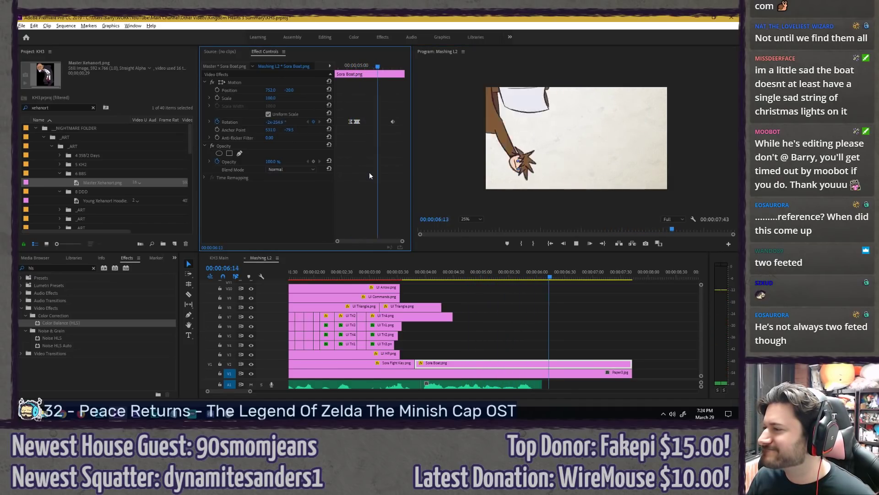
{"action": "left_click", "coordinate": [350, 67]}
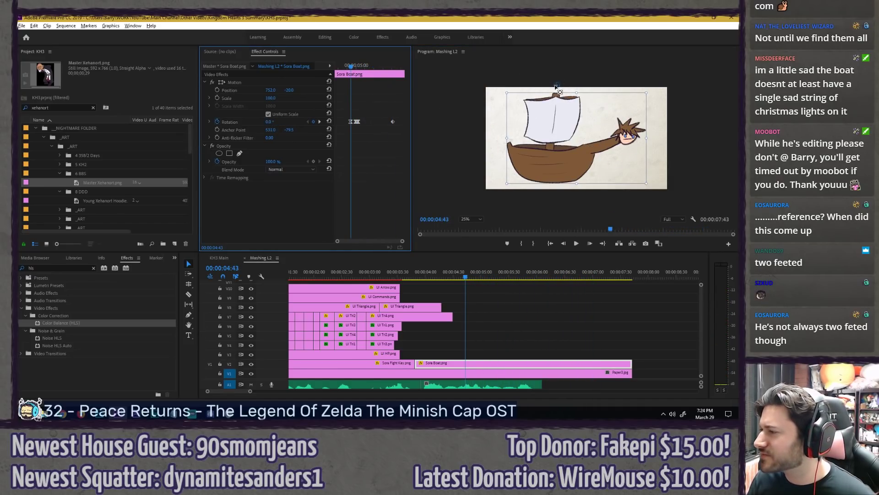
{"action": "left_click_drag", "start_coordinate": [556, 87], "coordinate": [556, 84]}
{"action": "left_click", "coordinate": [362, 179]}
{"action": "key", "text": "space"}
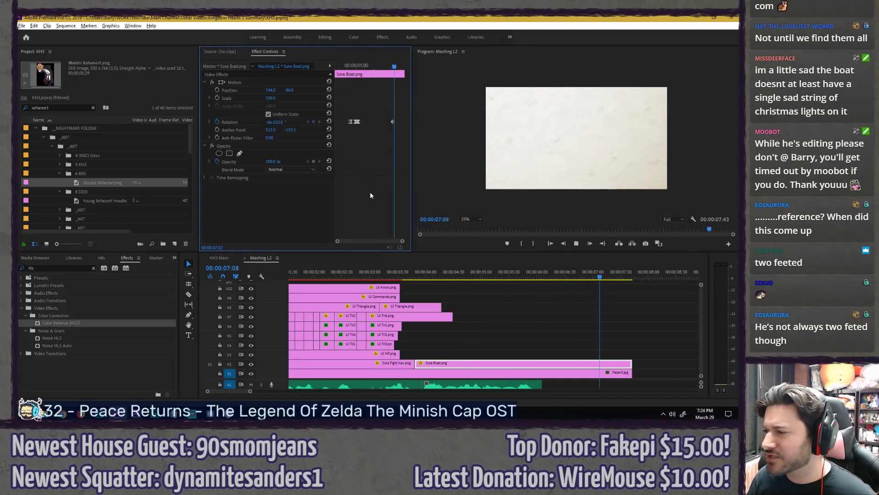
Step: Play the boat drawing in the KH3 Main sequence to check it
{"action": "left_click", "coordinate": [219, 259]}
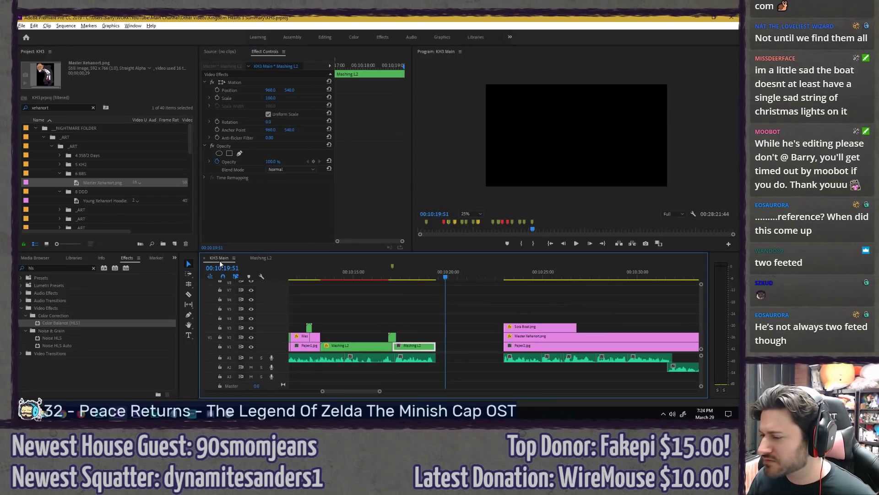
{"action": "left_click_drag", "start_coordinate": [427, 278], "coordinate": [402, 278]}
{"action": "key", "text": "space"}
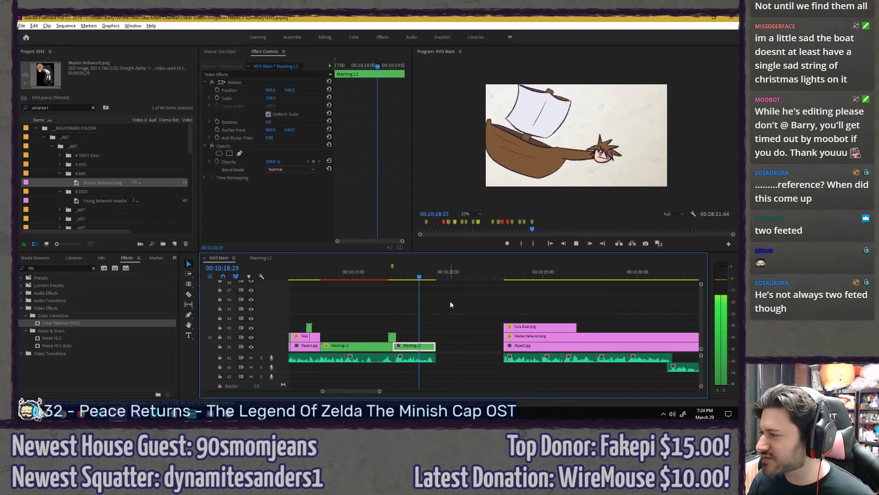
{"action": "left_click", "coordinate": [429, 279]}
Step: Change the final rotation at 07:05 in Mashing L2 so the boat lands in view, then review it in KH3 Main
{"action": "left_click", "coordinate": [254, 258]}
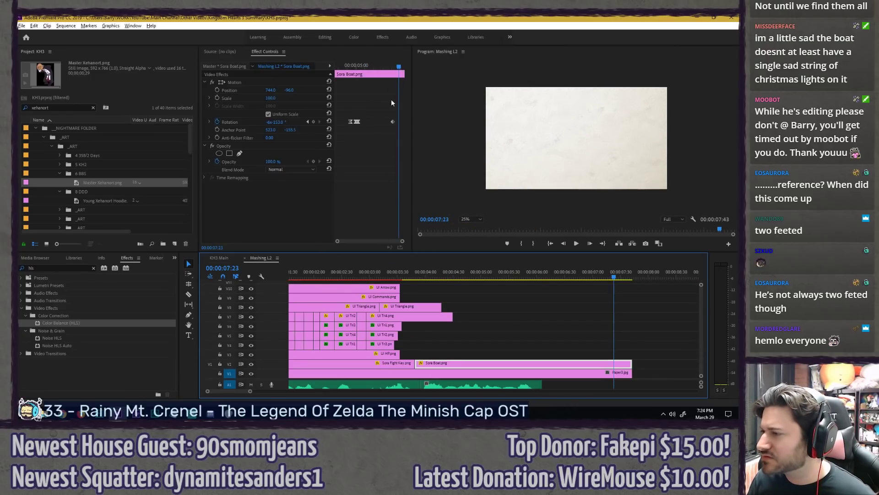
{"action": "left_click_drag", "start_coordinate": [398, 66], "coordinate": [393, 66]}
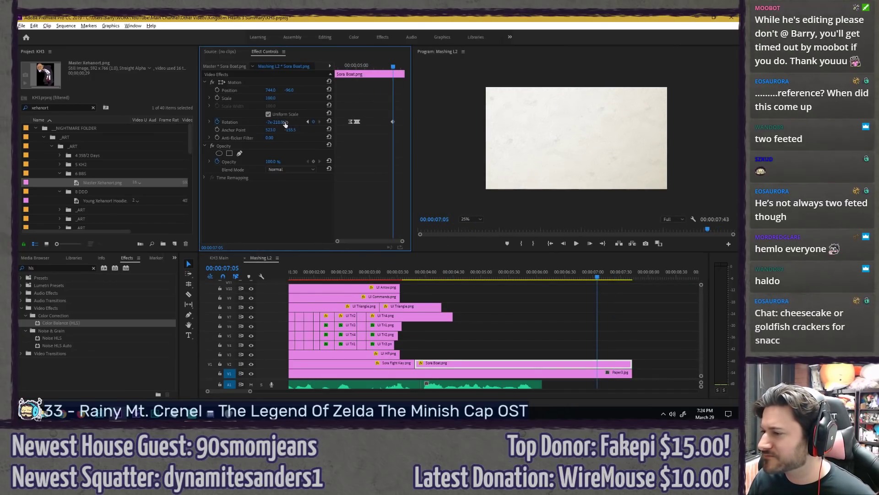
{"action": "left_click_drag", "start_coordinate": [282, 122], "coordinate": [282, 133]}
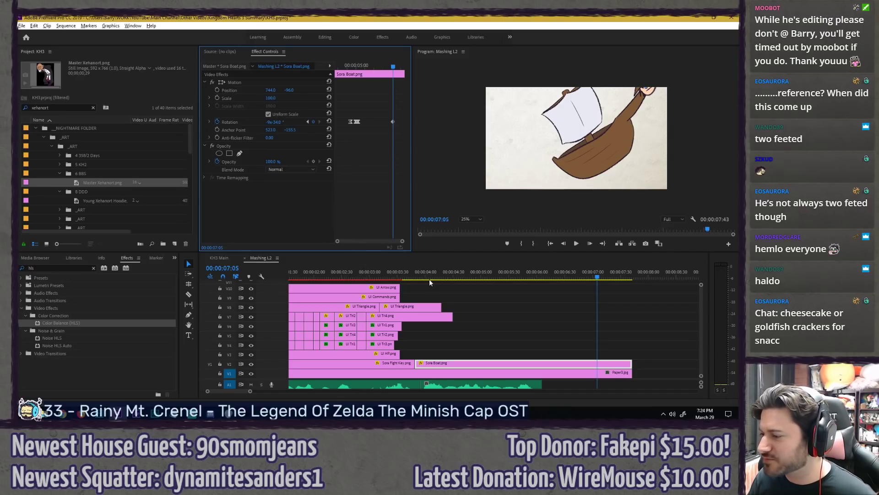
{"action": "left_click", "coordinate": [215, 257]}
{"action": "left_click", "coordinate": [400, 271]}
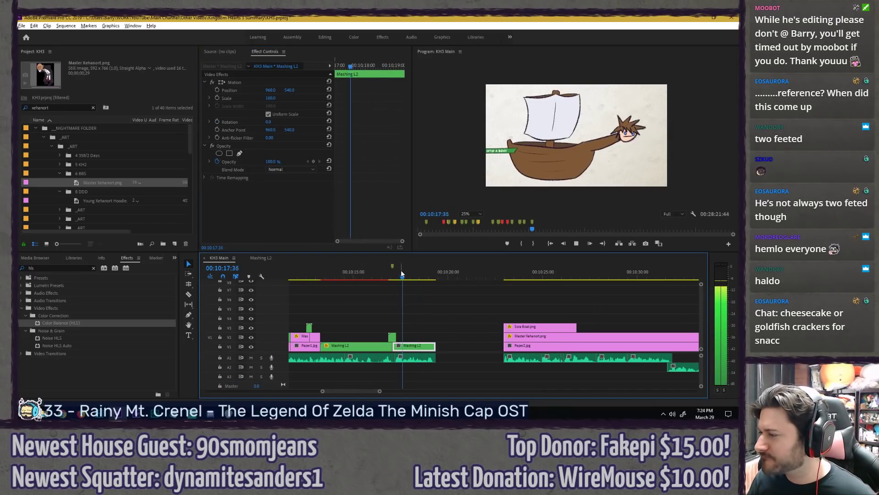
{"action": "key", "text": "space"}
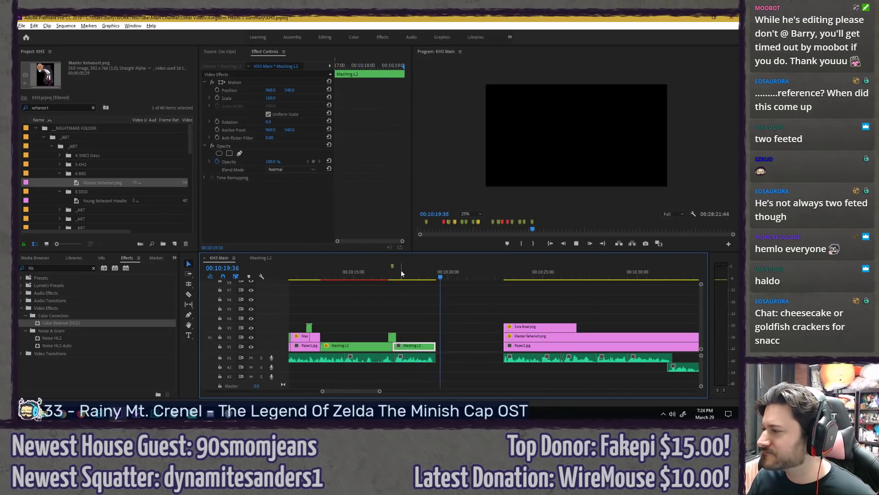
{"action": "key", "text": "space"}
Step: Set the Sora Boat Rotation keyframes to Linear interpolation and preview the animation
{"action": "left_click", "coordinate": [257, 257]}
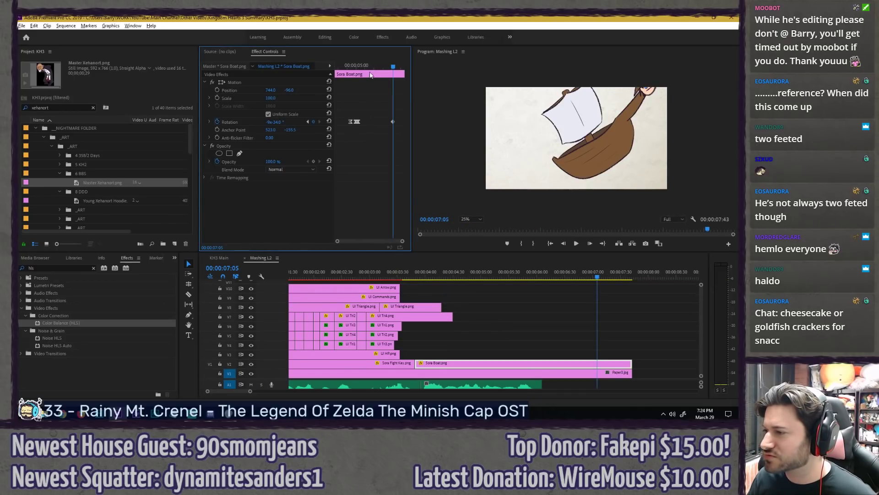
{"action": "left_click", "coordinate": [361, 121]}
{"action": "right_click", "coordinate": [362, 121]}
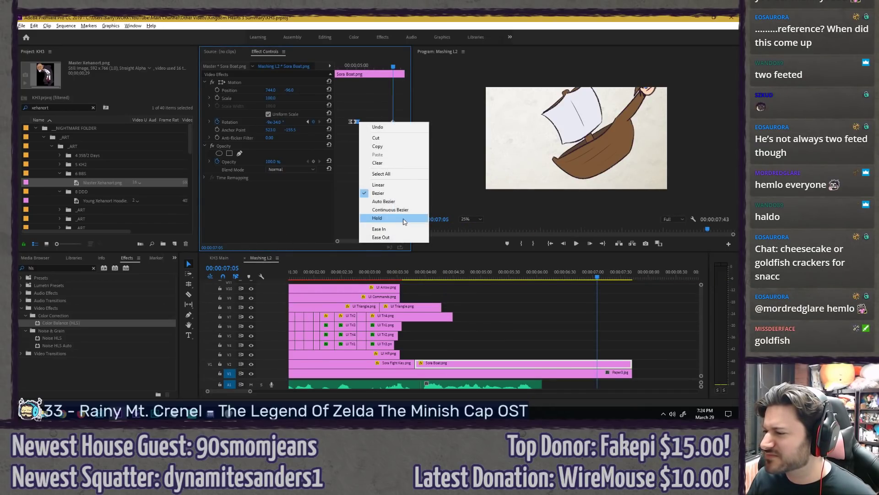
{"action": "left_click", "coordinate": [388, 185]}
{"action": "left_click", "coordinate": [354, 67]}
{"action": "key", "text": "space"}
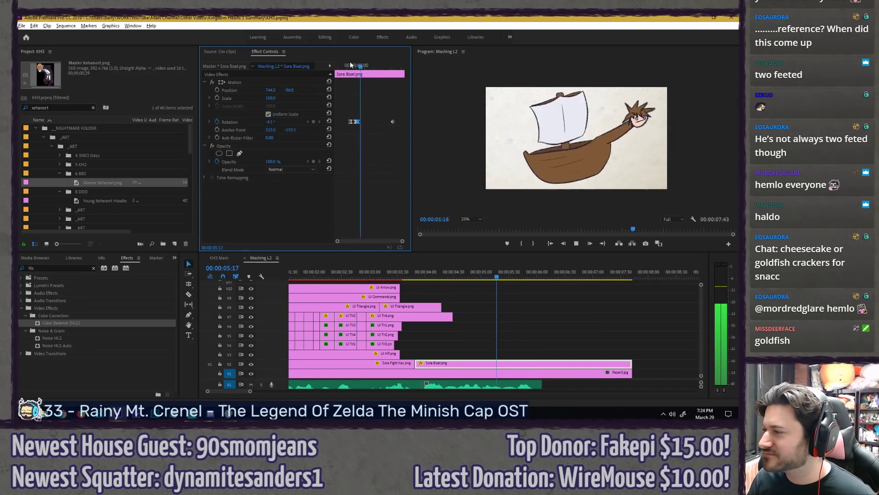
{"action": "key", "text": "space"}
Step: Move the last rotation keyframe to 06:29 and set it to -7x-16° so the boat lands upright
{"action": "left_click", "coordinate": [382, 65]}
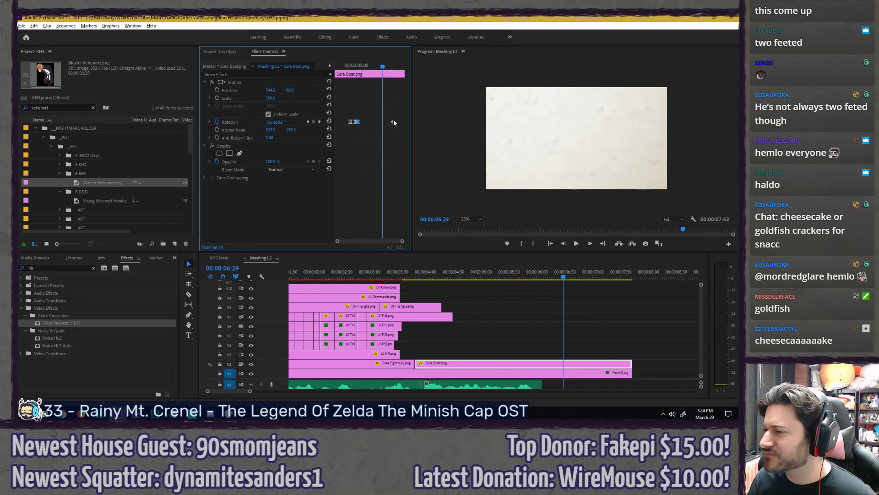
{"action": "left_click_drag", "start_coordinate": [393, 121], "coordinate": [383, 121]}
{"action": "left_click", "coordinate": [362, 66]}
{"action": "key", "text": "space"}
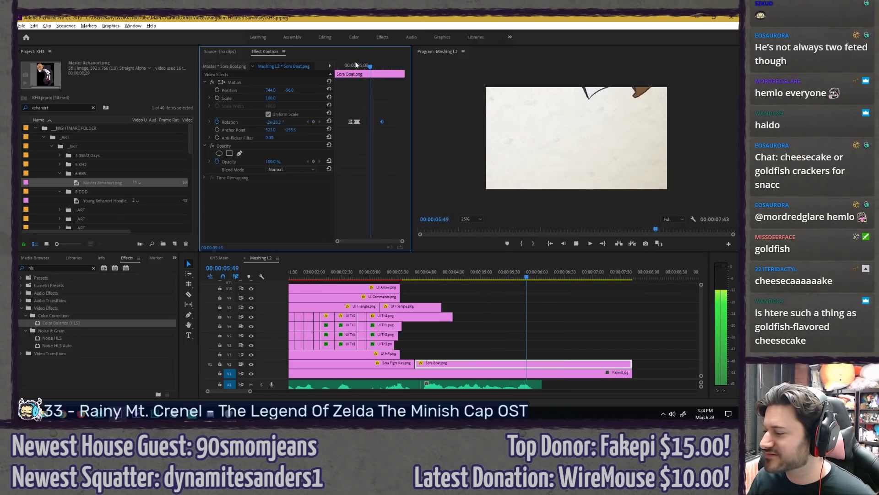
{"action": "key", "text": "space"}
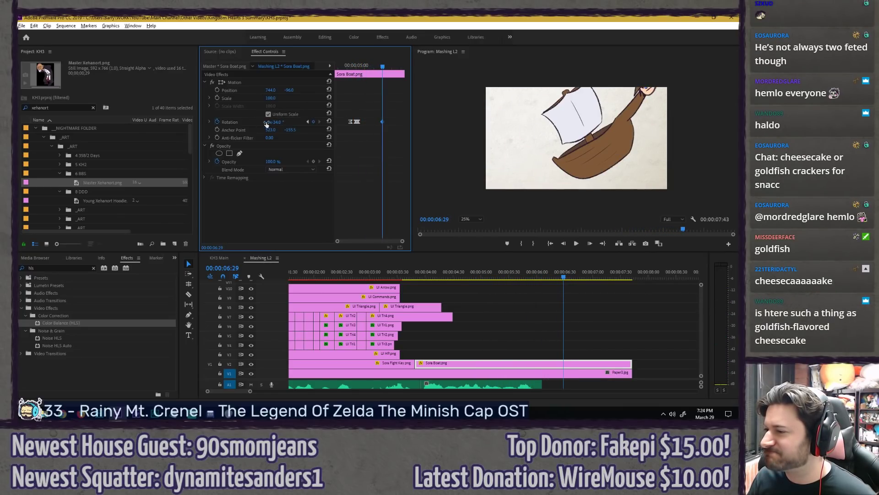
{"action": "left_click_drag", "start_coordinate": [266, 122], "coordinate": [204, 121]}
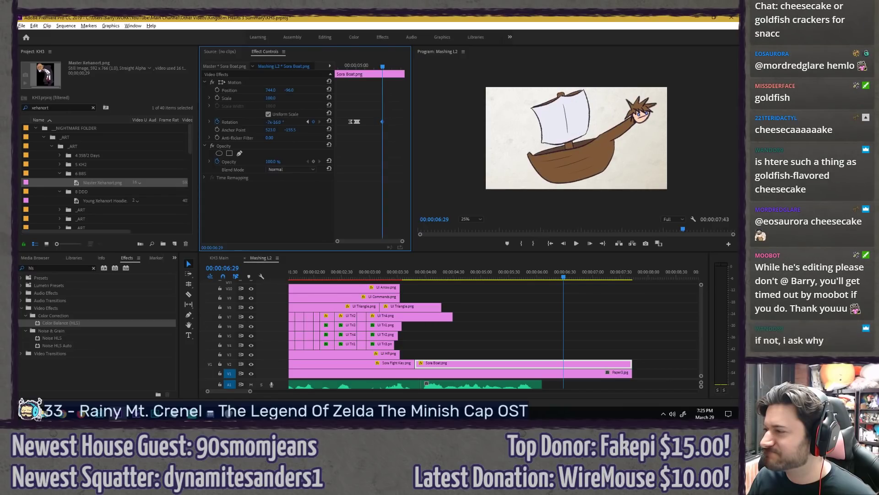
{"action": "left_click", "coordinate": [339, 67]}
Step: Save the project and trim the Sora Boat and Paper3 ends to the upright-boat playhead
{"action": "key", "text": "ctrl+s"}
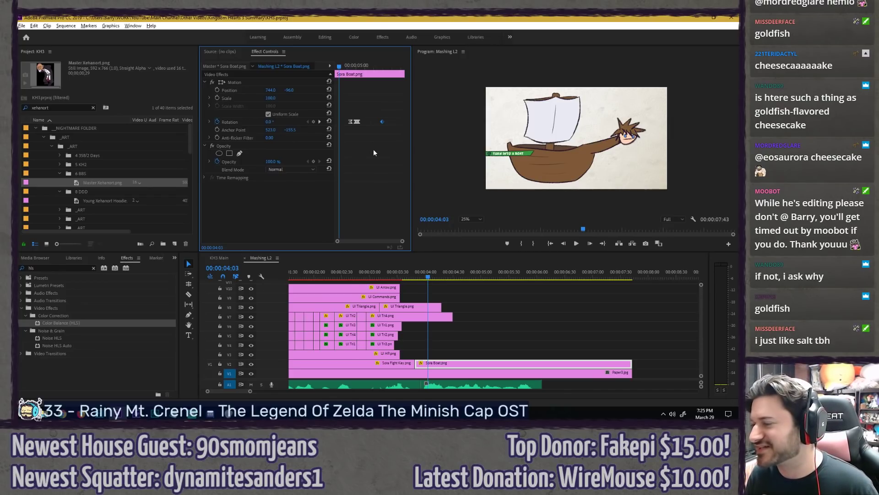
{"action": "key", "text": "space"}
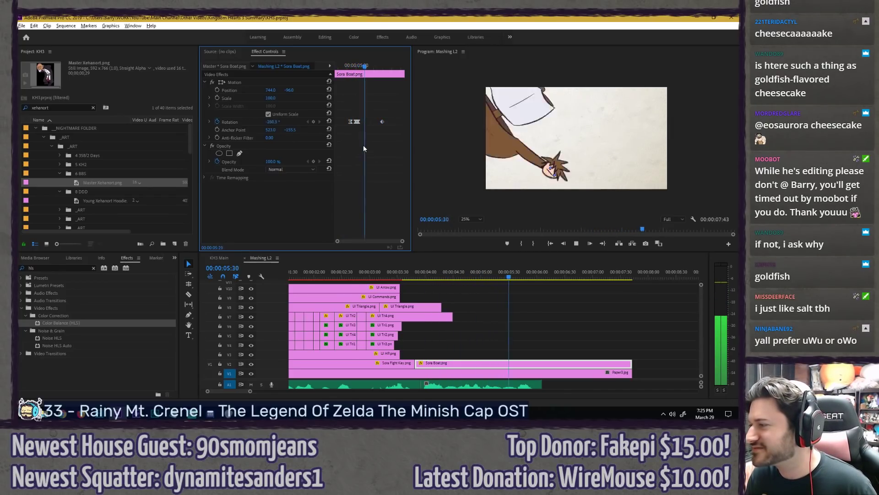
{"action": "key", "text": "space"}
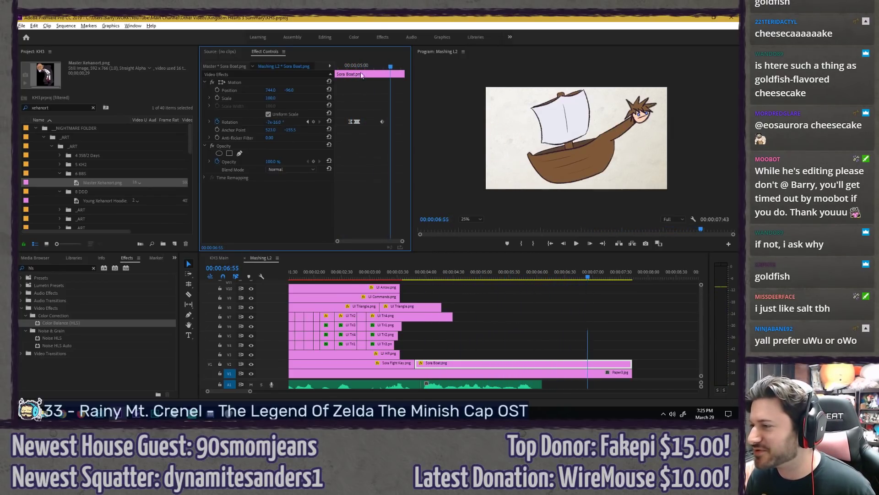
{"action": "left_click_drag", "start_coordinate": [641, 341], "coordinate": [564, 370]}
Step: In KH3 Main, extend Mashing L2, shift Sora Boat later and ripple-delete the gap before the boat scene
{"action": "left_click", "coordinate": [219, 257]}
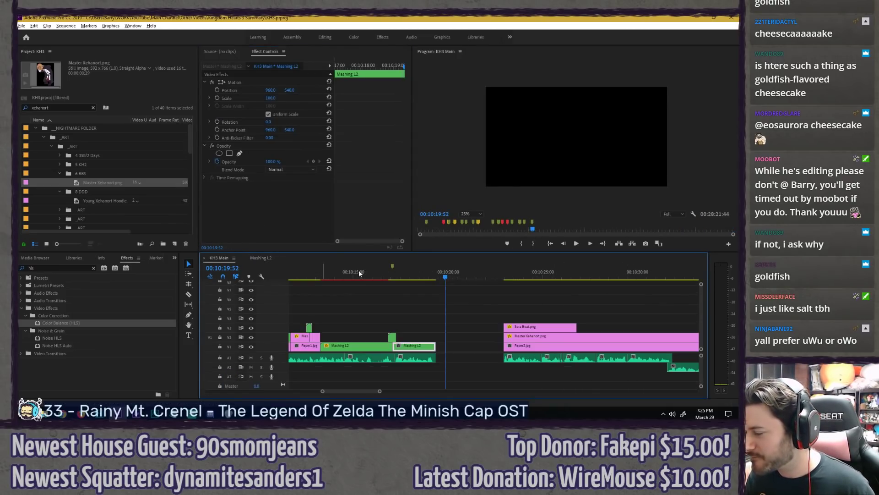
{"action": "key", "text": "space"}
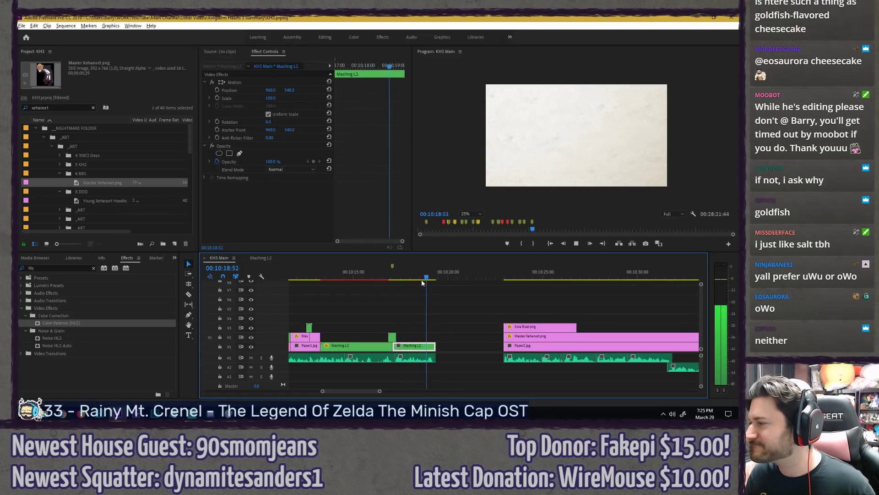
{"action": "left_click", "coordinate": [444, 340]}
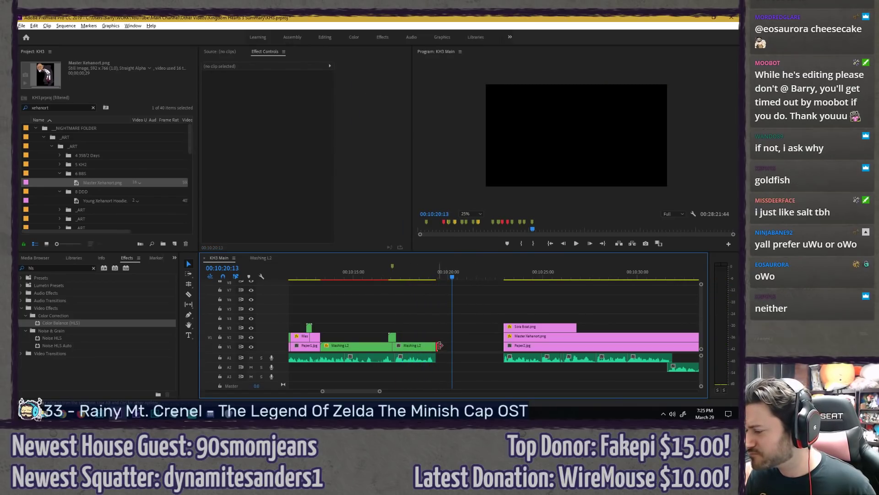
{"action": "left_click_drag", "start_coordinate": [436, 345], "coordinate": [443, 350]}
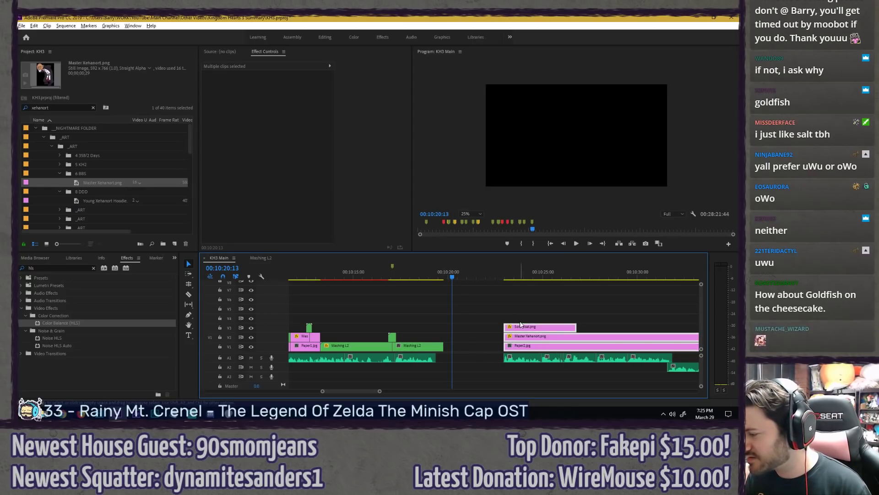
{"action": "left_click_drag", "start_coordinate": [518, 328], "coordinate": [543, 327]}
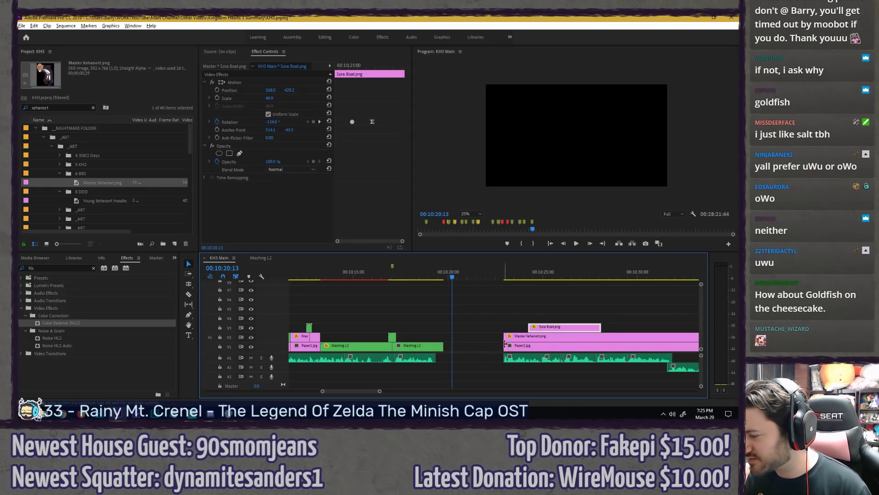
{"action": "left_click", "coordinate": [469, 351]}
{"action": "key", "text": "Delete"}
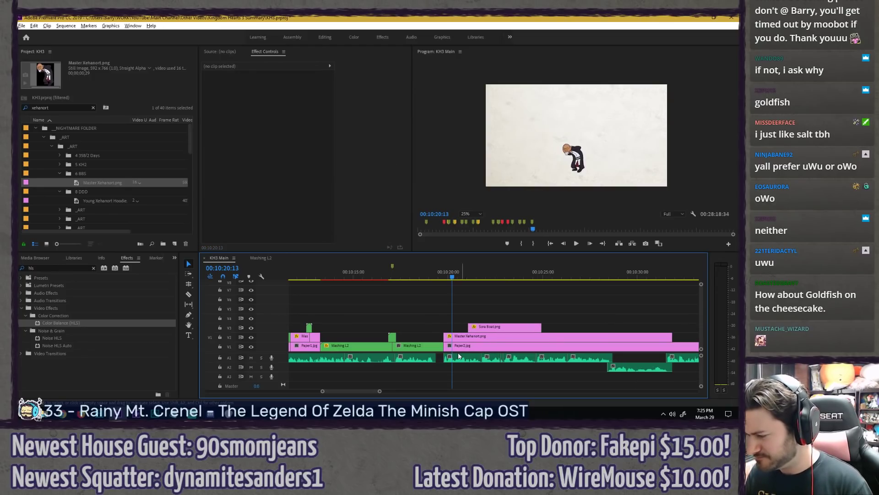
Step: Trim Paper2.jpg's start, delete the small leftover gap and play across the join
{"action": "left_click_drag", "start_coordinate": [444, 346], "coordinate": [452, 347]}
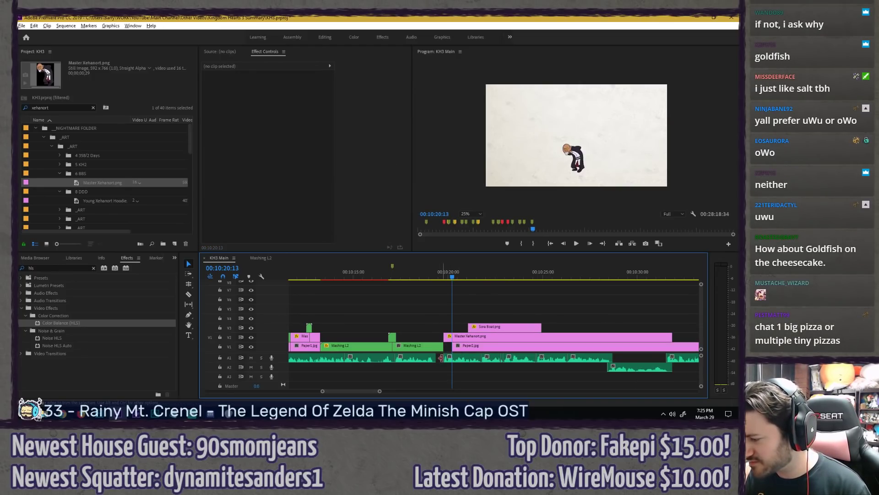
{"action": "left_click", "coordinate": [439, 361]}
{"action": "key", "text": "Delete"}
{"action": "left_click", "coordinate": [416, 272]}
{"action": "key", "text": "space"}
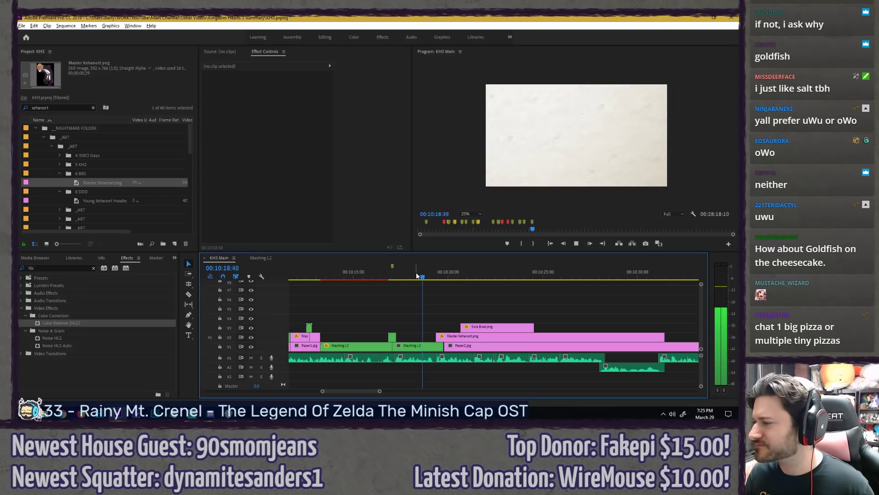
{"action": "key", "text": "space"}
Step: Trim Paper2.jpg's start to 10:20:04 and tighten the cut so later clips shift earlier
{"action": "key", "text": "equal"}
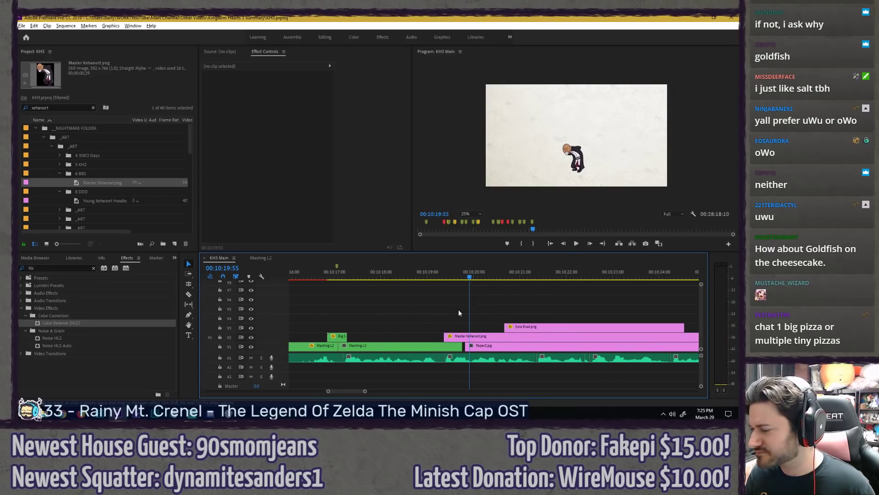
{"action": "left_click_drag", "start_coordinate": [472, 277], "coordinate": [473, 277]}
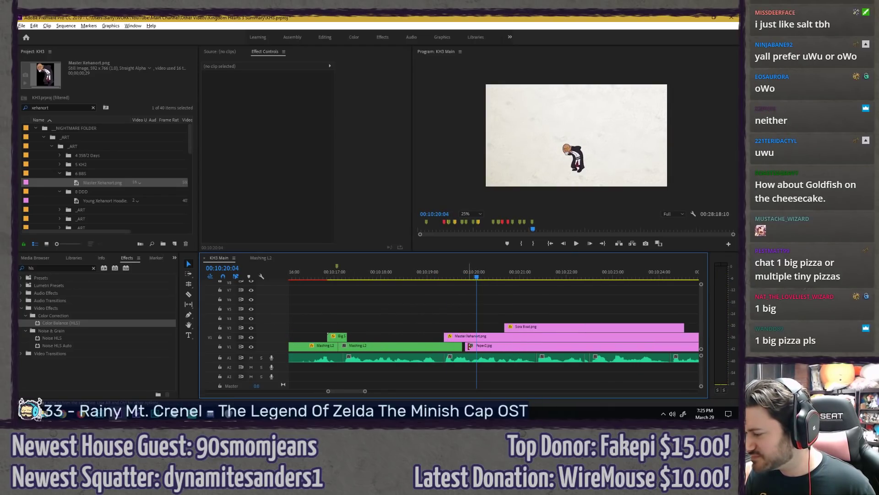
{"action": "left_click_drag", "start_coordinate": [466, 346], "coordinate": [520, 346]}
{"action": "left_click_drag", "start_coordinate": [440, 358], "coordinate": [444, 357]}
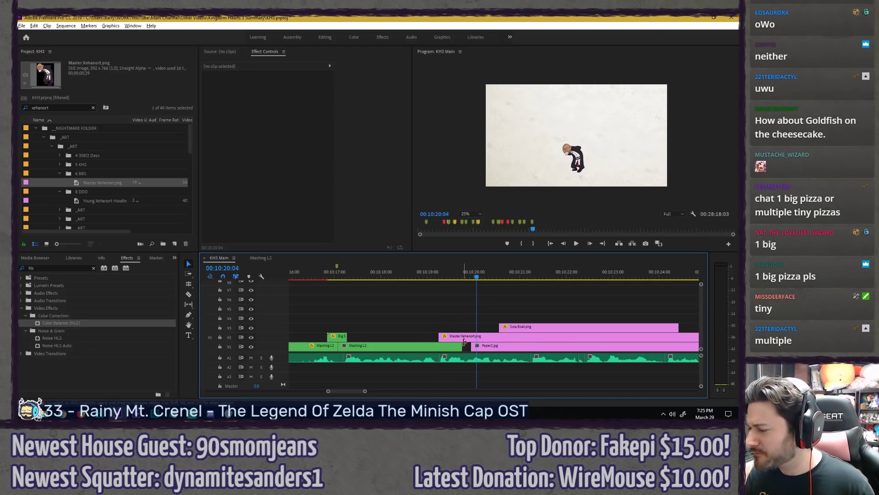
{"action": "left_click", "coordinate": [362, 273]}
{"action": "key", "text": "space"}
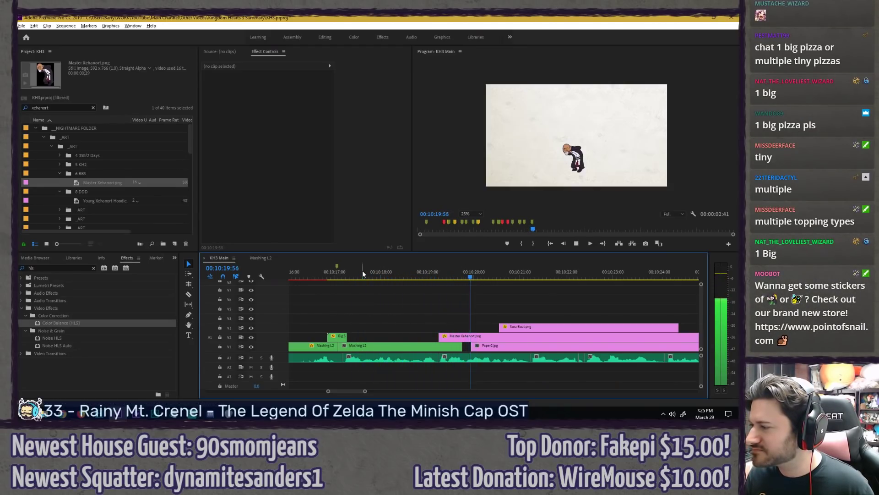
Step: Trim Master Xehanort's start to Paper2's edge, then open the Mashing L2 nested sequence
{"action": "left_click_drag", "start_coordinate": [442, 335], "coordinate": [472, 332]}
{"action": "left_click", "coordinate": [388, 272]}
{"action": "key", "text": "space"}
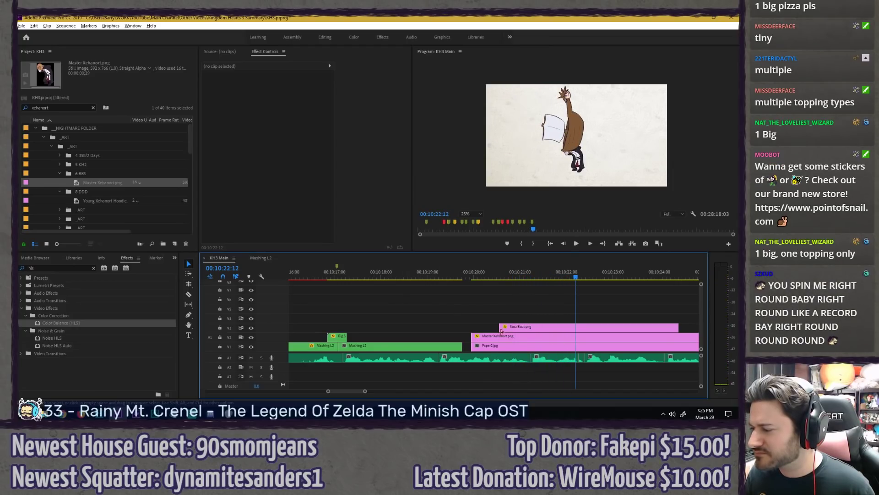
{"action": "mouse_move", "coordinate": [522, 337]}
{"action": "left_mouse_down"}
{"action": "mouse_move", "coordinate": [522, 328]}
{"action": "mouse_move", "coordinate": [506, 331]}
{"action": "left_mouse_up"}
{"action": "key", "text": "ctrl+z"}
{"action": "left_click", "coordinate": [525, 328]}
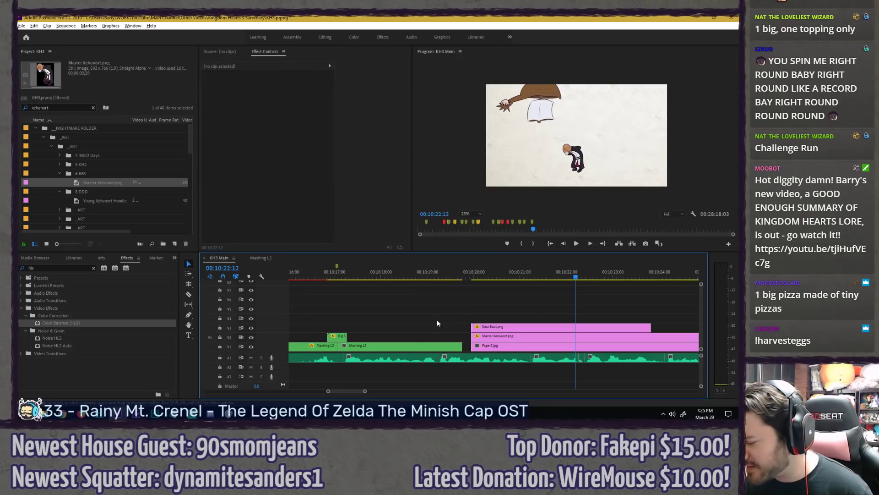
{"action": "double_click", "coordinate": [407, 348]}
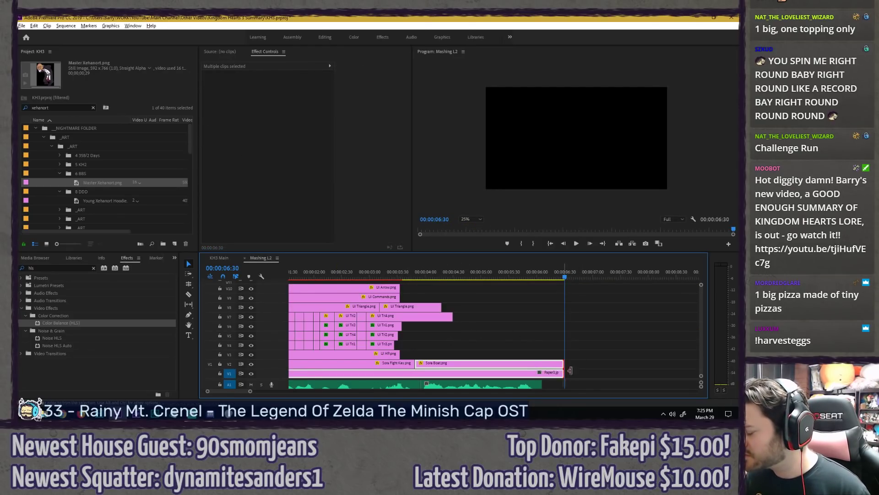
Step: Extend the Sora Boat and Paper3 clip ends to about 7:12 and preview the spin-in
{"action": "left_click_drag", "start_coordinate": [570, 370], "coordinate": [603, 370]}
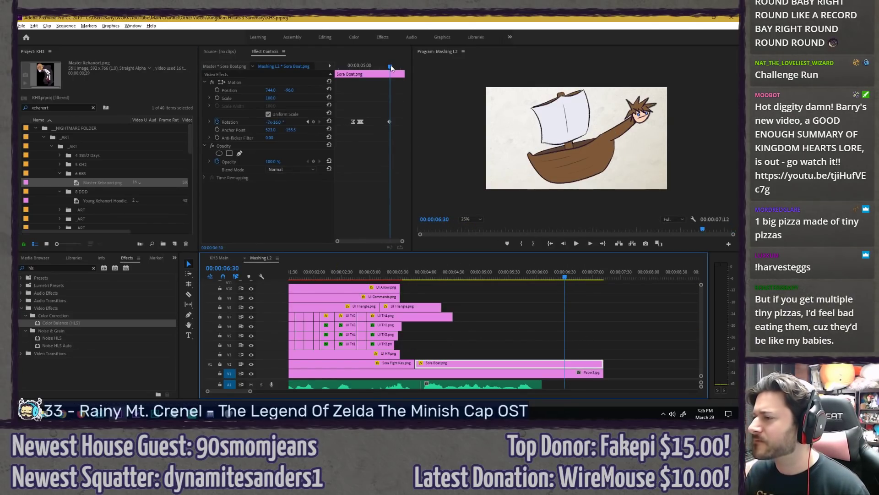
{"action": "left_click_drag", "start_coordinate": [391, 65], "coordinate": [398, 65]}
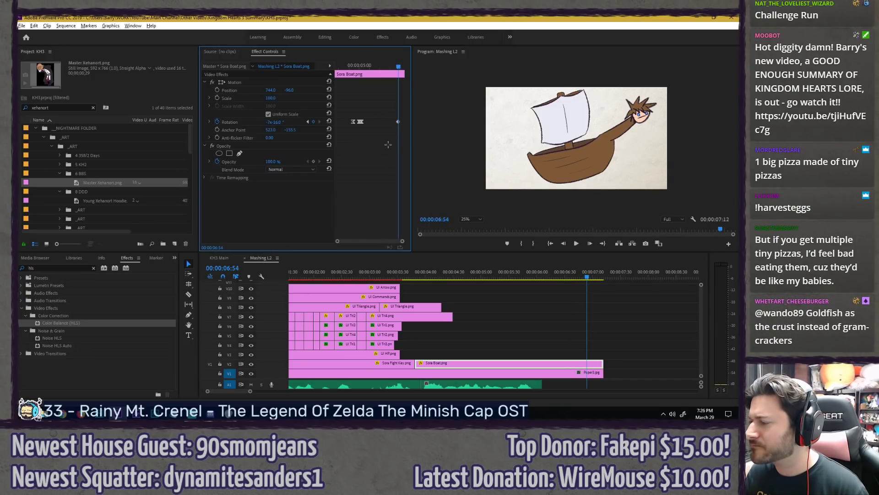
{"action": "left_click_drag", "start_coordinate": [619, 338], "coordinate": [588, 373]}
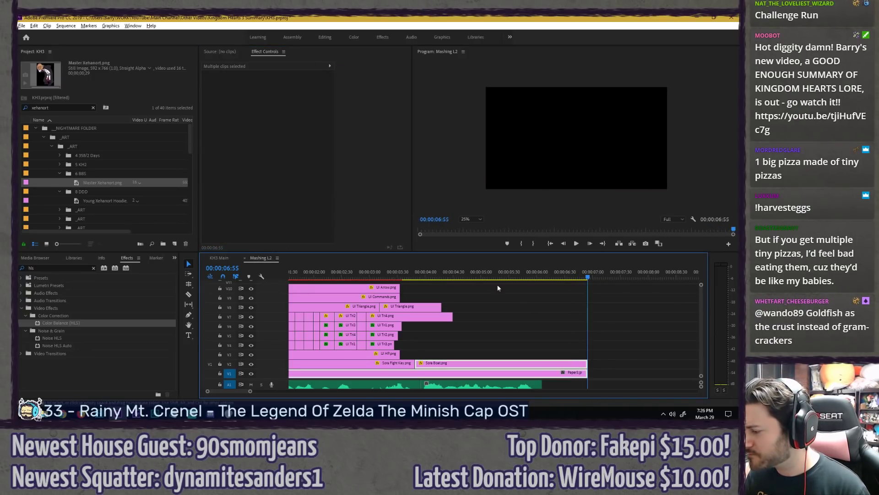
{"action": "left_click", "coordinate": [459, 272]}
{"action": "key", "text": "space"}
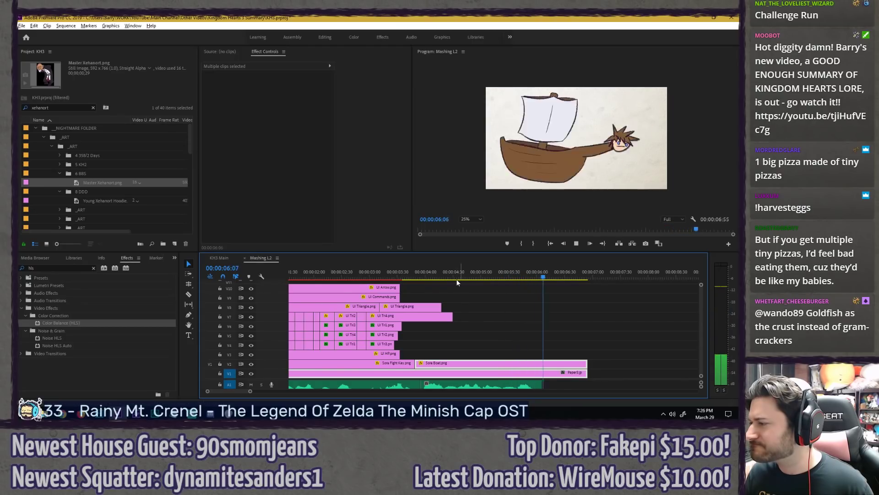
Step: In KH3 Main, set the Program monitor zoom to Fit
{"action": "left_click", "coordinate": [217, 257]}
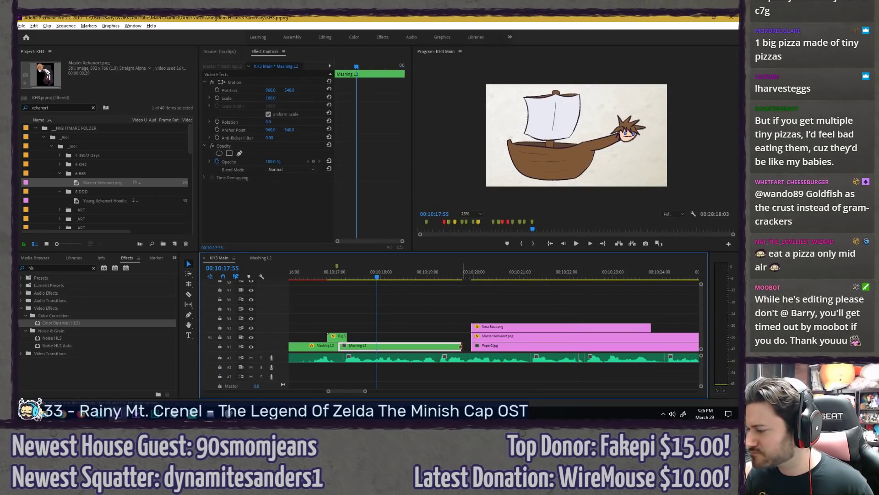
{"action": "key", "text": "space"}
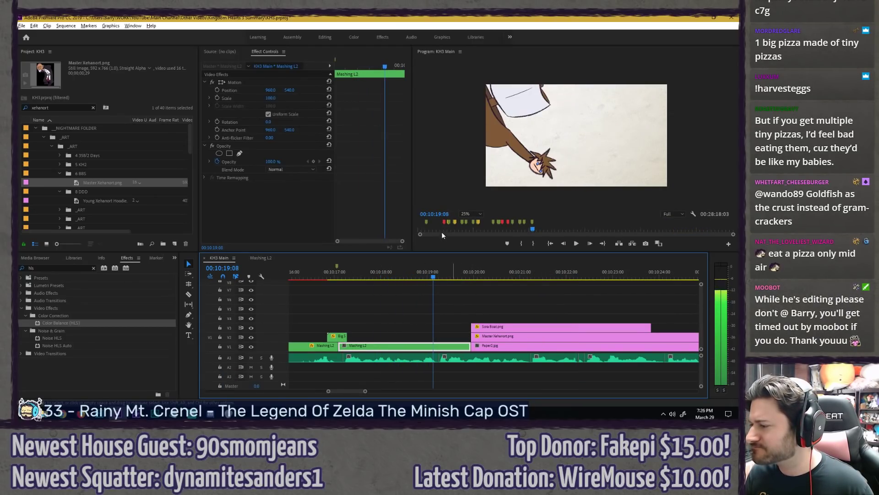
{"action": "left_click", "coordinate": [467, 214]}
{"action": "left_click", "coordinate": [470, 221]}
Step: Save the project and play the shot back from its start
{"action": "left_click", "coordinate": [316, 272]}
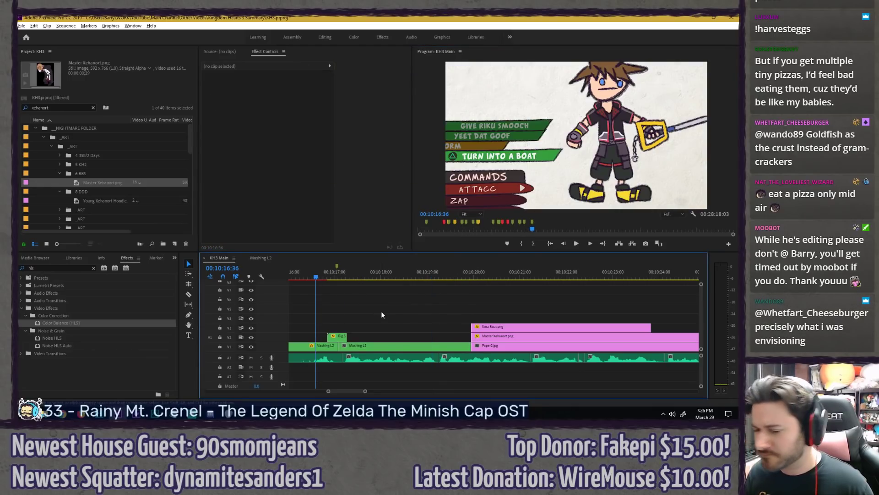
{"action": "key", "text": "ctrl+s"}
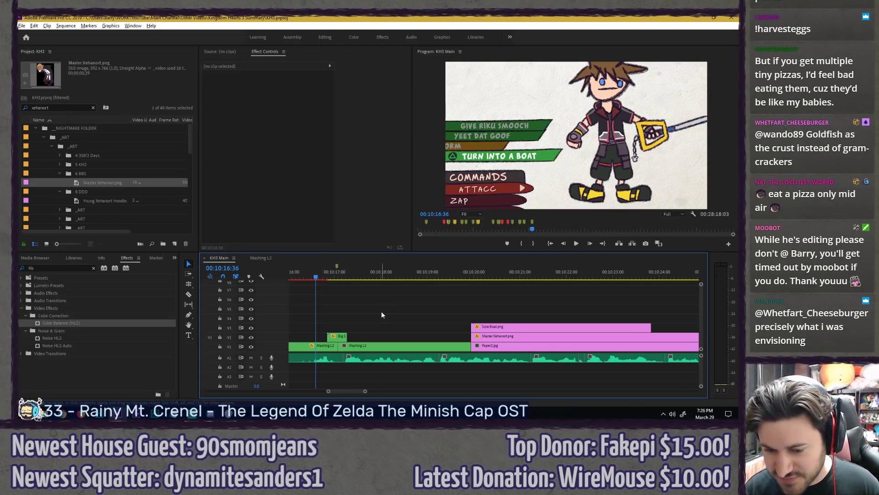
{"action": "key", "text": "space"}
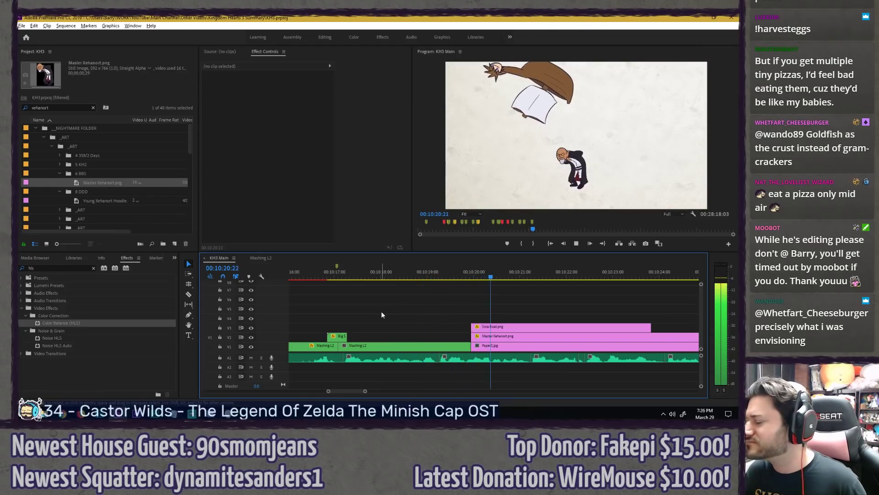
{"action": "key", "text": "space"}
{"action": "scroll", "coordinate": [378, 312], "scroll_direction": "down", "scroll_amount": 3}
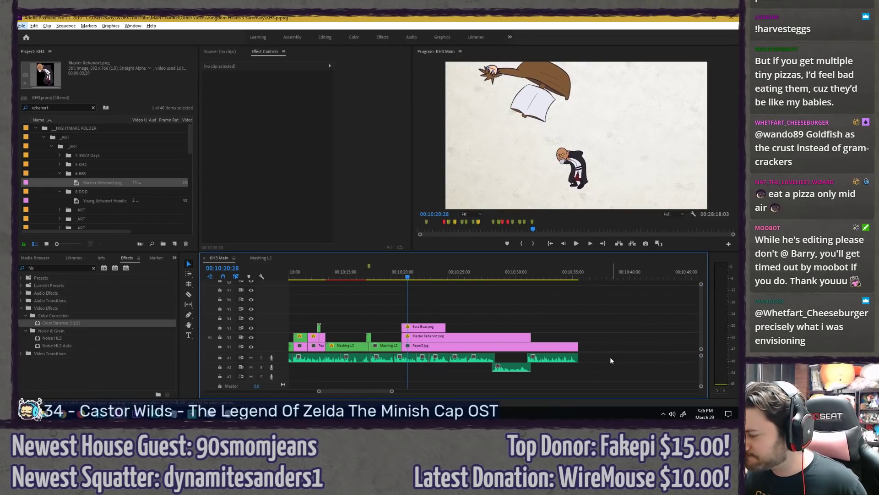
Step: Line the audio clips up with the boat shot and extend the A1 clip's start to close the gap
{"action": "left_click_drag", "start_coordinate": [611, 358], "coordinate": [405, 358]}
{"action": "scroll", "coordinate": [398, 321], "scroll_direction": "up", "scroll_amount": 4}
{"action": "left_click", "coordinate": [374, 275]}
{"action": "key", "text": "space"}
{"action": "key", "text": "space"}
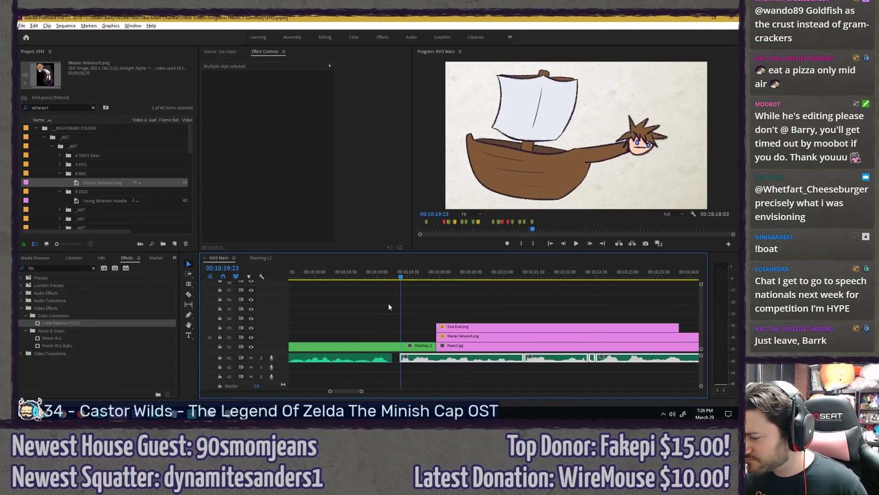
{"action": "key", "text": "space"}
{"action": "left_click", "coordinate": [340, 276]}
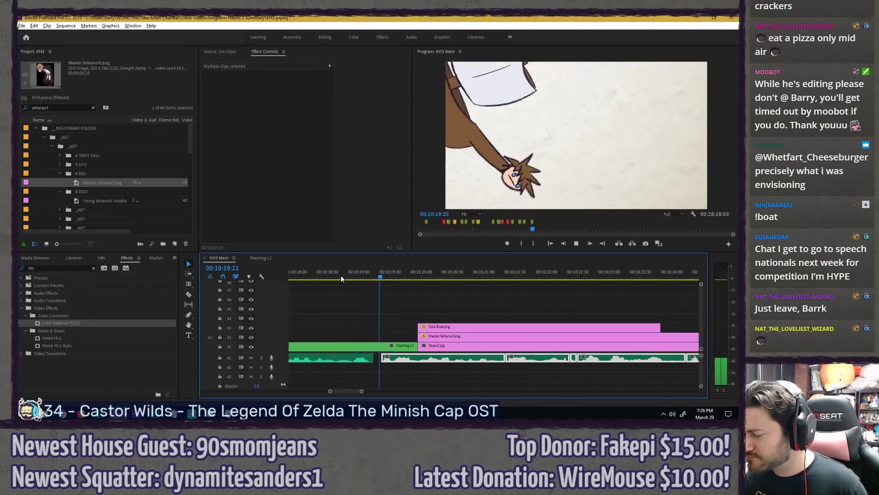
{"action": "left_click", "coordinate": [376, 315]}
{"action": "left_click_drag", "start_coordinate": [382, 357], "coordinate": [373, 357]}
Step: Zoom the timeline out, preview the boat entrance and find the boat's first frame
{"action": "key", "text": "minus"}
{"action": "left_click", "coordinate": [363, 276]}
{"action": "key", "text": "space"}
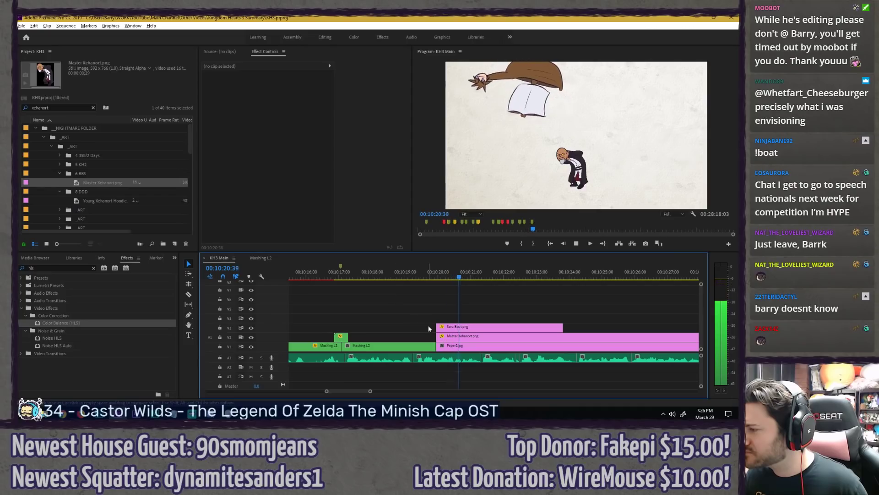
{"action": "key", "text": "space"}
{"action": "left_click", "coordinate": [403, 275]}
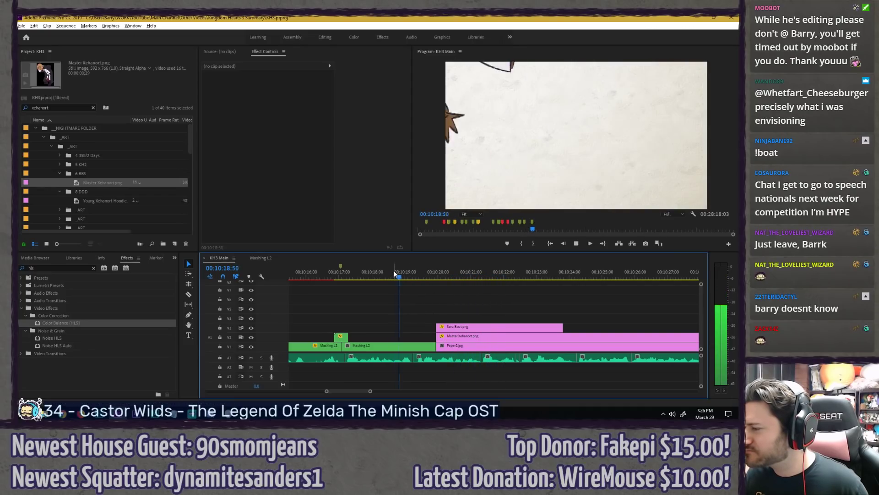
{"action": "key", "text": "space"}
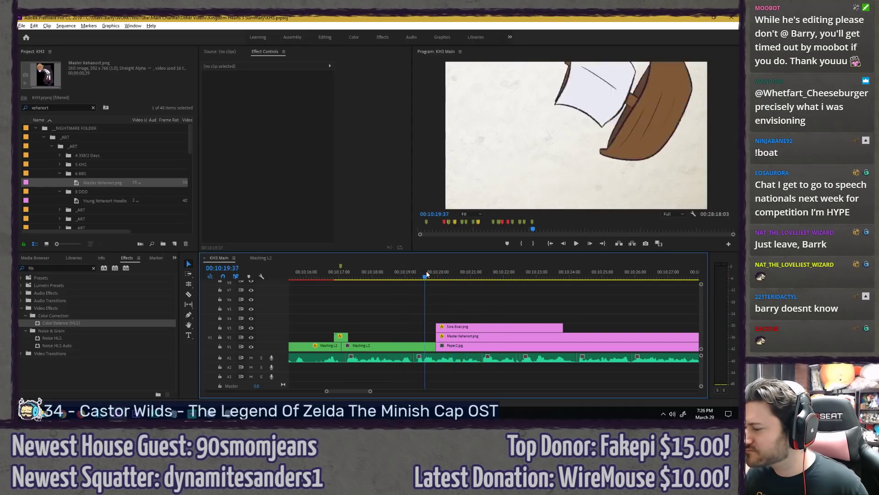
{"action": "left_click", "coordinate": [433, 271]}
{"action": "key", "text": "Right"}
{"action": "key", "text": "Right"}
{"action": "key", "text": "Right"}
{"action": "key", "text": "Right"}
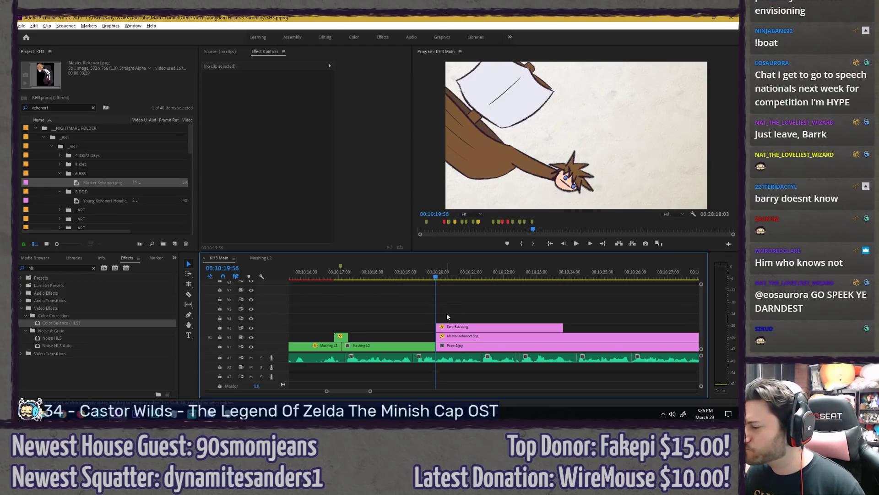
Step: Move Sora Boat.png's first rotation keyframe to the boat's first frame with a nearly upright angle
{"action": "left_click", "coordinate": [458, 327]}
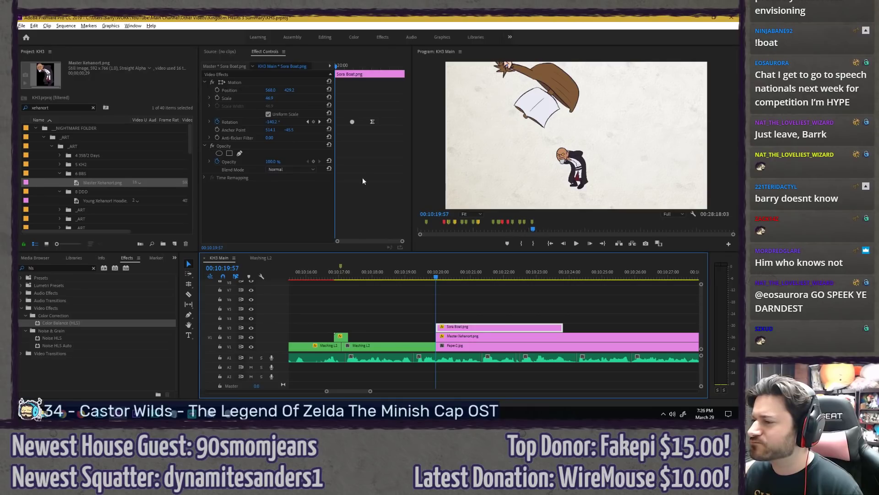
{"action": "left_click_drag", "start_coordinate": [436, 326], "coordinate": [413, 327]}
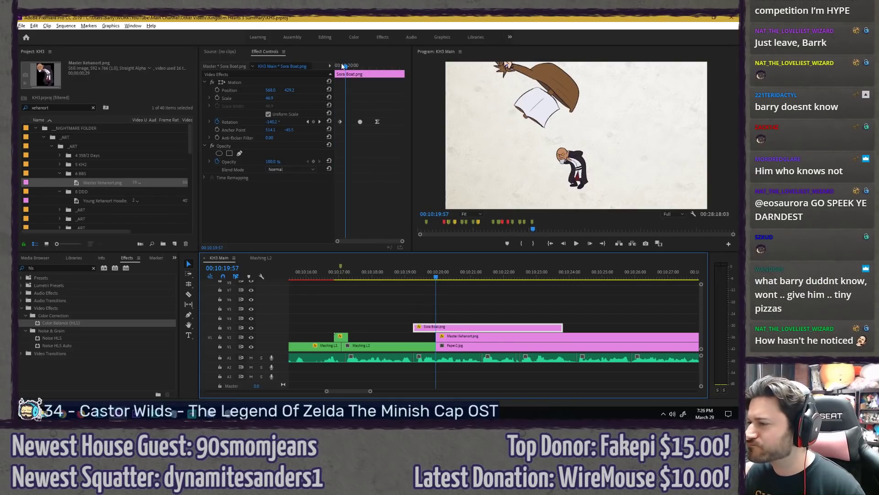
{"action": "left_click_drag", "start_coordinate": [340, 122], "coordinate": [347, 123]}
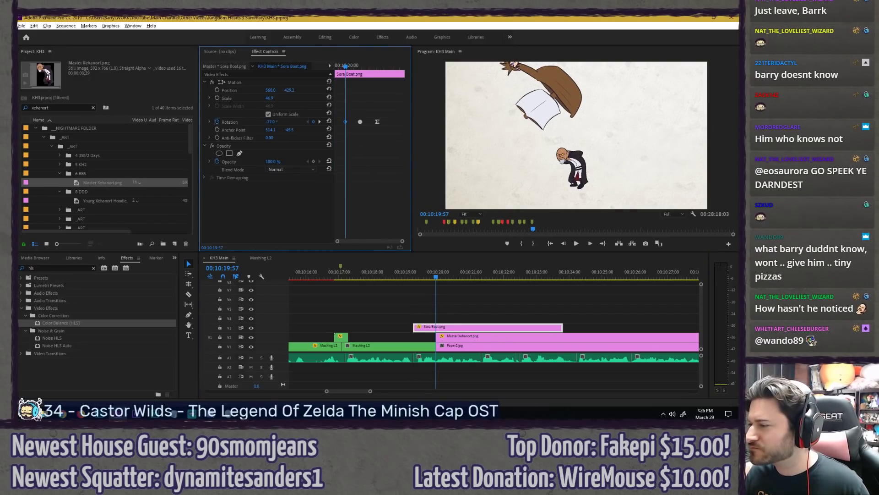
{"action": "left_click_drag", "start_coordinate": [272, 122], "coordinate": [298, 122]}
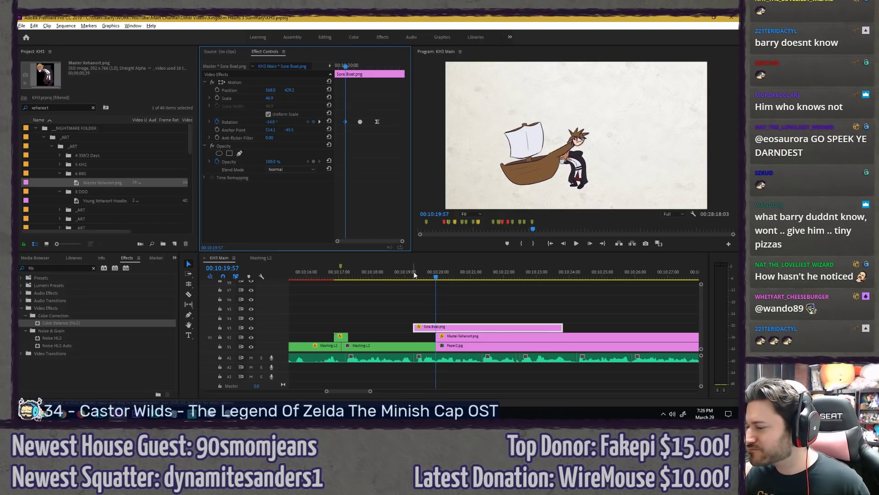
{"action": "left_click_drag", "start_coordinate": [415, 325], "coordinate": [436, 326]}
{"action": "key", "text": "space"}
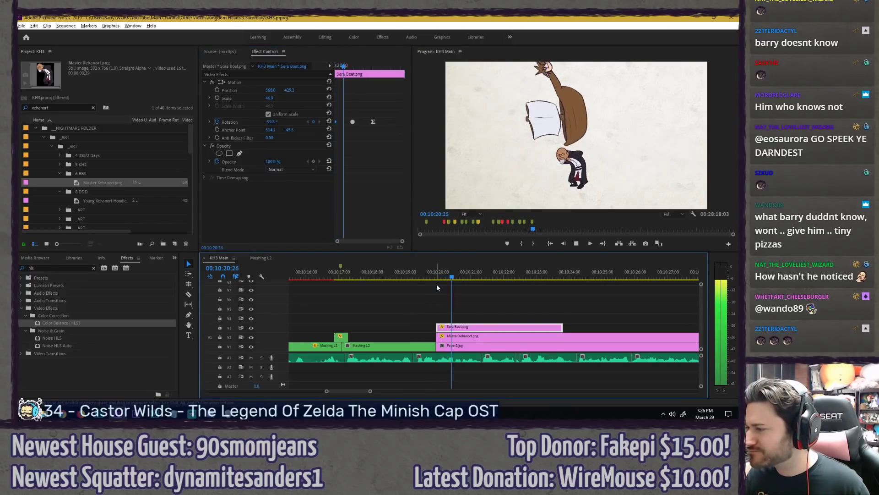
{"action": "left_click", "coordinate": [429, 278]}
{"action": "key", "text": "space"}
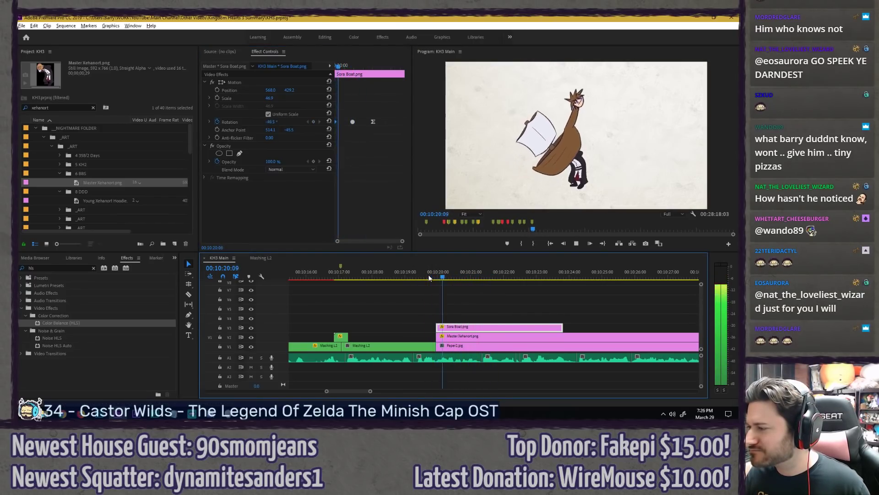
{"action": "left_click", "coordinate": [353, 118]}
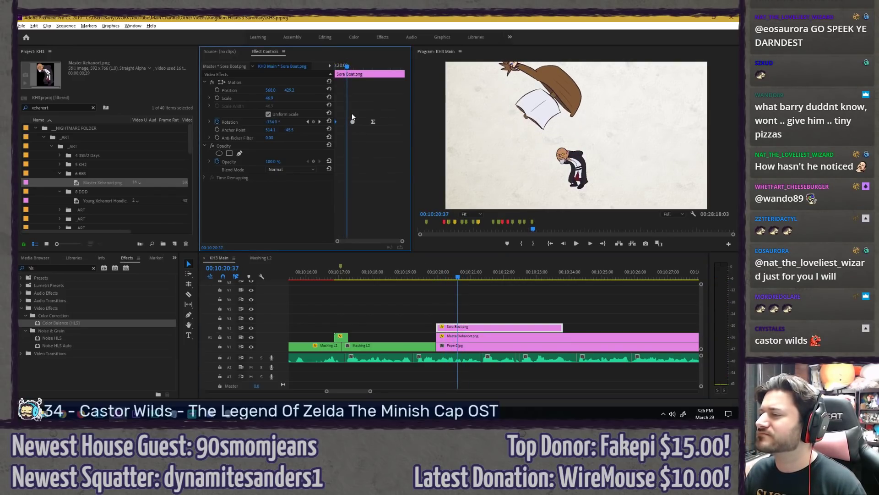
{"action": "key", "text": "space"}
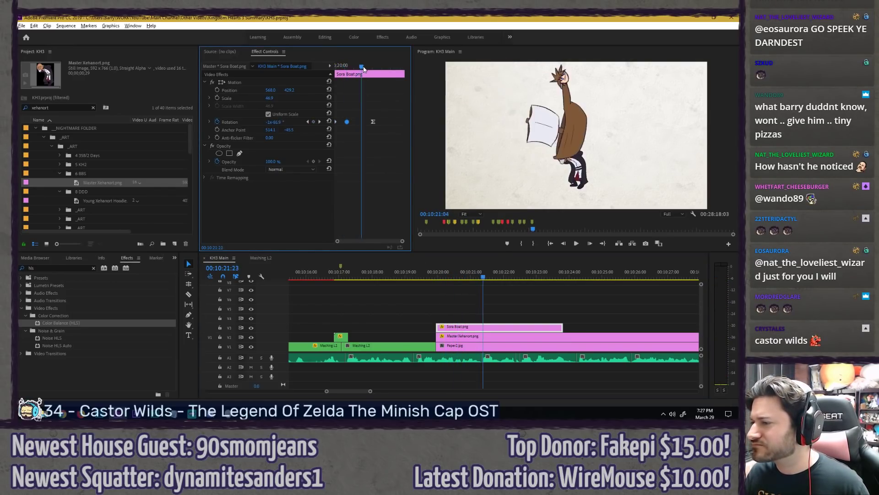
{"action": "left_click", "coordinate": [427, 275]}
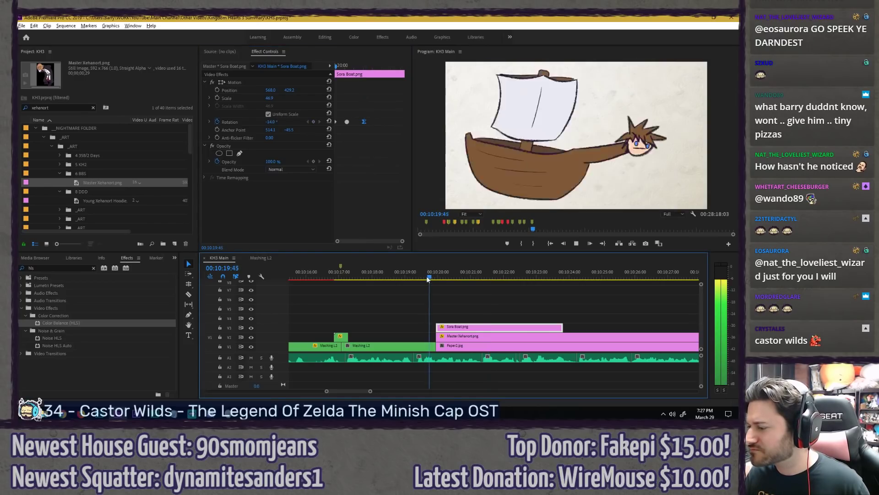
{"action": "key", "text": "space"}
Step: Tilt the boat's starting rotation to about -30° on its first frame
{"action": "left_click", "coordinate": [410, 275]}
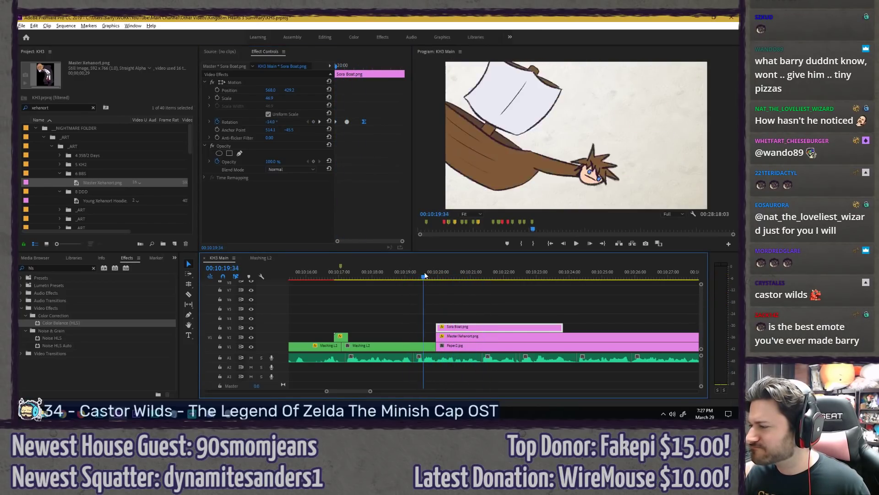
{"action": "left_click", "coordinate": [430, 273]}
{"action": "key", "text": "Right"}
{"action": "key", "text": "Right"}
{"action": "key", "text": "Right"}
{"action": "key", "text": "Right"}
{"action": "key", "text": "Right"}
{"action": "key", "text": "Right"}
{"action": "key", "text": "Right"}
{"action": "key", "text": "Right"}
{"action": "key", "text": "Right"}
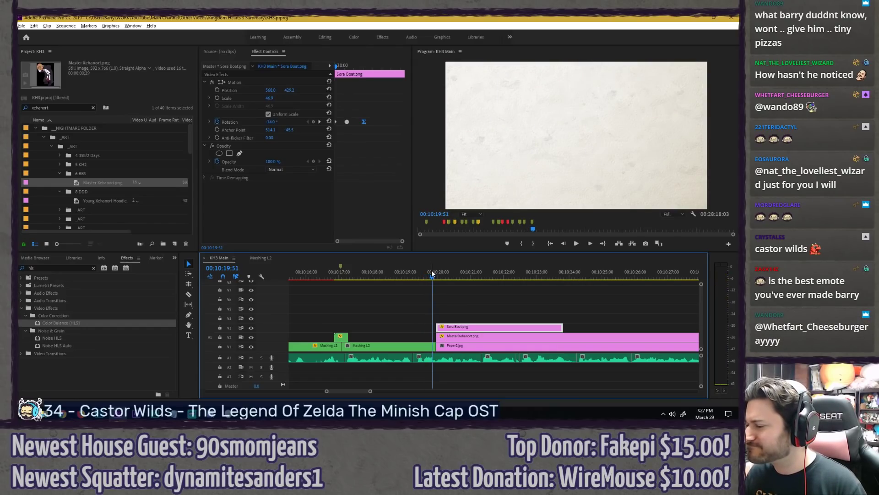
{"action": "key", "text": "Right"}
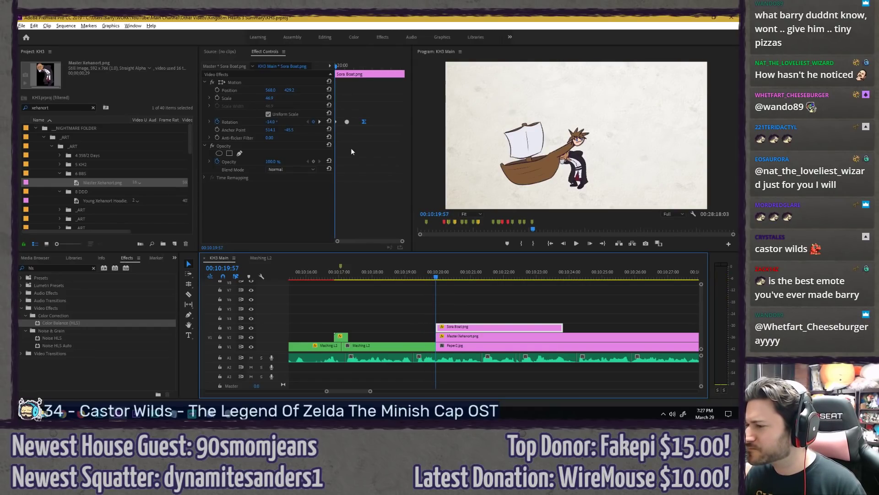
{"action": "left_click_drag", "start_coordinate": [275, 124], "coordinate": [267, 124]}
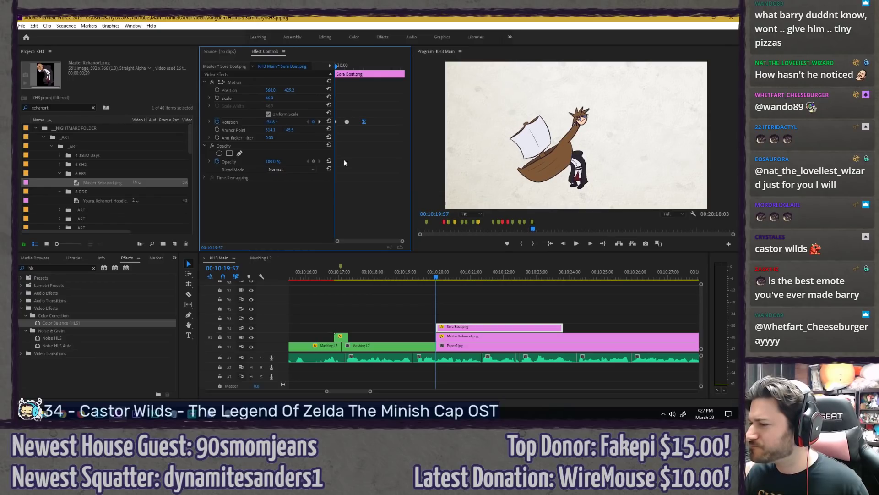
{"action": "left_click", "coordinate": [374, 158]}
{"action": "key", "text": "space"}
{"action": "key", "text": "space"}
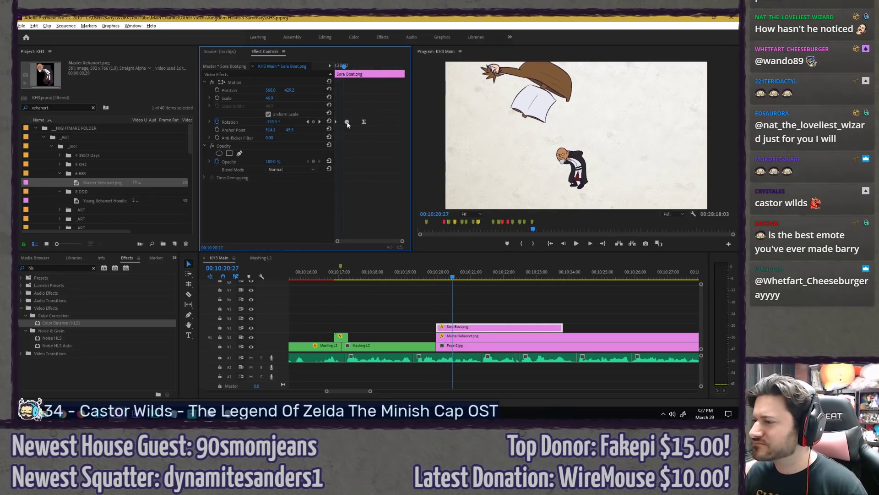
Step: Flip the boat's rotation angle and replay the revised spin
{"action": "key", "text": "shift+Left"}
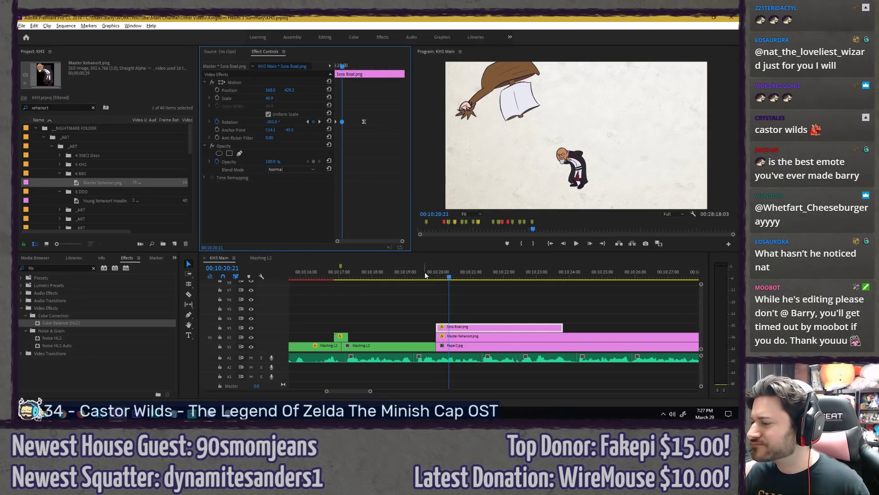
{"action": "left_click", "coordinate": [424, 271]}
{"action": "key", "text": "space"}
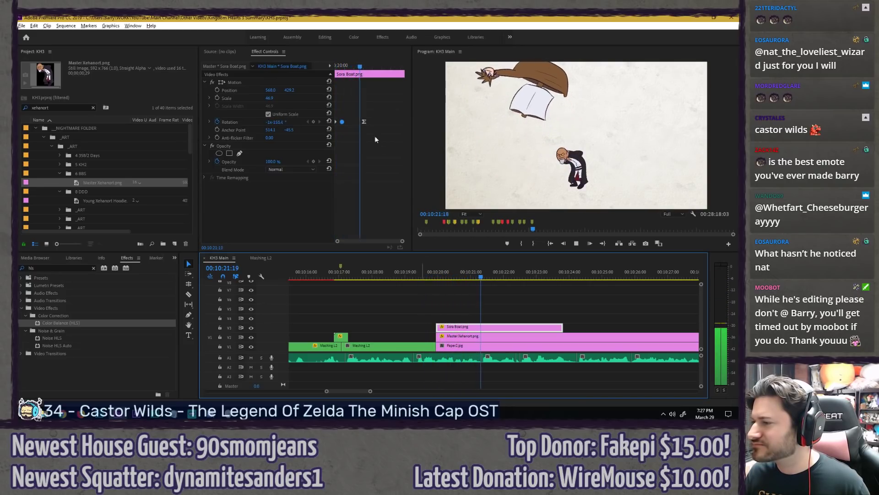
{"action": "left_click_drag", "start_coordinate": [343, 66], "coordinate": [350, 65]}
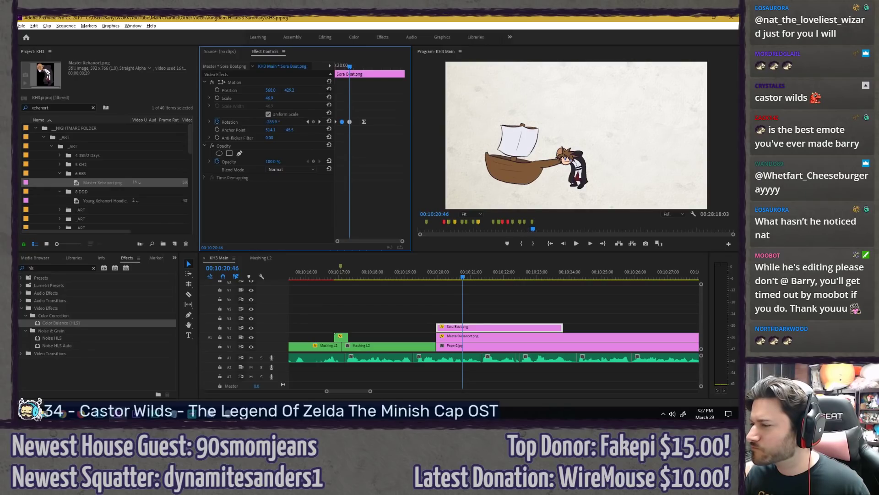
{"action": "left_click_drag", "start_coordinate": [274, 122], "coordinate": [338, 122]}
{"action": "mouse_move", "coordinate": [348, 65]}
{"action": "left_mouse_down"}
{"action": "mouse_move", "coordinate": [332, 62]}
{"action": "mouse_move", "coordinate": [353, 65]}
{"action": "left_mouse_up"}
{"action": "key", "text": "space"}
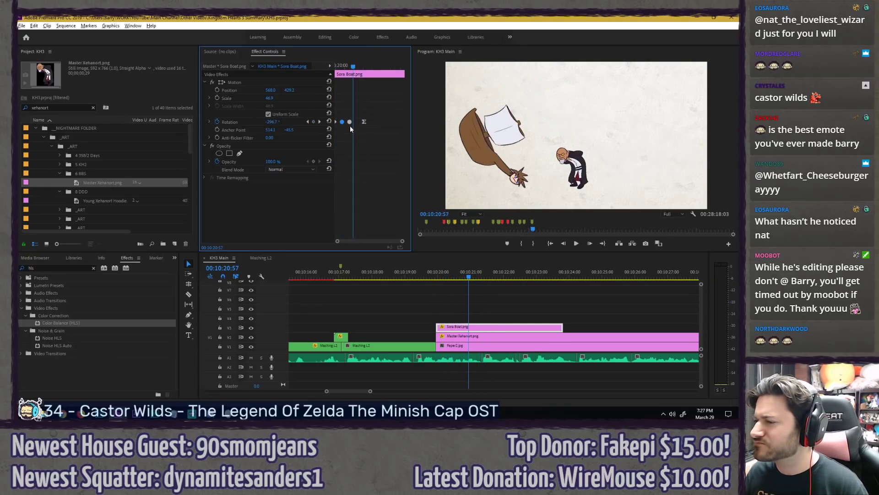
Step: Ease both Sora Boat rotation keyframes in and out, preview the spin, and save
{"action": "left_click_drag", "start_coordinate": [361, 121], "coordinate": [338, 124]}
{"action": "right_click", "coordinate": [350, 121]}
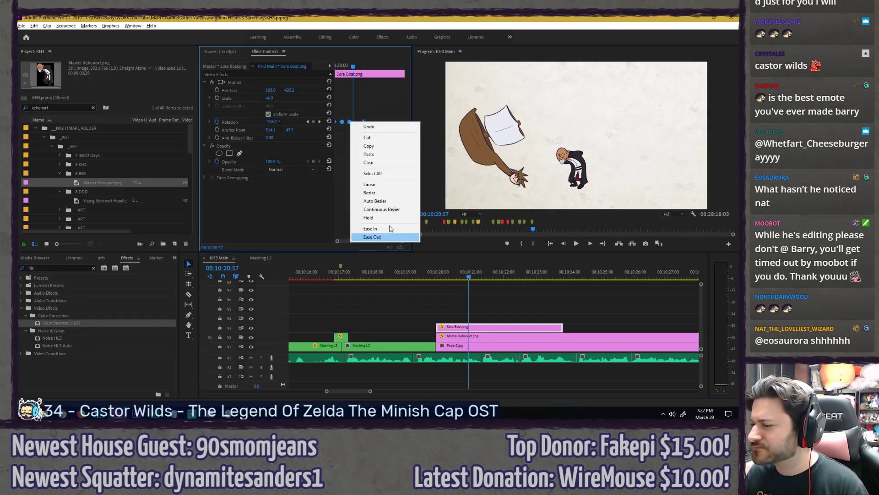
{"action": "left_click", "coordinate": [380, 209]}
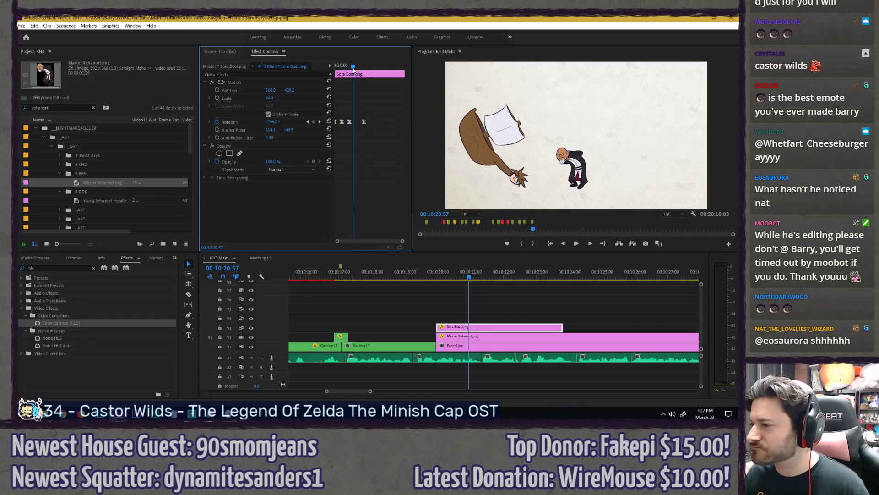
{"action": "key", "text": "Up"}
{"action": "key", "text": "space"}
{"action": "key", "text": "space"}
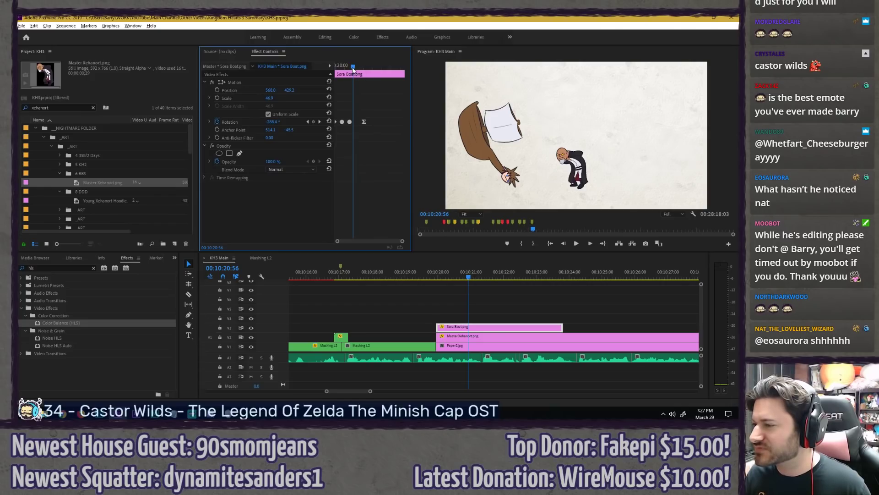
{"action": "left_click_drag", "start_coordinate": [353, 65], "coordinate": [335, 65]}
{"action": "key", "text": "ctrl+z"}
{"action": "key", "text": "space"}
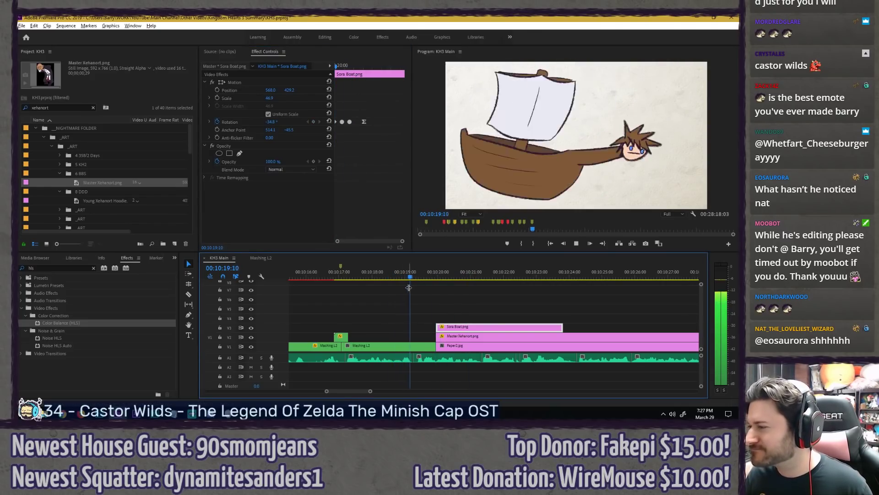
{"action": "key", "text": "space"}
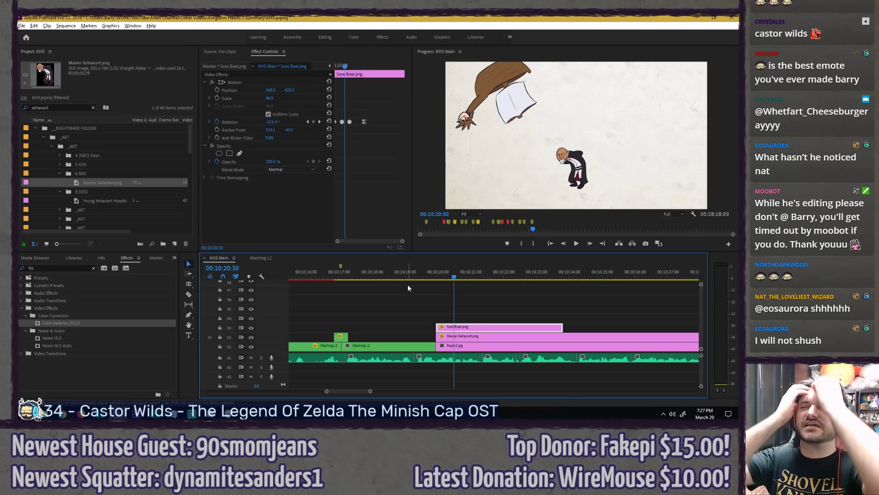
{"action": "key", "text": "ctrl+s"}
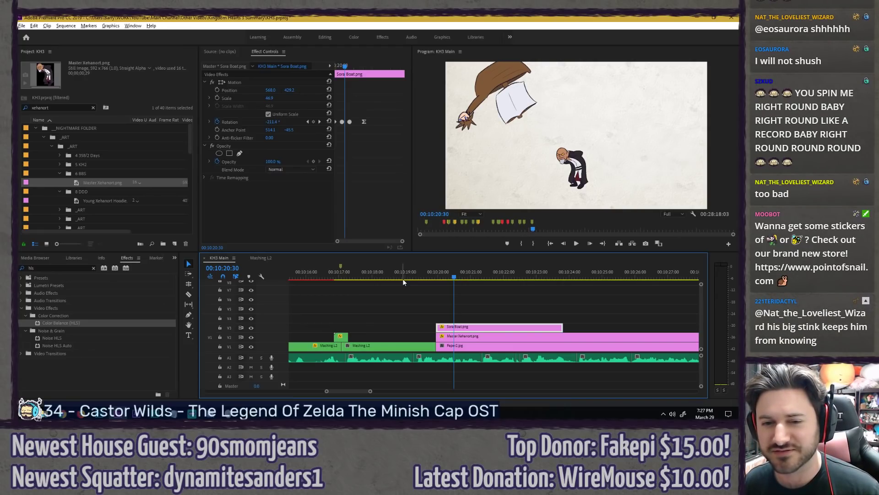
Step: Delete the second rotation keyframe, make the first one Linear, and set new rotation angles later
{"action": "left_click", "coordinate": [351, 122]}
{"action": "key", "text": "Delete"}
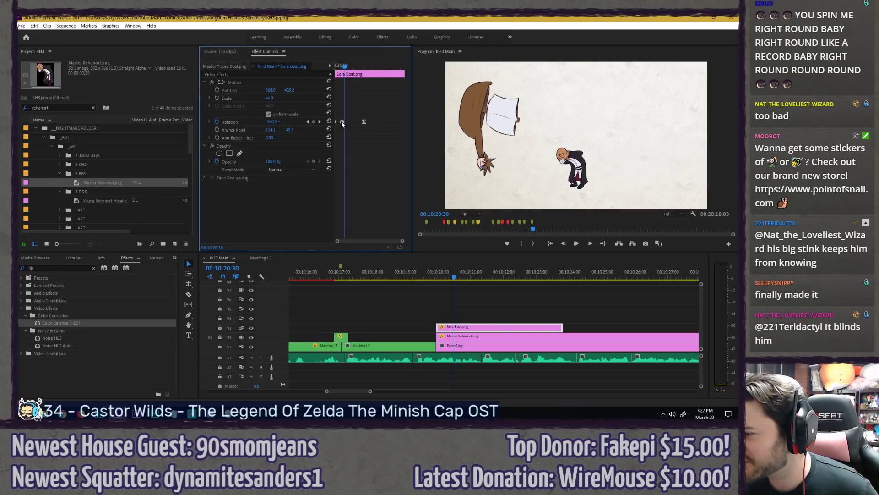
{"action": "right_click", "coordinate": [341, 122]}
{"action": "left_click", "coordinate": [365, 184]}
{"action": "mouse_move", "coordinate": [344, 66]}
{"action": "left_mouse_down"}
{"action": "mouse_move", "coordinate": [335, 65]}
{"action": "mouse_move", "coordinate": [356, 66]}
{"action": "mouse_move", "coordinate": [343, 66]}
{"action": "left_mouse_up"}
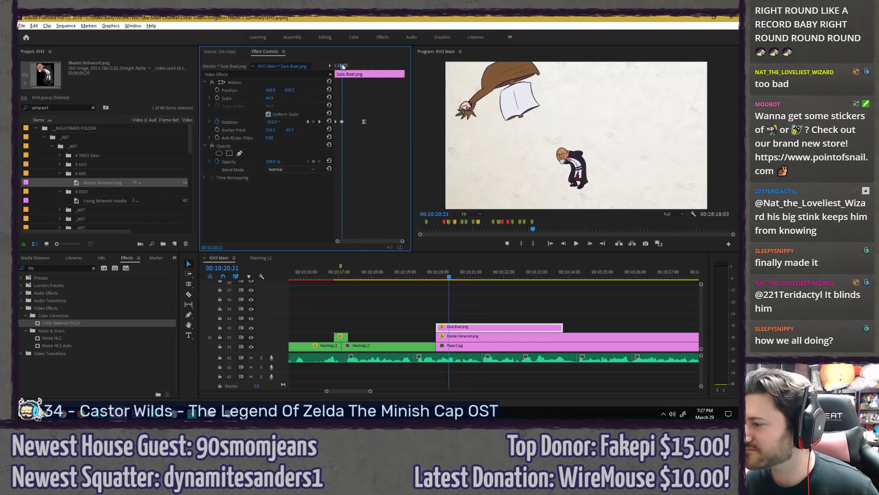
{"action": "left_click_drag", "start_coordinate": [273, 122], "coordinate": [289, 121]}
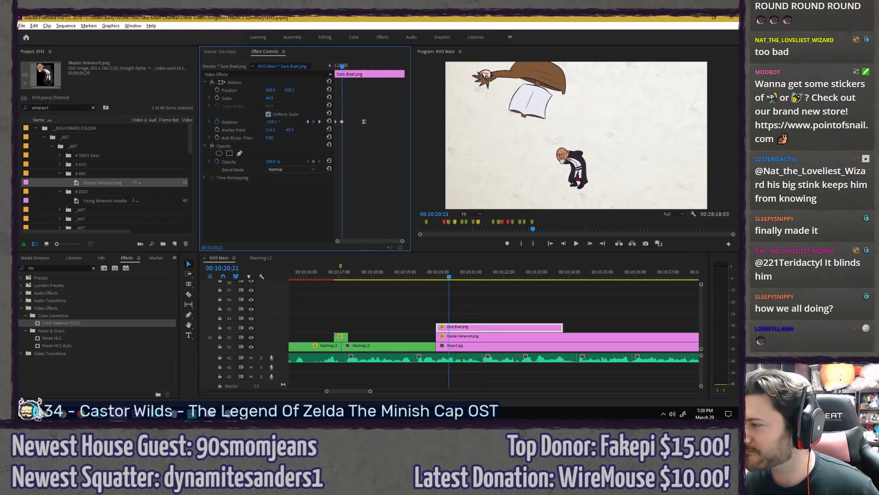
{"action": "left_click_drag", "start_coordinate": [343, 66], "coordinate": [351, 66]}
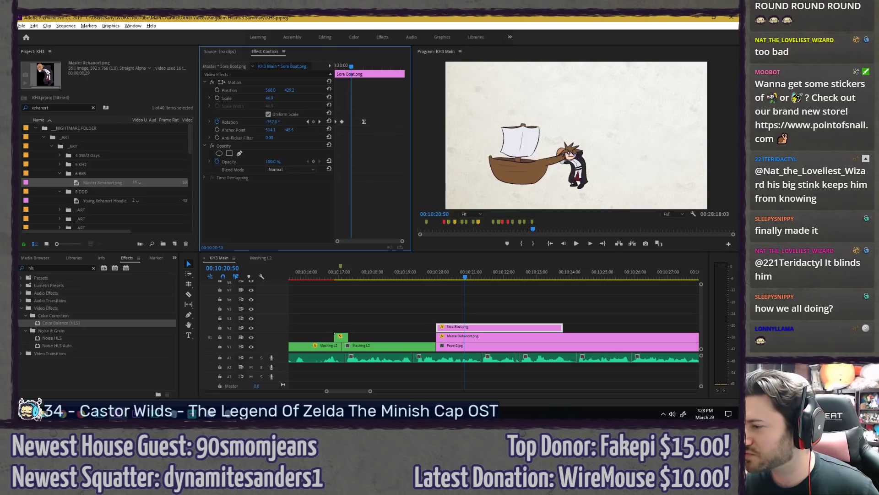
{"action": "left_click_drag", "start_coordinate": [272, 122], "coordinate": [323, 122]}
{"action": "key", "text": "space"}
{"action": "left_click_drag", "start_coordinate": [341, 67], "coordinate": [318, 65]}
{"action": "key", "text": "space"}
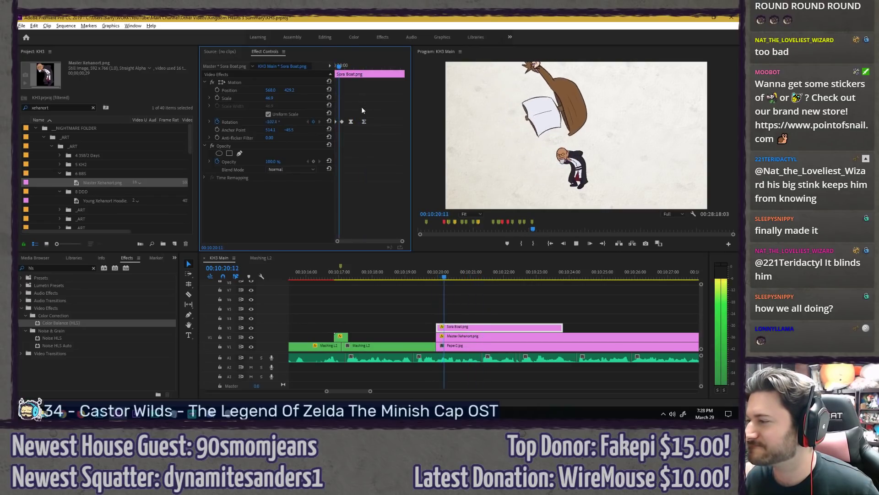
Step: Switch the rotation keyframe to Auto Bezier and move the last rotation keyframe slightly earlier
{"action": "right_click", "coordinate": [341, 122]}
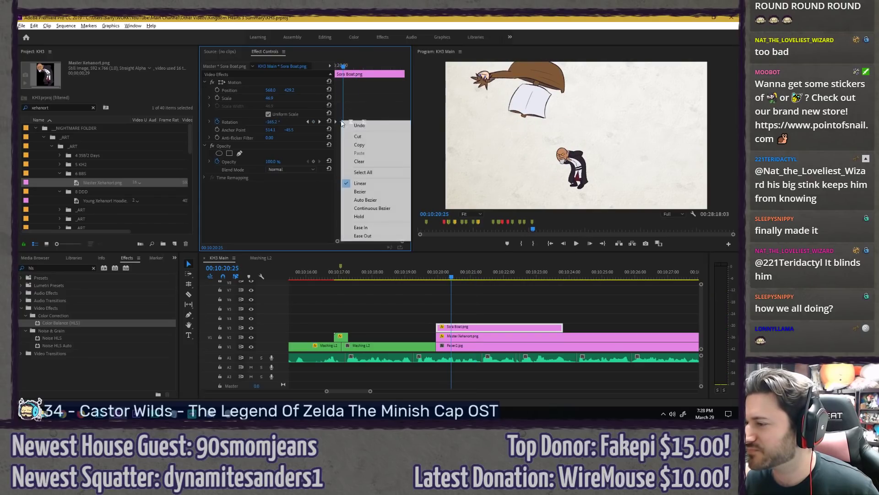
{"action": "left_click", "coordinate": [365, 199]}
{"action": "left_click_drag", "start_coordinate": [343, 65], "coordinate": [328, 73]}
{"action": "key", "text": "space"}
{"action": "key", "text": "space"}
{"action": "left_click", "coordinate": [353, 68]}
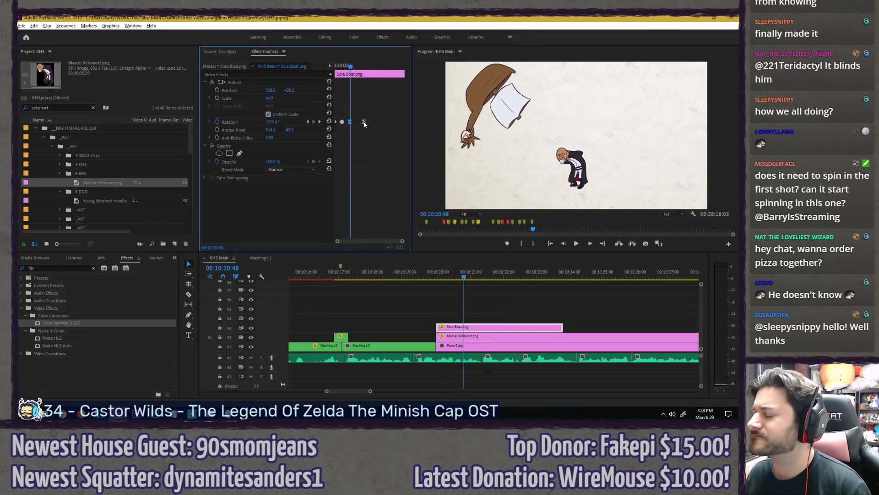
{"action": "key", "text": "shift+Right"}
{"action": "key", "text": "shift+Right"}
{"action": "key", "text": "shift+Right"}
{"action": "key", "text": "shift+Right"}
{"action": "key", "text": "shift+Right"}
{"action": "key", "text": "shift+Right"}
{"action": "left_click_drag", "start_coordinate": [364, 122], "coordinate": [360, 122]}
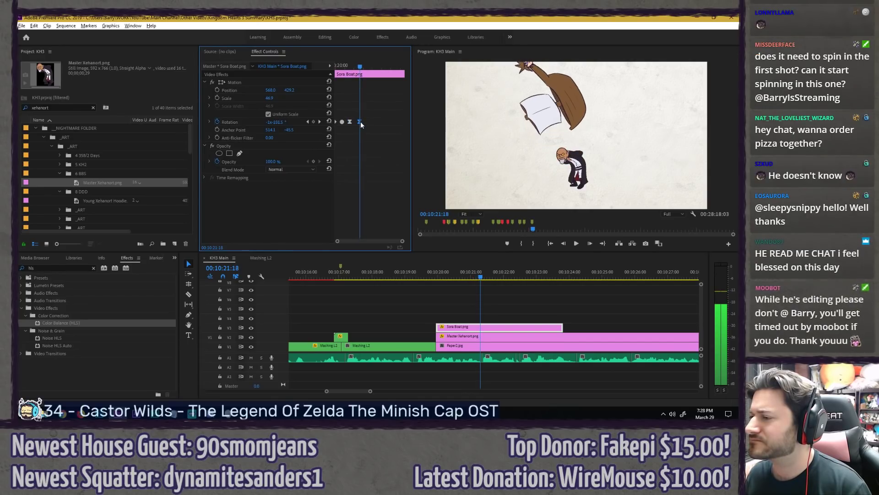
{"action": "left_click_drag", "start_coordinate": [350, 65], "coordinate": [331, 69]}
{"action": "key", "text": "space"}
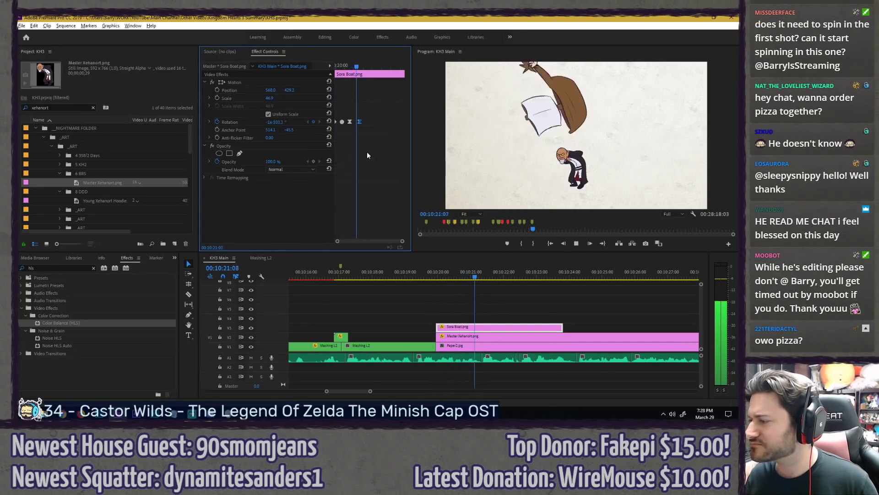
Step: Replay the boat's entry in the sequence and scrub to where it lands against Master Xehanort
{"action": "left_click", "coordinate": [384, 275]}
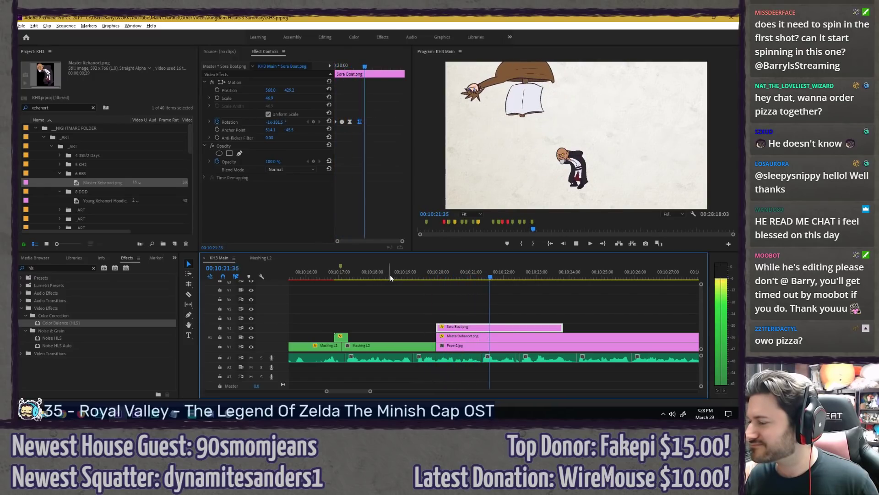
{"action": "left_click", "coordinate": [385, 275]}
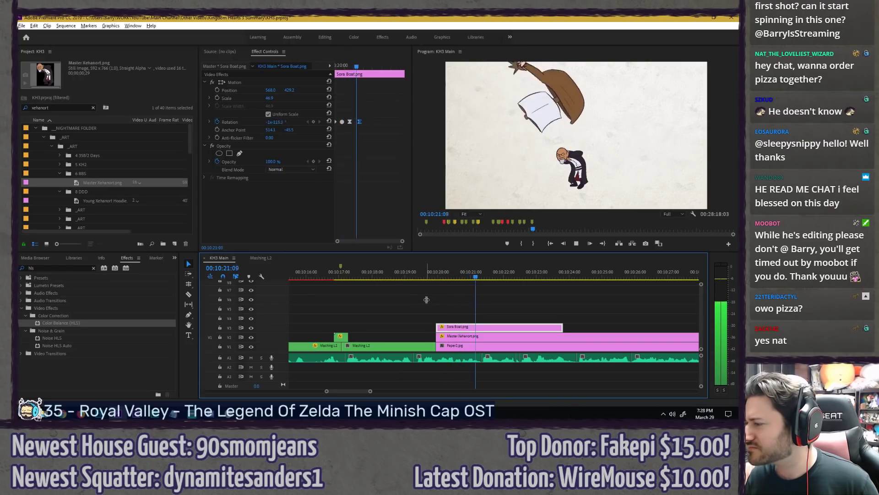
{"action": "left_click_drag", "start_coordinate": [426, 276], "coordinate": [439, 275]}
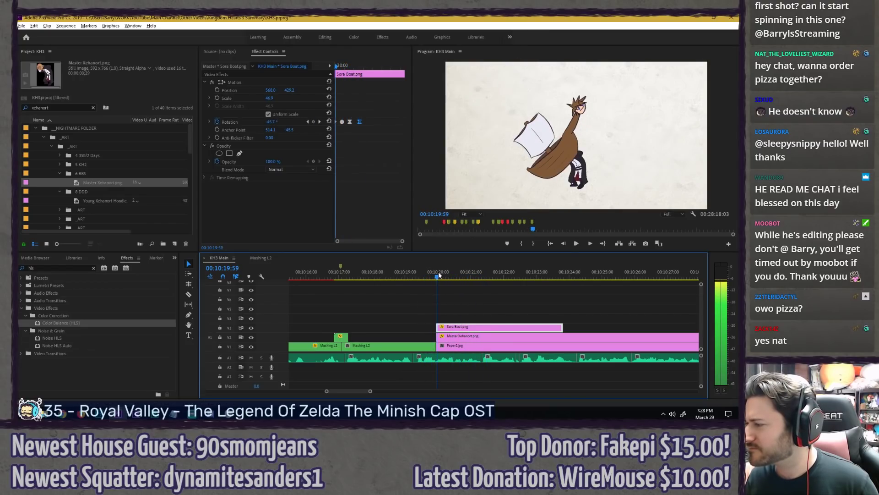
{"action": "left_click", "coordinate": [319, 122]}
{"action": "left_click", "coordinate": [308, 122]}
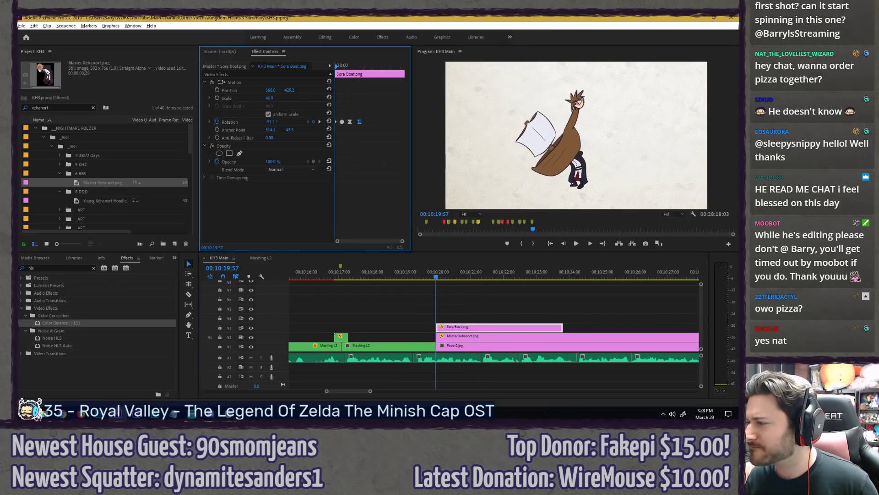
{"action": "left_click", "coordinate": [396, 275]}
{"action": "key", "text": "space"}
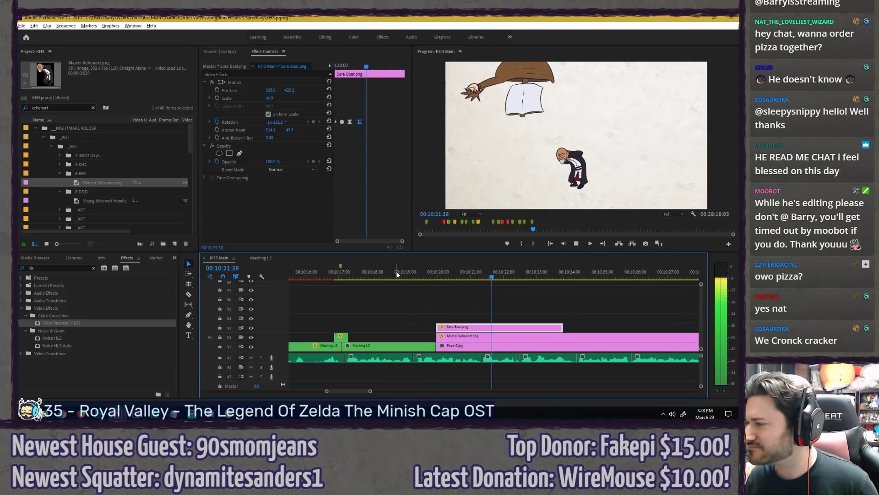
{"action": "left_click_drag", "start_coordinate": [444, 277], "coordinate": [480, 257]}
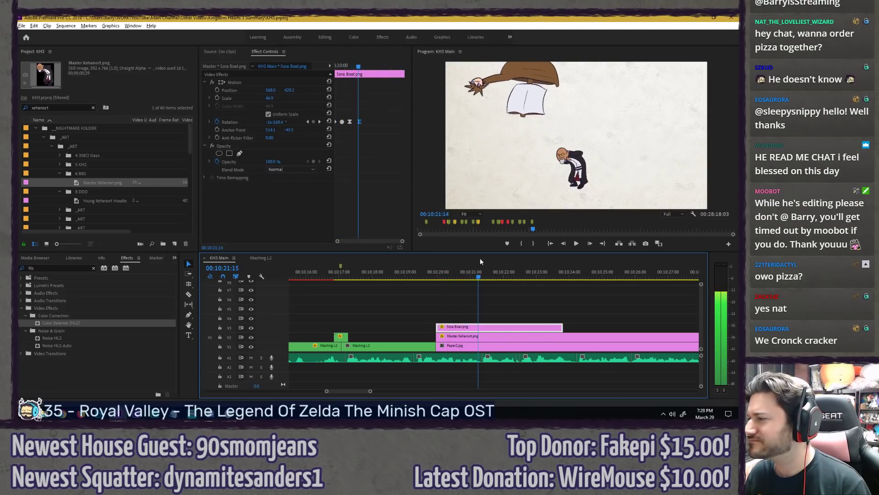
{"action": "left_click", "coordinate": [380, 199]}
{"action": "left_click_drag", "start_coordinate": [433, 278], "coordinate": [470, 265]}
Step: At the impact frame, keyframe Master Xehanort's Position X from 971.8 to 1371.8
{"action": "left_click", "coordinate": [471, 335]}
{"action": "left_click", "coordinate": [368, 153]}
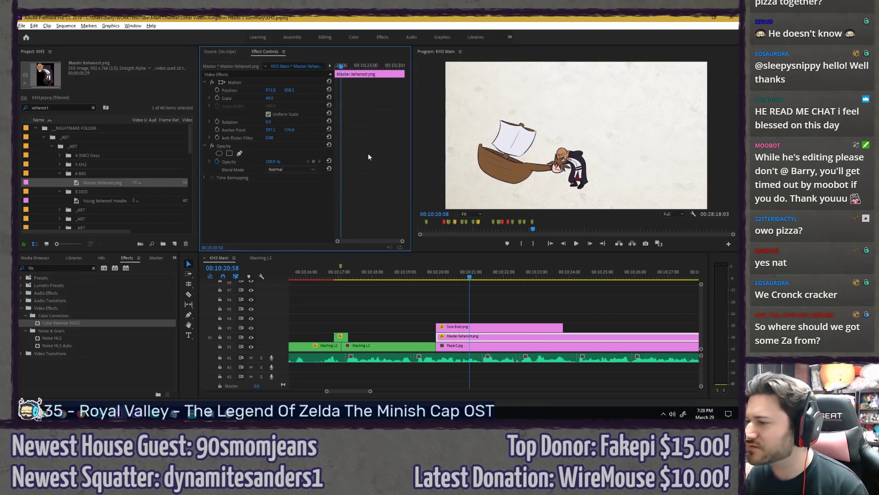
{"action": "key", "text": "Left"}
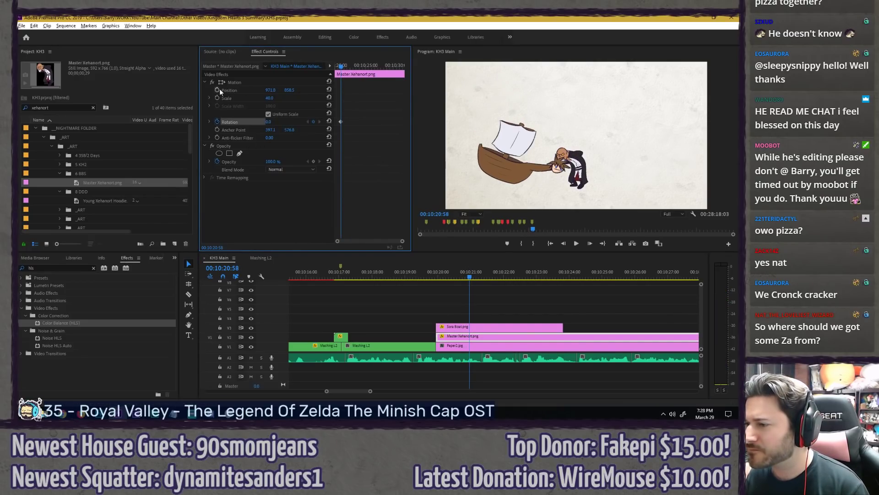
{"action": "key", "text": "Right"}
{"action": "key", "text": "Right"}
{"action": "key", "text": "Right"}
{"action": "key", "text": "Right"}
{"action": "key", "text": "Right"}
{"action": "key", "text": "Right"}
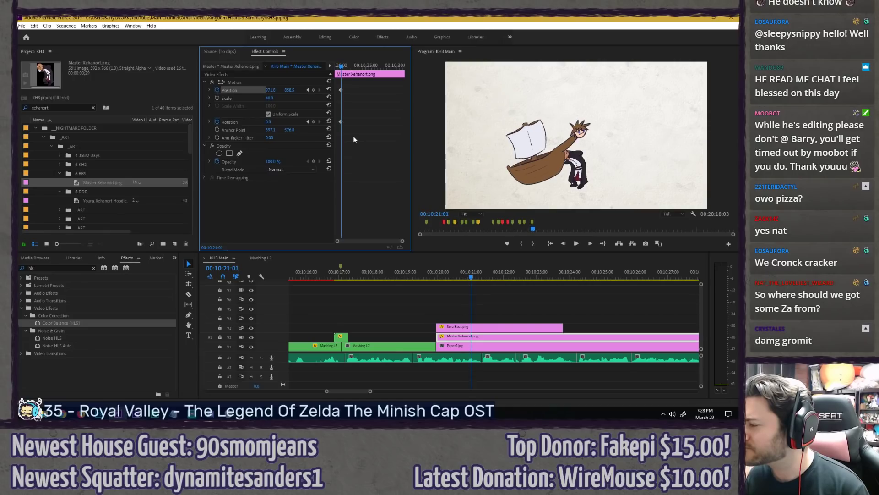
{"action": "key", "text": "Right"}
{"action": "key", "text": "Right"}
{"action": "key", "text": "Right"}
{"action": "key", "text": "Right"}
{"action": "key", "text": "Right"}
{"action": "key", "text": "Right"}
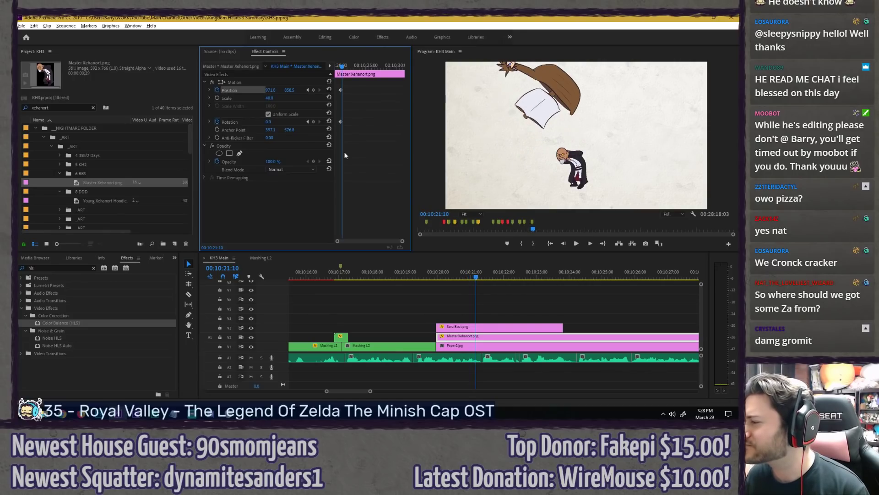
{"action": "key", "text": "Right"}
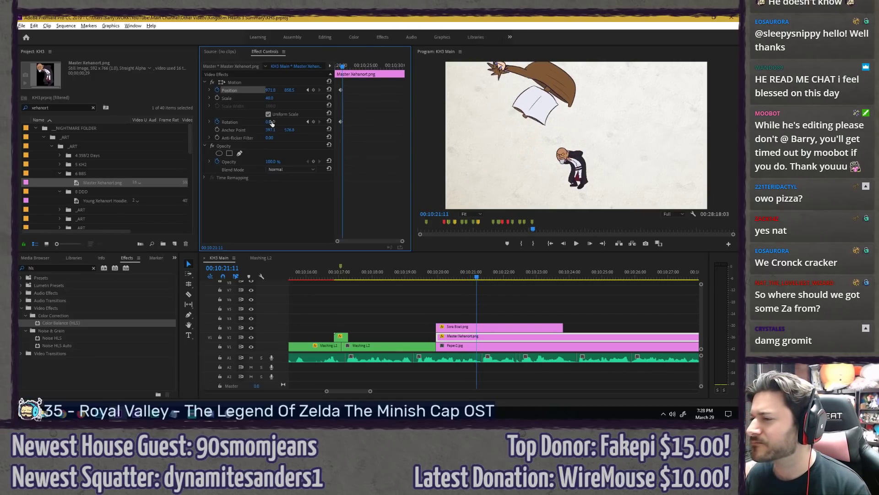
{"action": "left_click", "coordinate": [280, 83]}
{"action": "left_click_drag", "start_coordinate": [272, 89], "coordinate": [291, 90]}
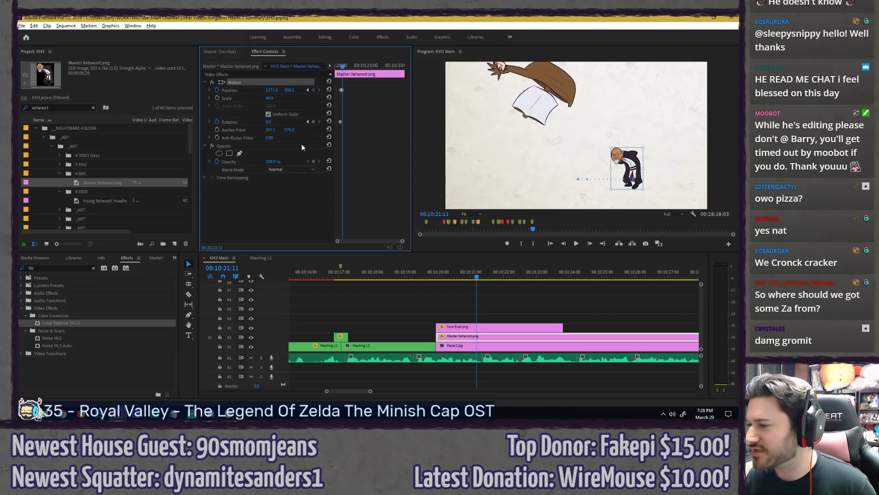
{"action": "left_click", "coordinate": [338, 69]}
{"action": "key", "text": "space"}
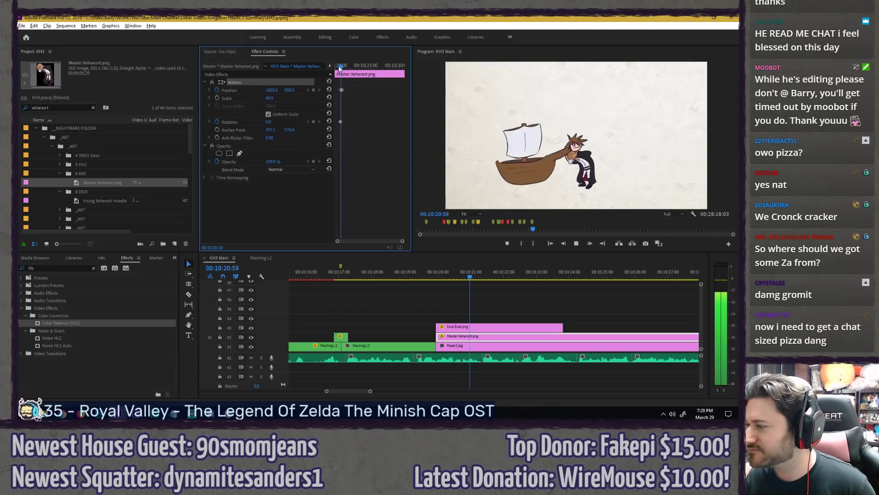
{"action": "left_click", "coordinate": [338, 68]}
{"action": "key", "text": "space"}
{"action": "key", "text": "space"}
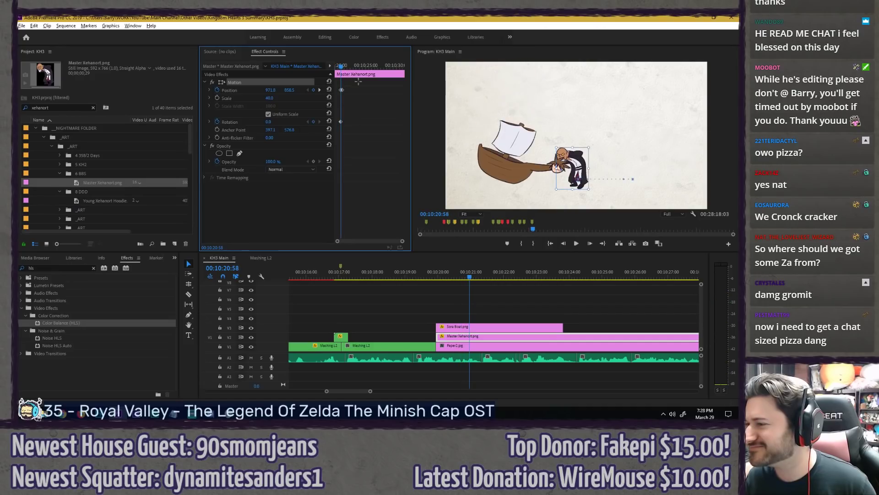
Step: Apply Ease In temporal interpolation to Master Xehanort's position keyframe
{"action": "key", "text": "="}
{"action": "key", "text": "="}
{"action": "key", "text": "="}
{"action": "right_click", "coordinate": [372, 90]}
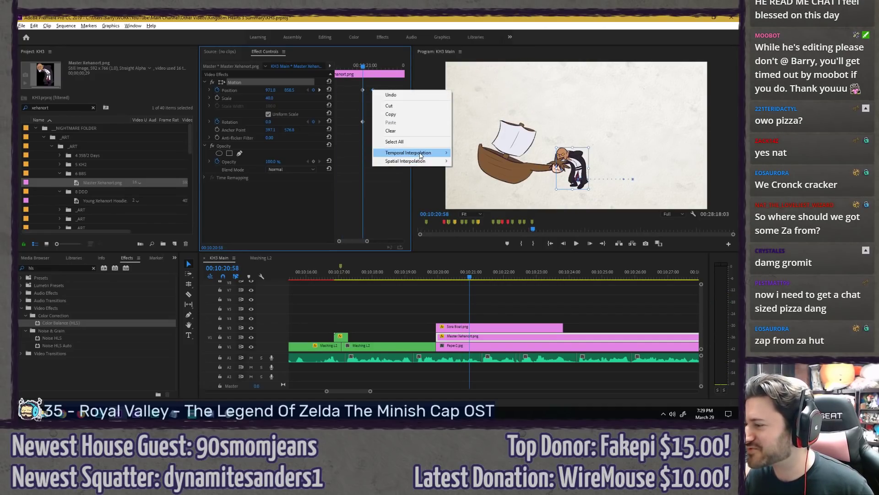
{"action": "mouse_move", "coordinate": [422, 155]}
{"action": "left_click", "coordinate": [483, 198]}
{"action": "left_click", "coordinate": [384, 144]}
{"action": "key", "text": "Right"}
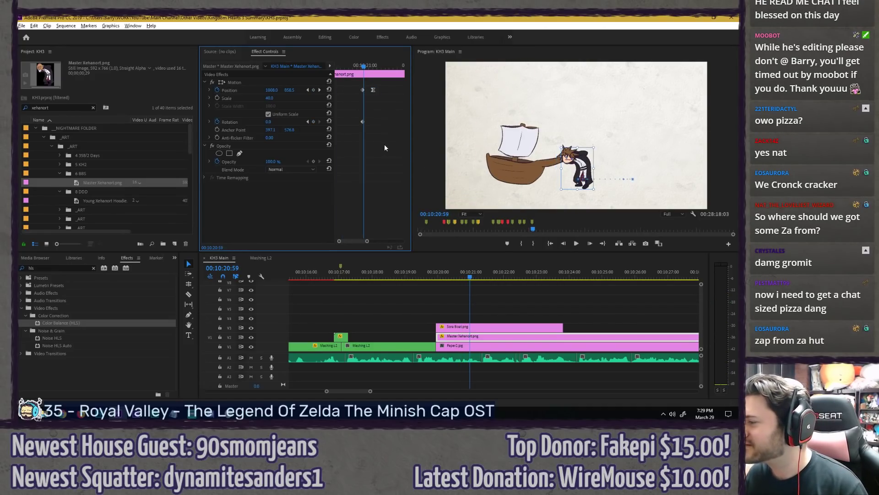
{"action": "key", "text": "Right"}
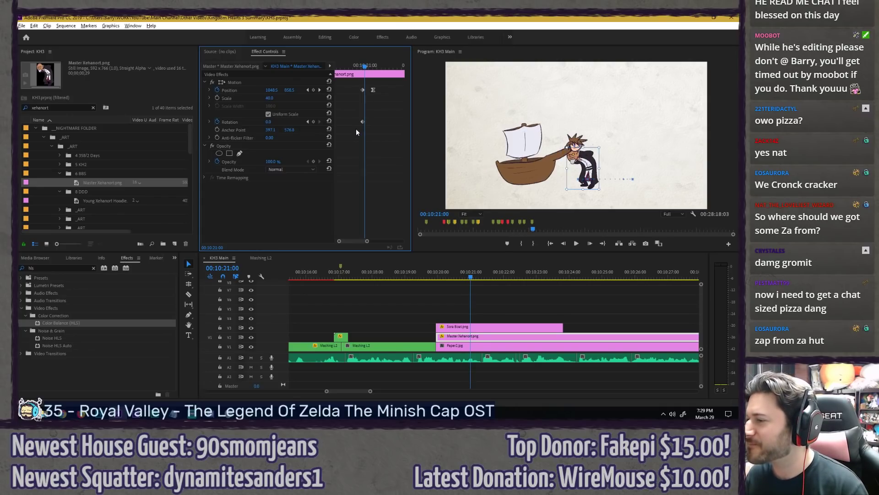
{"action": "key", "text": "Right"}
Step: Apply Ease Out to the next position keyframe and review the push around the impact
{"action": "right_click", "coordinate": [362, 90]}
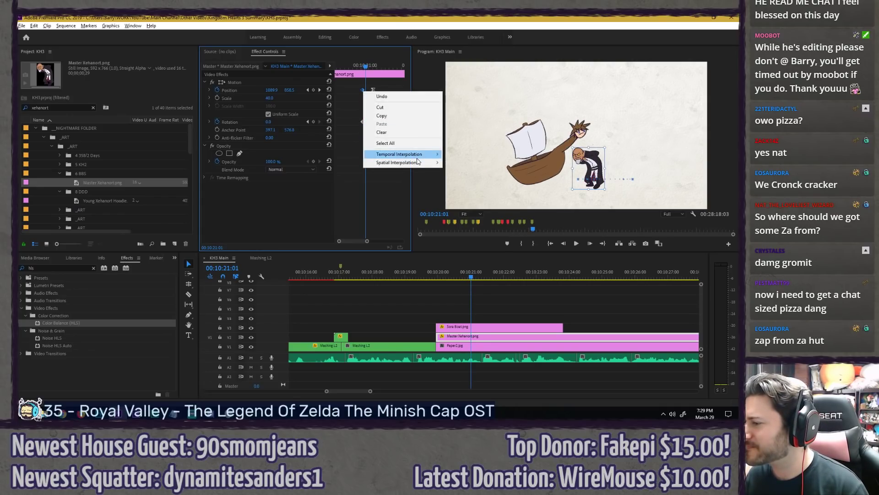
{"action": "mouse_move", "coordinate": [419, 155]}
{"action": "left_click", "coordinate": [475, 207]}
{"action": "left_click", "coordinate": [358, 65]}
{"action": "key", "text": "space"}
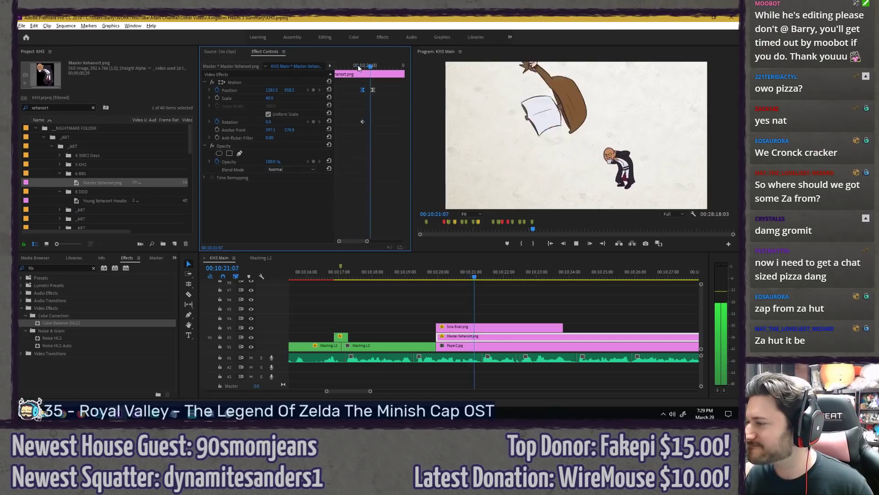
{"action": "left_click", "coordinate": [358, 66]}
{"action": "left_click", "coordinate": [364, 62]}
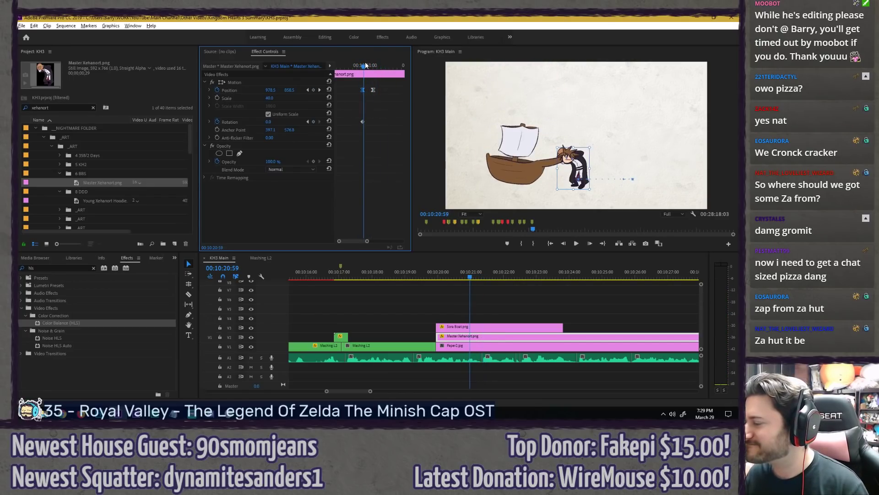
{"action": "key", "text": "Right"}
{"action": "key", "text": "Right"}
{"action": "key", "text": "Left"}
{"action": "left_click", "coordinate": [387, 125]}
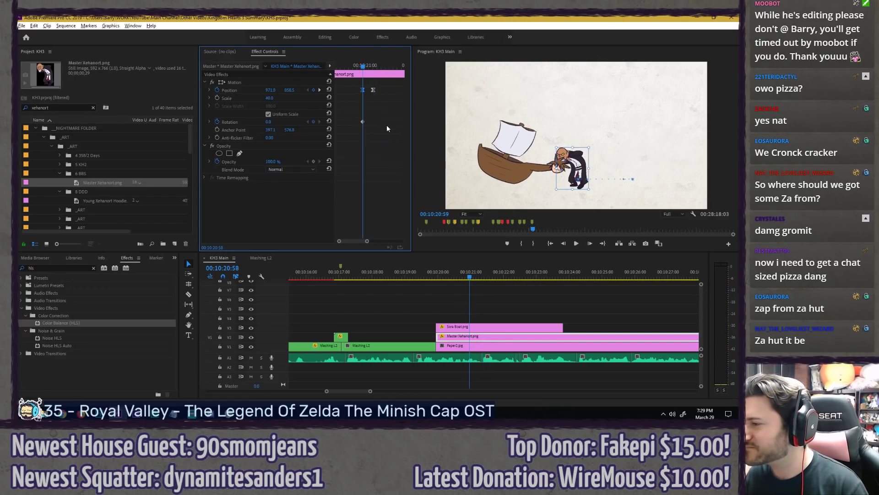
{"action": "key", "text": "Right"}
{"action": "key", "text": "Right"}
{"action": "key", "text": "Right"}
{"action": "key", "text": "Right"}
{"action": "key", "text": "Right"}
{"action": "key", "text": "Right"}
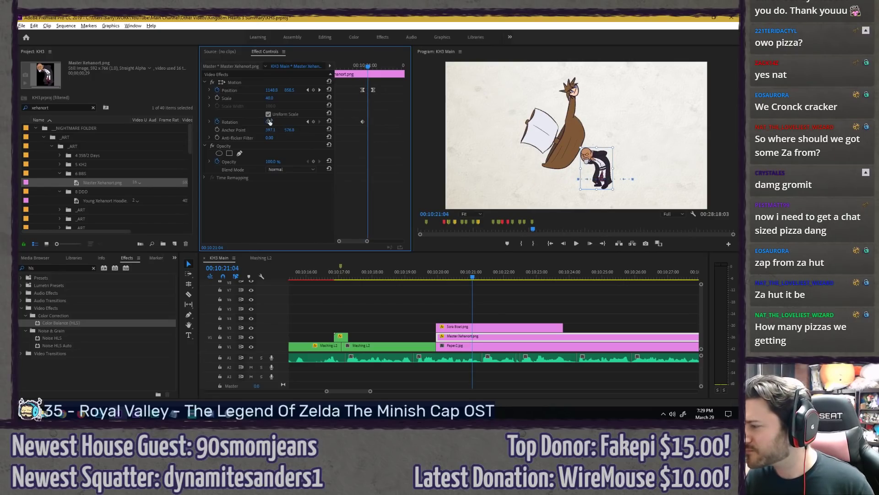
Step: Tilt Xehanort to -7.2° at 00:10:21:15 and bring his rotation back to 0° sooner
{"action": "left_click_drag", "start_coordinate": [358, 64], "coordinate": [378, 64]}
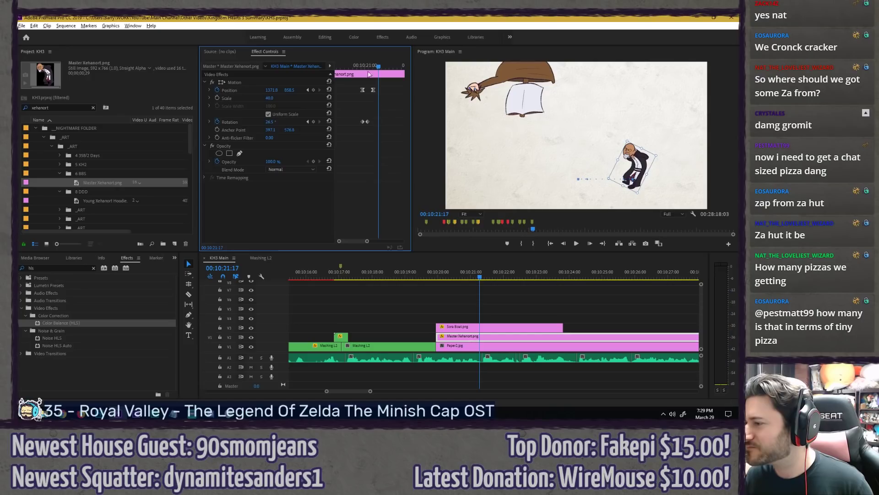
{"action": "left_click_drag", "start_coordinate": [270, 121], "coordinate": [261, 121]}
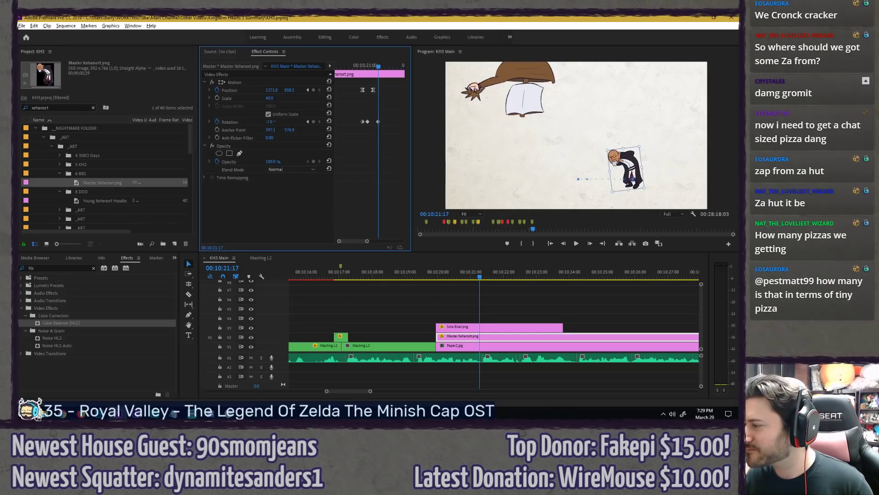
{"action": "key", "text": "Right"}
{"action": "key", "text": "Right"}
{"action": "key", "text": "Right"}
{"action": "key", "text": "Right"}
{"action": "left_click", "coordinate": [278, 122]}
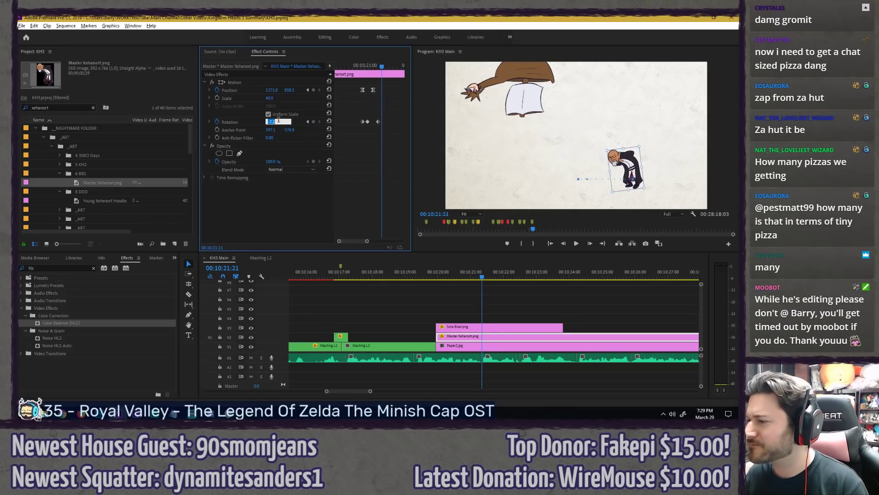
{"action": "left_click_drag", "start_coordinate": [368, 67], "coordinate": [377, 122]}
{"action": "key", "text": "Right"}
{"action": "key", "text": "Right"}
{"action": "key", "text": "Right"}
{"action": "key", "text": "Right"}
{"action": "key", "text": "space"}
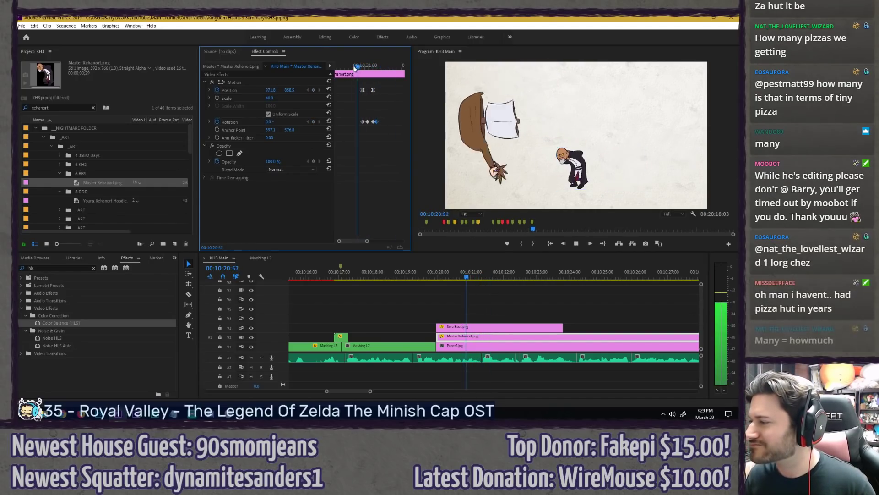
{"action": "left_click_drag", "start_coordinate": [354, 66], "coordinate": [367, 66]}
Step: In the maximised Program monitor, drag the Bezier handle to curve Xehanort's motion path upward
{"action": "key", "text": "grave"}
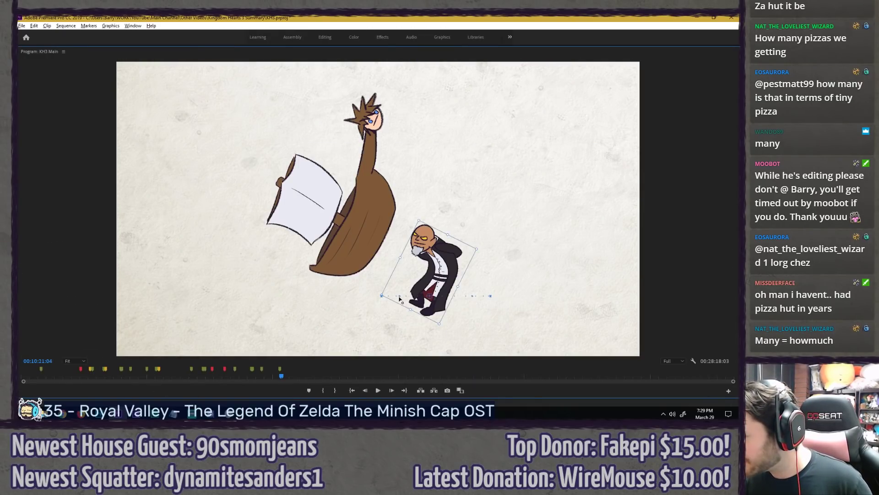
{"action": "left_click_drag", "start_coordinate": [399, 296], "coordinate": [415, 269]}
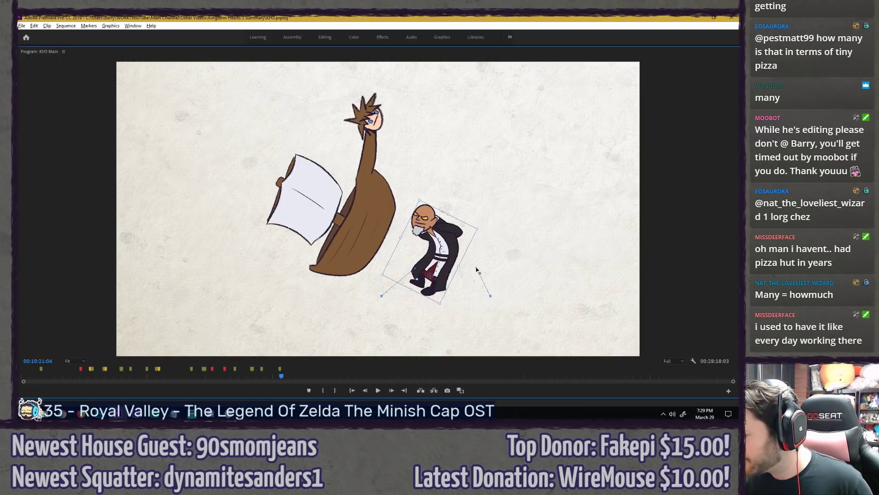
{"action": "key", "text": "grave"}
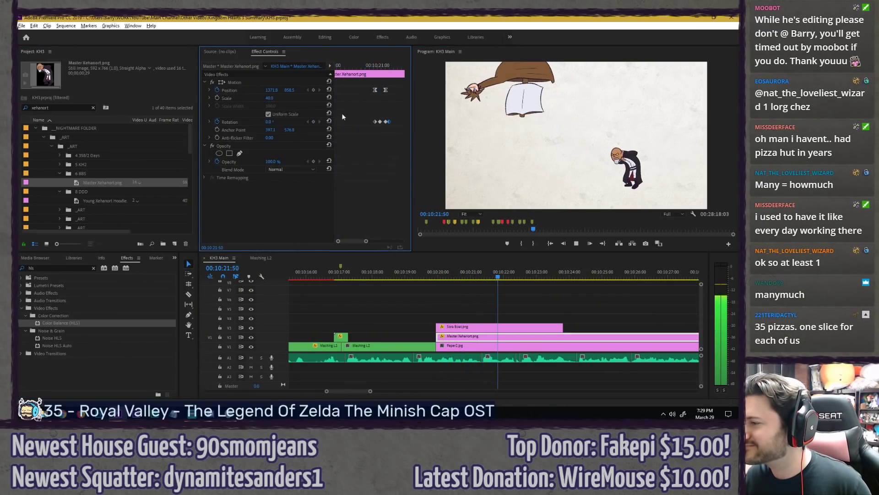
Step: Preview the push up to the boat's arrival, save, and select both the Sora Boat and Xehanort clips
{"action": "key", "text": "space"}
{"action": "key", "text": "Up"}
{"action": "key", "text": "space"}
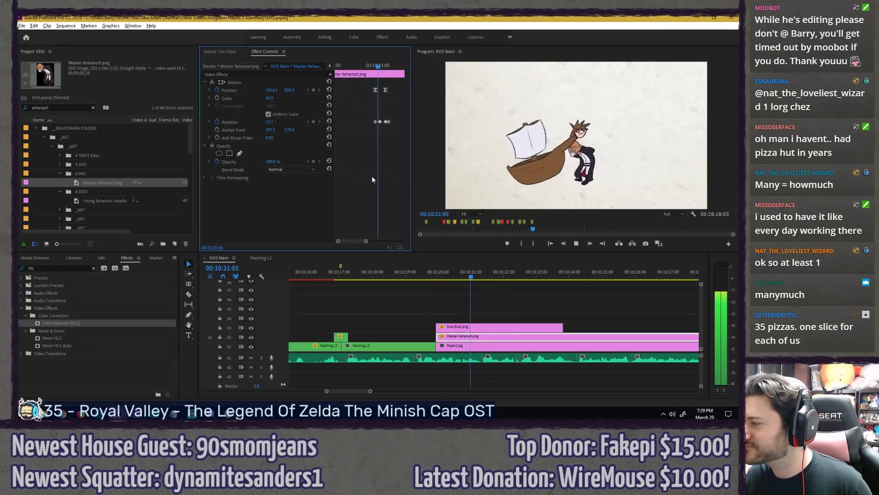
{"action": "left_click", "coordinate": [369, 63]}
{"action": "left_click_drag", "start_coordinate": [370, 59], "coordinate": [377, 57]}
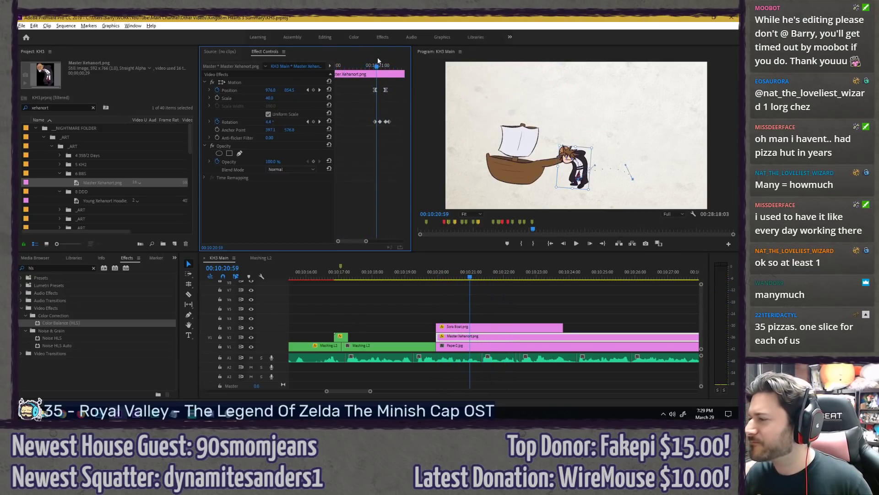
{"action": "key", "text": "ctrl+s"}
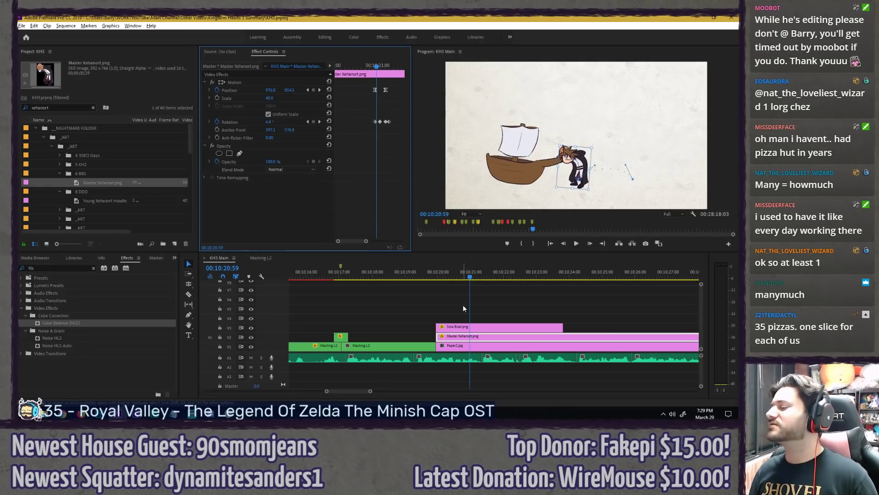
{"action": "left_click_drag", "start_coordinate": [463, 305], "coordinate": [480, 336]}
Step: Nudge the Sora Boat and Master Xehanort clips earlier and trim their starts to the cut
{"action": "key", "text": "Left"}
{"action": "key", "text": "Left"}
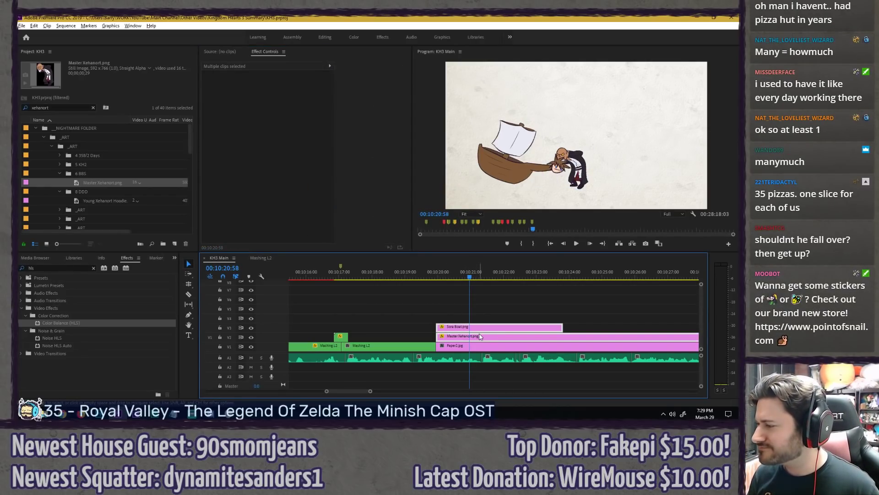
{"action": "key", "text": "alt+Left"}
{"action": "key", "text": "alt+Left"}
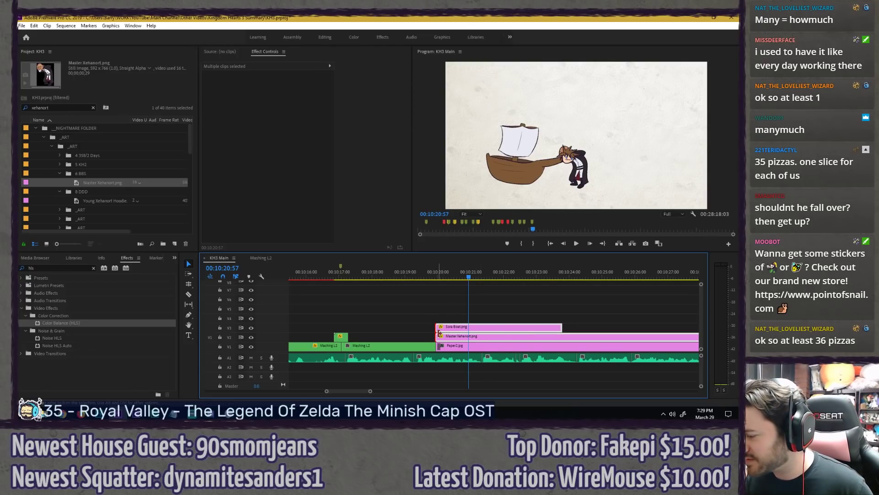
{"action": "left_click_drag", "start_coordinate": [439, 333], "coordinate": [441, 333]}
Step: Play back from 10:17 to 00:10:21:22, then select the Master Xehanort clip alone
{"action": "left_click", "coordinate": [415, 270]}
{"action": "key", "text": "space"}
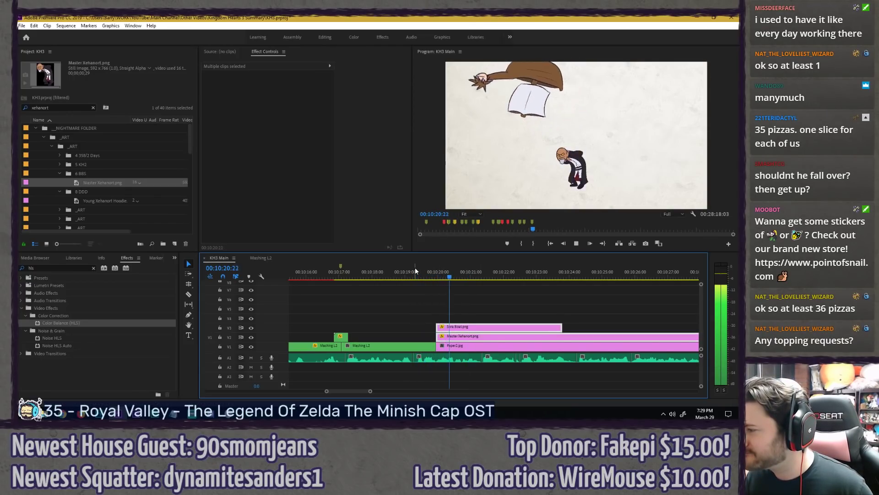
{"action": "left_click", "coordinate": [335, 272]}
{"action": "key", "text": "space"}
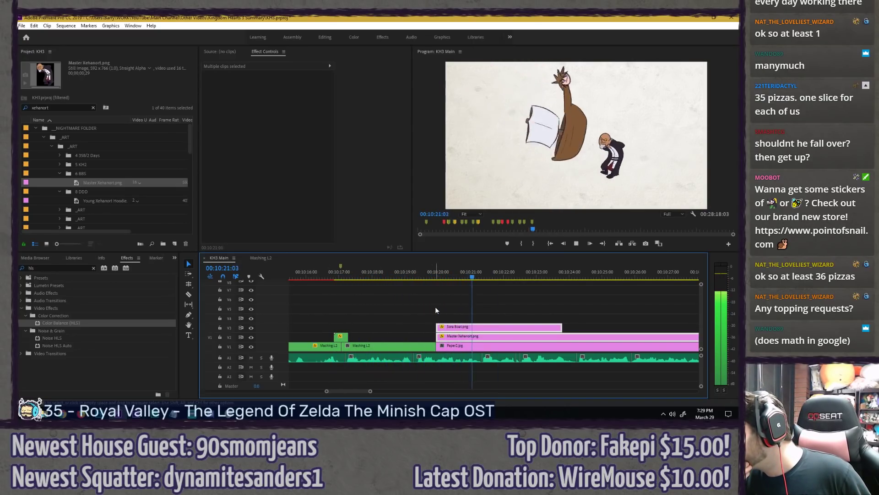
{"action": "left_click", "coordinate": [473, 276]}
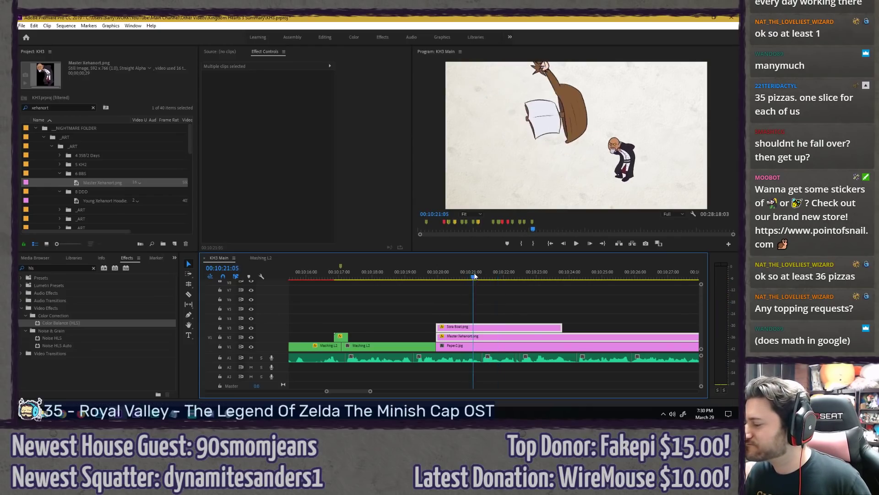
{"action": "left_click", "coordinate": [483, 276]}
{"action": "left_click", "coordinate": [494, 319]}
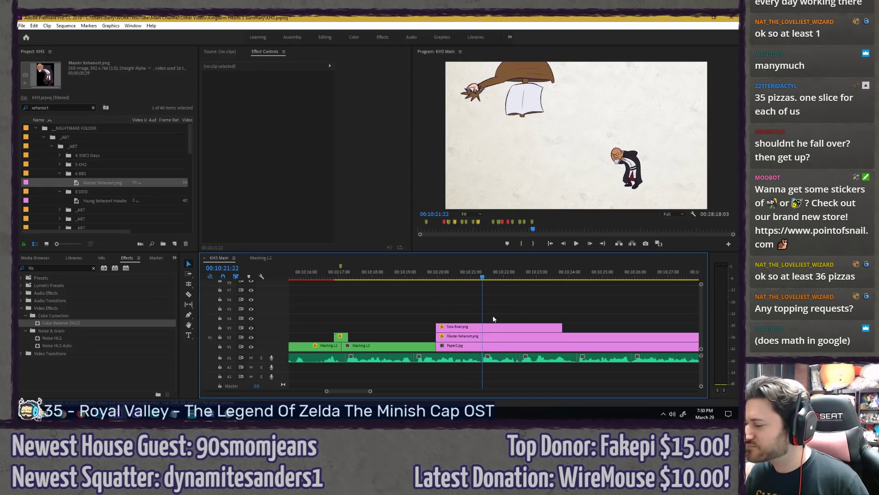
{"action": "left_click", "coordinate": [492, 340]}
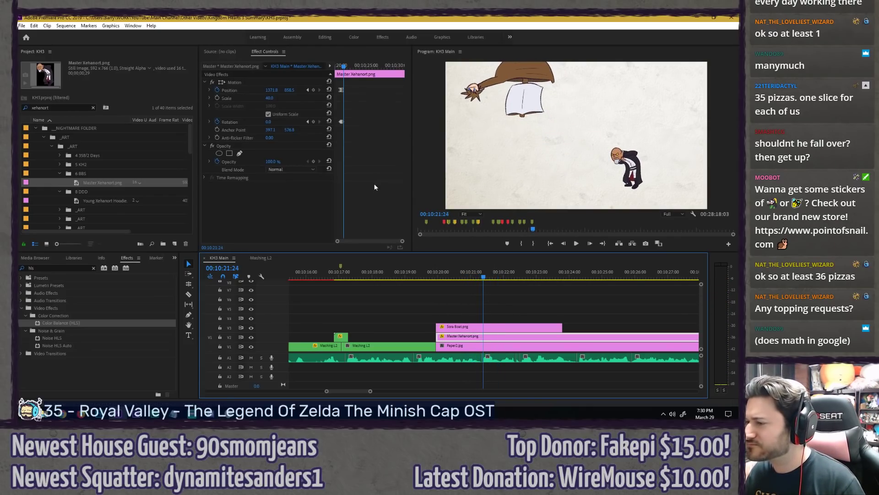
Step: Add wobble rotation keyframes to Xehanort, tilting him to 14.4°, with another at 00:10:21:58
{"action": "left_click", "coordinate": [314, 121]}
{"action": "key", "text": "Right"}
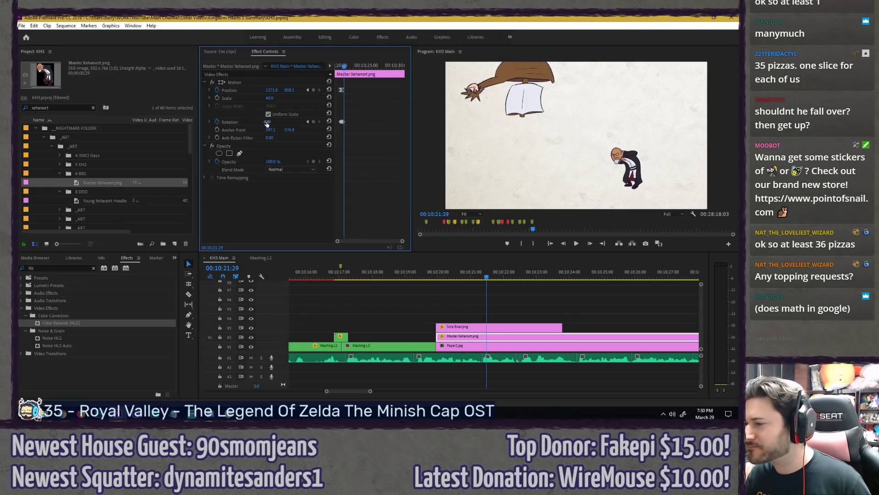
{"action": "left_click_drag", "start_coordinate": [268, 121], "coordinate": [280, 122]}
{"action": "key", "text": "space"}
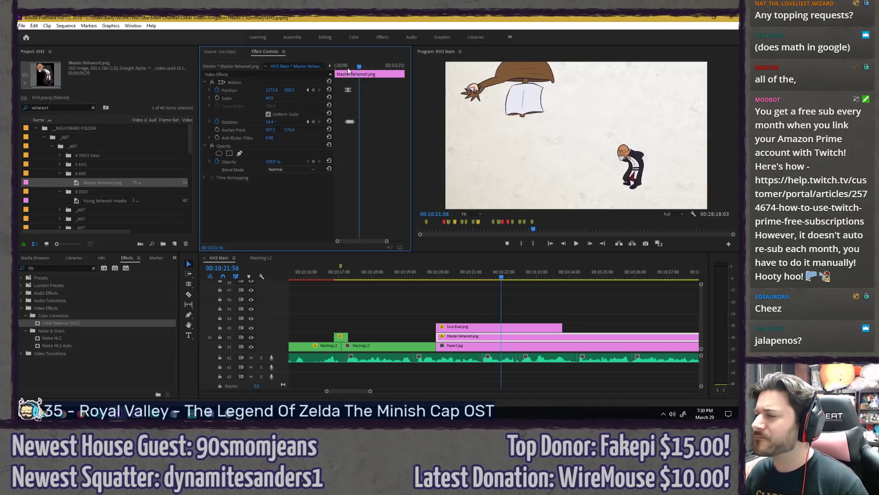
{"action": "left_click_drag", "start_coordinate": [348, 70], "coordinate": [353, 67]}
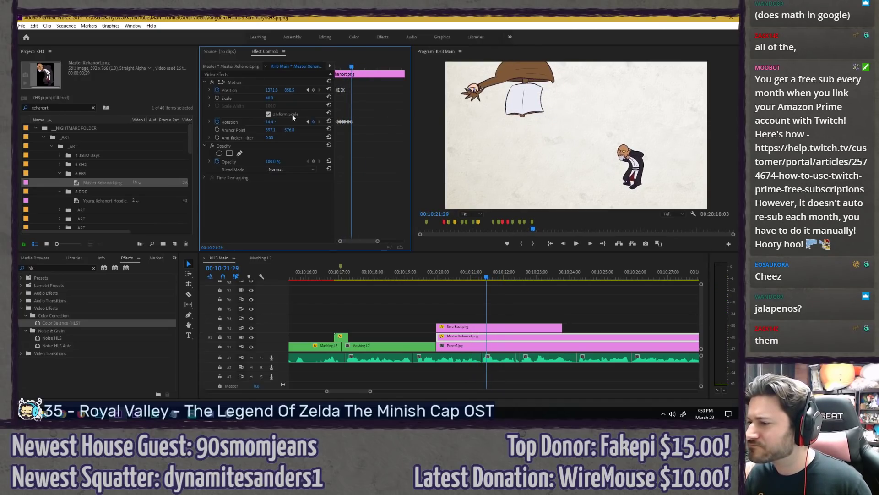
{"action": "key", "text": "space"}
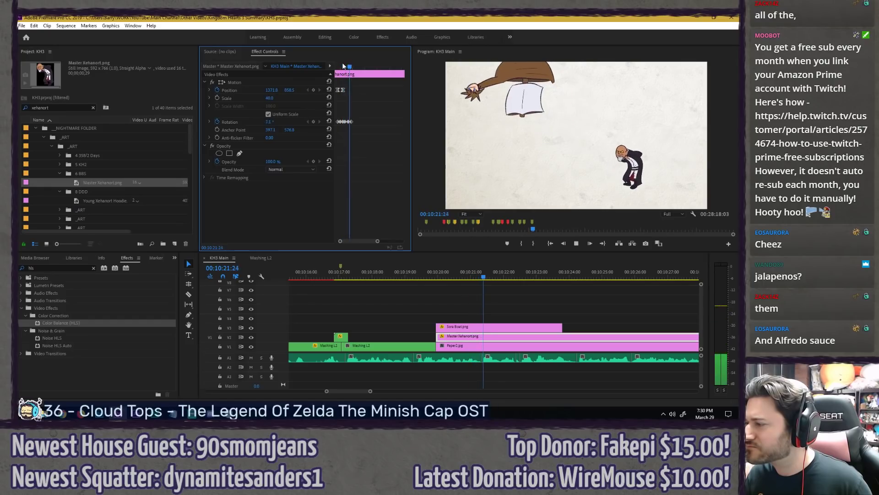
{"action": "key", "text": "space"}
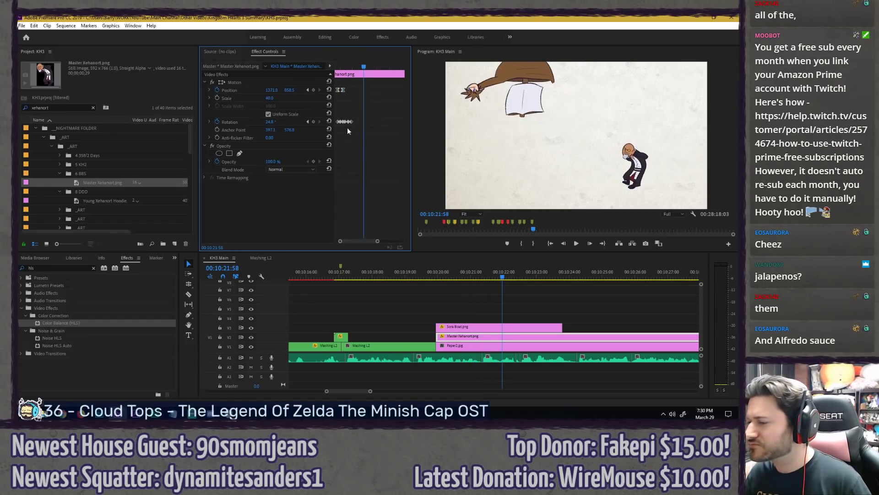
{"action": "left_click", "coordinate": [312, 122]}
{"action": "key", "text": "Right"}
{"action": "key", "text": "Right"}
{"action": "key", "text": "Right"}
{"action": "key", "text": "Right"}
{"action": "key", "text": "Right"}
{"action": "key", "text": "Right"}
{"action": "key", "text": "Right"}
{"action": "key", "text": "Right"}
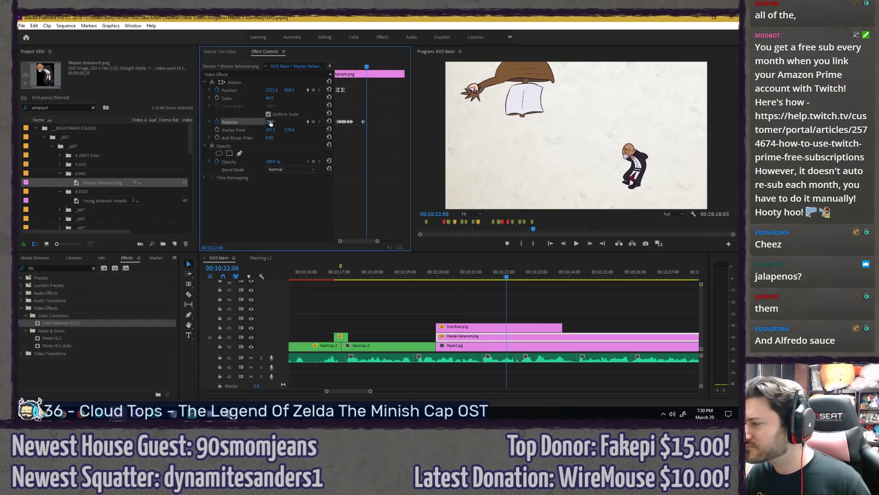
Step: Add a rotation keyframe at 00:10:22:36 and tilt Xehanort back to 5.3° at 00:10:22:41
{"action": "left_click", "coordinate": [349, 63]}
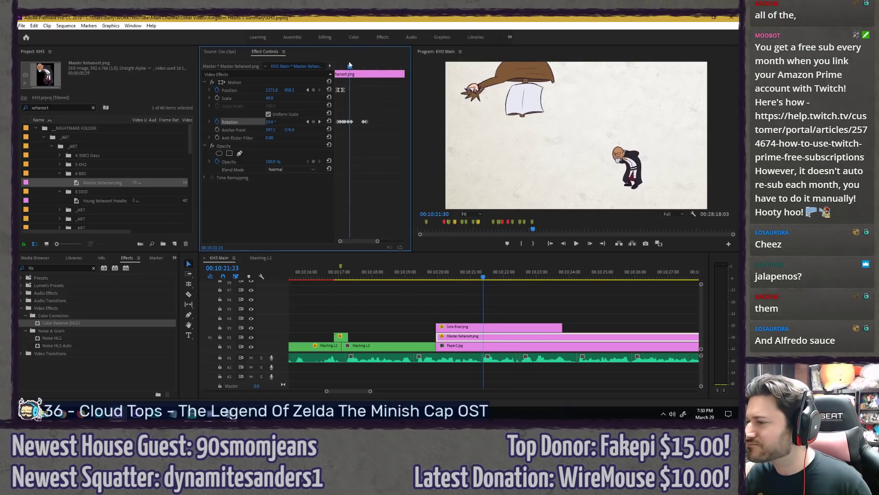
{"action": "key", "text": "space"}
{"action": "key", "text": "space"}
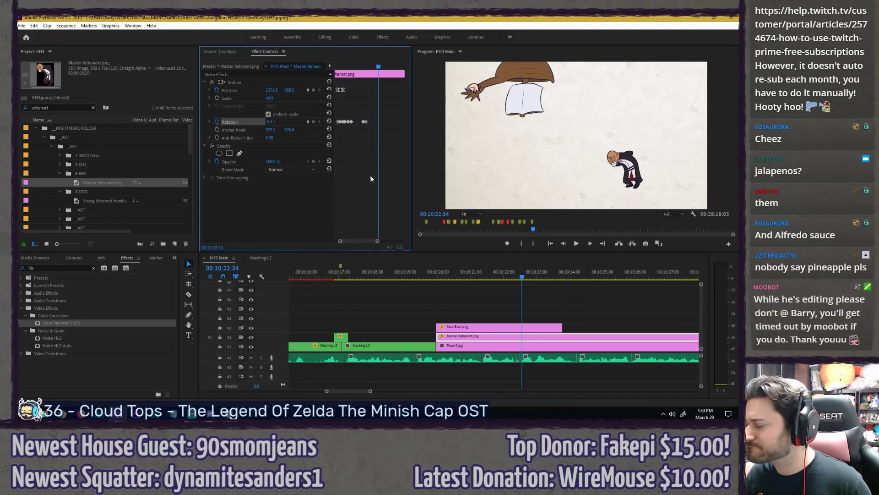
{"action": "key", "text": "Right"}
{"action": "key", "text": "Right"}
{"action": "left_click", "coordinate": [314, 122]}
{"action": "key", "text": "Right"}
{"action": "key", "text": "Right"}
{"action": "key", "text": "Right"}
{"action": "key", "text": "Right"}
{"action": "key", "text": "Right"}
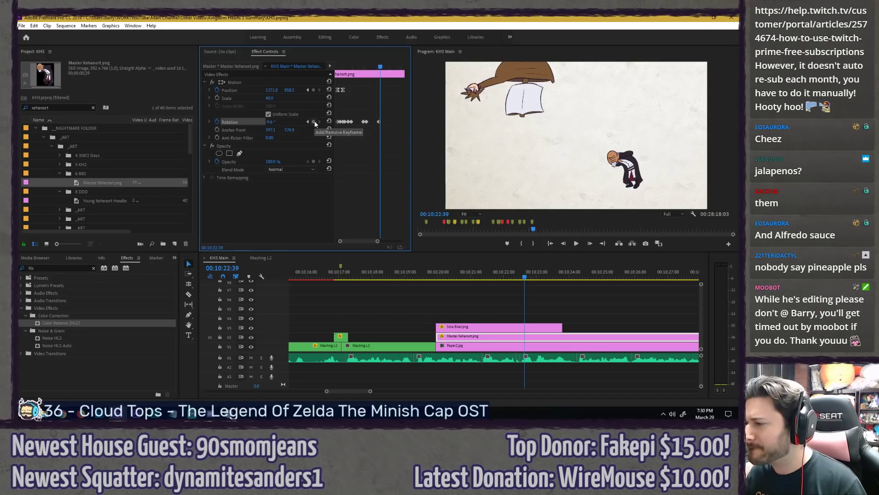
{"action": "left_click_drag", "start_coordinate": [270, 122], "coordinate": [277, 122]}
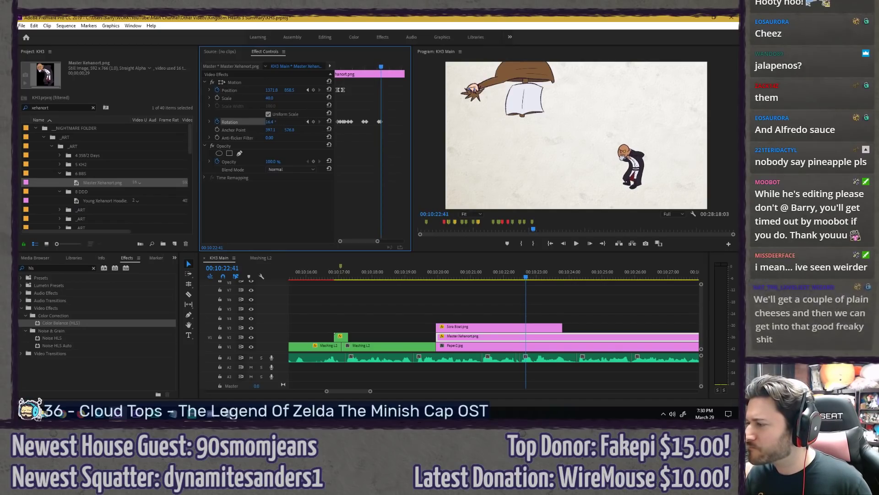
{"action": "left_click", "coordinate": [371, 63]}
{"action": "key", "text": "space"}
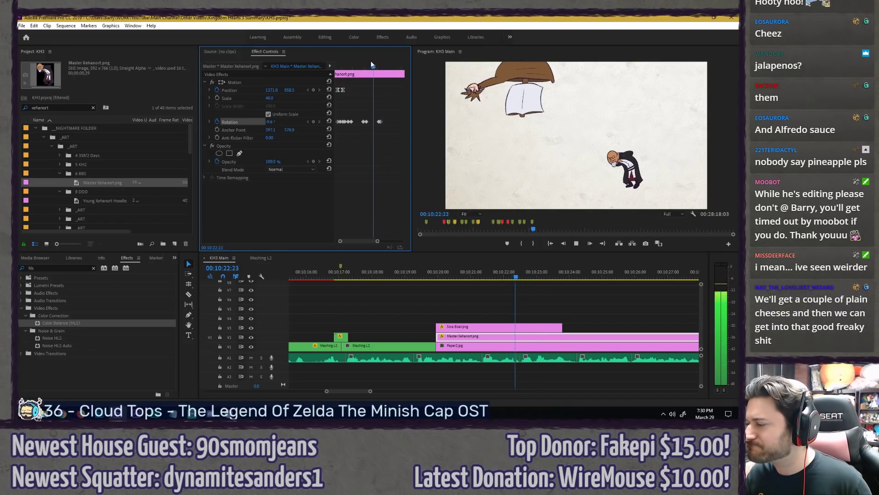
{"action": "key", "text": "space"}
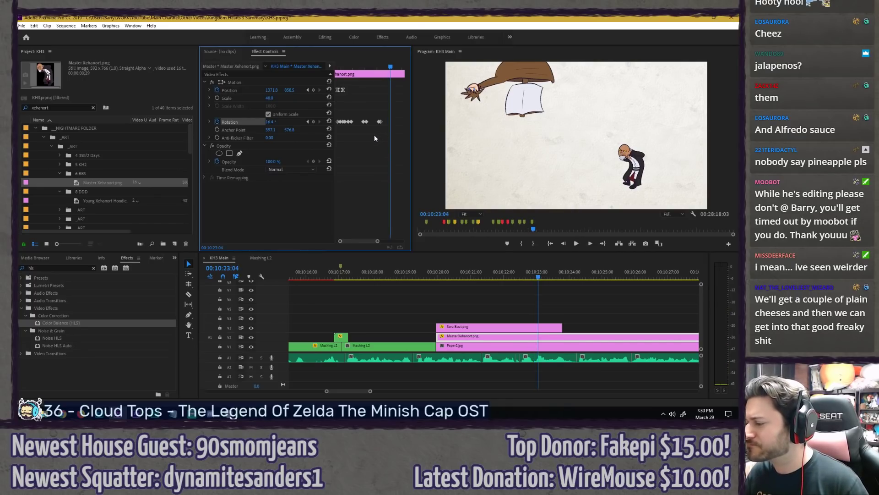
Step: Add a rotation keyframe at 23:00, straighten Xehanort to 1.6° at 00:10:23:07, and save
{"action": "left_click", "coordinate": [313, 121]}
{"action": "key", "text": "Right"}
{"action": "key", "text": "Right"}
{"action": "key", "text": "Right"}
{"action": "key", "text": "Right"}
{"action": "key", "text": "Right"}
{"action": "key", "text": "Right"}
{"action": "key", "text": "Right"}
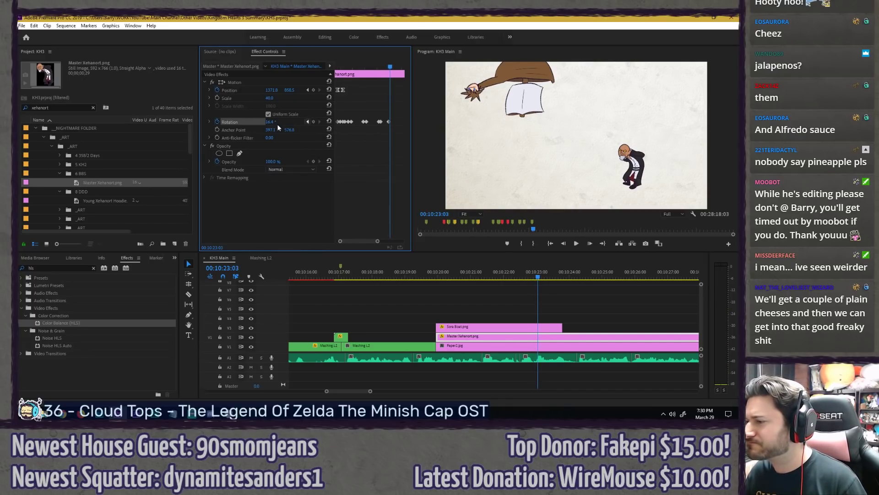
{"action": "left_click_drag", "start_coordinate": [272, 124], "coordinate": [265, 124]}
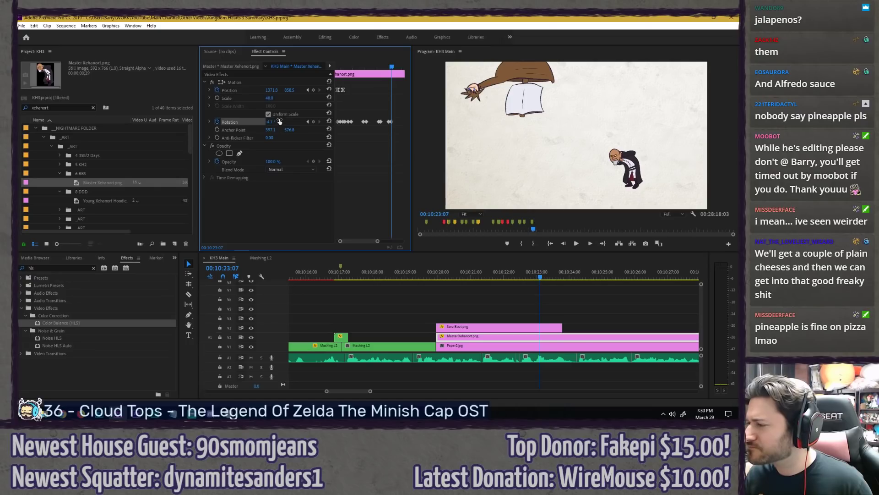
{"action": "left_click", "coordinate": [375, 64]}
{"action": "key", "text": "space"}
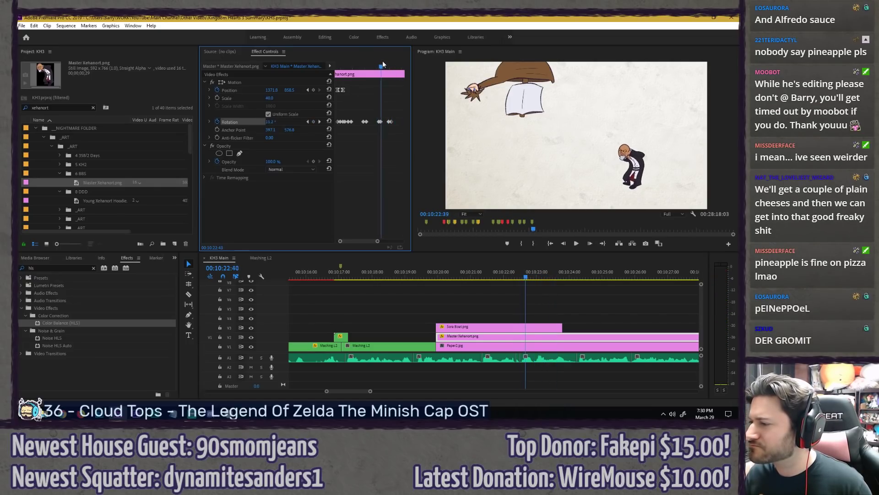
{"action": "left_click", "coordinate": [382, 60]}
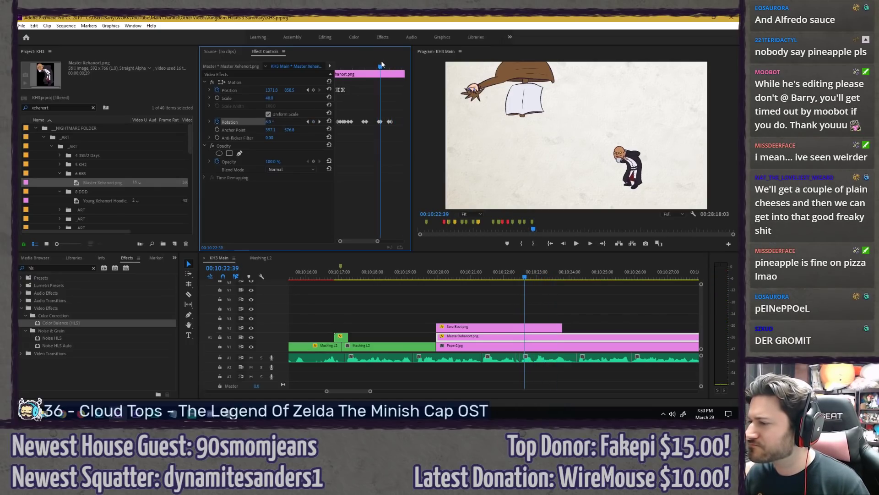
{"action": "left_click", "coordinate": [378, 122]}
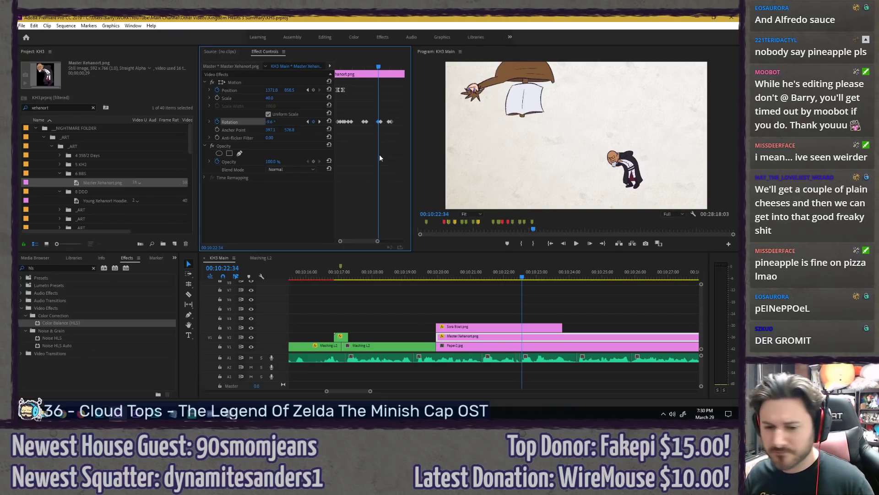
{"action": "key", "text": "ctrl+s"}
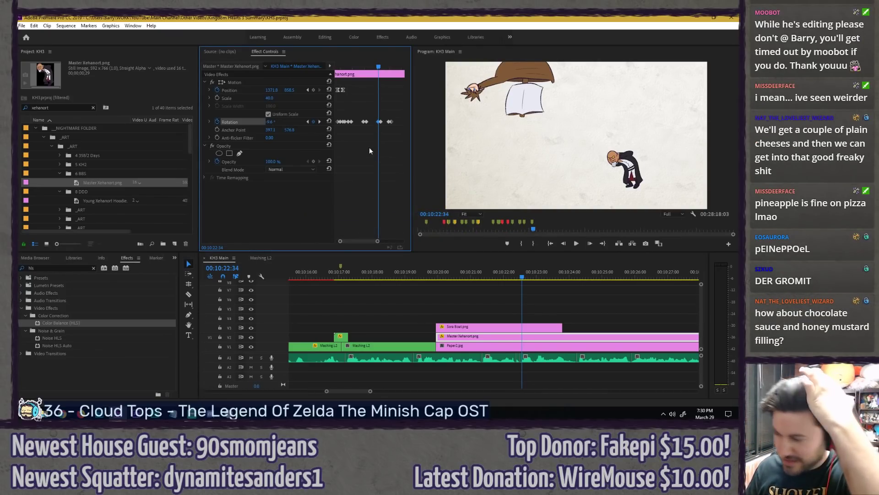
Step: Save the project and replay Master Xehanort's wobble from just before it starts
{"action": "left_click", "coordinate": [362, 65]}
{"action": "left_click", "coordinate": [370, 138]}
{"action": "key", "text": "ctrl+s"}
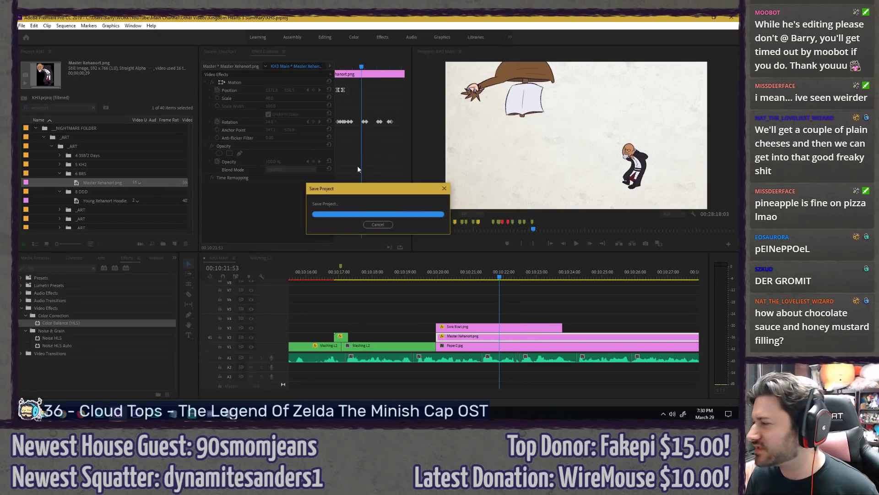
{"action": "key", "text": "space"}
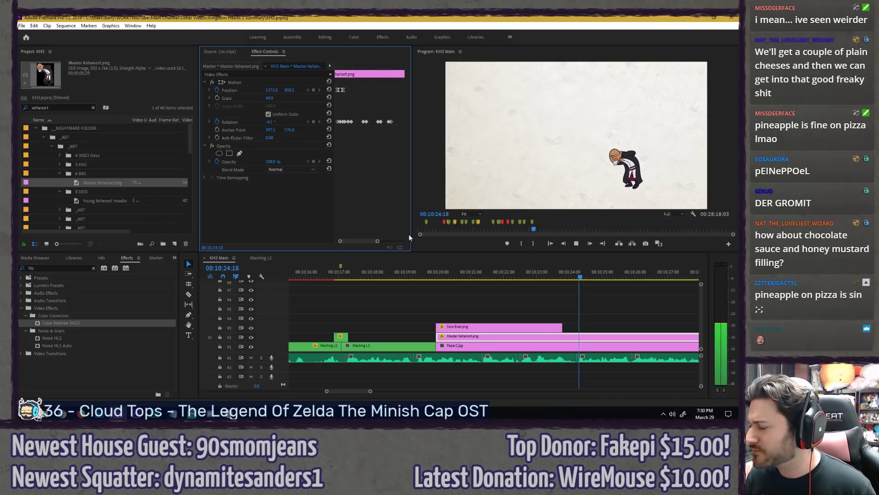
{"action": "key", "text": "space"}
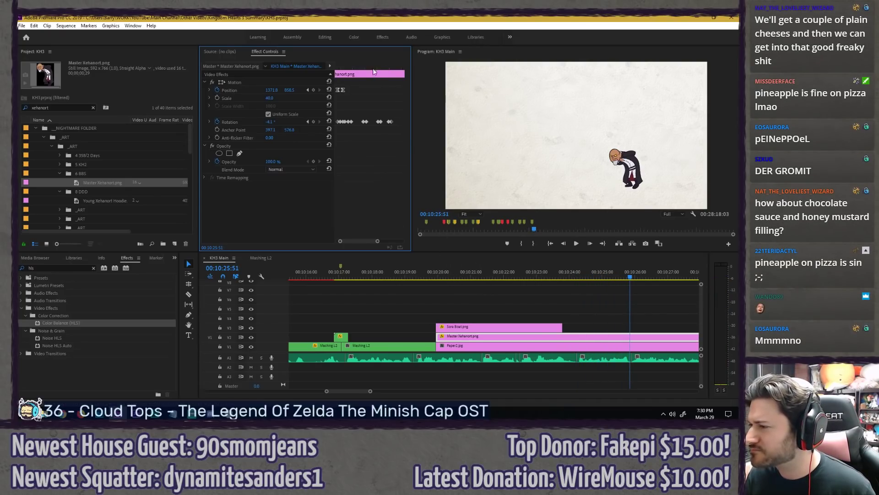
{"action": "left_click", "coordinate": [357, 67]}
{"action": "key", "text": "space"}
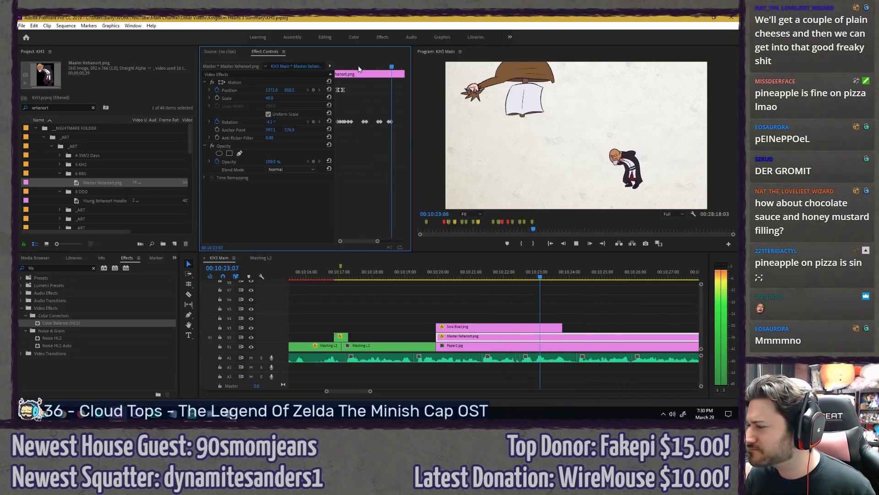
Step: Shift the last two Rotation keyframes earlier and preview the retimed wobble
{"action": "left_click_drag", "start_coordinate": [363, 66], "coordinate": [390, 59]}
{"action": "scroll", "coordinate": [398, 94], "scroll_direction": "up", "scroll_amount": 1}
{"action": "key", "text": "Right"}
{"action": "key", "text": "Right"}
{"action": "key", "text": "Right"}
{"action": "mouse_move", "coordinate": [394, 116]}
{"action": "left_mouse_down"}
{"action": "mouse_move", "coordinate": [368, 131]}
{"action": "mouse_move", "coordinate": [380, 121]}
{"action": "left_mouse_up"}
{"action": "key", "text": "Left"}
{"action": "key", "text": "Left"}
{"action": "key", "text": "space"}
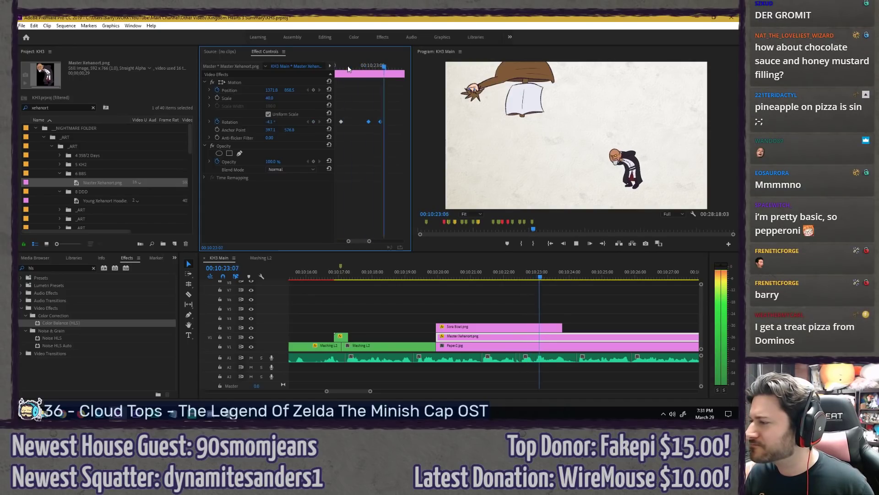
Step: Add a Rotation keyframe tilting Master Xehanort to 22.6° and play back to check it
{"action": "key", "text": "shift+Right"}
{"action": "key", "text": "Left"}
{"action": "key", "text": "Left"}
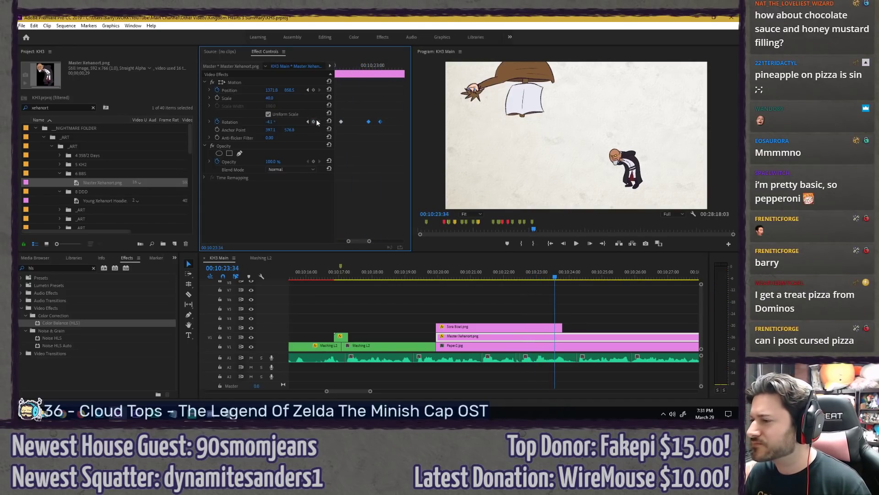
{"action": "key", "text": "Right"}
{"action": "left_click", "coordinate": [313, 122]}
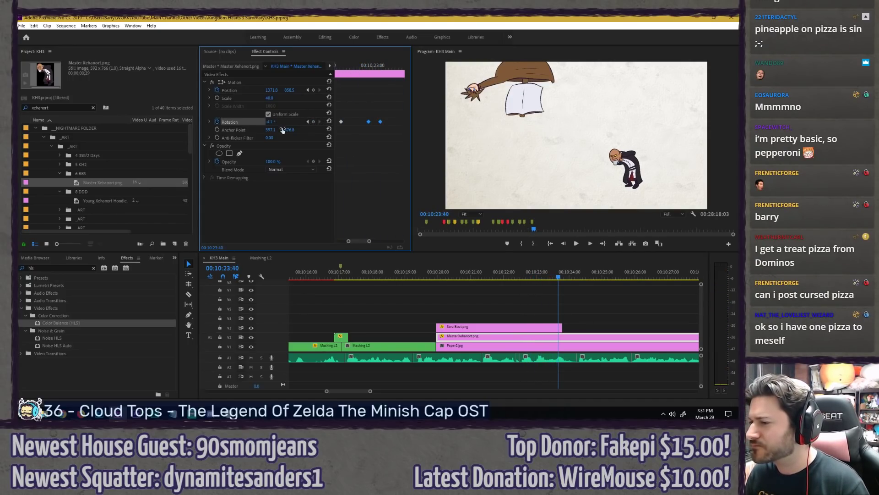
{"action": "left_click_drag", "start_coordinate": [275, 122], "coordinate": [287, 123]}
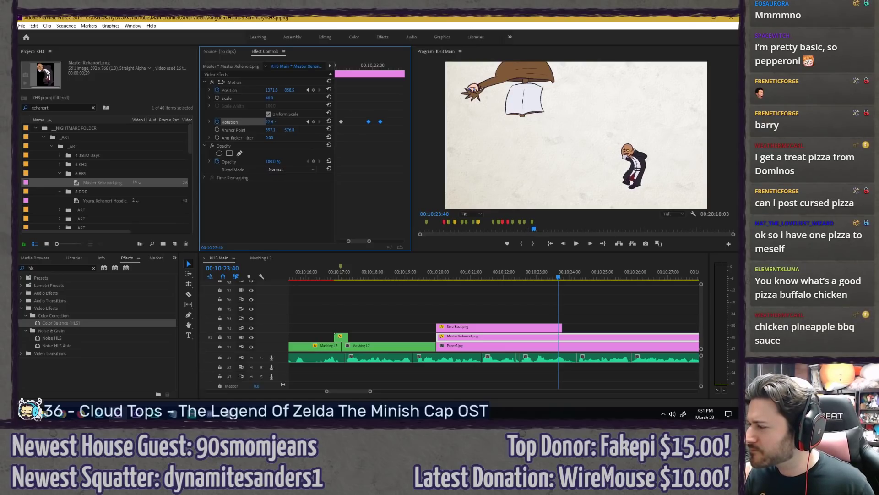
{"action": "left_click", "coordinate": [363, 68]}
{"action": "key", "text": "space"}
Step: Set the final Rotation keyframe to Ease Out and replay the eased wobble
{"action": "left_click_drag", "start_coordinate": [364, 69], "coordinate": [423, 73]}
{"action": "right_click", "coordinate": [379, 121]}
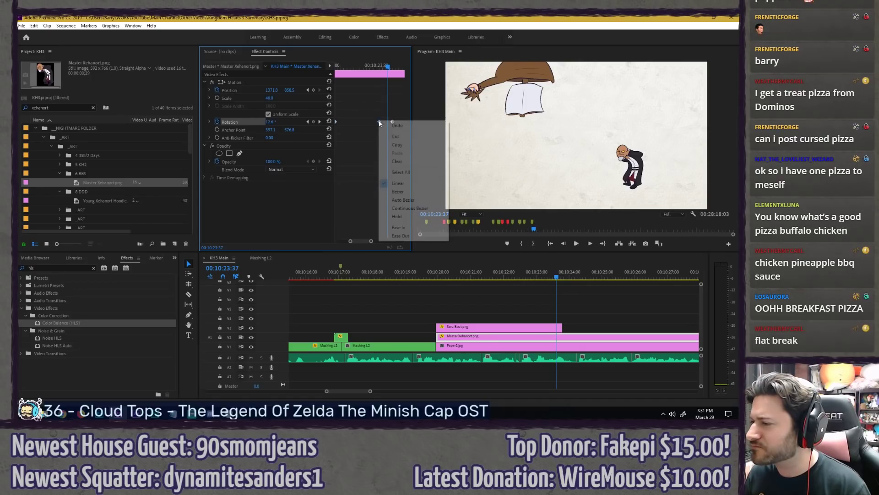
{"action": "left_click", "coordinate": [399, 235]}
{"action": "left_click", "coordinate": [369, 66]}
{"action": "key", "text": "space"}
Step: Review the scene from 00:10:20, deselect the Master Xehanort clip, and return to the boat's arrival
{"action": "mouse_move", "coordinate": [369, 65]}
{"action": "left_mouse_down"}
{"action": "mouse_move", "coordinate": [397, 60]}
{"action": "mouse_move", "coordinate": [360, 65]}
{"action": "left_mouse_up"}
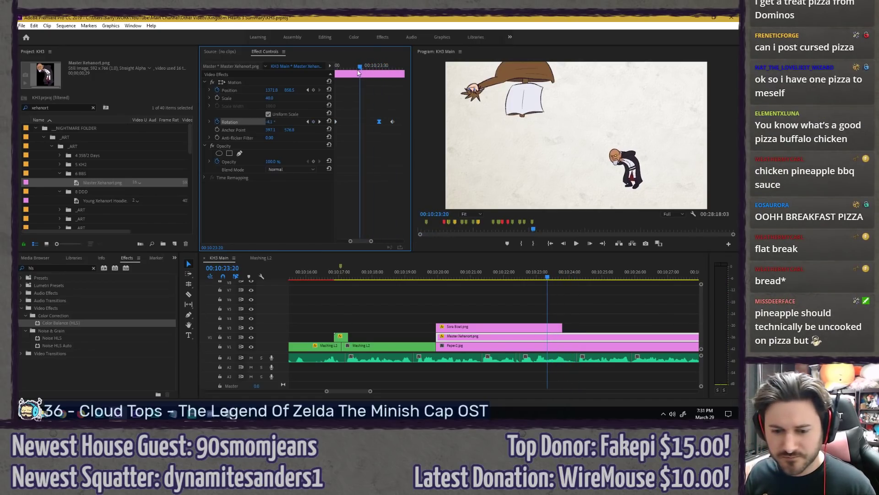
{"action": "left_click", "coordinate": [439, 272]}
{"action": "key", "text": "space"}
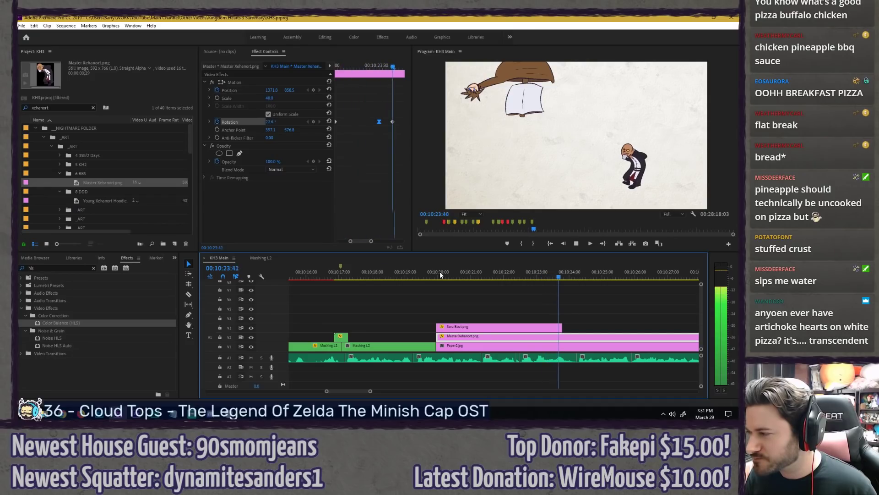
{"action": "key", "text": "space"}
{"action": "left_click", "coordinate": [546, 296]}
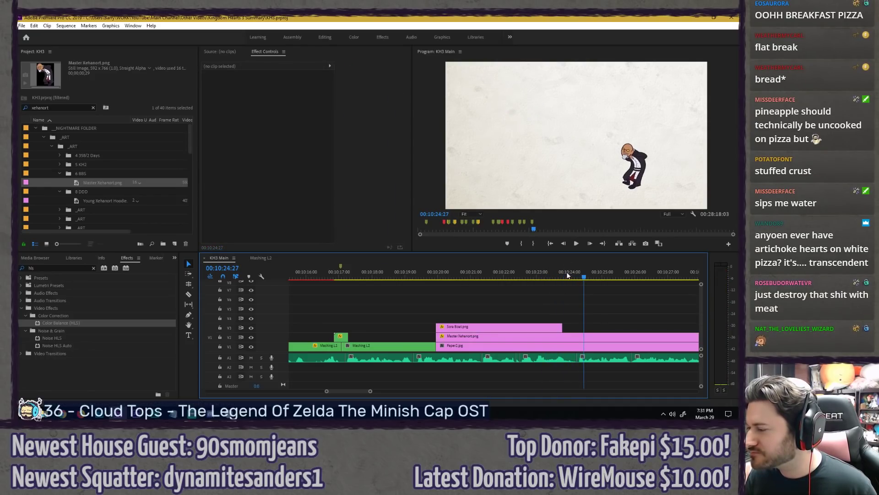
{"action": "left_click", "coordinate": [467, 273]}
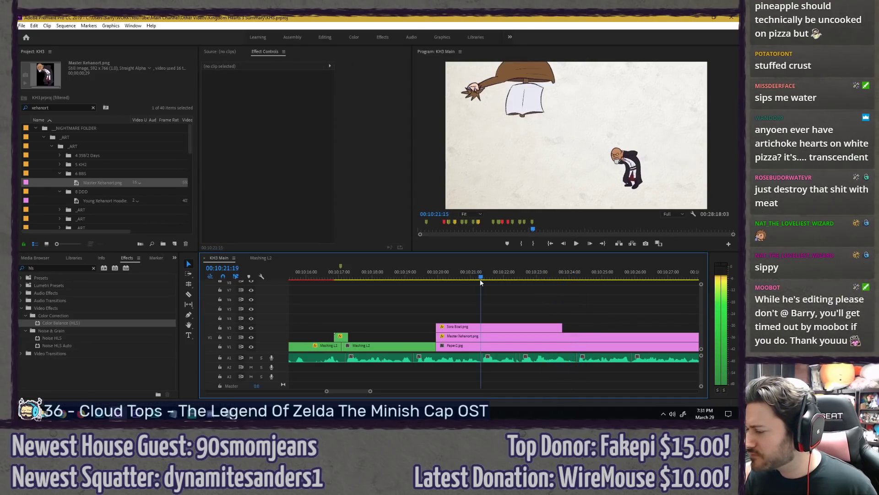
{"action": "left_click", "coordinate": [88, 110]}
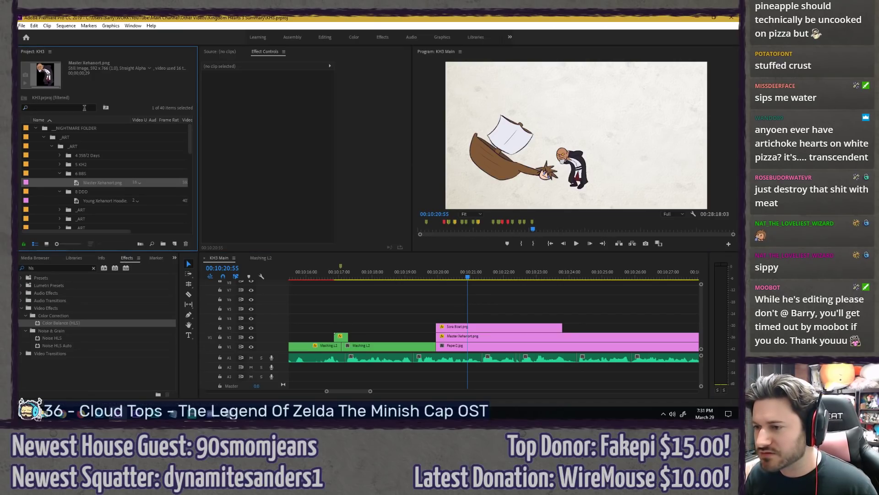
{"action": "type", "text": "splosion"}
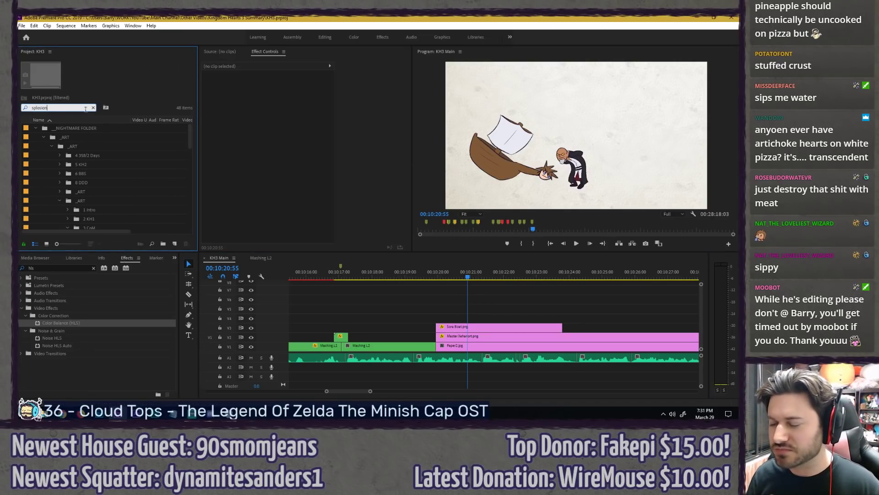
{"action": "scroll", "coordinate": [84, 203], "scroll_direction": "down", "scroll_amount": 6}
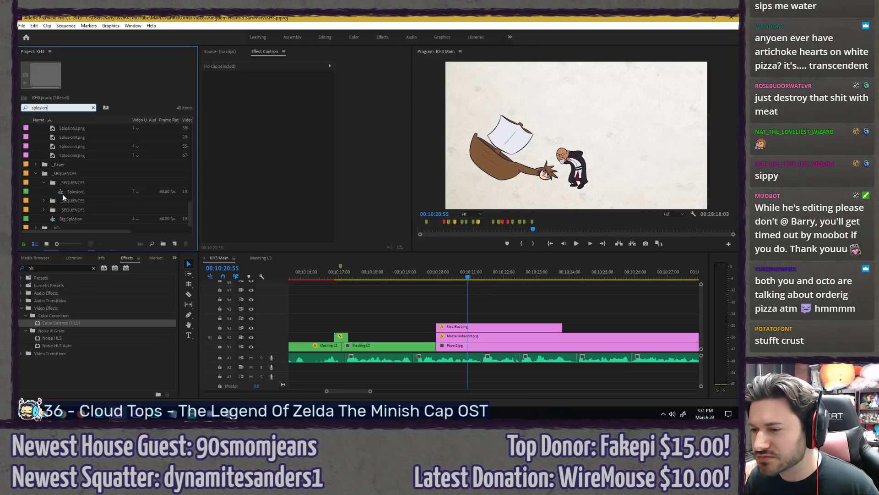
{"action": "left_click_drag", "start_coordinate": [76, 190], "coordinate": [430, 295]}
{"action": "left_click_drag", "start_coordinate": [477, 326], "coordinate": [486, 321]}
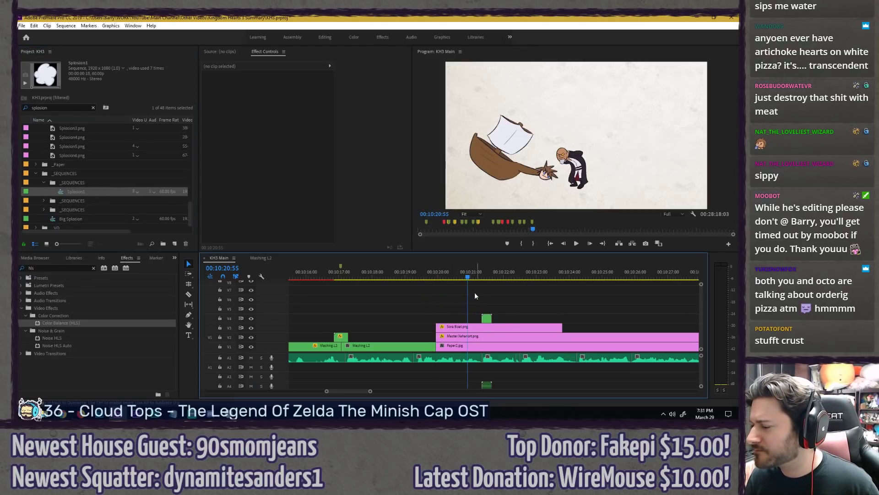
{"action": "left_click", "coordinate": [487, 319]}
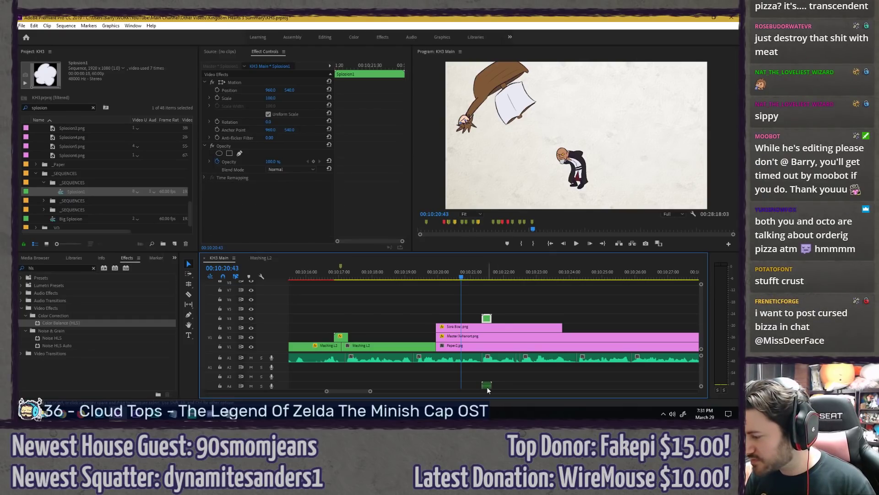
{"action": "left_click", "coordinate": [491, 297]}
{"action": "key", "text": "space"}
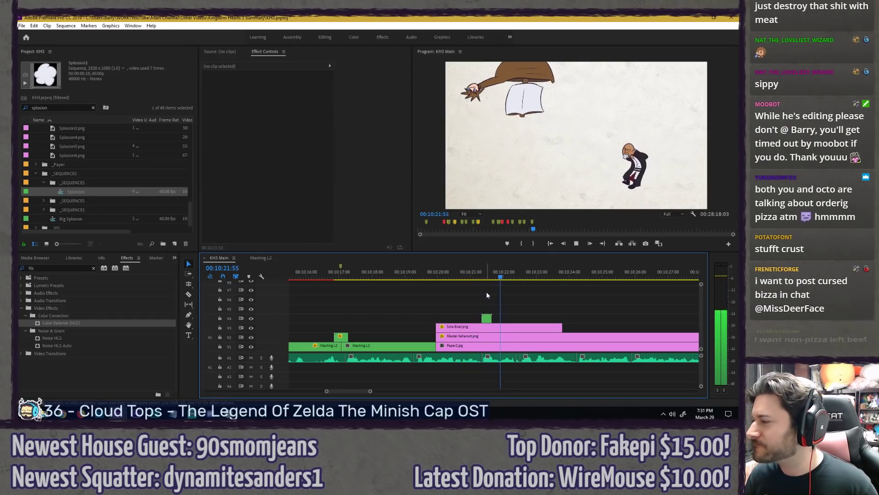
{"action": "left_click", "coordinate": [499, 271]}
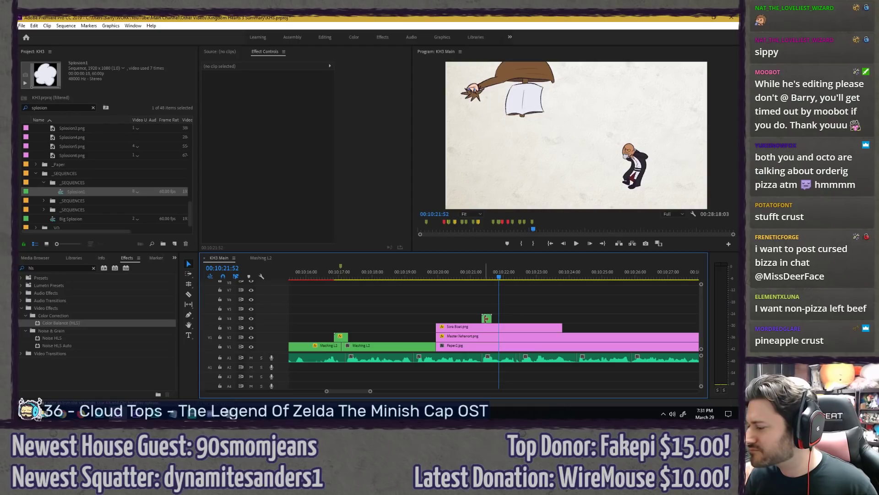
{"action": "left_click_drag", "start_coordinate": [486, 319], "coordinate": [503, 319]}
{"action": "key", "text": "space"}
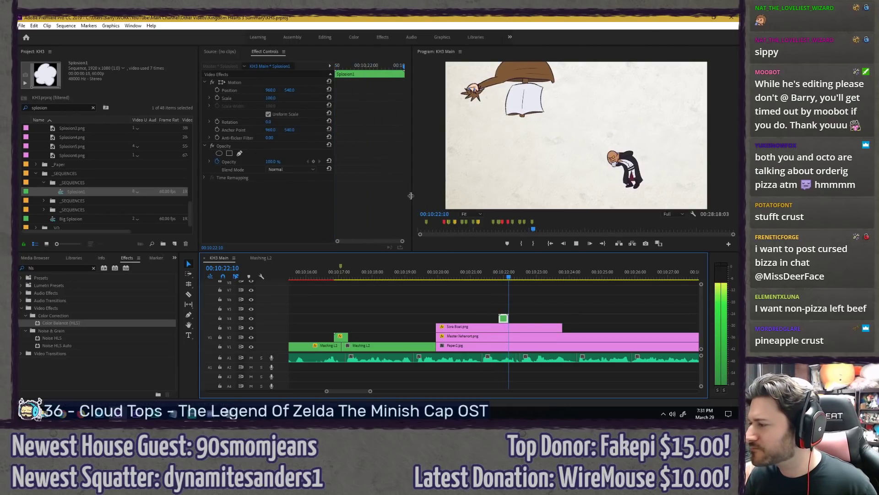
{"action": "left_click", "coordinate": [282, 82]}
{"action": "left_click_drag", "start_coordinate": [508, 275], "coordinate": [507, 276]}
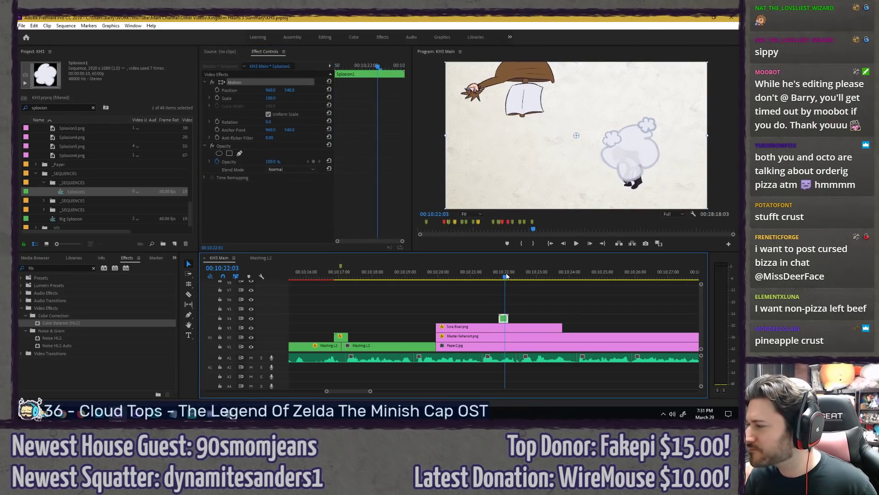
{"action": "left_click_drag", "start_coordinate": [580, 142], "coordinate": [636, 164]}
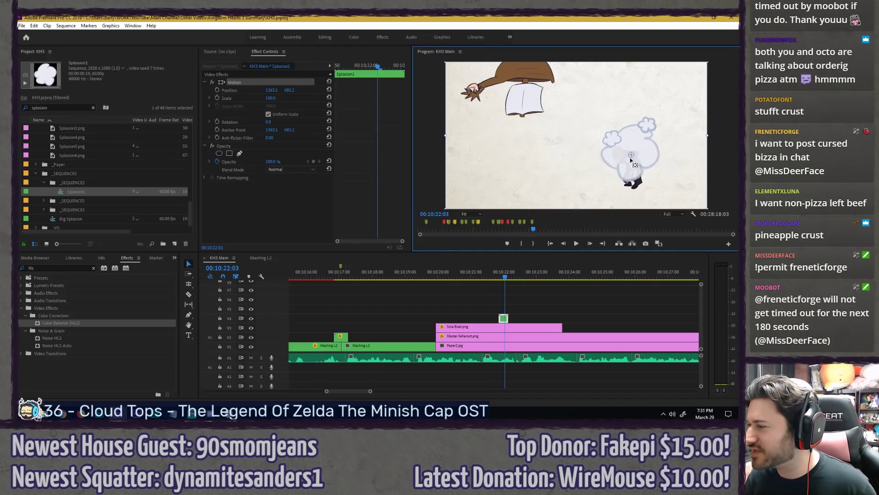
{"action": "left_click_drag", "start_coordinate": [538, 127], "coordinate": [487, 118]}
{"action": "left_click", "coordinate": [274, 99]}
{"action": "type", "text": "150"}
{"action": "key", "text": "Return"}
{"action": "left_click", "coordinate": [382, 105]}
{"action": "key", "text": "Left"}
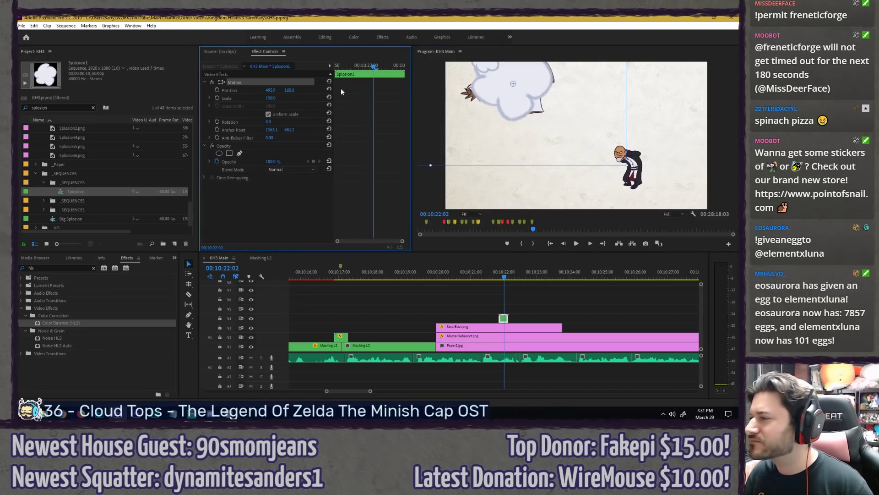
{"action": "left_click", "coordinate": [275, 96]}
{"action": "type", "text": "1"}
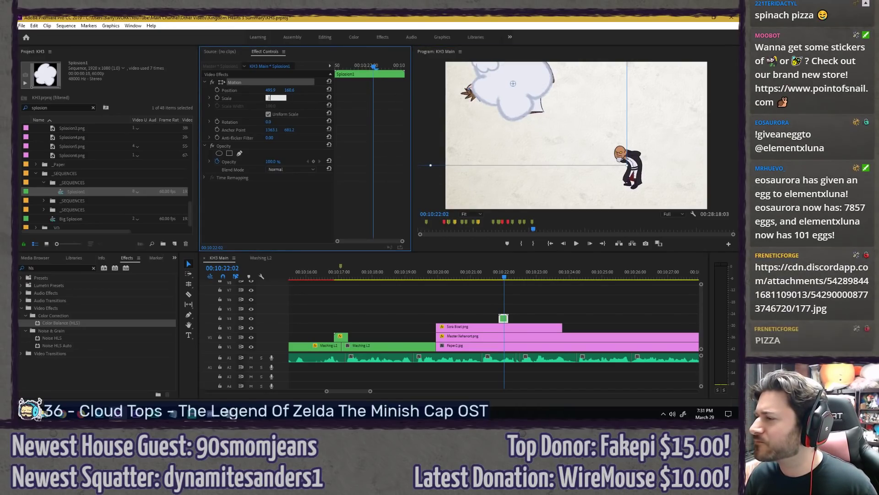
{"action": "left_click", "coordinate": [276, 98]}
{"action": "type", "text": "18"}
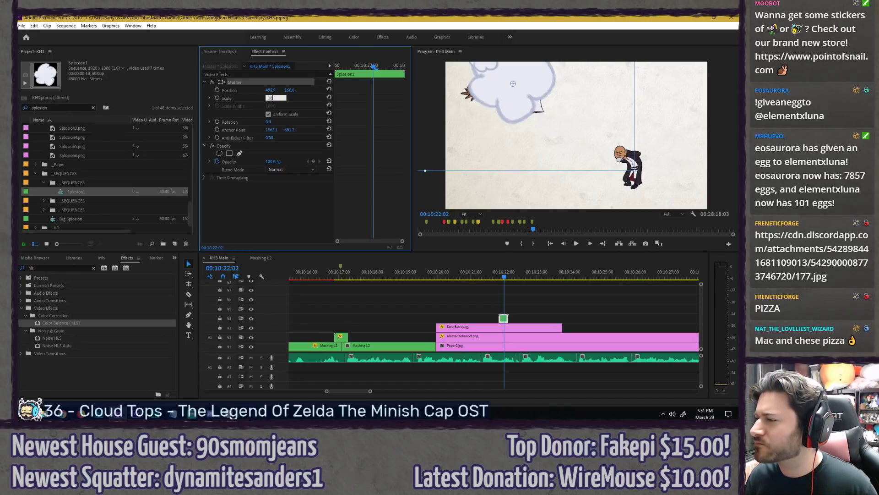
{"action": "type", "text": "0"}
{"action": "key", "text": "Return"}
{"action": "left_click_drag", "start_coordinate": [477, 106], "coordinate": [479, 108]}
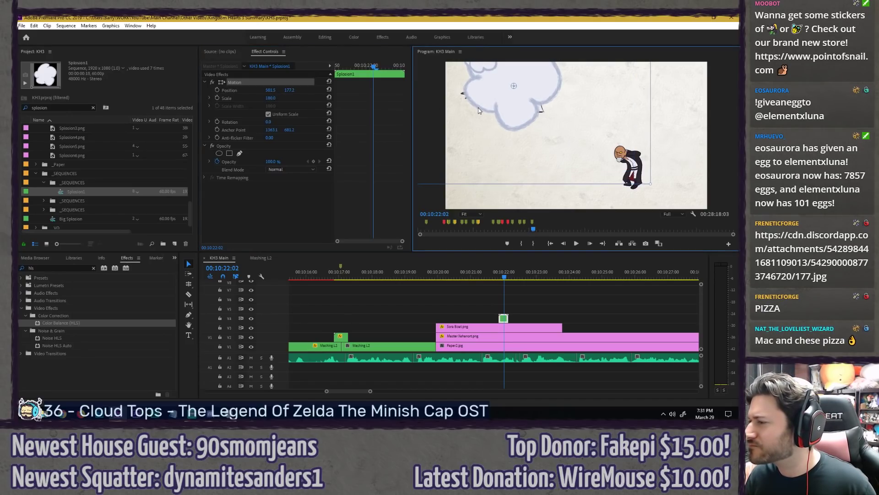
{"action": "left_click_drag", "start_coordinate": [374, 66], "coordinate": [336, 67]}
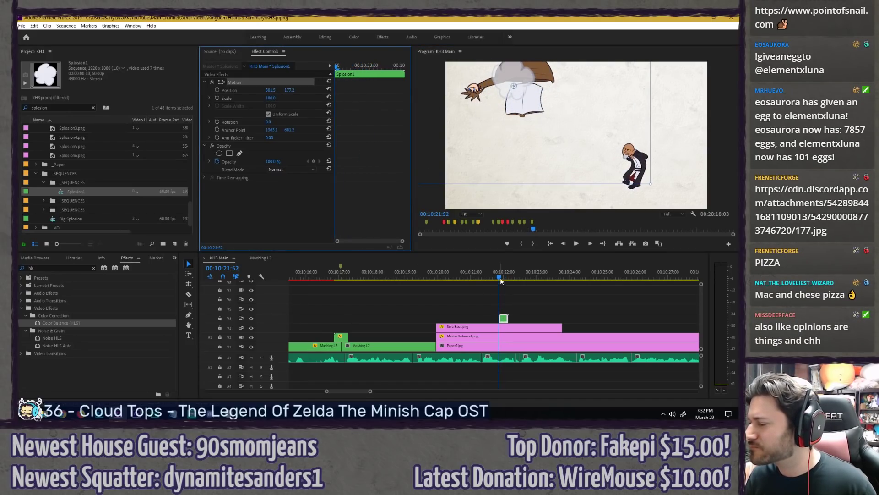
{"action": "left_click", "coordinate": [486, 277]}
{"action": "key", "text": "space"}
{"action": "left_click", "coordinate": [480, 278]}
{"action": "key", "text": "space"}
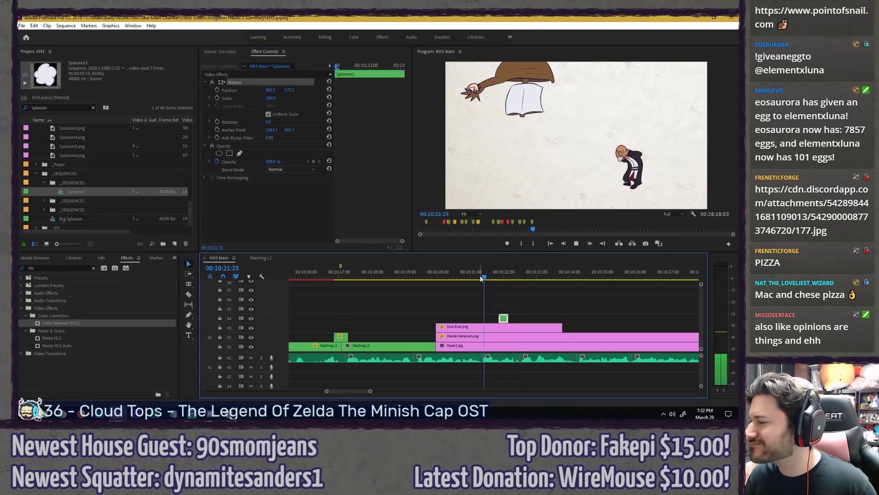
{"action": "left_click", "coordinate": [443, 278]}
{"action": "key", "text": "space"}
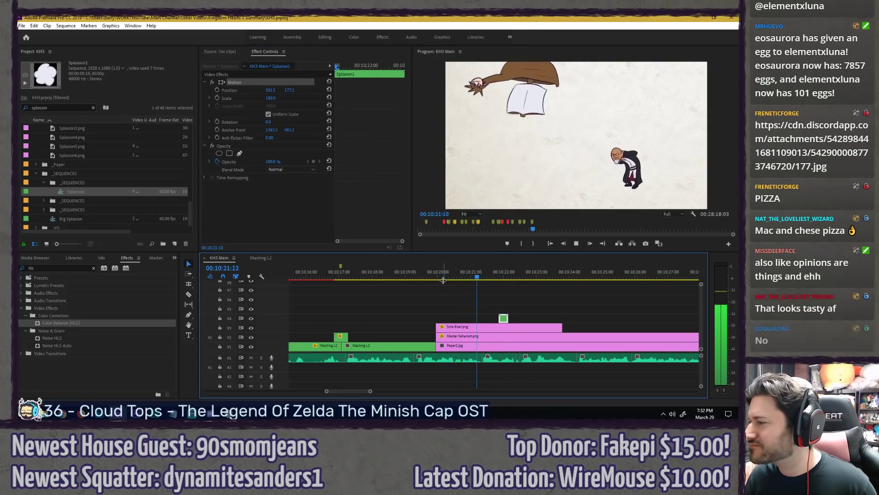
{"action": "key", "text": "space"}
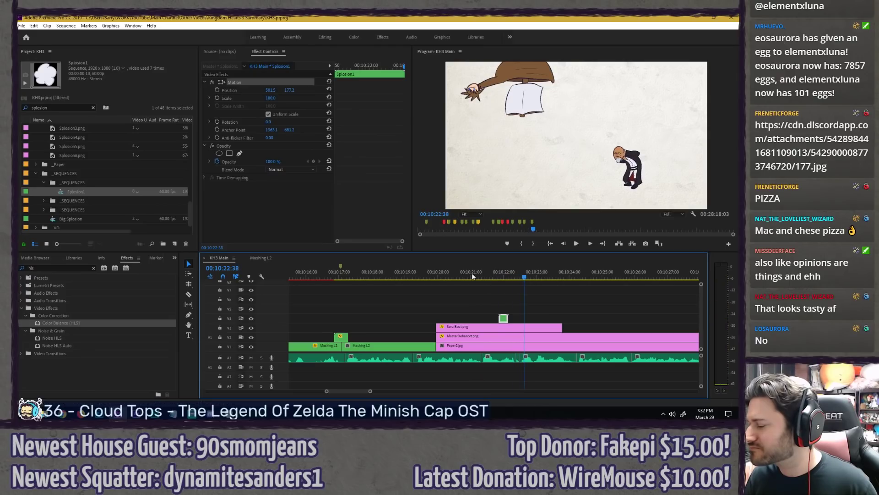
{"action": "left_click", "coordinate": [474, 329]}
Step: Add boat Rotation keyframes near 00:10:21:47, 00:10:22:41 and 00:10:23:13, tilting it upward
{"action": "left_click_drag", "start_coordinate": [349, 70], "coordinate": [371, 71]}
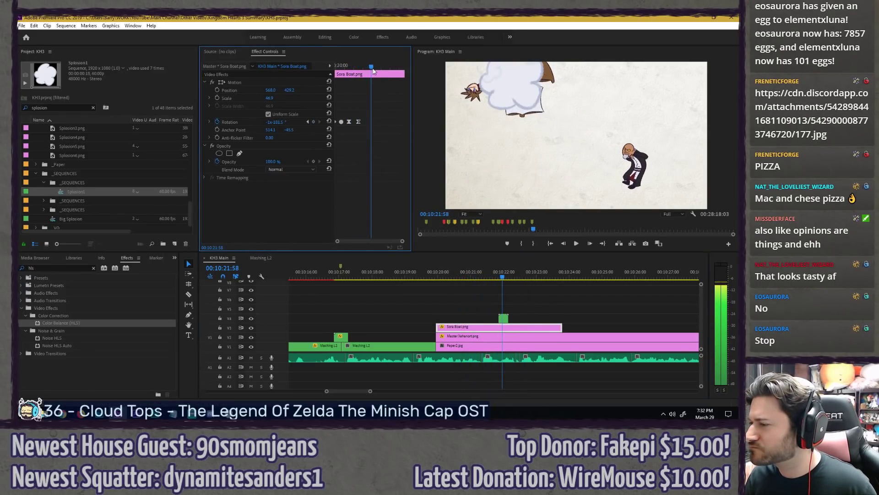
{"action": "left_click_drag", "start_coordinate": [275, 122], "coordinate": [253, 122]}
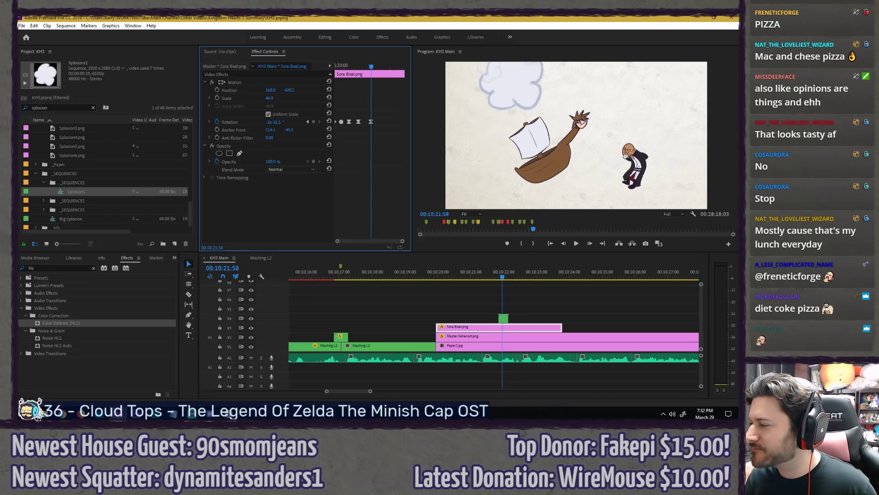
{"action": "left_click_drag", "start_coordinate": [370, 68], "coordinate": [384, 67]}
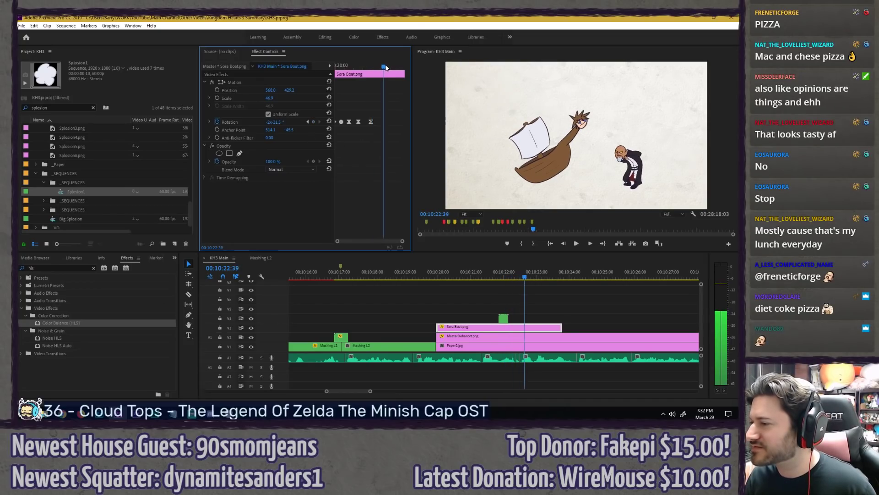
{"action": "left_click_drag", "start_coordinate": [277, 122], "coordinate": [296, 122]}
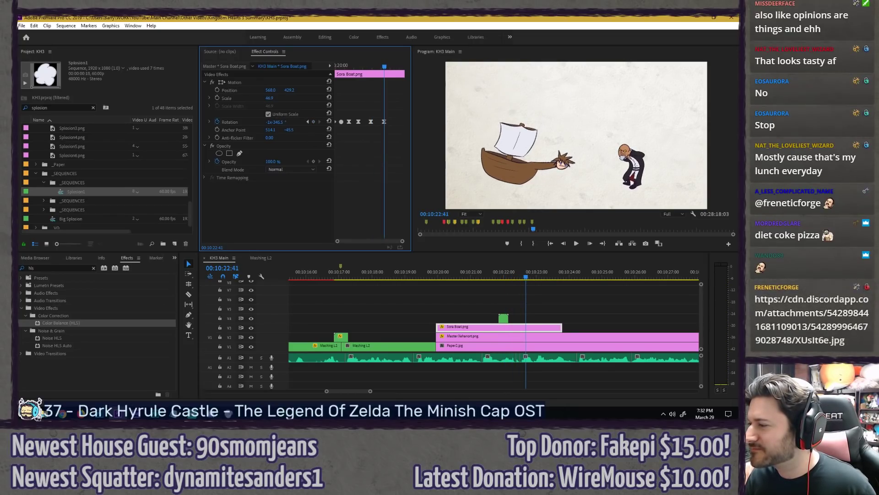
{"action": "left_click_drag", "start_coordinate": [391, 66], "coordinate": [395, 65]}
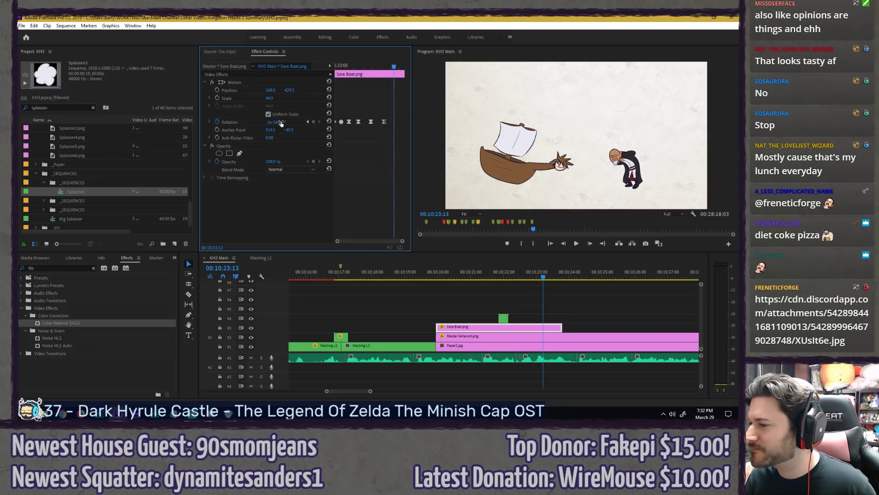
{"action": "mouse_move", "coordinate": [277, 122]}
{"action": "left_mouse_down"}
{"action": "mouse_move", "coordinate": [269, 122]}
{"action": "mouse_move", "coordinate": [277, 121]}
{"action": "left_mouse_up"}
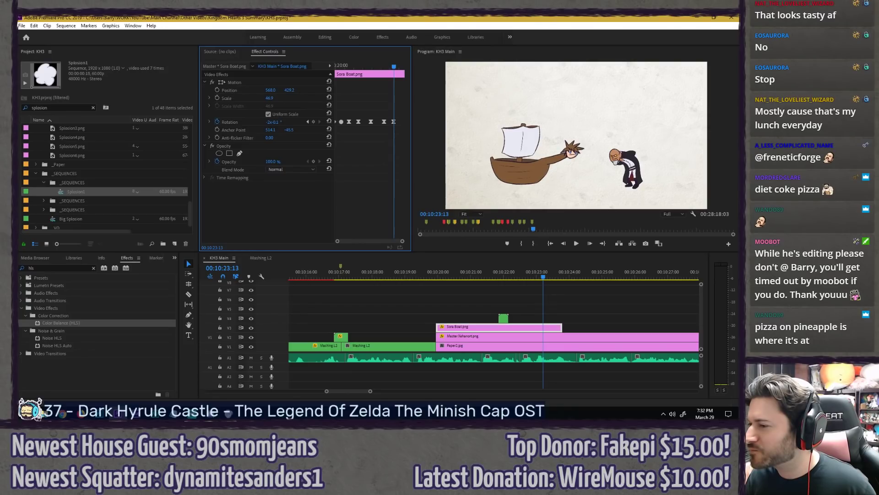
Step: Replay the adjusted boat spin from before the keyframes
{"action": "left_click", "coordinate": [352, 66]}
{"action": "key", "text": "space"}
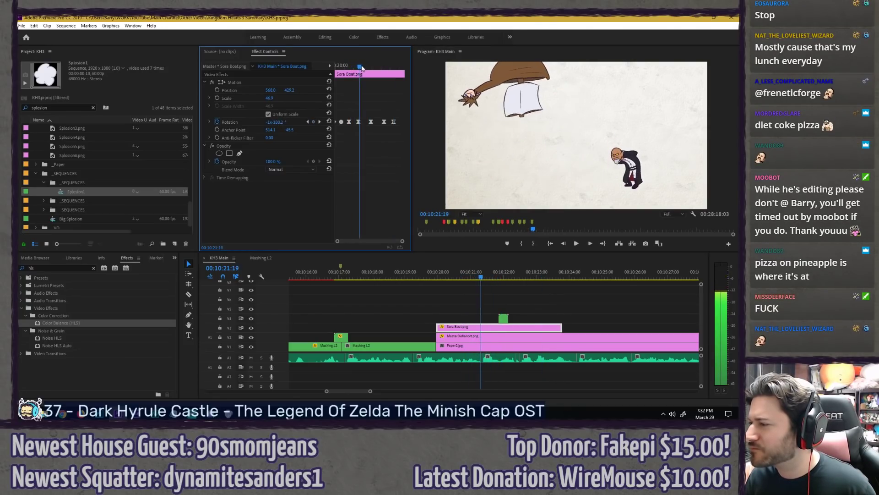
{"action": "left_click", "coordinate": [363, 67]}
{"action": "left_click", "coordinate": [341, 64]}
{"action": "key", "text": "space"}
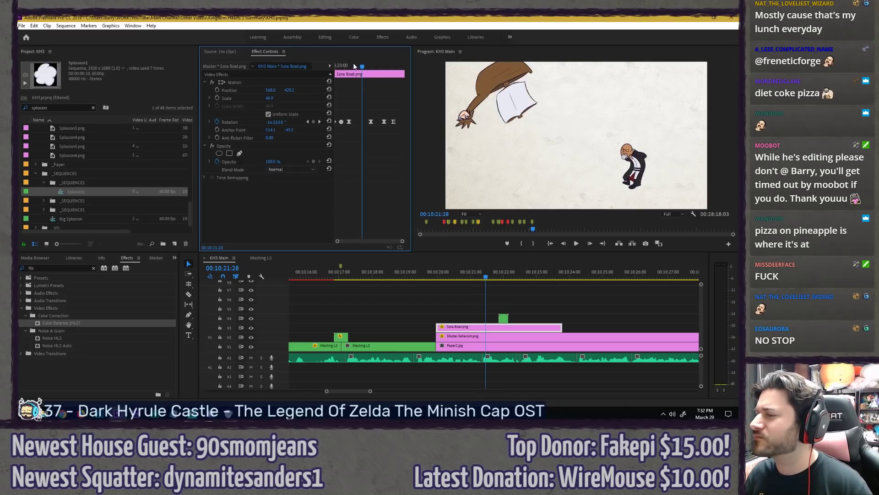
{"action": "left_click", "coordinate": [352, 66]}
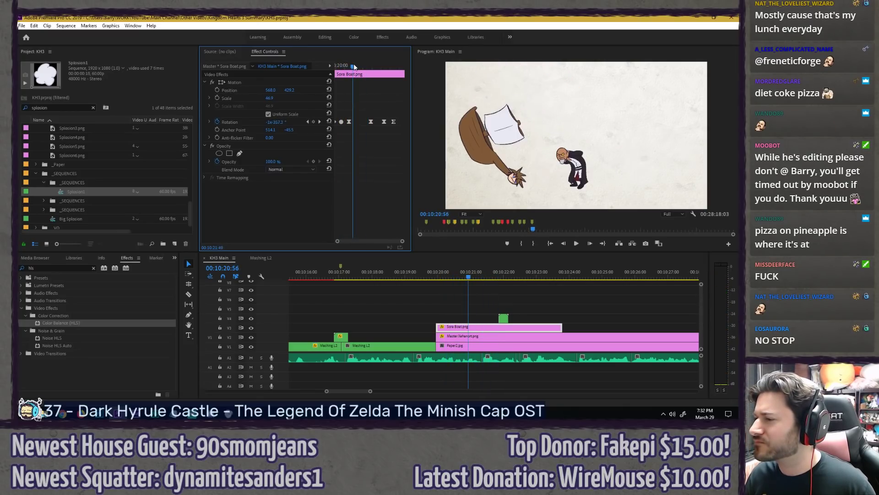
Step: Set the Rotation keyframe near 10:21:27 to Ease Out and replay the spin
{"action": "left_click", "coordinate": [362, 69]}
{"action": "right_click", "coordinate": [358, 122]}
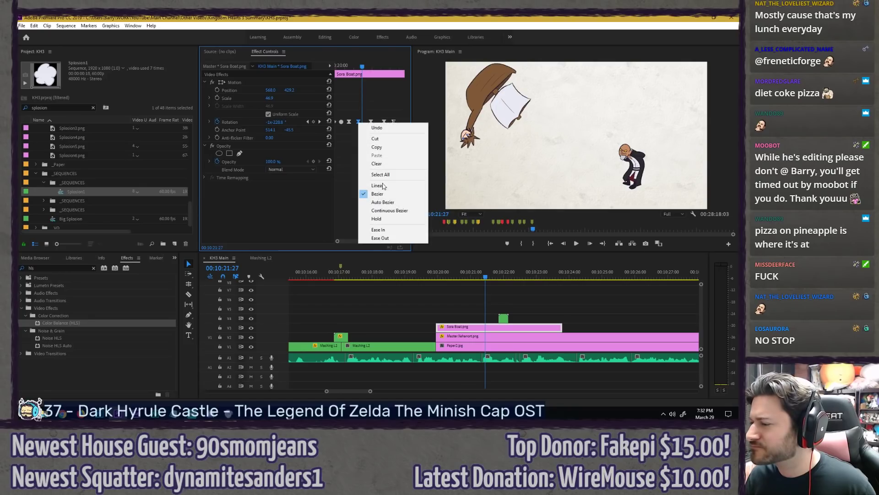
{"action": "left_click", "coordinate": [389, 238]}
{"action": "left_click", "coordinate": [335, 66]}
{"action": "key", "text": "space"}
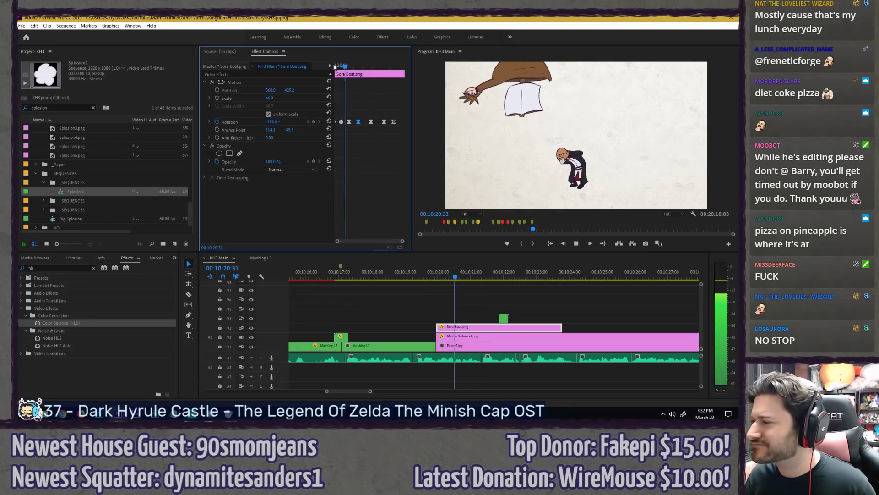
{"action": "key", "text": "space"}
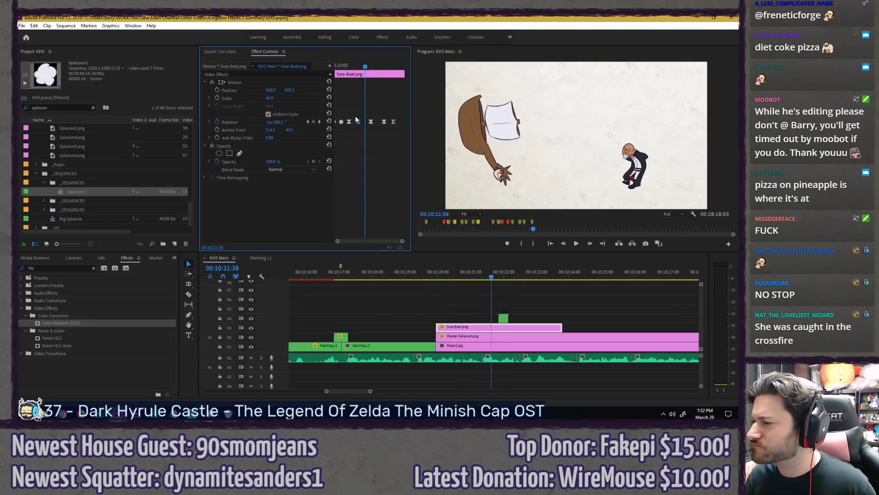
Step: Make another Rotation keyframe Linear and replay the boat spin from near the clip start
{"action": "right_click", "coordinate": [359, 122]}
{"action": "left_click", "coordinate": [384, 186]}
{"action": "left_click", "coordinate": [343, 65]}
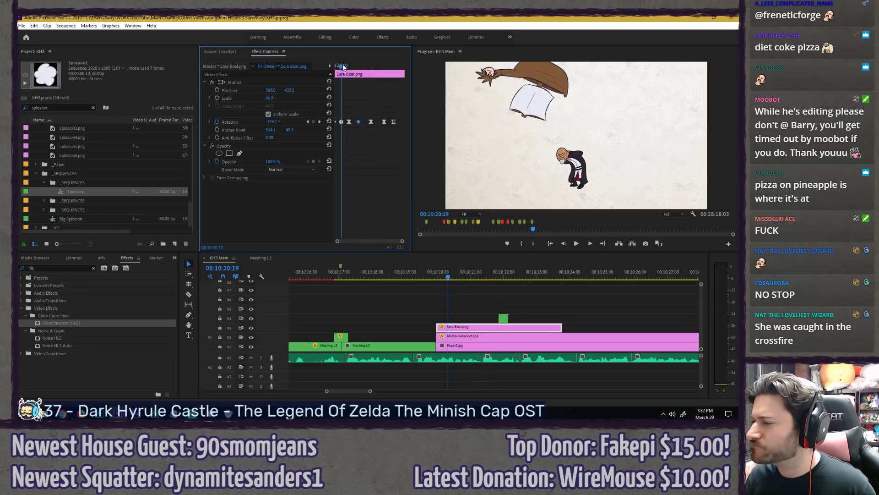
{"action": "key", "text": "space"}
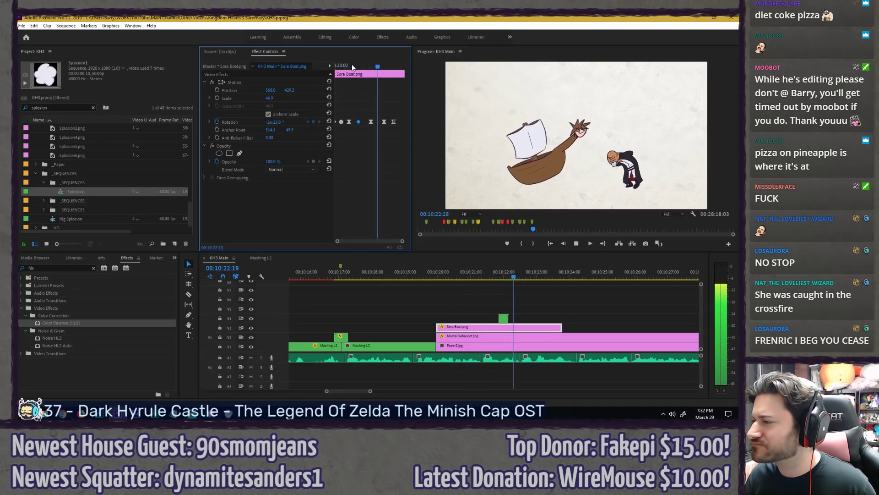
{"action": "left_click", "coordinate": [342, 65]}
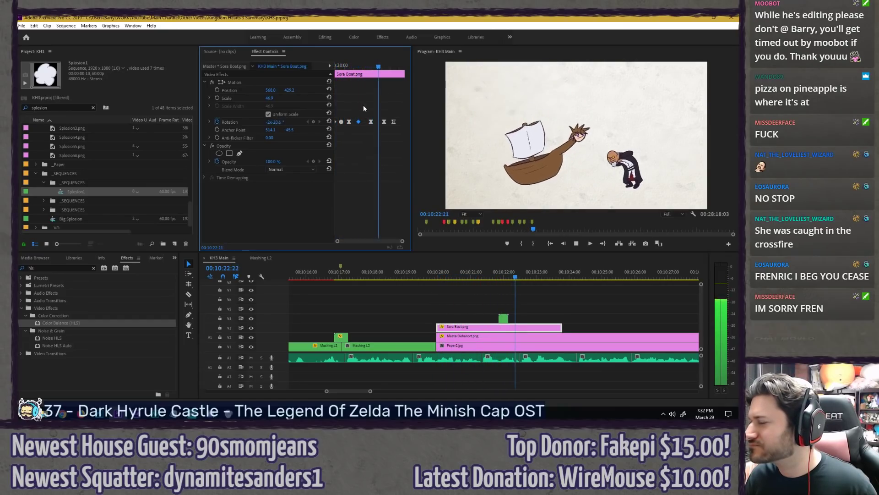
{"action": "left_click", "coordinate": [341, 65]}
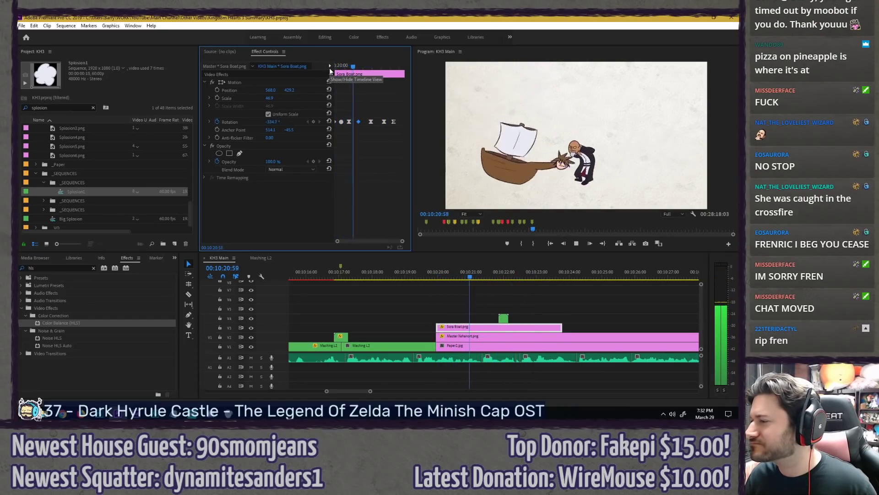
{"action": "key", "text": "space"}
Step: Step onto the rotation keyframe near 10:21:08 and replay the boat animation
{"action": "mouse_move", "coordinate": [354, 68]}
{"action": "left_mouse_down"}
{"action": "mouse_move", "coordinate": [355, 90]}
{"action": "mouse_move", "coordinate": [336, 68]}
{"action": "left_mouse_up"}
{"action": "key", "text": "Right"}
{"action": "key", "text": "Right"}
{"action": "key", "text": "space"}
{"action": "key", "text": "space"}
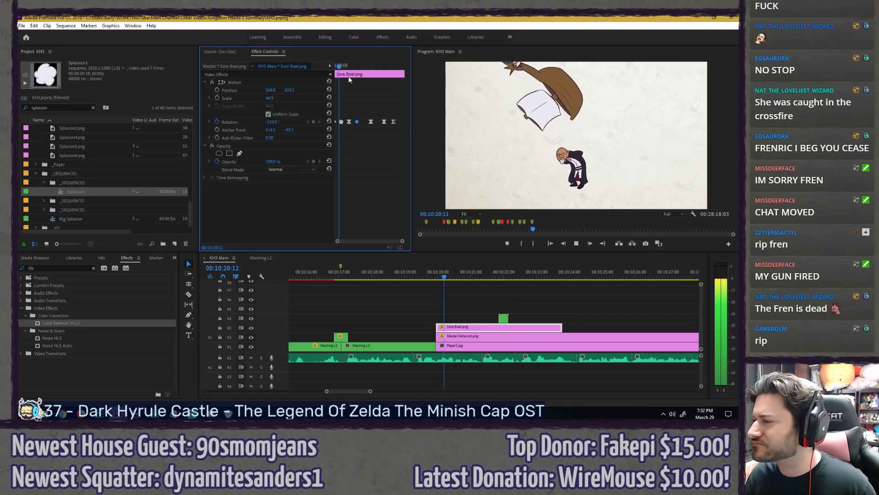
{"action": "left_click", "coordinate": [339, 67]}
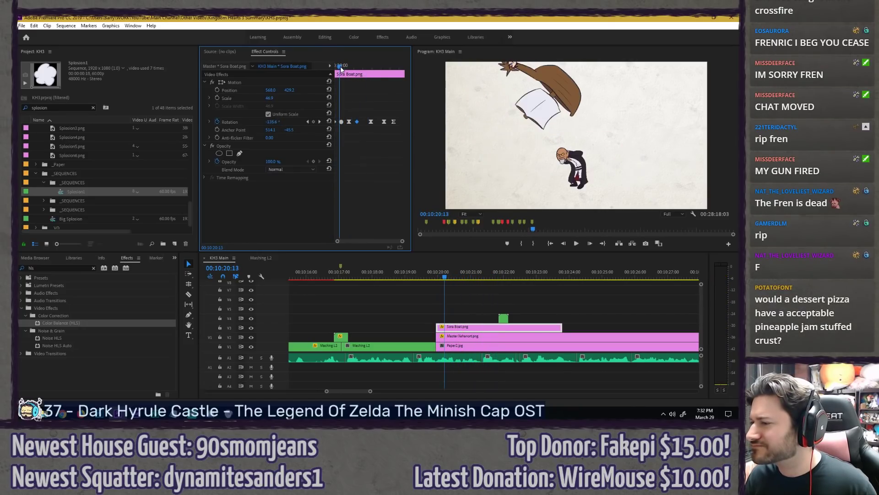
{"action": "key", "text": "space"}
Step: Check frames 10:20:56 to 10:20:59, then replay the boat animation from the clip start
{"action": "left_click_drag", "start_coordinate": [342, 68], "coordinate": [354, 67]}
{"action": "key", "text": "Right"}
{"action": "key", "text": "Right"}
{"action": "key", "text": "Right"}
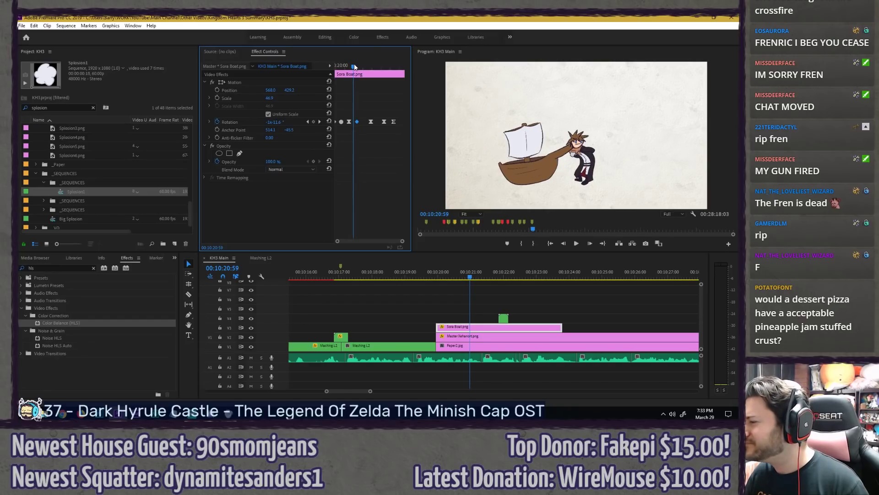
{"action": "left_click", "coordinate": [335, 67]}
{"action": "key", "text": "space"}
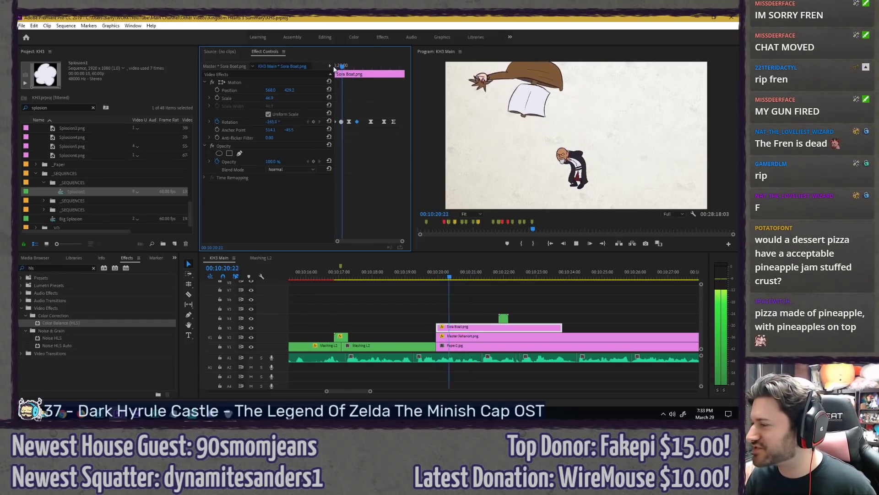
{"action": "left_click_drag", "start_coordinate": [347, 67], "coordinate": [325, 66]}
{"action": "key", "text": "space"}
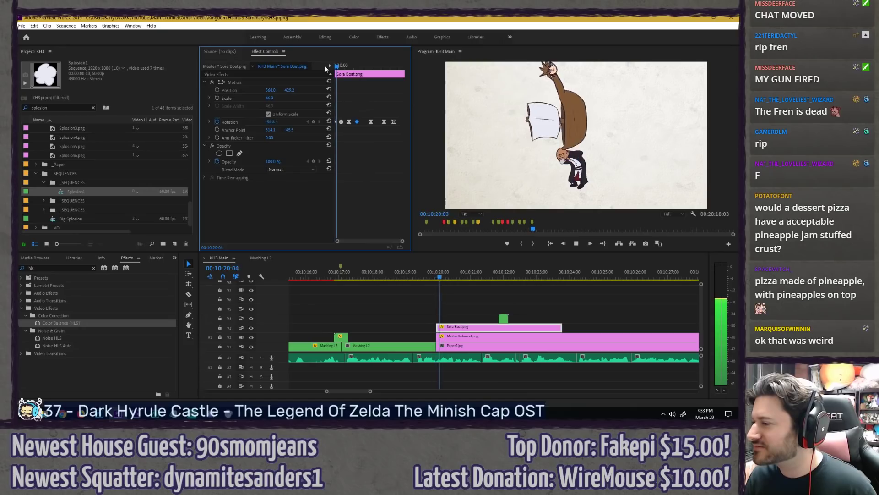
{"action": "key", "text": "space"}
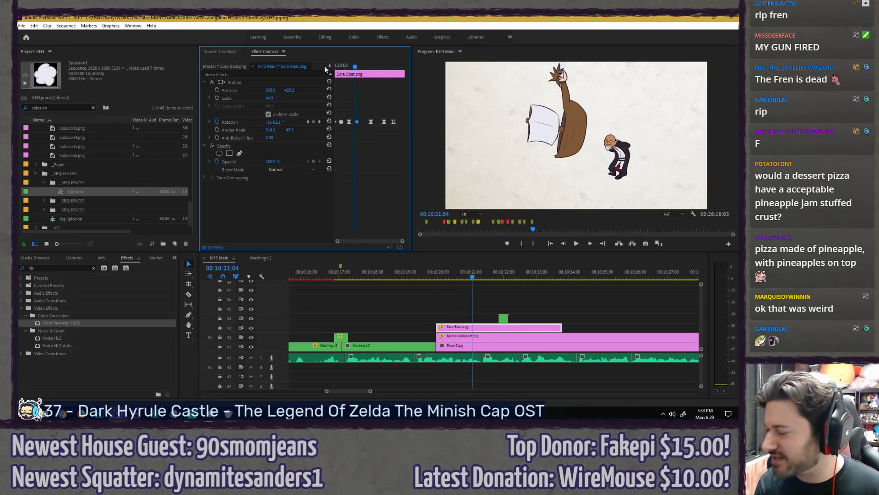
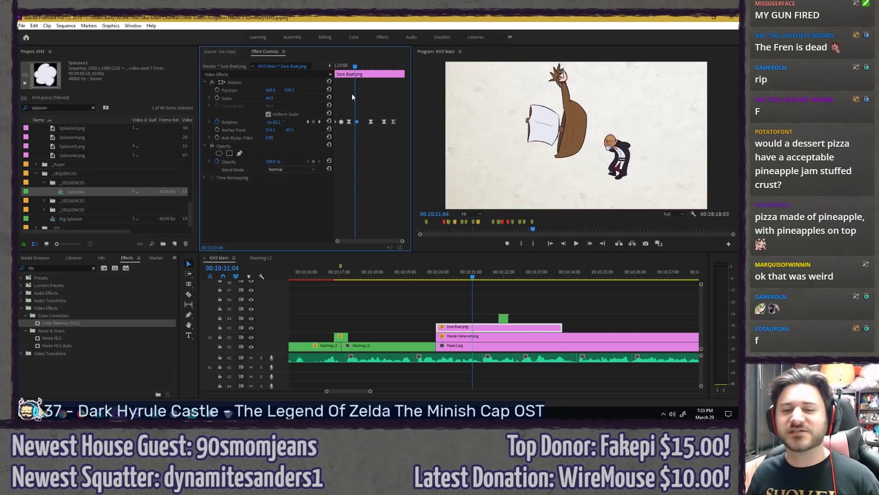
Step: Apply Ease to the three Rotation keyframes of the boat spin and preview it
{"action": "left_click_drag", "start_coordinate": [344, 68], "coordinate": [316, 96]}
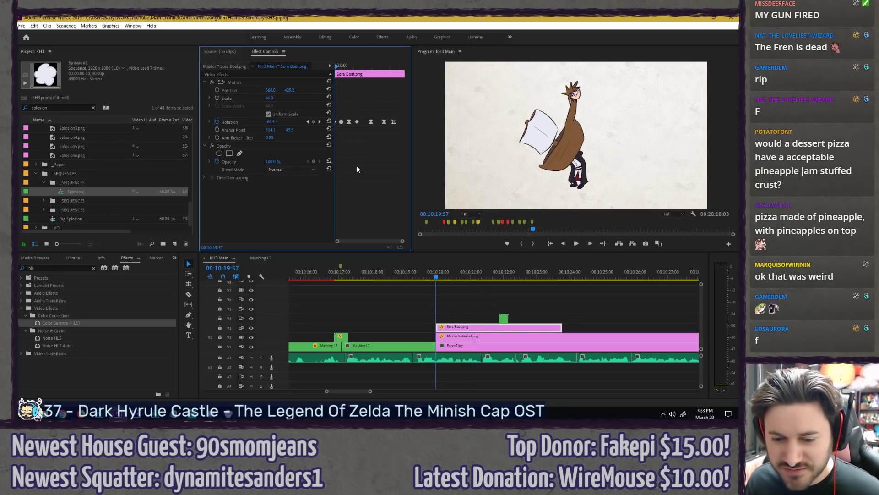
{"action": "key", "text": "space"}
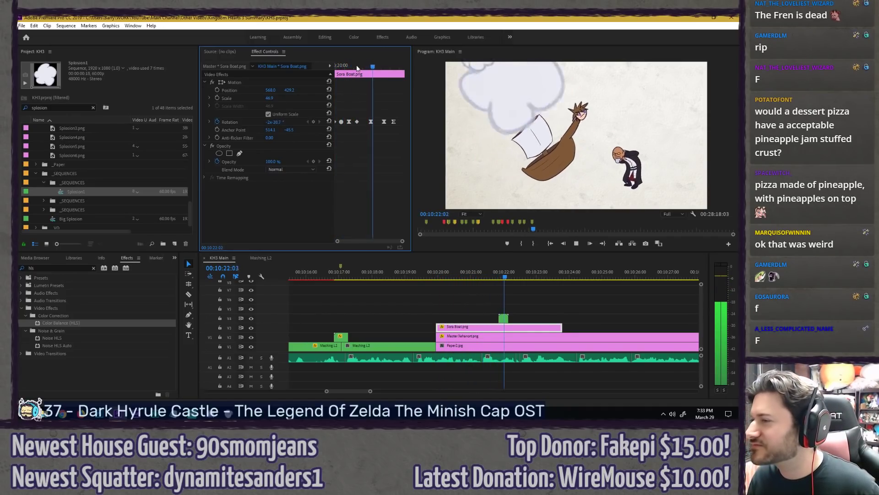
{"action": "key", "text": "space"}
{"action": "left_click_drag", "start_coordinate": [395, 109], "coordinate": [366, 124]}
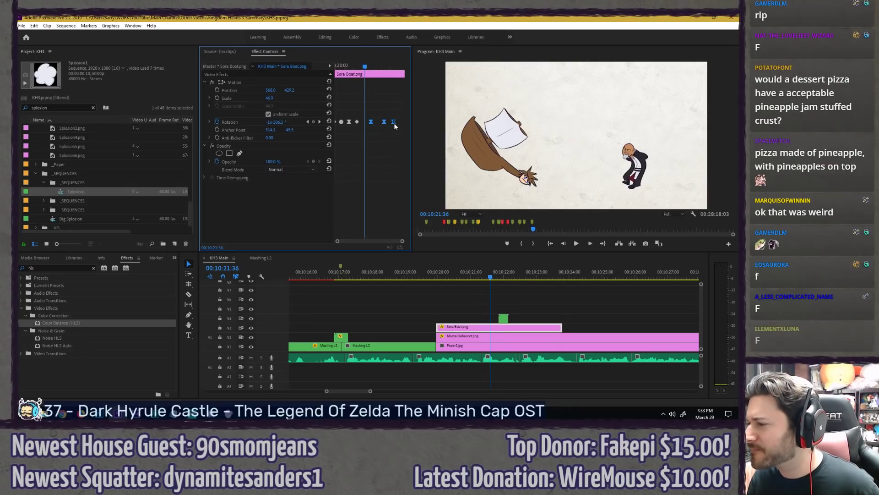
{"action": "right_click", "coordinate": [394, 123]}
{"action": "left_click", "coordinate": [415, 231]}
{"action": "key", "text": "space"}
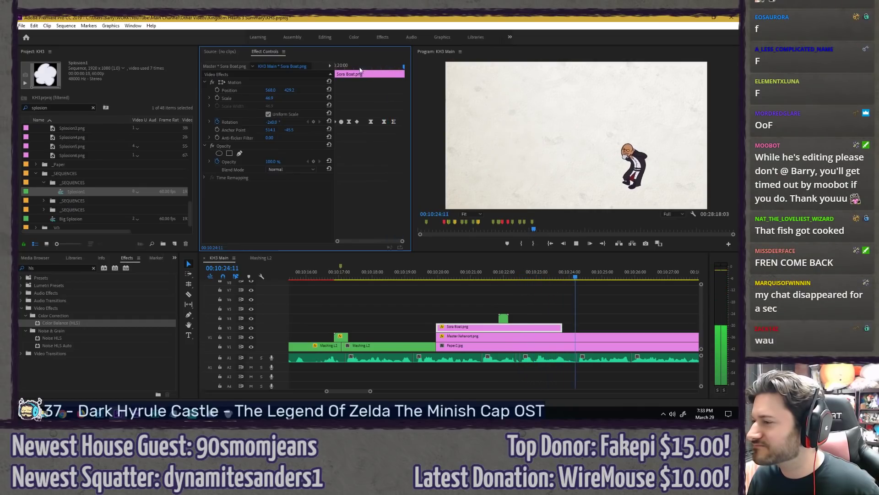
Step: Set the mid-spin Rotation keyframe to Auto Bezier interpolation
{"action": "left_click_drag", "start_coordinate": [359, 68], "coordinate": [335, 67]}
{"action": "key", "text": "space"}
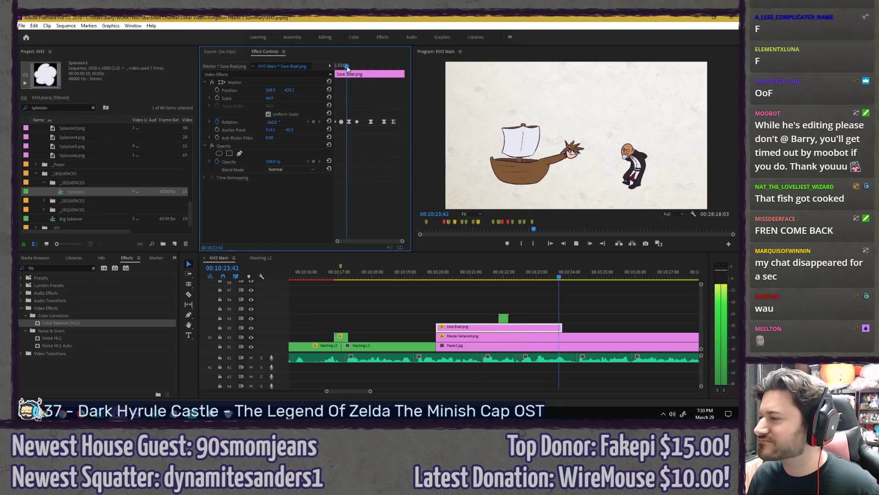
{"action": "left_click", "coordinate": [342, 68]}
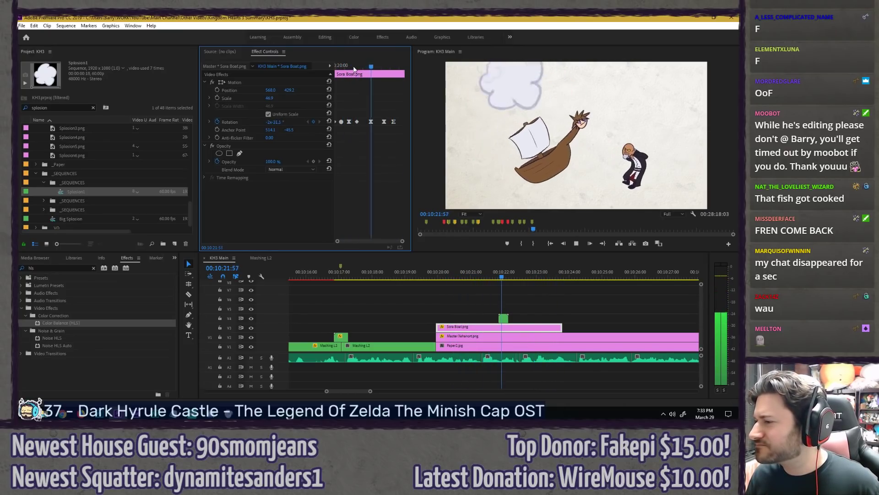
{"action": "left_click_drag", "start_coordinate": [356, 66], "coordinate": [361, 66]}
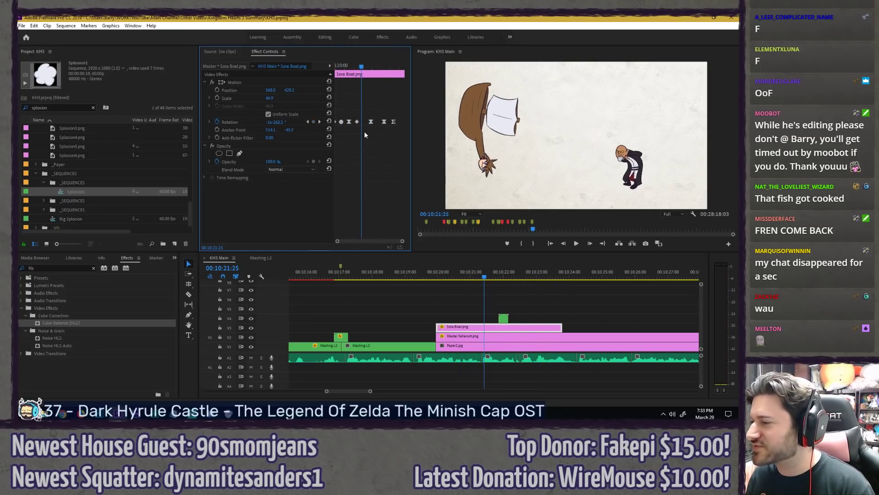
{"action": "key", "text": "Right"}
{"action": "key", "text": "Right"}
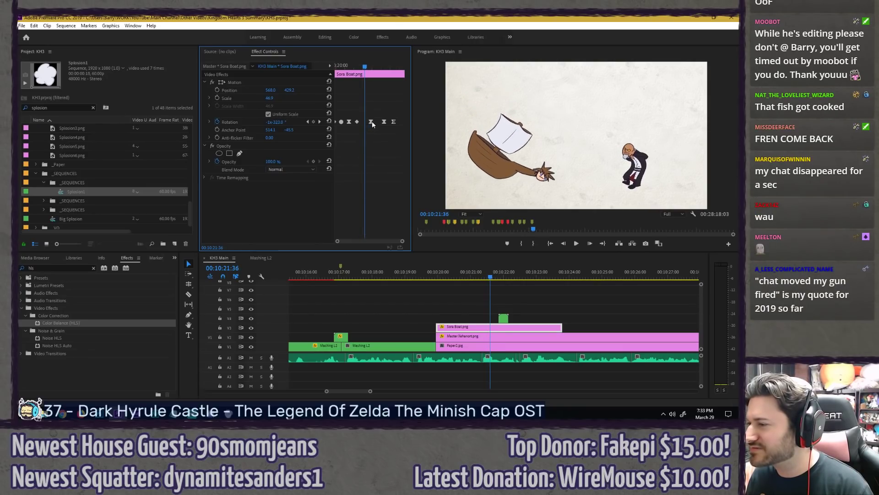
{"action": "right_click", "coordinate": [371, 121]}
{"action": "left_click", "coordinate": [396, 202]}
Step: Replay the adjusted spin and return to the boat mid-spin
{"action": "key", "text": "space"}
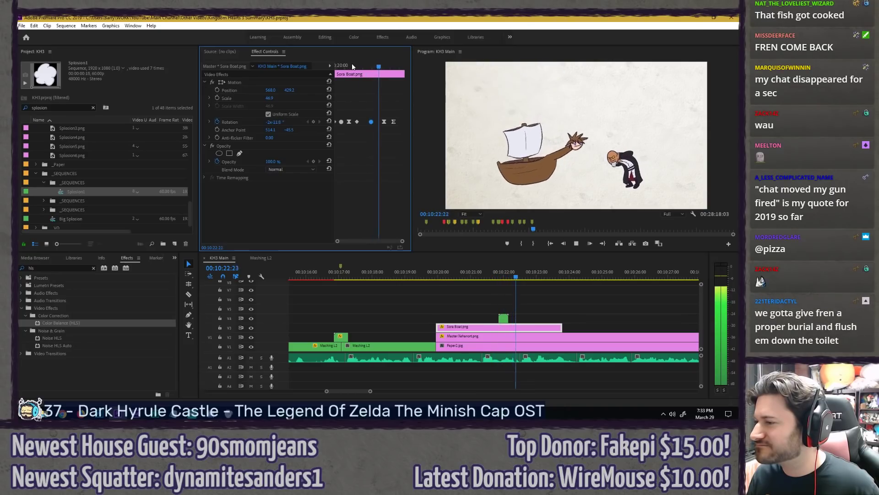
{"action": "left_click_drag", "start_coordinate": [360, 67], "coordinate": [365, 67]}
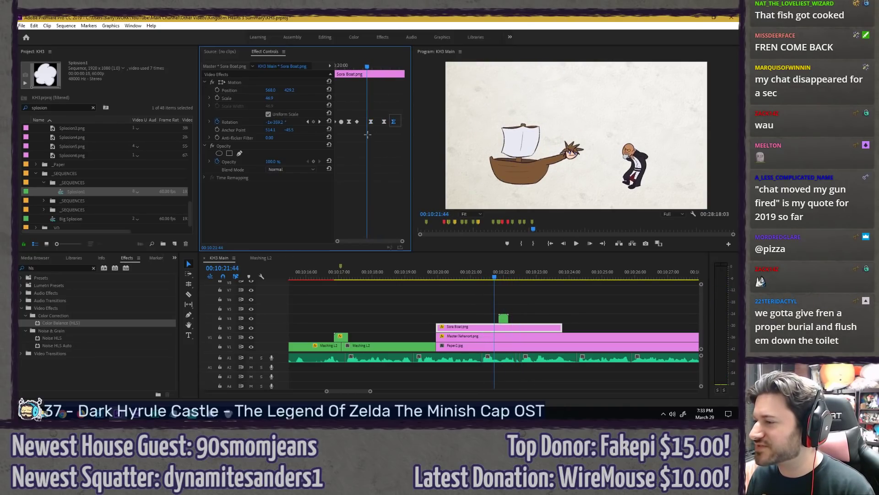
{"action": "key", "text": "space"}
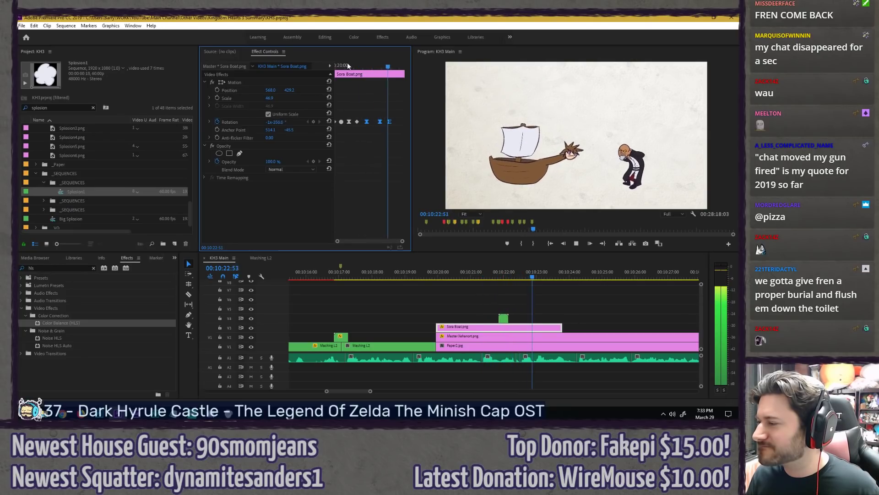
{"action": "mouse_move", "coordinate": [347, 66]}
{"action": "left_mouse_down"}
{"action": "mouse_move", "coordinate": [318, 64]}
{"action": "mouse_move", "coordinate": [340, 66]}
{"action": "left_mouse_up"}
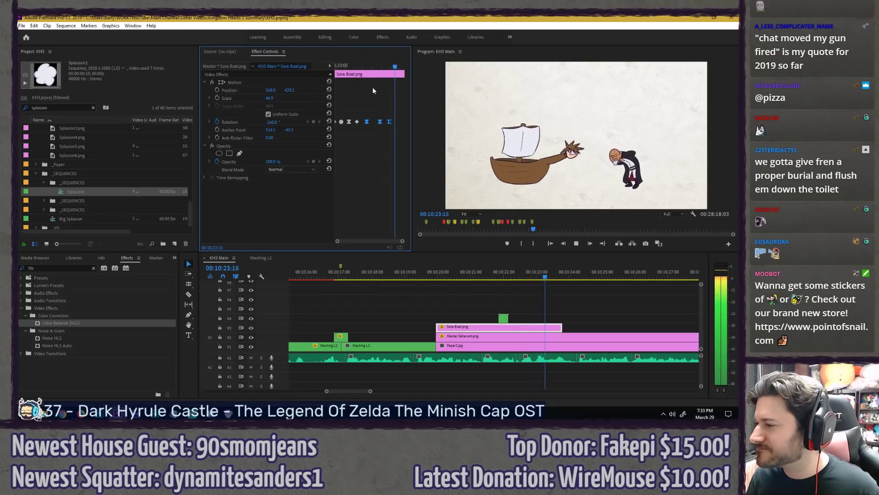
{"action": "left_click", "coordinate": [374, 67]}
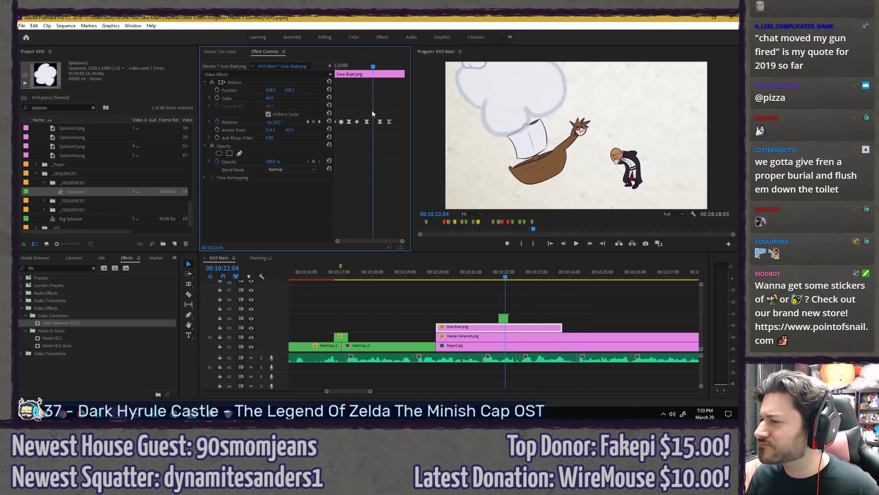
Step: Give the selected Rotation keyframes smooth interpolation and replay the spin
{"action": "right_click", "coordinate": [399, 129]}
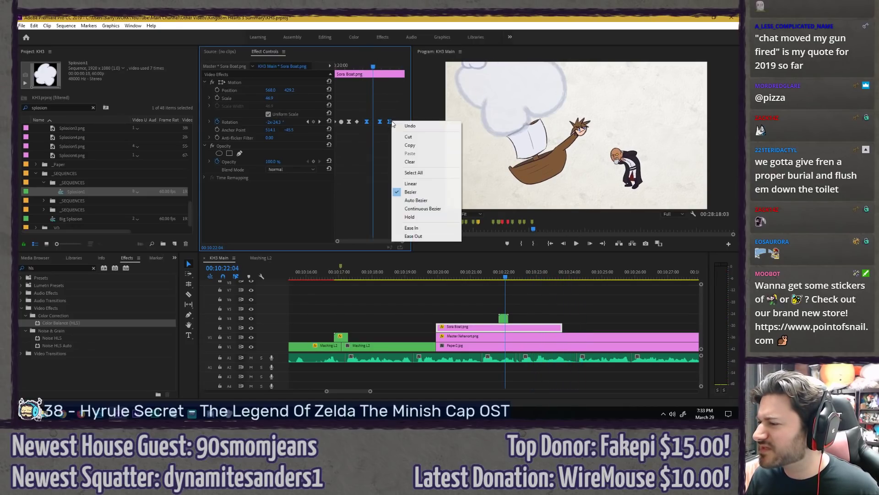
{"action": "left_click", "coordinate": [405, 200]}
{"action": "left_click_drag", "start_coordinate": [348, 69], "coordinate": [331, 68]}
{"action": "key", "text": "space"}
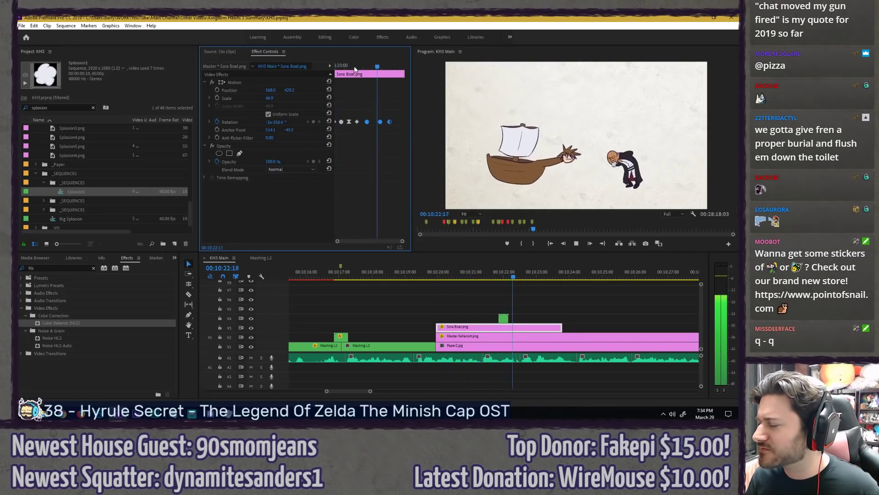
{"action": "left_click", "coordinate": [349, 67]}
{"action": "key", "text": "space"}
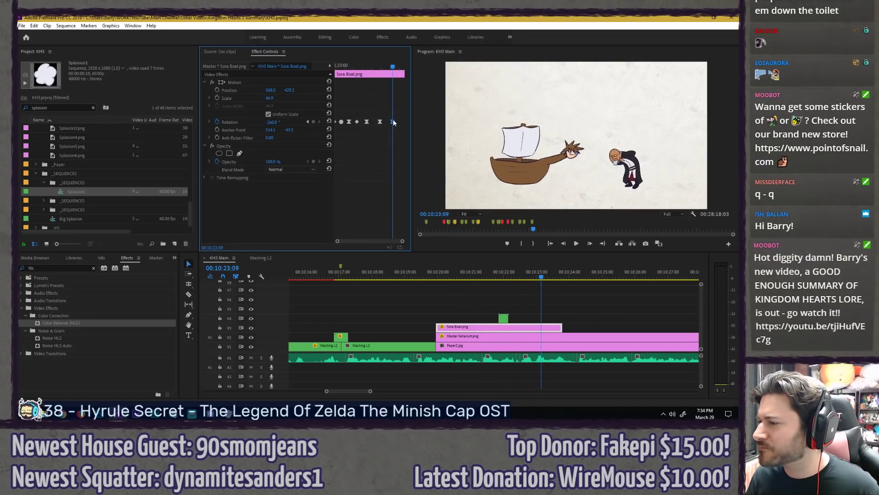
Step: Replay the smoothed spin from near the clip start and scrub toward its end
{"action": "left_click", "coordinate": [342, 66]}
{"action": "key", "text": "space"}
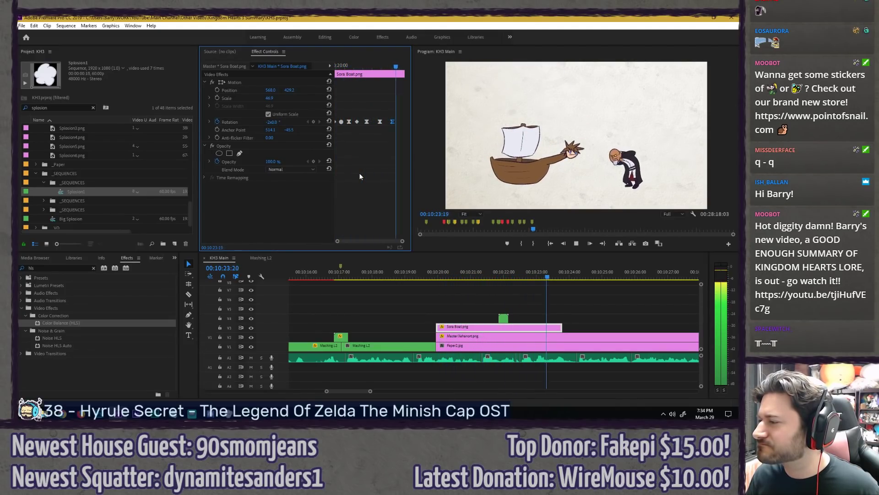
{"action": "key", "text": "space"}
{"action": "left_click_drag", "start_coordinate": [371, 70], "coordinate": [375, 131]}
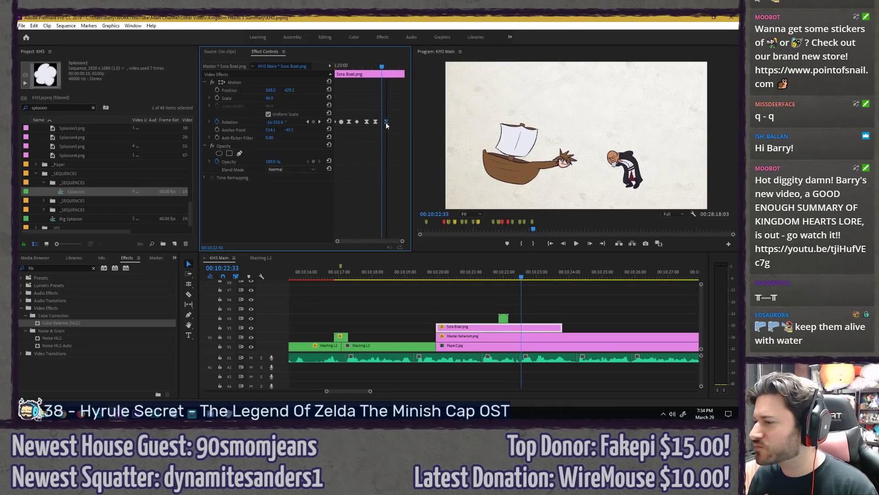
{"action": "left_click", "coordinate": [343, 64]}
{"action": "key", "text": "space"}
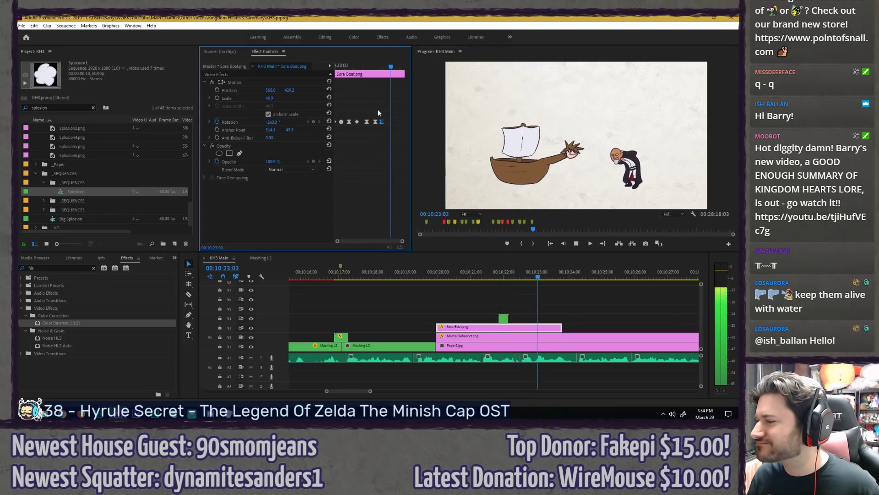
{"action": "key", "text": "space"}
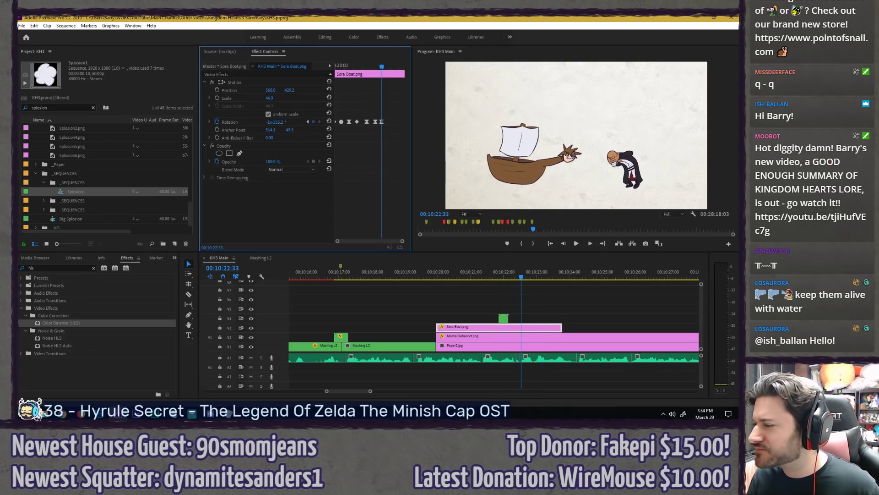
Step: Set the final Rotation keyframe to Ease In and preview the boat's landing
{"action": "left_click", "coordinate": [382, 122]}
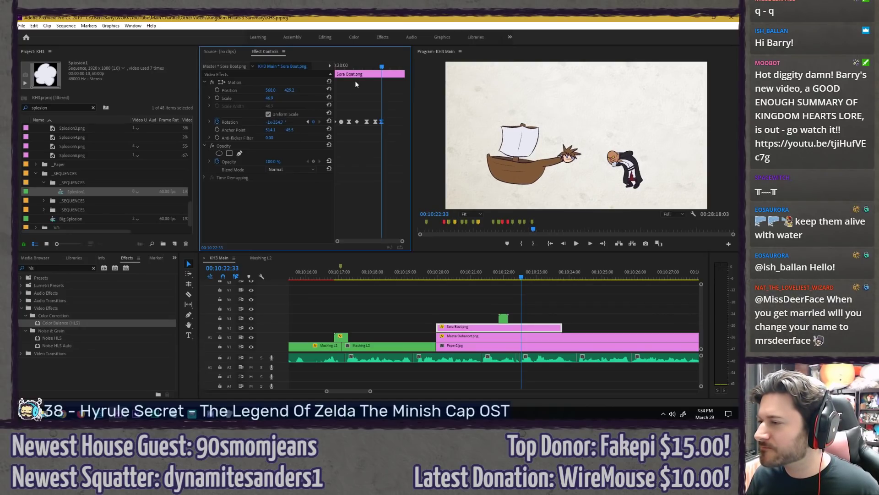
{"action": "left_click_drag", "start_coordinate": [382, 68], "coordinate": [385, 68]}
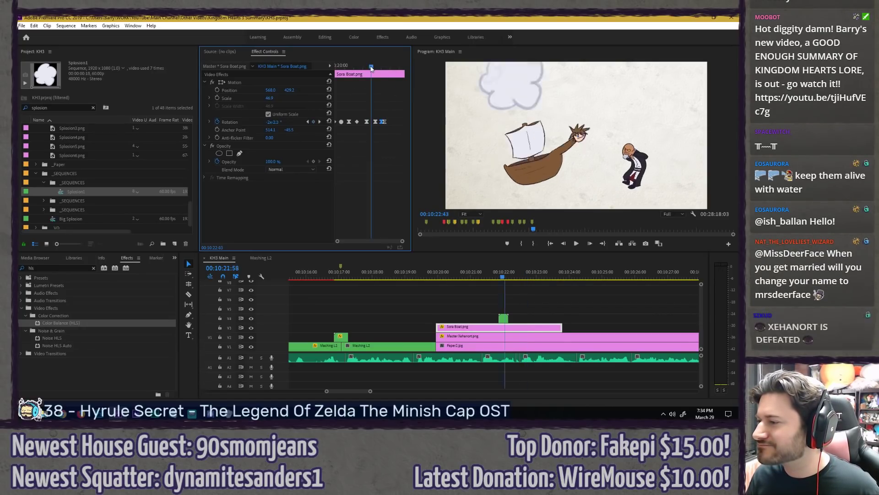
{"action": "key", "text": "space"}
{"action": "left_click_drag", "start_coordinate": [366, 68], "coordinate": [383, 60]}
{"action": "left_click", "coordinate": [376, 138]}
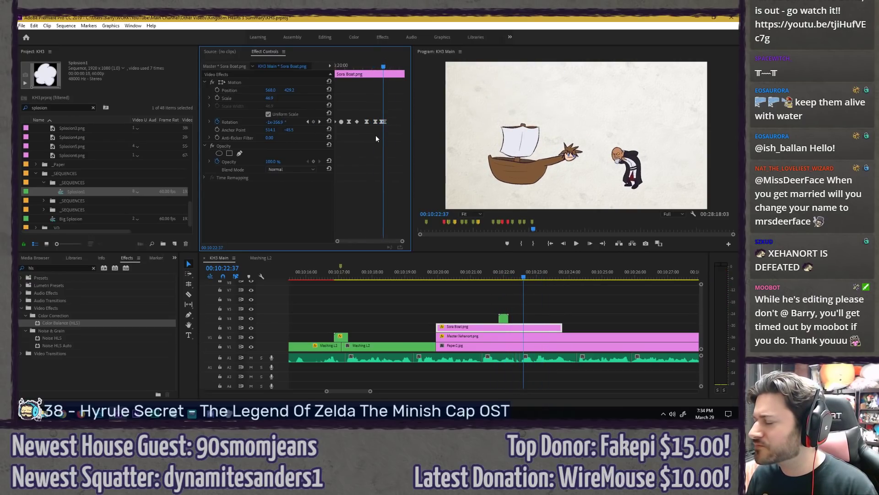
{"action": "right_click", "coordinate": [386, 122]}
{"action": "left_click", "coordinate": [396, 232]}
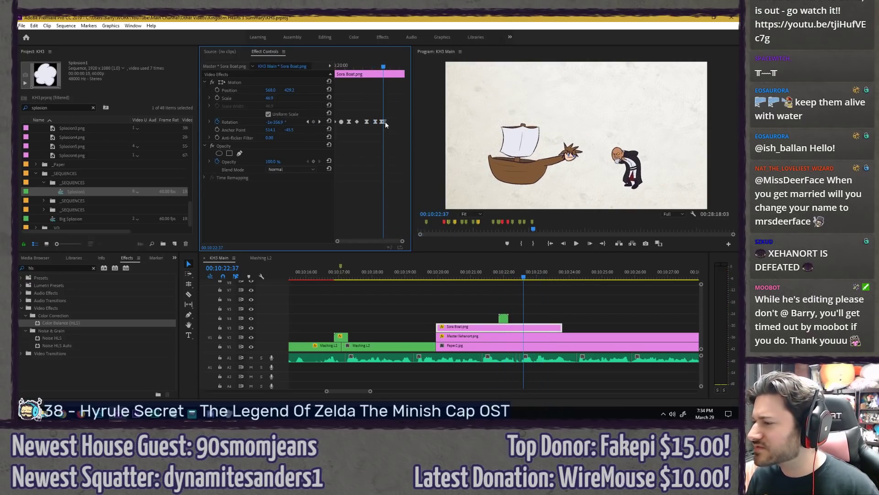
{"action": "key", "text": "space"}
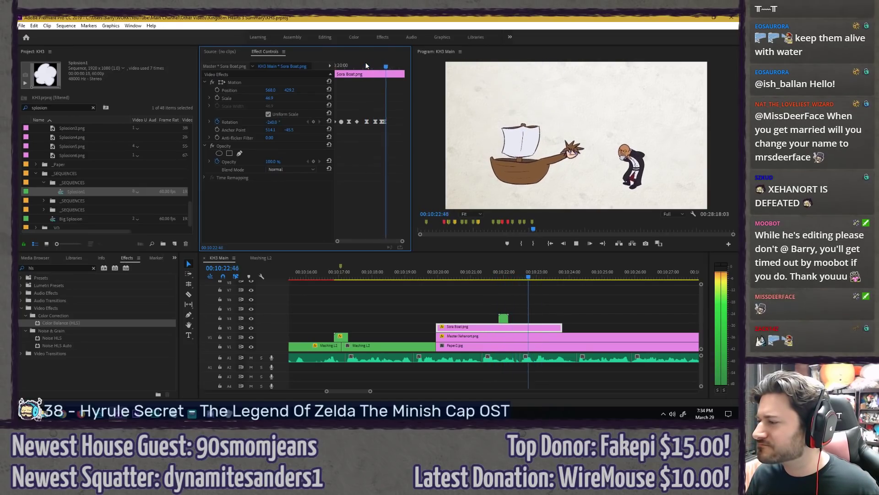
{"action": "mouse_move", "coordinate": [365, 64]}
{"action": "left_mouse_down"}
{"action": "mouse_move", "coordinate": [385, 61]}
{"action": "mouse_move", "coordinate": [362, 73]}
{"action": "left_mouse_up"}
Step: Review the spin timing by stepping, scrubbing and replaying from the boat clip start
{"action": "scroll", "coordinate": [392, 89], "scroll_direction": "up", "scroll_amount": 2}
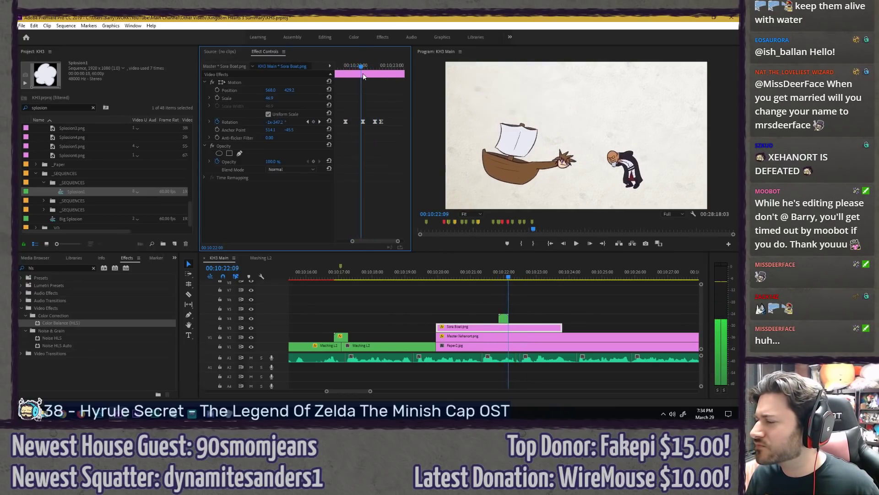
{"action": "key", "text": "Right"}
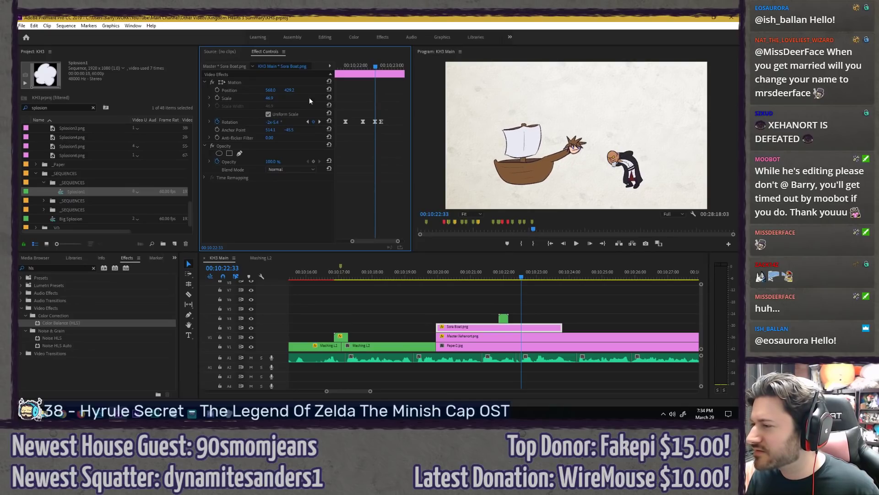
{"action": "mouse_move", "coordinate": [348, 71]}
{"action": "left_mouse_down"}
{"action": "mouse_move", "coordinate": [383, 73]}
{"action": "mouse_move", "coordinate": [342, 75]}
{"action": "left_mouse_up"}
{"action": "key", "text": "space"}
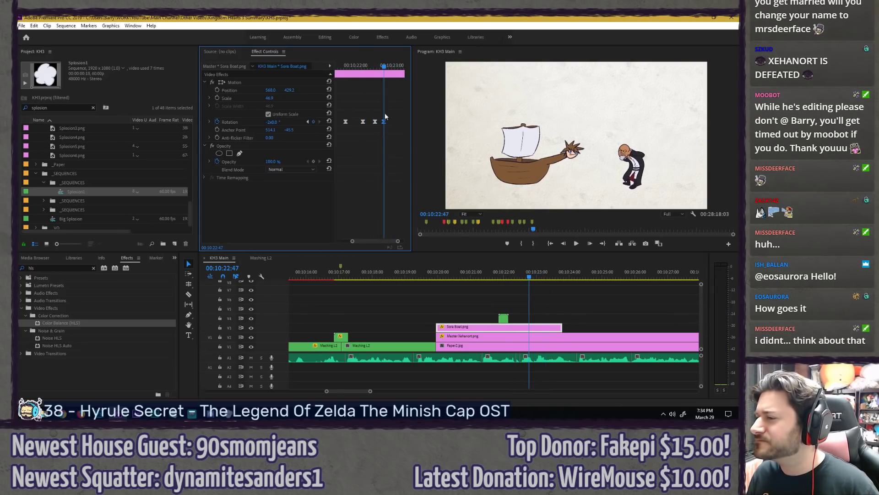
{"action": "left_click", "coordinate": [349, 66]}
{"action": "key", "text": "space"}
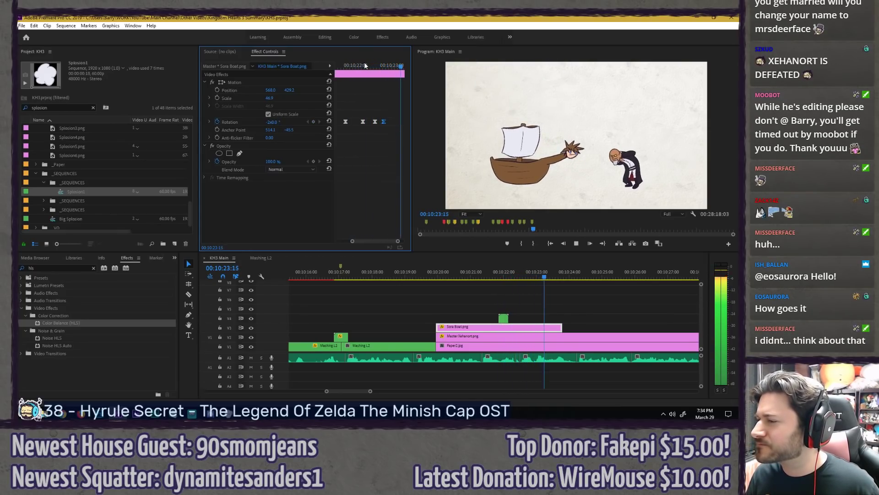
{"action": "key", "text": "Up"}
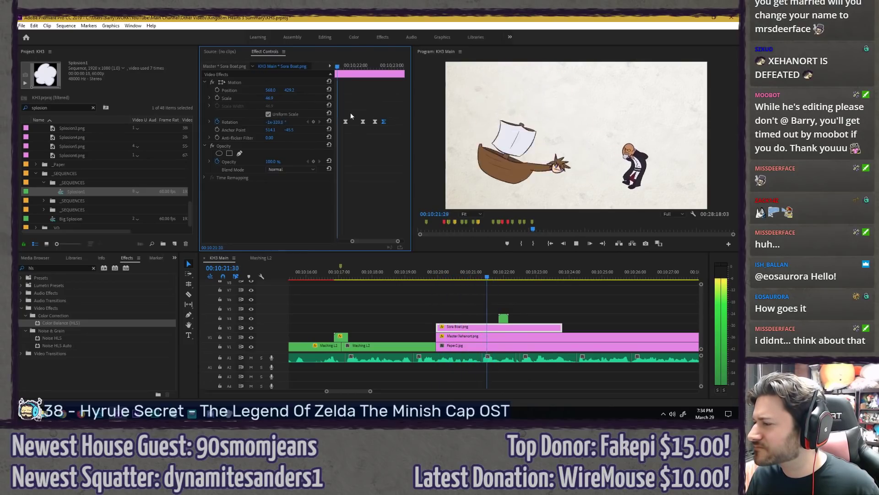
{"action": "key", "text": "space"}
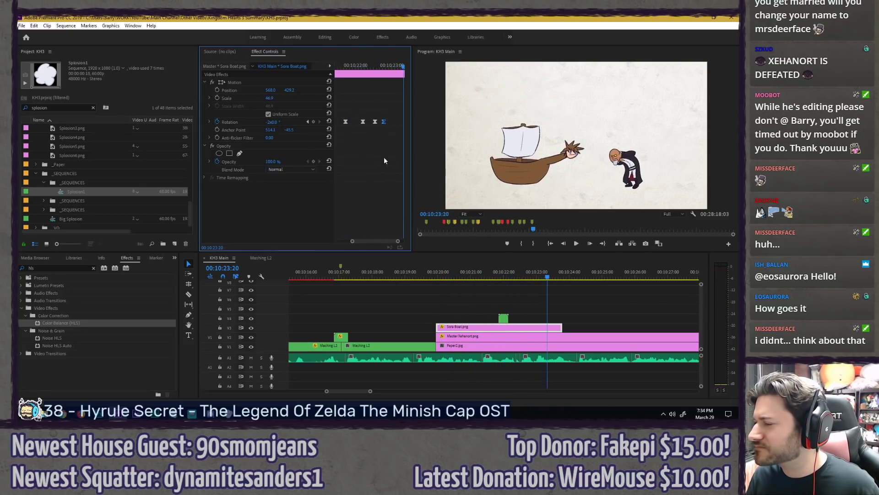
{"action": "left_click_drag", "start_coordinate": [360, 67], "coordinate": [367, 66]}
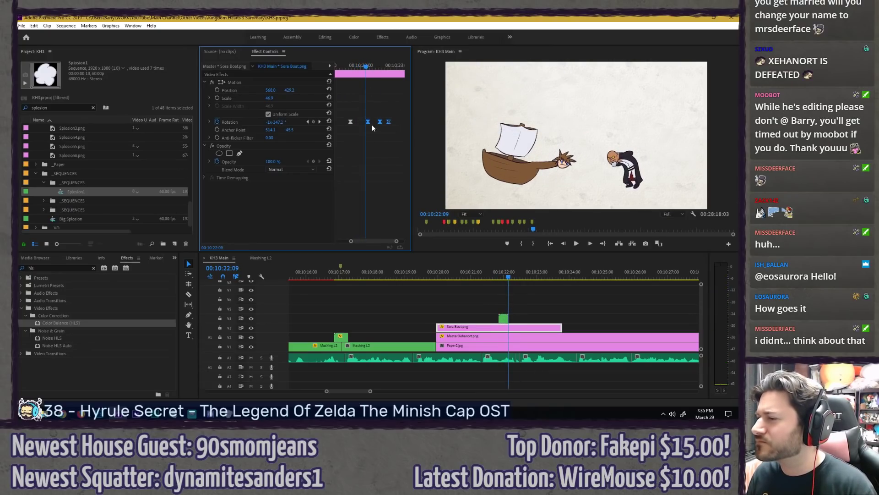
Step: Shift the three Rotation keyframes slightly earlier and play back the retimed spin
{"action": "left_click_drag", "start_coordinate": [369, 122], "coordinate": [367, 125]}
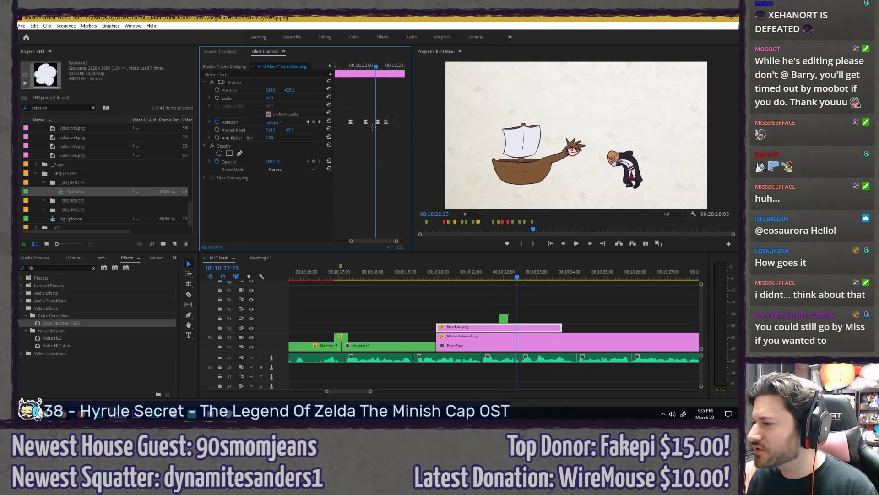
{"action": "key", "text": "shift+k"}
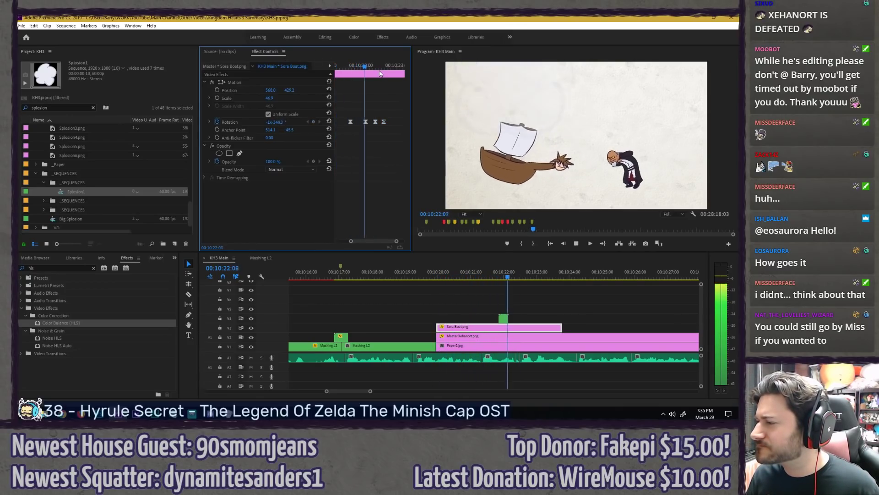
{"action": "left_click_drag", "start_coordinate": [320, 71], "coordinate": [384, 68]}
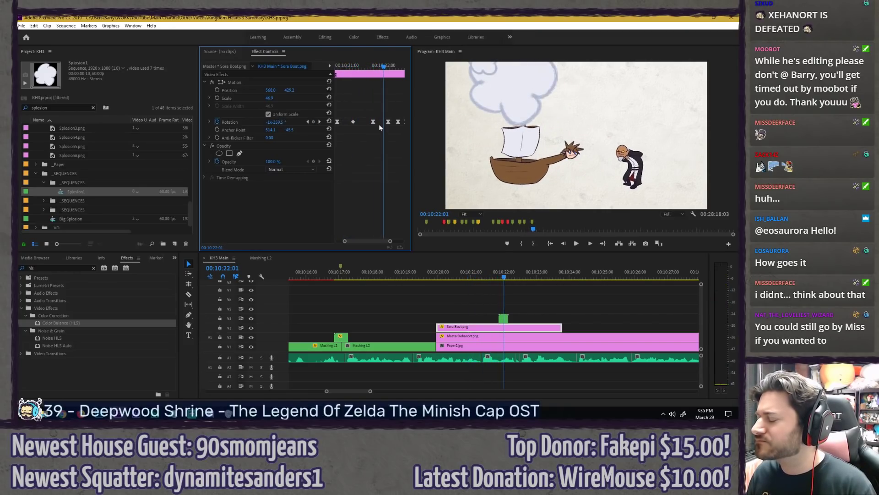
{"action": "scroll", "coordinate": [370, 238], "scroll_direction": "down", "scroll_amount": 1}
{"action": "scroll", "coordinate": [368, 240], "scroll_direction": "down", "scroll_amount": 1}
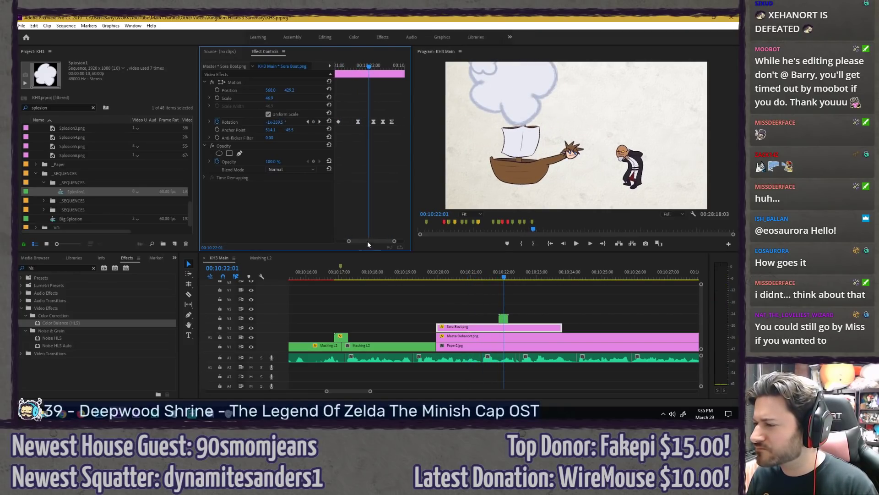
{"action": "mouse_move", "coordinate": [368, 67]}
{"action": "left_mouse_down"}
{"action": "mouse_move", "coordinate": [328, 62]}
{"action": "mouse_move", "coordinate": [376, 64]}
{"action": "left_mouse_up"}
{"action": "key", "text": "space"}
{"action": "key", "text": "space"}
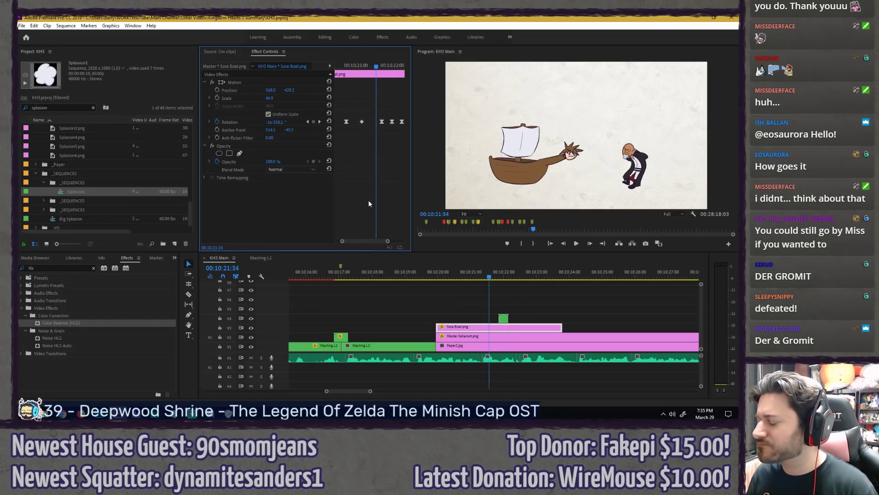
Step: Deselect the keyframes, fit the keyframe view to the clip, and replay from its start
{"action": "left_click_drag", "start_coordinate": [365, 241], "coordinate": [368, 241]}
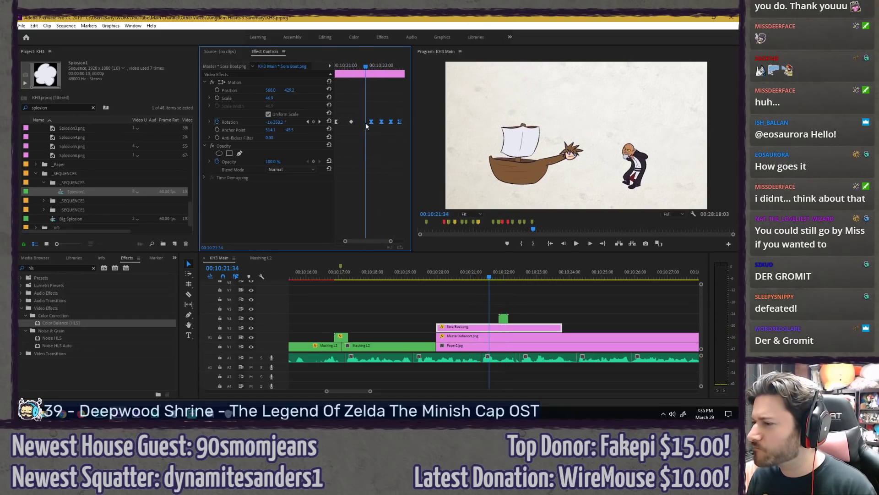
{"action": "left_click", "coordinate": [364, 163]}
{"action": "key", "text": "minus"}
{"action": "left_click_drag", "start_coordinate": [364, 67], "coordinate": [335, 67]}
{"action": "key", "text": "space"}
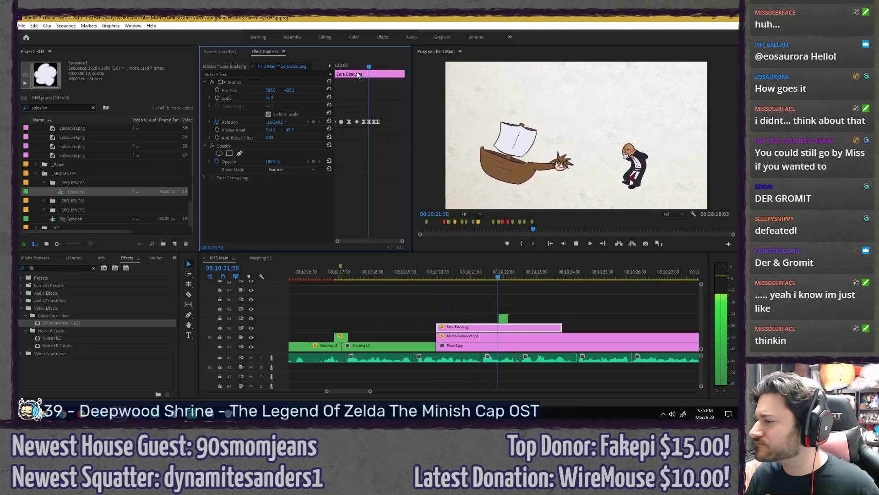
Step: Save the project and replay the boat's entrance from before it appears
{"action": "left_click", "coordinate": [323, 69]}
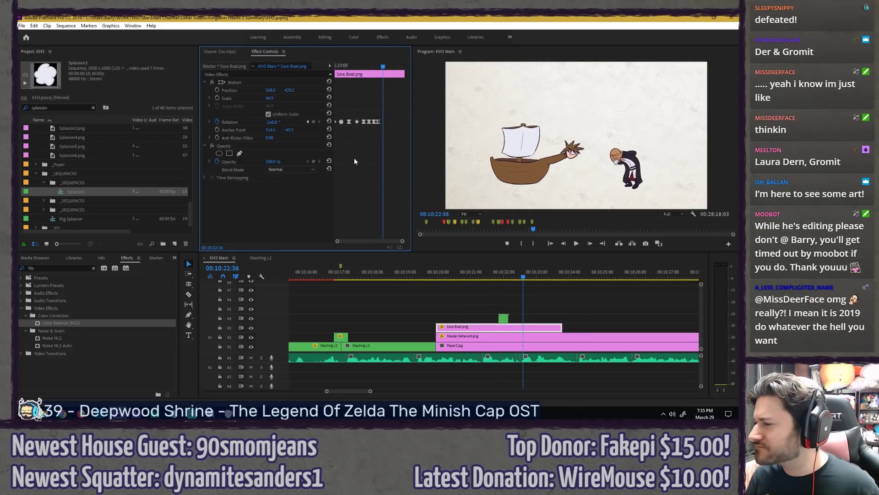
{"action": "key", "text": "ctrl+s"}
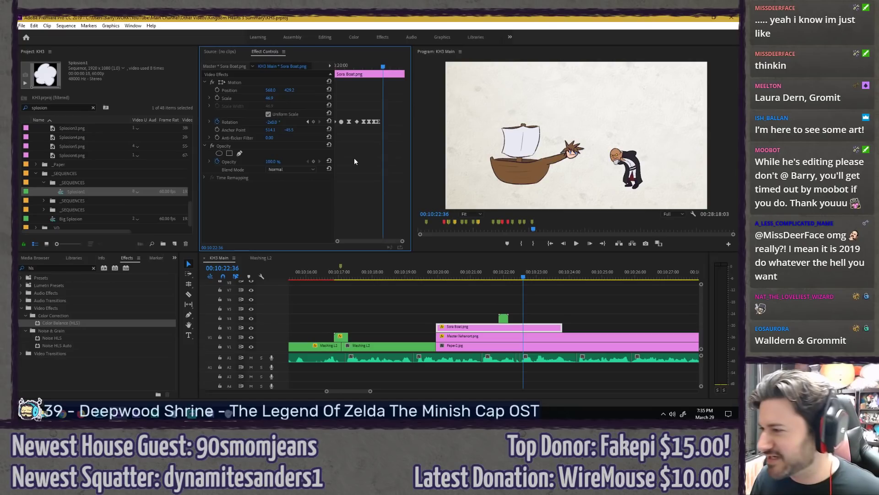
{"action": "left_click_drag", "start_coordinate": [351, 66], "coordinate": [335, 66]}
{"action": "key", "text": "space"}
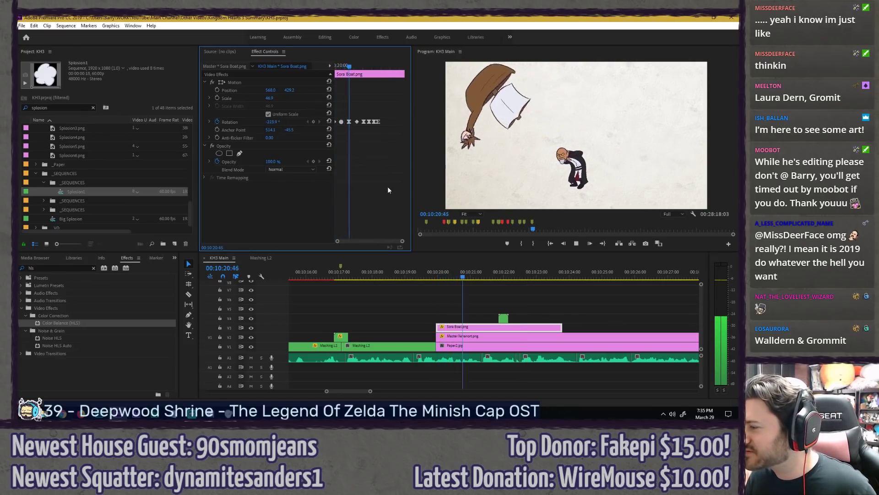
{"action": "left_click", "coordinate": [408, 275]}
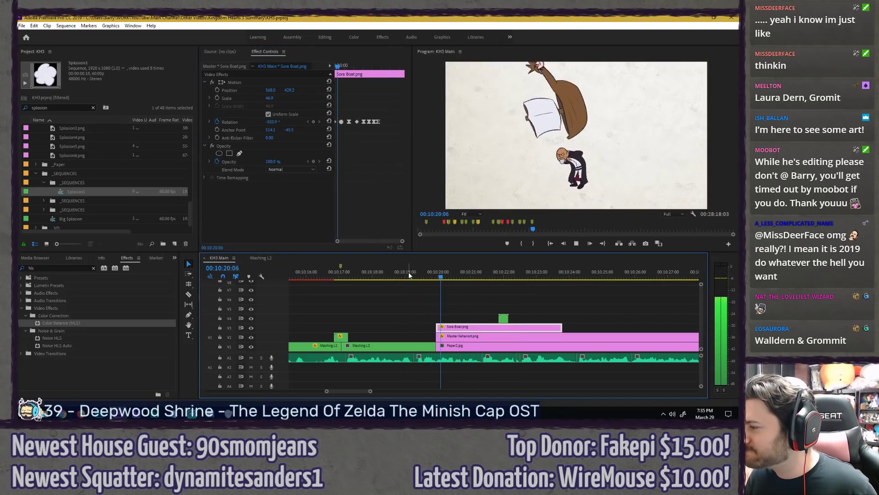
{"action": "left_click", "coordinate": [400, 278]}
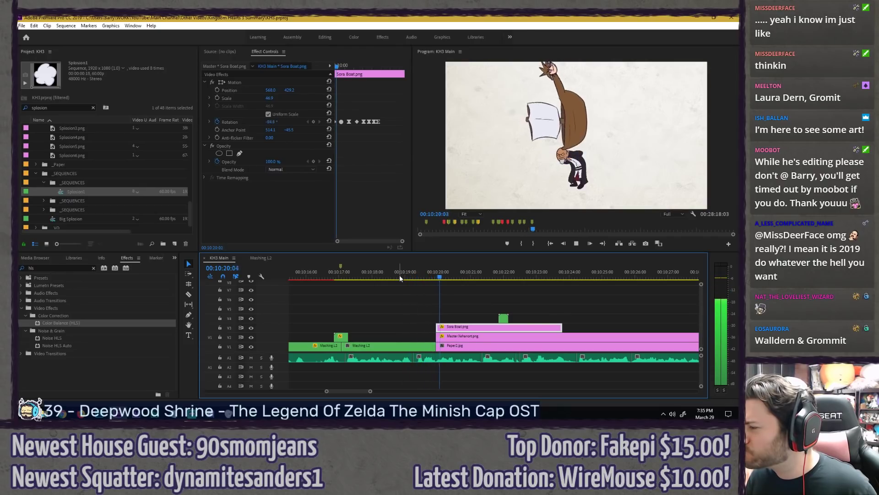
{"action": "key", "text": "space"}
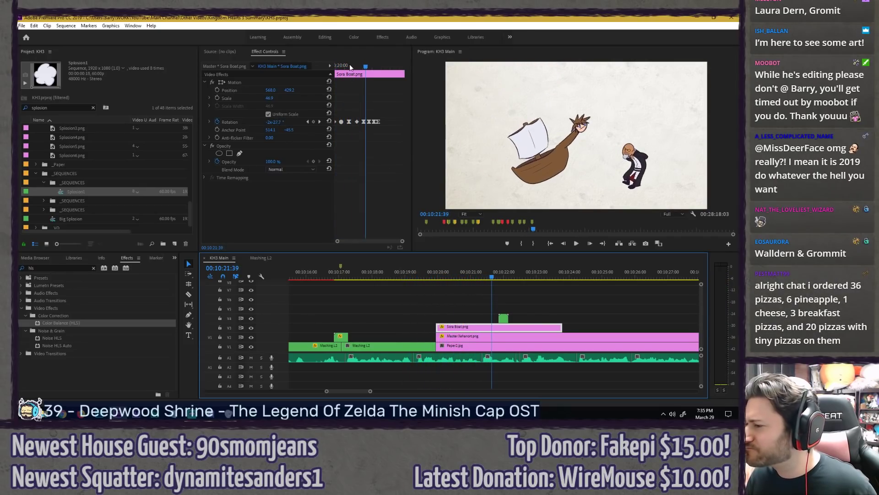
{"action": "left_click_drag", "start_coordinate": [352, 67], "coordinate": [288, 121]}
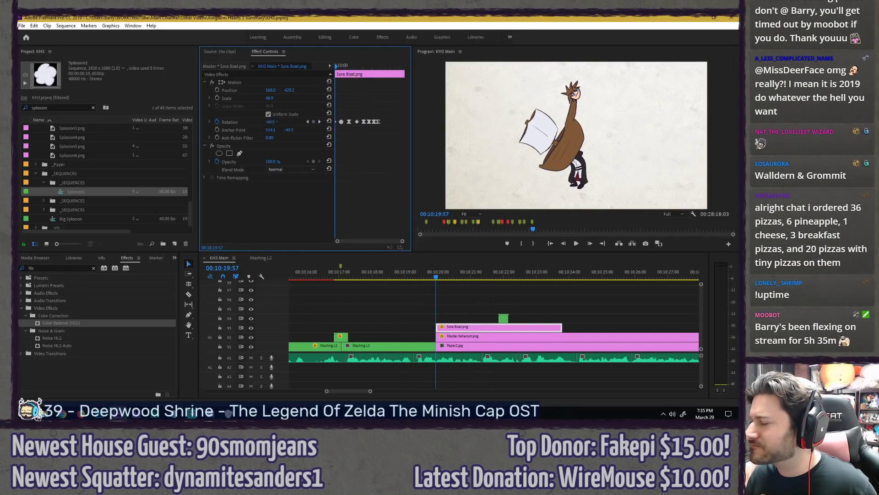
{"action": "left_click", "coordinate": [388, 278]}
{"action": "key", "text": "space"}
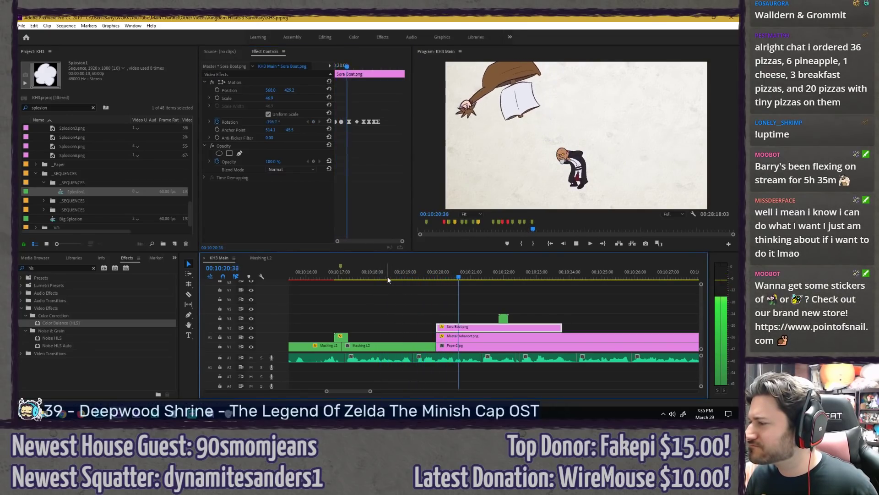
Step: Set the first Rotation keyframe to -72.4° and replay the swing
{"action": "left_click_drag", "start_coordinate": [347, 68], "coordinate": [322, 69]}
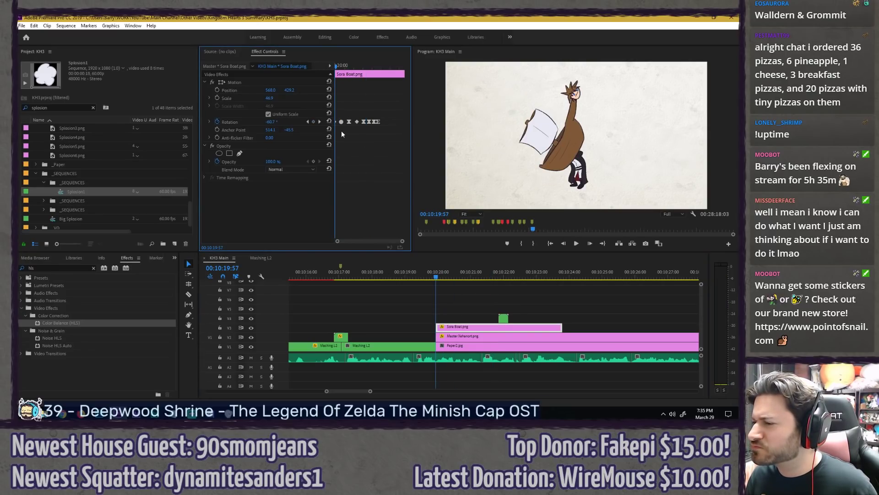
{"action": "left_click", "coordinate": [308, 122]}
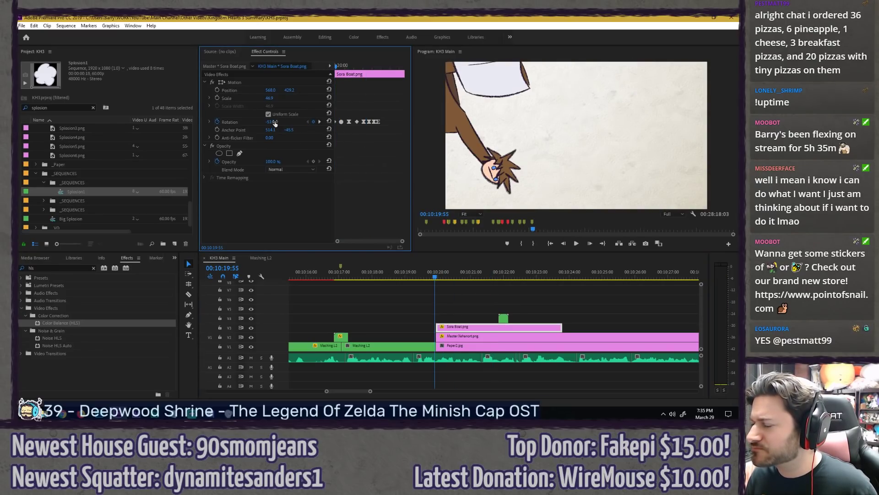
{"action": "left_click_drag", "start_coordinate": [276, 122], "coordinate": [270, 122]}
{"action": "key", "text": "space"}
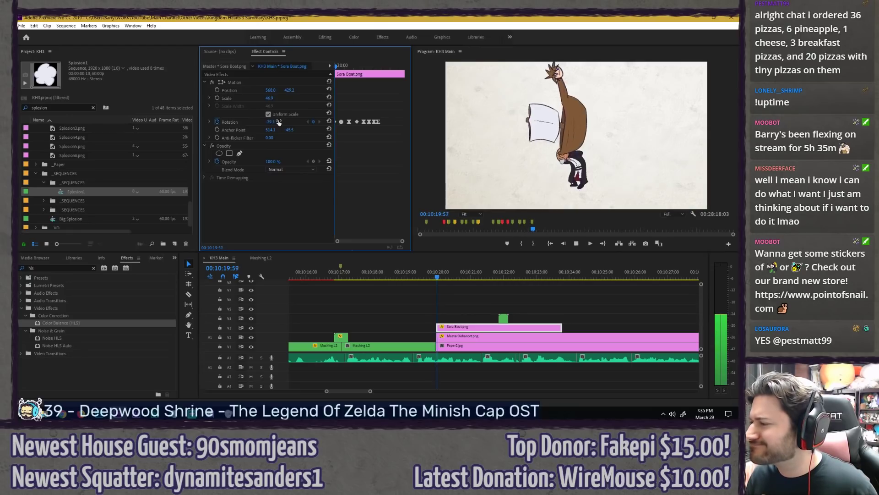
{"action": "left_click", "coordinate": [399, 277]}
{"action": "key", "text": "space"}
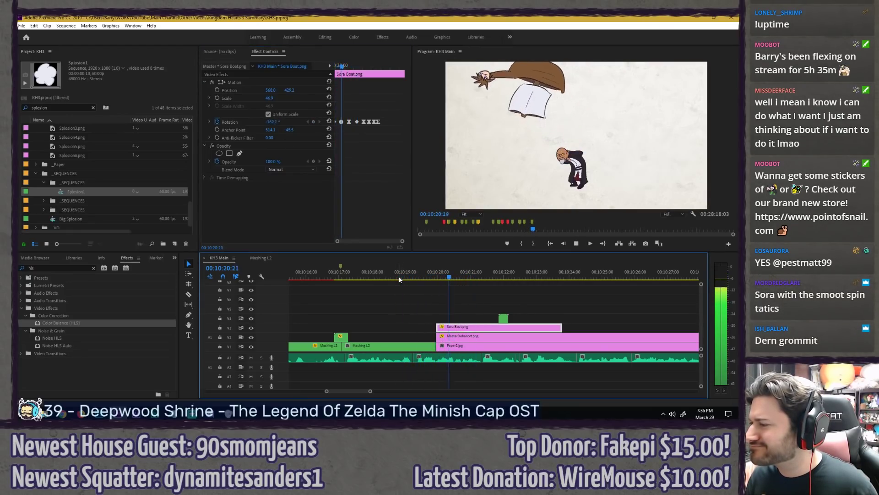
{"action": "left_click_drag", "start_coordinate": [336, 66], "coordinate": [348, 65]}
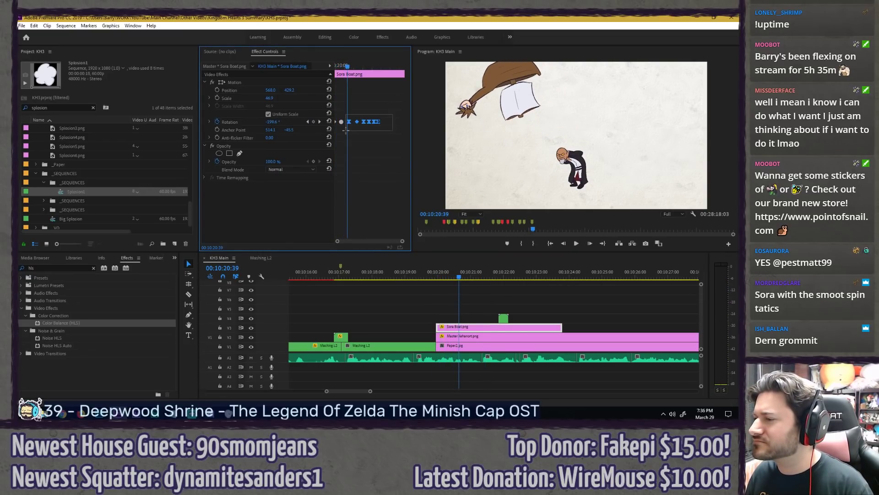
{"action": "key", "text": "space"}
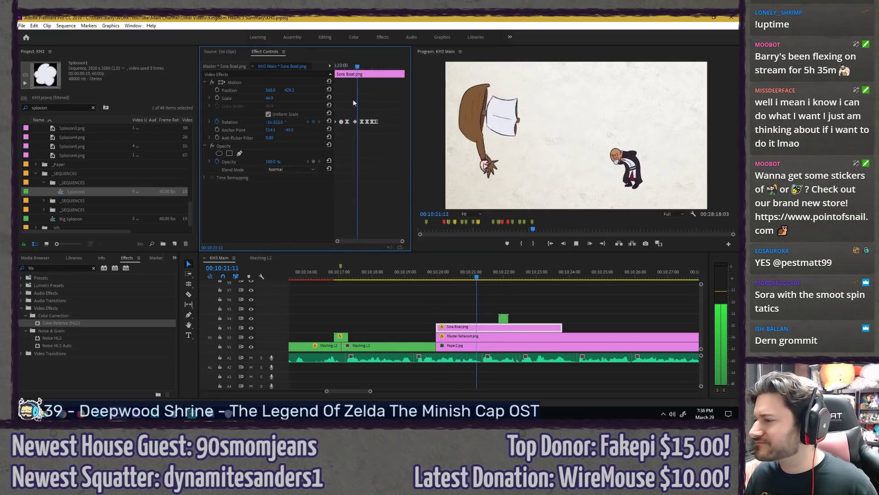
{"action": "mouse_move", "coordinate": [344, 65]}
{"action": "left_mouse_down"}
{"action": "mouse_move", "coordinate": [324, 56]}
{"action": "mouse_move", "coordinate": [352, 65]}
{"action": "left_mouse_up"}
{"action": "key", "text": "space"}
Step: Nudge the later Rotation keyframes slightly earlier, replay, and deselect the boat clip
{"action": "left_click", "coordinate": [353, 65]}
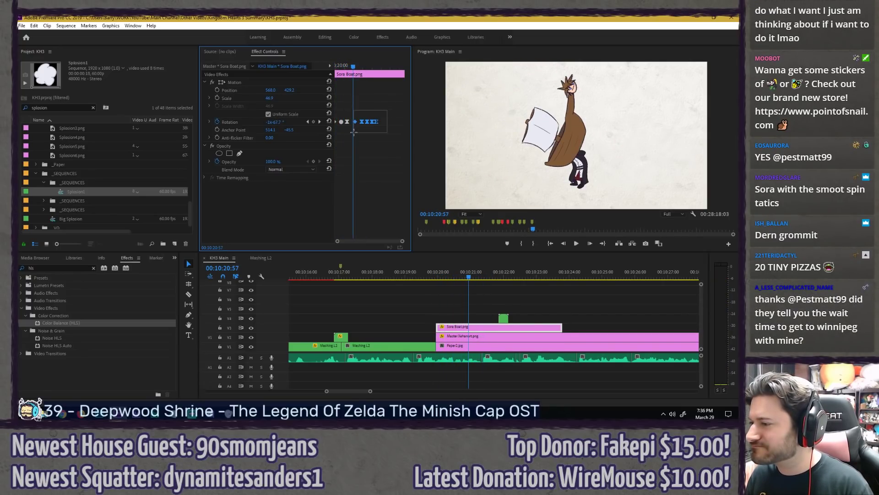
{"action": "key", "text": "Right"}
{"action": "key", "text": "Right"}
{"action": "key", "text": "Right"}
{"action": "key", "text": "Right"}
{"action": "key", "text": "Right"}
{"action": "left_click_drag", "start_coordinate": [354, 133], "coordinate": [355, 122]}
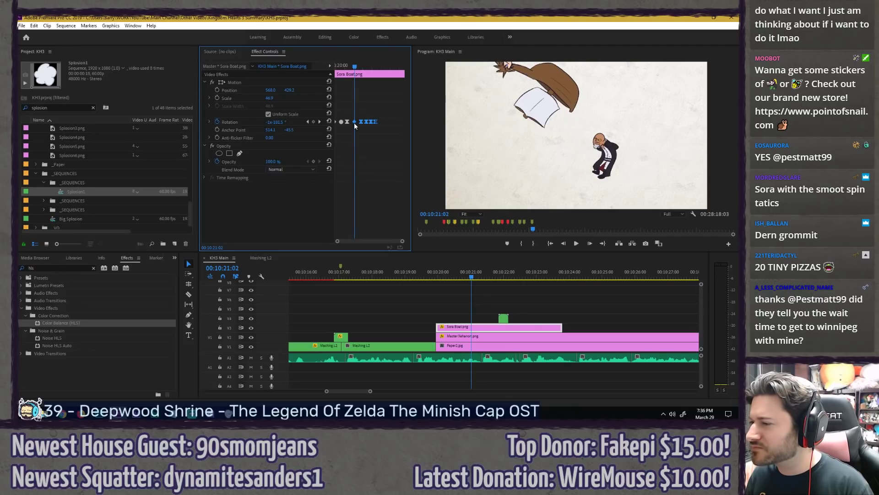
{"action": "left_click_drag", "start_coordinate": [350, 66], "coordinate": [335, 66]}
{"action": "key", "text": "space"}
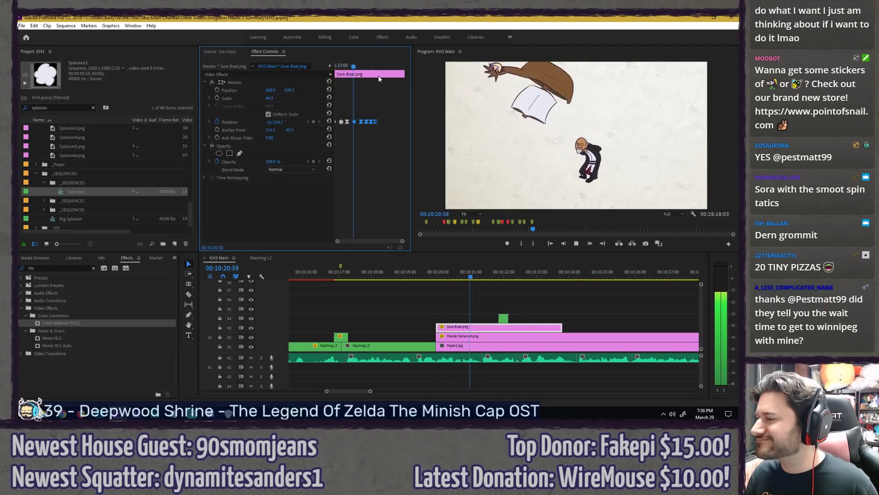
{"action": "left_click", "coordinate": [425, 270]}
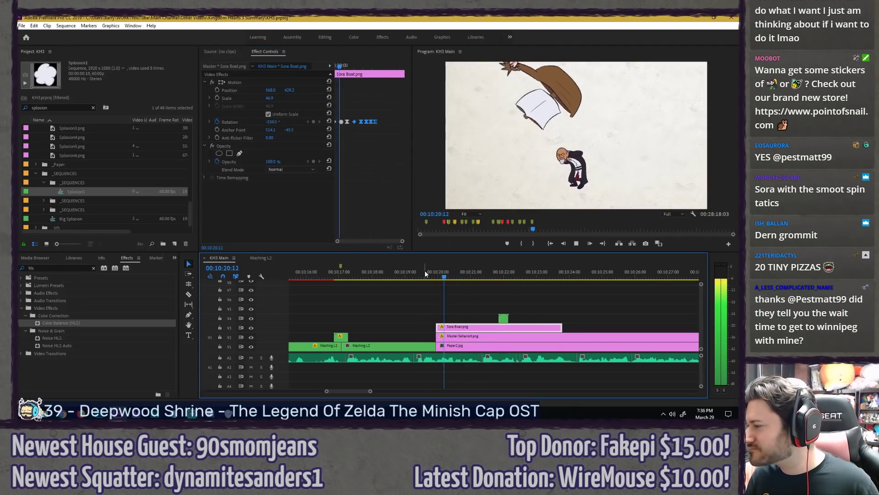
{"action": "left_click", "coordinate": [371, 276]}
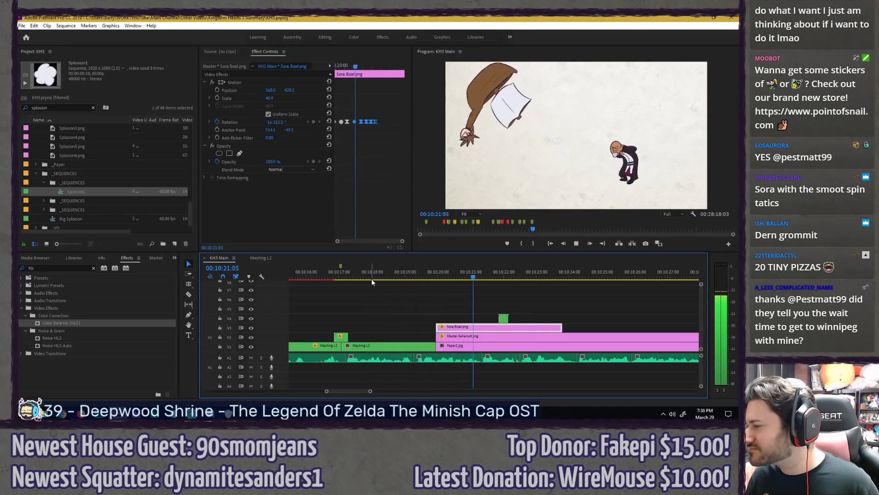
{"action": "left_click", "coordinate": [421, 294]}
{"action": "scroll", "coordinate": [484, 300], "scroll_direction": "down", "scroll_amount": 1}
{"action": "key", "text": "space"}
Step: Move the Splosion1 cloud down onto the boat in the Program monitor
{"action": "scroll", "coordinate": [429, 299], "scroll_direction": "up", "scroll_amount": 2}
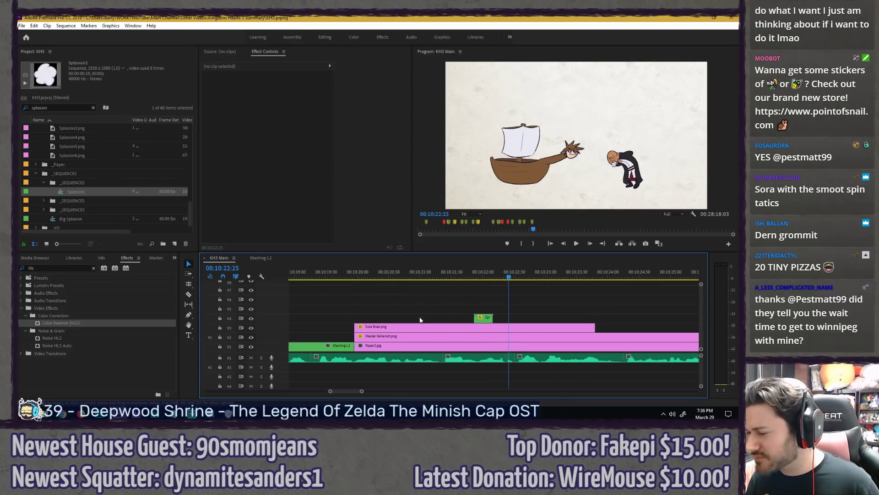
{"action": "left_click", "coordinate": [401, 338]}
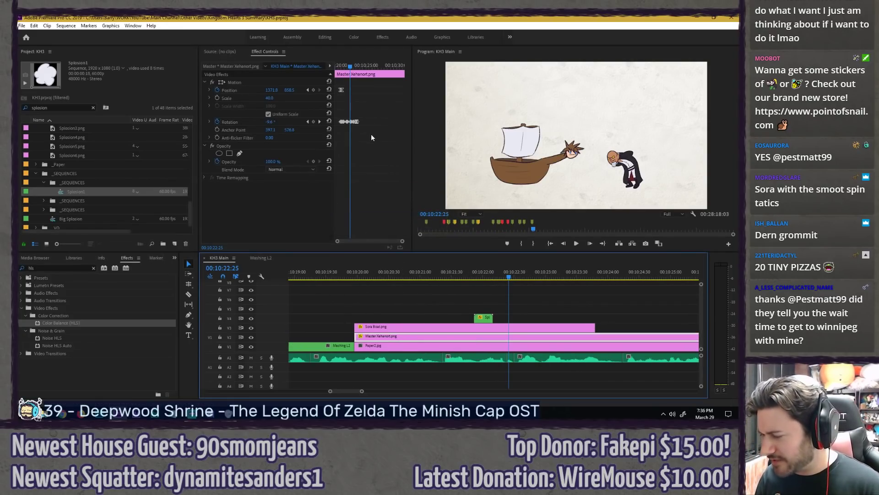
{"action": "left_click_drag", "start_coordinate": [456, 275], "coordinate": [477, 273]}
{"action": "left_click", "coordinate": [483, 317]}
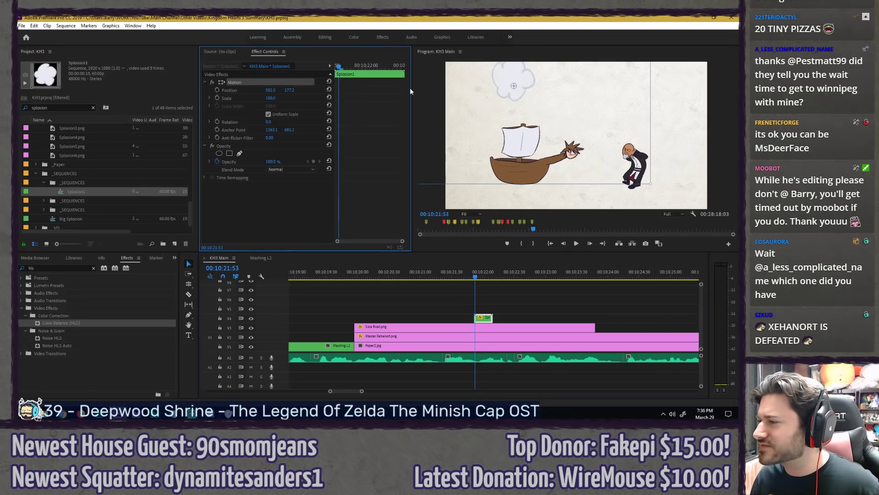
{"action": "left_click_drag", "start_coordinate": [493, 92], "coordinate": [508, 173]}
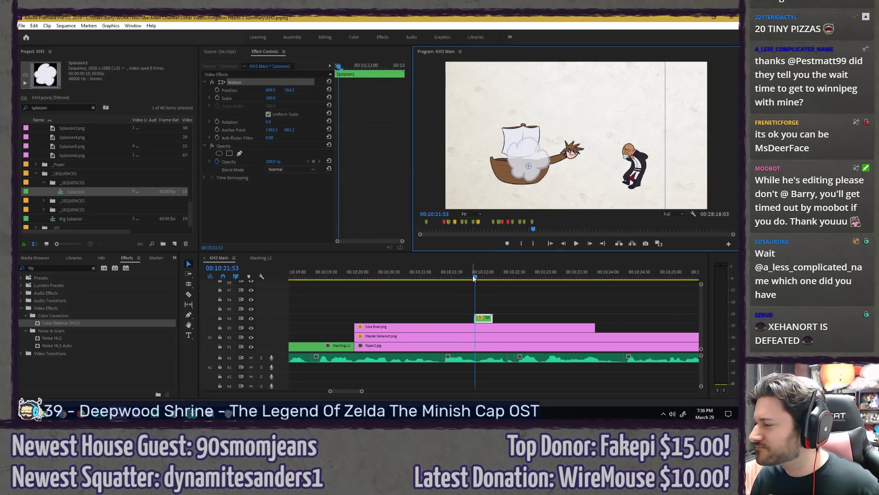
{"action": "left_click_drag", "start_coordinate": [474, 278], "coordinate": [484, 277]}
{"action": "left_click", "coordinate": [510, 292]}
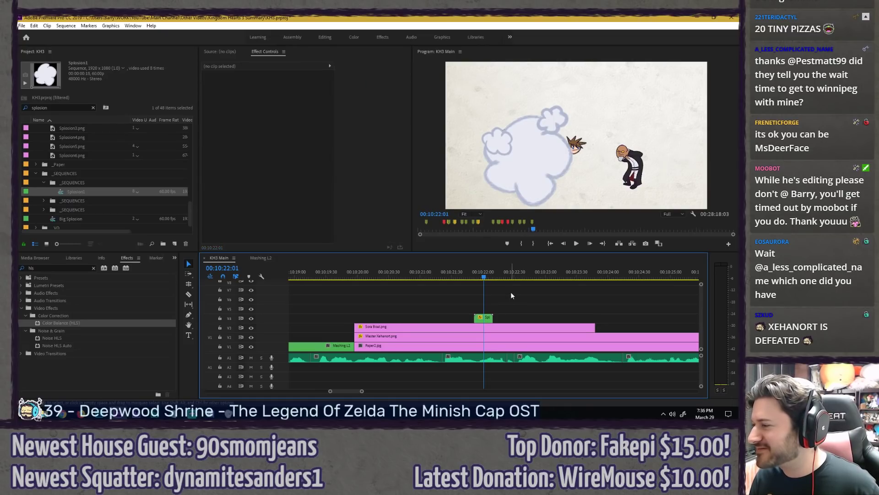
Step: Fine-tune the Splosion1 cloud's position up-left and higher so it covers the boat
{"action": "key", "text": "="}
{"action": "key", "text": "="}
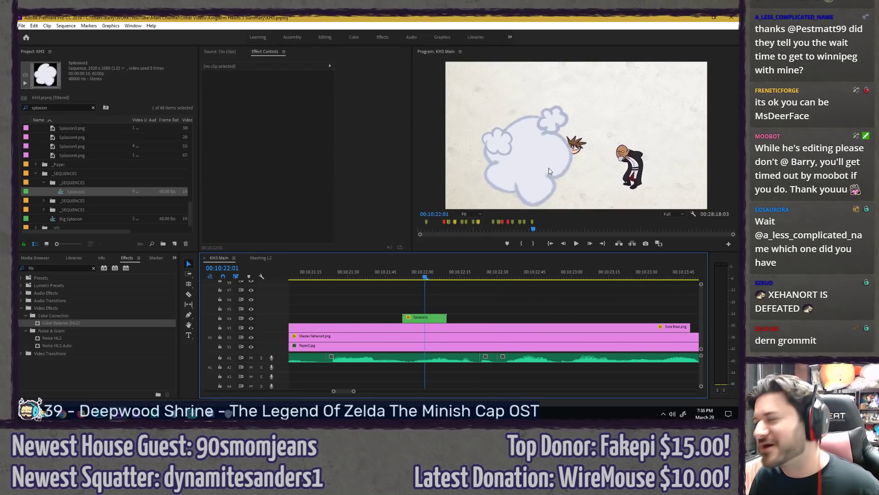
{"action": "left_click_drag", "start_coordinate": [408, 275], "coordinate": [419, 278]}
{"action": "left_click", "coordinate": [421, 321]}
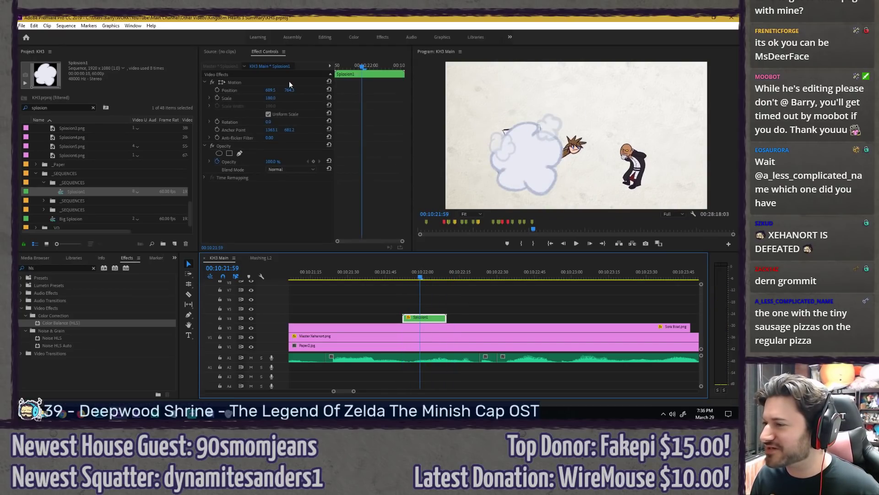
{"action": "left_click", "coordinate": [287, 80]}
{"action": "left_click_drag", "start_coordinate": [479, 150], "coordinate": [507, 180]}
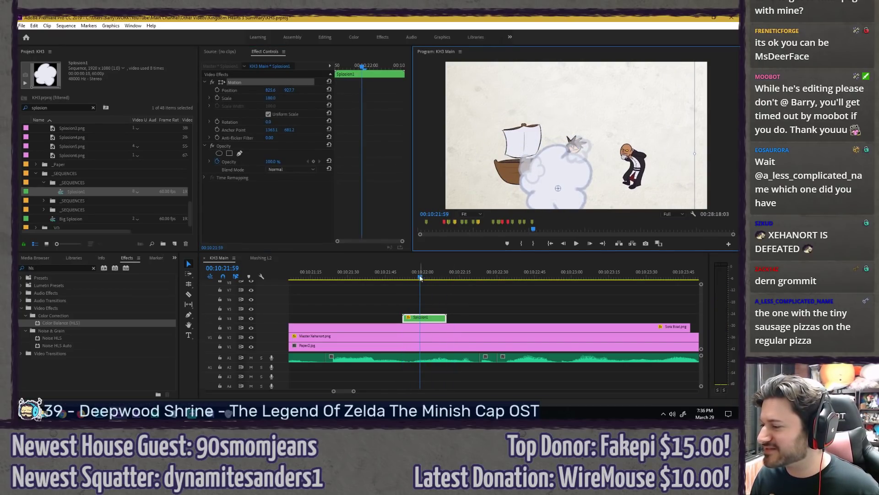
{"action": "mouse_move", "coordinate": [420, 277]}
{"action": "left_mouse_down"}
{"action": "mouse_move", "coordinate": [400, 277]}
{"action": "mouse_move", "coordinate": [445, 278]}
{"action": "mouse_move", "coordinate": [421, 277]}
{"action": "left_mouse_up"}
{"action": "left_click_drag", "start_coordinate": [540, 187], "coordinate": [523, 167]}
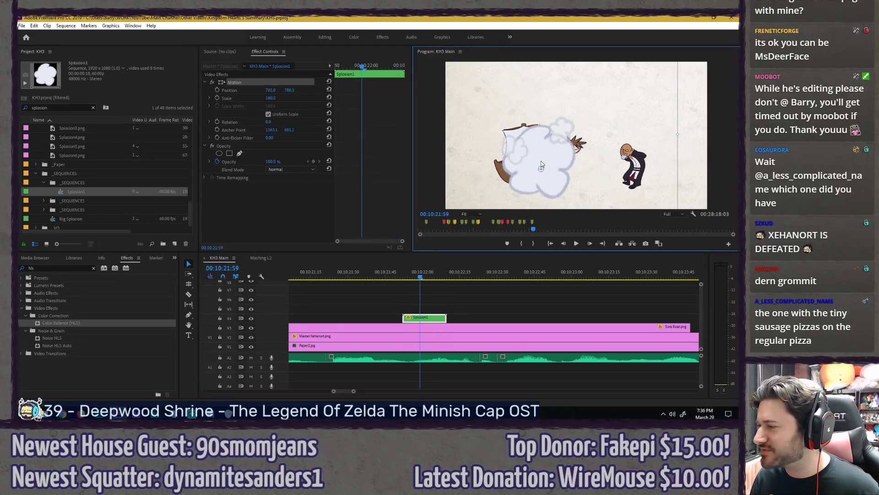
{"action": "left_click_drag", "start_coordinate": [420, 277], "coordinate": [428, 278]}
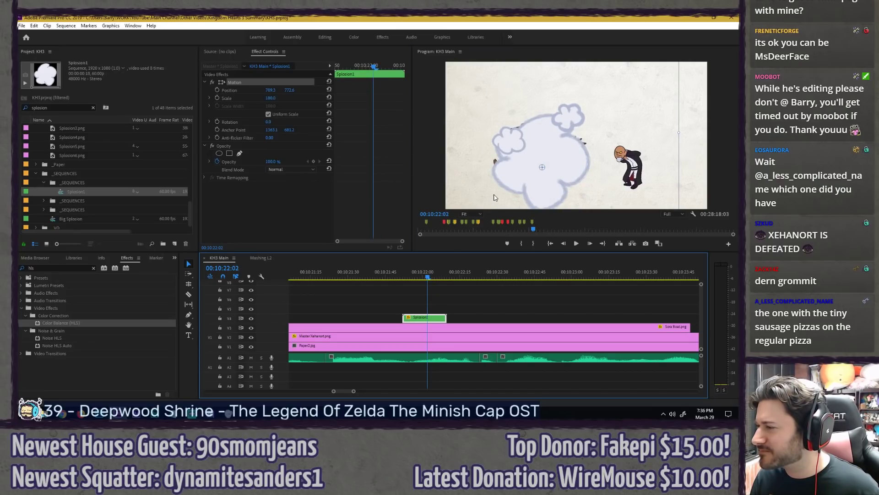
{"action": "left_click_drag", "start_coordinate": [494, 197], "coordinate": [495, 192]}
{"action": "key", "text": "space"}
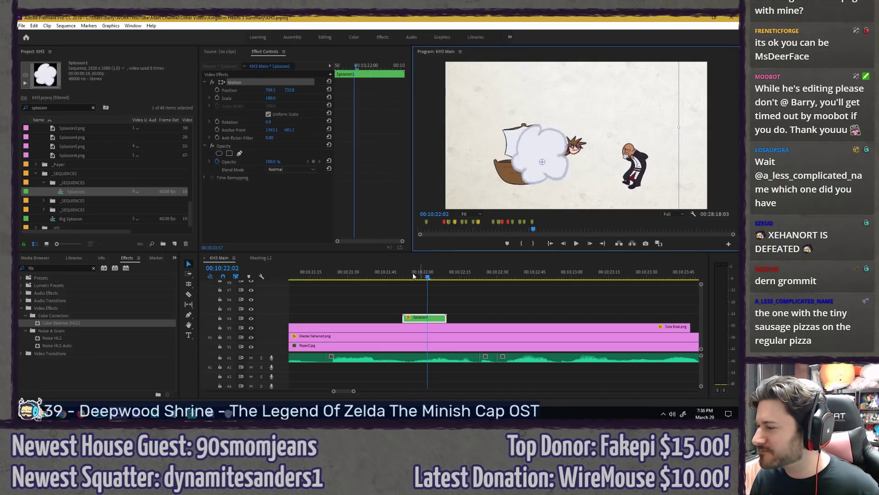
{"action": "left_click_drag", "start_coordinate": [386, 274], "coordinate": [430, 278]}
Step: Razor-cut Sora Boat.png at the explosion and delete the later piece
{"action": "key", "text": "c"}
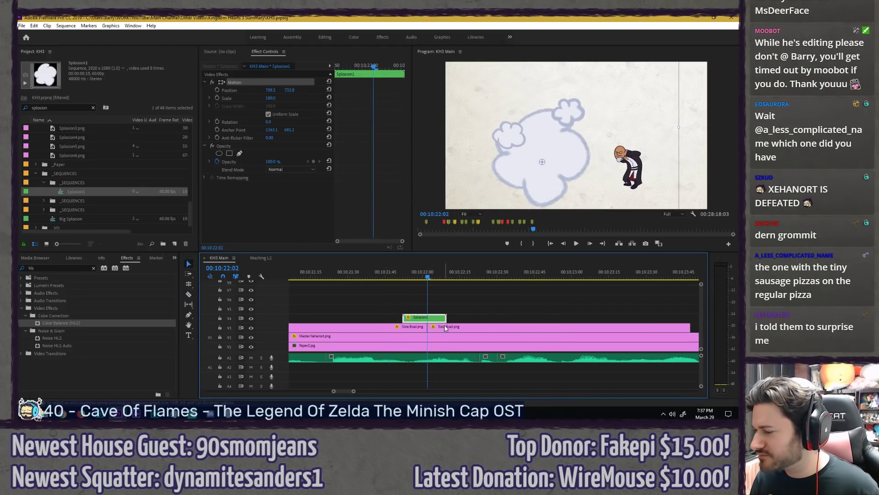
{"action": "left_click", "coordinate": [445, 328]}
{"action": "key", "text": "Delete"}
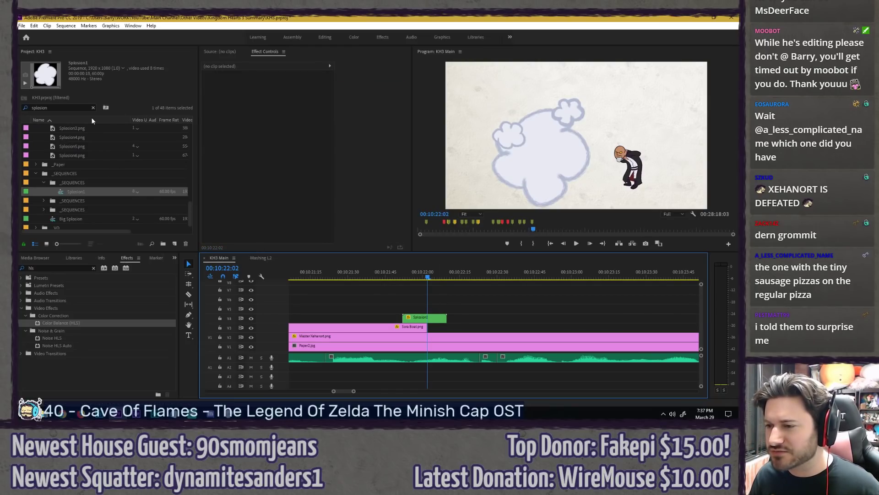
Step: Search the Project panel for 'neu' and add Sora Fight Neutral.png to the sequence
{"action": "left_click", "coordinate": [93, 108]}
{"action": "type", "text": "ne"}
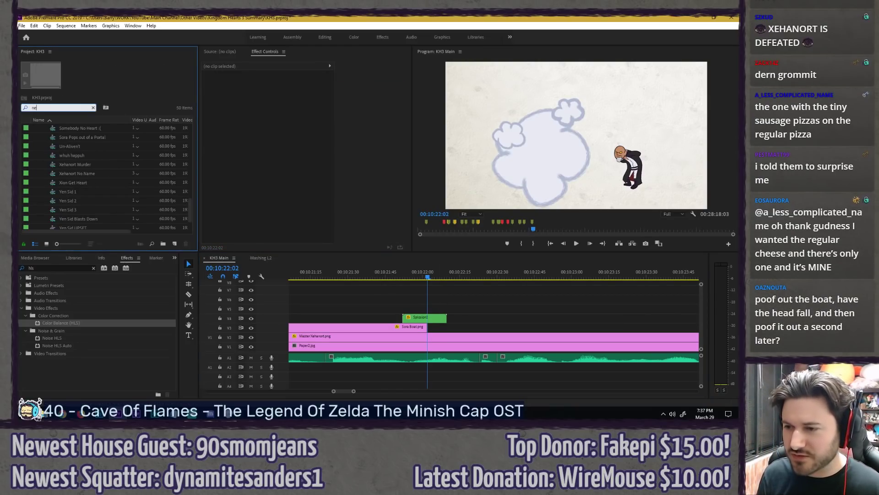
{"action": "type", "text": "utral"}
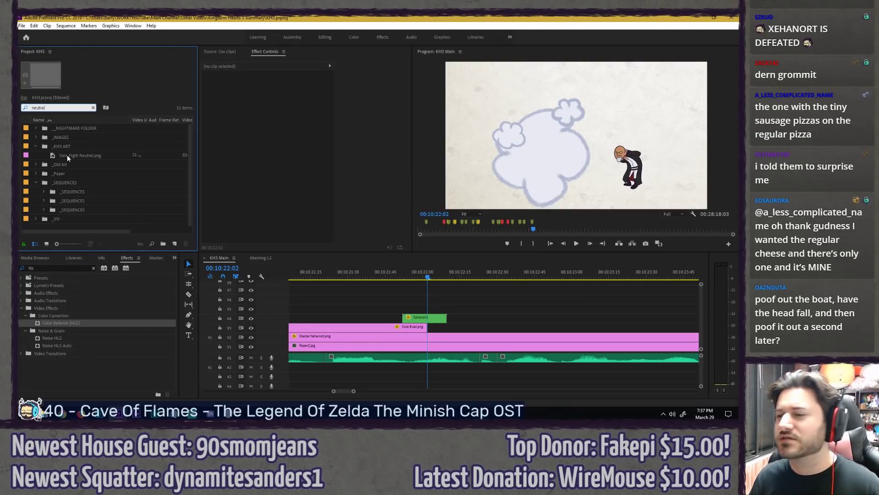
{"action": "left_click_drag", "start_coordinate": [67, 155], "coordinate": [342, 311]}
{"action": "scroll", "coordinate": [441, 293], "scroll_direction": "up", "scroll_amount": 2}
{"action": "left_click", "coordinate": [340, 276]}
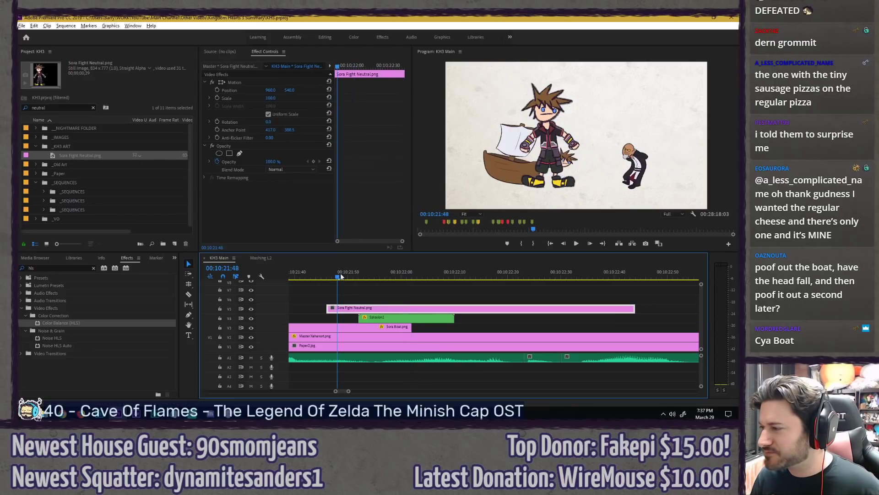
Step: Scale Sora Fight Neutral to 40 and position it where the boat was
{"action": "left_click", "coordinate": [271, 98]}
{"action": "left_click_drag", "start_coordinate": [271, 98], "coordinate": [257, 98]}
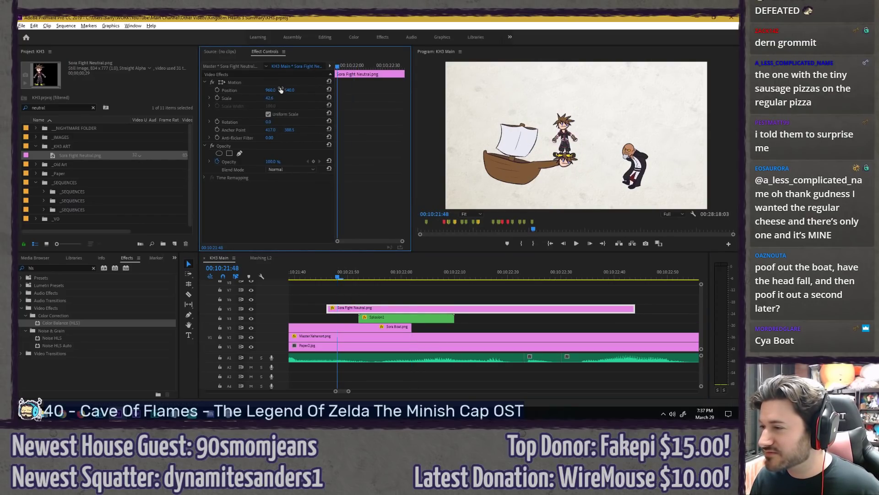
{"action": "left_click", "coordinate": [280, 82]}
{"action": "left_click_drag", "start_coordinate": [581, 134], "coordinate": [584, 168]}
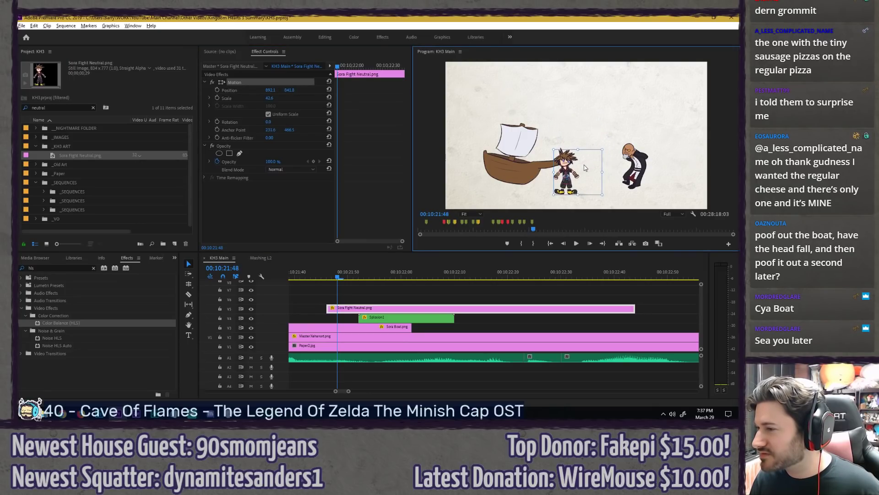
{"action": "left_click", "coordinate": [373, 338]}
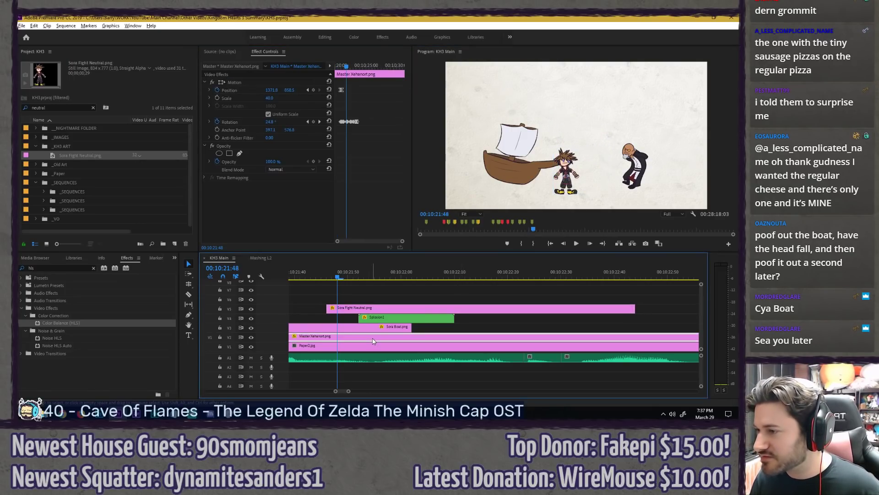
{"action": "left_click", "coordinate": [373, 308]}
{"action": "left_click", "coordinate": [271, 97]}
{"action": "type", "text": "40"}
{"action": "key", "text": "Return"}
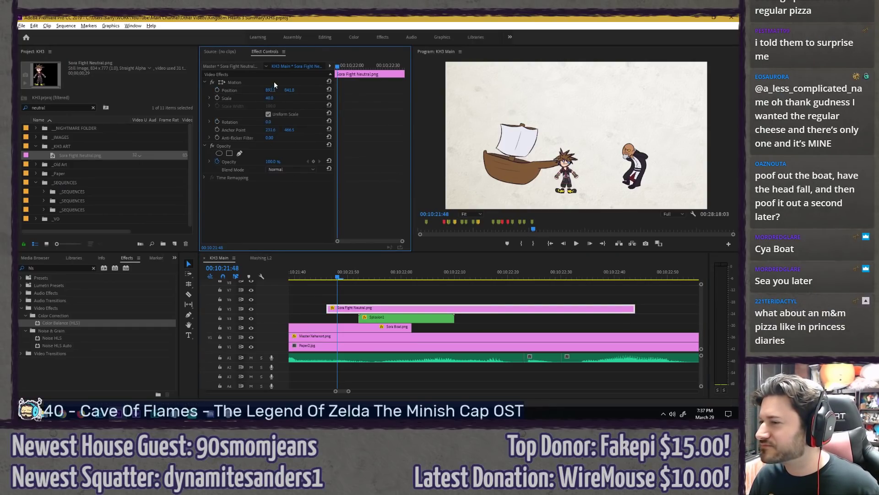
{"action": "left_click", "coordinate": [273, 82]}
{"action": "left_click_drag", "start_coordinate": [542, 161], "coordinate": [546, 171]}
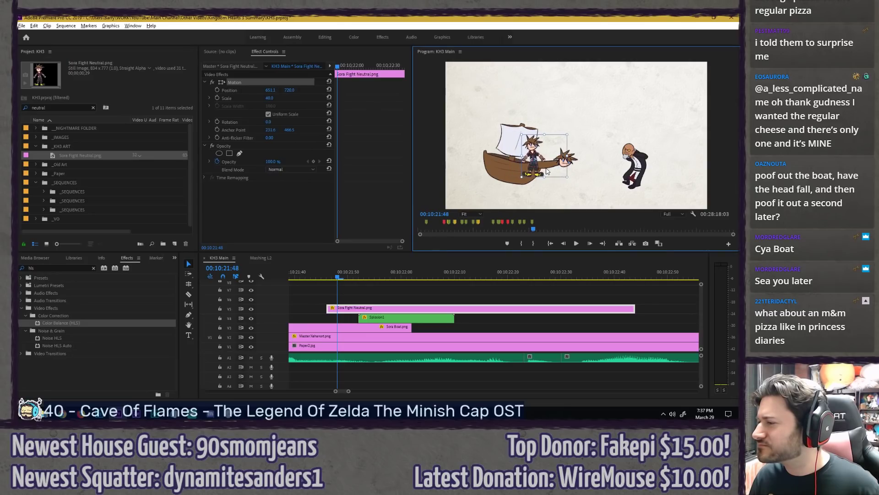
Step: Place the Sora clip right after Sora Boat on V3 and play the transition
{"action": "left_click_drag", "start_coordinate": [390, 309], "coordinate": [475, 328]}
{"action": "key", "text": "space"}
{"action": "left_click_drag", "start_coordinate": [385, 271], "coordinate": [413, 277]}
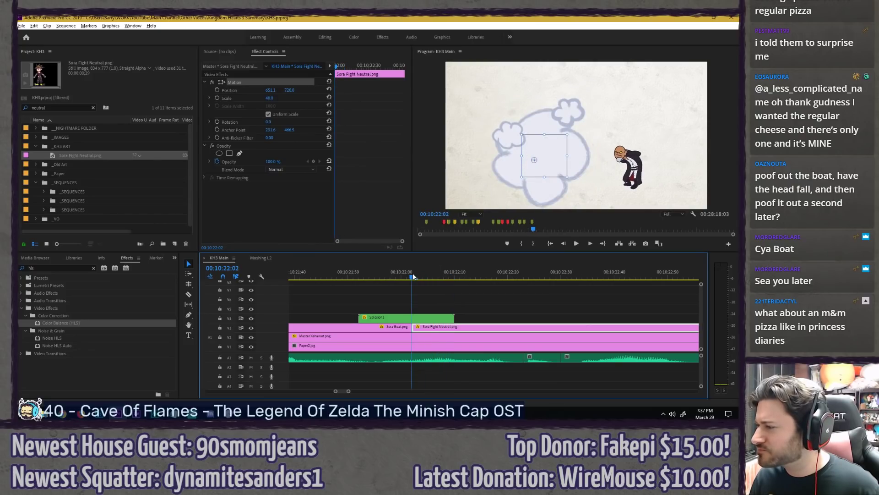
Step: Shift Sora right and keyframe his position and rotation, lowering his landing spot after the explosion
{"action": "left_click_drag", "start_coordinate": [270, 91], "coordinate": [309, 90]}
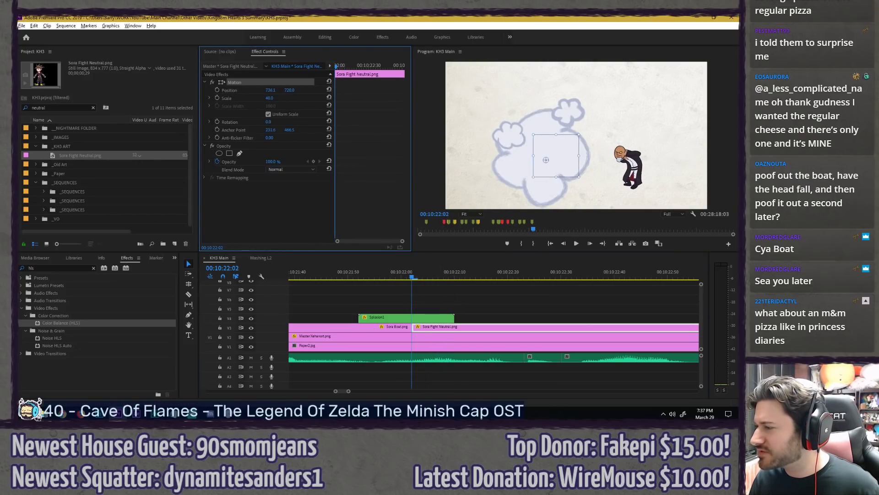
{"action": "left_click", "coordinate": [346, 265]}
{"action": "key", "text": "space"}
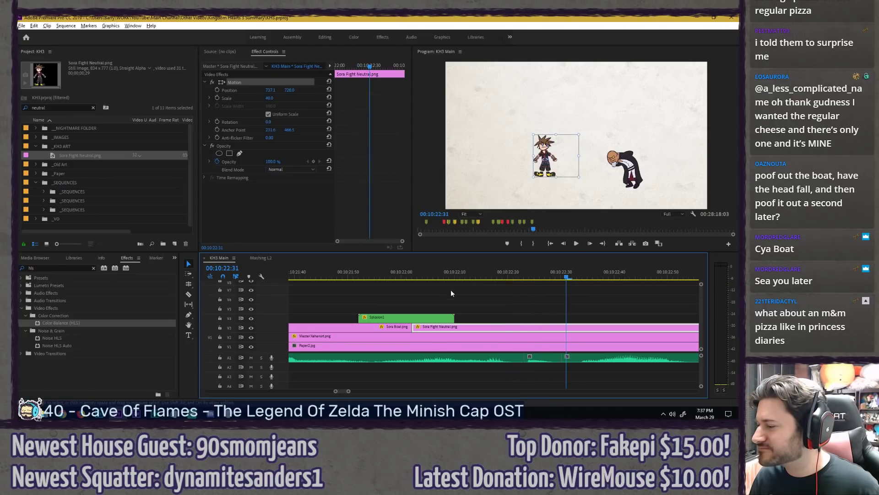
{"action": "left_click", "coordinate": [217, 91]}
{"action": "left_click", "coordinate": [217, 122]}
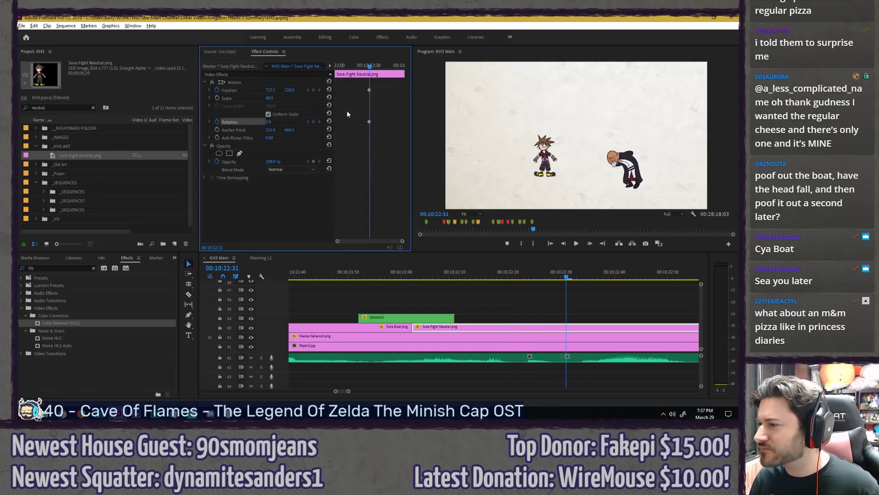
{"action": "key", "text": "space"}
{"action": "left_click_drag", "start_coordinate": [289, 90], "coordinate": [305, 90]}
Step: Apply Ease In to the Position keyframe, adjust Sora's starting height, and preview the drop
{"action": "left_click_drag", "start_coordinate": [365, 67], "coordinate": [379, 68]}
{"action": "right_click", "coordinate": [369, 90]}
{"action": "mouse_move", "coordinate": [408, 152]}
{"action": "left_click", "coordinate": [477, 195]}
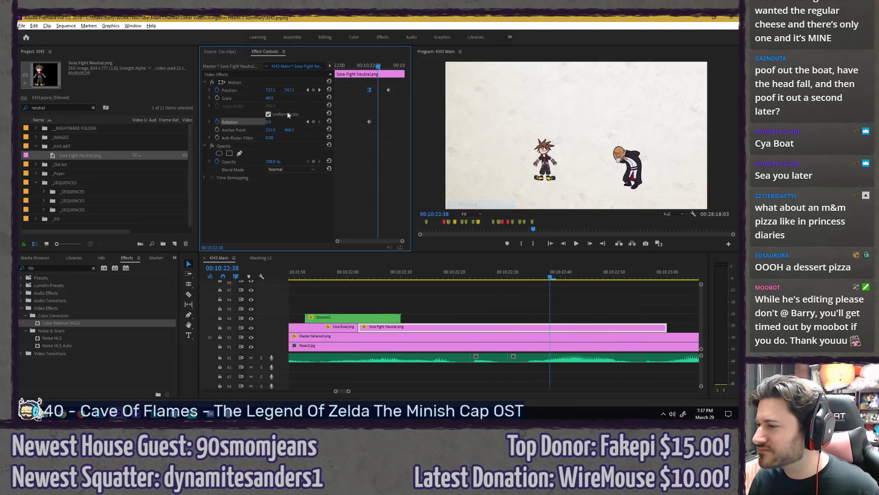
{"action": "left_click_drag", "start_coordinate": [376, 67], "coordinate": [370, 67]}
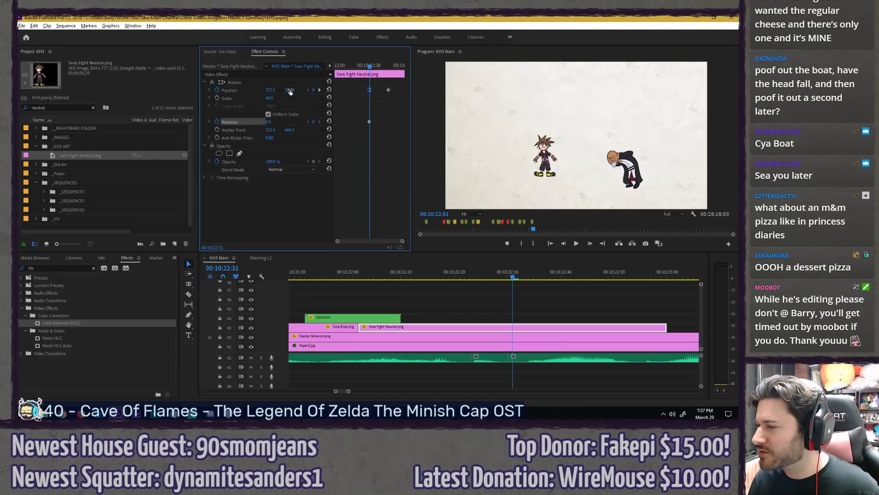
{"action": "left_click_drag", "start_coordinate": [290, 90], "coordinate": [264, 91]}
{"action": "left_click", "coordinate": [340, 275]}
{"action": "key", "text": "space"}
{"action": "key", "text": "space"}
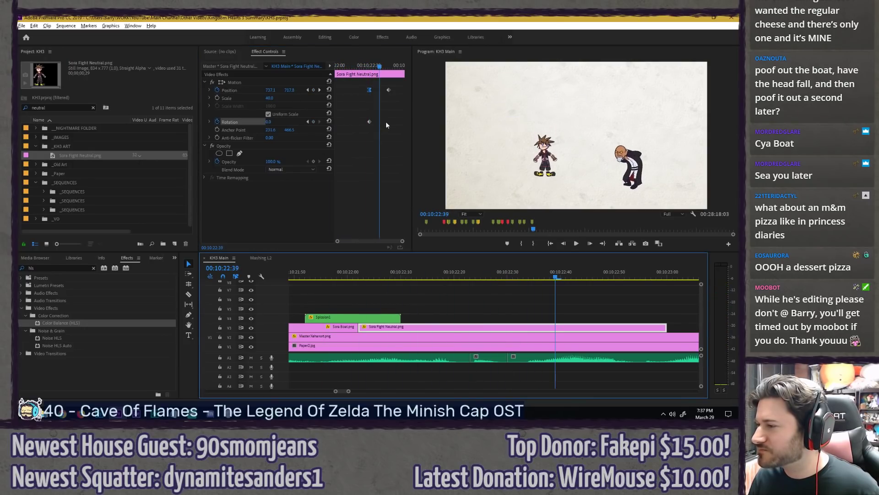
Step: Remove Sora's rotation animation by deleting its keyframes, then replay the sequence
{"action": "left_click_drag", "start_coordinate": [365, 66], "coordinate": [362, 91]}
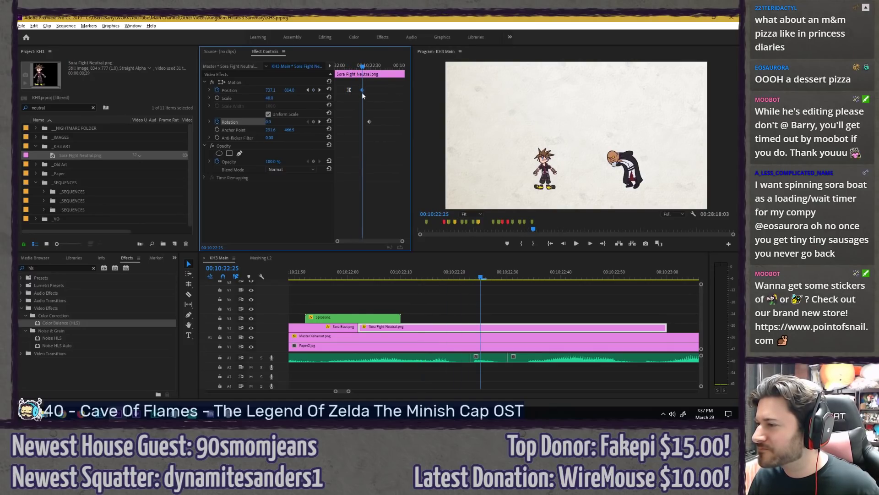
{"action": "left_click", "coordinate": [217, 122]}
{"action": "key", "text": "Return"}
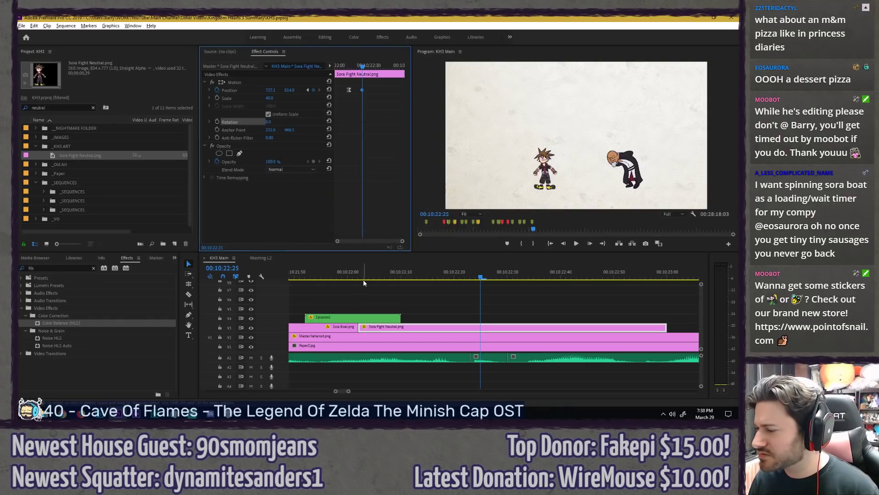
{"action": "left_click", "coordinate": [337, 276]}
{"action": "key", "text": "space"}
Step: Review Sora's landing frame by frame, replay the transformation, and deselect the clip
{"action": "key", "text": "space"}
{"action": "left_click_drag", "start_coordinate": [350, 70], "coordinate": [328, 73]}
{"action": "key", "text": "Left"}
{"action": "key", "text": "Left"}
{"action": "left_click", "coordinate": [313, 270]}
{"action": "key", "text": "space"}
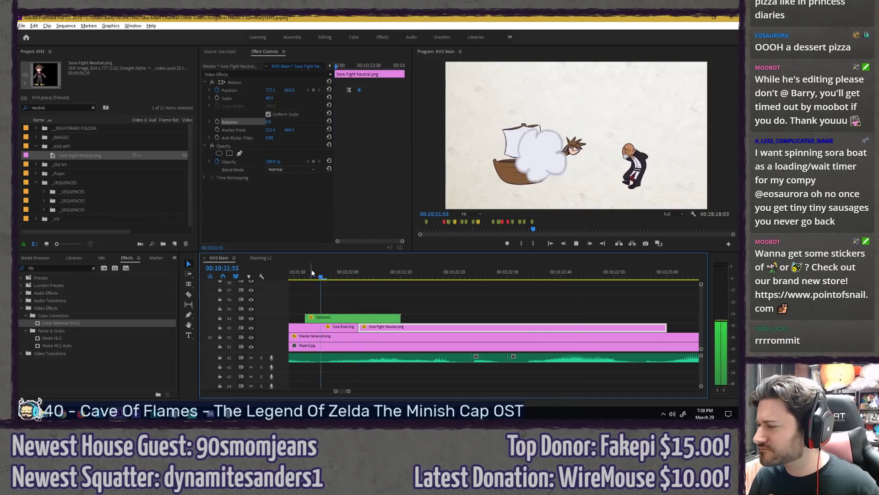
{"action": "key", "text": "space"}
{"action": "left_click", "coordinate": [337, 66]}
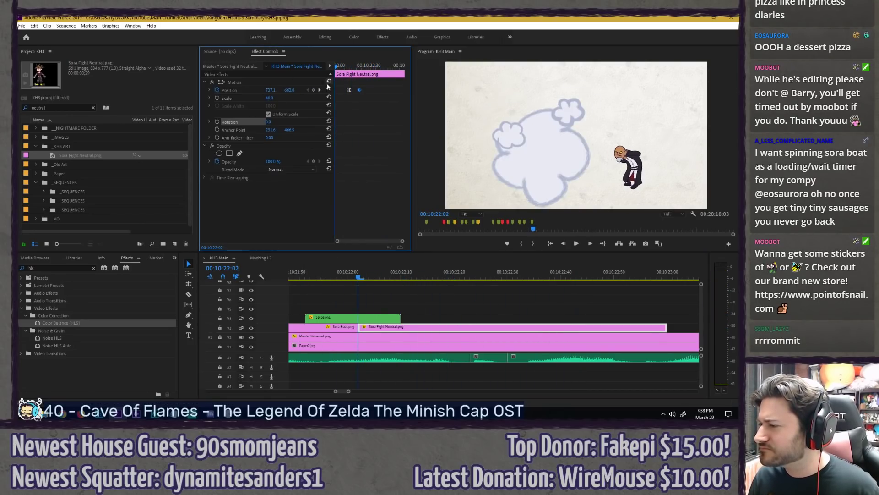
{"action": "left_click", "coordinate": [352, 275]}
{"action": "left_click", "coordinate": [381, 291]}
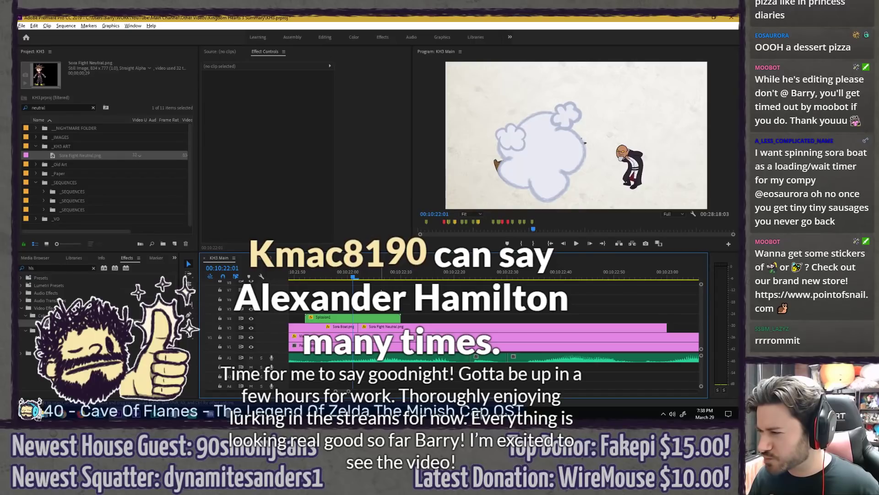
Step: Save the project, zoom the timeline back in, and save again
{"action": "key", "text": "ctrl+s"}
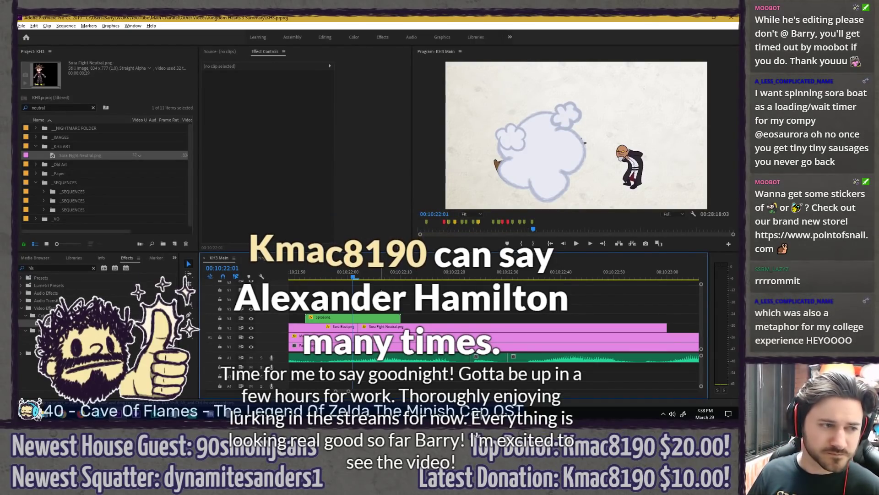
{"action": "scroll", "coordinate": [439, 295], "scroll_direction": "down", "scroll_amount": 2}
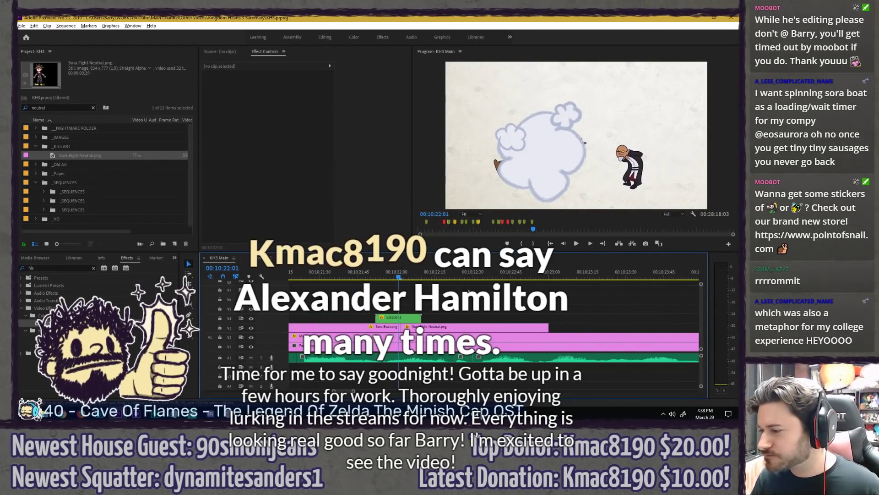
{"action": "key", "text": "equal"}
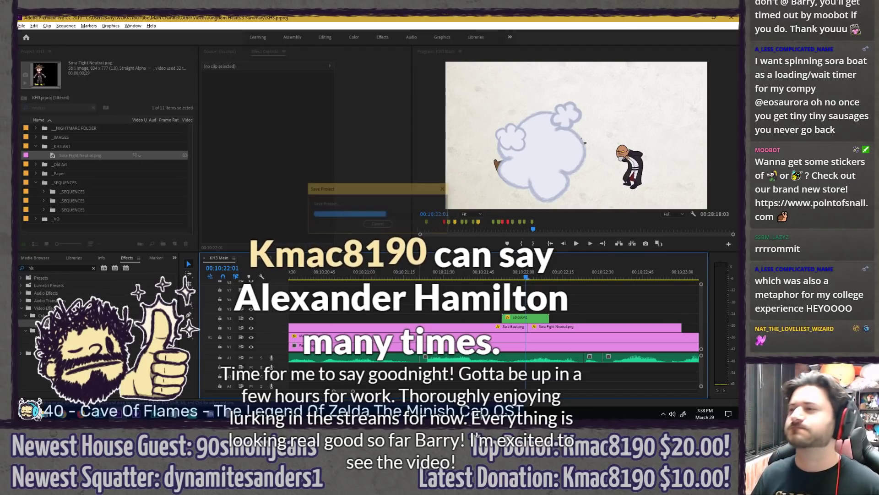
{"action": "key", "text": "ctrl+s"}
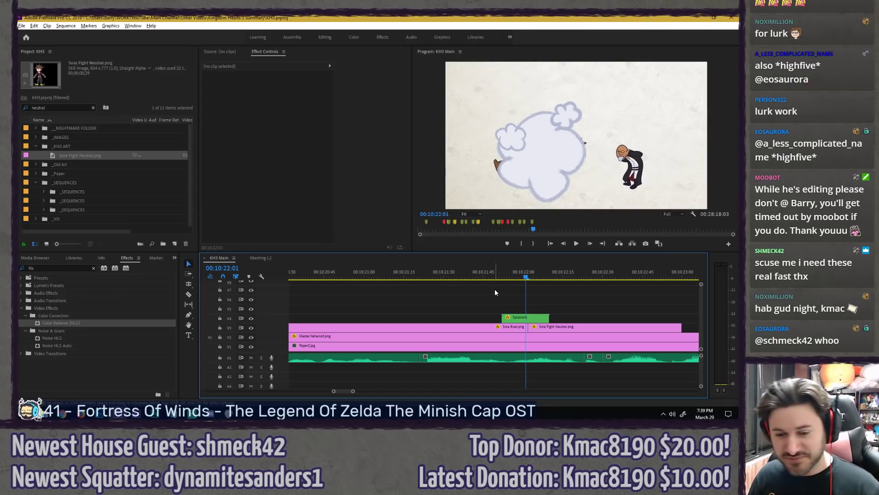
Step: Play the boat-to-Sora transition from just before the boat spin
{"action": "scroll", "coordinate": [492, 293], "scroll_direction": "down", "scroll_amount": 1}
{"action": "left_click", "coordinate": [414, 274]}
{"action": "key", "text": "space"}
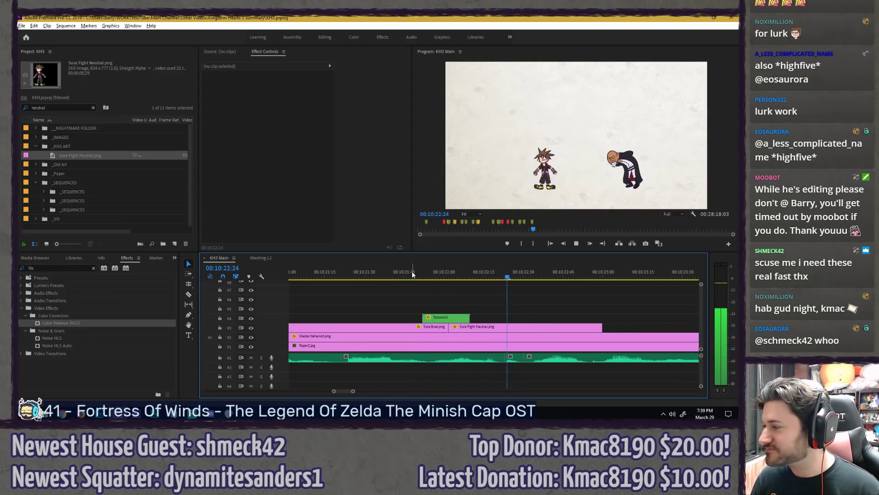
Step: Select the Sora Fight Neutral clip and preview the boat, poof and Sora sequence
{"action": "left_click_drag", "start_coordinate": [412, 274], "coordinate": [462, 271]}
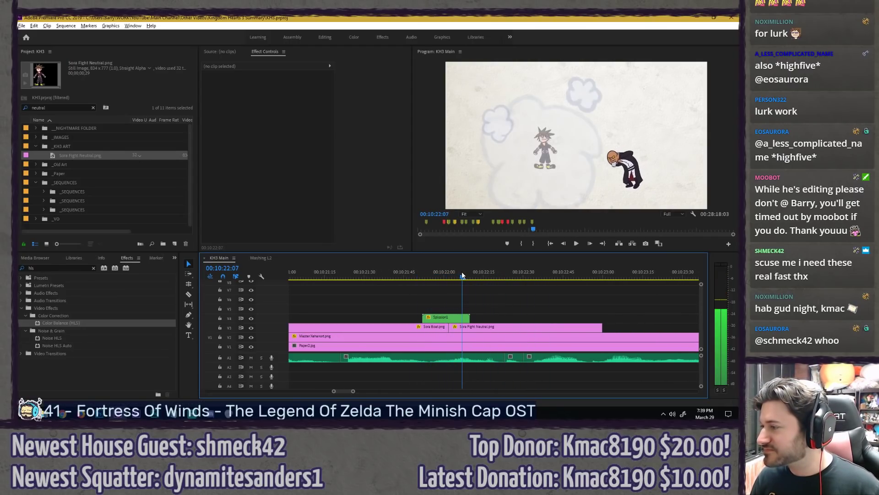
{"action": "left_click", "coordinate": [458, 327]}
{"action": "left_click", "coordinate": [349, 66]}
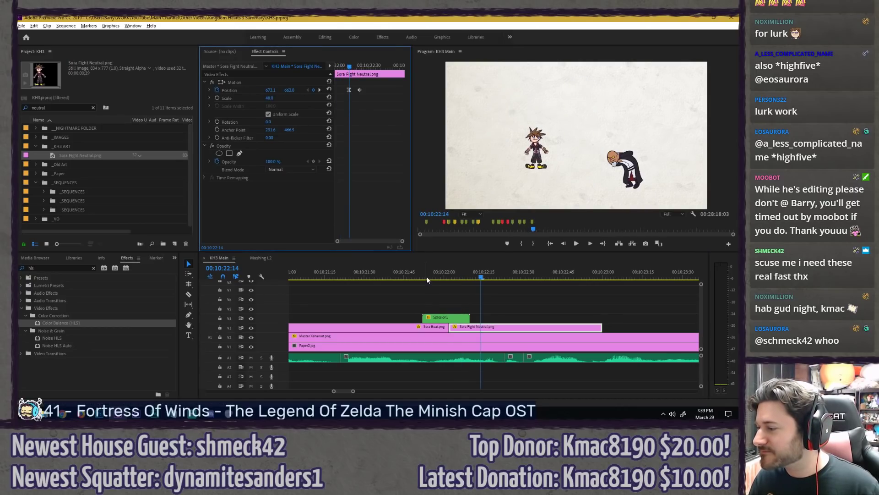
{"action": "left_click", "coordinate": [406, 277]}
{"action": "key", "text": "space"}
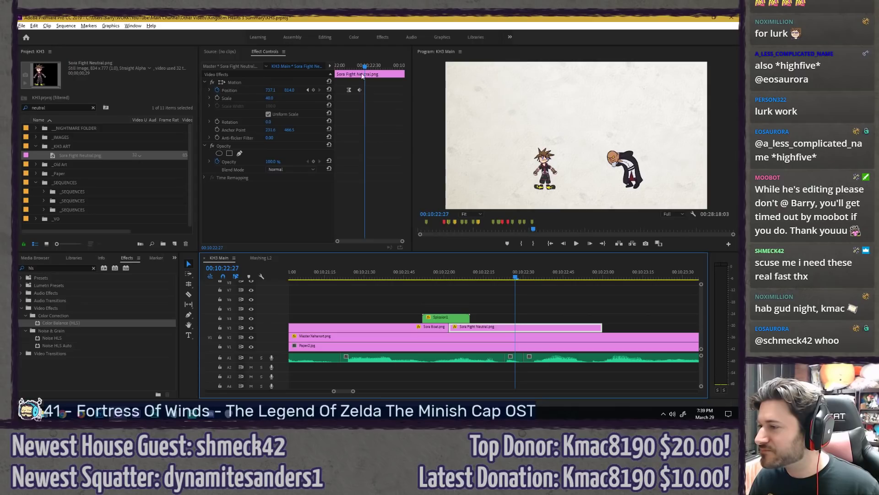
{"action": "left_click", "coordinate": [349, 67]}
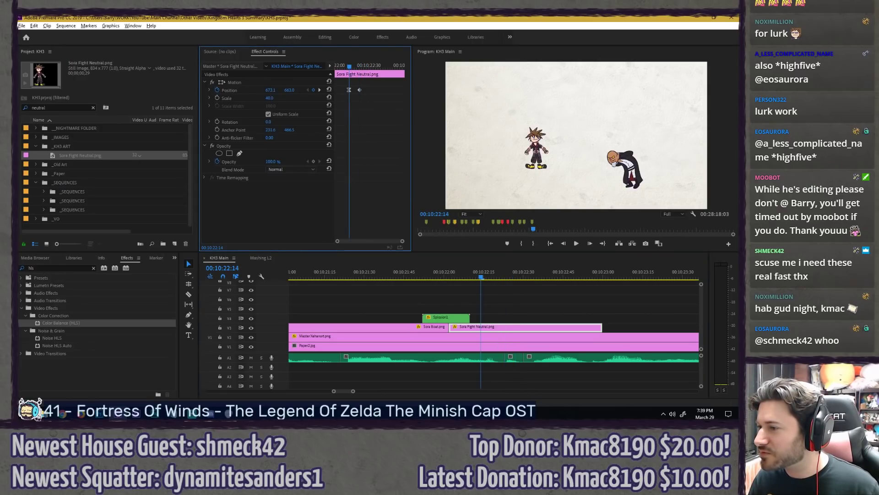
Step: Set Sora's Position X to 673.1 on the second Position keyframe
{"action": "left_click", "coordinate": [271, 89]}
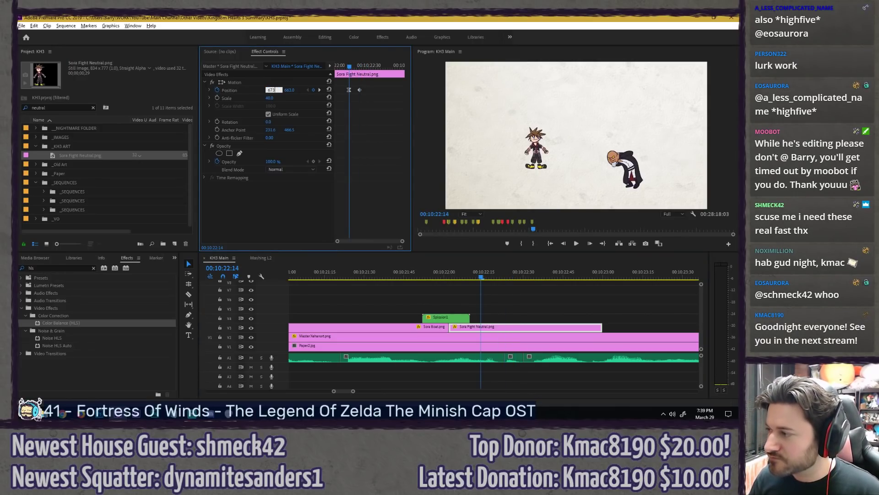
{"action": "left_click", "coordinate": [360, 75]}
{"action": "type", "text": "67"}
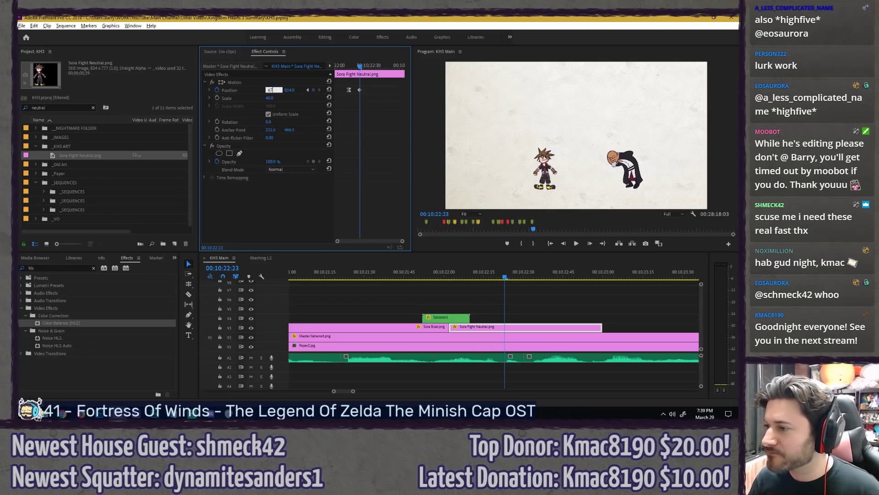
{"action": "type", "text": "3.1"}
{"action": "key", "text": "Return"}
Step: Move the Position keyframe to 10:22:21 and give it Linear spatial interpolation
{"action": "left_click_drag", "start_coordinate": [386, 271], "coordinate": [494, 270]}
{"action": "left_click", "coordinate": [361, 94]}
{"action": "key", "text": "Right"}
{"action": "key", "text": "Right"}
{"action": "left_click_drag", "start_coordinate": [360, 91], "coordinate": [357, 90]}
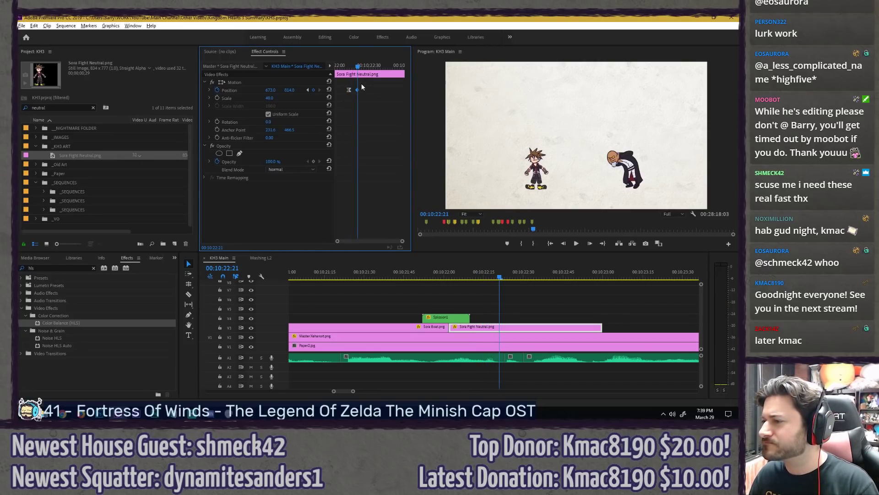
{"action": "key", "text": "Right"}
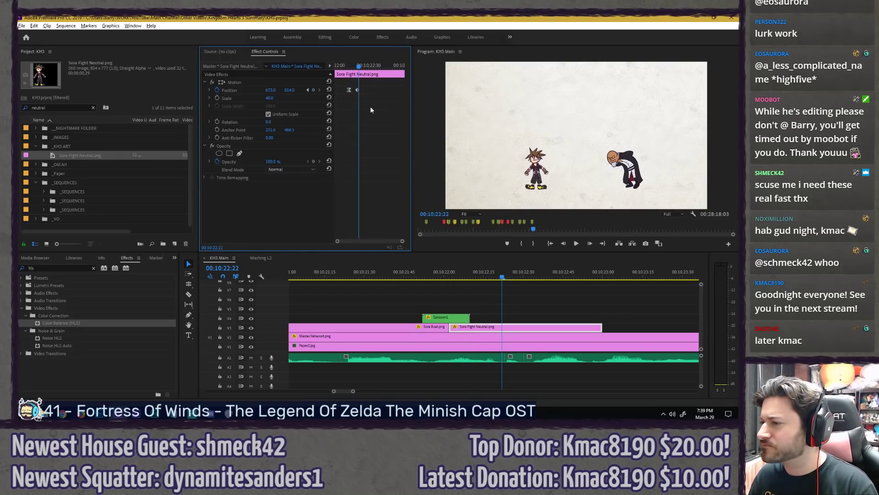
{"action": "right_click", "coordinate": [348, 90]}
{"action": "mouse_move", "coordinate": [392, 161]}
{"action": "left_click", "coordinate": [445, 162]}
{"action": "left_click", "coordinate": [379, 147]}
Step: Add a Position keyframe at 10:22:27, raise Sora to Y 799, and apply Ease Out
{"action": "key", "text": "Left"}
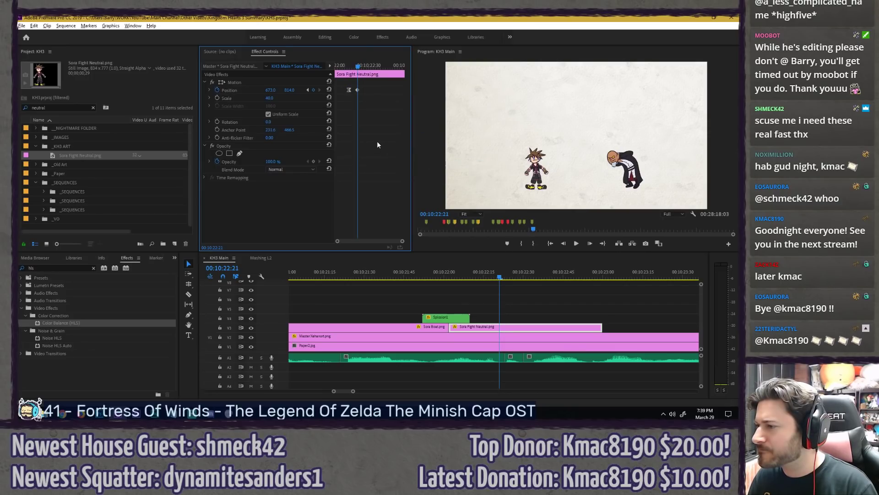
{"action": "key", "text": "Right"}
{"action": "key", "text": "Right"}
{"action": "key", "text": "Right"}
{"action": "key", "text": "Right"}
{"action": "key", "text": "Right"}
{"action": "key", "text": "Right"}
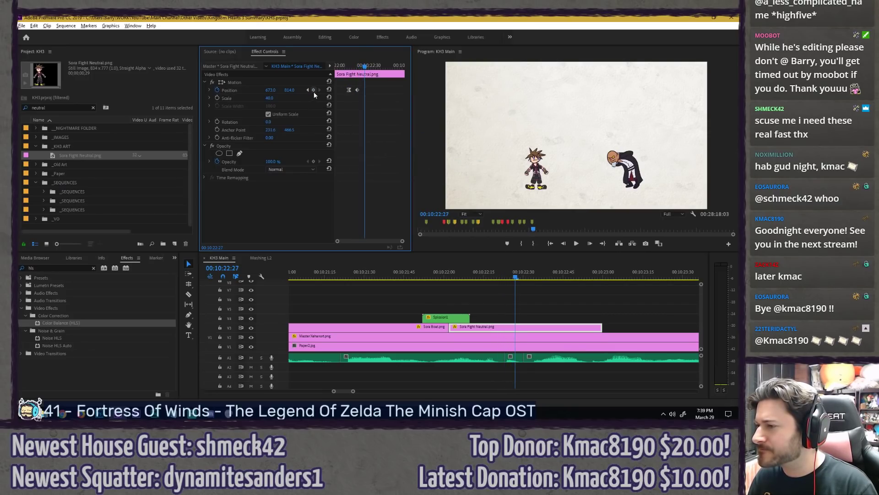
{"action": "left_click", "coordinate": [314, 90]}
{"action": "key", "text": "Left"}
{"action": "key", "text": "Left"}
{"action": "key", "text": "Left"}
{"action": "left_click_drag", "start_coordinate": [290, 90], "coordinate": [278, 90]}
{"action": "right_click", "coordinate": [359, 92]}
{"action": "mouse_move", "coordinate": [414, 160]}
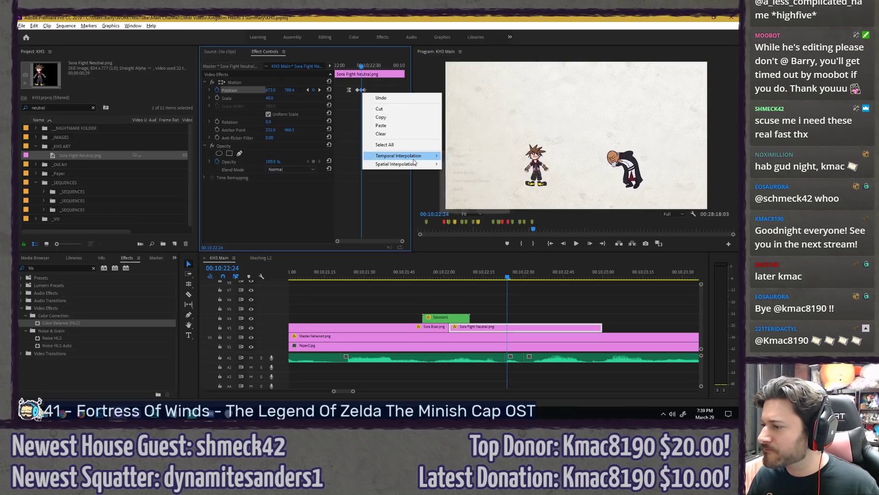
{"action": "left_click", "coordinate": [462, 208]}
Step: Preview Sora's new hop, then play the whole scene from 10:19:11
{"action": "left_click", "coordinate": [342, 66]}
{"action": "key", "text": "space"}
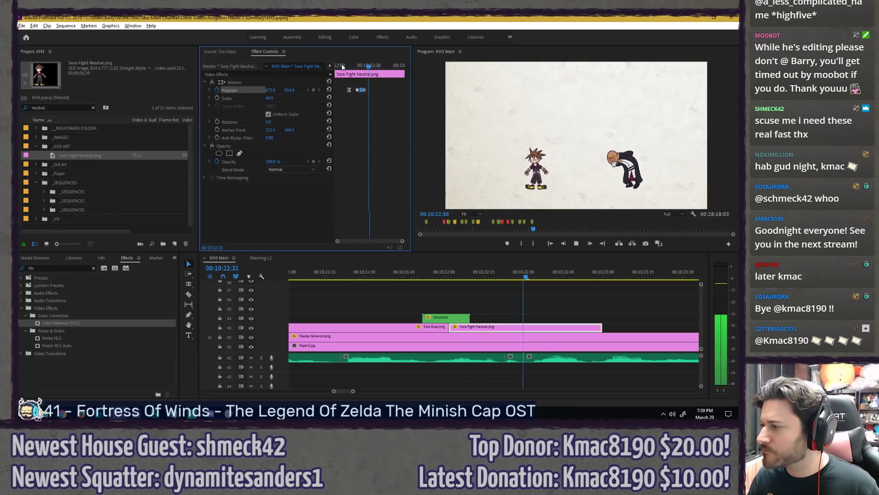
{"action": "left_click_drag", "start_coordinate": [340, 66], "coordinate": [335, 66]}
{"action": "key", "text": "minus"}
{"action": "key", "text": "minus"}
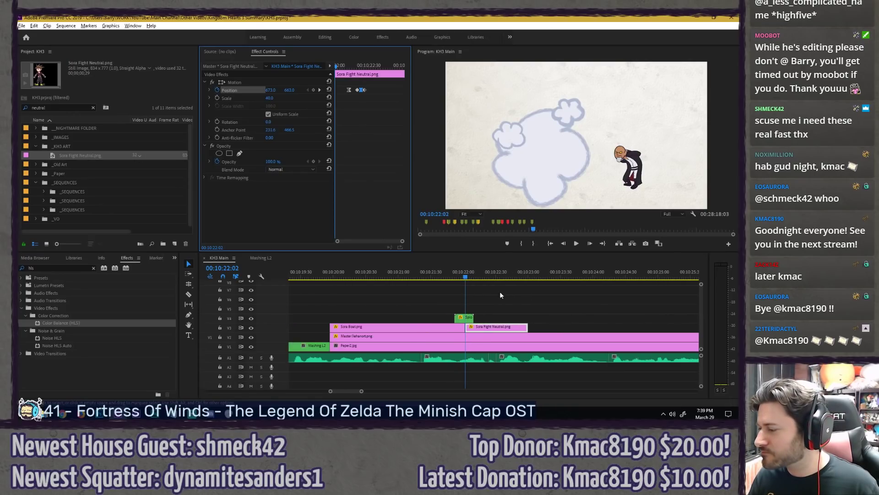
{"action": "left_click", "coordinate": [469, 305]}
{"action": "key", "text": "minus"}
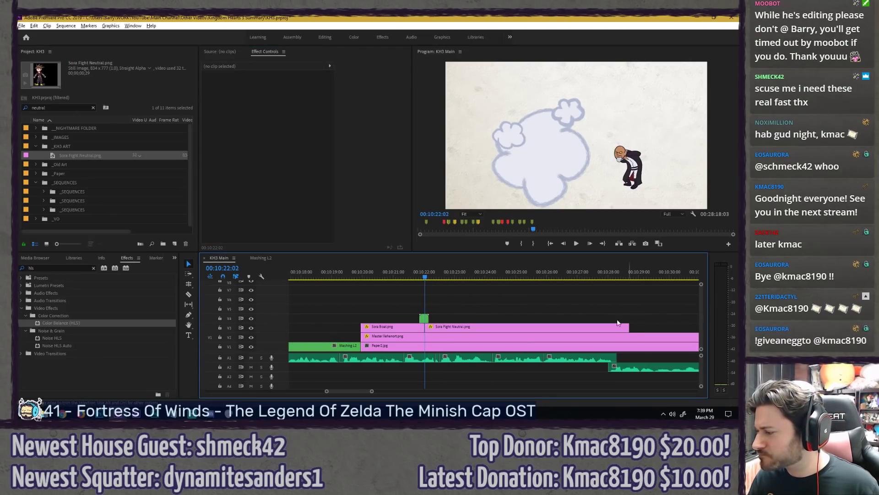
{"action": "left_click", "coordinate": [339, 276]}
{"action": "key", "text": "space"}
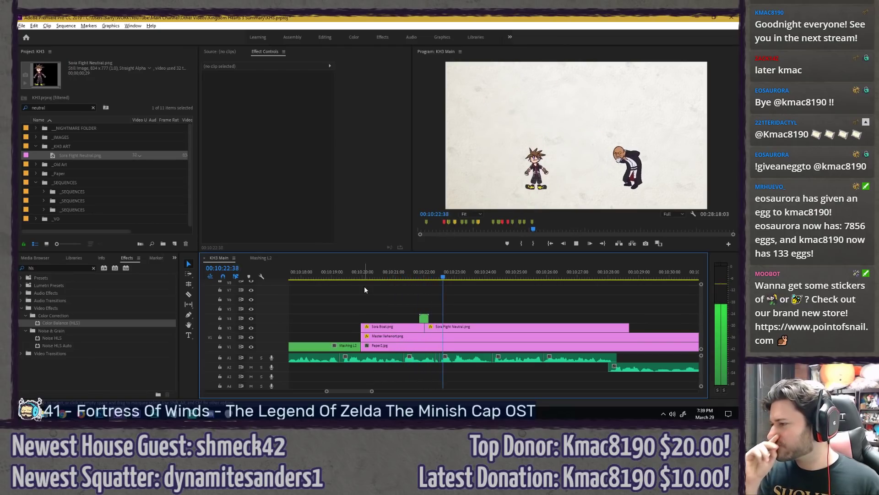
{"action": "key", "text": "space"}
{"action": "key", "text": "equal"}
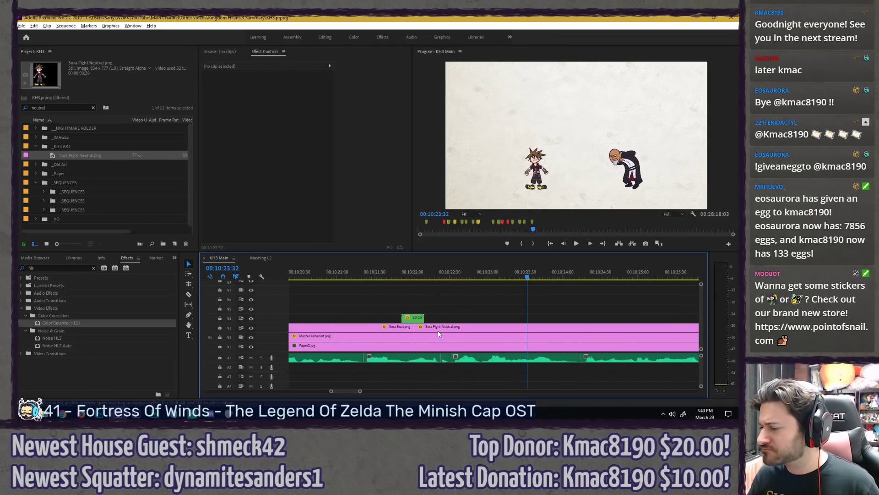
Step: Nudge Sora's three Position keyframes one frame later and play back the transition
{"action": "left_click", "coordinate": [436, 326]}
{"action": "left_click", "coordinate": [356, 101]}
{"action": "left_click_drag", "start_coordinate": [338, 66], "coordinate": [321, 65]}
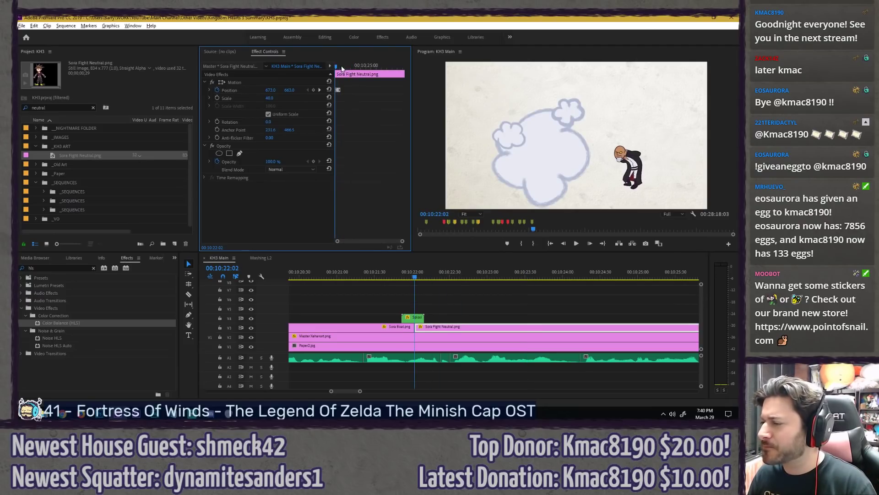
{"action": "key", "text": "equal"}
{"action": "key", "text": "equal"}
{"action": "left_click_drag", "start_coordinate": [375, 66], "coordinate": [368, 90]}
{"action": "key", "text": "Right"}
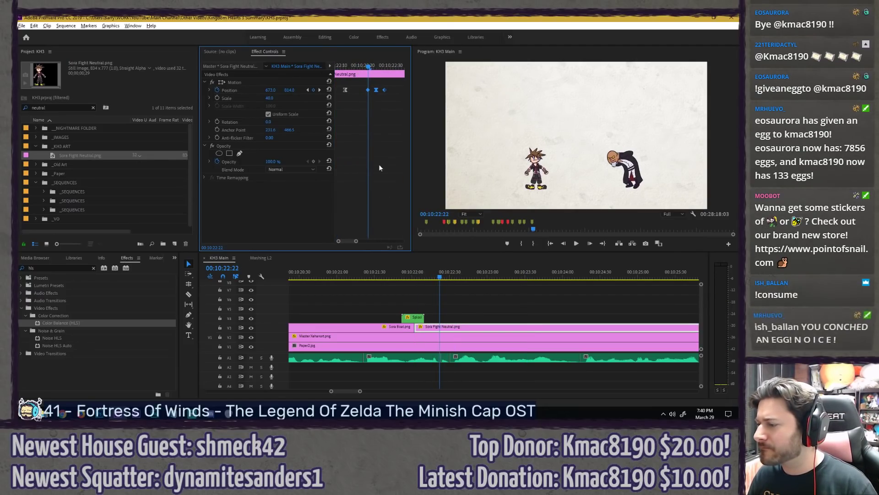
{"action": "left_click", "coordinate": [392, 274]}
{"action": "key", "text": "space"}
{"action": "left_click", "coordinate": [332, 272]}
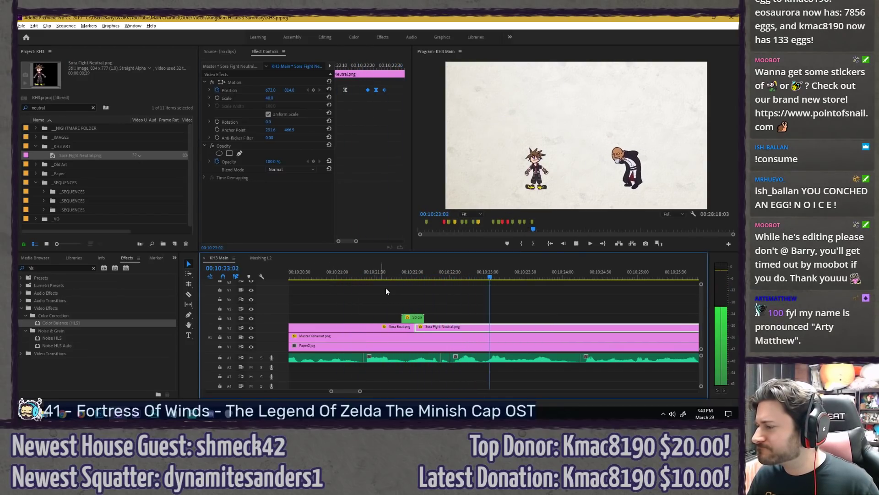
{"action": "key", "text": "space"}
Step: Shift the last two Position keyframes later, placing the final one on 10:22:30, and preview
{"action": "left_click_drag", "start_coordinate": [360, 65], "coordinate": [390, 91]}
{"action": "left_click", "coordinate": [384, 90]}
{"action": "left_click", "coordinate": [377, 90], "text": "shift"}
{"action": "left_click", "coordinate": [380, 105]}
{"action": "key", "text": "Right"}
{"action": "key", "text": "Right"}
{"action": "key", "text": "Right"}
{"action": "key", "text": "Right"}
{"action": "key", "text": "Up"}
{"action": "key", "text": "Up"}
{"action": "key", "text": "space"}
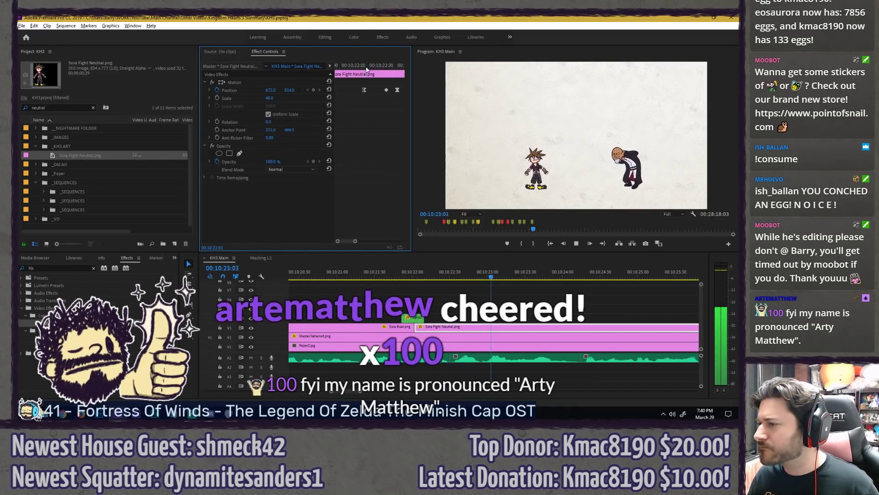
{"action": "key", "text": "space"}
{"action": "key", "text": "Up"}
{"action": "key", "text": "Up"}
Step: Give the final keyframe Linear temporal interpolation and replay from 10:21:08
{"action": "right_click", "coordinate": [398, 90]}
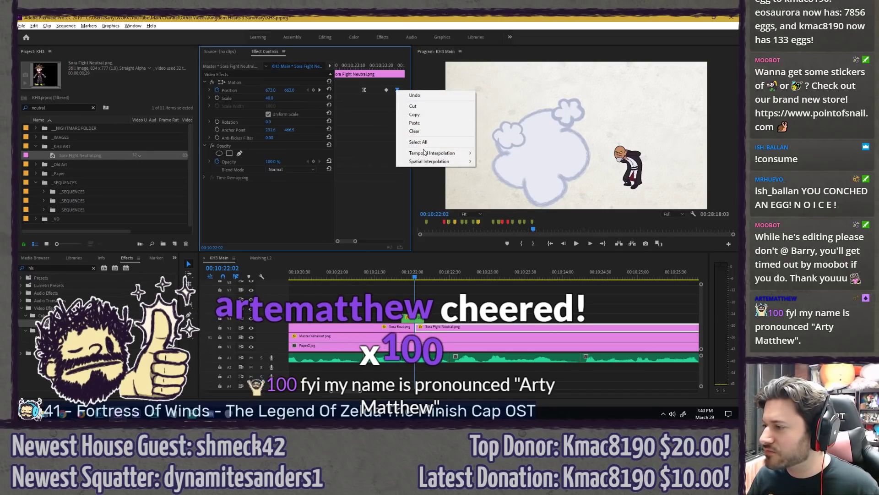
{"action": "mouse_move", "coordinate": [440, 153]}
{"action": "left_click", "coordinate": [499, 154]}
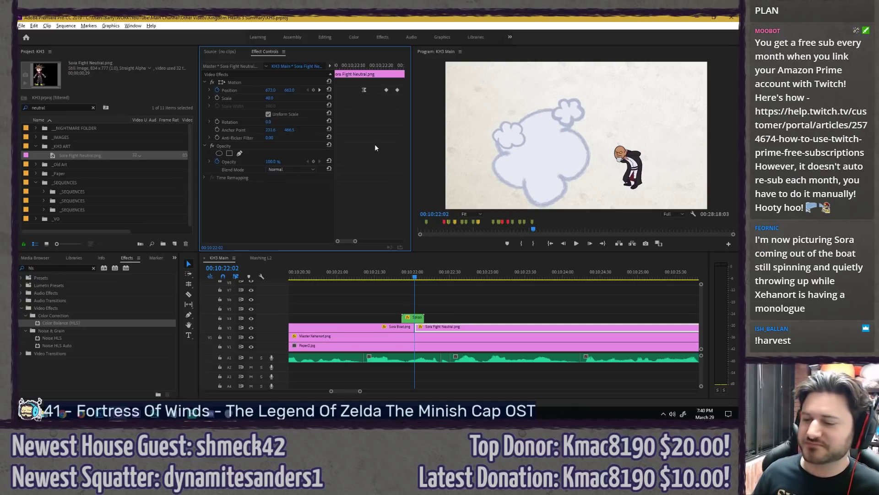
{"action": "key", "text": "space"}
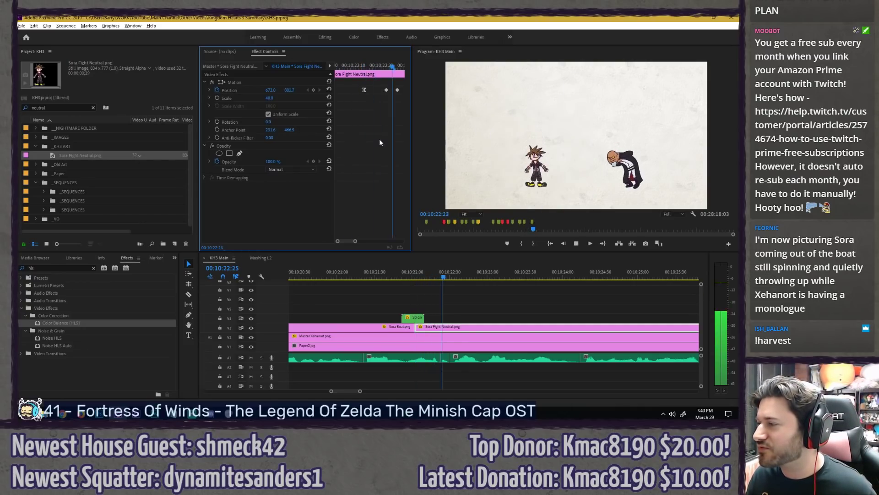
{"action": "left_click", "coordinate": [347, 271]}
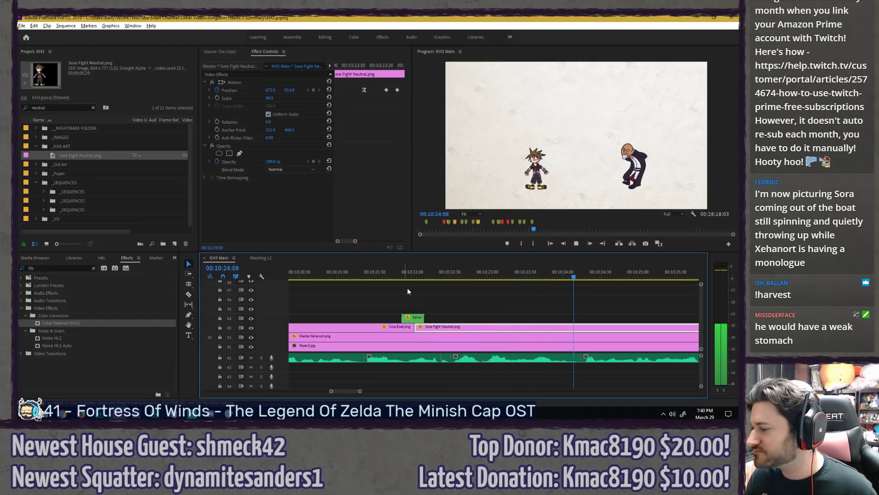
Step: Shift Master Xehanort's knock-back keyframes to start where the boat arrives
{"action": "key", "text": "minus"}
{"action": "left_click", "coordinate": [403, 275]}
{"action": "left_click", "coordinate": [415, 336]}
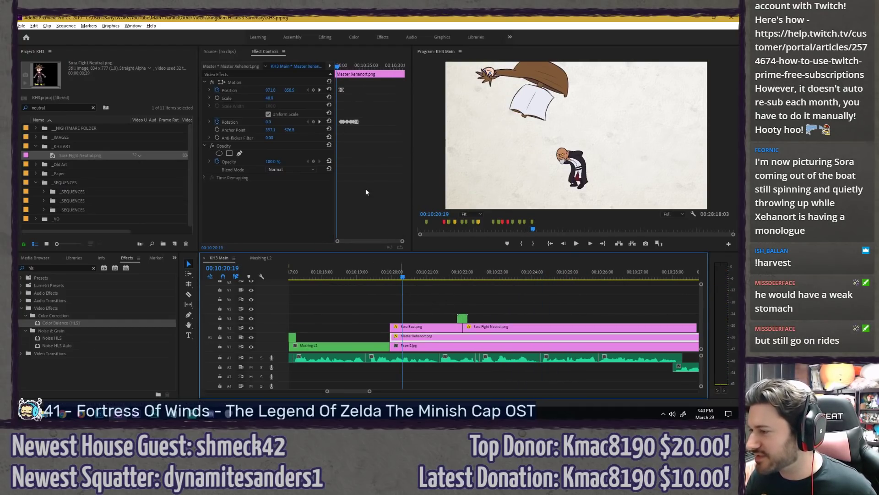
{"action": "left_click", "coordinate": [365, 163]}
{"action": "key", "text": "equal"}
{"action": "key", "text": "equal"}
{"action": "key", "text": "Right"}
{"action": "key", "text": "Right"}
{"action": "key", "text": "Right"}
{"action": "key", "text": "Right"}
{"action": "key", "text": "Right"}
{"action": "key", "text": "Right"}
{"action": "key", "text": "Right"}
{"action": "key", "text": "Right"}
{"action": "key", "text": "Right"}
{"action": "key", "text": "Right"}
{"action": "key", "text": "Right"}
{"action": "key", "text": "Right"}
{"action": "key", "text": "Right"}
{"action": "key", "text": "Right"}
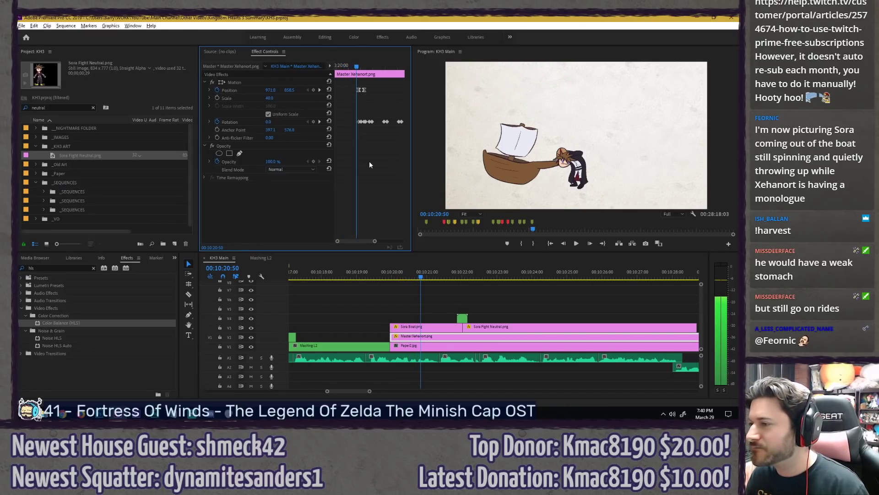
{"action": "left_click_drag", "start_coordinate": [353, 241], "coordinate": [355, 240]}
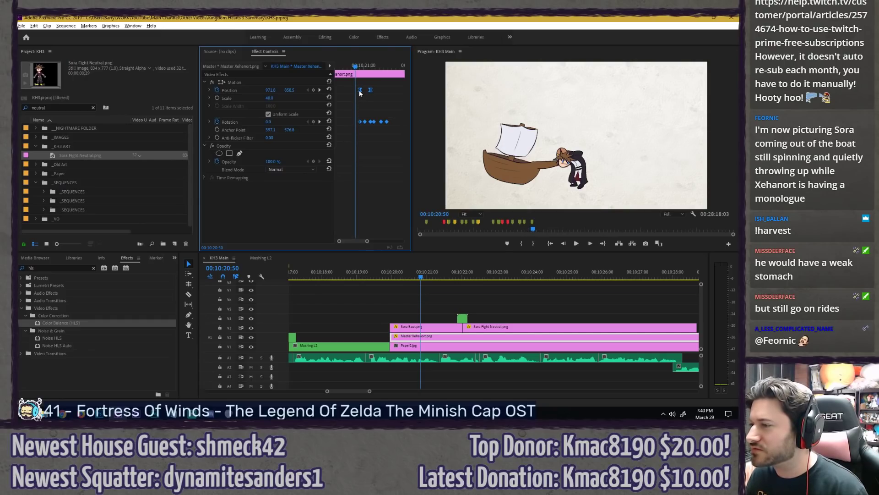
{"action": "left_click_drag", "start_coordinate": [359, 90], "coordinate": [356, 90]}
Step: Fine-tune the knock-back keyframes to the tilted-boat impact frame and check the recovery
{"action": "key", "text": "Left"}
{"action": "key", "text": "Right"}
{"action": "key", "text": "Right"}
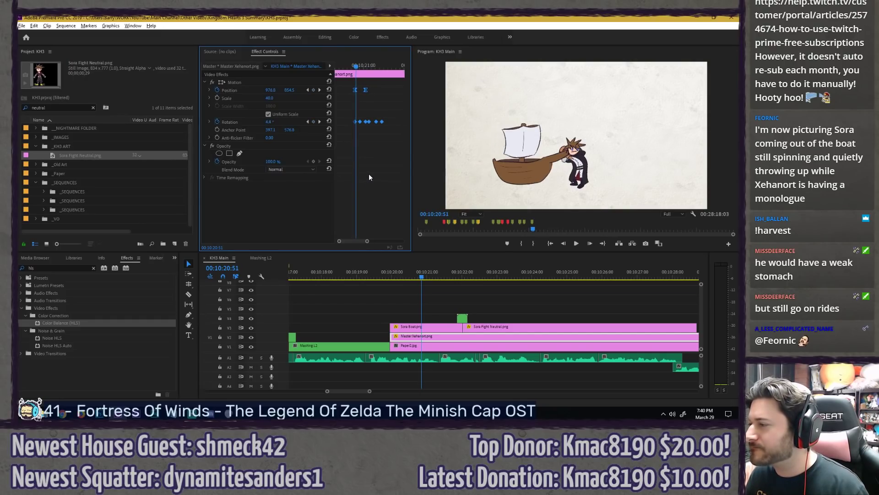
{"action": "key", "text": "Left"}
{"action": "key", "text": "Left"}
{"action": "left_click_drag", "start_coordinate": [355, 90], "coordinate": [355, 90]}
{"action": "key", "text": "Right"}
{"action": "key", "text": "Right"}
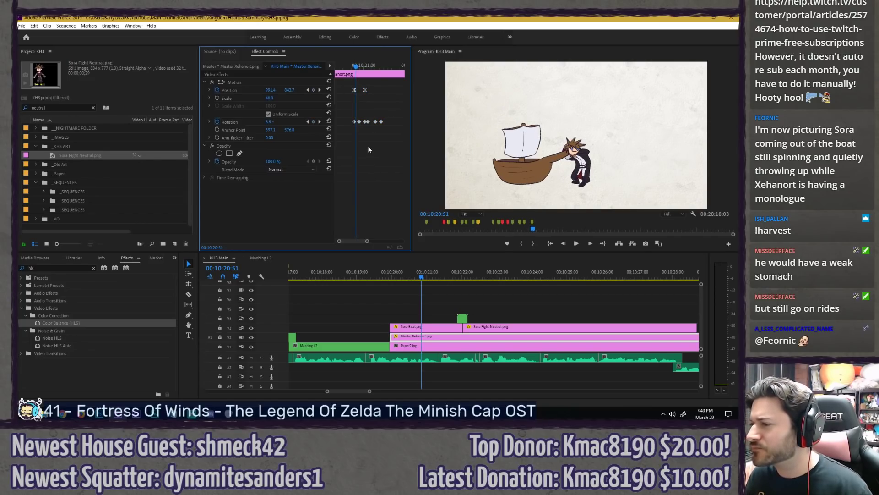
{"action": "key", "text": "Right"}
{"action": "key", "text": "Right"}
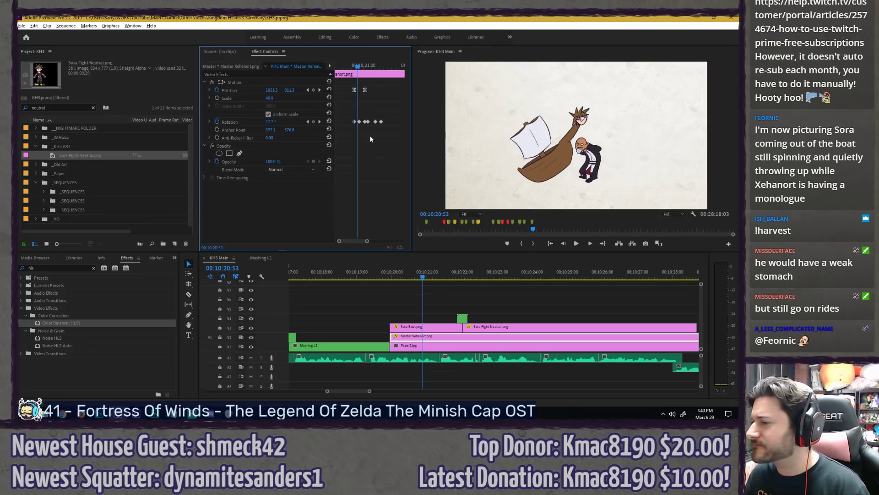
{"action": "key", "text": "Right"}
{"action": "key", "text": "Right"}
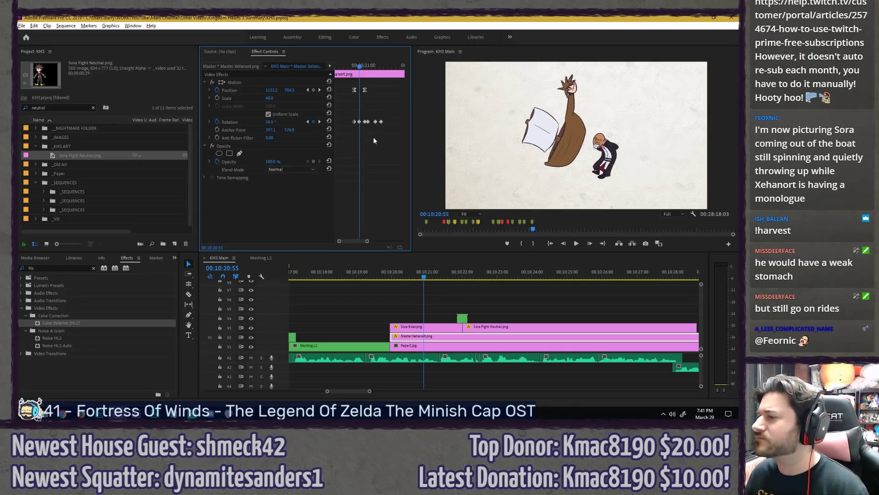
{"action": "key", "text": "Right"}
{"action": "key", "text": "Right"}
{"action": "key", "text": "Right"}
{"action": "key", "text": "Right"}
{"action": "key", "text": "Right"}
{"action": "key", "text": "Right"}
{"action": "key", "text": "Right"}
{"action": "key", "text": "Right"}
{"action": "key", "text": "Right"}
{"action": "key", "text": "Right"}
{"action": "key", "text": "Right"}
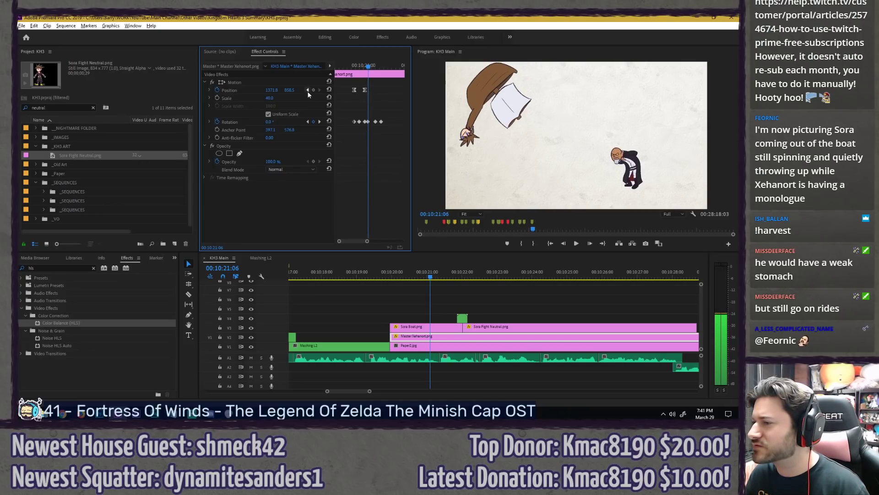
Step: Set Xehanort's Position keyframe to Linear interpolation and check his landing
{"action": "right_click", "coordinate": [370, 89]}
{"action": "mouse_move", "coordinate": [409, 155]}
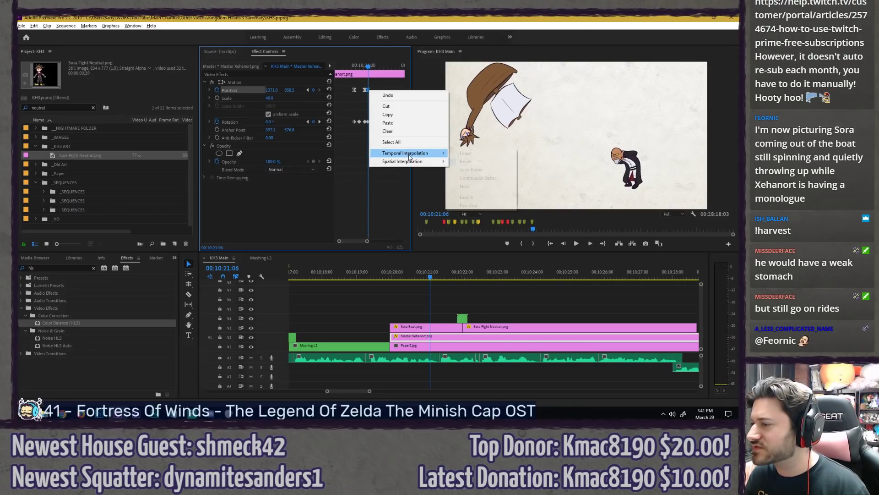
{"action": "left_click", "coordinate": [466, 153]}
{"action": "right_click", "coordinate": [371, 93]}
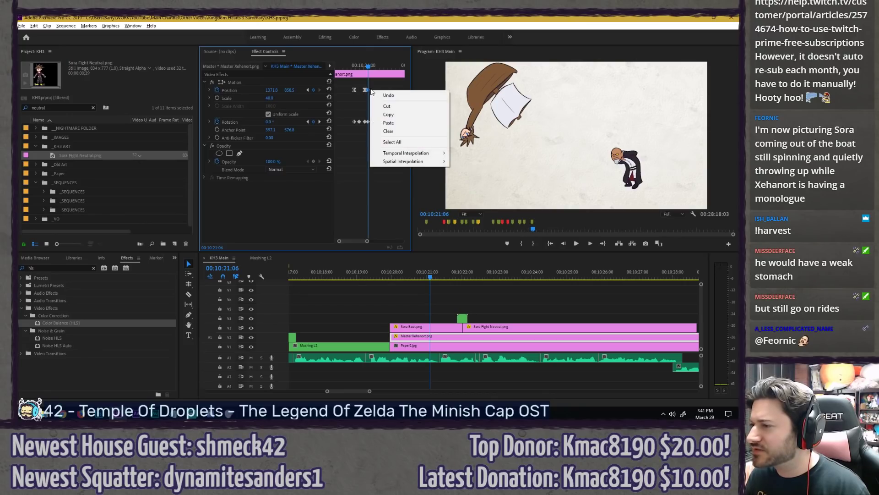
{"action": "left_click", "coordinate": [375, 83]}
{"action": "key", "text": "Left"}
{"action": "key", "text": "Left"}
{"action": "key", "text": "Right"}
{"action": "key", "text": "Right"}
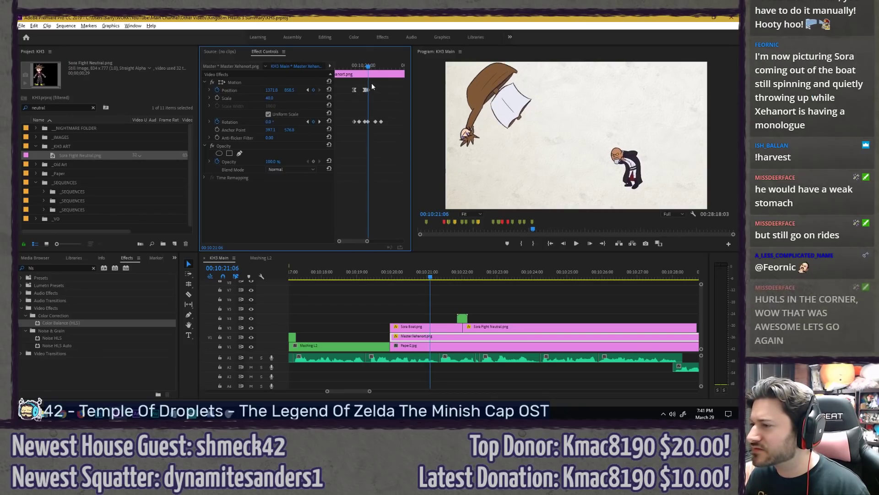
{"action": "key", "text": "Right"}
{"action": "key", "text": "Right"}
{"action": "key", "text": "Right"}
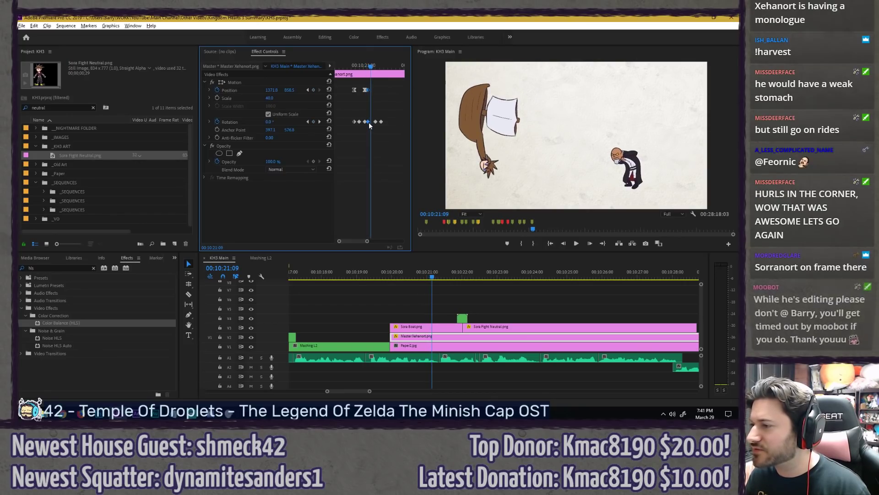
Step: Split the Master Xehanort clip at 10:21:09, where he stands upright again
{"action": "mouse_move", "coordinate": [363, 66]}
{"action": "left_mouse_down"}
{"action": "mouse_move", "coordinate": [354, 66]}
{"action": "mouse_move", "coordinate": [365, 65]}
{"action": "left_mouse_up"}
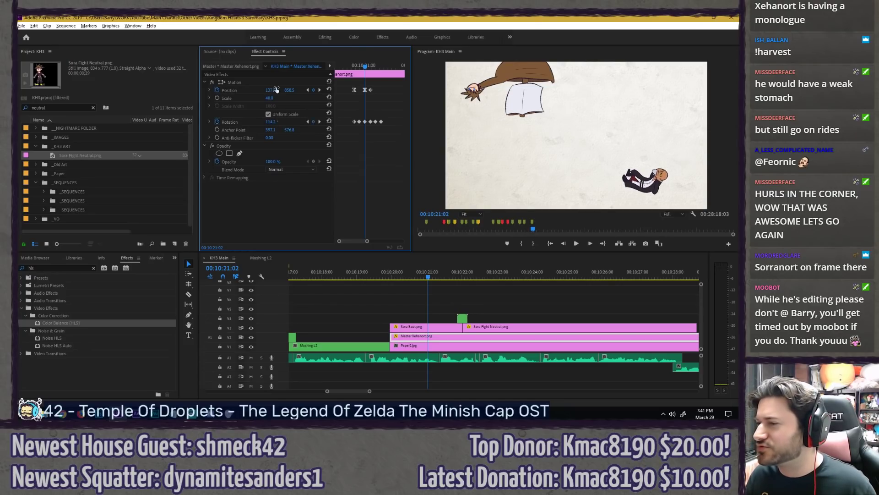
{"action": "left_click_drag", "start_coordinate": [365, 65], "coordinate": [372, 67]}
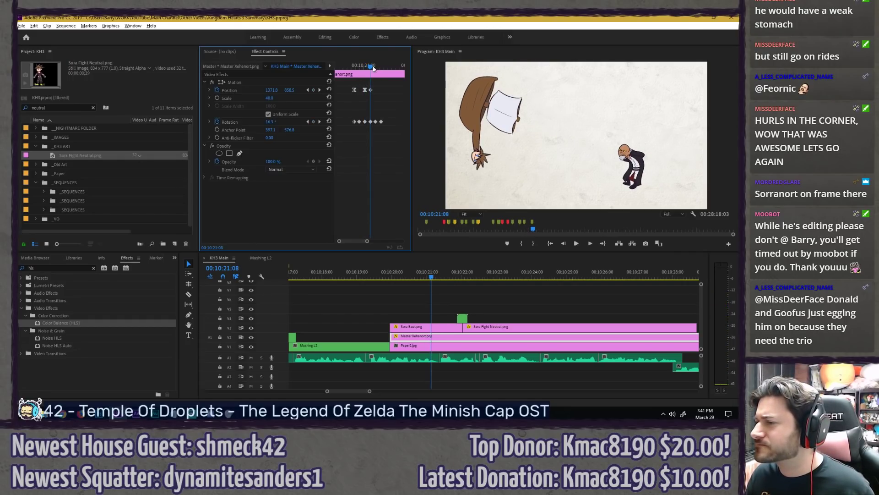
{"action": "key", "text": "Right"}
{"action": "left_click", "coordinate": [433, 335]}
Step: Move the Xehanort knock-back piece up to V6, trim its end, and disable the V2 copy
{"action": "key", "text": "v"}
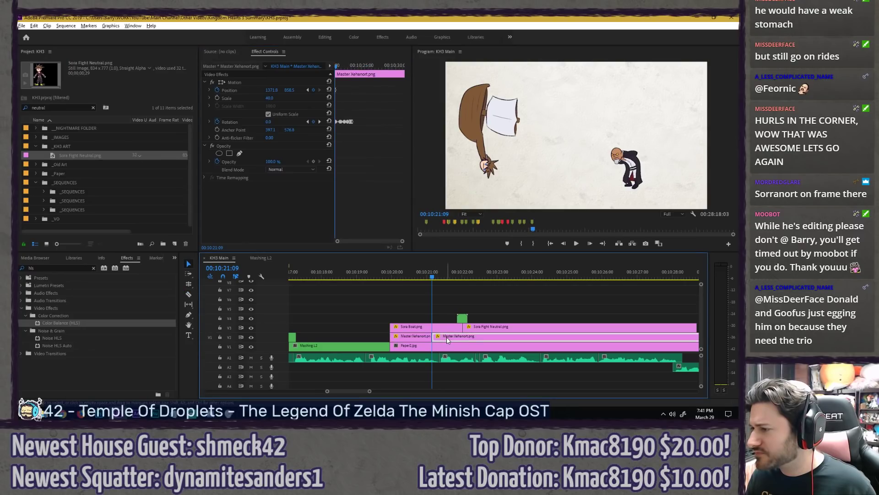
{"action": "left_click_drag", "start_coordinate": [421, 340], "coordinate": [597, 299]}
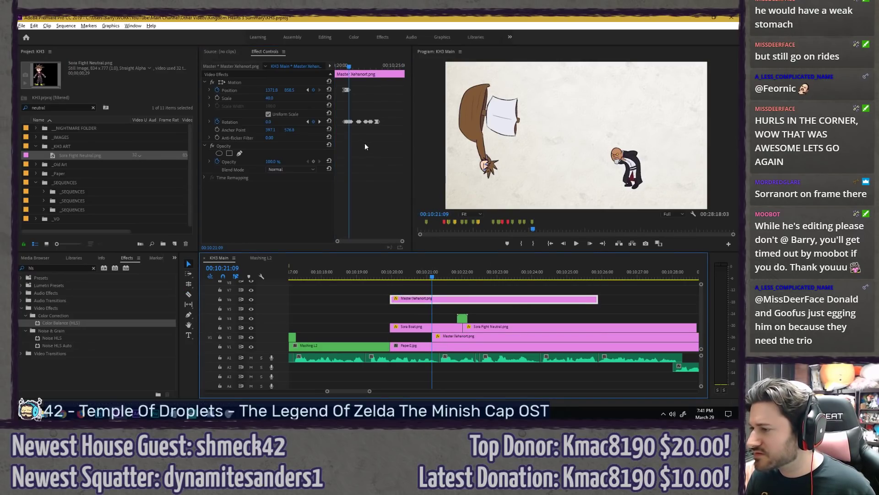
{"action": "left_click_drag", "start_coordinate": [384, 129], "coordinate": [348, 104]}
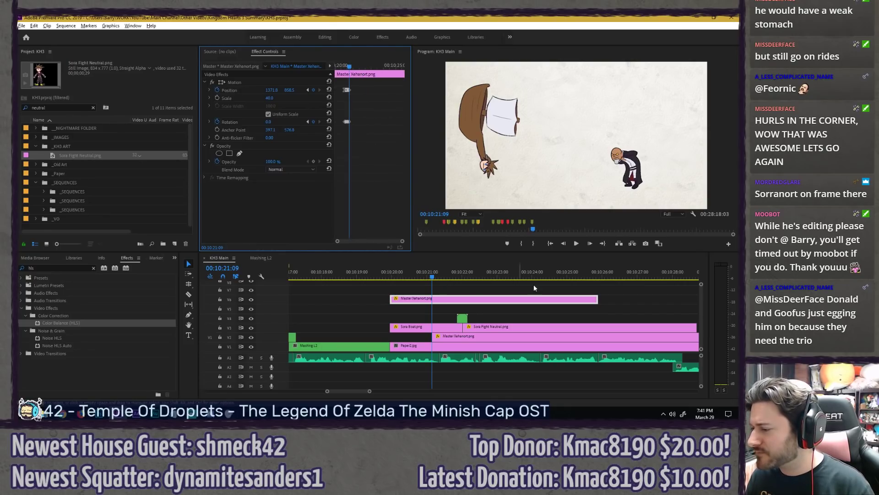
{"action": "left_click_drag", "start_coordinate": [597, 299], "coordinate": [489, 297]}
{"action": "left_click", "coordinate": [448, 338]}
{"action": "key", "text": "shift+e"}
{"action": "left_click", "coordinate": [386, 273]}
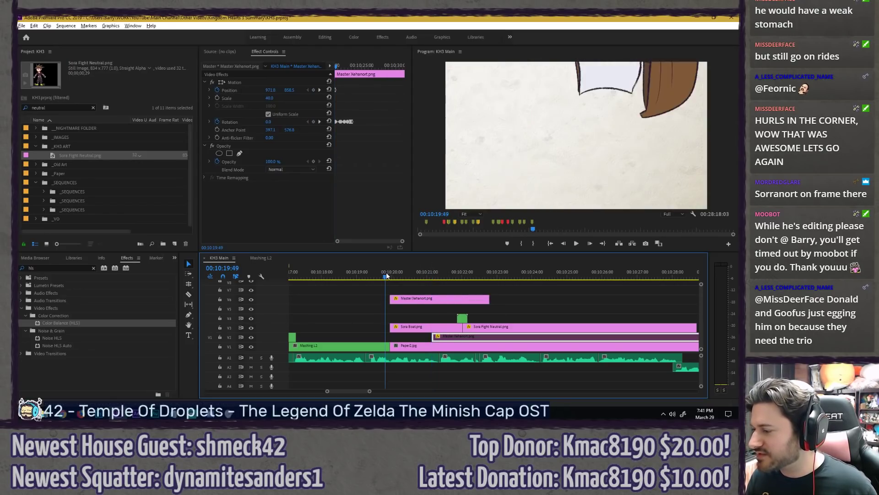
Step: Play back the knock-back and scrub to the boat's impact frame
{"action": "key", "text": "space"}
{"action": "left_click_drag", "start_coordinate": [386, 273], "coordinate": [394, 275]}
{"action": "left_click", "coordinate": [416, 298]}
{"action": "left_click_drag", "start_coordinate": [370, 69], "coordinate": [368, 68]}
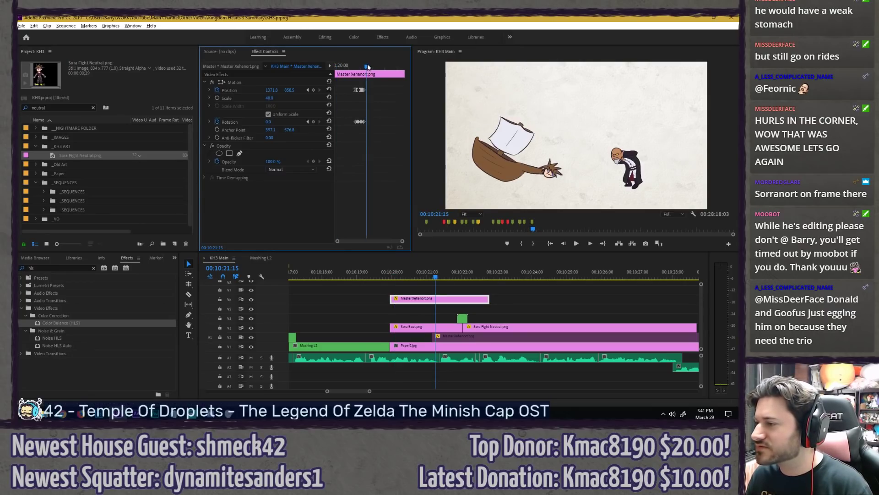
{"action": "key", "text": "space"}
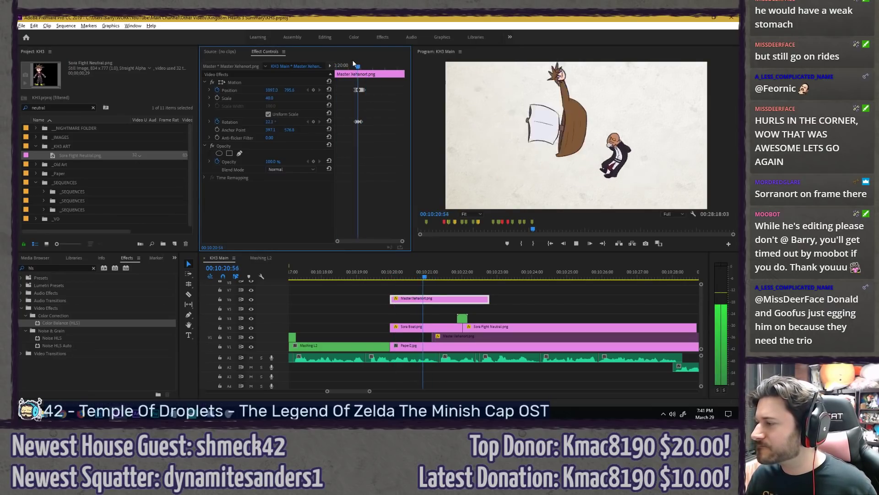
{"action": "left_click", "coordinate": [347, 65]}
{"action": "key", "text": "space"}
{"action": "key", "text": "space"}
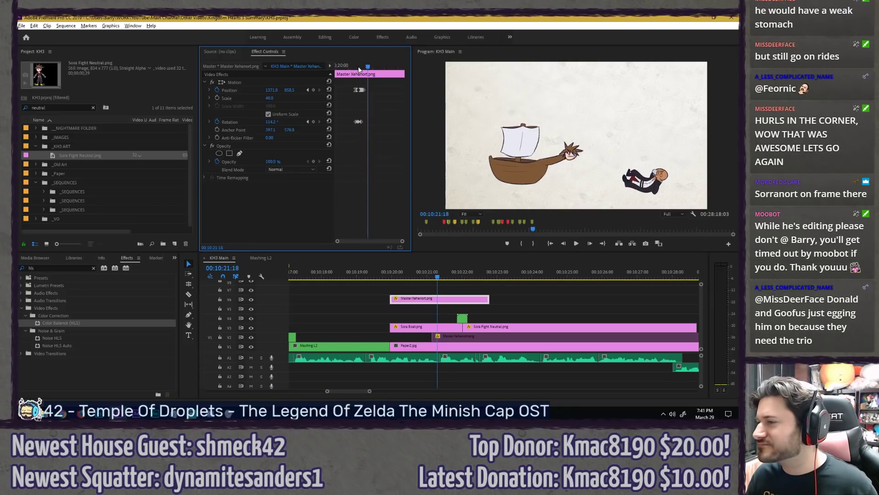
{"action": "left_click_drag", "start_coordinate": [359, 67], "coordinate": [352, 67]}
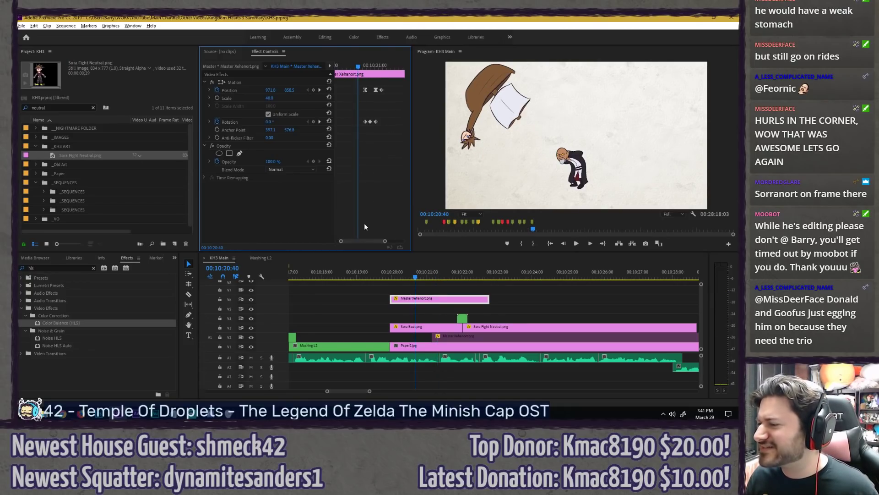
{"action": "left_click_drag", "start_coordinate": [353, 73], "coordinate": [359, 69]}
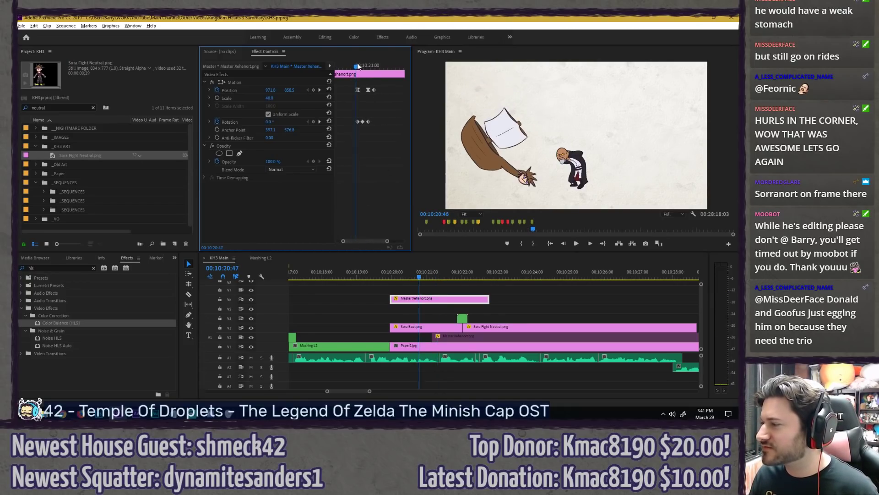
{"action": "key", "text": "Right"}
{"action": "key", "text": "Right"}
{"action": "key", "text": "Right"}
{"action": "key", "text": "Right"}
Step: Step through the impact frames and set a Rotation keyframe to Ease Out
{"action": "key", "text": "Right"}
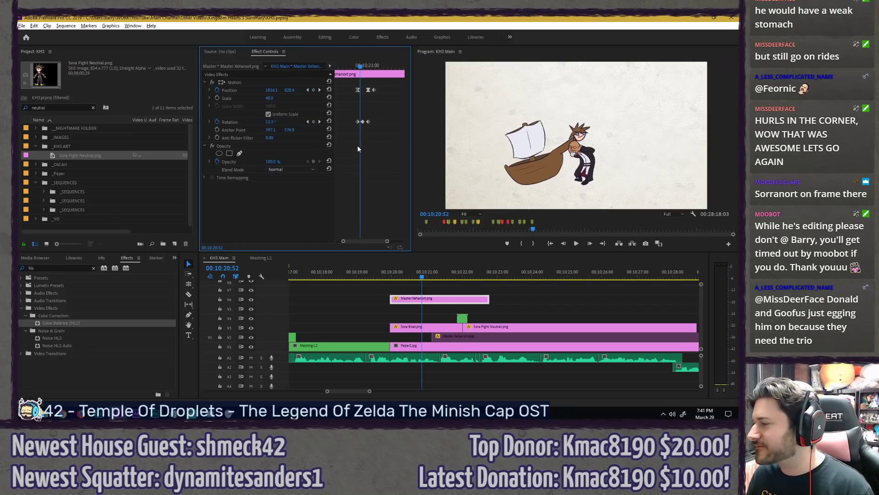
{"action": "key", "text": "Left"}
{"action": "key", "text": "Left"}
{"action": "key", "text": "Left"}
{"action": "key", "text": "Right"}
{"action": "key", "text": "Right"}
{"action": "key", "text": "Right"}
{"action": "key", "text": "Right"}
{"action": "key", "text": "Right"}
{"action": "key", "text": "Right"}
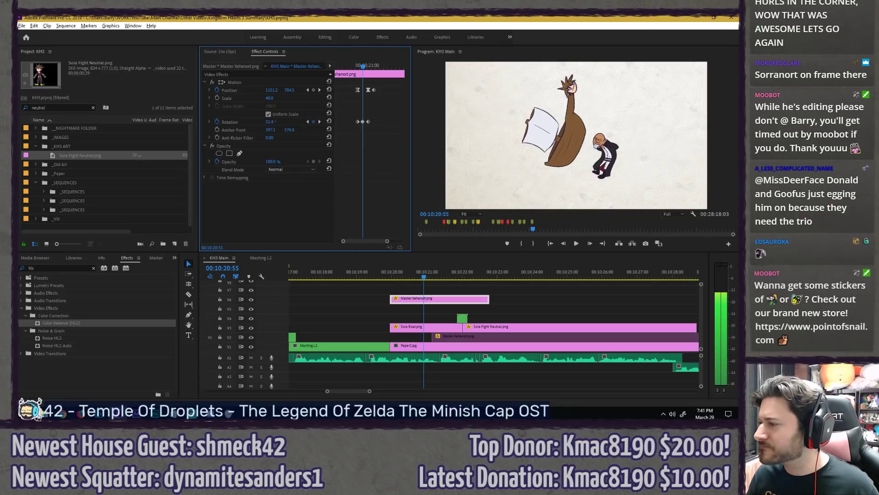
{"action": "left_click", "coordinate": [357, 66]}
{"action": "key", "text": "Right"}
{"action": "key", "text": "Right"}
{"action": "key", "text": "Right"}
{"action": "key", "text": "Right"}
{"action": "key", "text": "Right"}
{"action": "key", "text": "Right"}
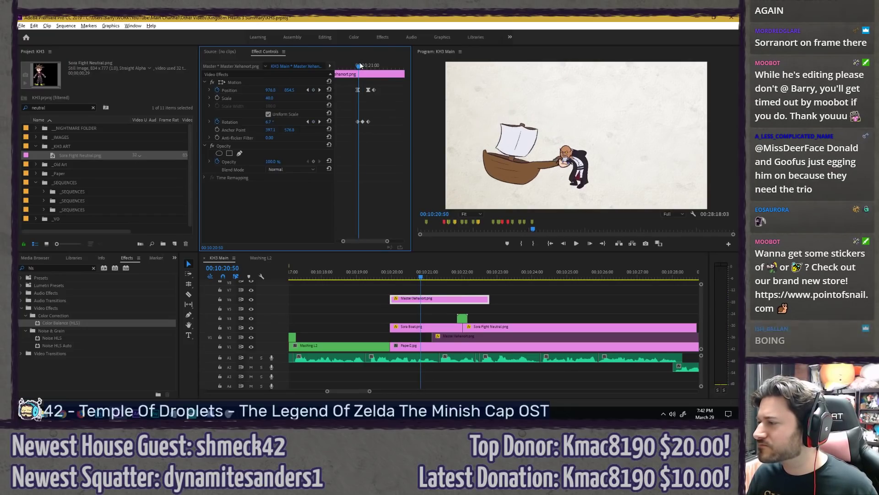
{"action": "key", "text": "Right"}
{"action": "key", "text": "Right"}
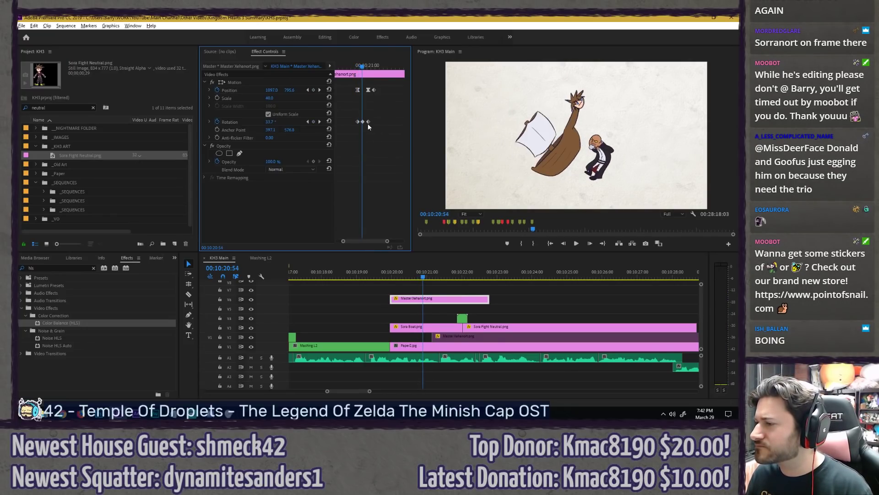
{"action": "left_click", "coordinate": [363, 122]}
{"action": "right_click", "coordinate": [362, 122]}
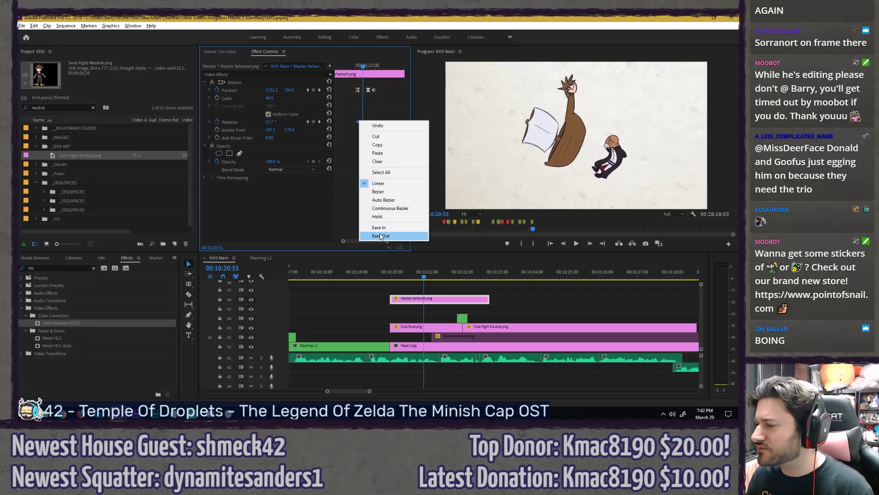
{"action": "left_click", "coordinate": [380, 231]}
Step: Replay the knock-back and step frame by frame toward 00:10:21:07
{"action": "left_click", "coordinate": [347, 63]}
{"action": "key", "text": "space"}
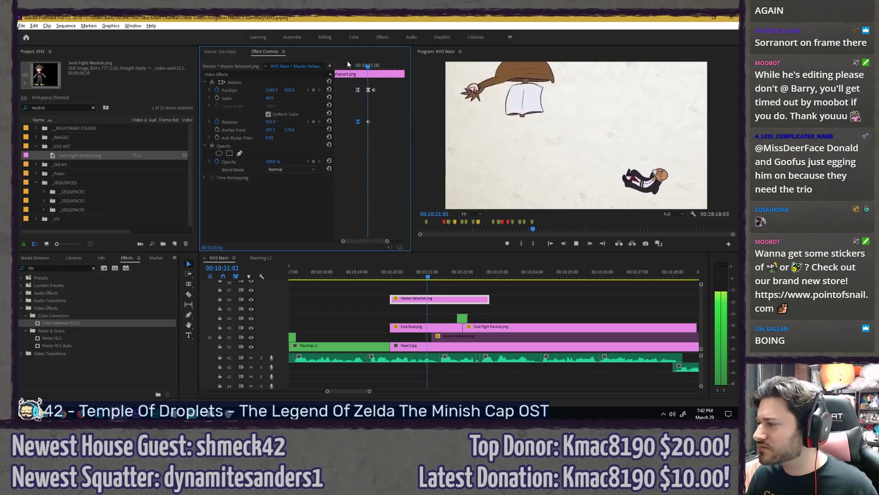
{"action": "left_click", "coordinate": [347, 62]}
{"action": "key", "text": "ctrl+z"}
{"action": "key", "text": "space"}
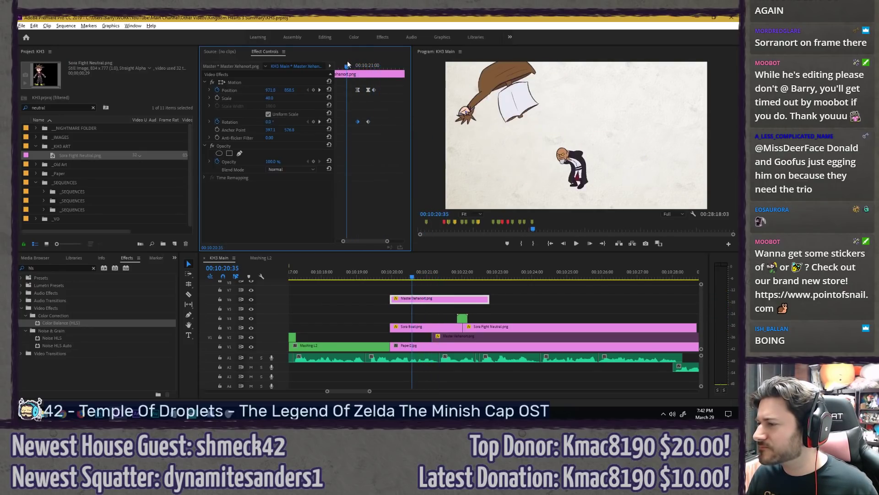
{"action": "left_click", "coordinate": [365, 58]}
{"action": "key", "text": "Right"}
{"action": "key", "text": "Right"}
{"action": "key", "text": "Right"}
{"action": "key", "text": "Right"}
{"action": "key", "text": "Right"}
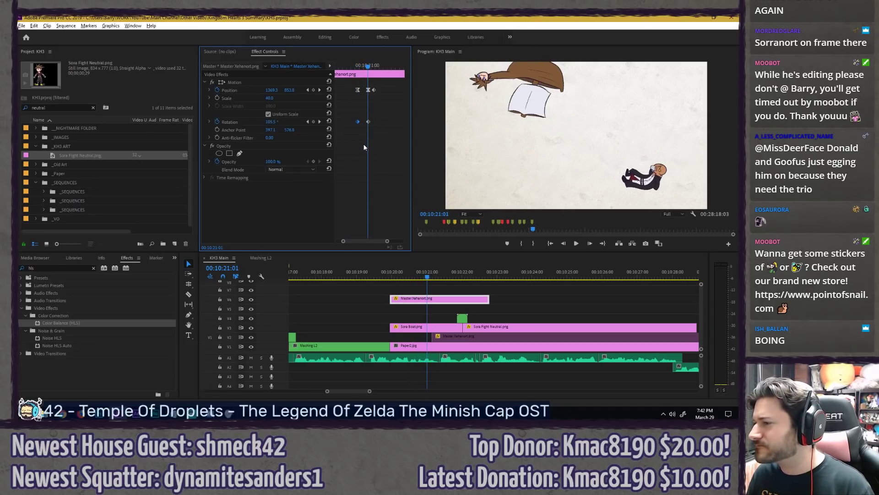
{"action": "key", "text": "Right"}
{"action": "key", "text": "Right"}
{"action": "key", "text": "Right"}
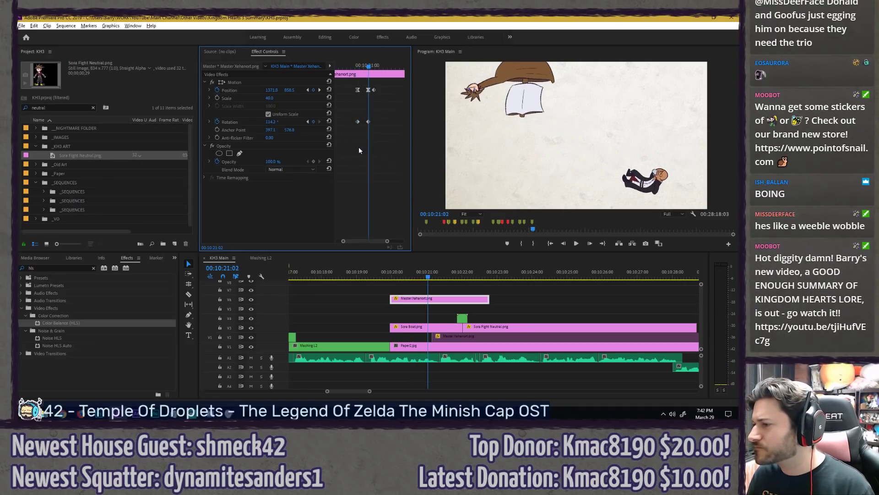
{"action": "key", "text": "Right"}
{"action": "key", "text": "Right"}
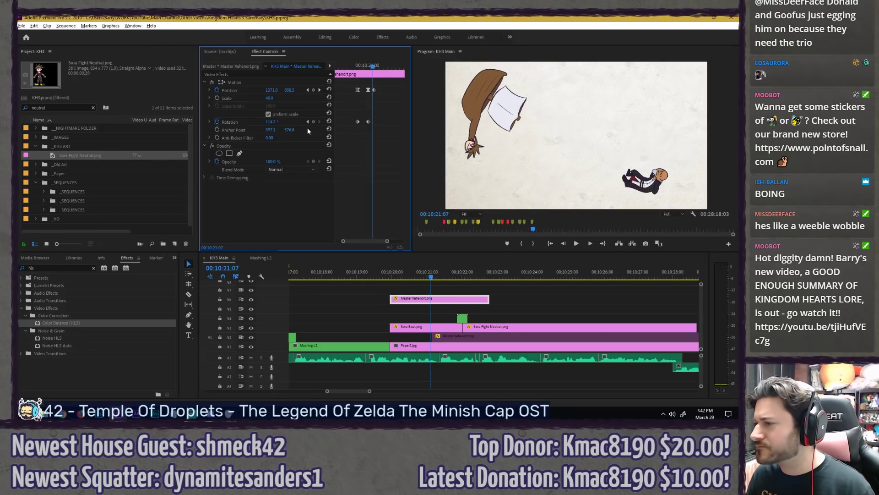
{"action": "key", "text": "Right"}
{"action": "key", "text": "Right"}
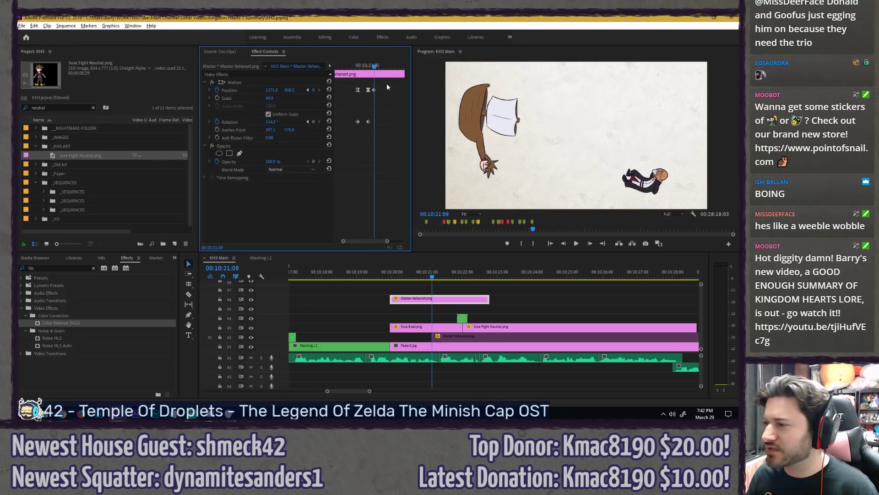
Step: Move the last Position keyframe to 00:10:21:07, set Rotation to about 109.3°, and nudge Xehanort left and down
{"action": "key", "text": "="}
{"action": "key", "text": "Left"}
{"action": "key", "text": "Left"}
{"action": "left_click_drag", "start_coordinate": [373, 90], "coordinate": [369, 90]}
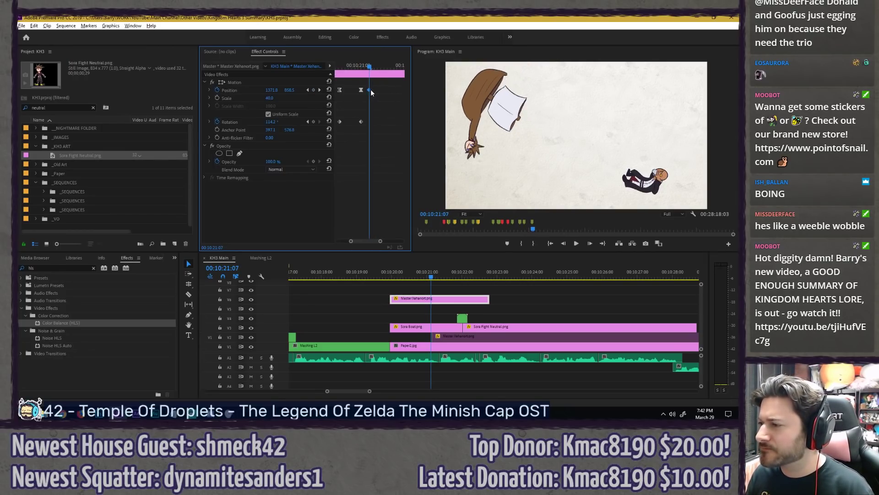
{"action": "left_click_drag", "start_coordinate": [271, 122], "coordinate": [268, 122]}
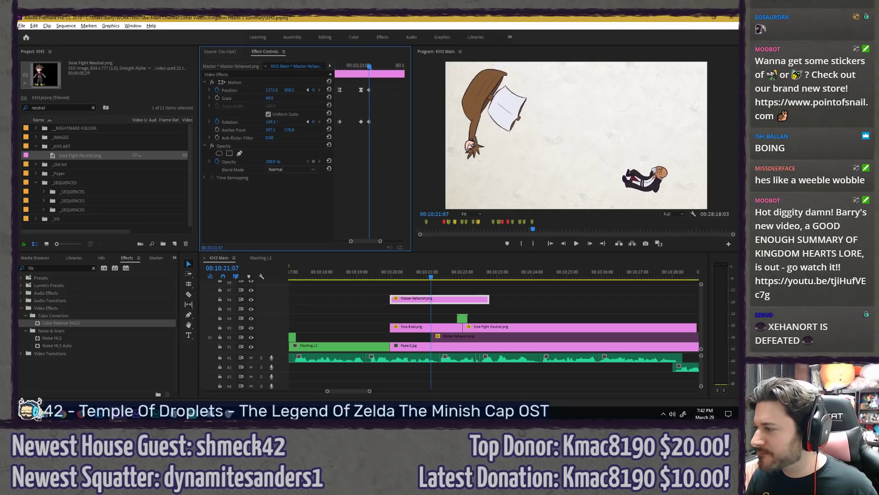
{"action": "left_click_drag", "start_coordinate": [651, 182], "coordinate": [648, 184]}
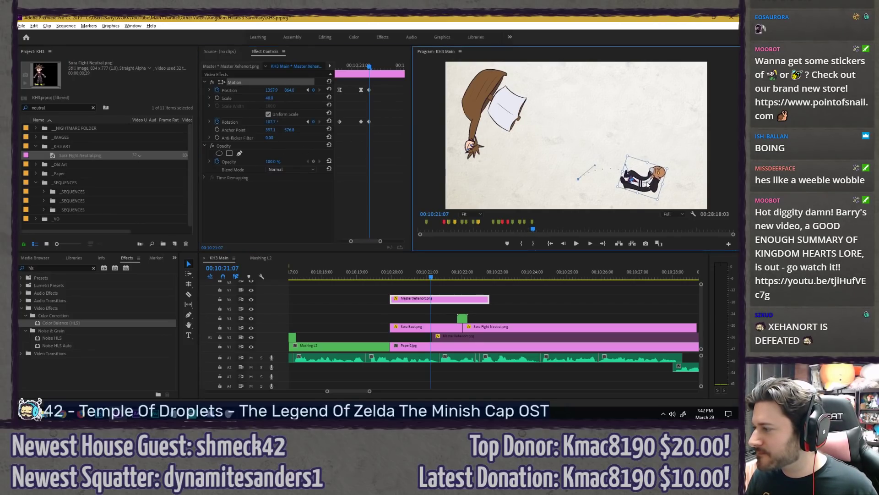
{"action": "left_click", "coordinate": [397, 145]}
{"action": "key", "text": "Left"}
{"action": "key", "text": "Left"}
{"action": "key", "text": "Left"}
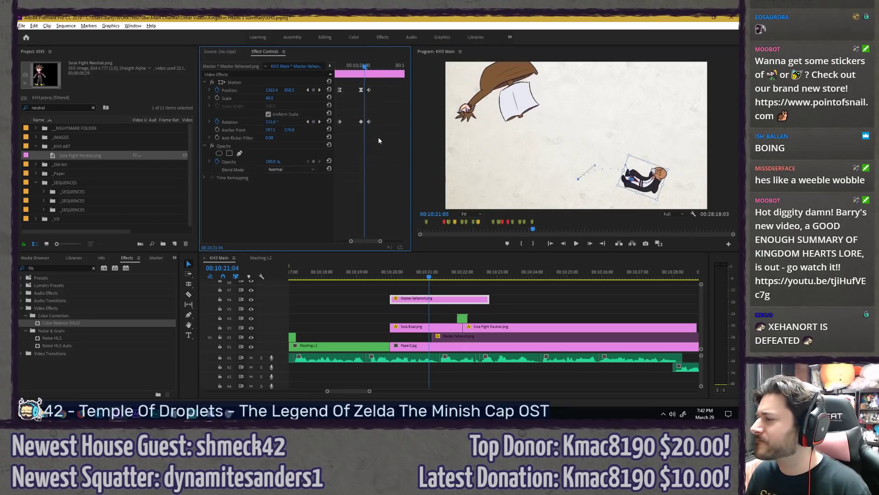
{"action": "key", "text": "Right"}
{"action": "key", "text": "Right"}
{"action": "key", "text": "Right"}
Step: Replay the knock-back and scrub through the motion to check it
{"action": "left_click", "coordinate": [342, 66]}
{"action": "key", "text": "space"}
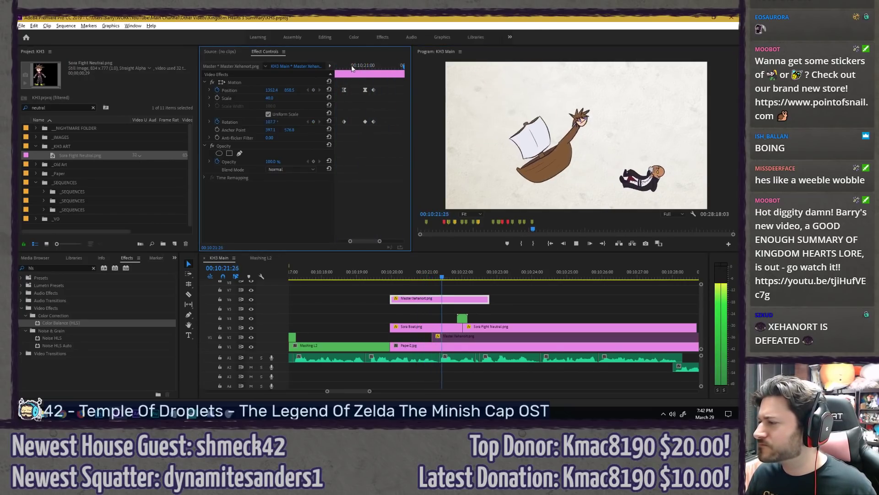
{"action": "left_click_drag", "start_coordinate": [351, 66], "coordinate": [312, 65]}
{"action": "key", "text": "space"}
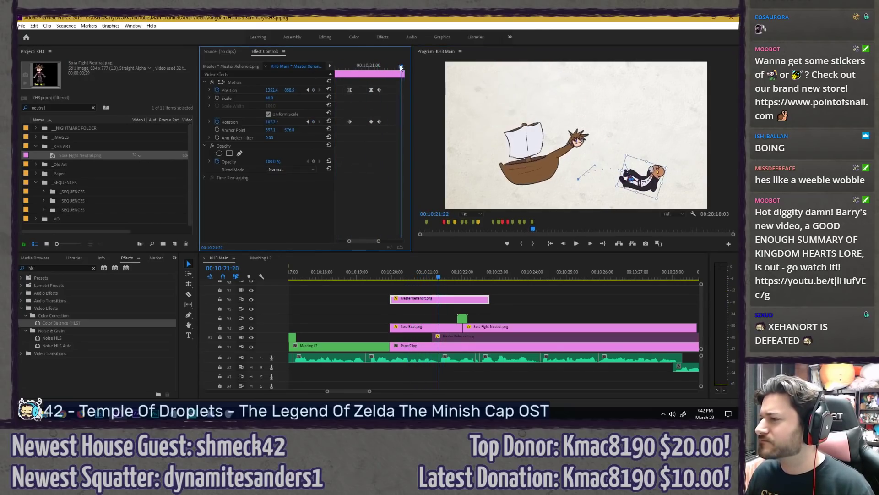
{"action": "key", "text": "space"}
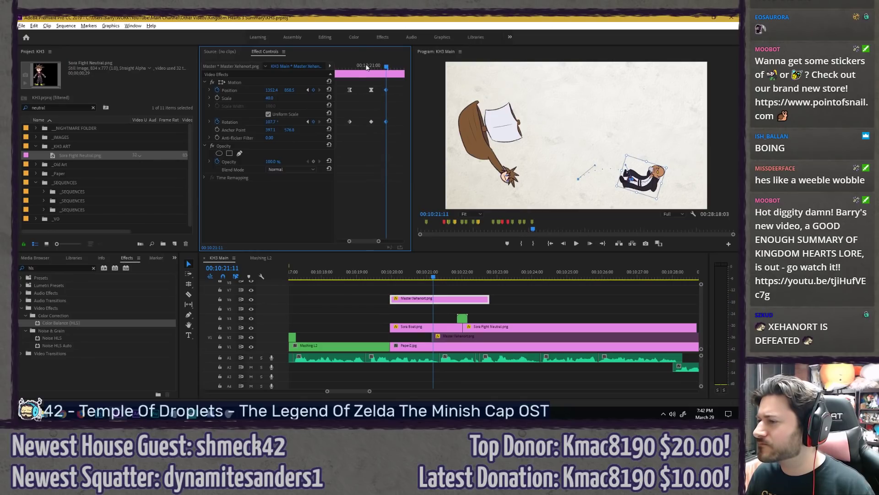
{"action": "left_click_drag", "start_coordinate": [367, 67], "coordinate": [341, 77]}
{"action": "key", "text": "space"}
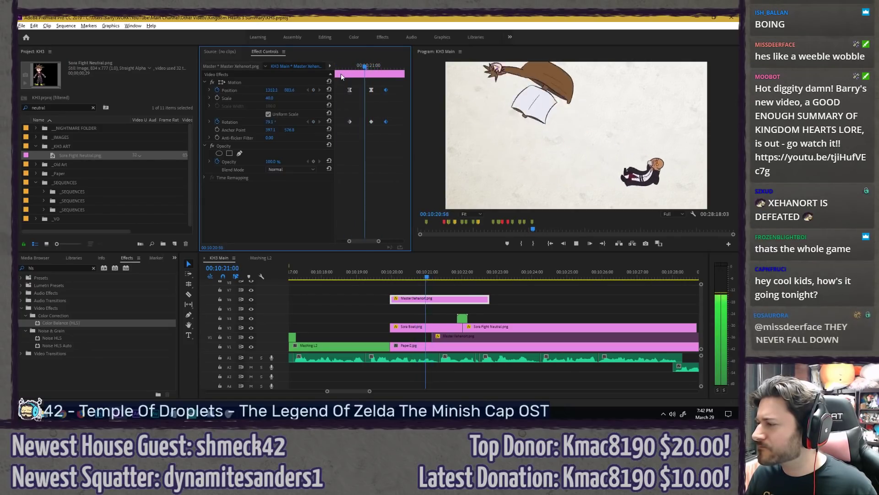
{"action": "key", "text": "space"}
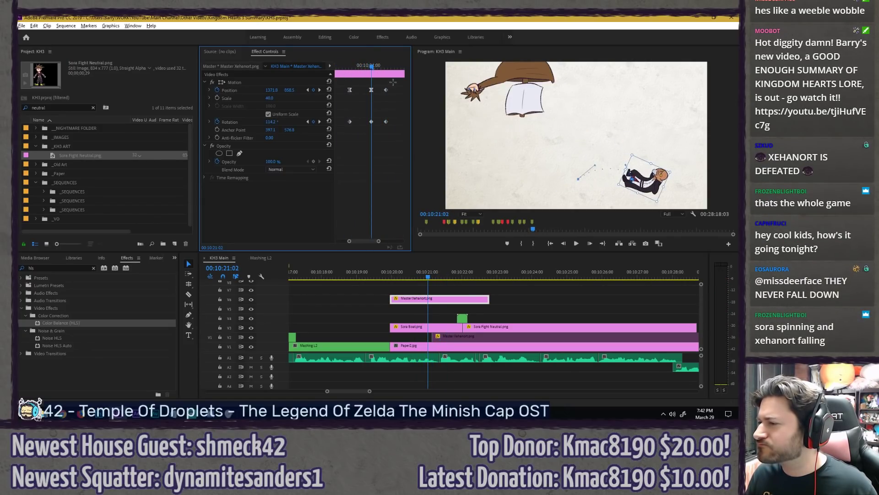
Step: Set the Spatial Interpolation of both Position keyframes to Linear
{"action": "left_click_drag", "start_coordinate": [352, 69], "coordinate": [362, 65]}
{"action": "right_click", "coordinate": [371, 89]}
{"action": "mouse_move", "coordinate": [403, 163]}
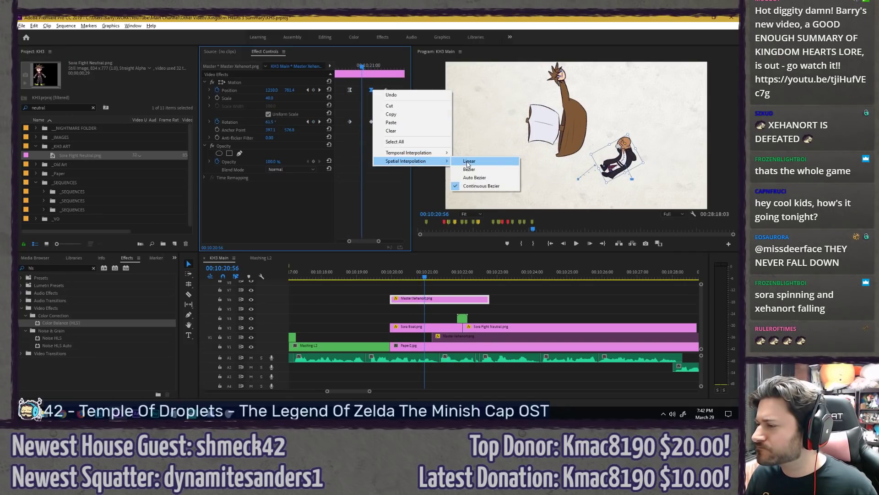
{"action": "left_click", "coordinate": [465, 162]}
{"action": "right_click", "coordinate": [385, 89]}
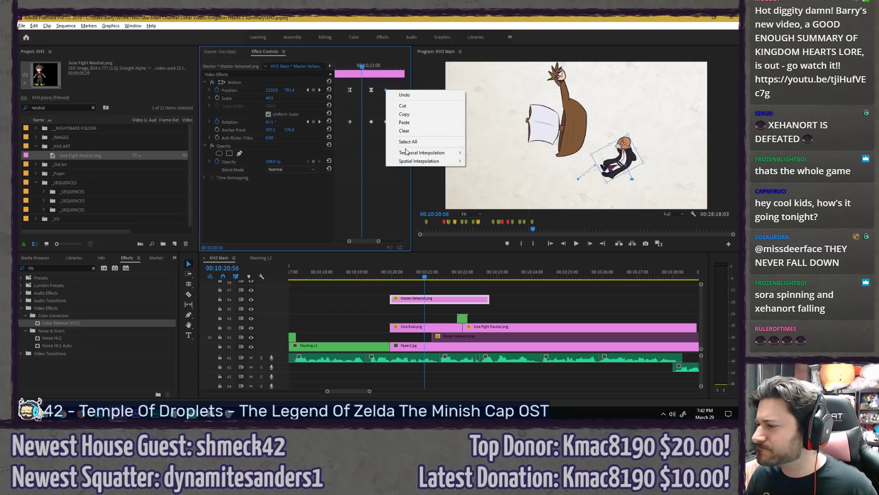
{"action": "mouse_move", "coordinate": [426, 153]}
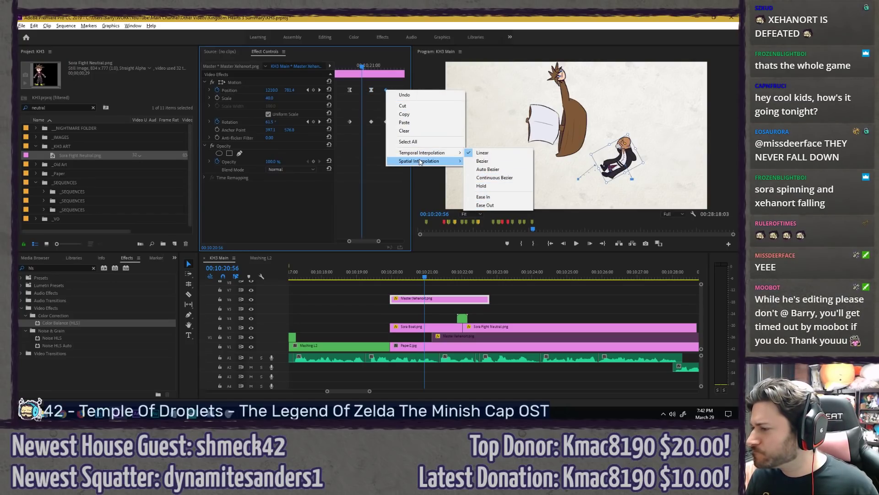
{"action": "left_click", "coordinate": [476, 162]}
Step: Preview the new motion path and set the Rotation keyframe to Ease In
{"action": "left_click_drag", "start_coordinate": [367, 66], "coordinate": [327, 59]}
{"action": "key", "text": "space"}
{"action": "key", "text": "space"}
{"action": "left_click", "coordinate": [377, 65]}
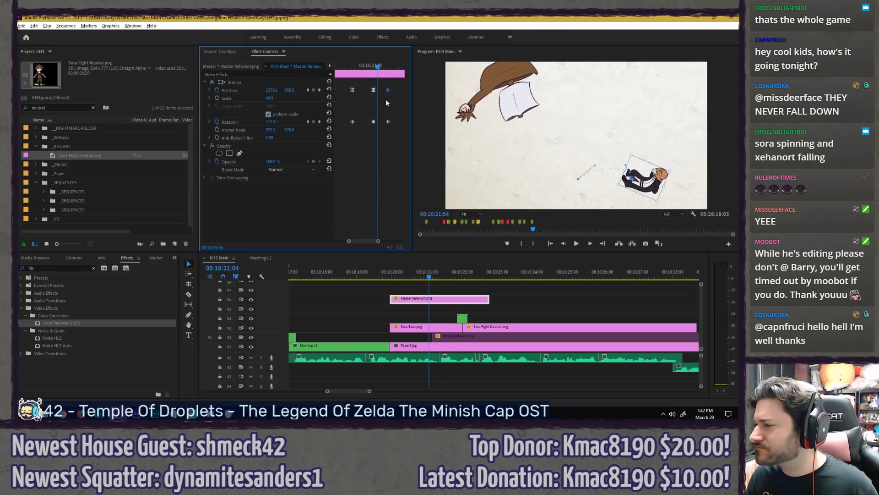
{"action": "right_click", "coordinate": [388, 120]}
{"action": "left_click", "coordinate": [396, 226]}
{"action": "mouse_move", "coordinate": [376, 66]}
{"action": "left_mouse_down"}
{"action": "mouse_move", "coordinate": [351, 66]}
{"action": "mouse_move", "coordinate": [378, 60]}
{"action": "mouse_move", "coordinate": [369, 62]}
{"action": "mouse_move", "coordinate": [387, 62]}
{"action": "mouse_move", "coordinate": [372, 68]}
{"action": "mouse_move", "coordinate": [388, 69]}
{"action": "left_mouse_up"}
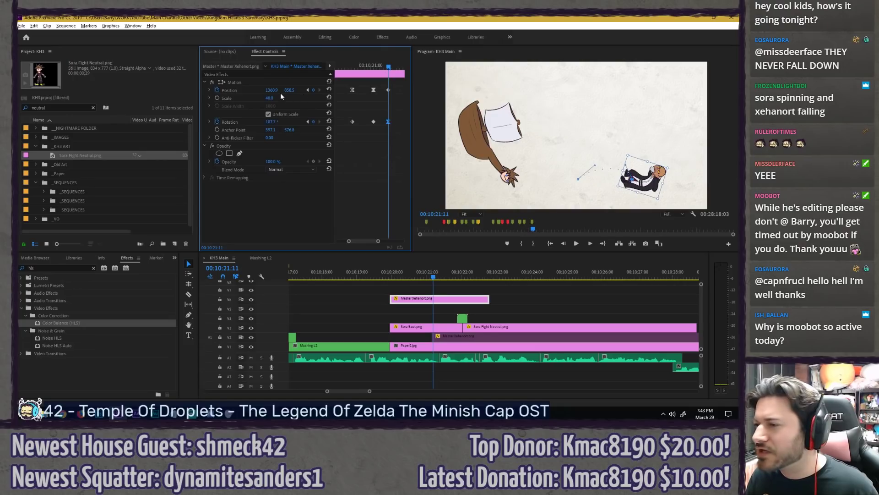
Step: At 00:10:21:11, fine-tune Xehanort's final resting position in the enlarged preview
{"action": "left_click", "coordinate": [279, 81]}
{"action": "key", "text": "grave"}
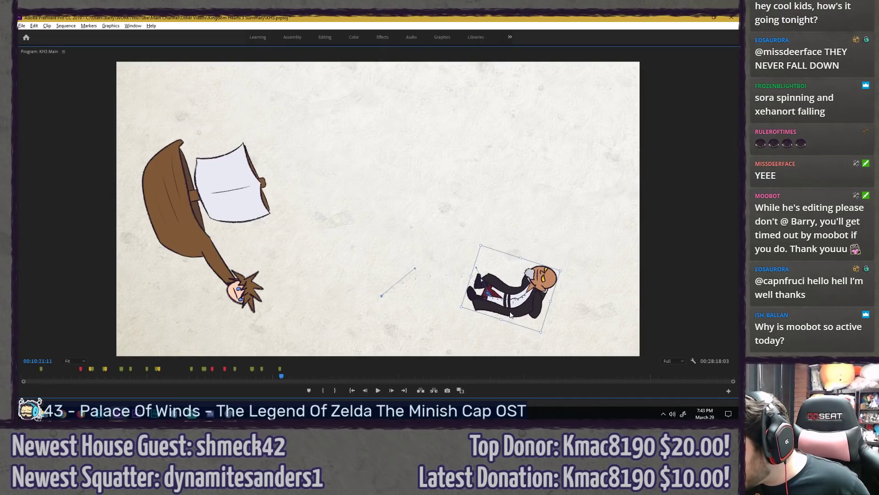
{"action": "left_click_drag", "start_coordinate": [511, 318], "coordinate": [507, 318]}
{"action": "key", "text": "Left"}
{"action": "key", "text": "Left"}
{"action": "key", "text": "Left"}
{"action": "key", "text": "Left"}
{"action": "key", "text": "Left"}
{"action": "key", "text": "Left"}
{"action": "key", "text": "Left"}
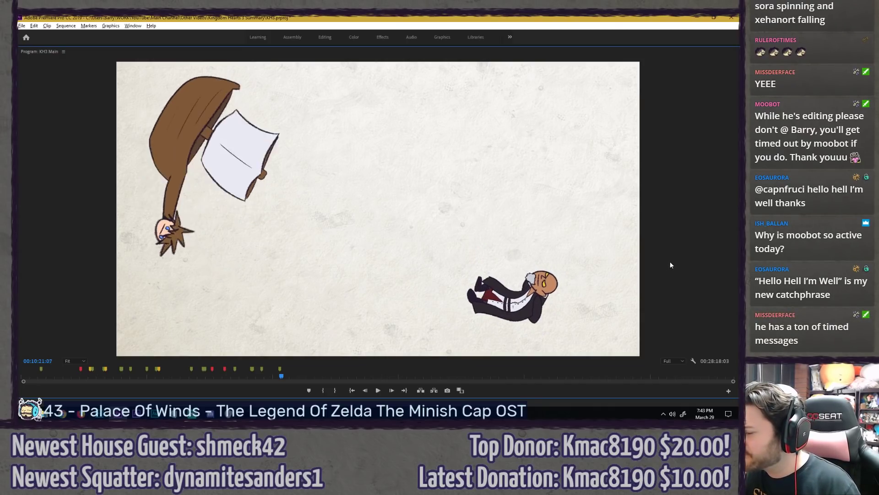
{"action": "key", "text": "Right"}
{"action": "key", "text": "Right"}
{"action": "key", "text": "Right"}
{"action": "key", "text": "Right"}
{"action": "key", "text": "Right"}
{"action": "key", "text": "Right"}
{"action": "key", "text": "Right"}
{"action": "key", "text": "grave"}
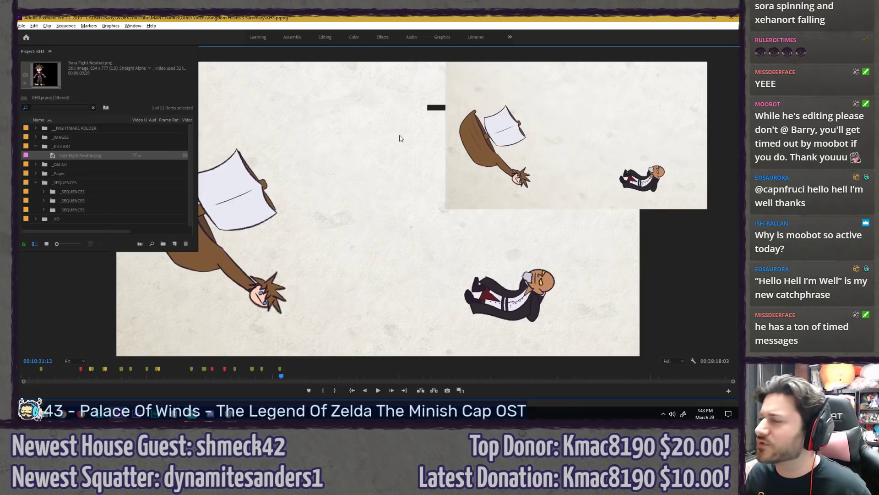
{"action": "left_click_drag", "start_coordinate": [390, 68], "coordinate": [386, 68]}
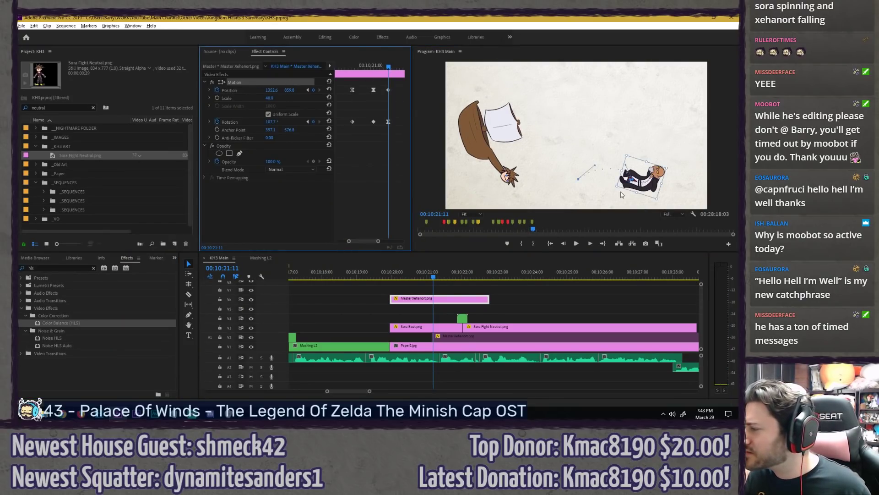
{"action": "left_click_drag", "start_coordinate": [649, 191], "coordinate": [652, 190]}
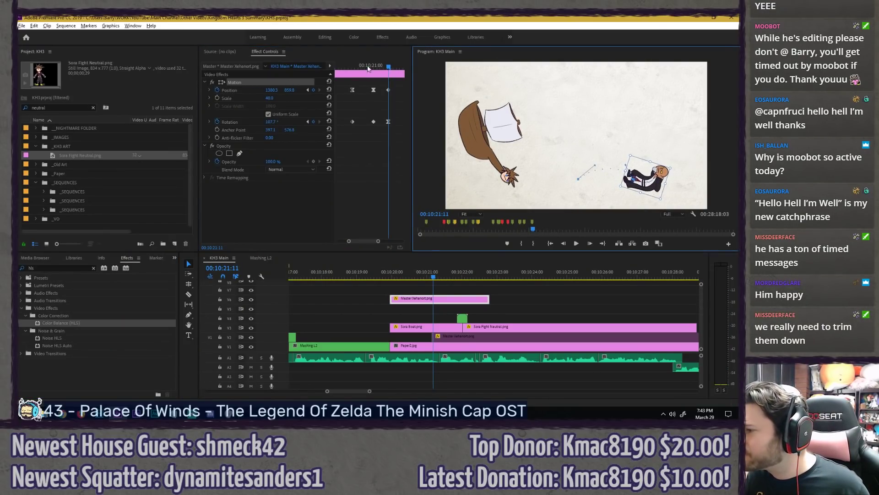
{"action": "left_click_drag", "start_coordinate": [368, 69], "coordinate": [389, 67]}
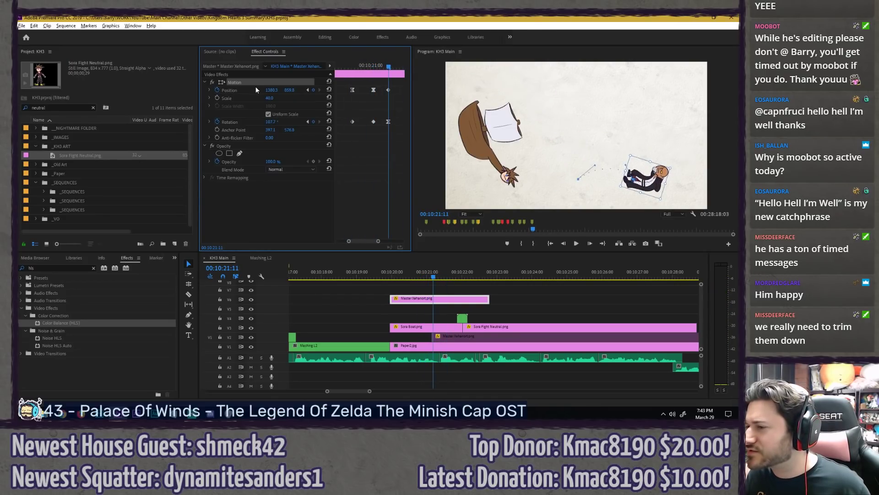
Step: Change the Position keyframe's temporal interpolation and replay the knock-back
{"action": "left_click", "coordinate": [360, 63]}
{"action": "key", "text": "space"}
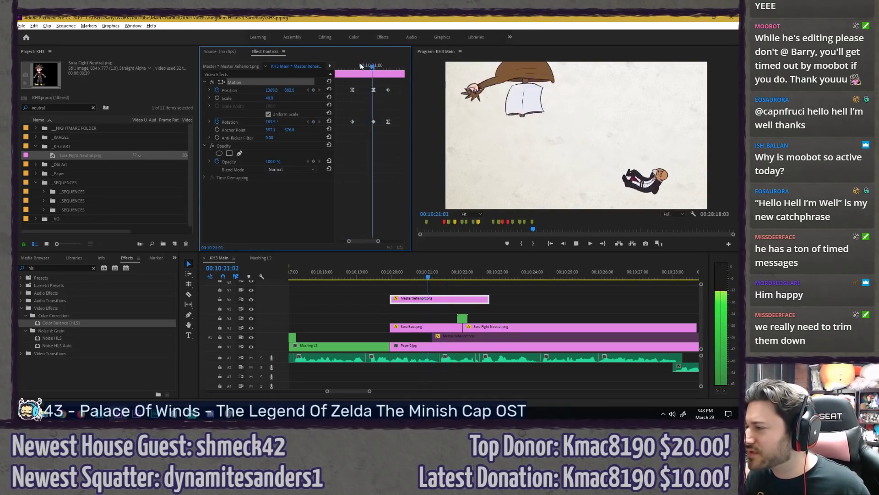
{"action": "left_click_drag", "start_coordinate": [357, 64], "coordinate": [338, 67]}
{"action": "key", "text": "space"}
{"action": "key", "text": "space"}
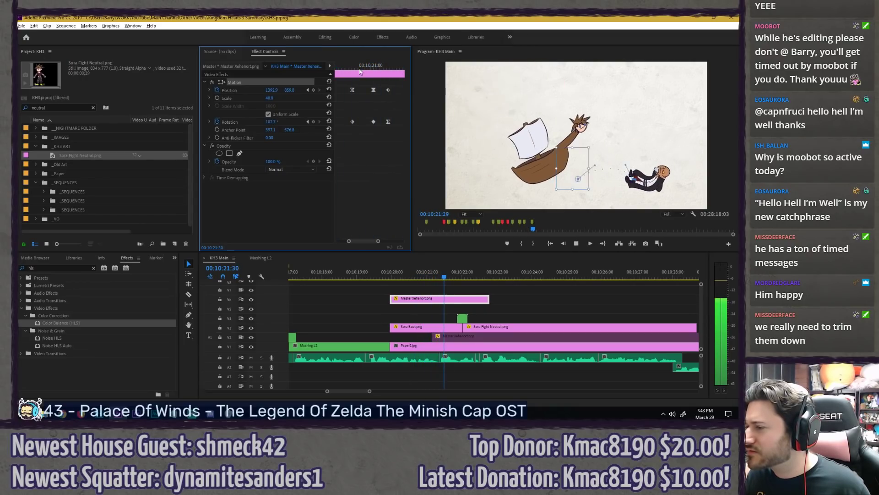
{"action": "right_click", "coordinate": [390, 90]}
{"action": "mouse_move", "coordinate": [440, 154]}
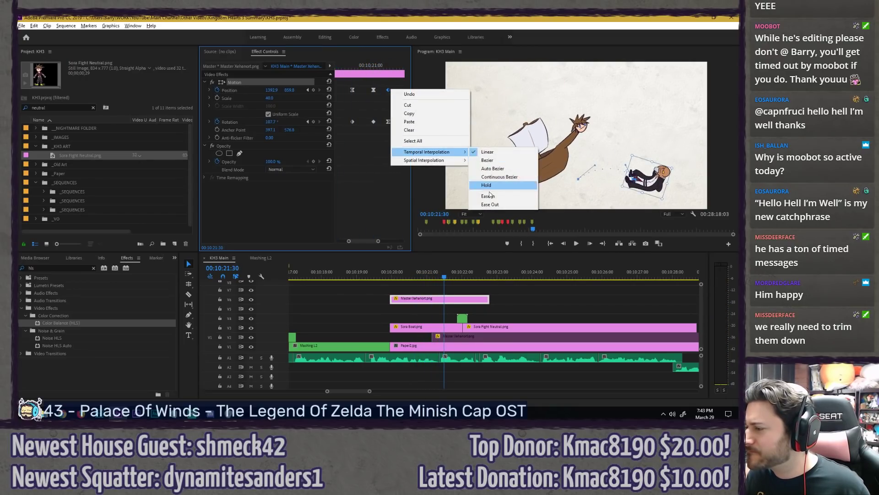
{"action": "left_click", "coordinate": [491, 196]}
{"action": "left_click", "coordinate": [340, 65]}
{"action": "key", "text": "space"}
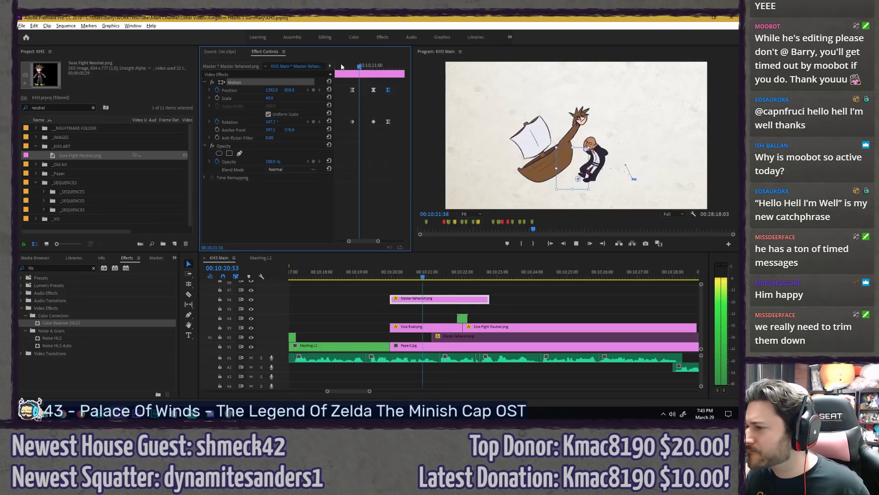
{"action": "left_click", "coordinate": [389, 276]}
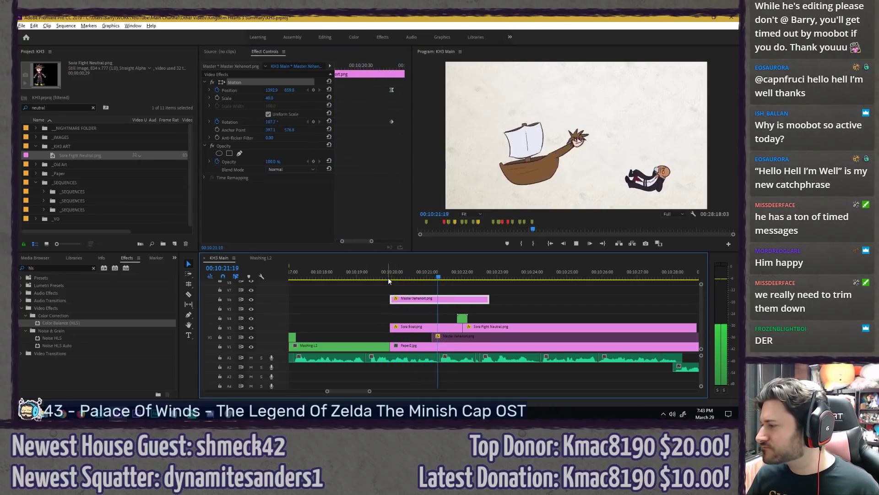
Step: Extend the Xehanort clip, delete its duplicate, move it down to V2, and play back
{"action": "left_click", "coordinate": [406, 289]}
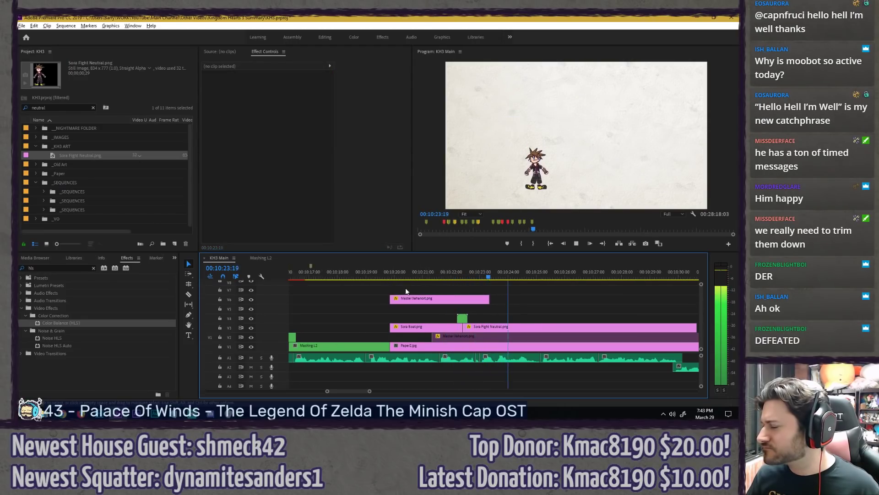
{"action": "scroll", "coordinate": [405, 290], "scroll_direction": "down", "scroll_amount": 3}
{"action": "left_click_drag", "start_coordinate": [438, 297], "coordinate": [551, 291]}
{"action": "left_click", "coordinate": [461, 338]}
{"action": "key", "text": "Delete"}
{"action": "left_click_drag", "start_coordinate": [435, 302], "coordinate": [436, 337]}
{"action": "key", "text": "equal"}
{"action": "left_click", "coordinate": [339, 277]}
{"action": "key", "text": "space"}
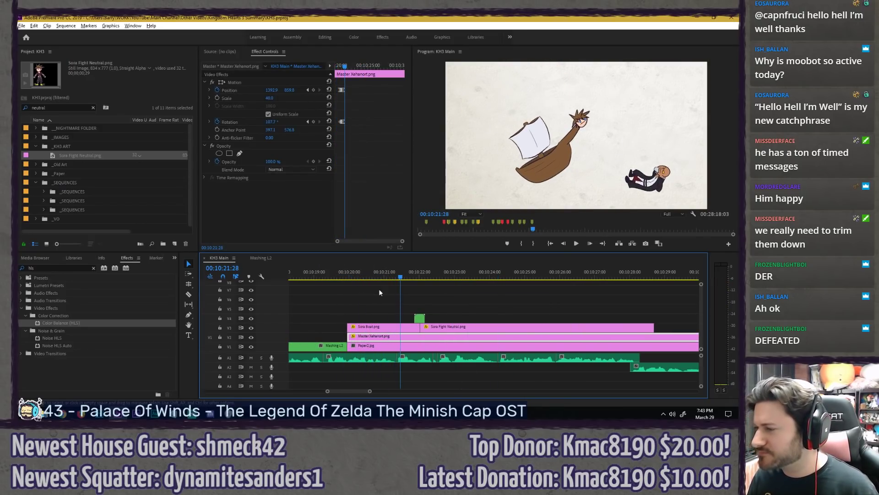
Step: Add a Rotation keyframe for Xehanort at 00:10:21:22
{"action": "left_click", "coordinate": [368, 172]}
{"action": "key", "text": "Left"}
{"action": "key", "text": "Left"}
{"action": "key", "text": "equal"}
{"action": "key", "text": "equal"}
{"action": "key", "text": "Left"}
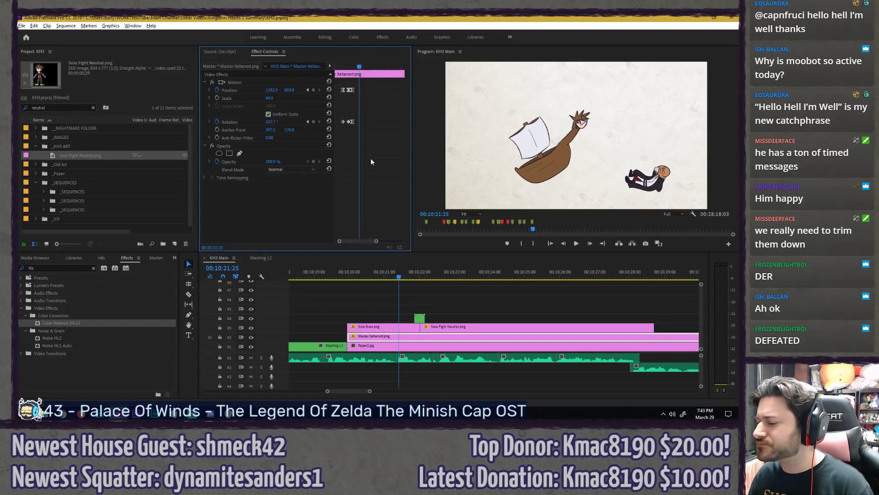
{"action": "key", "text": "Left"}
{"action": "key", "text": "Left"}
{"action": "key", "text": "Left"}
{"action": "left_click", "coordinate": [314, 122]}
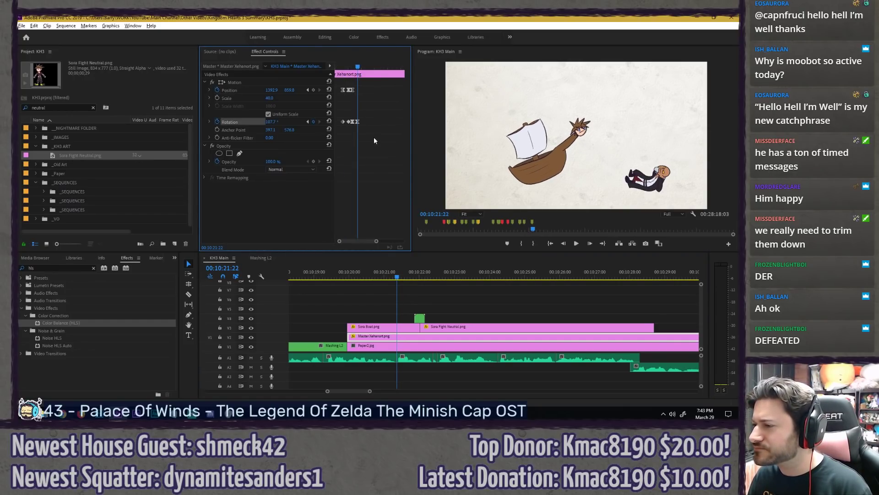
{"action": "key", "text": "space"}
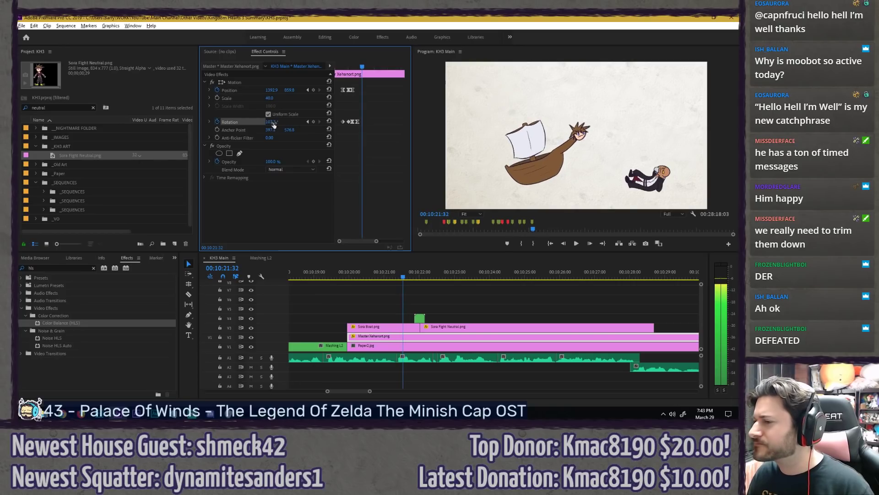
Step: Apply Ease In to the last Rotation keyframe
{"action": "right_click", "coordinate": [360, 123]}
{"action": "left_click", "coordinate": [360, 70]}
{"action": "right_click", "coordinate": [361, 123]}
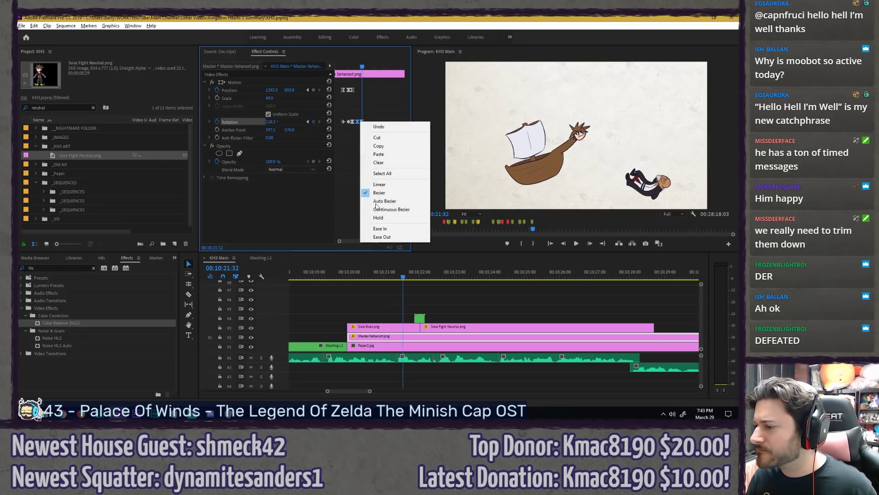
{"action": "left_click", "coordinate": [375, 200]}
{"action": "right_click", "coordinate": [360, 124]}
{"action": "right_click", "coordinate": [361, 122]}
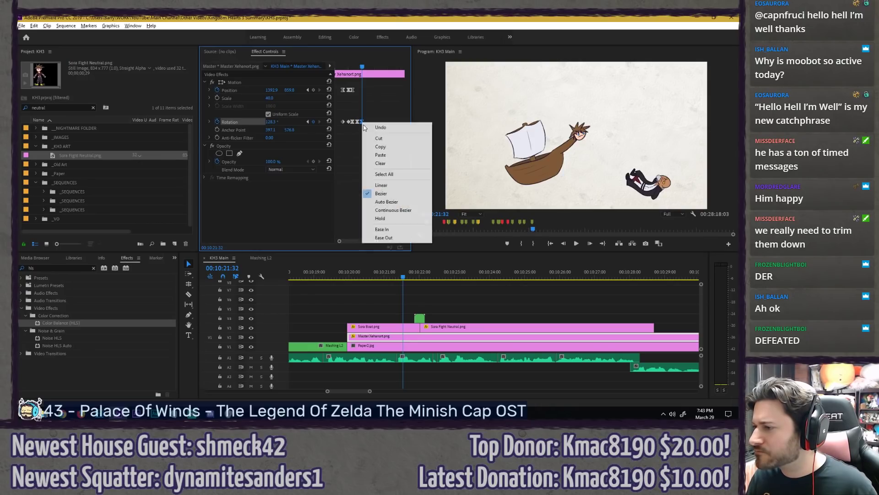
{"action": "left_click", "coordinate": [389, 229]}
{"action": "left_click_drag", "start_coordinate": [362, 67], "coordinate": [348, 65]}
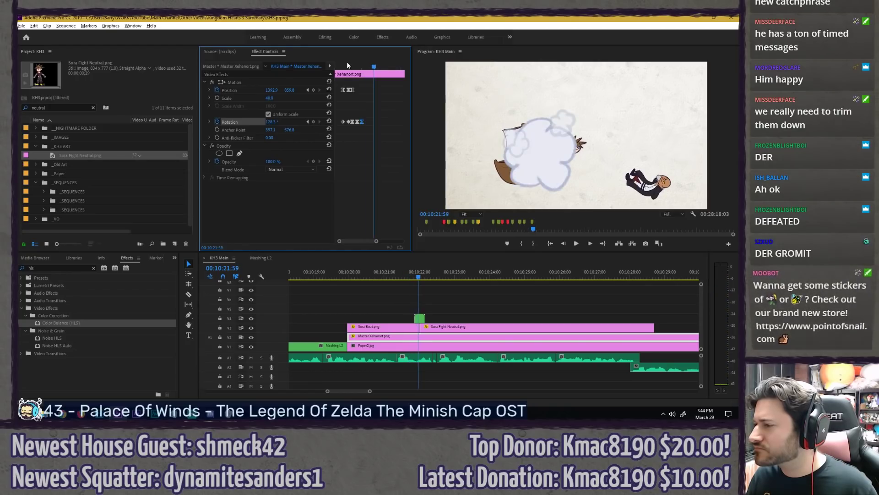
{"action": "key", "text": "space"}
{"action": "key", "text": "space"}
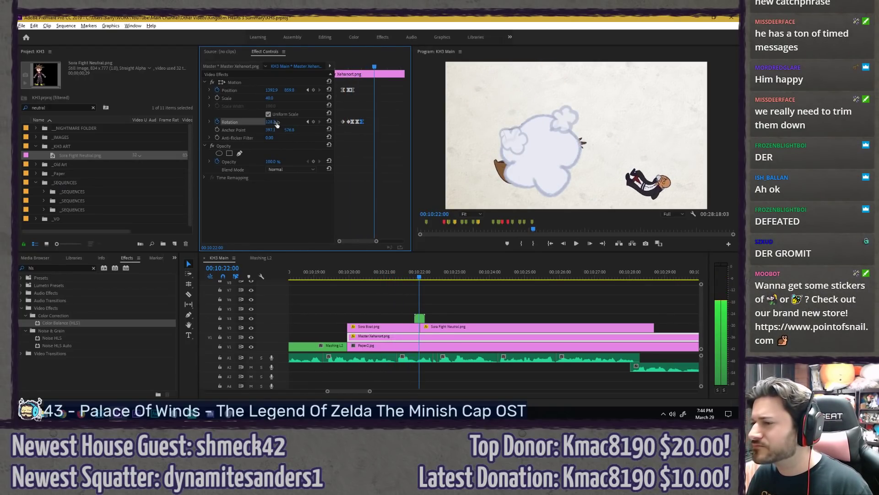
Step: Add Rotation and Position keyframes, setting Rotation 0 at 00:10:22:10 so Xehanort stands upright
{"action": "left_click", "coordinate": [314, 122]}
{"action": "left_click", "coordinate": [313, 90]}
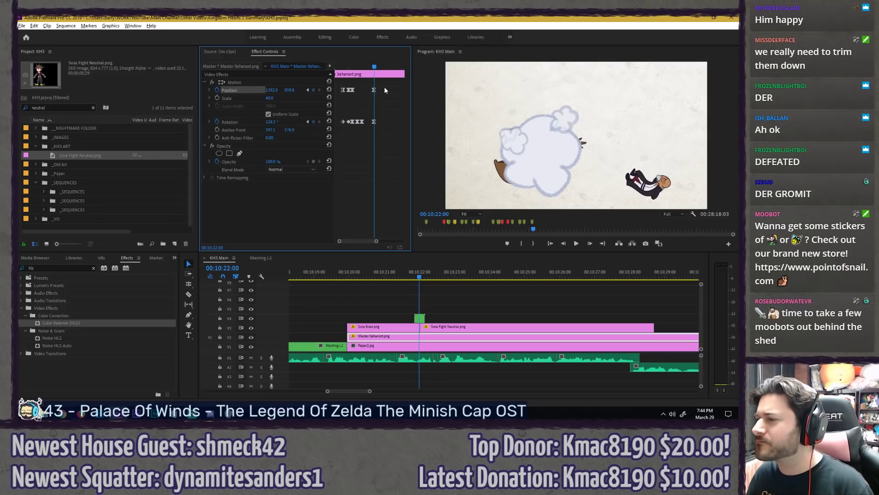
{"action": "key", "text": "="}
{"action": "key", "text": "="}
{"action": "key", "text": "Right"}
{"action": "key", "text": "Right"}
{"action": "key", "text": "Right"}
{"action": "key", "text": "Right"}
{"action": "key", "text": "Right"}
{"action": "key", "text": "Right"}
{"action": "key", "text": "Right"}
{"action": "key", "text": "Right"}
{"action": "key", "text": "Right"}
{"action": "key", "text": "Right"}
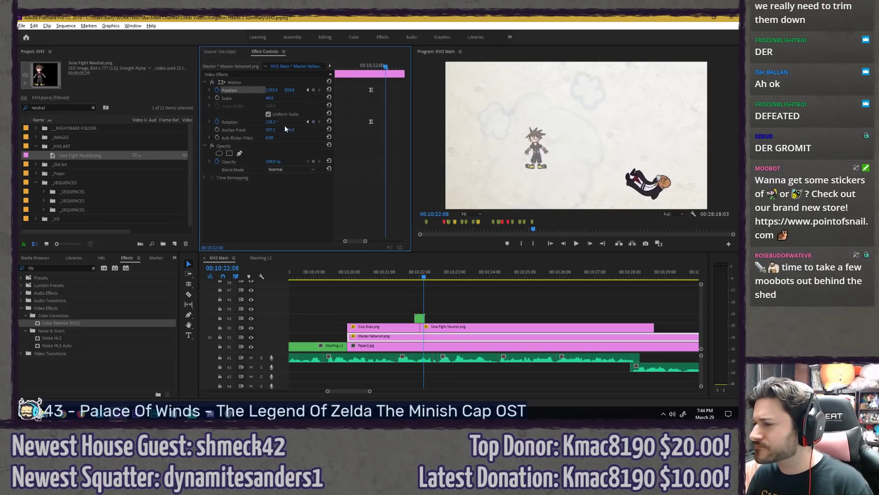
{"action": "type", "text": "0"}
{"action": "key", "text": "Return"}
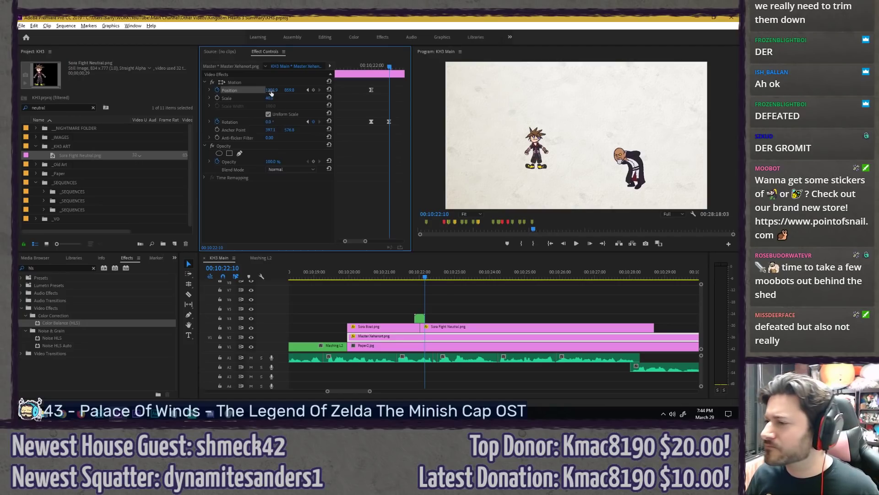
Step: Replay the knockback and change a Rotation keyframe's interpolation
{"action": "left_click_drag", "start_coordinate": [376, 68], "coordinate": [346, 69]}
{"action": "key", "text": "space"}
{"action": "key", "text": "Right"}
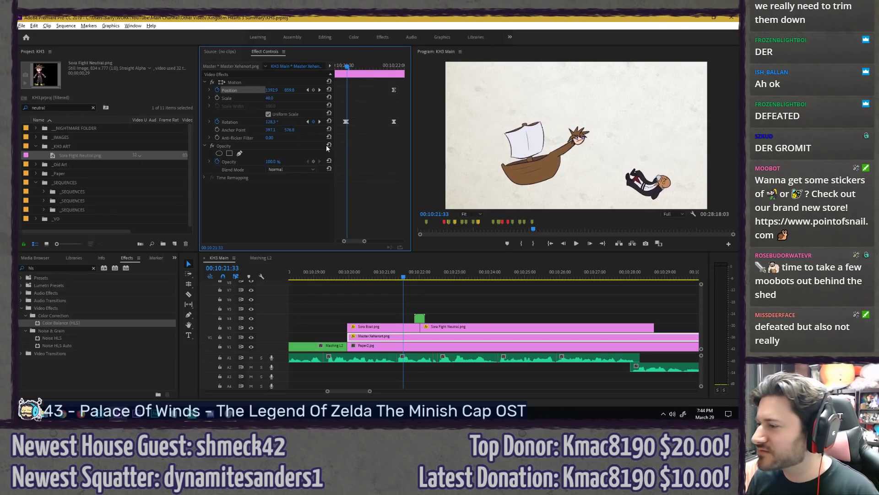
{"action": "right_click", "coordinate": [346, 122]}
{"action": "left_click", "coordinate": [373, 219]}
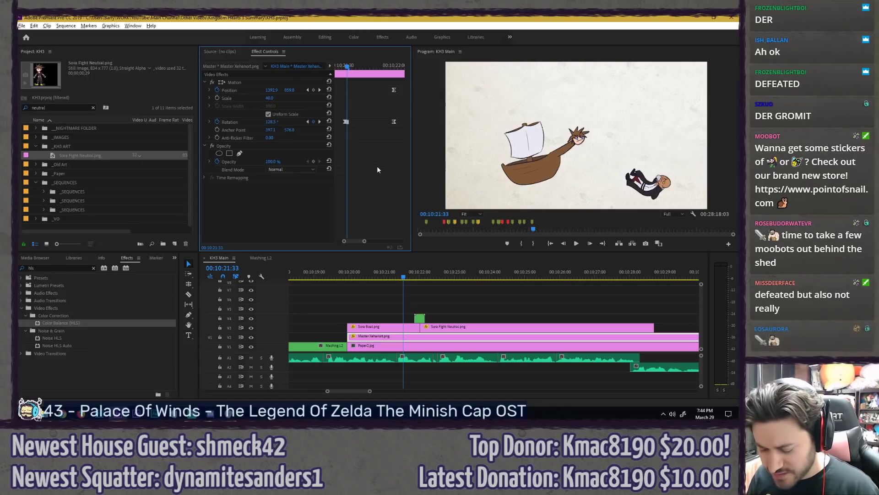
{"action": "key", "text": "space"}
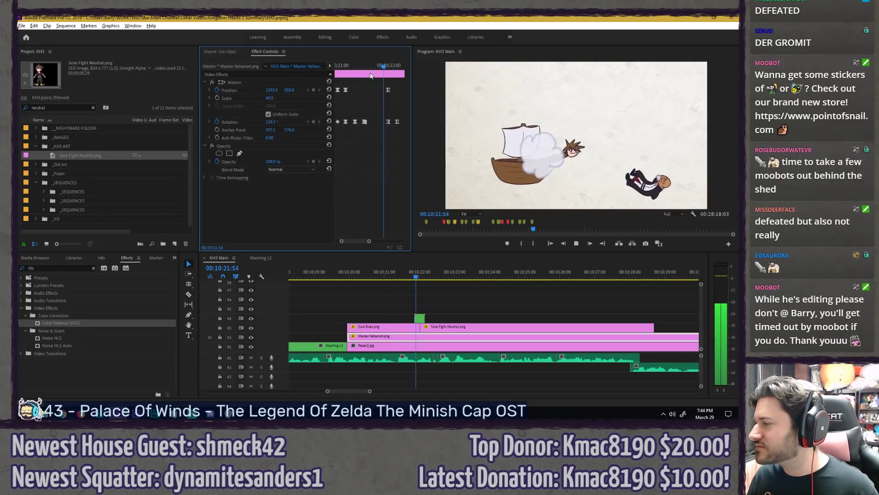
Step: Adjust Xehanort's Position Y from 827.0 to 879.7 and check the pose in the enlarged preview
{"action": "left_click_drag", "start_coordinate": [384, 66], "coordinate": [397, 66]}
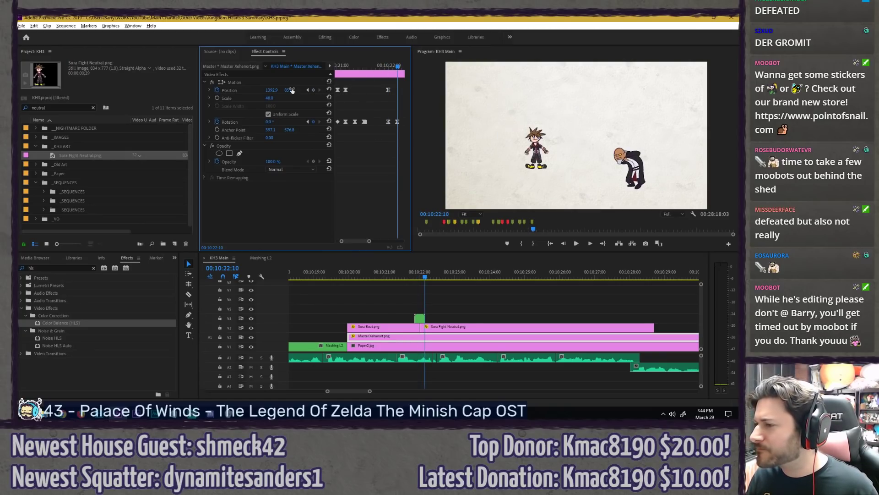
{"action": "left_click_drag", "start_coordinate": [290, 89], "coordinate": [280, 90]}
{"action": "left_click_drag", "start_coordinate": [428, 277], "coordinate": [441, 277]}
{"action": "left_click_drag", "start_coordinate": [389, 67], "coordinate": [397, 63]}
{"action": "left_click_drag", "start_coordinate": [290, 90], "coordinate": [305, 90]}
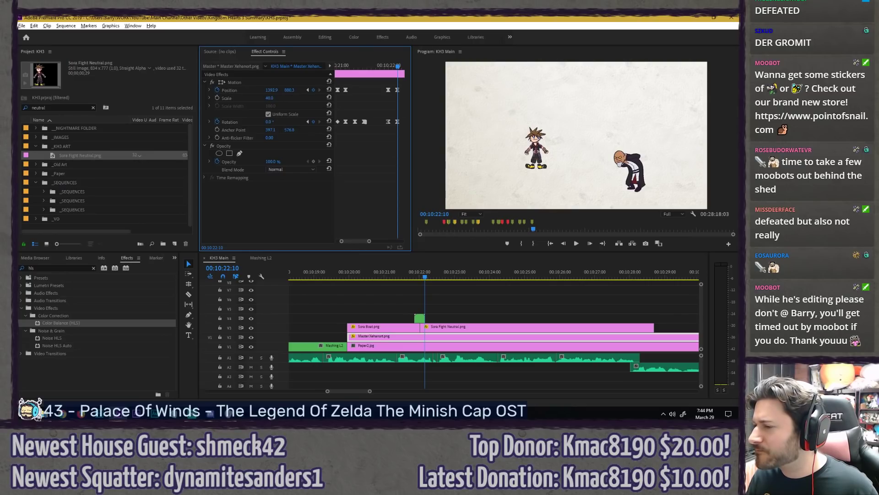
{"action": "left_click", "coordinate": [282, 80]}
{"action": "key", "text": "grave"}
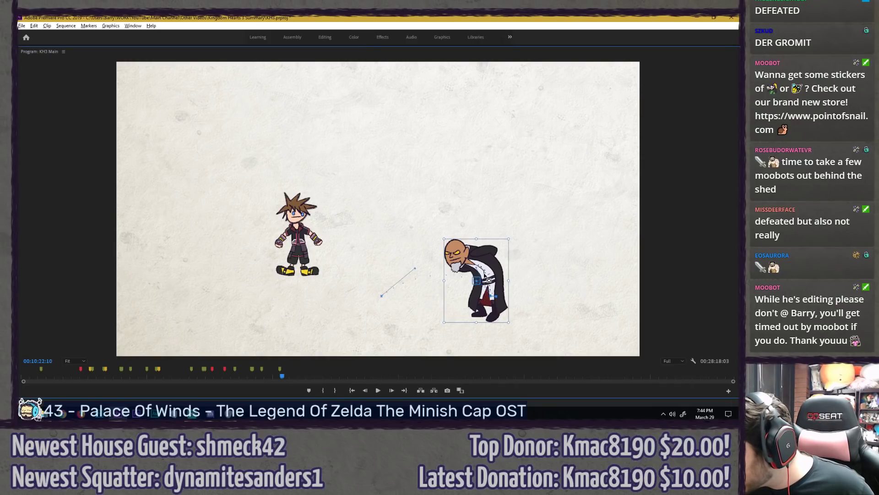
Step: Raise Xehanort slightly via Position Y and preview the knockback up to 00:10:22:40
{"action": "key", "text": "grave"}
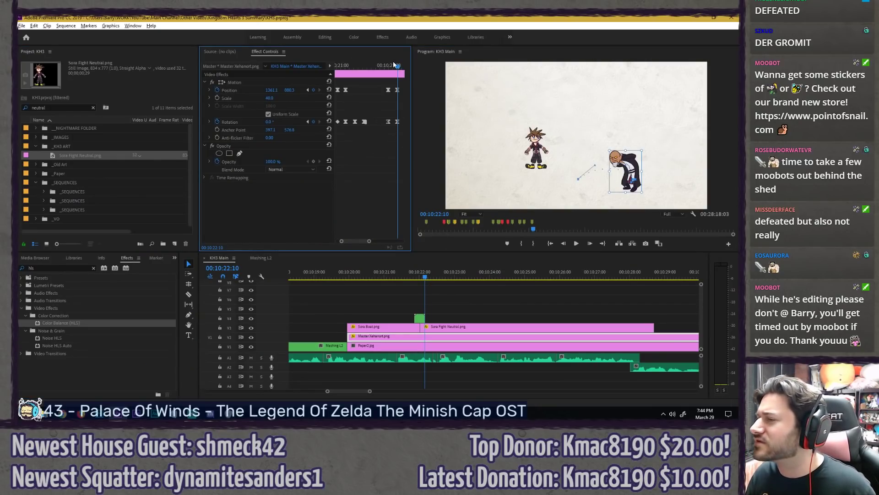
{"action": "left_click", "coordinate": [393, 59]}
{"action": "left_click_drag", "start_coordinate": [288, 90], "coordinate": [294, 91]}
{"action": "left_click", "coordinate": [383, 66]}
{"action": "key", "text": "space"}
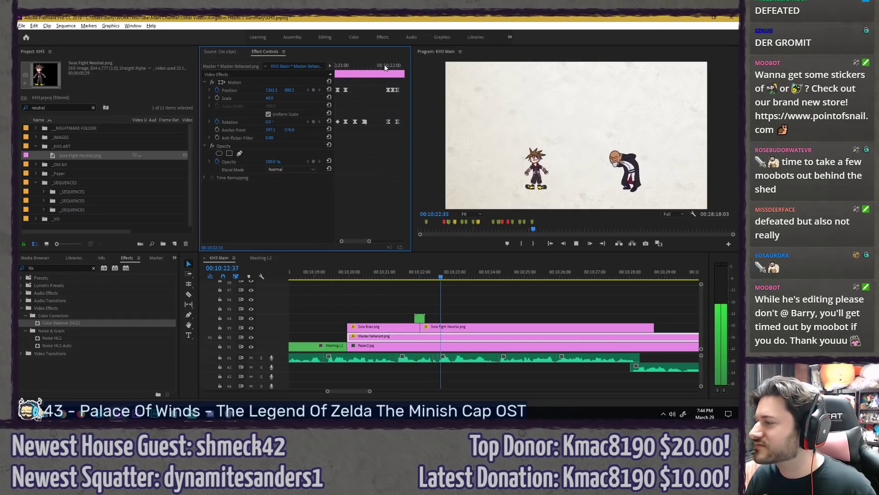
{"action": "left_click", "coordinate": [373, 66]}
{"action": "key", "text": "space"}
{"action": "left_click", "coordinate": [363, 68]}
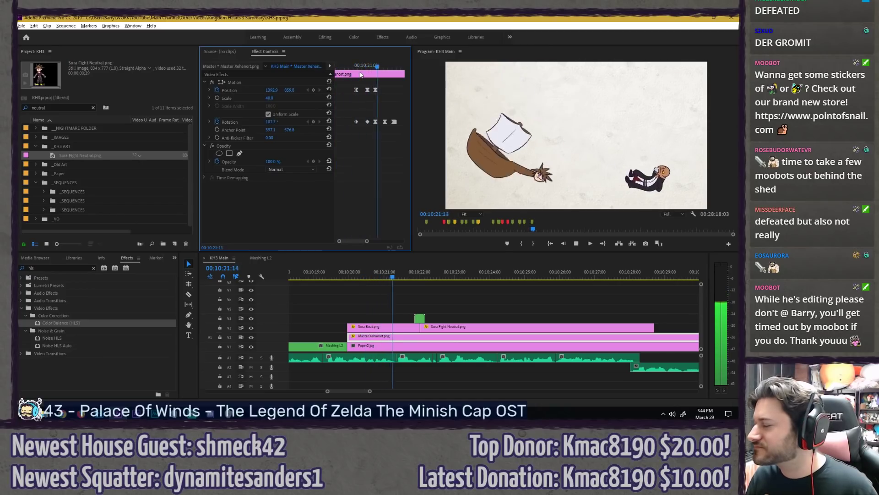
{"action": "key", "text": "space"}
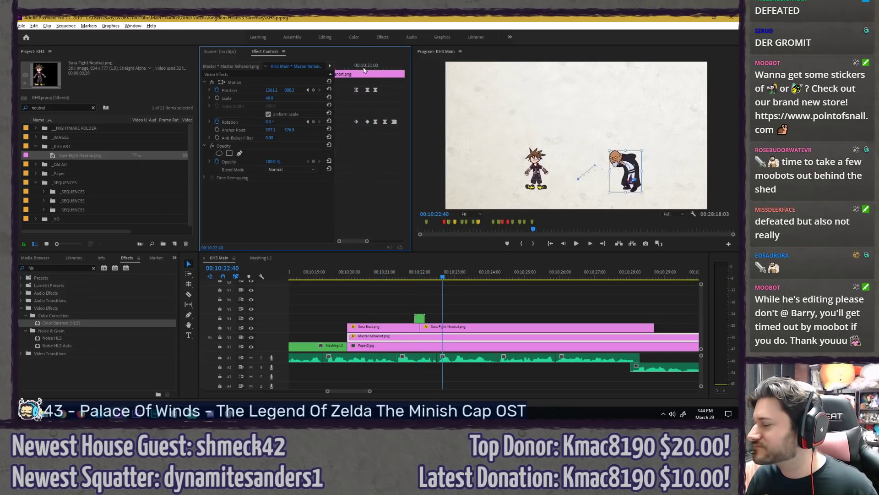
Step: Set Xehanort's Rotation keyframe interpolation to Linear
{"action": "left_click_drag", "start_coordinate": [350, 241], "coordinate": [361, 241]}
{"action": "left_click_drag", "start_coordinate": [365, 67], "coordinate": [368, 65]}
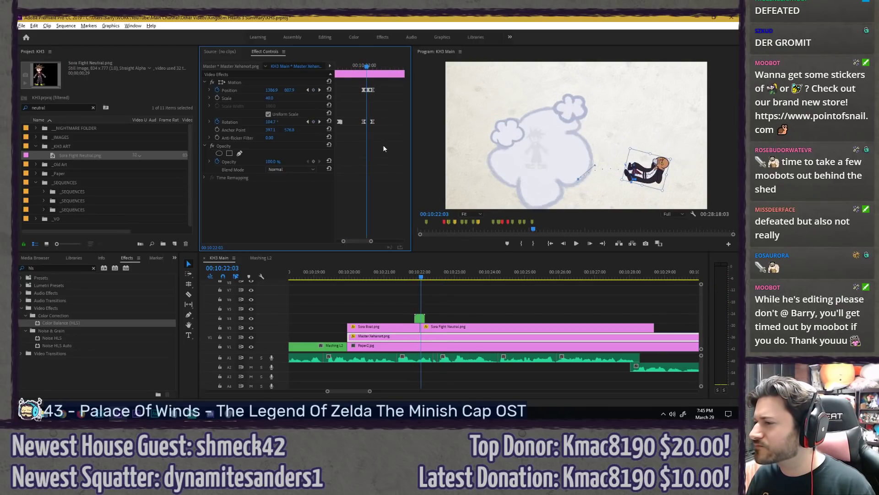
{"action": "right_click", "coordinate": [364, 121]}
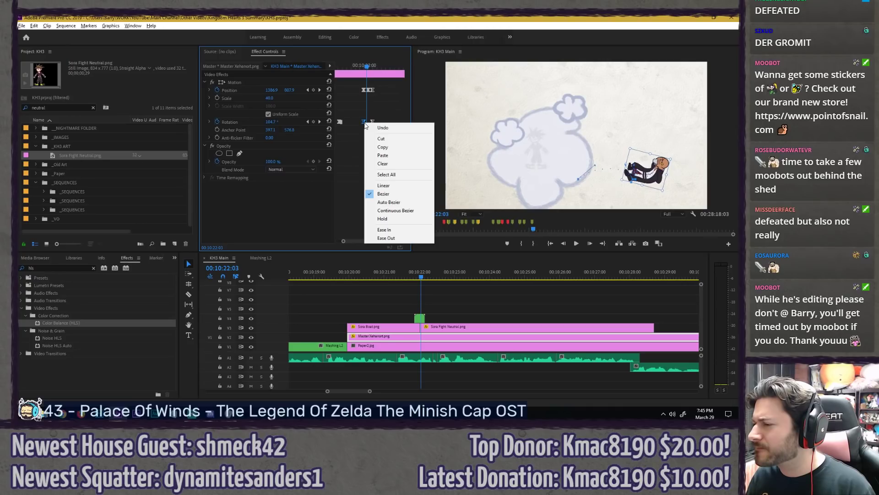
{"action": "left_click", "coordinate": [377, 187]}
Step: Tilt Xehanort to Rotation -3 at 00:10:22:06
{"action": "mouse_move", "coordinate": [366, 66]}
{"action": "left_mouse_down"}
{"action": "mouse_move", "coordinate": [355, 65]}
{"action": "mouse_move", "coordinate": [373, 59]}
{"action": "mouse_move", "coordinate": [350, 63]}
{"action": "mouse_move", "coordinate": [374, 65]}
{"action": "left_mouse_up"}
{"action": "key", "text": "space"}
{"action": "key", "text": "space"}
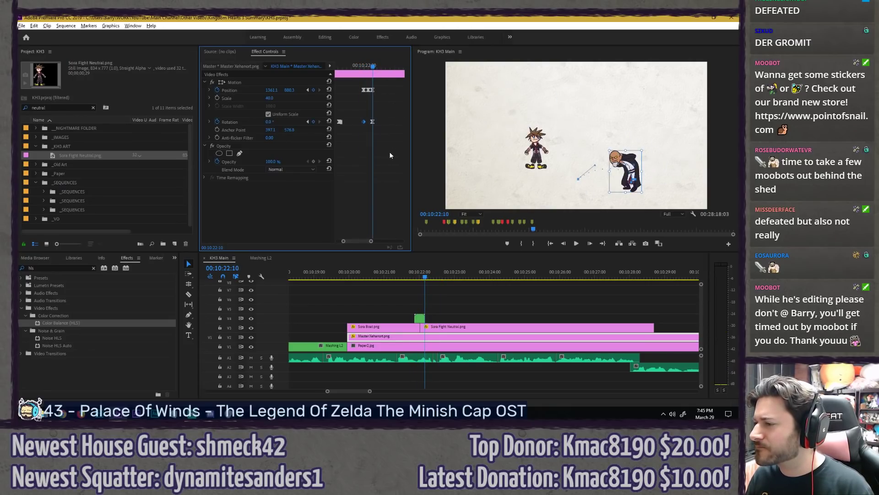
{"action": "left_click", "coordinate": [390, 156]}
{"action": "type", "text": "-"}
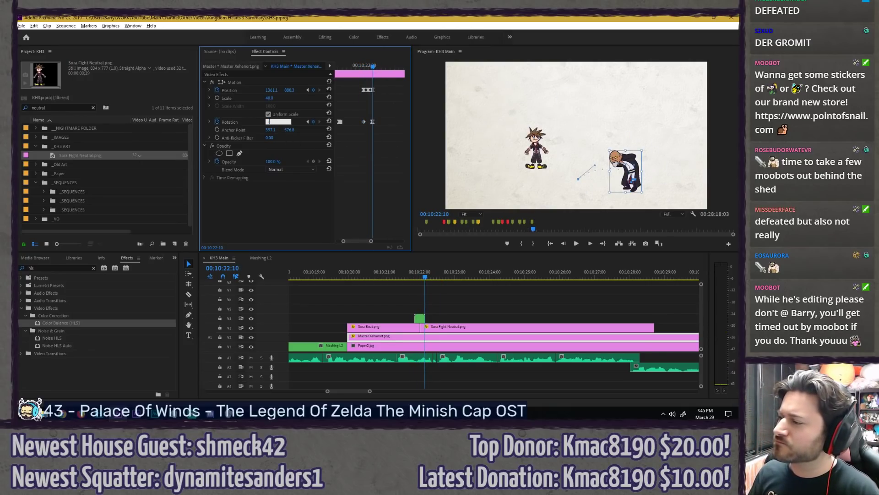
{"action": "type", "text": "3"}
{"action": "key", "text": "Return"}
Step: Add an Ease In Rotation keyframe of 0 at 00:10:22:14 and replay the wobble
{"action": "key", "text": "Right"}
{"action": "key", "text": "Right"}
{"action": "key", "text": "Right"}
{"action": "key", "text": "Right"}
{"action": "left_click", "coordinate": [278, 122]}
{"action": "type", "text": "0"}
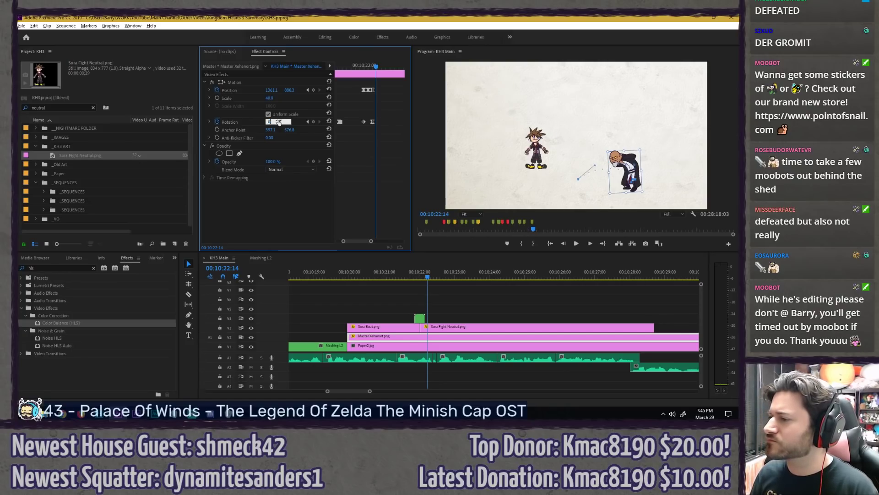
{"action": "key", "text": "Return"}
{"action": "right_click", "coordinate": [375, 122]}
{"action": "left_click", "coordinate": [393, 228]}
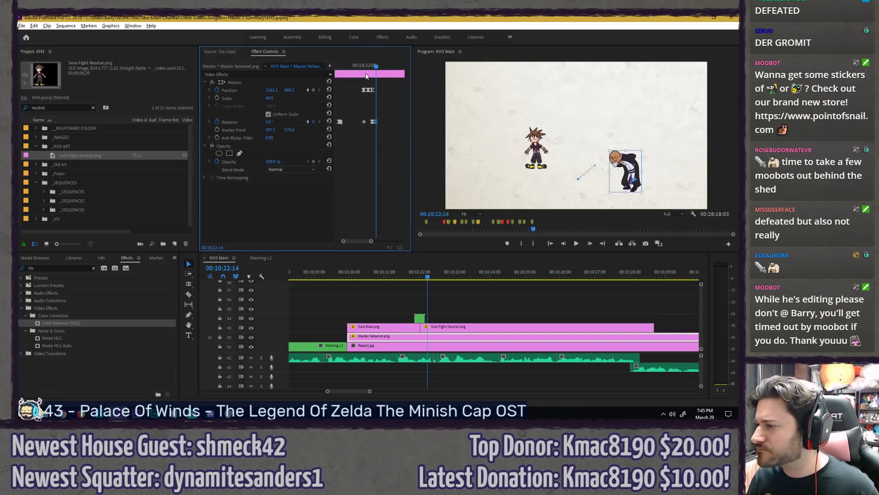
{"action": "left_click", "coordinate": [360, 66]}
{"action": "key", "text": "space"}
Step: Add a Rotation keyframe at the start of the knockback and change its interpolation
{"action": "left_click_drag", "start_coordinate": [361, 66], "coordinate": [333, 67]}
{"action": "key", "text": "space"}
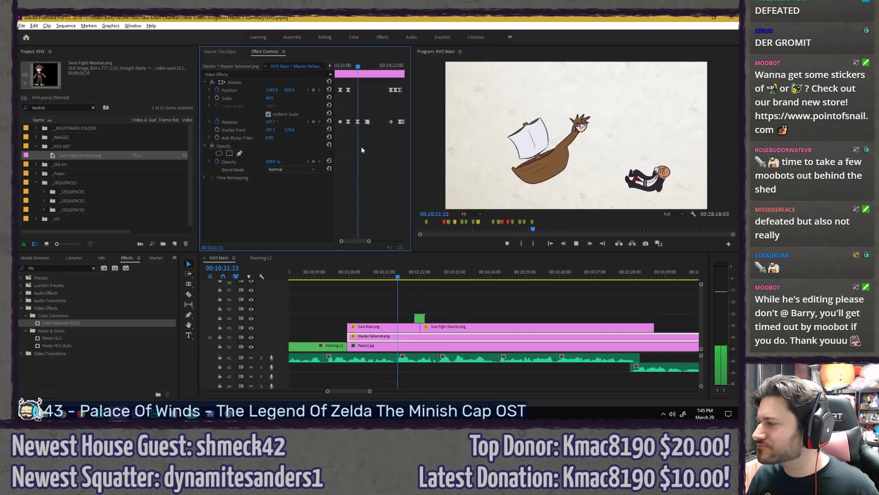
{"action": "left_click", "coordinate": [399, 275]}
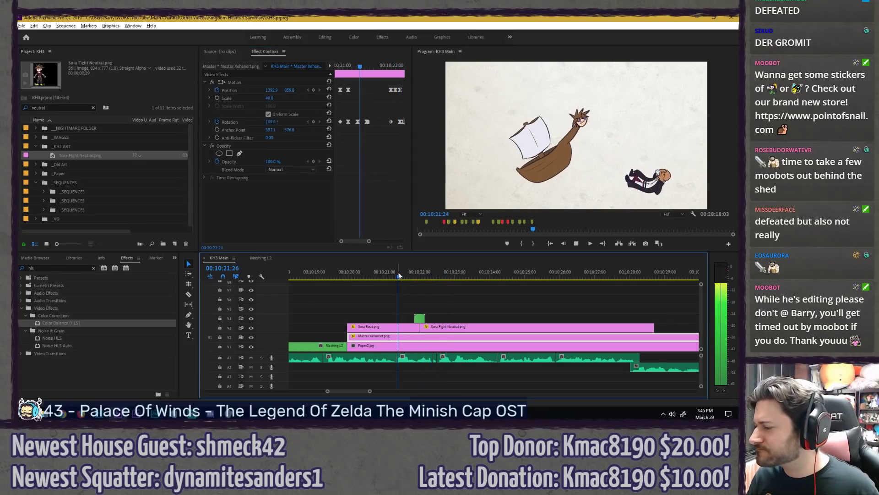
{"action": "left_click", "coordinate": [388, 169]}
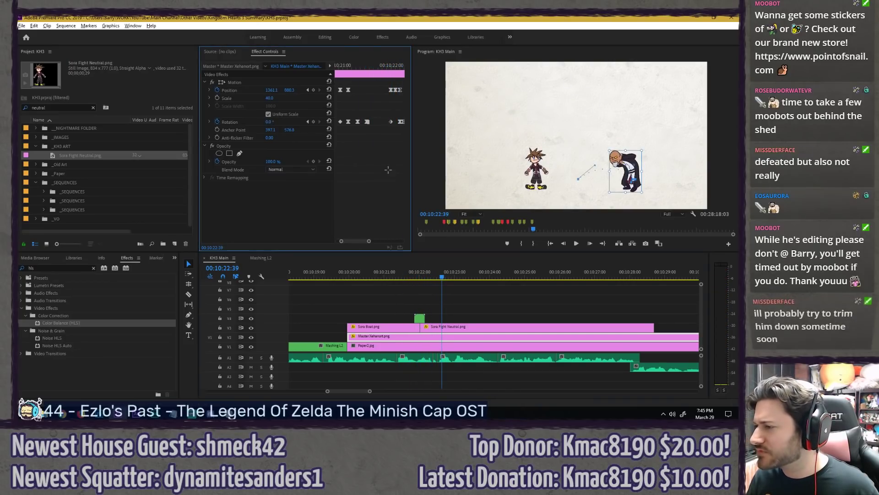
{"action": "left_click_drag", "start_coordinate": [351, 241], "coordinate": [358, 242]}
{"action": "mouse_move", "coordinate": [352, 66]}
{"action": "left_mouse_down"}
{"action": "mouse_move", "coordinate": [284, 65]}
{"action": "mouse_move", "coordinate": [358, 62]}
{"action": "left_mouse_up"}
{"action": "key", "text": "space"}
{"action": "key", "text": "space"}
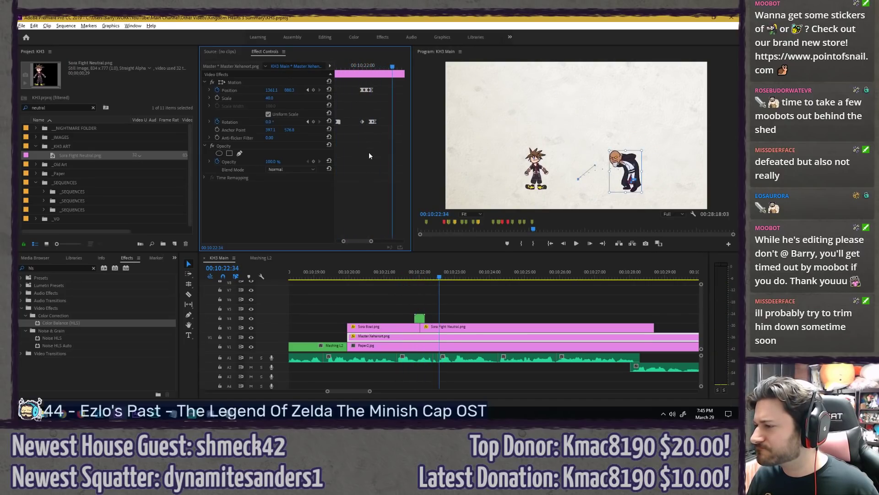
{"action": "left_click", "coordinate": [314, 121]}
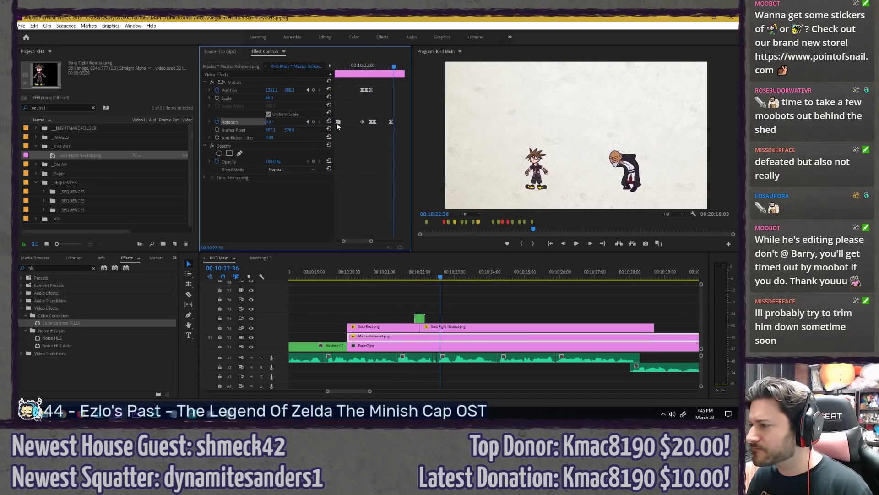
{"action": "right_click", "coordinate": [391, 121]}
{"action": "left_click", "coordinate": [419, 187]}
Step: Two frames later, tilt Xehanort back to 17.1° Rotation
{"action": "key", "text": "Right"}
{"action": "key", "text": "Right"}
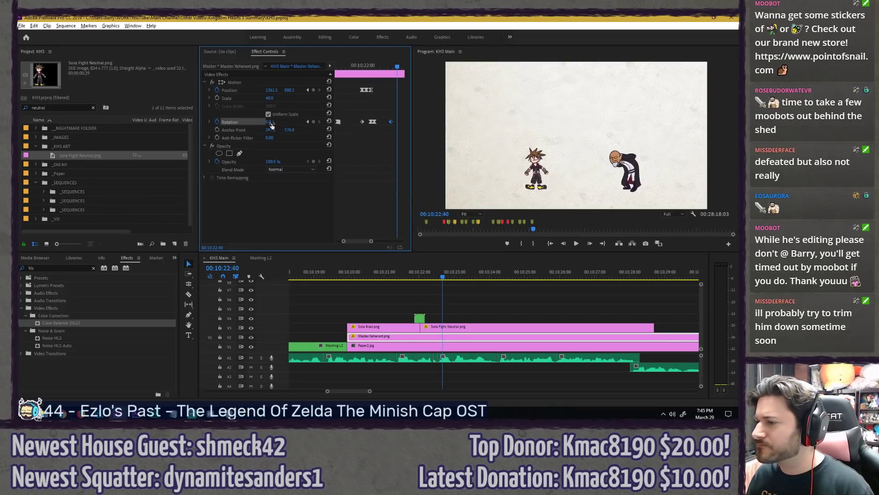
{"action": "left_click_drag", "start_coordinate": [269, 122], "coordinate": [277, 122]}
{"action": "left_click_drag", "start_coordinate": [367, 63], "coordinate": [375, 66]}
{"action": "key", "text": "Right"}
{"action": "left_click", "coordinate": [277, 120]}
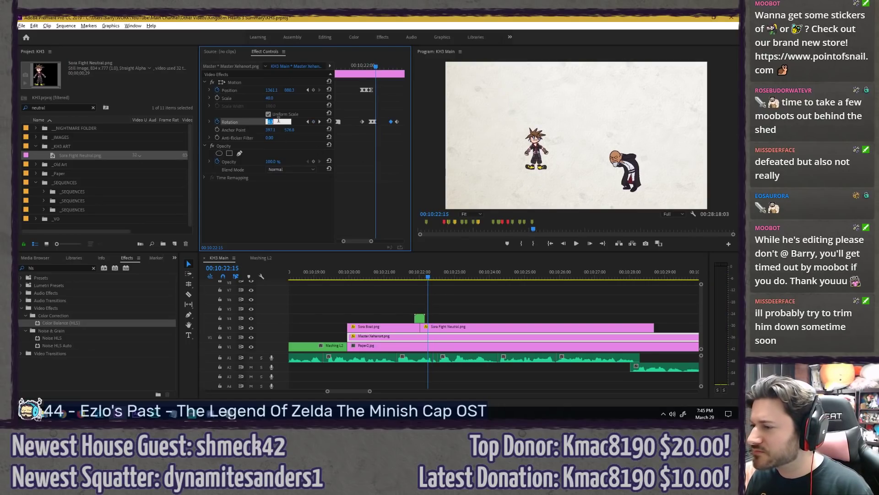
Step: Set the rotation keyframe to Hold and replay the tilt
{"action": "right_click", "coordinate": [378, 121]}
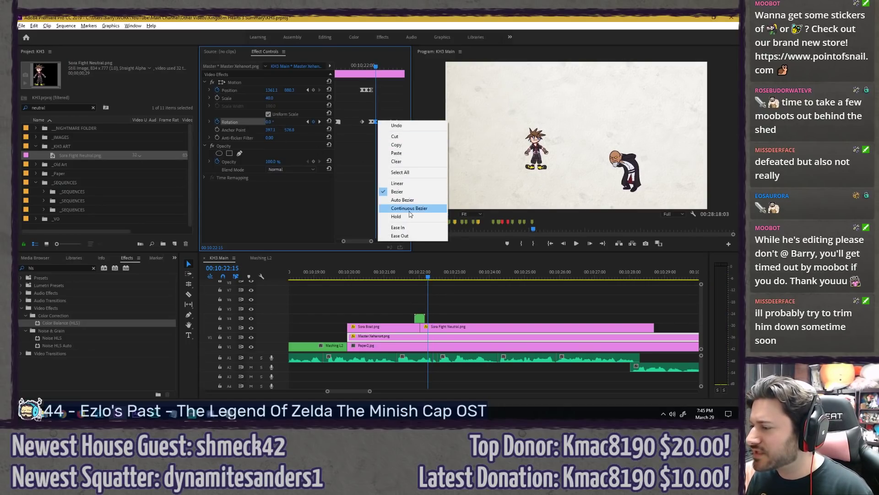
{"action": "left_click", "coordinate": [389, 215]}
{"action": "left_click", "coordinate": [359, 64]}
{"action": "key", "text": "space"}
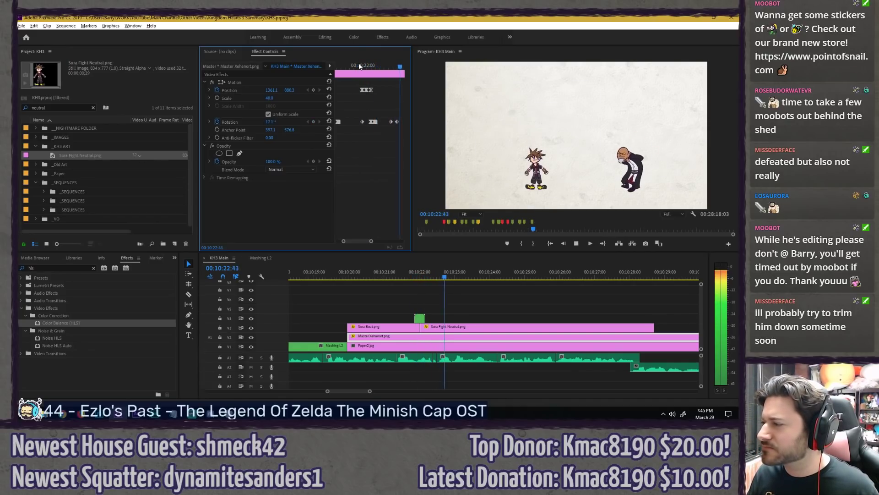
{"action": "key", "text": "space"}
{"action": "left_click_drag", "start_coordinate": [385, 65], "coordinate": [394, 66]}
{"action": "key", "text": "Right"}
{"action": "key", "text": "Right"}
{"action": "key", "text": "Right"}
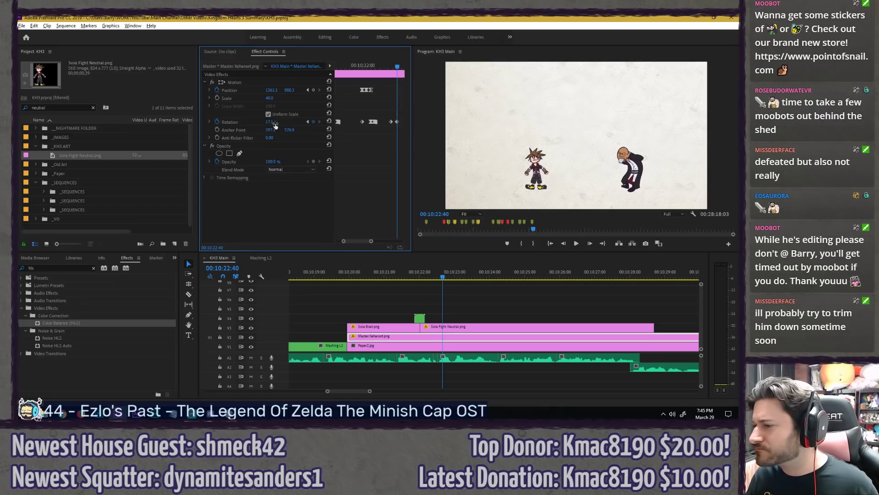
{"action": "left_click", "coordinate": [380, 66]}
{"action": "key", "text": "space"}
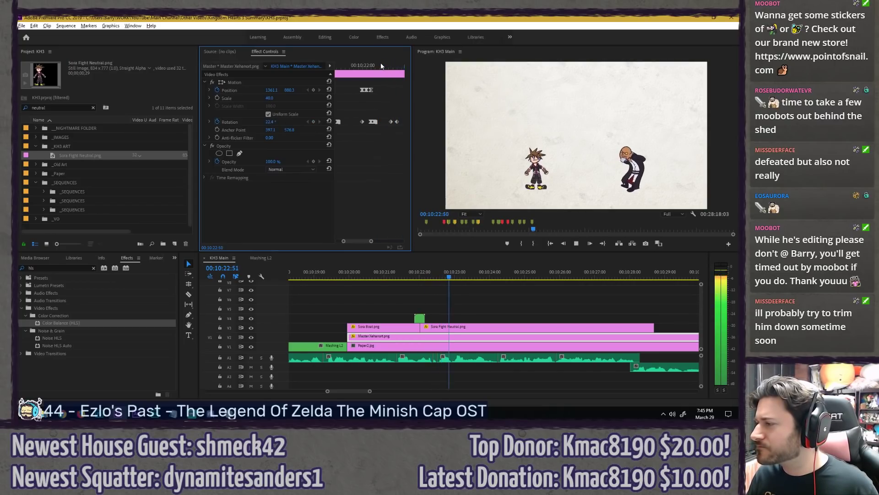
Step: Add a Rotation keyframe and, a few frames later, tilt Xehanort forward to -6.9°
{"action": "left_click_drag", "start_coordinate": [385, 66], "coordinate": [343, 65]}
{"action": "left_click", "coordinate": [391, 122]}
{"action": "key", "text": "space"}
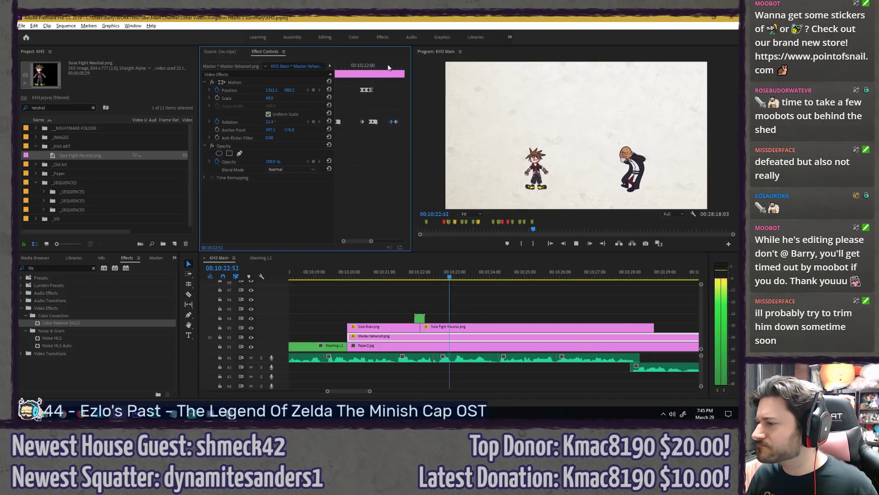
{"action": "key", "text": "space"}
{"action": "left_click", "coordinate": [313, 121]}
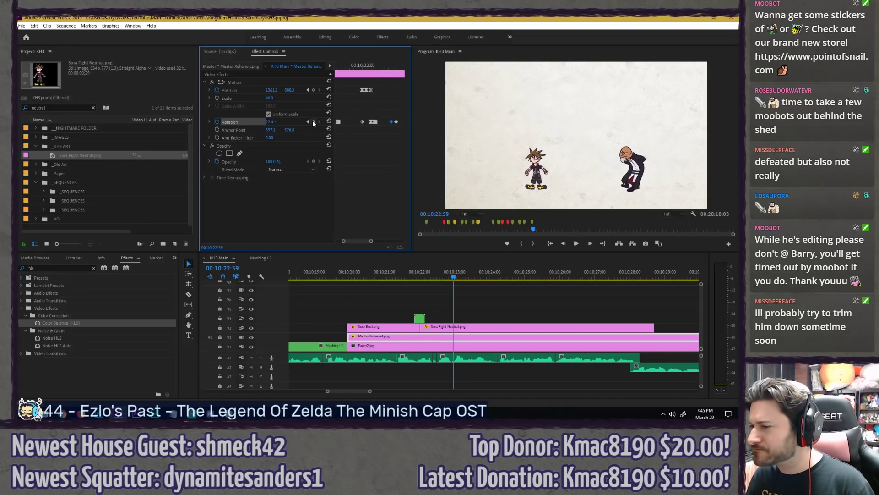
{"action": "key", "text": "Right"}
{"action": "key", "text": "Right"}
{"action": "key", "text": "Right"}
{"action": "key", "text": "Right"}
{"action": "key", "text": "Right"}
{"action": "key", "text": "Right"}
{"action": "left_click_drag", "start_coordinate": [272, 123], "coordinate": [259, 123]}
{"action": "left_click_drag", "start_coordinate": [361, 241], "coordinate": [363, 241]}
Step: A few frames further on, tilt Xehanort back to 16.5° Rotation
{"action": "left_click", "coordinate": [364, 66]}
{"action": "key", "text": "space"}
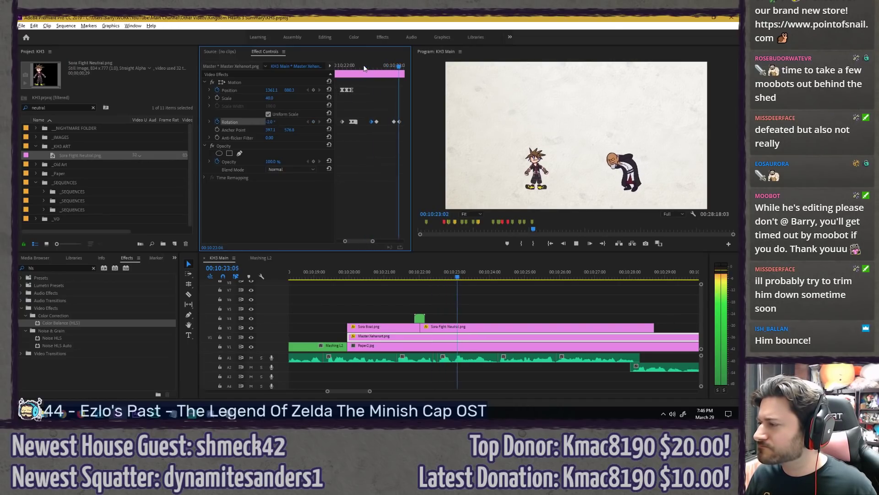
{"action": "key", "text": "space"}
{"action": "key", "text": "Right"}
{"action": "key", "text": "Right"}
{"action": "key", "text": "Right"}
{"action": "key", "text": "Right"}
{"action": "key", "text": "Right"}
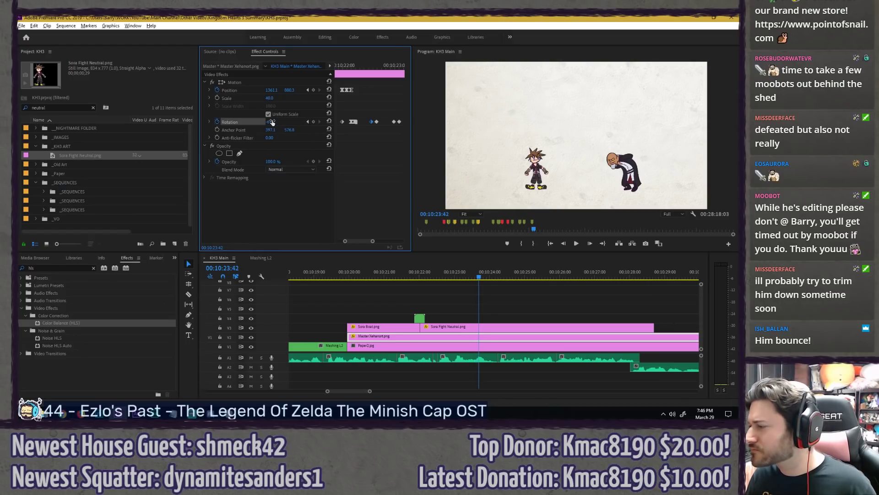
{"action": "left_click_drag", "start_coordinate": [272, 122], "coordinate": [283, 122]}
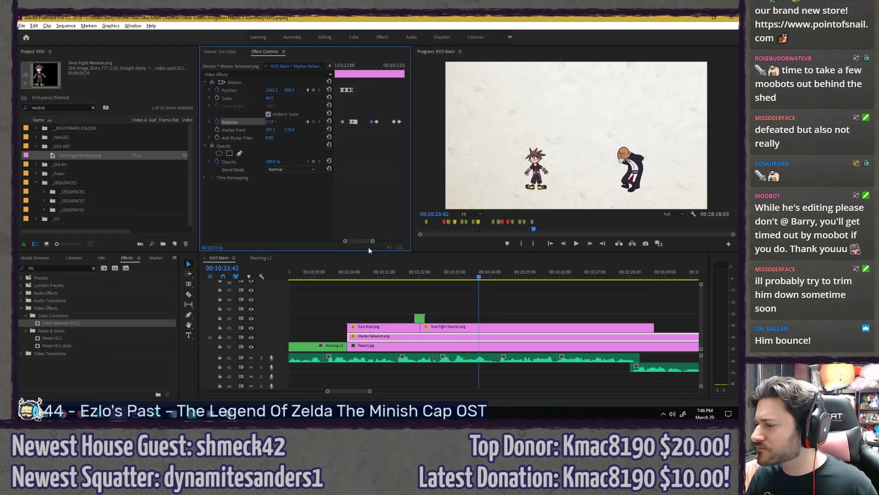
{"action": "left_click_drag", "start_coordinate": [363, 240], "coordinate": [366, 240]}
Step: Apply Ease Out to the last rotation keyframe and replay the animation
{"action": "right_click", "coordinate": [386, 122]}
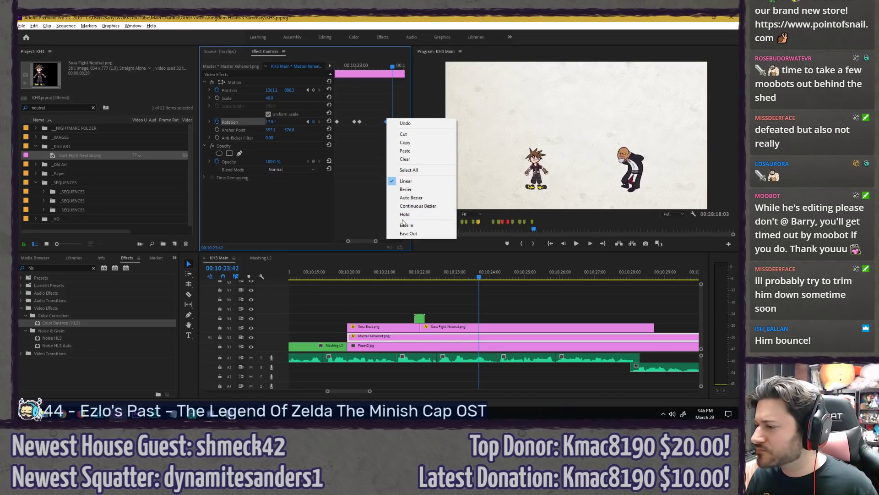
{"action": "left_click", "coordinate": [408, 234]}
{"action": "left_click_drag", "start_coordinate": [375, 64], "coordinate": [291, 68]}
{"action": "key", "text": "space"}
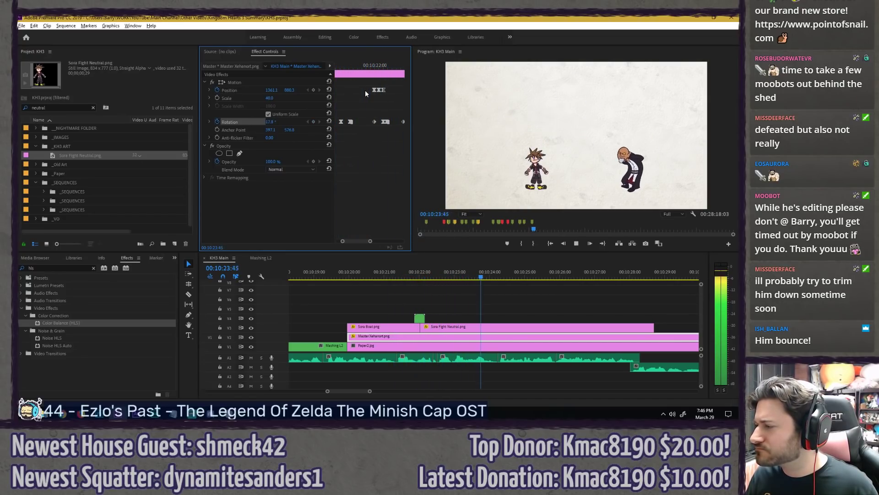
{"action": "key", "text": "space"}
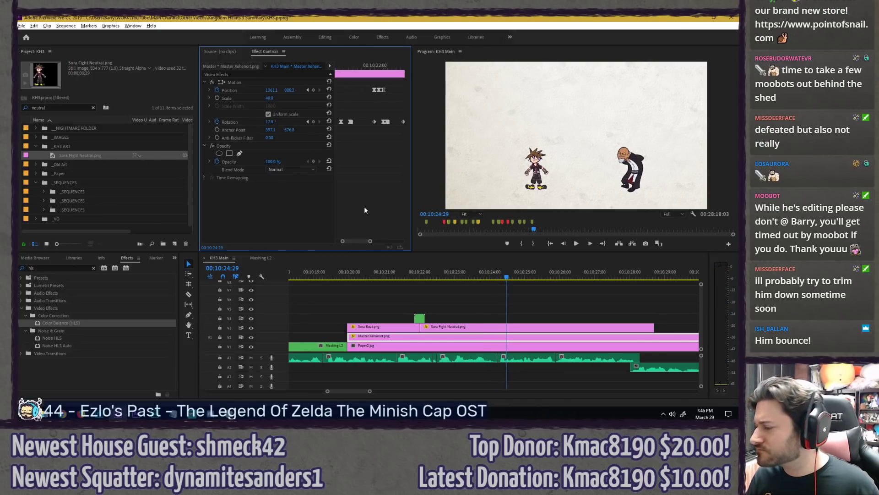
Step: Play the whole scene, then adjust Xehanort's Rotation at 00:10:23:42
{"action": "scroll", "coordinate": [418, 300], "scroll_direction": "down", "scroll_amount": 2}
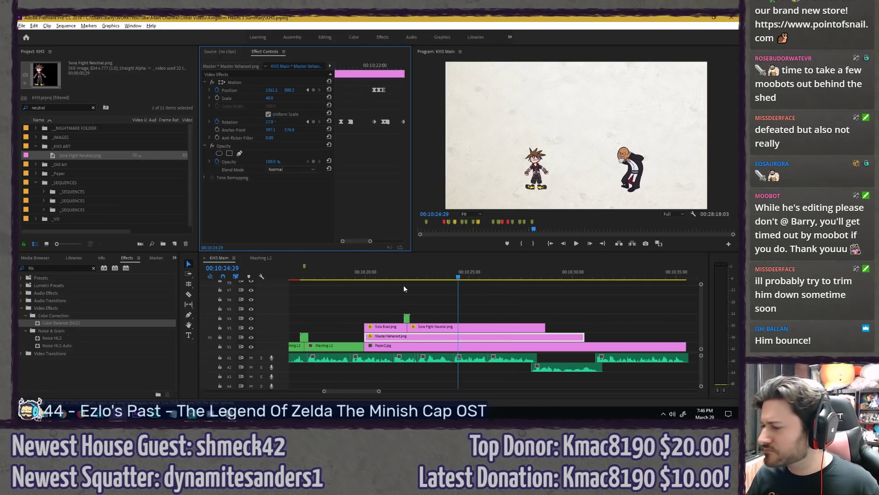
{"action": "left_click", "coordinate": [362, 275]}
{"action": "key", "text": "space"}
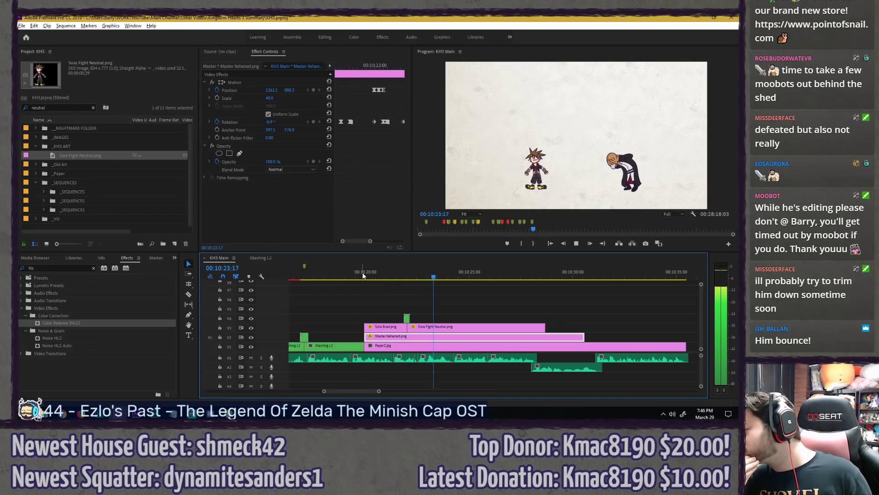
{"action": "key", "text": "space"}
{"action": "left_click", "coordinate": [373, 234]}
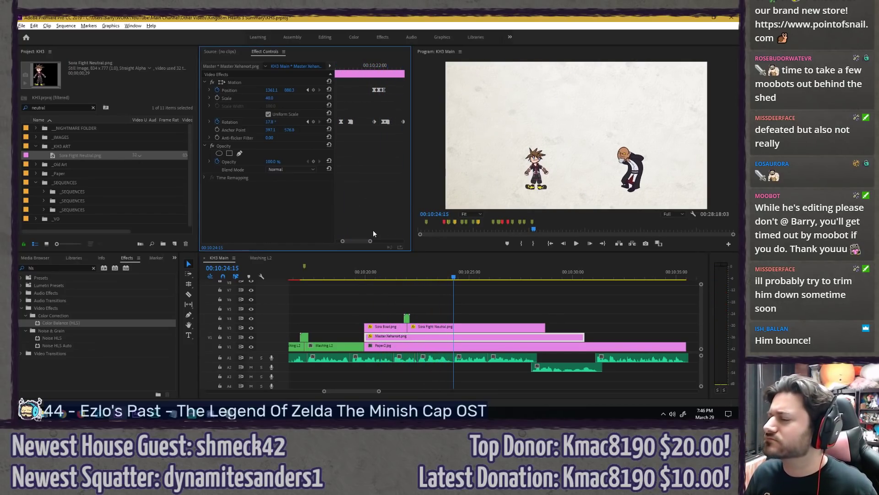
{"action": "left_click", "coordinate": [390, 67]}
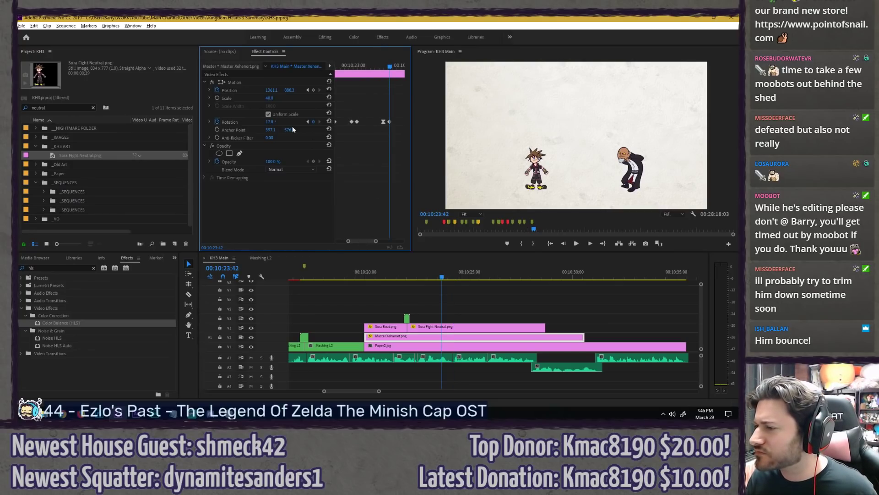
{"action": "left_click_drag", "start_coordinate": [272, 123], "coordinate": [285, 120]}
Step: Shift the -6.9° forward-tilt keyframe two frames later and save the project
{"action": "left_click", "coordinate": [350, 66]}
{"action": "key", "text": "space"}
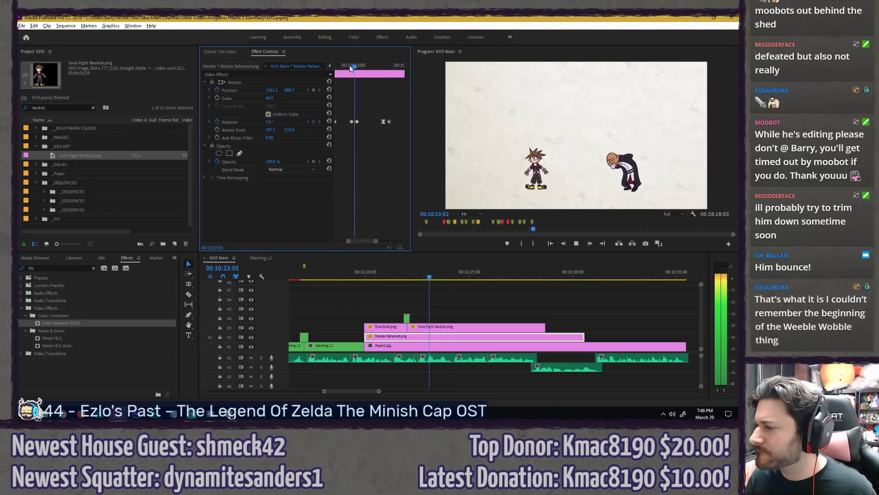
{"action": "left_click_drag", "start_coordinate": [362, 67], "coordinate": [389, 67]}
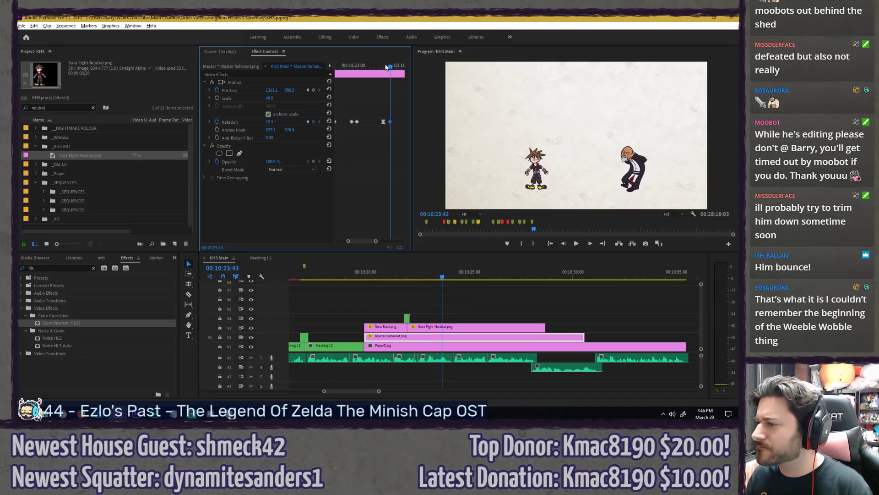
{"action": "left_click_drag", "start_coordinate": [390, 67], "coordinate": [382, 67]}
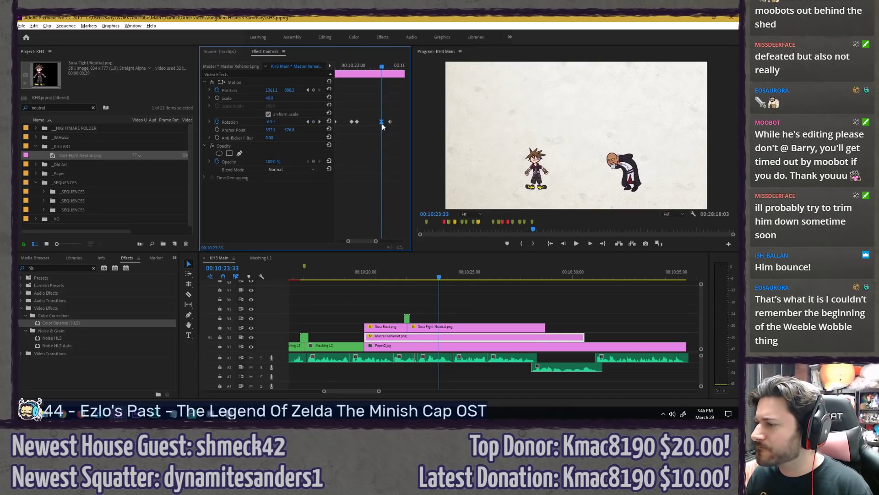
{"action": "key", "text": "space"}
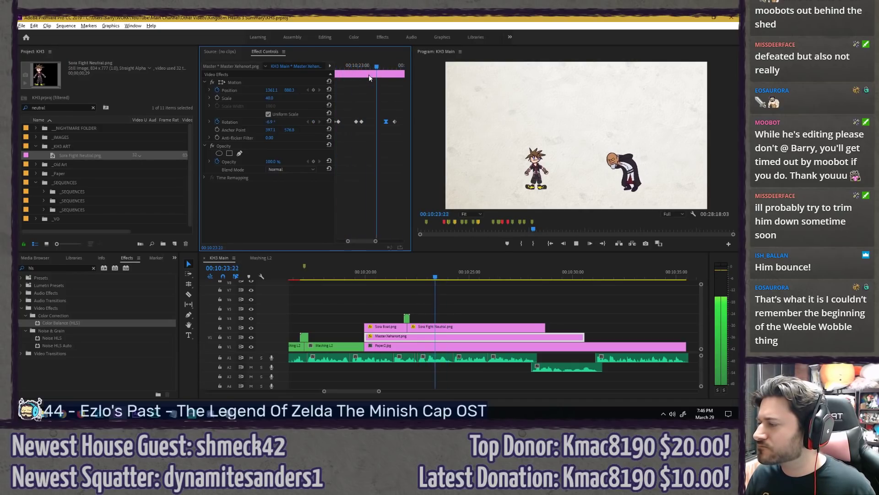
{"action": "left_click", "coordinate": [385, 122]}
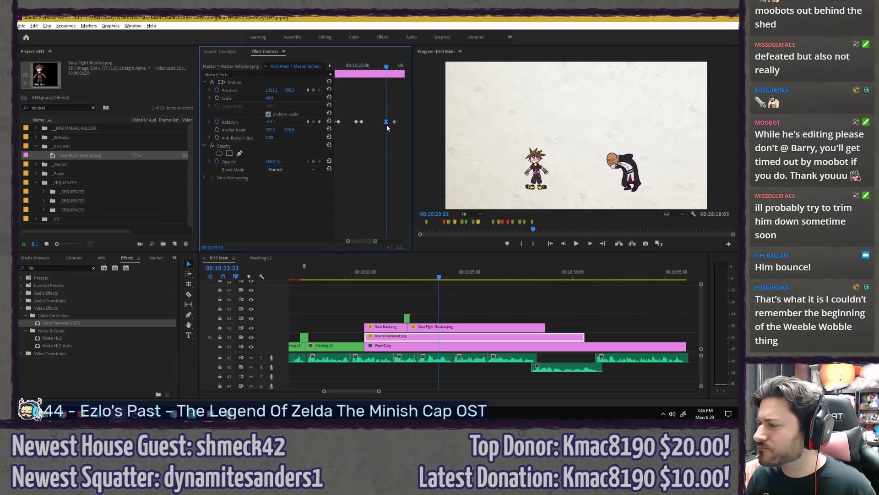
{"action": "left_click_drag", "start_coordinate": [386, 125], "coordinate": [388, 124]}
{"action": "key", "text": "ctrl+s"}
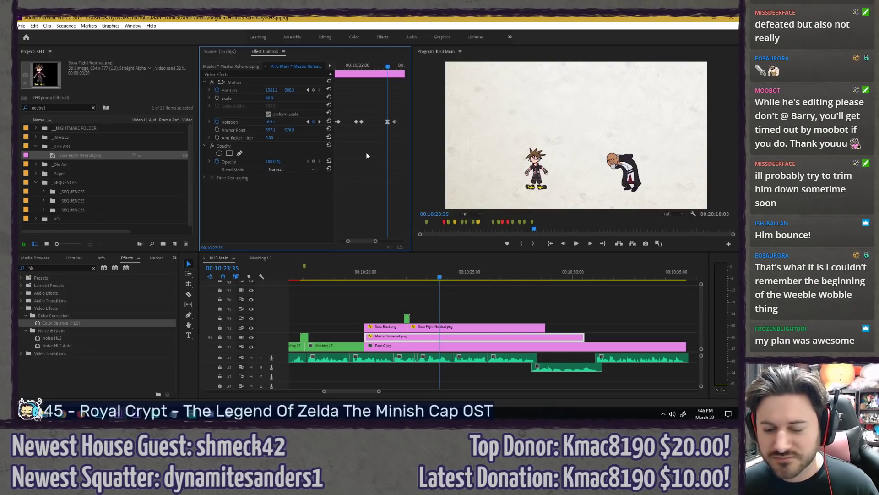
Step: Tilt Xehanort back to 28.8° on the final rotation keyframe
{"action": "left_click", "coordinate": [351, 65]}
{"action": "key", "text": "space"}
{"action": "left_click_drag", "start_coordinate": [389, 65], "coordinate": [396, 63]}
{"action": "left_click_drag", "start_coordinate": [271, 122], "coordinate": [275, 122]}
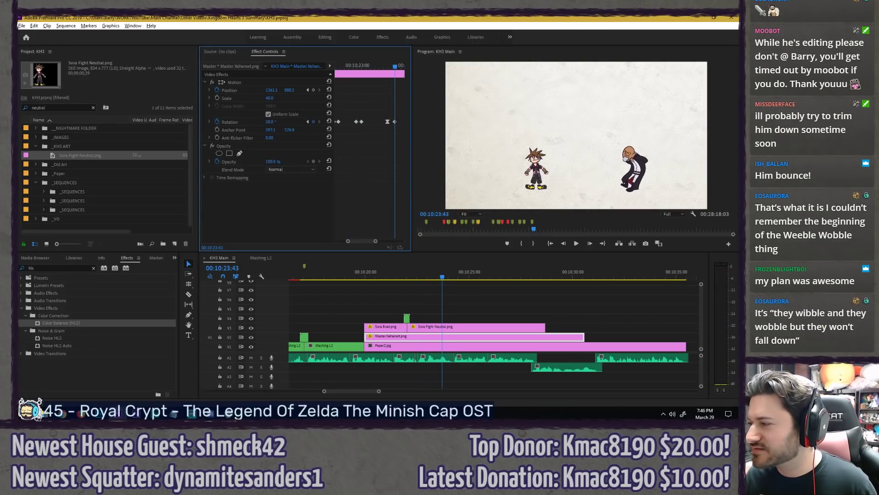
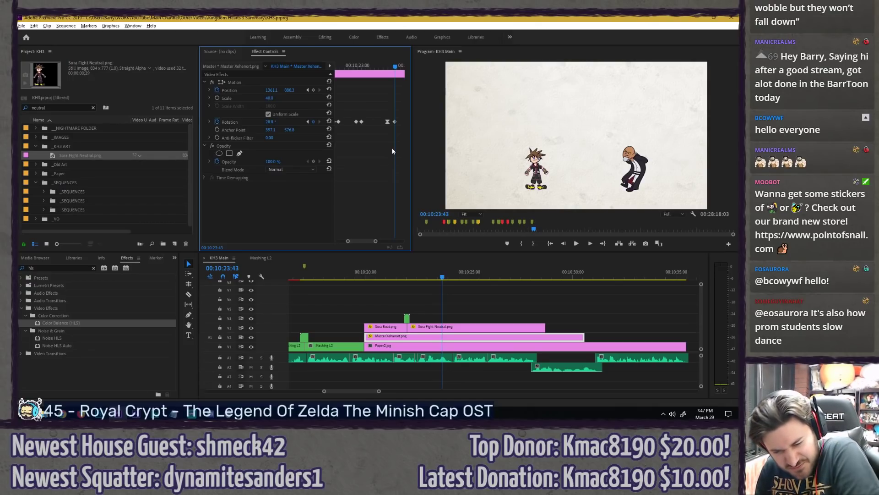
Step: Review the scene and park the playhead at 00:10:24:19, where the cut goes
{"action": "key", "text": "space"}
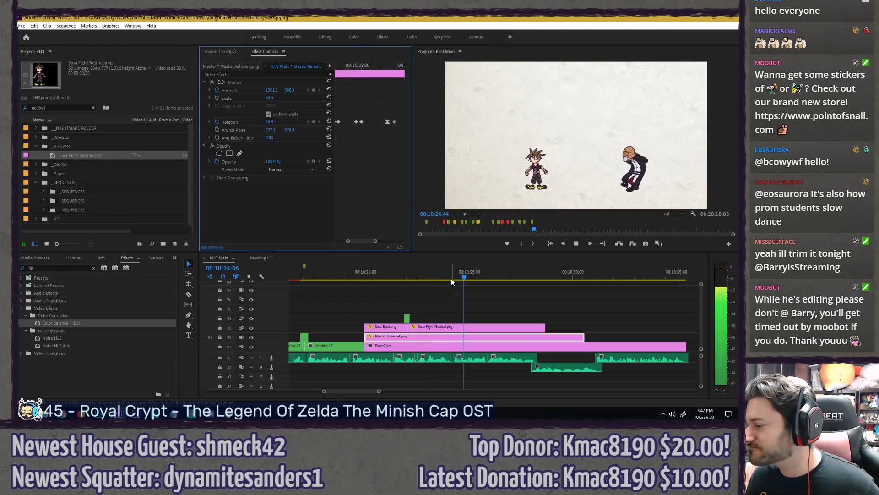
{"action": "left_click", "coordinate": [432, 278]}
{"action": "key", "text": "space"}
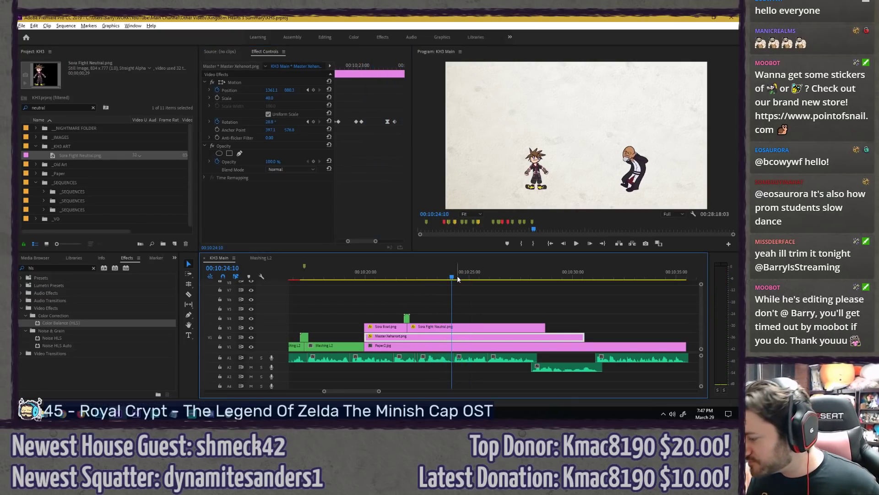
{"action": "left_click_drag", "start_coordinate": [454, 277], "coordinate": [457, 276]}
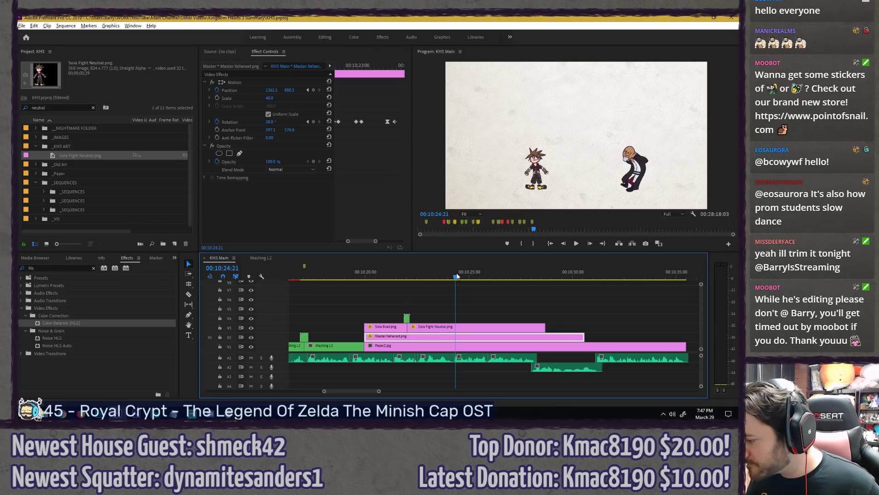
Step: Split the Master Xehanort and Sora Fight Neutral clips at the playhead and delete the later Sora piece
{"action": "key", "text": "c"}
{"action": "left_click", "coordinate": [454, 337]}
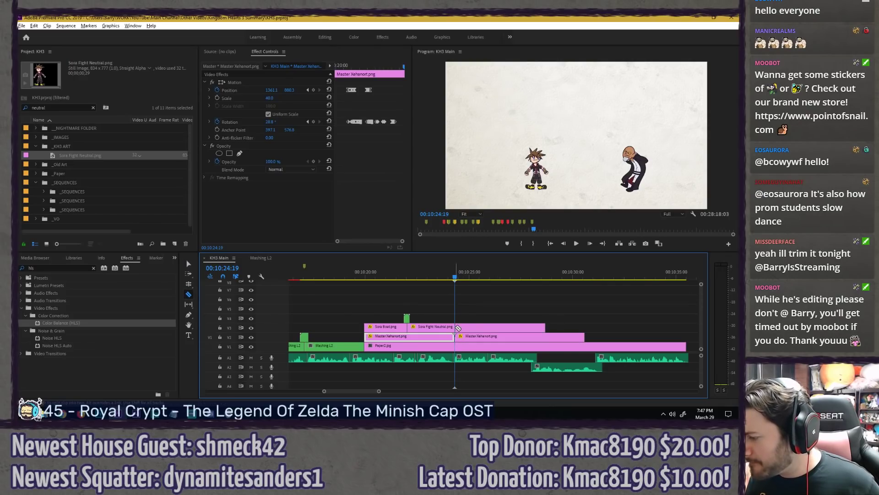
{"action": "left_click", "coordinate": [455, 327]}
{"action": "key", "text": "v"}
{"action": "left_click", "coordinate": [470, 327]}
{"action": "key", "text": "Delete"}
{"action": "left_click", "coordinate": [471, 337]}
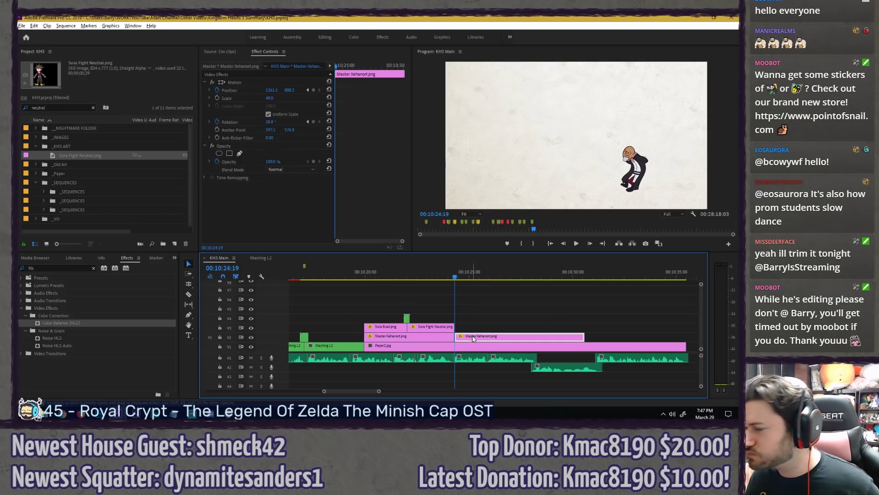
Step: Remove the later Xehanort piece's Position and Rotation keyframes and set its Scale to 90
{"action": "left_click", "coordinate": [217, 90]}
{"action": "key", "text": "Return"}
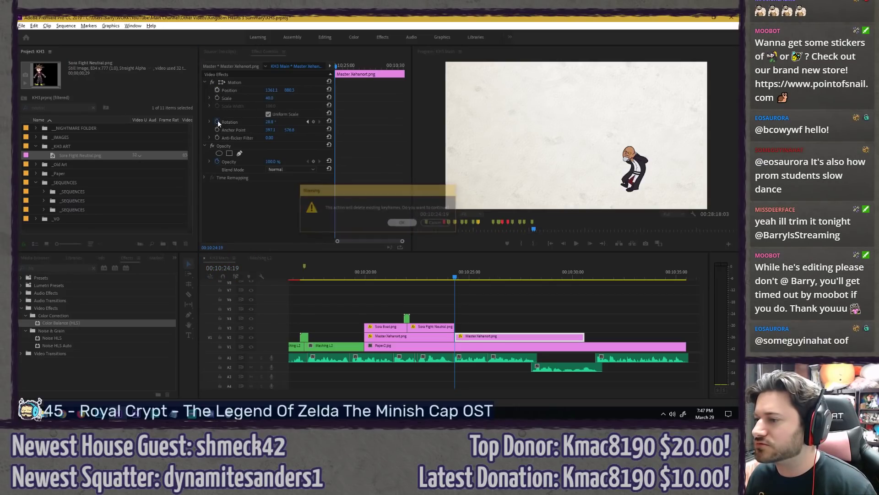
{"action": "left_click", "coordinate": [217, 122]}
{"action": "key", "text": "Return"}
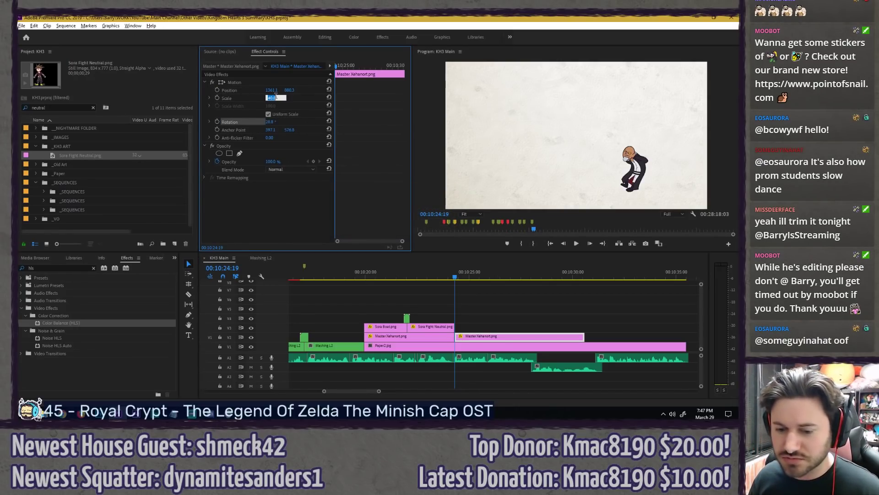
{"action": "type", "text": "100"}
{"action": "key", "text": "Return"}
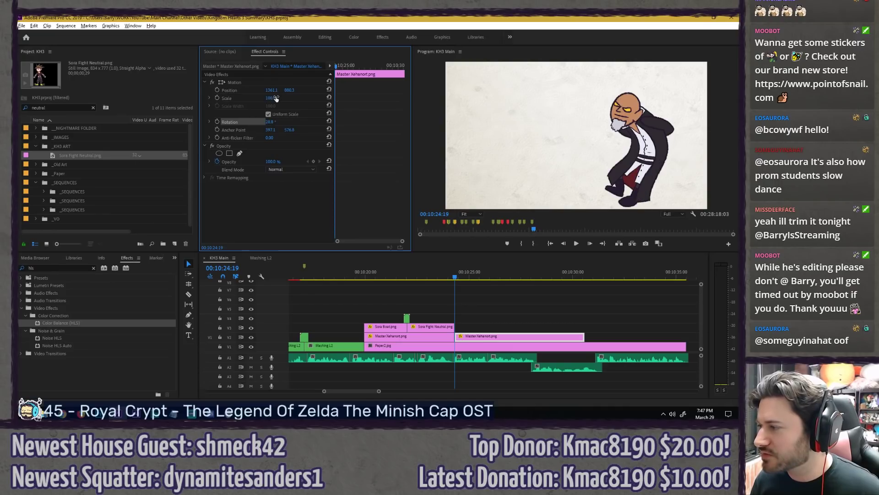
{"action": "left_click", "coordinate": [276, 97]}
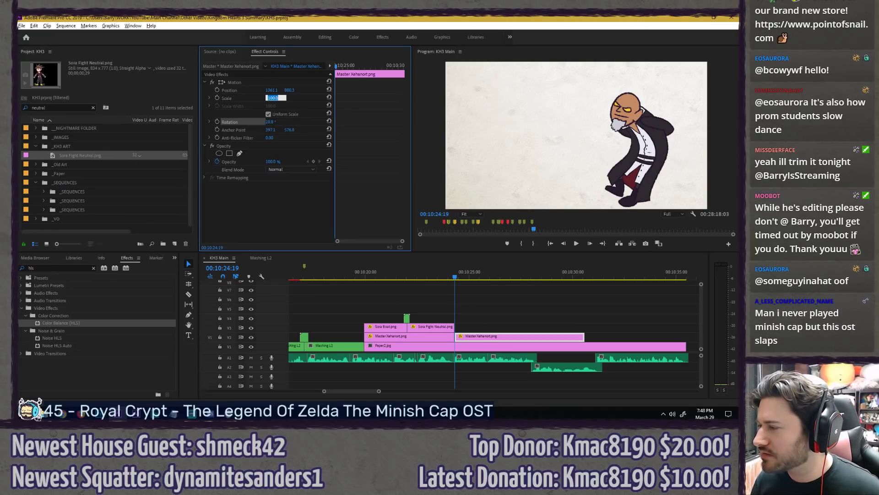
{"action": "type", "text": "90"}
{"action": "key", "text": "Return"}
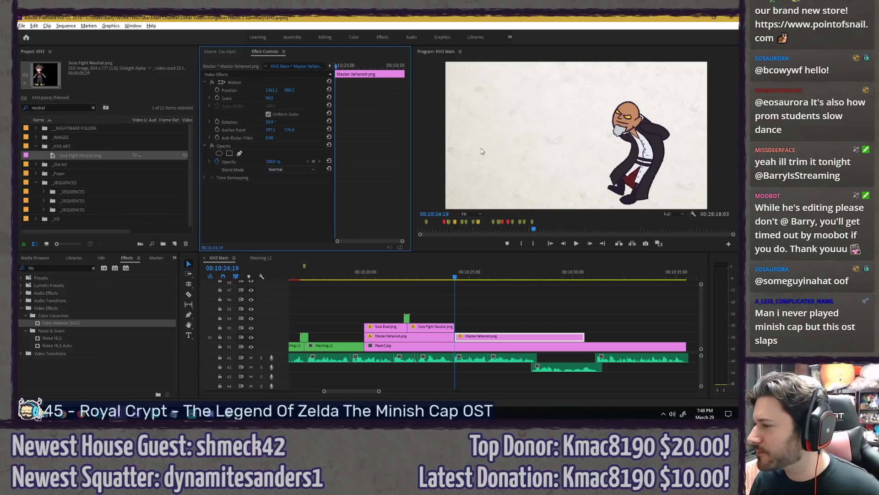
Step: Move Xehanort up and left in the Program monitor, then replay the cut
{"action": "left_click", "coordinate": [614, 174]}
{"action": "left_click_drag", "start_coordinate": [609, 176], "coordinate": [598, 165]}
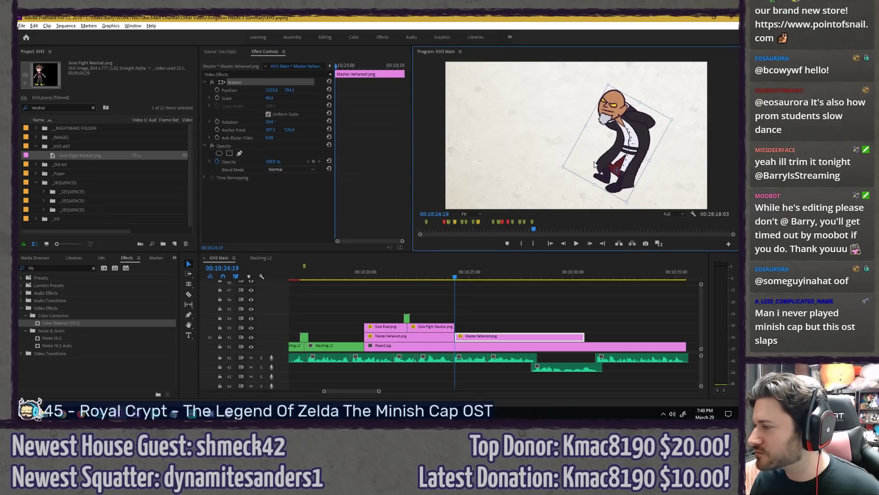
{"action": "left_click", "coordinate": [446, 274]}
{"action": "key", "text": "space"}
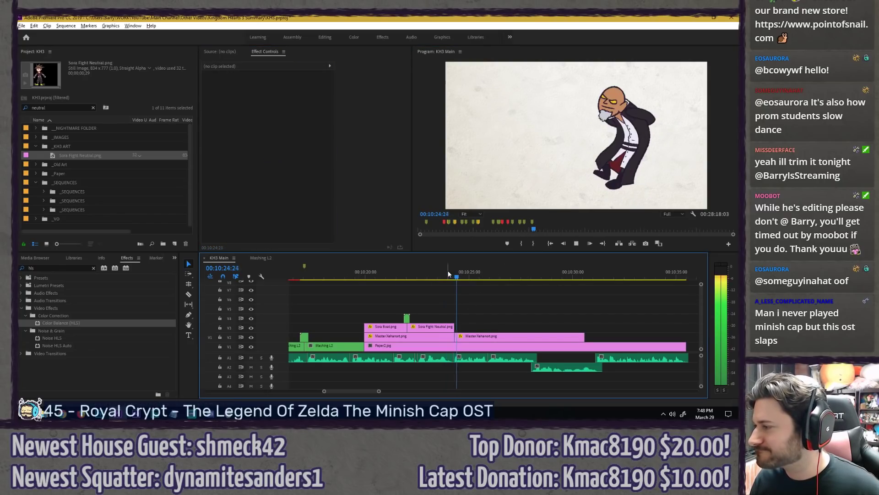
{"action": "key", "text": "space"}
{"action": "left_click", "coordinate": [469, 340]}
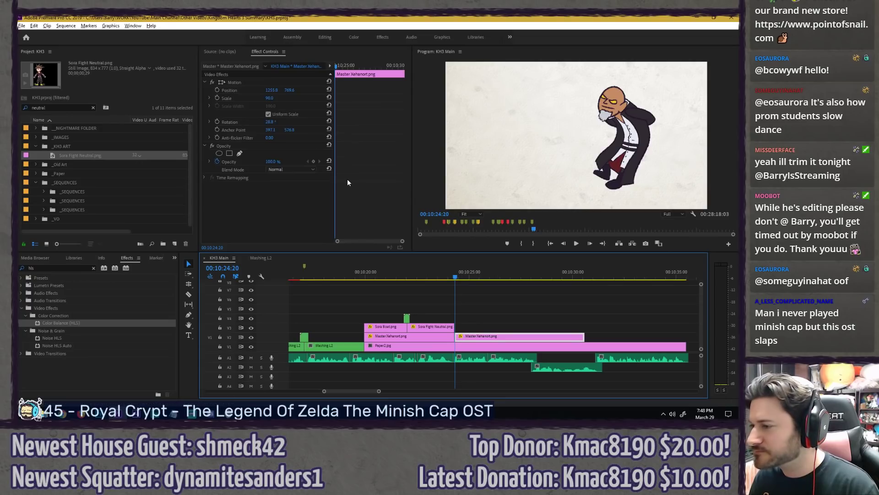
Step: Start a Rotation animation on Xehanort, tilting him to about -0.7°, and preview it
{"action": "left_click", "coordinate": [217, 122]}
{"action": "key", "text": "Right"}
{"action": "key", "text": "Right"}
{"action": "key", "text": "Right"}
{"action": "key", "text": "Right"}
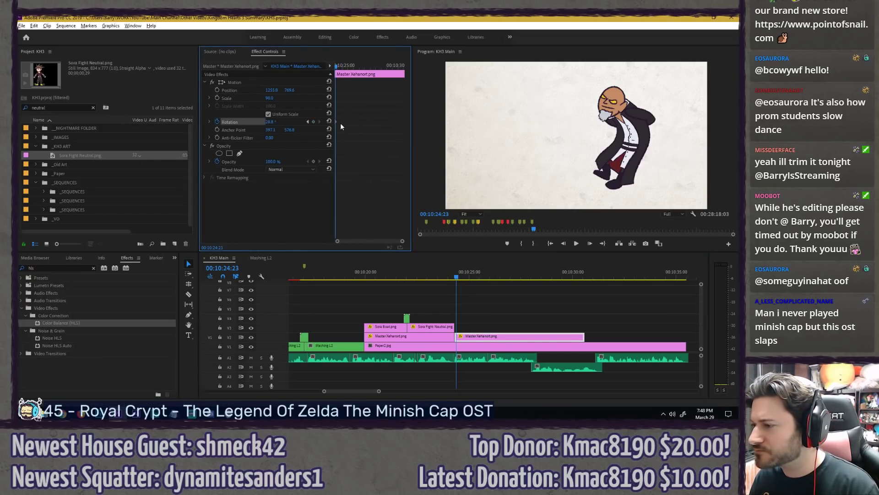
{"action": "left_click_drag", "start_coordinate": [273, 122], "coordinate": [260, 121]}
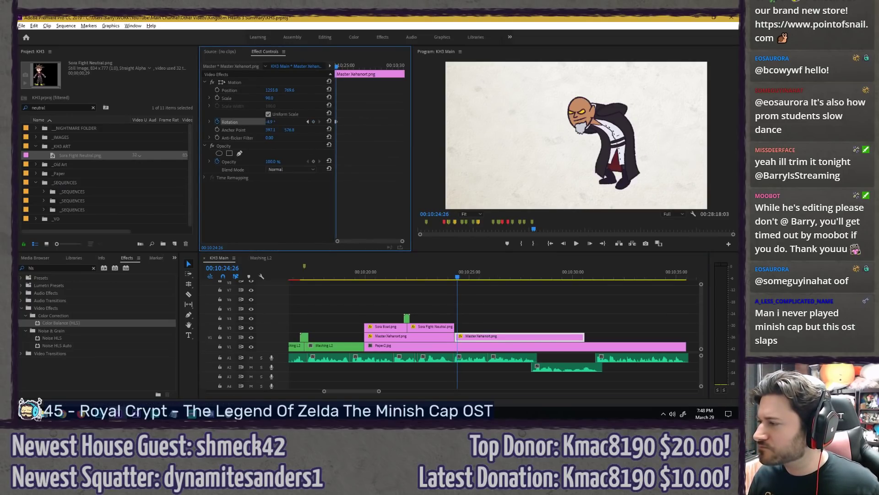
{"action": "left_click", "coordinate": [450, 276]}
{"action": "key", "text": "space"}
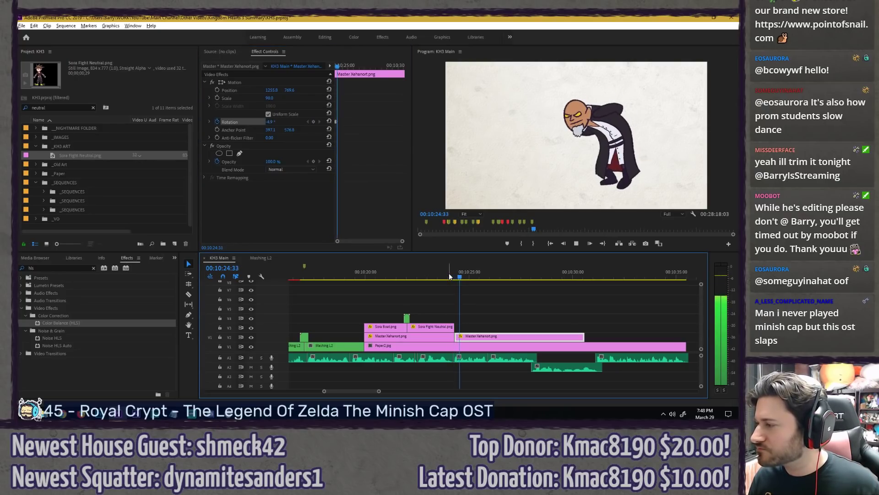
{"action": "key", "text": "space"}
{"action": "left_click", "coordinate": [449, 276]}
{"action": "key", "text": "space"}
{"action": "left_click_drag", "start_coordinate": [449, 276], "coordinate": [456, 276]}
Step: Tilt Xehanort to -4.9° at the second Rotation keyframe
{"action": "left_click", "coordinate": [363, 122]}
{"action": "key", "text": "Left"}
{"action": "key", "text": "Left"}
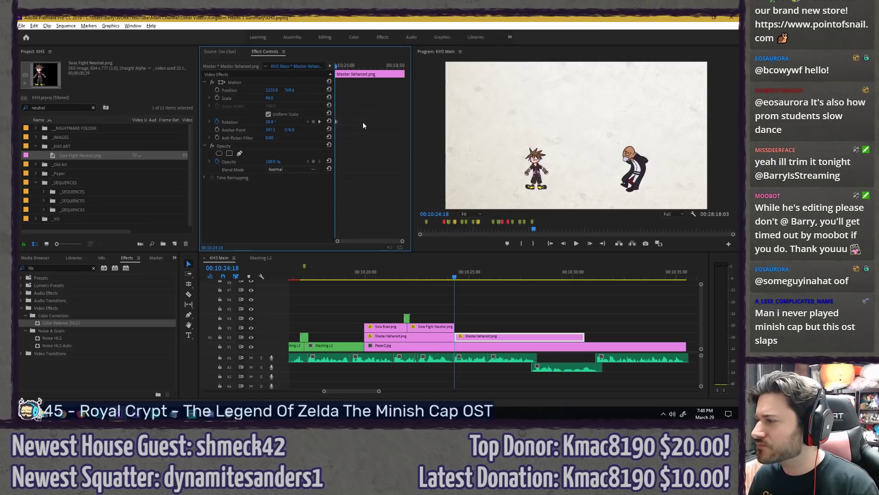
{"action": "key", "text": "Right"}
{"action": "key", "text": "equal"}
{"action": "key", "text": "equal"}
{"action": "key", "text": "equal"}
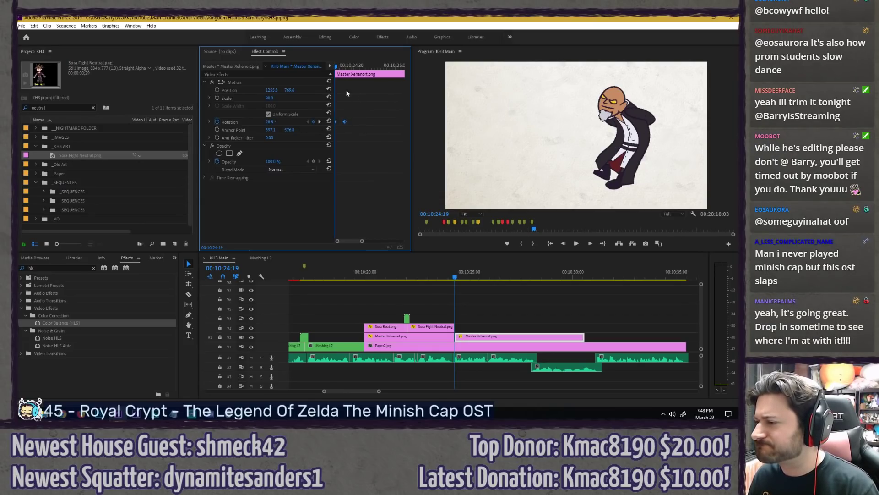
{"action": "left_click", "coordinate": [345, 122]}
{"action": "left_click_drag", "start_coordinate": [346, 121], "coordinate": [344, 122]}
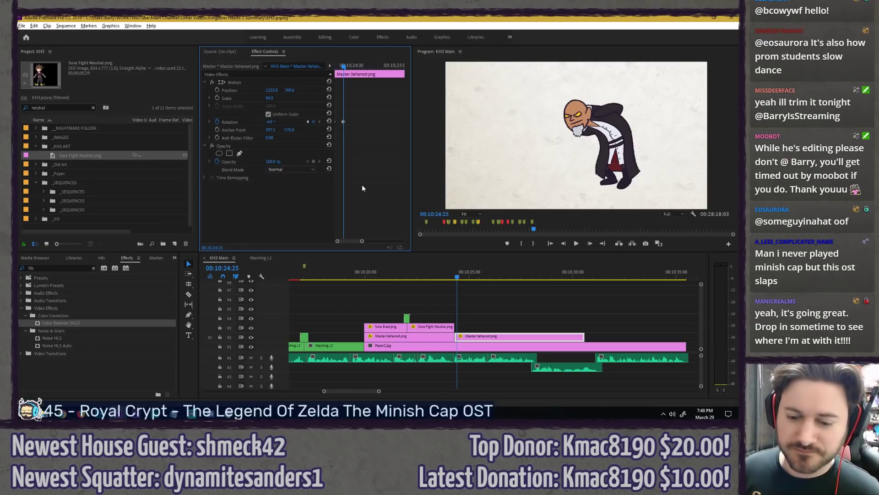
Step: Add a Rotation keyframe near 00:10:24:48 and tilt Xehanort the other way to 12.1°
{"action": "left_click", "coordinate": [451, 278]}
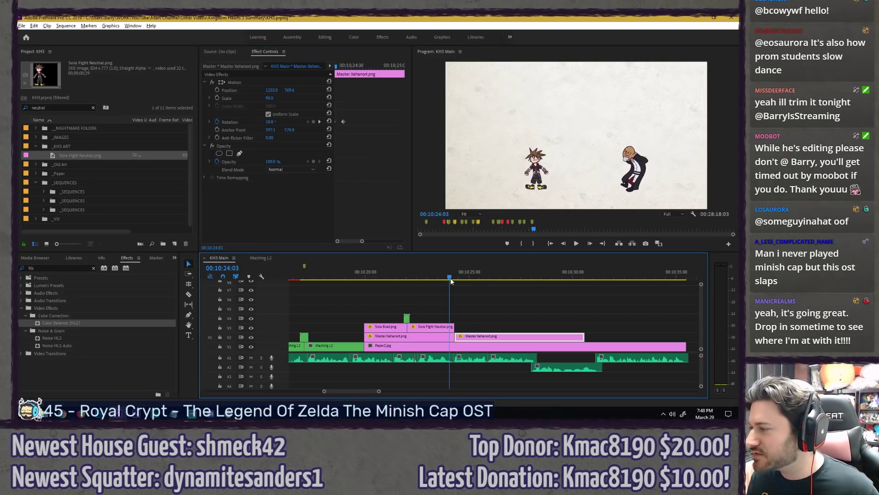
{"action": "left_click_drag", "start_coordinate": [450, 278], "coordinate": [464, 278]}
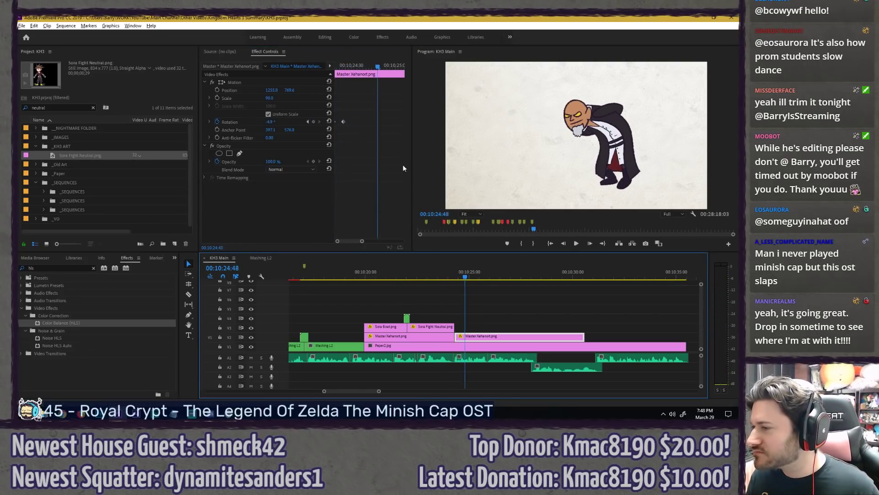
{"action": "key", "text": "space"}
{"action": "key", "text": "space"}
{"action": "key", "text": "Right"}
{"action": "key", "text": "Right"}
{"action": "key", "text": "Right"}
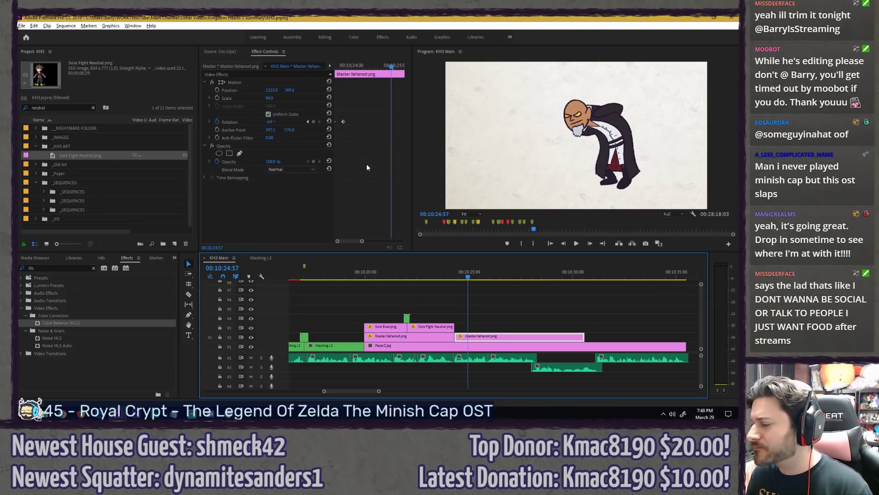
{"action": "key", "text": "Left"}
{"action": "key", "text": "Left"}
{"action": "left_click", "coordinate": [314, 122]}
{"action": "key", "text": "Right"}
{"action": "key", "text": "Right"}
{"action": "key", "text": "Right"}
{"action": "key", "text": "Right"}
{"action": "key", "text": "Right"}
{"action": "key", "text": "Right"}
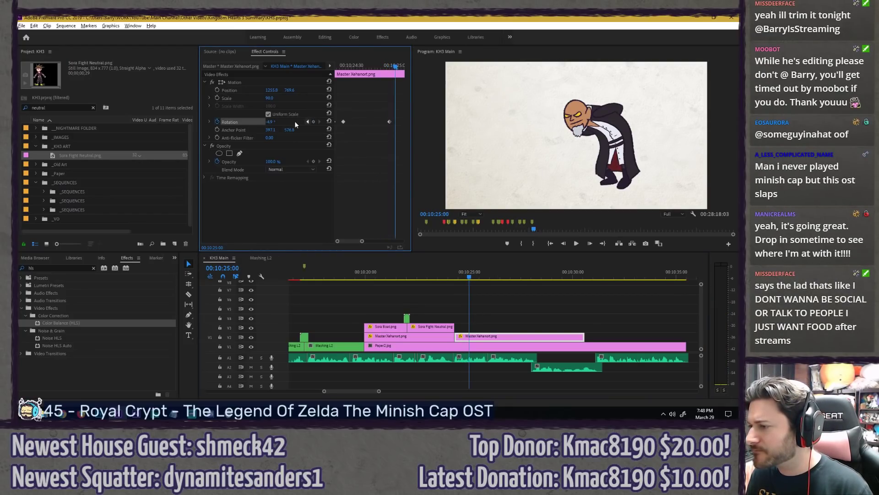
{"action": "left_click_drag", "start_coordinate": [270, 122], "coordinate": [278, 121]}
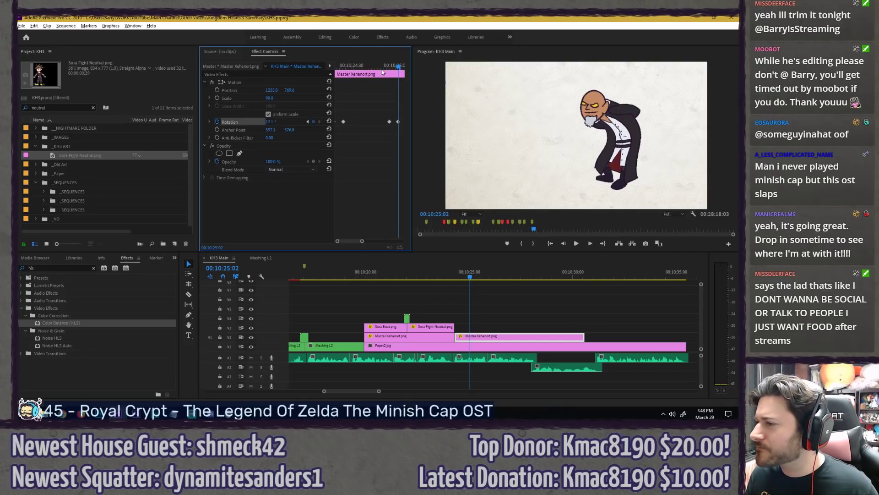
{"action": "key", "text": "space"}
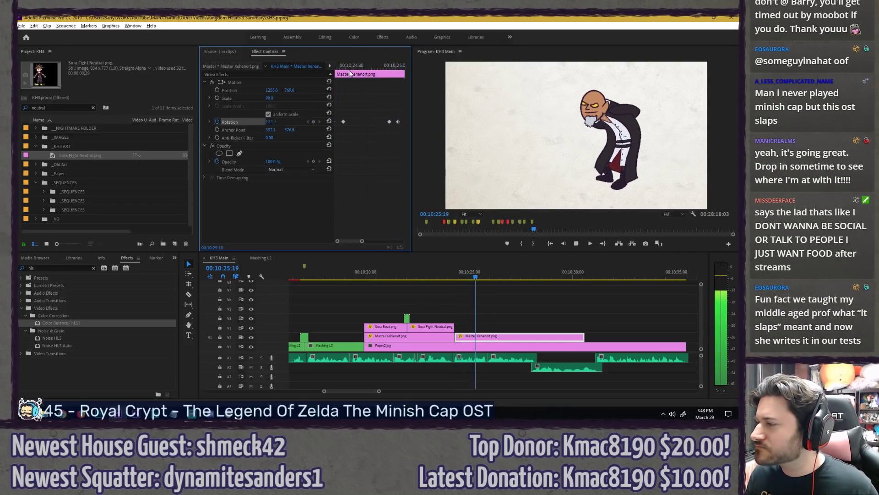
{"action": "key", "text": "space"}
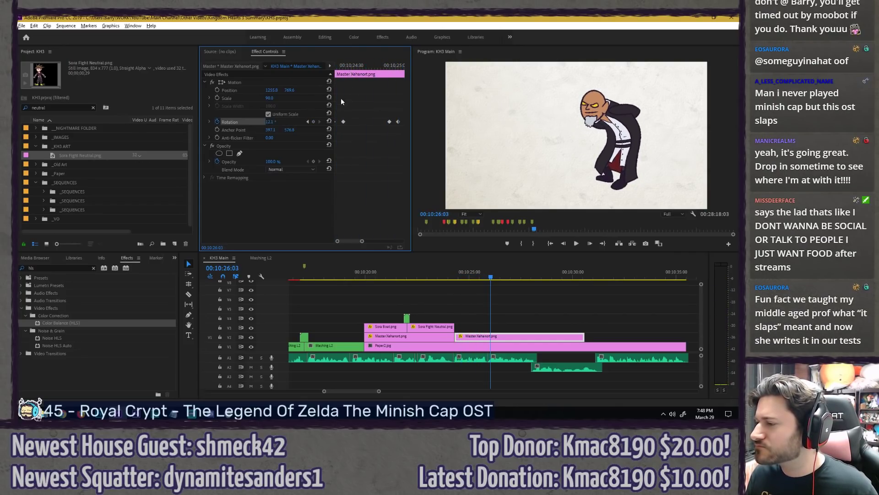
Step: Add another Rotation keyframe tilting Xehanort back the other way, then preview the wobble
{"action": "left_click", "coordinate": [313, 122]}
{"action": "key", "text": "Right"}
{"action": "key", "text": "Right"}
{"action": "key", "text": "Right"}
{"action": "key", "text": "Right"}
{"action": "key", "text": "Right"}
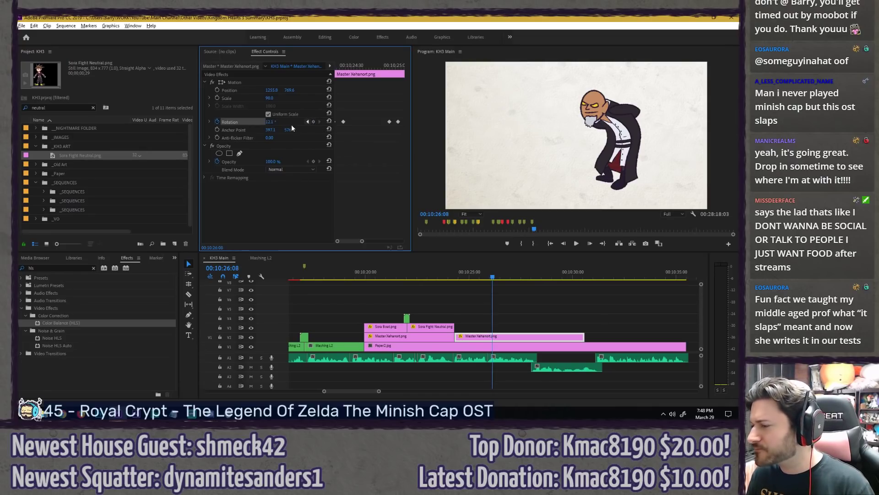
{"action": "left_click_drag", "start_coordinate": [271, 122], "coordinate": [256, 121]}
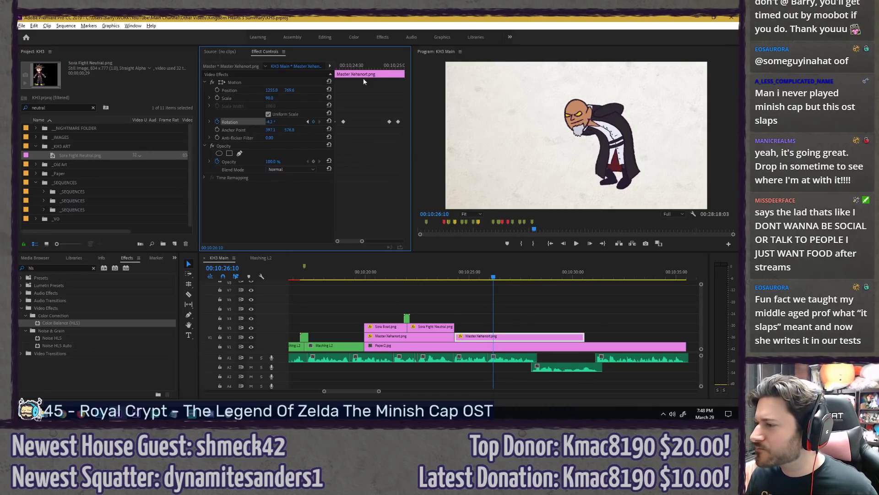
{"action": "left_click", "coordinate": [378, 67]}
{"action": "key", "text": "space"}
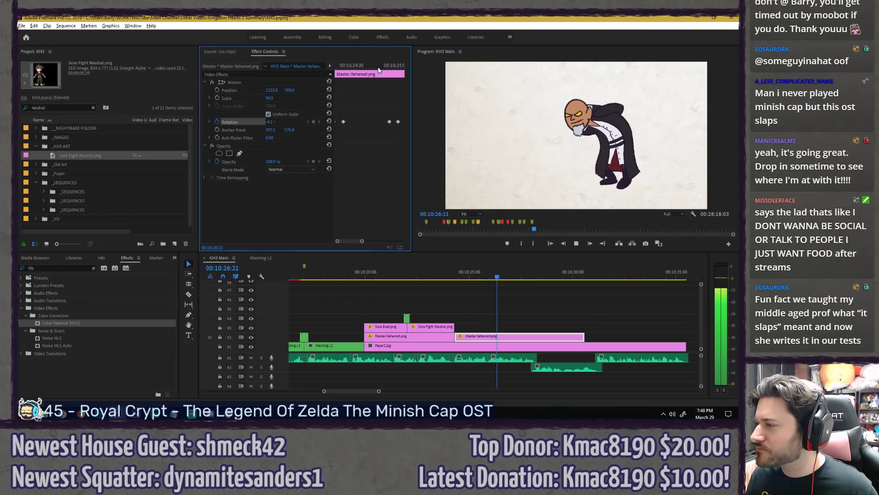
{"action": "left_click", "coordinate": [377, 67]}
{"action": "left_click_drag", "start_coordinate": [351, 242], "coordinate": [354, 240]}
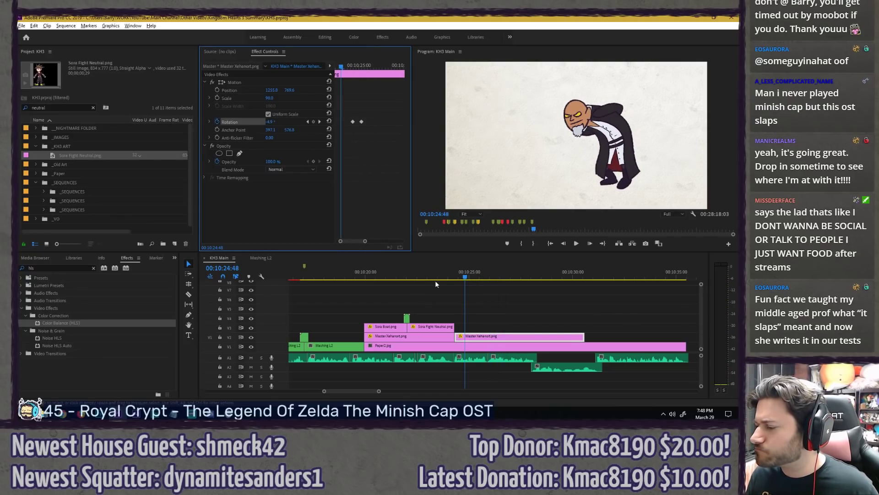
{"action": "left_click", "coordinate": [455, 273]}
{"action": "key", "text": "space"}
{"action": "key", "text": "space"}
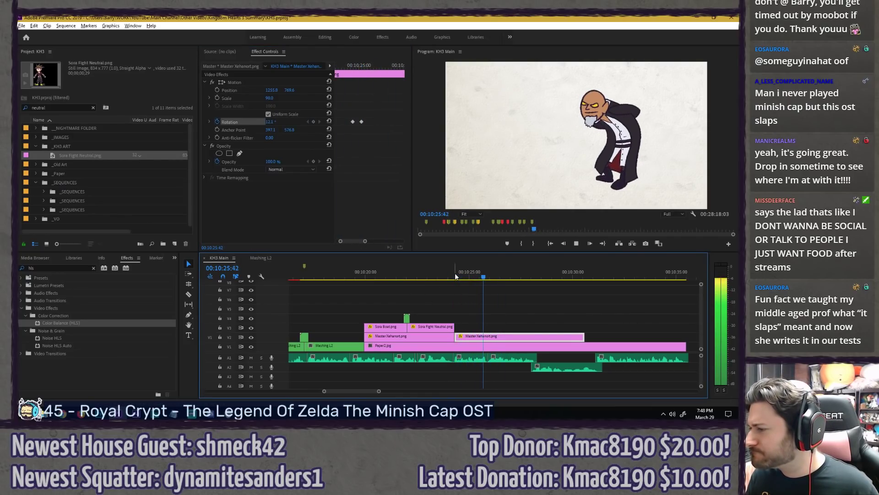
{"action": "left_click", "coordinate": [340, 66]}
{"action": "key", "text": "space"}
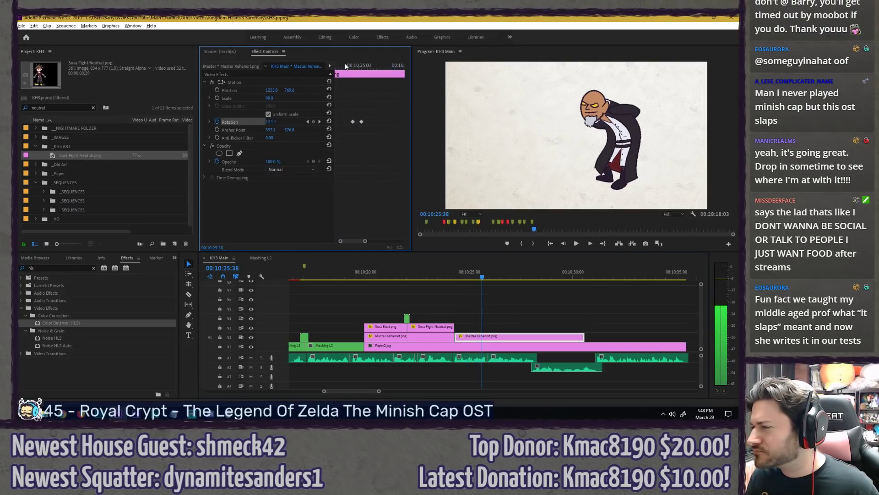
{"action": "key", "text": "space"}
Step: Move the second Rotation keyframe earlier to about 10:25:41 and replay the retimed wobble
{"action": "left_click_drag", "start_coordinate": [356, 240], "coordinate": [361, 238]}
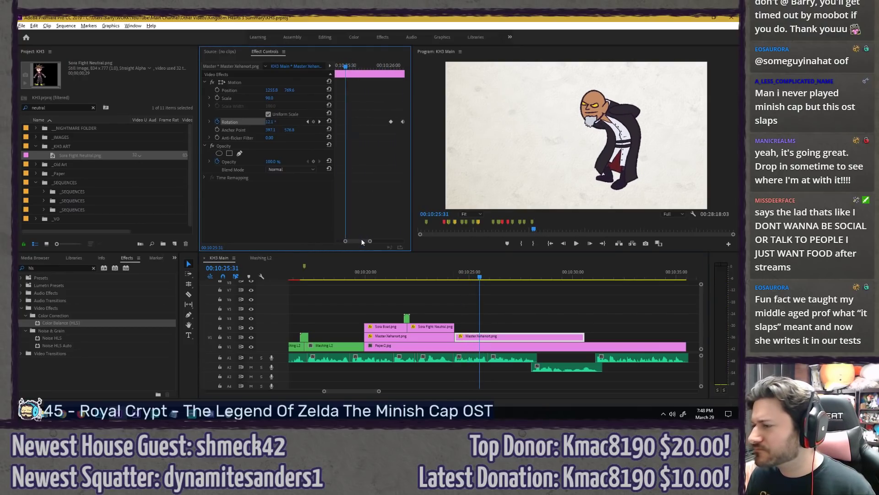
{"action": "key", "text": "Right"}
{"action": "left_click", "coordinate": [387, 122]}
{"action": "key", "text": "Right"}
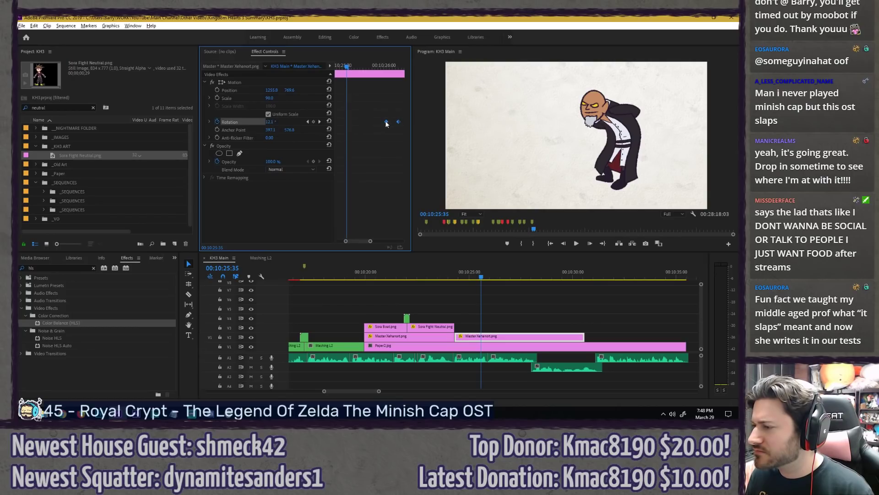
{"action": "key", "text": "Right"}
{"action": "key", "text": "Right"}
{"action": "key", "text": "Right"}
{"action": "key", "text": "Right"}
{"action": "key", "text": "Right"}
{"action": "key", "text": "Right"}
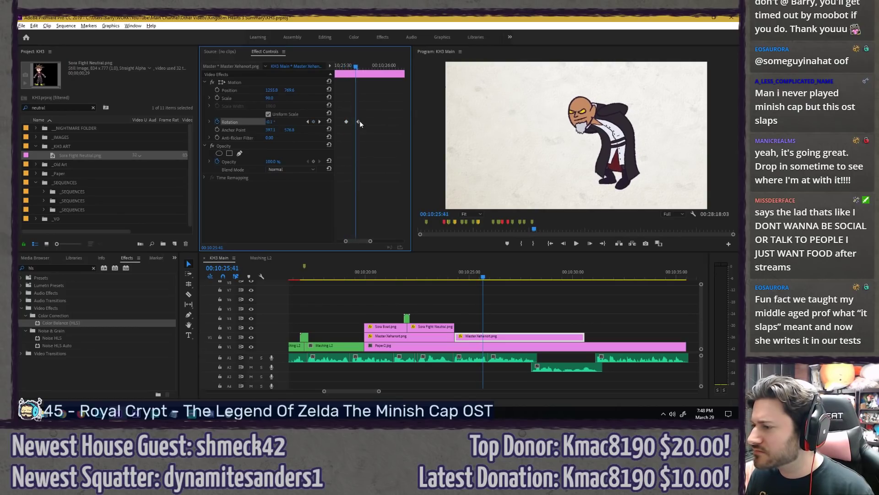
{"action": "left_click_drag", "start_coordinate": [359, 121], "coordinate": [356, 122]}
{"action": "left_click", "coordinate": [460, 278]}
{"action": "key", "text": "space"}
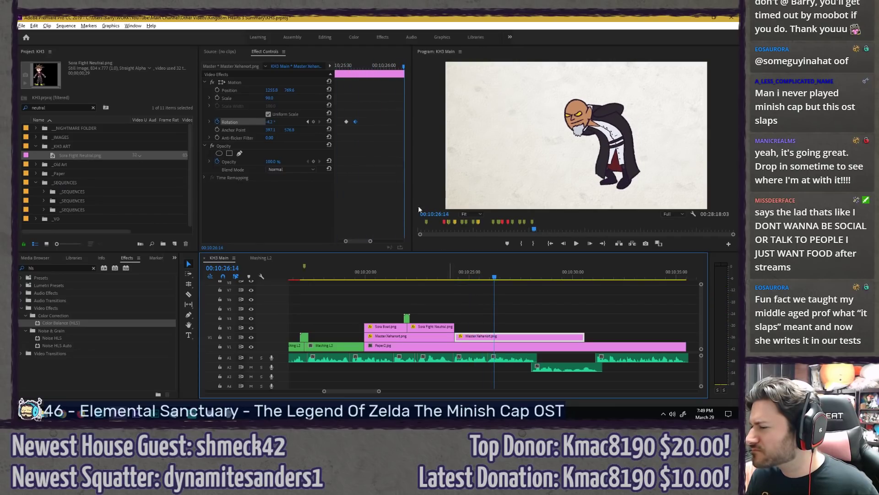
{"action": "left_click", "coordinate": [351, 65]}
{"action": "left_click", "coordinate": [352, 65]}
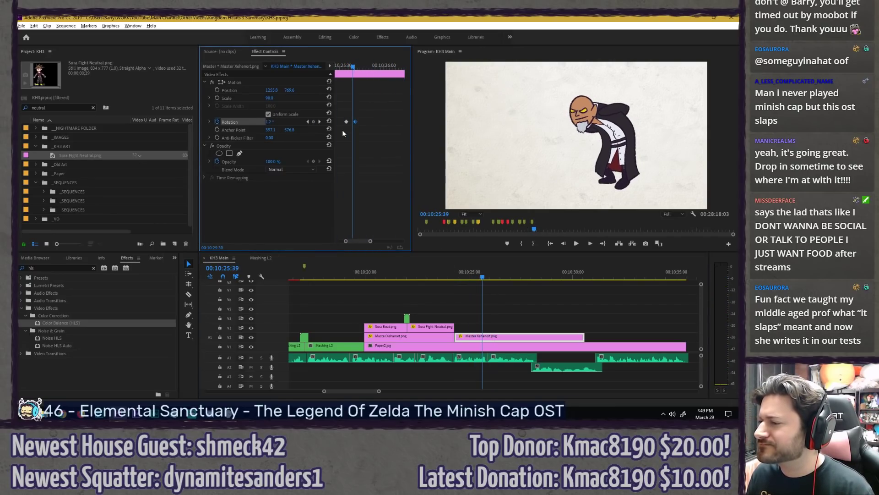
Step: Shift the Rotation keyframes slightly earlier, around 10:25:18, and replay the wobble
{"action": "left_click", "coordinate": [453, 275]}
{"action": "key", "text": "space"}
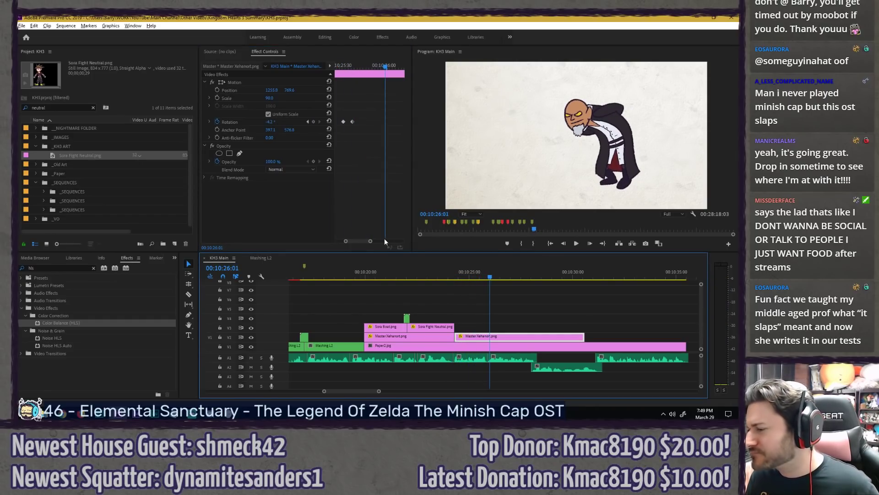
{"action": "left_click", "coordinate": [360, 189]}
{"action": "left_click_drag", "start_coordinate": [359, 240], "coordinate": [357, 241]}
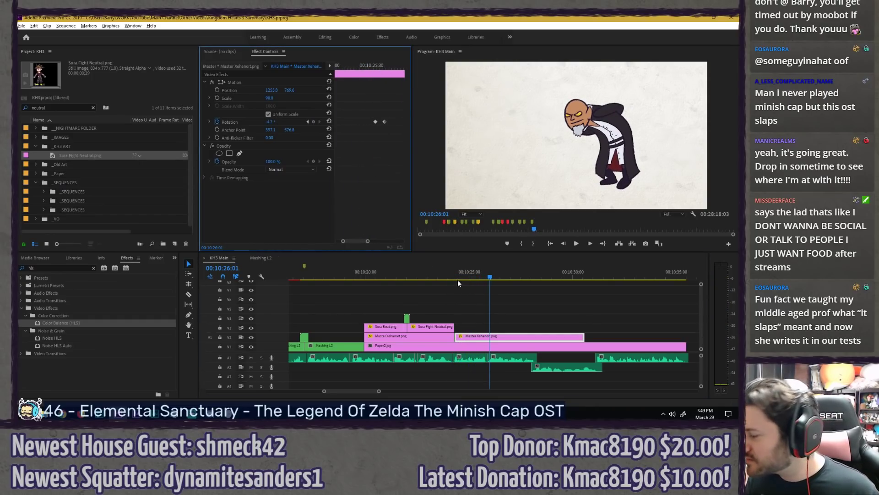
{"action": "left_click_drag", "start_coordinate": [458, 273], "coordinate": [473, 265]}
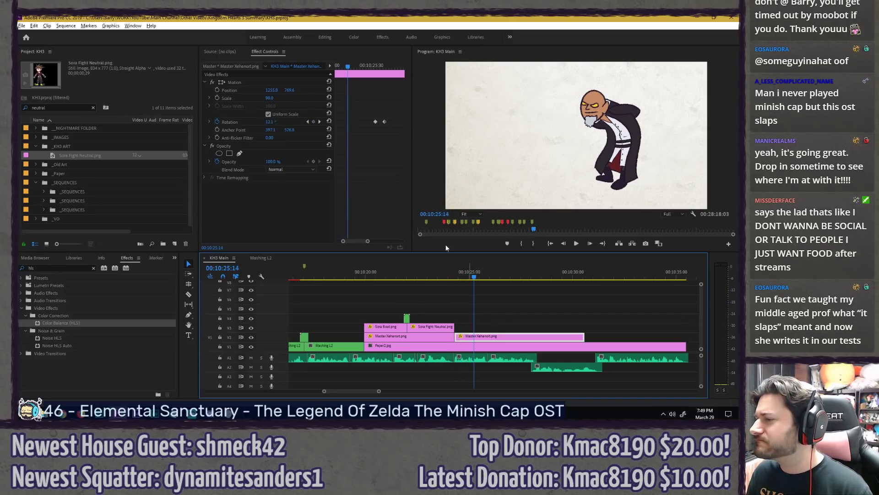
{"action": "key", "text": "Right"}
{"action": "key", "text": "Right"}
{"action": "key", "text": "Right"}
{"action": "key", "text": "Right"}
{"action": "left_click", "coordinate": [385, 122]}
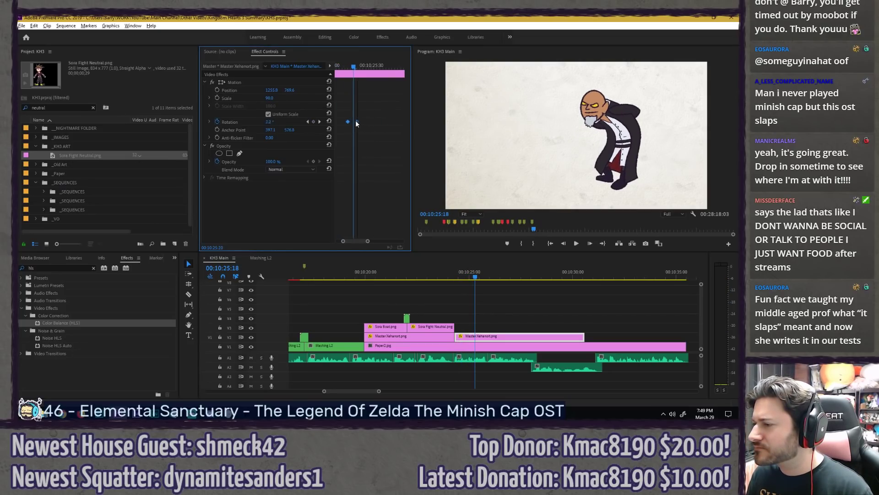
{"action": "left_click_drag", "start_coordinate": [356, 122], "coordinate": [352, 121]}
{"action": "left_click", "coordinate": [452, 273]}
{"action": "key", "text": "space"}
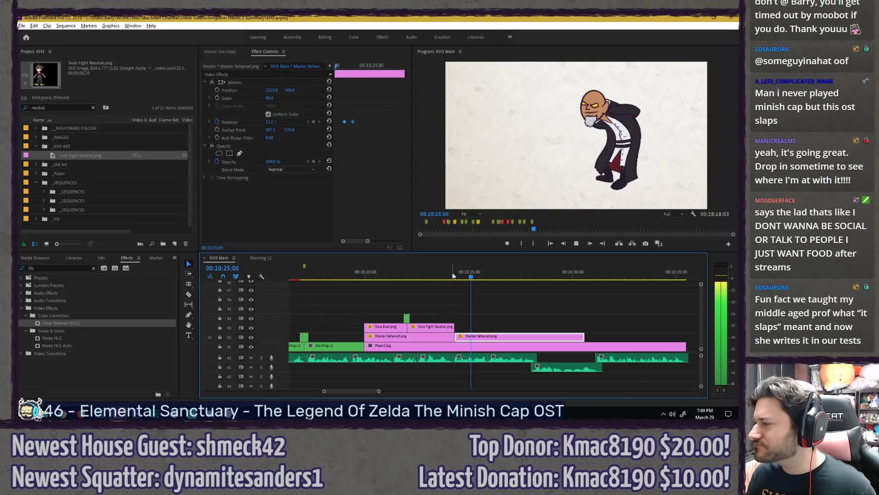
{"action": "left_click", "coordinate": [453, 275]}
{"action": "key", "text": "space"}
{"action": "key", "text": "space"}
Step: Set the last Rotation value to -1.0° at 10:25:12 and save the project
{"action": "left_click_drag", "start_coordinate": [358, 241], "coordinate": [354, 242]}
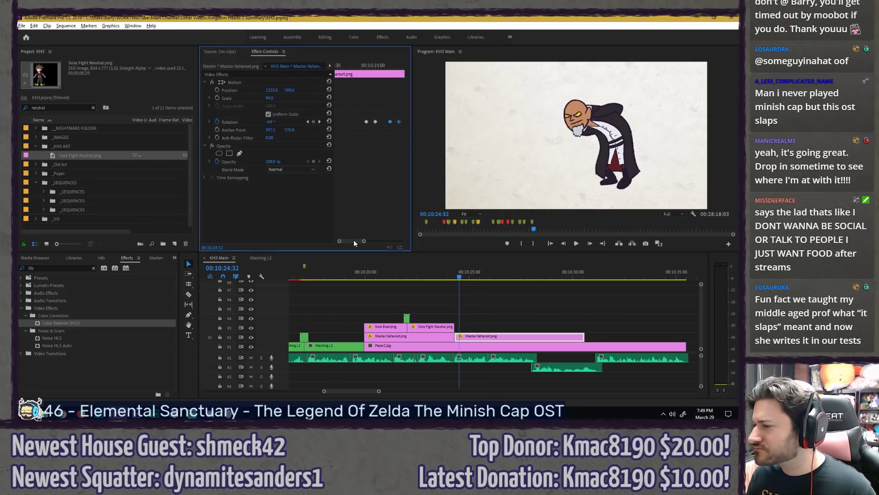
{"action": "left_click_drag", "start_coordinate": [364, 62], "coordinate": [373, 64]}
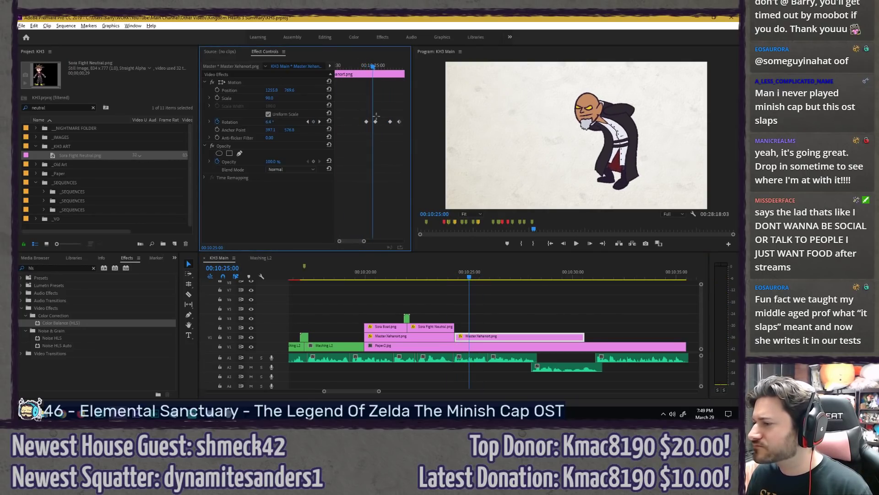
{"action": "key", "text": "Right"}
{"action": "key", "text": "space"}
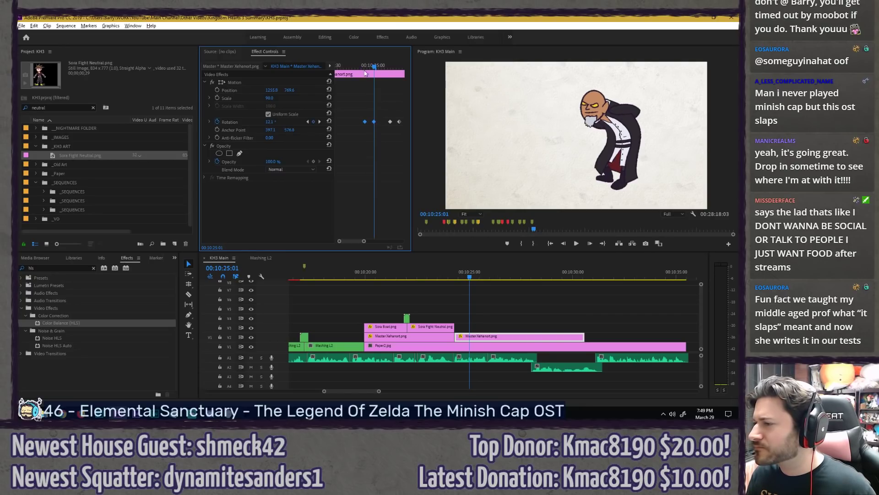
{"action": "left_click_drag", "start_coordinate": [360, 68], "coordinate": [400, 68]}
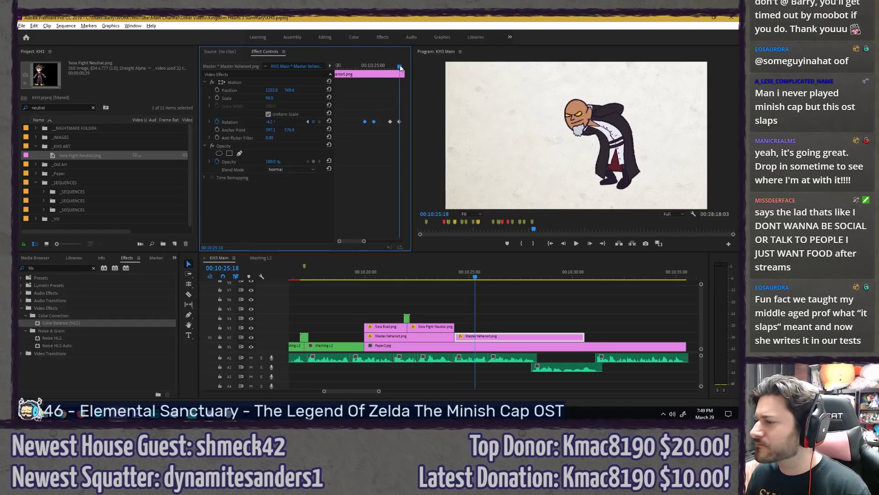
{"action": "left_click_drag", "start_coordinate": [273, 121], "coordinate": [279, 121]}
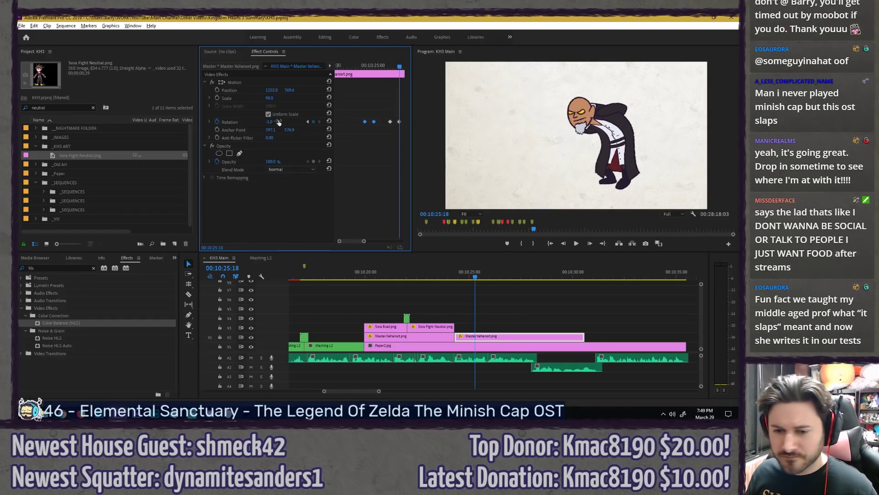
{"action": "key", "text": "ctrl+s"}
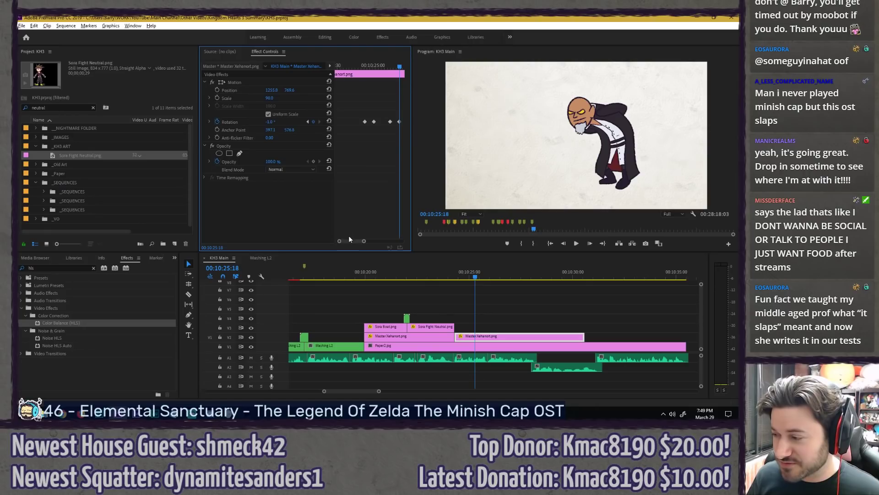
{"action": "left_click_drag", "start_coordinate": [352, 240], "coordinate": [356, 241]}
{"action": "key", "text": "minus"}
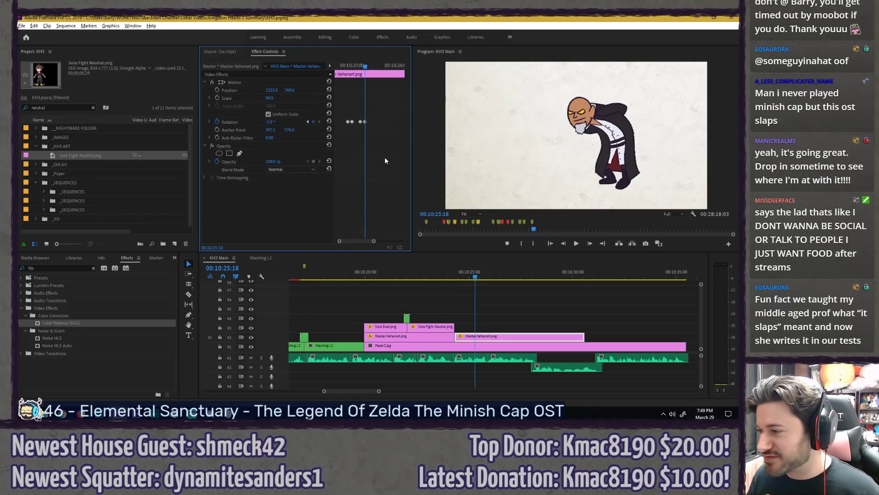
{"action": "key", "text": "ctrl+s"}
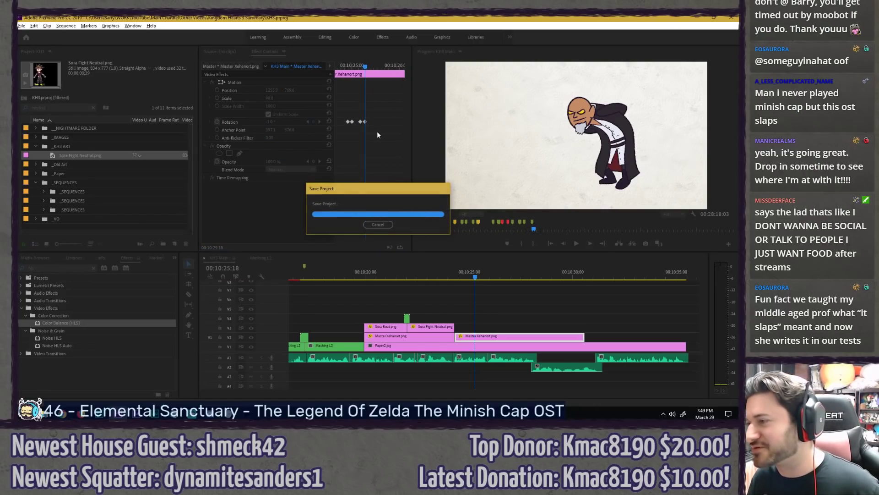
Step: Tilt Xehanort to -3.6° and add a Rotation keyframe at 10:25:34
{"action": "left_click", "coordinate": [352, 66]}
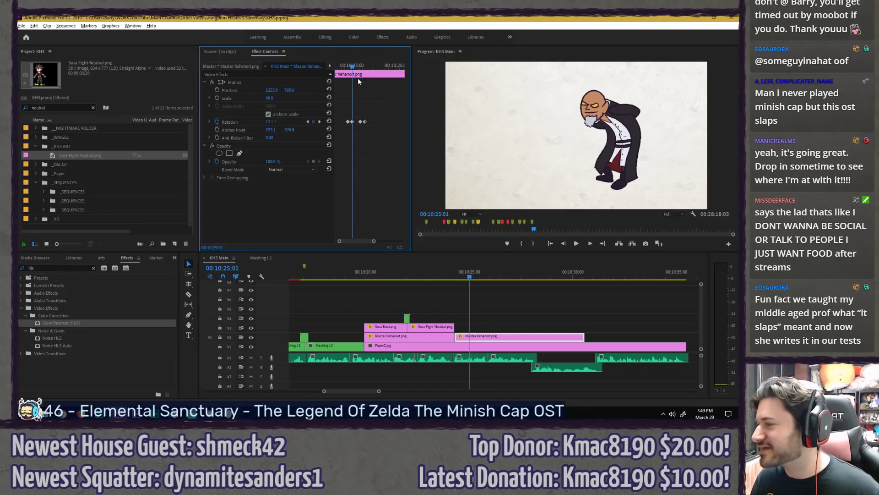
{"action": "left_click", "coordinate": [345, 68]}
{"action": "key", "text": "space"}
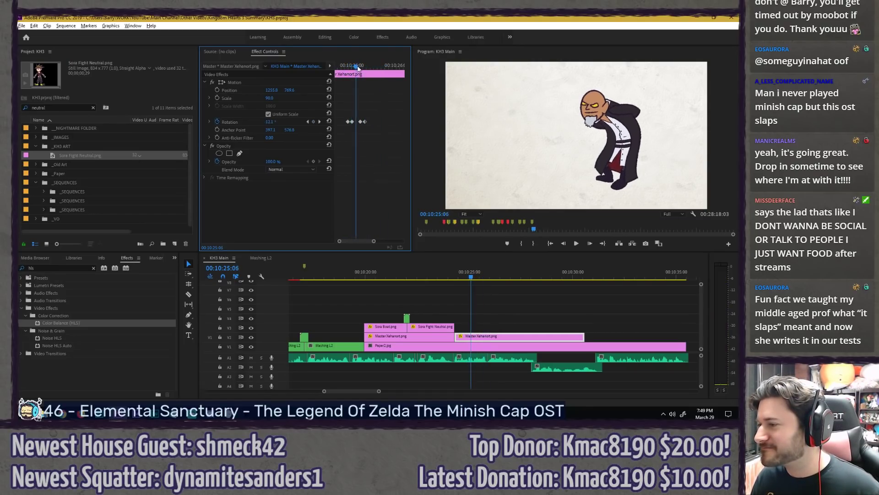
{"action": "key", "text": "space"}
{"action": "left_click_drag", "start_coordinate": [270, 122], "coordinate": [258, 121]}
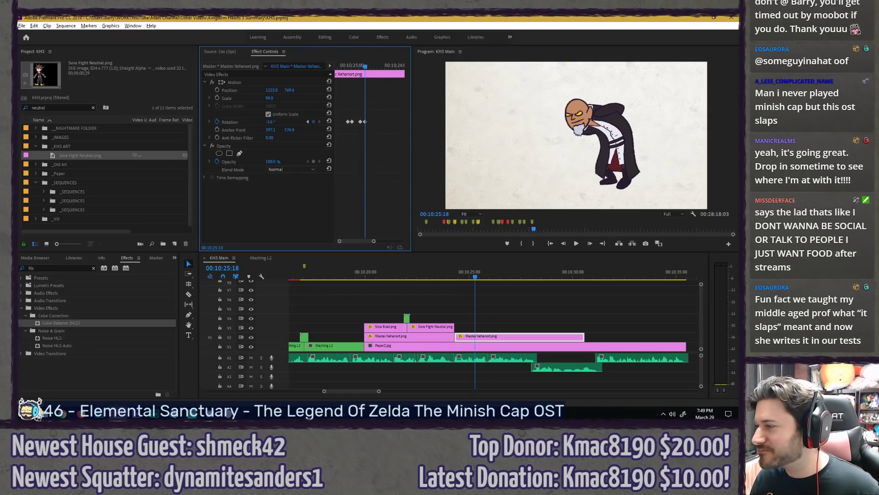
{"action": "left_click_drag", "start_coordinate": [366, 70], "coordinate": [340, 67]}
{"action": "key", "text": "space"}
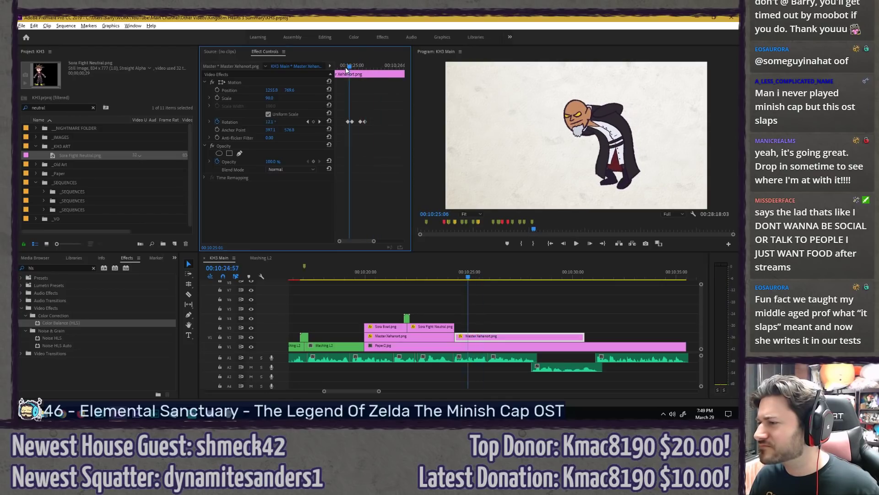
{"action": "key", "text": "space"}
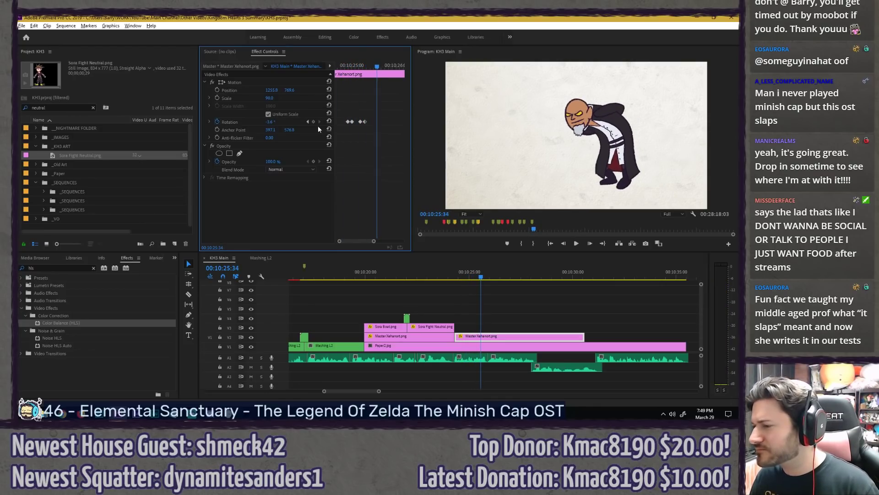
{"action": "left_click", "coordinate": [313, 121]}
{"action": "key", "text": "Right"}
{"action": "key", "text": "Right"}
{"action": "key", "text": "Right"}
{"action": "key", "text": "Right"}
{"action": "key", "text": "Right"}
{"action": "key", "text": "Right"}
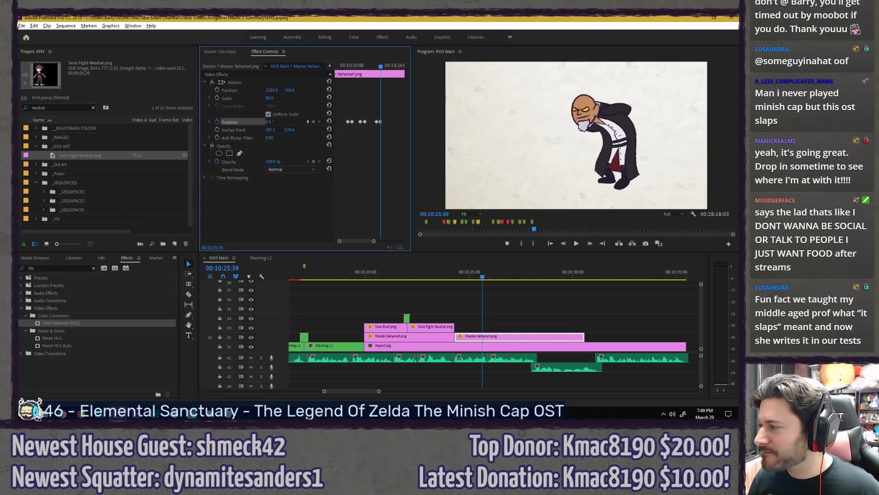
Step: Move the last two Rotation keyframes earlier to 10:25:37 and save the project
{"action": "left_click", "coordinate": [342, 68]}
{"action": "key", "text": "space"}
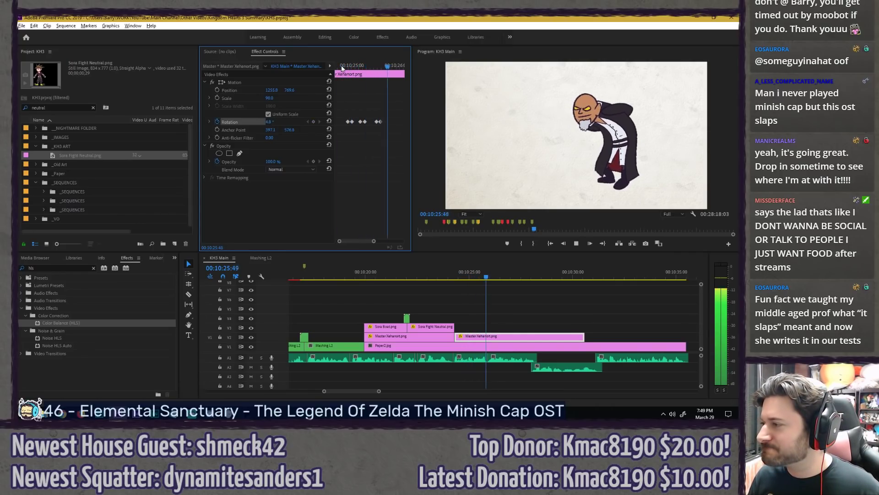
{"action": "left_click_drag", "start_coordinate": [344, 68], "coordinate": [379, 70]}
{"action": "key", "text": "Right"}
{"action": "key", "text": "Right"}
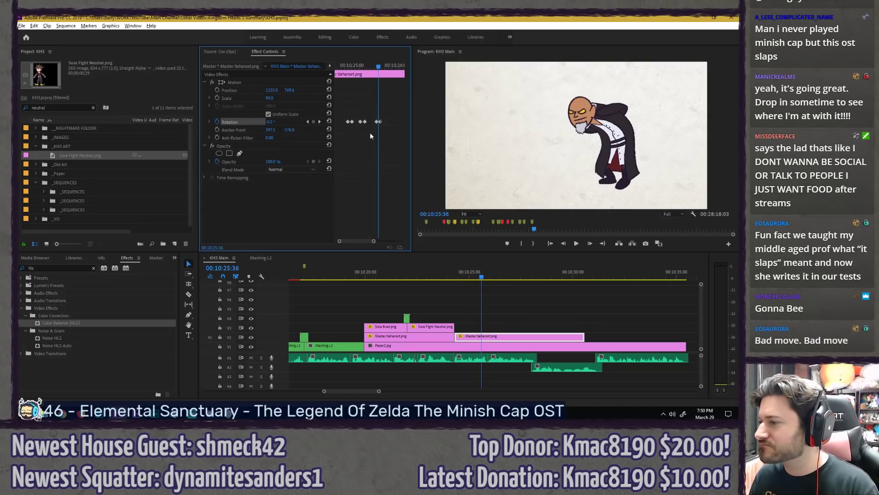
{"action": "left_click_drag", "start_coordinate": [370, 132], "coordinate": [380, 122]}
{"action": "left_click", "coordinate": [369, 151]}
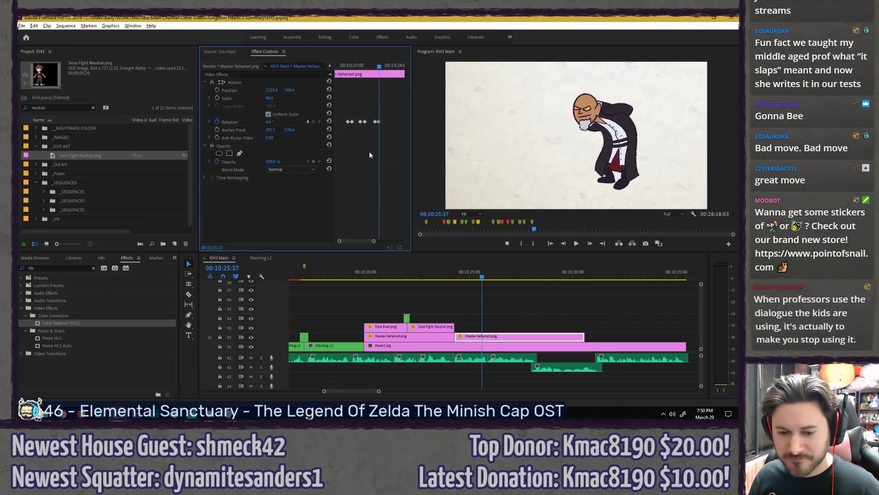
{"action": "key", "text": "ctrl+s"}
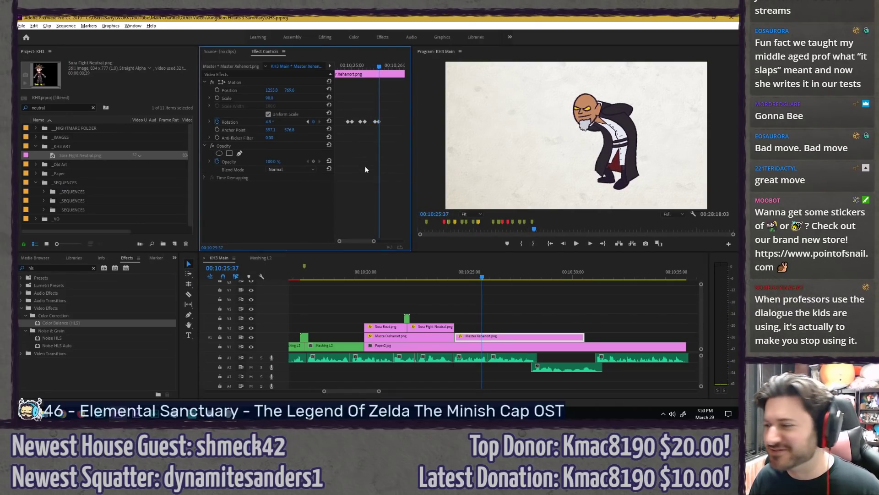
Step: Replay the knock-back and set the last Rotation keyframe to 7.5°
{"action": "key", "text": "space"}
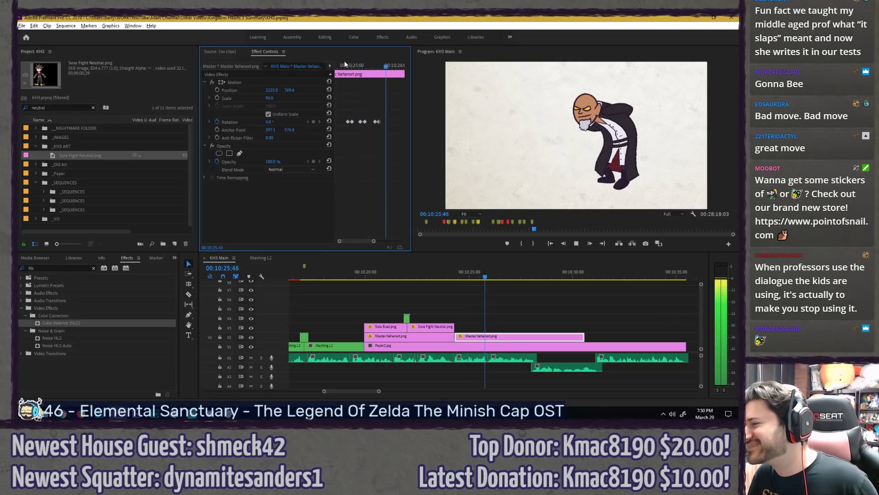
{"action": "left_click", "coordinate": [471, 271]}
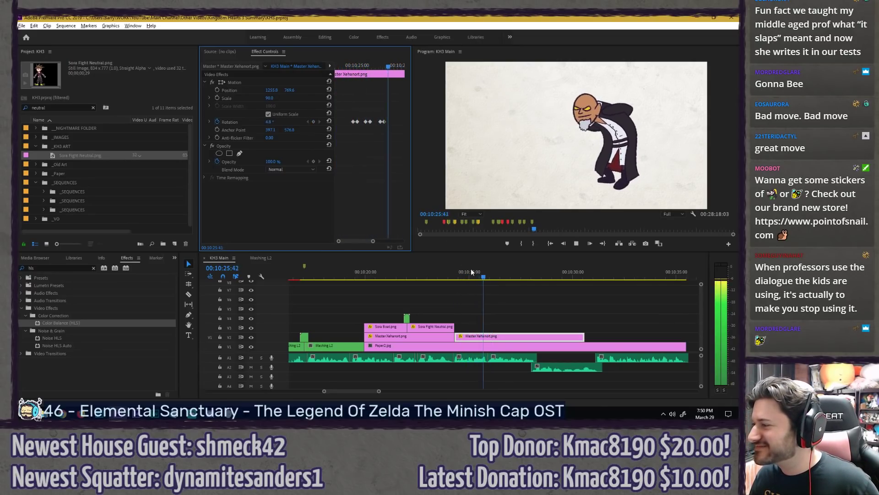
{"action": "left_click", "coordinate": [424, 270]}
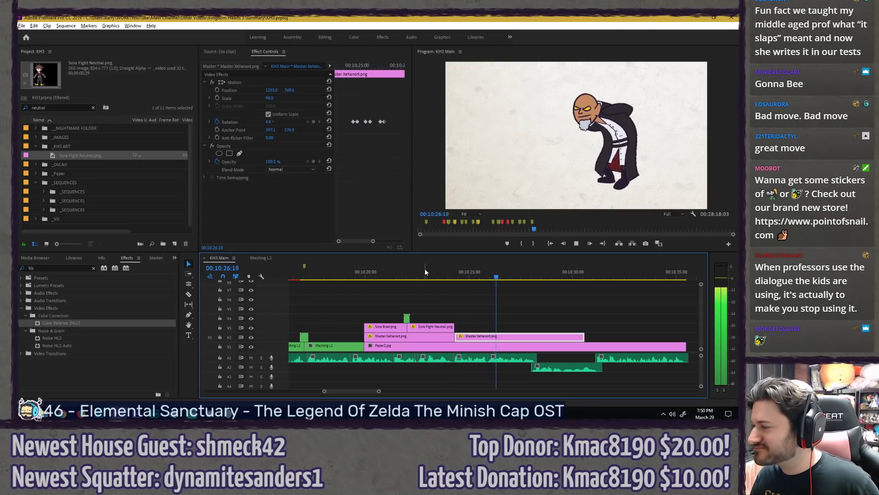
{"action": "key", "text": "space"}
{"action": "left_click_drag", "start_coordinate": [373, 67], "coordinate": [385, 66]}
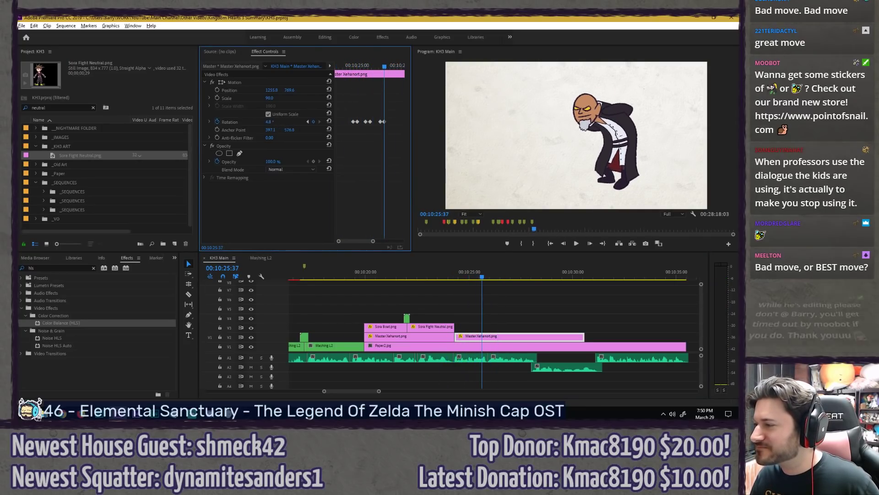
{"action": "left_click_drag", "start_coordinate": [270, 122], "coordinate": [302, 137]}
{"action": "left_click_drag", "start_coordinate": [352, 68], "coordinate": [401, 67]}
Step: Keyframe Rotation at 10:26:02, tilt to -3.6° at 10:26:11, and review the wobble
{"action": "key", "text": "Right"}
{"action": "key", "text": "Right"}
{"action": "key", "text": "Right"}
{"action": "key", "text": "Right"}
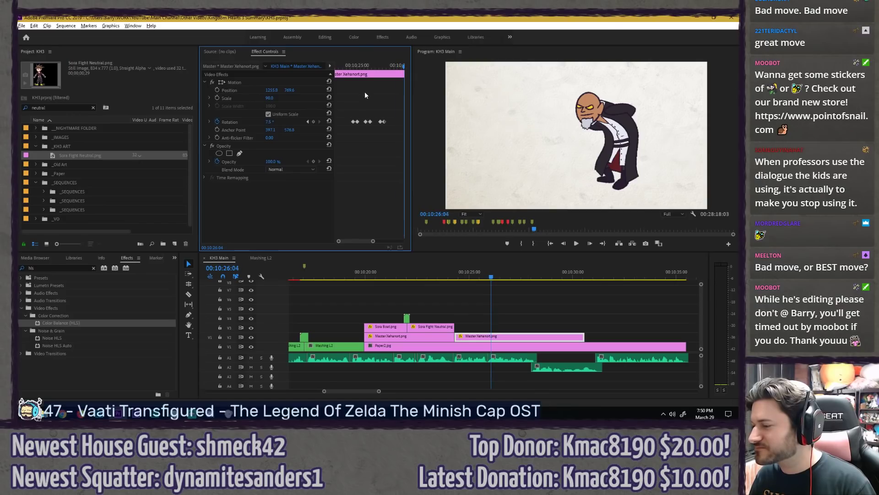
{"action": "left_click", "coordinate": [313, 121]}
{"action": "key", "text": "Right"}
{"action": "key", "text": "Right"}
{"action": "key", "text": "Right"}
{"action": "key", "text": "Right"}
{"action": "key", "text": "Right"}
{"action": "key", "text": "Right"}
{"action": "key", "text": "Right"}
{"action": "key", "text": "Right"}
{"action": "key", "text": "Right"}
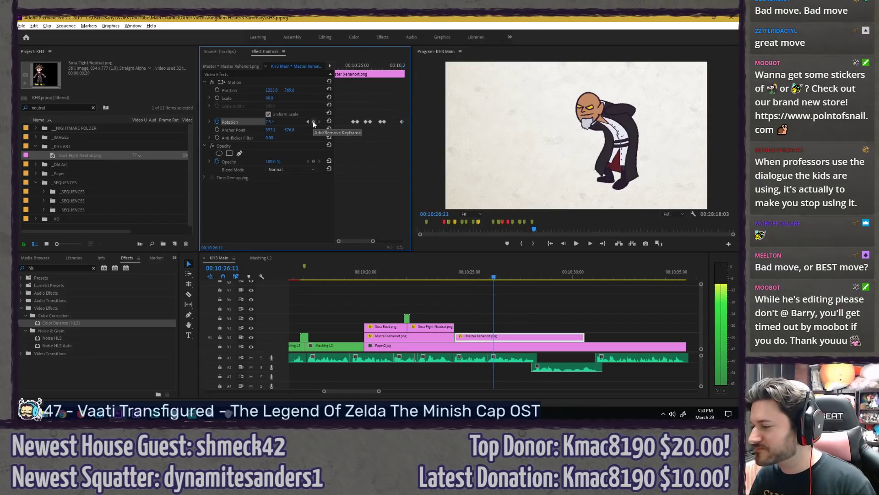
{"action": "left_click_drag", "start_coordinate": [271, 122], "coordinate": [220, 122]}
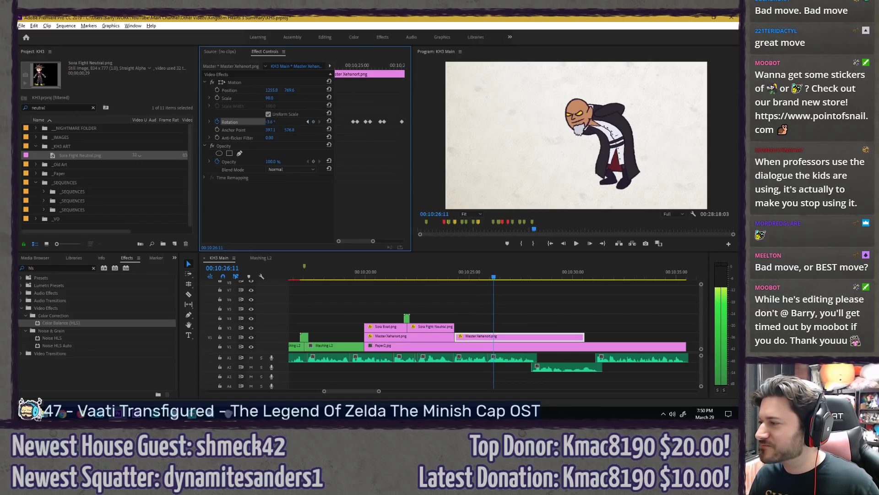
{"action": "left_click", "coordinate": [353, 61]}
{"action": "key", "text": "space"}
{"action": "key", "text": "space"}
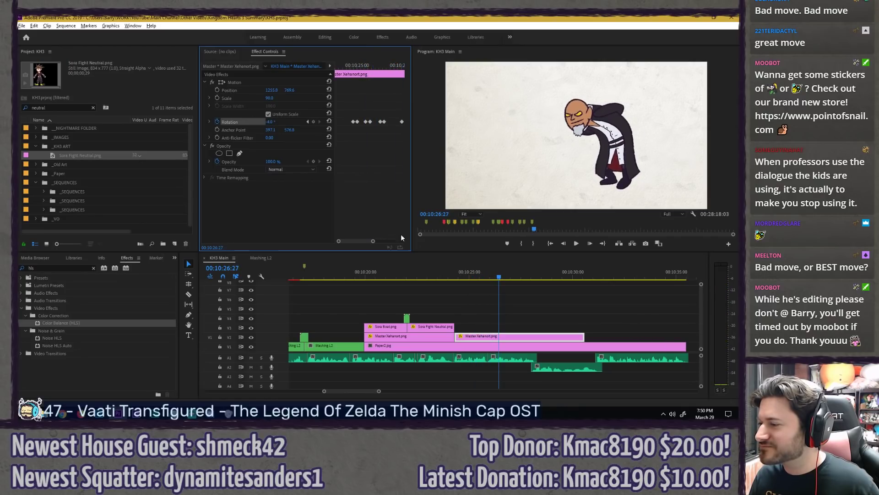
{"action": "left_click_drag", "start_coordinate": [355, 242], "coordinate": [364, 242]}
Step: Add a Rotation keyframe at 10:26:25 and preview the wobble around it
{"action": "left_click", "coordinate": [353, 66]}
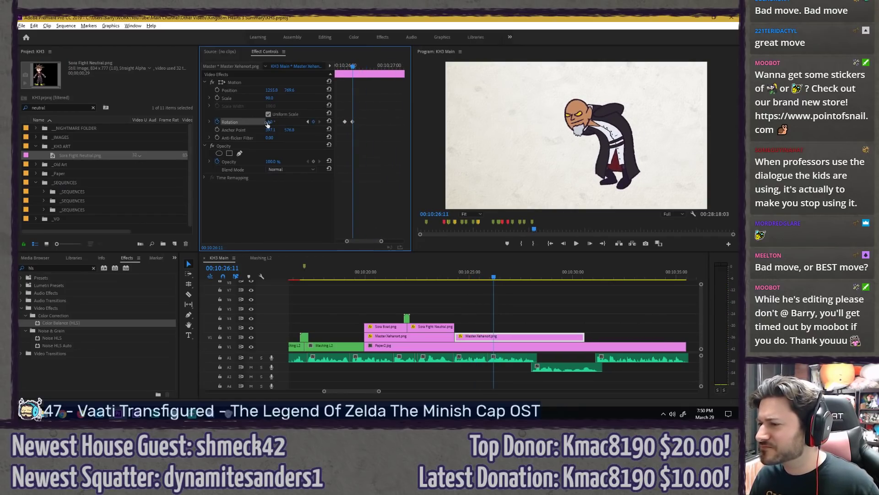
{"action": "key", "text": "space"}
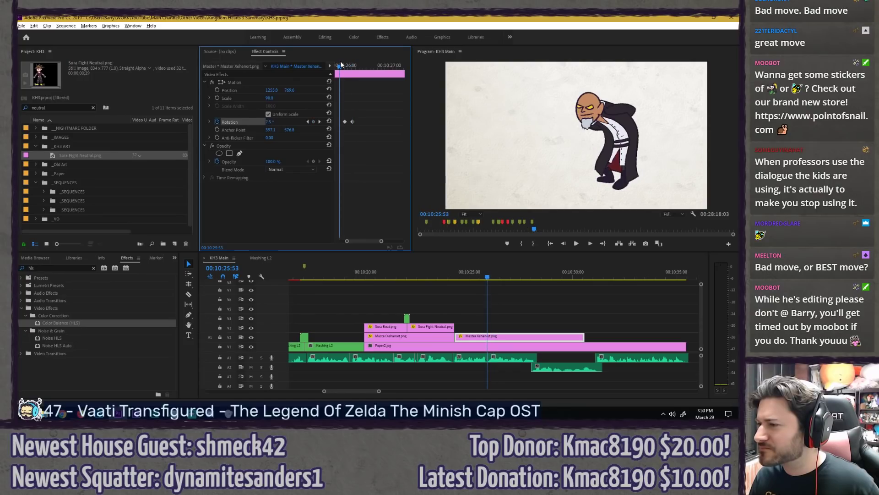
{"action": "key", "text": "space"}
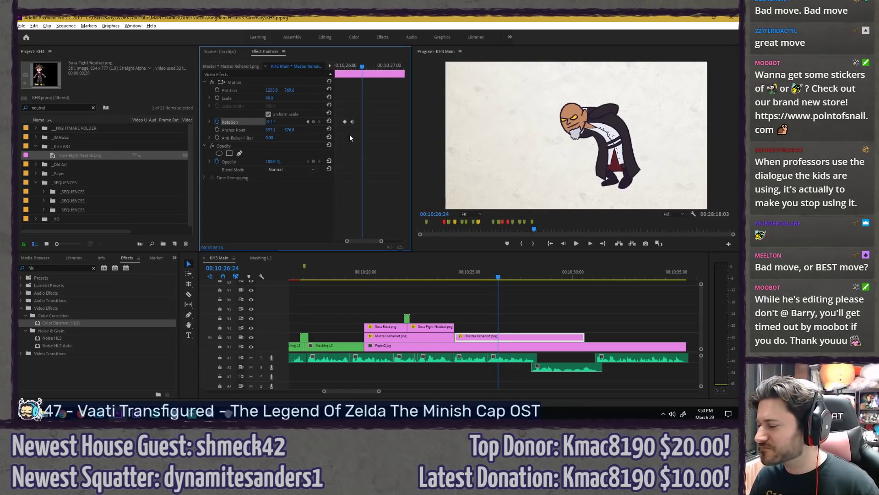
{"action": "left_click", "coordinate": [314, 122]}
{"action": "key", "text": "Right"}
{"action": "key", "text": "Right"}
{"action": "key", "text": "Right"}
{"action": "key", "text": "Right"}
{"action": "key", "text": "Right"}
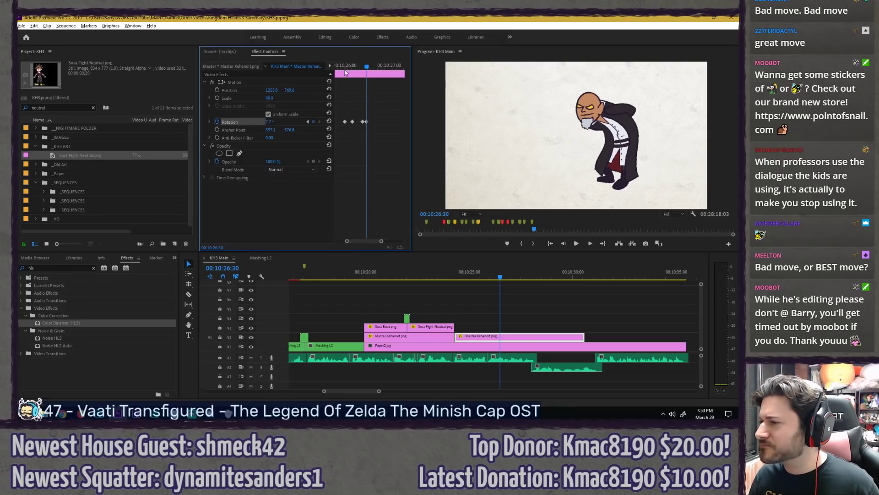
{"action": "left_click_drag", "start_coordinate": [346, 72], "coordinate": [367, 69]}
{"action": "key", "text": "space"}
Step: Replay the knock-back beat from about 10:24 to review the wobble
{"action": "left_click", "coordinate": [450, 278]}
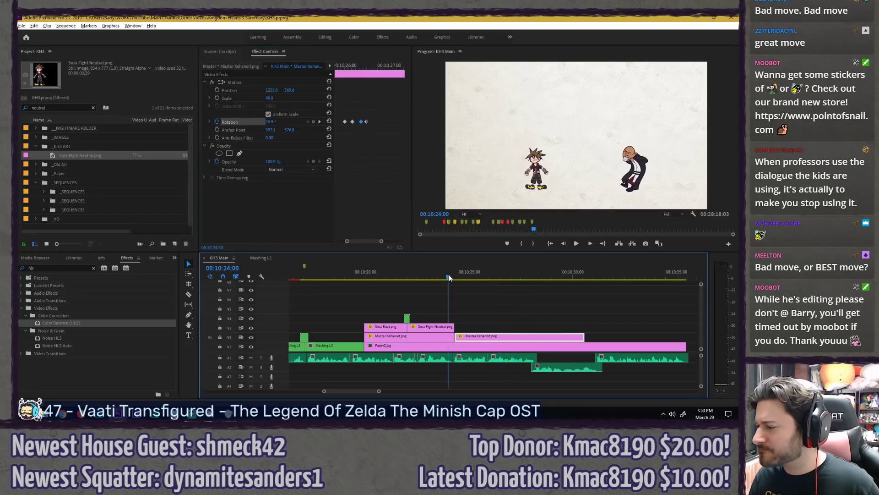
{"action": "key", "text": "space"}
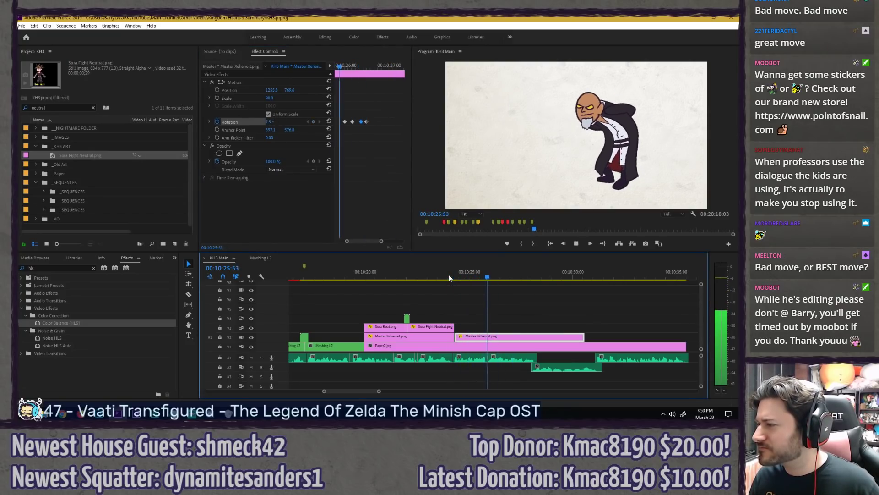
{"action": "left_click", "coordinate": [367, 66]}
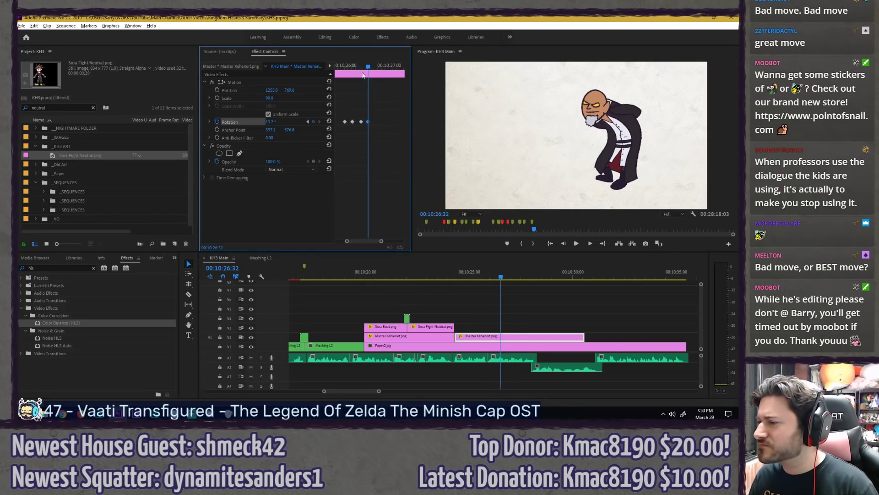
{"action": "key", "text": "space"}
{"action": "left_click", "coordinate": [339, 67]}
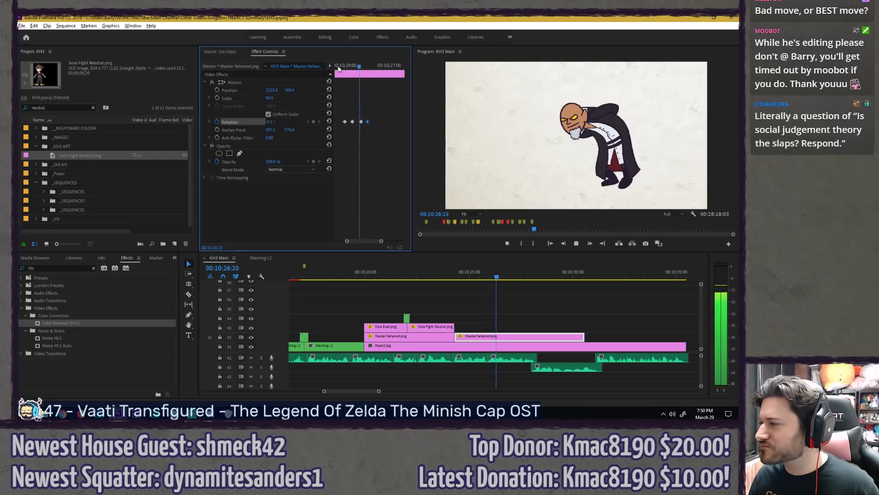
{"action": "key", "text": "space"}
Step: Keyframe Rotation at 10:26:58, then tilt Xehanort to -5.6° at 10:27:04
{"action": "key", "text": "Right"}
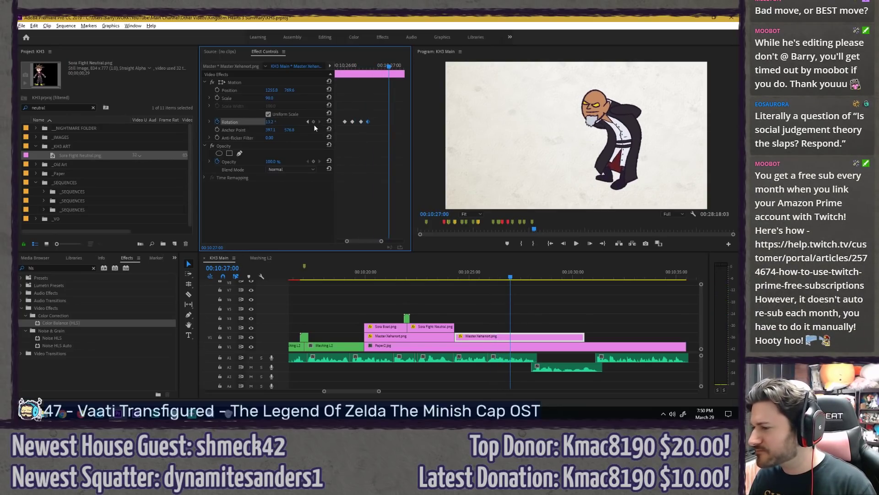
{"action": "key", "text": "Left"}
{"action": "left_click", "coordinate": [313, 121]}
{"action": "key", "text": "Right"}
{"action": "key", "text": "Right"}
{"action": "key", "text": "Right"}
{"action": "key", "text": "Right"}
{"action": "key", "text": "Right"}
{"action": "key", "text": "Right"}
{"action": "key", "text": "Right"}
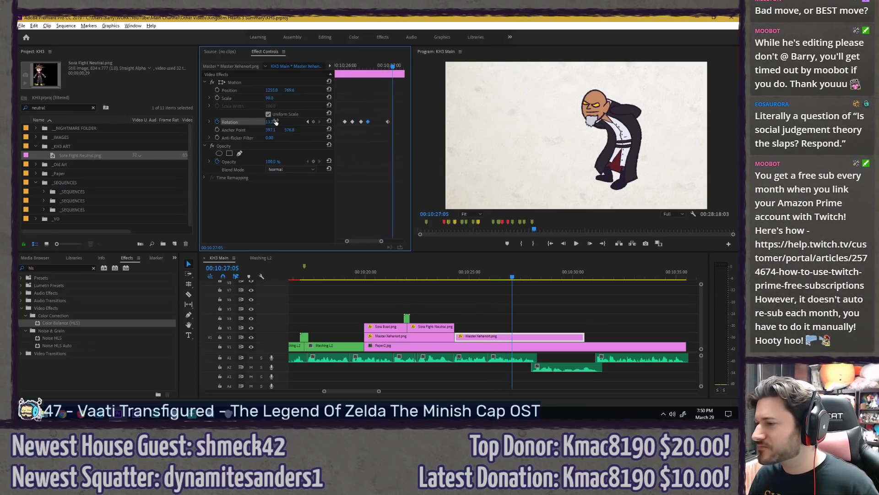
{"action": "left_click_drag", "start_coordinate": [277, 121], "coordinate": [268, 122]}
{"action": "key", "text": "space"}
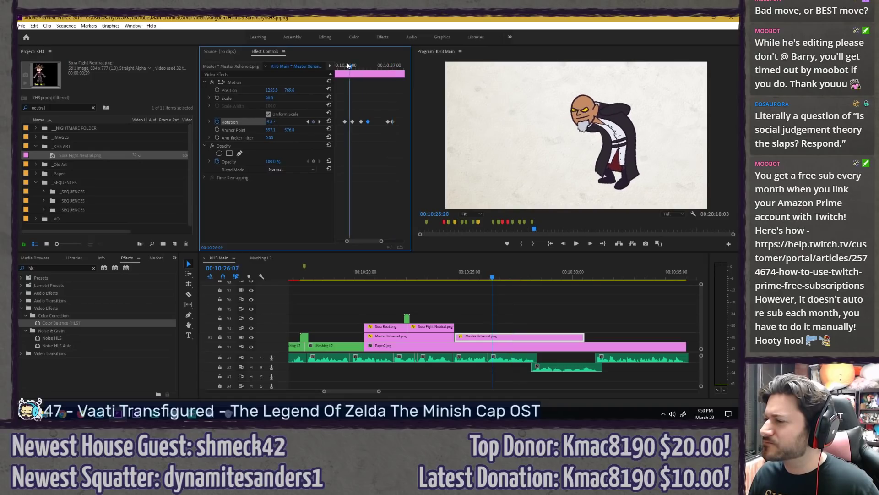
{"action": "left_click", "coordinate": [387, 65]}
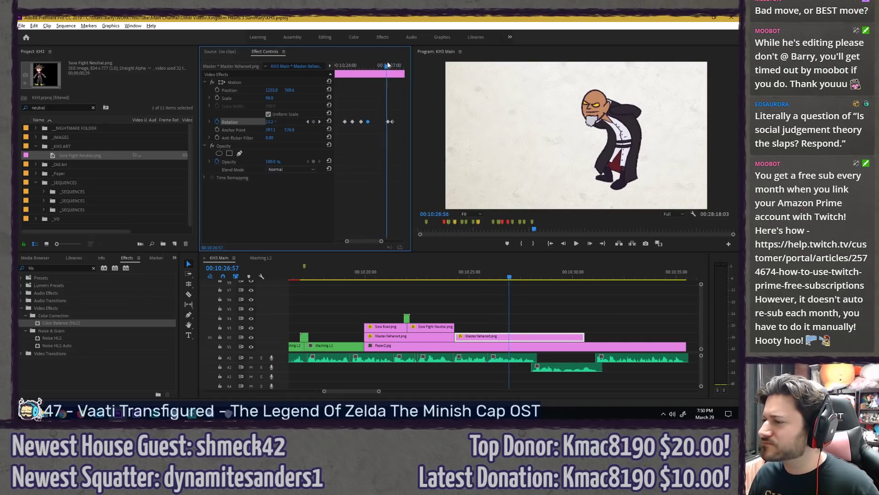
{"action": "key", "text": "space"}
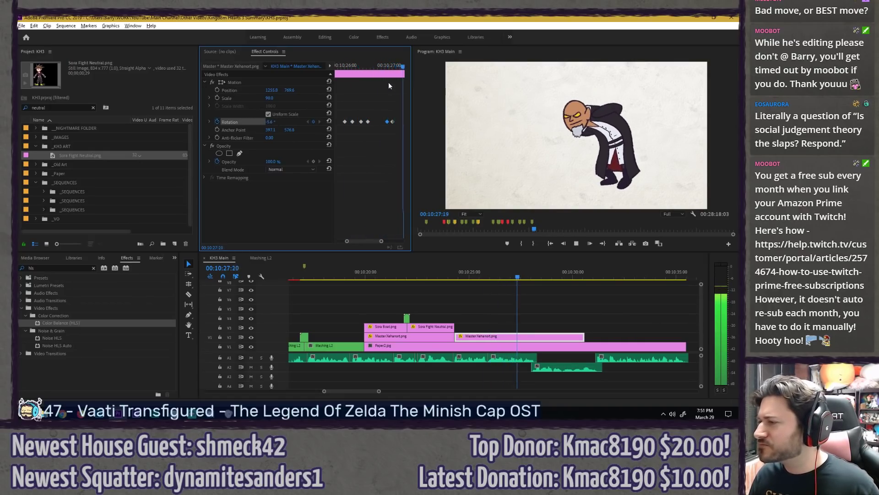
Step: Keyframe Rotation at 10:27:13 and tilt Xehanort back upright at 10:27:20
{"action": "left_click_drag", "start_coordinate": [388, 65], "coordinate": [400, 61]}
{"action": "left_click", "coordinate": [313, 121]}
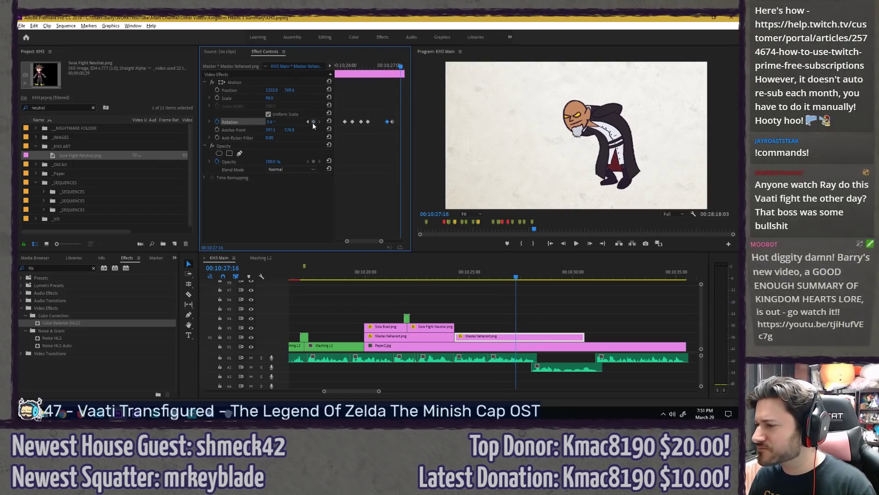
{"action": "key", "text": "Right"}
{"action": "key", "text": "Right"}
{"action": "key", "text": "shift+Right"}
{"action": "left_click", "coordinate": [271, 122]}
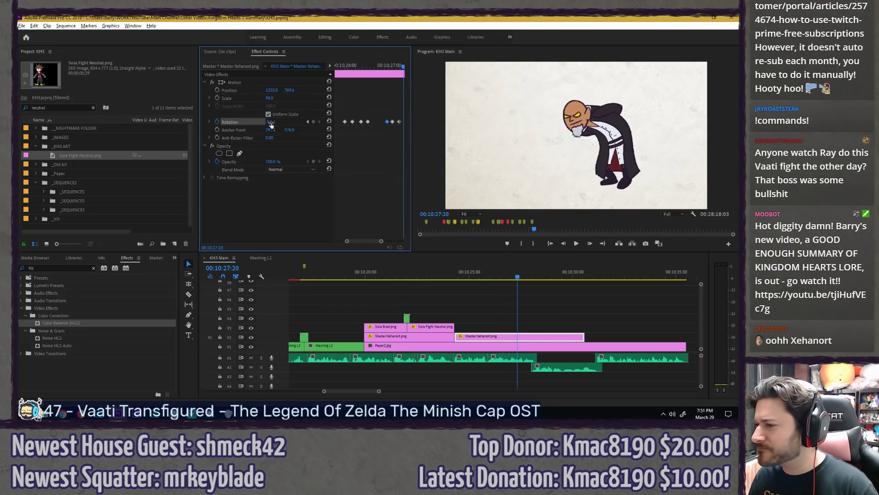
{"action": "left_click_drag", "start_coordinate": [272, 123], "coordinate": [281, 123]}
{"action": "left_click", "coordinate": [376, 65]}
{"action": "key", "text": "space"}
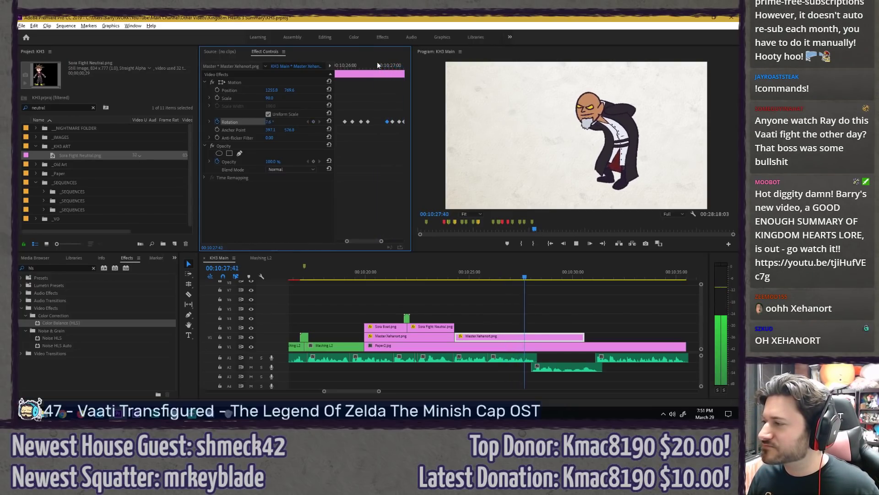
Step: Replay the wobble around 10:27 several times to review it
{"action": "left_click_drag", "start_coordinate": [377, 65], "coordinate": [408, 64]}
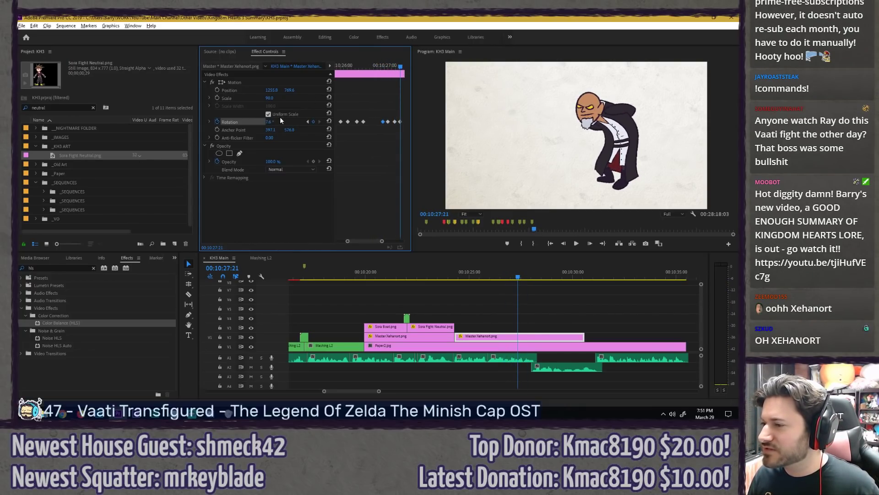
{"action": "left_click", "coordinate": [374, 65]}
{"action": "key", "text": "space"}
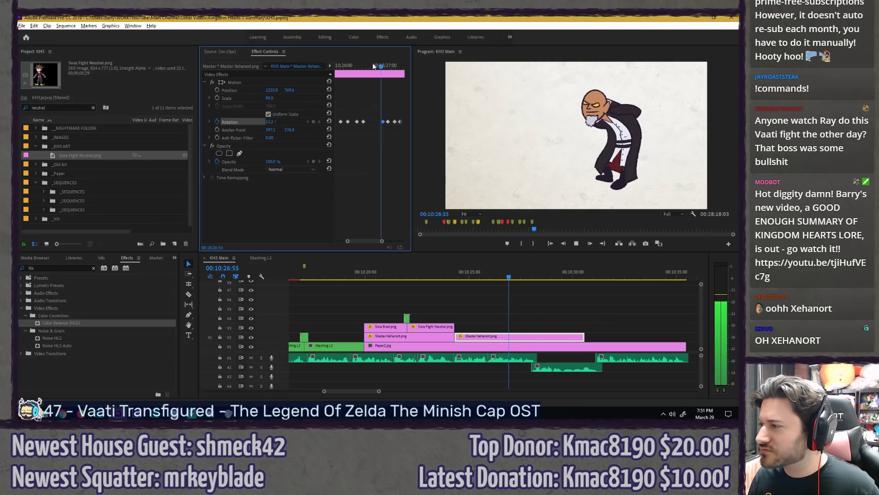
{"action": "left_click", "coordinate": [373, 64]}
{"action": "key", "text": "space"}
{"action": "left_click_drag", "start_coordinate": [373, 63], "coordinate": [401, 65]}
Step: Retime the final Rotation keyframe to around 10:27:24 and play the adjusted ending
{"action": "key", "text": "Right"}
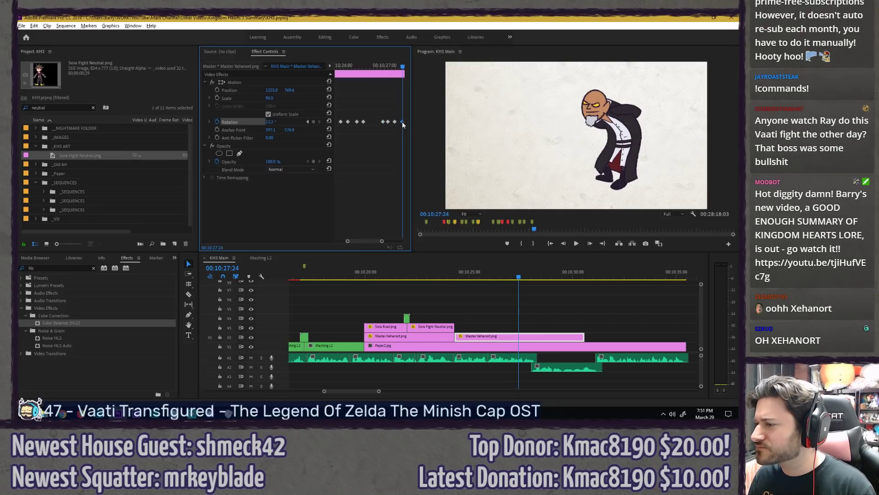
{"action": "left_click_drag", "start_coordinate": [401, 122], "coordinate": [403, 122]}
{"action": "left_click_drag", "start_coordinate": [396, 67], "coordinate": [396, 67]}
{"action": "left_click_drag", "start_coordinate": [395, 122], "coordinate": [396, 123]}
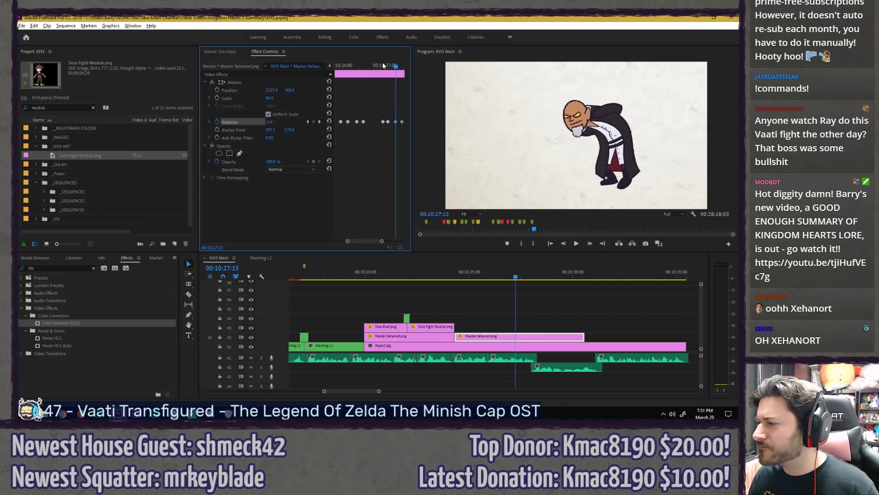
{"action": "left_click", "coordinate": [374, 66]}
{"action": "key", "text": "space"}
Step: Play and scrub through the wobble to inspect its poses
{"action": "left_click_drag", "start_coordinate": [376, 67], "coordinate": [358, 68]}
{"action": "key", "text": "space"}
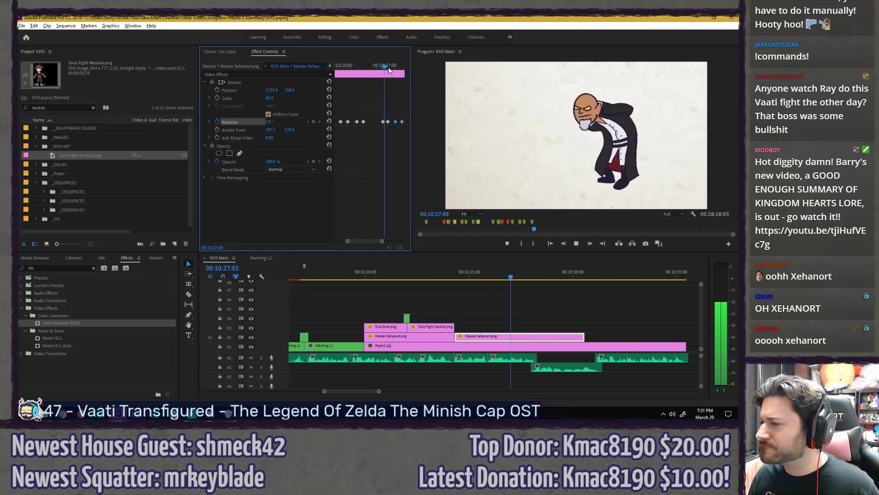
{"action": "left_click", "coordinate": [395, 67]}
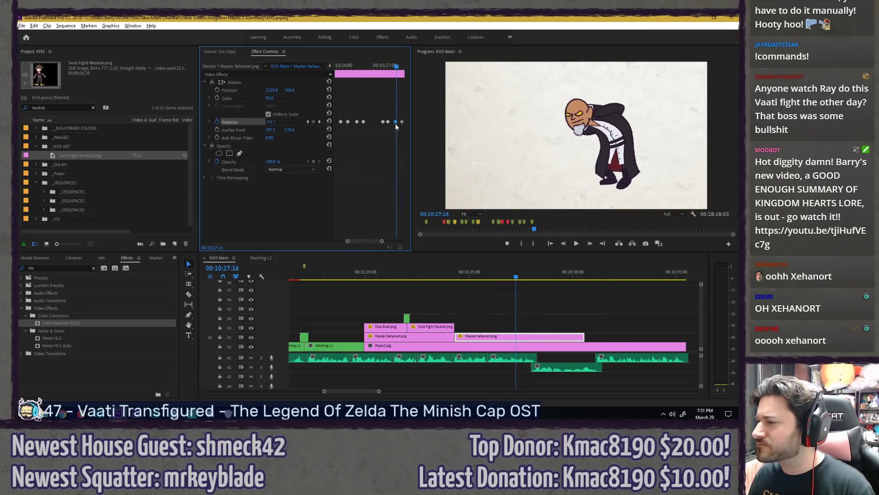
{"action": "left_click", "coordinate": [363, 66]}
{"action": "key", "text": "space"}
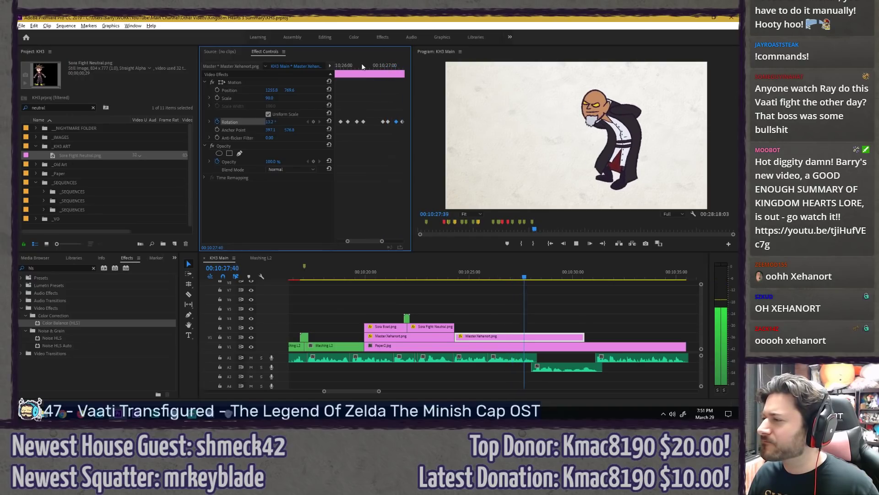
{"action": "left_click_drag", "start_coordinate": [389, 66], "coordinate": [397, 124]}
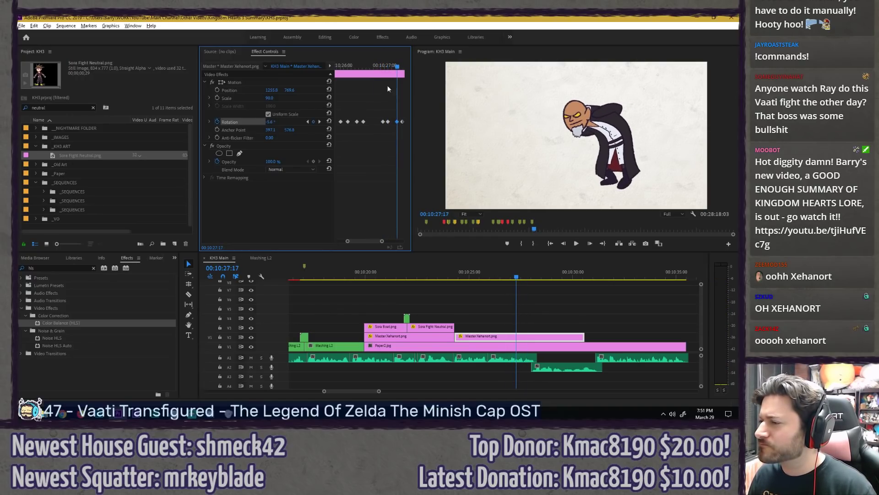
{"action": "left_click", "coordinate": [369, 67]}
{"action": "key", "text": "space"}
{"action": "key", "text": "space"}
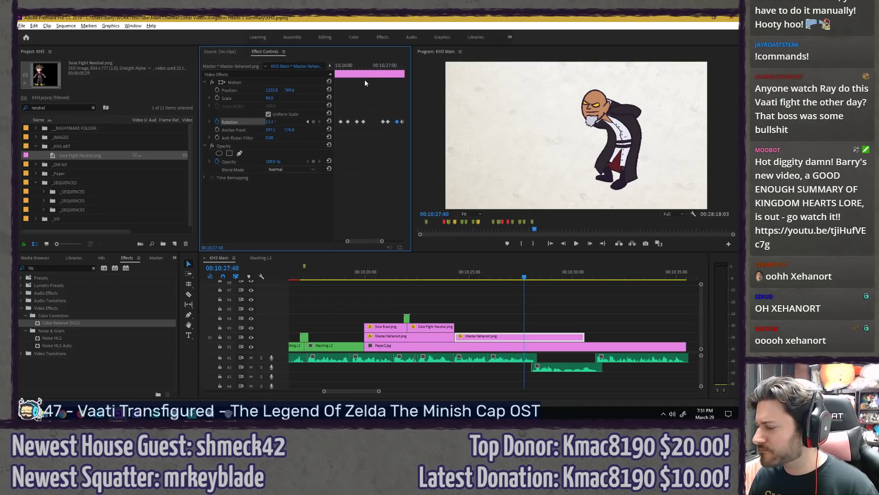
Step: Add a closing Rotation keyframe a few frames later with a new tilt value
{"action": "left_click", "coordinate": [314, 121]}
{"action": "key", "text": "shift+Right"}
{"action": "key", "text": "Right"}
{"action": "key", "text": "Right"}
{"action": "key", "text": "Right"}
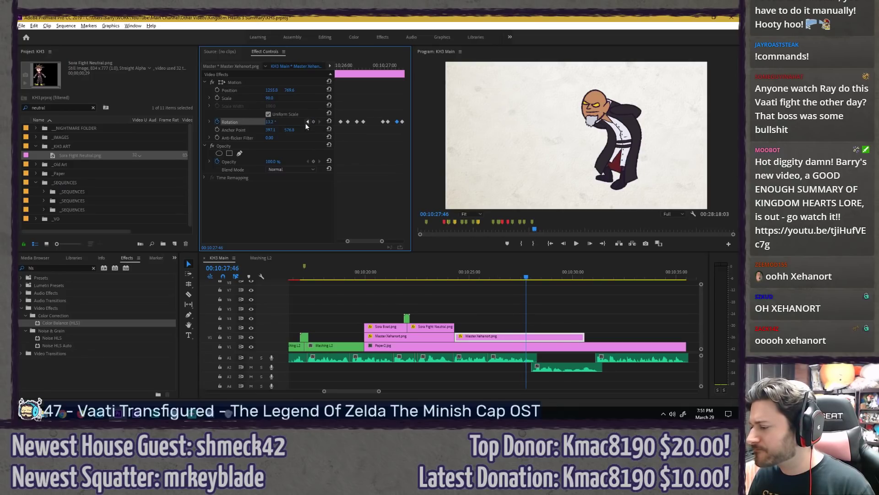
{"action": "left_click_drag", "start_coordinate": [269, 124], "coordinate": [261, 123]}
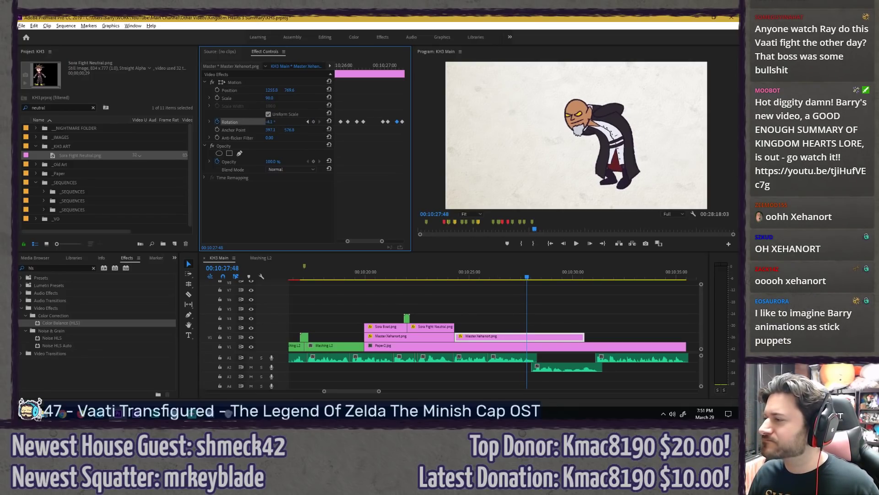
{"action": "left_click_drag", "start_coordinate": [381, 67], "coordinate": [373, 67]}
{"action": "key", "text": "space"}
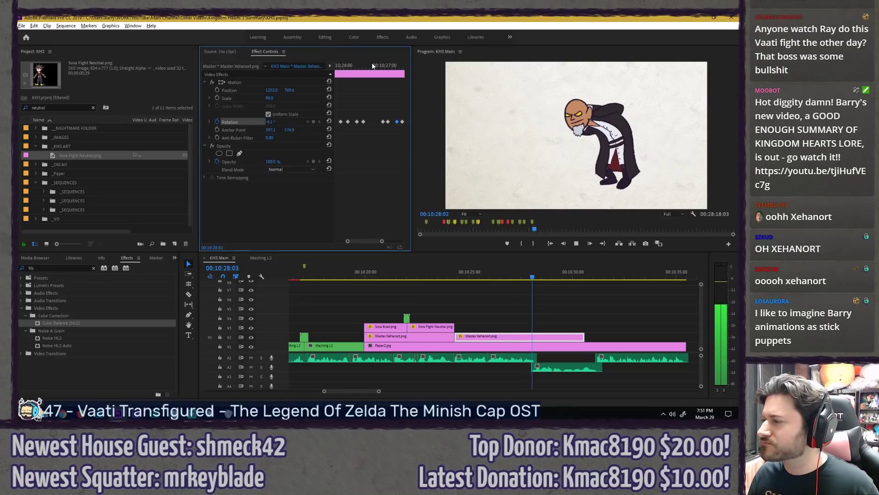
{"action": "key", "text": "space"}
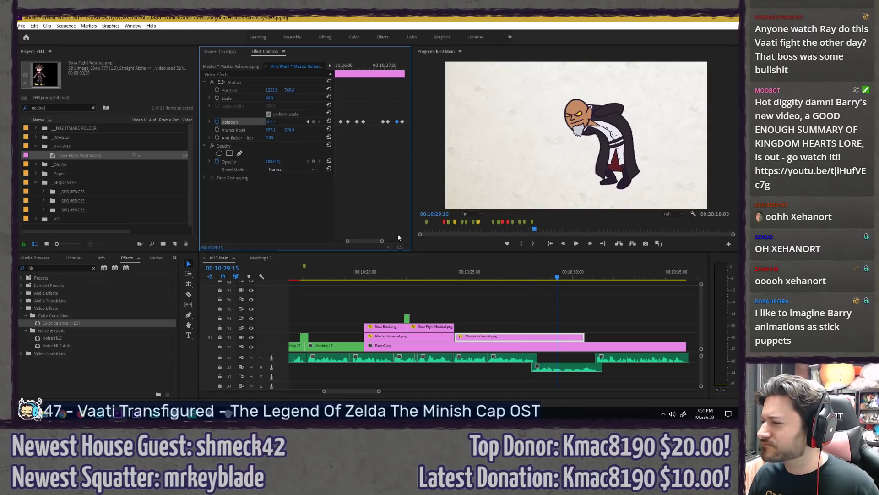
Step: Apply Ease In to the first Rotation keyframe and replay from about 10:25
{"action": "left_click", "coordinate": [451, 274]}
{"action": "key", "text": "space"}
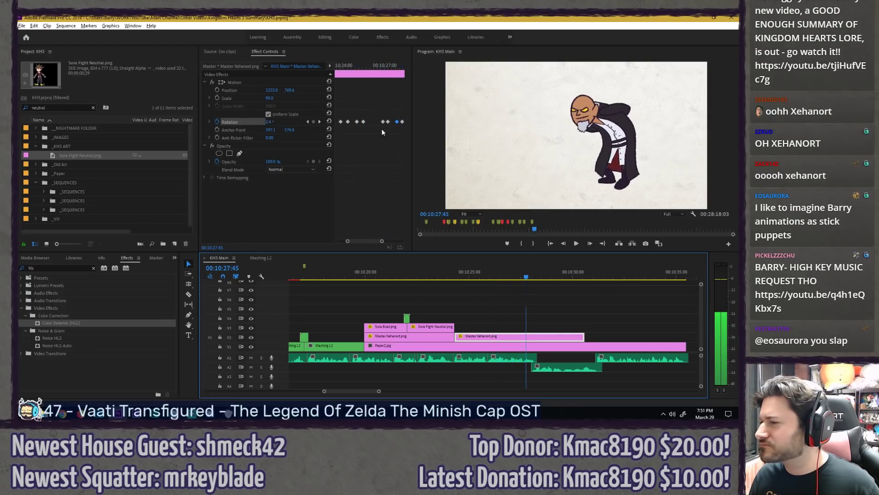
{"action": "left_click", "coordinate": [345, 70]}
{"action": "right_click", "coordinate": [348, 121]}
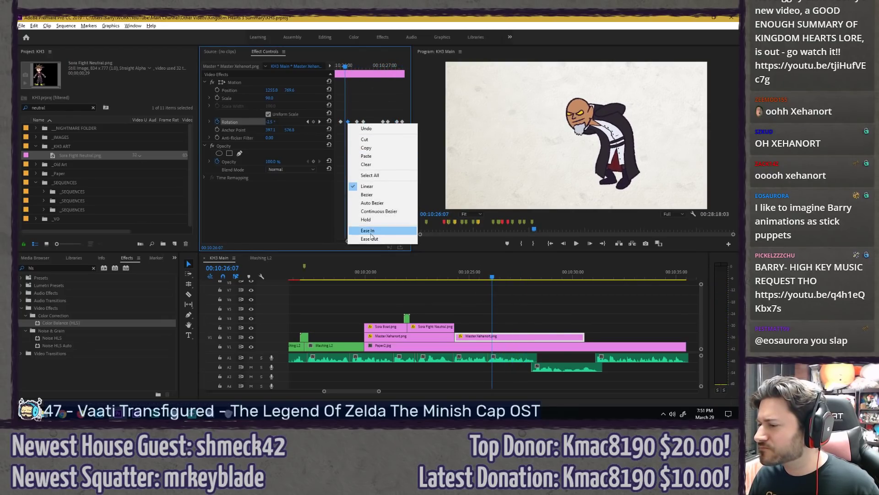
{"action": "left_click", "coordinate": [369, 232]}
{"action": "left_click", "coordinate": [464, 277]}
{"action": "key", "text": "space"}
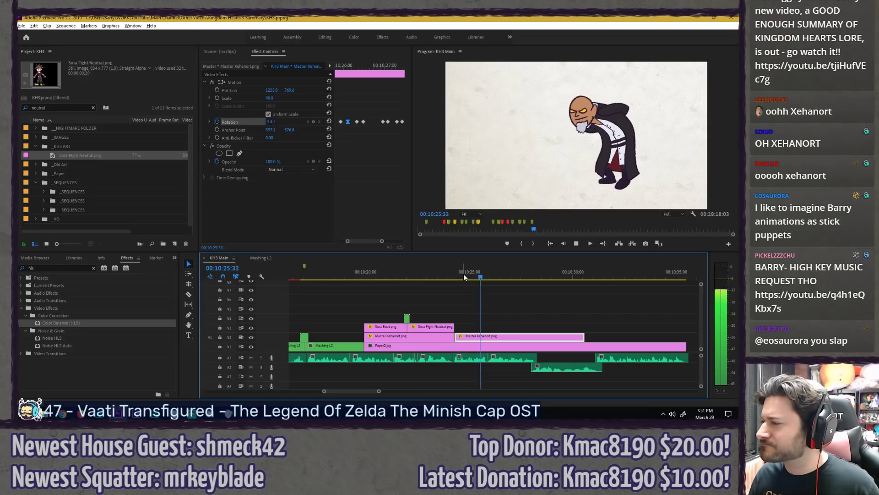
{"action": "key", "text": "space"}
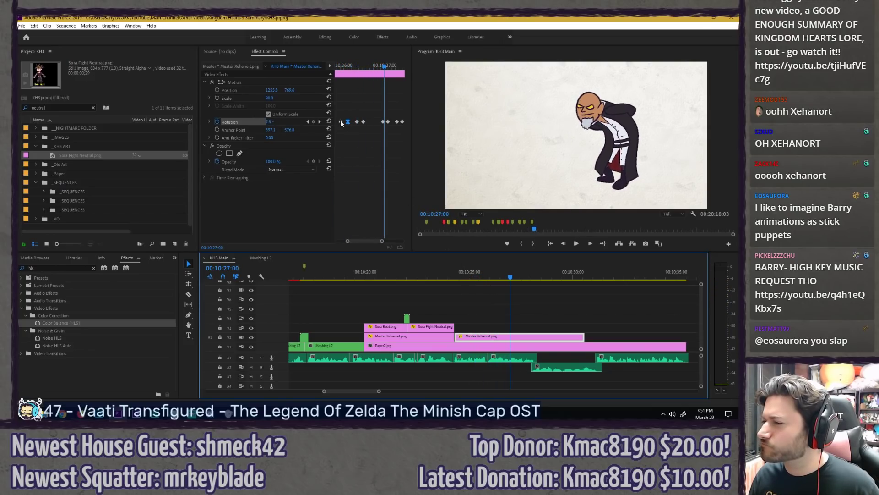
Step: Apply Ease Out to another early Rotation keyframe, review, and deselect the clip
{"action": "right_click", "coordinate": [340, 120]}
{"action": "left_click", "coordinate": [383, 234]}
{"action": "left_click", "coordinate": [468, 277]}
{"action": "key", "text": "space"}
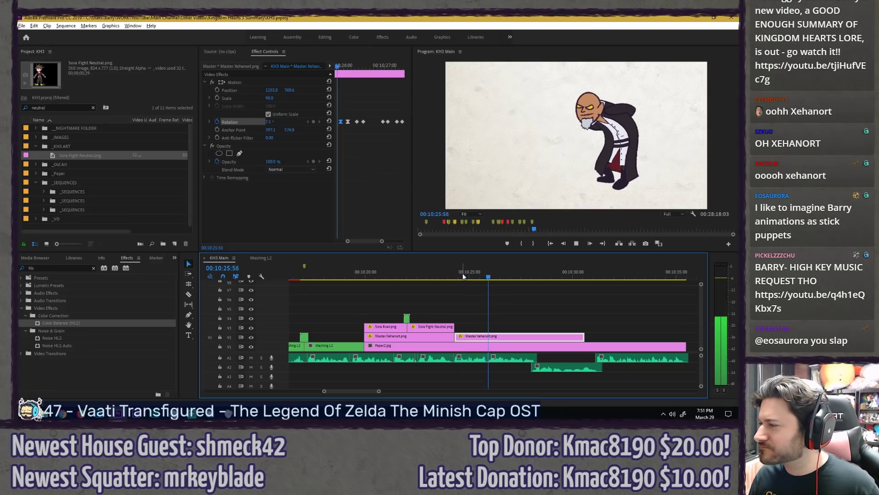
{"action": "left_click", "coordinate": [342, 65]}
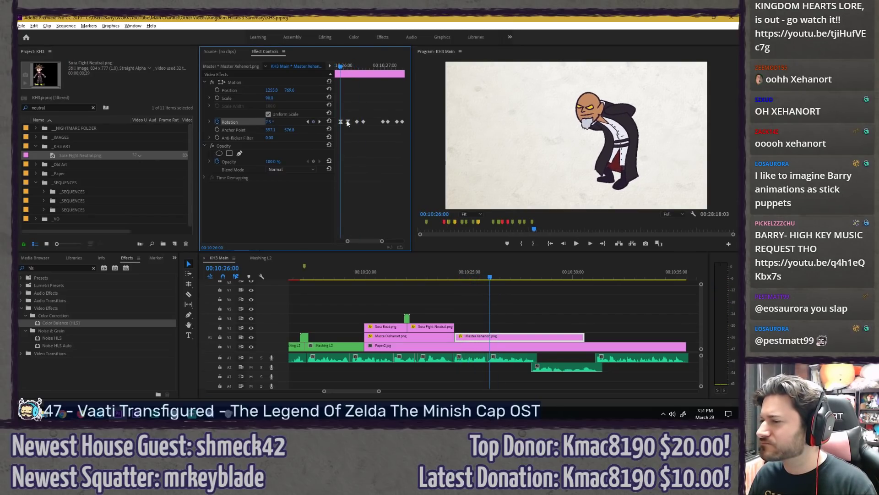
{"action": "key", "text": "space"}
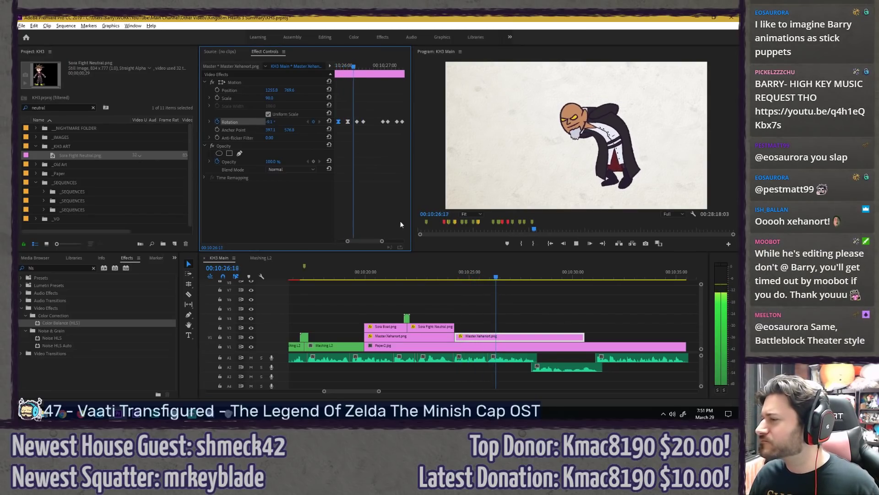
{"action": "left_click", "coordinate": [455, 277]}
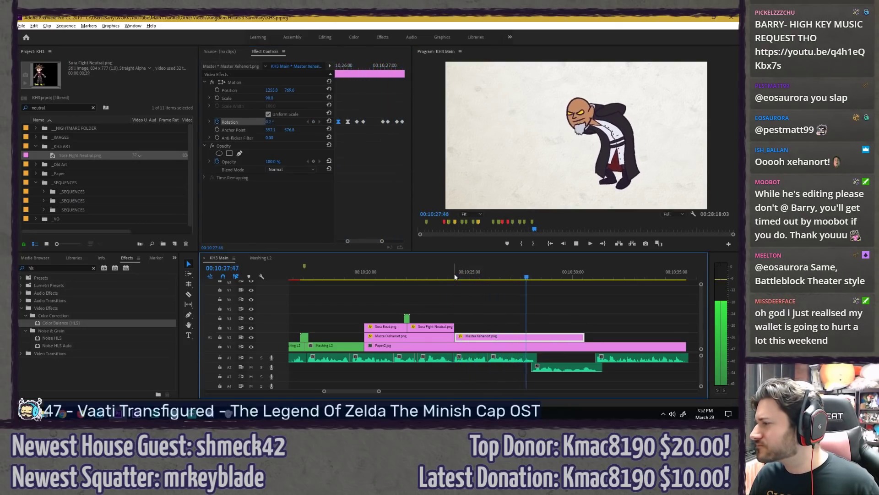
{"action": "left_click", "coordinate": [489, 297]}
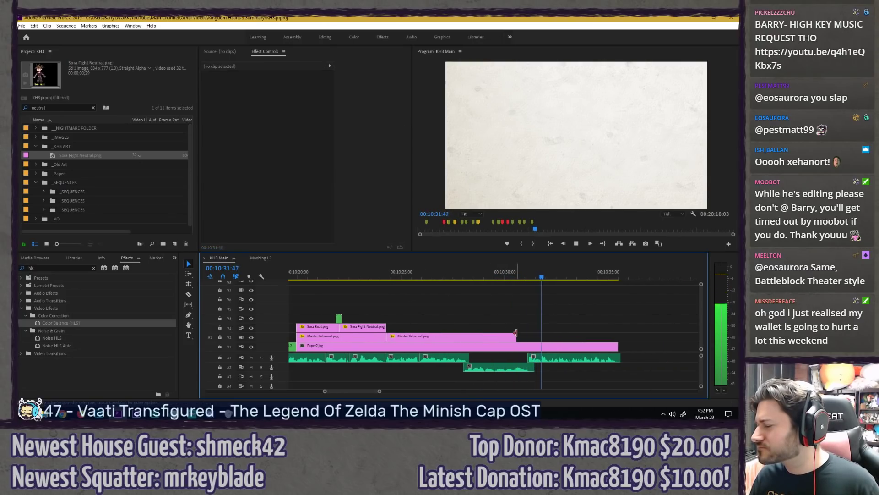
Step: Extend the Master Xehanort clip by 31 frames, save with Ctrl+S, and replay from 10:28
{"action": "left_click_drag", "start_coordinate": [516, 337], "coordinate": [534, 331]}
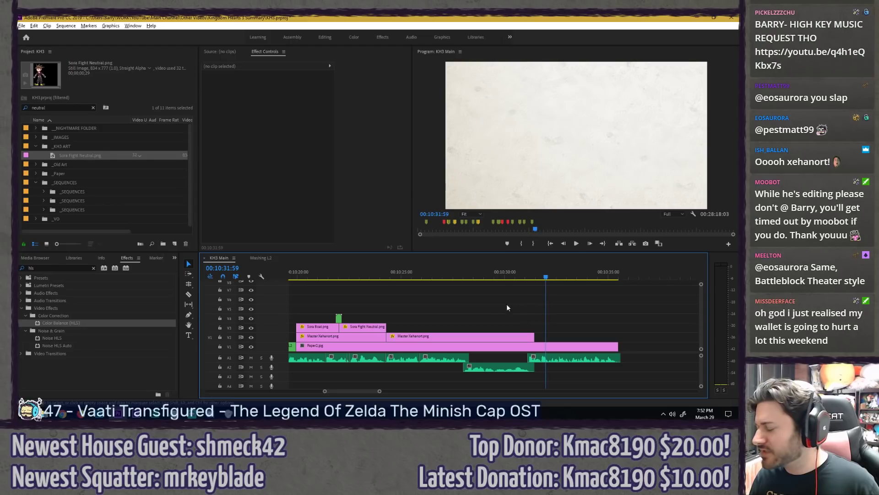
{"action": "key", "text": "ctrl+s"}
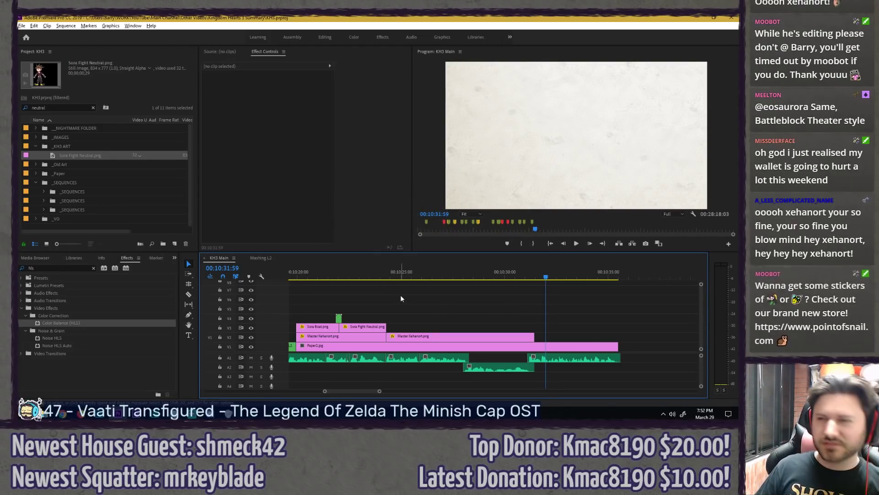
{"action": "scroll", "coordinate": [449, 308], "scroll_direction": "down", "scroll_amount": 4}
{"action": "left_click_drag", "start_coordinate": [461, 270], "coordinate": [452, 271]}
{"action": "key", "text": "space"}
{"action": "scroll", "coordinate": [482, 302], "scroll_direction": "up", "scroll_amount": 5}
{"action": "scroll", "coordinate": [482, 301], "scroll_direction": "up", "scroll_amount": 3}
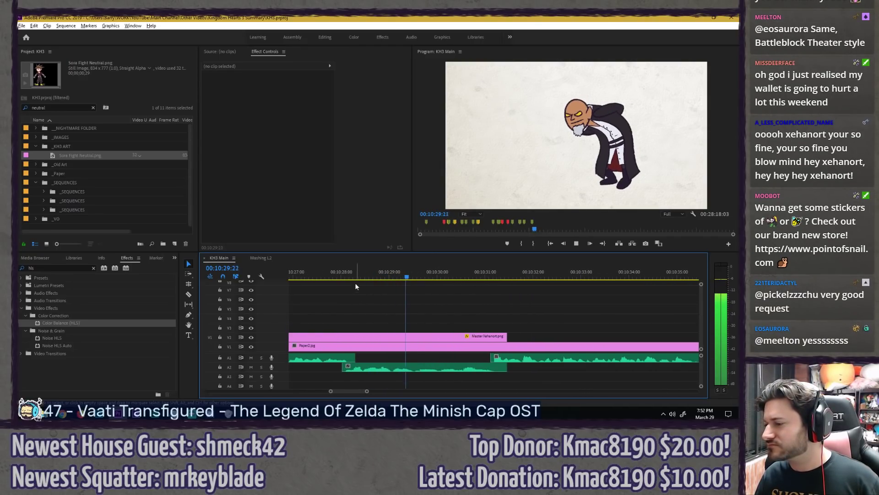
{"action": "left_click", "coordinate": [333, 274]}
Step: Enable Xehanort's Position stopwatch and set a 0.0° Rotation keyframe five frames later
{"action": "left_click", "coordinate": [391, 337]}
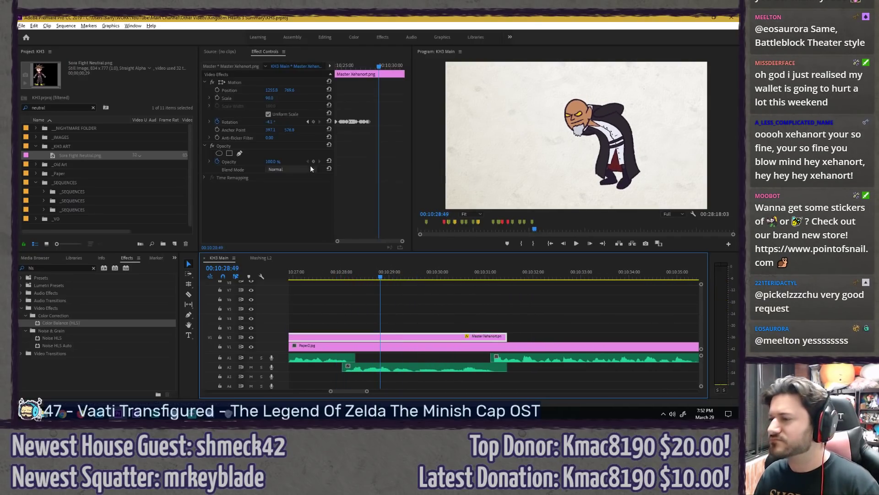
{"action": "left_click", "coordinate": [217, 90]}
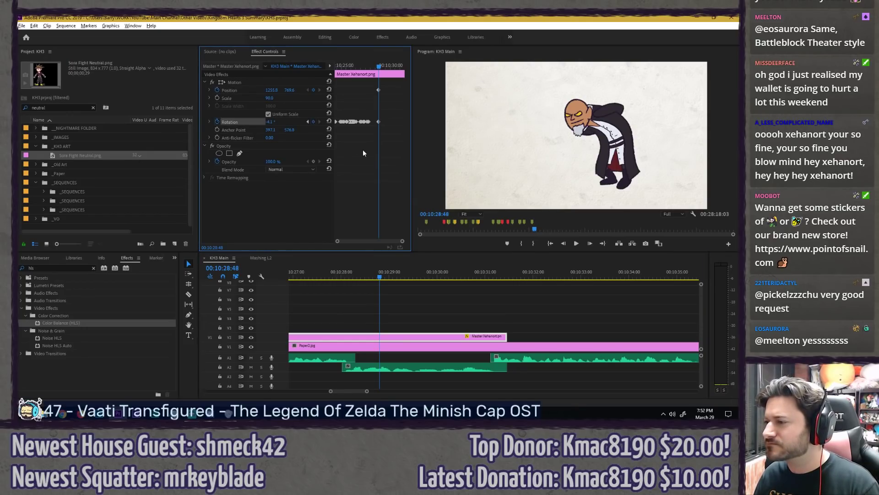
{"action": "key", "text": "equal"}
{"action": "key", "text": "Right"}
{"action": "key", "text": "Right"}
{"action": "key", "text": "Right"}
{"action": "key", "text": "Right"}
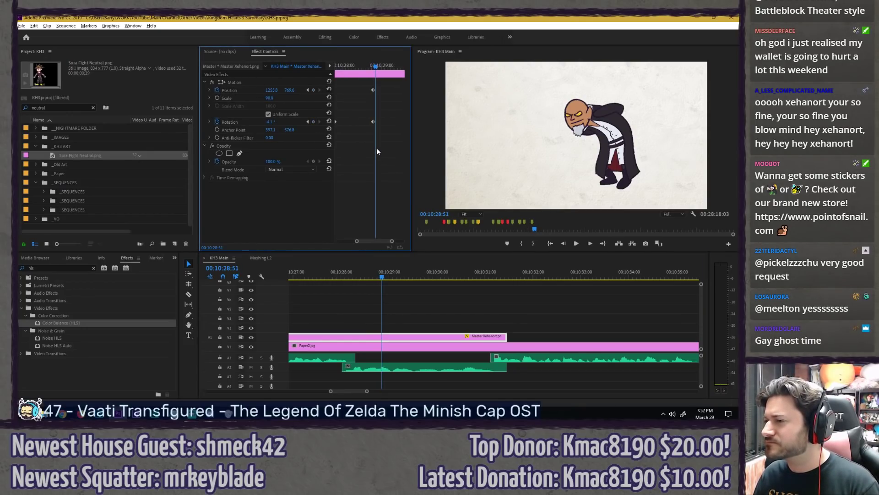
{"action": "key", "text": "Right"}
{"action": "key", "text": "Right"}
{"action": "key", "text": "Right"}
{"action": "key", "text": "Right"}
{"action": "key", "text": "Right"}
{"action": "key", "text": "Right"}
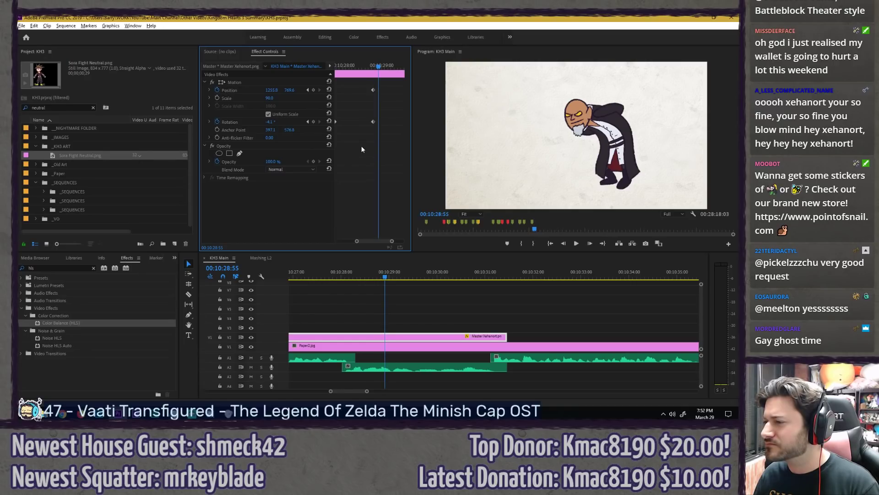
{"action": "type", "text": "0"}
{"action": "key", "text": "Return"}
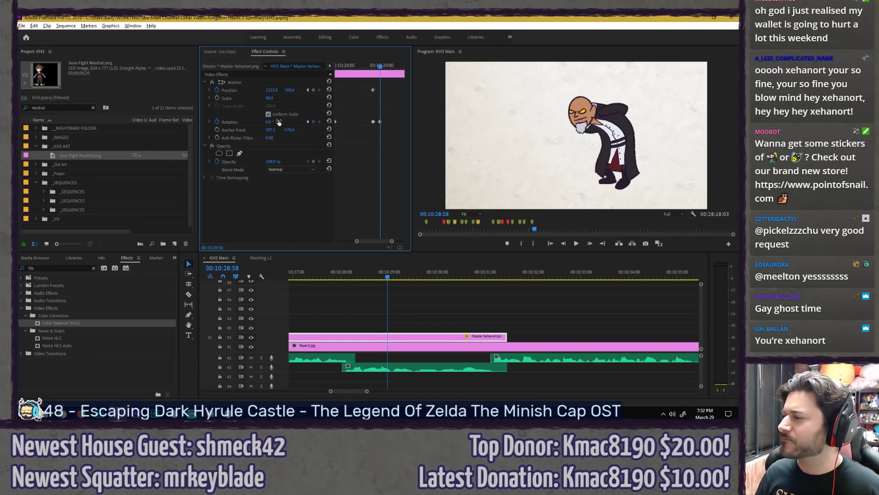
Step: Add a Position keyframe and raise Xehanort to Y 651.6 at 10:28:53
{"action": "left_click", "coordinate": [313, 89]}
{"action": "left_click_drag", "start_coordinate": [379, 62], "coordinate": [377, 63]}
{"action": "left_click_drag", "start_coordinate": [290, 89], "coordinate": [237, 90]}
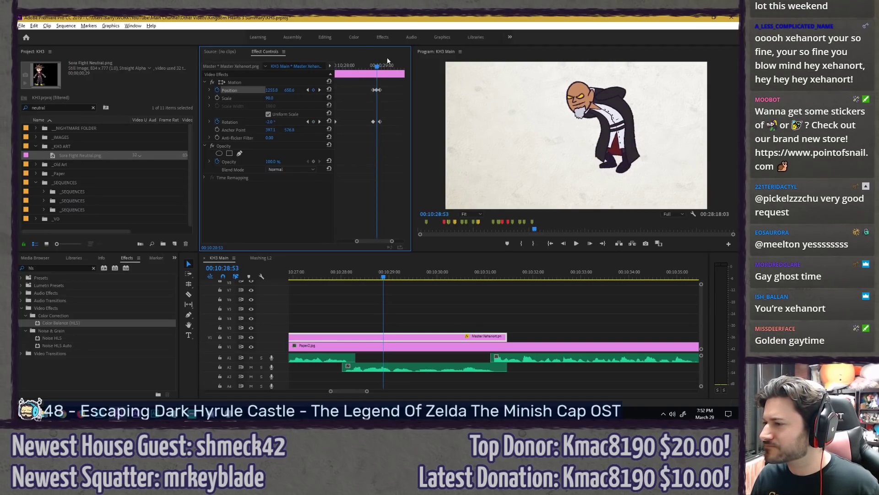
{"action": "key", "text": "Left"}
{"action": "key", "text": "Left"}
{"action": "key", "text": "Left"}
{"action": "key", "text": "Left"}
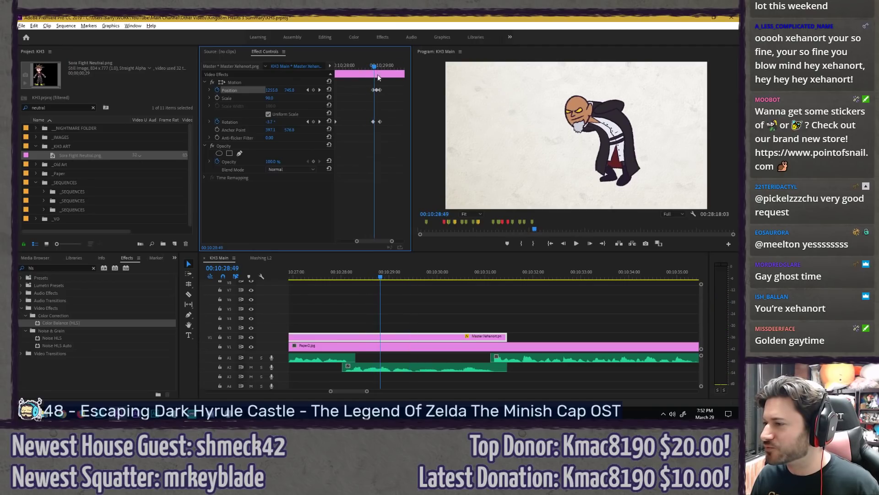
Step: Apply easing and Ease Out to Xehanort's Position keyframes
{"action": "right_click", "coordinate": [376, 91]}
{"action": "mouse_move", "coordinate": [403, 156]}
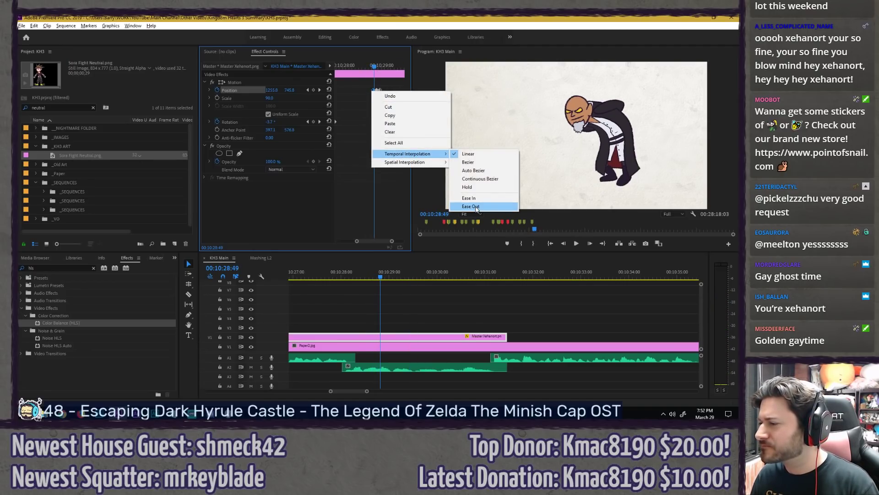
{"action": "left_click", "coordinate": [481, 207]}
{"action": "right_click", "coordinate": [379, 93]}
{"action": "mouse_move", "coordinate": [431, 158]}
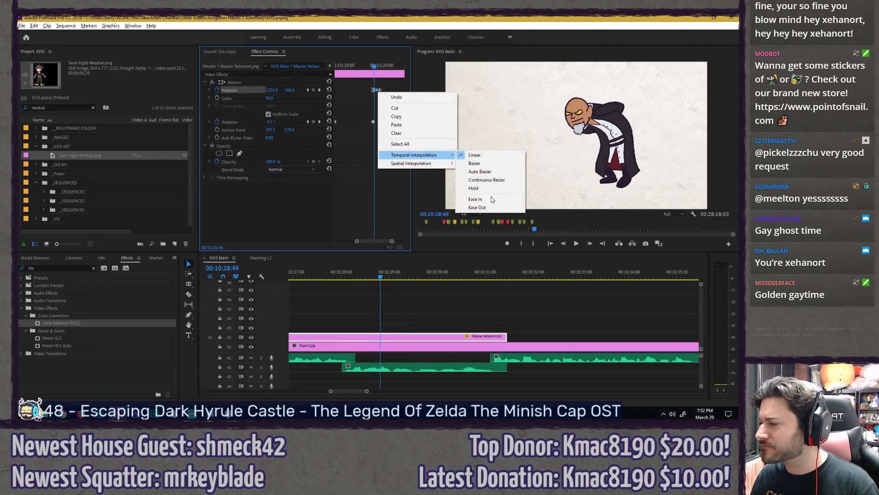
{"action": "left_click", "coordinate": [491, 208]}
Step: Review the knock-back and lower Xehanort slightly in the frame
{"action": "left_click", "coordinate": [367, 67]}
{"action": "key", "text": "space"}
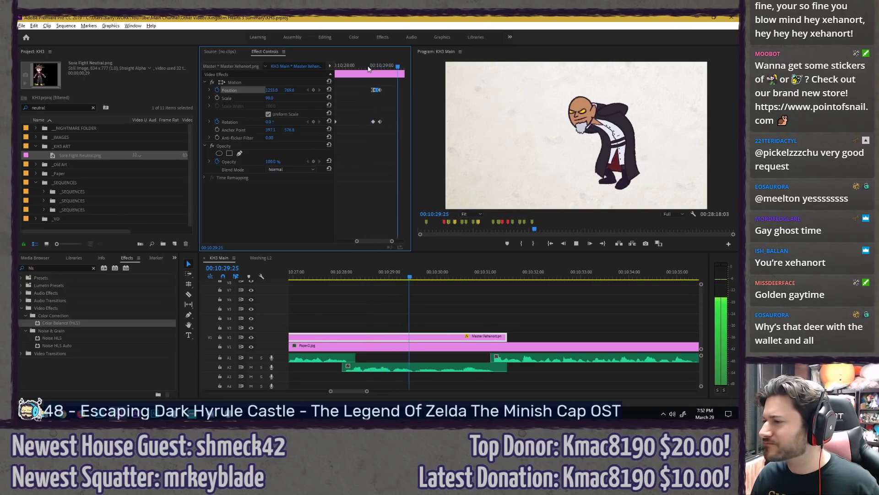
{"action": "left_click_drag", "start_coordinate": [370, 67], "coordinate": [377, 65]}
{"action": "left_click", "coordinate": [390, 92]}
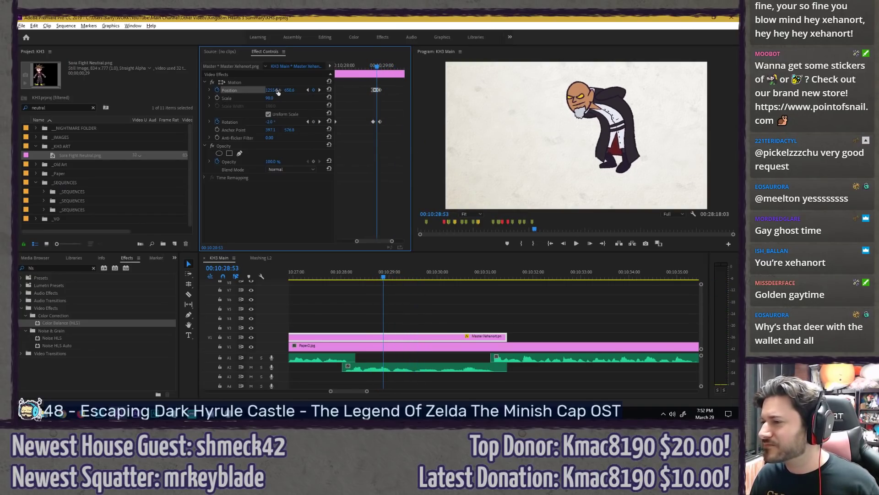
{"action": "left_click_drag", "start_coordinate": [289, 89], "coordinate": [296, 90]}
{"action": "left_click", "coordinate": [369, 66]}
{"action": "key", "text": "space"}
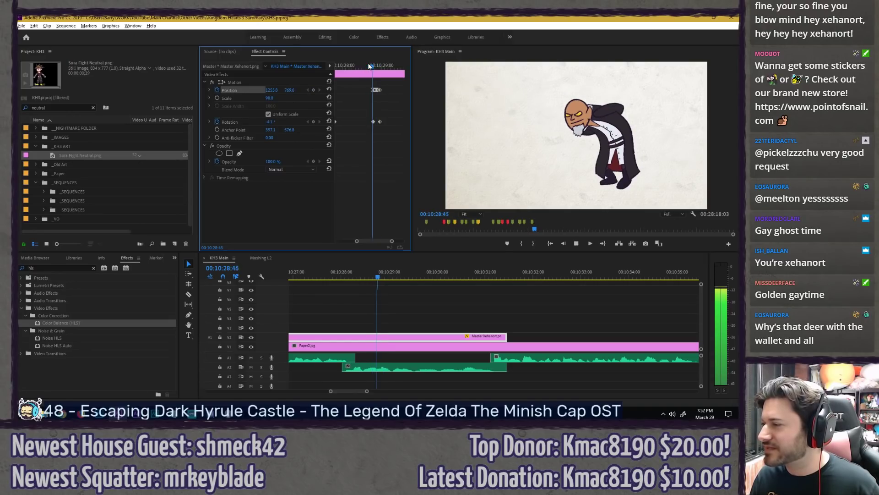
{"action": "mouse_move", "coordinate": [368, 66]}
{"action": "left_mouse_down"}
{"action": "mouse_move", "coordinate": [393, 65]}
{"action": "mouse_move", "coordinate": [381, 64]}
{"action": "left_mouse_up"}
Step: Set the Rotation keyframe to Ease Out and shift Xehanort slightly right
{"action": "right_click", "coordinate": [373, 121]}
{"action": "left_click", "coordinate": [395, 234]}
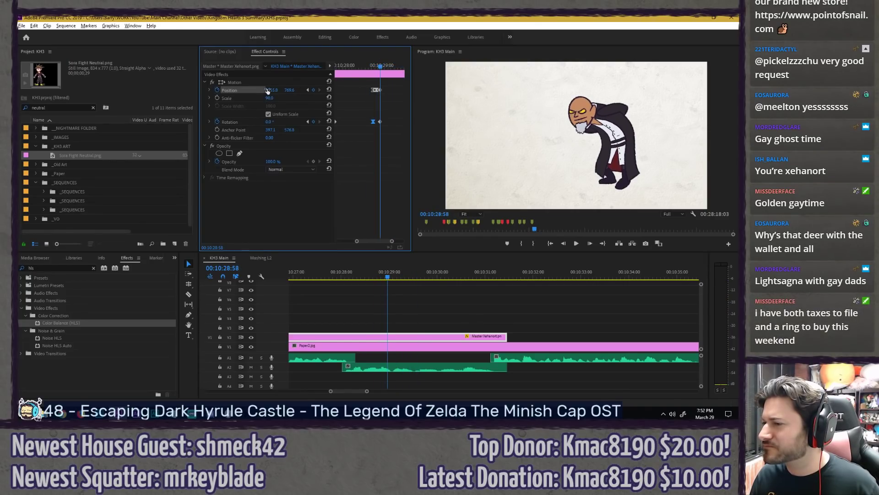
{"action": "left_click_drag", "start_coordinate": [271, 90], "coordinate": [276, 90]}
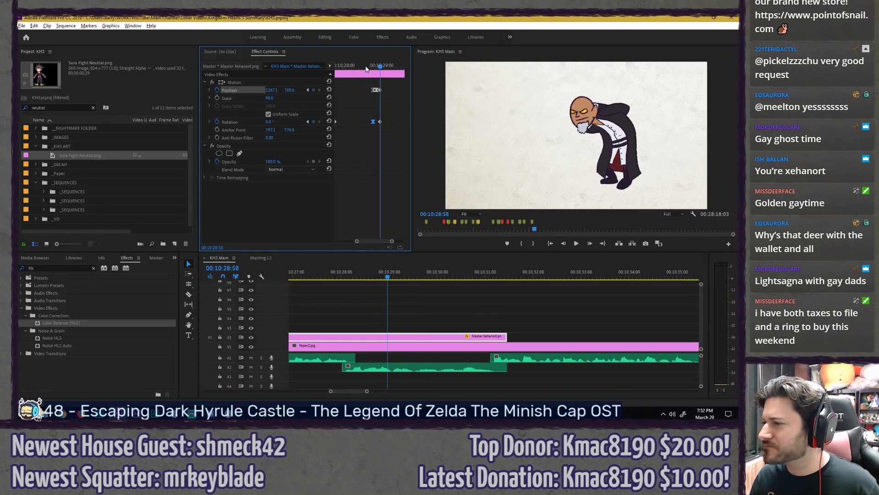
{"action": "mouse_move", "coordinate": [366, 69]}
{"action": "left_mouse_down"}
{"action": "mouse_move", "coordinate": [405, 66]}
{"action": "mouse_move", "coordinate": [370, 68]}
{"action": "mouse_move", "coordinate": [390, 67]}
{"action": "mouse_move", "coordinate": [381, 66]}
{"action": "left_mouse_up"}
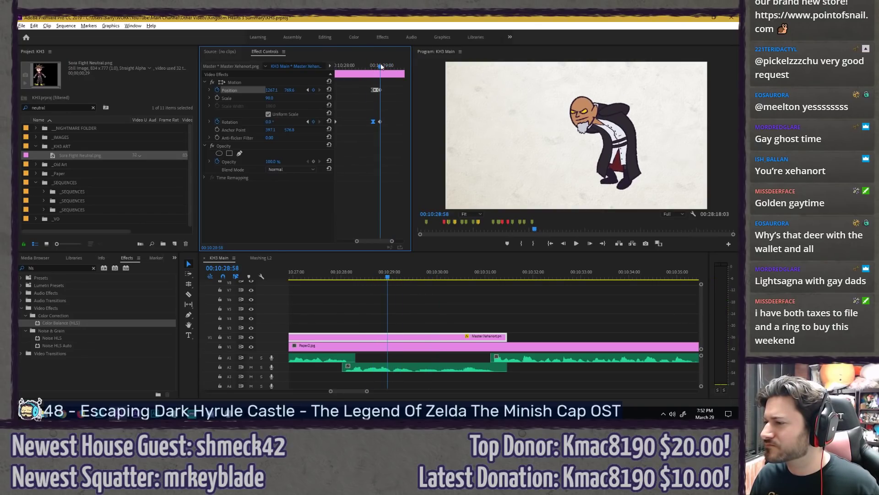
{"action": "key", "text": "space"}
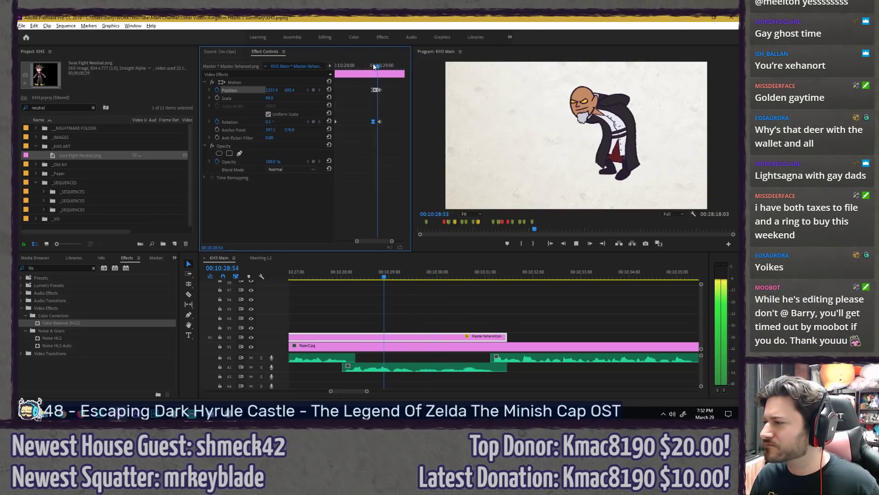
{"action": "left_click", "coordinate": [374, 66]}
{"action": "key", "text": "Right"}
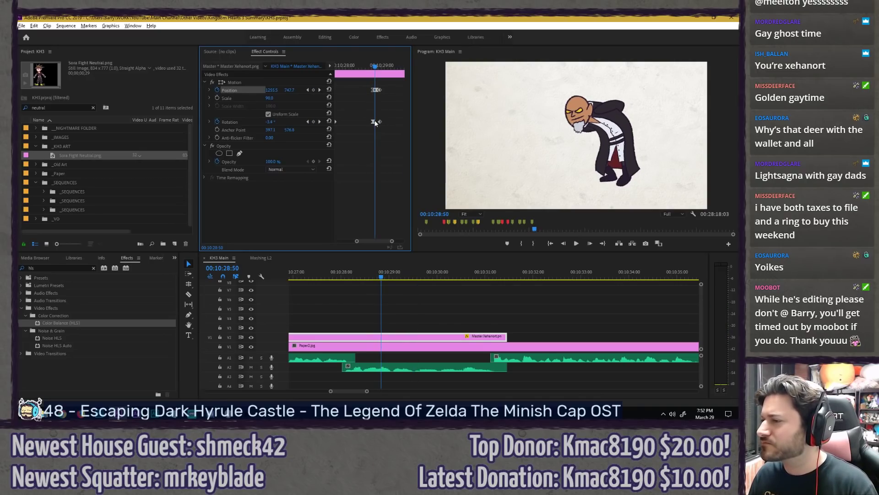
Step: Move the first Rotation keyframe later toward 28:57 and replay the wobble
{"action": "left_click_drag", "start_coordinate": [373, 122], "coordinate": [377, 122]}
{"action": "mouse_move", "coordinate": [368, 68]}
{"action": "left_mouse_down"}
{"action": "mouse_move", "coordinate": [392, 69]}
{"action": "mouse_move", "coordinate": [378, 68]}
{"action": "left_mouse_up"}
{"action": "key", "text": "Right"}
{"action": "left_click", "coordinate": [381, 121]}
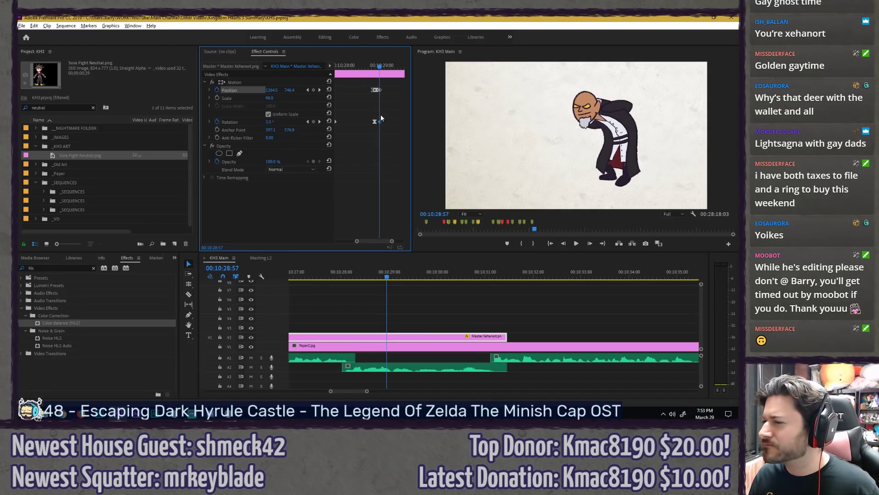
{"action": "left_click", "coordinate": [387, 124]}
{"action": "scroll", "coordinate": [383, 123], "scroll_direction": "up", "scroll_amount": 1}
{"action": "key", "text": "space"}
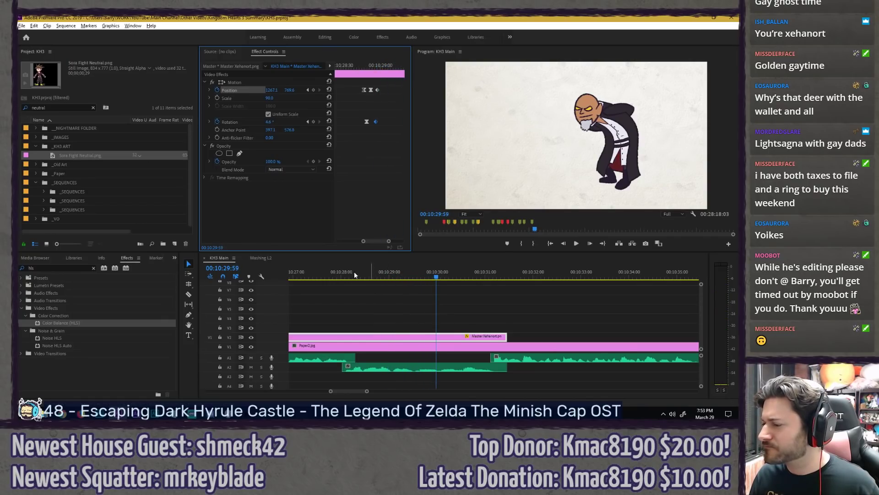
{"action": "left_click", "coordinate": [328, 273]}
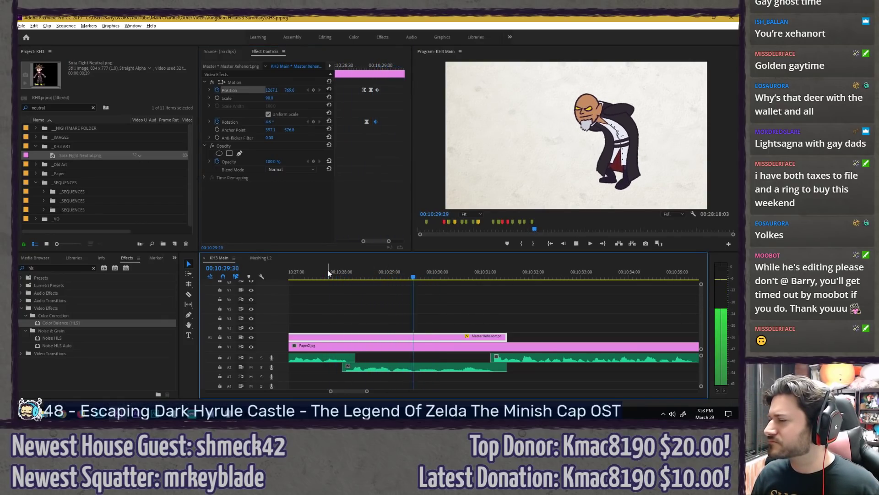
Step: Split the Master Xehanort clip at the playhead to create a separate middle piece
{"action": "left_click", "coordinate": [380, 284]}
{"action": "left_click", "coordinate": [355, 274]}
{"action": "left_click", "coordinate": [401, 342]}
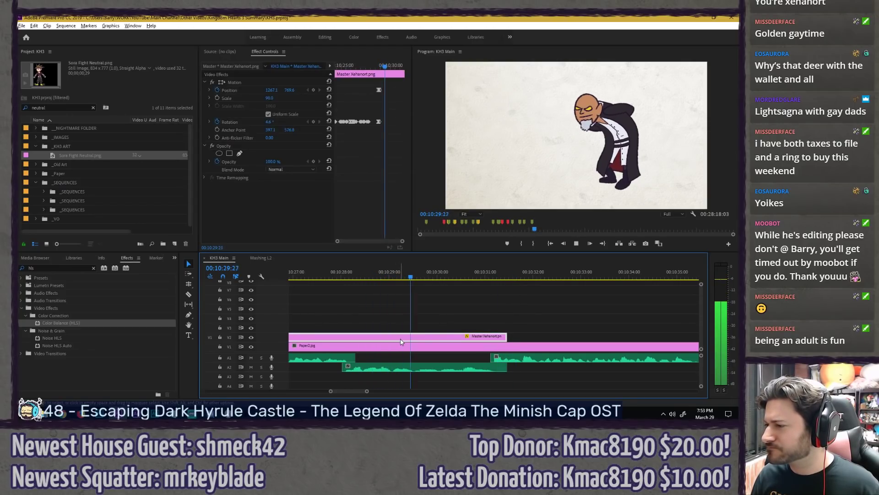
{"action": "key", "text": "space"}
{"action": "left_click", "coordinate": [435, 336]}
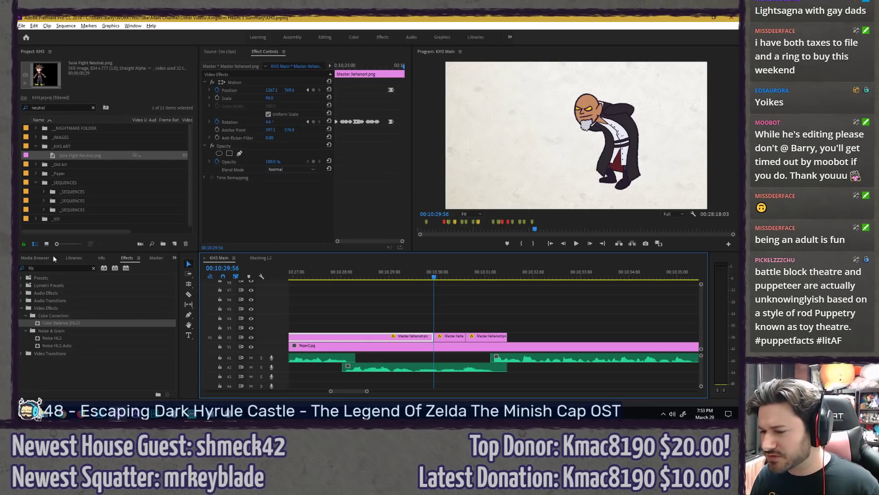
Step: Apply the Horizontal Flip effect to the middle Xehanort piece and check the flip frame by frame
{"action": "left_click", "coordinate": [93, 268]}
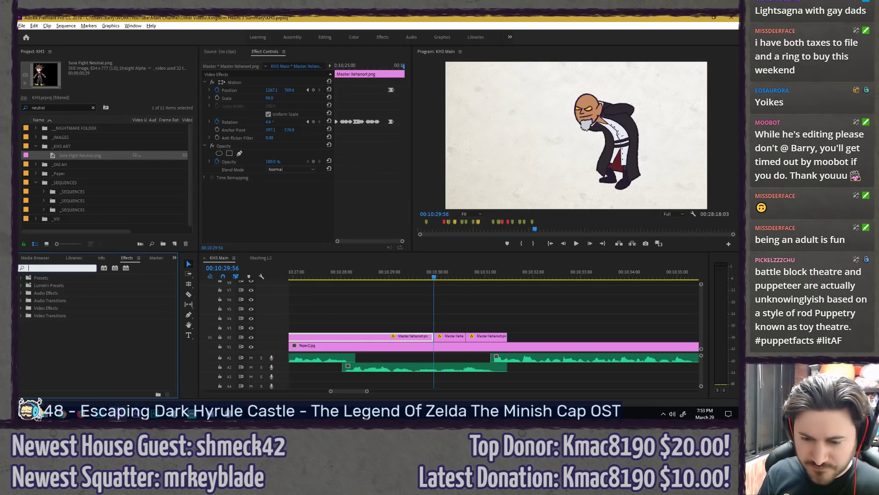
{"action": "type", "text": "horizont"}
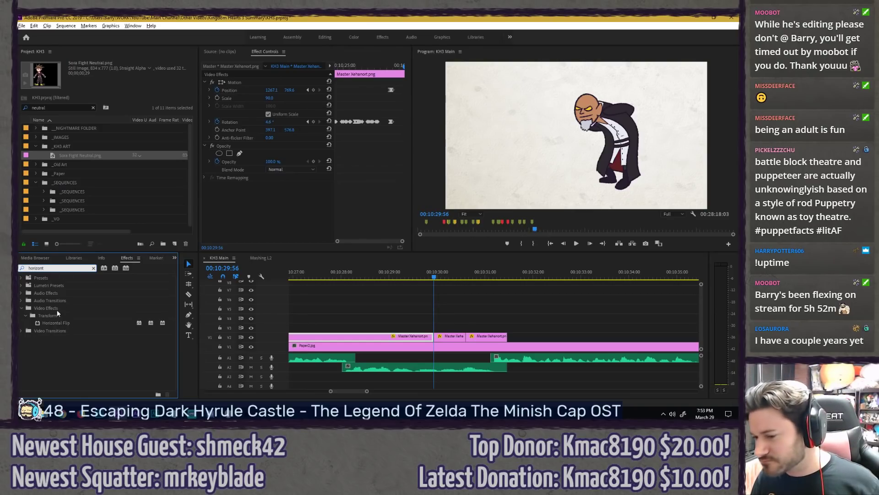
{"action": "left_click", "coordinate": [93, 322]}
{"action": "left_click_drag", "start_coordinate": [450, 340], "coordinate": [450, 340]}
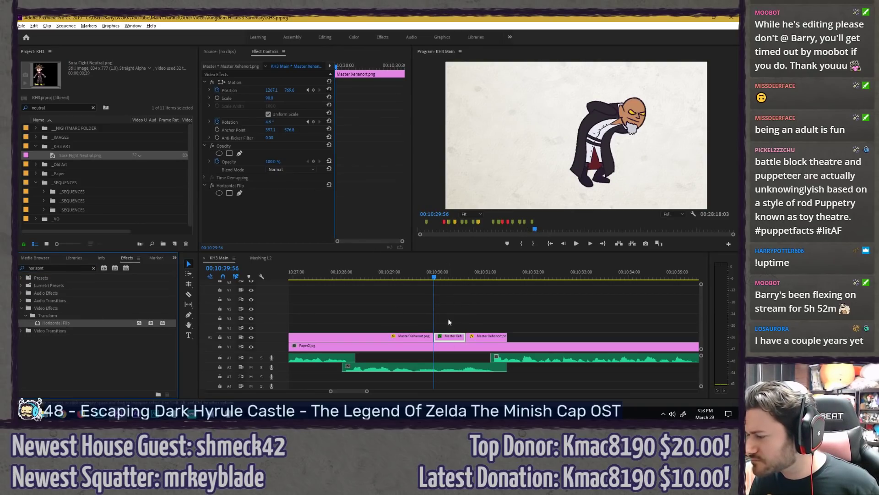
{"action": "left_click", "coordinate": [448, 337]}
{"action": "key", "text": "Left"}
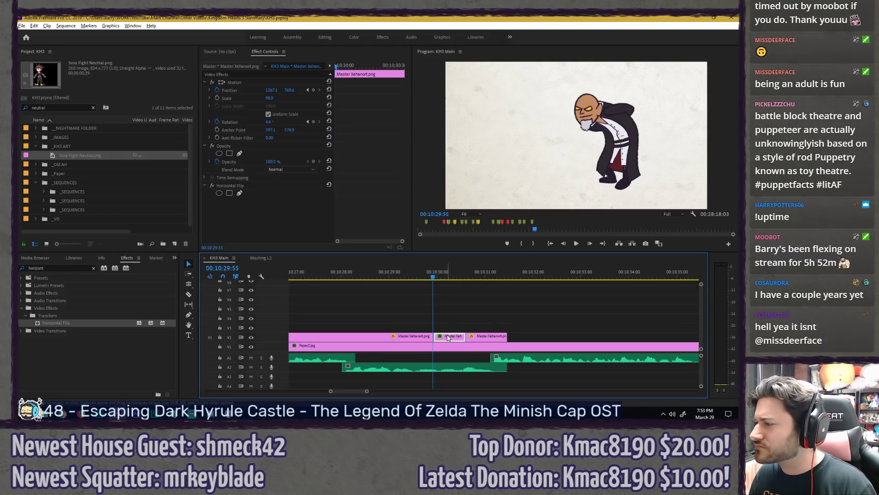
{"action": "key", "text": "Right"}
{"action": "key", "text": "Left"}
{"action": "key", "text": "Right"}
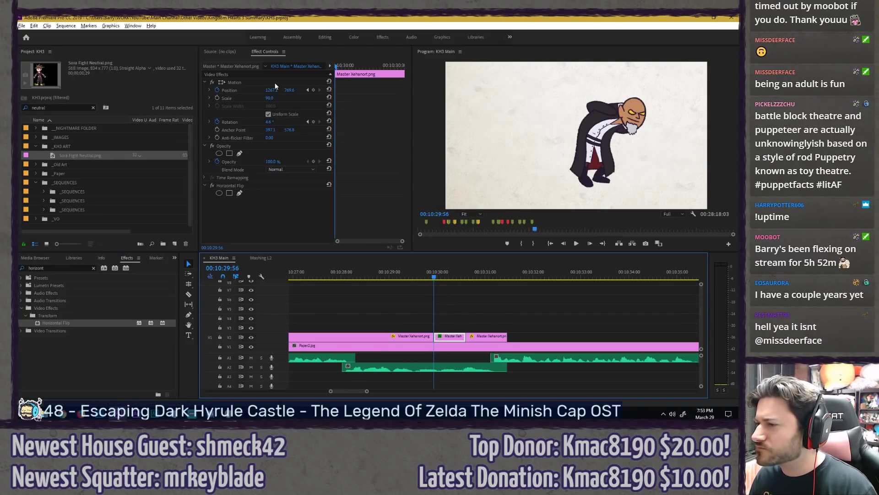
Step: Clear the flipped piece's existing Position and Rotation keyframes, then replay the section
{"action": "left_click", "coordinate": [217, 90]}
{"action": "key", "text": "Return"}
{"action": "left_click", "coordinate": [217, 122]}
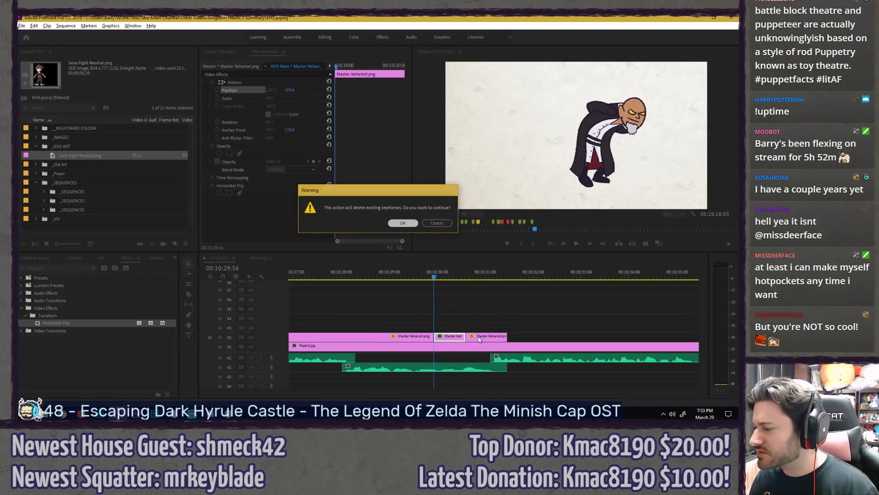
{"action": "key", "text": "Return"}
{"action": "left_click", "coordinate": [476, 335]}
{"action": "left_click", "coordinate": [217, 90]}
{"action": "key", "text": "Return"}
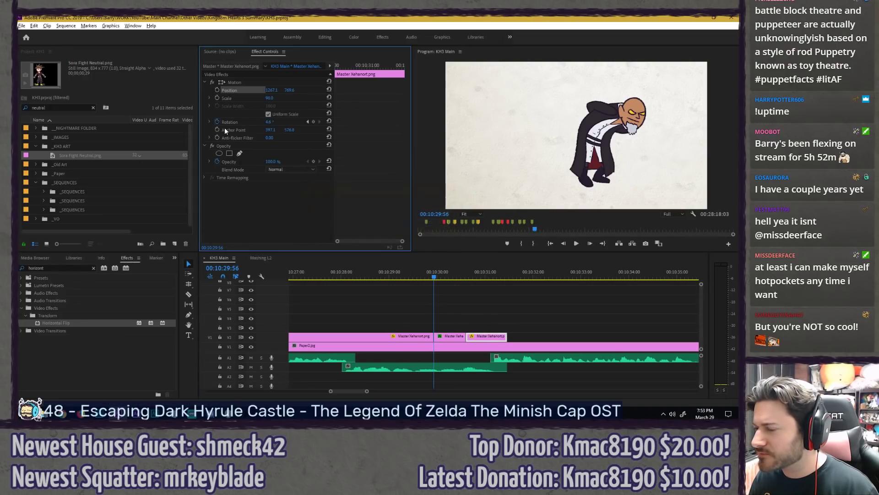
{"action": "left_click", "coordinate": [217, 122]}
{"action": "key", "text": "Return"}
{"action": "left_click", "coordinate": [417, 273]}
{"action": "key", "text": "space"}
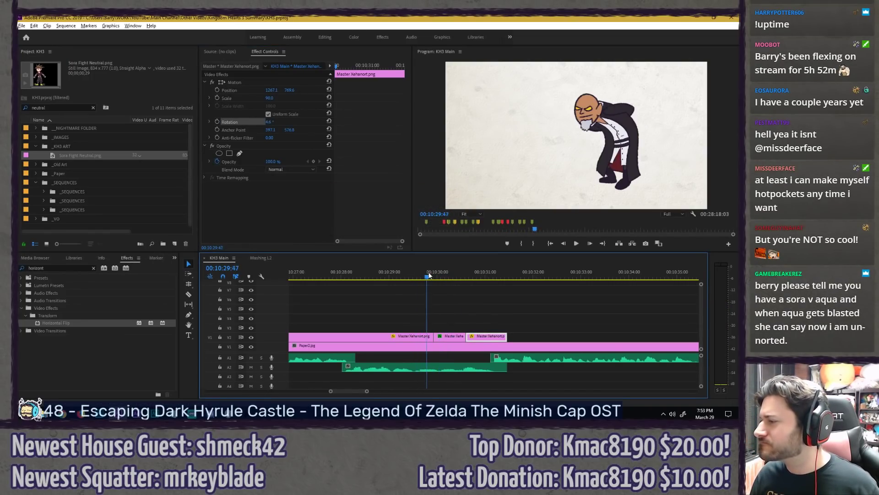
{"action": "key", "text": "space"}
Step: Shift the flipped Xehanort right, tilt him slightly and nudge him up in Effect Controls
{"action": "left_click", "coordinate": [450, 336]}
{"action": "key", "text": "Up"}
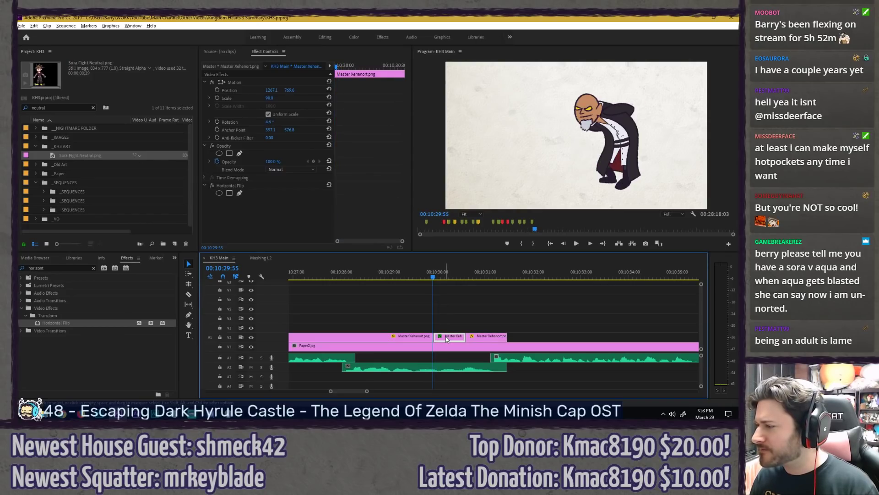
{"action": "left_click_drag", "start_coordinate": [270, 91], "coordinate": [274, 90]}
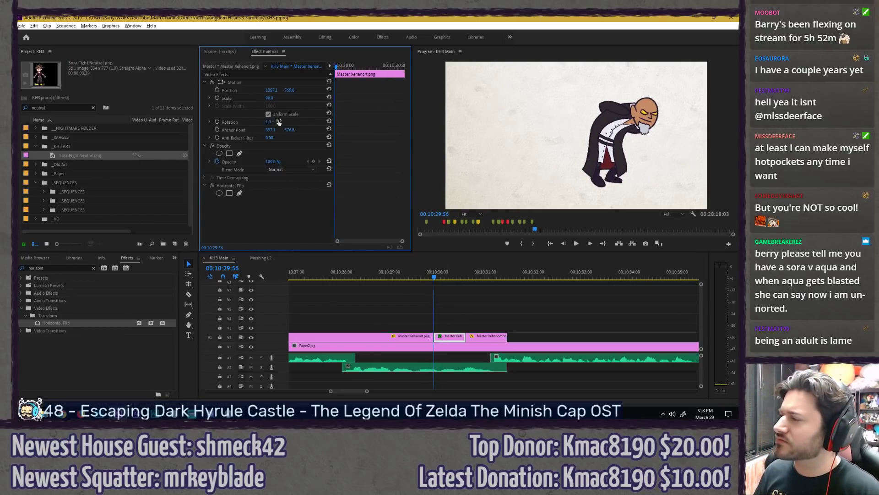
{"action": "left_click_drag", "start_coordinate": [278, 122], "coordinate": [279, 122]}
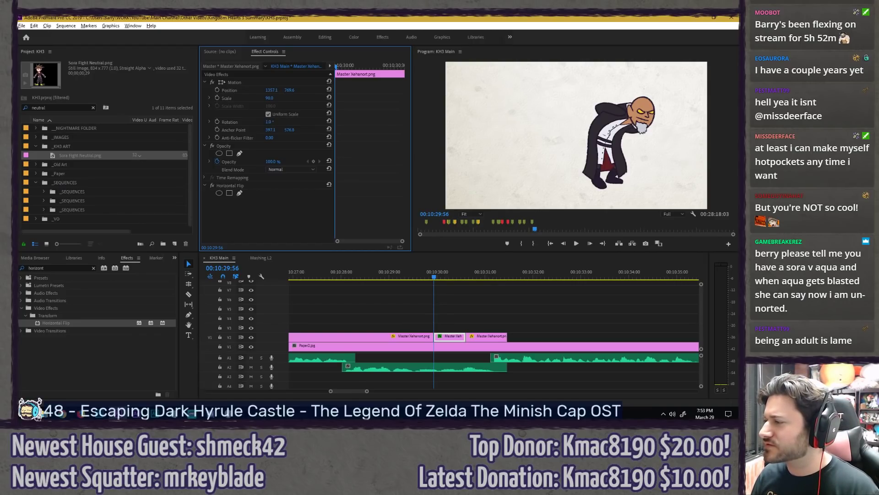
{"action": "left_click_drag", "start_coordinate": [290, 90], "coordinate": [283, 90]}
{"action": "key", "text": "Left"}
{"action": "key", "text": "Right"}
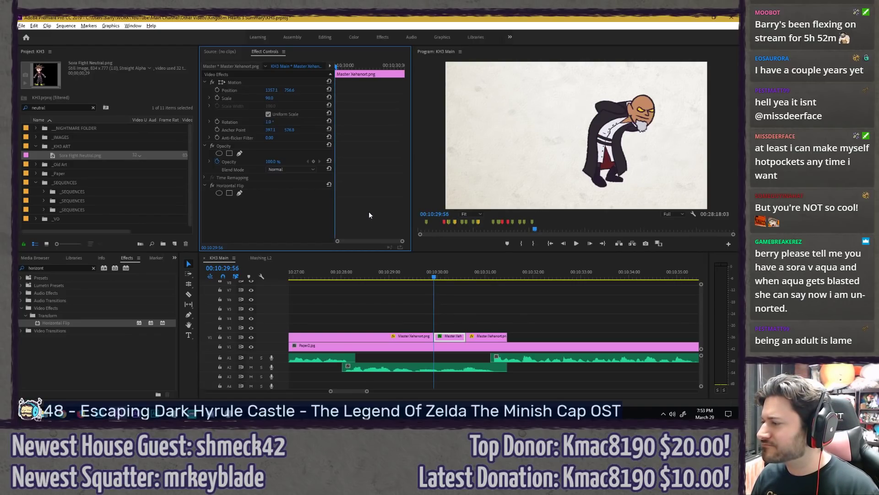
{"action": "key", "text": "Left"}
{"action": "key", "text": "Right"}
Step: Move Xehanort slightly right directly in the Program monitor preview
{"action": "left_click", "coordinate": [296, 82]}
{"action": "left_click_drag", "start_coordinate": [607, 168], "coordinate": [609, 168]}
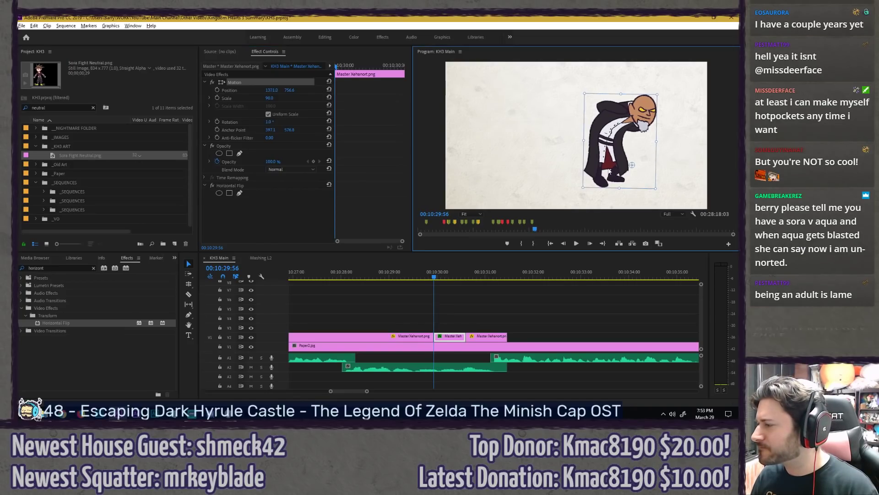
{"action": "left_click", "coordinate": [457, 314]}
{"action": "key", "text": "Left"}
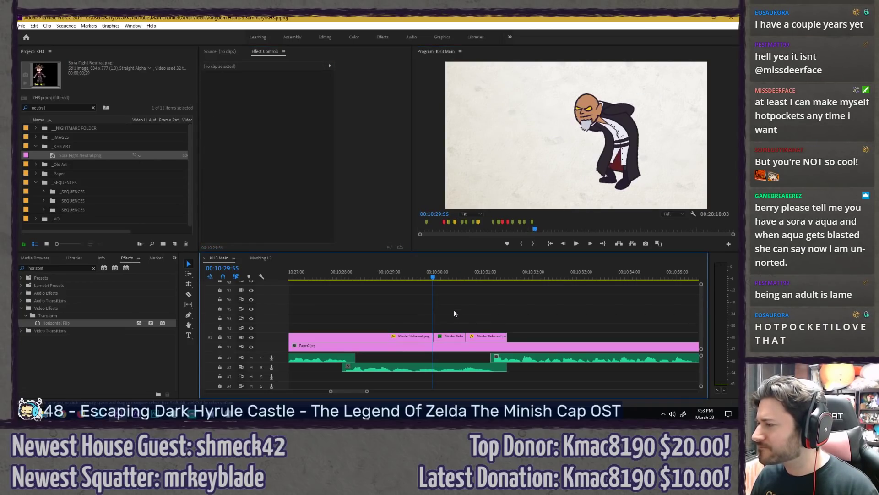
{"action": "key", "text": "Right"}
Step: Replay the flipped close-up and set the middle Xehanort clip's Rotation to -2.0°
{"action": "left_click", "coordinate": [381, 274]}
{"action": "key", "text": "space"}
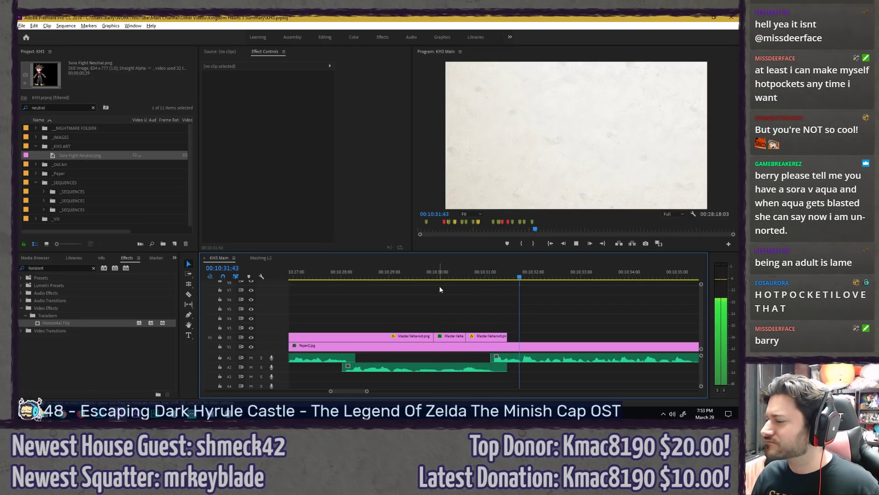
{"action": "left_click", "coordinate": [367, 273]}
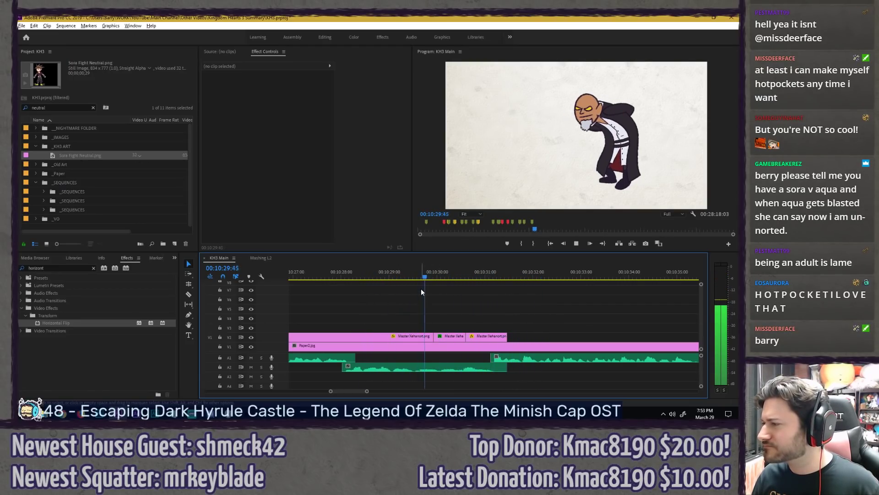
{"action": "left_click", "coordinate": [442, 274]}
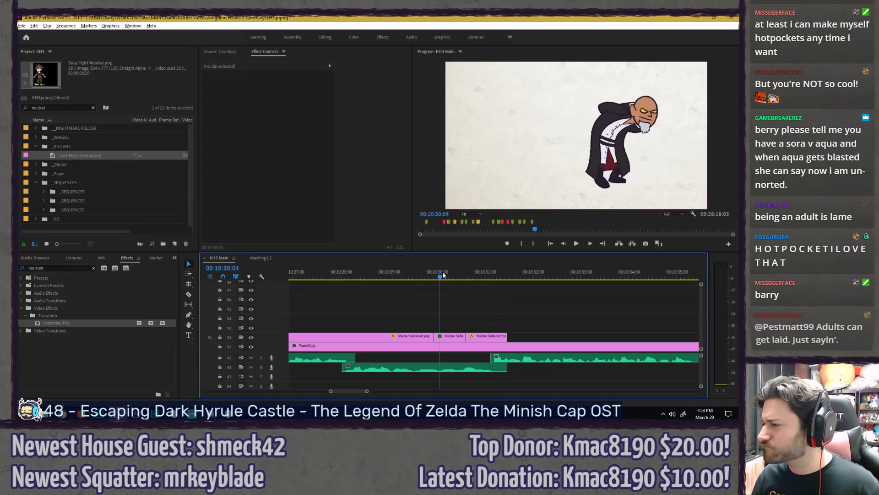
{"action": "left_click", "coordinate": [442, 336]}
{"action": "left_click", "coordinate": [271, 122]}
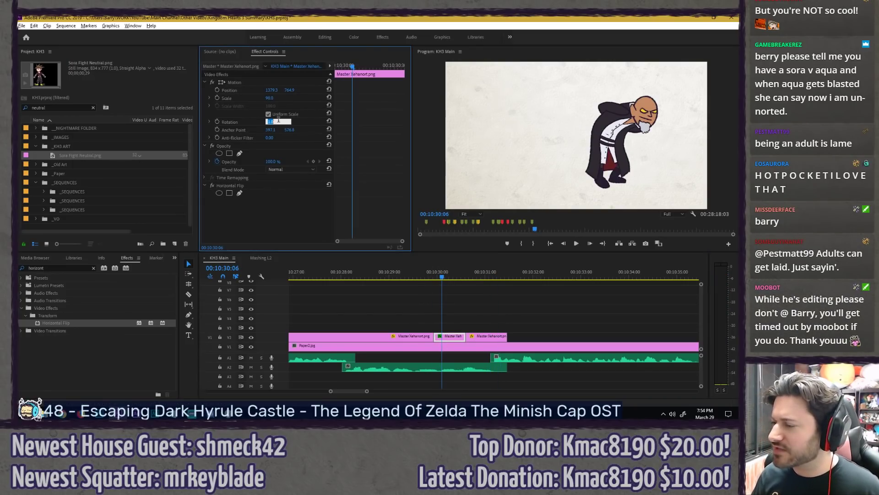
{"action": "key", "text": "Return"}
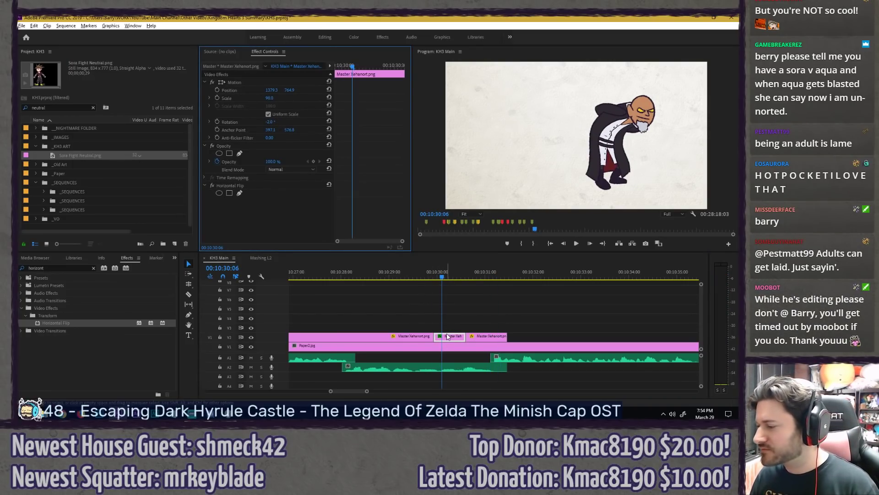
Step: Lift the short Xehanort clip to V3, reposition him up and right, then return it to V2
{"action": "left_click_drag", "start_coordinate": [451, 336], "coordinate": [443, 327]}
{"action": "left_click", "coordinate": [428, 278]}
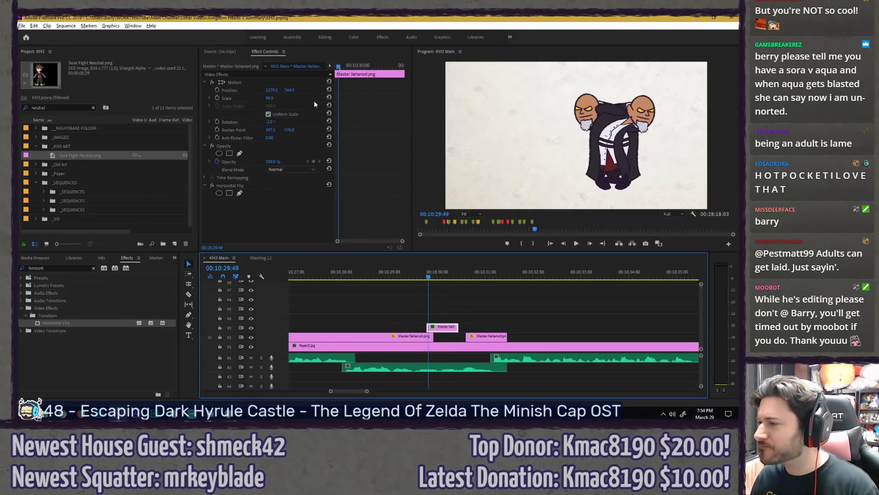
{"action": "left_click_drag", "start_coordinate": [611, 169], "coordinate": [615, 170]}
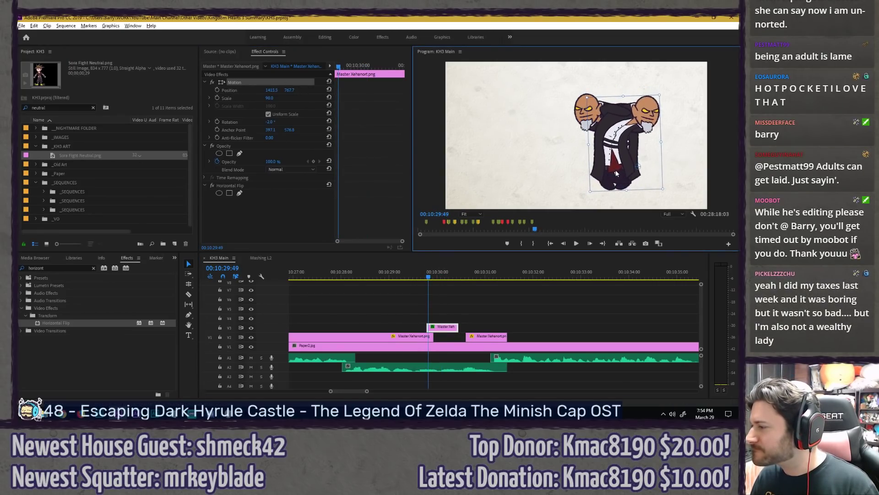
{"action": "mouse_move", "coordinate": [452, 329]}
{"action": "left_mouse_down"}
{"action": "mouse_move", "coordinate": [446, 334]}
{"action": "mouse_move", "coordinate": [460, 340]}
{"action": "left_mouse_up"}
{"action": "left_click", "coordinate": [407, 276]}
{"action": "key", "text": "space"}
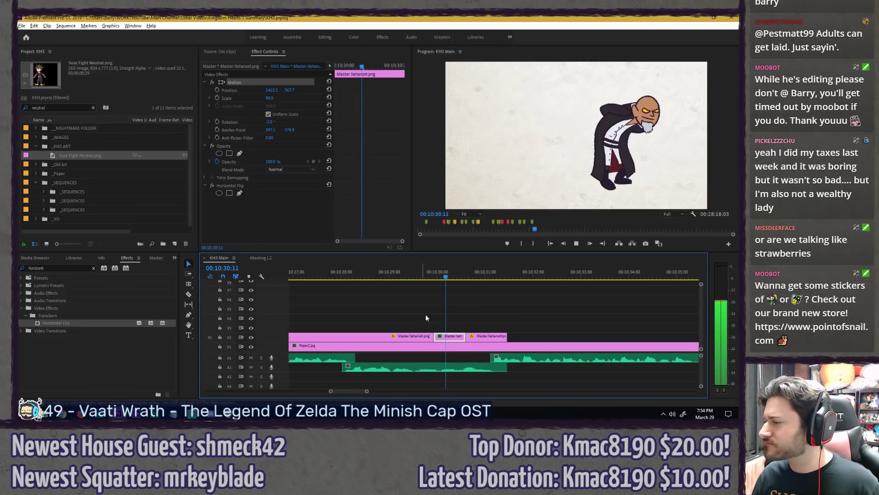
{"action": "key", "text": "space"}
Step: Set Xehanort's Position X to 1424.8 and replay the adjusted knock-back shot
{"action": "left_click_drag", "start_coordinate": [288, 91], "coordinate": [286, 91]}
{"action": "mouse_move", "coordinate": [426, 276]}
{"action": "left_mouse_down"}
{"action": "mouse_move", "coordinate": [458, 276]}
{"action": "mouse_move", "coordinate": [430, 275]}
{"action": "mouse_move", "coordinate": [440, 275]}
{"action": "left_mouse_up"}
{"action": "left_click_drag", "start_coordinate": [271, 91], "coordinate": [277, 90]}
{"action": "left_click", "coordinate": [409, 275]}
{"action": "key", "text": "space"}
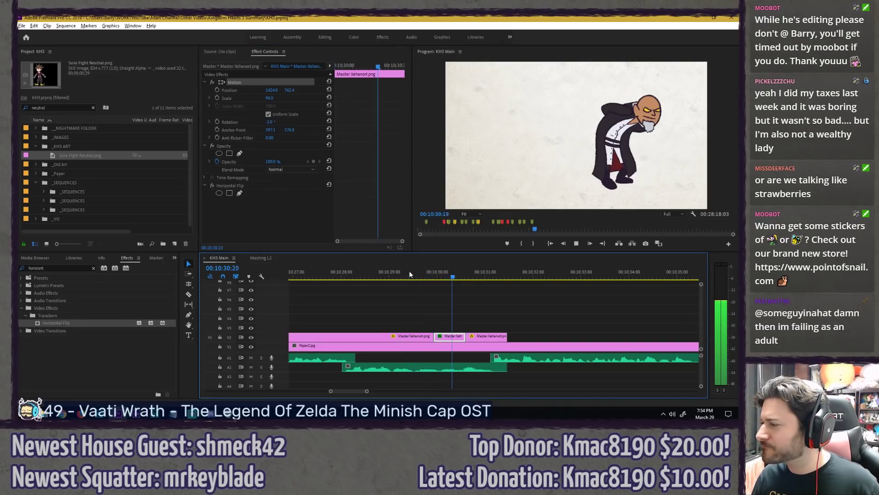
Step: Play the Xehanort knock-back shot from about 00:10:27 and save the project with Ctrl+S
{"action": "left_click", "coordinate": [426, 315]}
{"action": "scroll", "coordinate": [442, 310], "scroll_direction": "down", "scroll_amount": 3}
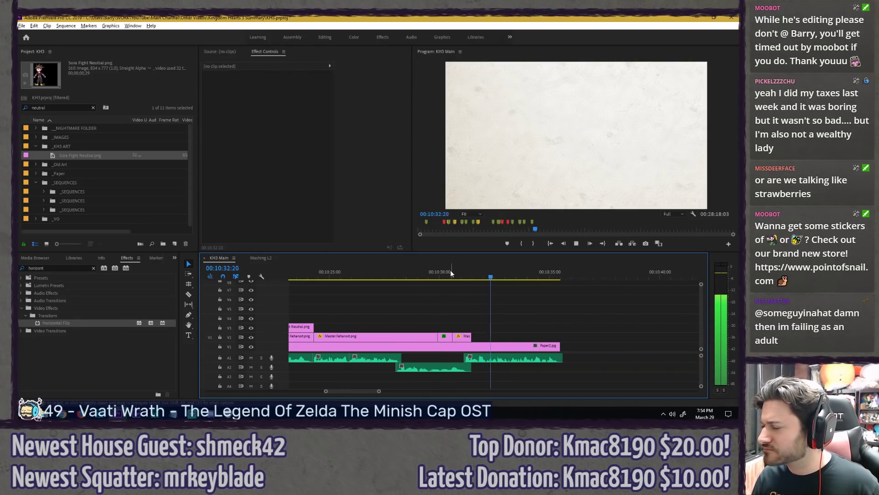
{"action": "left_click", "coordinate": [368, 272]}
{"action": "key", "text": "space"}
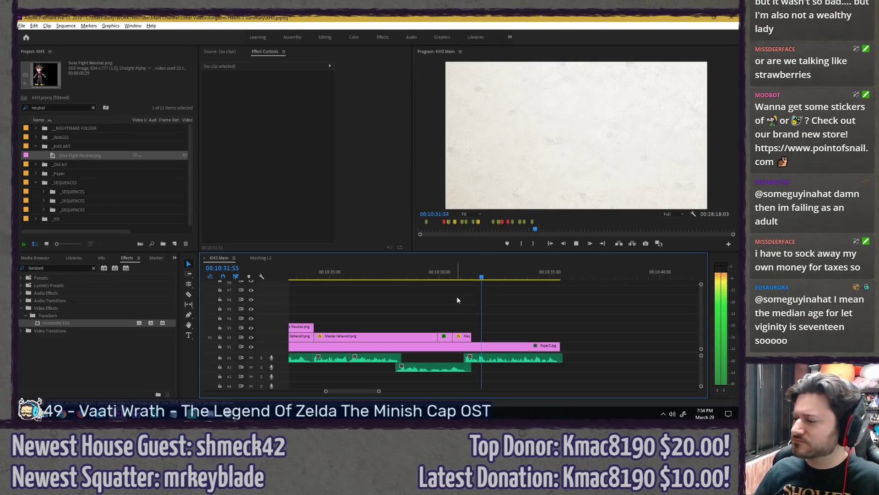
{"action": "key", "text": "ctrl+s"}
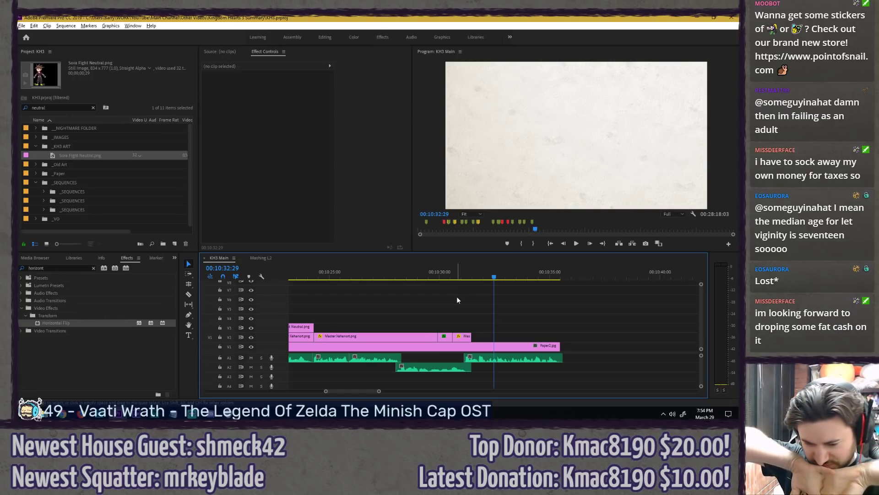
{"action": "key", "text": "ctrl+s"}
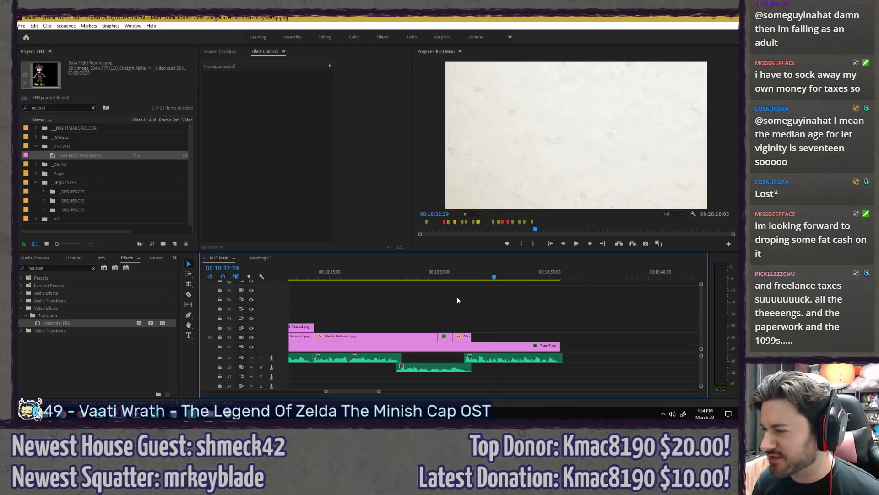
Step: Zoom the timeline out and in with - and =, then scrub back to around 00:09:24
{"action": "scroll", "coordinate": [532, 303], "scroll_direction": "down", "scroll_amount": 3}
{"action": "scroll", "coordinate": [528, 304], "scroll_direction": "down", "scroll_amount": 3}
{"action": "key", "text": "minus"}
{"action": "key", "text": "minus"}
{"action": "key", "text": "minus"}
{"action": "key", "text": "minus"}
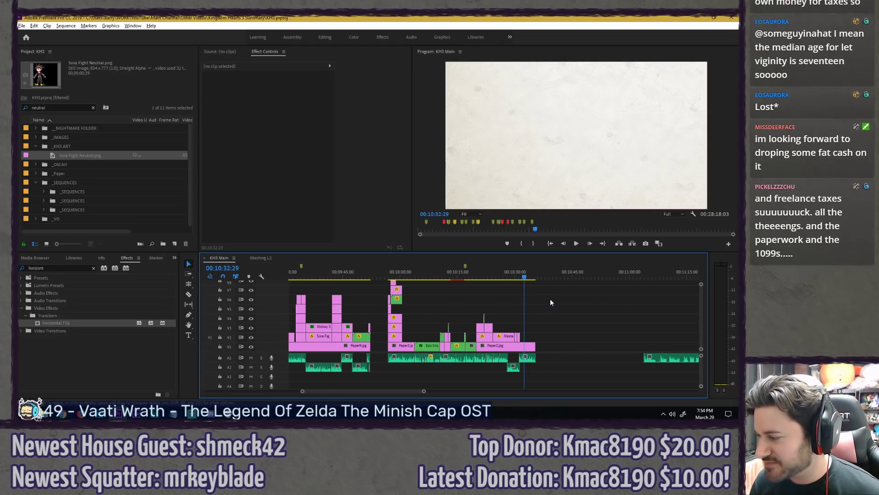
{"action": "key", "text": "equal"}
{"action": "key", "text": "equal"}
{"action": "key", "text": "equal"}
{"action": "key", "text": "equal"}
{"action": "key", "text": "equal"}
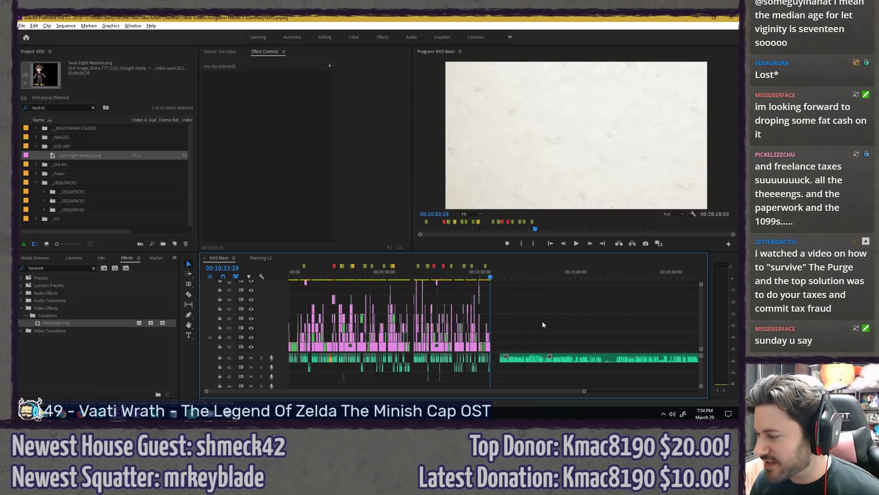
{"action": "key", "text": "minus"}
{"action": "key", "text": "minus"}
{"action": "key", "text": "minus"}
{"action": "key", "text": "minus"}
{"action": "key", "text": "minus"}
{"action": "key", "text": "minus"}
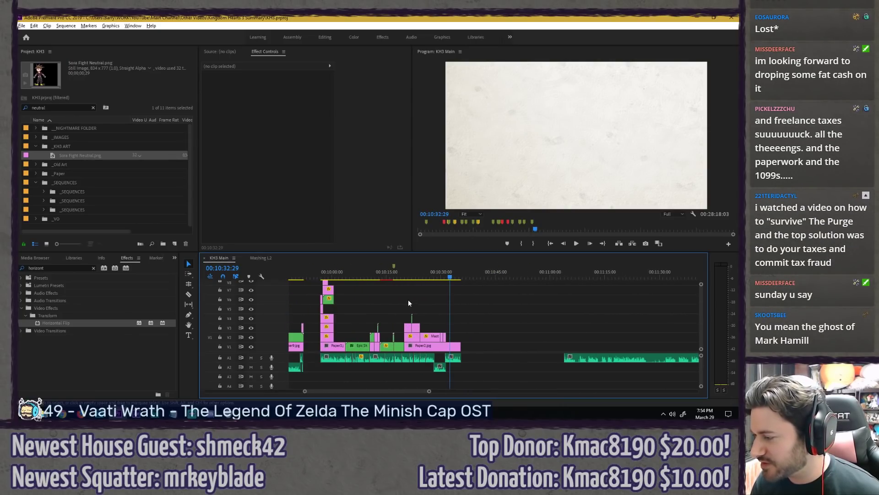
{"action": "key", "text": "equal"}
{"action": "key", "text": "equal"}
{"action": "key", "text": "equal"}
{"action": "key", "text": "equal"}
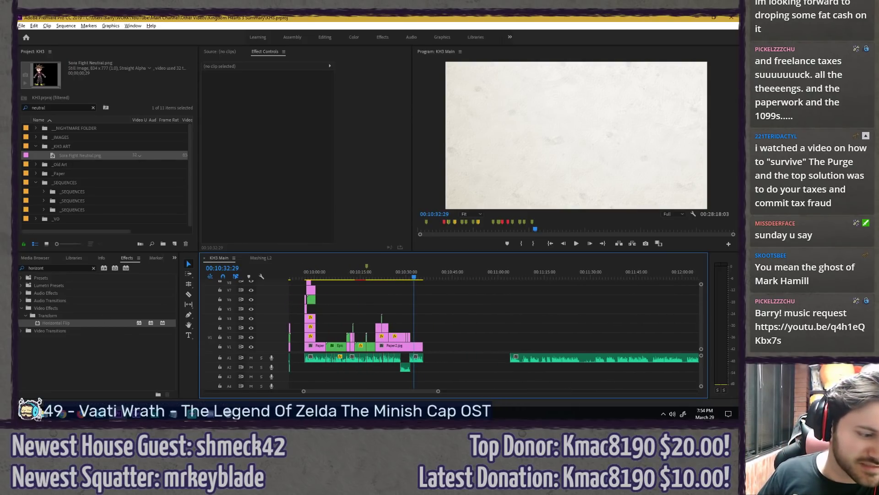
{"action": "key", "text": "alt+Tab"}
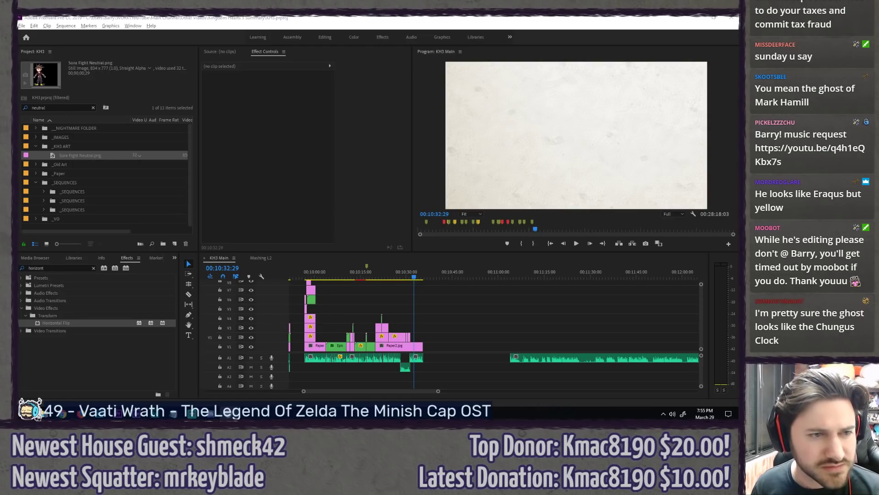
{"action": "left_click", "coordinate": [547, 347]}
{"action": "scroll", "coordinate": [523, 308], "scroll_direction": "down", "scroll_amount": 3}
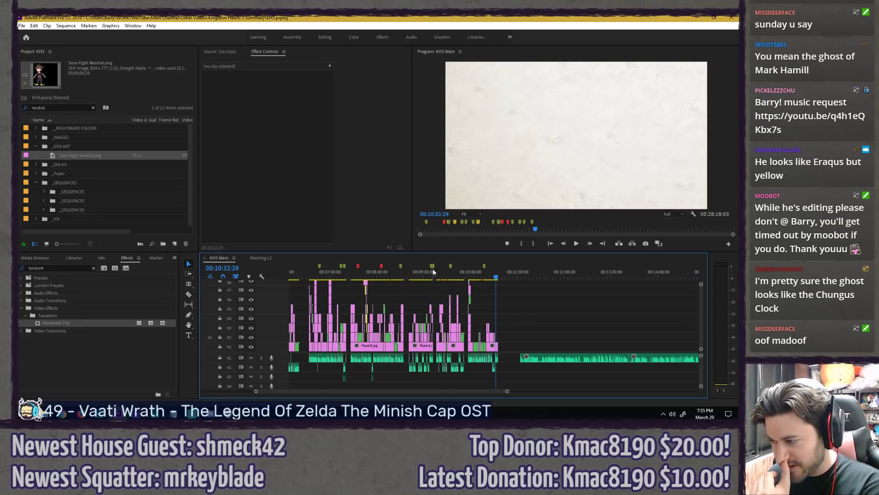
{"action": "left_click_drag", "start_coordinate": [433, 272], "coordinate": [474, 277]}
{"action": "key", "text": "equal"}
{"action": "key", "text": "equal"}
{"action": "key", "text": "equal"}
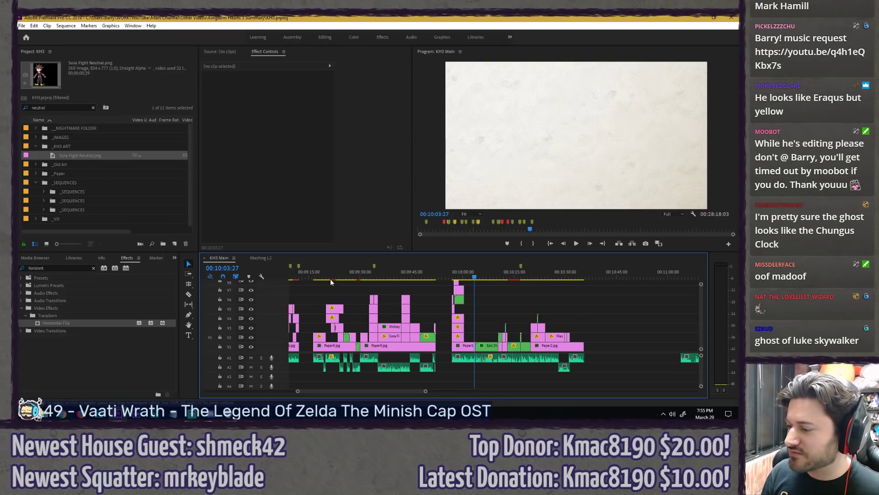
Step: Play the sequence from 00:09:16:28 with the Program monitor maximized using the ` key
{"action": "left_click", "coordinate": [314, 278]}
{"action": "key", "text": "minus"}
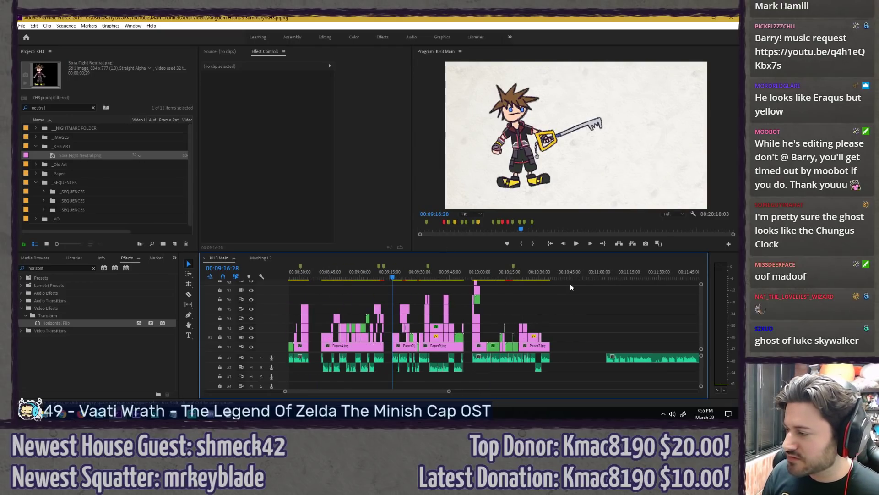
{"action": "key", "text": "grave"}
{"action": "key", "text": "space"}
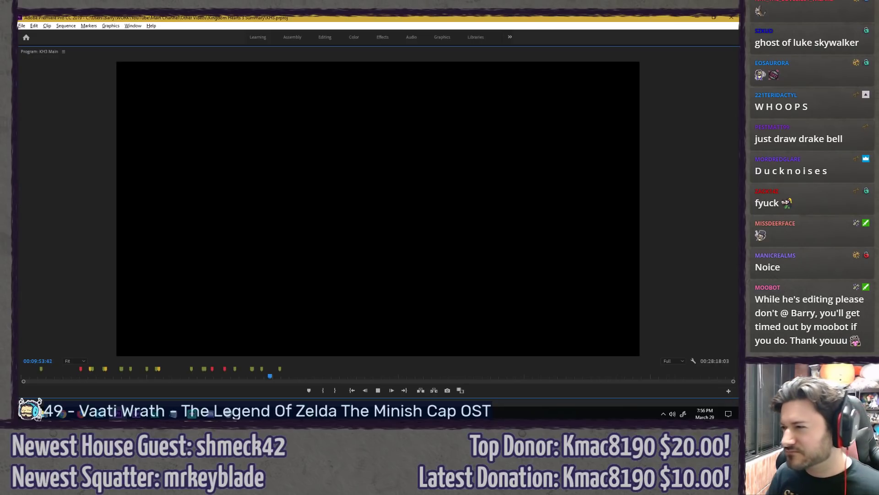
Step: Stop playback at 00:10:36:06 and restore the full editing layout
{"action": "key", "text": "grave"}
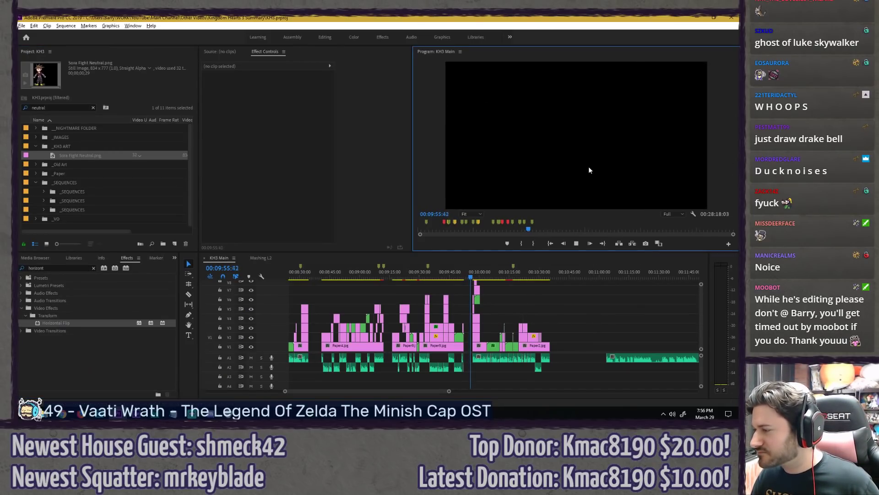
{"action": "key", "text": "grave"}
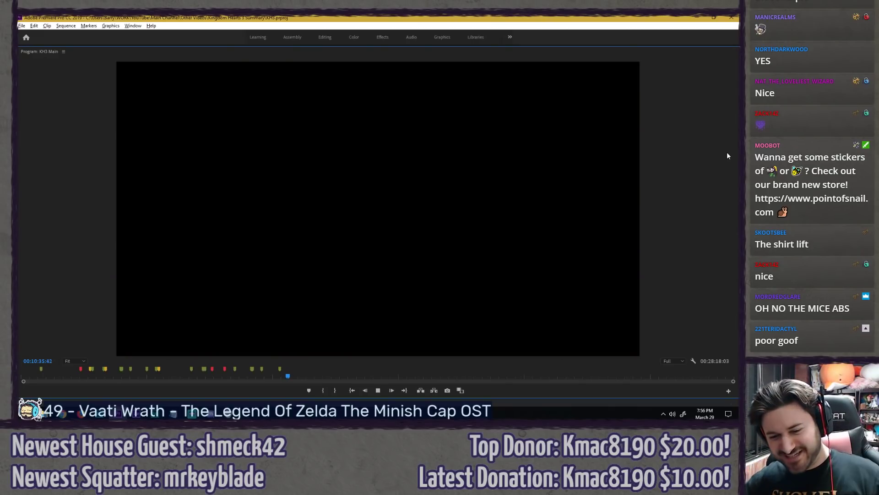
{"action": "key", "text": "space"}
{"action": "key", "text": "grave"}
Step: Zoom the timeline out to show 04:00–12:00 and scrub back through the frames around five to six minutes
{"action": "left_click", "coordinate": [567, 298]}
{"action": "scroll", "coordinate": [568, 299], "scroll_direction": "up", "scroll_amount": 5, "text": "alt"}
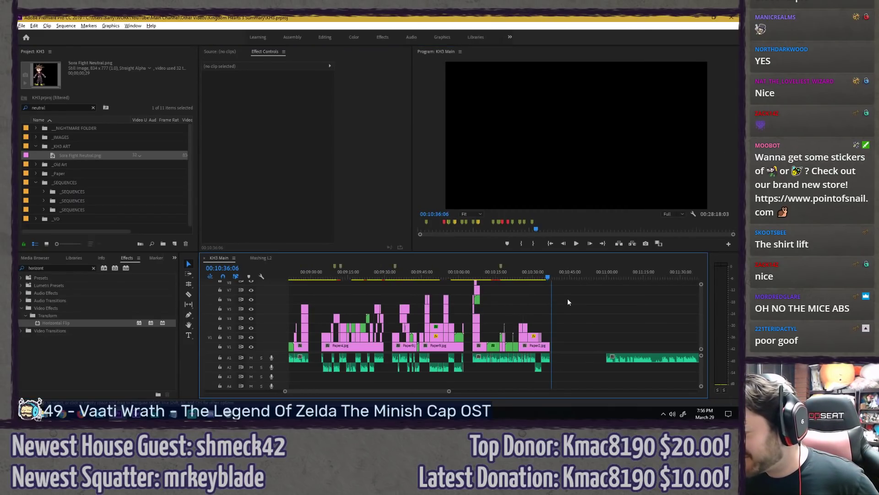
{"action": "scroll", "coordinate": [549, 306], "scroll_direction": "up", "scroll_amount": 2}
{"action": "scroll", "coordinate": [593, 300], "scroll_direction": "down", "scroll_amount": 1, "text": "alt"}
{"action": "key", "text": "minus"}
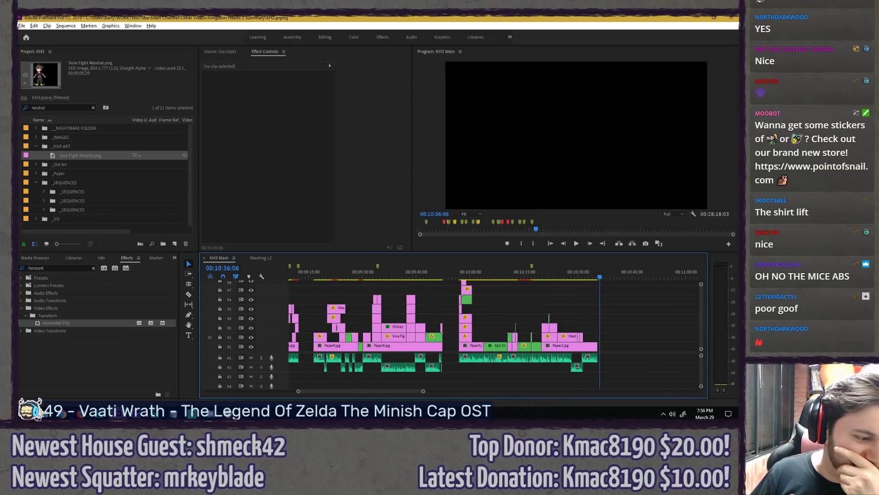
{"action": "key", "text": "alt+Tab"}
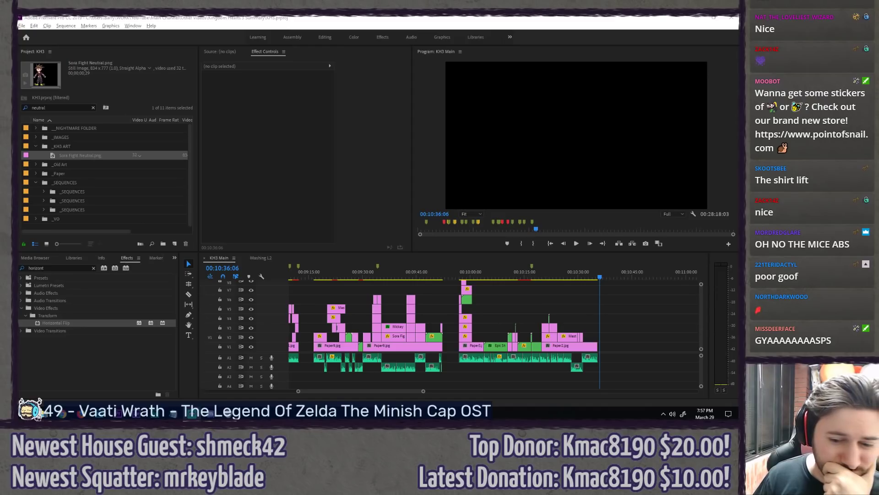
{"action": "left_click", "coordinate": [632, 299]}
{"action": "scroll", "coordinate": [606, 304], "scroll_direction": "up", "scroll_amount": 2}
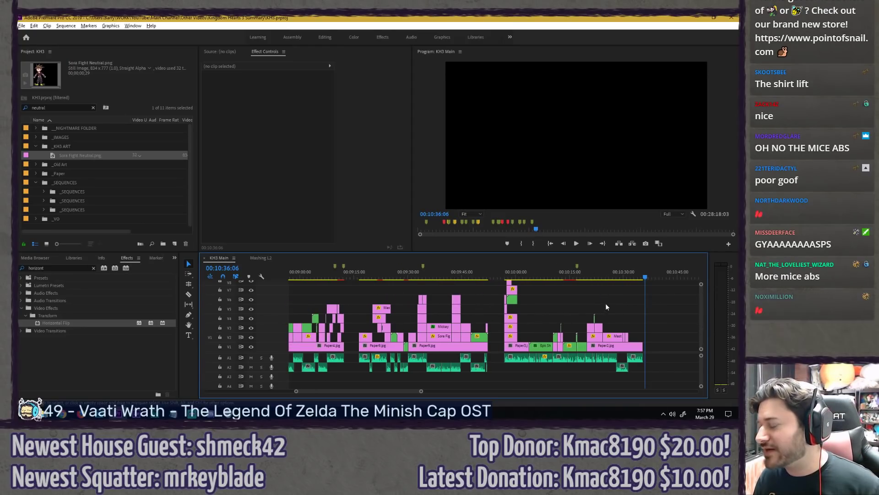
{"action": "key", "text": "minus"}
{"action": "key", "text": "minus"}
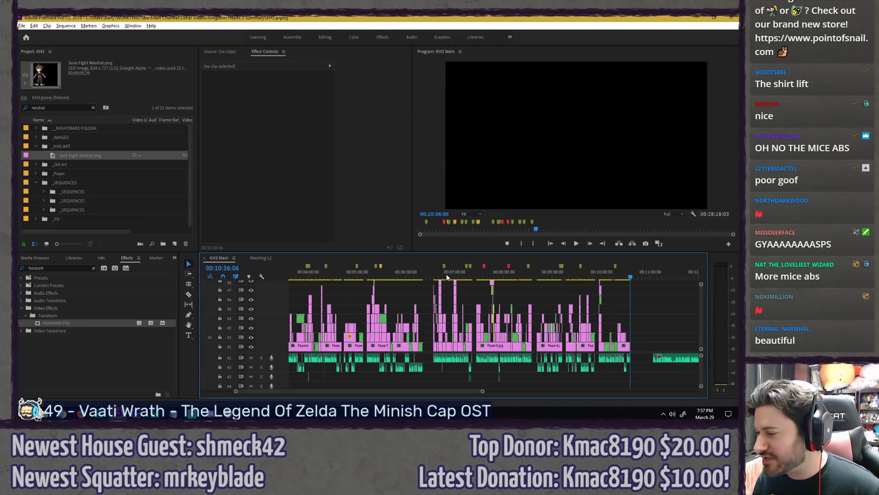
{"action": "left_click", "coordinate": [441, 276]}
{"action": "left_click_drag", "start_coordinate": [416, 278], "coordinate": [362, 278]}
{"action": "key", "text": "minus"}
{"action": "scroll", "coordinate": [568, 304], "scroll_direction": "down", "scroll_amount": 2}
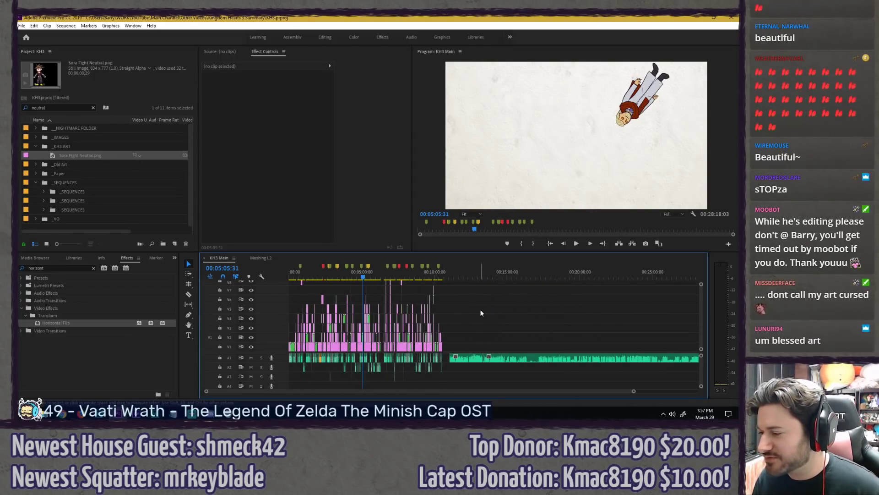
{"action": "scroll", "coordinate": [314, 282], "scroll_direction": "up", "scroll_amount": 2}
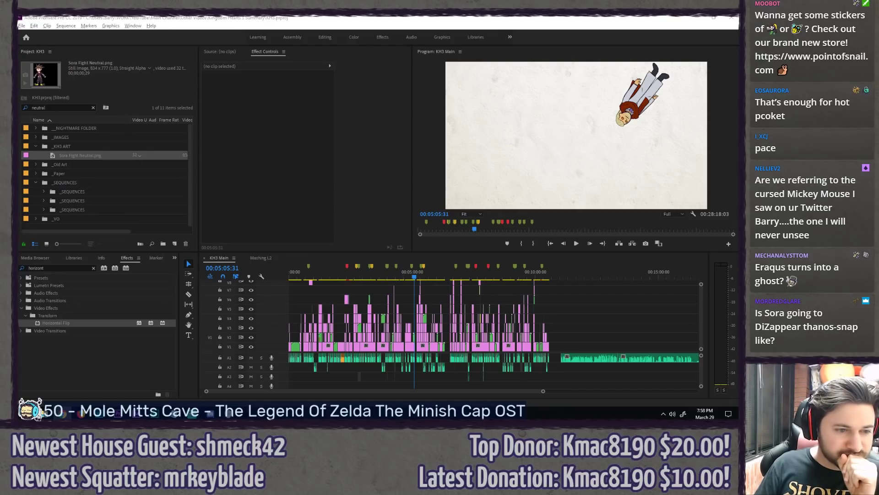
{"action": "left_click", "coordinate": [316, 16]}
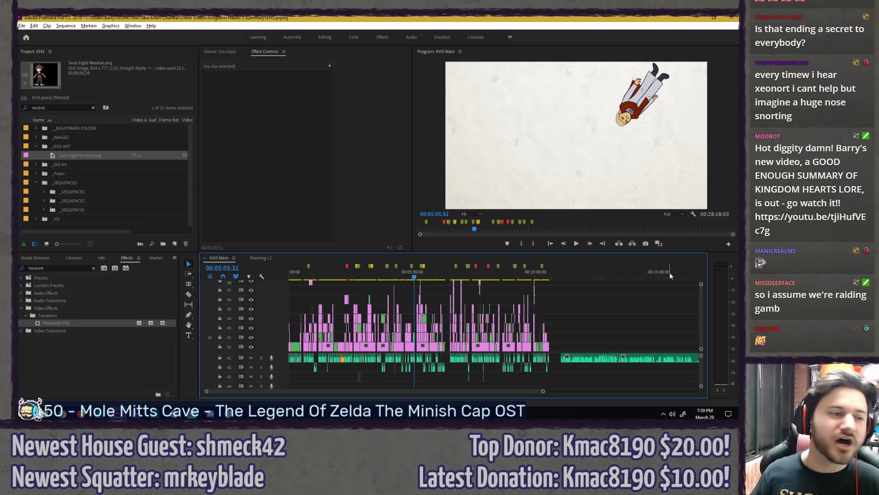
{"action": "key", "text": "alt+Tab"}
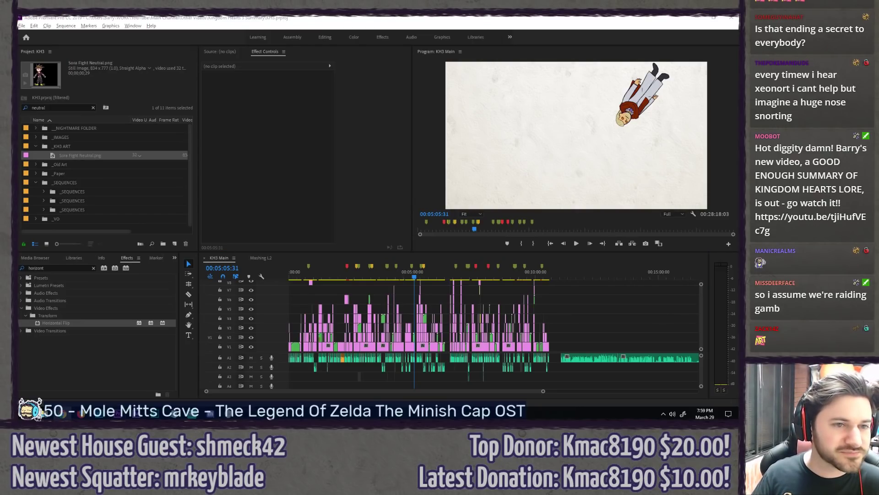